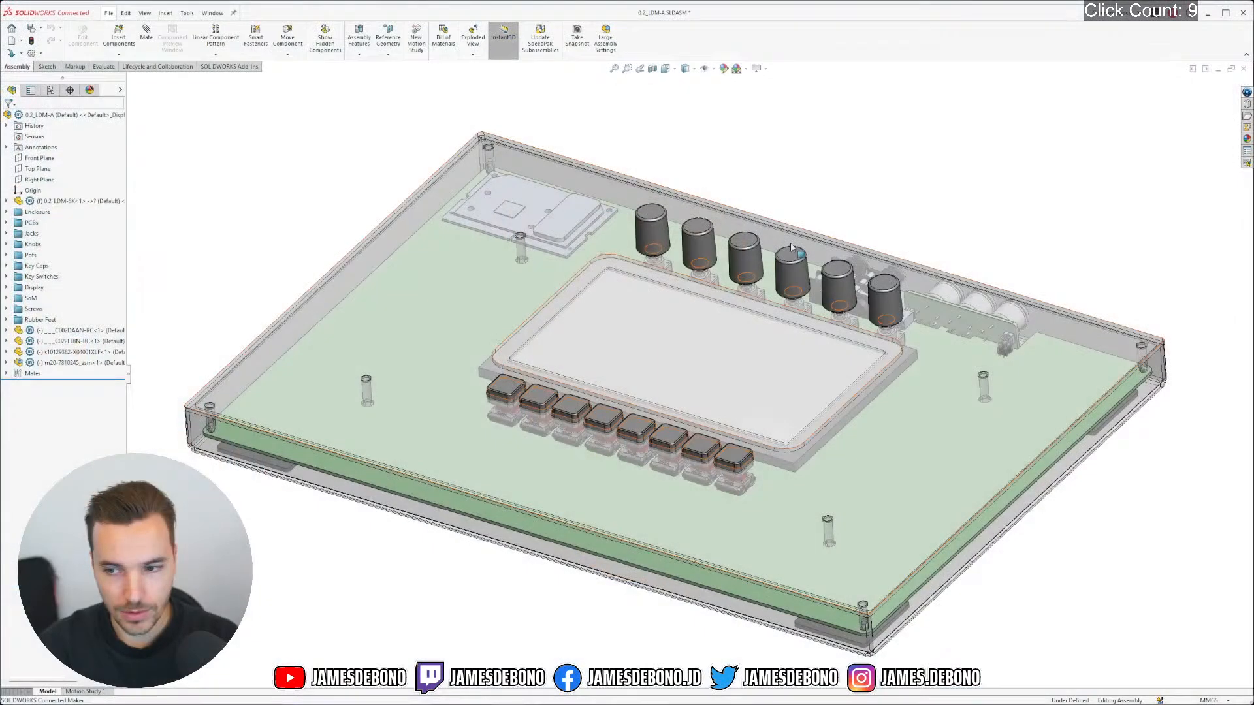
# Examine the NVIDIA Jetson Nano module and its corner of the enclosure from several angles
pyautogui.scroll(-4, 449, 162)
pyautogui.middleClick(621, 314)
pyautogui.moveTo(621, 313); pyautogui.dragTo(786, 319, button='middle')
pyautogui.scroll(-2, 570, 343)
pyautogui.scroll(2, 610, 280)
pyautogui.moveTo(610, 280); pyautogui.dragTo(767, 333, button='middle')
pyautogui.scroll(5, 734, 347)
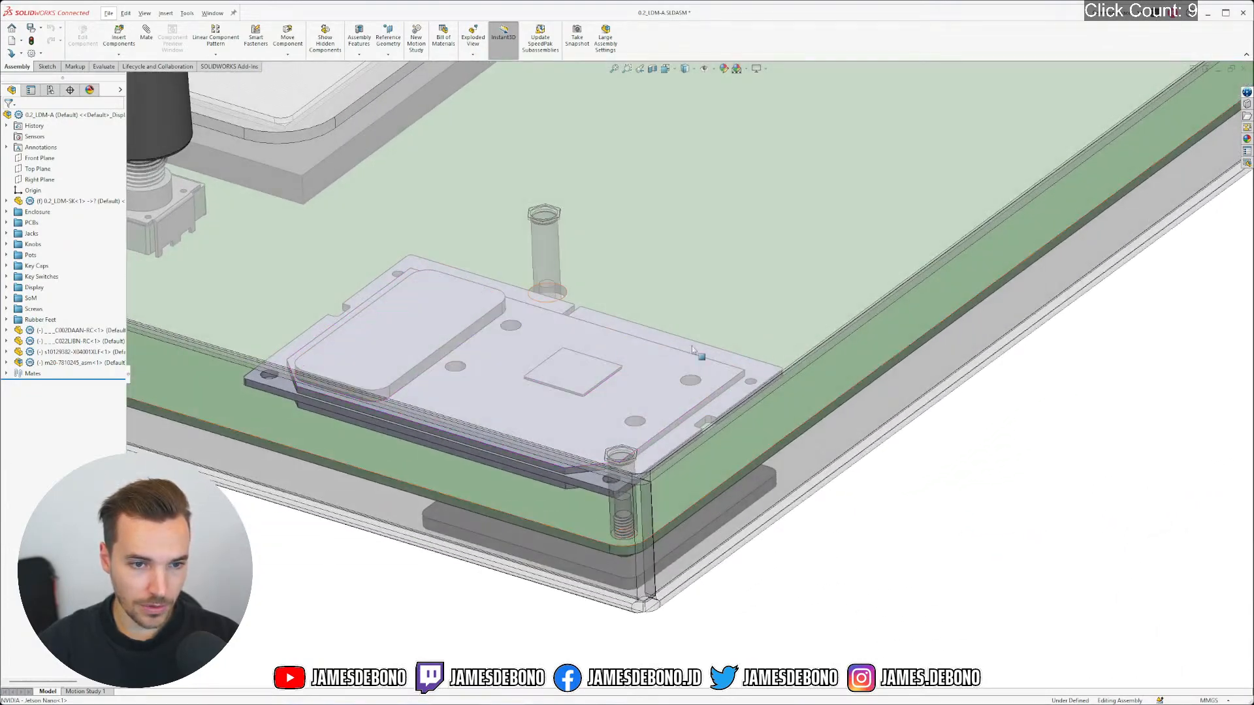
pyautogui.scroll(-2, 621, 312)
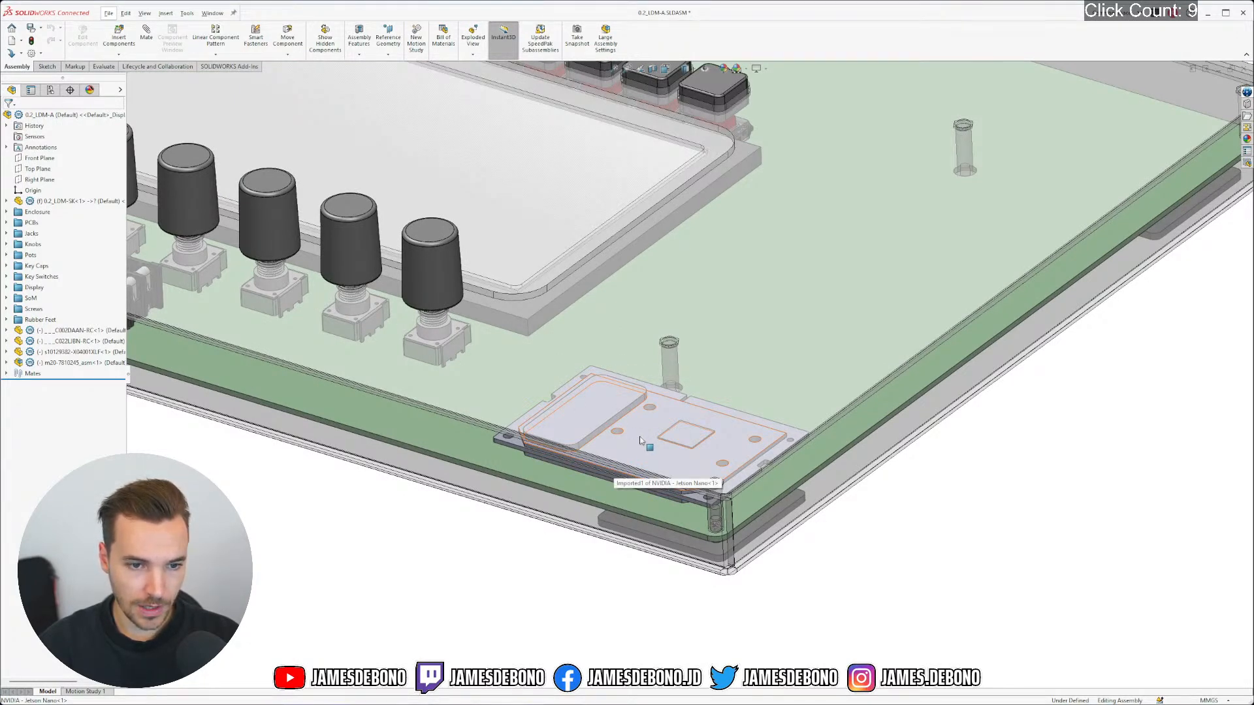
pyautogui.scroll(-3, 640, 452)
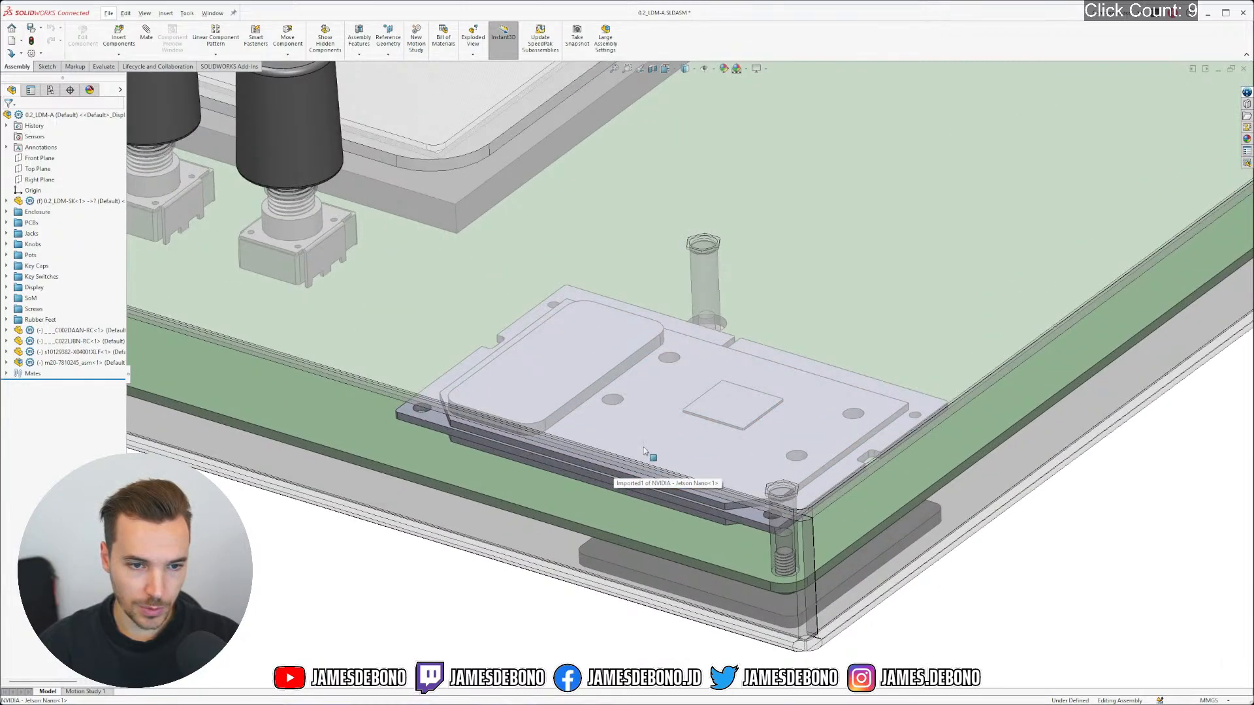
pyautogui.moveTo(650, 448); pyautogui.dragTo(506, 439, button='middle')
pyautogui.scroll(3, 757, 479)
pyautogui.scroll(5, 756, 476)
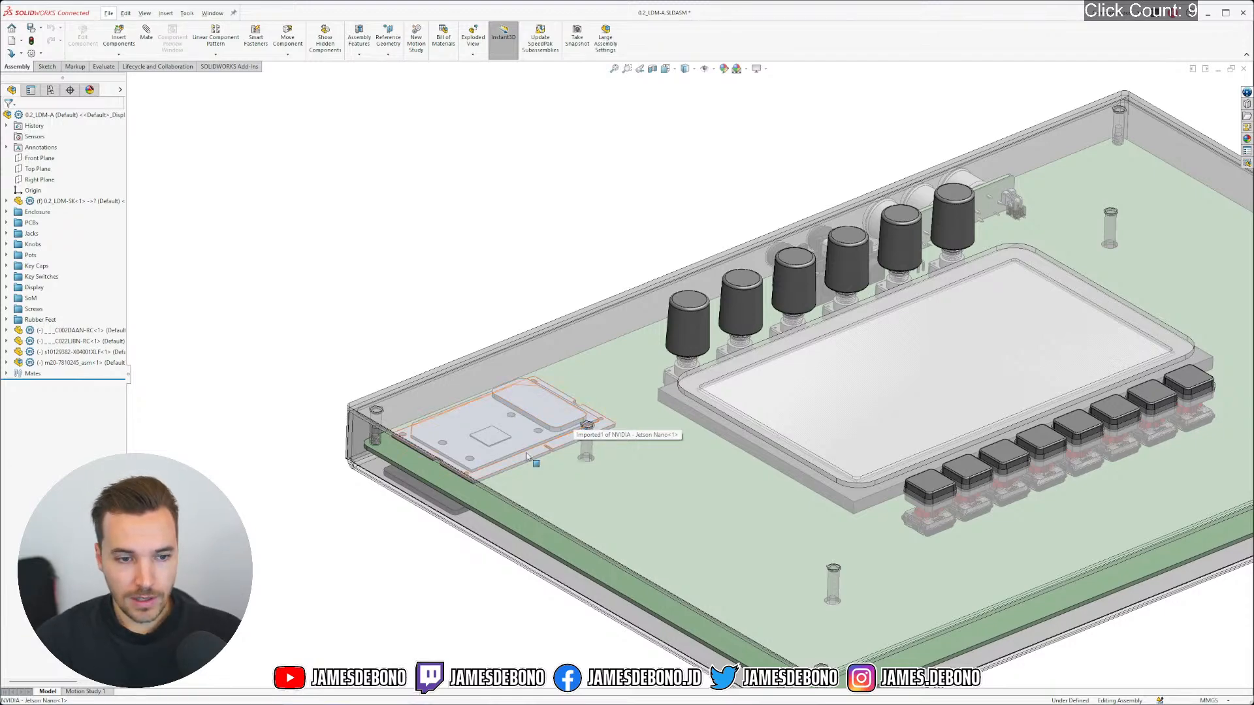
pyautogui.scroll(-4, 530, 455)
pyautogui.moveTo(530, 455); pyautogui.dragTo(668, 447, button='middle')
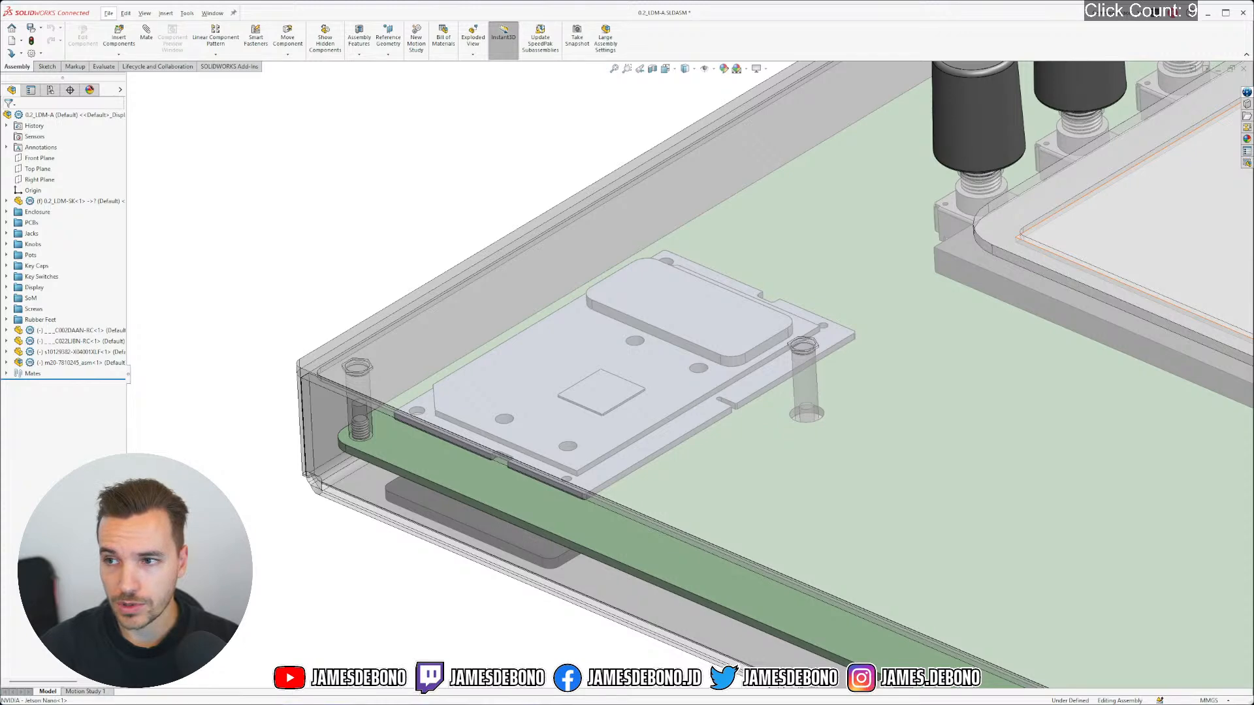
# Switch to Firefox and open the Amphenol website at amphenol-cs.com
pyautogui.moveTo(1253, 53); pyautogui.dragTo(979, 1)
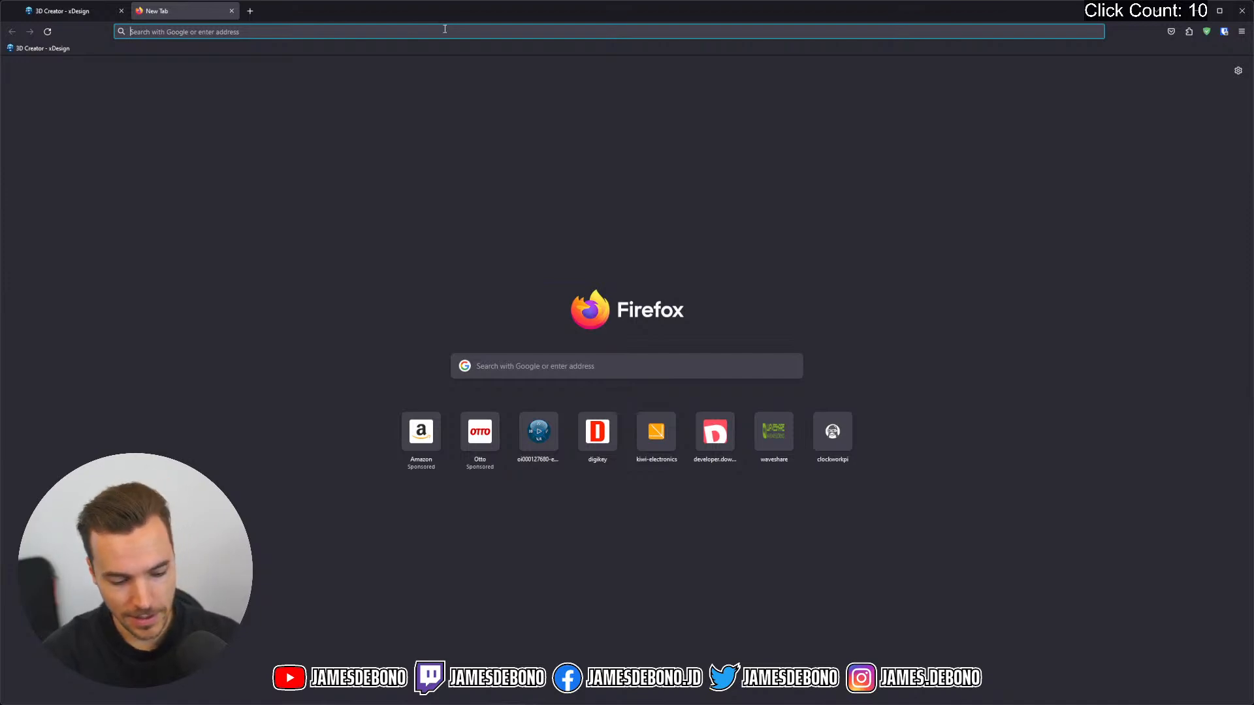
pyautogui.write('amphenol-cs.com/')
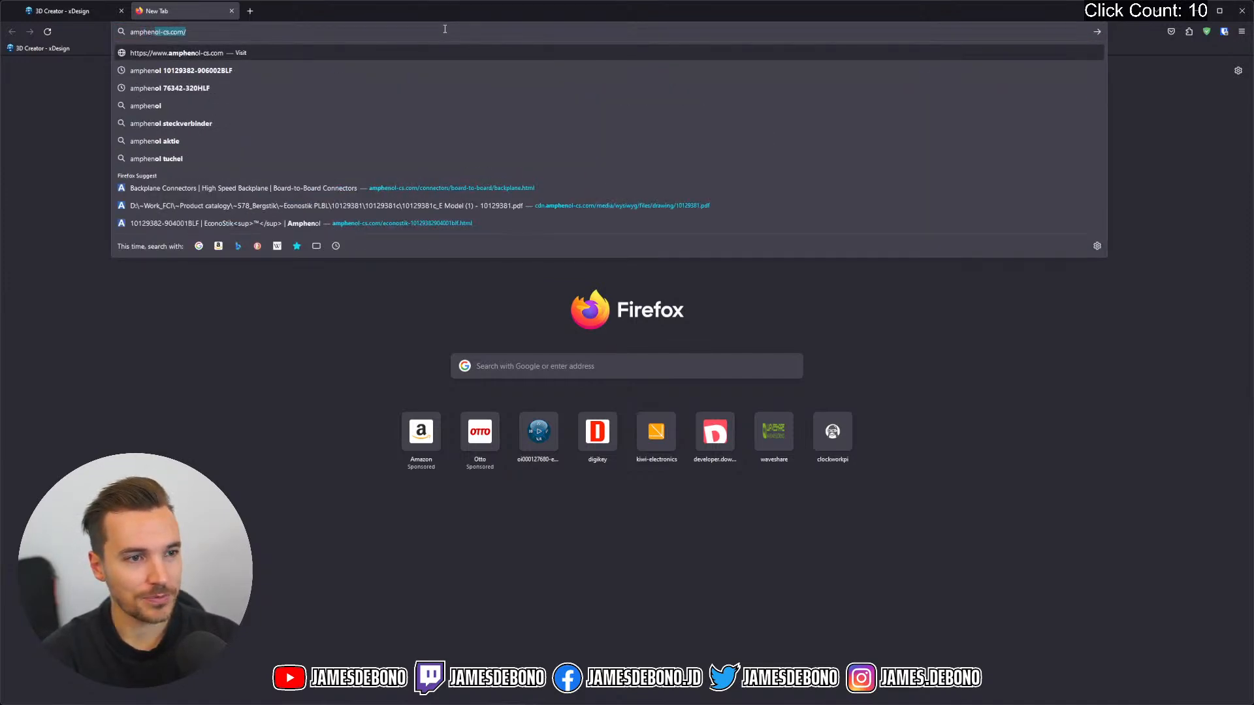
pyautogui.press('Return')
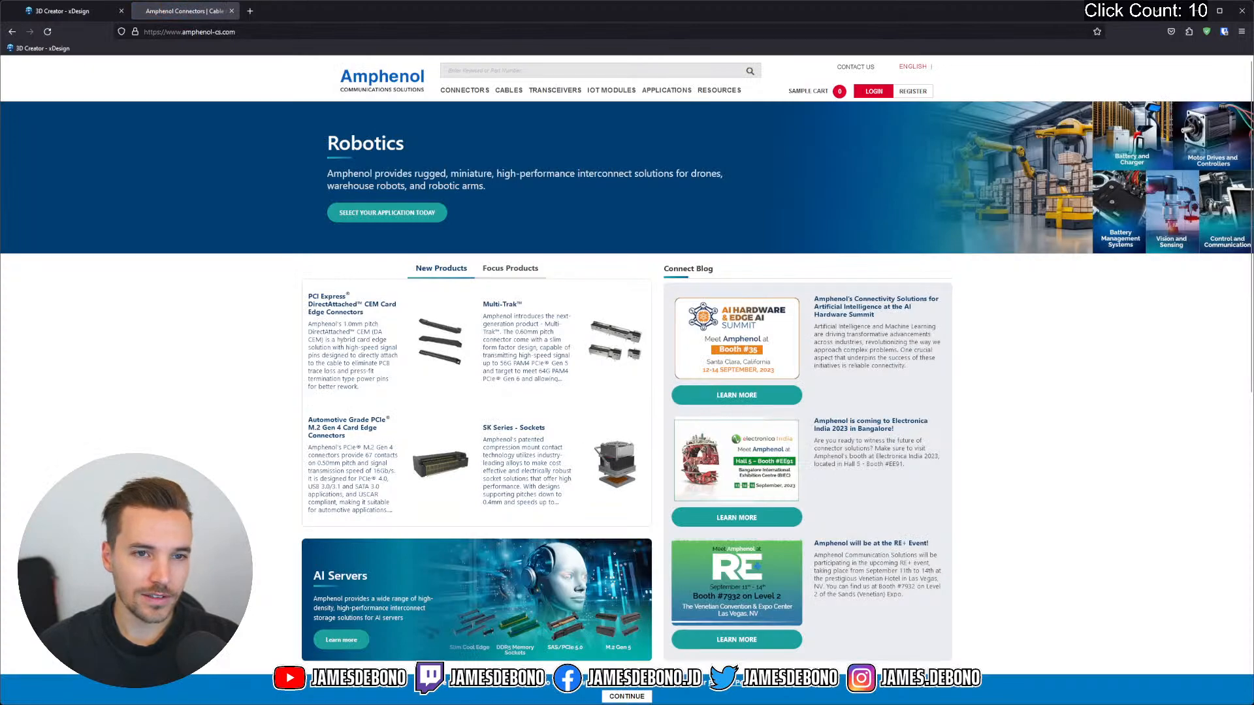
pyautogui.moveTo(1103, 10); pyautogui.dragTo(1253, 26)
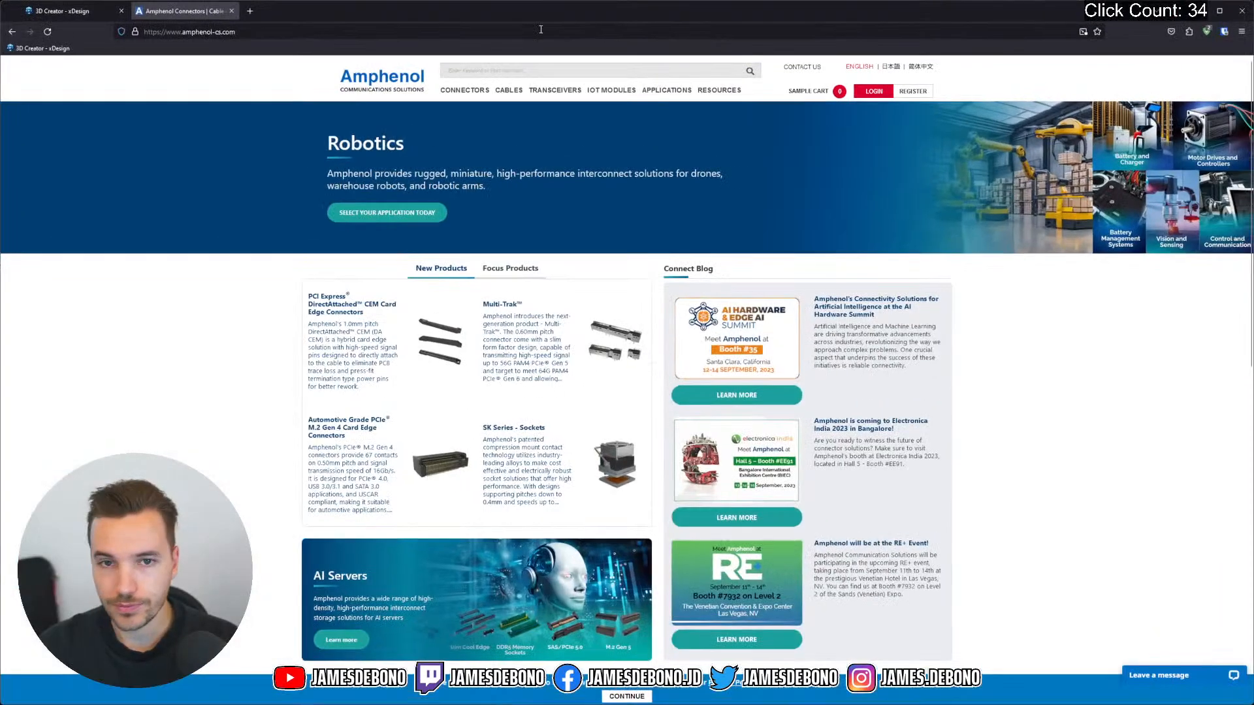
# Search the web for "TE Connectivity - 2309408-1" and open TE's product page for that DDR4 SO DIMM socket
pyautogui.click(253, 15)
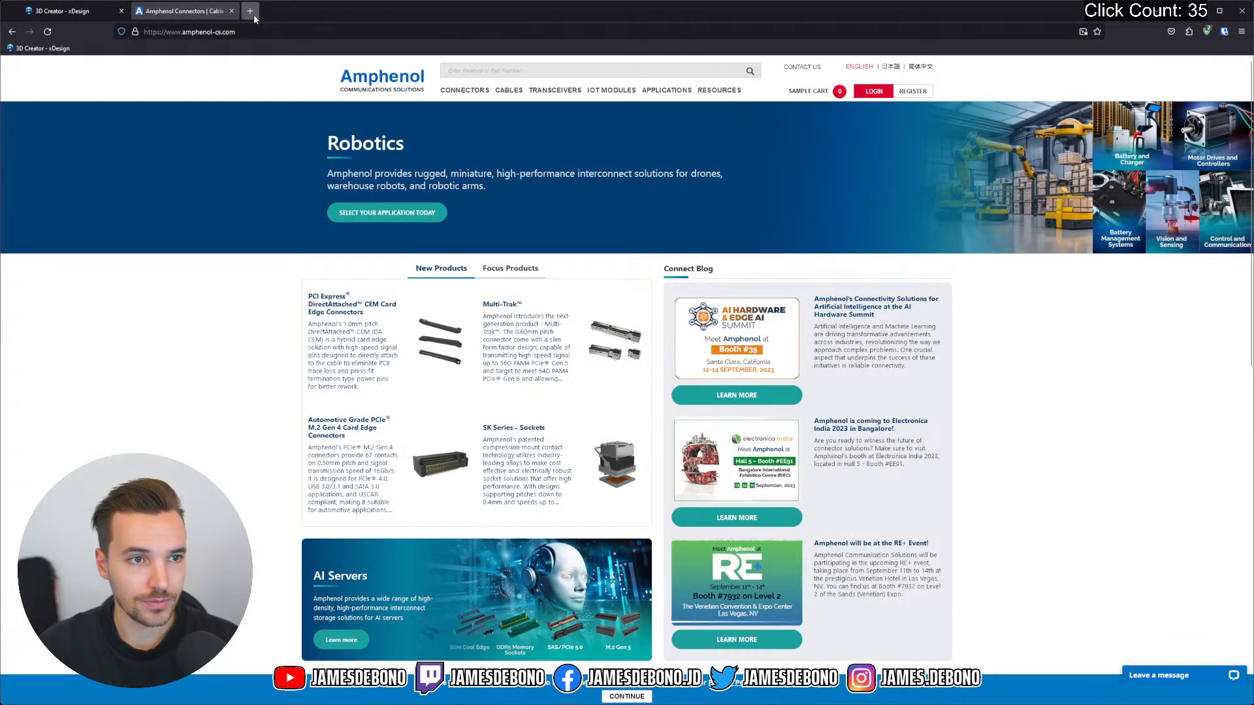
pyautogui.write('TE Connectivity - 2309408-1')
pyautogui.press('Return')
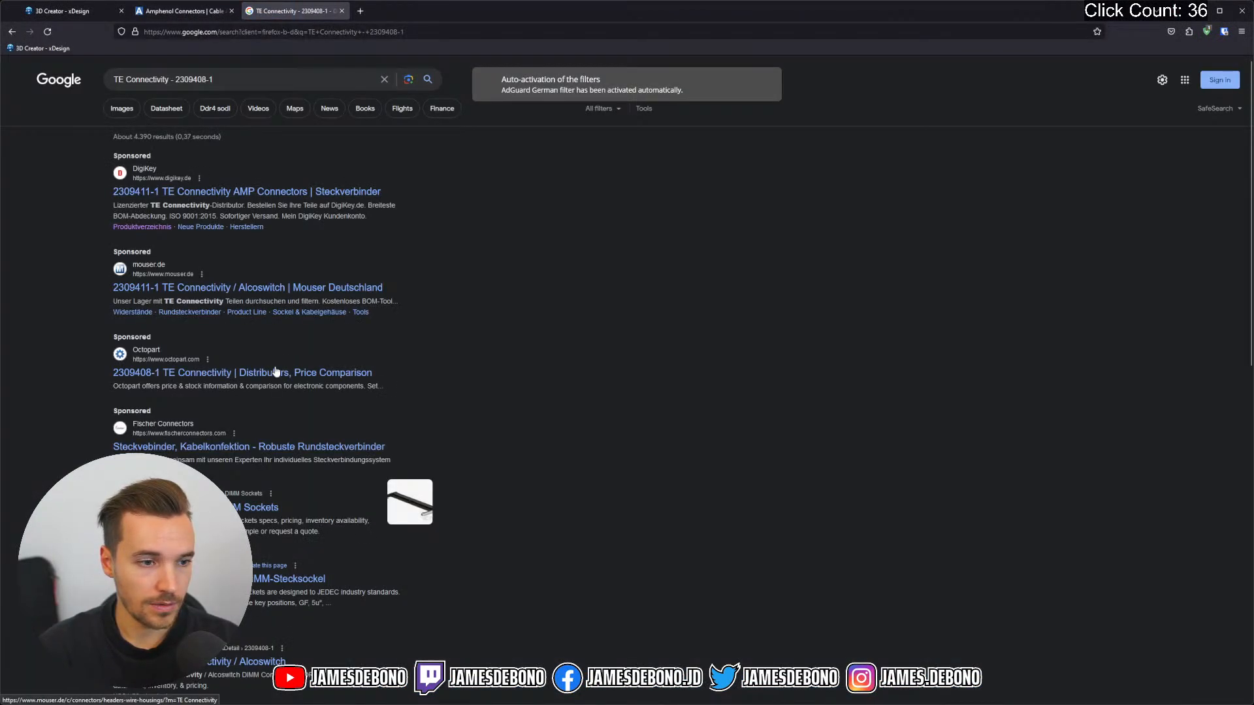
pyautogui.click(265, 508)
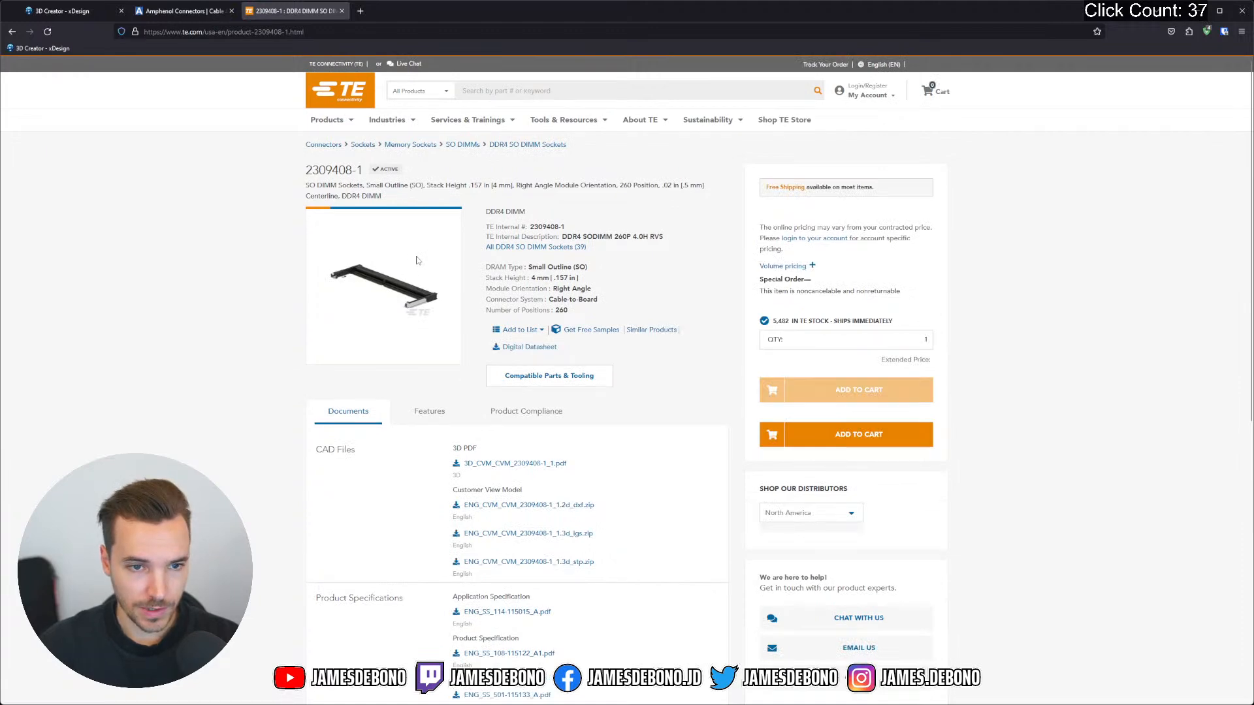
# Accept the TE site's cookie notice and try to enlarge the 2309408-1 socket's product image
pyautogui.click(415, 314)
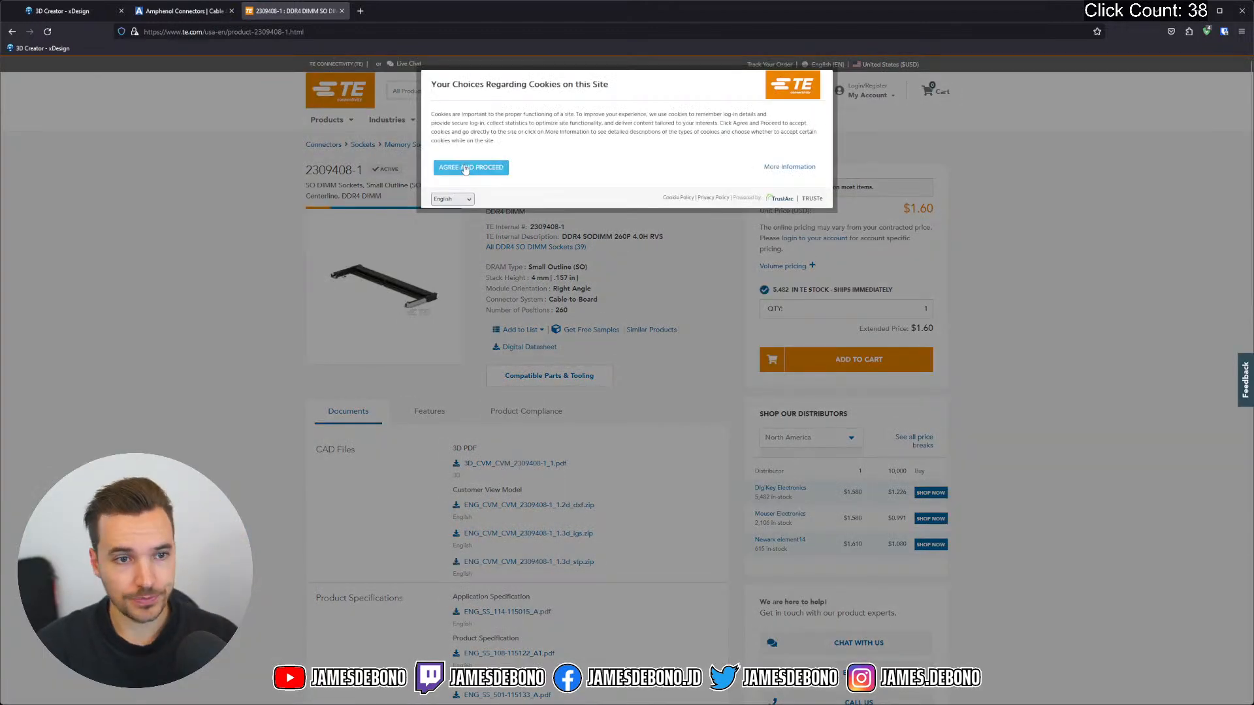
pyautogui.click(466, 168)
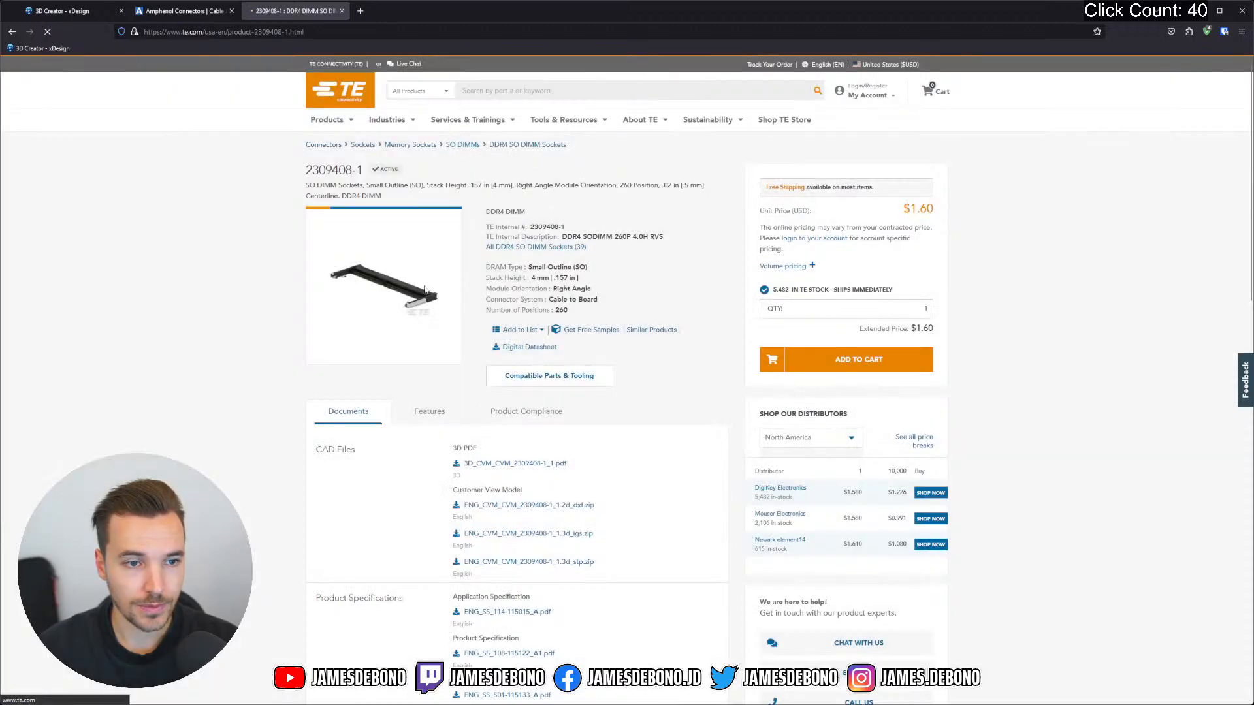
pyautogui.click(423, 291)
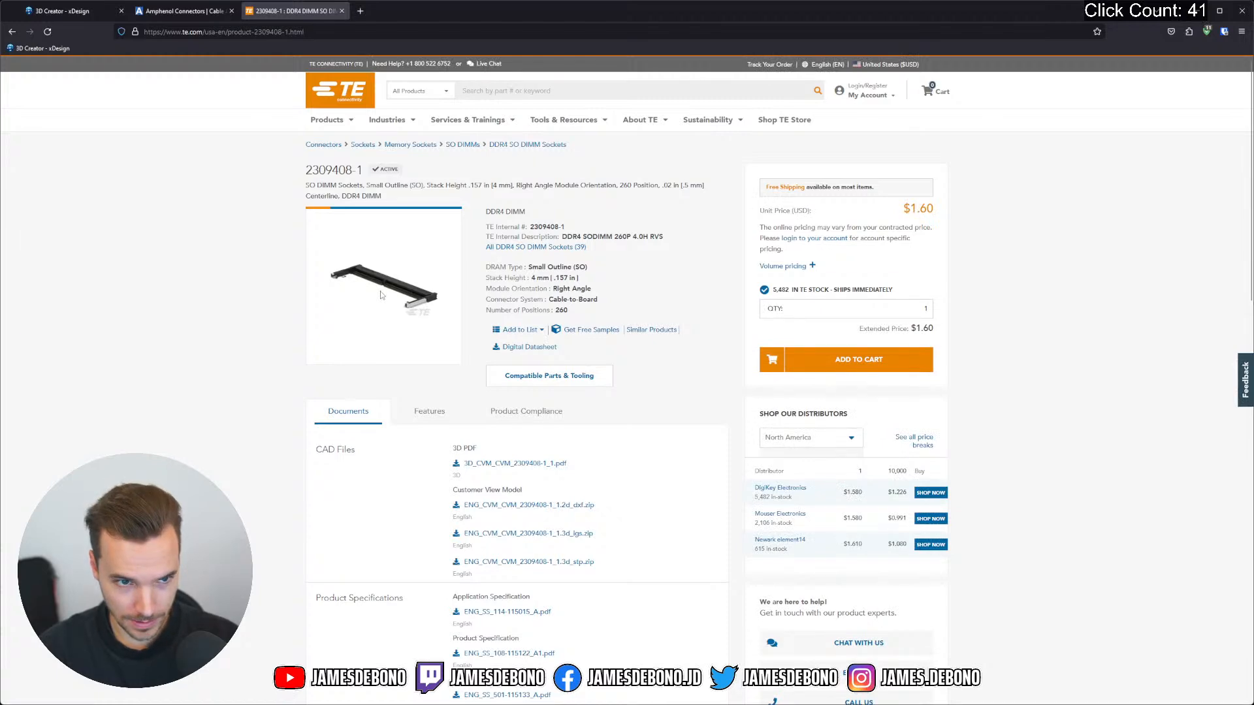
pyautogui.click(381, 301)
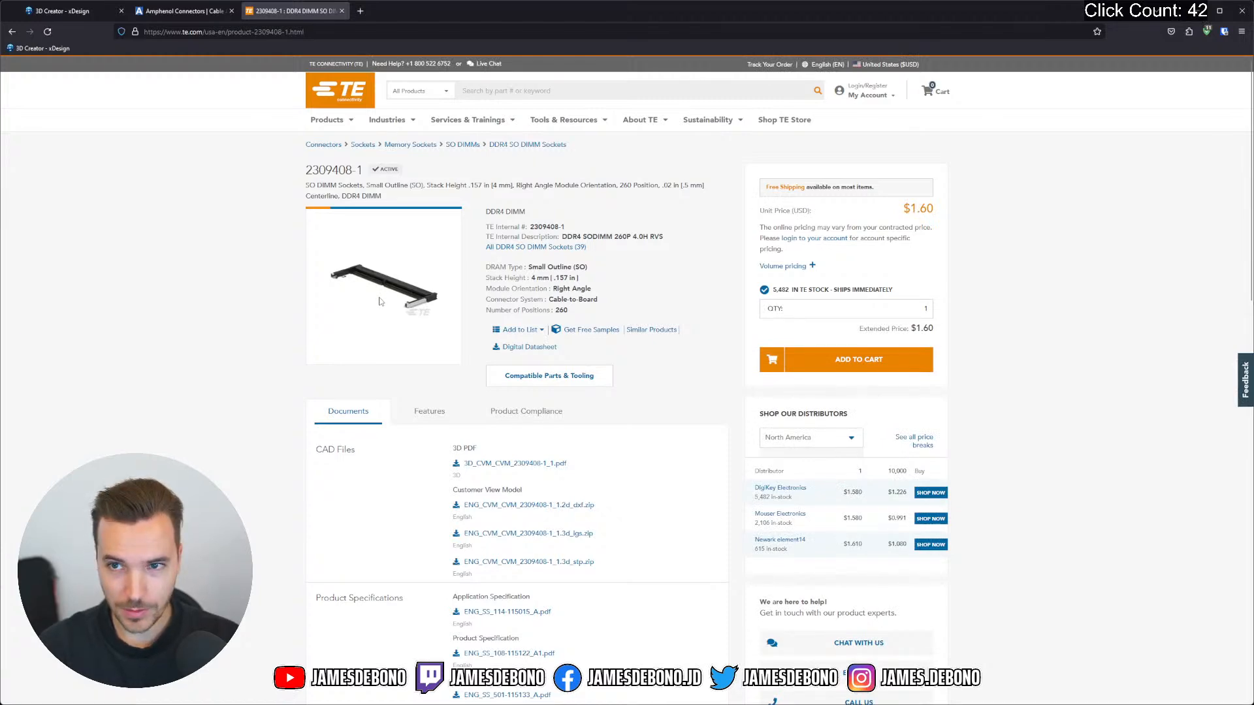
pyautogui.scroll(-4, 411, 316)
pyautogui.scroll(4, 412, 344)
pyautogui.scroll(-4, 411, 344)
pyautogui.scroll(4, 412, 353)
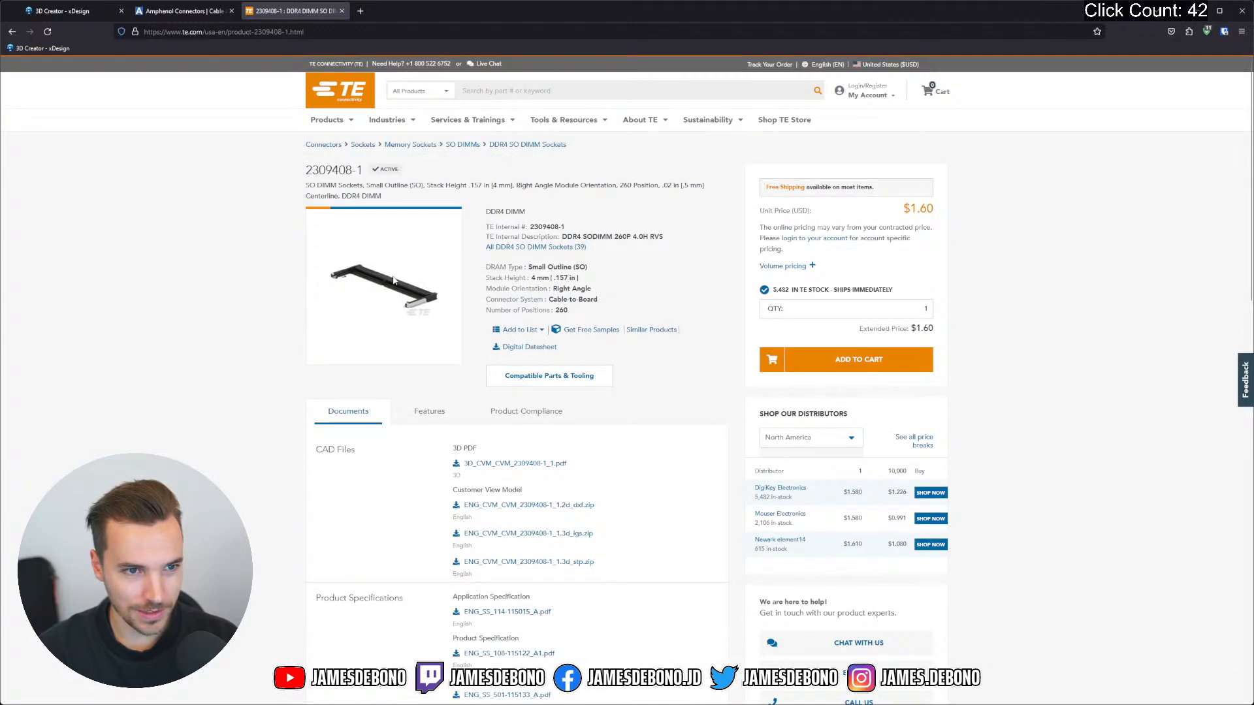
# View the socket's product image enlarged in its own browser tab, and return to the product page
pyautogui.rightClick(405, 294)
pyautogui.click(424, 297)
pyautogui.keyDown('ctrl'); pyautogui.scroll(20, 635, 409); pyautogui.keyUp('ctrl')
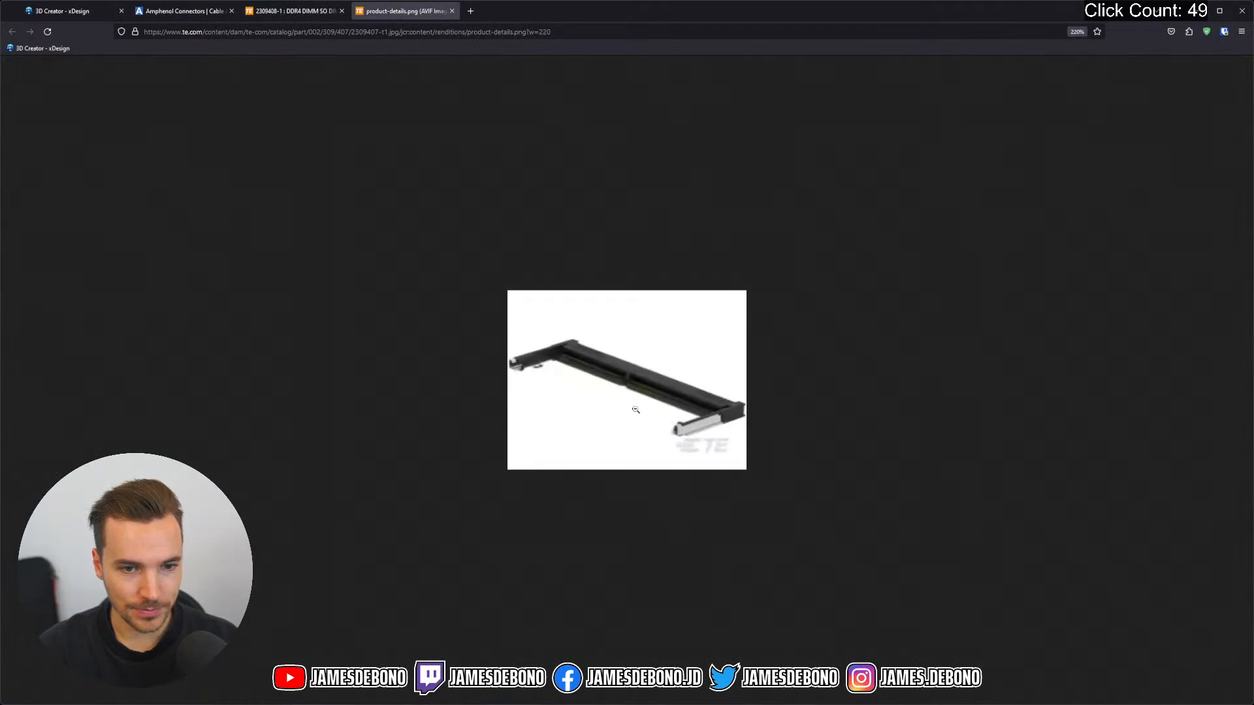
pyautogui.click(452, 11)
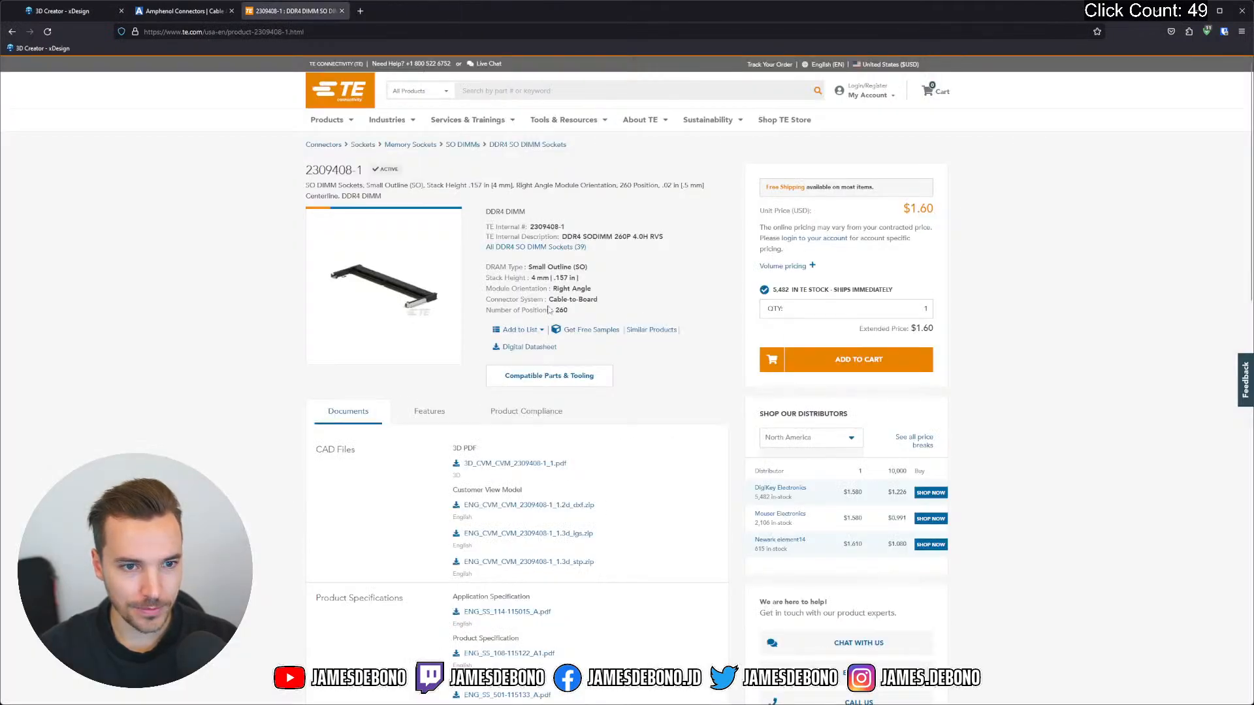
# Open the application specification ENG_SS_114-115015_A.pdf for the socket, continuing as a guest
pyautogui.click(544, 349)
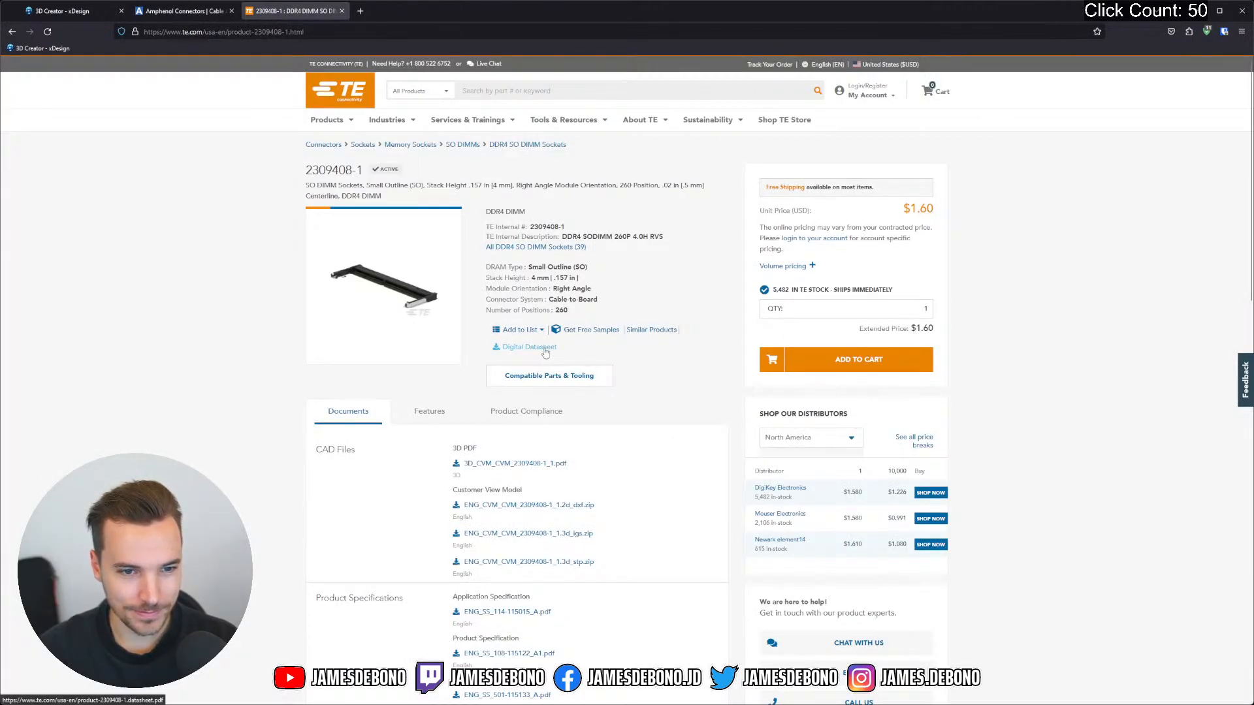
pyautogui.scroll(-2, 587, 477)
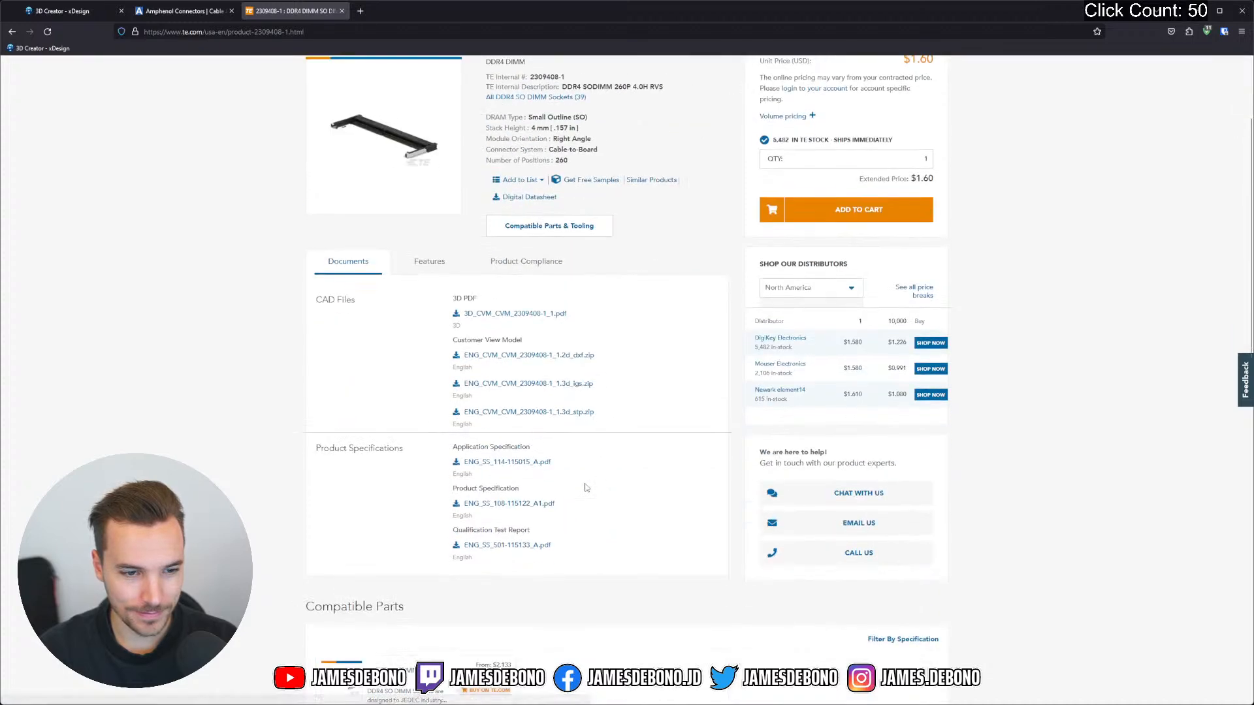
pyautogui.click(518, 465)
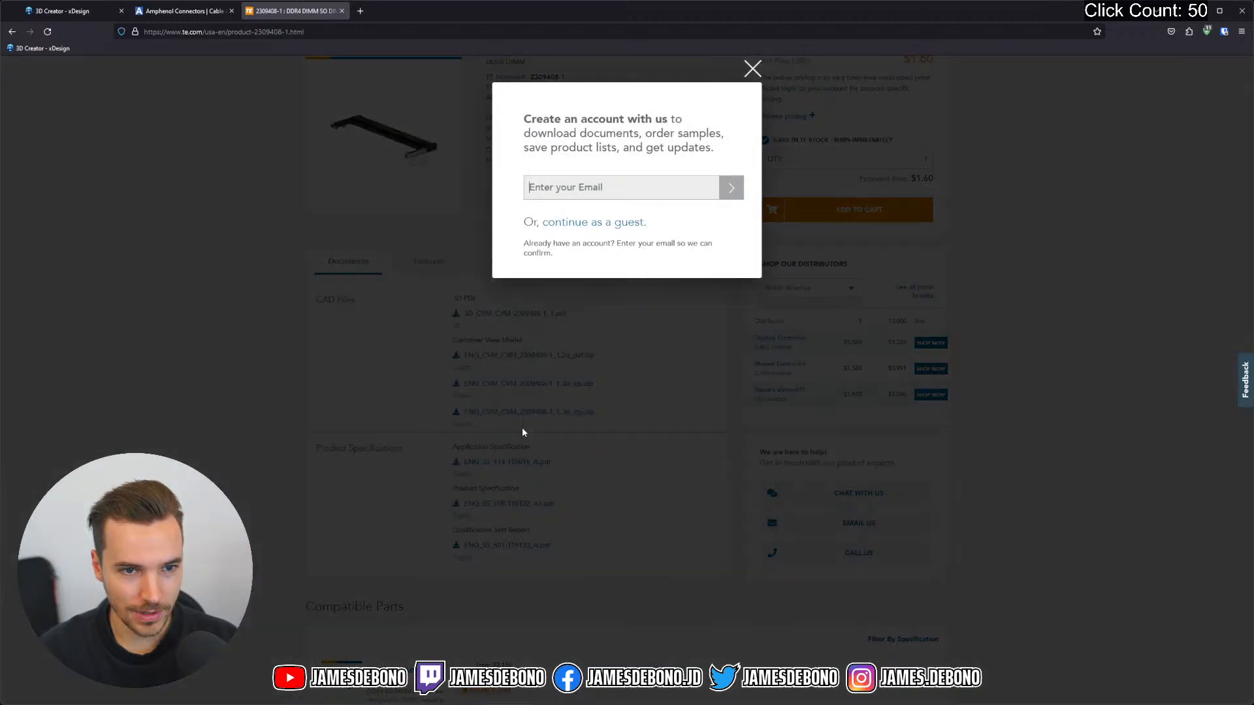
pyautogui.click(619, 223)
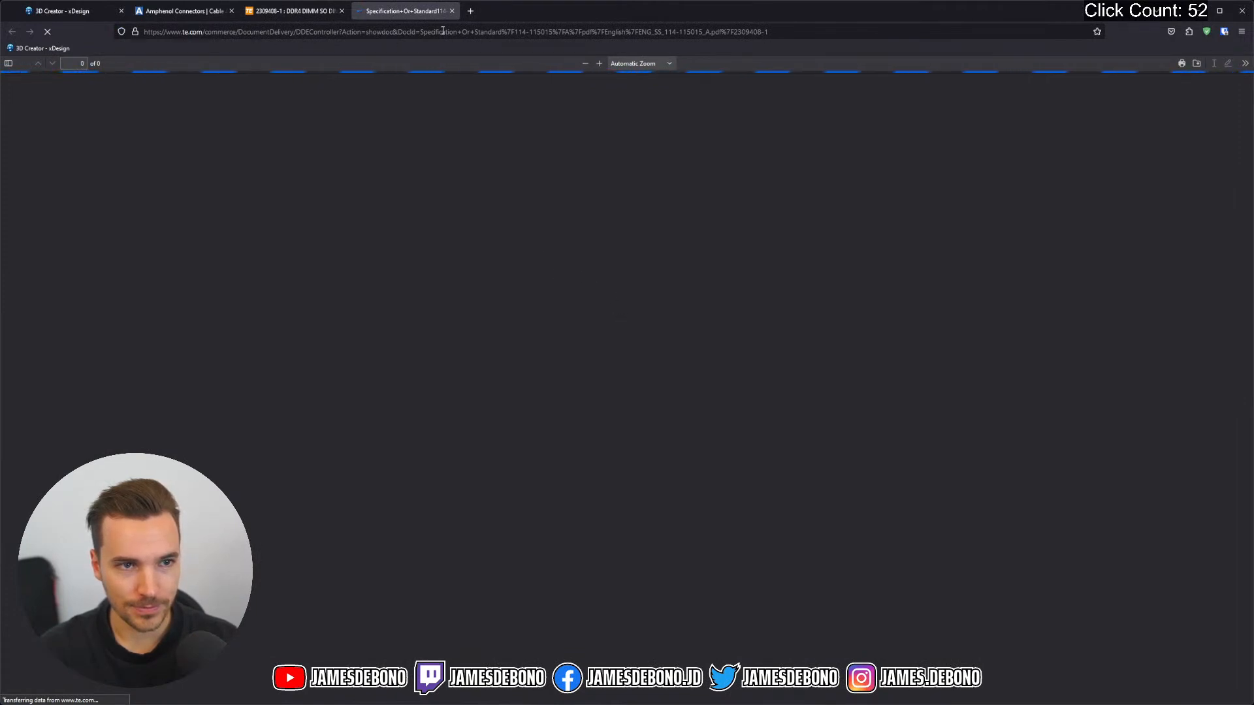
# Read through the application specification's connector figures, board layout and module assembly sections, and close the PDF
pyautogui.scroll(-3, 665, 252)
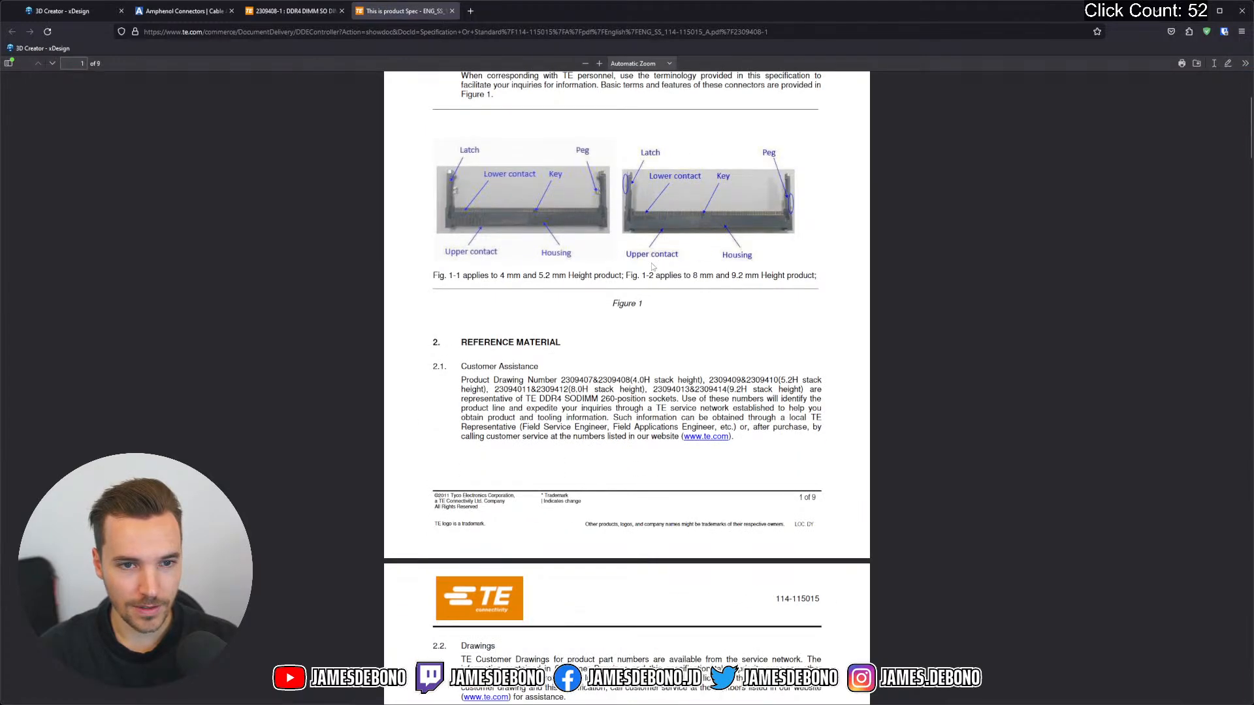
pyautogui.scroll(-15, 653, 266)
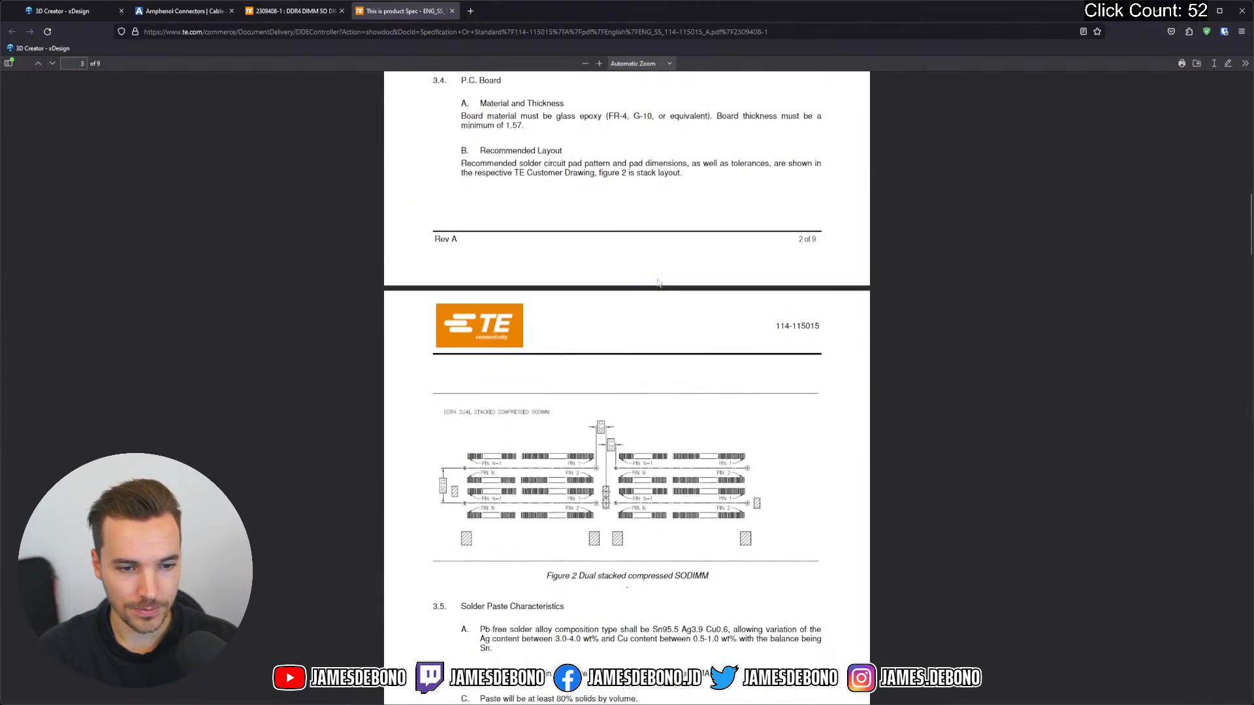
pyautogui.scroll(-20, 662, 285)
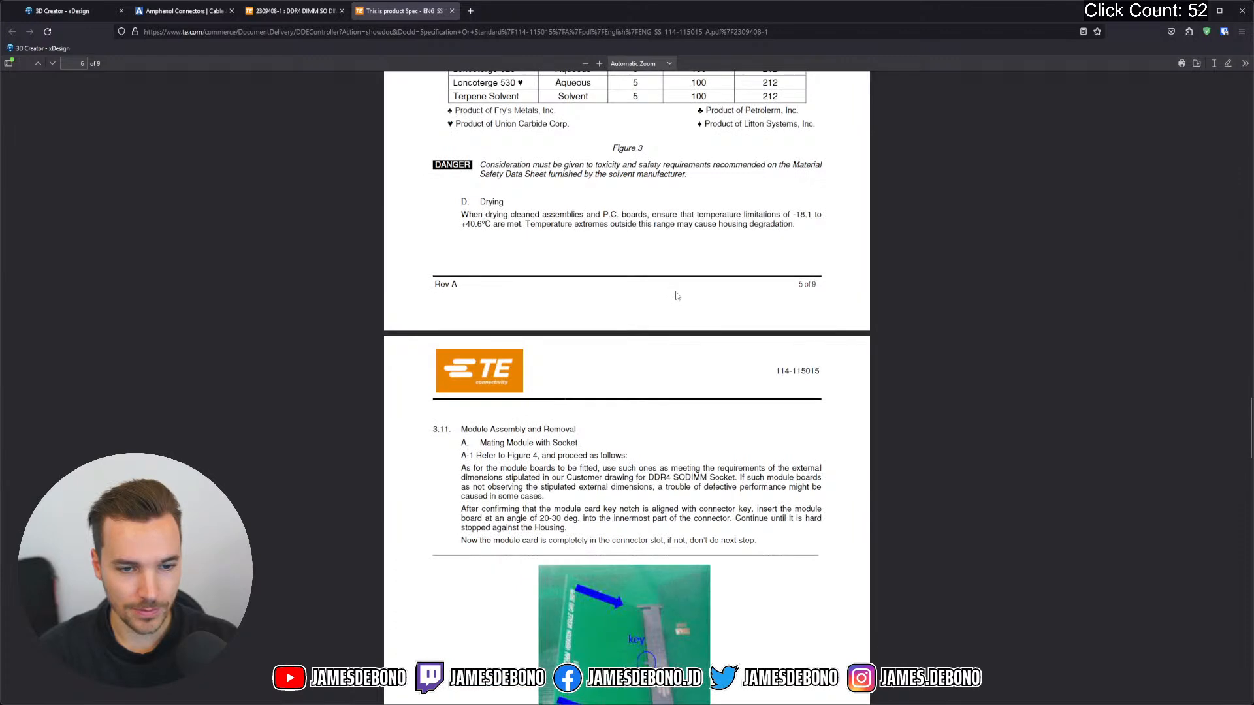
pyautogui.scroll(3, 676, 299)
pyautogui.scroll(-2, 685, 331)
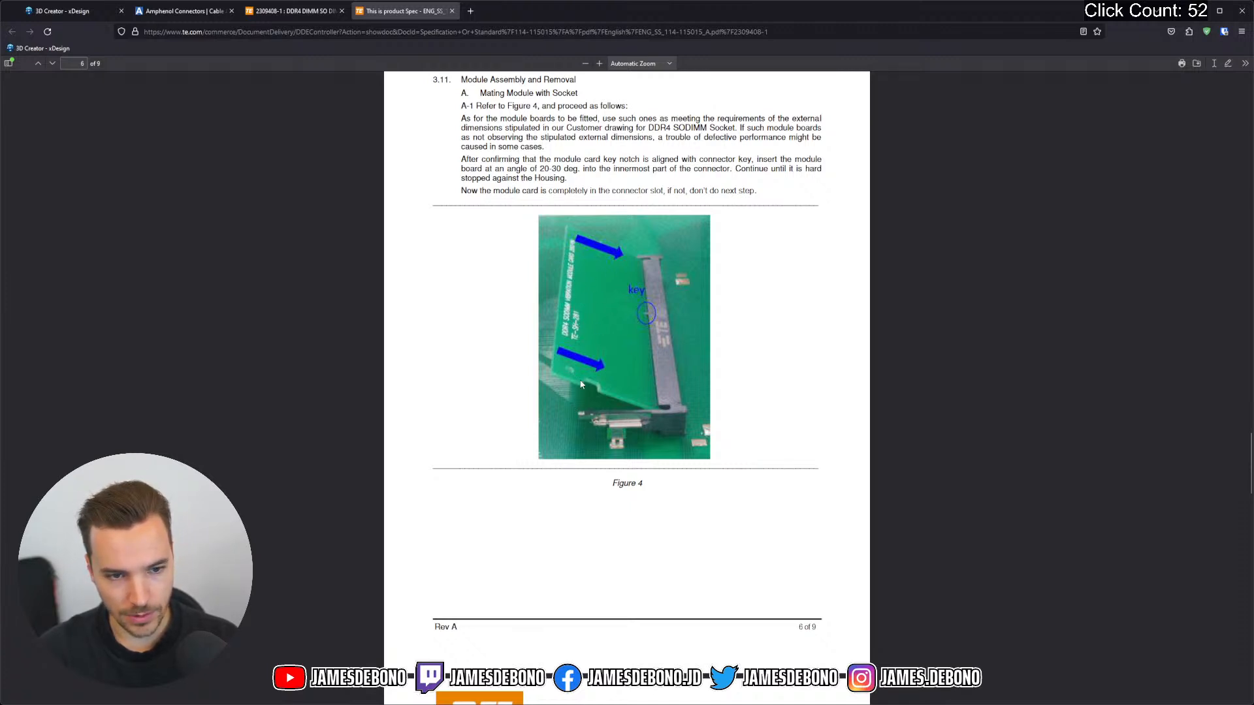
pyautogui.scroll(-10, 586, 379)
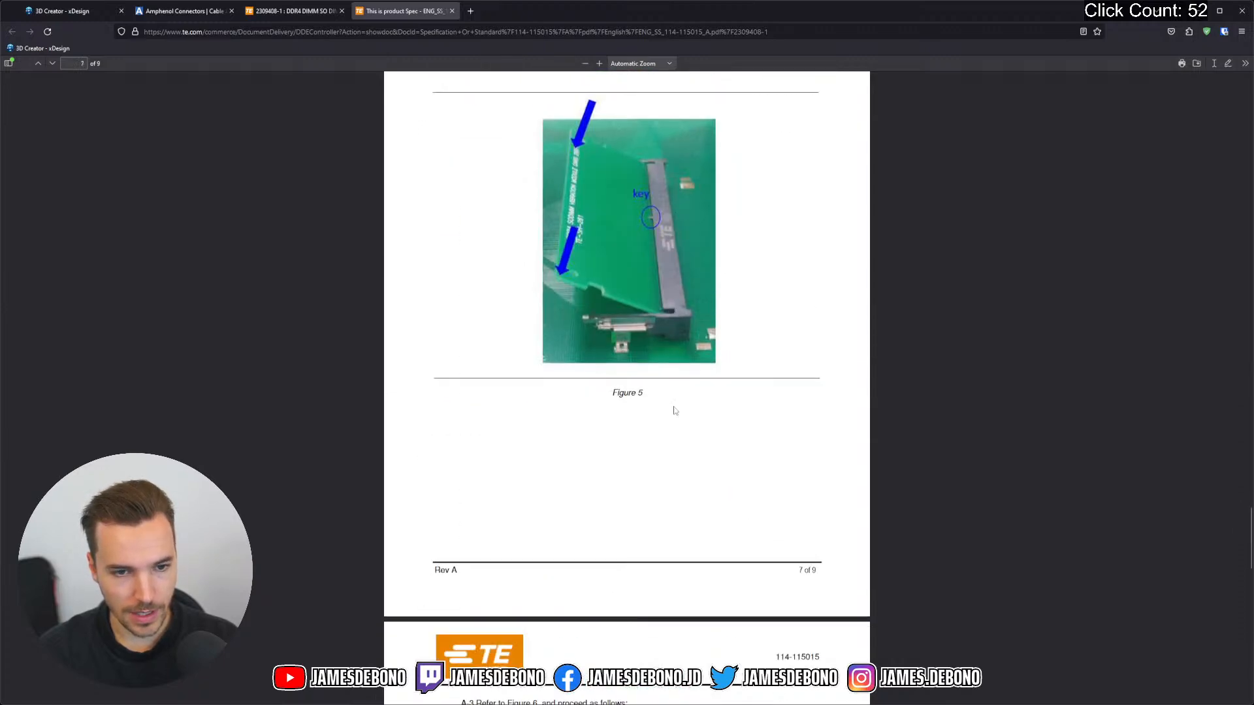
pyautogui.click(452, 12)
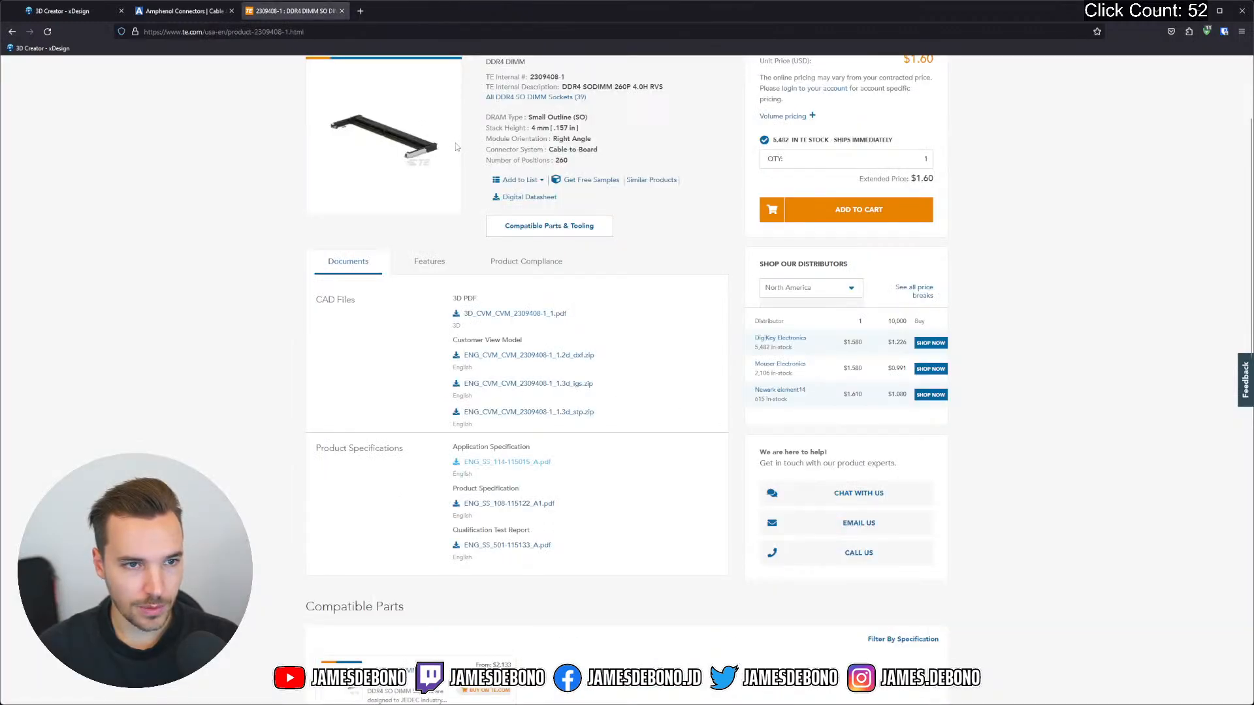
# Close the Amphenol homepage tab, keeping the TE product page open
pyautogui.scroll(3, 456, 146)
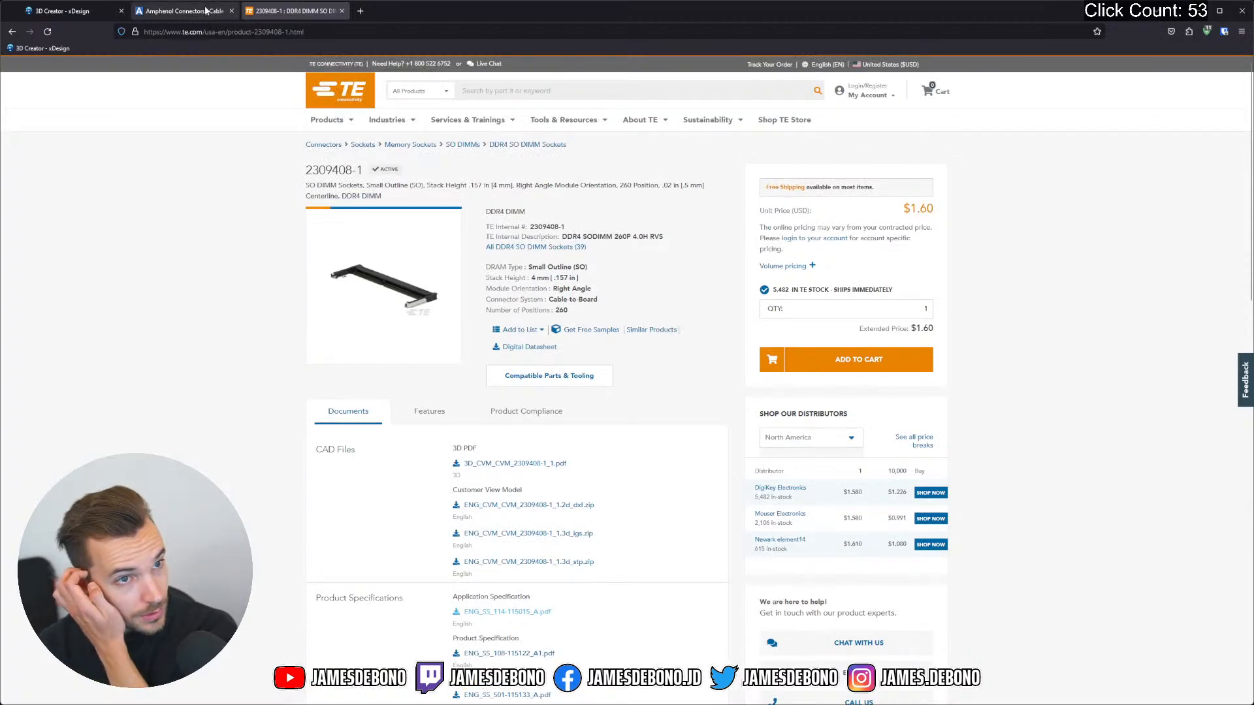
pyautogui.moveTo(200, 11); pyautogui.dragTo(402, 17)
pyautogui.click(342, 11)
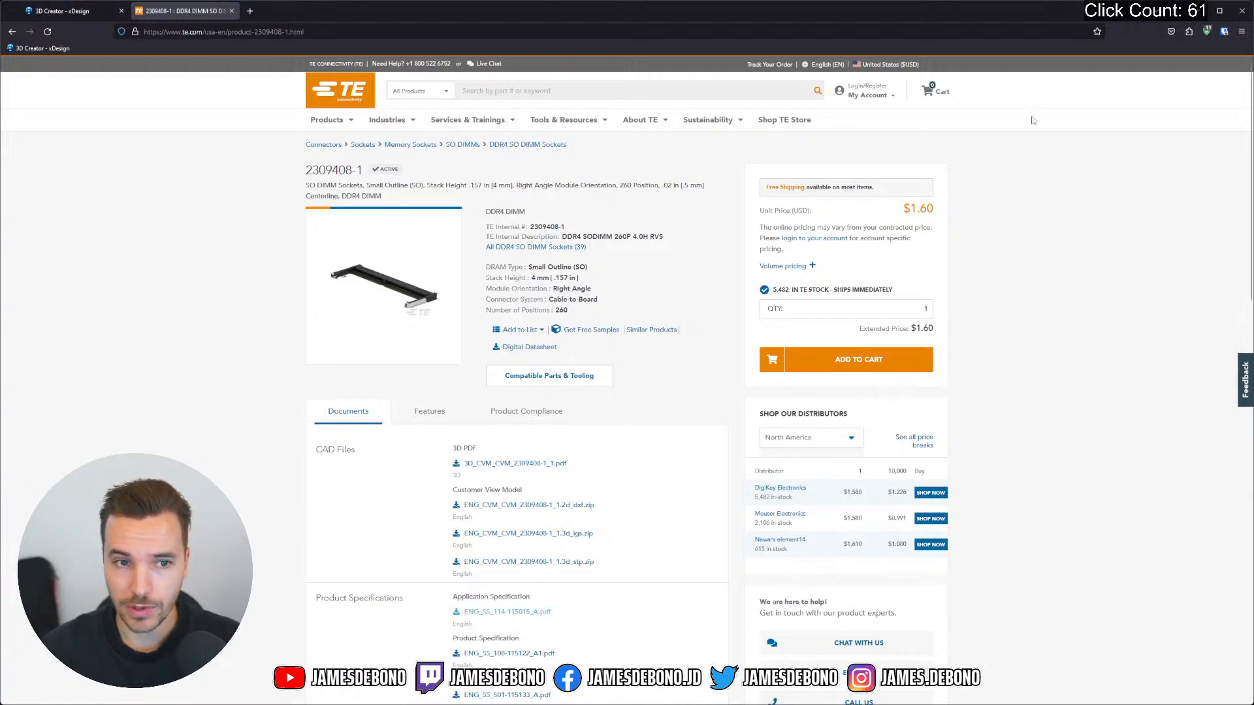
# Search the web for "Amphenol - MDT420M03001" and open the drawing from Amphenol's PCIe M.2 product page
pyautogui.click(253, 13)
pyautogui.write('Amphenol - MDT420M03001')
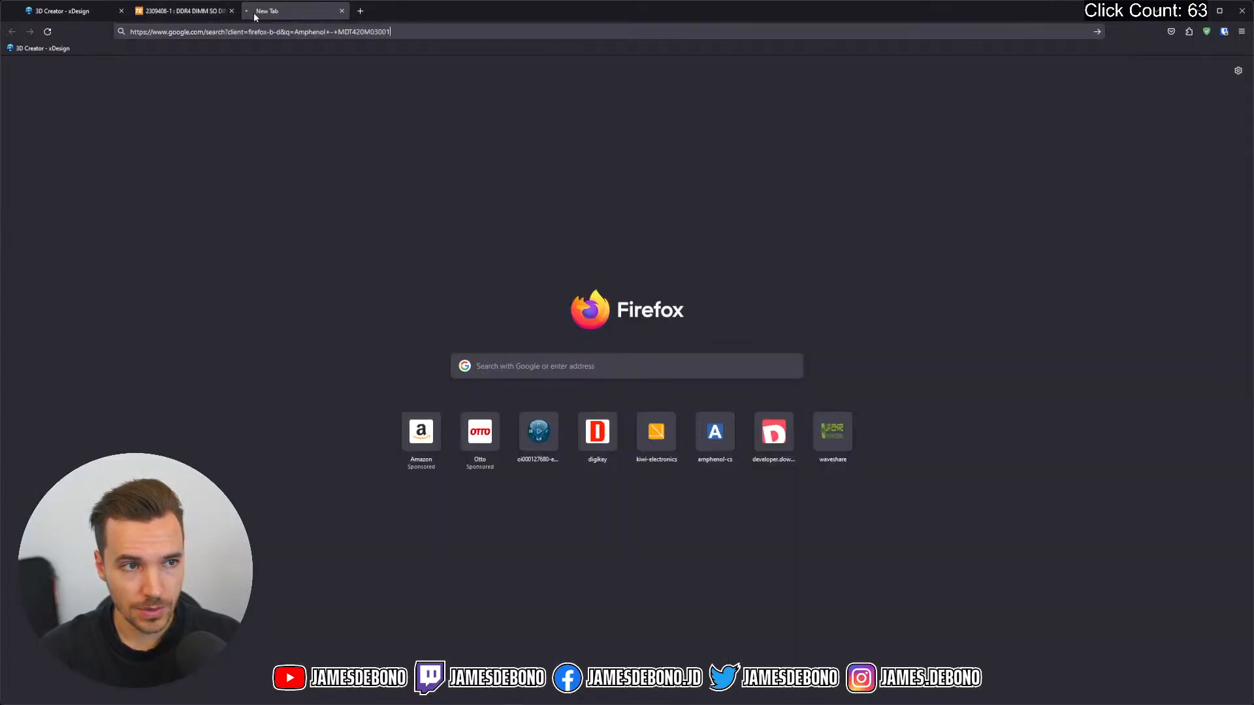
pyautogui.press('Return')
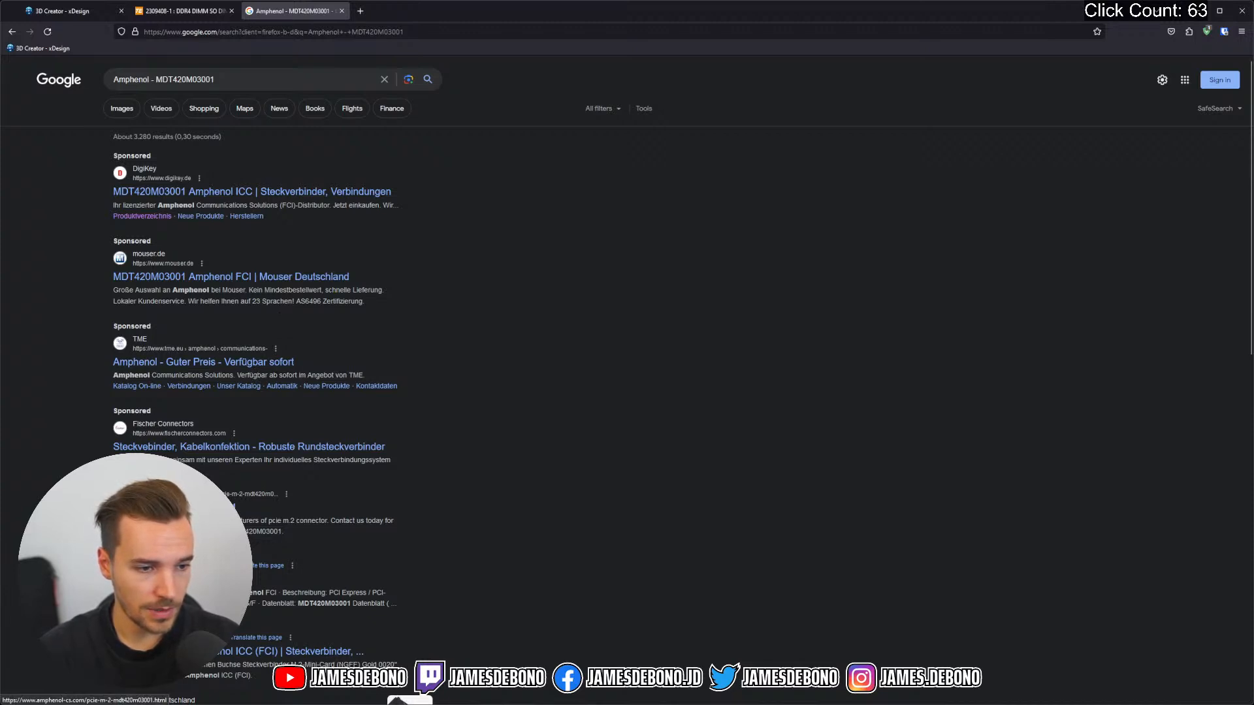
pyautogui.click(277, 362)
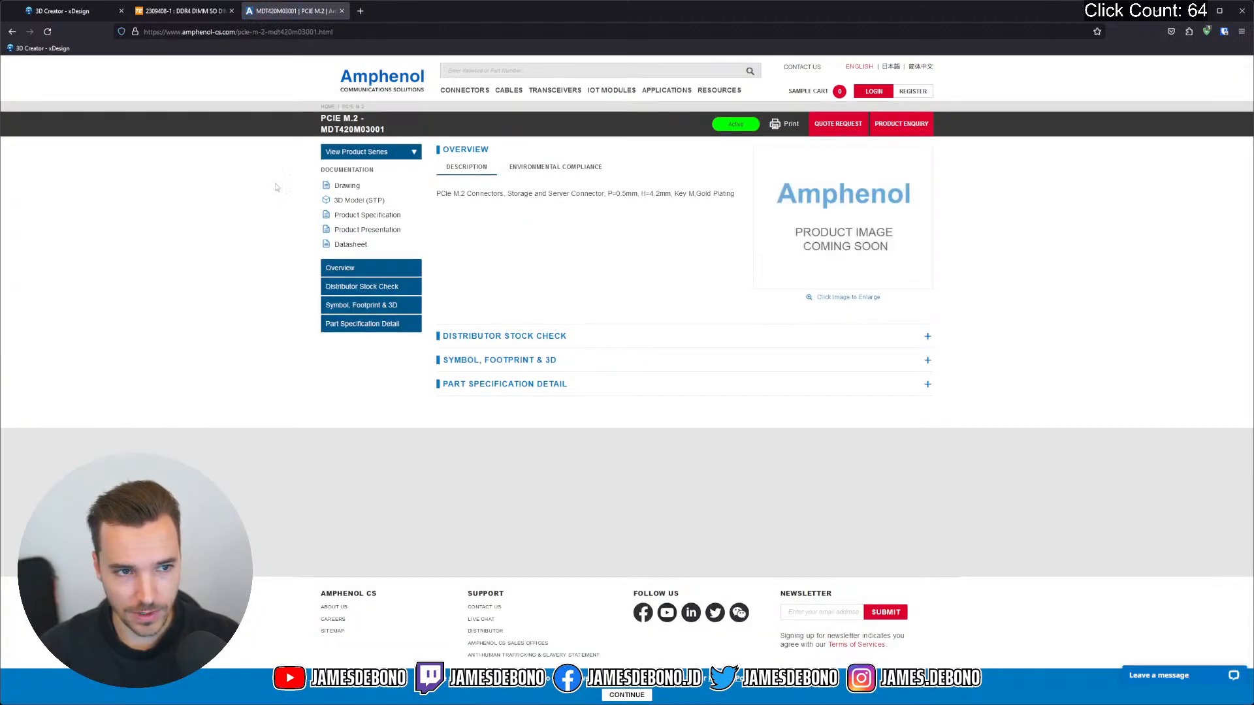
pyautogui.click(348, 186)
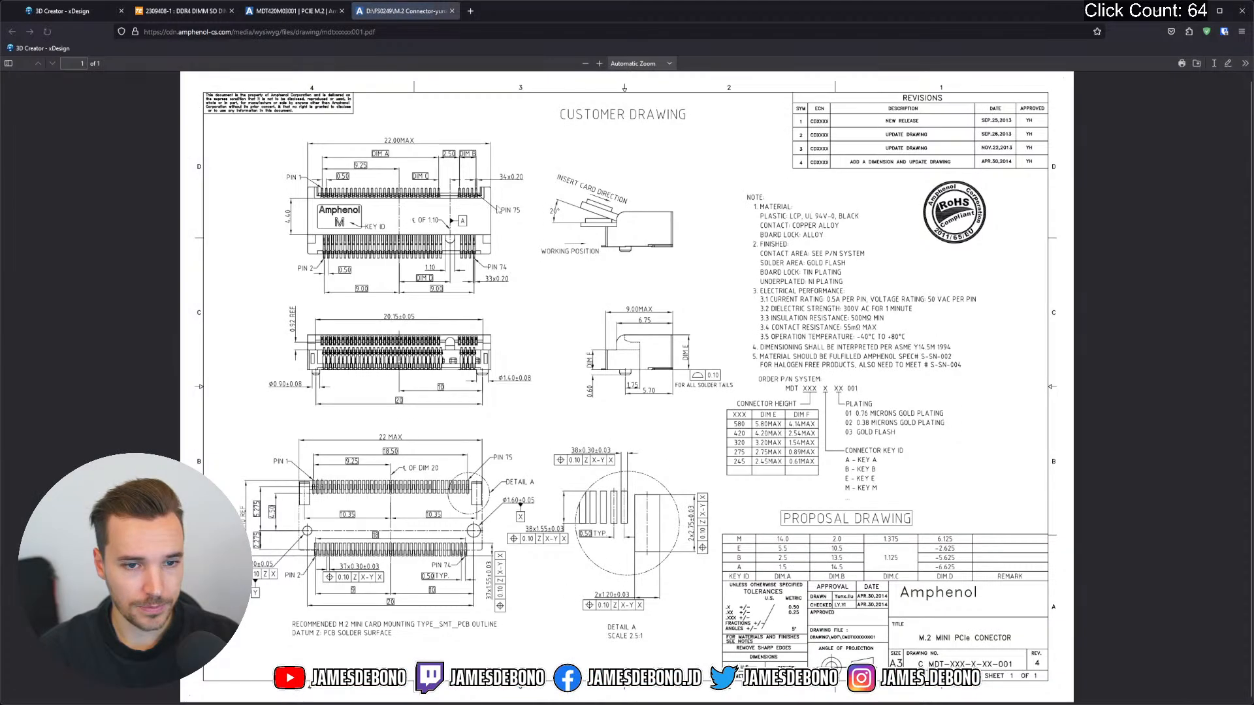
# Search web images for "nvme drive" and open Wikipedia's M.2 picture to view the drive's edge connector
pyautogui.click(503, 215)
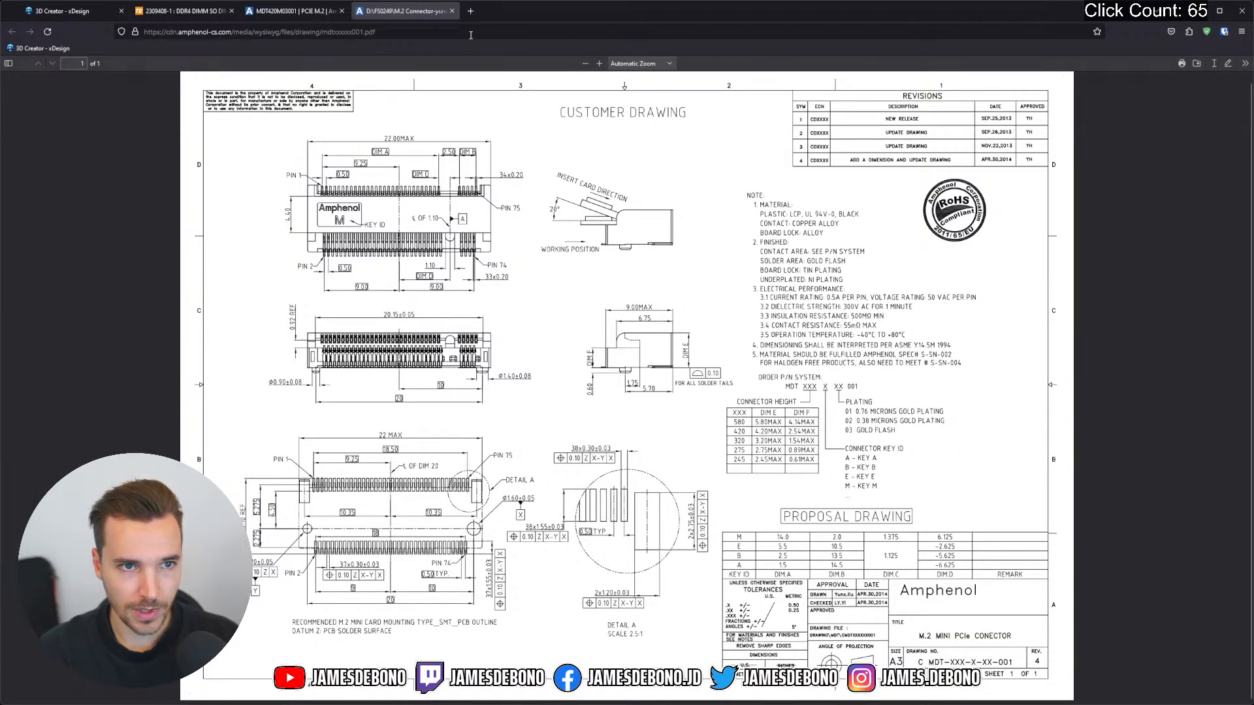
pyautogui.click(470, 11)
pyautogui.write('mnvm')
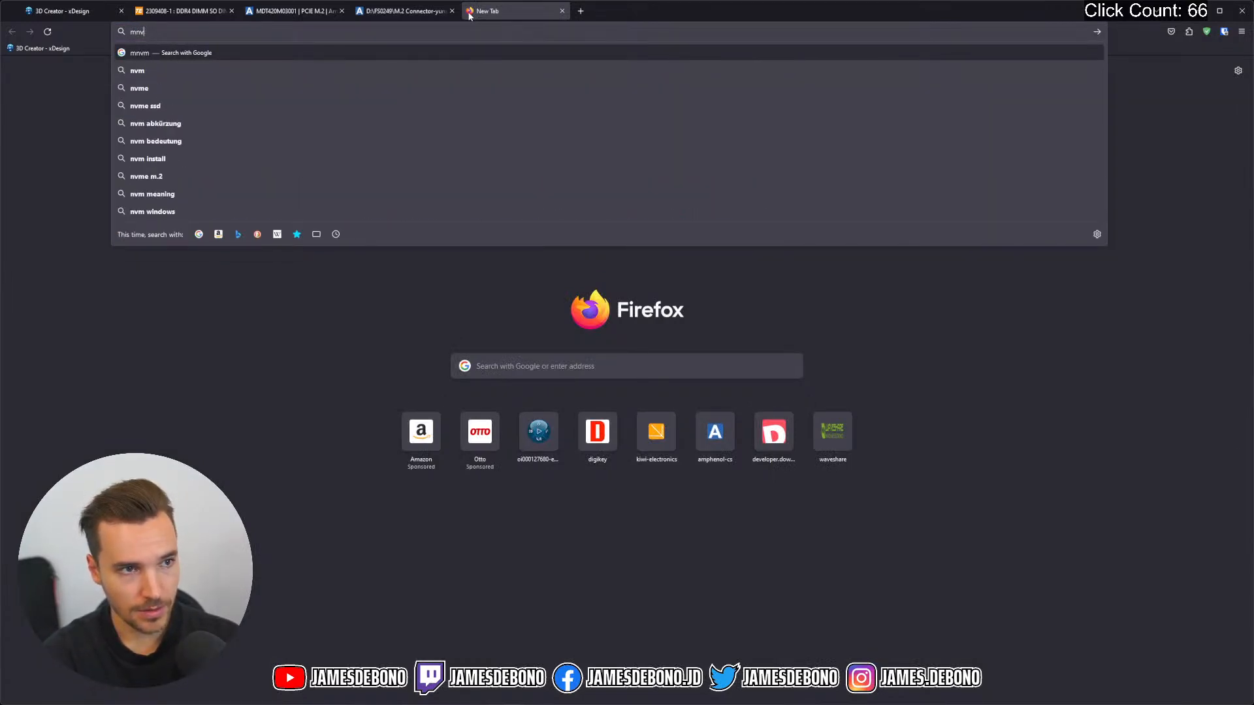
pyautogui.press('BackSpace')
pyautogui.press('BackSpace')
pyautogui.press('BackSpace')
pyautogui.press('BackSpace')
pyautogui.write('nvme')
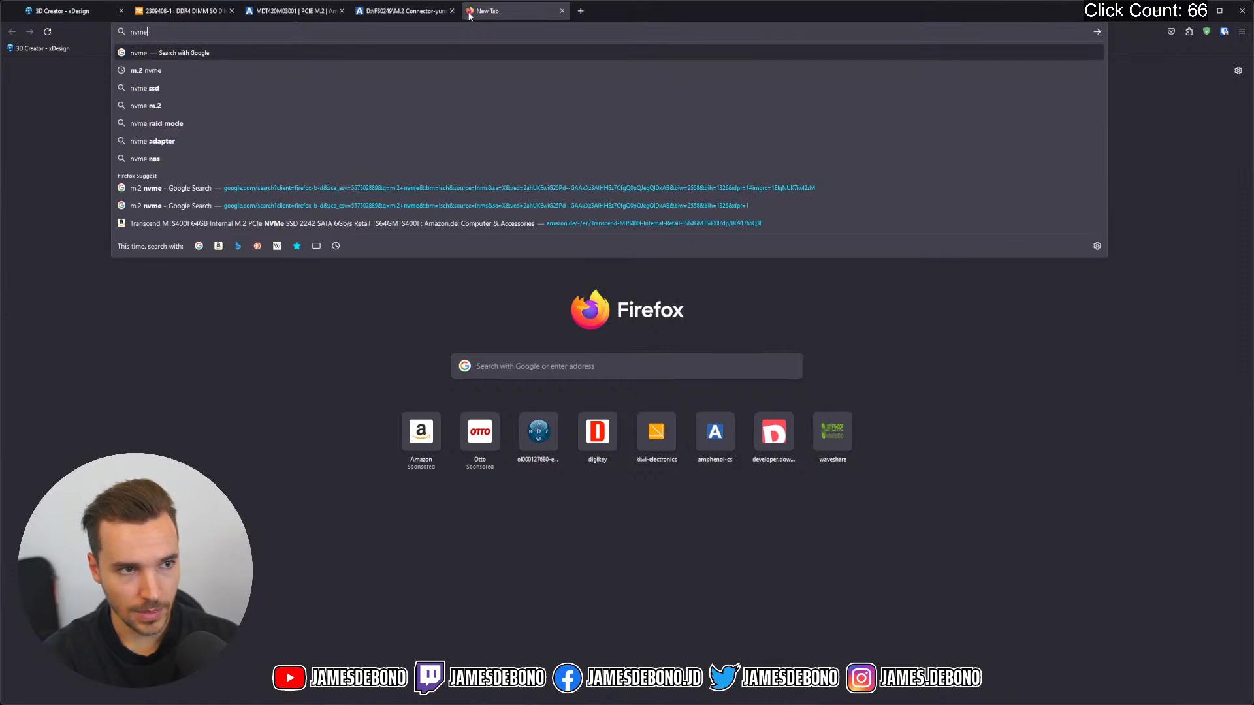
pyautogui.write(' drive')
pyautogui.press('Return')
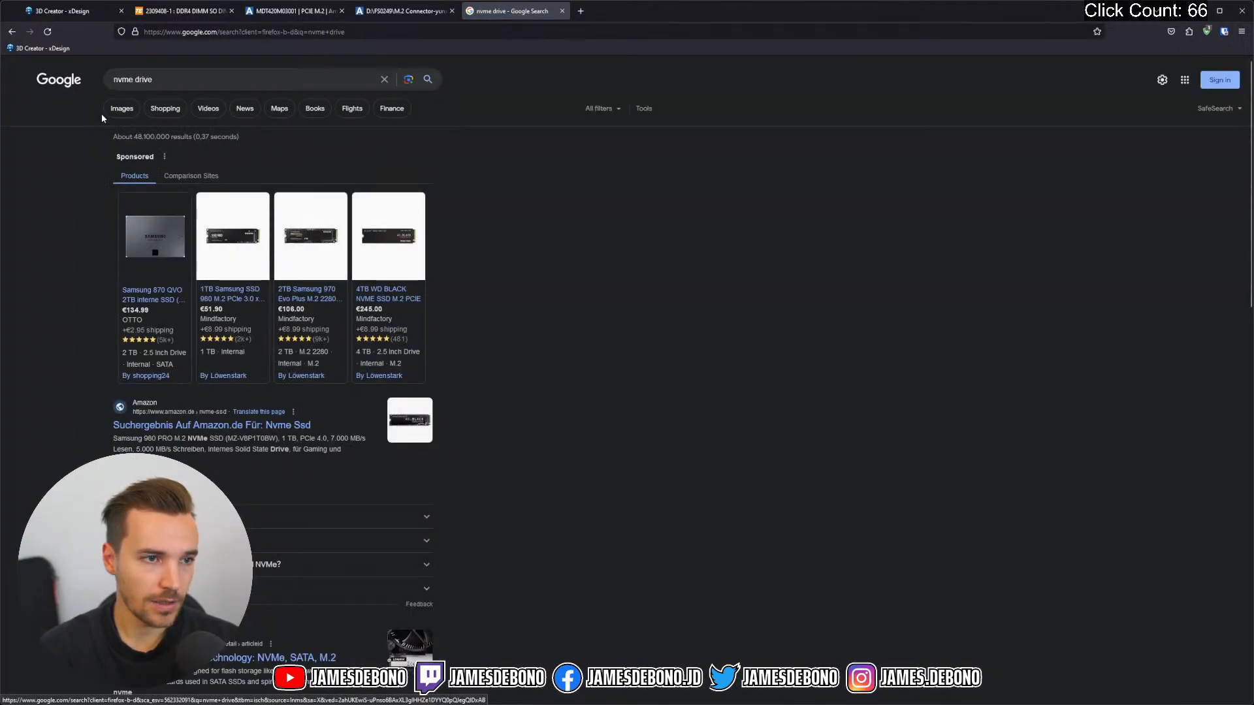
pyautogui.click(118, 110)
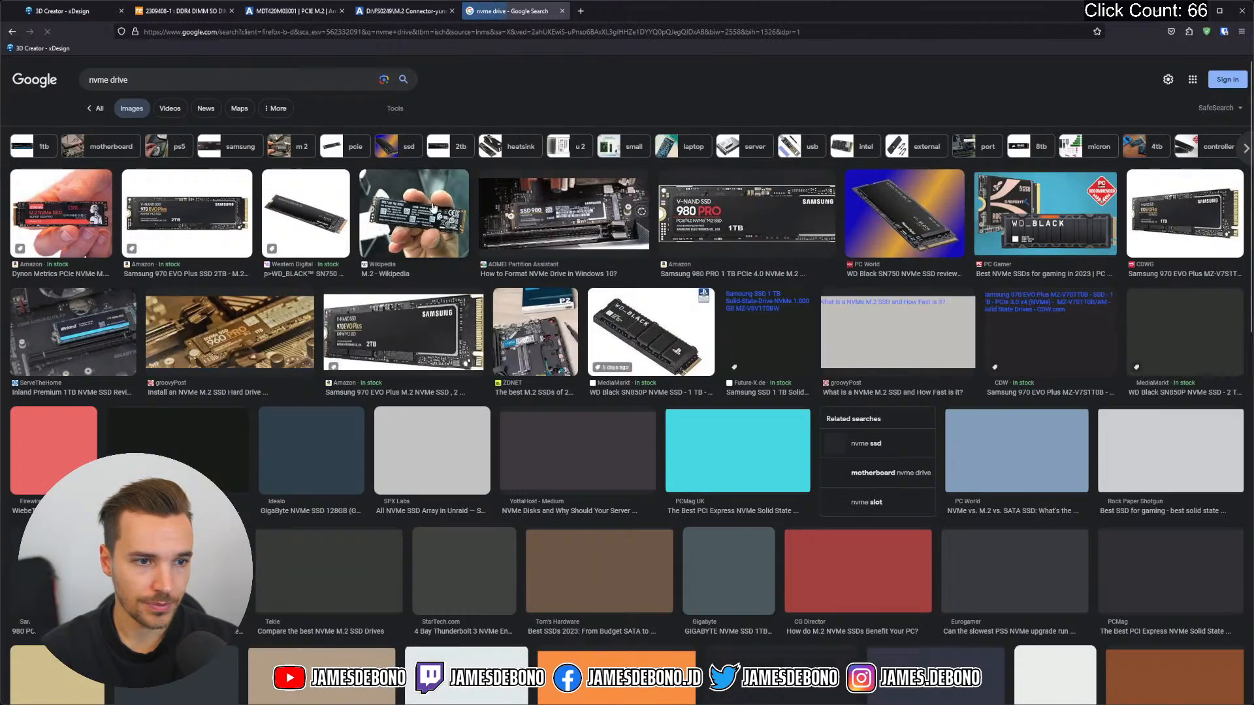
pyautogui.click(426, 210)
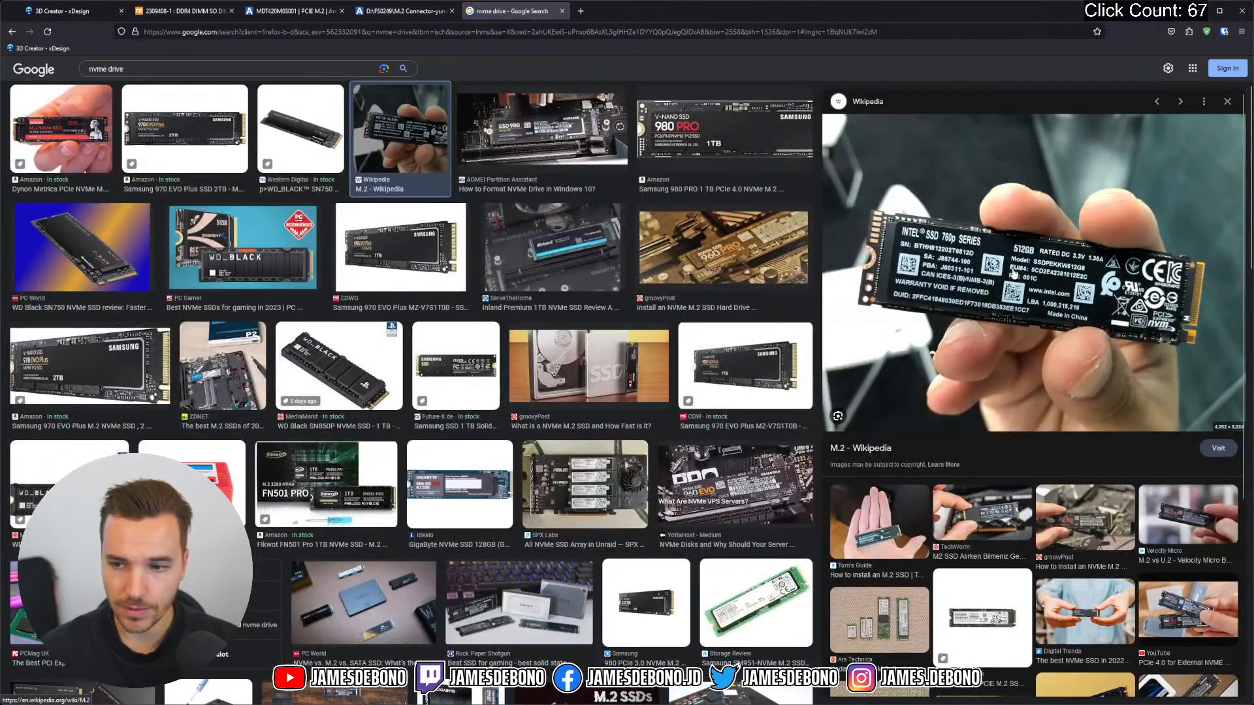
pyautogui.click(1014, 271)
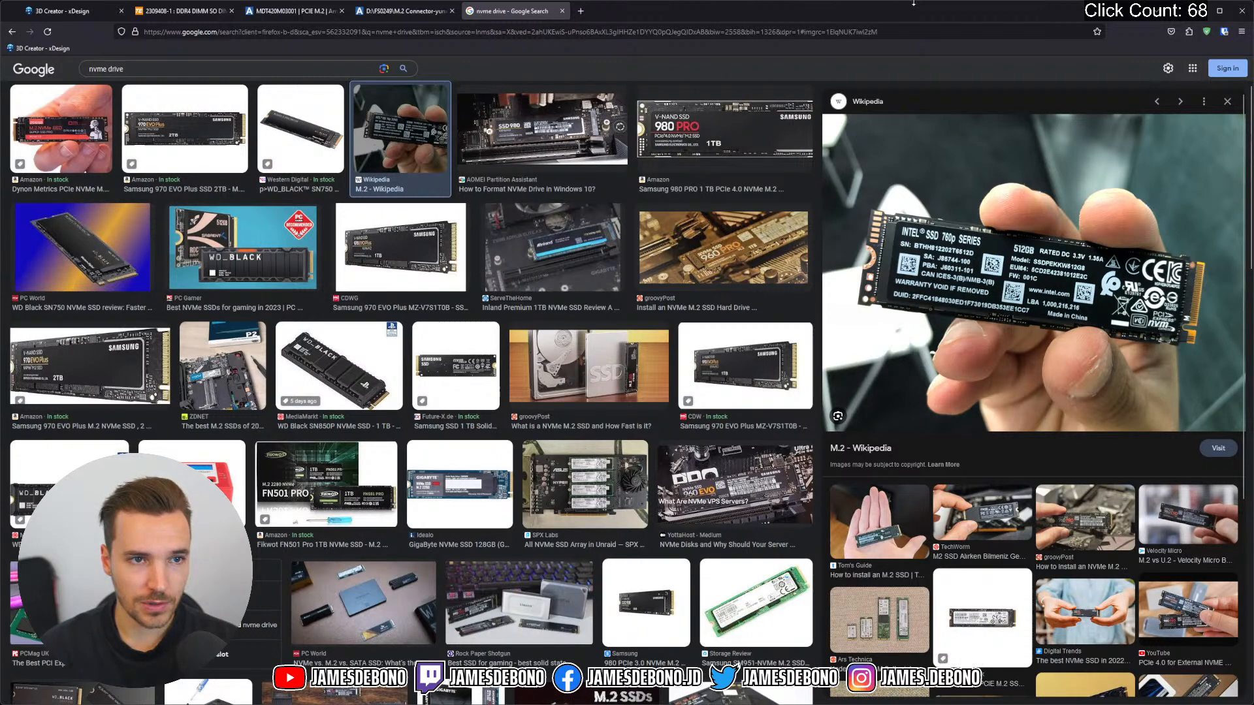
# Return to the M.2 connector drawing, switch to the SOLIDWORKS device assembly, and examine the Jetson Nano module's placement on the PCB from above
pyautogui.click(401, 11)
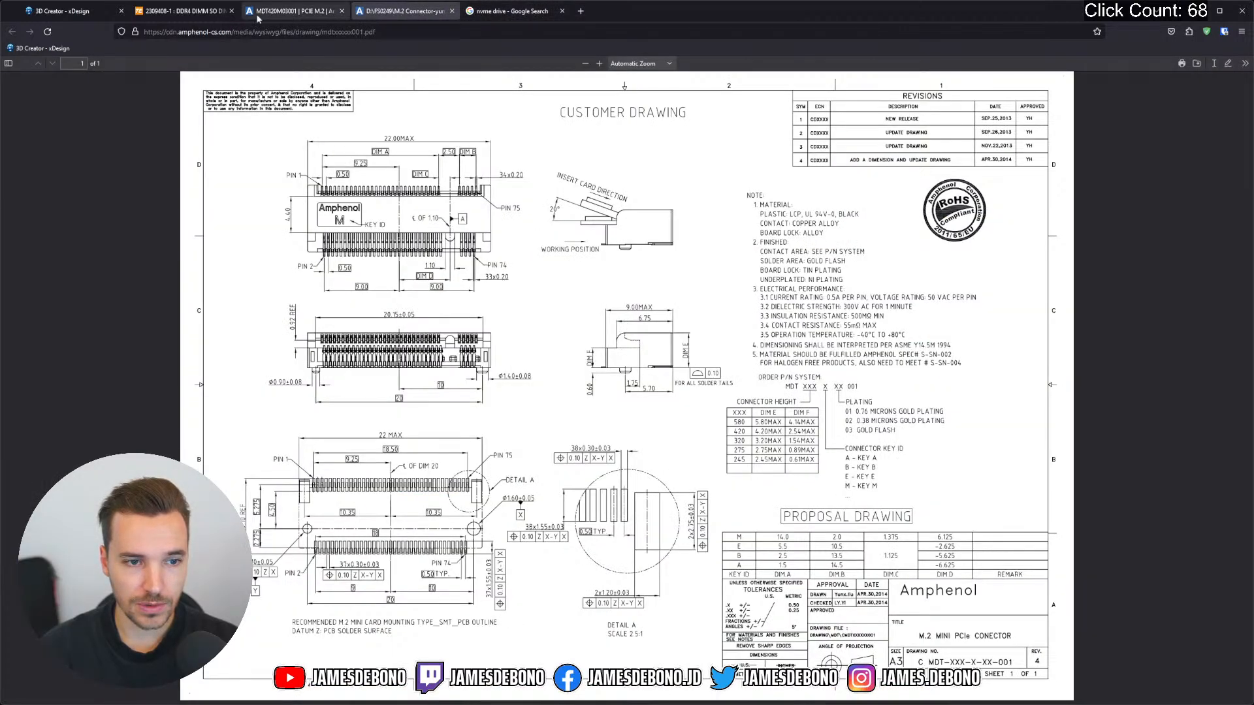
pyautogui.click(202, 11)
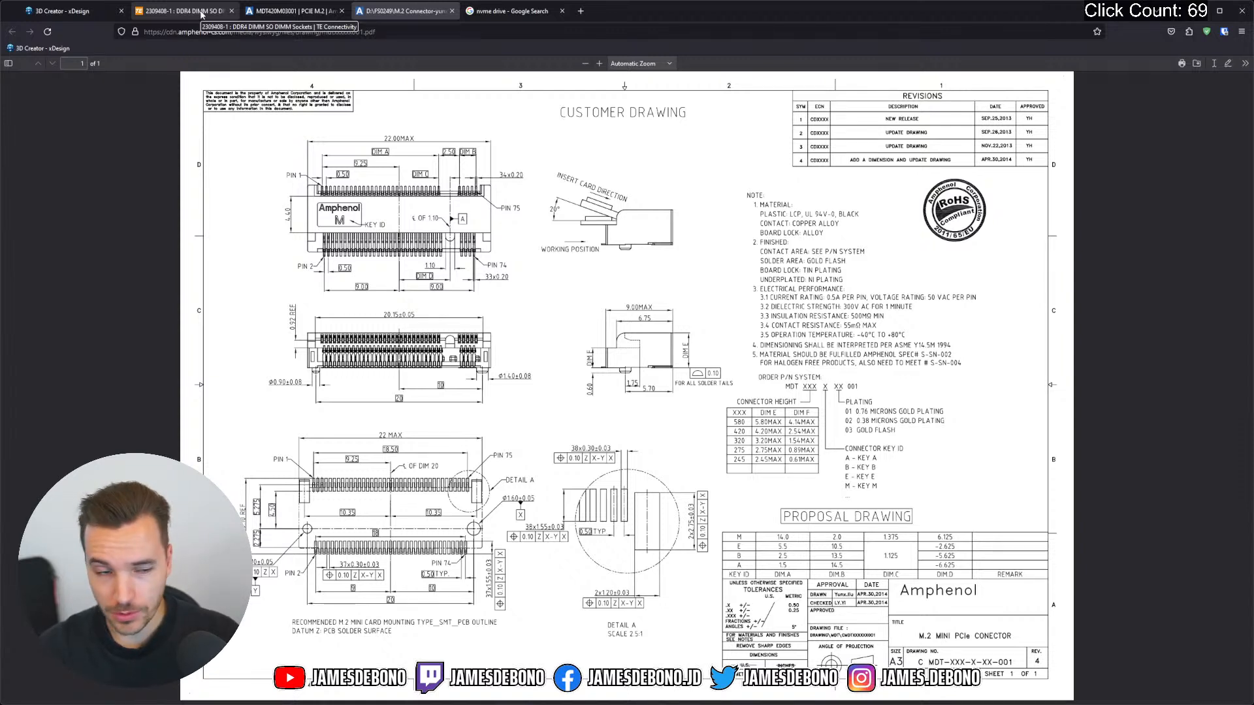
pyautogui.click(1193, 12)
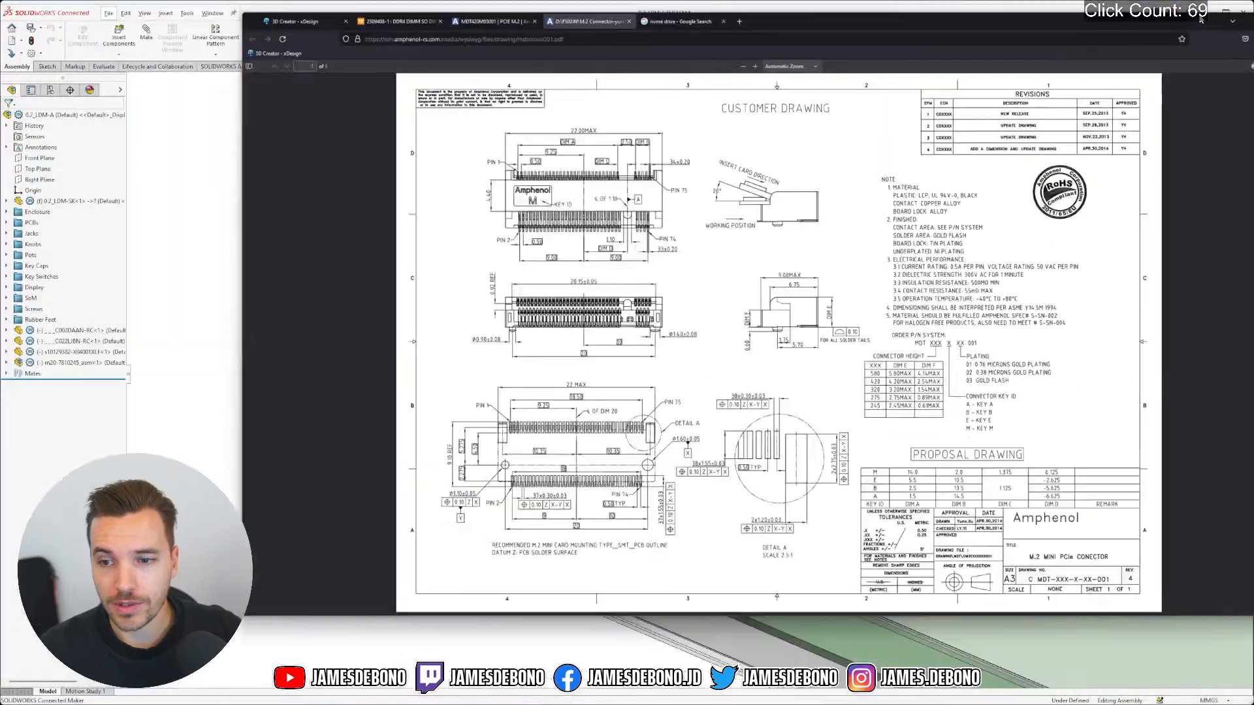
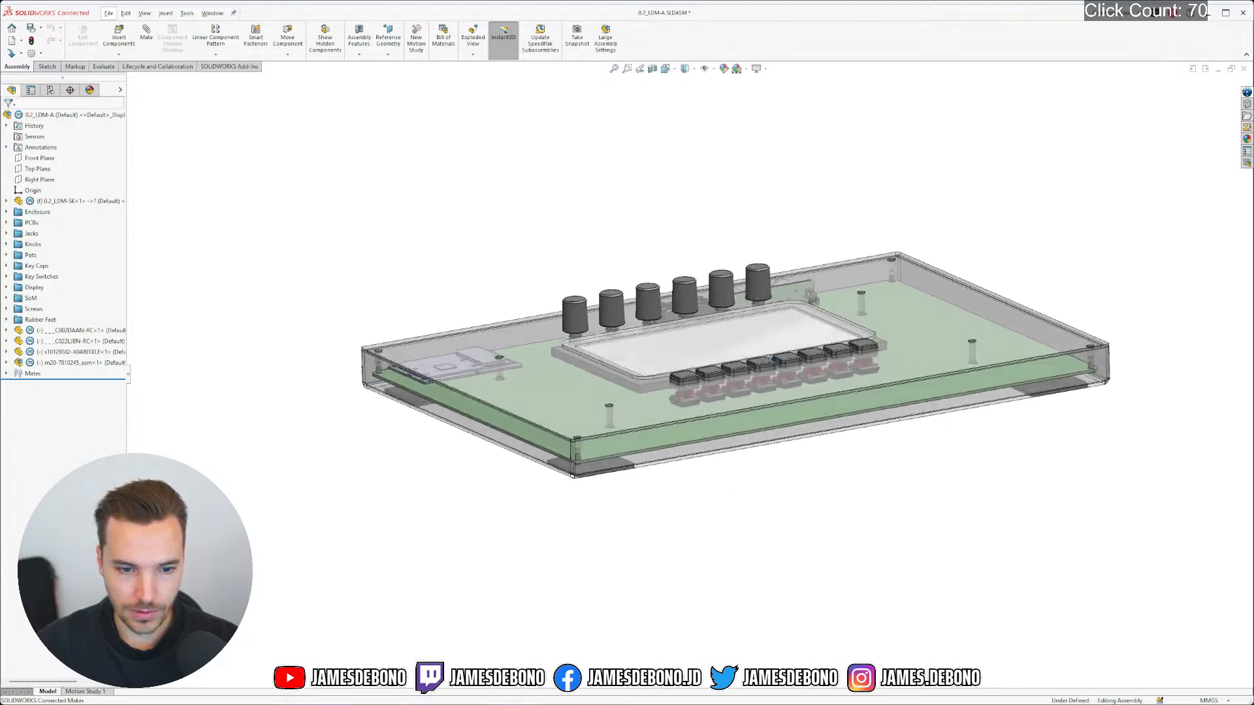
pyautogui.scroll(-1, 487, 400)
pyautogui.scroll(-1, 489, 401)
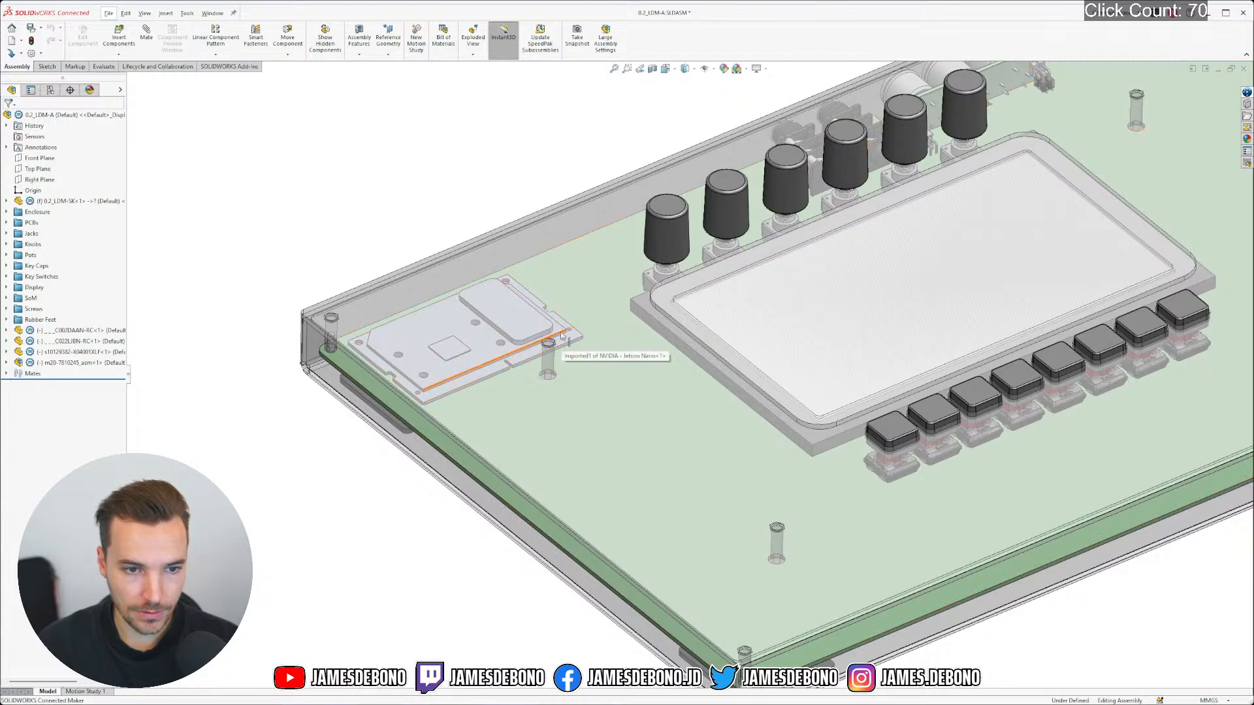
pyautogui.scroll(-4, 434, 375)
pyautogui.moveTo(476, 382); pyautogui.dragTo(542, 392, button='middle')
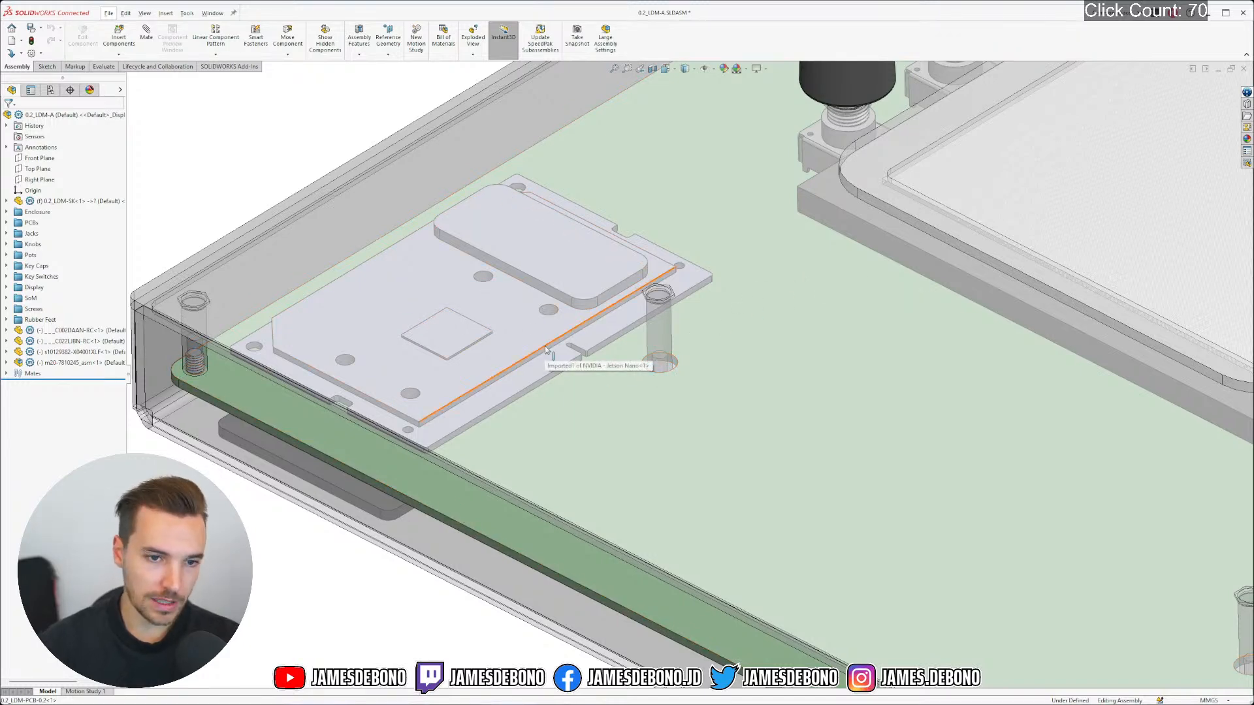
pyautogui.scroll(4, 423, 442)
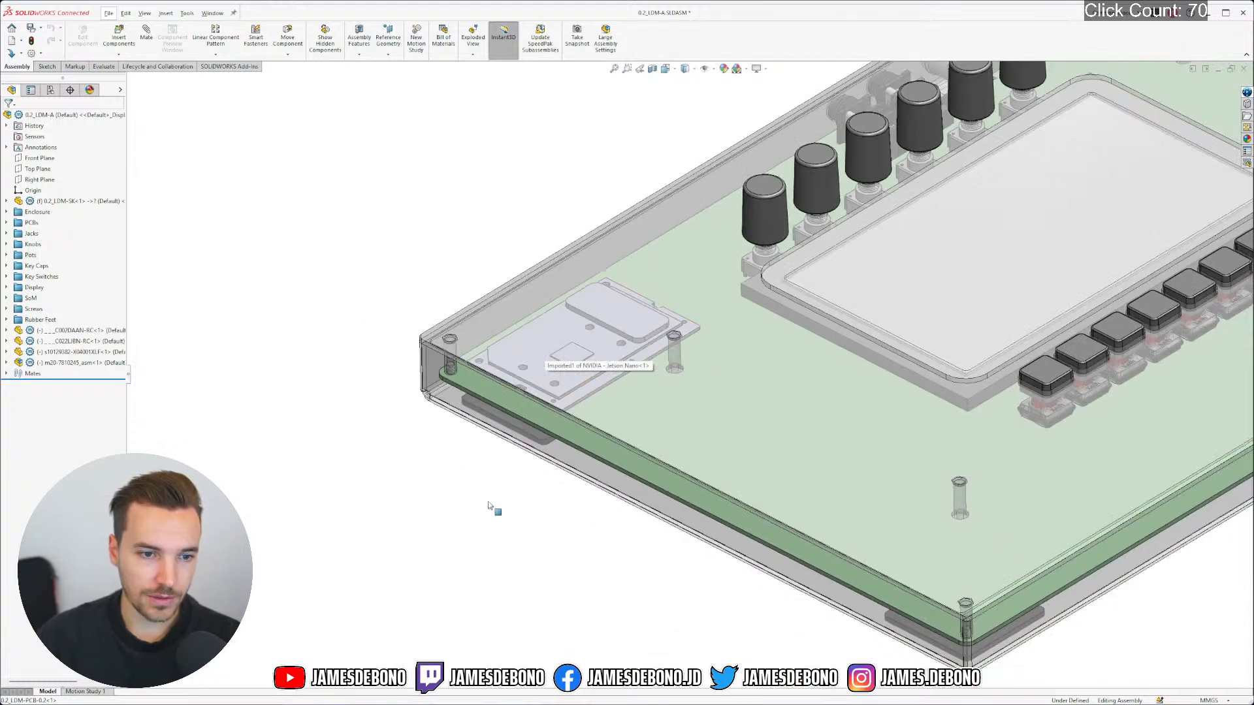
pyautogui.moveTo(505, 511); pyautogui.dragTo(515, 452, button='right')
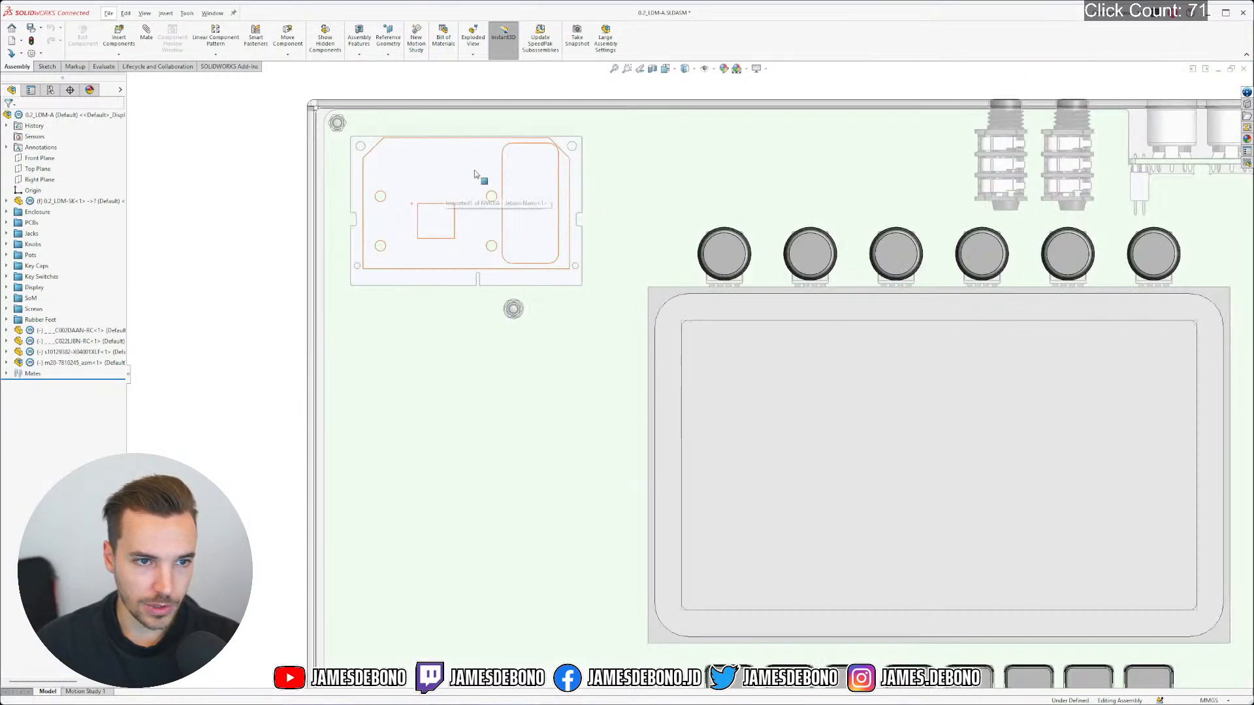
pyautogui.scroll(-3, 390, 186)
# Expand the skeleton part 0.2_LDM-SK and show its top layout sketch containing the Jetson Nano, knob and display outlines
pyautogui.click(6, 201)
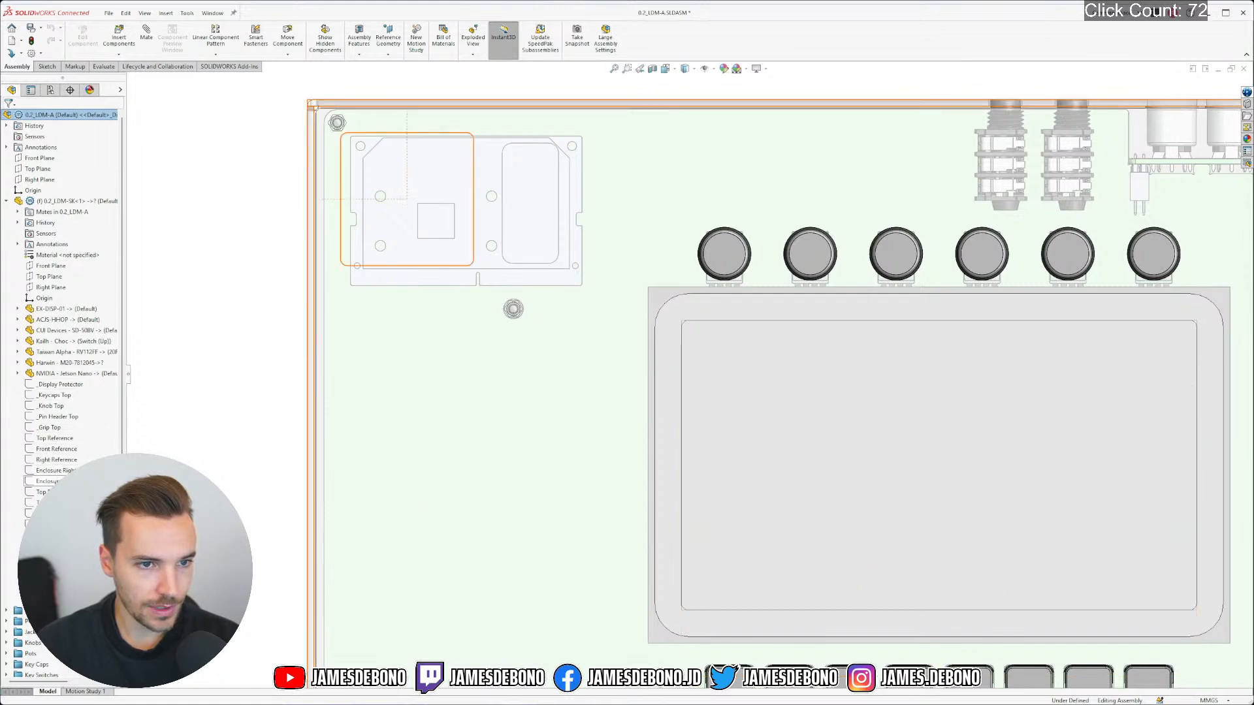
pyautogui.click(29, 513)
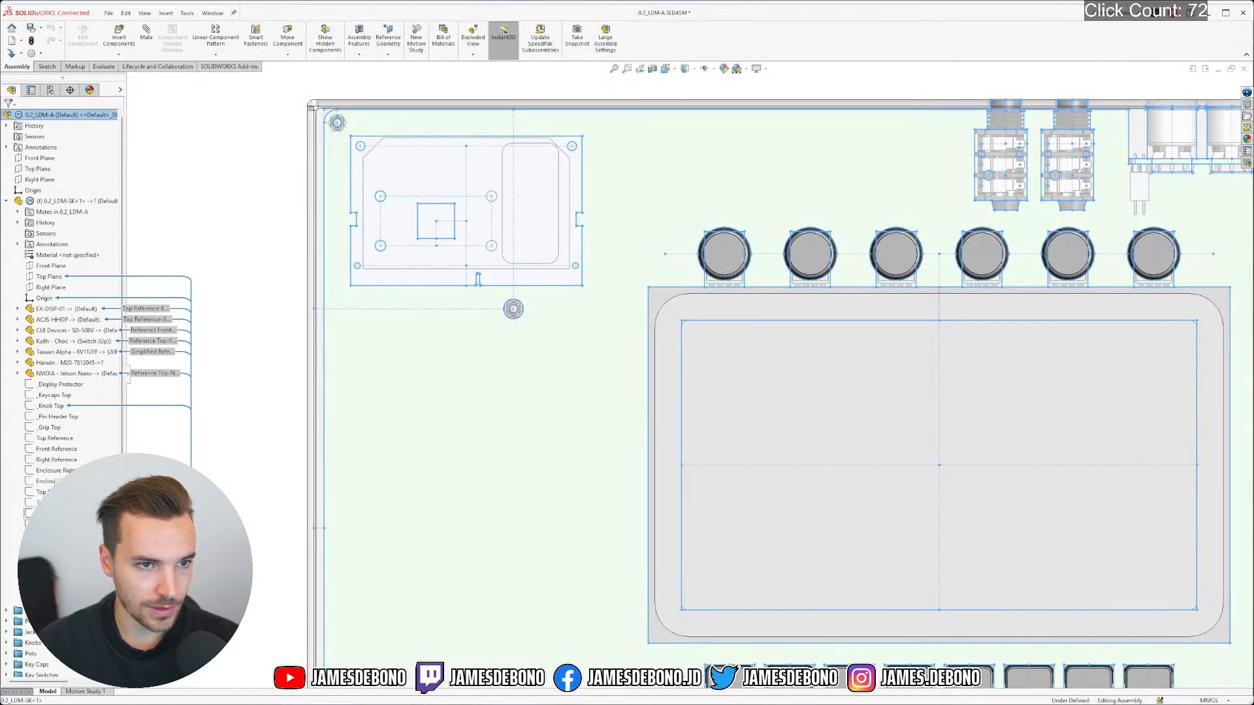
pyautogui.click(71, 486)
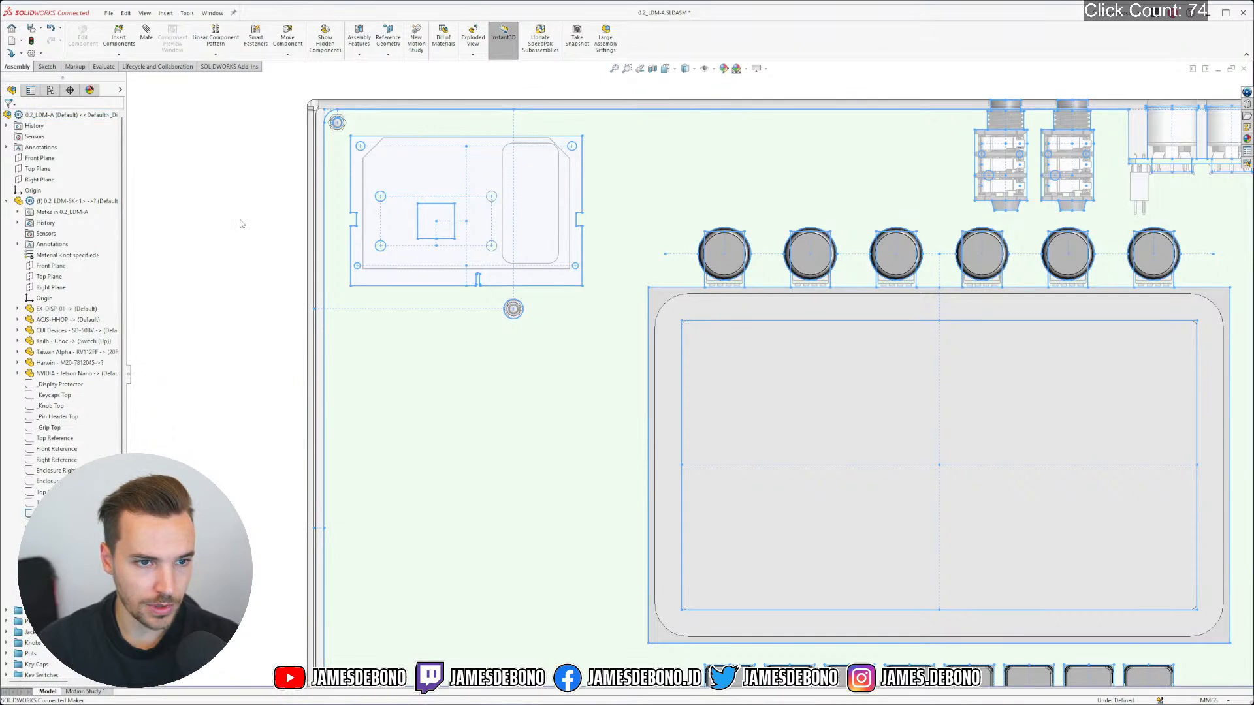
pyautogui.scroll(-3, 485, 166)
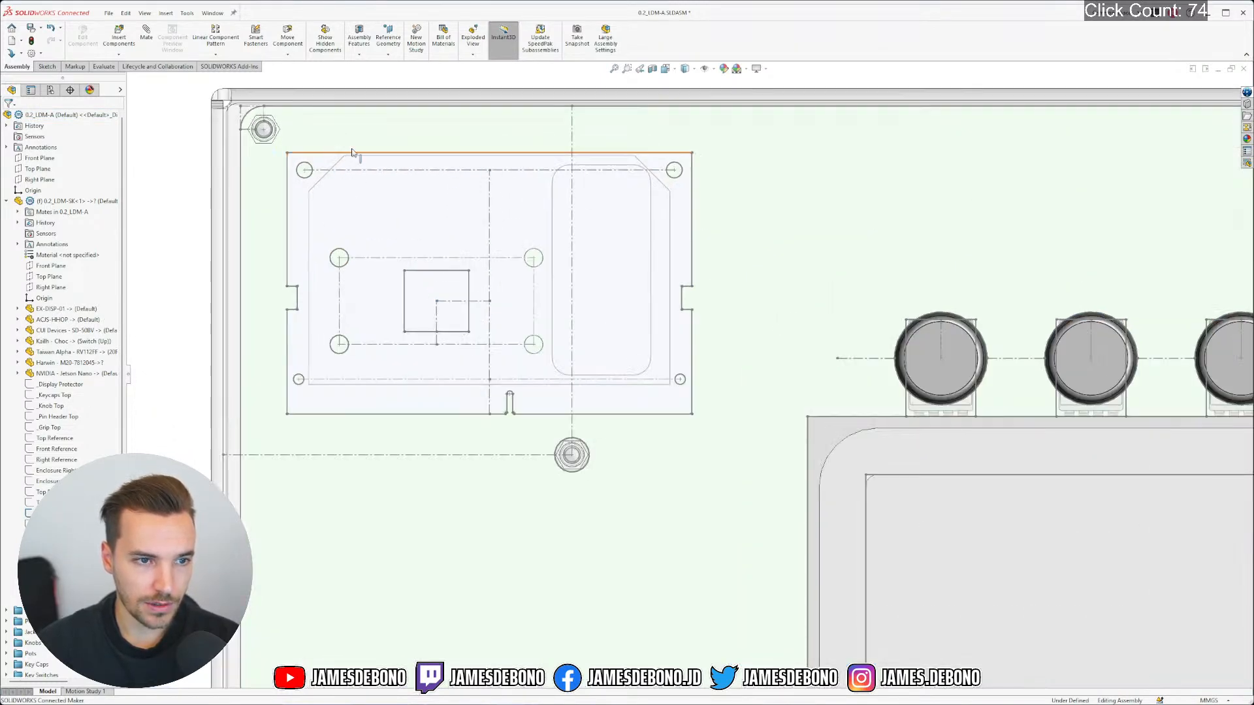
pyautogui.click(352, 152)
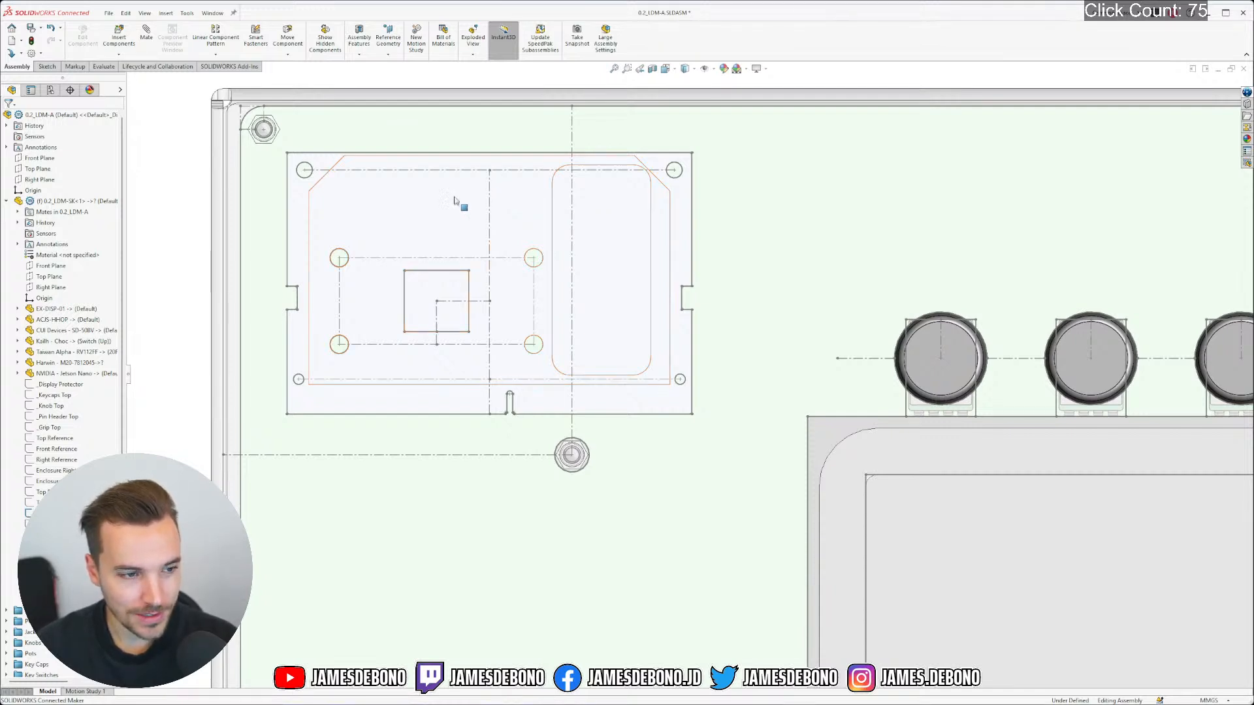
pyautogui.scroll(-5, 692, 366)
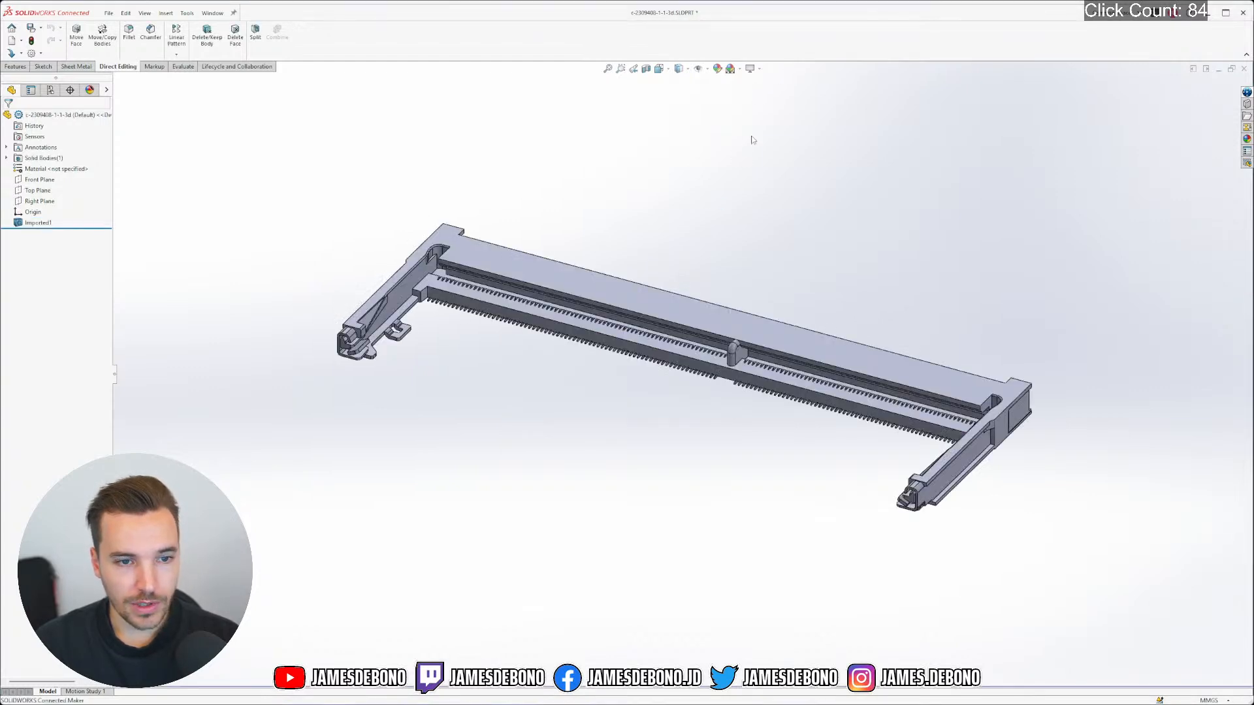
# Change the imported SO DIMM socket part's scene to Plain White
pyautogui.click(739, 70)
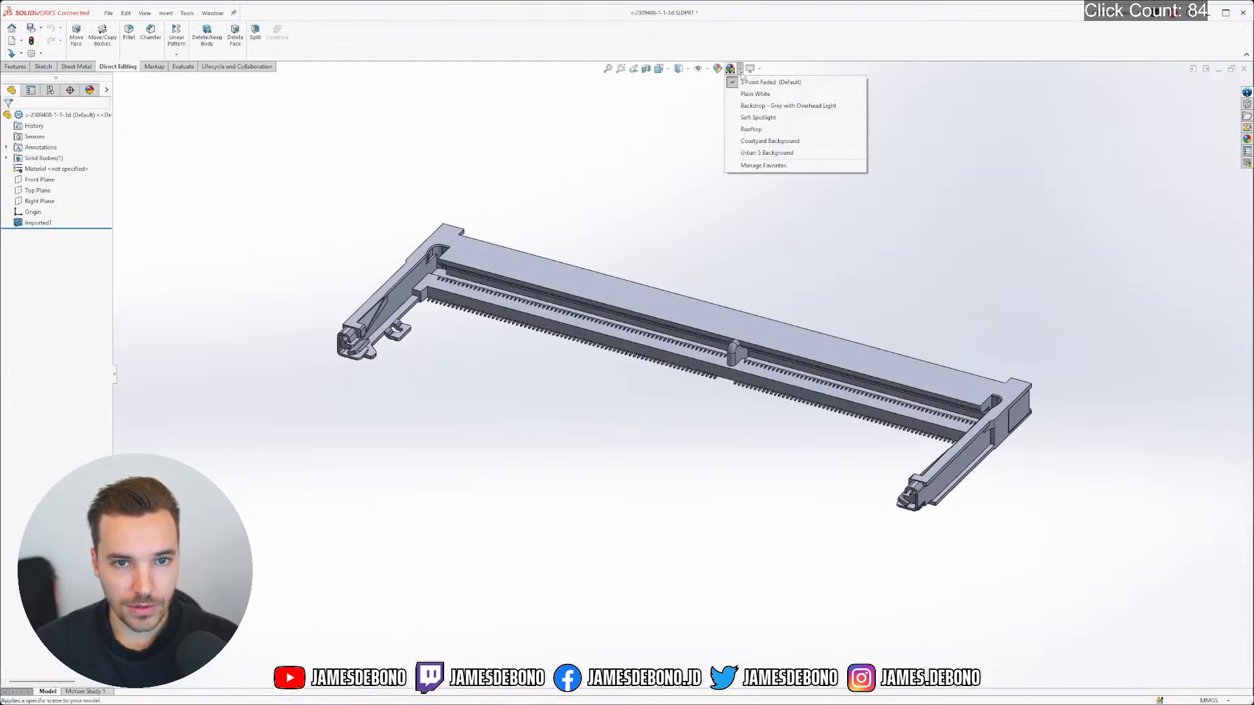
pyautogui.click(755, 94)
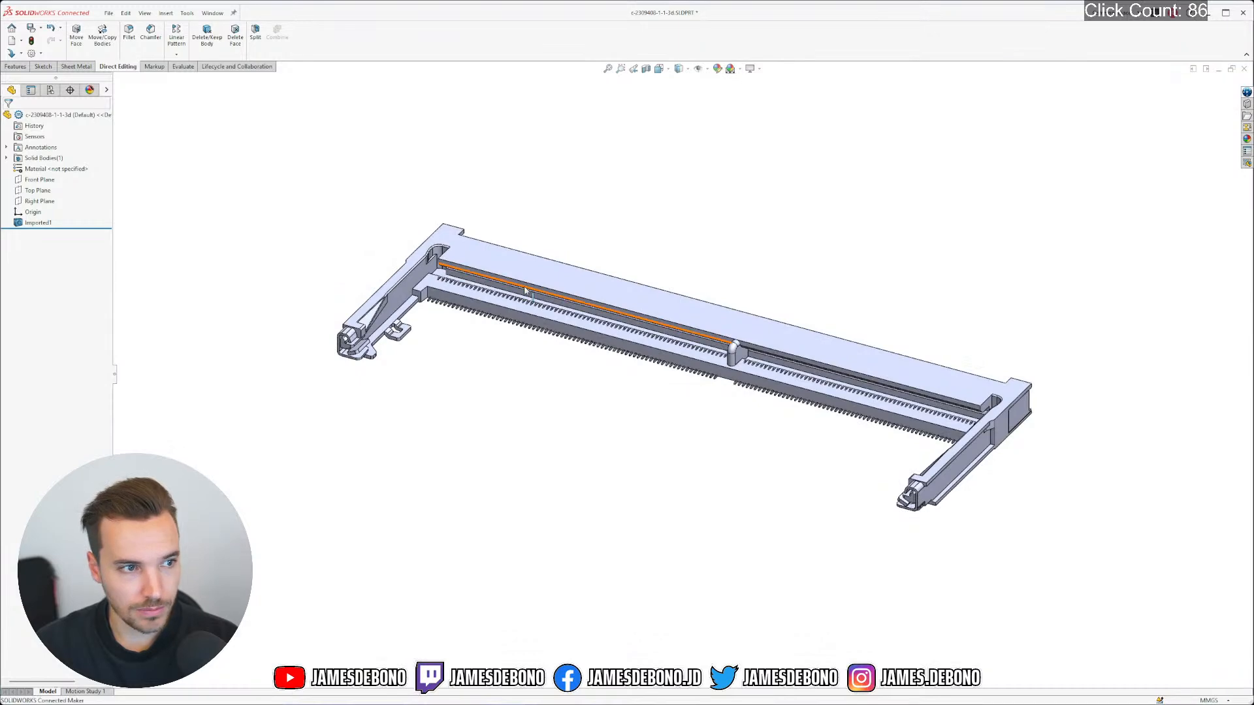
# Examine the imported SO DIMM socket's underside, pins, locating peg and side arms, and view it from the top
pyautogui.scroll(1, 523, 289)
pyautogui.scroll(-2, 730, 399)
pyautogui.moveTo(621, 356); pyautogui.dragTo(590, 257, button='middle')
pyautogui.scroll(-6, 518, 300)
pyautogui.scroll(-3, 520, 302)
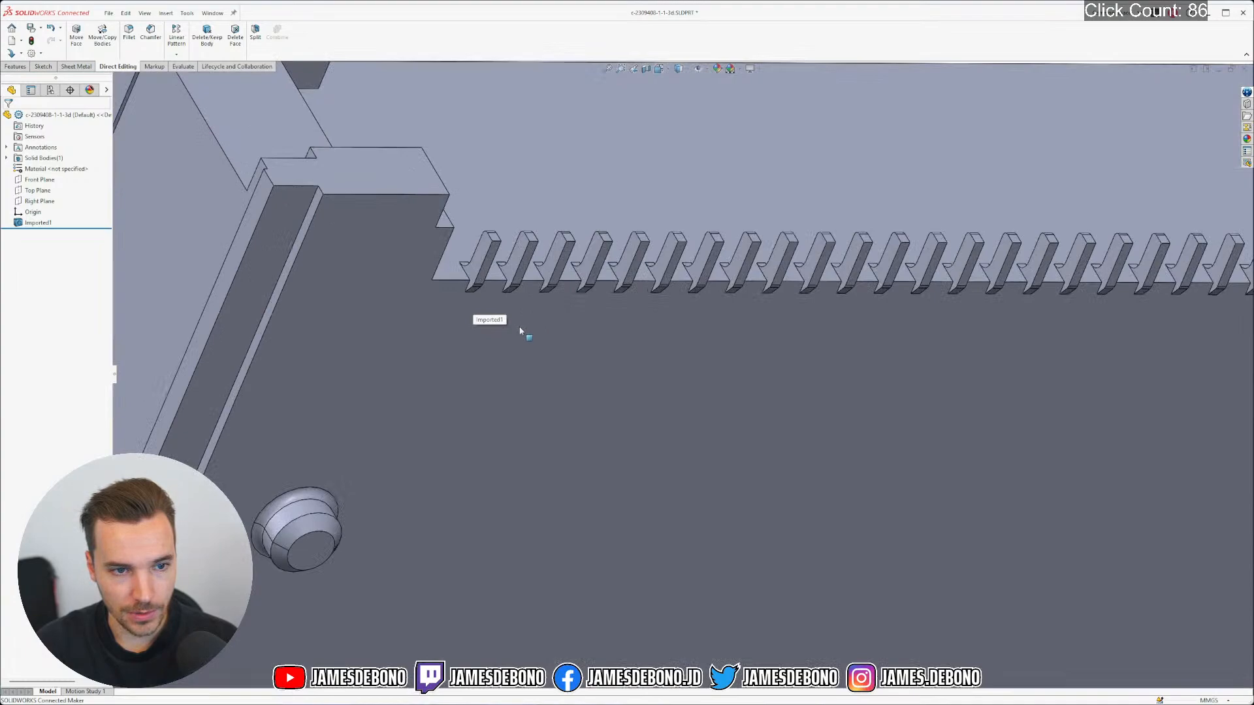
pyautogui.moveTo(521, 331); pyautogui.dragTo(680, 346, button='middle')
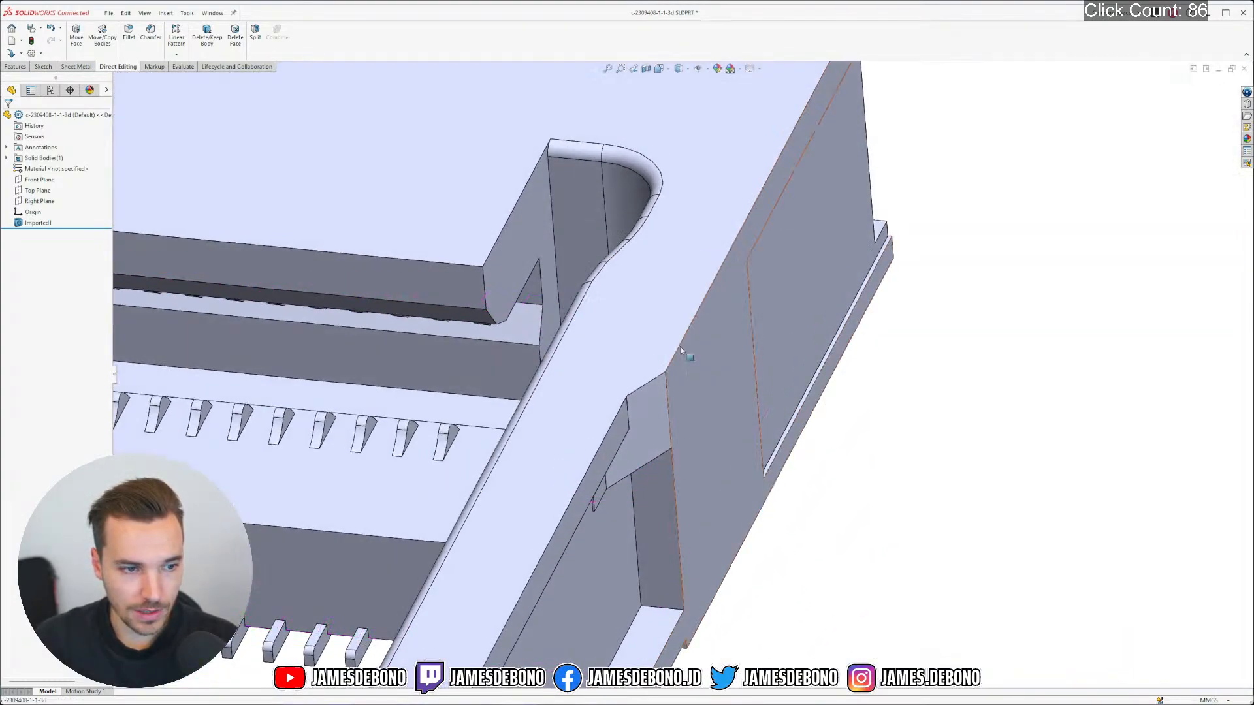
pyautogui.scroll(8, 438, 356)
pyautogui.scroll(-3, 358, 354)
pyautogui.scroll(3, 372, 351)
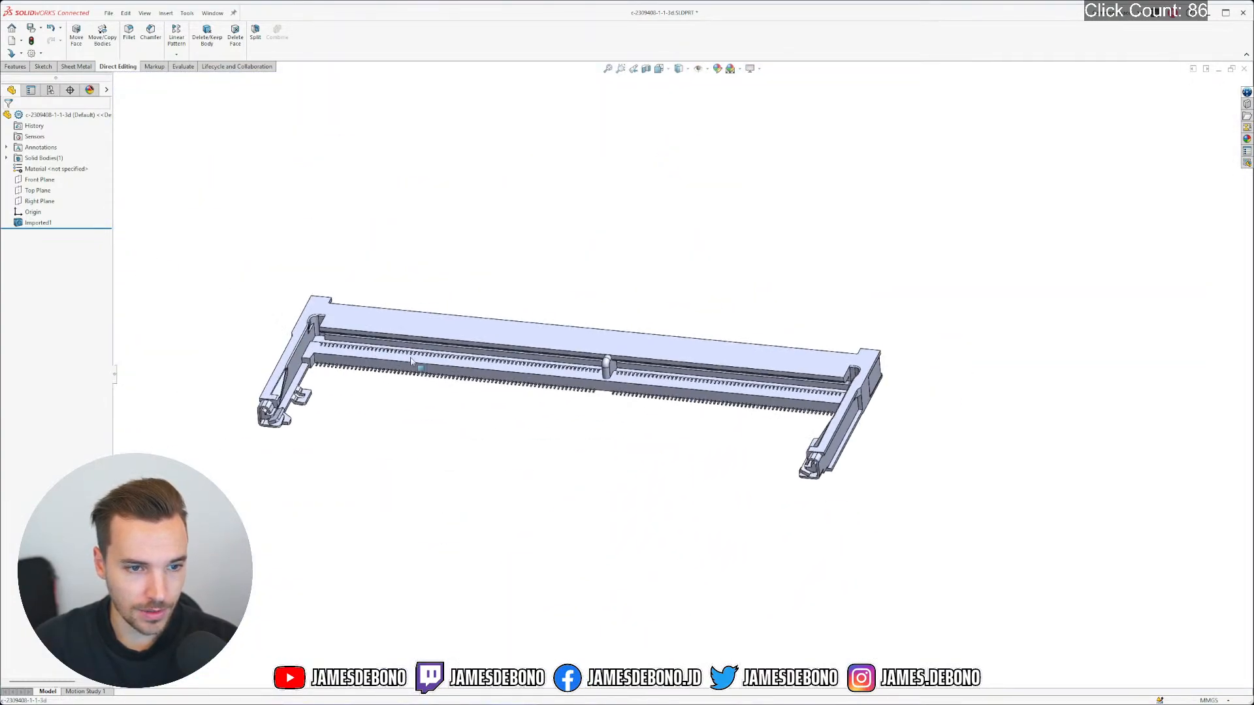
pyautogui.scroll(-3, 522, 387)
pyautogui.moveTo(553, 386); pyautogui.dragTo(519, 379, button='middle')
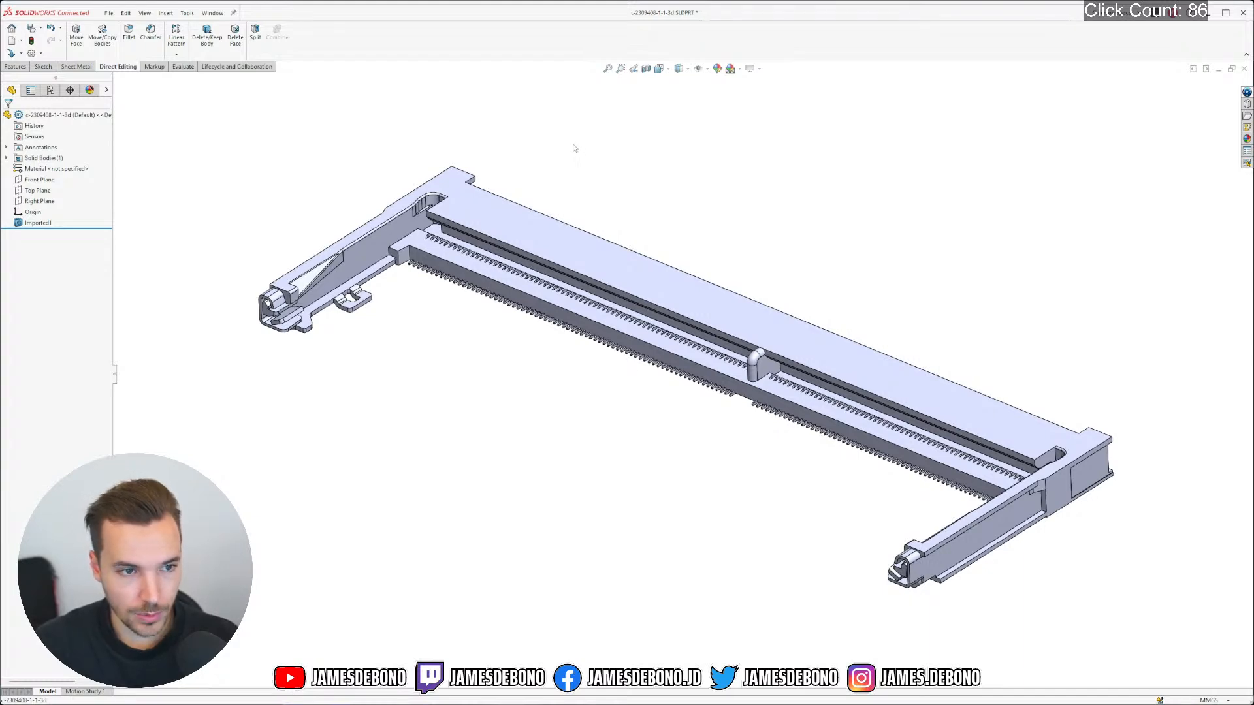
pyautogui.moveTo(600, 428); pyautogui.dragTo(595, 388, button='right')
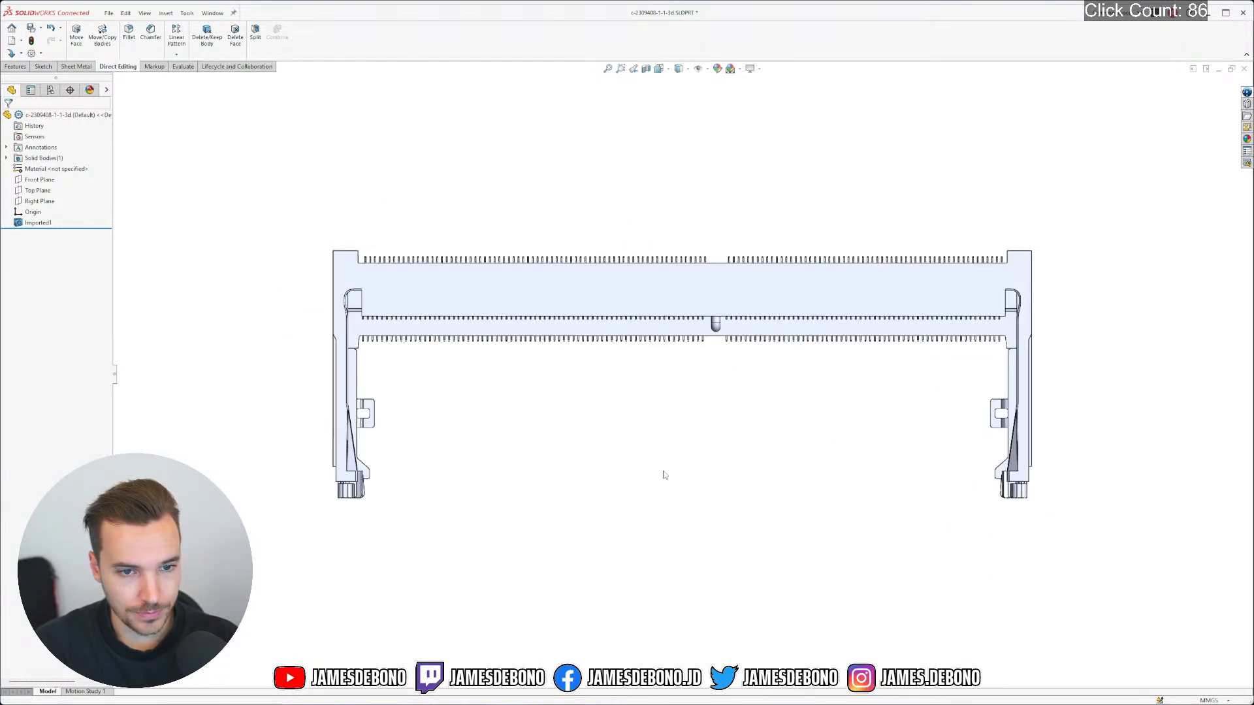
pyautogui.moveTo(664, 475); pyautogui.dragTo(583, 400, button='right')
pyautogui.moveTo(770, 412); pyautogui.dragTo(703, 407, button='middle')
pyautogui.hotkey('ctrl', '5')
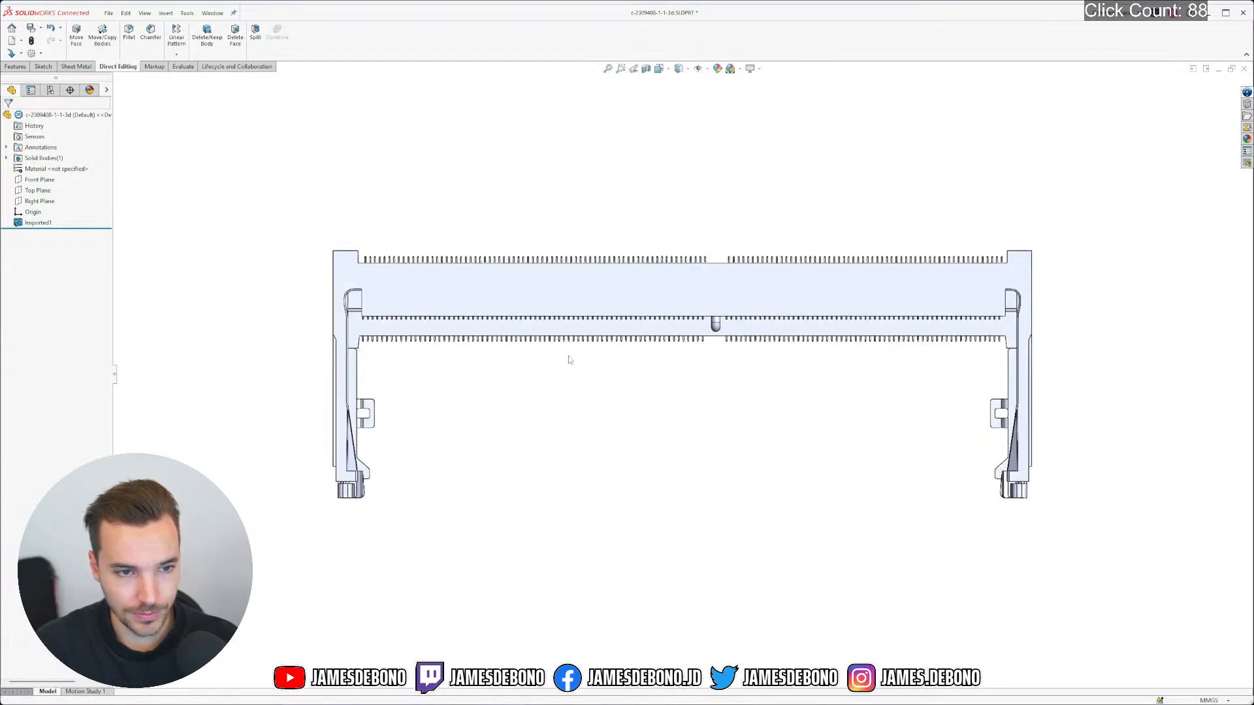
# Show the Front, Top and Right planes of the SO DIMM socket part
pyautogui.click(39, 180)
pyautogui.keyDown('shift'); pyautogui.click(46, 201); pyautogui.keyUp('shift')
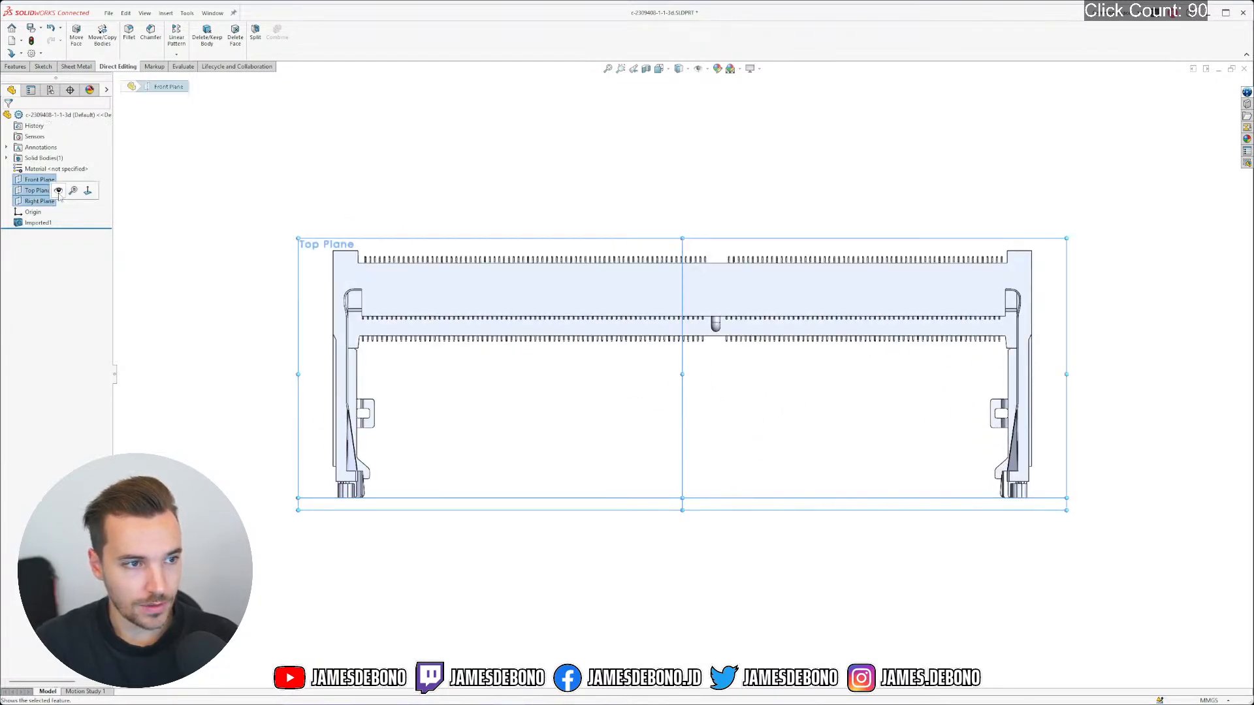
pyautogui.click(59, 192)
pyautogui.click(540, 185)
# Examine how the Front, Top and Right planes align with the socket, up close at the arm's end and from above
pyautogui.moveTo(643, 414); pyautogui.dragTo(579, 284, button='middle')
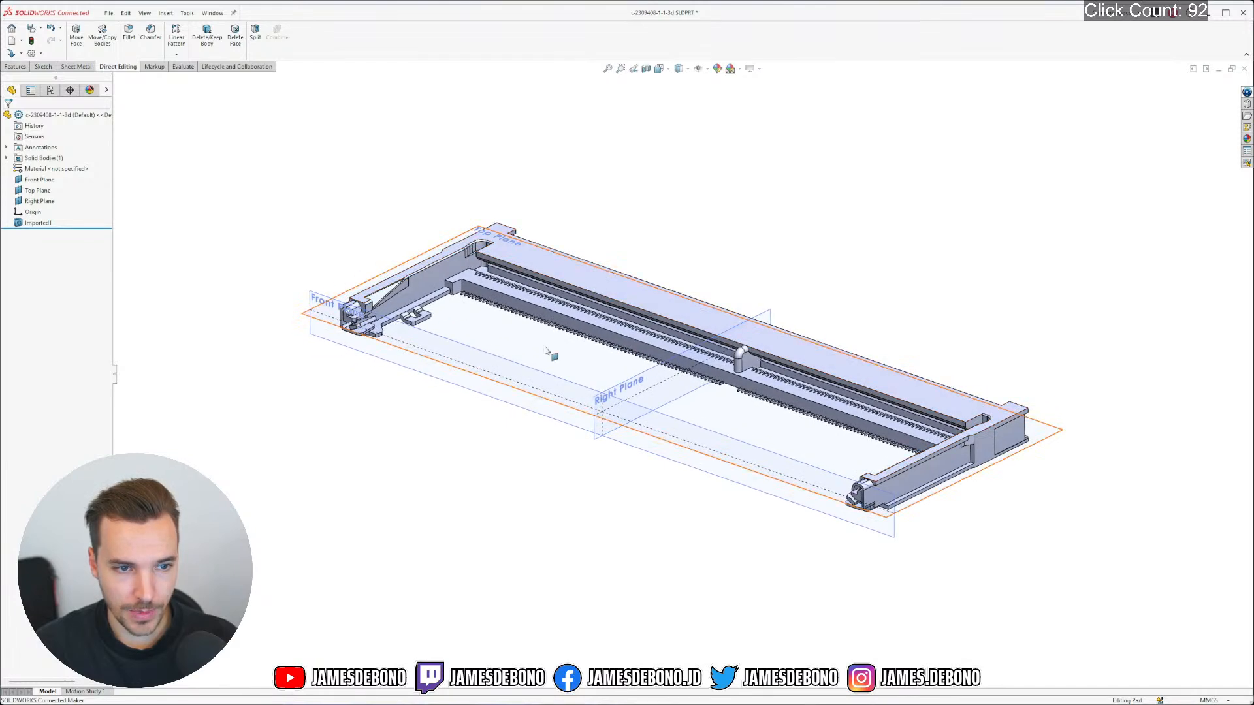
pyautogui.scroll(-5, 390, 331)
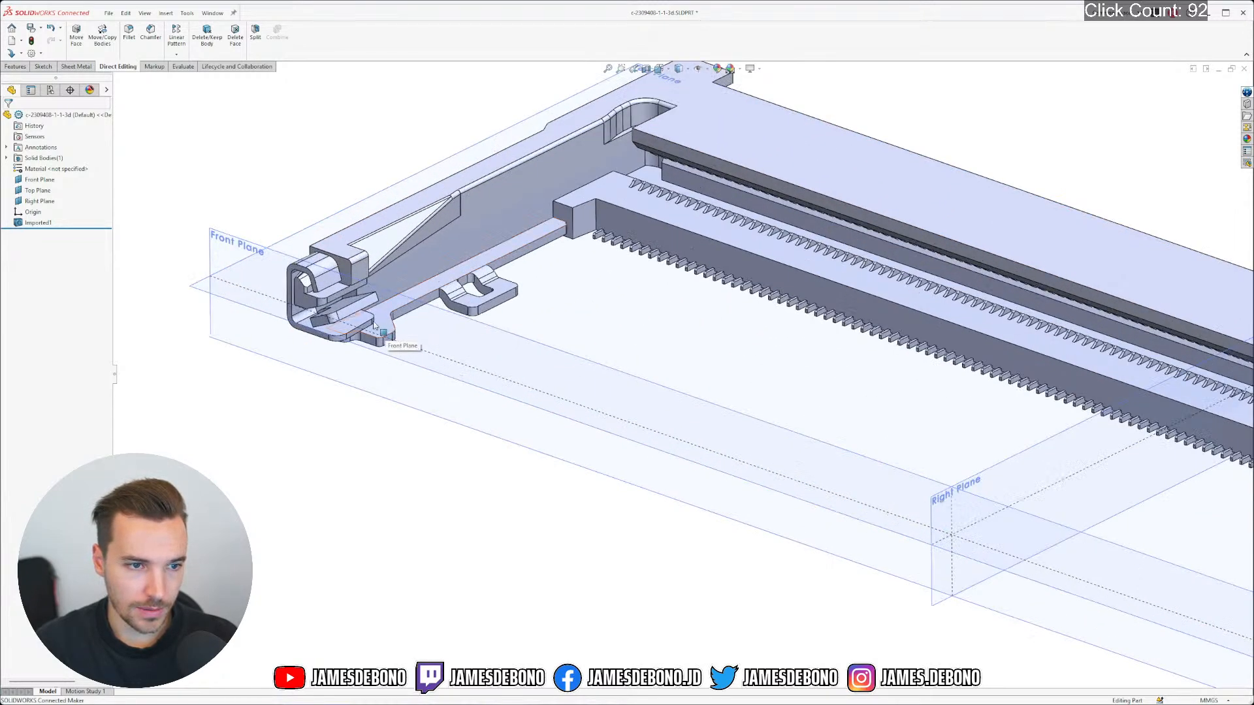
pyautogui.scroll(-5, 327, 315)
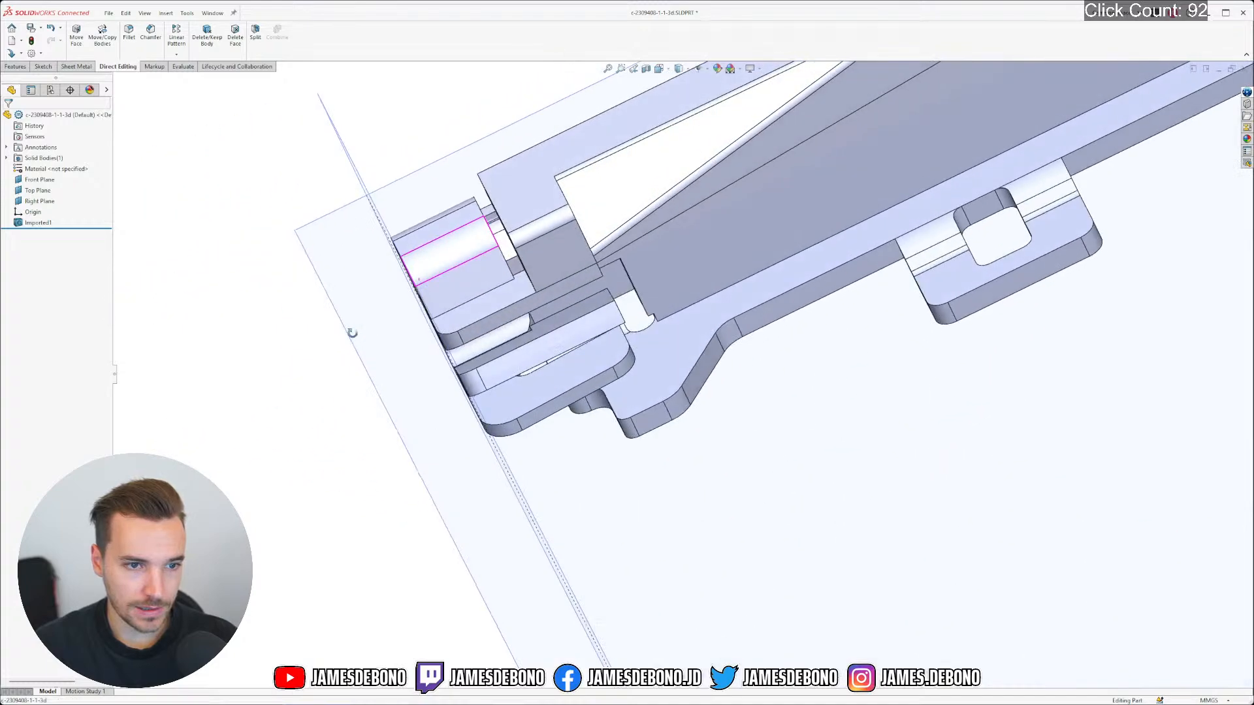
pyautogui.scroll(10, 404, 281)
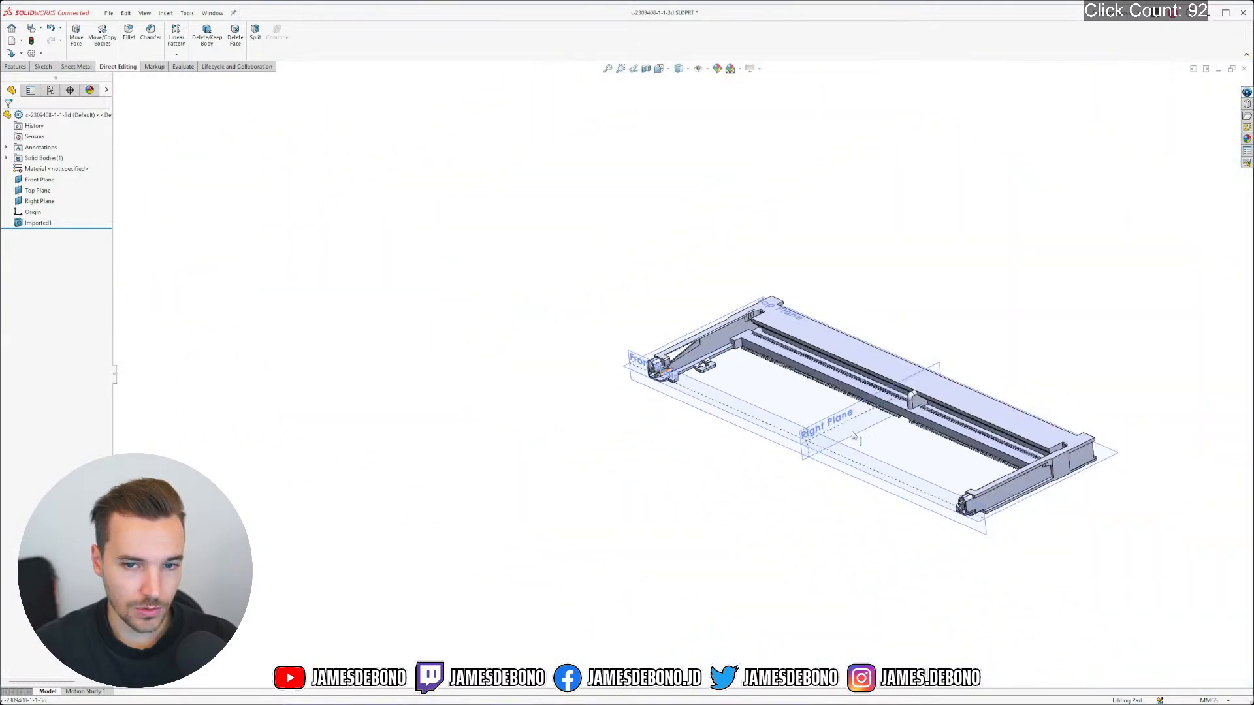
pyautogui.scroll(-3, 895, 425)
pyautogui.moveTo(840, 400); pyautogui.dragTo(874, 391, button='middle')
pyautogui.moveTo(862, 506); pyautogui.dragTo(862, 457, button='right')
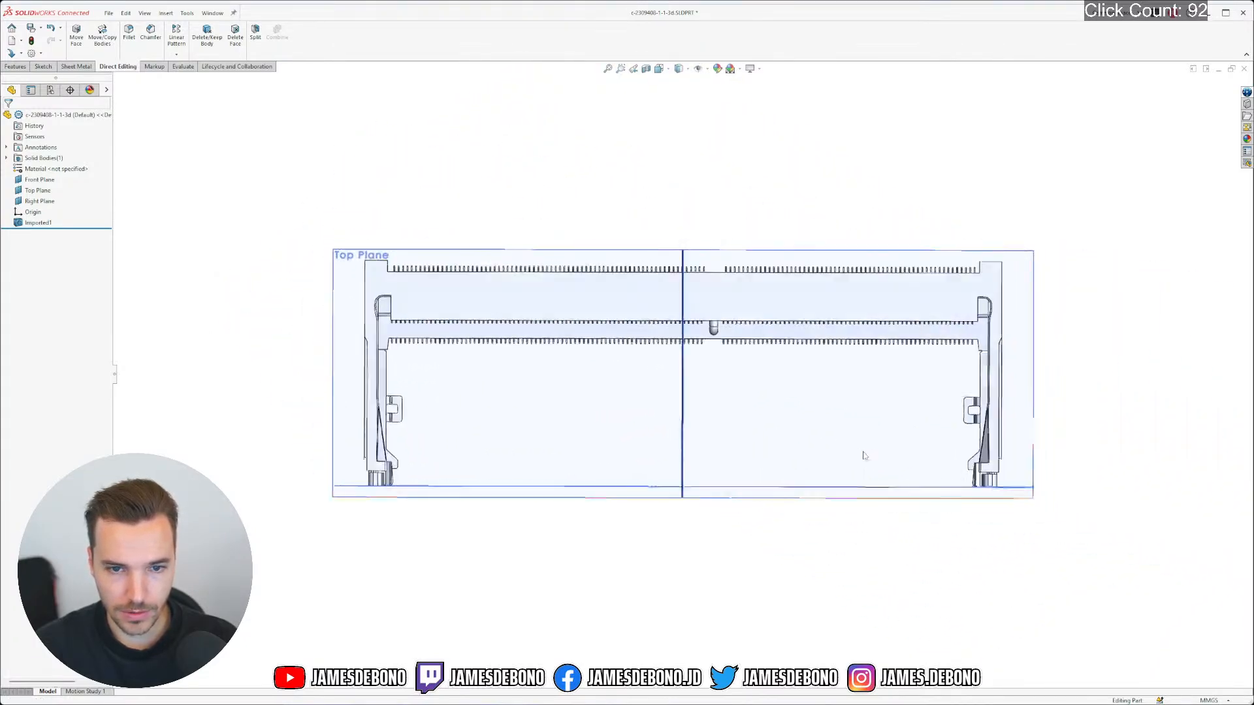
# Examine the socket's card slot, contact pins and arm corner up close against the displayed reference planes
pyautogui.click(997, 551)
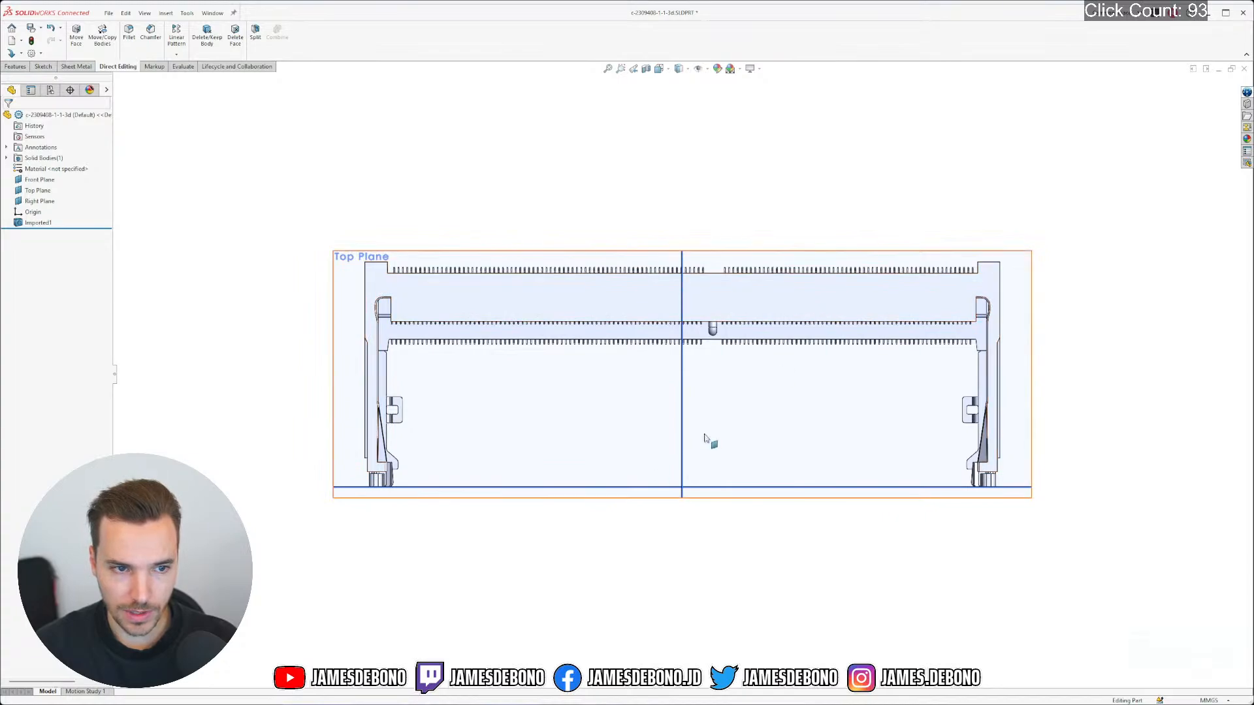
pyautogui.scroll(-4, 605, 495)
pyautogui.moveTo(588, 501); pyautogui.dragTo(632, 233, button='middle')
pyautogui.scroll(3, 724, 334)
pyautogui.scroll(-6, 467, 283)
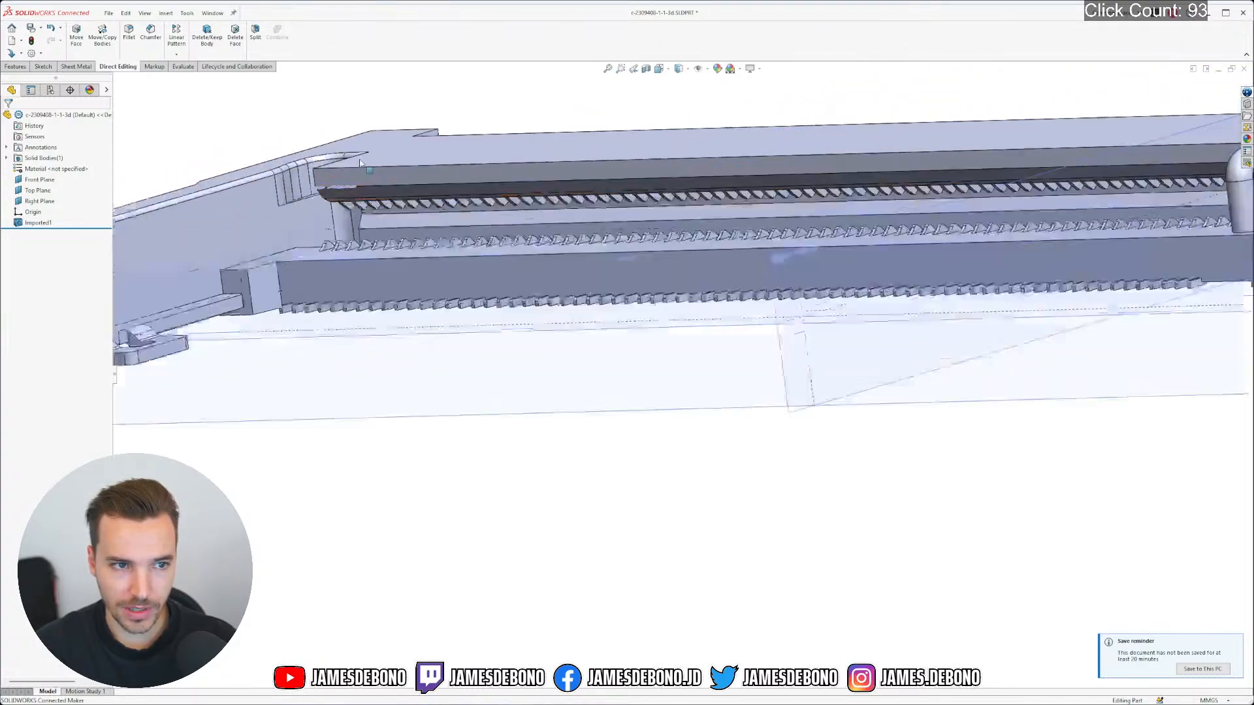
pyautogui.moveTo(537, 336); pyautogui.dragTo(623, 410, button='middle')
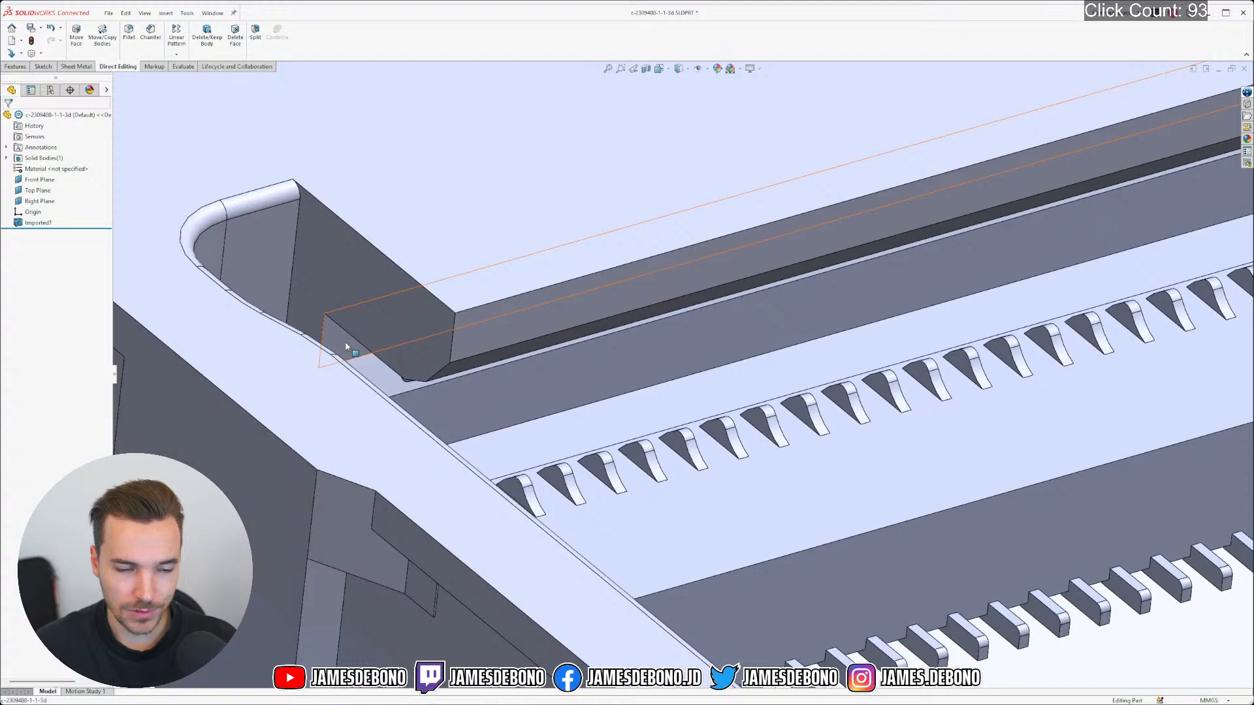
pyautogui.scroll(12, 388, 355)
pyautogui.scroll(2, 937, 349)
pyautogui.scroll(-3, 940, 337)
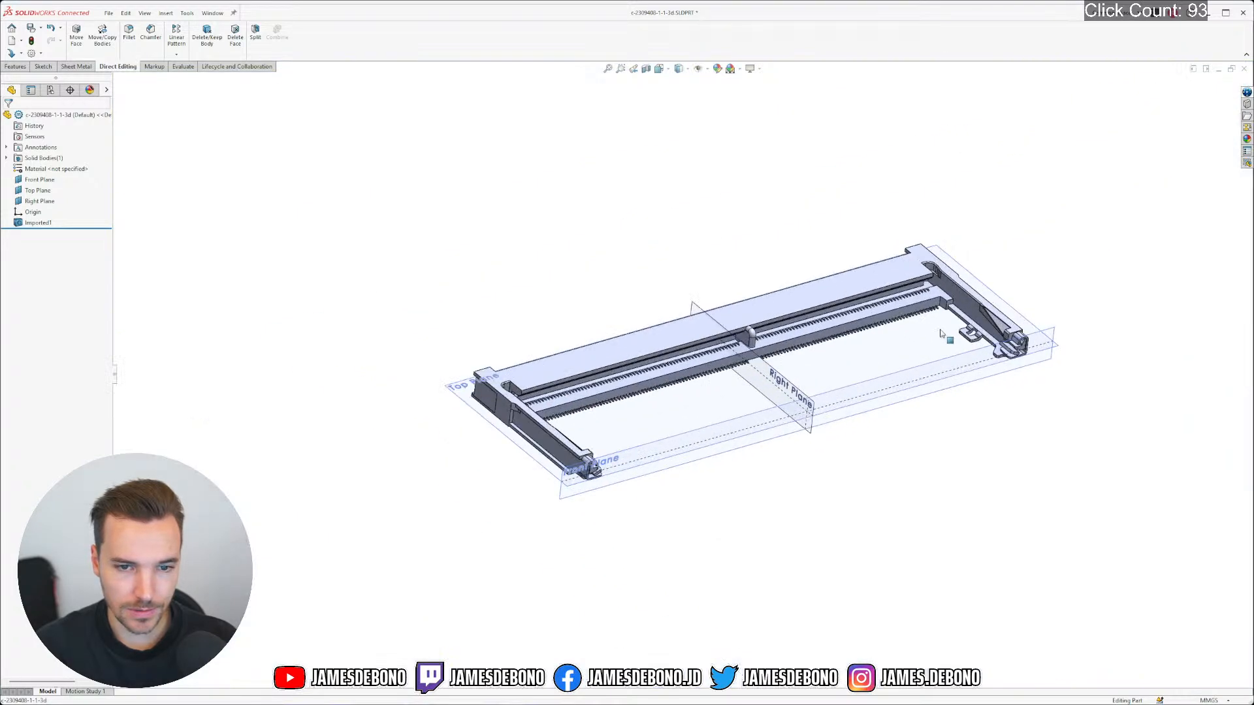
pyautogui.scroll(-2, 933, 339)
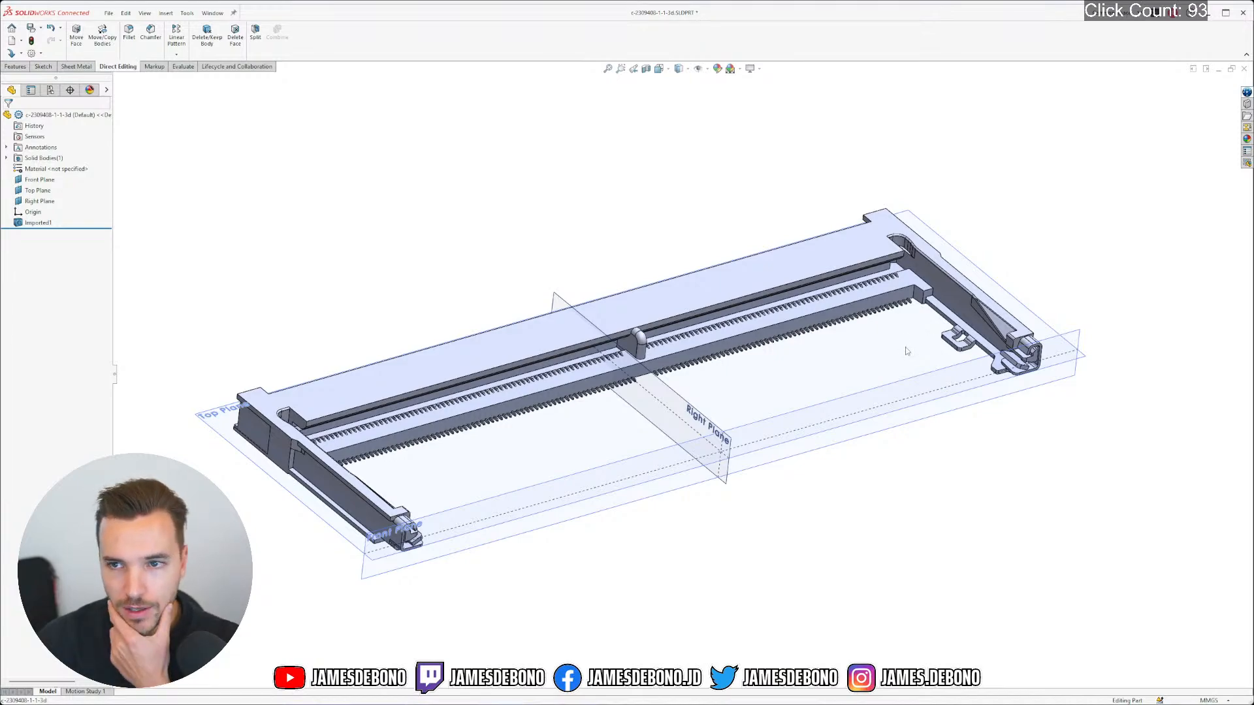
# Examine the socket's two contact rows, slot lip and central key from the opposite side and from a low angle
pyautogui.moveTo(860, 426); pyautogui.dragTo(713, 405, button='middle')
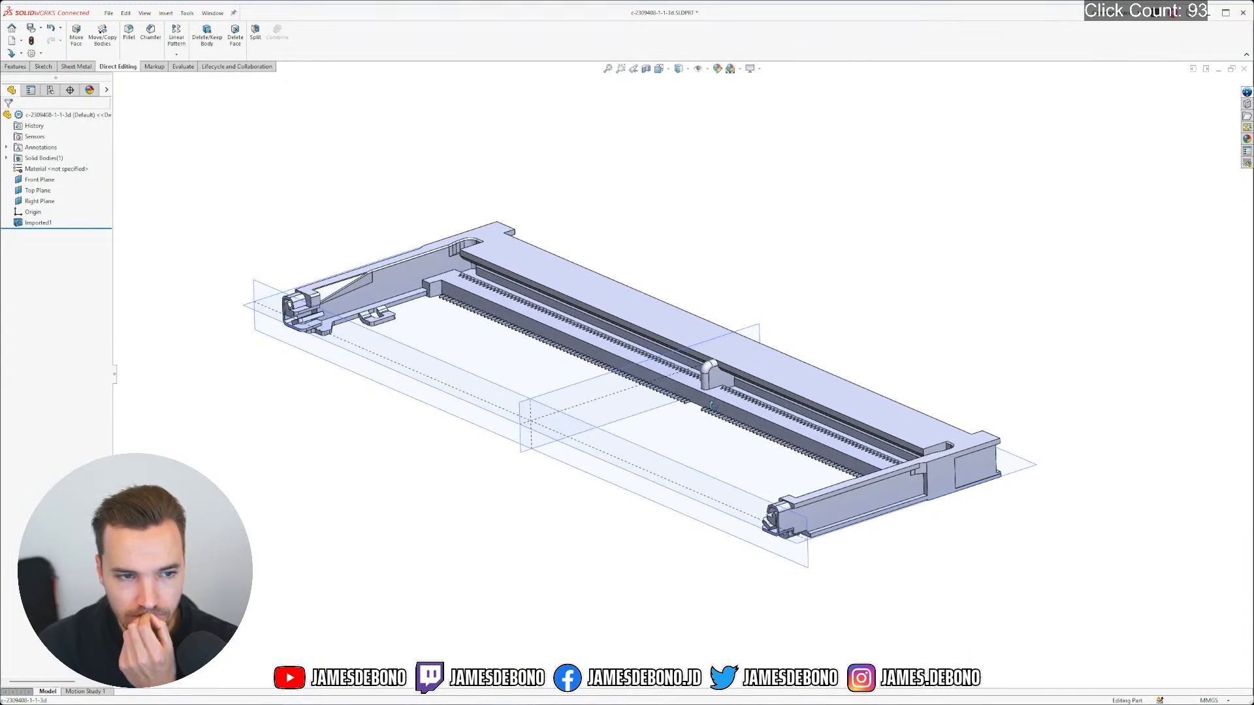
pyautogui.moveTo(713, 405); pyautogui.dragTo(713, 408, button='middle')
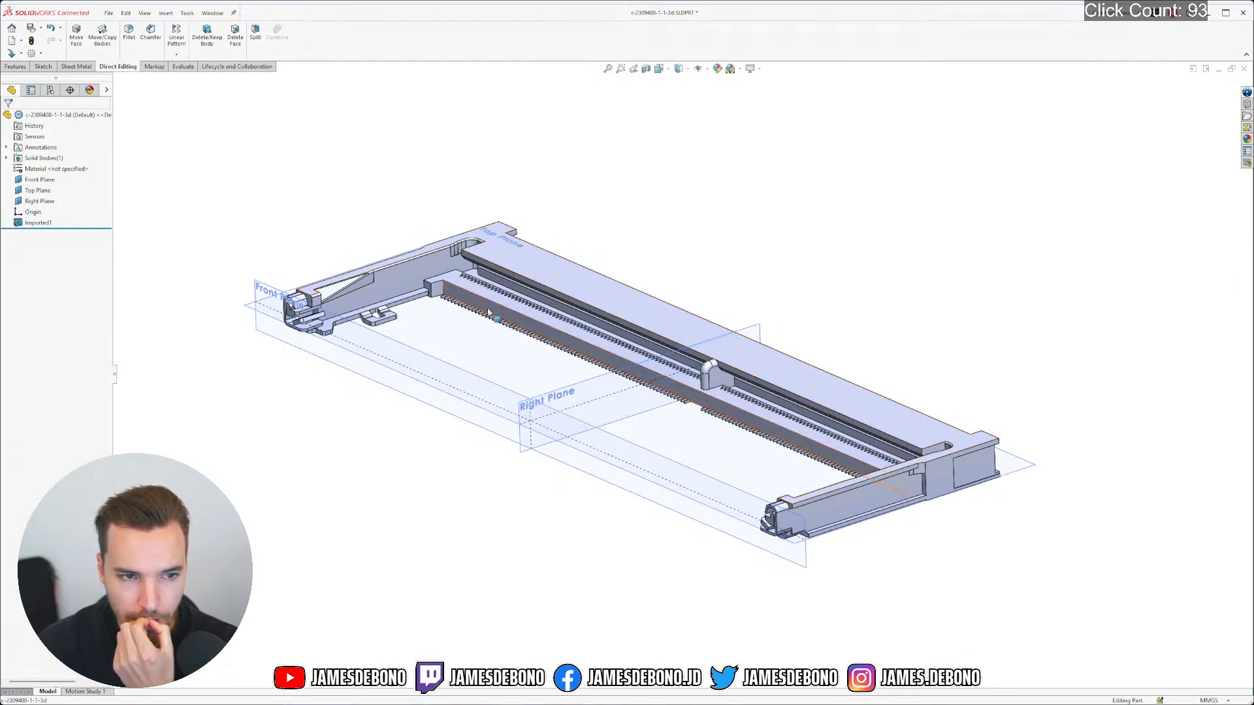
pyautogui.scroll(-2, 488, 312)
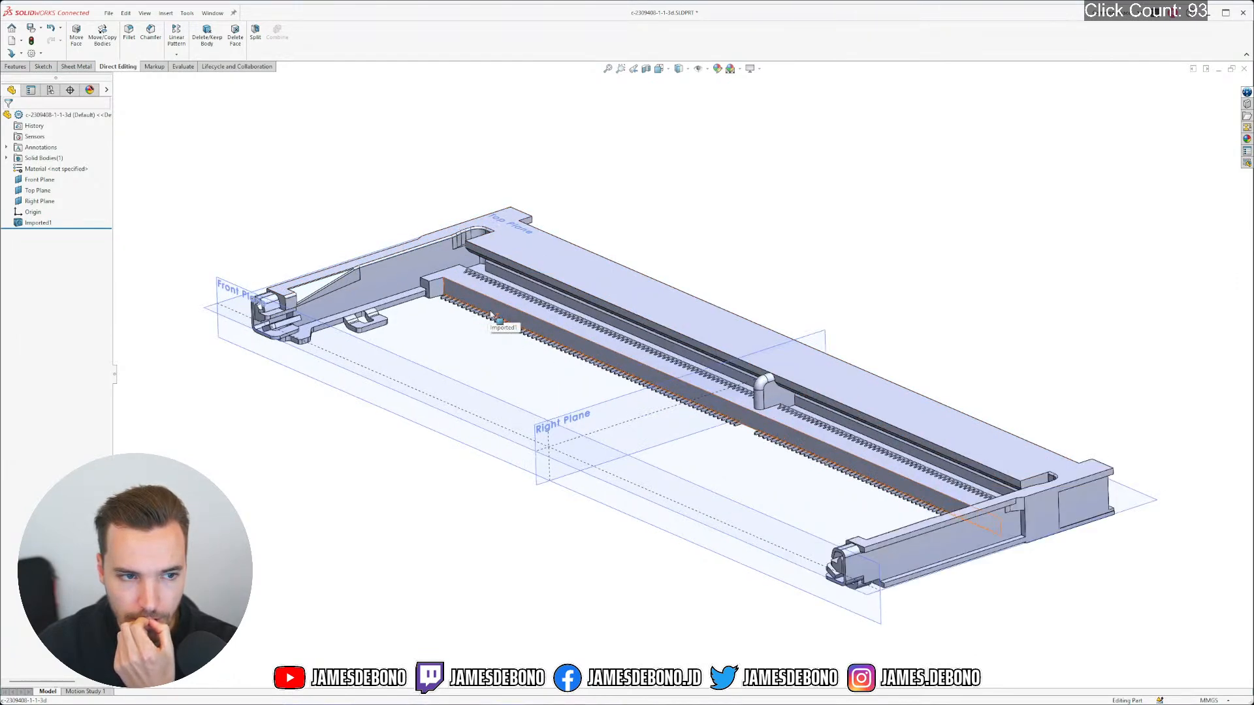
pyautogui.moveTo(540, 352)
pyautogui.mouseDown(button='middle')
pyautogui.moveTo(535, 297)
pyautogui.moveTo(483, 280)
pyautogui.moveTo(520, 352)
pyautogui.mouseUp(button='middle')
pyautogui.moveTo(518, 349)
pyautogui.mouseDown(button='middle')
pyautogui.moveTo(509, 287)
pyautogui.moveTo(519, 347)
pyautogui.mouseUp(button='middle')
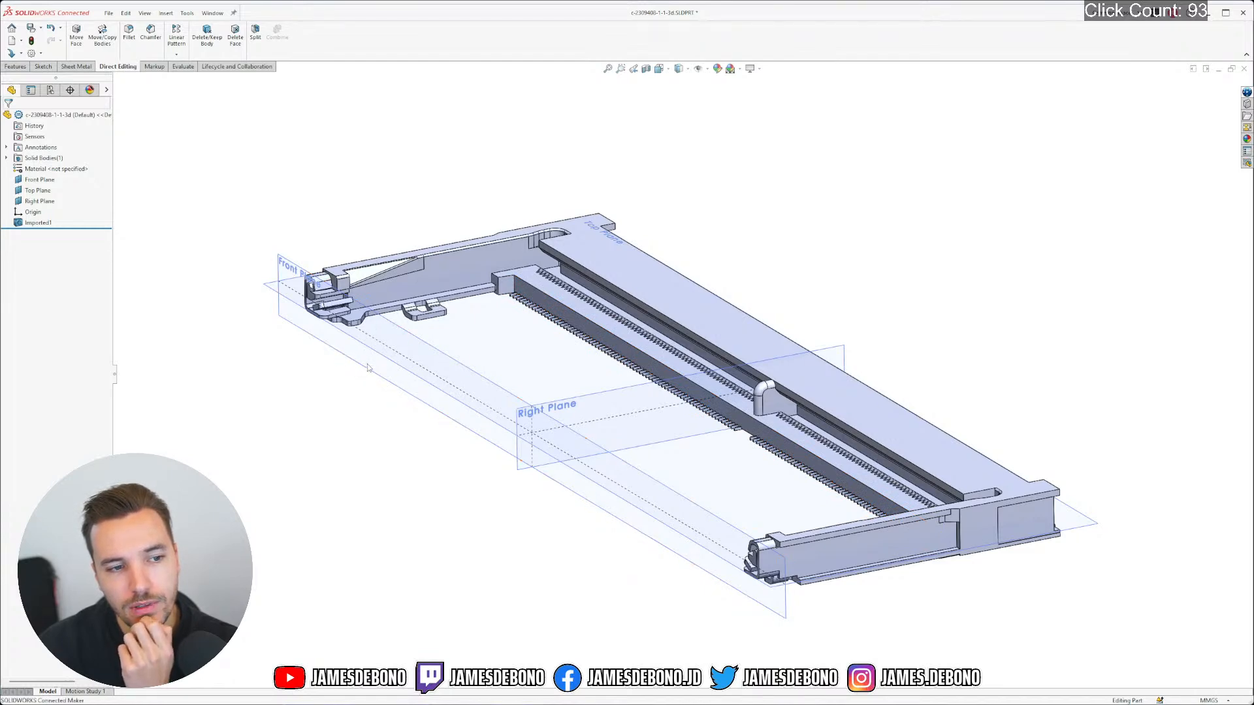
pyautogui.scroll(-3, 715, 360)
pyautogui.moveTo(715, 367); pyautogui.dragTo(676, 334, button='middle')
pyautogui.scroll(-2, 559, 305)
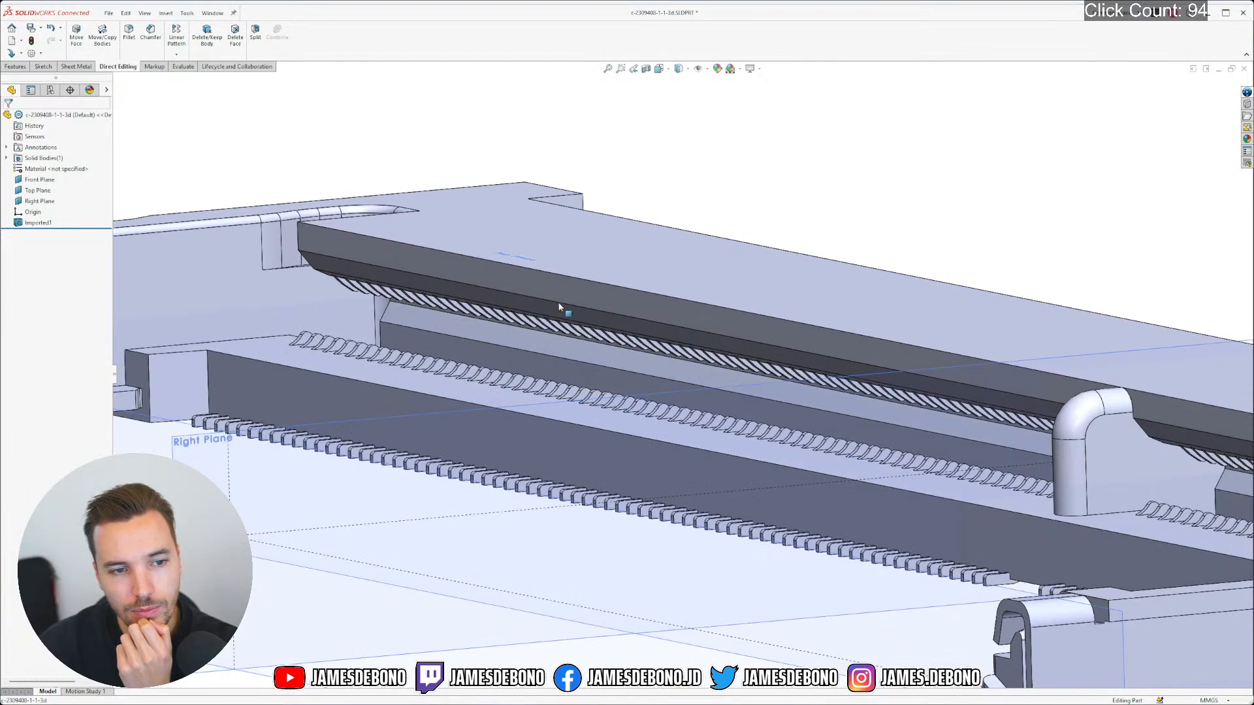
pyautogui.moveTo(793, 391); pyautogui.dragTo(717, 372, button='middle')
pyautogui.scroll(8, 717, 372)
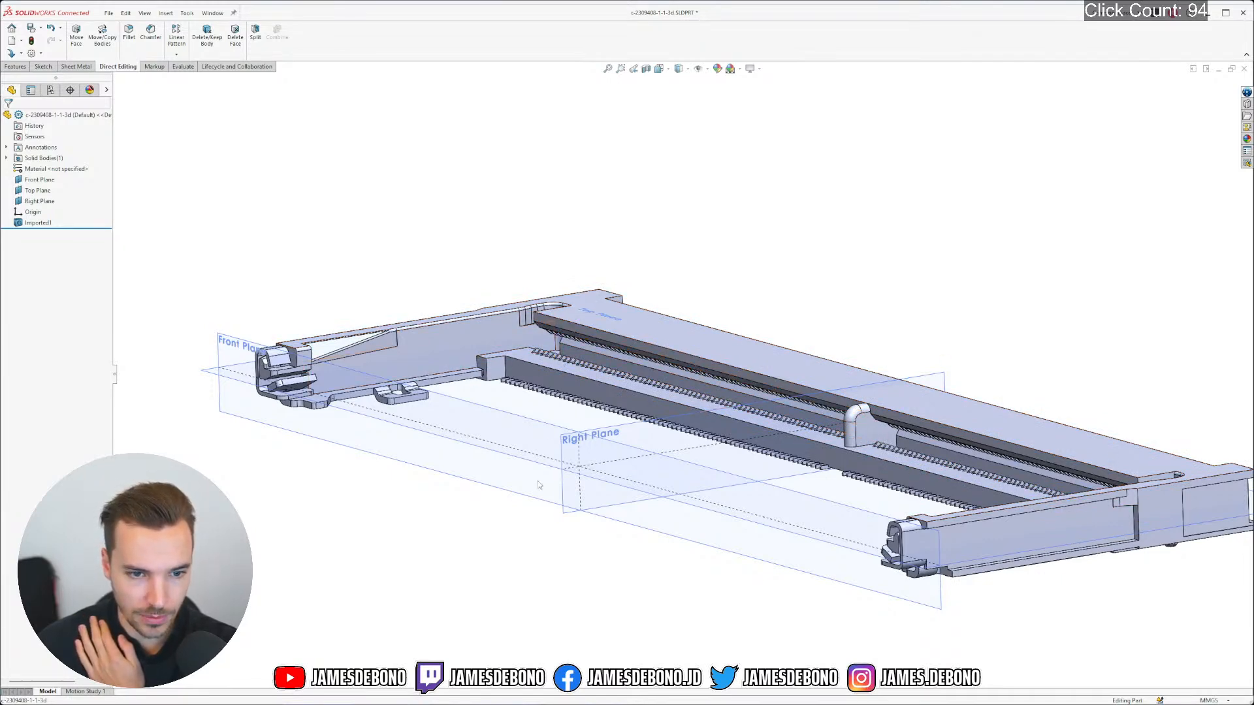
pyautogui.scroll(3, 538, 482)
pyautogui.scroll(-3, 725, 420)
pyautogui.moveTo(663, 449); pyautogui.dragTo(717, 487, button='middle')
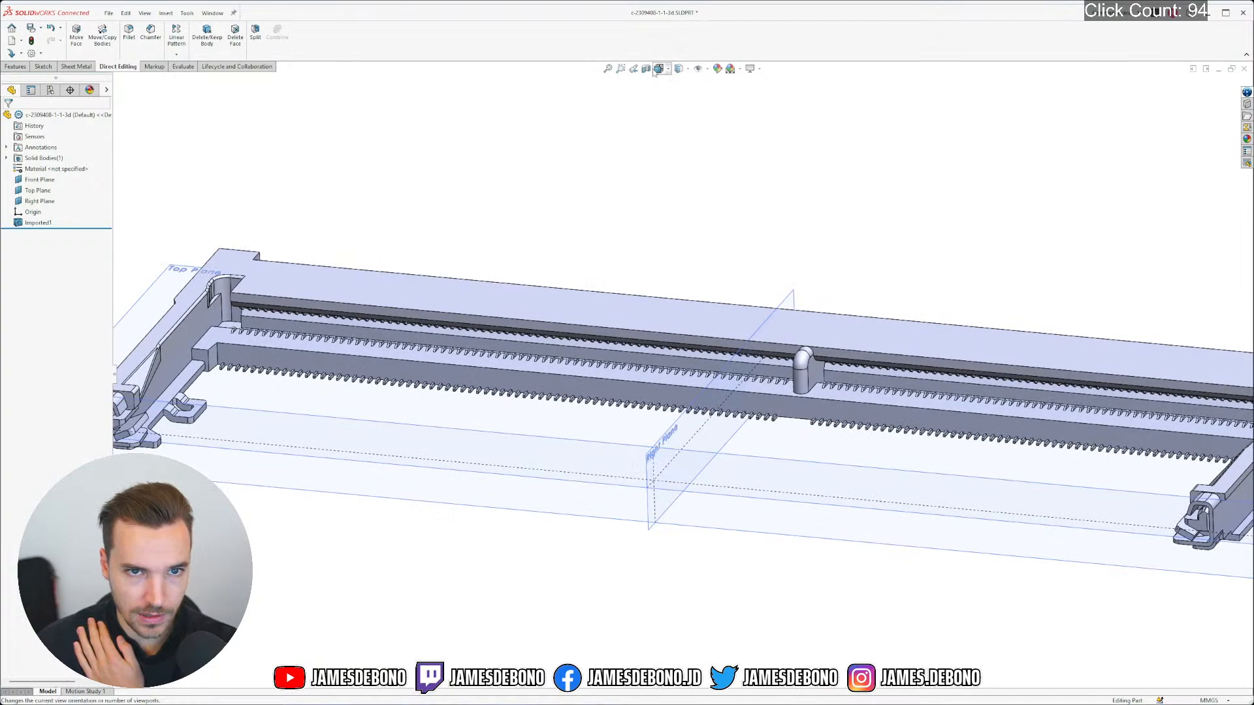
# Create a planar section view of the socket cut along the Right Plane
pyautogui.click(657, 69)
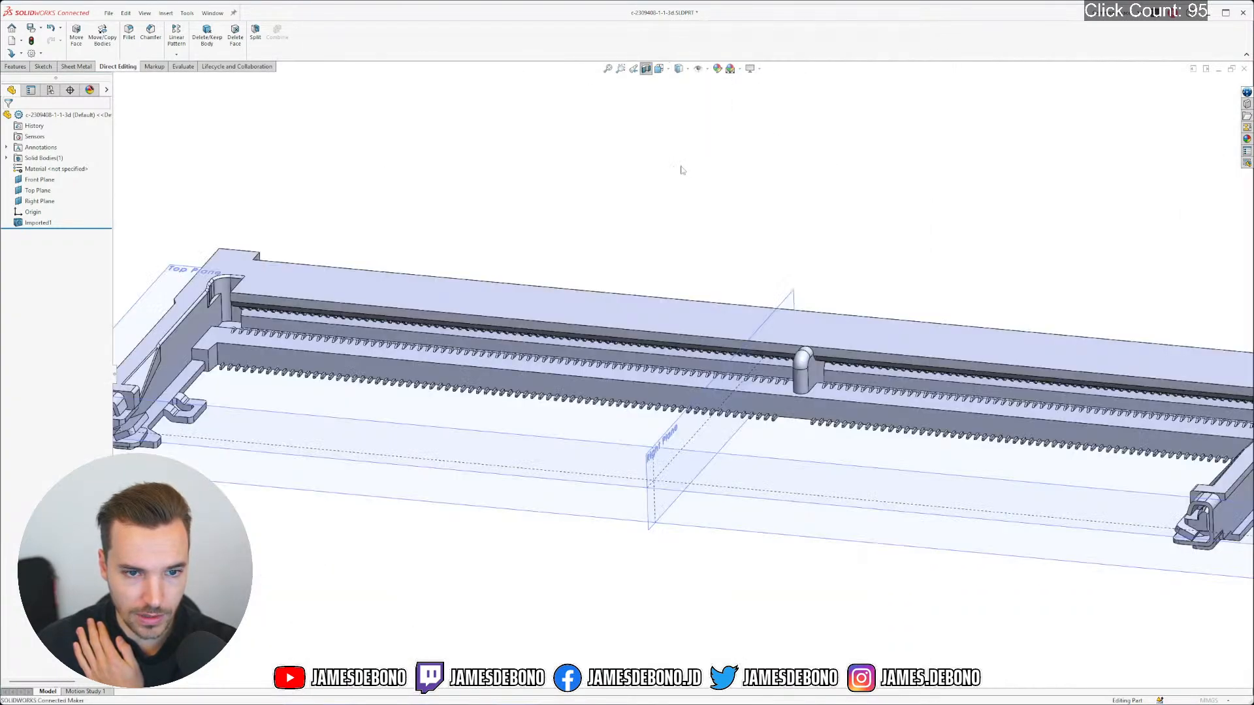
pyautogui.click(39, 296)
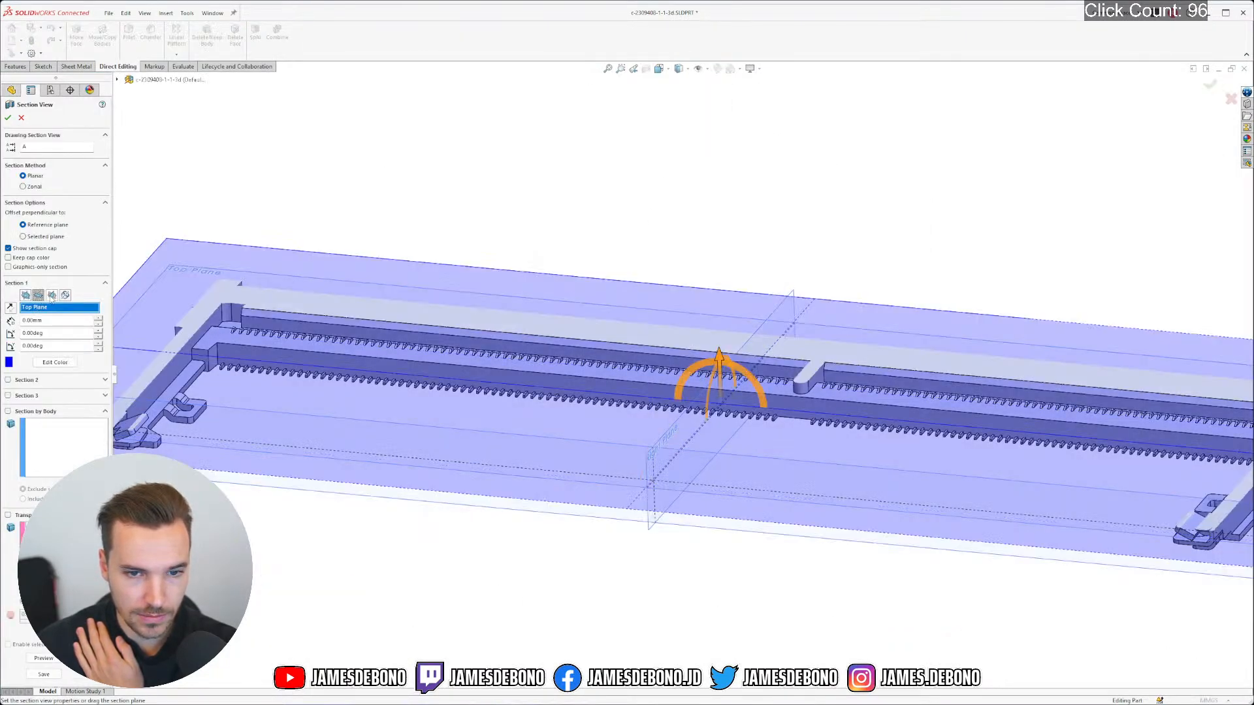
pyautogui.click(52, 295)
pyautogui.click(19, 116)
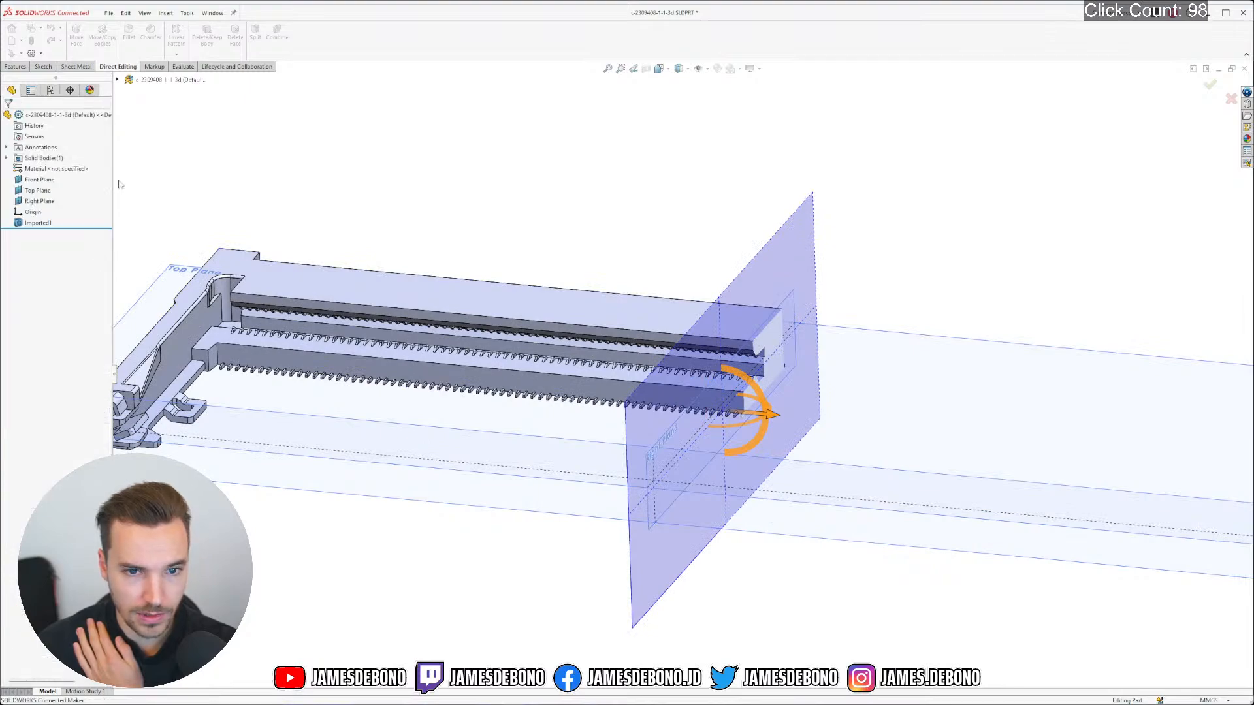
# Examine the sectioned card slot's profile, contacts and stepped back faces, viewed square to the cut
pyautogui.scroll(-7, 782, 384)
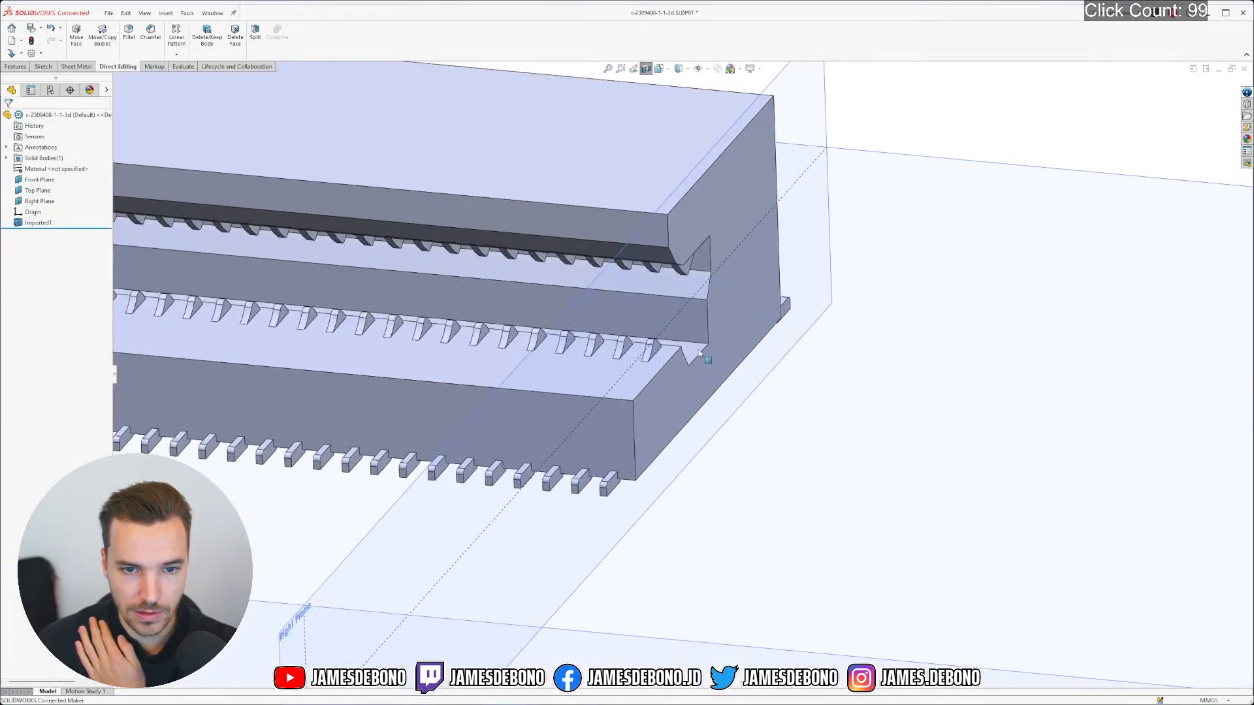
pyautogui.moveTo(694, 333); pyautogui.dragTo(574, 287, button='middle')
pyautogui.scroll(-4, 691, 320)
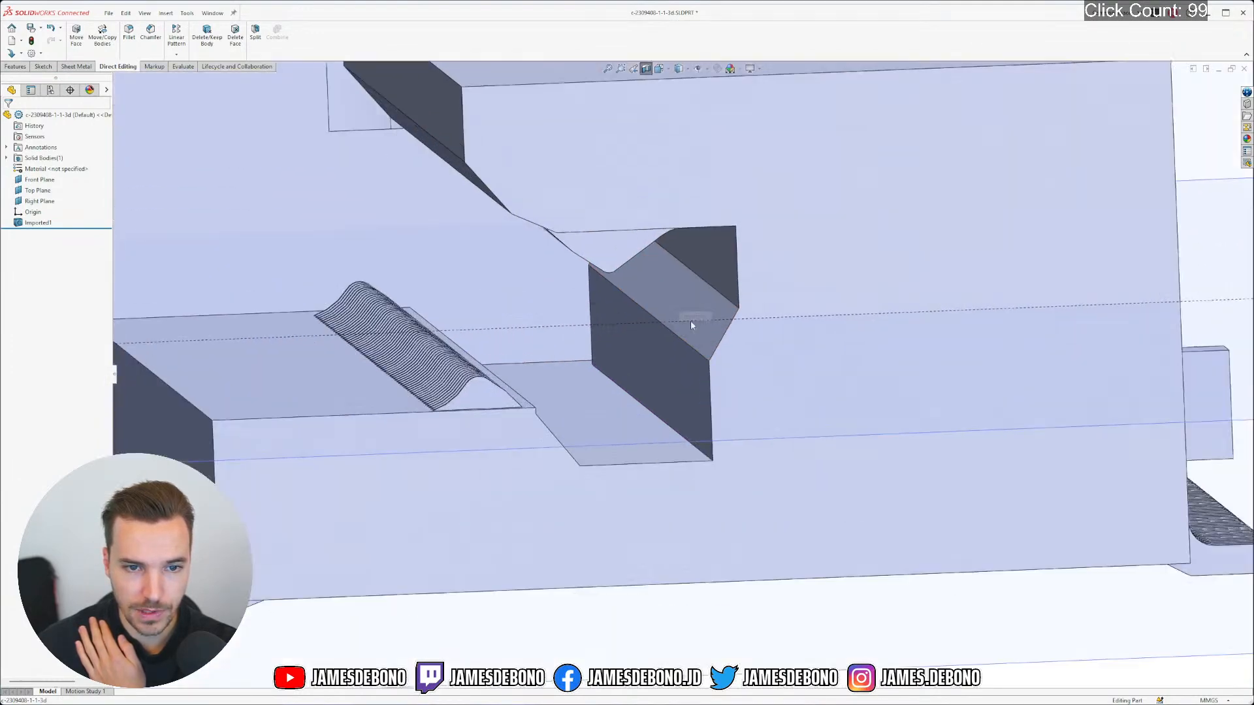
pyautogui.click(694, 370)
pyautogui.click(719, 274)
pyautogui.moveTo(705, 327); pyautogui.dragTo(716, 372, button='middle')
pyautogui.scroll(5, 904, 414)
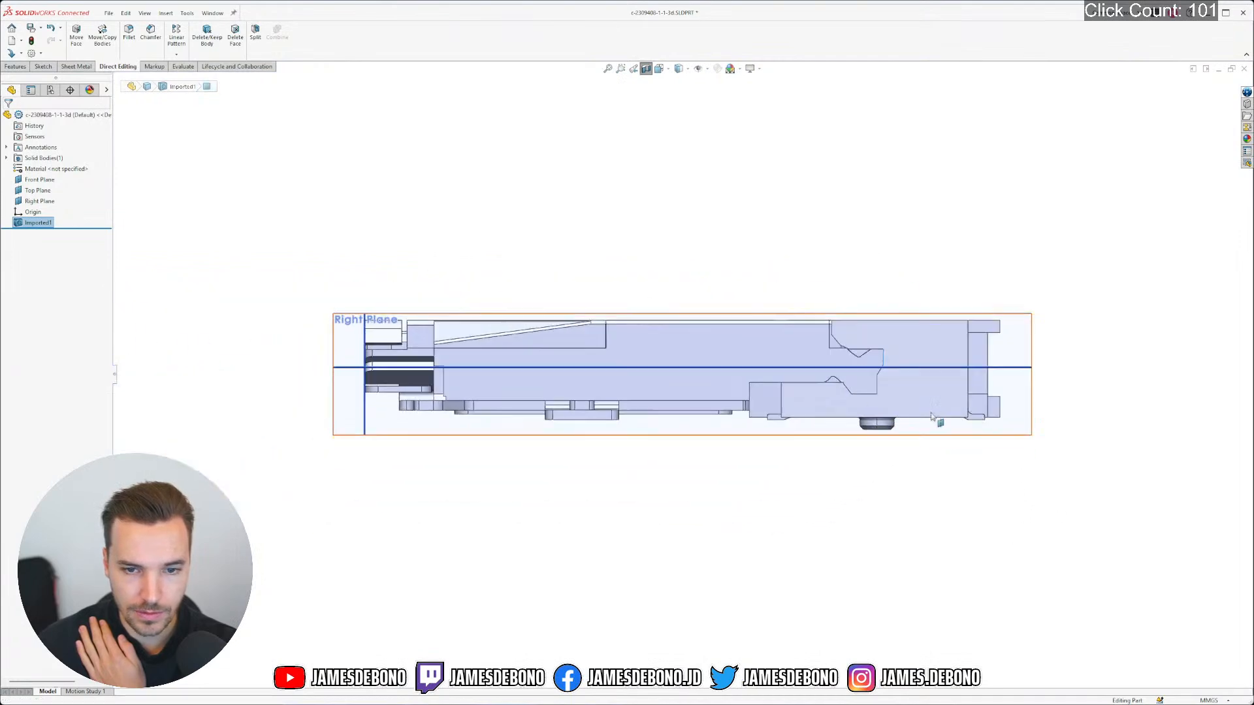
pyautogui.scroll(-7, 933, 406)
pyautogui.scroll(-2, 683, 327)
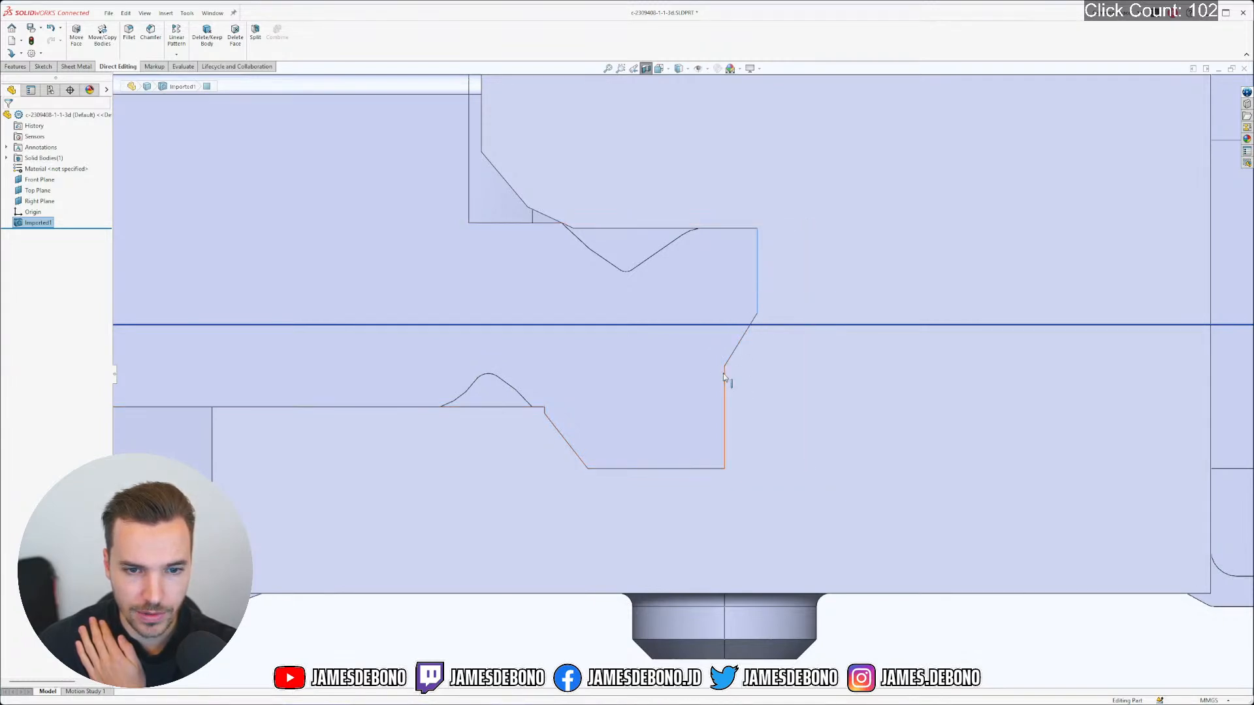
pyautogui.scroll(-10, 722, 374)
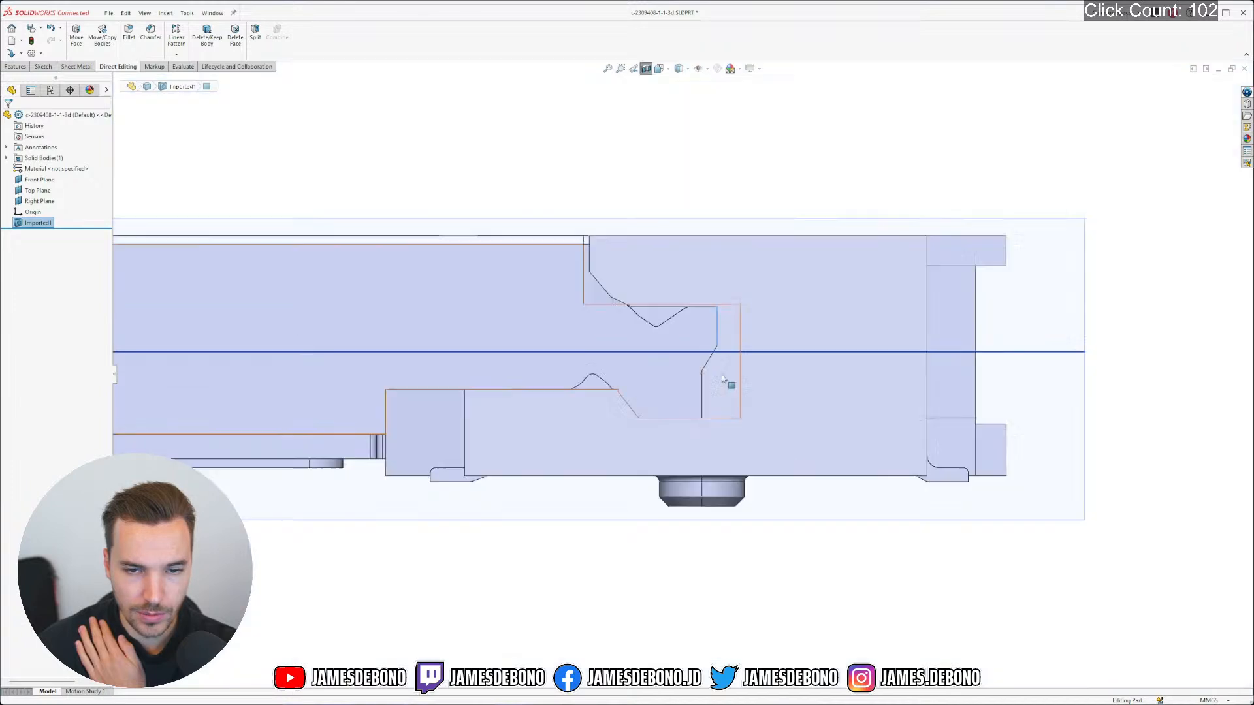
# Hide the Front, Top and Right planes of the SO DIMM socket part
pyautogui.click(37, 192)
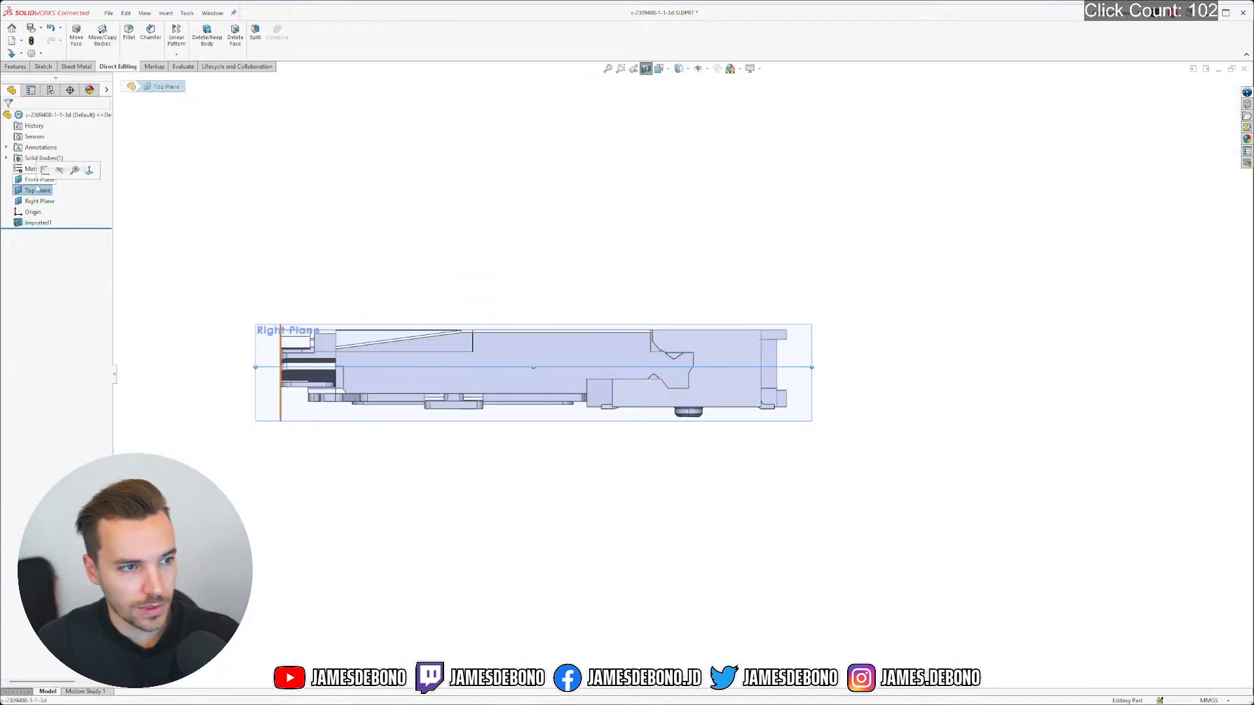
pyautogui.click(34, 181)
pyautogui.keyDown('shift'); pyautogui.click(38, 201); pyautogui.keyUp('shift')
pyautogui.click(46, 188)
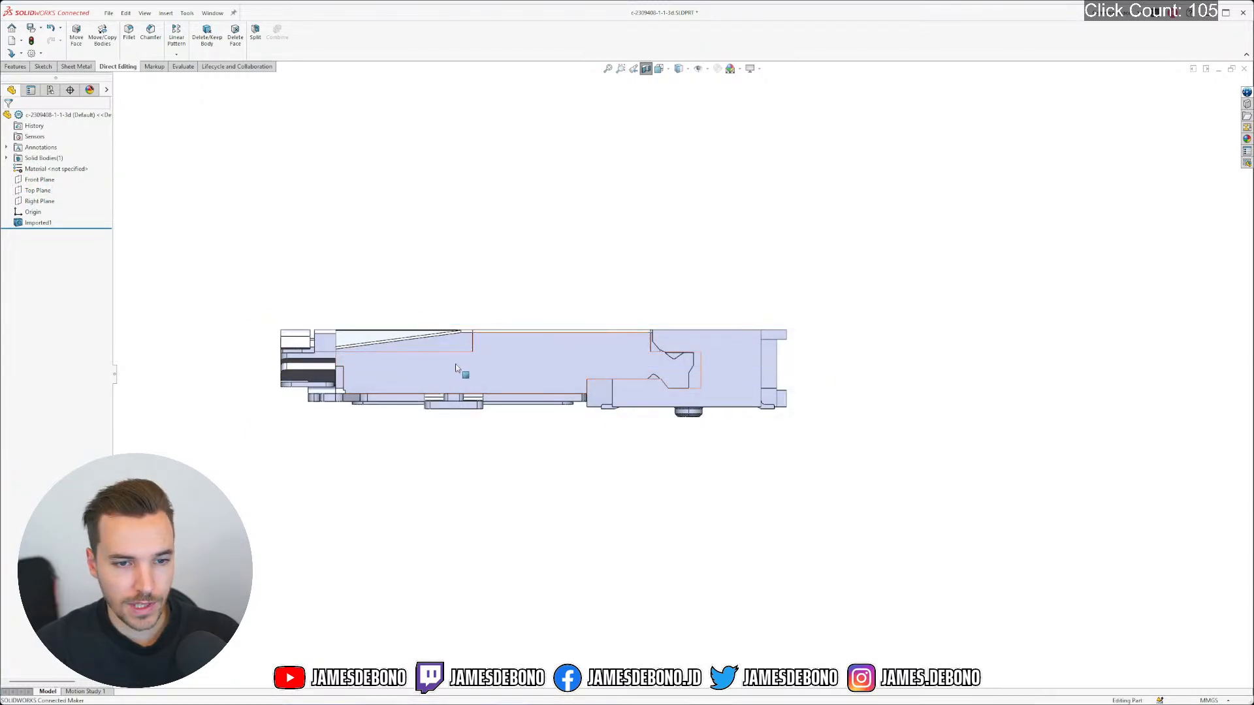
pyautogui.scroll(2, 443, 377)
pyautogui.click(447, 378)
pyautogui.scroll(1, 445, 379)
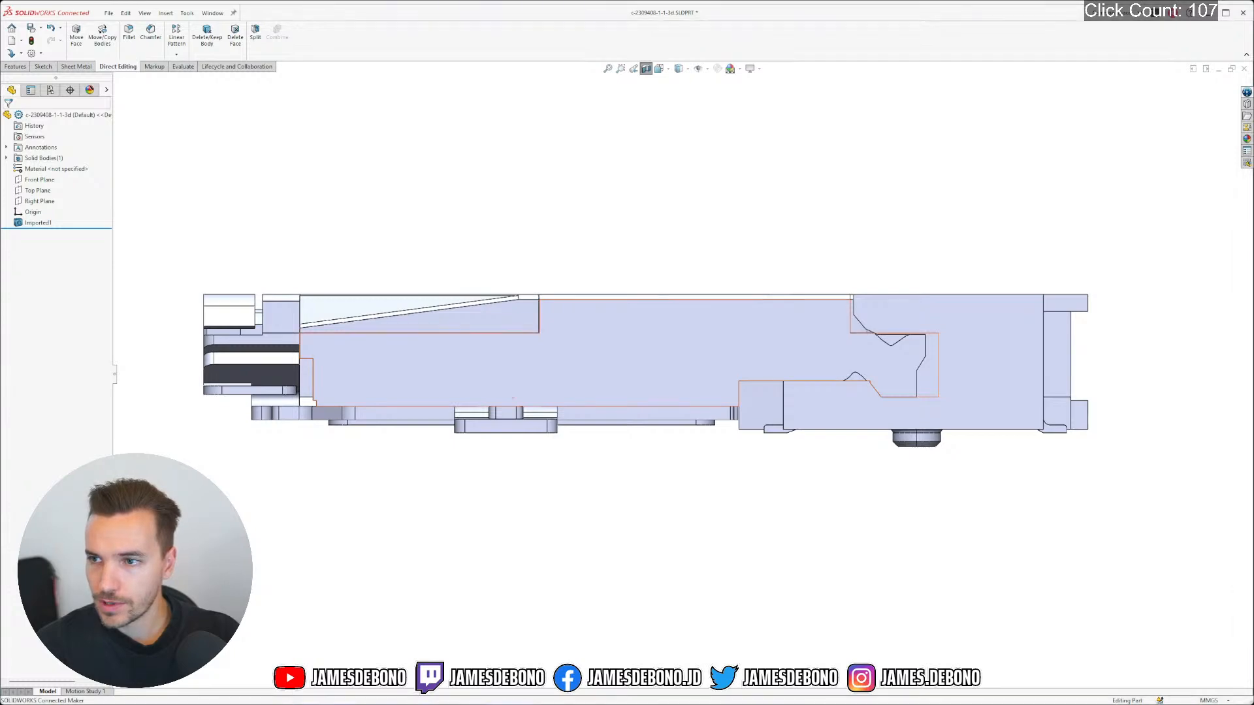
# Switch to the browser and open the Digital Datasheet from TE's 2309408-1 socket page in its own tab
pyautogui.hotkey('alt', 'Tab')
pyautogui.click(182, 11)
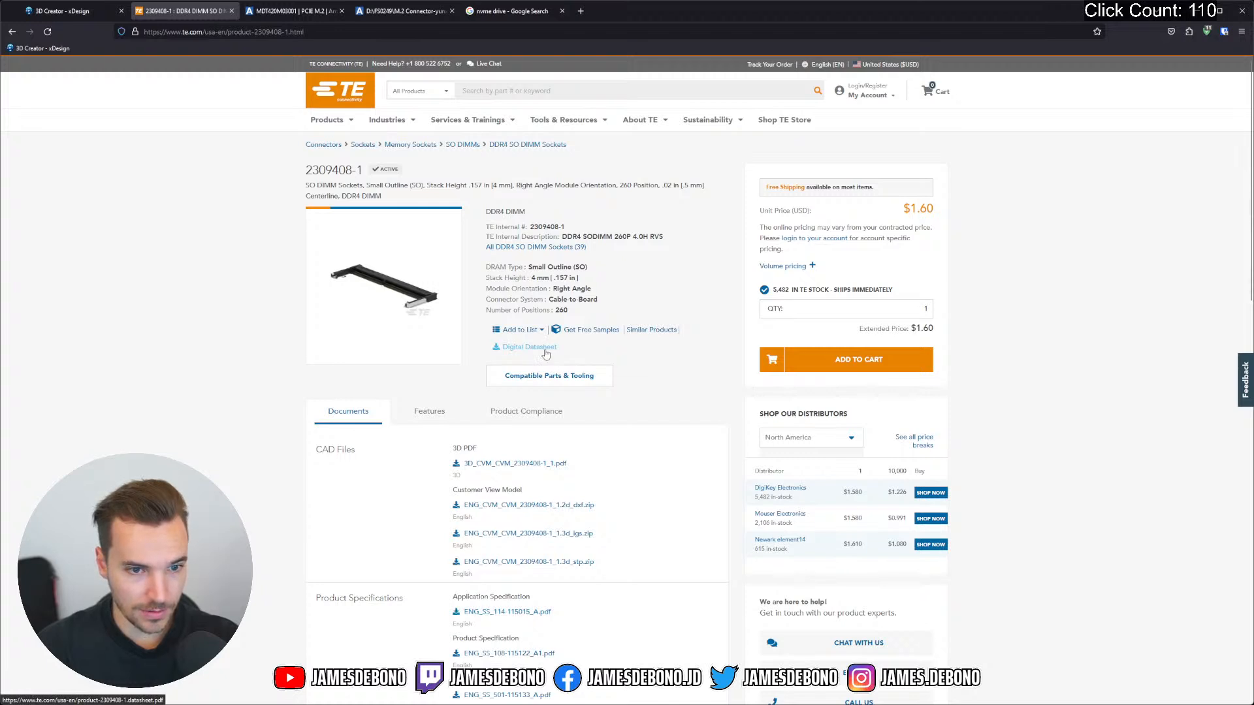
pyautogui.middleClick(546, 350)
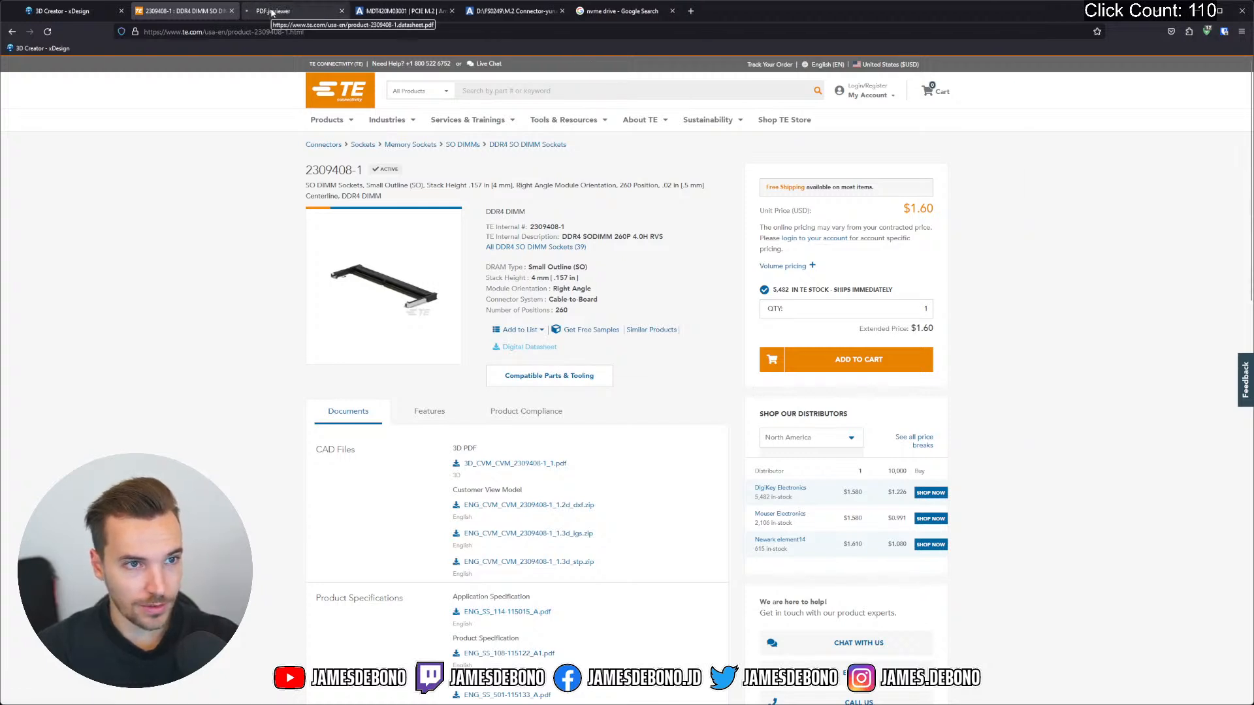
pyautogui.click(271, 11)
# Read through the 2309408-1 datasheet for features, dimensions, and linked CAD files and specification documents
pyautogui.scroll(-3, 488, 410)
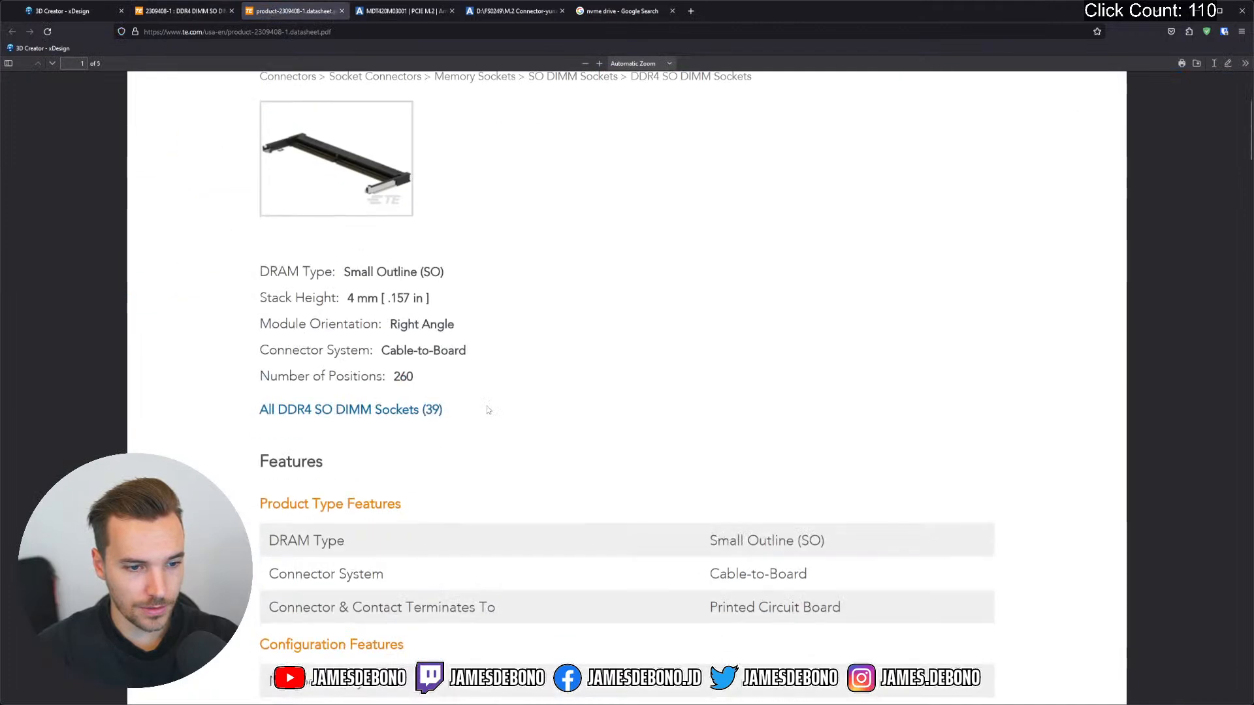
pyautogui.click(493, 405)
pyautogui.scroll(3, 510, 386)
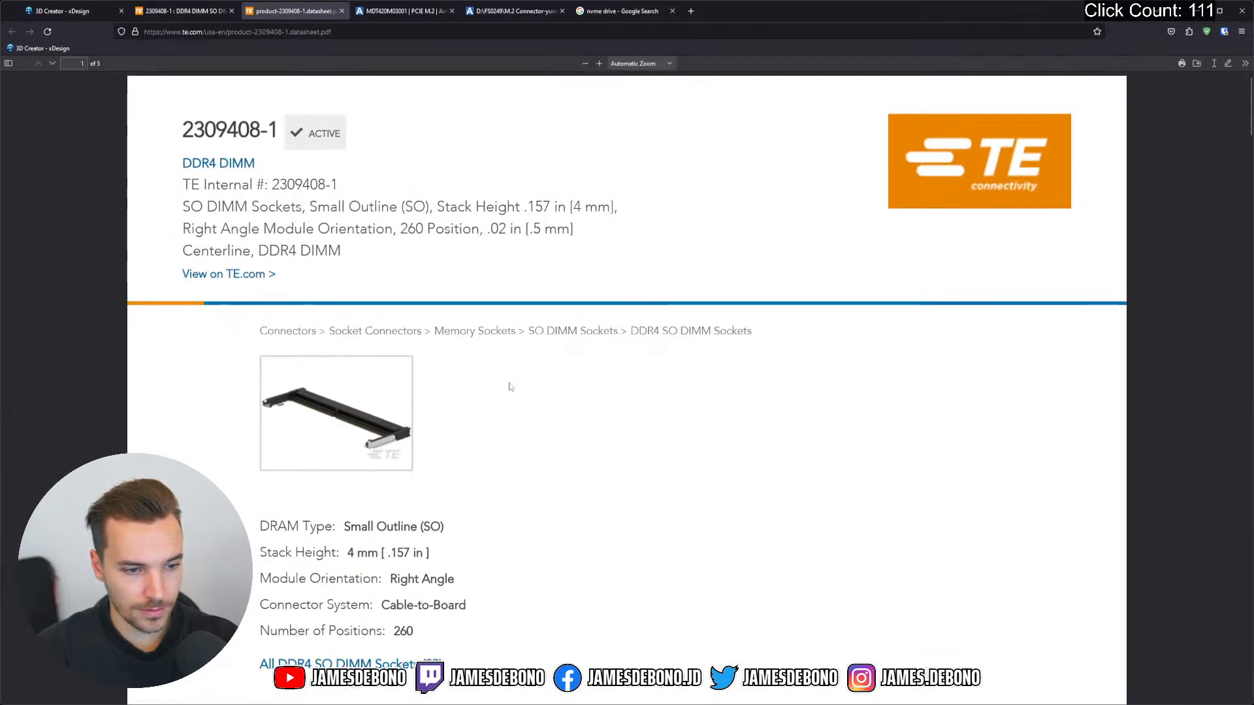
pyautogui.scroll(-5, 510, 387)
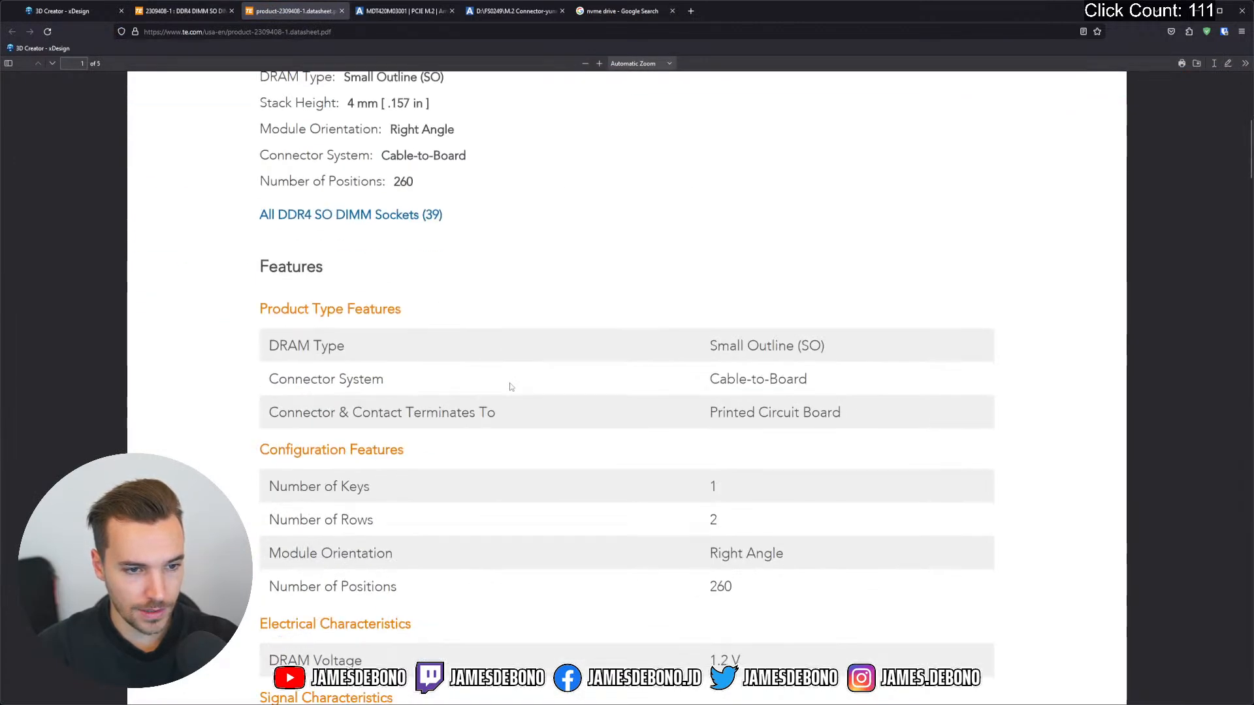
pyautogui.scroll(-3, 511, 386)
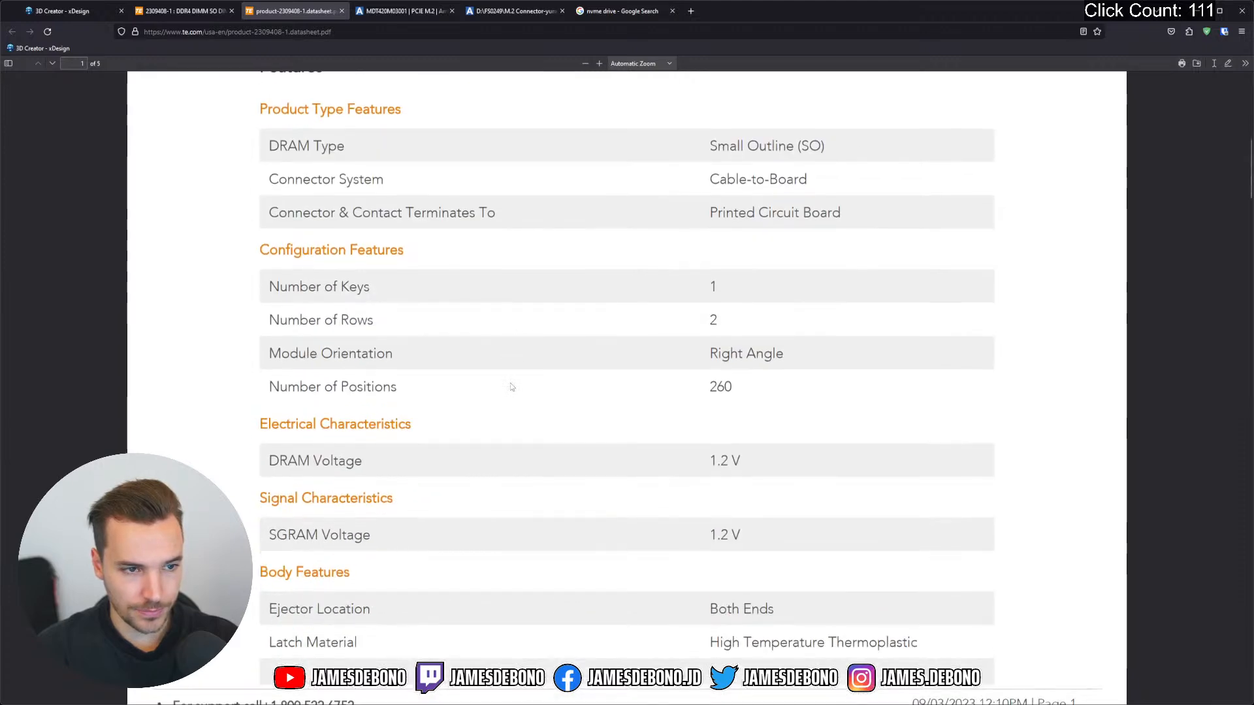
pyautogui.scroll(-11, 512, 387)
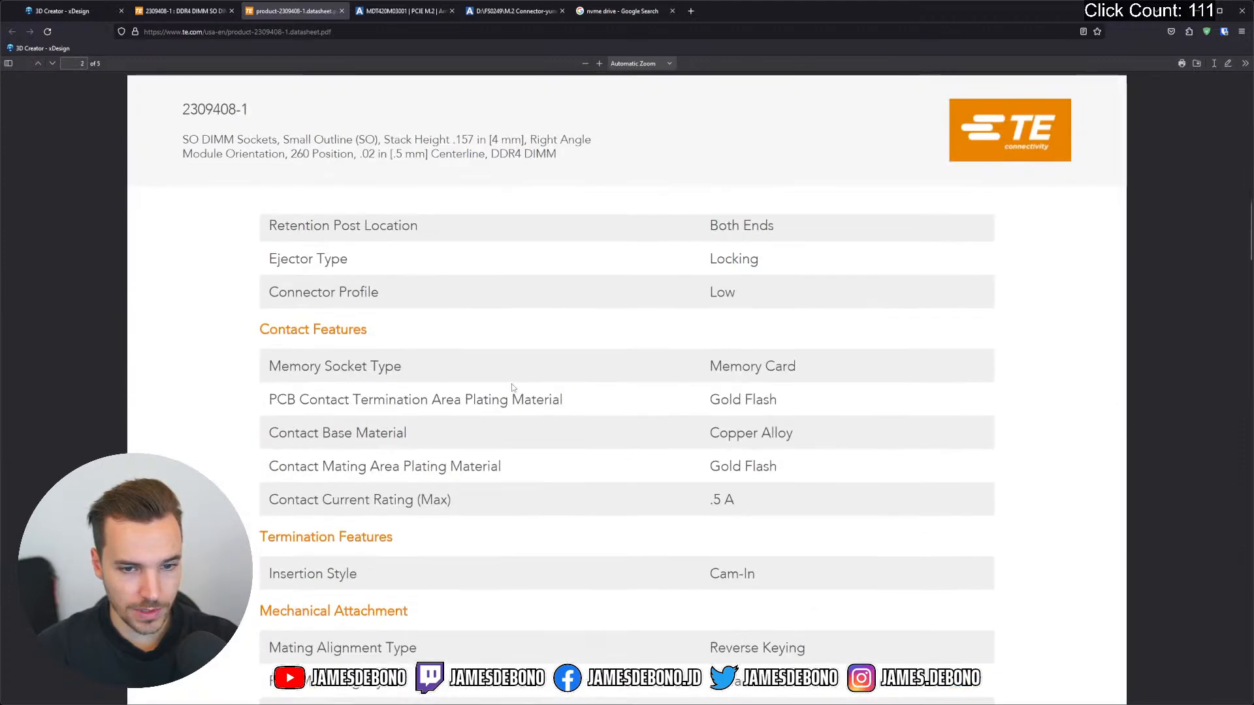
pyautogui.scroll(-12, 513, 388)
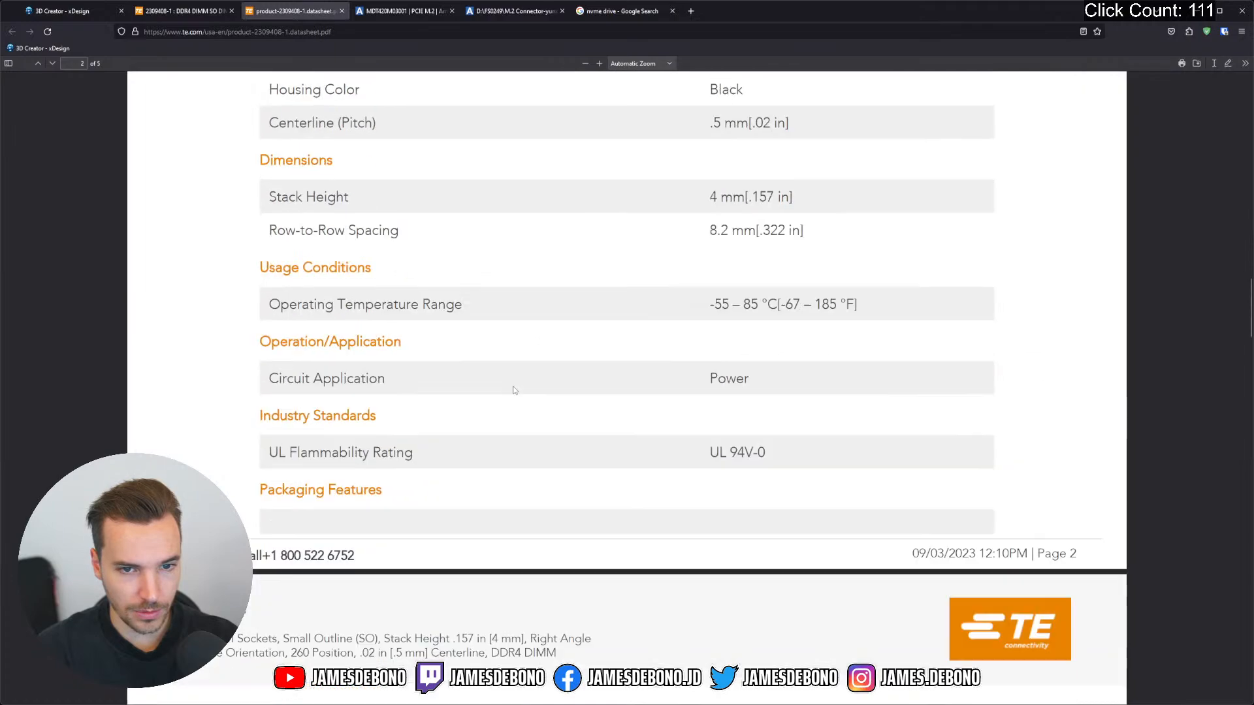
pyautogui.scroll(-11, 515, 389)
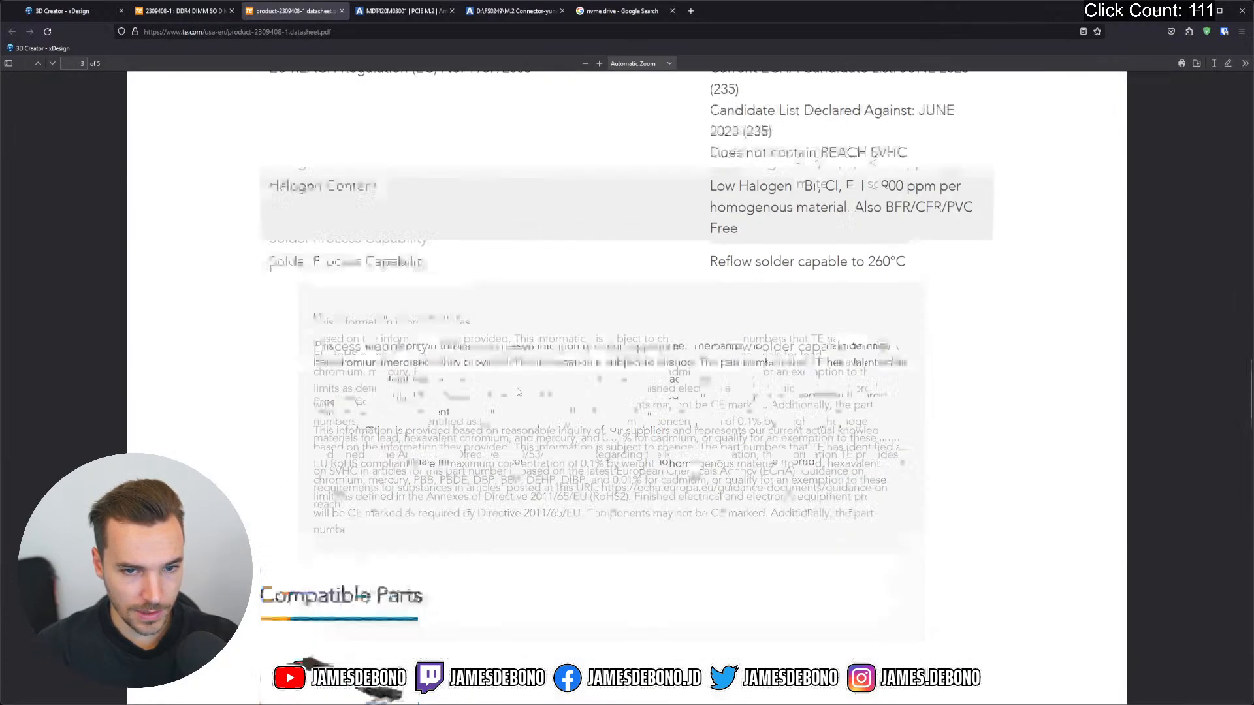
pyautogui.scroll(-19, 519, 388)
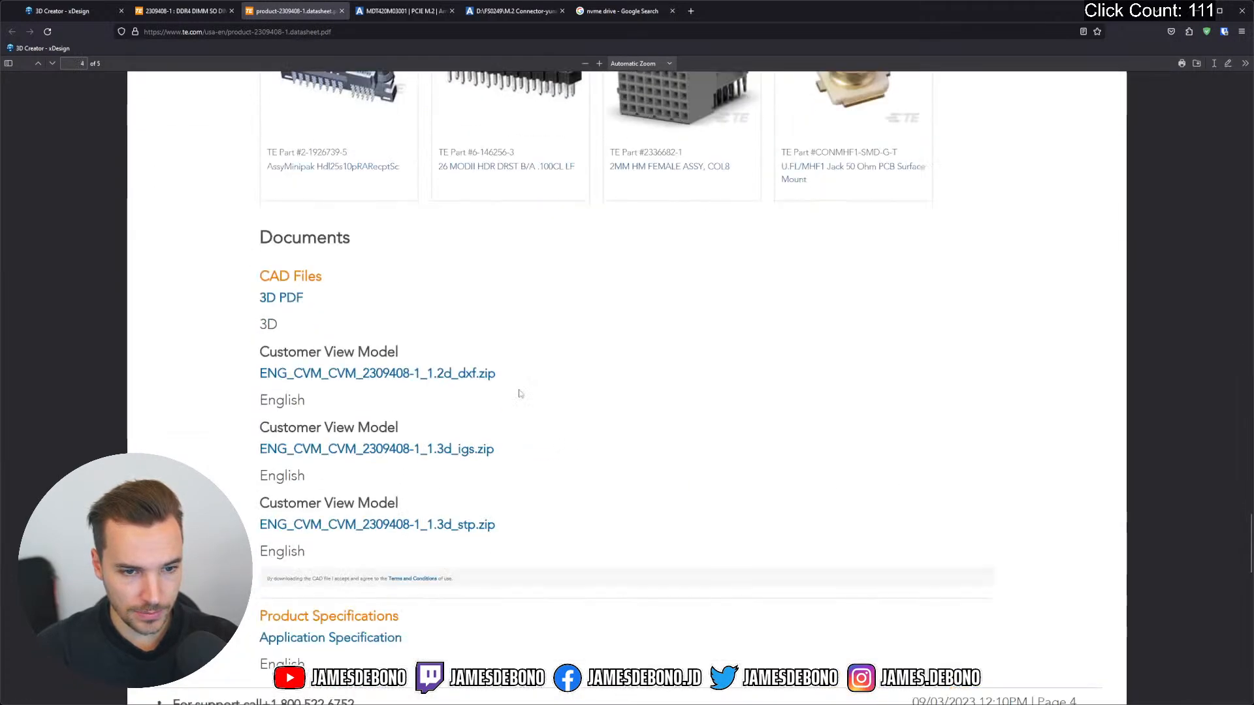
pyautogui.scroll(-10, 520, 392)
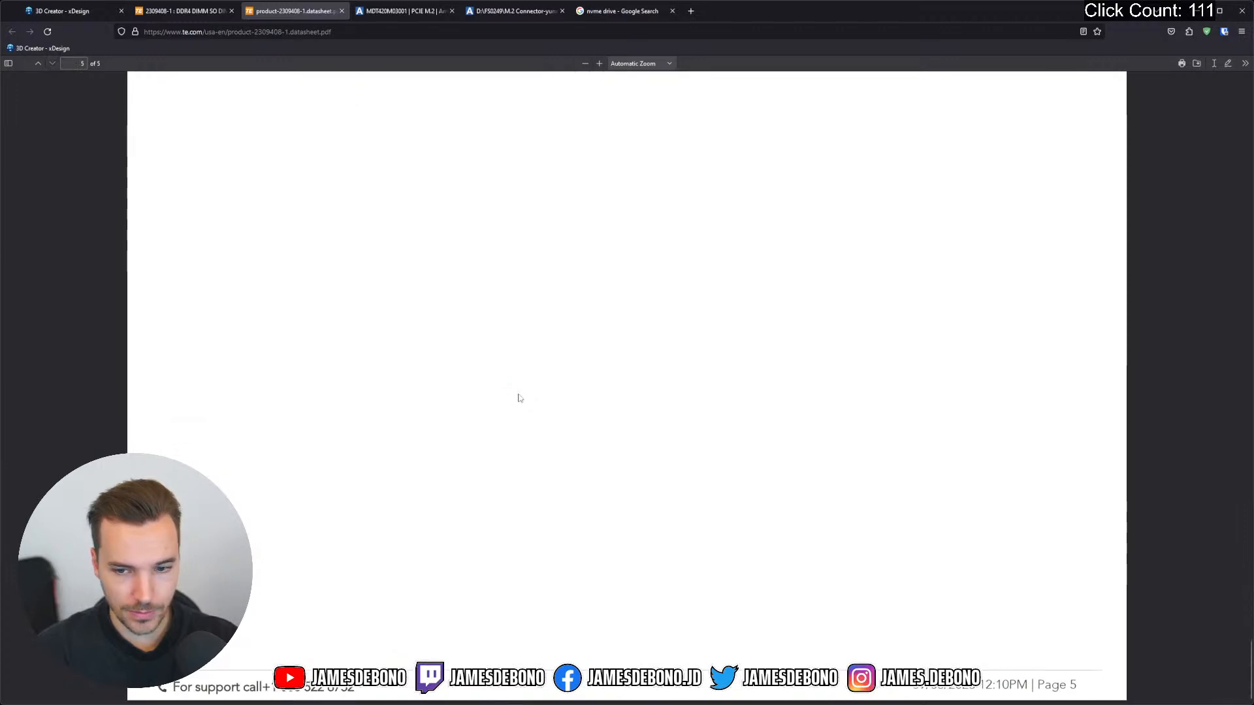
pyautogui.scroll(11, 518, 395)
pyautogui.scroll(8, 515, 399)
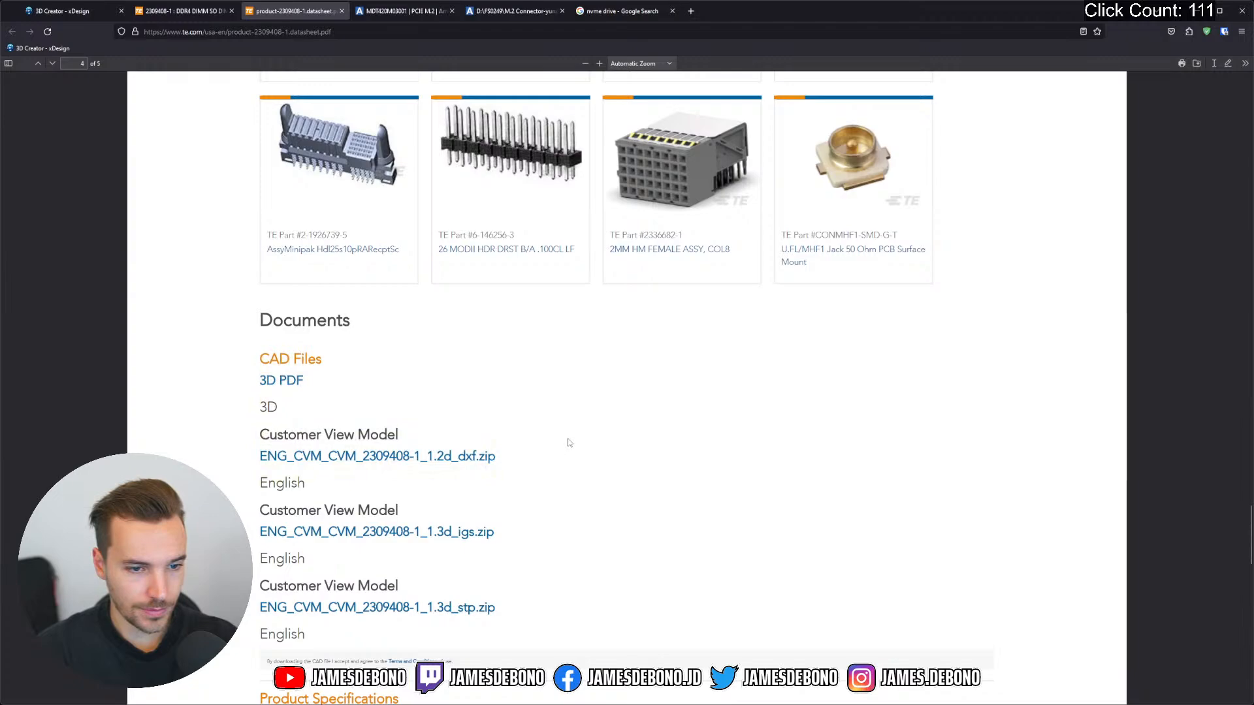
# Recheck the 2309408-1 datasheet's dimensions, housing and configuration features back to its first page, and close the datasheet
pyautogui.scroll(7, 566, 441)
pyautogui.scroll(20, 563, 444)
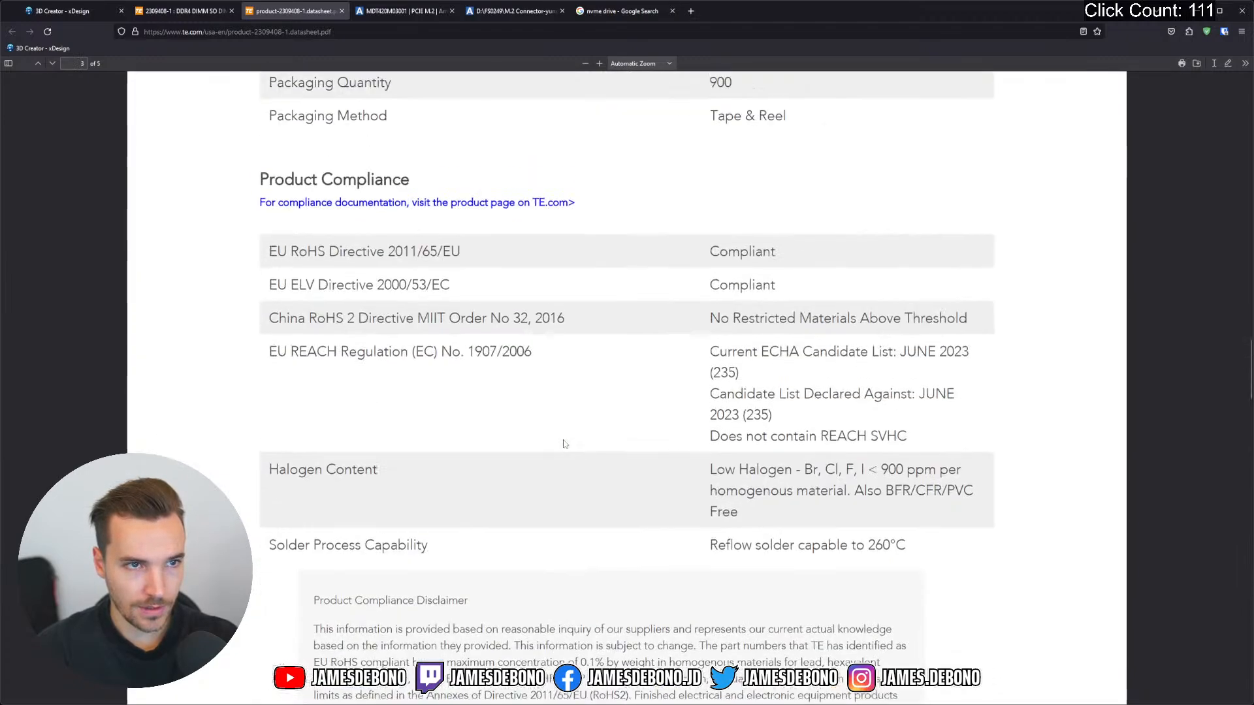
pyautogui.scroll(20, 559, 443)
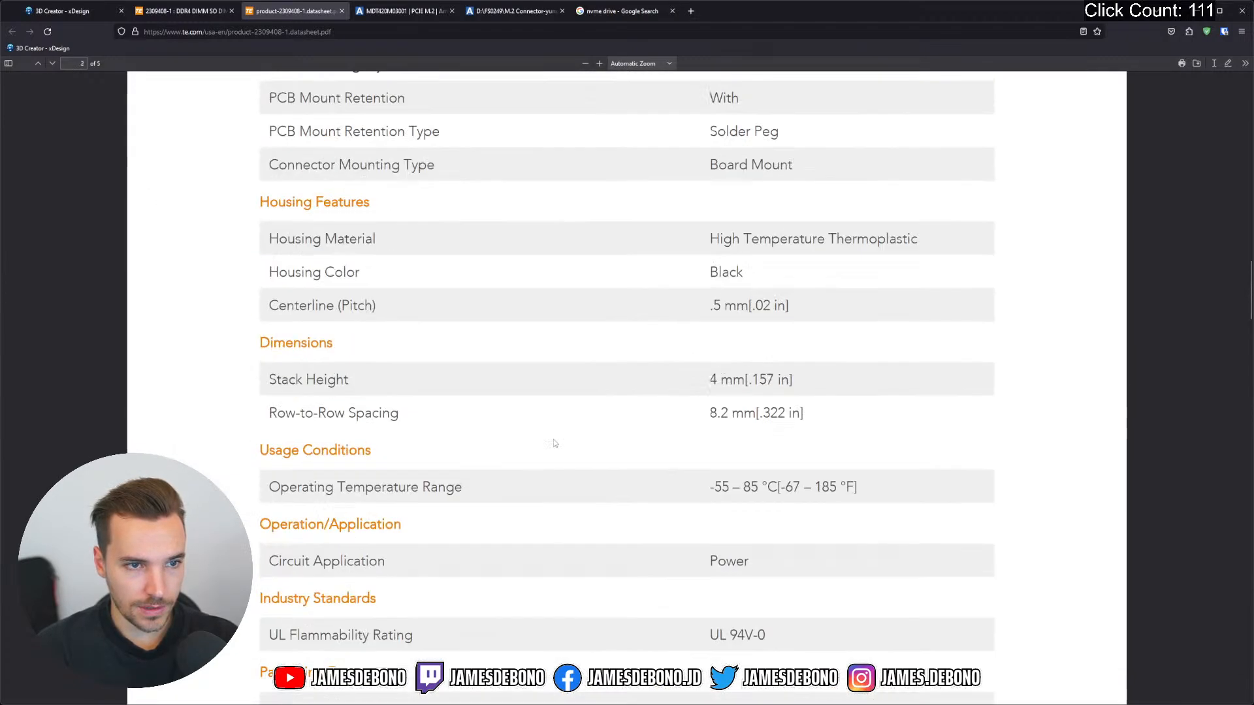
pyautogui.scroll(20, 555, 444)
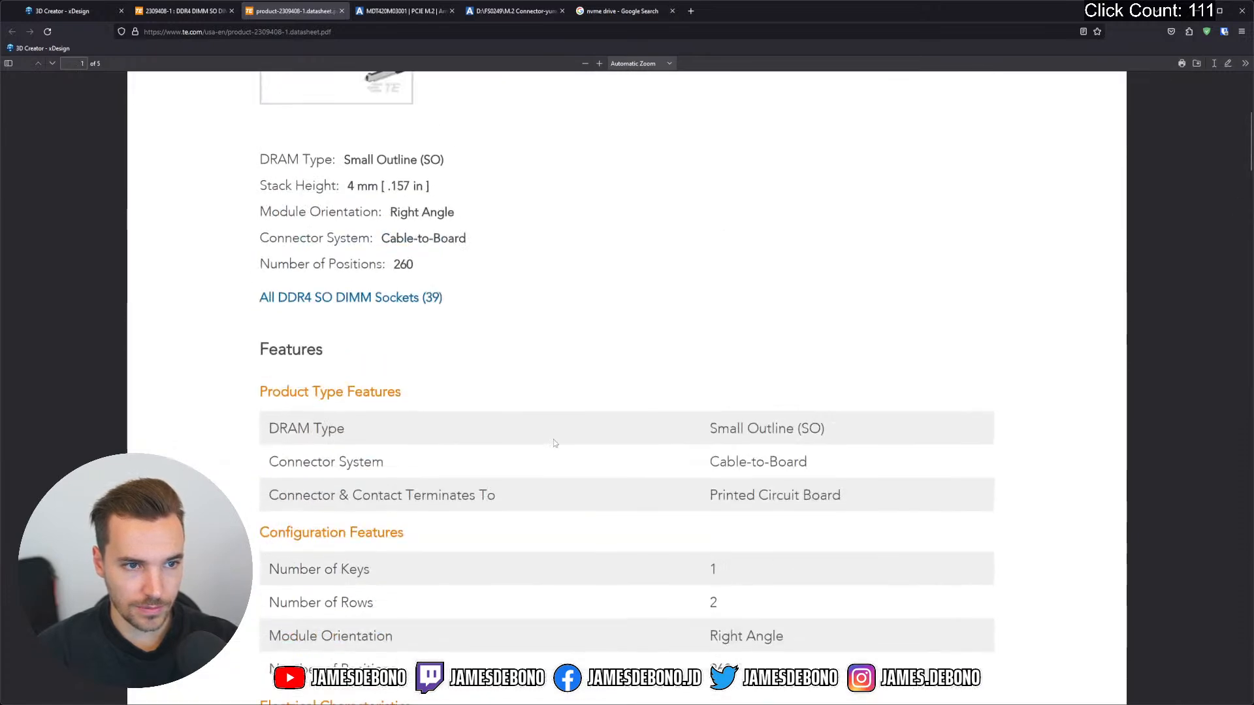
pyautogui.scroll(4, 555, 443)
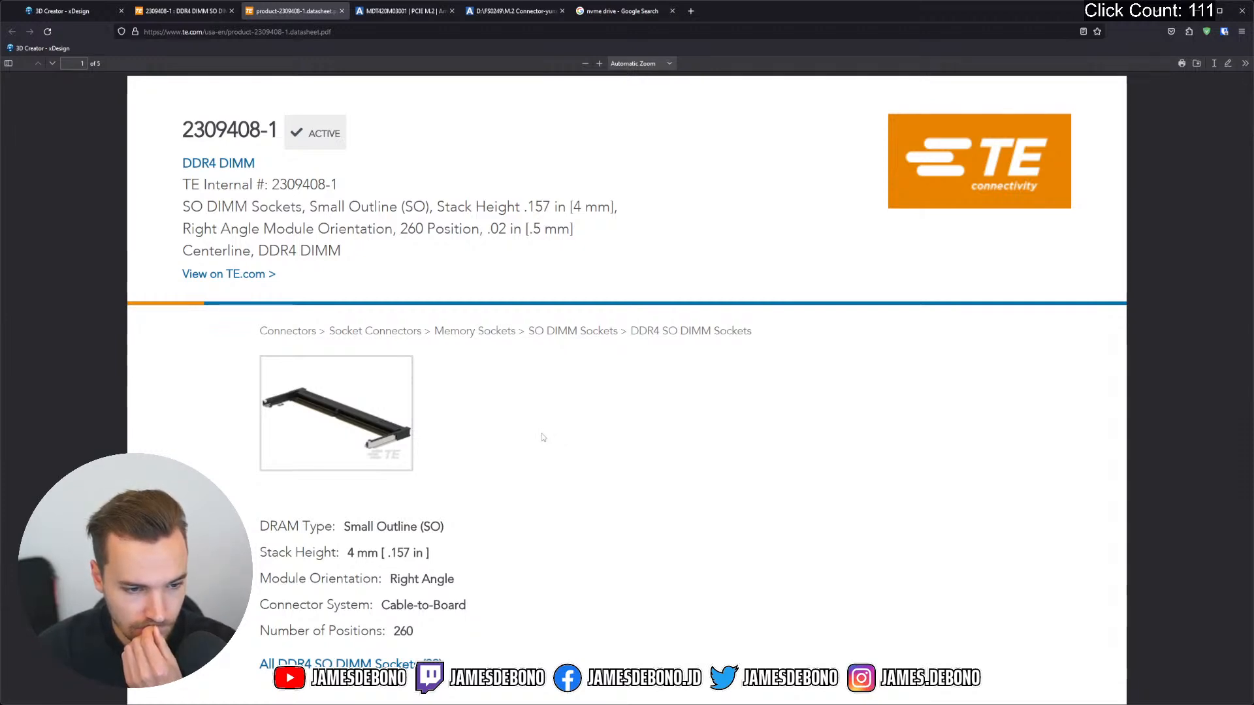
pyautogui.scroll(-3, 541, 437)
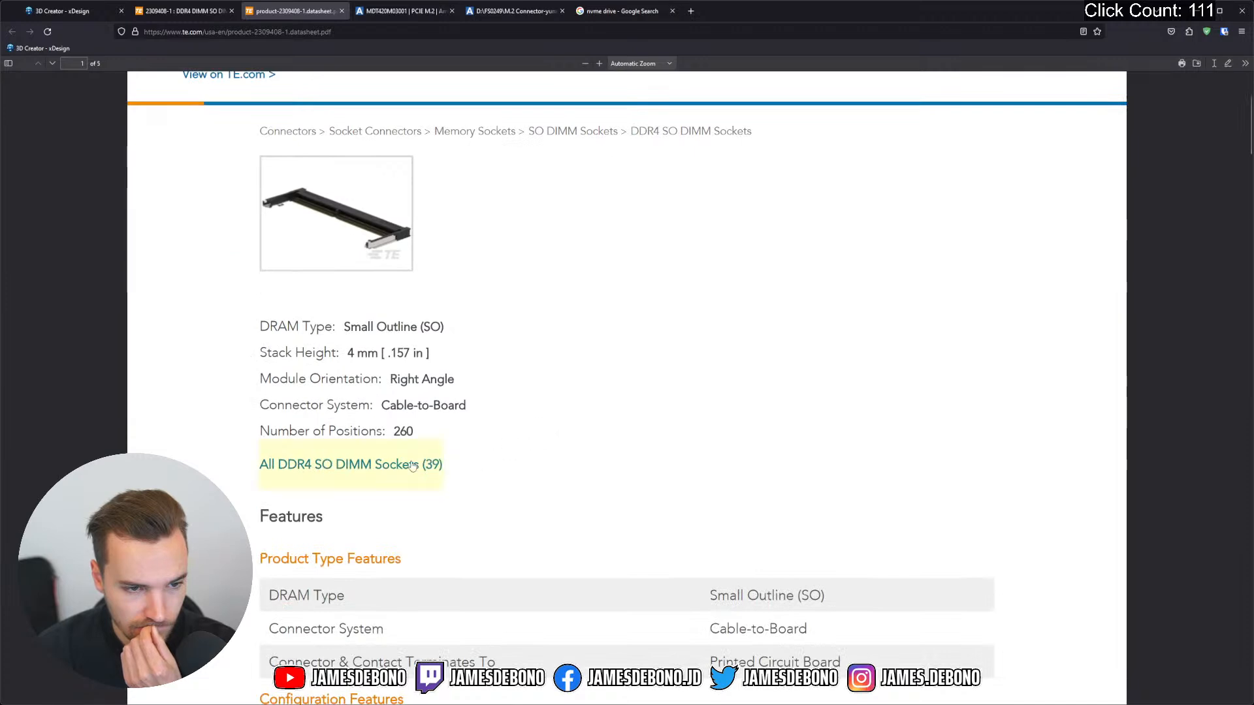
pyautogui.scroll(-5, 476, 450)
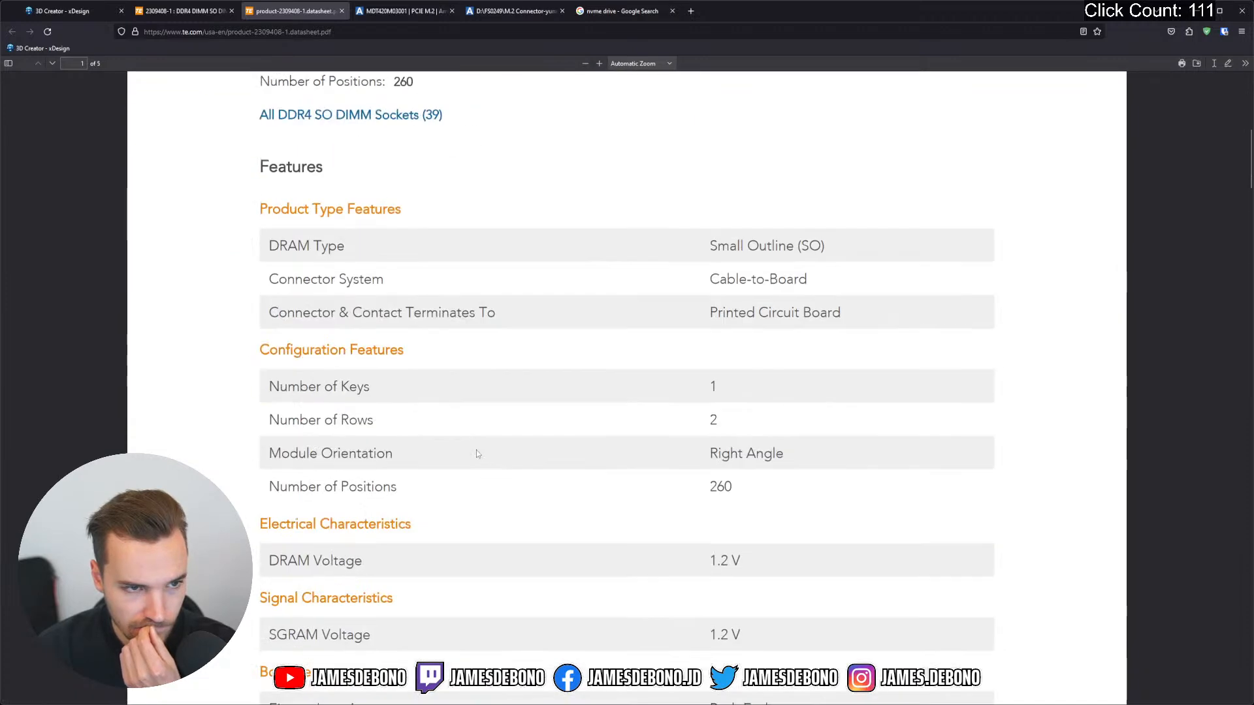
pyautogui.click(342, 11)
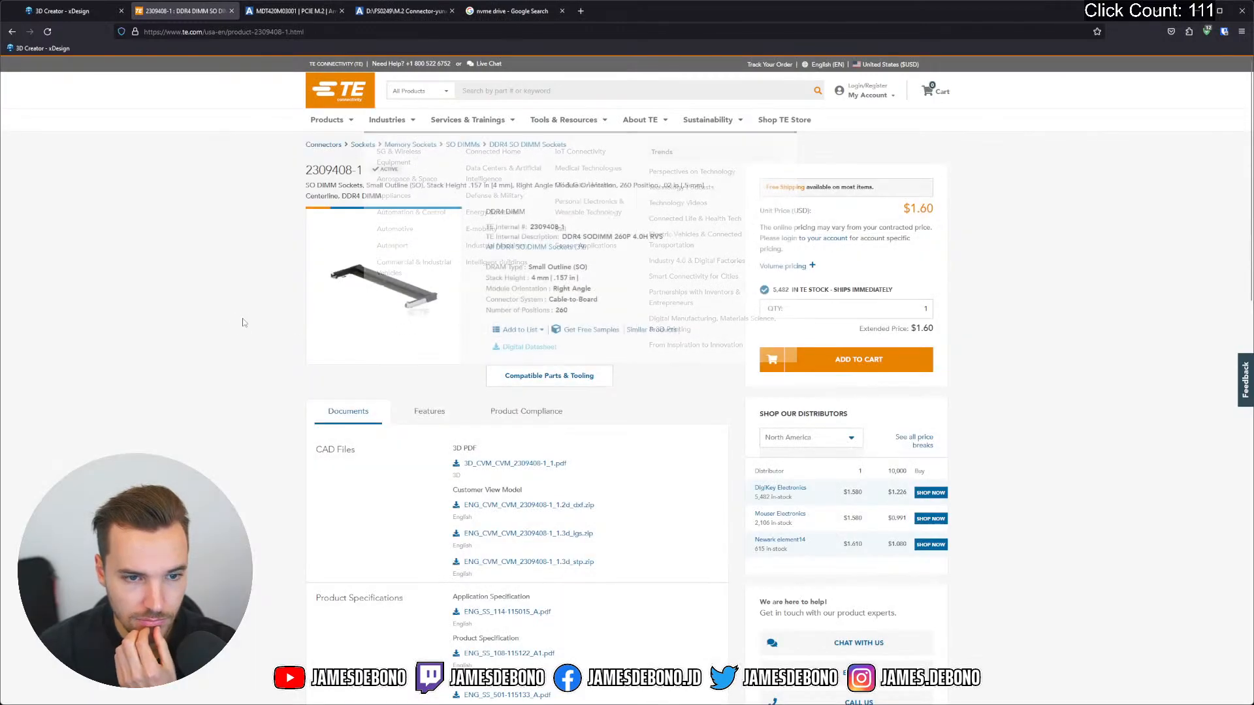
pyautogui.doubleClick(243, 323)
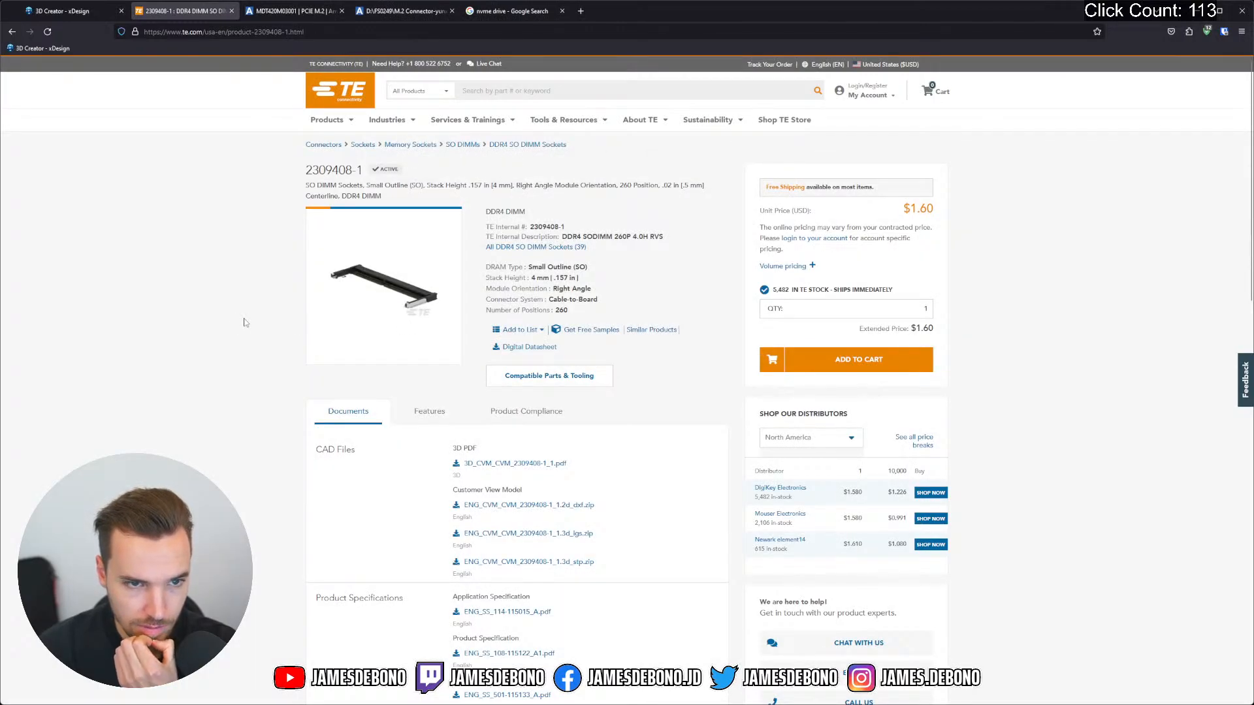
# Open the socket's 3D PDF, 3D_CVM_CVM_2309408-1_1.pdf, inspect the connector view, and close it
pyautogui.scroll(-2, 469, 373)
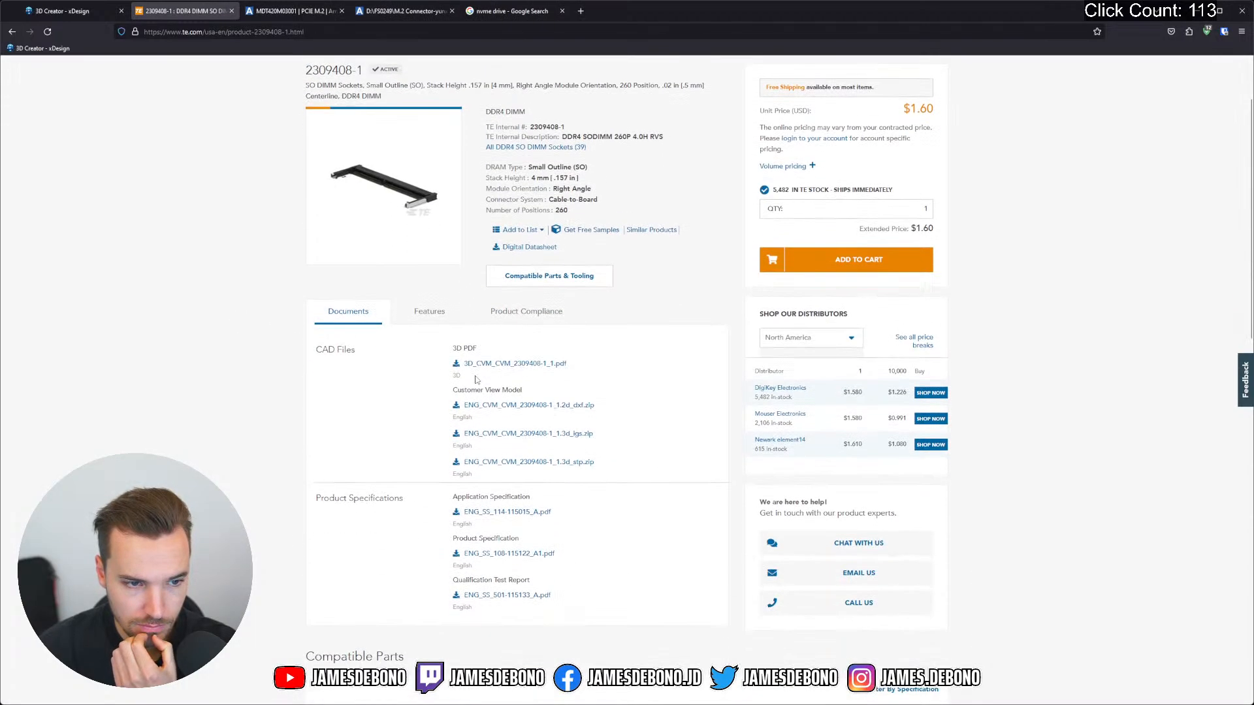
pyautogui.click(518, 365)
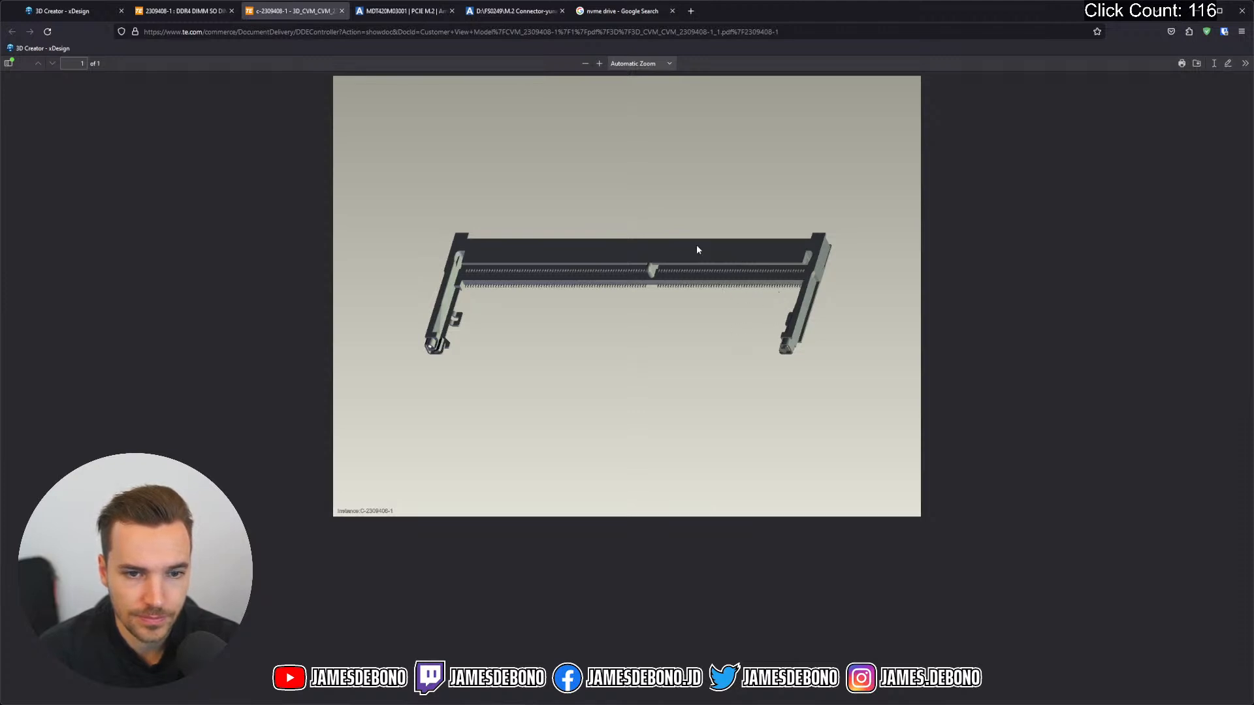
pyautogui.rightClick(736, 255)
pyautogui.click(723, 252)
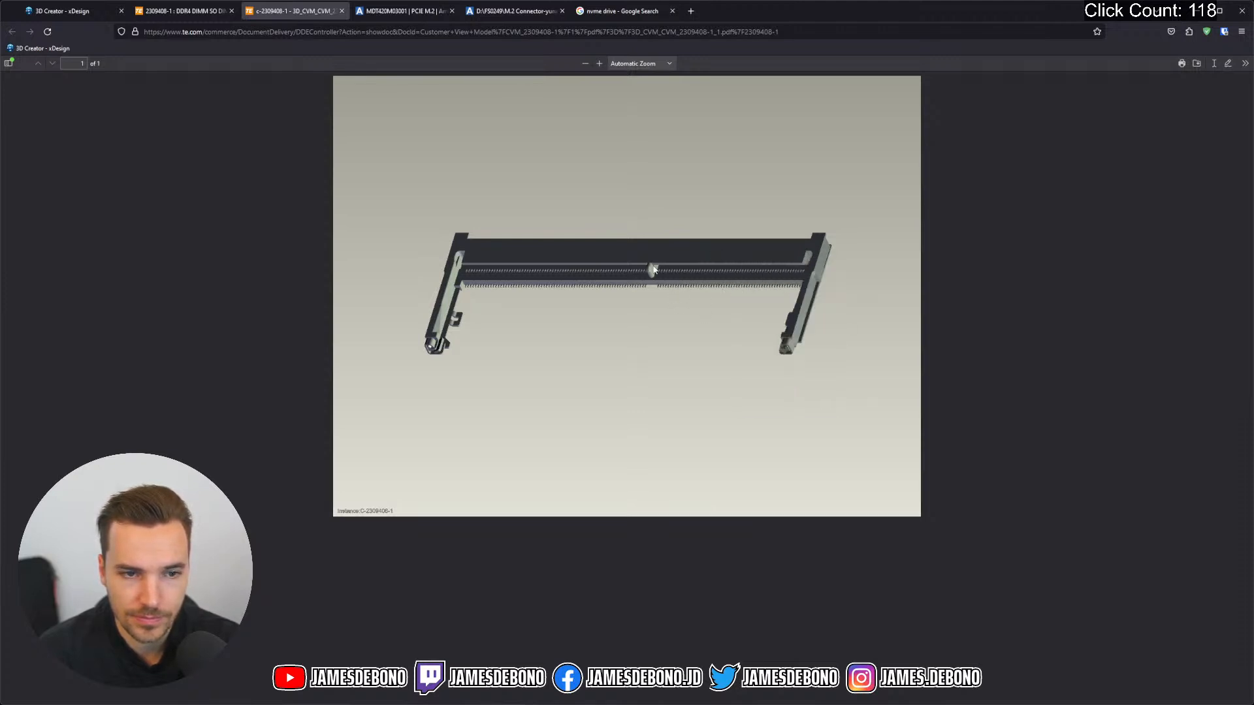
pyautogui.click(342, 11)
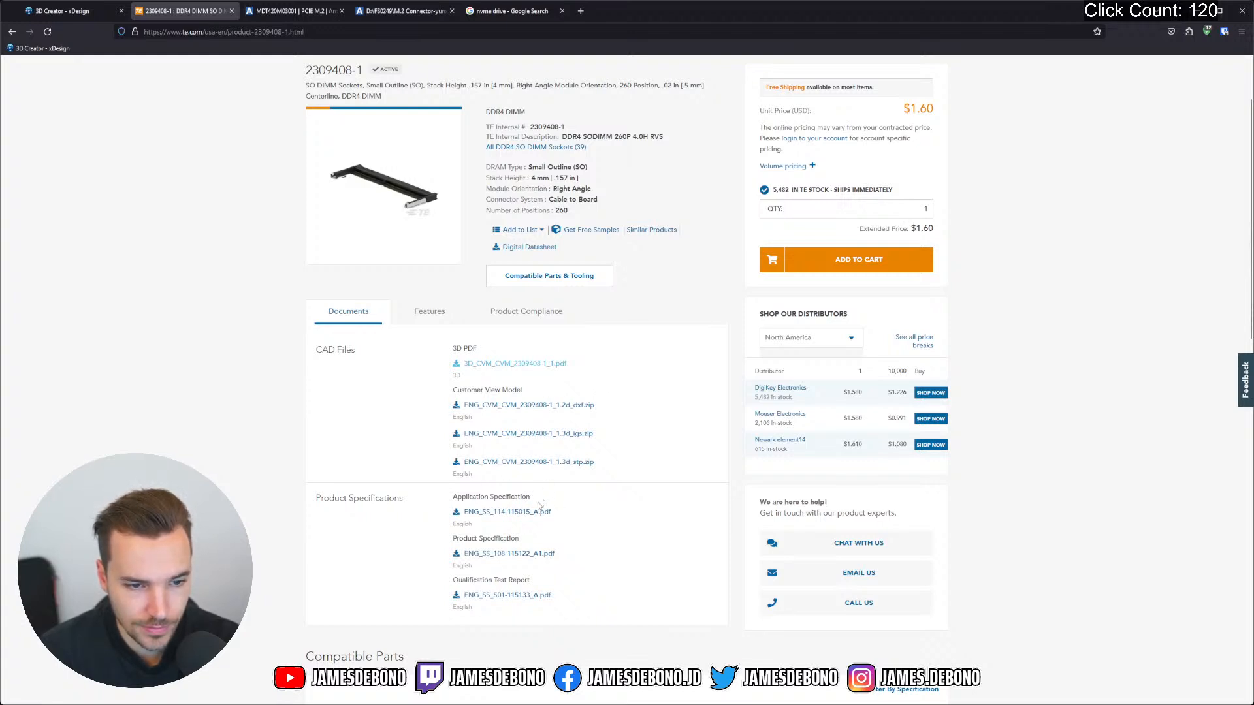
# Open application specification ENG_SS_114-115015_A.pdf, review its socket placement and module assembly and removal figures, and close it
pyautogui.middleClick(506, 512)
pyautogui.click(294, 11)
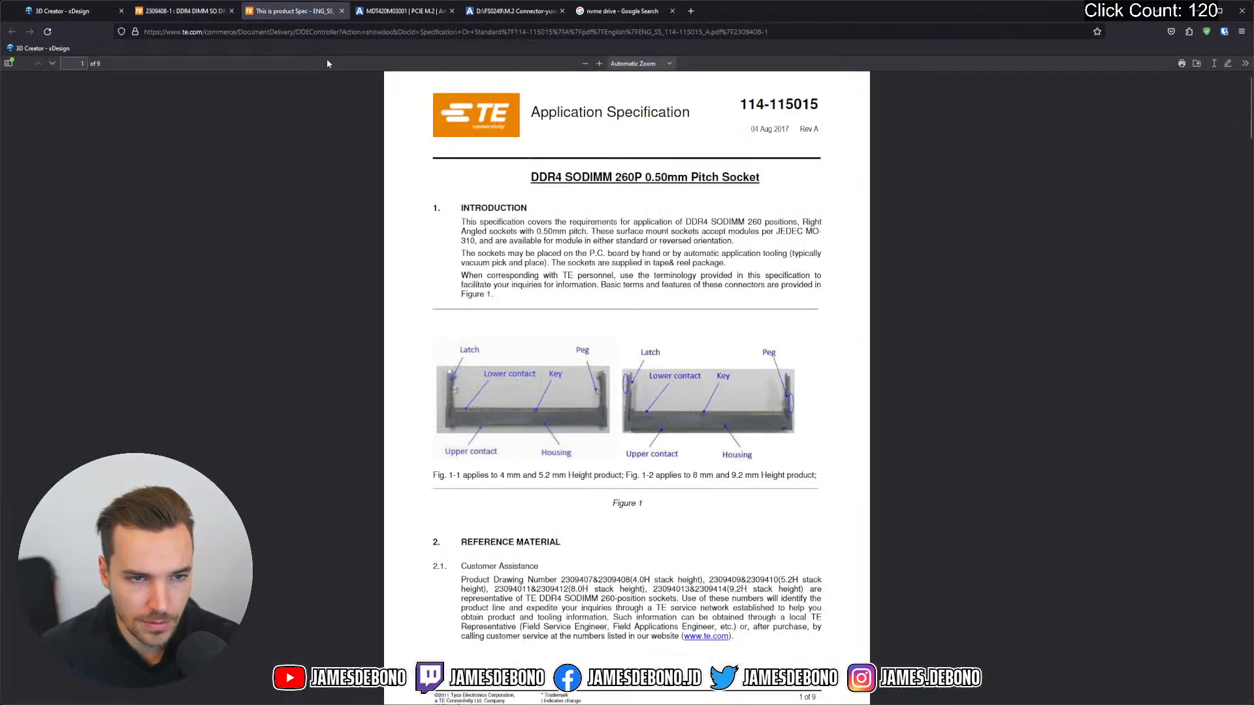
pyautogui.scroll(-5, 515, 205)
pyautogui.scroll(-15, 519, 211)
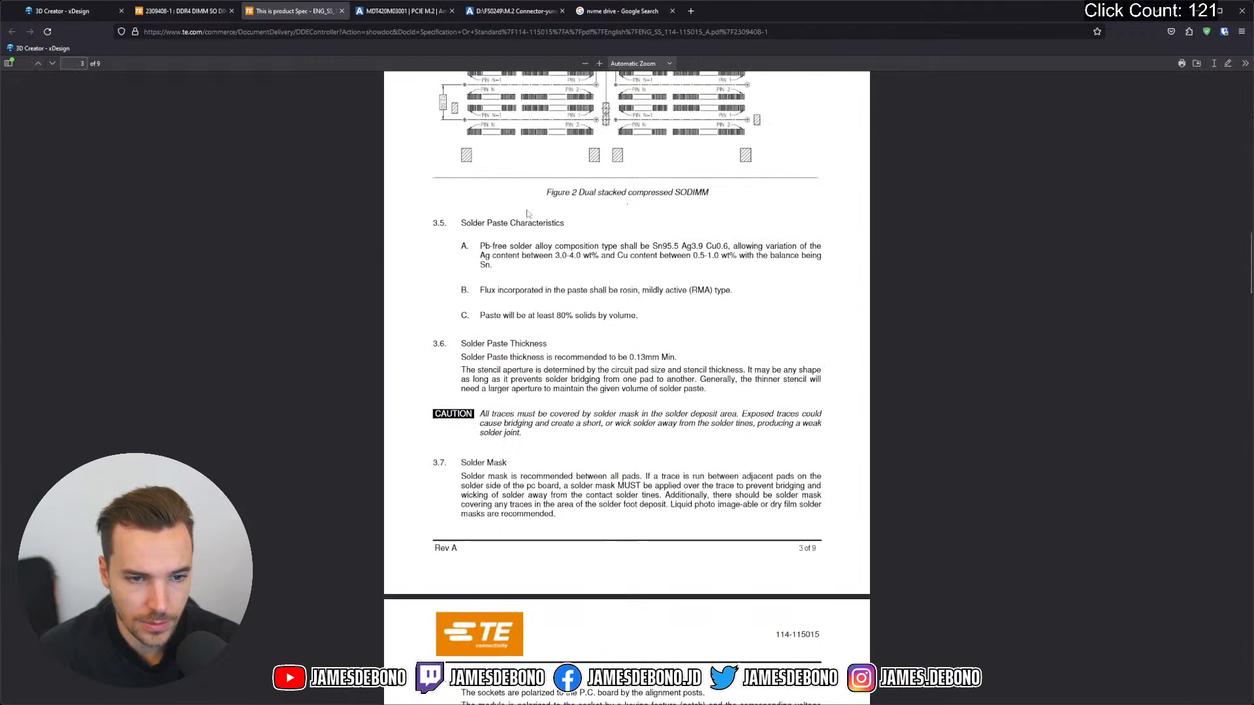
pyautogui.scroll(-12, 528, 214)
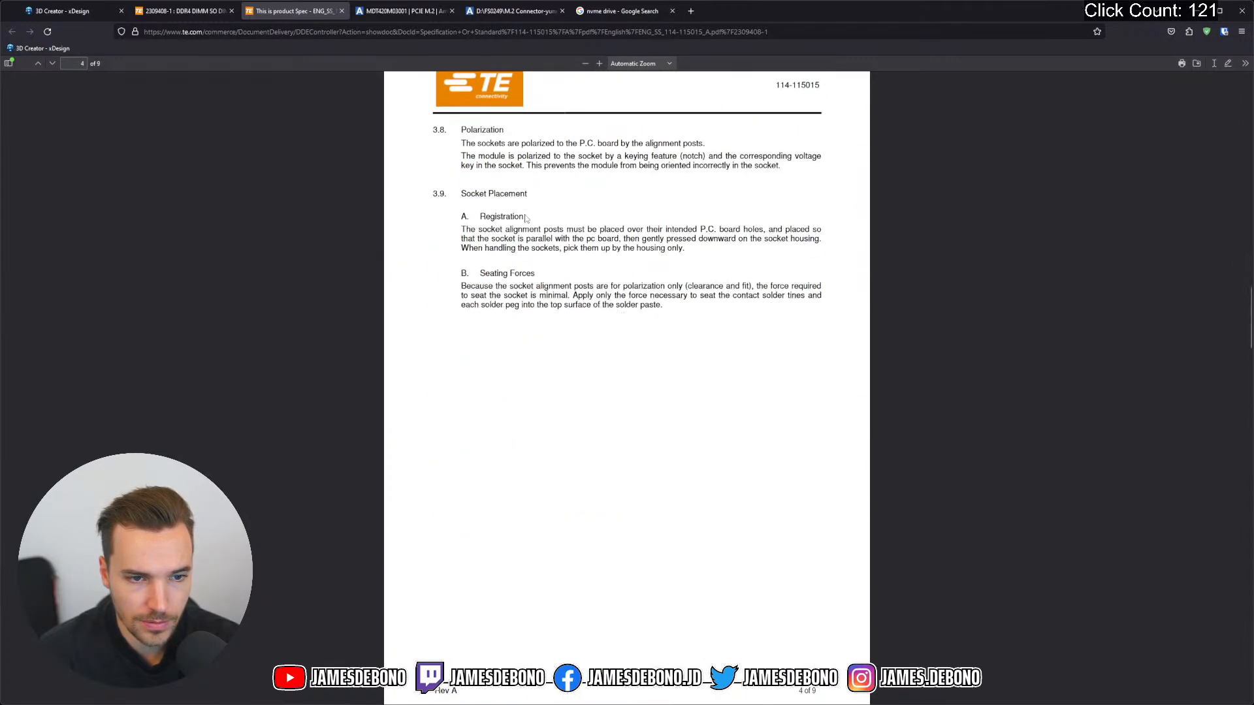
pyautogui.scroll(-15, 526, 221)
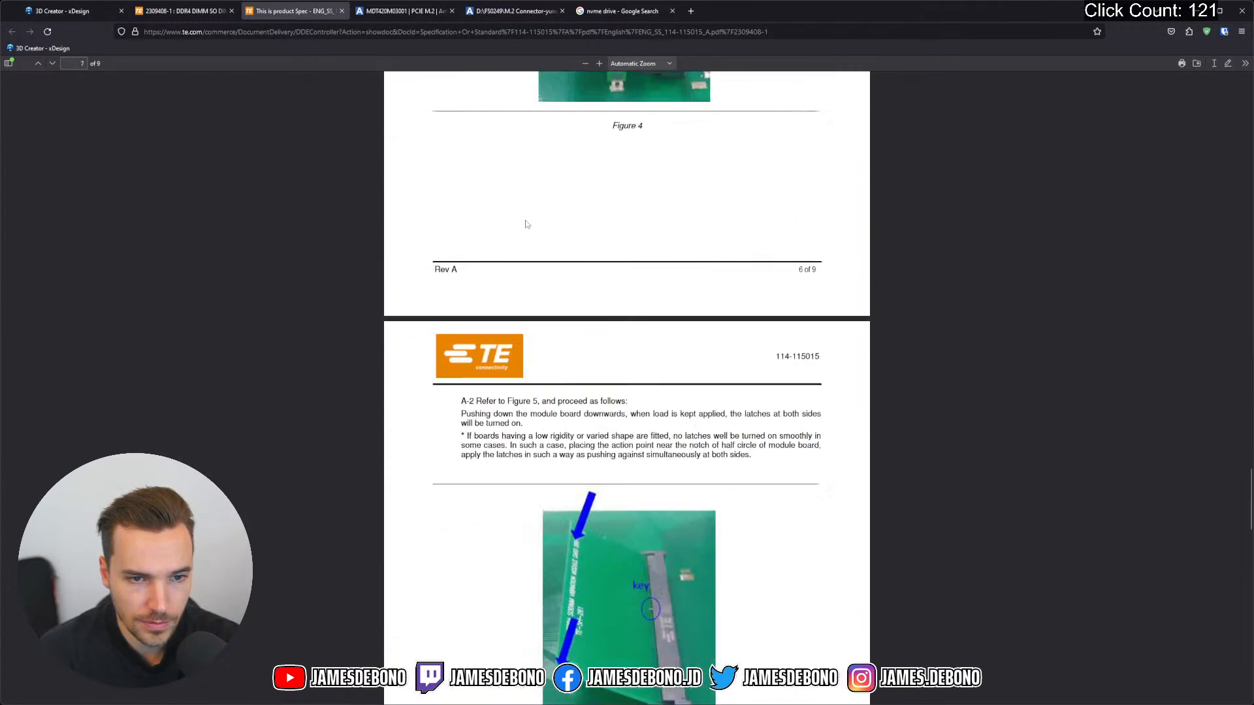
pyautogui.scroll(5, 527, 224)
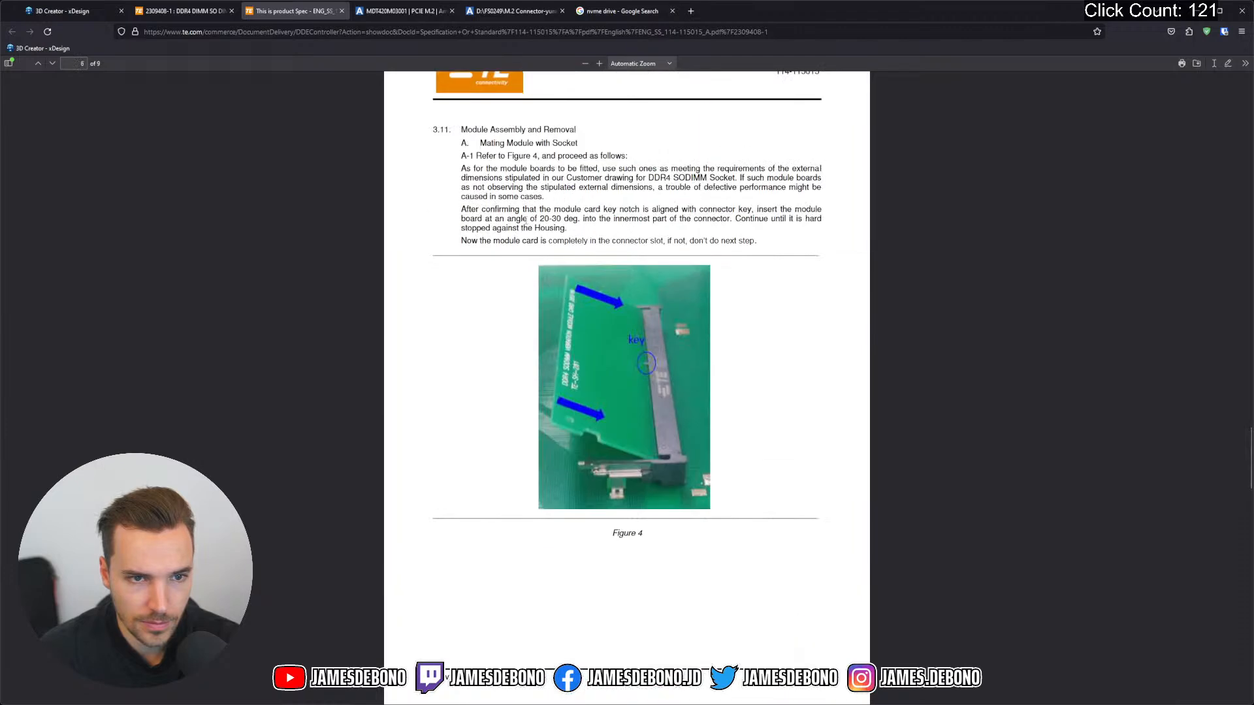
pyautogui.scroll(3, 526, 224)
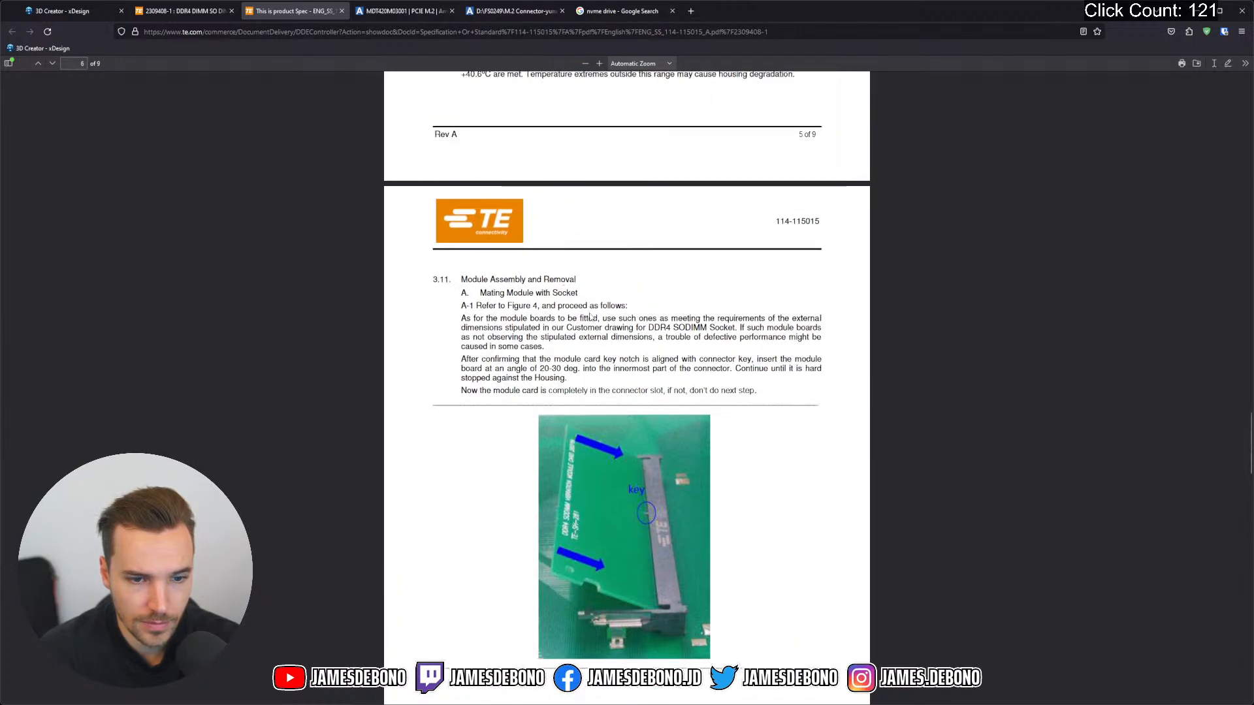
pyautogui.scroll(-10, 590, 317)
pyautogui.scroll(-20, 593, 321)
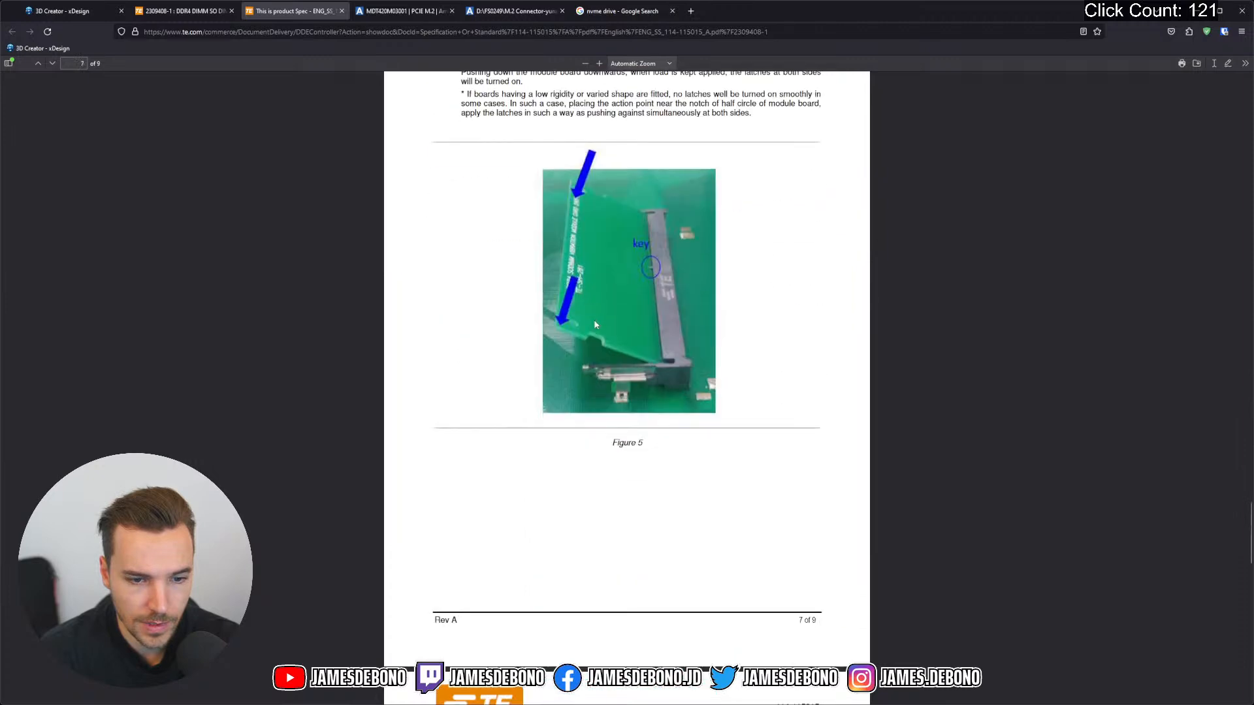
pyautogui.scroll(-5, 598, 332)
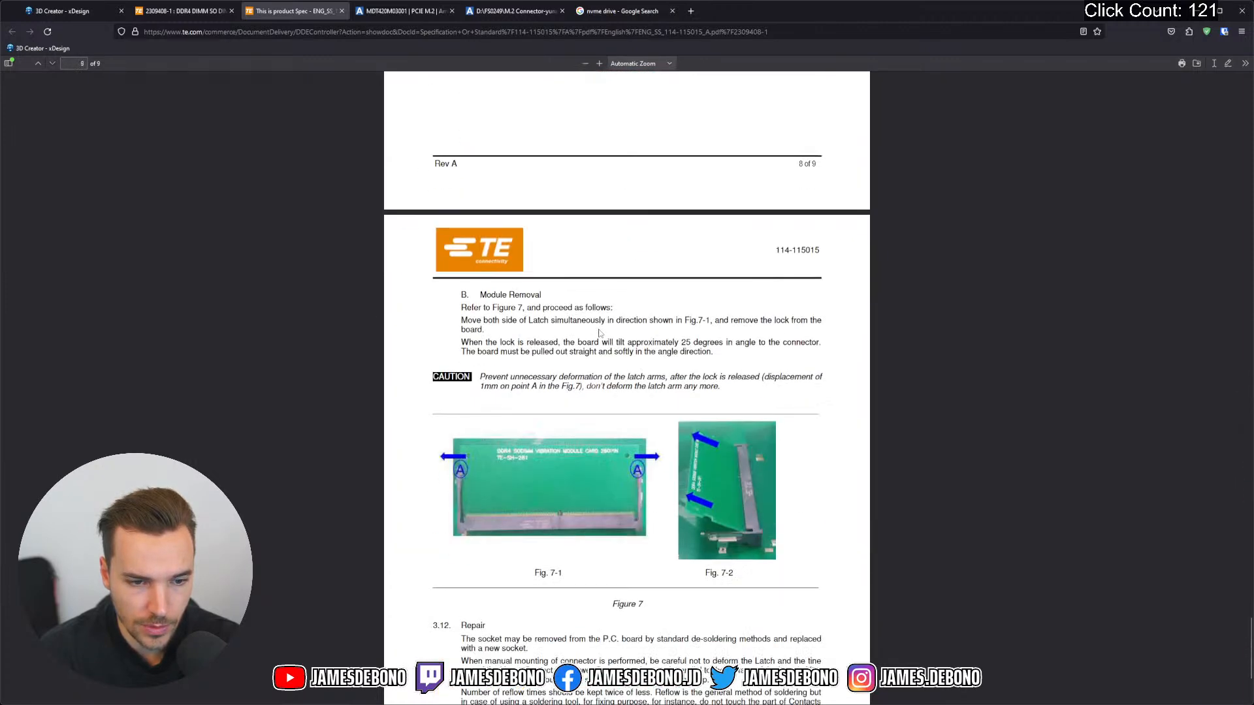
pyautogui.scroll(-3, 600, 333)
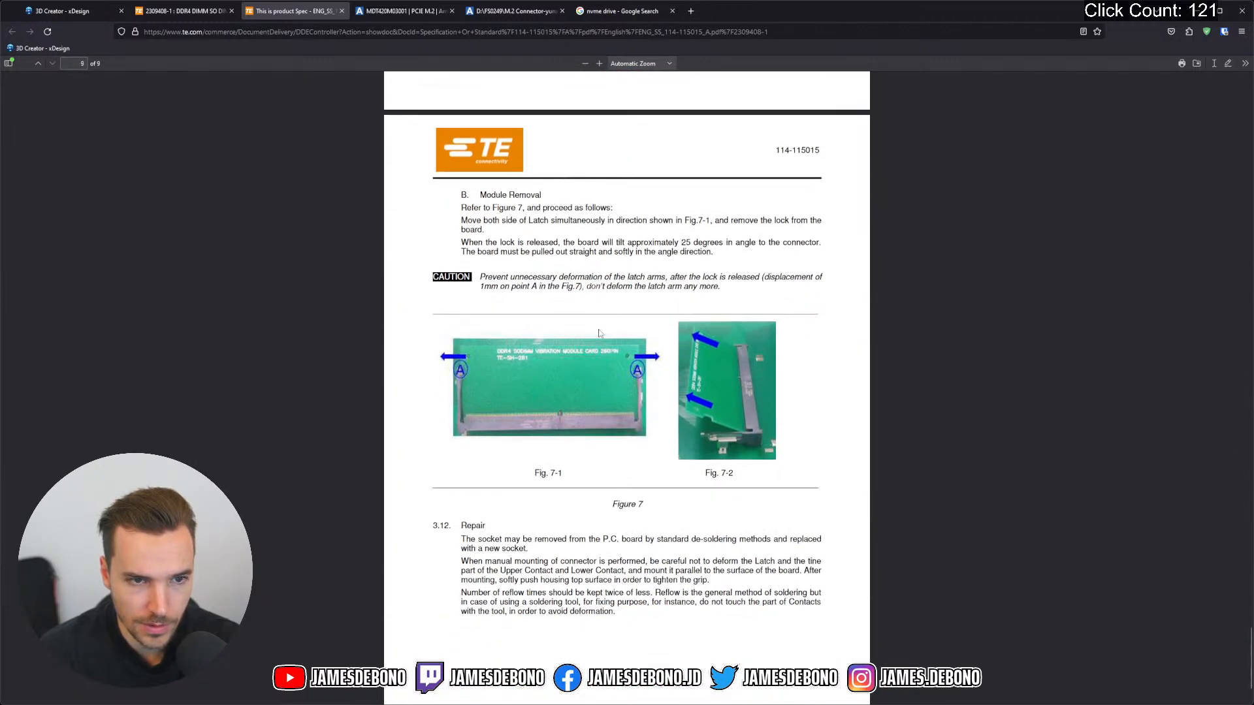
pyautogui.hotkey('ctrl', 'w')
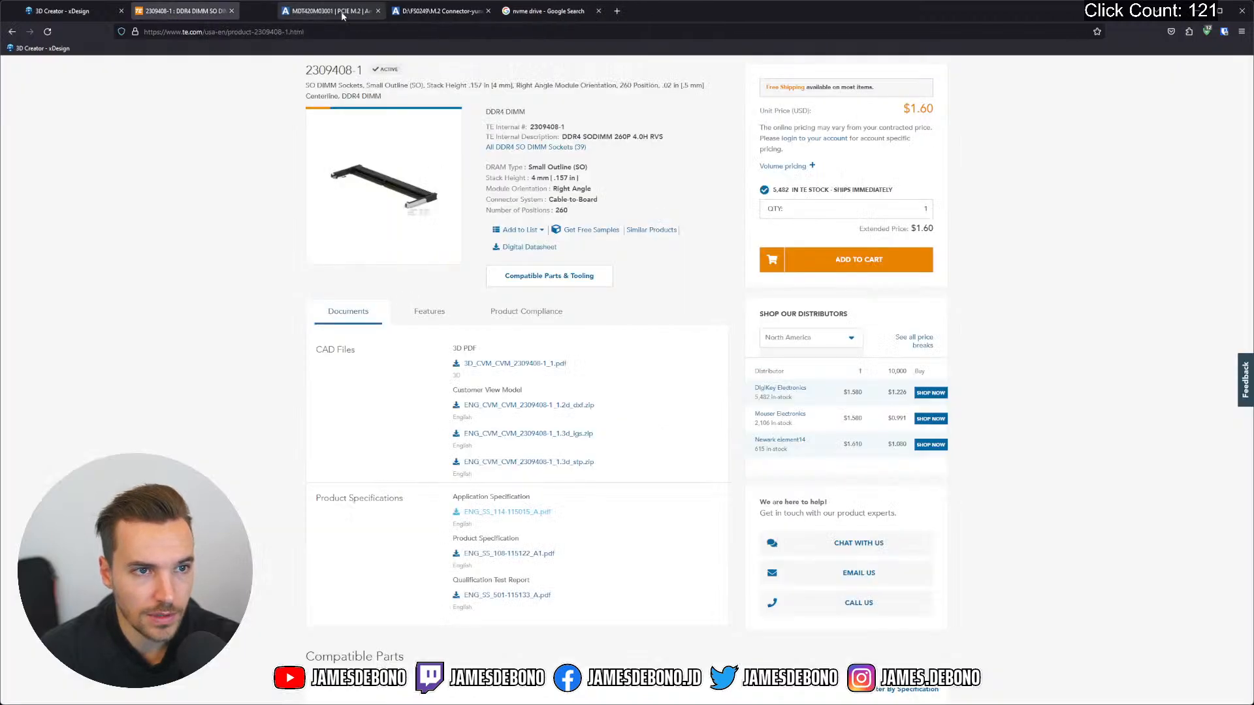
# Open product specification ENG_SS_108-115122_A1.pdf, examine the socket section drawing in Fig. 3 on its last page, and close it
pyautogui.click(515, 553)
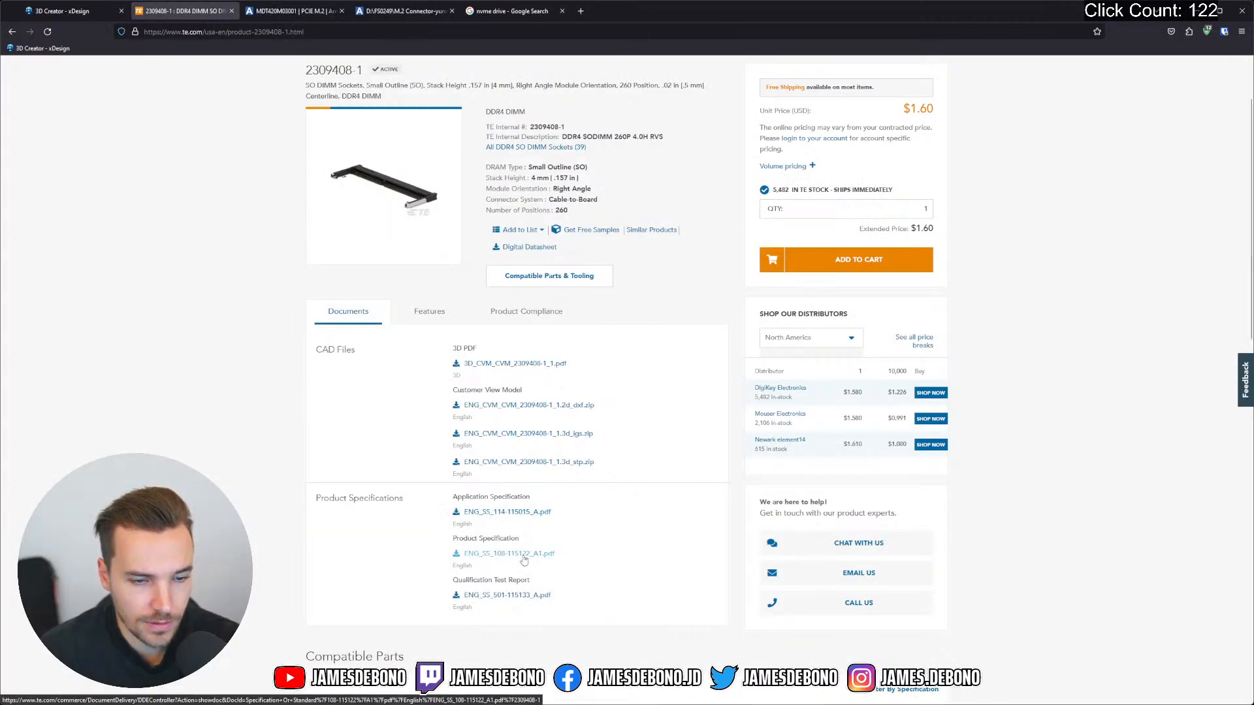
pyautogui.scroll(-20, 674, 346)
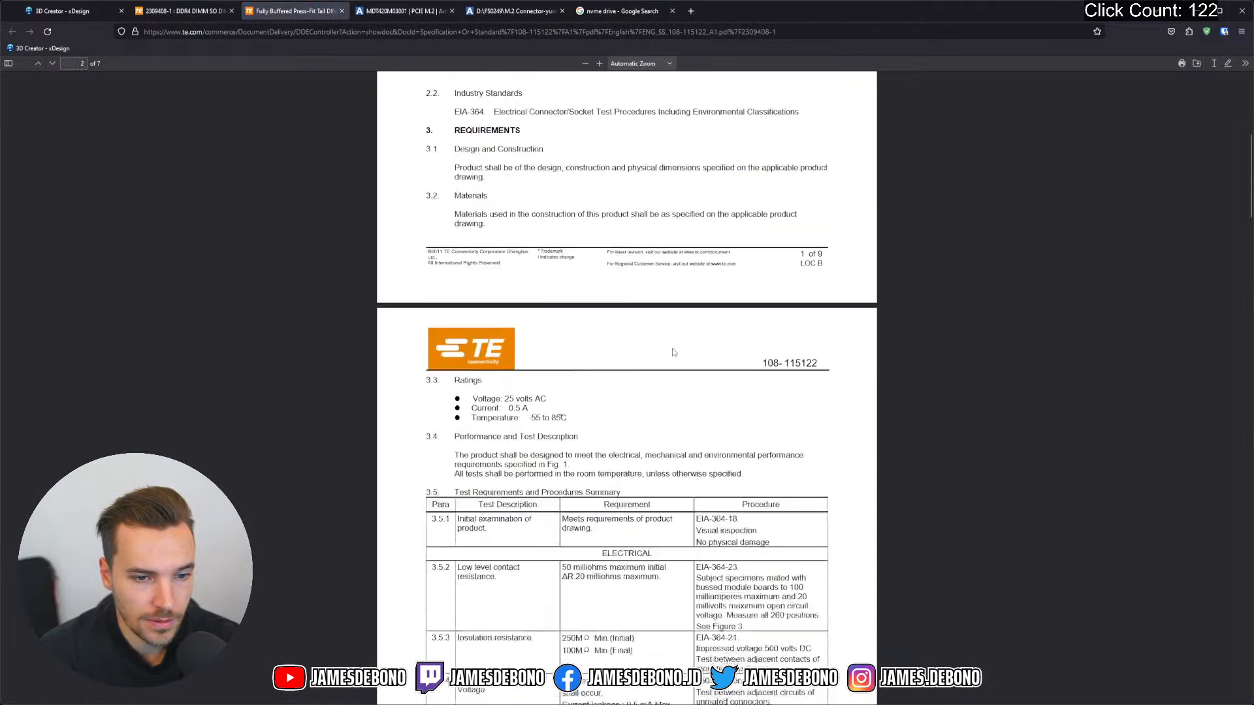
pyautogui.scroll(-20, 677, 353)
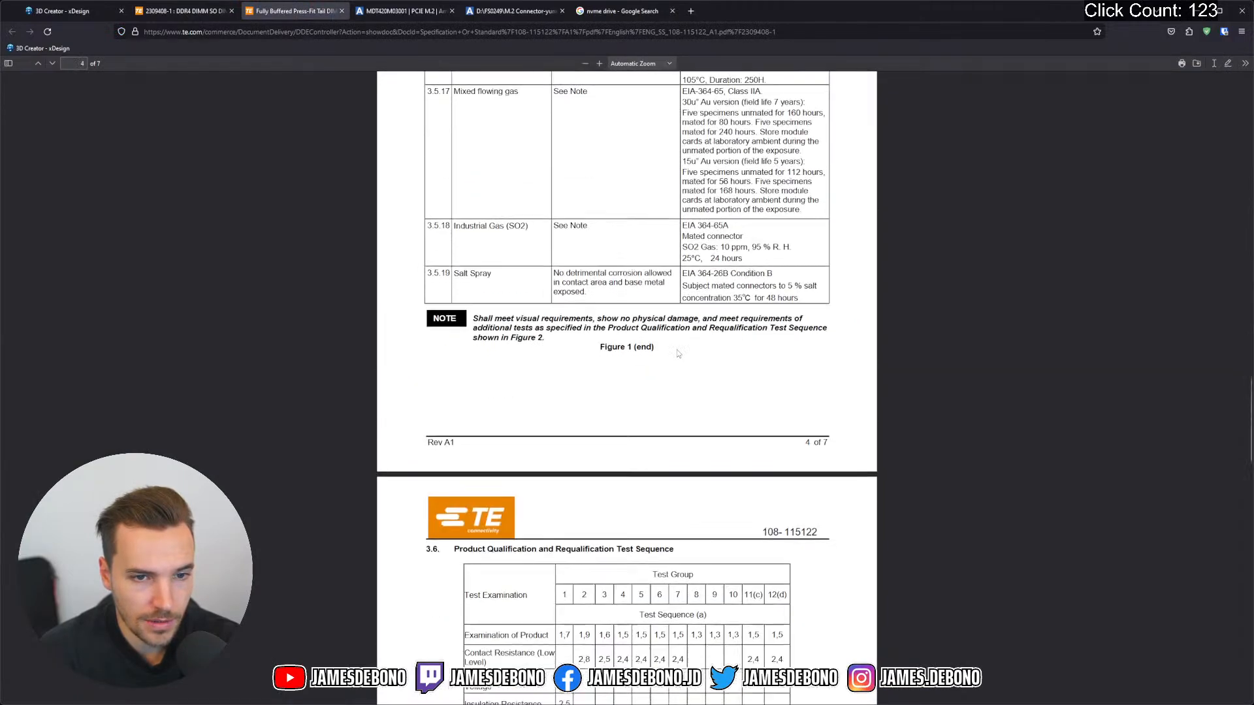
pyautogui.scroll(-6, 516, 284)
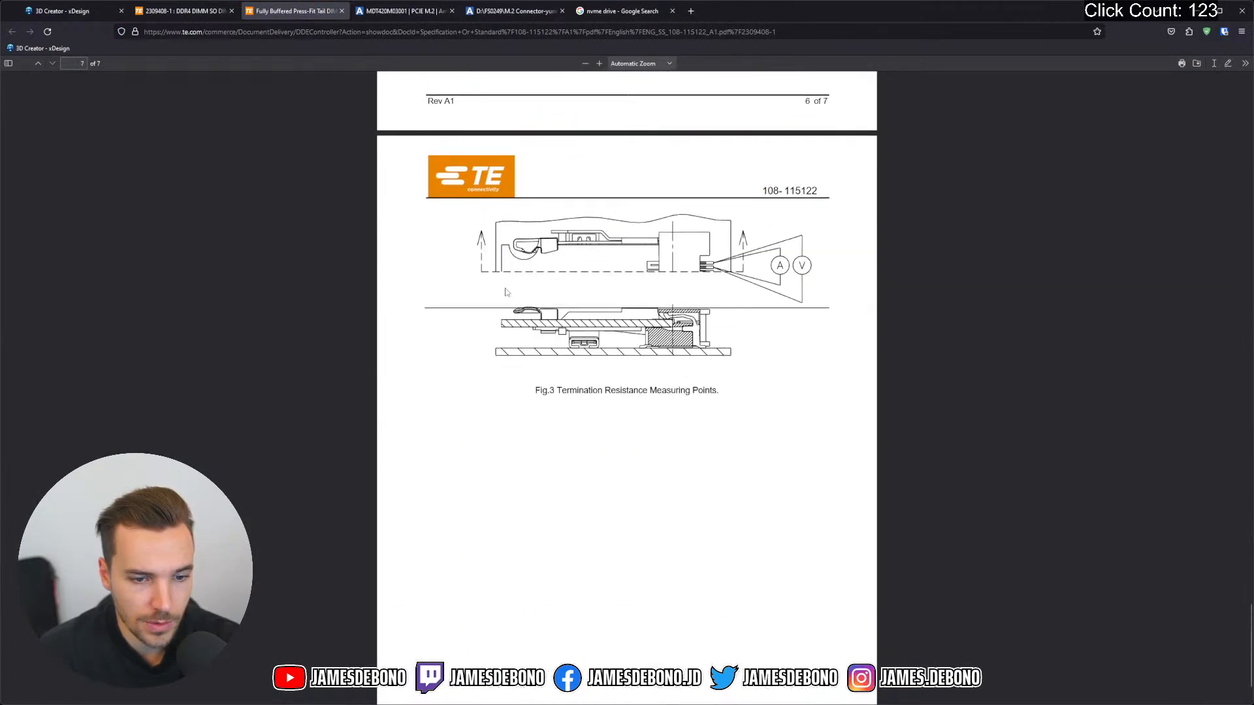
pyautogui.scroll(-1, 636, 292)
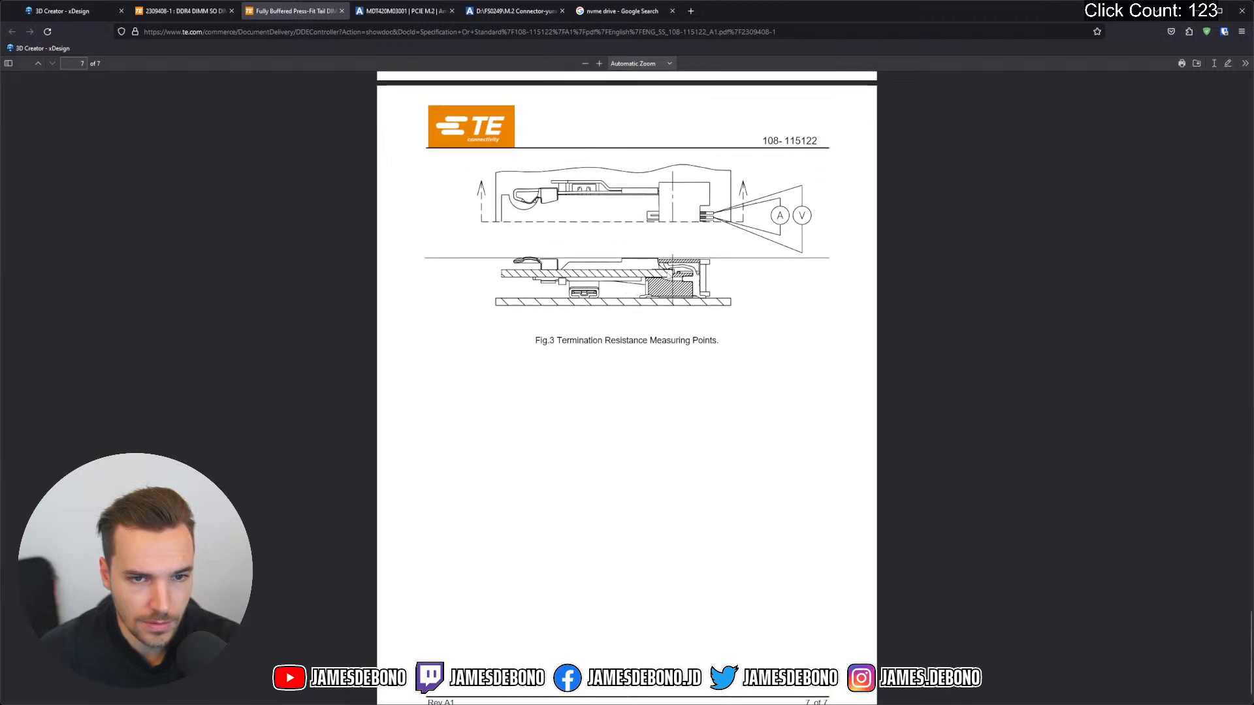
pyautogui.scroll(-1, 670, 282)
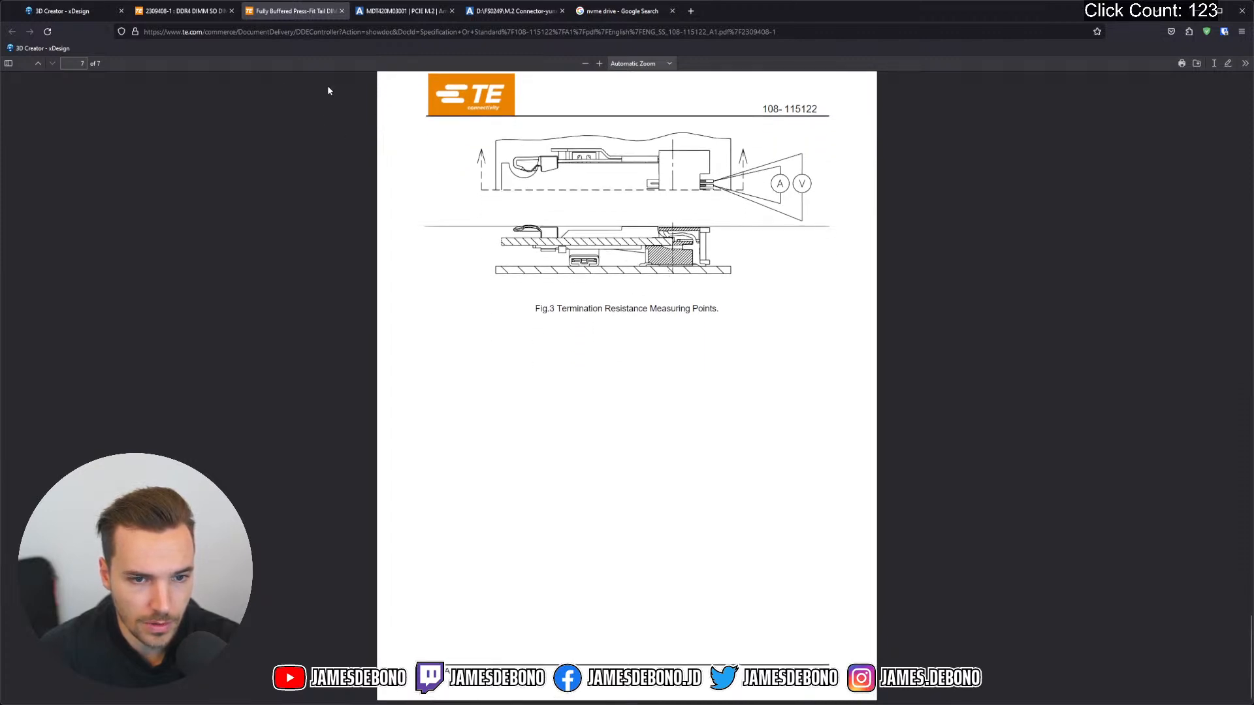
pyautogui.click(342, 11)
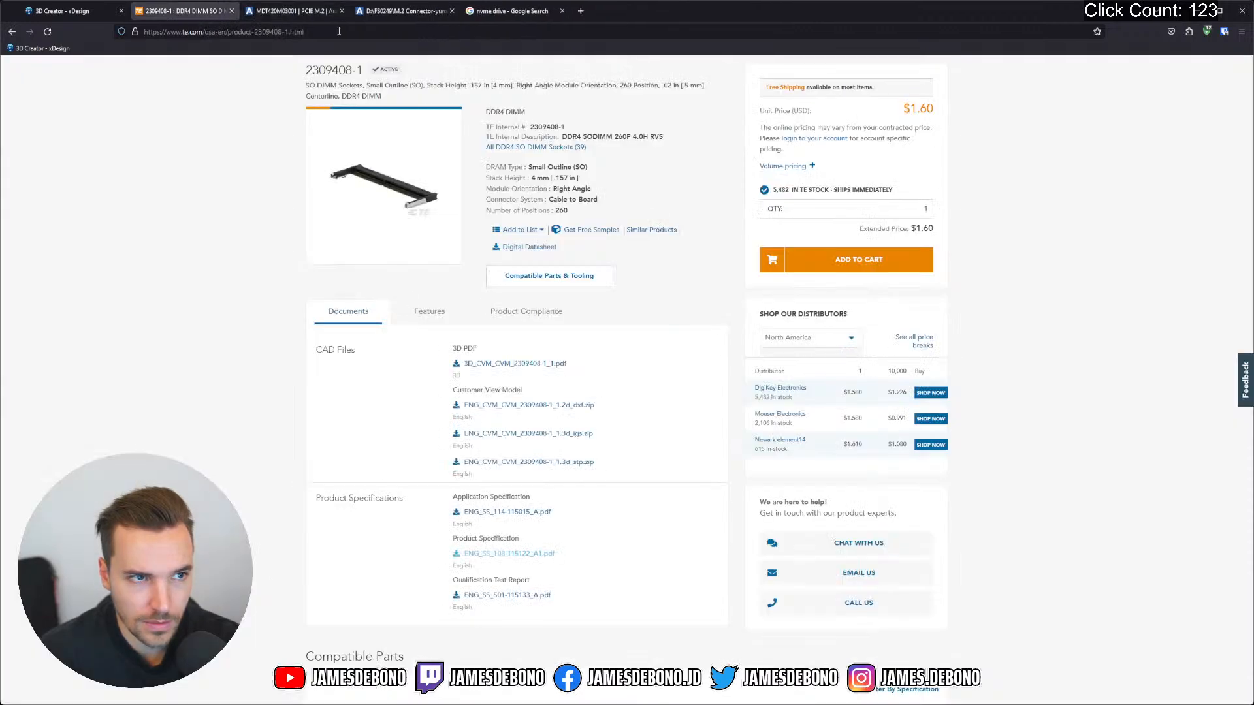
# Open qualification test report ENG_SS_501-115133_A.pdf, skim through to its last page, and close it
pyautogui.click(509, 594)
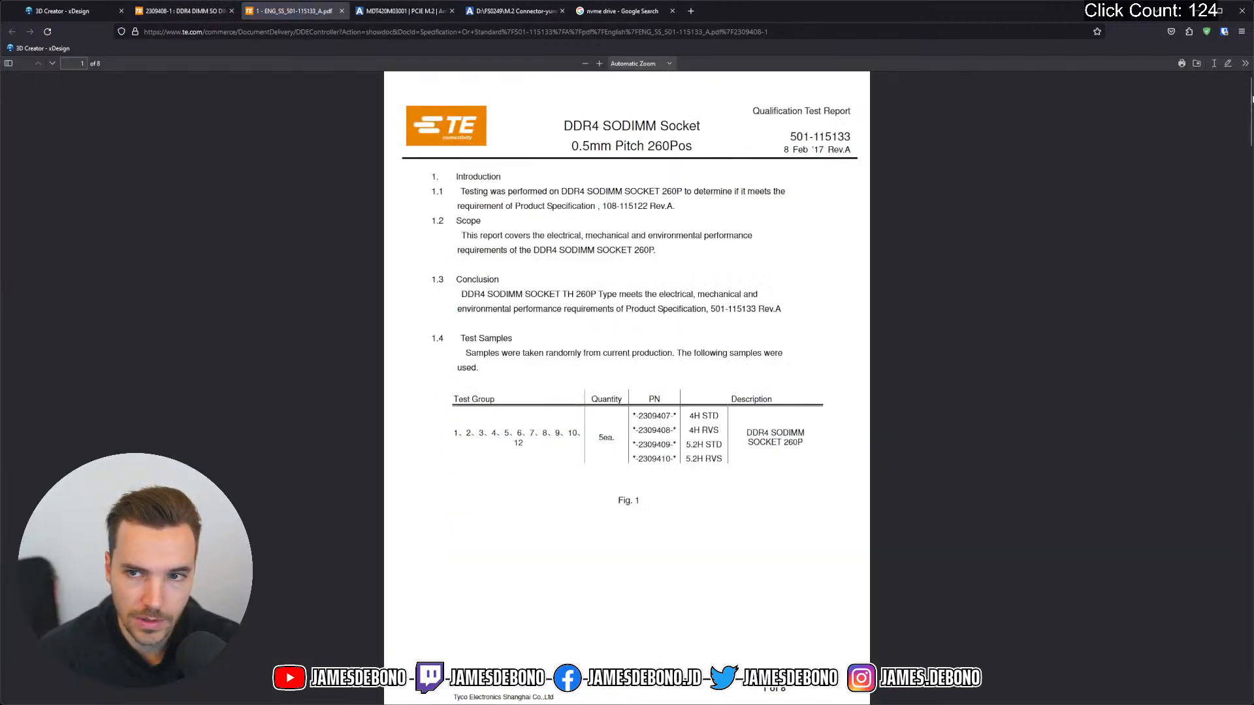
pyautogui.moveTo(1252, 99); pyautogui.dragTo(1252, 653)
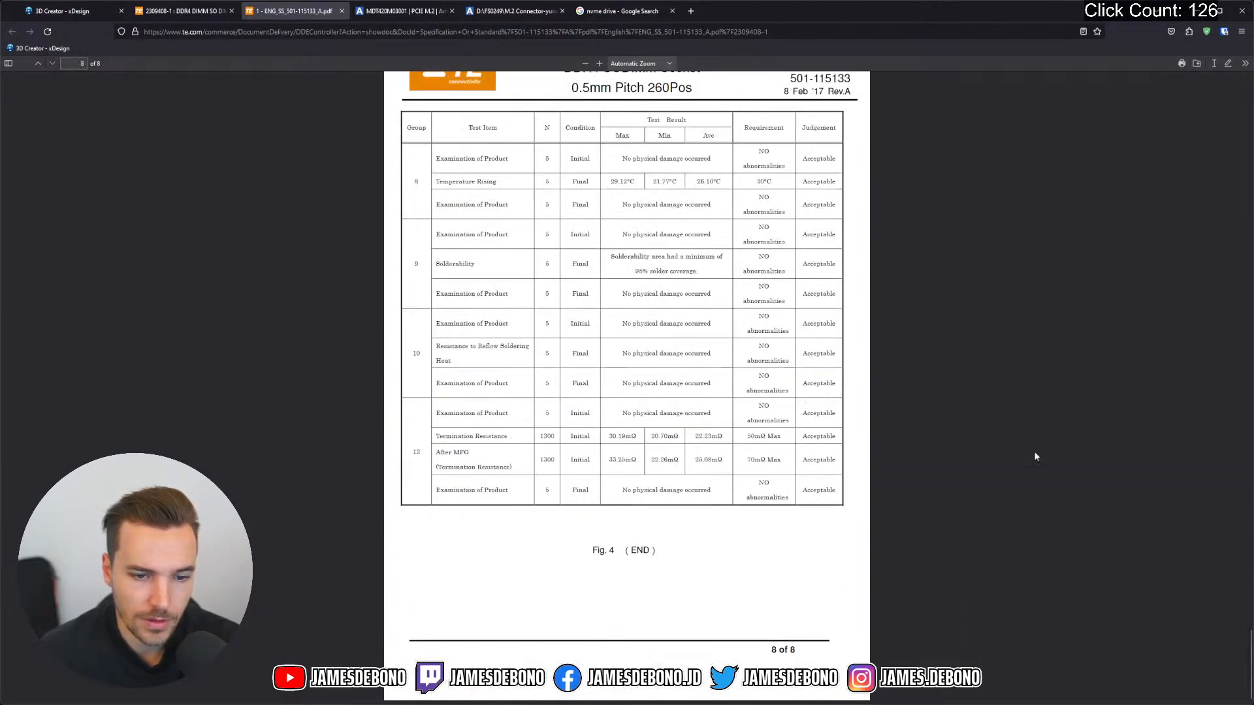
pyautogui.click(341, 11)
# Look over the compatible parts and the products with similar specs on the 2309408-1 product page
pyautogui.scroll(-6, 627, 420)
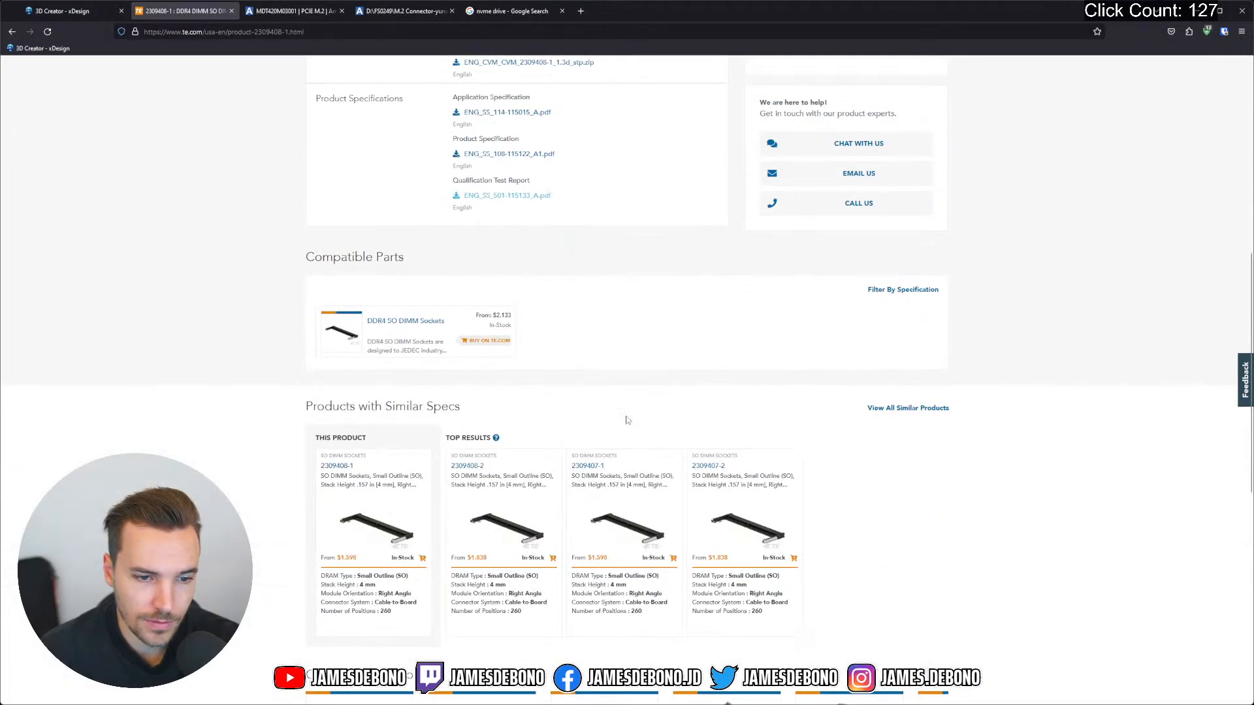
pyautogui.scroll(-5, 626, 419)
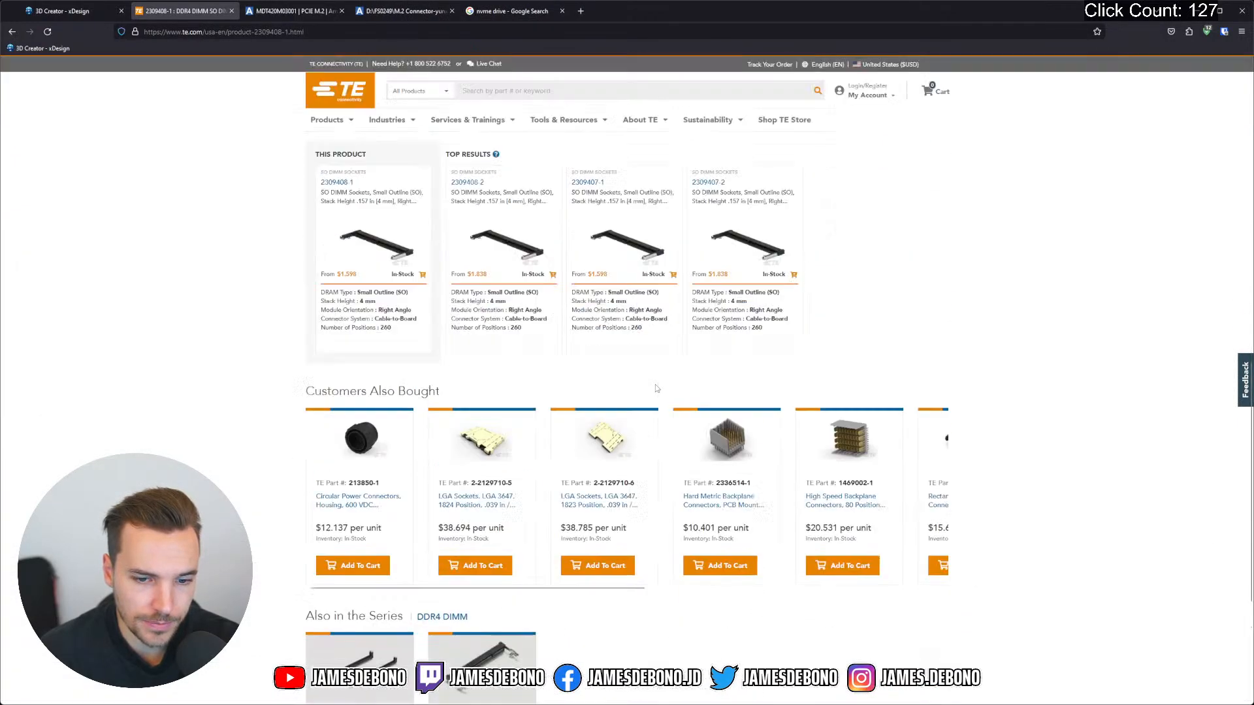
pyautogui.scroll(10, 656, 388)
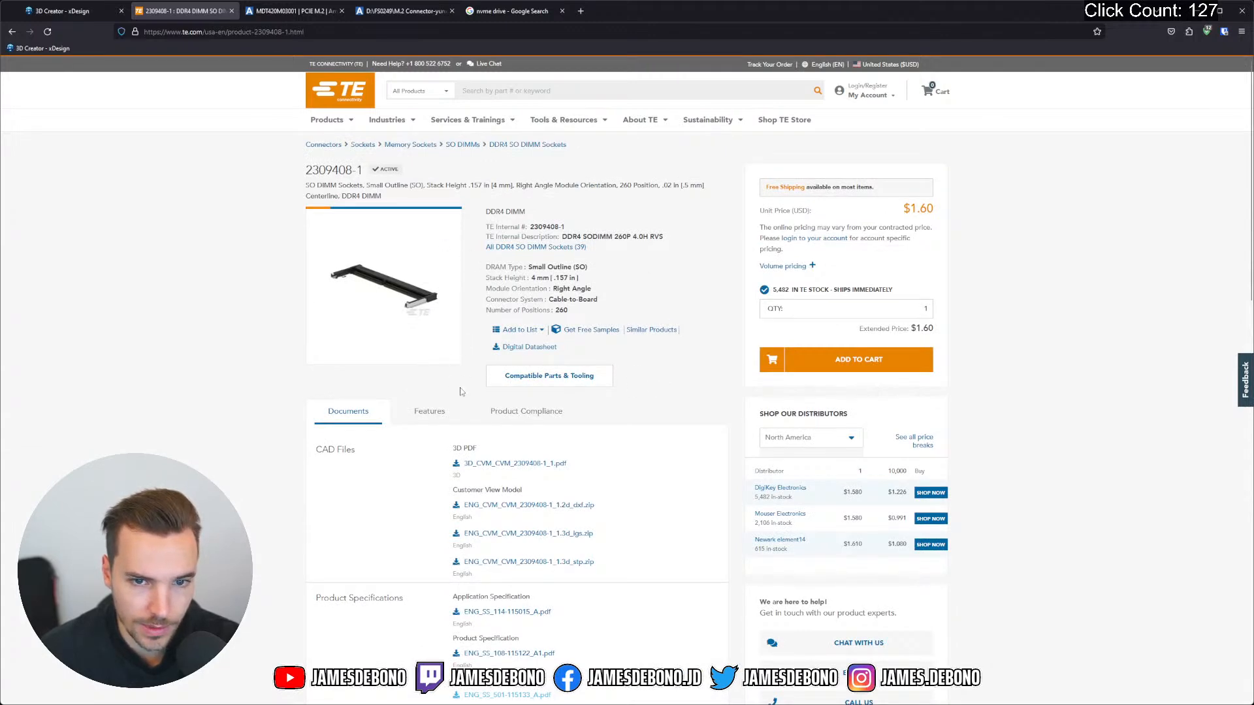
# Show the socket's Features list on the product page and read through its dimensions, mechanical attachment and housing entries
pyautogui.click(441, 415)
pyautogui.scroll(-10, 625, 435)
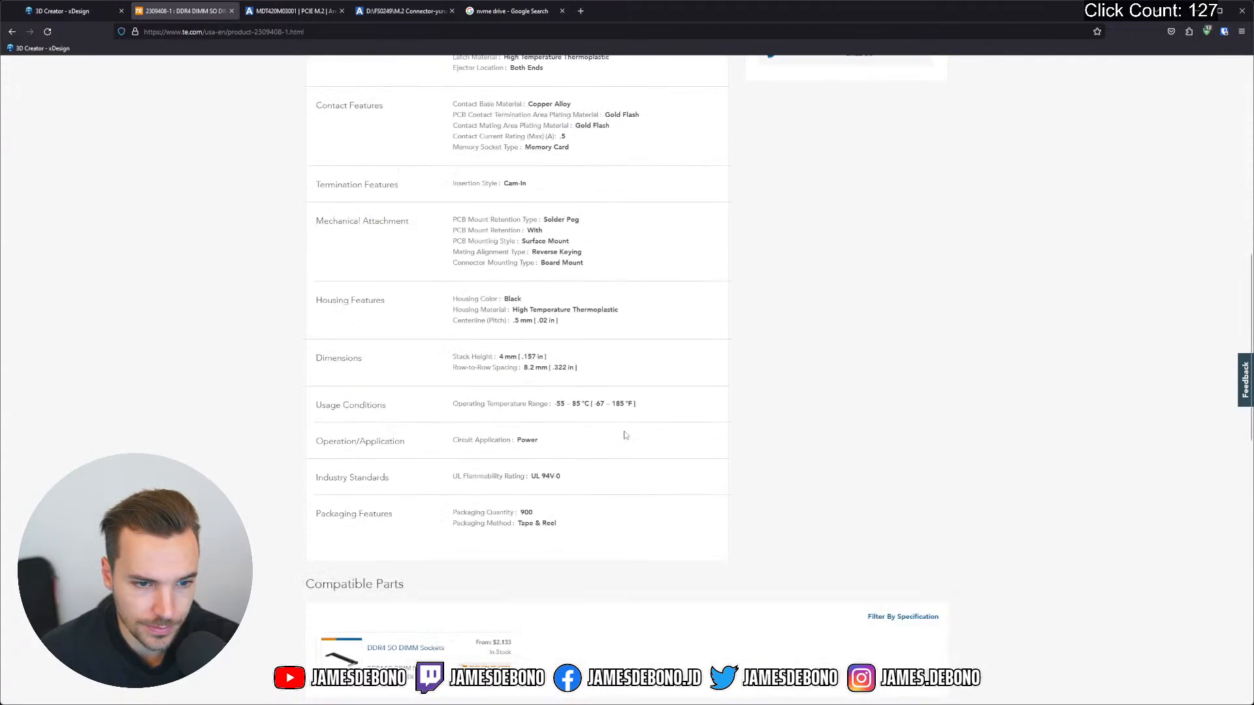
# Show the socket's Product Compliance information on the product page and read through its entries
pyautogui.scroll(-1, 625, 435)
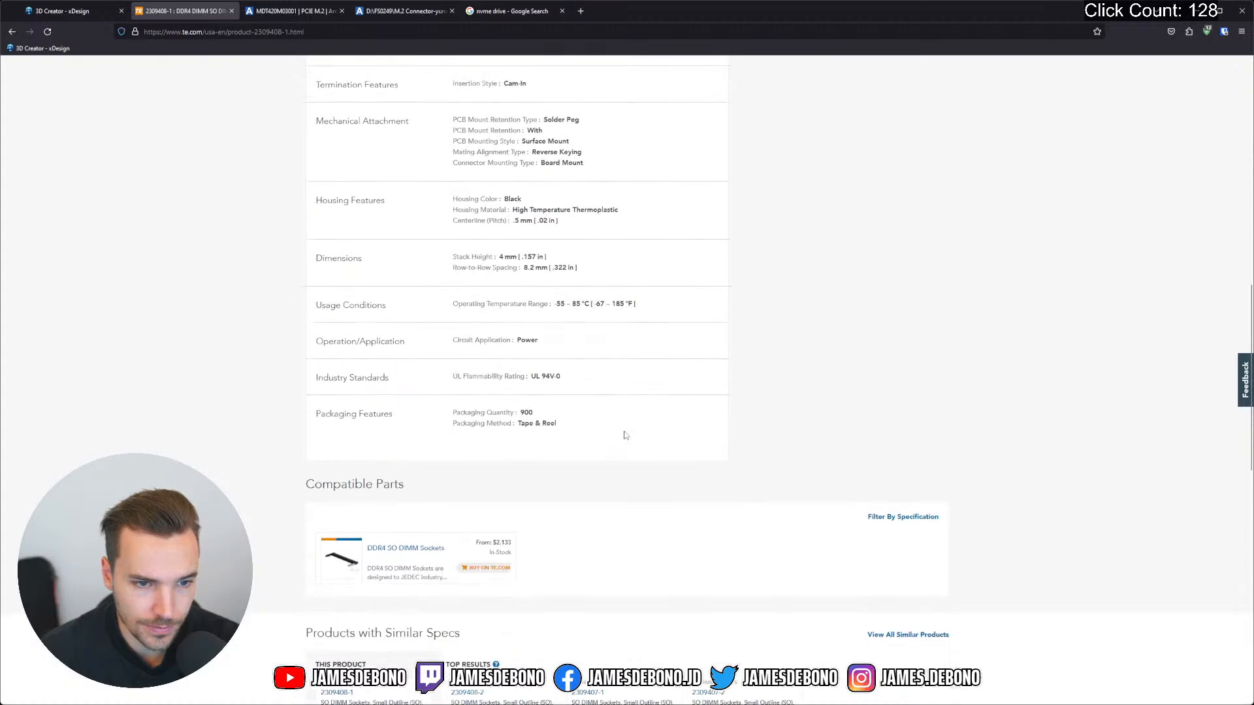
pyautogui.scroll(10, 624, 434)
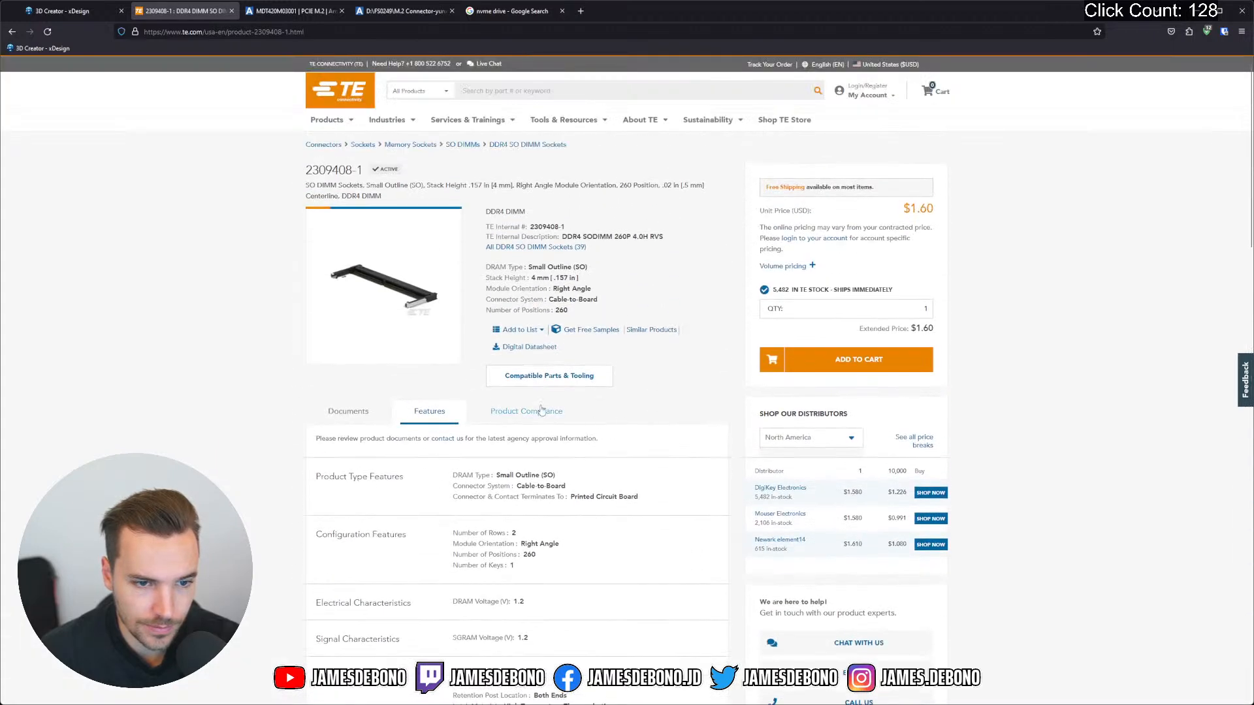
pyautogui.click(532, 415)
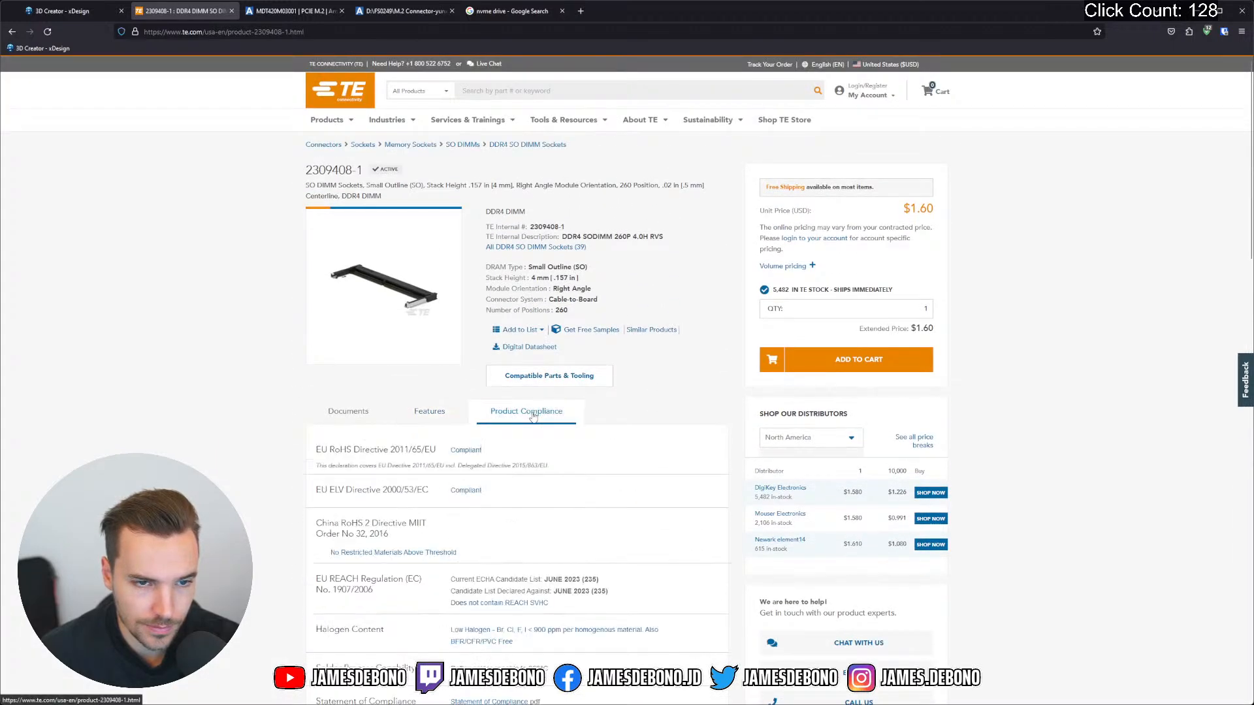
pyautogui.click(645, 437)
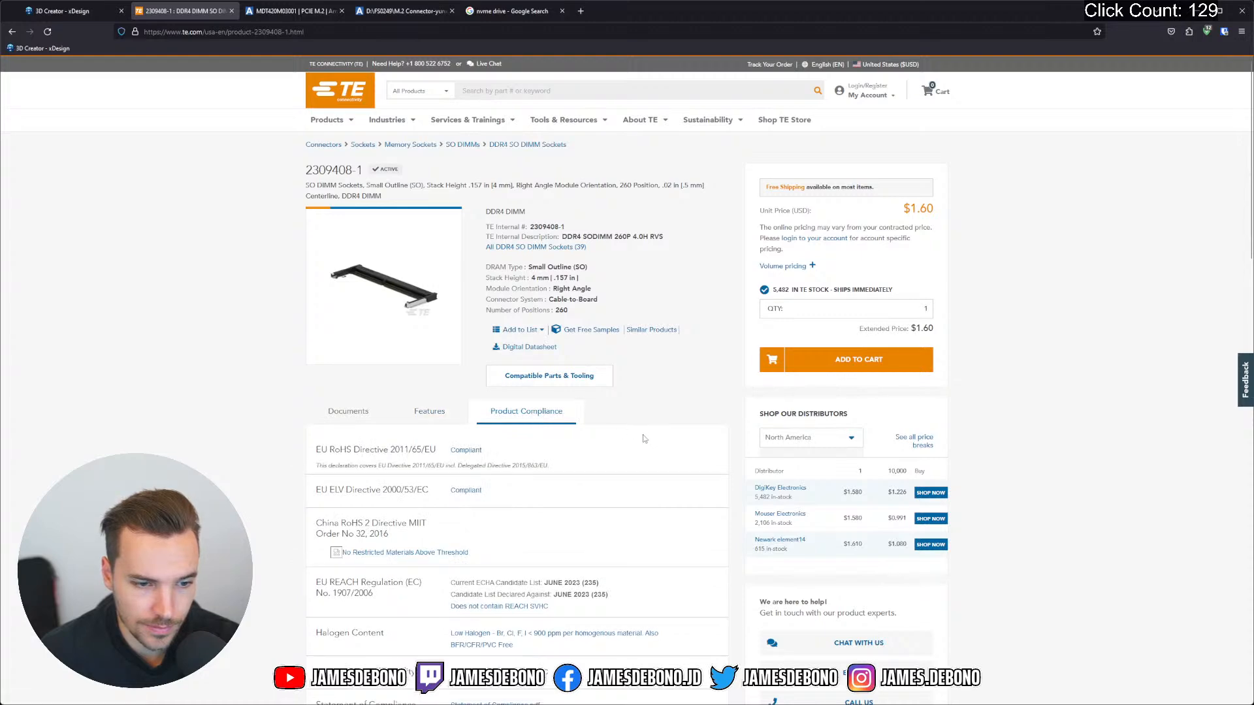
pyautogui.scroll(-5, 640, 442)
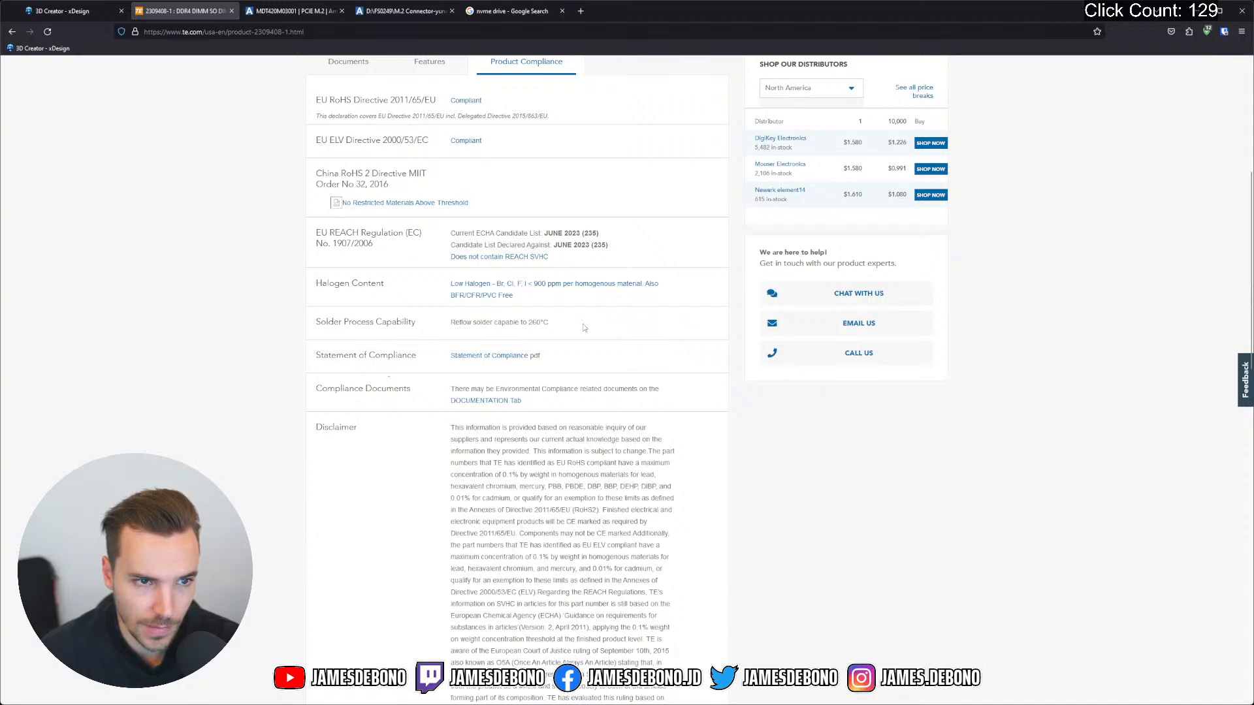
pyautogui.scroll(-5, 581, 333)
pyautogui.scroll(10, 580, 336)
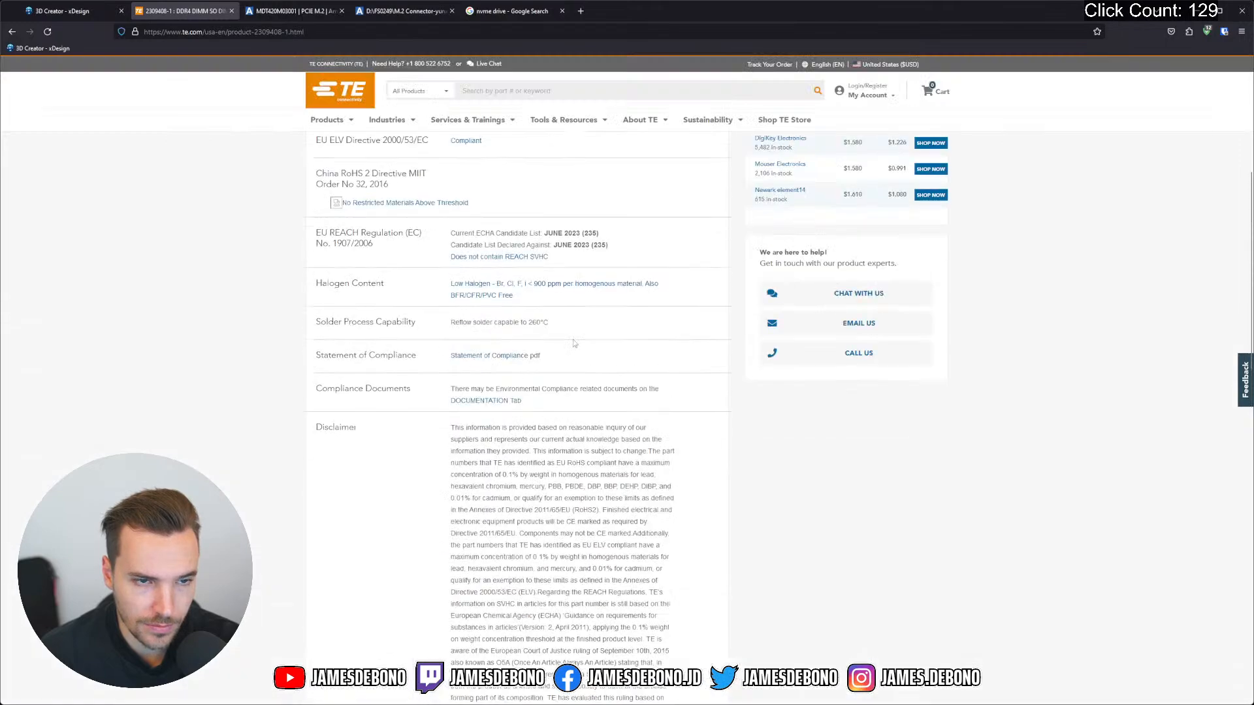
# Switch to SOLIDWORKS and examine the card slot profile and contacts in the sectioned socket model
pyautogui.click(1203, 12)
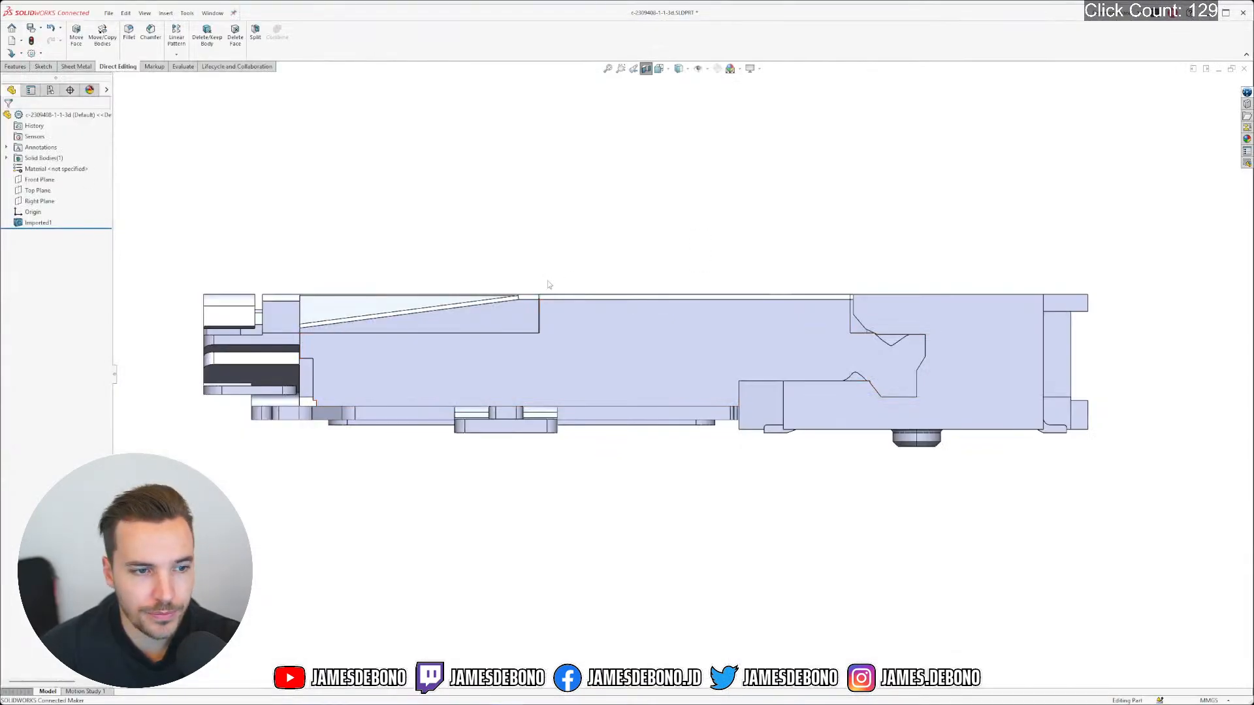
pyautogui.moveTo(560, 307); pyautogui.dragTo(718, 315, button='middle')
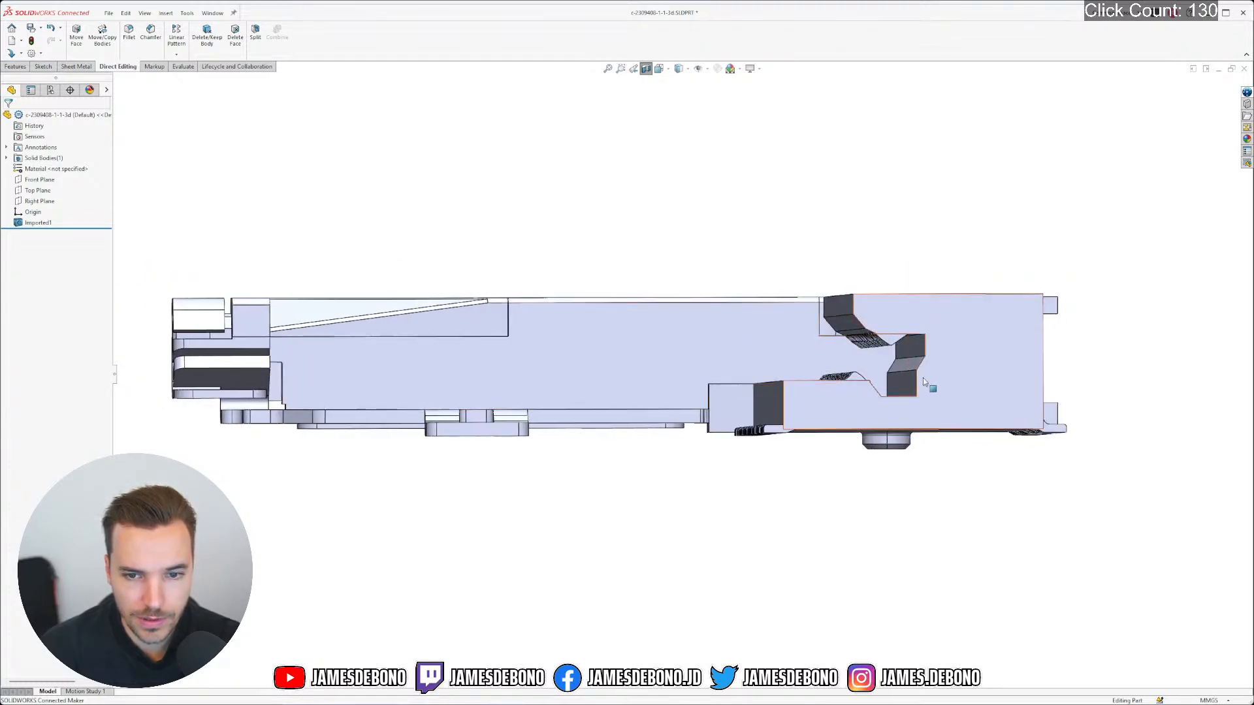
pyautogui.scroll(-10, 924, 382)
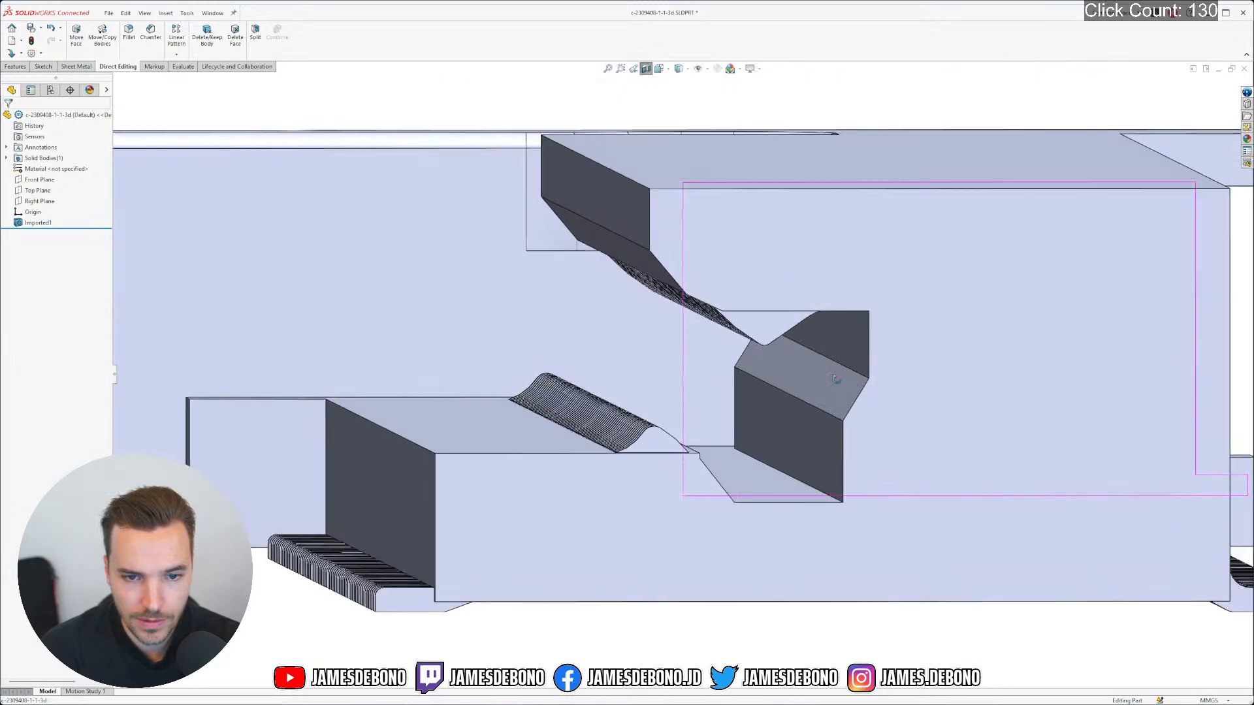
pyautogui.scroll(5, 810, 434)
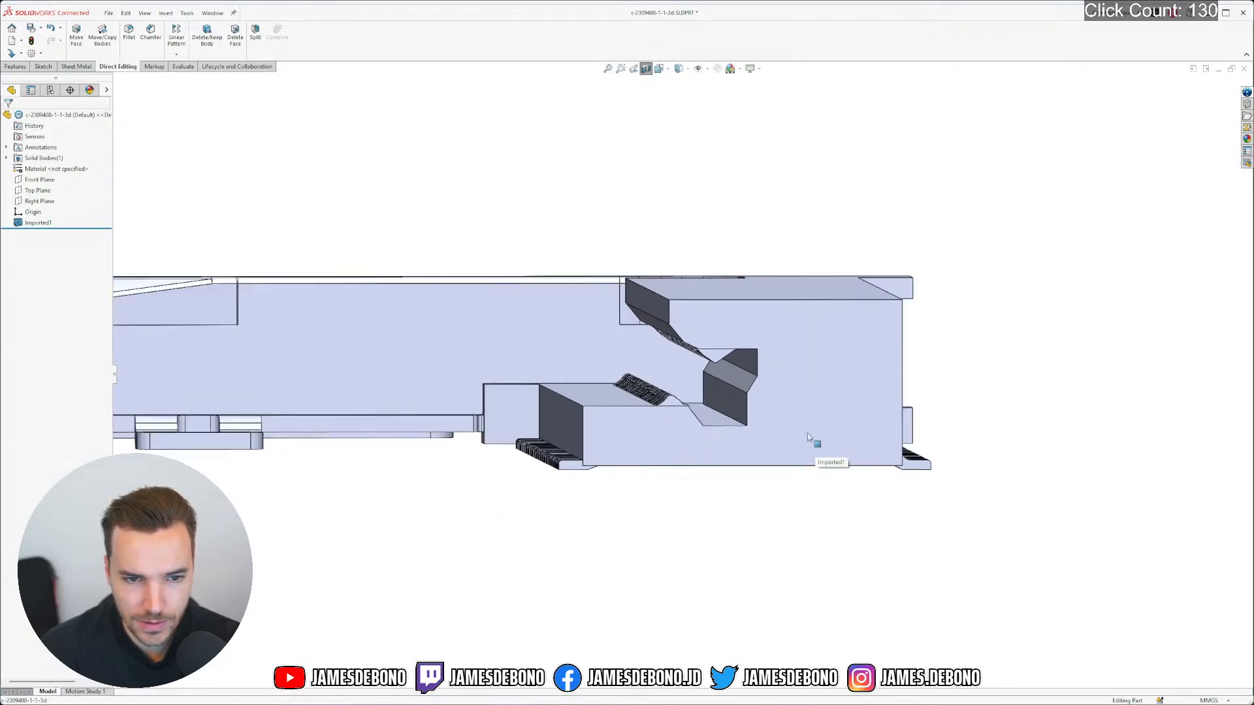
pyautogui.scroll(4, 677, 408)
pyautogui.moveTo(678, 408); pyautogui.dragTo(746, 469, button='middle')
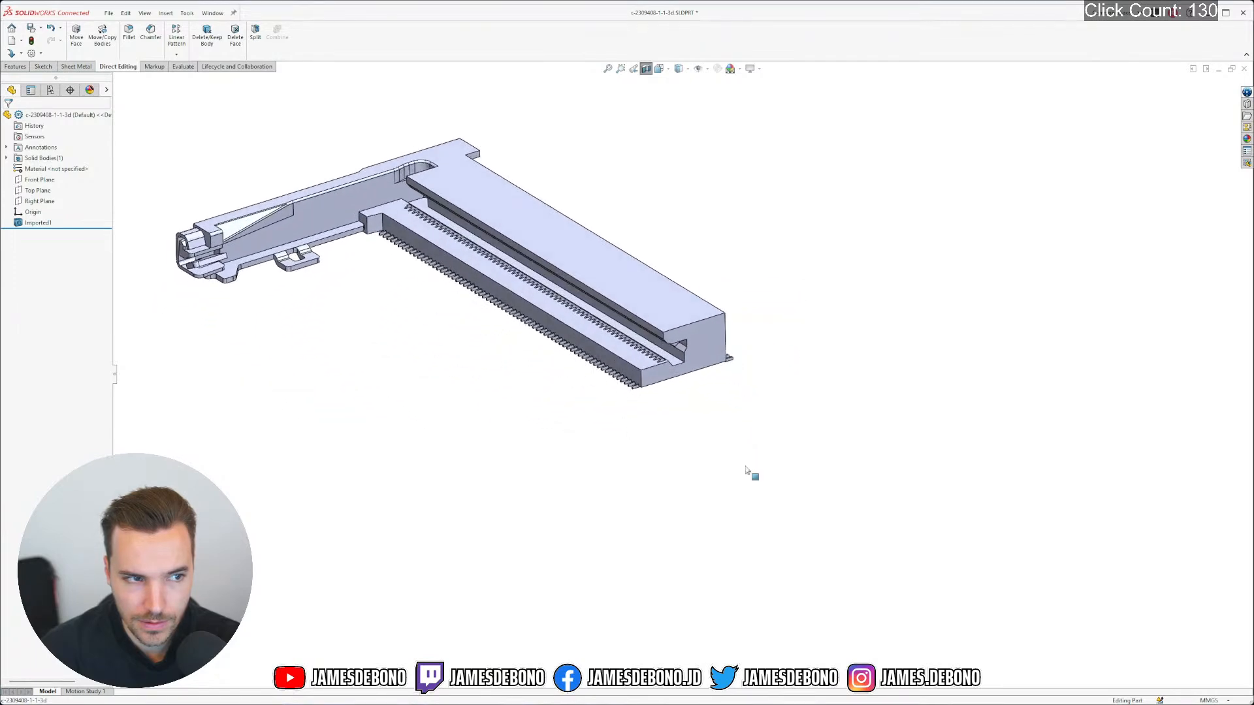
# Turn off the section view of the socket and inspect the full model's underside
pyautogui.click(646, 70)
pyautogui.scroll(2, 567, 408)
pyautogui.moveTo(566, 407); pyautogui.dragTo(484, 482, button='middle')
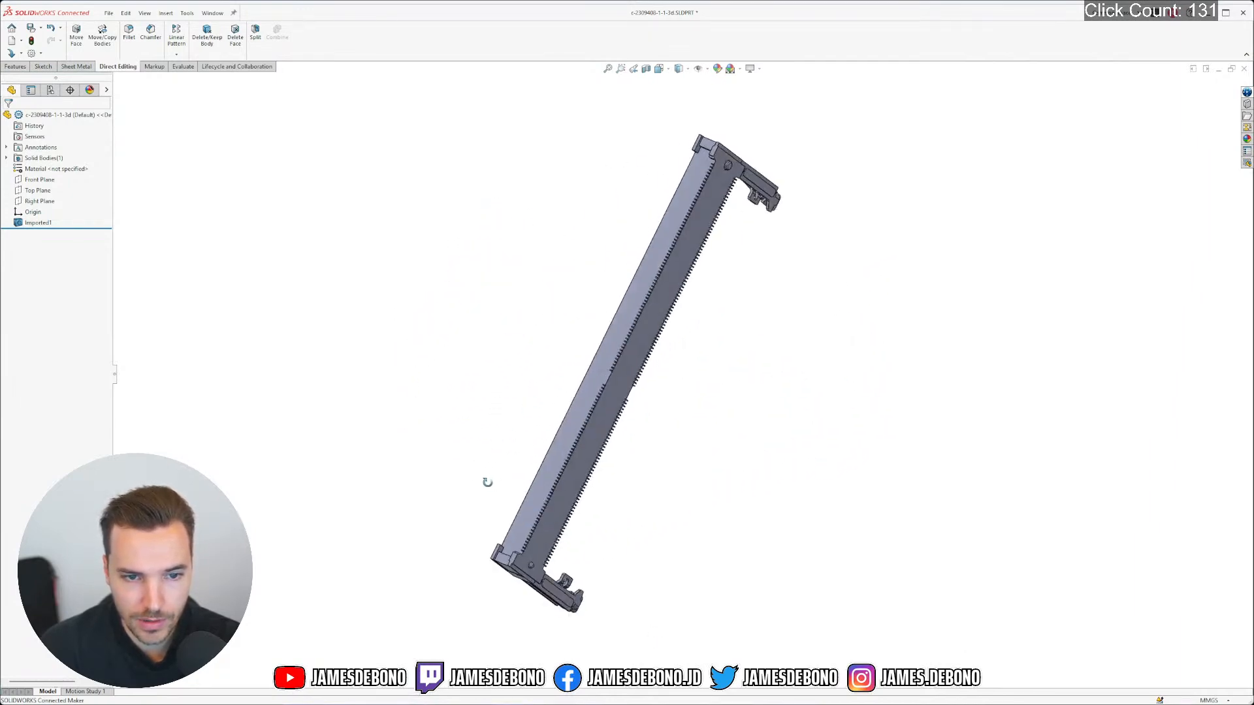
pyautogui.scroll(-6, 635, 372)
pyautogui.scroll(8, 653, 398)
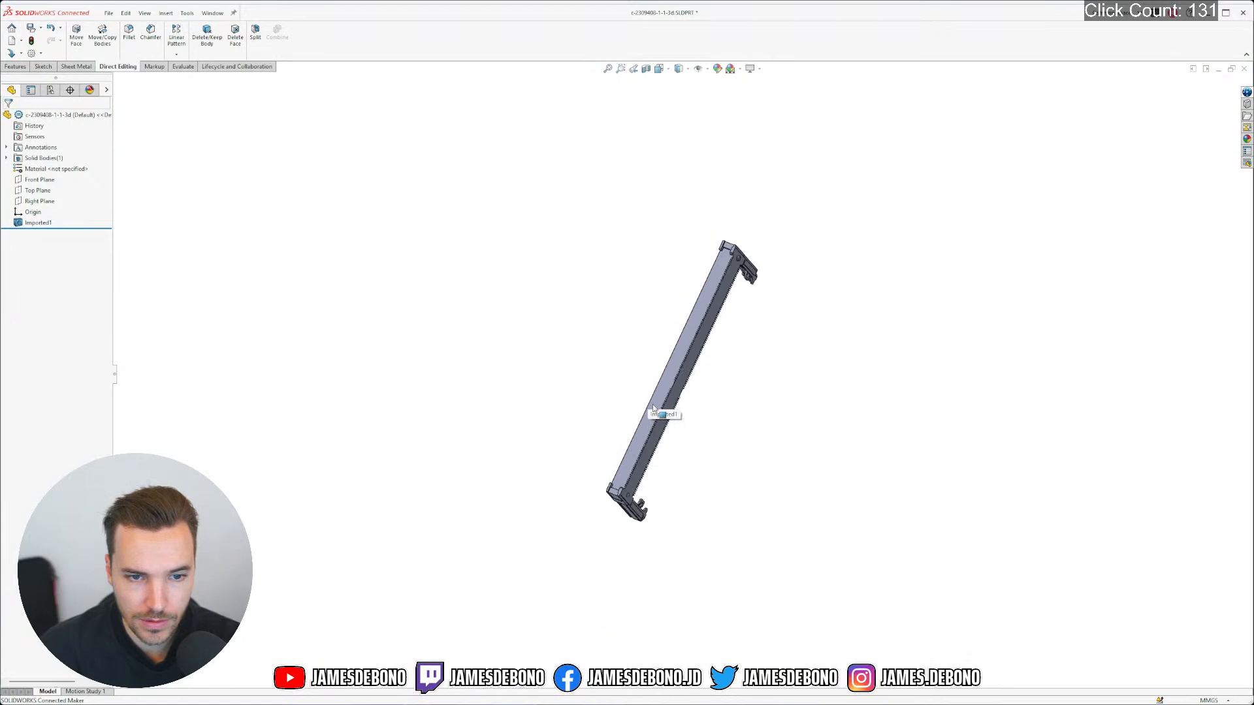
pyautogui.moveTo(663, 414); pyautogui.dragTo(663, 316, button='middle')
# Start a sketch on the flat underside face of the socket's main body and clear the face selection
pyautogui.scroll(-5, 674, 394)
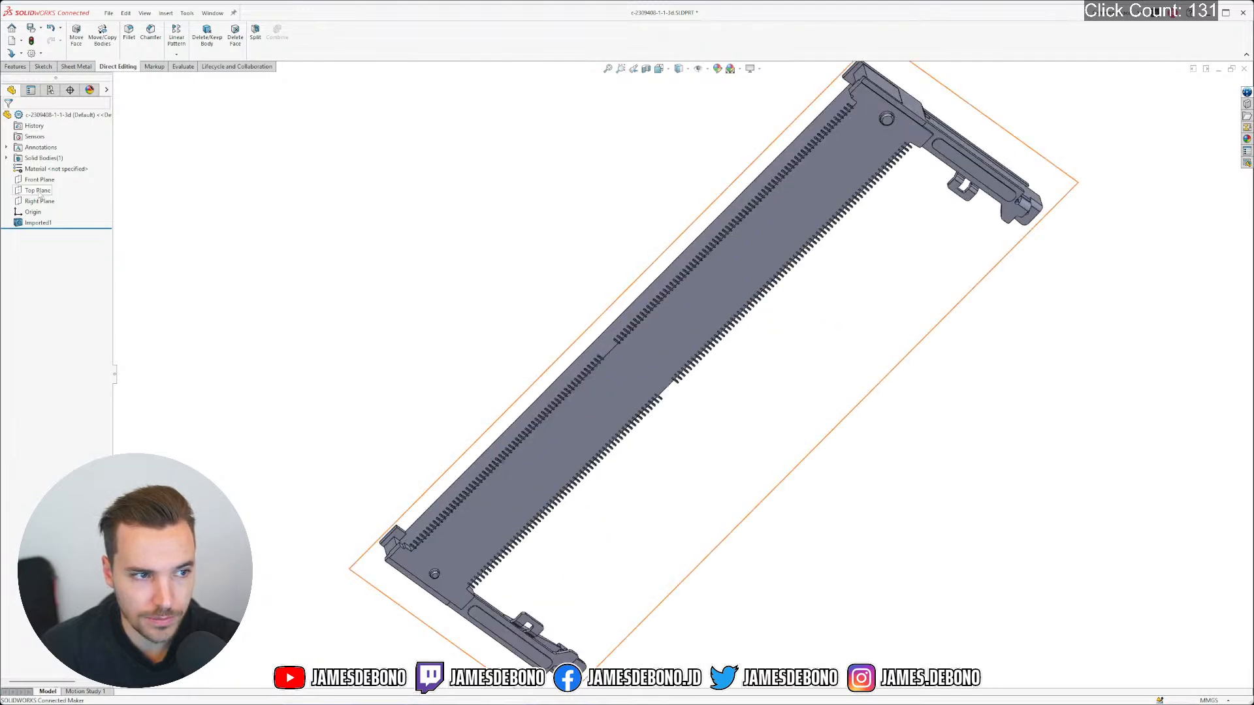
pyautogui.rightClick(687, 311)
pyautogui.click(712, 292)
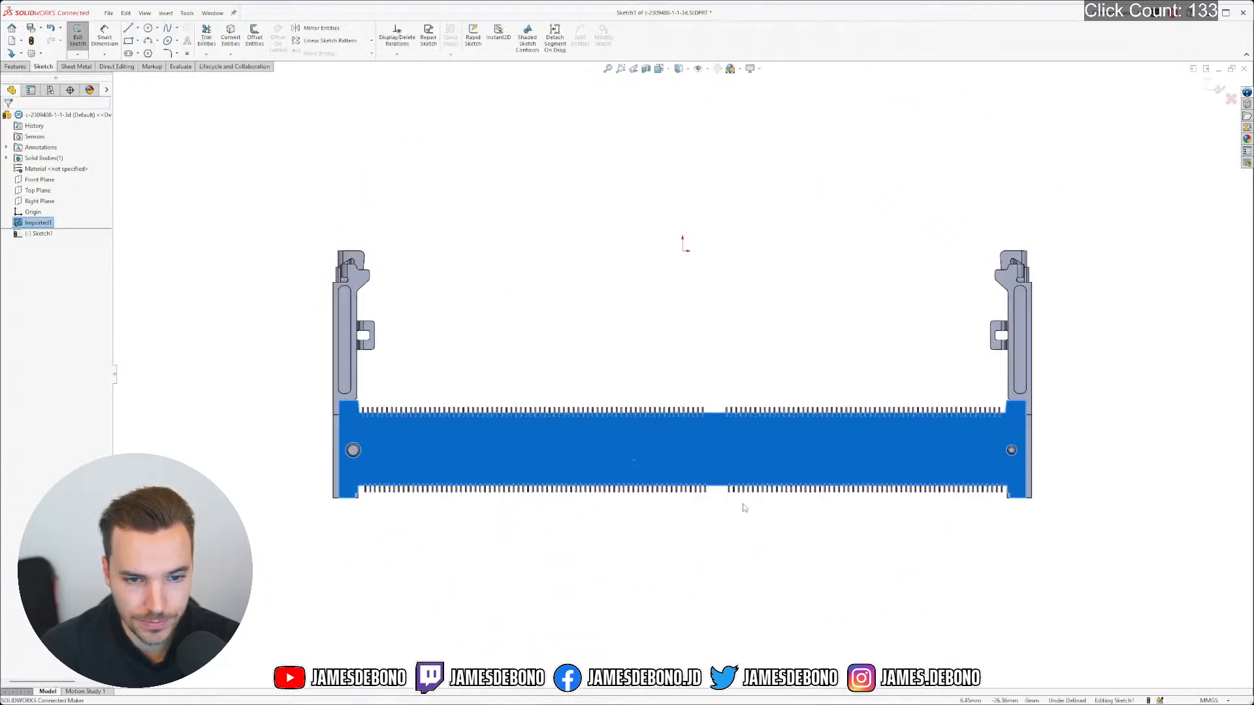
pyautogui.scroll(-3, 722, 496)
pyautogui.scroll(4, 666, 340)
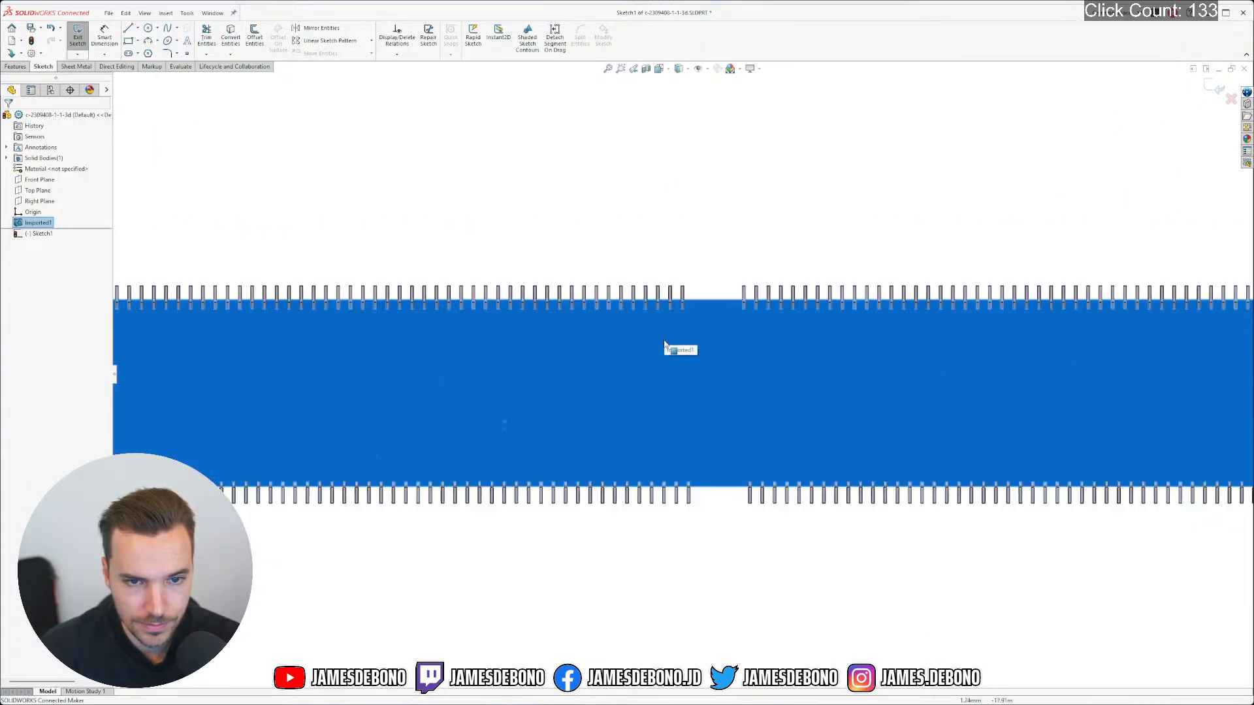
pyautogui.scroll(-1, 663, 374)
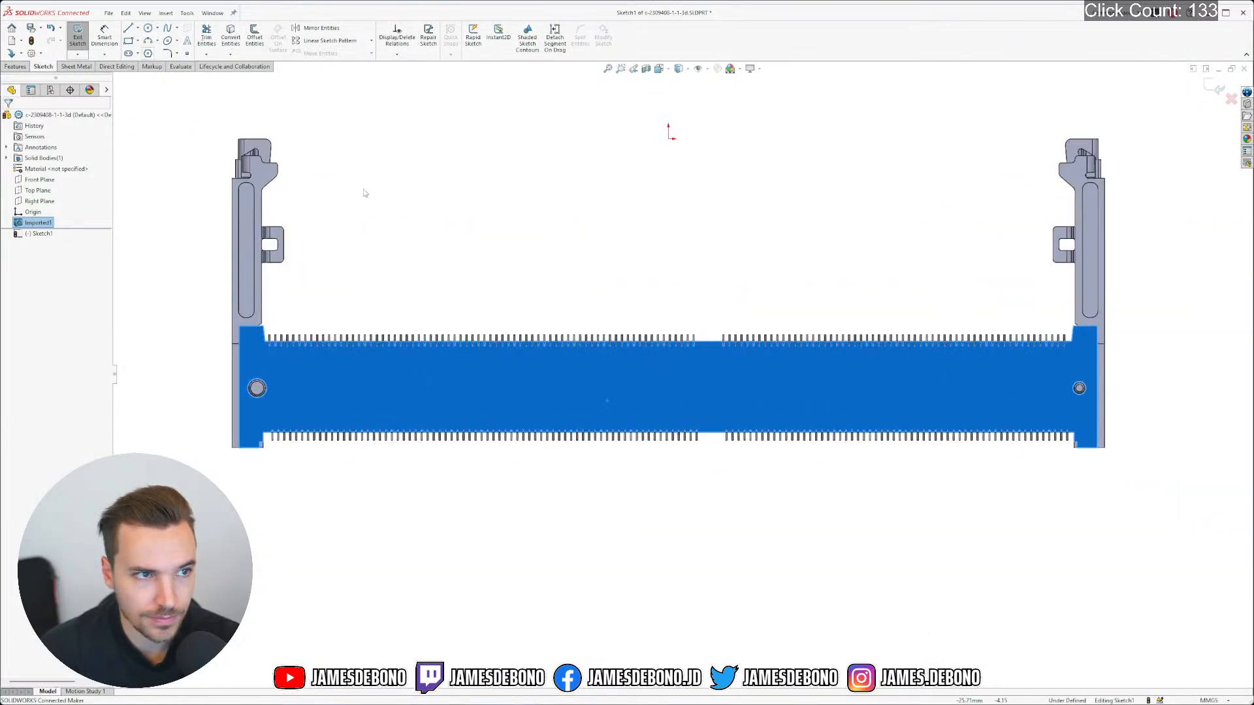
pyautogui.press('Escape')
# Sketch a horizontal construction centerline across the full length of the underside face, between the midpoints of its two end edges
pyautogui.click(140, 32)
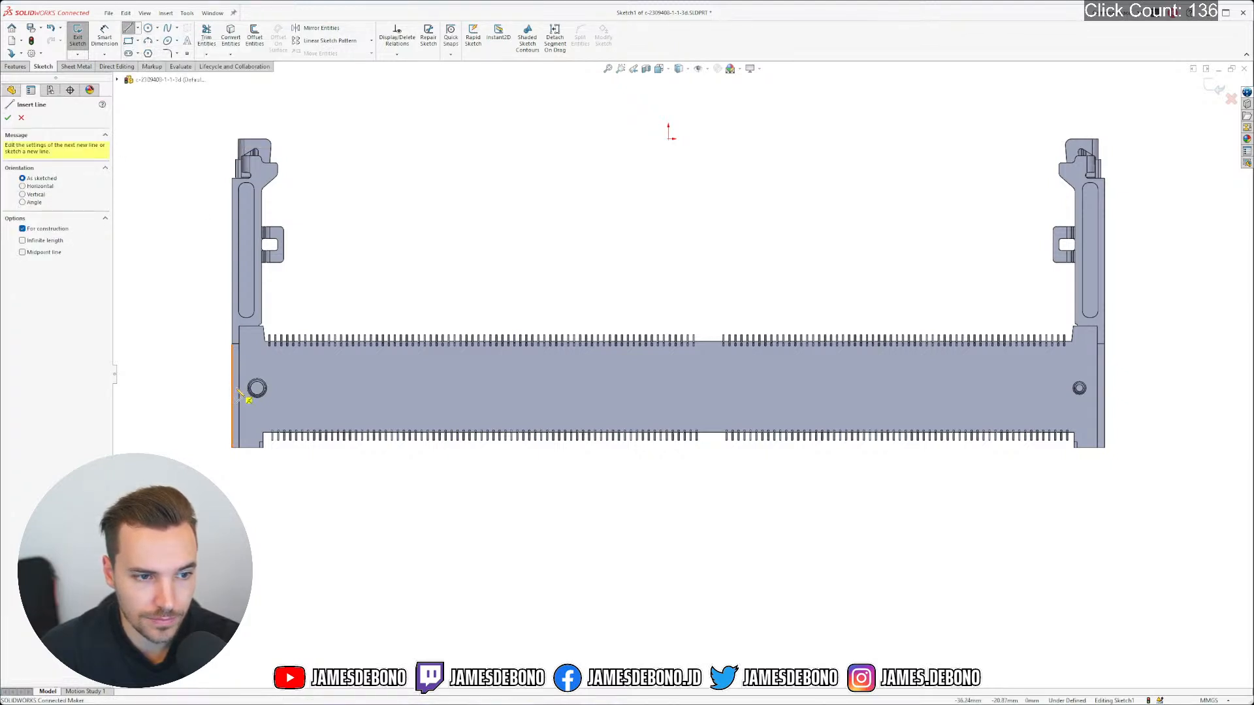
pyautogui.click(239, 387)
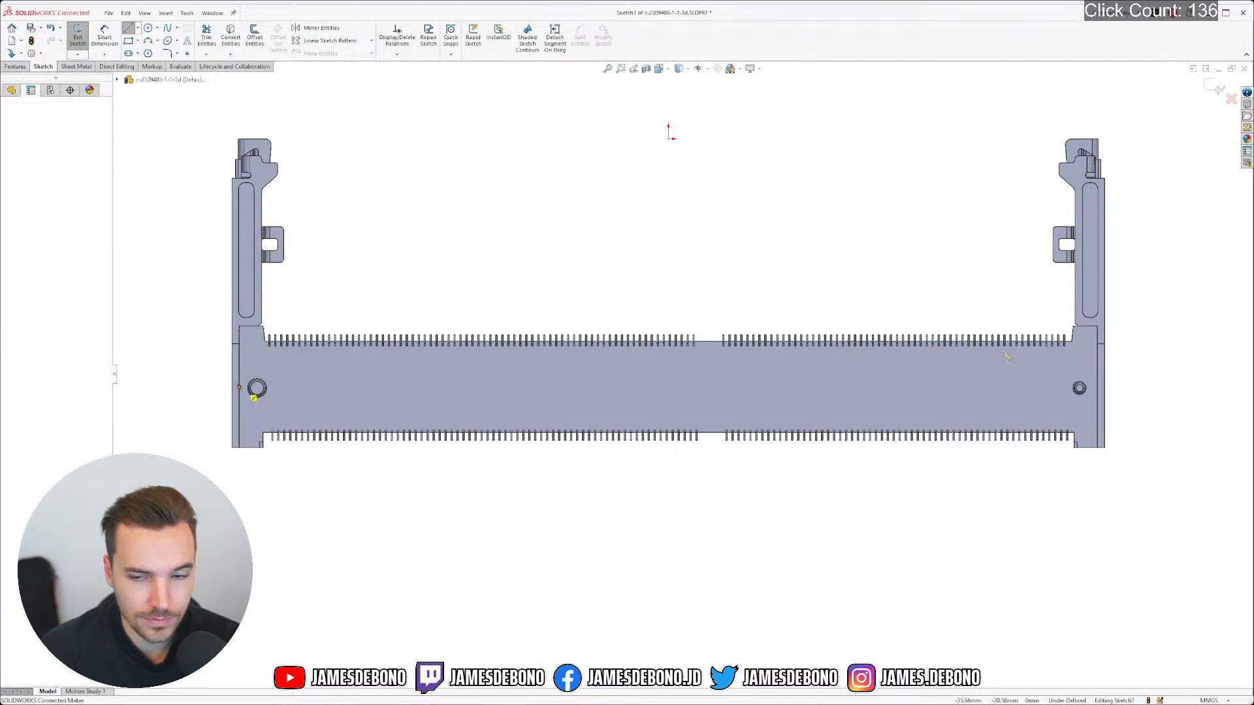
pyautogui.click(1098, 387)
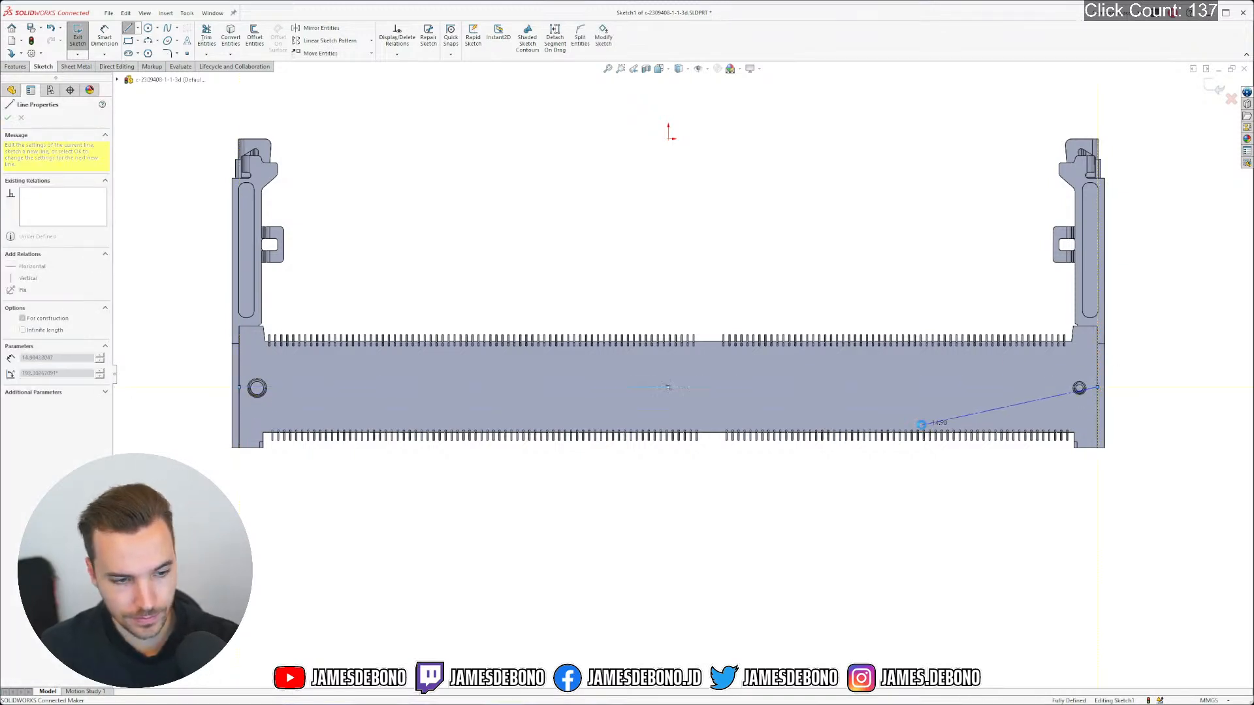
pyautogui.press('Escape')
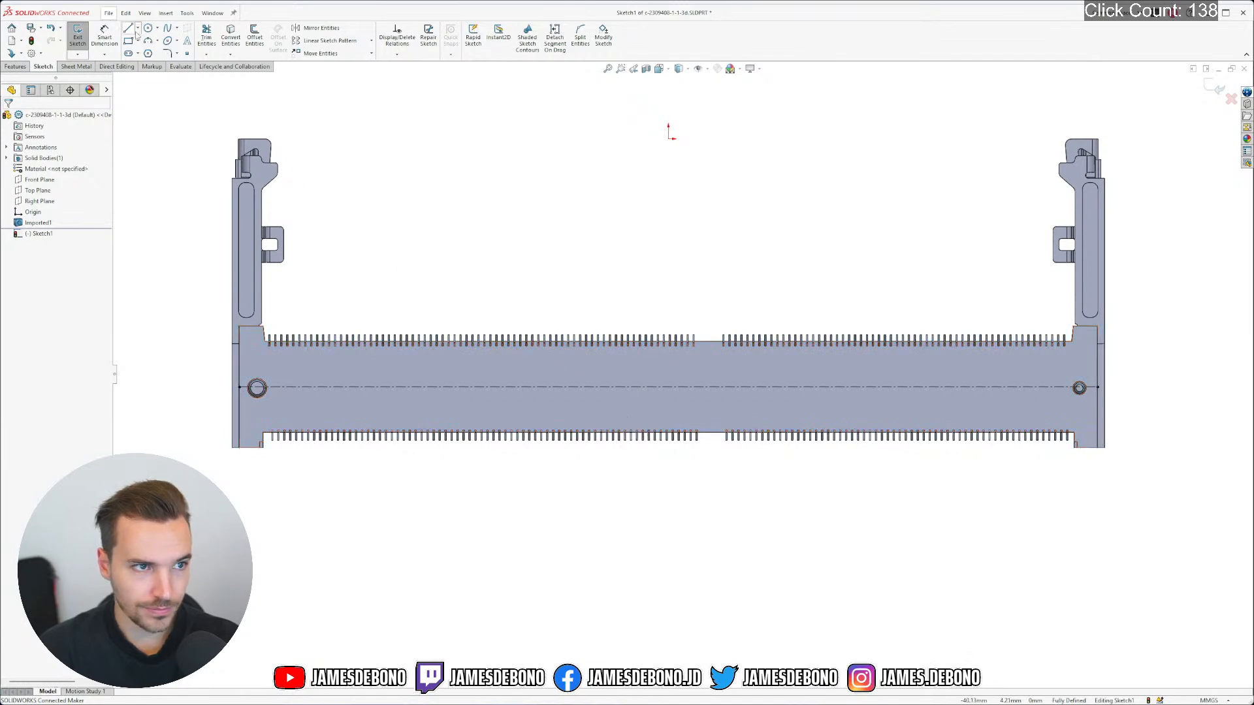
# Sketch a vertical line crossing the horizontal centerline near the middle of the socket's underside
pyautogui.click(129, 29)
pyautogui.scroll(-5, 679, 401)
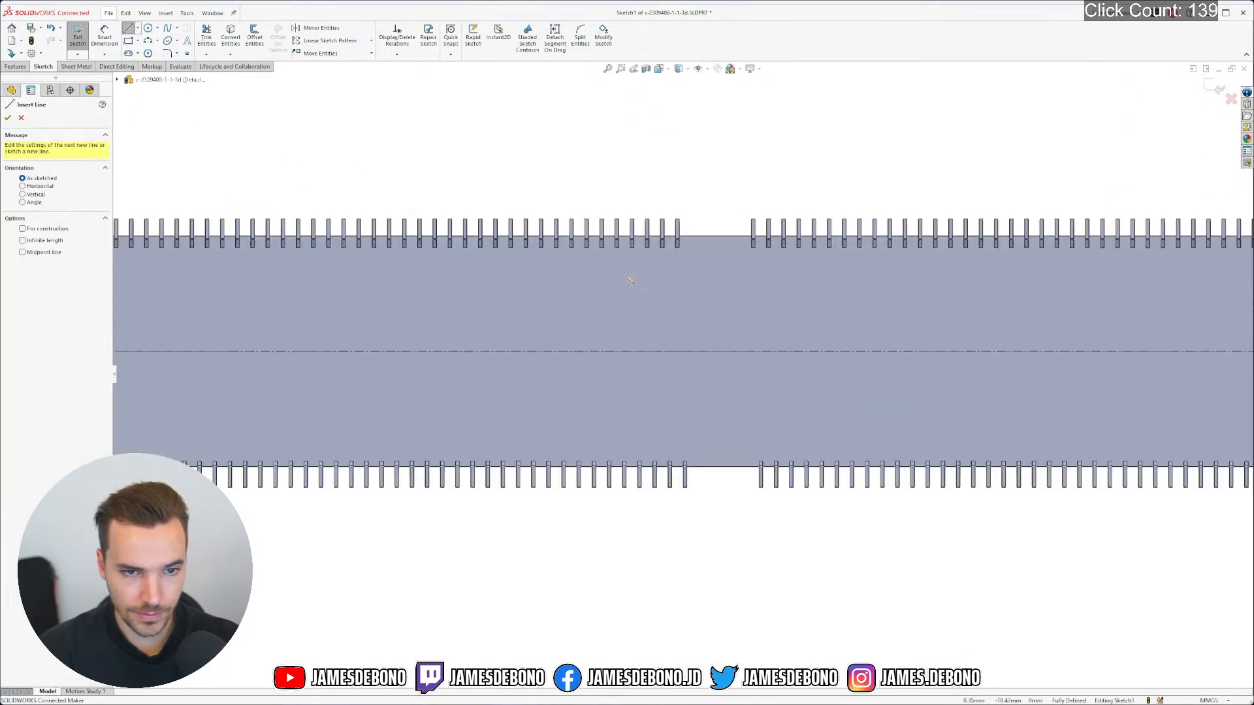
pyautogui.scroll(-3, 650, 264)
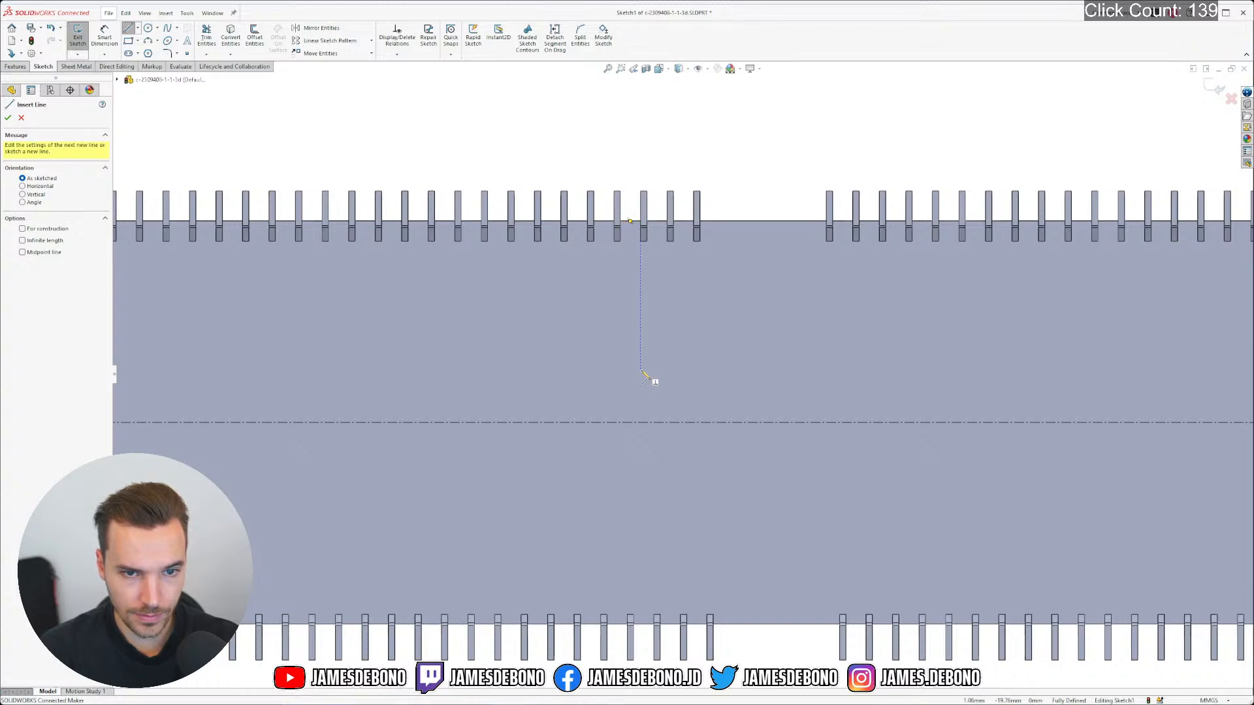
pyautogui.click(605, 311)
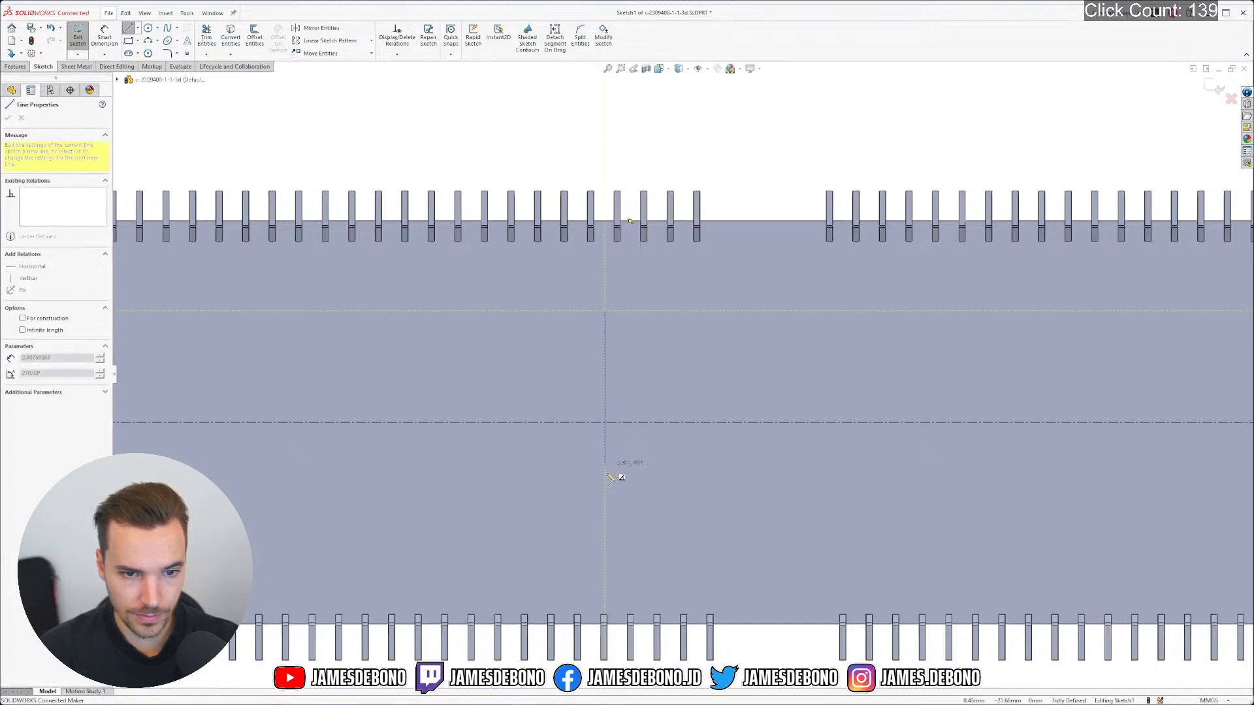
pyautogui.doubleClick(612, 513)
pyautogui.press('Escape')
# Make the midpoint of the vertical line coincident with the midpoint of the horizontal centerline
pyautogui.rightClick(633, 422)
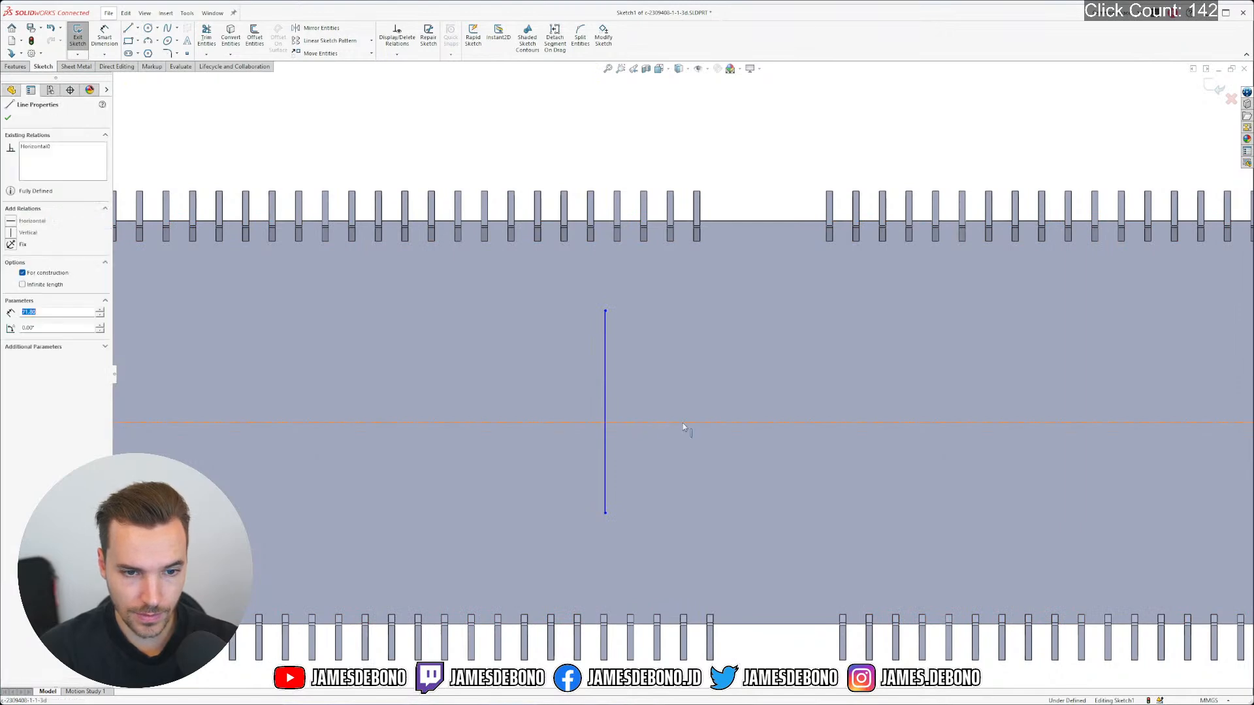
pyautogui.click(664, 430)
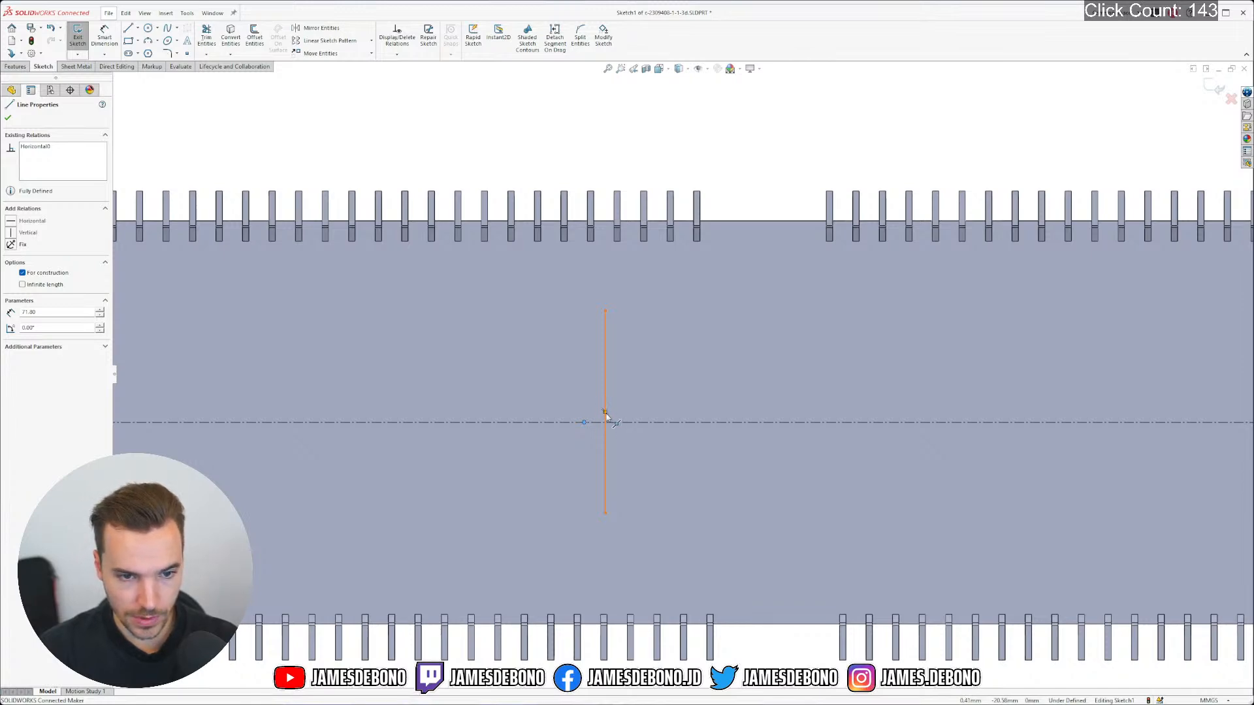
pyautogui.keyDown('ctrl'); pyautogui.click(604, 412); pyautogui.keyUp('ctrl')
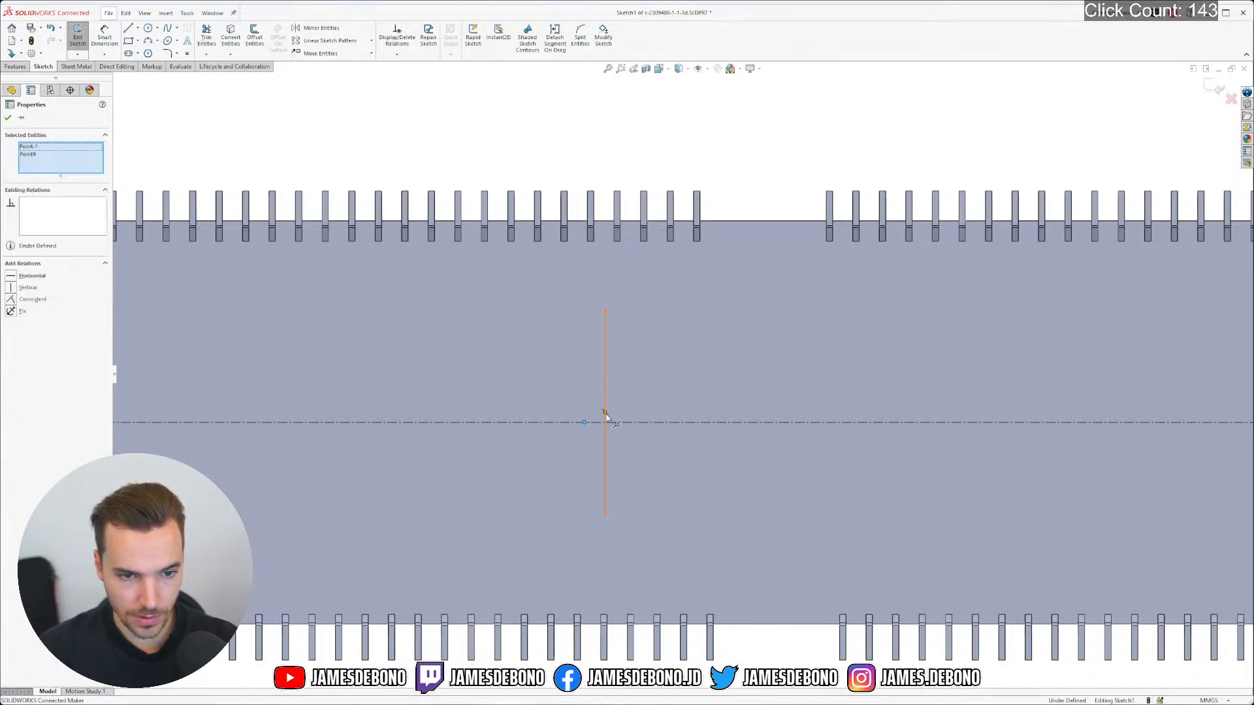
pyautogui.click(12, 300)
pyautogui.click(644, 308)
# Extend the vertical line by attaching its upper endpoint to the body's upper long edge between the pins
pyautogui.scroll(-3, 597, 311)
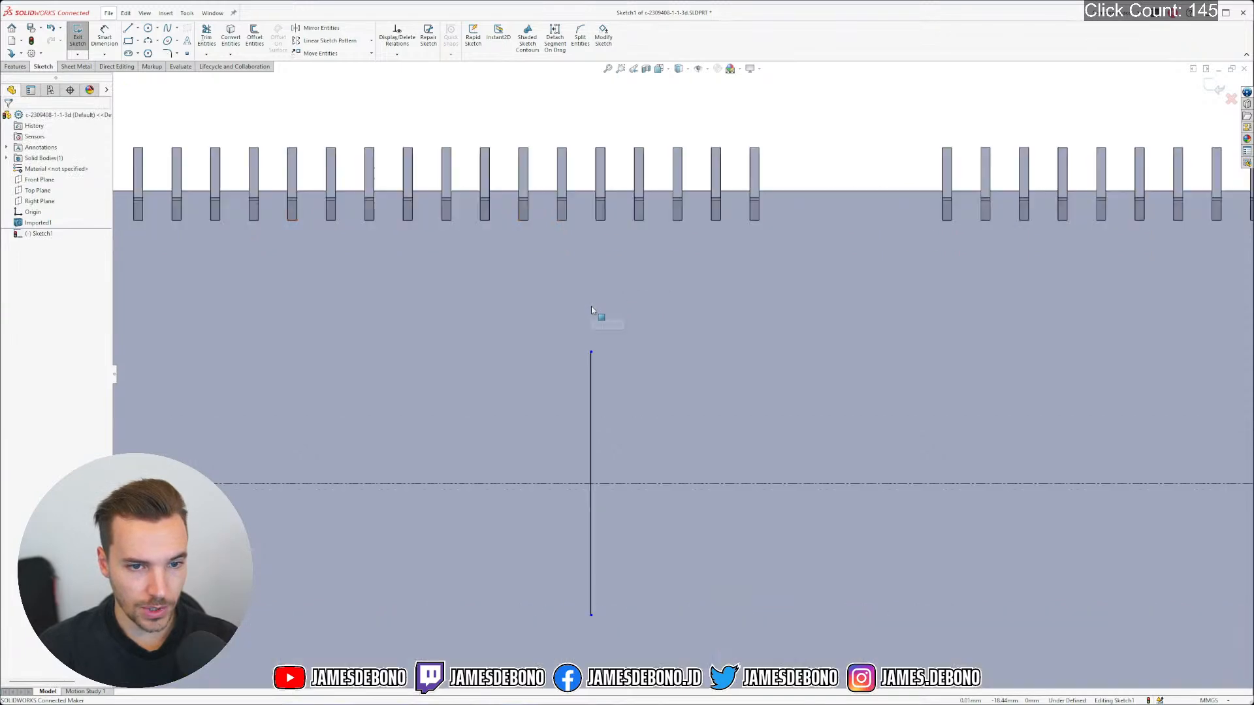
pyautogui.moveTo(596, 368); pyautogui.dragTo(602, 217)
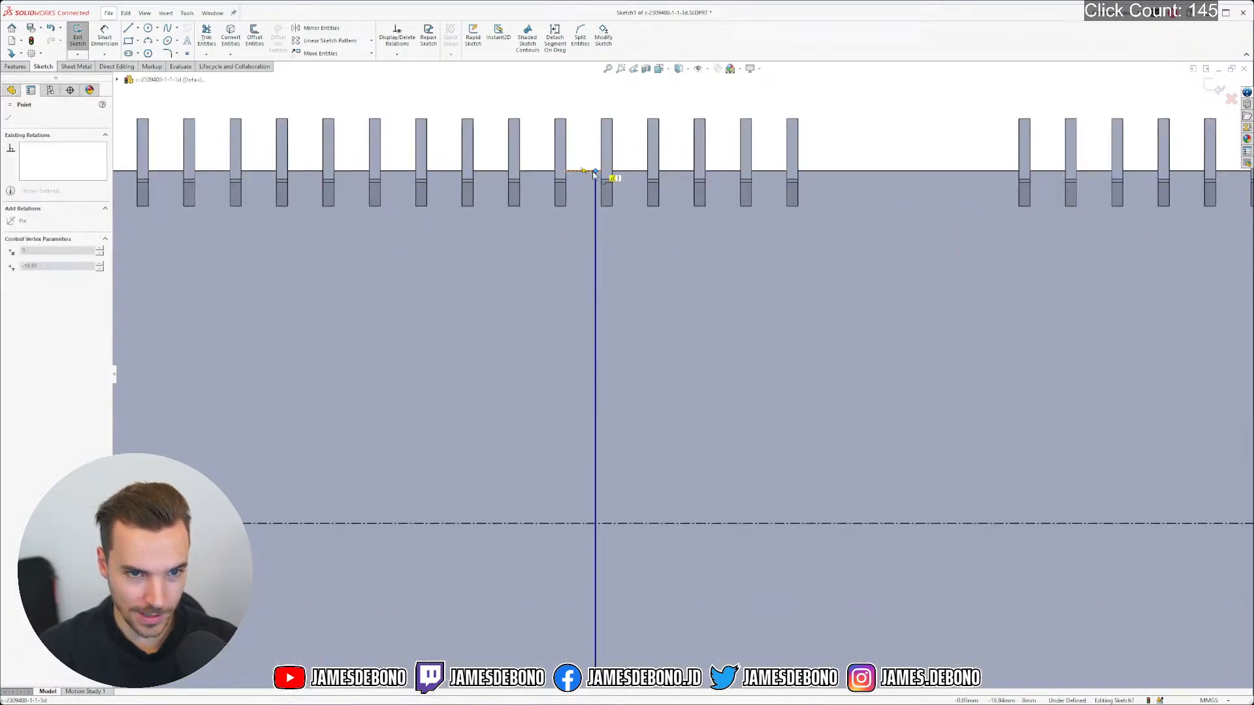
pyautogui.moveTo(595, 174); pyautogui.dragTo(596, 173)
pyautogui.click(834, 154)
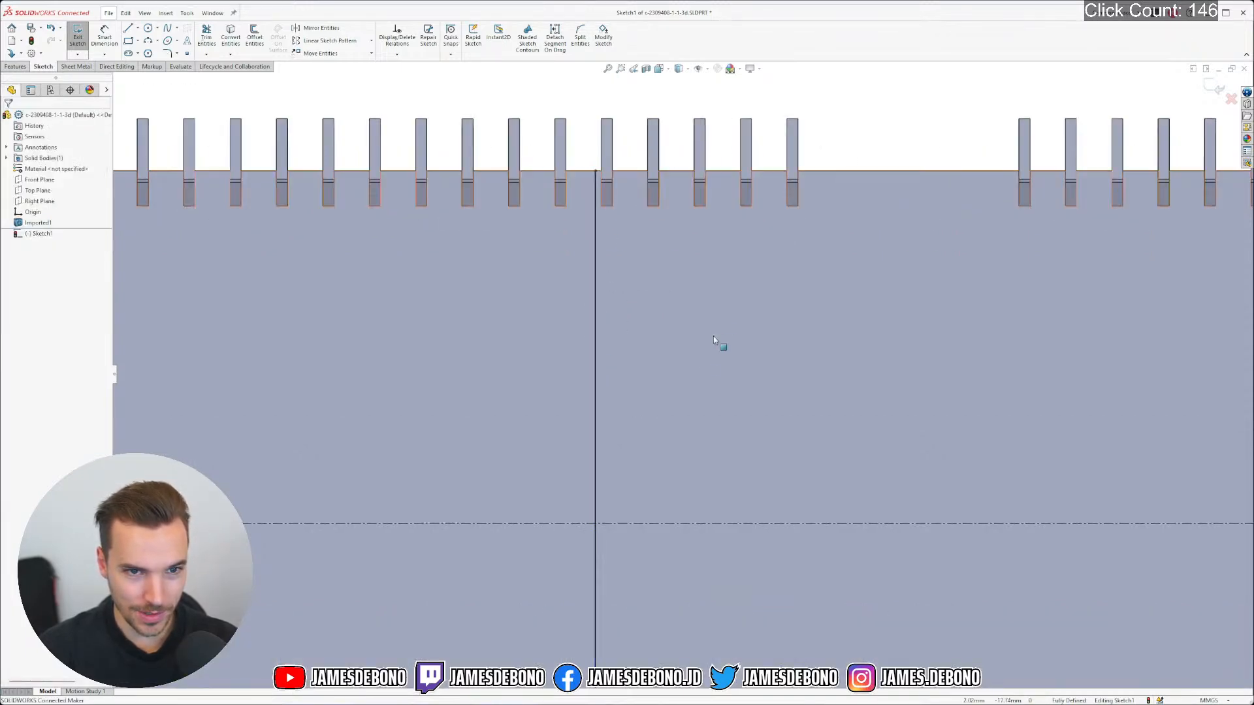
# Check where the vertical line's lower end meets the body's lower edge and how the line sits relative to the pins and origin
pyautogui.scroll(8, 667, 457)
pyautogui.scroll(-2, 677, 464)
pyautogui.scroll(-3, 678, 457)
pyautogui.click(670, 418)
pyautogui.scroll(-10, 661, 412)
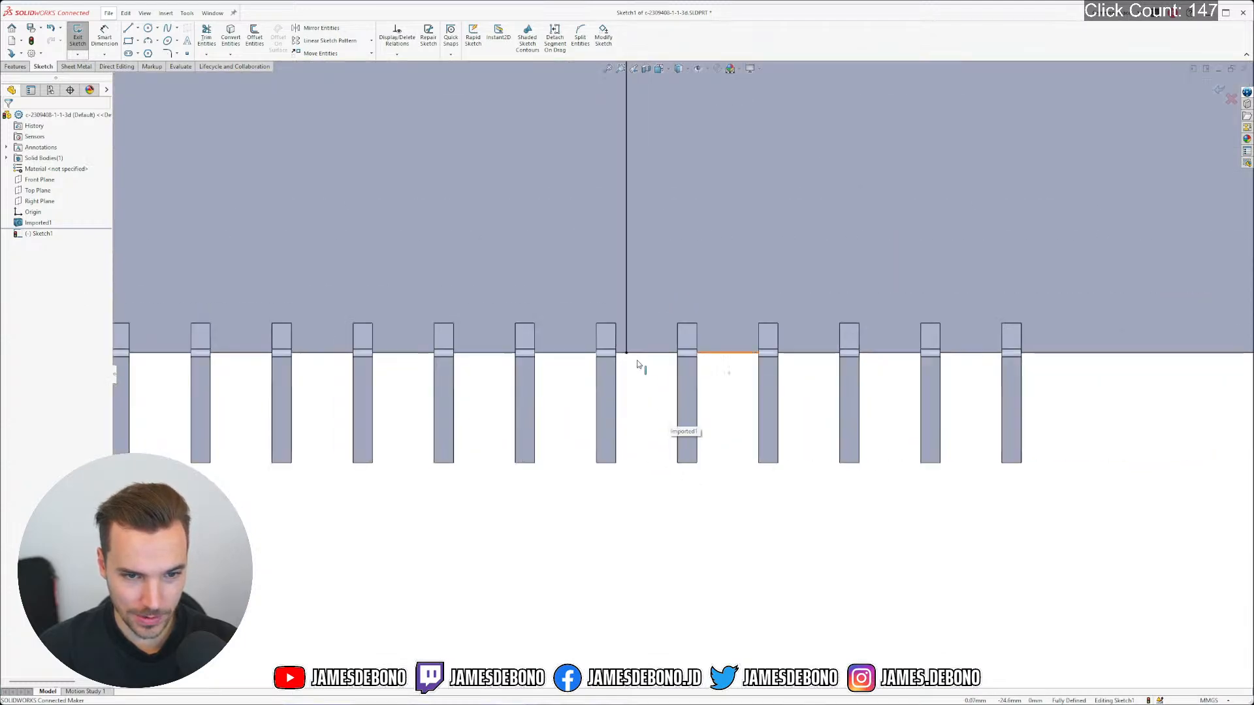
pyautogui.scroll(10, 658, 387)
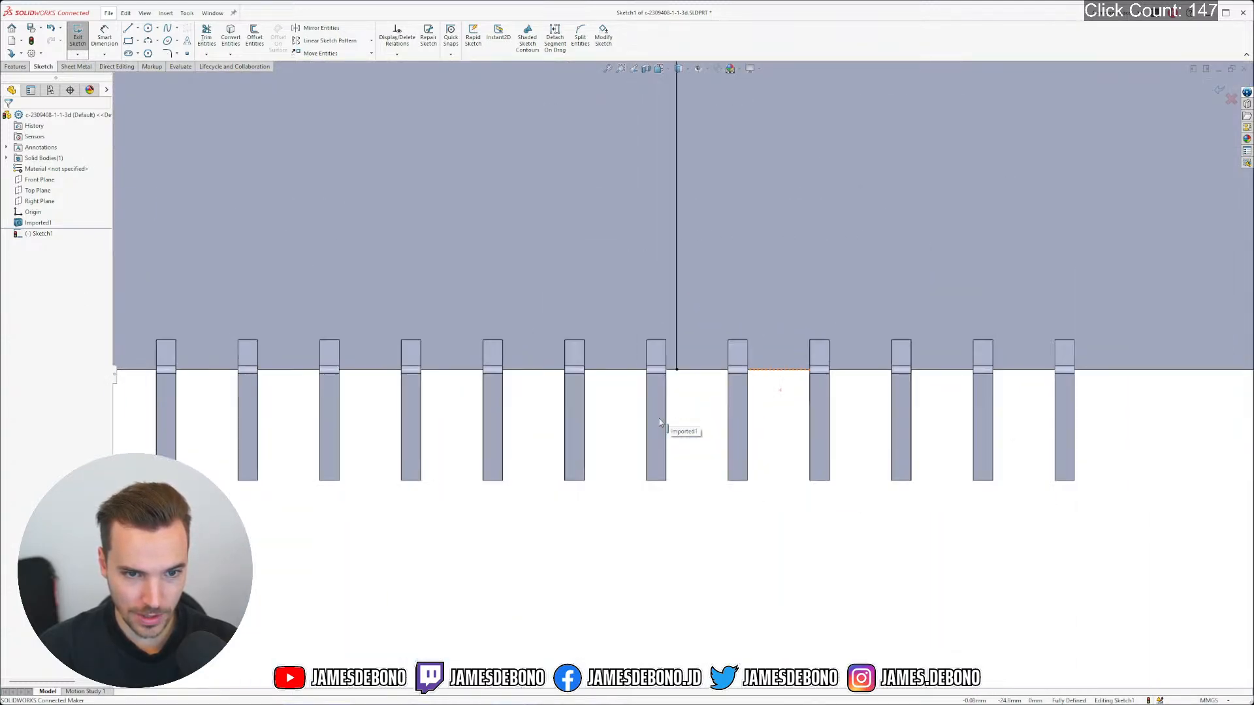
pyautogui.scroll(2, 660, 423)
pyautogui.scroll(-3, 683, 323)
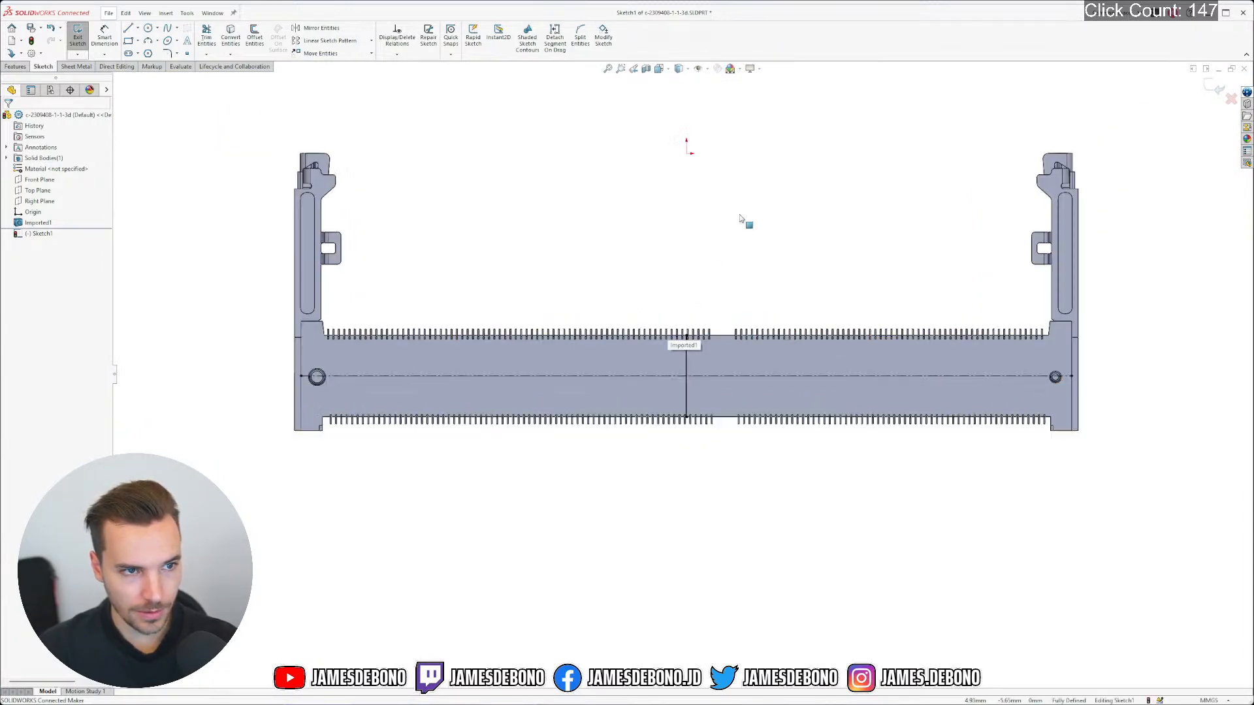
pyautogui.scroll(-2, 725, 209)
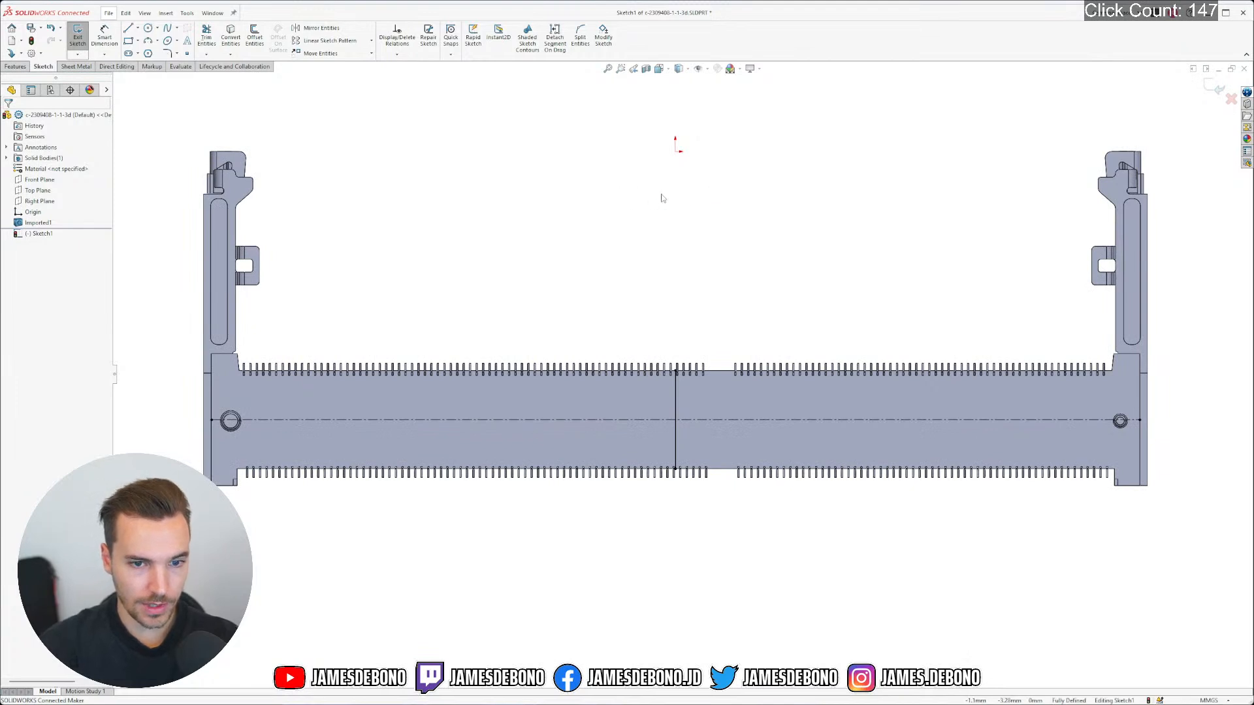
pyautogui.scroll(1, 660, 255)
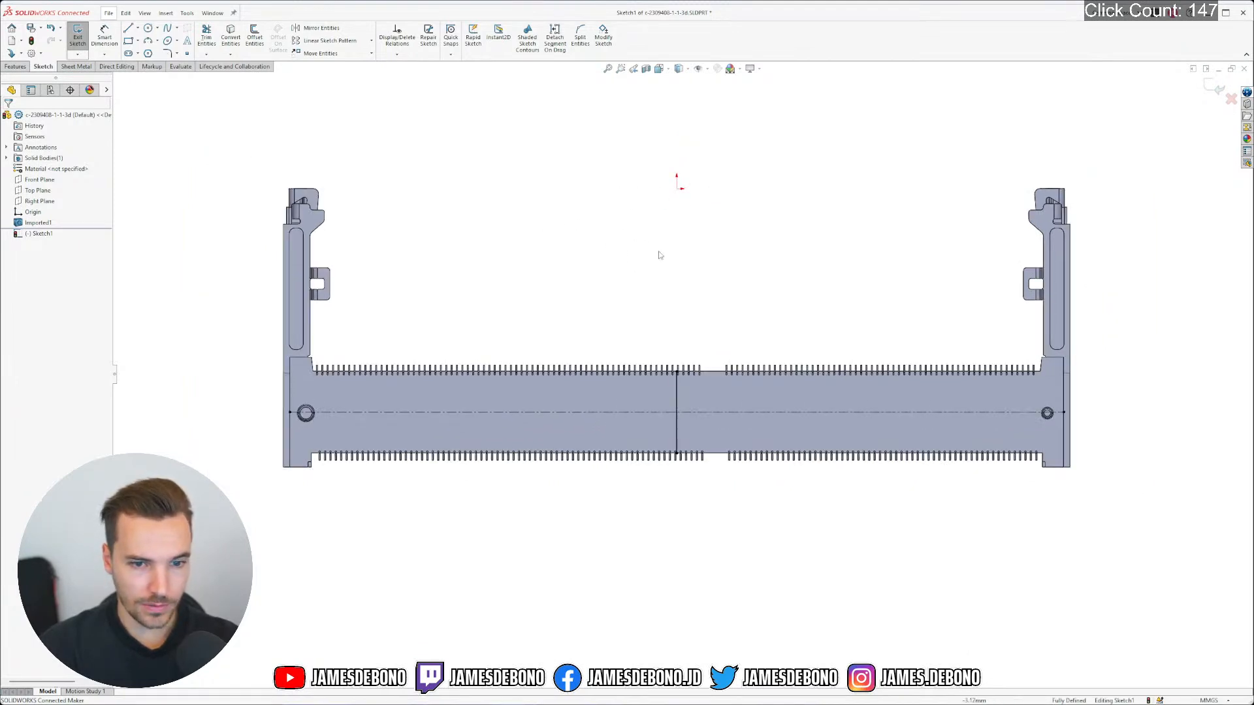
# Finish the center-line sketch on the socket's underside
pyautogui.scroll(-1, 679, 258)
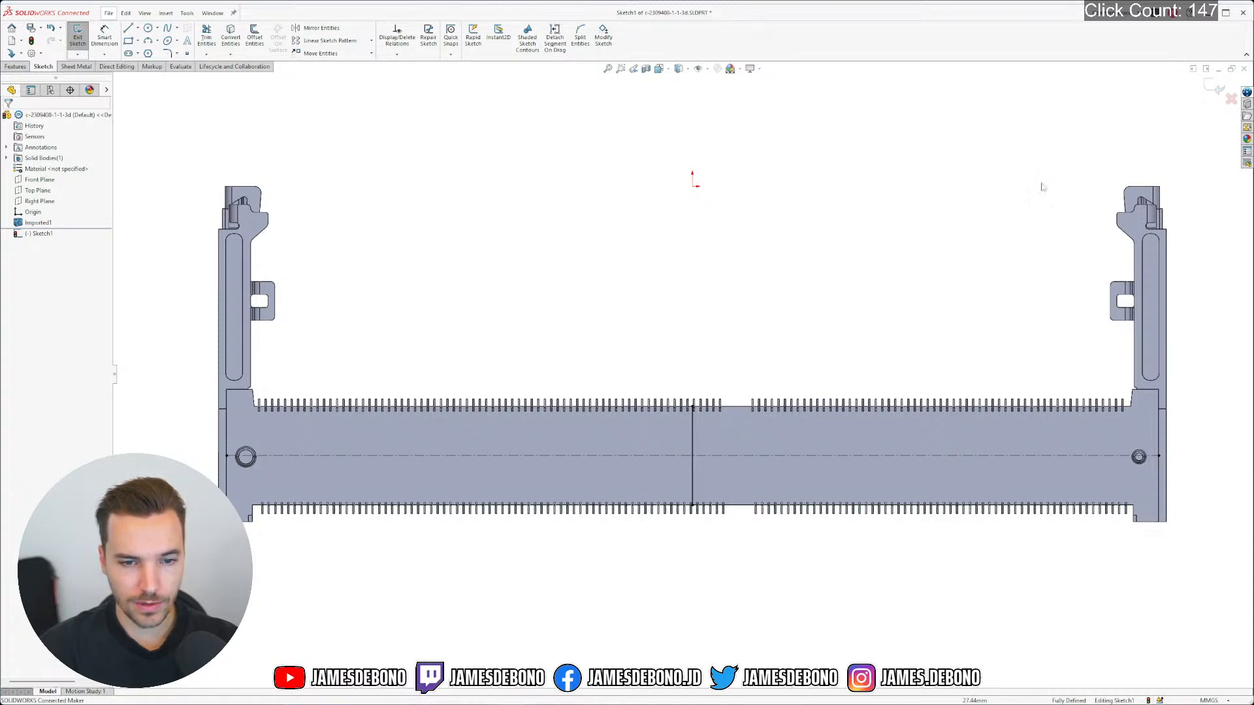
pyautogui.click(1216, 87)
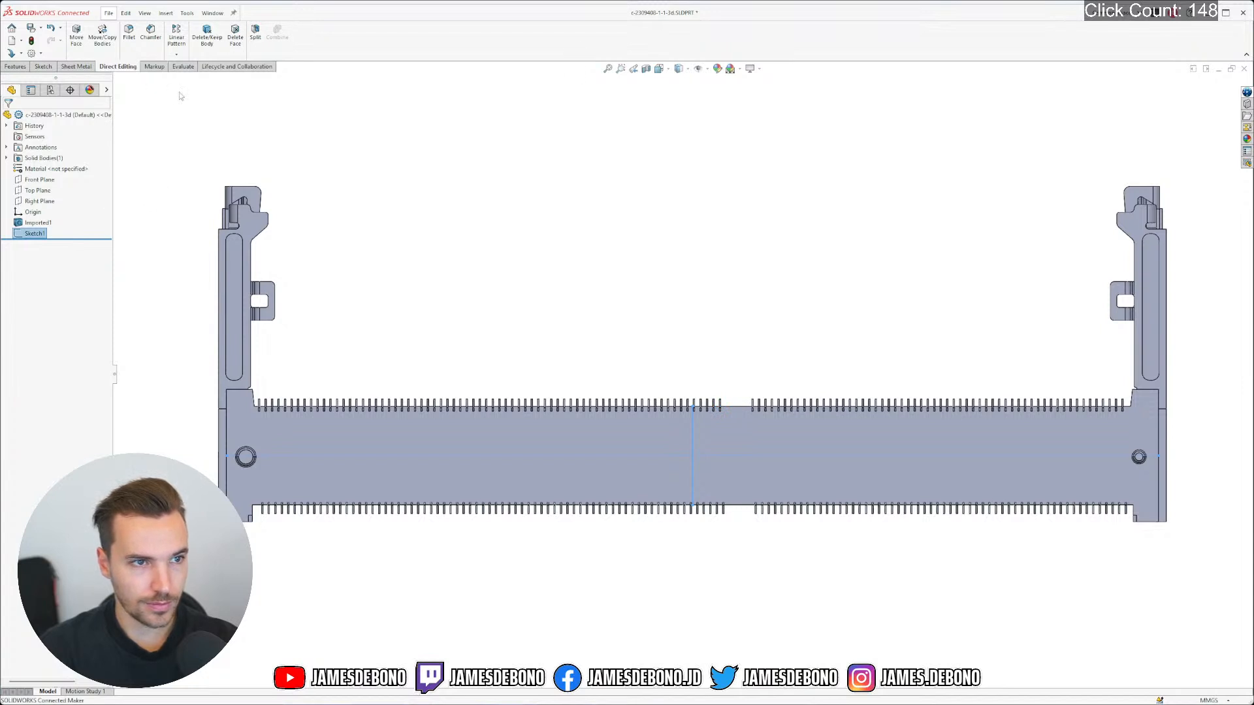
pyautogui.click(256, 33)
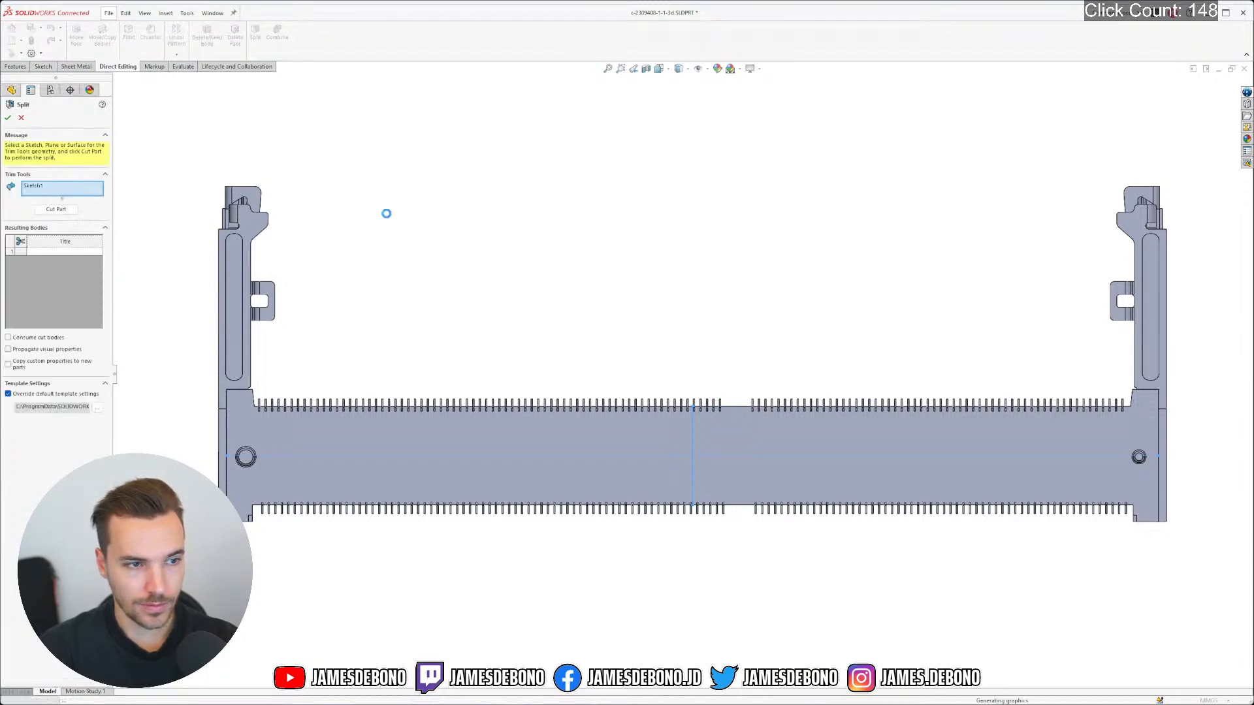
pyautogui.click(52, 211)
pyautogui.click(21, 118)
# Project the center-line sketch onto the socket's underside face as a Split Line
pyautogui.click(16, 67)
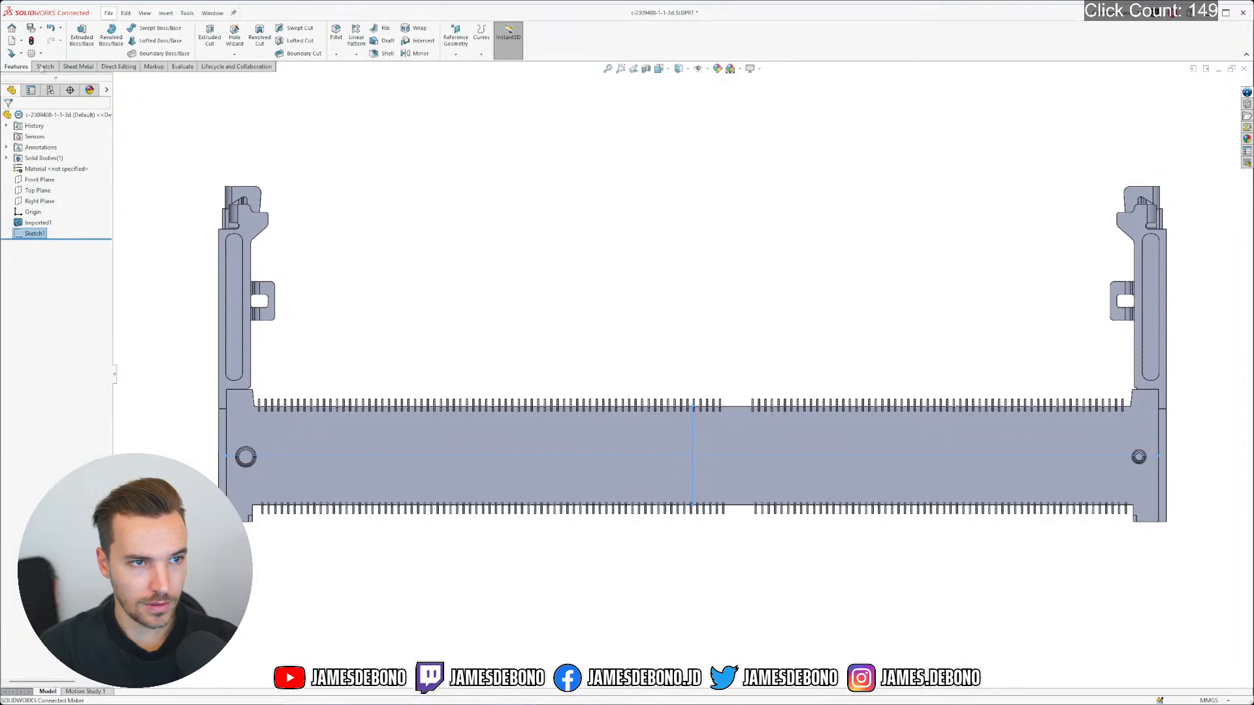
pyautogui.click(456, 55)
pyautogui.moveTo(480, 56)
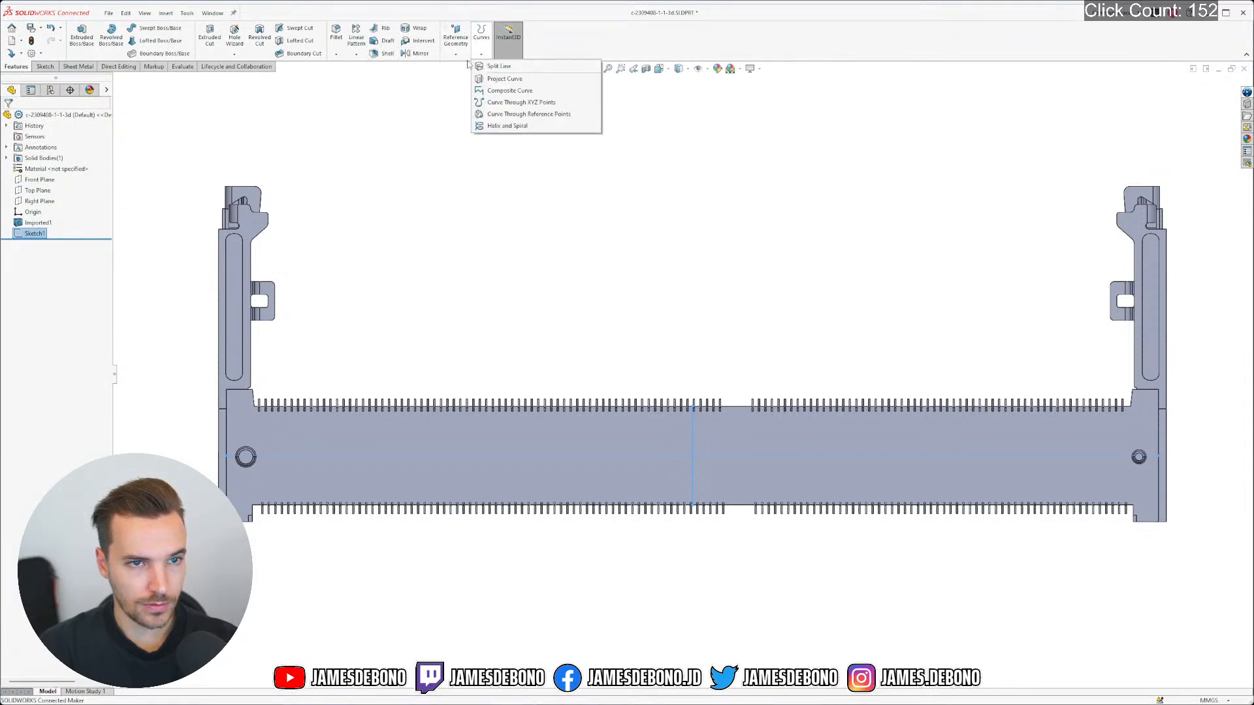
pyautogui.click(499, 66)
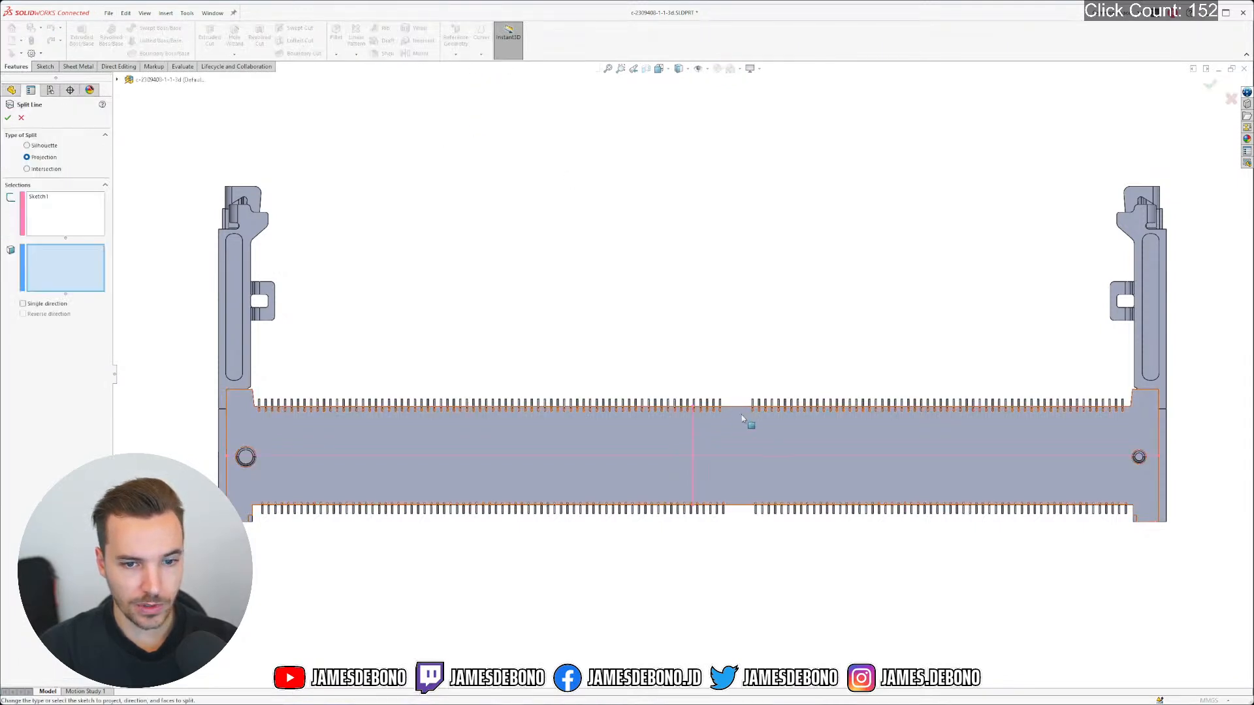
pyautogui.click(747, 438)
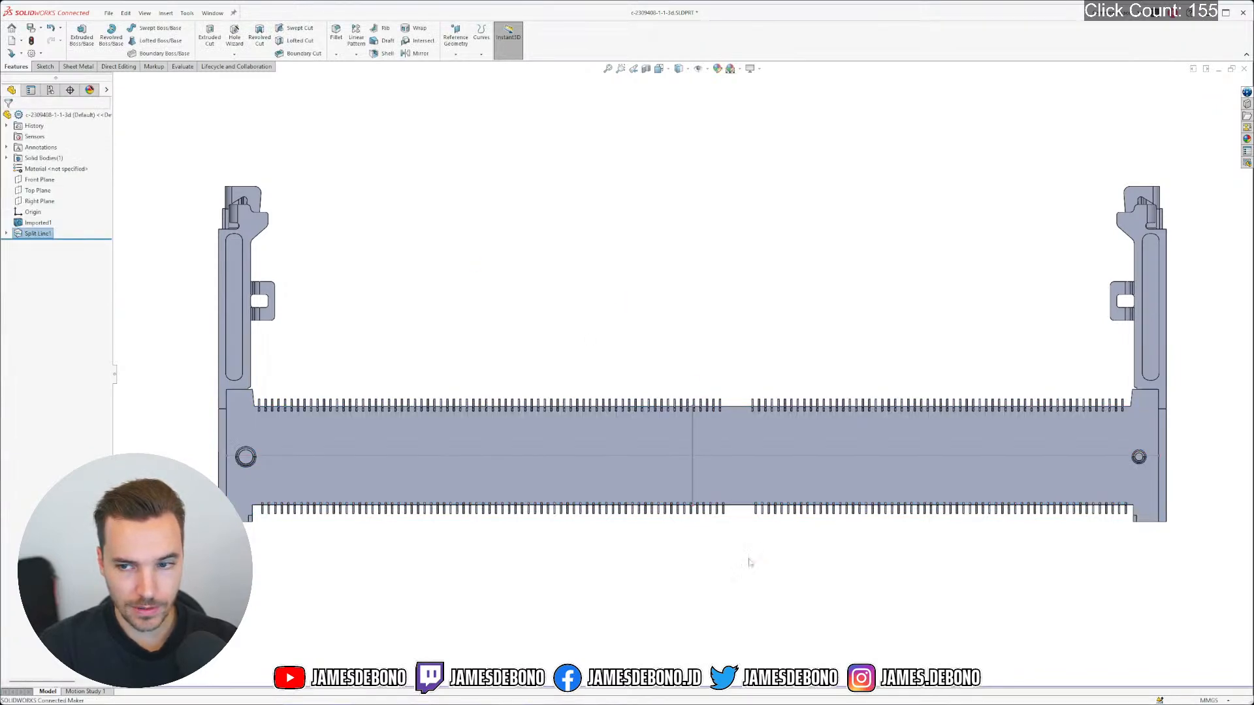
# Start a Move/Copy Body operation in mate mode on the socket body
pyautogui.scroll(-3, 742, 510)
pyautogui.moveTo(751, 379); pyautogui.dragTo(683, 449, button='middle')
pyautogui.scroll(10, 683, 449)
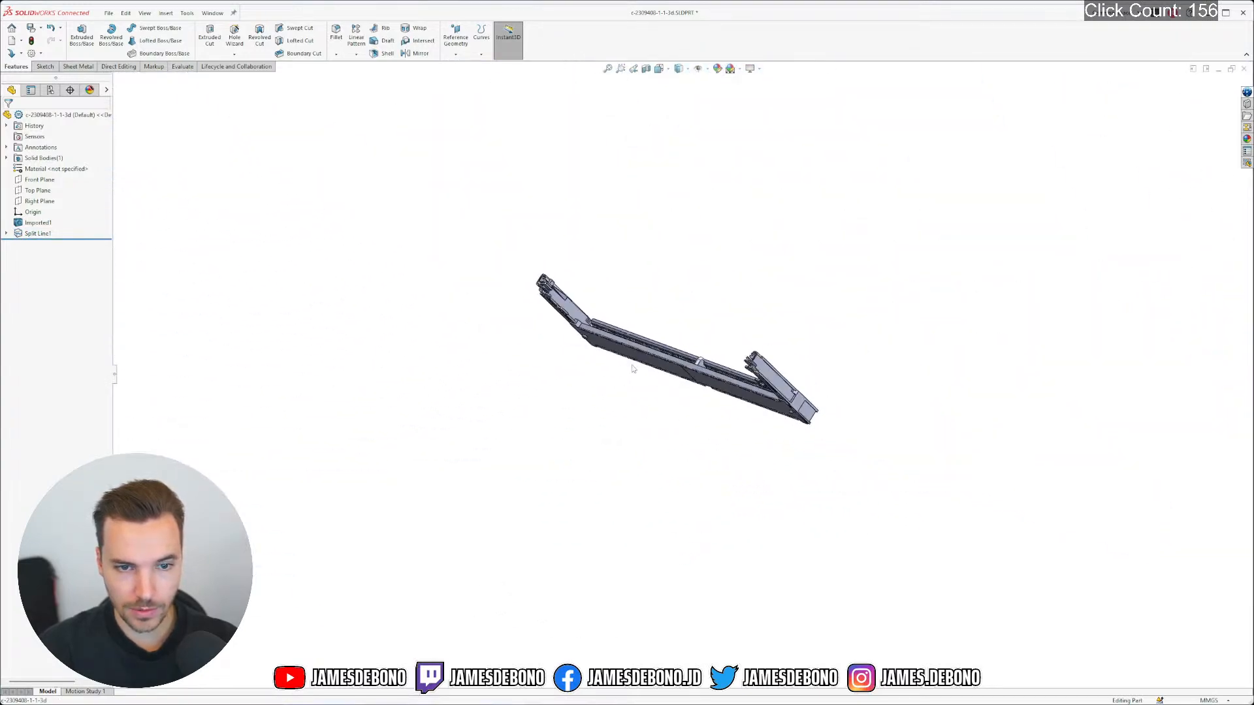
pyautogui.moveTo(674, 375); pyautogui.dragTo(660, 507, button='middle')
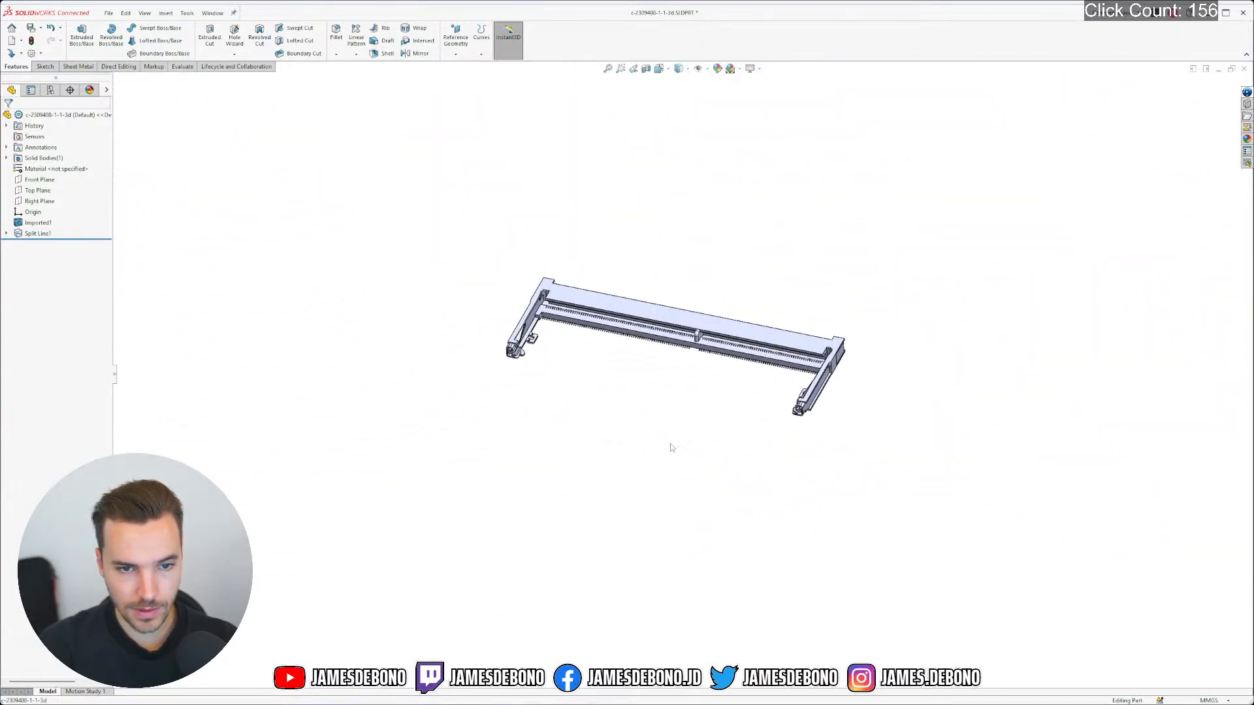
pyautogui.scroll(-3, 497, 273)
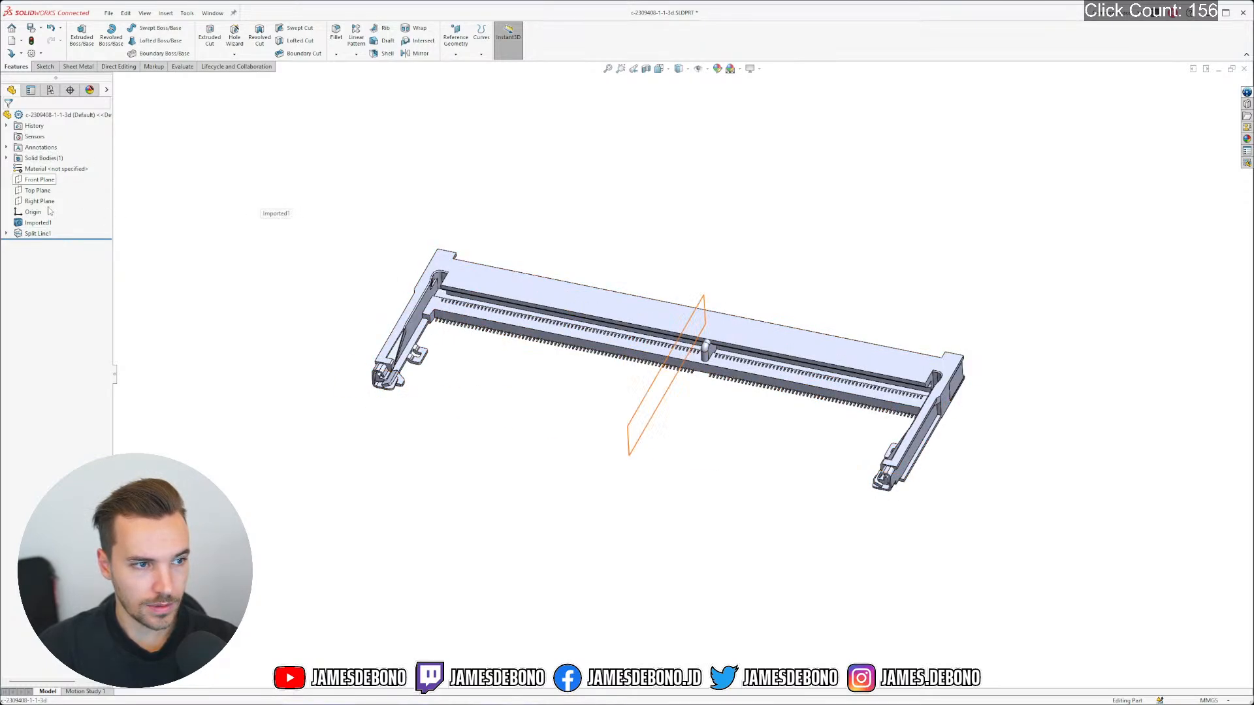
pyautogui.click(119, 66)
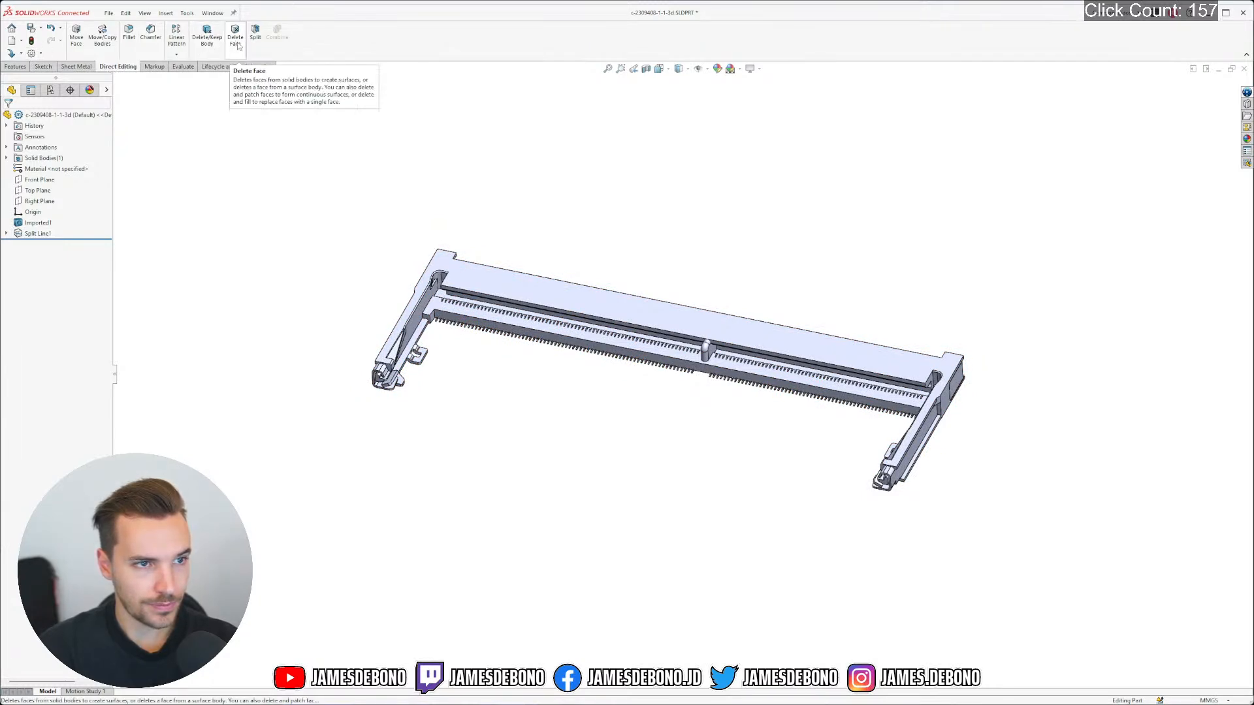
pyautogui.click(103, 40)
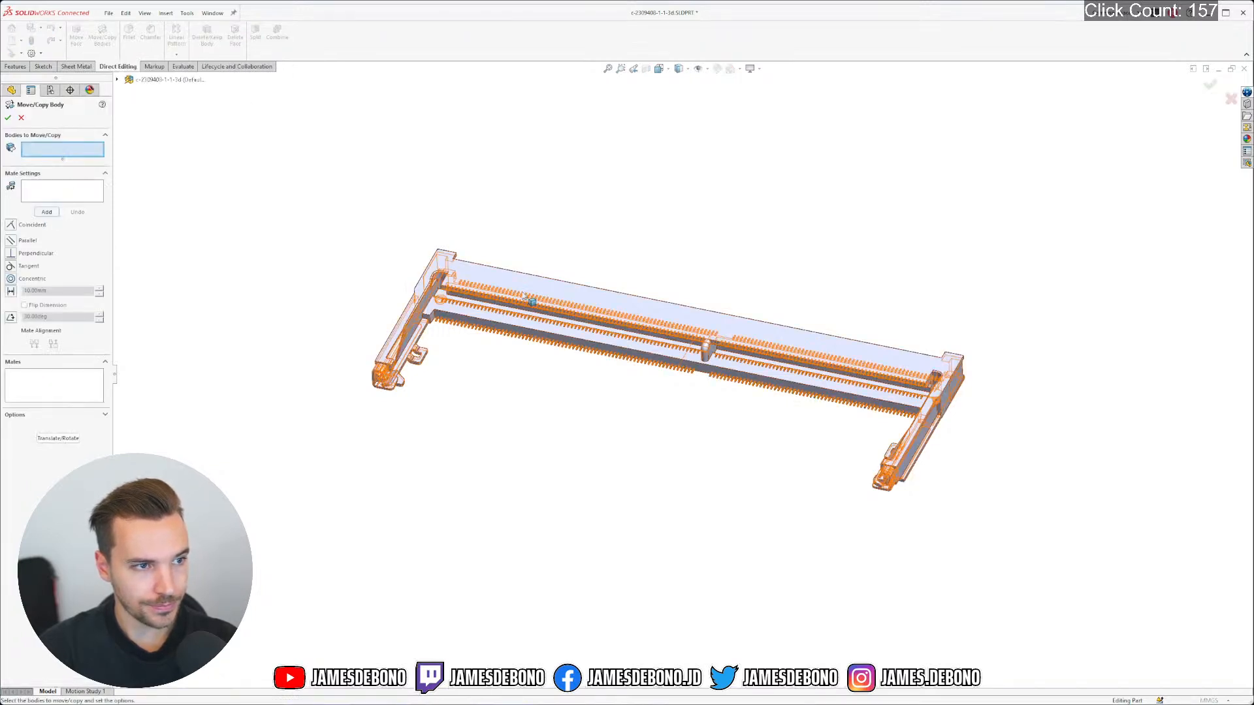
pyautogui.click(601, 308)
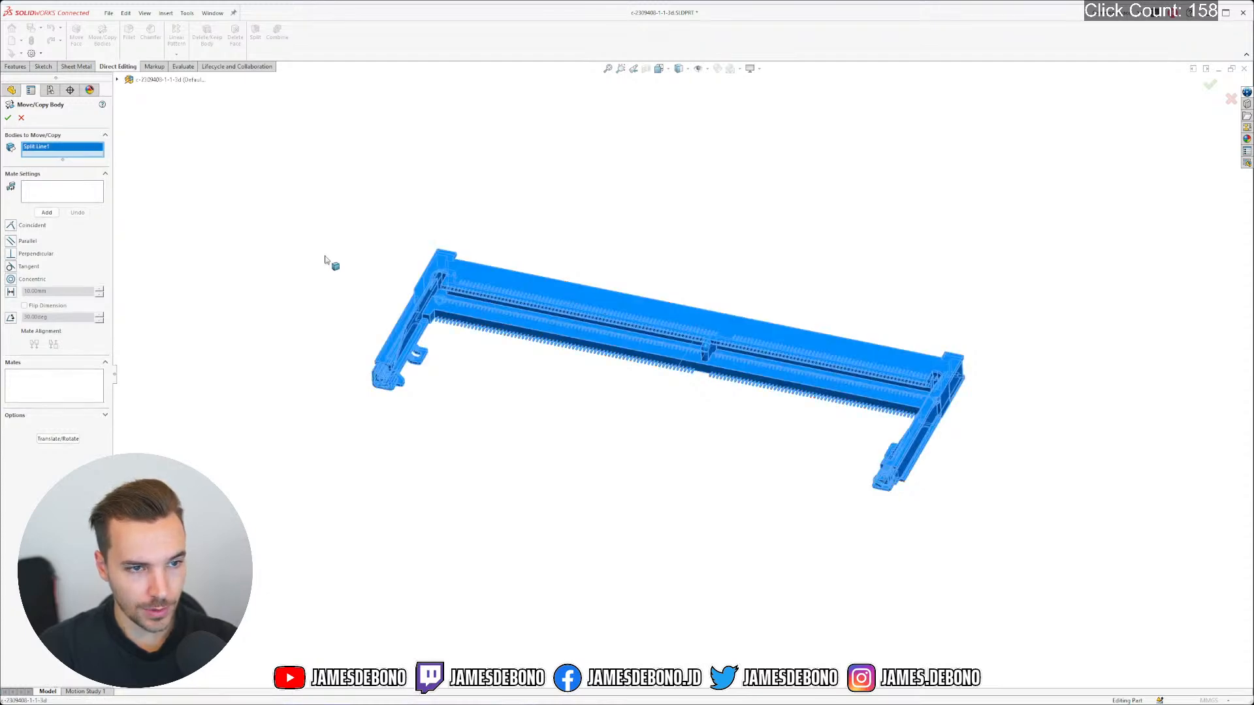
# Add a coincident mate between the long narrow inner wall face beside the slot's key and the Front Plane
pyautogui.doubleClick(77, 195)
pyautogui.scroll(-6, 684, 367)
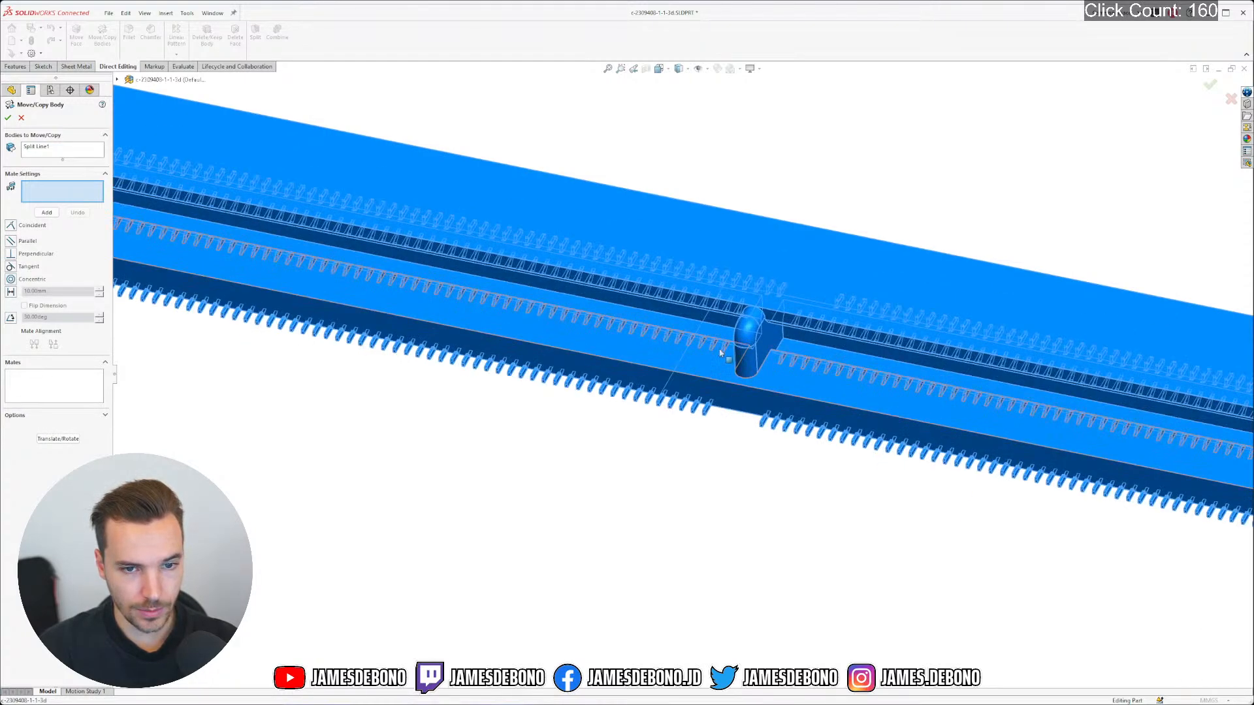
pyautogui.moveTo(724, 354); pyautogui.dragTo(758, 302, button='middle')
pyautogui.scroll(-5, 640, 340)
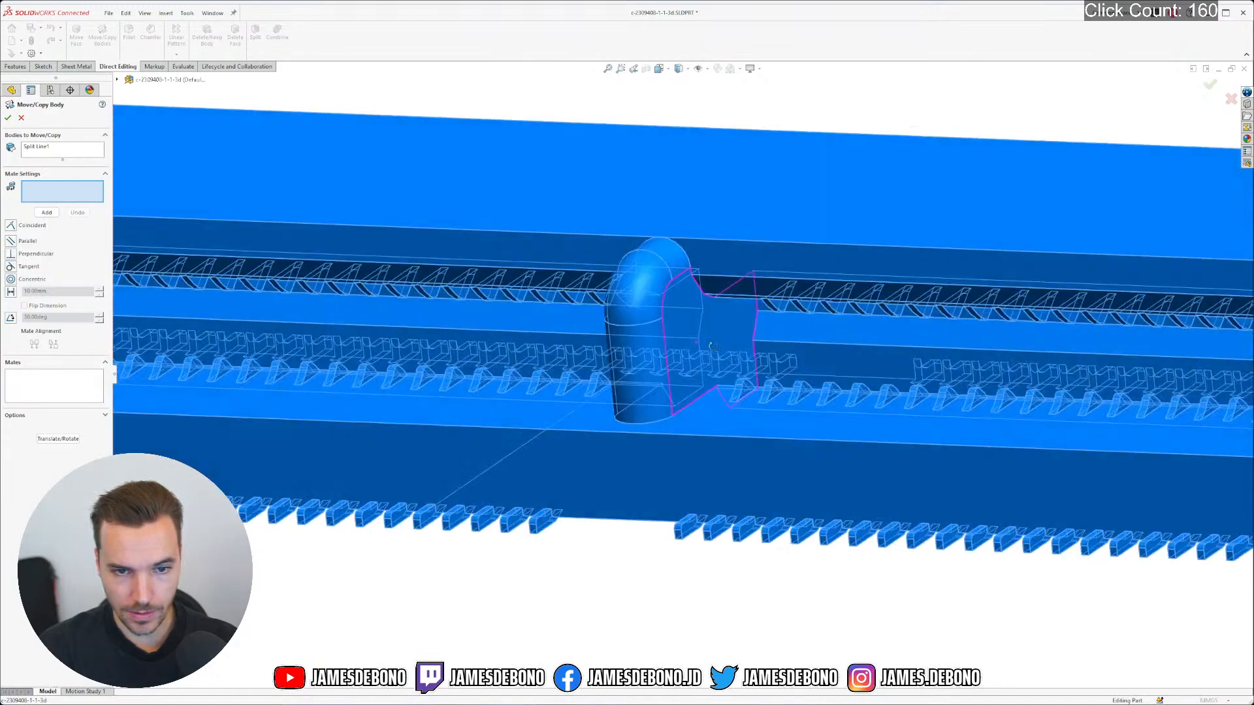
pyautogui.scroll(11, 580, 350)
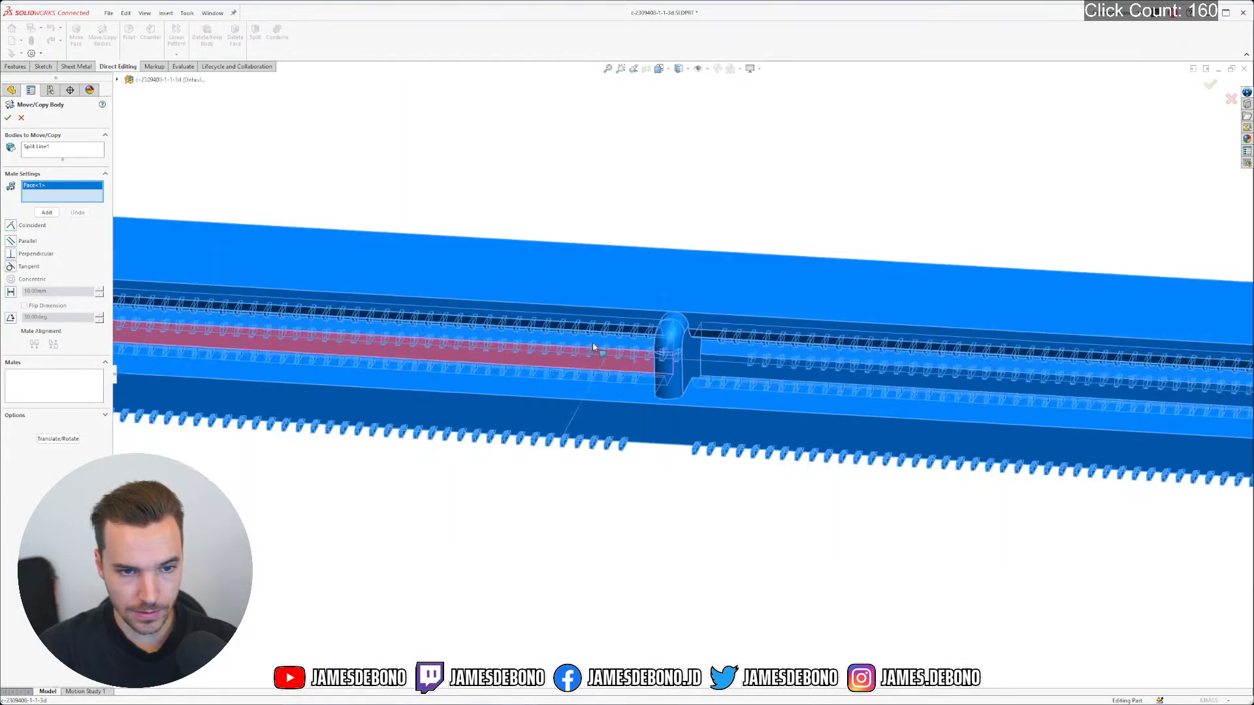
pyautogui.click(118, 79)
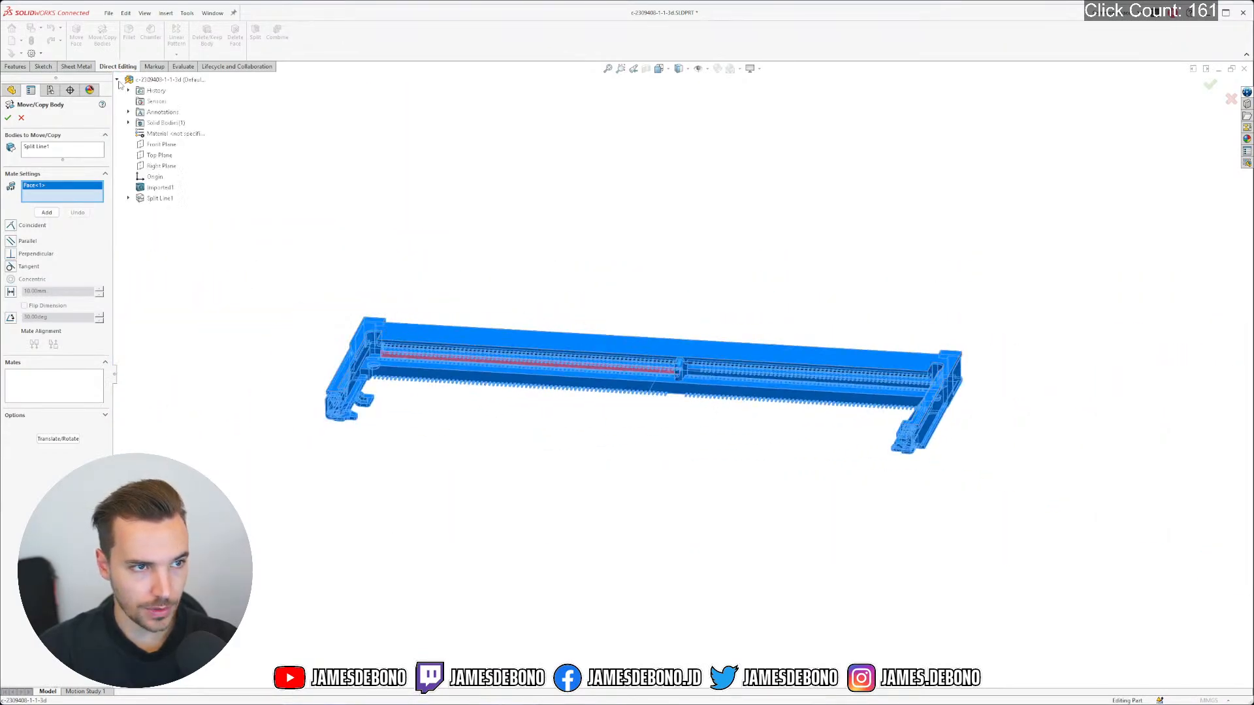
pyautogui.click(152, 144)
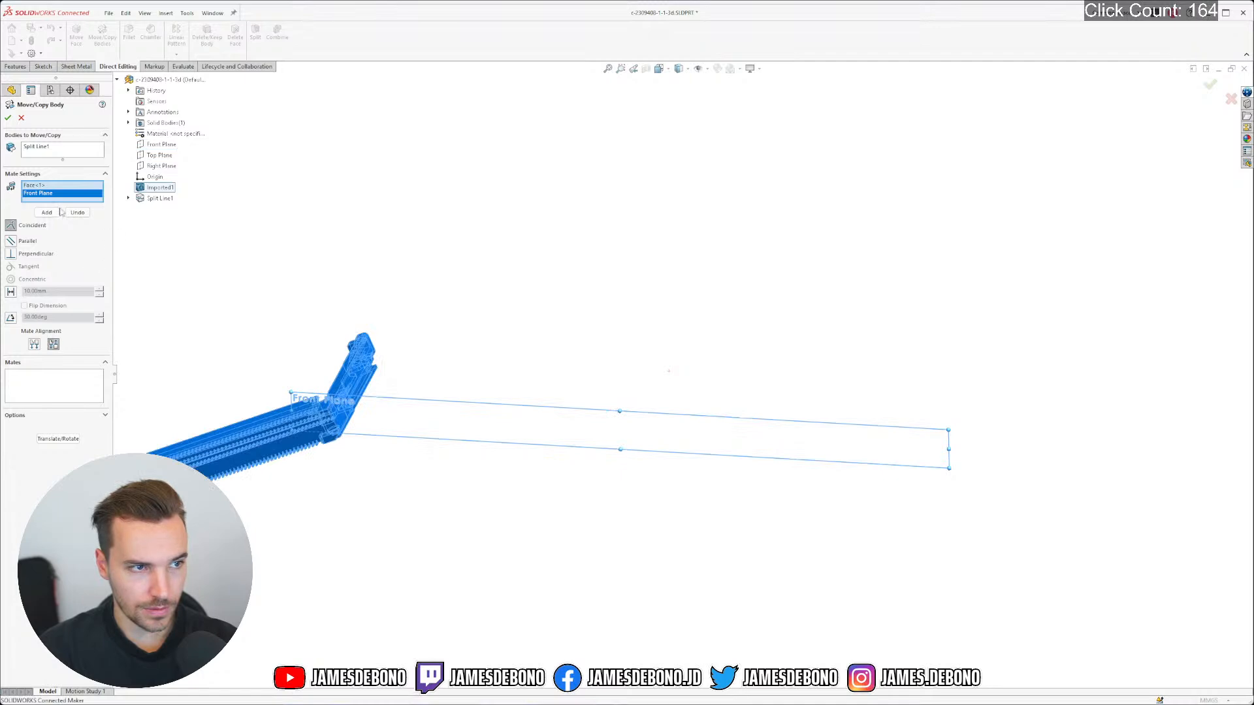
# Add a coincident mate between the underside face of a contact pin near the key and the Top Plane
pyautogui.moveTo(264, 483); pyautogui.dragTo(551, 234, button='middle')
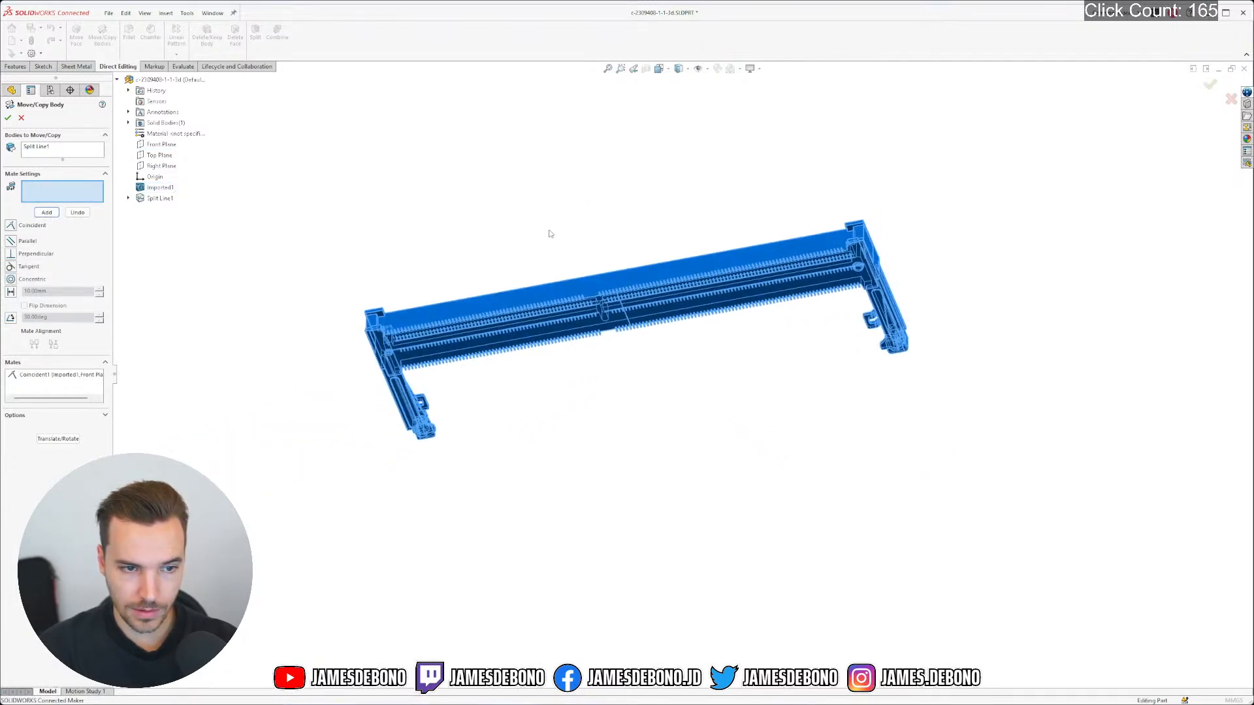
pyautogui.scroll(-8, 627, 300)
pyautogui.scroll(-5, 591, 372)
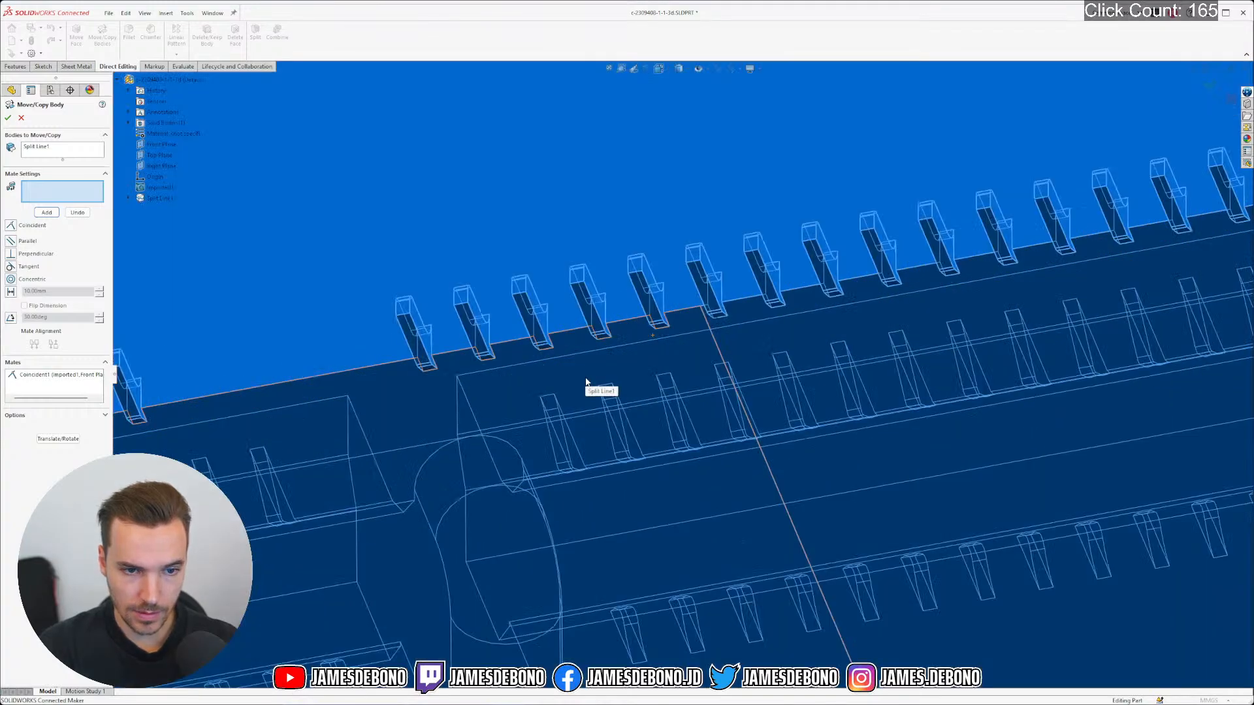
pyautogui.moveTo(586, 379); pyautogui.dragTo(722, 429, button='middle')
pyautogui.scroll(4, 498, 408)
pyautogui.scroll(5, 923, 425)
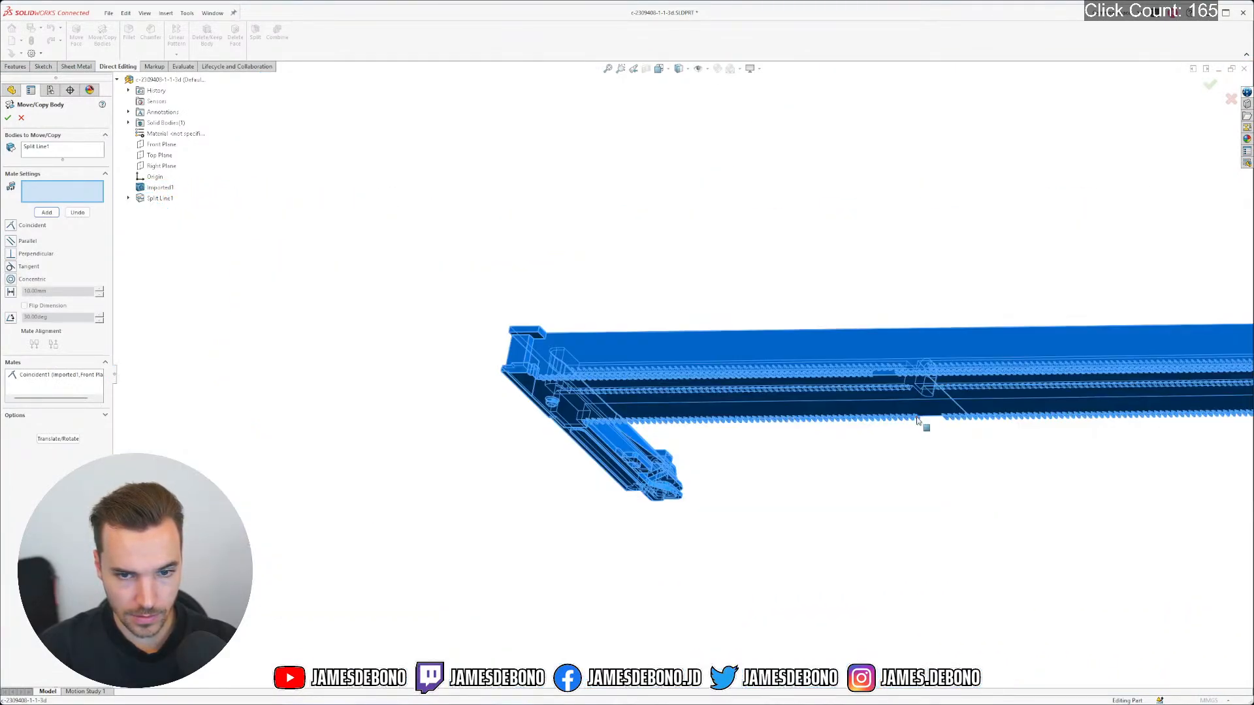
pyautogui.scroll(-6, 918, 426)
pyautogui.moveTo(798, 366); pyautogui.dragTo(824, 298, button='middle')
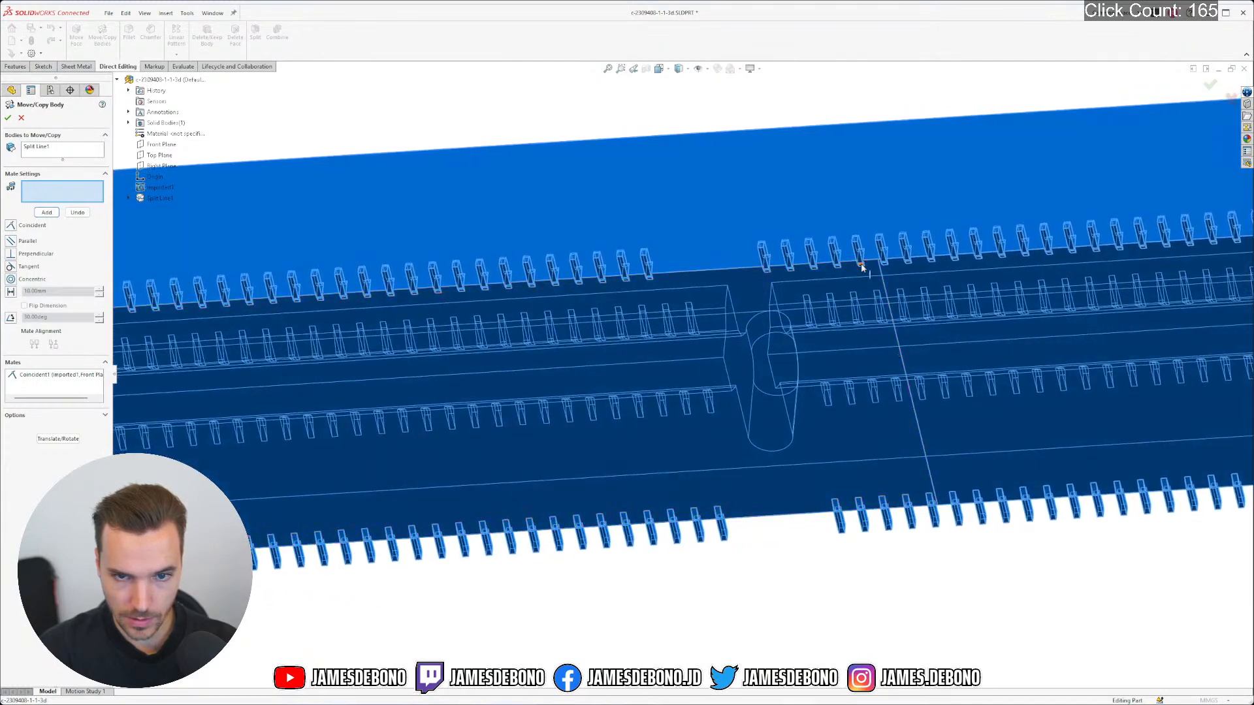
pyautogui.scroll(-5, 828, 261)
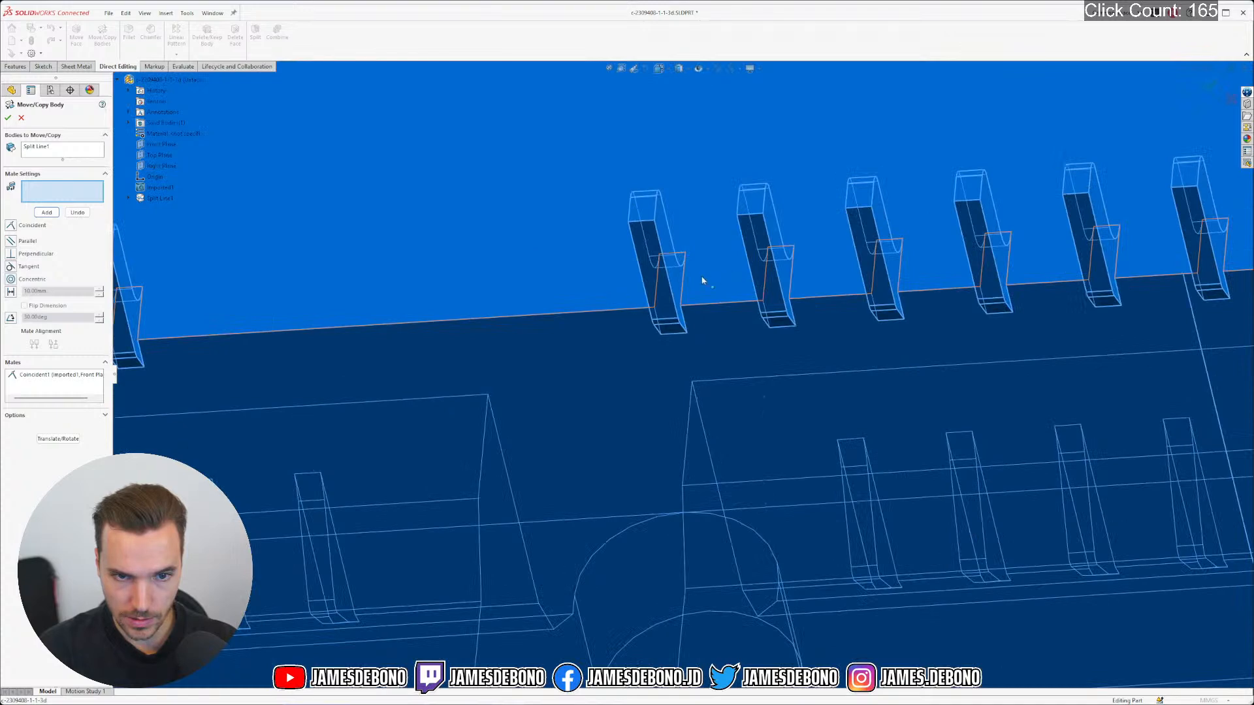
pyautogui.click(660, 287)
pyautogui.scroll(8, 666, 301)
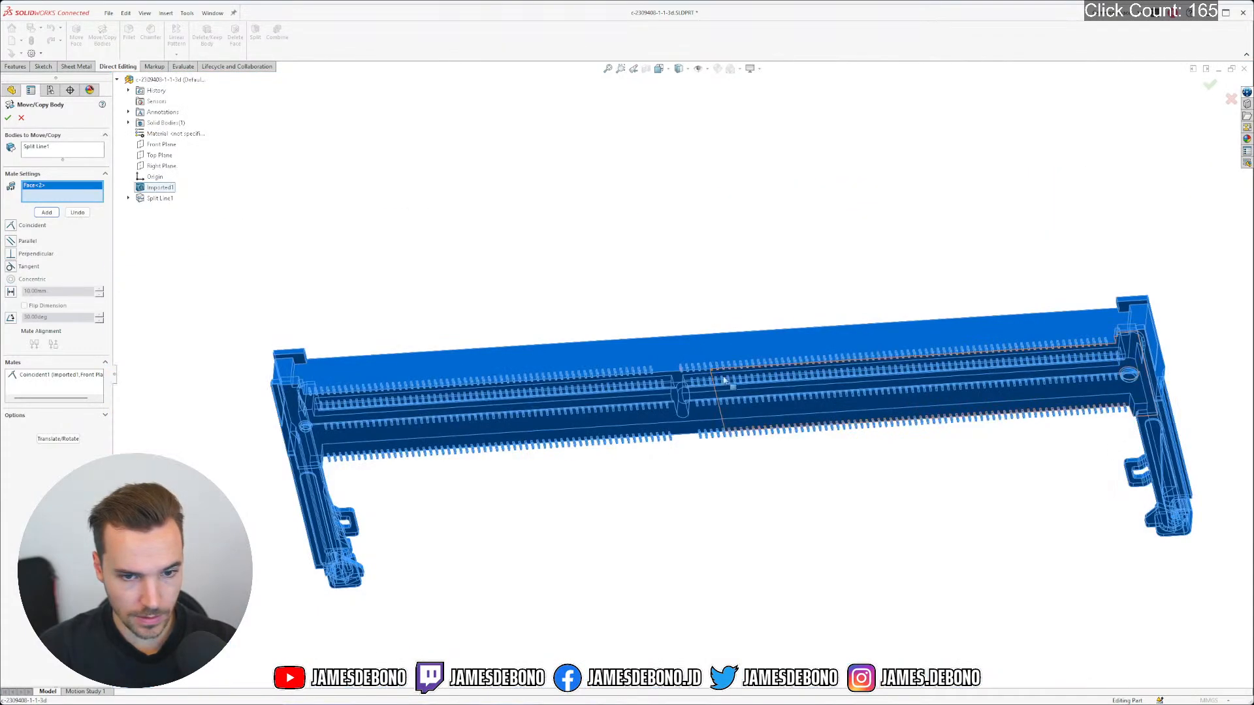
pyautogui.moveTo(753, 506); pyautogui.dragTo(887, 509, button='right')
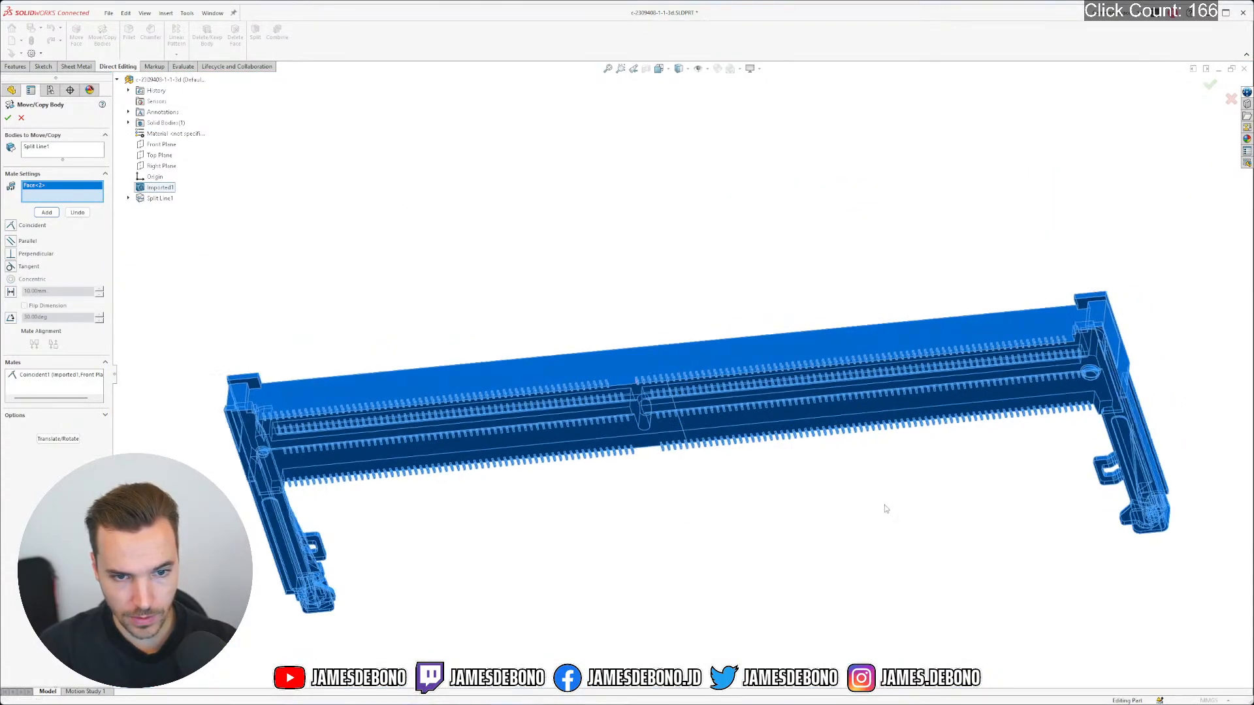
pyautogui.moveTo(698, 405); pyautogui.dragTo(457, 336, button='middle')
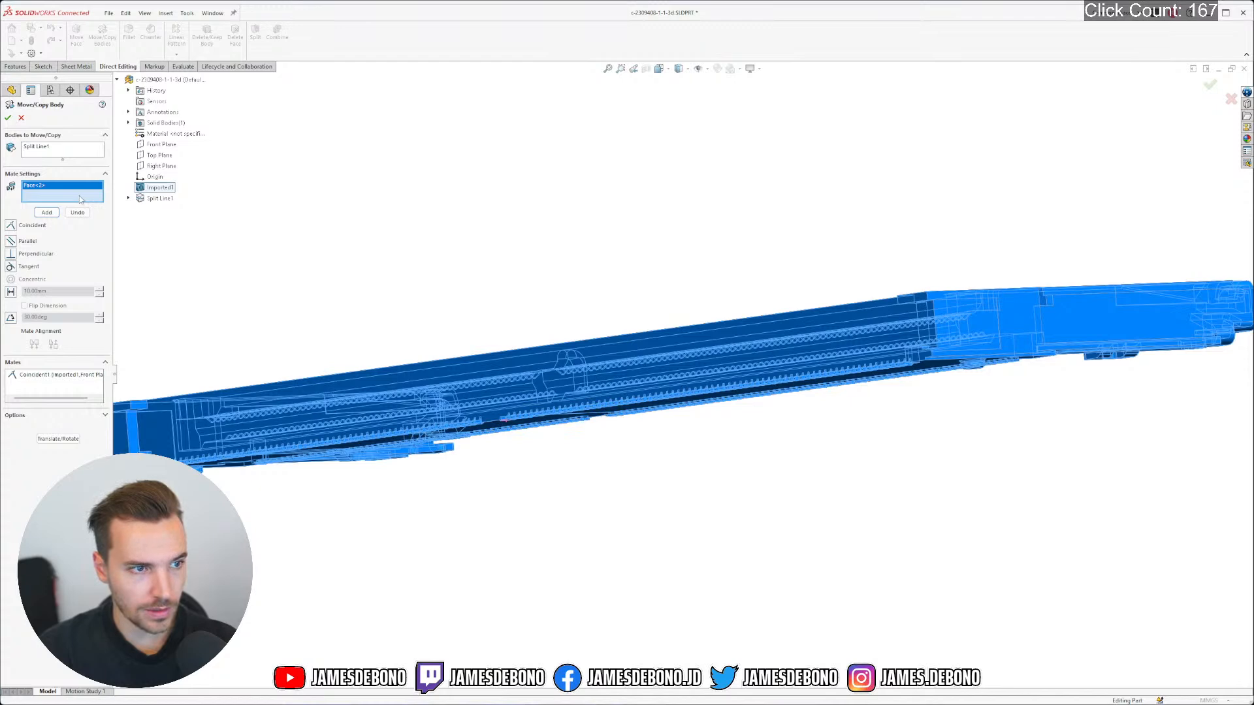
pyautogui.click(170, 156)
pyautogui.scroll(6, 571, 288)
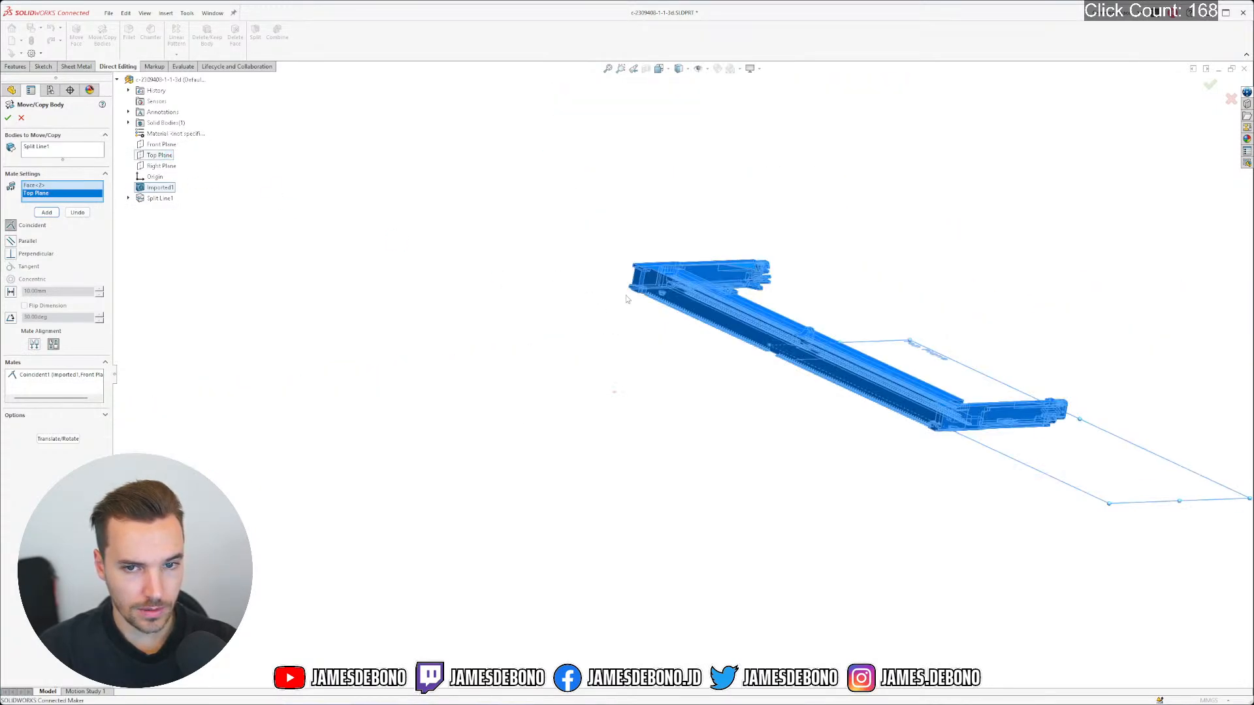
pyautogui.click(47, 213)
pyautogui.click(900, 364)
# Add a coincident mate between the Right Plane and the split-line edge crossing the middle of the socket's underside
pyautogui.press('f')
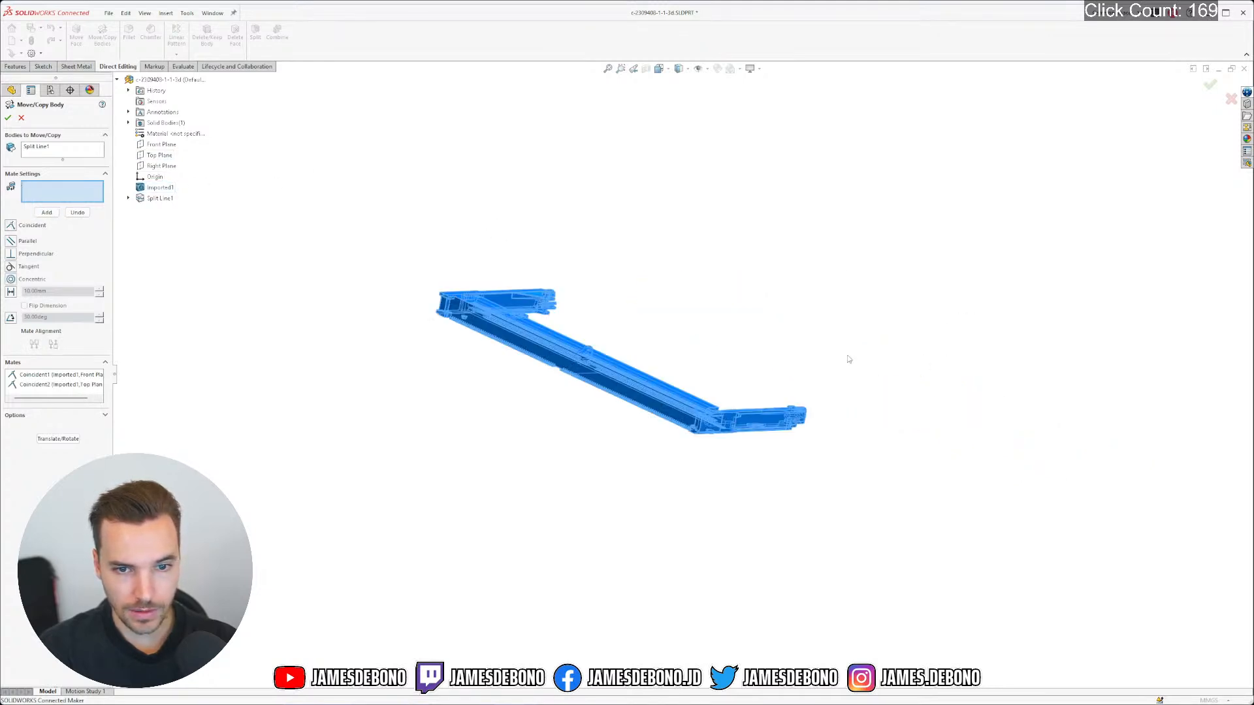
pyautogui.moveTo(666, 351); pyautogui.dragTo(694, 336, button='middle')
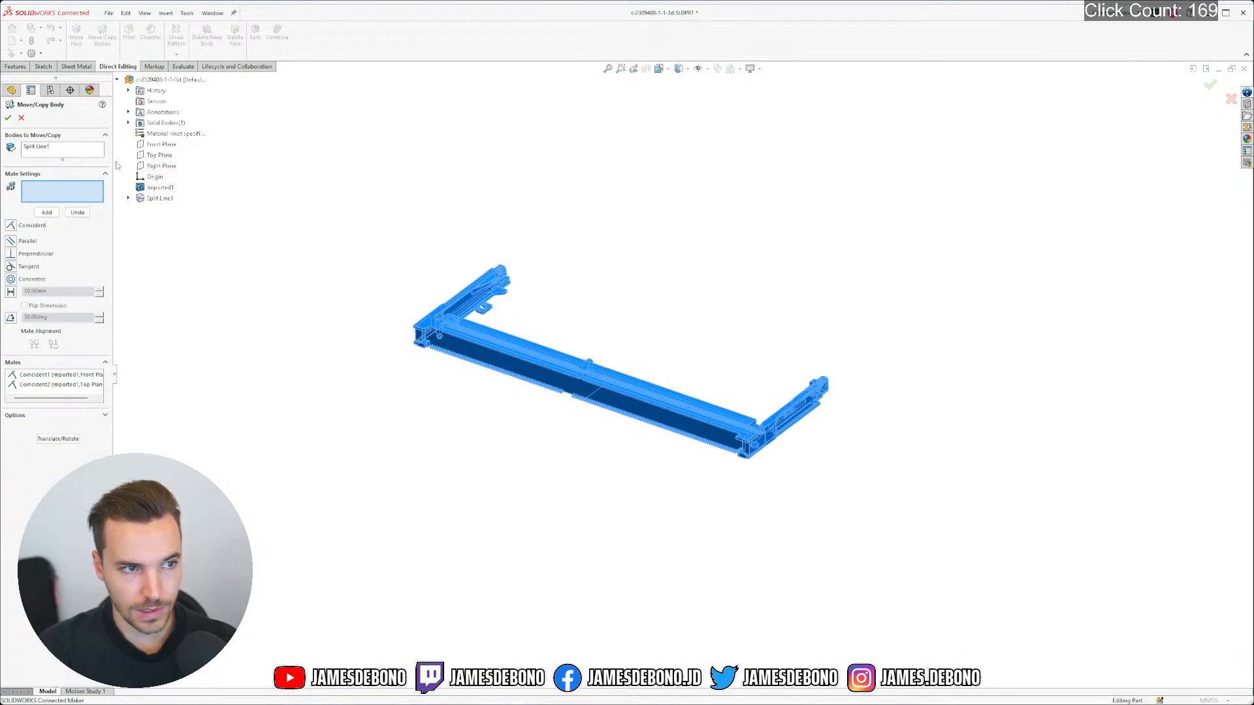
pyautogui.click(168, 168)
pyautogui.scroll(-3, 602, 409)
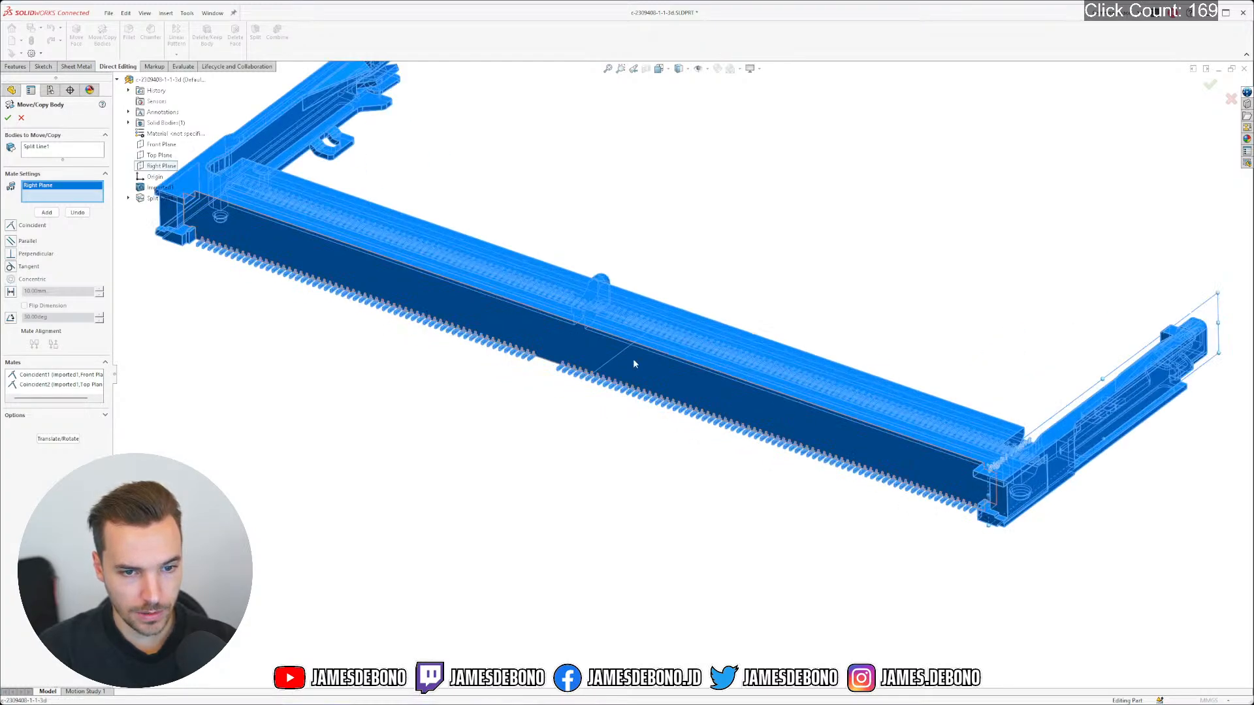
pyautogui.scroll(-5, 633, 360)
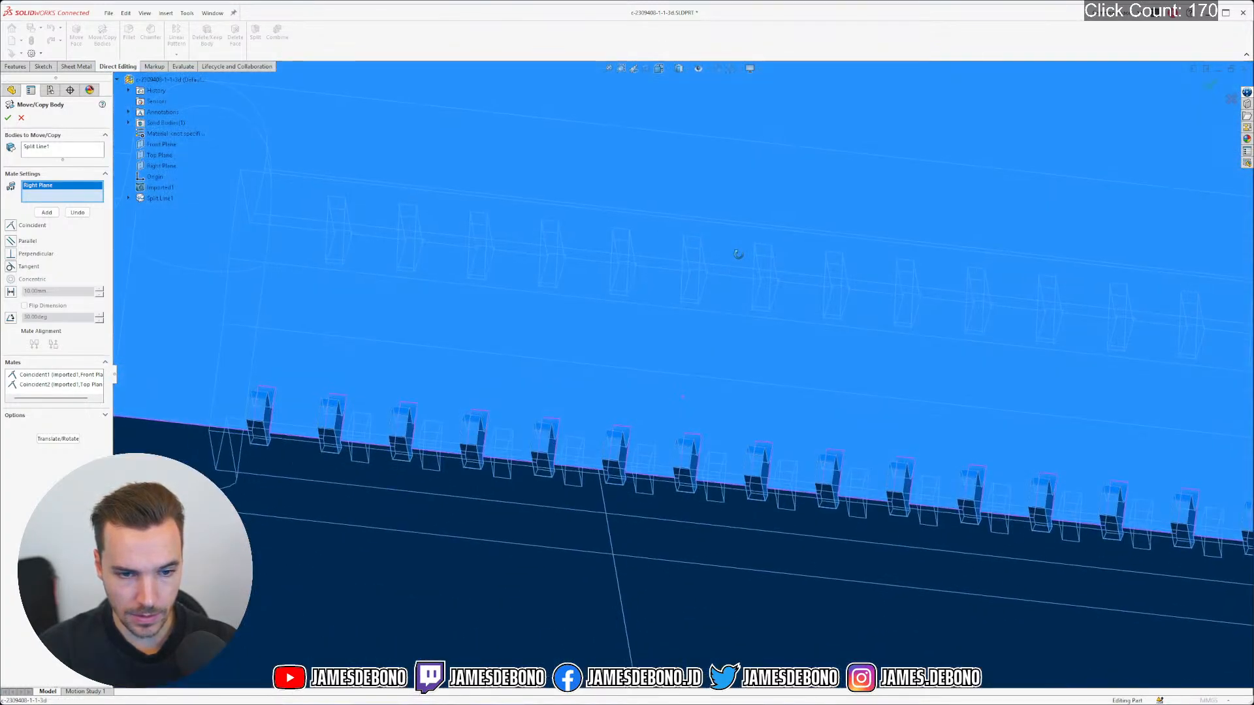
pyautogui.click(601, 482)
pyautogui.scroll(5, 679, 434)
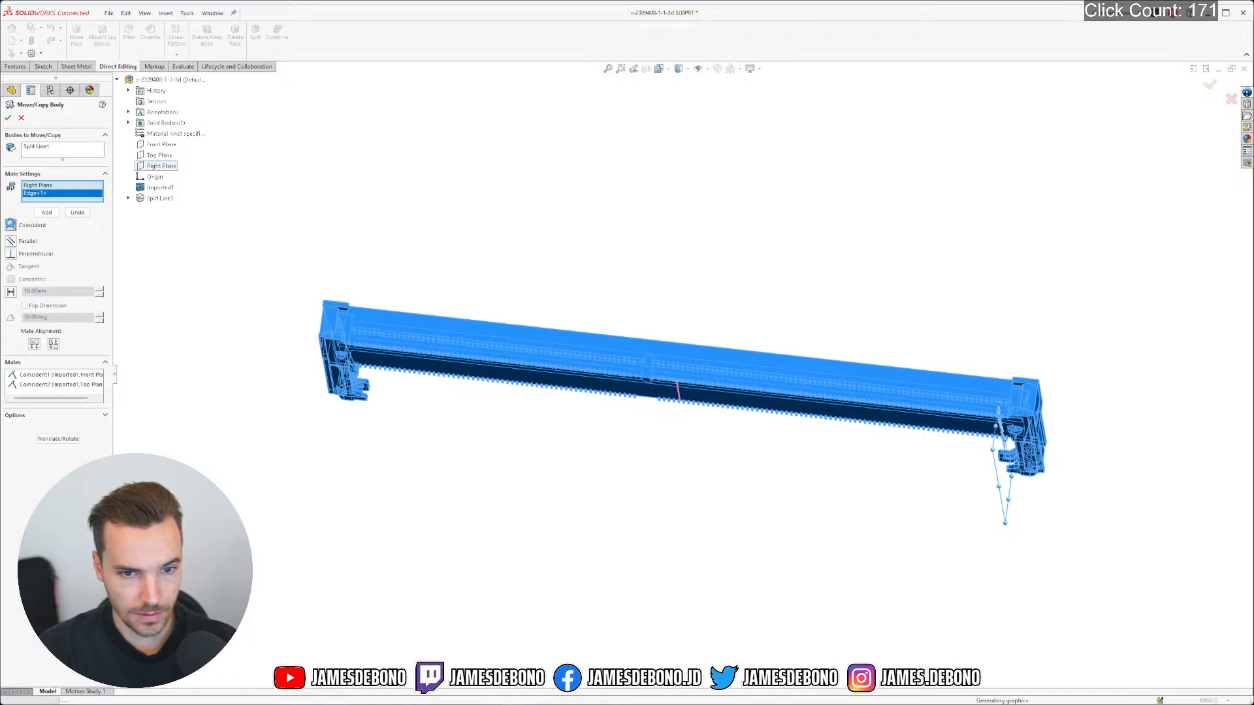
pyautogui.click(12, 226)
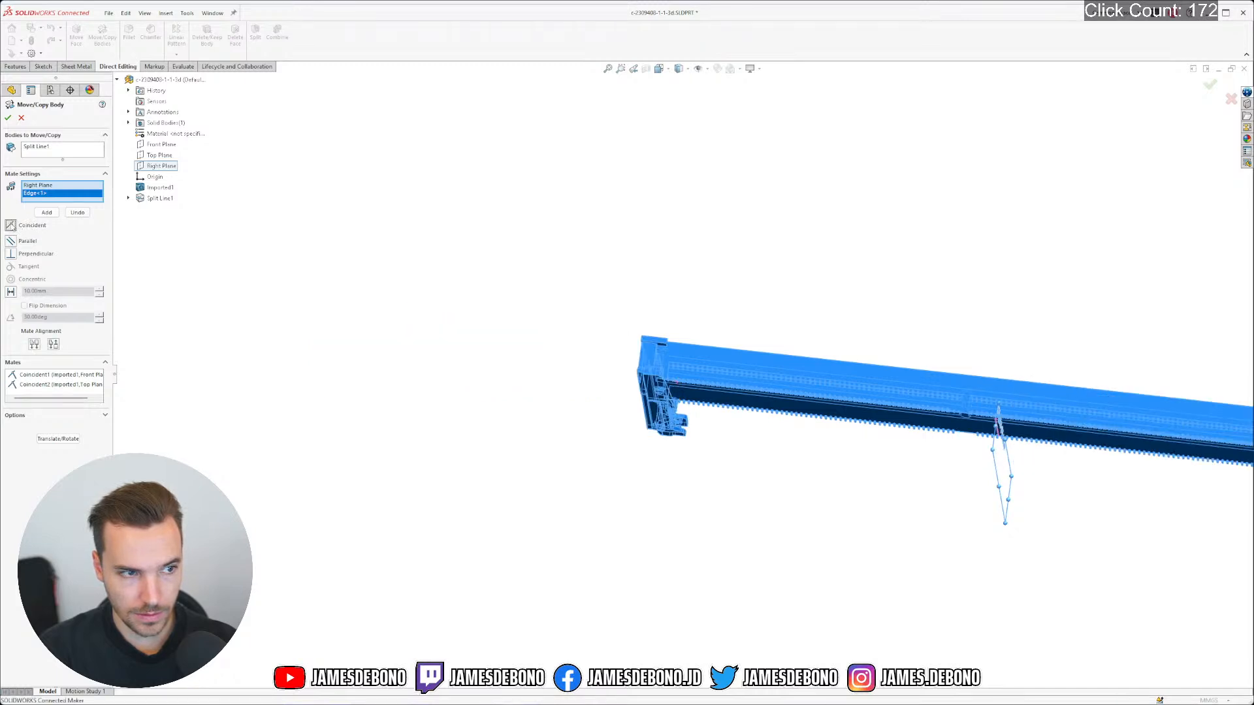
pyautogui.click(47, 213)
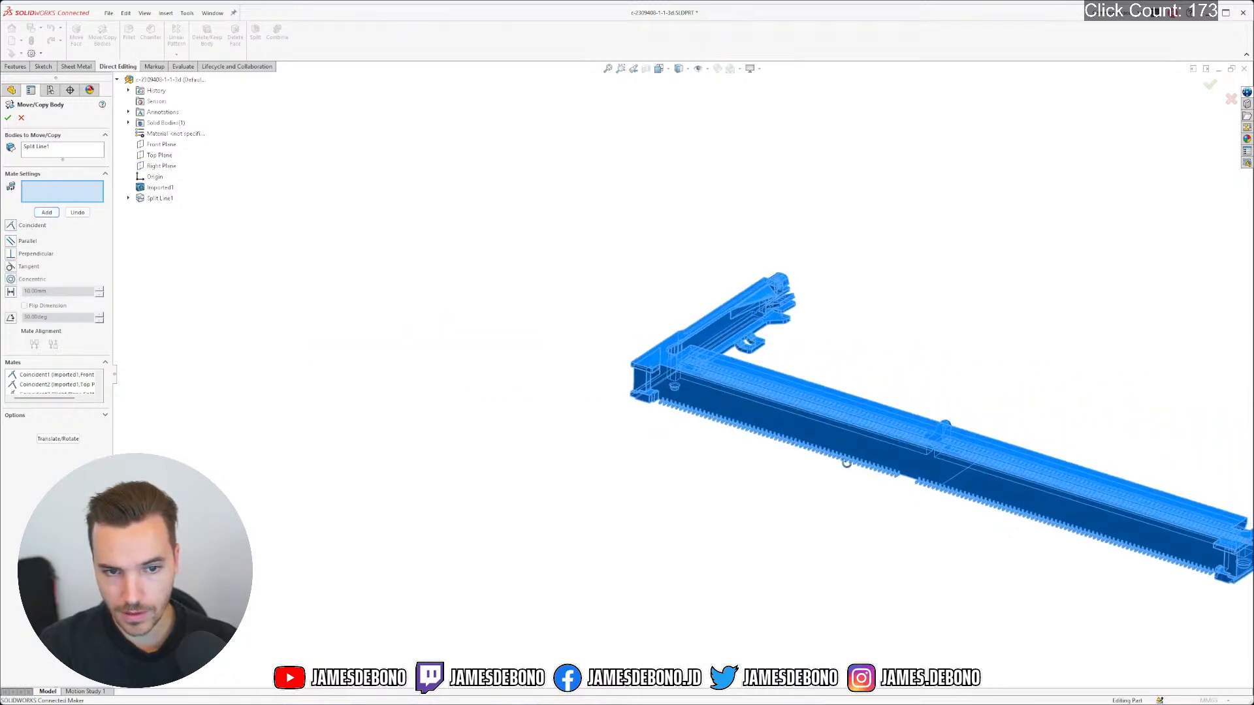
pyautogui.moveTo(846, 463); pyautogui.dragTo(976, 477, button='middle')
pyautogui.scroll(4, 977, 477)
pyautogui.scroll(-3, 919, 437)
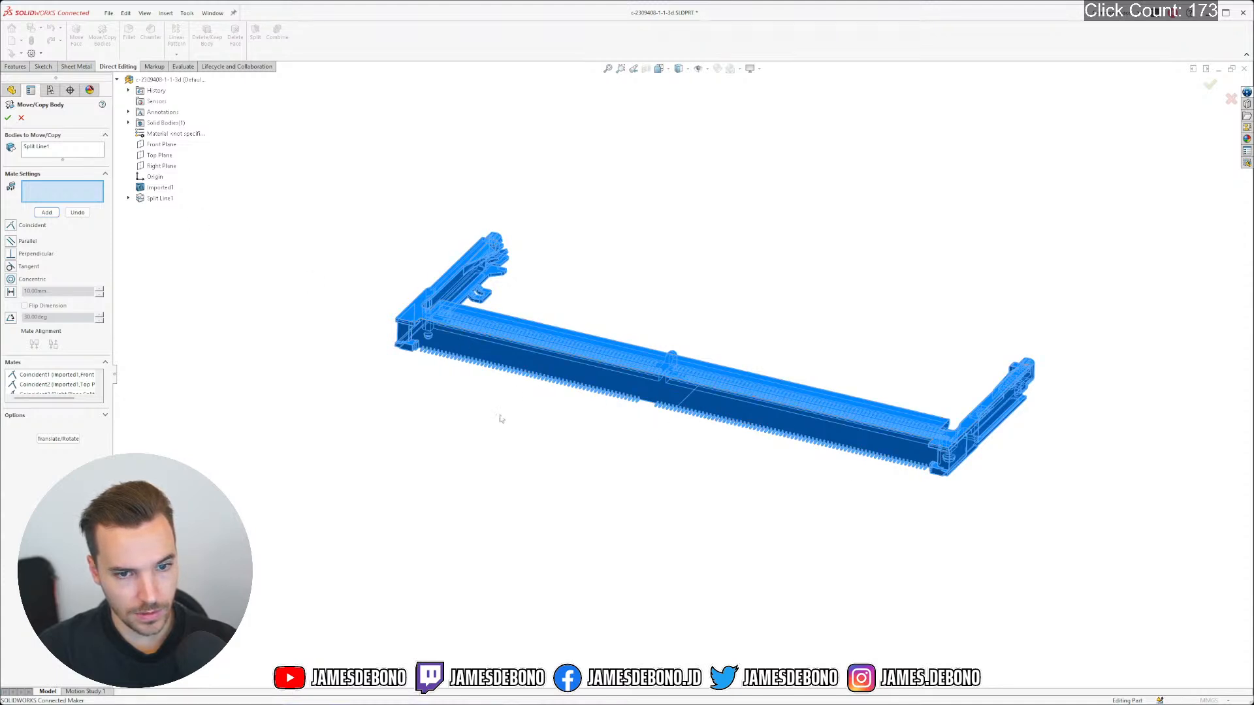
# Check the Front Plane's position against the mated socket body from several angles, and clear its selection
pyautogui.click(166, 145)
pyautogui.moveTo(677, 201); pyautogui.dragTo(669, 238, button='middle')
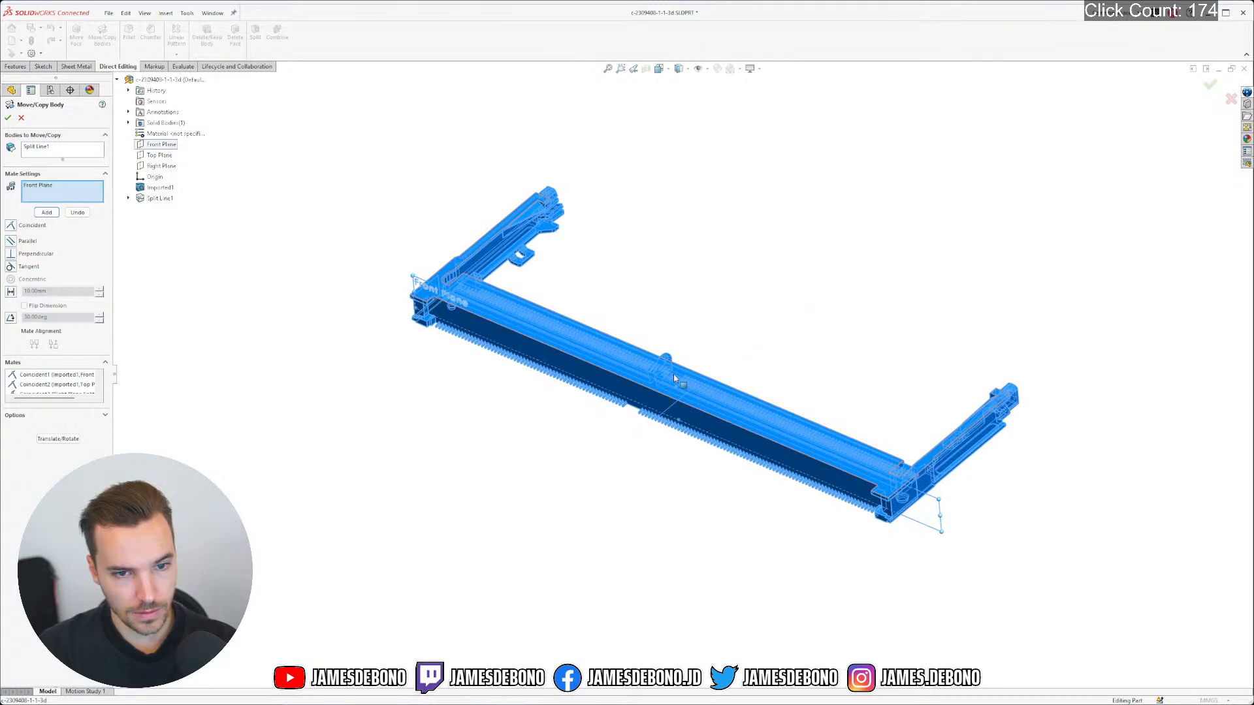
pyautogui.moveTo(674, 377); pyautogui.dragTo(731, 307, button='middle')
pyautogui.rightClick(74, 203)
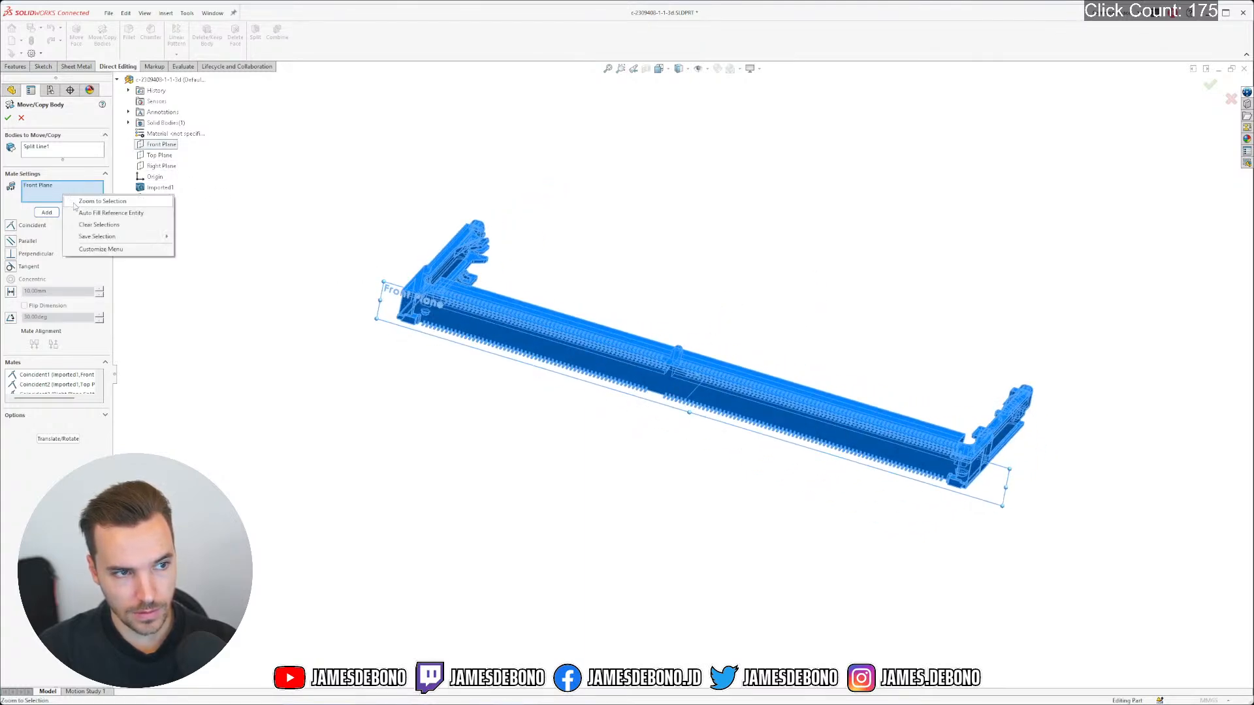
pyautogui.click(55, 194)
pyautogui.click(66, 188)
pyautogui.rightClick(83, 190)
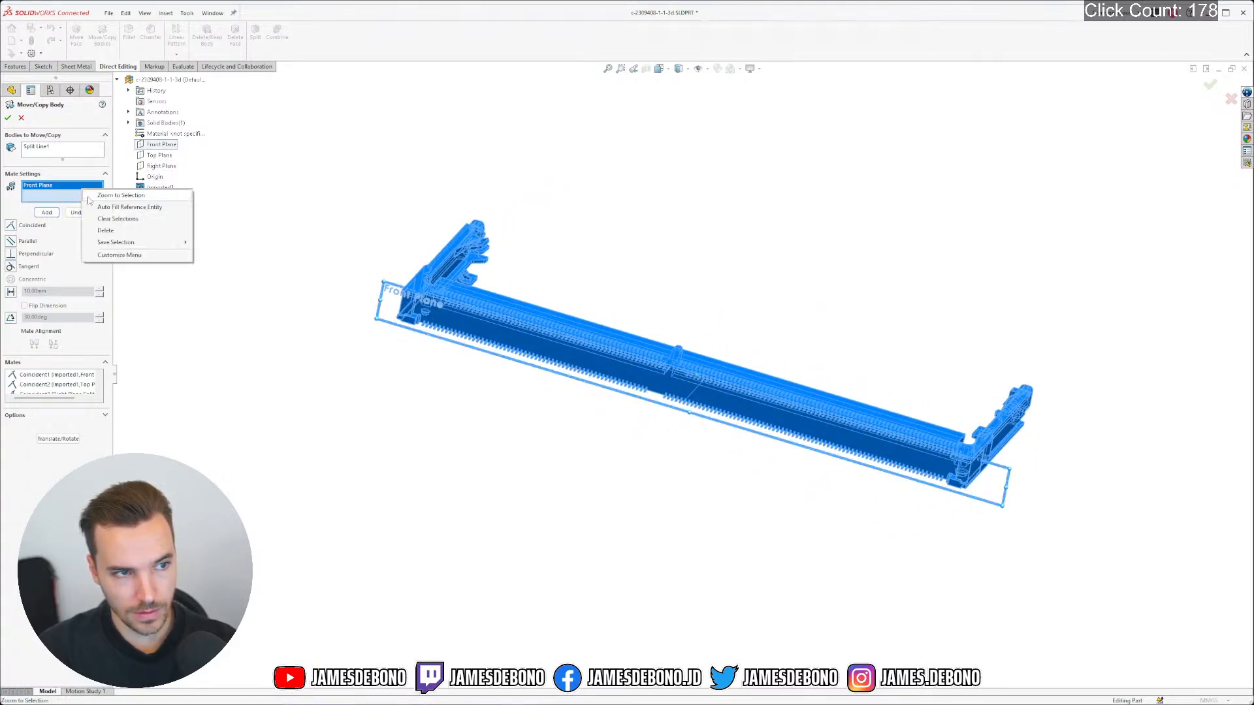
pyautogui.click(108, 232)
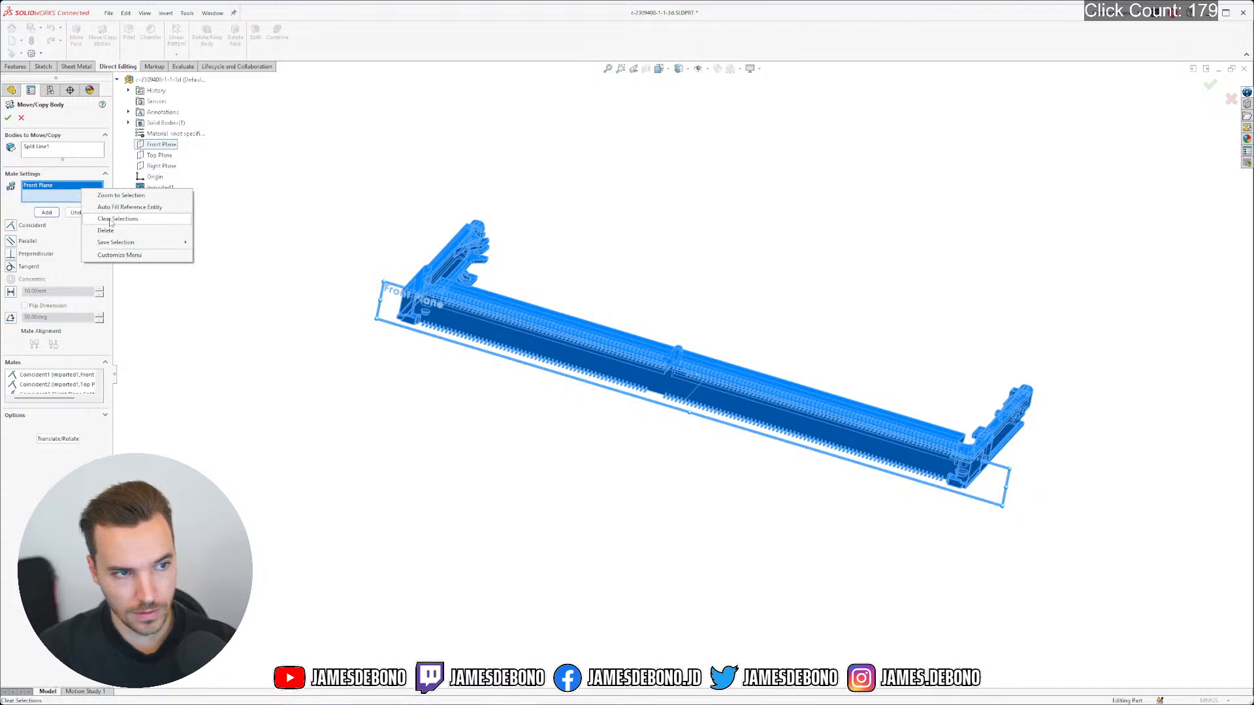
# Check the Right Plane's position against the socket body, clear its selection, and apply the Move/Copy Body operation
pyautogui.click(161, 166)
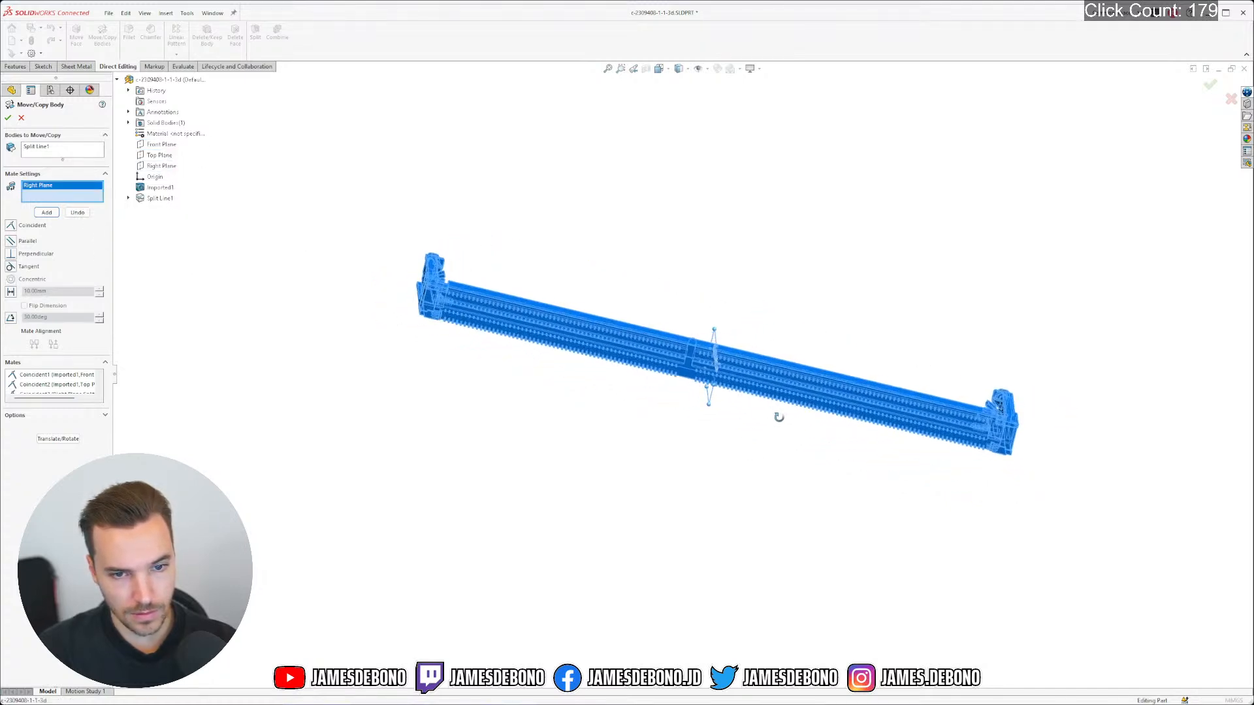
pyautogui.scroll(-8, 719, 422)
pyautogui.moveTo(689, 356); pyautogui.dragTo(563, 338, button='middle')
pyautogui.scroll(8, 642, 347)
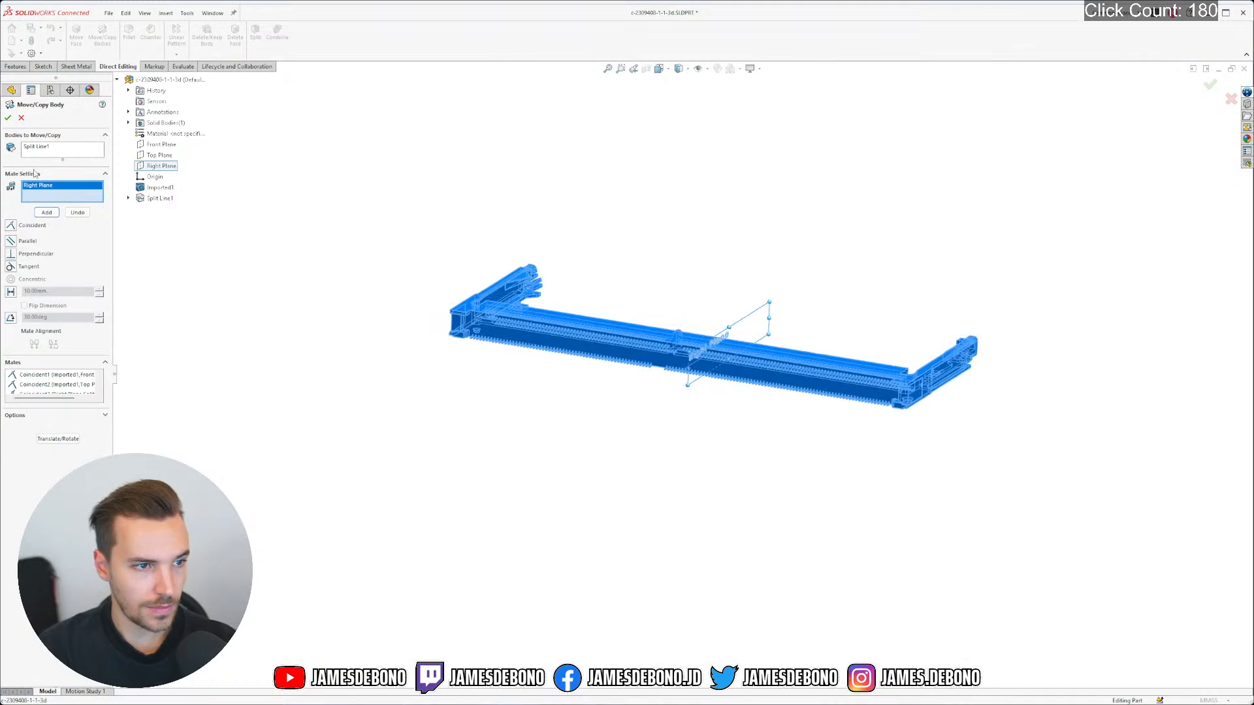
pyautogui.rightClick(68, 196)
pyautogui.click(103, 222)
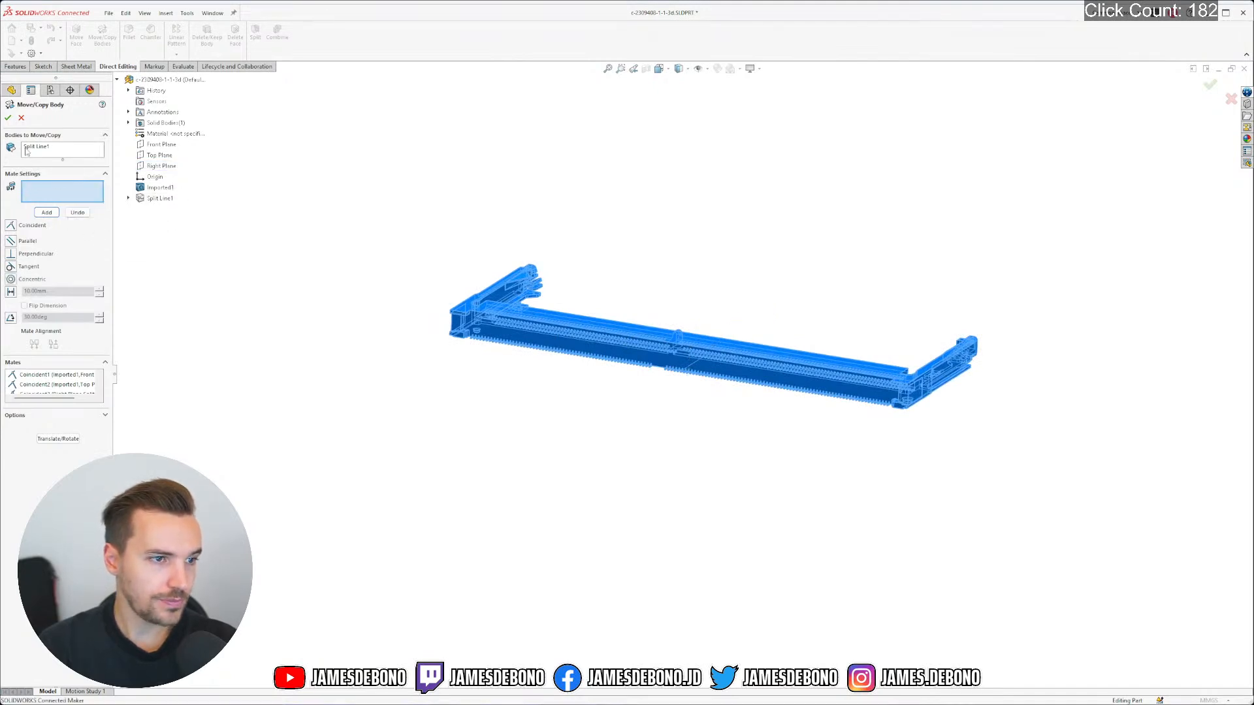
pyautogui.click(7, 117)
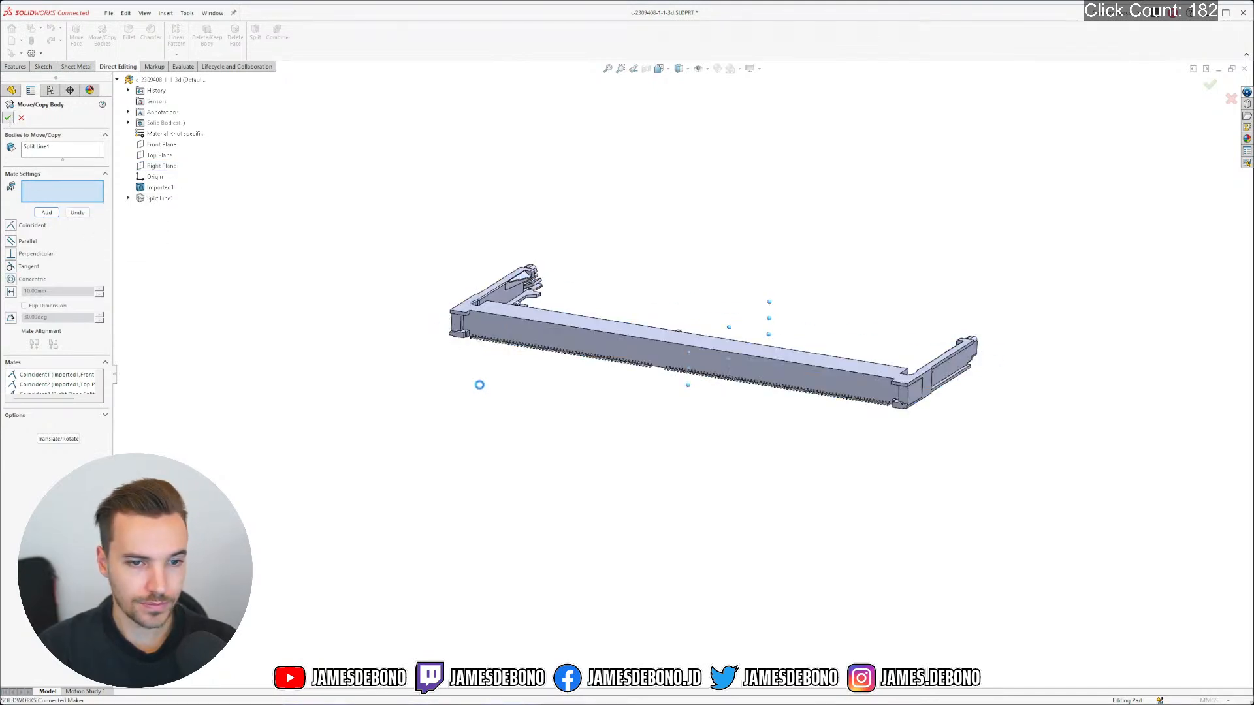
# Show the Front, Top and Right planes together over the socket in a top-down view
pyautogui.moveTo(579, 481); pyautogui.dragTo(588, 442, button='right')
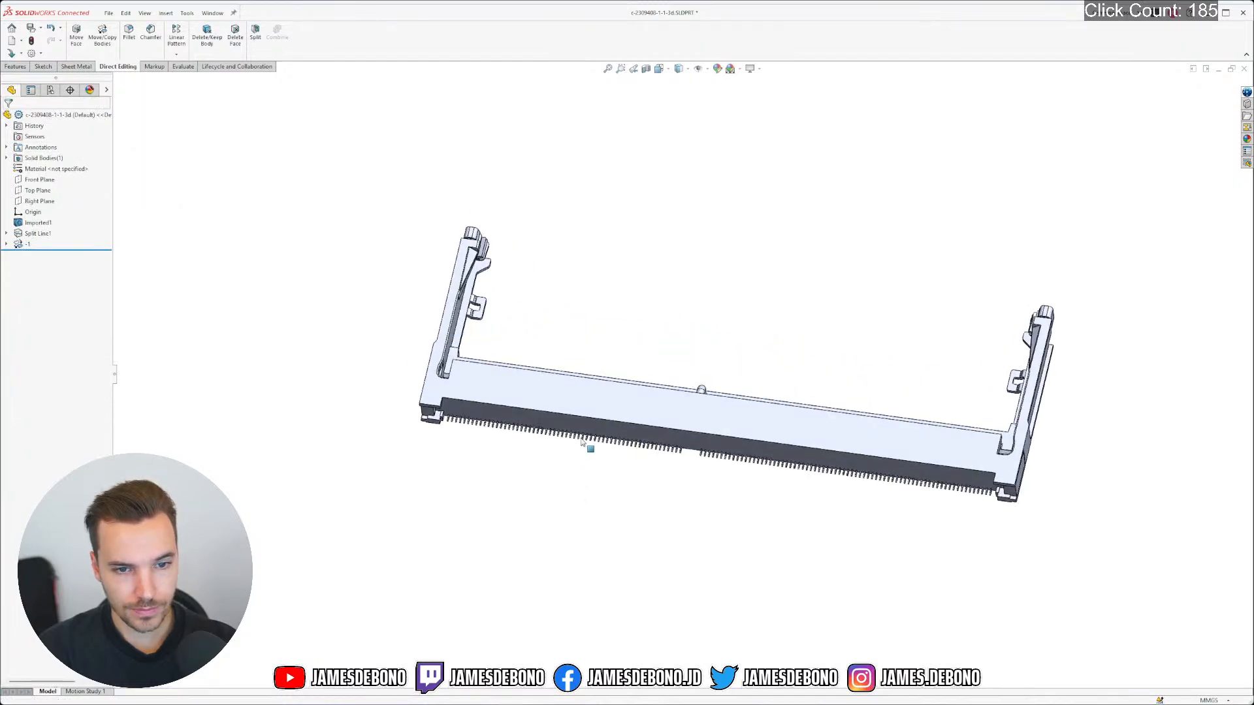
pyautogui.click(39, 180)
pyautogui.keyDown('shift'); pyautogui.click(39, 201); pyautogui.keyUp('shift')
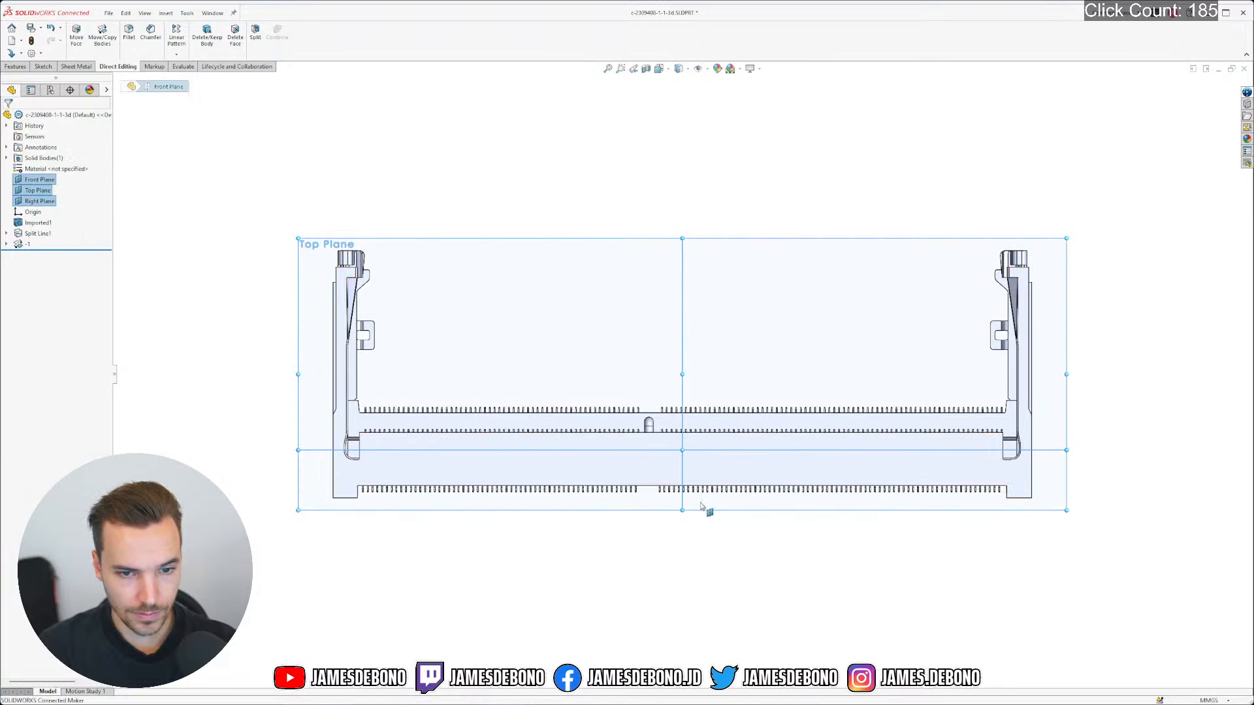
pyautogui.doubleClick(672, 574)
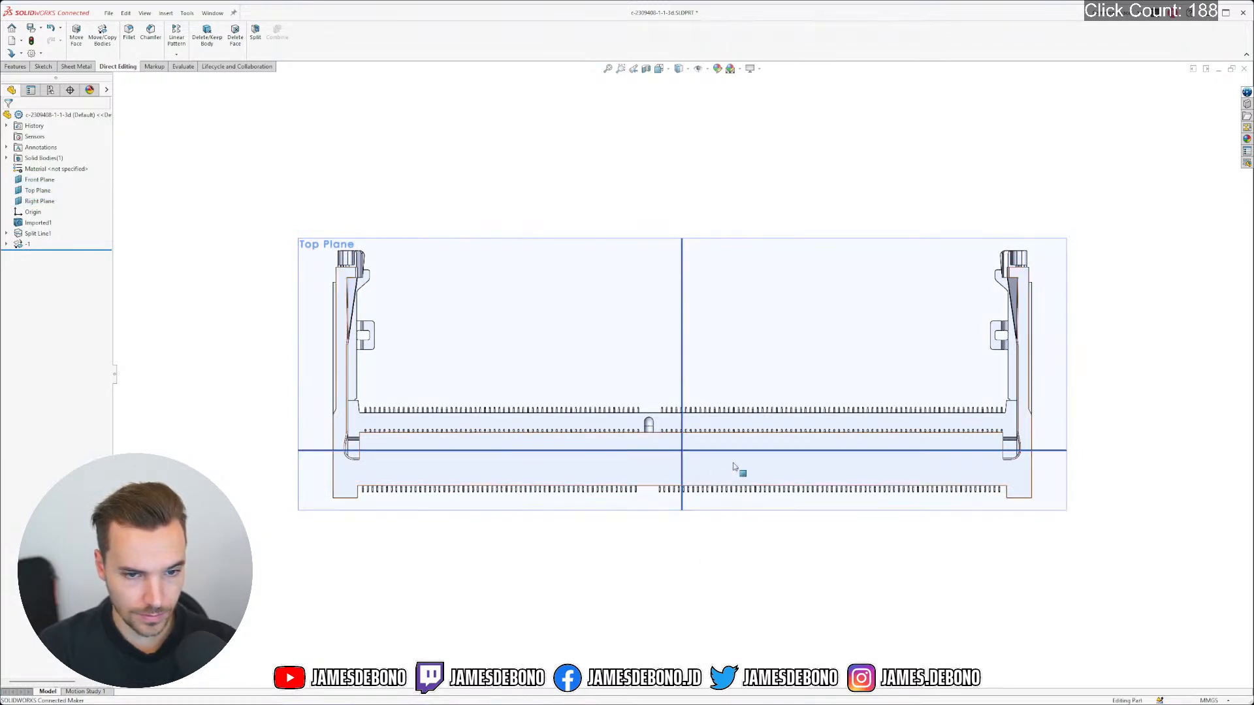
# Cut the socket display with a section view at the Right Plane and view the section face straight on
pyautogui.click(646, 68)
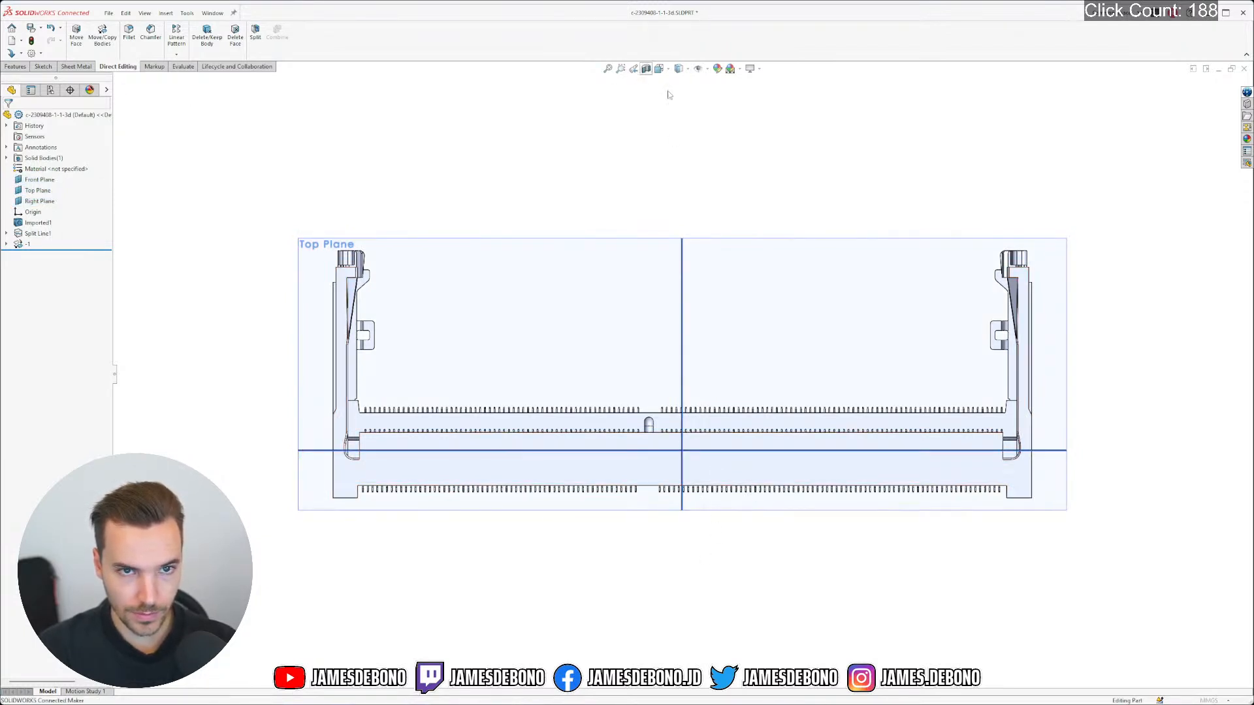
pyautogui.click(7, 118)
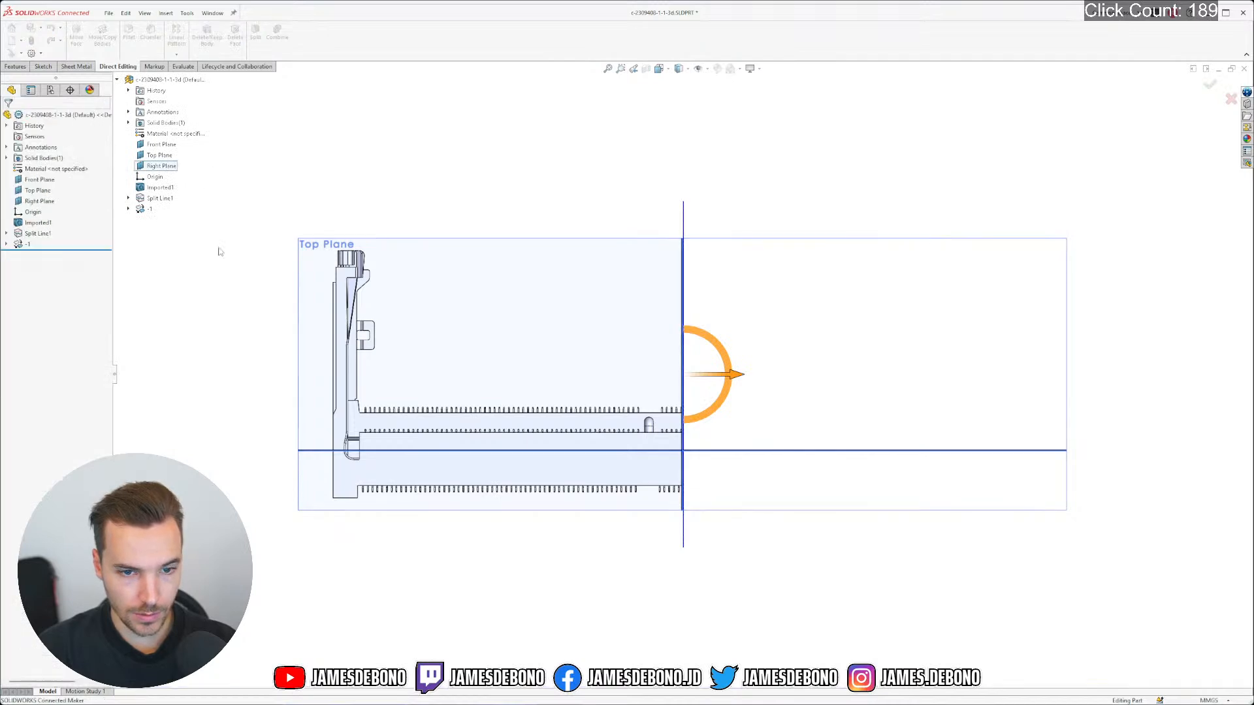
pyautogui.moveTo(885, 561); pyautogui.dragTo(934, 566, button='right')
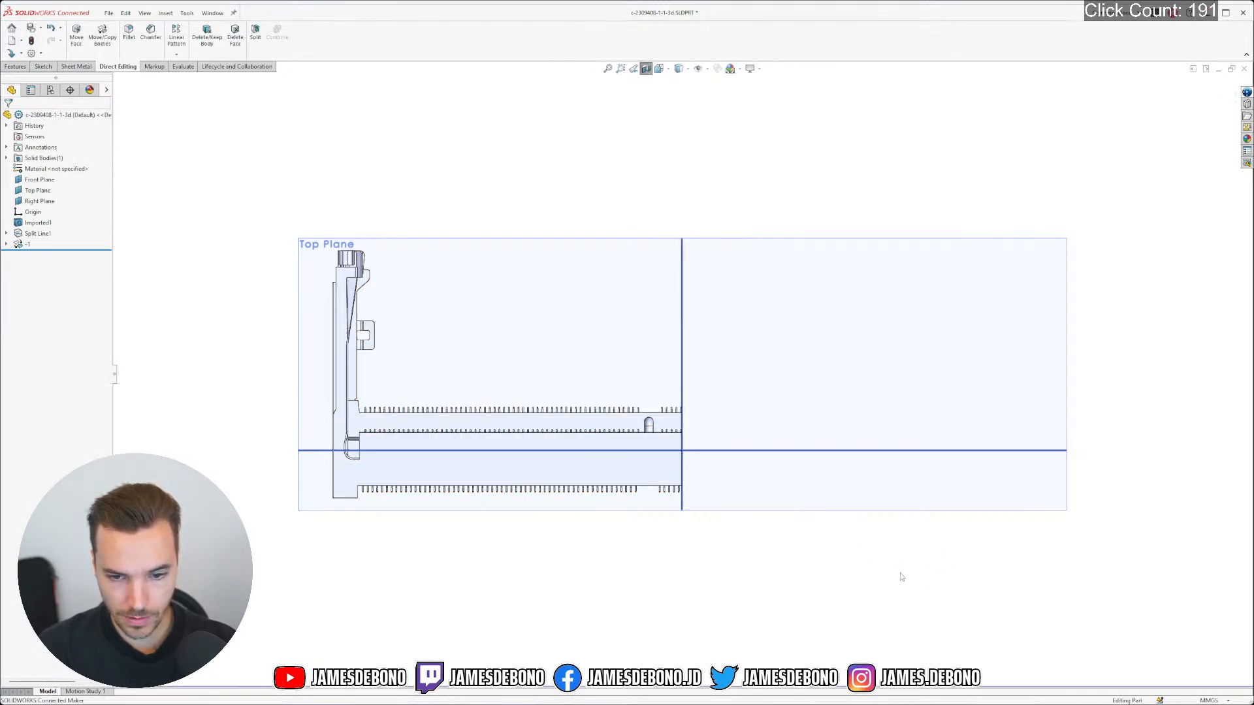
pyautogui.moveTo(1038, 592); pyautogui.dragTo(892, 553, button='right')
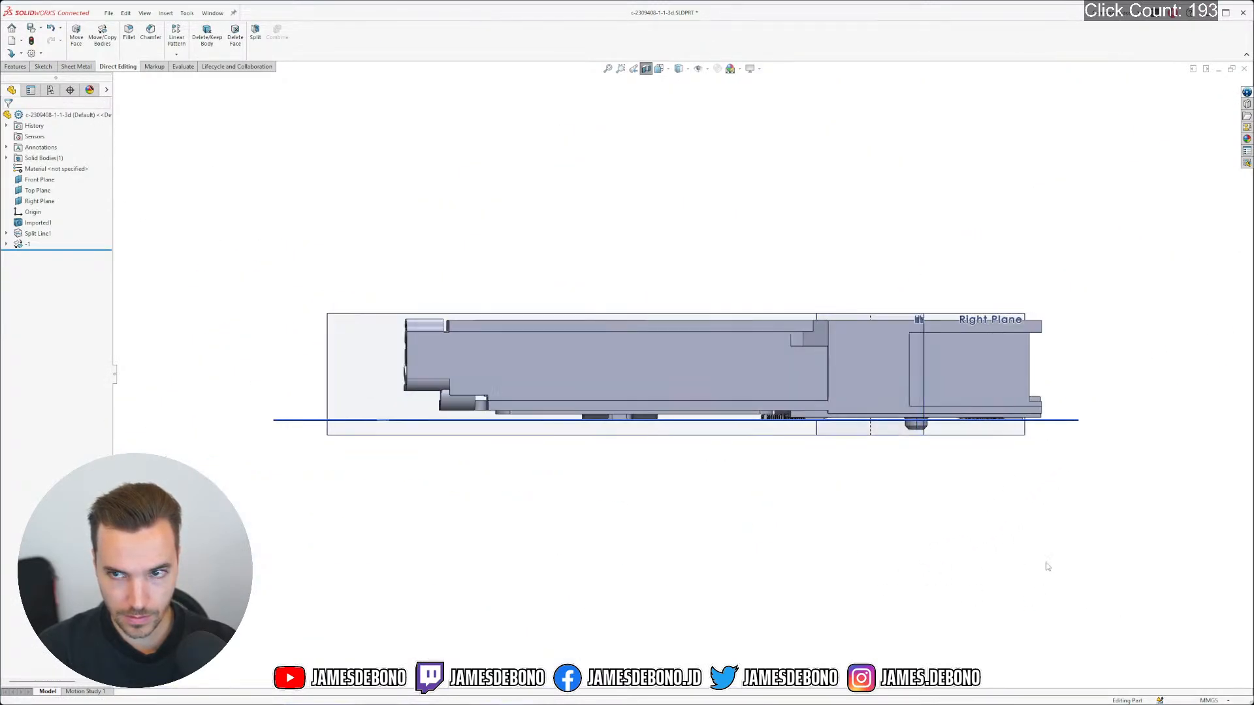
# Examine in the section how the Front Plane lines up with the slot's inner wall beside the key
pyautogui.scroll(-5, 513, 382)
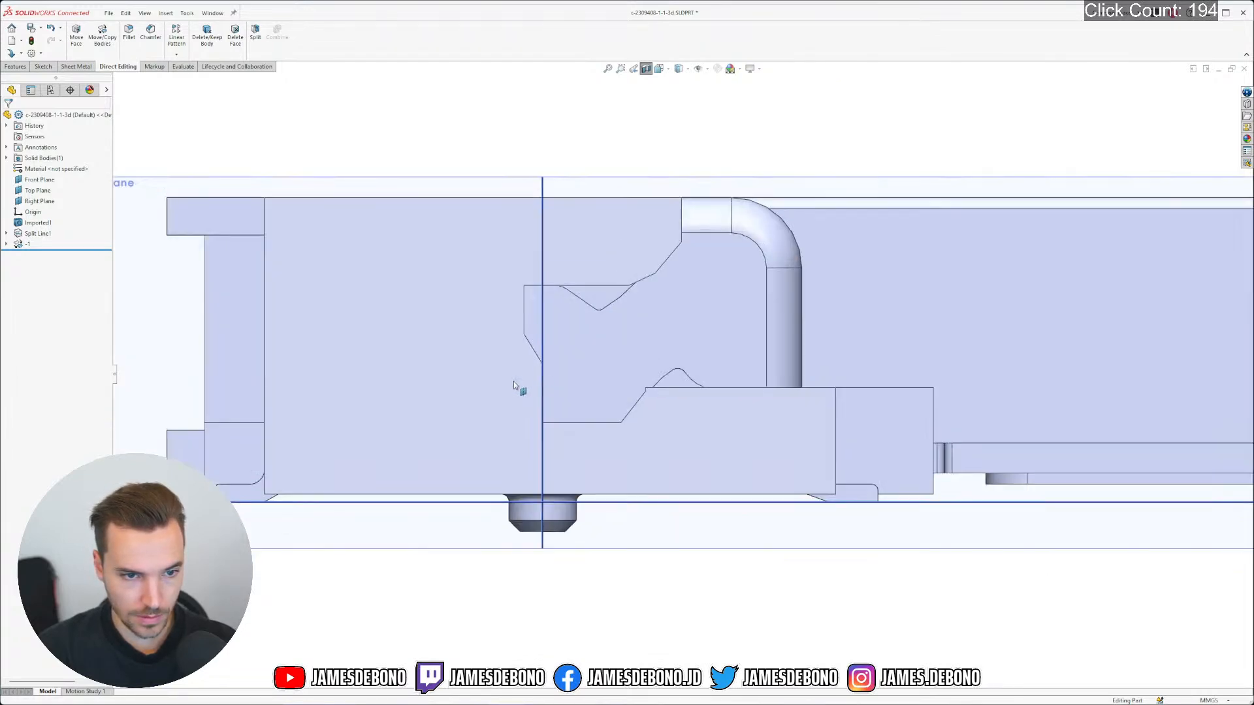
pyautogui.scroll(-5, 549, 367)
pyautogui.scroll(8, 629, 386)
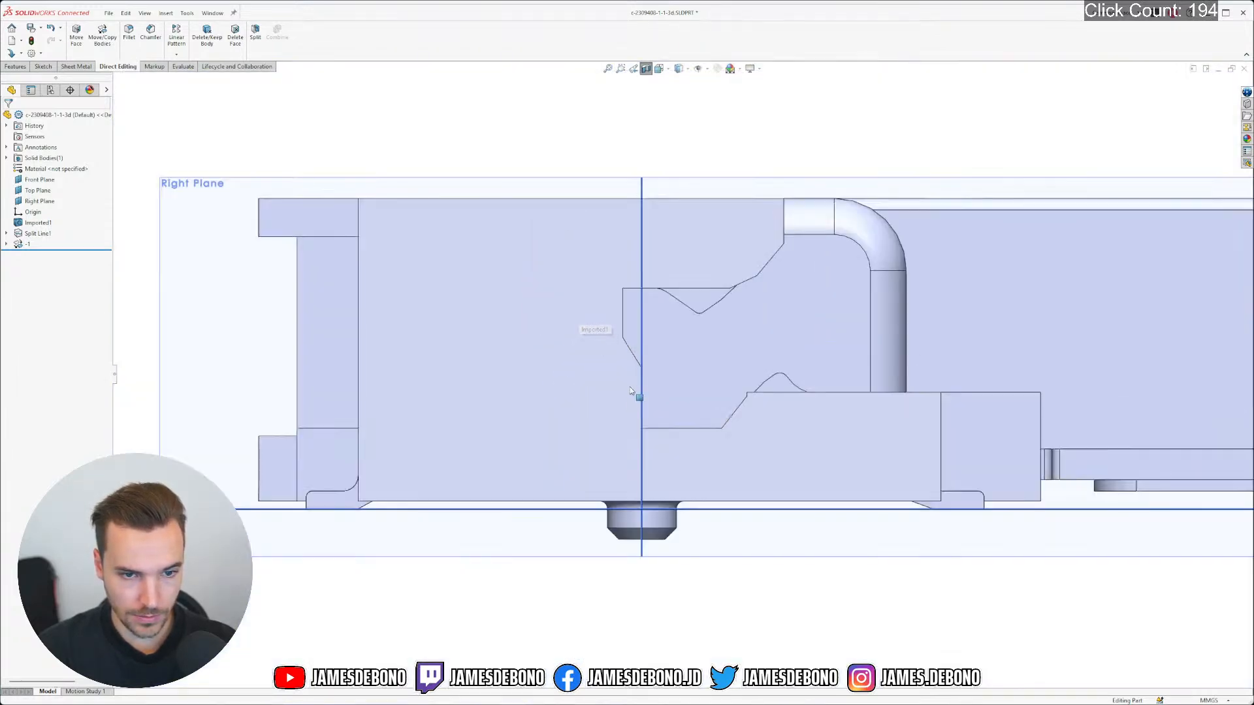
pyautogui.click(643, 387)
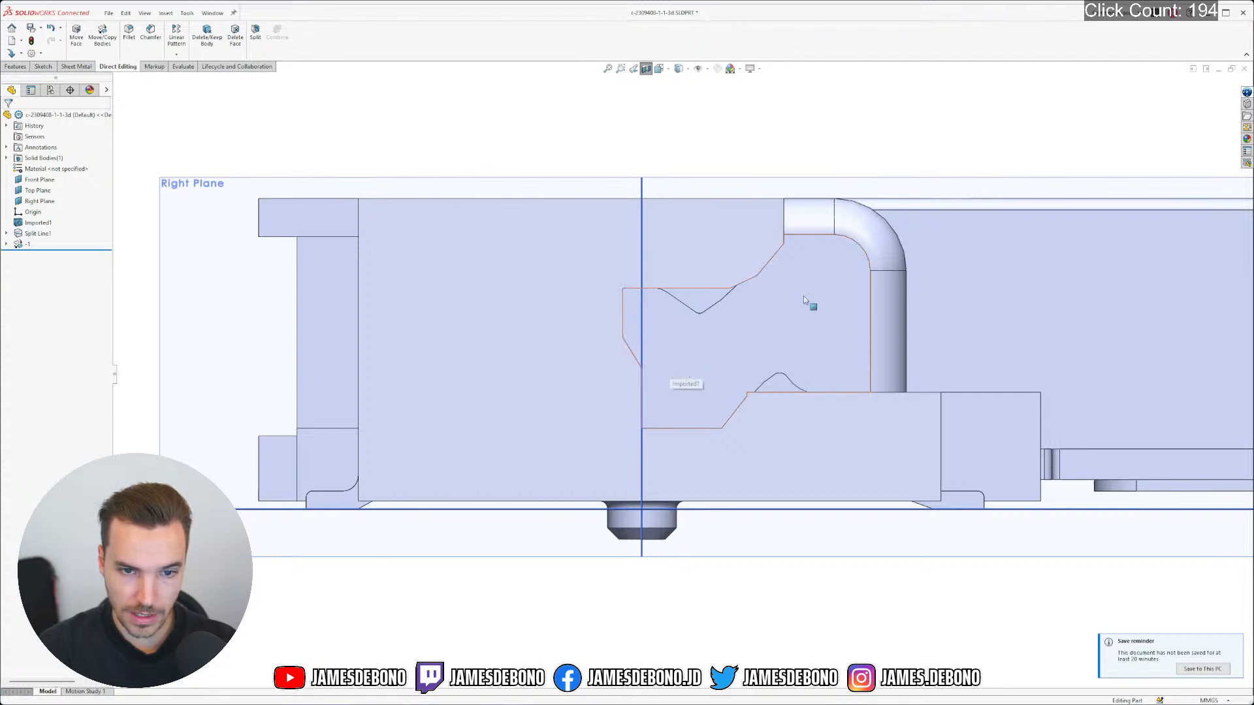
pyautogui.moveTo(896, 333); pyautogui.dragTo(788, 320, button='middle')
pyautogui.scroll(-3, 794, 331)
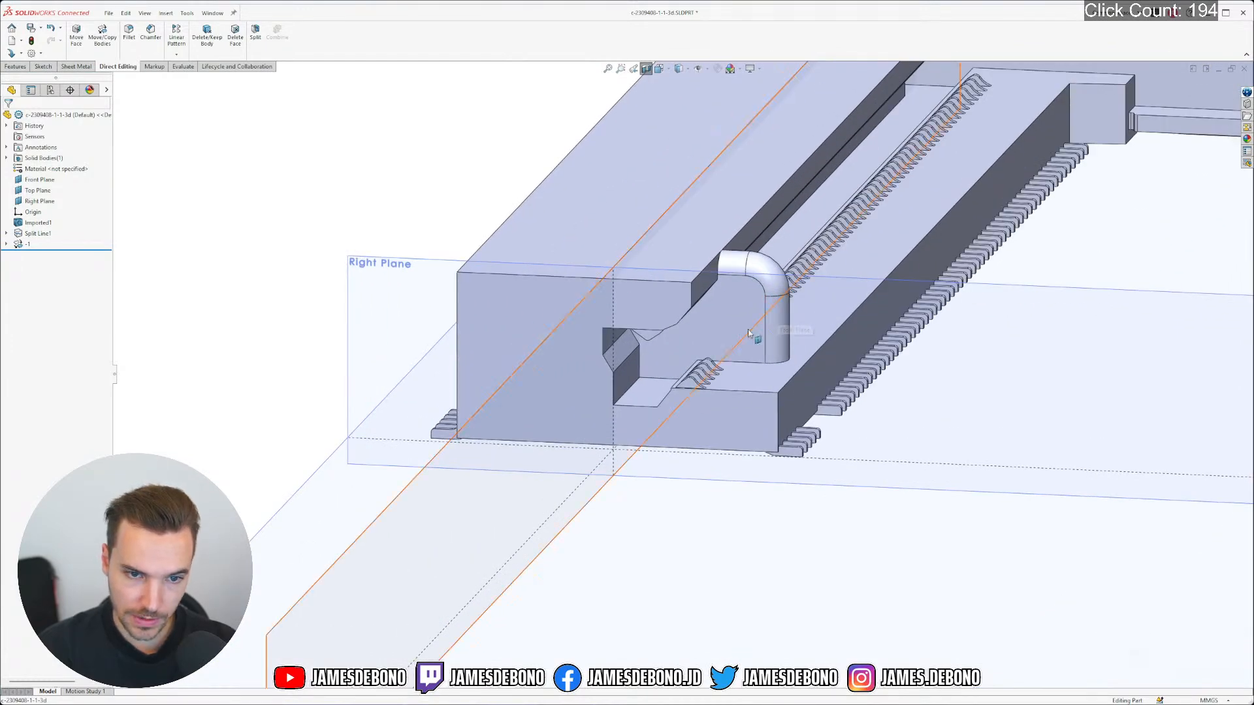
pyautogui.scroll(2, 672, 346)
pyautogui.scroll(-3, 672, 346)
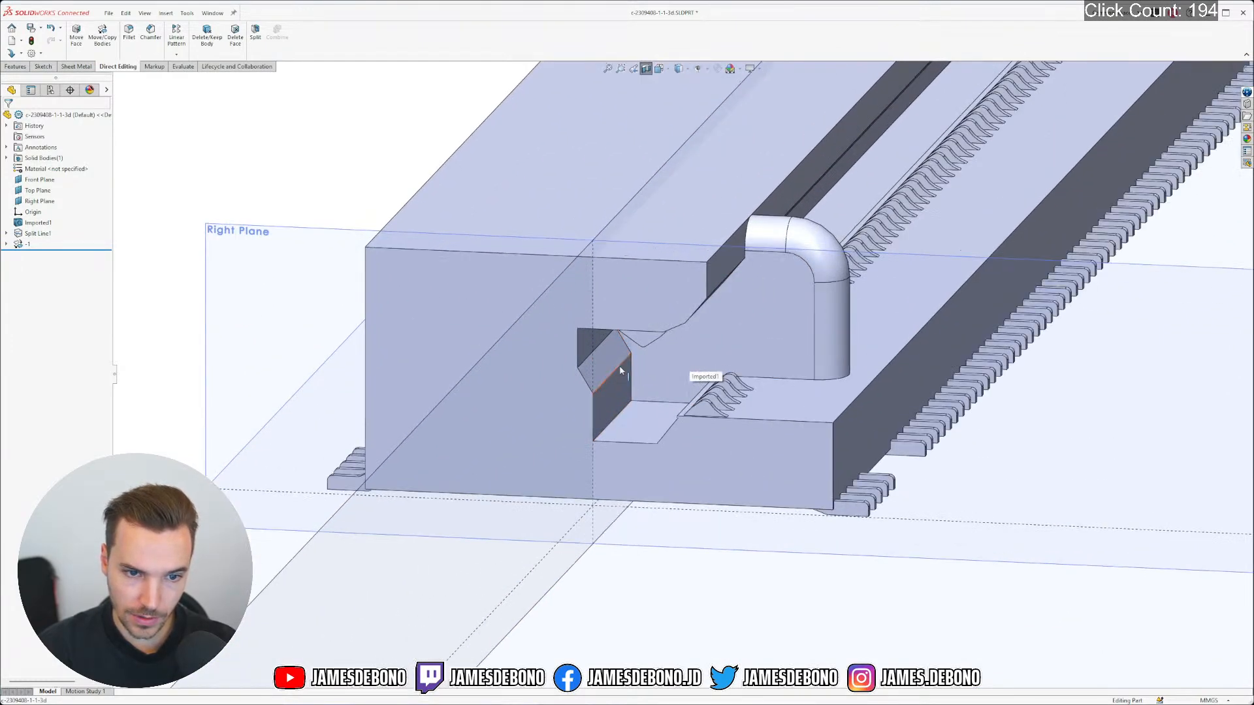
pyautogui.scroll(5, 683, 392)
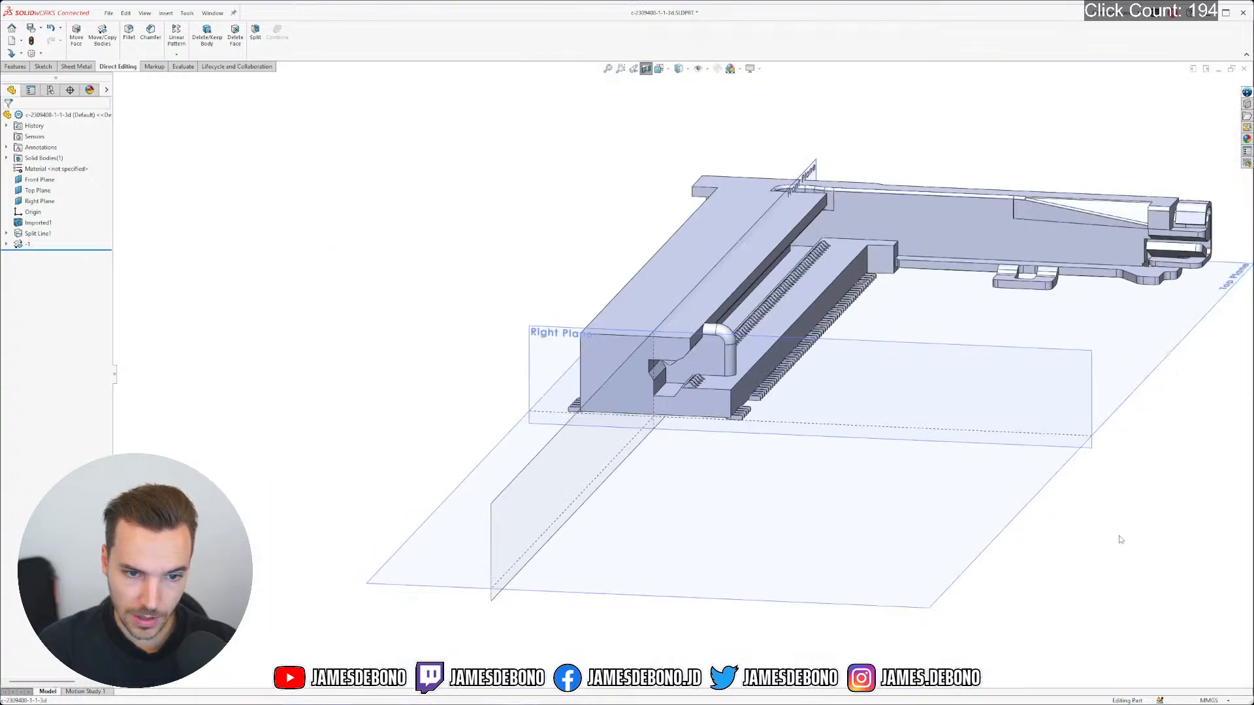
# Examine the undersides of the front and rear contact pins against the Top Plane in the side view
pyautogui.moveTo(1129, 546); pyautogui.dragTo(1099, 570, button='right')
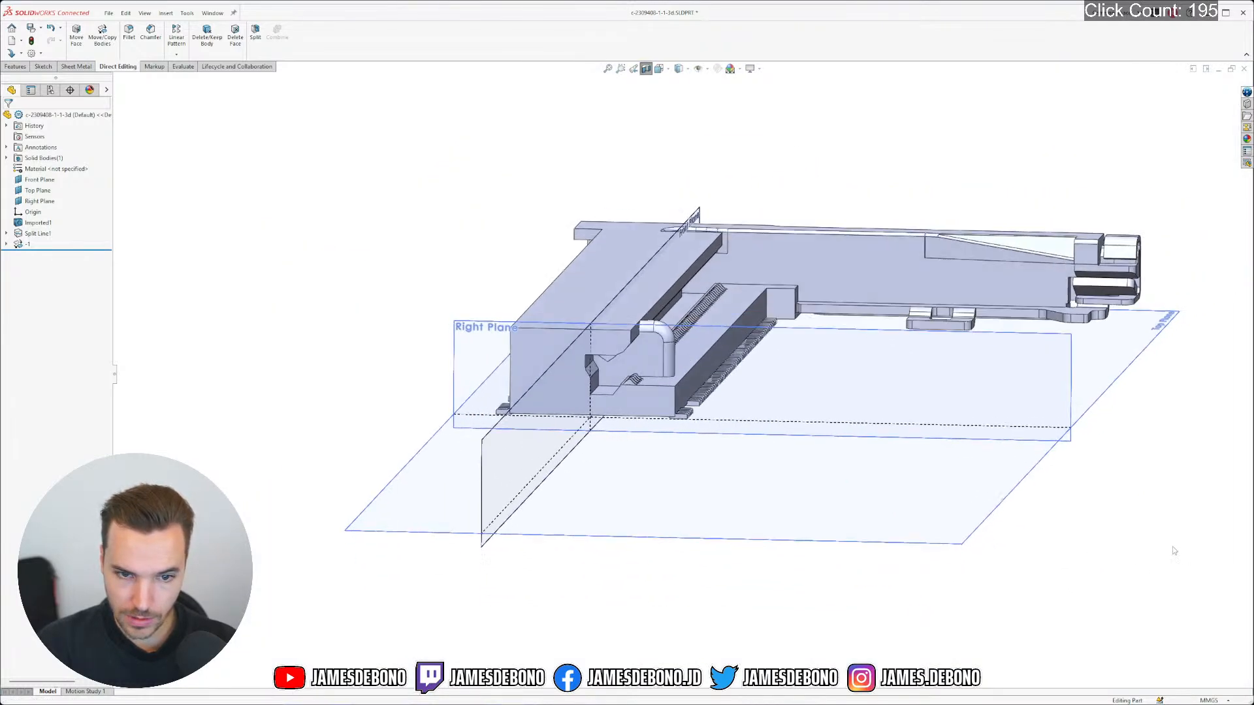
pyautogui.scroll(-6, 369, 416)
pyautogui.scroll(-3, 222, 378)
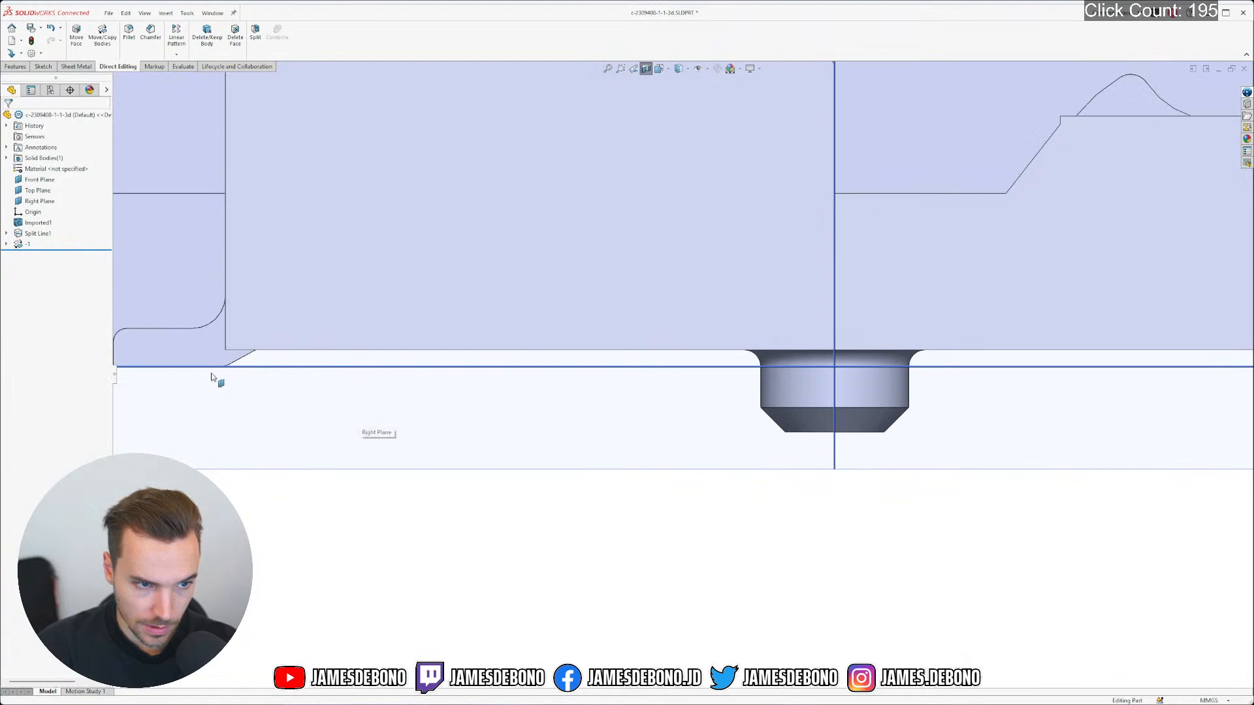
pyautogui.scroll(6, 189, 363)
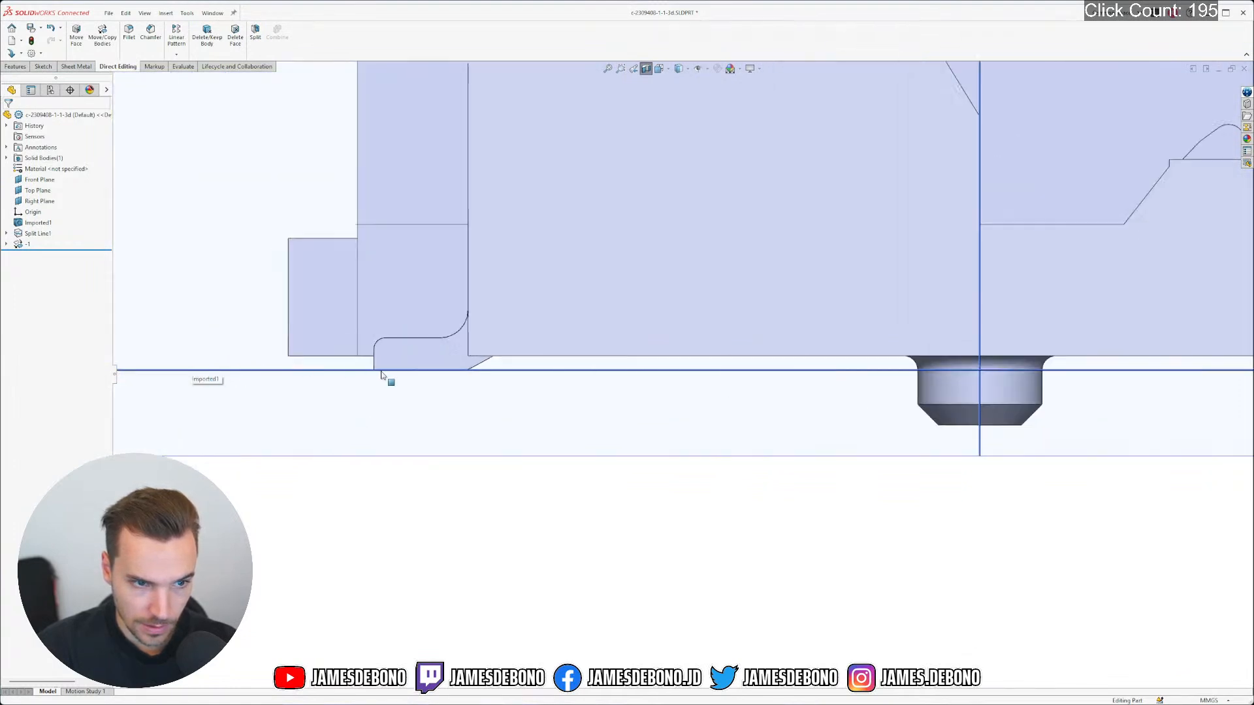
pyautogui.scroll(4, 718, 372)
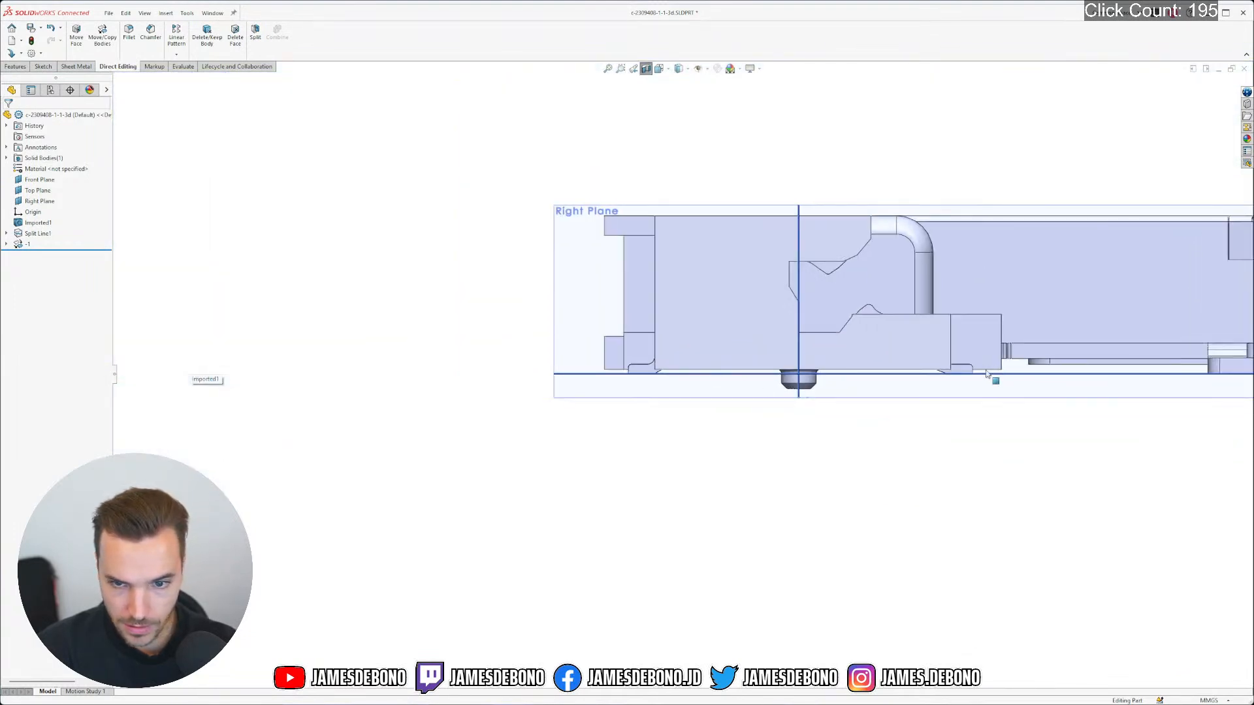
pyautogui.scroll(-6, 867, 377)
pyautogui.scroll(-4, 821, 372)
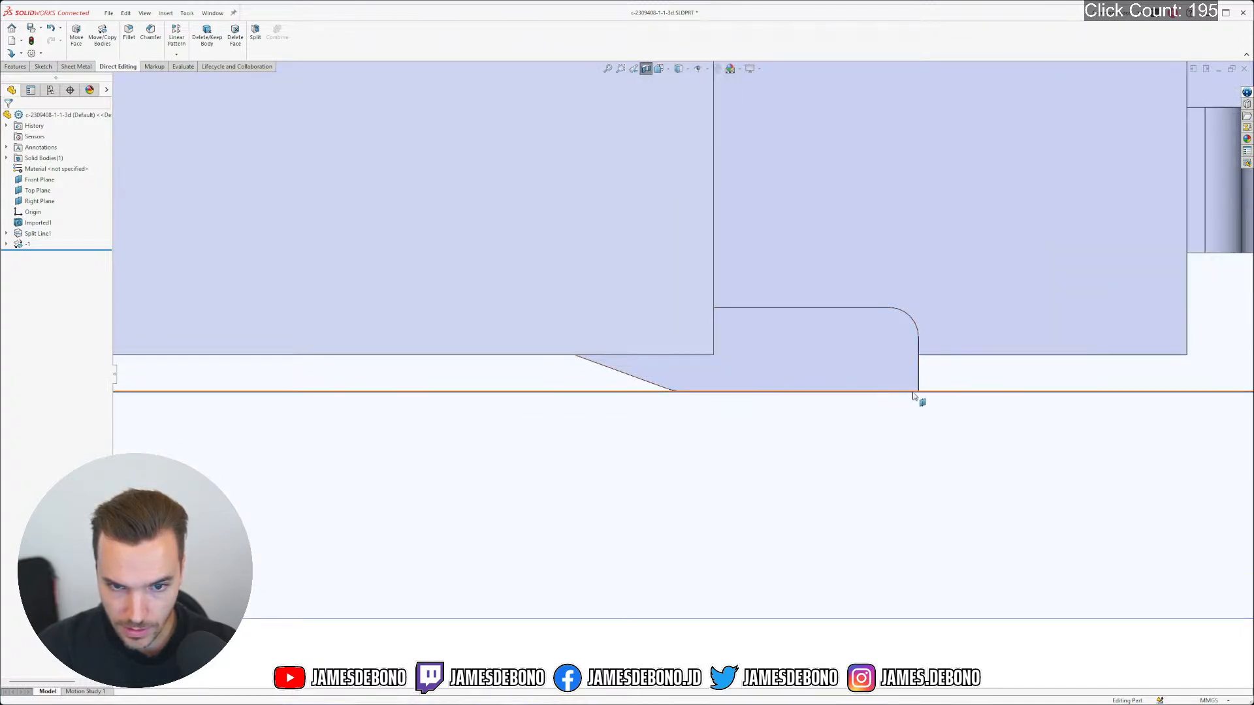
pyautogui.scroll(6, 751, 391)
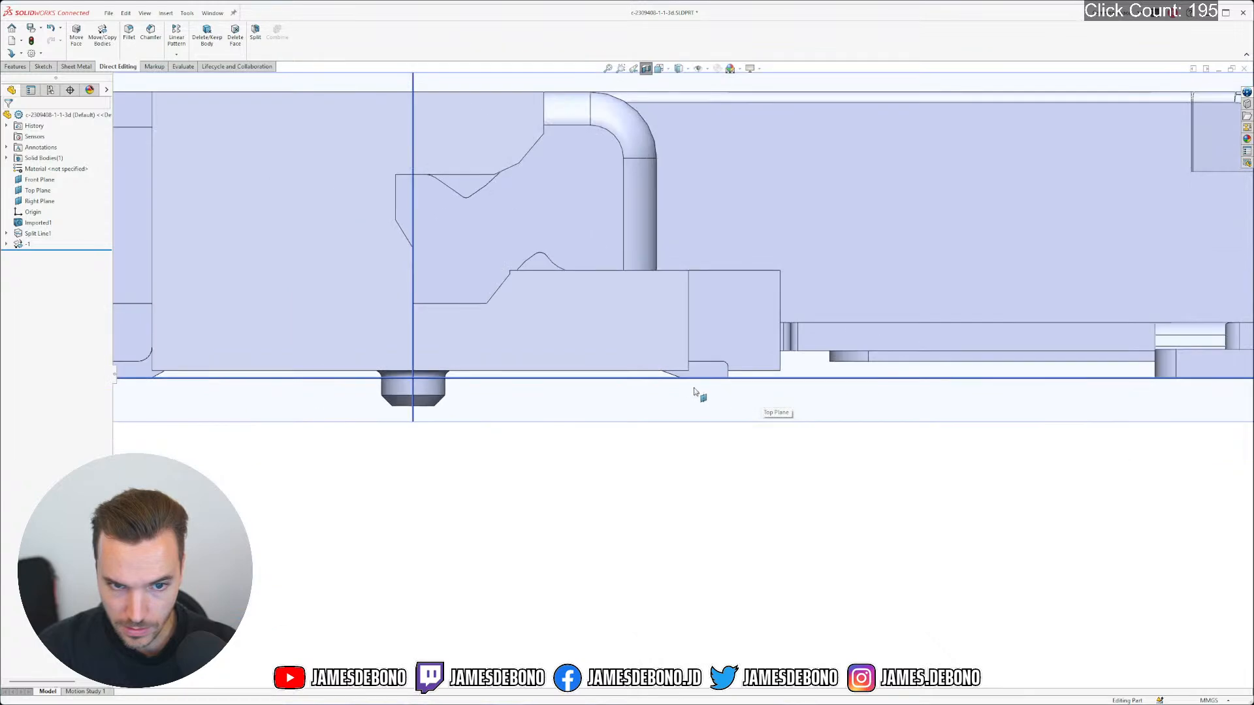
pyautogui.scroll(2, 608, 384)
pyautogui.scroll(-4, 610, 379)
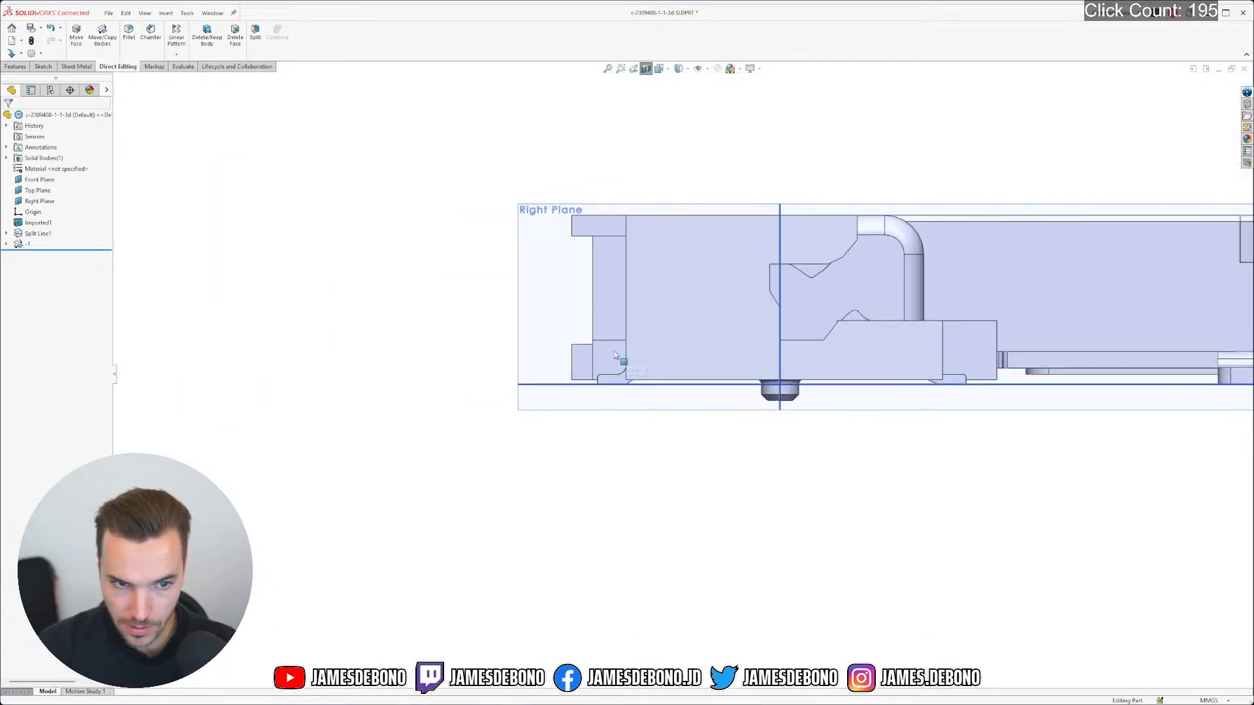
# Inspect the outer contact row and the overall section profile relative to the Top Plane
pyautogui.moveTo(614, 372)
pyautogui.mouseDown(button='middle')
pyautogui.moveTo(635, 350)
pyautogui.moveTo(705, 330)
pyautogui.moveTo(722, 346)
pyautogui.moveTo(788, 354)
pyautogui.moveTo(606, 382)
pyautogui.mouseUp(button='middle')
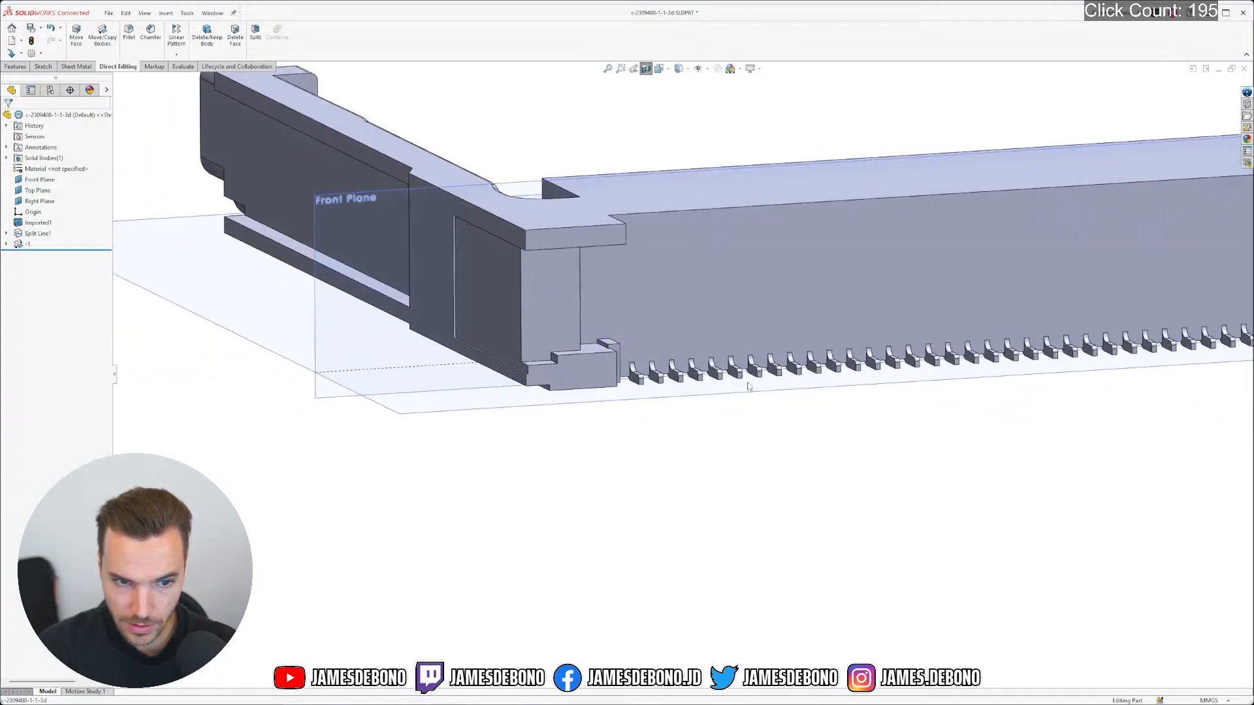
pyautogui.scroll(4, 667, 386)
pyautogui.scroll(-2, 770, 395)
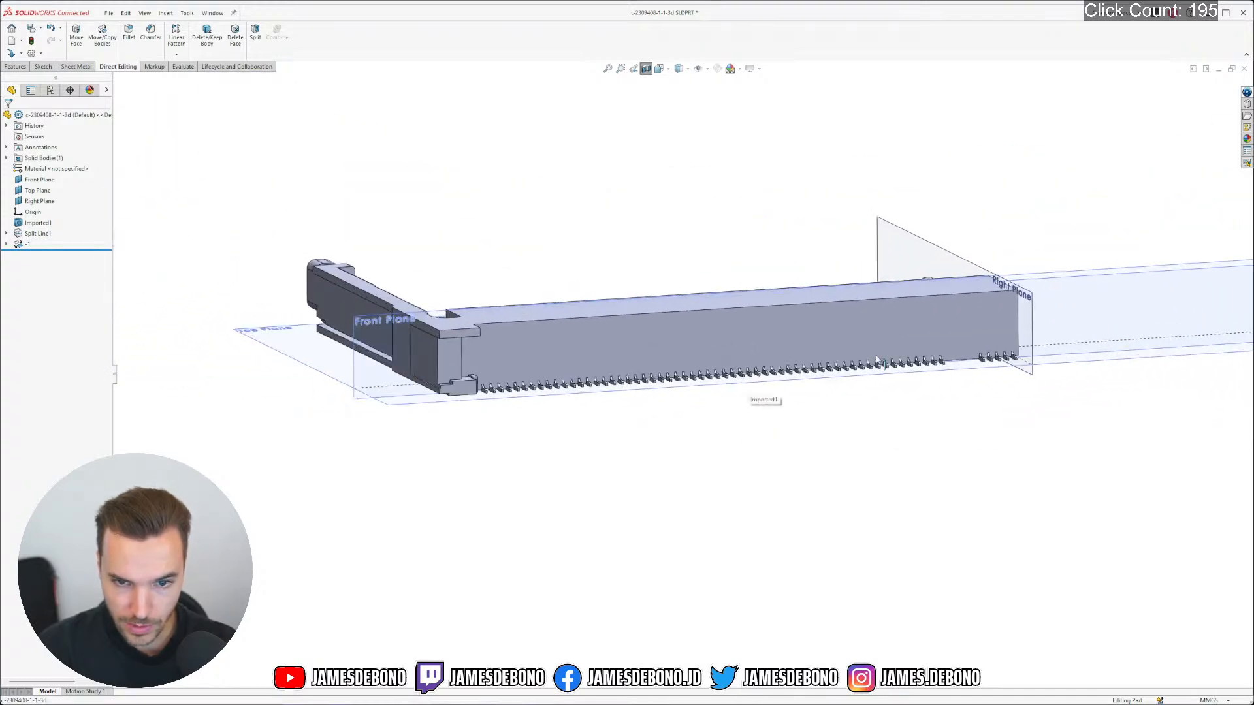
pyautogui.moveTo(868, 429); pyautogui.dragTo(891, 430, button='right')
pyautogui.scroll(-3, 535, 402)
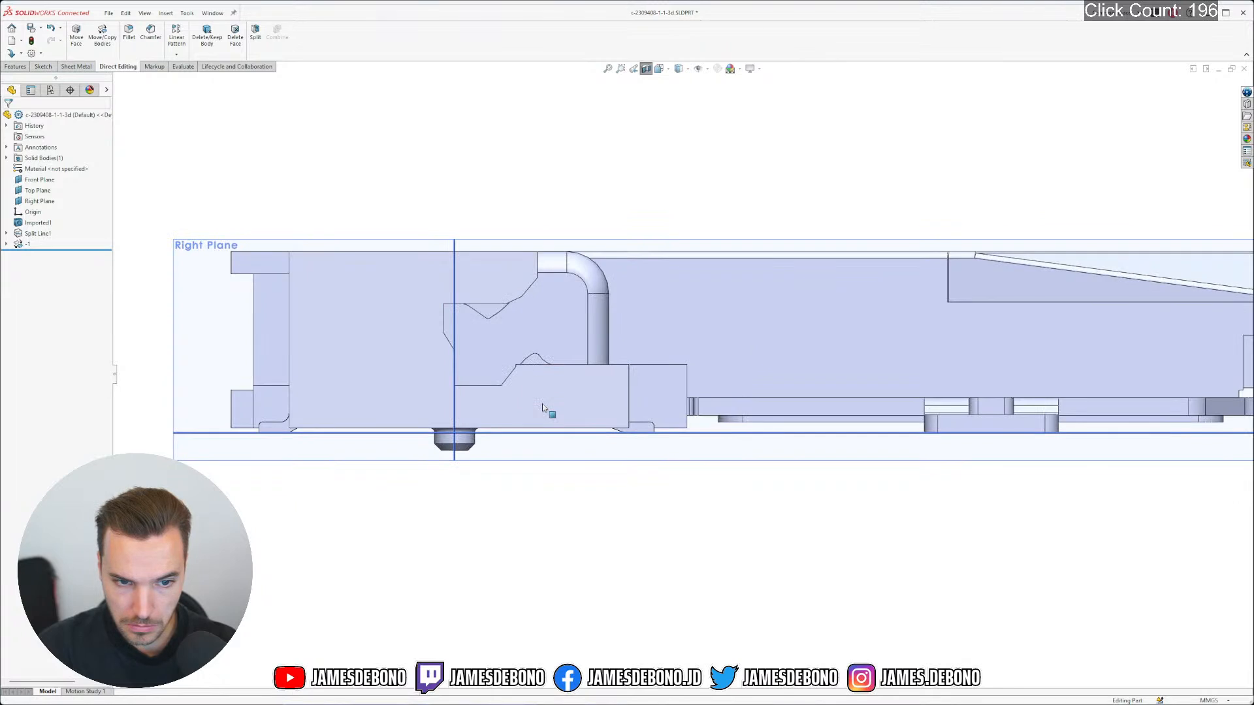
pyautogui.scroll(3, 823, 422)
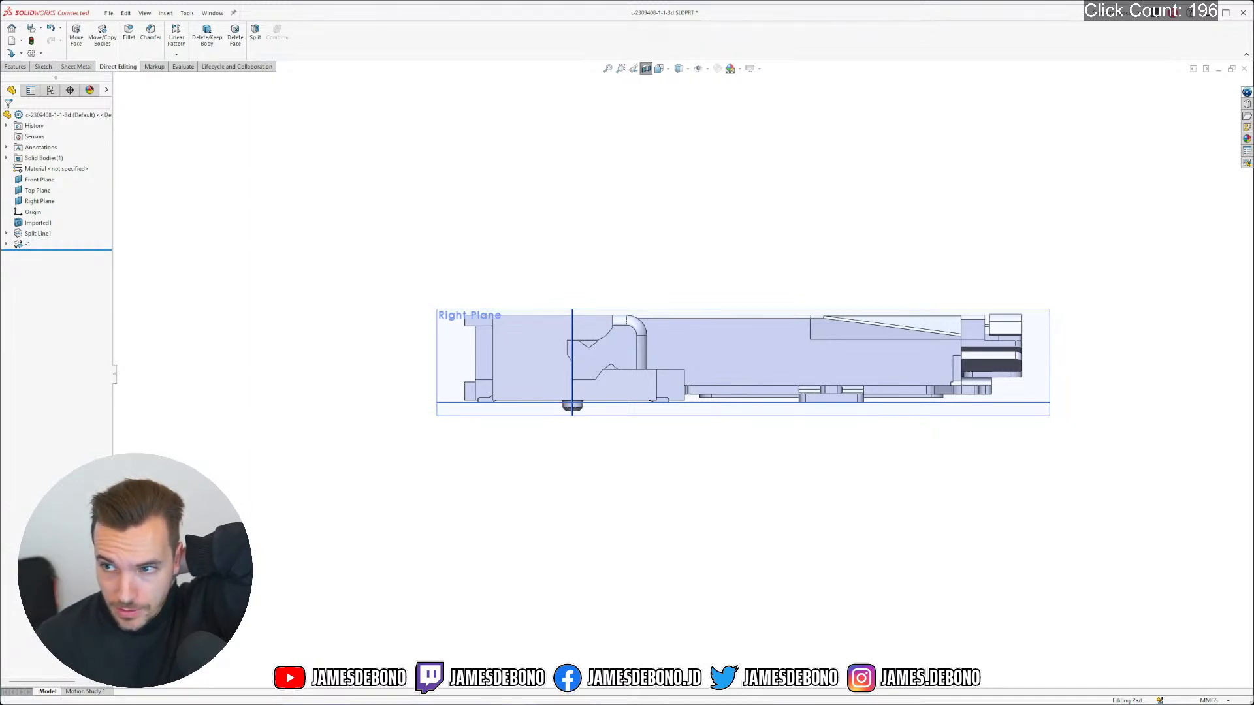
# Switch to the browser and bring up the documents list for the TE 2309408-1 SO DIMM socket
pyautogui.hotkey('alt', 'Tab')
pyautogui.click(463, 281)
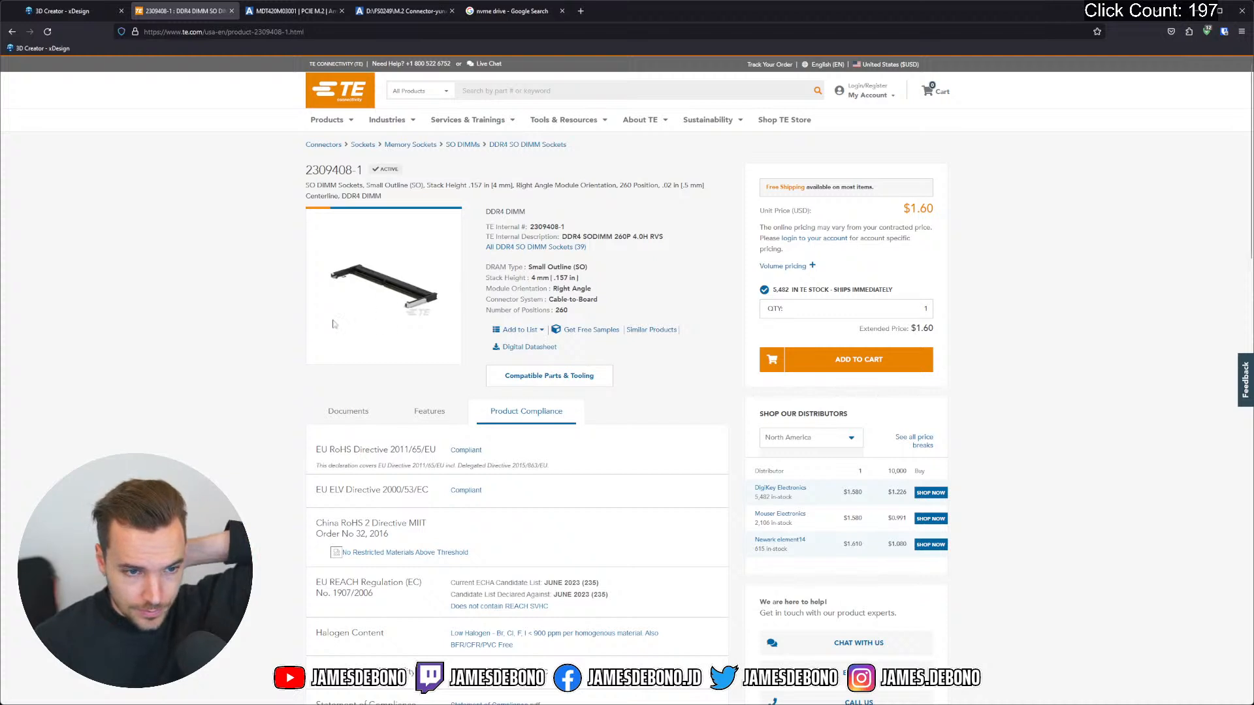
pyautogui.click(358, 415)
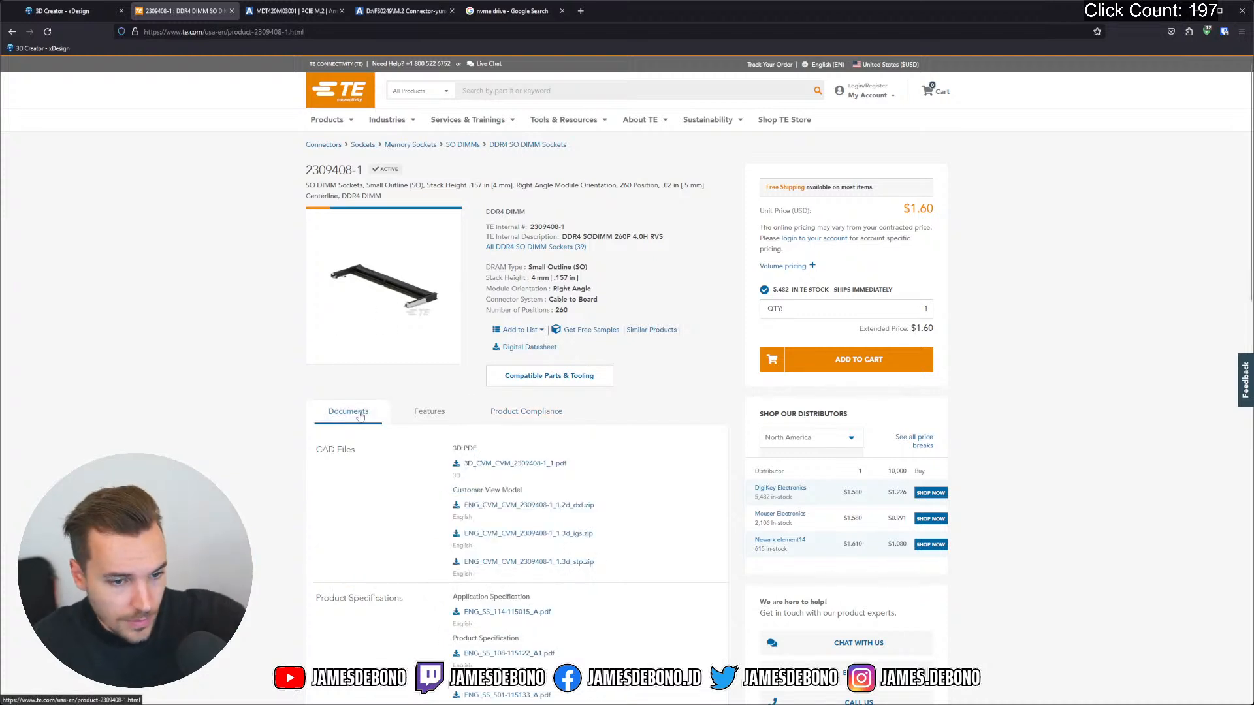
pyautogui.scroll(-2, 359, 445)
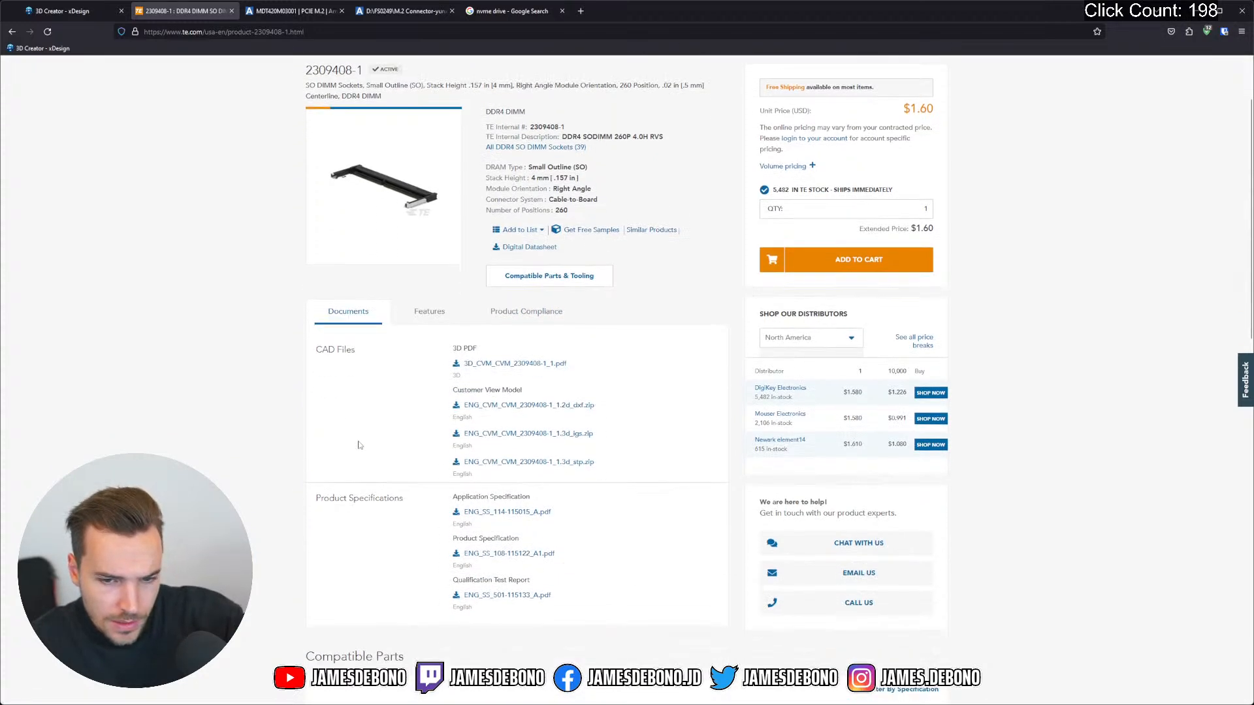
# Look through the rest of the TE 2309408-1 product page for a drawing and switch back to SOLIDWORKS
pyautogui.scroll(-8, 358, 446)
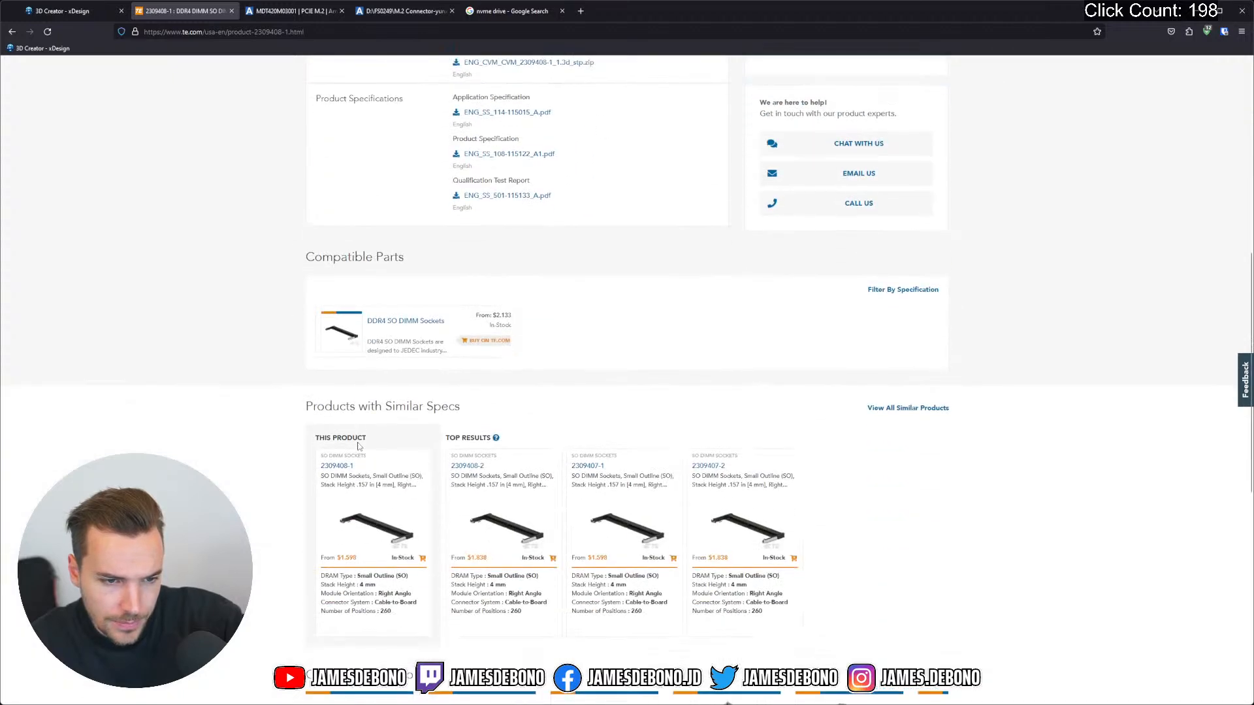
pyautogui.scroll(-8, 358, 446)
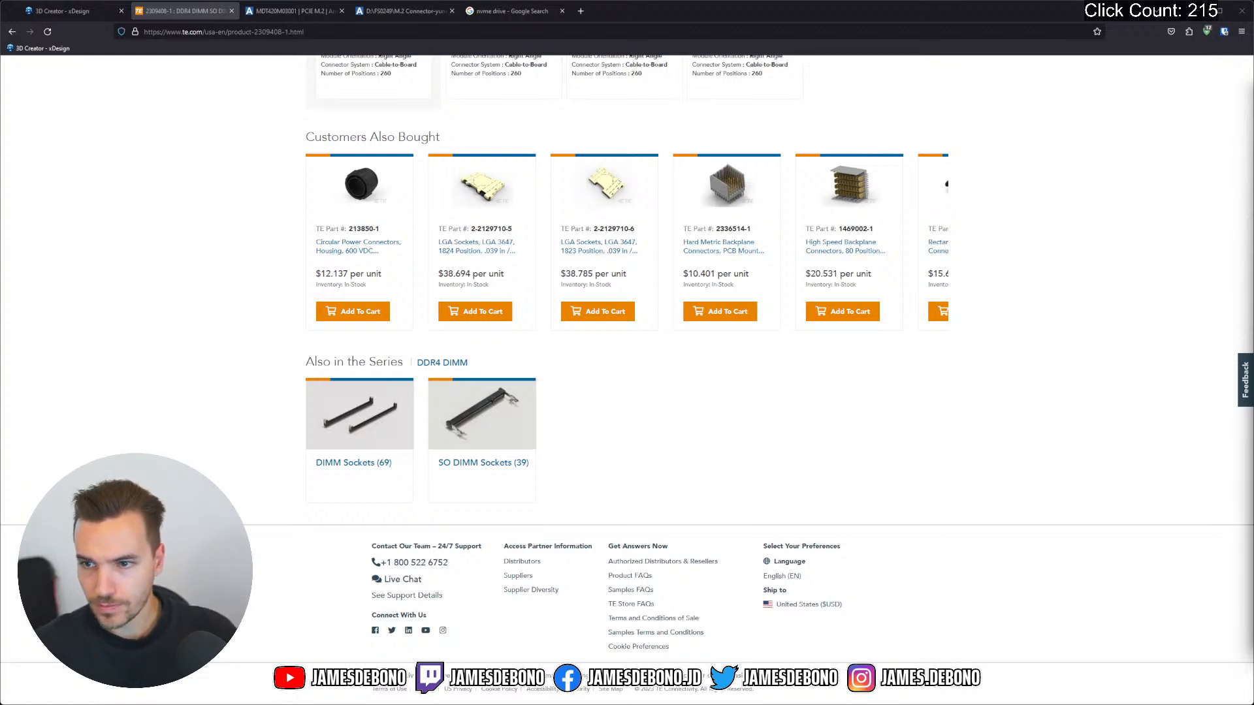
pyautogui.scroll(15, 695, 343)
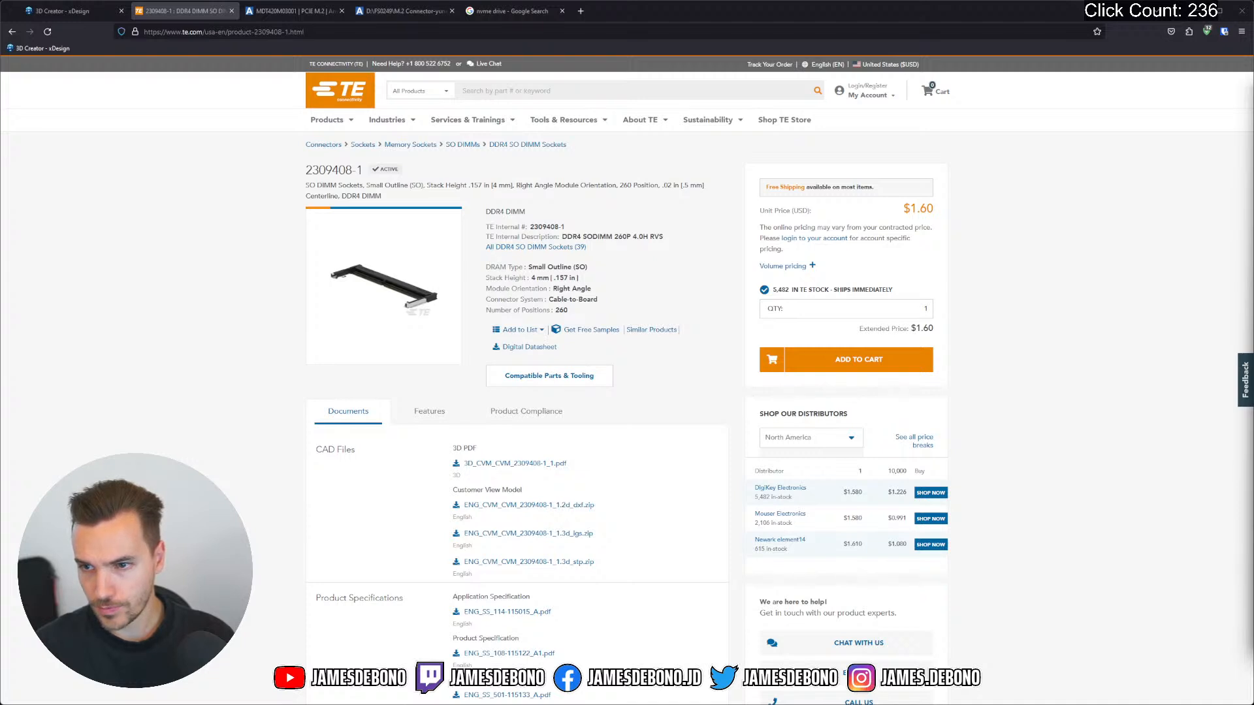
pyautogui.hotkey('alt', 'Tab')
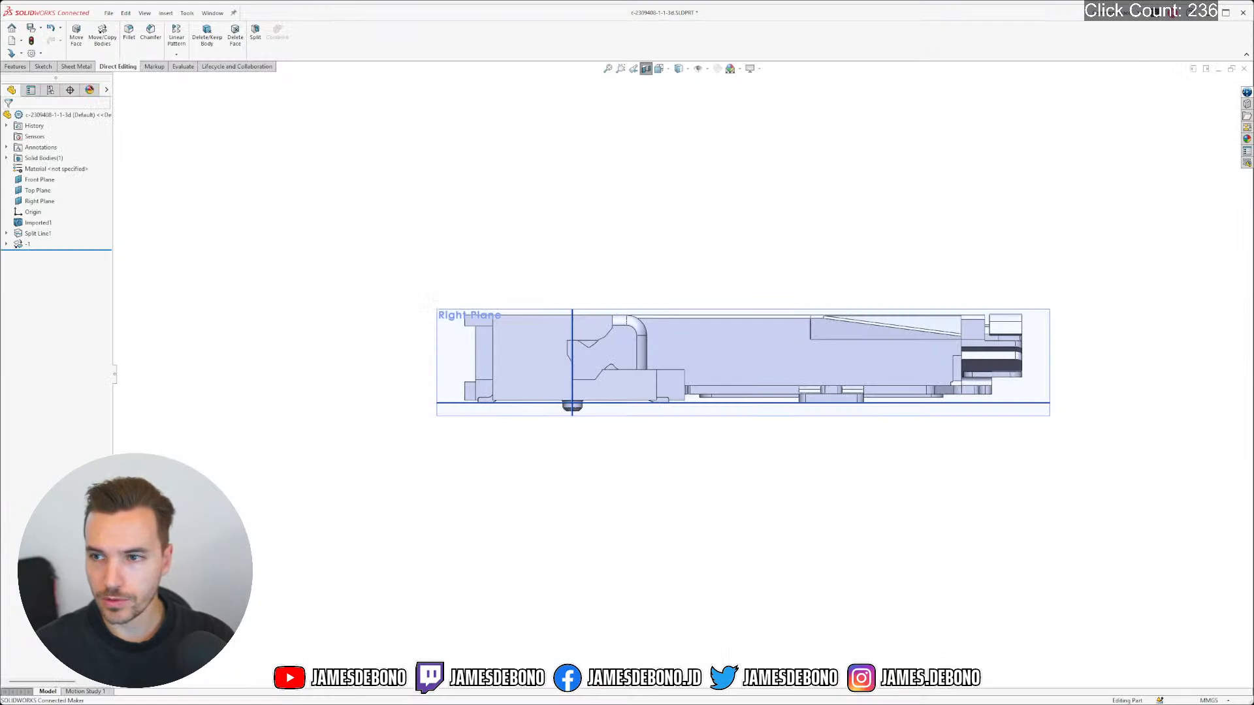
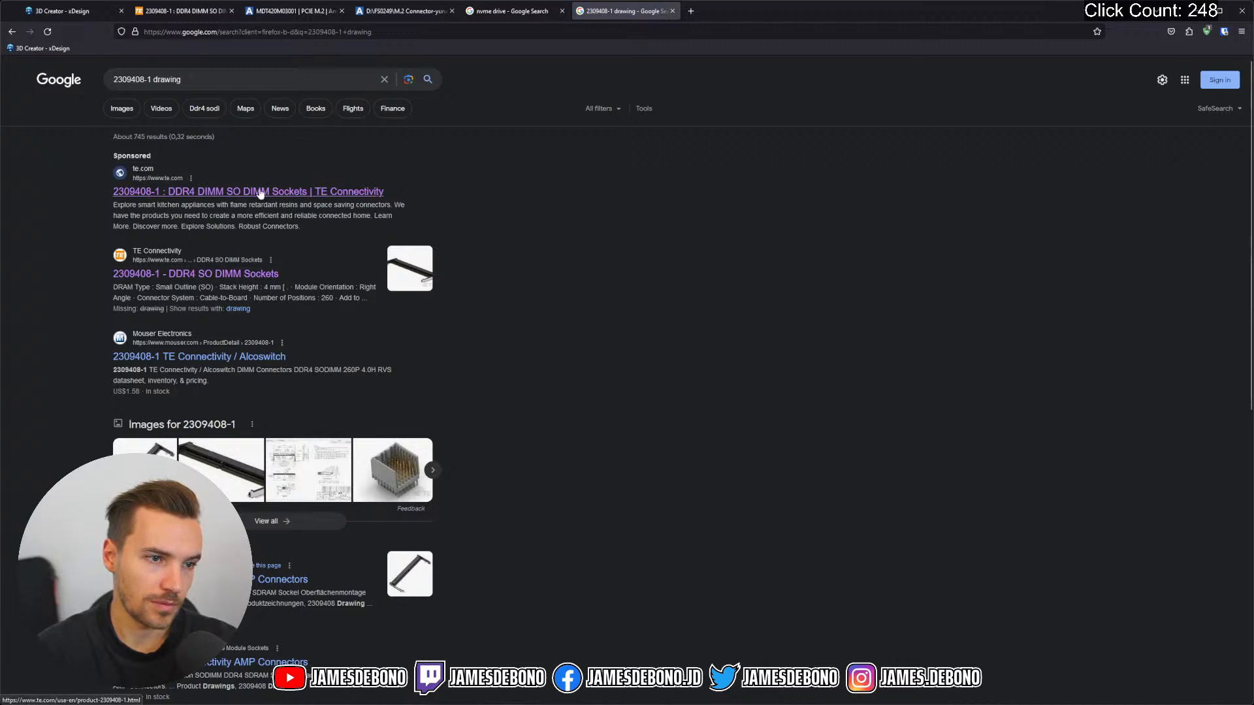
# Check the sponsored TE Connectivity result for the 2309408-1 drawing search and close its page
pyautogui.middleClick(256, 191)
pyautogui.click(735, 14)
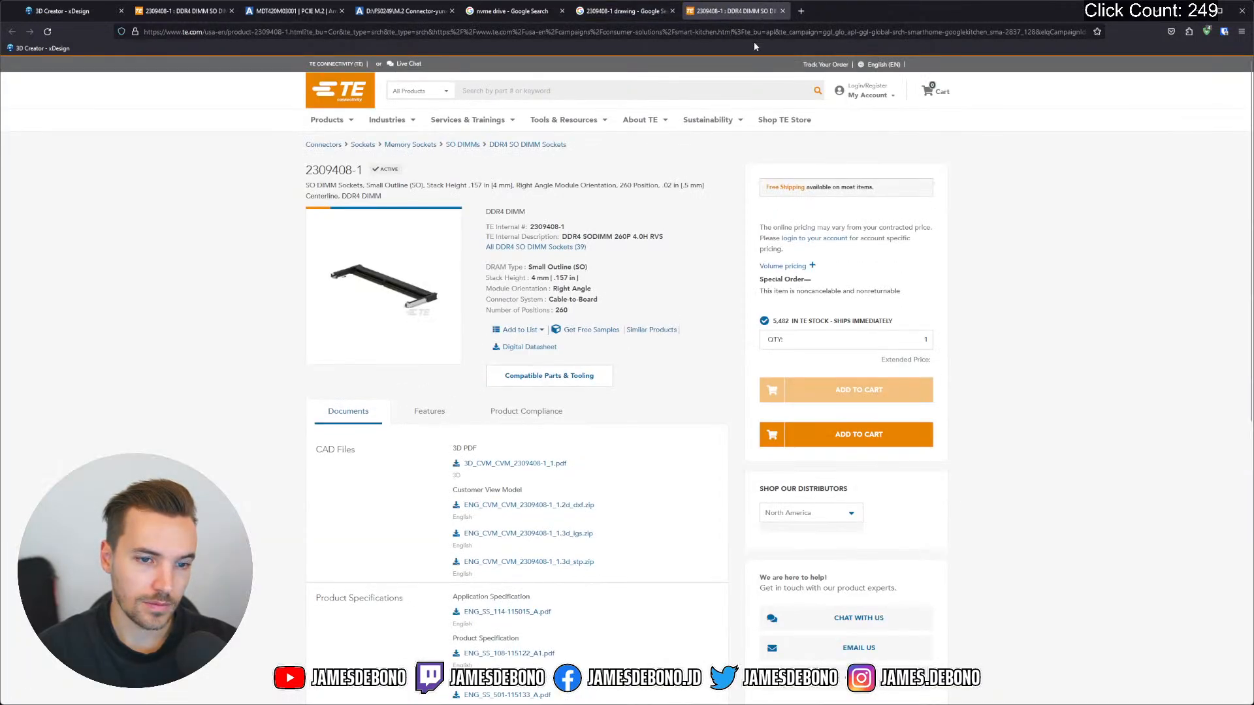
pyautogui.click(783, 12)
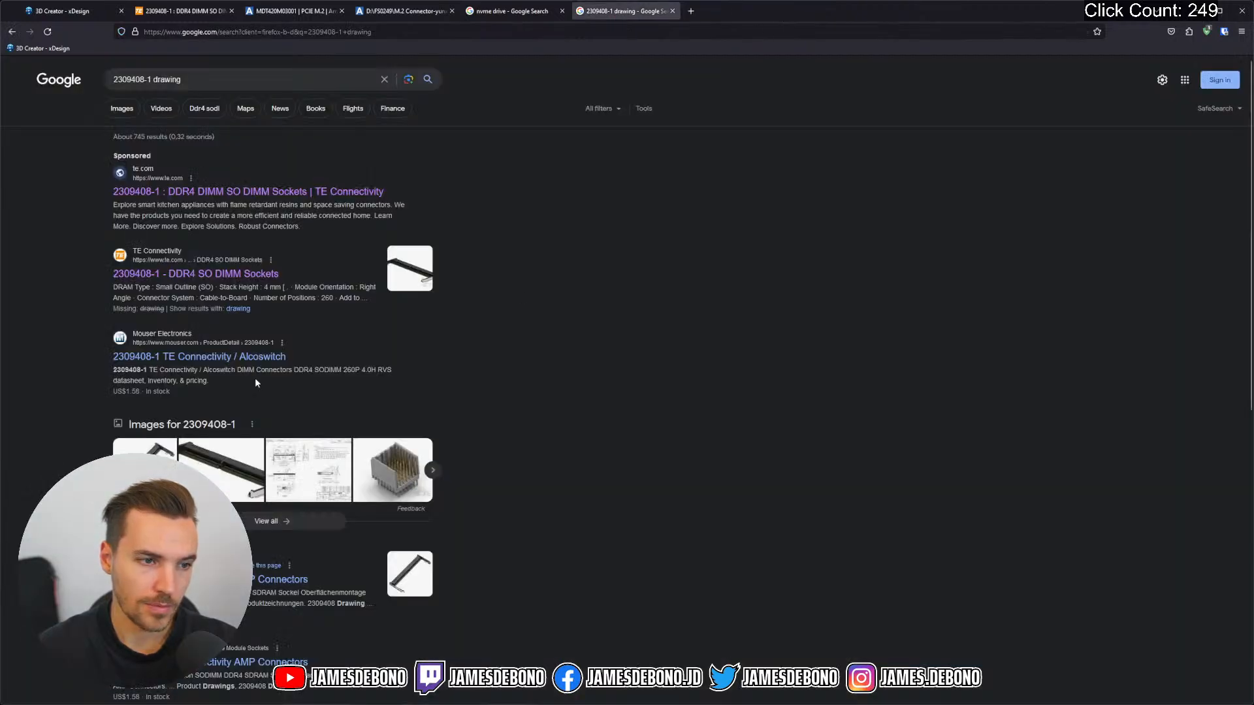
# Open the German DigiKey page for 2309408-1 from the search results and bring up its datasheet
pyautogui.scroll(-2, 400, 333)
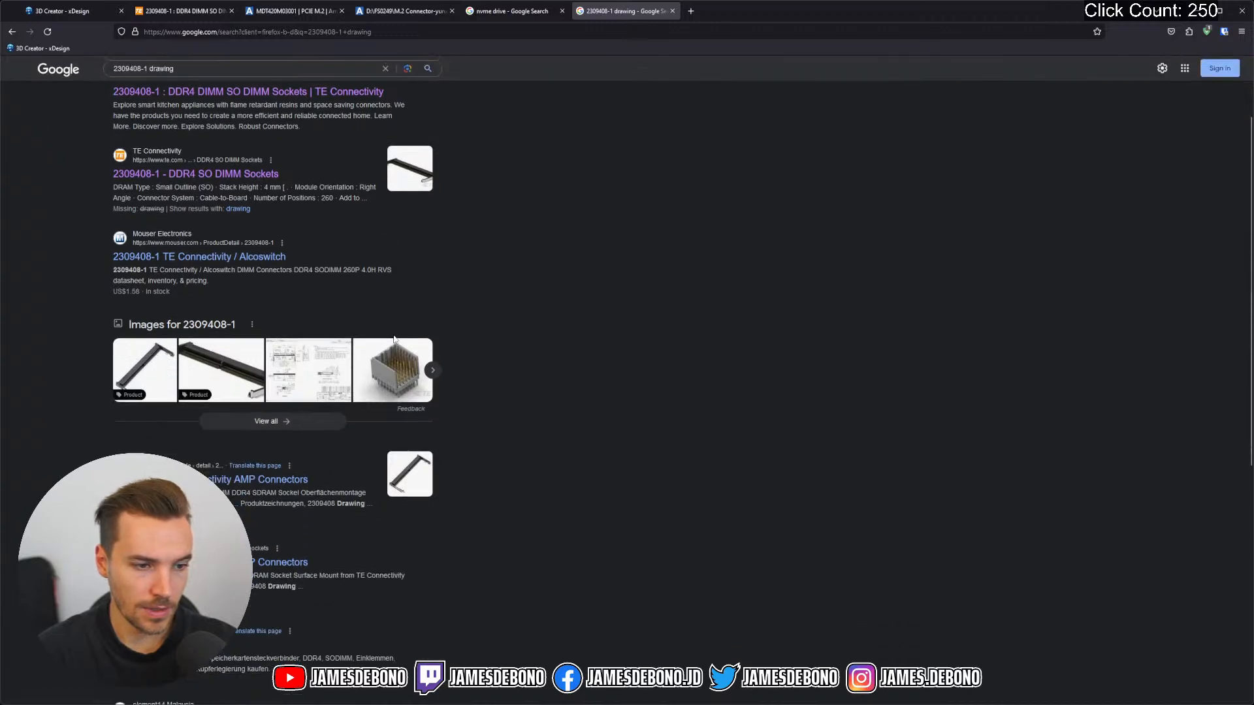
pyautogui.scroll(-2, 314, 392)
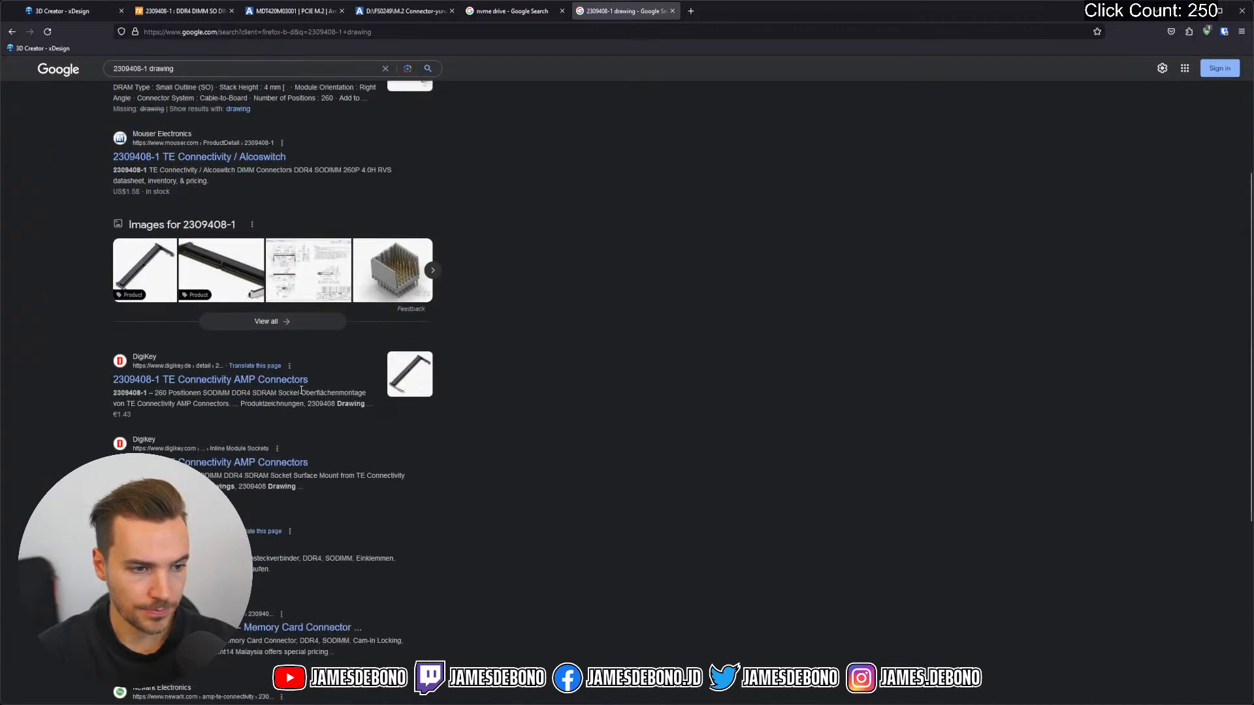
pyautogui.middleClick(229, 380)
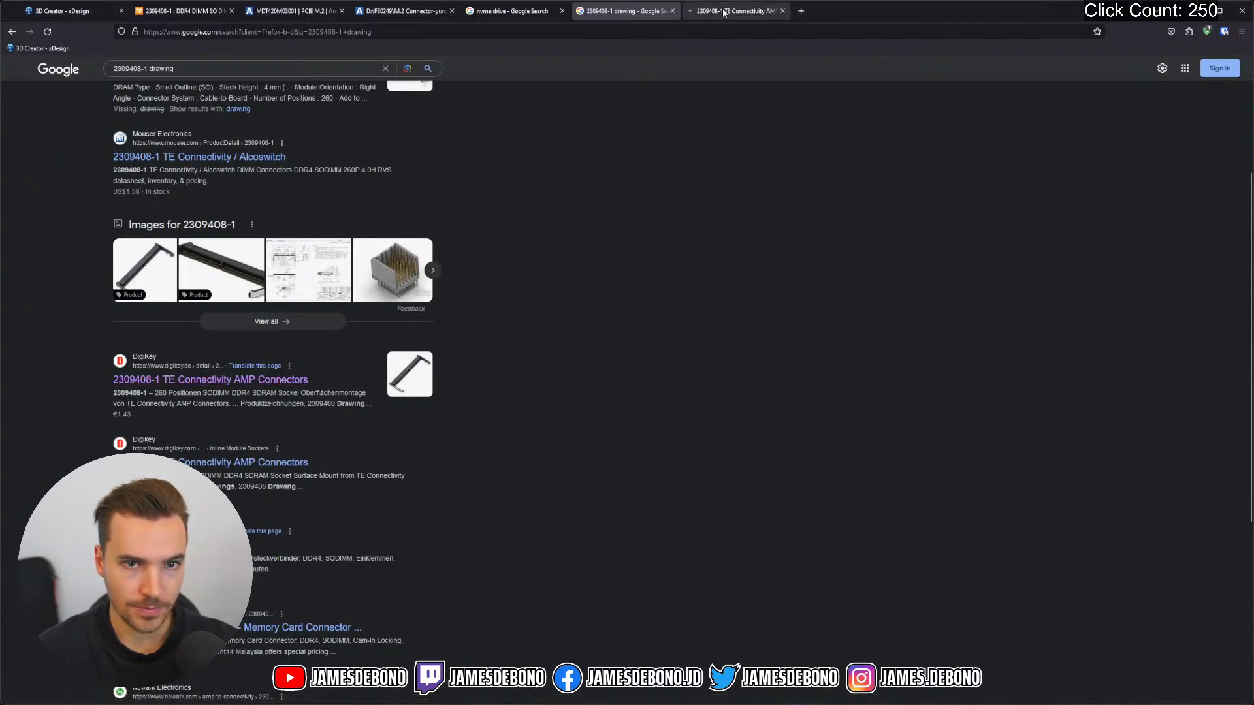
pyautogui.hotkey('ctrl', 'Tab')
pyautogui.click(463, 252)
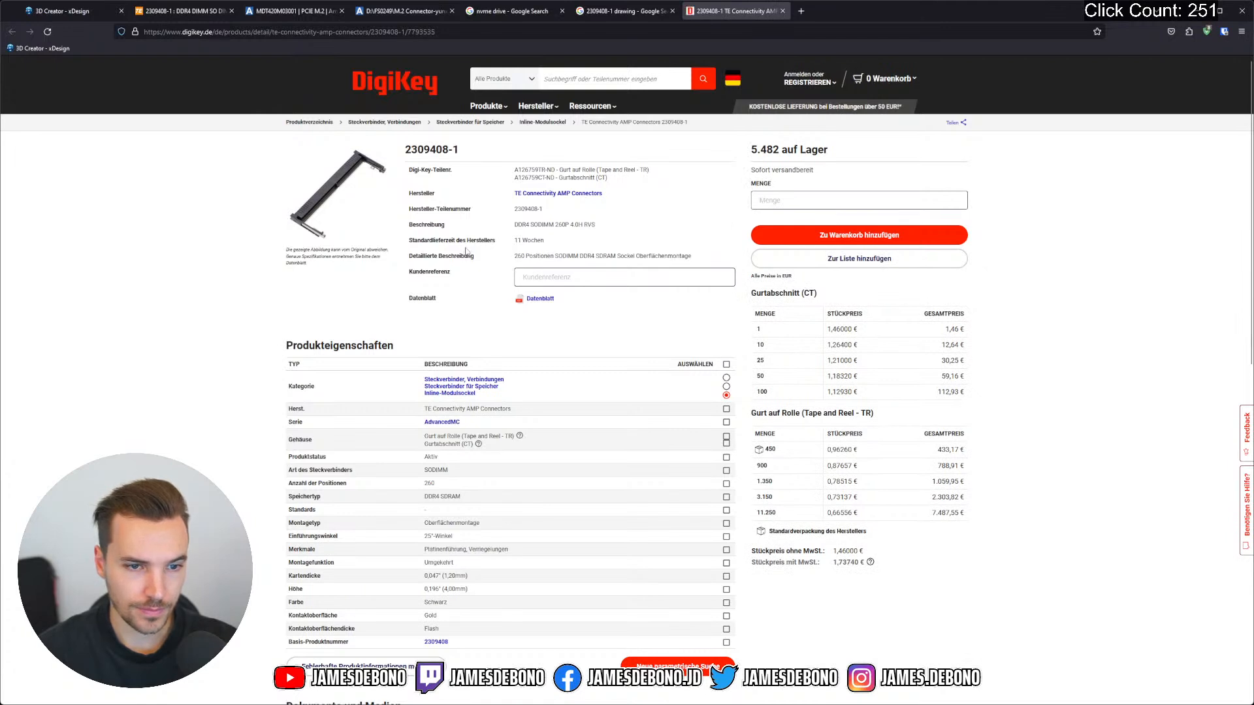
pyautogui.click(541, 299)
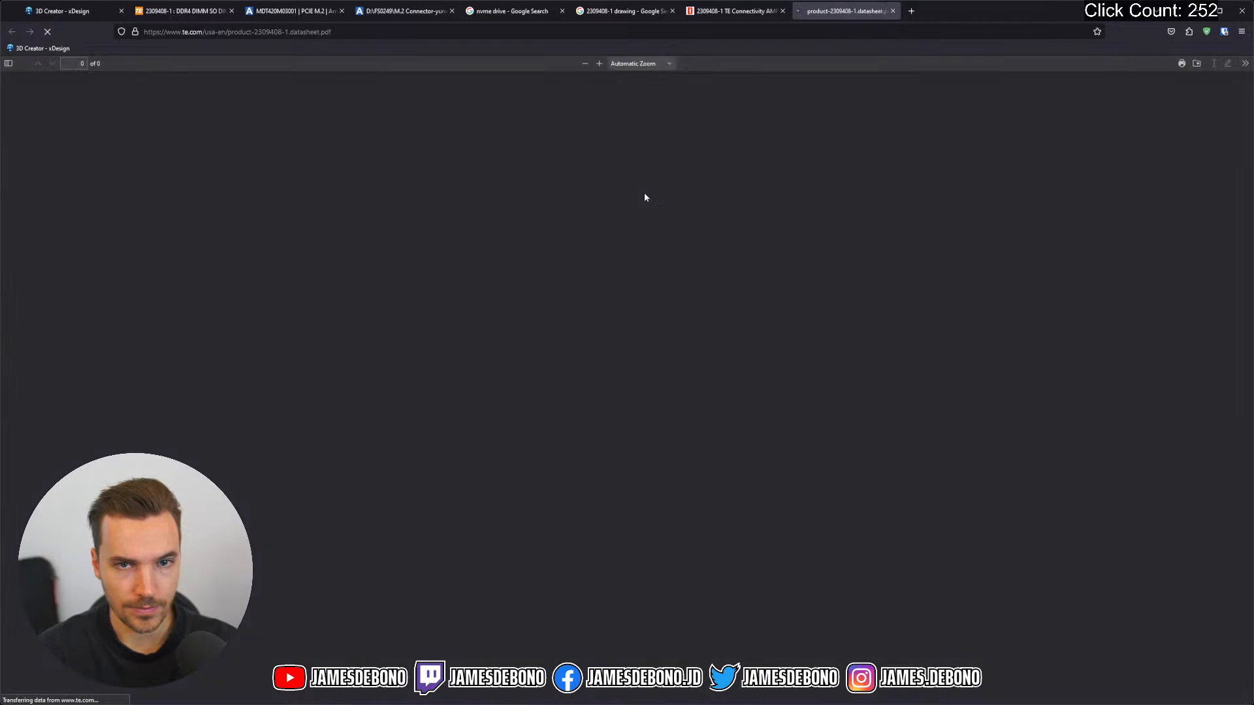
# Read through the TE datasheet for 2309408-1, looking for a drawing or mechanical dimensions
pyautogui.scroll(-3, 619, 235)
pyautogui.scroll(-3, 619, 236)
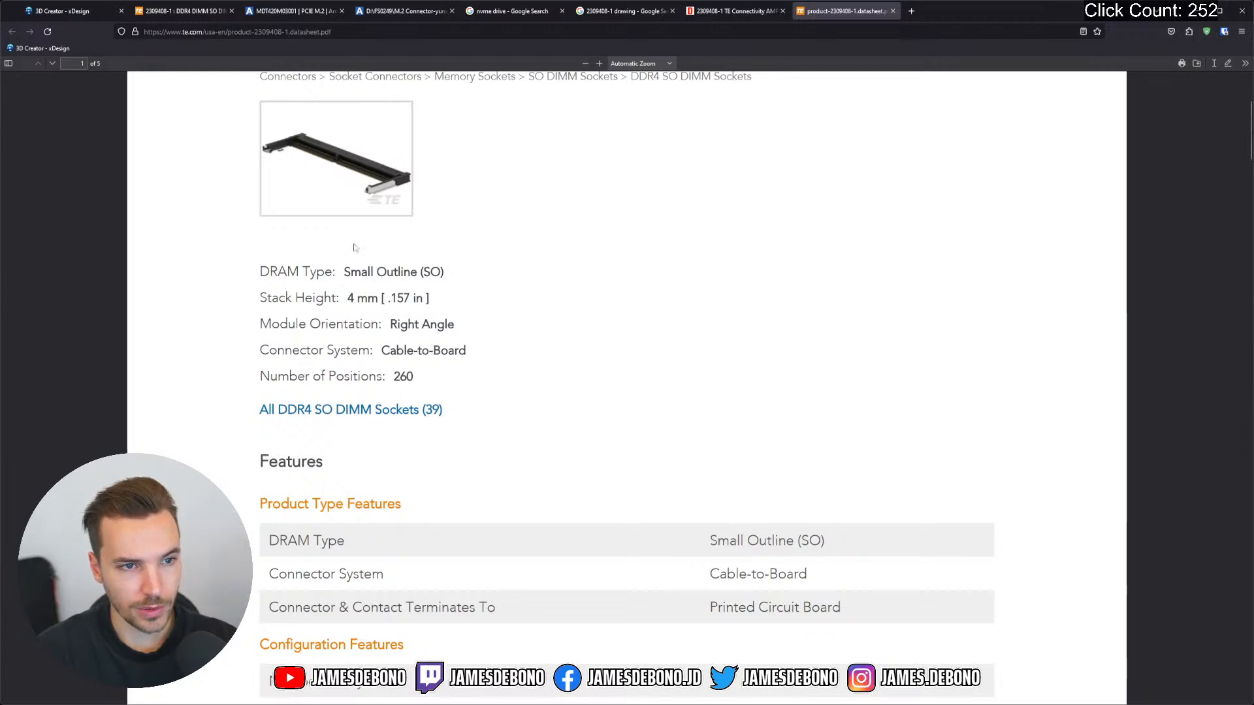
pyautogui.scroll(-5, 505, 249)
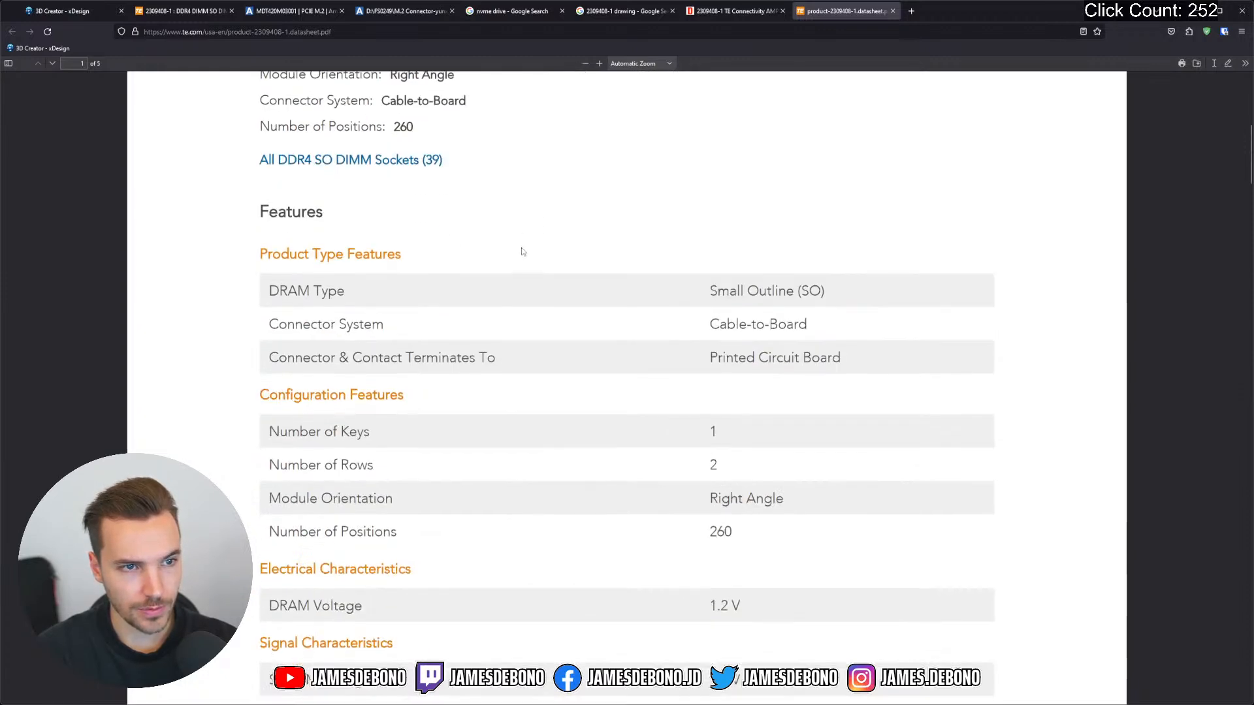
pyautogui.scroll(-4, 527, 261)
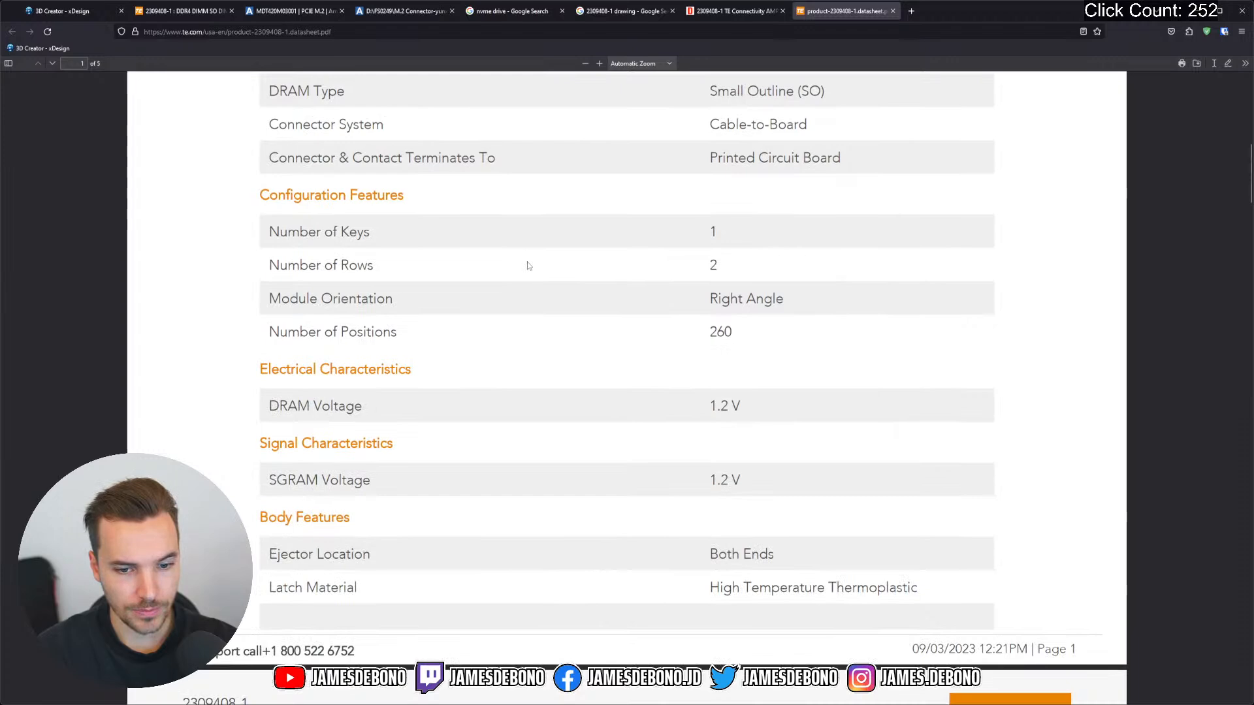
pyautogui.scroll(-8, 529, 265)
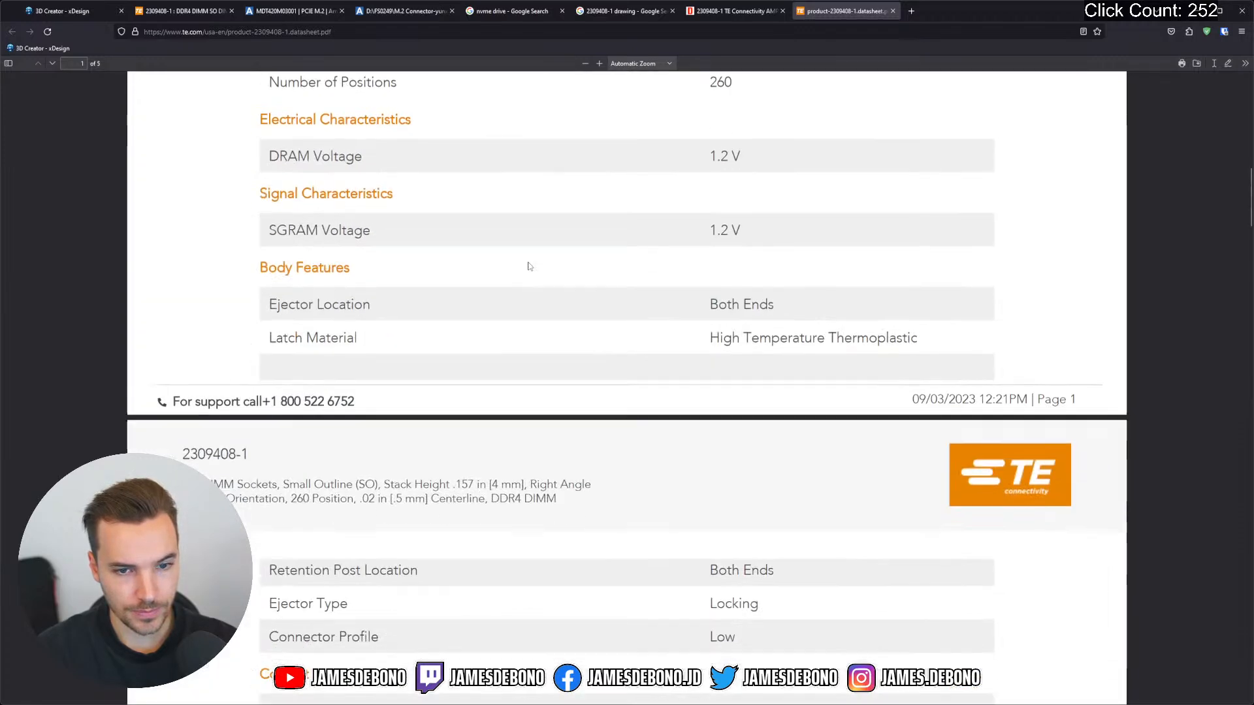
pyautogui.scroll(-16, 529, 266)
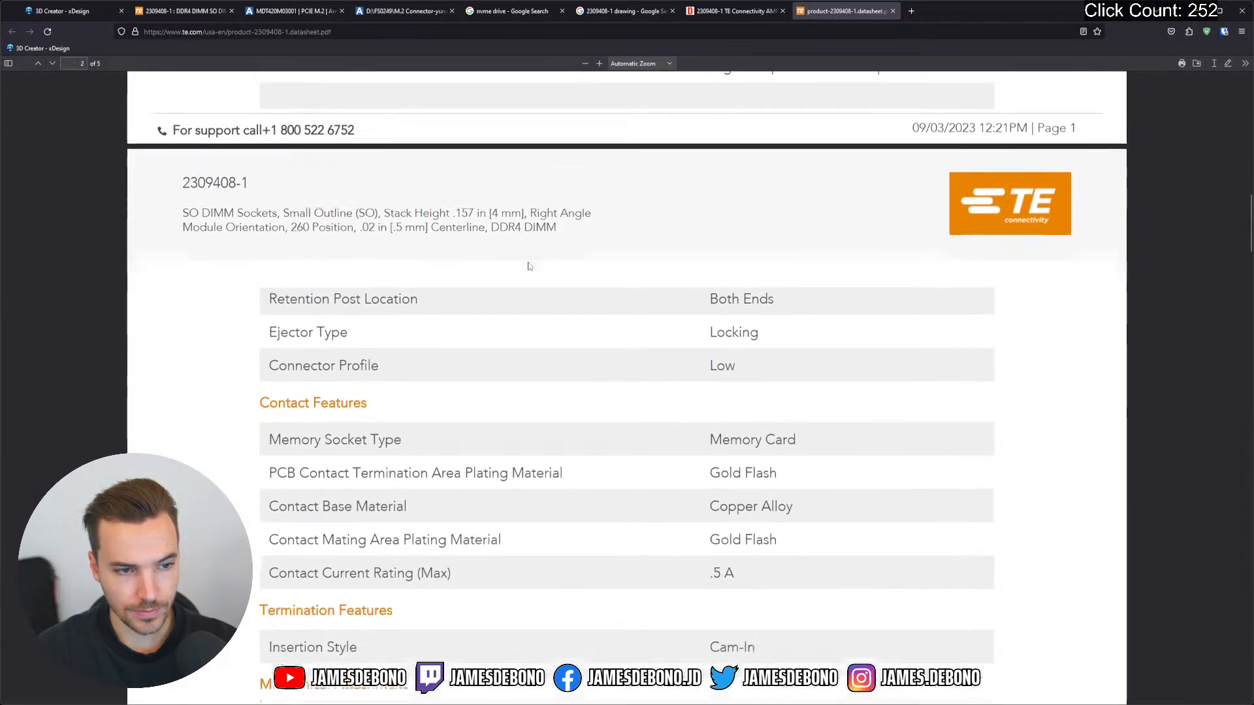
pyautogui.scroll(-20, 530, 267)
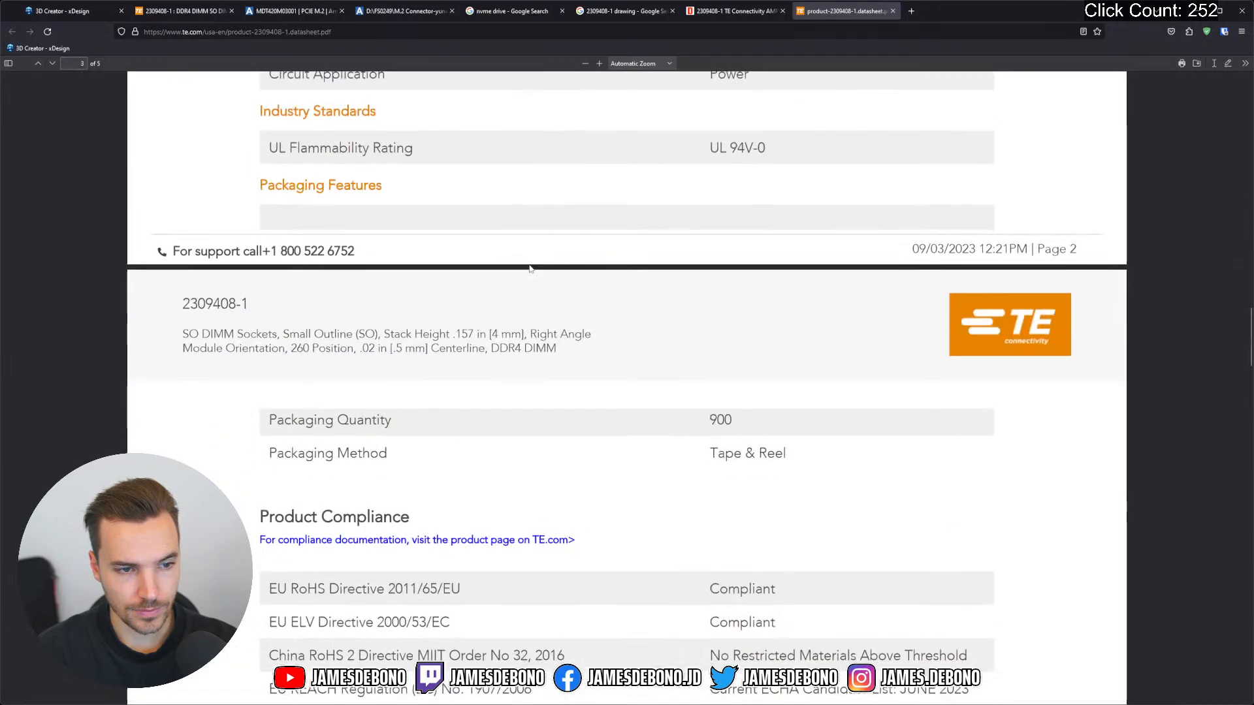
pyautogui.scroll(-18, 531, 268)
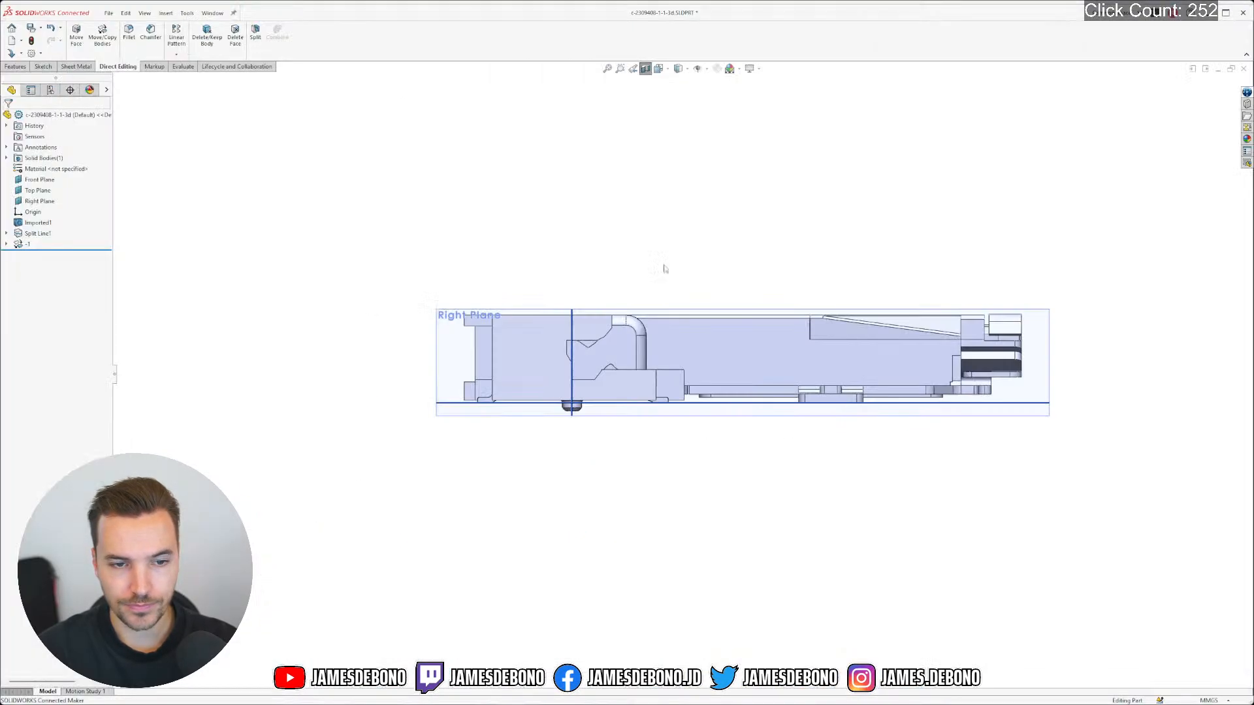
# Hide the Front, Top and Right planes of the socket part
pyautogui.click(45, 181)
pyautogui.keyDown('shift'); pyautogui.click(45, 199); pyautogui.keyUp('shift')
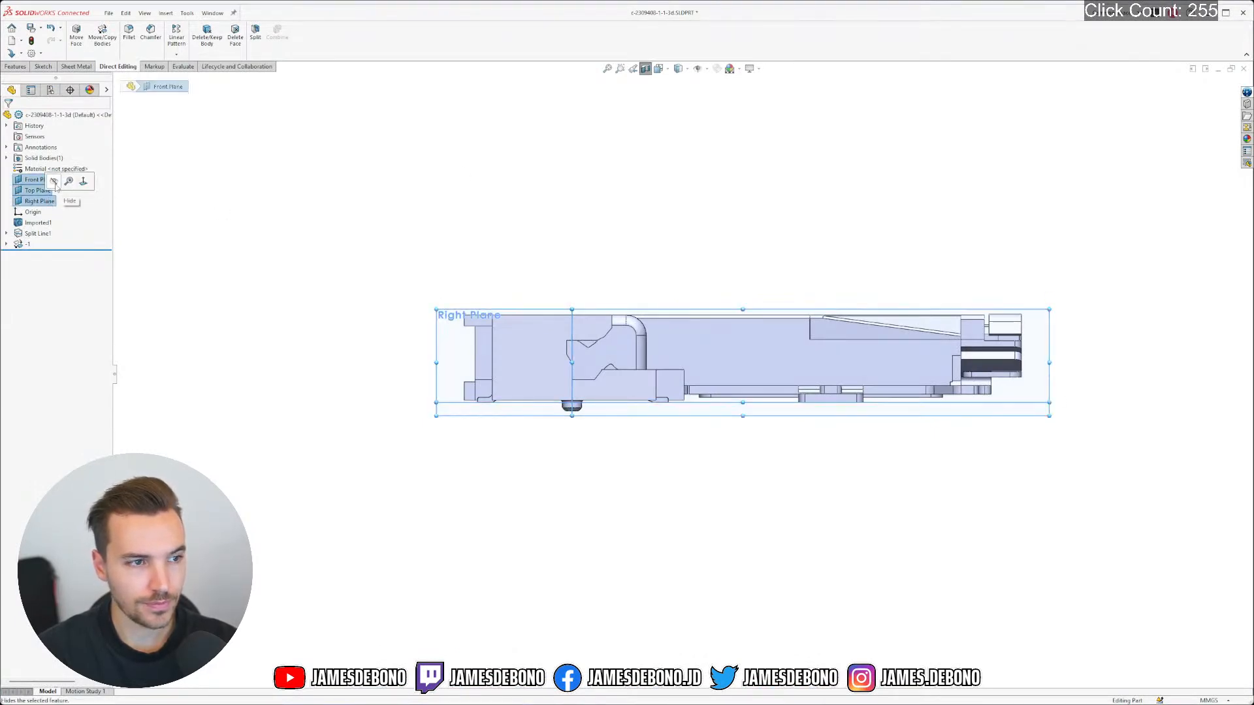
pyautogui.click(57, 183)
pyautogui.click(182, 199)
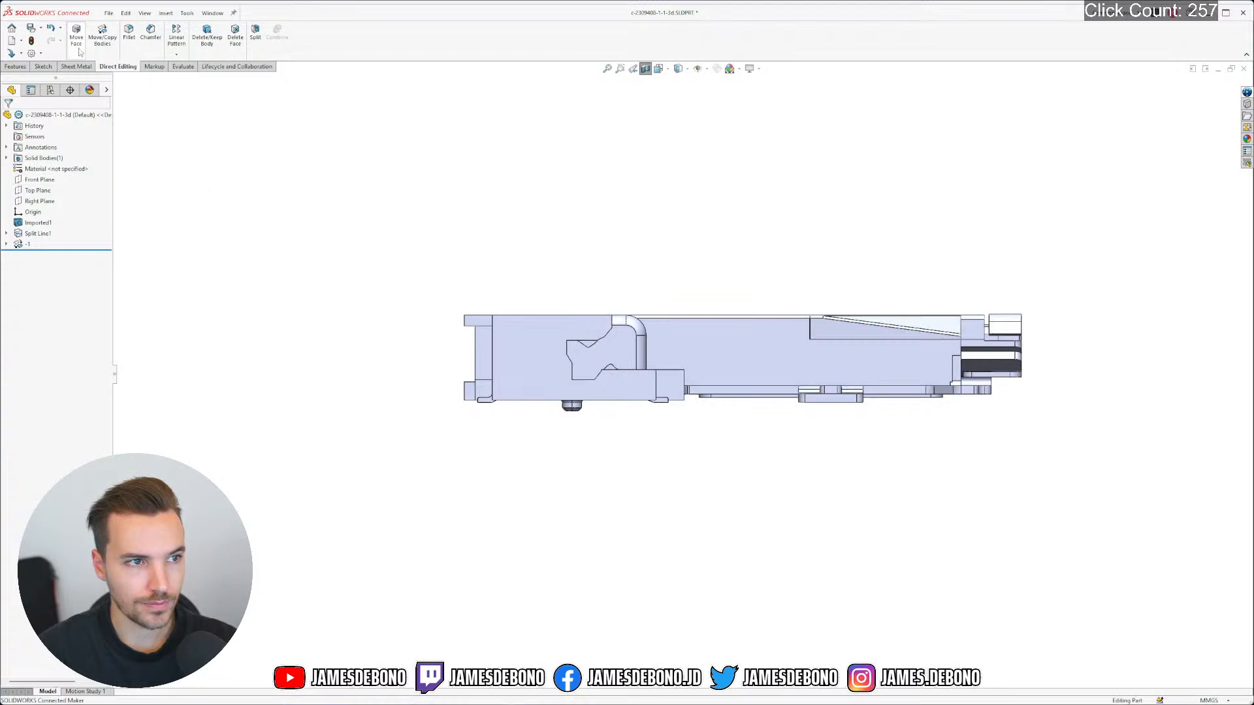
# Start a sketch on the Right Plane and examine where the origin sits on the locating post
pyautogui.click(47, 203)
pyautogui.click(57, 189)
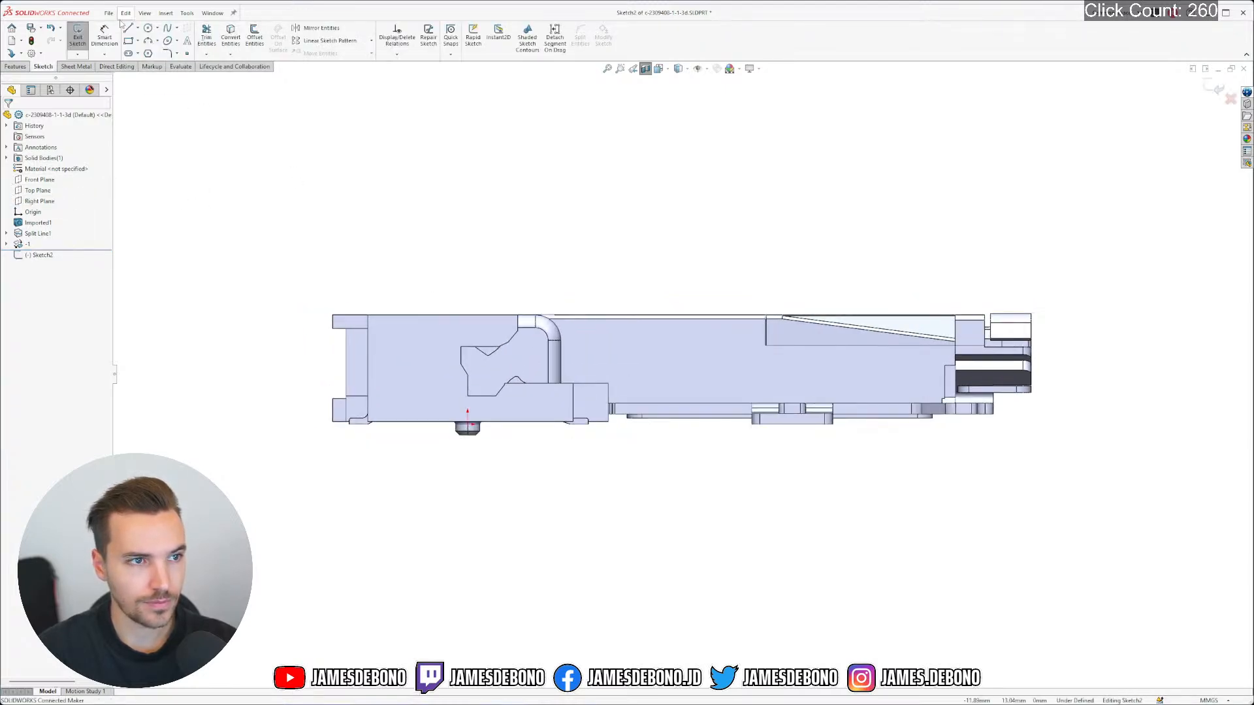
pyautogui.scroll(-10, 468, 423)
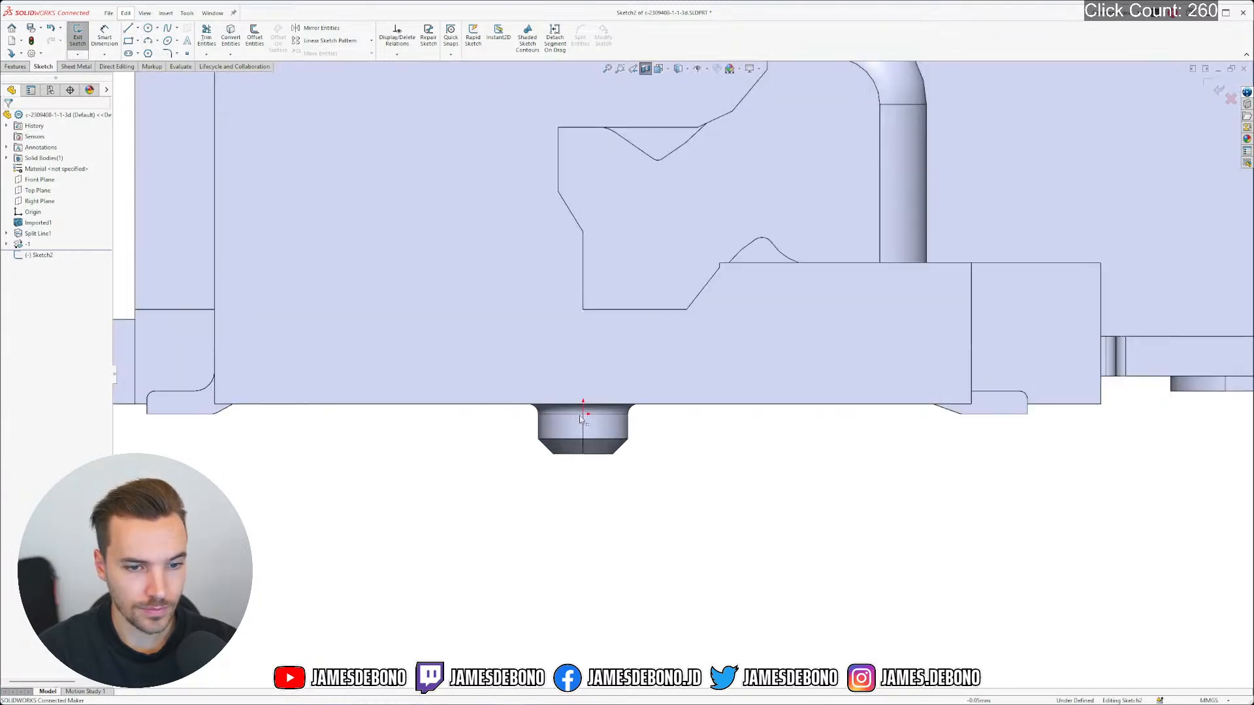
pyautogui.scroll(-5, 594, 418)
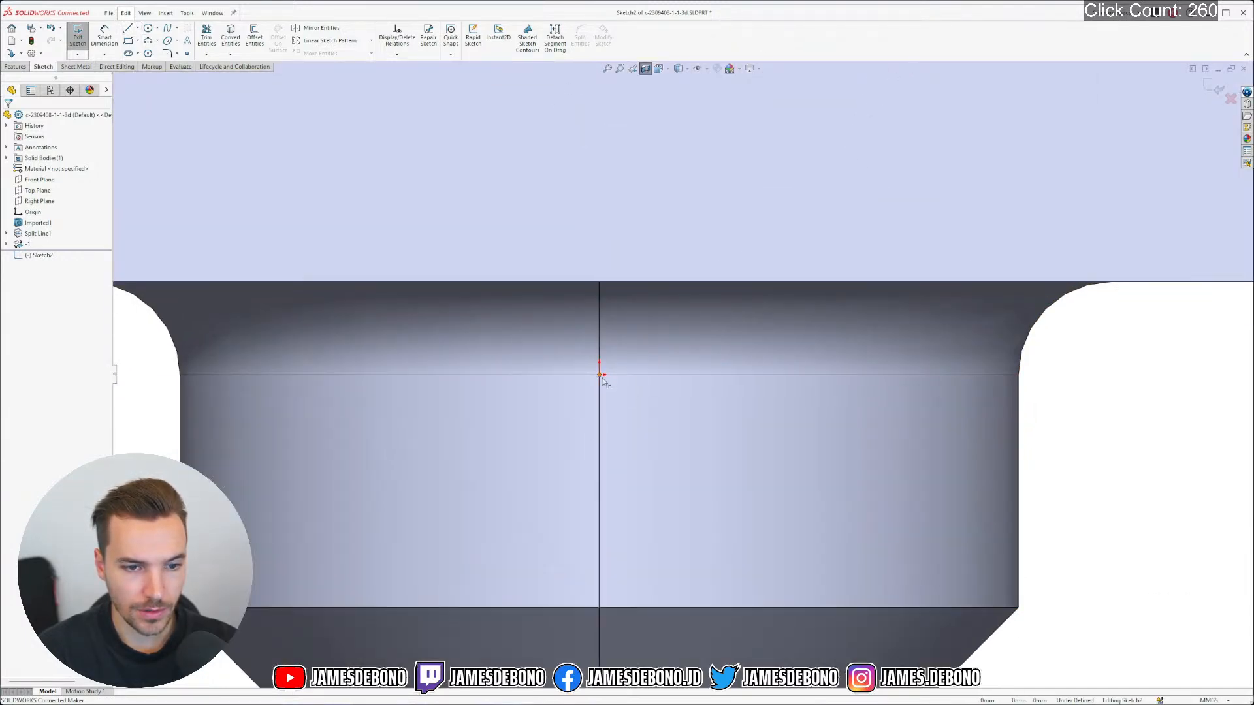
pyautogui.scroll(-5, 653, 384)
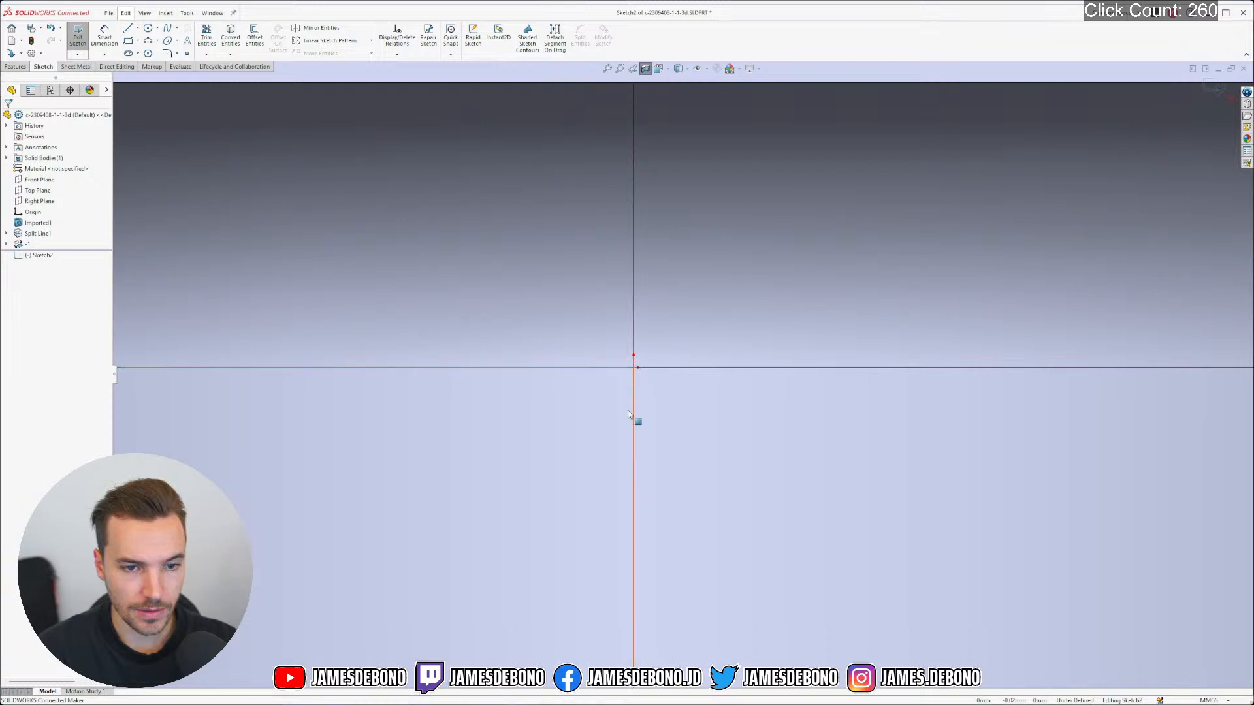
pyautogui.scroll(3, 638, 398)
pyautogui.scroll(6, 639, 390)
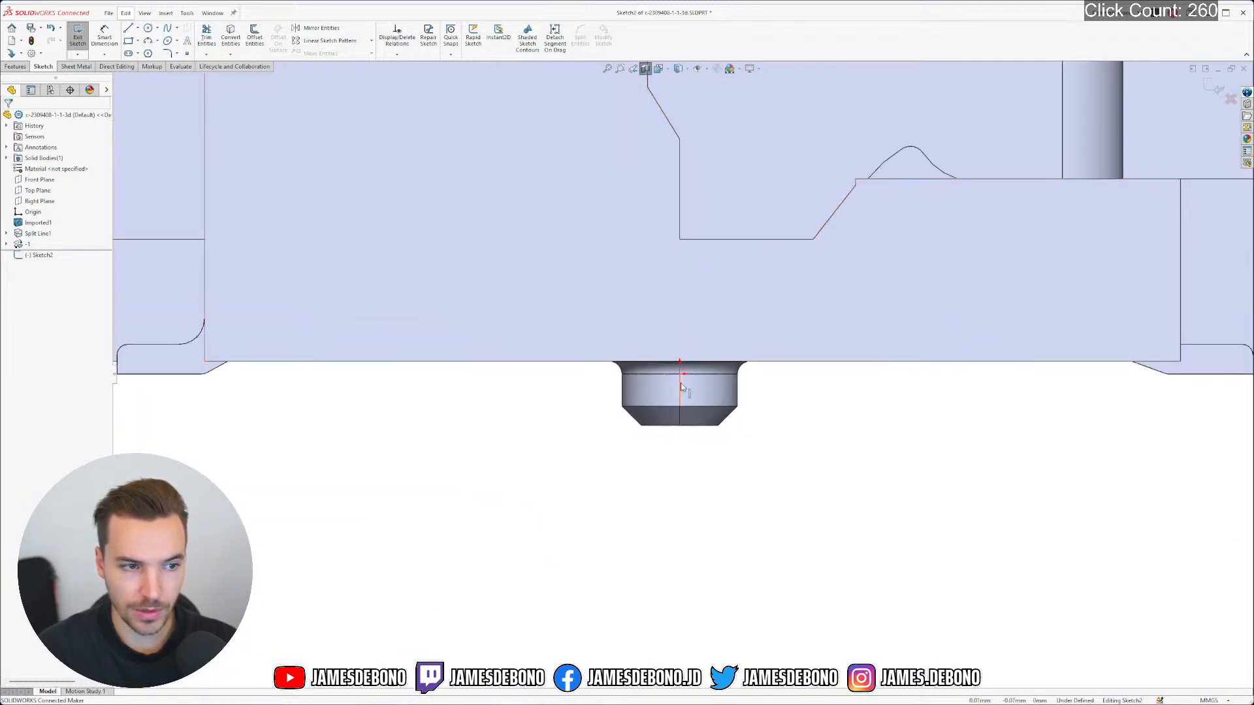
pyautogui.scroll(3, 679, 391)
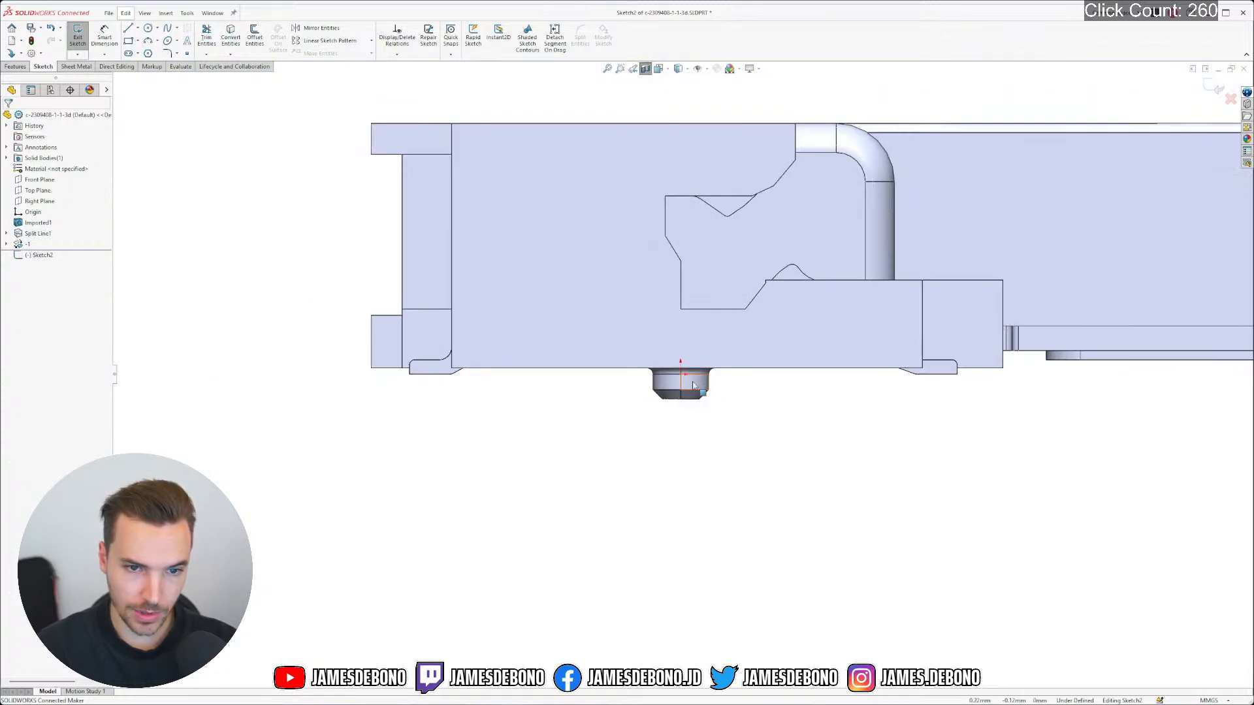
# Inspect the socket's underside around the locating post and contact rows and return to the straight-on sketch view
pyautogui.moveTo(685, 393); pyautogui.dragTo(683, 373, button='middle')
pyautogui.scroll(5, 682, 374)
pyautogui.scroll(-5, 696, 367)
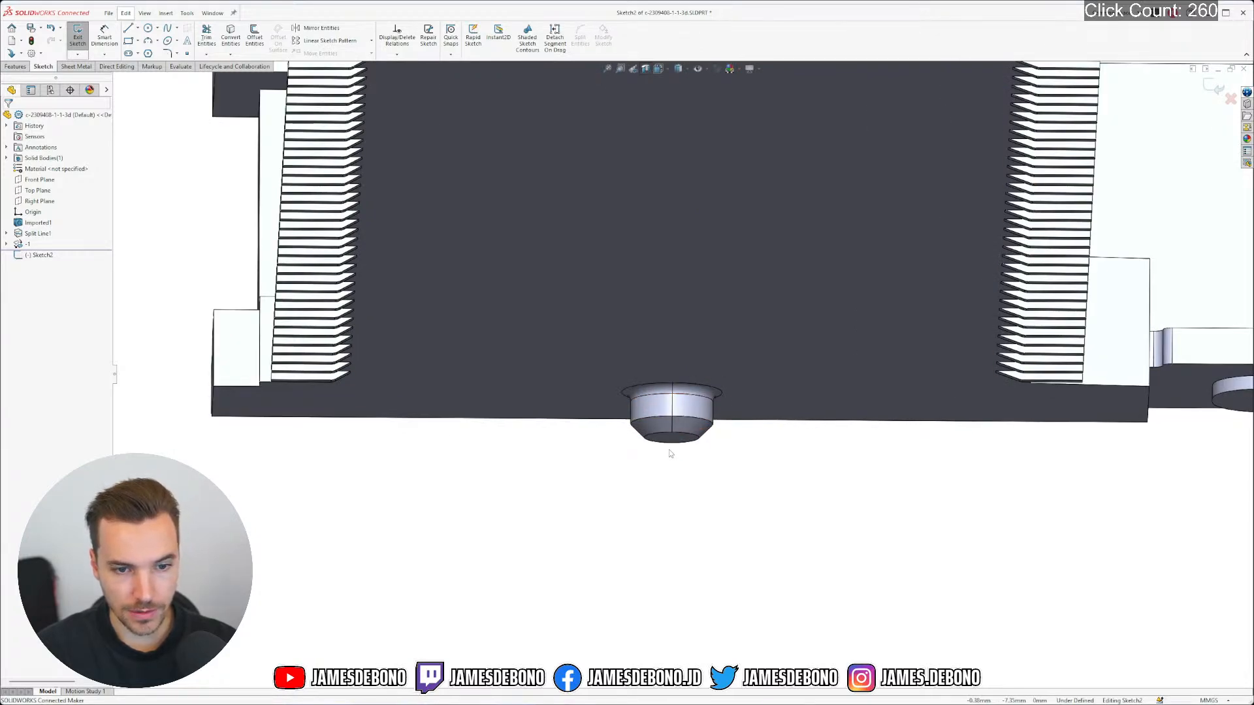
pyautogui.scroll(1, 685, 444)
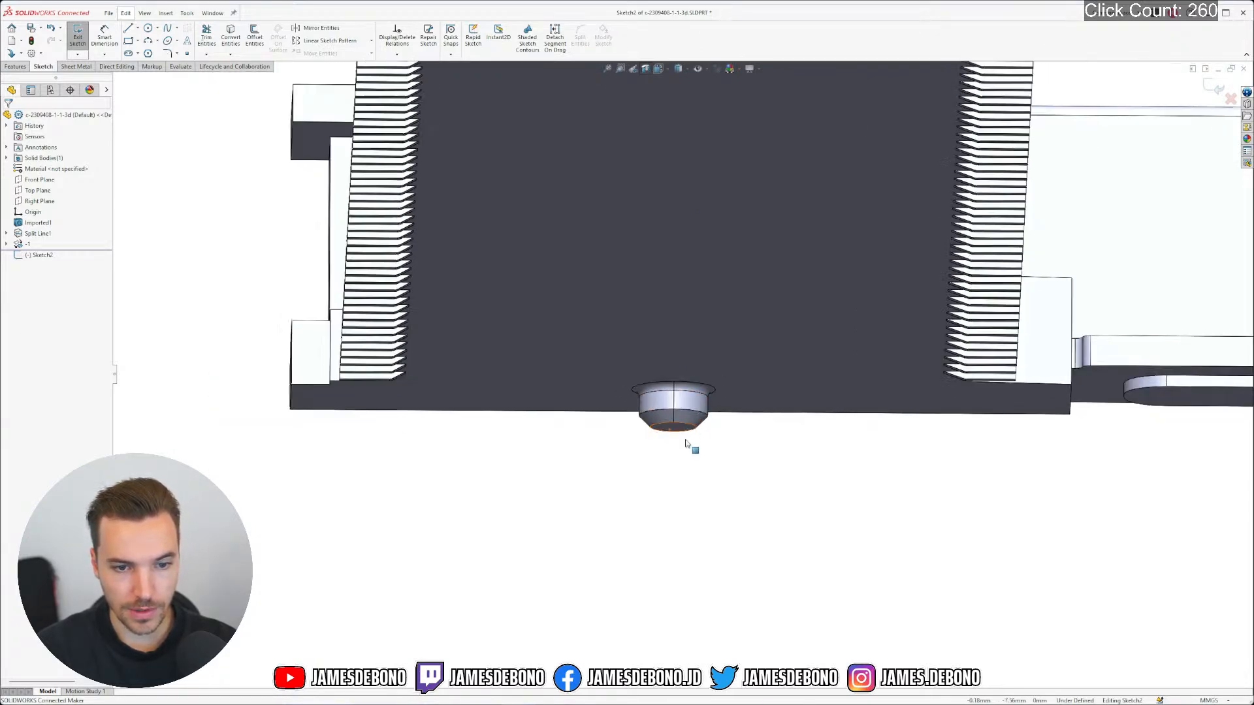
pyautogui.scroll(3, 685, 444)
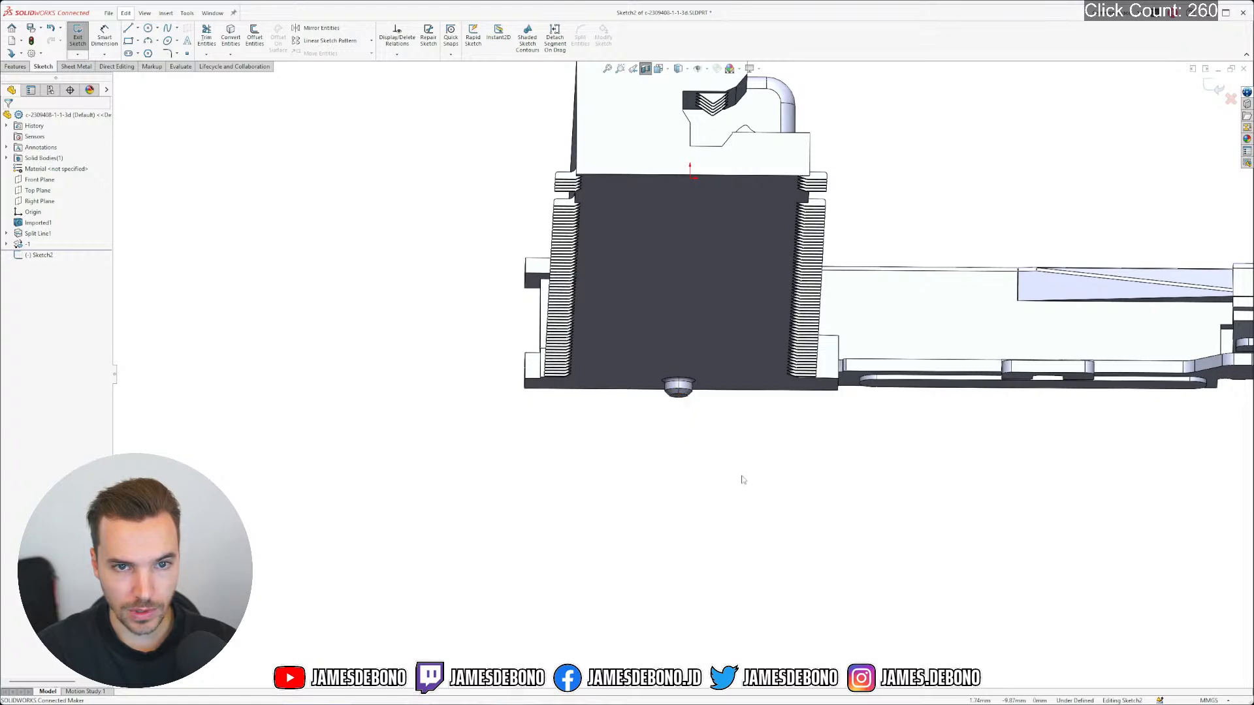
pyautogui.moveTo(741, 475); pyautogui.dragTo(701, 514, button='right')
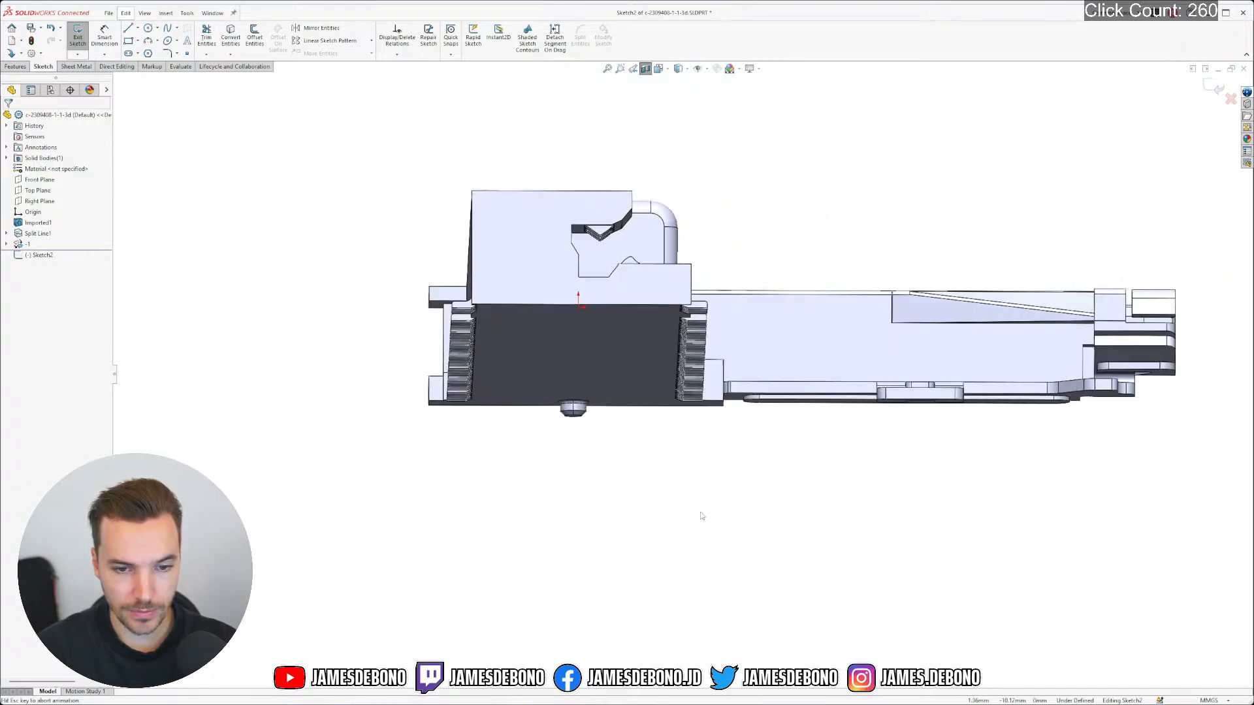
pyautogui.scroll(-6, 465, 414)
pyautogui.scroll(-2, 498, 387)
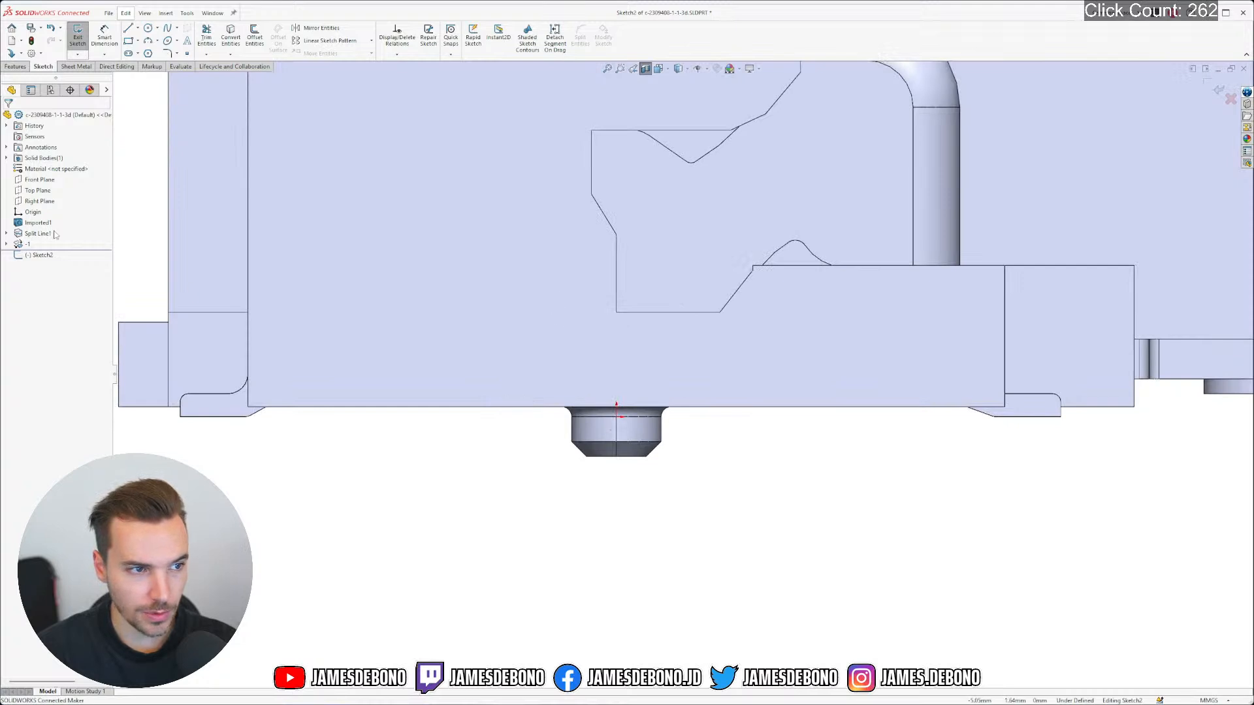
pyautogui.scroll(5, 565, 349)
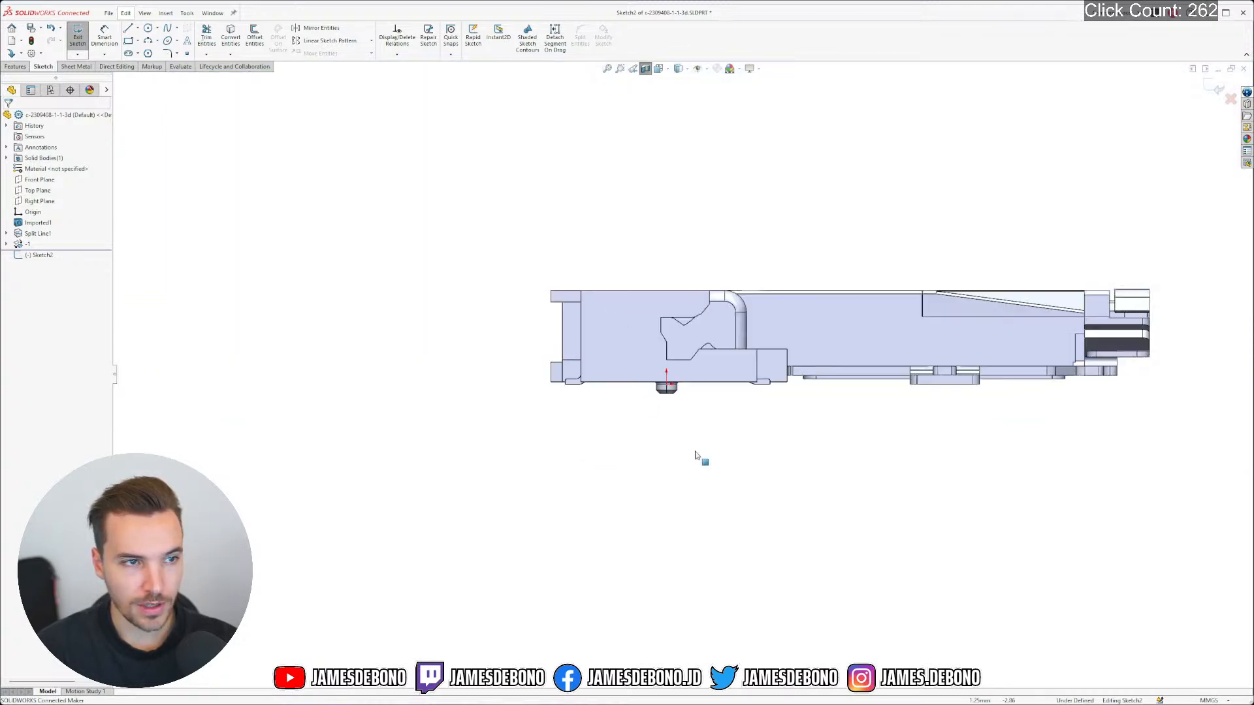
# Sketch a vertical line across the socket's side profile between the curved pin and the housing's front edge, extending past both edges
pyautogui.click(129, 30)
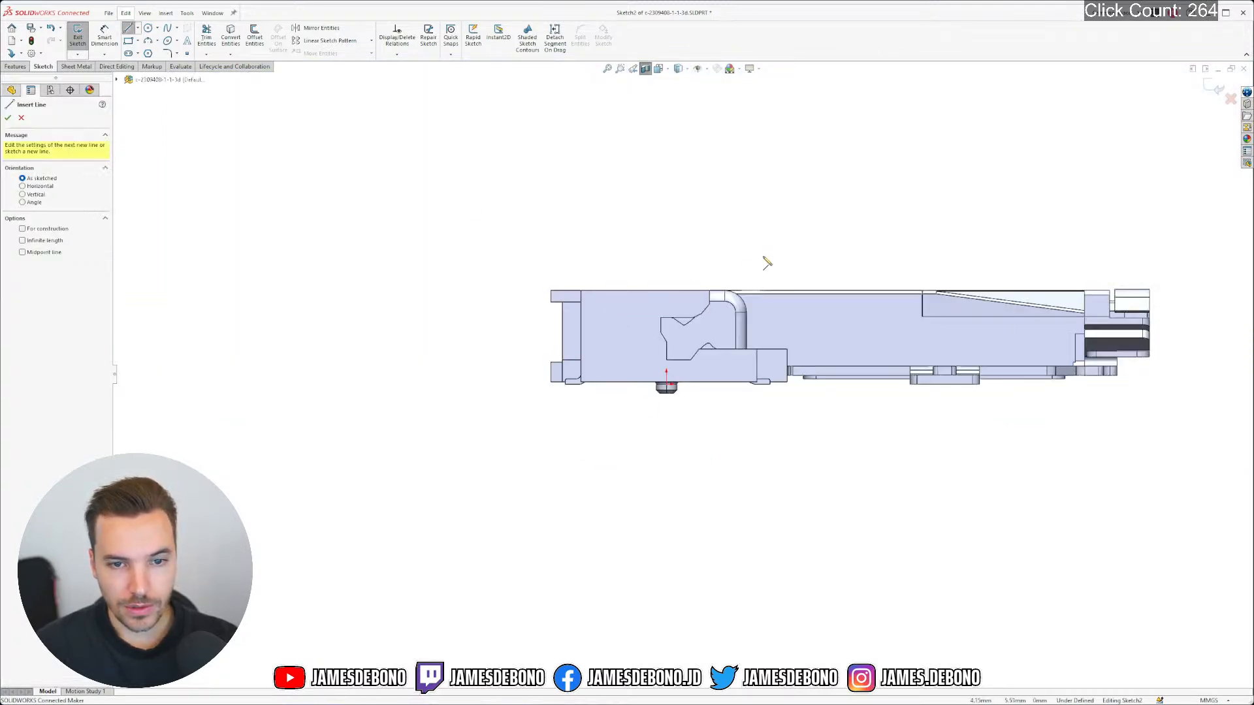
pyautogui.click(763, 256)
pyautogui.click(763, 409)
pyautogui.press('Escape')
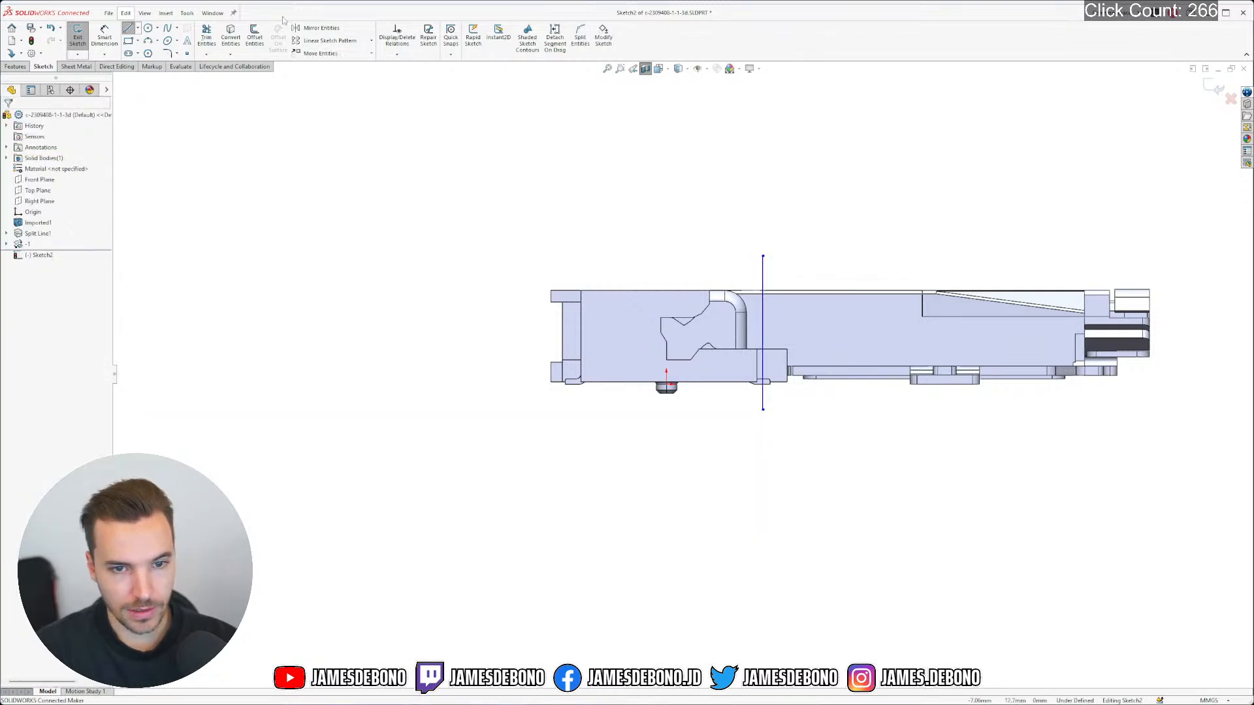
# Dimension the sketched vertical line's length to 4 mm
pyautogui.click(105, 37)
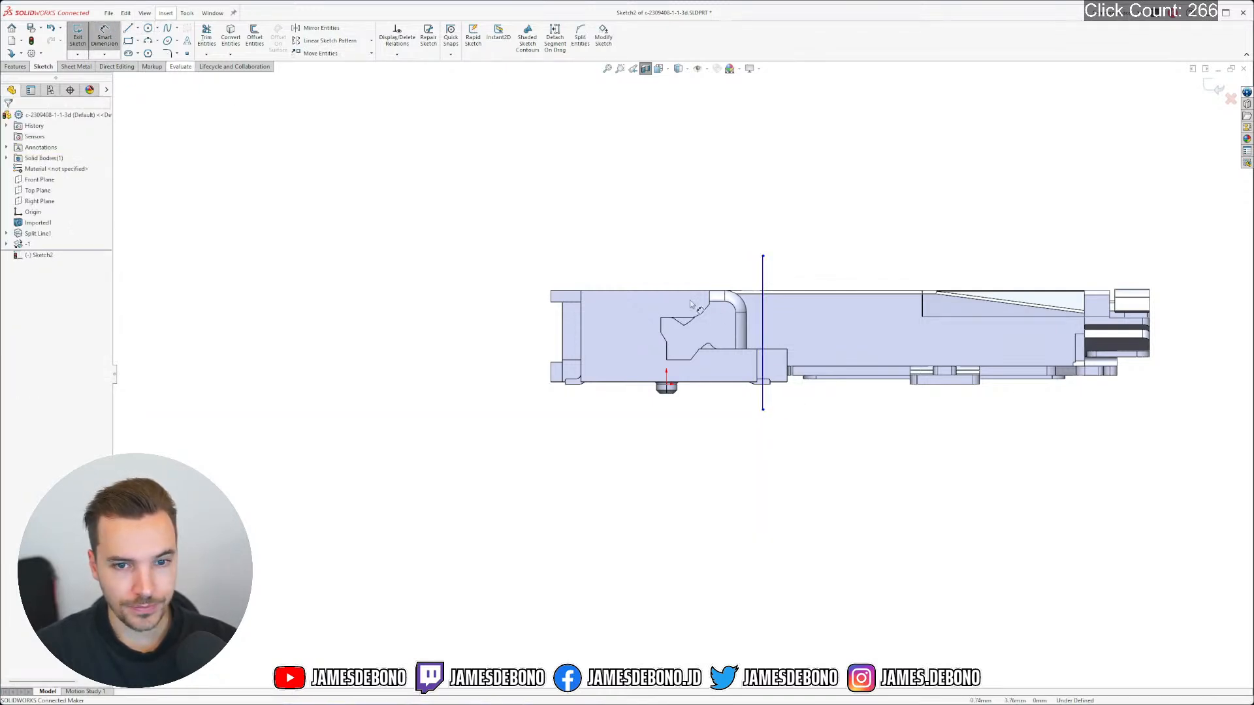
pyautogui.click(763, 313)
pyautogui.click(483, 311)
pyautogui.write('4')
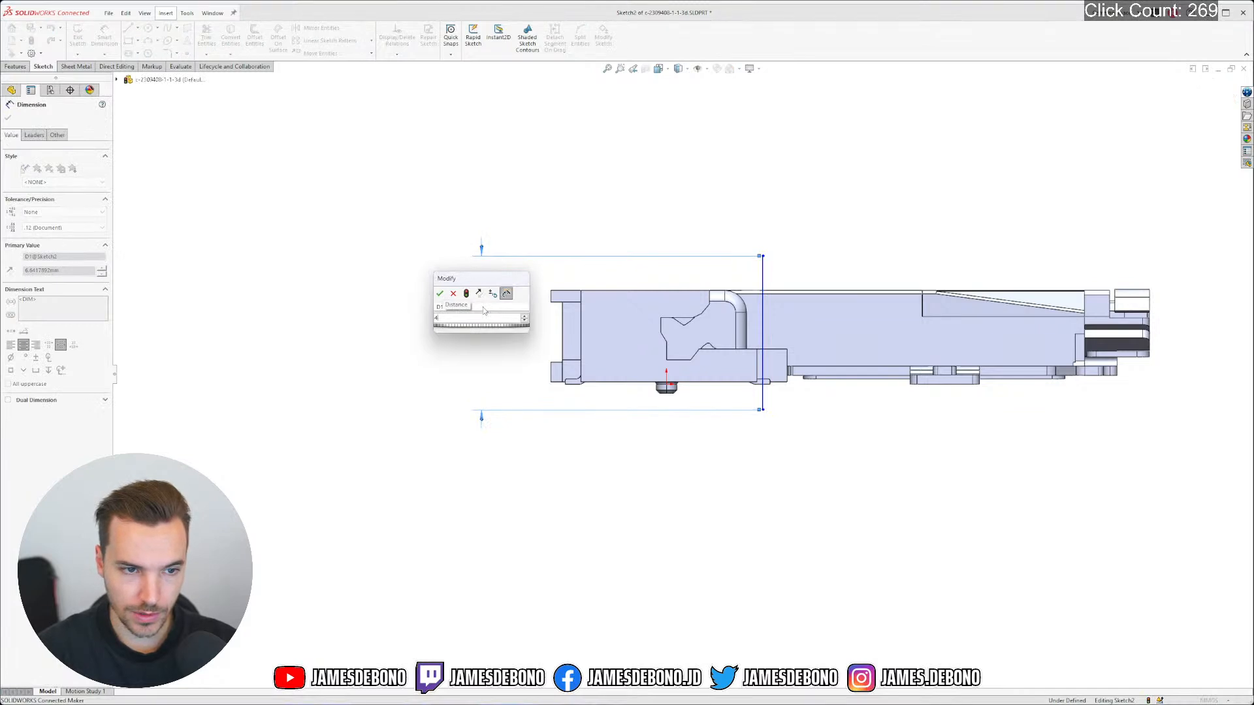
pyautogui.click(449, 307)
pyautogui.press('Escape')
pyautogui.scroll(-2, 609, 356)
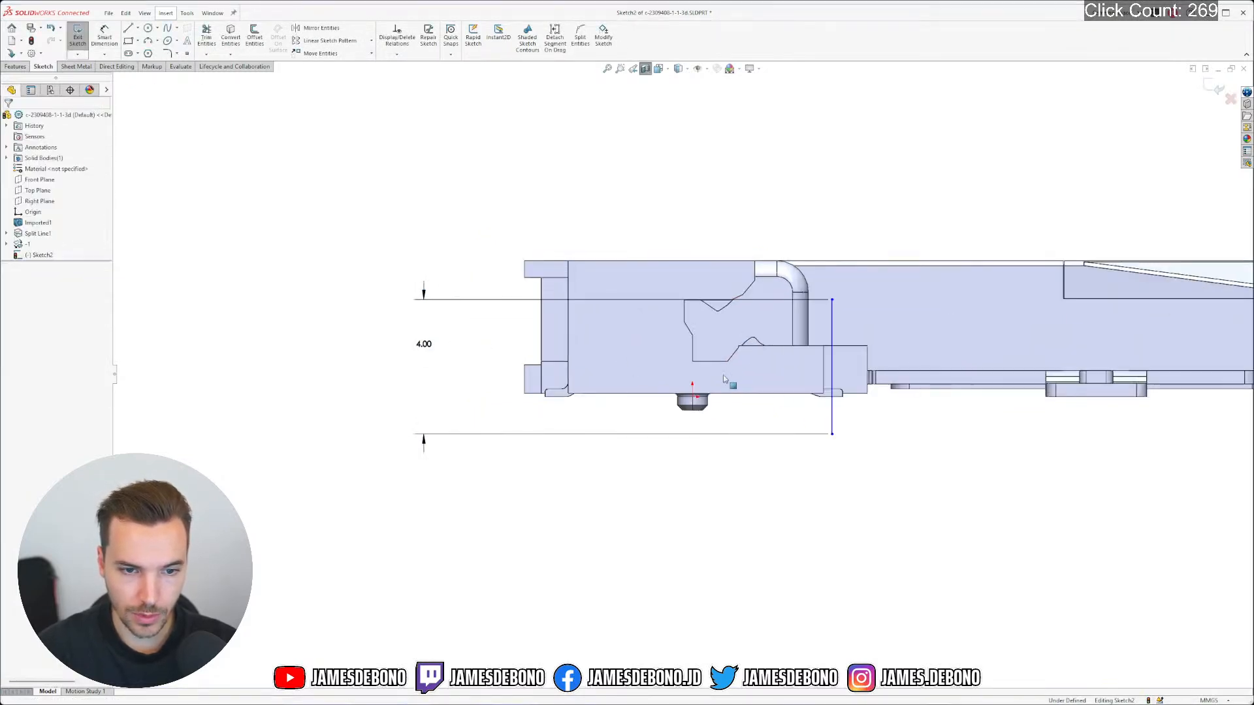
# Snap the line's lower endpoint to the underside corner of the rear contact foot and measure the gap from its upper endpoint to the housing's upper edge
pyautogui.moveTo(833, 434)
pyautogui.mouseDown()
pyautogui.moveTo(685, 401)
pyautogui.moveTo(546, 400)
pyautogui.mouseUp()
pyautogui.scroll(-3, 555, 326)
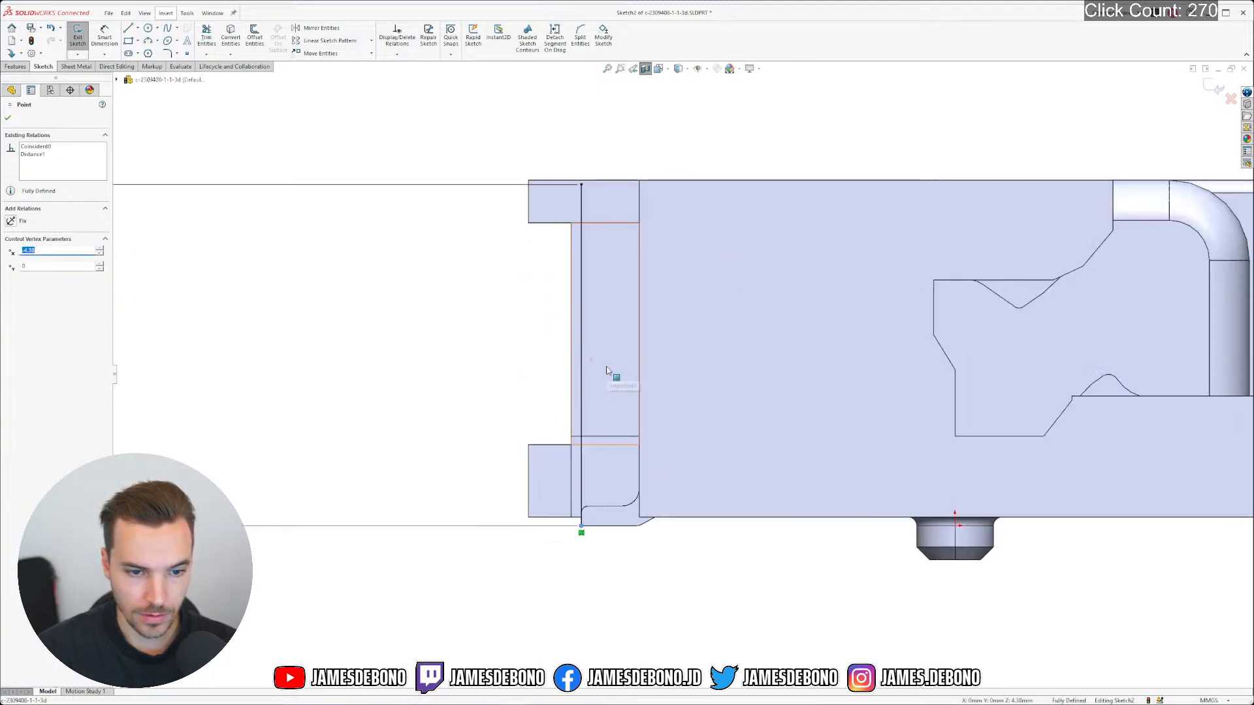
pyautogui.scroll(-5, 581, 232)
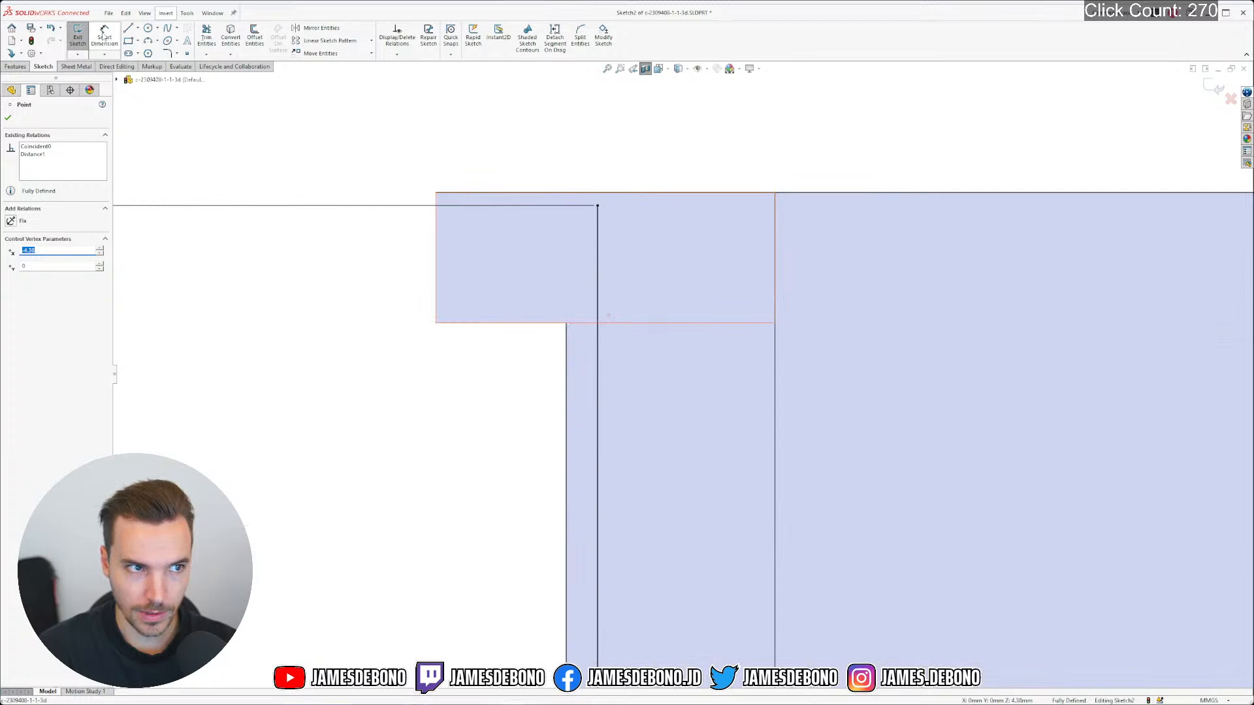
pyautogui.press('d')
pyautogui.click(595, 207)
pyautogui.click(592, 193)
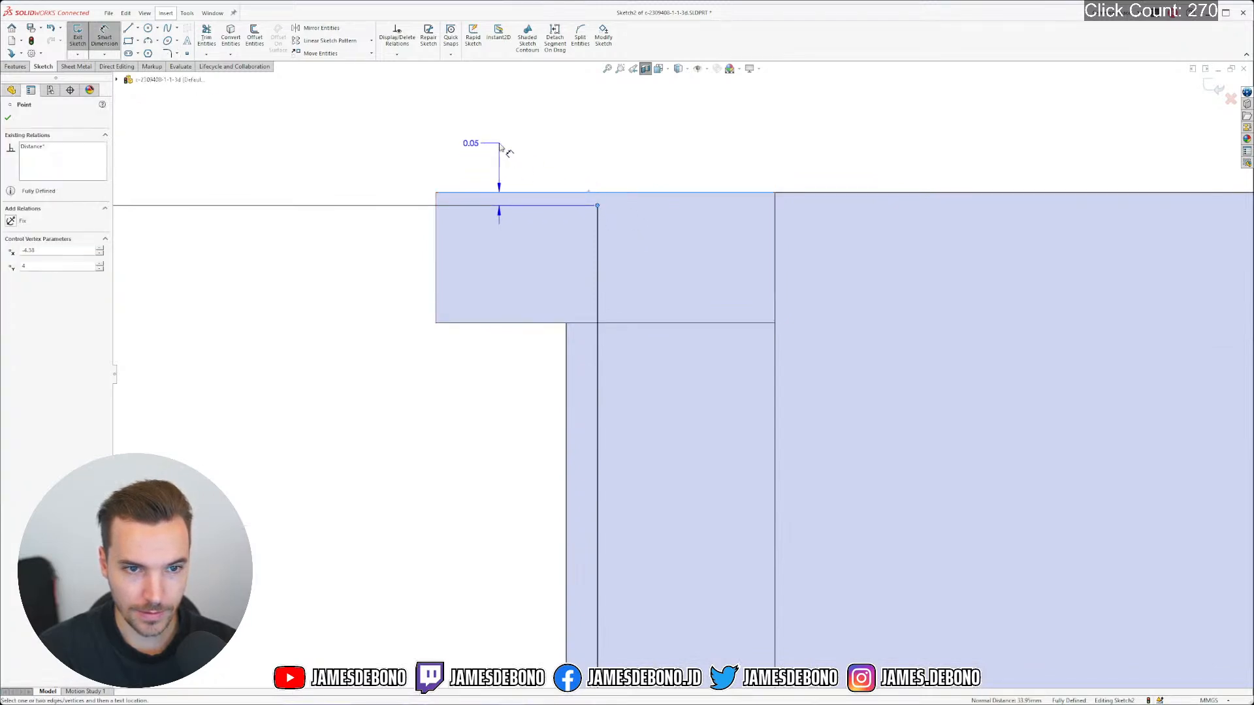
pyautogui.click(500, 146)
pyautogui.press('Escape')
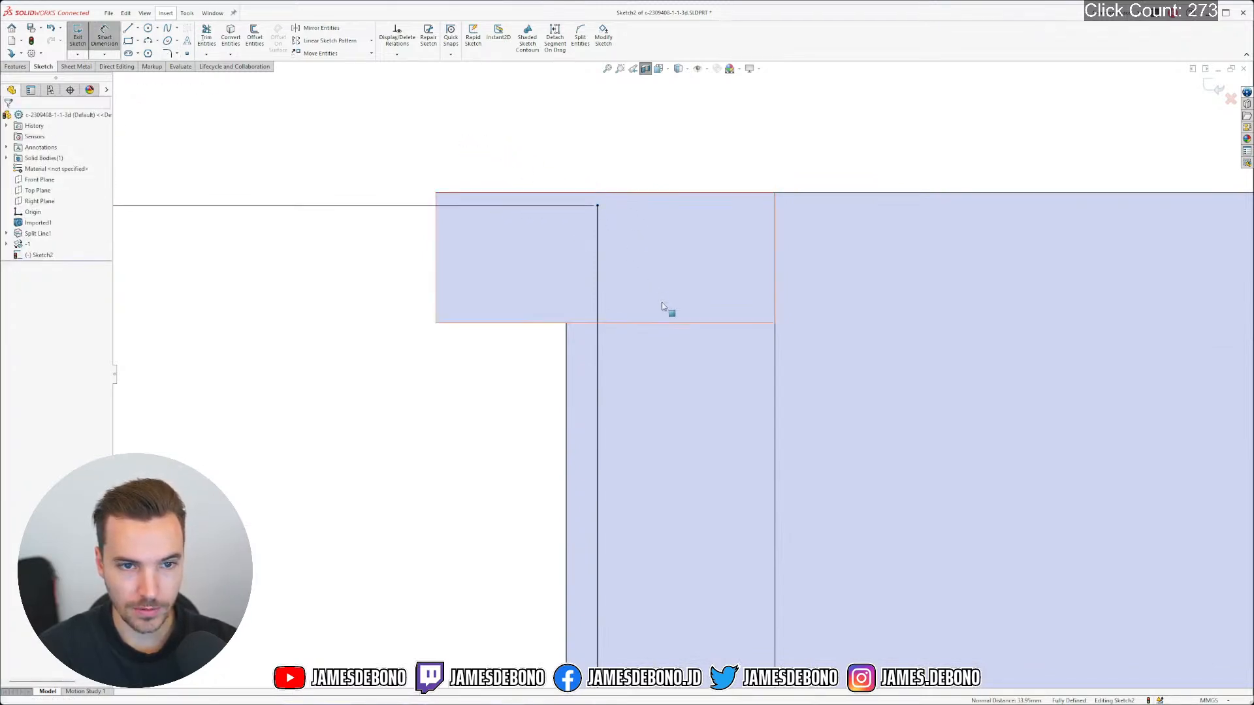
# Delete the lower endpoint's coincident relation and reattach the 4 mm line to the housing's lower rear corner
pyautogui.scroll(5, 714, 526)
pyautogui.scroll(-5, 663, 500)
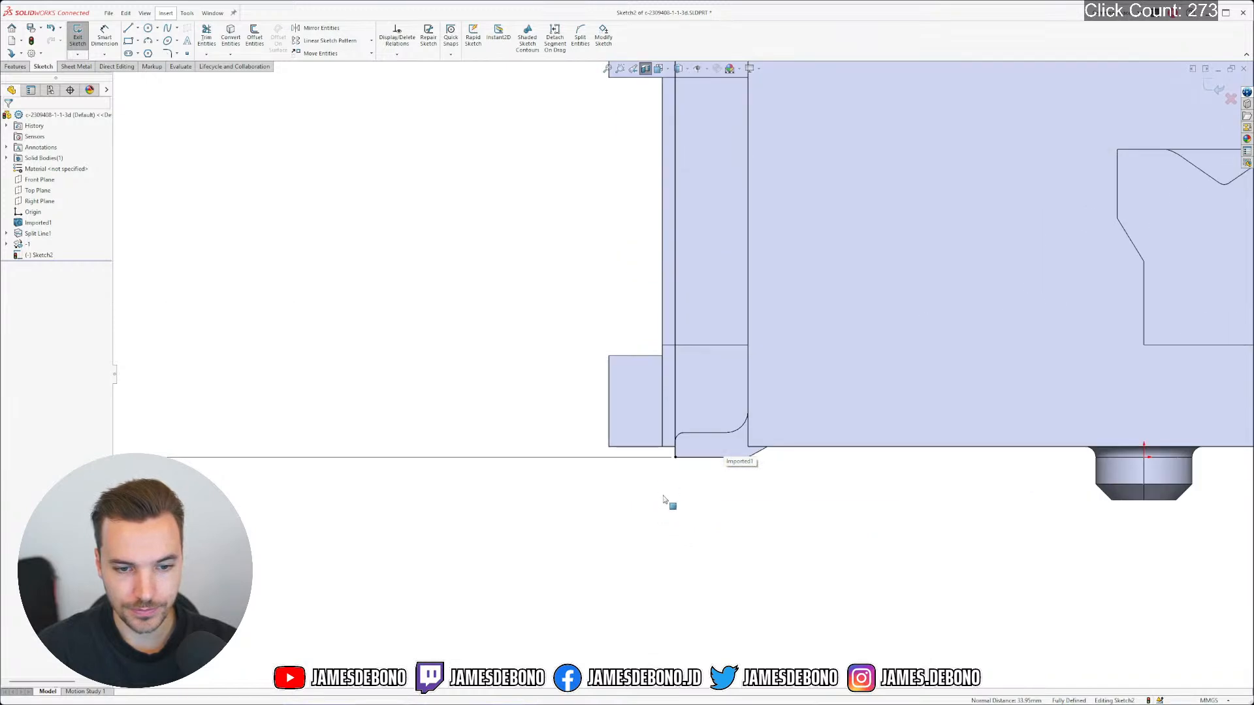
pyautogui.click(676, 459)
pyautogui.click(676, 464)
pyautogui.press('Delete')
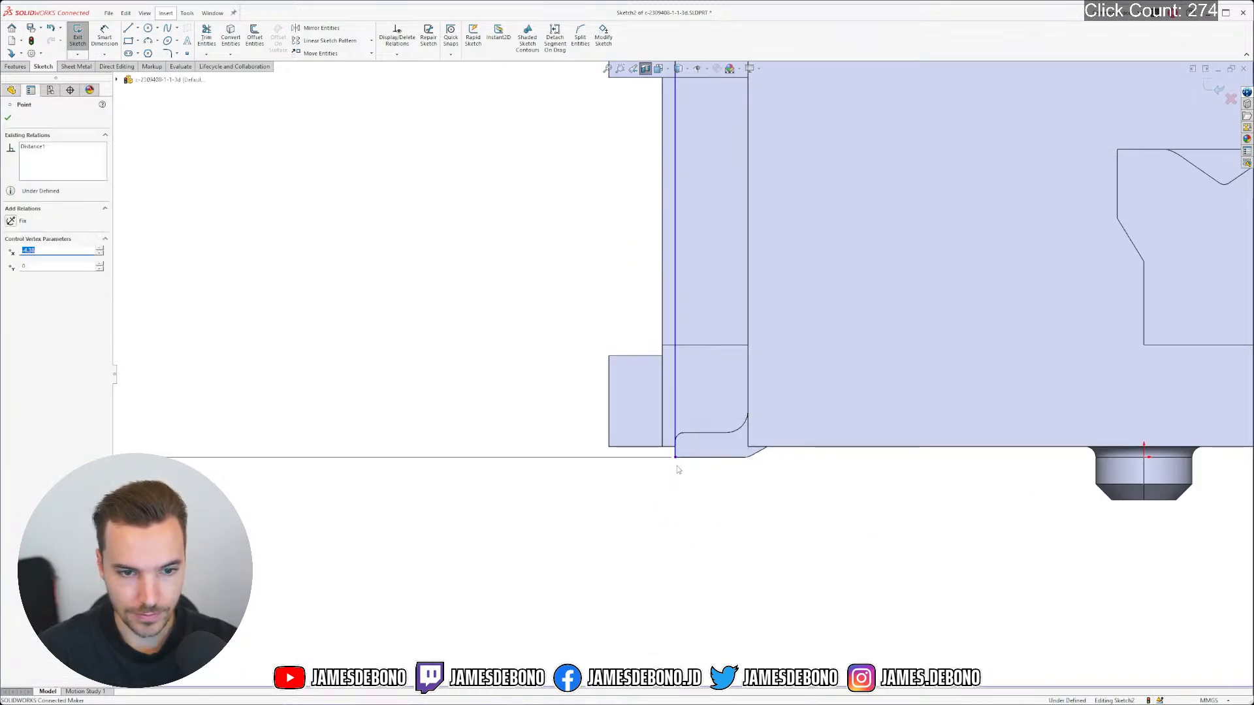
pyautogui.moveTo(675, 458); pyautogui.dragTo(609, 447)
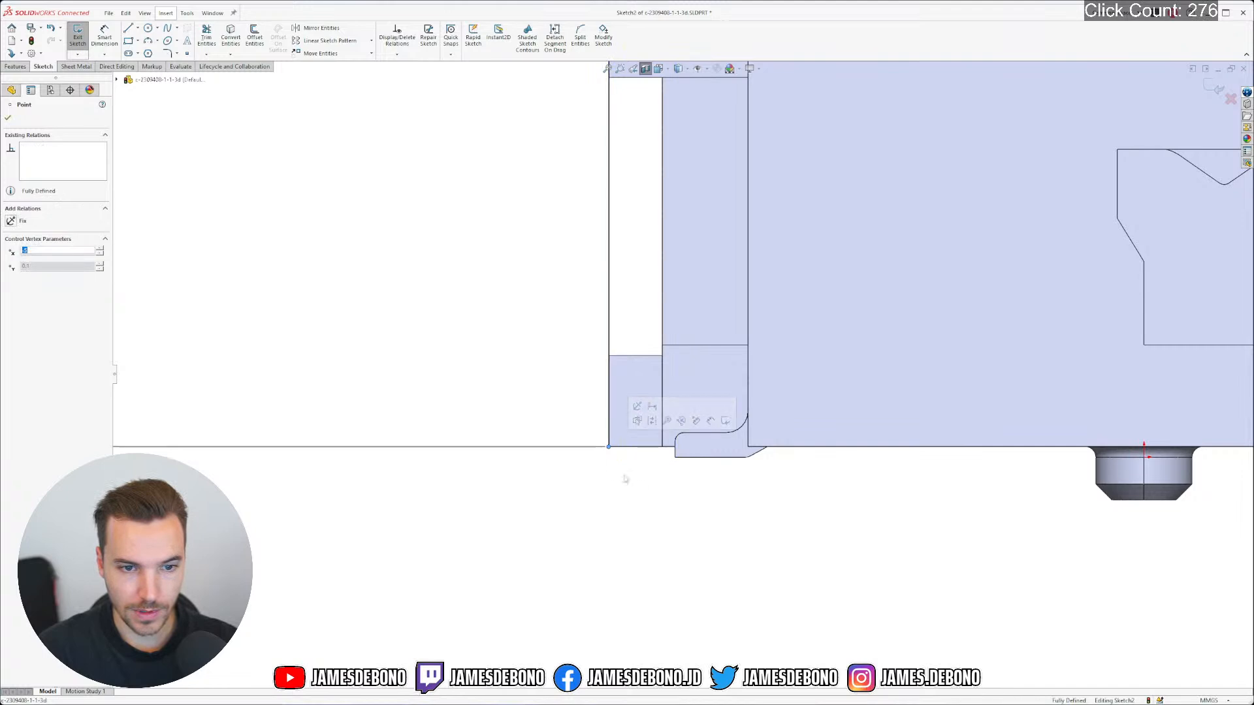
pyautogui.click(626, 480)
# Compare the 4 mm line with the socket housing's height and examine how far the contact feet extend below it
pyautogui.scroll(6, 667, 367)
pyautogui.scroll(-5, 672, 307)
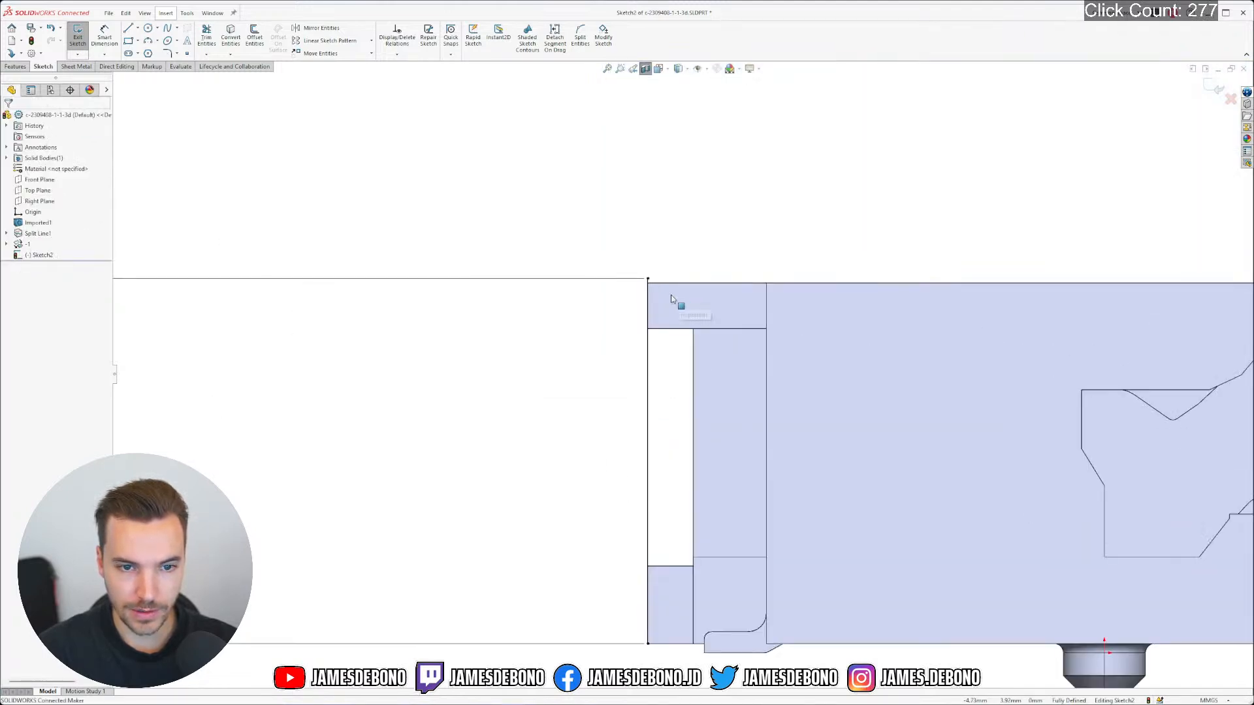
pyautogui.scroll(5, 717, 443)
pyautogui.scroll(3, 752, 481)
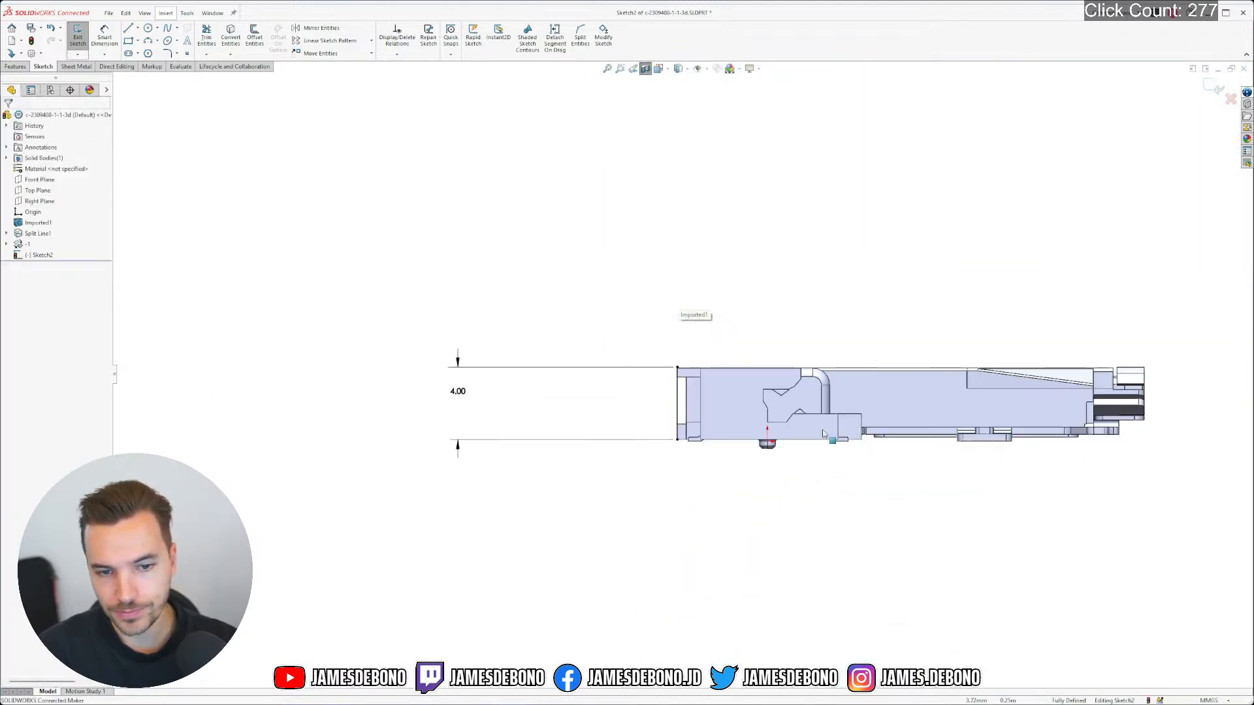
pyautogui.scroll(-5, 771, 421)
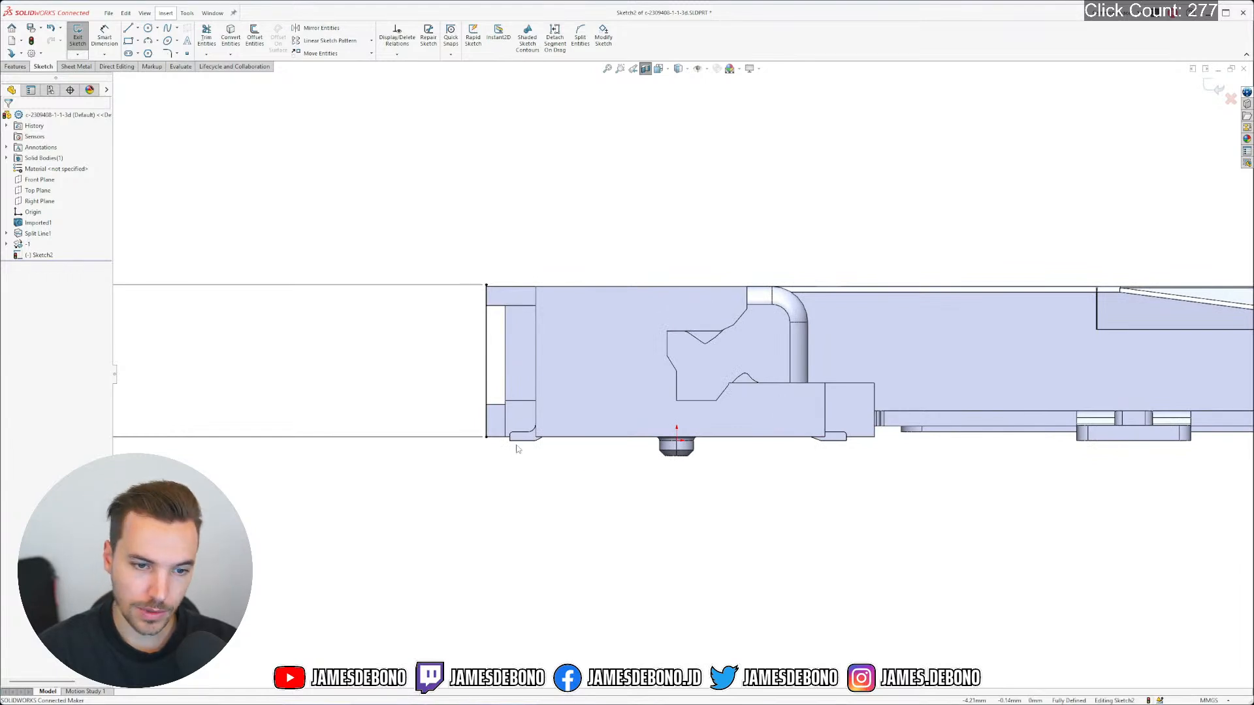
pyautogui.scroll(3, 661, 428)
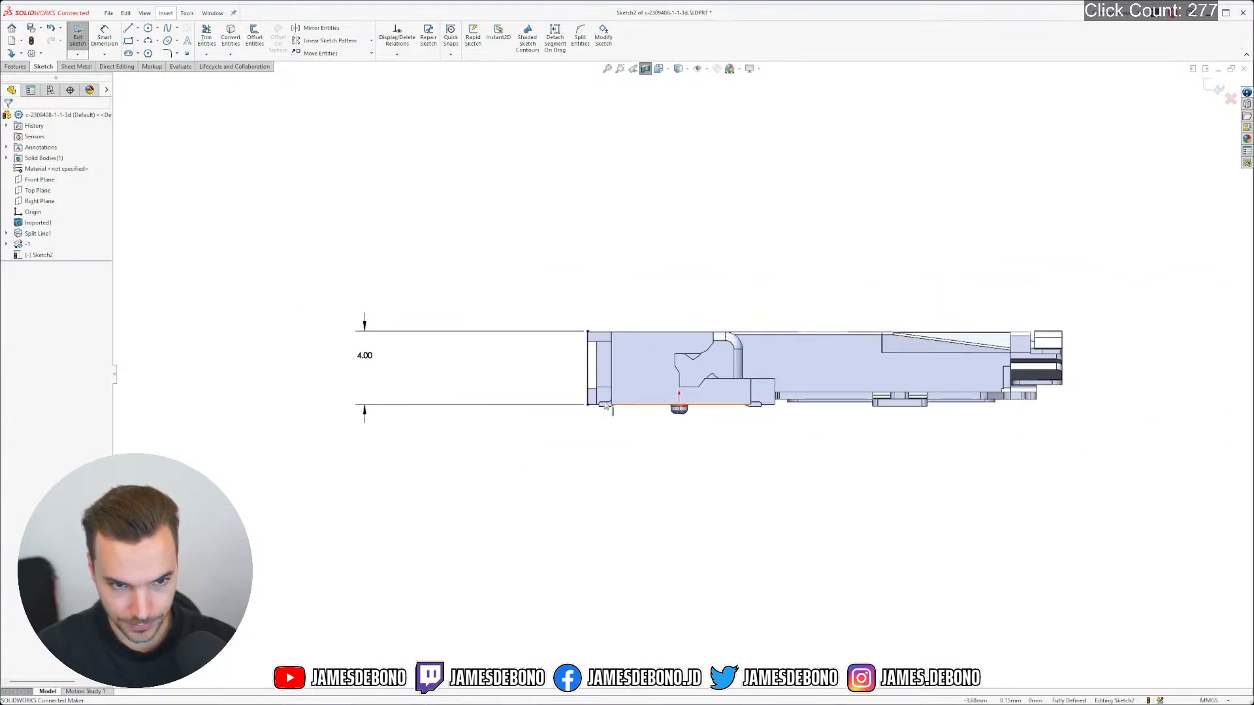
pyautogui.scroll(-2, 620, 378)
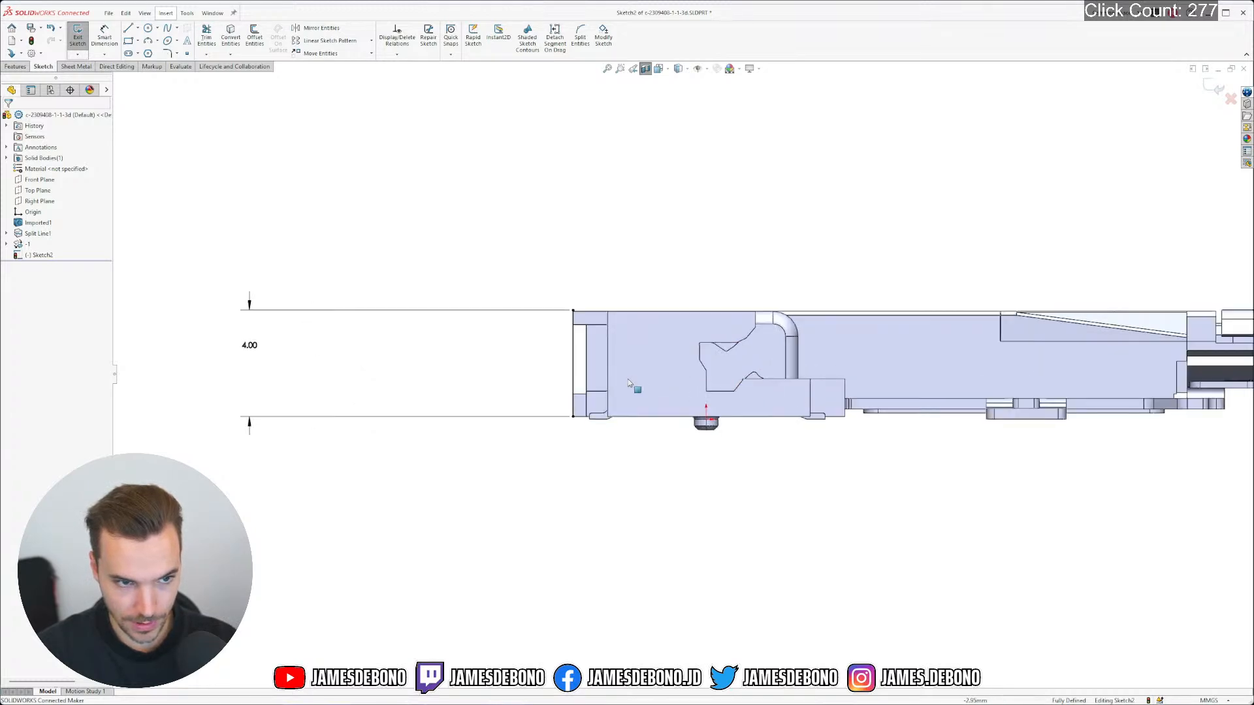
# Detach the 4 mm line from the housing's lower rear corner and move it clear of the socket
pyautogui.click(575, 424)
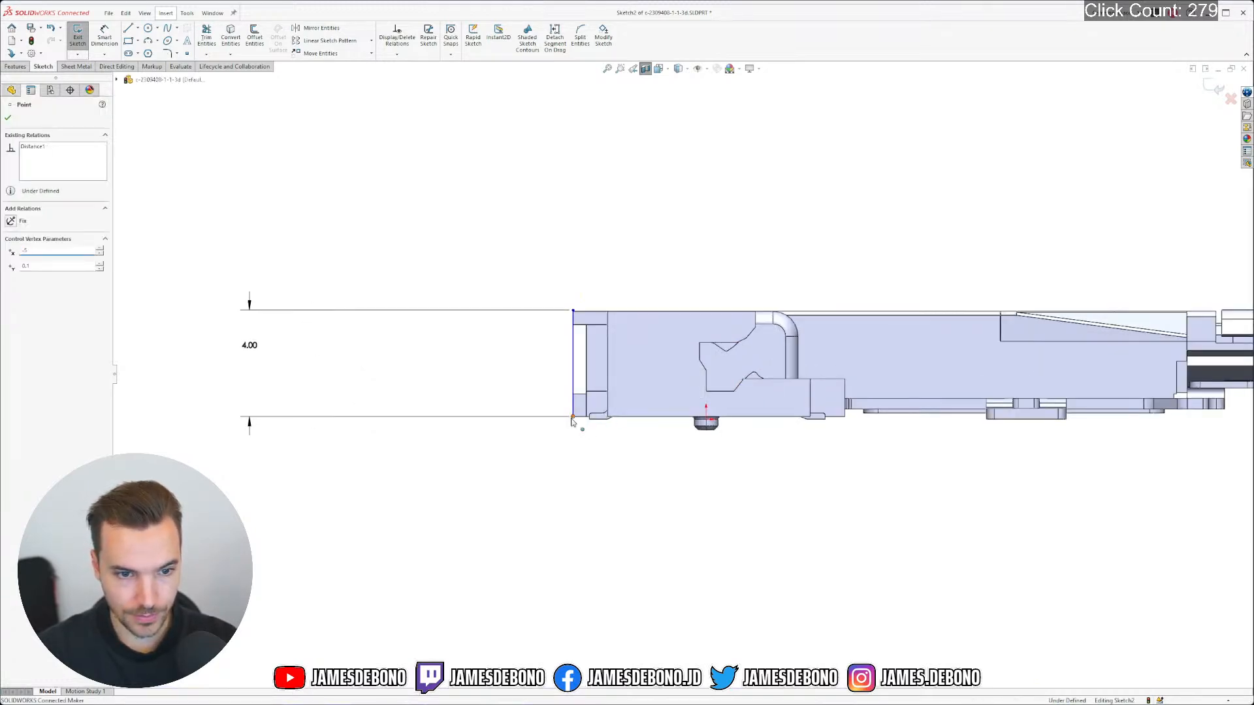
pyautogui.moveTo(575, 425); pyautogui.dragTo(551, 497)
pyautogui.click(561, 502)
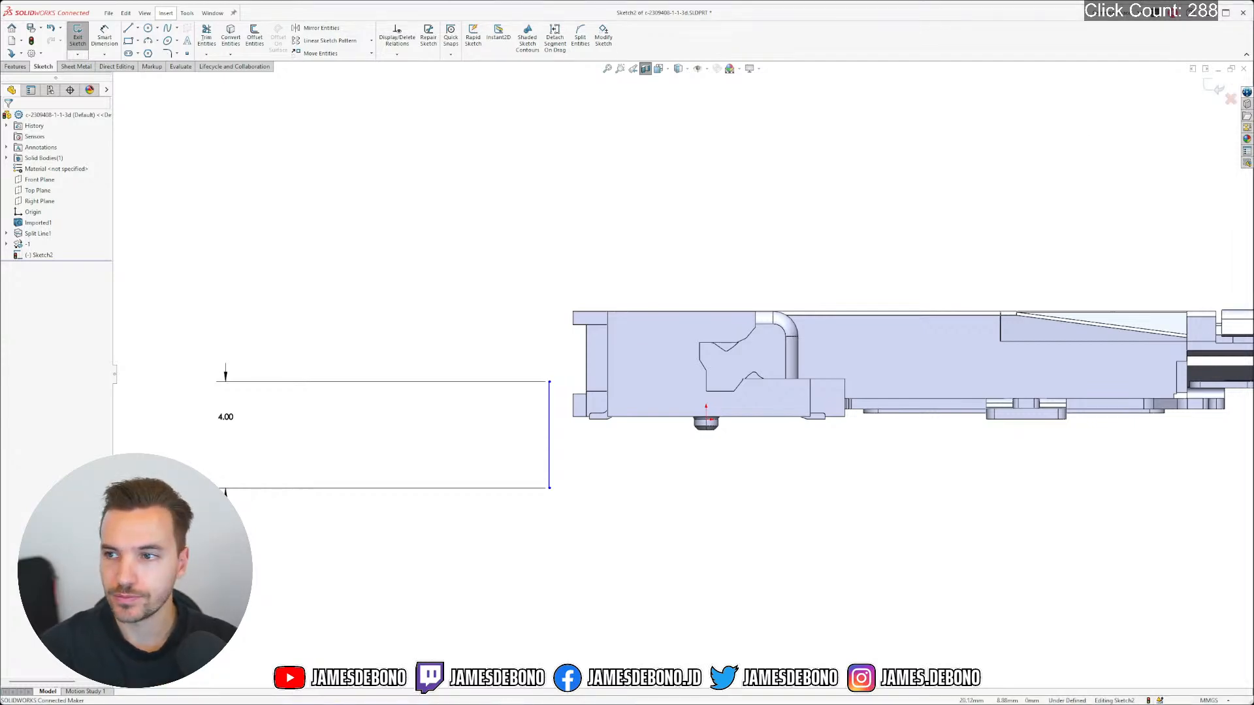
# Switch to the browser, look at the Amphenol MDT420M03001 customer drawing, close its duplicate tab and return to the product page
pyautogui.hotkey('alt', 'Tab')
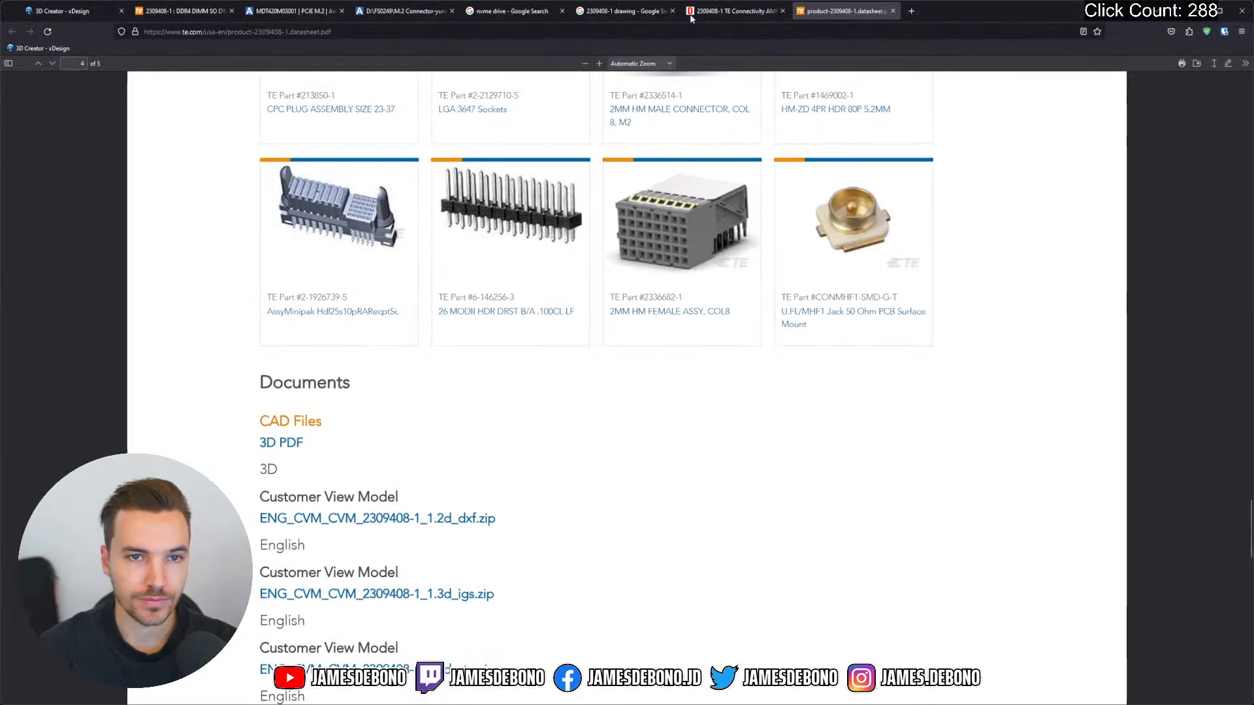
pyautogui.click(895, 11)
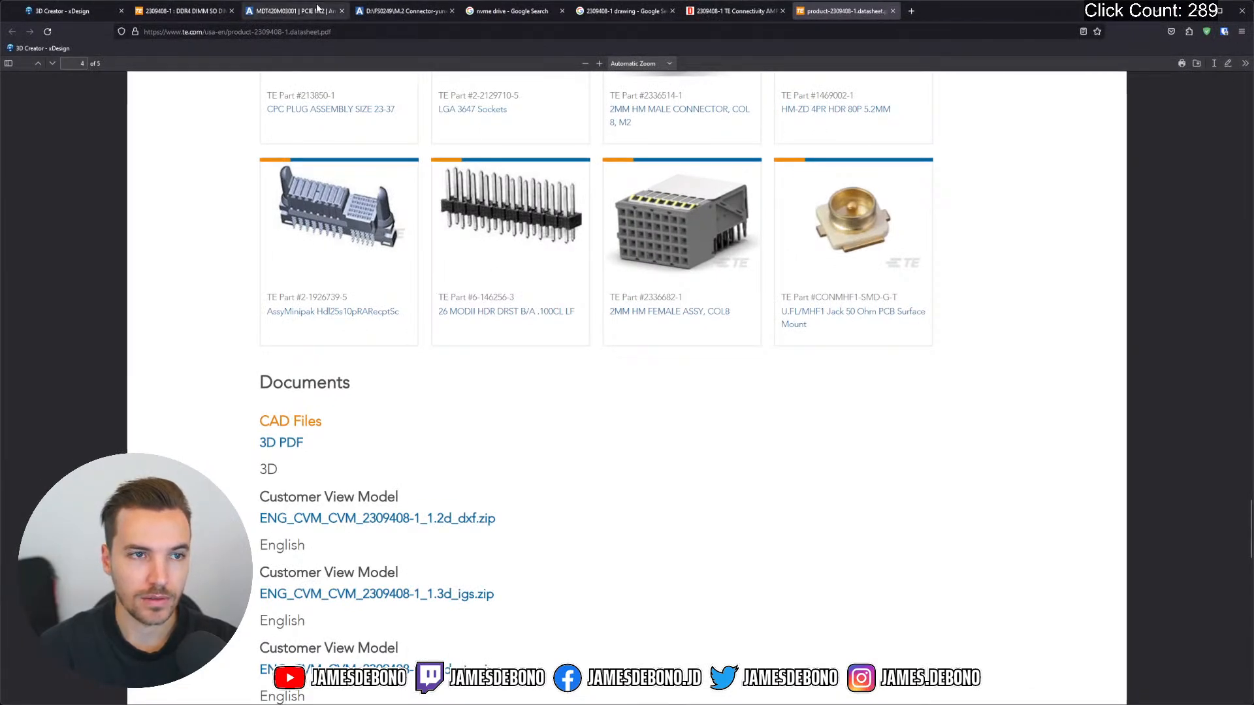
pyautogui.click(285, 10)
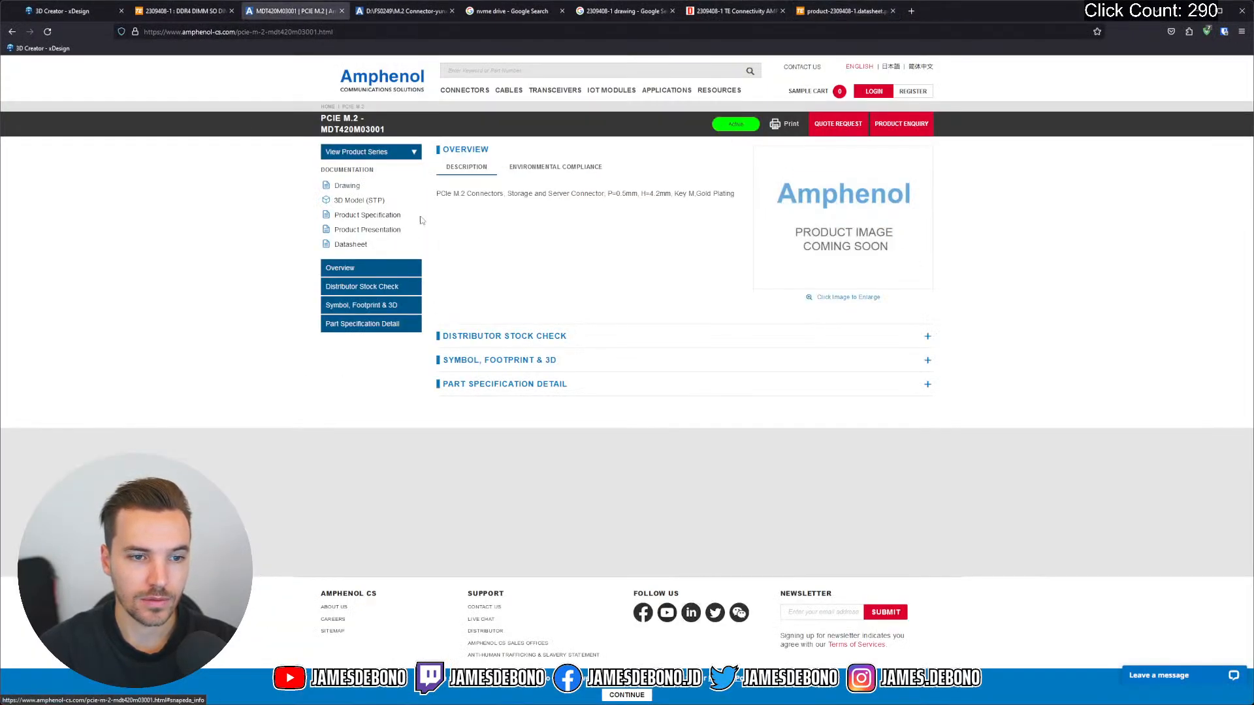
pyautogui.click(348, 188)
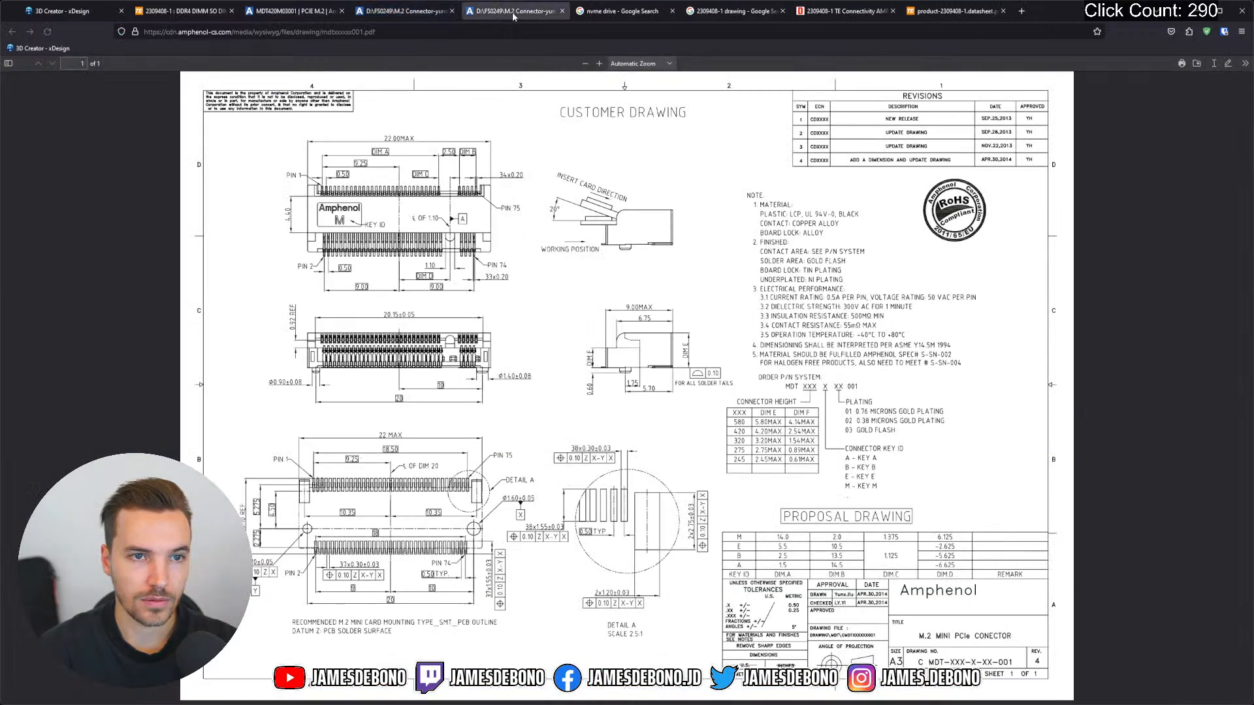
pyautogui.click(562, 11)
pyautogui.click(421, 12)
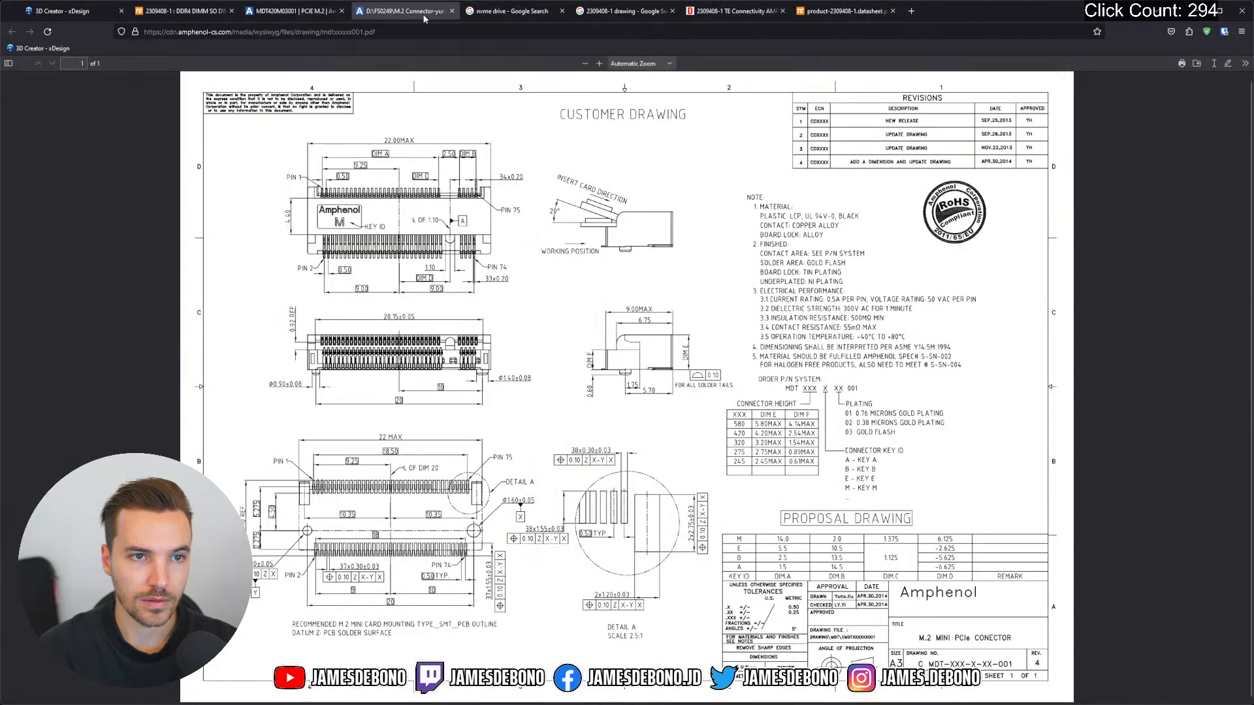
pyautogui.click(312, 13)
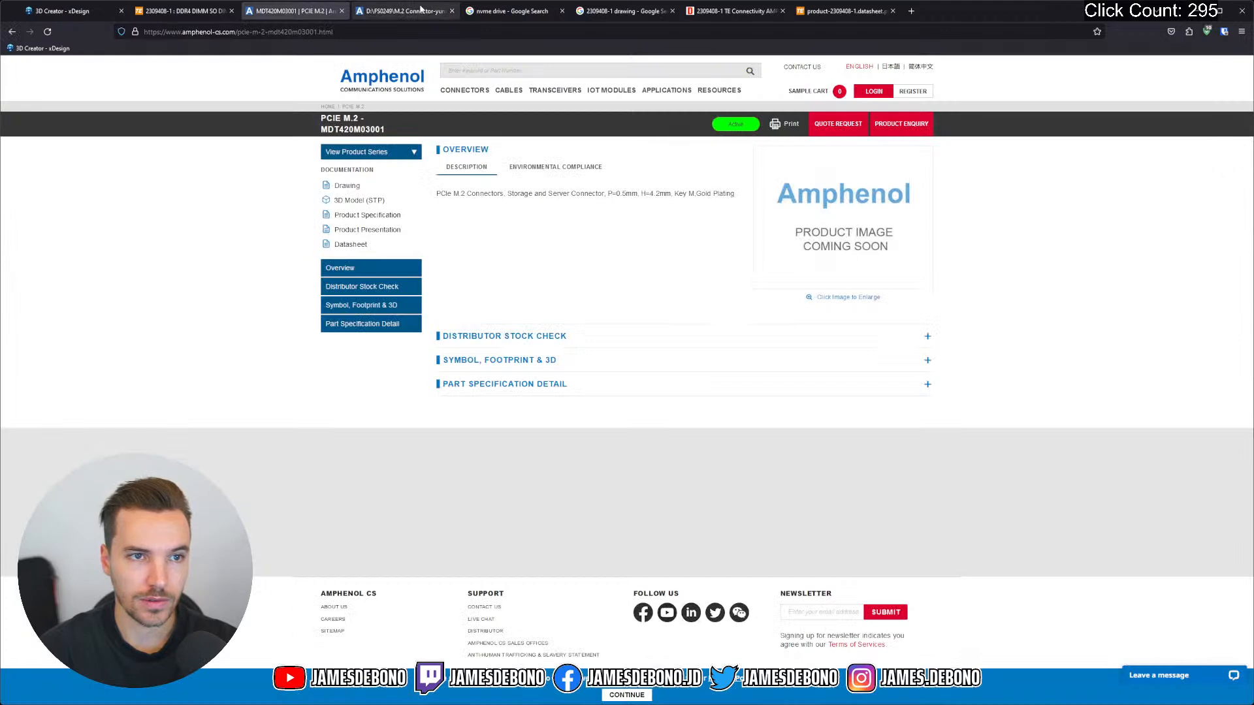
# Close the nvme drive search, the 2309408-1 drawing search, the 2309408-1 TE Connectivity page and the datasheet
pyautogui.click(562, 11)
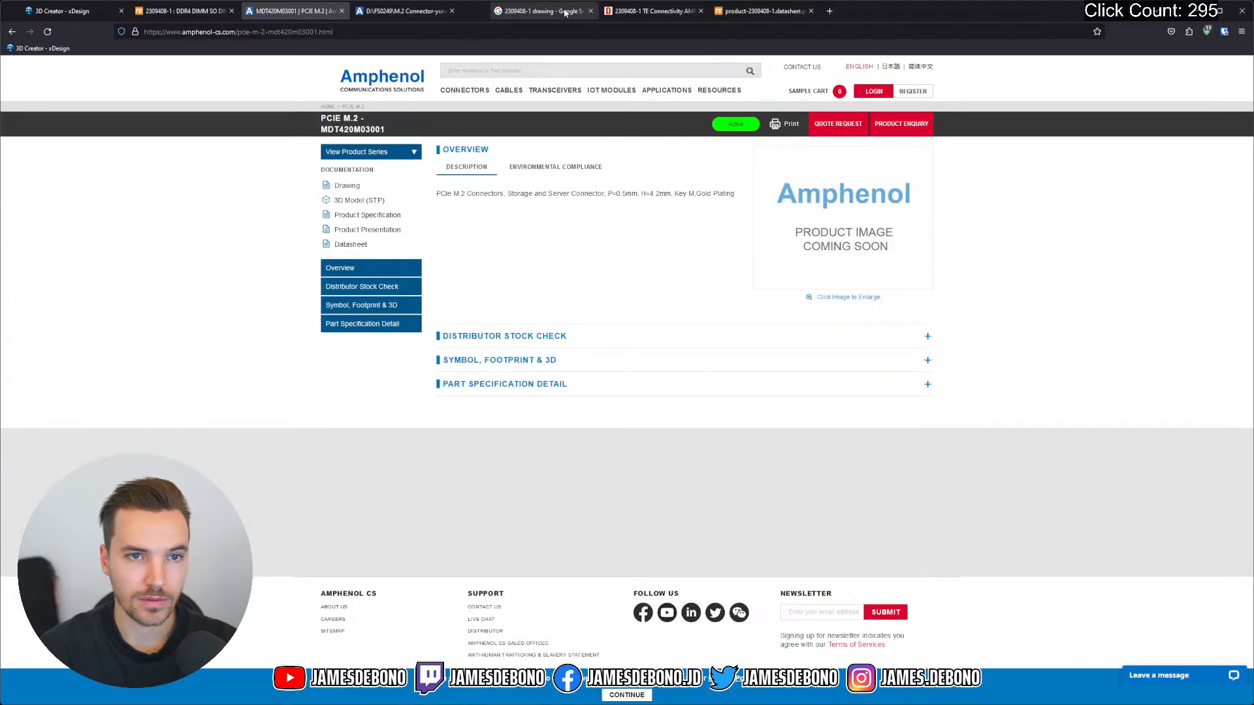
pyautogui.click(563, 11)
pyautogui.click(563, 11)
pyautogui.click(562, 11)
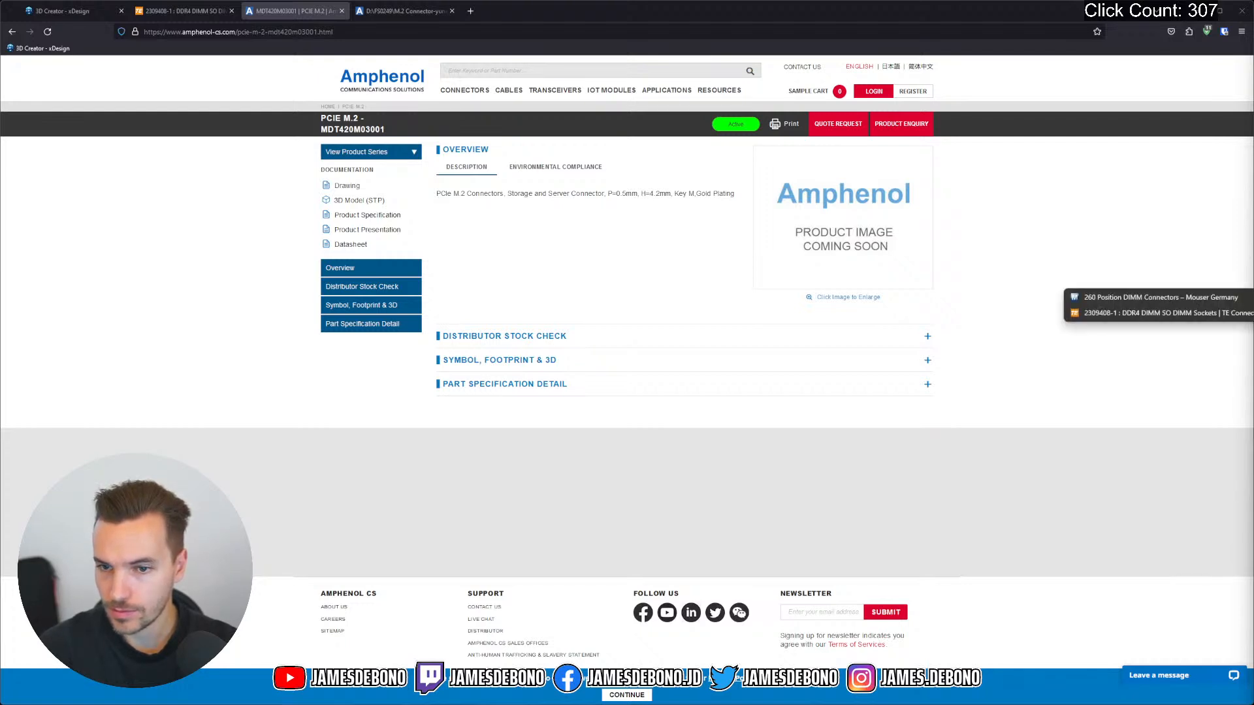
# Open Mouser's in-stock 260 Position DIMM Connectors listing in a new browser tab
pyautogui.click(1208, 303)
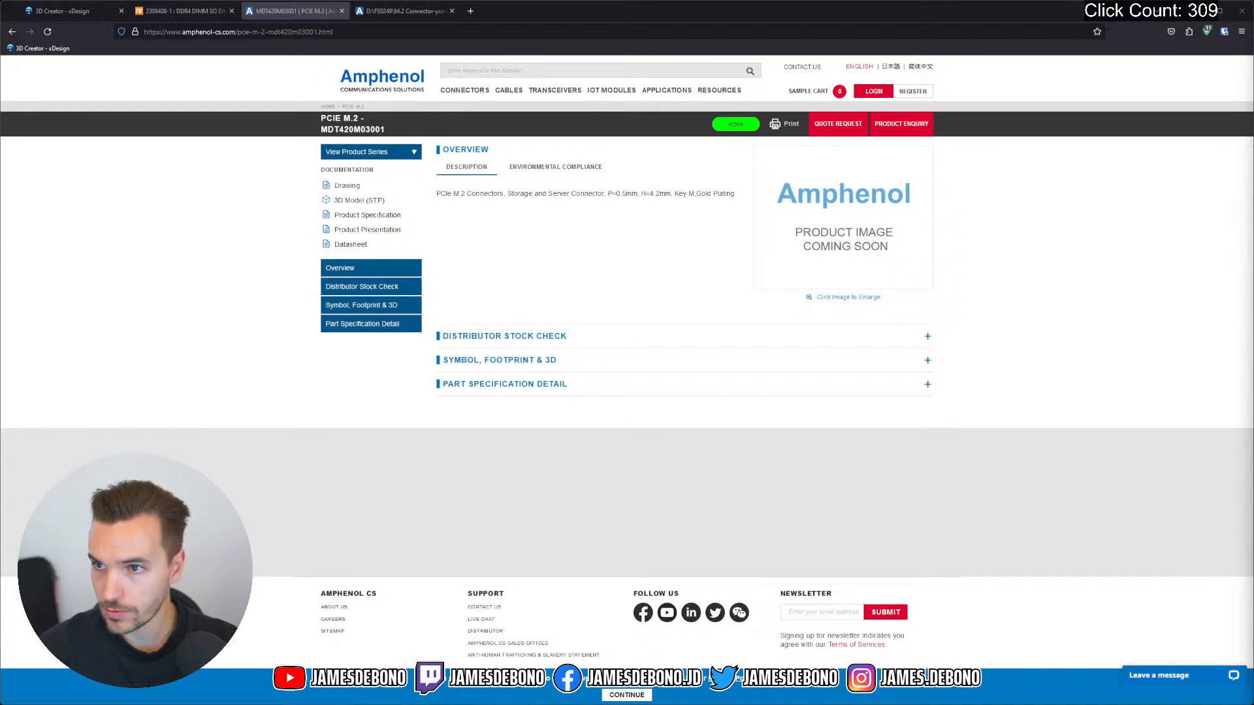
pyautogui.click(723, 13)
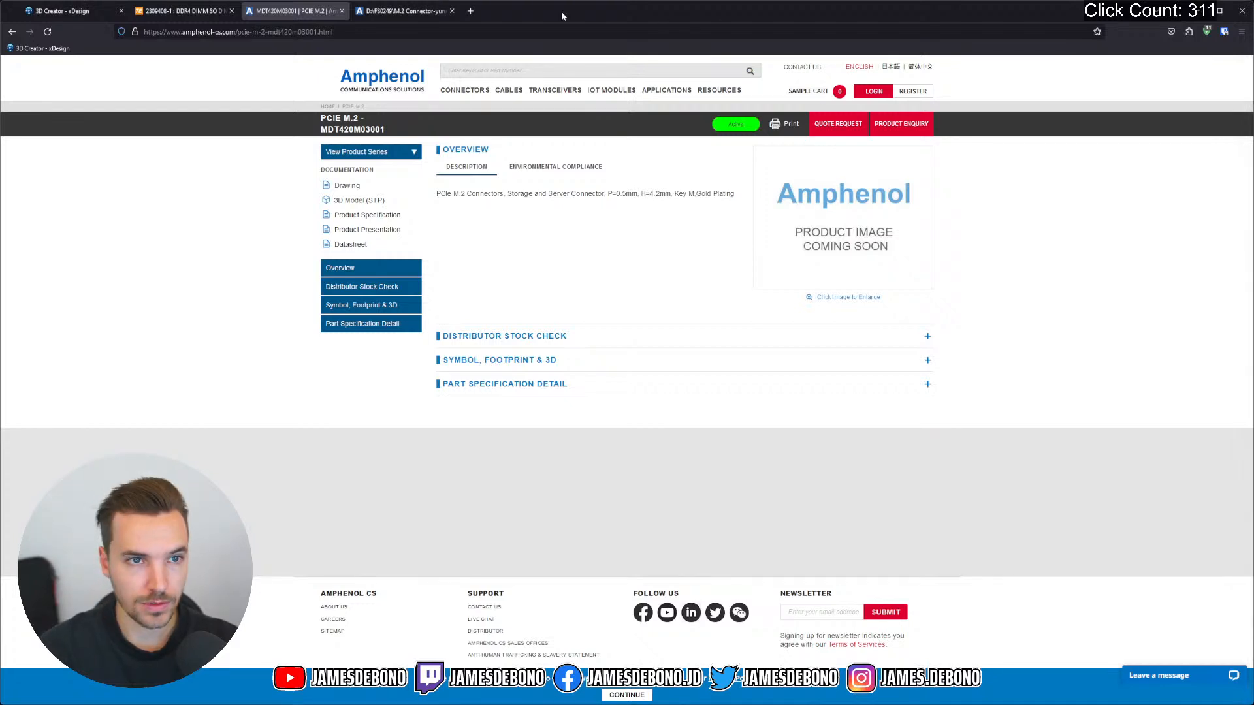
pyautogui.click(471, 12)
pyautogui.write('https://www.mouser.de/c/connectors/memory-connectors/memory-socket-connectors/dimm-connectors/?number%20of%20positions=260%20Position&instock=y&sort=pricing')
pyautogui.press('Return')
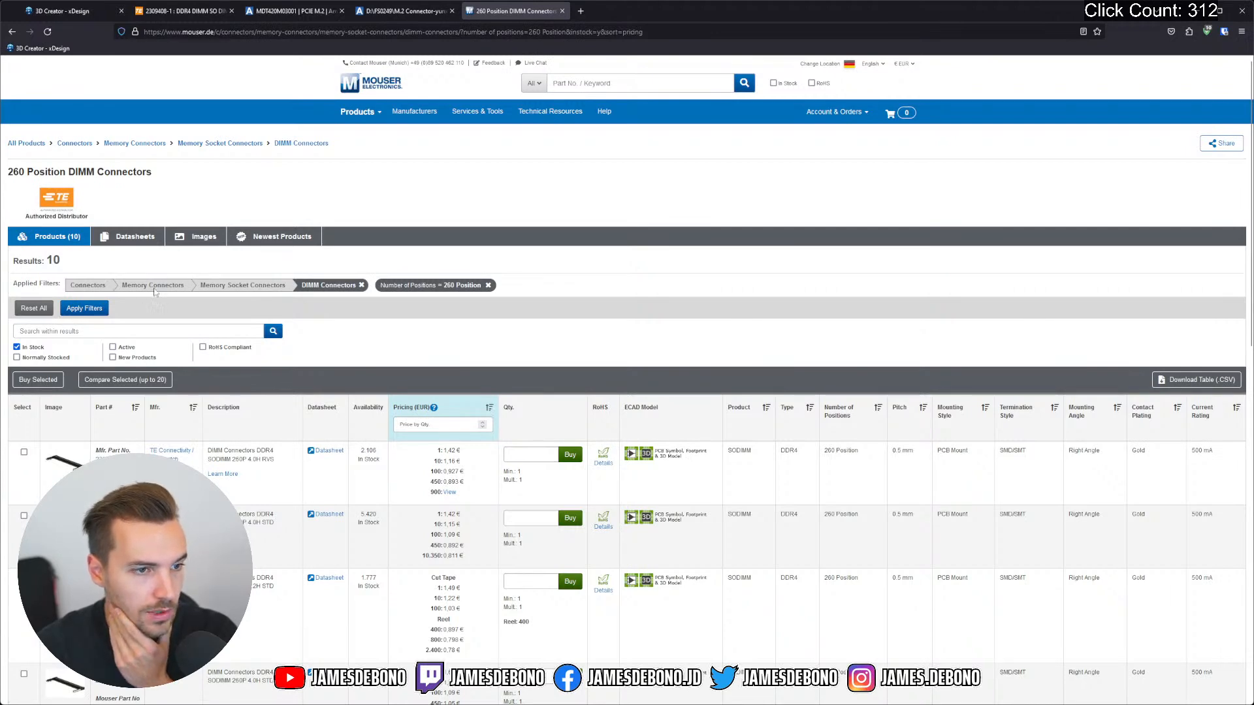
# Remove the In Stock restriction from the connector results and filter them by manufacturer Amphenol
pyautogui.click(28, 350)
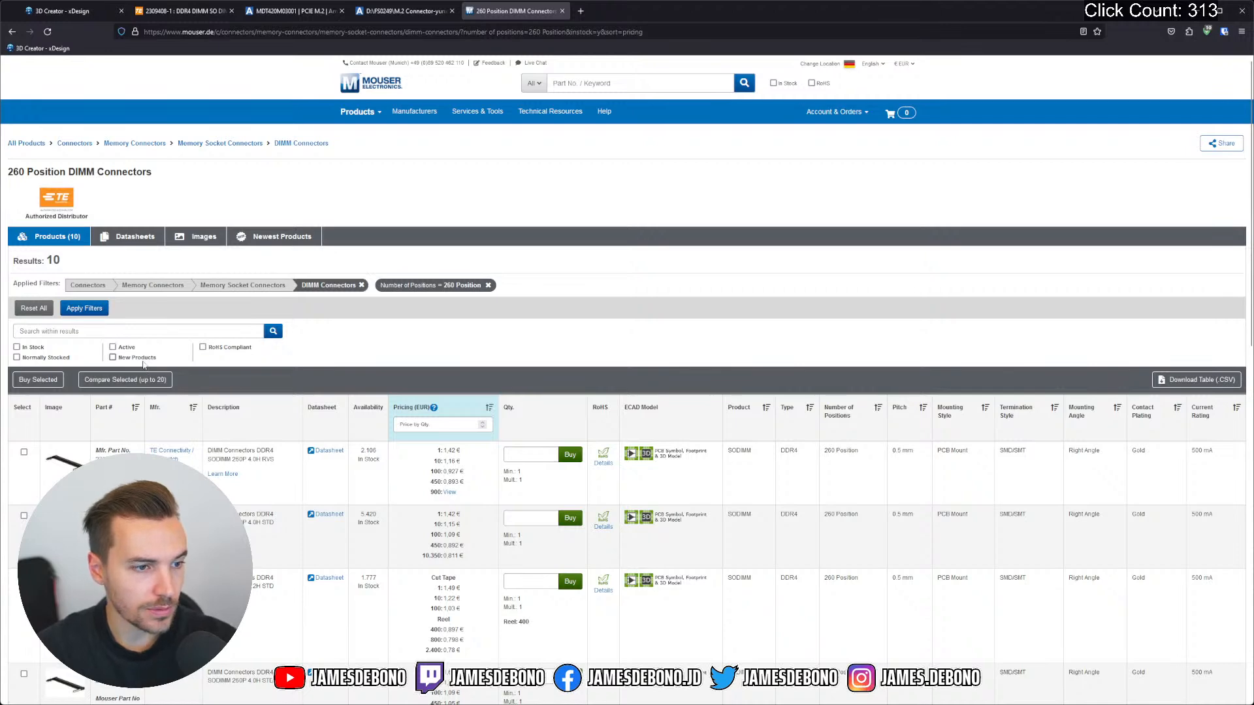
pyautogui.click(94, 311)
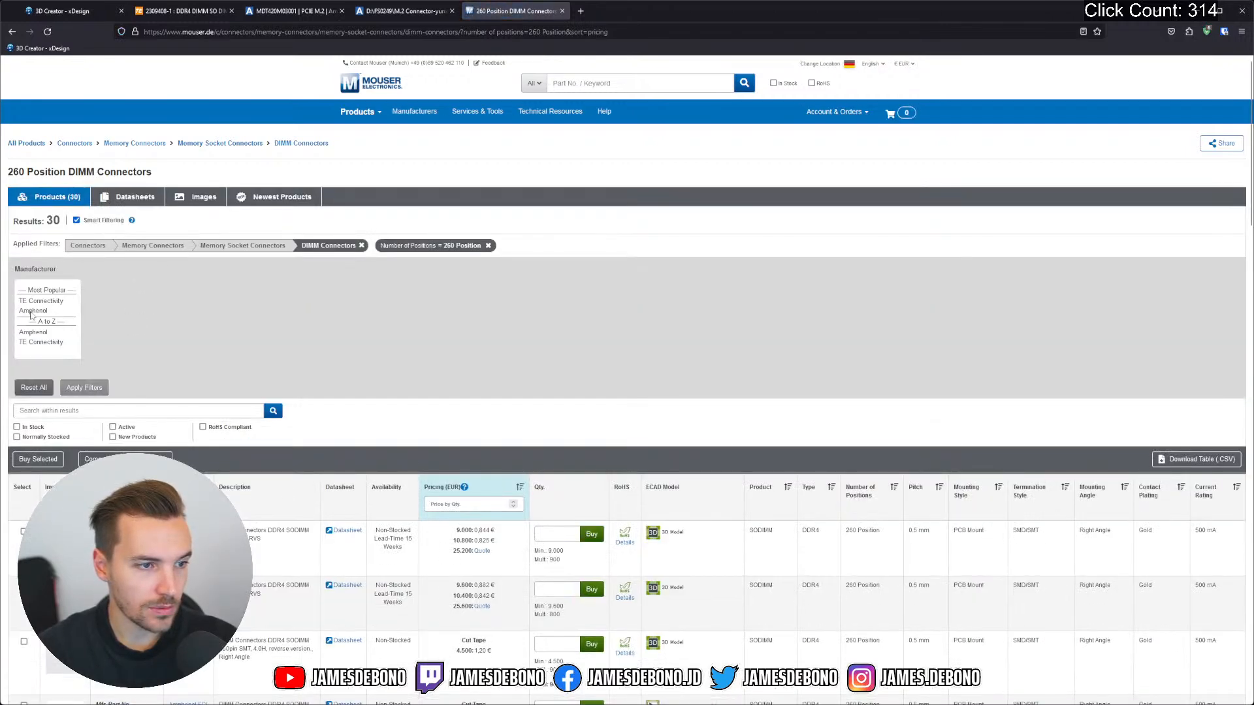
pyautogui.click(36, 311)
pyautogui.click(97, 388)
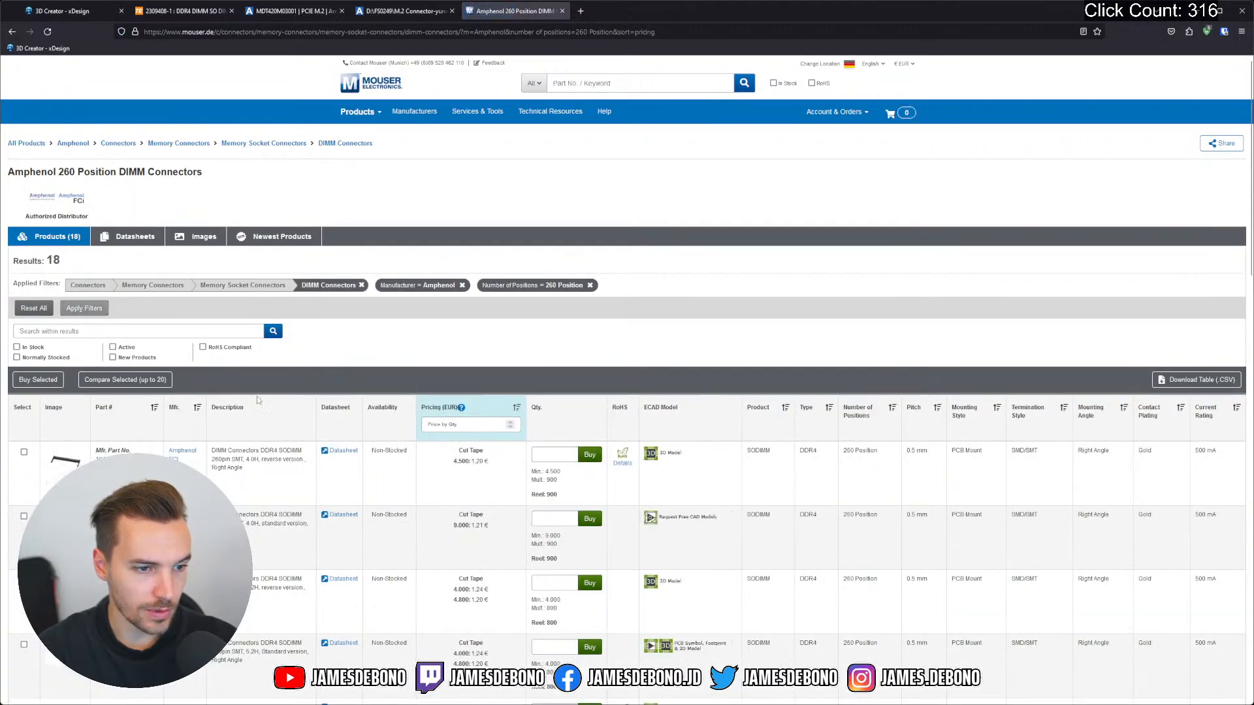
# Try restricting the Amphenol results to In Stock, clear that option and check the availability of the listed connectors
pyautogui.click(31, 349)
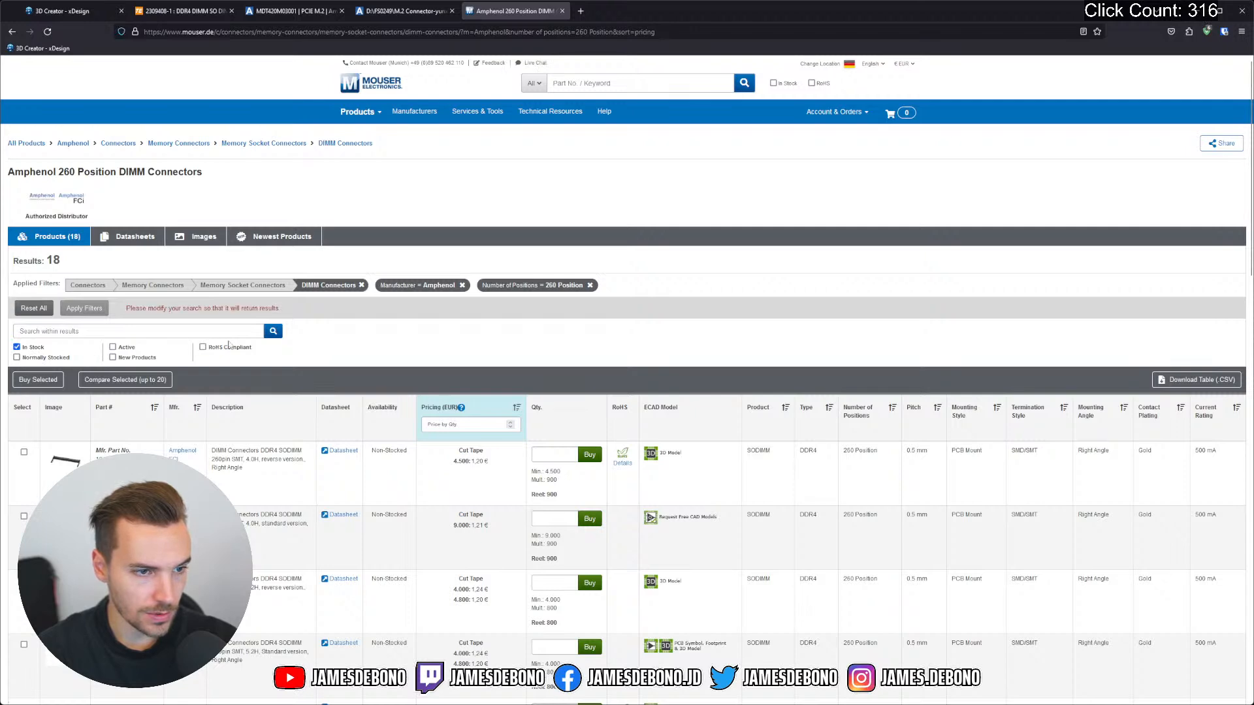
pyautogui.click(267, 335)
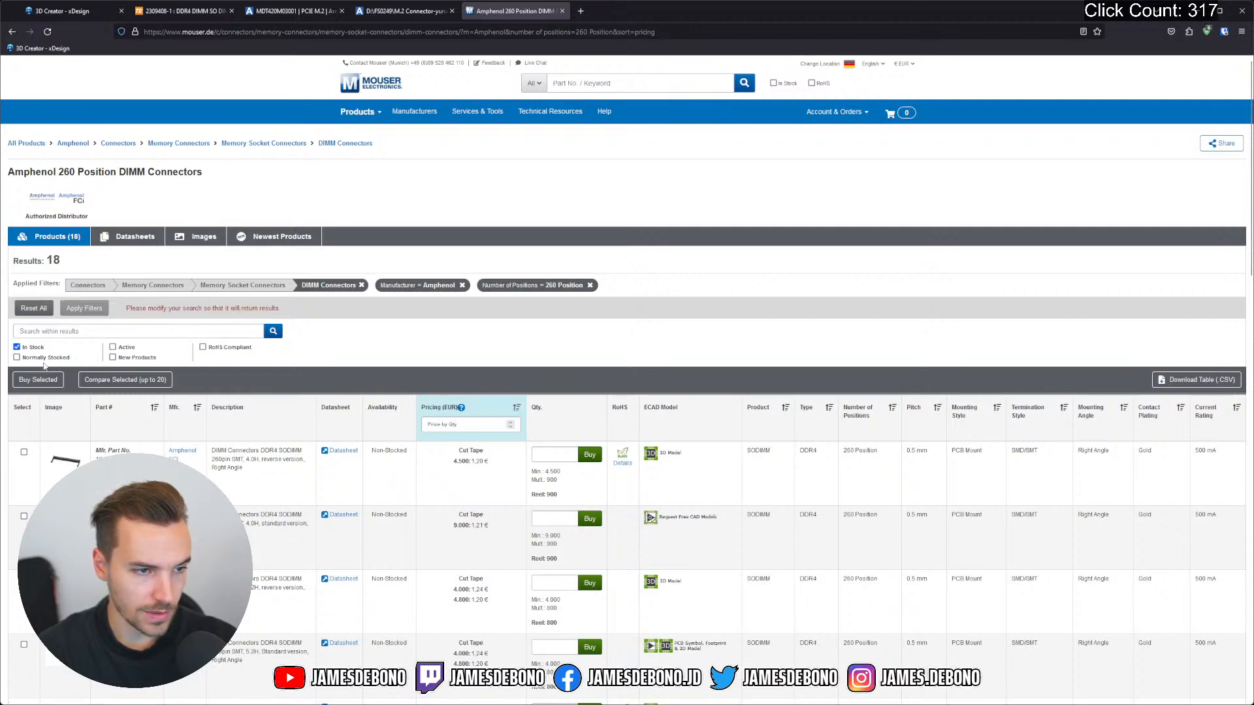
pyautogui.click(17, 347)
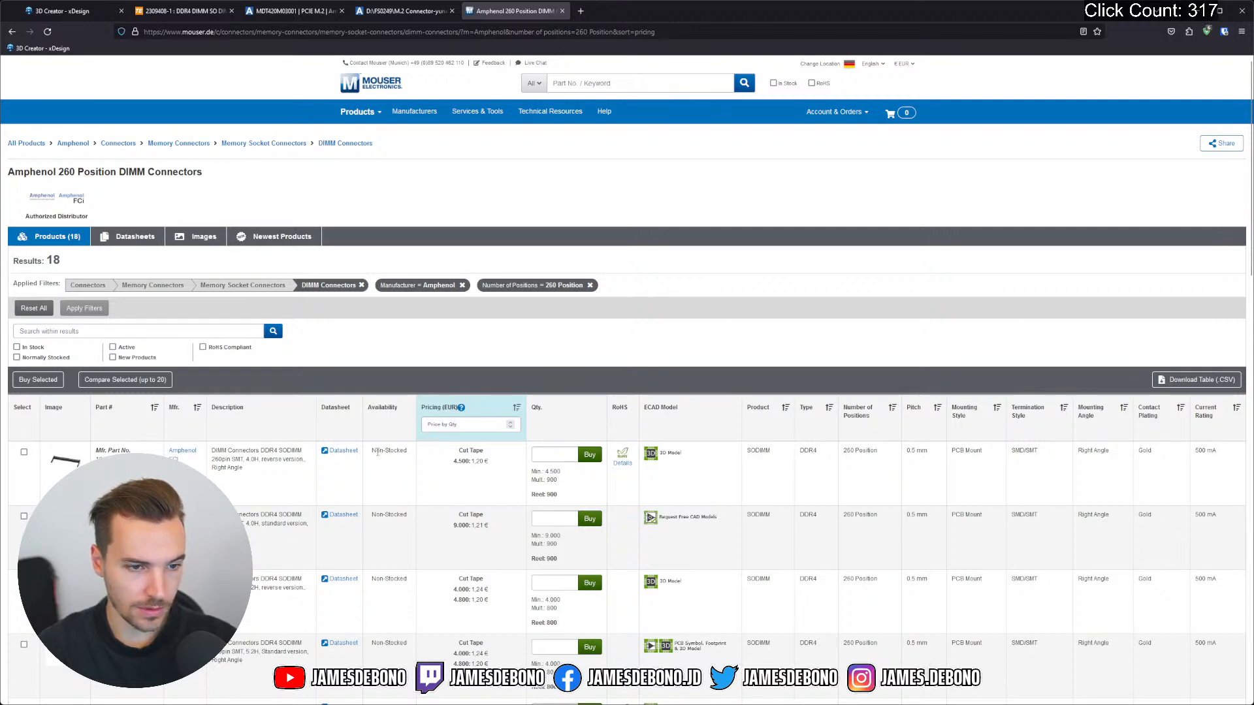
pyautogui.scroll(-15, 378, 451)
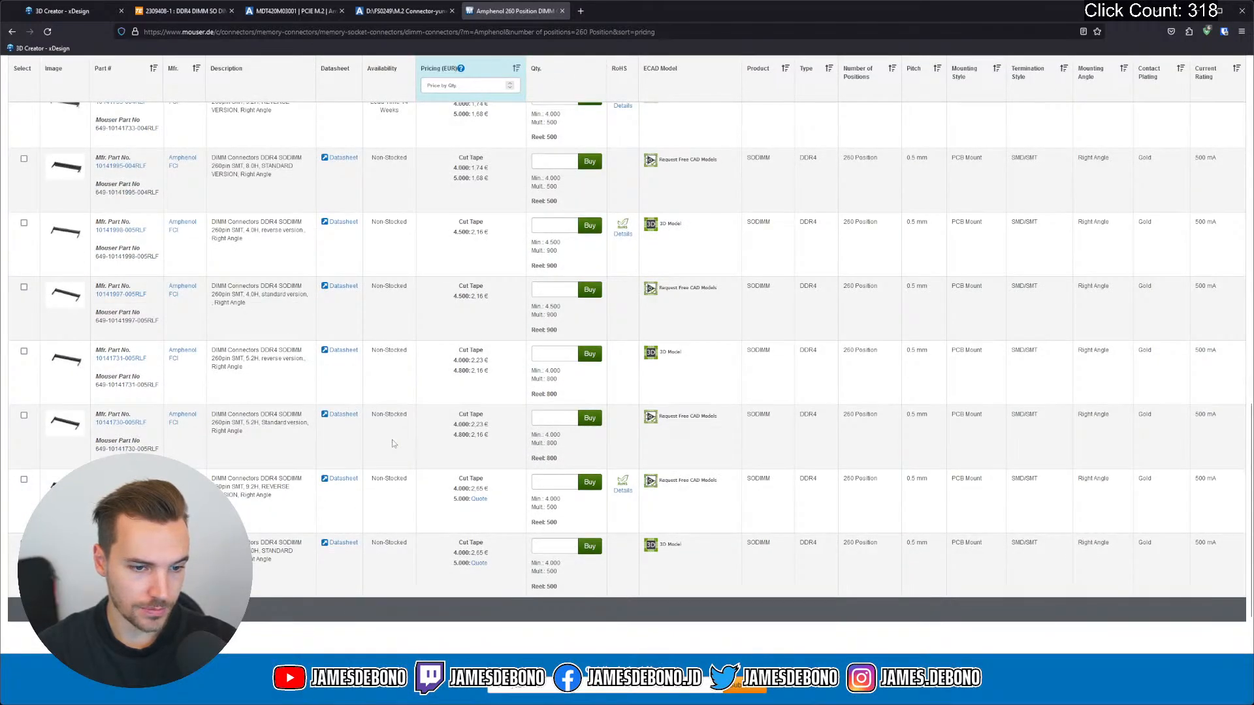
# Open the datasheet of the first listed 4.0H reverse connector, review its height options and part numbers table, and close it
pyautogui.scroll(15, 391, 440)
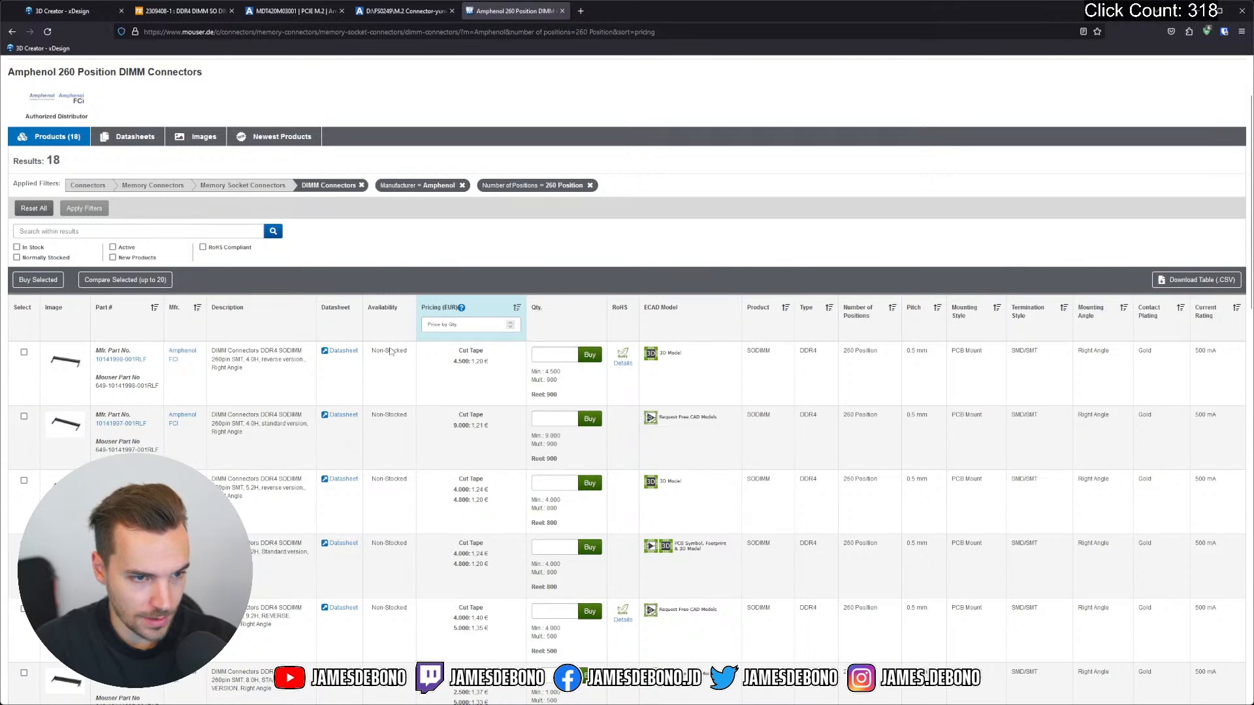
pyautogui.click(352, 351)
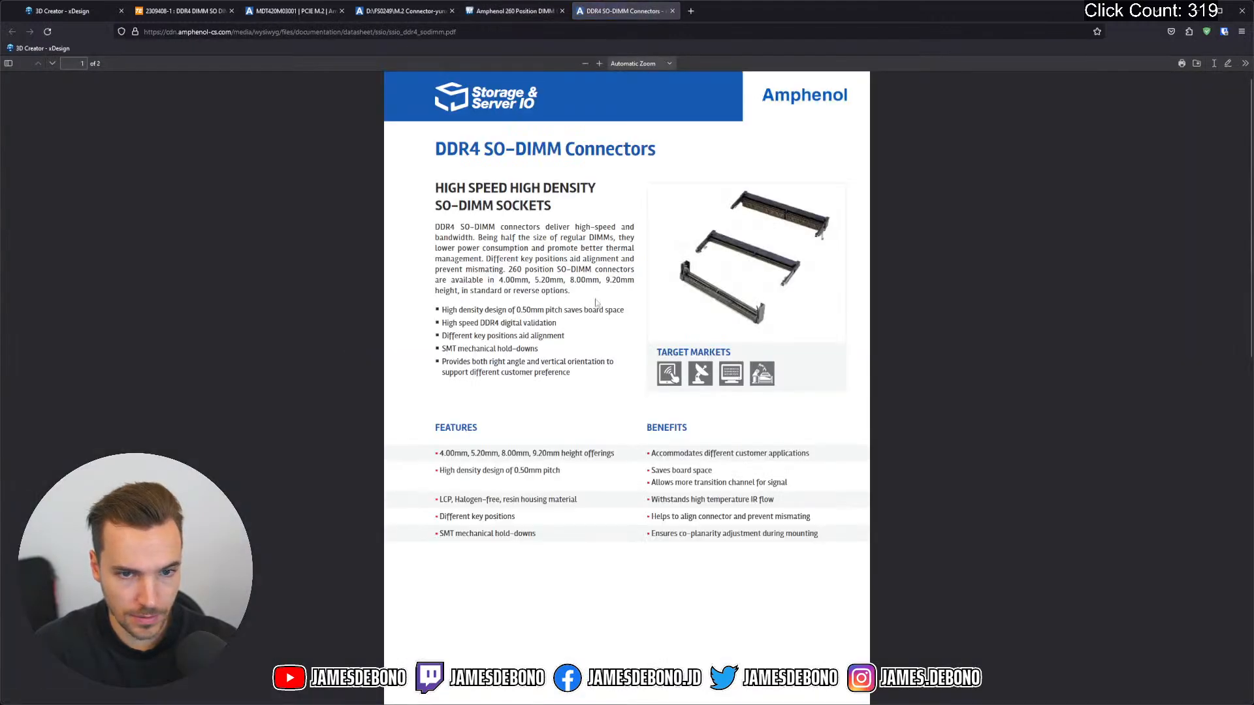
pyautogui.scroll(-10, 596, 302)
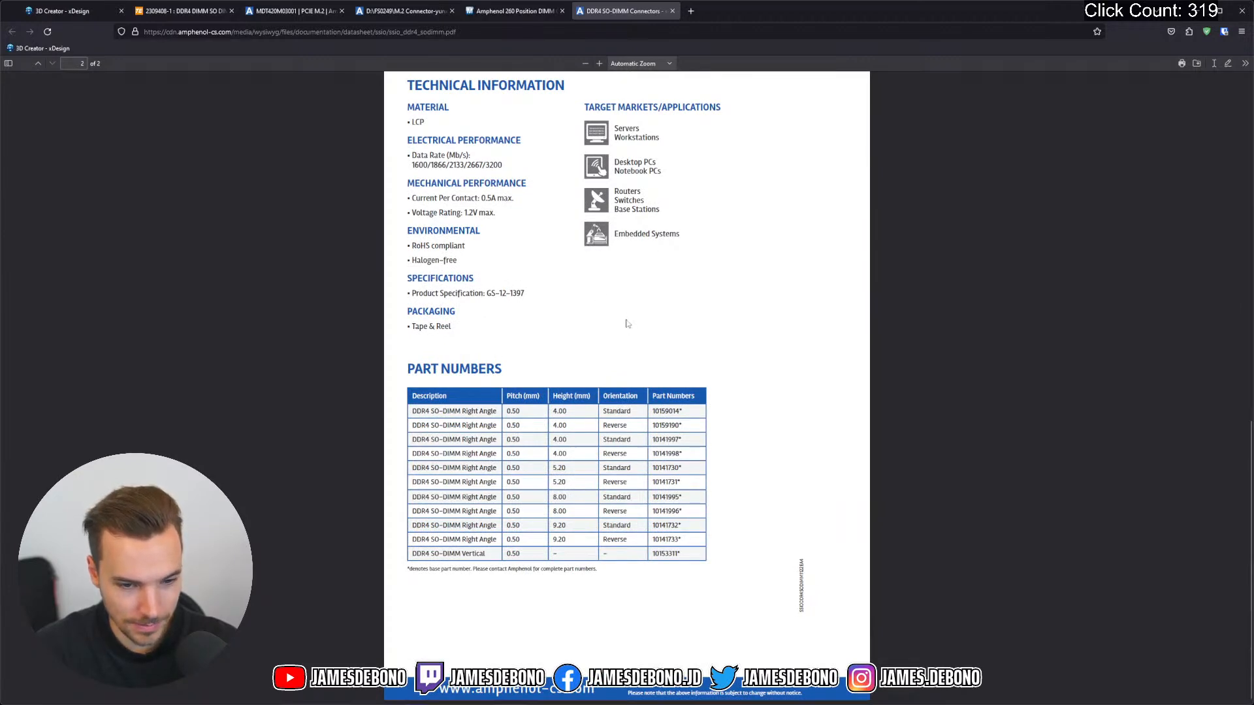
pyautogui.scroll(8, 630, 320)
pyautogui.scroll(2, 633, 320)
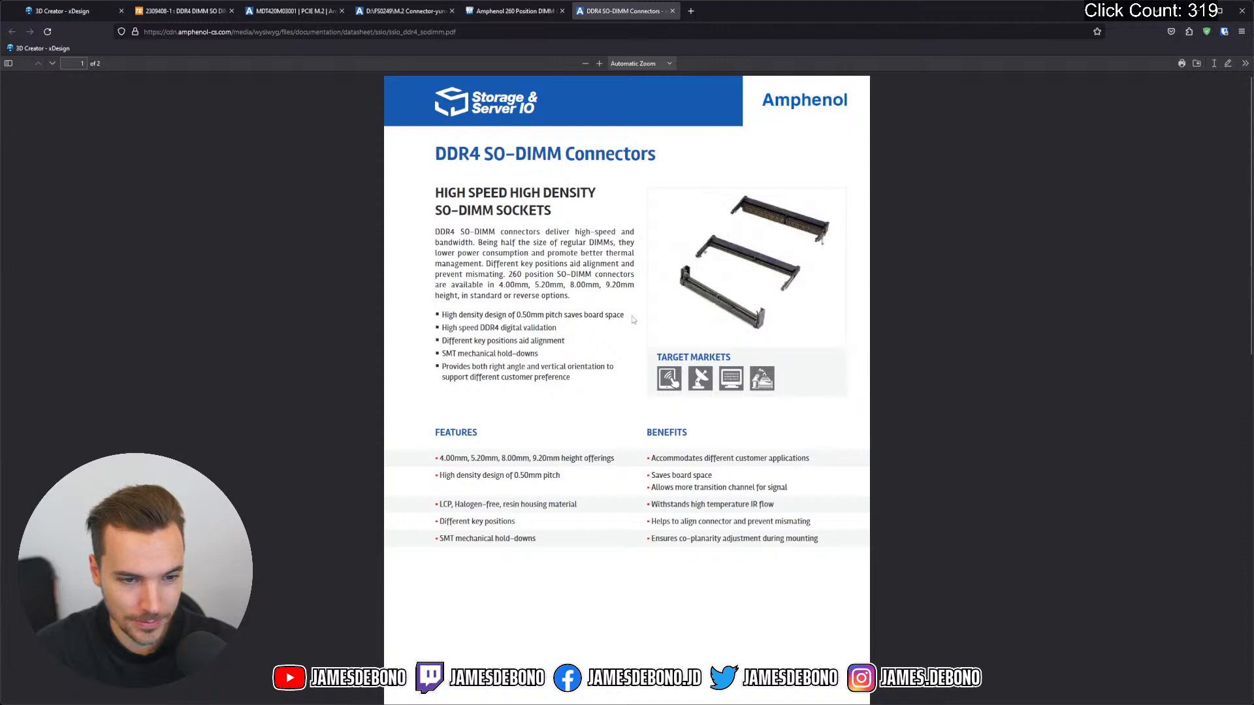
pyautogui.click(672, 10)
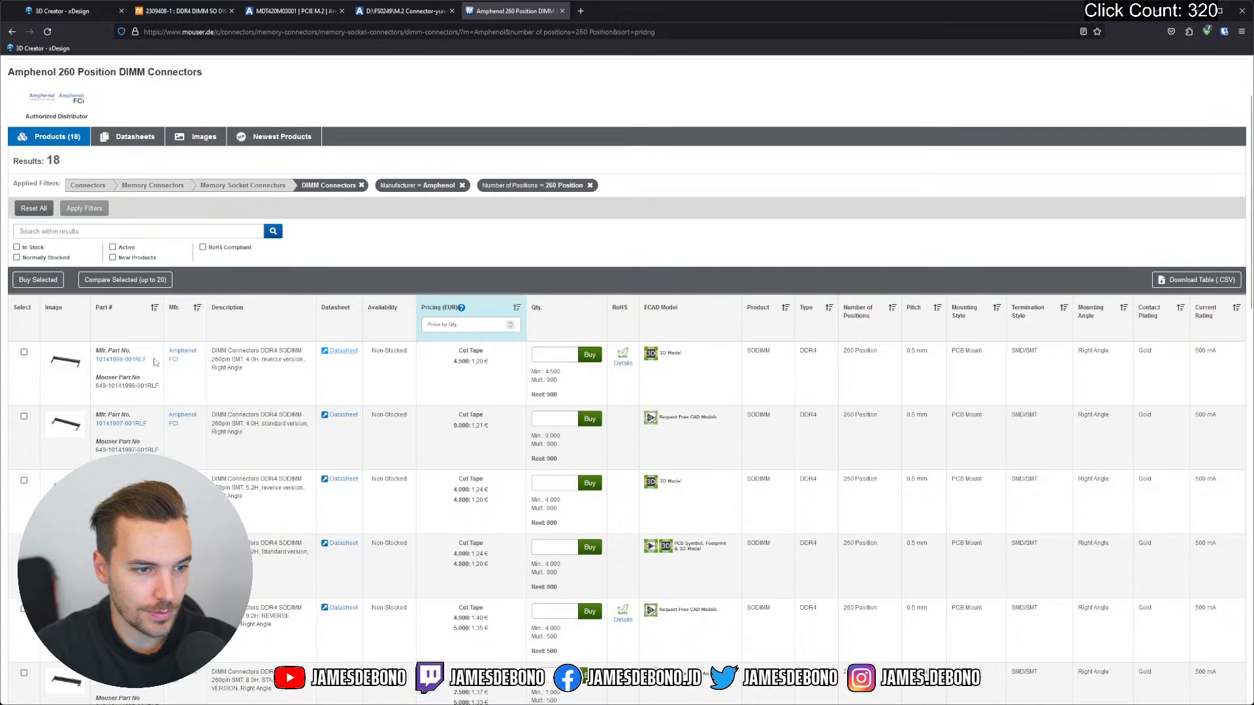
pyautogui.moveTo(158, 360); pyautogui.dragTo(96, 365)
pyautogui.hotkey('ctrl', 'c')
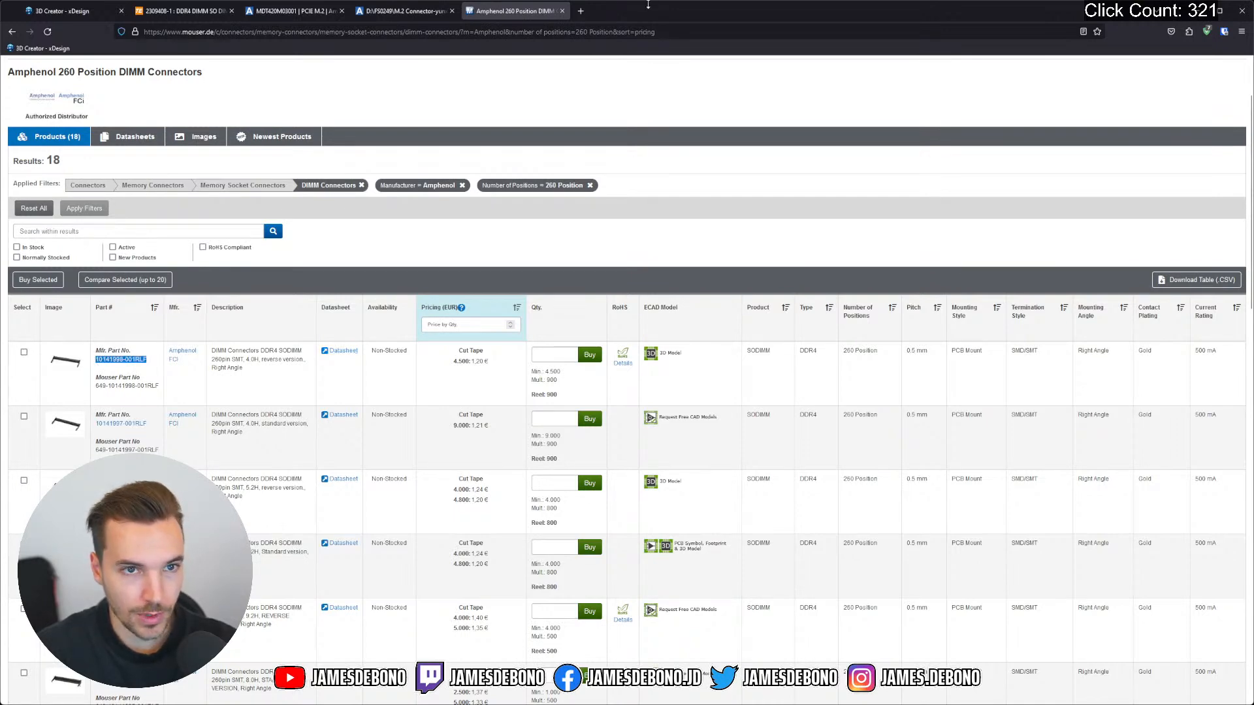
pyautogui.hotkey('ctrl', 't')
pyautogui.hotkey('ctrl', 'v')
pyautogui.press('Return')
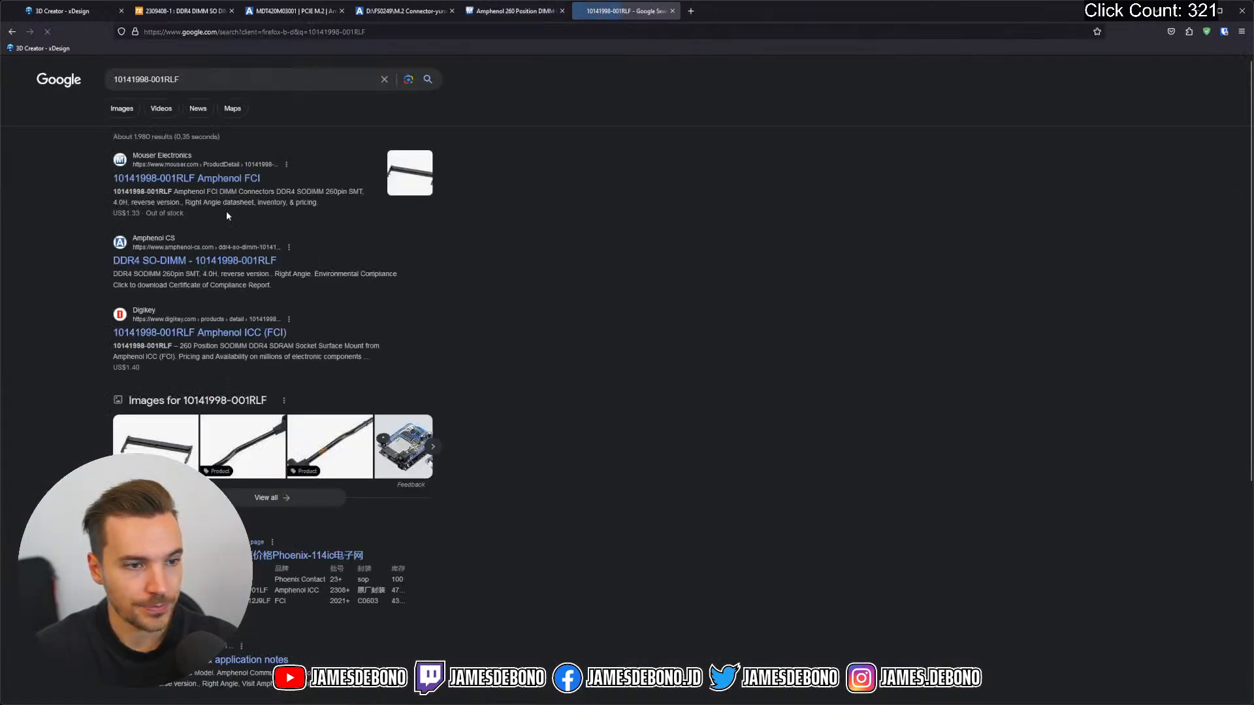
pyautogui.click(210, 261)
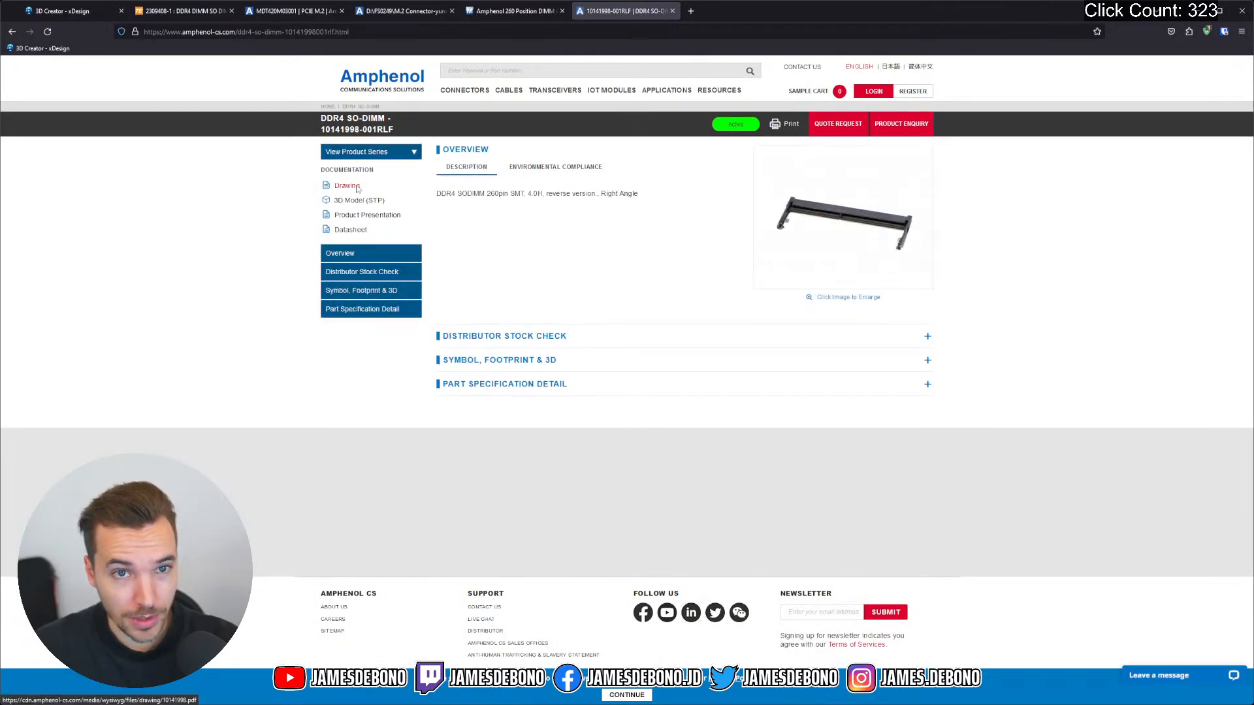
pyautogui.click(357, 188)
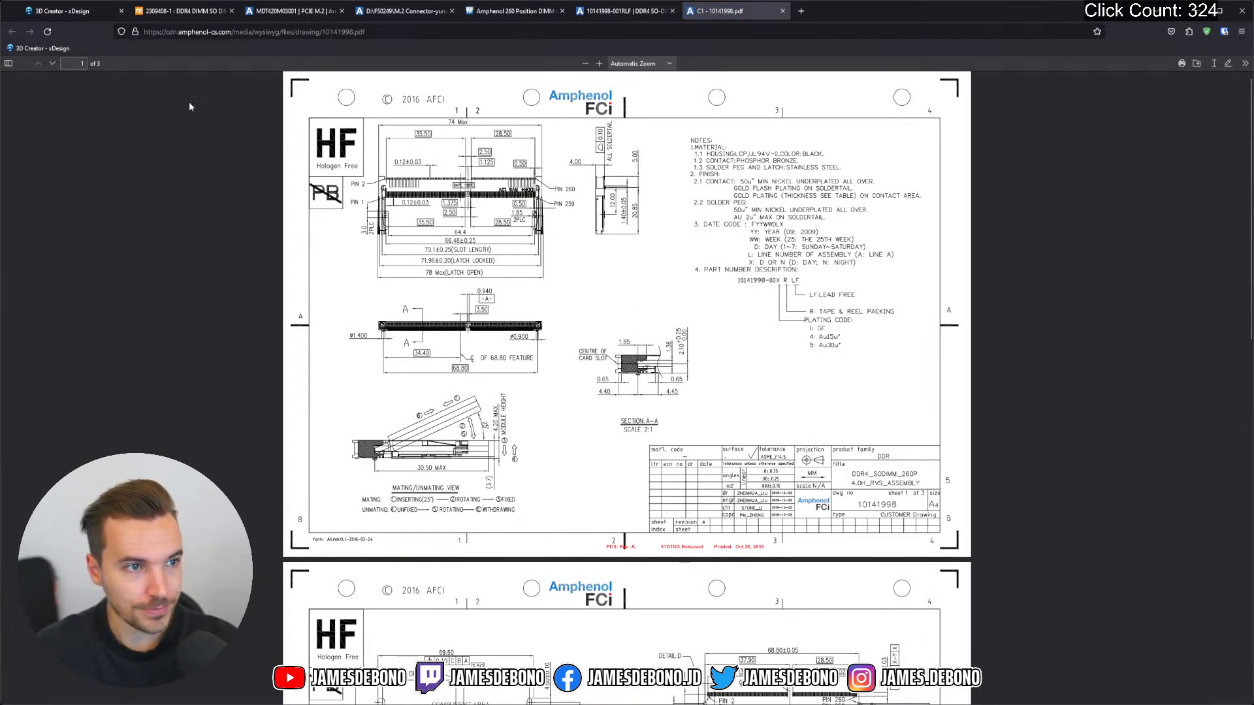
pyautogui.click(599, 64)
pyautogui.click(599, 63)
pyautogui.click(599, 64)
pyautogui.click(598, 63)
pyautogui.click(599, 63)
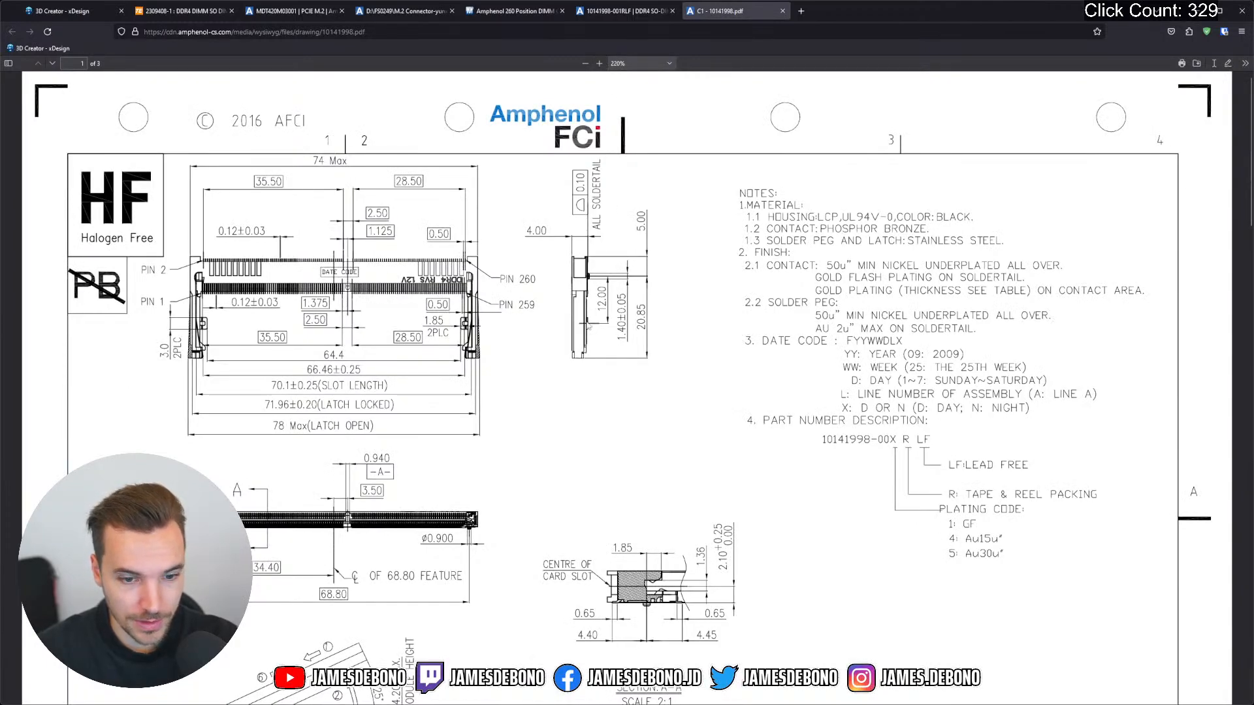
pyautogui.scroll(-3, 586, 327)
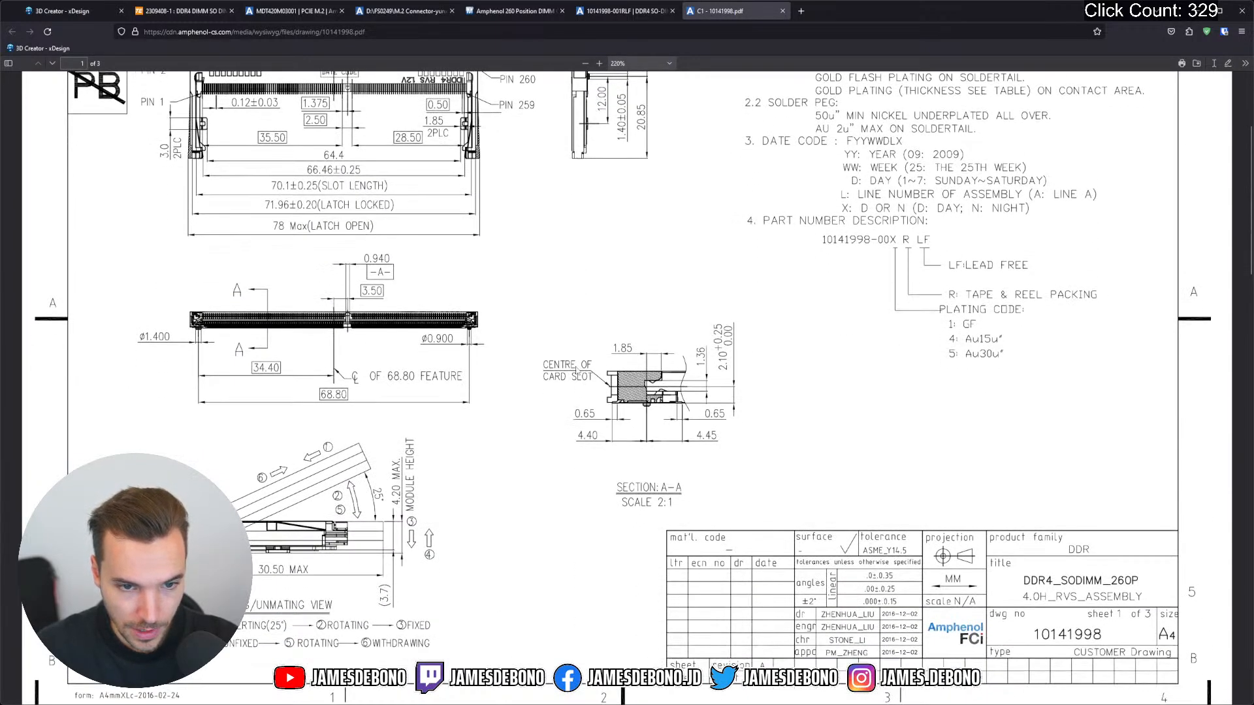
pyautogui.click(599, 63)
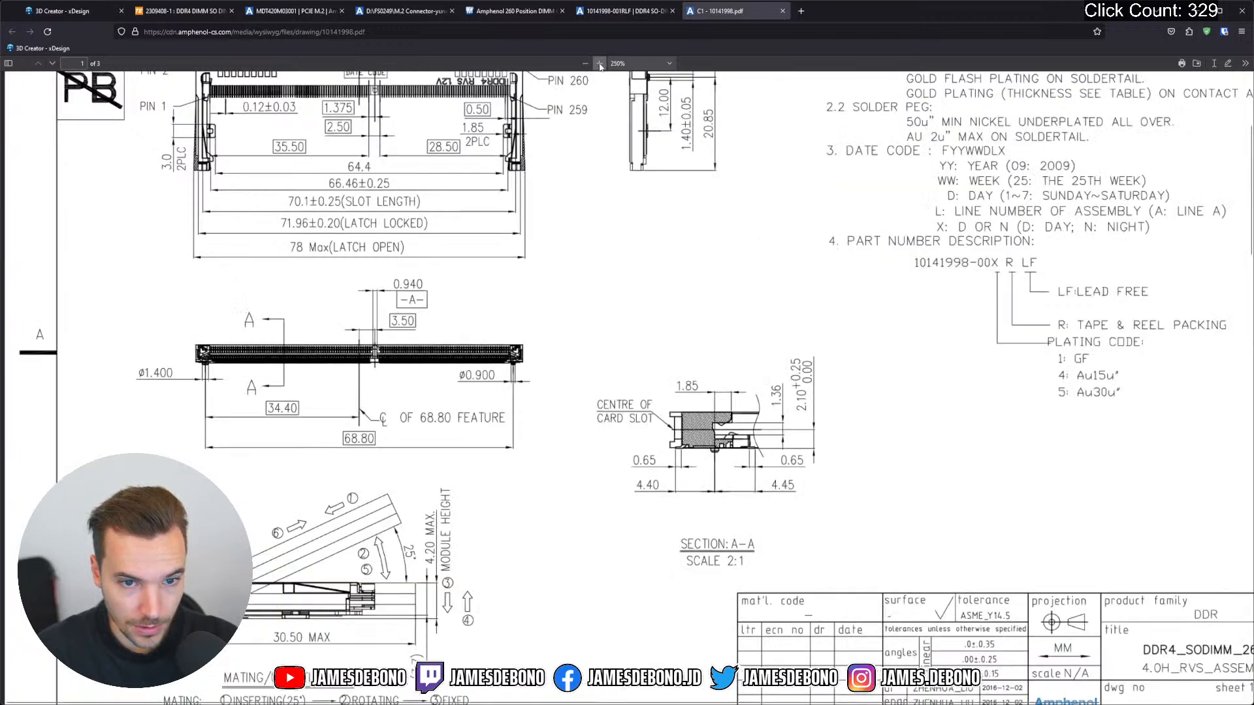
pyautogui.click(598, 63)
pyautogui.click(598, 64)
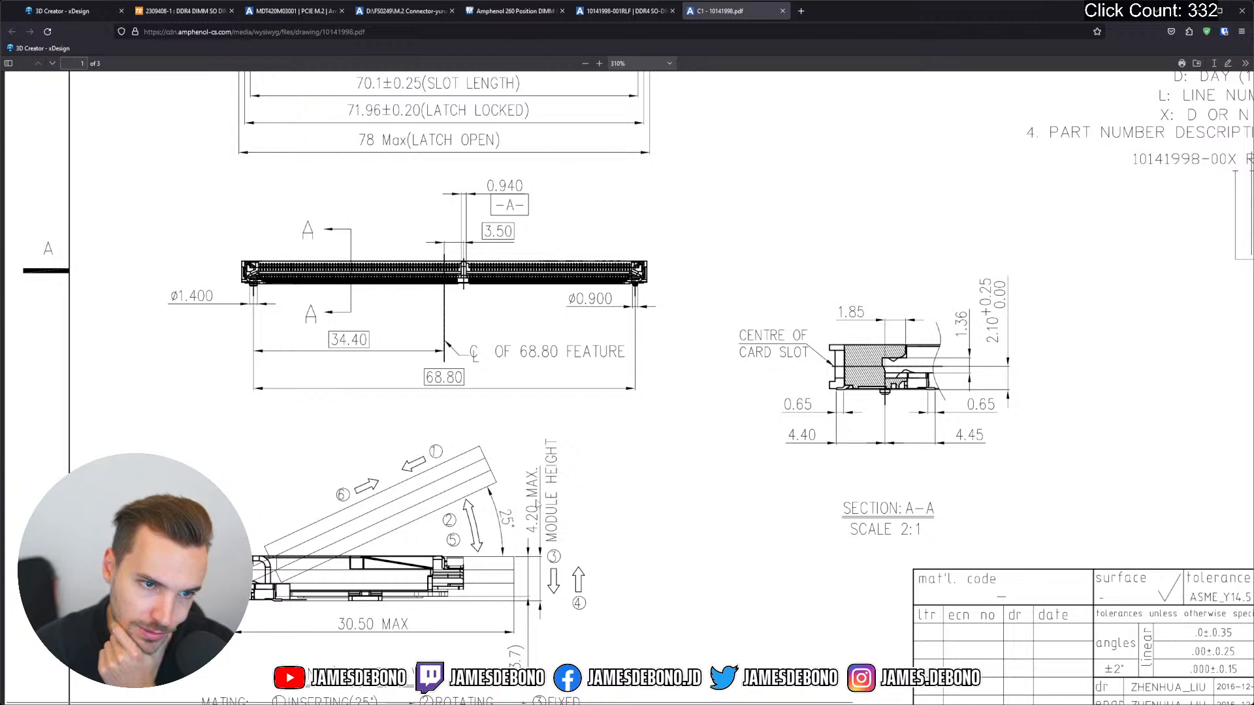
# Check the connector's description on the Amphenol product page against its drawing, ending on the drawing
pyautogui.click(636, 18)
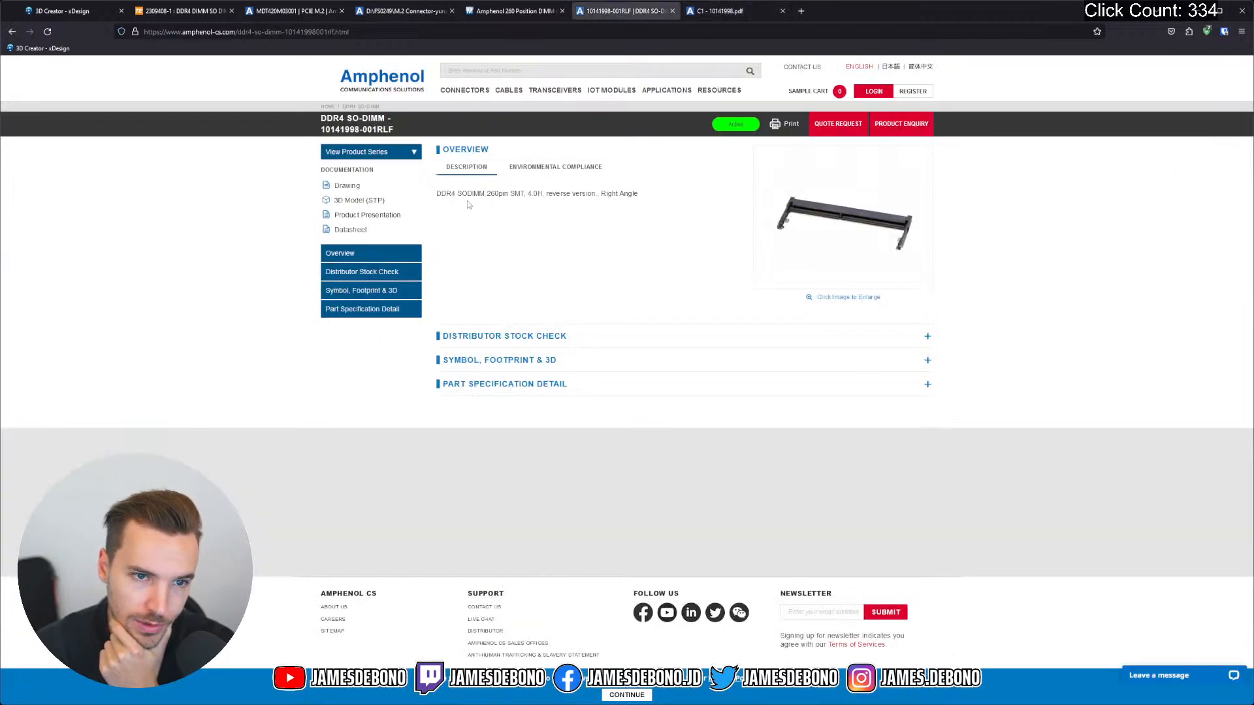
pyautogui.click(718, 14)
pyautogui.click(634, 10)
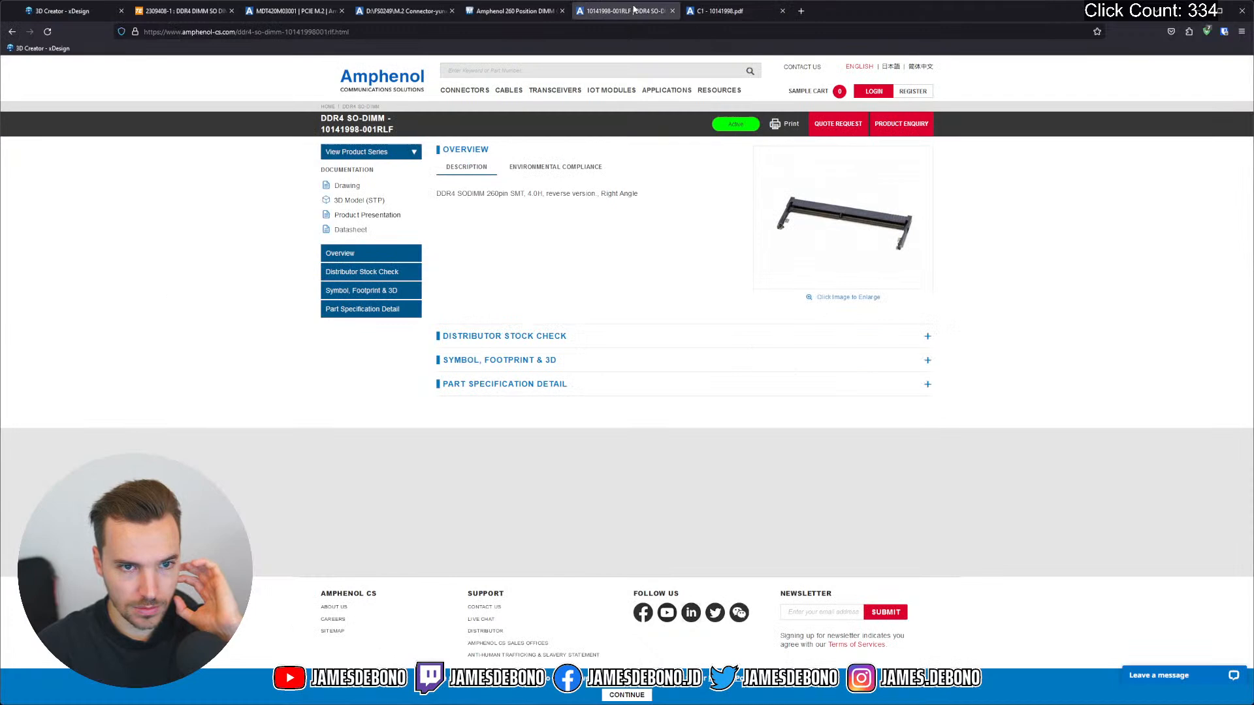
pyautogui.click(709, 9)
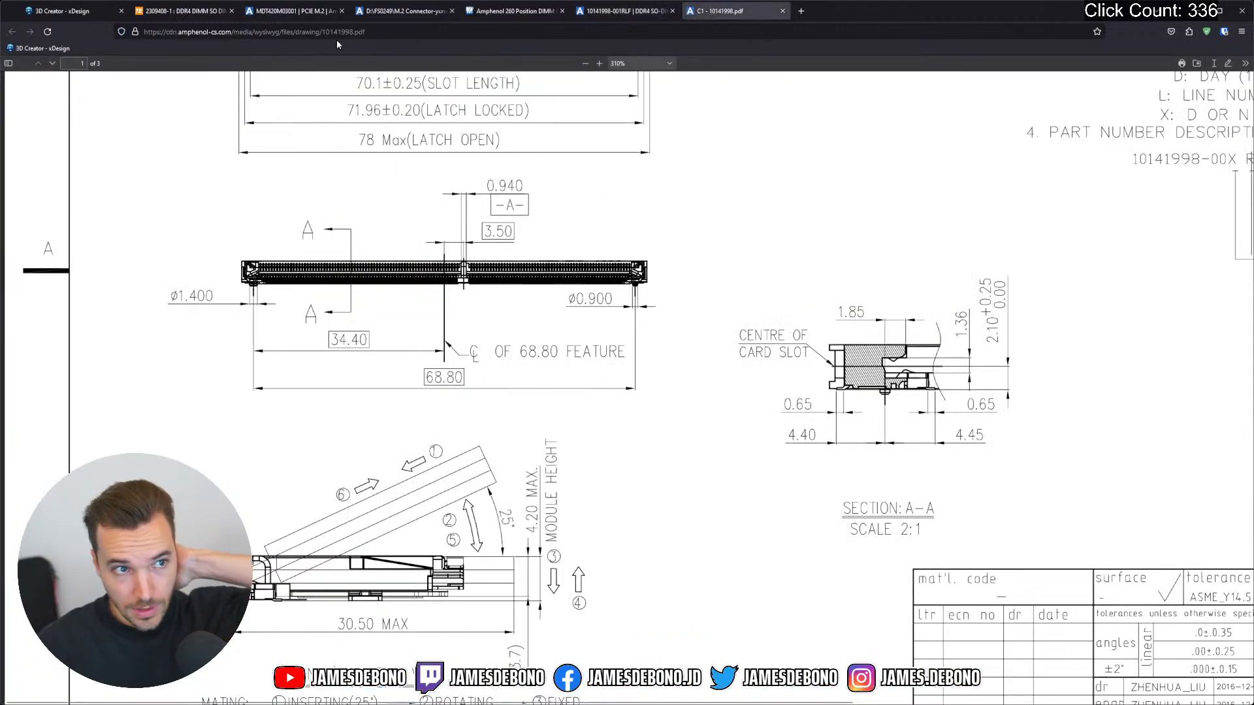
# Look through all three sheets of the 10141998 drawing, including the title block and recommended PCB layout, and return to the first sheet
pyautogui.click(586, 64)
pyautogui.click(585, 63)
pyautogui.click(585, 64)
pyautogui.click(585, 64)
pyautogui.click(586, 63)
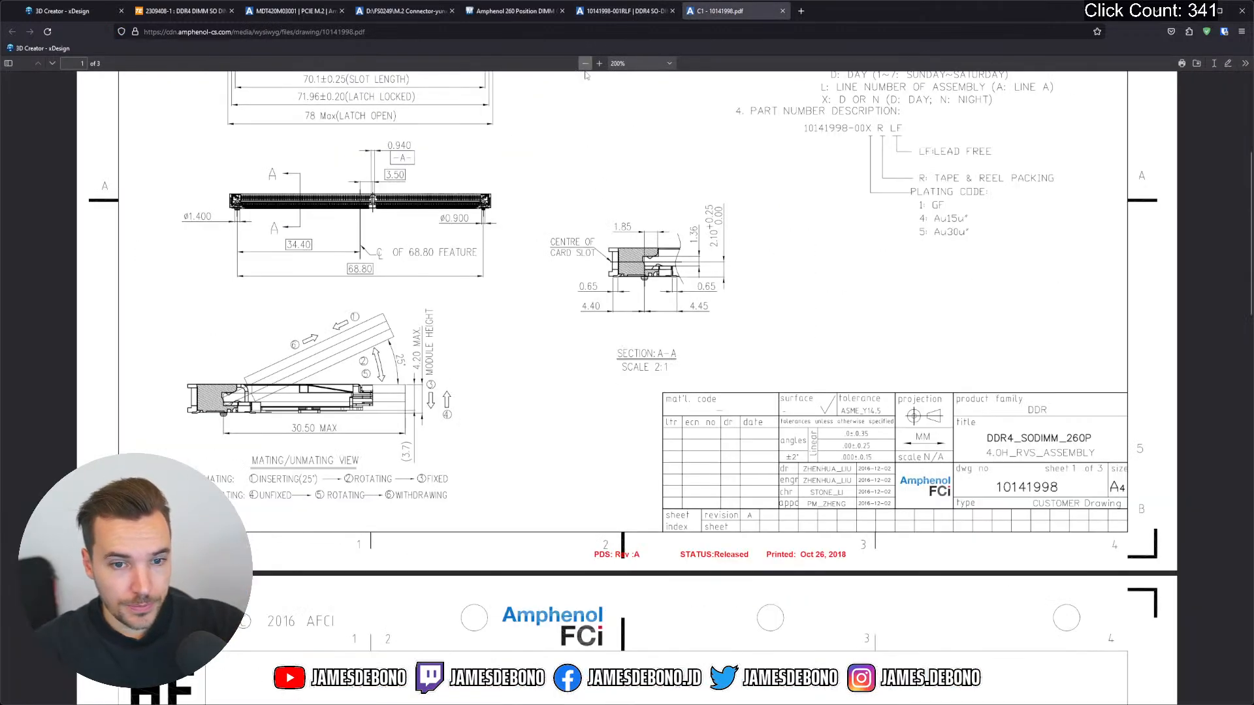
pyautogui.scroll(3, 663, 281)
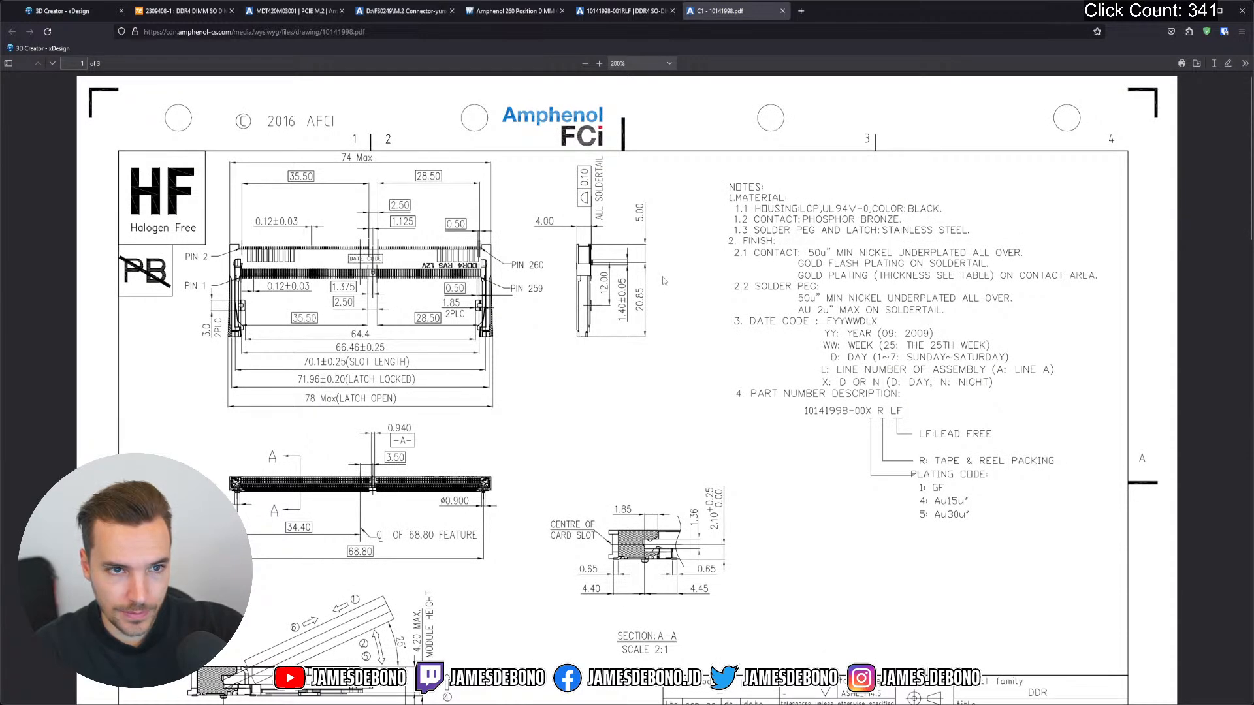
pyautogui.scroll(-9, 664, 281)
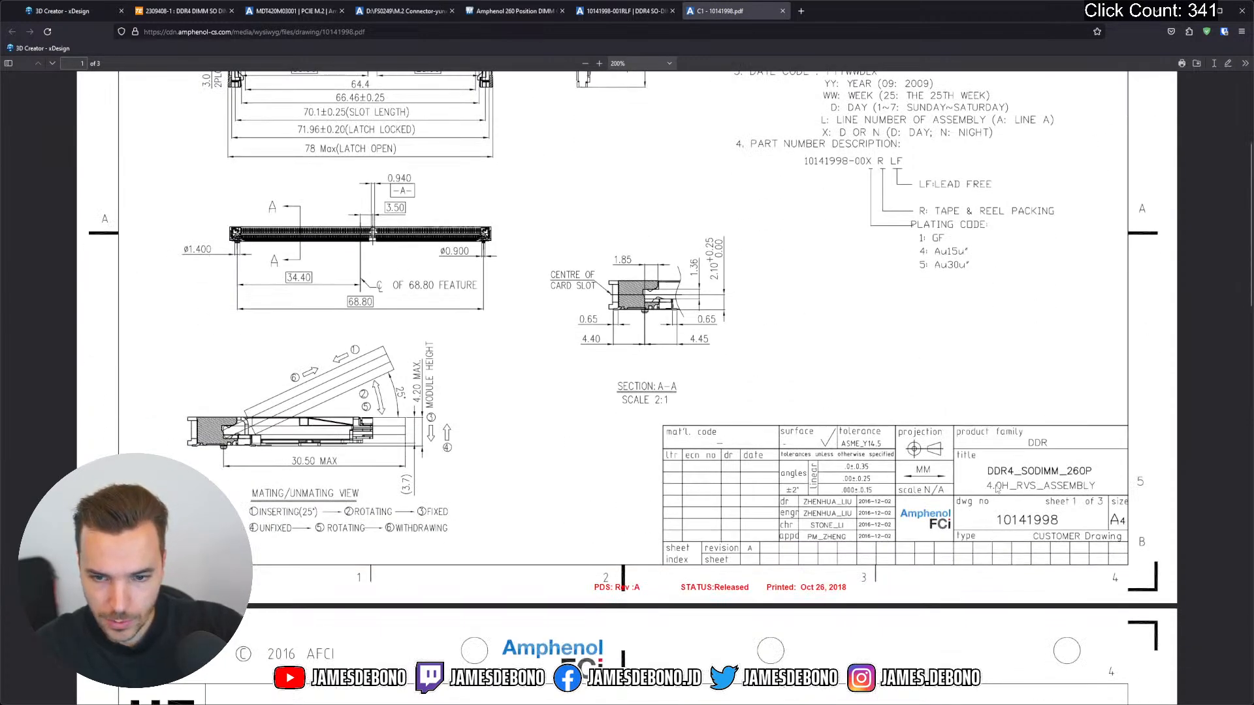
pyautogui.scroll(-20, 1011, 495)
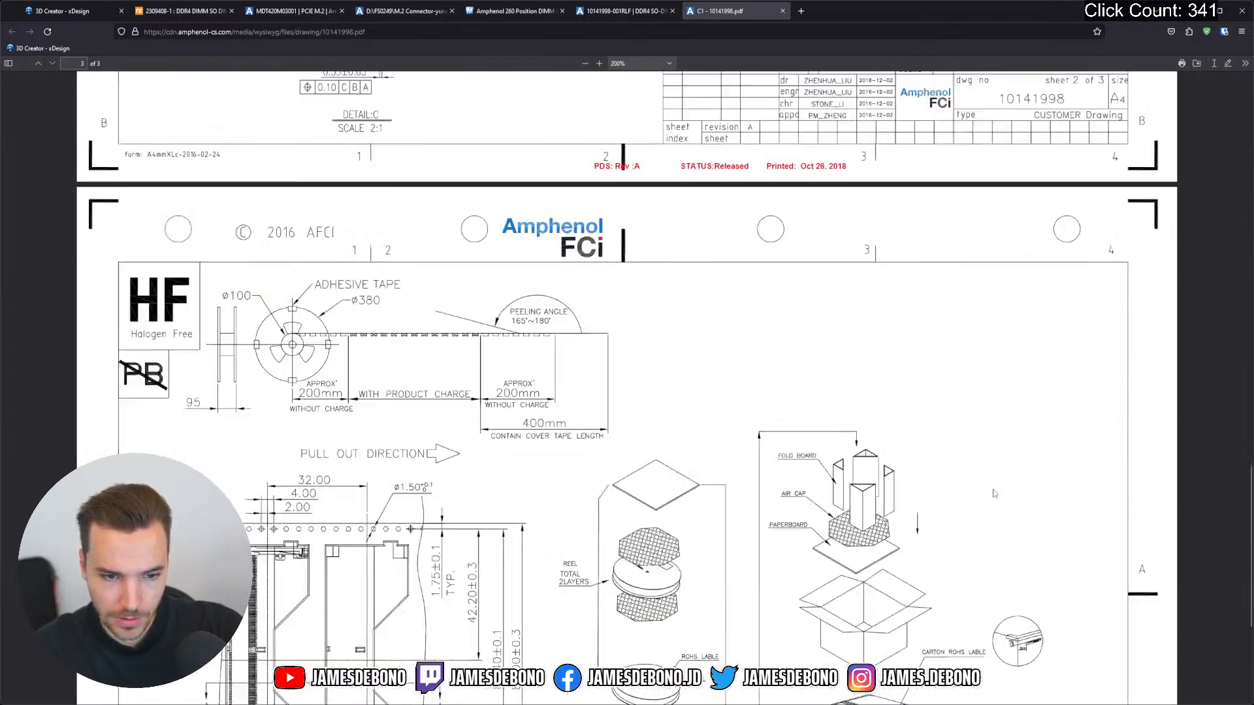
pyautogui.scroll(20, 994, 494)
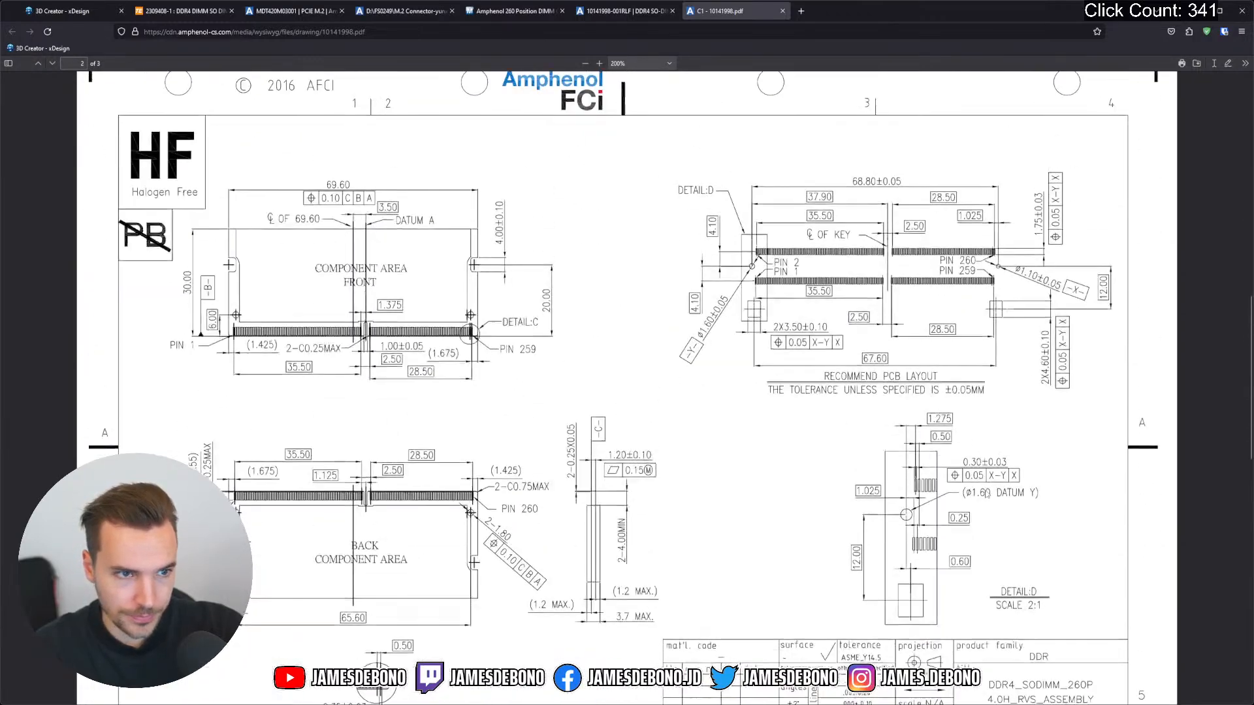
pyautogui.scroll(6, 980, 494)
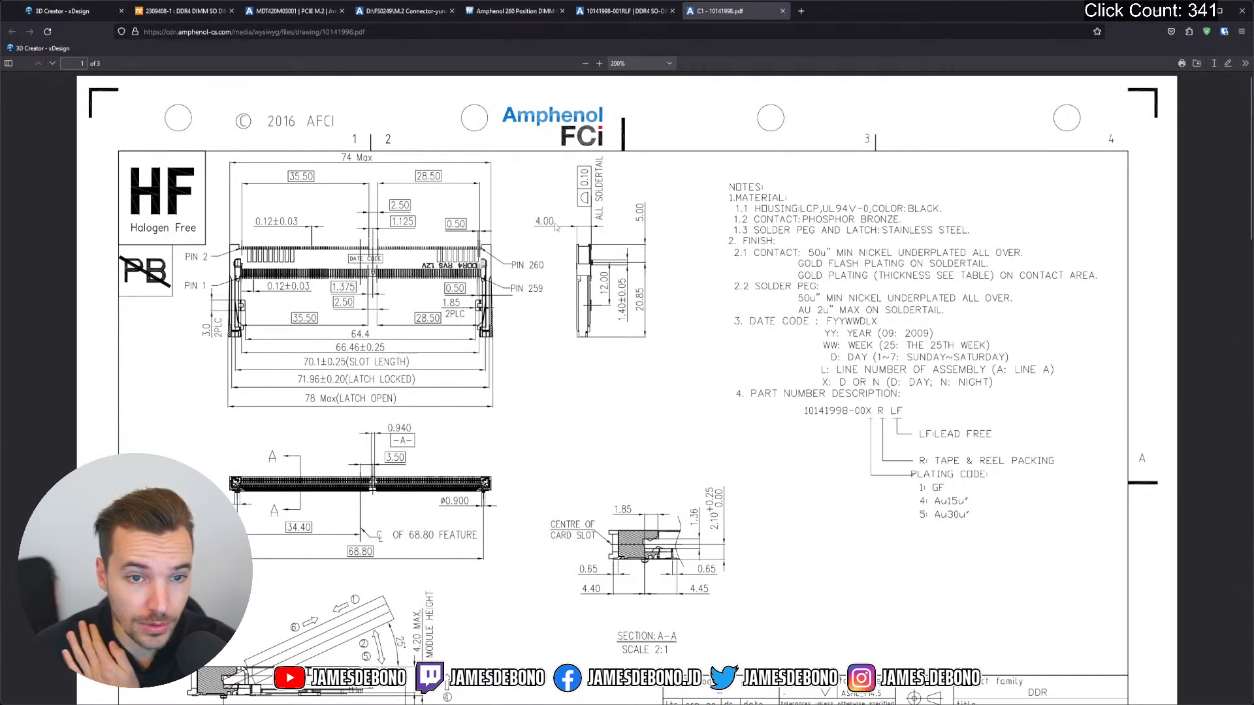
# Examine the dimensioned plan and side views on the first drawing sheet for the socket's height and overall dimensions
pyautogui.click(600, 64)
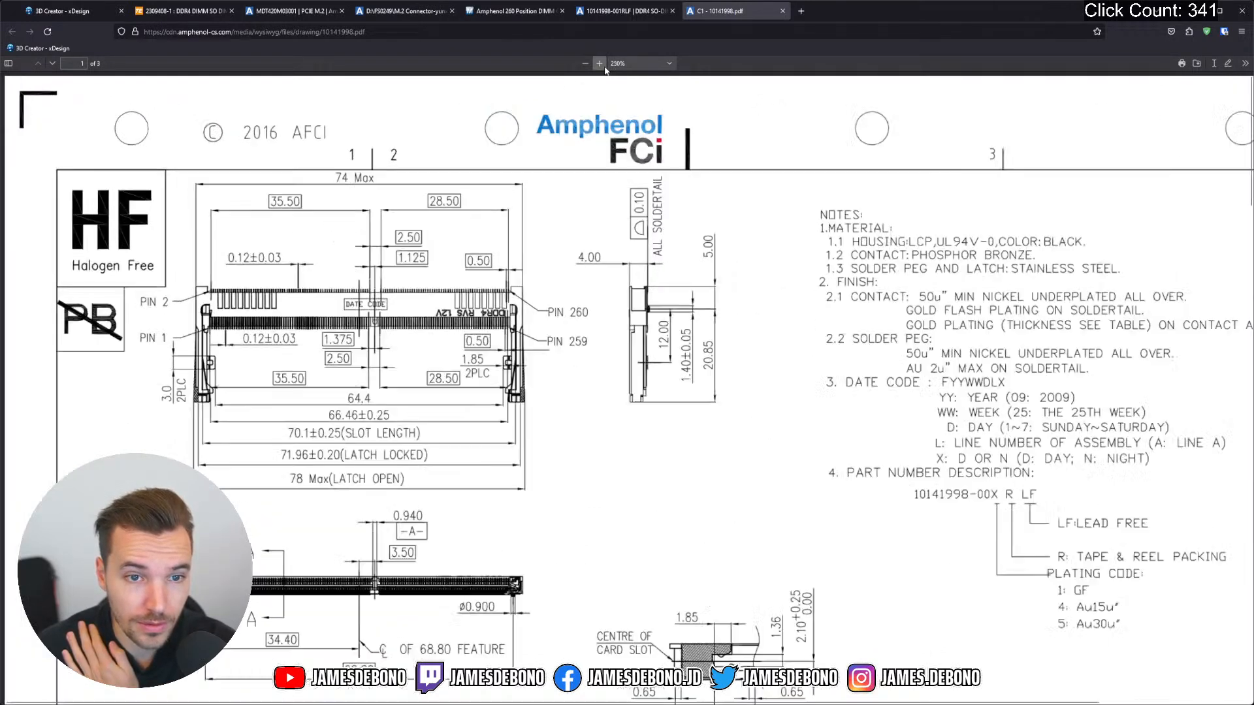
pyautogui.click(601, 64)
pyautogui.click(601, 64)
pyautogui.click(600, 64)
pyautogui.click(600, 64)
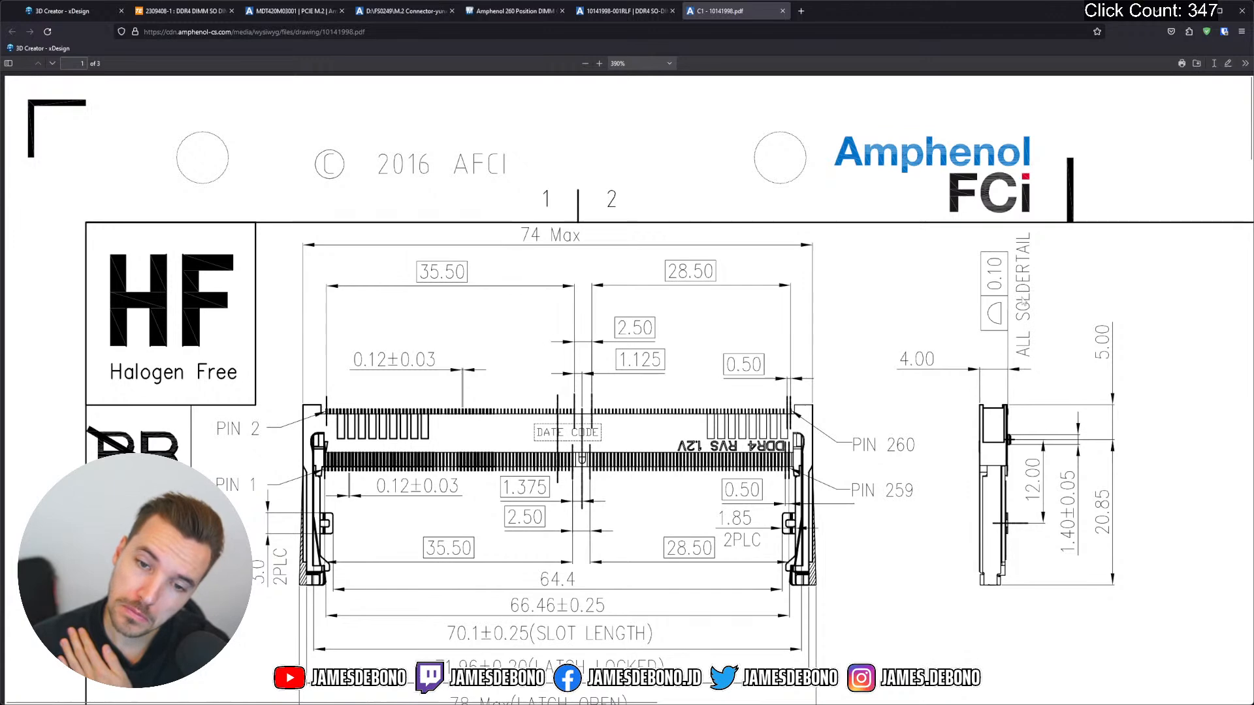
pyautogui.scroll(-1, 1023, 301)
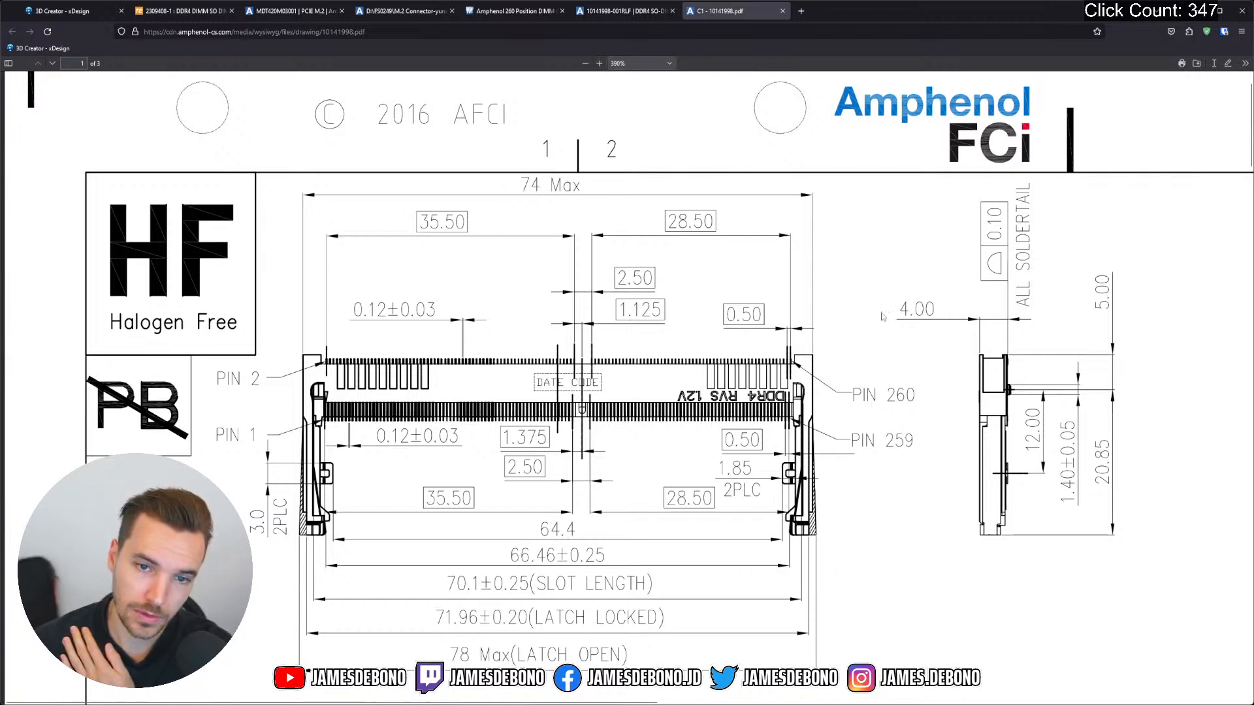
pyautogui.scroll(-2, 816, 255)
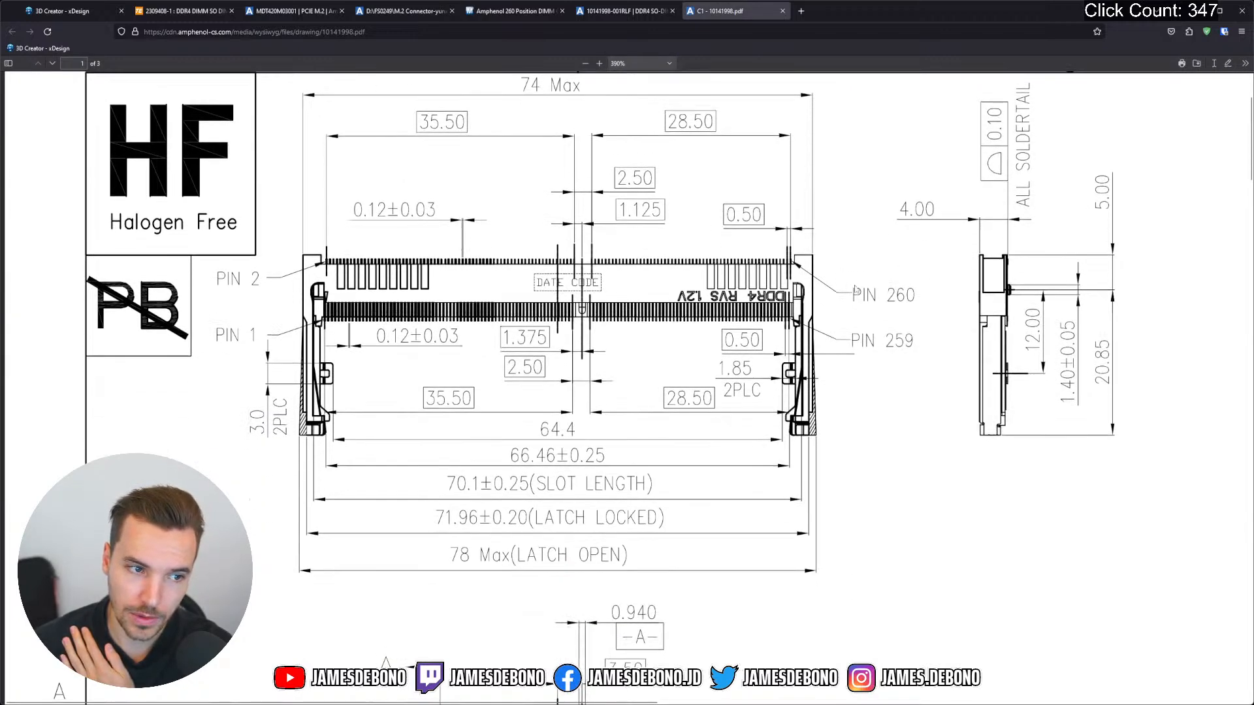
pyautogui.click(585, 63)
pyautogui.click(585, 63)
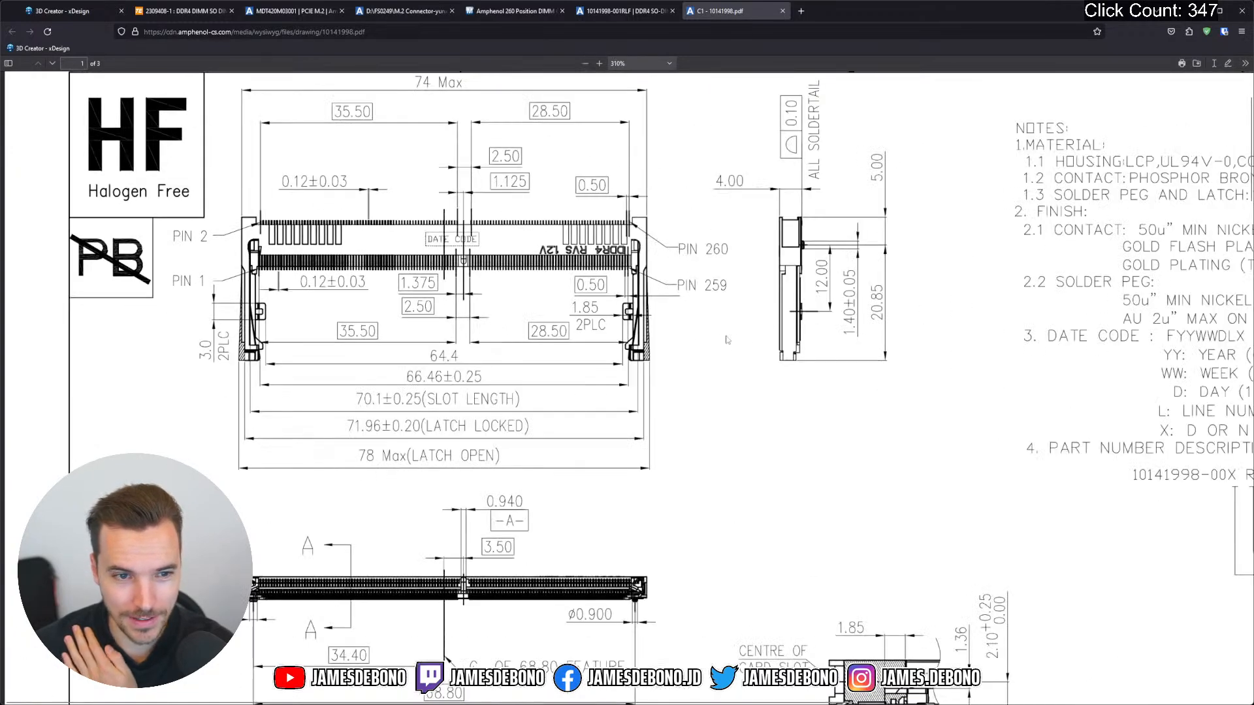
# Examine section A-A of the drawing up close for the height of the card slot centre above the board
pyautogui.scroll(-5, 727, 340)
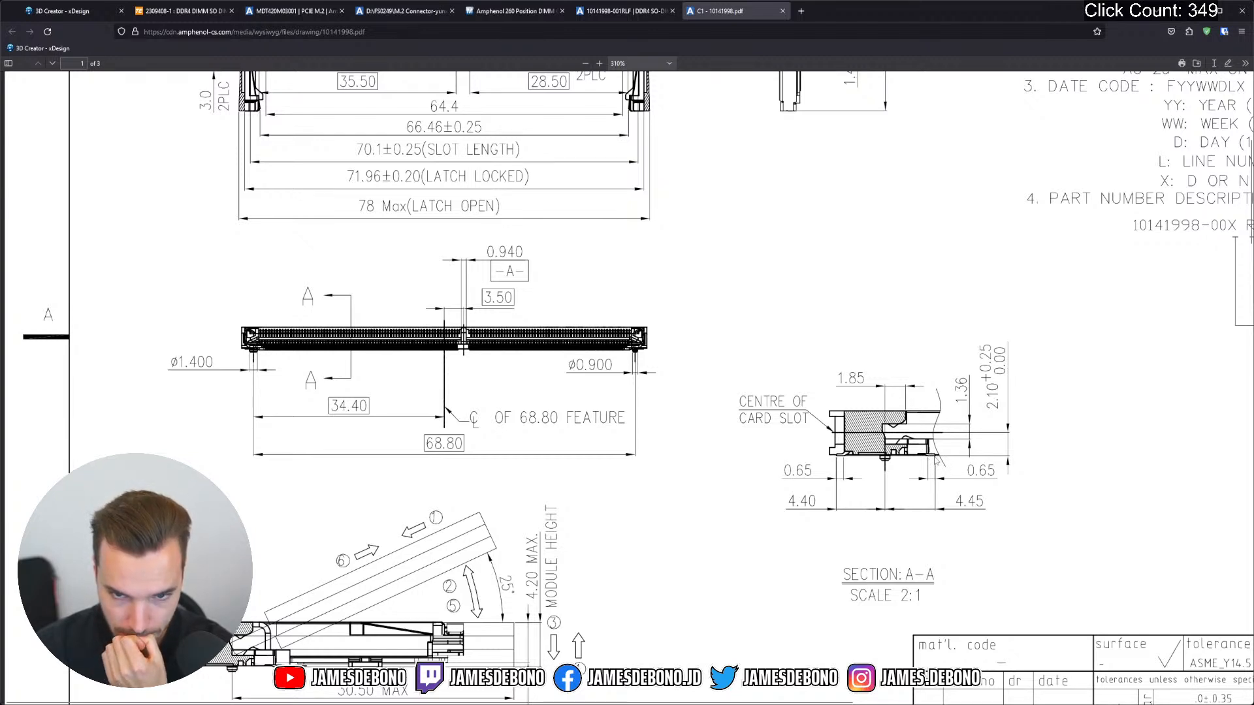
pyautogui.scroll(-1, 980, 408)
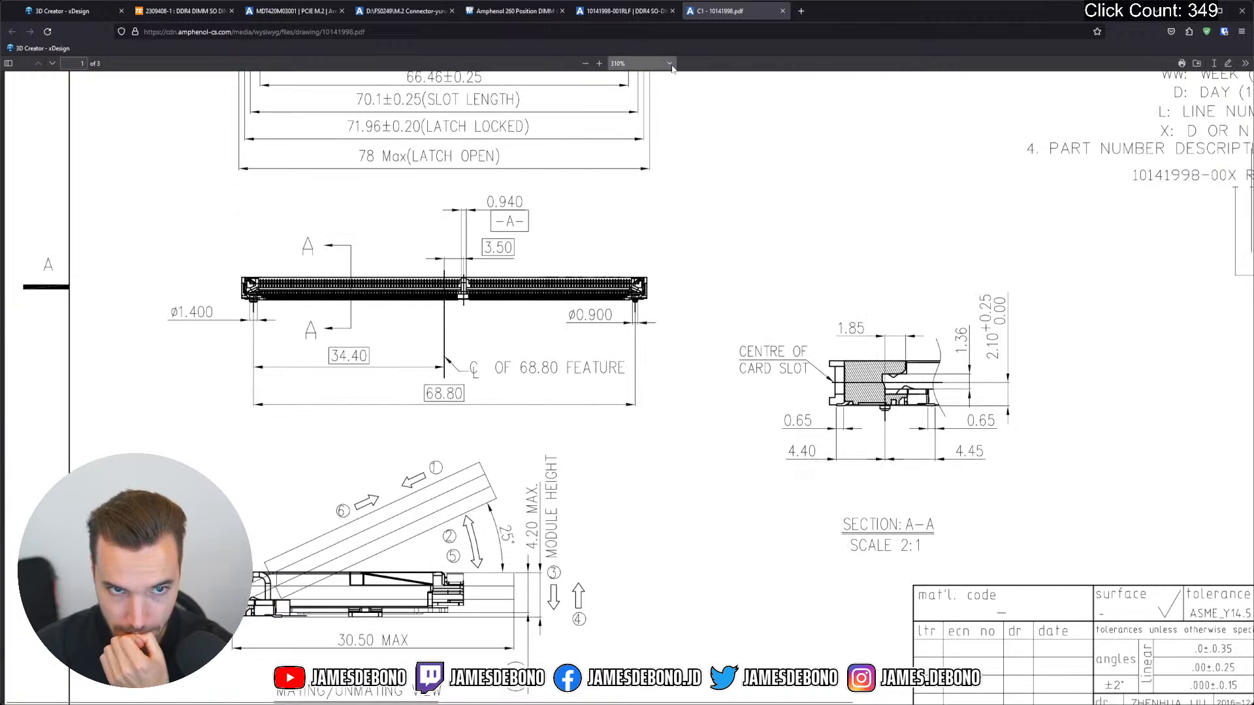
pyautogui.keyDown('ctrl'); pyautogui.scroll(9, 636, 375); pyautogui.keyUp('ctrl')
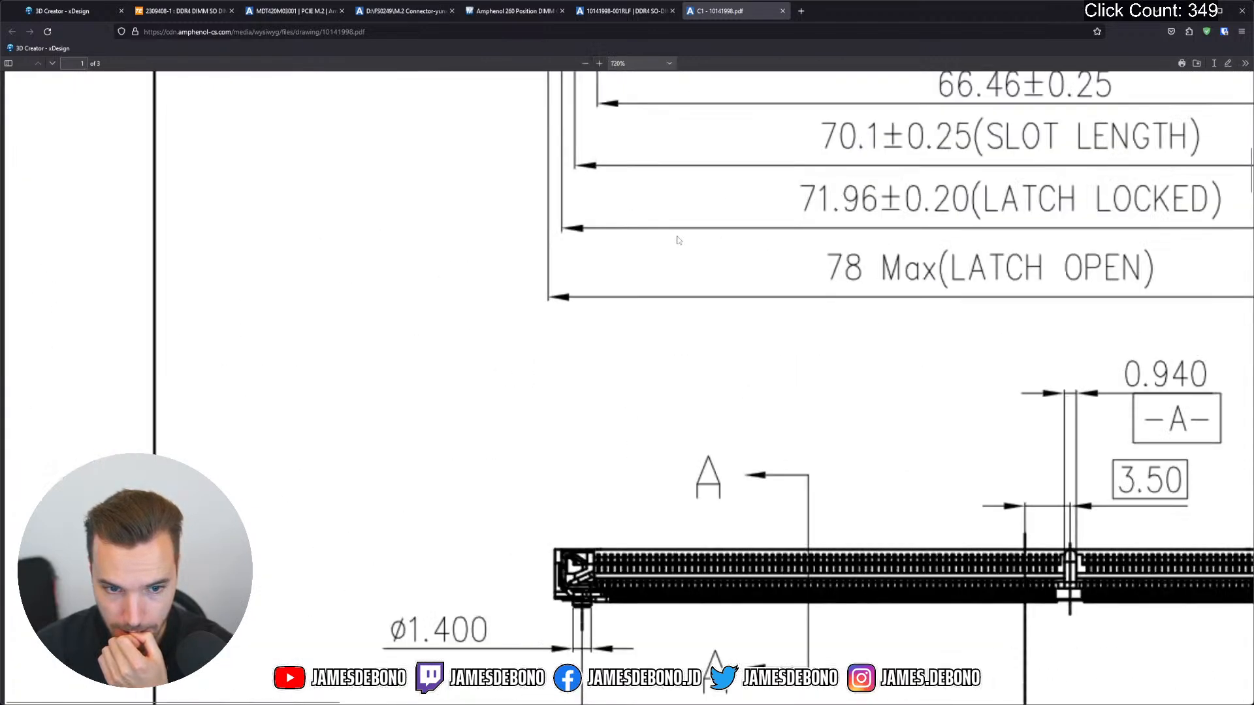
pyautogui.scroll(-6, 677, 236)
pyautogui.middleClick(1023, 469)
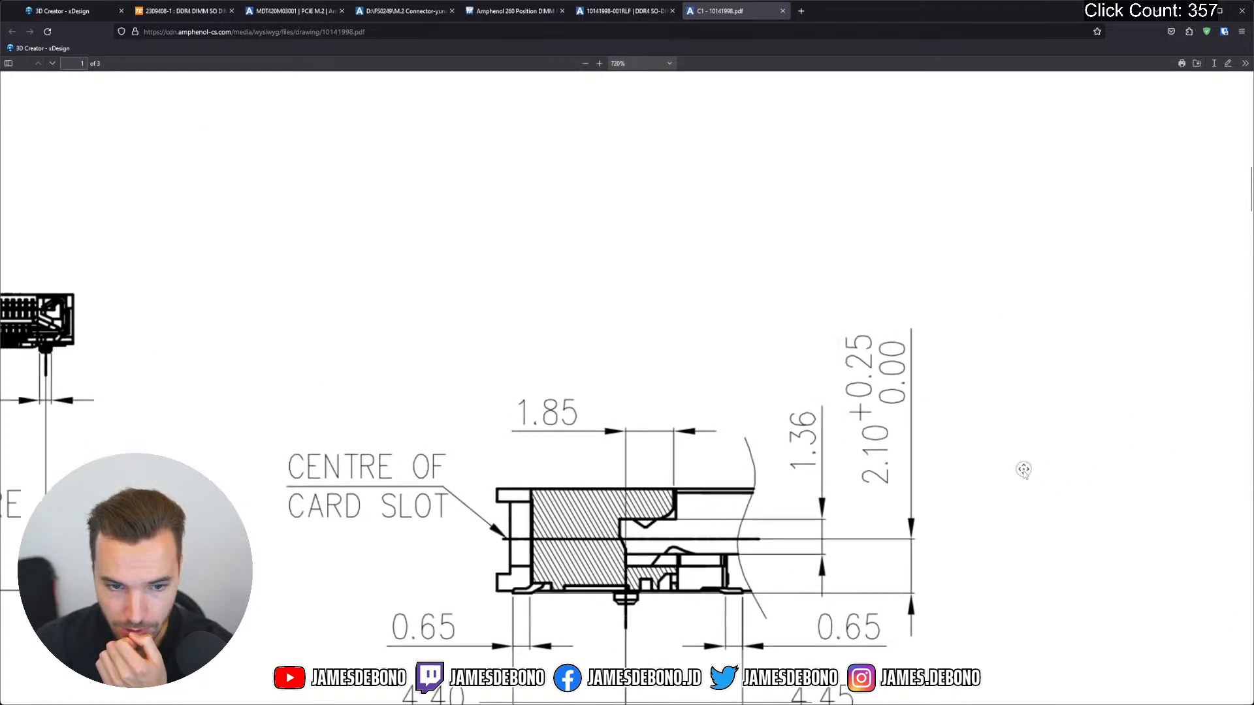
pyautogui.middleClick(1024, 494)
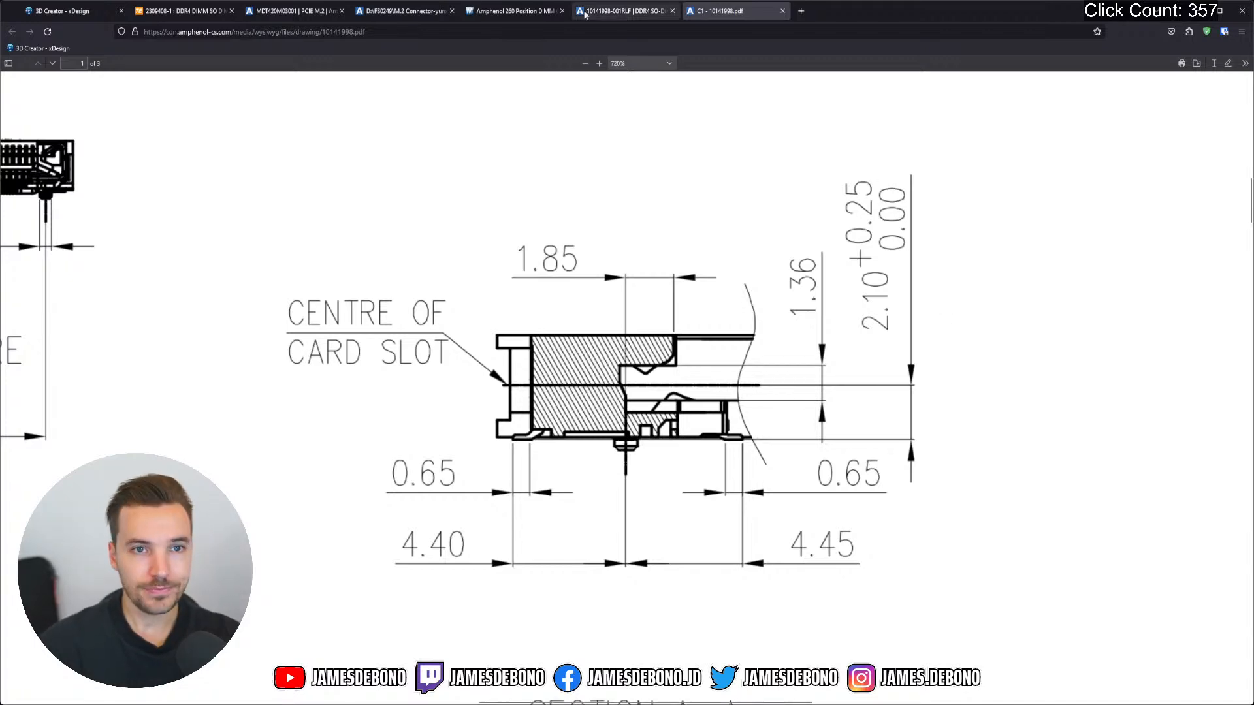
# Switch from the browser drawing to SOLIDWORKS and delete the vertical 4.00 mm sketch line beside the connector along with its dimension
pyautogui.click(1219, 10)
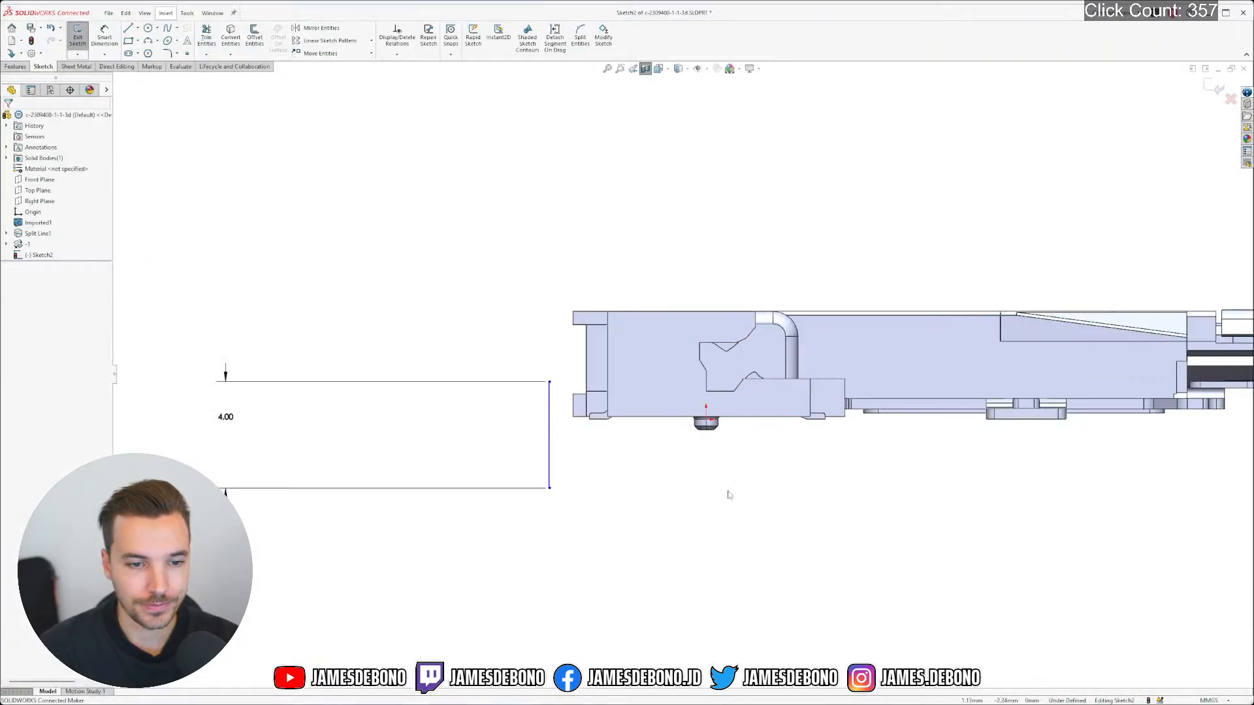
pyautogui.click(727, 495)
pyautogui.scroll(4, 742, 497)
pyautogui.scroll(2, 742, 496)
pyautogui.scroll(-5, 753, 489)
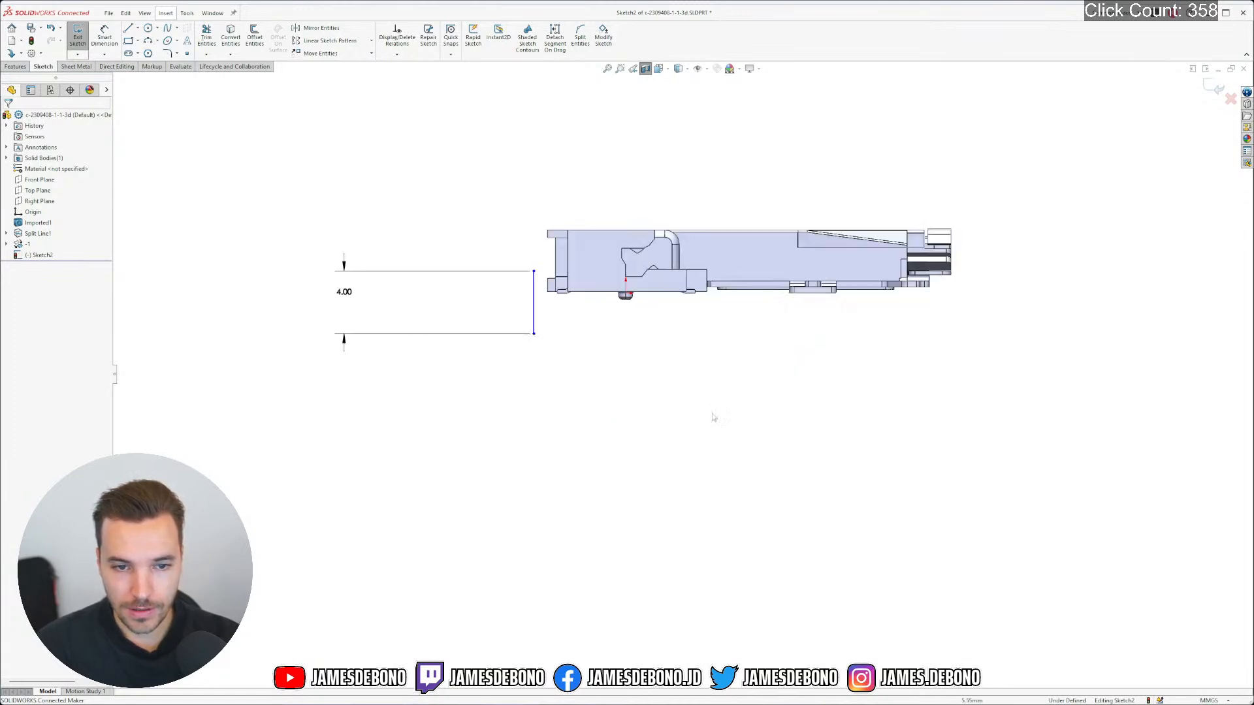
pyautogui.scroll(3, 672, 360)
pyautogui.moveTo(652, 400); pyautogui.dragTo(428, 227)
pyautogui.press('Delete')
pyautogui.click(804, 350)
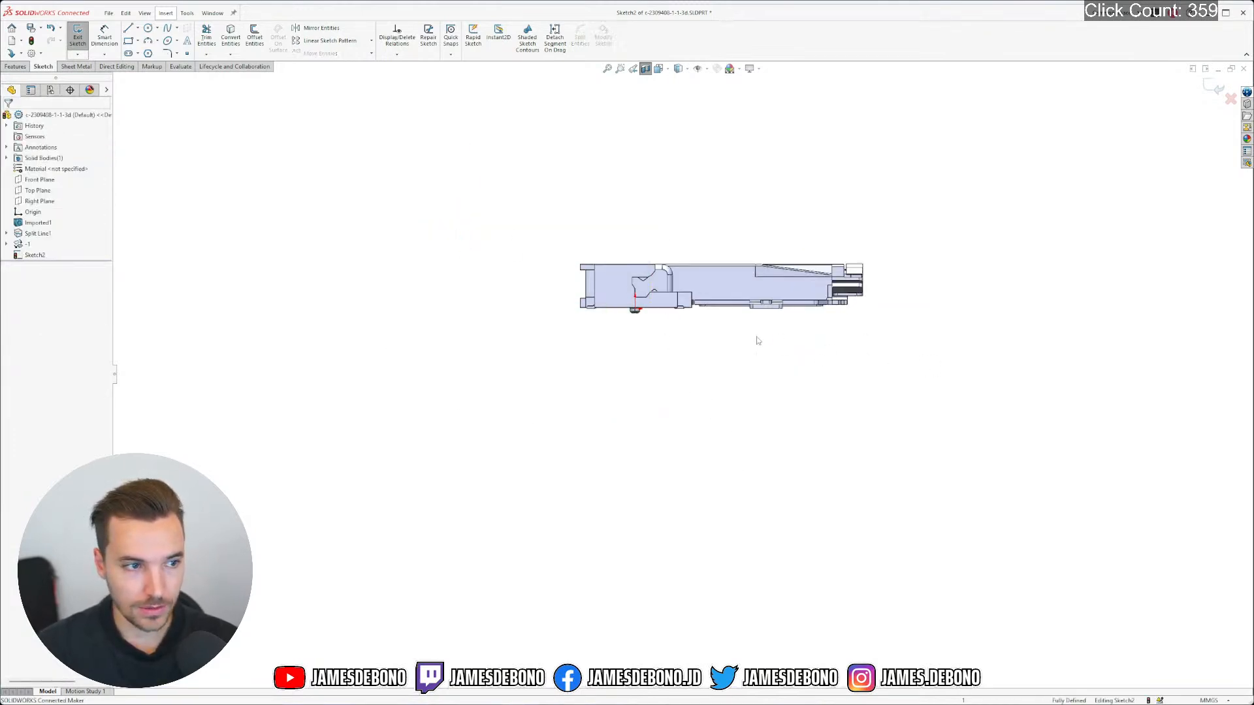
# Turn off the section view so the whole connector body is displayed
pyautogui.moveTo(688, 333)
pyautogui.mouseDown(button='middle')
pyautogui.moveTo(747, 353)
pyautogui.moveTo(746, 373)
pyautogui.mouseUp(button='middle')
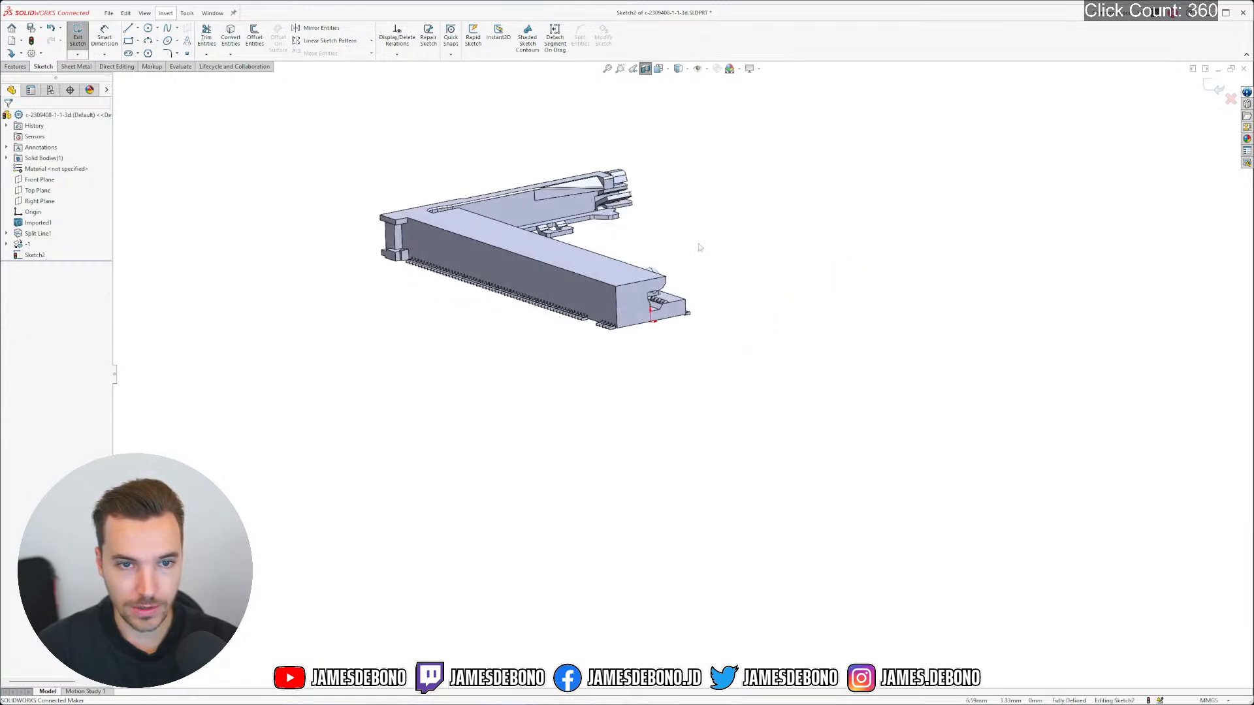
pyautogui.click(646, 71)
pyautogui.scroll(2, 616, 256)
pyautogui.scroll(-5, 703, 235)
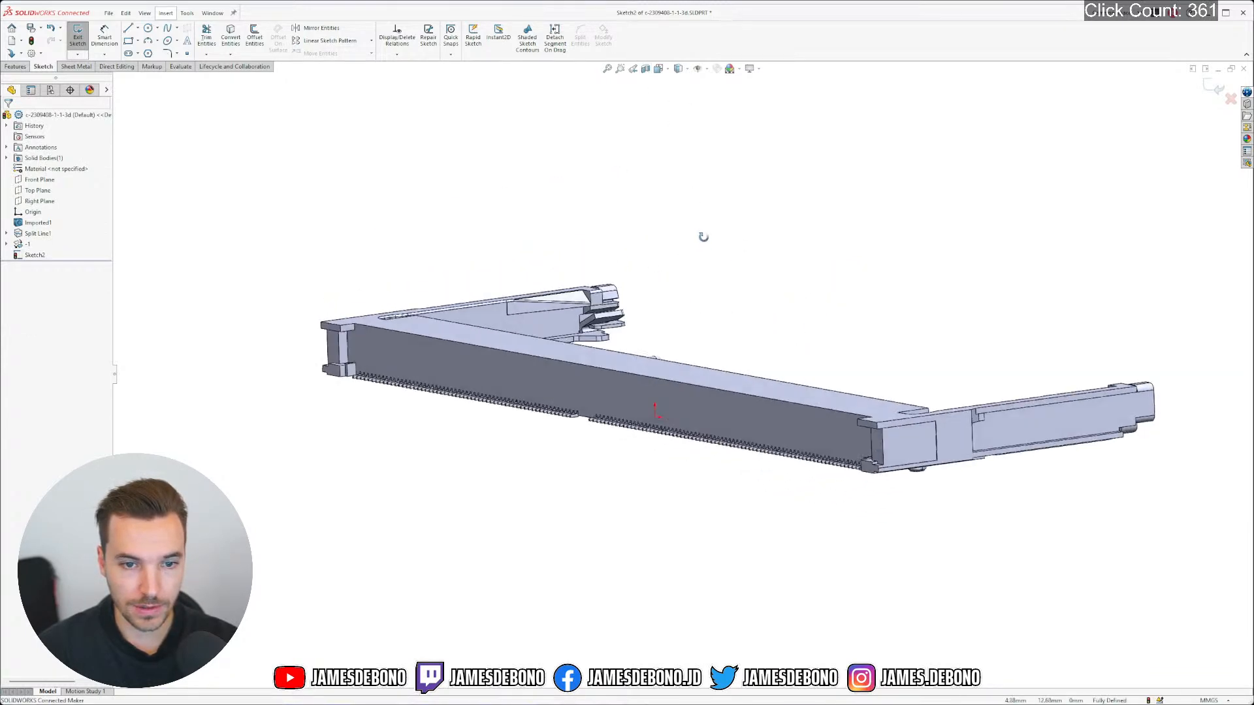
pyautogui.scroll(2, 805, 329)
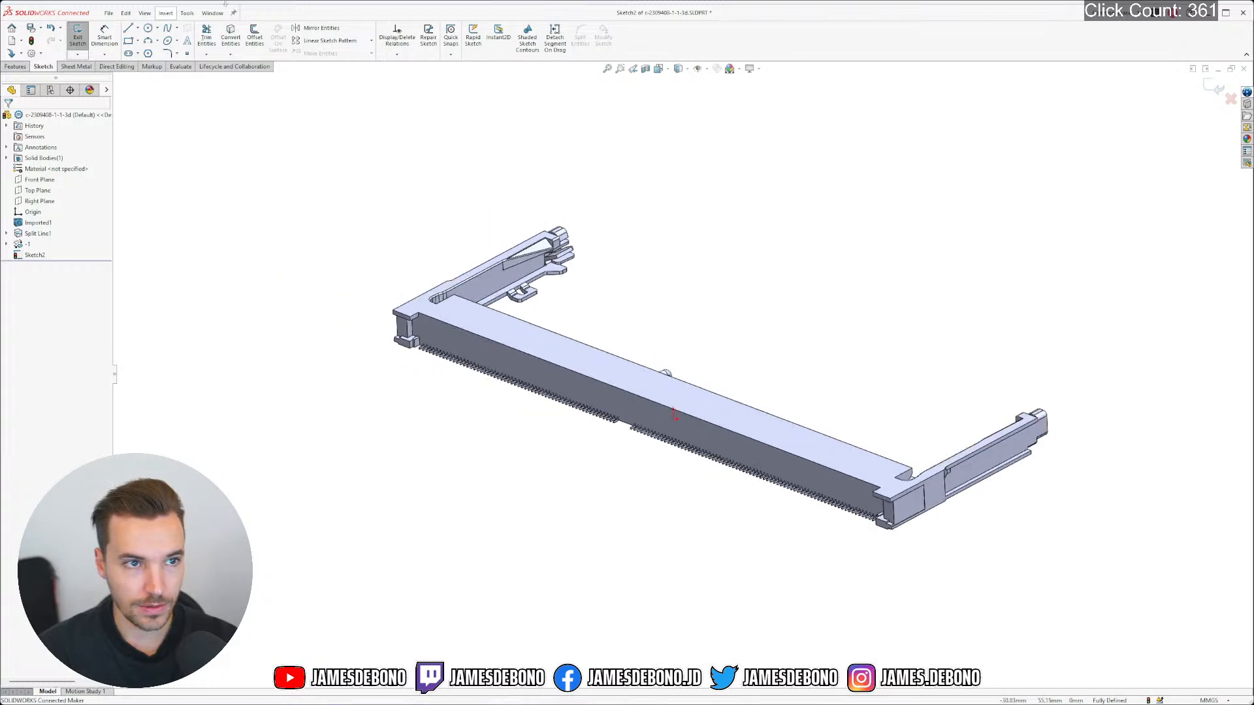
# Discard the empty open sketch and try to save the connector part to this PC
pyautogui.click(109, 13)
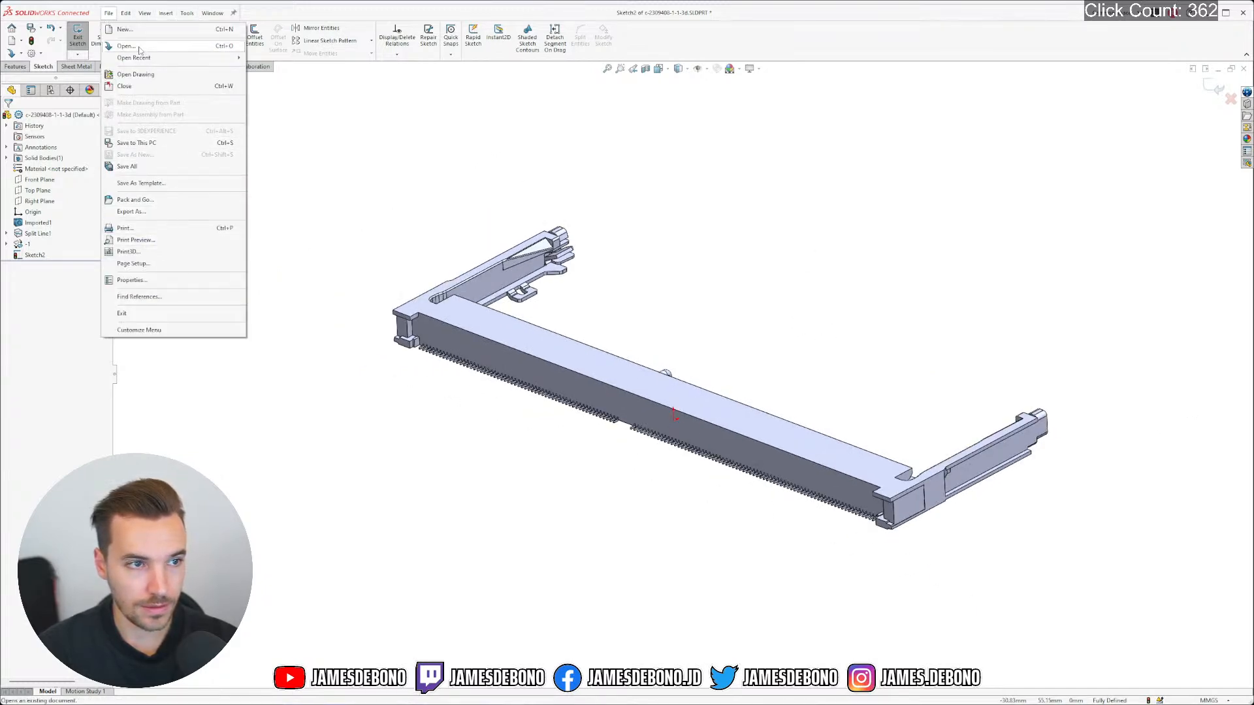
pyautogui.click(160, 147)
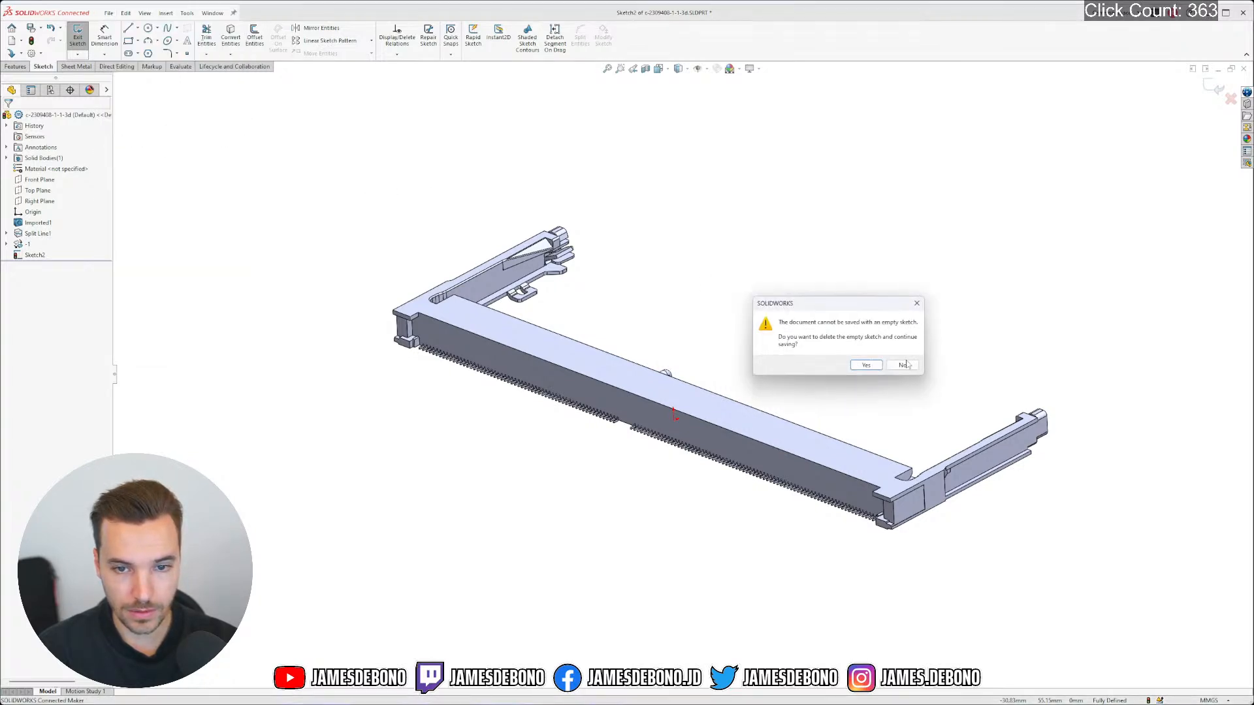
pyautogui.click(916, 303)
pyautogui.click(1231, 103)
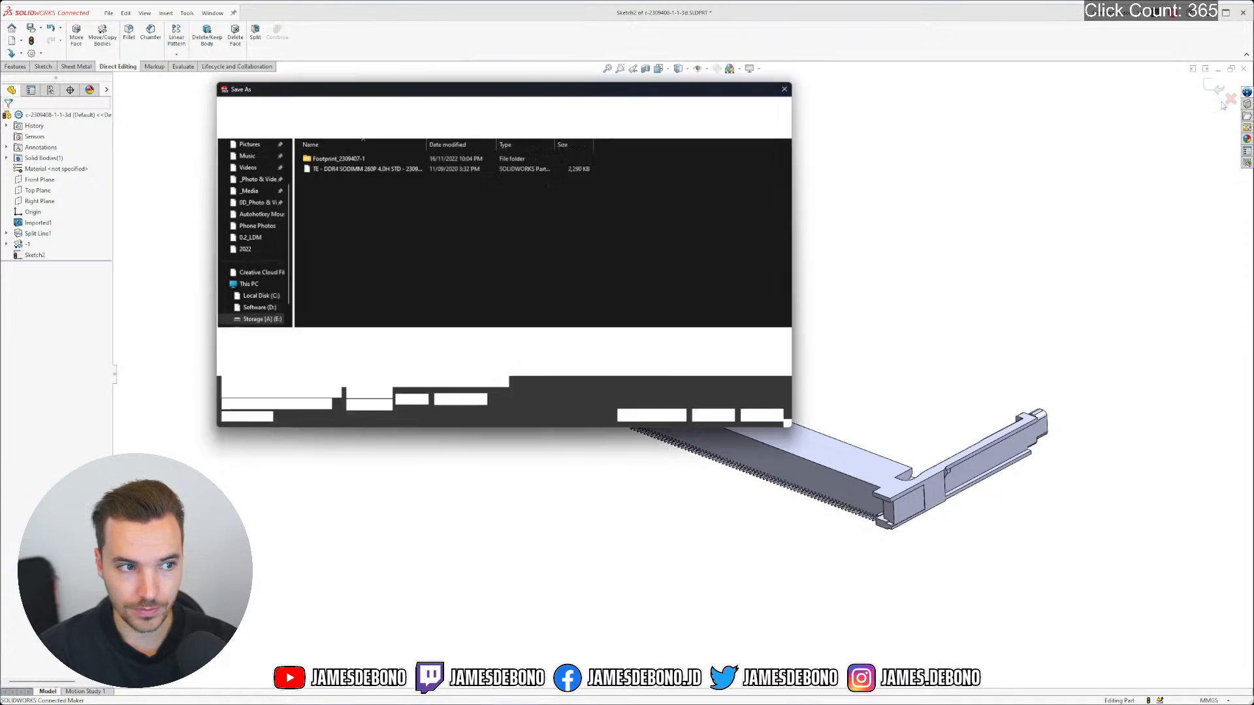
pyautogui.click(715, 418)
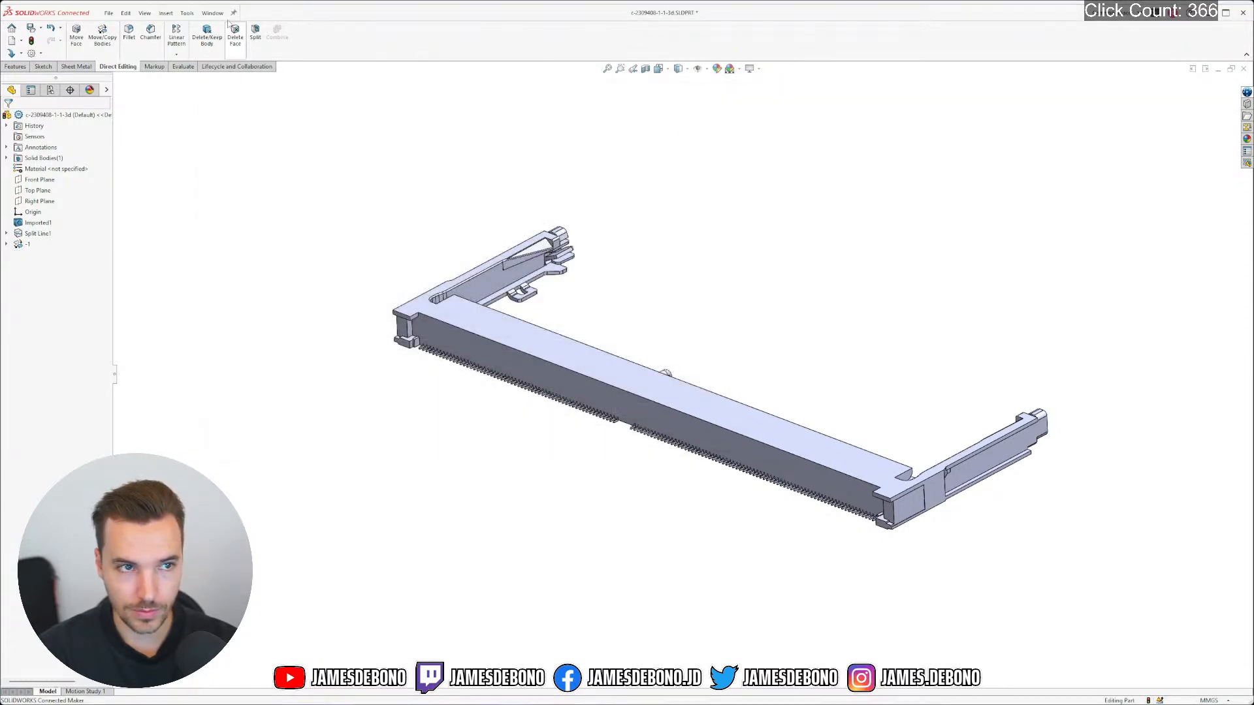
pyautogui.click(108, 13)
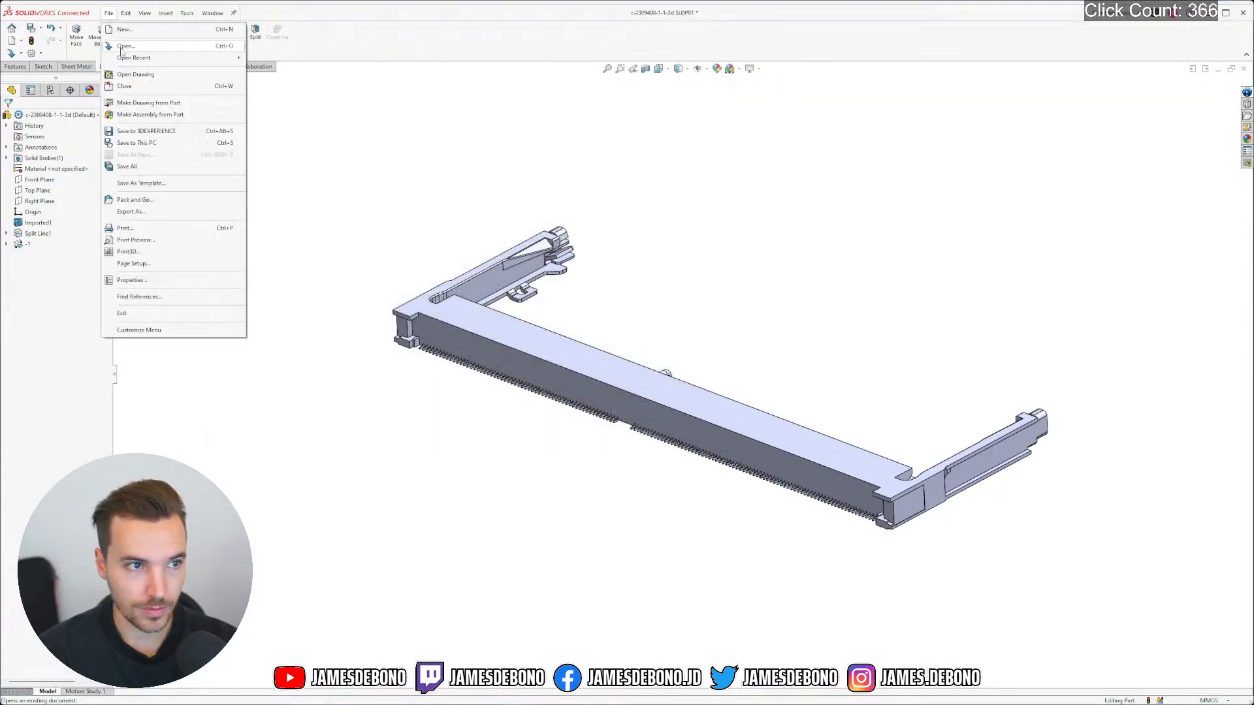
pyautogui.click(136, 143)
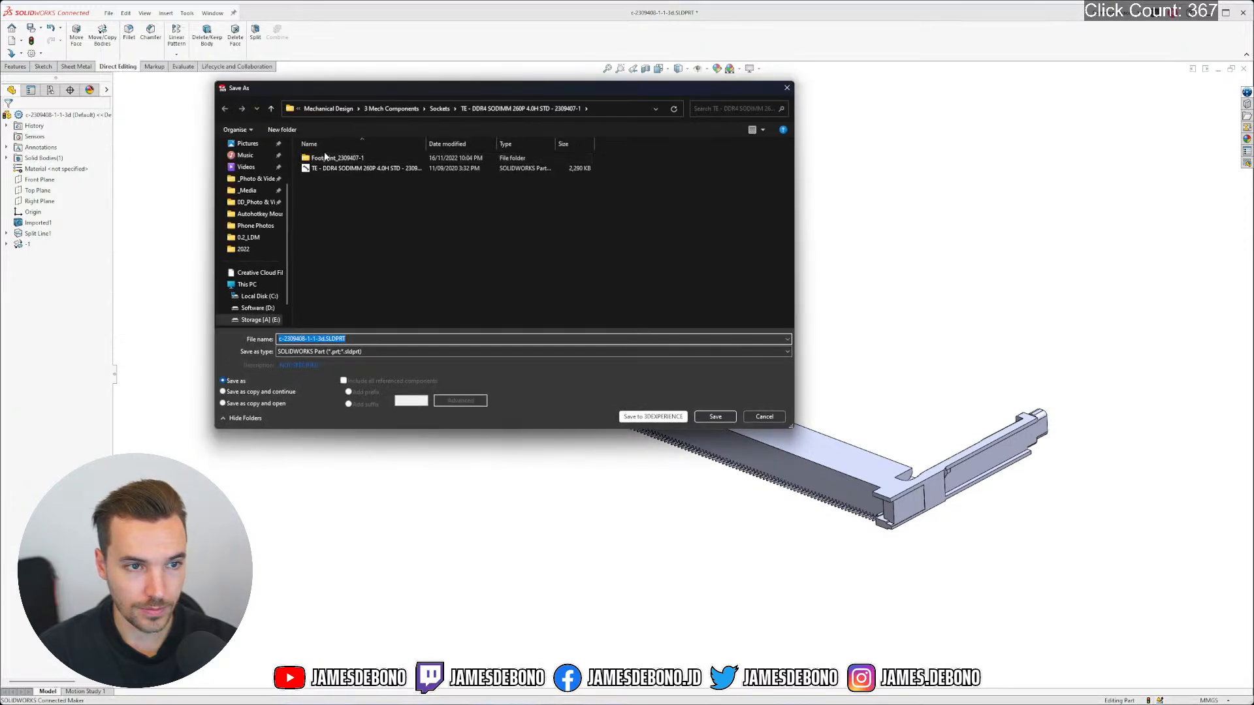
pyautogui.click(421, 143)
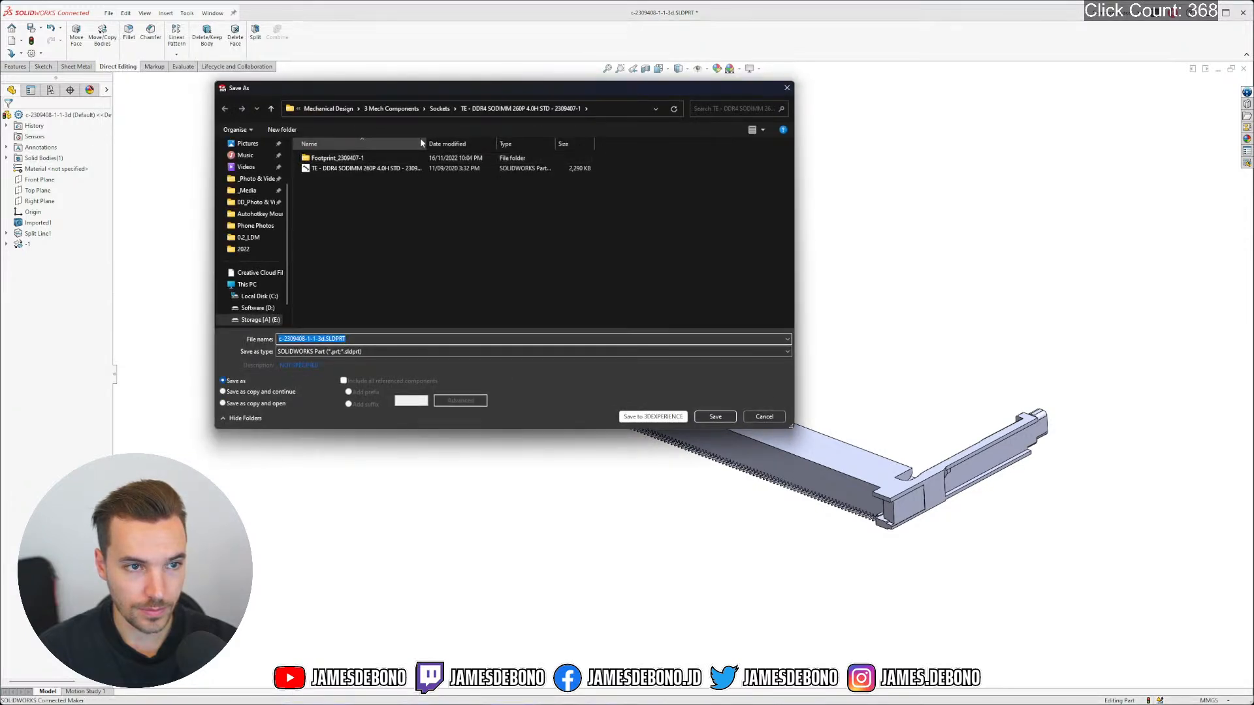
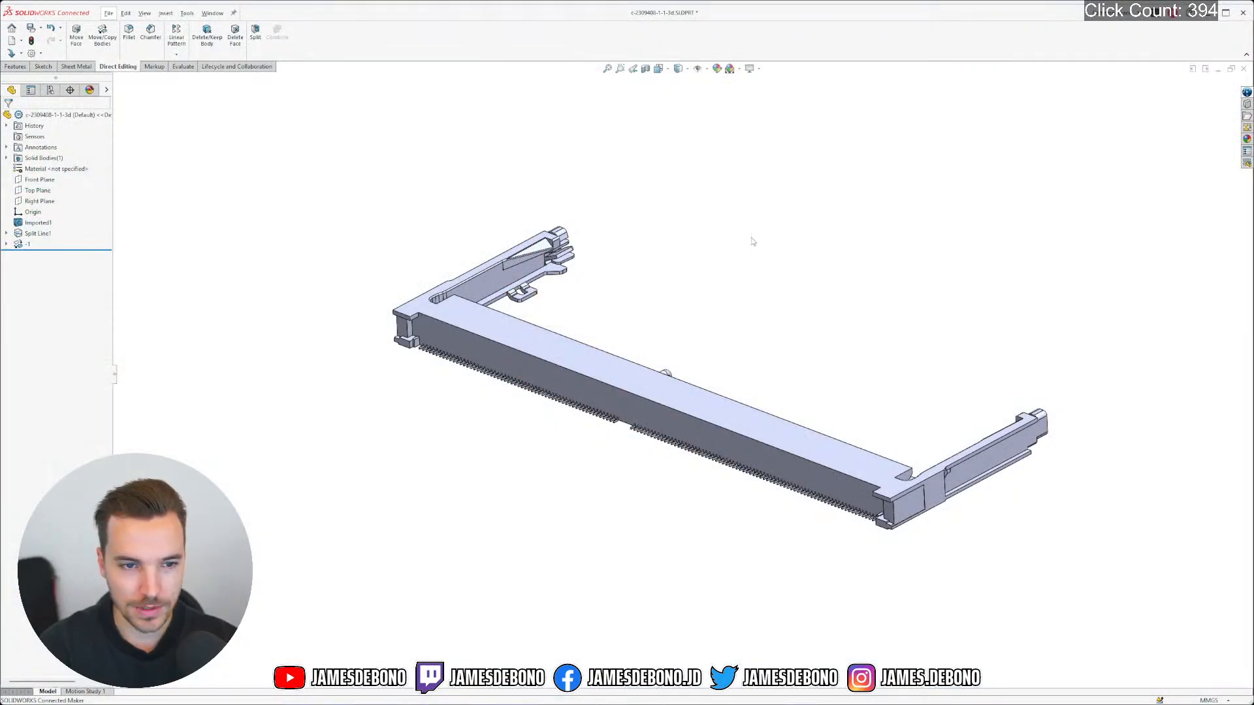
pyautogui.moveTo(705, 313); pyautogui.dragTo(734, 307, button='middle')
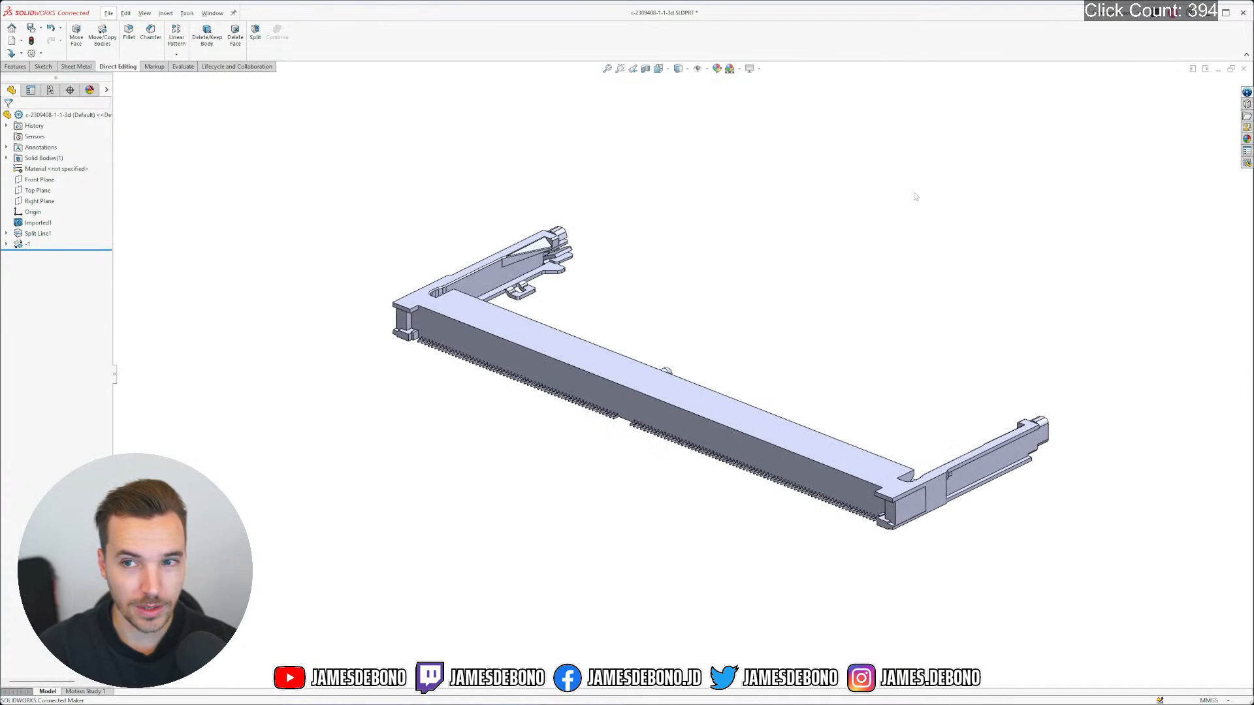
pyautogui.click(1244, 69)
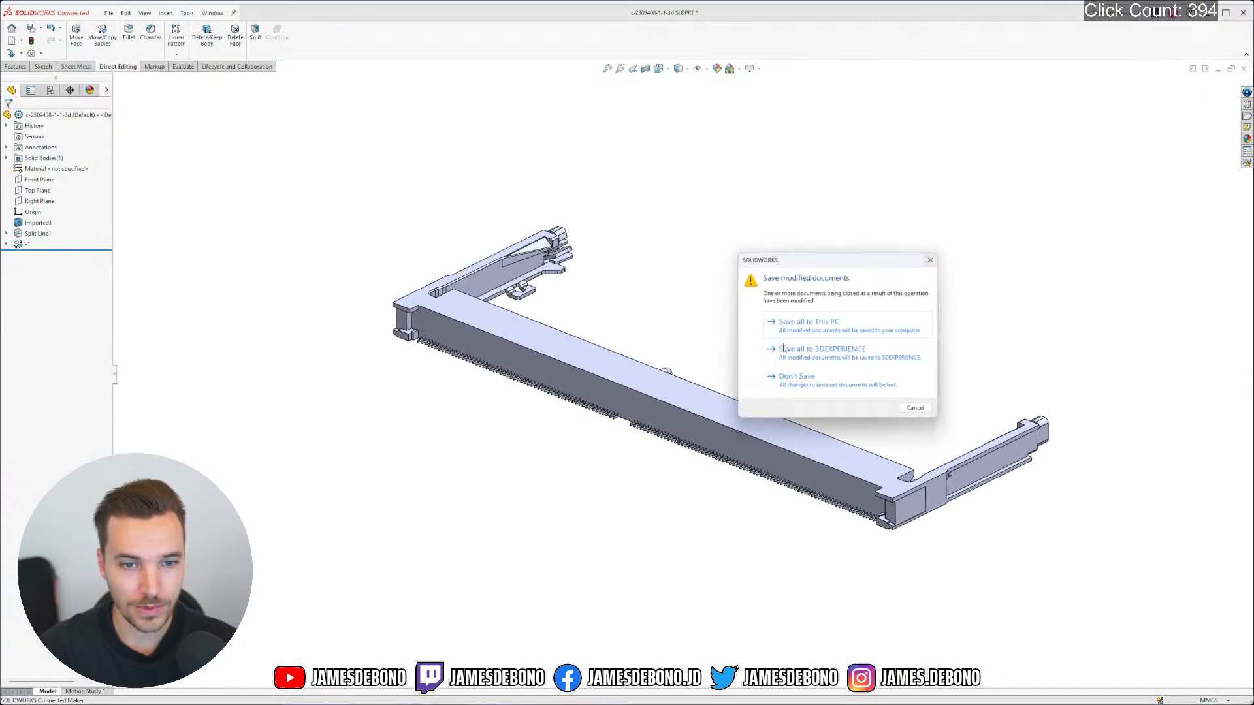
pyautogui.click(834, 382)
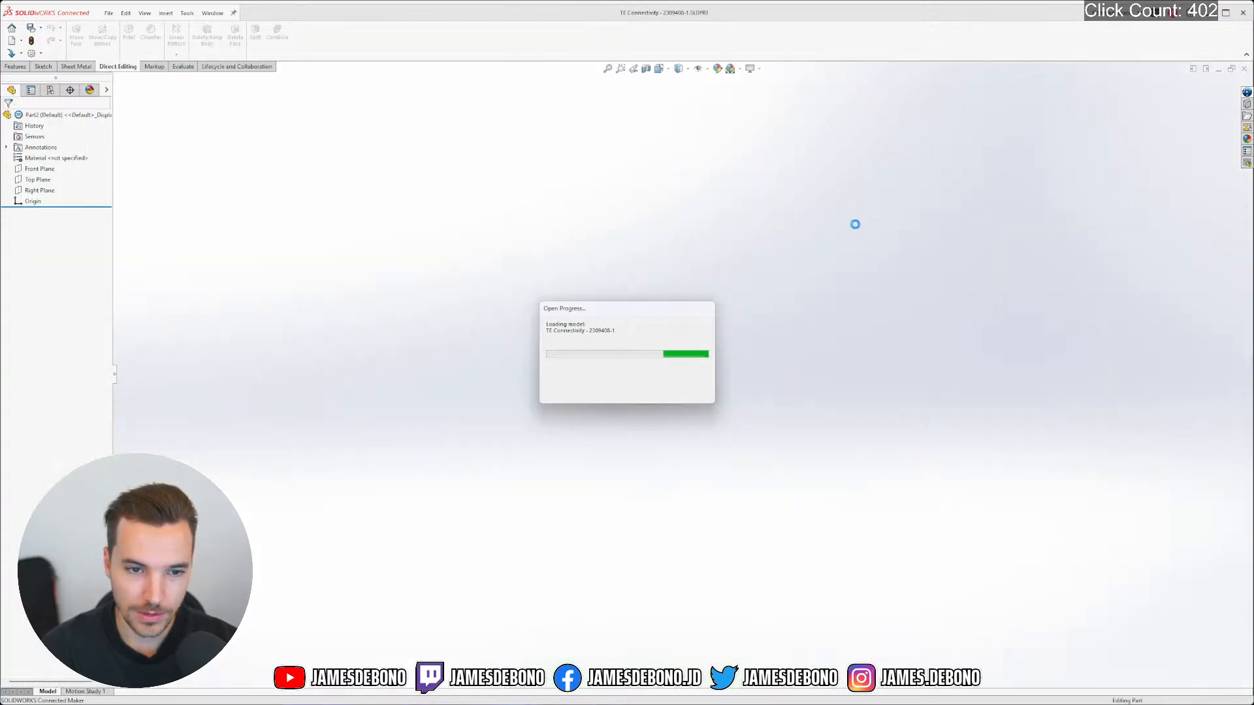
# Apply a plain white background scene to the imported connector and save it to this PC as TE Connectivity - 2309408-1.SLDPRT
pyautogui.click(740, 69)
pyautogui.click(753, 105)
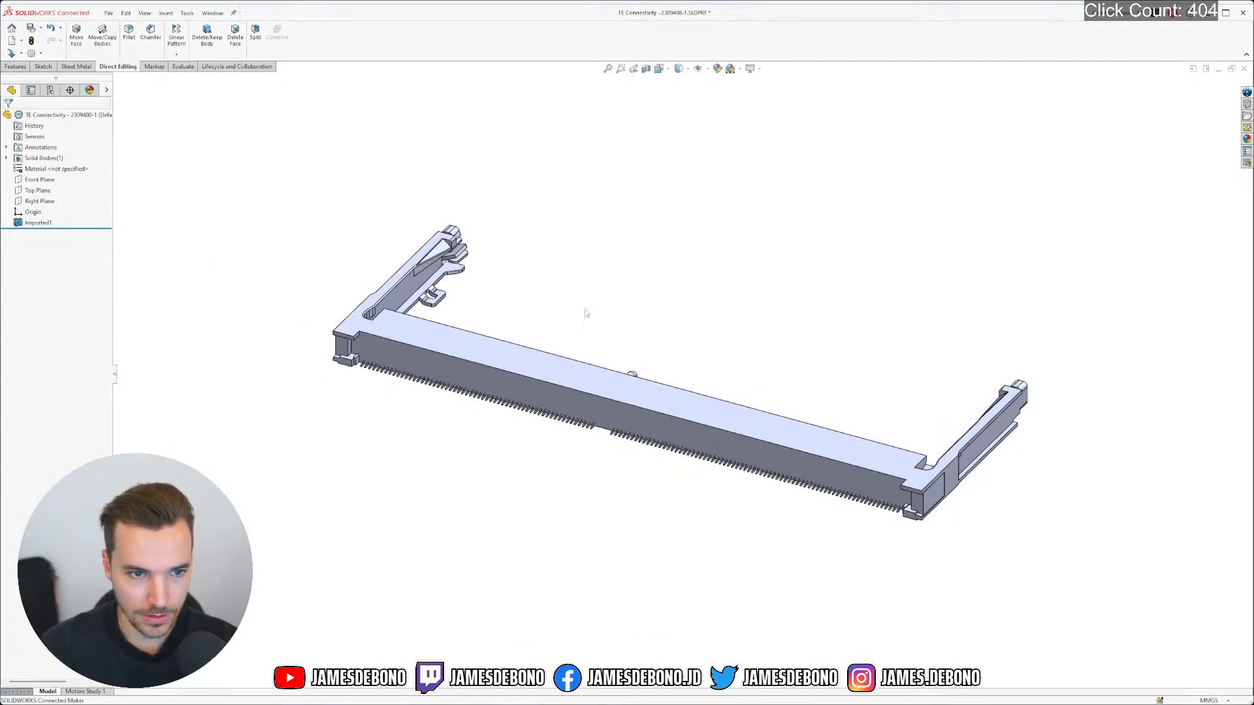
pyautogui.moveTo(623, 282)
pyautogui.mouseDown(button='middle')
pyautogui.moveTo(565, 363)
pyautogui.moveTo(644, 224)
pyautogui.moveTo(624, 274)
pyautogui.moveTo(457, 359)
pyautogui.moveTo(358, 357)
pyautogui.moveTo(463, 380)
pyautogui.moveTo(580, 319)
pyautogui.moveTo(623, 275)
pyautogui.moveTo(613, 290)
pyautogui.mouseUp(button='middle')
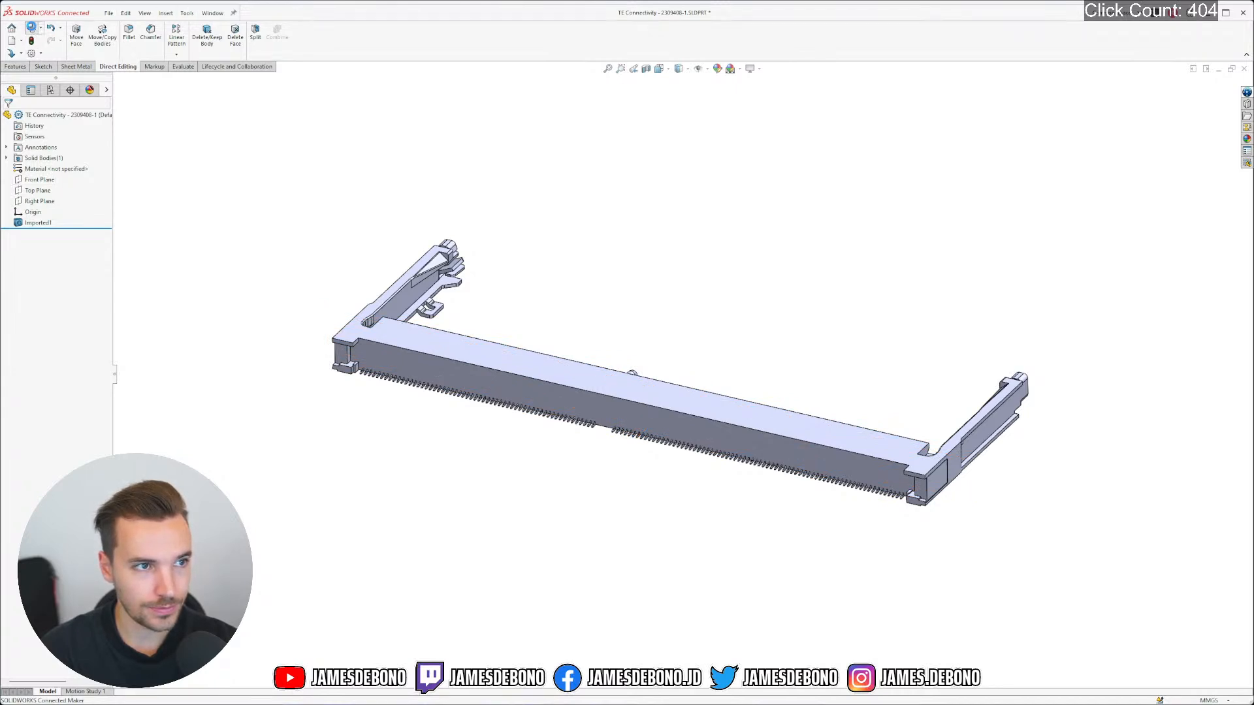
pyautogui.hotkey('ctrl', 's')
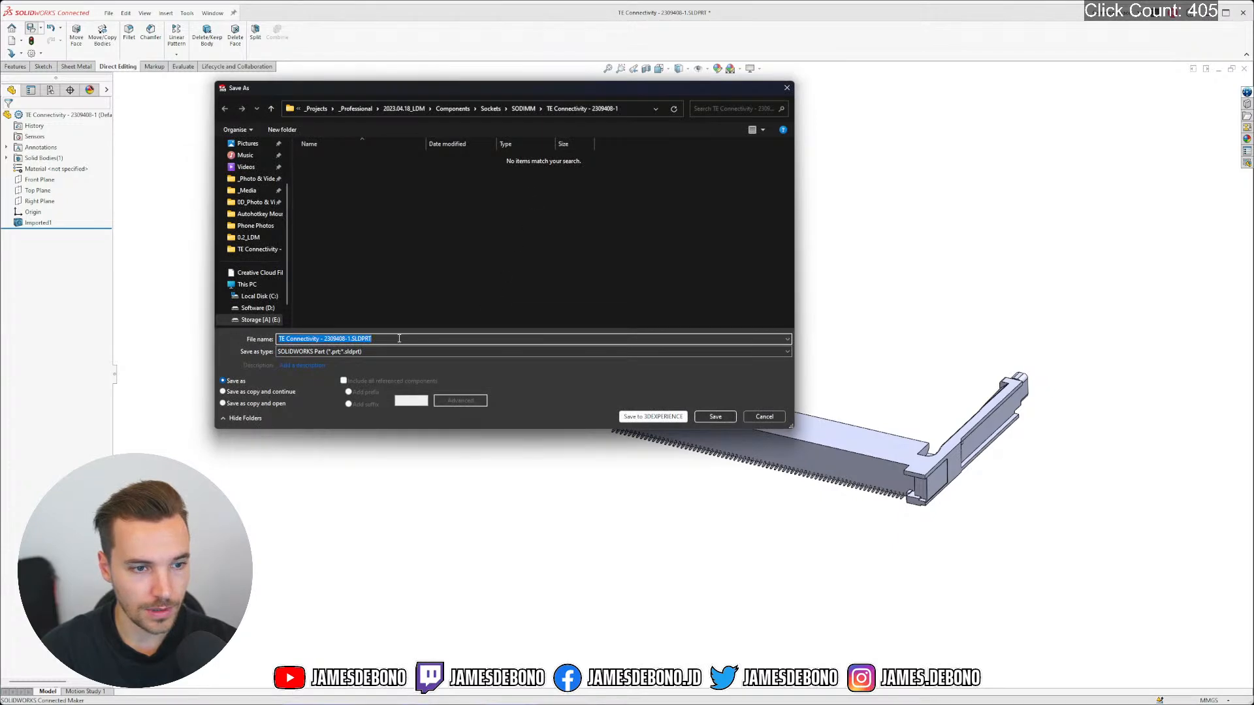
pyautogui.click(714, 417)
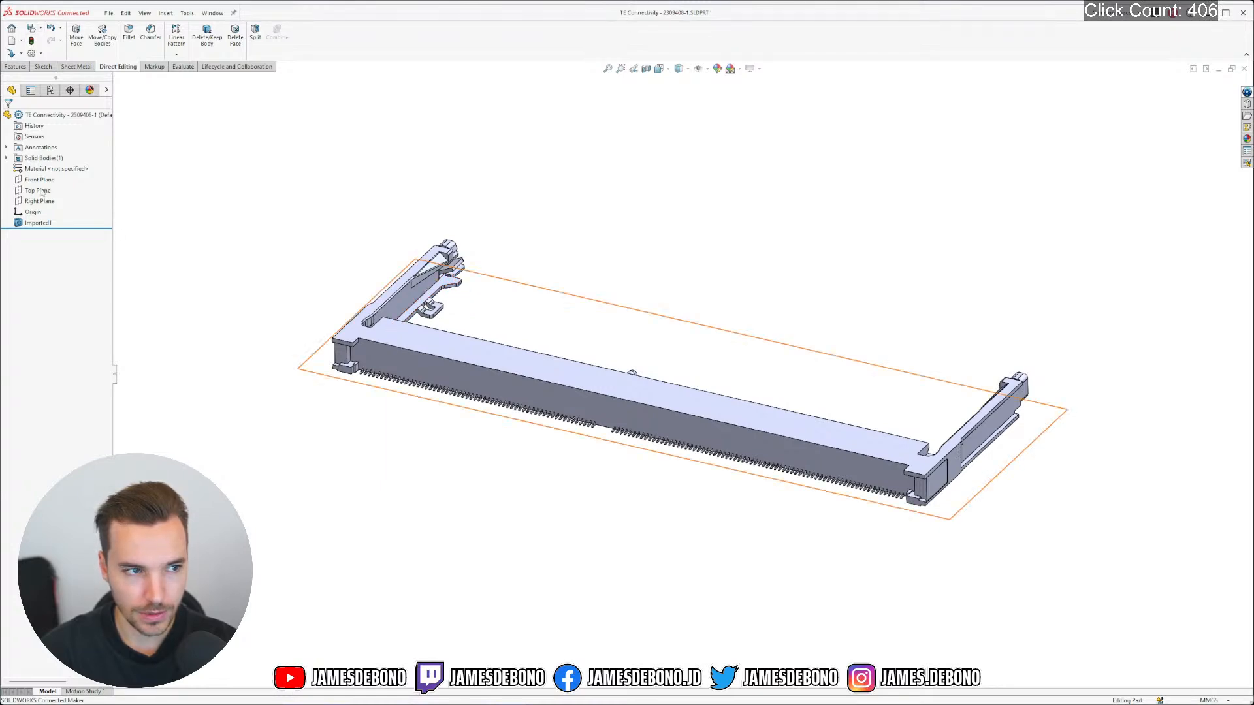
# Examine the imported connector from several angles, including its pin rows, end corners and card slot
pyautogui.moveTo(657, 322); pyautogui.dragTo(623, 341, button='middle')
pyautogui.scroll(-3, 468, 332)
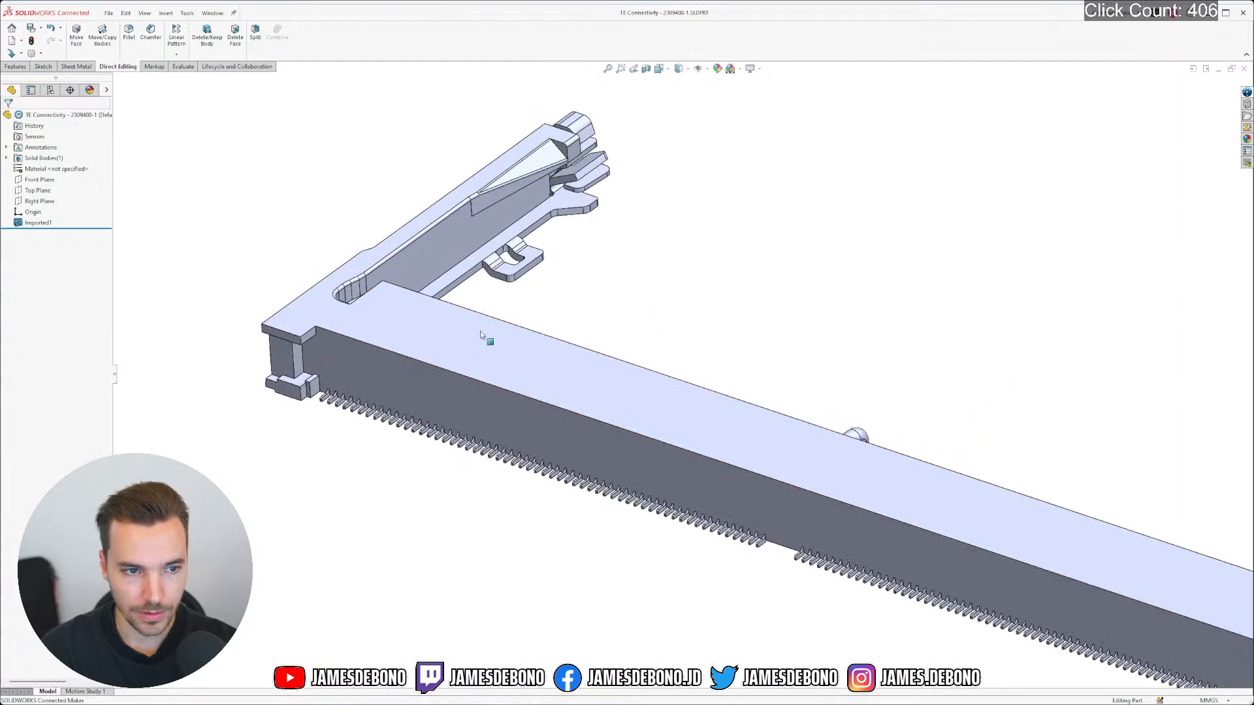
pyautogui.scroll(-3, 469, 359)
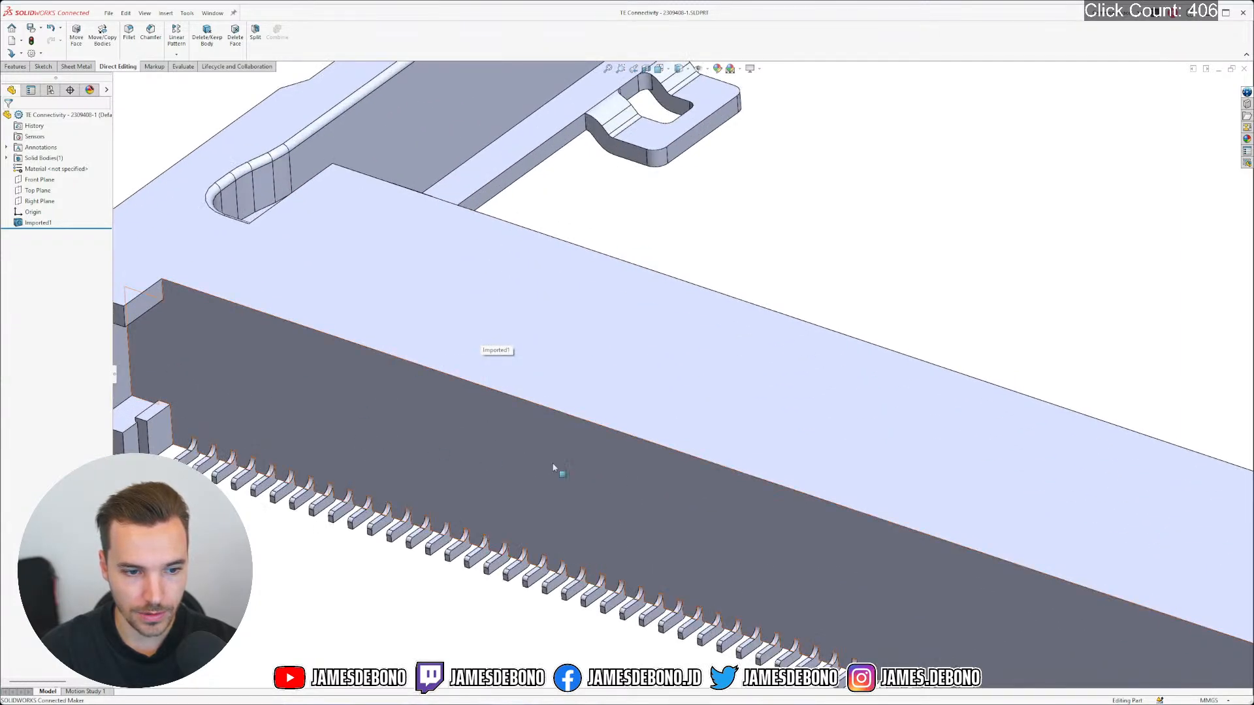
pyautogui.scroll(3, 856, 478)
pyautogui.scroll(3, 875, 474)
pyautogui.scroll(-3, 914, 486)
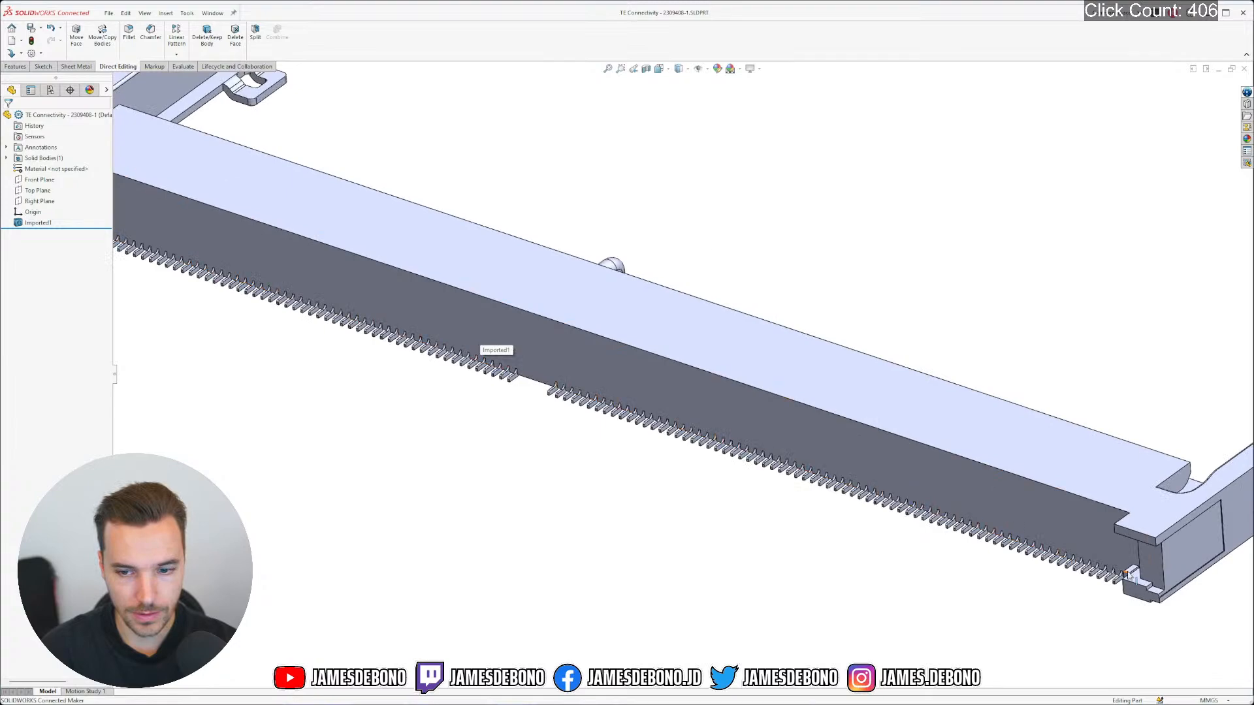
pyautogui.scroll(-3, 995, 544)
pyautogui.scroll(-3, 983, 496)
pyautogui.moveTo(1008, 503); pyautogui.dragTo(1008, 317, button='middle')
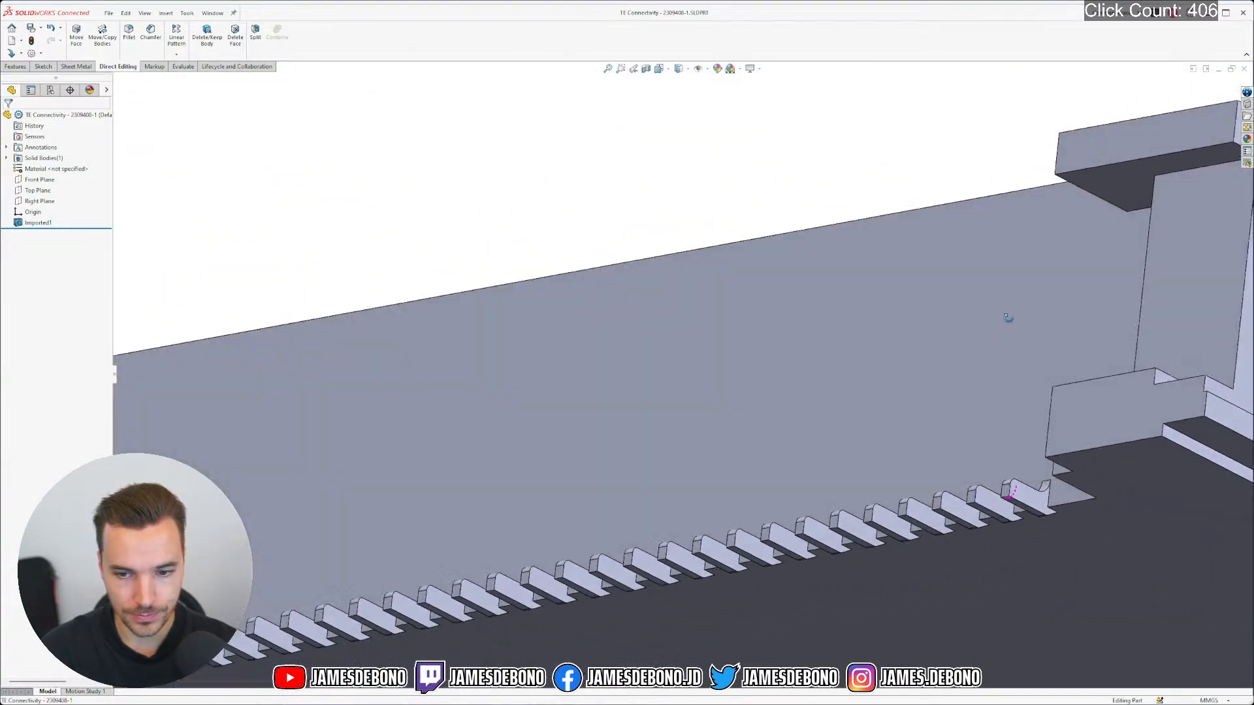
pyautogui.scroll(10, 1009, 318)
pyautogui.scroll(2, 425, 372)
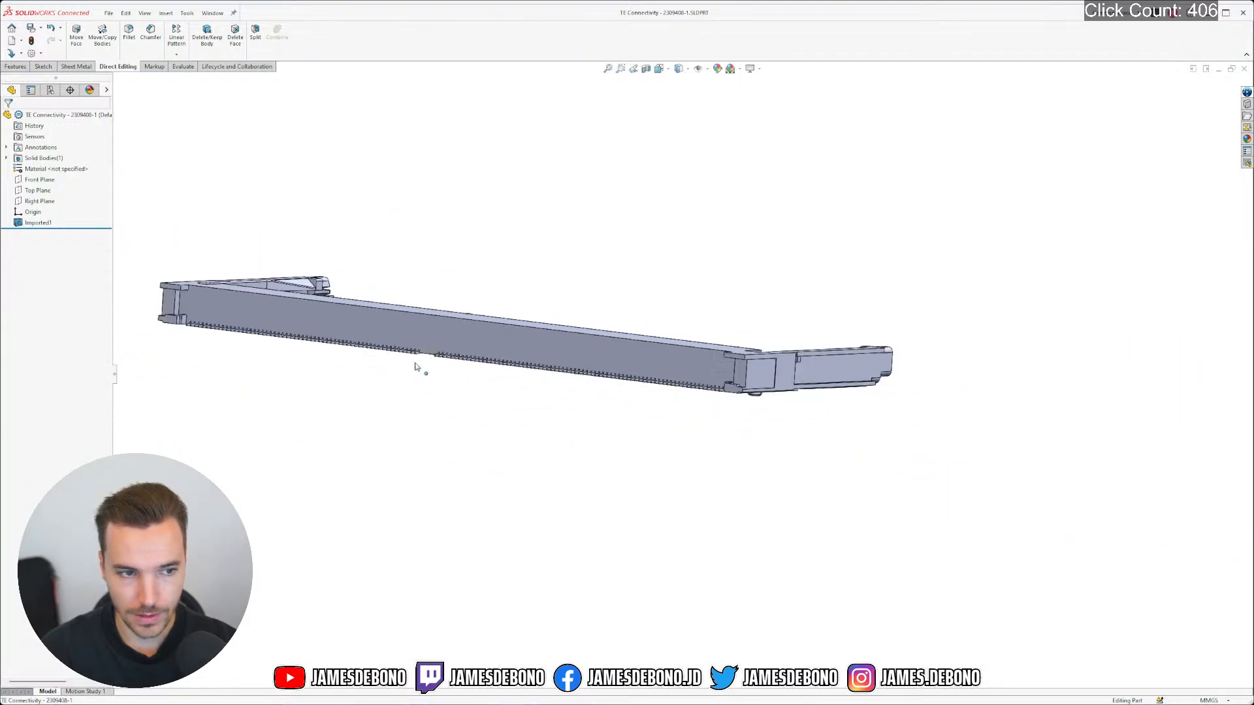
pyautogui.scroll(-5, 415, 367)
pyautogui.moveTo(769, 345); pyautogui.dragTo(596, 384, button='middle')
pyautogui.scroll(5, 870, 461)
pyautogui.scroll(3, 940, 373)
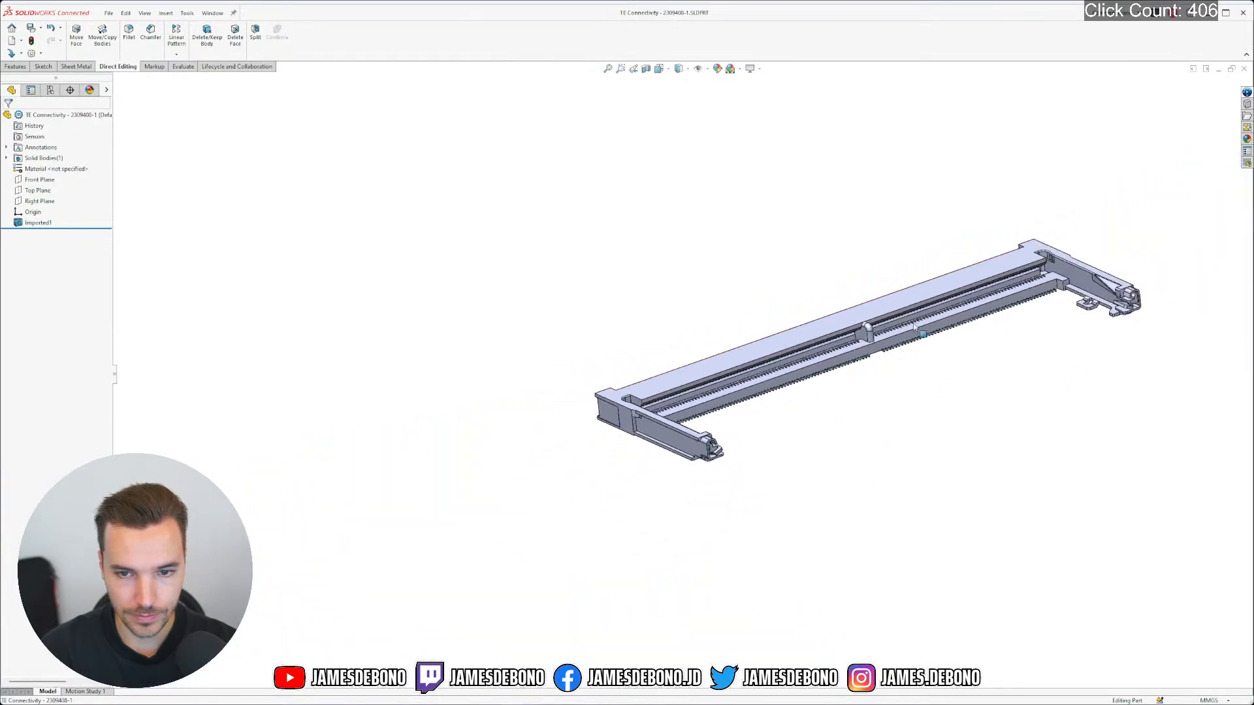
pyautogui.scroll(-3, 913, 325)
pyautogui.scroll(-3, 694, 365)
pyautogui.moveTo(668, 366); pyautogui.dragTo(815, 333, button='middle')
pyautogui.scroll(5, 810, 340)
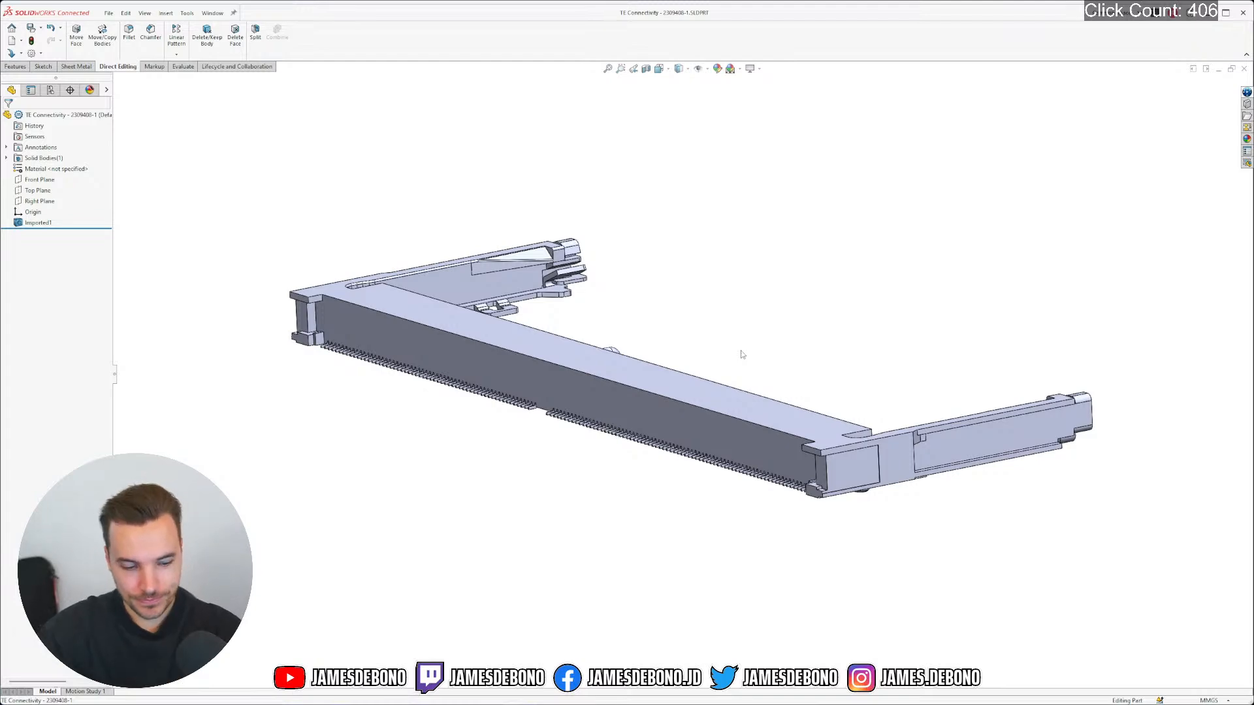
pyautogui.scroll(10, 584, 387)
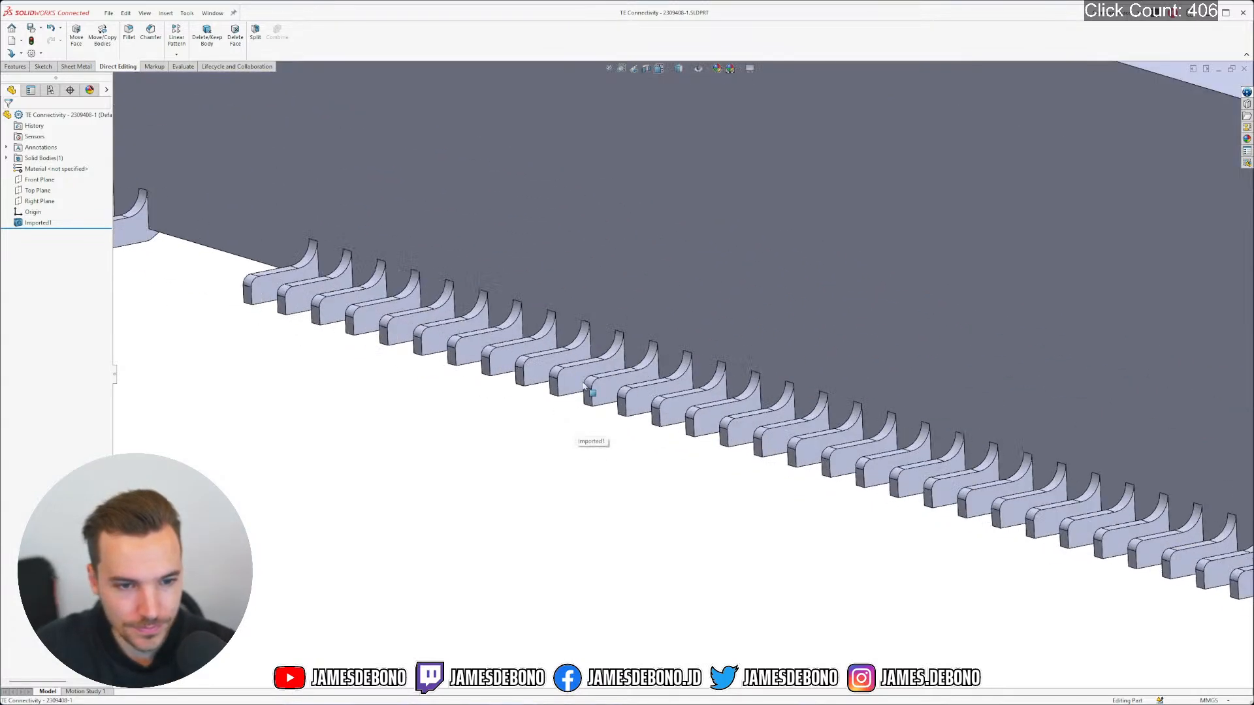
pyautogui.click(602, 390)
pyautogui.rightClick(602, 389)
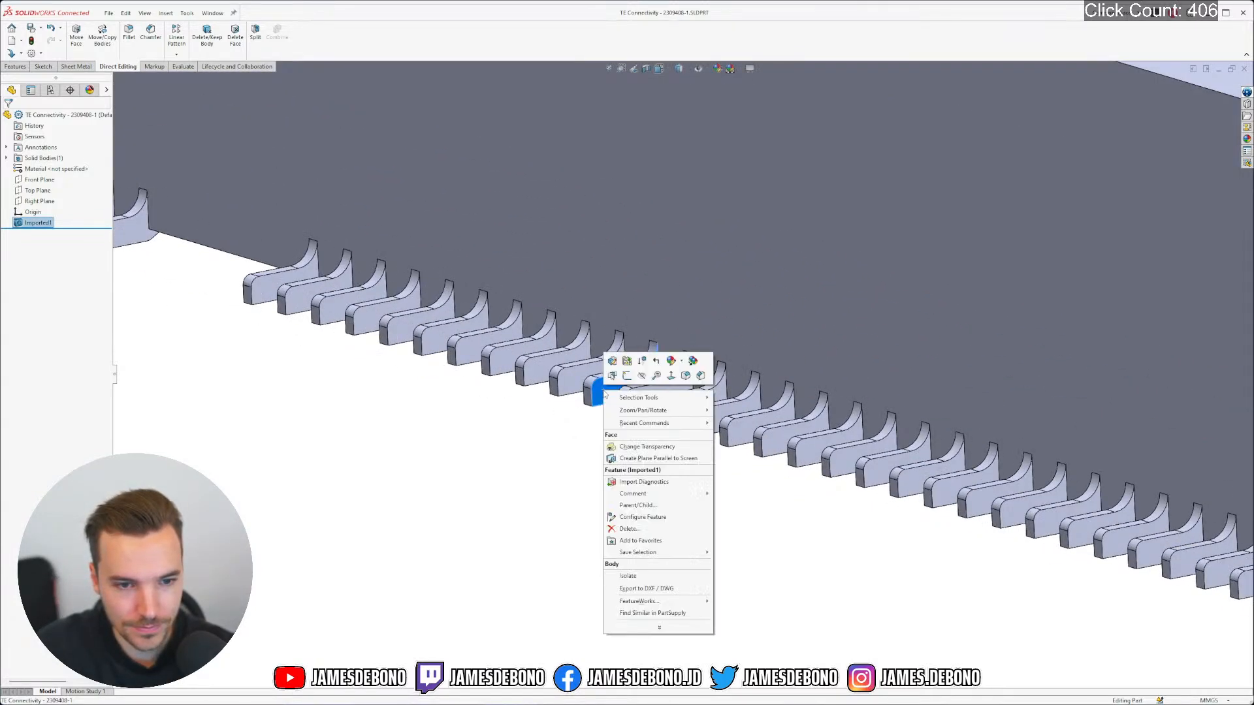
pyautogui.moveTo(627, 399)
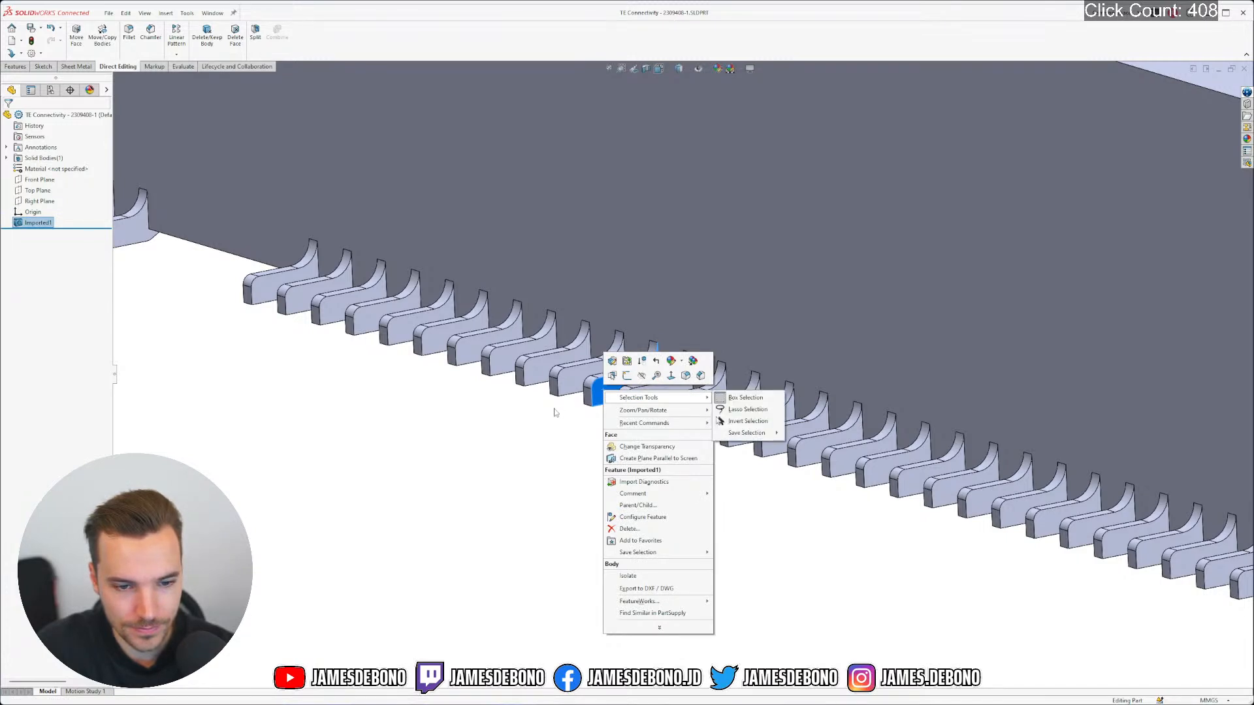
pyautogui.press('Escape')
pyautogui.click(602, 444)
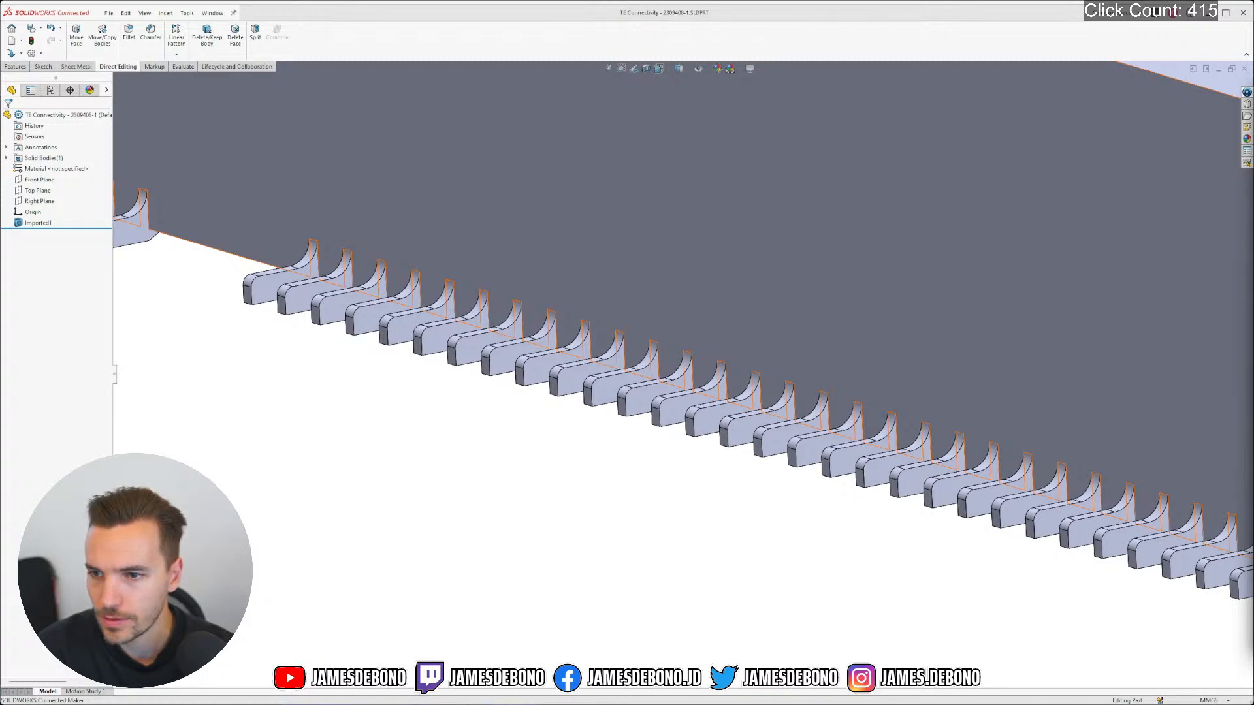
# Switch to the TE - DDR4 SODIMM 260P 4.0H STD part and inspect its appearances and contact pins up close
pyautogui.hotkey('ctrl', 'Tab')
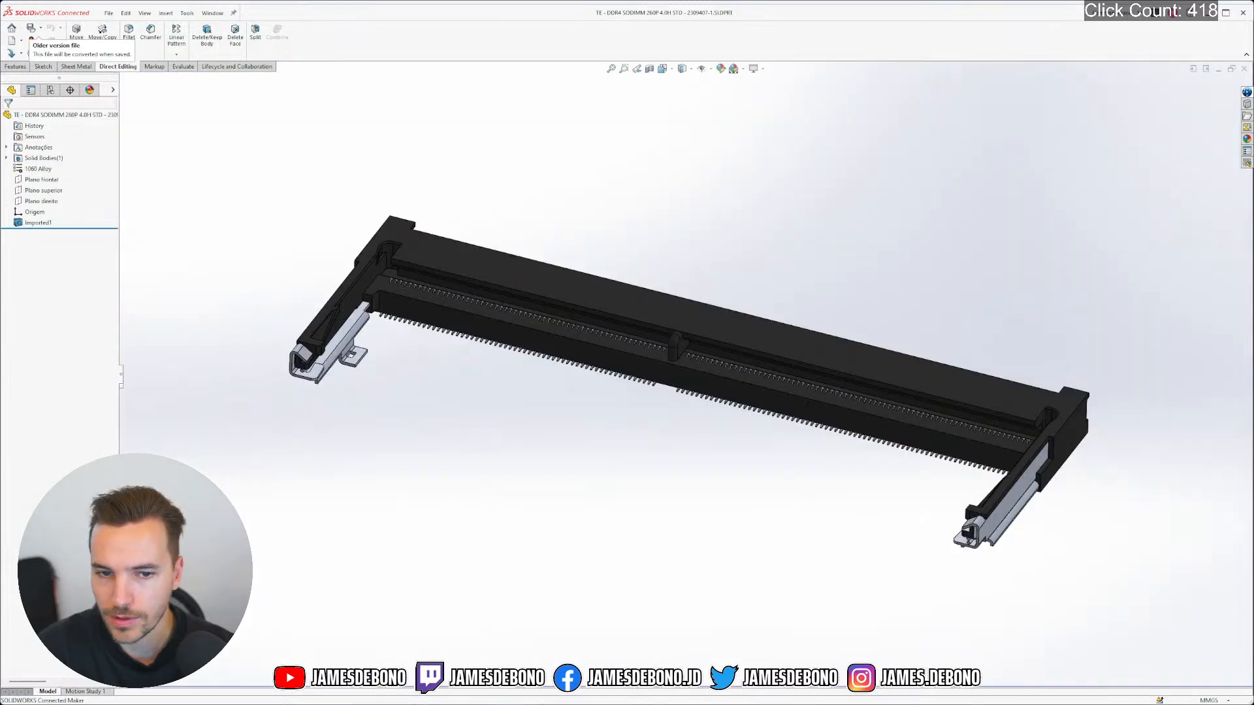
pyautogui.click(90, 90)
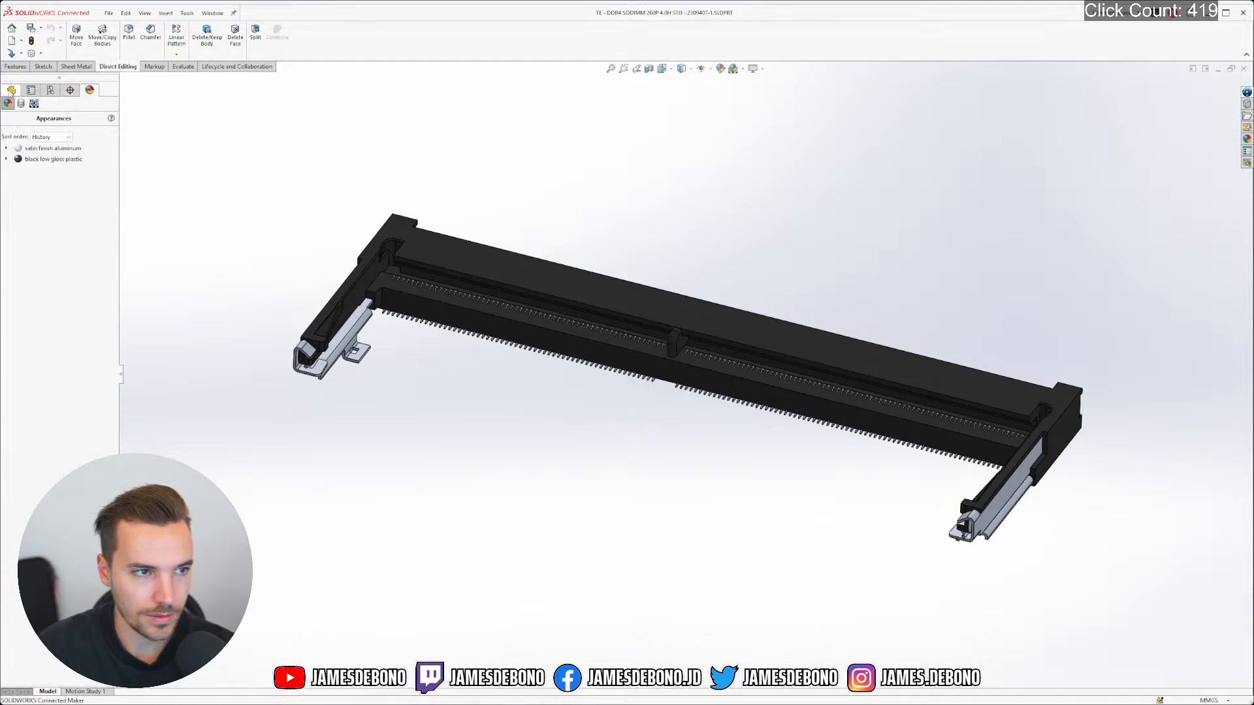
pyautogui.click(12, 90)
pyautogui.scroll(-10, 396, 257)
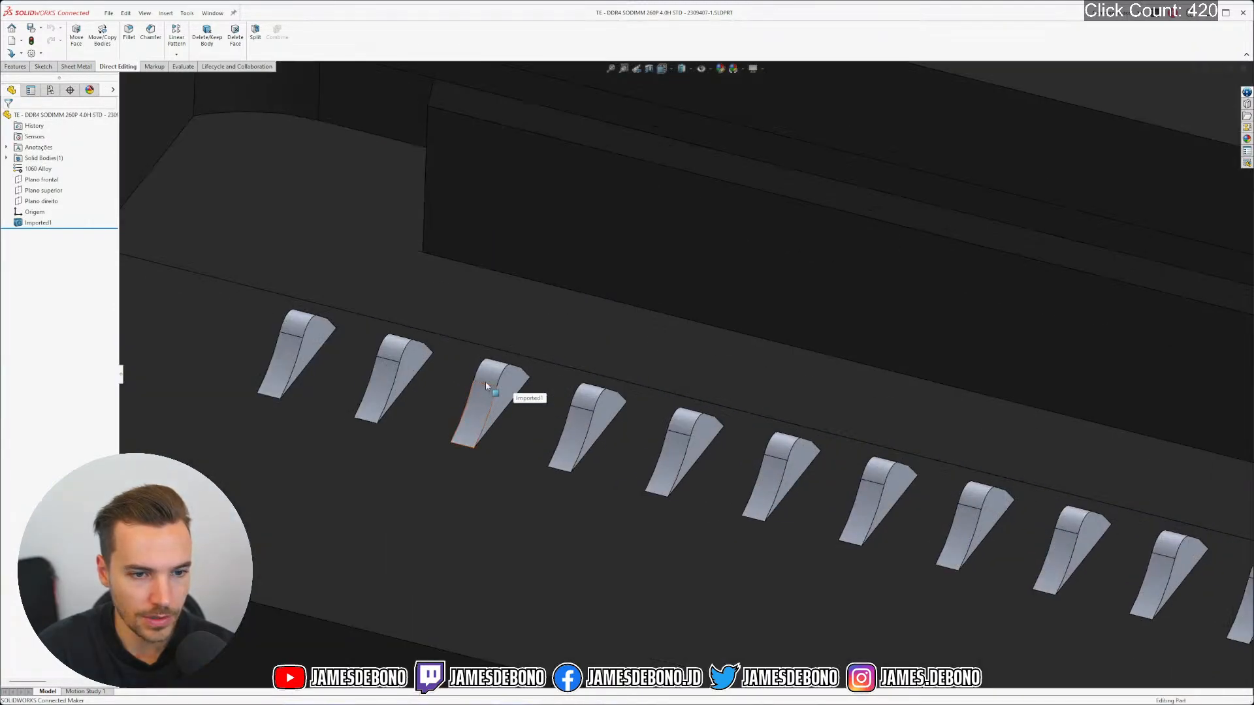
# Examine the reference connector's contact rows, underside and overall housing shape from several angles
pyautogui.moveTo(484, 383); pyautogui.dragTo(549, 465, button='middle')
pyautogui.scroll(8, 565, 405)
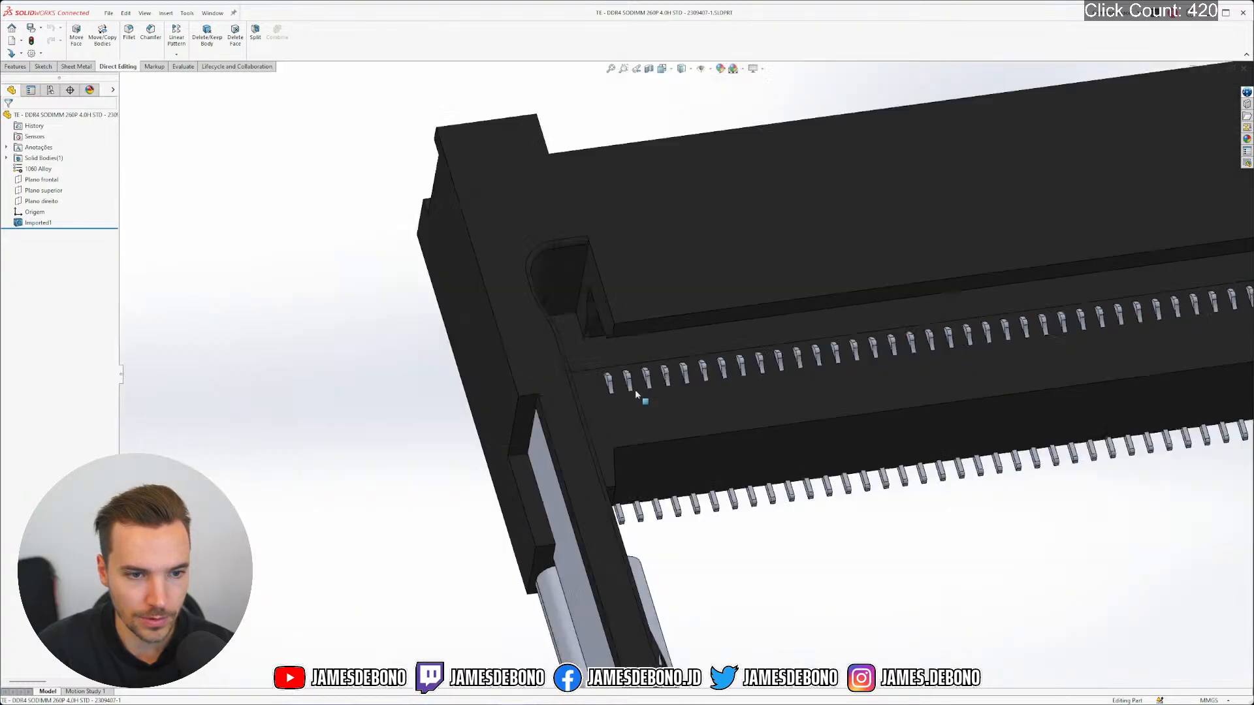
pyautogui.moveTo(738, 440); pyautogui.dragTo(723, 229, button='middle')
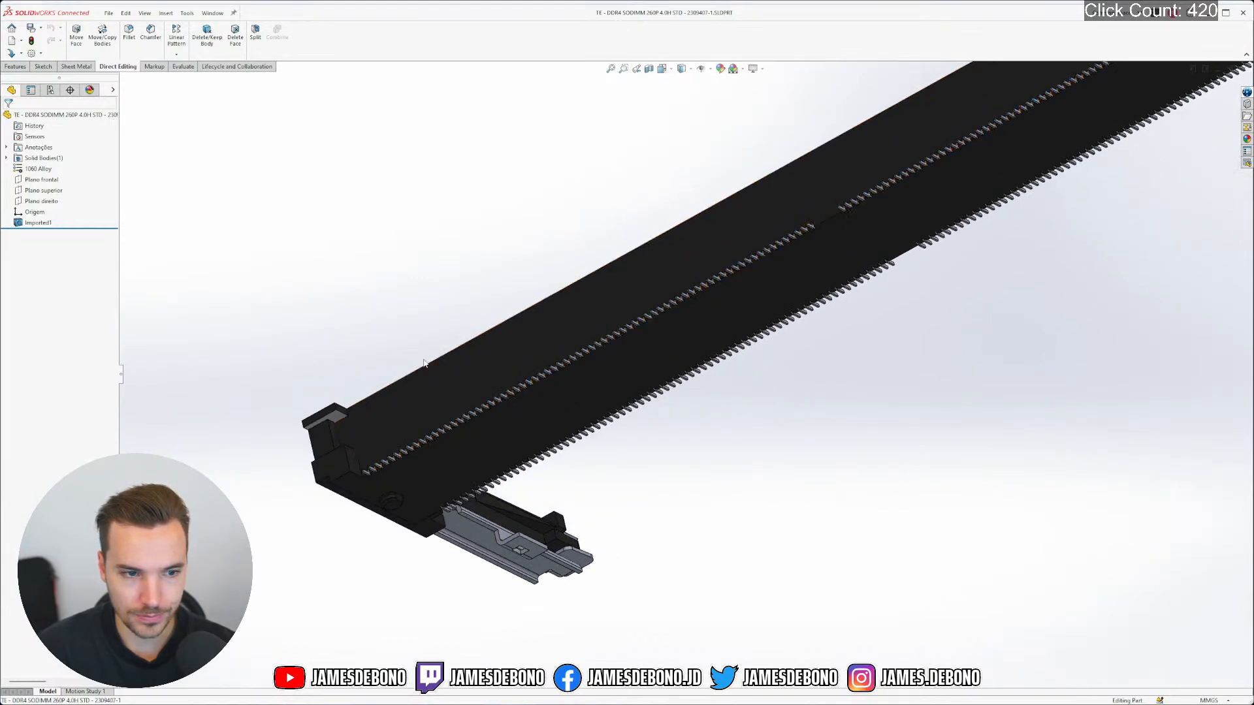
pyautogui.scroll(-5, 350, 425)
pyautogui.scroll(-5, 596, 358)
pyautogui.moveTo(642, 294); pyautogui.dragTo(614, 555, button='middle')
pyautogui.scroll(5, 712, 578)
pyautogui.scroll(5, 894, 547)
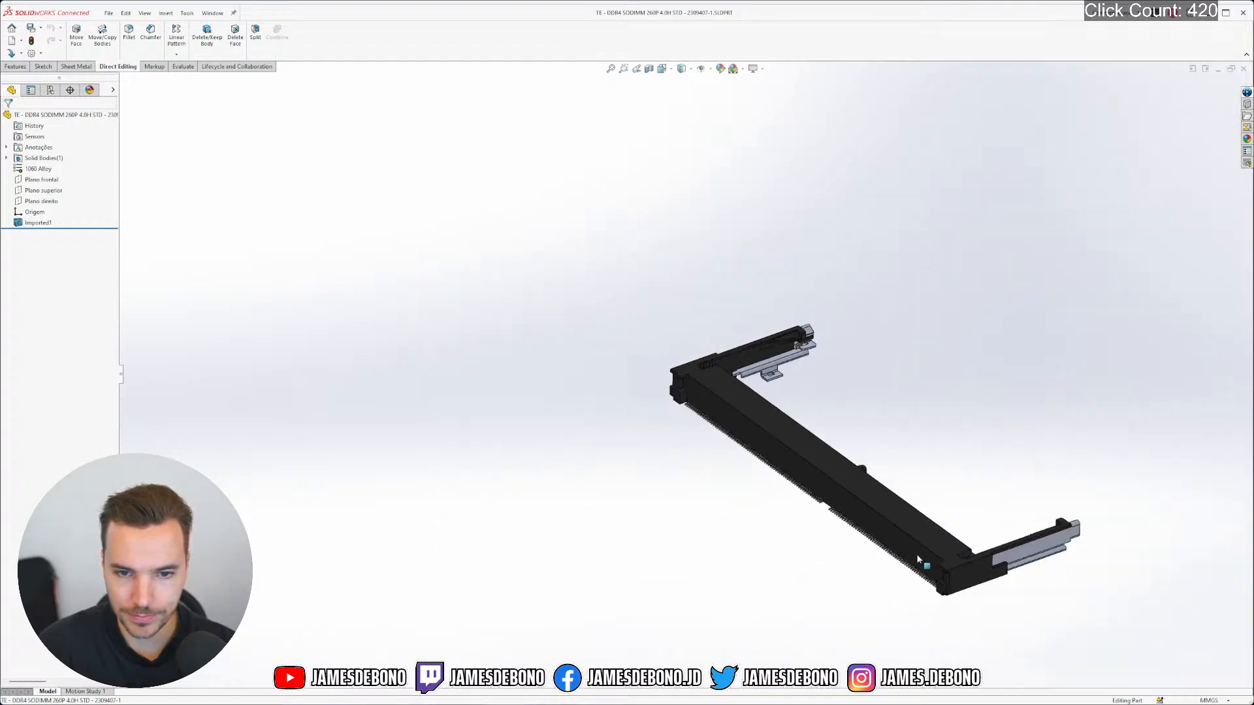
pyautogui.scroll(-5, 914, 555)
pyautogui.moveTo(895, 553); pyautogui.dragTo(888, 492, button='middle')
pyautogui.scroll(6, 966, 448)
pyautogui.scroll(-4, 972, 334)
pyautogui.moveTo(867, 347); pyautogui.dragTo(667, 488, button='middle')
pyautogui.scroll(4, 947, 291)
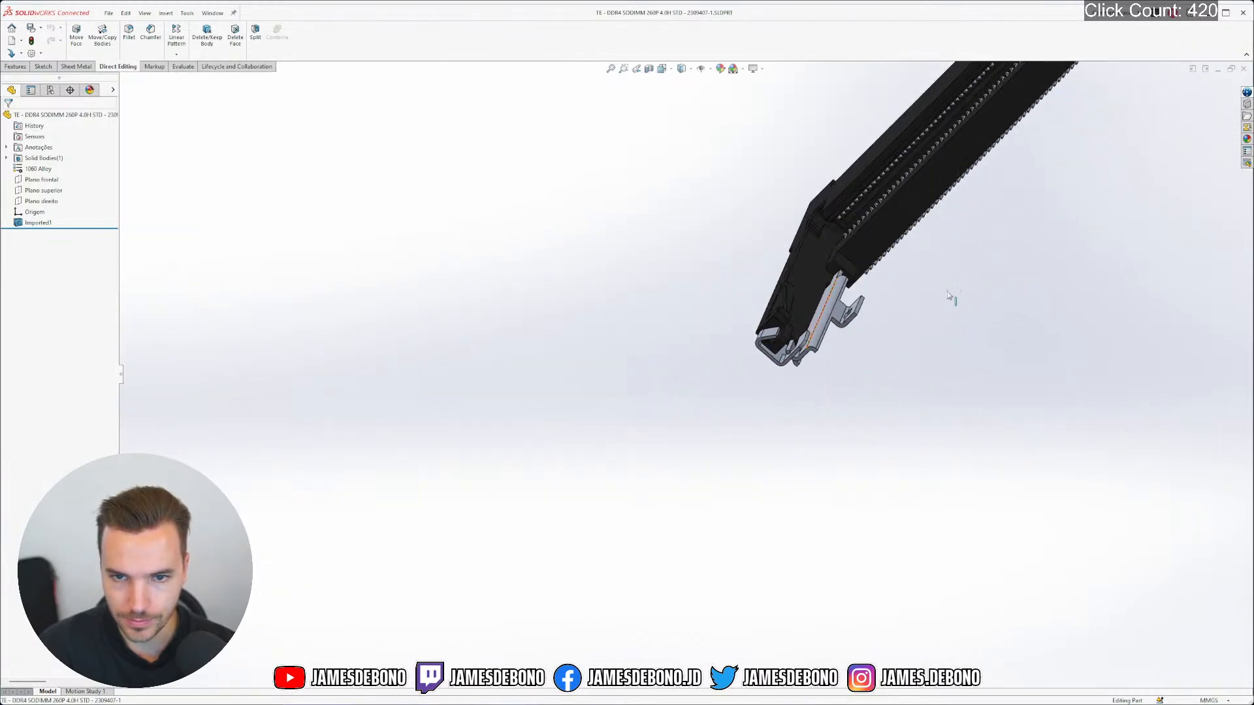
# Inspect the metal latch arm and its solder tab at the end of the reference connector, along with the whole part
pyautogui.scroll(-5, 947, 291)
pyautogui.scroll(-3, 672, 339)
pyautogui.moveTo(671, 340); pyautogui.dragTo(672, 414, button='middle')
pyautogui.scroll(-6, 535, 386)
pyautogui.moveTo(621, 358); pyautogui.dragTo(660, 330, button='middle')
pyautogui.scroll(6, 663, 328)
pyautogui.scroll(6, 662, 327)
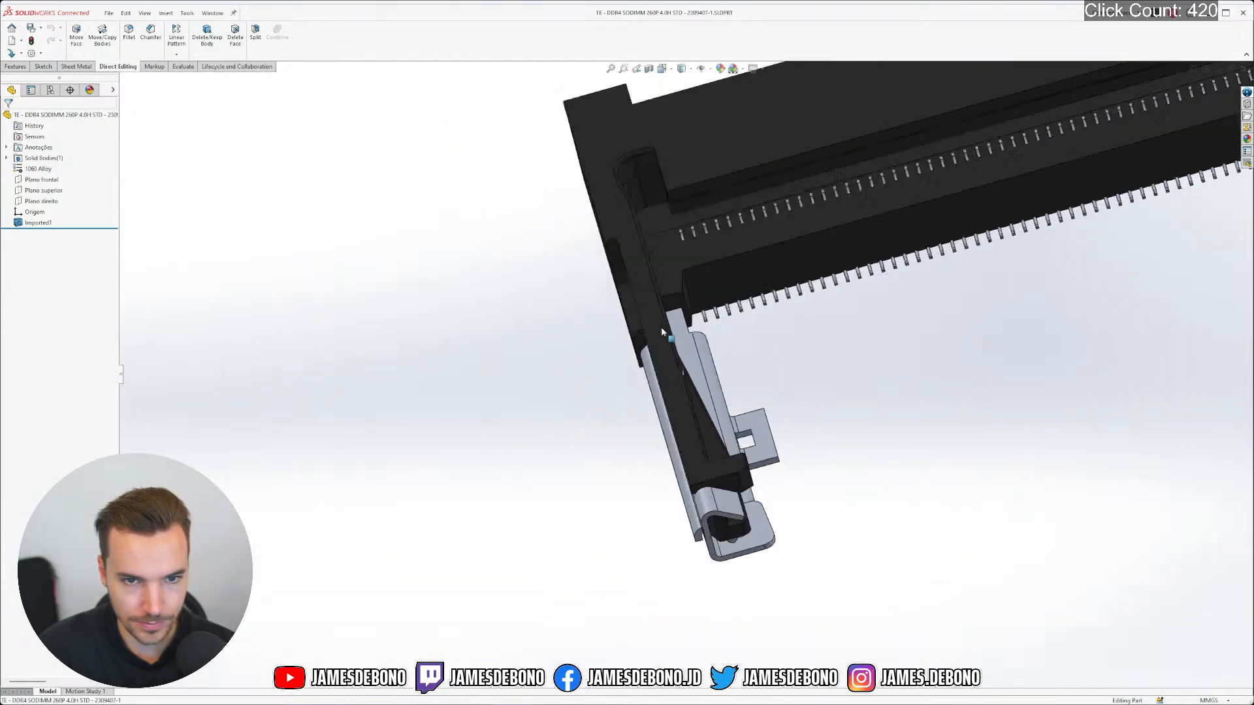
pyautogui.scroll(3, 672, 316)
pyautogui.scroll(-6, 743, 322)
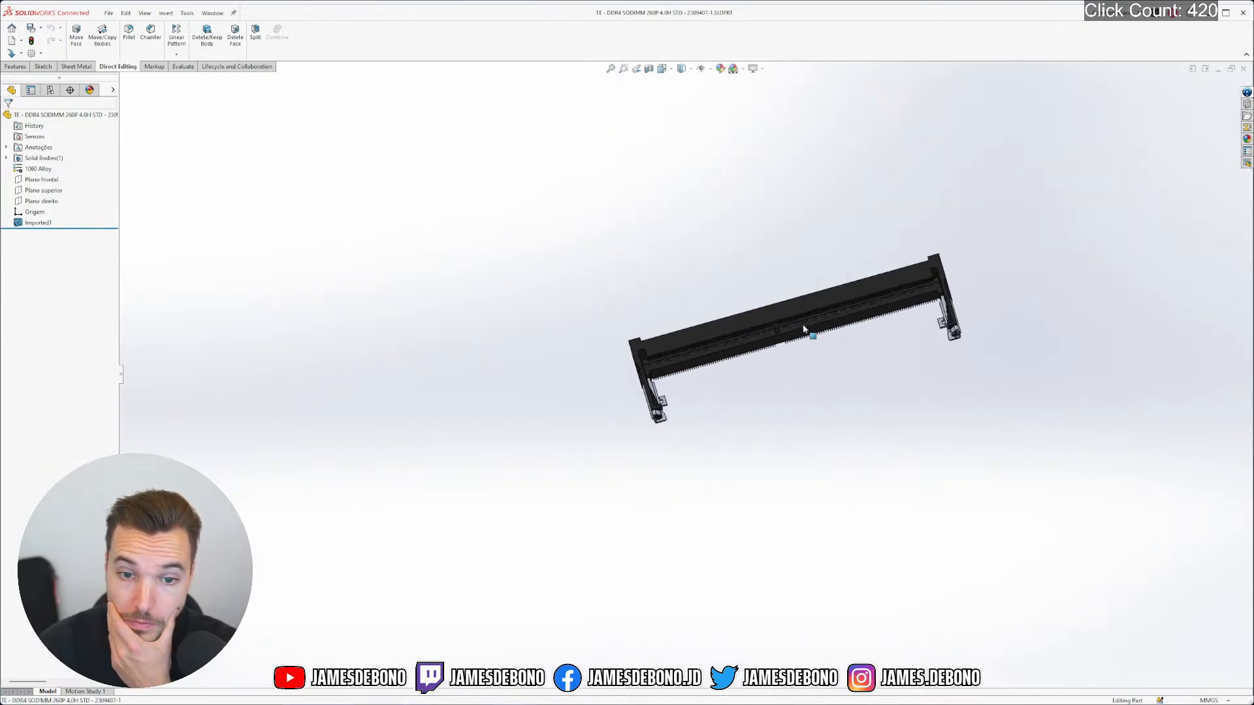
pyautogui.moveTo(751, 361); pyautogui.dragTo(921, 277, button='middle')
# Close the TE - DDR4 SODIMM 260P 4.0H STD part and view the whole TE Connectivity - 2309408-1 connector
pyautogui.click(1242, 70)
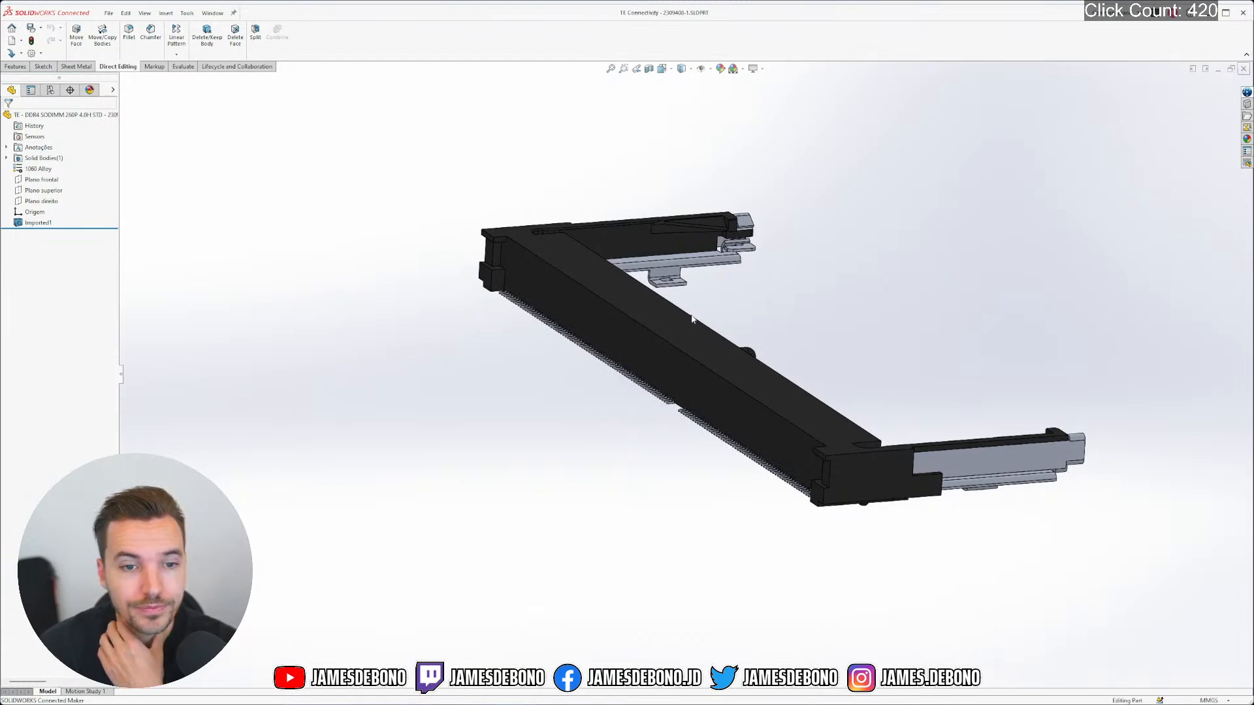
pyautogui.press('f')
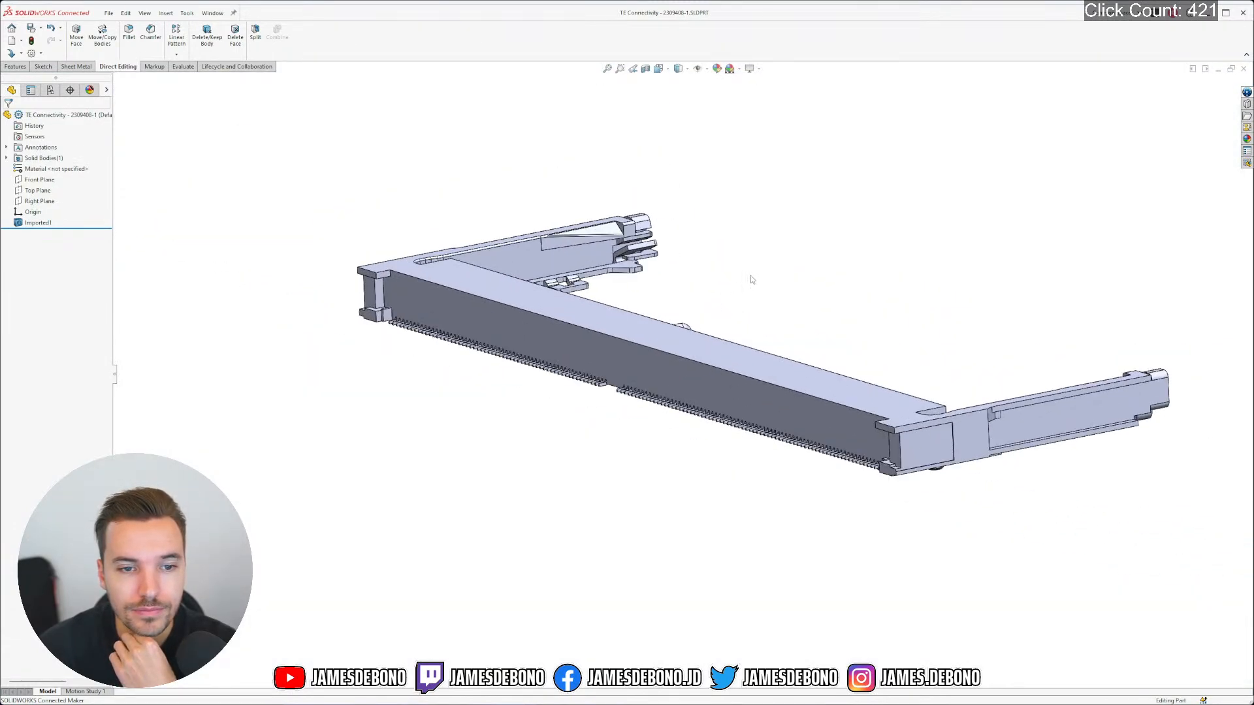
pyautogui.scroll(-2, 751, 279)
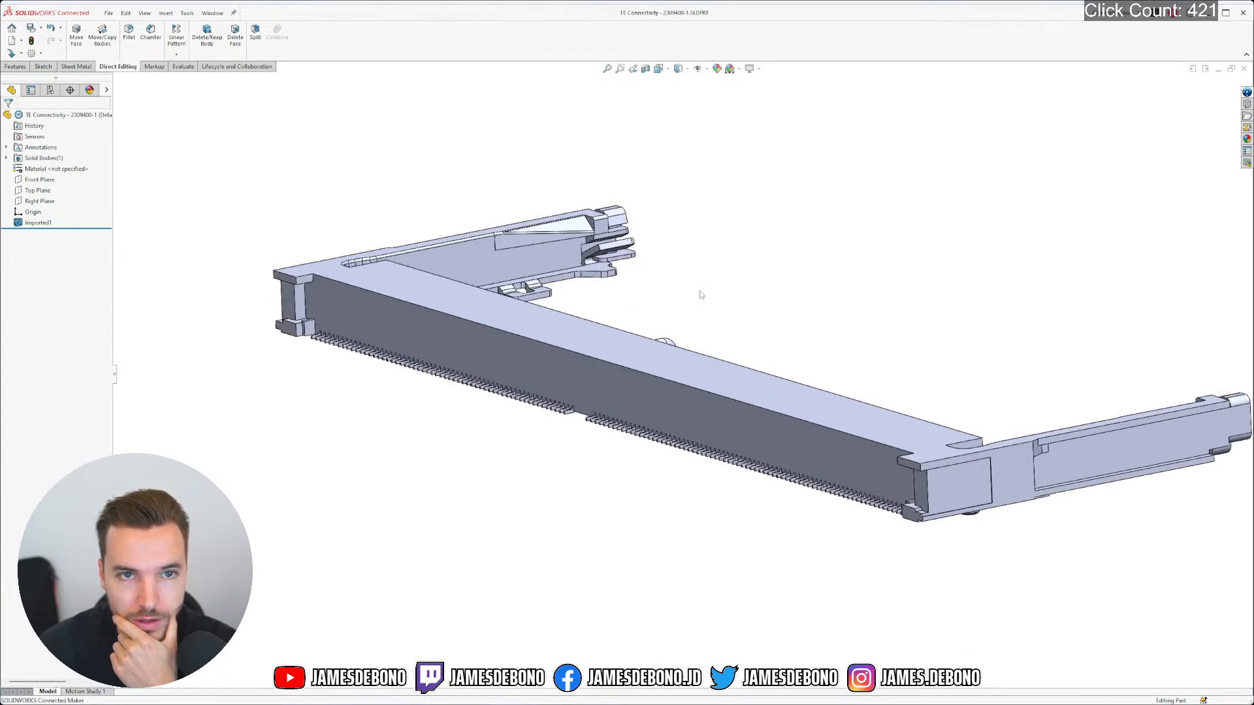
pyautogui.moveTo(693, 303); pyautogui.dragTo(726, 311, button='middle')
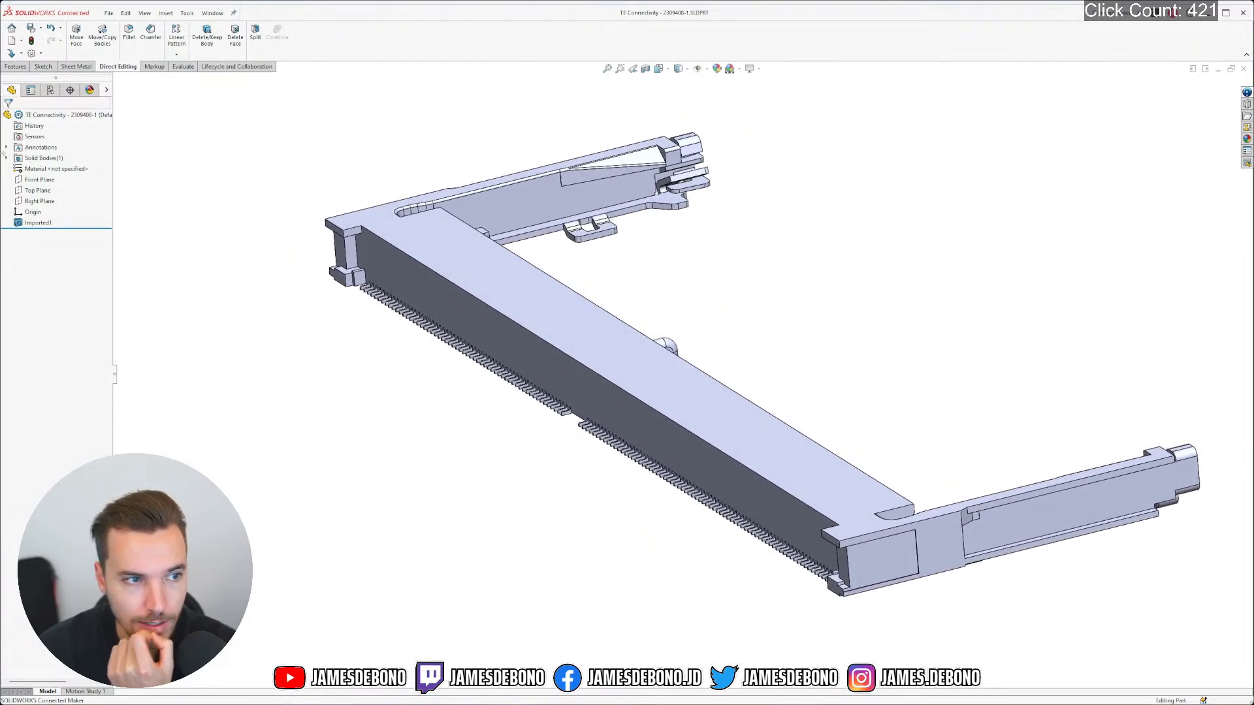
# Start a sketch on the Top Plane of the imported connector and view it face-on from the slot side
pyautogui.click(40, 192)
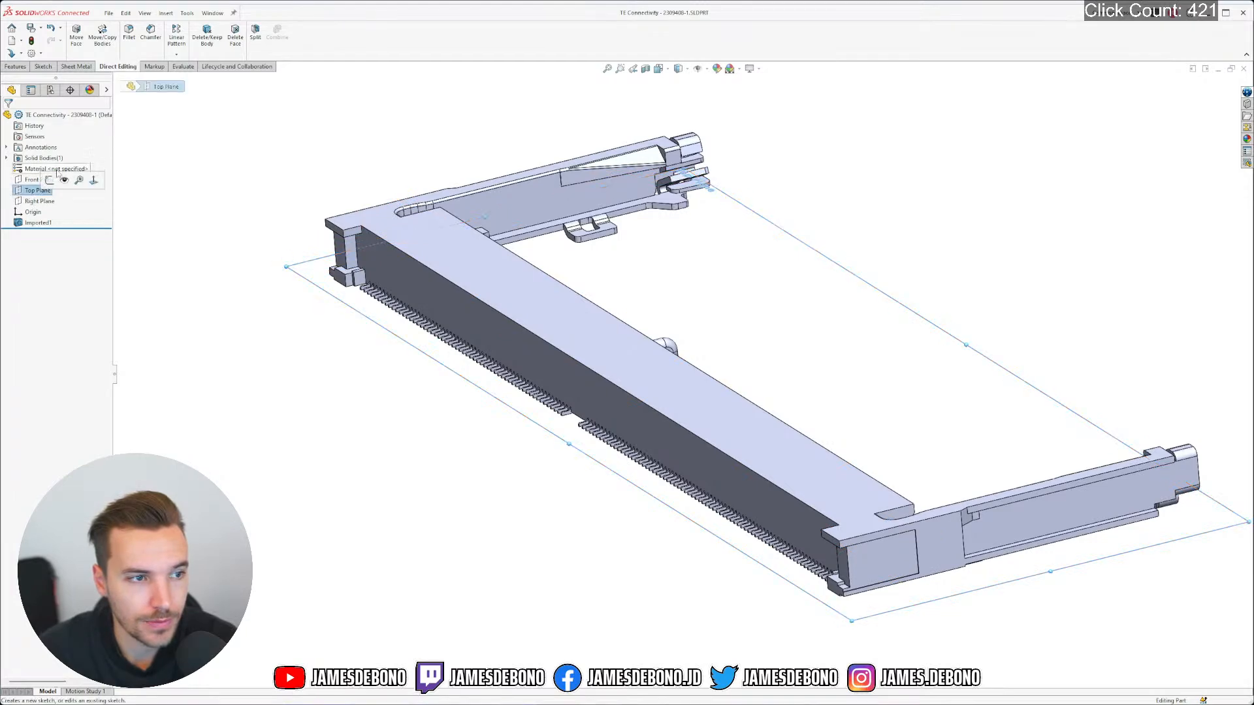
pyautogui.click(56, 172)
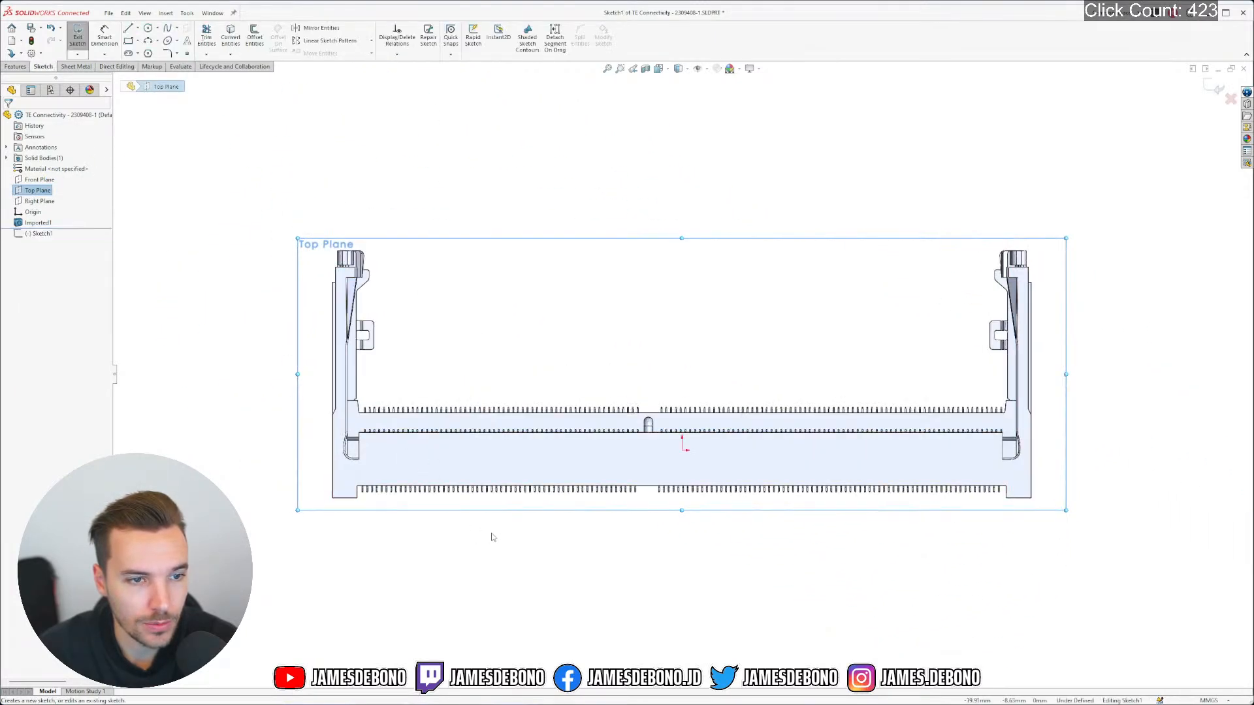
pyautogui.click(493, 535)
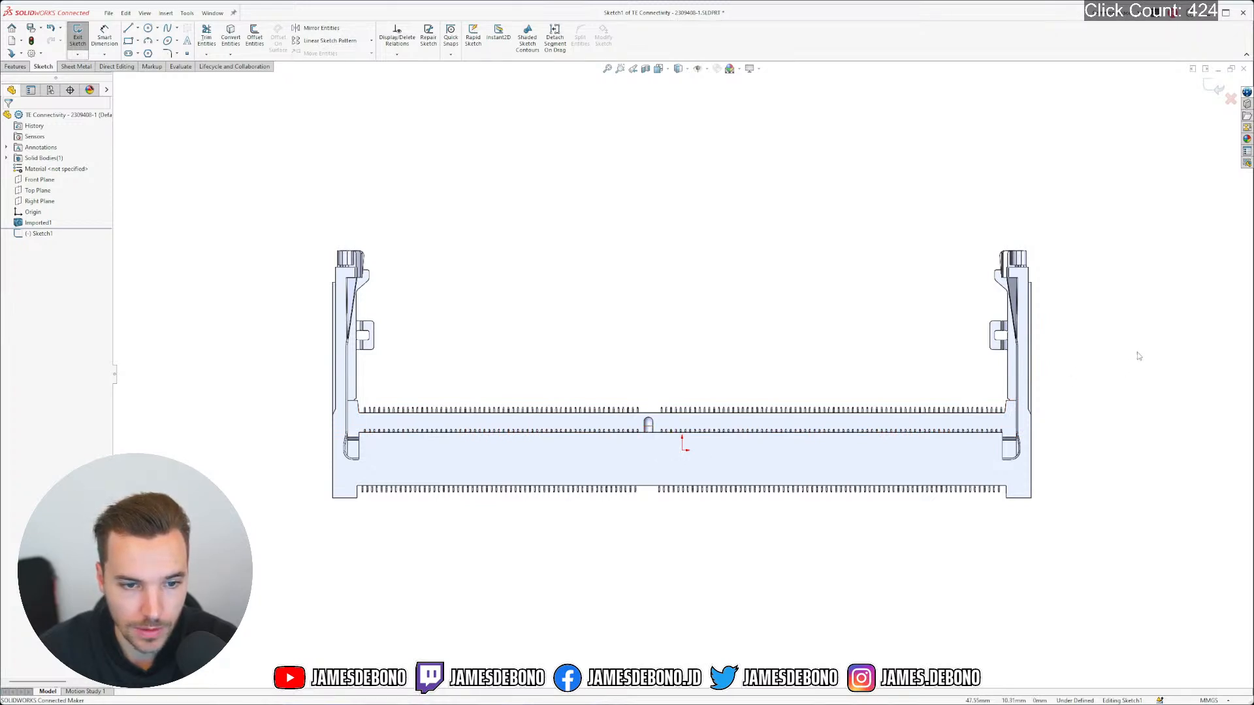
pyautogui.hotkey('ctrl', '8')
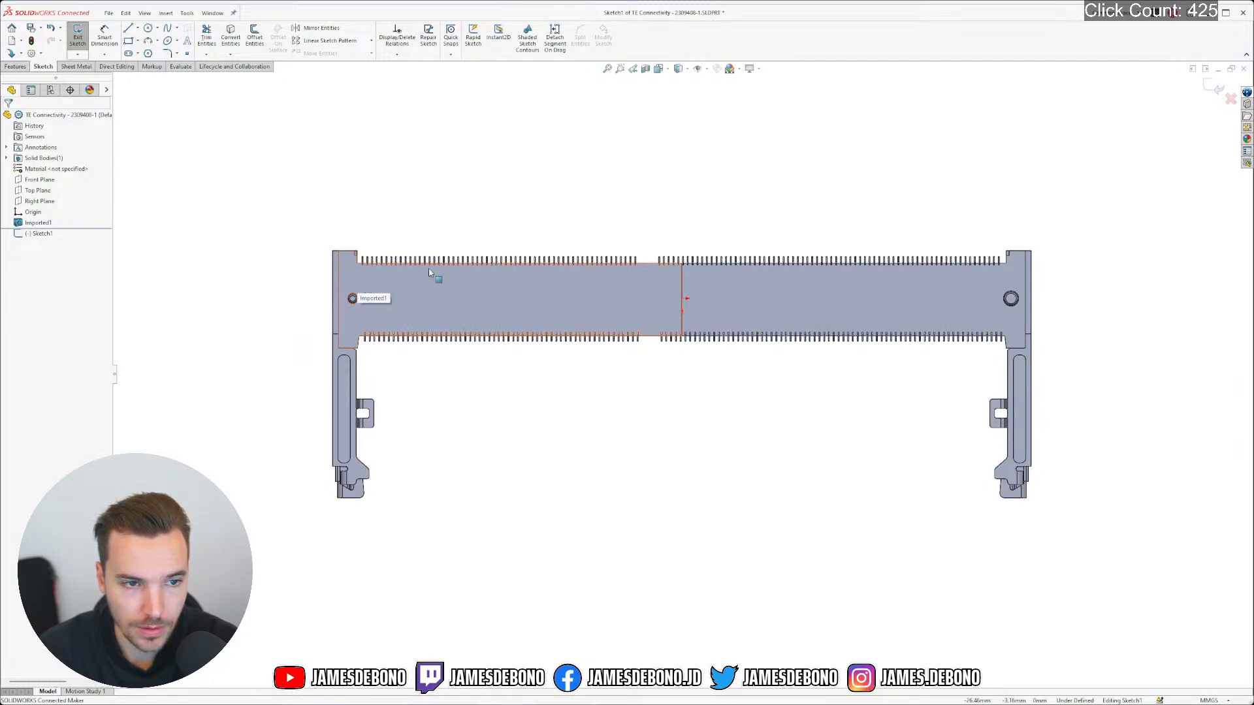
pyautogui.hotkey('ctrl', '8')
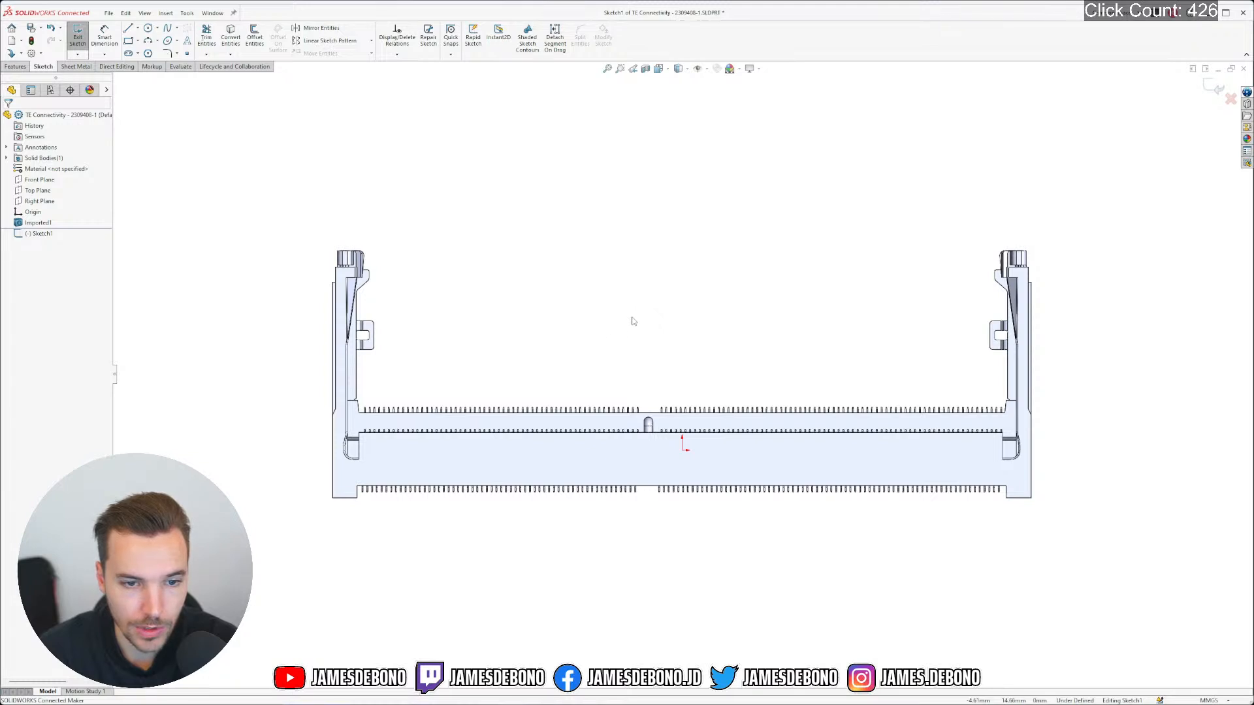
# Examine the connector's pin rows, key notch and both ends in the face-on sketch view
pyautogui.scroll(-3, 555, 405)
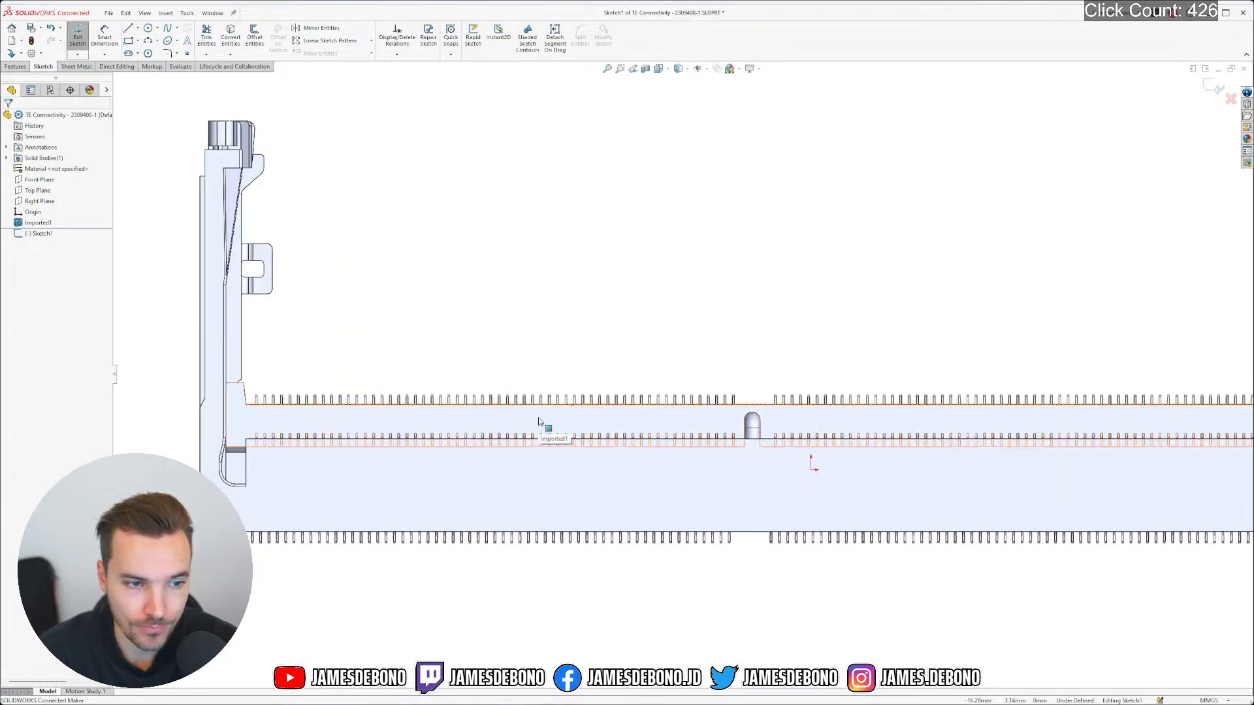
pyautogui.scroll(5, 544, 422)
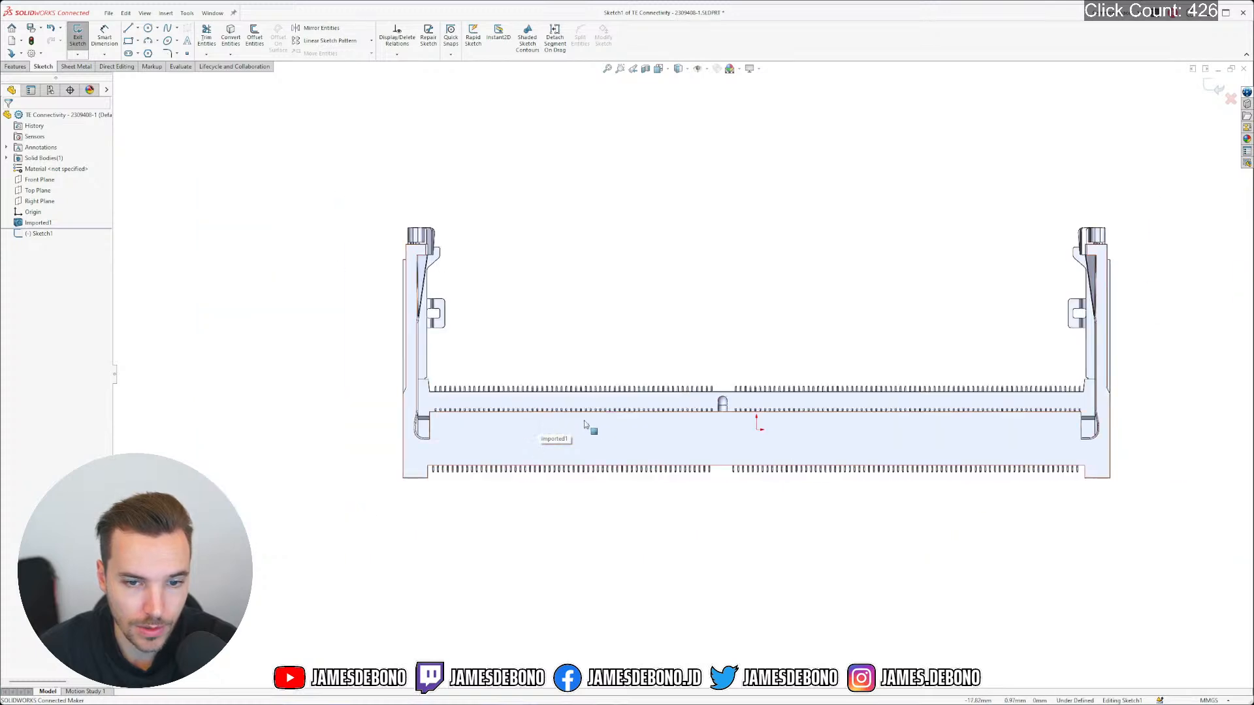
pyautogui.scroll(-1, 954, 424)
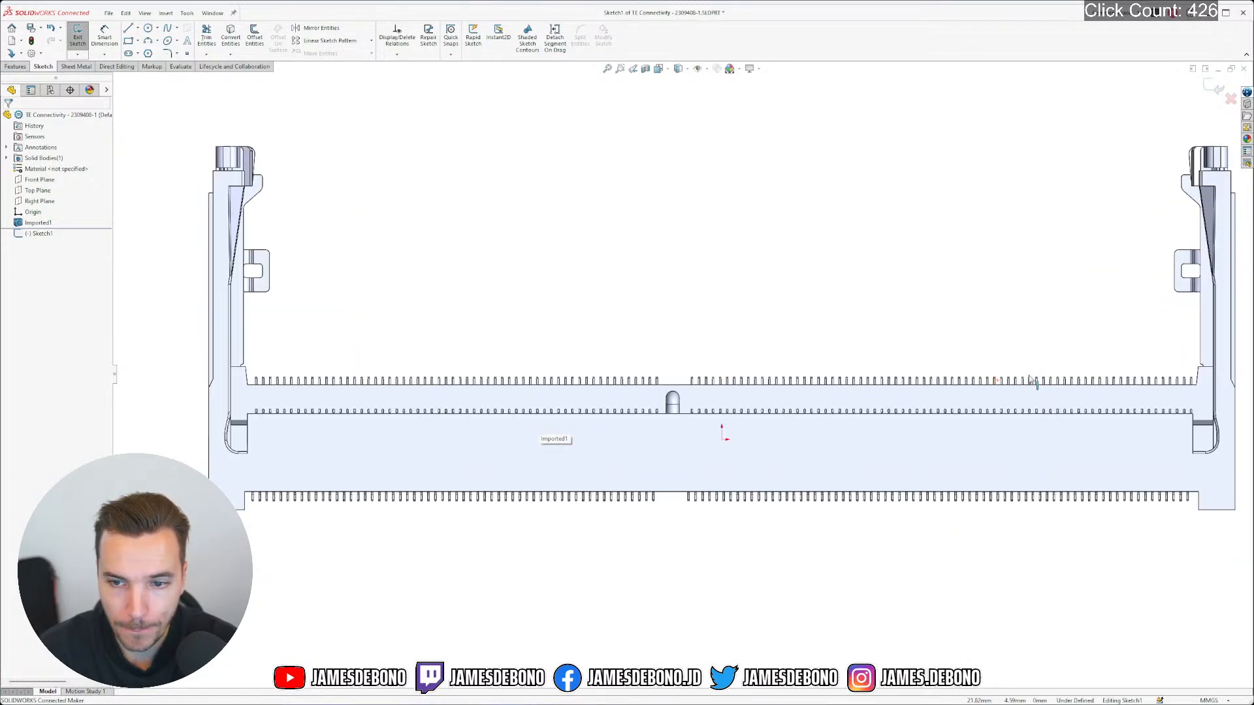
pyautogui.scroll(-1, 965, 354)
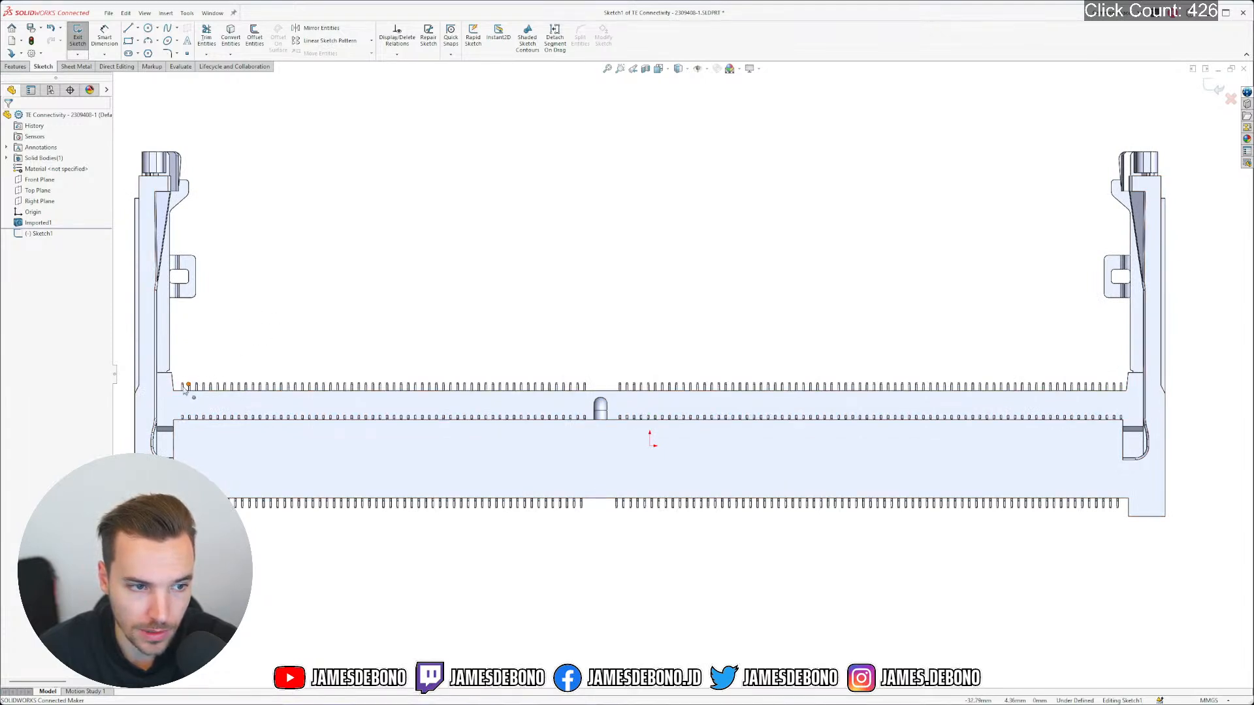
pyautogui.scroll(-1, 201, 330)
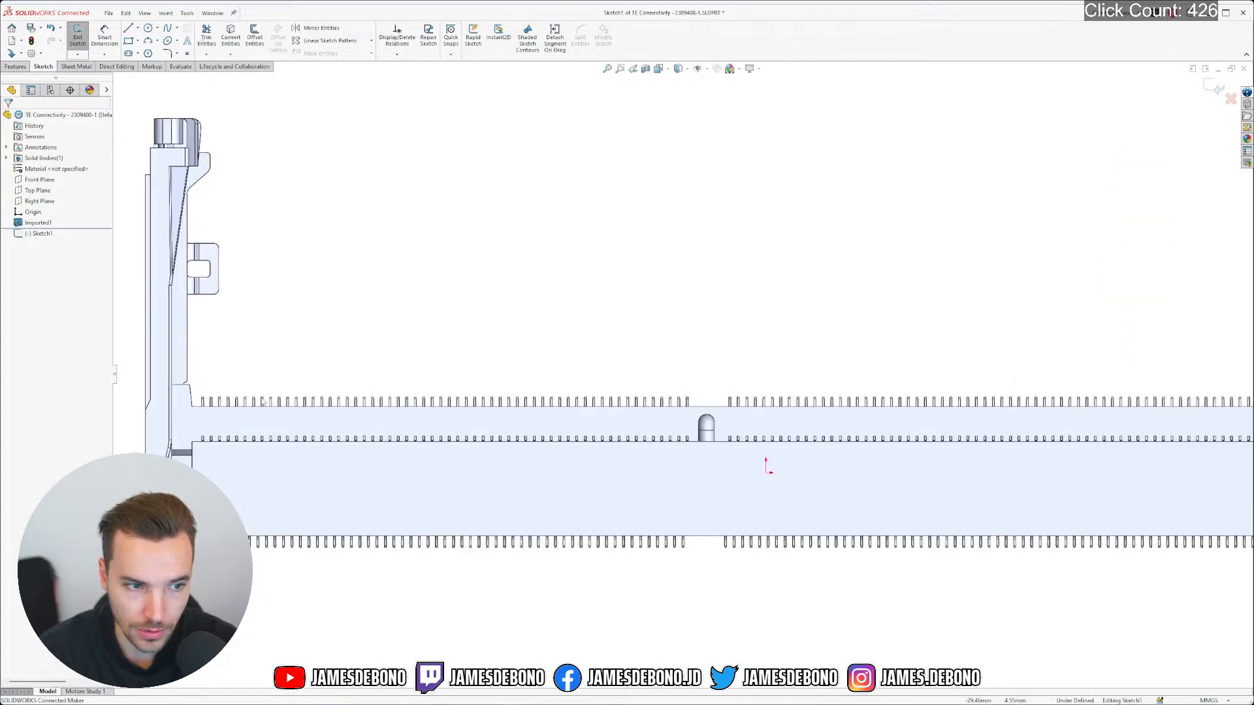
pyautogui.scroll(1, 411, 418)
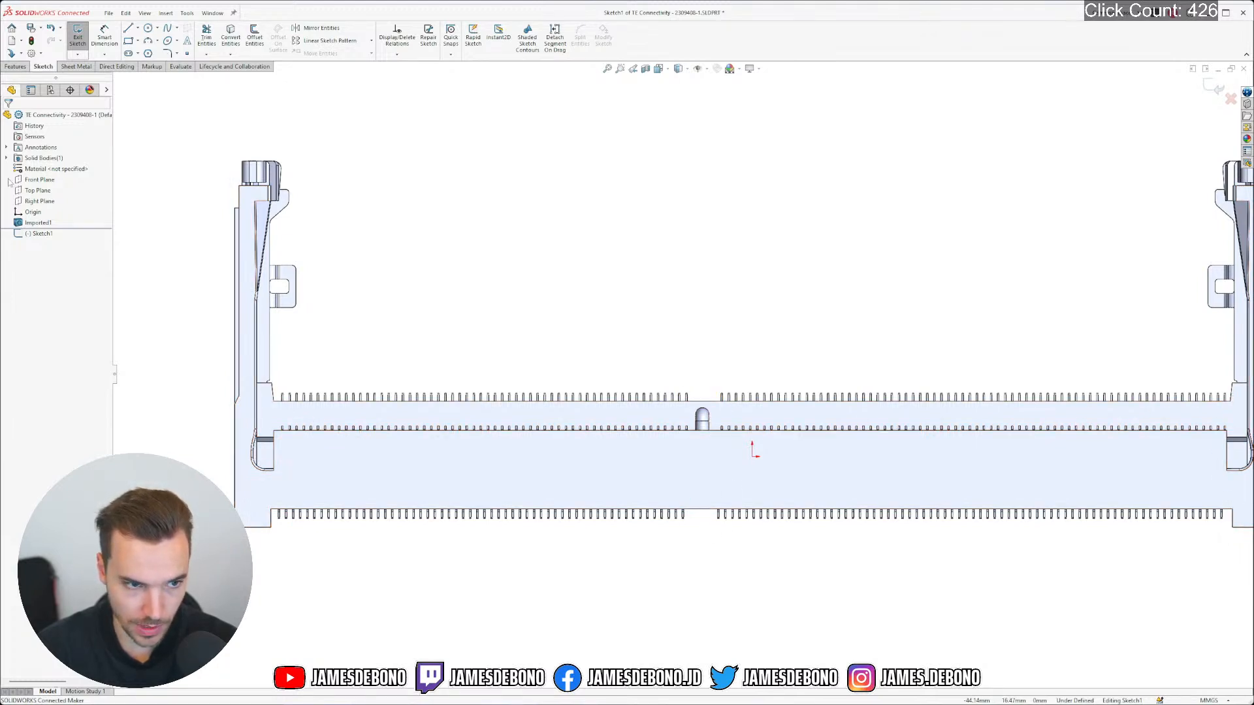
pyautogui.scroll(5, 657, 313)
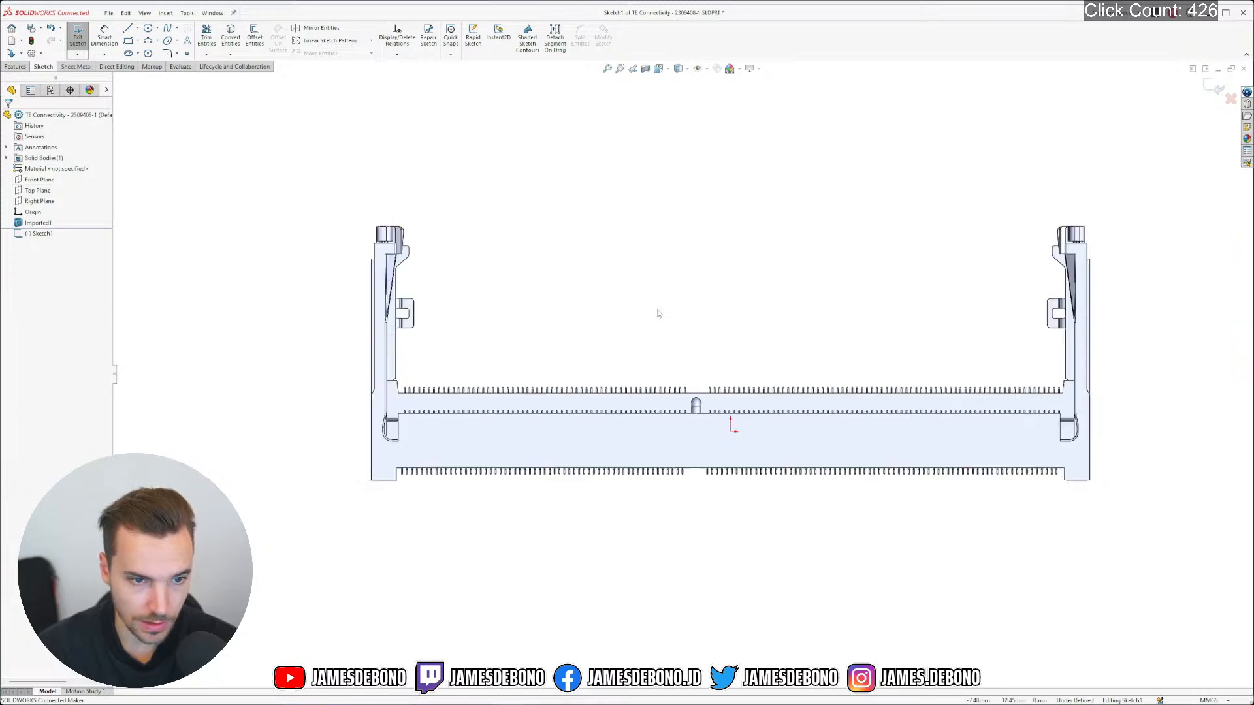
pyautogui.scroll(-3, 580, 349)
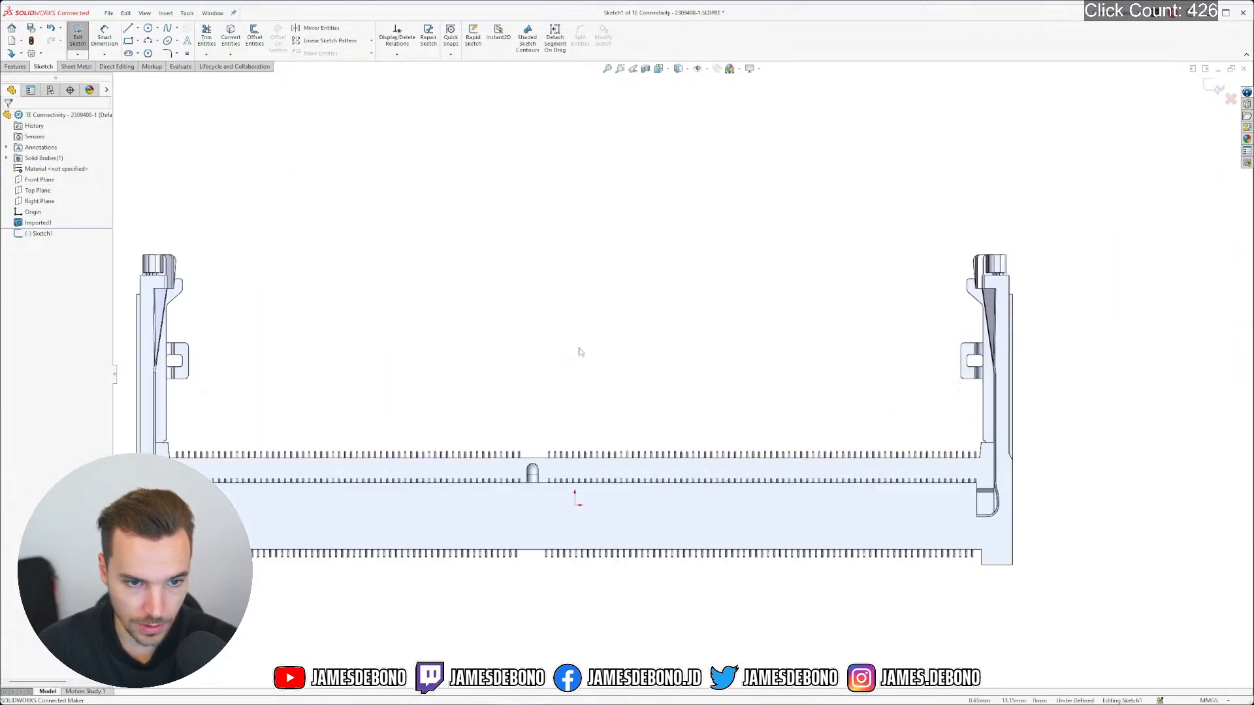
pyautogui.scroll(1, 562, 393)
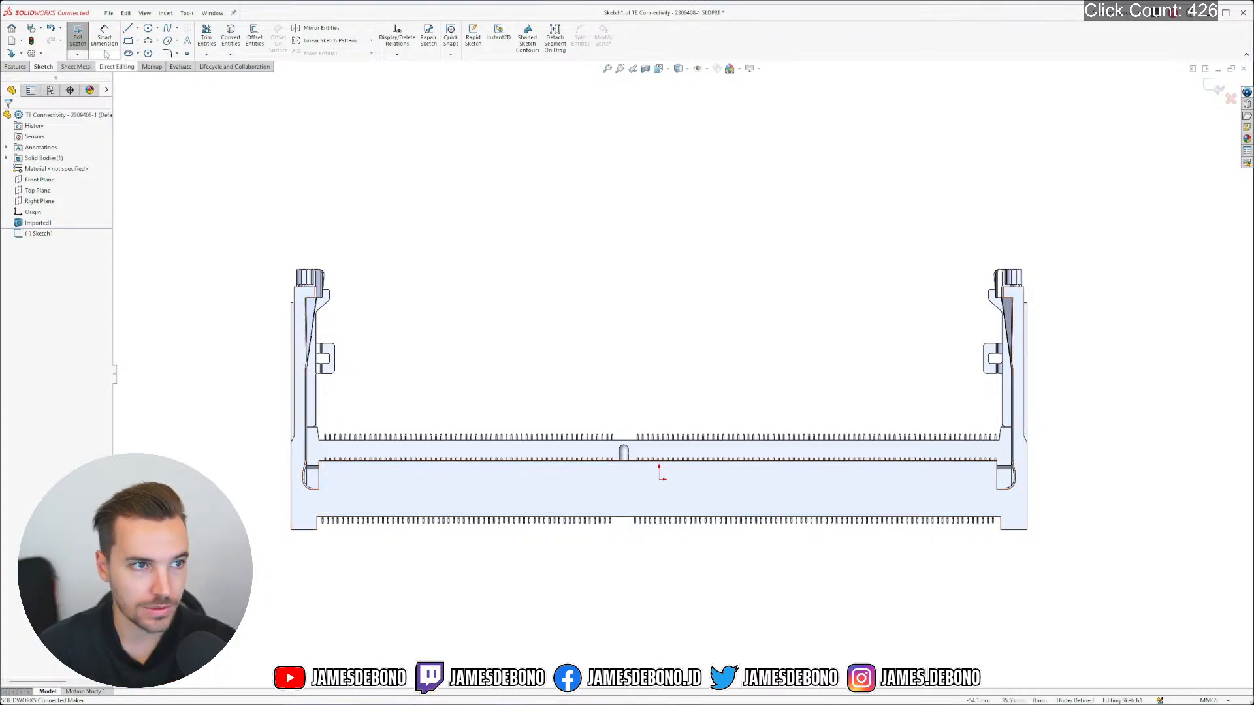
# Sketch a corner rectangle of about 73 by 27 mm enclosing the whole connector
pyautogui.click(128, 41)
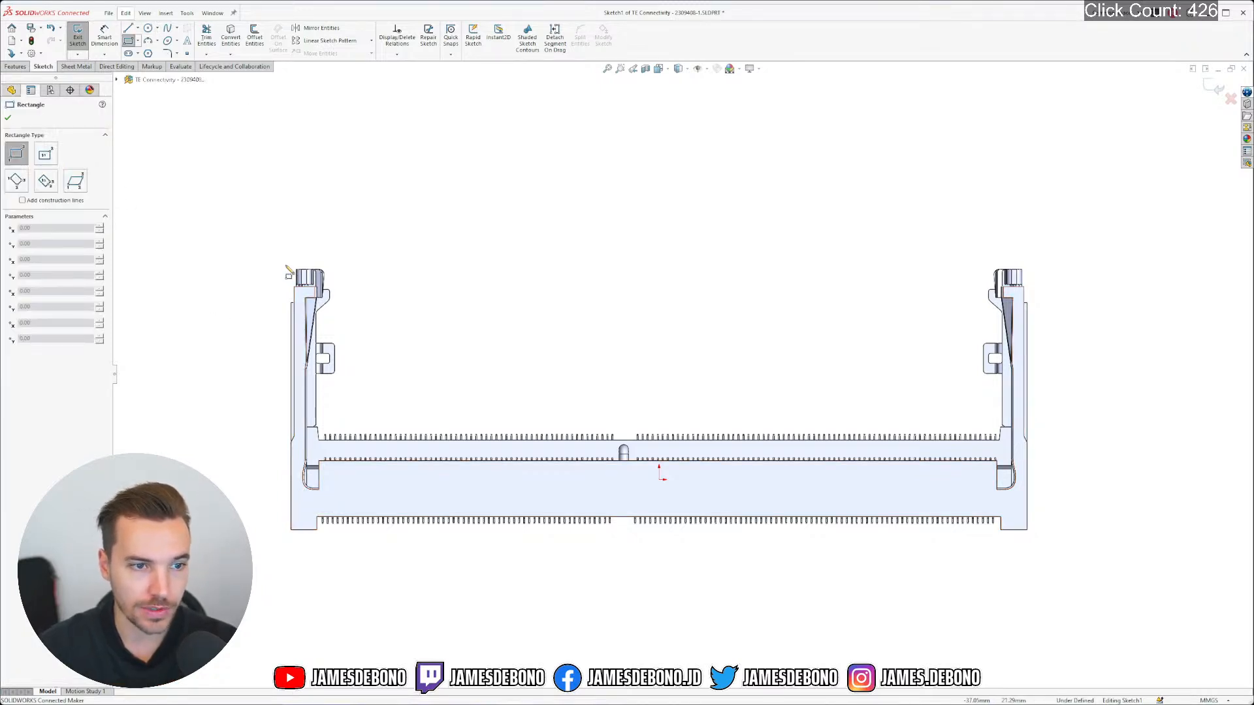
pyautogui.click(288, 265)
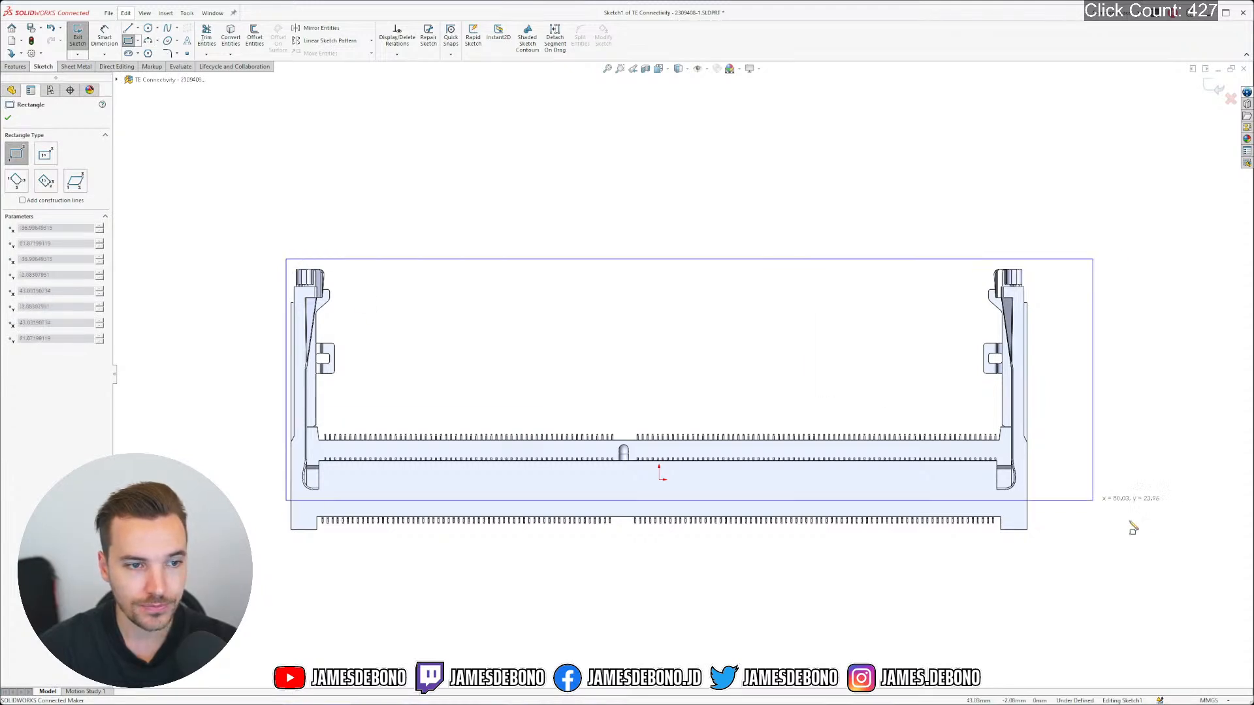
pyautogui.click(1031, 533)
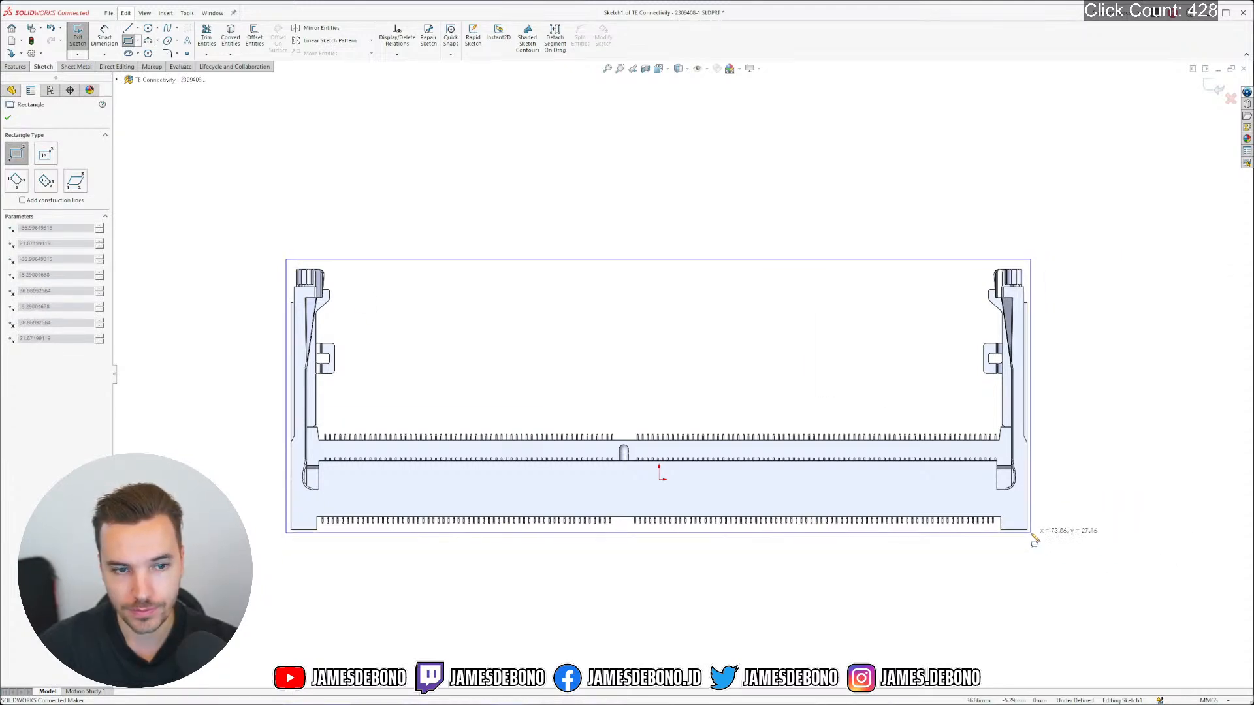
pyautogui.click(1031, 534)
pyautogui.press('Escape')
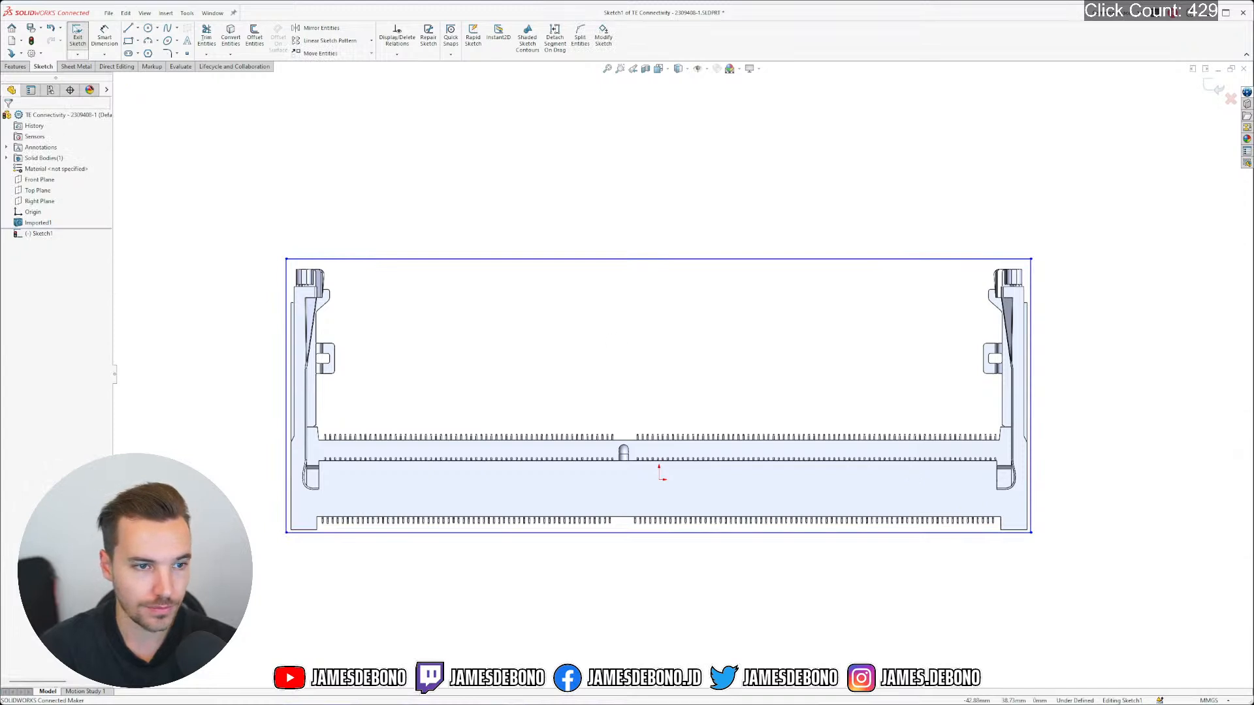
# Sketch a three-line U-shaped outline, about 16 mm deep, between the arms, starting and ending on the rectangle's upper edge
pyautogui.click(129, 29)
pyautogui.click(343, 259)
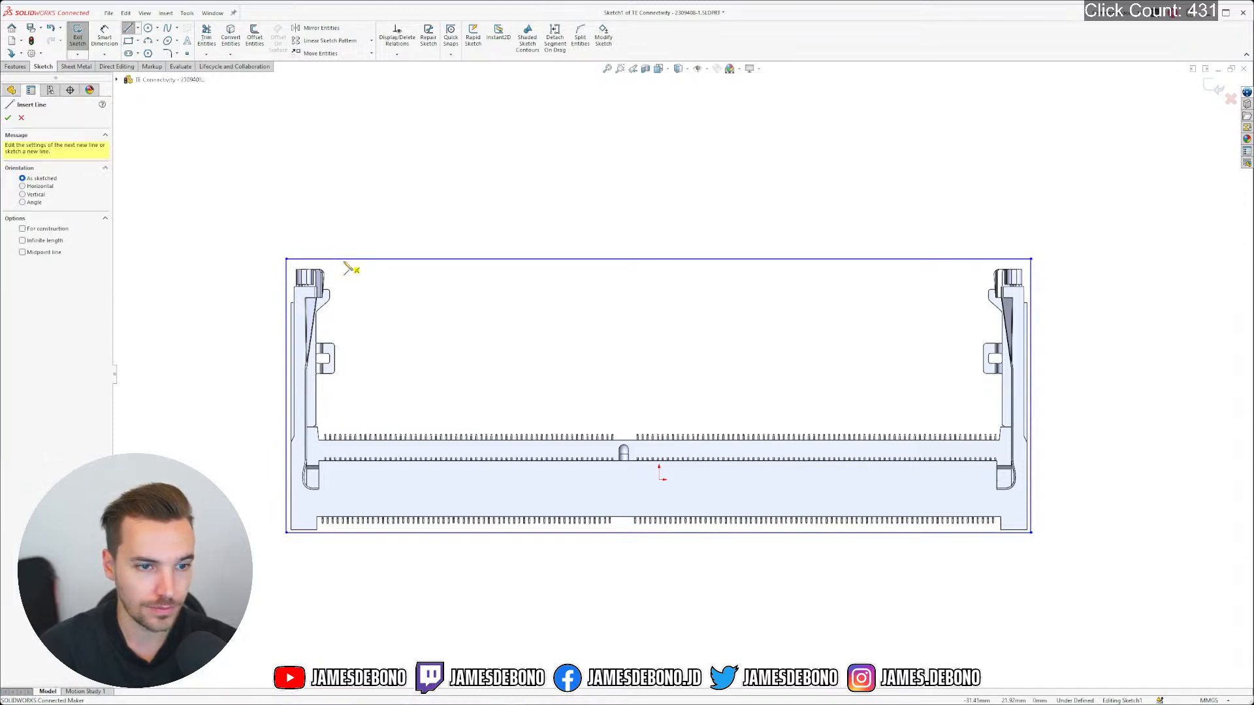
pyautogui.click(342, 423)
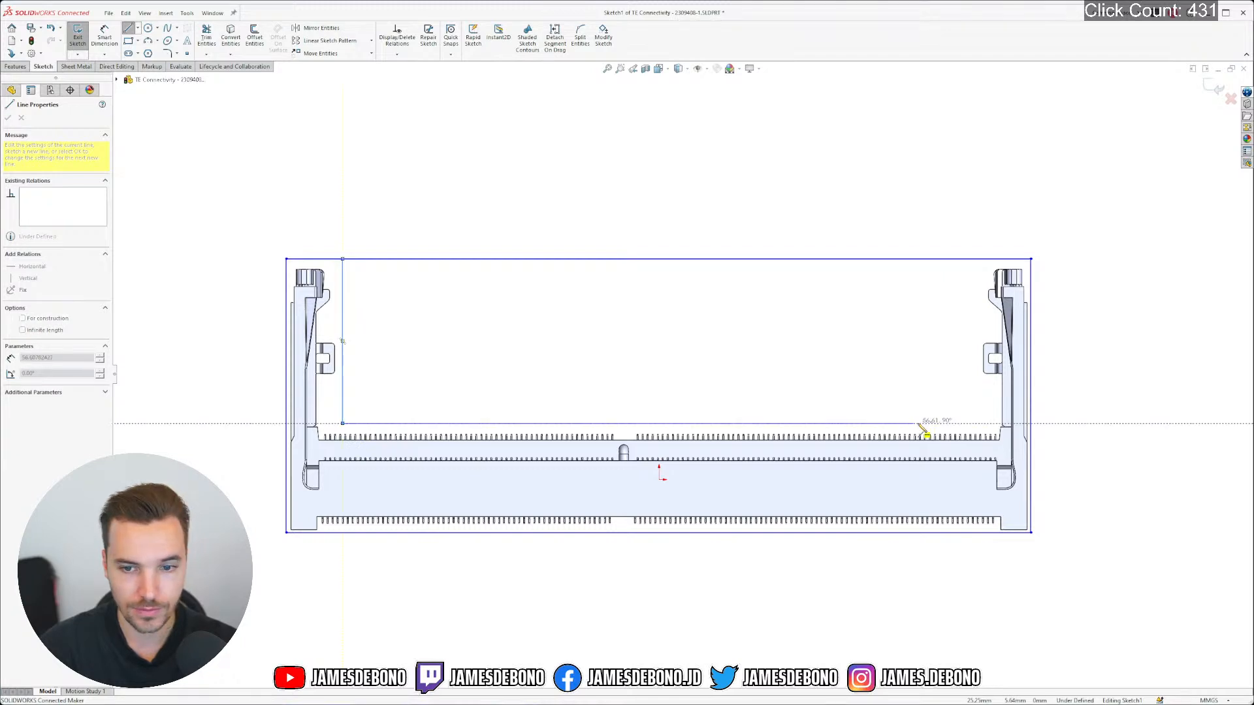
pyautogui.click(978, 423)
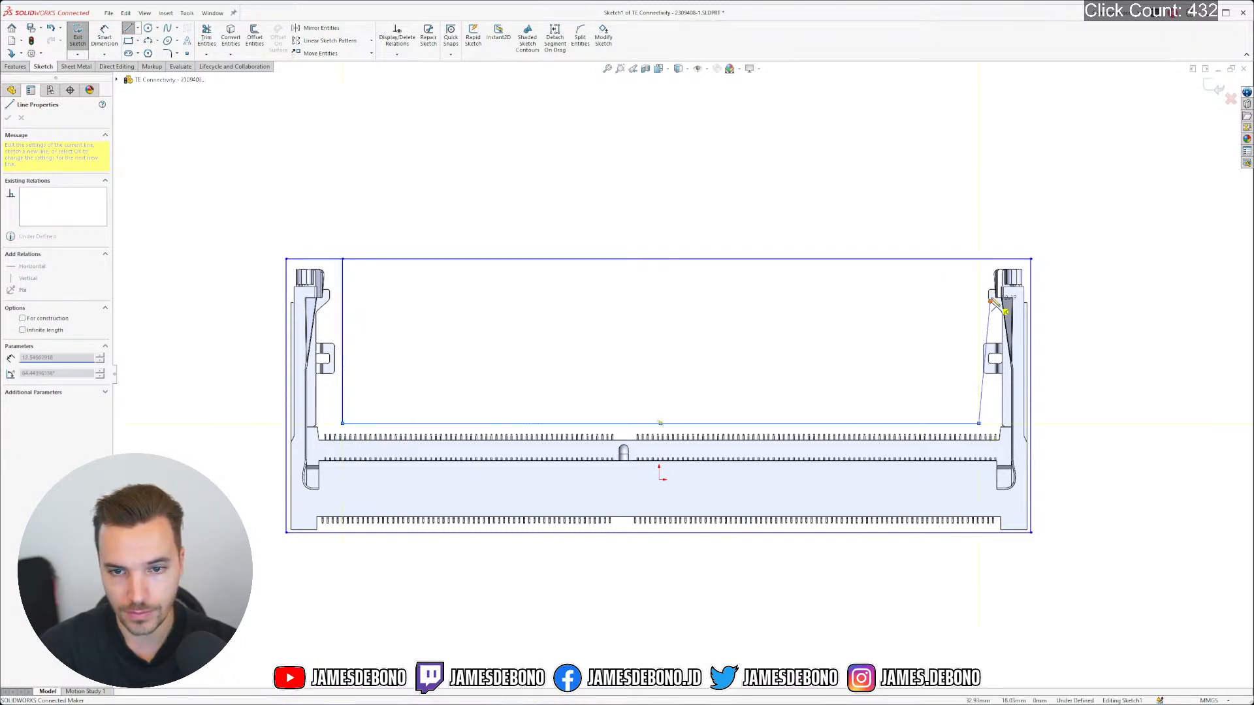
pyautogui.click(979, 259)
pyautogui.press('Escape')
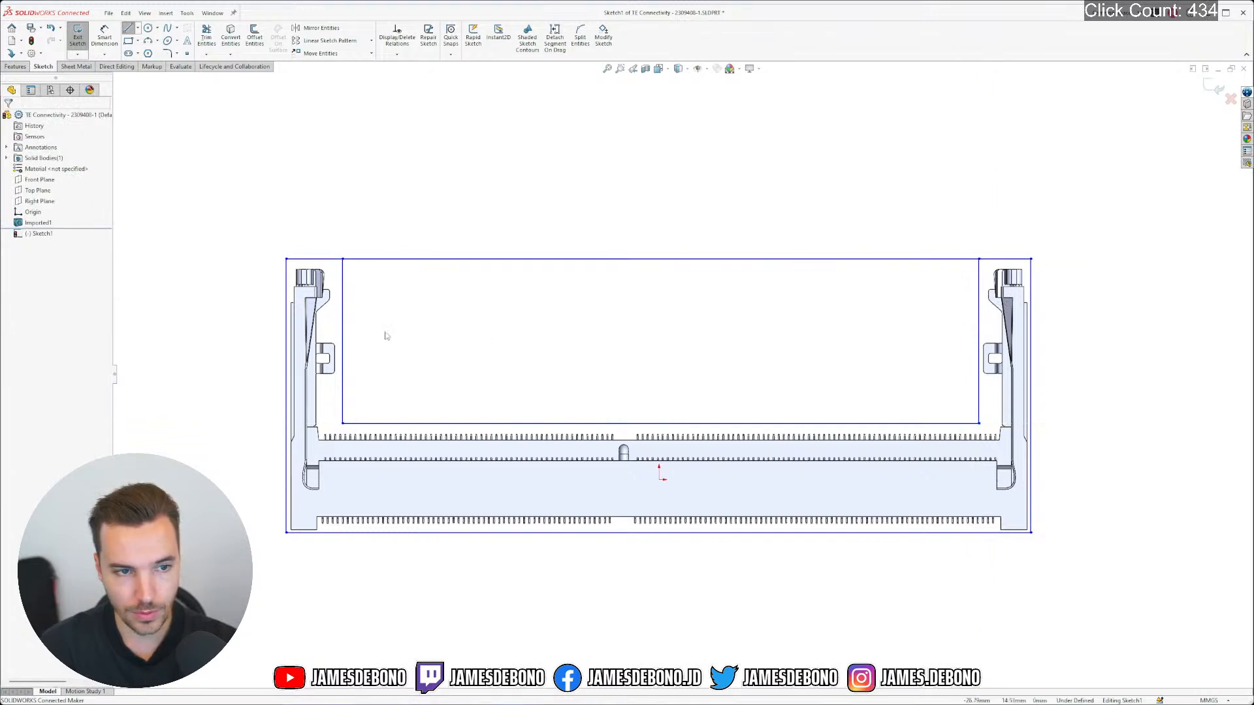
# Move the two inner corners of the U-shaped outline onto the housing edge behind the upper pin row, just inside the arms
pyautogui.scroll(-8, 323, 419)
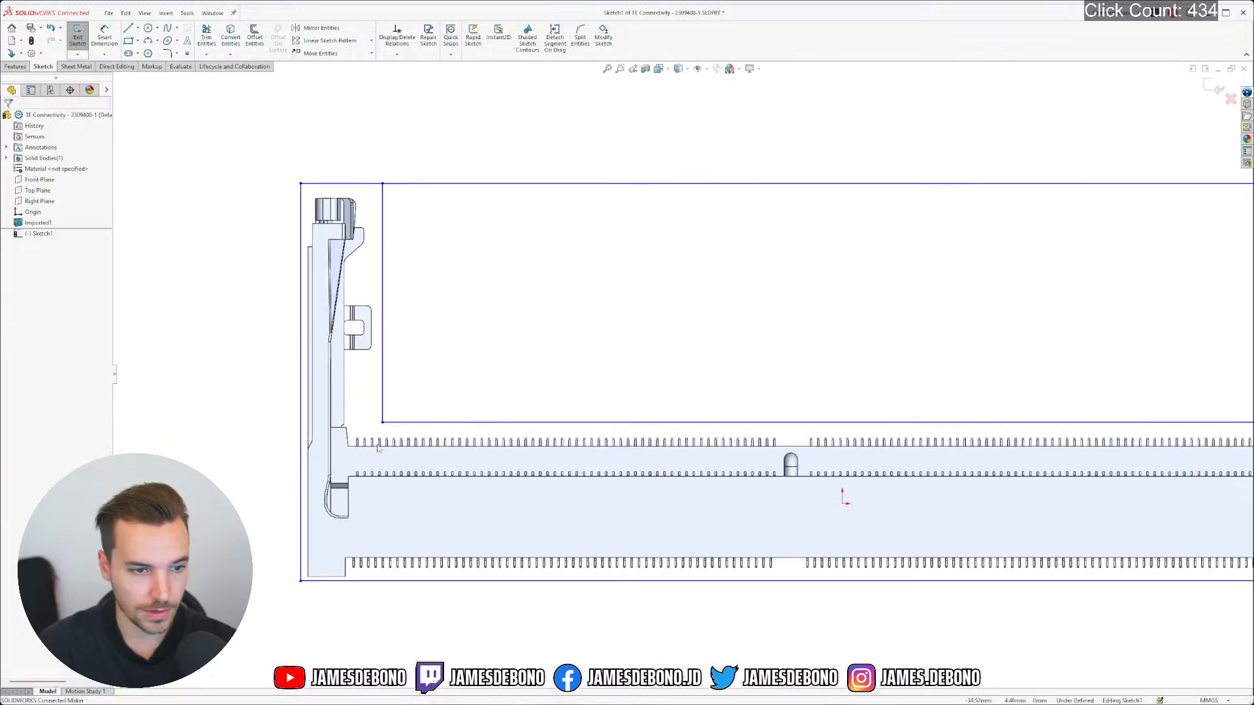
pyautogui.moveTo(632, 328); pyautogui.dragTo(526, 411)
pyautogui.click(579, 341)
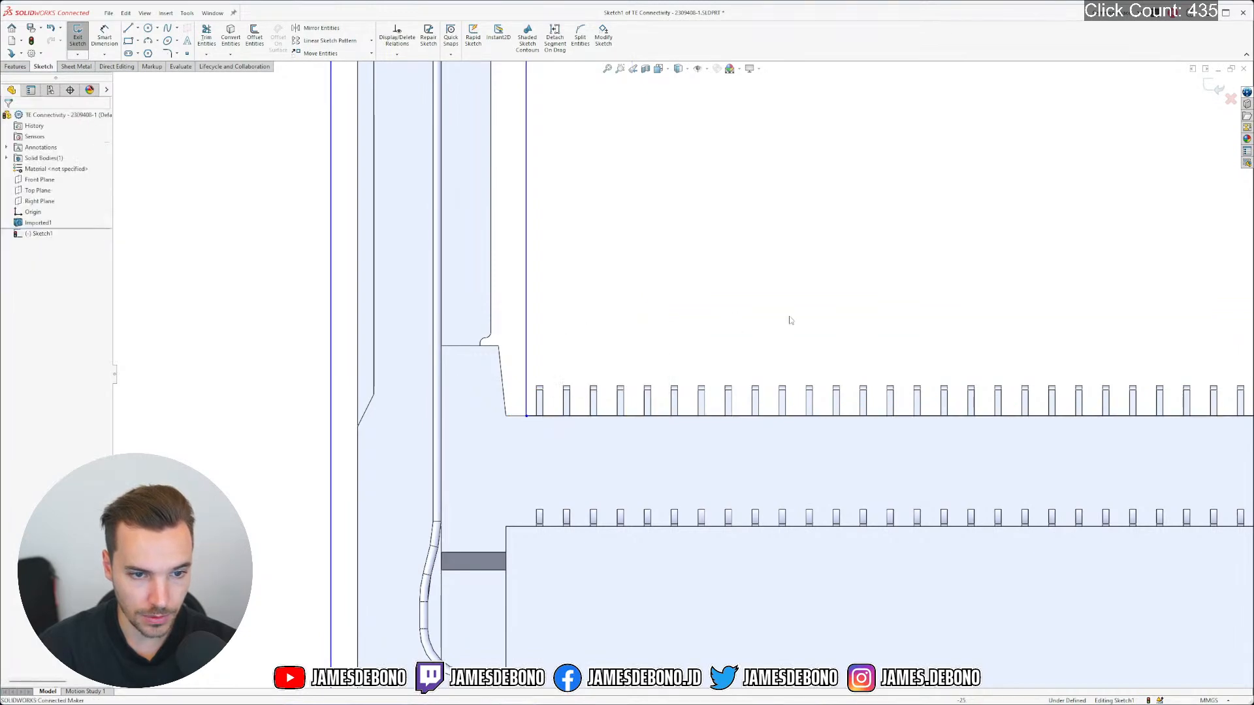
pyautogui.scroll(8, 789, 319)
pyautogui.scroll(-6, 929, 387)
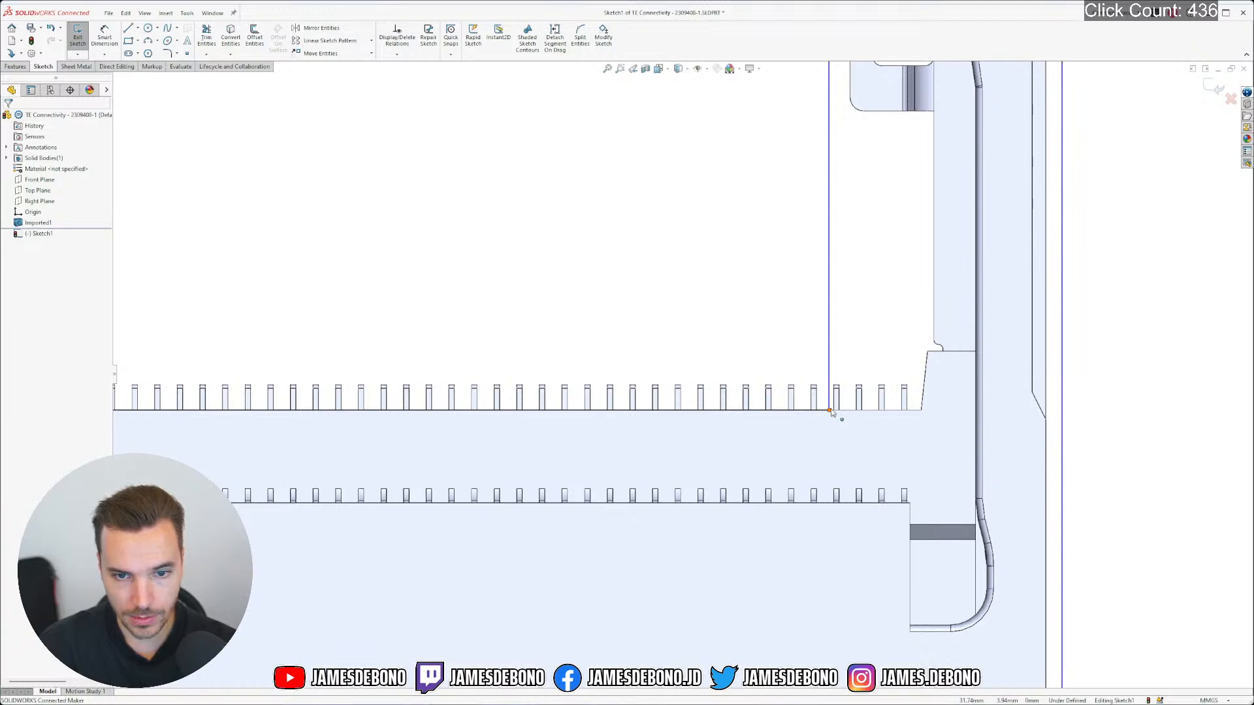
pyautogui.moveTo(831, 411); pyautogui.dragTo(913, 408)
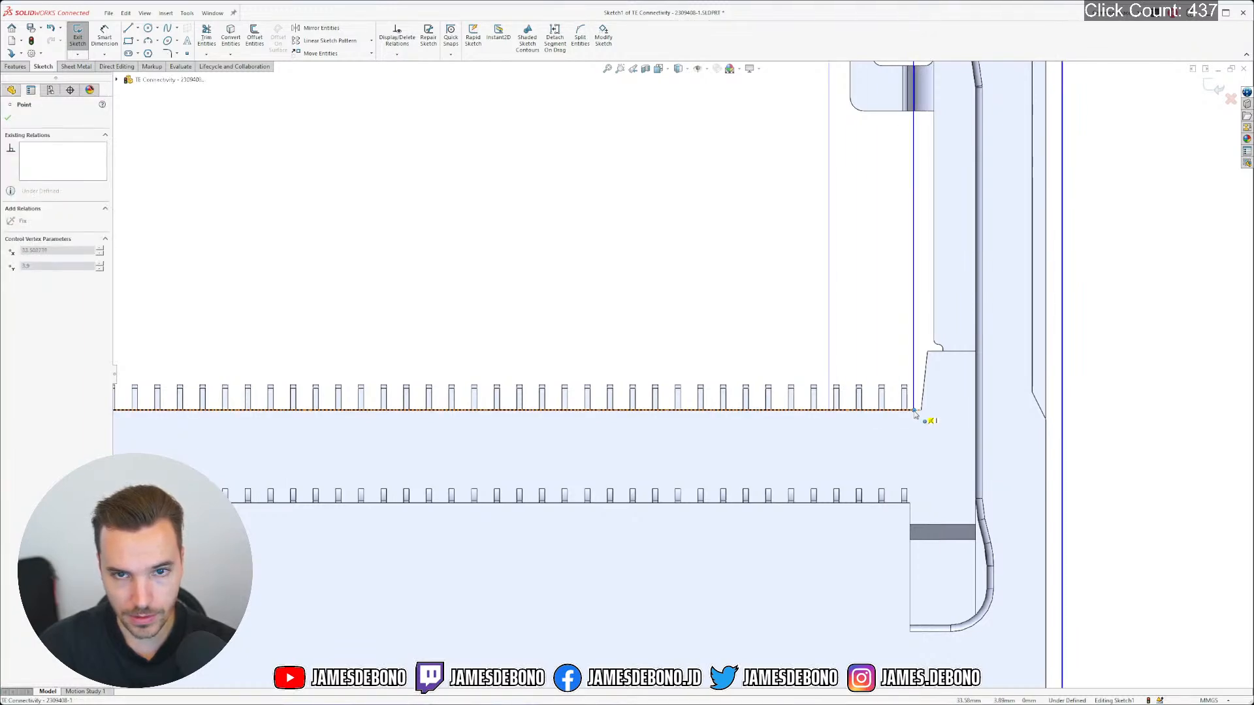
pyautogui.scroll(7, 831, 311)
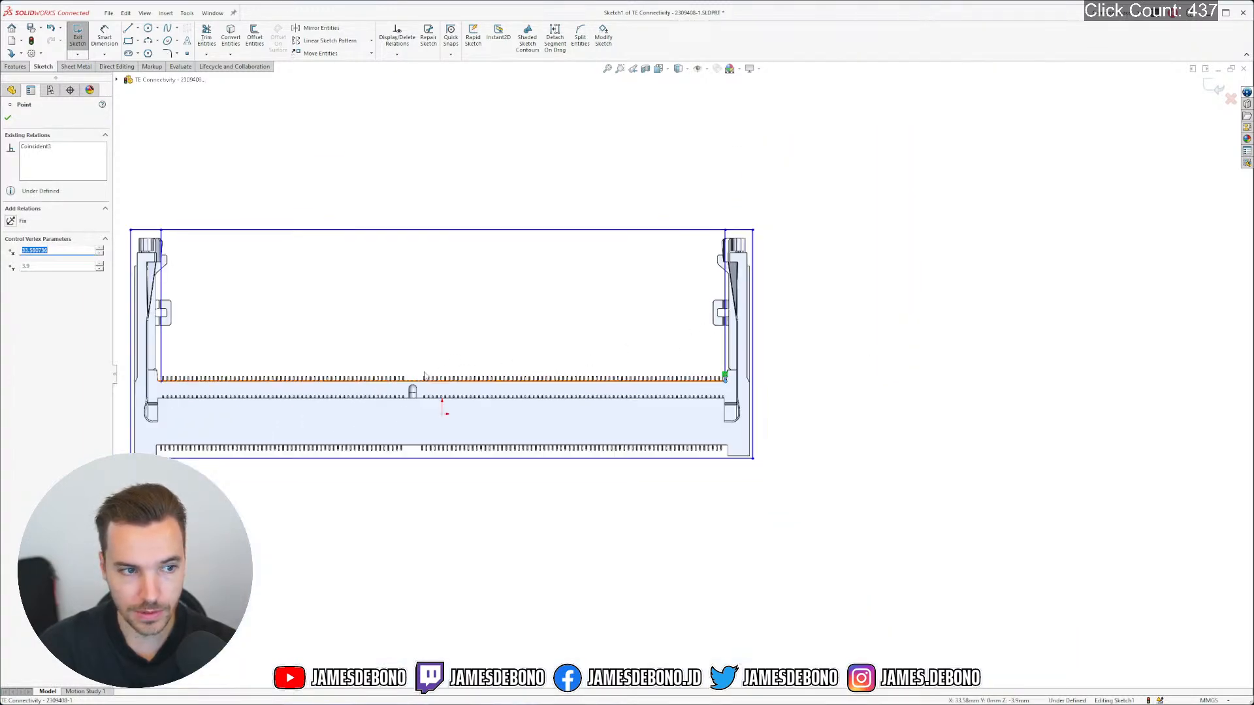
# Trim away the rectangle's upper edge between the two arms, leaving the short segments closing each arm end
pyautogui.scroll(3, 424, 375)
pyautogui.scroll(-4, 366, 374)
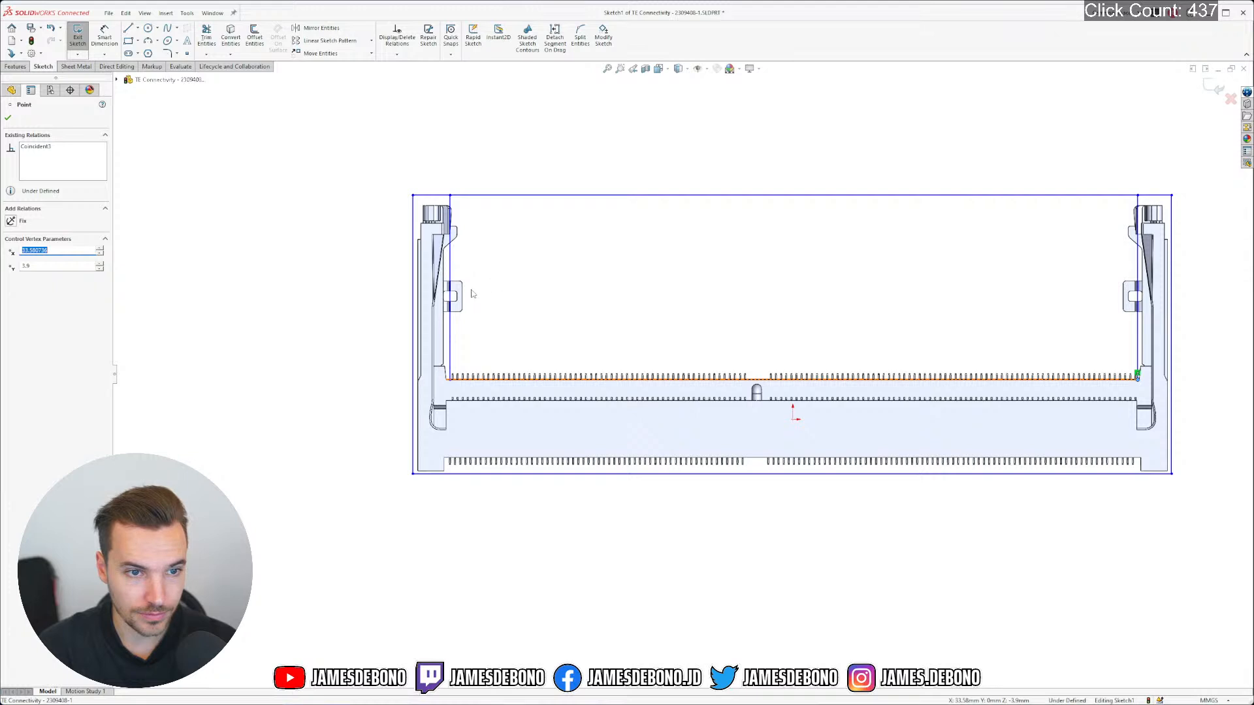
pyautogui.click(206, 36)
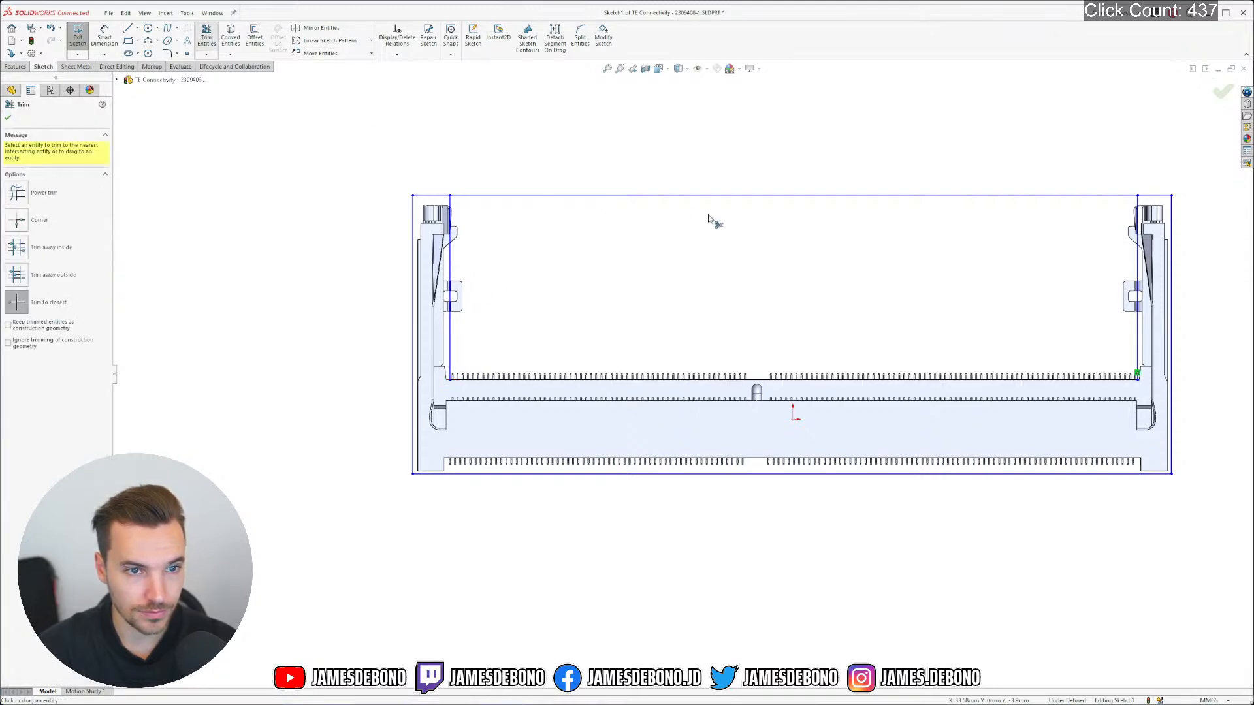
pyautogui.doubleClick(666, 196)
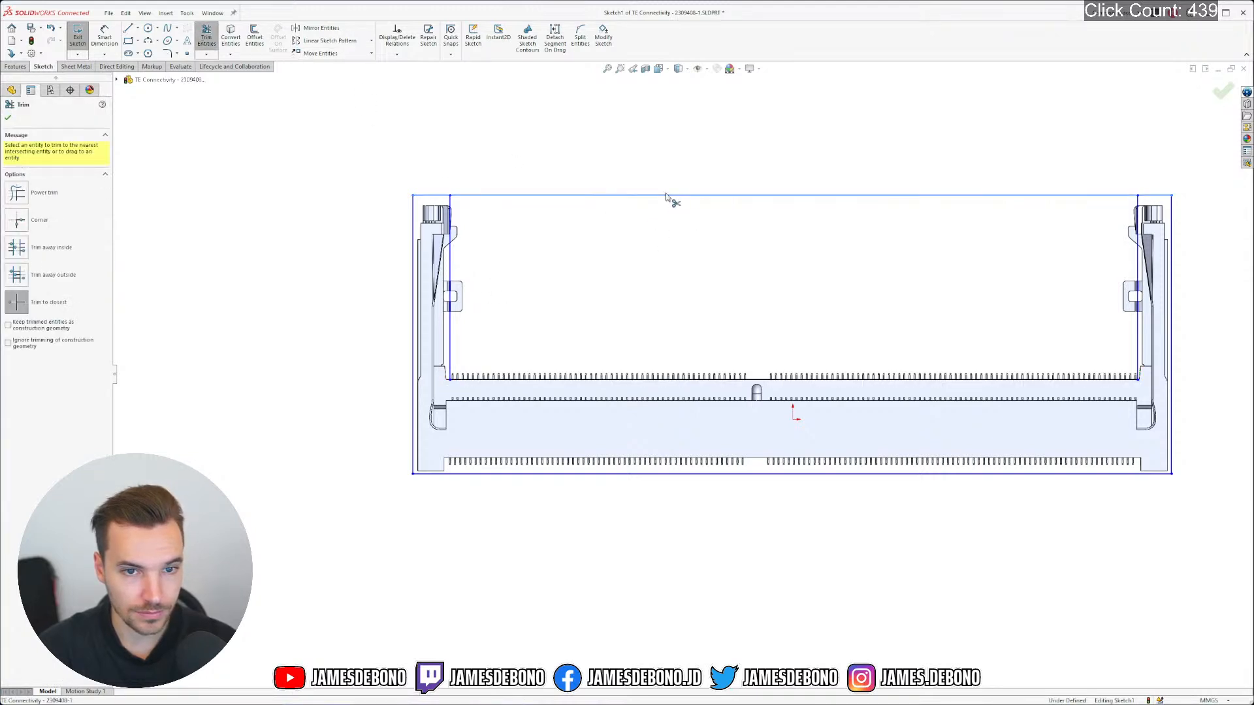
pyautogui.click(8, 117)
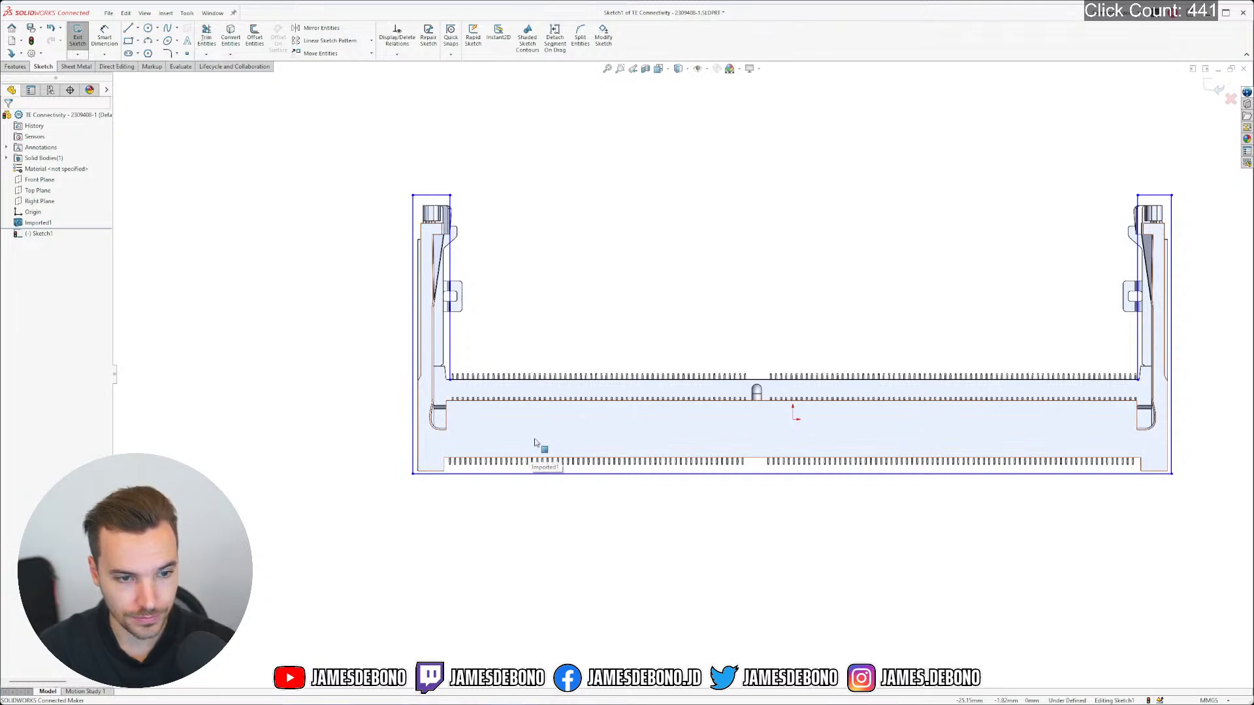
# Move the rectangle's lower-left corner onto the matching outer corner of the connector housing
pyautogui.scroll(-5, 470, 470)
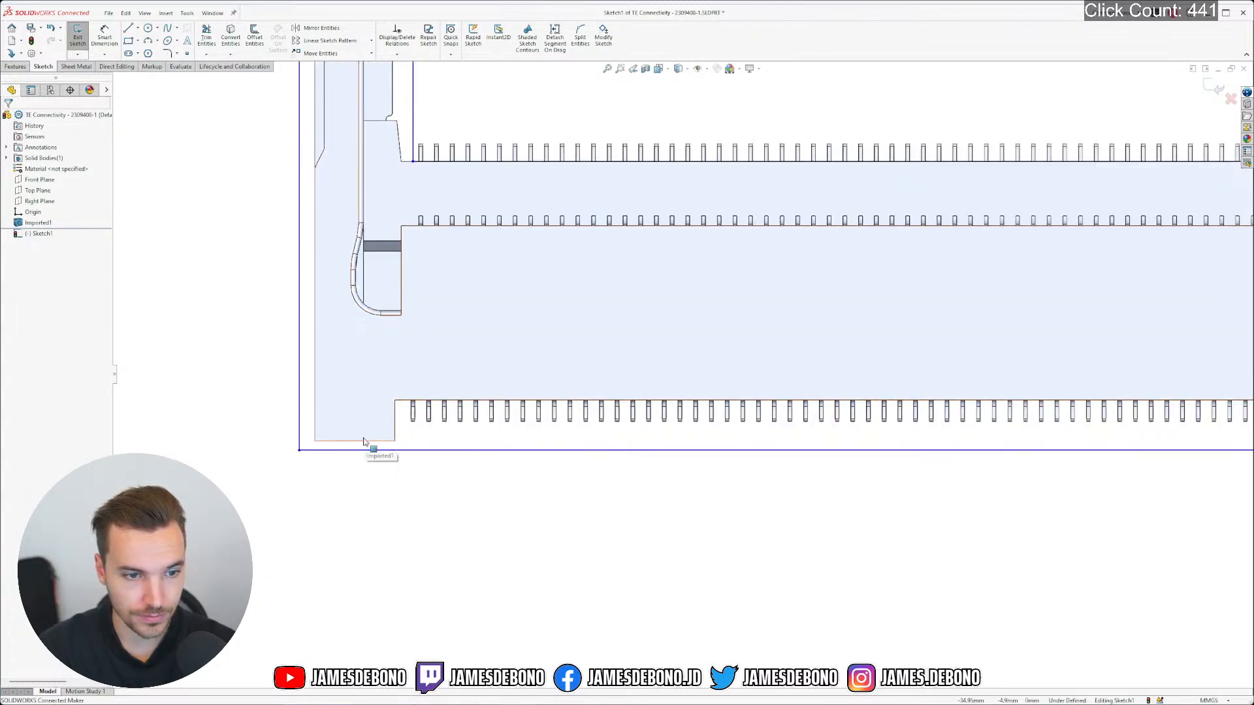
pyautogui.moveTo(300, 450); pyautogui.dragTo(315, 443)
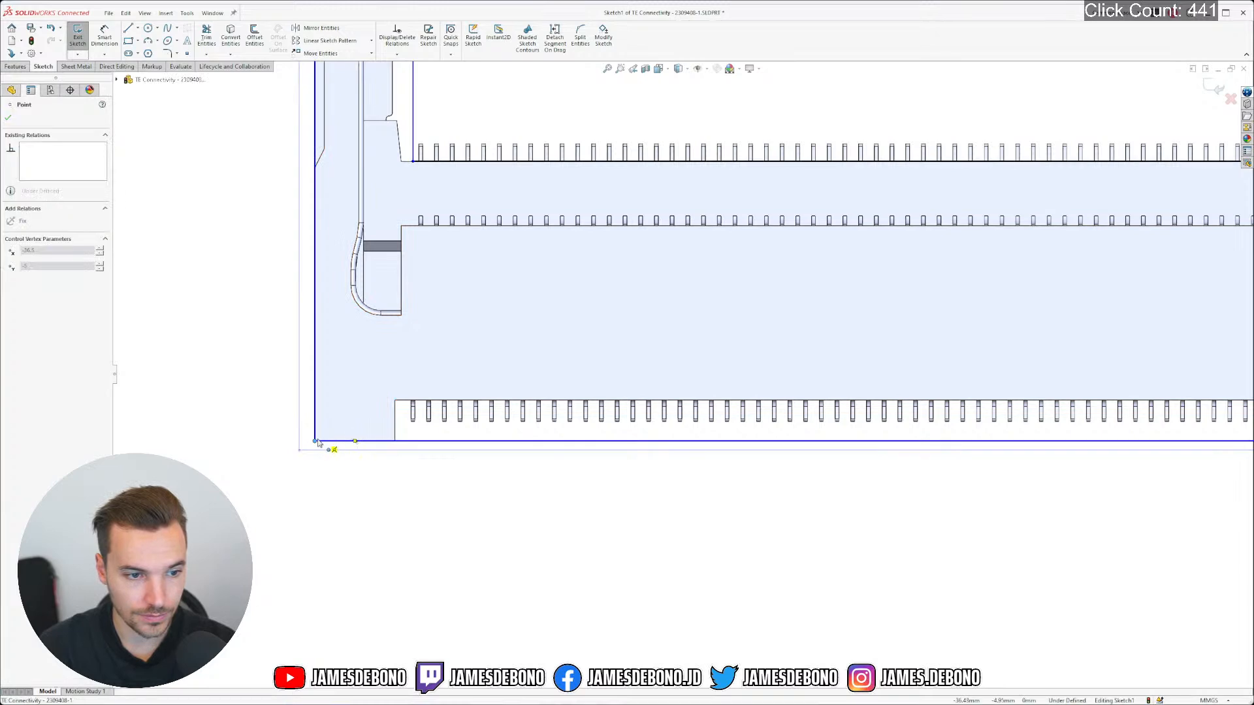
pyautogui.scroll(5, 499, 459)
# Move the rectangle's lower-right corner onto the opposite outer corner of the connector housing
pyautogui.scroll(-6, 903, 279)
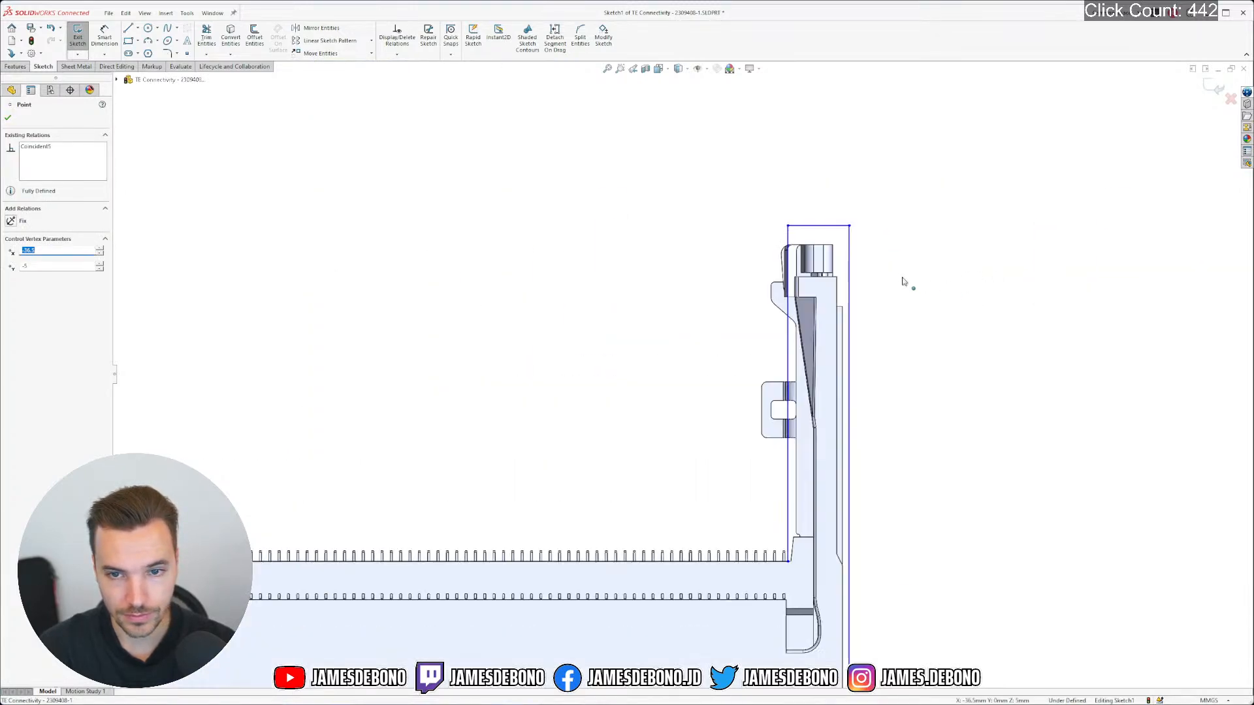
pyautogui.scroll(-4, 803, 536)
pyautogui.moveTo(763, 461)
pyautogui.mouseDown()
pyautogui.moveTo(723, 467)
pyautogui.moveTo(755, 464)
pyautogui.mouseUp()
pyautogui.click(632, 472)
pyautogui.scroll(5, 429, 416)
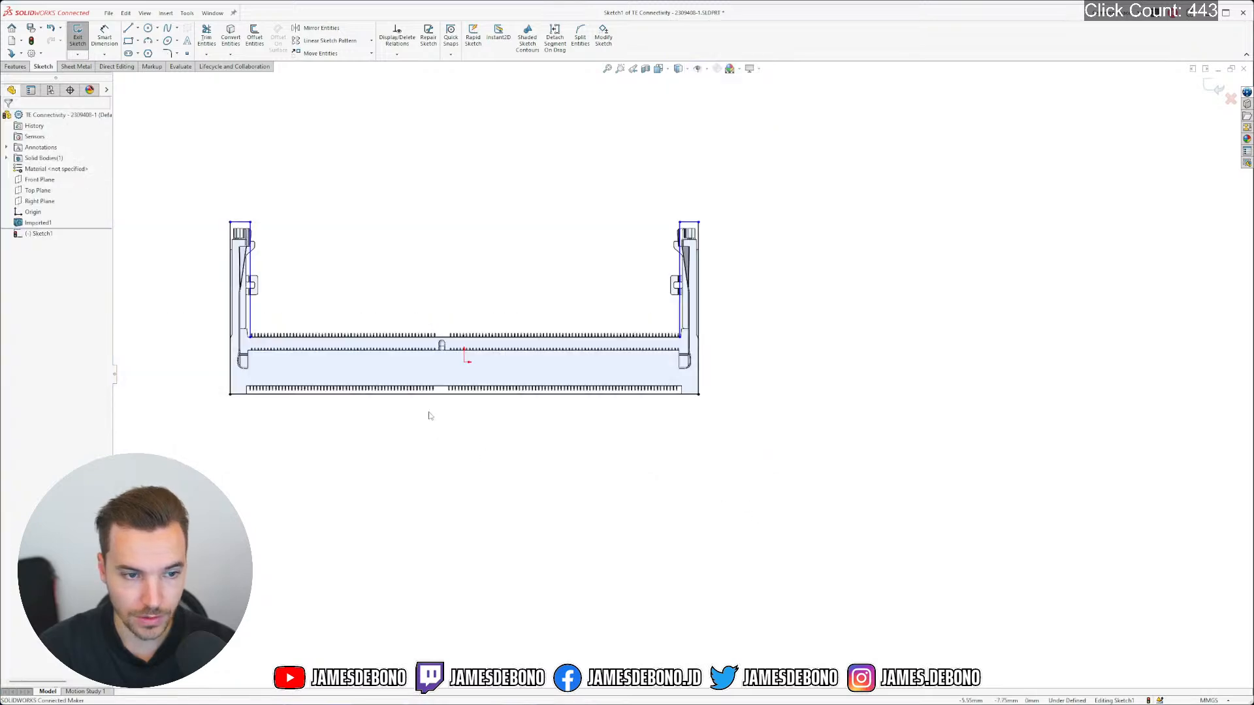
# Sketch a three-line recess about 67 mm wide and 1.2 mm deep around the lower pin row, ending on the rectangle's lower edge
pyautogui.scroll(-8, 280, 373)
pyautogui.scroll(5, 294, 377)
pyautogui.click(310, 379)
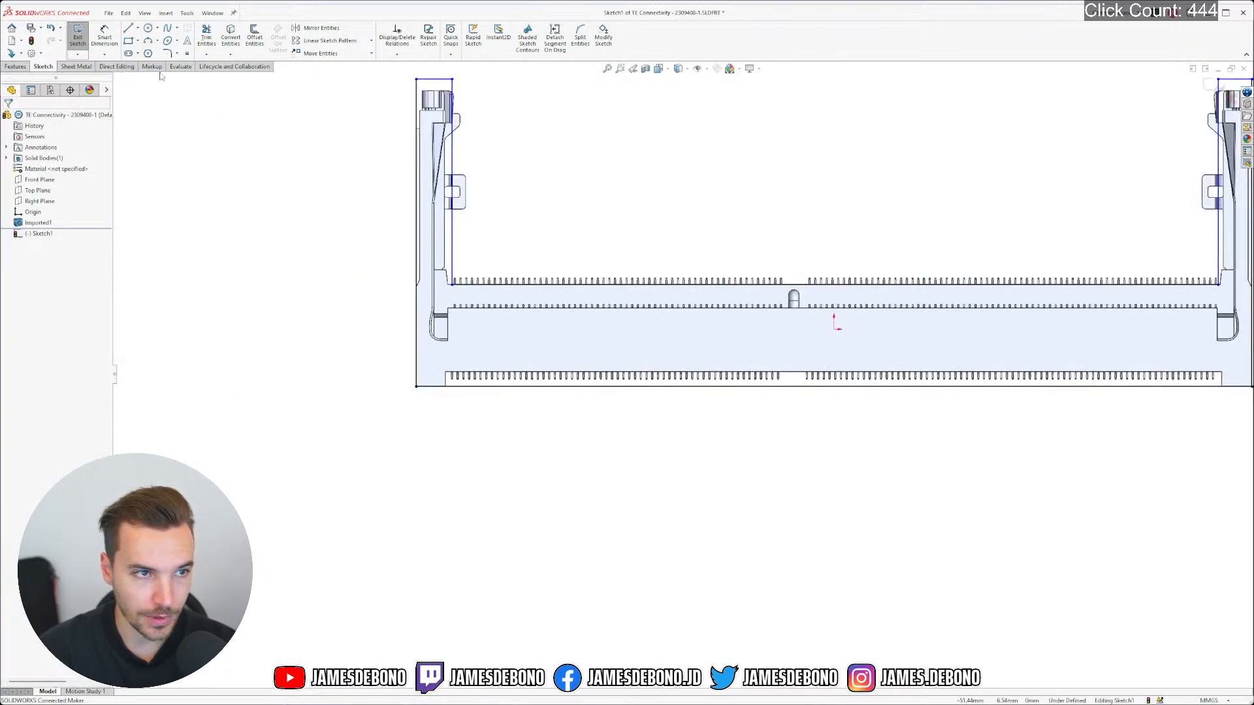
pyautogui.click(128, 28)
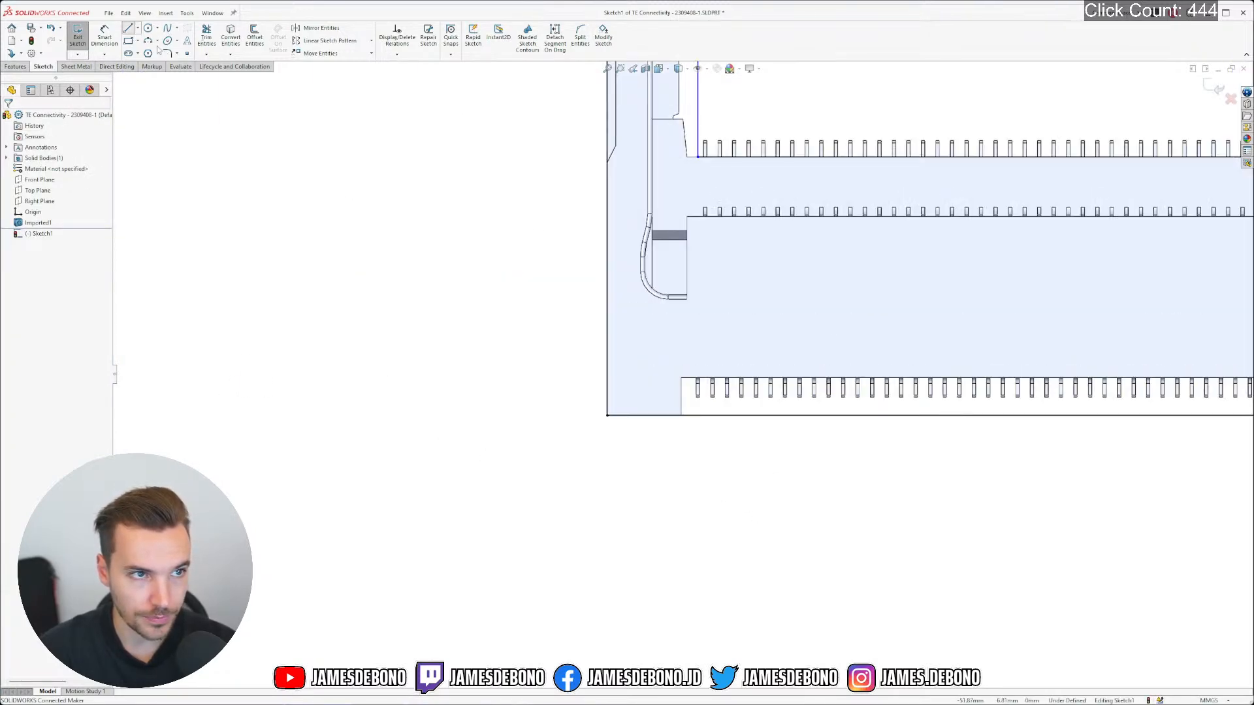
pyautogui.click(681, 415)
pyautogui.click(681, 377)
pyautogui.scroll(10, 955, 388)
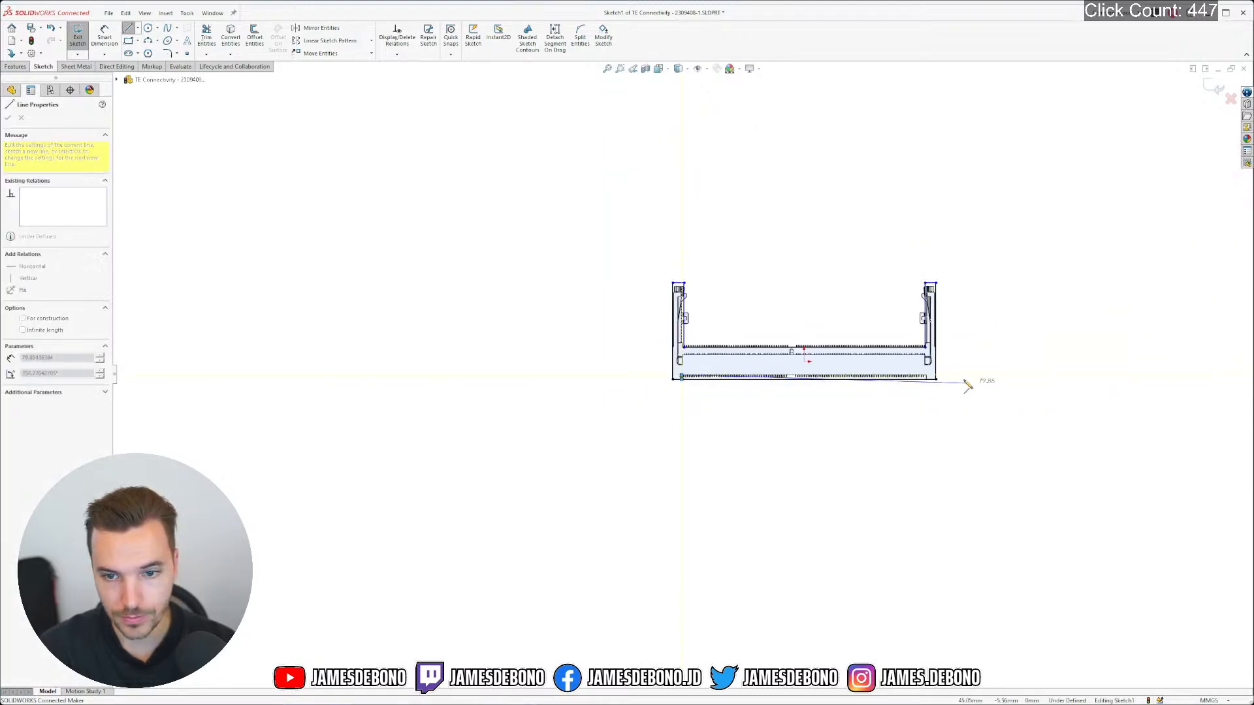
pyautogui.scroll(-10, 803, 385)
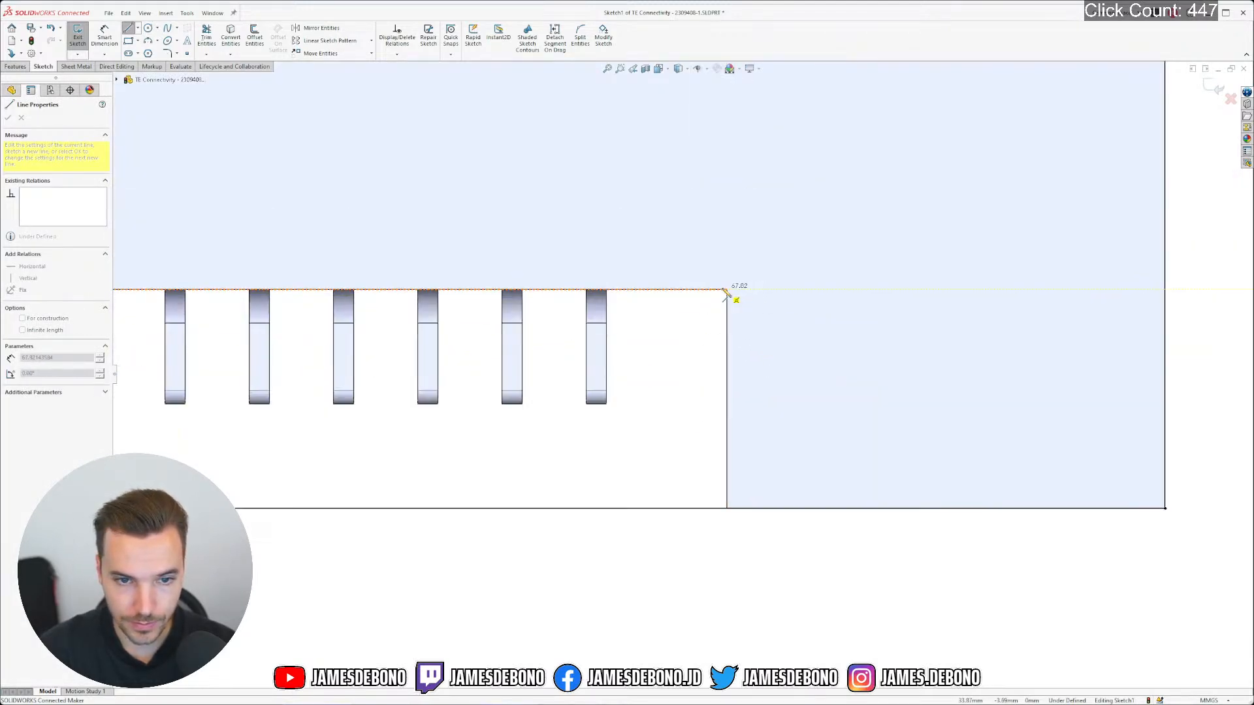
pyautogui.click(727, 290)
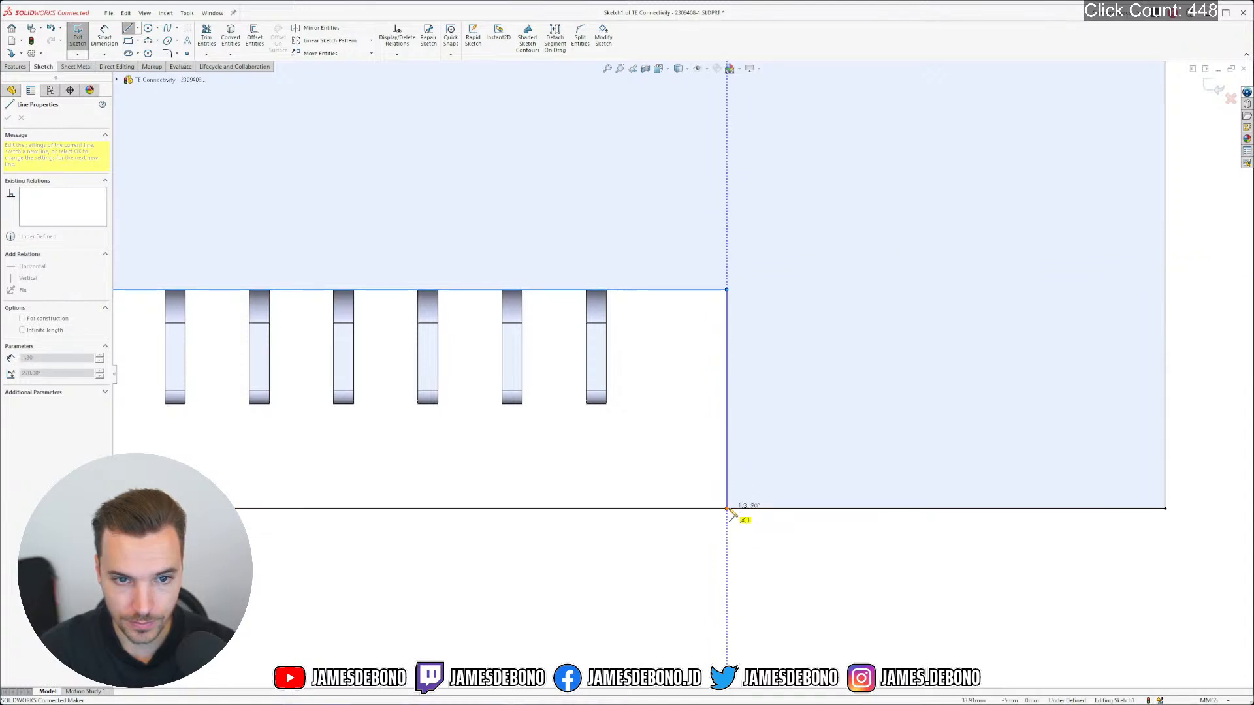
pyautogui.click(728, 509)
pyautogui.press('Escape')
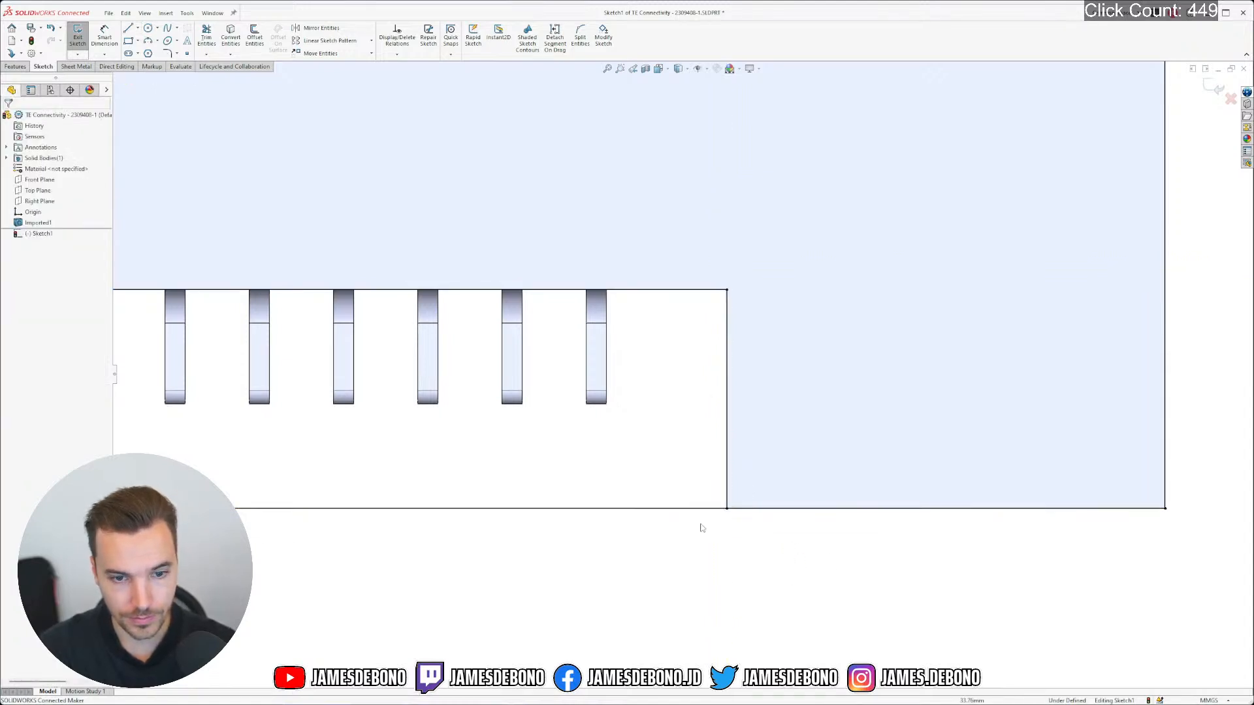
# Trim away the rectangle's lower edge across the mouth of the pin recess
pyautogui.click(207, 36)
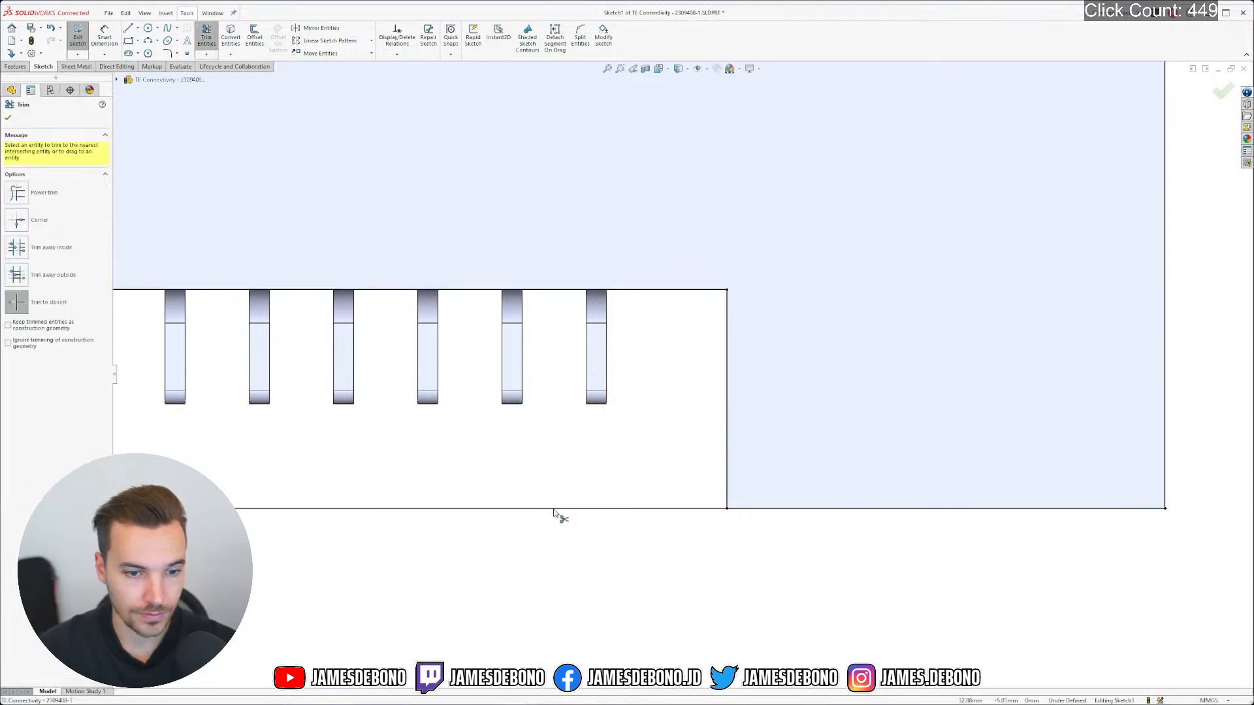
pyautogui.press('Escape')
pyautogui.scroll(15, 595, 512)
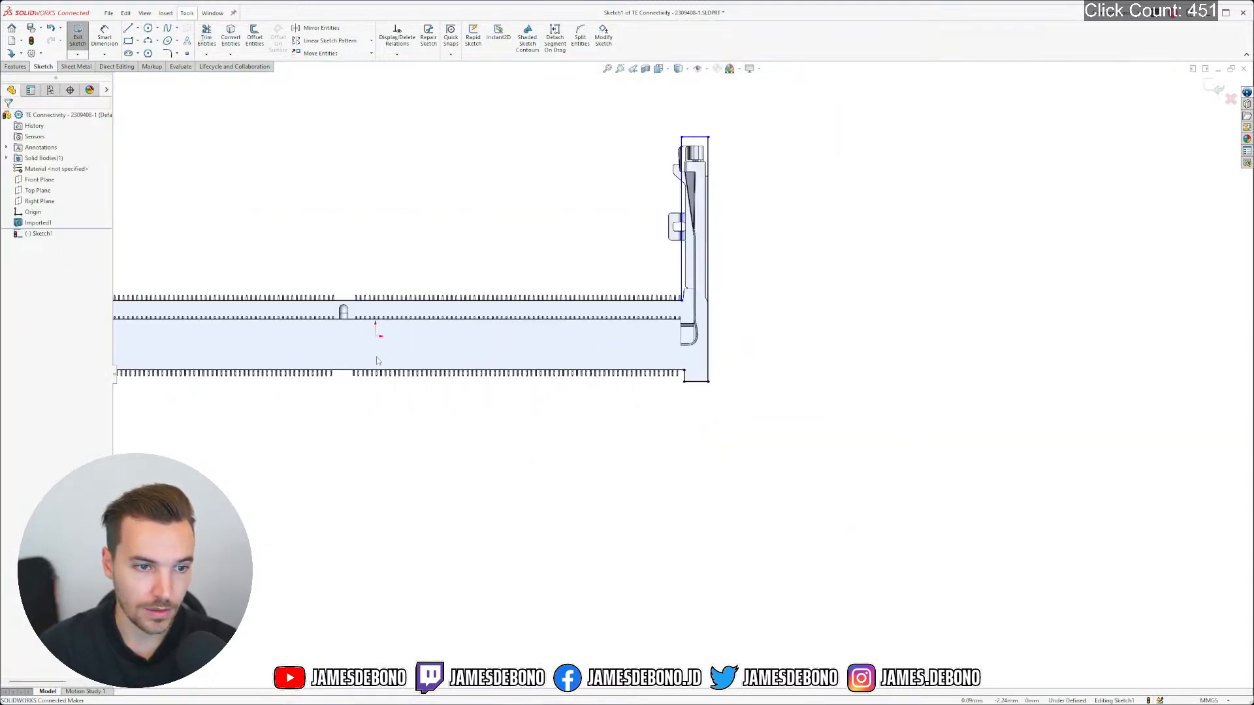
# Examine how the pins of both rows extend beyond the housing, from the slot side and from the underside
pyautogui.scroll(-3, 385, 370)
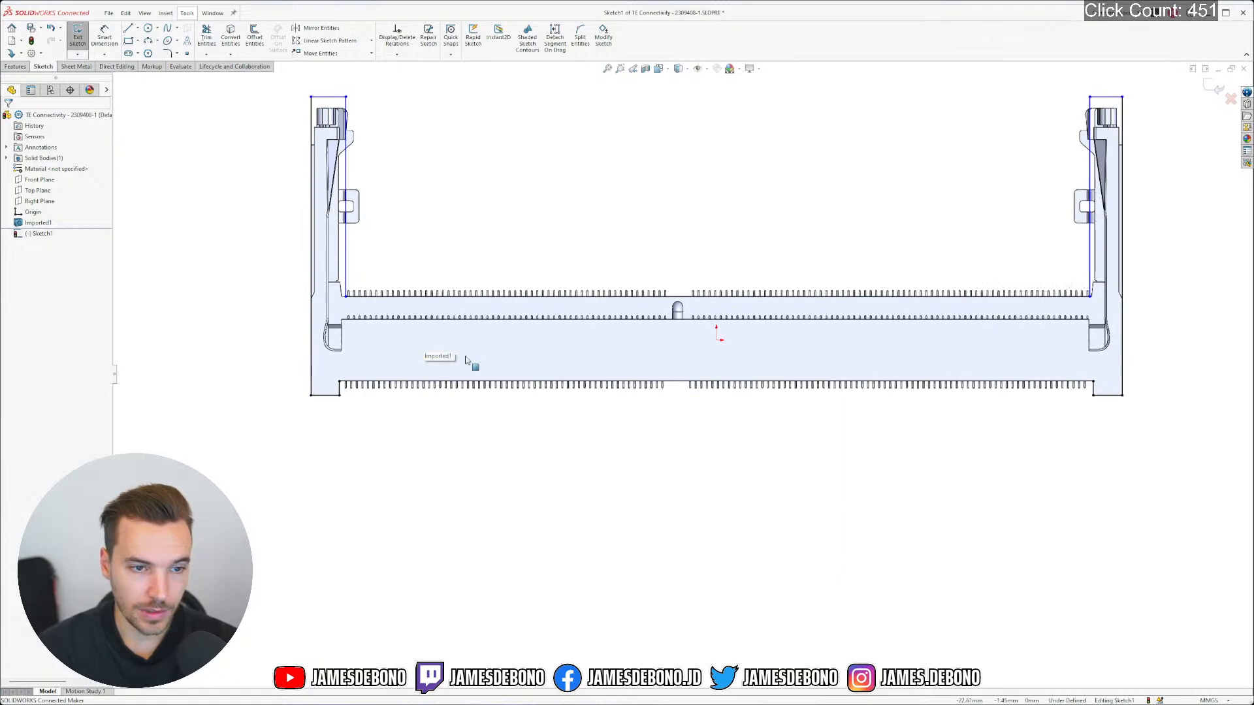
pyautogui.scroll(-4, 523, 359)
pyautogui.scroll(-5, 469, 437)
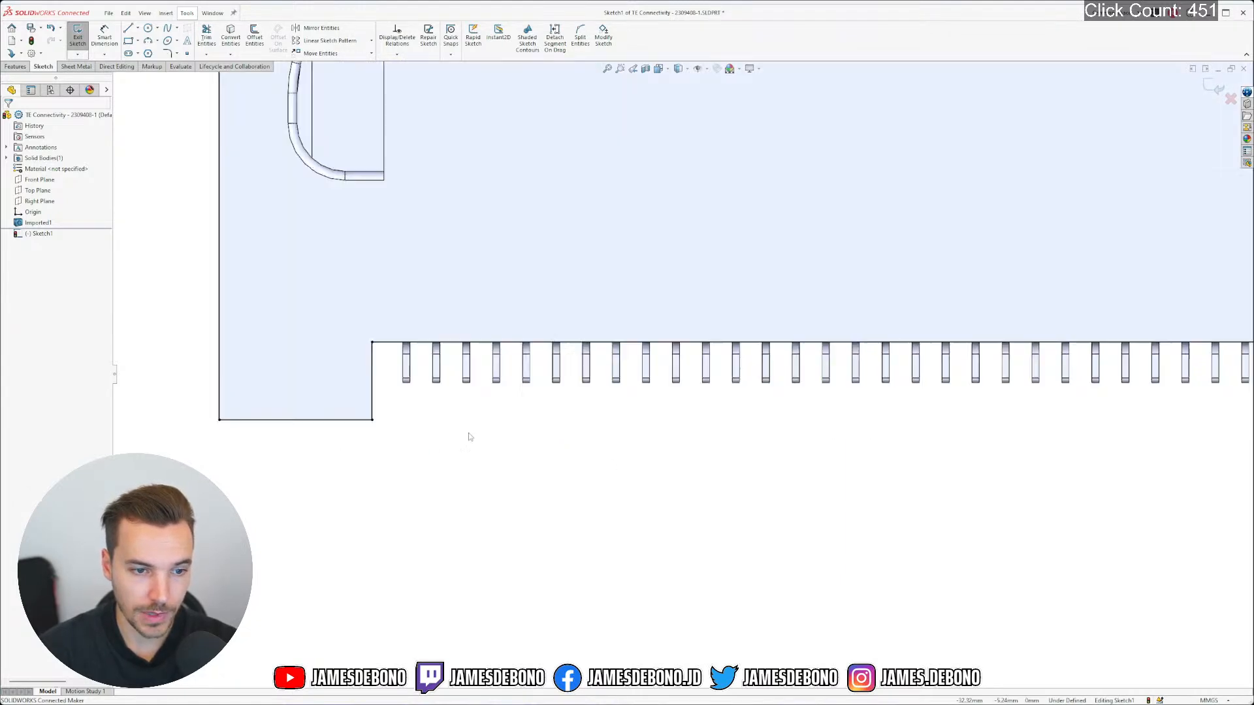
pyautogui.scroll(-2, 424, 373)
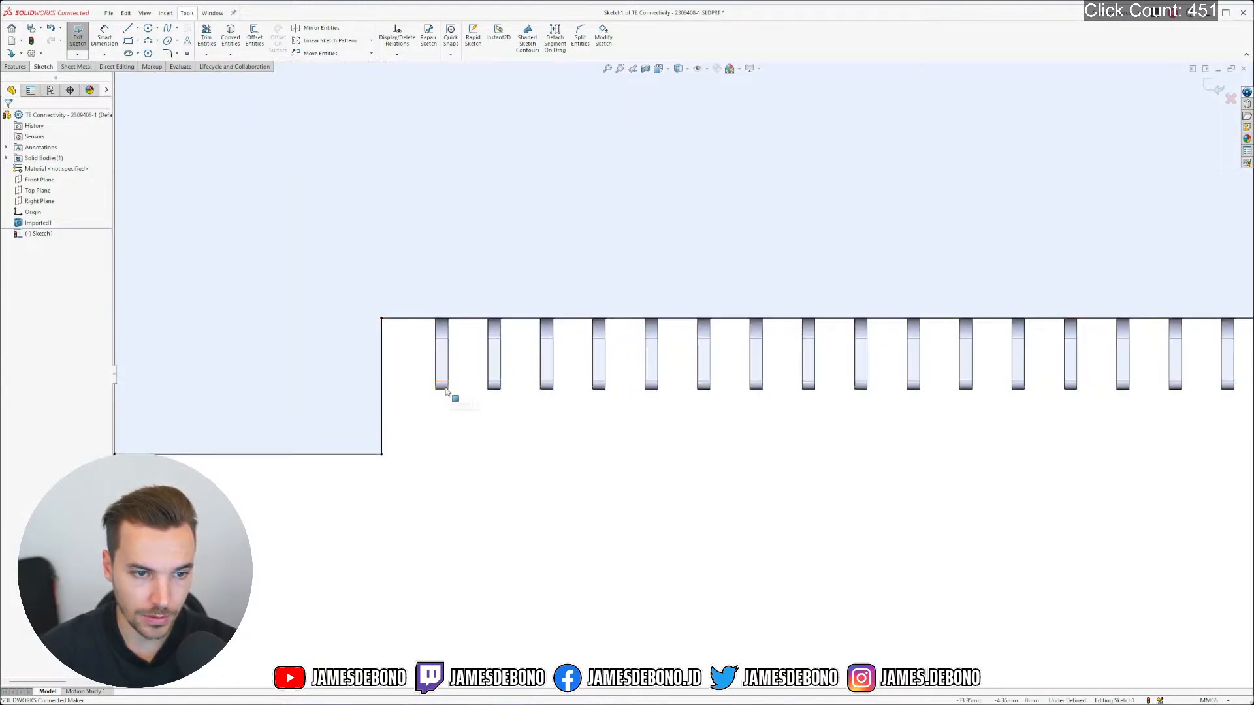
pyautogui.moveTo(623, 453); pyautogui.dragTo(555, 514, button='right')
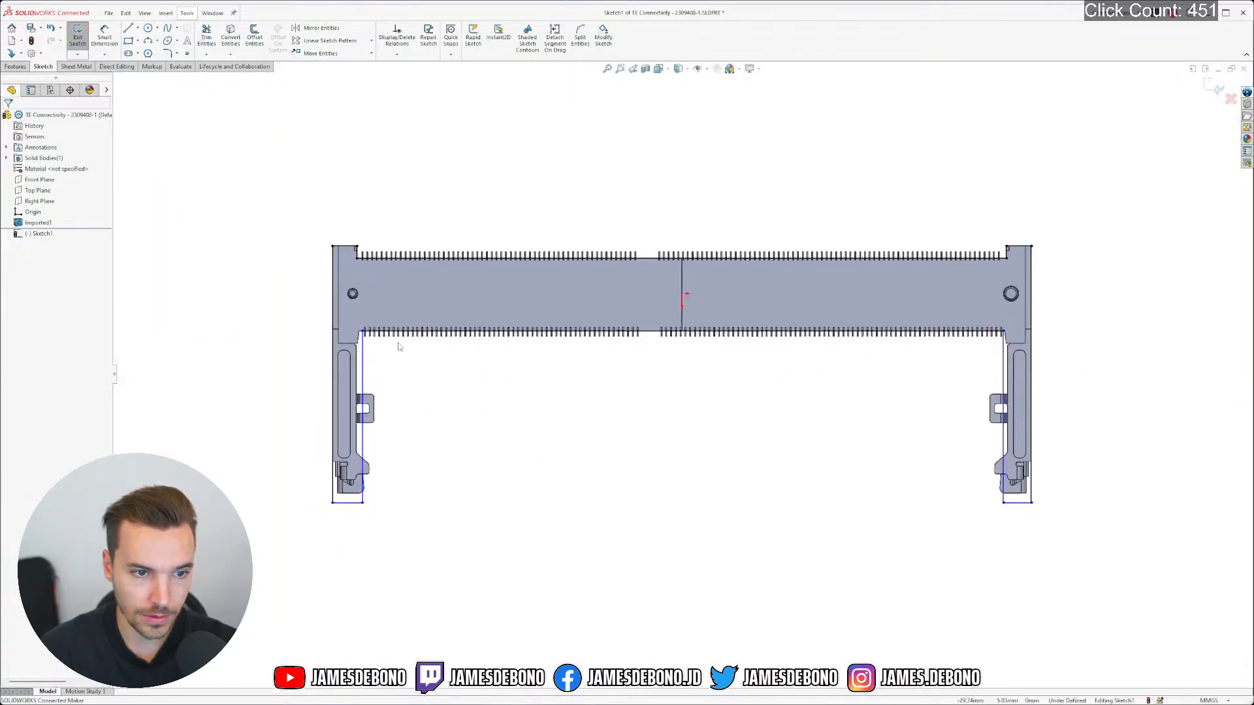
pyautogui.scroll(-5, 398, 345)
pyautogui.scroll(-4, 474, 292)
pyautogui.scroll(-4, 447, 375)
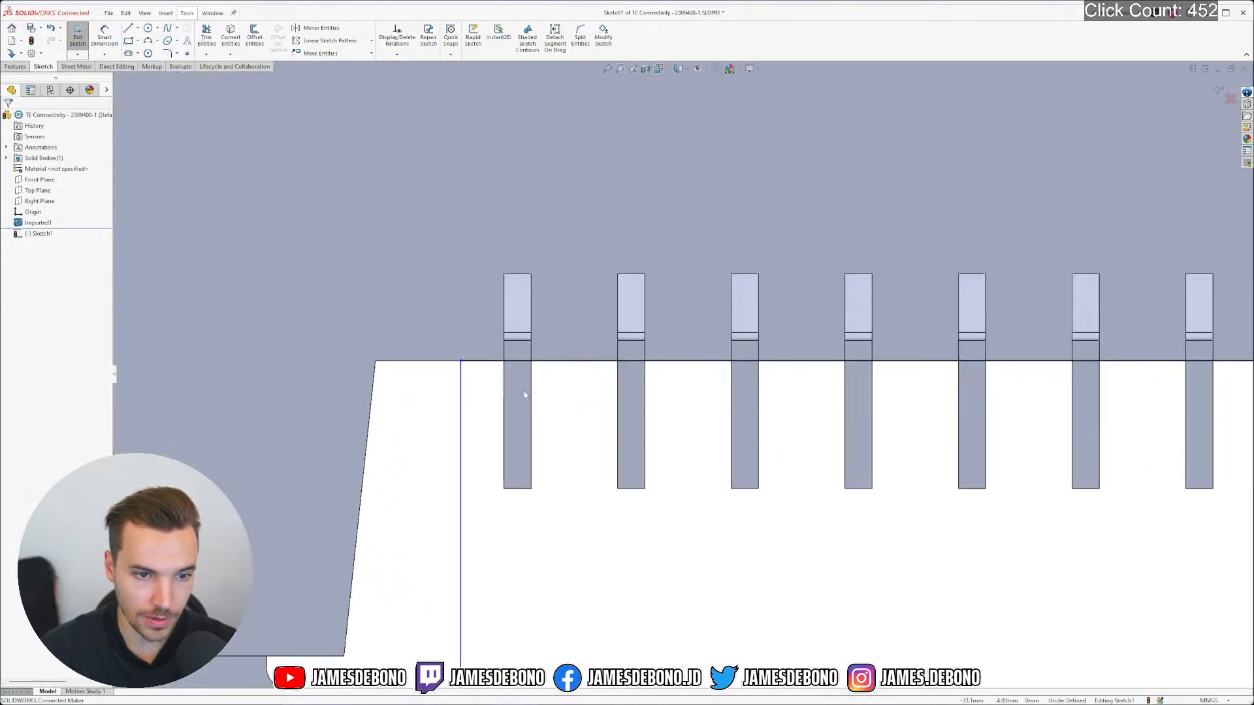
pyautogui.click(521, 401)
pyautogui.scroll(8, 535, 365)
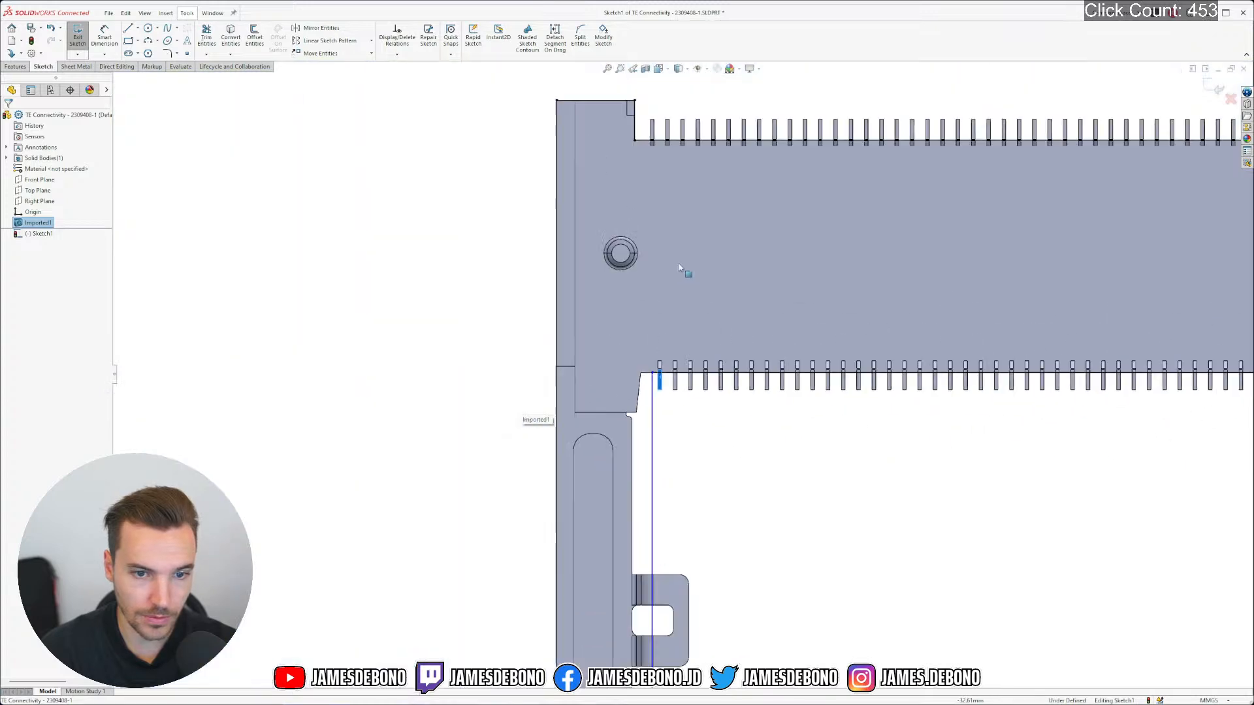
pyautogui.scroll(-4, 661, 154)
pyautogui.scroll(-3, 675, 257)
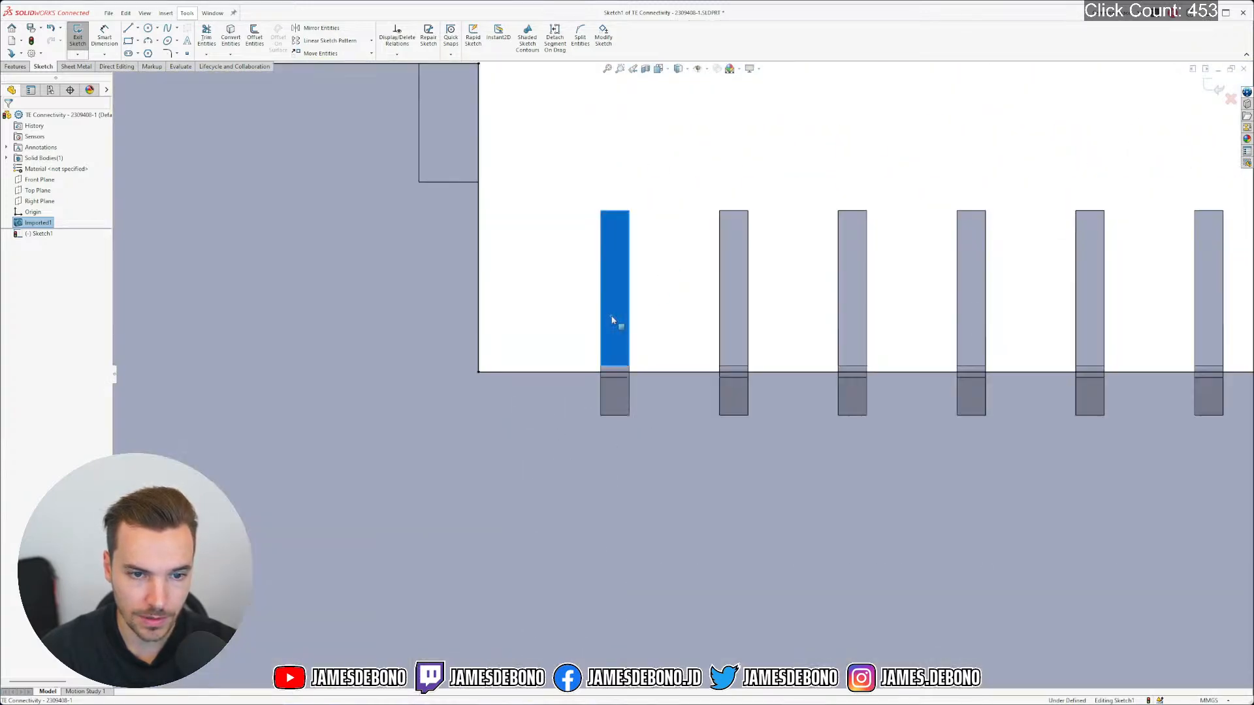
pyautogui.scroll(12, 615, 319)
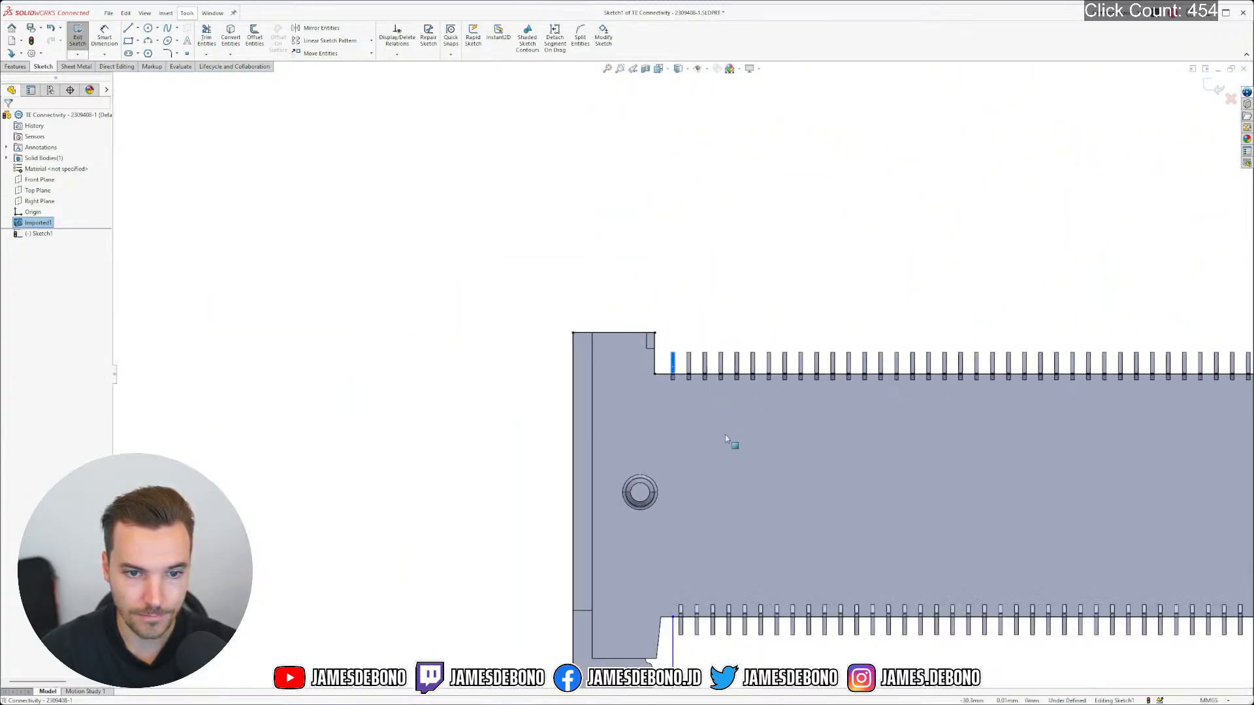
pyautogui.click(777, 516)
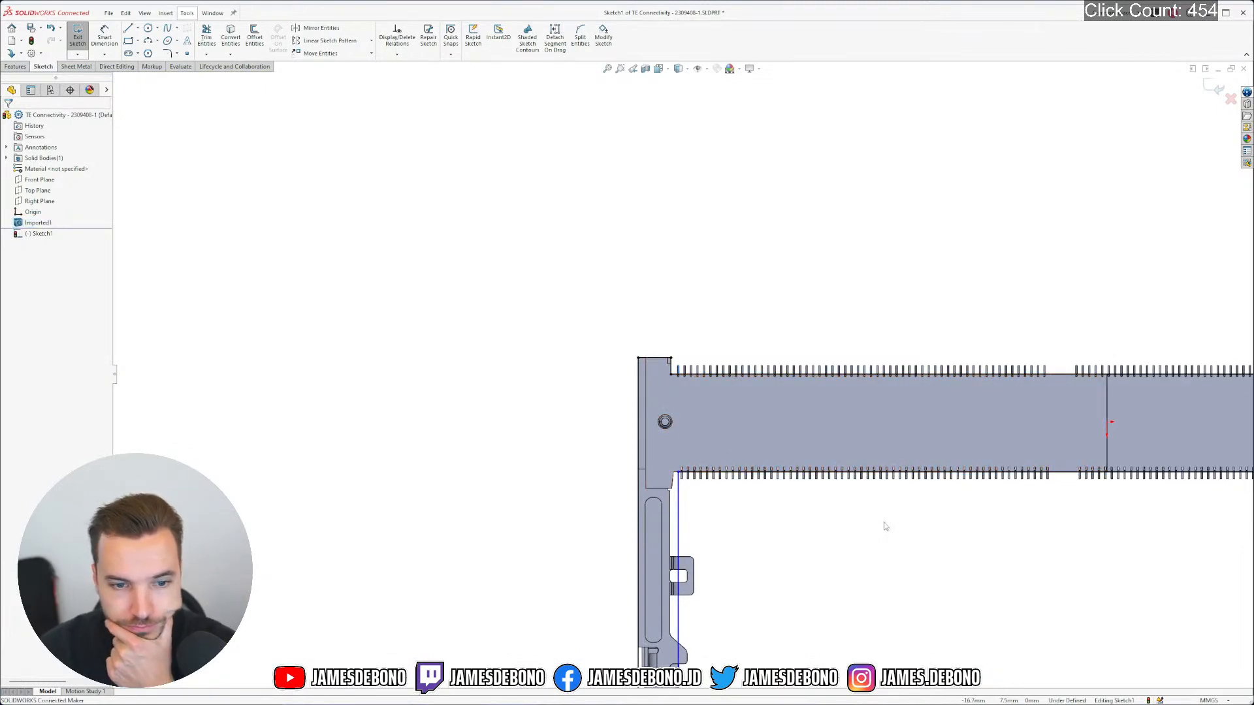
# Undo the recess trim, the three recess lines and the last move of the rectangle's outer corner
pyautogui.moveTo(892, 518); pyautogui.dragTo(872, 532, button='right')
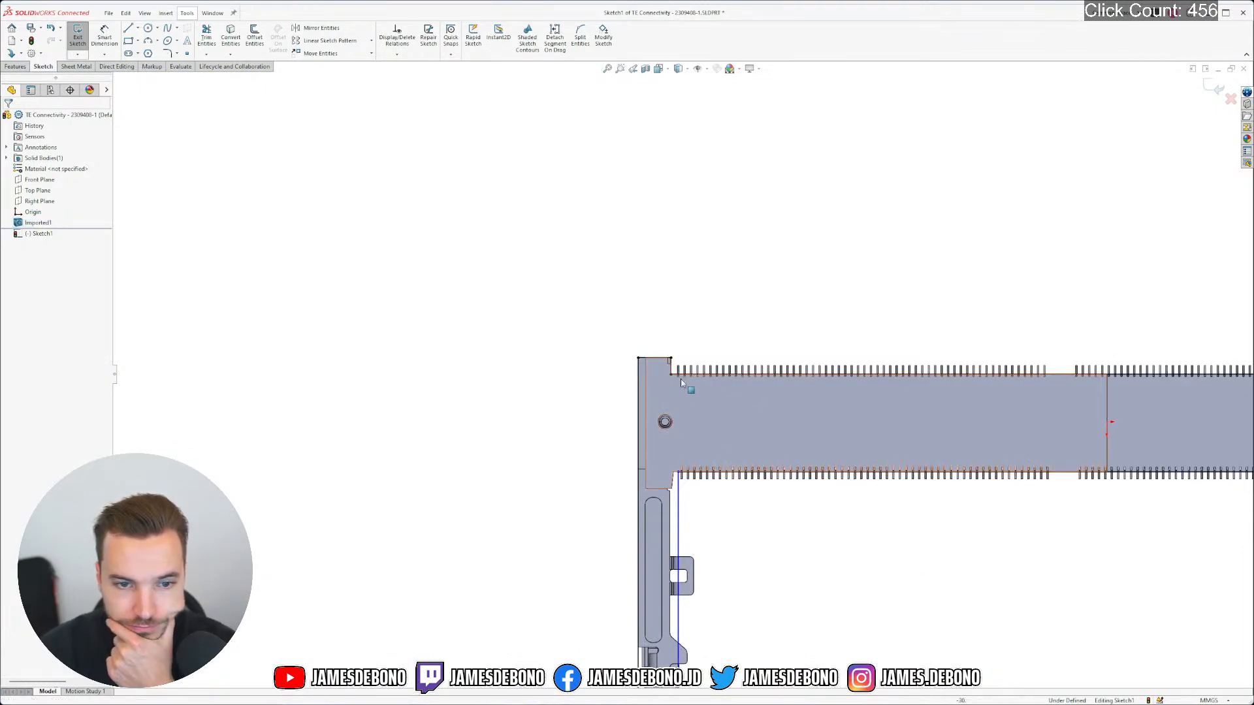
pyautogui.scroll(-3, 681, 379)
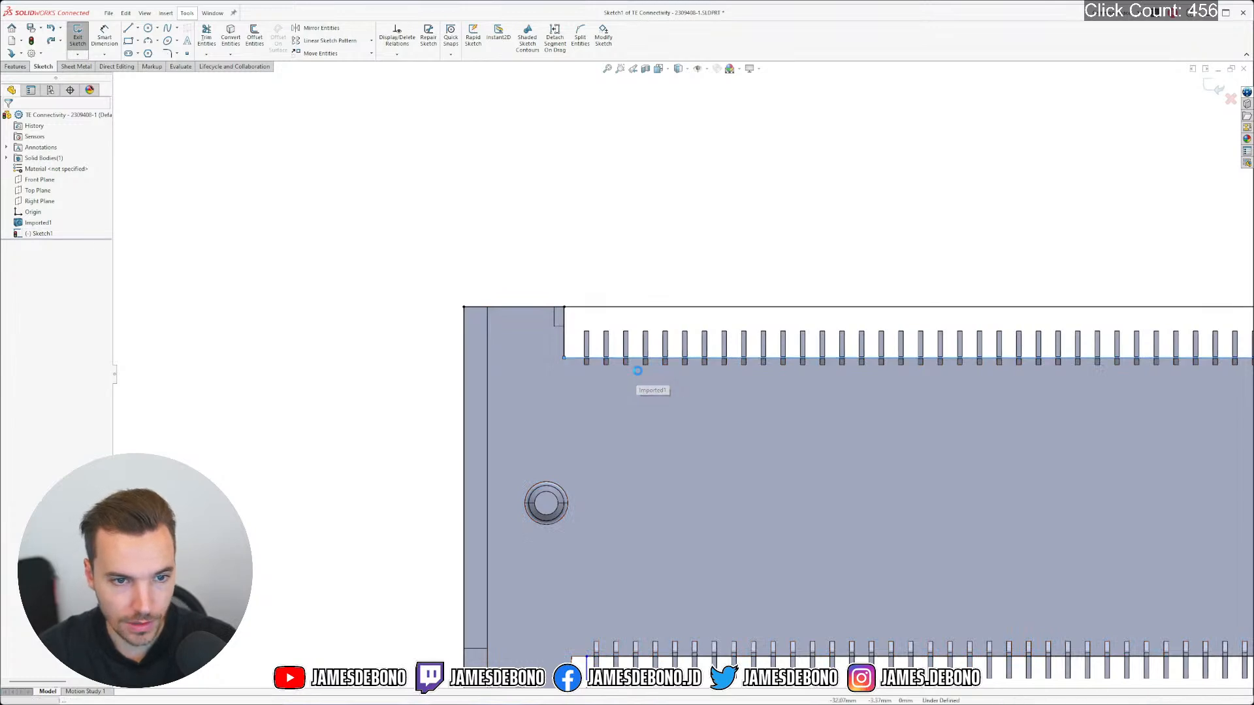
pyautogui.click(645, 375)
pyautogui.scroll(5, 826, 409)
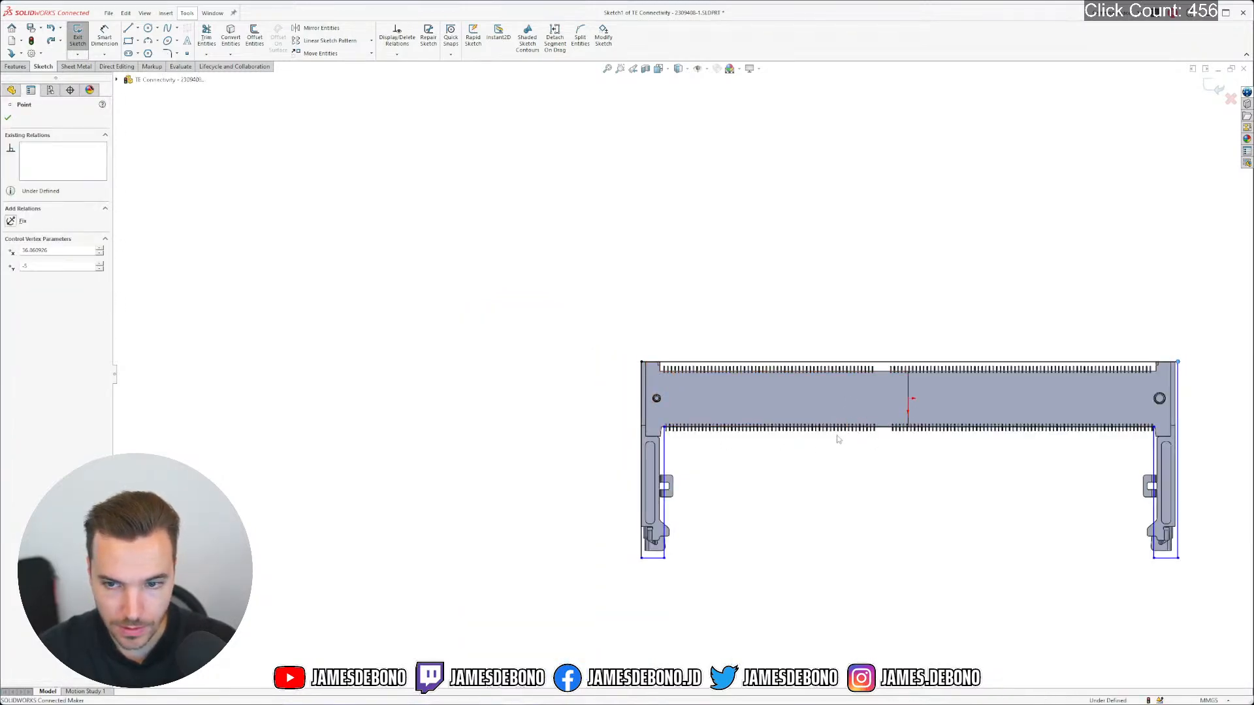
# Move the rectangle's remaining off-housing corner, beside the outer pin row, onto the connector housing's outer corner
pyautogui.scroll(-6, 1154, 364)
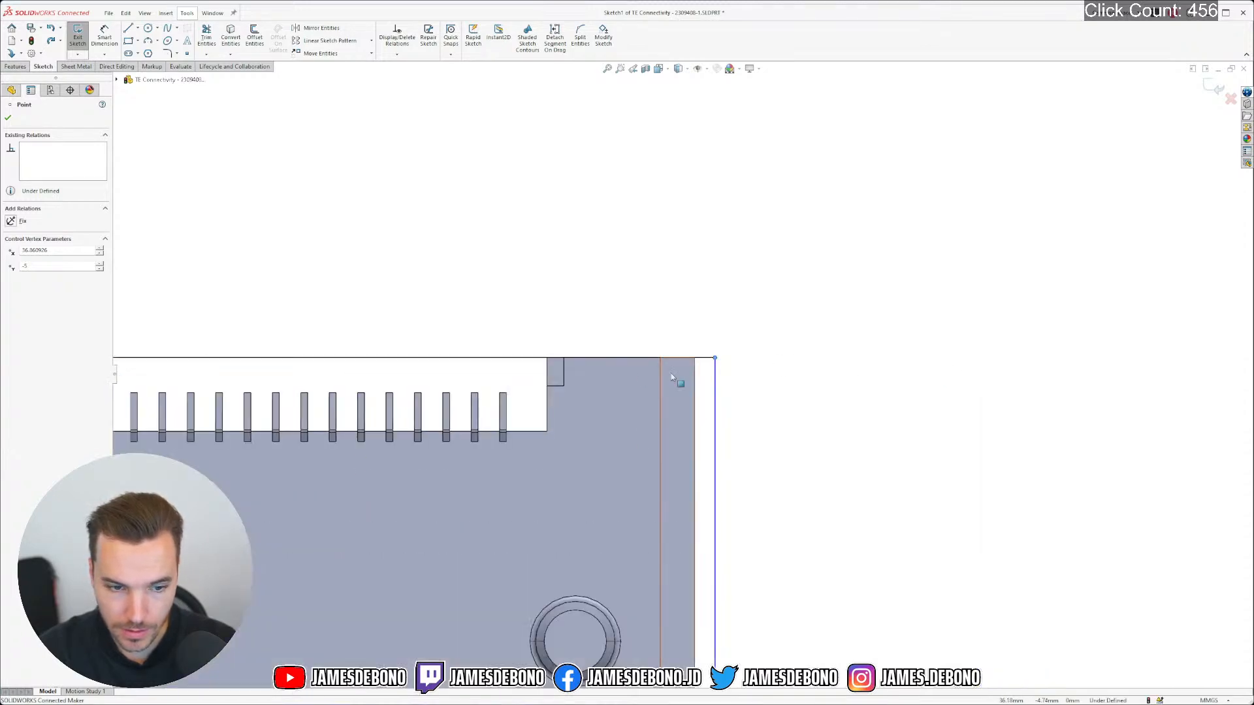
pyautogui.moveTo(812, 418); pyautogui.dragTo(776, 418)
pyautogui.click(795, 431)
pyautogui.scroll(8, 546, 531)
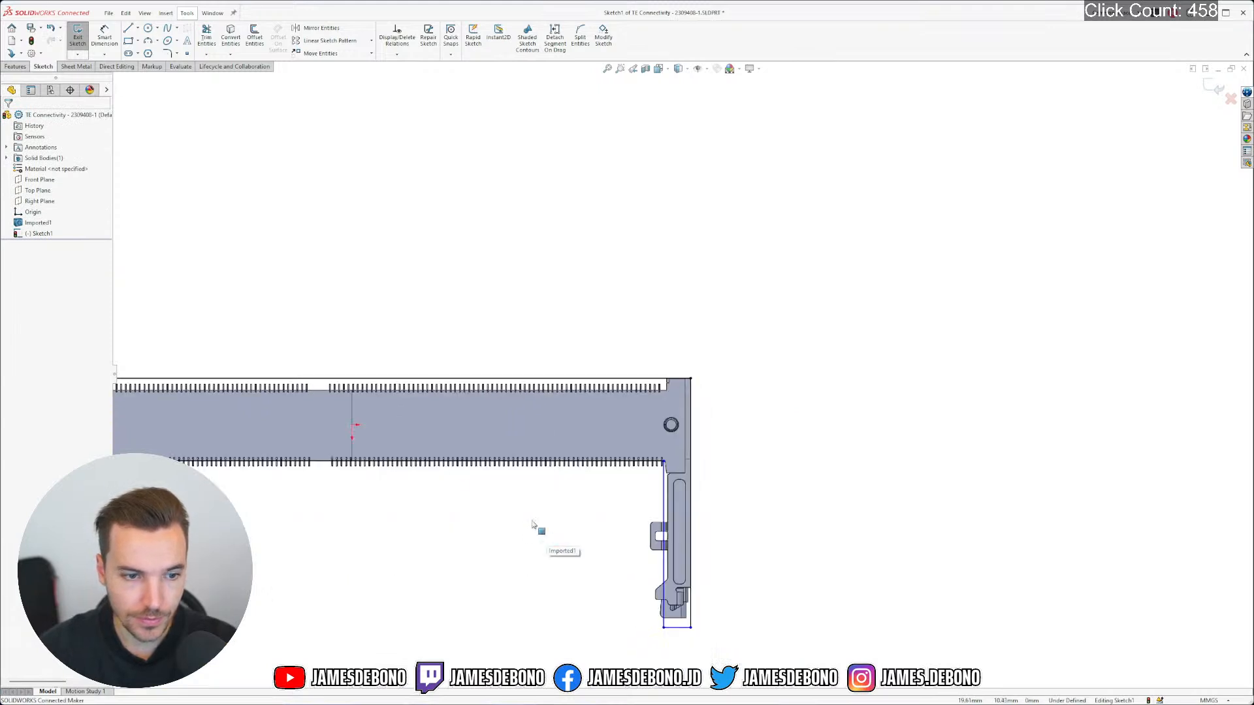
# Convert the first pin of the outer row into sketch entities
pyautogui.scroll(-4, 364, 431)
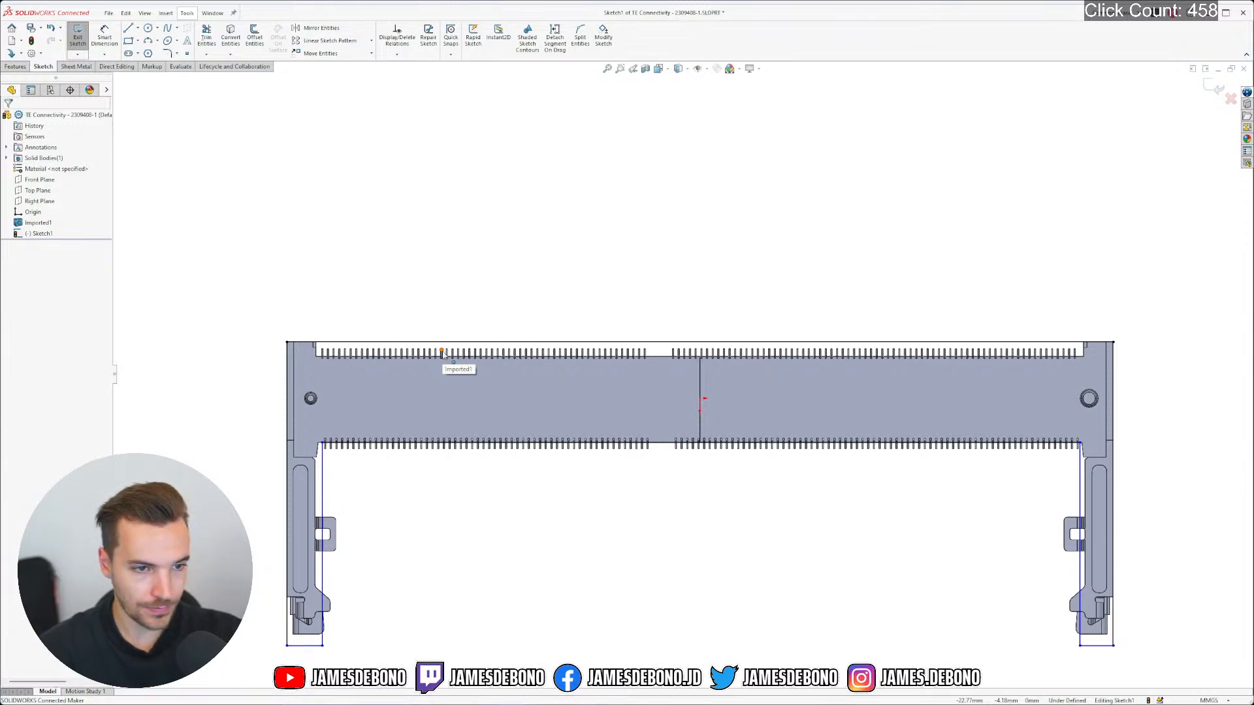
pyautogui.scroll(-5, 334, 375)
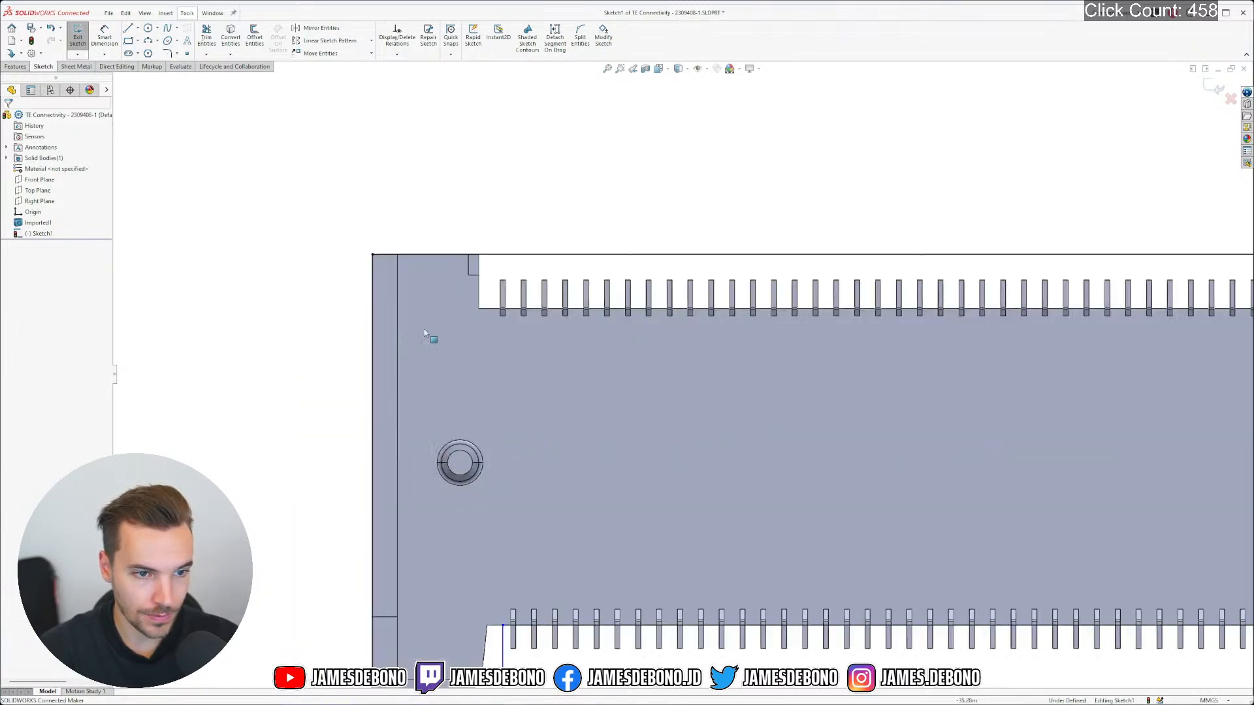
pyautogui.scroll(-4, 523, 306)
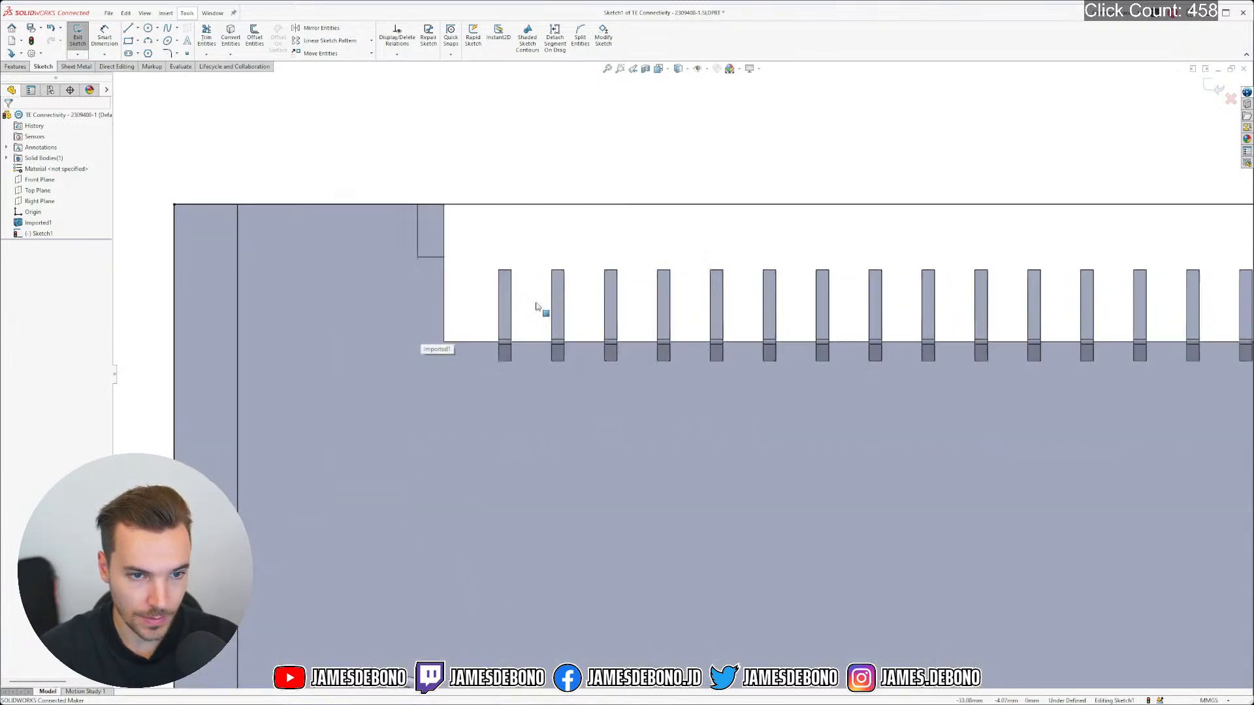
pyautogui.click(231, 38)
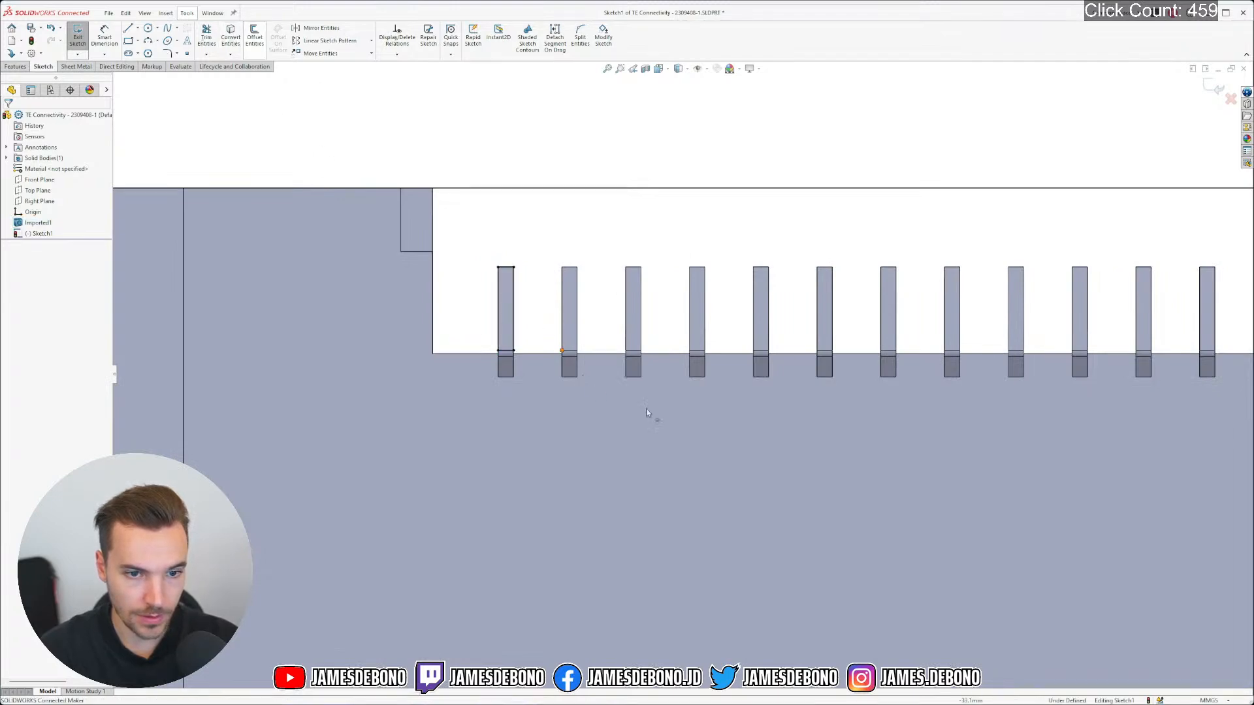
# Convert the inner row's first pin, the four pins flanking the gap and the last pin of both rows into sketch entities
pyautogui.scroll(12, 717, 482)
pyautogui.click(722, 471)
pyautogui.scroll(-8, 689, 366)
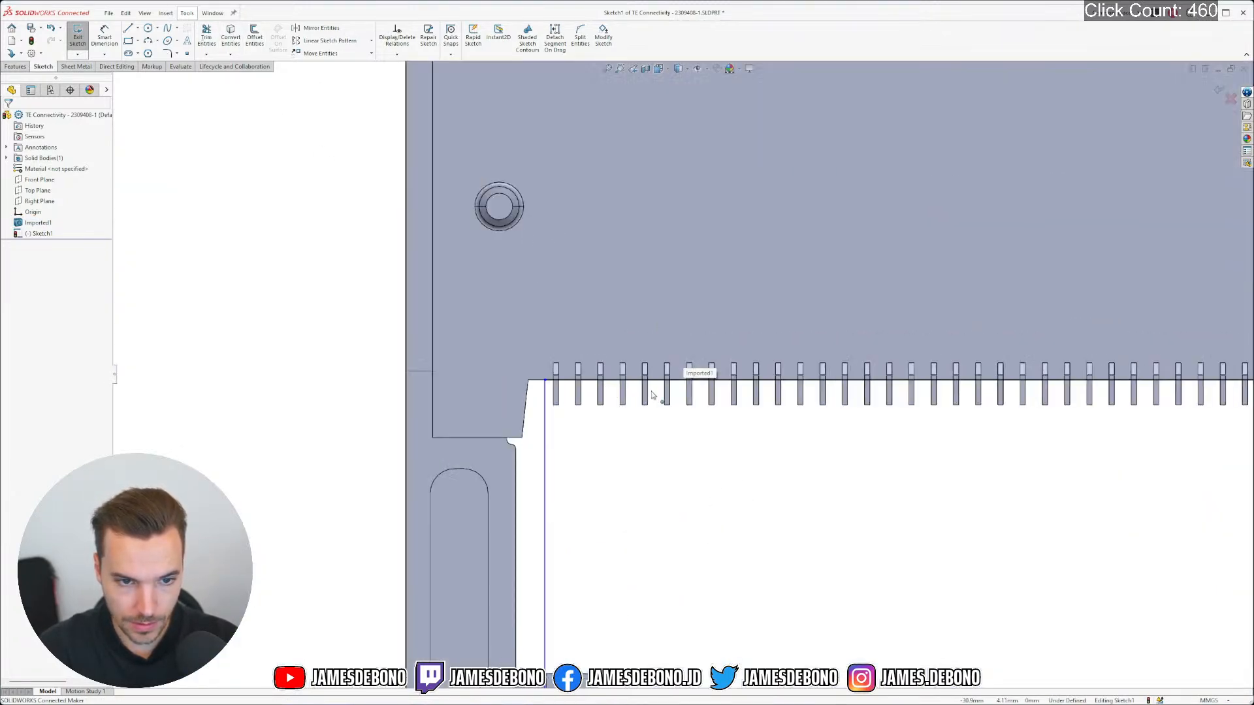
pyautogui.scroll(-4, 652, 394)
pyautogui.click(450, 400)
pyautogui.scroll(5, 686, 376)
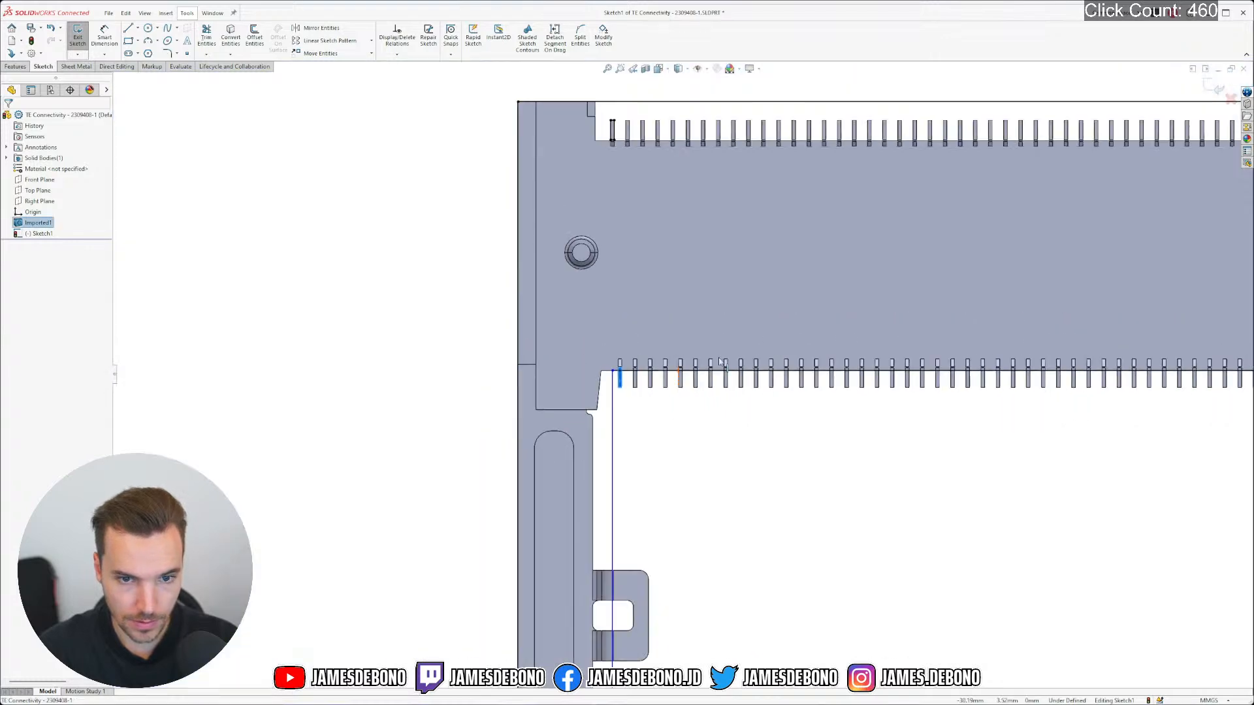
pyautogui.scroll(5, 721, 361)
pyautogui.scroll(-6, 918, 340)
pyautogui.scroll(4, 1031, 325)
pyautogui.scroll(-3, 1064, 327)
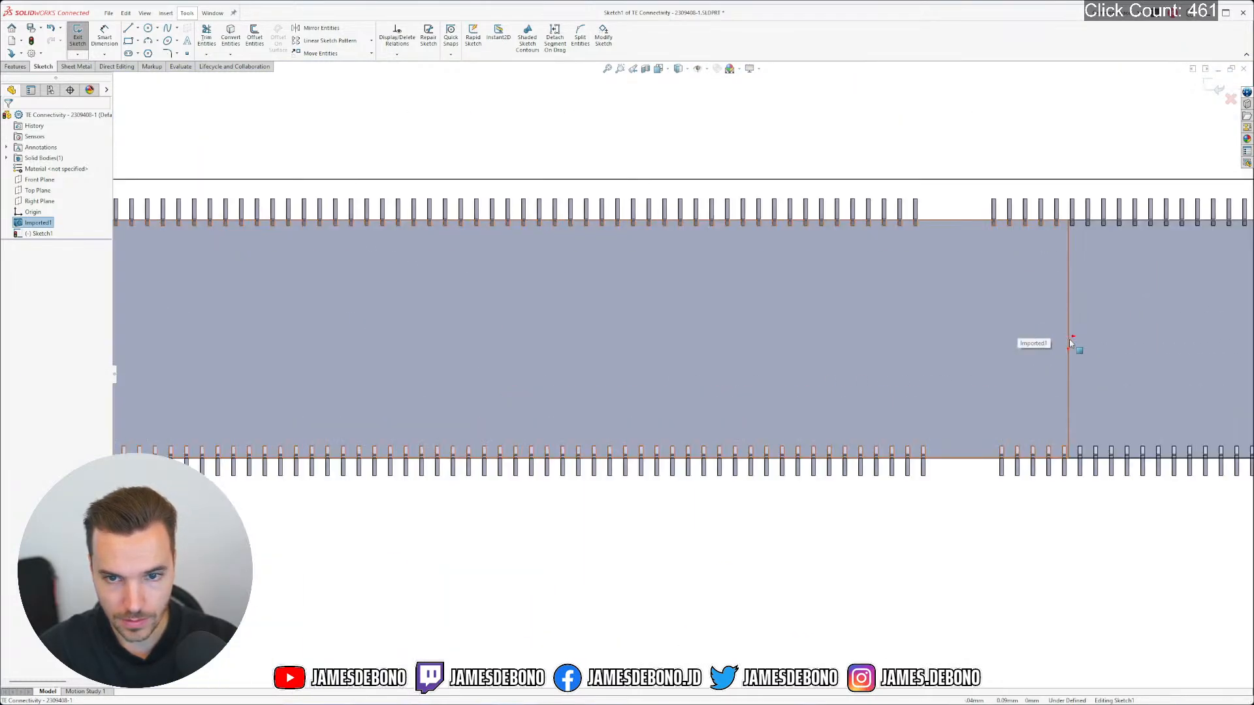
pyautogui.scroll(-3, 1070, 342)
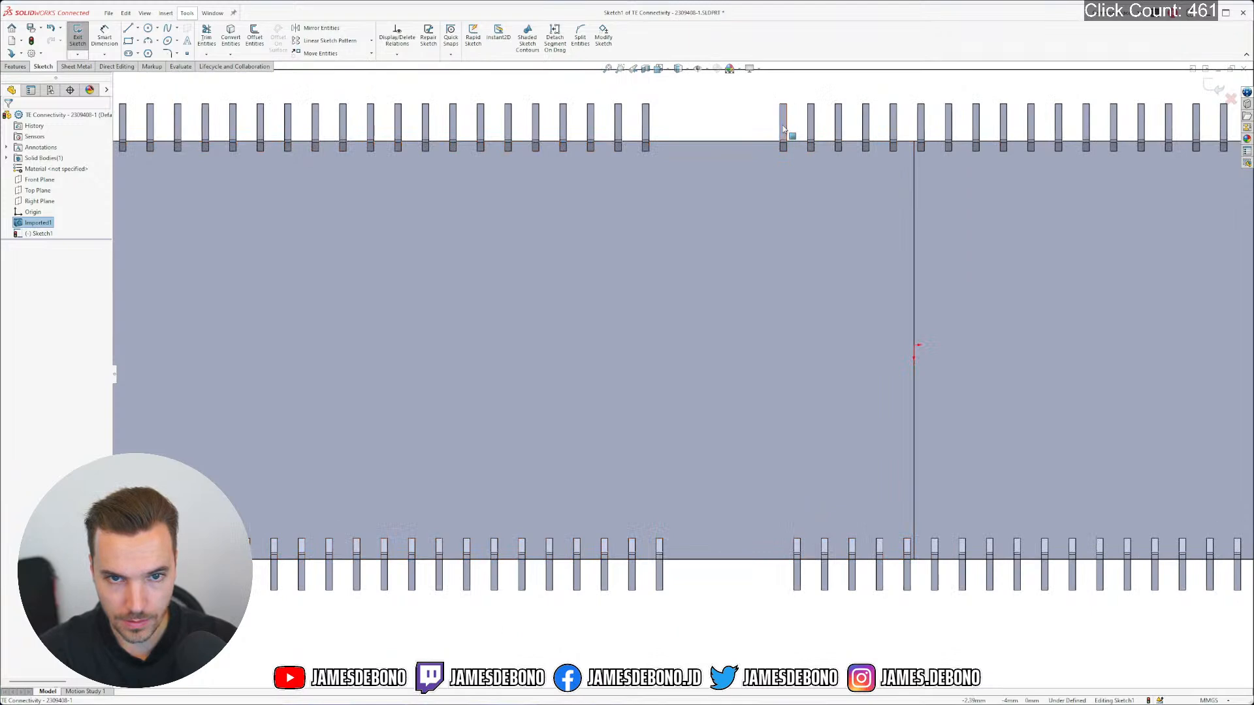
pyautogui.keyDown('ctrl'); pyautogui.click(646, 119); pyautogui.keyUp('ctrl')
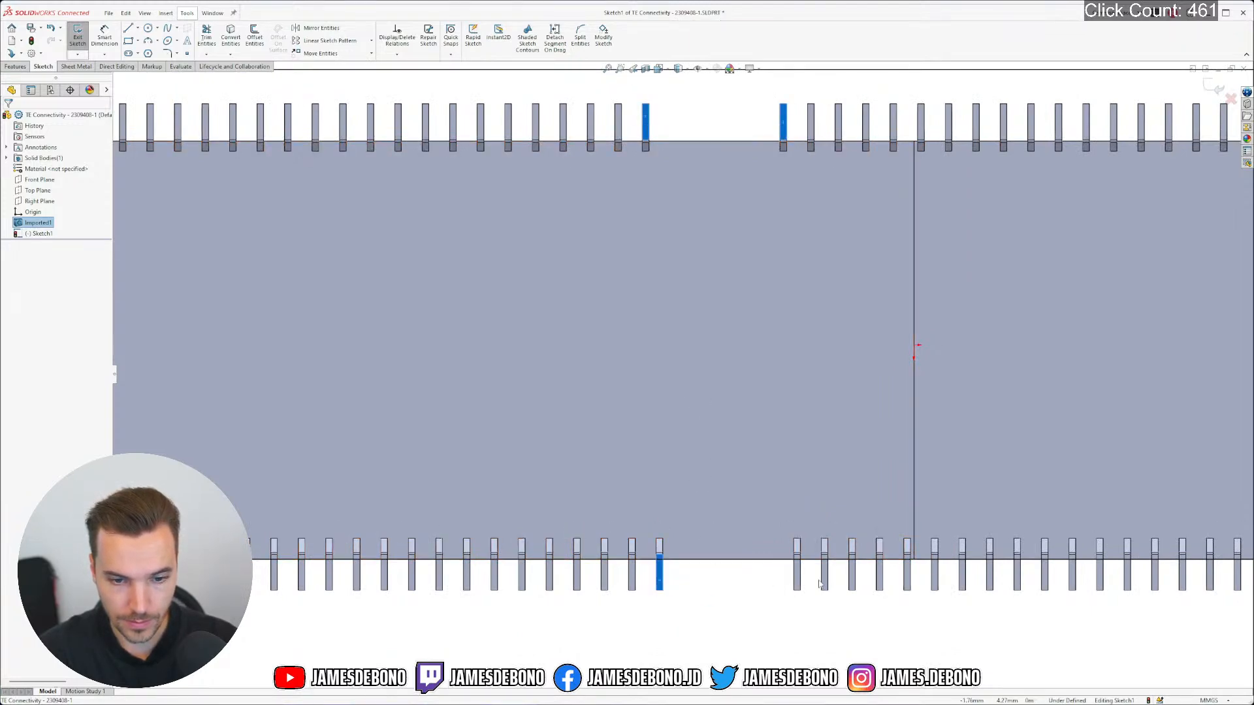
pyautogui.keyDown('ctrl'); pyautogui.click(798, 578); pyautogui.keyUp('ctrl')
pyautogui.scroll(6, 944, 506)
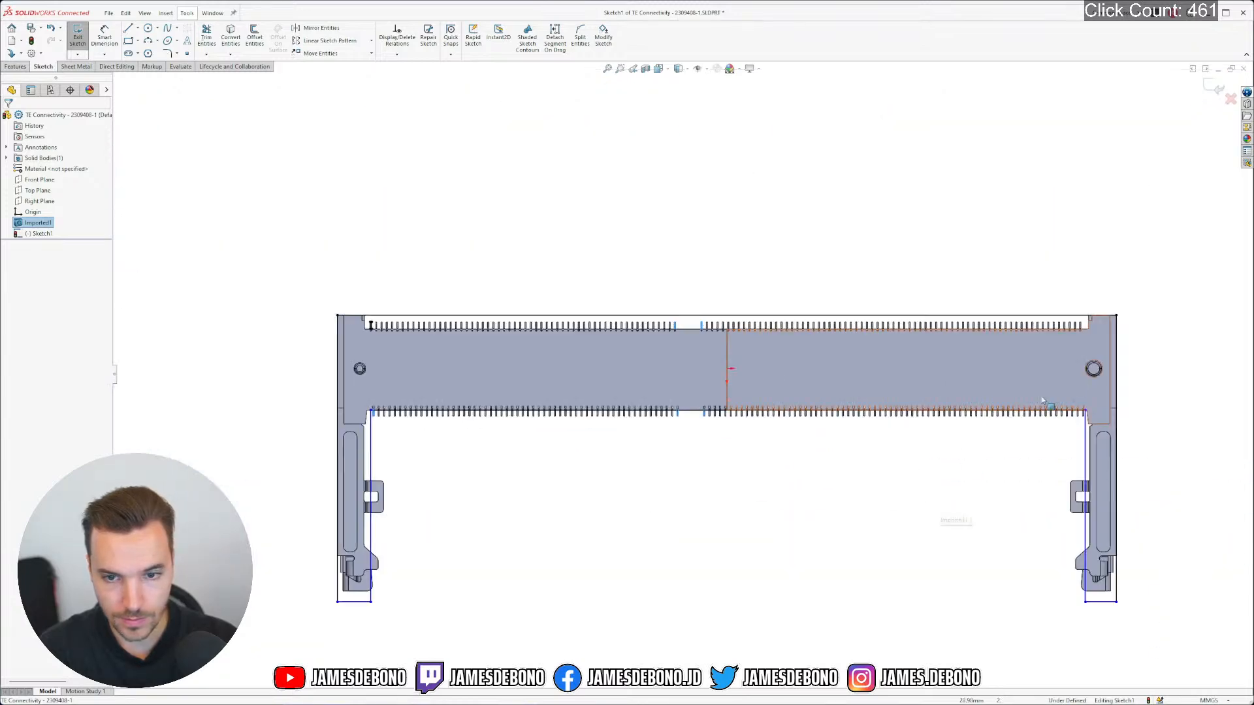
pyautogui.scroll(-5, 1043, 401)
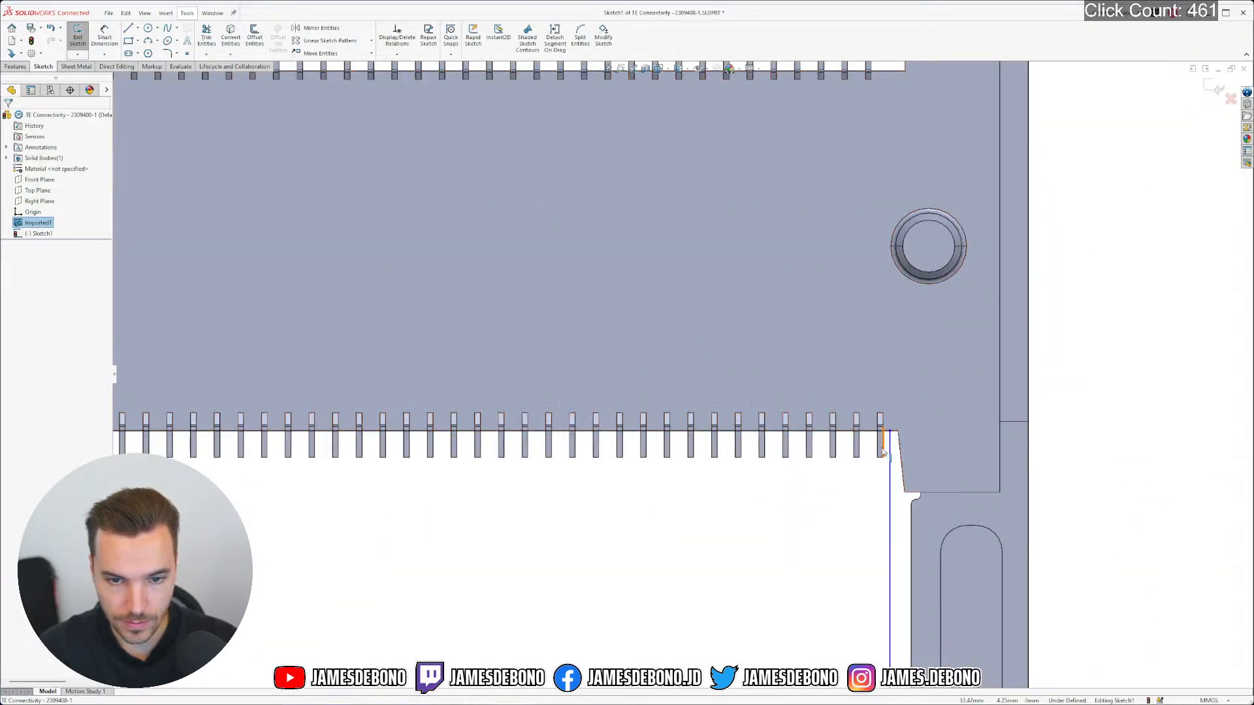
pyautogui.keyDown('ctrl'); pyautogui.click(883, 451); pyautogui.keyUp('ctrl')
pyautogui.scroll(3, 784, 294)
pyautogui.scroll(-3, 757, 195)
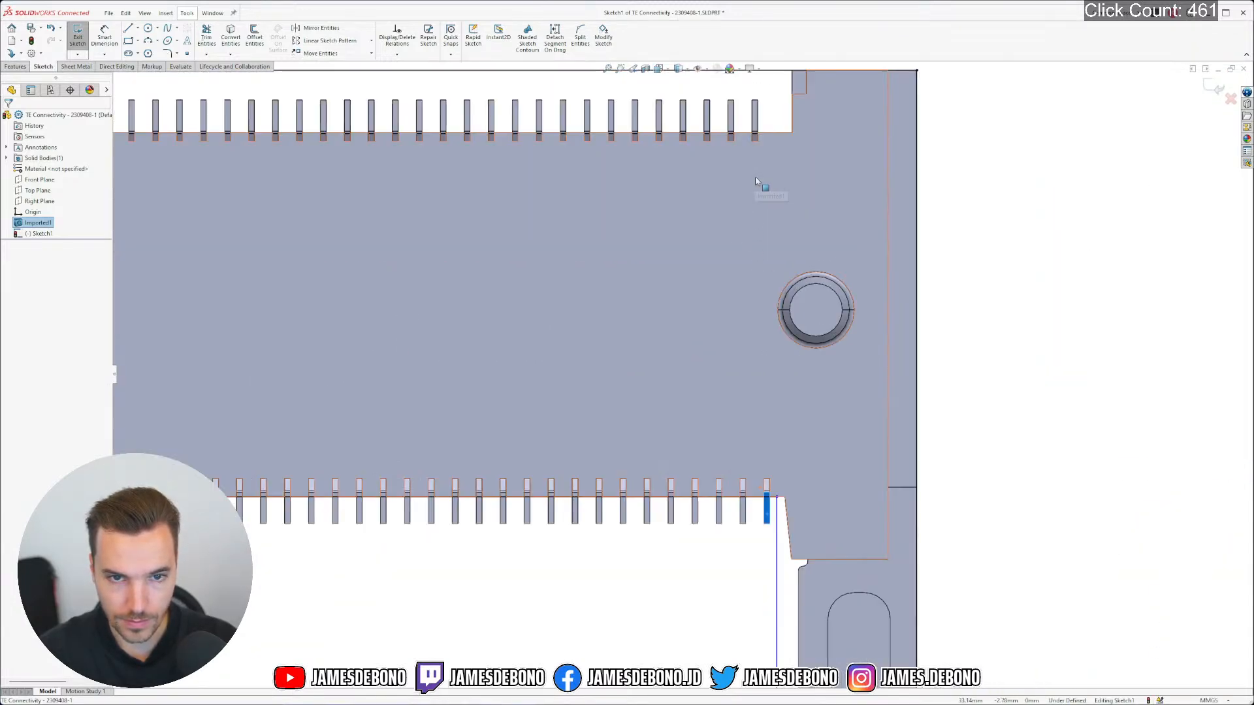
pyautogui.keyDown('ctrl'); pyautogui.click(755, 116); pyautogui.keyUp('ctrl')
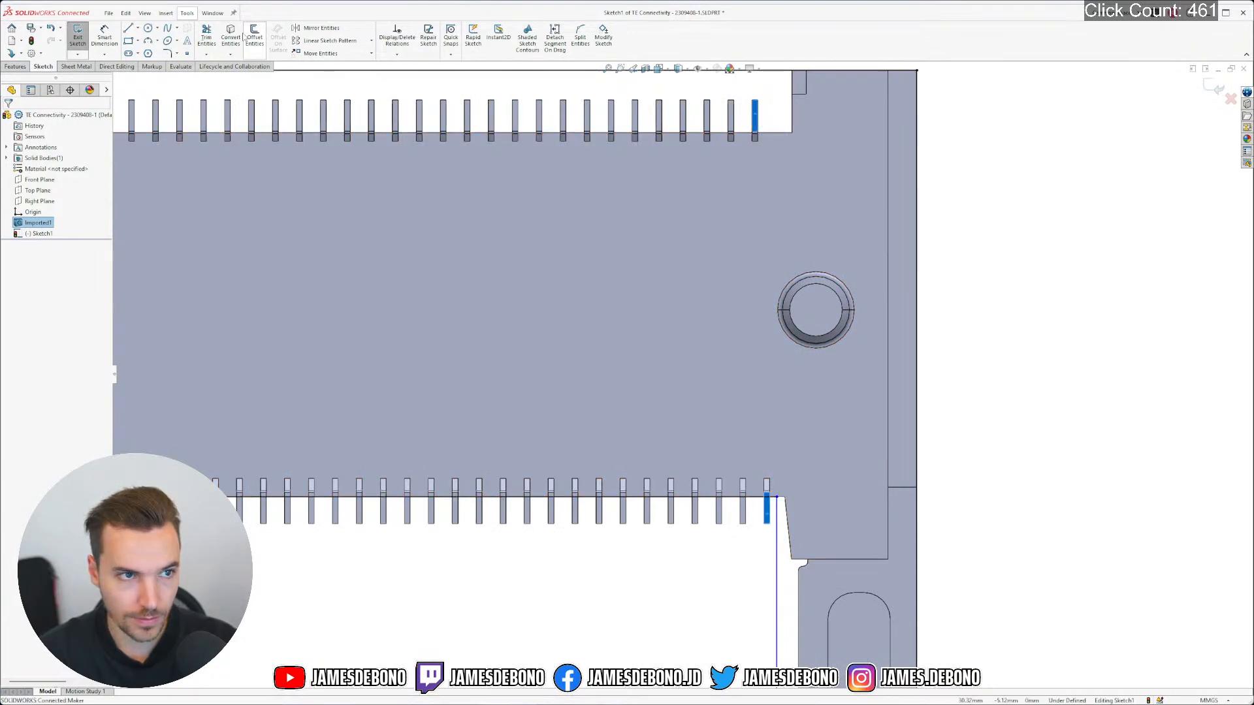
pyautogui.click(424, 196)
# Examine the sketched outline and the converted pins across the whole connector, including from the slot side
pyautogui.scroll(5, 526, 296)
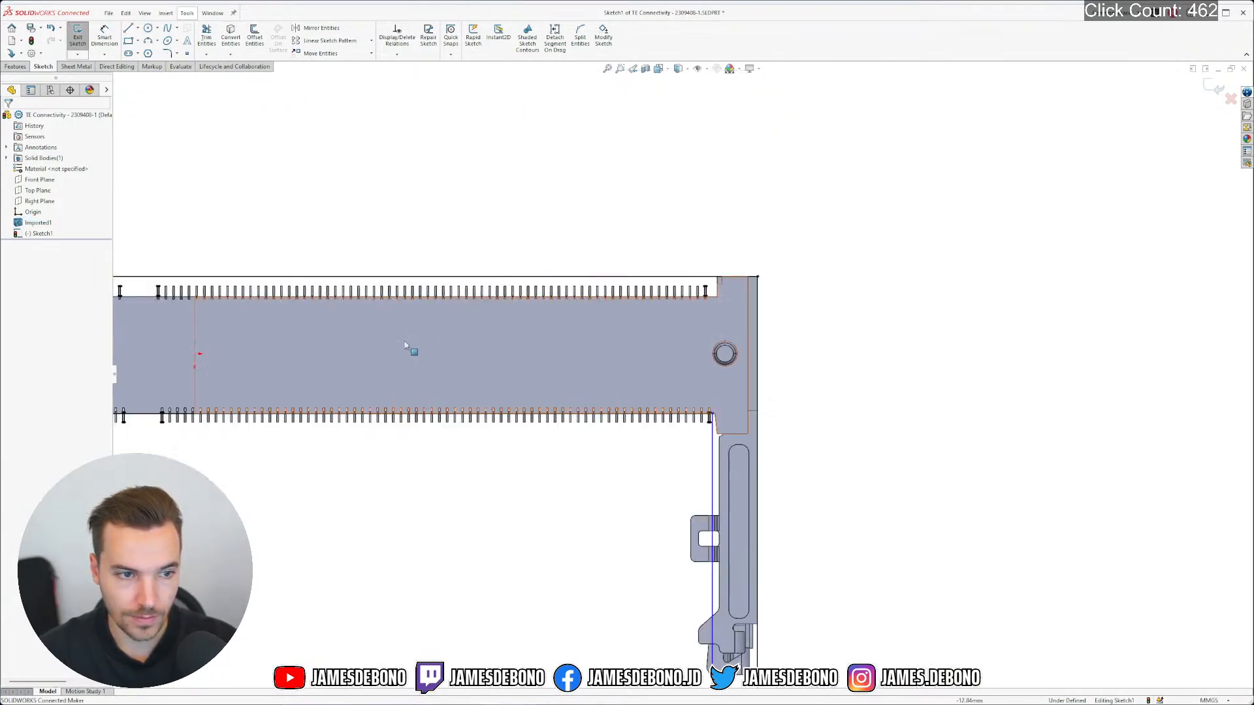
pyautogui.scroll(5, 405, 346)
pyautogui.scroll(-2, 365, 385)
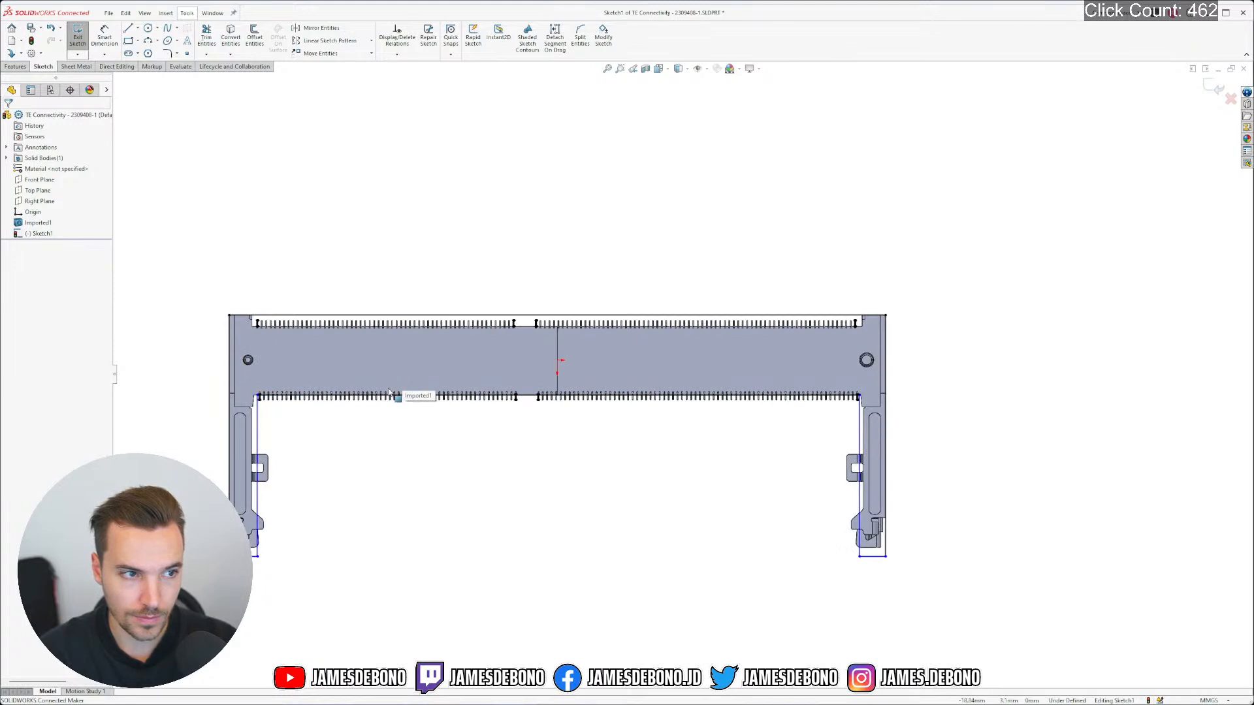
pyautogui.scroll(1, 398, 418)
pyautogui.scroll(-3, 529, 428)
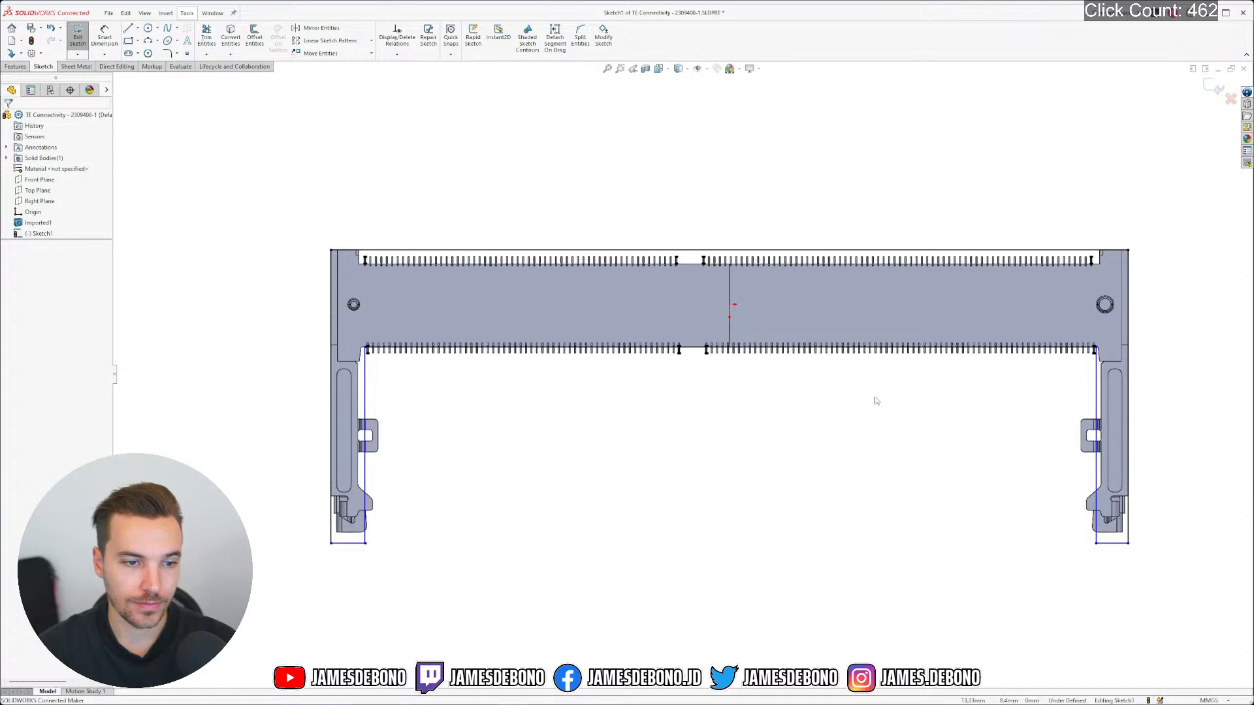
pyautogui.moveTo(877, 397); pyautogui.dragTo(683, 410, button='right')
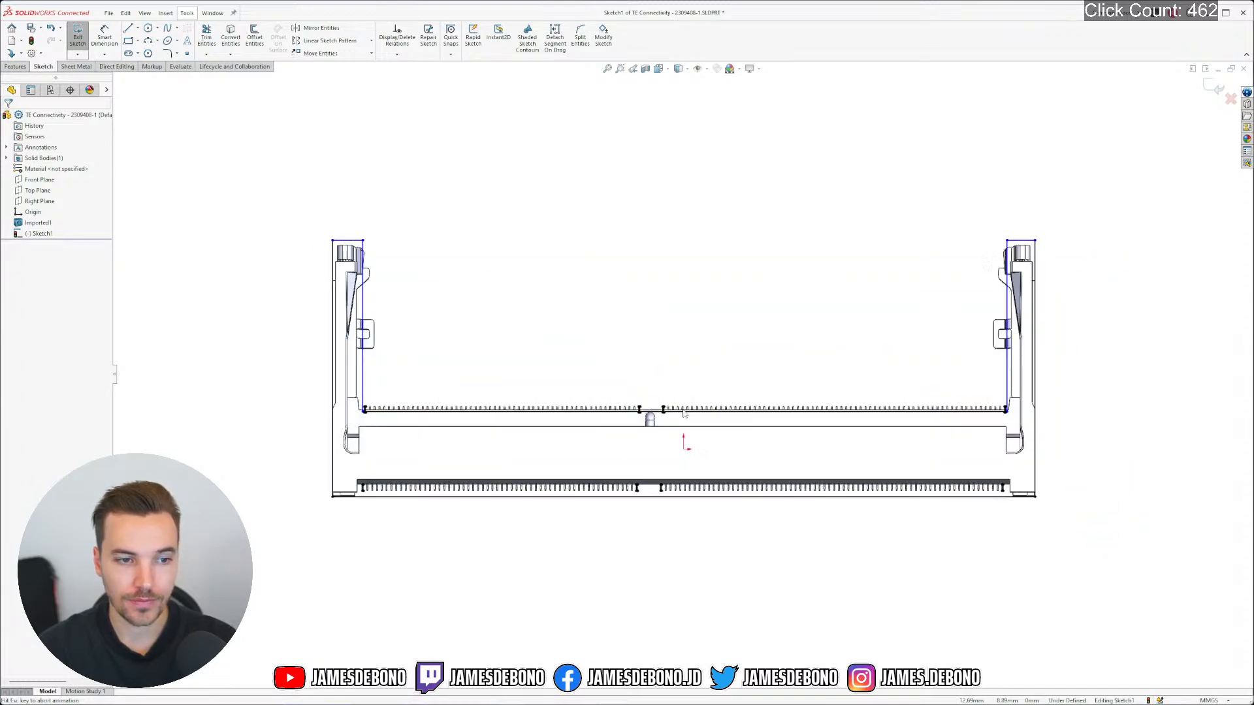
pyautogui.click(421, 417)
pyautogui.scroll(-3, 380, 401)
pyautogui.scroll(-1, 276, 357)
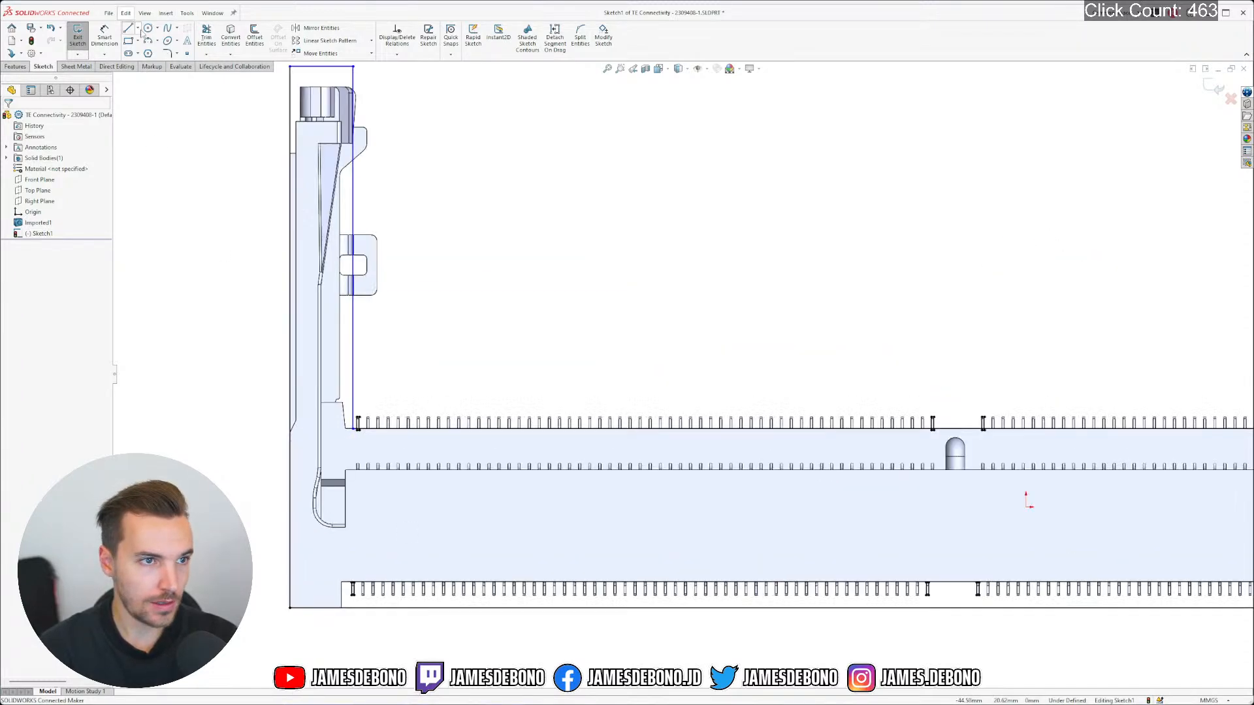
# Sketch three connected lines tracing the recess around the outer pin row between the housing's two end corners
pyautogui.press('l')
pyautogui.scroll(-3, 378, 617)
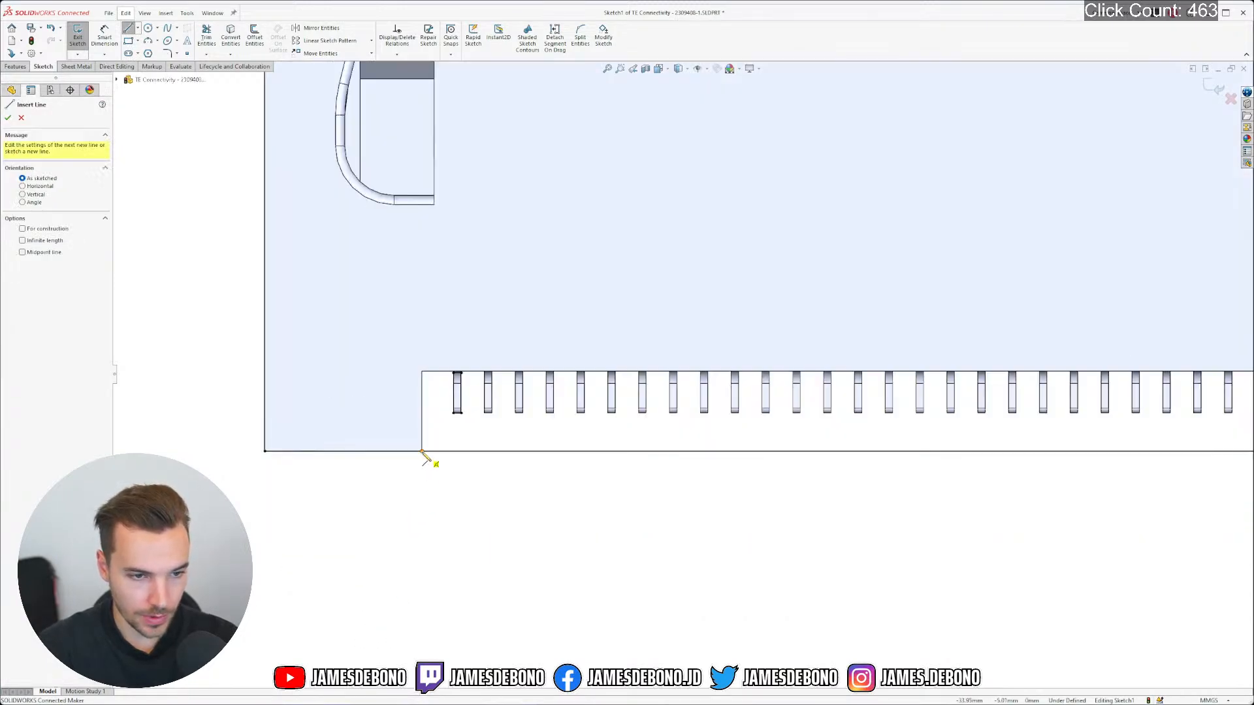
pyautogui.click(422, 450)
pyautogui.click(422, 371)
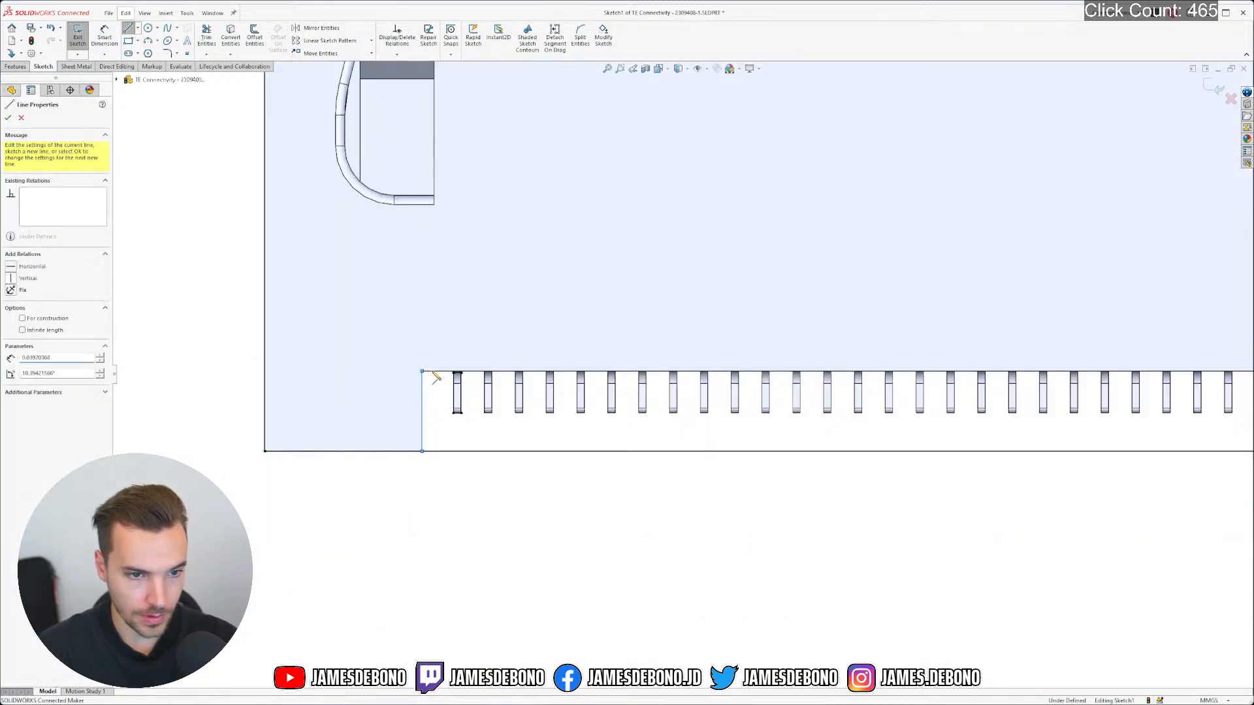
pyautogui.scroll(5, 943, 378)
pyautogui.scroll(-5, 1036, 378)
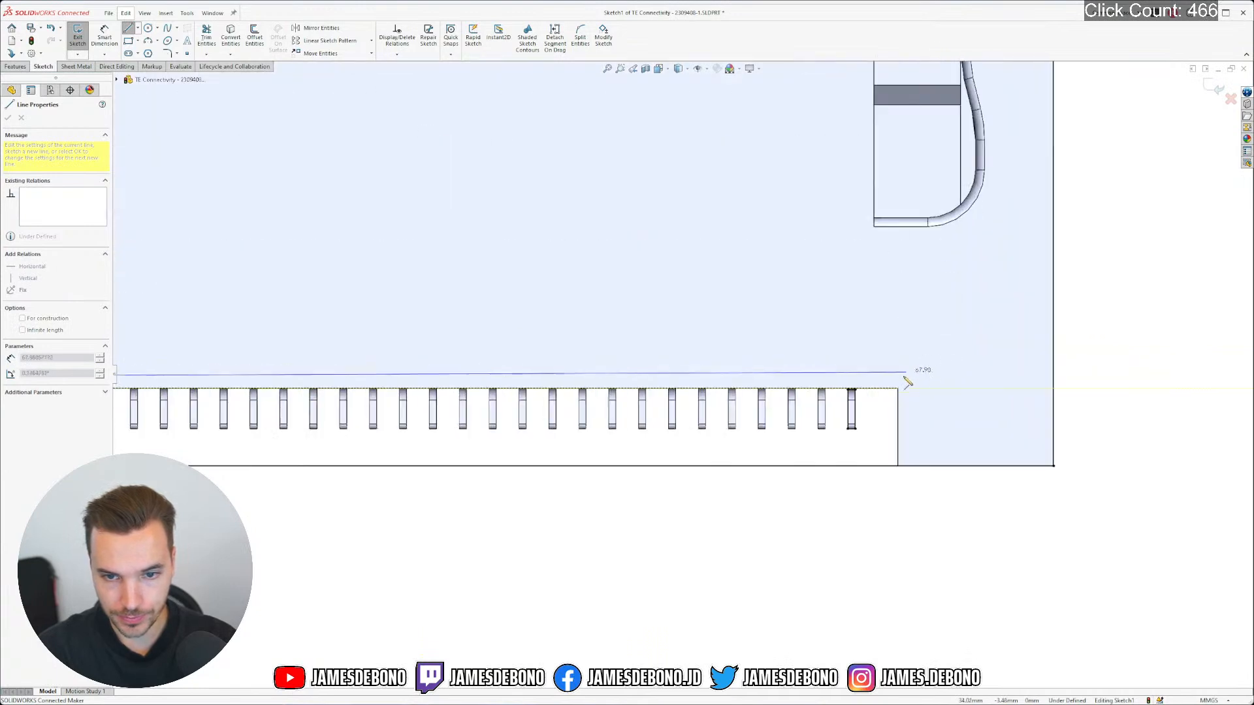
pyautogui.click(898, 389)
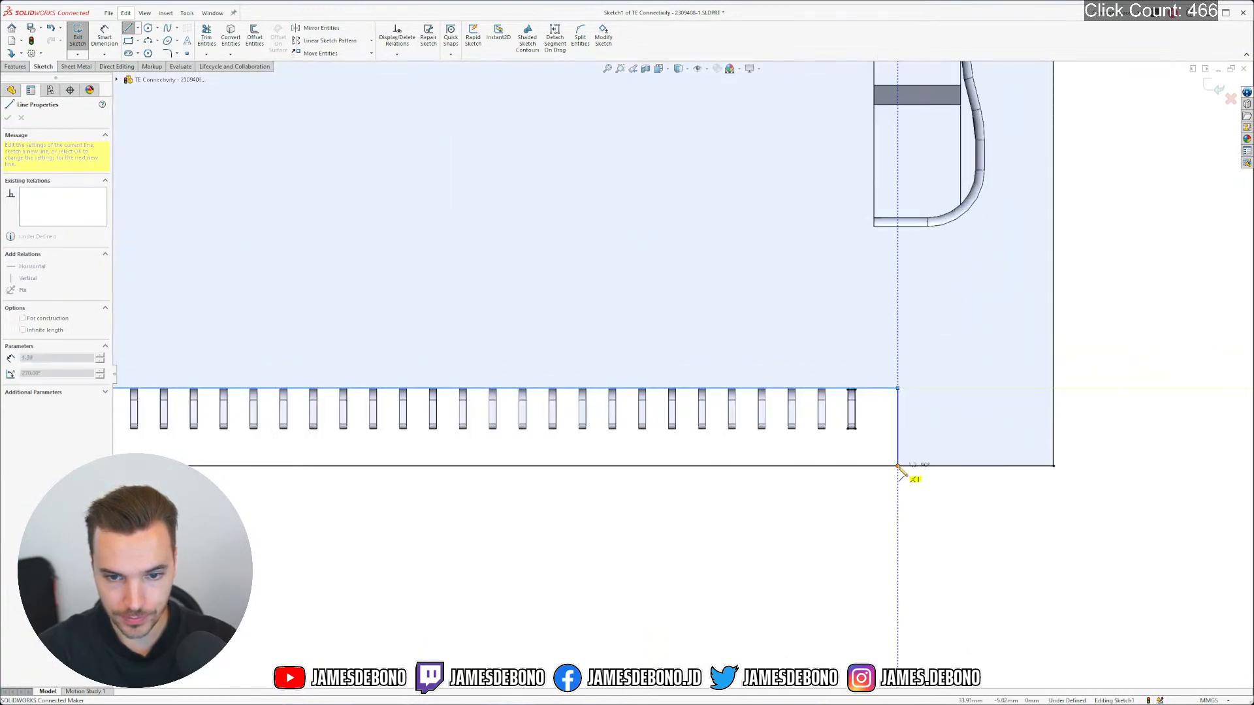
pyautogui.click(897, 466)
pyautogui.press('Escape')
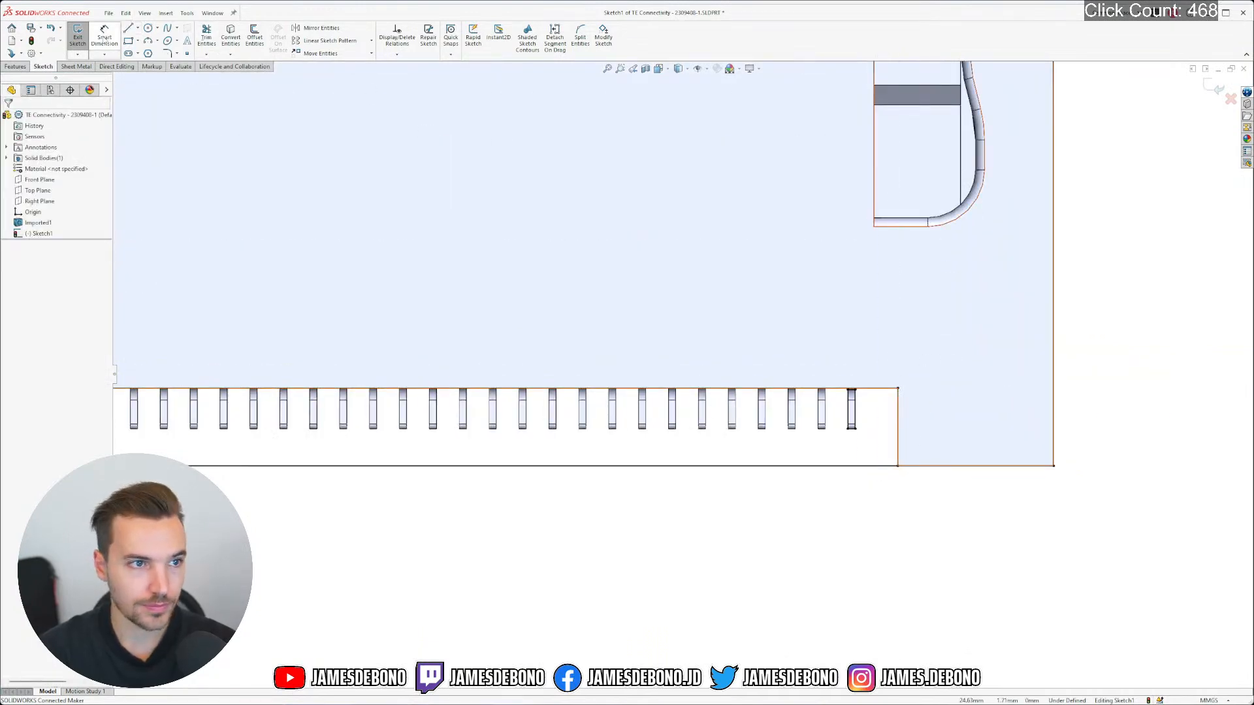
# Trim away the outline's straight outer edge across the mouth of the outer pin recess
pyautogui.click(206, 36)
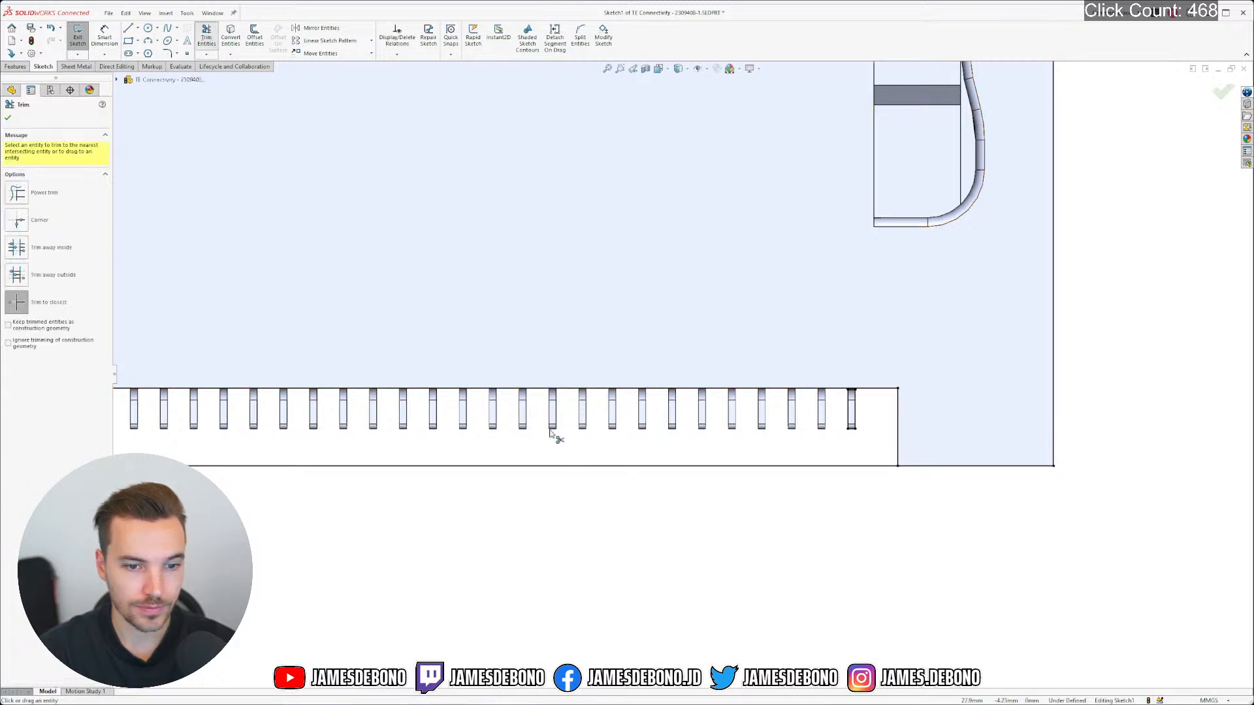
pyautogui.click(573, 466)
pyautogui.press('Escape')
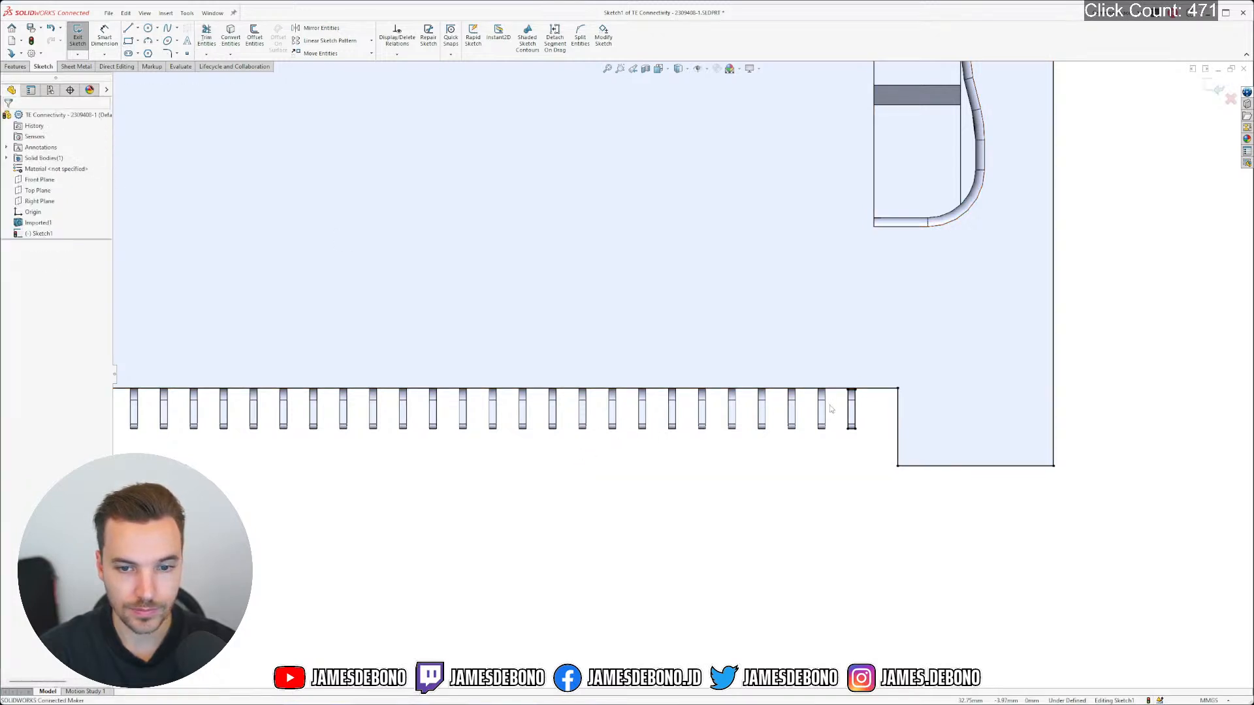
# Move the outline's inner corner beside the last inner-row pin onto the housing corner at the base of the arm
pyautogui.scroll(-5, 856, 399)
pyautogui.scroll(13, 757, 313)
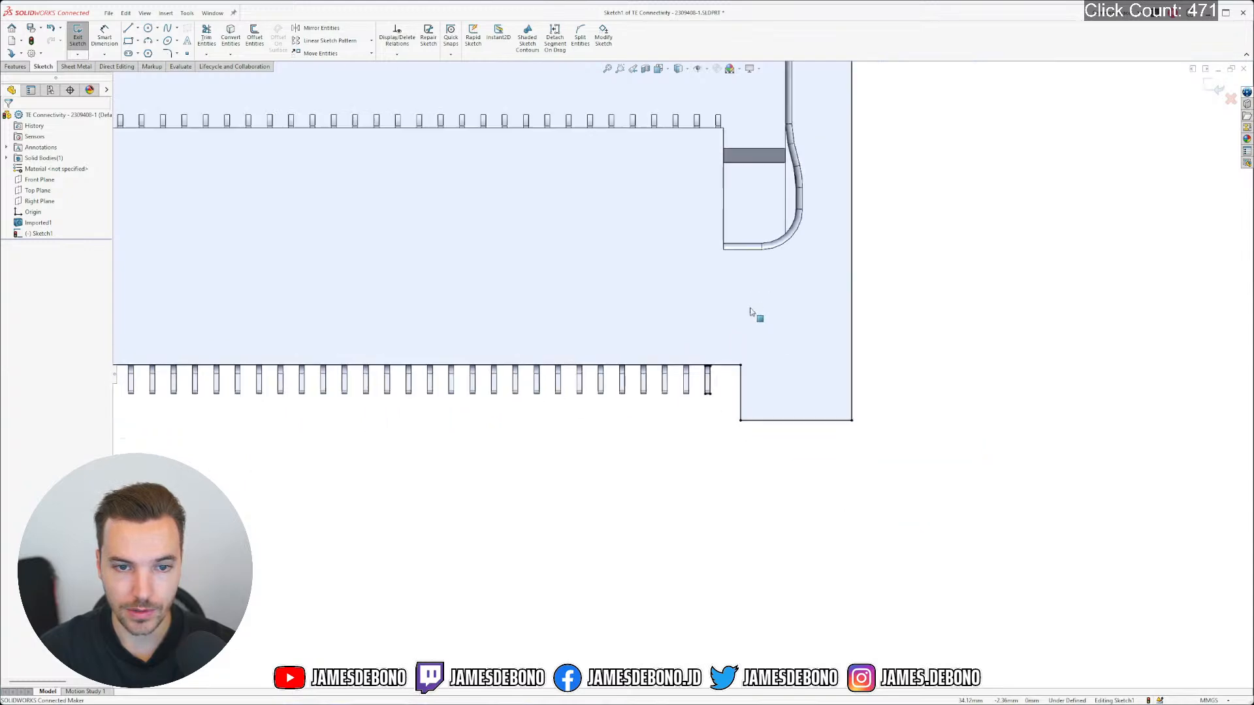
pyautogui.scroll(-8, 682, 208)
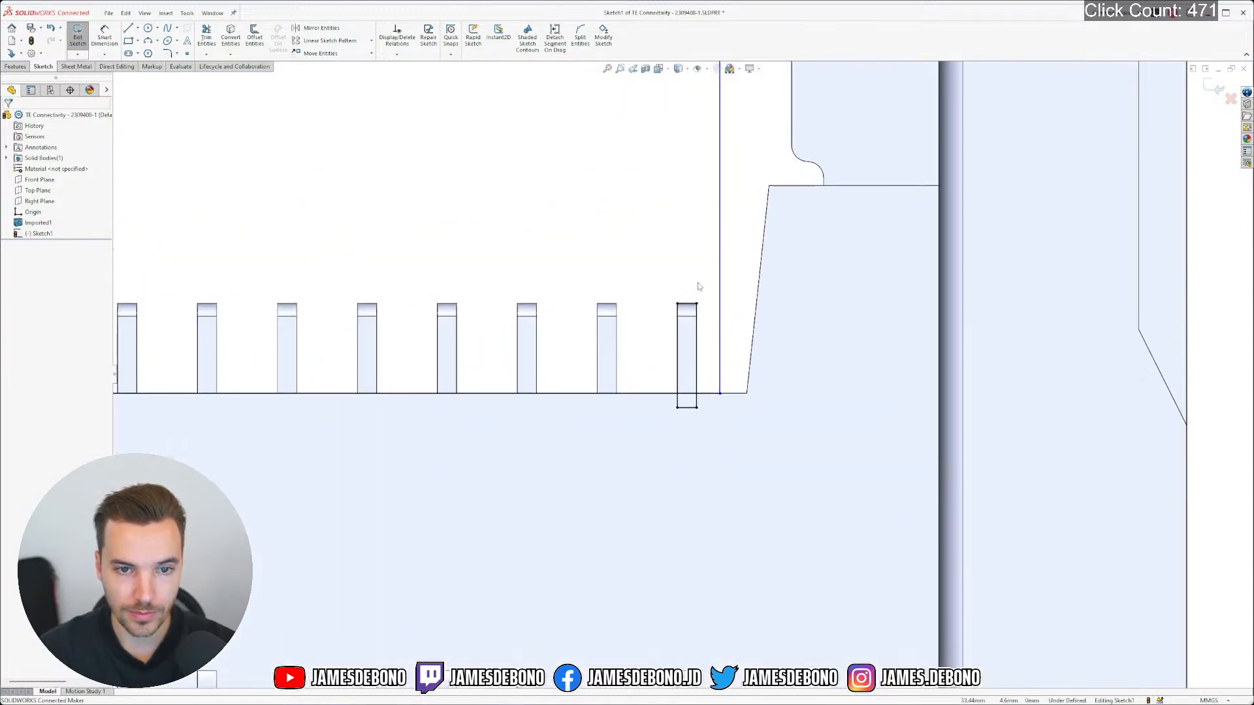
pyautogui.scroll(10, 707, 352)
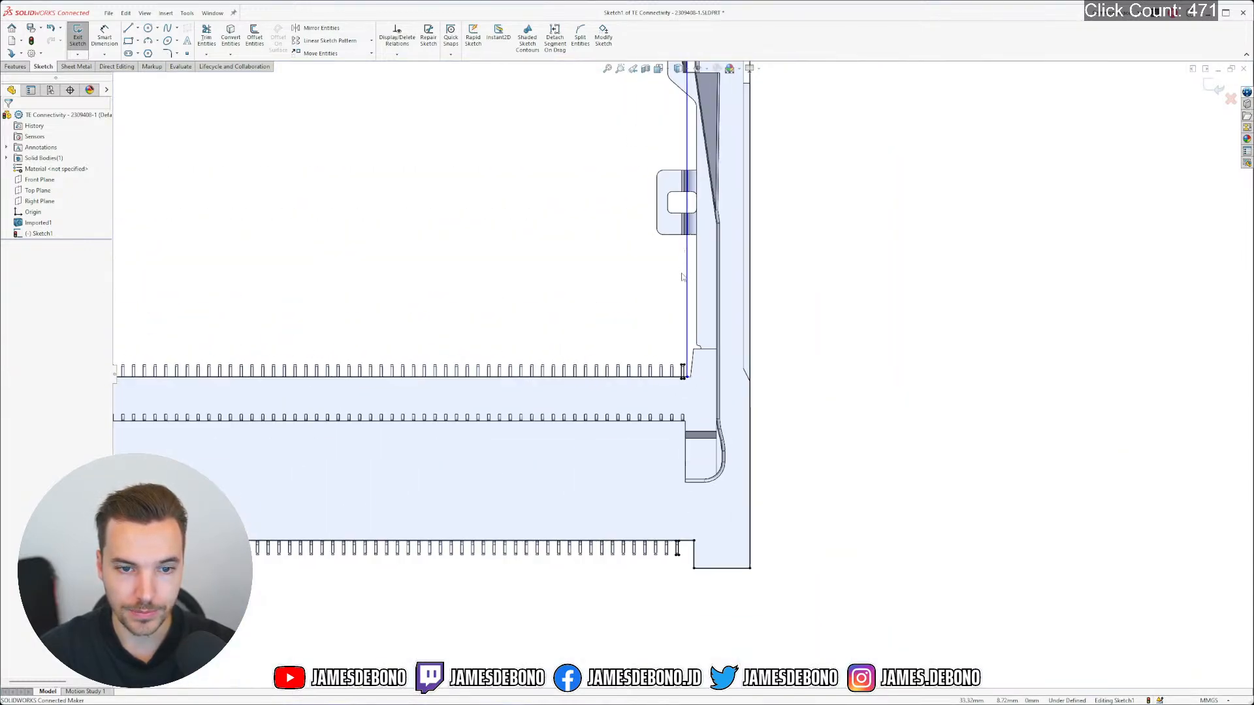
pyautogui.scroll(3, 682, 277)
pyautogui.scroll(-12, 680, 359)
pyautogui.scroll(4, 705, 481)
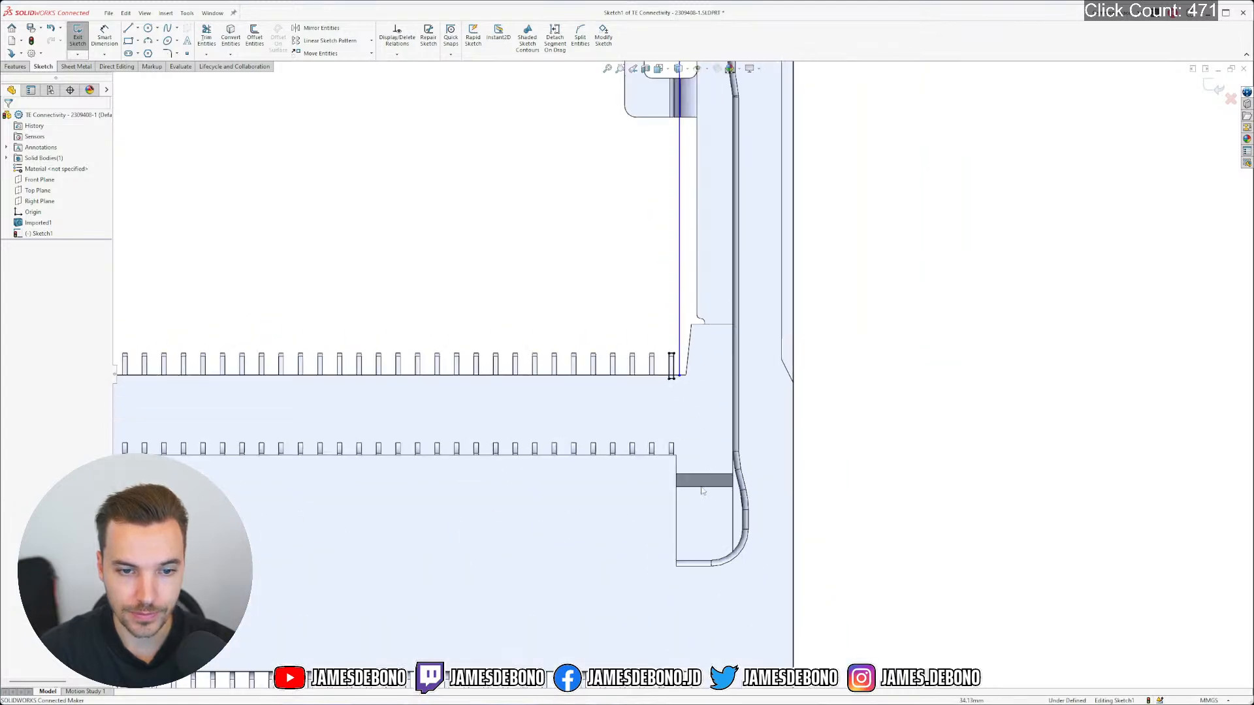
pyautogui.scroll(2, 702, 491)
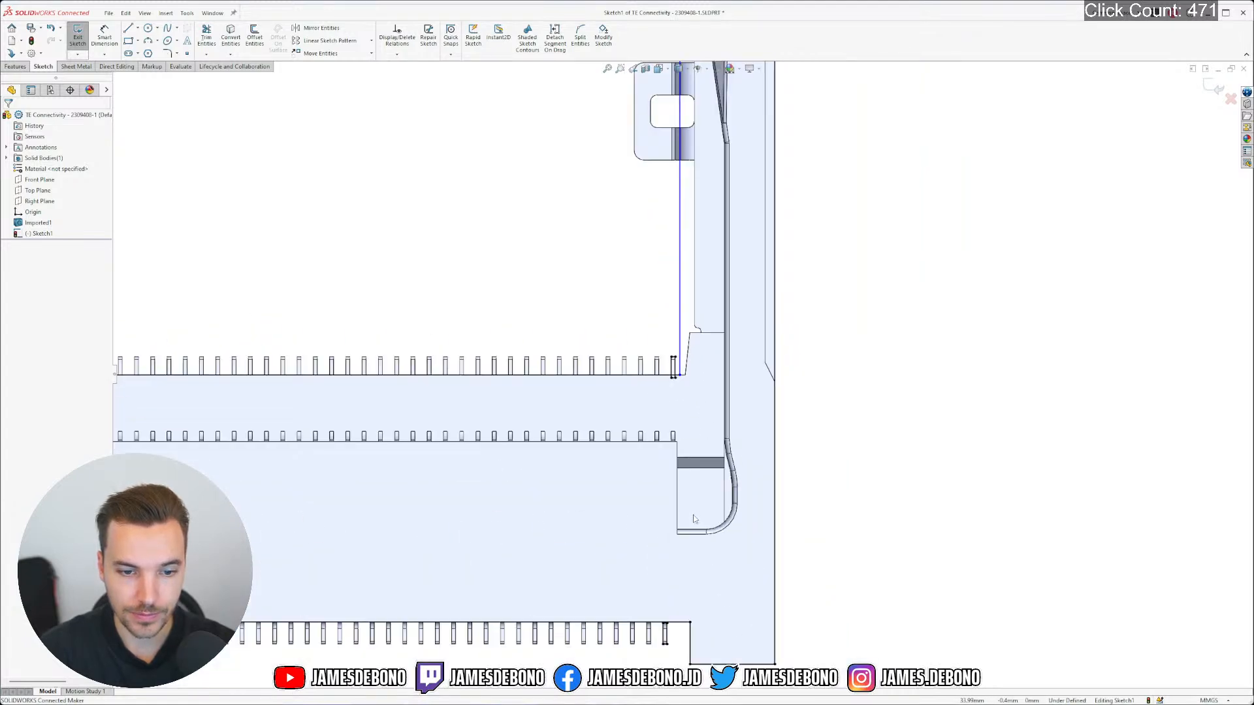
pyautogui.click(686, 376)
pyautogui.press('Escape')
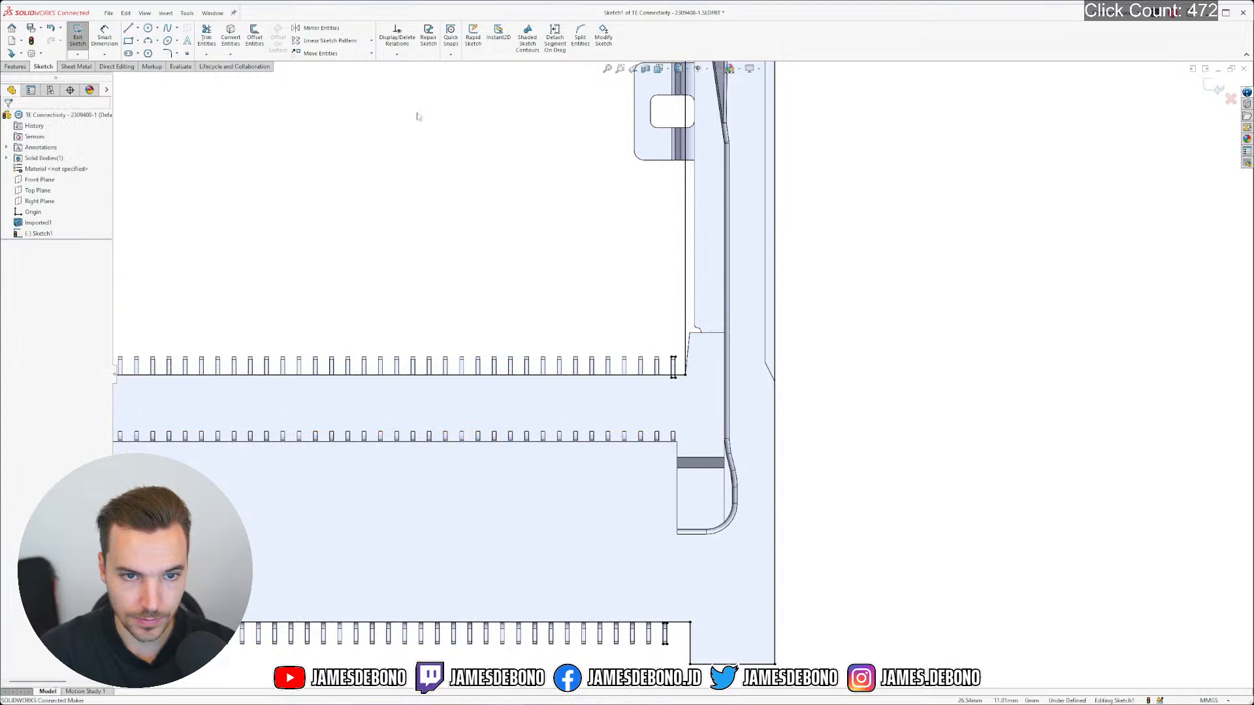
pyautogui.click(685, 375)
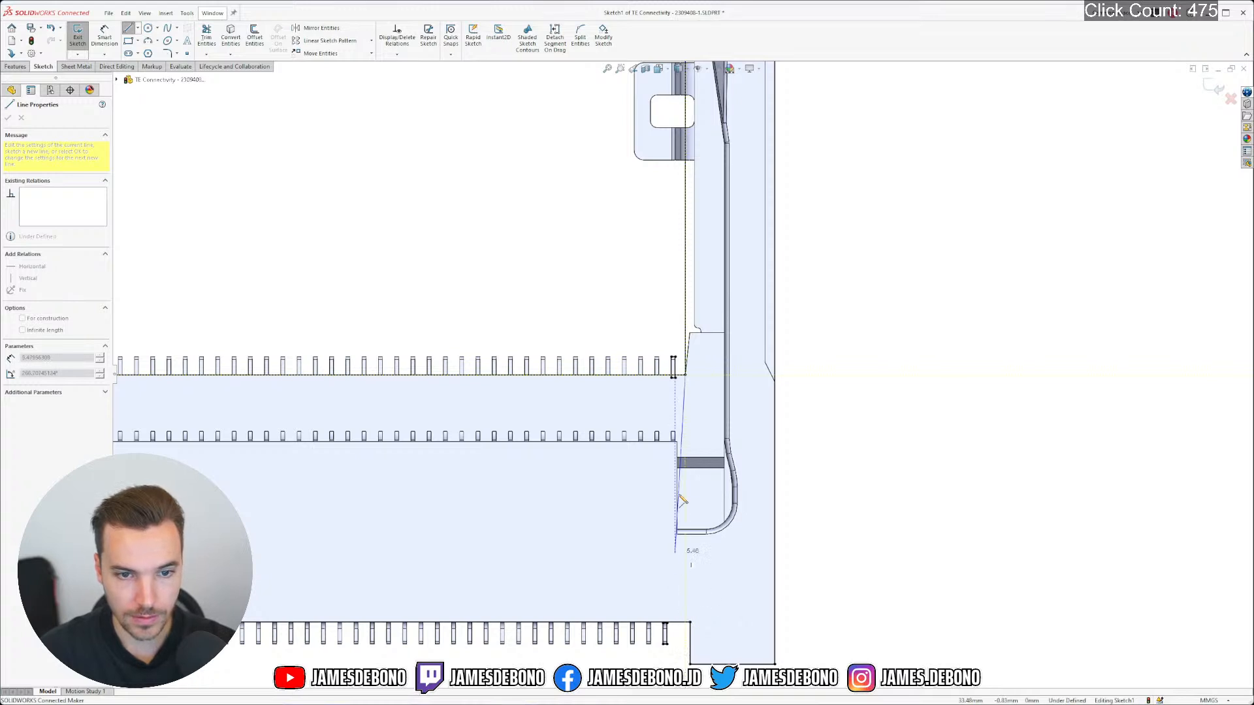
pyautogui.press('Escape')
# Move the left arm outline's inner corner beside the first inner-row pin into line with the notch edge at the outer pin row
pyautogui.scroll(5, 687, 418)
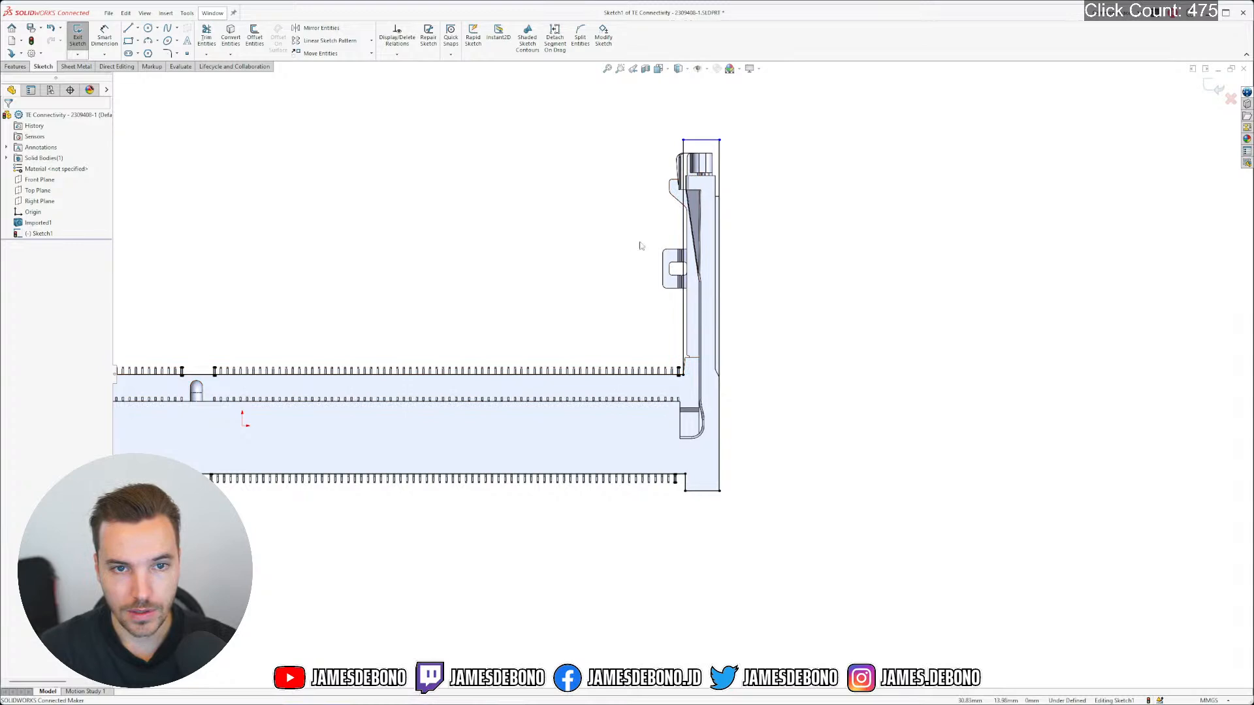
pyautogui.scroll(5, 640, 245)
pyautogui.scroll(-5, 196, 405)
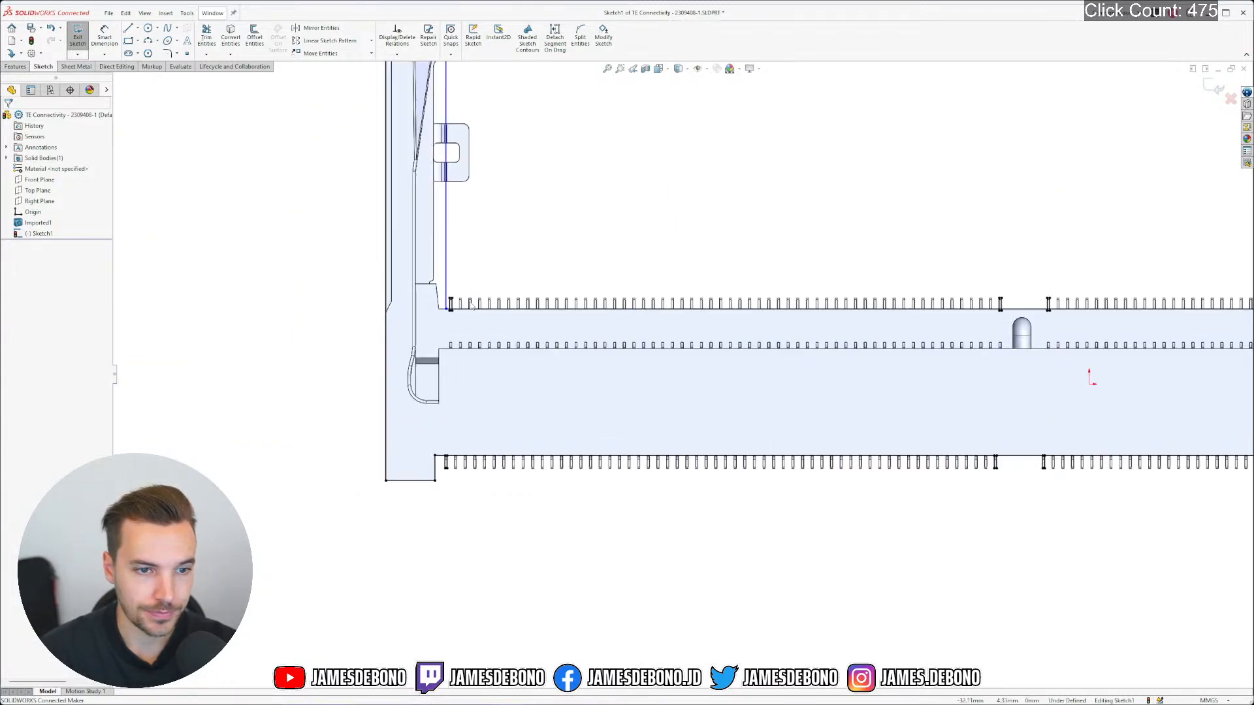
pyautogui.scroll(-3, 472, 305)
pyautogui.scroll(2, 516, 366)
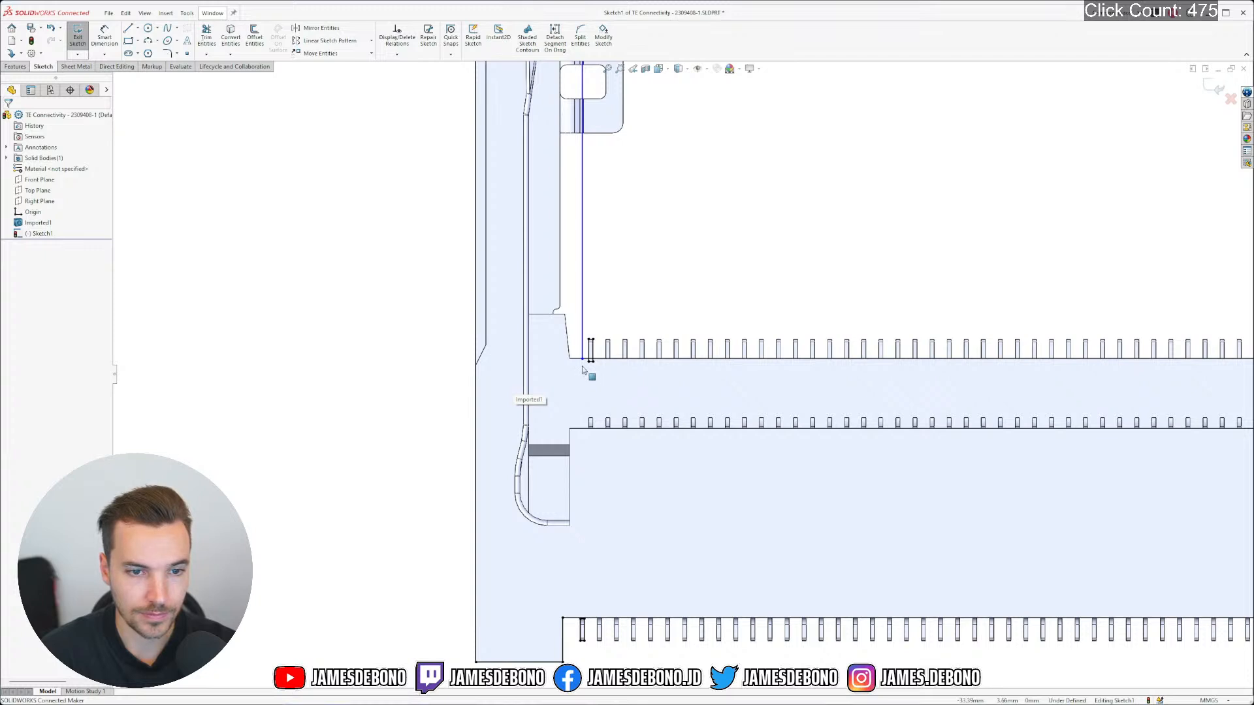
pyautogui.moveTo(583, 364); pyautogui.dragTo(563, 363)
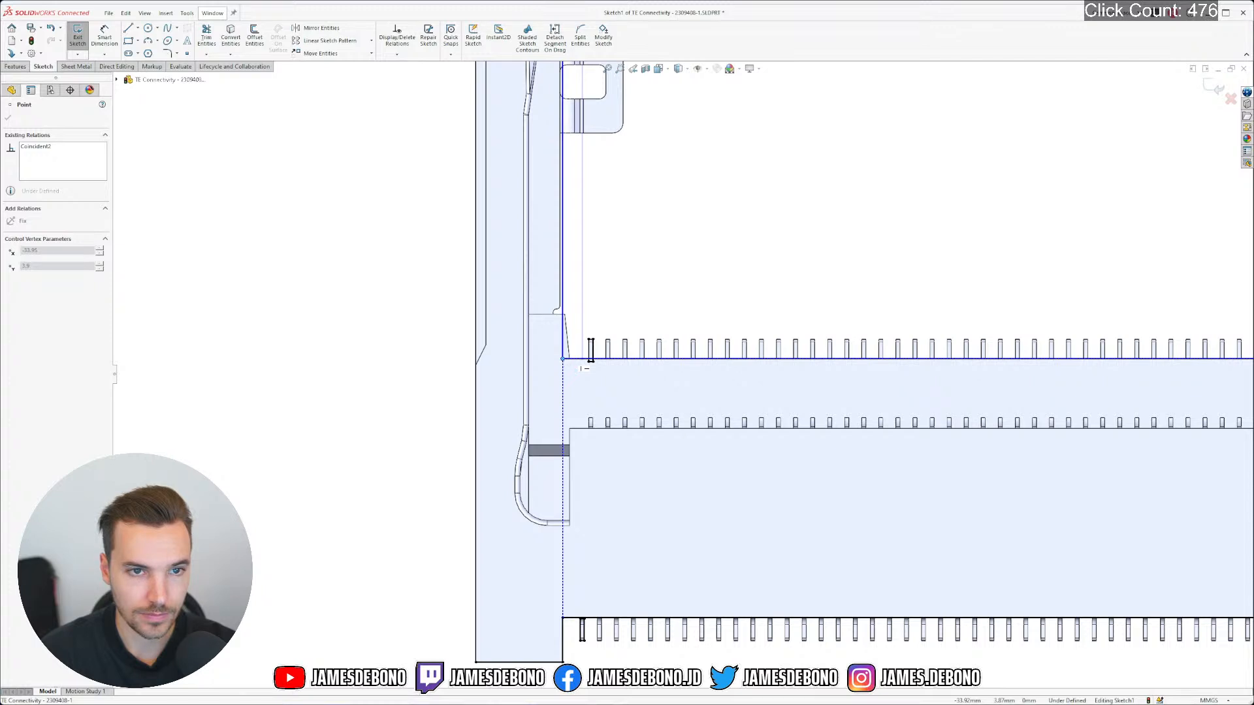
pyautogui.moveTo(563, 360); pyautogui.dragTo(563, 359)
pyautogui.click(590, 302)
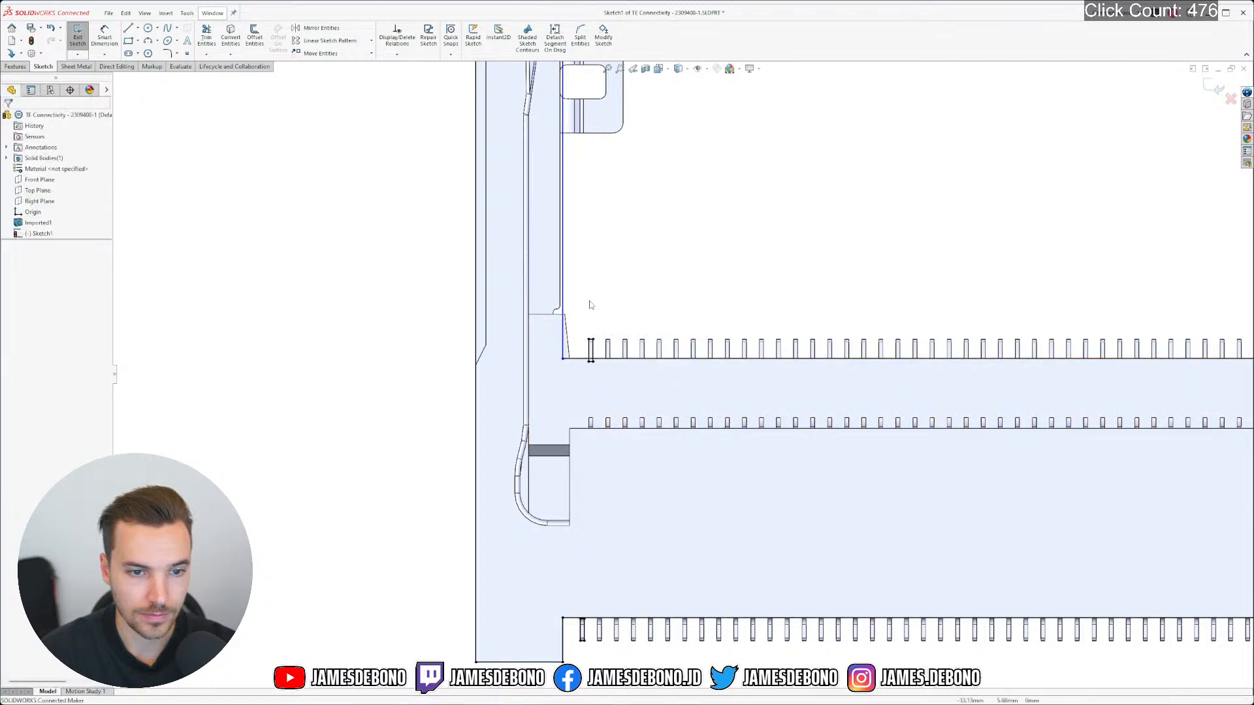
# Make the left arm's inner edge collinear with the short notch edge beside the outer pin row
pyautogui.click(564, 340)
pyautogui.keyDown('ctrl'); pyautogui.click(563, 629); pyautogui.keyUp('ctrl')
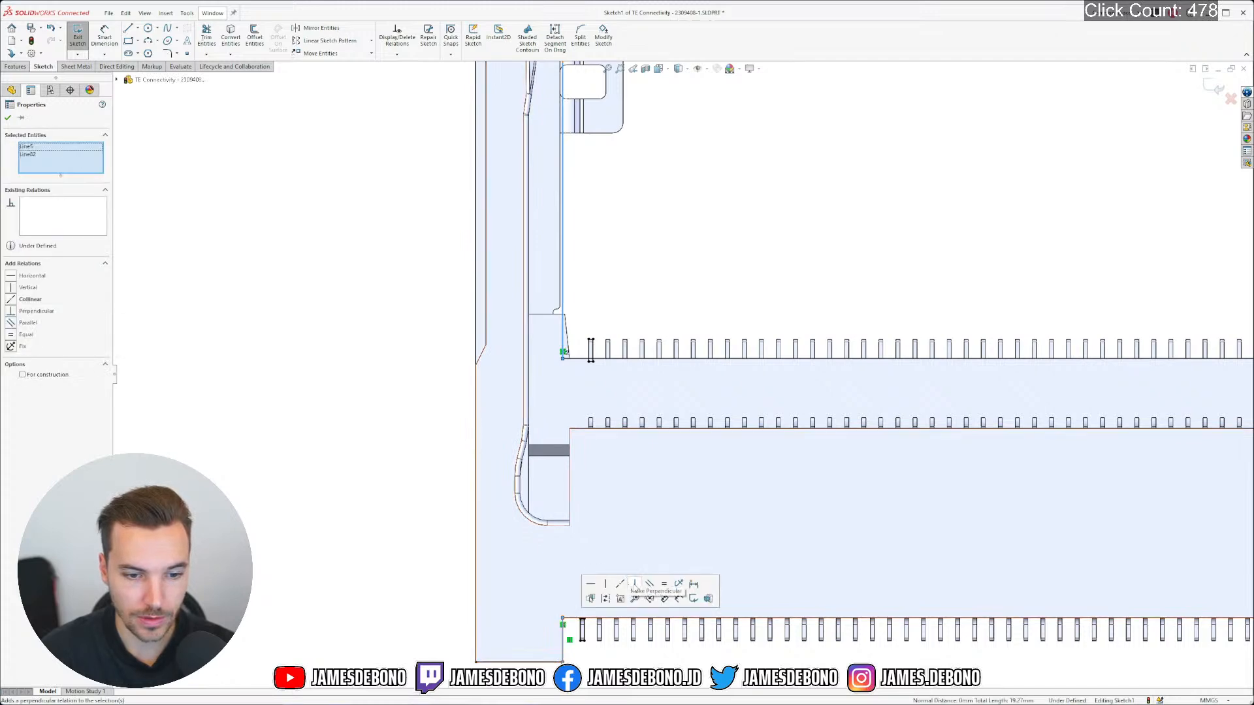
pyautogui.click(634, 584)
pyautogui.click(652, 272)
# Delete the coincident relation holding the right arm's inner corner on the housing corner and shift the corner slightly toward the pins
pyautogui.scroll(5, 666, 284)
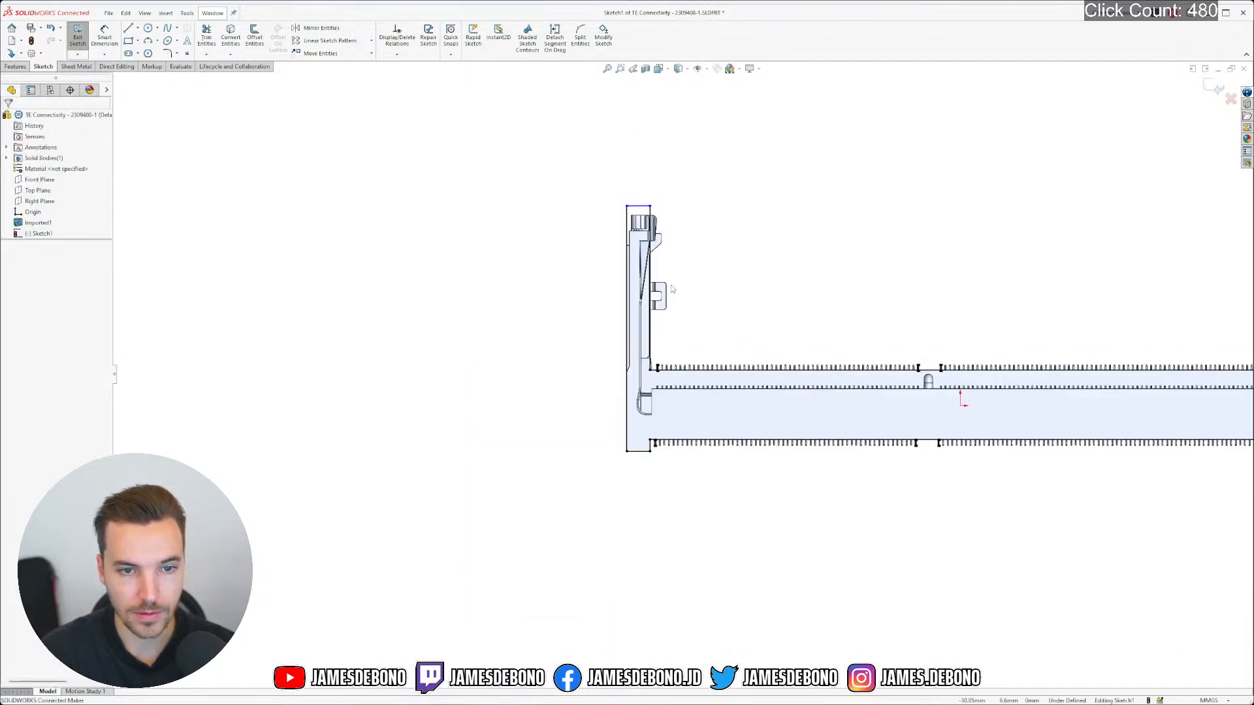
pyautogui.scroll(3, 874, 313)
pyautogui.scroll(-1, 941, 336)
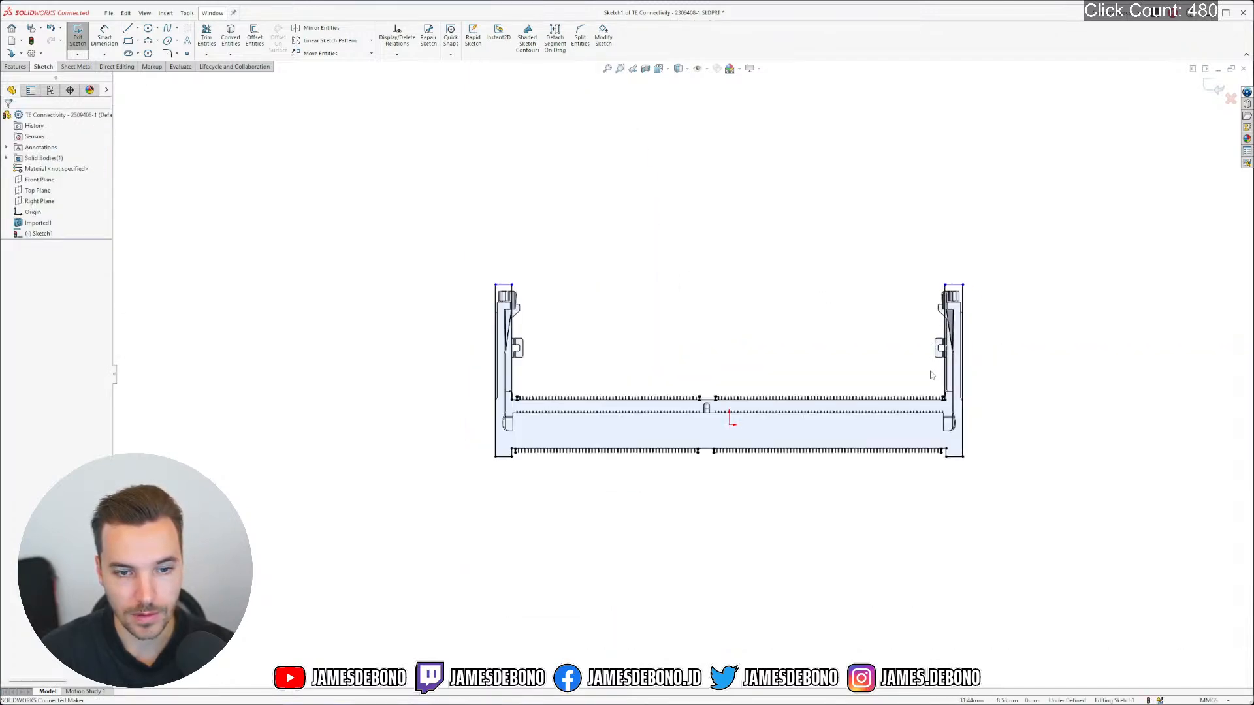
pyautogui.scroll(-10, 947, 407)
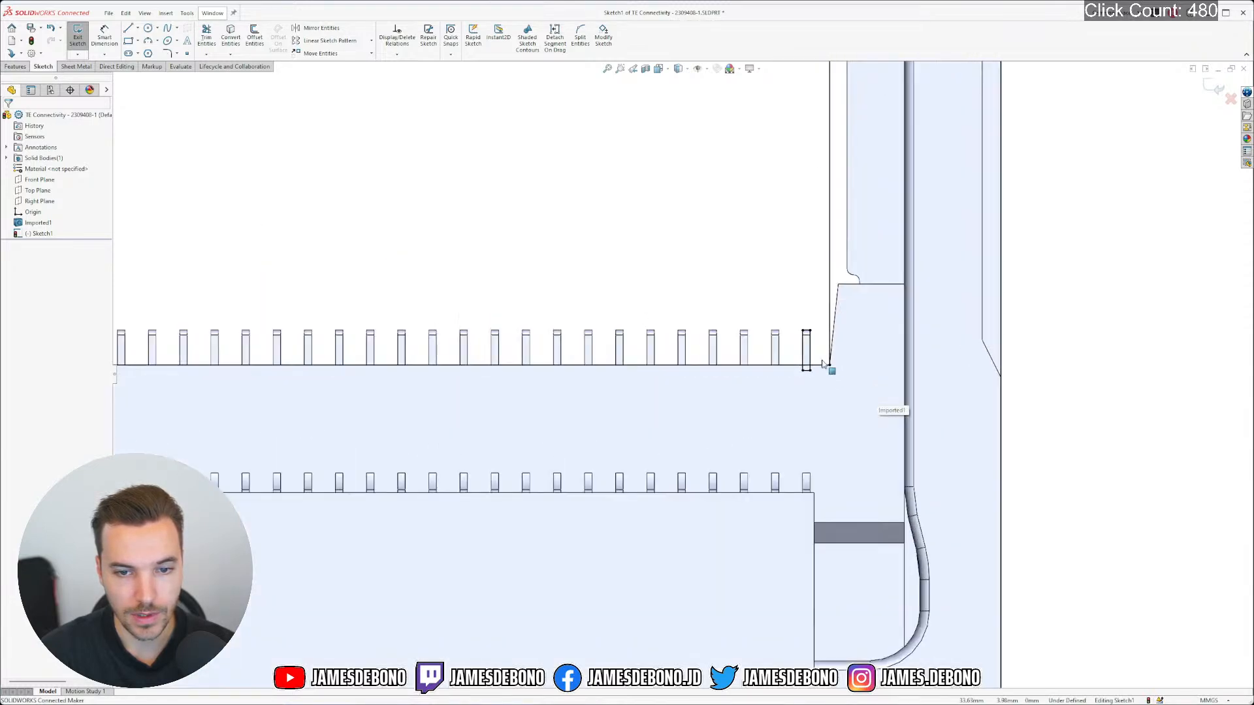
pyautogui.click(803, 383)
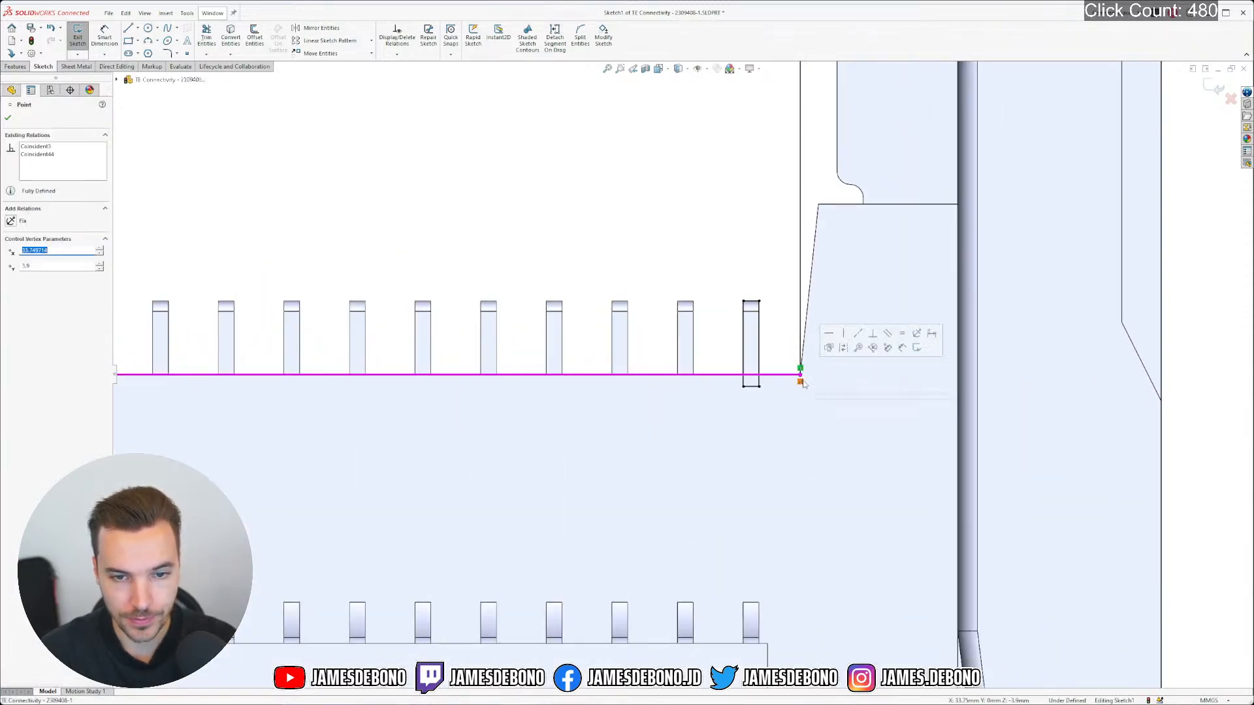
pyautogui.click(803, 382)
pyautogui.press('Delete')
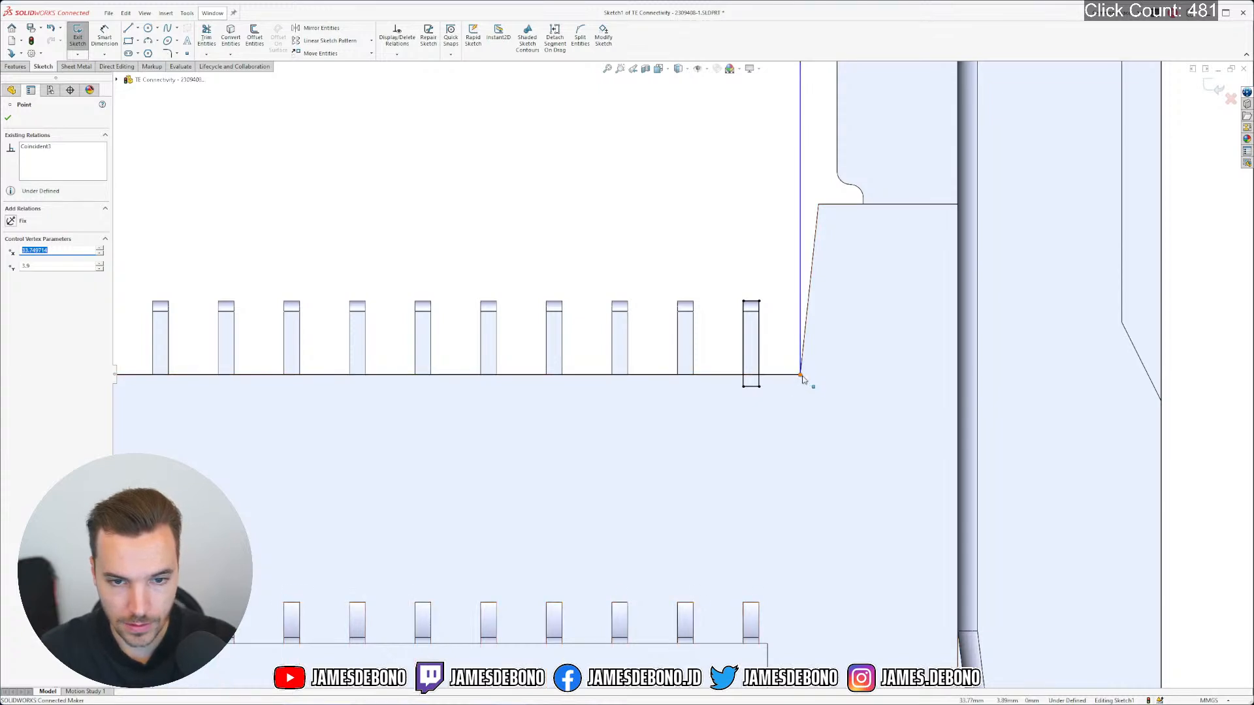
pyautogui.moveTo(802, 377); pyautogui.dragTo(794, 376)
# Make the right arm's inner edge collinear with the short notch edge beside the outer pin row
pyautogui.scroll(8, 786, 403)
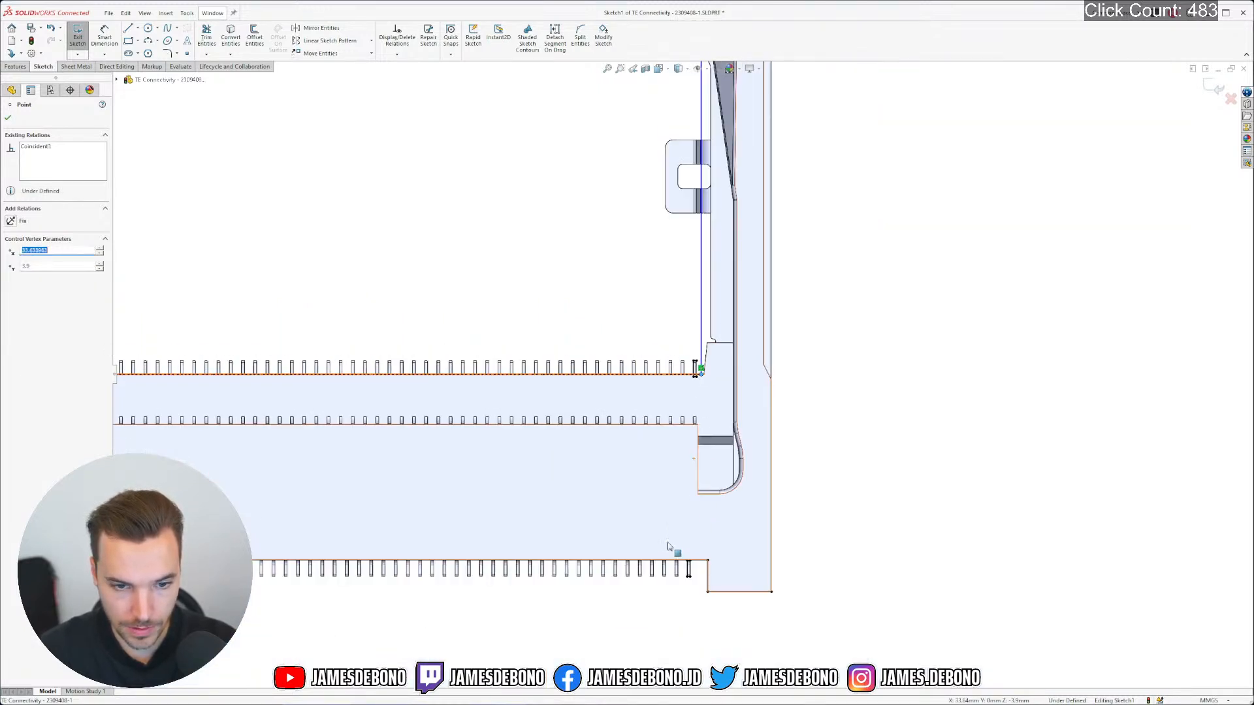
pyautogui.scroll(-3, 667, 545)
pyautogui.keyDown('ctrl'); pyautogui.click(731, 554); pyautogui.keyUp('ctrl')
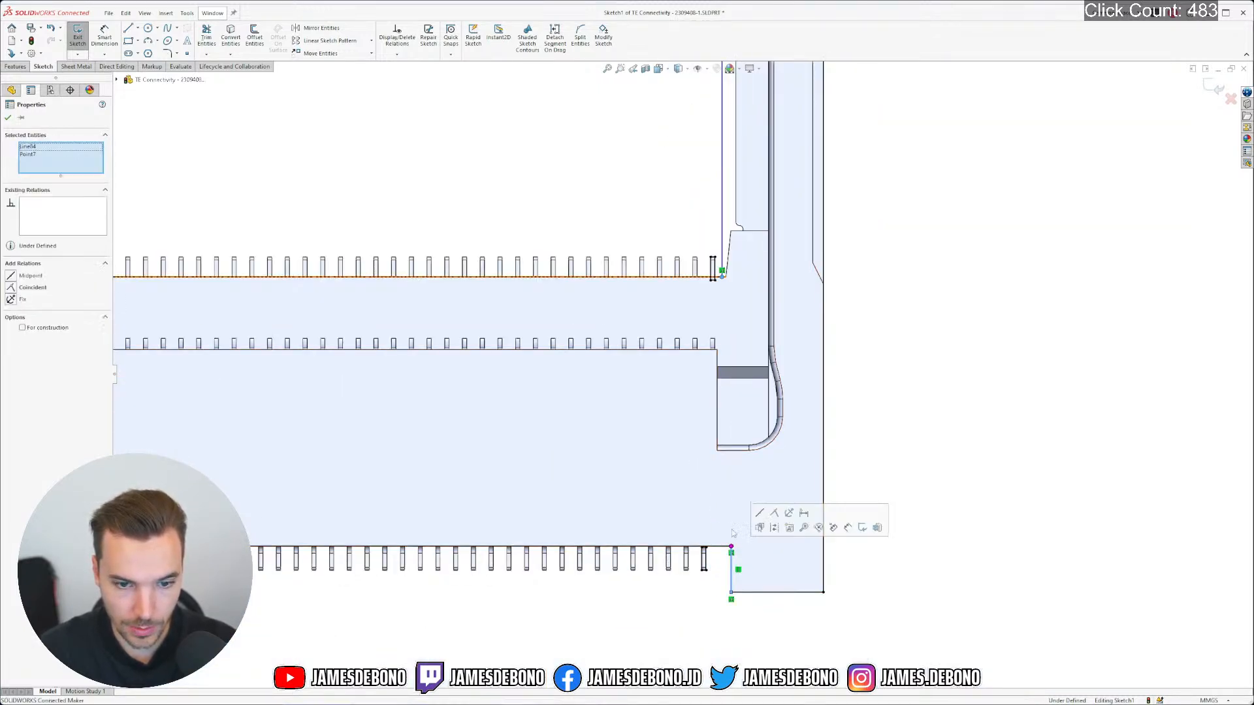
pyautogui.click(646, 190)
pyautogui.click(733, 560)
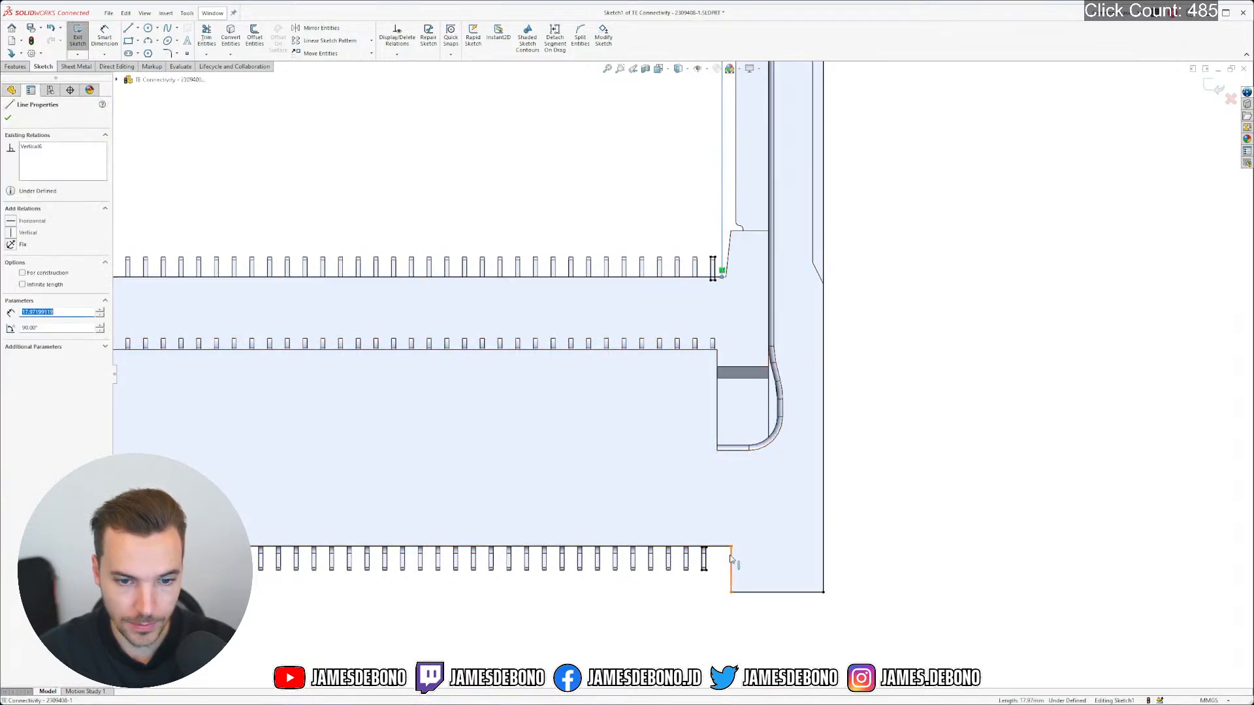
pyautogui.keyDown('ctrl'); pyautogui.click(732, 560); pyautogui.keyUp('ctrl')
pyautogui.click(789, 512)
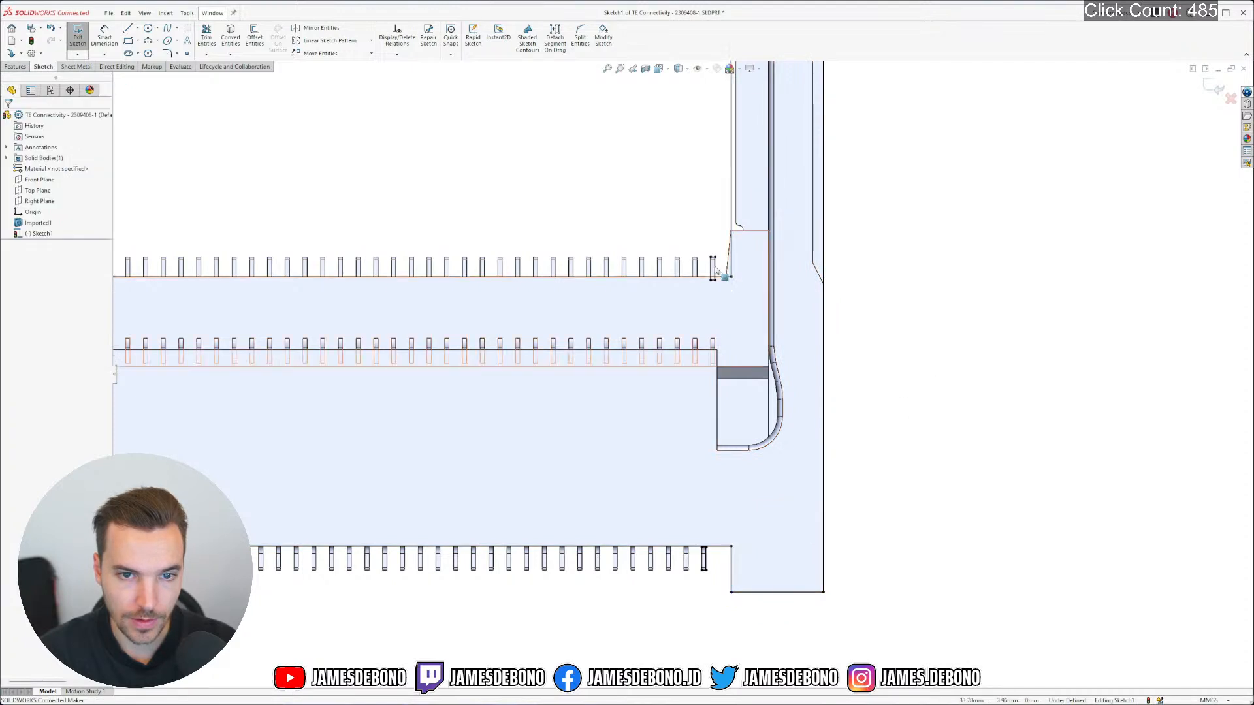
# Pull the end edge of the right arm outline back toward the latch and make it coincident with the latch's end corner
pyautogui.scroll(6, 563, 244)
pyautogui.scroll(-3, 684, 238)
pyautogui.scroll(-5, 738, 202)
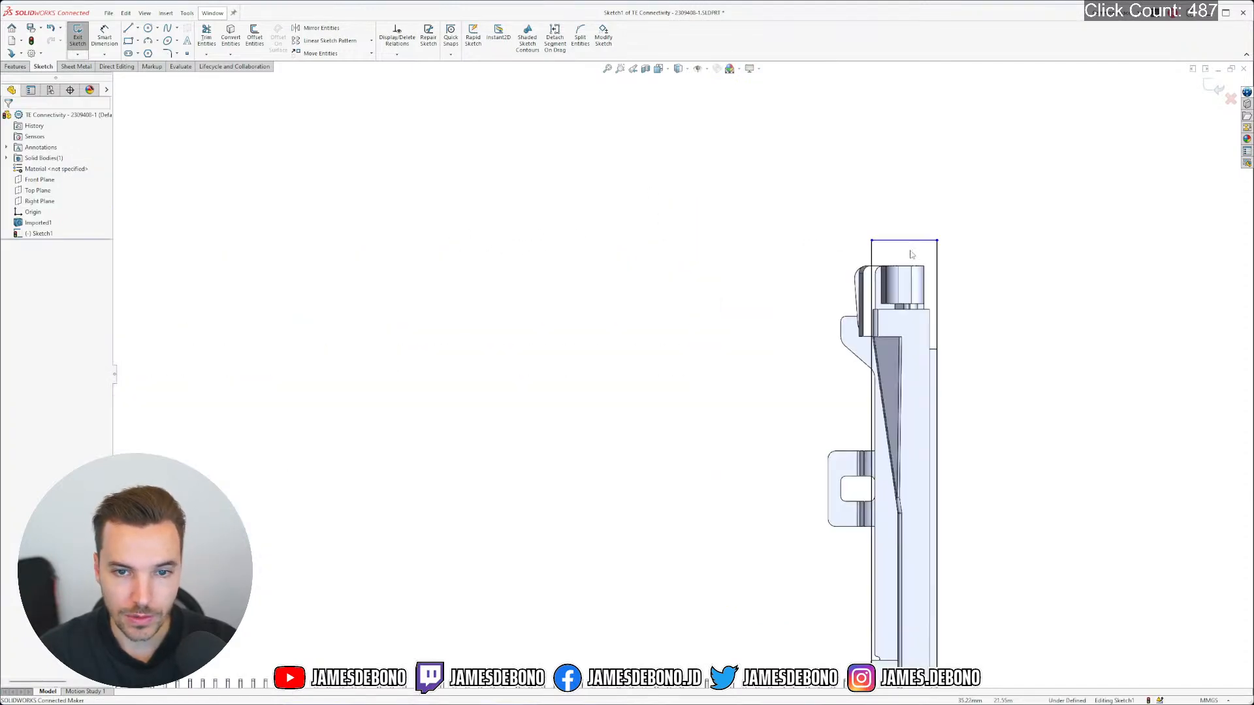
pyautogui.scroll(-1, 785, 283)
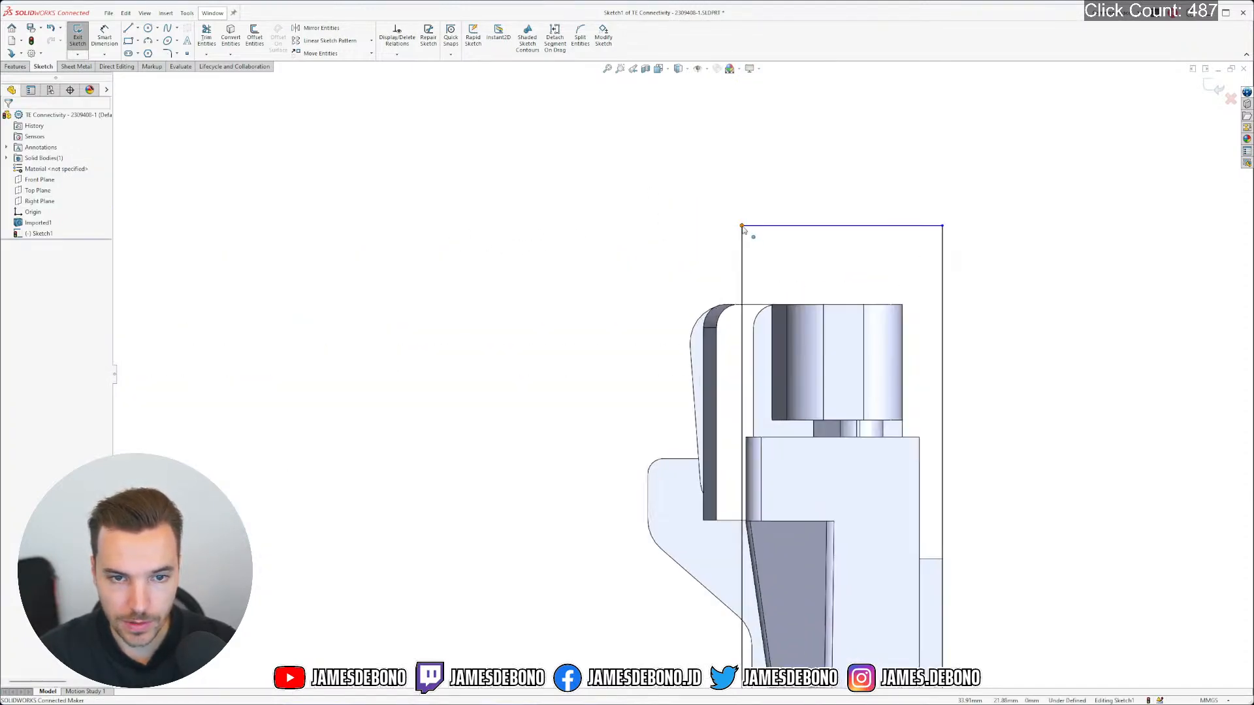
pyautogui.moveTo(743, 226); pyautogui.dragTo(746, 292)
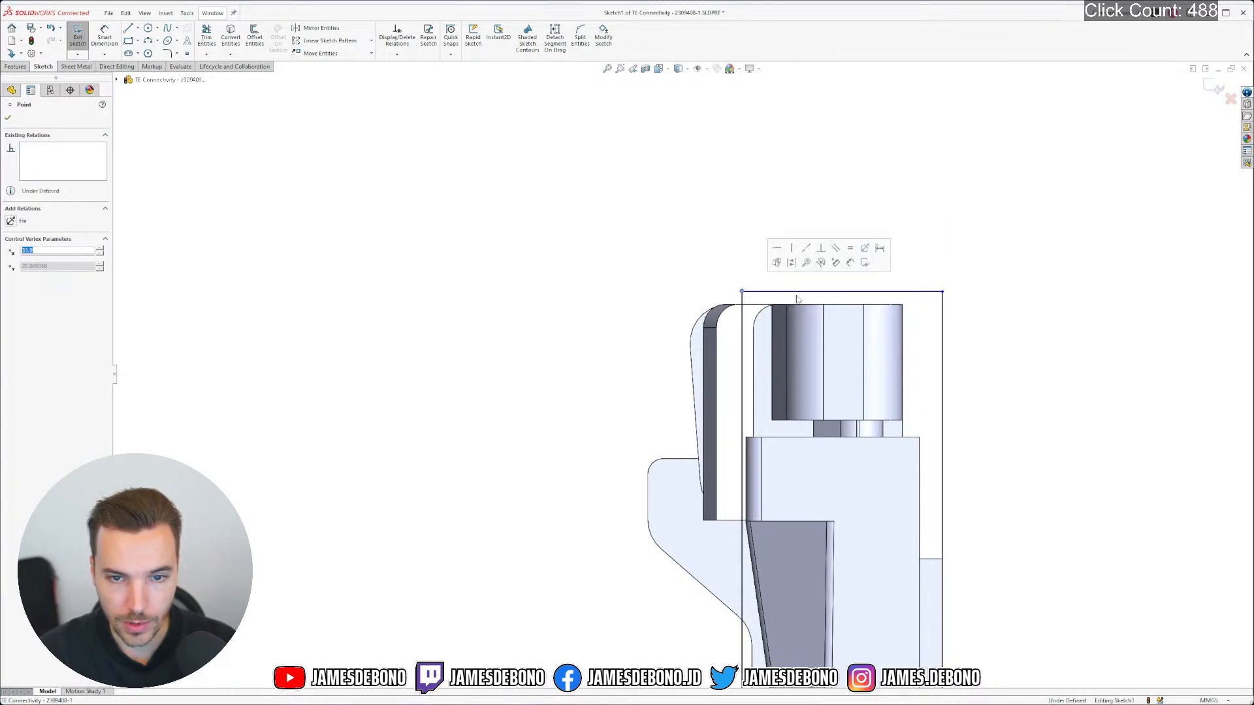
pyautogui.press('Escape')
pyautogui.click(911, 292)
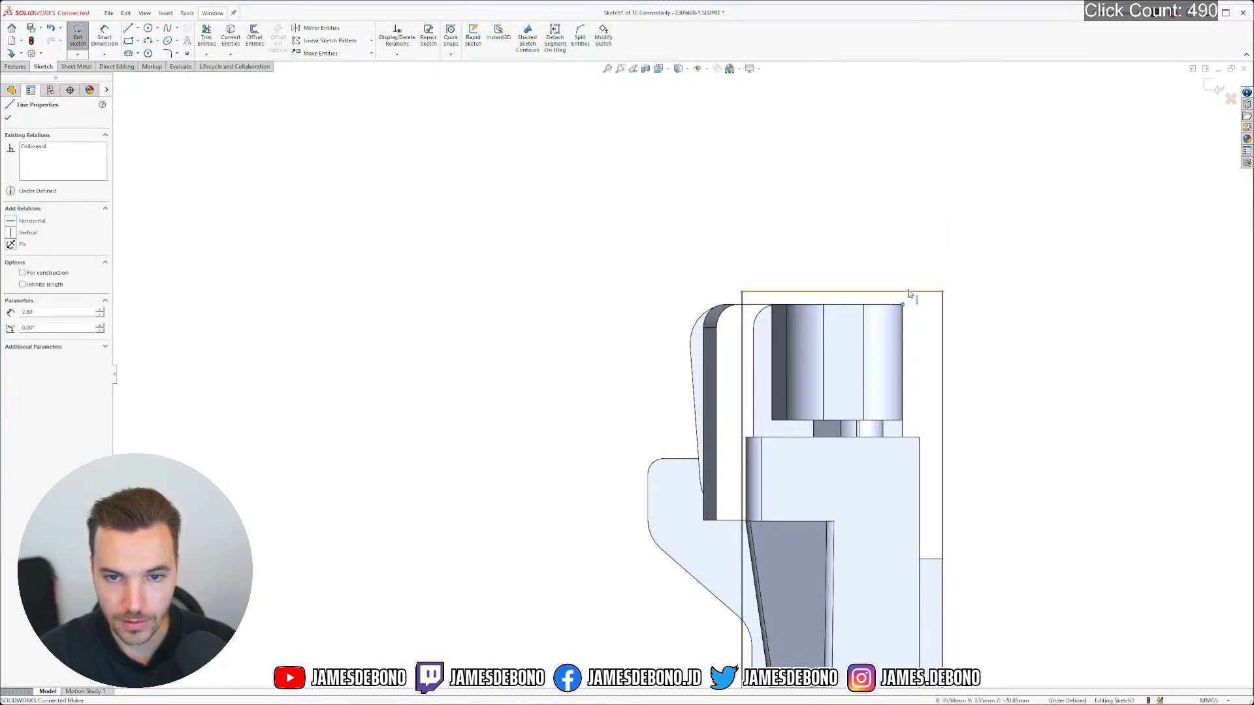
pyautogui.keyDown('ctrl'); pyautogui.click(903, 305); pyautogui.keyUp('ctrl')
pyautogui.click(954, 252)
pyautogui.press('Escape')
# Check both arm ends of the outline, and hide the imported connector body
pyautogui.scroll(5, 658, 379)
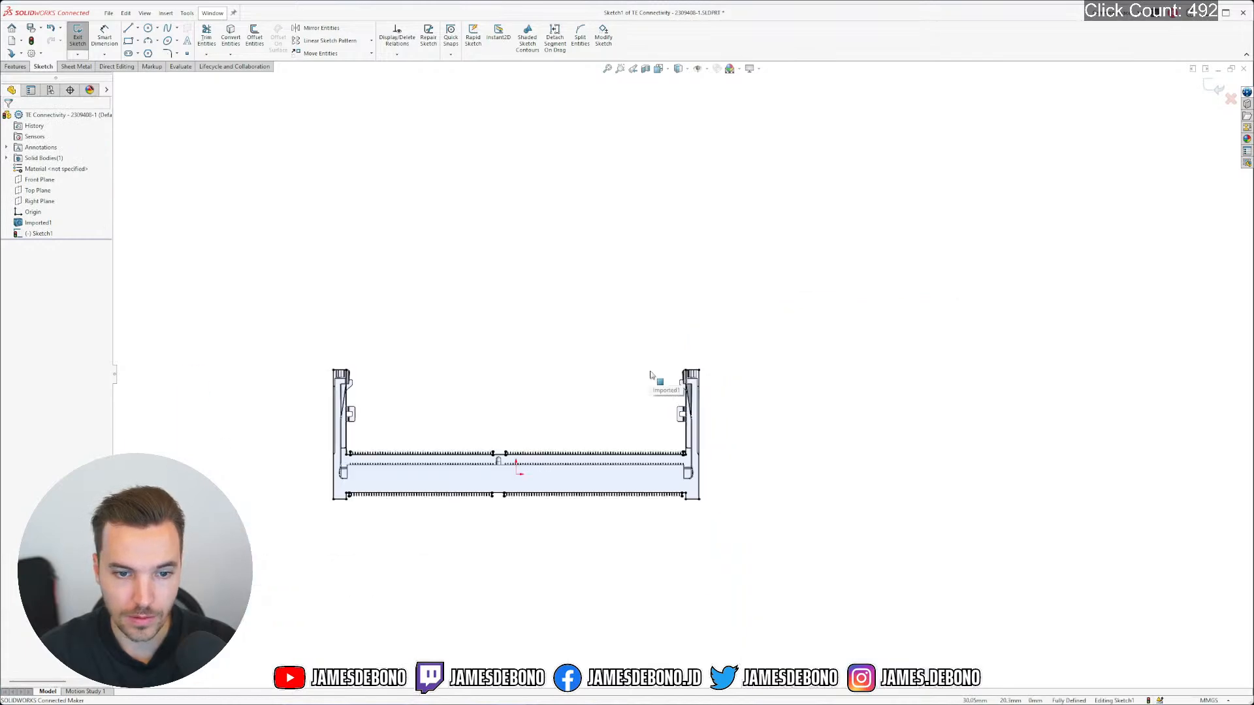
pyautogui.scroll(-3, 493, 380)
pyautogui.scroll(-3, 490, 376)
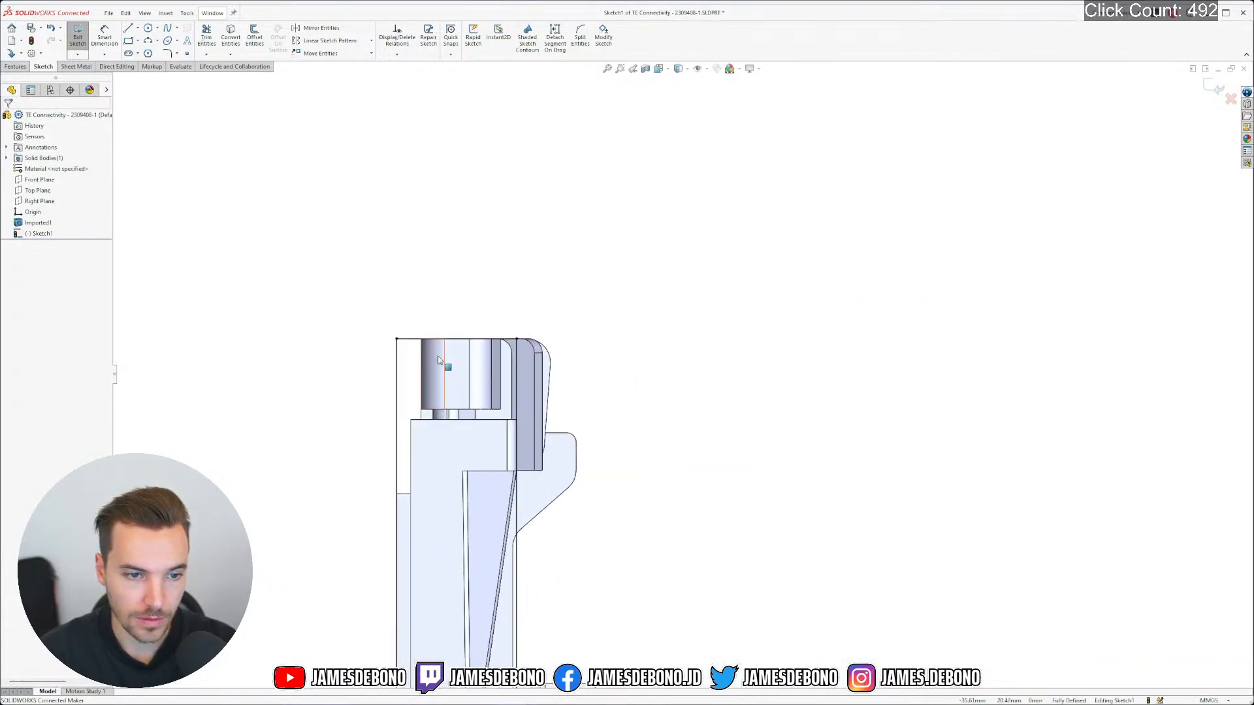
pyautogui.scroll(6, 703, 425)
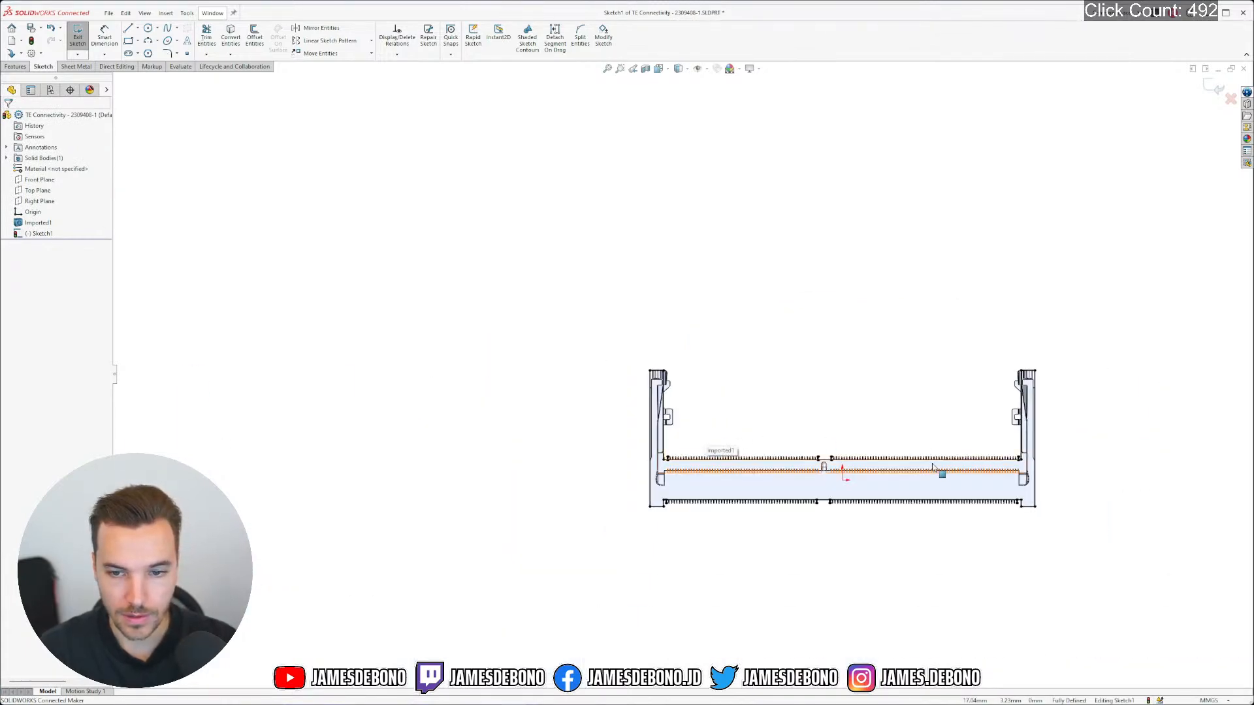
pyautogui.scroll(-2, 934, 468)
pyautogui.rightClick(37, 223)
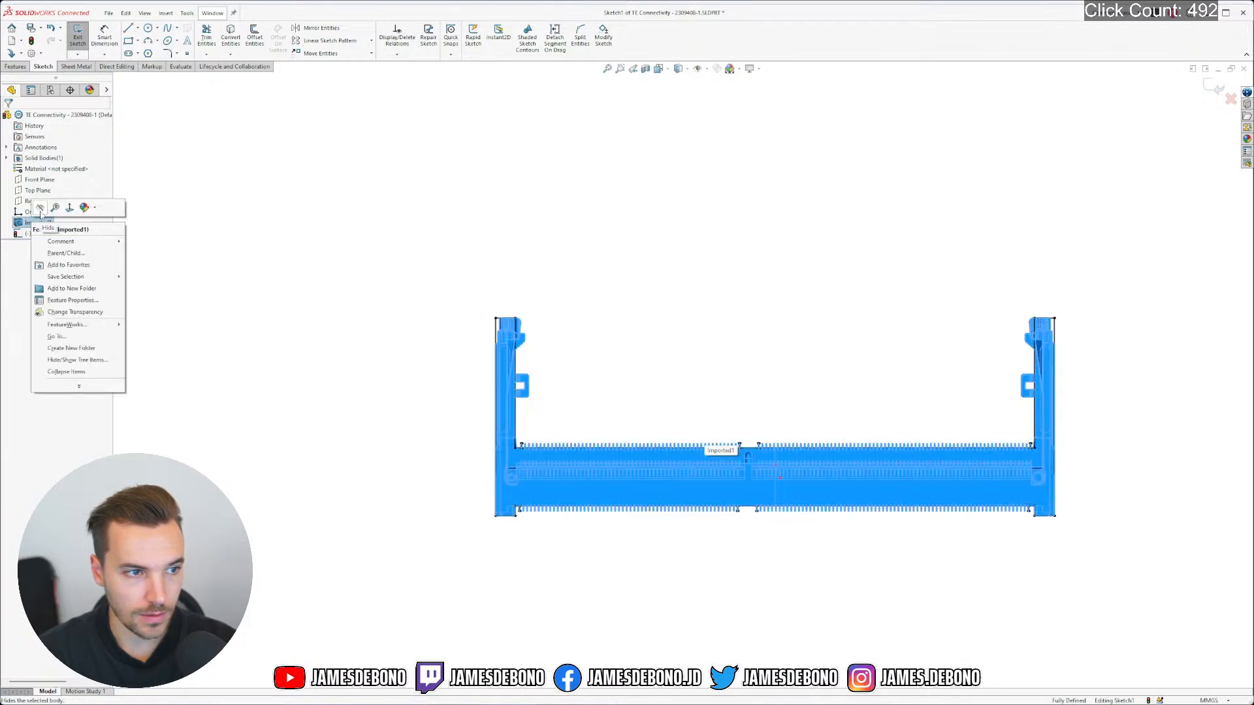
pyautogui.click(44, 209)
pyautogui.click(486, 379)
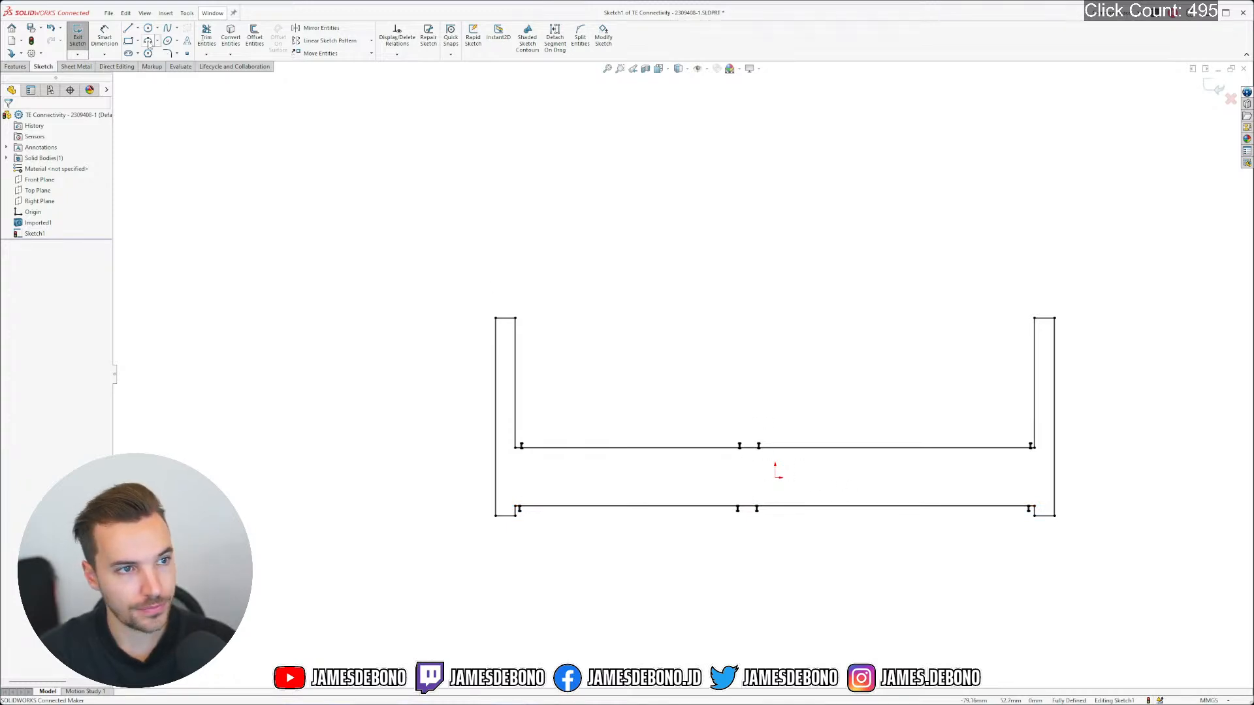
# Sketch a vertical centerline from the origin toward the inner pin row's long edge, ending just short of it
pyautogui.click(138, 28)
pyautogui.click(154, 50)
pyautogui.scroll(-5, 791, 477)
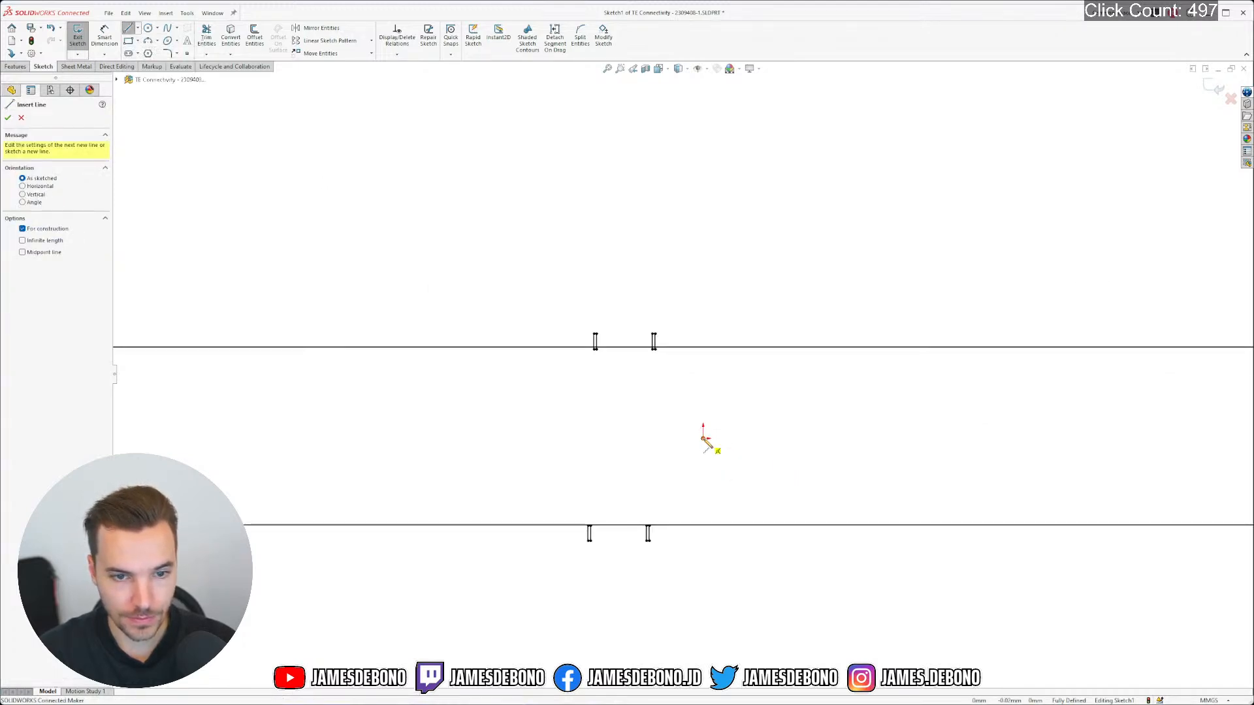
pyautogui.click(704, 439)
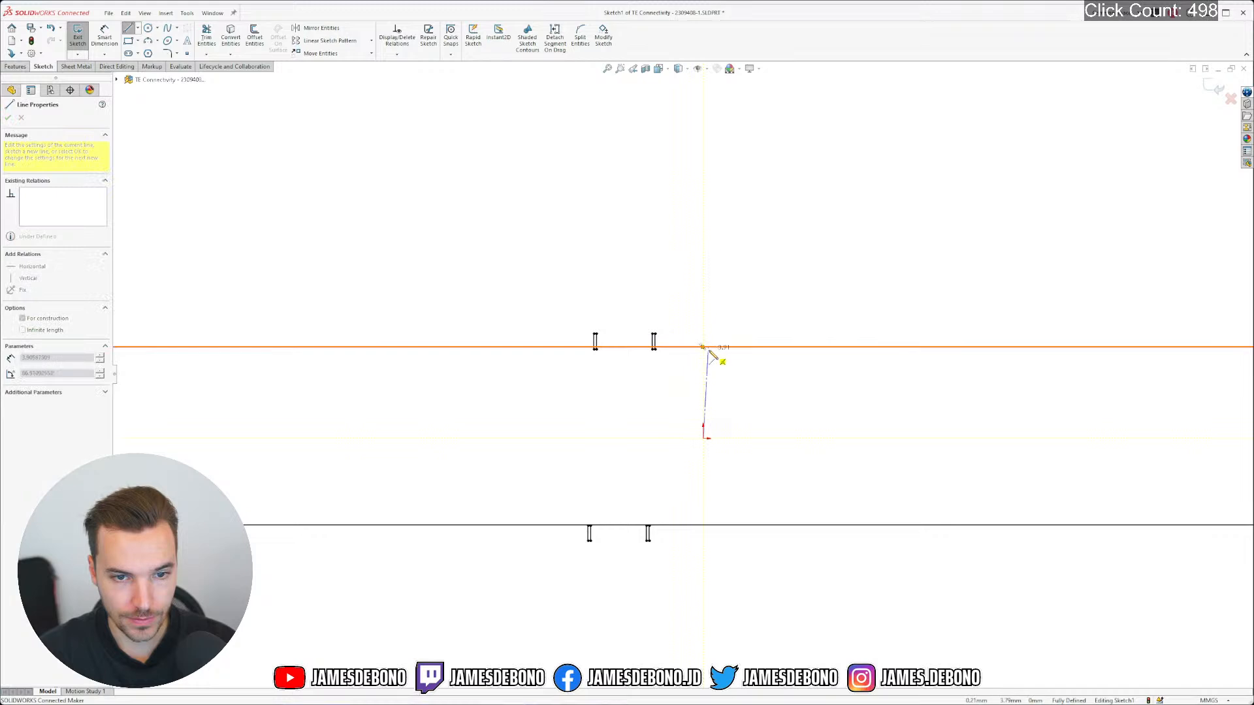
pyautogui.scroll(-5, 722, 370)
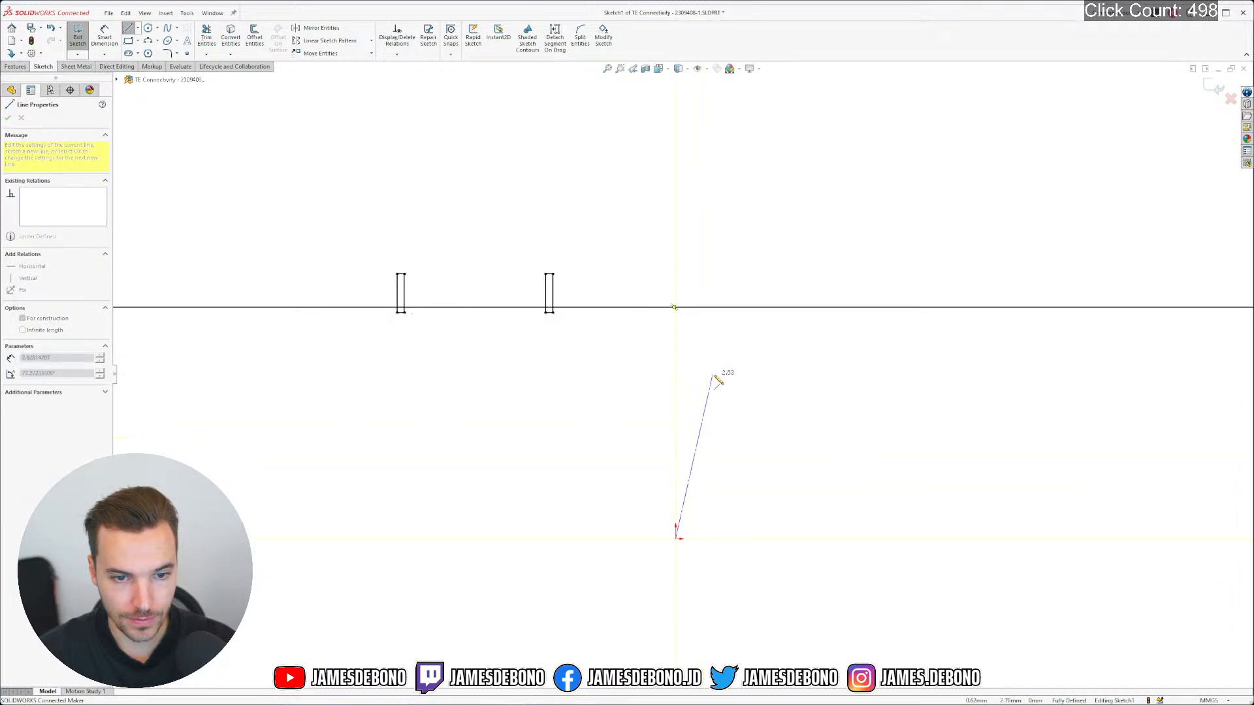
pyautogui.click(676, 330)
pyautogui.press('Escape')
pyautogui.scroll(8, 700, 415)
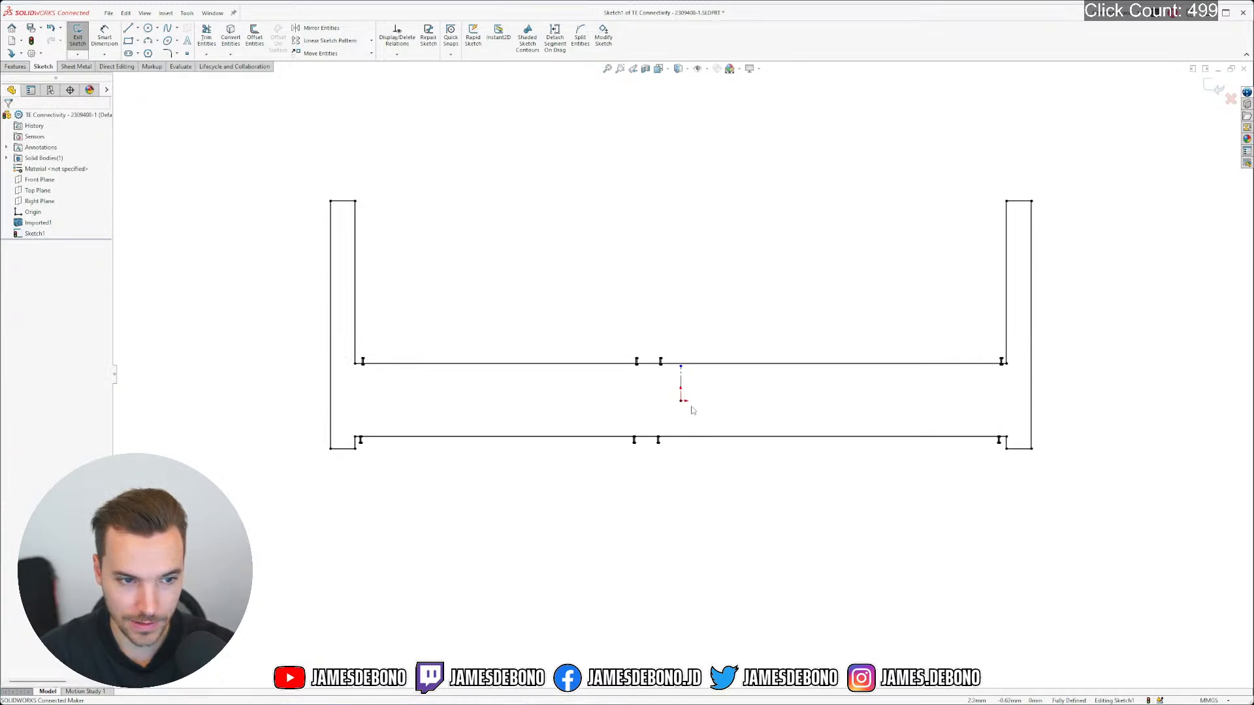
# Show the imported connector to compare it with the centerline and sketched pins, and hide it again
pyautogui.rightClick(37, 223)
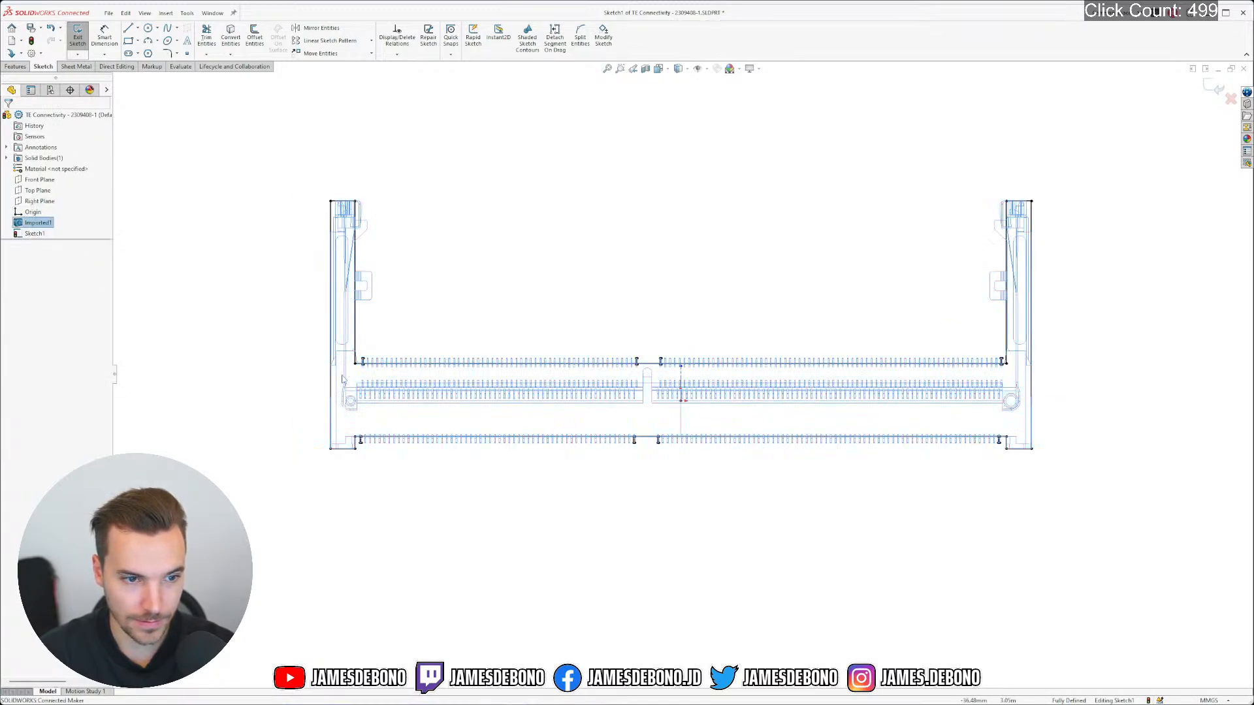
pyautogui.click(494, 497)
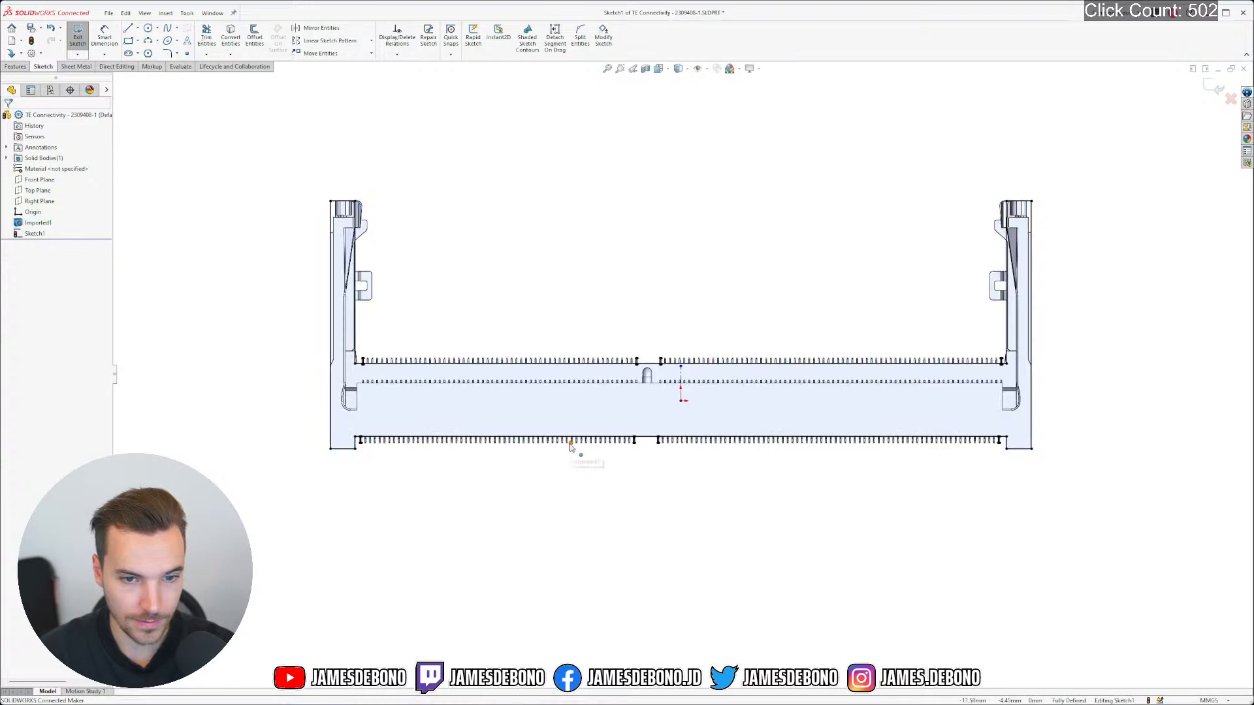
pyautogui.click(38, 223)
pyautogui.scroll(-2, 690, 466)
pyautogui.scroll(-3, 691, 467)
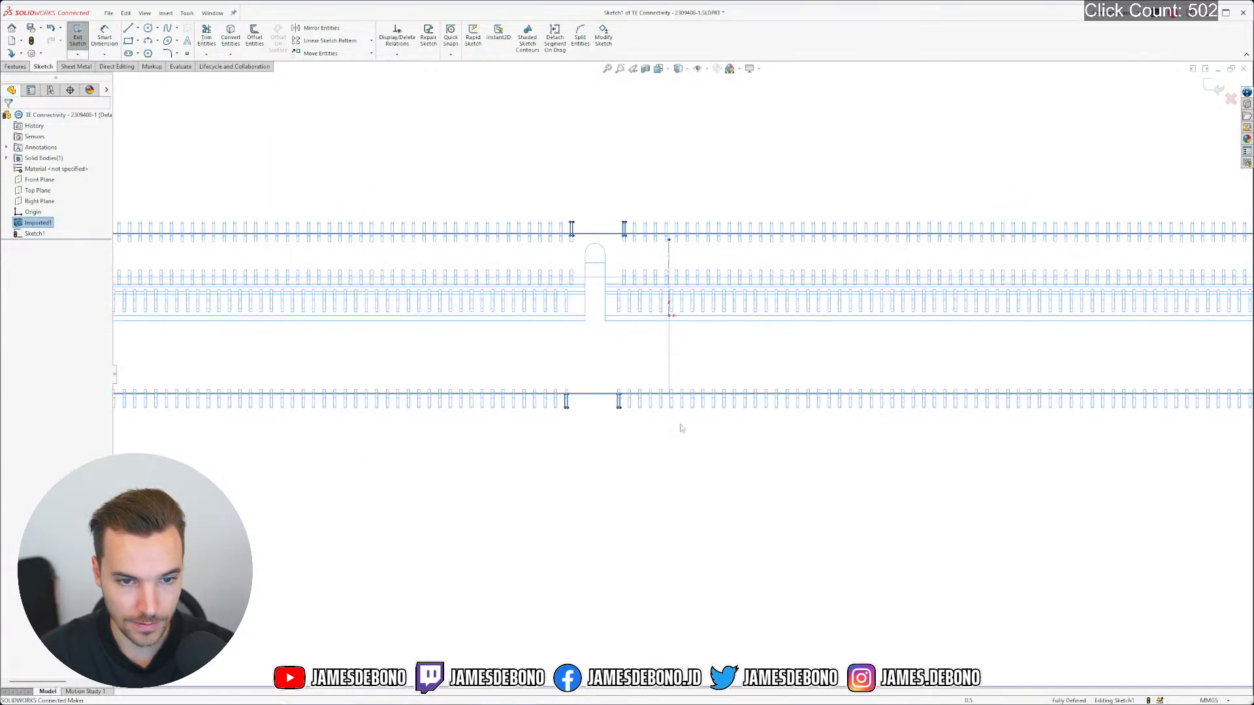
pyautogui.click(679, 426)
# Sketch a second vertical centerline from the outer pin row's long edge toward the origin, ending just short of it
pyautogui.click(138, 29)
pyautogui.click(149, 52)
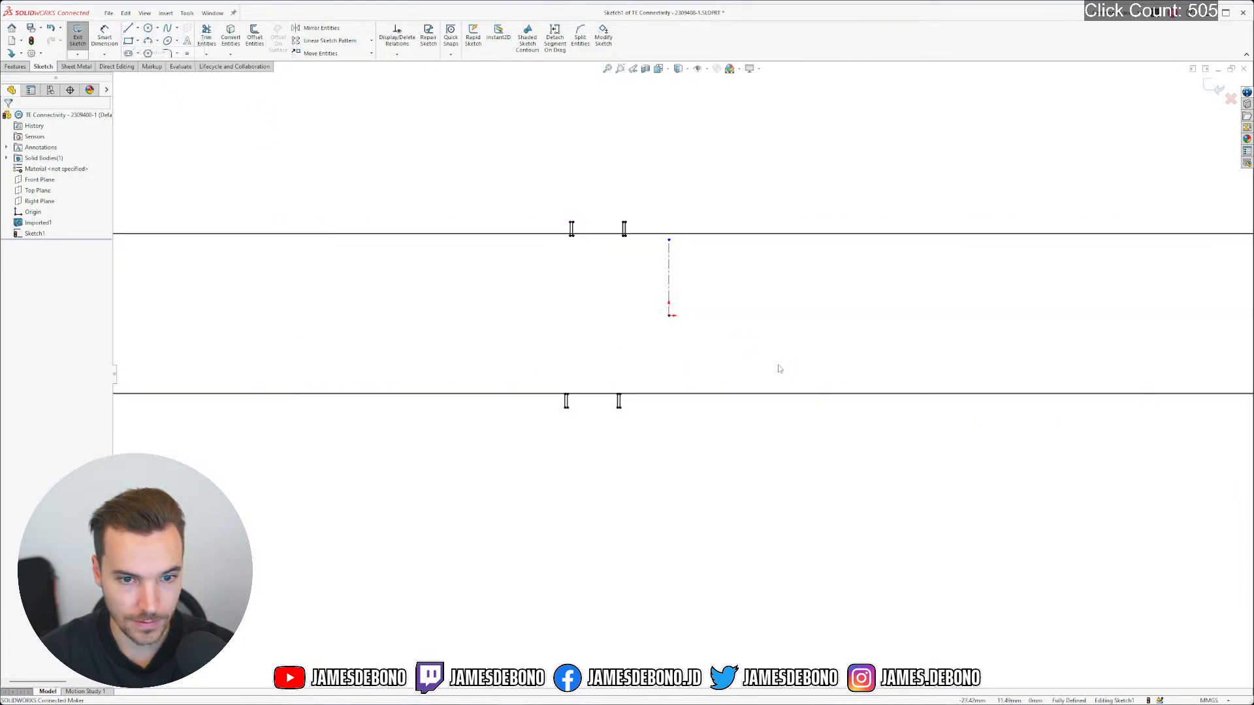
pyautogui.click(667, 394)
pyautogui.scroll(-4, 679, 346)
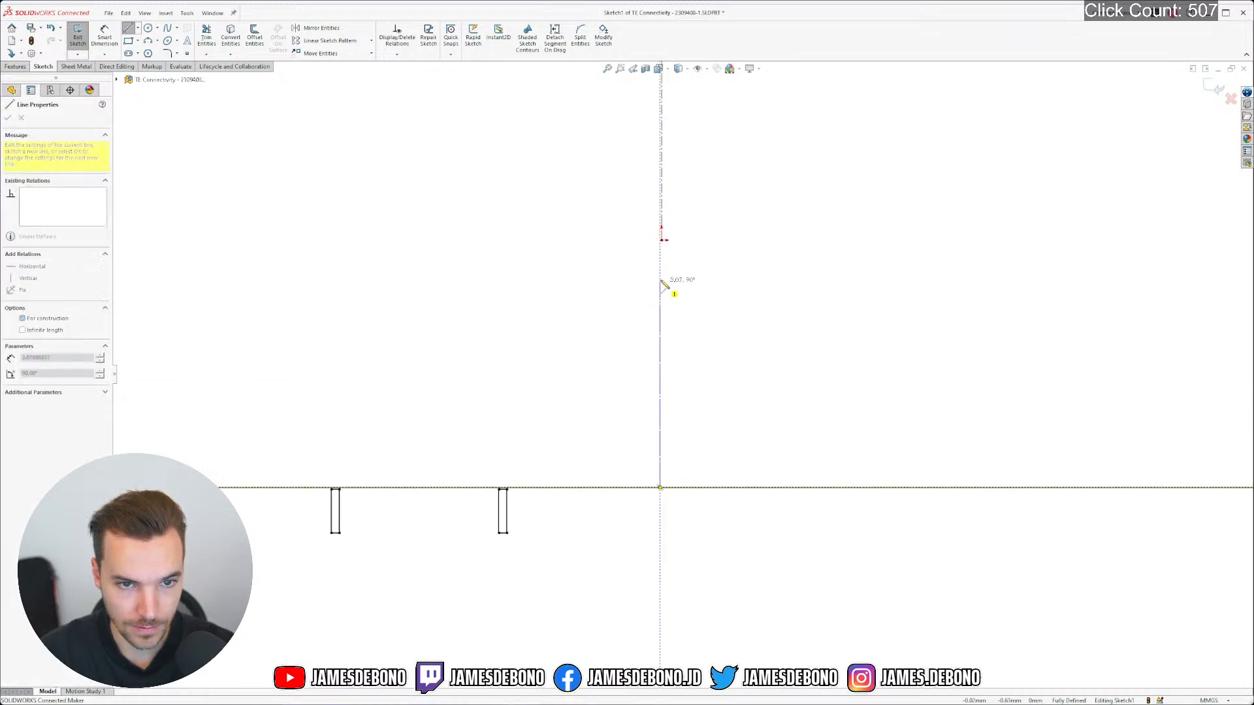
pyautogui.click(660, 250)
pyautogui.press('Escape')
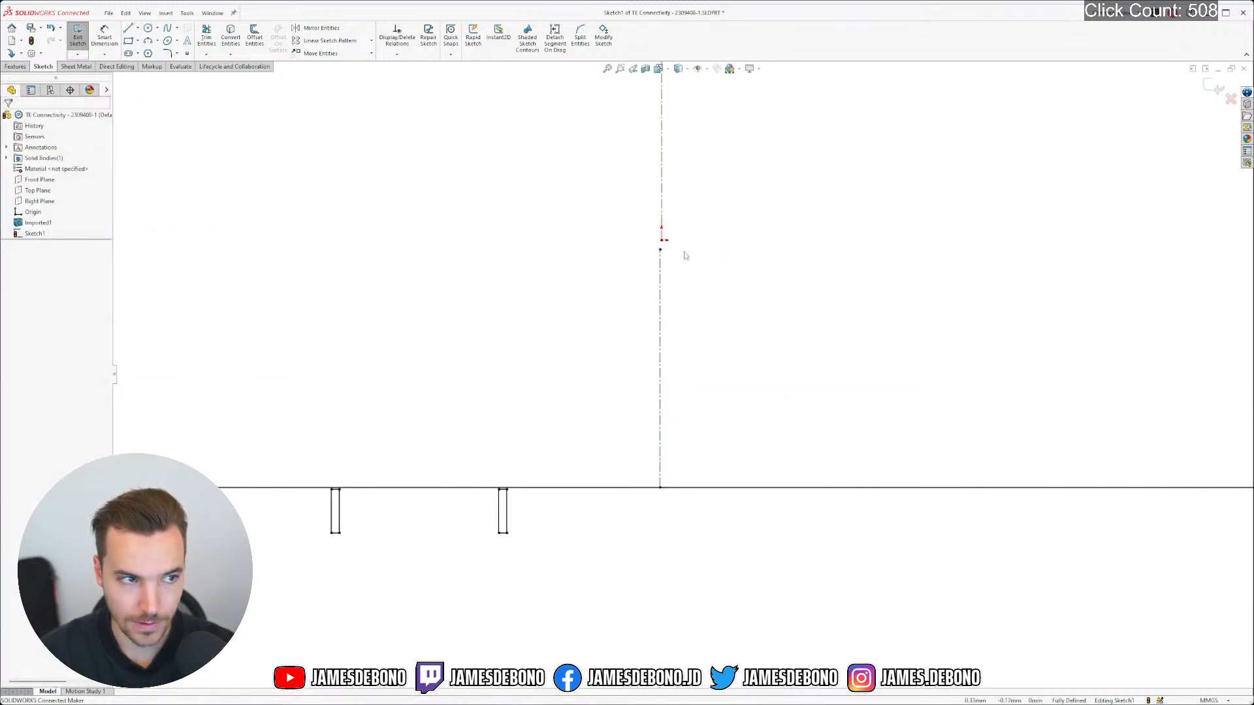
pyautogui.scroll(-3, 679, 255)
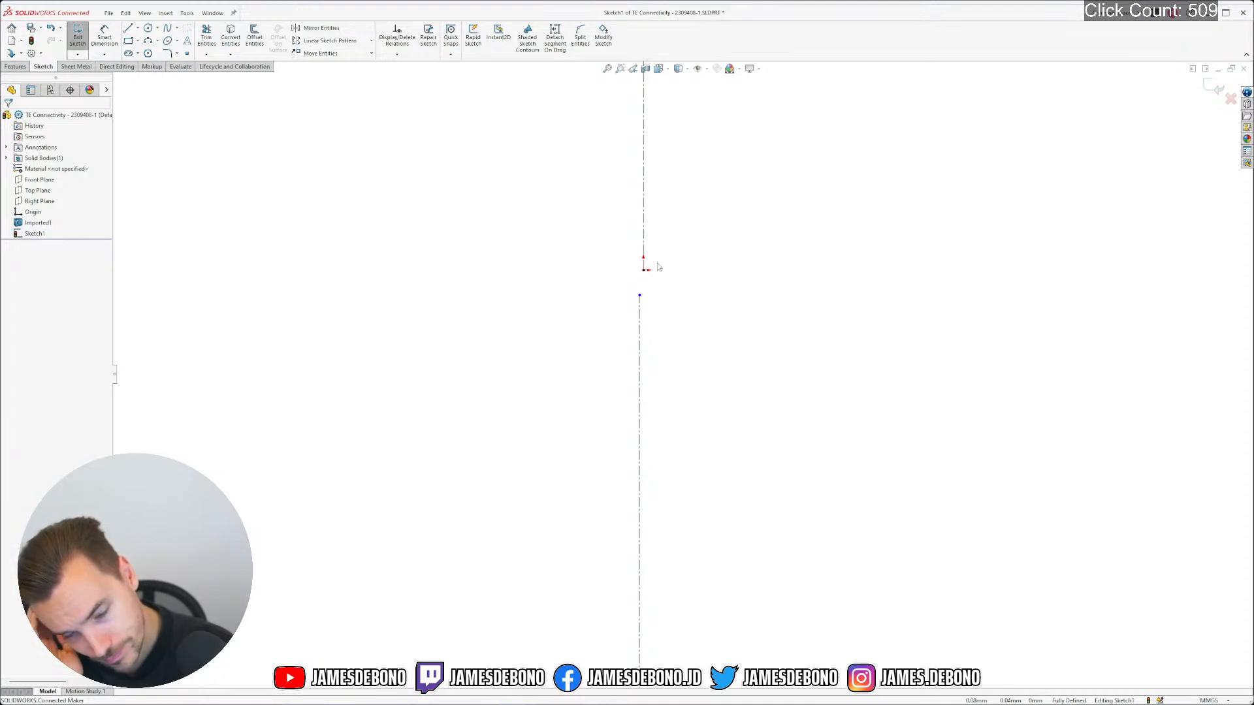
# Sketch a horizontal centerline across the housing body between the outer edges of its two arms, just below the origin
pyautogui.scroll(5, 649, 297)
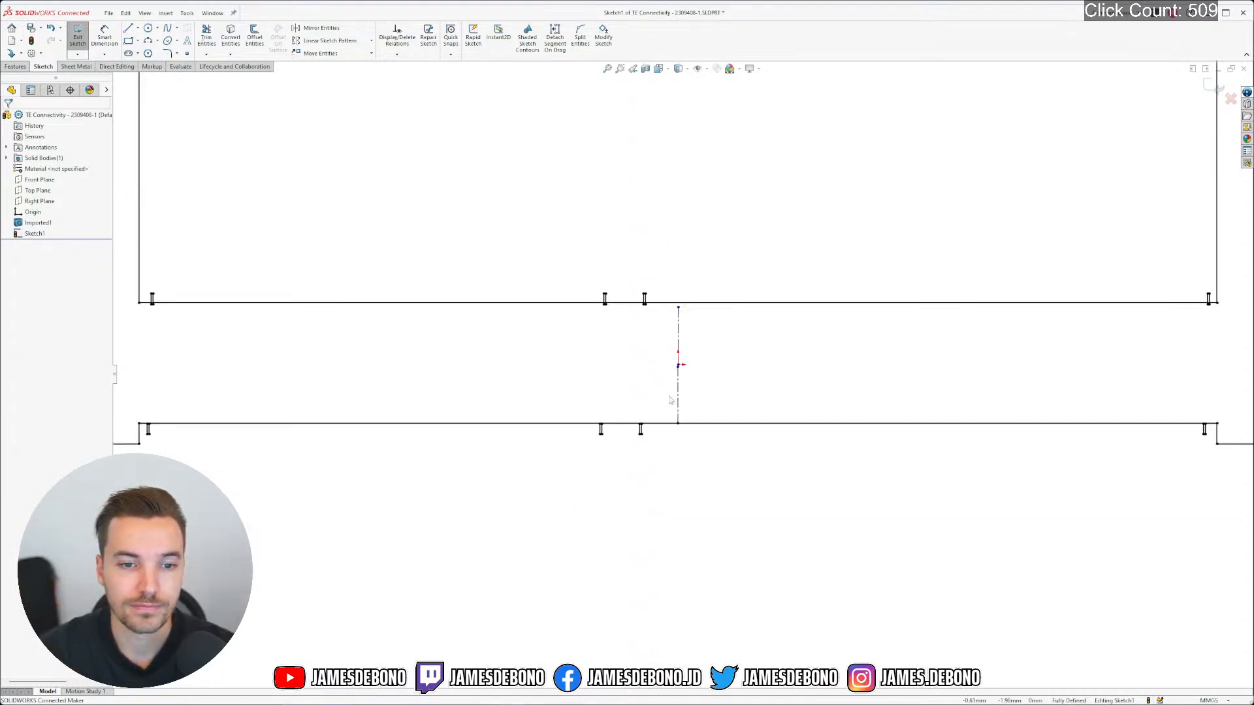
pyautogui.click(692, 403)
pyautogui.scroll(-4, 695, 407)
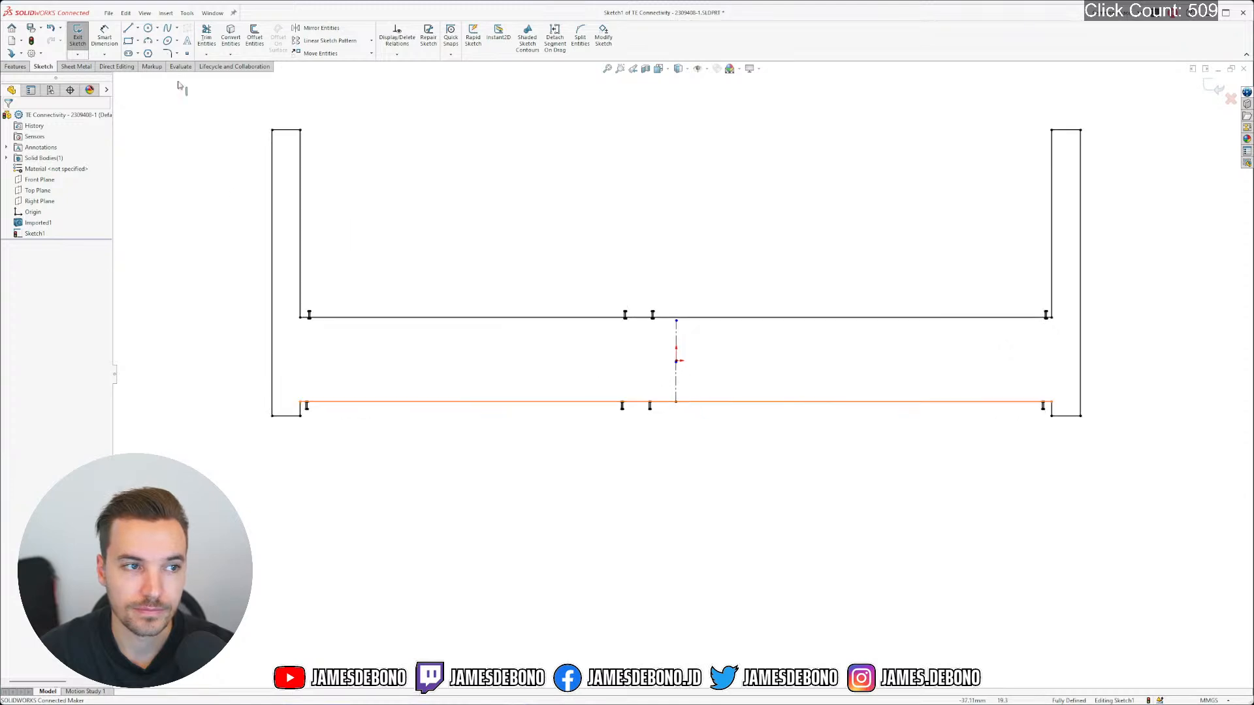
pyautogui.click(137, 28)
pyautogui.click(152, 52)
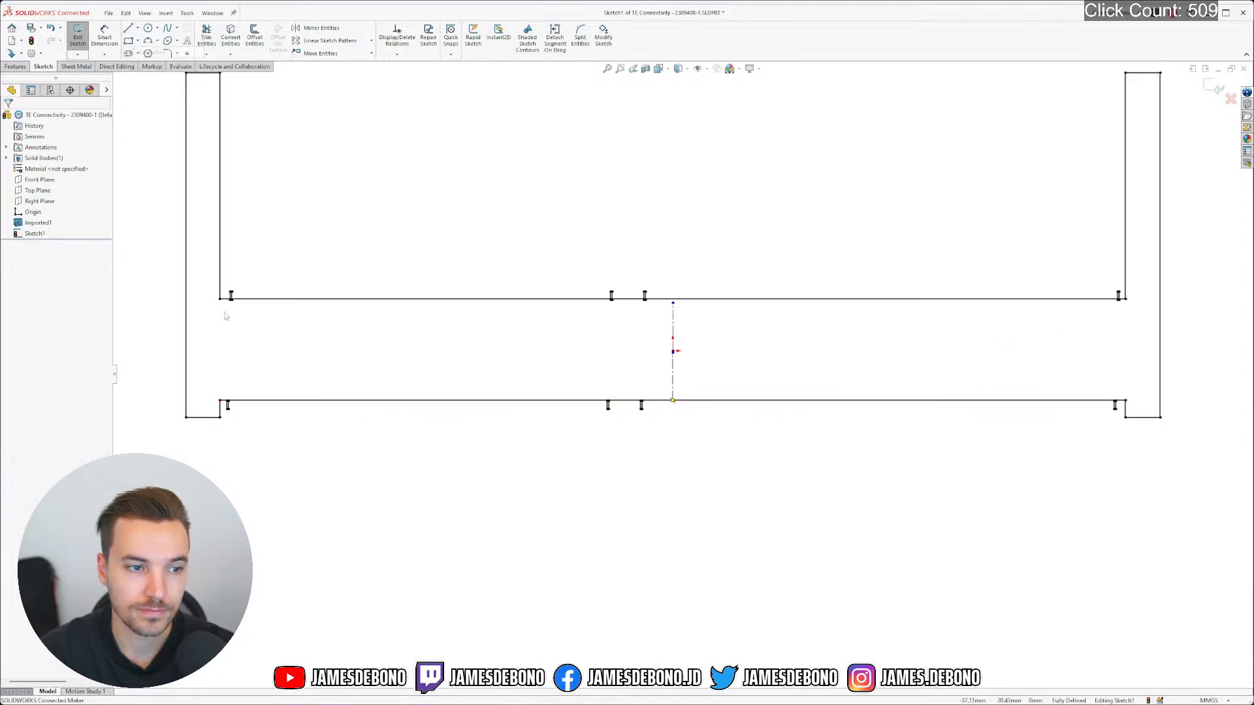
pyautogui.click(186, 358)
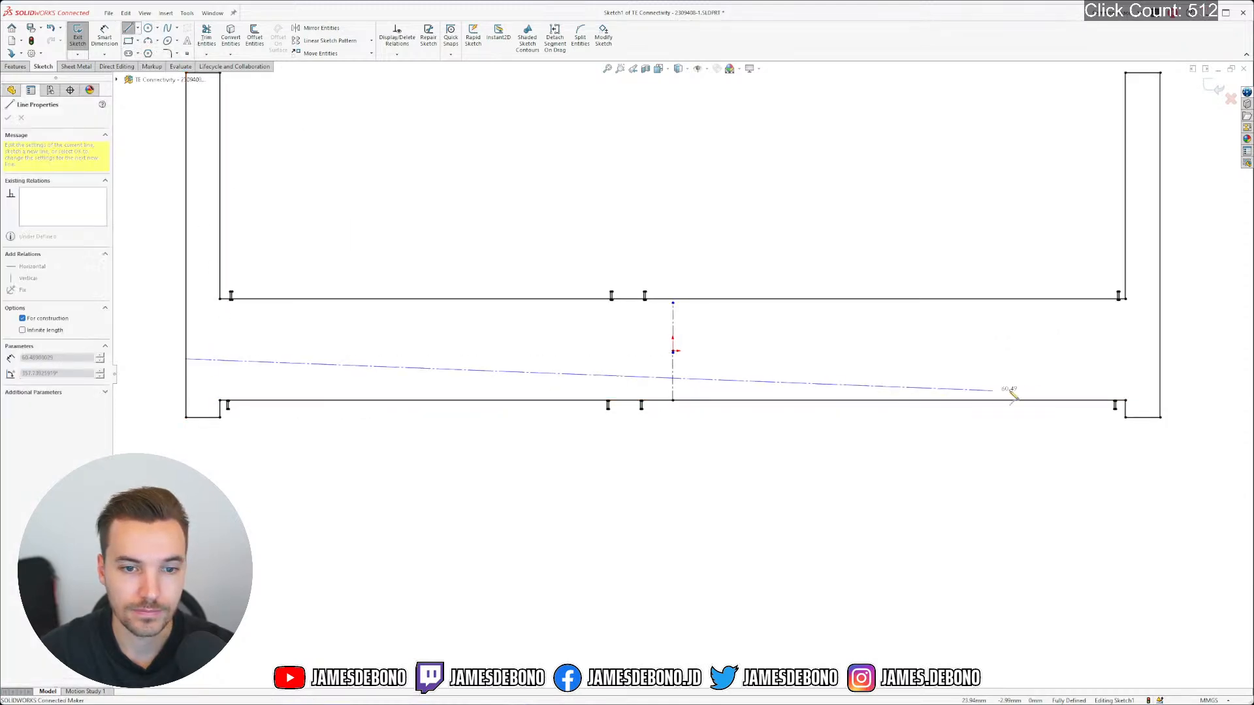
pyautogui.click(1161, 359)
pyautogui.press('Escape')
pyautogui.scroll(-4, 683, 382)
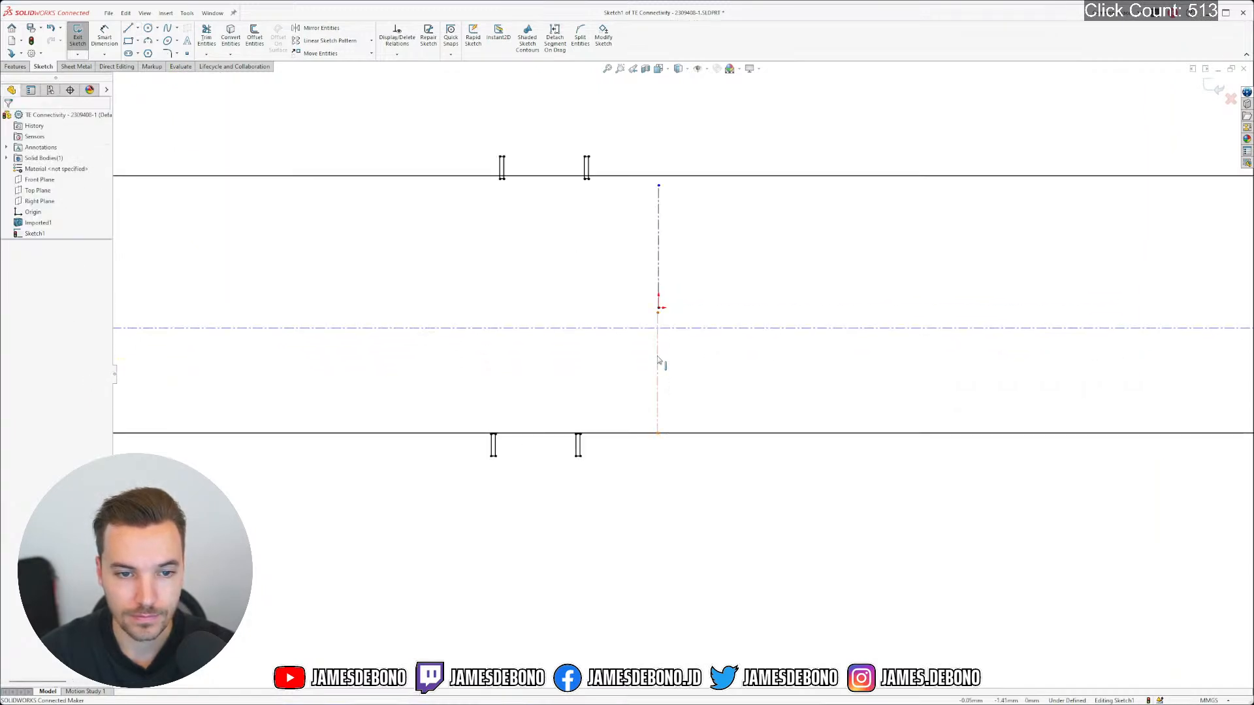
# Delete the vertical centerline running from the outer pin row's long edge toward the origin
pyautogui.click(658, 361)
pyautogui.press('Delete')
pyautogui.scroll(-3, 660, 338)
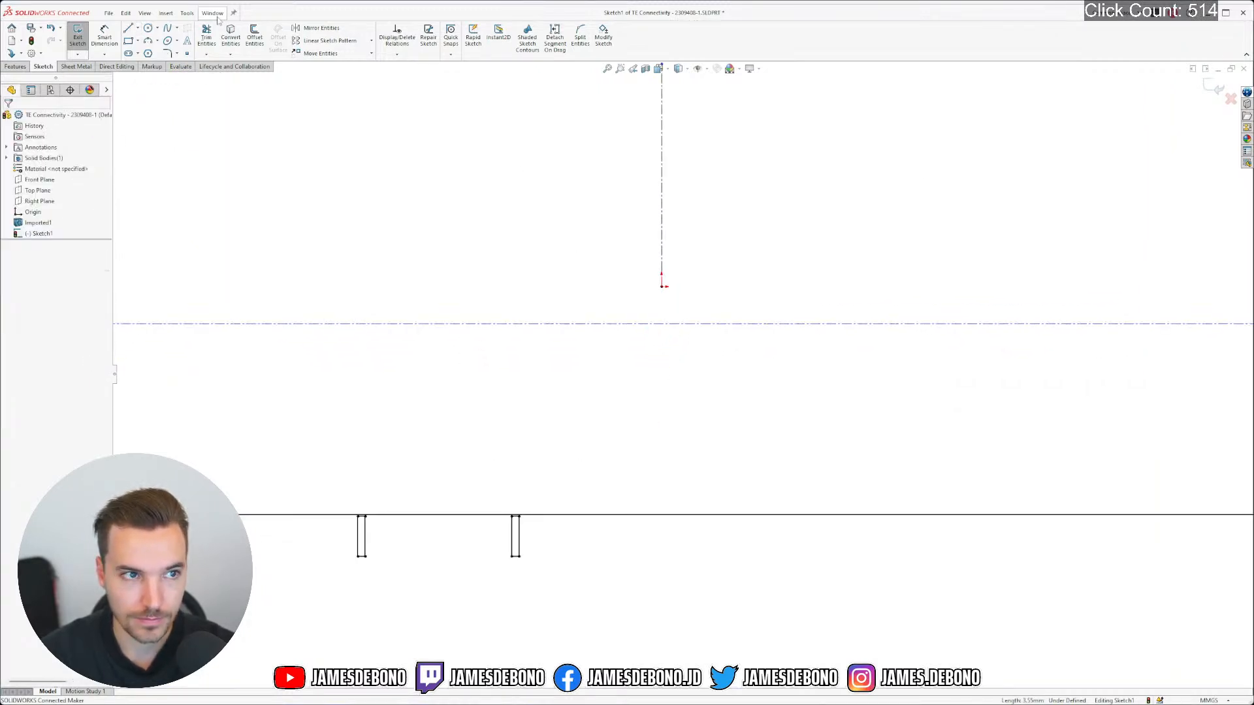
pyautogui.click(137, 28)
pyautogui.click(153, 53)
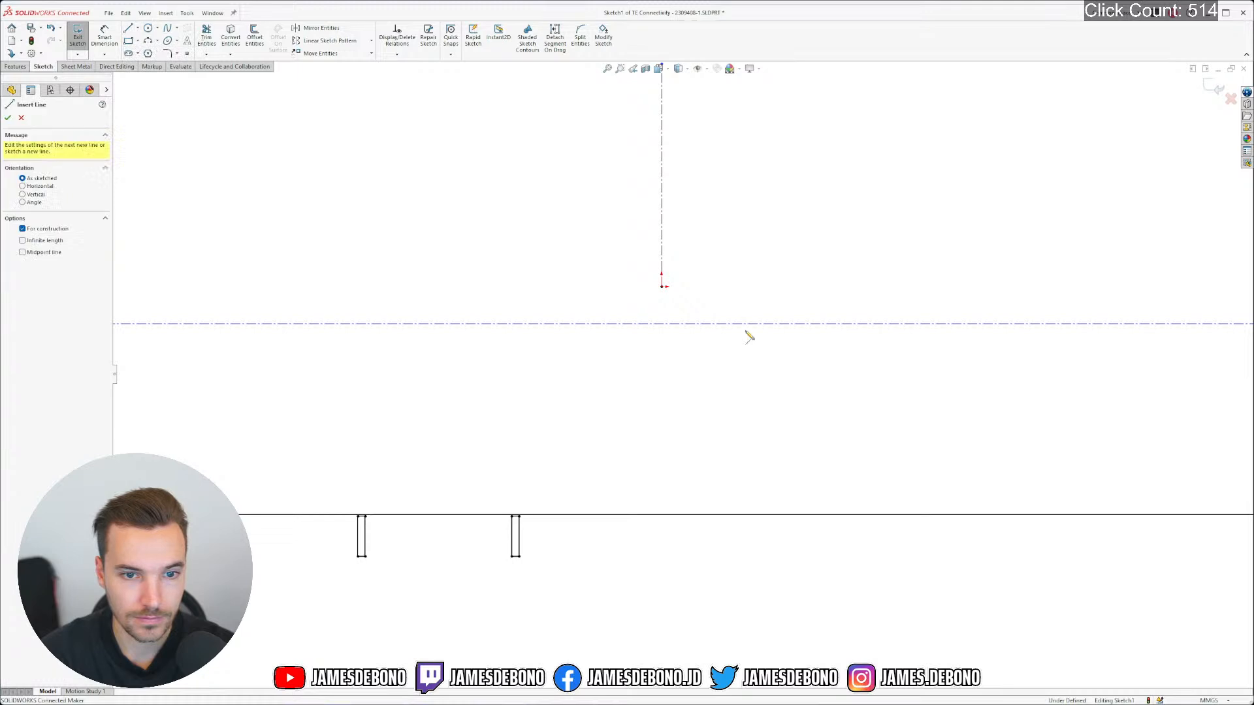
pyautogui.click(661, 323)
pyautogui.scroll(-5, 663, 321)
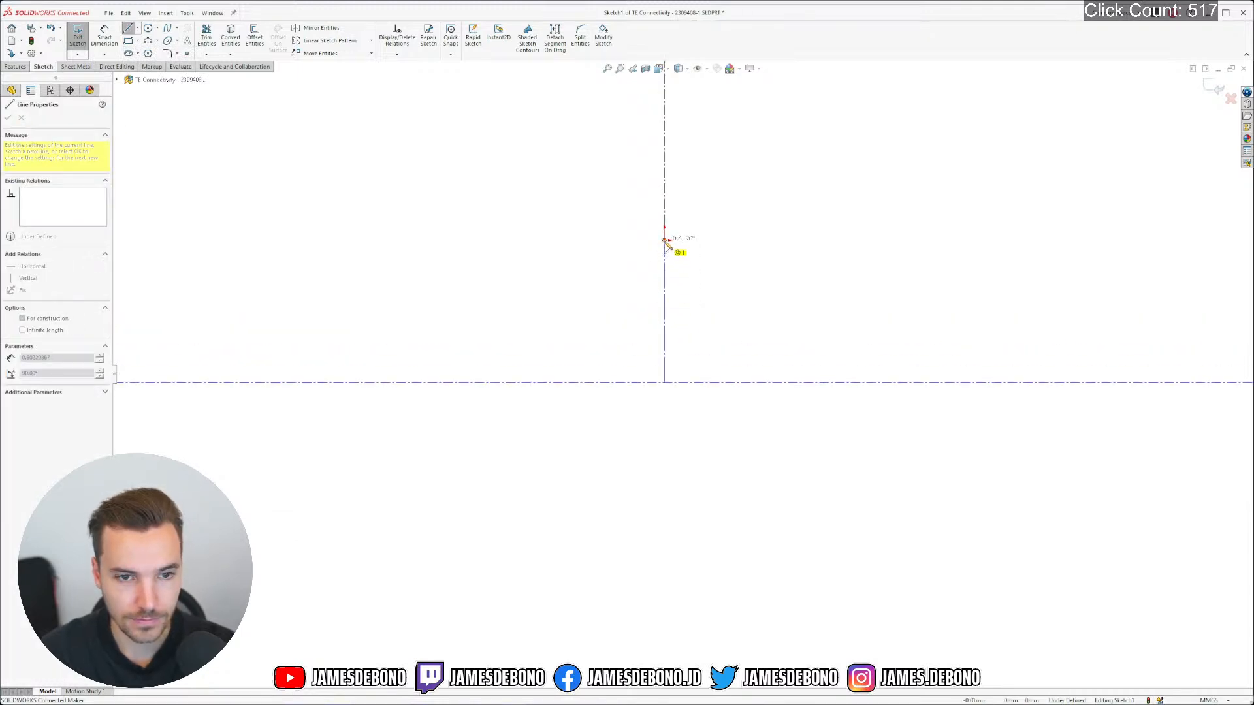
pyautogui.press('Escape')
pyautogui.scroll(5, 692, 359)
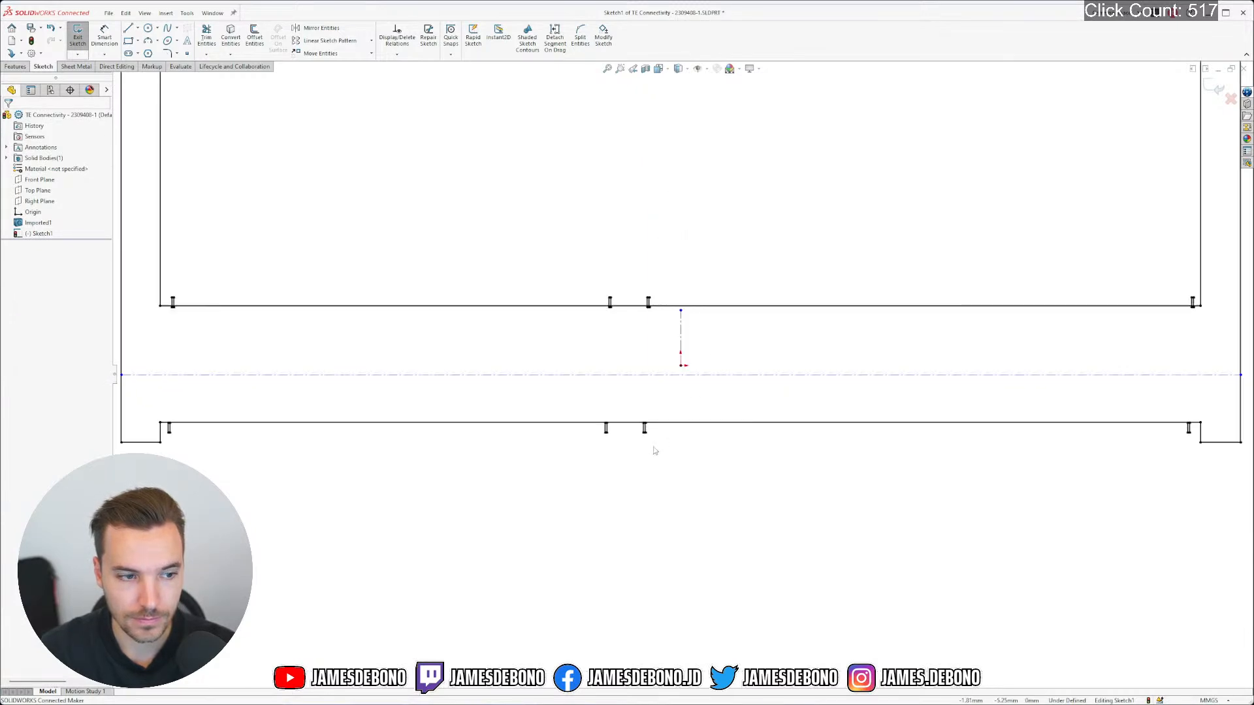
# Inspect the relations of the outline's outer long edge and the short end edges of both arms beside it
pyautogui.scroll(3, 656, 448)
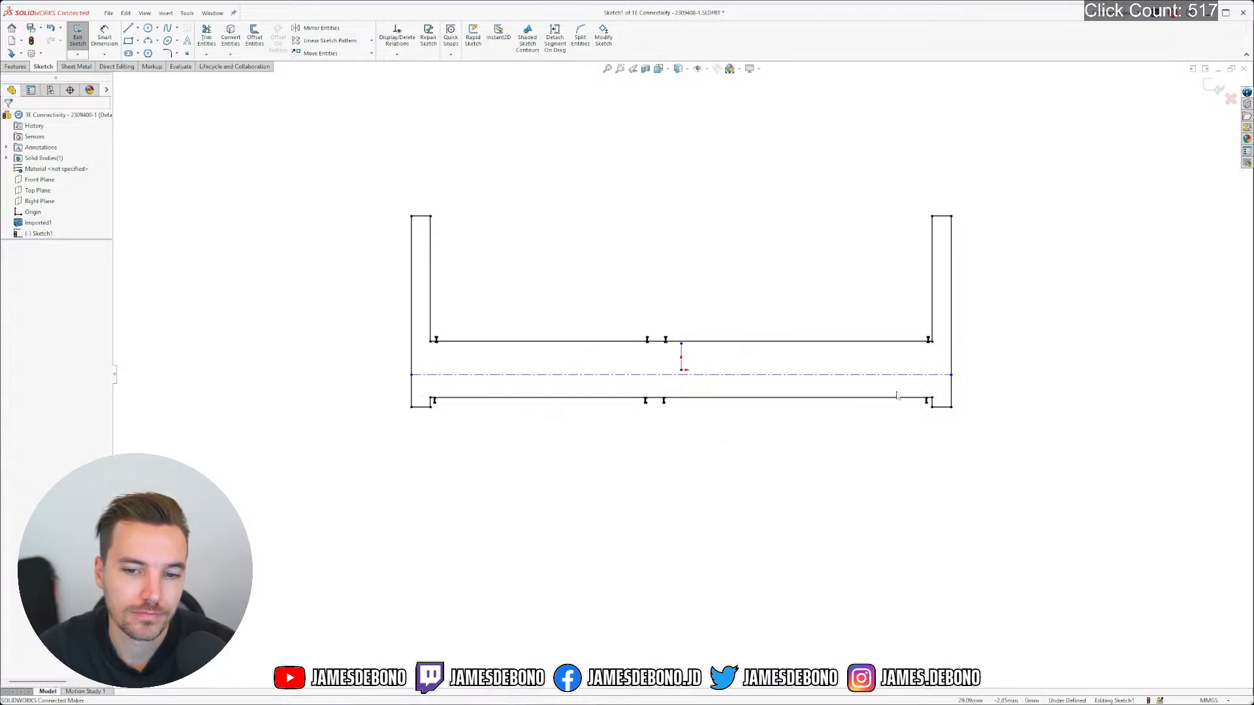
pyautogui.scroll(-3, 727, 353)
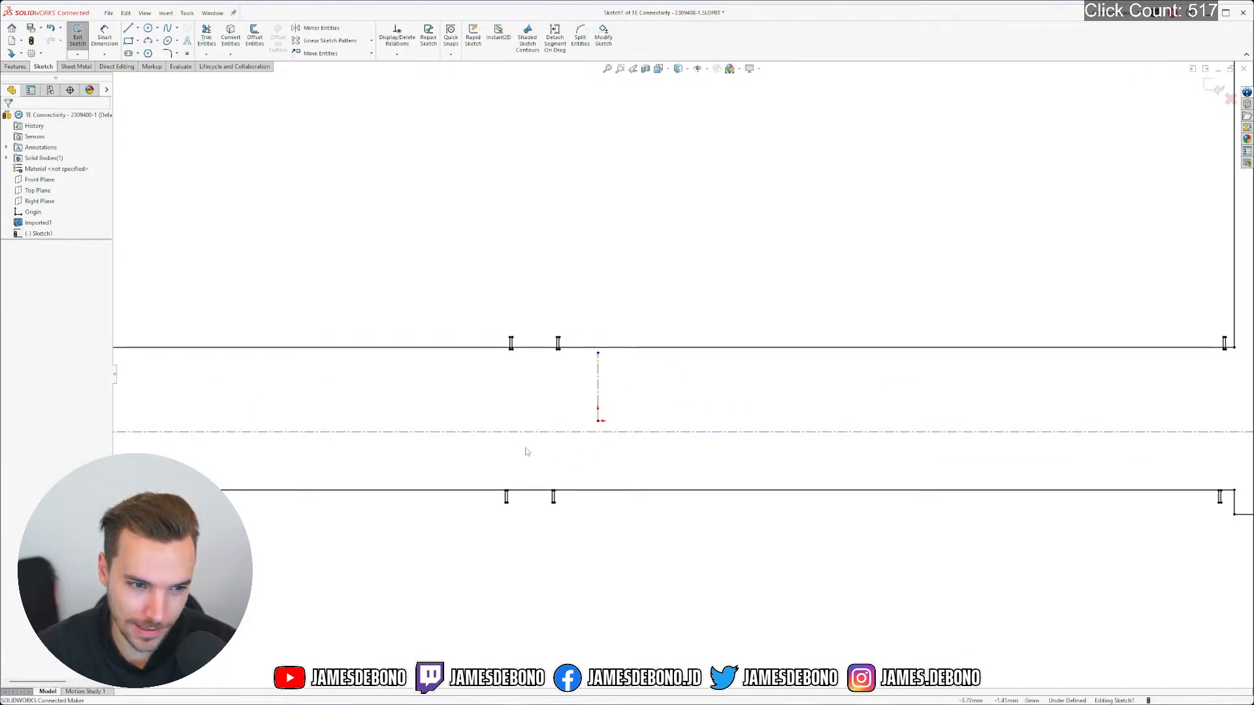
pyautogui.scroll(4, 520, 448)
pyautogui.click(480, 432)
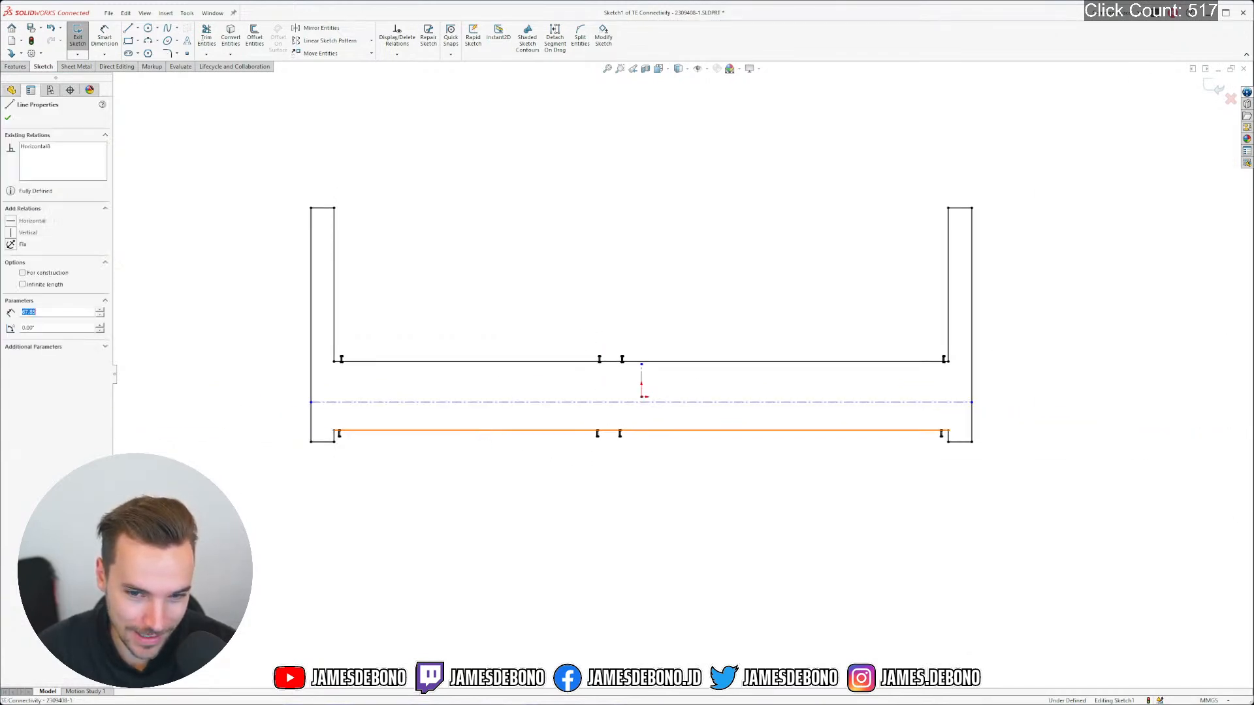
pyautogui.click(329, 443)
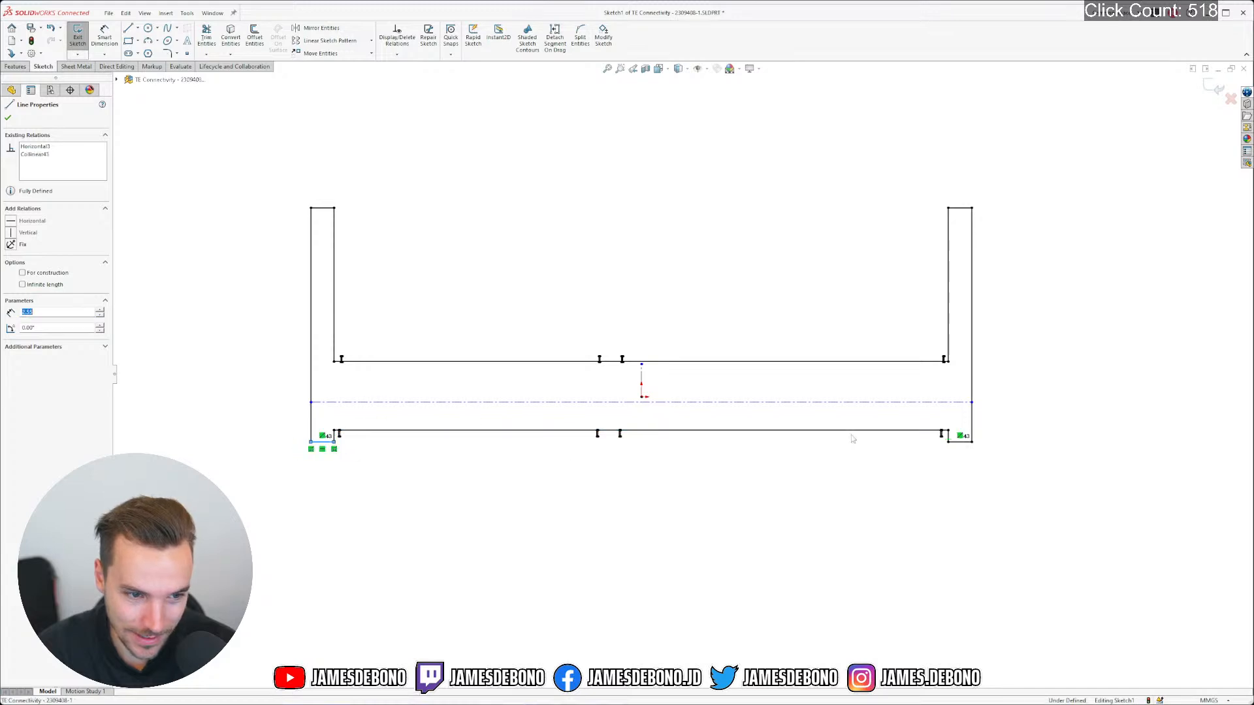
pyautogui.click(960, 442)
pyautogui.click(557, 502)
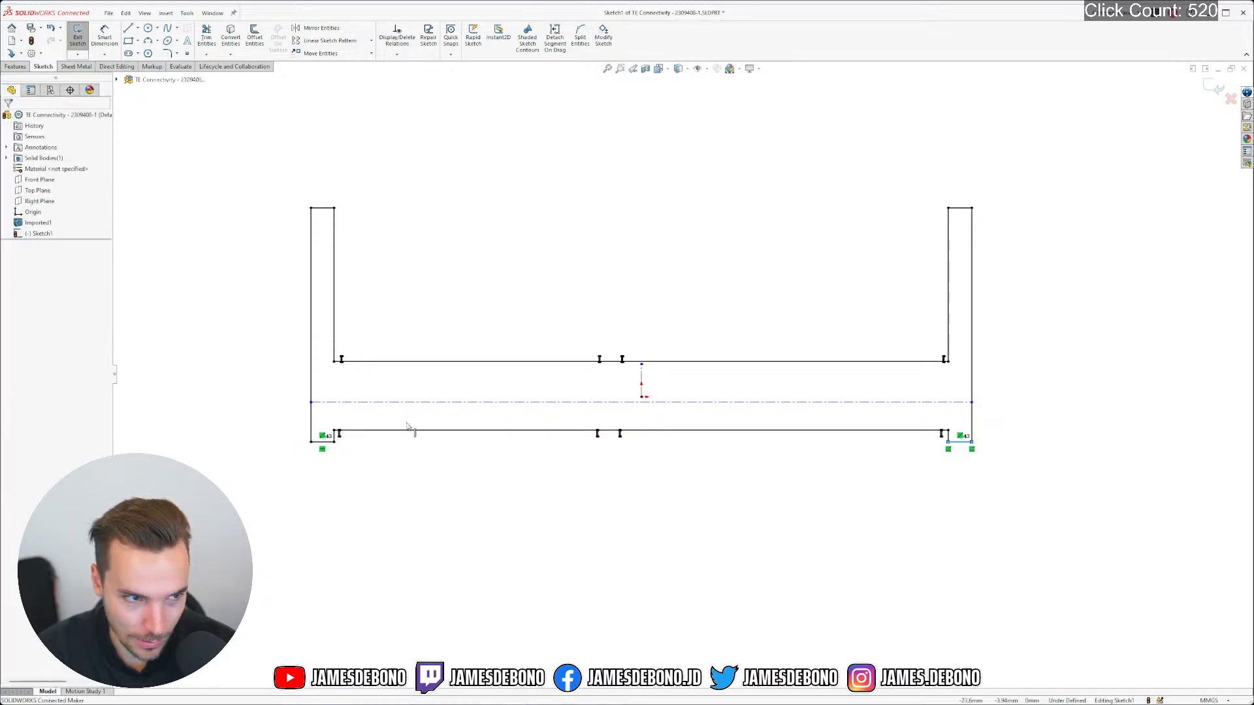
# Show the imported connector body under the sketch, focusing on the left arm's lower end
pyautogui.rightClick(40, 223)
pyautogui.click(50, 209)
pyautogui.scroll(-8, 382, 436)
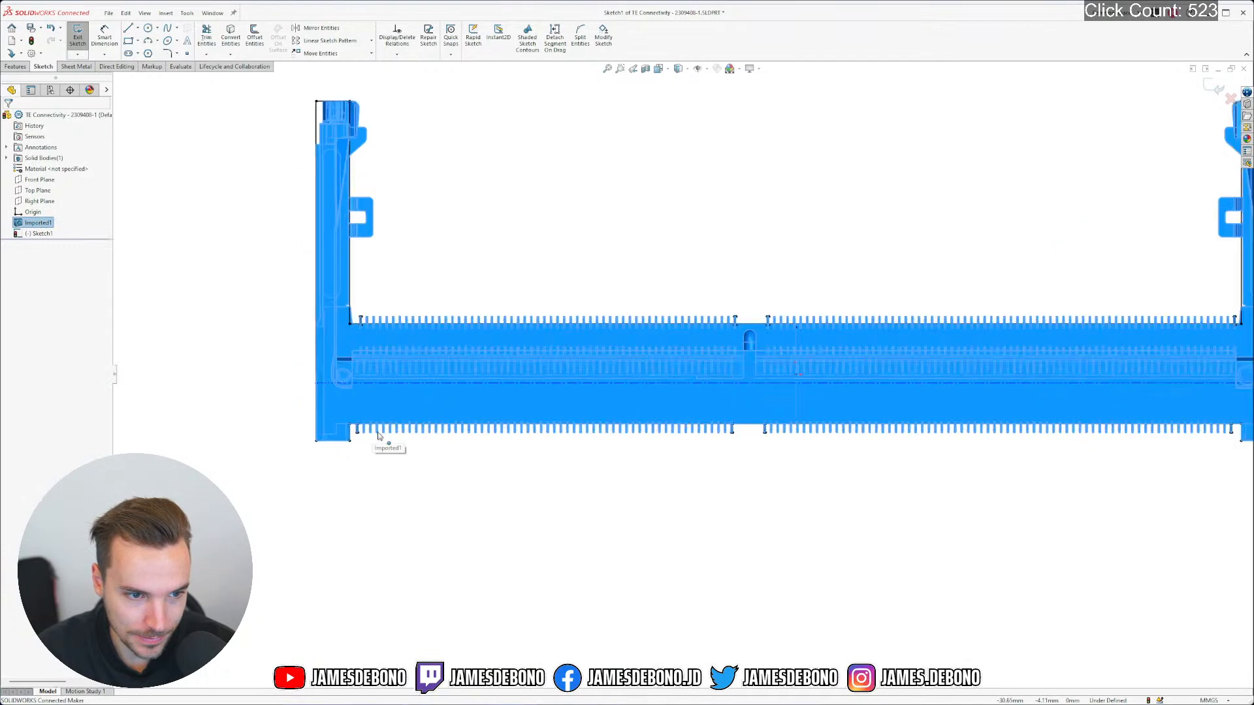
pyautogui.click(449, 462)
# Add driven width dimensions to the lower end edges of the left and right arms
pyautogui.click(105, 36)
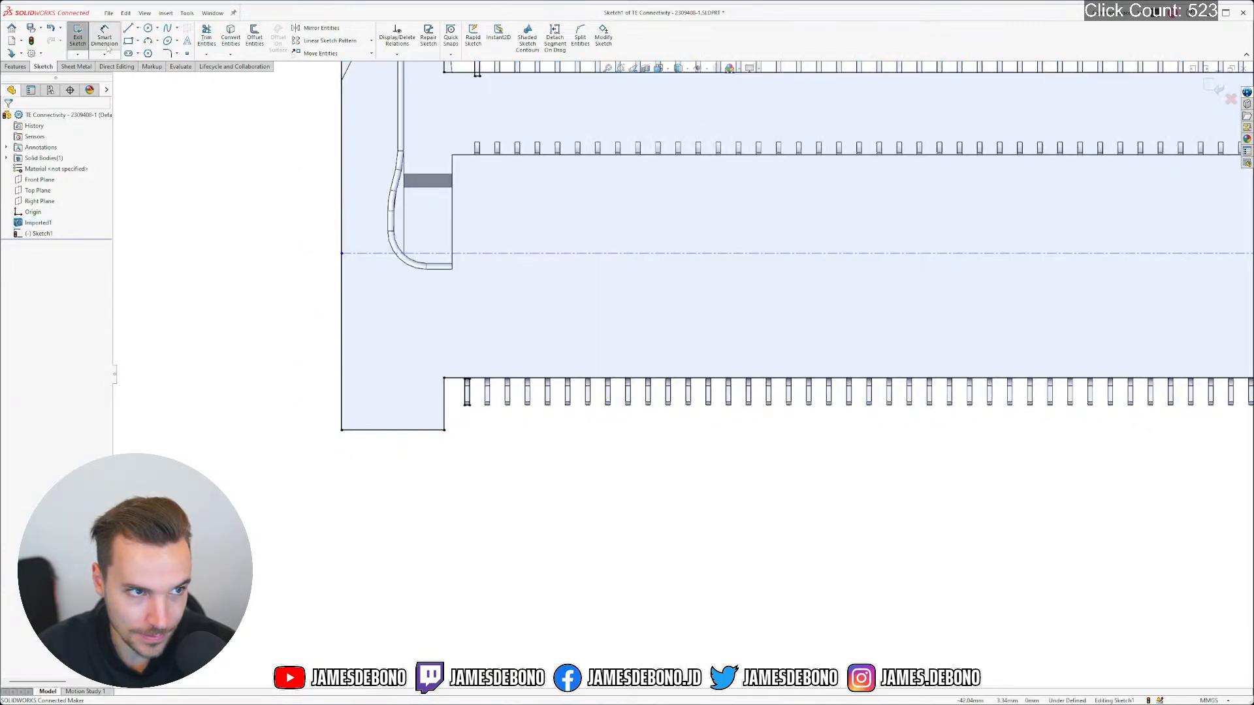
pyautogui.click(425, 429)
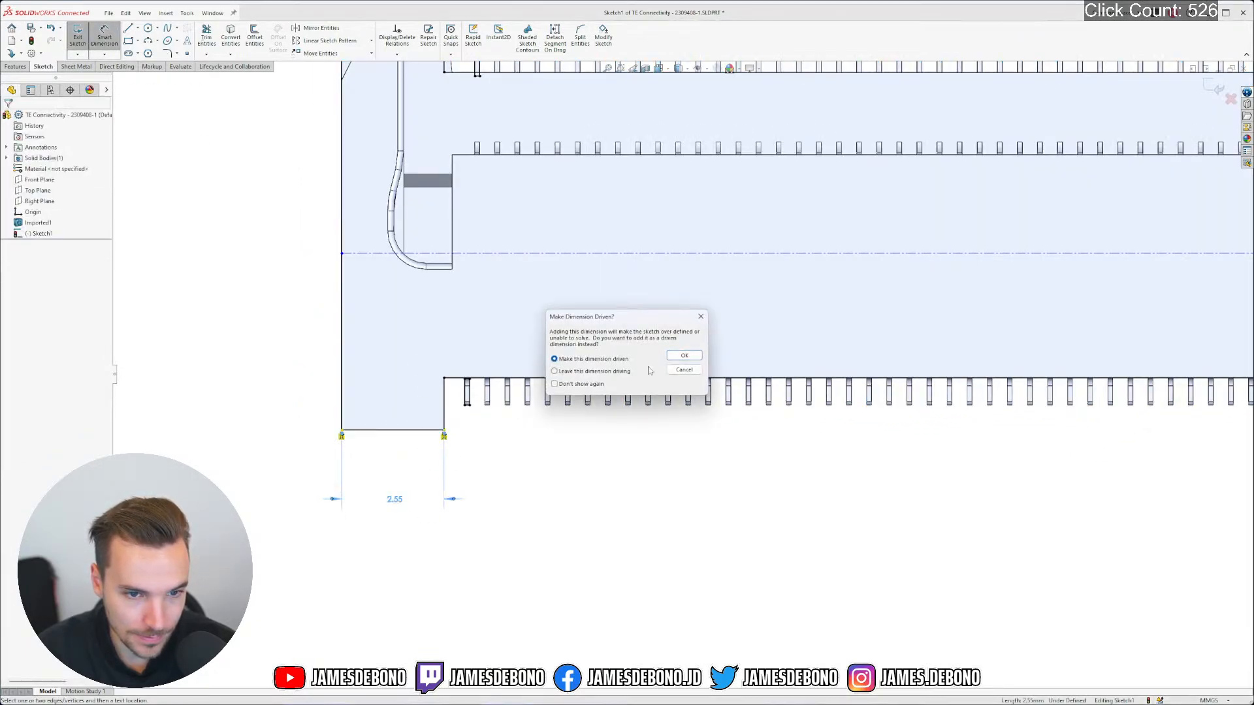
pyautogui.click(679, 360)
pyautogui.scroll(10, 681, 376)
pyautogui.scroll(-4, 1045, 384)
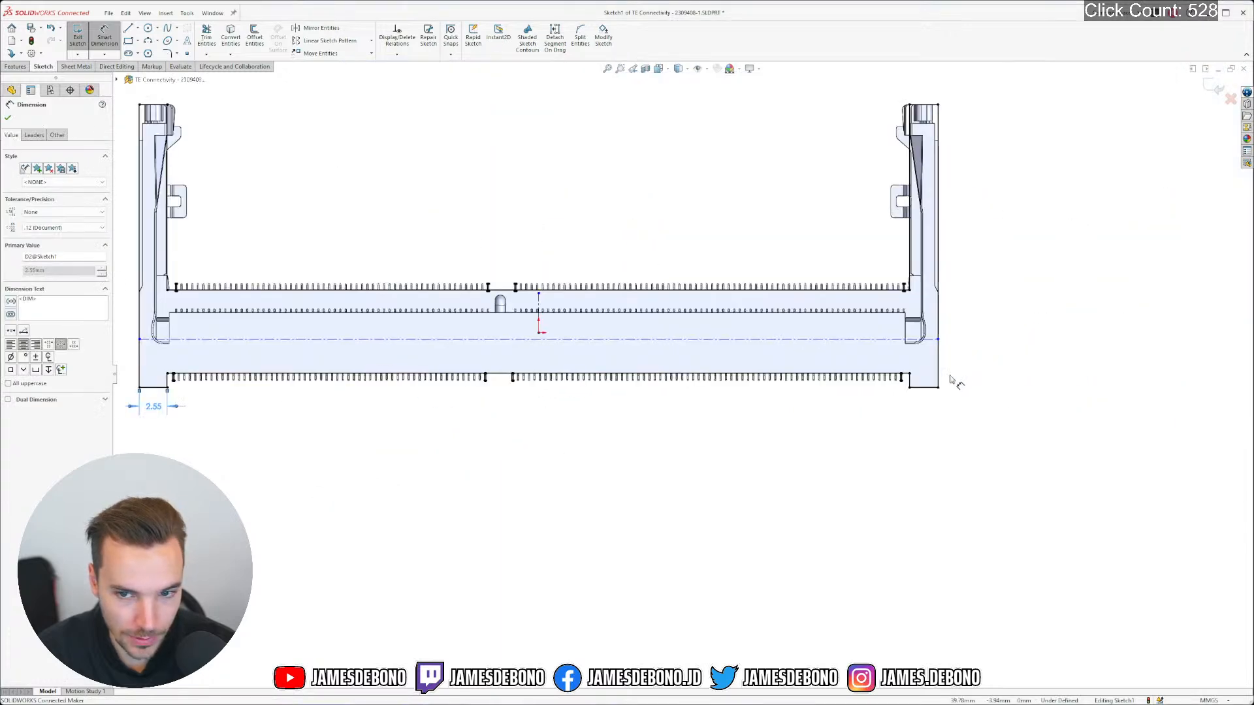
pyautogui.click(891, 390)
pyautogui.click(898, 430)
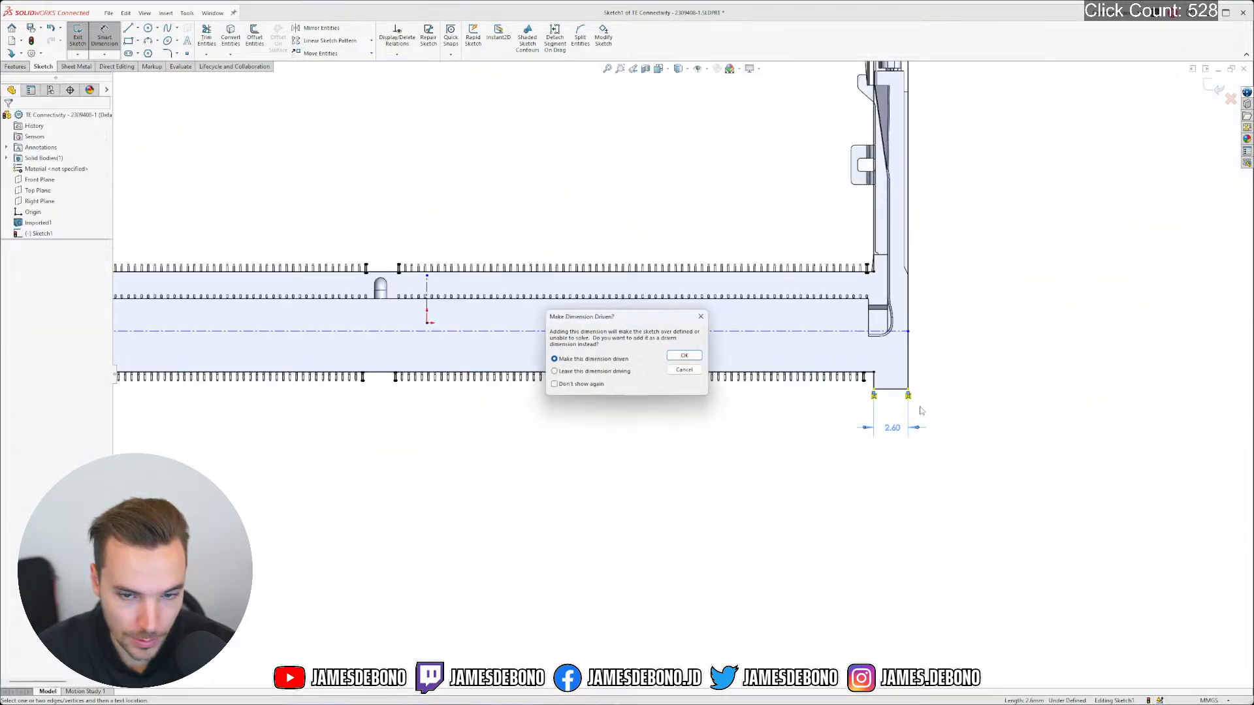
pyautogui.click(684, 355)
pyautogui.scroll(-6, 875, 395)
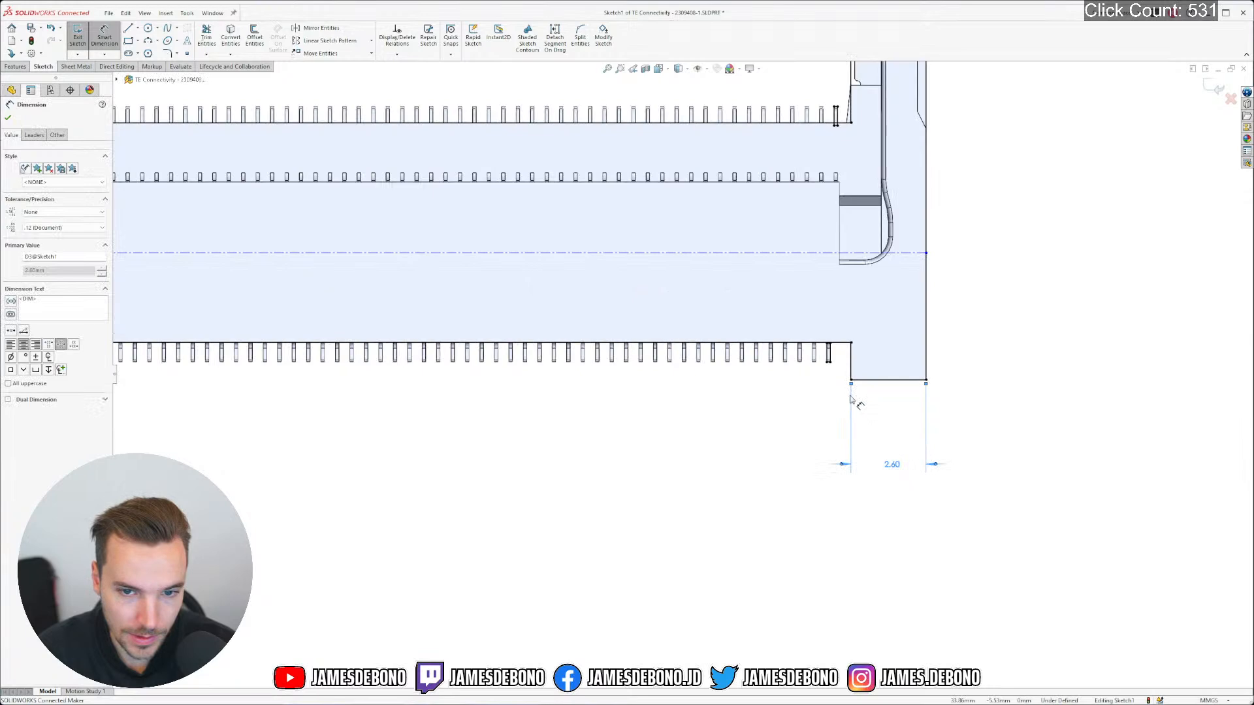
pyautogui.press('Escape')
# Delete the driven width dimensions from both arm ends
pyautogui.scroll(10, 682, 372)
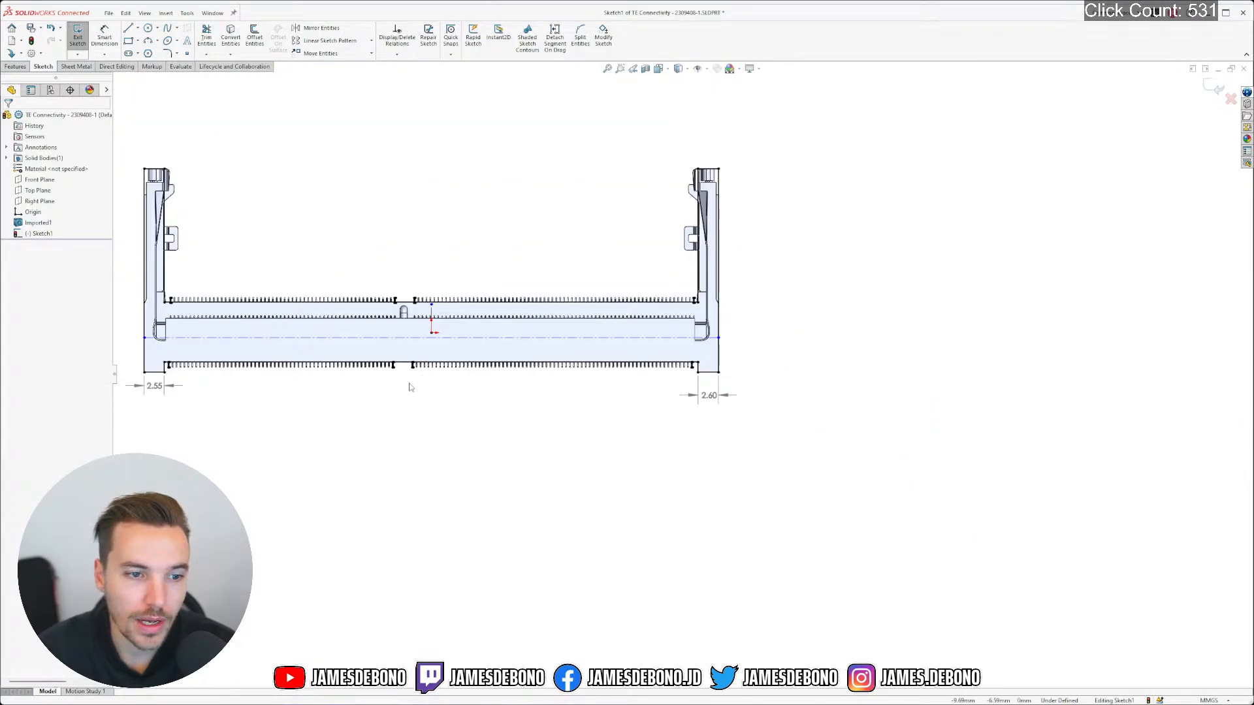
pyautogui.press('f')
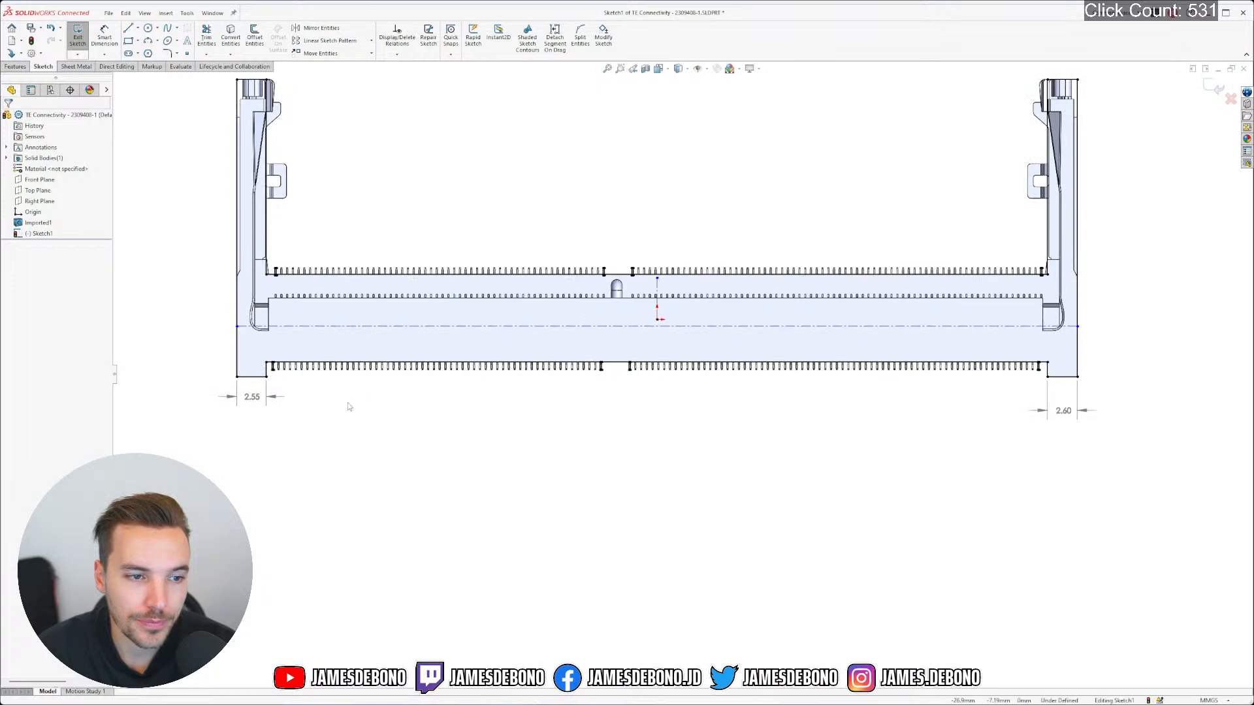
pyautogui.click(268, 398)
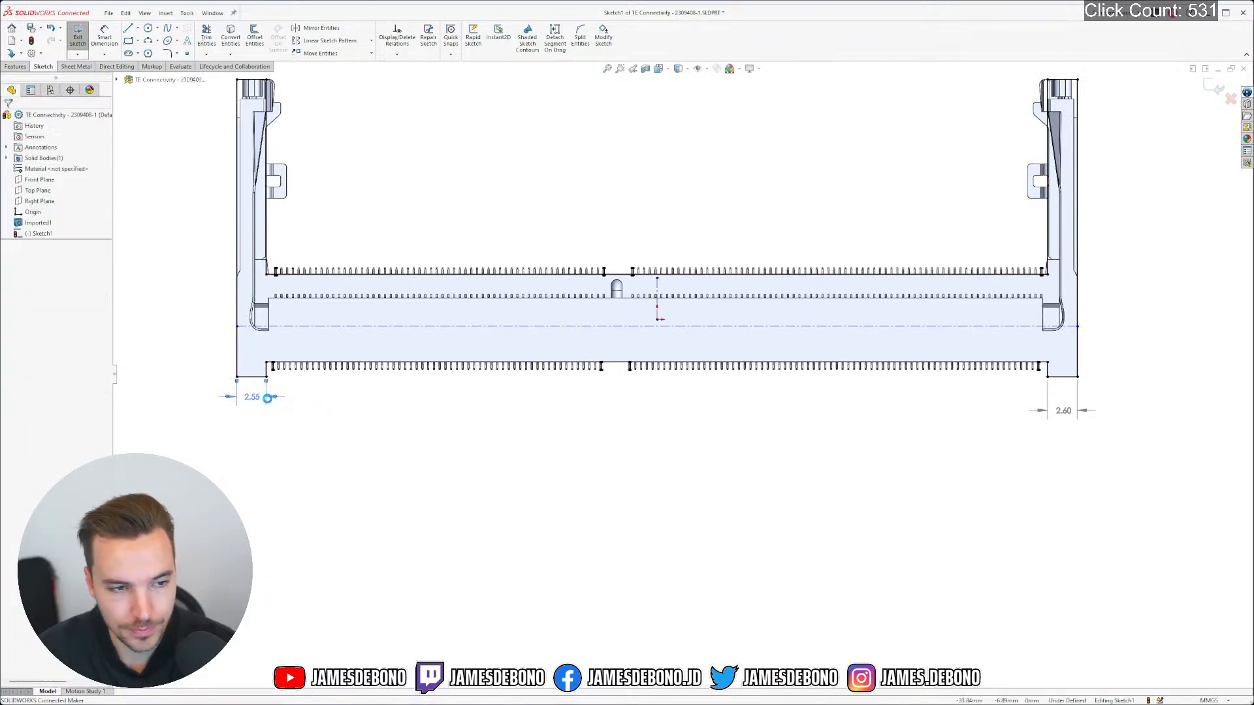
pyautogui.press('Delete')
pyautogui.click(1072, 415)
pyautogui.press('Delete')
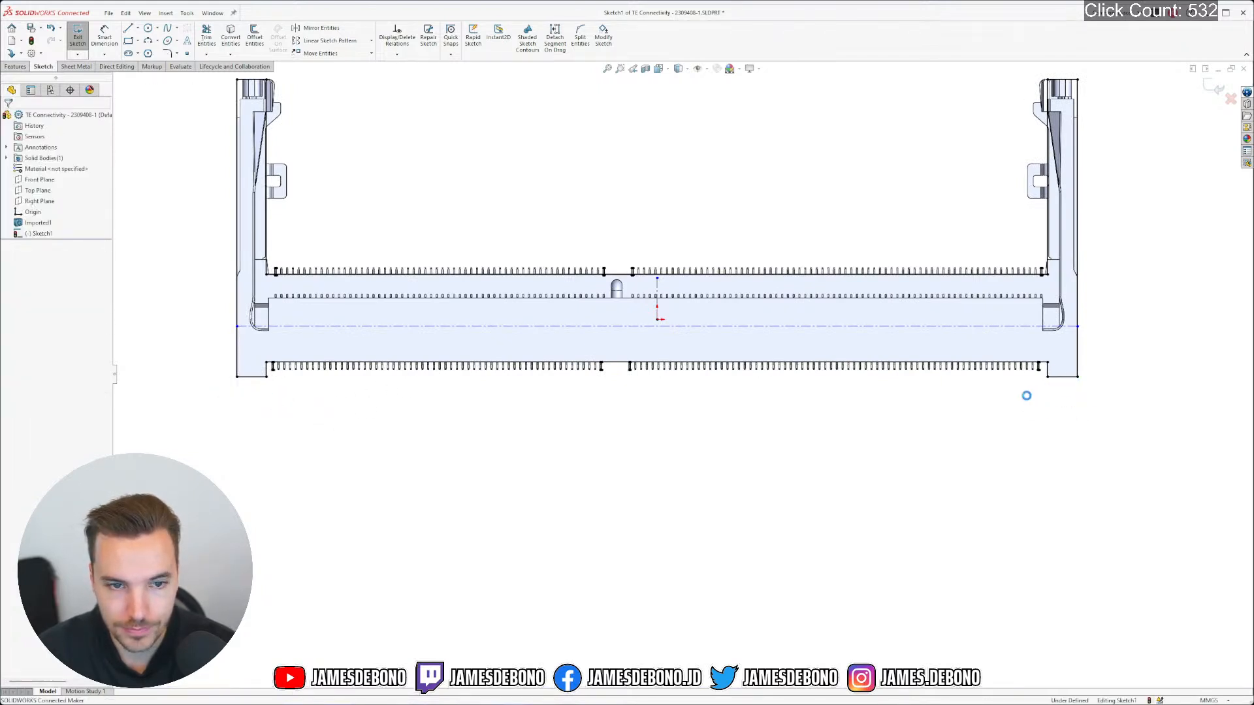
# Delete the horizontal centerline spanning the housing between the two arms
pyautogui.click(802, 327)
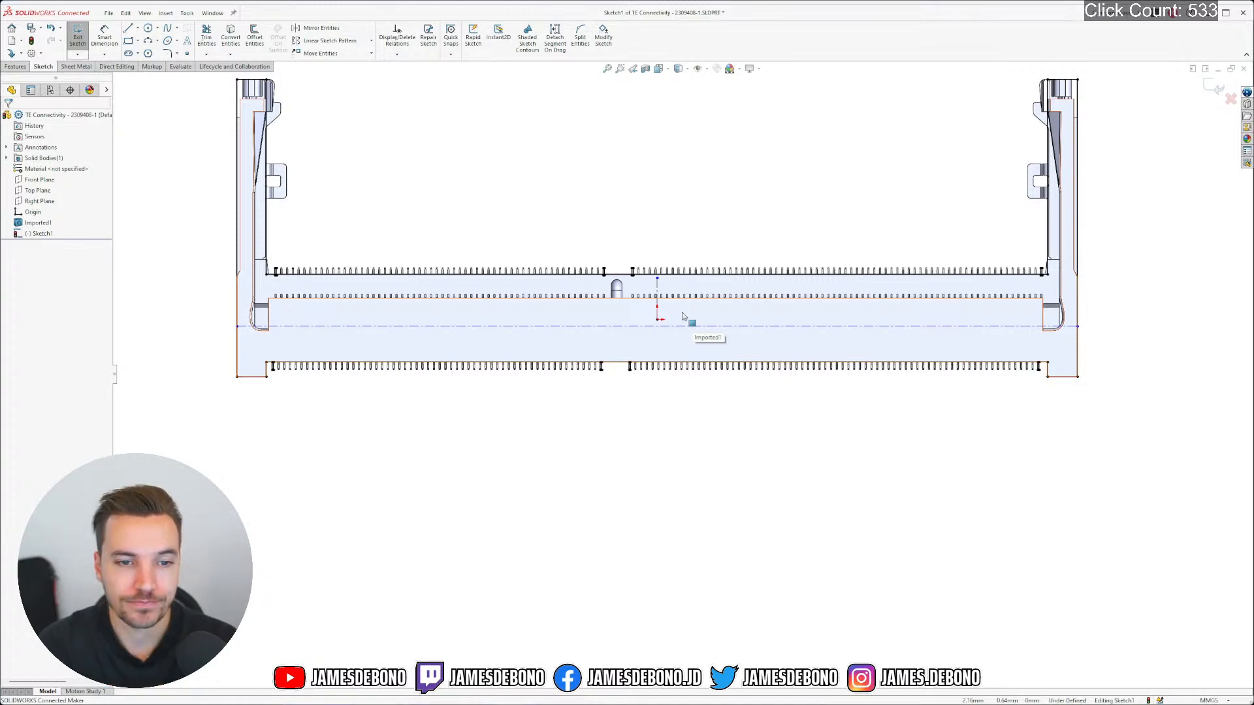
pyautogui.click(476, 328)
pyautogui.press('Delete')
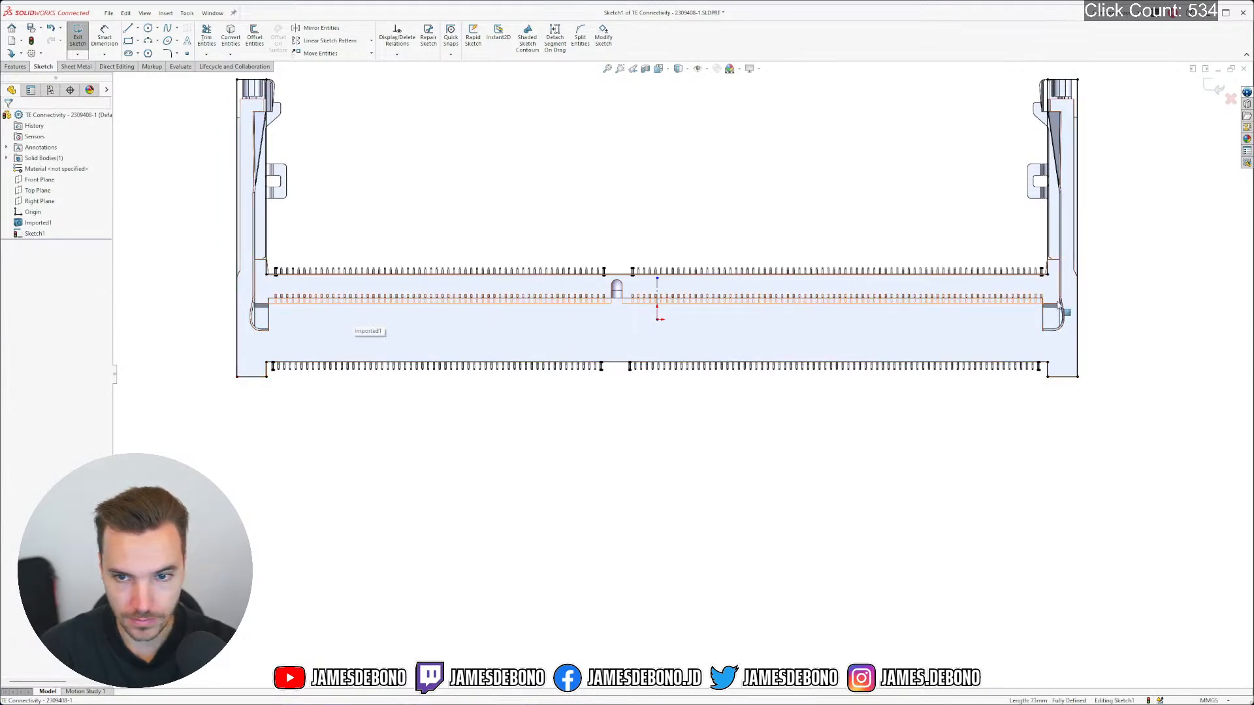
# Measure the distance from the left arm's outer edge to the nearest straight edge of its spring latch pocket, leaving no dimension
pyautogui.scroll(-4, 870, 315)
pyautogui.scroll(-2, 866, 330)
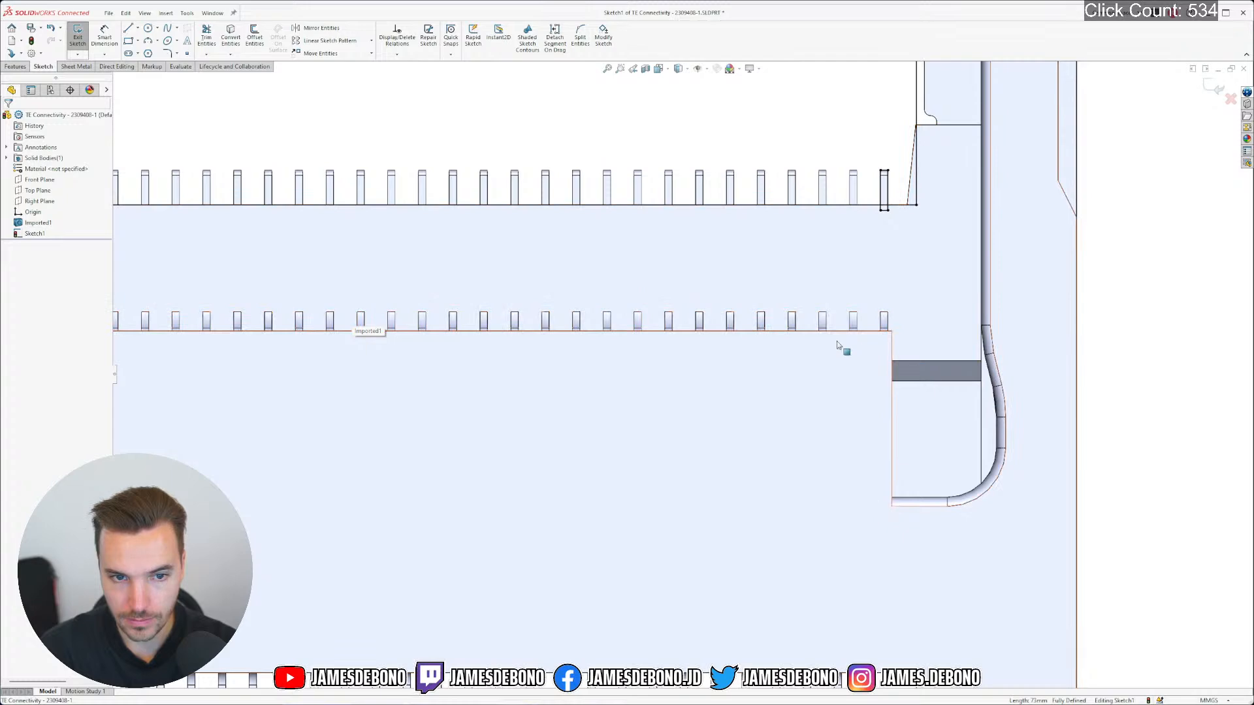
pyautogui.scroll(5, 549, 380)
pyautogui.scroll(-5, 280, 388)
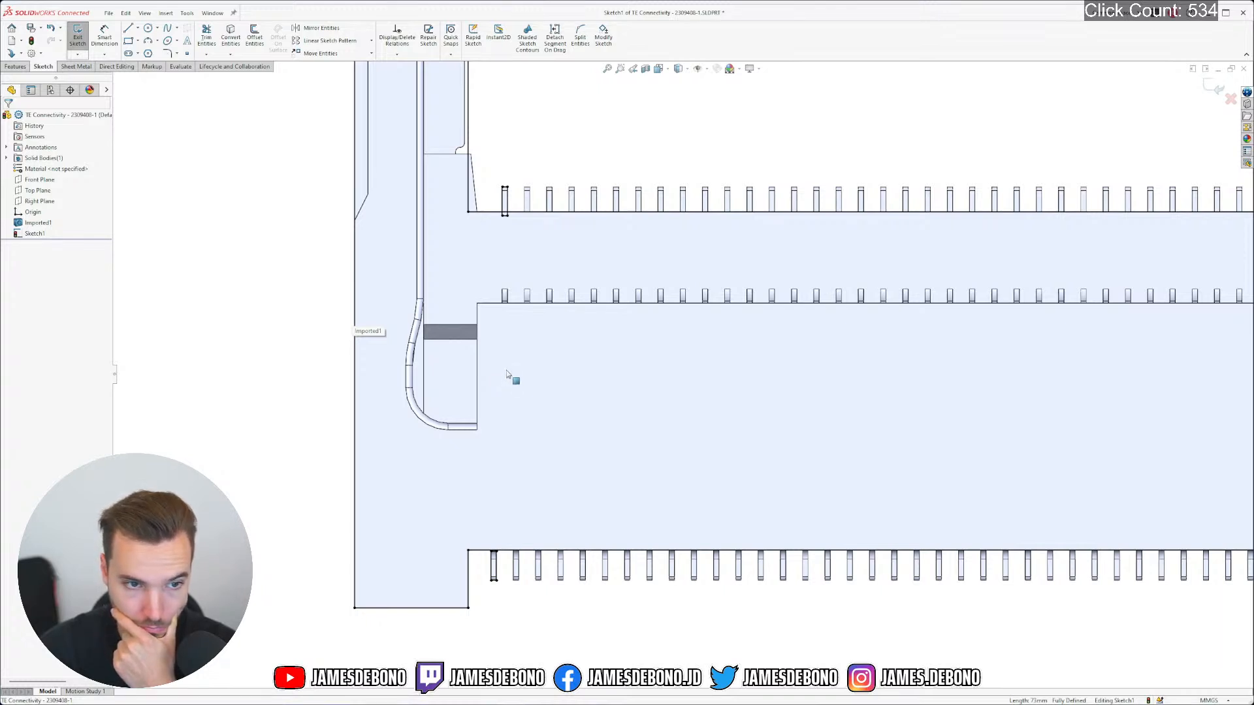
pyautogui.scroll(3, 512, 372)
pyautogui.scroll(-3, 578, 386)
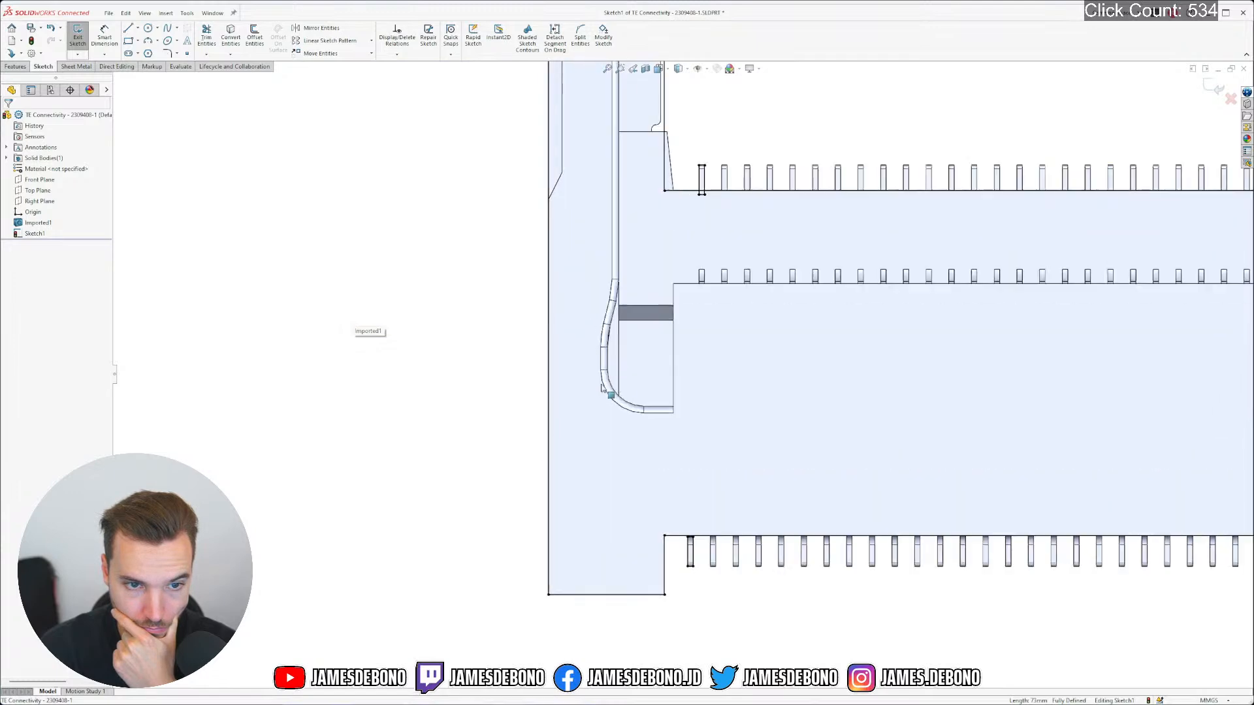
pyautogui.click(104, 38)
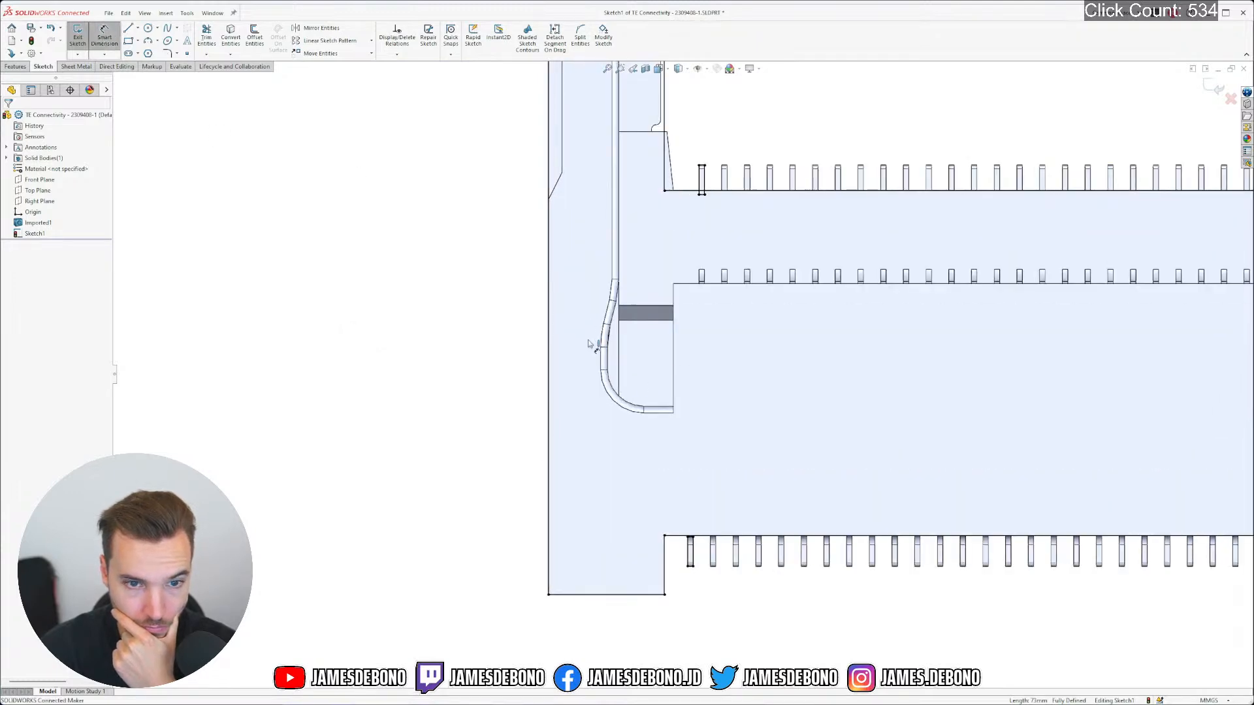
pyautogui.click(619, 369)
pyautogui.click(549, 364)
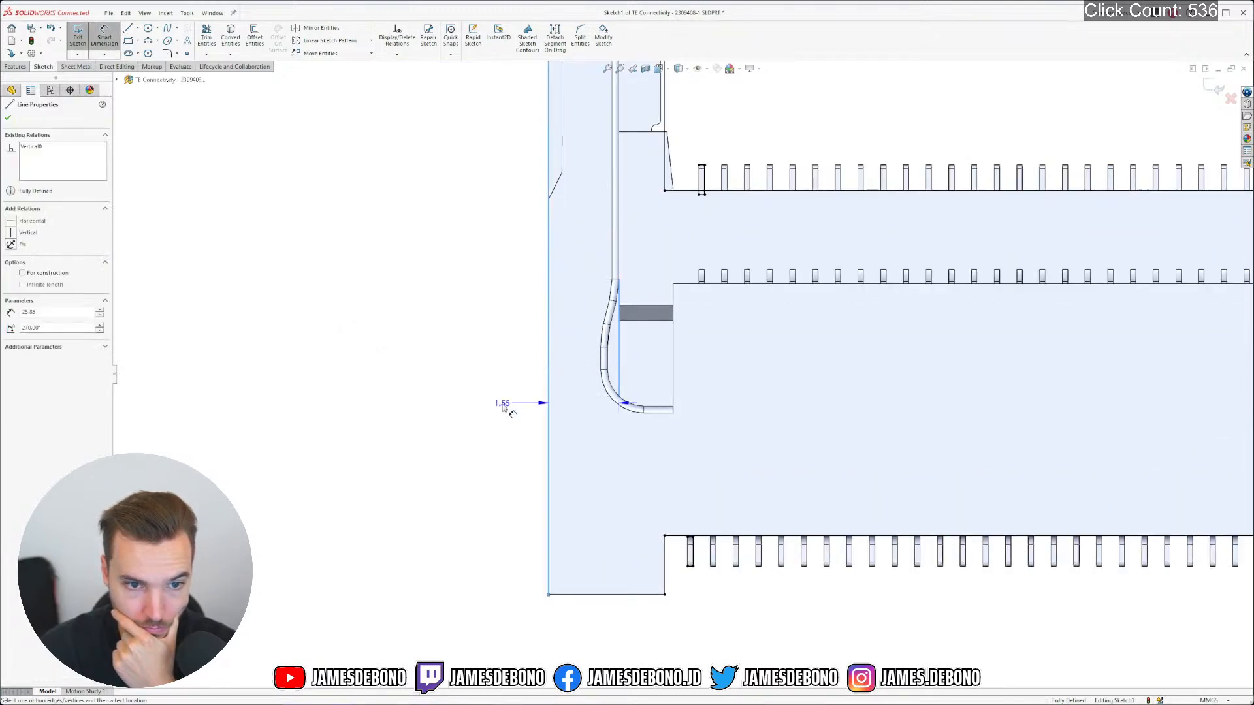
pyautogui.click(507, 412)
pyautogui.press('Escape')
pyautogui.scroll(12, 868, 368)
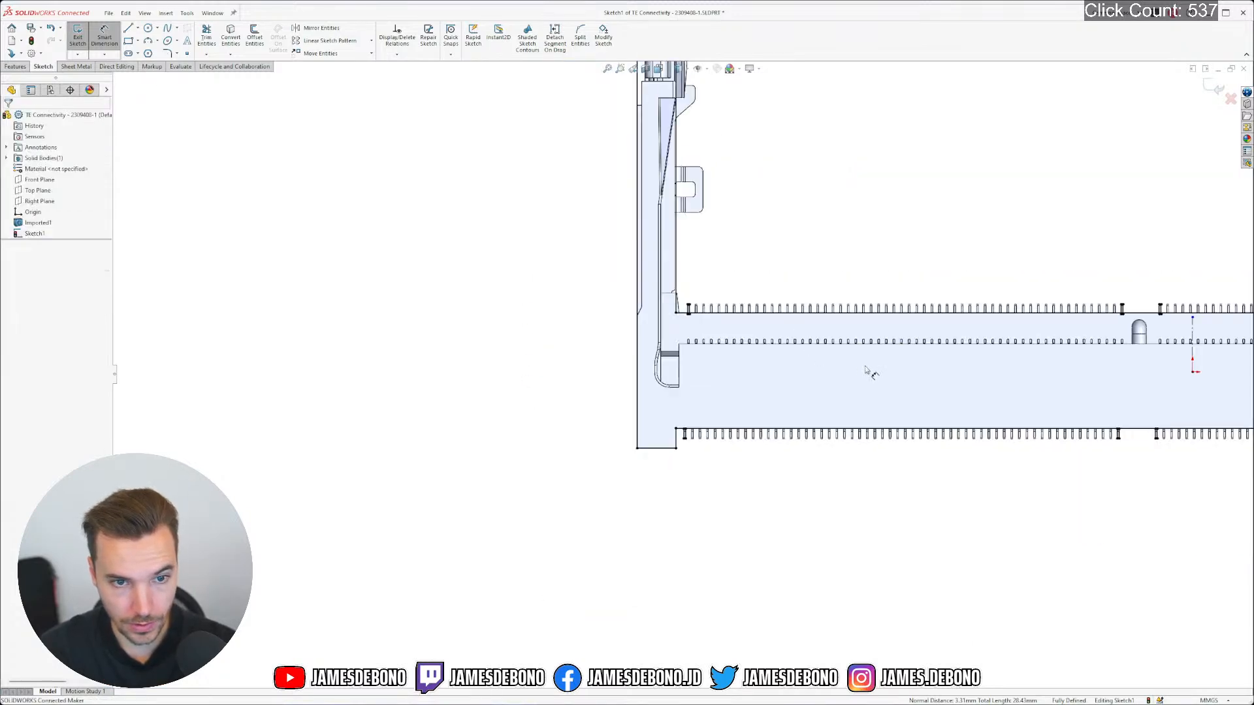
# Measure the matching distance between the right arm's outer edge and its latch pocket edge, leaving no dimension
pyautogui.scroll(-10, 1065, 380)
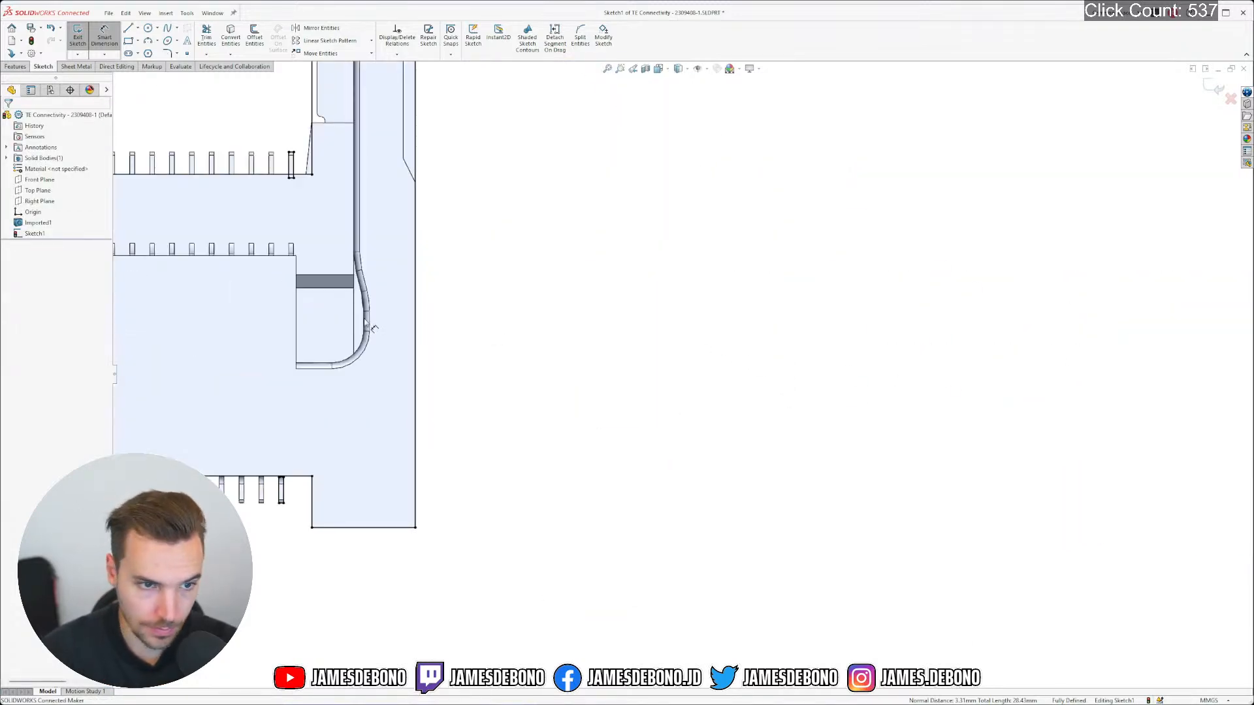
pyautogui.click(356, 321)
pyautogui.click(415, 320)
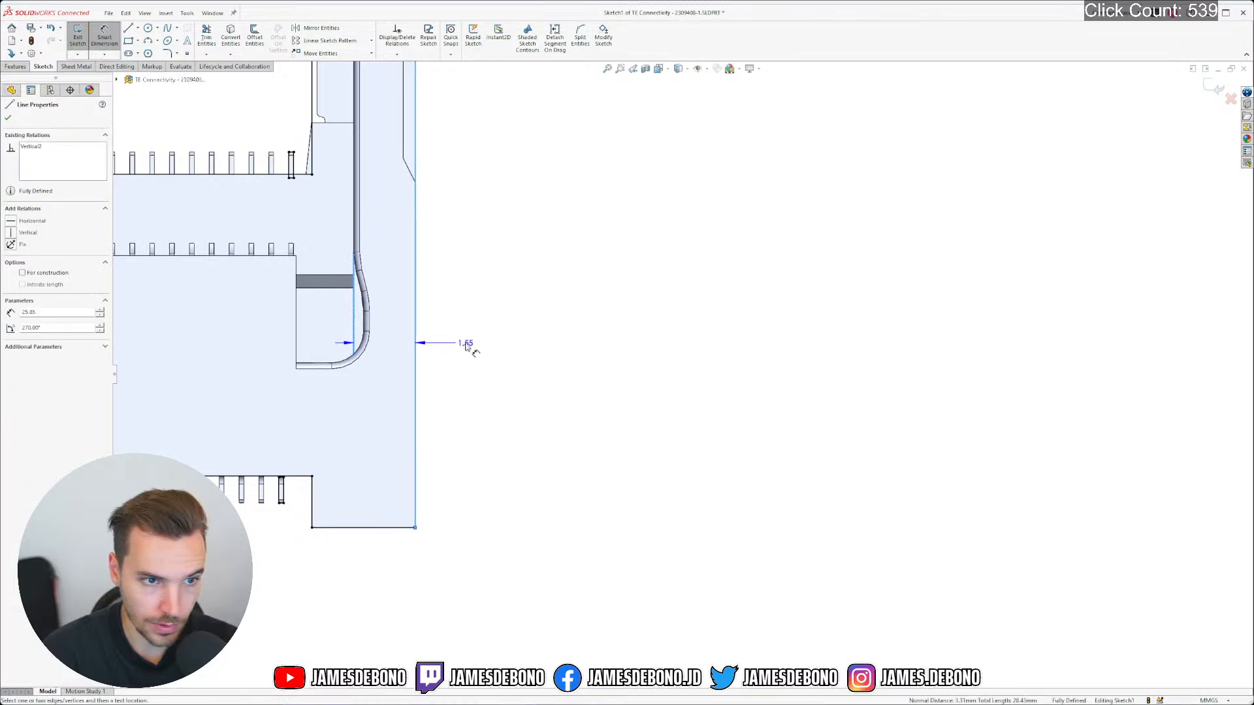
pyautogui.press('Escape')
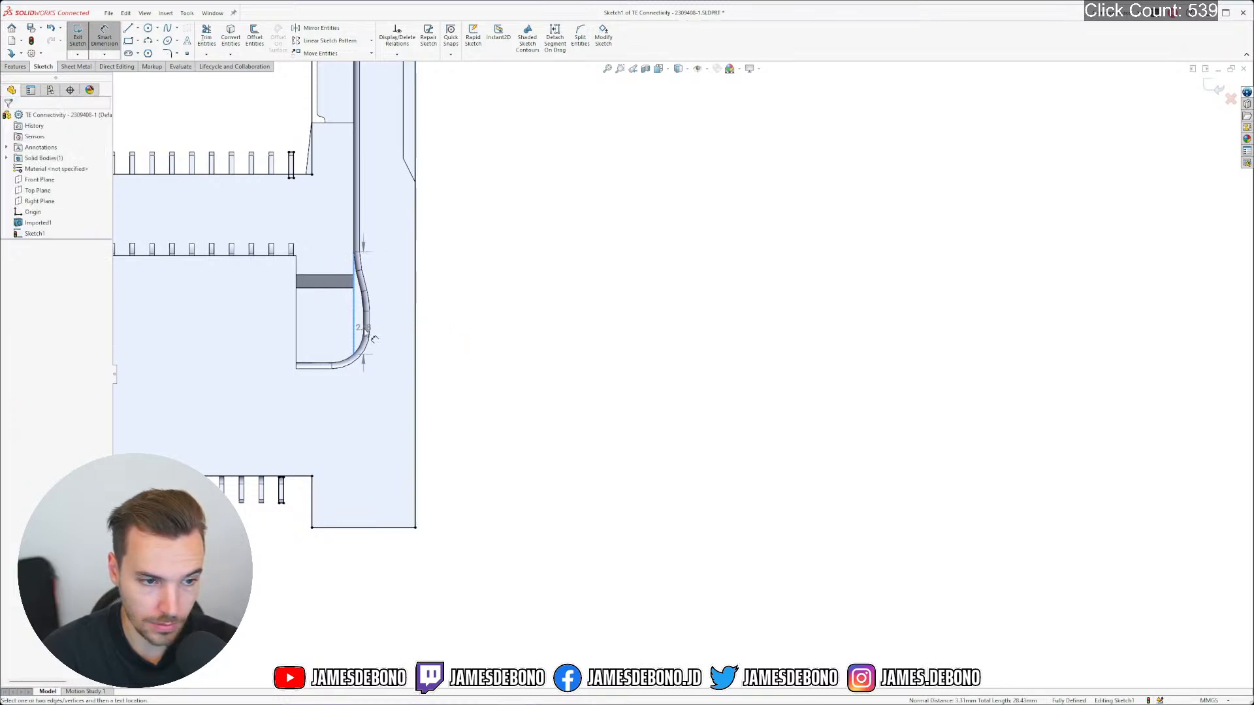
# Sketch a horizontal centerline across the housing between the left and right latch pockets
pyautogui.scroll(8, 339, 356)
pyautogui.press('Escape')
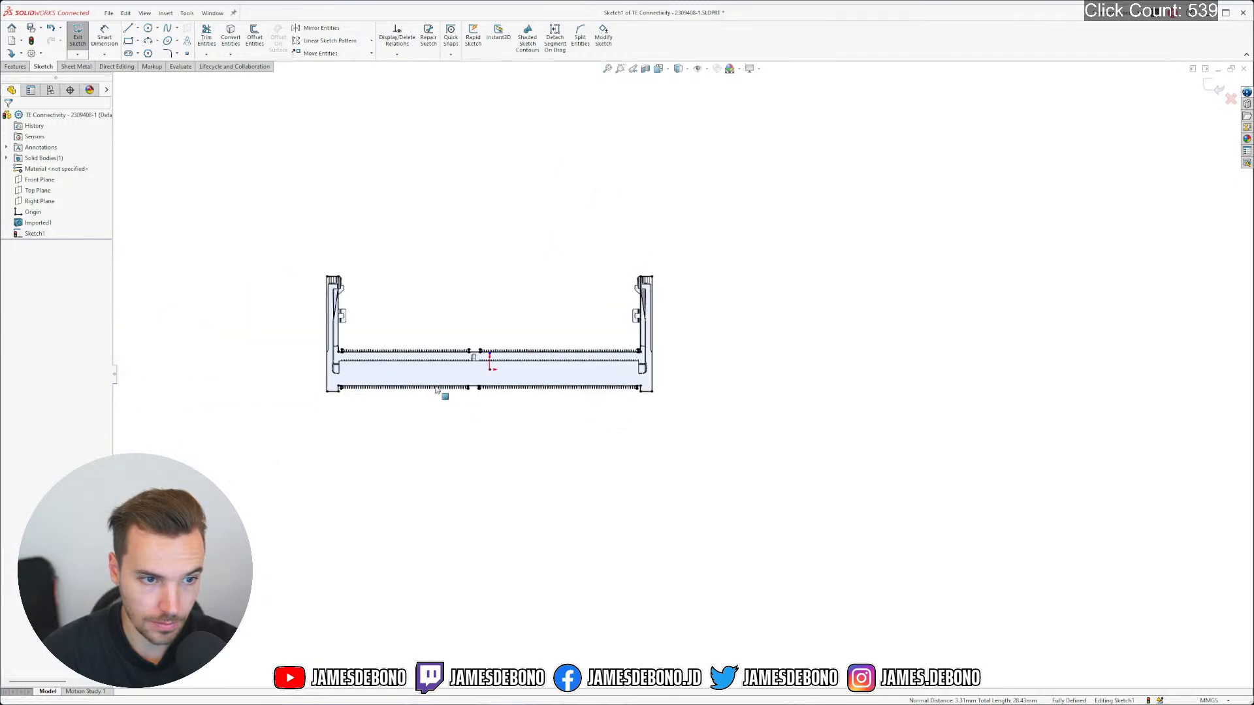
pyautogui.click(138, 28)
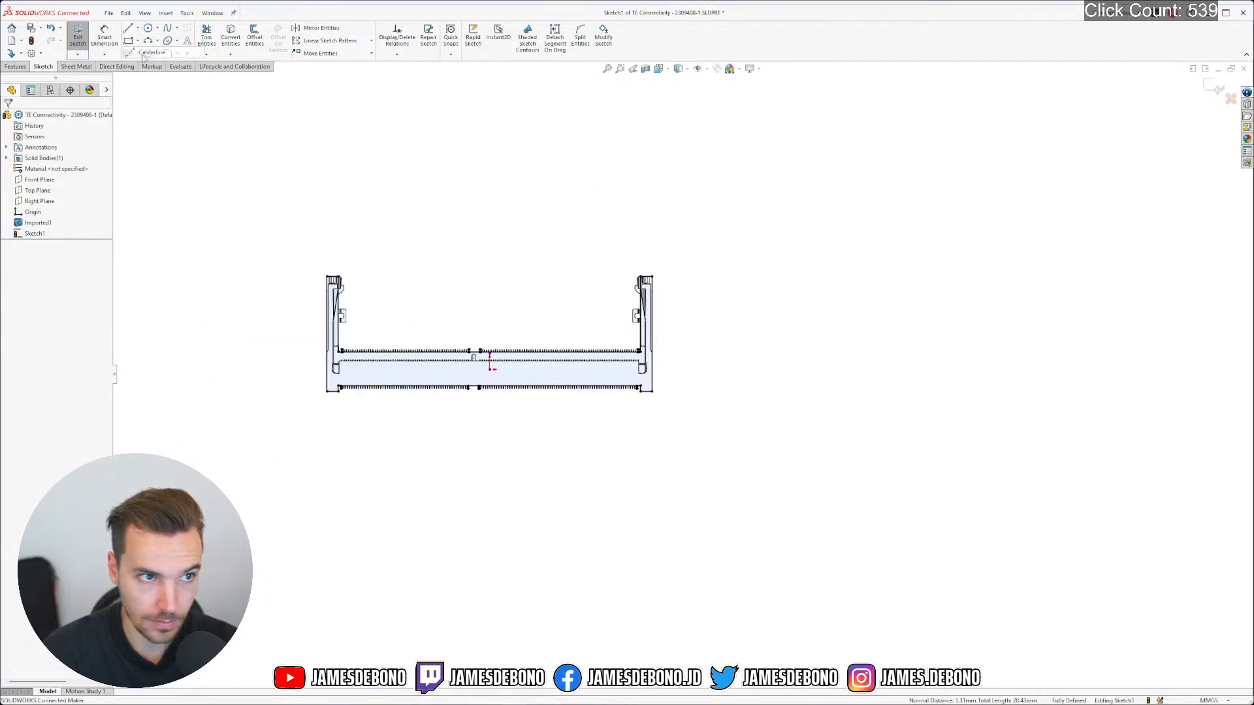
pyautogui.click(144, 53)
pyautogui.scroll(-10, 457, 358)
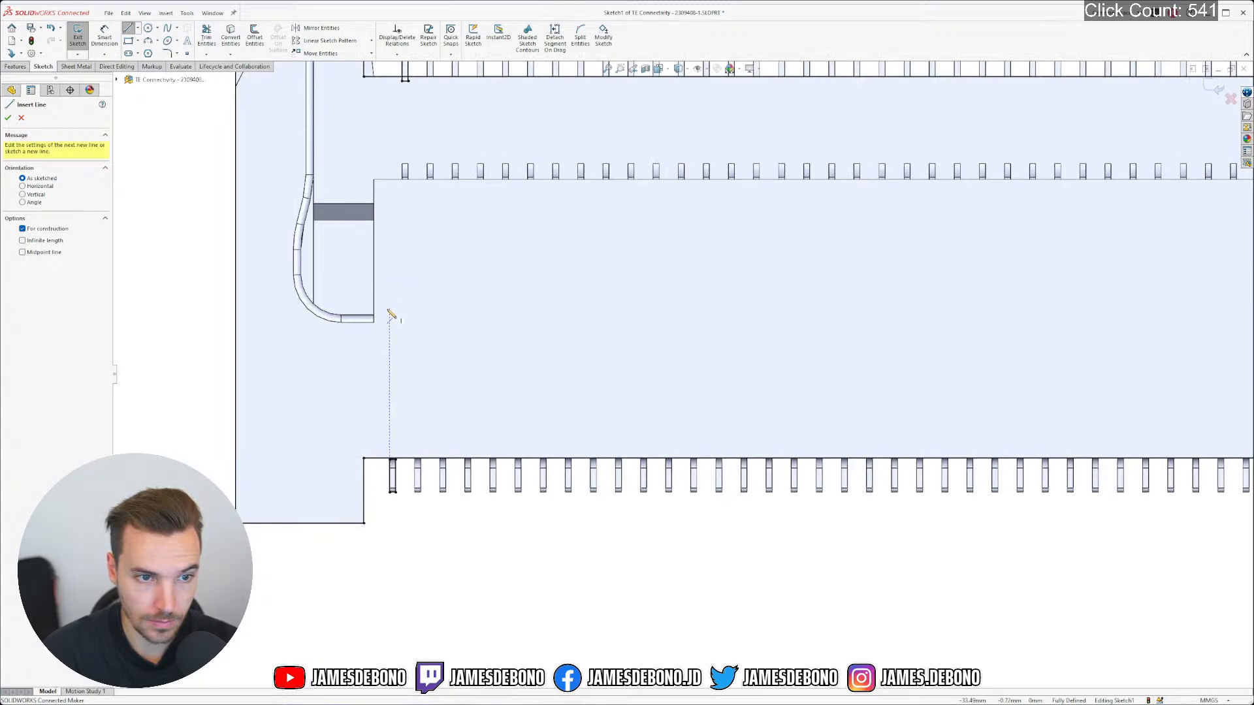
pyautogui.click(390, 315)
pyautogui.scroll(10, 831, 313)
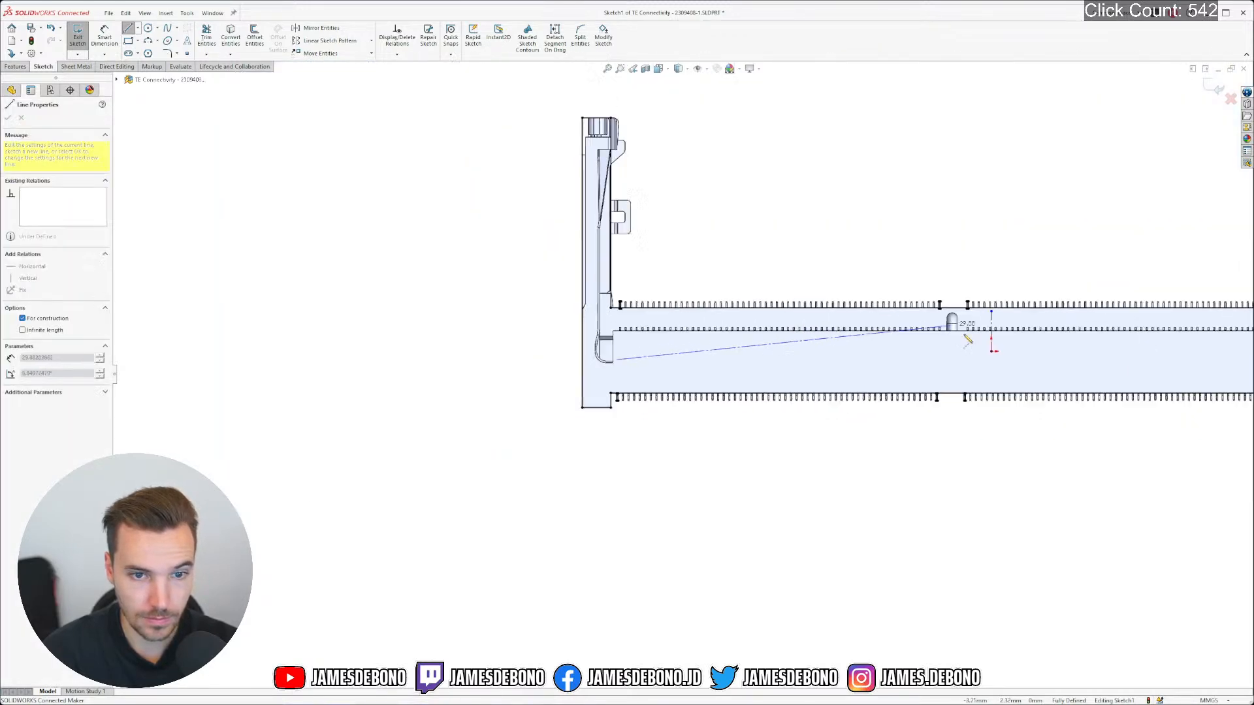
pyautogui.scroll(-6, 880, 375)
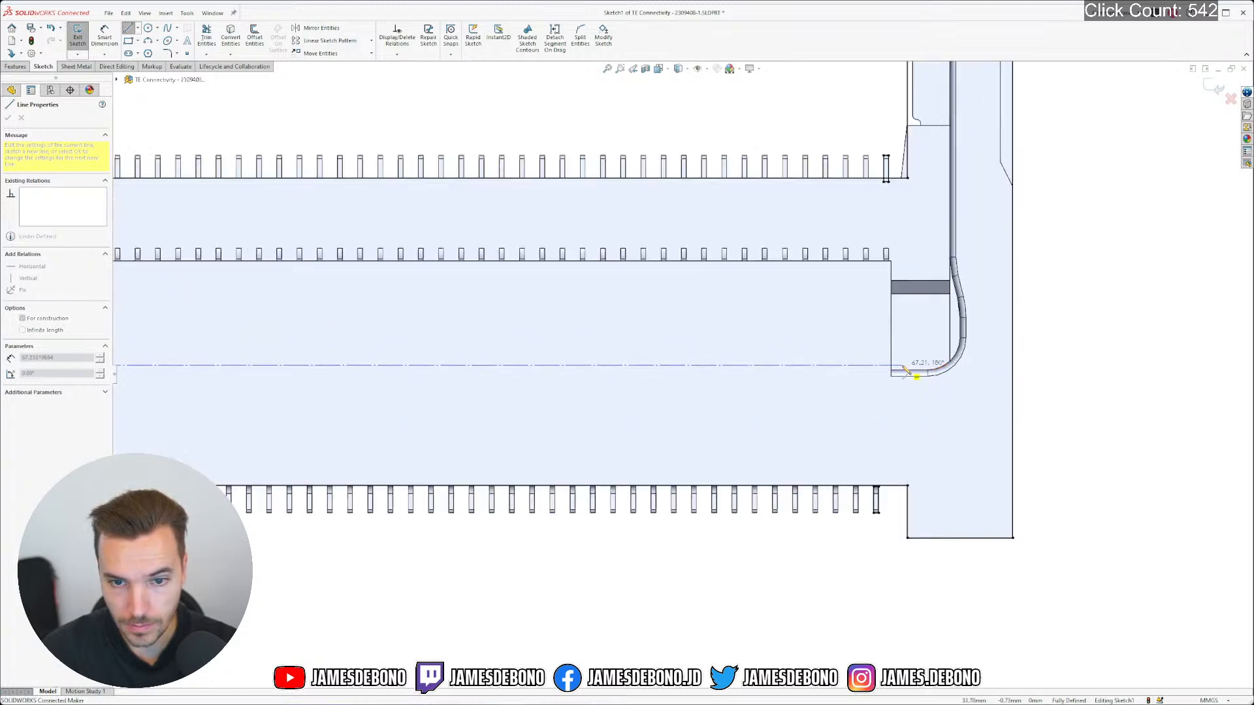
pyautogui.click(821, 366)
pyautogui.press('Escape')
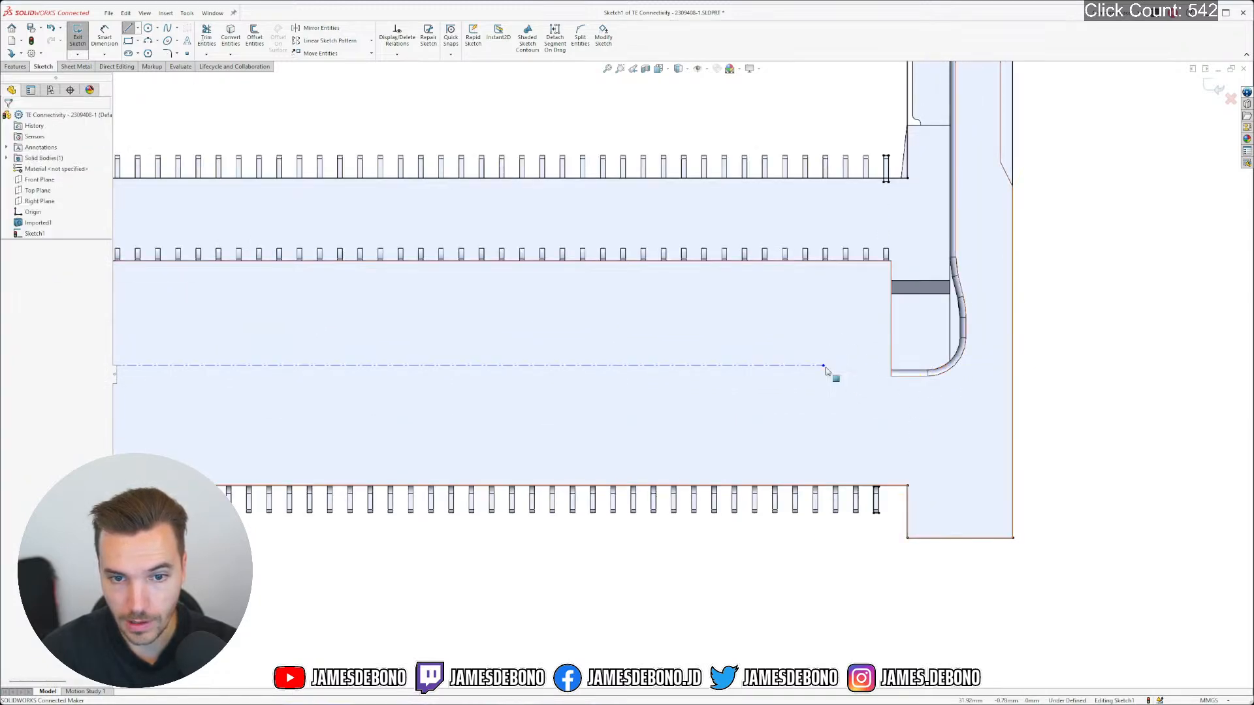
# Align the horizontal centerline's right end vertically with the outermost upper-row pin and its left end with the outermost lower-row pin
pyautogui.click(822, 365)
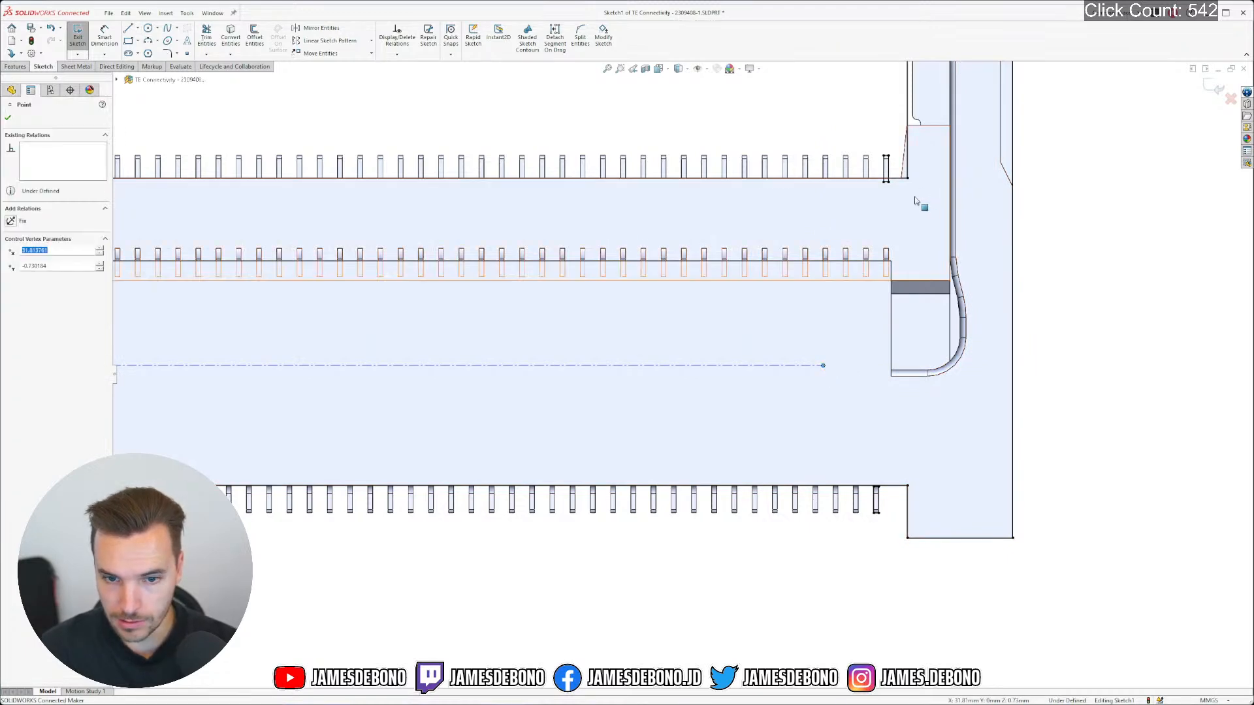
pyautogui.keyDown('ctrl'); pyautogui.click(888, 166); pyautogui.keyUp('ctrl')
pyautogui.click(937, 135)
pyautogui.click(1141, 441)
pyautogui.scroll(1, 756, 443)
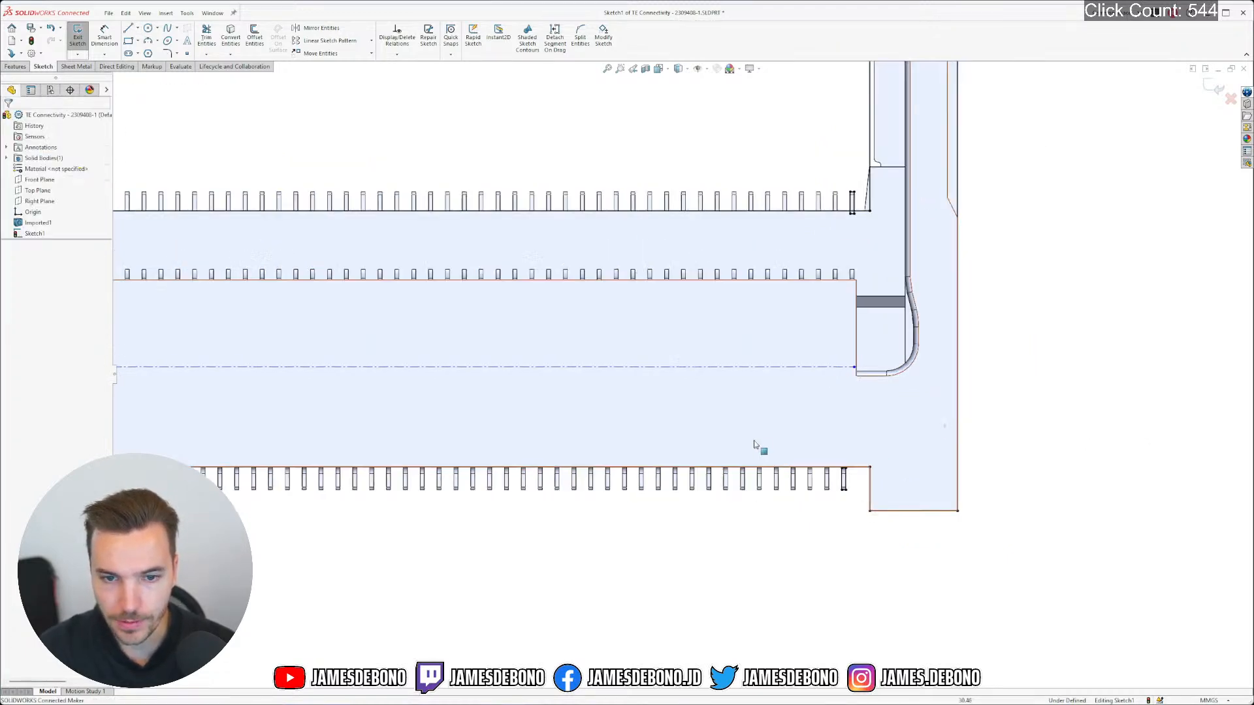
pyautogui.scroll(4, 756, 444)
pyautogui.scroll(-5, 196, 358)
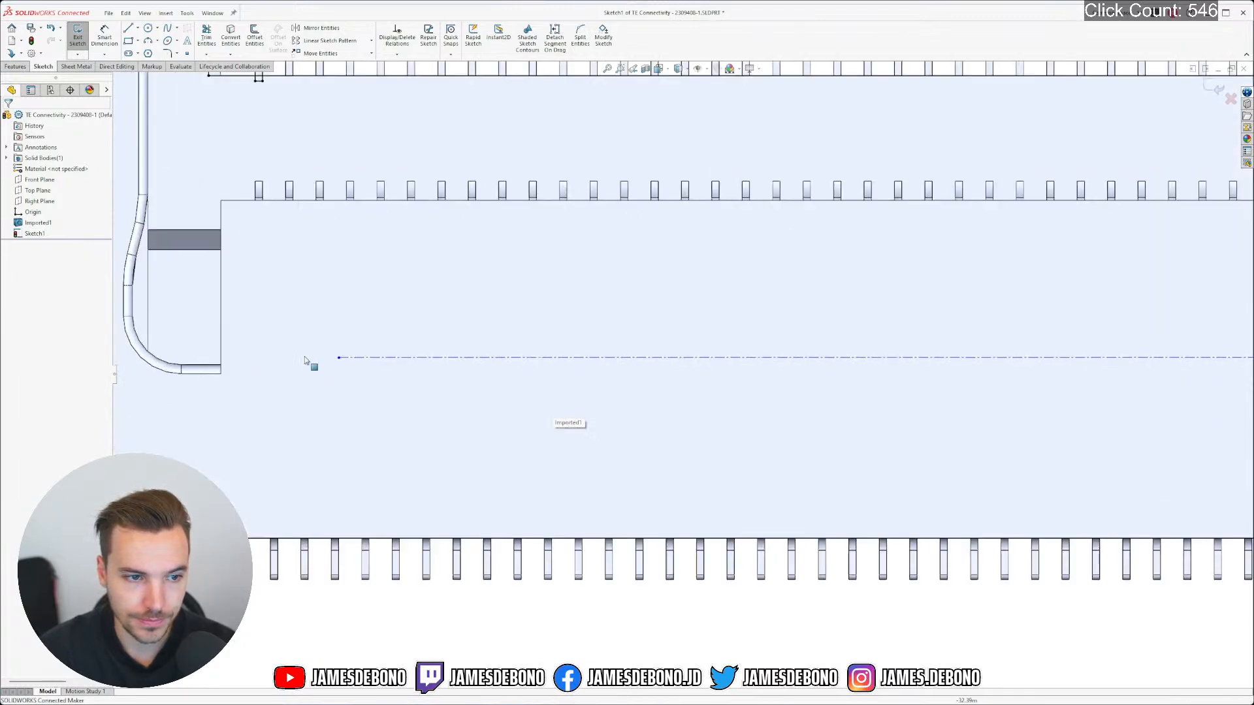
pyautogui.click(340, 358)
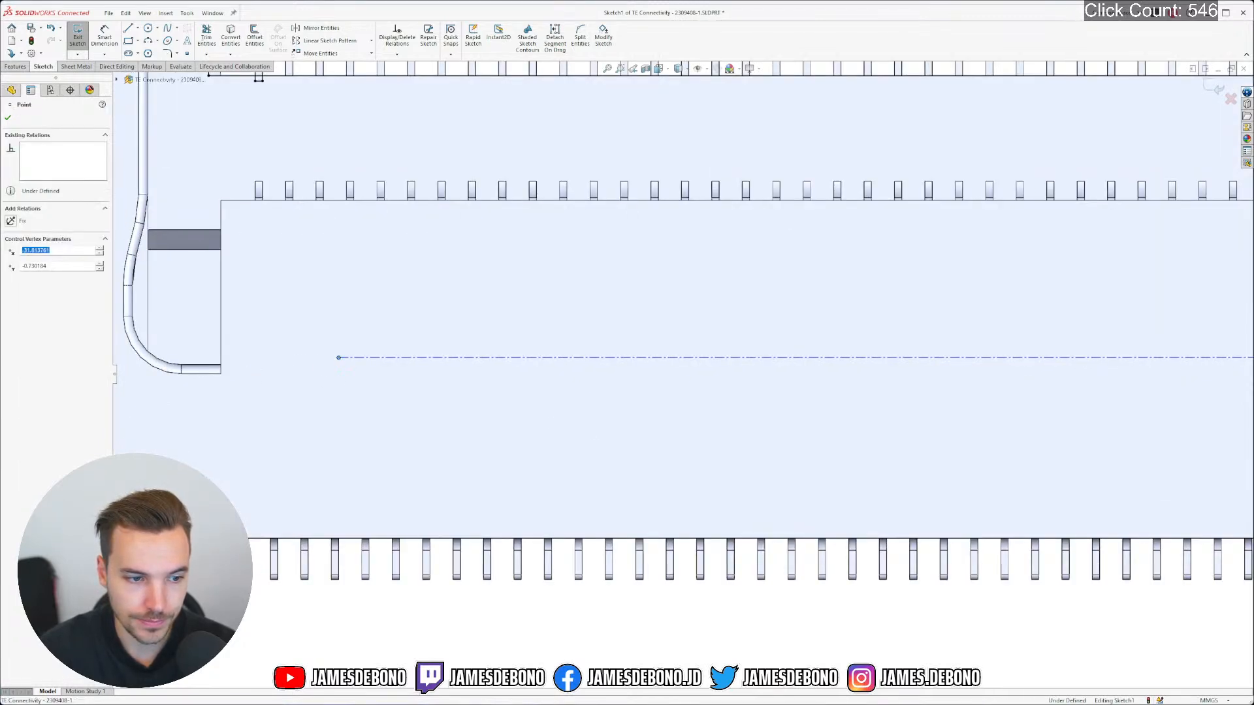
pyautogui.keyDown('ctrl'); pyautogui.click(270, 541); pyautogui.keyUp('ctrl')
pyautogui.click(285, 516)
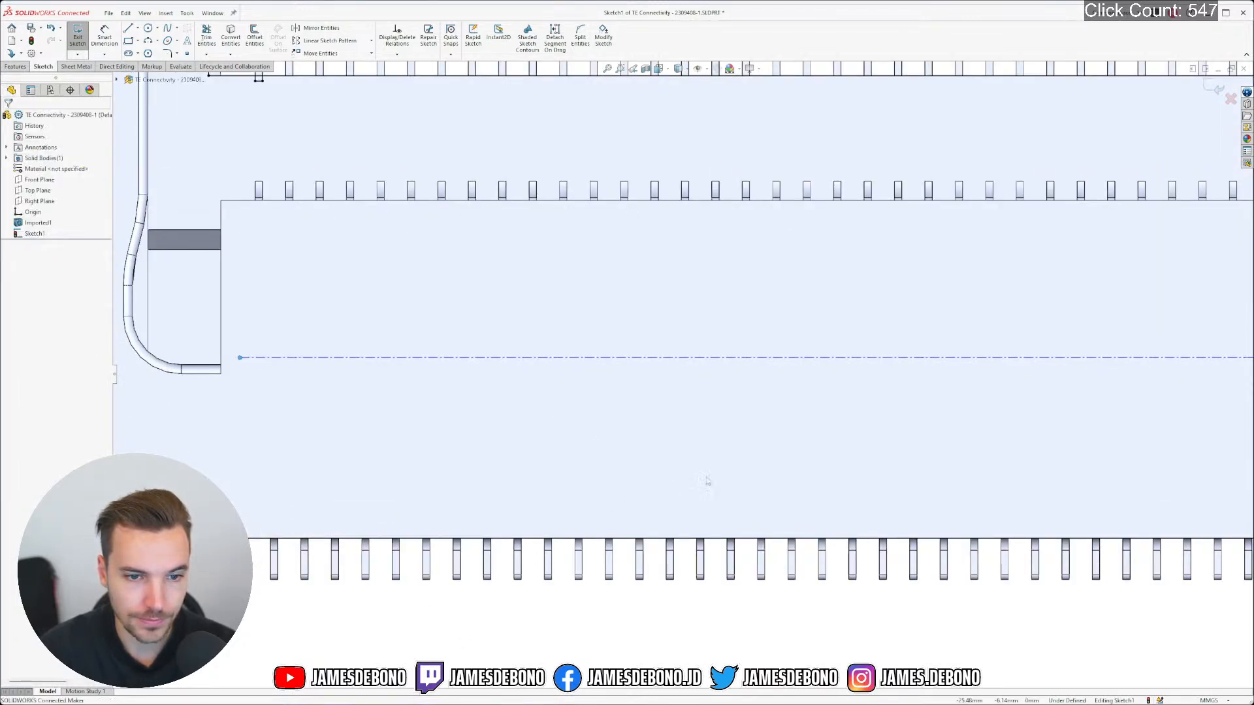
pyautogui.scroll(5, 733, 476)
pyautogui.scroll(-5, 926, 375)
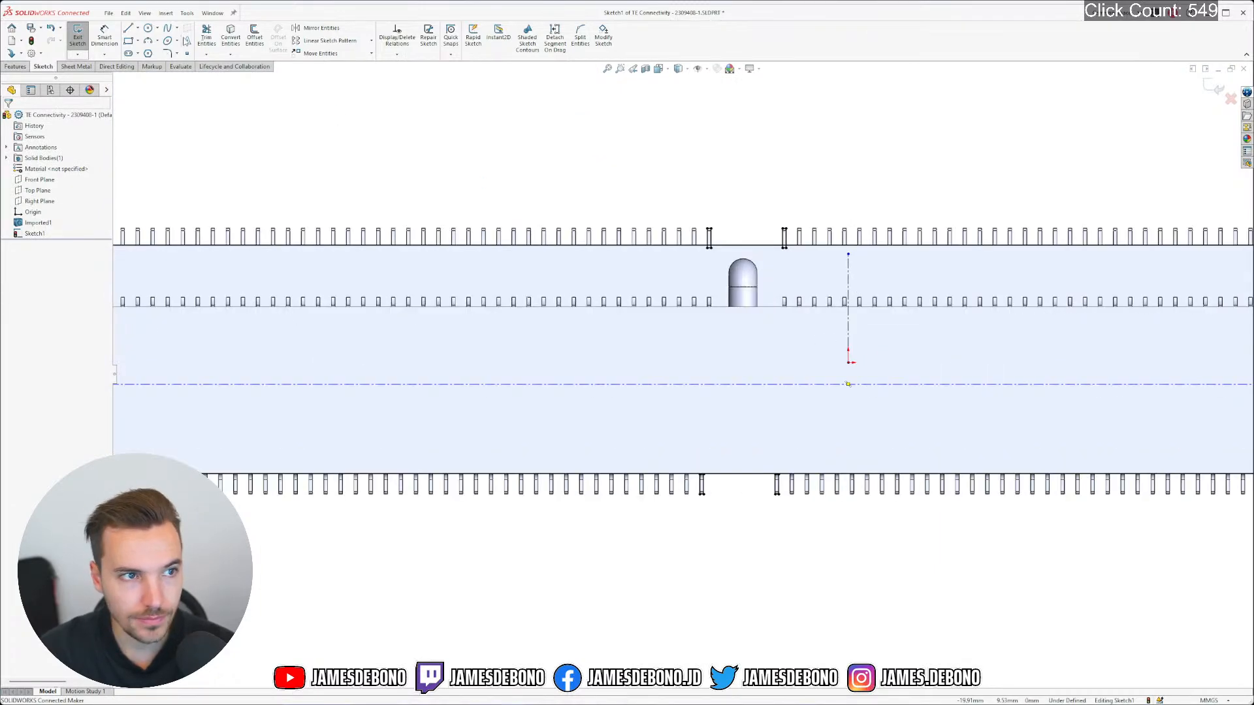
# Sketch a vertical centerline about 0.73 mm long from the horizontal centerline up to the origin
pyautogui.click(137, 28)
pyautogui.click(145, 53)
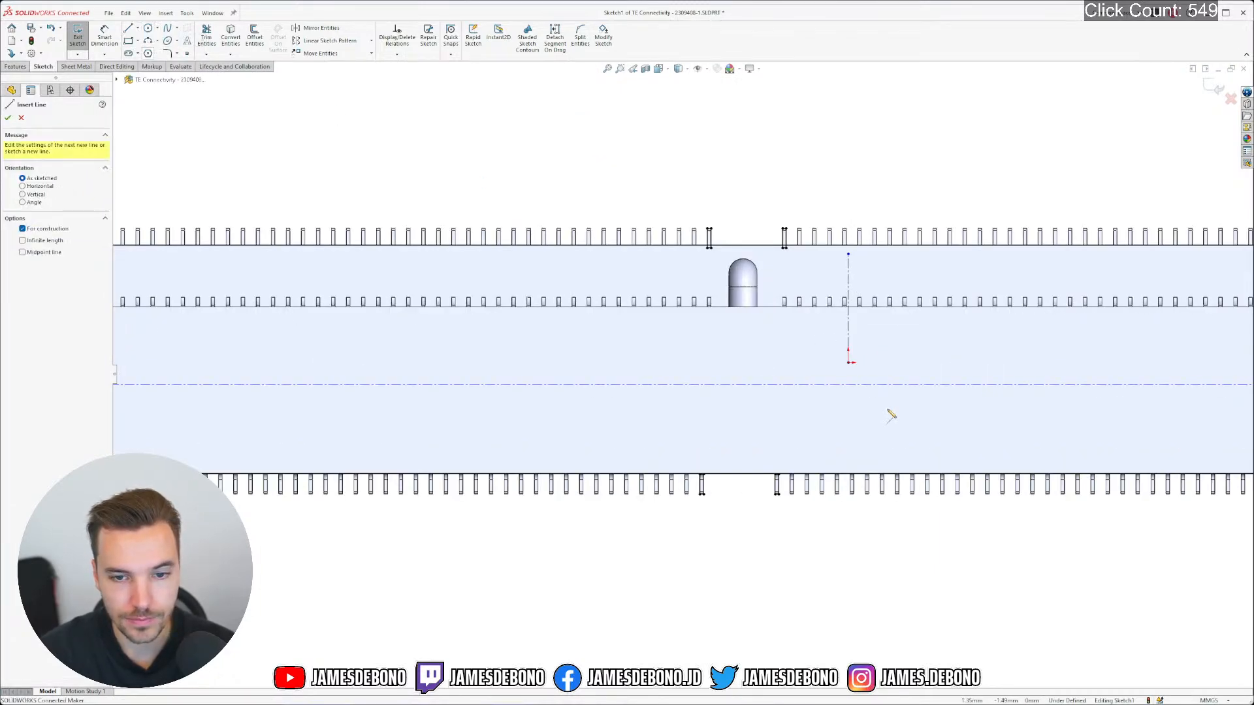
pyautogui.scroll(-5, 862, 388)
pyautogui.click(798, 363)
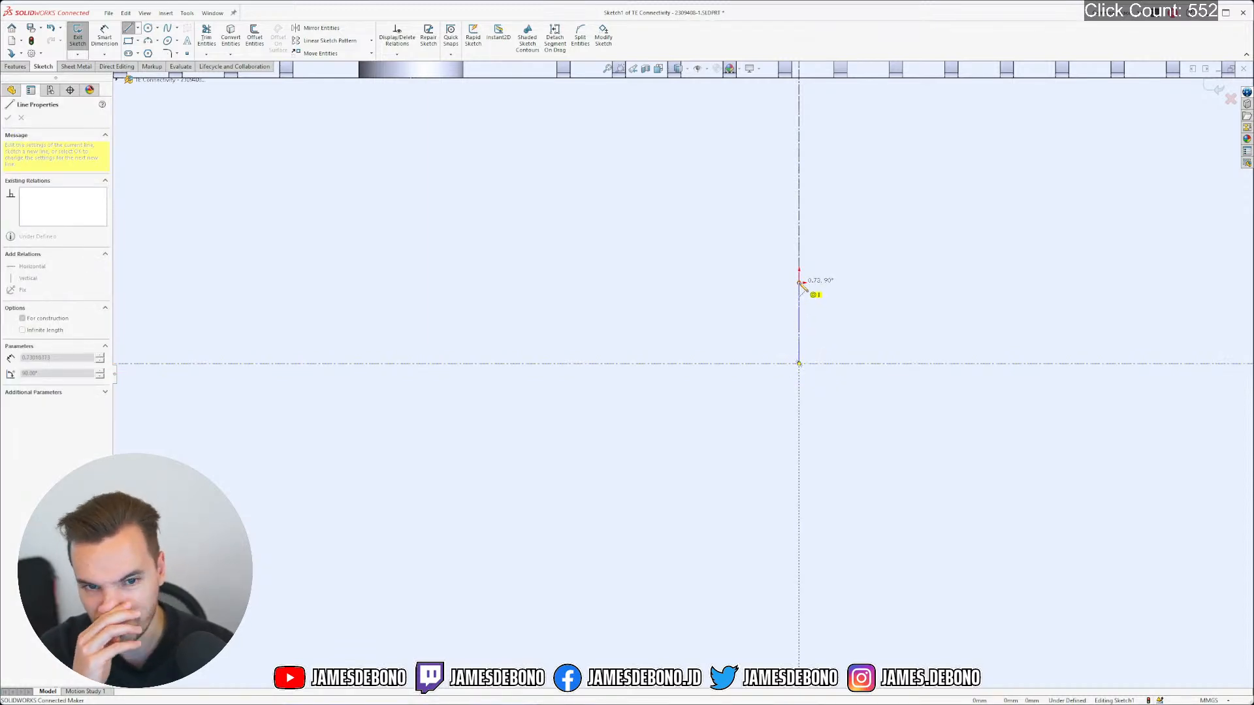
pyautogui.click(800, 283)
pyautogui.press('Escape')
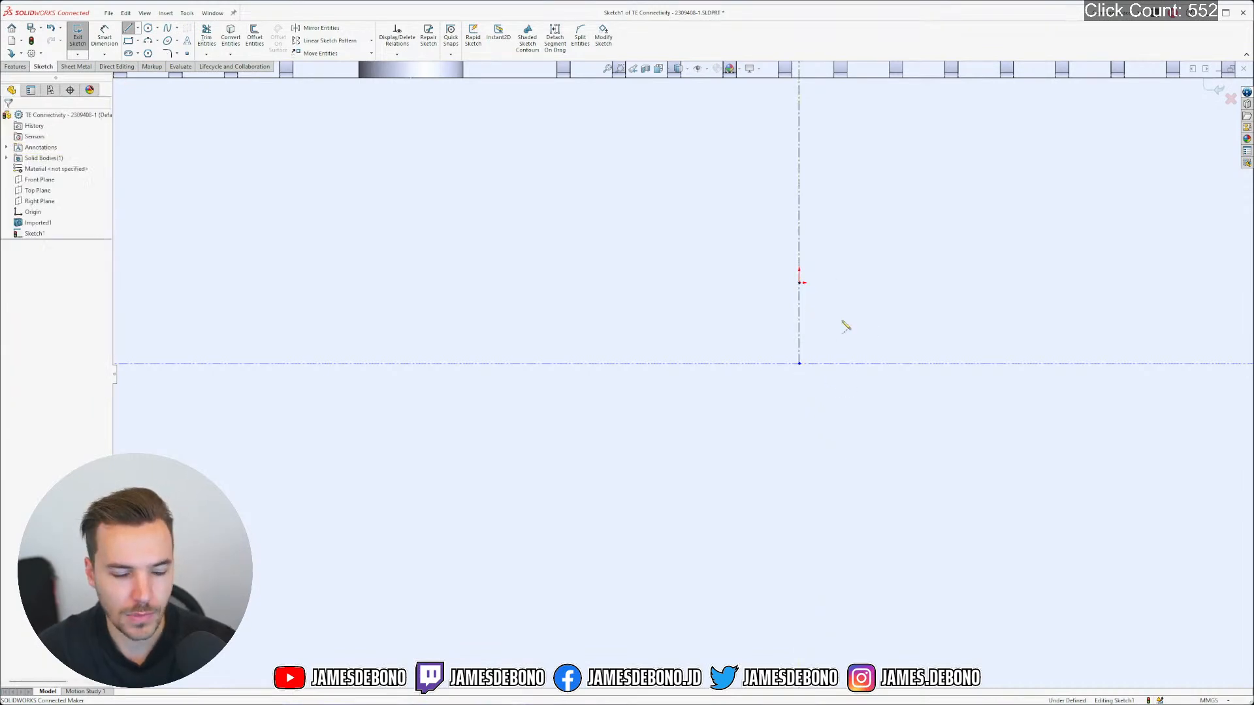
# Delete the short vertical centerline below the origin and the horizontal centerline across the housing
pyautogui.click(801, 315)
pyautogui.press('Delete')
pyautogui.click(855, 364)
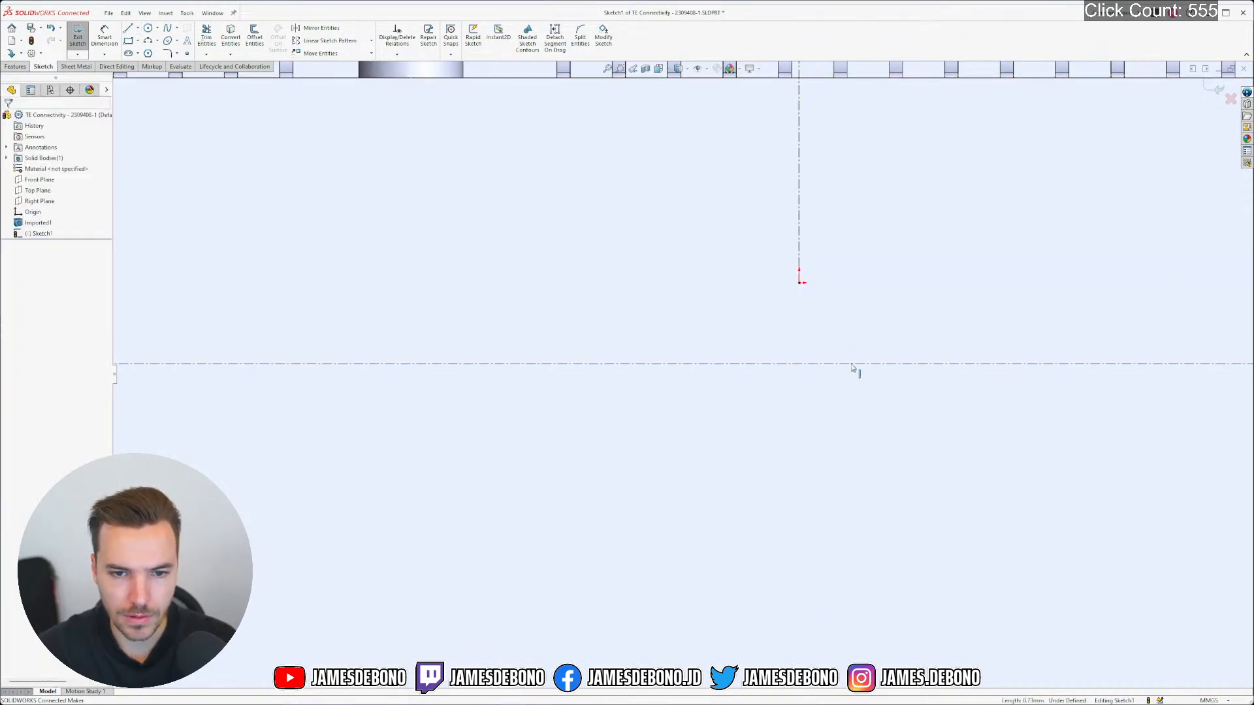
pyautogui.press('Delete')
# Delete the coincident relations from both inner corners of the left arm's foot and pull its inner edge slightly inward
pyautogui.scroll(10, 826, 411)
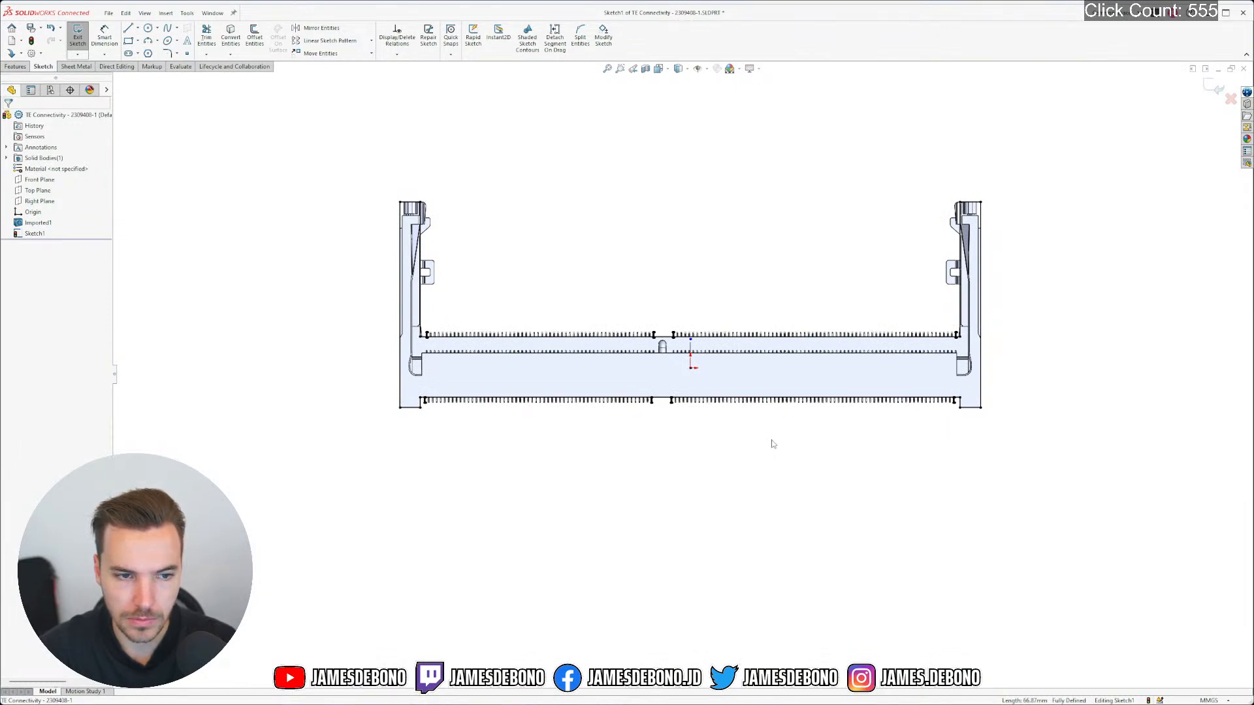
pyautogui.scroll(-5, 421, 401)
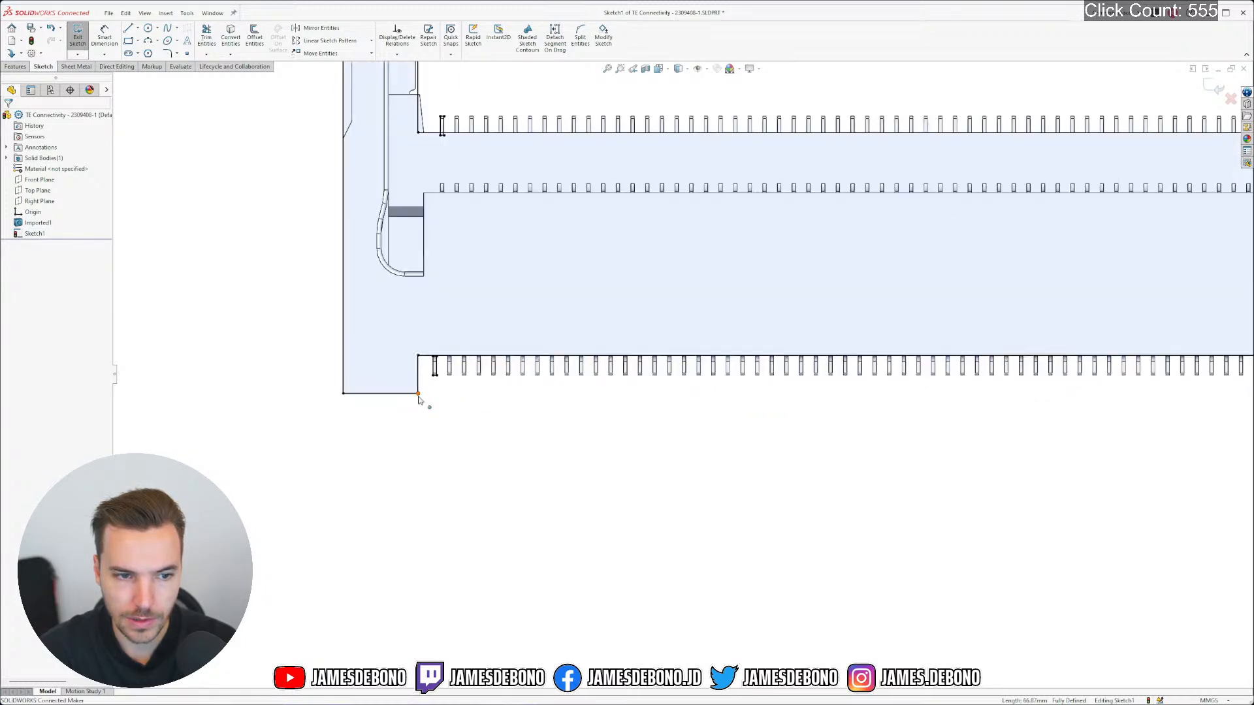
pyautogui.click(419, 394)
pyautogui.click(419, 399)
pyautogui.press('Delete')
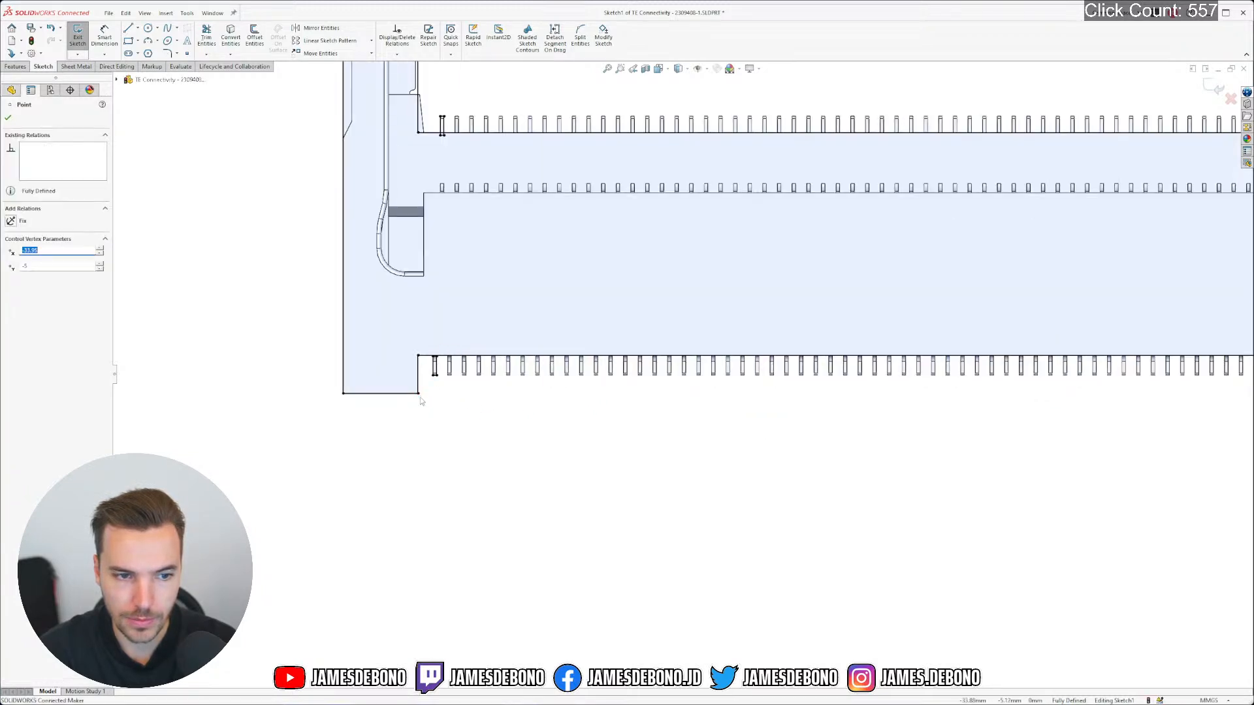
pyautogui.click(419, 357)
pyautogui.click(420, 361)
pyautogui.press('Delete')
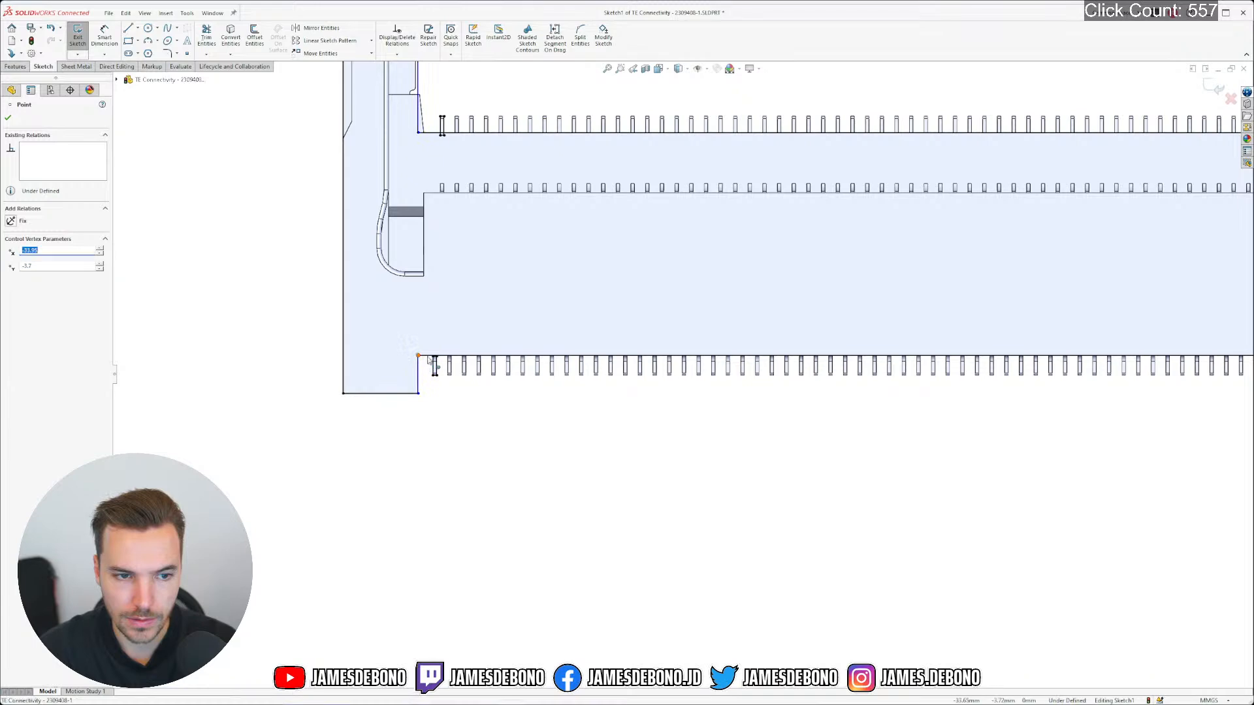
pyautogui.moveTo(418, 356); pyautogui.dragTo(422, 356)
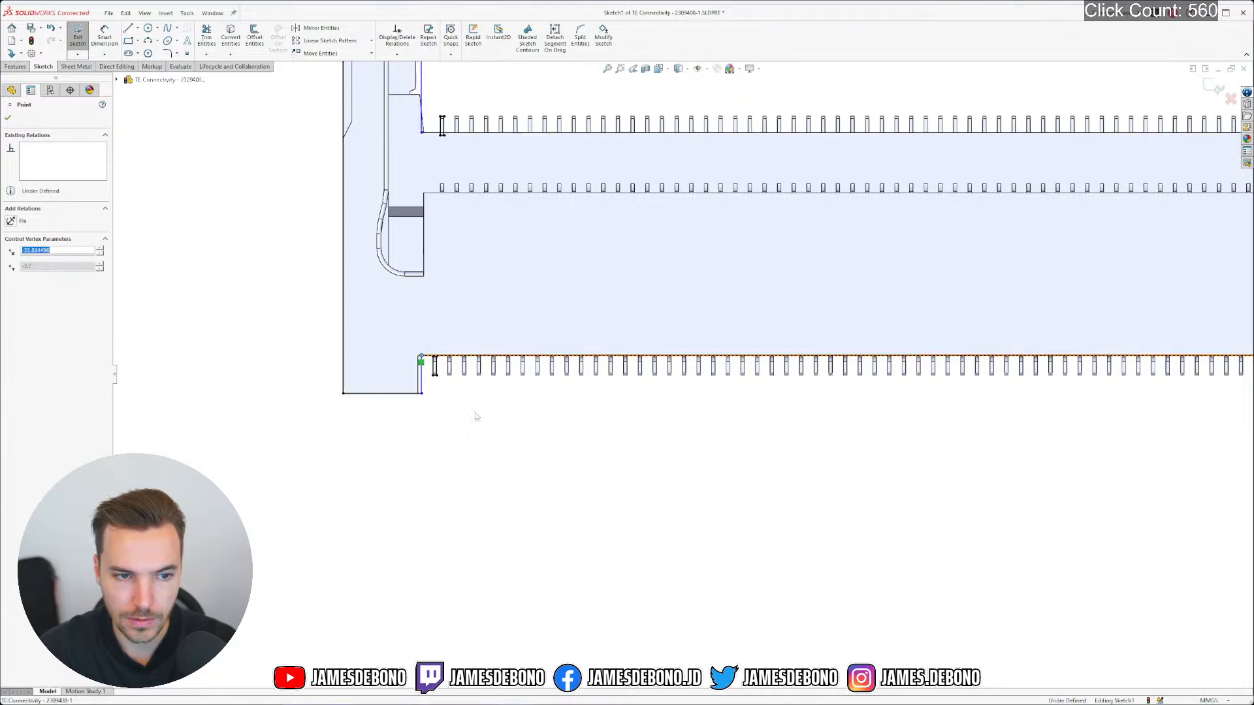
pyautogui.click(584, 455)
# Delete the coincident relations from both inner corners of the right arm's foot and pull its inner edge slightly inward
pyautogui.scroll(5, 812, 386)
pyautogui.scroll(-5, 950, 363)
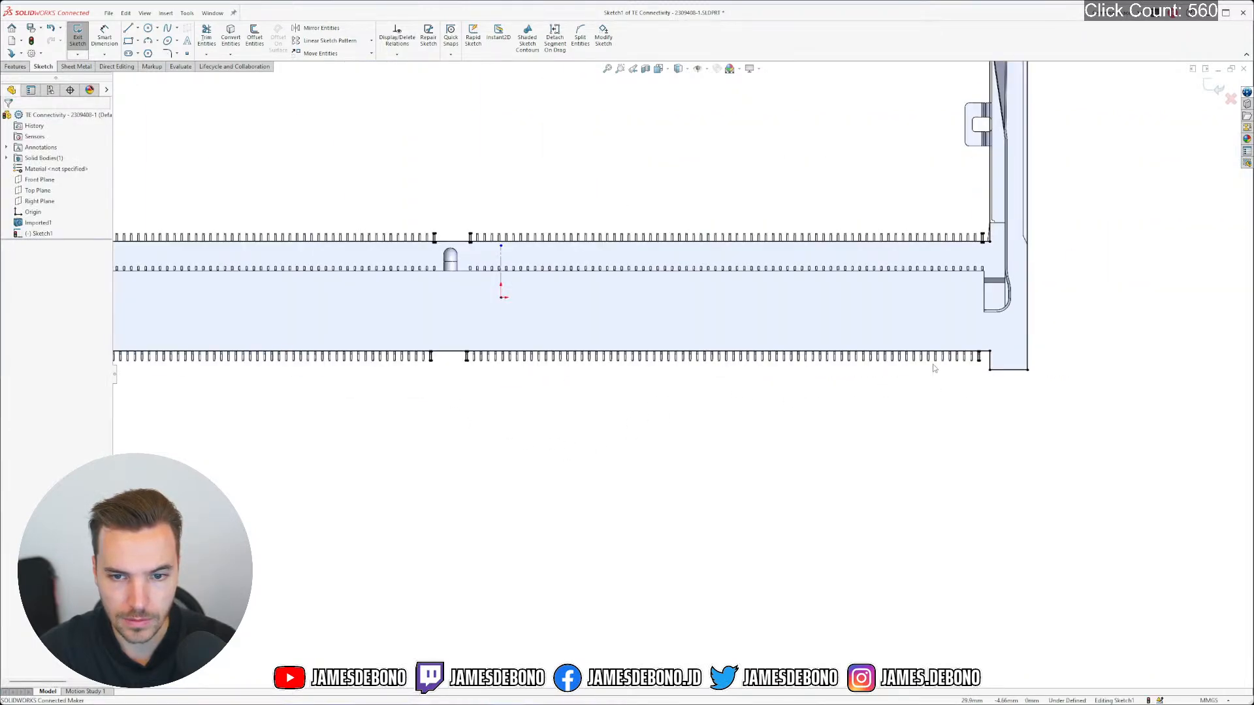
pyautogui.click(949, 348)
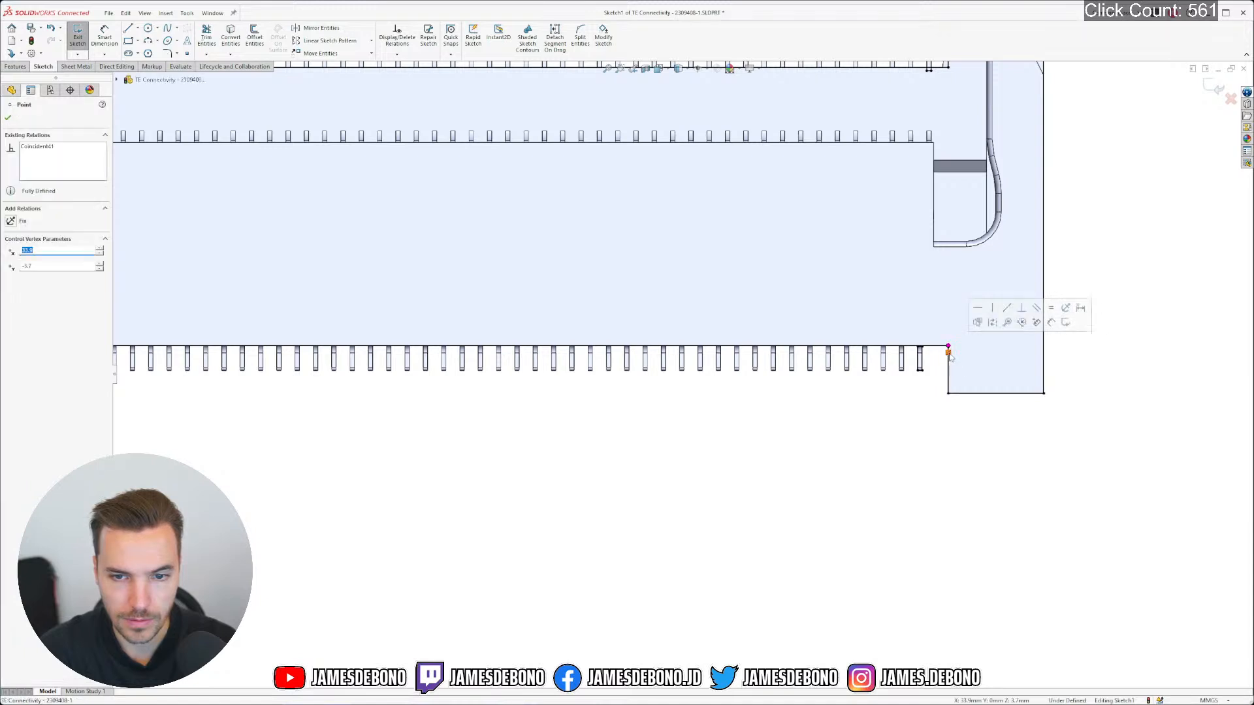
pyautogui.doubleClick(950, 356)
pyautogui.click(949, 395)
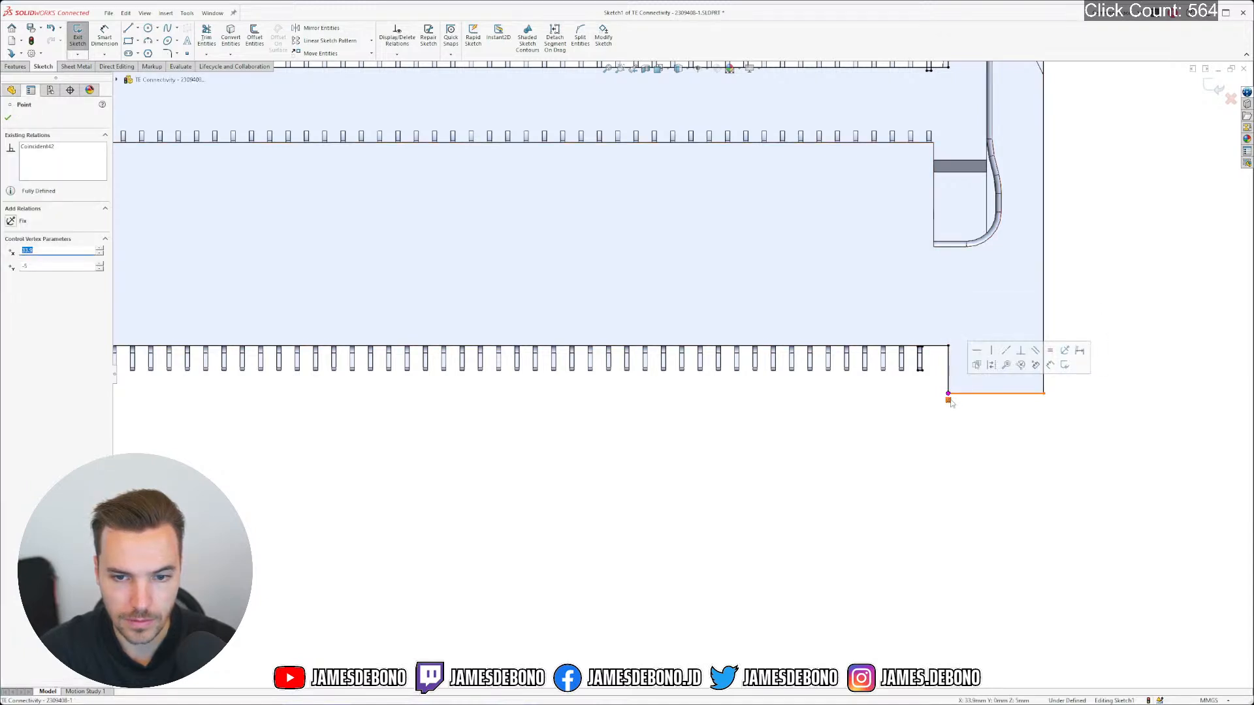
pyautogui.click(948, 399)
pyautogui.press('Delete')
pyautogui.moveTo(948, 394); pyautogui.dragTo(941, 396)
pyautogui.click(859, 412)
# Hide the imported connector body so that only the sketch is displayed
pyautogui.press('f')
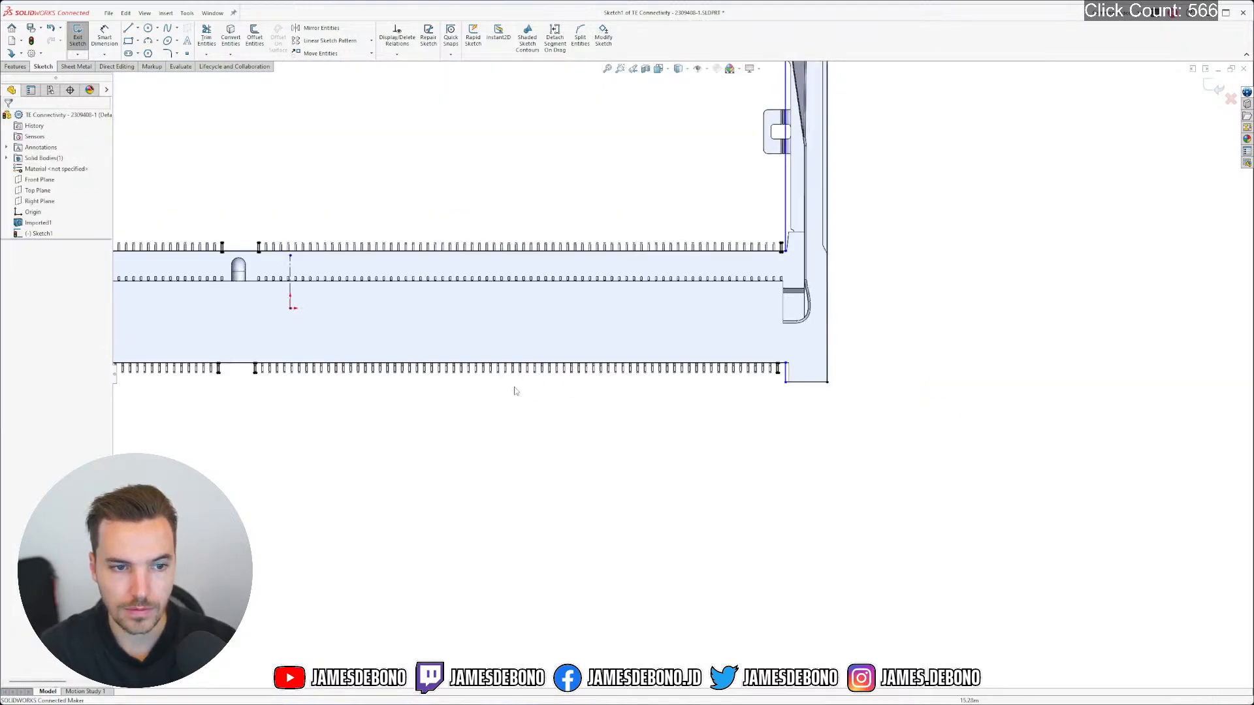
pyautogui.rightClick(34, 224)
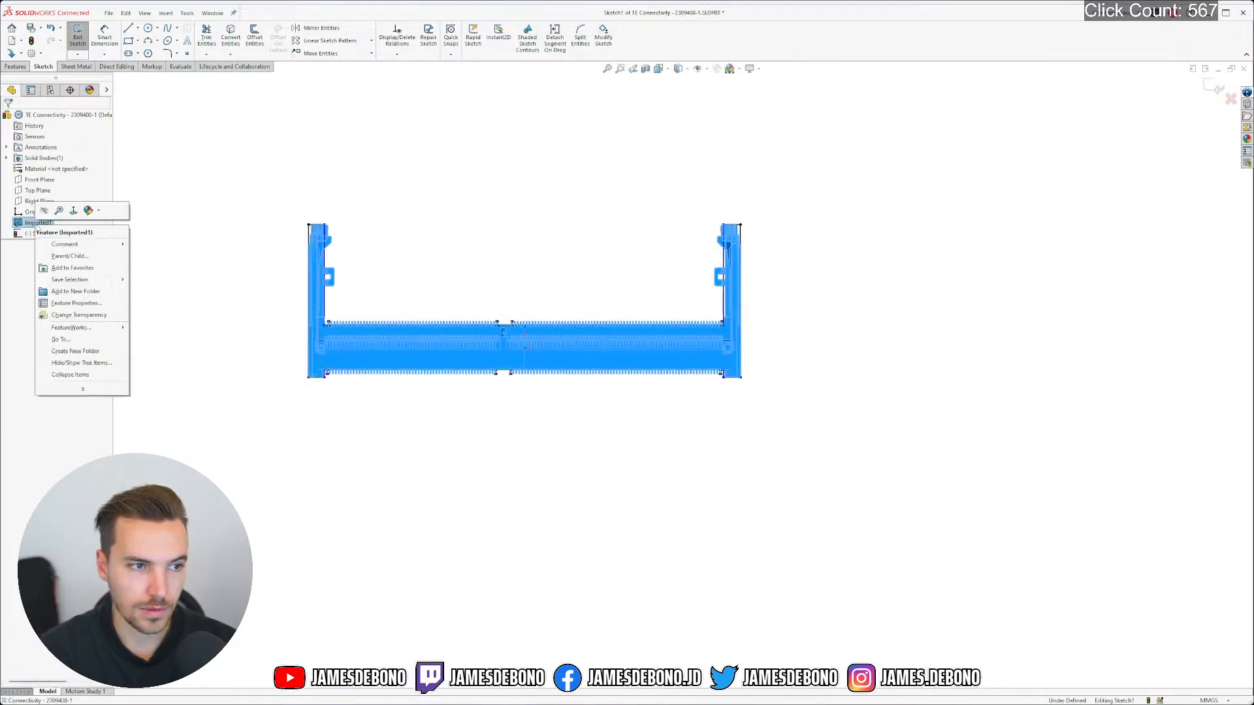
pyautogui.click(52, 209)
# Tie the upper end of the vertical centerline above the origin to the midpoint of the housing's upper edge
pyautogui.scroll(-3, 532, 353)
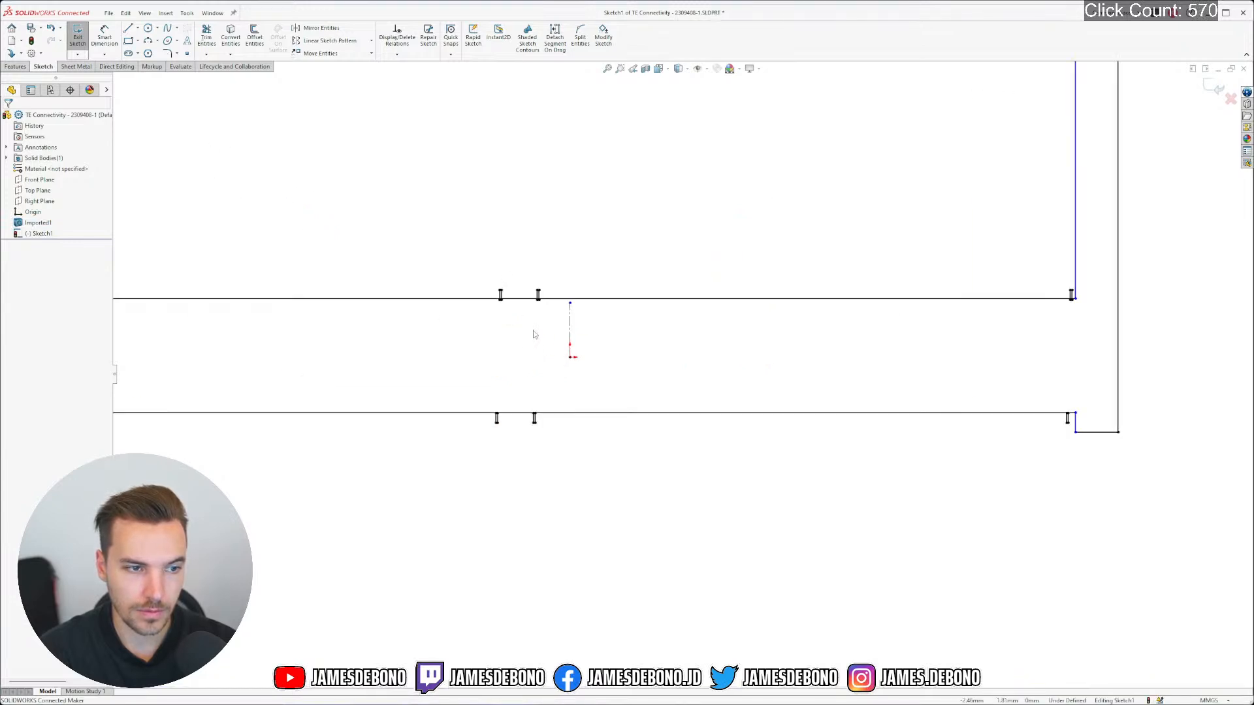
pyautogui.scroll(-3, 565, 336)
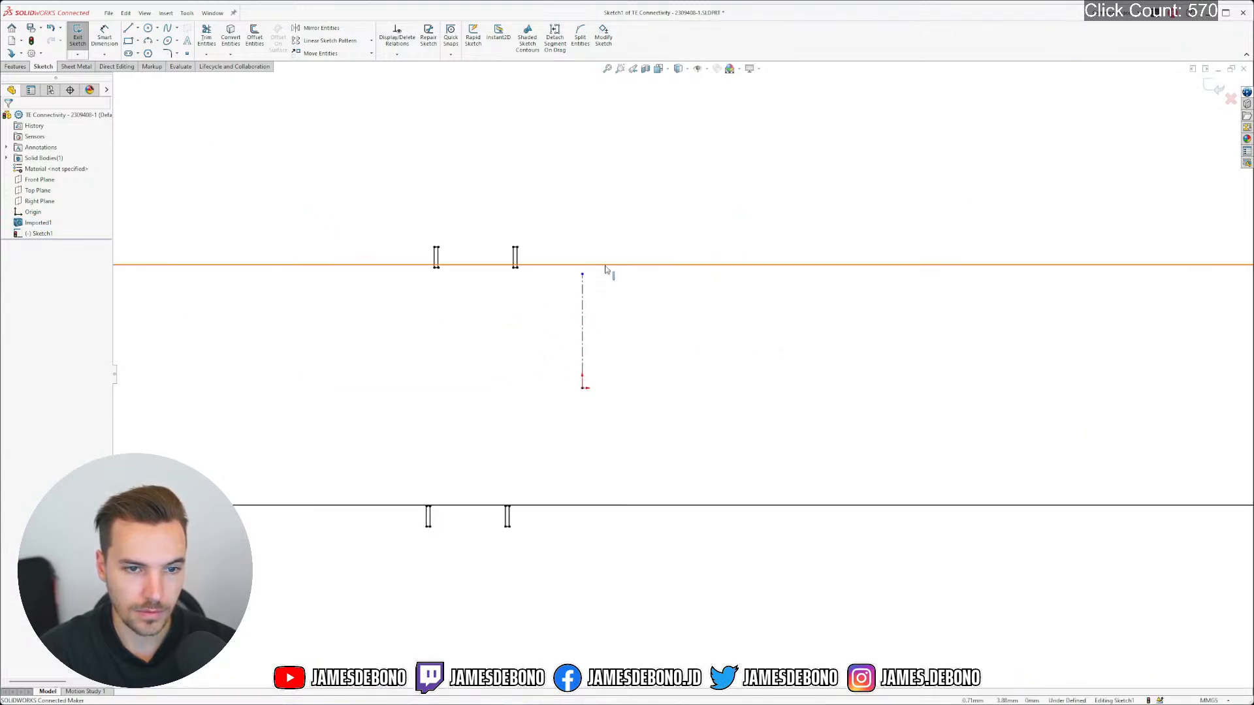
pyautogui.rightClick(608, 266)
pyautogui.click(638, 286)
pyautogui.click(582, 274)
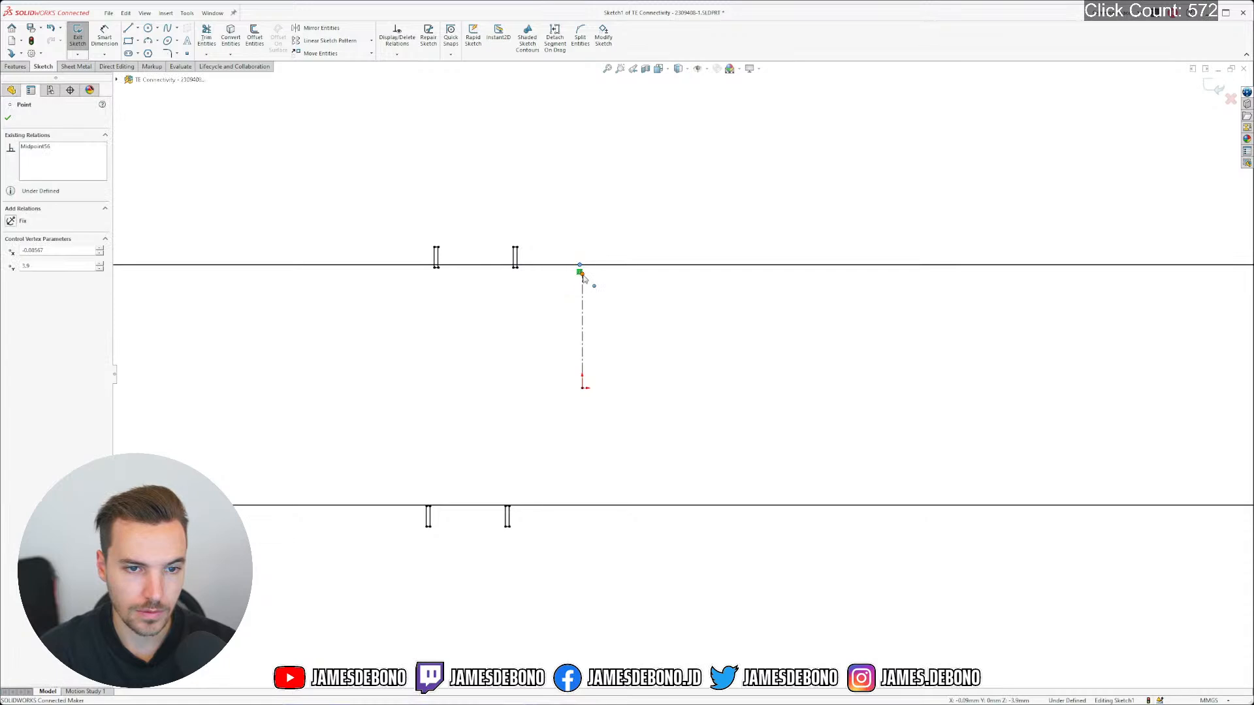
pyautogui.keyDown('ctrl'); pyautogui.click(580, 265); pyautogui.keyUp('ctrl')
pyautogui.click(638, 233)
pyautogui.press('Escape')
pyautogui.scroll(4, 640, 339)
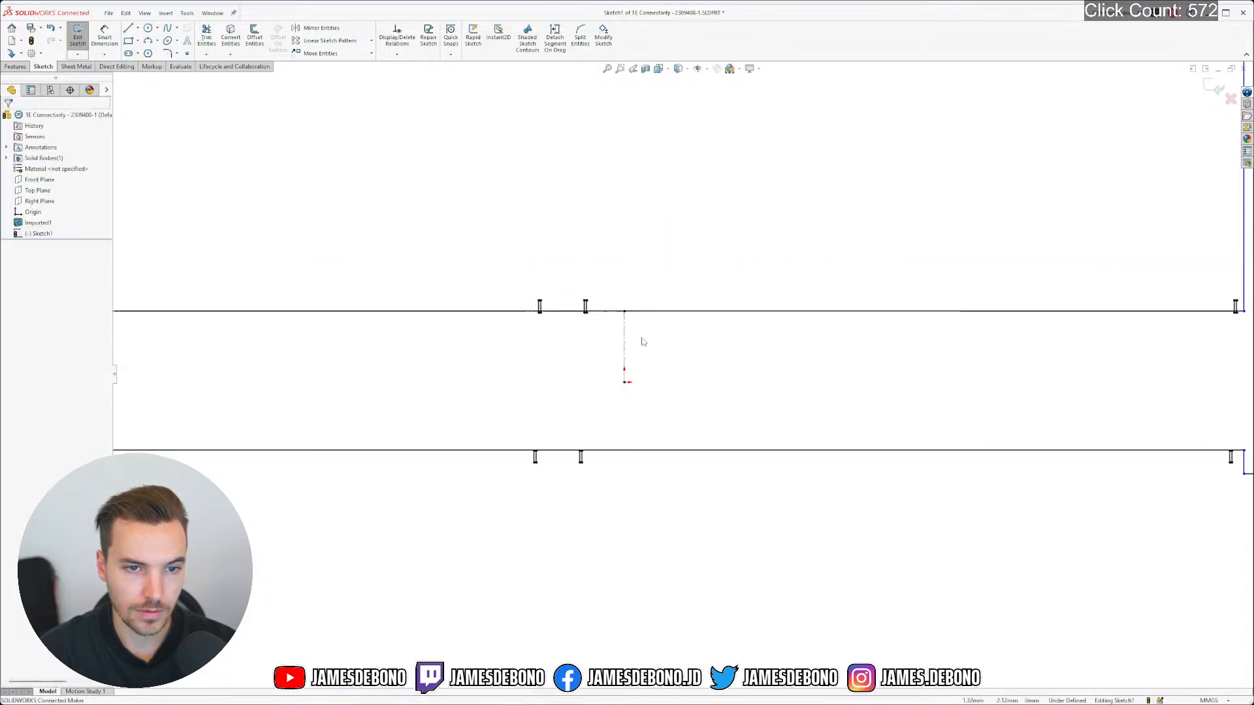
# Show the imported connector body again and clear its selection
pyautogui.rightClick(39, 224)
pyautogui.click(78, 207)
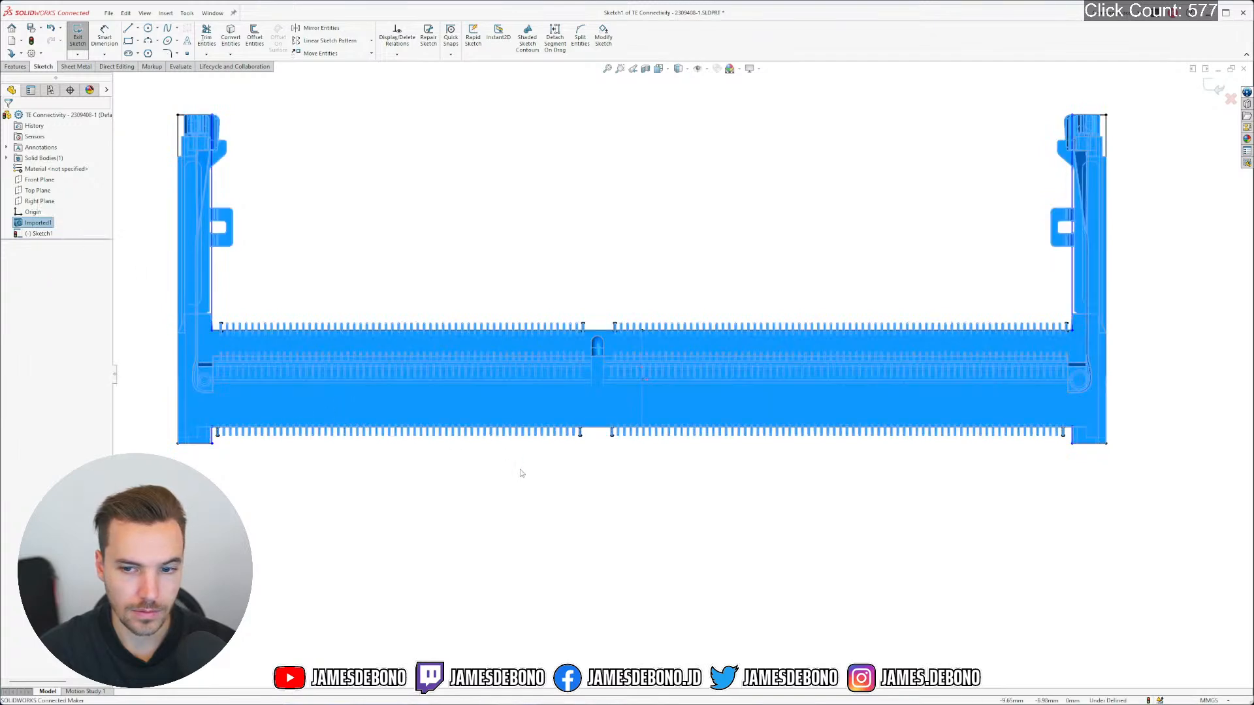
pyautogui.press('Escape')
# Constrain the upper inner corner of the right arm's foot to the matching corner of the imported body
pyautogui.scroll(-5, 941, 446)
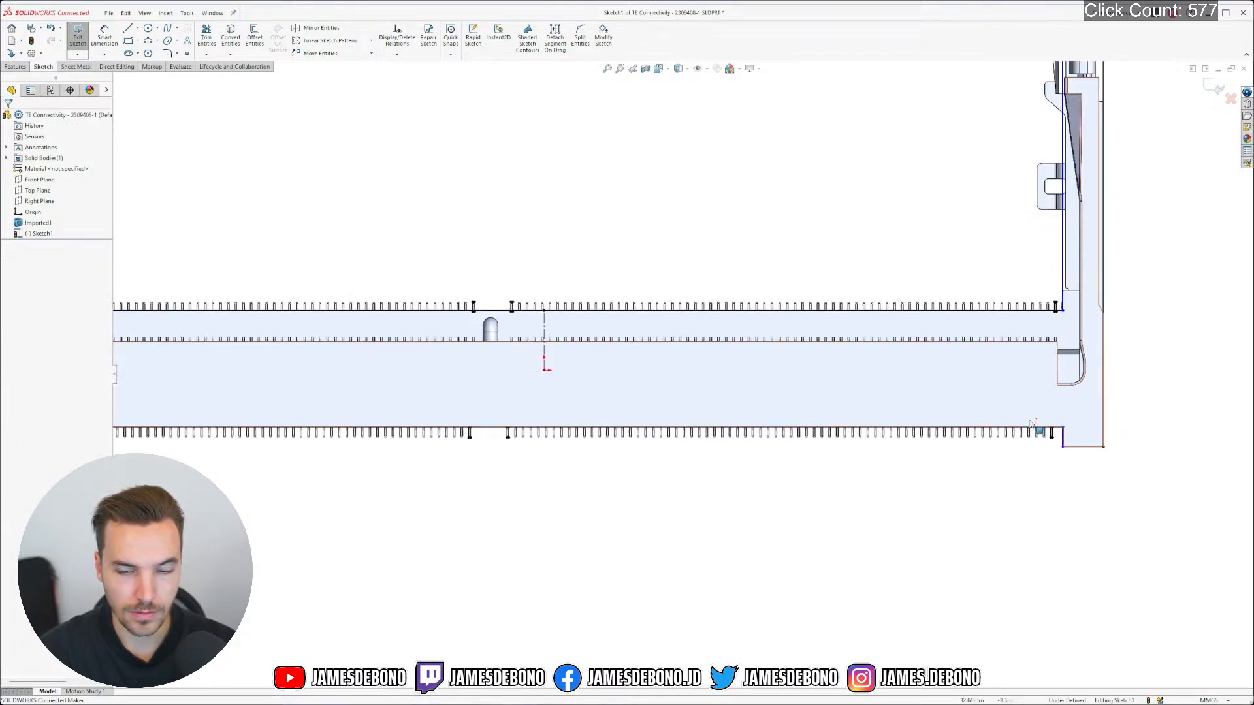
pyautogui.click(930, 414)
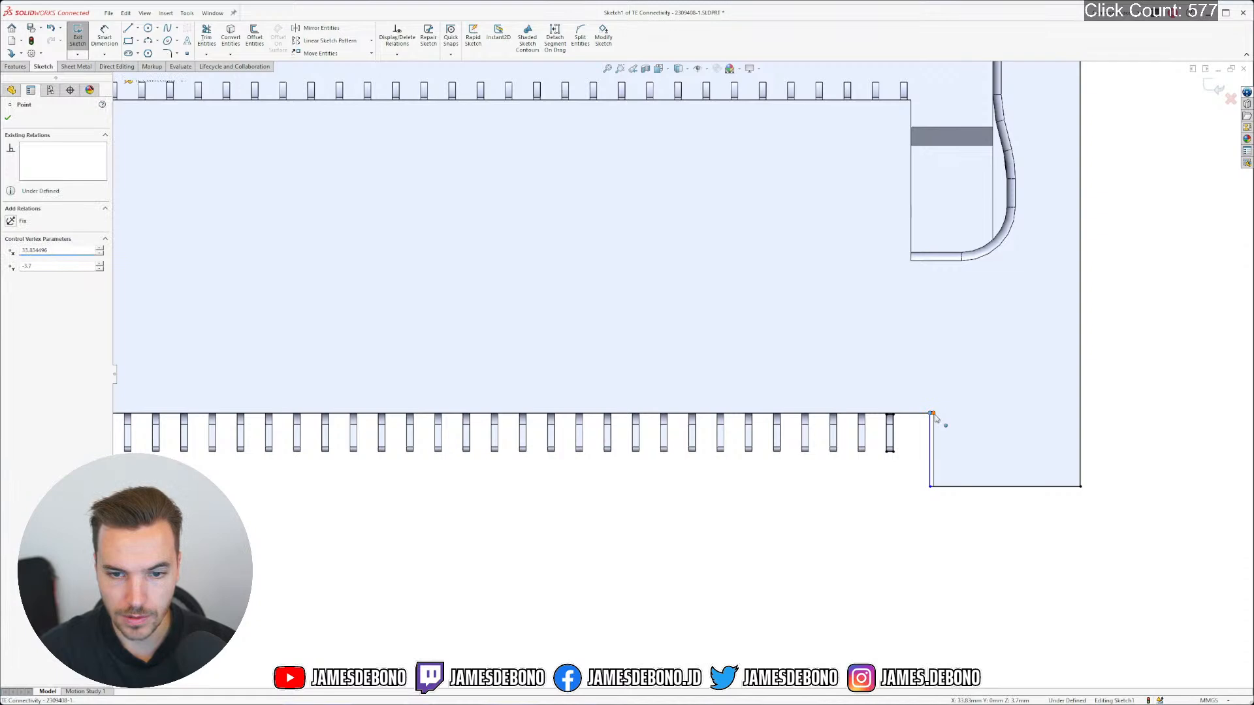
pyautogui.keyDown('ctrl'); pyautogui.click(932, 414); pyautogui.keyUp('ctrl')
pyautogui.click(992, 384)
pyautogui.scroll(6, 235, 384)
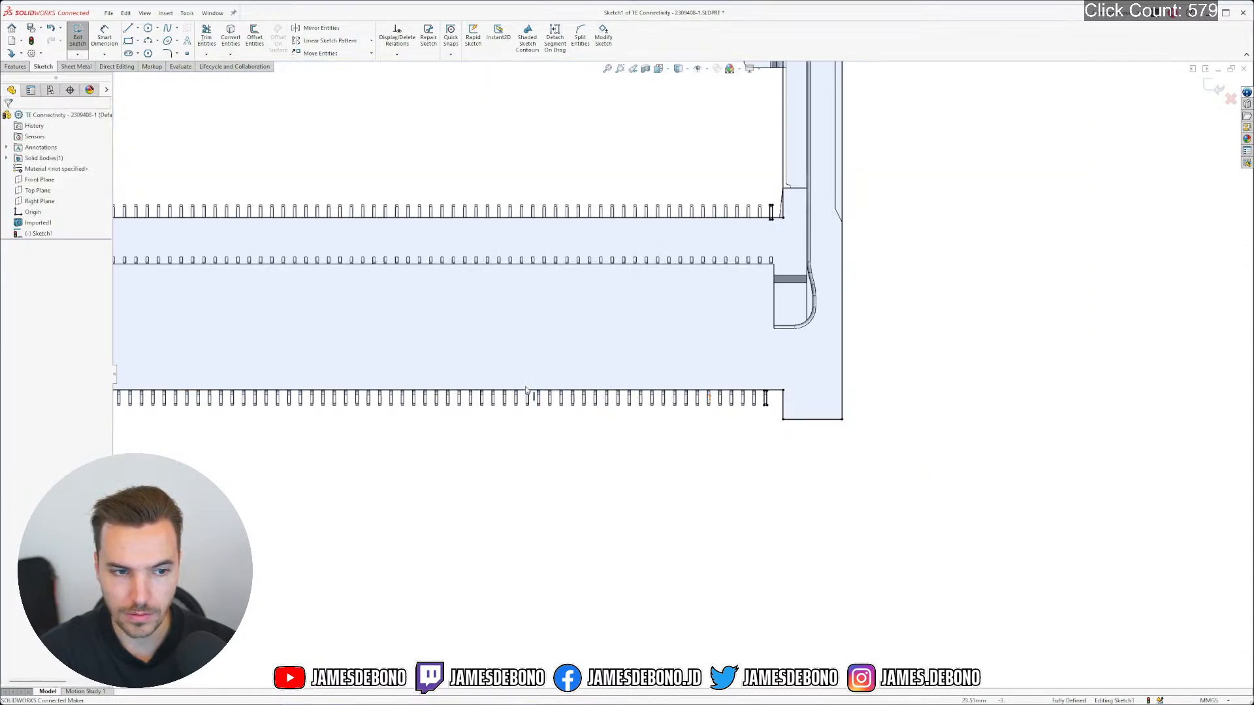
pyautogui.scroll(-3, 381, 389)
pyautogui.scroll(-3, 577, 370)
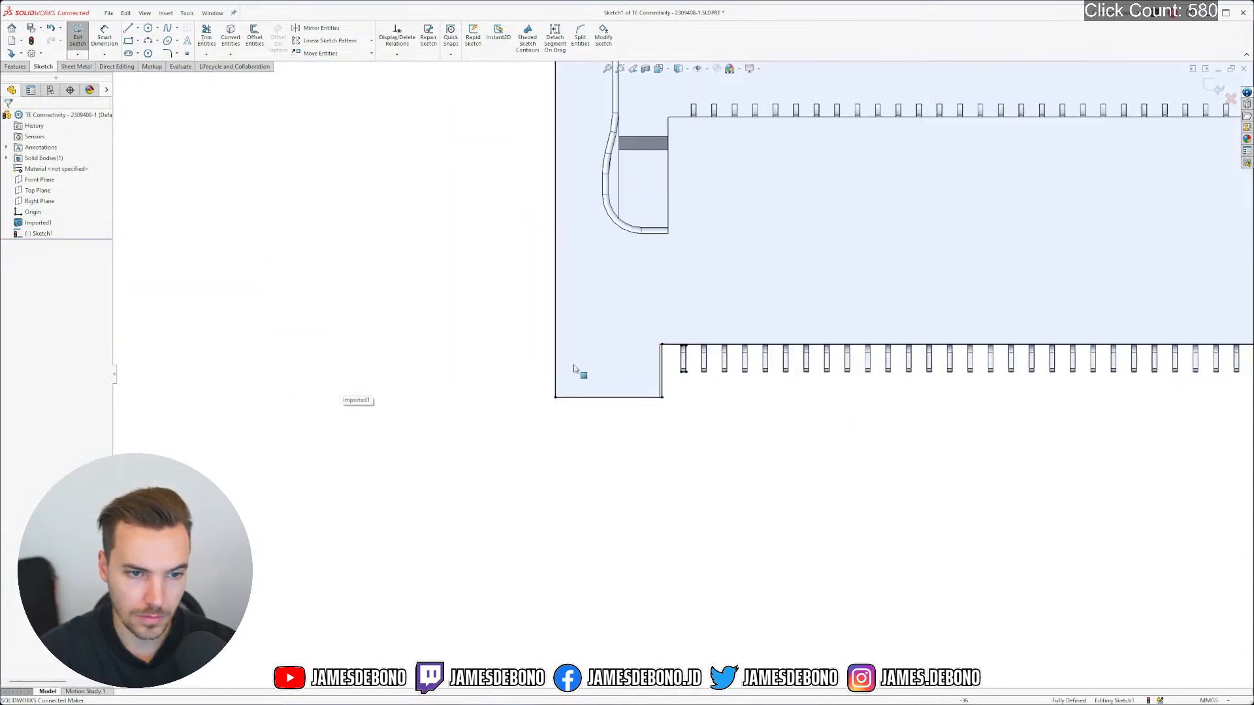
# Compare the outline's lower arm foot with the imported connector body, hiding and reshowing the body to check the bare sketch
pyautogui.scroll(-2, 762, 358)
pyautogui.scroll(-5, 781, 340)
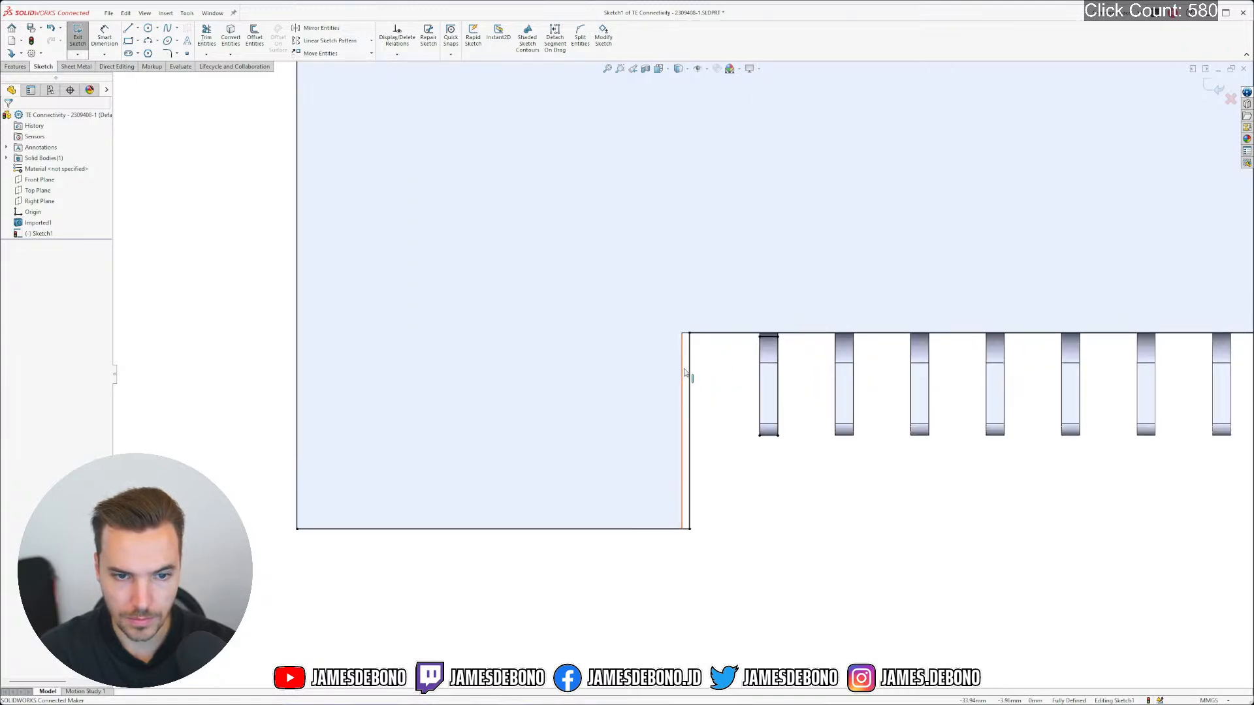
pyautogui.scroll(8, 700, 428)
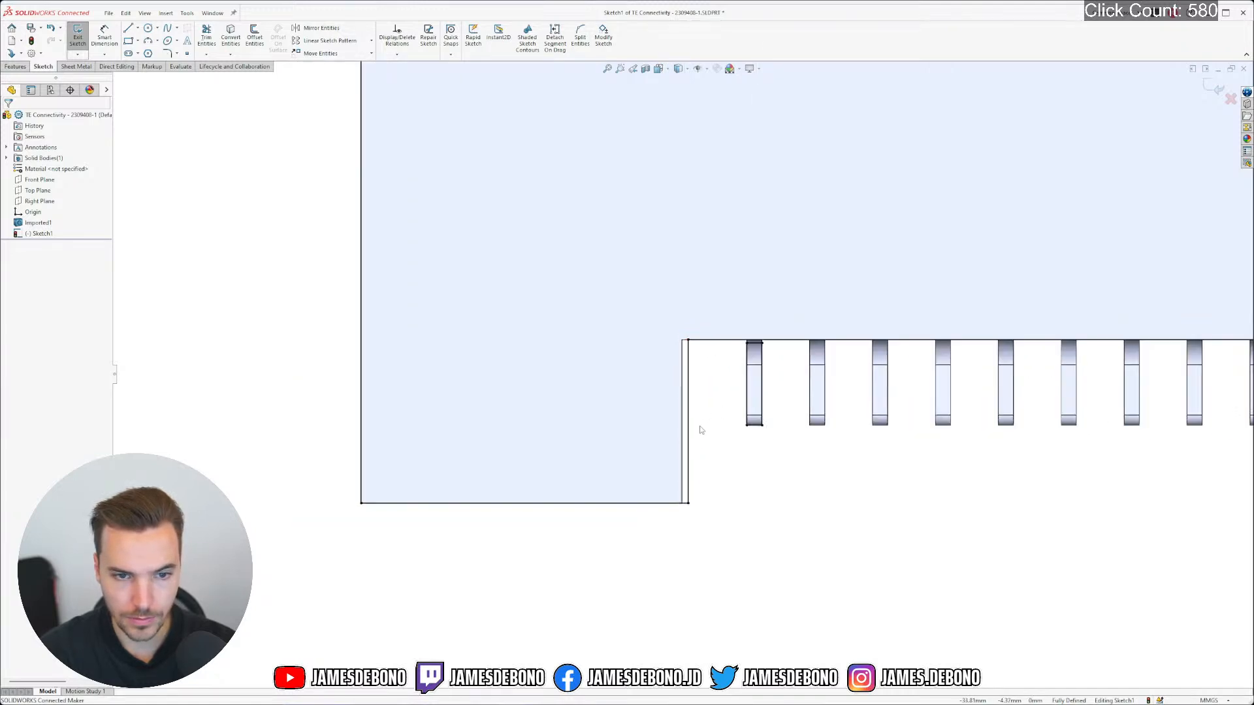
pyautogui.scroll(-2, 943, 338)
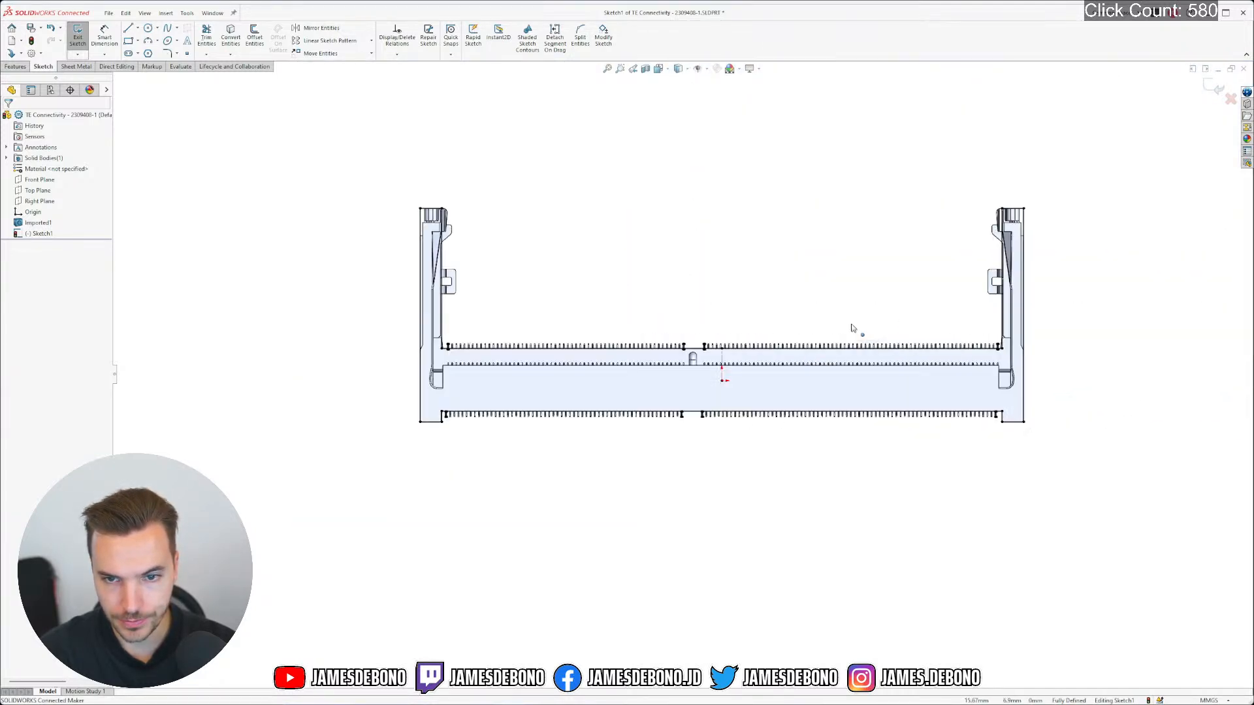
pyautogui.scroll(-2, 679, 343)
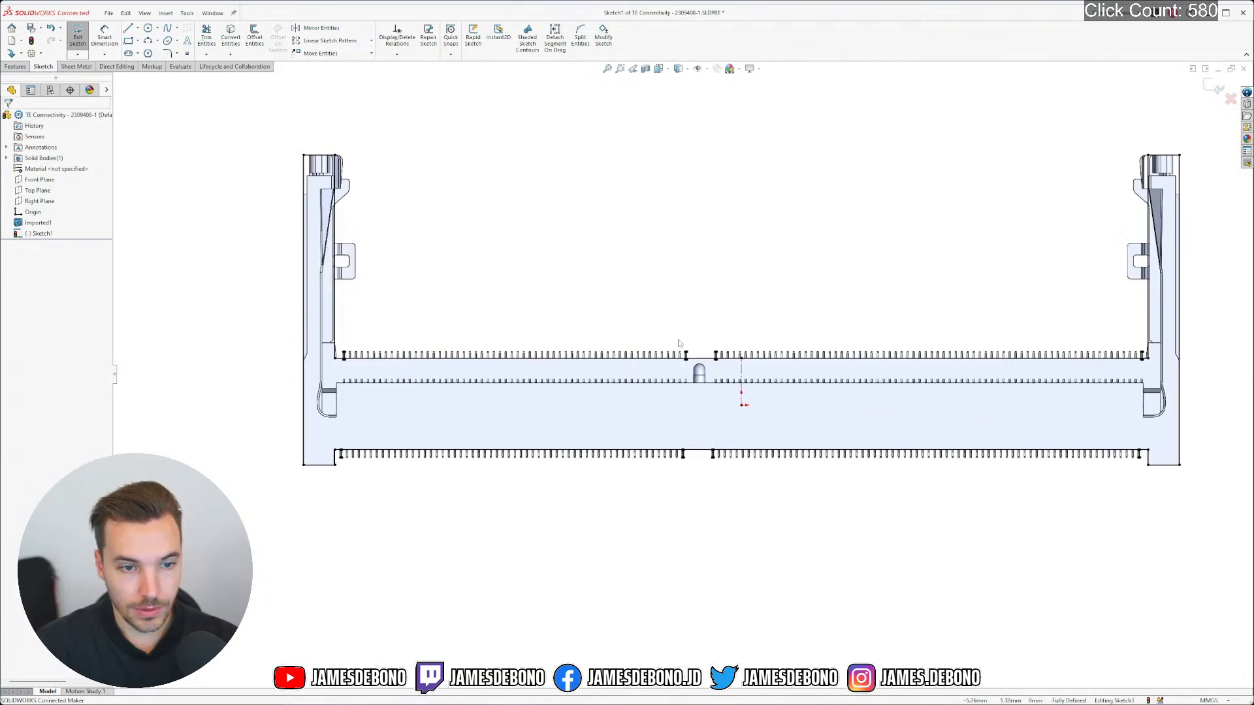
pyautogui.rightClick(39, 222)
pyautogui.click(36, 205)
pyautogui.click(692, 516)
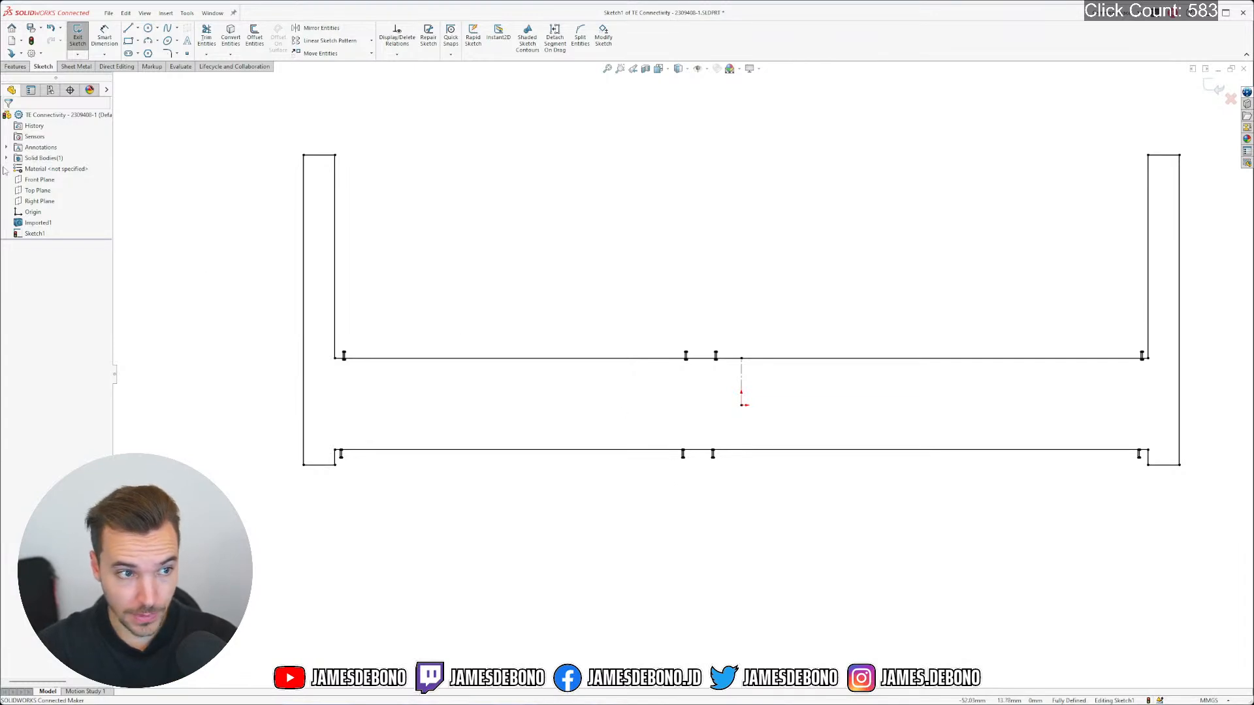
pyautogui.rightClick(37, 223)
pyautogui.click(44, 205)
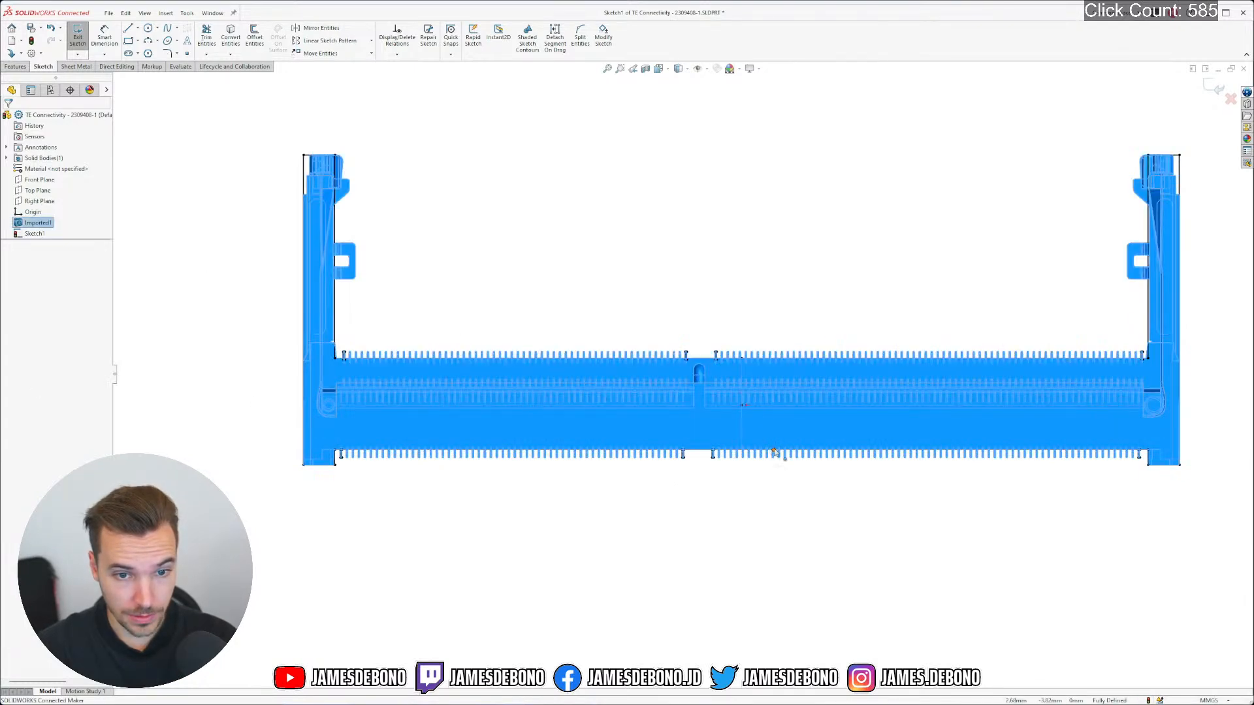
pyautogui.click(772, 453)
# Draw connected centerlines from the origin: one about 3.5 mm horizontally toward the key, one up to the top of the key's arc
pyautogui.scroll(-5, 679, 394)
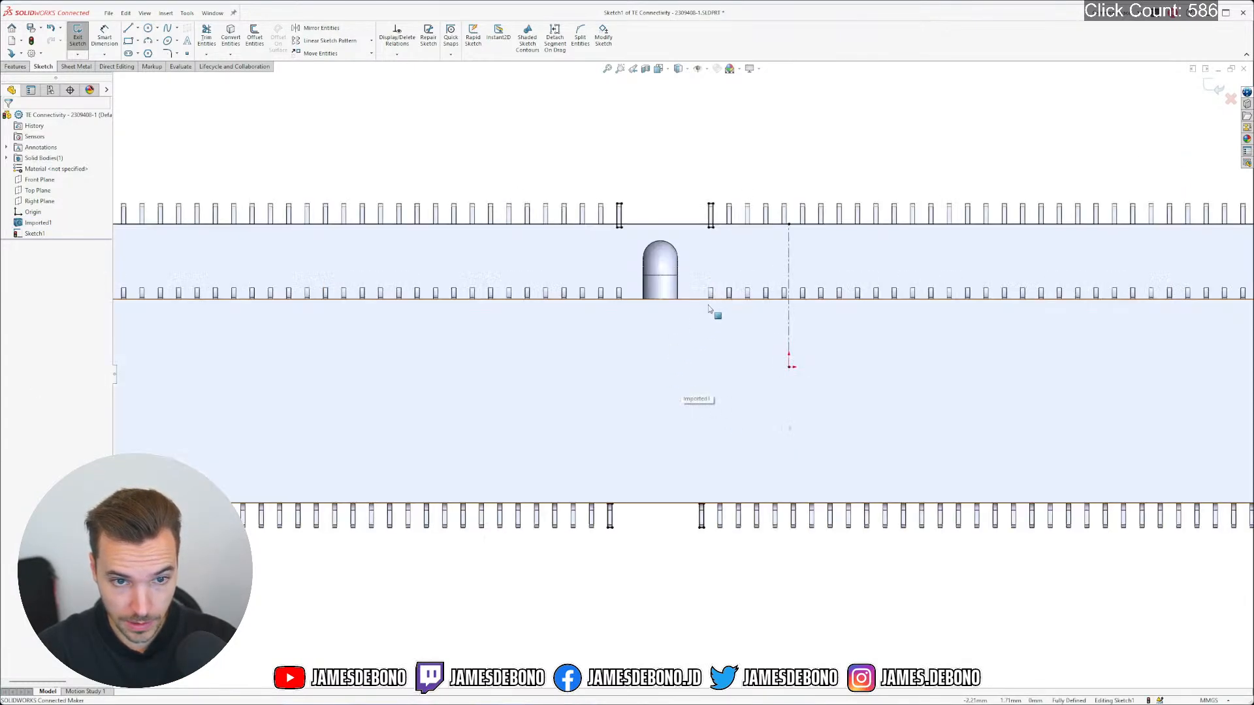
pyautogui.click(137, 28)
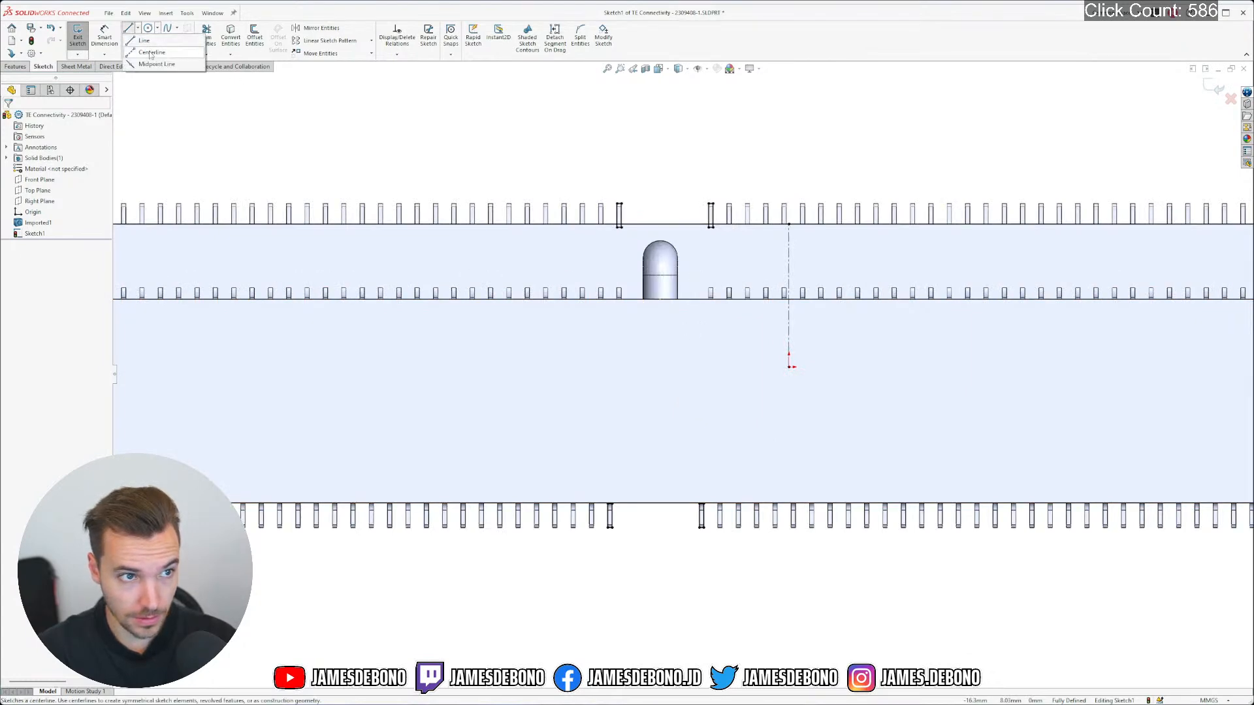
pyautogui.click(151, 52)
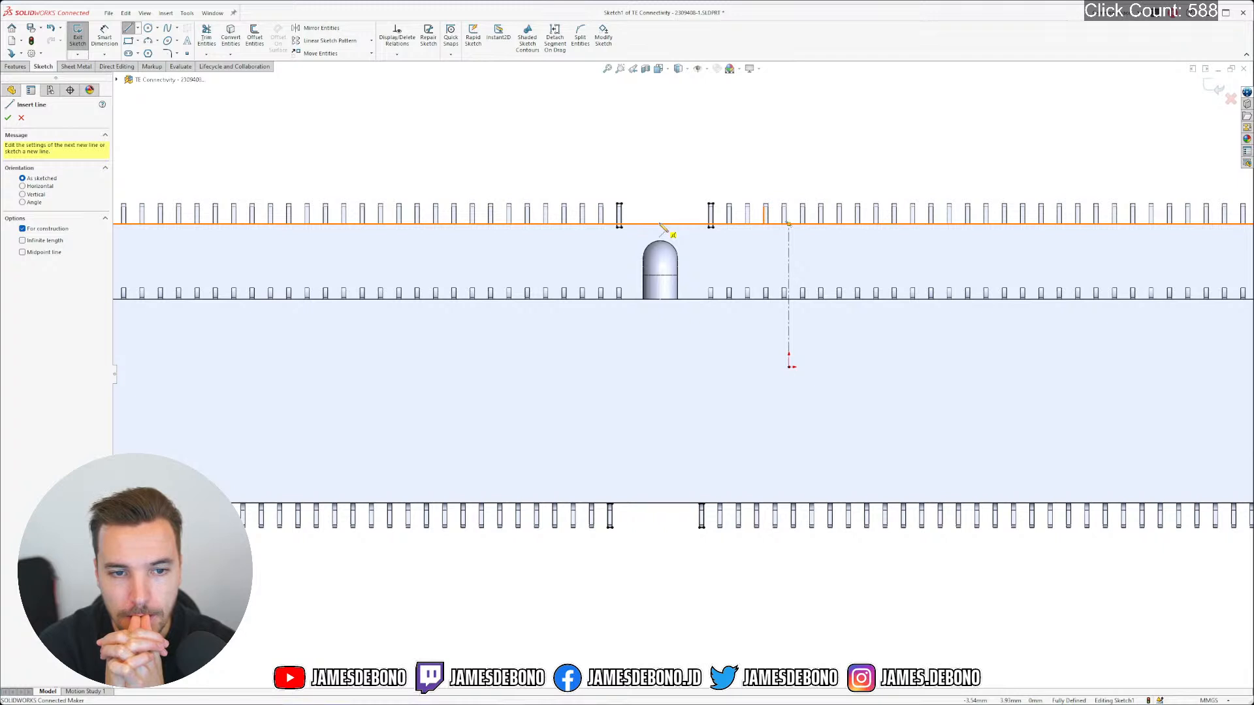
pyautogui.click(794, 370)
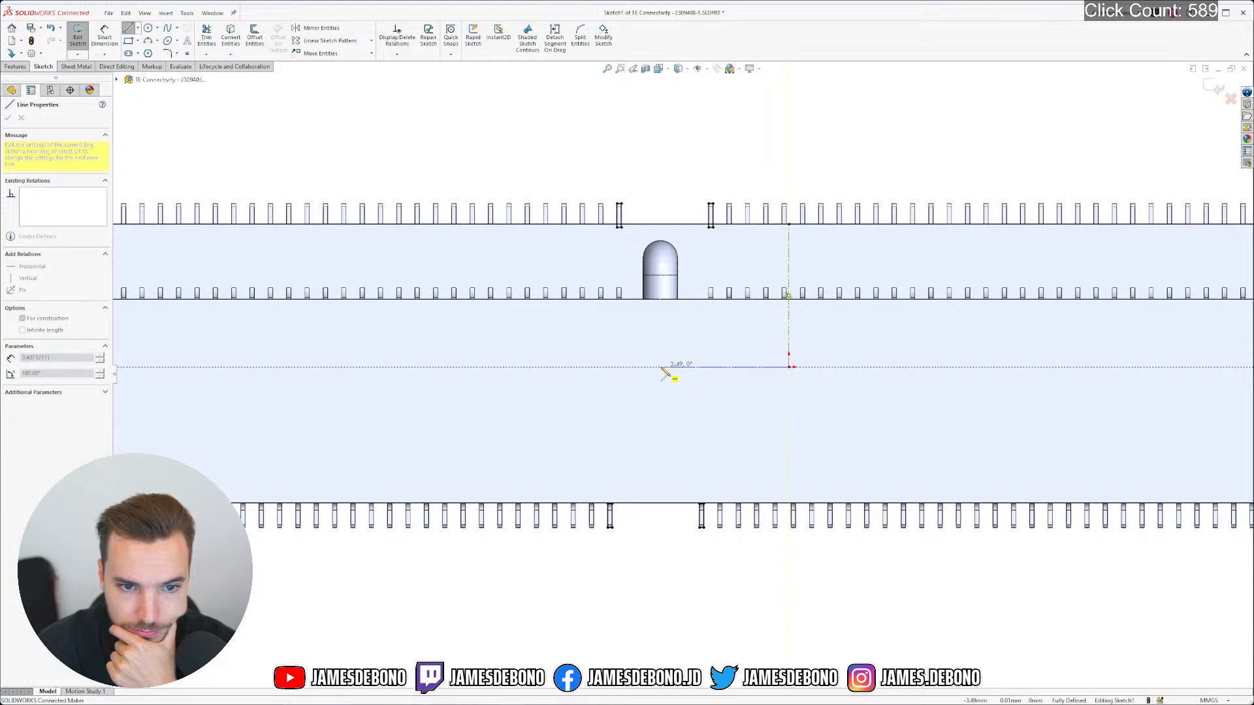
pyautogui.click(661, 367)
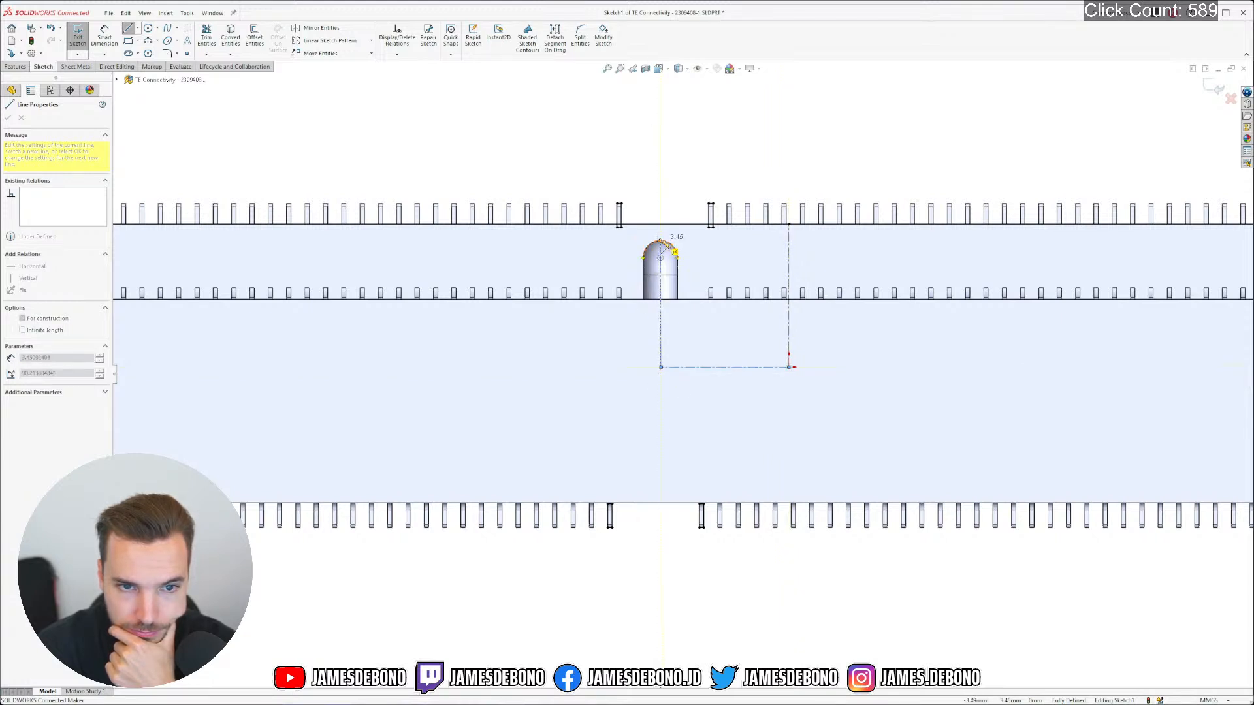
pyautogui.click(661, 241)
pyautogui.press('Escape')
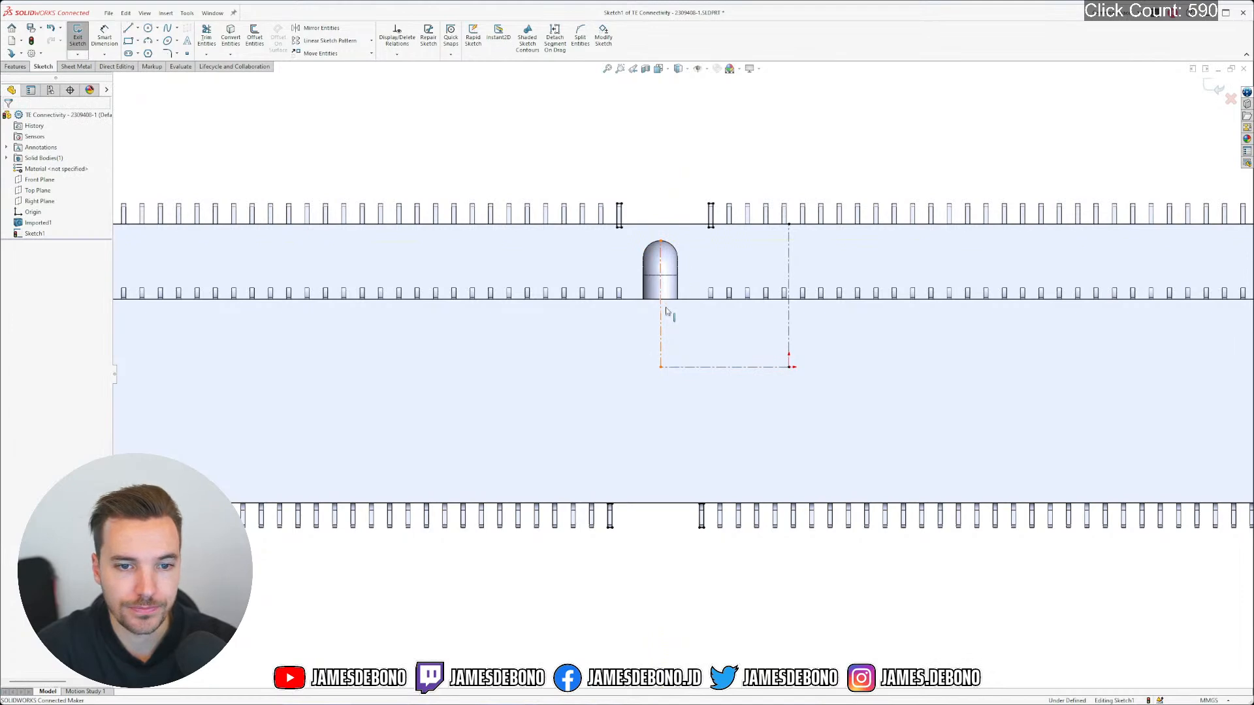
# Add a Vertical relation to the new centerline running through the key and clear the selection
pyautogui.click(660, 307)
pyautogui.click(701, 279)
pyautogui.doubleClick(661, 168)
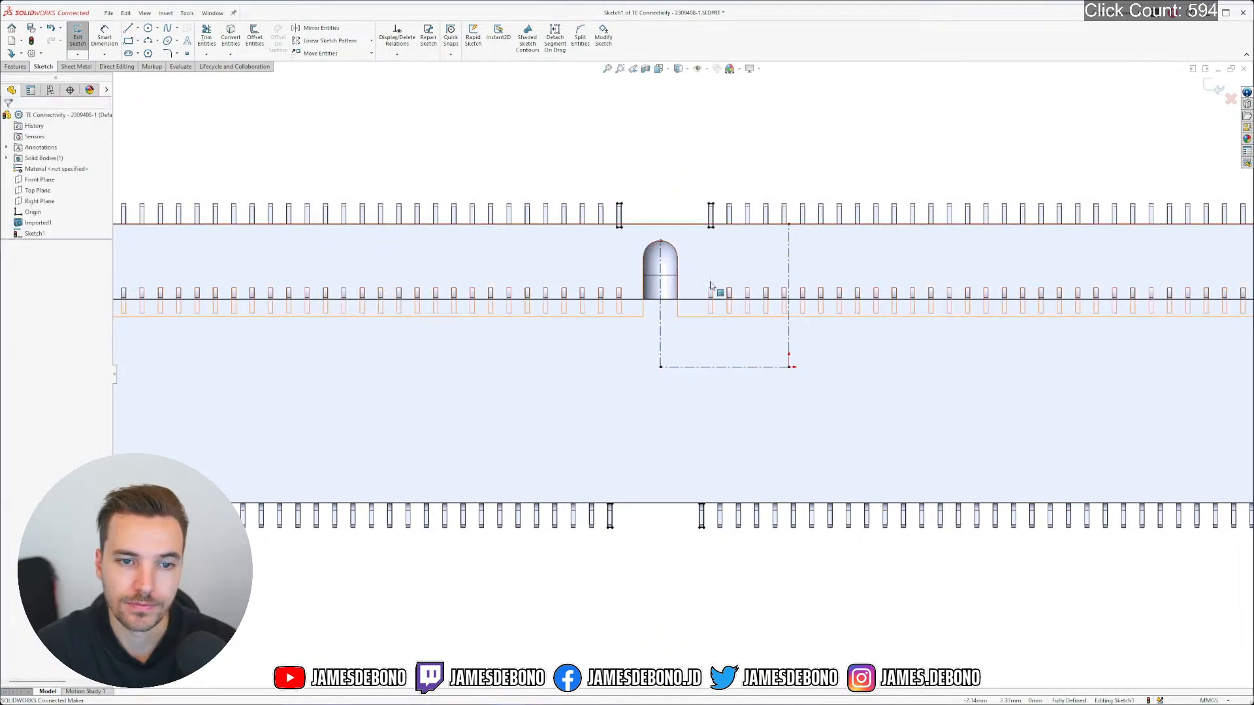
# Examine the sketched upper pins beside the key and at the left end, including the relations on one pin's top edge
pyautogui.scroll(-5, 711, 288)
pyautogui.scroll(3, 687, 367)
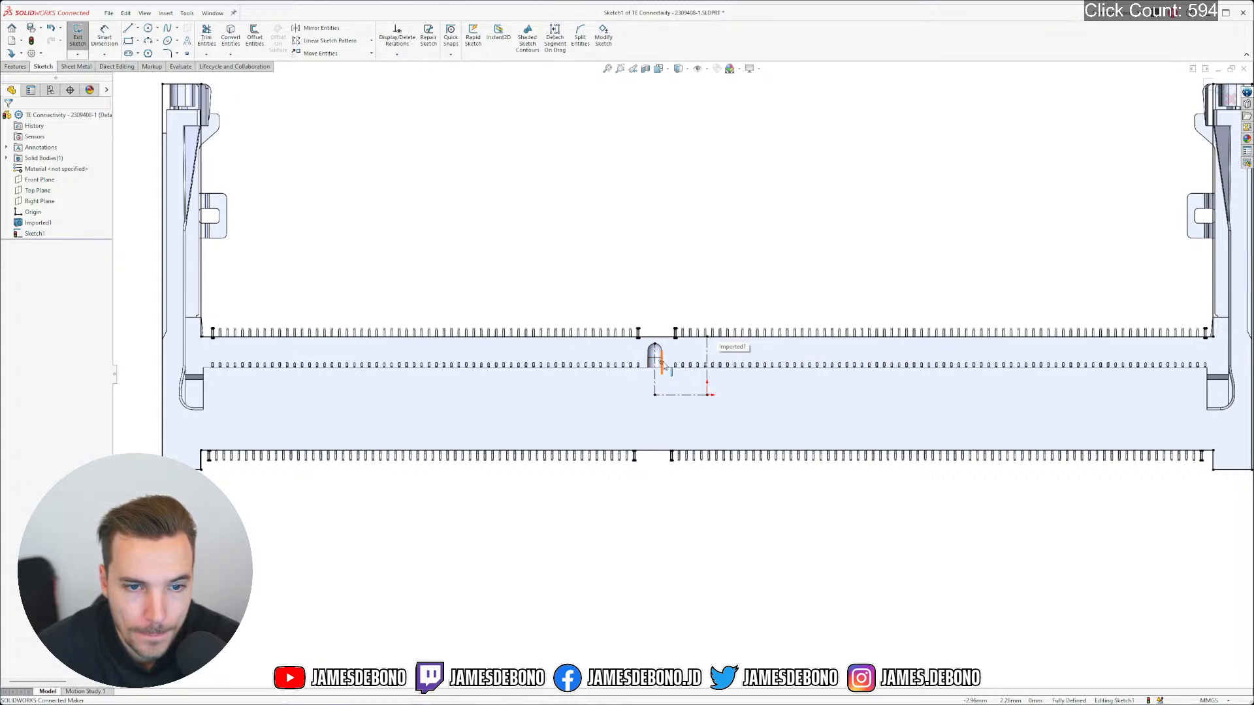
pyautogui.scroll(-10, 661, 364)
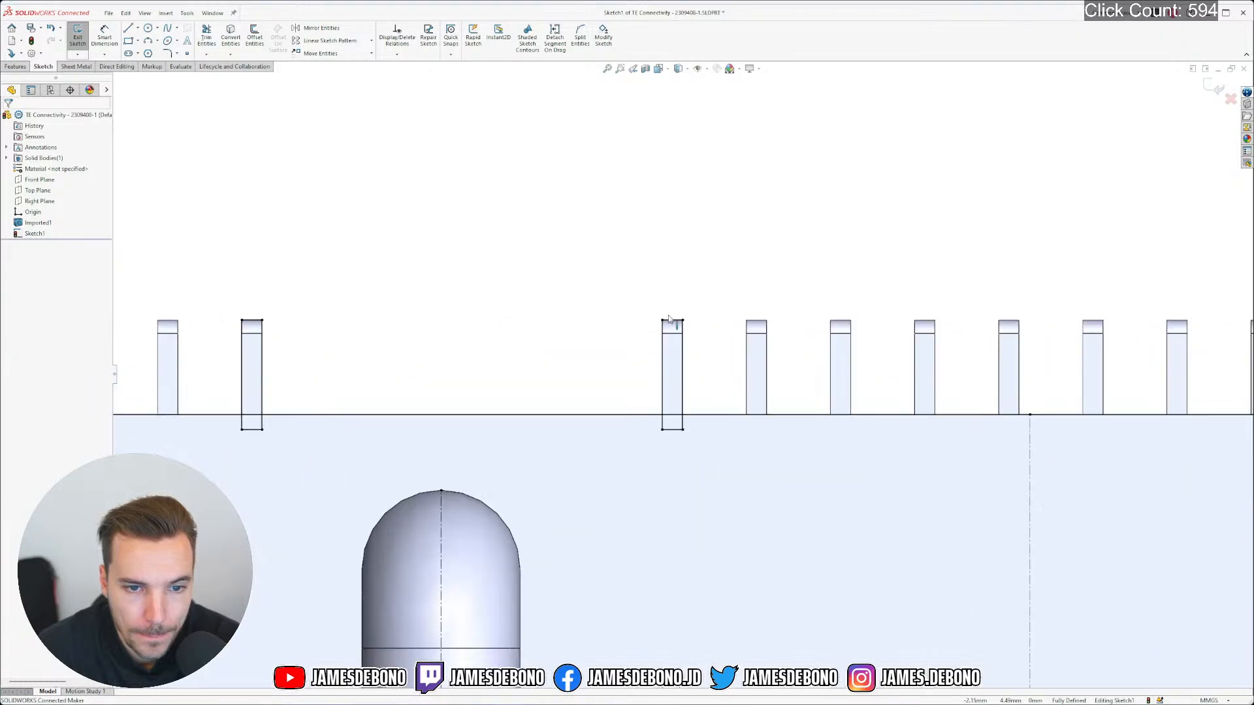
pyautogui.click(670, 320)
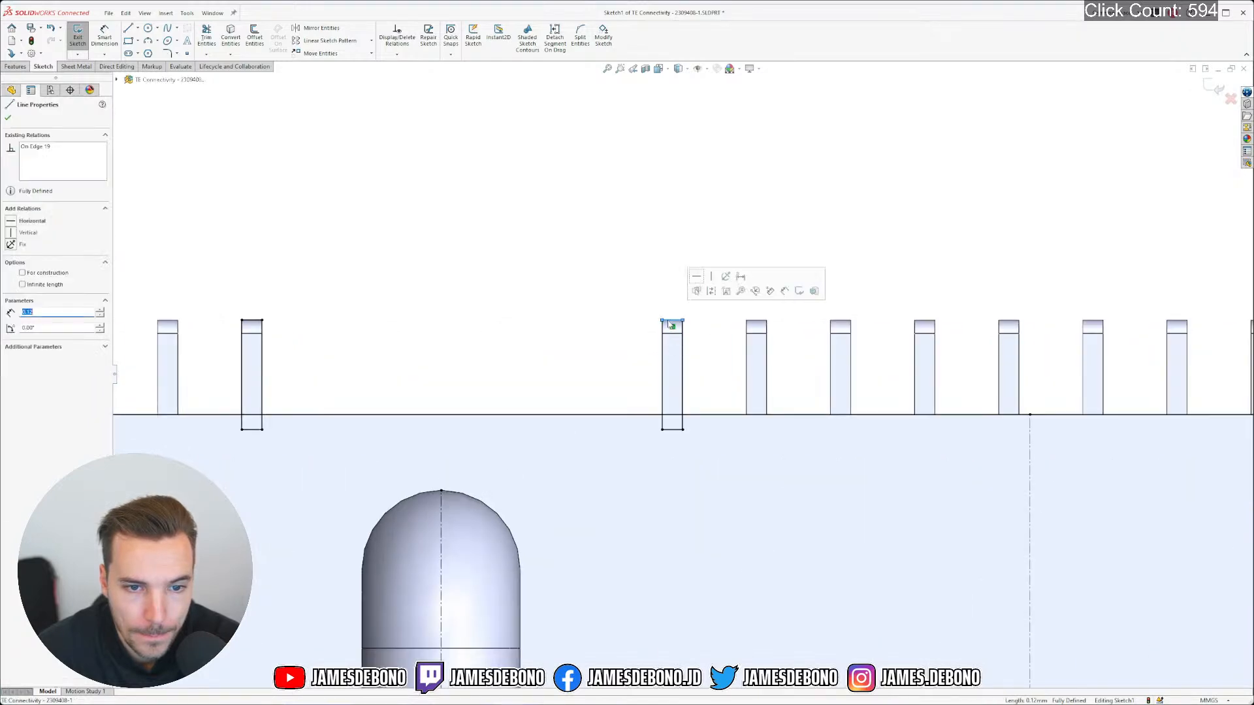
pyautogui.click(714, 348)
pyautogui.scroll(10, 715, 366)
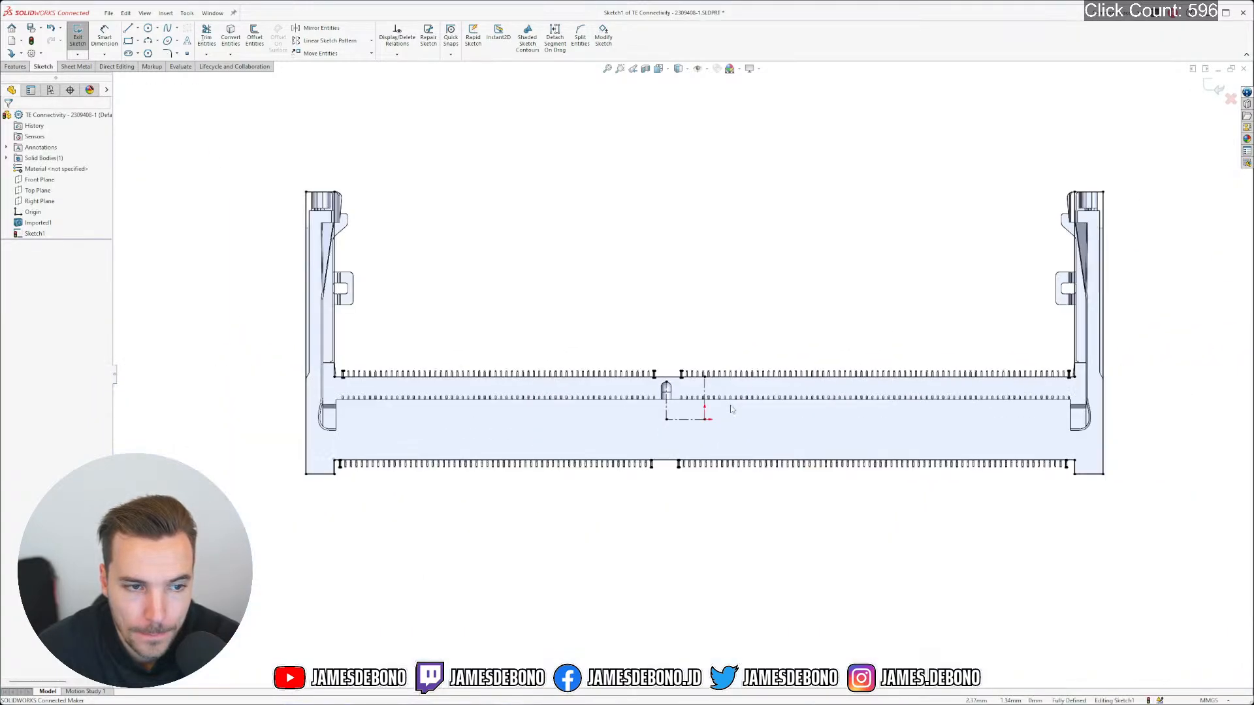
pyautogui.scroll(2, 730, 407)
pyautogui.scroll(-2, 731, 406)
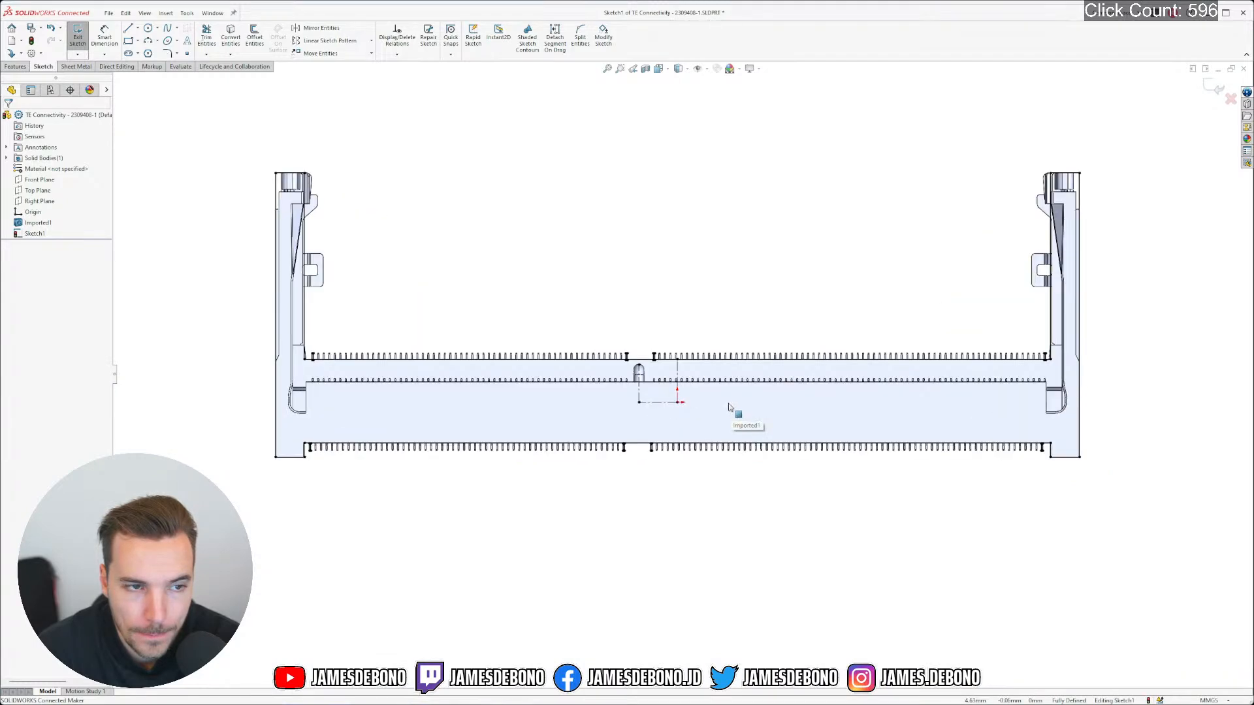
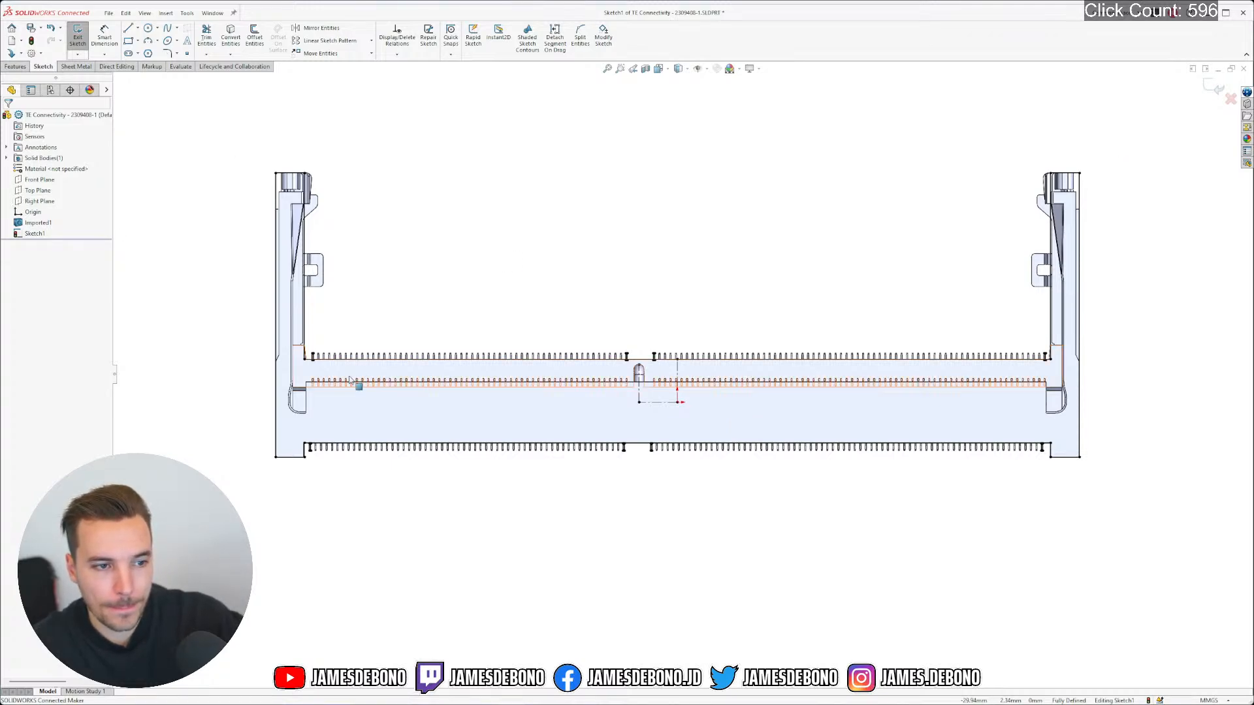
pyautogui.scroll(-3, 359, 382)
pyautogui.scroll(-4, 369, 339)
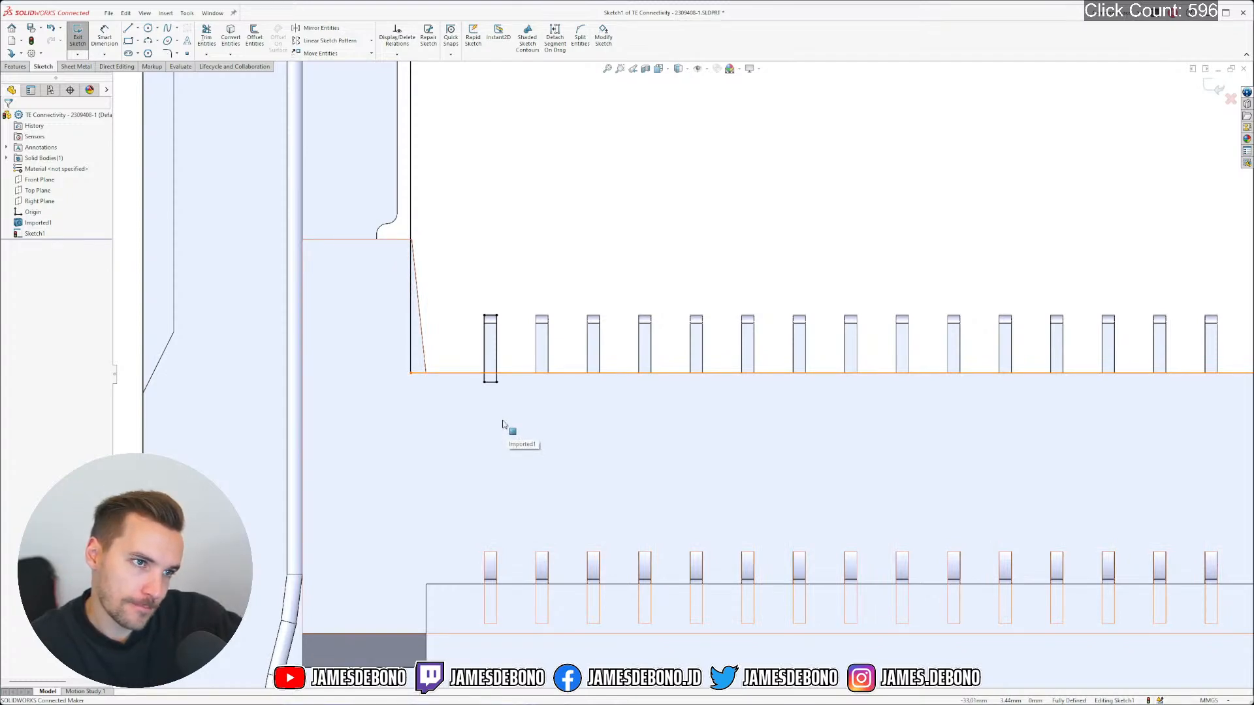
pyautogui.scroll(8, 502, 424)
pyautogui.scroll(-2, 940, 356)
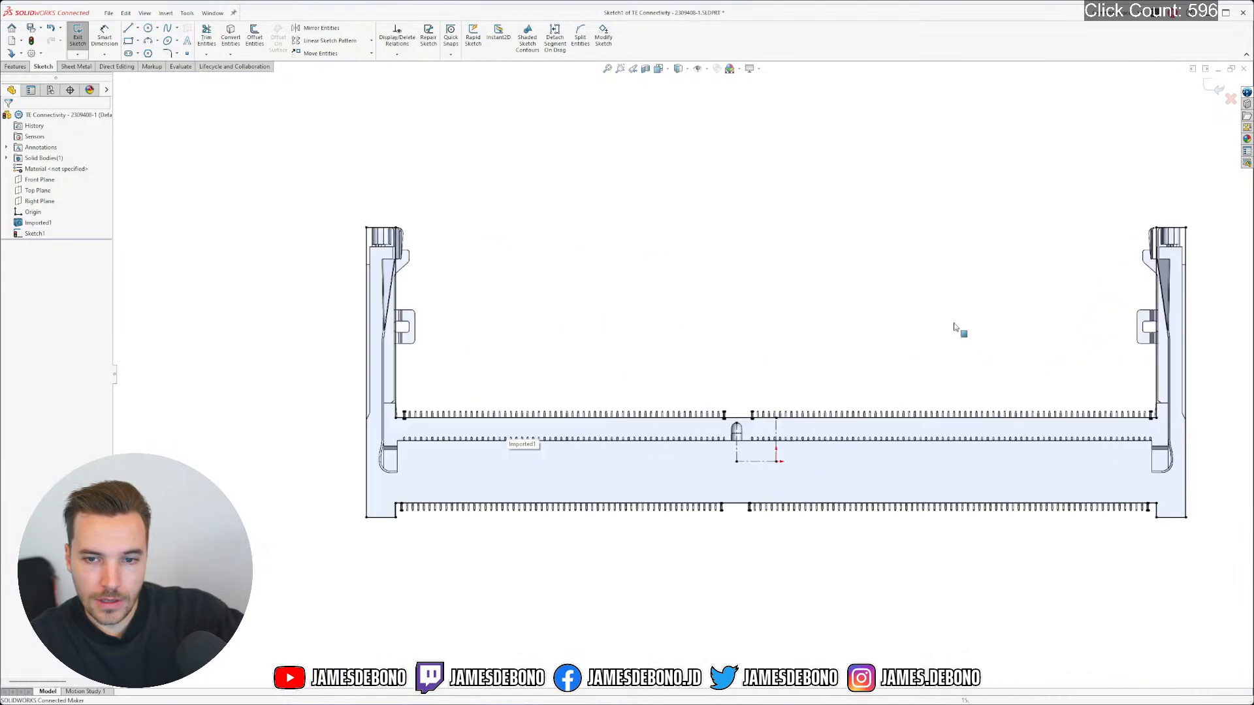
# Hide the imported connector body, leaving only the outline, pins and centerlines of the sketch displayed
pyautogui.rightClick(33, 224)
pyautogui.click(44, 209)
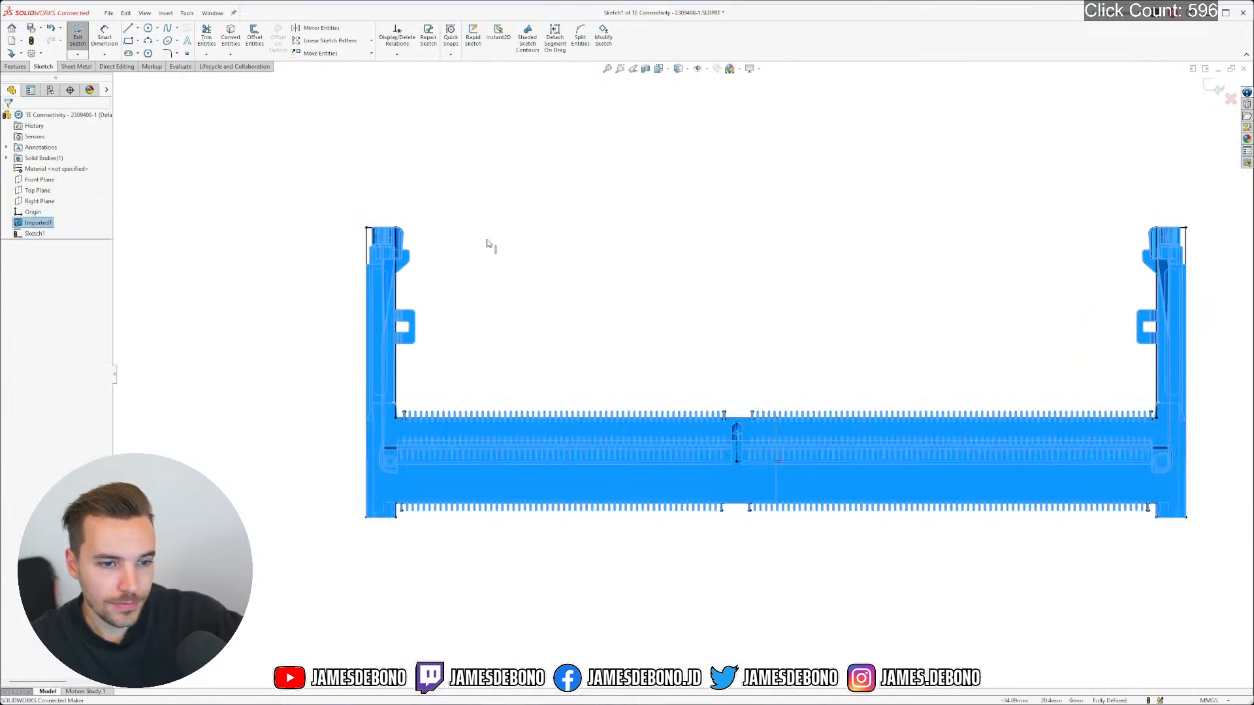
pyautogui.scroll(3, 718, 352)
pyautogui.scroll(-2, 764, 339)
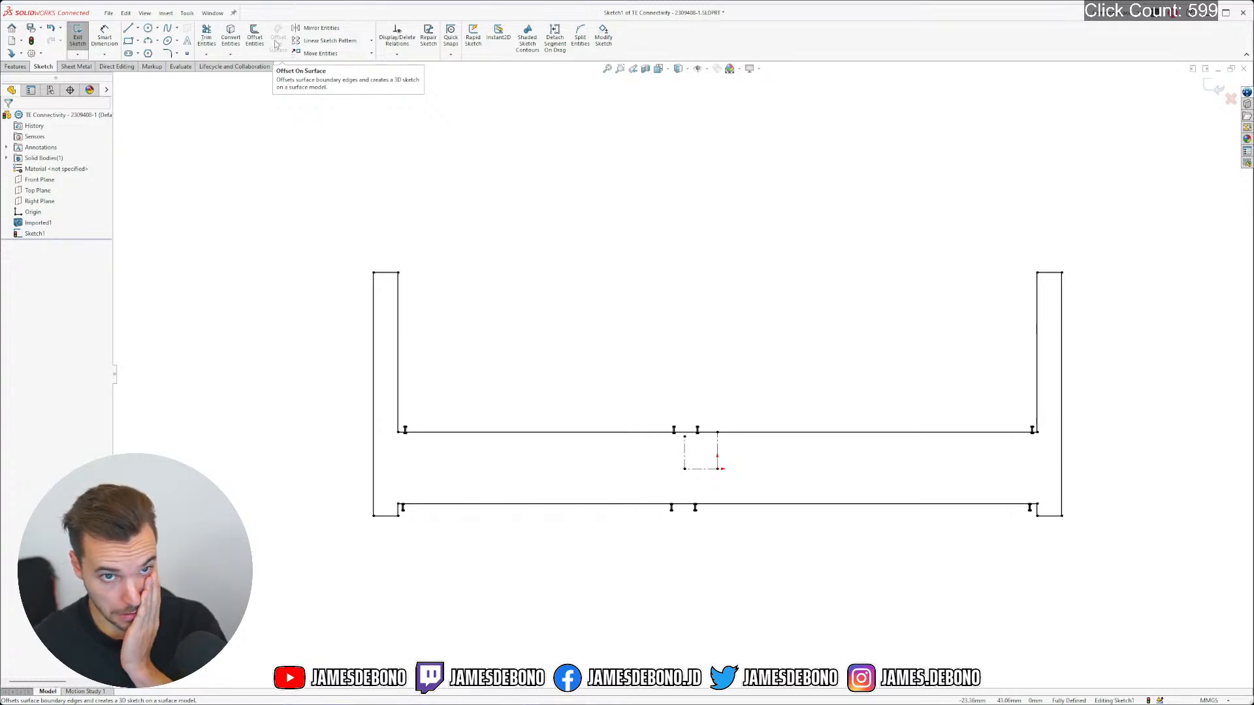
# Display all relations in the sketch and delete every horizontal and vertical one
pyautogui.click(398, 39)
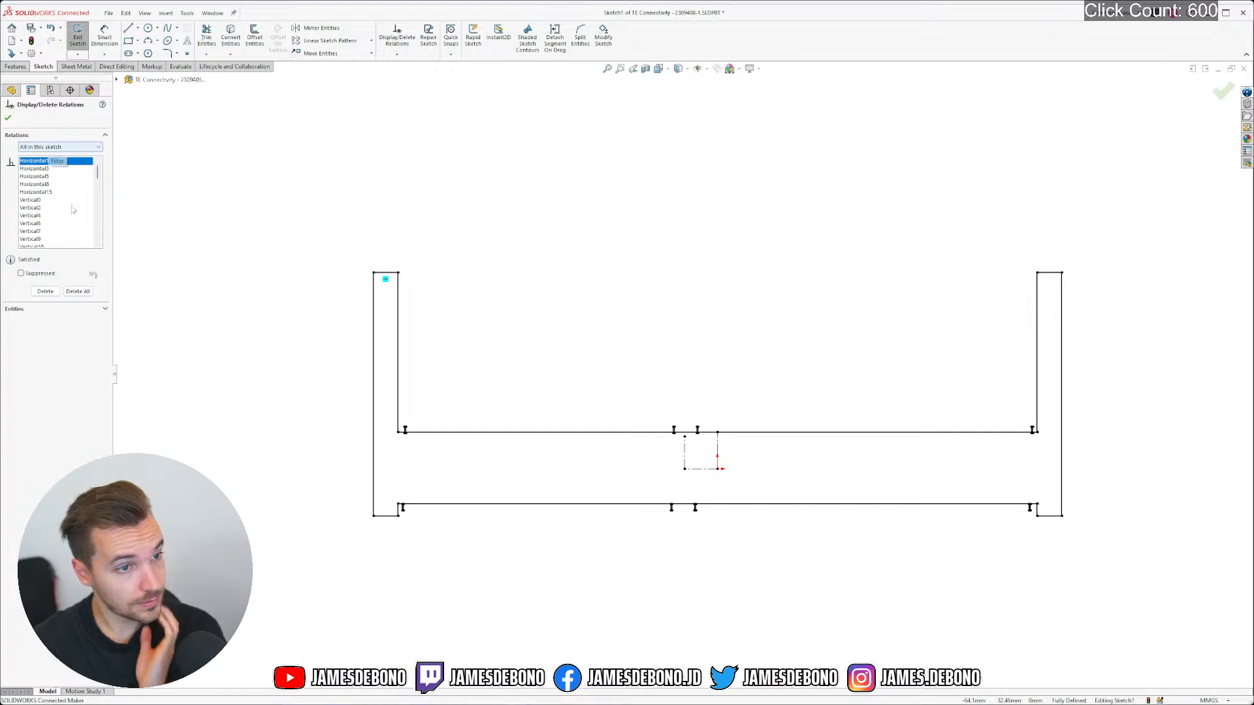
pyautogui.scroll(-5, 69, 209)
pyautogui.scroll(5, 68, 209)
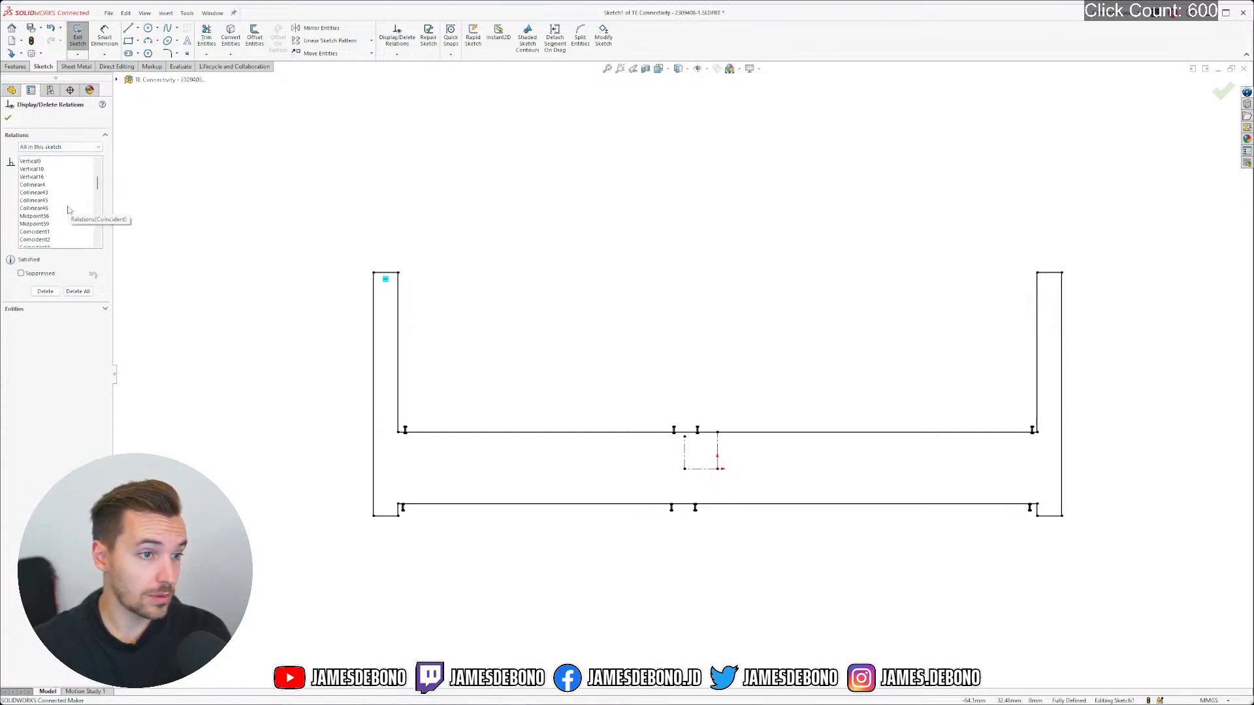
pyautogui.keyDown('shift'); pyautogui.click(40, 233); pyautogui.keyUp('shift')
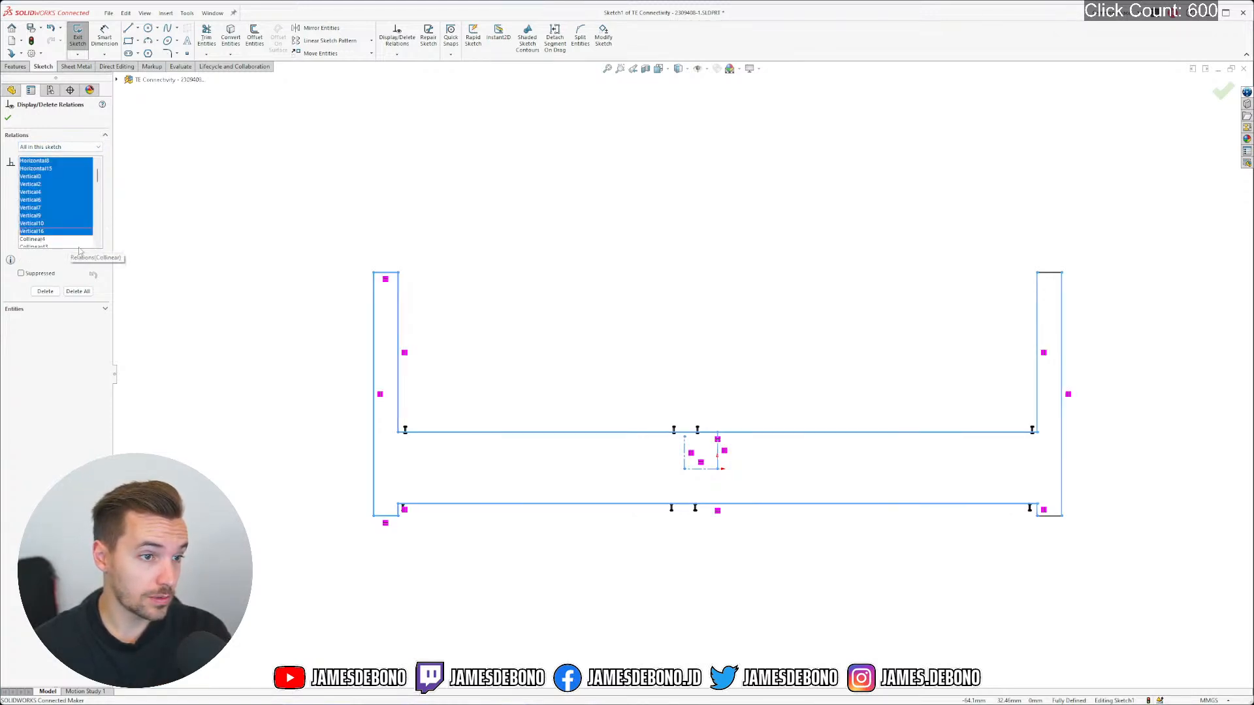
pyautogui.click(45, 291)
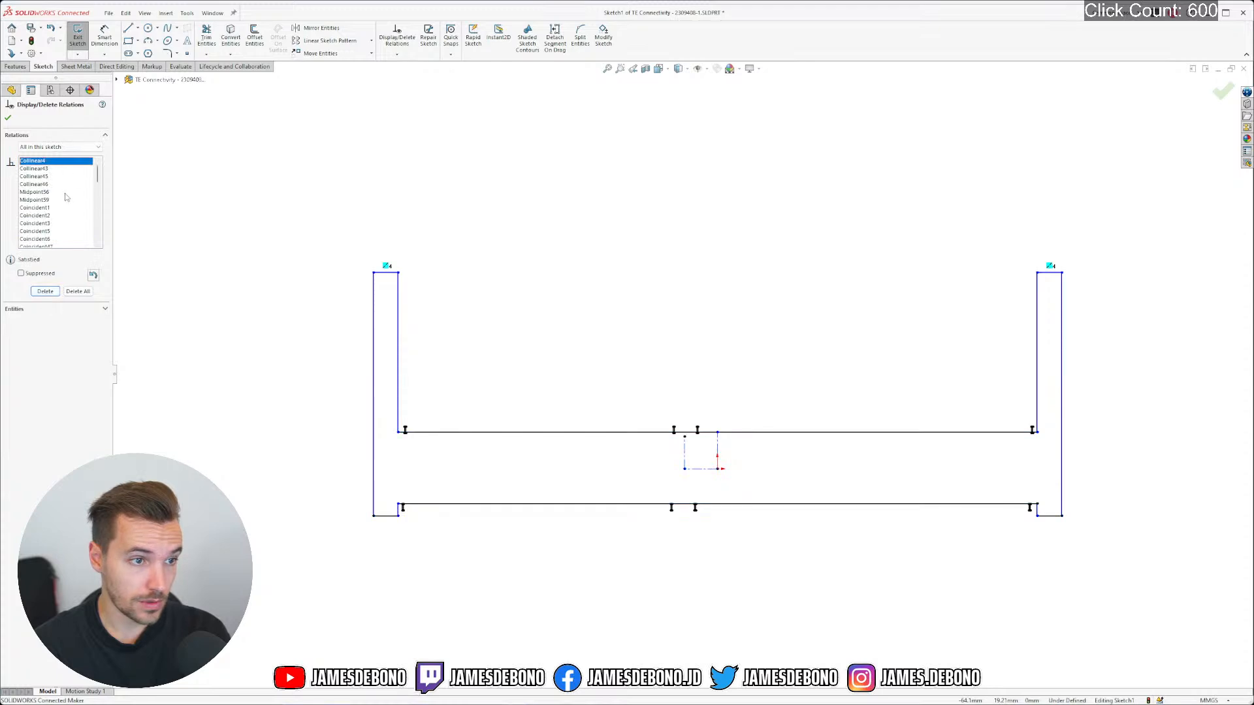
# Delete all On Edge relations, On Edge 7 through On Edge 38, to detach the sketch from the imported body
pyautogui.scroll(-5, 66, 199)
pyautogui.scroll(-6, 66, 199)
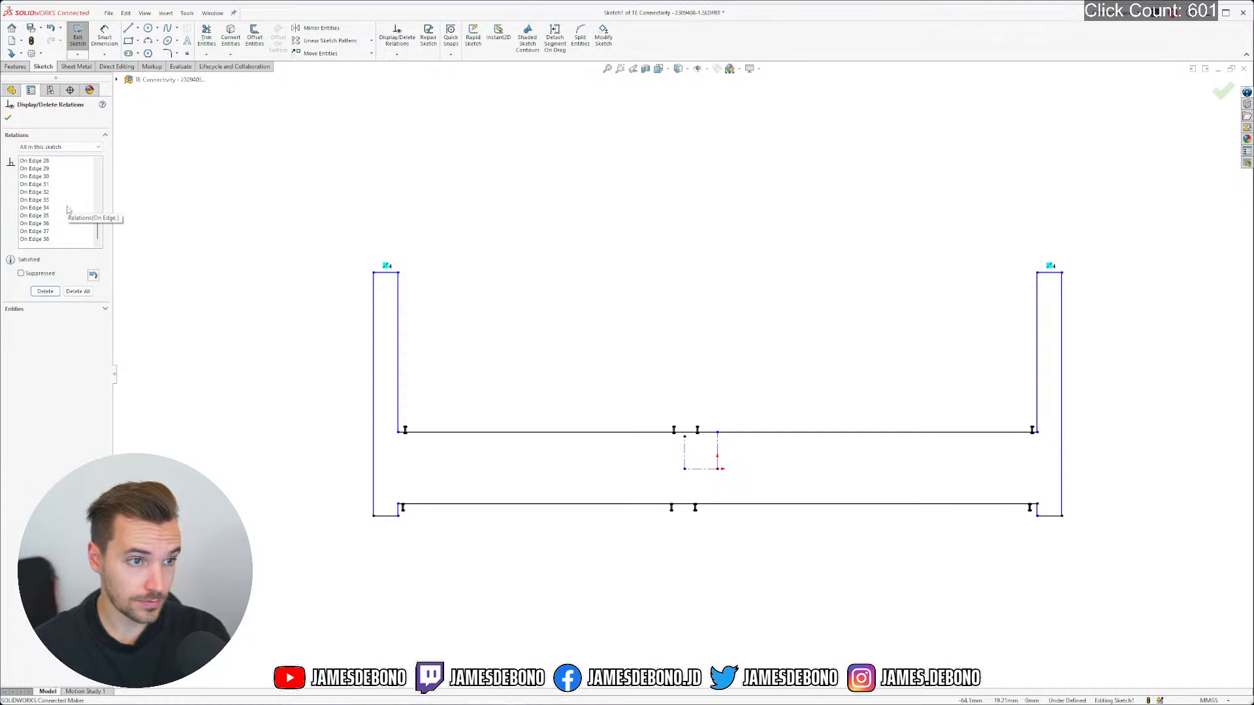
pyautogui.scroll(10, 67, 209)
pyautogui.scroll(1, 69, 211)
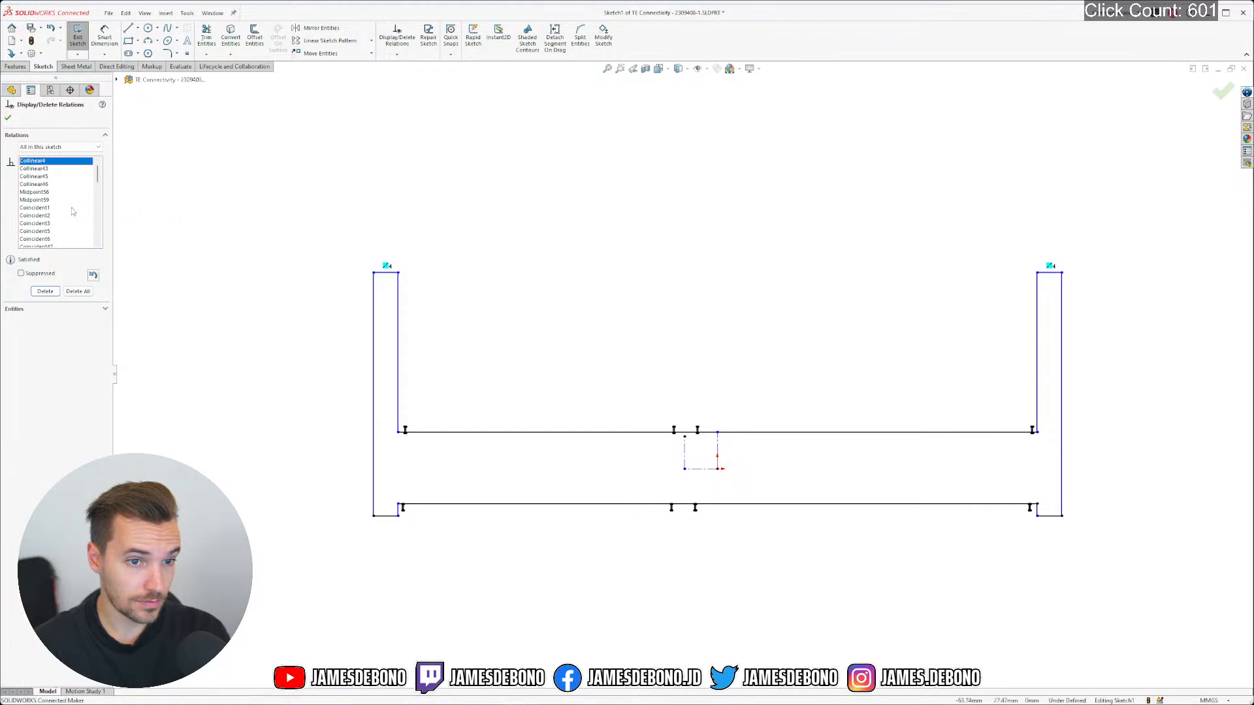
pyautogui.click(9, 119)
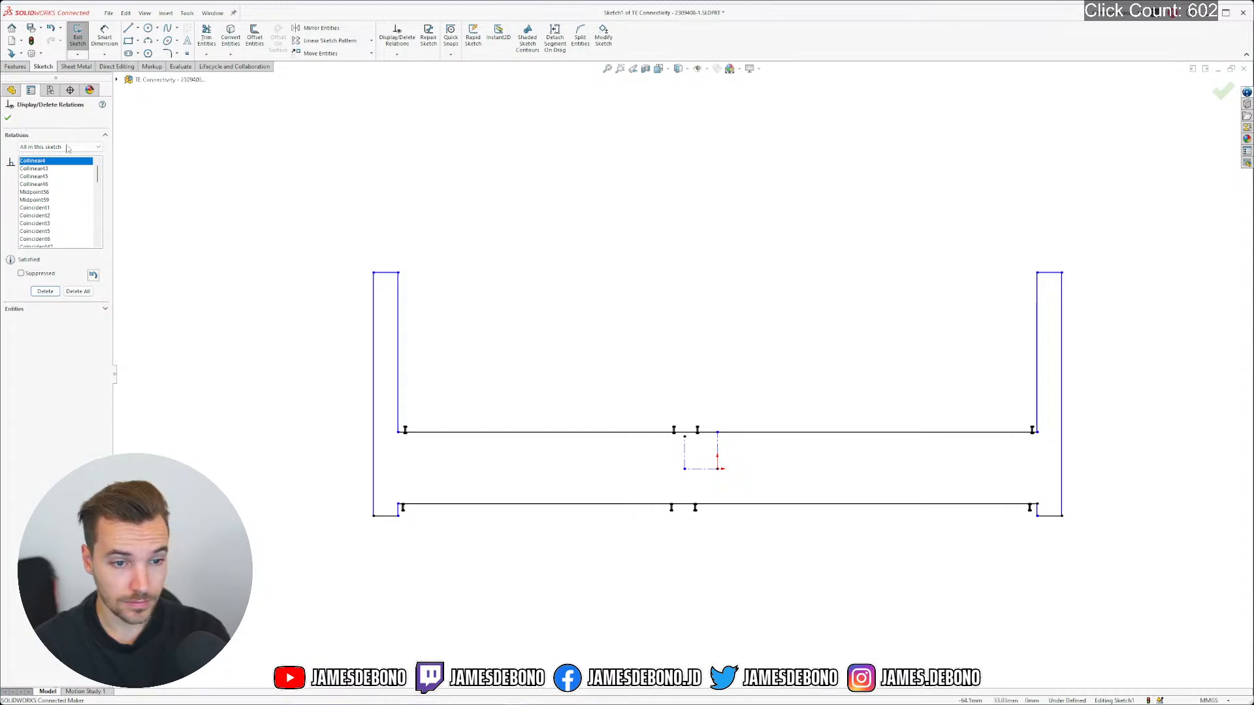
pyautogui.scroll(-1, 68, 194)
pyautogui.scroll(-3, 68, 195)
pyautogui.click(45, 169)
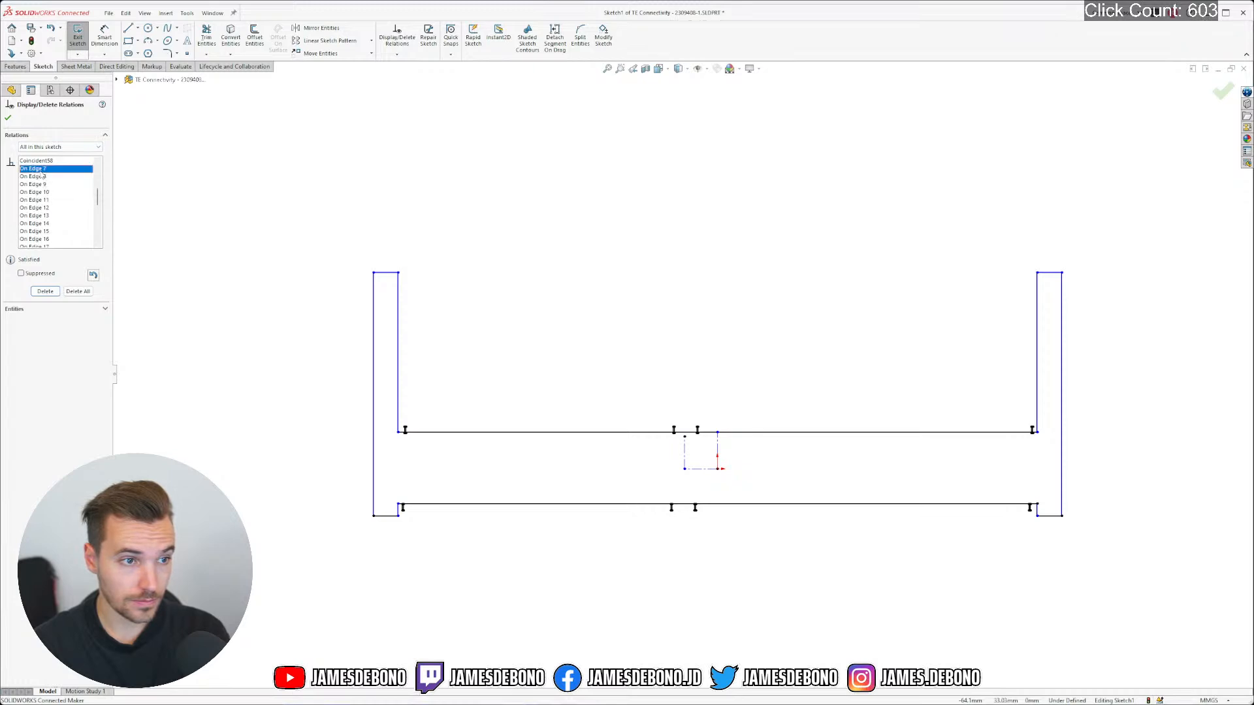
pyautogui.scroll(-7, 71, 209)
pyautogui.keyDown('shift'); pyautogui.click(44, 239); pyautogui.keyUp('shift')
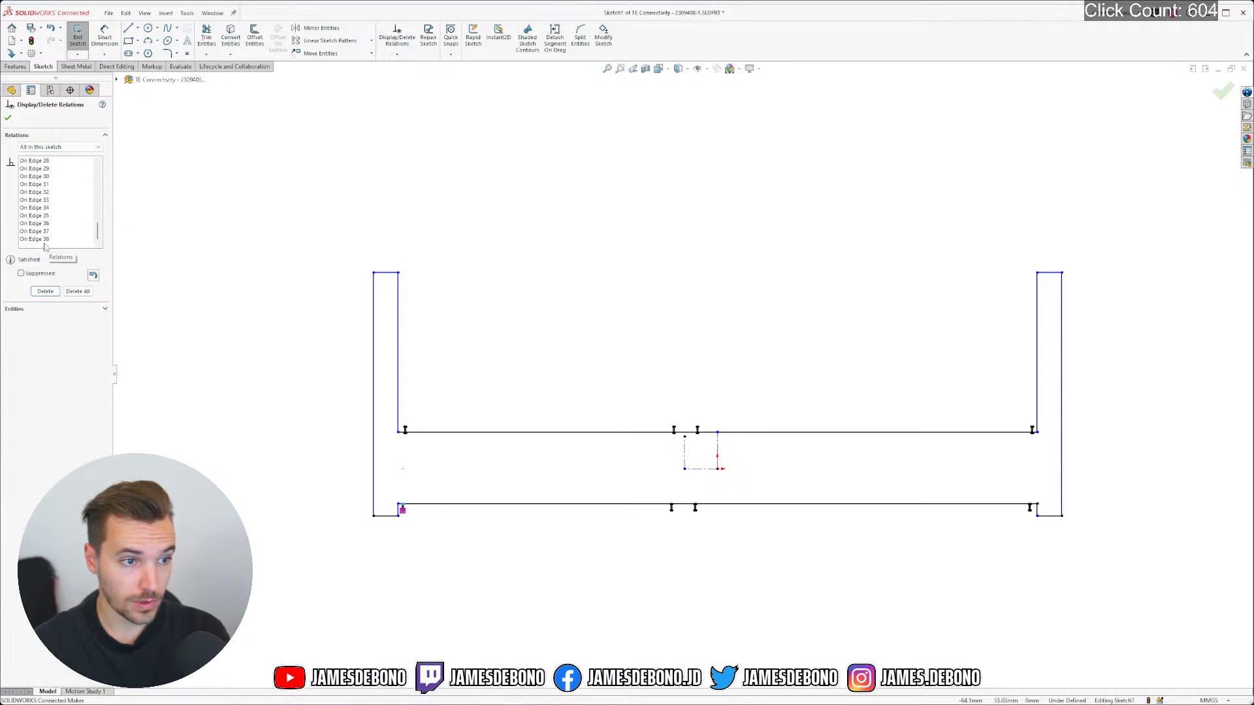
pyautogui.click(45, 291)
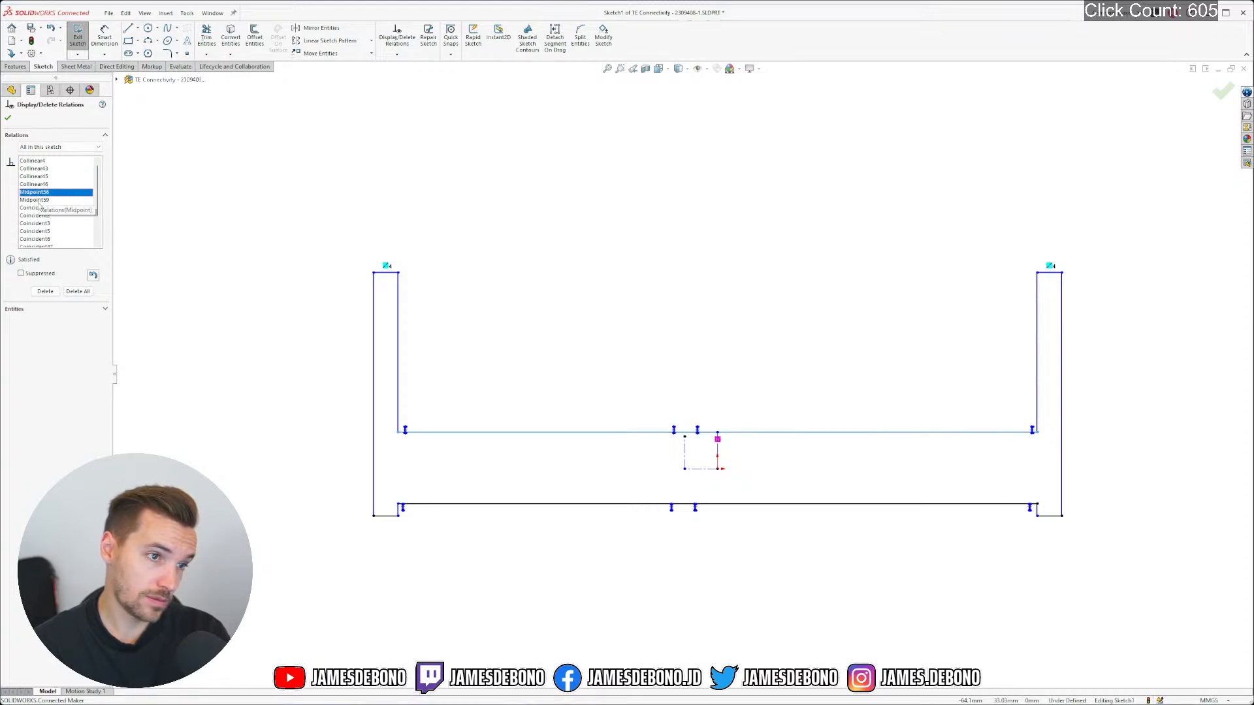
# Review the sketch's remaining midpoint and coincident relations, including those on the upper long edge of the outline
pyautogui.click(36, 200)
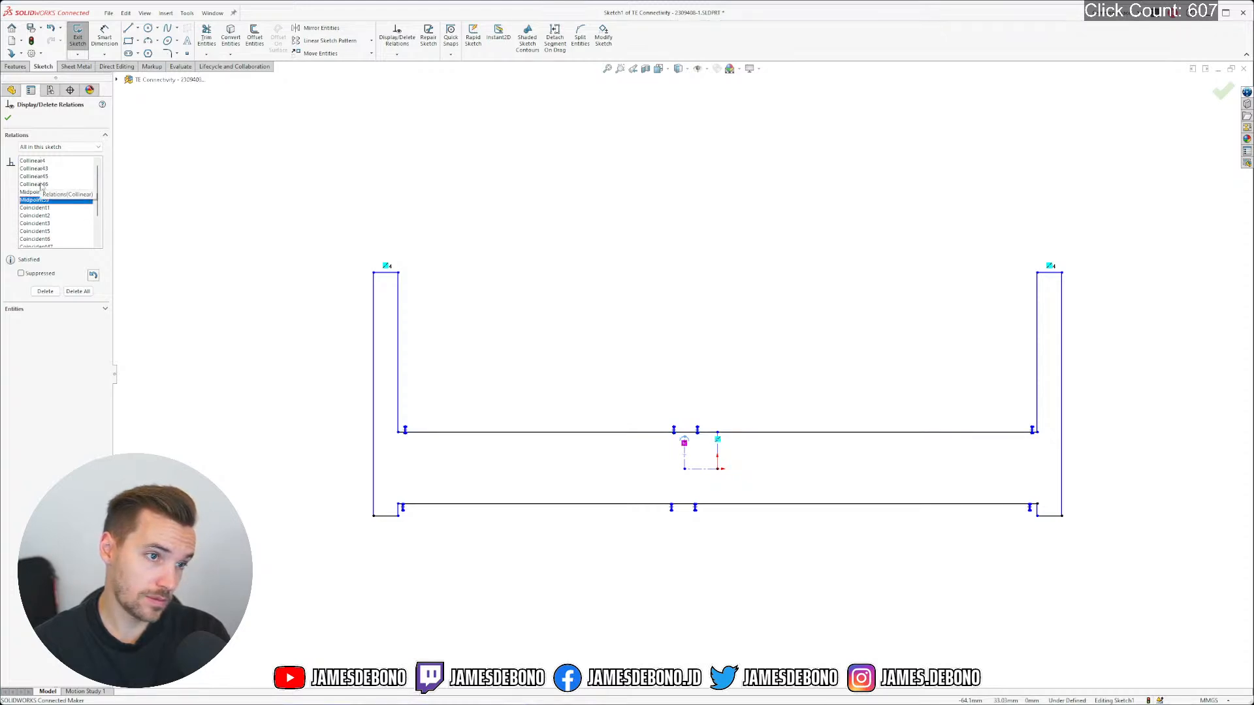
pyautogui.scroll(-2, 39, 196)
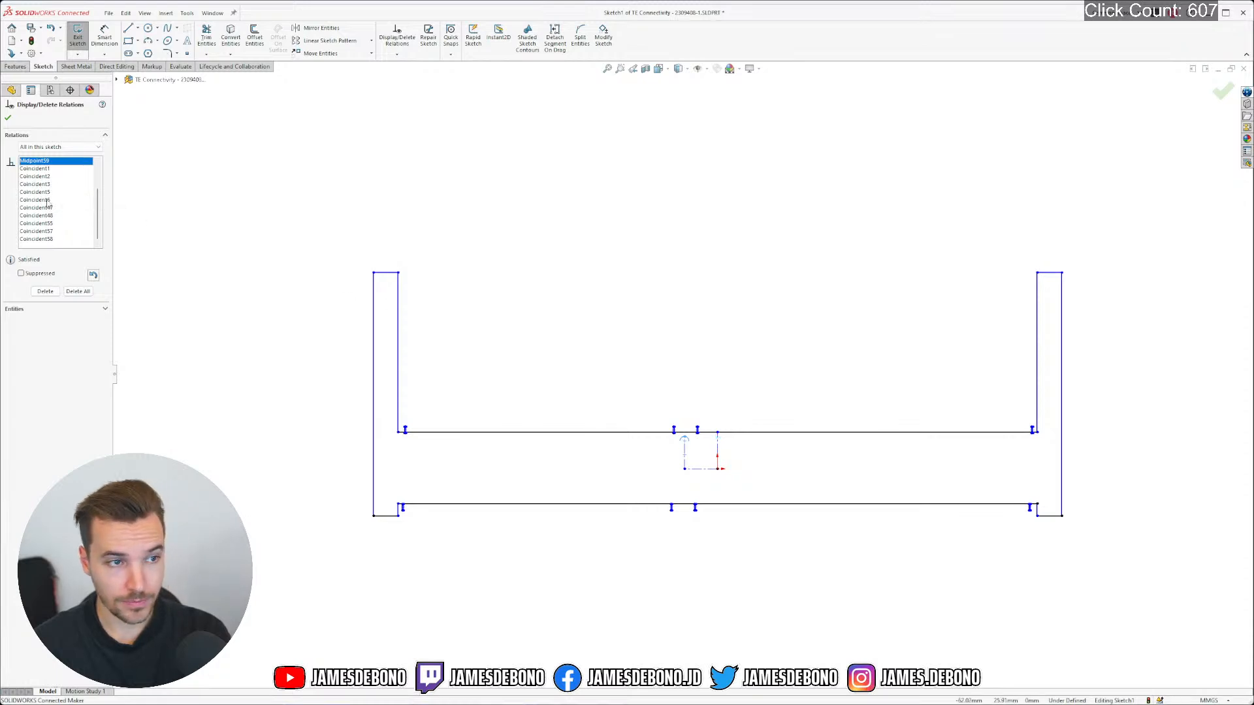
pyautogui.click(547, 432)
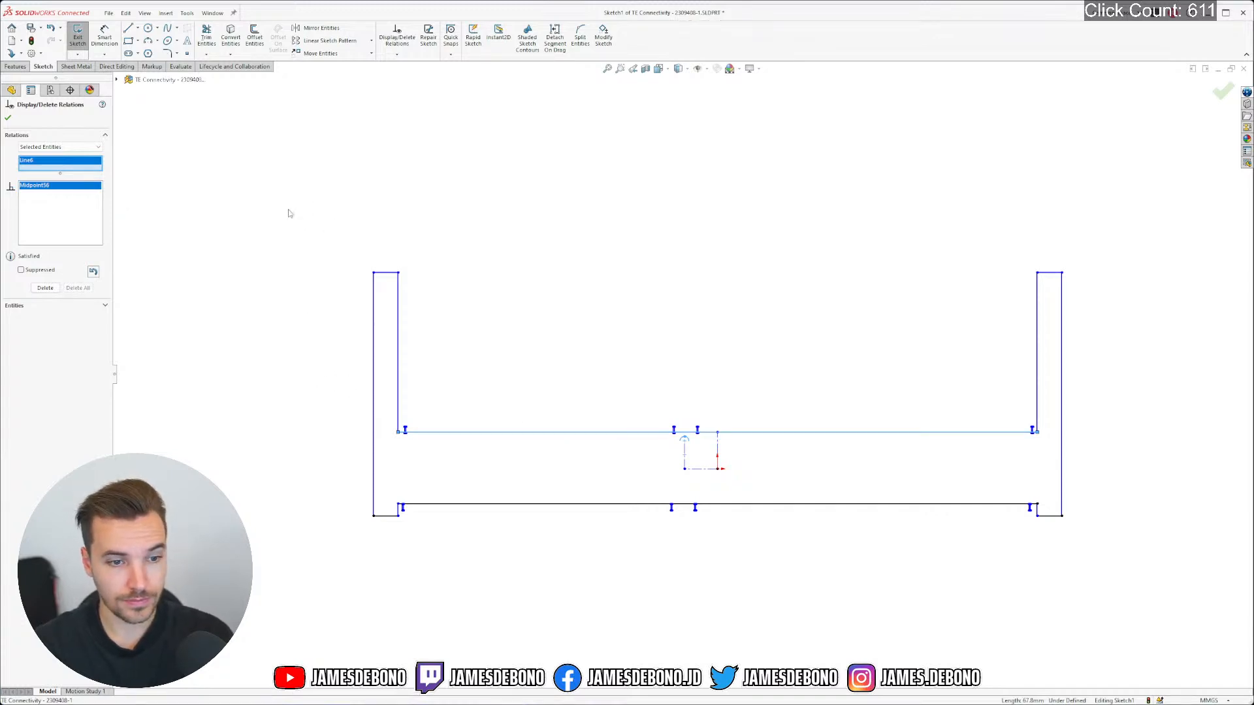
pyautogui.press('Escape')
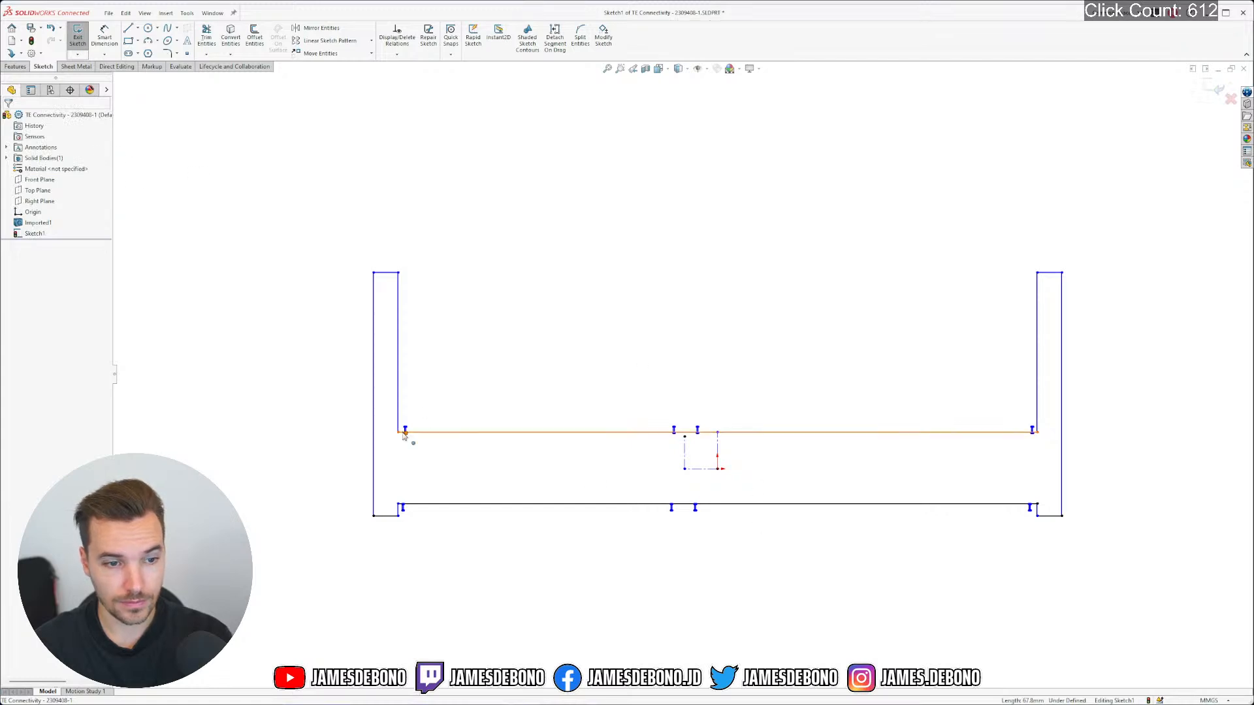
# Try to move the outline's left inner corner to test how the sketch is constrained, and undo the move
pyautogui.moveTo(400, 432); pyautogui.dragTo(423, 348)
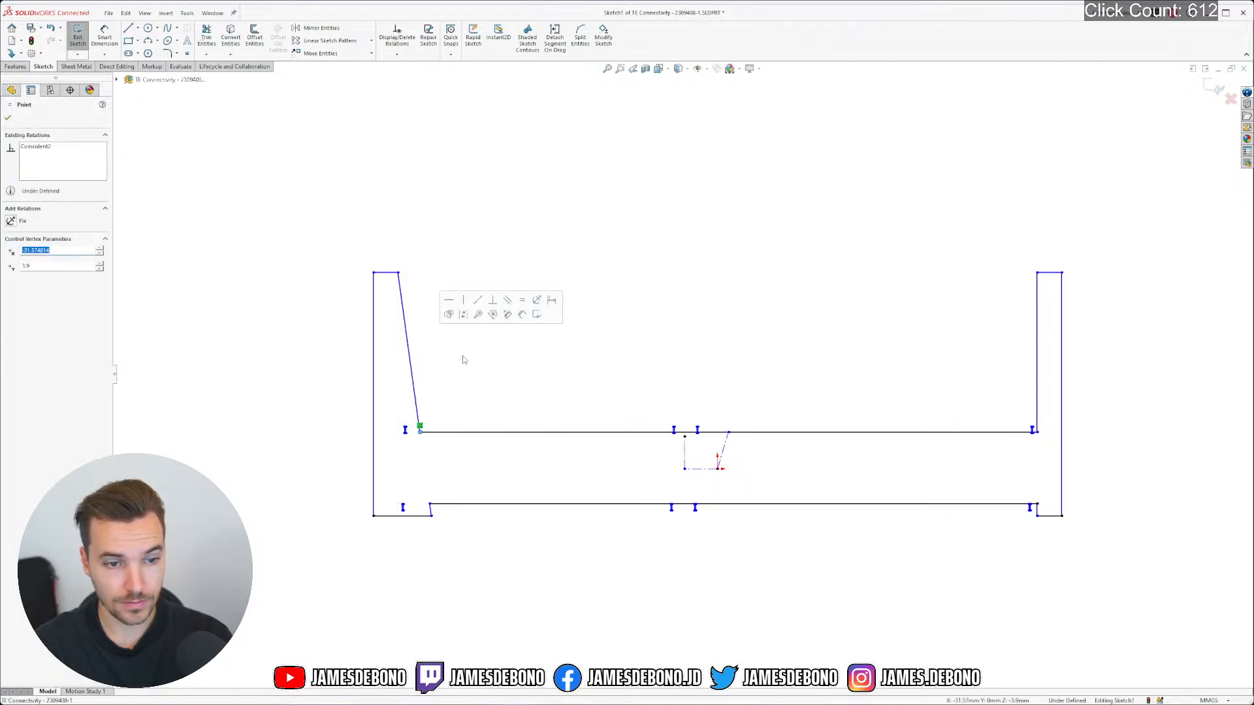
pyautogui.click(502, 372)
pyautogui.hotkey('ctrl', 'z')
pyautogui.press('Escape')
# Inspect the centerlines near the origin and the relation on the outline's right inner corner
pyautogui.scroll(-3, 722, 473)
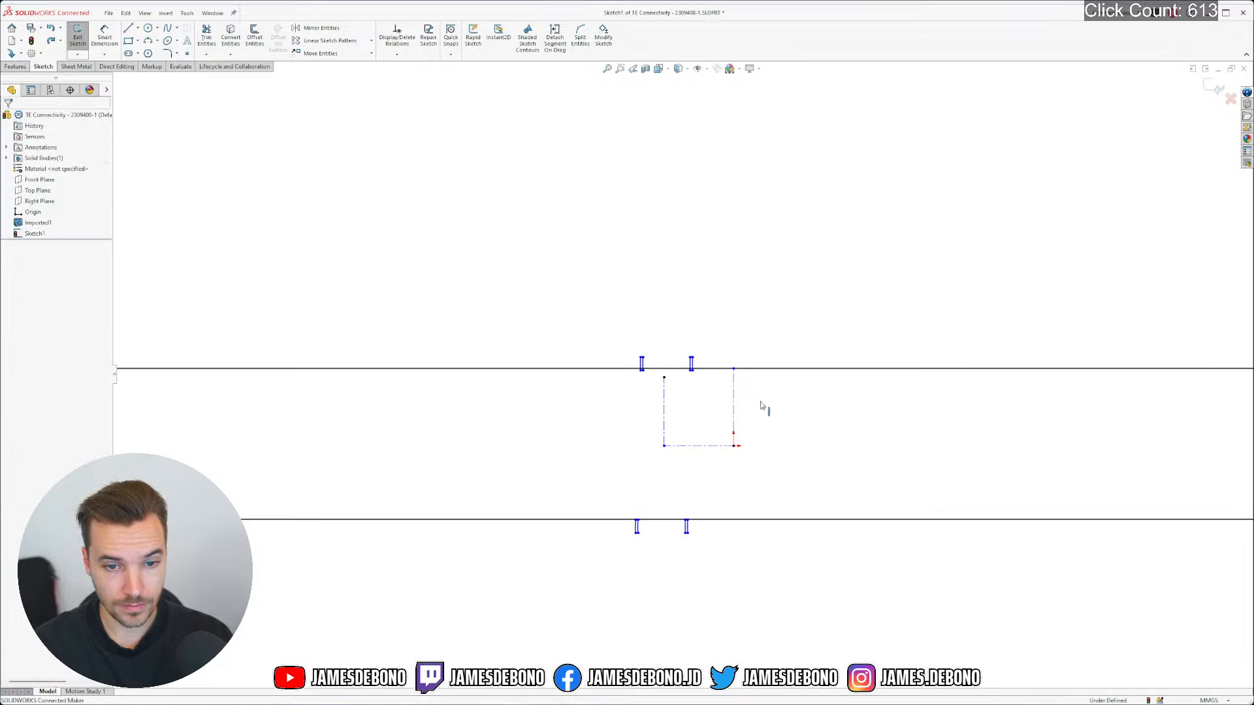
pyautogui.scroll(2, 751, 395)
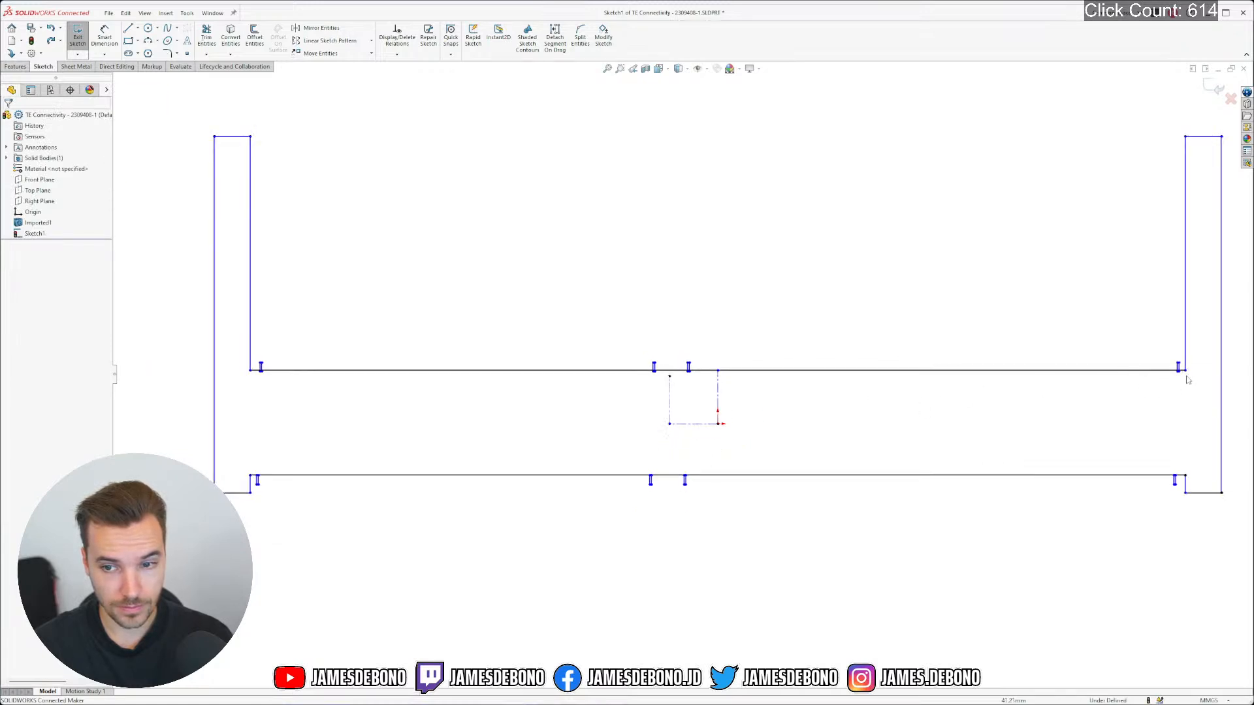
pyautogui.press('z')
pyautogui.click(1102, 373)
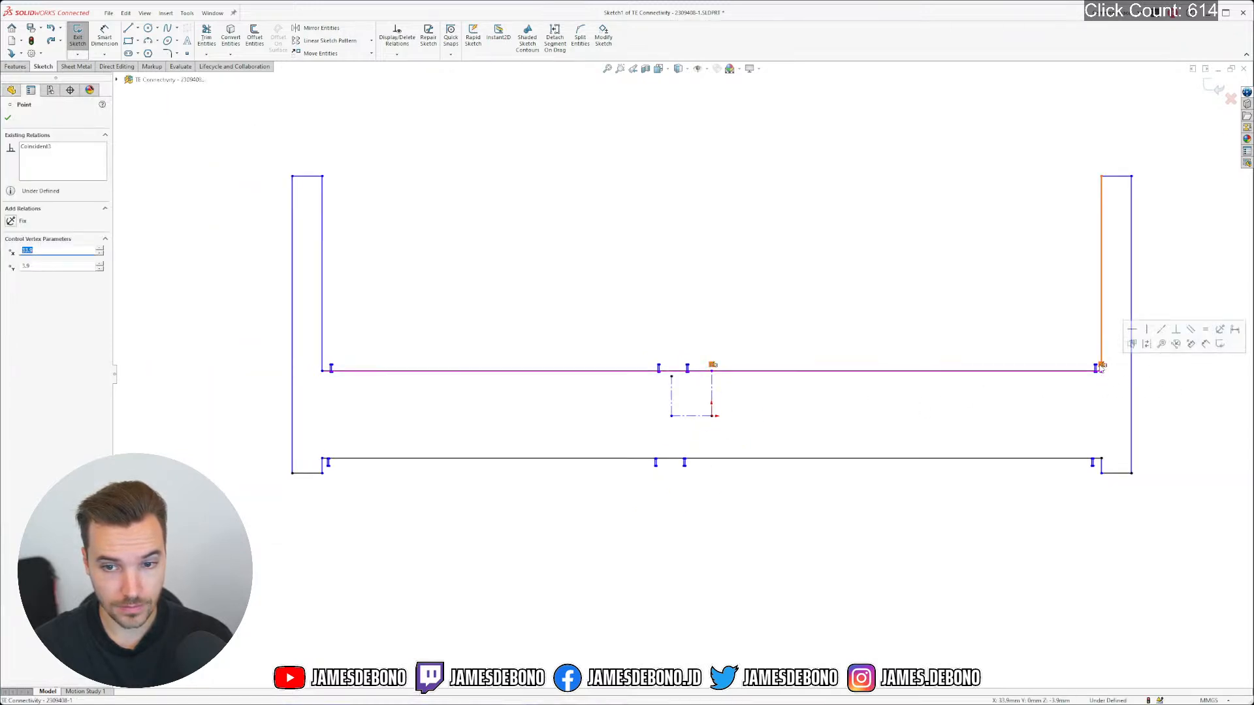
pyautogui.click(831, 409)
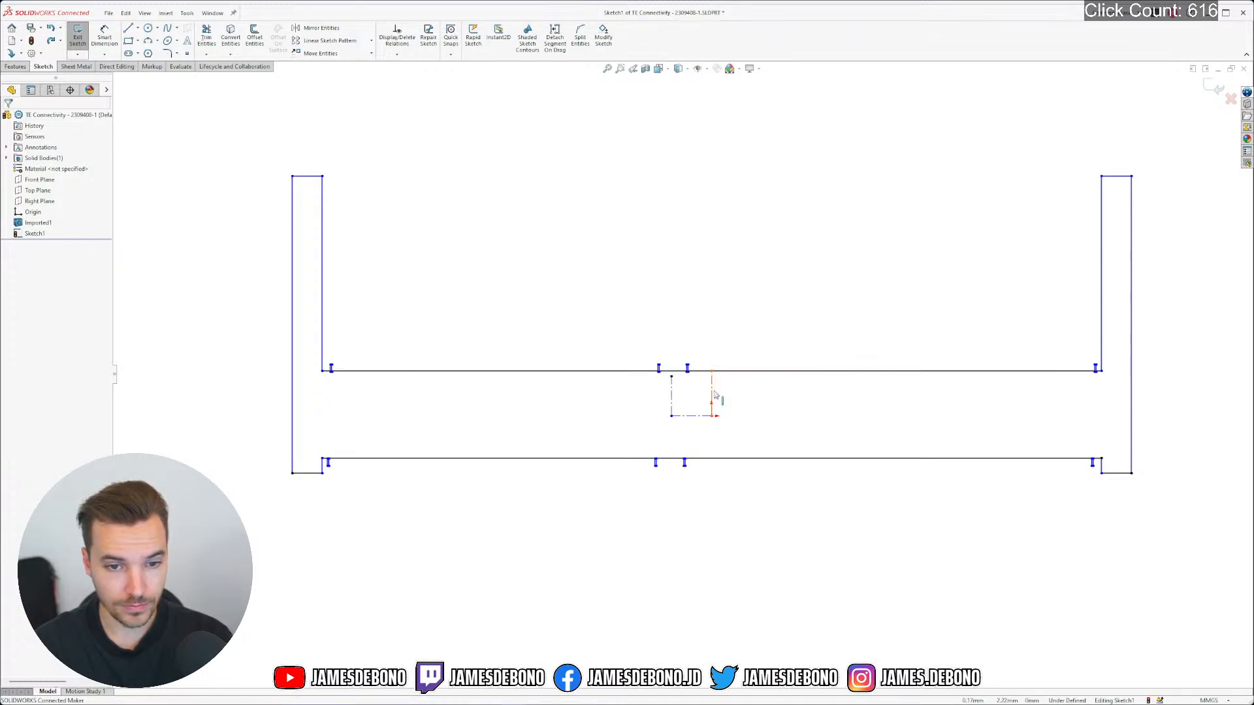
# Add a horizontal relation to both the lower and the upper long edges of the connector outline
pyautogui.scroll(-5, 715, 398)
pyautogui.scroll(4, 711, 428)
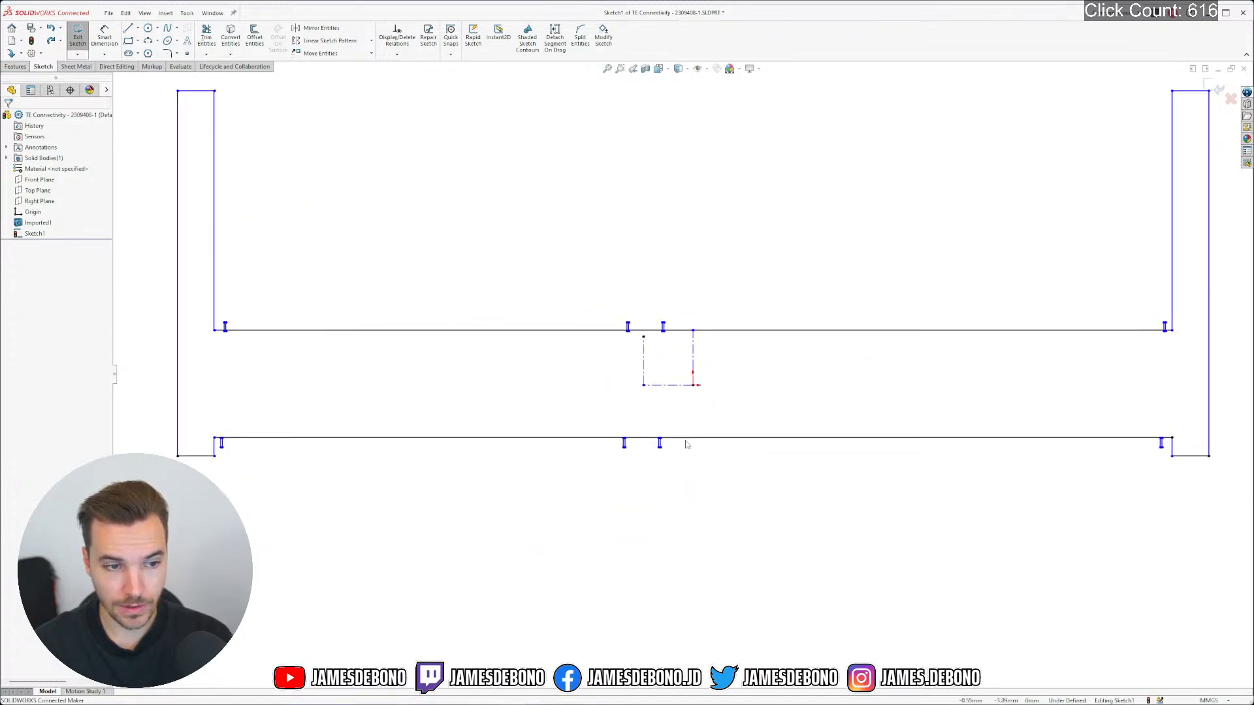
pyautogui.click(714, 437)
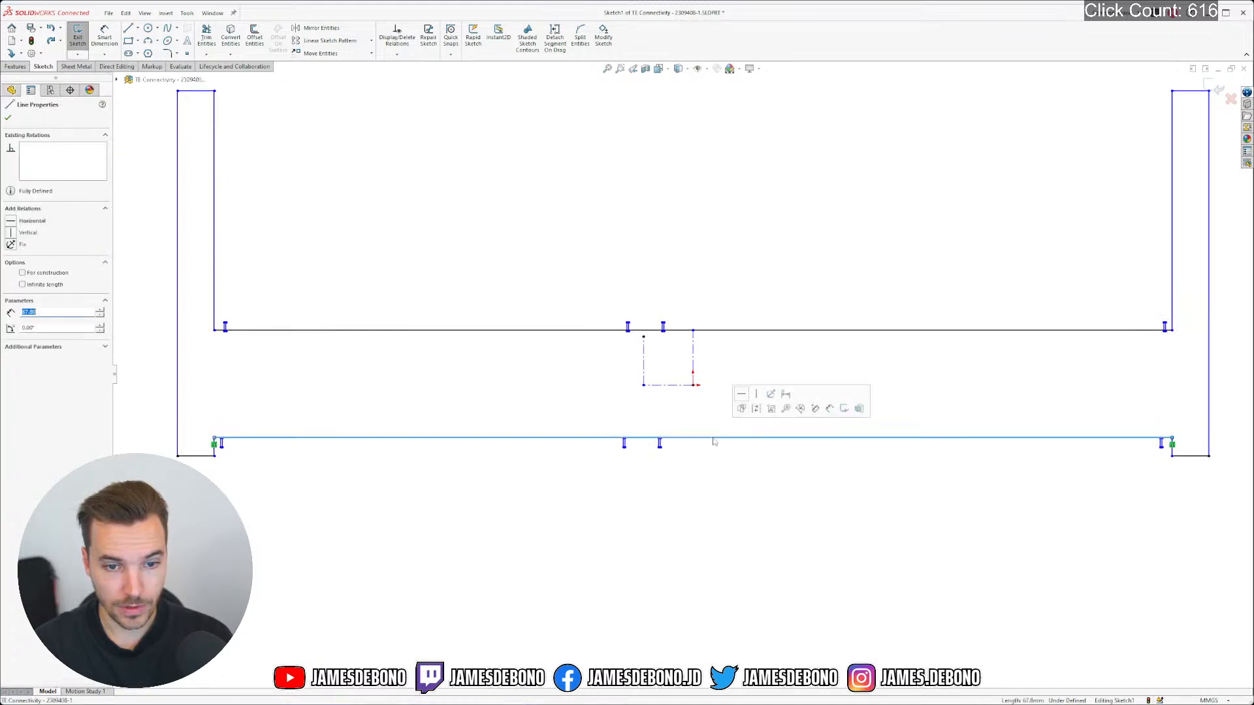
pyautogui.click(742, 396)
pyautogui.click(722, 330)
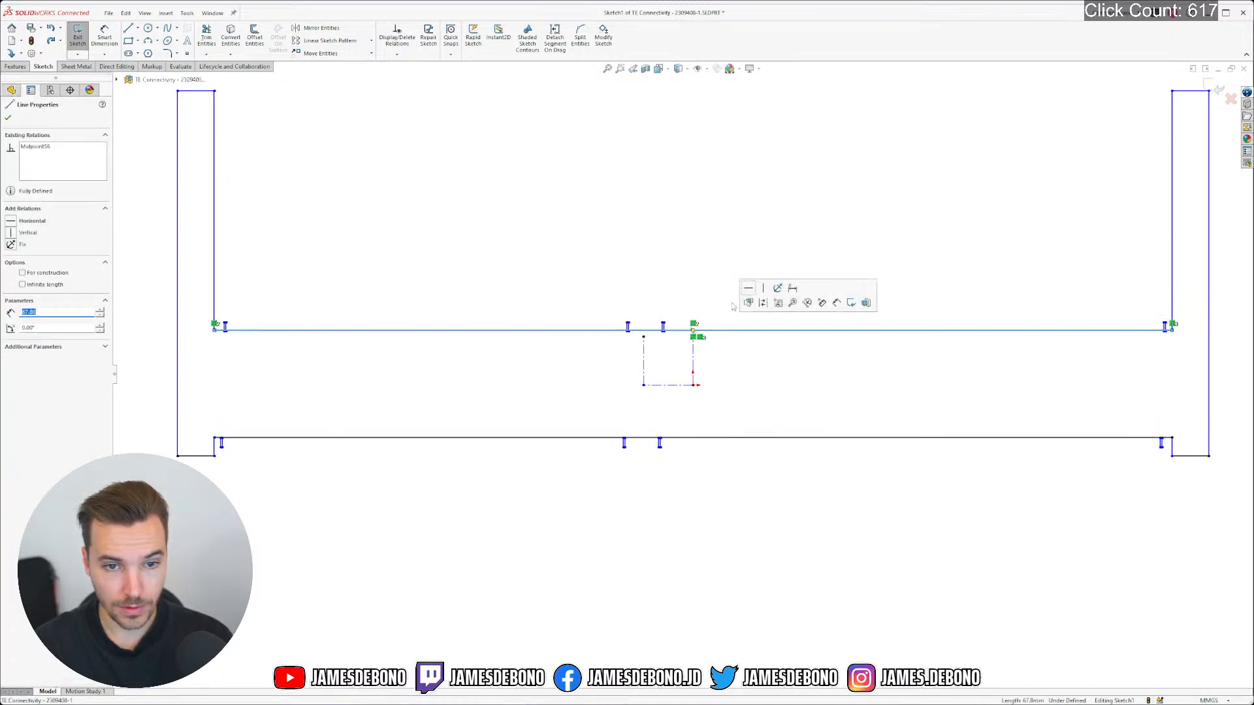
pyautogui.click(749, 288)
pyautogui.click(713, 365)
# Add perpendicular relations between the upper long edge and the origin centerline, and between the adjoining centerlines
pyautogui.scroll(-3, 709, 370)
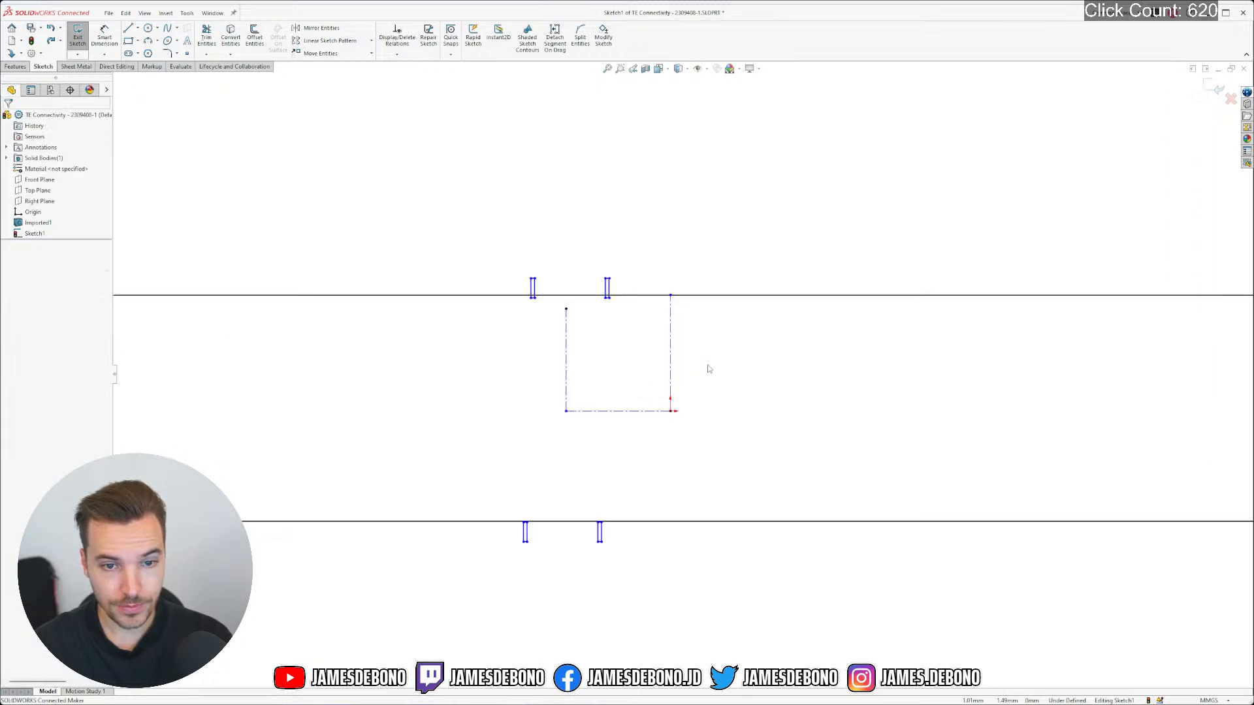
pyautogui.moveTo(687, 338); pyautogui.dragTo(658, 272)
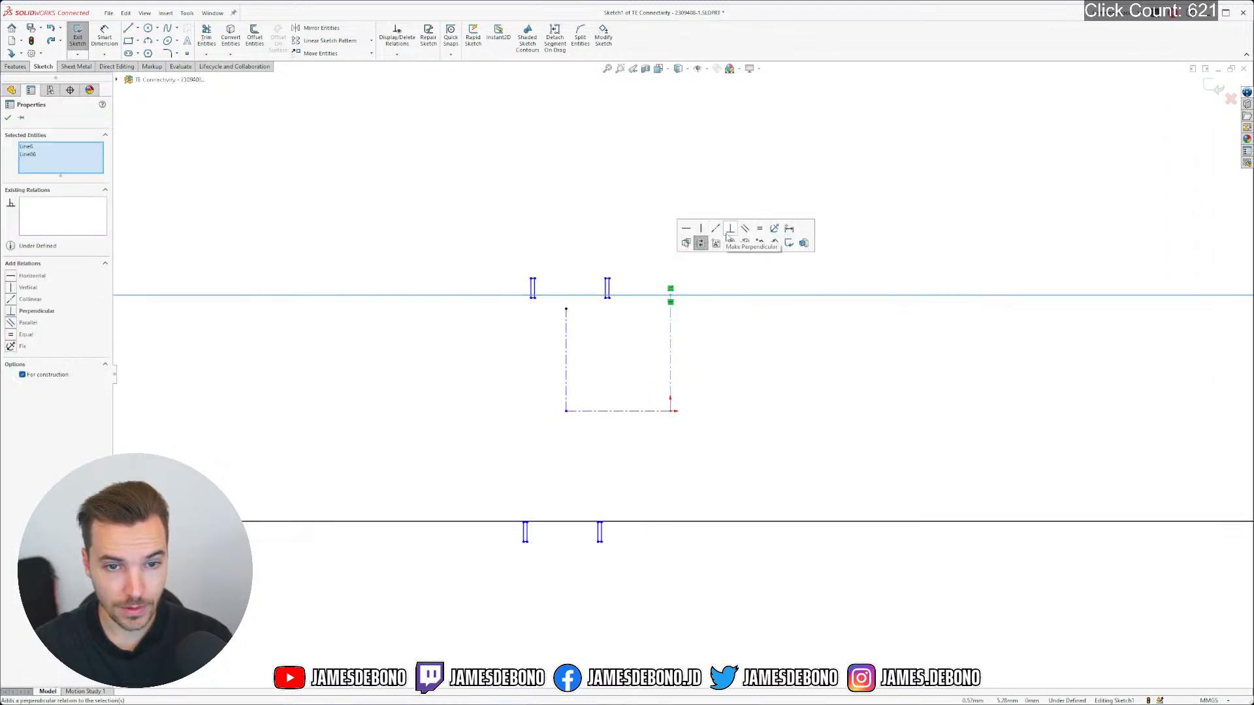
pyautogui.hotkey('ctrl', 'z')
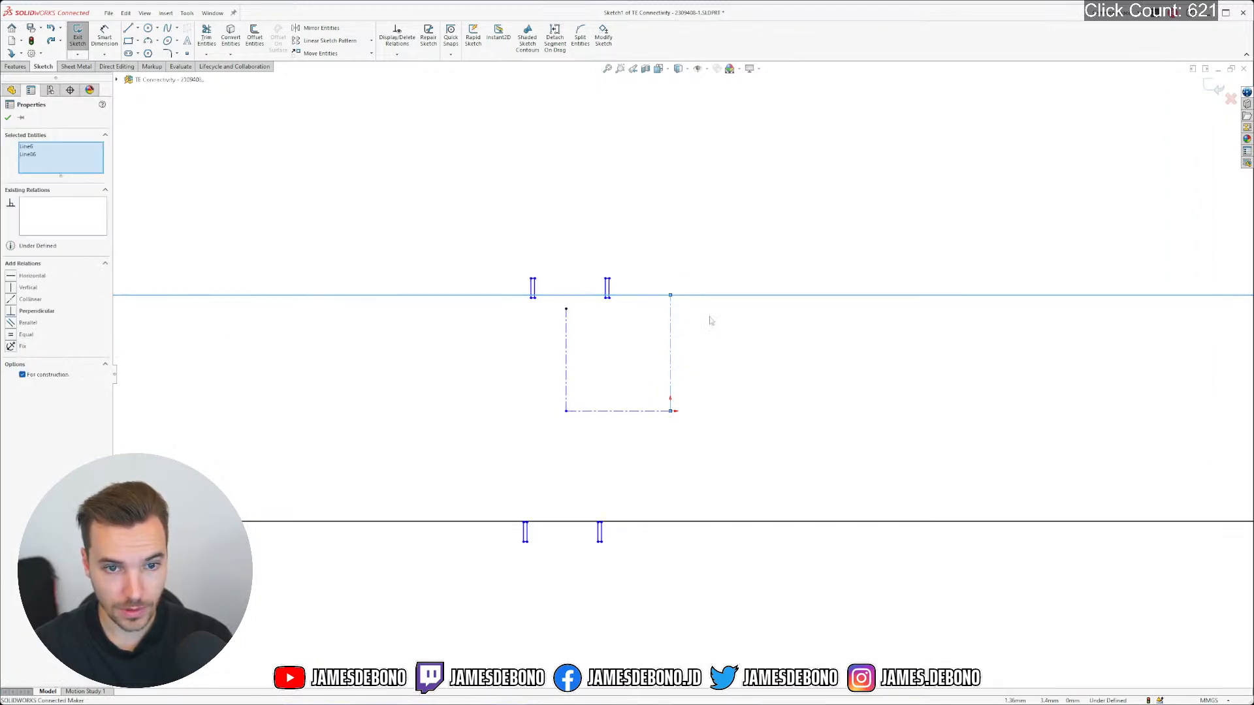
pyautogui.moveTo(704, 325); pyautogui.dragTo(664, 280)
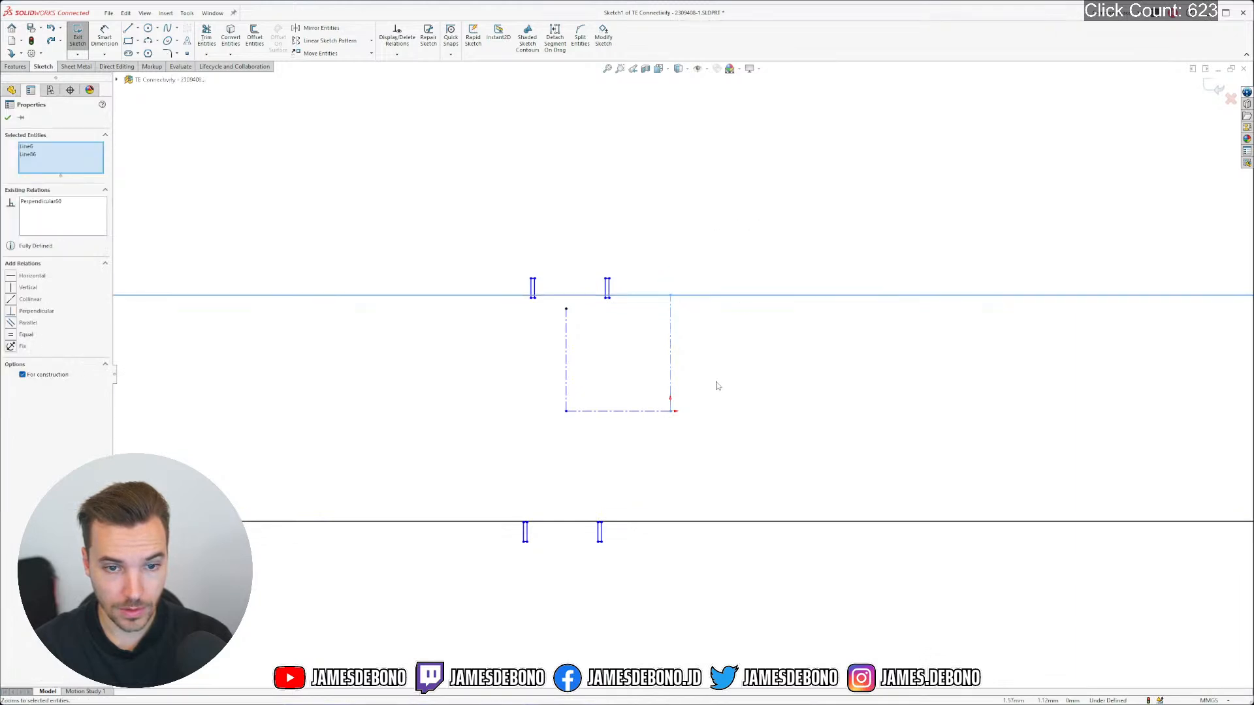
pyautogui.moveTo(721, 369); pyautogui.dragTo(542, 371)
pyautogui.click(798, 287)
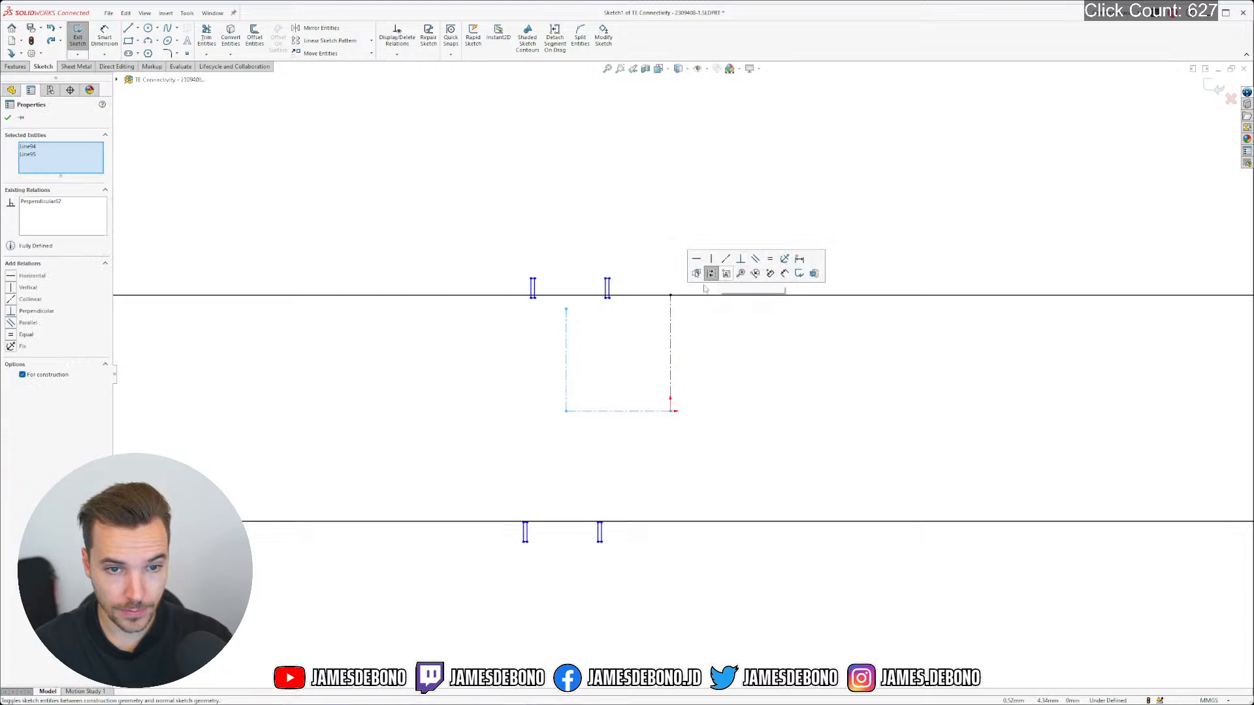
pyautogui.click(643, 347)
# Make the bottom edge of the upper pin nearest the origin centerline parallel to the outline's upper long edge
pyautogui.scroll(-6, 608, 302)
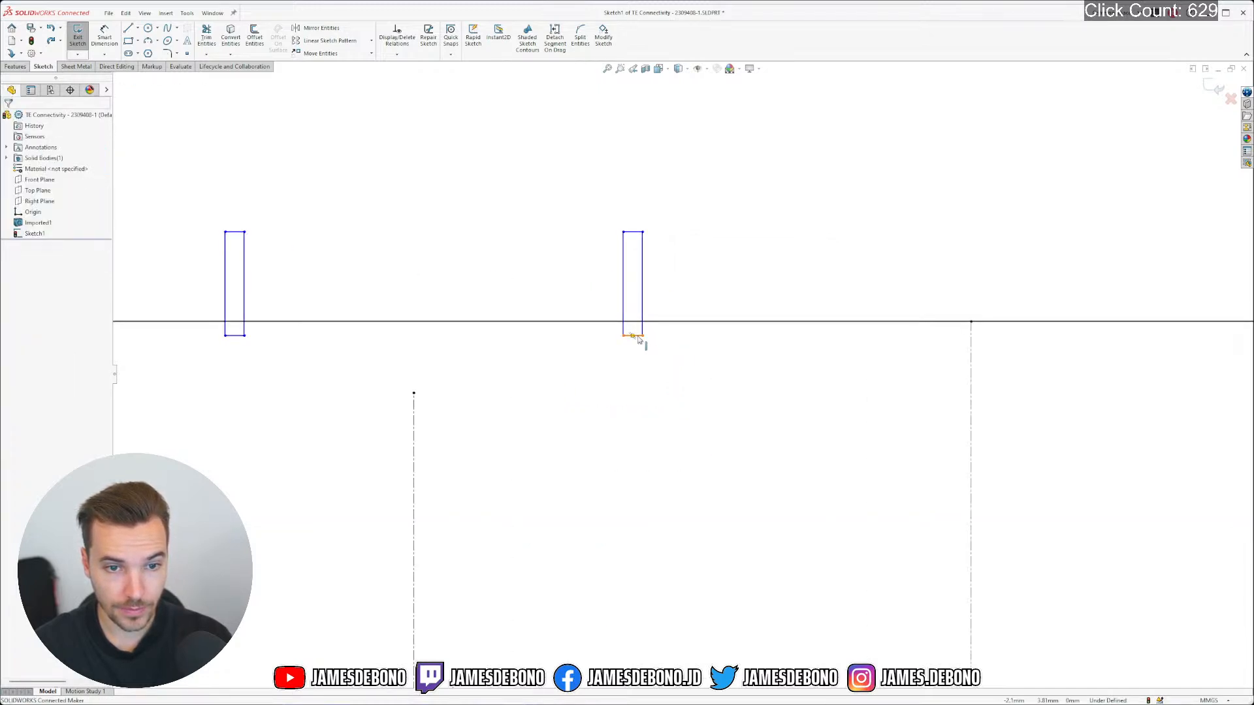
pyautogui.click(639, 336)
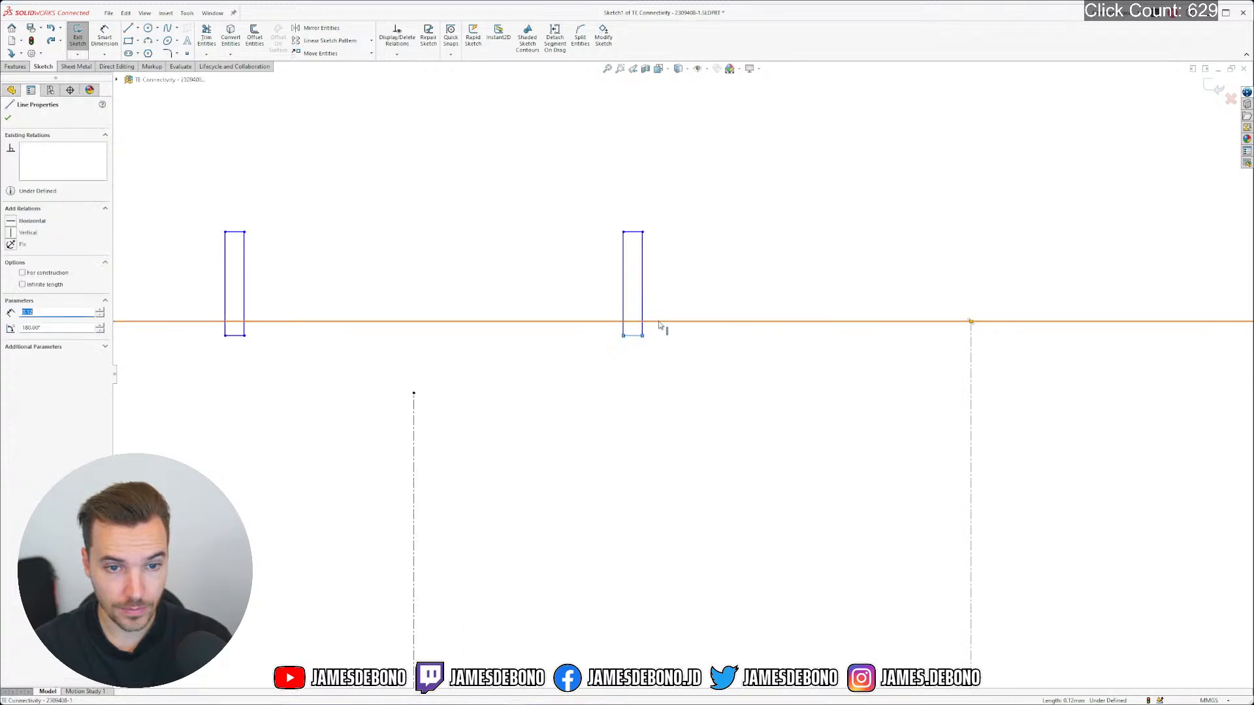
pyautogui.keyDown('ctrl'); pyautogui.click(661, 321); pyautogui.keyUp('ctrl')
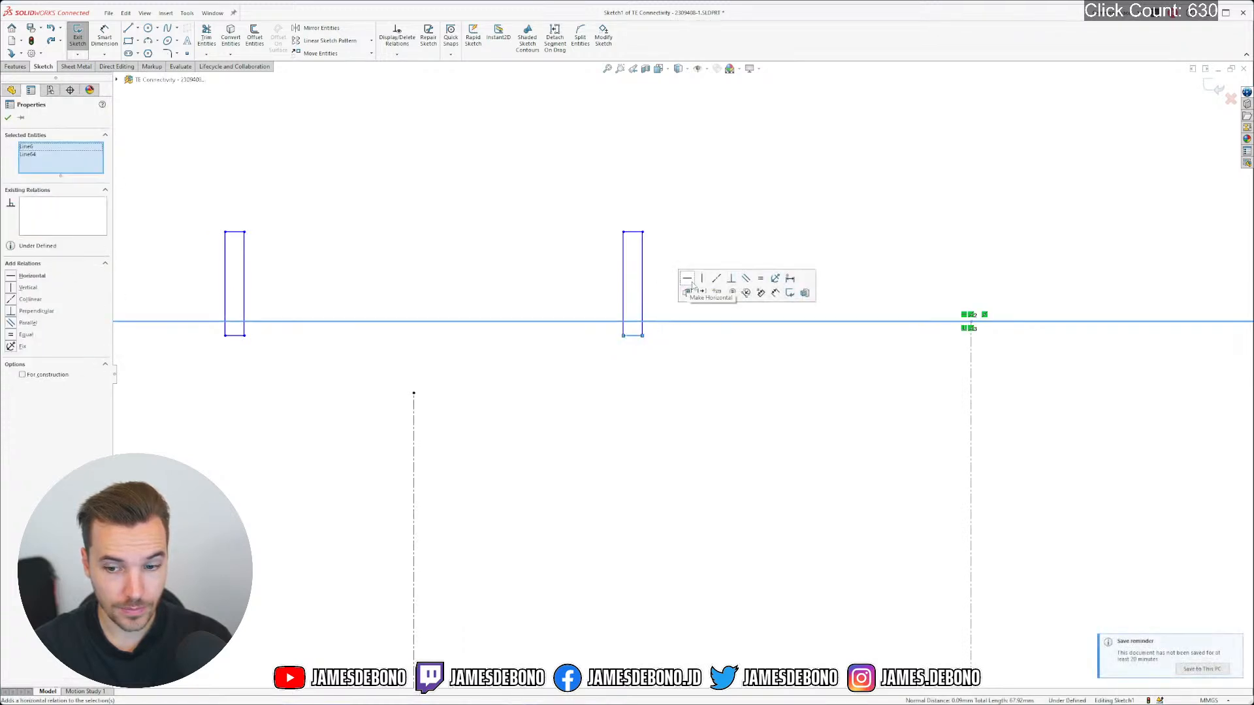
pyautogui.click(749, 281)
pyautogui.click(740, 383)
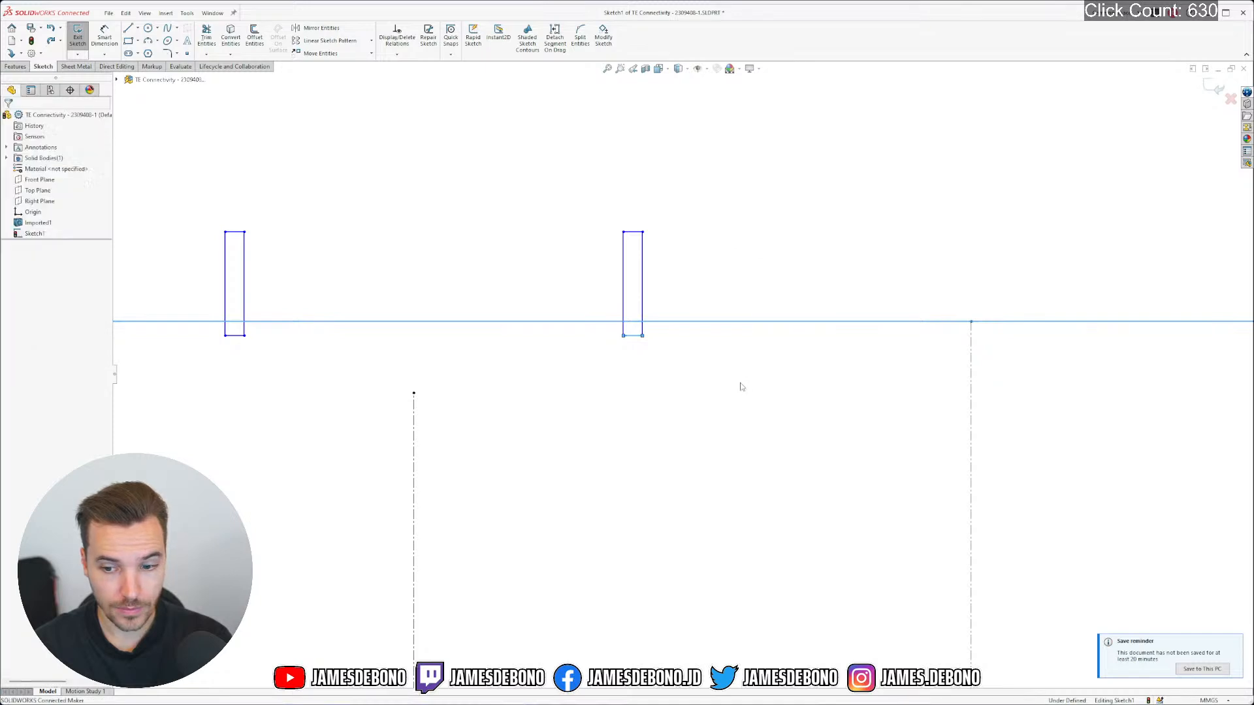
# Make the bottom edges of all four upper pins parallel to the outline's upper long edge
pyautogui.press('f')
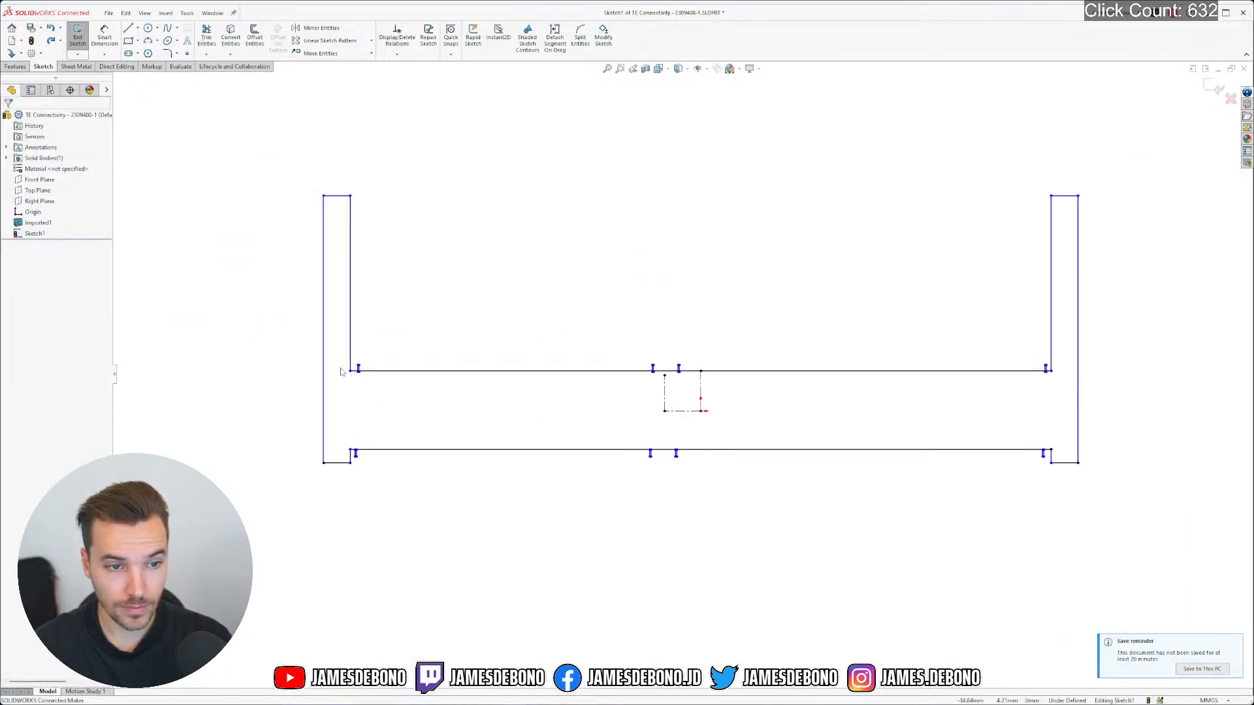
pyautogui.moveTo(340, 371); pyautogui.dragTo(1068, 384)
pyautogui.scroll(-10, 679, 372)
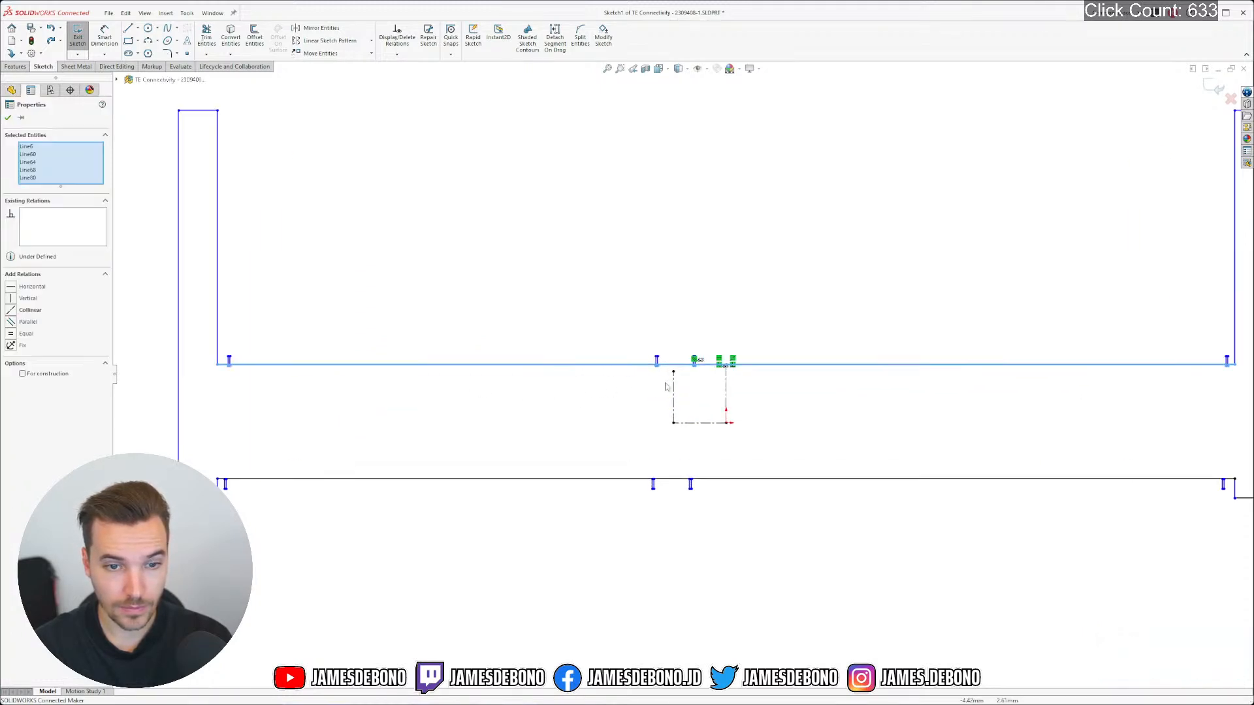
pyautogui.scroll(-2, 758, 363)
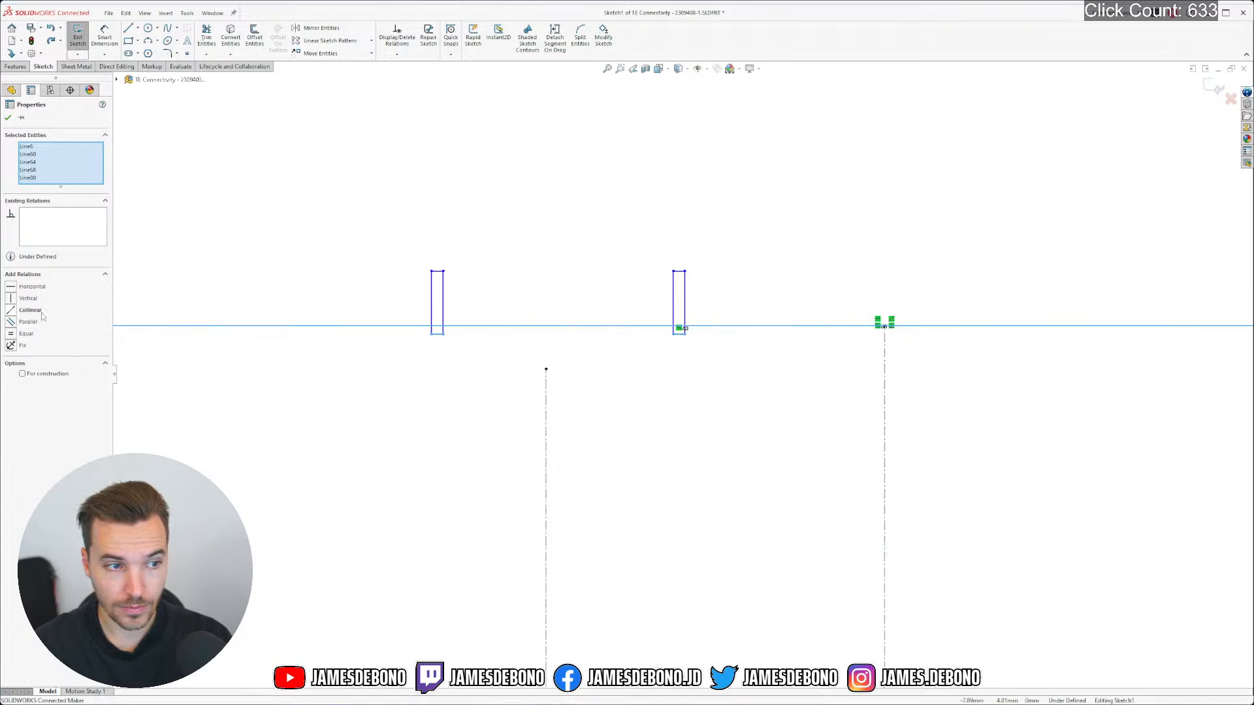
pyautogui.click(669, 483)
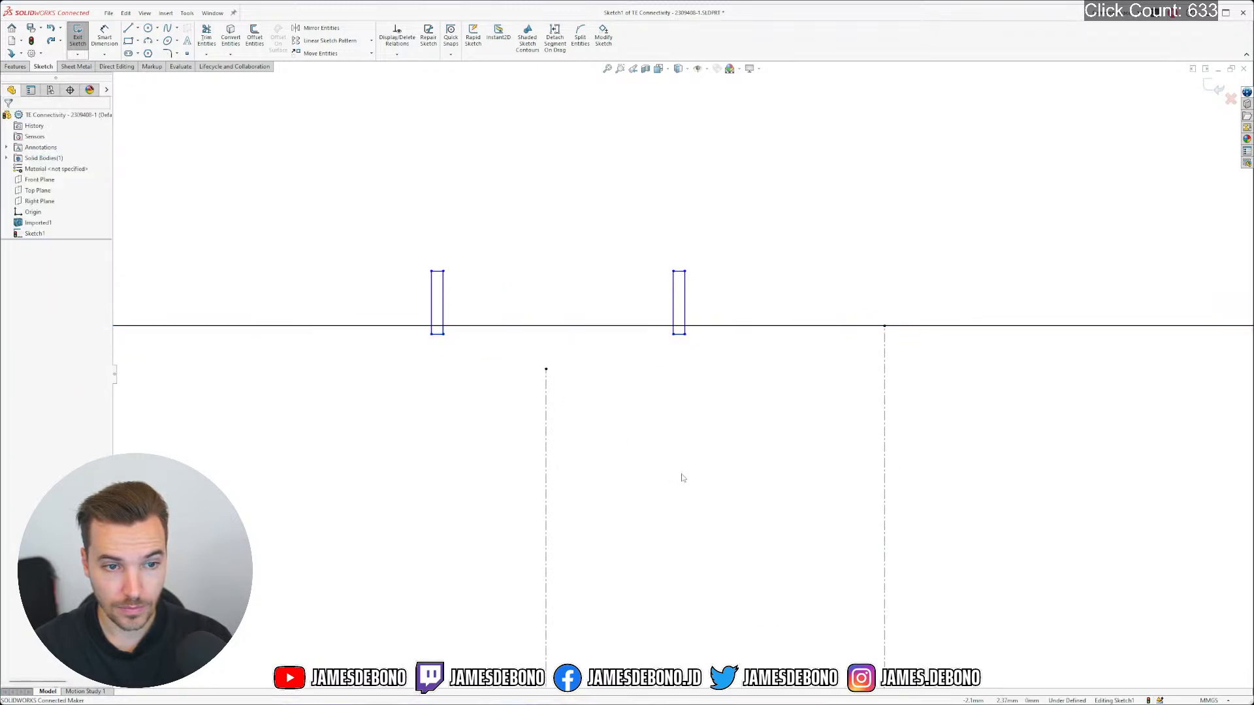
# Make the top edges of all four lower pins parallel to the outline's lower long edge
pyautogui.scroll(5, 679, 476)
pyautogui.moveTo(270, 445); pyautogui.dragTo(1150, 470)
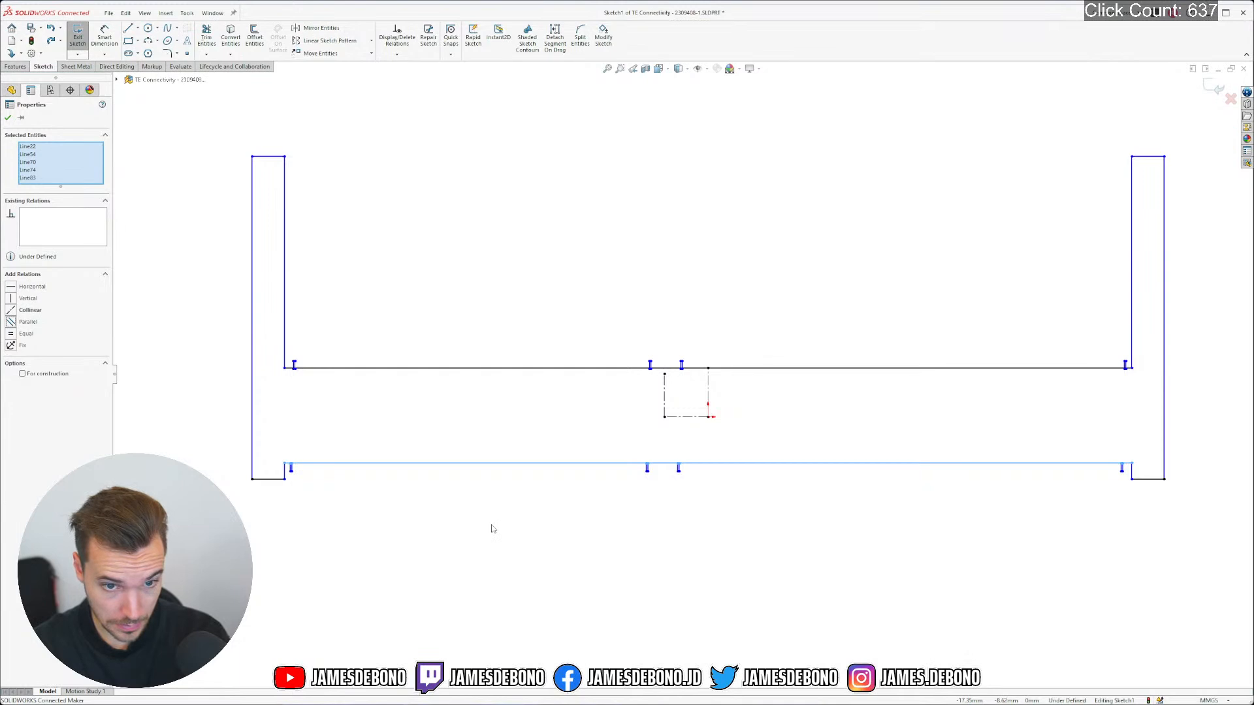
pyautogui.press('Escape')
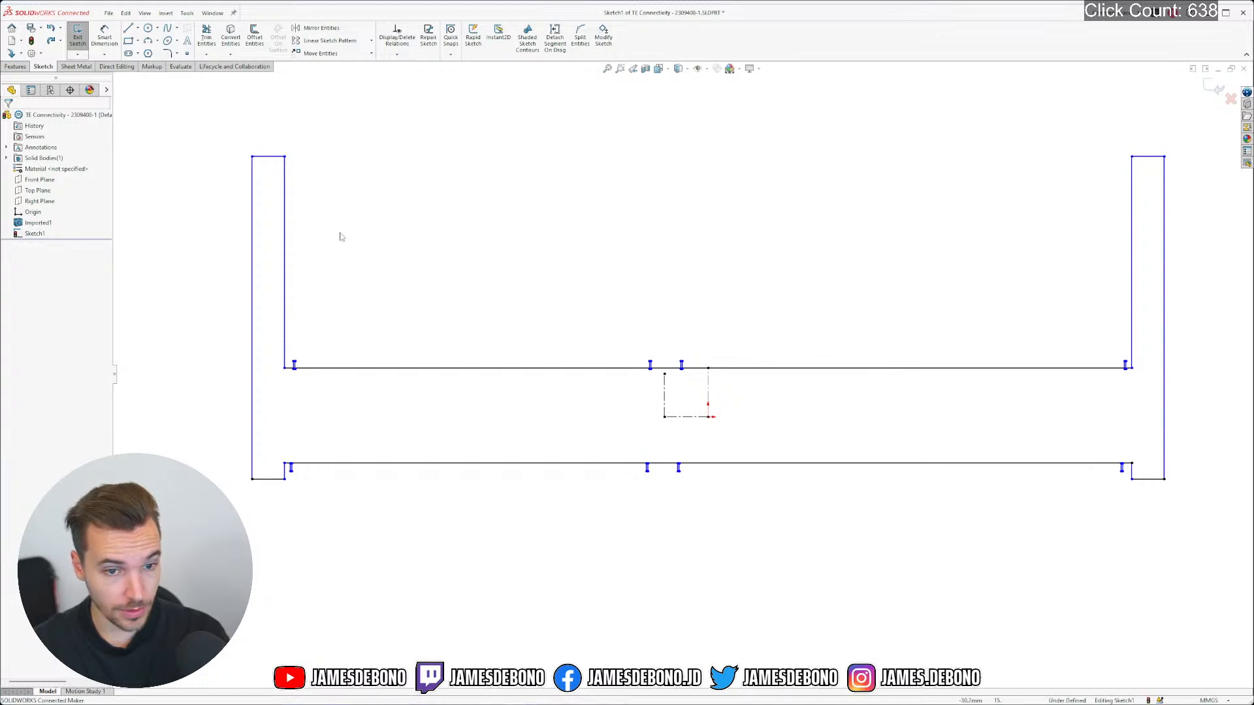
pyautogui.moveTo(205, 133); pyautogui.dragTo(1190, 538)
pyautogui.click(547, 373)
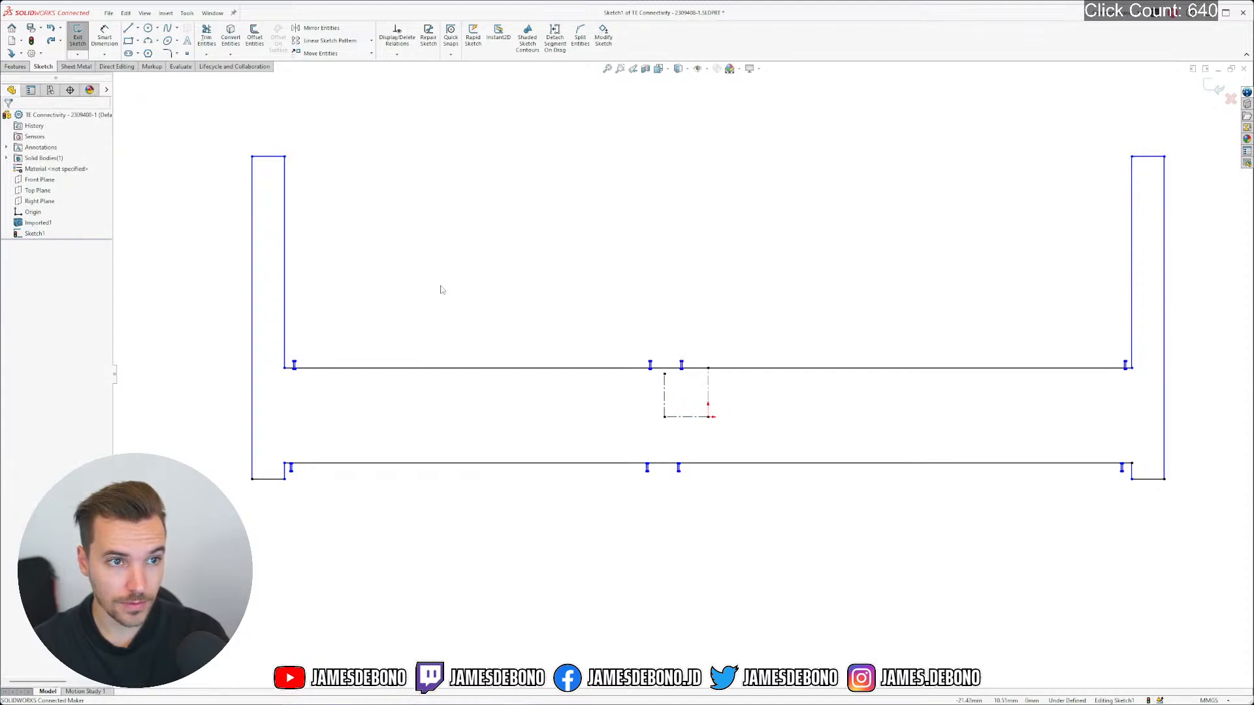
# Add perpendicular relations between adjacent edges of the upper pin on the right side of the key
pyautogui.scroll(-3, 349, 375)
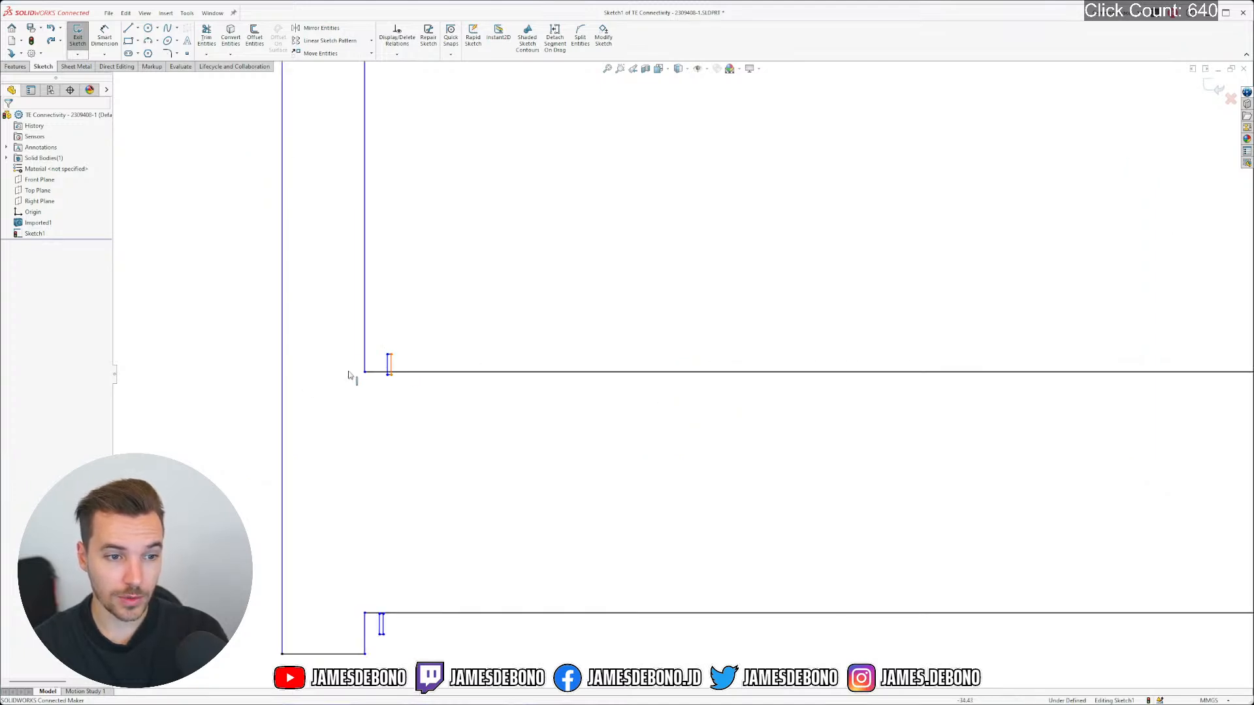
pyautogui.scroll(5, 916, 378)
pyautogui.scroll(-5, 932, 392)
pyautogui.scroll(-8, 876, 351)
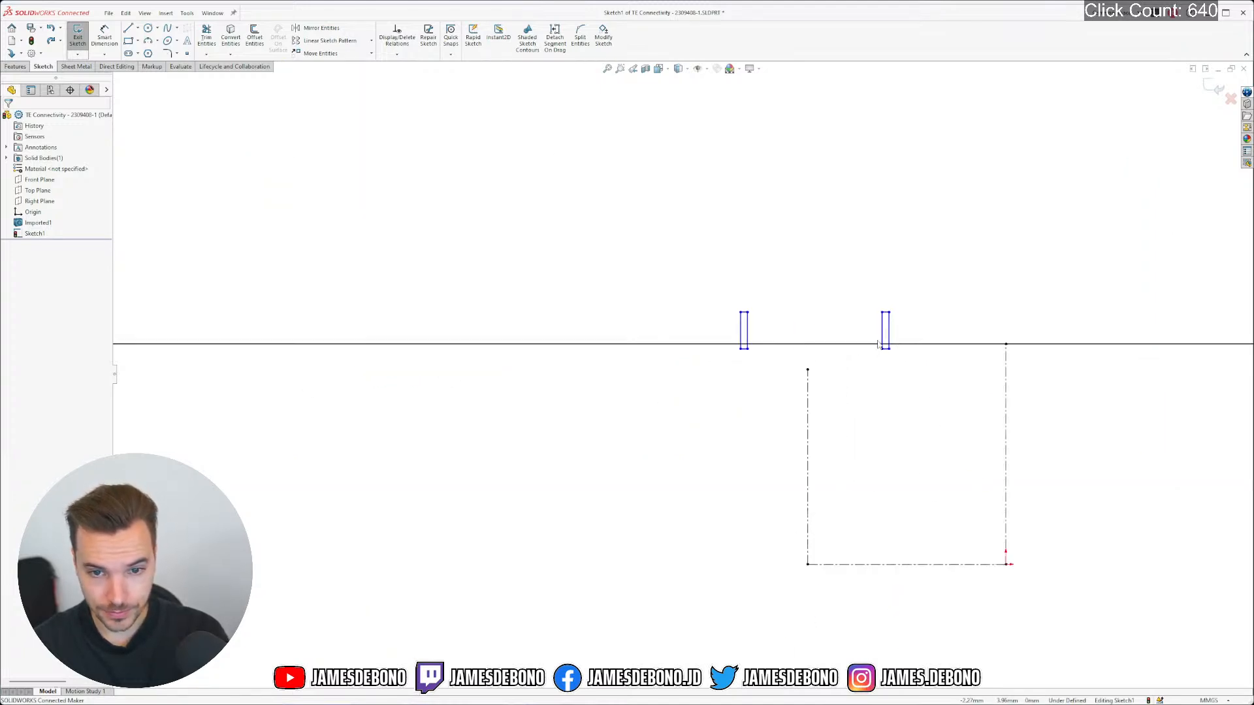
pyautogui.scroll(-3, 828, 351)
pyautogui.moveTo(757, 382); pyautogui.dragTo(756, 381)
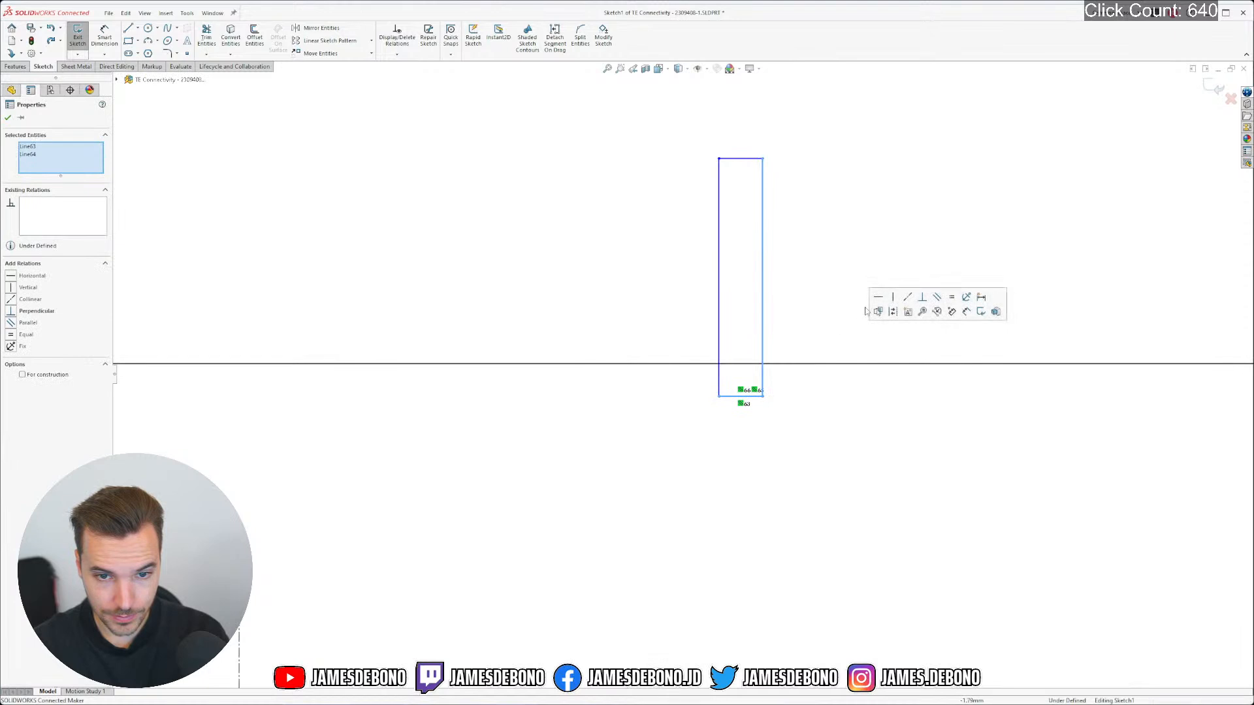
pyautogui.moveTo(815, 182); pyautogui.dragTo(709, 188)
pyautogui.moveTo(734, 411); pyautogui.dragTo(707, 382)
pyautogui.press('Escape')
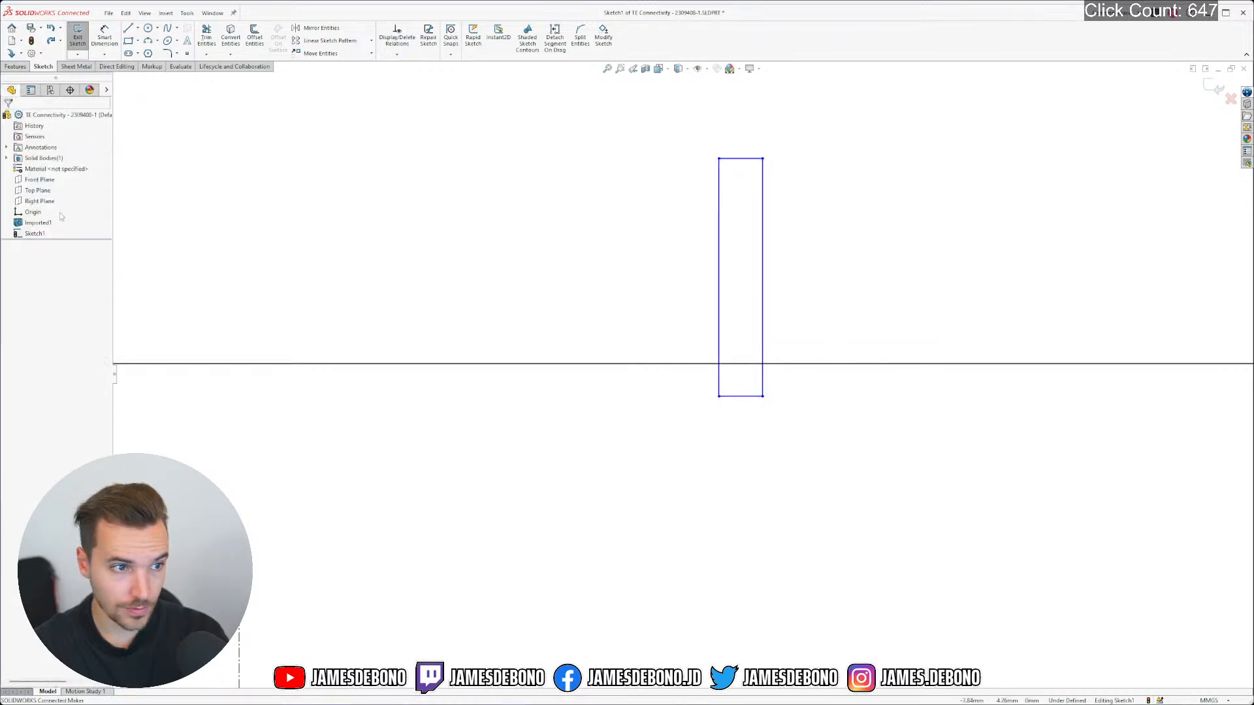
# Add perpendicular relations between adjacent edges of the upper pin on the left side of the key
pyautogui.scroll(12, 568, 327)
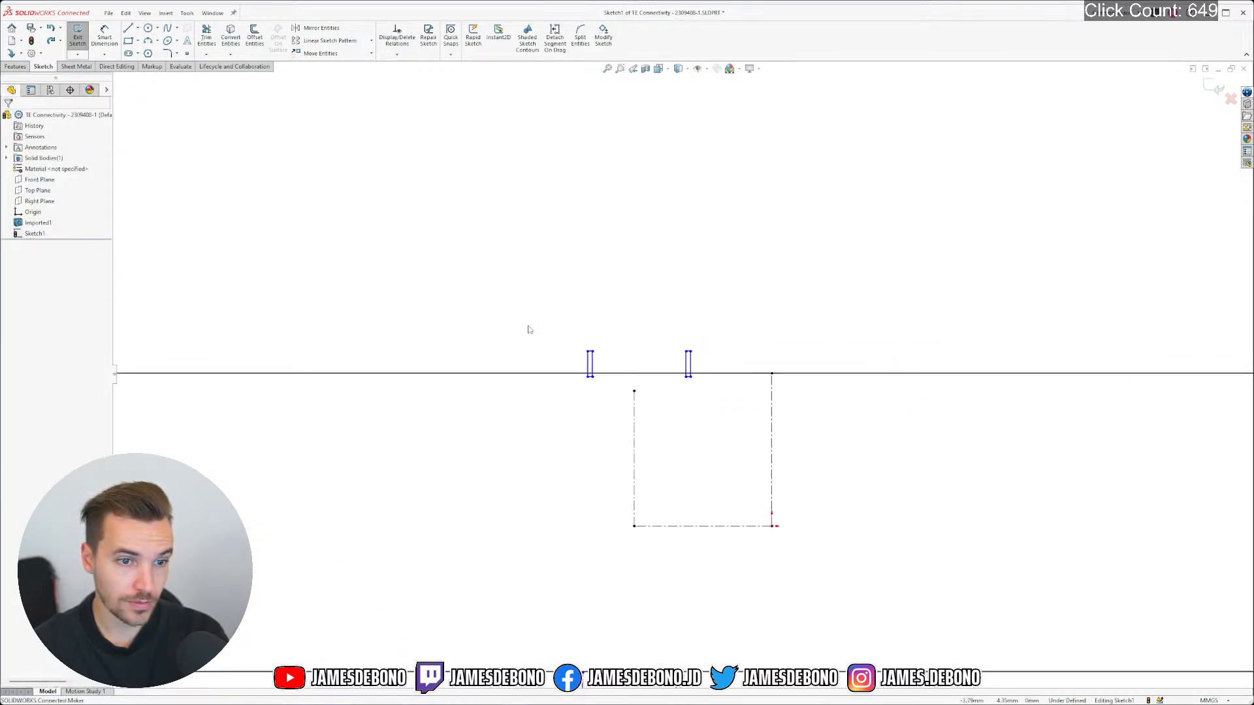
pyautogui.scroll(-4, 594, 367)
pyautogui.scroll(-5, 575, 352)
pyautogui.moveTo(644, 267); pyautogui.dragTo(581, 305)
pyautogui.click(735, 198)
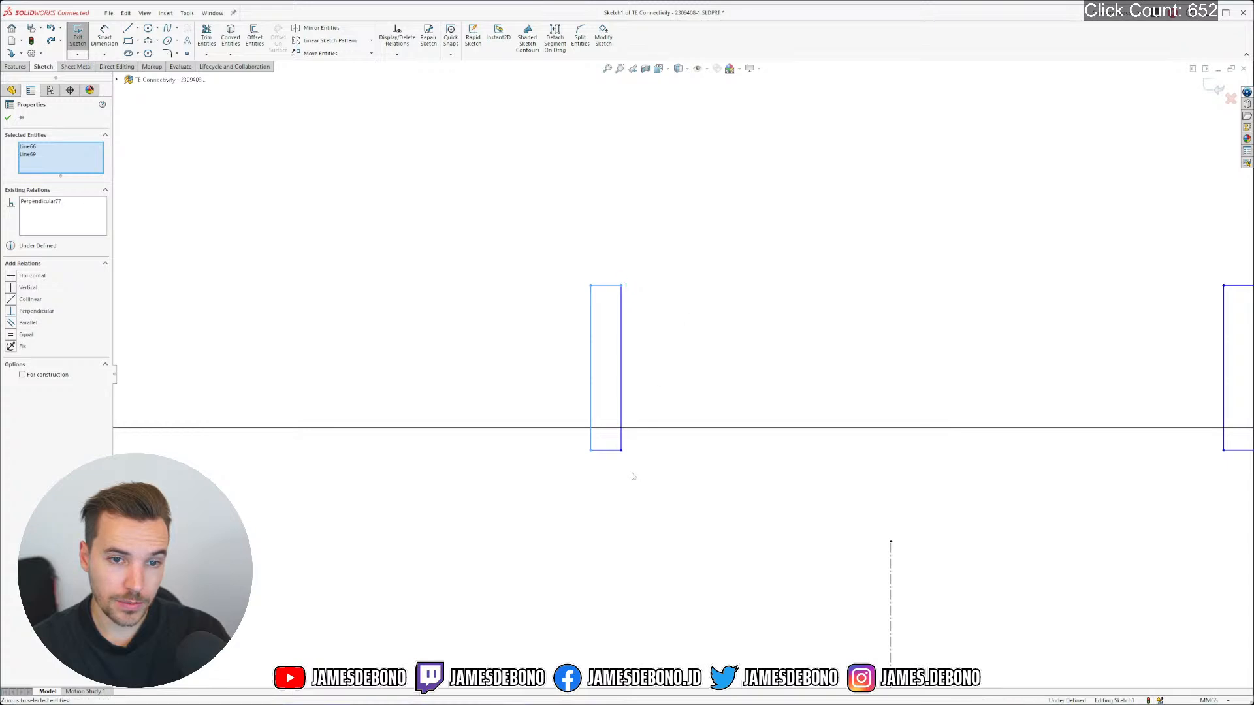
pyautogui.moveTo(644, 467); pyautogui.dragTo(611, 434)
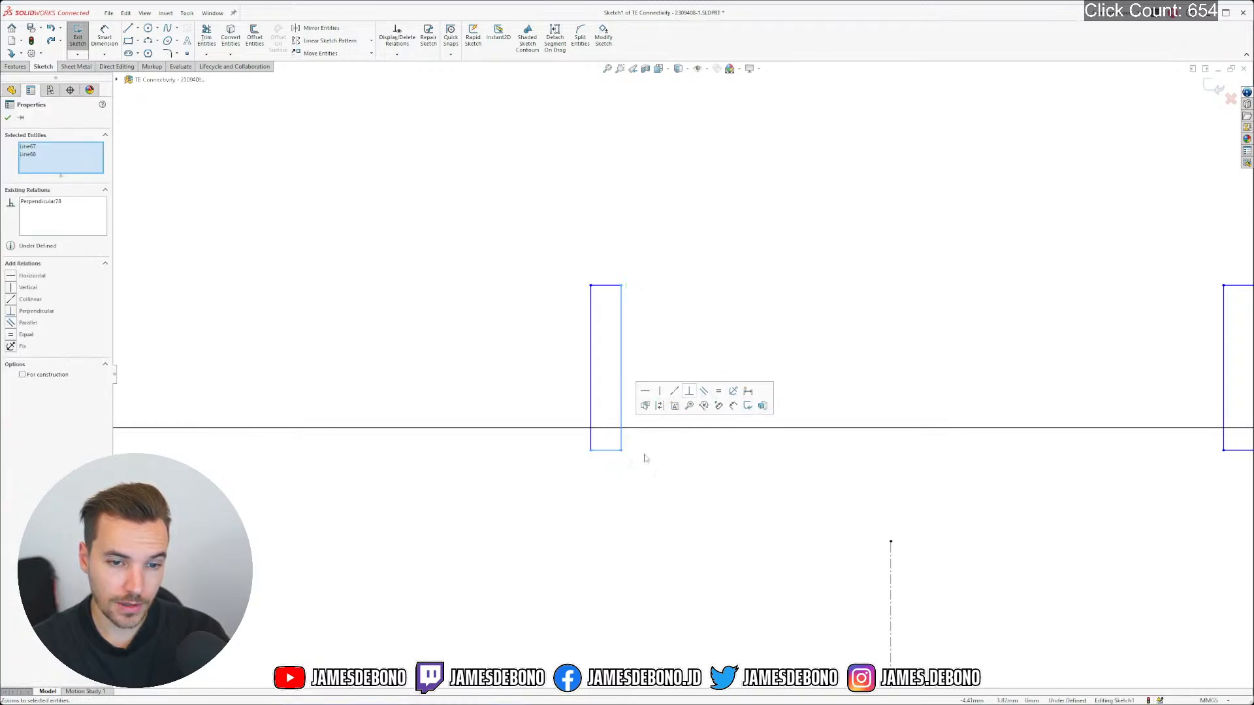
# Make the left edge and bottom edge of the upper pin on the left side of the key perpendicular
pyautogui.moveTo(602, 482); pyautogui.dragTo(578, 444)
pyautogui.click(743, 336)
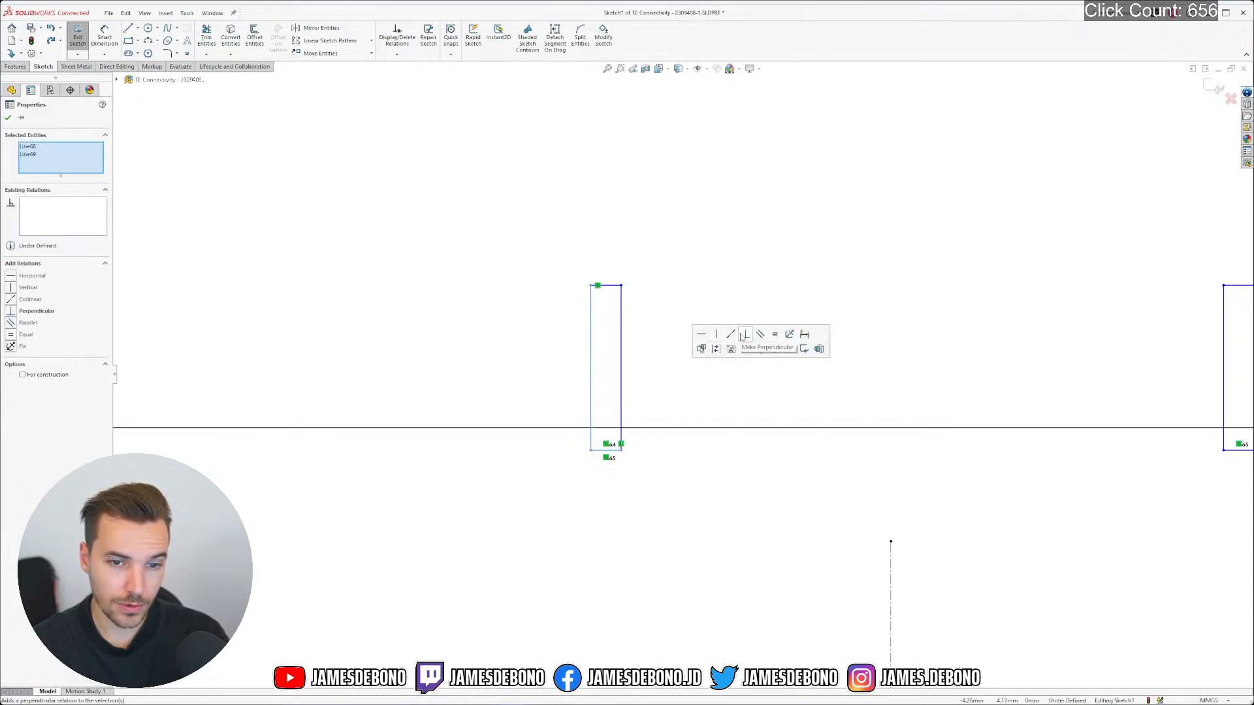
pyautogui.scroll(5, 478, 460)
pyautogui.scroll(11, 468, 458)
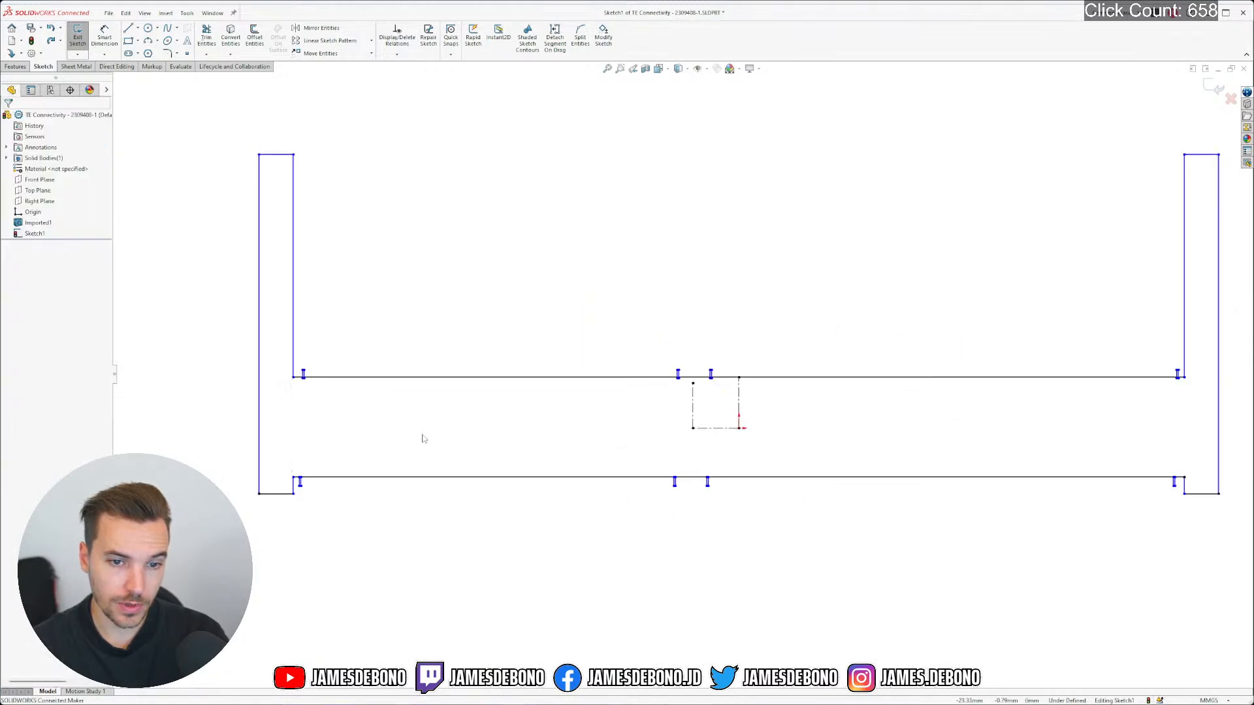
# Add perpendicular relations between adjacent edges of the upper pin at the far left end of the outline
pyautogui.scroll(-8, 332, 372)
pyautogui.scroll(-2, 547, 411)
pyautogui.scroll(-2, 547, 411)
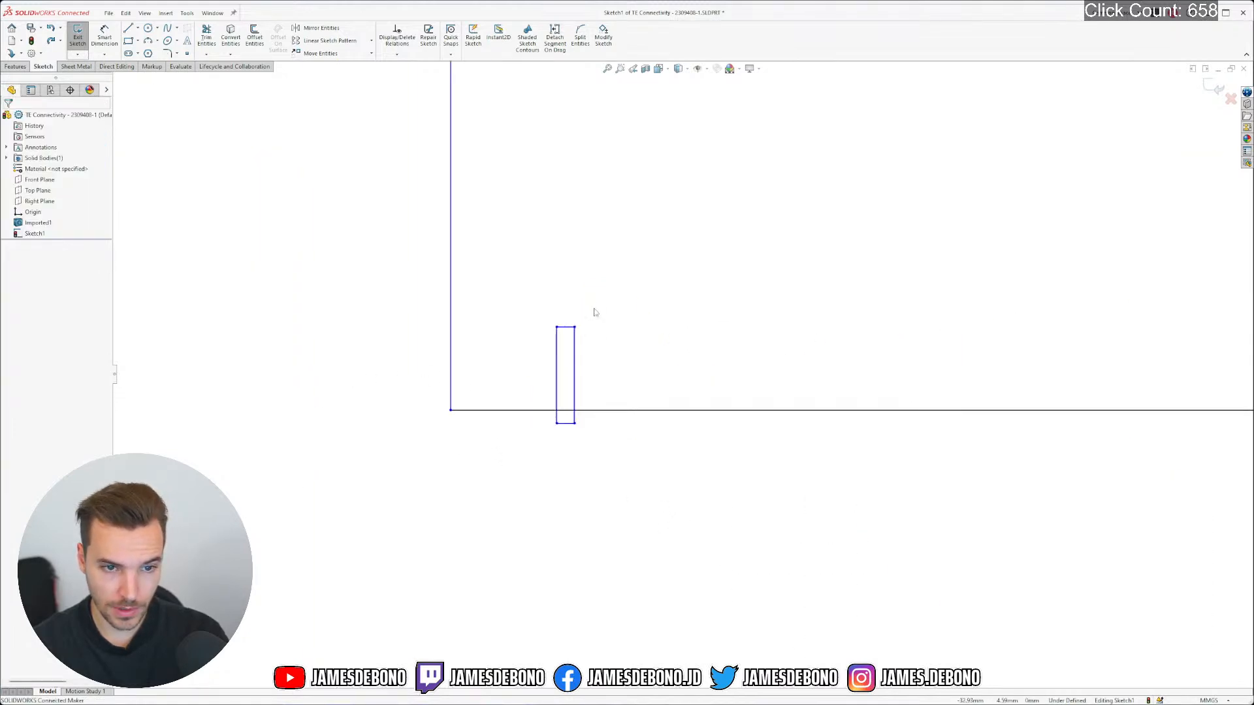
pyautogui.click(565, 344)
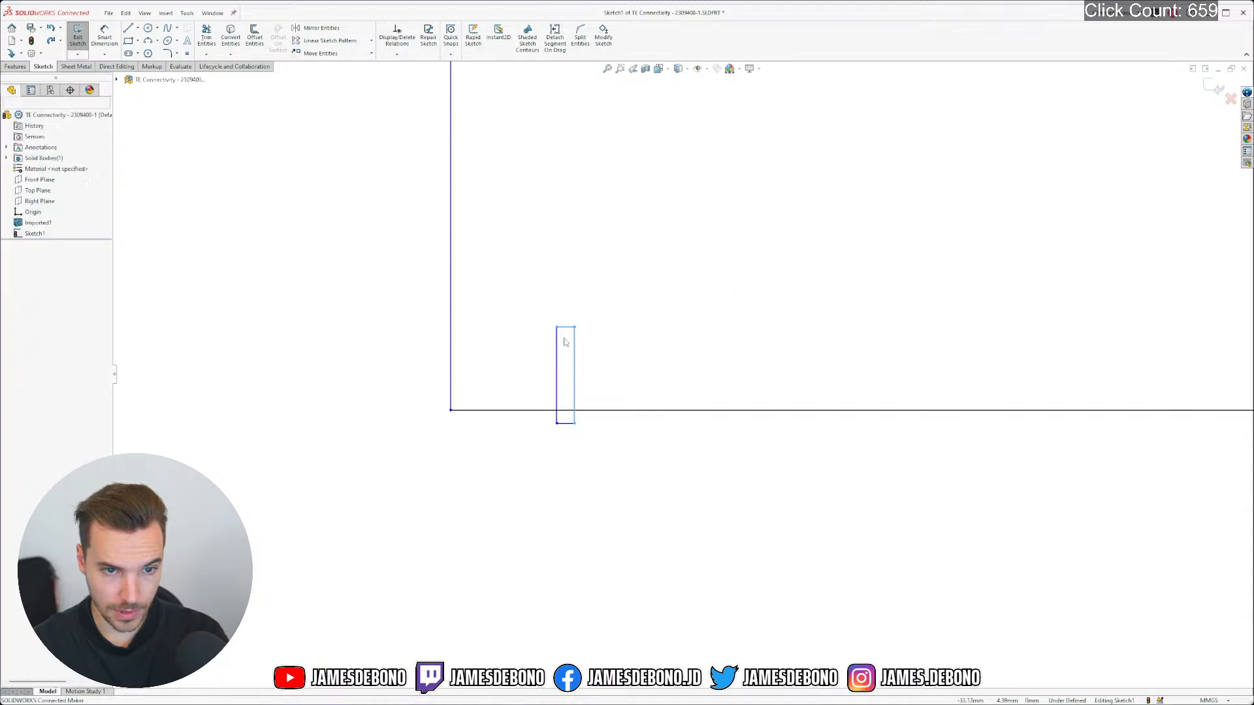
pyautogui.moveTo(565, 341); pyautogui.dragTo(536, 312)
pyautogui.click(679, 226)
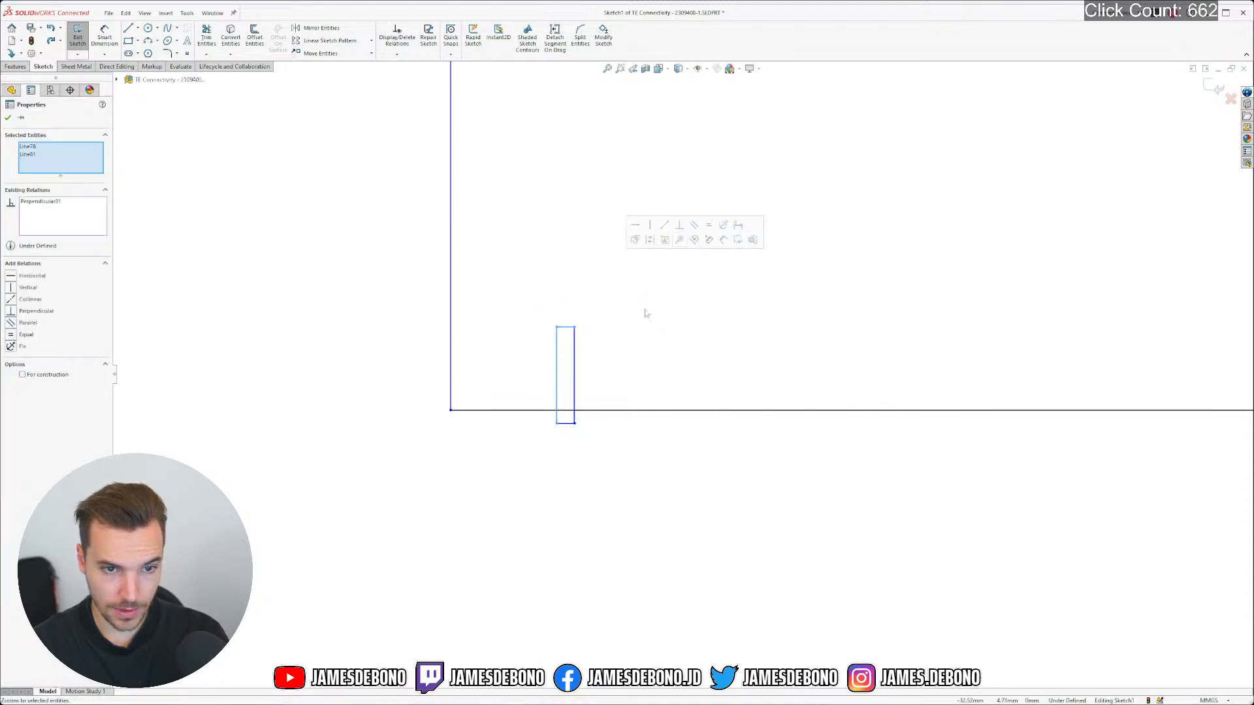
pyautogui.press('Escape')
pyautogui.moveTo(571, 423); pyautogui.dragTo(549, 416)
pyautogui.press('Escape')
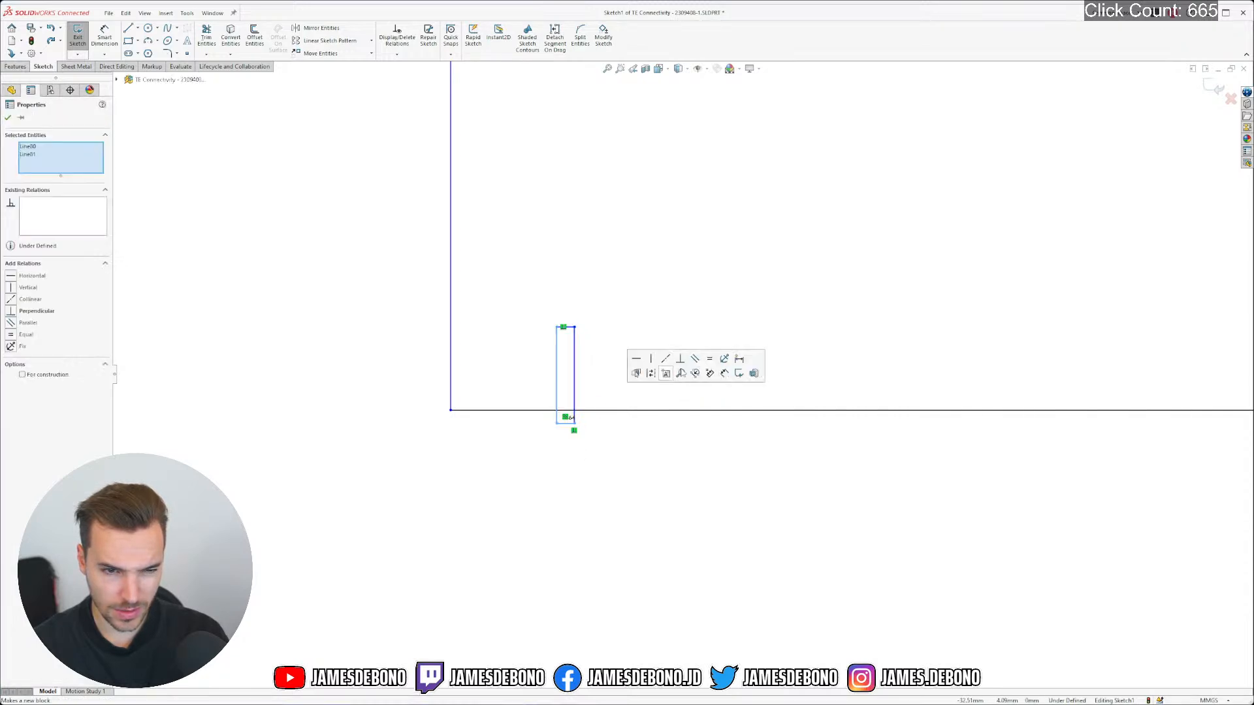
pyautogui.click(680, 371)
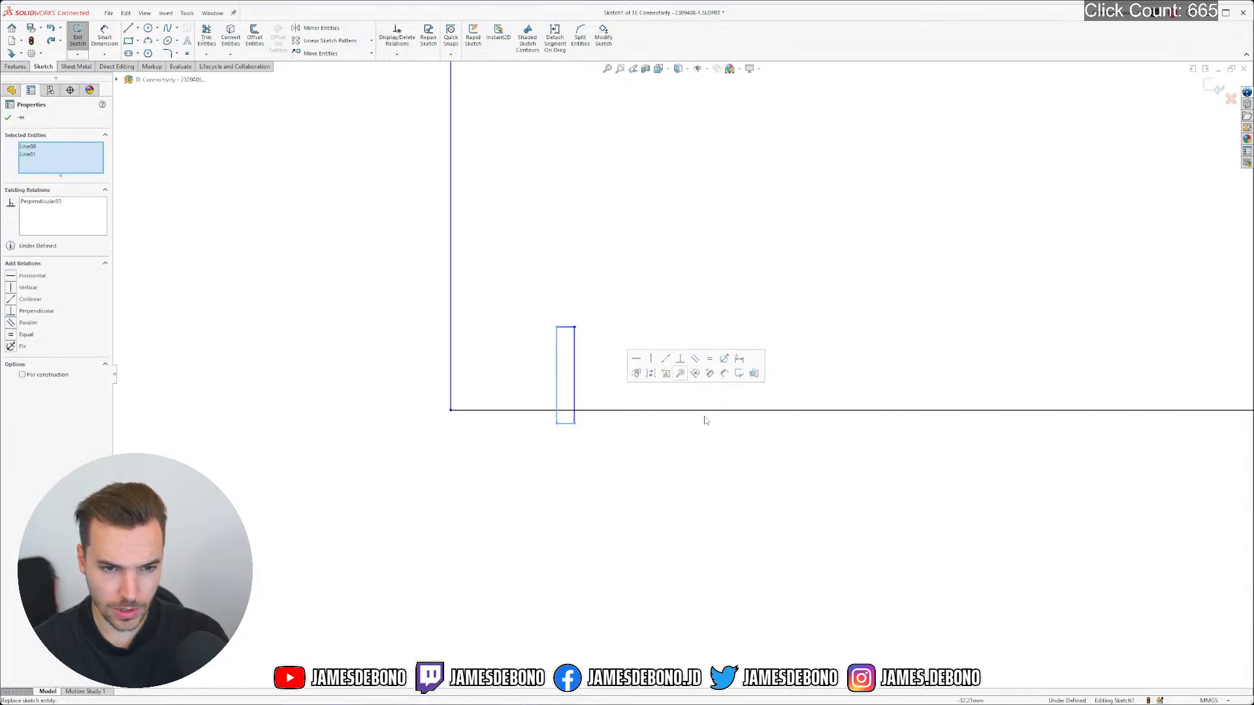
pyautogui.click(705, 420)
# Add perpendicular relations between adjacent edges of the upper pin at the far right end of the outline
pyautogui.scroll(3, 813, 457)
pyautogui.scroll(-3, 1000, 412)
pyautogui.scroll(-2, 1025, 398)
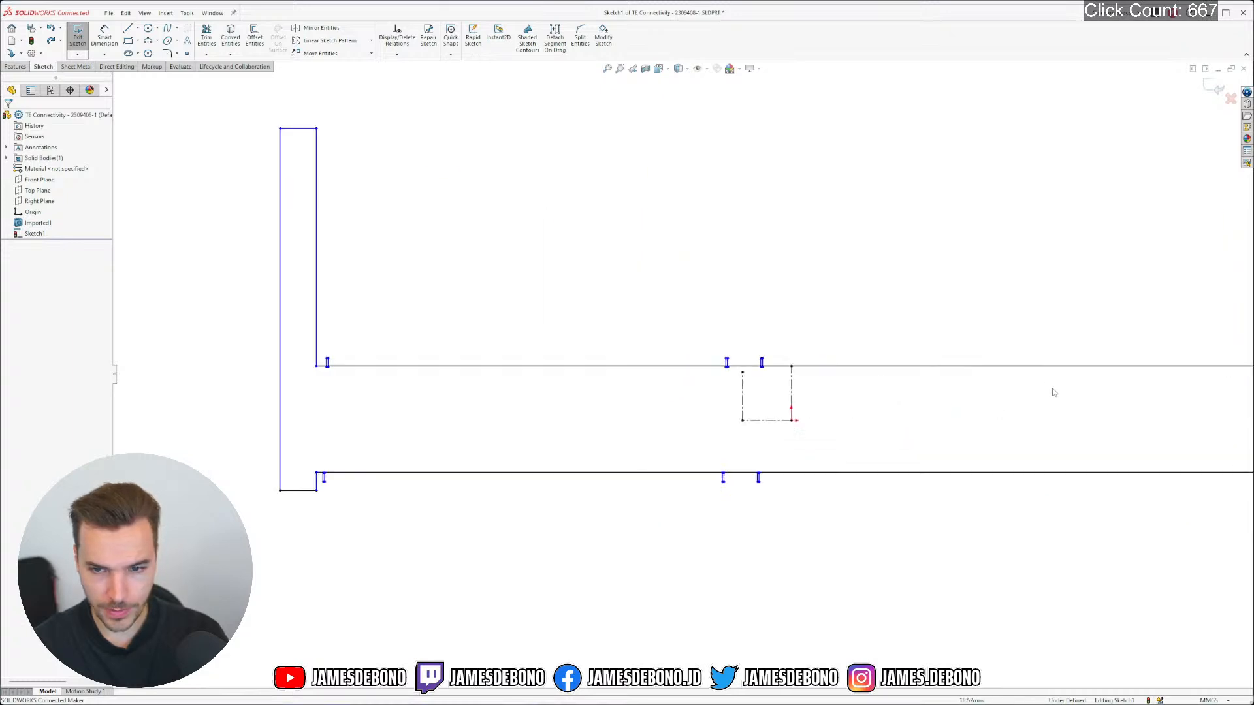
pyautogui.scroll(3, 1084, 389)
pyautogui.scroll(-6, 979, 366)
pyautogui.scroll(-4, 844, 354)
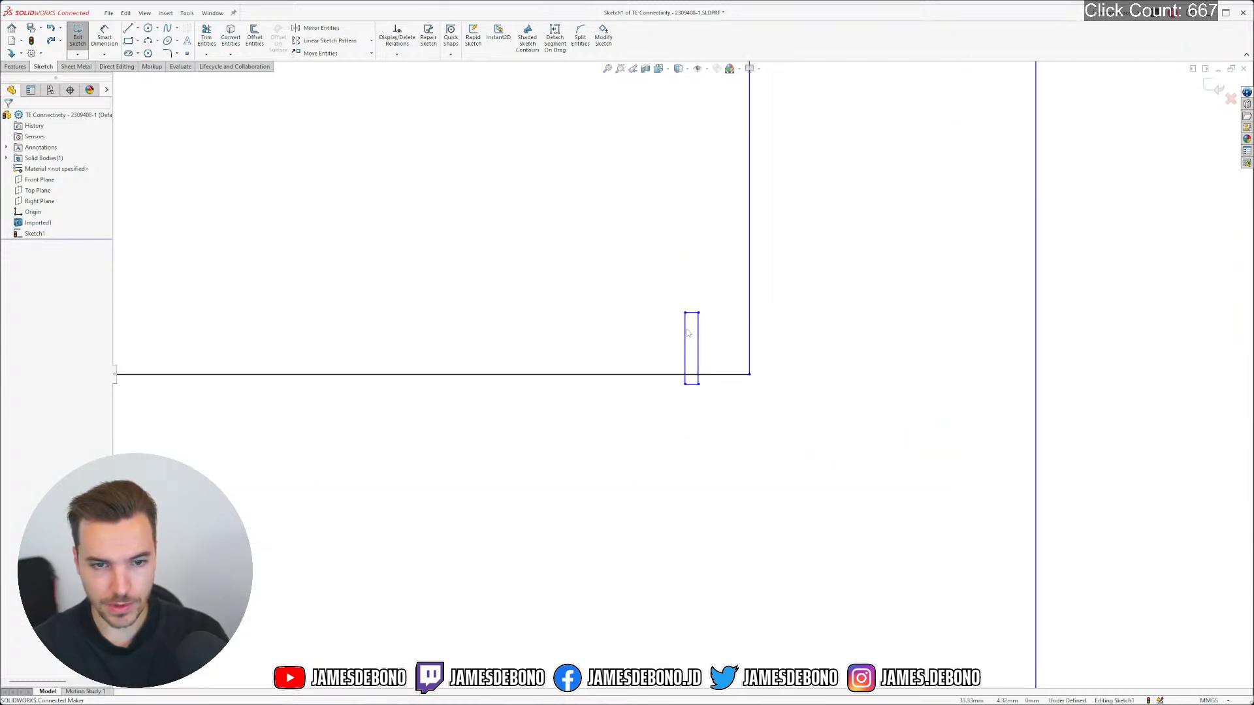
pyautogui.moveTo(730, 478); pyautogui.dragTo(697, 443)
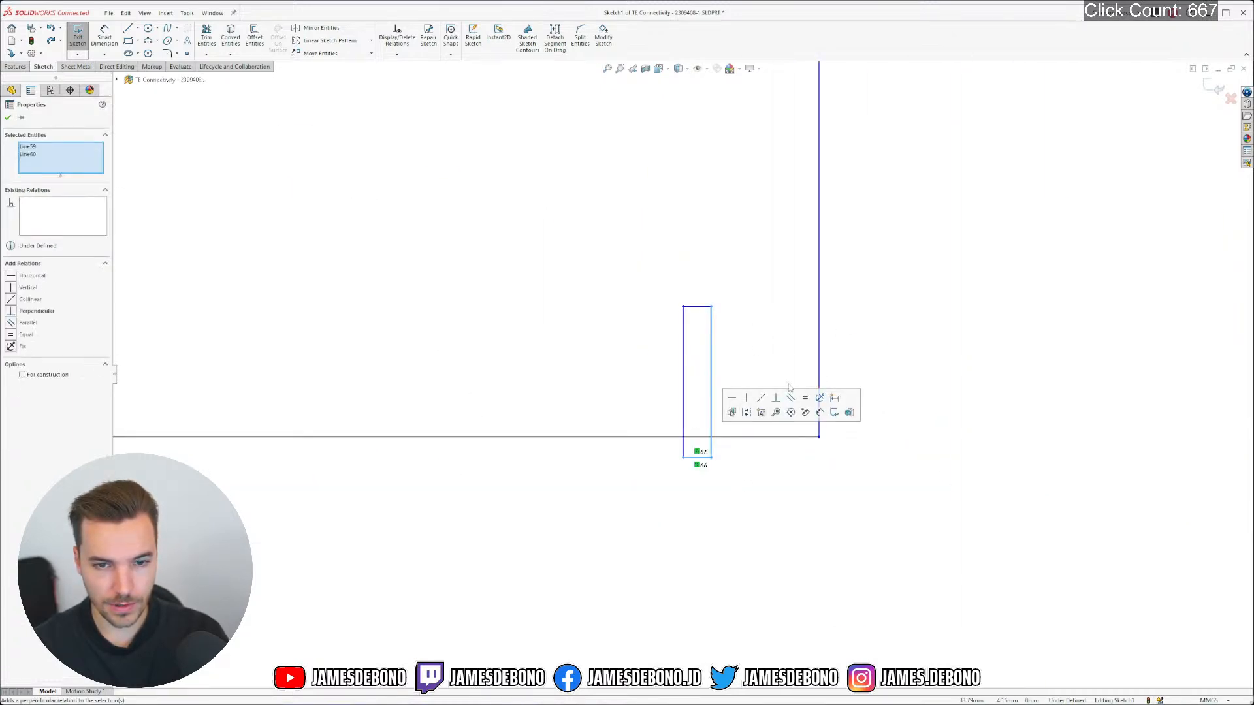
pyautogui.moveTo(728, 326); pyautogui.dragTo(660, 320)
pyautogui.click(778, 251)
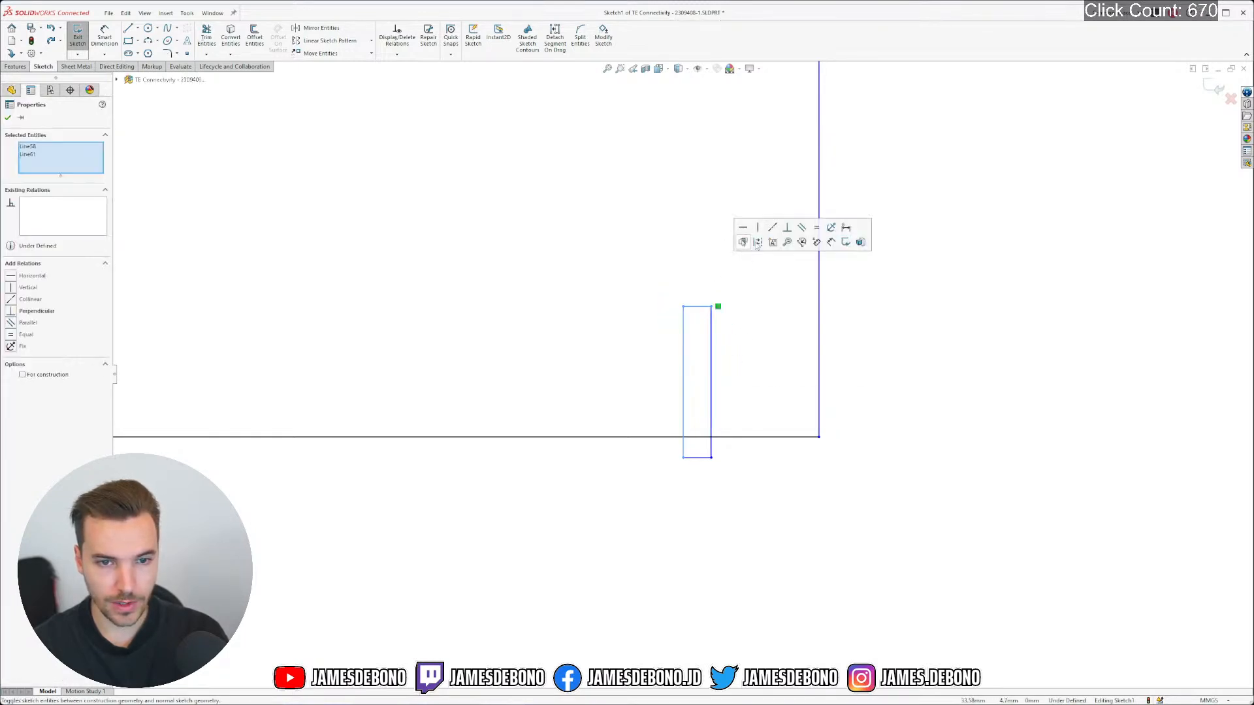
pyautogui.click(788, 235)
pyautogui.moveTo(694, 480); pyautogui.dragTo(672, 447)
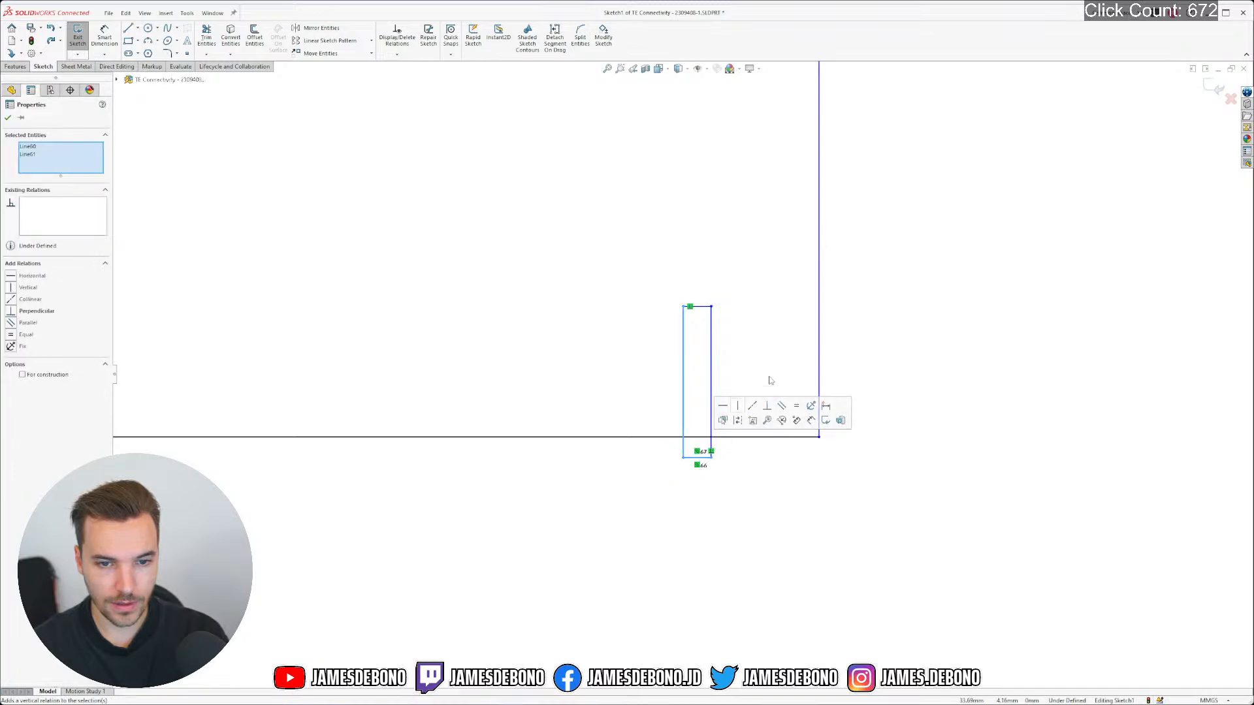
pyautogui.click(763, 410)
pyautogui.click(784, 559)
# Make the top edge of the far-right lower pin perpendicular to both of its long side edges
pyautogui.scroll(5, 755, 468)
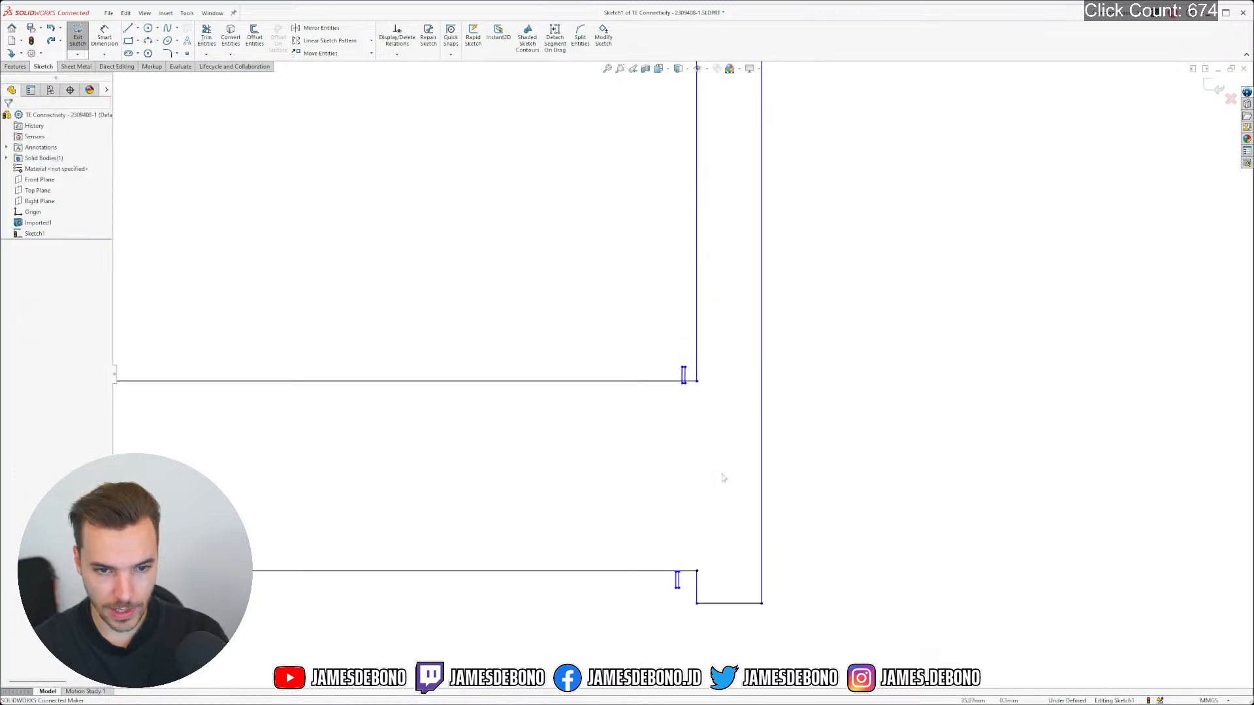
pyautogui.scroll(-6, 655, 506)
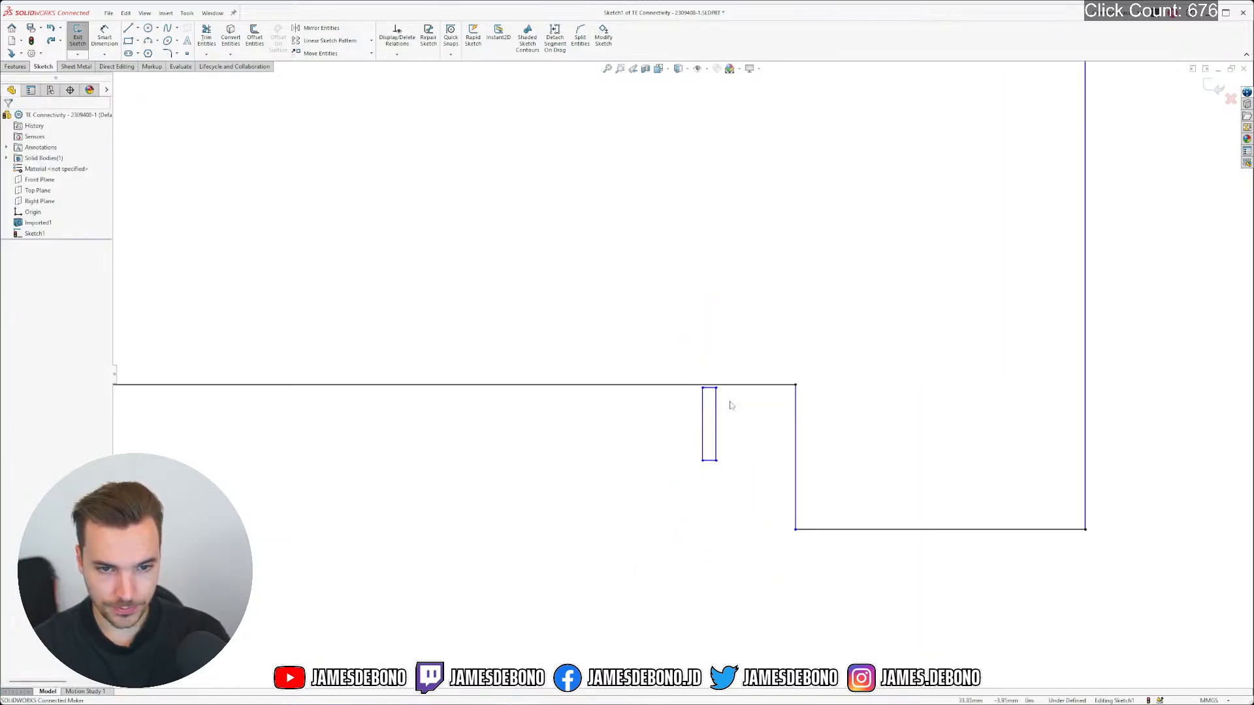
pyautogui.scroll(-4, 730, 405)
pyautogui.moveTo(749, 423); pyautogui.dragTo(711, 375)
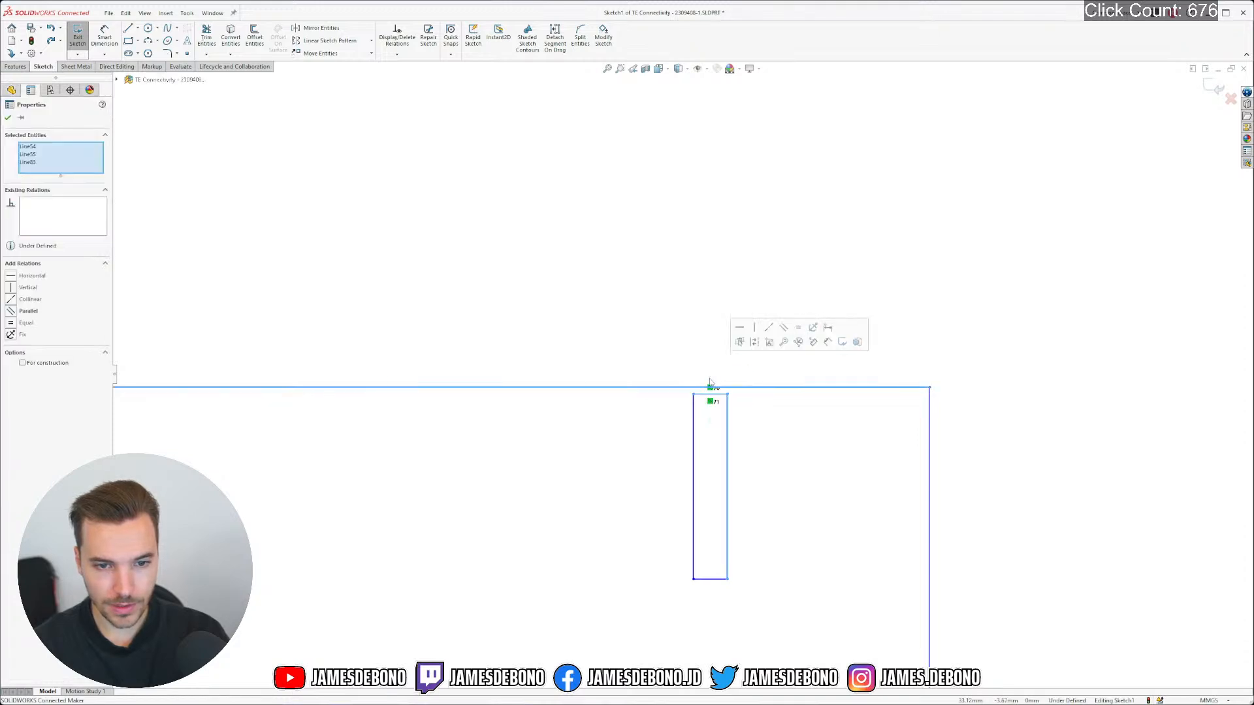
pyautogui.click(752, 389)
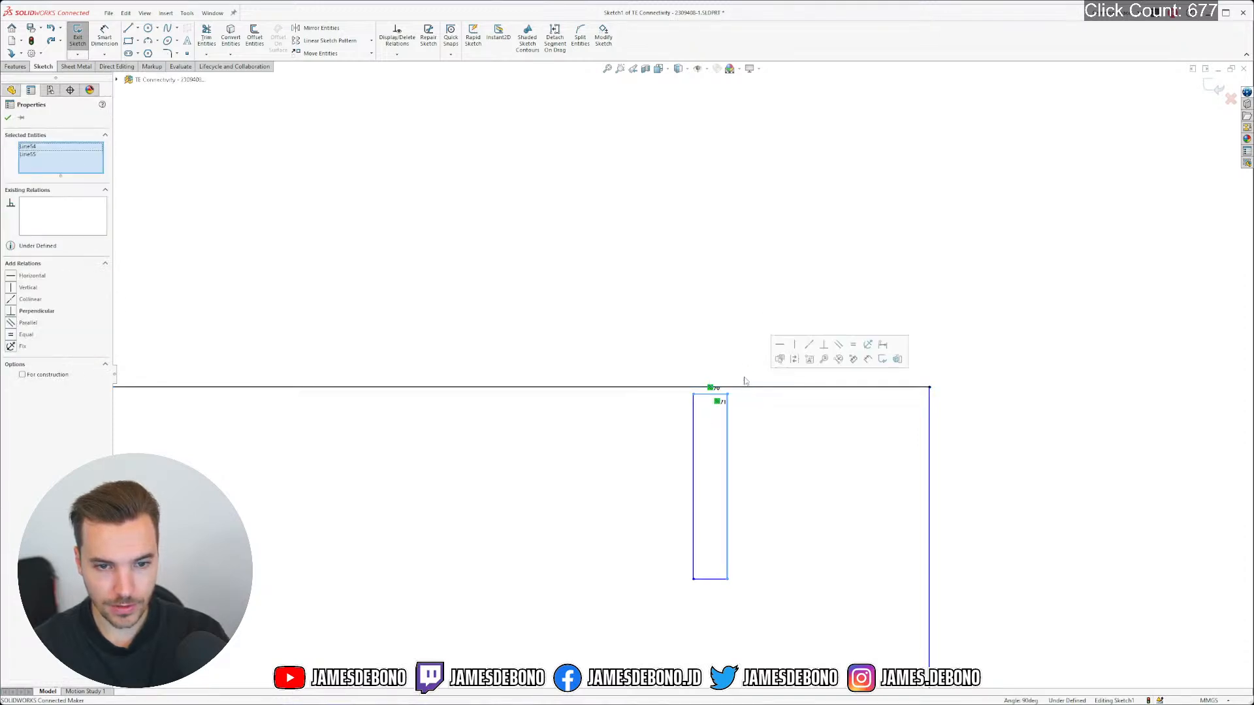
pyautogui.click(826, 345)
pyautogui.scroll(5, 736, 314)
pyautogui.scroll(4, 644, 268)
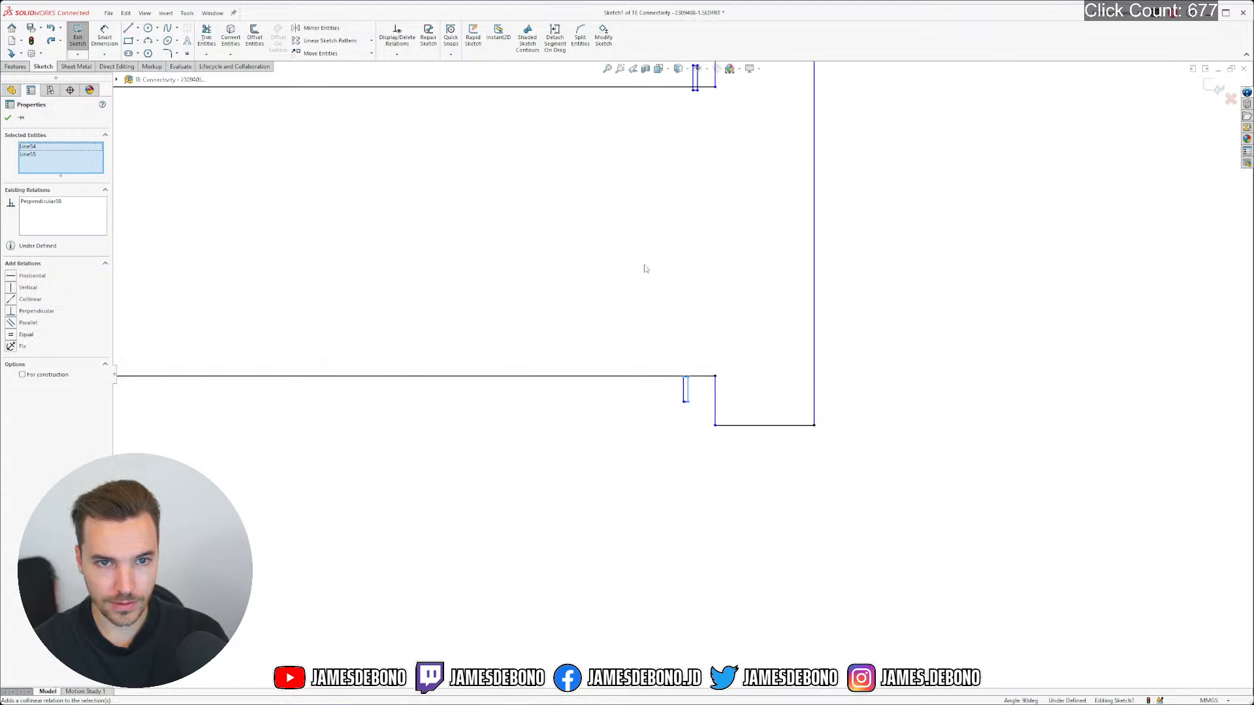
pyautogui.scroll(-4, 711, 461)
pyautogui.scroll(-5, 803, 461)
pyautogui.press('Escape')
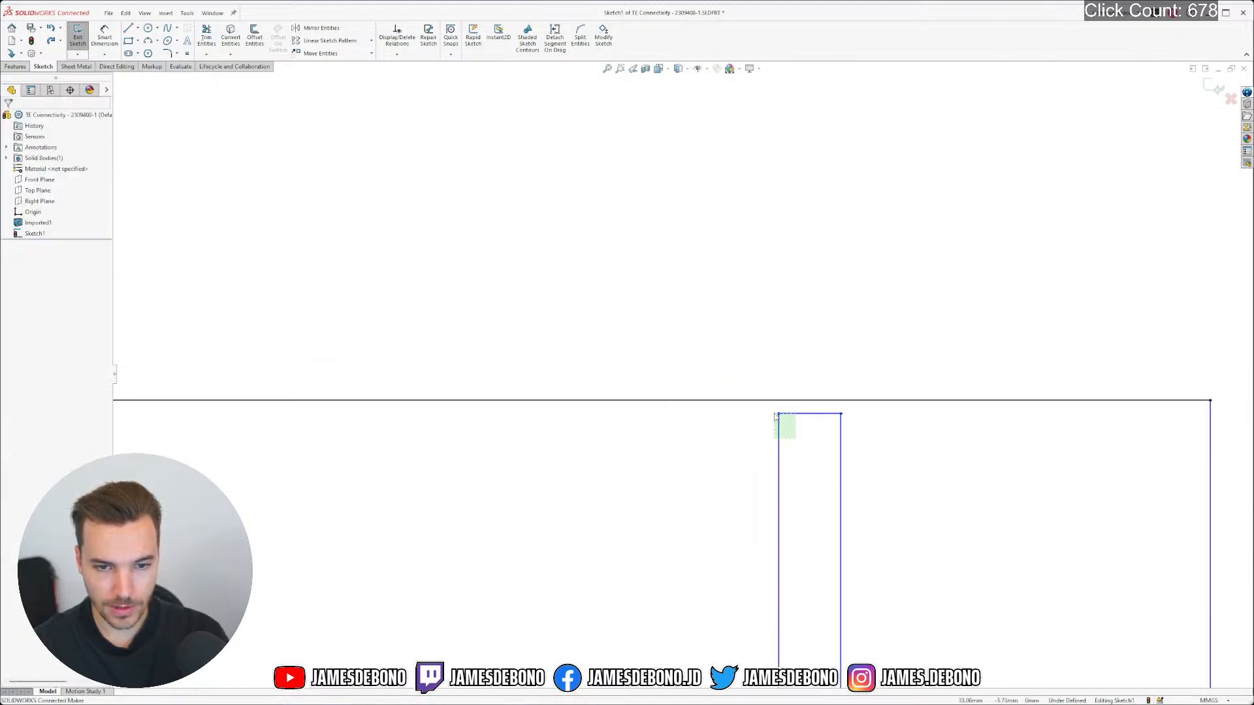
pyautogui.moveTo(766, 407); pyautogui.dragTo(765, 406)
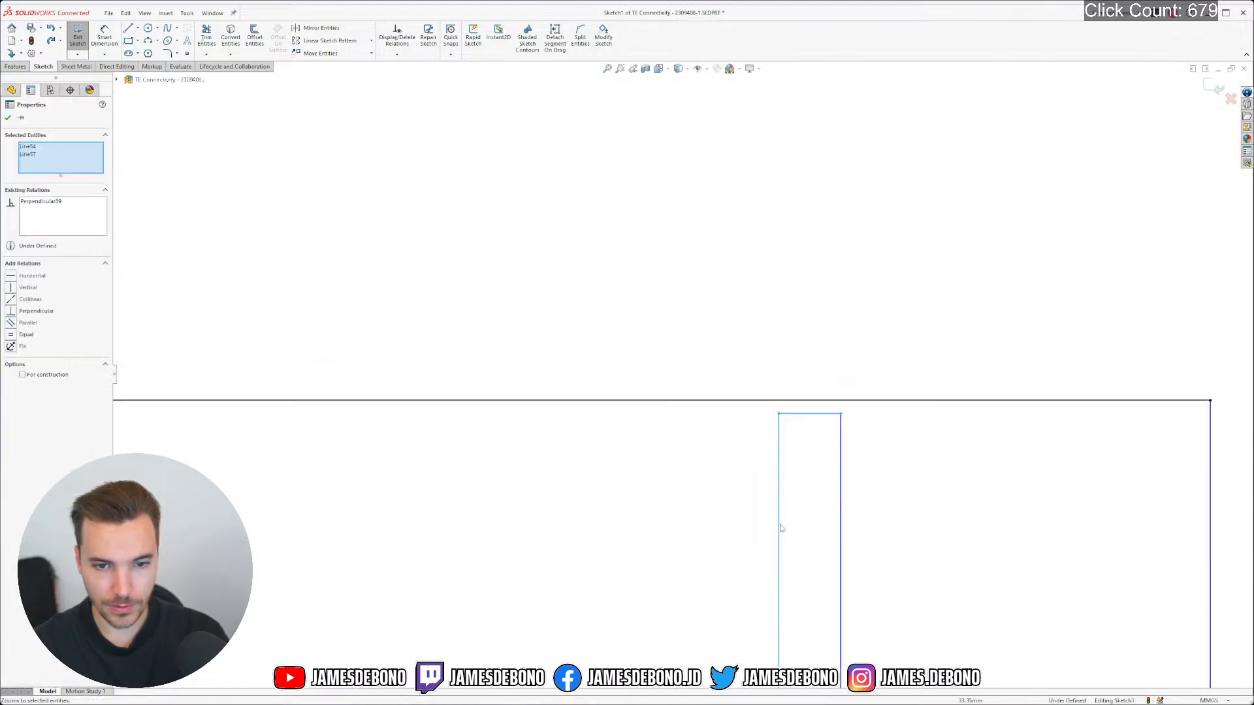
# Make the bottom edge of the far-right lower pin perpendicular to both of its long side edges
pyautogui.scroll(3, 680, 479)
pyautogui.scroll(-2, 694, 403)
pyautogui.moveTo(770, 471); pyautogui.dragTo(735, 418)
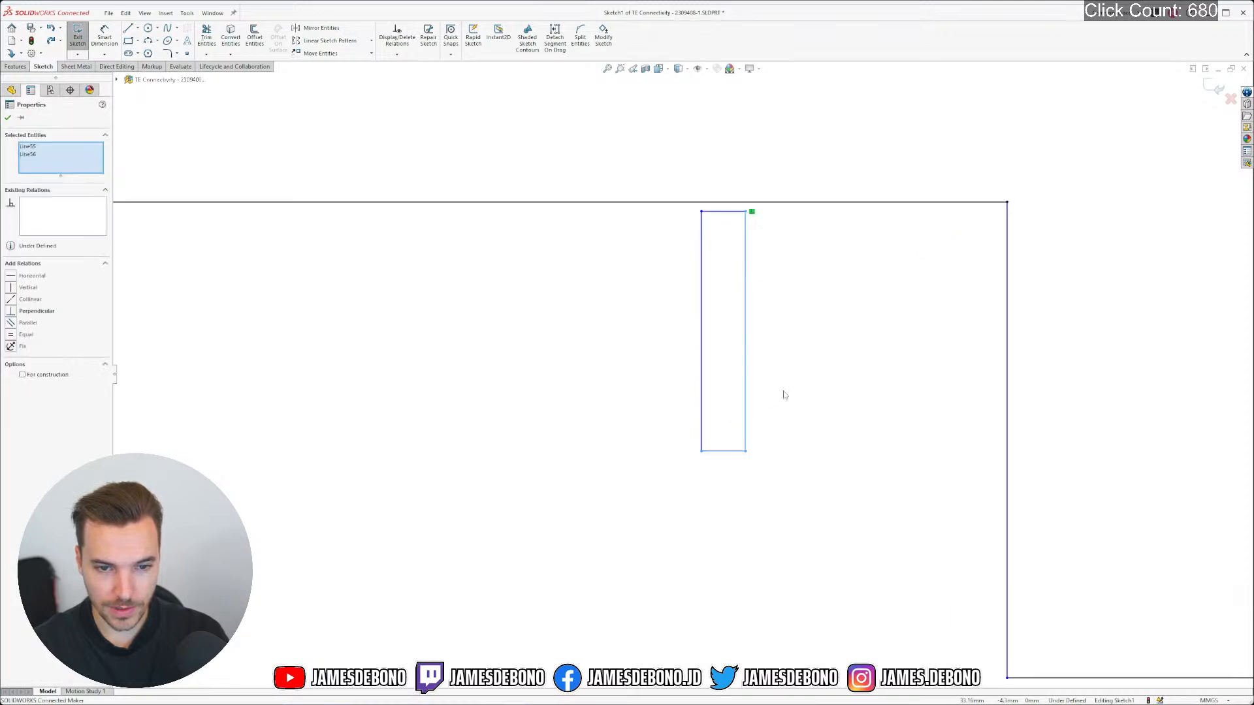
pyautogui.moveTo(724, 476); pyautogui.dragTo(681, 420)
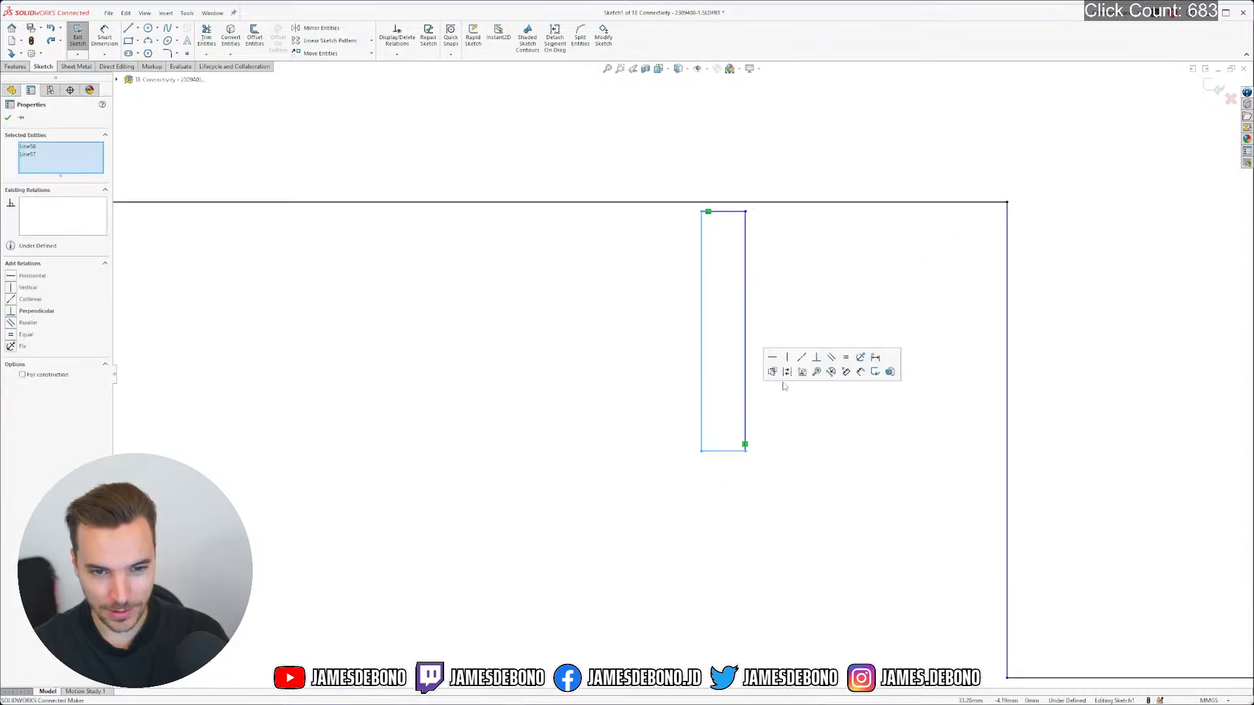
pyautogui.click(579, 386)
# Add perpendicular relations between adjacent edges of the lower pin on the right side of the key
pyautogui.scroll(5, 568, 388)
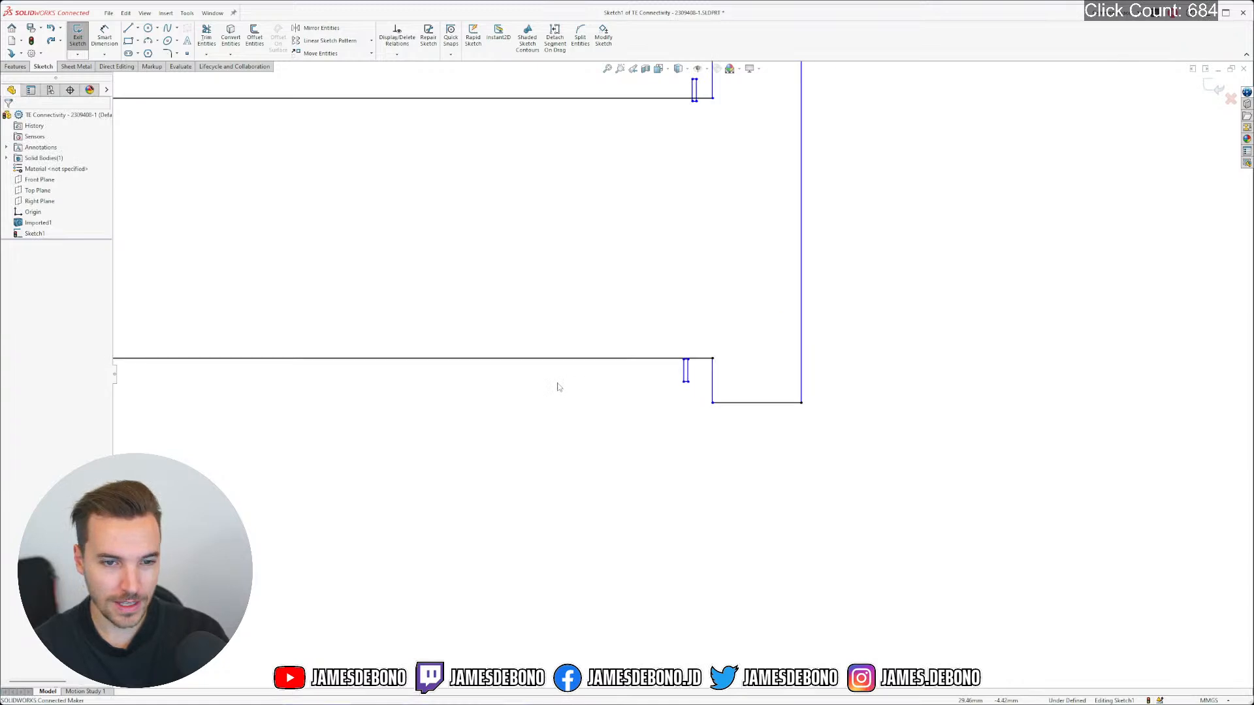
pyautogui.scroll(1, 291, 372)
pyautogui.scroll(-2, 386, 382)
pyautogui.scroll(-3, 654, 388)
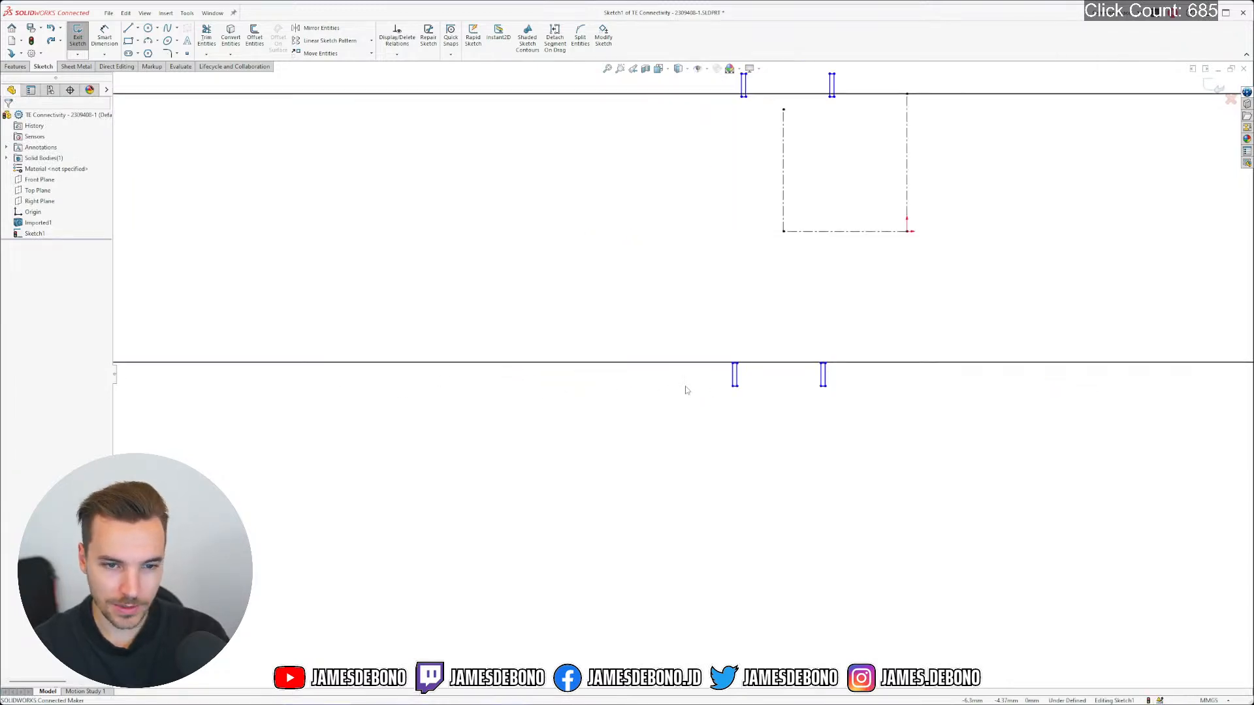
pyautogui.scroll(-6, 815, 376)
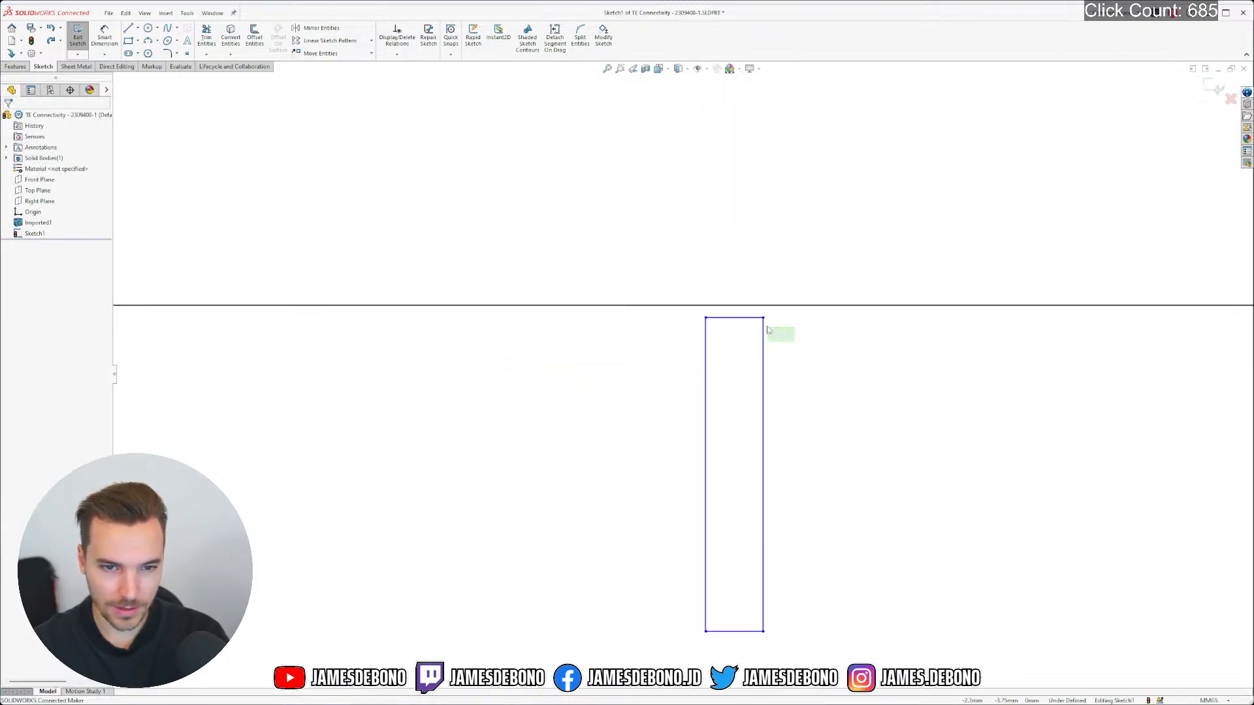
pyautogui.moveTo(768, 330); pyautogui.dragTo(681, 314)
pyautogui.press('Escape')
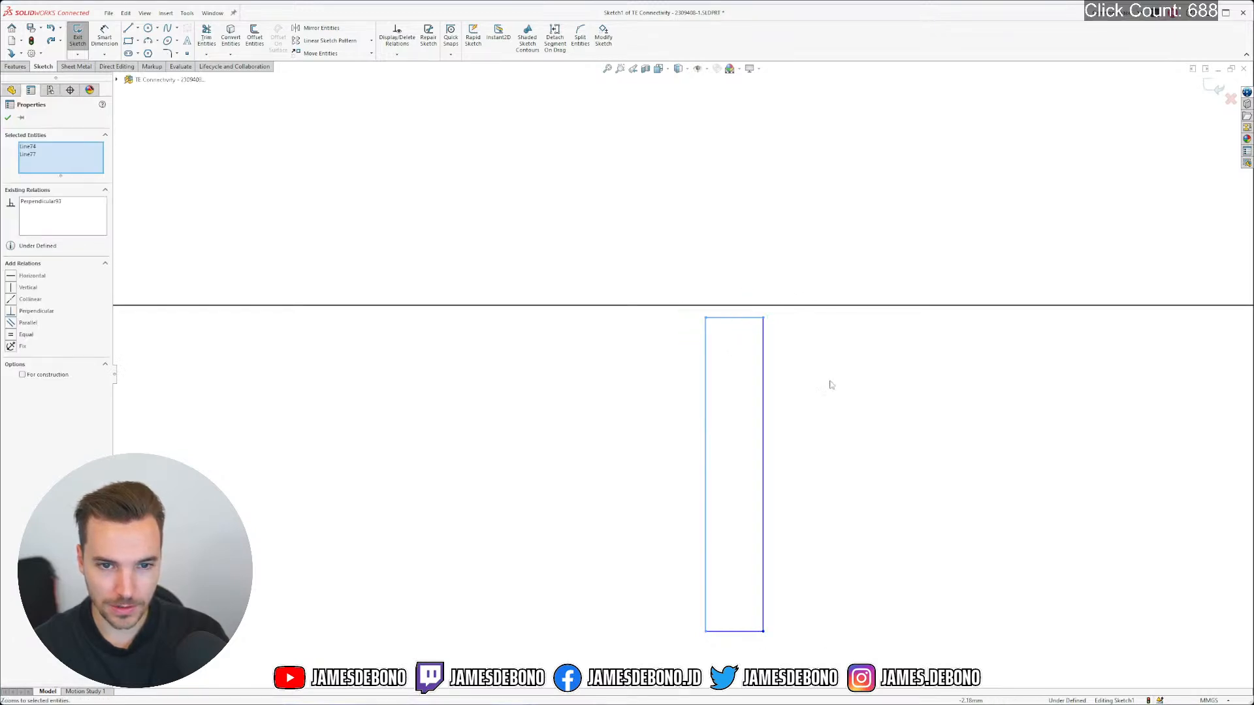
pyautogui.moveTo(767, 628); pyautogui.dragTo(761, 594)
pyautogui.click(864, 539)
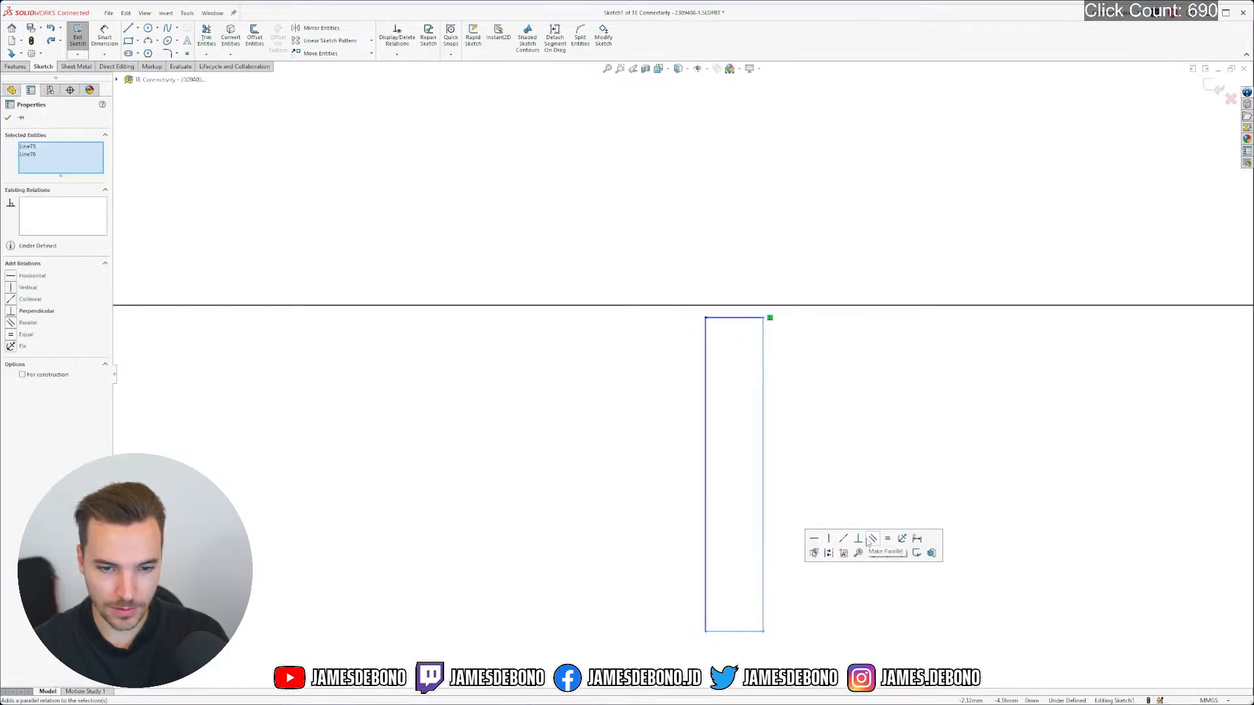
pyautogui.click(831, 575)
pyautogui.moveTo(739, 646); pyautogui.dragTo(671, 613)
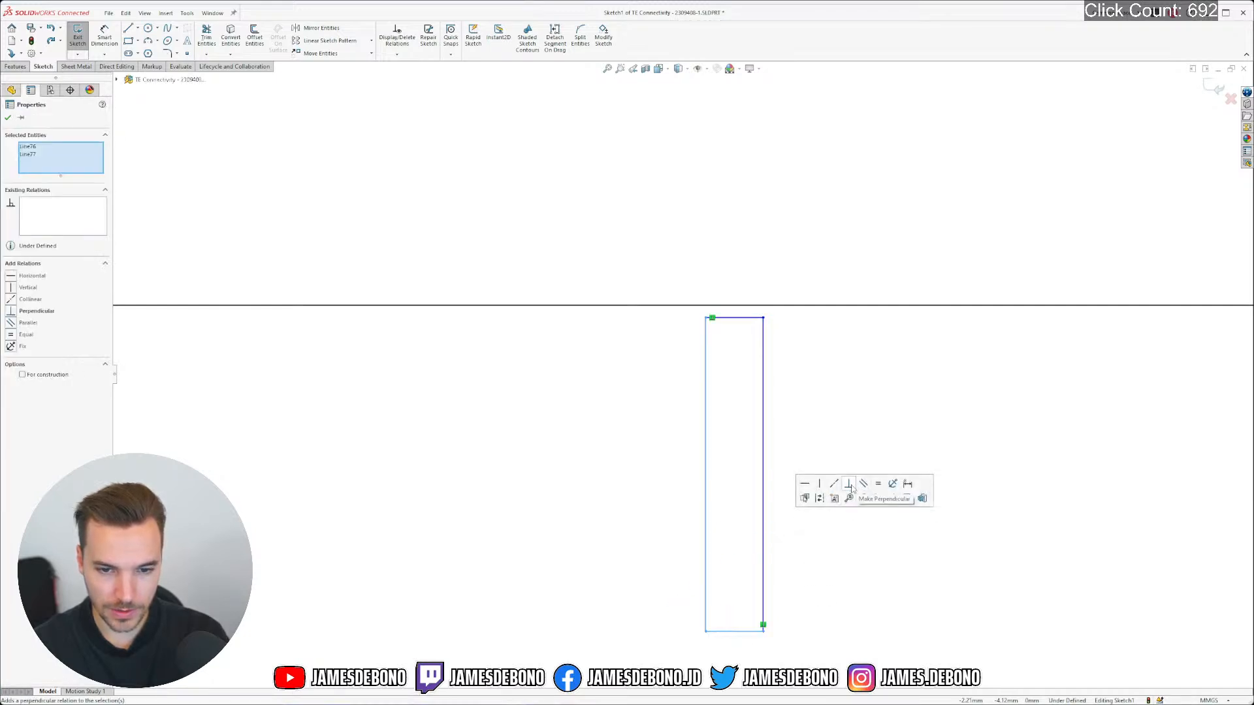
pyautogui.click(850, 486)
pyautogui.click(807, 522)
# Add perpendicular relations between adjacent edges of the lower pin on the left side of the key
pyautogui.scroll(4, 750, 560)
pyautogui.scroll(4, 383, 391)
pyautogui.scroll(-6, 392, 390)
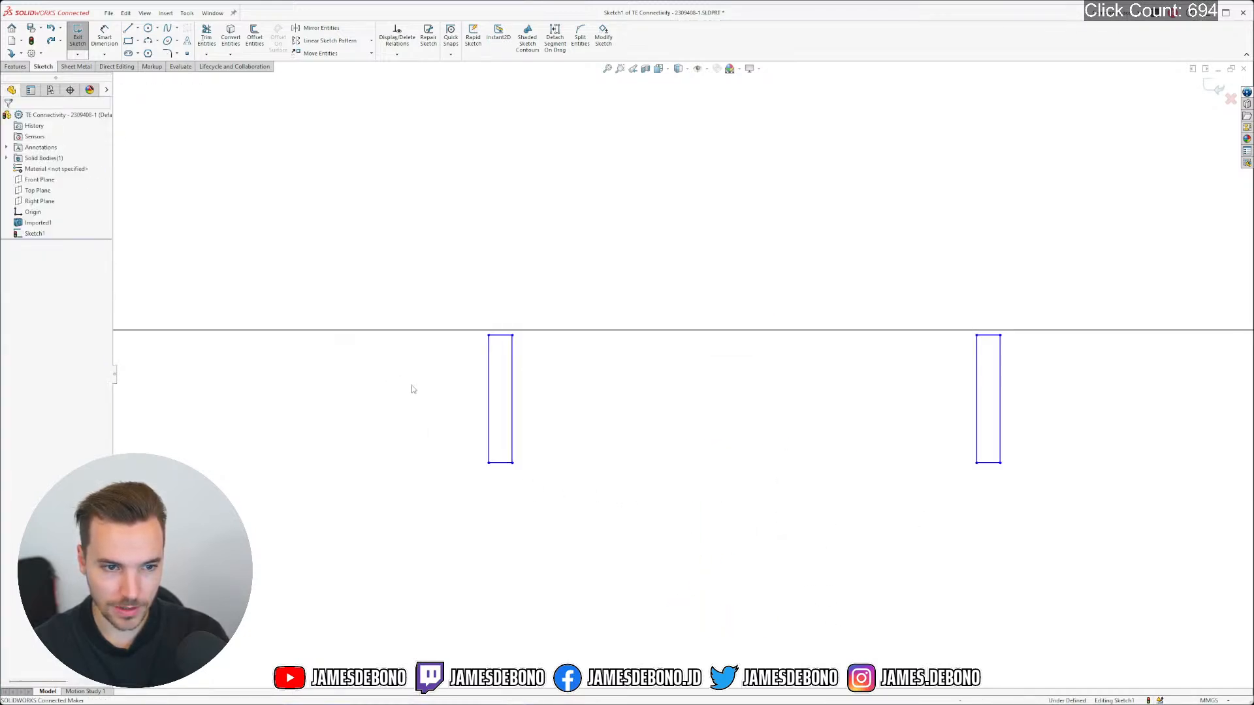
pyautogui.moveTo(645, 536); pyautogui.dragTo(594, 495)
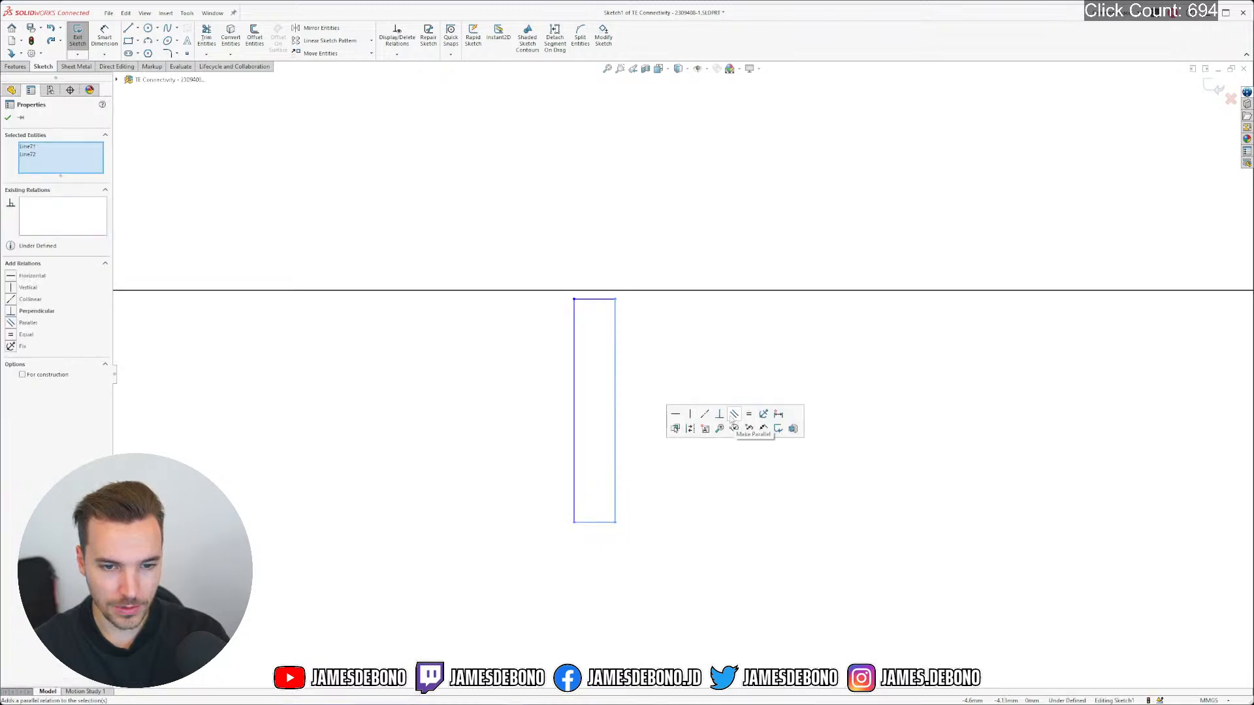
pyautogui.moveTo(648, 318); pyautogui.dragTo(593, 289)
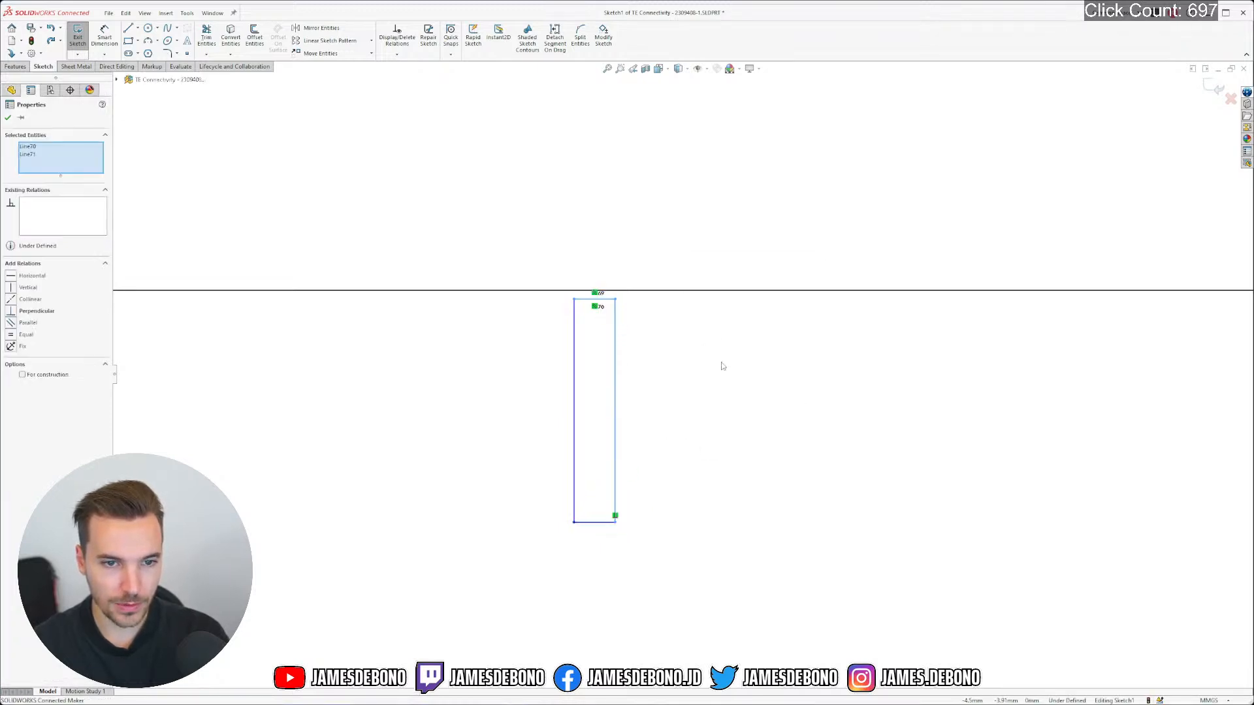
pyautogui.click(11, 311)
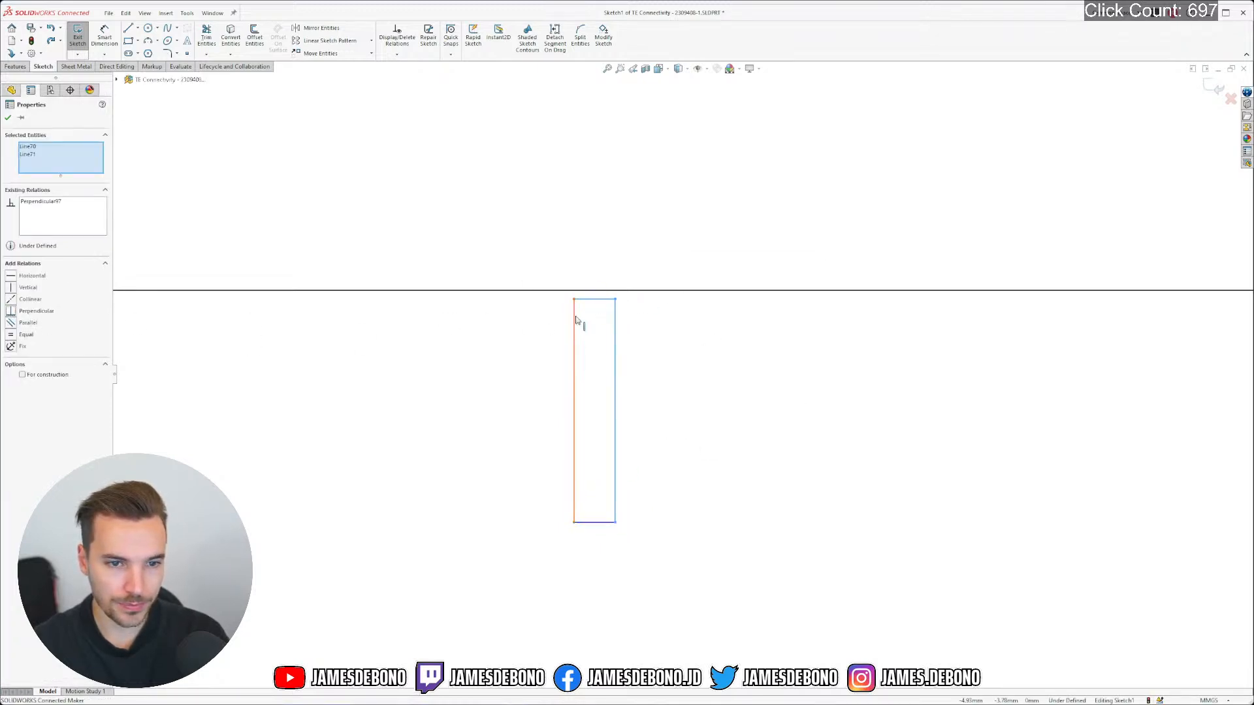
pyautogui.click(557, 301)
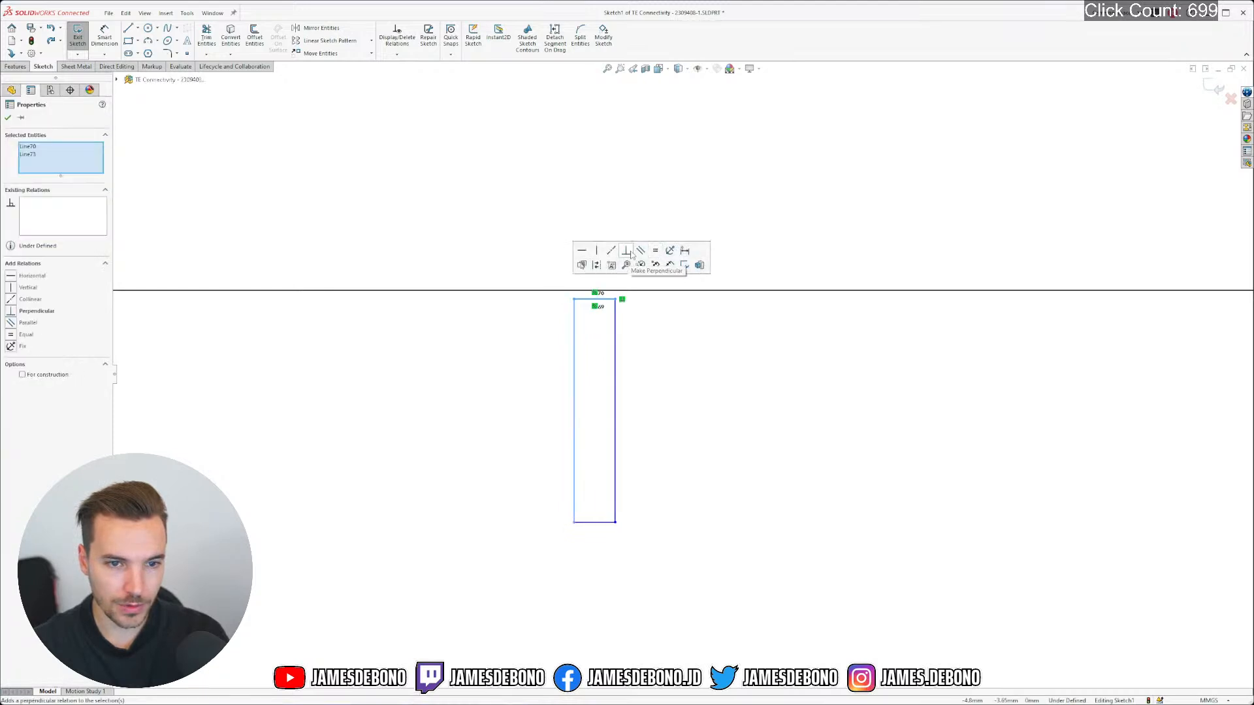
pyautogui.click(629, 252)
pyautogui.moveTo(593, 545); pyautogui.dragTo(555, 492)
pyautogui.click(726, 343)
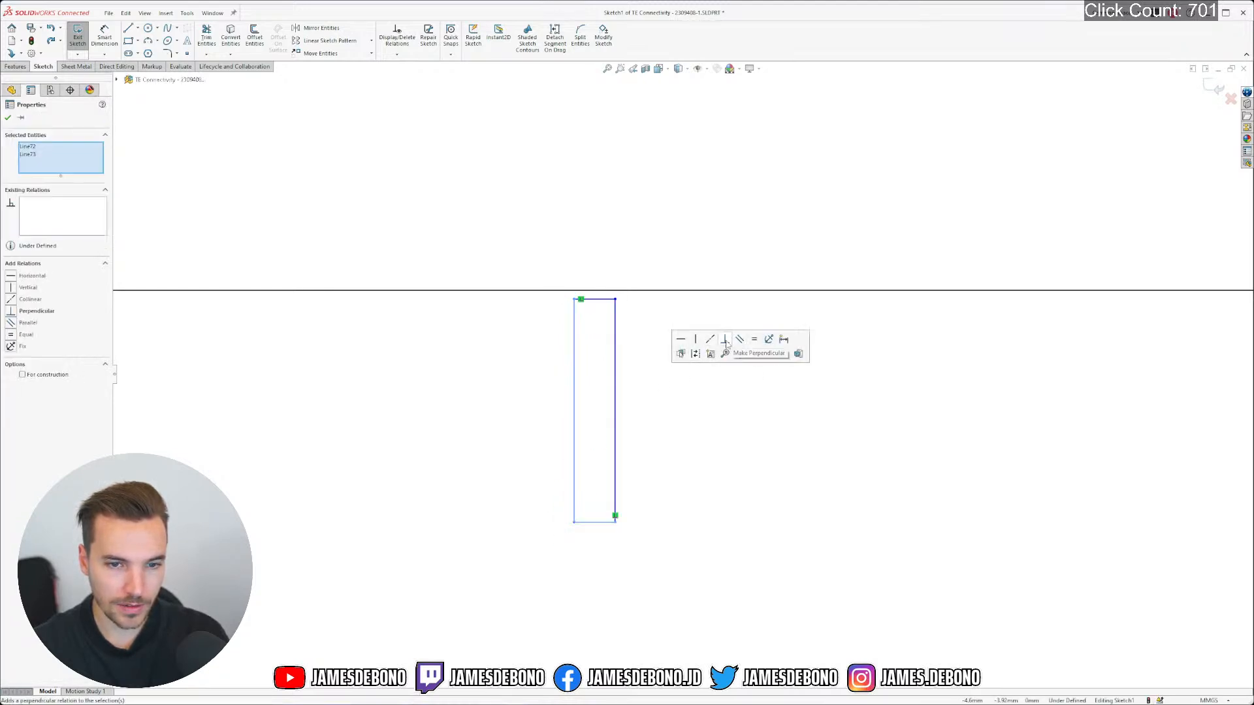
pyautogui.press('Escape')
# Make the top edge of the far-left lower pin perpendicular to both of its long side edges
pyautogui.scroll(3, 465, 389)
pyautogui.scroll(15, 457, 390)
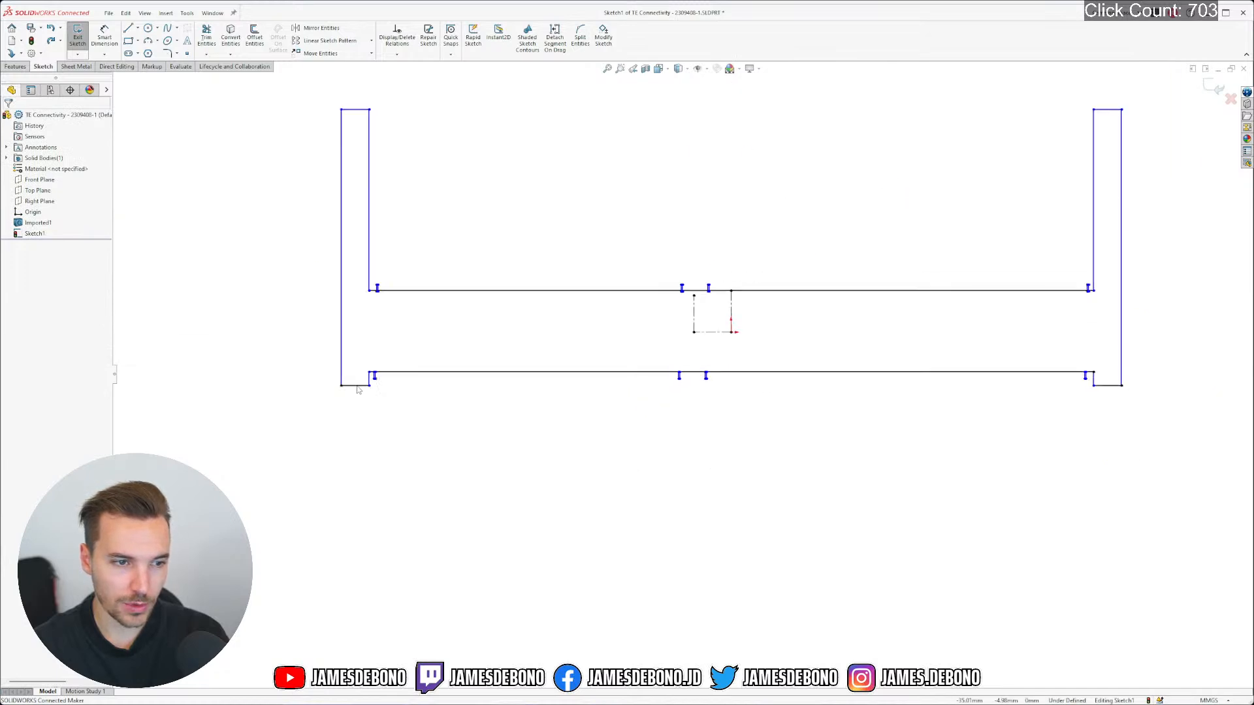
pyautogui.scroll(-10, 366, 388)
pyautogui.scroll(-8, 527, 368)
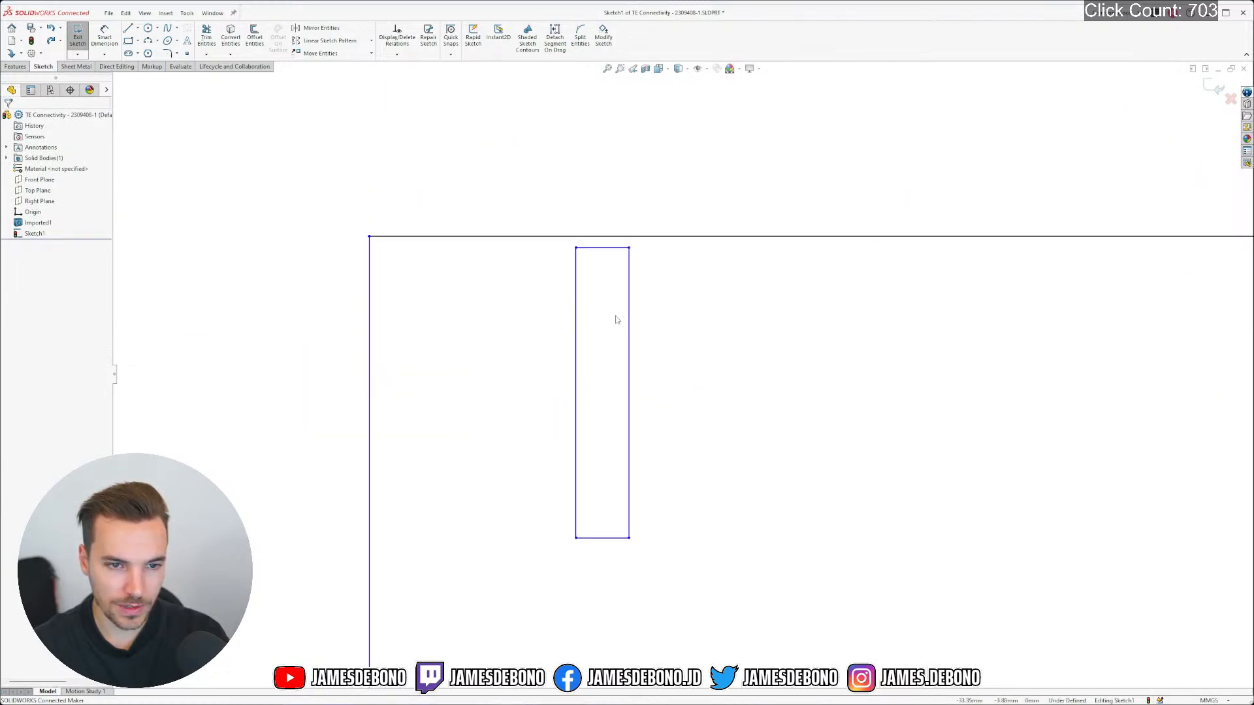
pyautogui.click(606, 247)
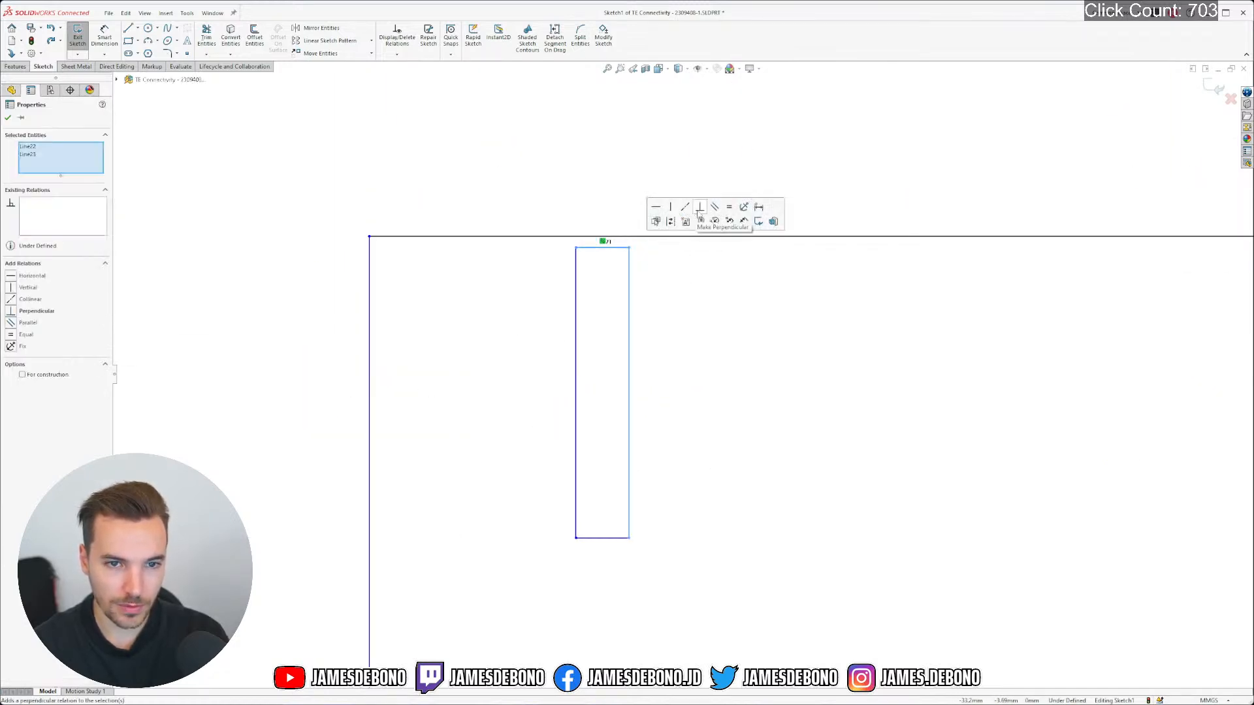
pyautogui.click(596, 268)
pyautogui.moveTo(598, 268); pyautogui.dragTo(558, 240)
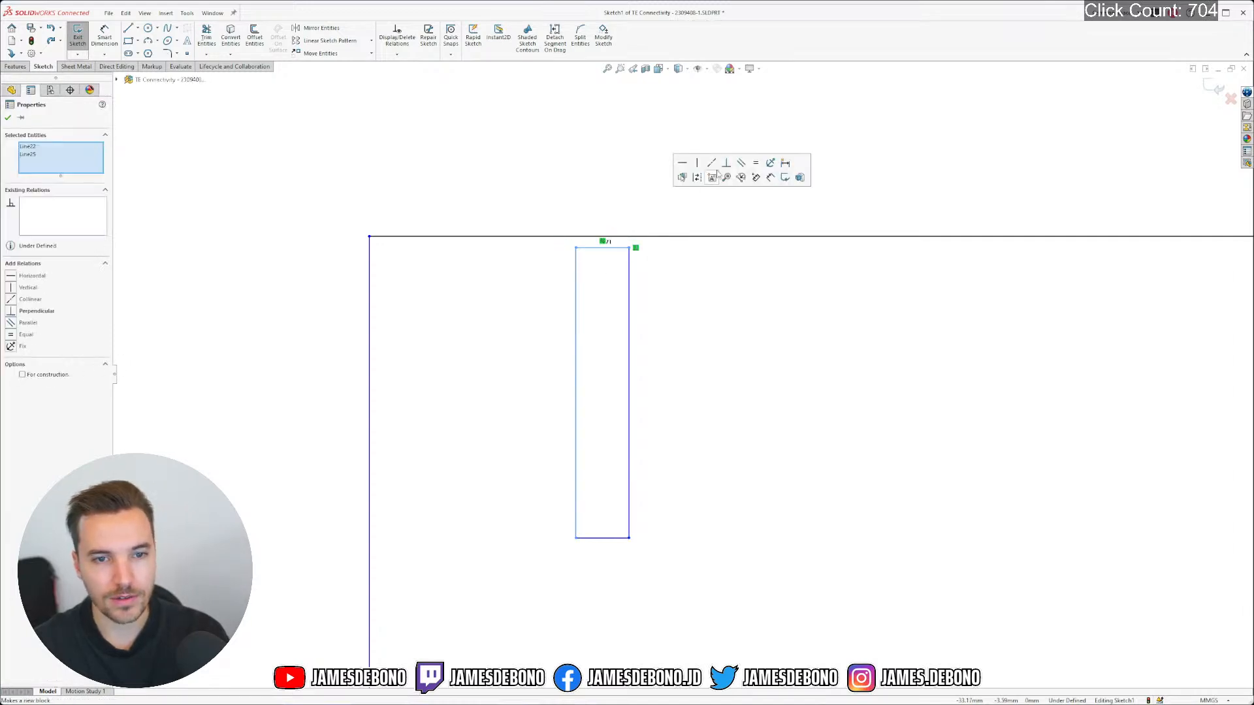
pyautogui.click(726, 164)
# Make the bottom edge of the far-left lower pin perpendicular to both of its long side edges
pyautogui.moveTo(664, 571); pyautogui.dragTo(610, 506)
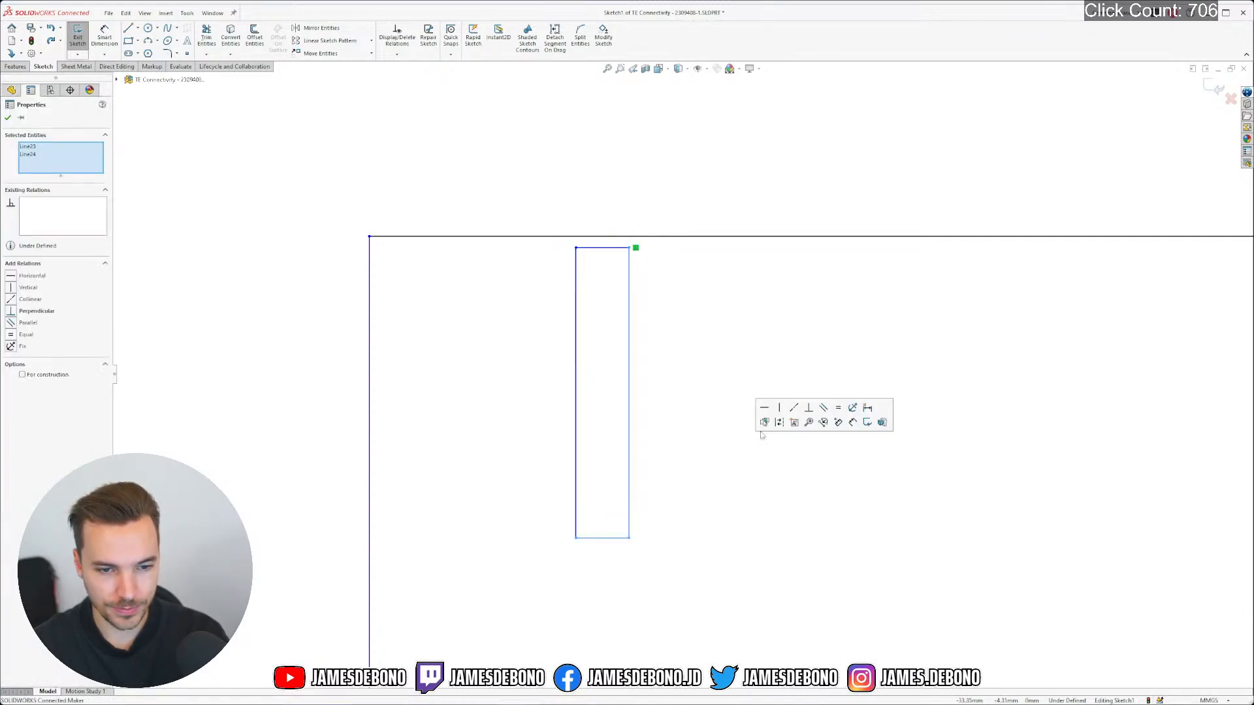
pyautogui.click(803, 408)
pyautogui.moveTo(604, 553); pyautogui.dragTo(561, 511)
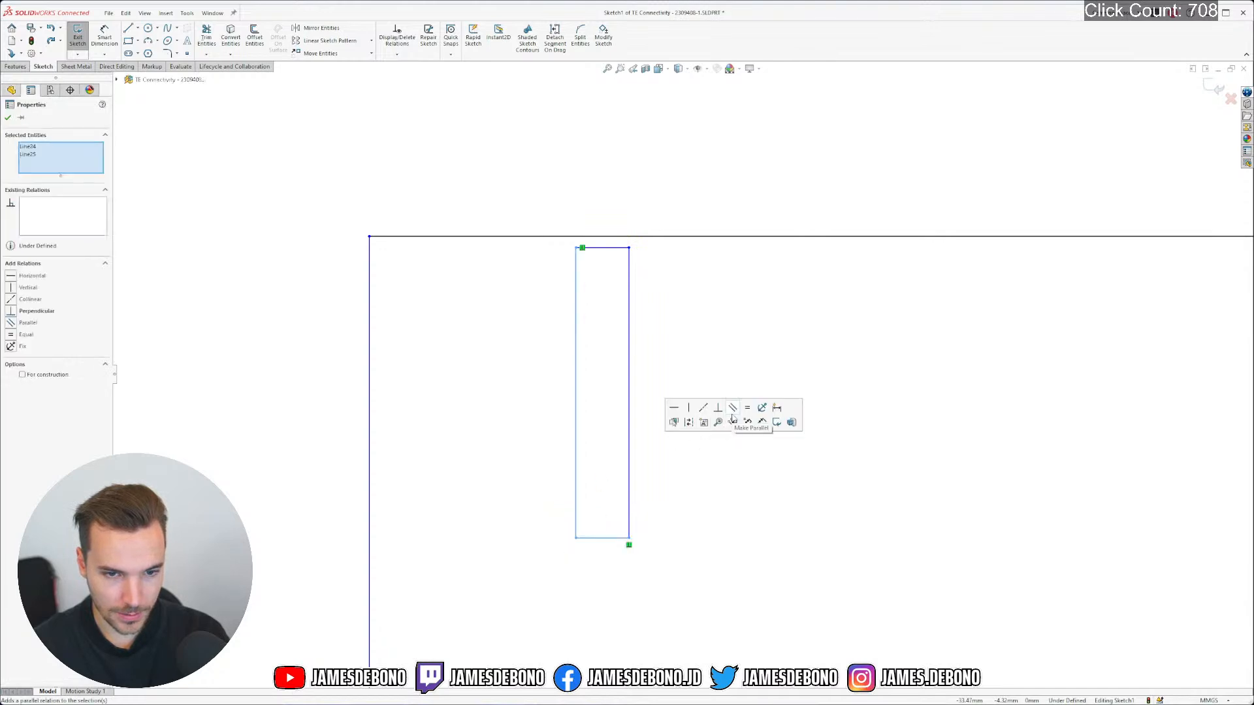
pyautogui.click(726, 410)
pyautogui.scroll(6, 732, 537)
pyautogui.scroll(6, 732, 537)
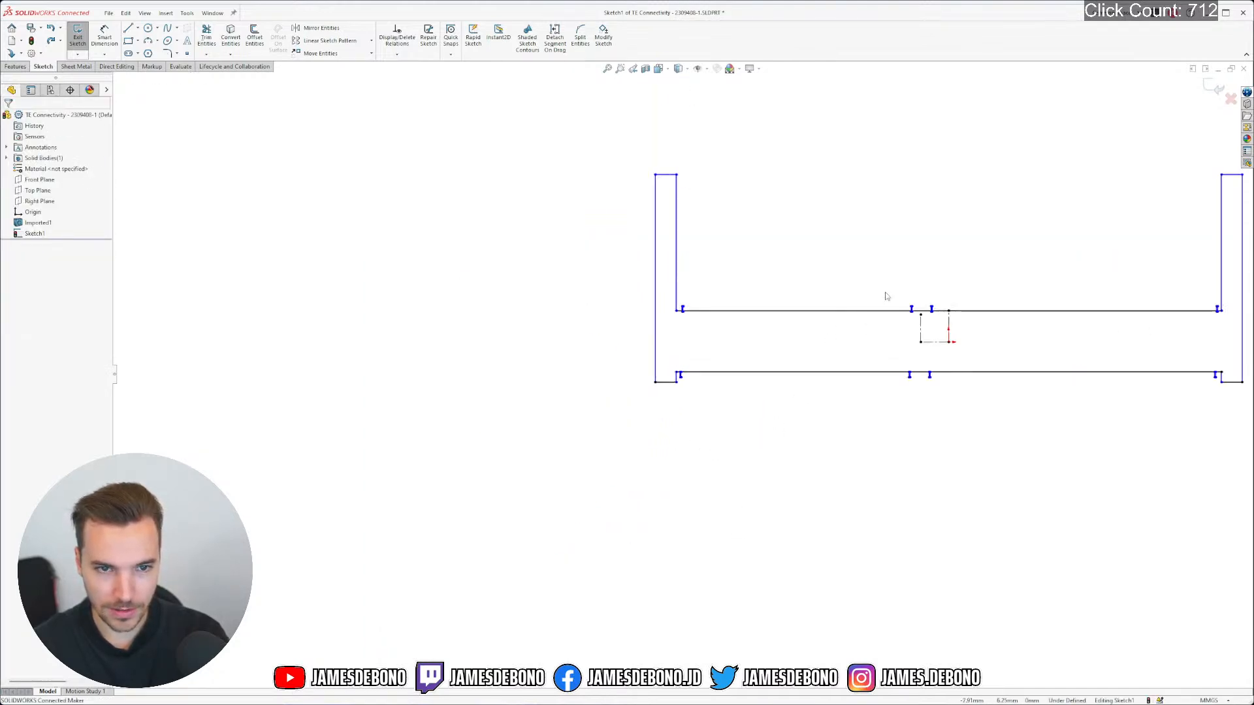
pyautogui.scroll(-2, 886, 297)
pyautogui.scroll(-4, 560, 440)
pyautogui.scroll(-6, 621, 353)
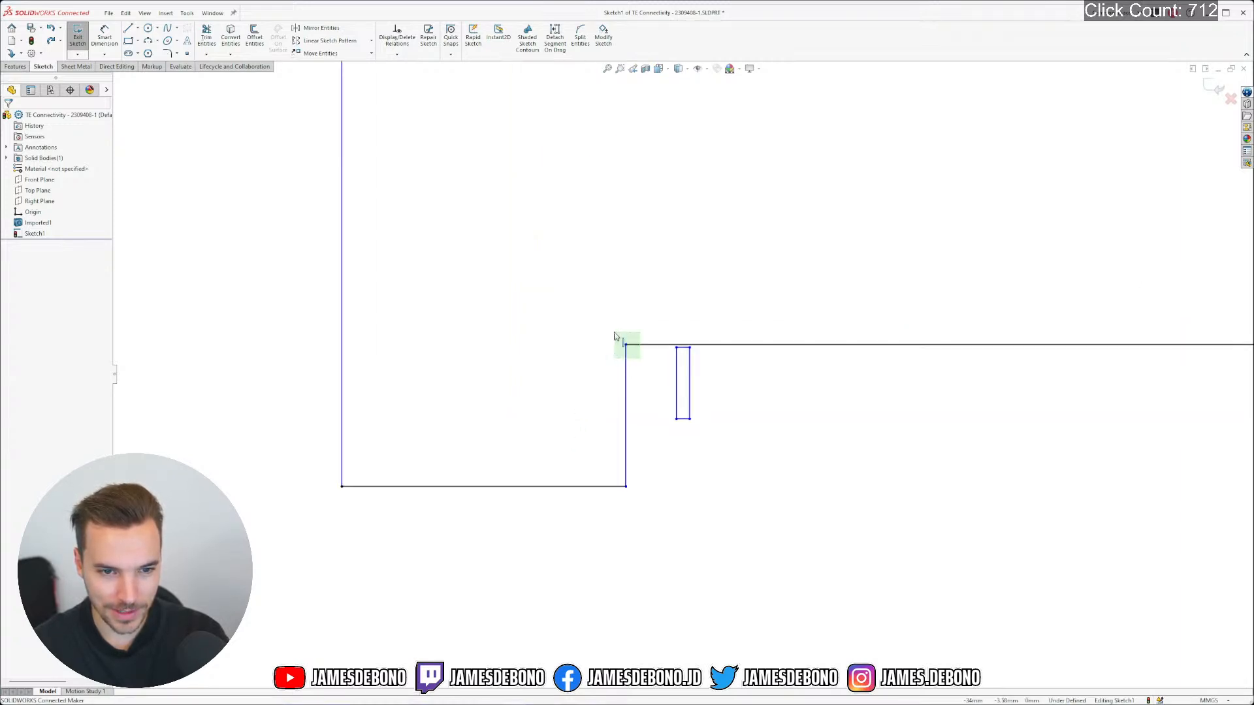
# Add perpendicular relations between the adjoining lines at the three corners of the left arm's lower foot
pyautogui.click(617, 339)
pyautogui.click(655, 496)
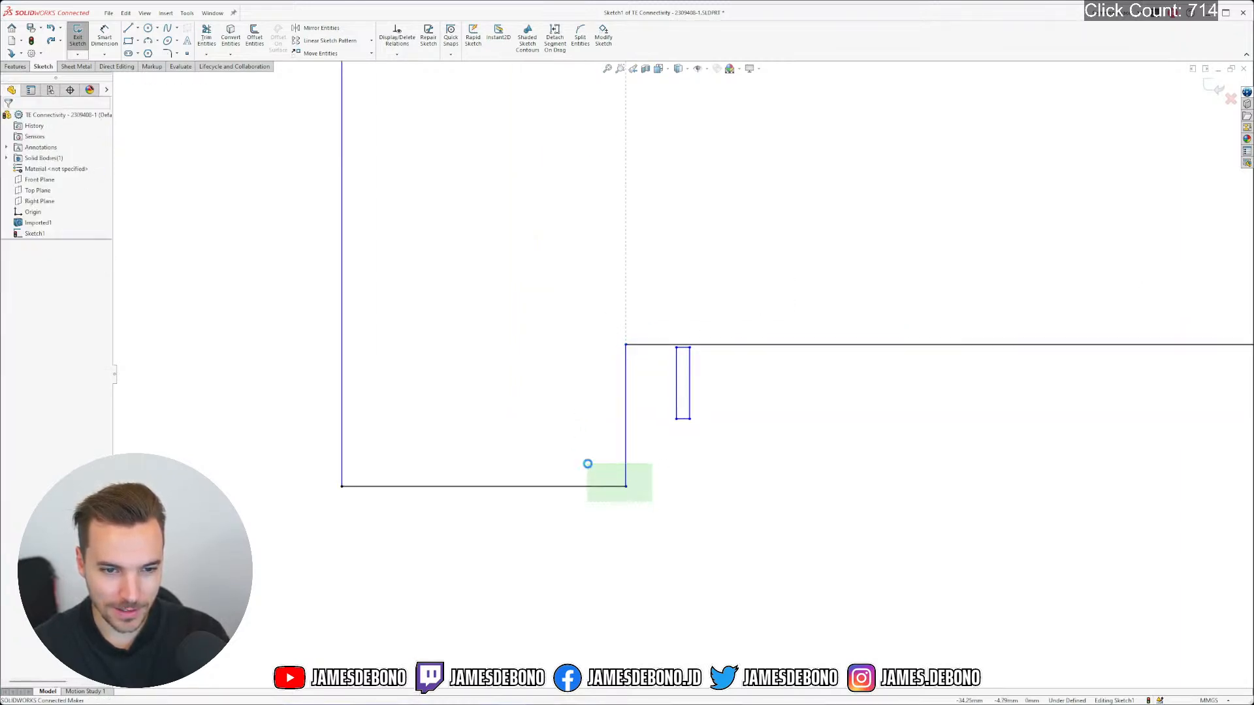
pyautogui.moveTo(588, 463); pyautogui.dragTo(587, 465)
pyautogui.moveTo(412, 521); pyautogui.dragTo(324, 465)
pyautogui.click(510, 365)
pyautogui.scroll(10, 646, 425)
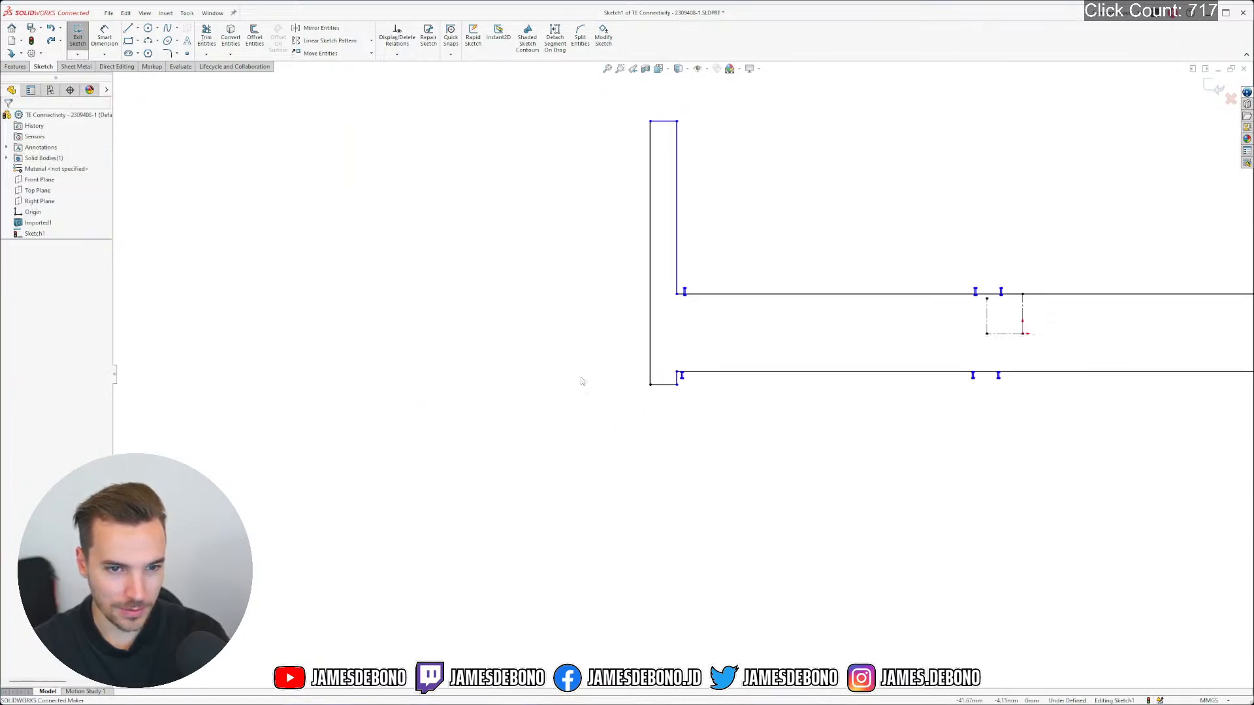
# Make the left arm's top edge perpendicular to its outer and inner vertical edges
pyautogui.scroll(-5, 715, 194)
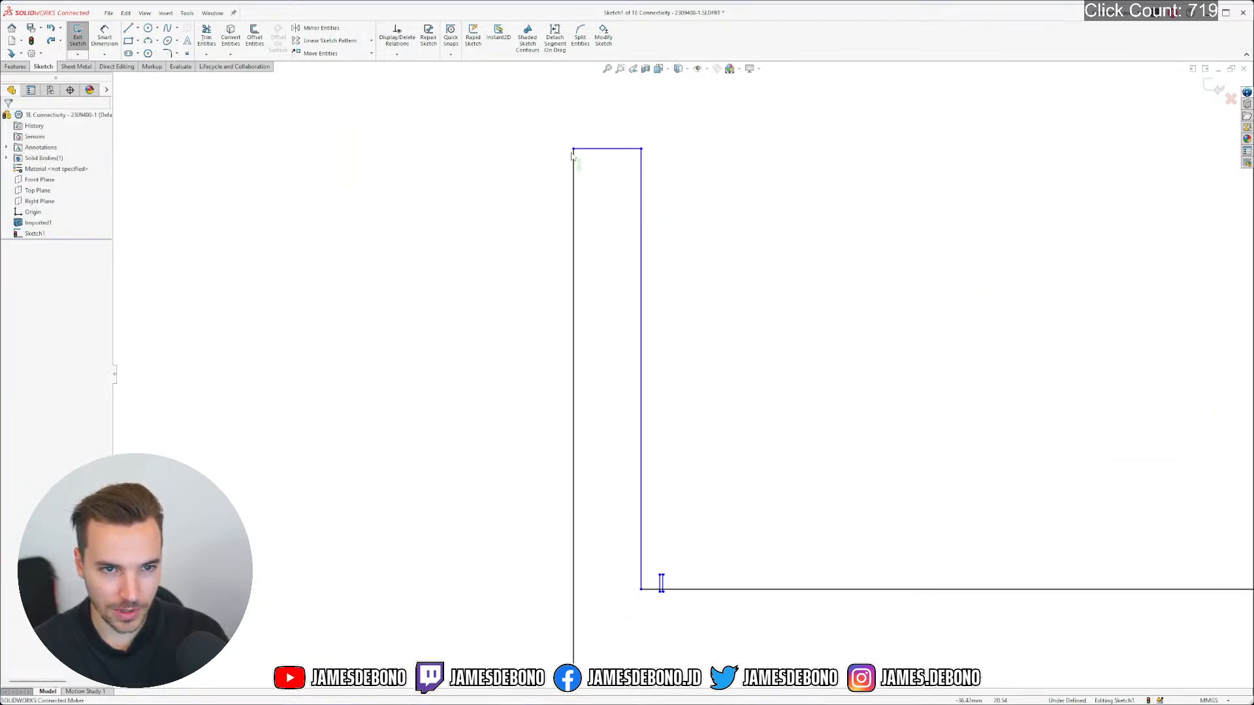
pyautogui.moveTo(573, 155); pyautogui.dragTo(541, 133)
pyautogui.moveTo(663, 173); pyautogui.dragTo(620, 132)
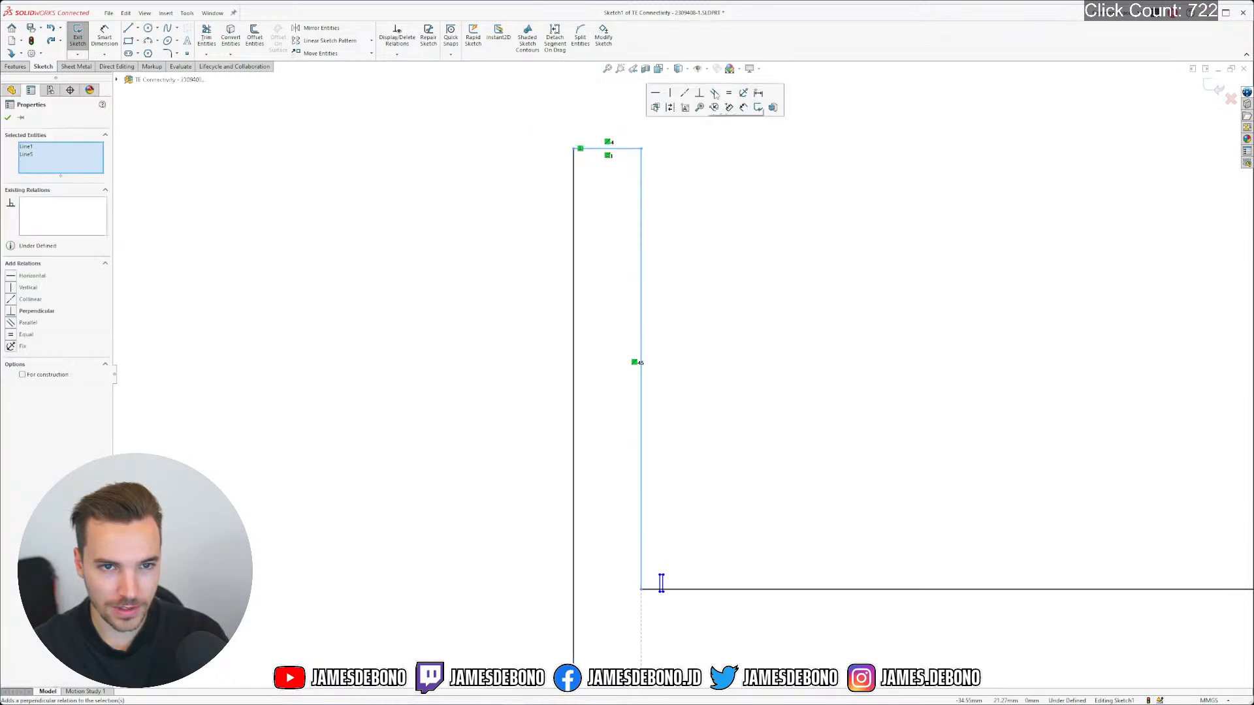
pyautogui.click(700, 92)
pyautogui.click(655, 532)
# Make the left arm's inner vertical edge perpendicular to the long upper edge of the crossbar
pyautogui.scroll(-1, 631, 525)
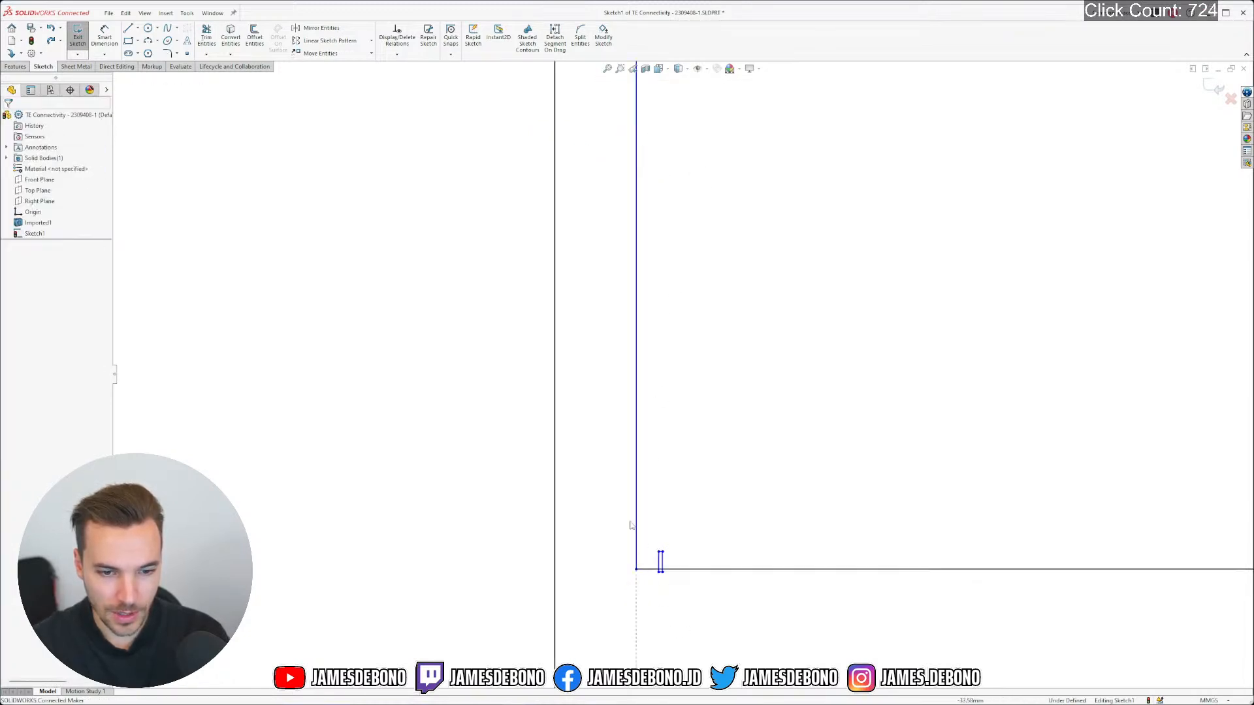
pyautogui.moveTo(632, 495); pyautogui.dragTo(591, 429)
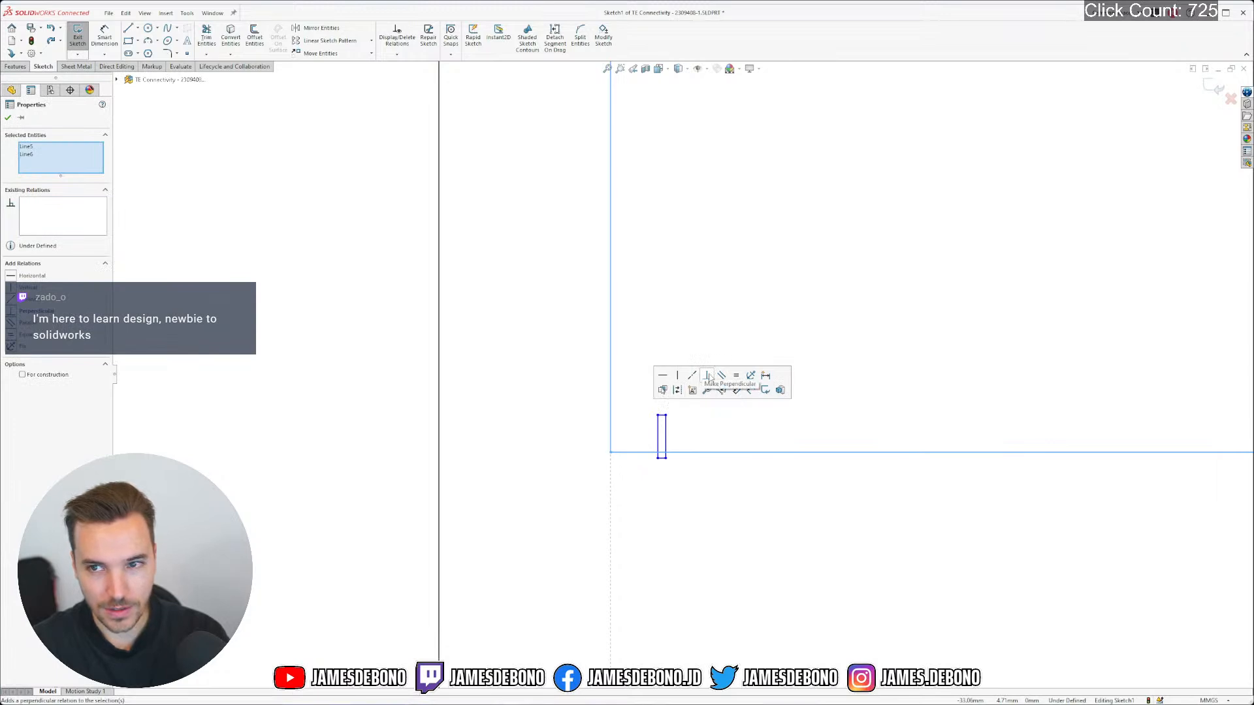
pyautogui.click(708, 376)
pyautogui.click(715, 508)
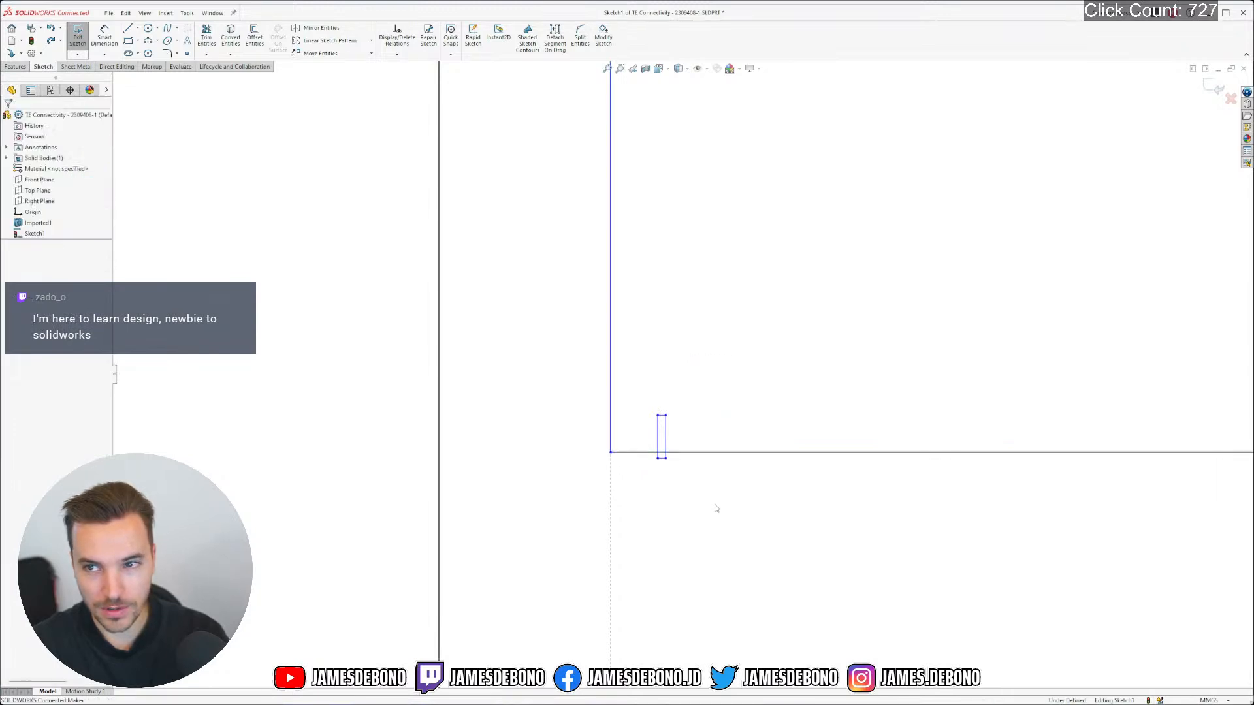
# Make the right arm's inner vertical edge perpendicular to the long upper edge of the crossbar
pyautogui.scroll(4, 779, 463)
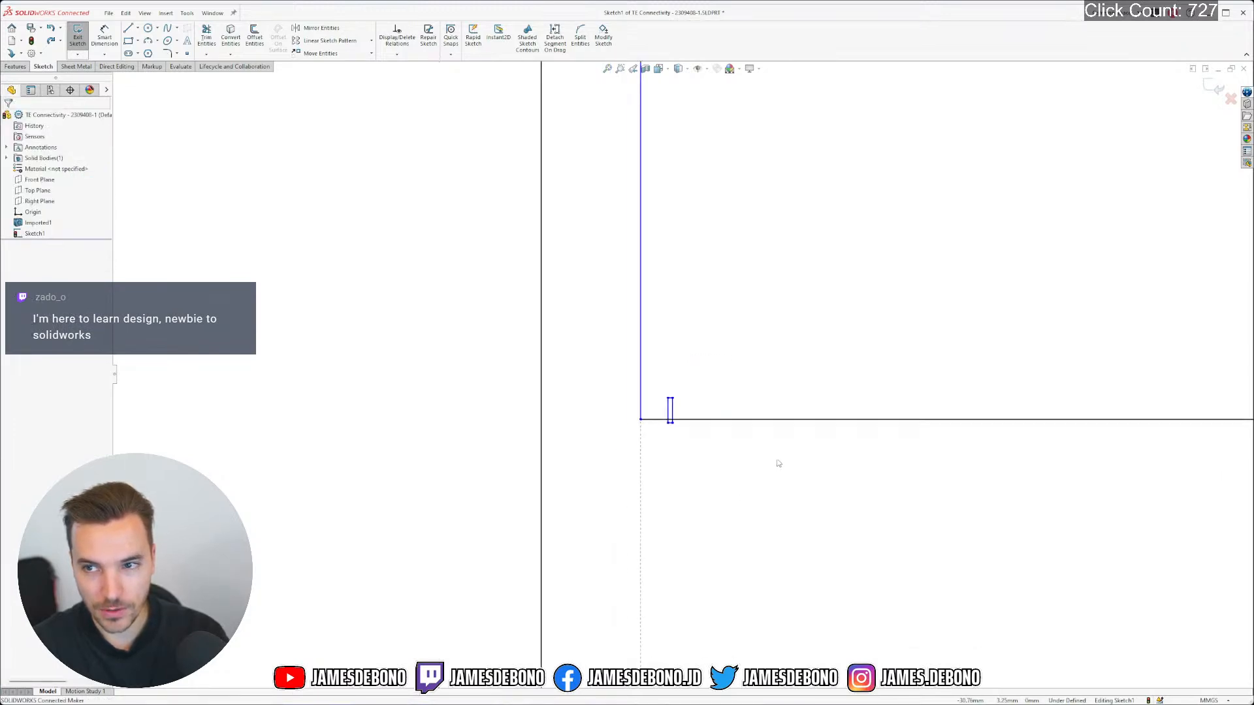
pyautogui.scroll(4, 819, 430)
pyautogui.scroll(-4, 966, 383)
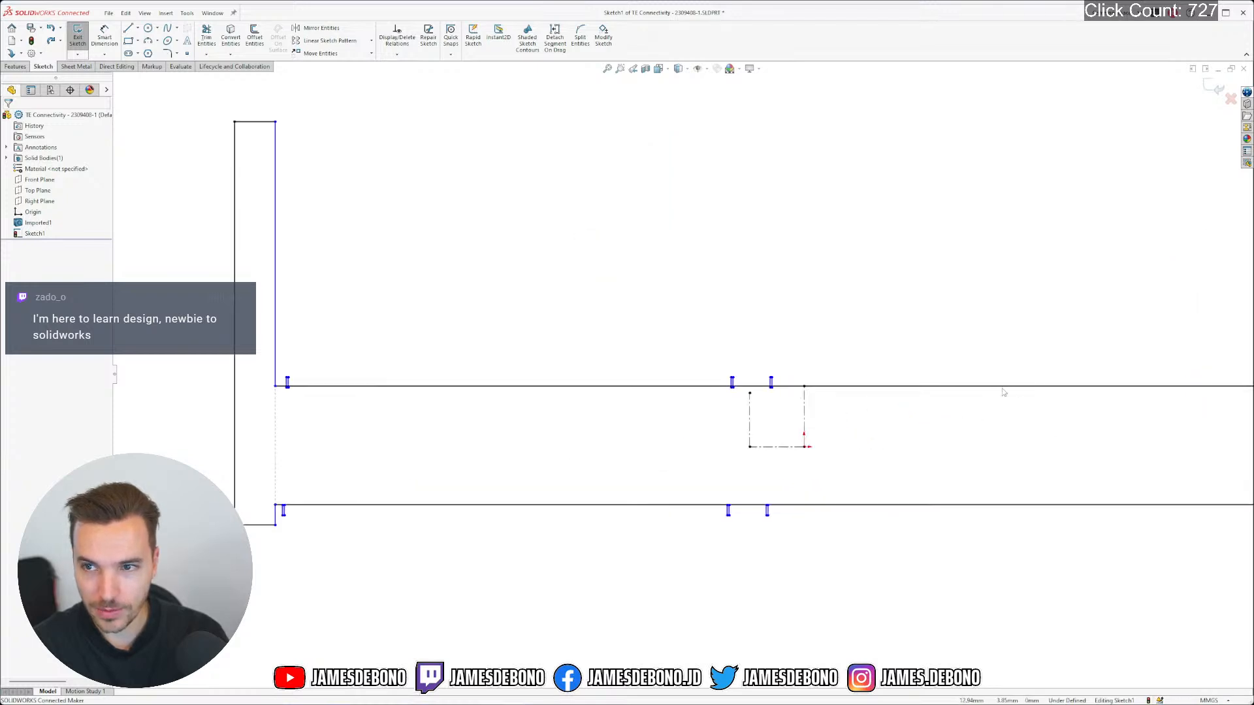
pyautogui.scroll(4, 999, 392)
pyautogui.scroll(-3, 963, 372)
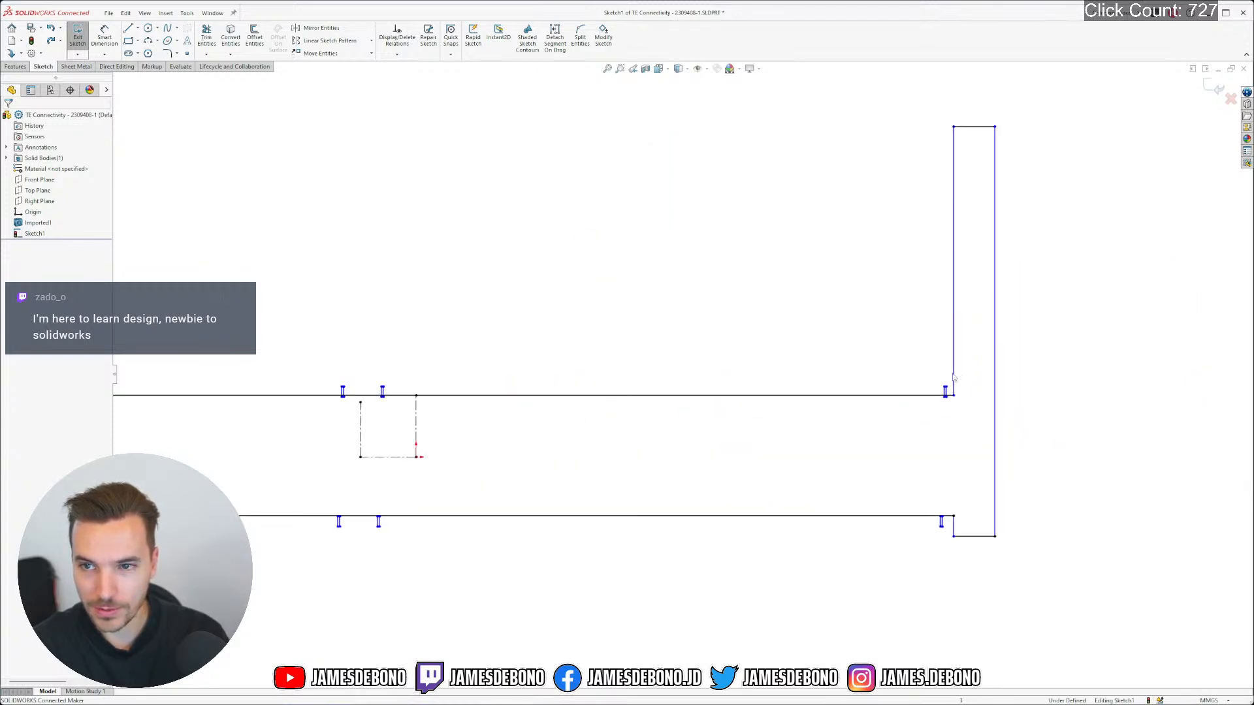
pyautogui.scroll(-5, 902, 400)
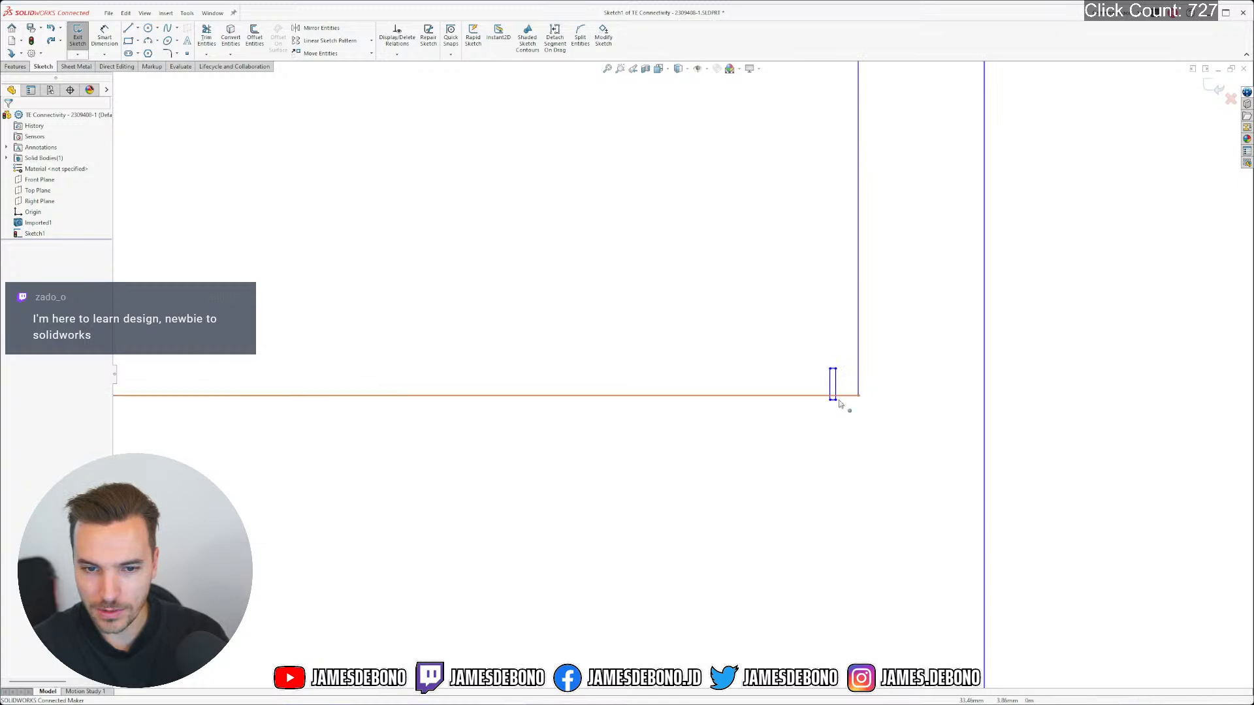
pyautogui.moveTo(857, 400); pyautogui.dragTo(850, 380)
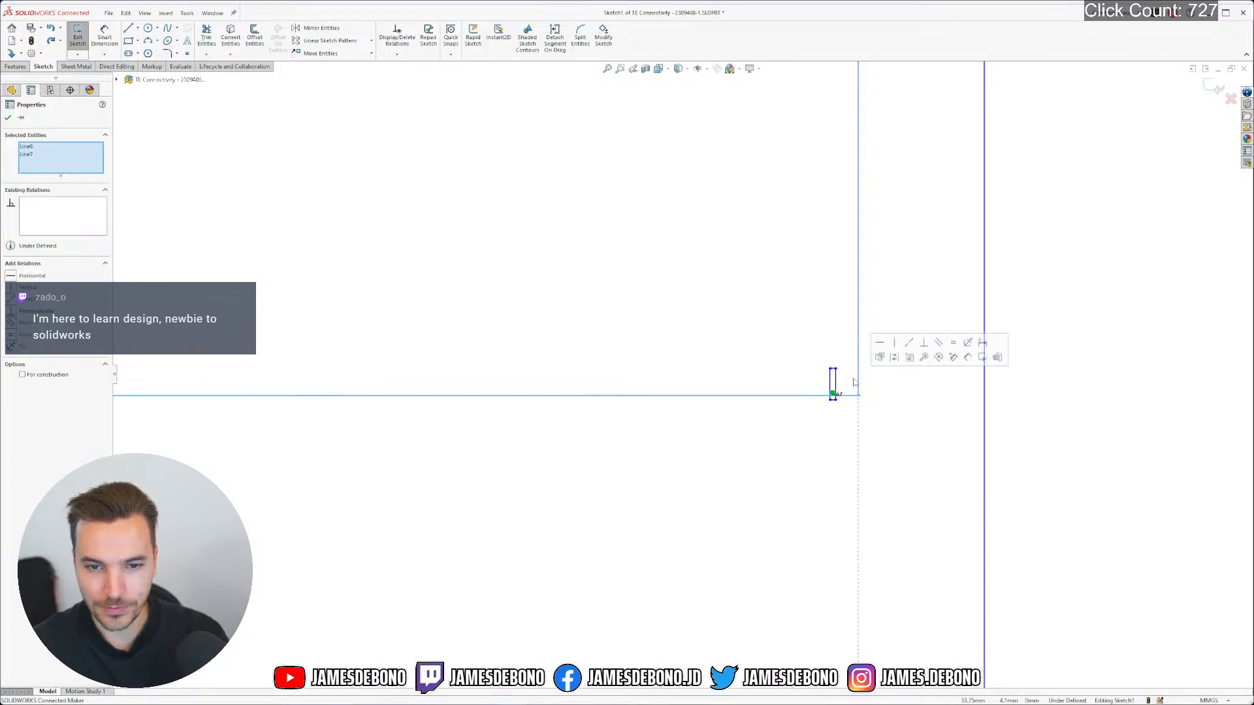
pyautogui.click(919, 343)
pyautogui.click(918, 428)
# Make the right arm's top edge perpendicular to its inner and outer vertical edges
pyautogui.scroll(5, 884, 253)
pyautogui.scroll(6, 731, 201)
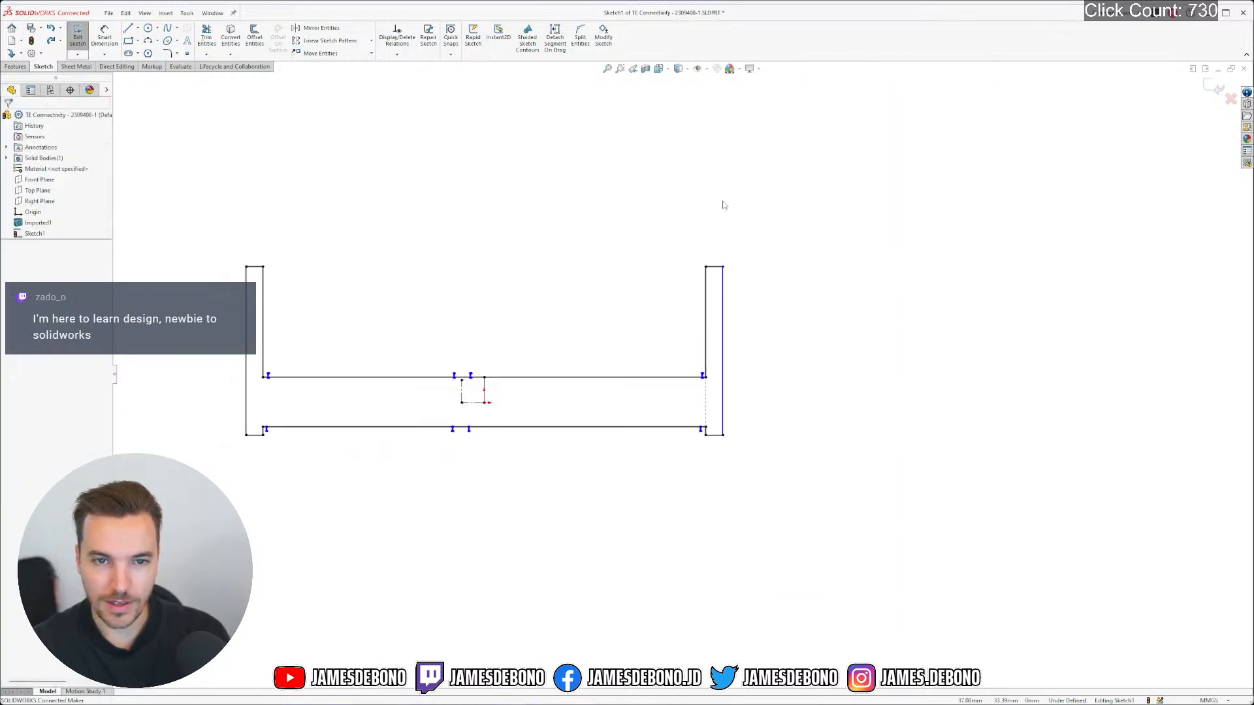
pyautogui.scroll(-3, 717, 296)
pyautogui.scroll(-3, 717, 300)
pyautogui.moveTo(647, 498); pyautogui.dragTo(575, 442)
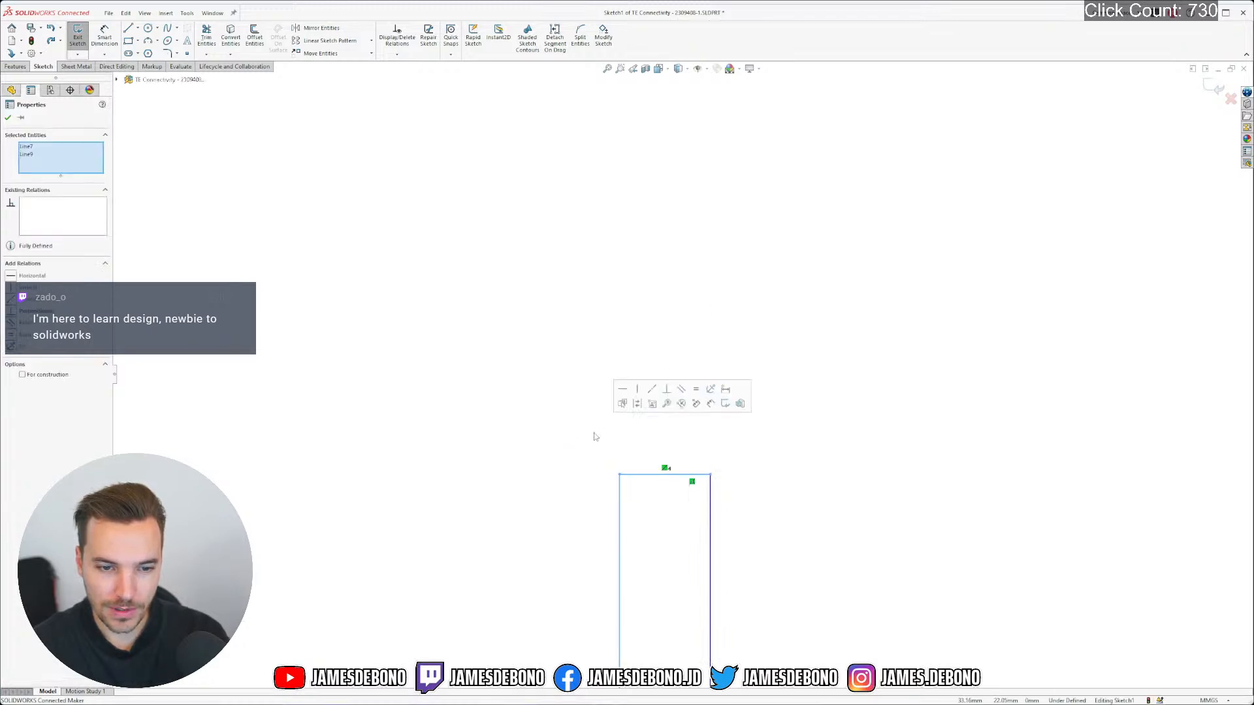
pyautogui.click(653, 394)
pyautogui.moveTo(727, 503); pyautogui.dragTo(704, 428)
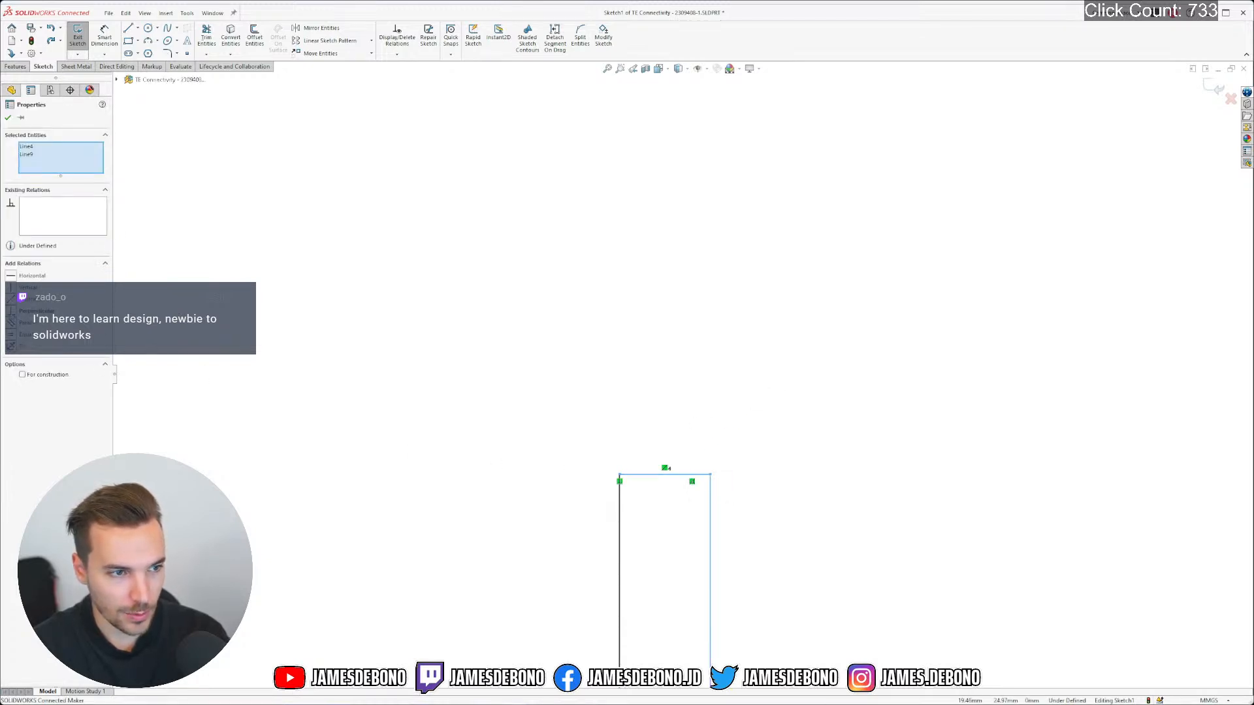
pyautogui.click(36, 311)
# Add perpendicular relations between the adjoining lines at the three corners of the right arm's lower foot
pyautogui.scroll(9, 708, 519)
pyautogui.scroll(-7, 674, 513)
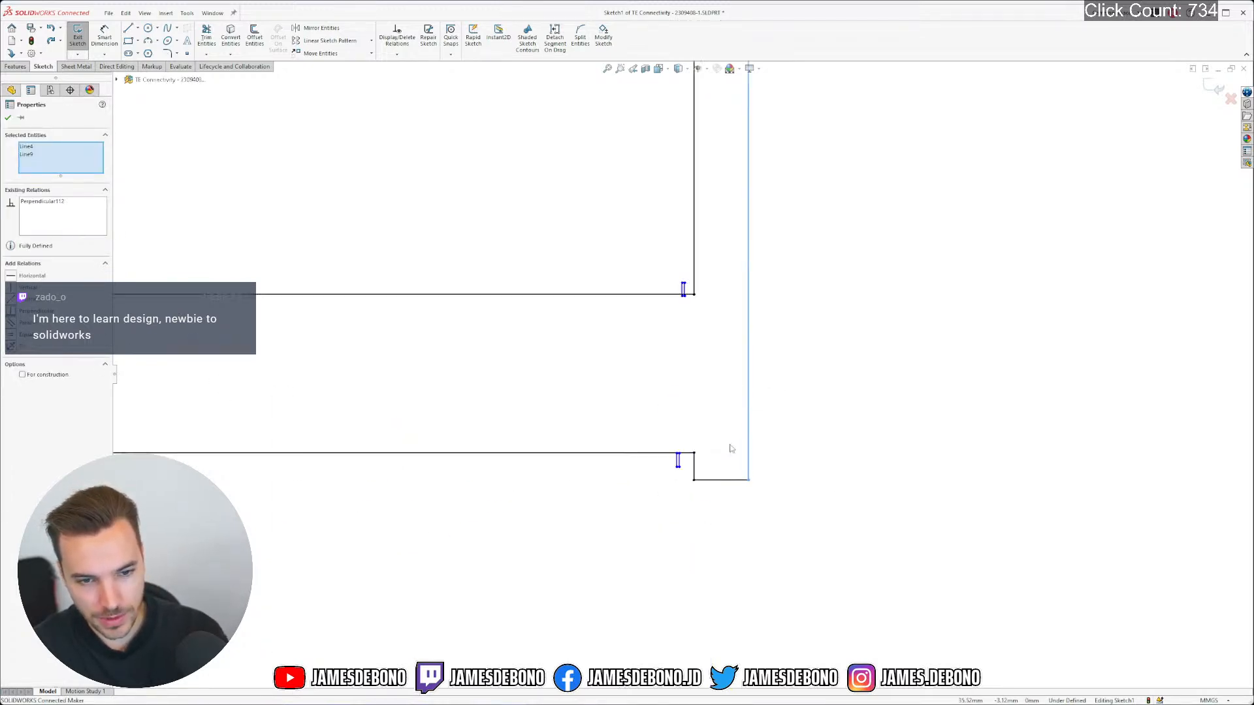
pyautogui.scroll(-3, 744, 470)
pyautogui.moveTo(781, 527); pyautogui.dragTo(725, 457)
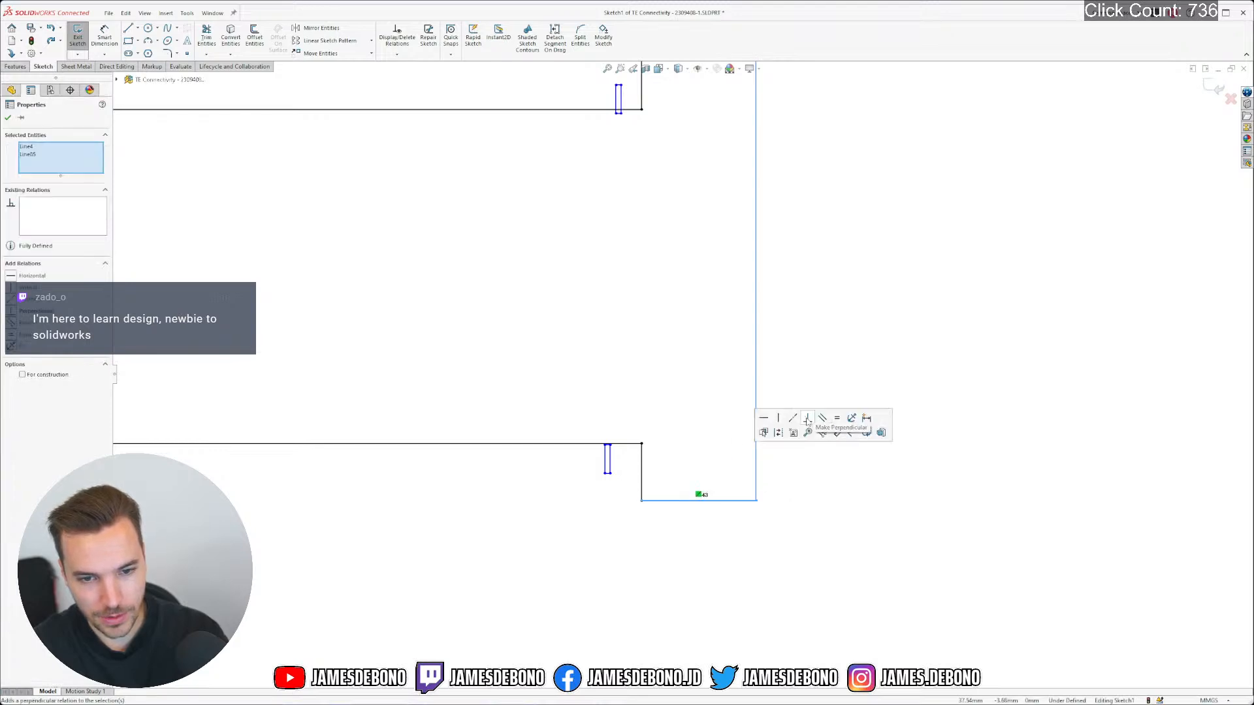
pyautogui.click(808, 421)
pyautogui.click(708, 565)
pyautogui.moveTo(667, 519); pyautogui.dragTo(634, 432)
pyautogui.click(696, 436)
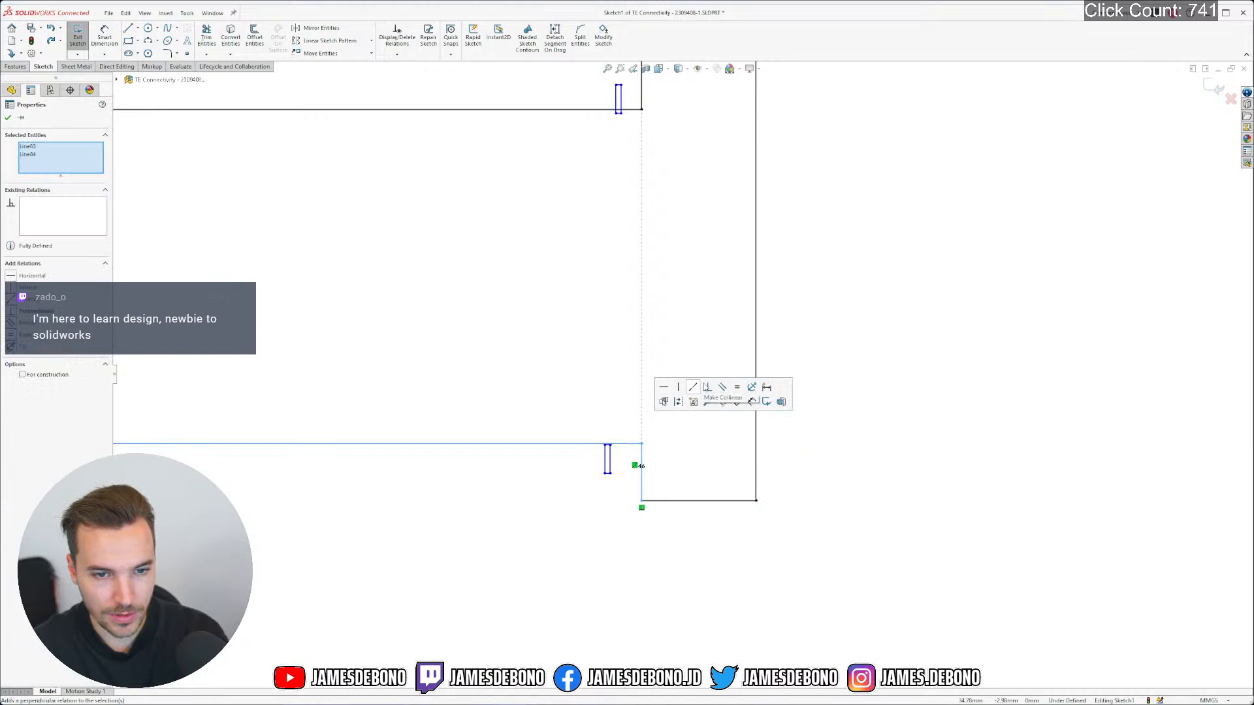
pyautogui.click(694, 388)
pyautogui.click(575, 451)
# Examine the constrained outline, then show the imported connector body and compare it with the sketch from an angled view
pyautogui.scroll(4, 548, 442)
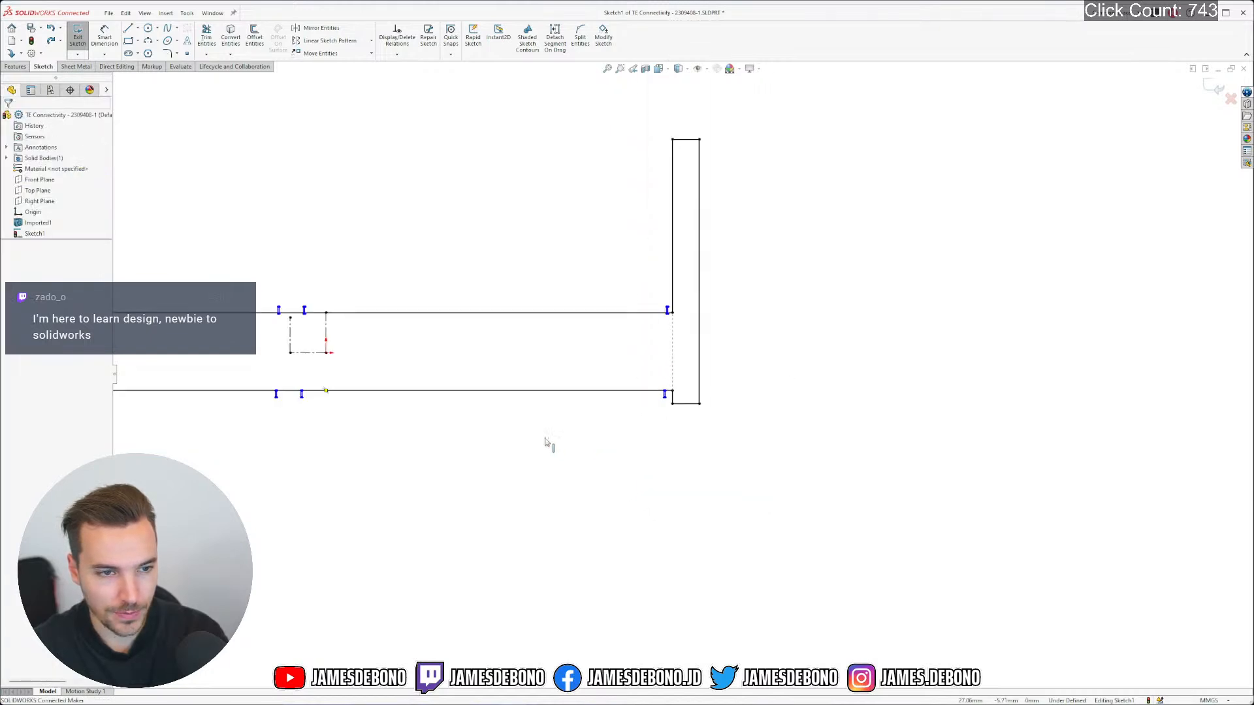
pyautogui.scroll(3, 439, 367)
pyautogui.scroll(-5, 385, 343)
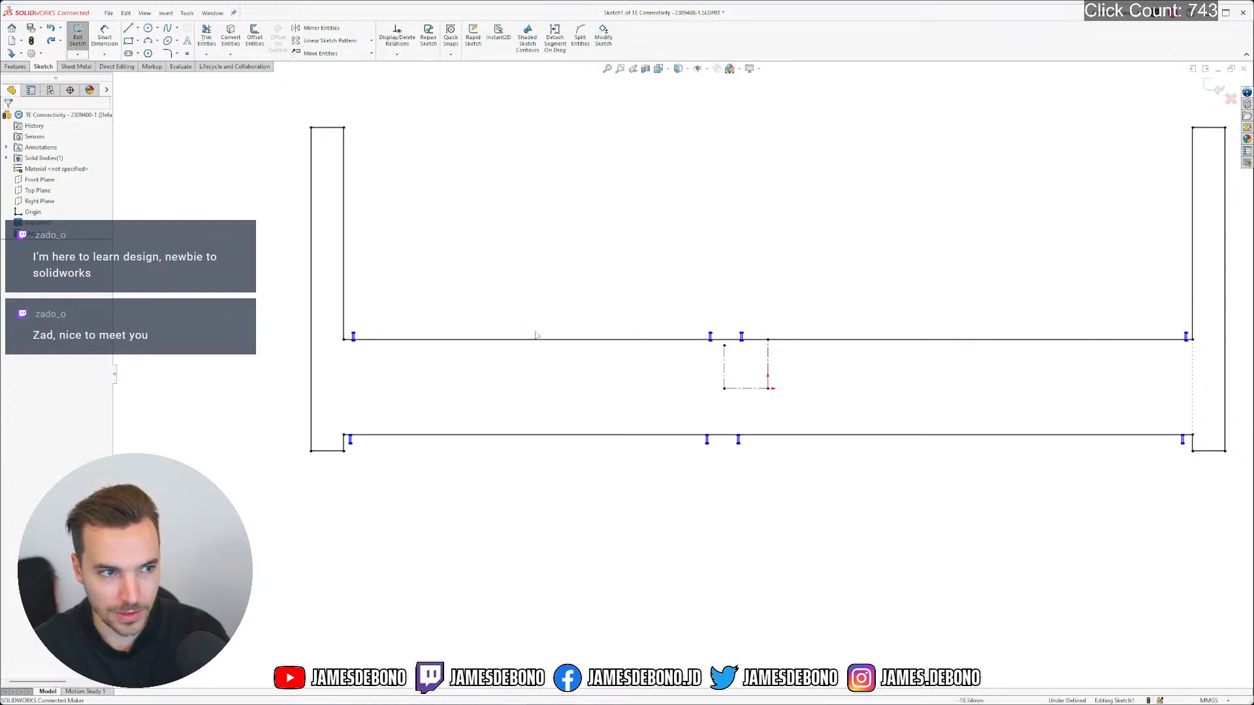
pyautogui.scroll(4, 776, 358)
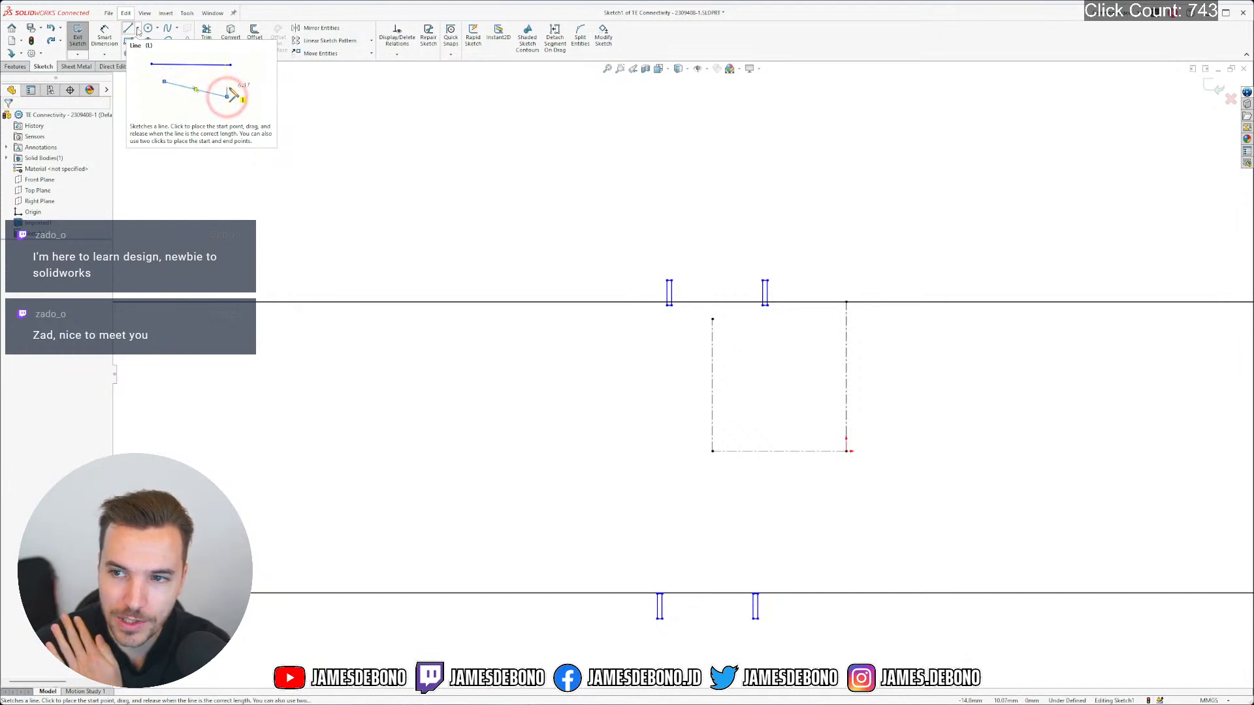
pyautogui.scroll(5, 633, 346)
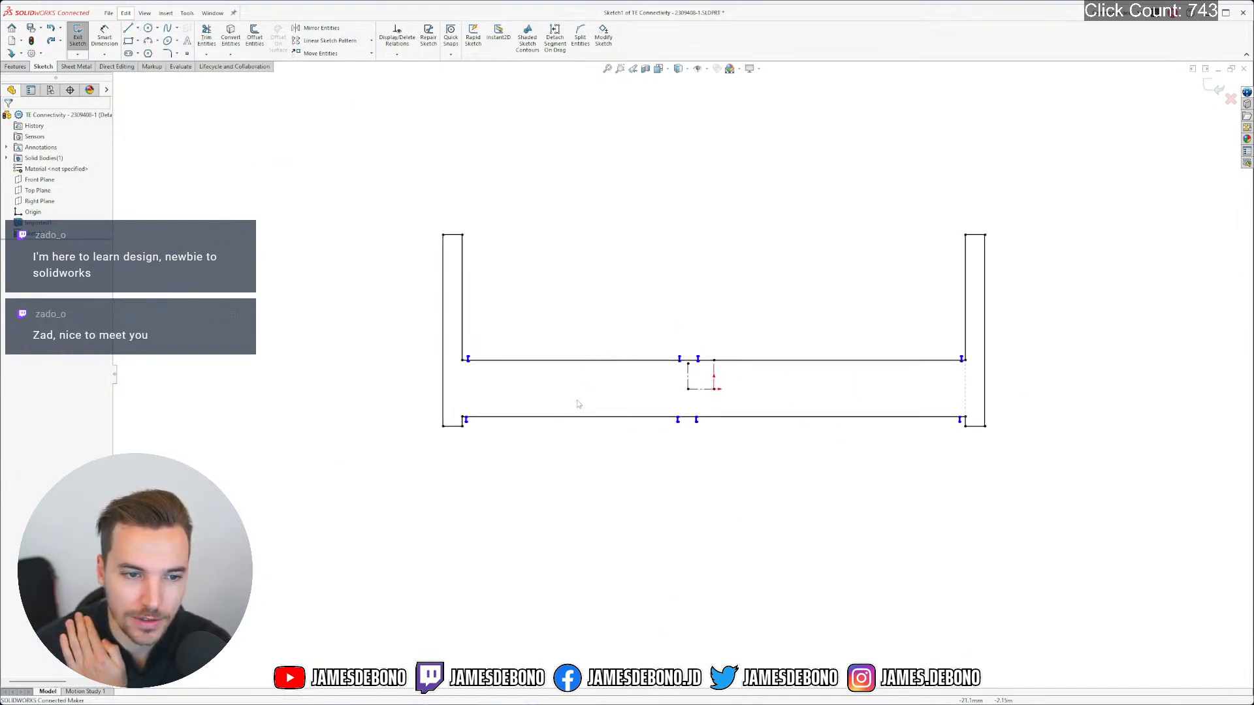
pyautogui.scroll(-5, 579, 405)
pyautogui.scroll(7, 680, 339)
pyautogui.scroll(-2, 879, 258)
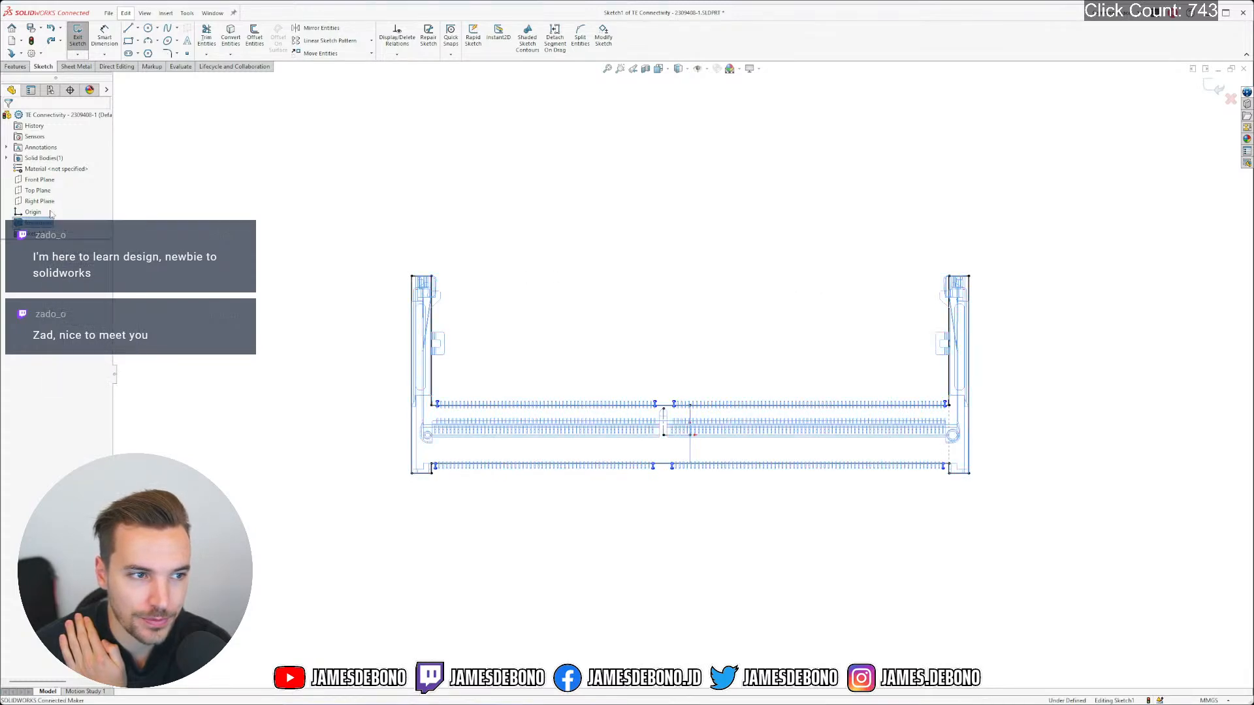
pyautogui.doubleClick(536, 430)
pyautogui.moveTo(536, 430); pyautogui.dragTo(504, 462, button='middle')
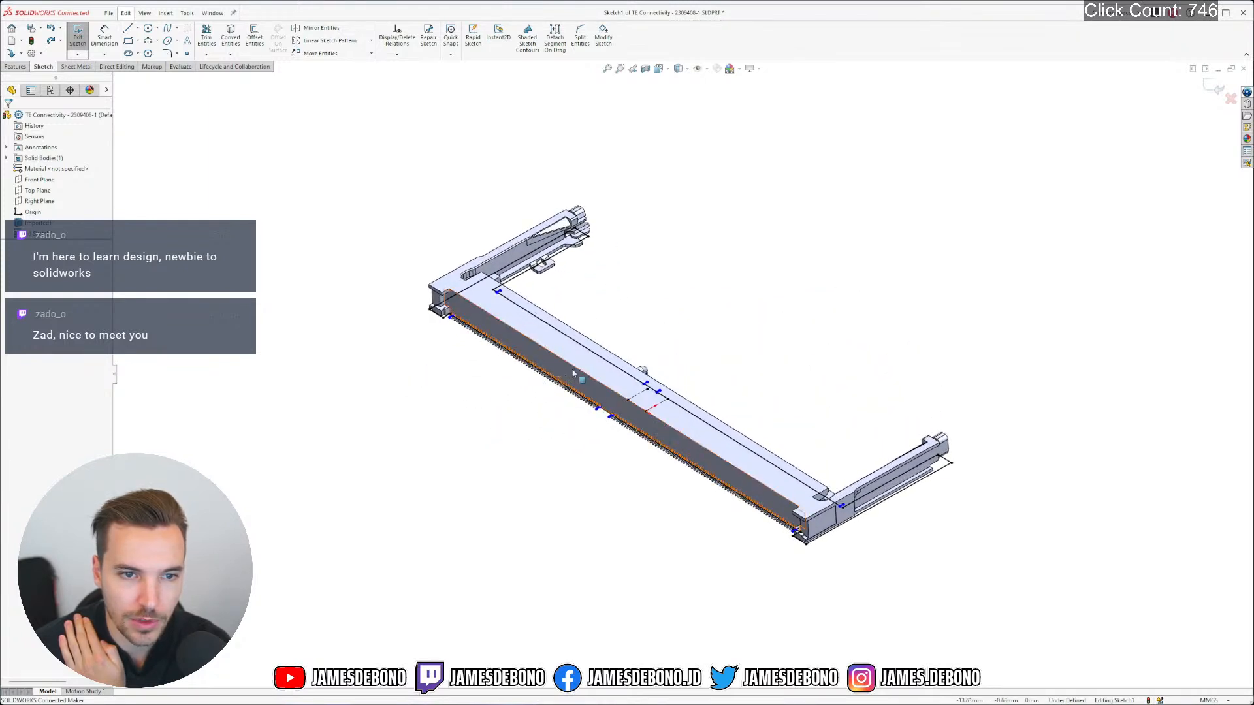
pyautogui.scroll(-3, 682, 336)
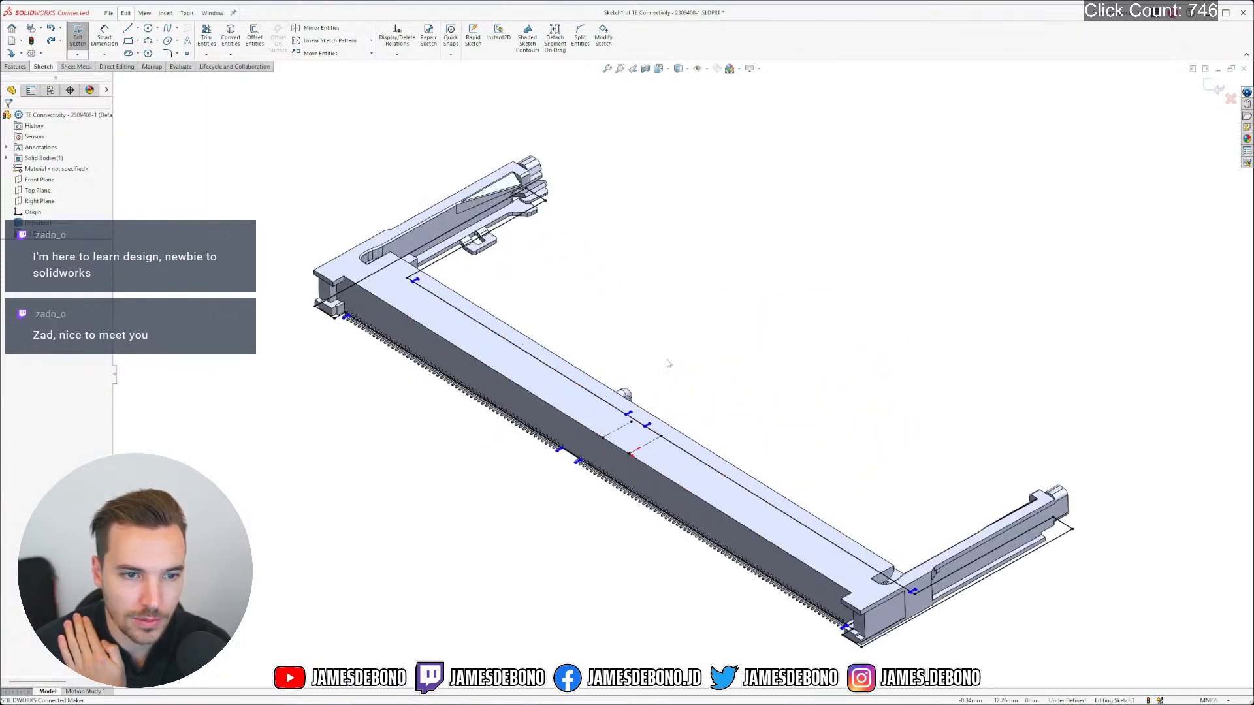
# Hide the imported connector body and return to a face-on view of the whole sketch
pyautogui.rightClick(33, 222)
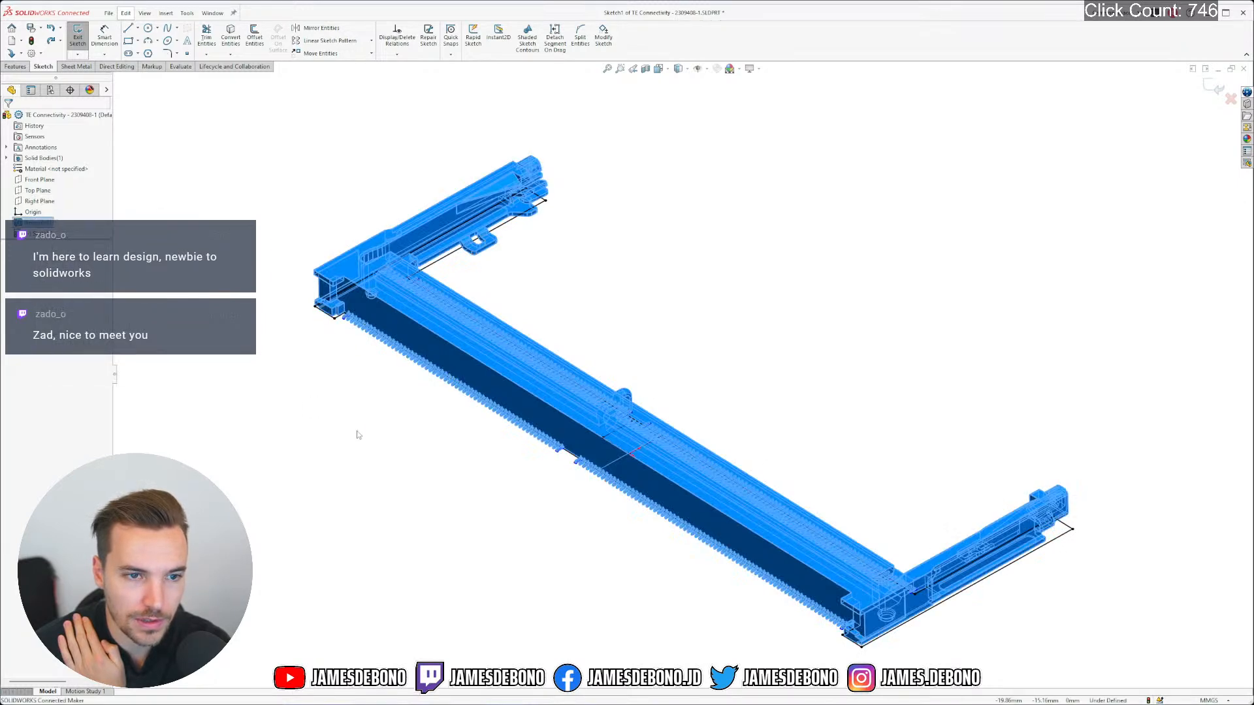
pyautogui.click(43, 203)
pyautogui.moveTo(400, 457); pyautogui.dragTo(402, 403, button='right')
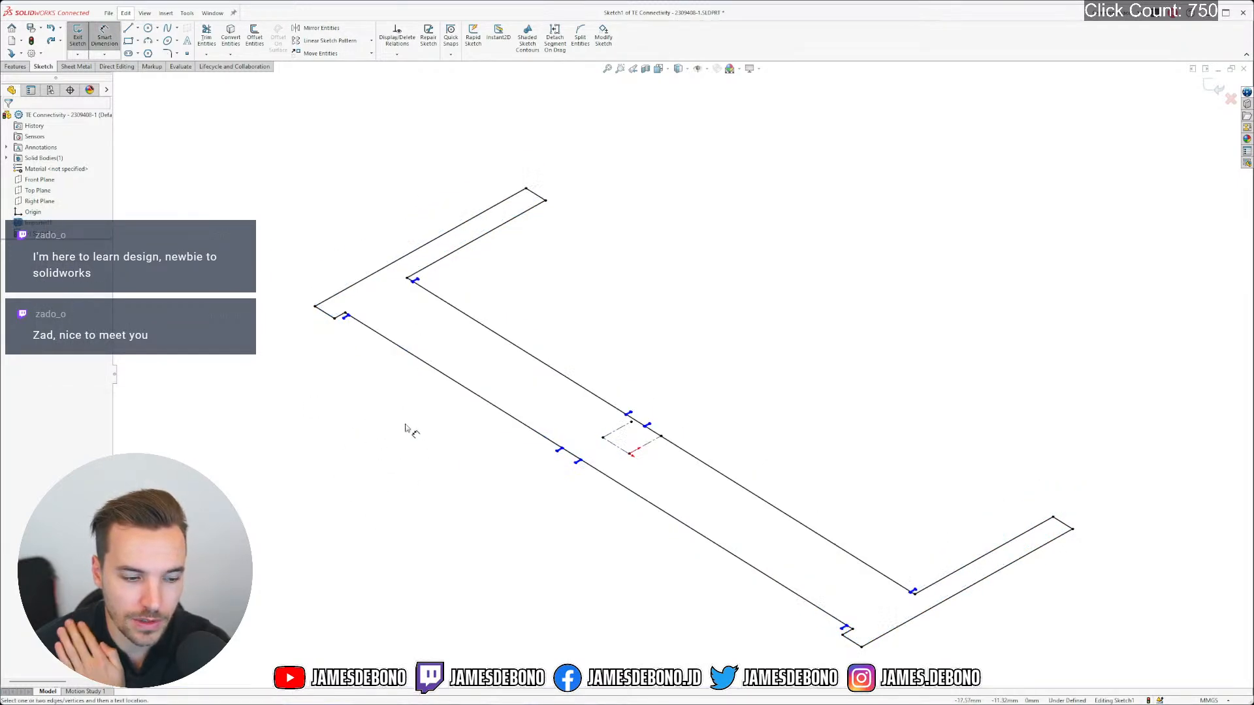
pyautogui.press('Escape')
pyautogui.hotkey('ctrl', '8')
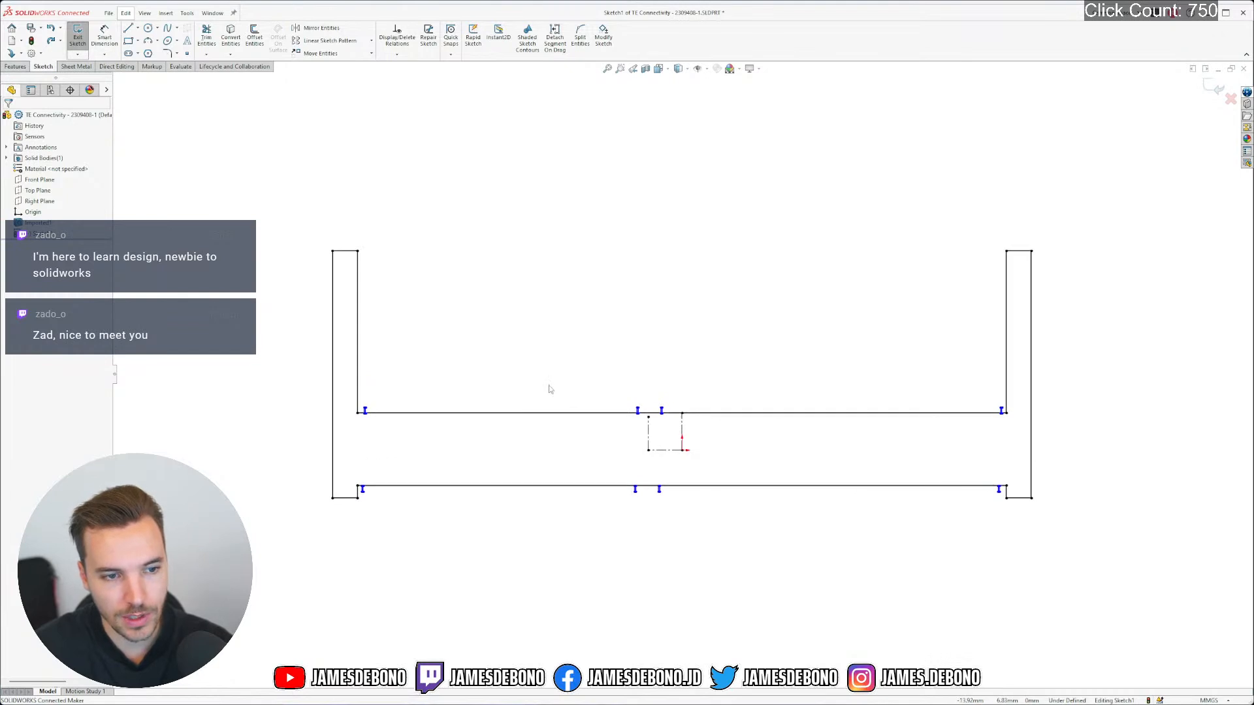
pyautogui.press('f')
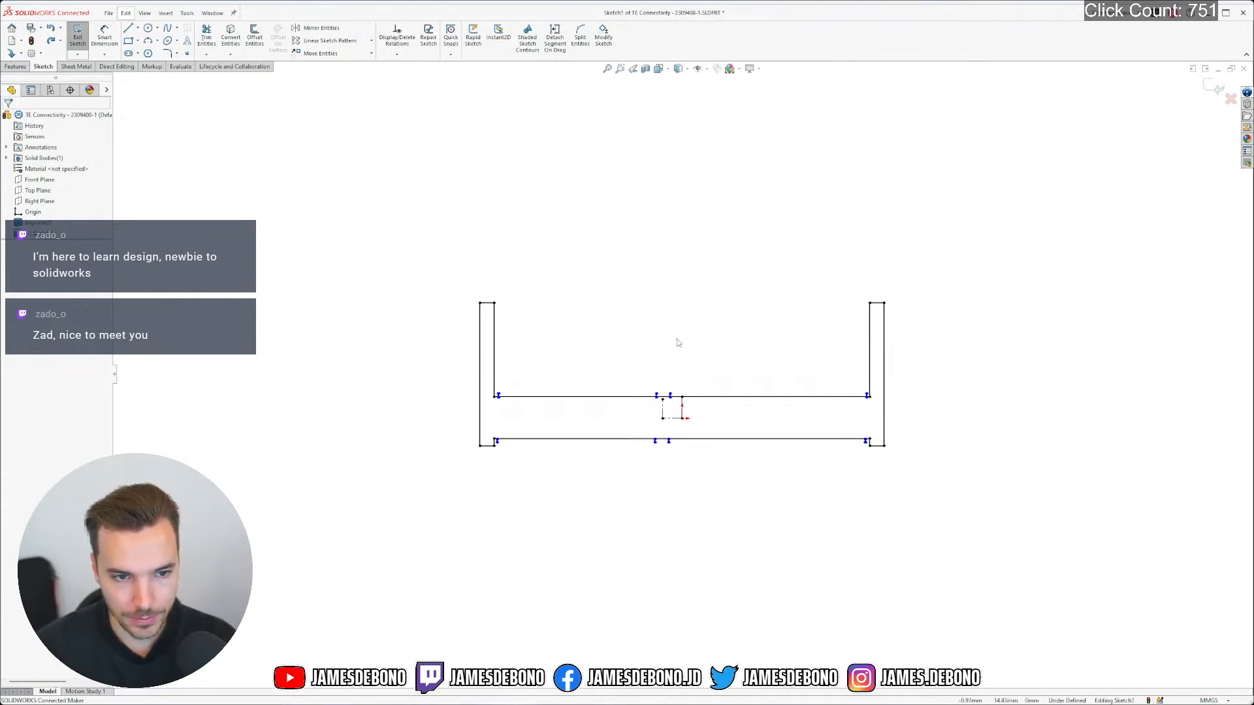
# Try a vertical centerline rising from the horizontal construction line between the two existing vertical ones, then delete it
pyautogui.scroll(3, 651, 357)
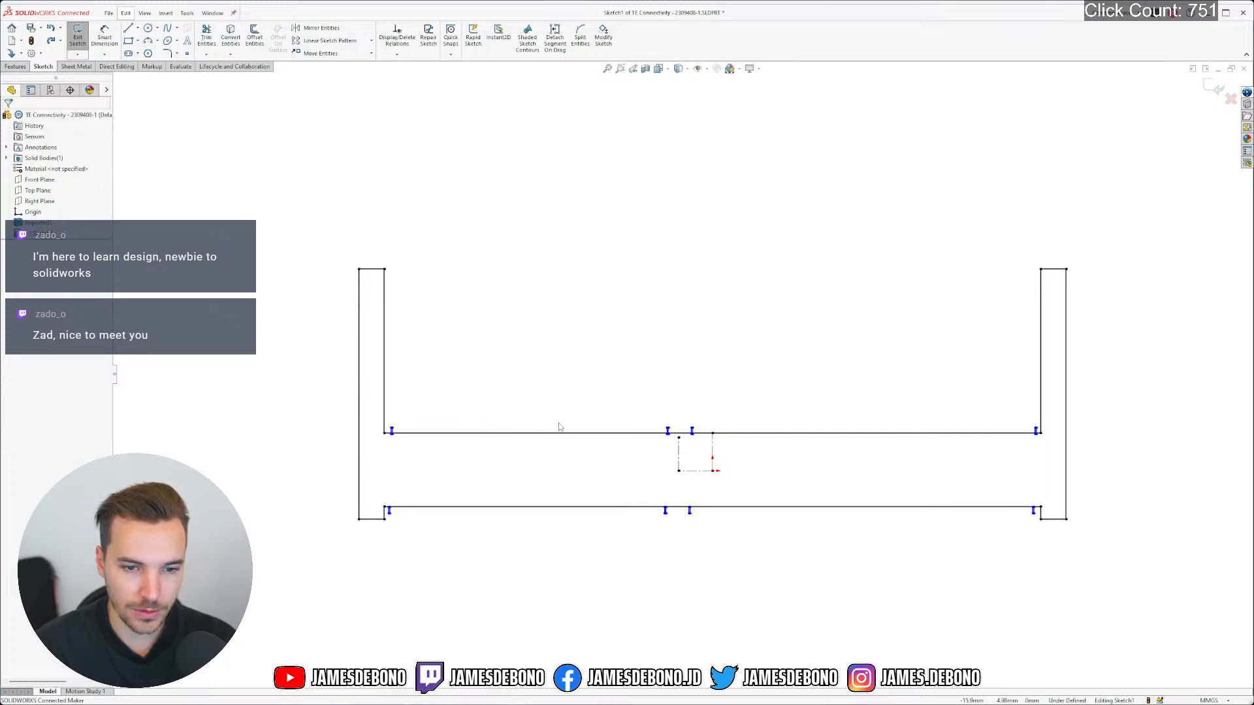
pyautogui.scroll(-5, 558, 427)
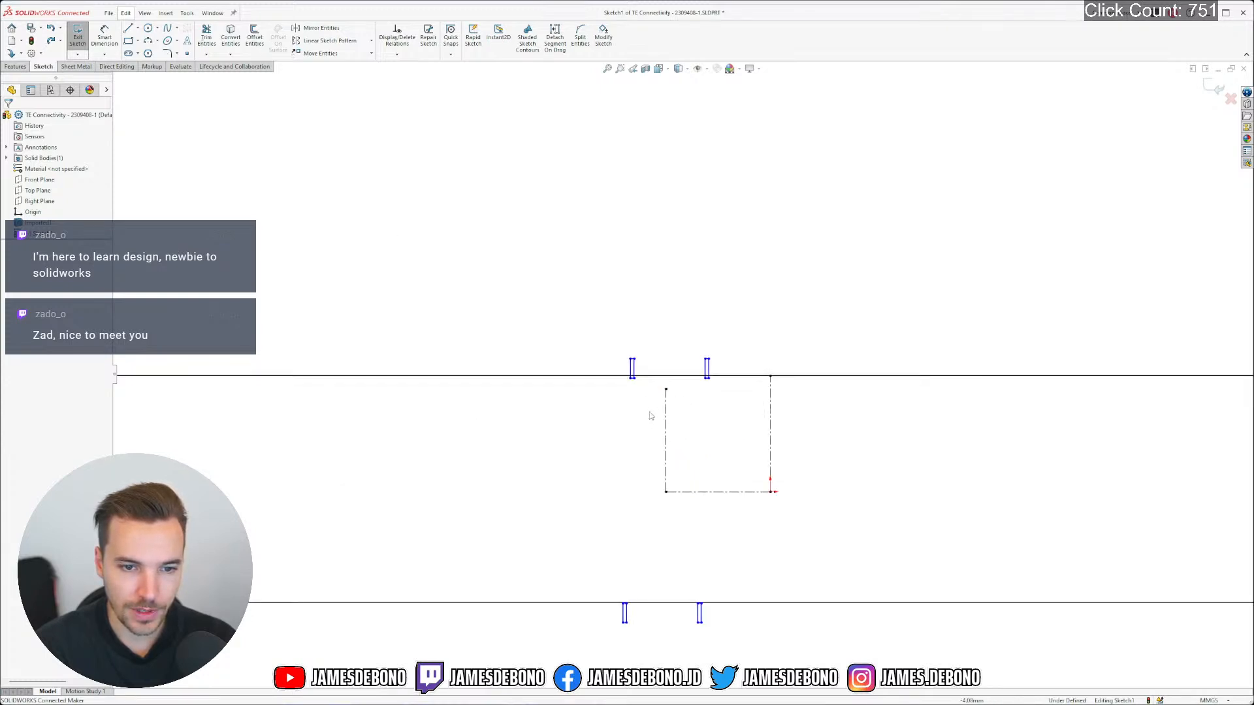
pyautogui.scroll(5, 601, 418)
pyautogui.scroll(-5, 636, 409)
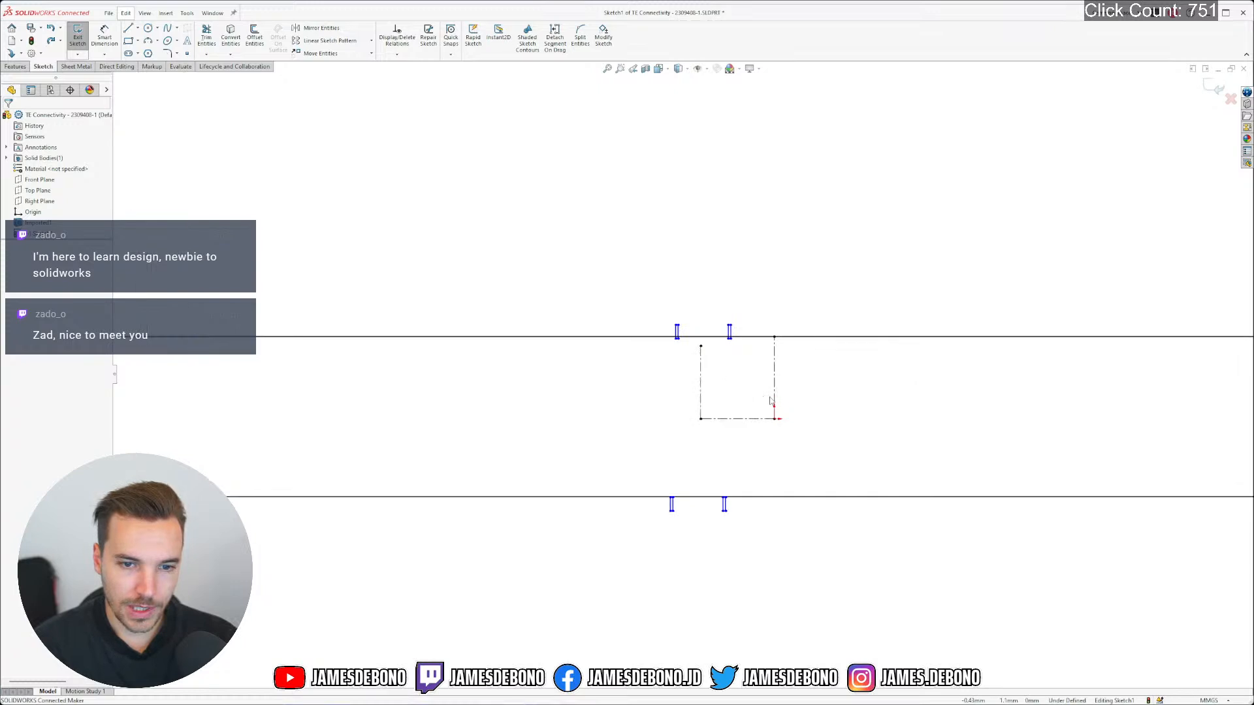
pyautogui.scroll(-3, 708, 395)
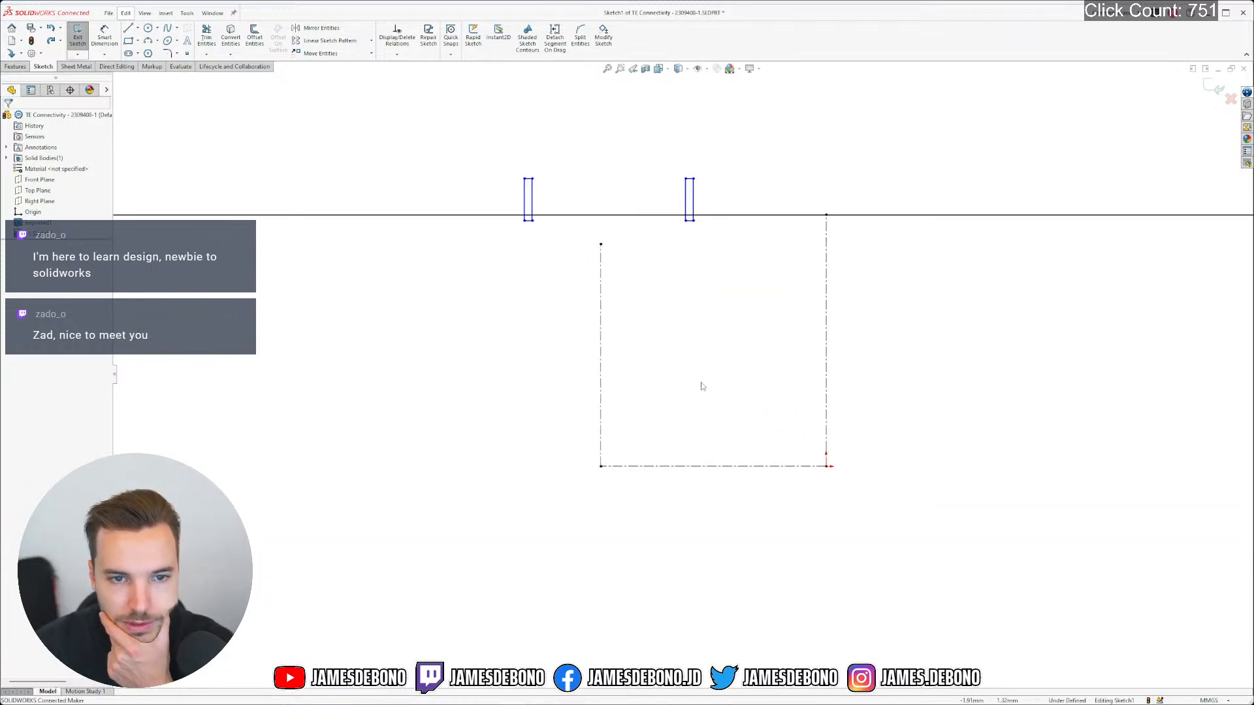
pyautogui.click(137, 28)
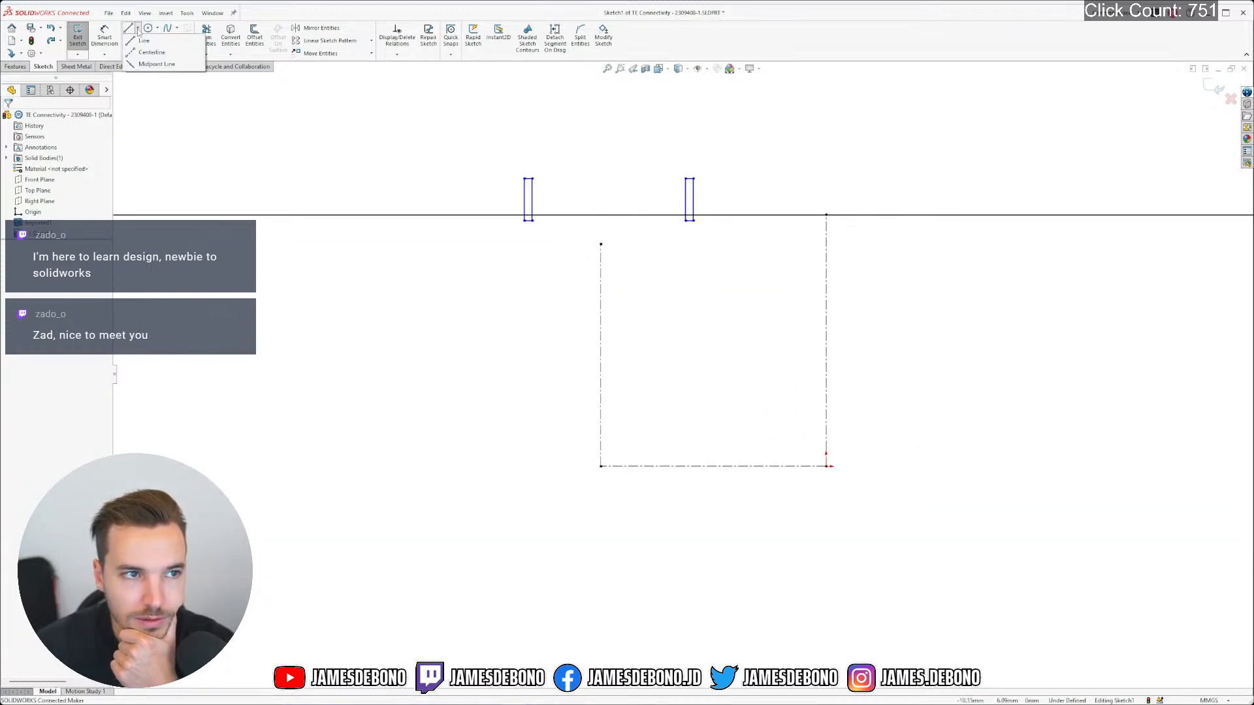
pyautogui.click(149, 40)
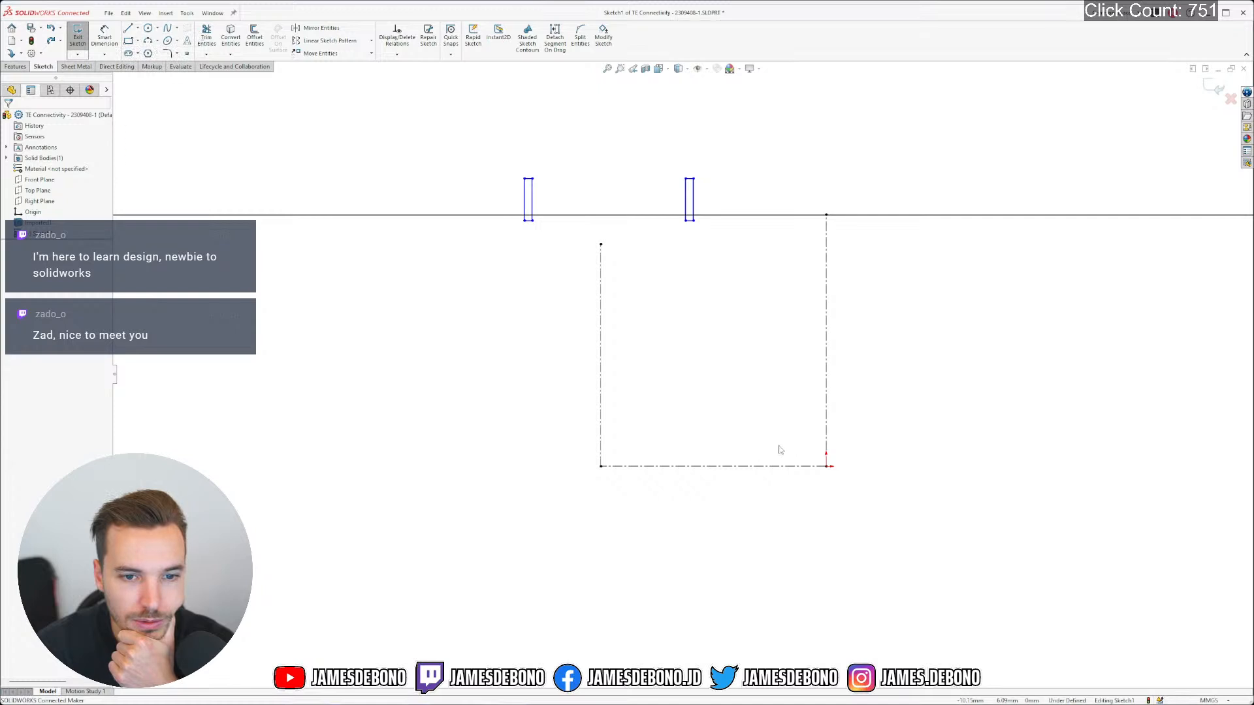
pyautogui.click(693, 466)
pyautogui.click(693, 256)
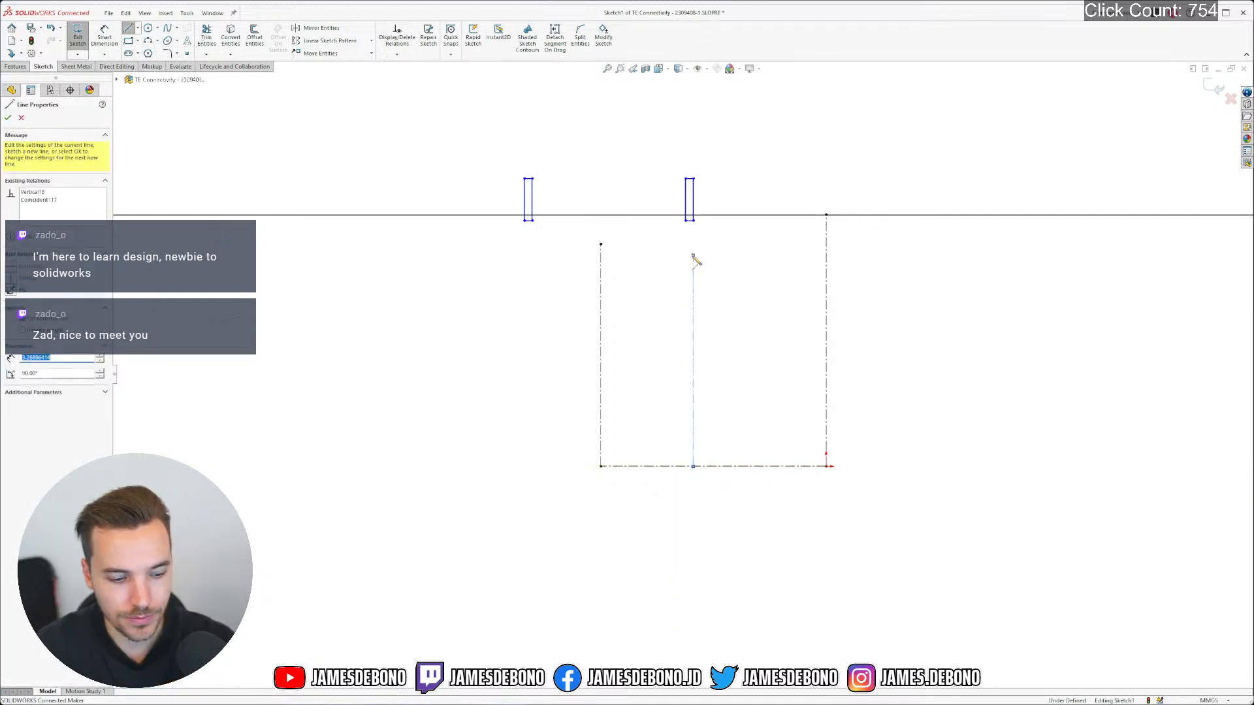
pyautogui.press('Escape')
pyautogui.moveTo(693, 256)
pyautogui.mouseDown()
pyautogui.moveTo(687, 230)
pyautogui.moveTo(706, 246)
pyautogui.mouseUp()
pyautogui.hotkey('ctrl', 'z')
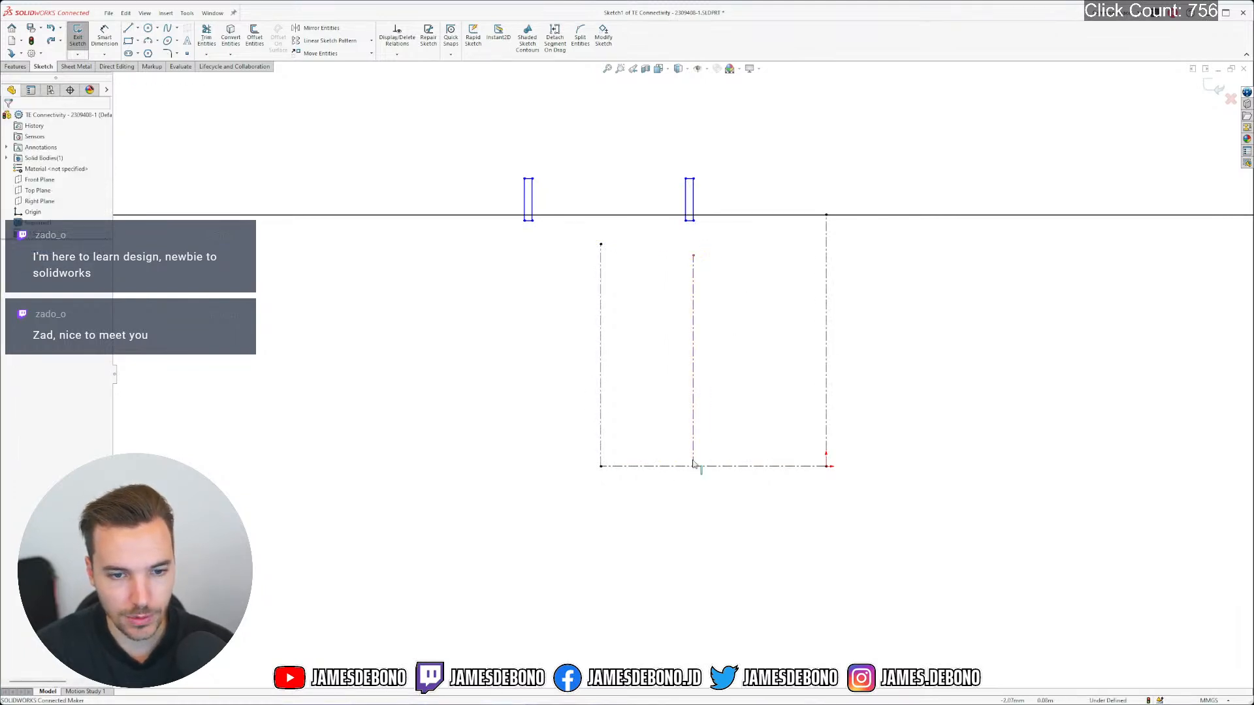
pyautogui.click(693, 461)
pyautogui.press('Delete')
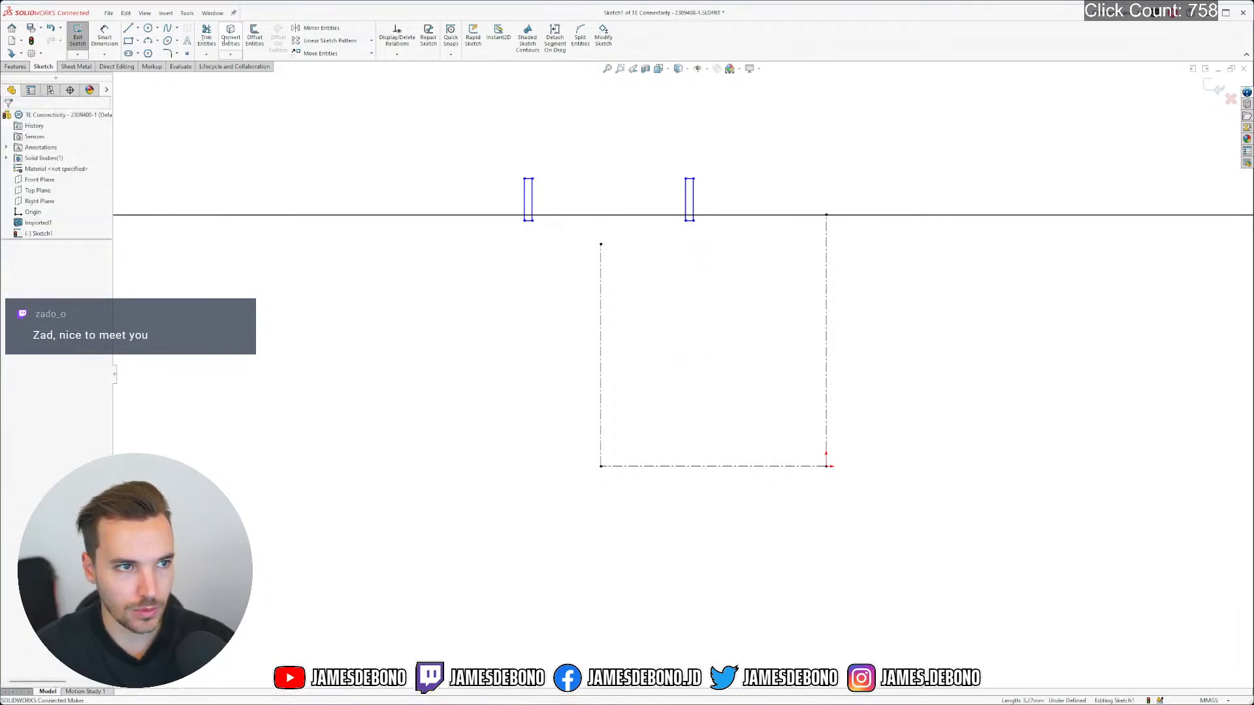
# Try a vertical centerline from the bottom midpoint of the upper right-central small rectangle down to the horizontal construction line, then delete it
pyautogui.click(138, 28)
pyautogui.click(153, 53)
pyautogui.scroll(-3, 699, 248)
pyautogui.scroll(-2, 698, 244)
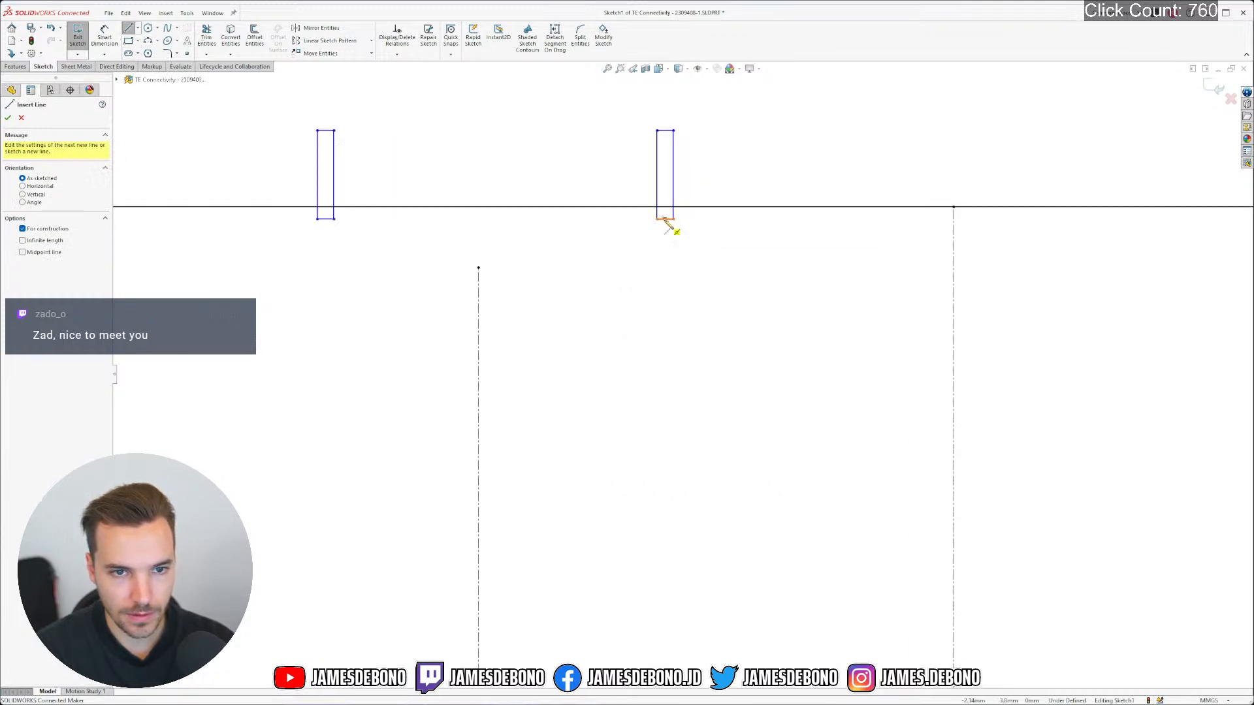
pyautogui.click(664, 220)
pyautogui.scroll(4, 672, 350)
pyautogui.scroll(-3, 678, 448)
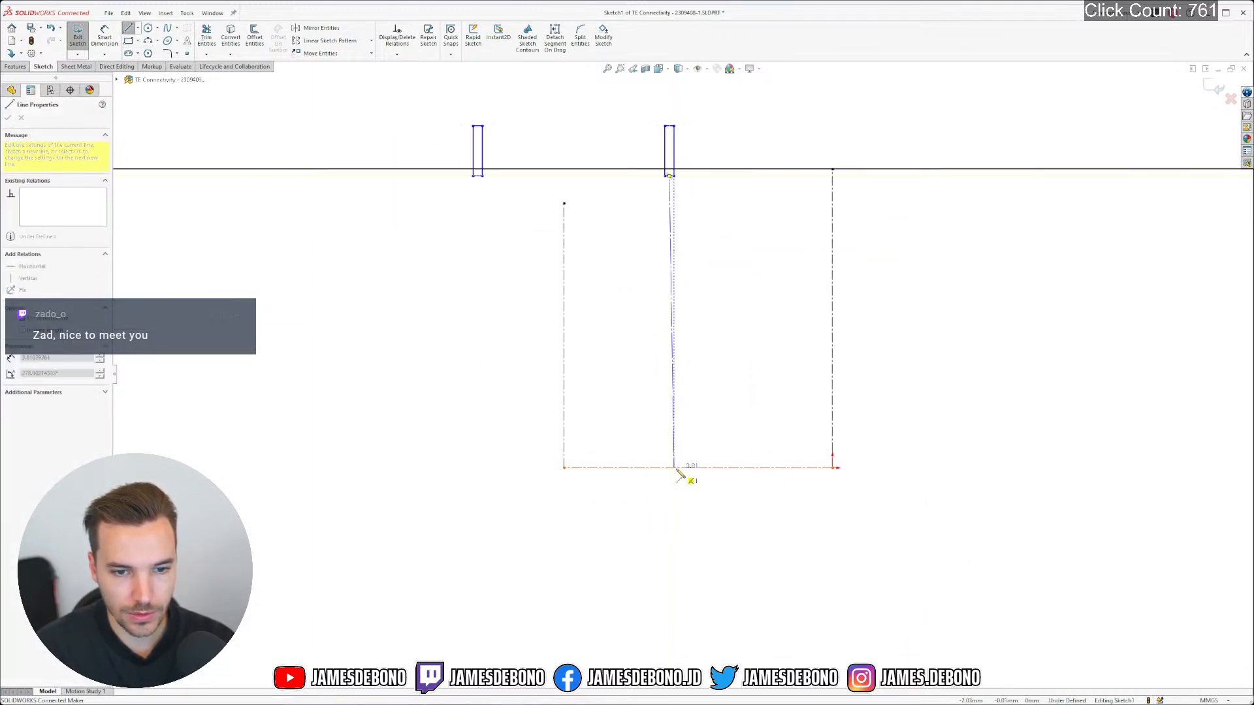
pyautogui.click(669, 468)
pyautogui.doubleClick(733, 549)
pyautogui.scroll(3, 719, 552)
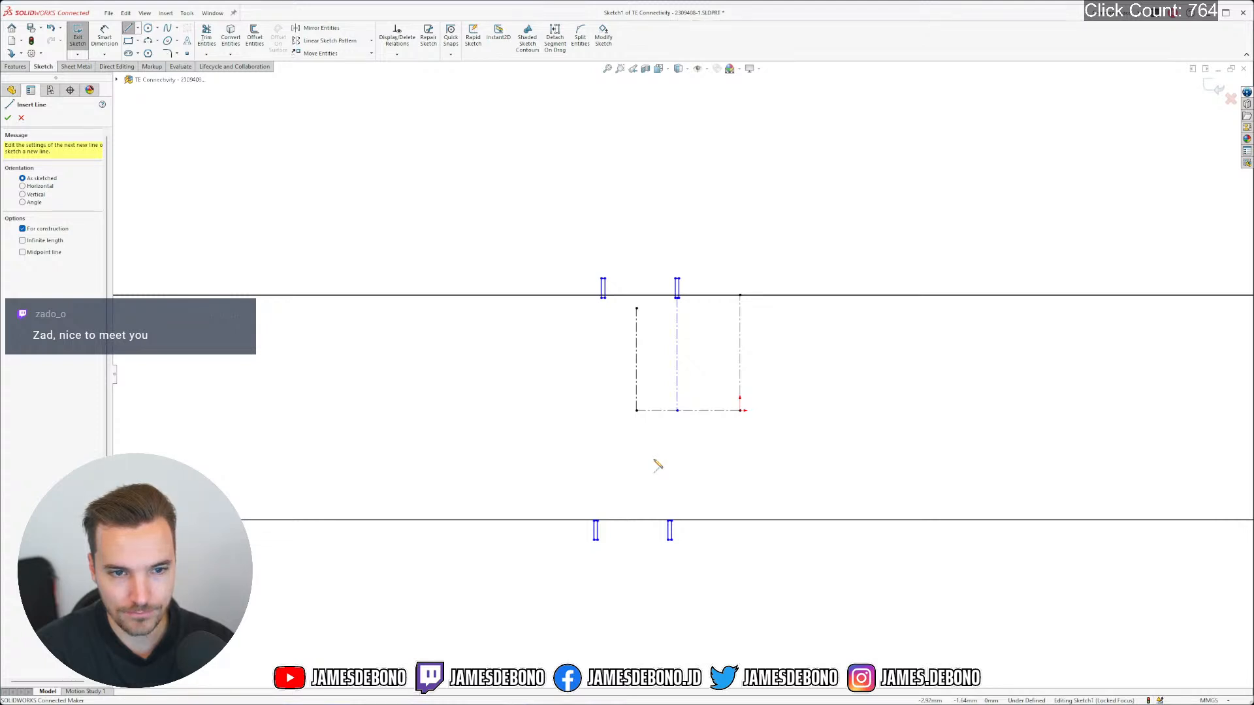
pyautogui.press('Escape')
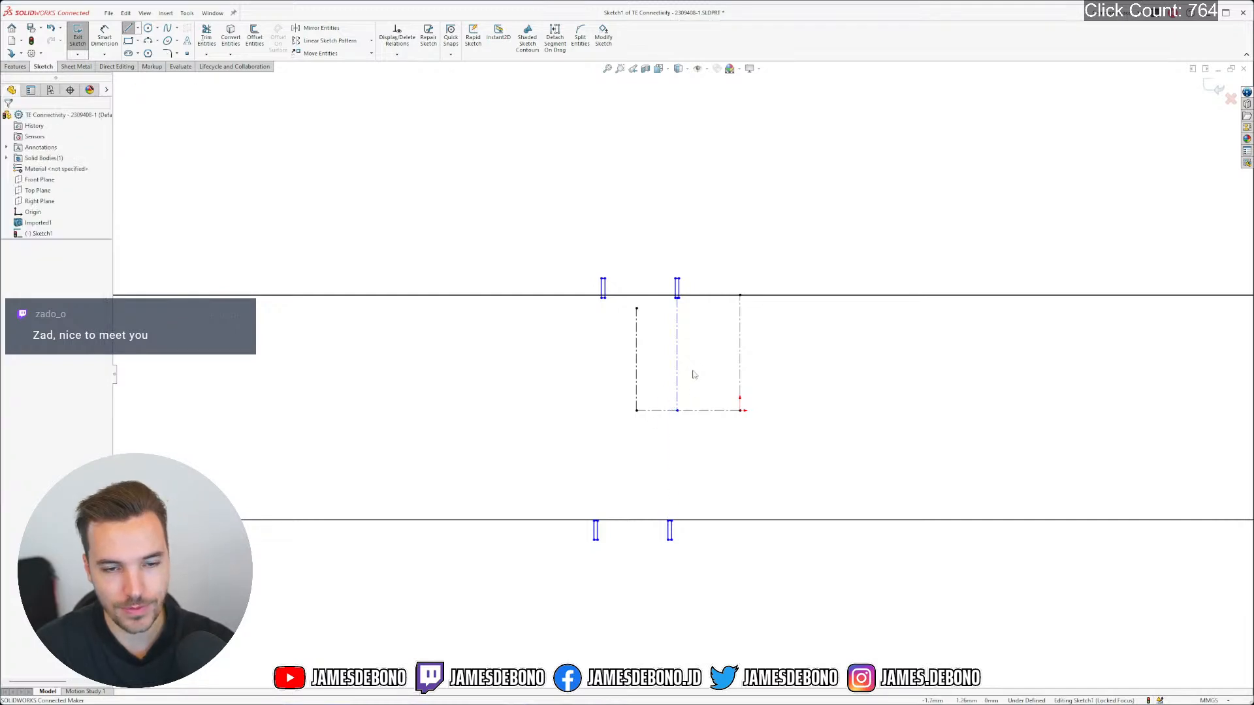
pyautogui.moveTo(697, 364); pyautogui.dragTo(660, 396)
pyautogui.press('Delete')
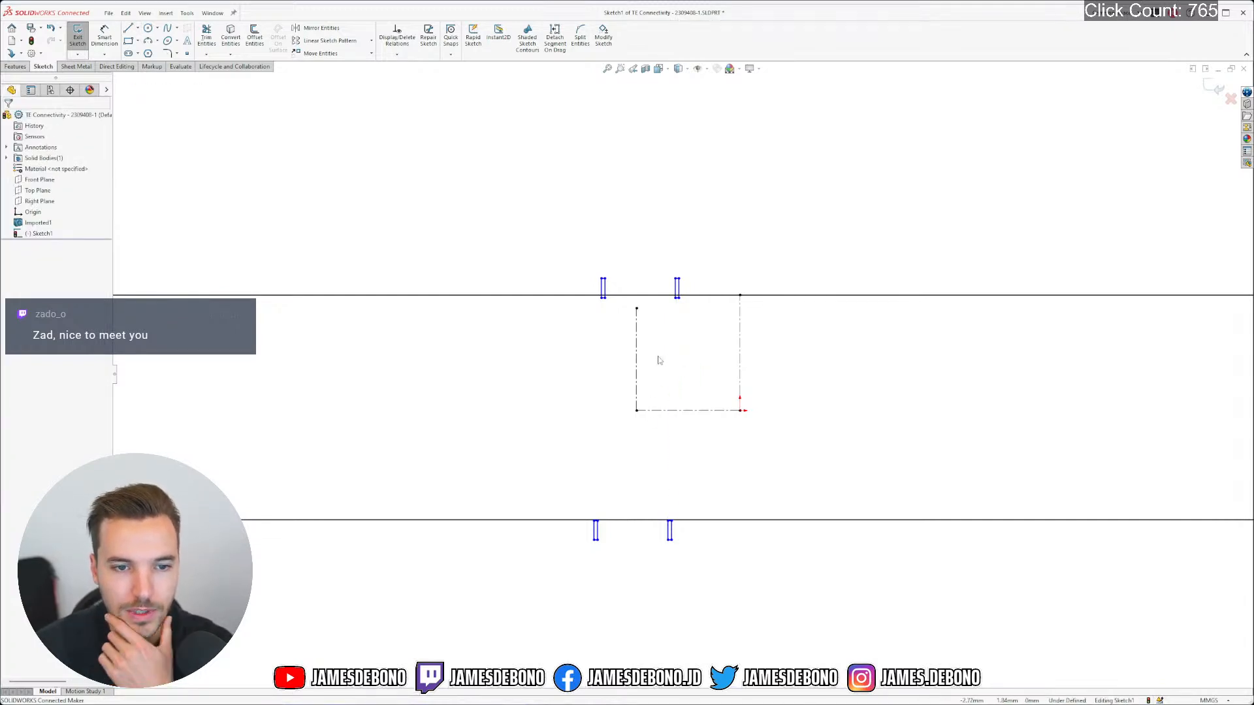
# Examine how the small rectangles along the crossbar's edges are placed relative to the central construction lines and the outline
pyautogui.scroll(5, 660, 360)
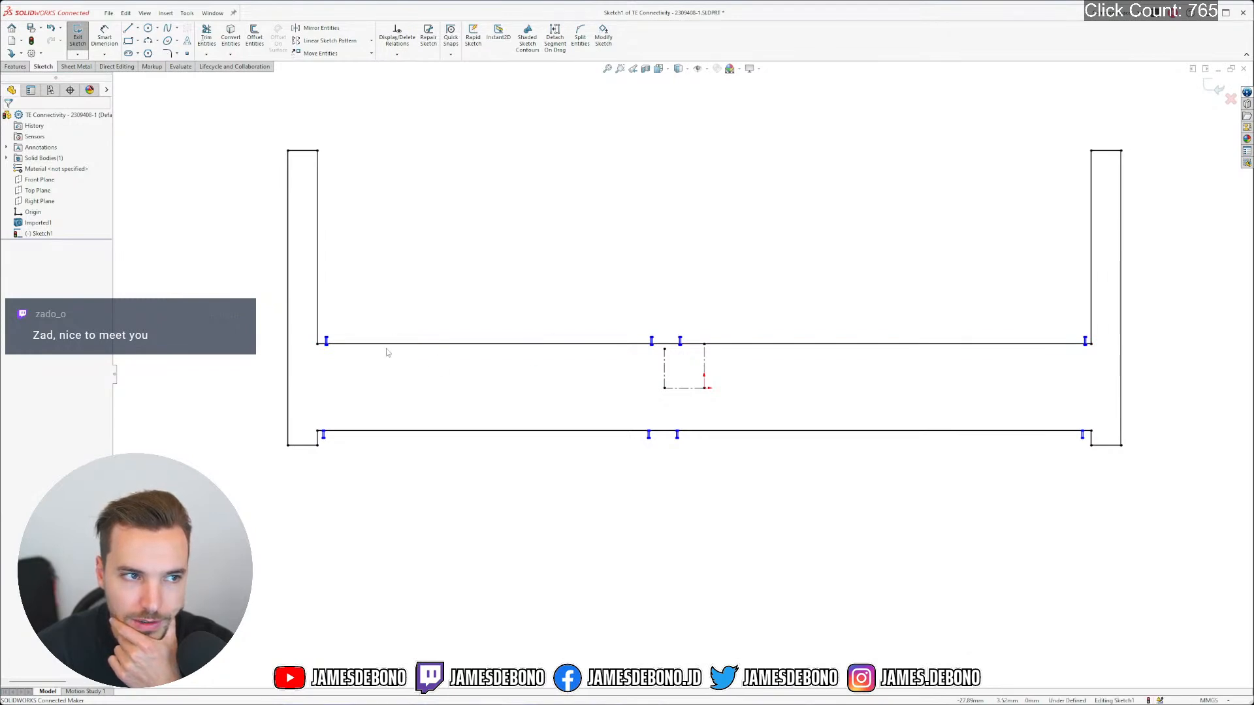
pyautogui.scroll(2, 653, 385)
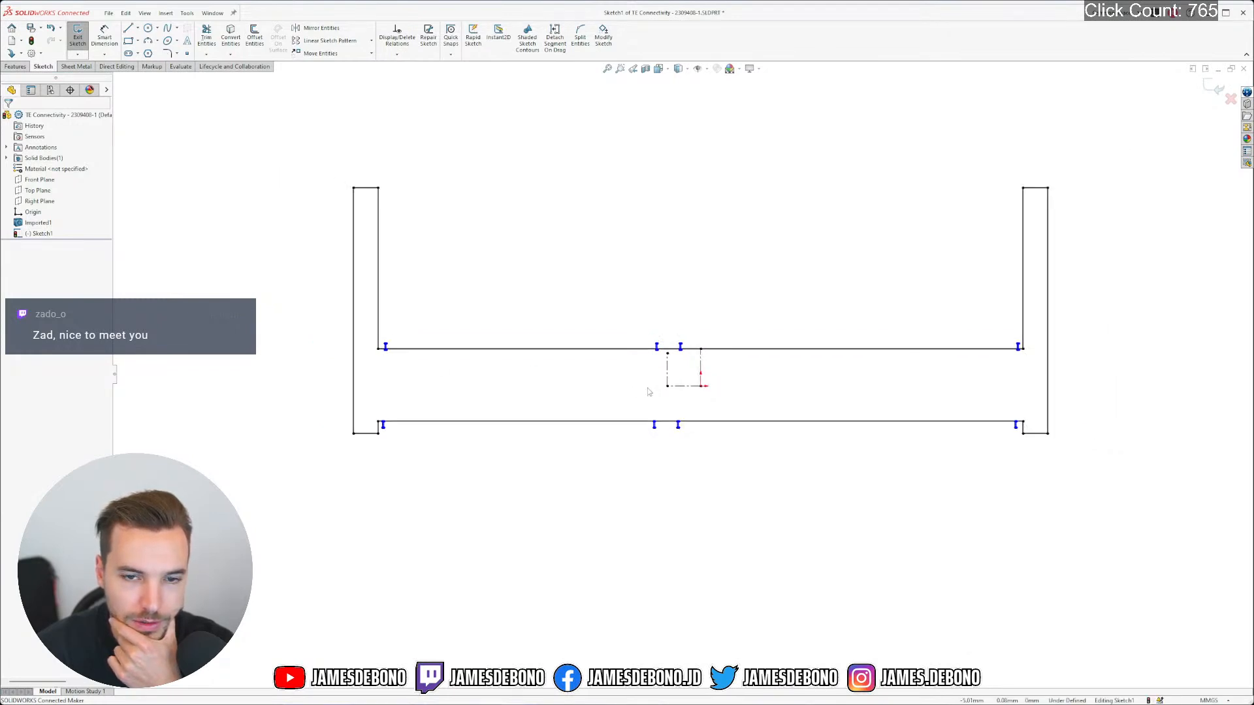
pyautogui.scroll(-2, 721, 313)
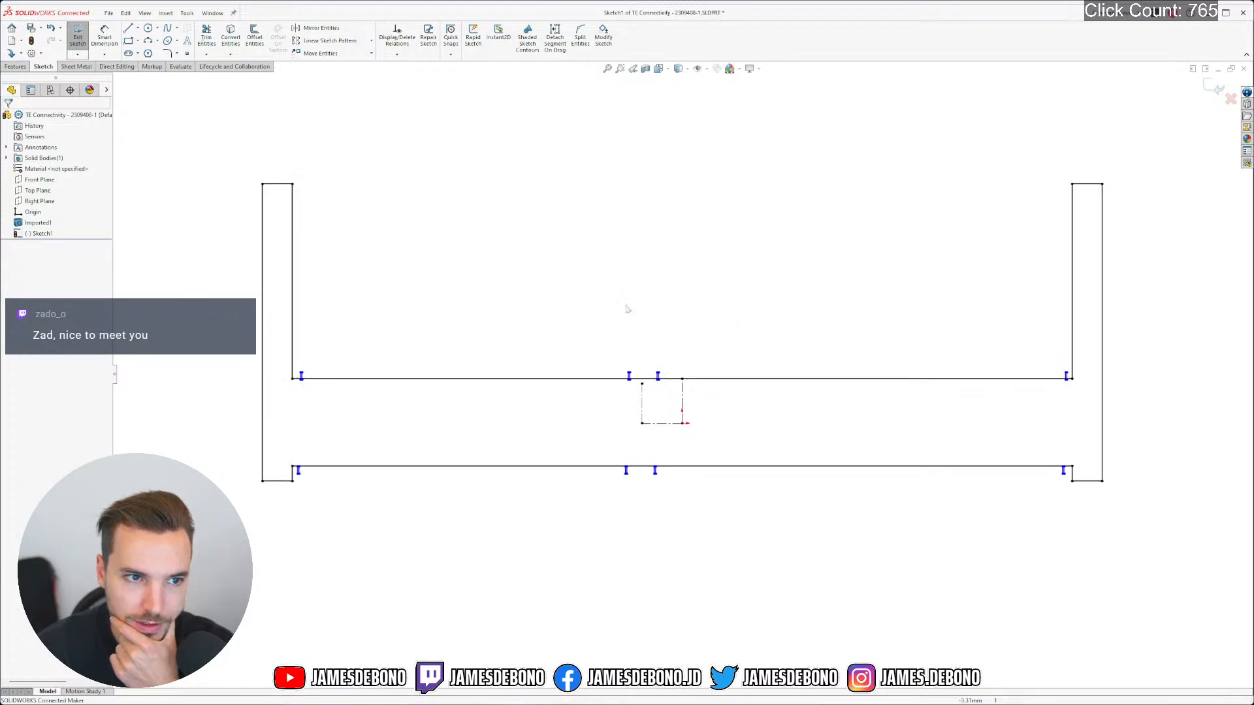
pyautogui.scroll(2, 712, 373)
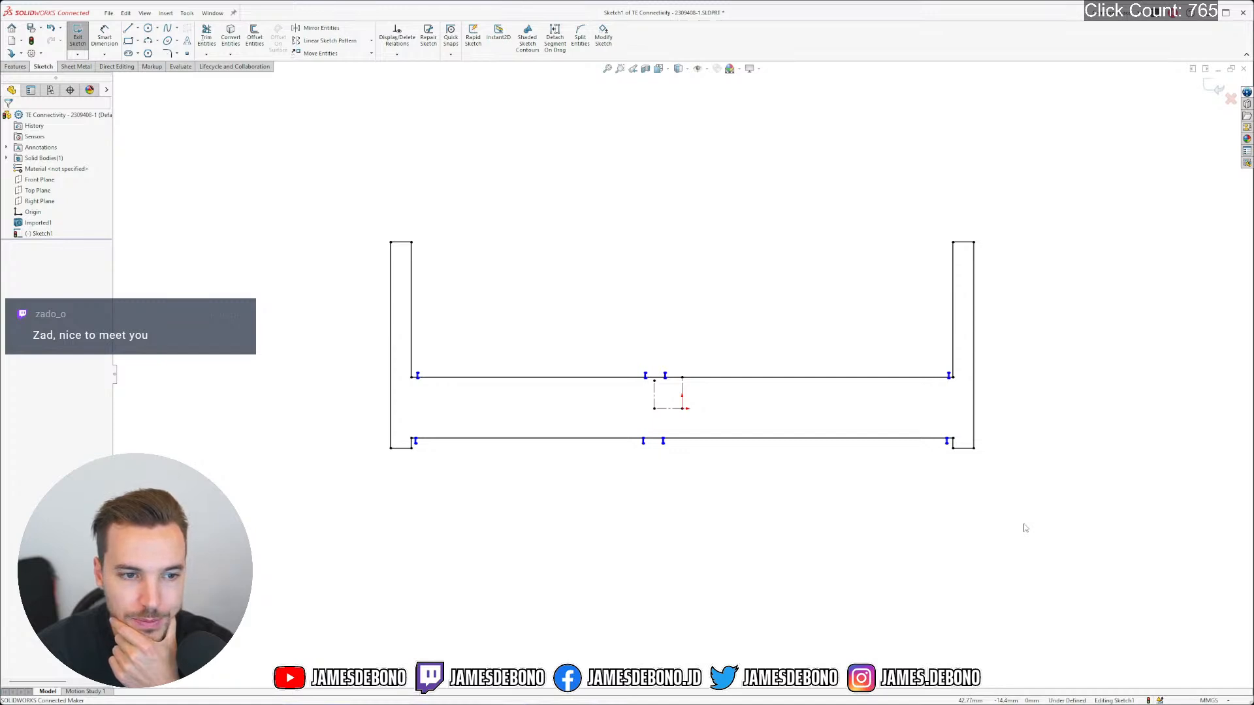
pyautogui.scroll(-3, 680, 401)
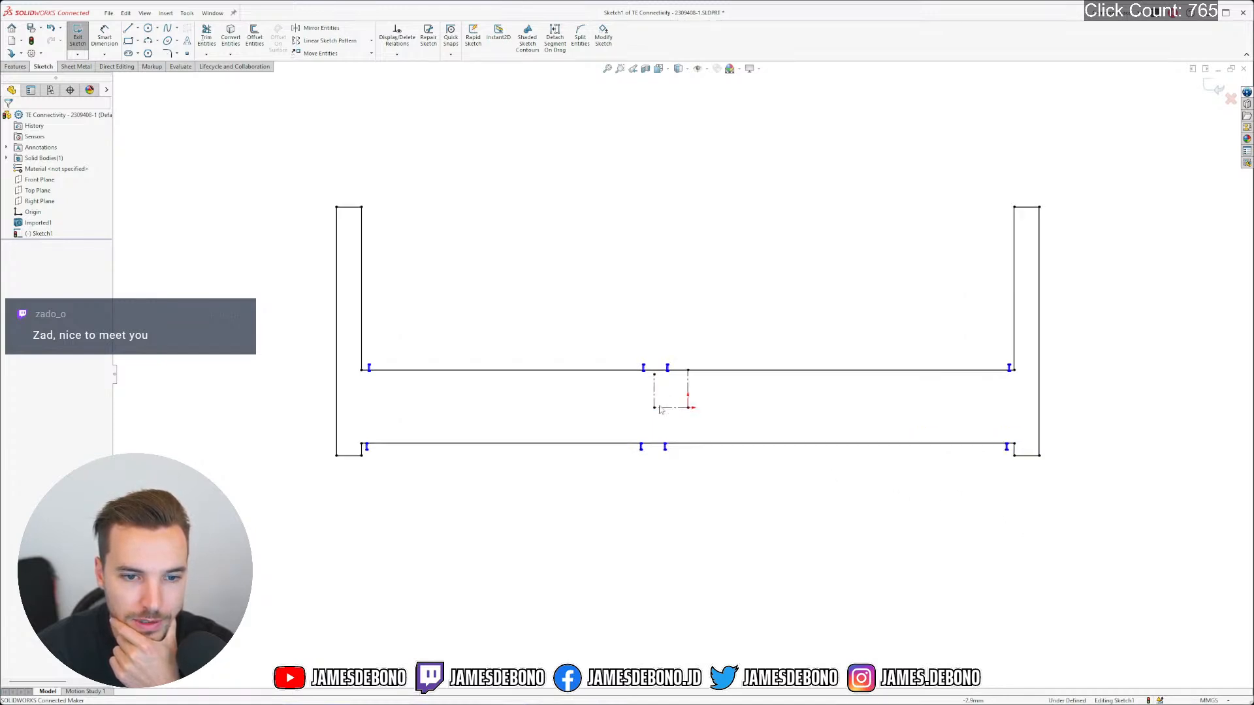
pyautogui.scroll(-4, 666, 352)
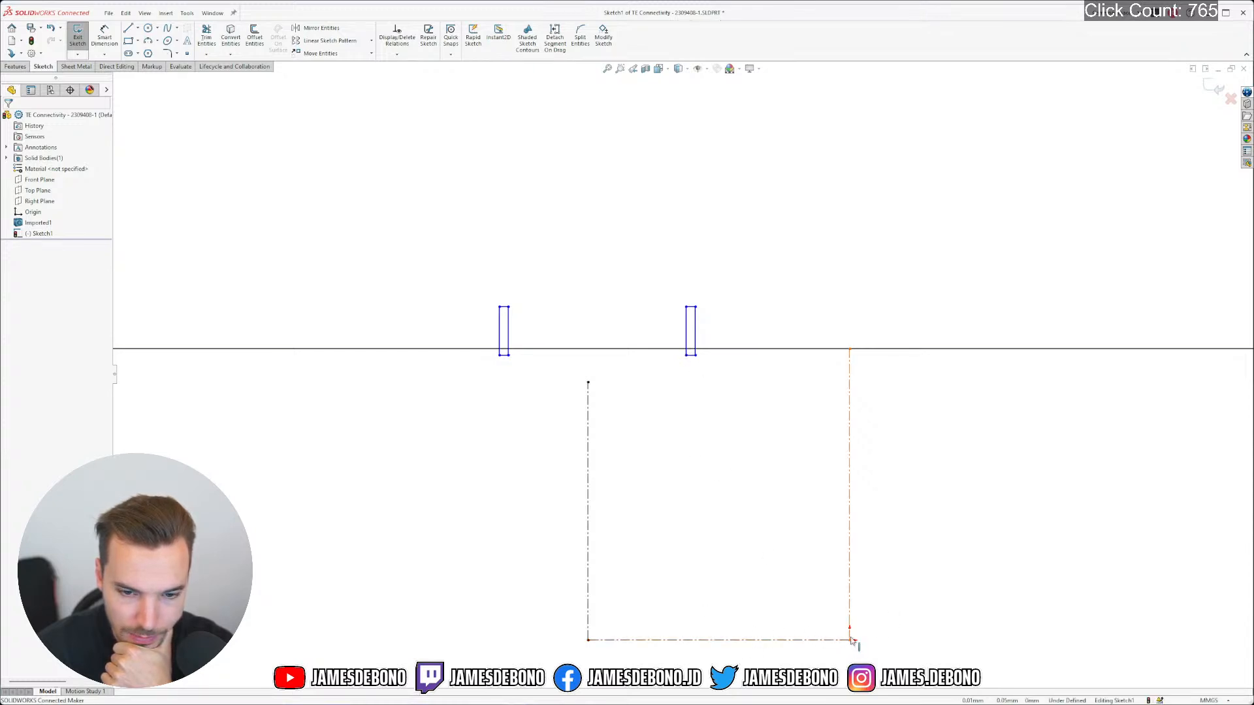
pyautogui.scroll(5, 792, 459)
pyautogui.scroll(-2, 679, 457)
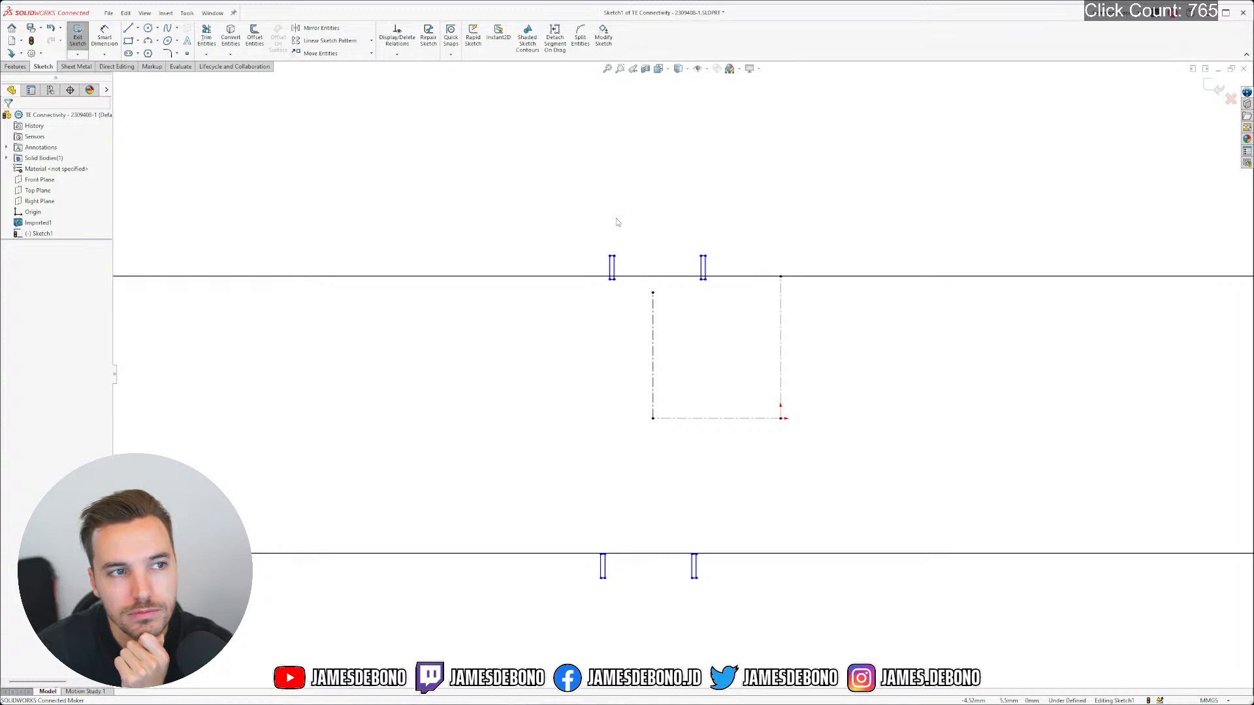
pyautogui.click(137, 28)
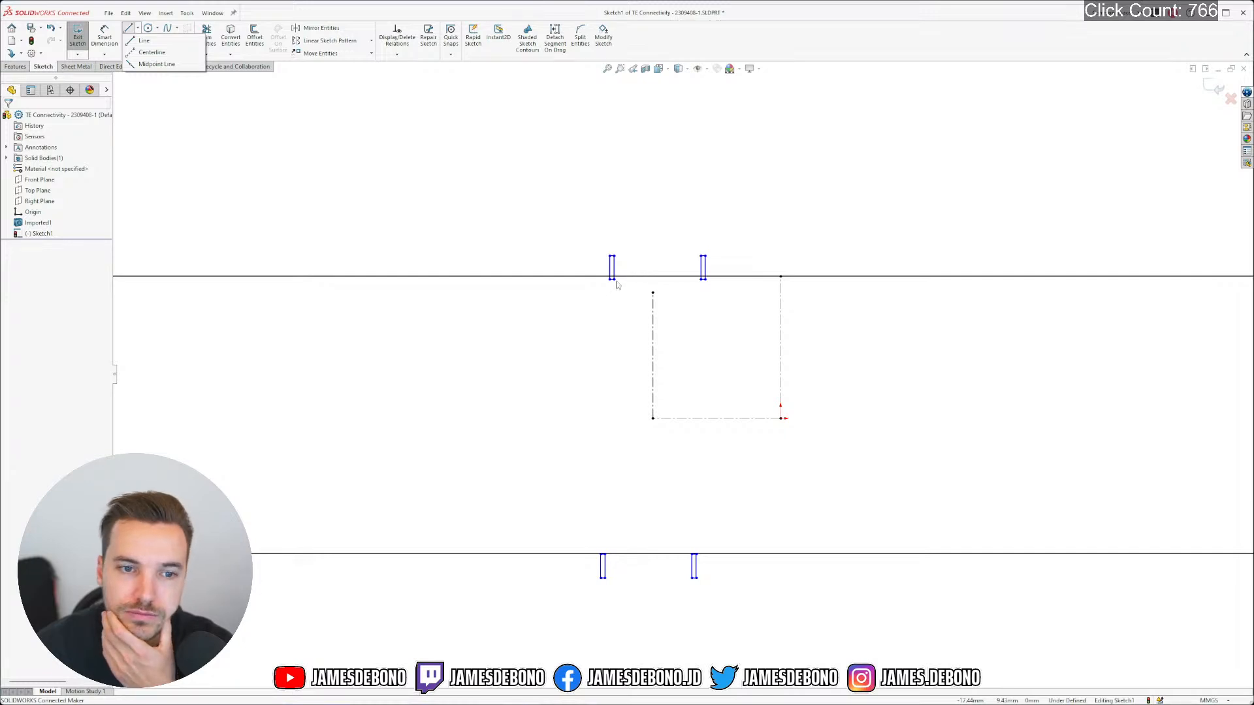
pyautogui.scroll(2, 583, 360)
pyautogui.scroll(5, 583, 359)
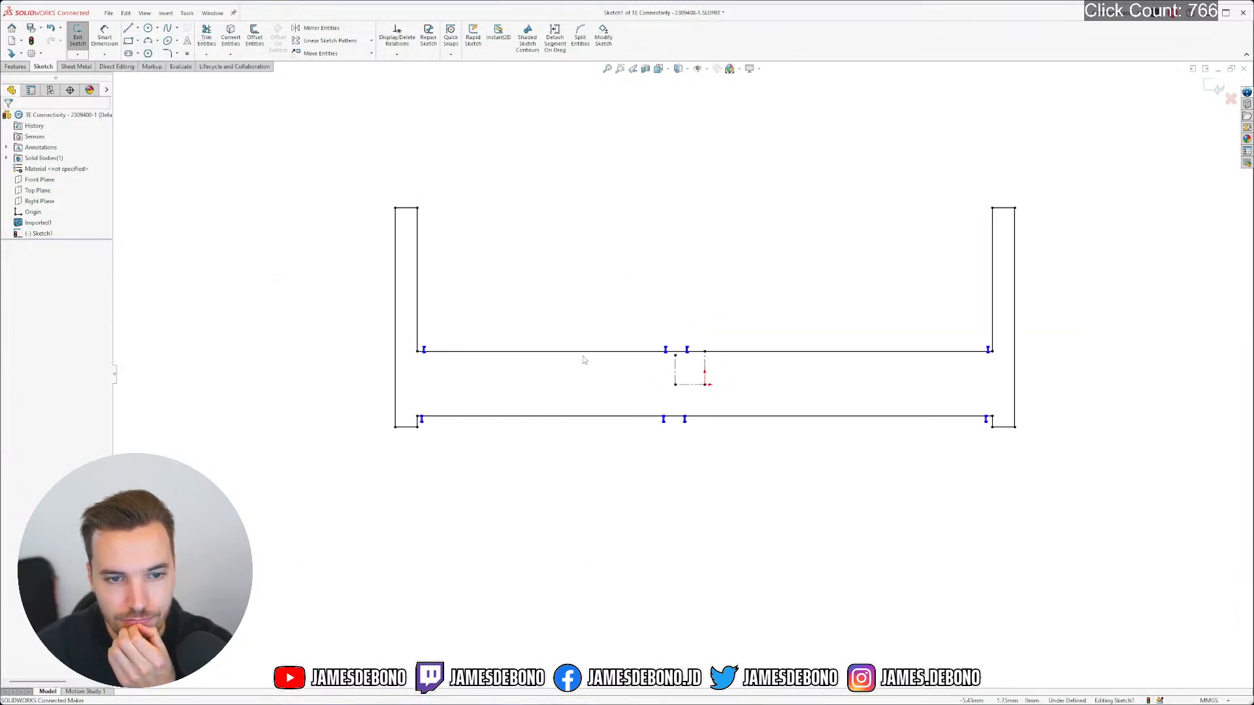
pyautogui.click(481, 366)
pyautogui.scroll(-3, 482, 367)
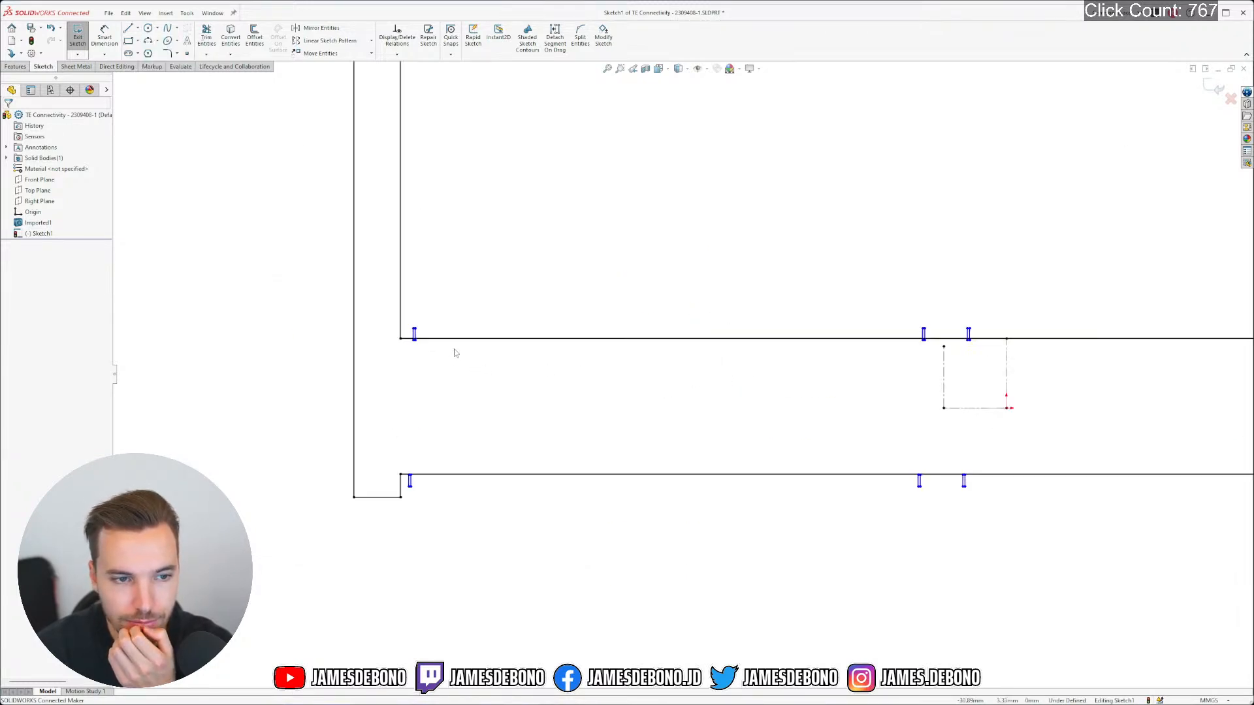
# Draw a horizontal centerline joining the top-edge midpoints of the crossbar's upper far-left and left-central small rectangles
pyautogui.click(149, 28)
pyautogui.click(137, 28)
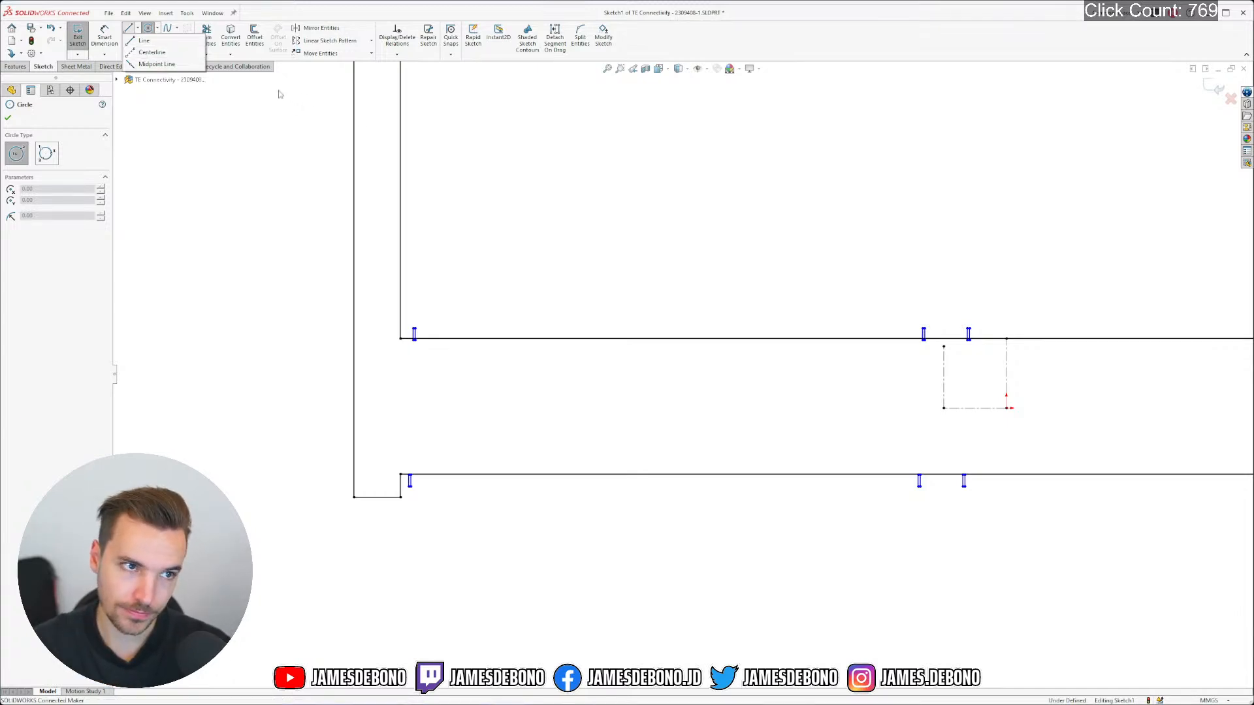
pyautogui.click(163, 58)
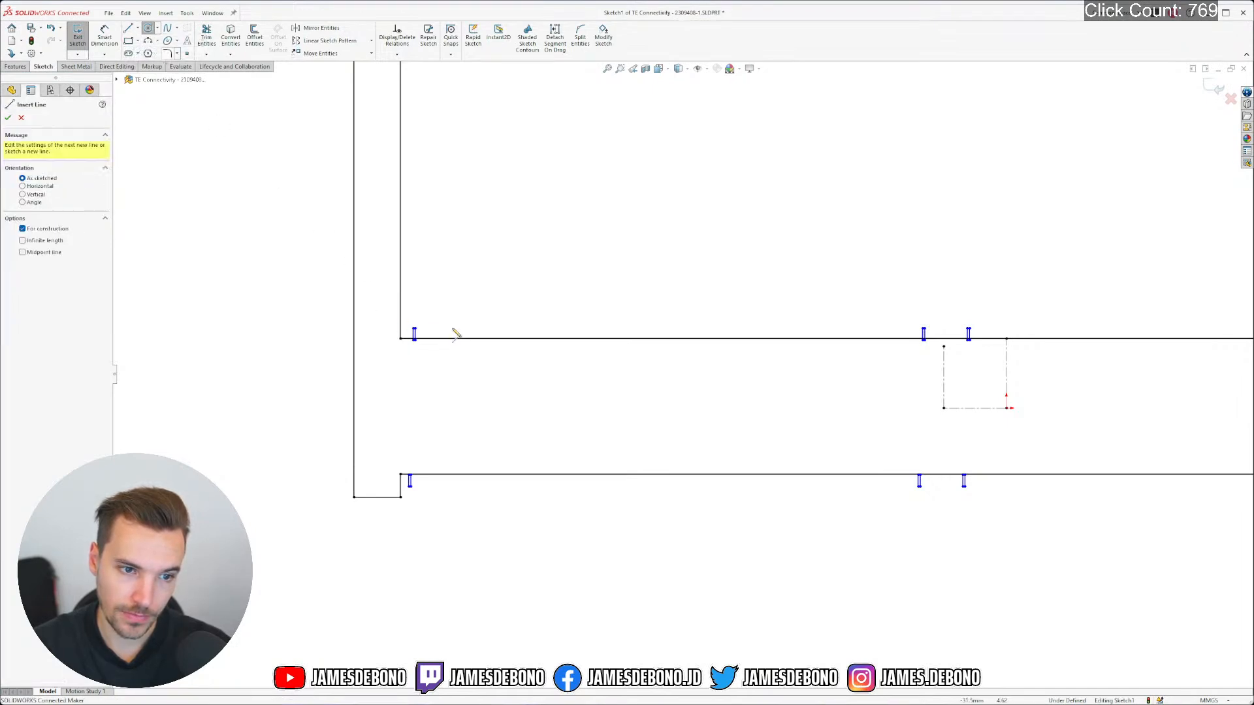
pyautogui.scroll(-10, 454, 331)
pyautogui.click(433, 359)
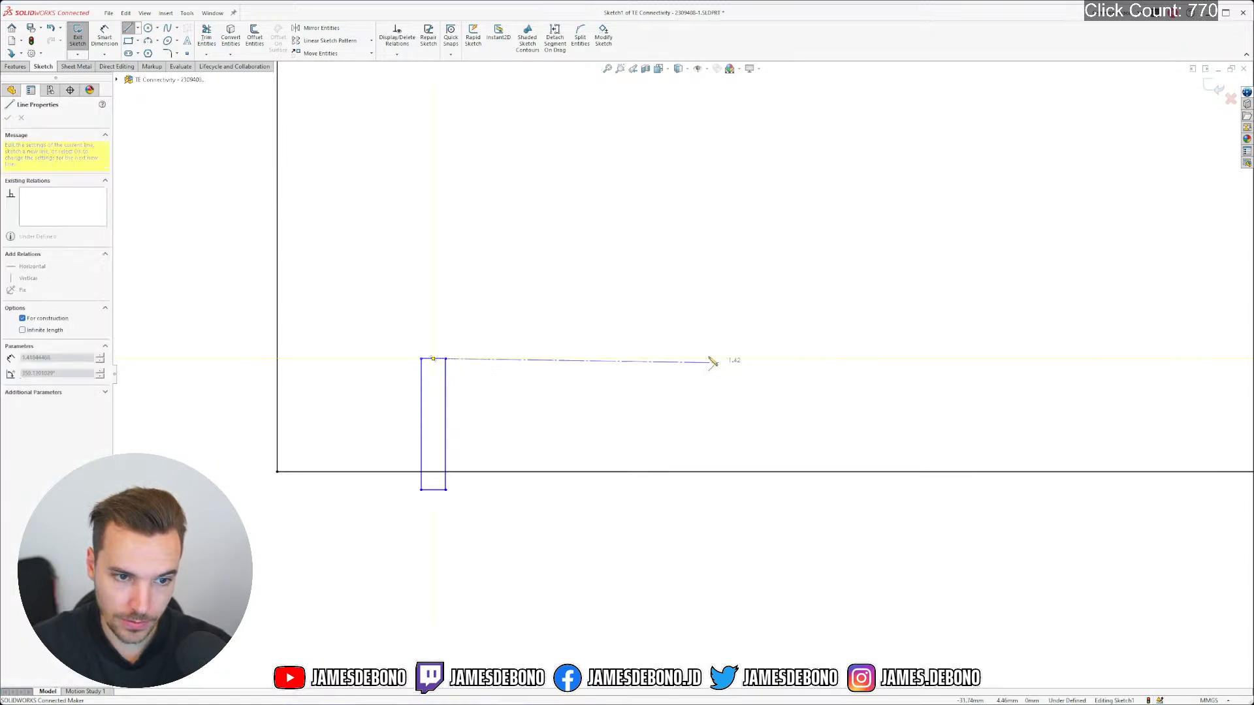
pyautogui.scroll(5, 723, 361)
pyautogui.scroll(-6, 502, 367)
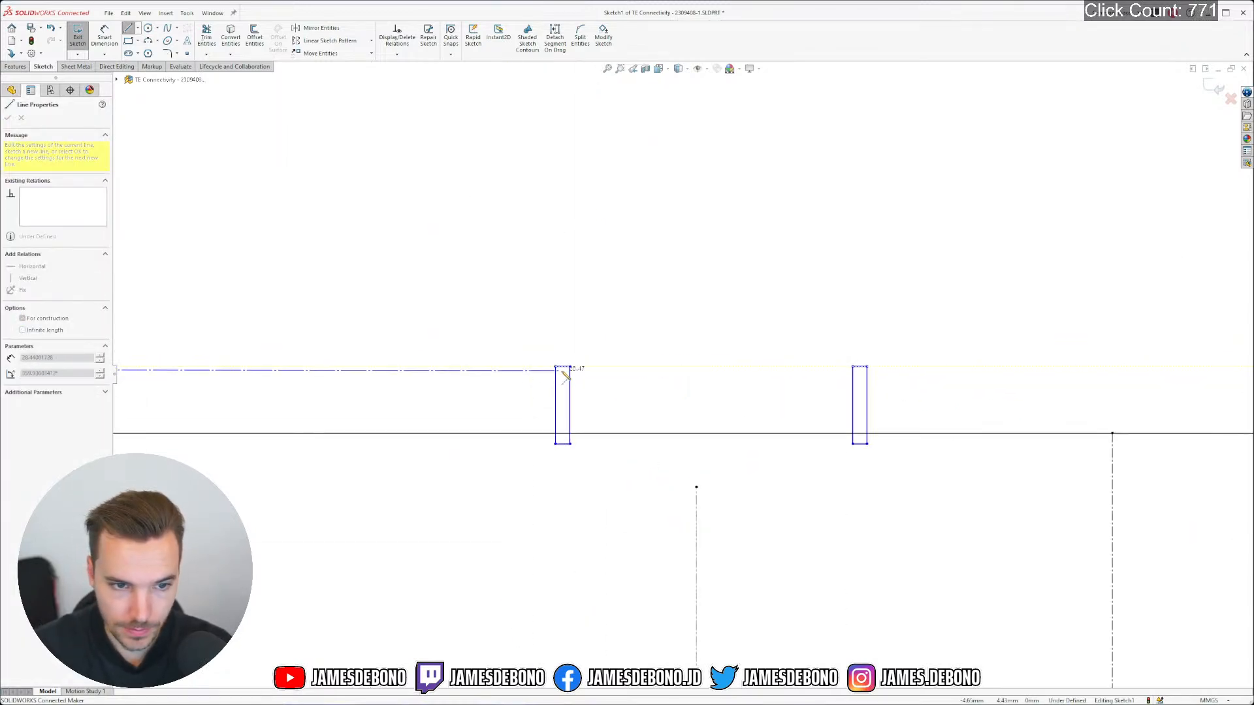
pyautogui.click(515, 365)
pyautogui.doubleClick(696, 397)
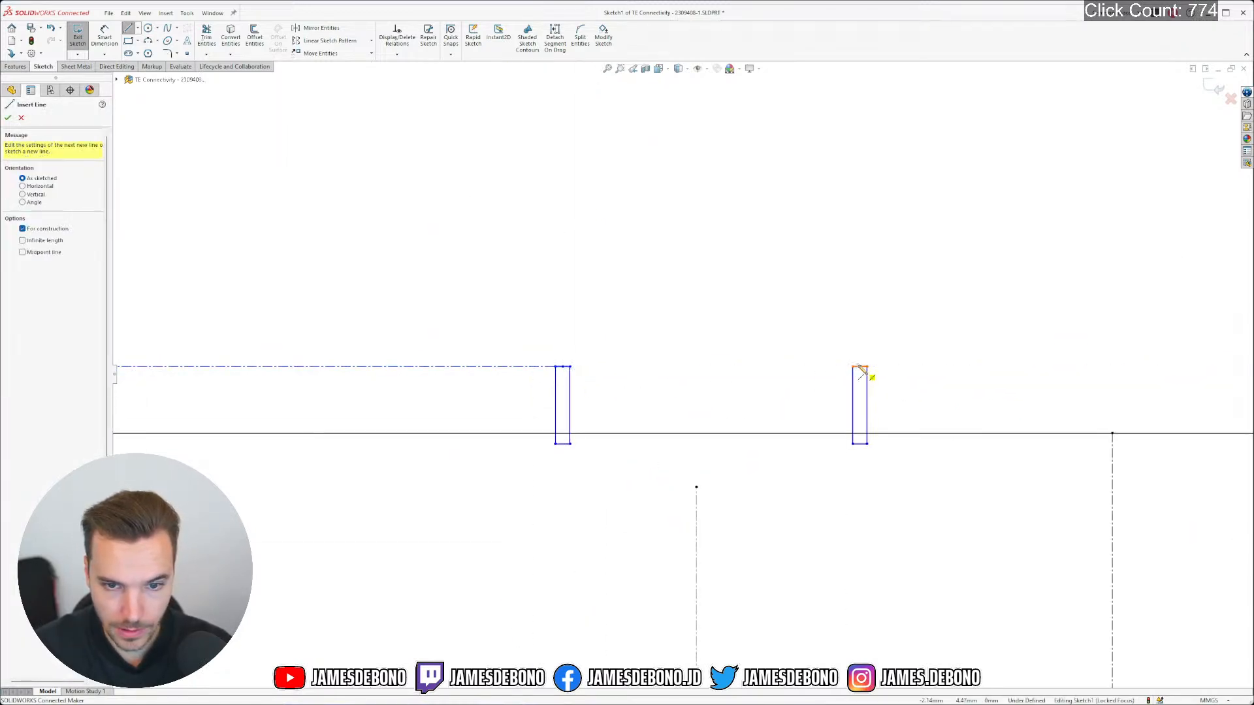
# Draw a horizontal centerline joining the top-edge midpoints of the crossbar's upper right-central and far-right small rectangles
pyautogui.click(860, 367)
pyautogui.scroll(7, 881, 376)
pyautogui.scroll(3, 1097, 383)
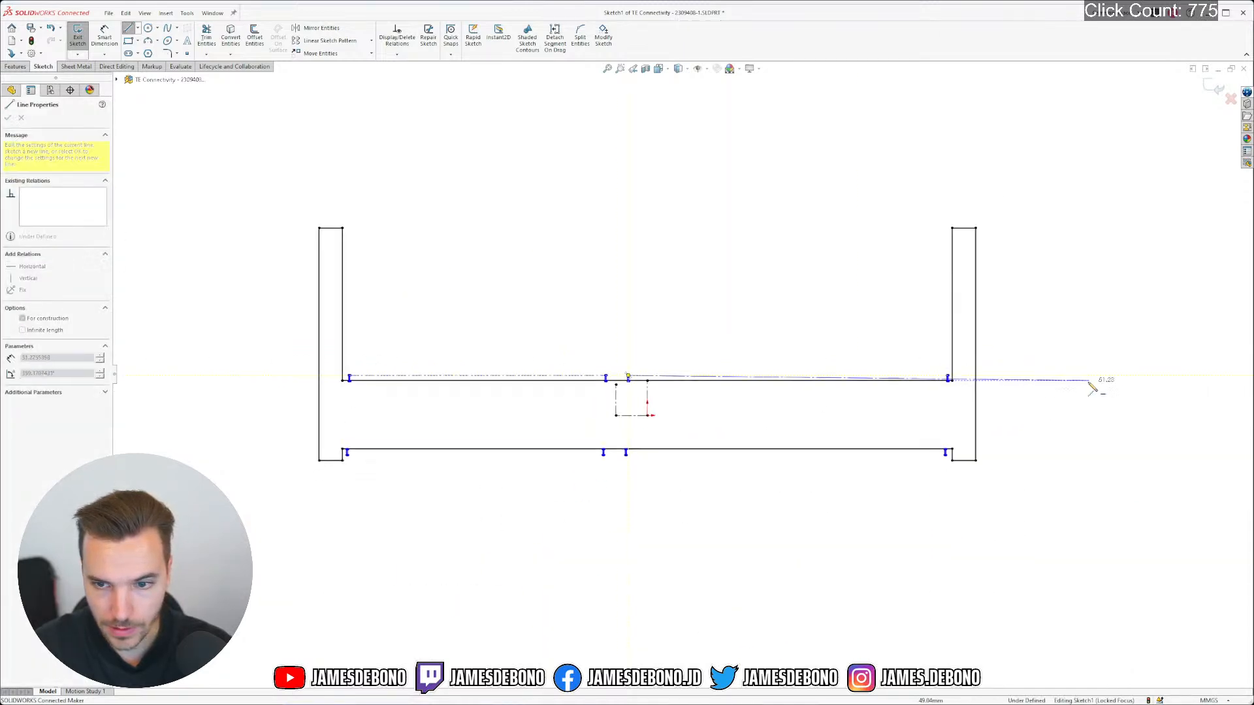
pyautogui.scroll(-6, 742, 372)
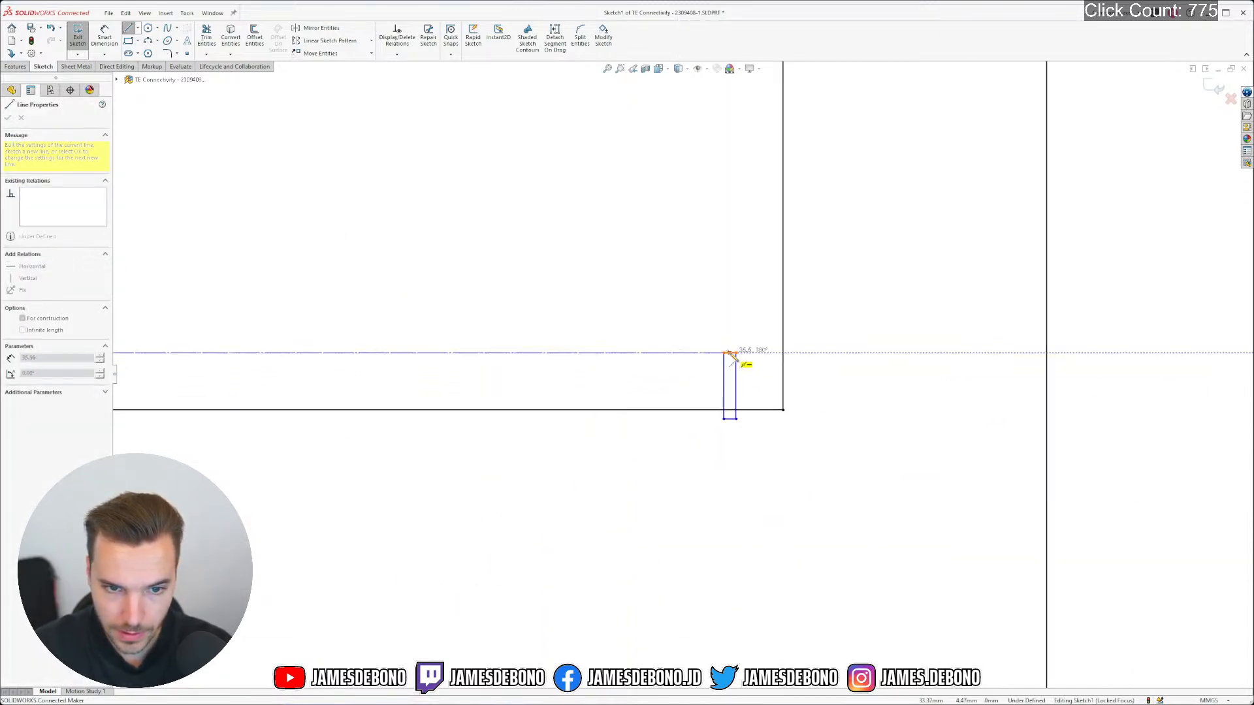
pyautogui.click(730, 354)
pyautogui.scroll(4, 679, 372)
pyautogui.doubleClick(608, 446)
pyautogui.scroll(8, 625, 452)
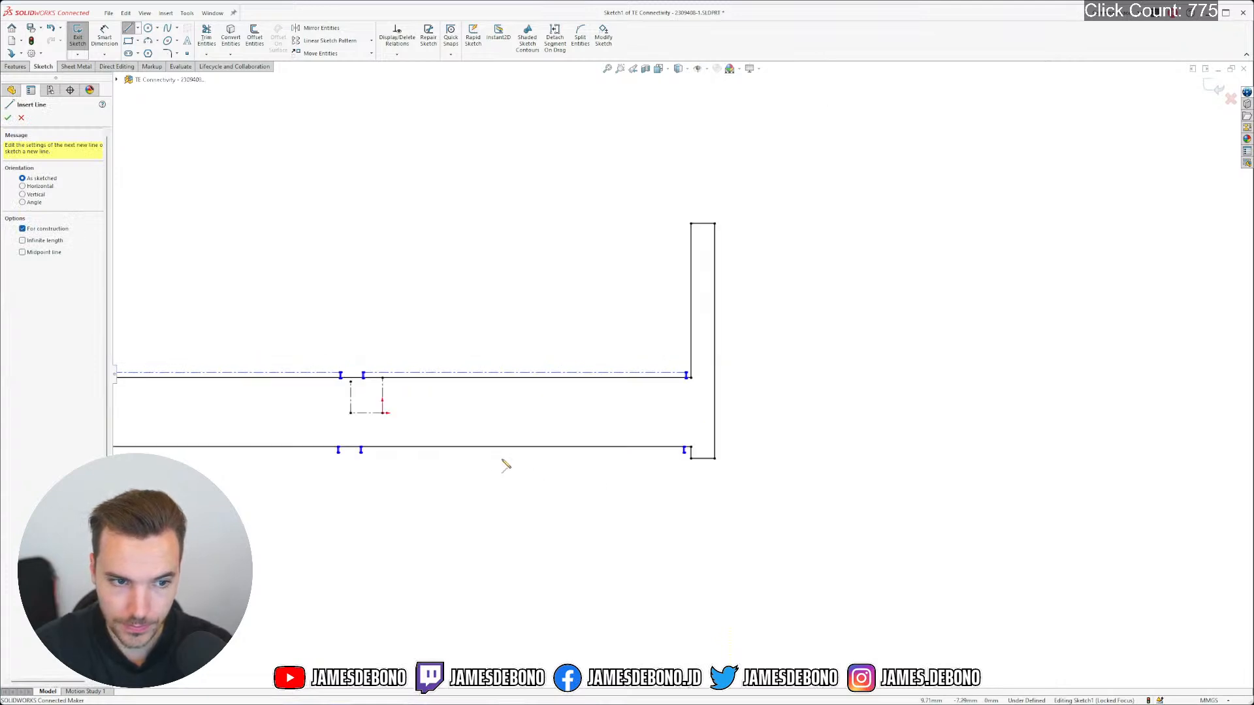
# Draw a horizontal centerline joining the bottom-edge midpoints of the crossbar's lower far-left and left-central small rectangles
pyautogui.keyDown('ctrl'); pyautogui.moveTo(503, 459); pyautogui.dragTo(558, 442, button='middle'); pyautogui.keyUp('ctrl')
pyautogui.scroll(-8, 196, 420)
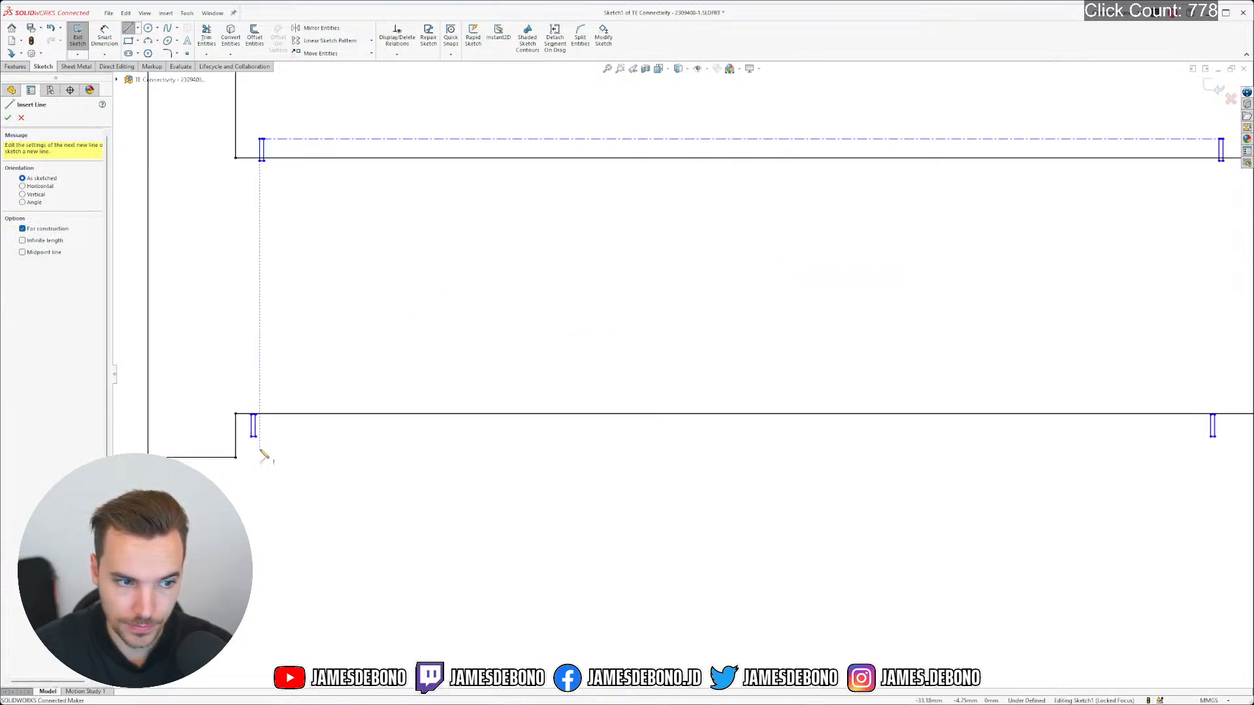
pyautogui.click(391, 379)
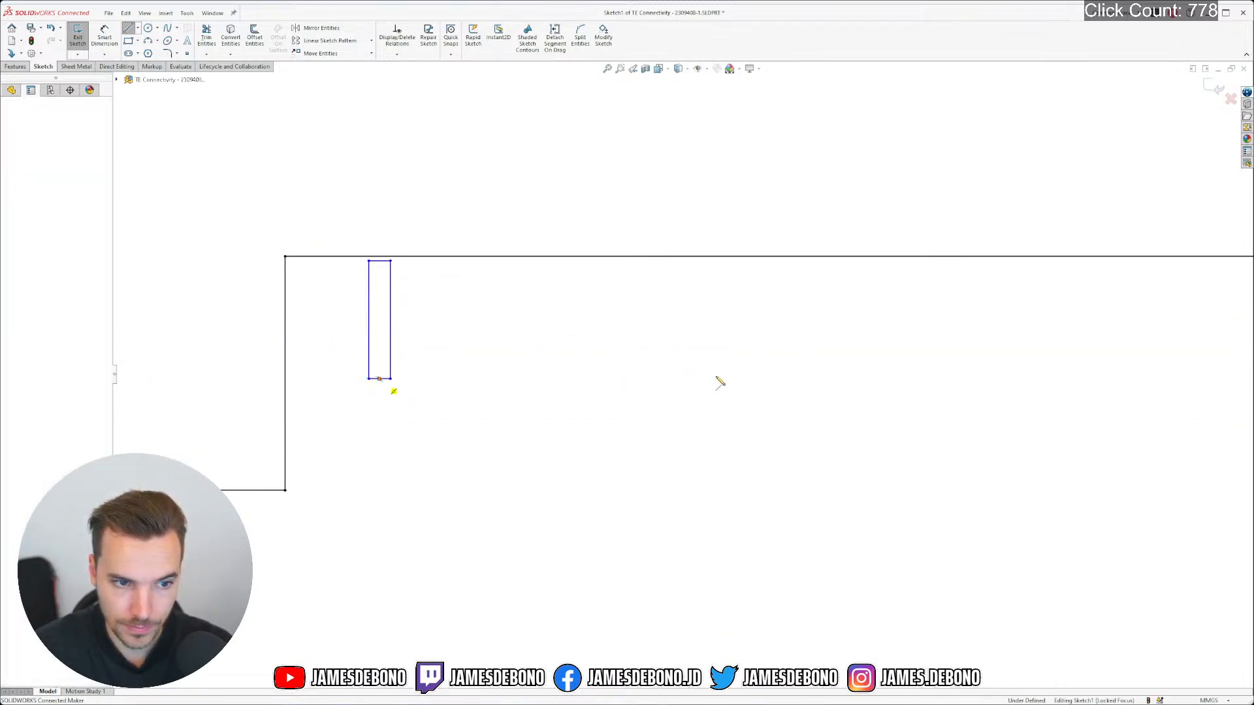
pyautogui.scroll(5, 719, 378)
pyautogui.scroll(-10, 943, 384)
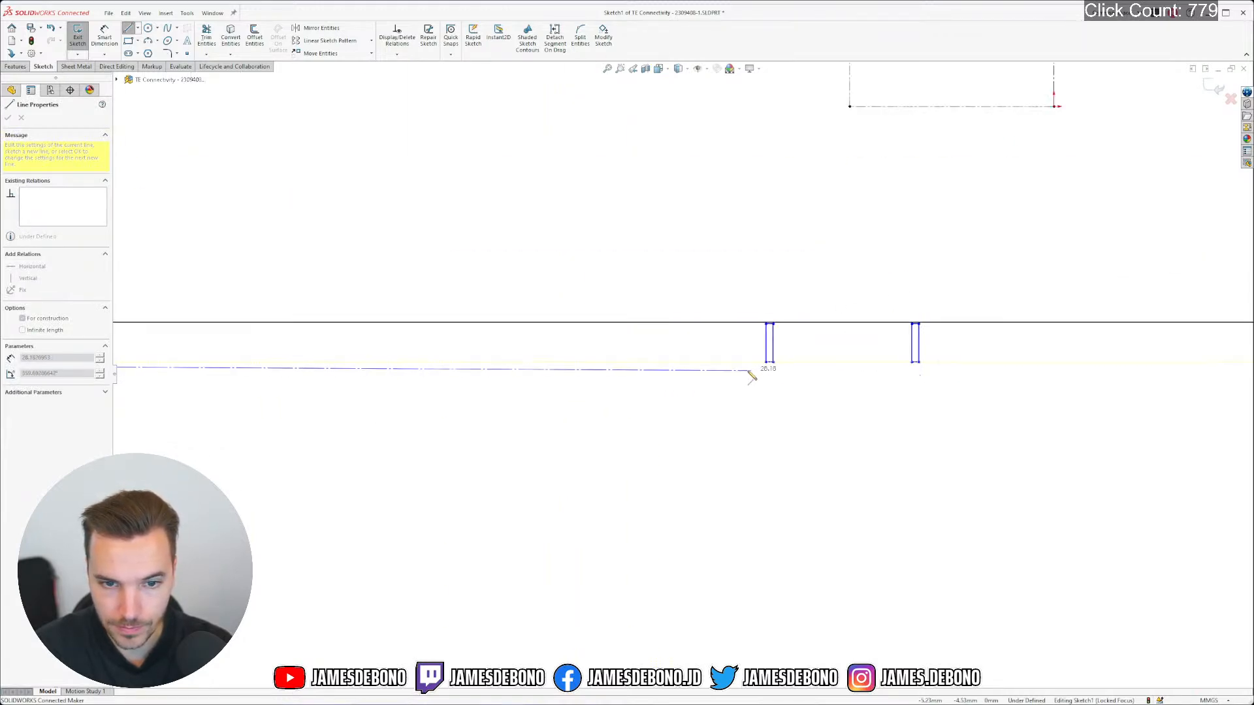
pyautogui.click(808, 351)
pyautogui.doubleClick(963, 418)
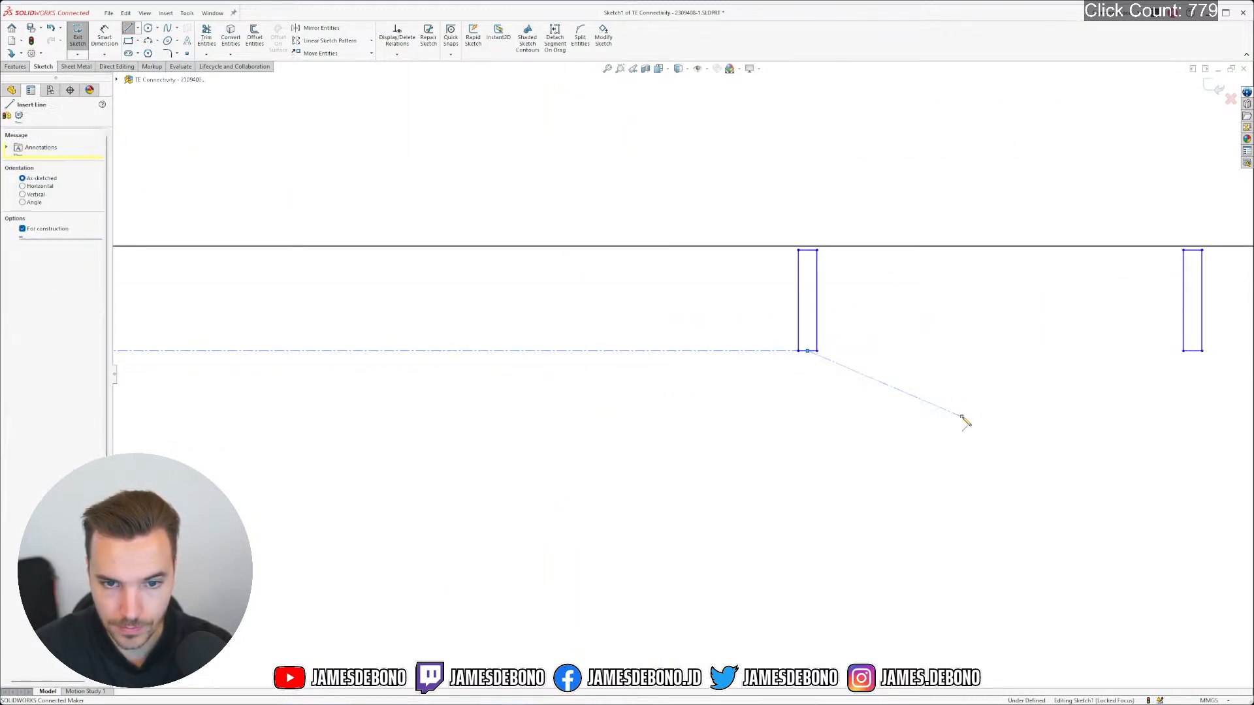
# Draw a horizontal centerline joining the bottom-edge midpoints of the crossbar's lower right-central and far-right small rectangles
pyautogui.click(1193, 351)
pyautogui.scroll(8, 1038, 411)
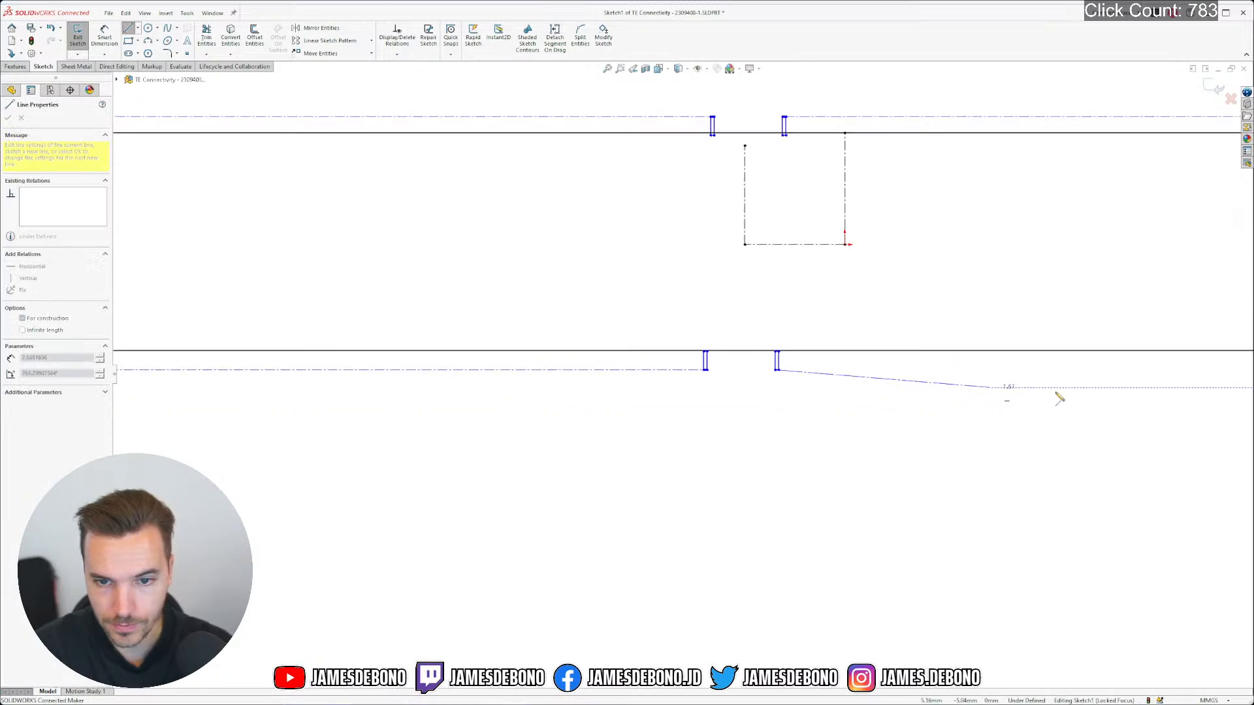
pyautogui.scroll(-8, 996, 358)
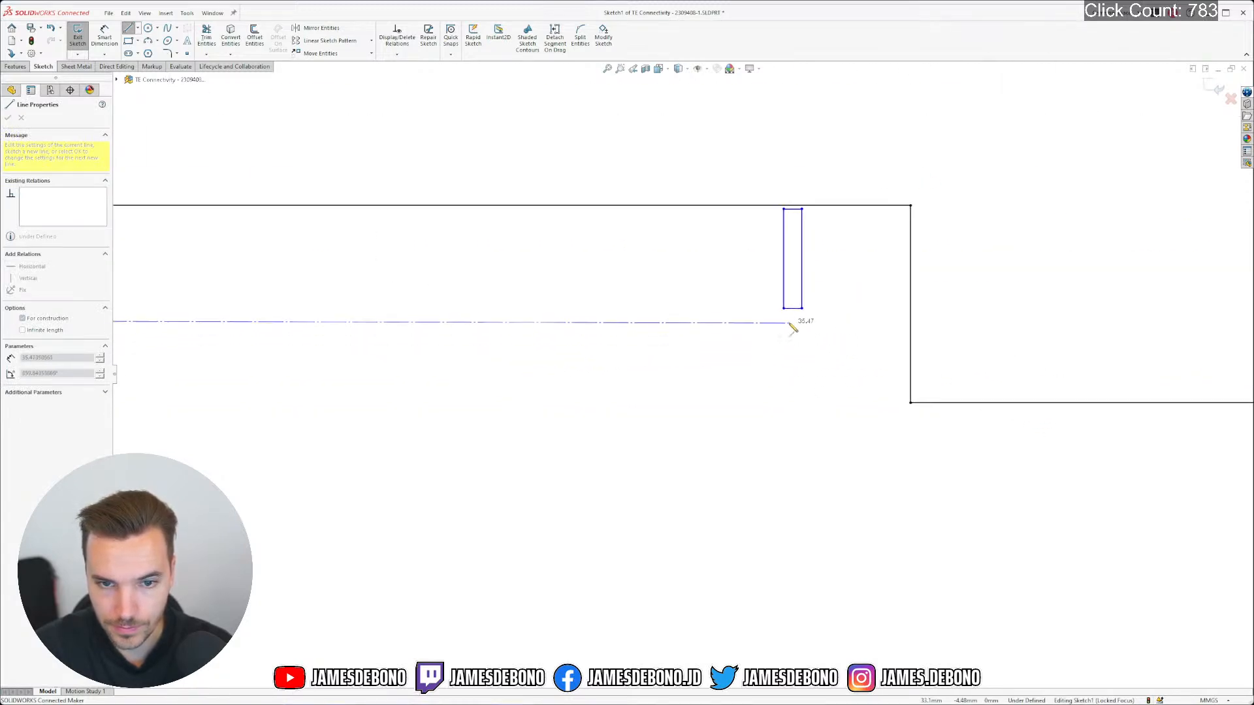
pyautogui.click(792, 308)
pyautogui.doubleClick(778, 370)
pyautogui.scroll(14, 522, 324)
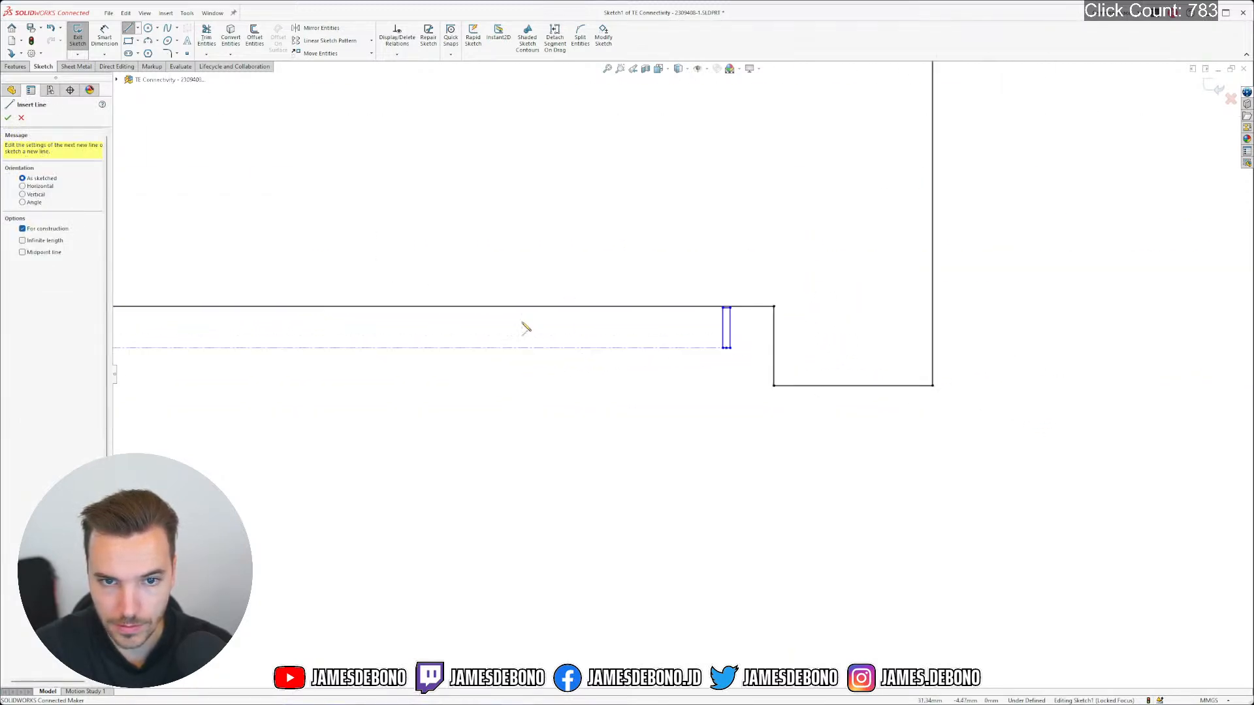
pyautogui.scroll(10, 362, 333)
pyautogui.scroll(-10, 354, 334)
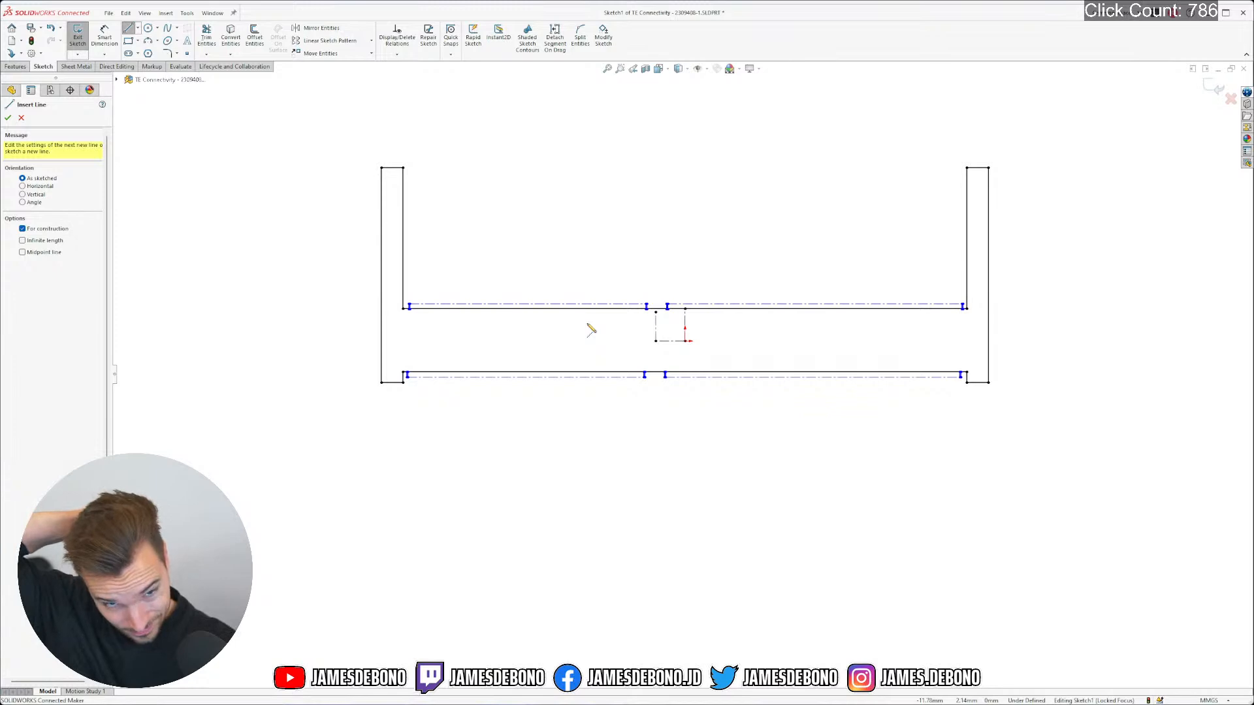
pyautogui.press('Escape')
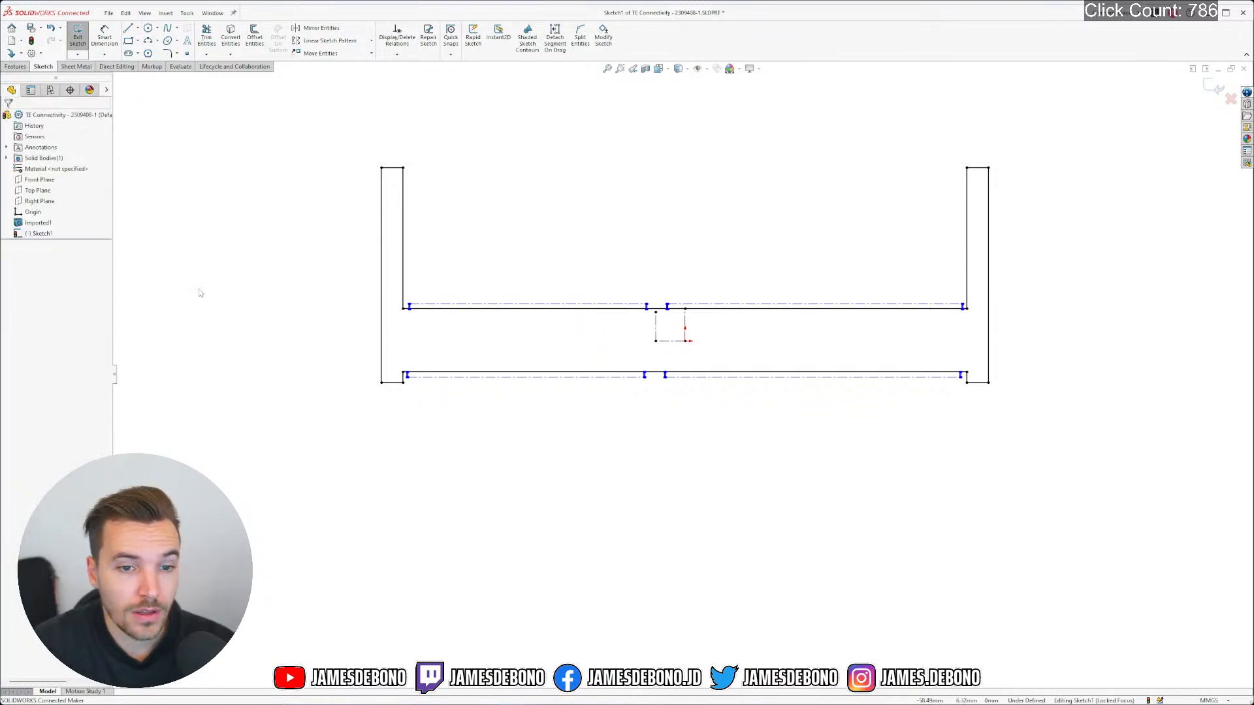
# Show the hidden Imported1 connector body with the sketch and switch to the view of its underside
pyautogui.rightClick(37, 225)
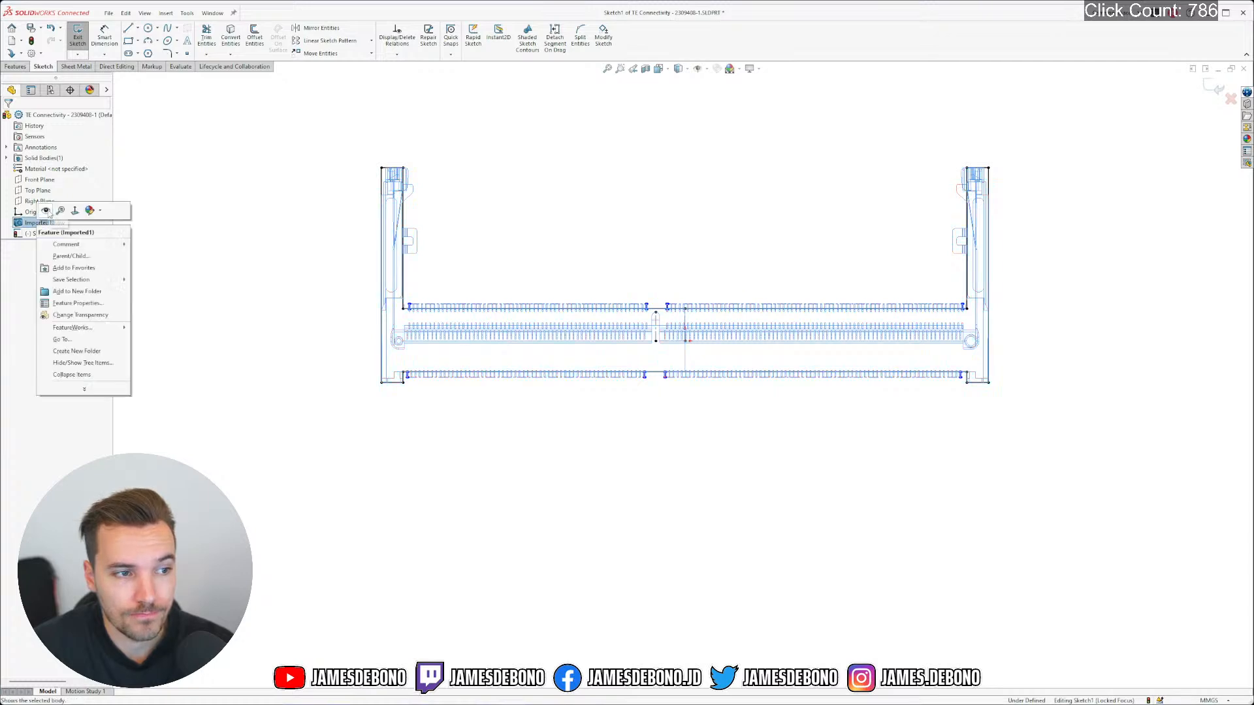
pyautogui.click(46, 211)
pyautogui.click(520, 456)
pyautogui.scroll(-1, 572, 347)
pyautogui.scroll(-1, 593, 356)
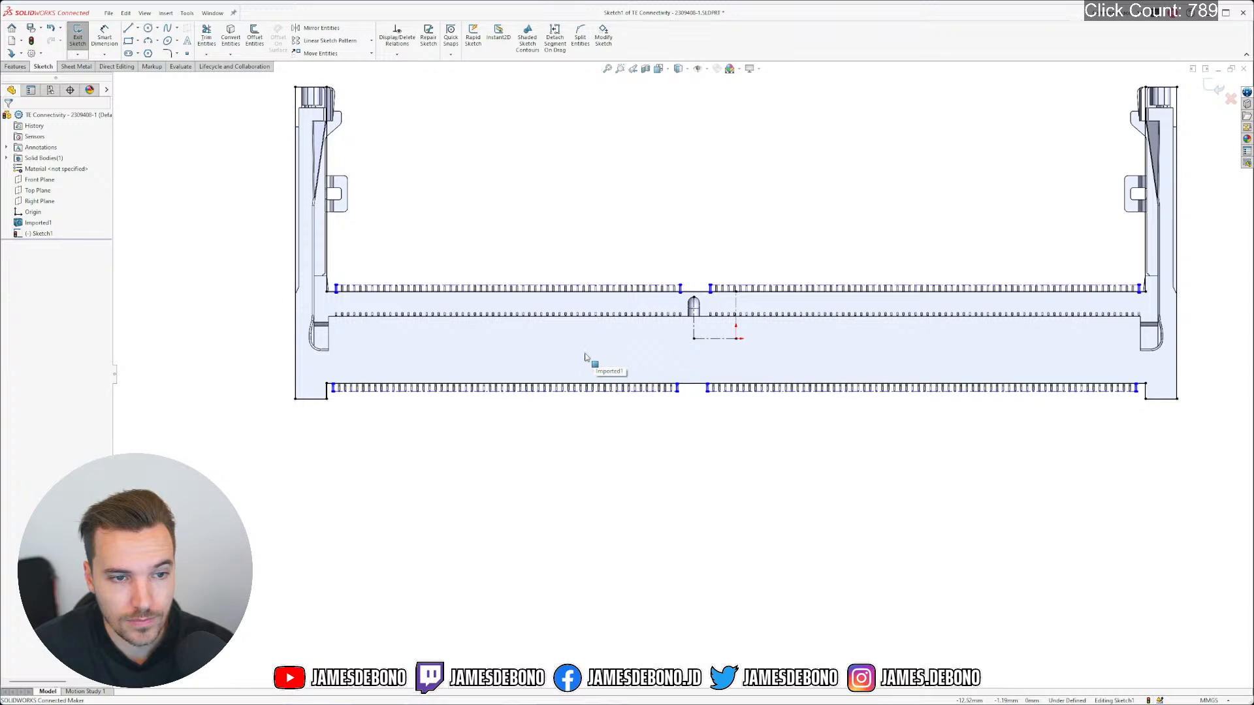
pyautogui.scroll(-6, 512, 299)
pyautogui.scroll(4, 530, 367)
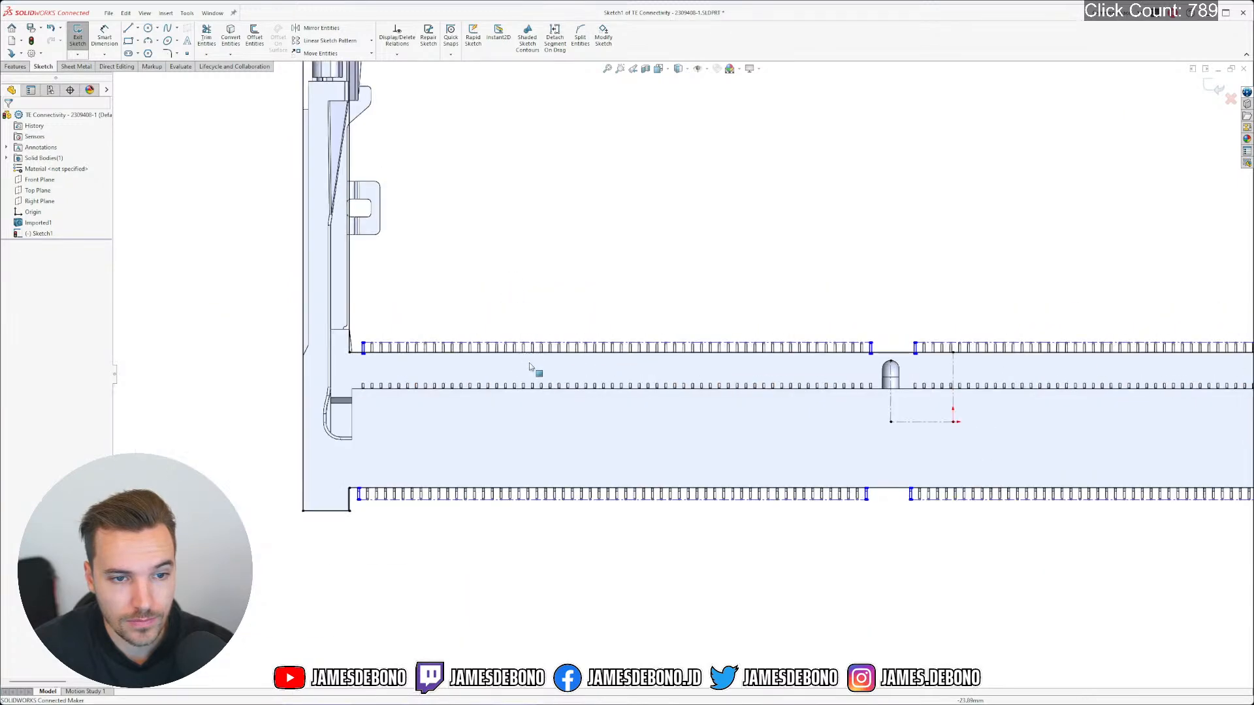
pyautogui.scroll(3, 530, 367)
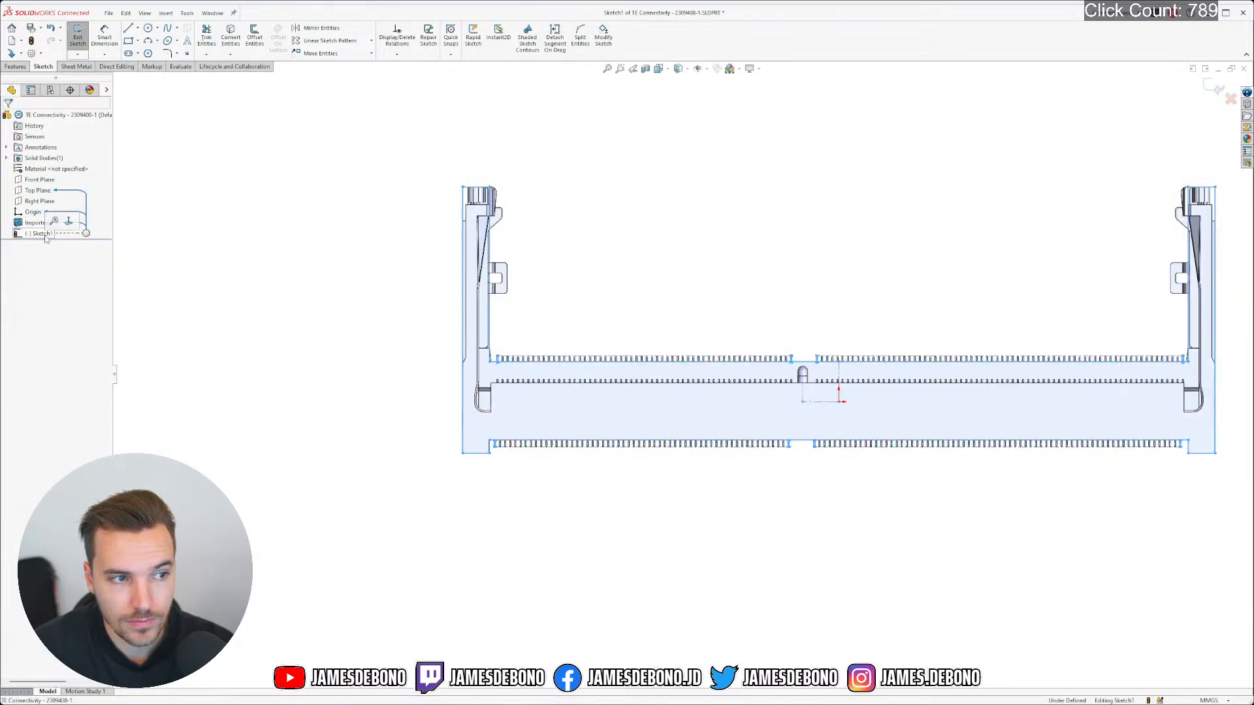
pyautogui.click(188, 277)
pyautogui.click(37, 224)
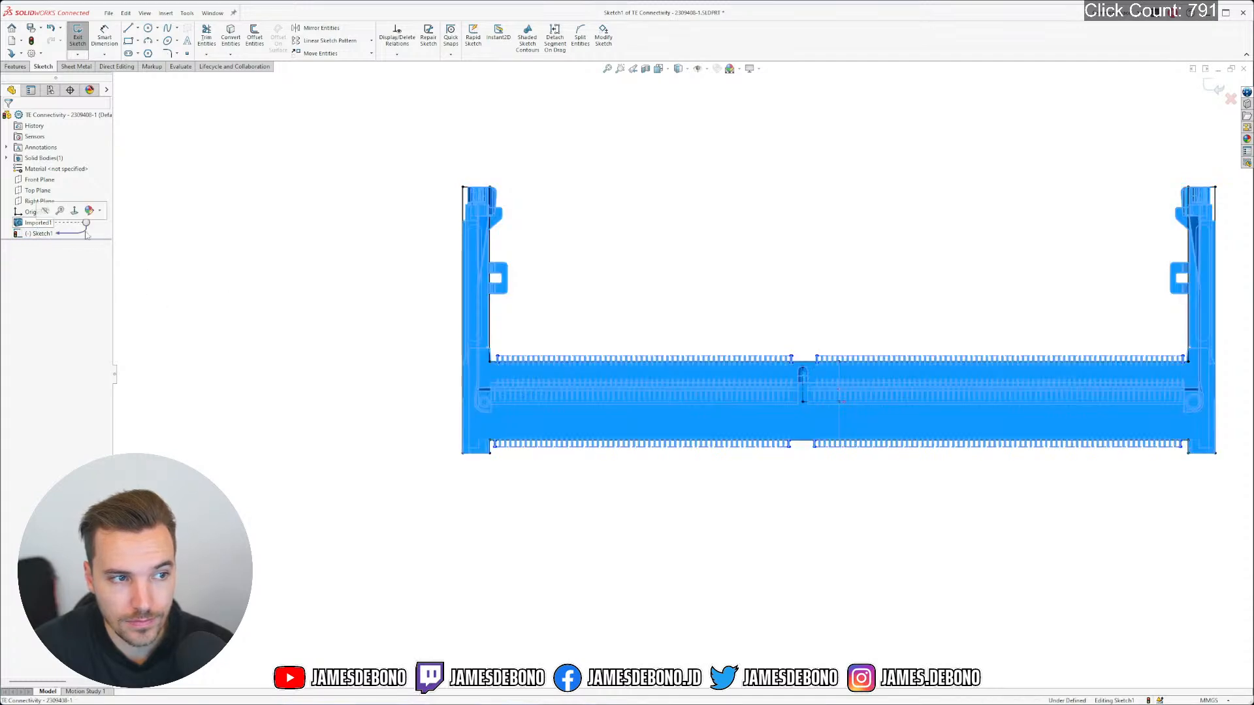
pyautogui.click(331, 257)
pyautogui.moveTo(331, 258); pyautogui.dragTo(286, 291, button='right')
pyautogui.click(285, 291)
pyautogui.scroll(-4, 386, 294)
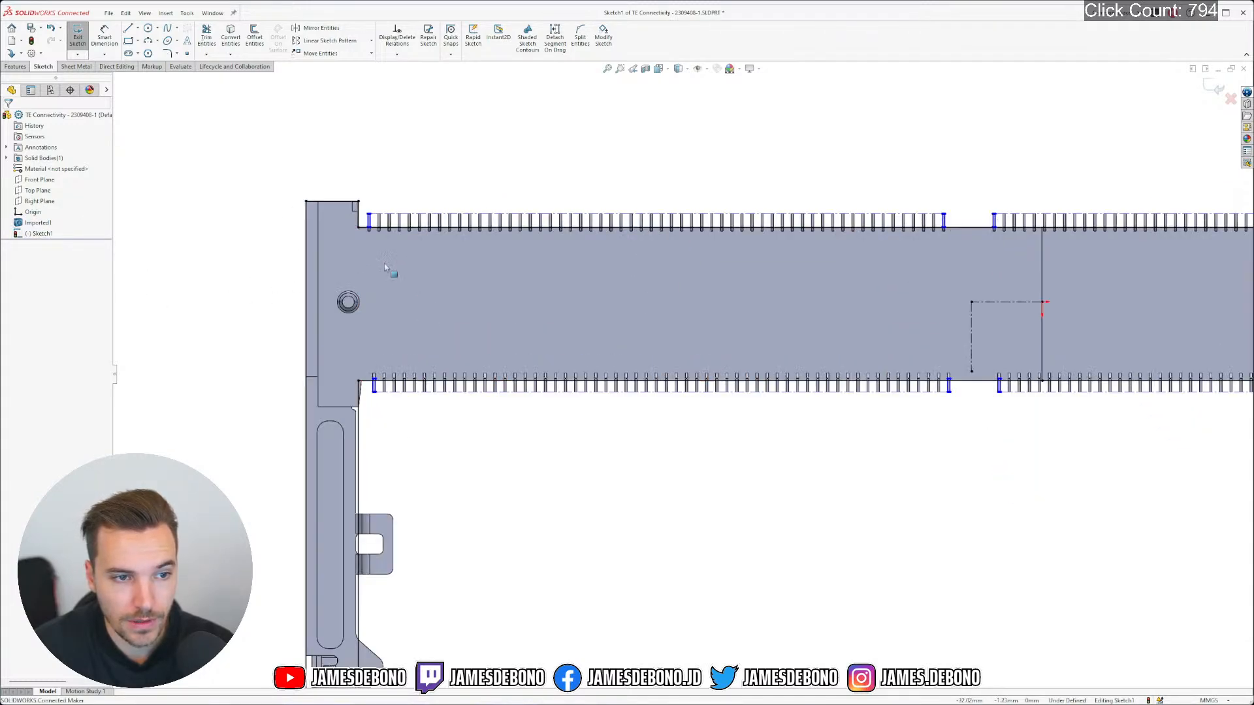
# Draw a horizontal centerline from the free end of the existing horizontal construction line to the center of the left locating peg
pyautogui.click(137, 29)
pyautogui.click(145, 56)
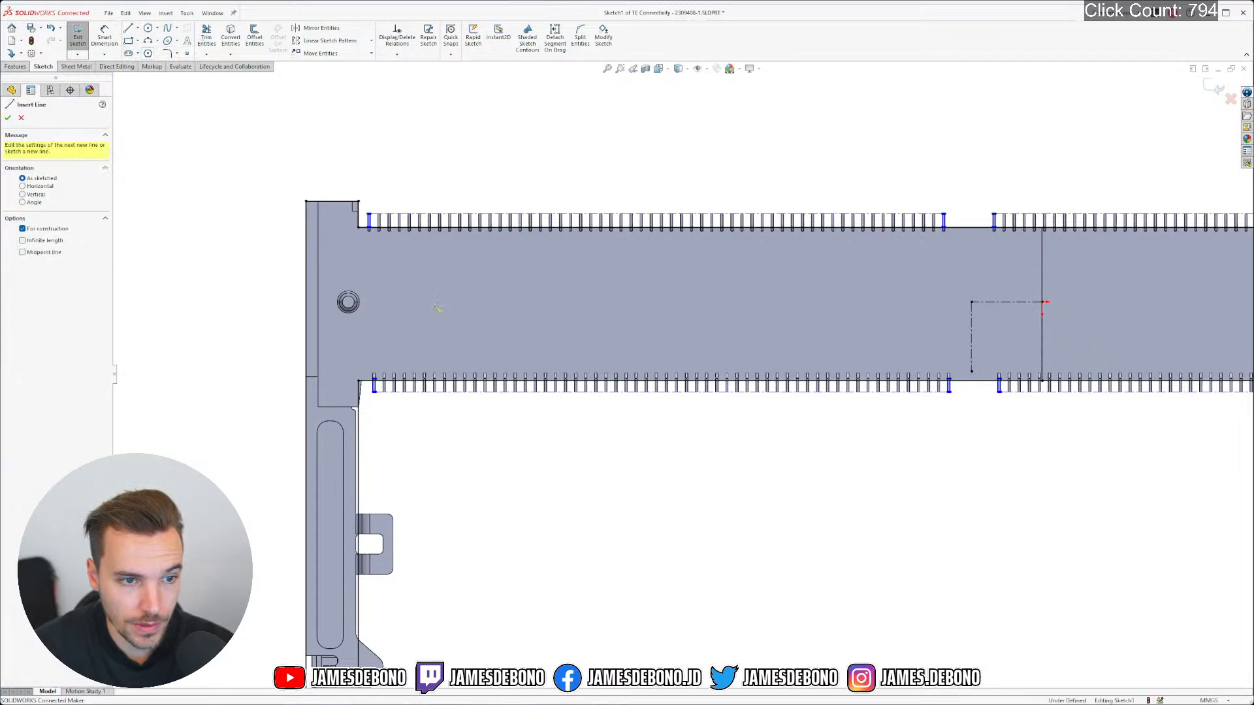
pyautogui.scroll(-5, 418, 300)
pyautogui.scroll(6, 653, 339)
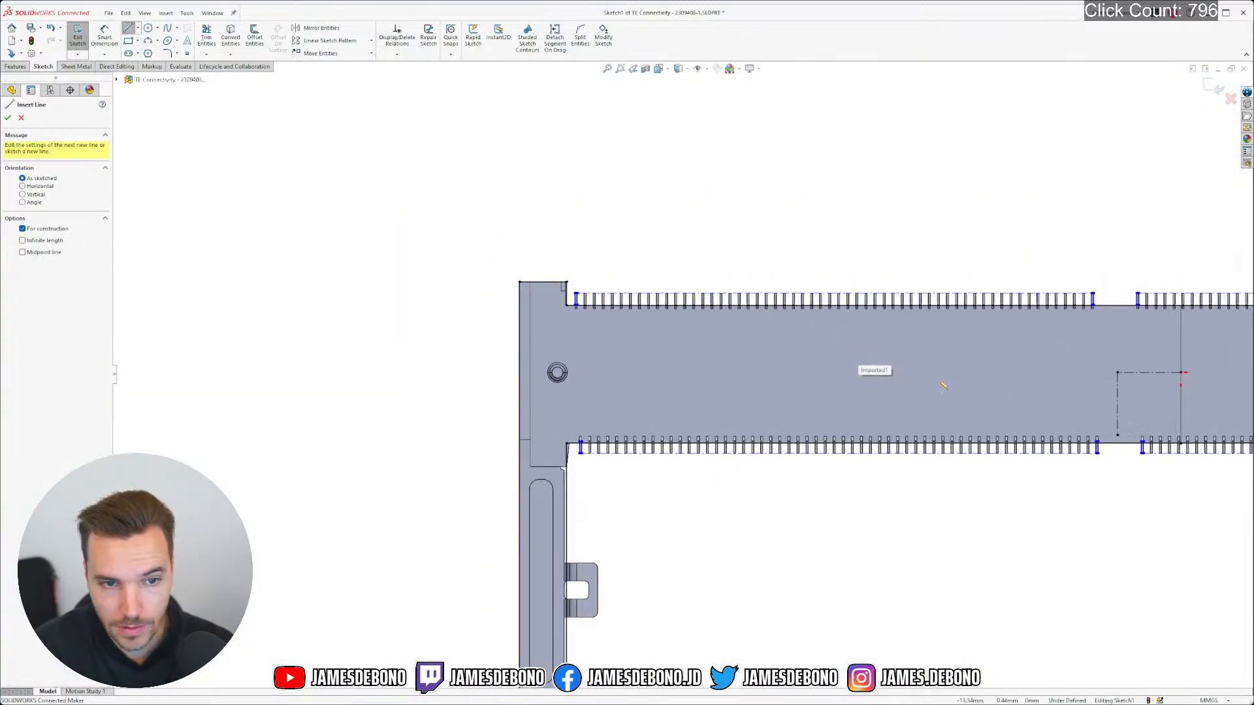
pyautogui.scroll(2, 943, 386)
pyautogui.scroll(-4, 914, 366)
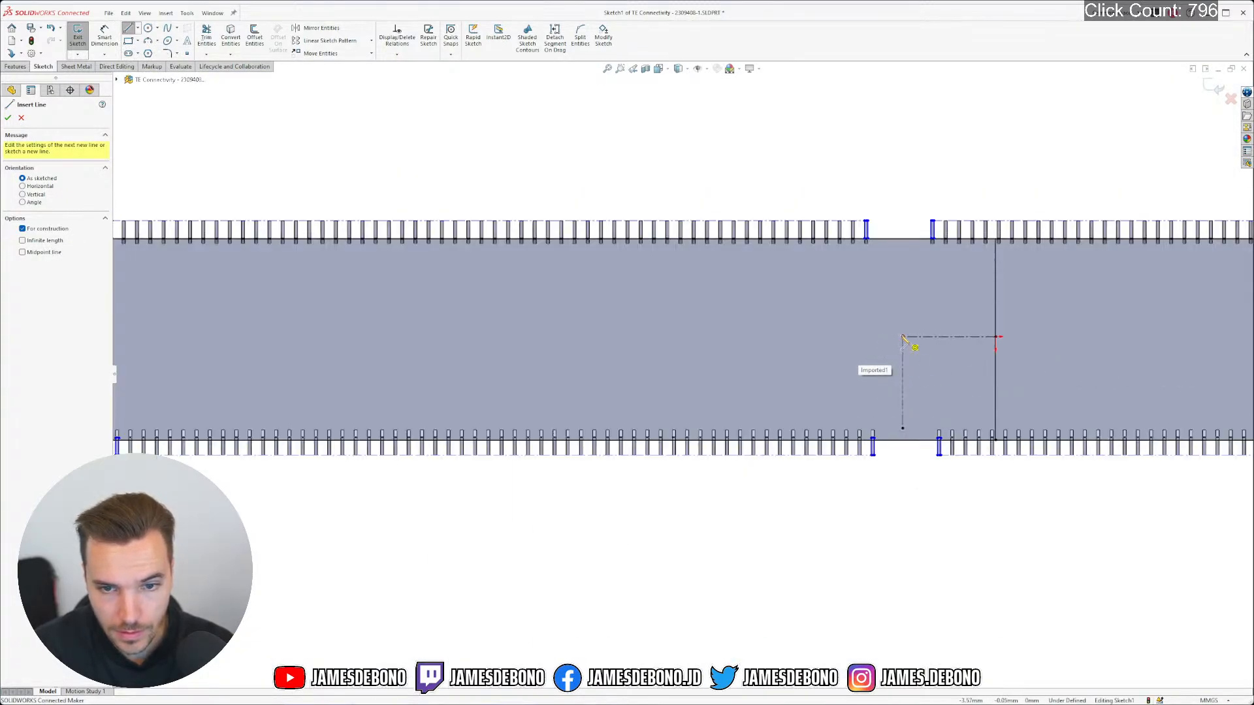
pyautogui.scroll(2, 849, 343)
pyautogui.scroll(-3, 587, 340)
pyautogui.click(478, 357)
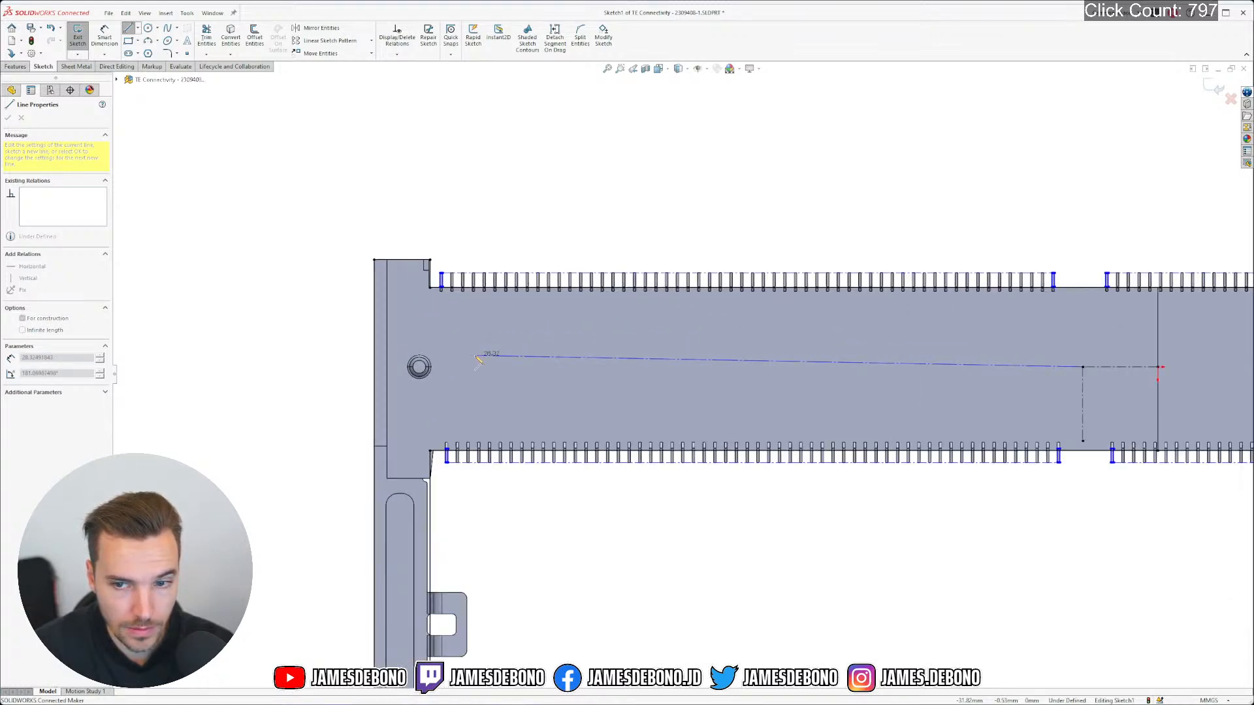
pyautogui.scroll(-3, 448, 383)
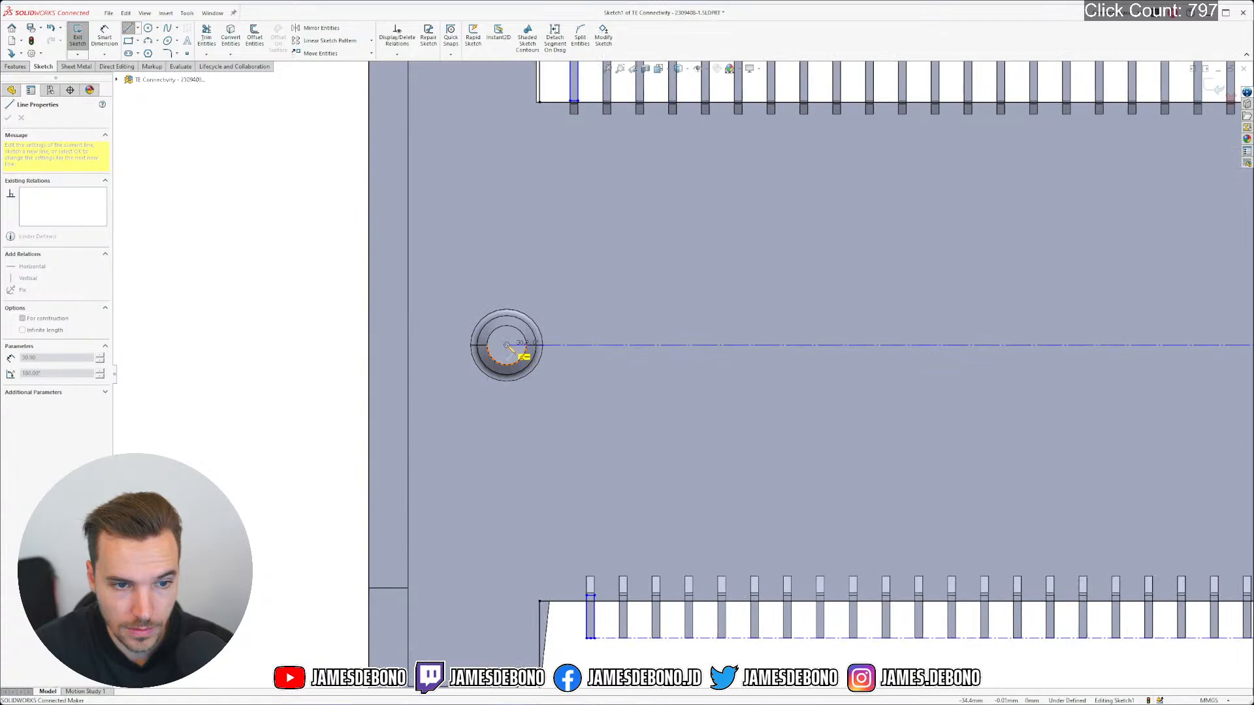
pyautogui.click(507, 345)
pyautogui.doubleClick(775, 411)
# Draw a horizontal centerline from the origin to the center of the right locating peg
pyautogui.scroll(8, 882, 405)
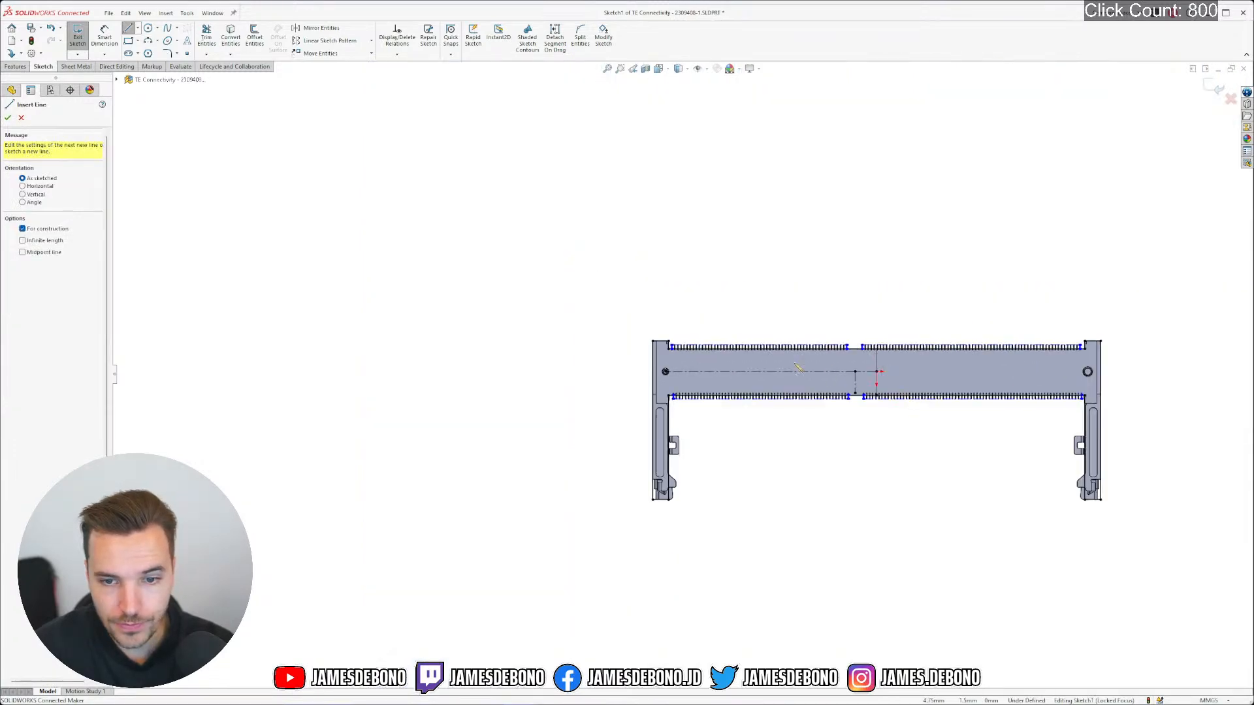
pyautogui.scroll(-6, 798, 369)
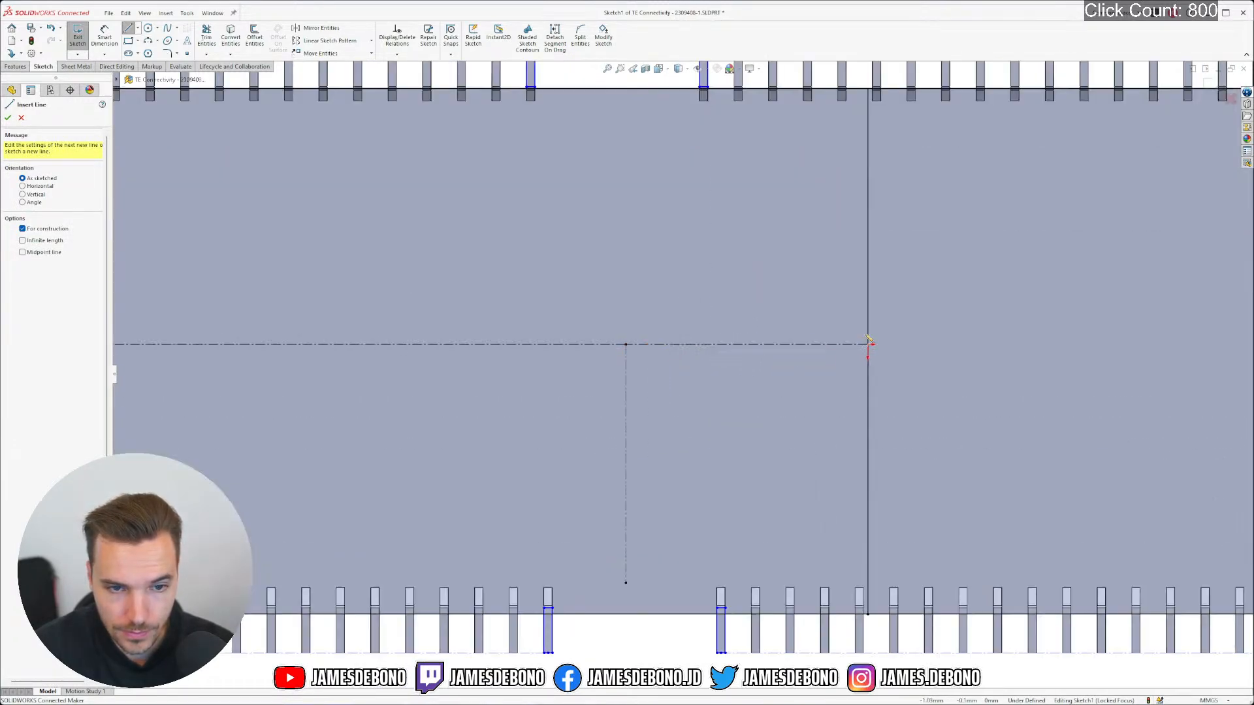
pyautogui.click(869, 347)
pyautogui.scroll(6, 870, 350)
pyautogui.scroll(-6, 1058, 366)
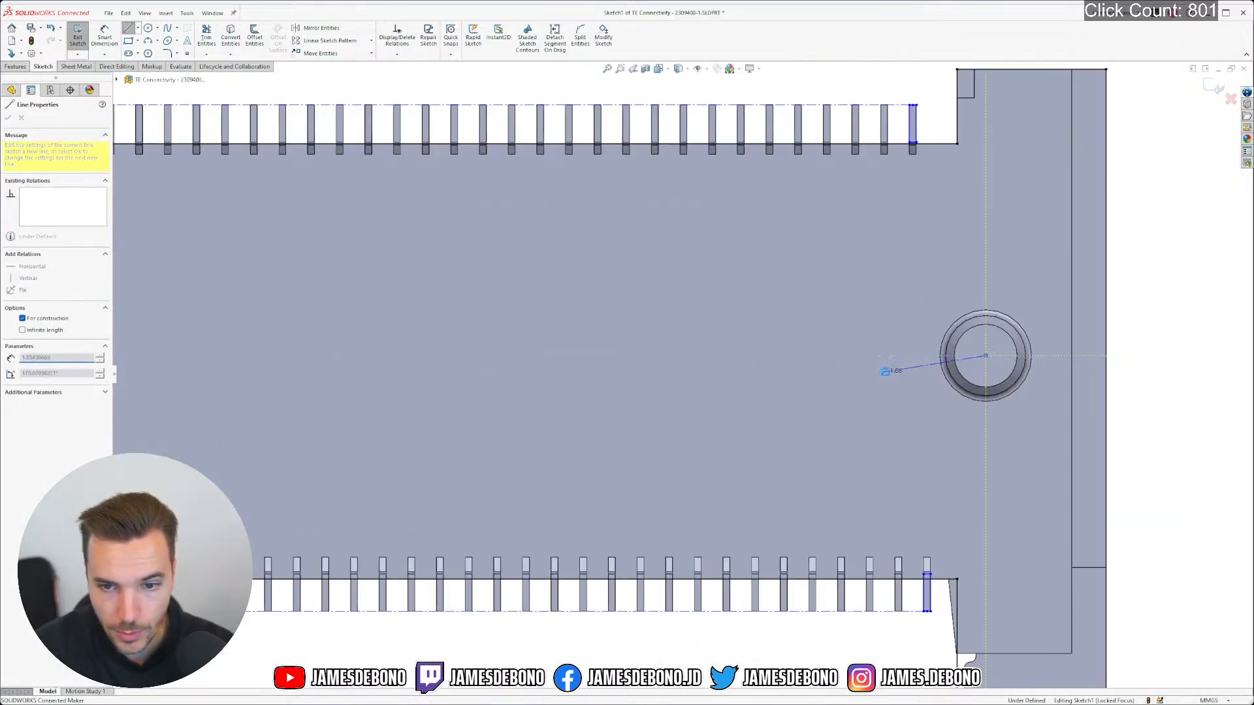
pyautogui.click(833, 386)
pyautogui.scroll(8, 831, 386)
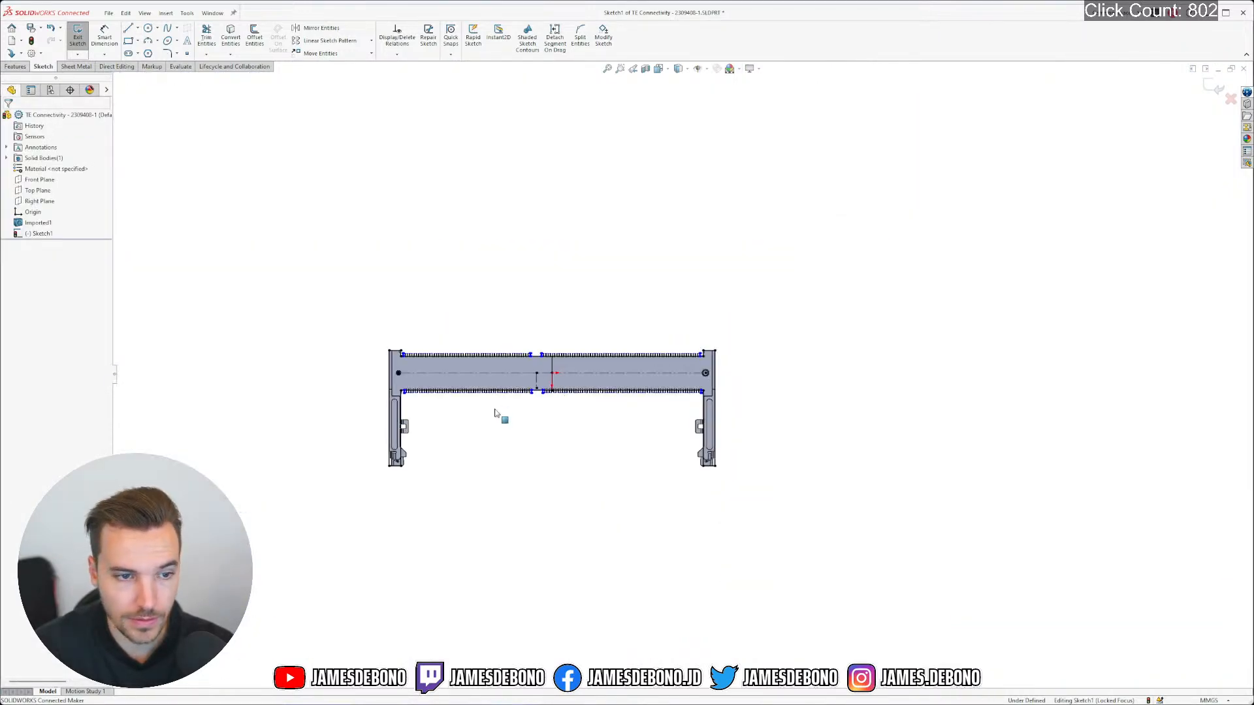
pyautogui.scroll(-2, 584, 384)
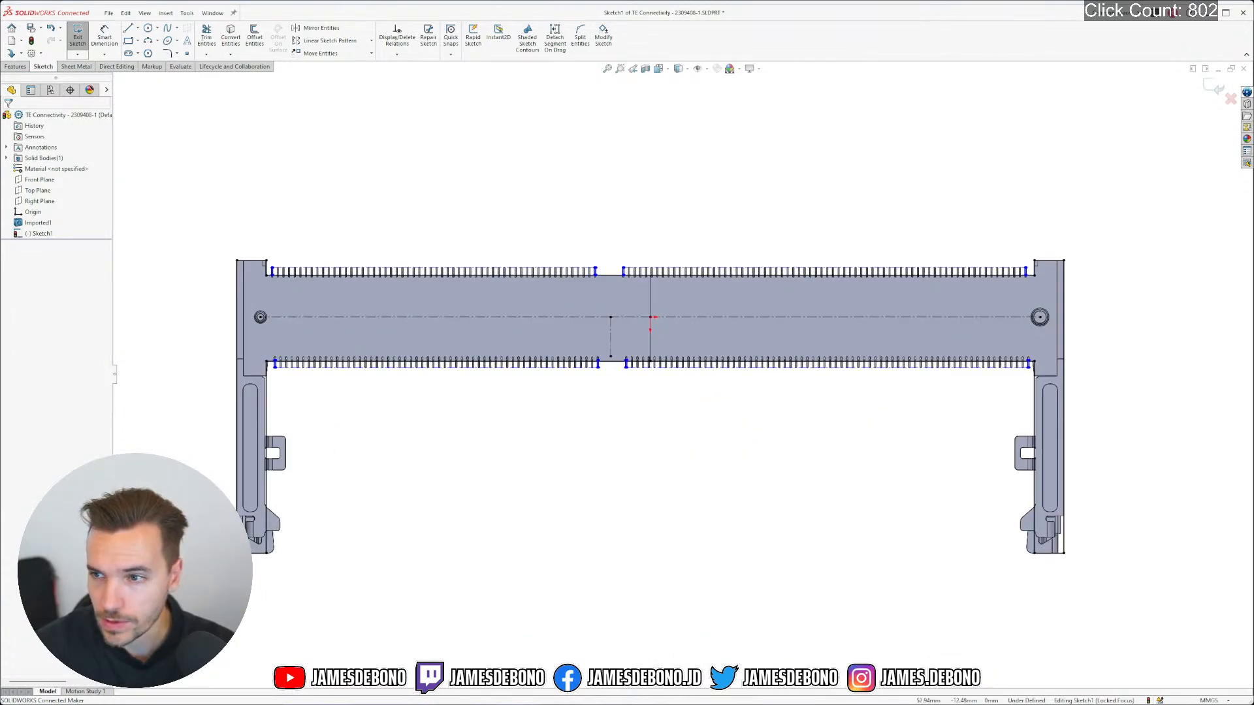
# Switch to the Amphenol drawing 10141998.pdf in the browser and zoom out from section A-A to 280%
pyautogui.hotkey('alt', 'Tab')
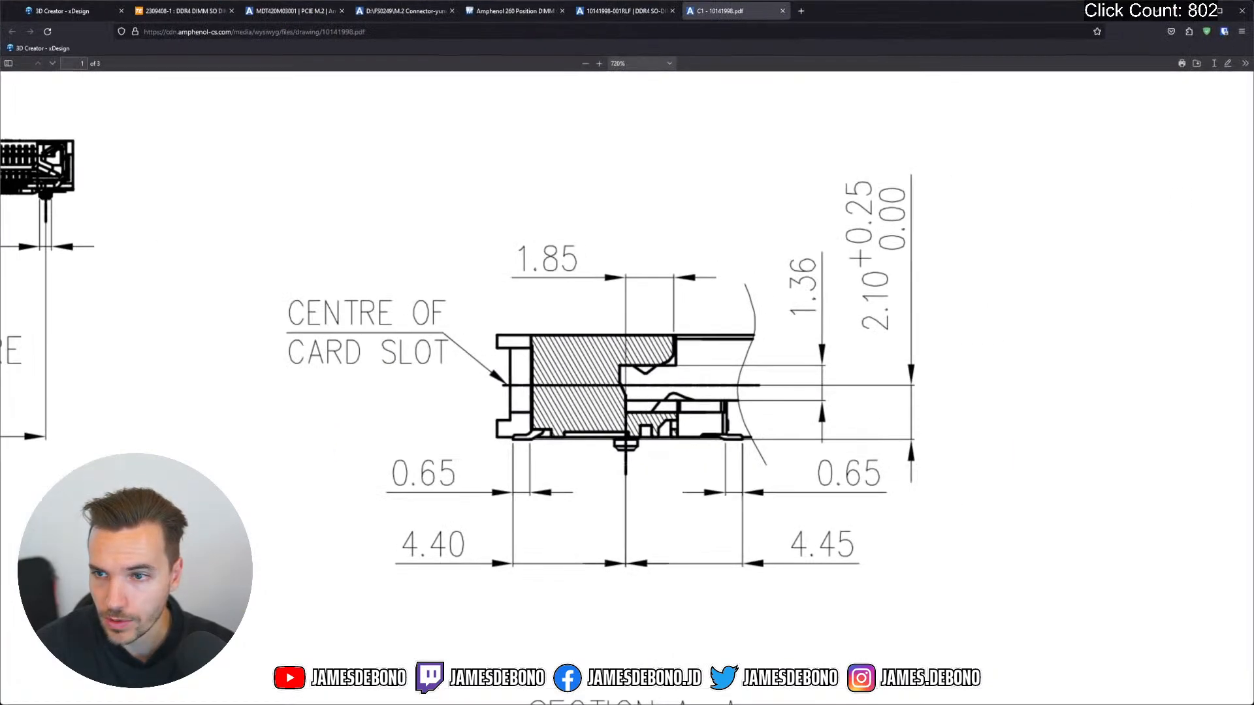
pyautogui.click(666, 282)
pyautogui.scroll(2, 664, 285)
pyautogui.scroll(-3, 653, 277)
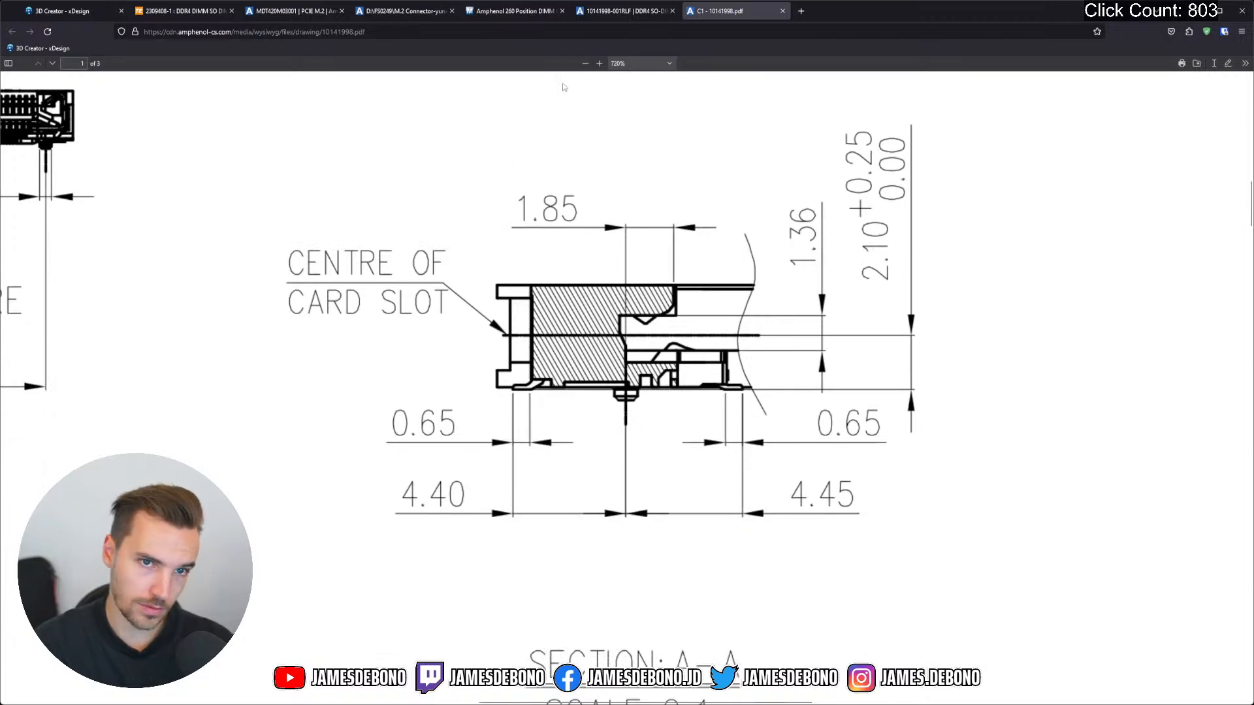
pyautogui.click(584, 64)
pyautogui.click(585, 64)
pyautogui.click(584, 64)
pyautogui.click(585, 65)
pyautogui.click(585, 64)
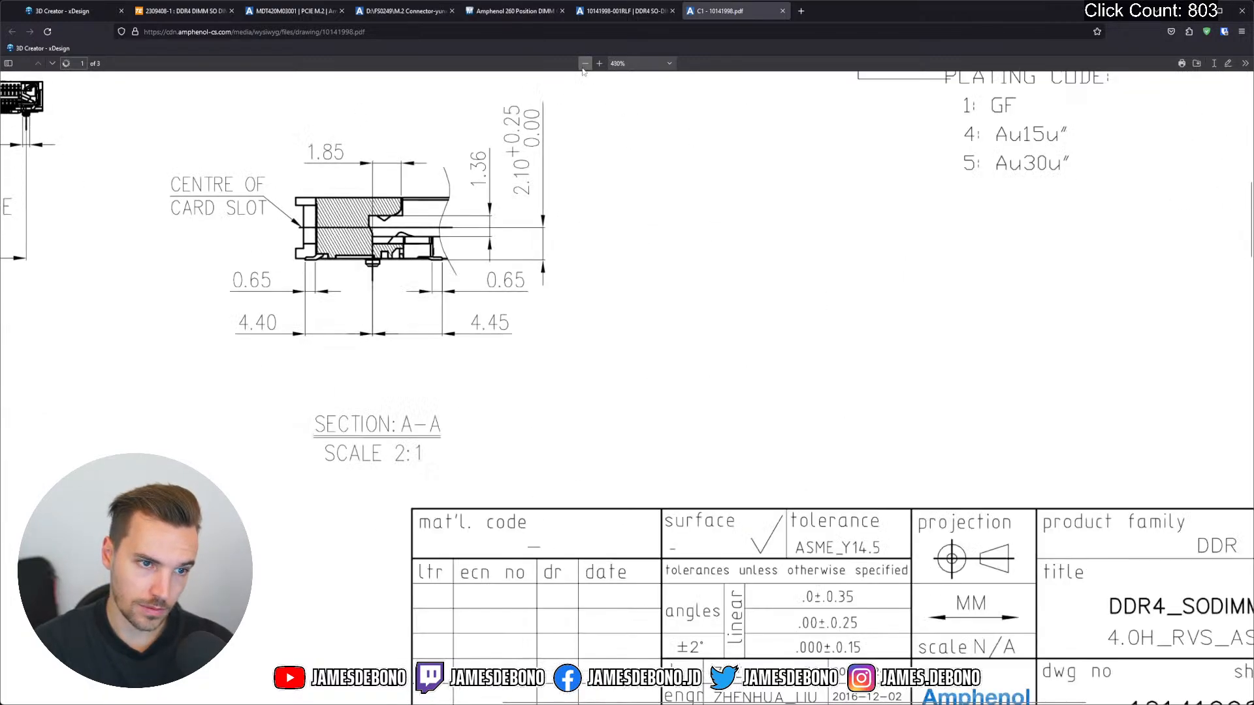
pyautogui.click(584, 65)
pyautogui.click(584, 64)
pyautogui.click(584, 64)
pyautogui.click(584, 65)
pyautogui.scroll(3, 293, 244)
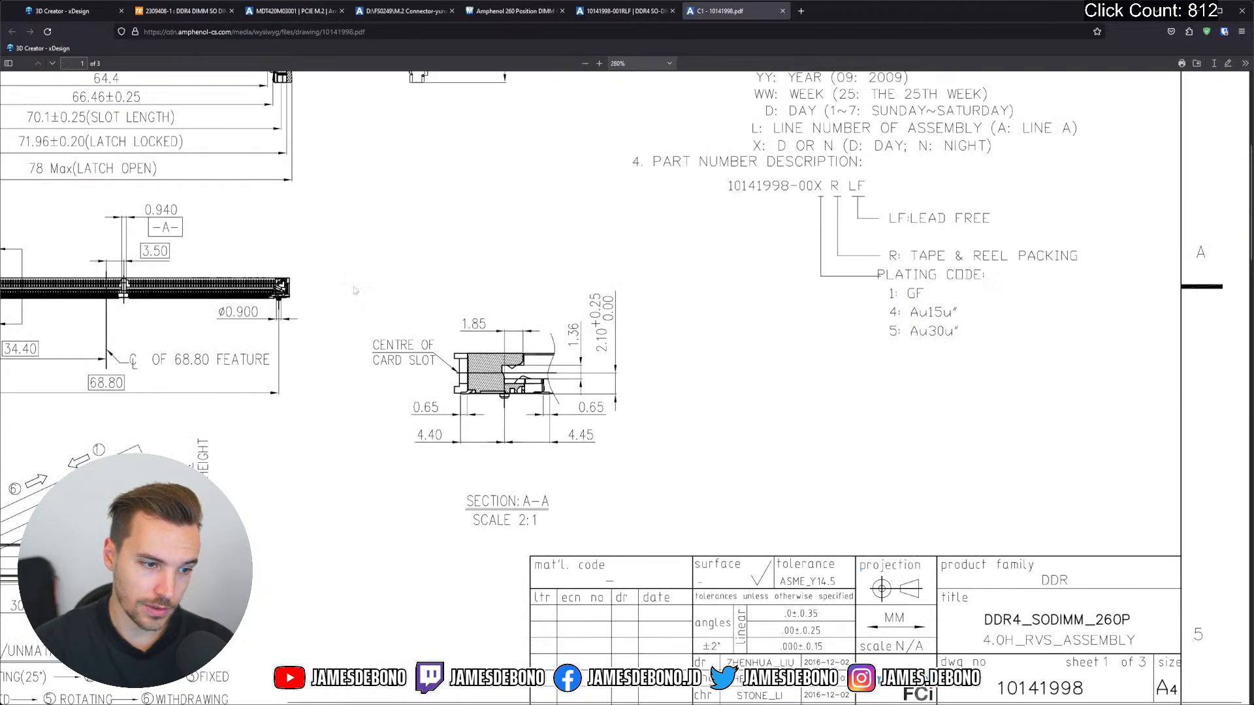
# Examine the peg diameters and overall dimensions on sheet 1 of the Amphenol drawing and the recommended PCB layout on sheet 2
pyautogui.middleClick(371, 530)
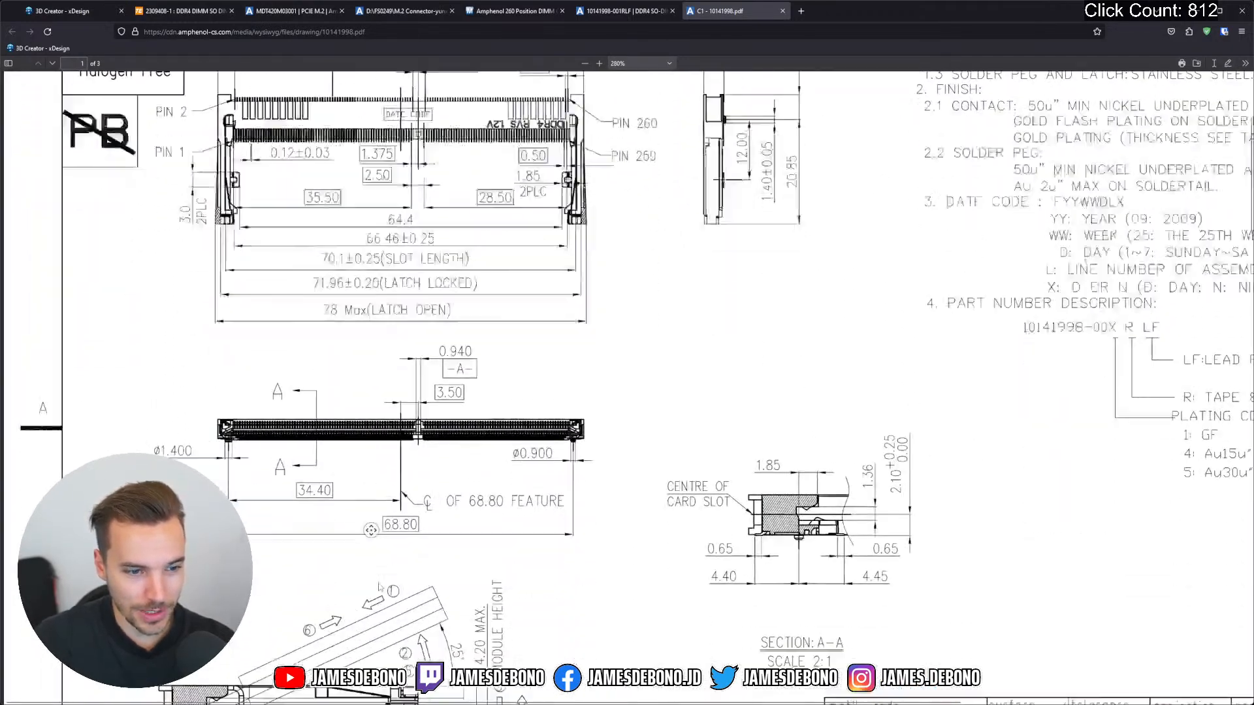
pyautogui.middleClick(362, 521)
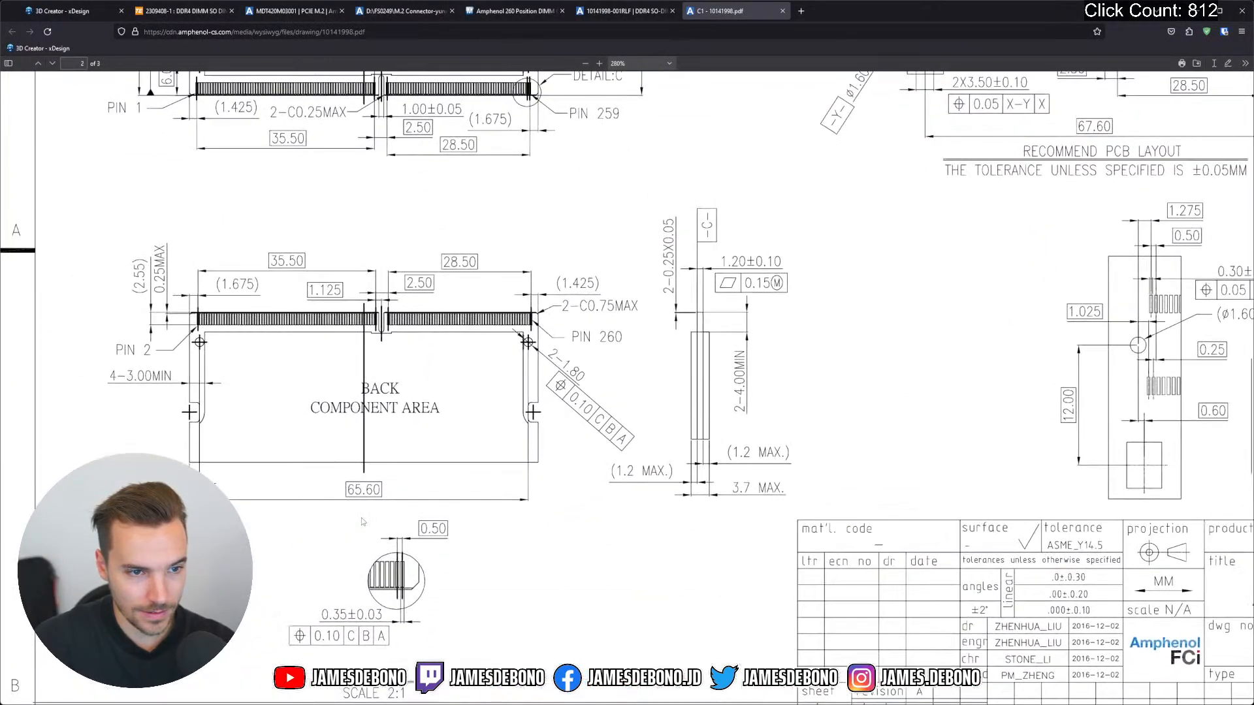
pyautogui.middleClick(461, 539)
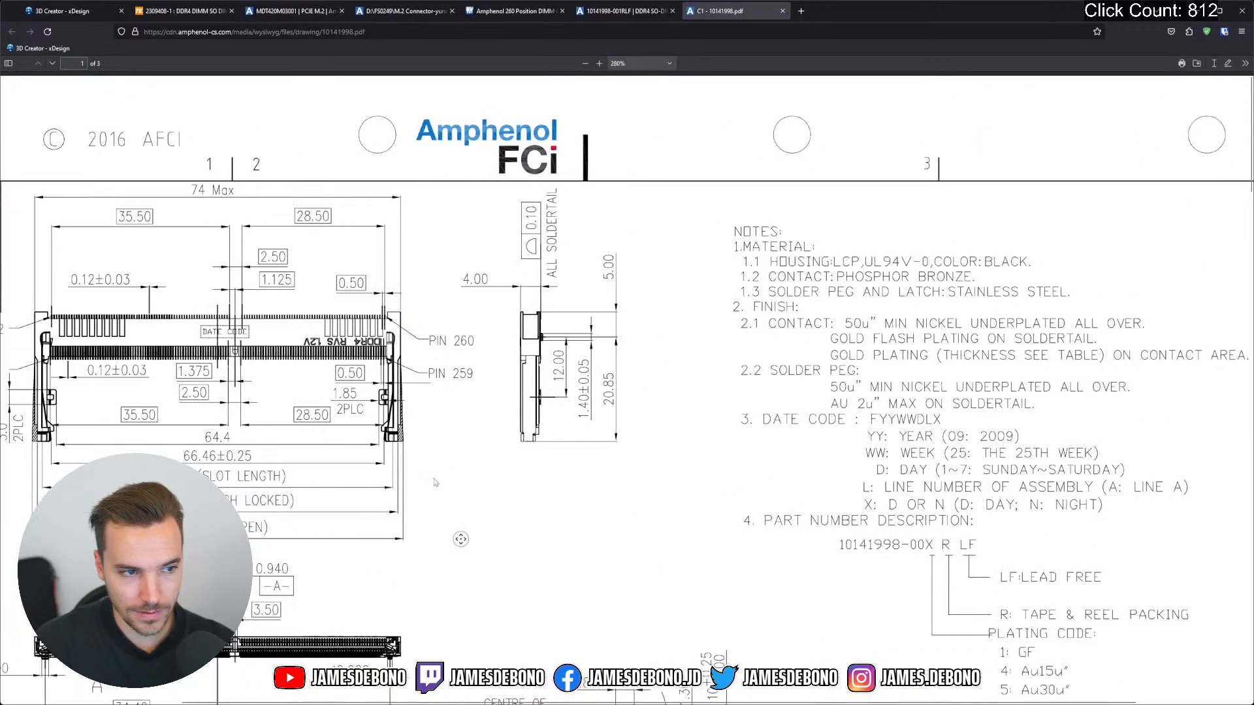
pyautogui.middleClick(435, 482)
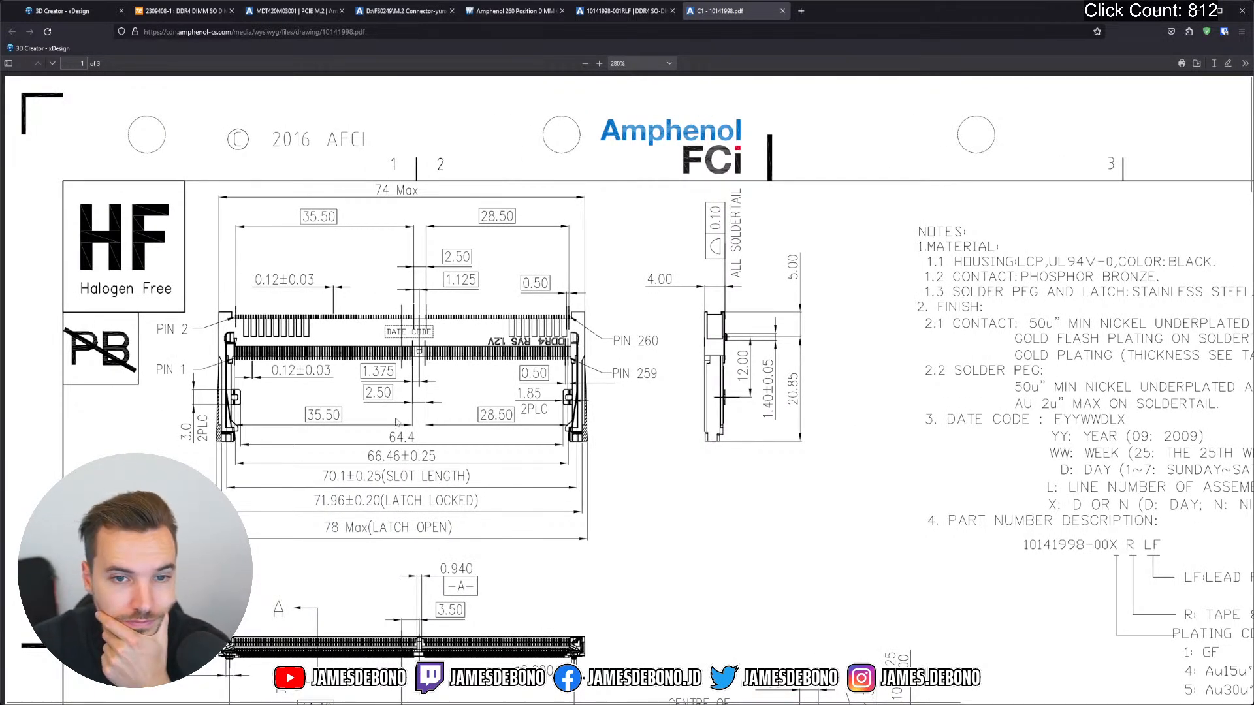
pyautogui.scroll(-2, 513, 422)
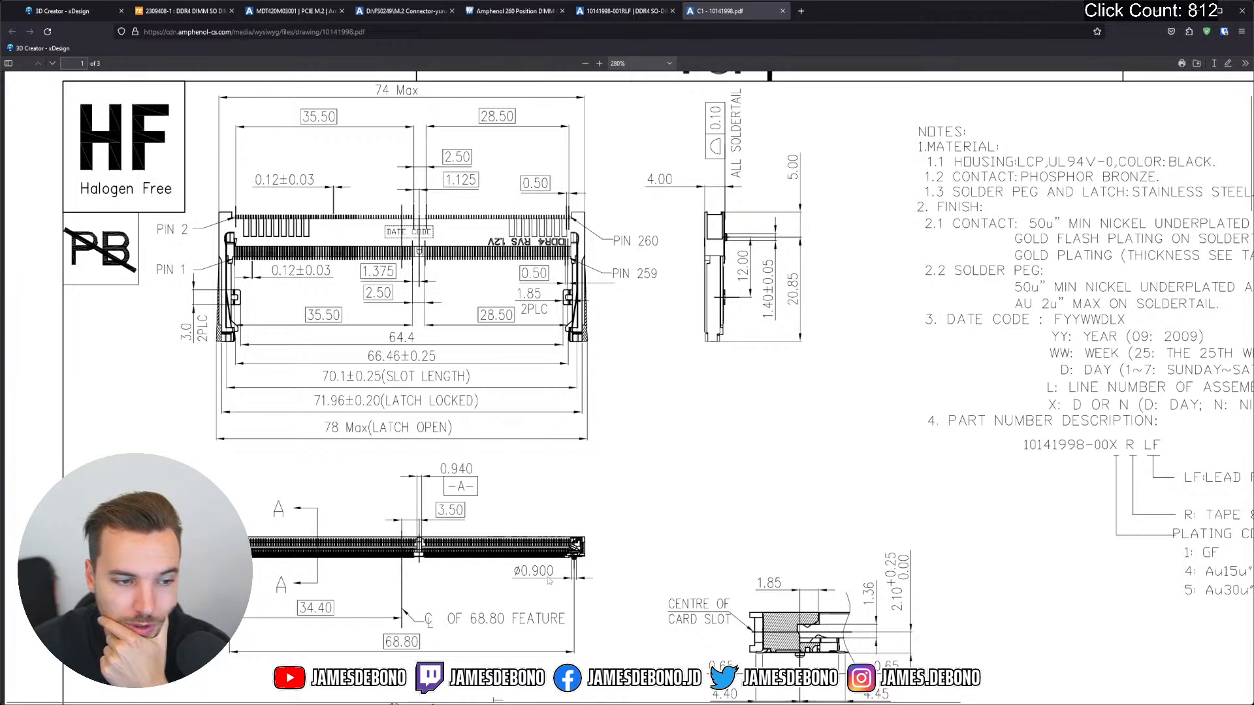
pyautogui.moveTo(600, 543)
pyautogui.mouseDown(button='middle')
pyautogui.moveTo(611, 553)
pyautogui.moveTo(602, 559)
pyautogui.mouseUp(button='middle')
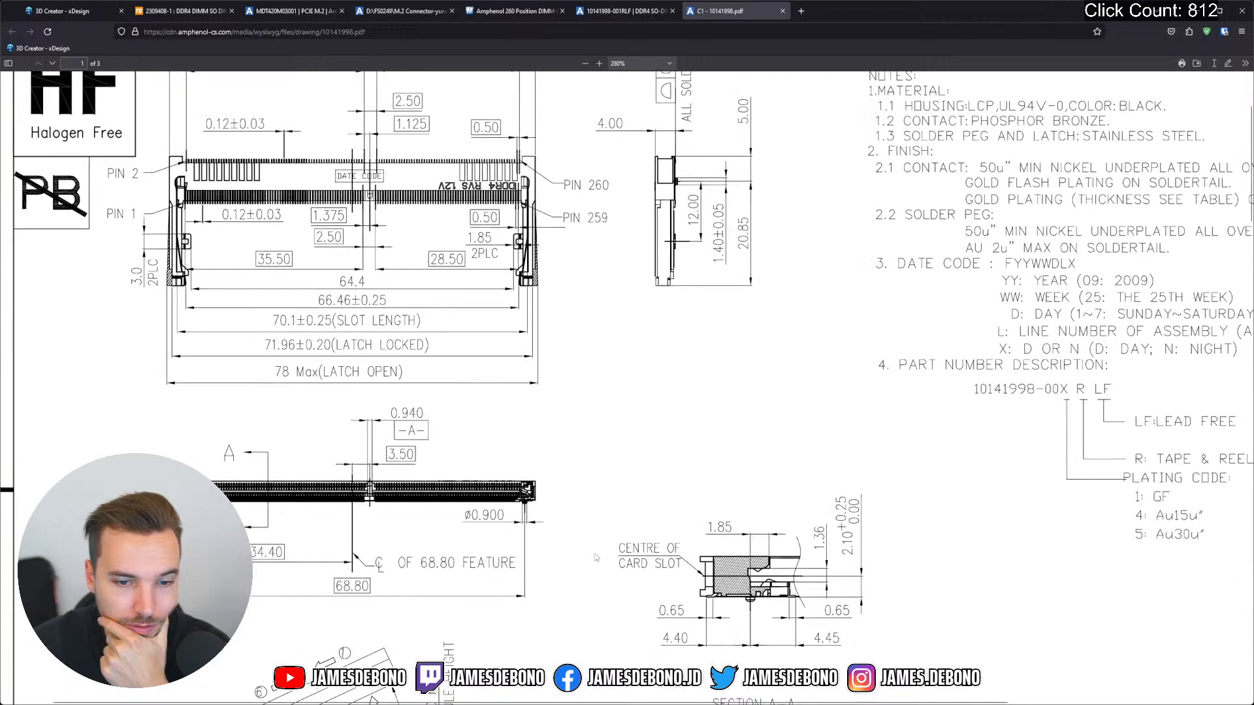
pyautogui.click(585, 63)
pyautogui.click(585, 63)
pyautogui.click(585, 64)
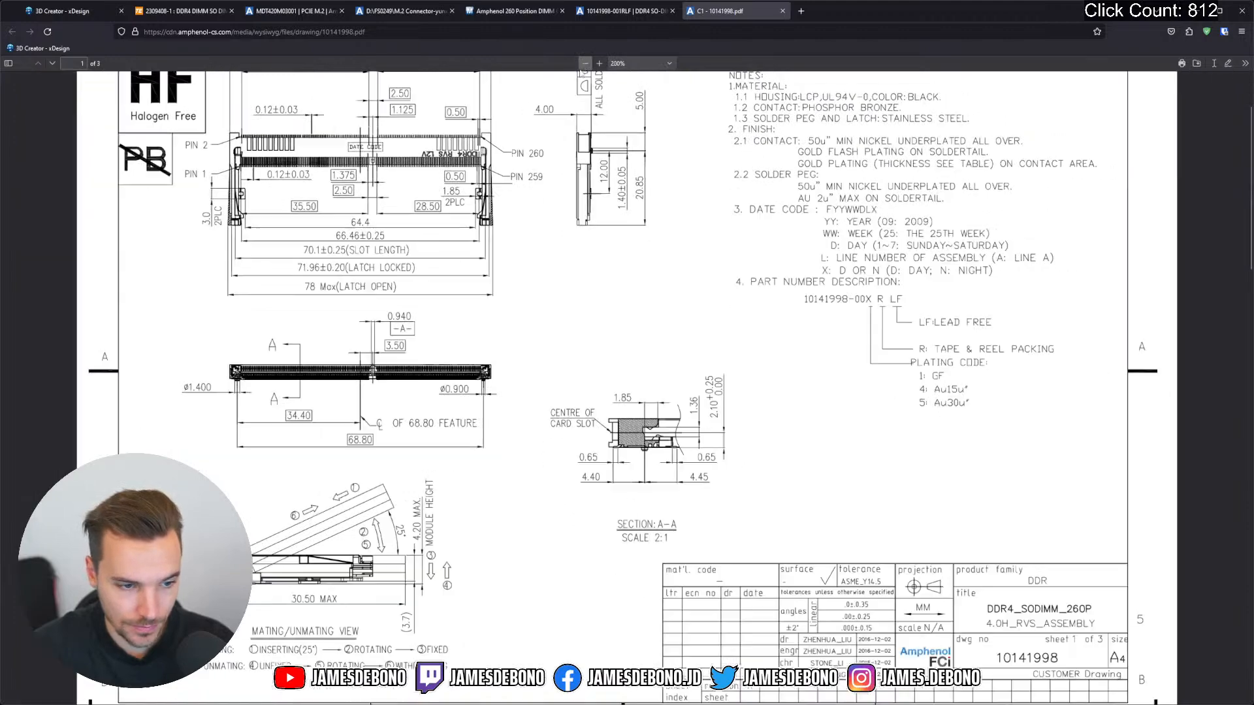
pyautogui.scroll(-1, 531, 335)
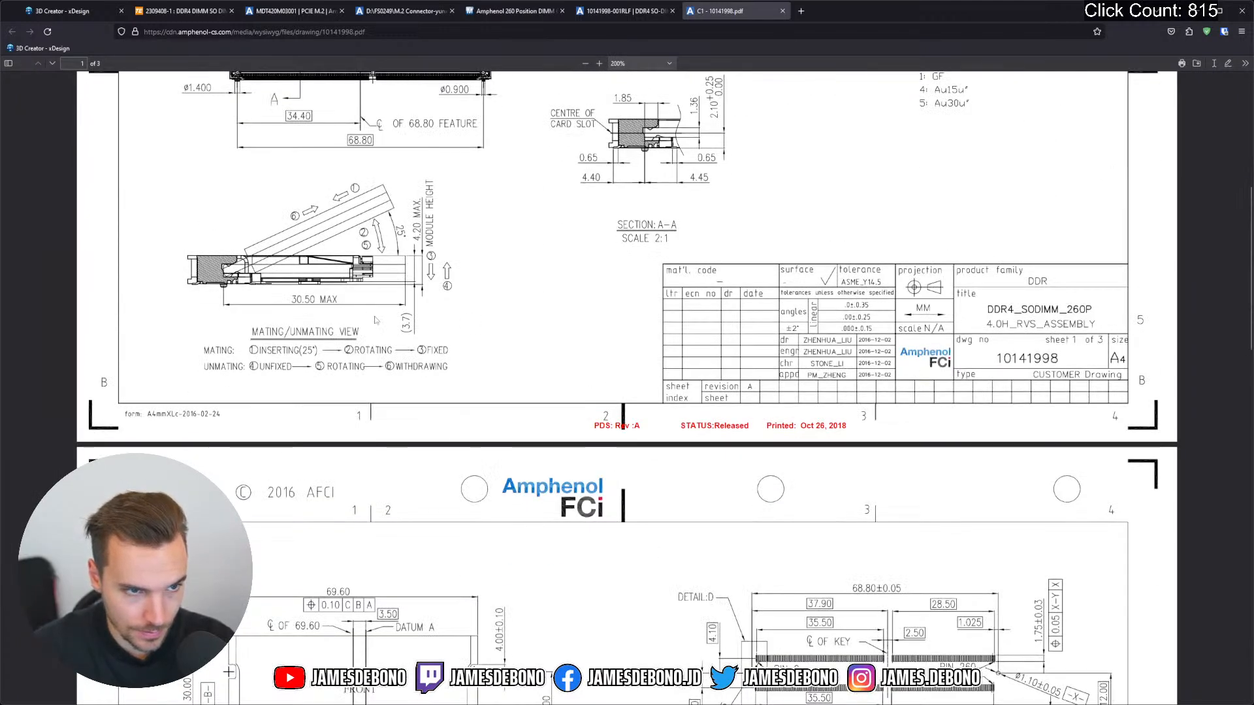
pyautogui.scroll(-5, 375, 320)
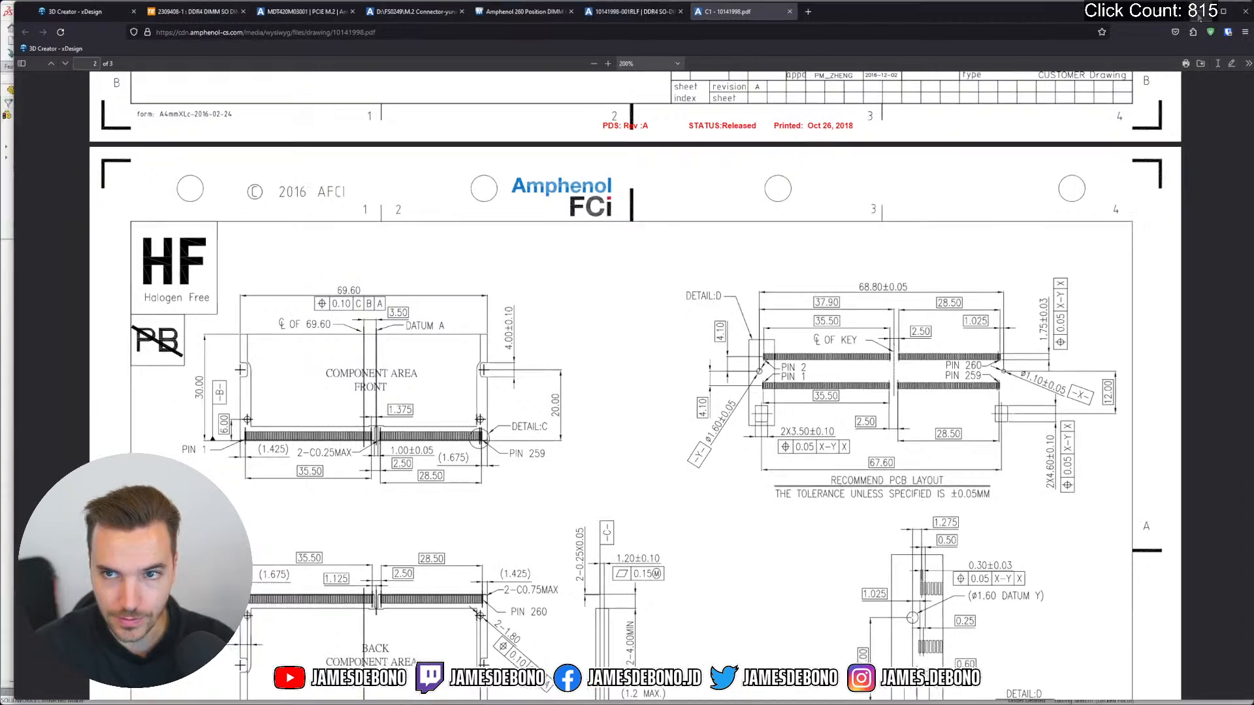
# Switch back to the TE Connectivity part in SOLIDWORKS and exit the footprint sketch
pyautogui.hotkey('alt', 'Tab')
pyautogui.moveTo(884, 405); pyautogui.dragTo(945, 397, button='right')
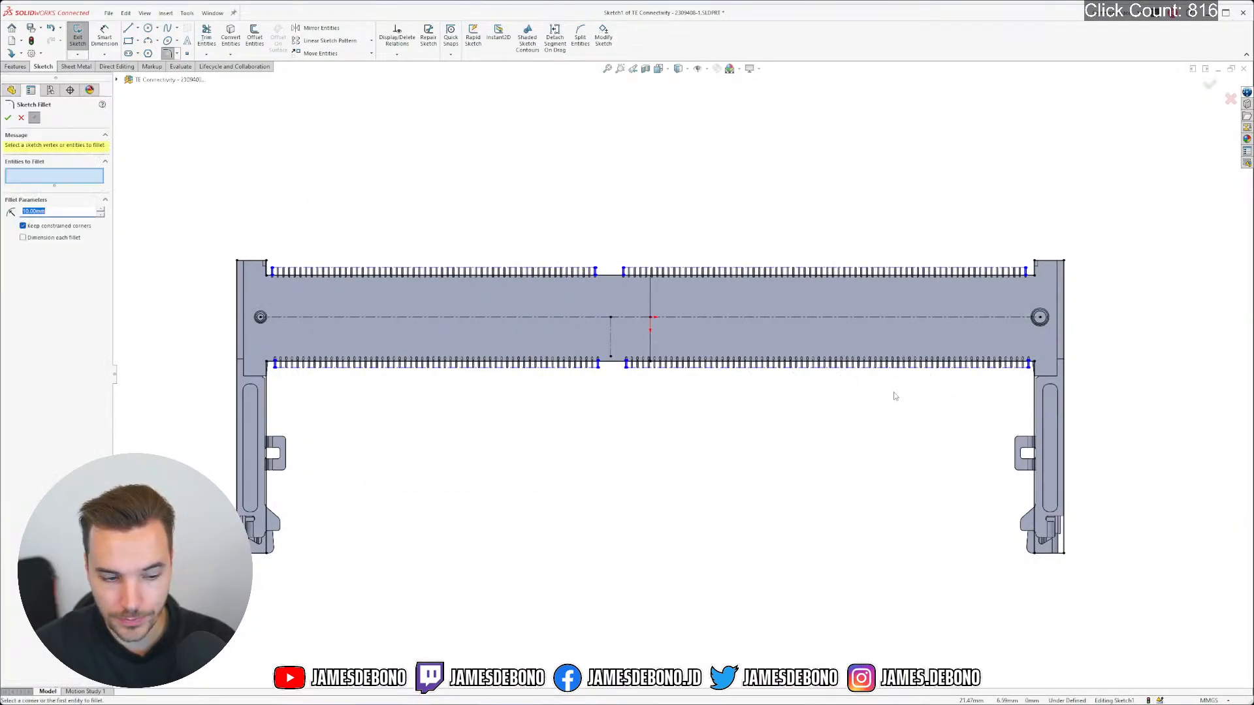
pyautogui.press('Escape')
pyautogui.click(743, 175)
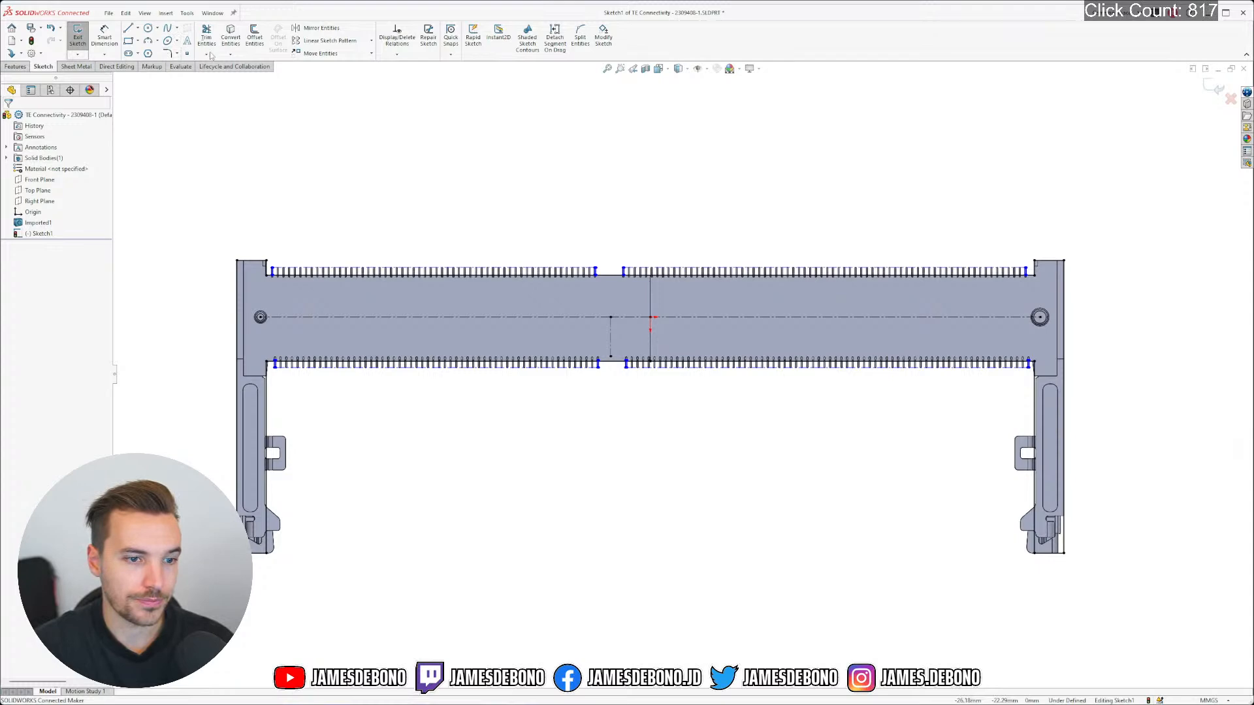
pyautogui.click(1208, 88)
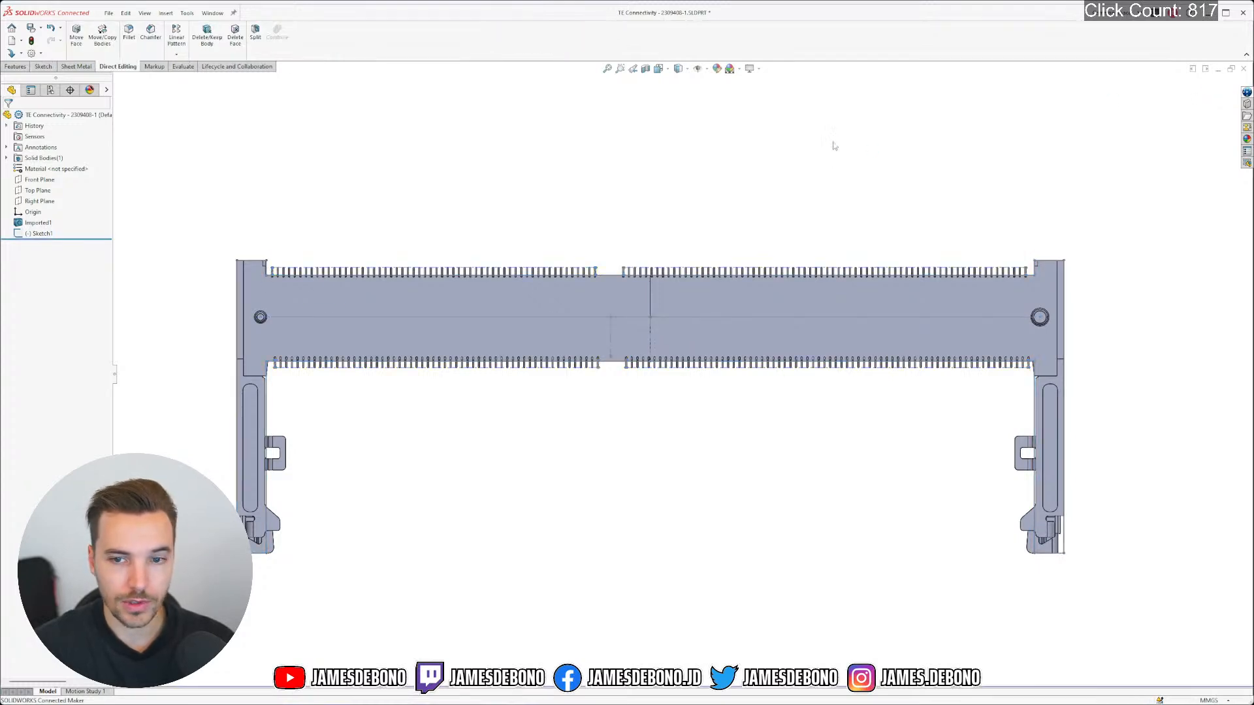
# Measure the circular edge of the right locating peg on the connector's underside
pyautogui.moveTo(833, 144); pyautogui.dragTo(888, 188, button='right')
pyautogui.scroll(-5, 1097, 302)
pyautogui.click(960, 328)
pyautogui.scroll(-2, 1016, 321)
pyautogui.moveTo(927, 347); pyautogui.dragTo(890, 356, button='middle')
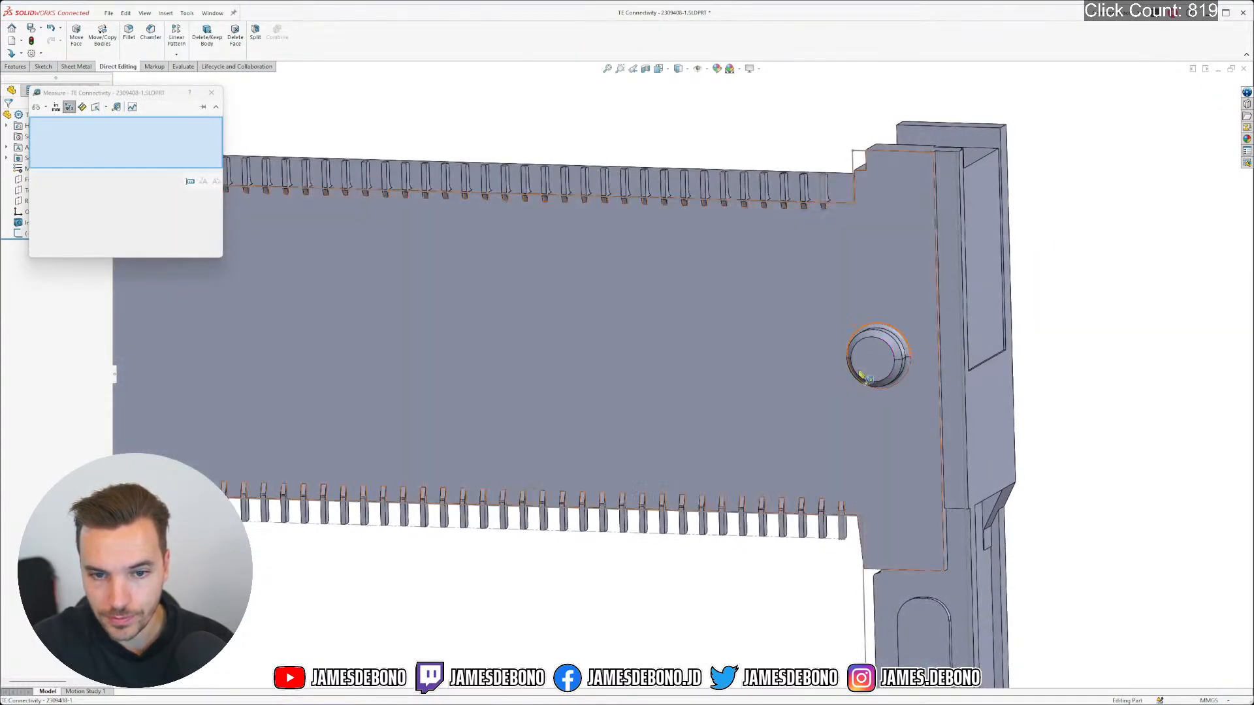
pyautogui.scroll(-6, 889, 356)
pyautogui.click(816, 344)
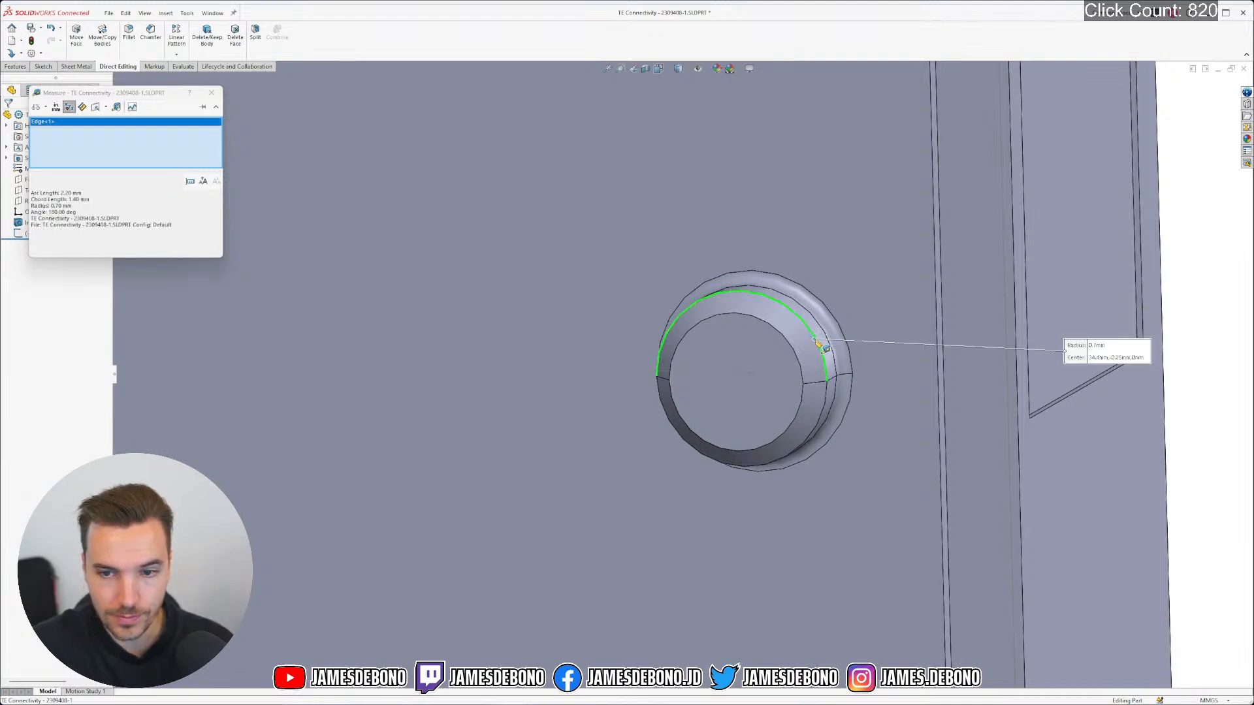
pyautogui.click(212, 93)
# Measure the circular edge of the left locating peg on the connector's underside
pyautogui.scroll(10, 485, 259)
pyautogui.scroll(3, 396, 313)
pyautogui.scroll(-15, 618, 342)
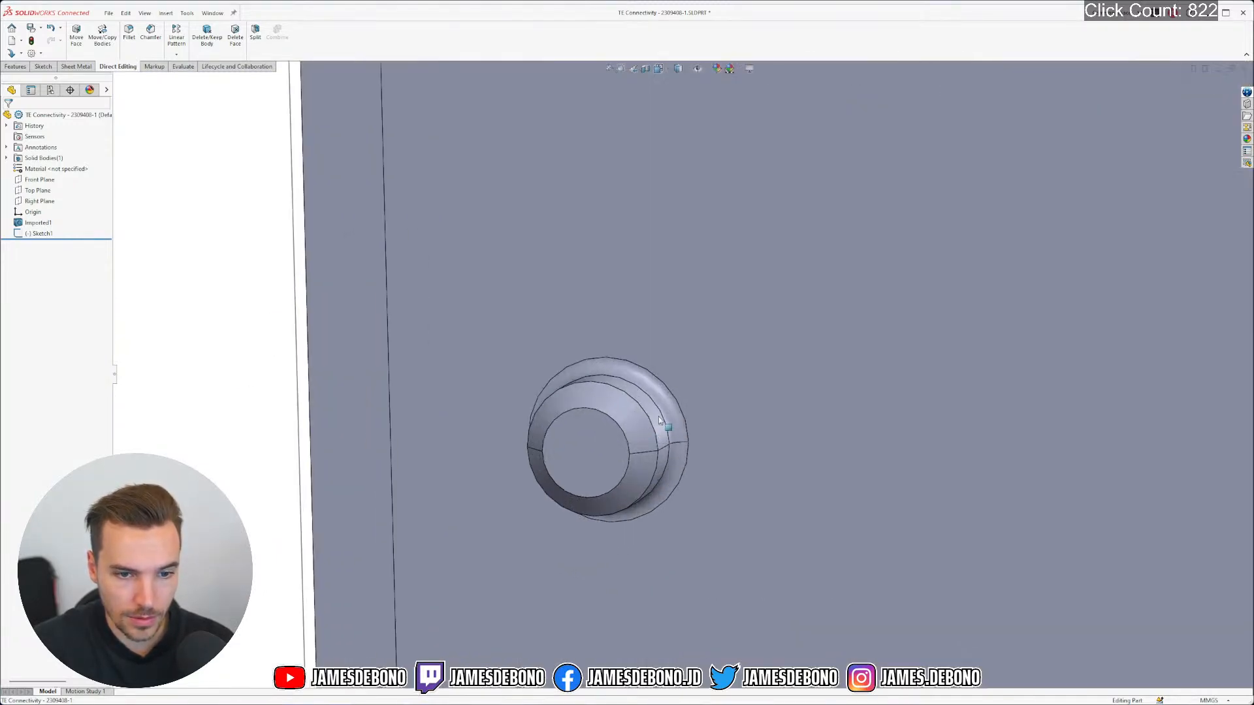
pyautogui.click(653, 419)
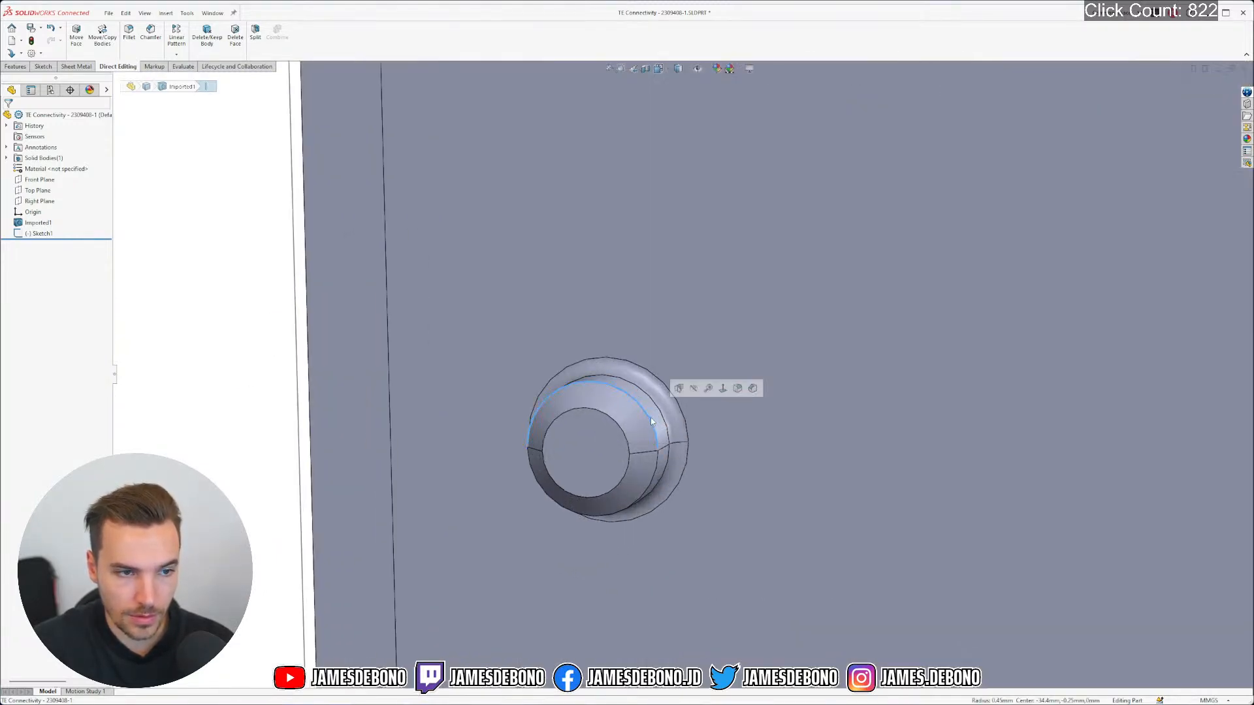
pyautogui.click(169, 278)
pyautogui.press('m')
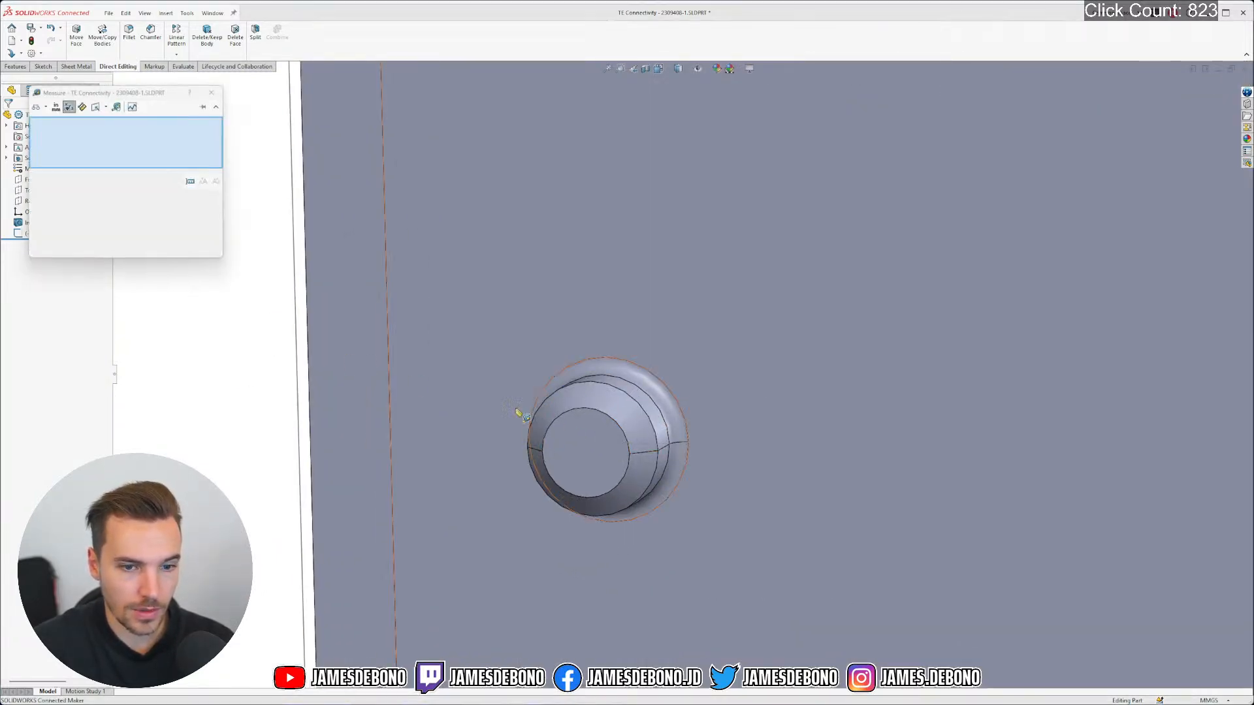
pyautogui.click(640, 404)
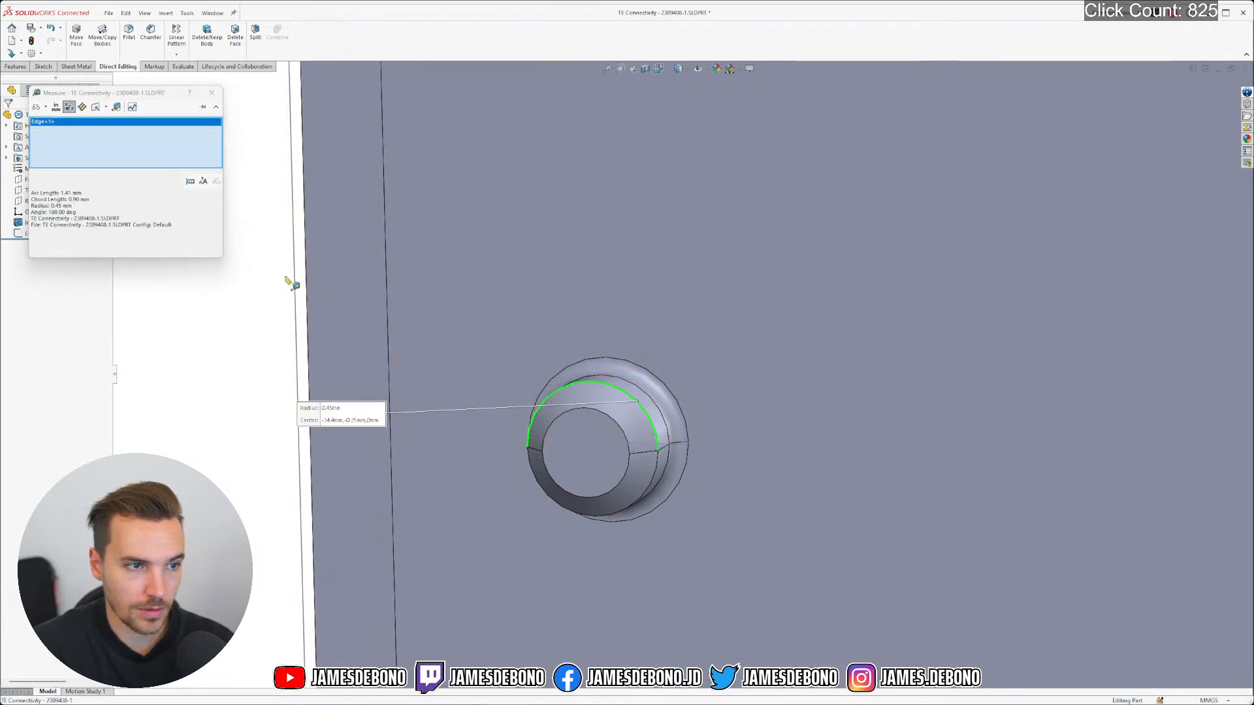
pyautogui.click(211, 92)
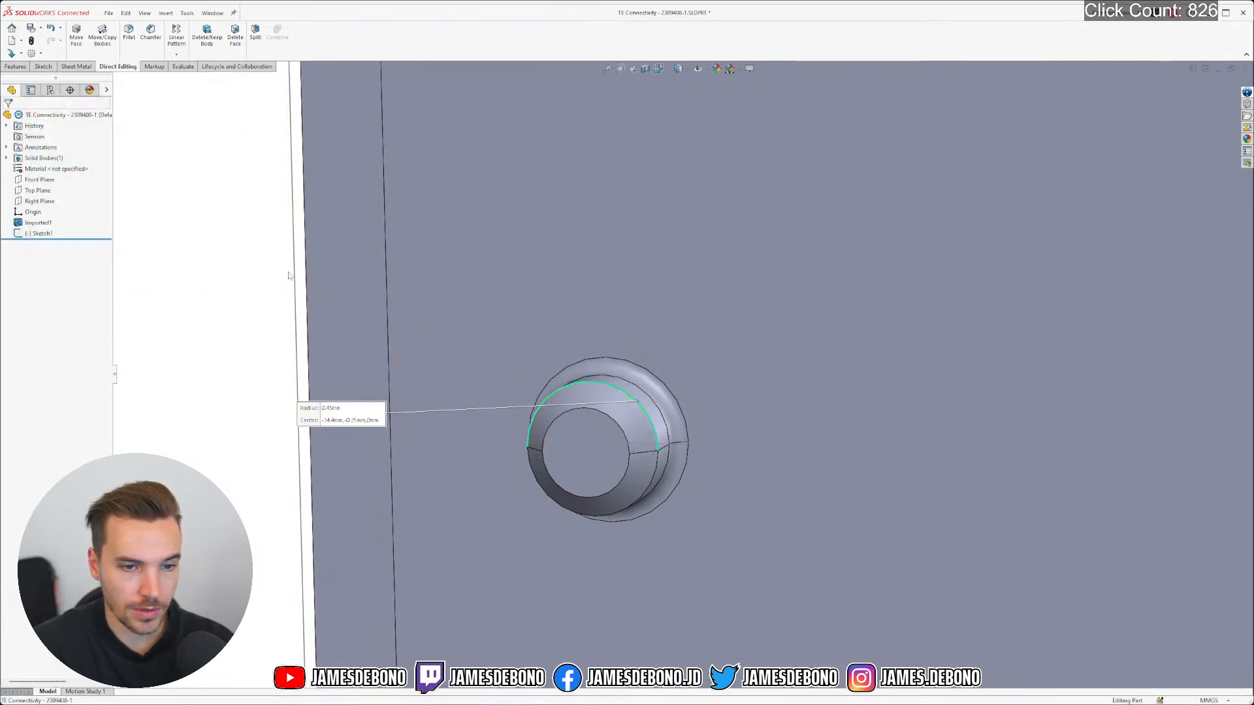
# Reopen Sketch1 for editing and switch to the view of the connector's underside
pyautogui.scroll(6, 401, 330)
pyautogui.scroll(1, 438, 341)
pyautogui.scroll(5, 901, 434)
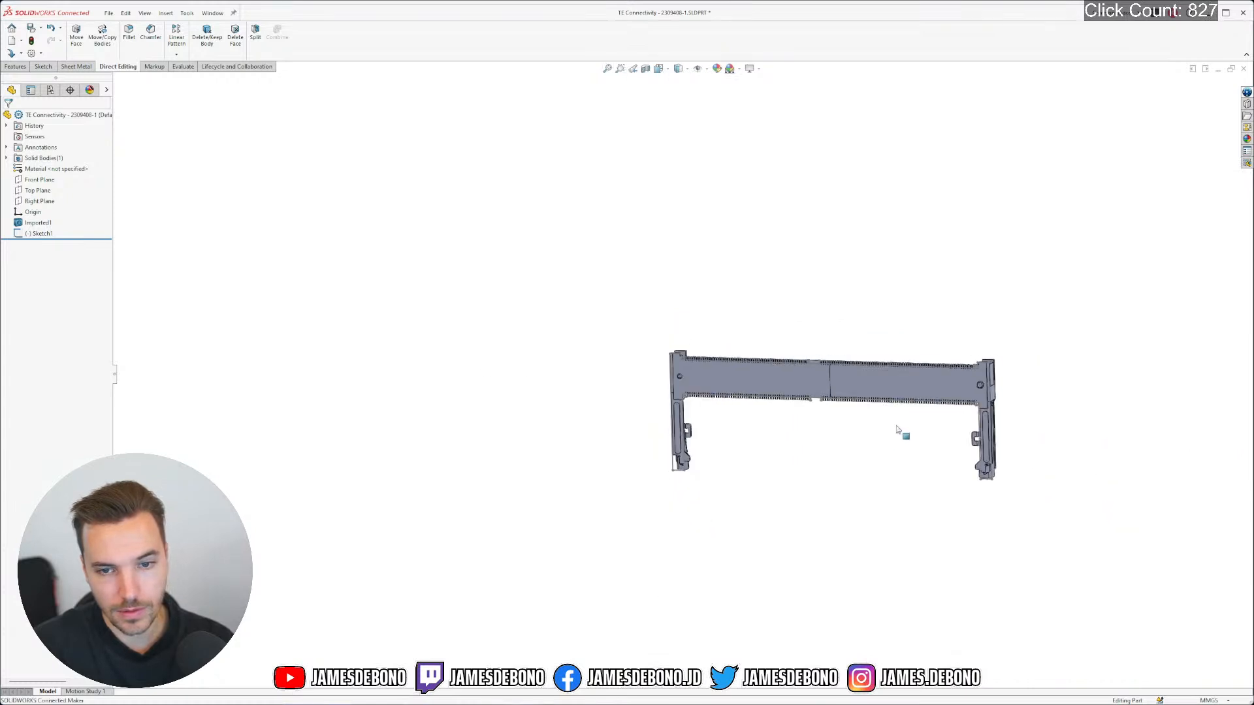
pyautogui.scroll(-3, 902, 433)
pyautogui.click(421, 307)
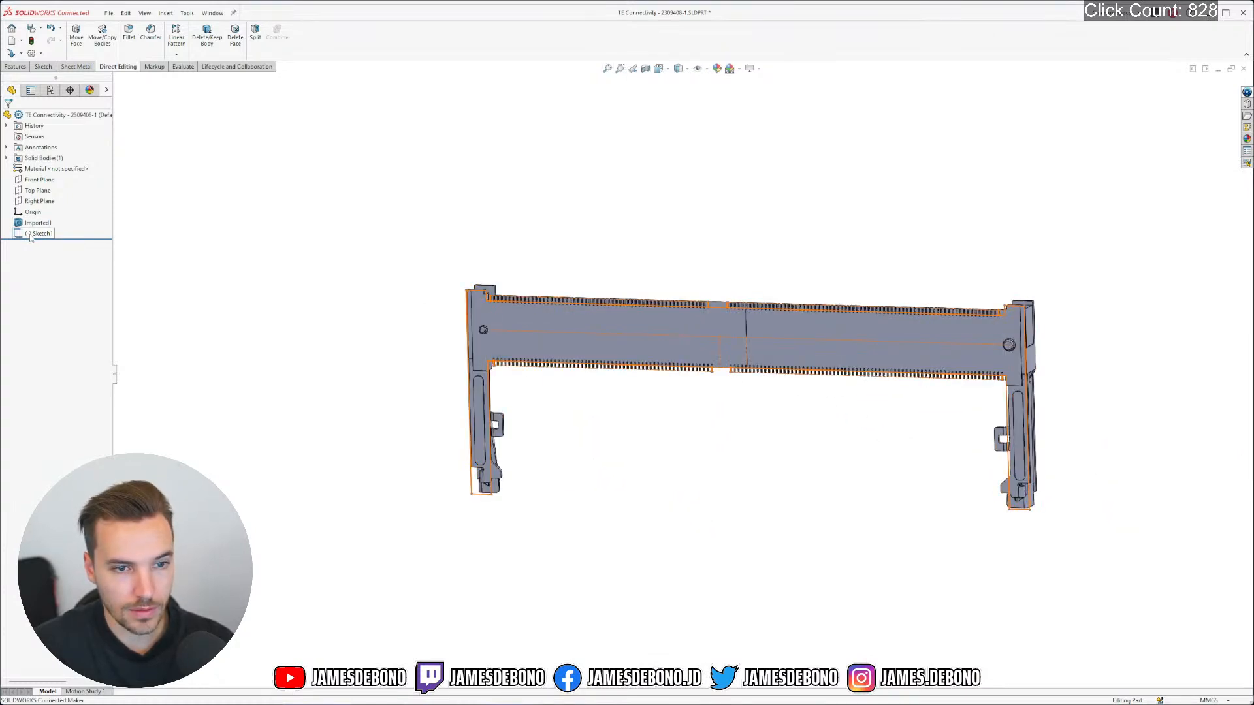
pyautogui.click(41, 233)
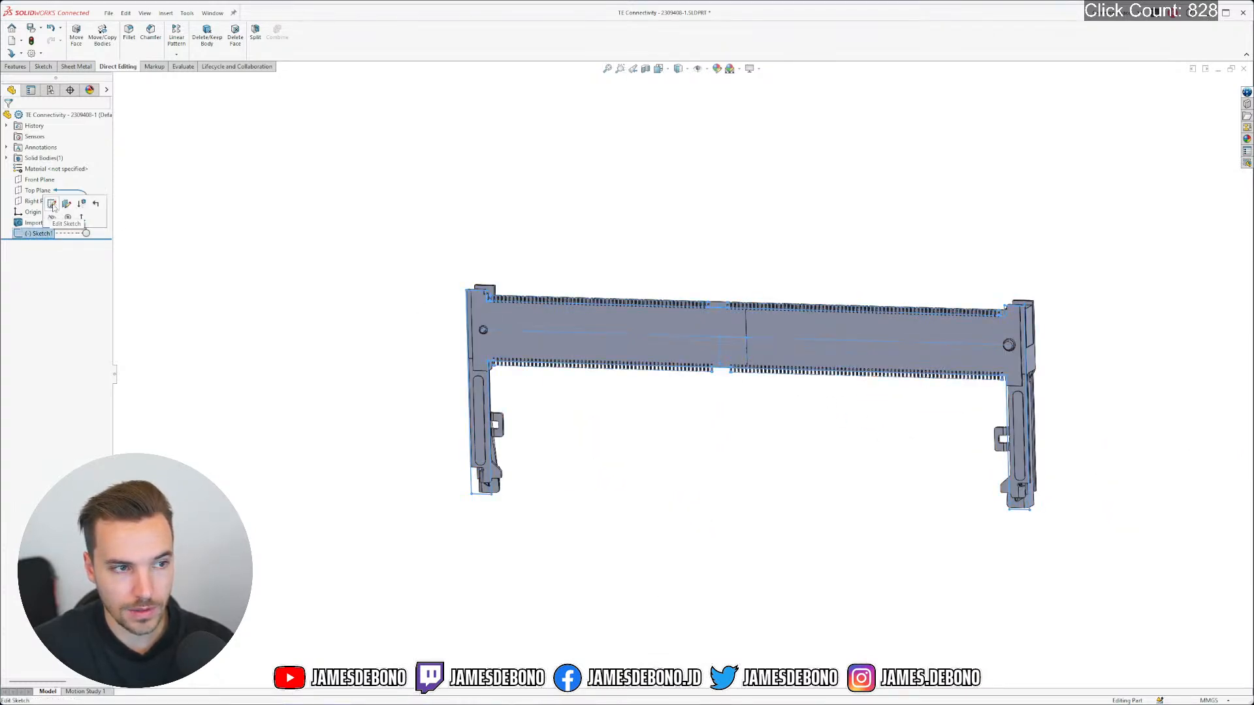
pyautogui.click(55, 209)
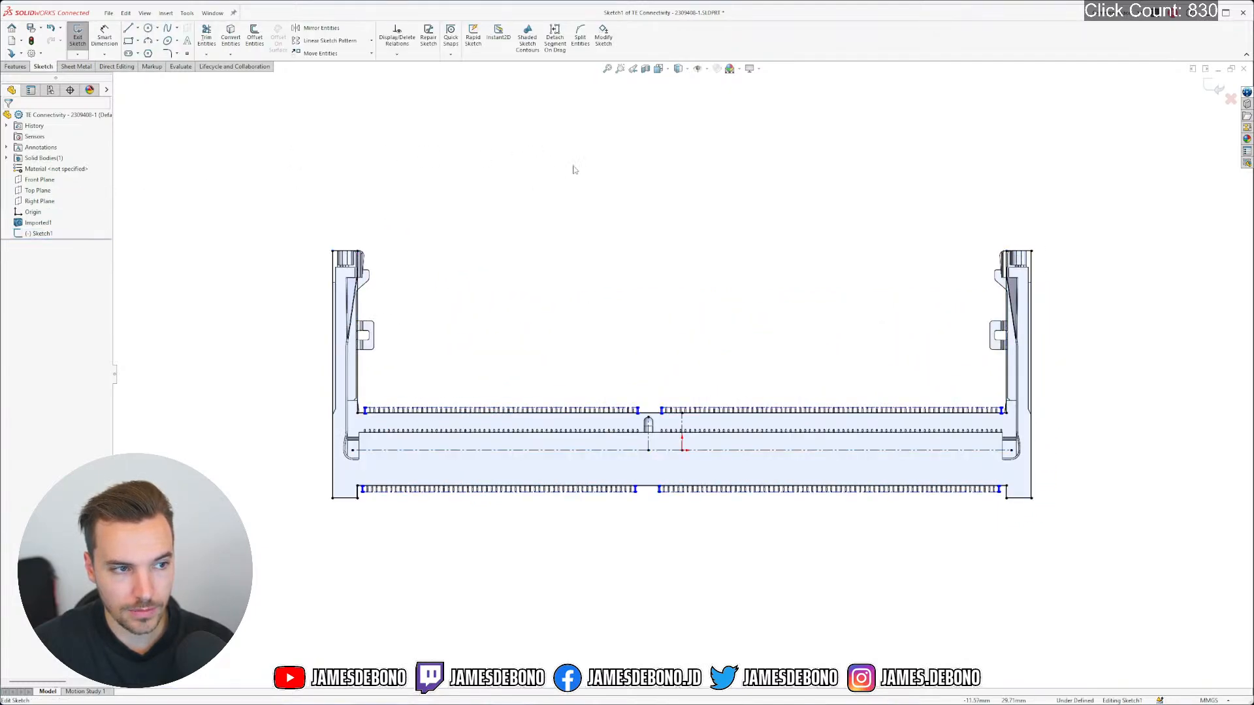
pyautogui.moveTo(524, 222); pyautogui.dragTo(509, 250, button='right')
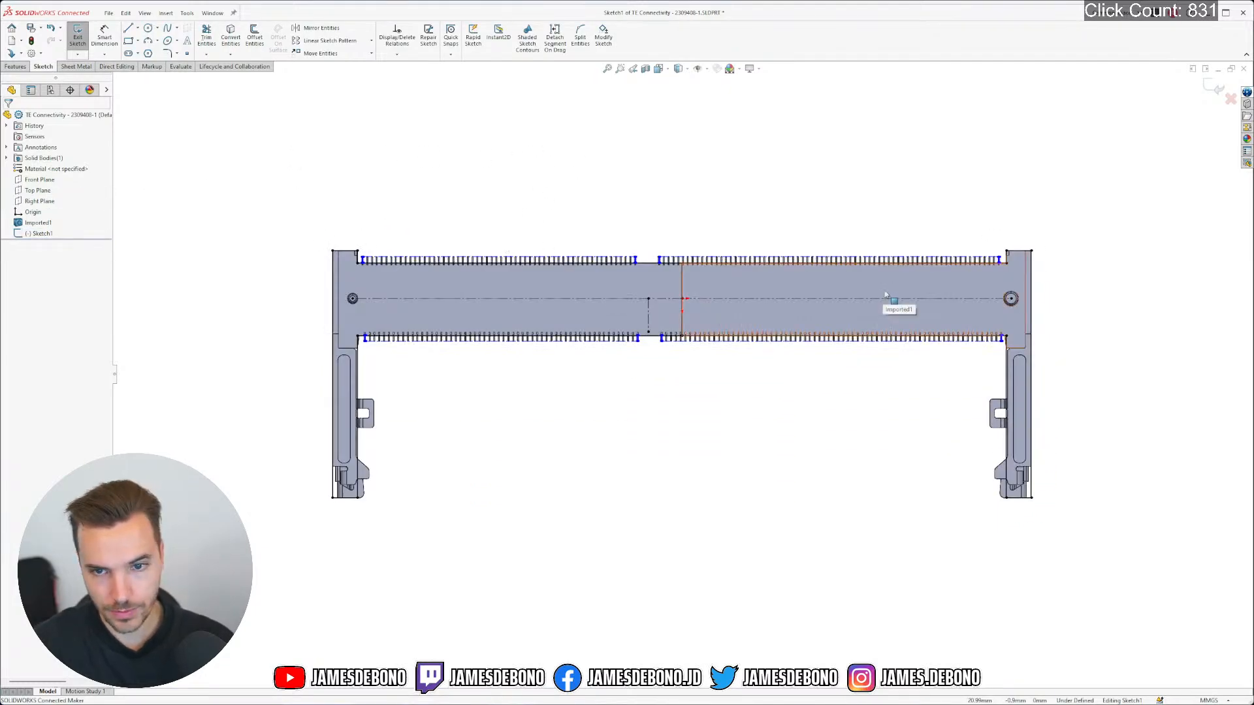
# Draw a circle centered on the right locating peg, larger than the peg's outer edge
pyautogui.click(148, 28)
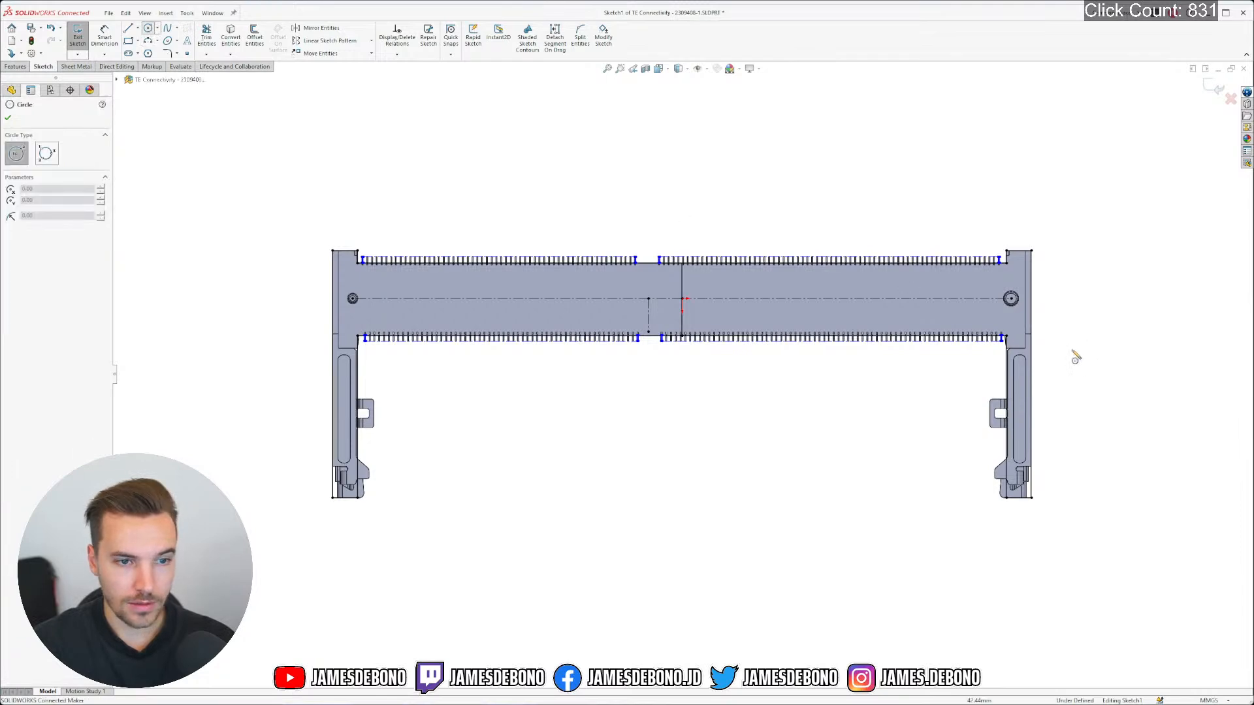
pyautogui.scroll(-8, 1072, 355)
pyautogui.moveTo(844, 348); pyautogui.dragTo(950, 244)
pyautogui.press('Escape')
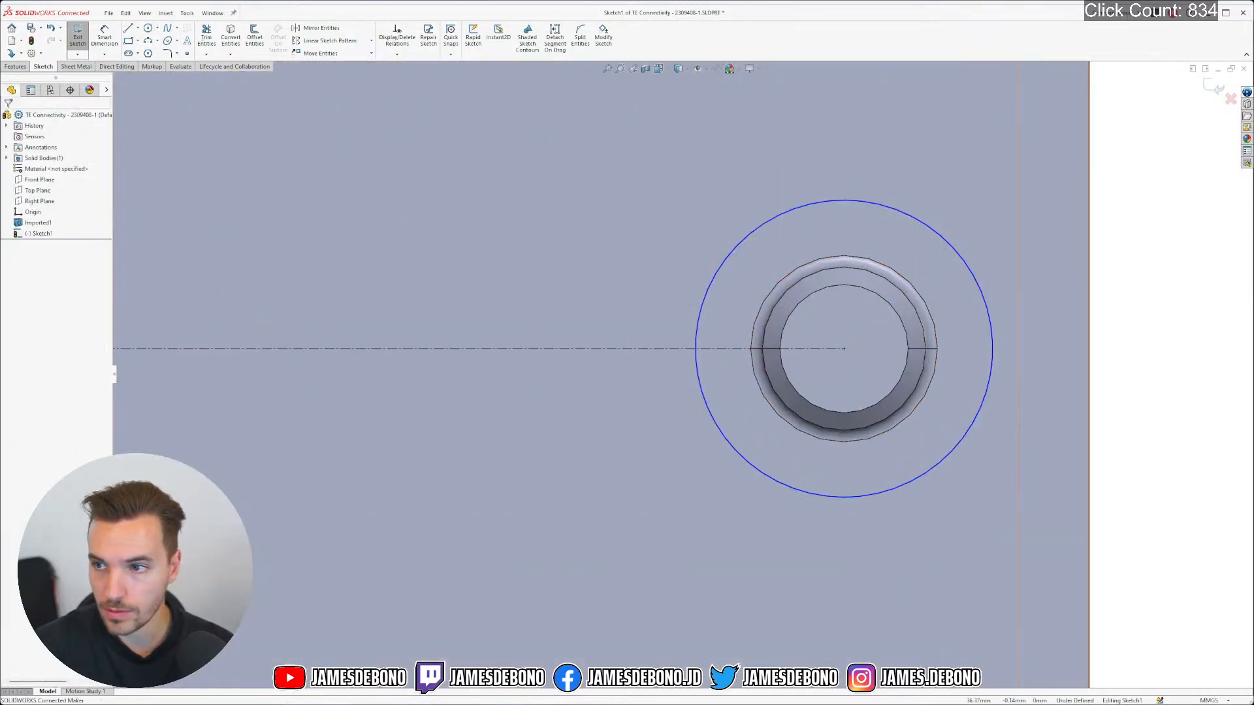
# Check the peg hole diameters in the recommended PCB layout of the Amphenol drawing in the browser and return to SOLIDWORKS
pyautogui.hotkey('alt', 'Tab')
pyautogui.click(1050, 386)
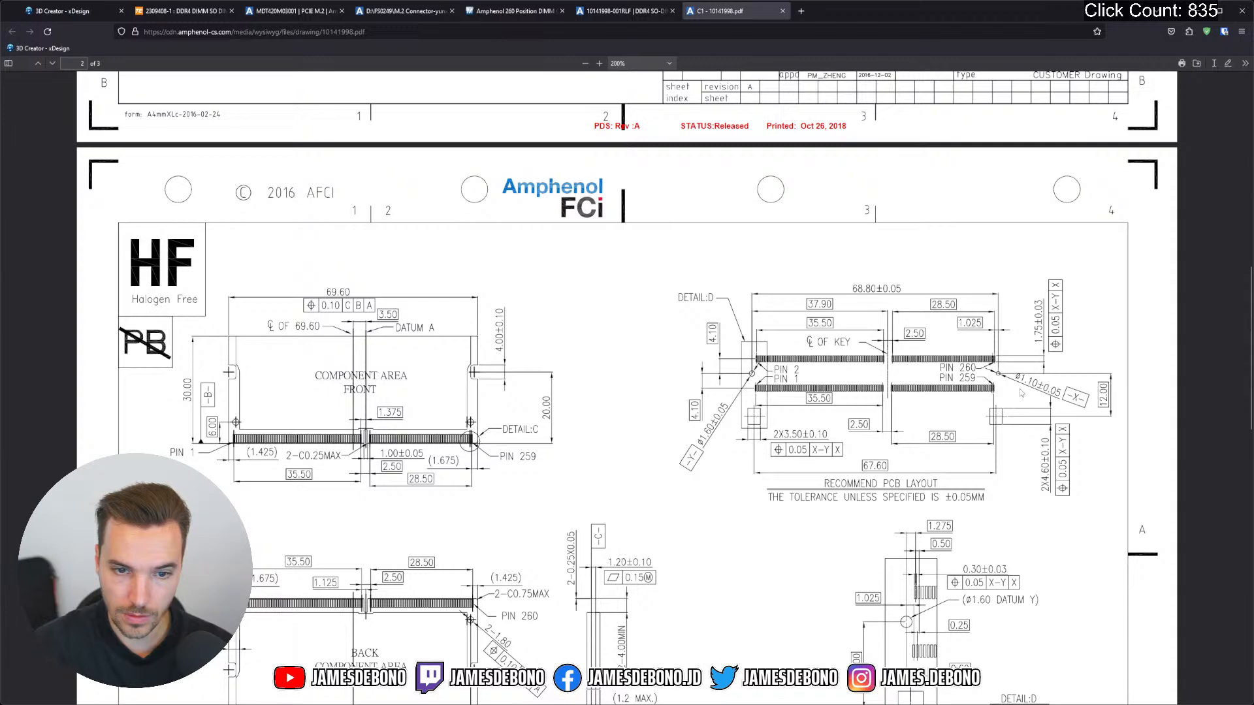
pyautogui.scroll(3, 1021, 392)
pyautogui.scroll(5, 1021, 392)
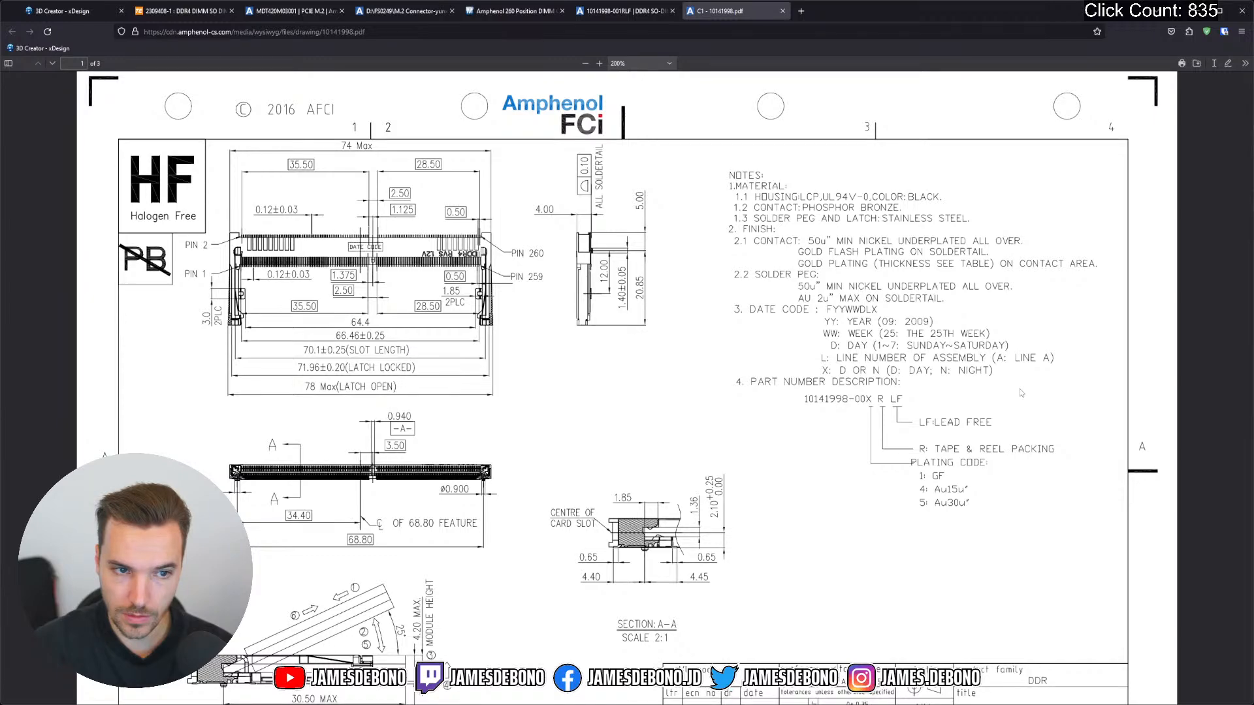
pyautogui.scroll(-8, 1020, 390)
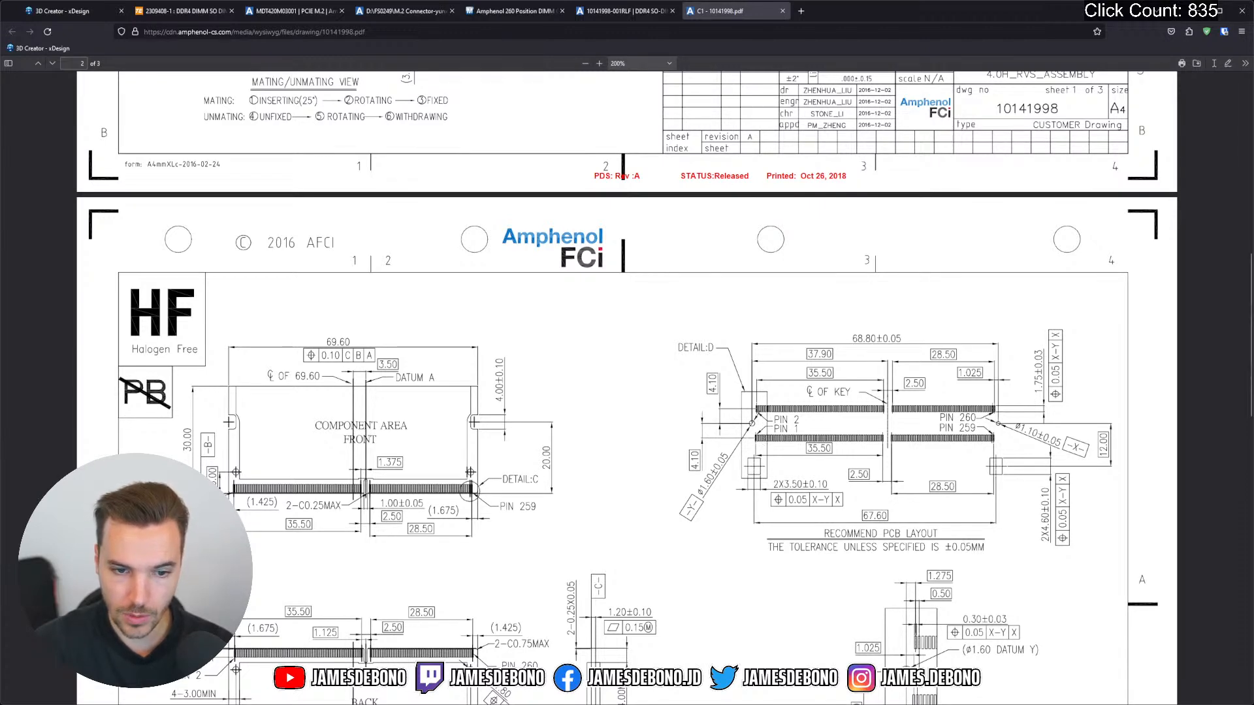
pyautogui.moveTo(1182, 11); pyautogui.dragTo(1180, 26)
pyautogui.click(1181, 26)
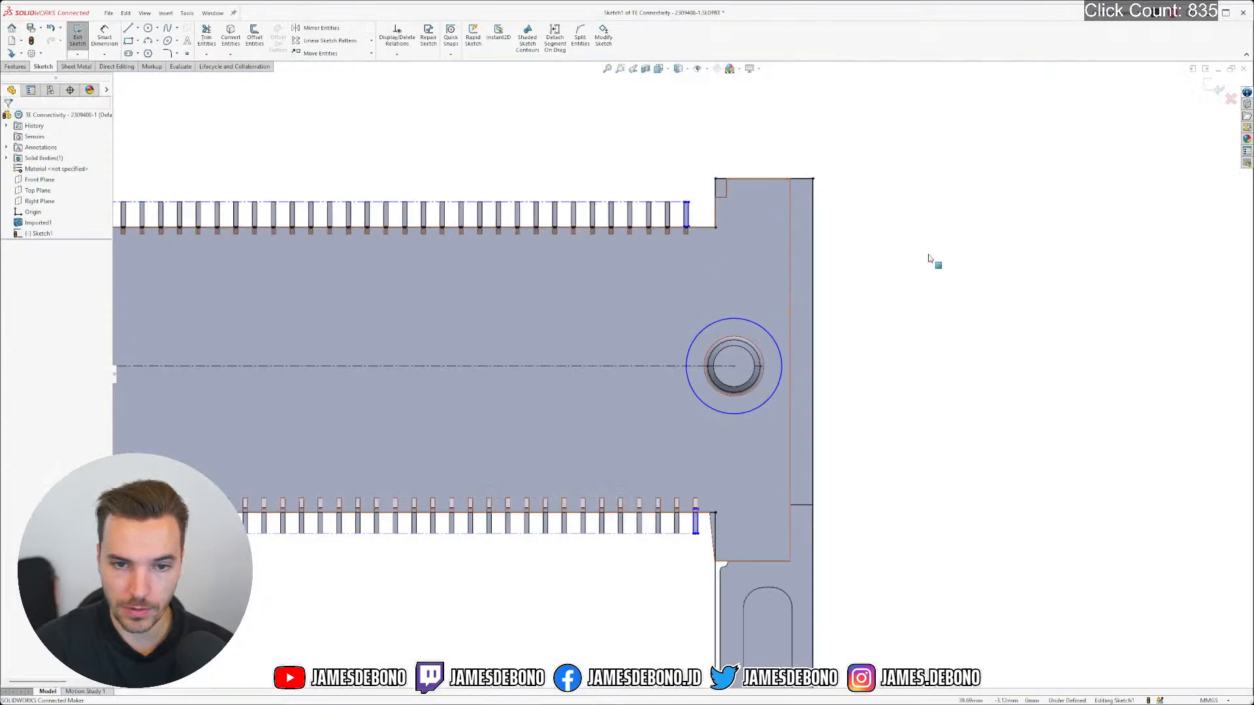
# Inspect the sketch against the connector's underside and frame the new circle around the right locating peg
pyautogui.scroll(5, 770, 350)
pyautogui.scroll(-3, 489, 414)
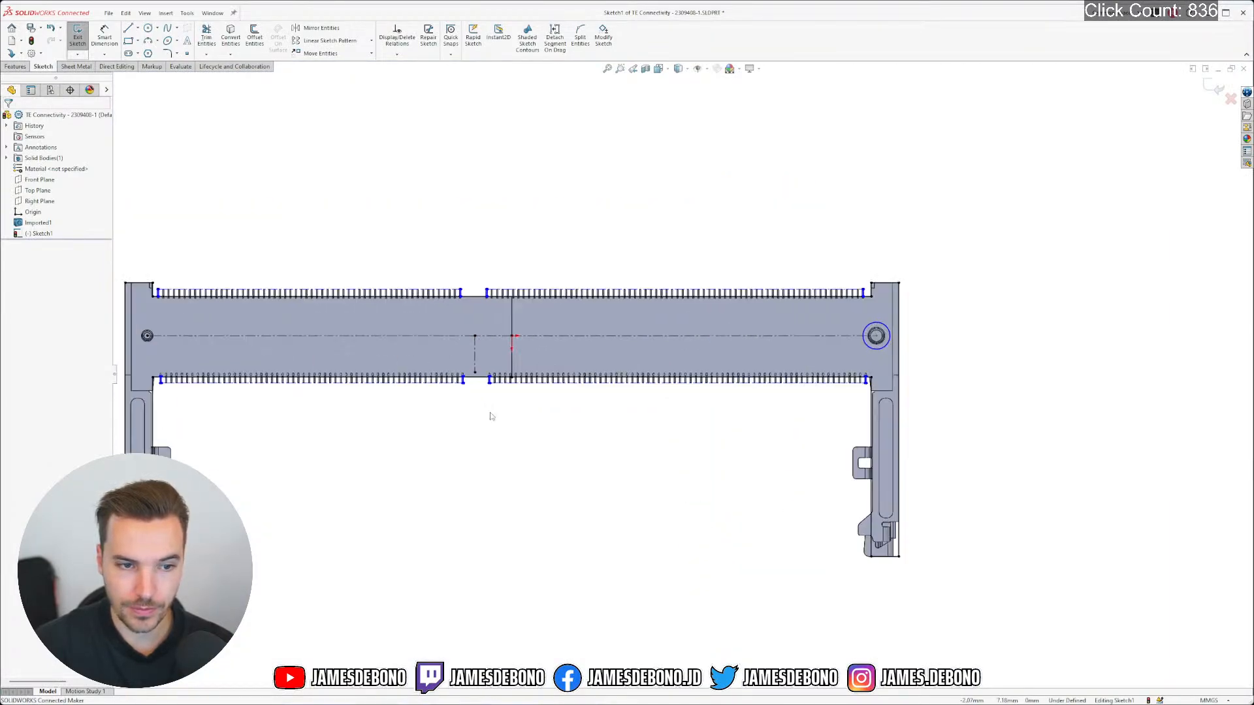
pyautogui.scroll(2, 491, 416)
pyautogui.scroll(-2, 490, 417)
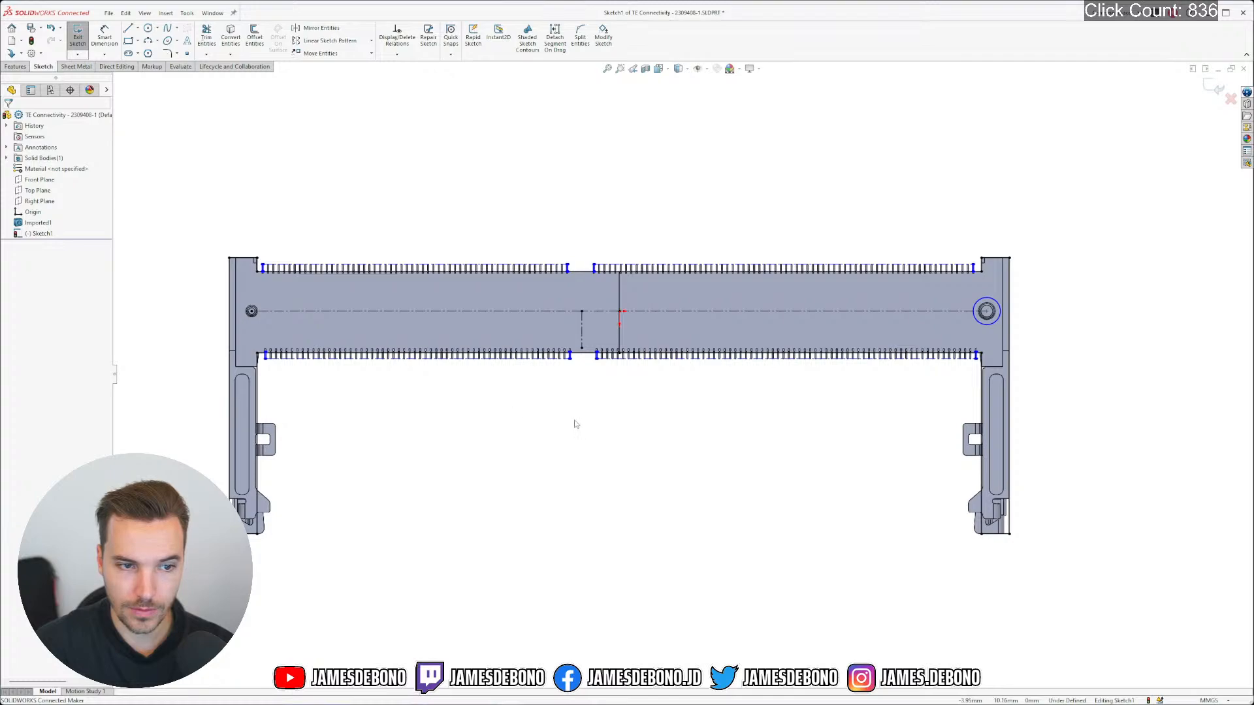
pyautogui.moveTo(503, 423)
pyautogui.mouseDown(button='middle')
pyautogui.moveTo(792, 421)
pyautogui.moveTo(781, 420)
pyautogui.mouseUp(button='middle')
pyautogui.hotkey('ctrl', '8')
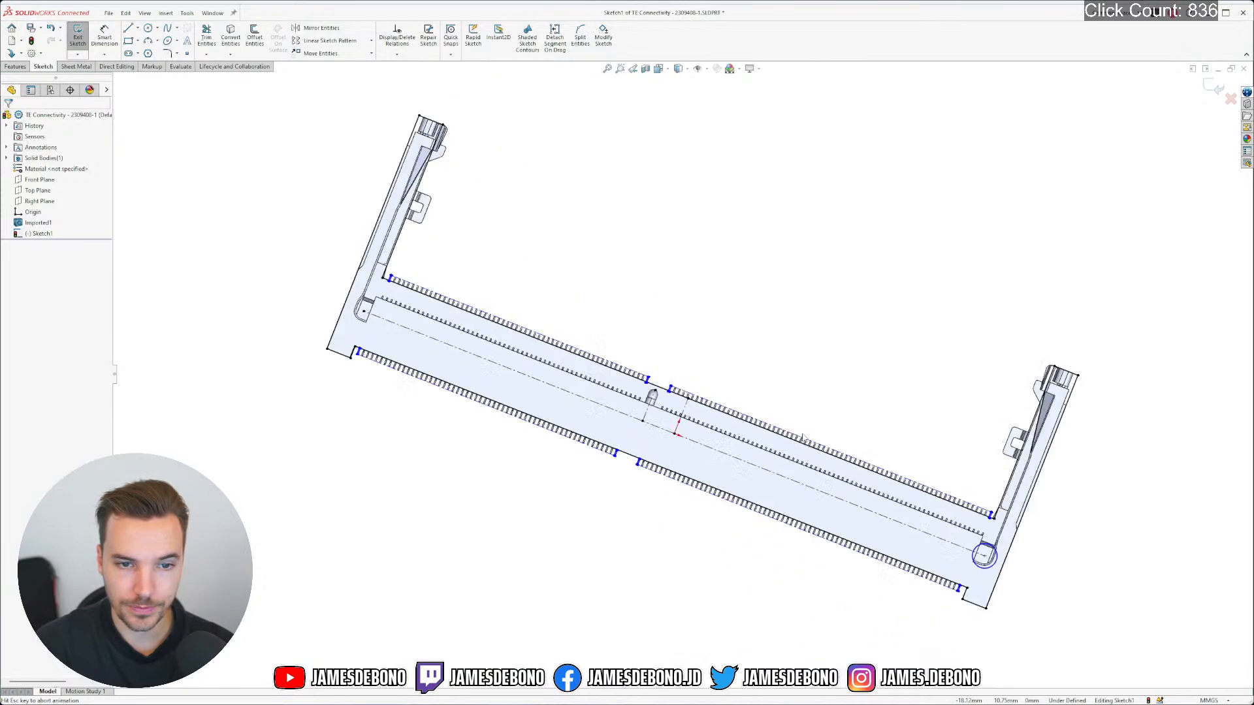
pyautogui.moveTo(1118, 446); pyautogui.dragTo(999, 531, button='right')
pyautogui.scroll(-4, 1013, 311)
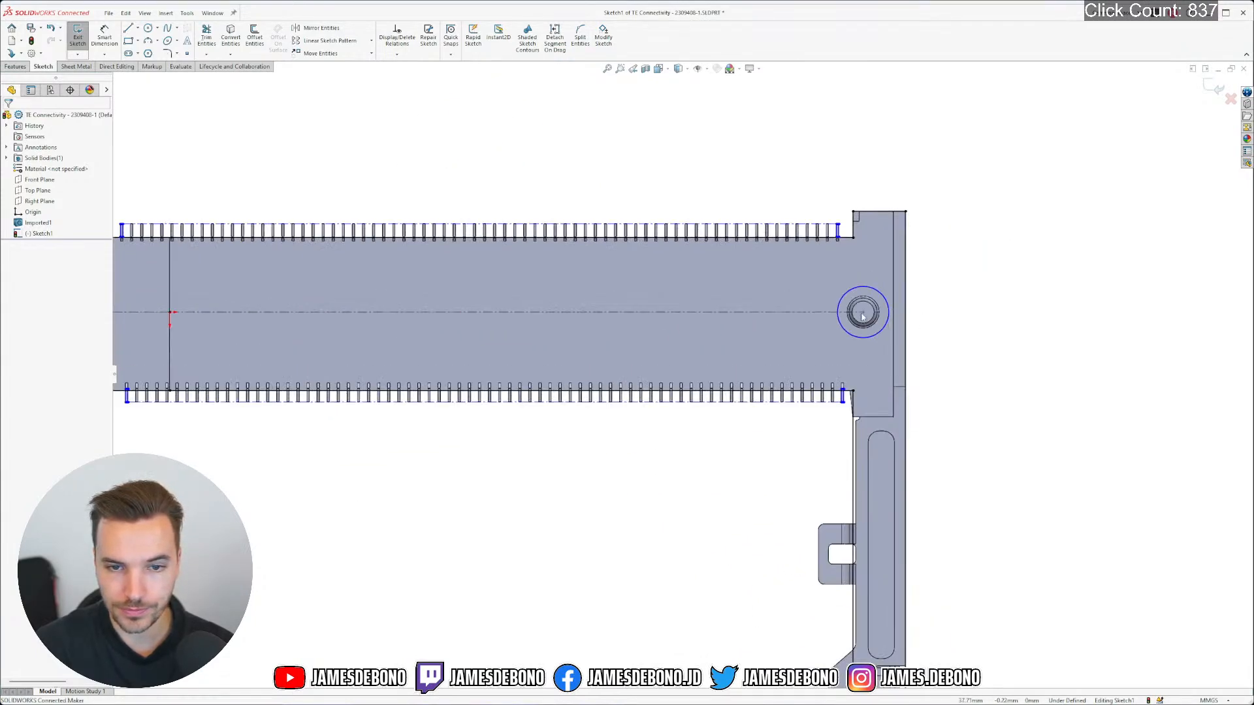
pyautogui.scroll(-3, 860, 315)
pyautogui.moveTo(725, 353); pyautogui.dragTo(686, 290, button='right')
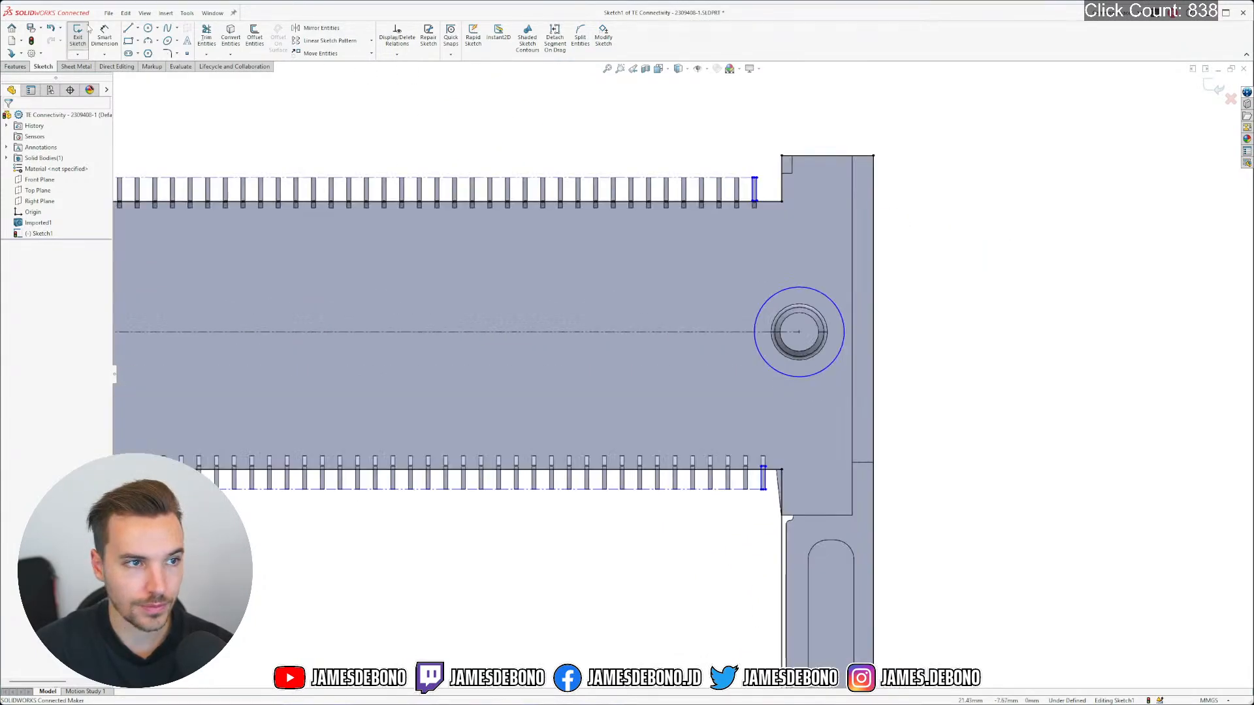
# Dimension the diameter of the circle around the right locating peg and set it to 1.6 mm
pyautogui.click(839, 314)
pyautogui.click(1011, 436)
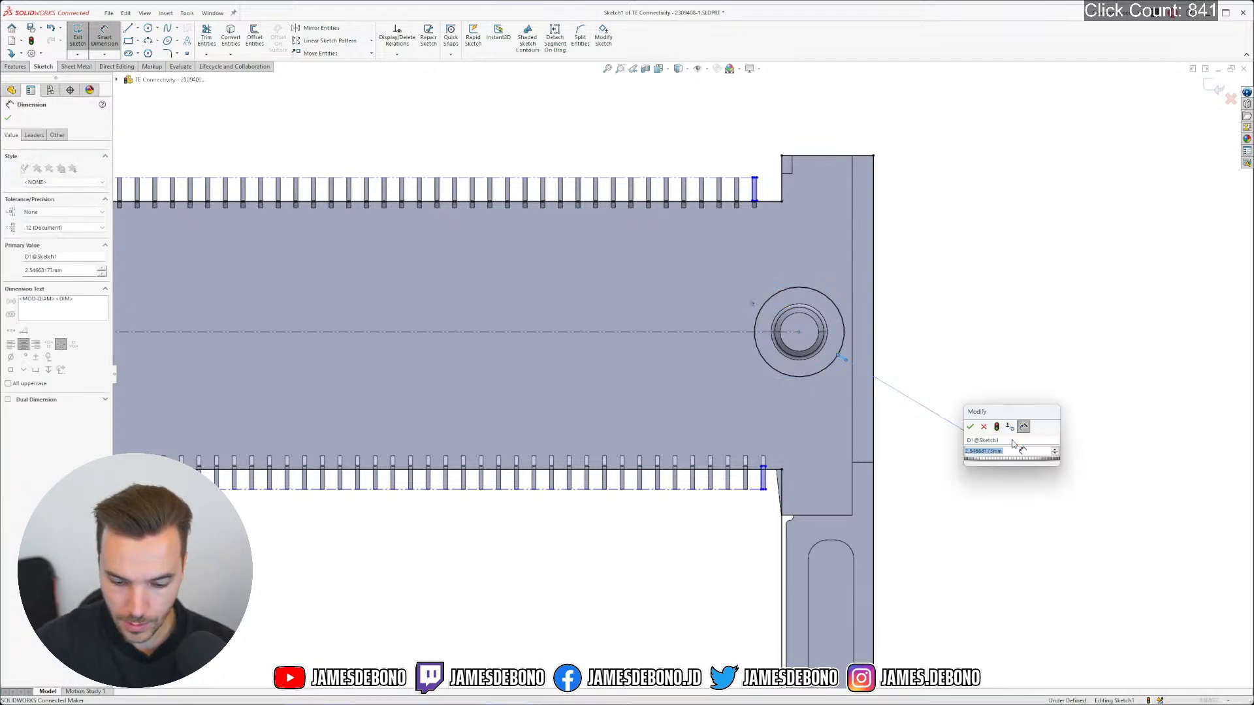
pyautogui.write('1.6')
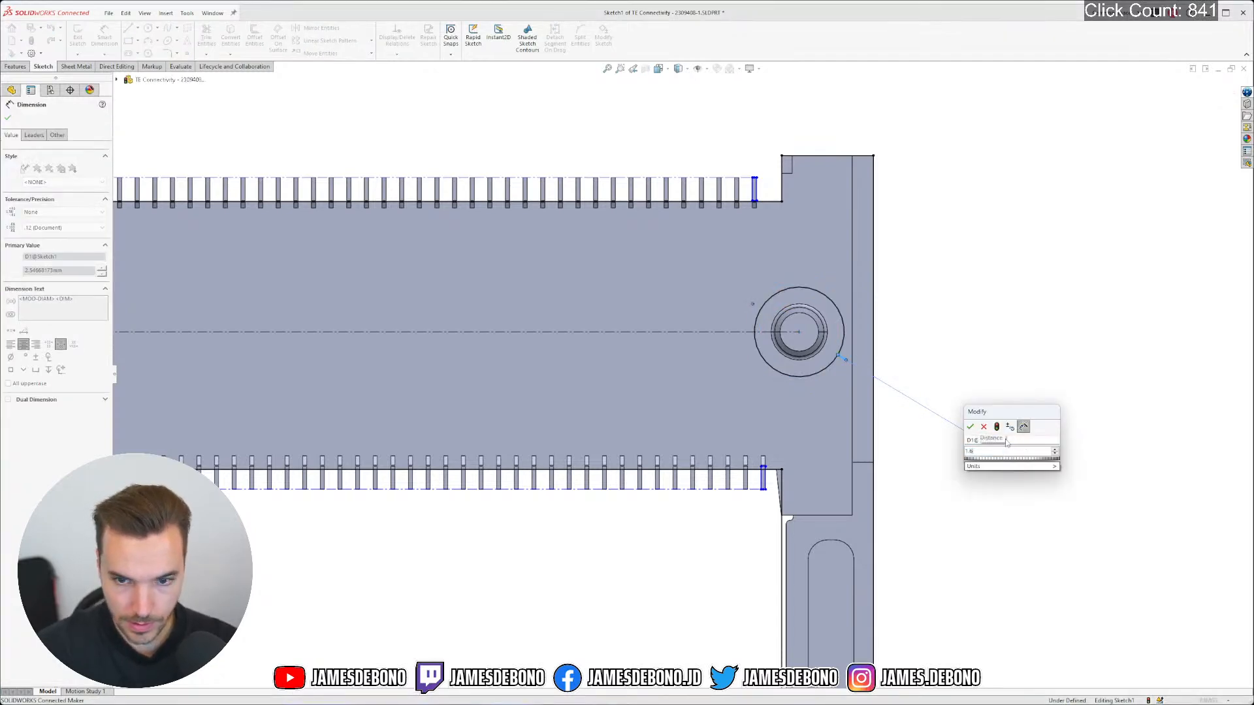
pyautogui.click(971, 427)
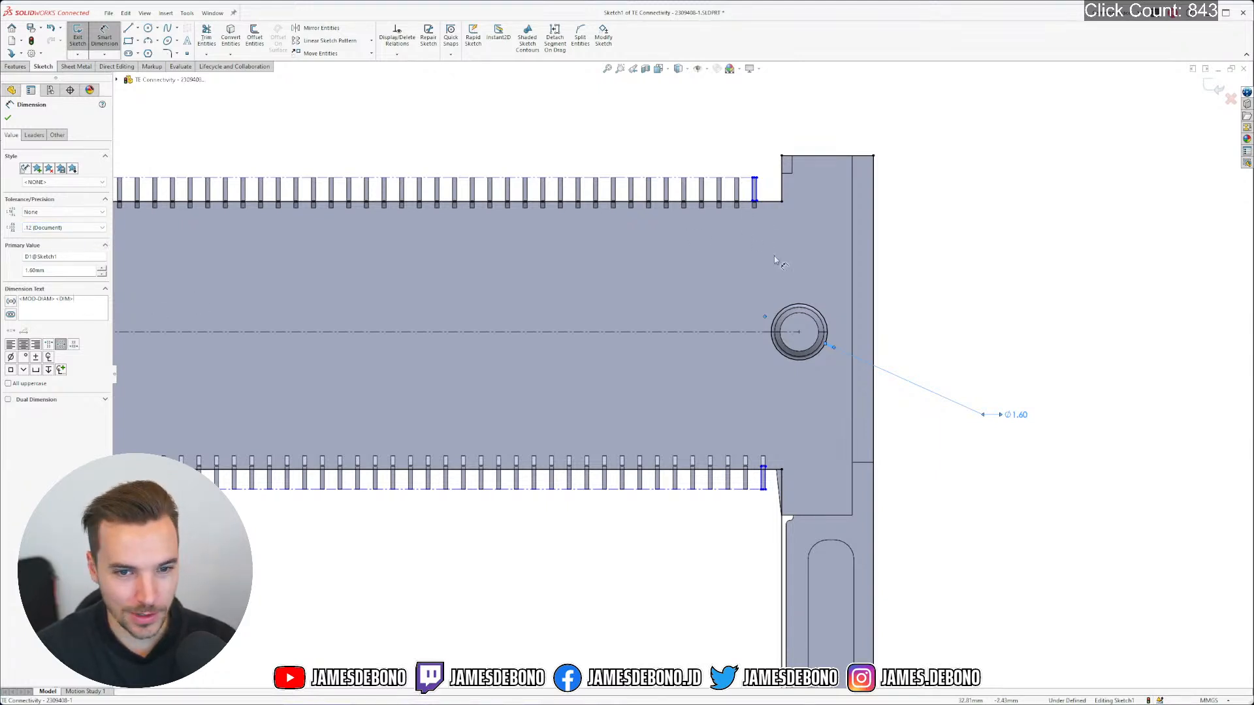
# Give the right peg hole's diameter dimension a symmetric tolerance of 0.05 mm
pyautogui.click(983, 312)
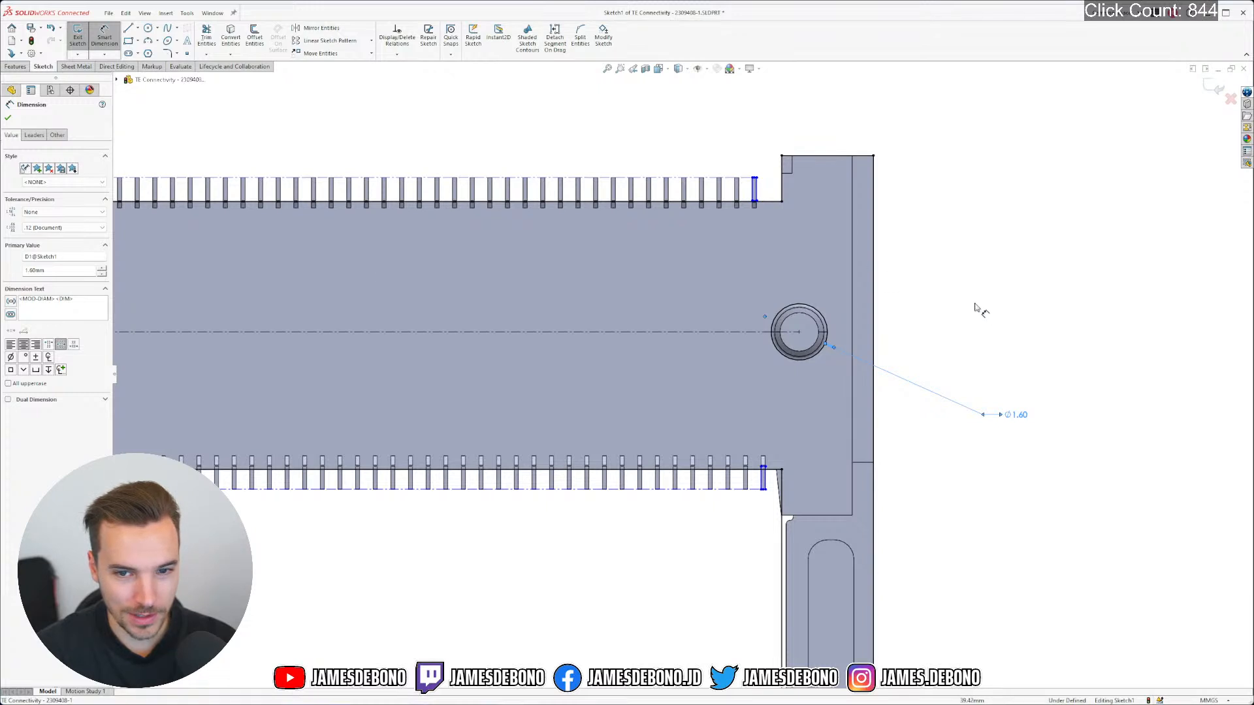
pyautogui.click(35, 136)
pyautogui.click(11, 136)
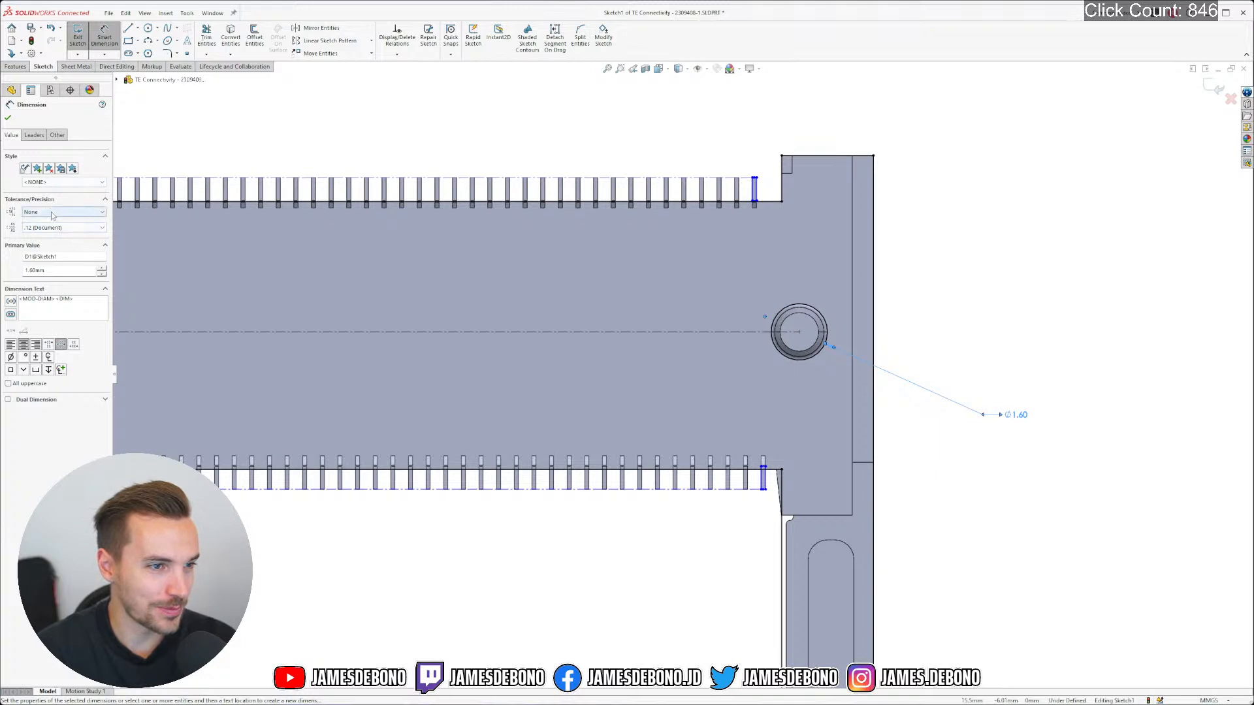
pyautogui.click(54, 212)
pyautogui.click(39, 247)
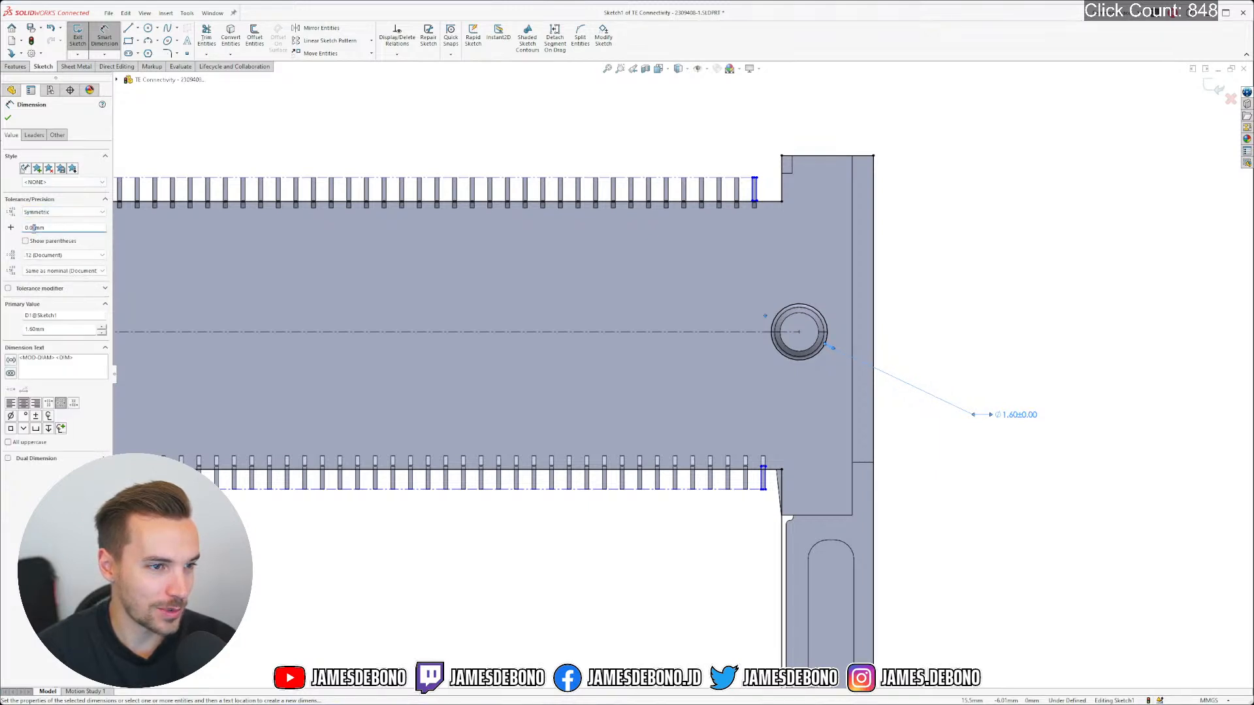
pyautogui.click(106, 227)
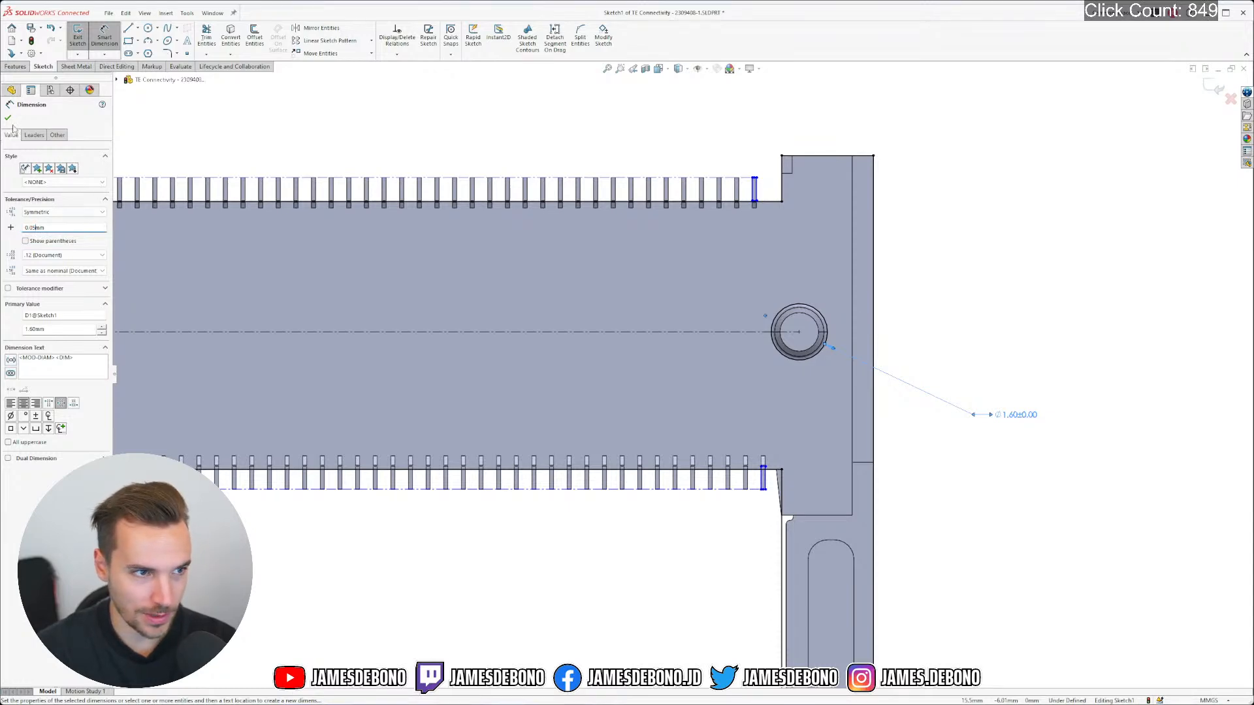
pyautogui.press('Return')
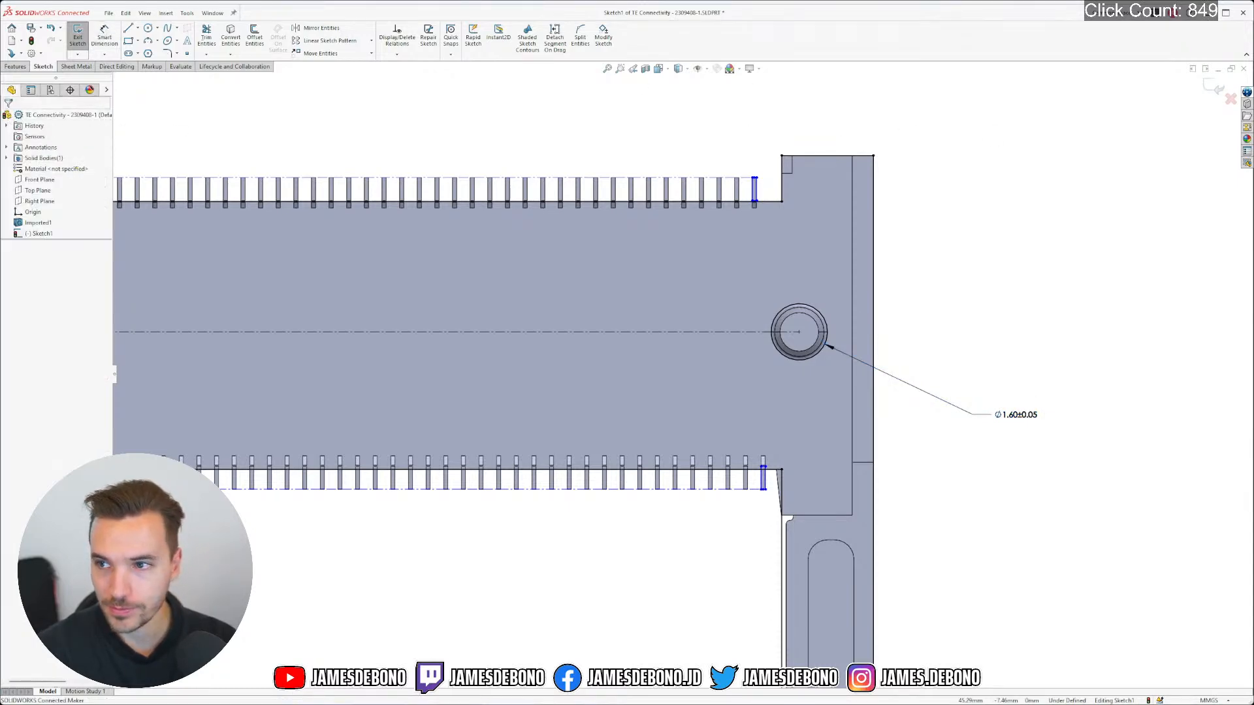
# Check the other locating hole's diameter and tolerance in the Amphenol recommended PCB layout in the browser, and return to SOLIDWORKS
pyautogui.hotkey('alt', 'Tab')
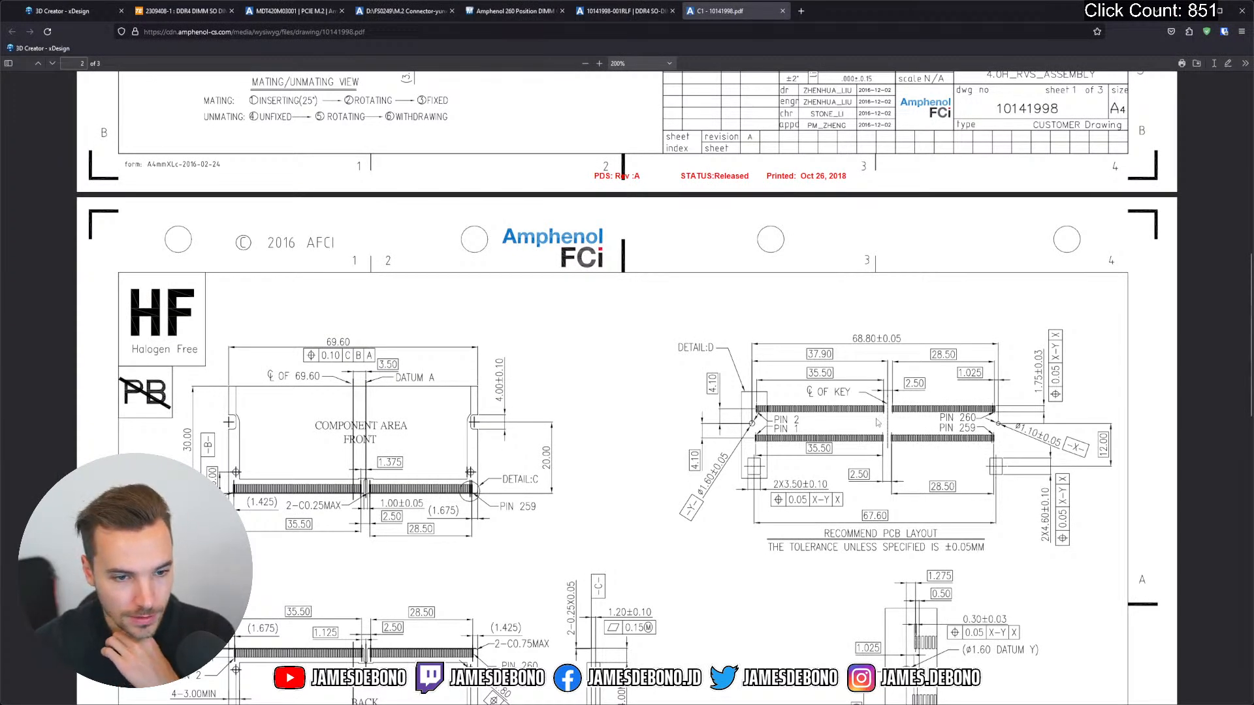
pyautogui.scroll(-1, 848, 399)
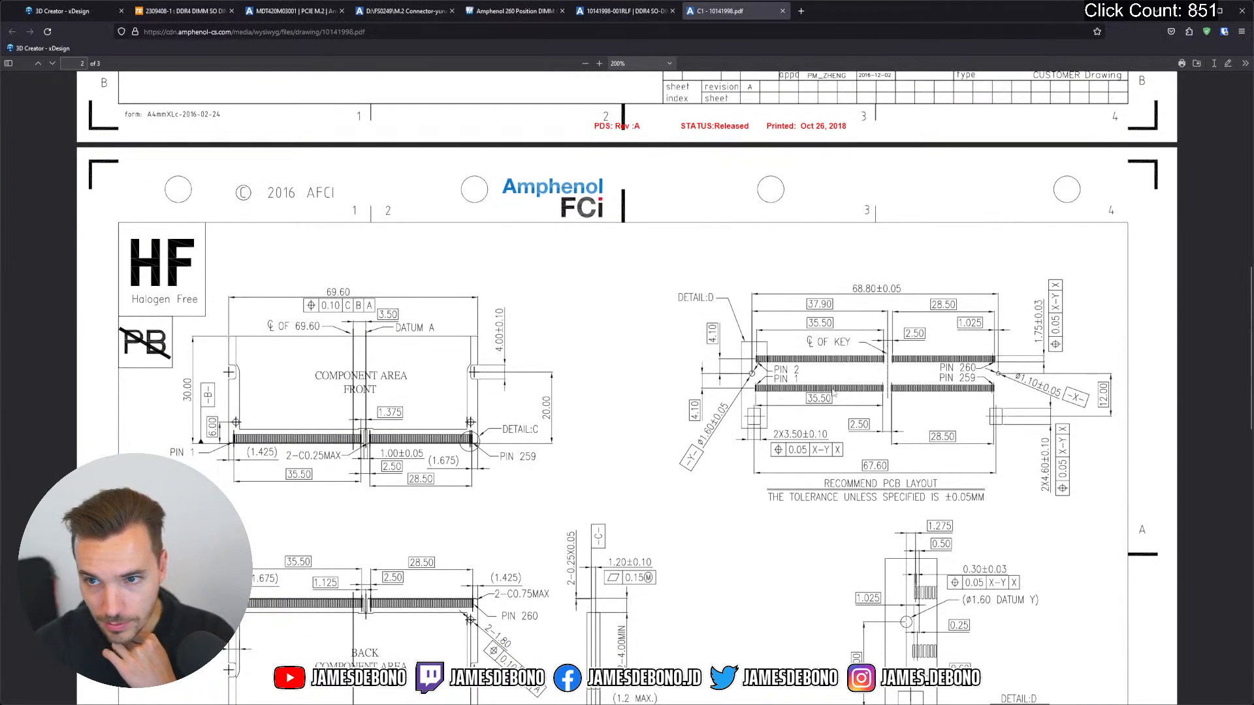
pyautogui.scroll(-1, 798, 399)
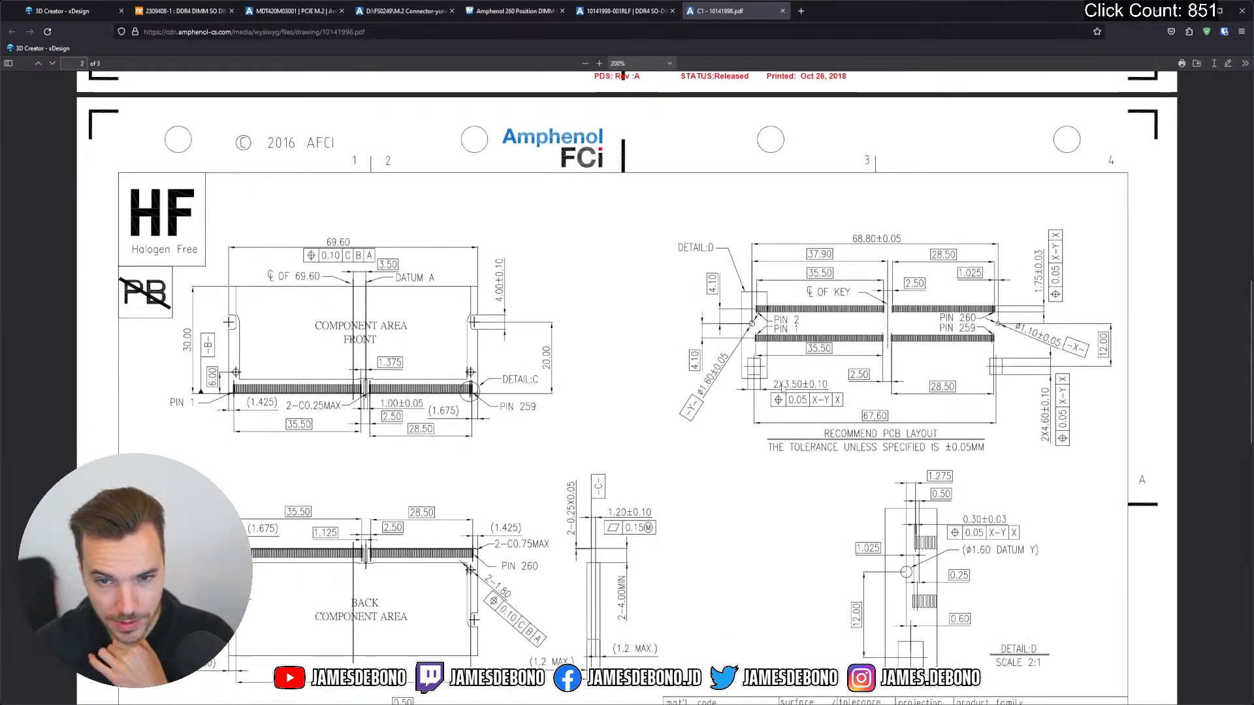
pyautogui.scroll(-1, 717, 356)
pyautogui.scroll(-1, 717, 356)
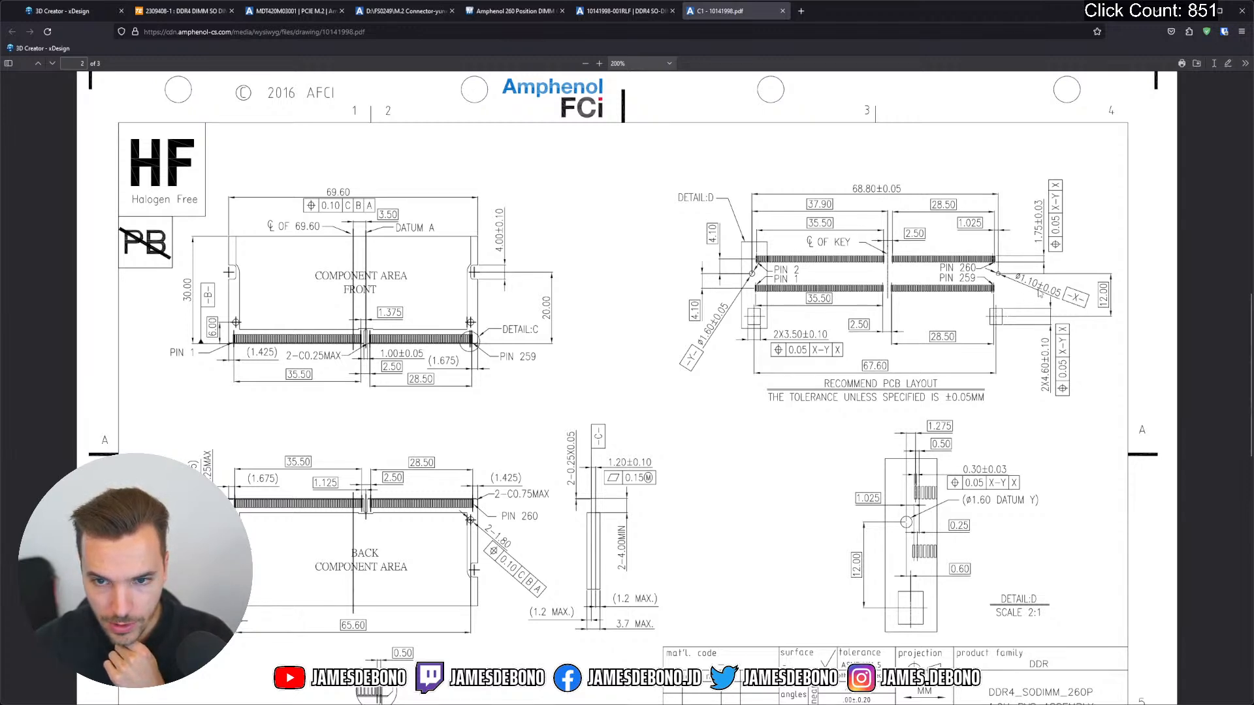
pyautogui.click(1200, 10)
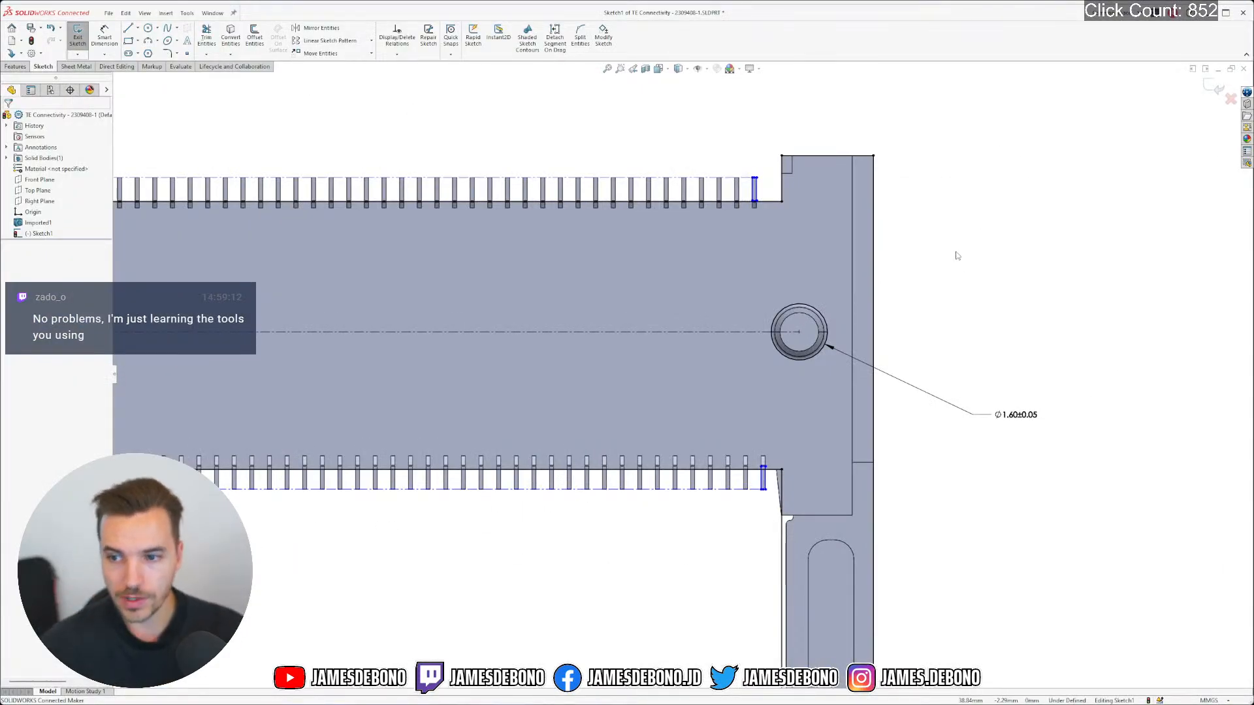
# Draw a circle about 1.6 mm in diameter centered on the left locating peg
pyautogui.scroll(5, 960, 274)
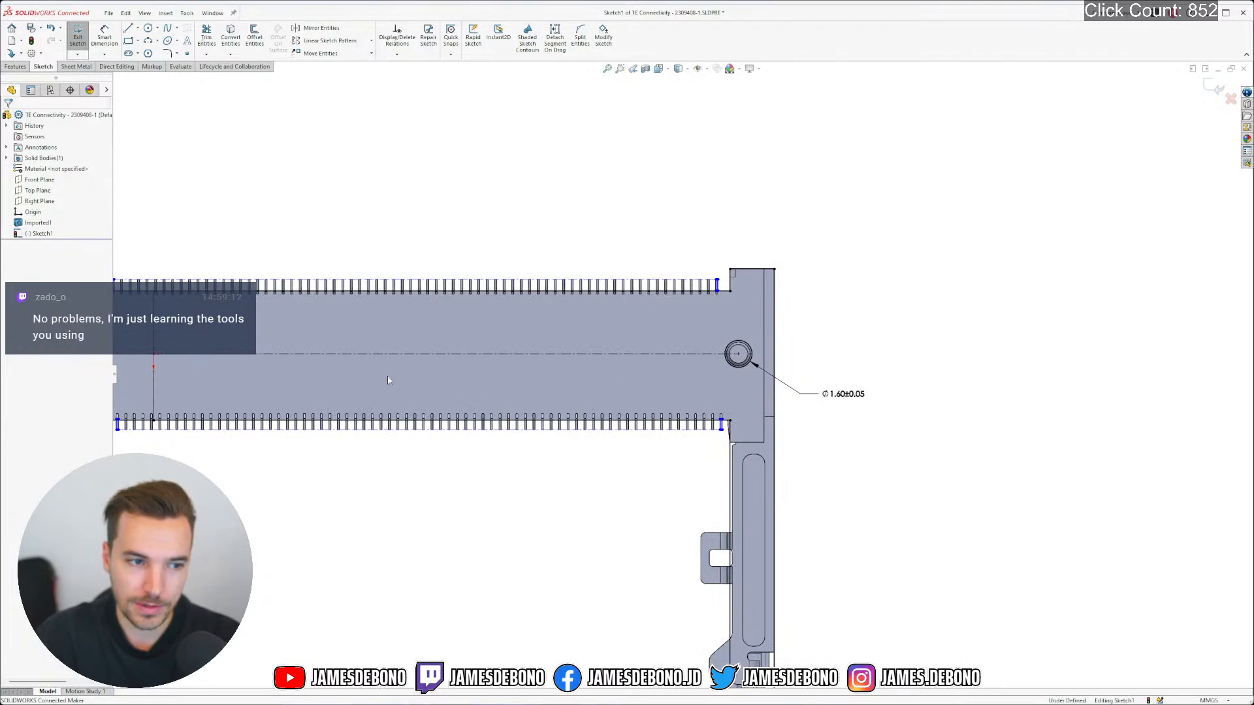
pyautogui.scroll(-8, 370, 377)
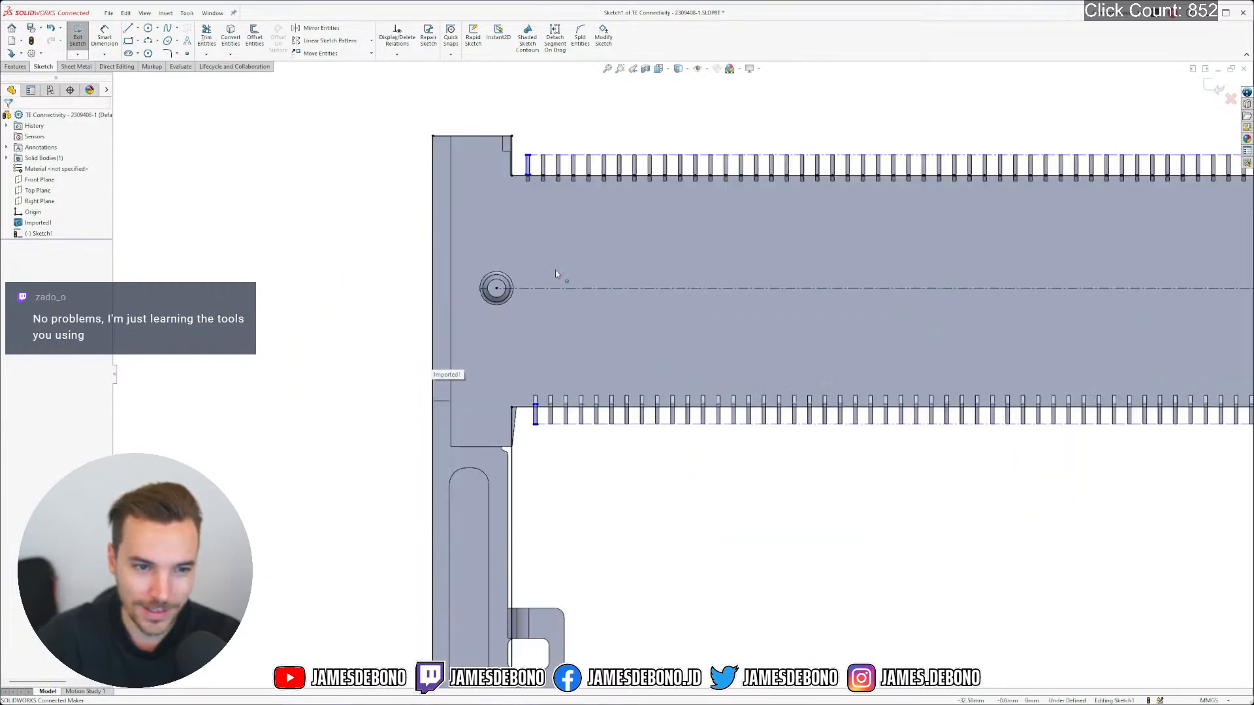
pyautogui.click(148, 28)
pyautogui.click(473, 322)
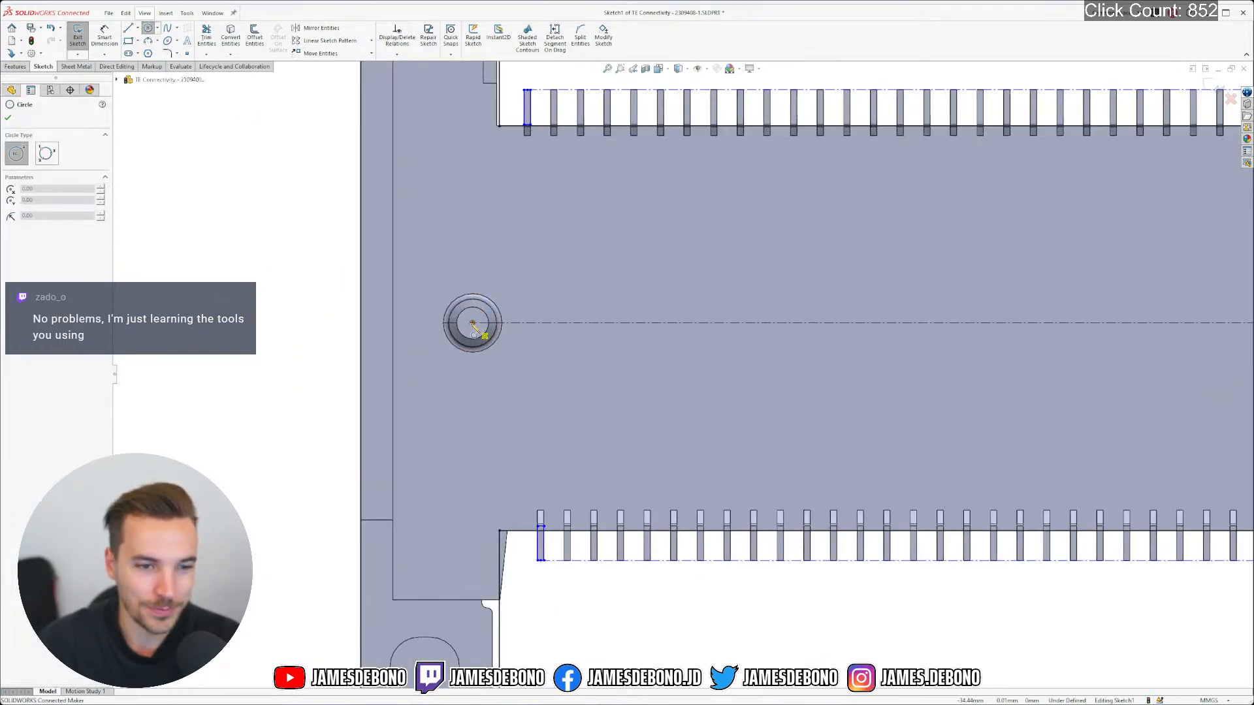
pyautogui.click(442, 292)
pyautogui.press('Escape')
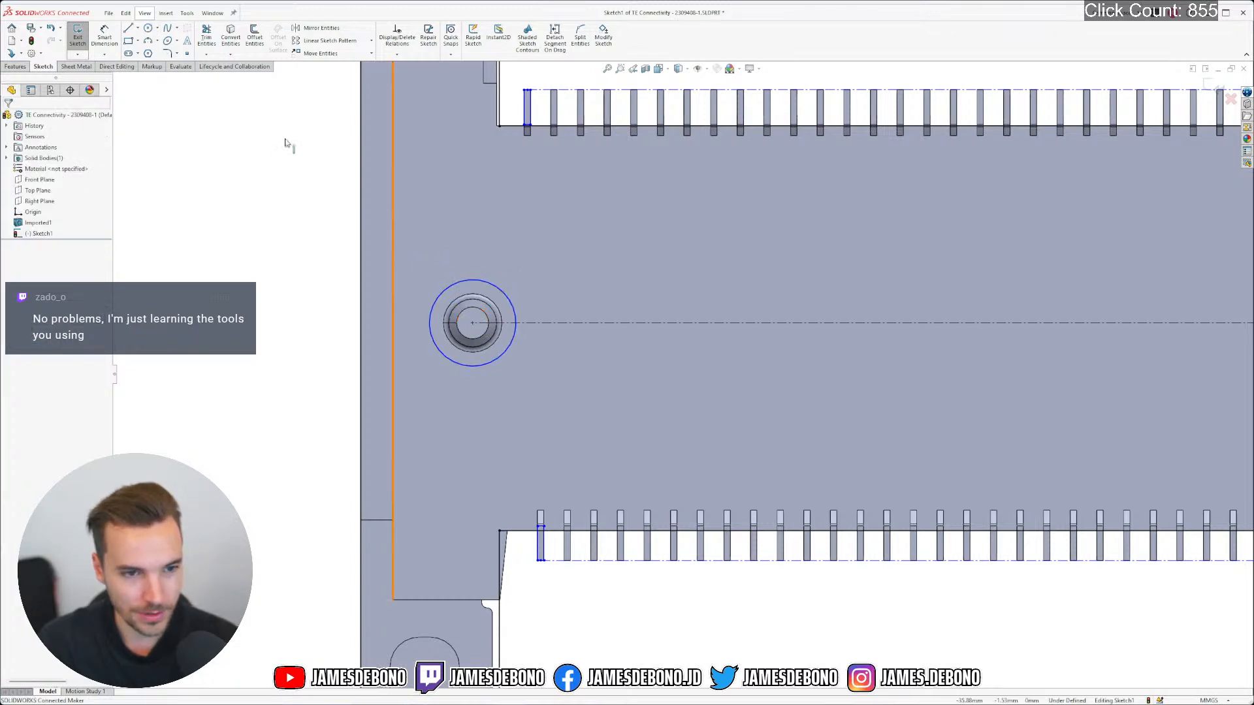
# Dimension the diameter of the circle around the left locating peg and set it to 1.1 mm
pyautogui.click(105, 36)
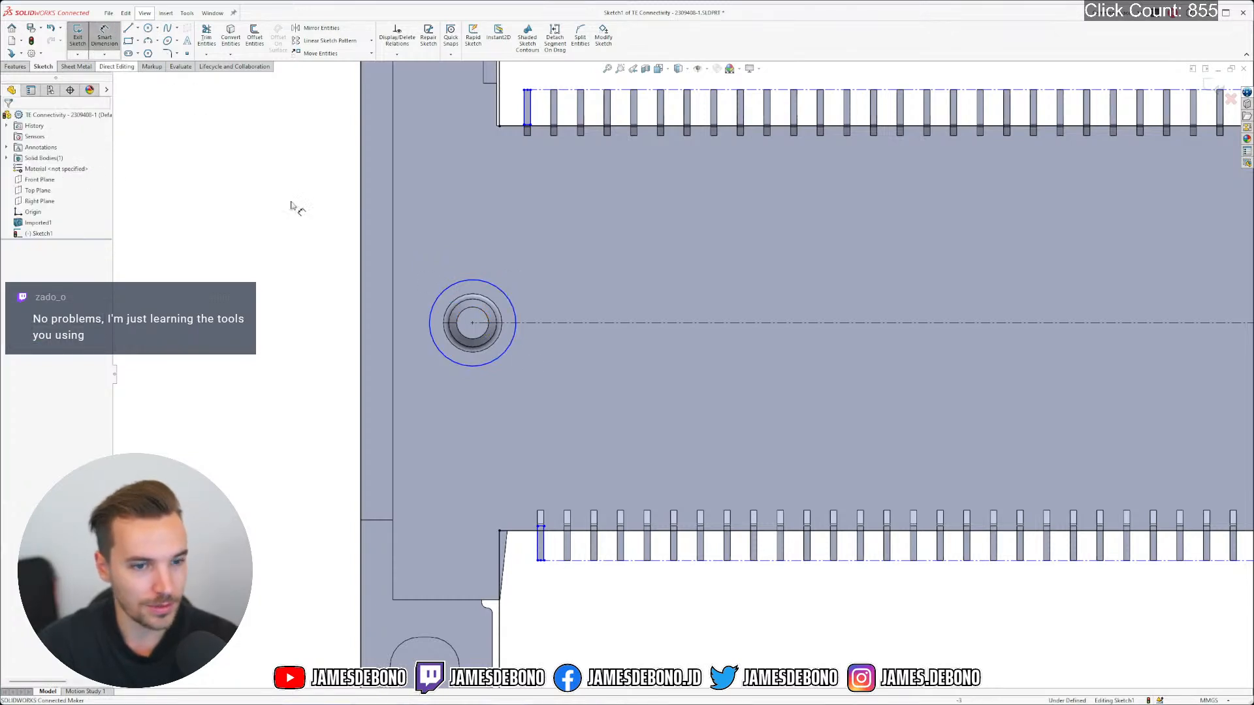
pyautogui.click(462, 364)
pyautogui.click(252, 428)
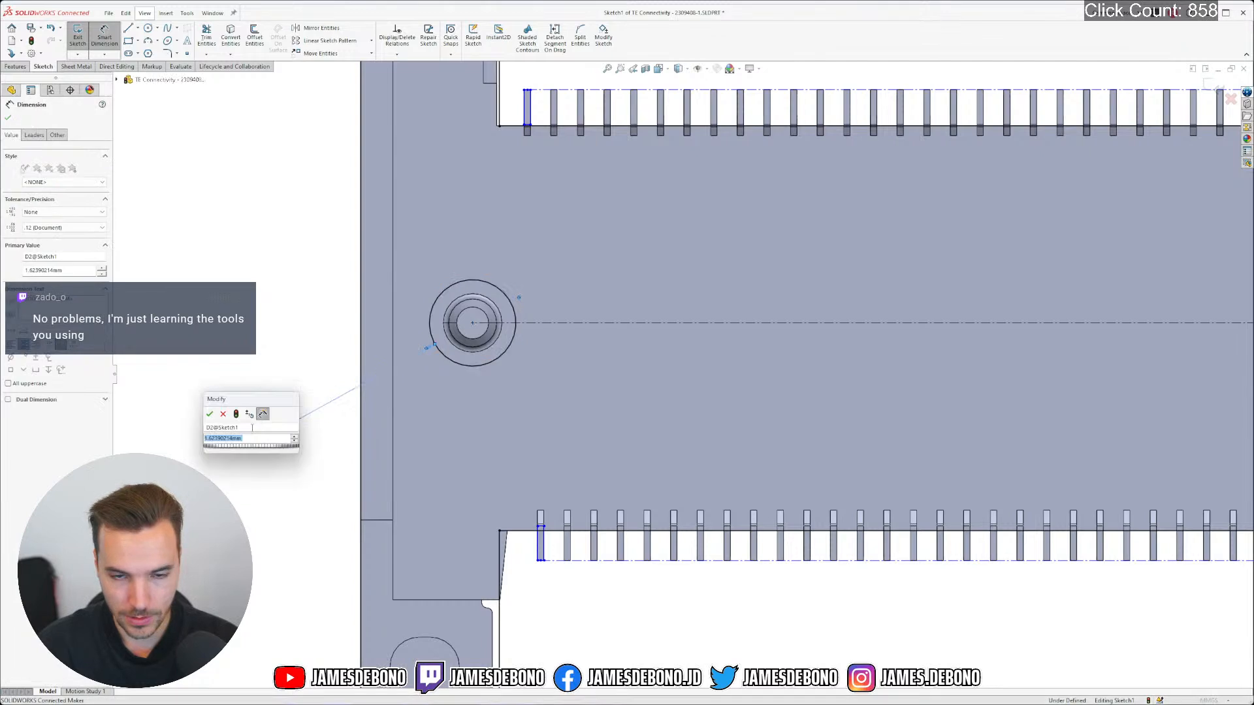
pyautogui.write('1.1')
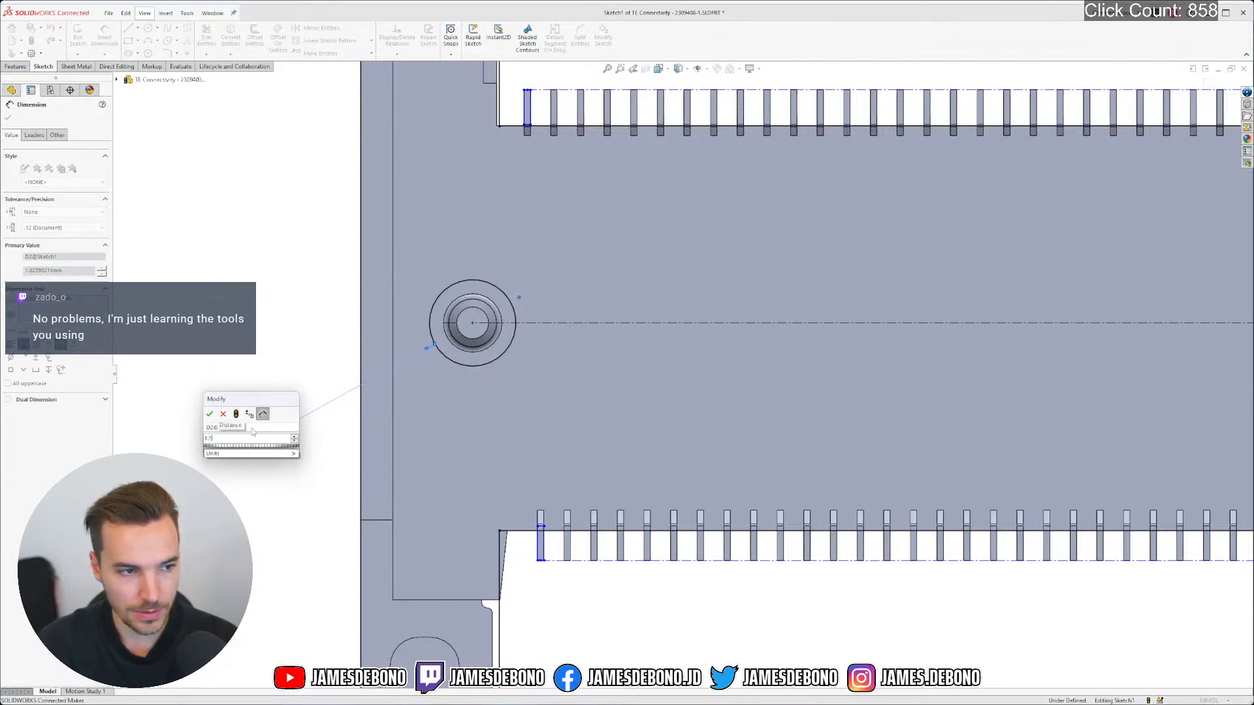
pyautogui.click(210, 414)
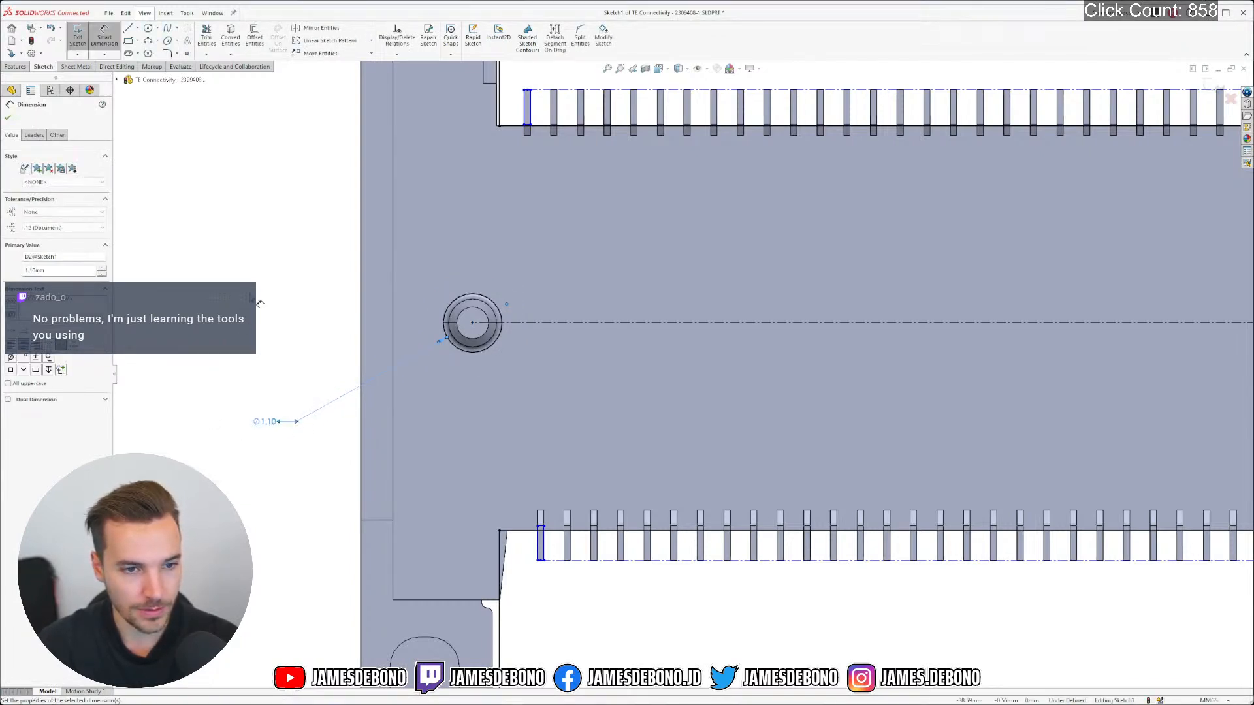
# Give the left peg hole's diameter dimension a symmetric tolerance of 0.05 mm and move its text slightly closer to the hole
pyautogui.click(57, 256)
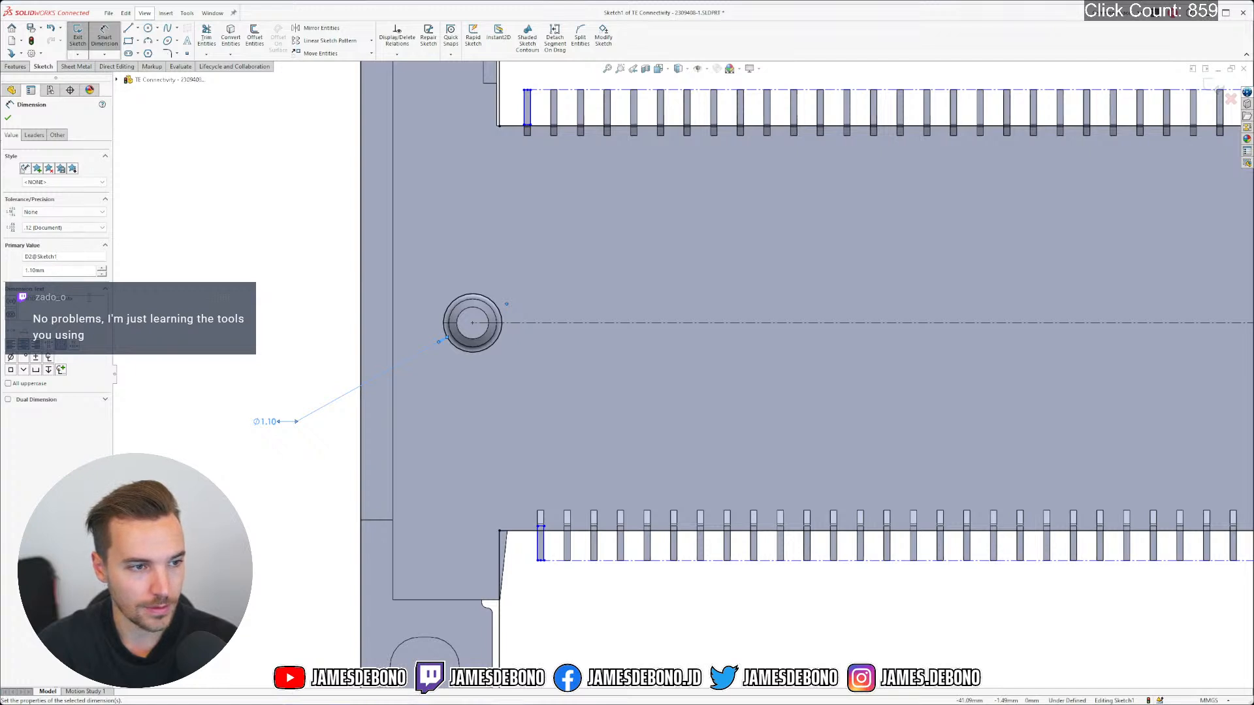
pyautogui.click(86, 212)
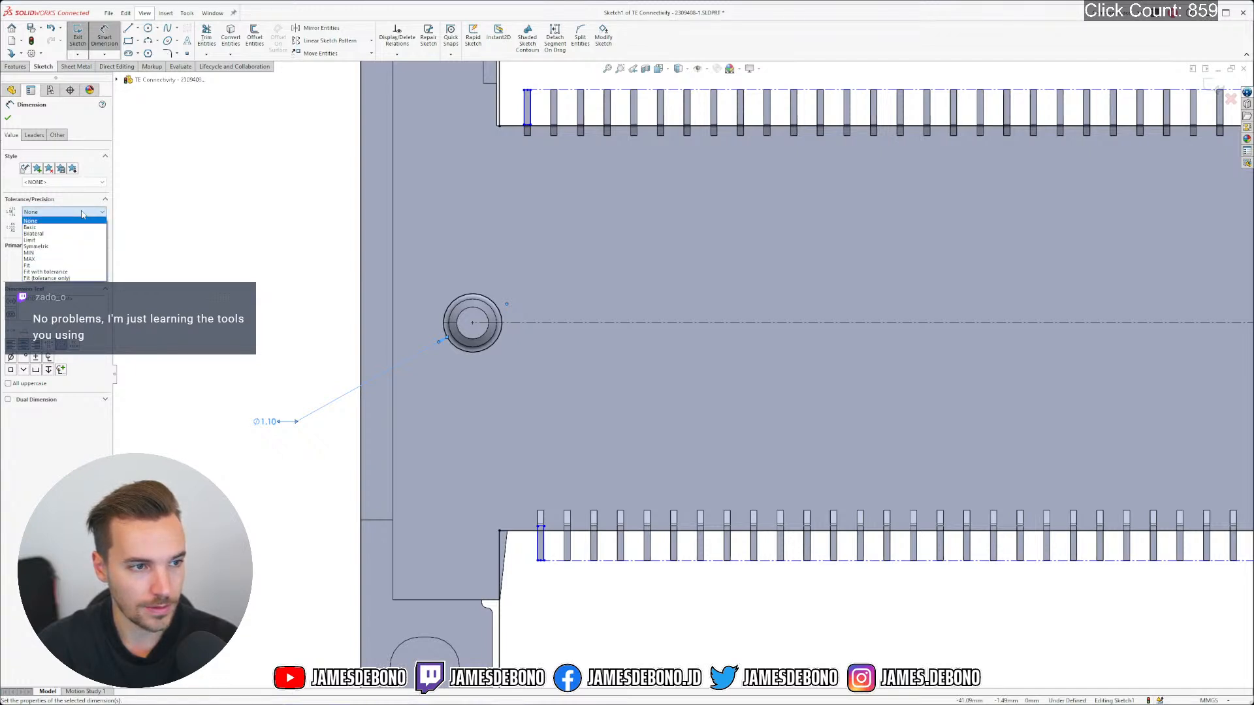
pyautogui.click(56, 246)
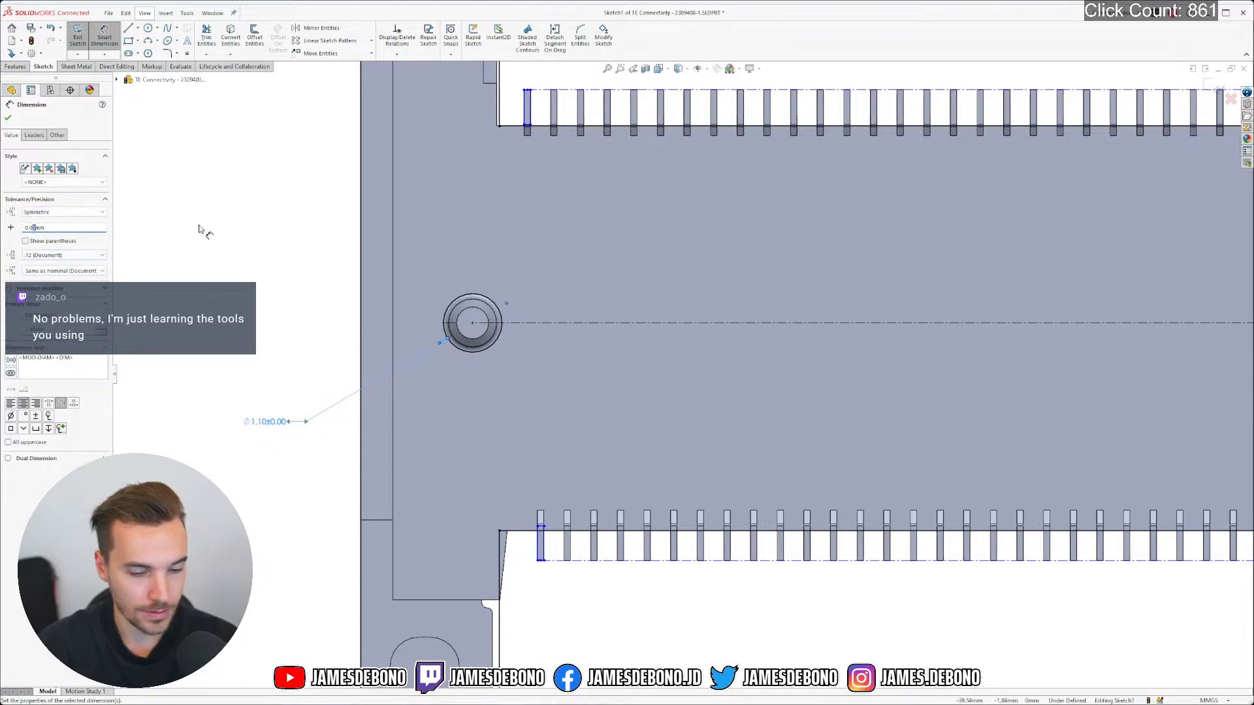
pyautogui.write('56')
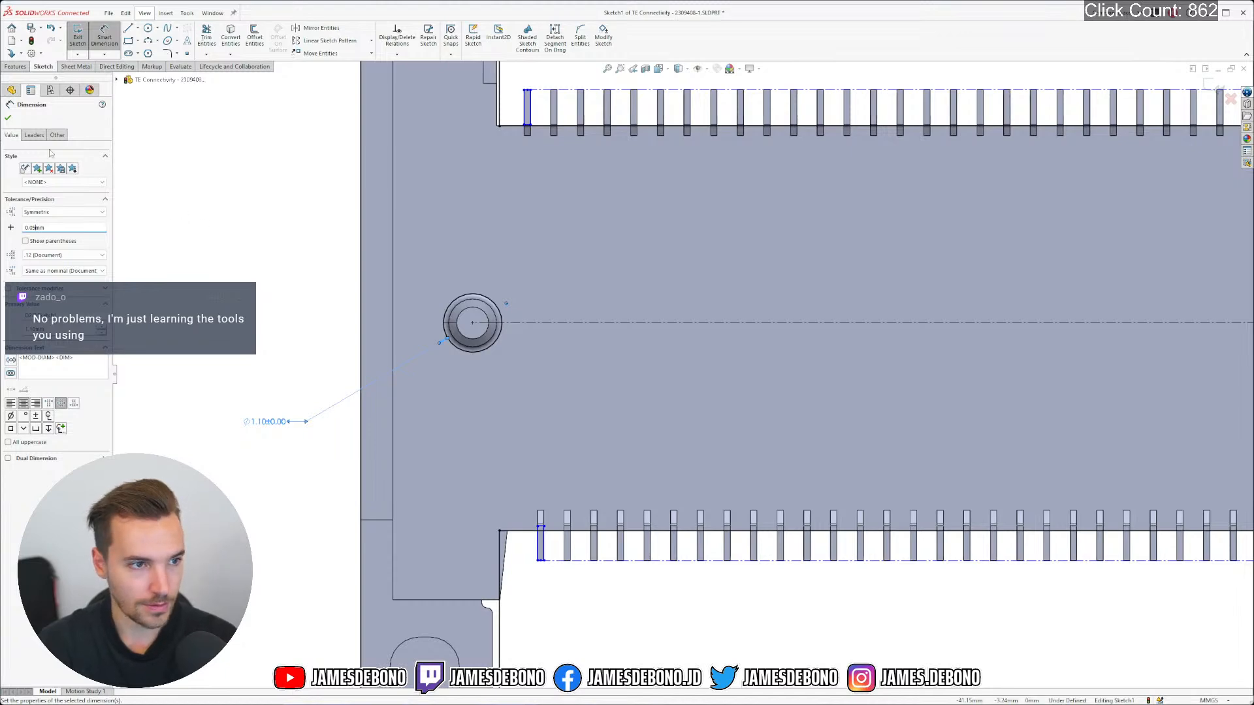
pyautogui.click(8, 118)
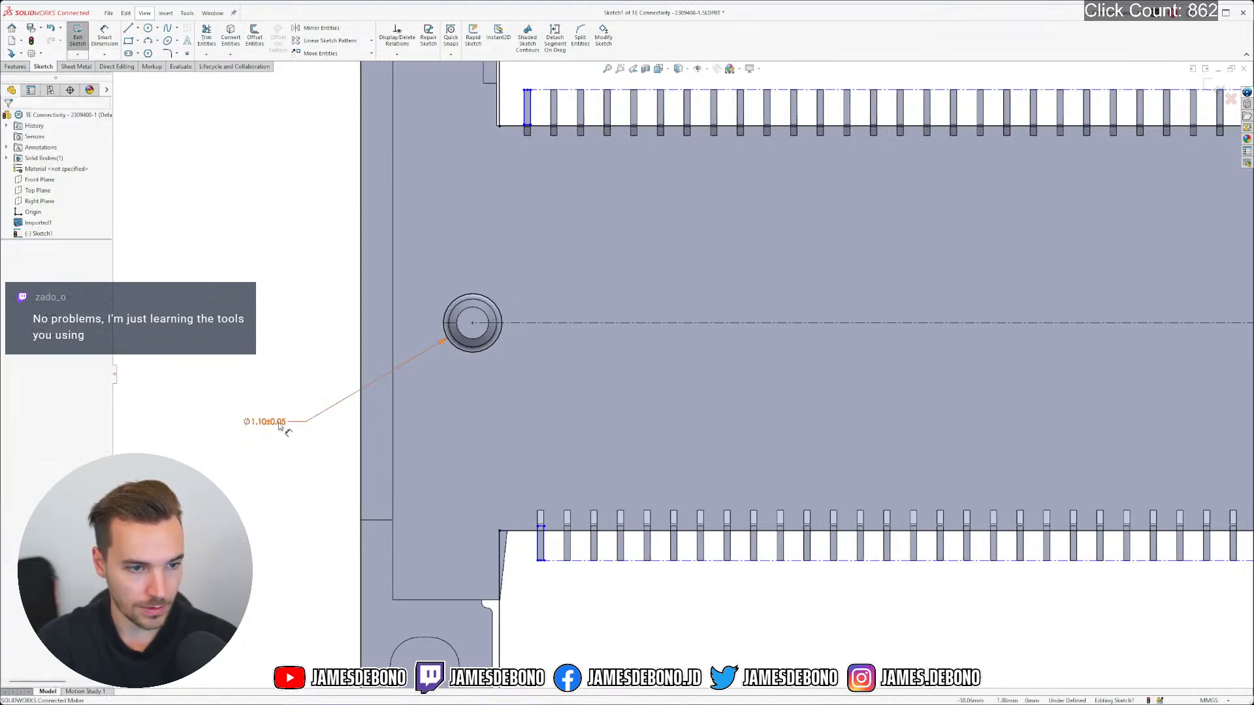
pyautogui.moveTo(278, 419)
pyautogui.mouseDown()
pyautogui.moveTo(273, 394)
pyautogui.moveTo(283, 401)
pyautogui.mouseUp()
pyautogui.scroll(8, 797, 427)
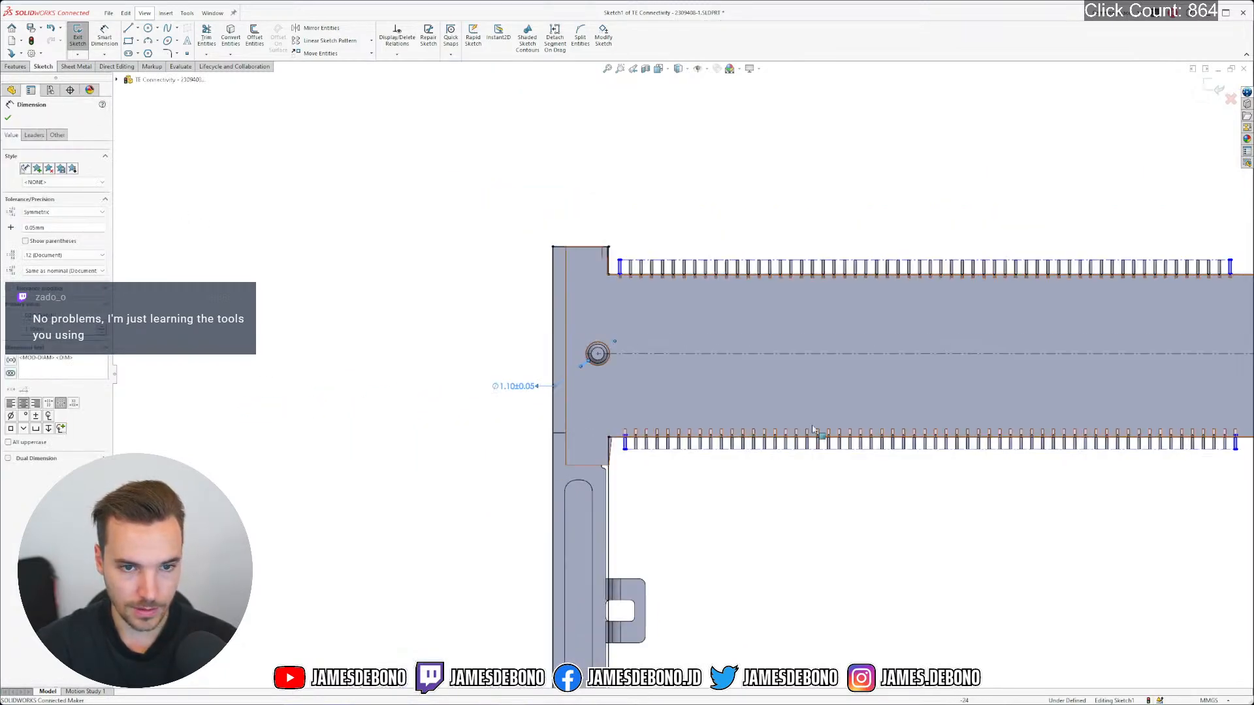
pyautogui.press('Escape')
# Delete the sketched pad rectangle over the leftmost contact of the upper row
pyautogui.scroll(-2, 823, 385)
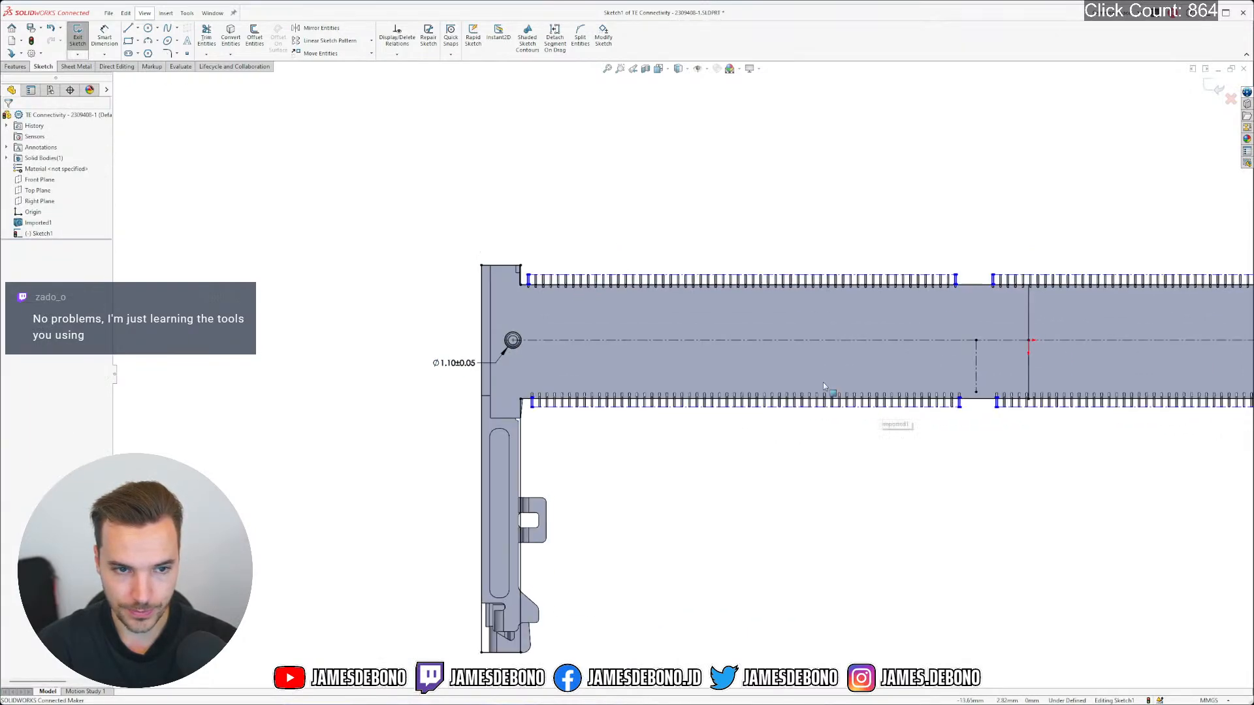
pyautogui.scroll(-10, 526, 400)
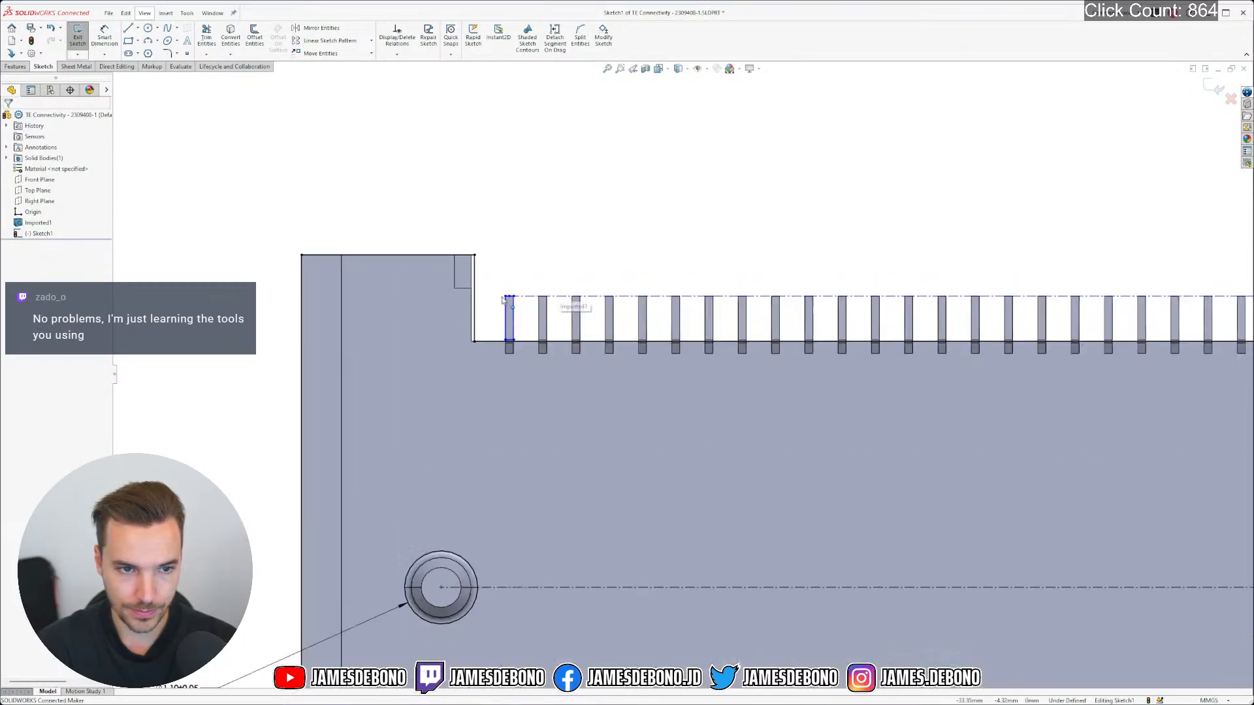
pyautogui.scroll(-2, 536, 305)
pyautogui.moveTo(510, 284)
pyautogui.mouseDown()
pyautogui.moveTo(583, 448)
pyautogui.moveTo(580, 436)
pyautogui.mouseUp()
pyautogui.press('Escape')
# Delete the two sketched pad rectangles on either side of the key gap in the upper contact row
pyautogui.scroll(5, 820, 373)
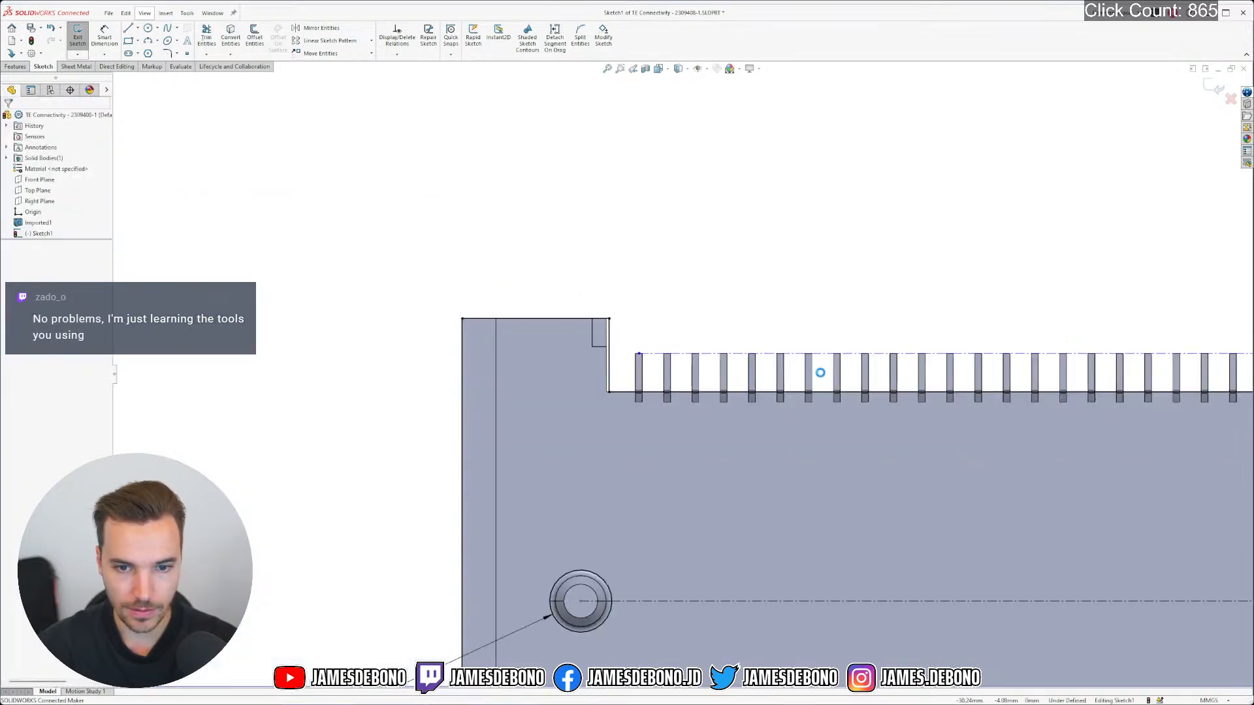
pyautogui.scroll(4, 940, 386)
pyautogui.scroll(-7, 802, 354)
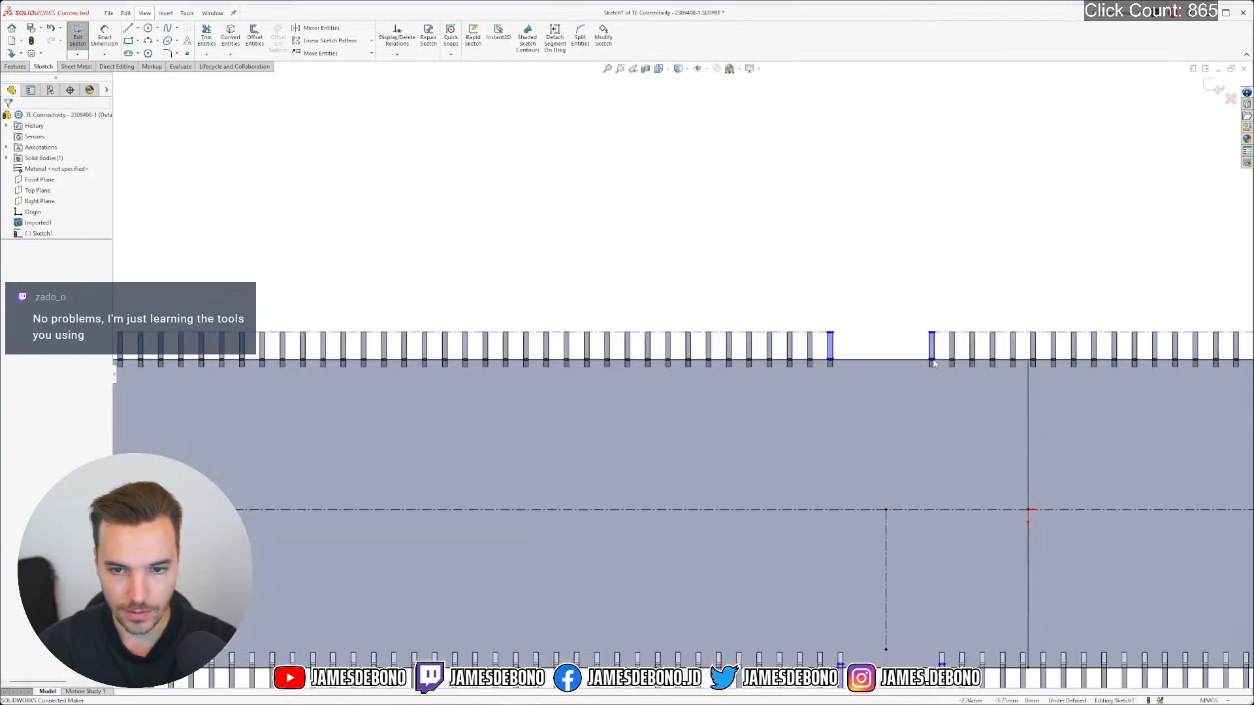
pyautogui.moveTo(748, 397); pyautogui.dragTo(751, 400)
pyautogui.moveTo(981, 252)
pyautogui.mouseDown()
pyautogui.moveTo(1050, 407)
pyautogui.moveTo(1038, 402)
pyautogui.mouseUp()
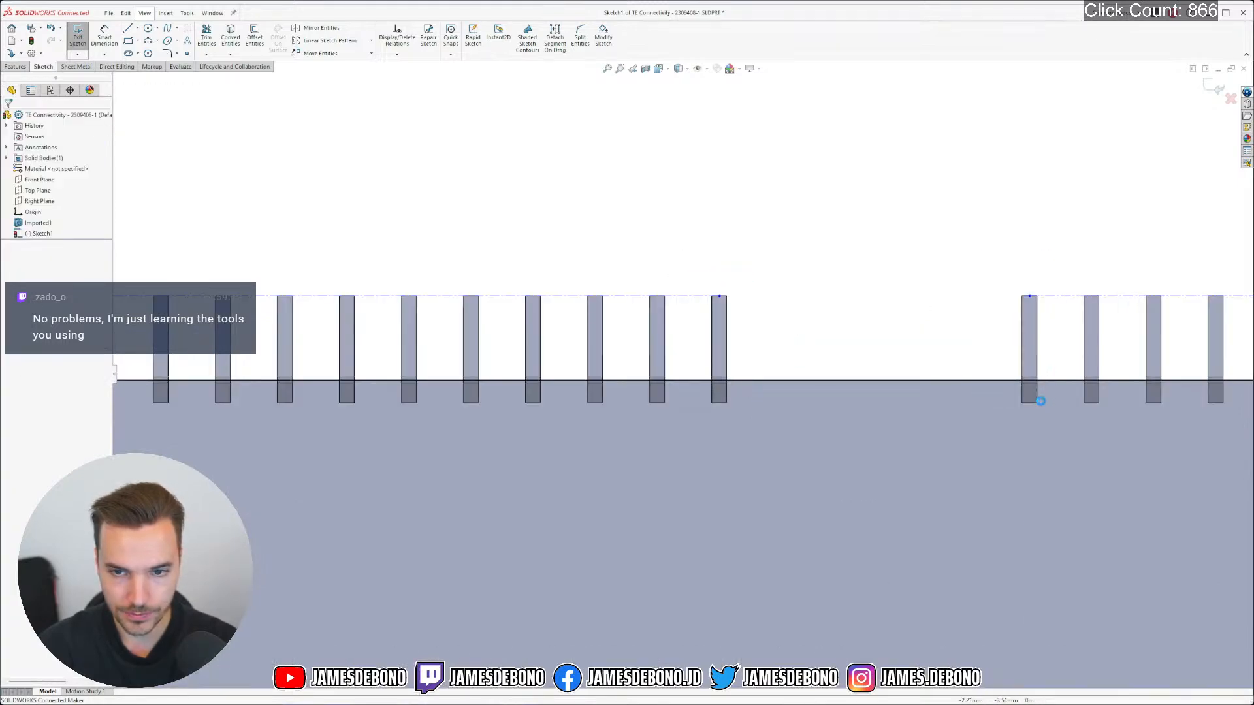
# Delete the sketched pad rectangle over the rightmost contact of the upper row
pyautogui.scroll(5, 1039, 402)
pyautogui.scroll(3, 1045, 390)
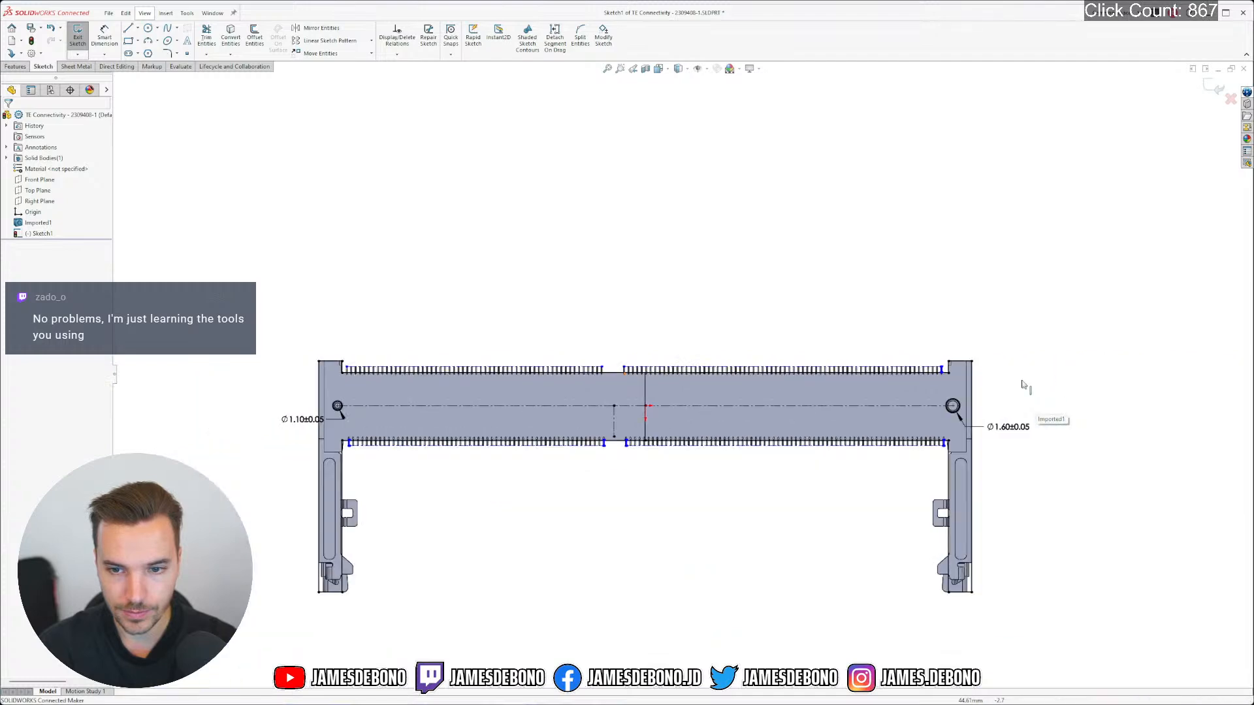
pyautogui.scroll(-6, 849, 378)
pyautogui.scroll(-3, 843, 376)
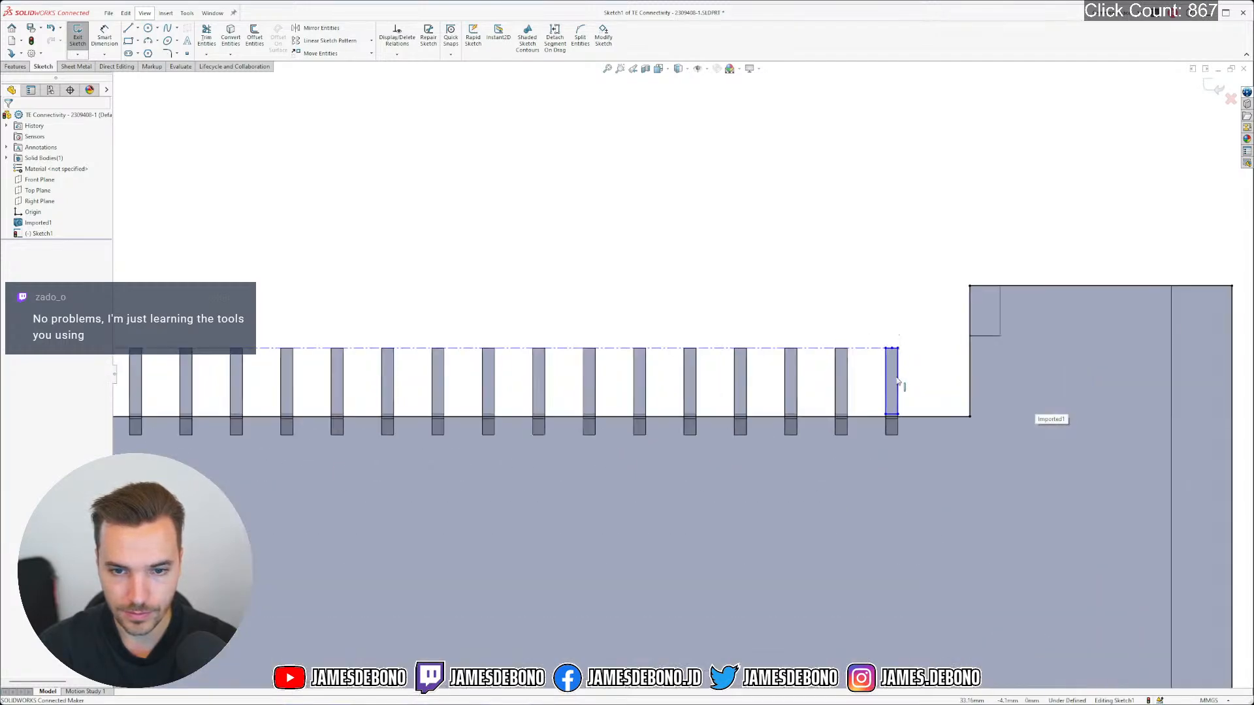
pyautogui.moveTo(859, 323); pyautogui.dragTo(915, 443)
pyautogui.press('Delete')
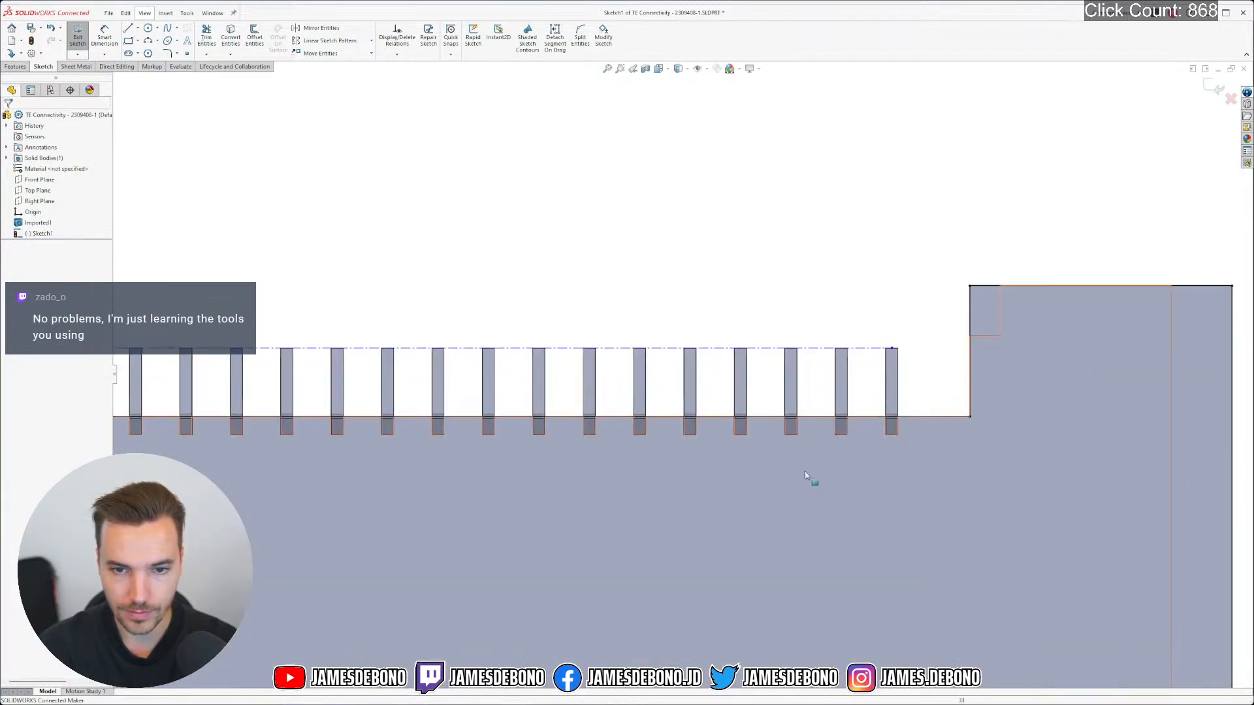
# Delete the sketched pad rectangle over the leftmost contact of the lower row
pyautogui.scroll(10, 803, 471)
pyautogui.scroll(3, 419, 473)
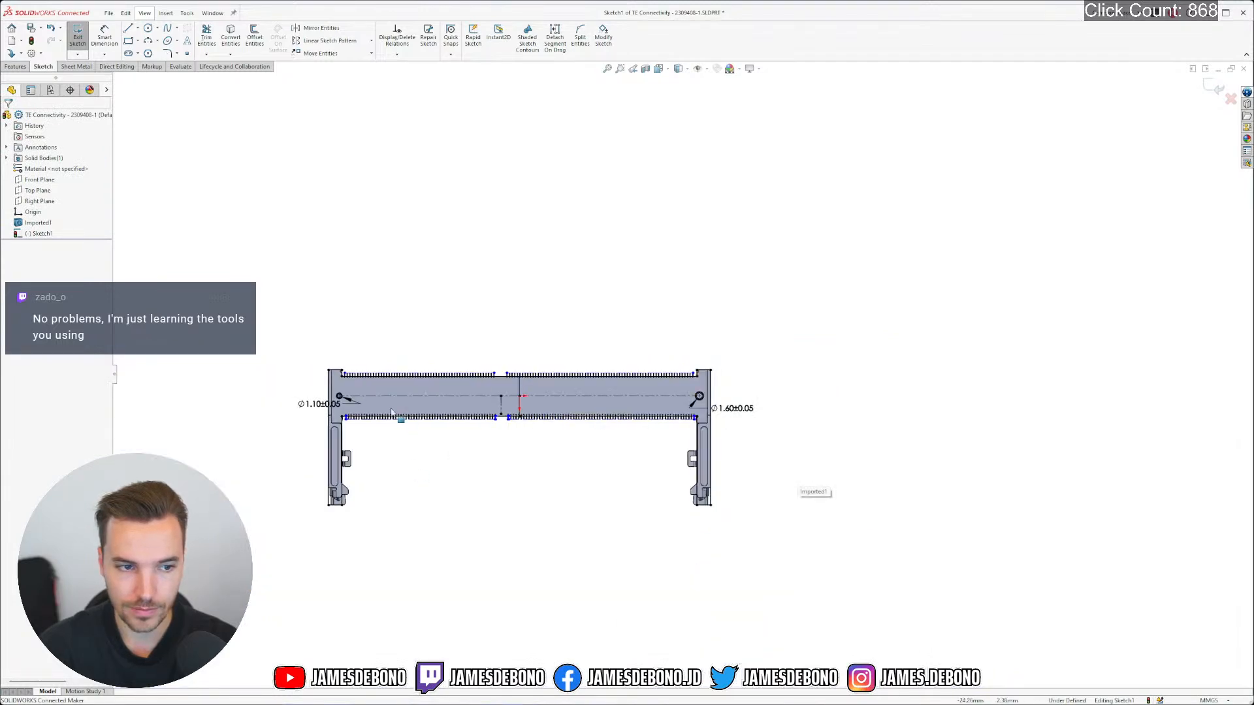
pyautogui.scroll(-8, 460, 426)
pyautogui.scroll(-3, 343, 424)
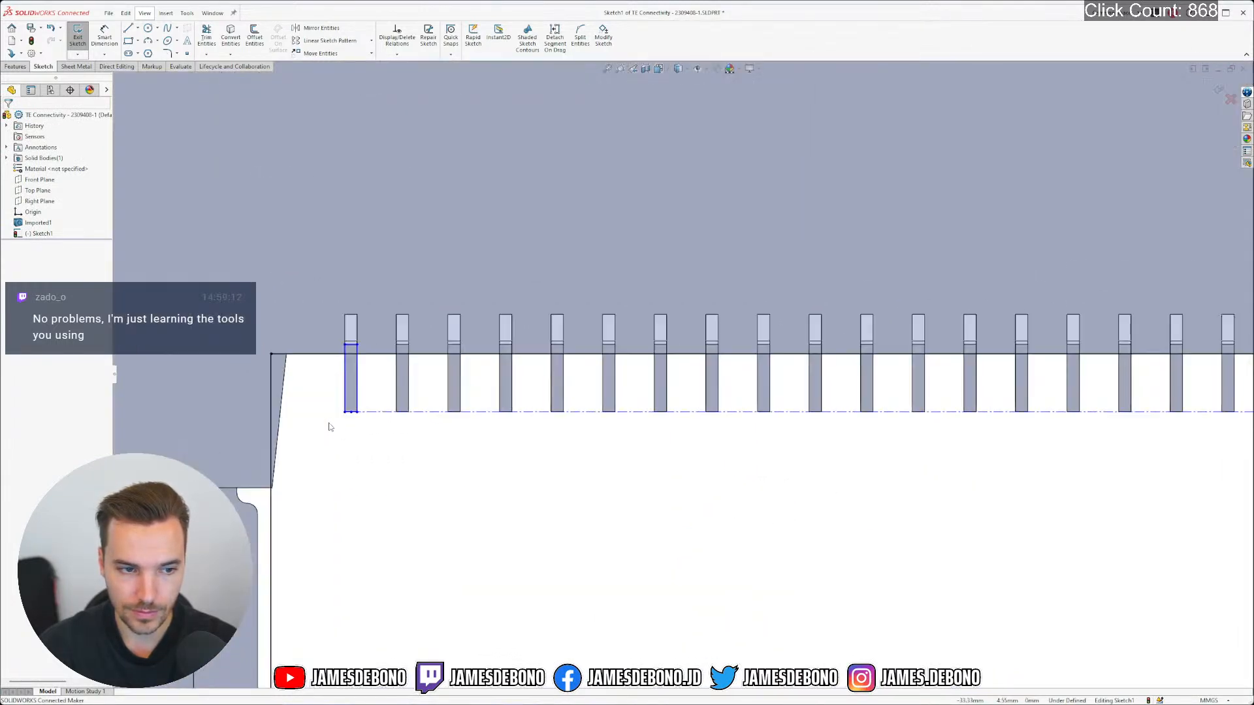
pyautogui.moveTo(331, 424); pyautogui.dragTo(372, 323)
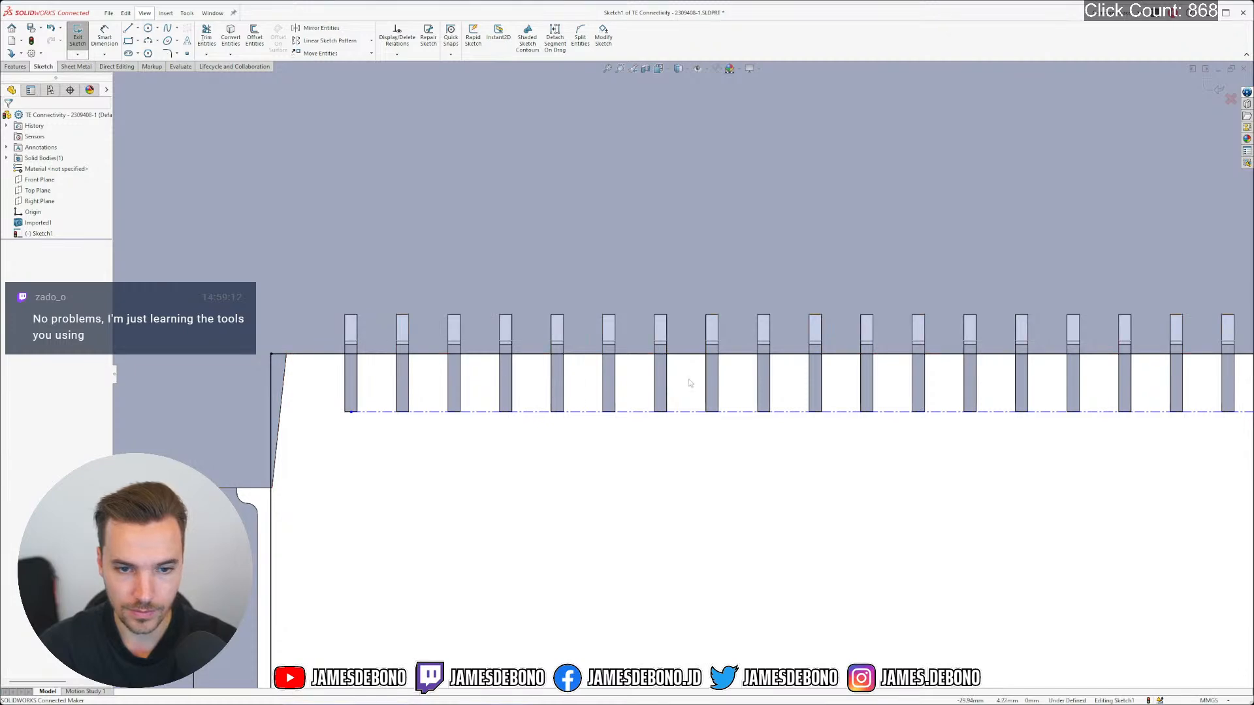
# Delete the two sketched pad rectangles on either side of the key gap in the lower contact row
pyautogui.scroll(5, 1099, 377)
pyautogui.scroll(-5, 1098, 377)
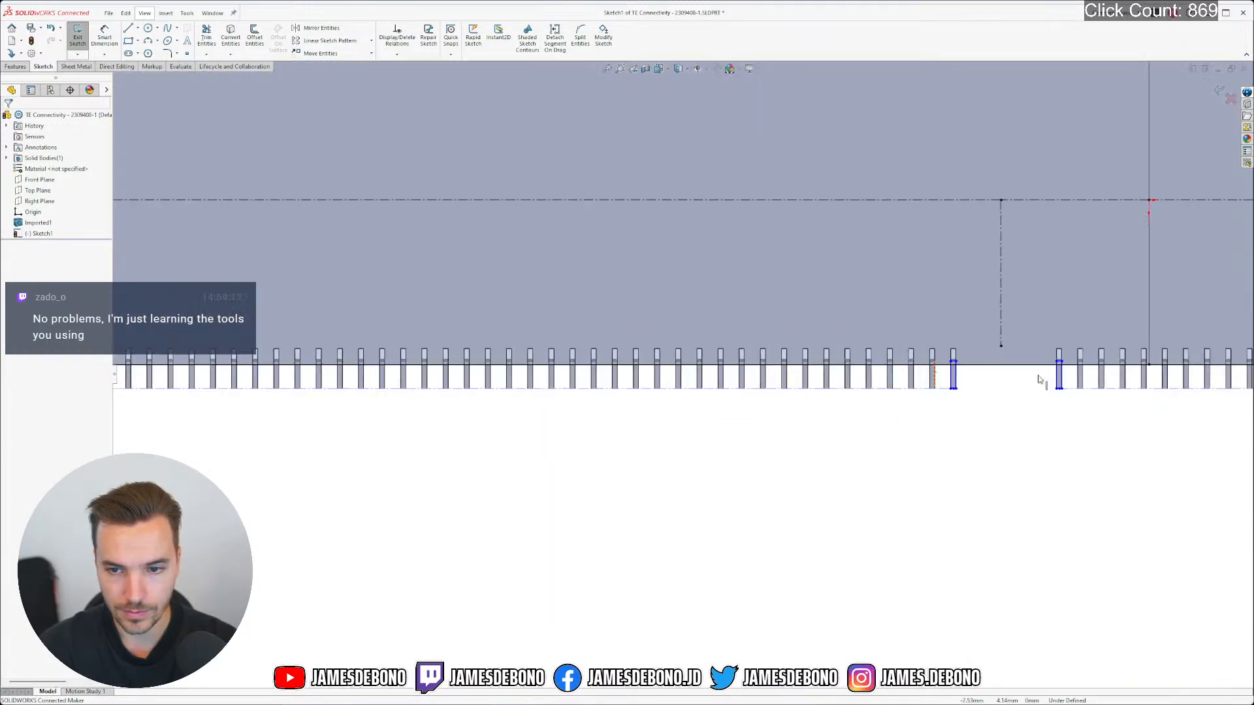
pyautogui.moveTo(790, 420); pyautogui.dragTo(847, 308)
pyautogui.moveTo(1052, 423); pyautogui.dragTo(1109, 309)
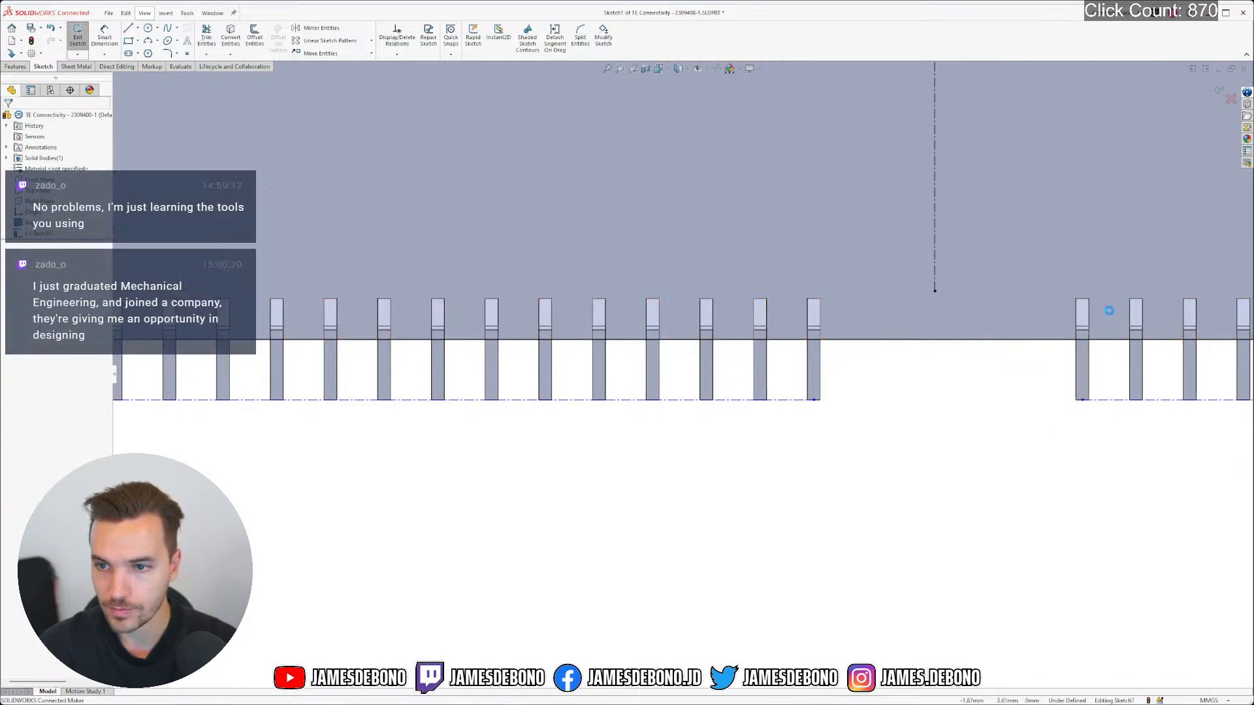
pyautogui.press('Delete')
# Delete the sketched pad rectangle over the rightmost contact of the lower row
pyautogui.scroll(5, 1082, 353)
pyautogui.scroll(3, 1071, 356)
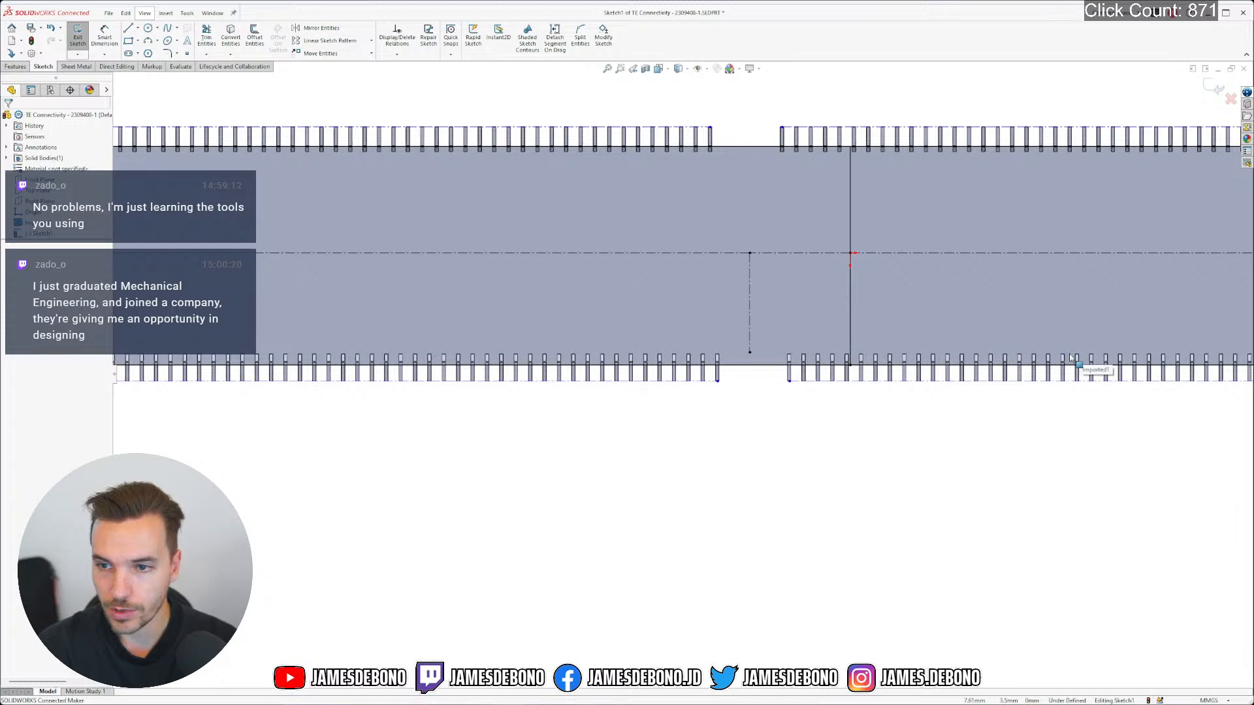
pyautogui.scroll(4, 1069, 358)
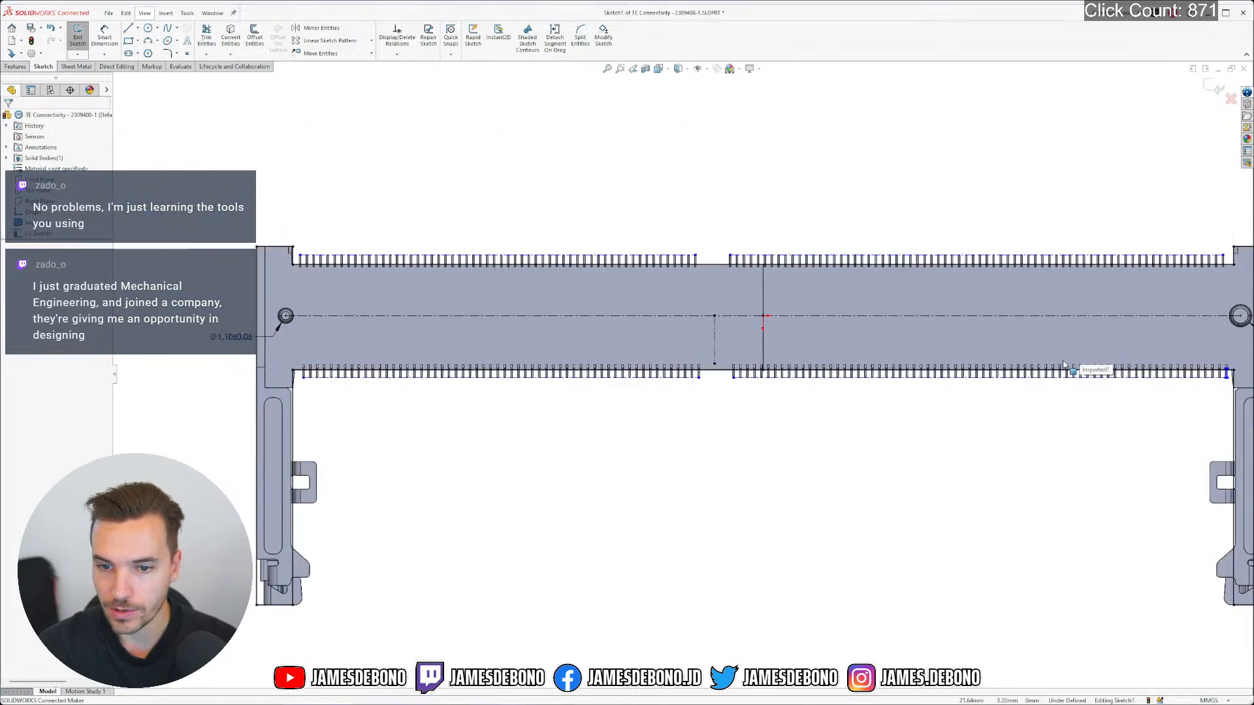
pyautogui.scroll(-8, 1141, 385)
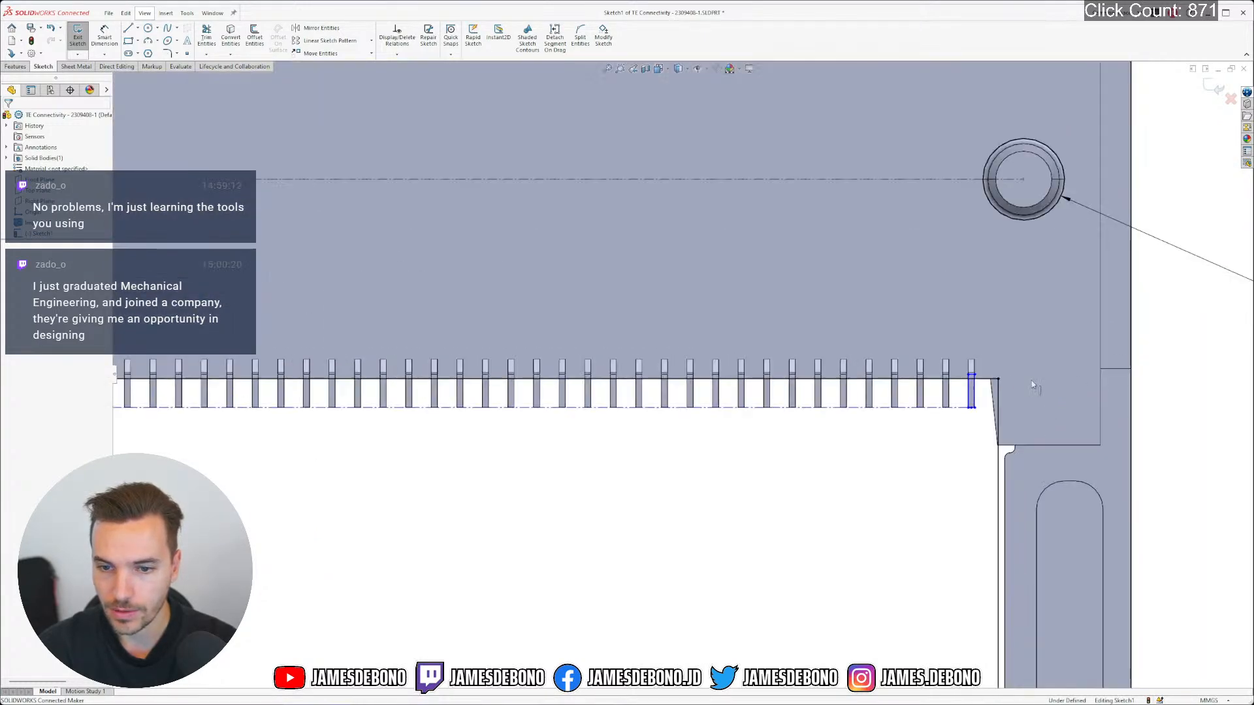
pyautogui.scroll(-5, 938, 388)
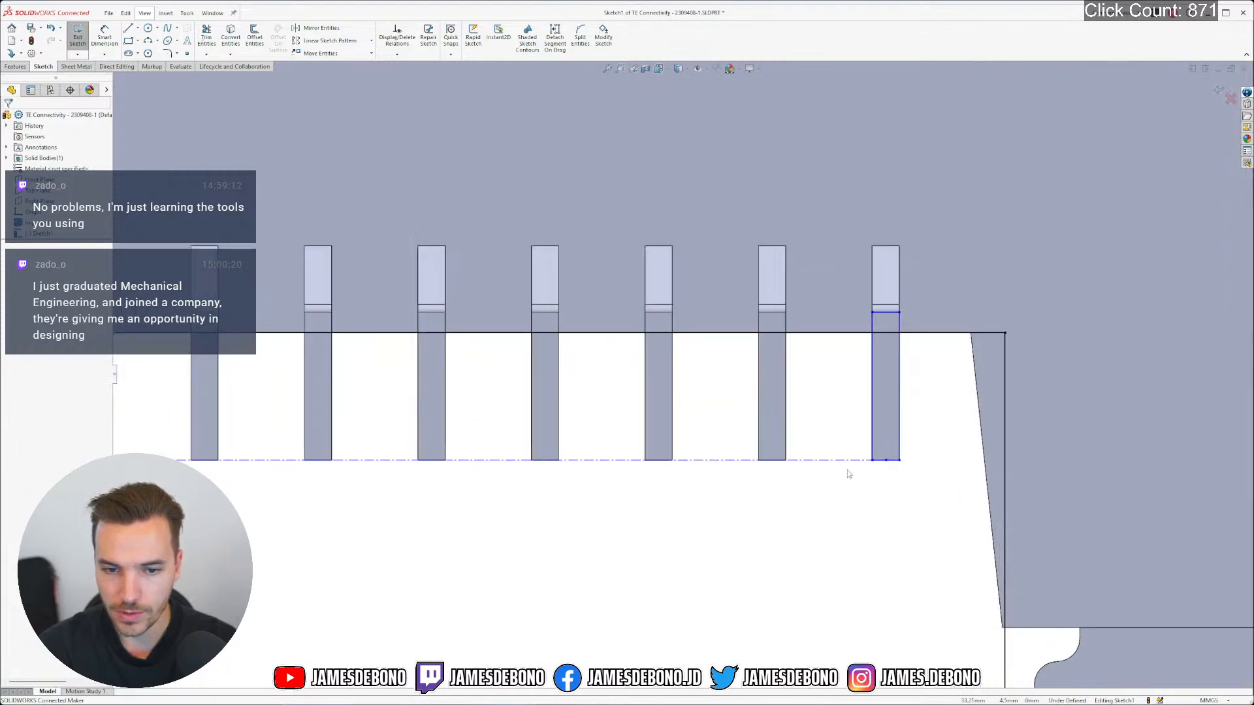
pyautogui.moveTo(849, 474)
pyautogui.mouseDown()
pyautogui.moveTo(943, 306)
pyautogui.moveTo(943, 281)
pyautogui.mouseUp()
pyautogui.scroll(4, 888, 272)
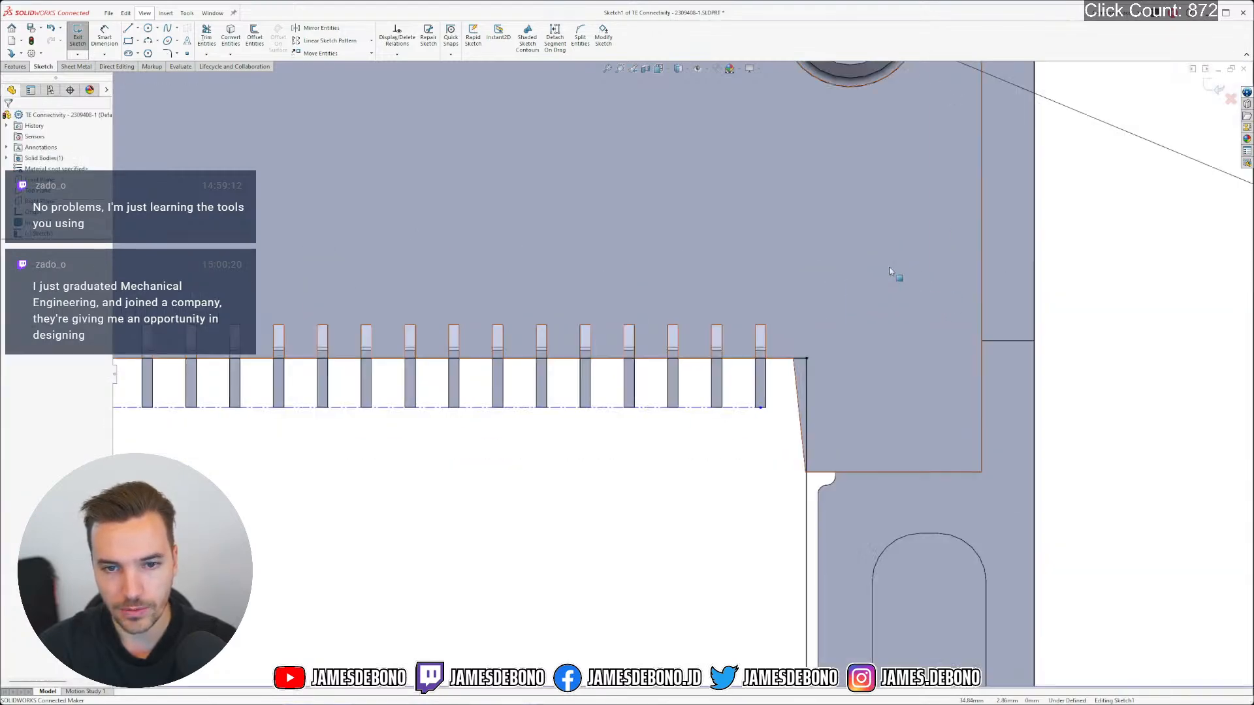
# From the connector's opposite side, snap the left centerline's outer end to the midpoint of the leftmost upper-row contact's tip edge
pyautogui.scroll(5, 889, 271)
pyautogui.scroll(2, 491, 207)
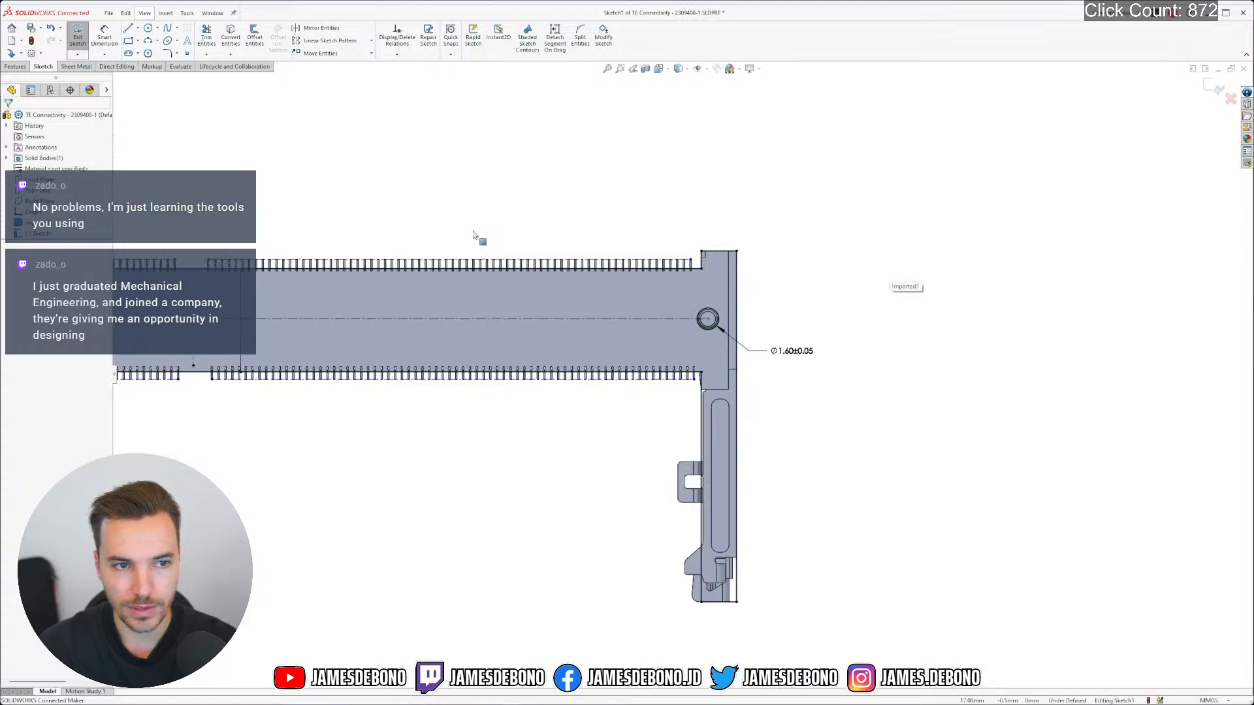
pyautogui.scroll(4, 370, 291)
pyautogui.scroll(-3, 425, 363)
pyautogui.scroll(-2, 423, 361)
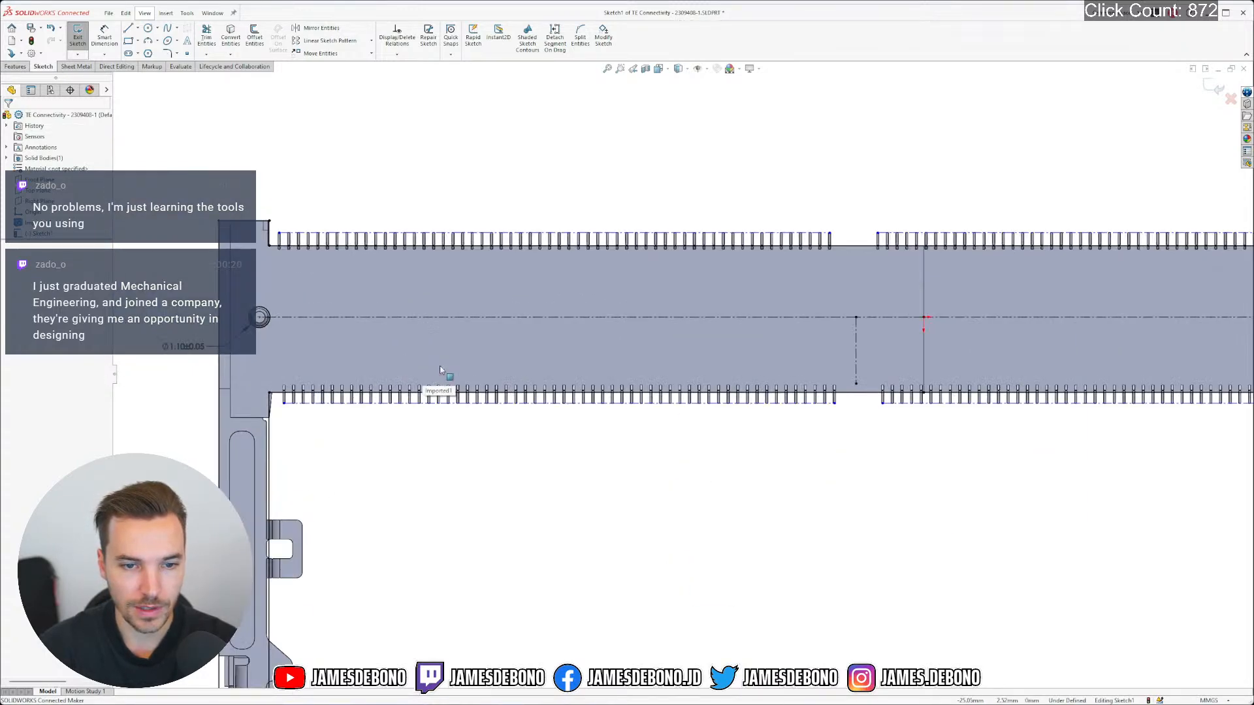
pyautogui.moveTo(636, 479); pyautogui.dragTo(497, 546, button='right')
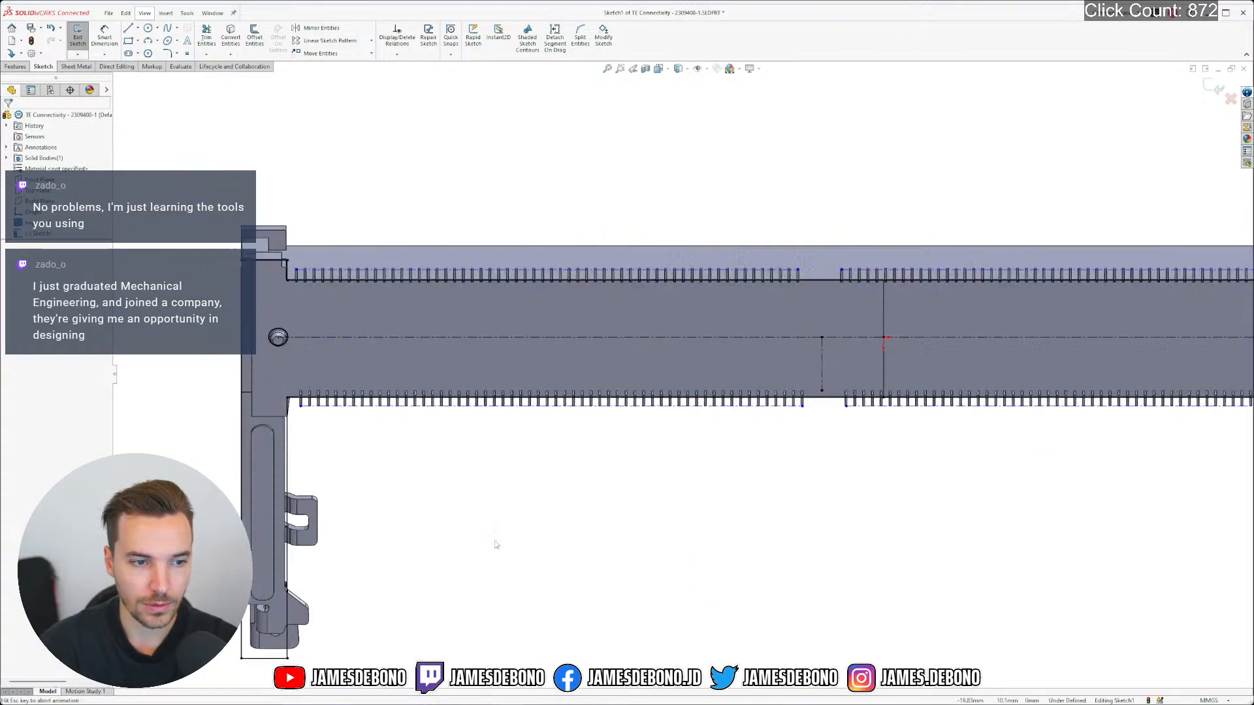
pyautogui.scroll(-5, 409, 422)
pyautogui.scroll(-15, 511, 360)
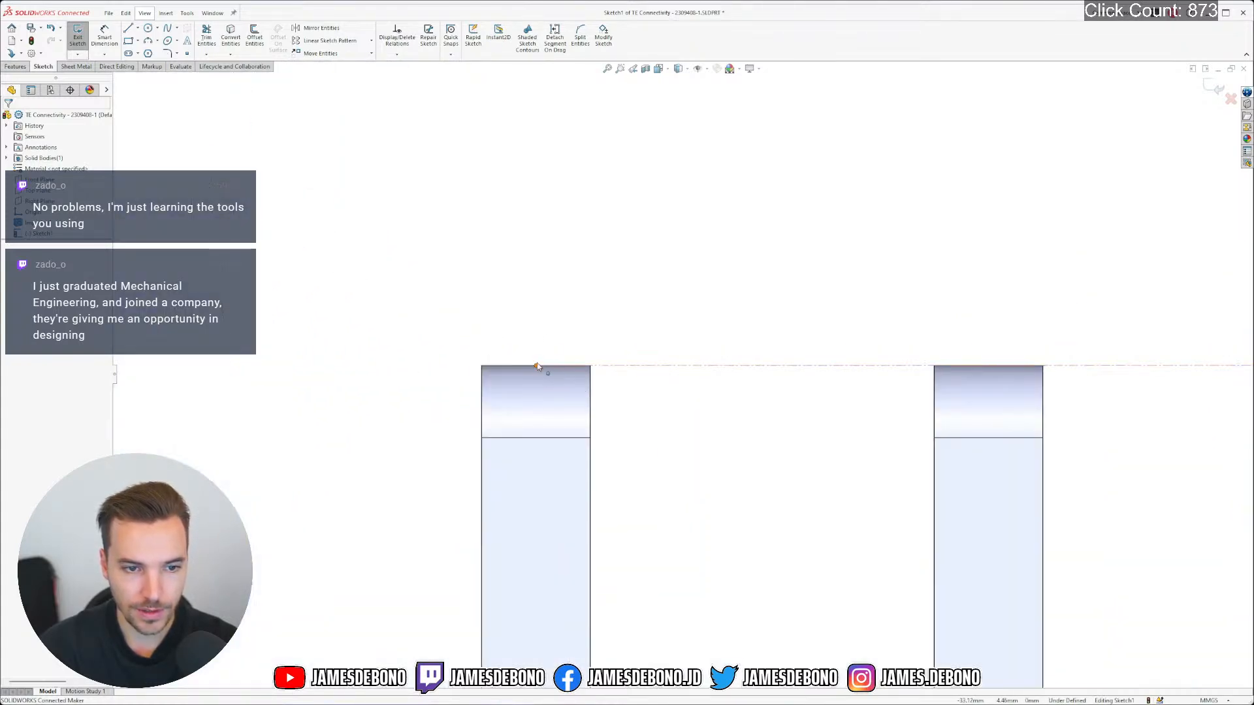
pyautogui.click(536, 366)
pyautogui.scroll(15, 675, 417)
pyautogui.click(1025, 377)
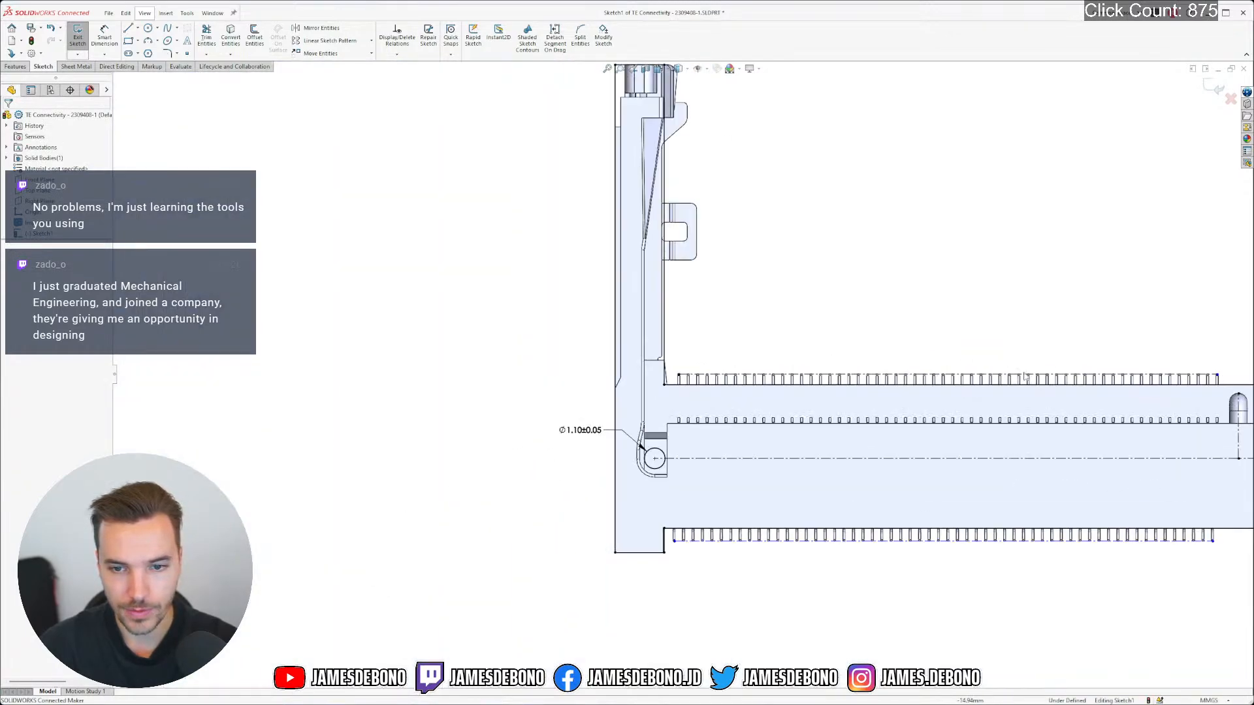
# Snap the two upper-row centerline ends facing the key gap to the tip edge midpoints of their adjacent contacts
pyautogui.scroll(-12, 1120, 376)
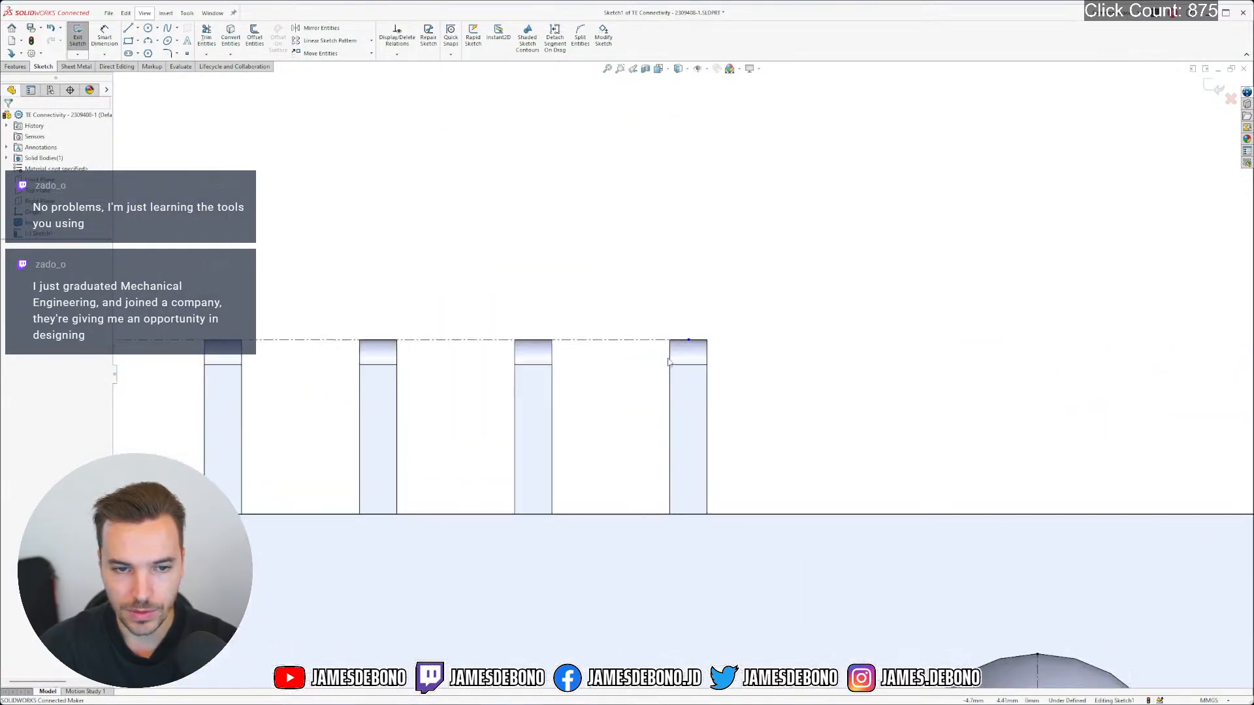
pyautogui.scroll(-1, 669, 362)
pyautogui.click(694, 338)
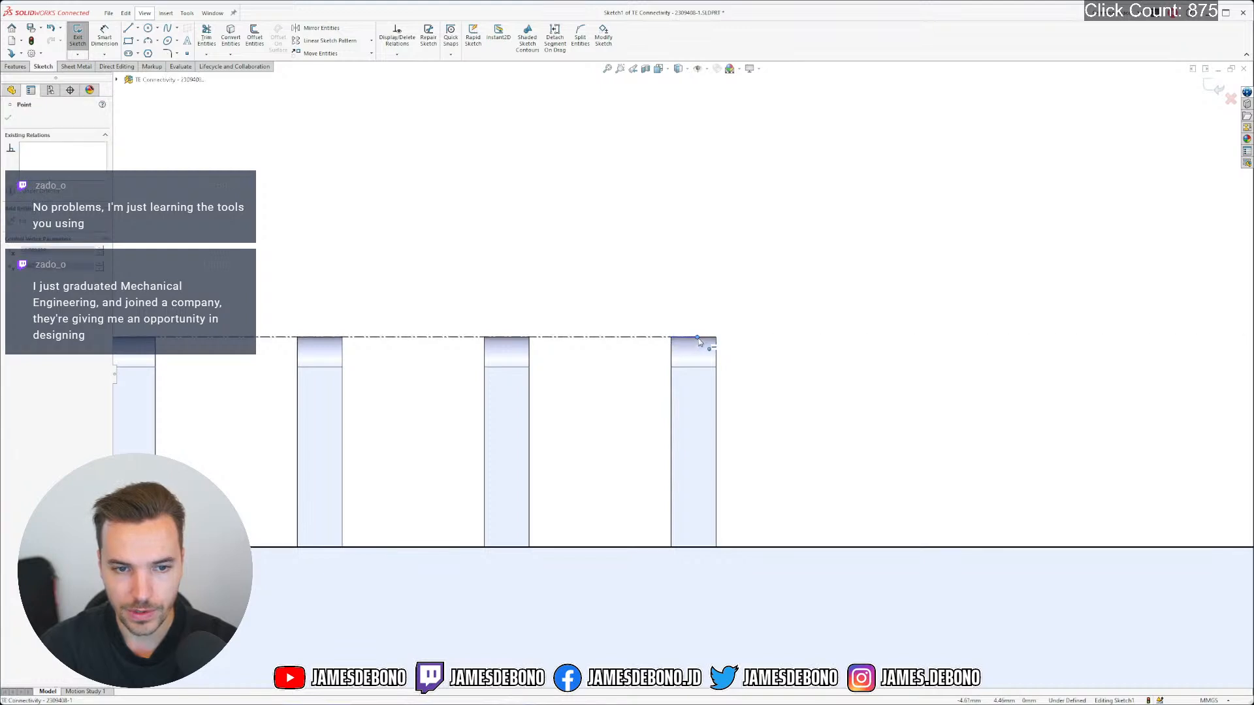
pyautogui.click(870, 420)
pyautogui.scroll(5, 892, 400)
pyautogui.scroll(-3, 1044, 380)
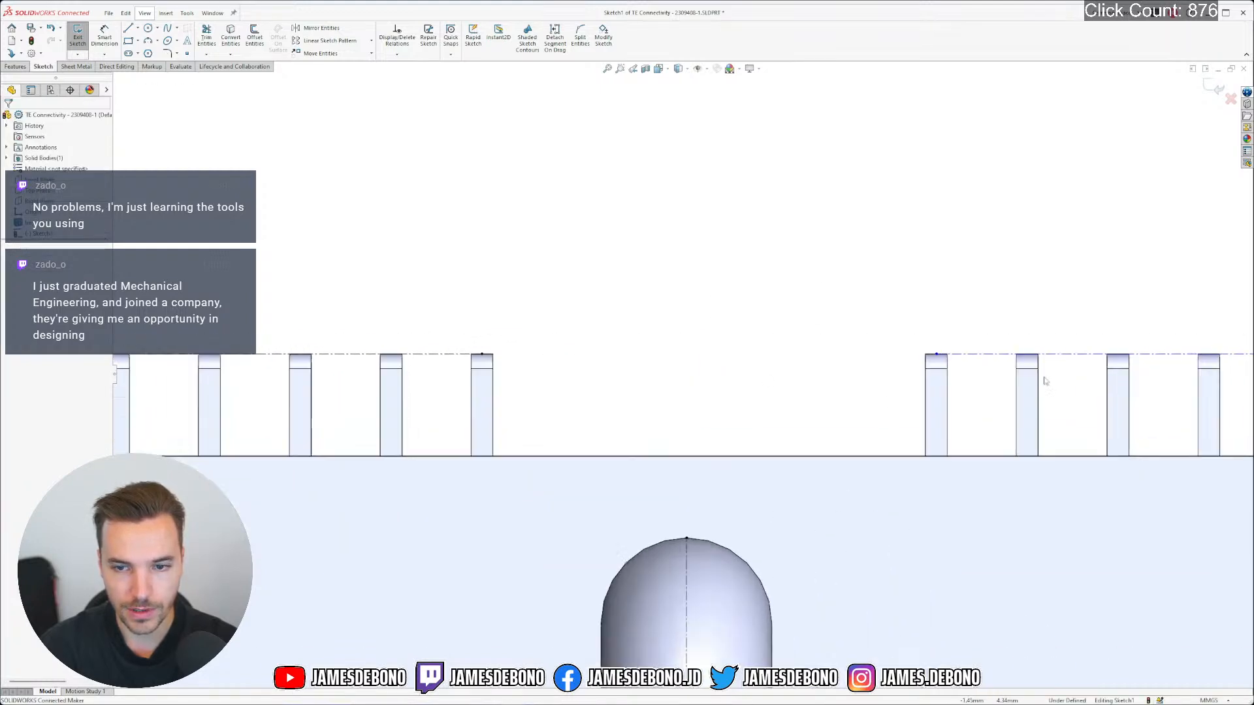
pyautogui.scroll(-2, 829, 367)
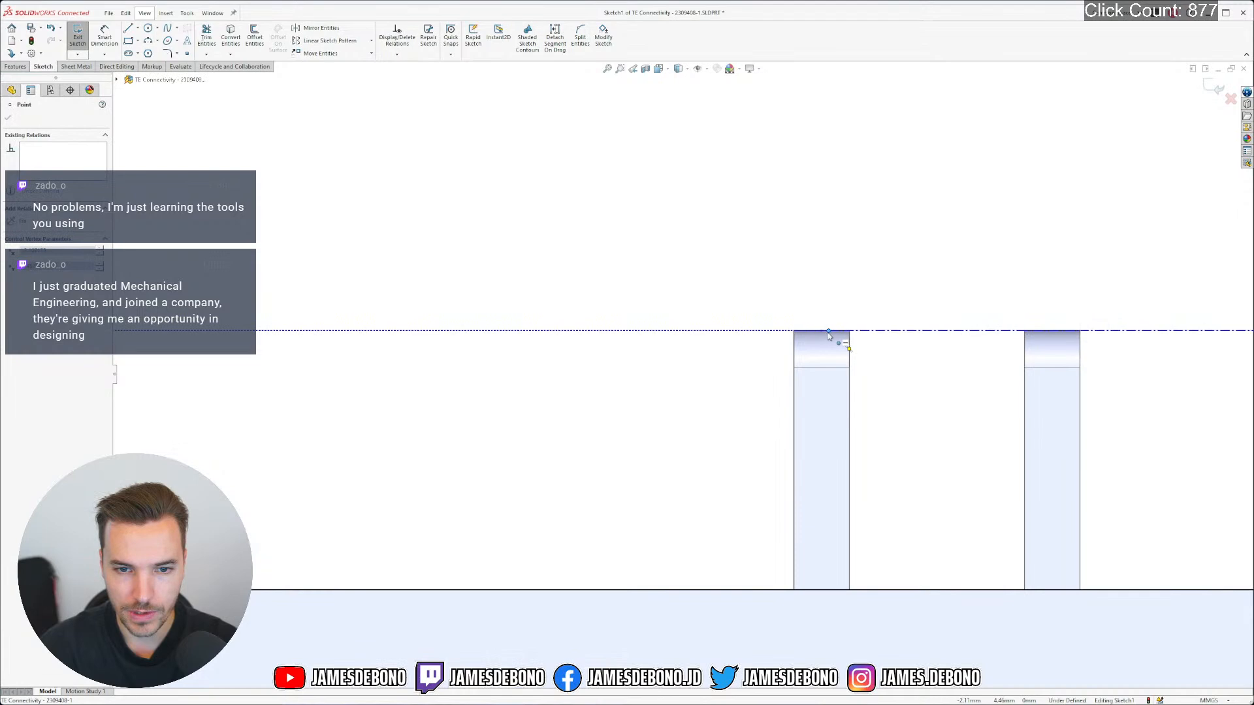
pyautogui.click(822, 332)
pyautogui.scroll(2, 913, 418)
# Snap the right upper-row centerline's outer end to the midpoint of the rightmost contact's tip edge
pyautogui.scroll(3, 913, 416)
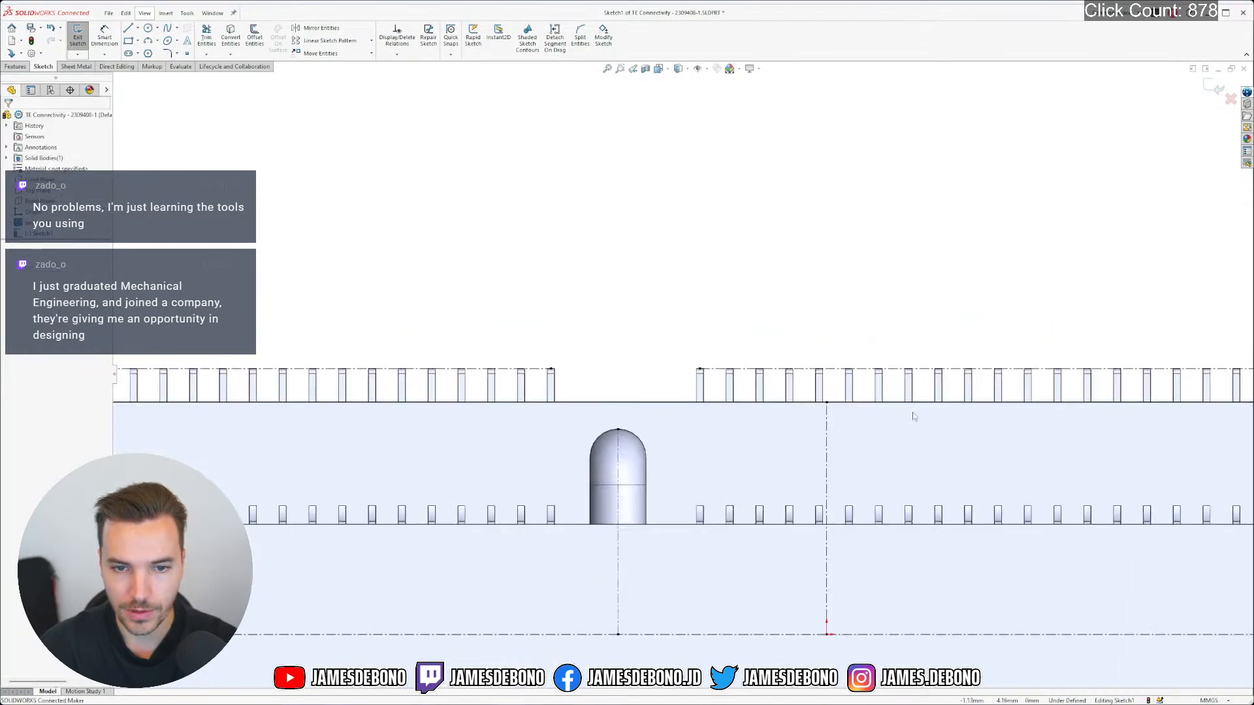
pyautogui.scroll(-4, 975, 352)
pyautogui.scroll(-5, 975, 353)
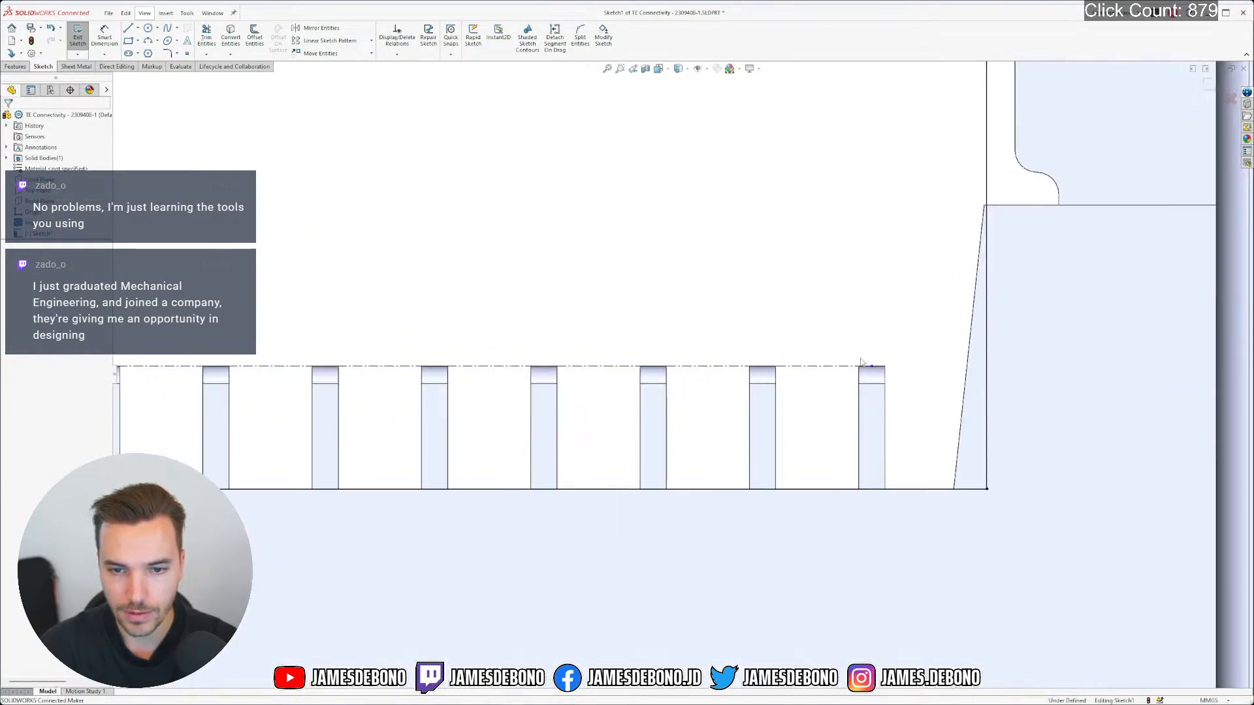
pyautogui.moveTo(844, 360); pyautogui.dragTo(807, 361)
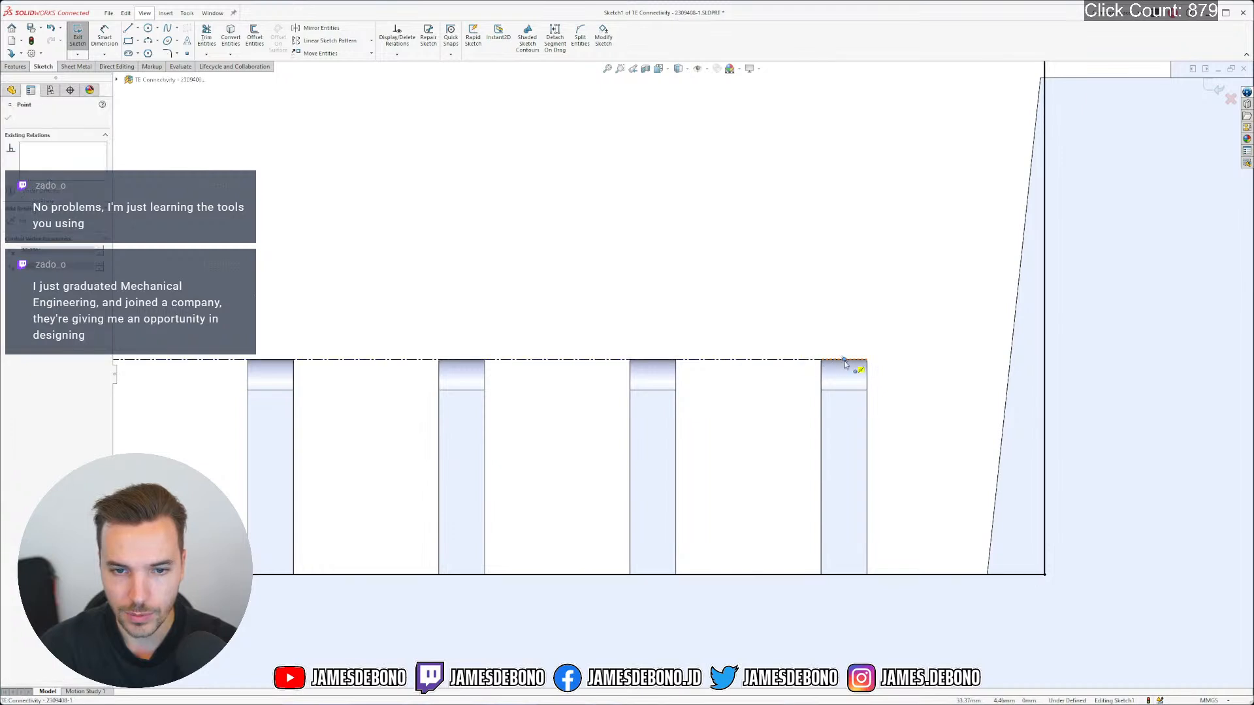
pyautogui.click(903, 423)
# Snap the right lower-row centerline's outer end to the midpoint of the rightmost contact's tip edge
pyautogui.scroll(6, 875, 423)
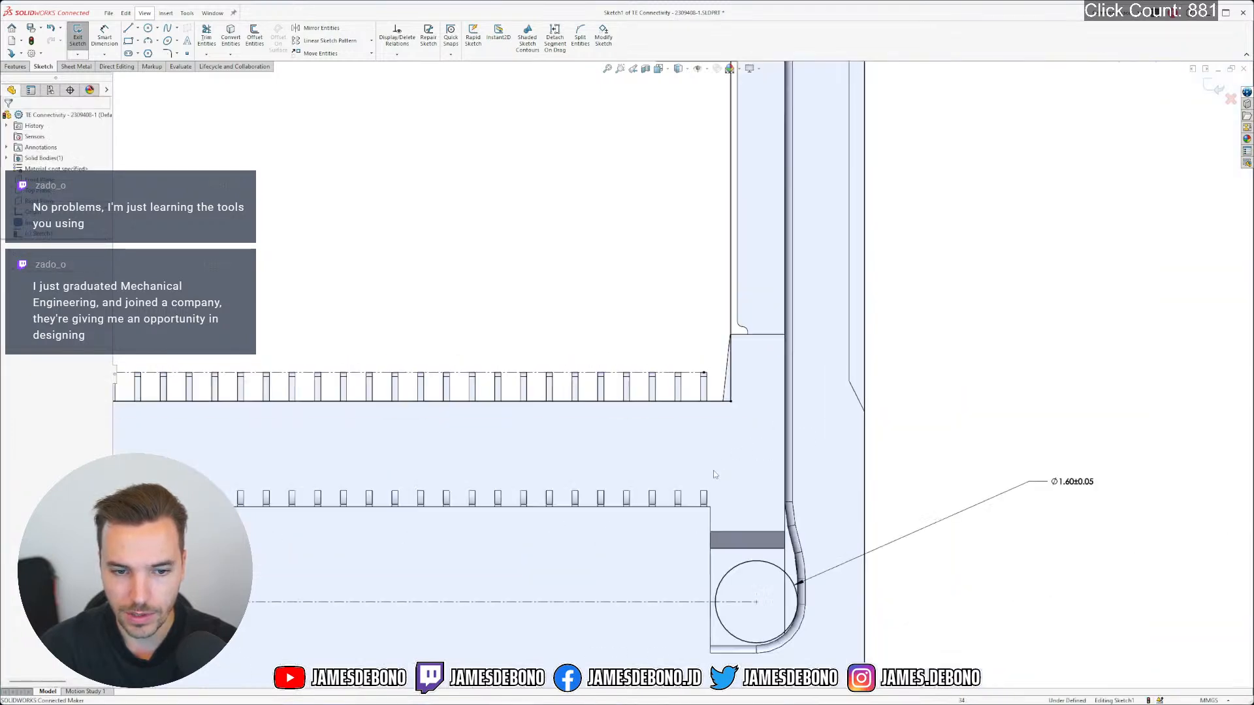
pyautogui.scroll(5, 714, 475)
pyautogui.scroll(-8, 686, 439)
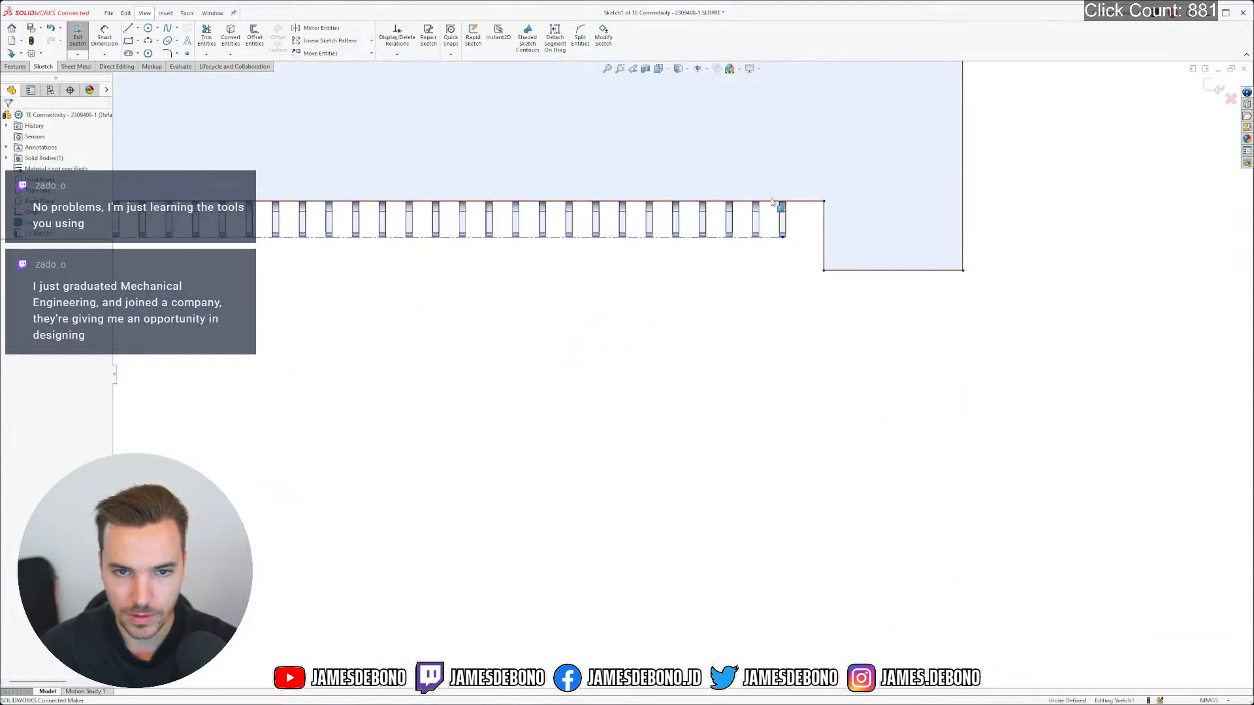
pyautogui.click(796, 427)
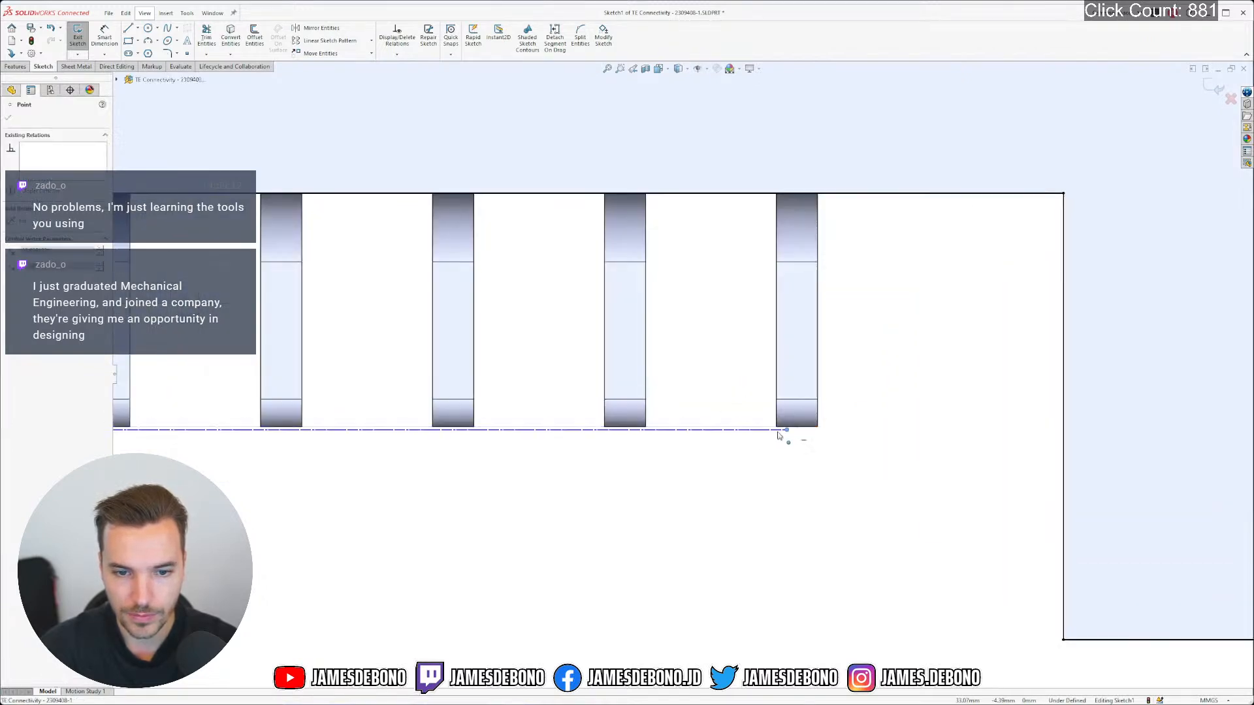
pyautogui.click(829, 477)
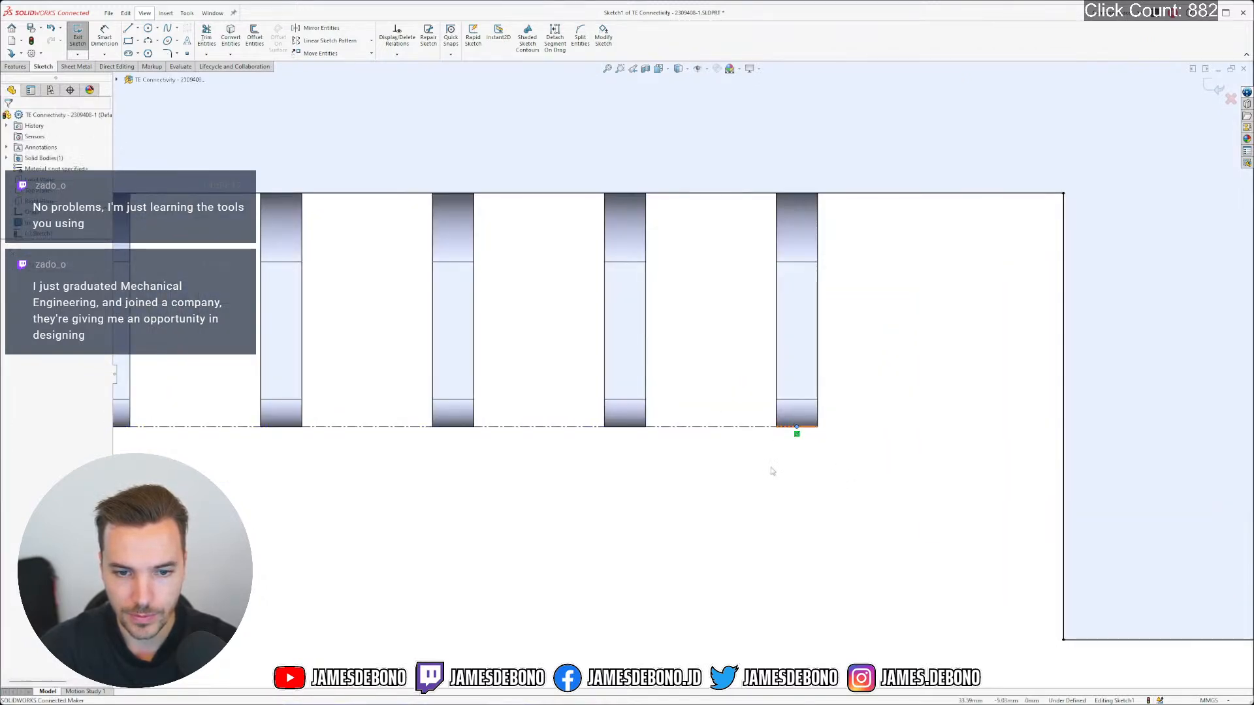
# Snap the two lower-row centerline ends facing the key gap to the tip edge midpoints of their adjacent contacts
pyautogui.scroll(5, 722, 453)
pyautogui.scroll(-8, 465, 396)
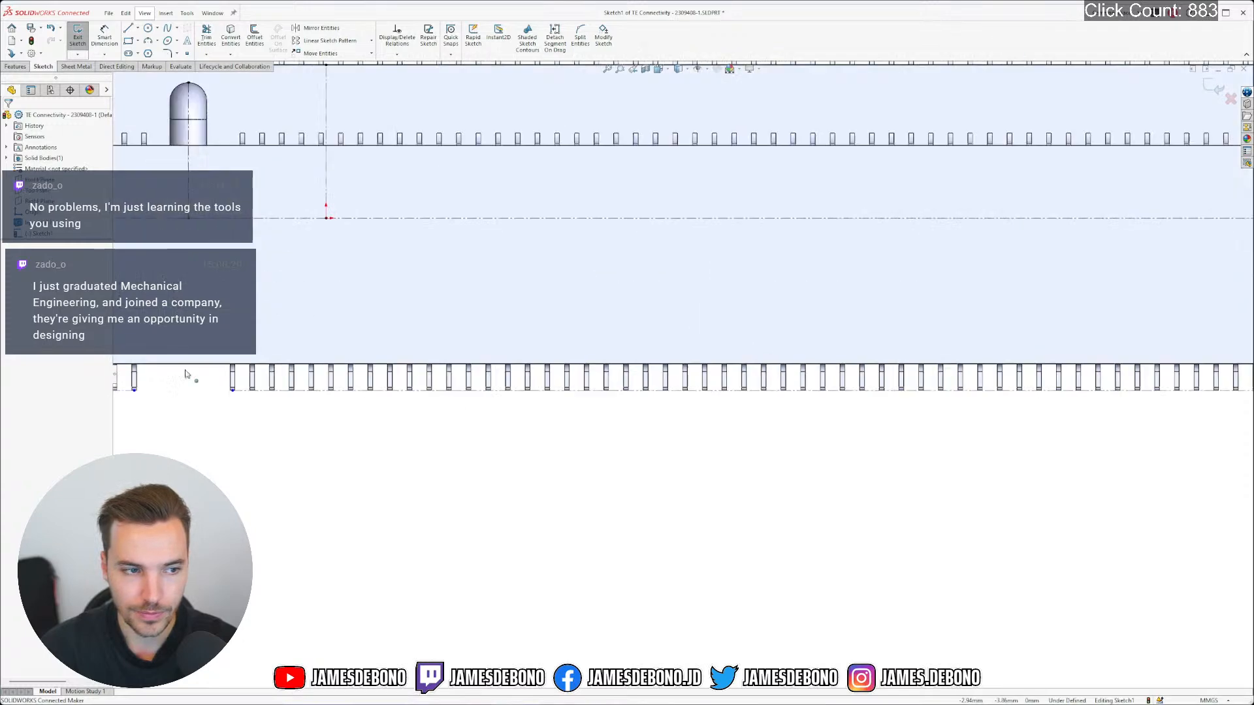
pyautogui.scroll(-2, 477, 372)
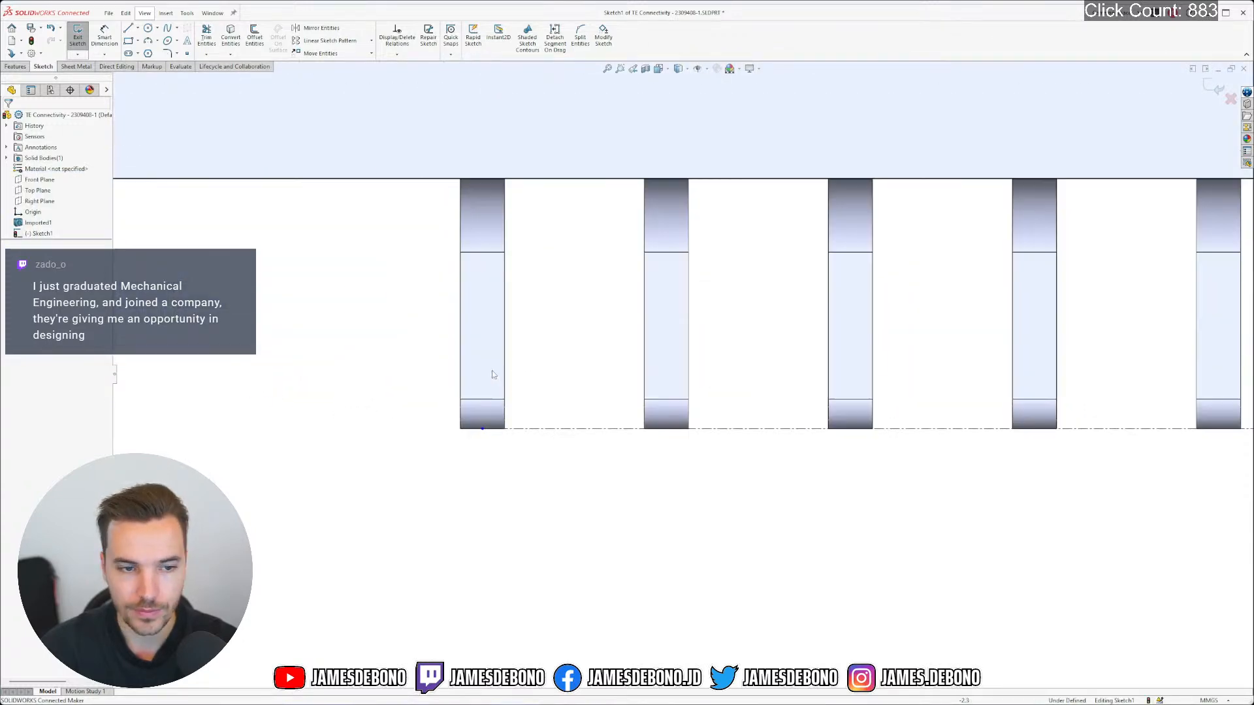
pyautogui.click(555, 486)
pyautogui.scroll(3, 498, 469)
pyautogui.scroll(5, 499, 467)
pyautogui.scroll(-11, 506, 366)
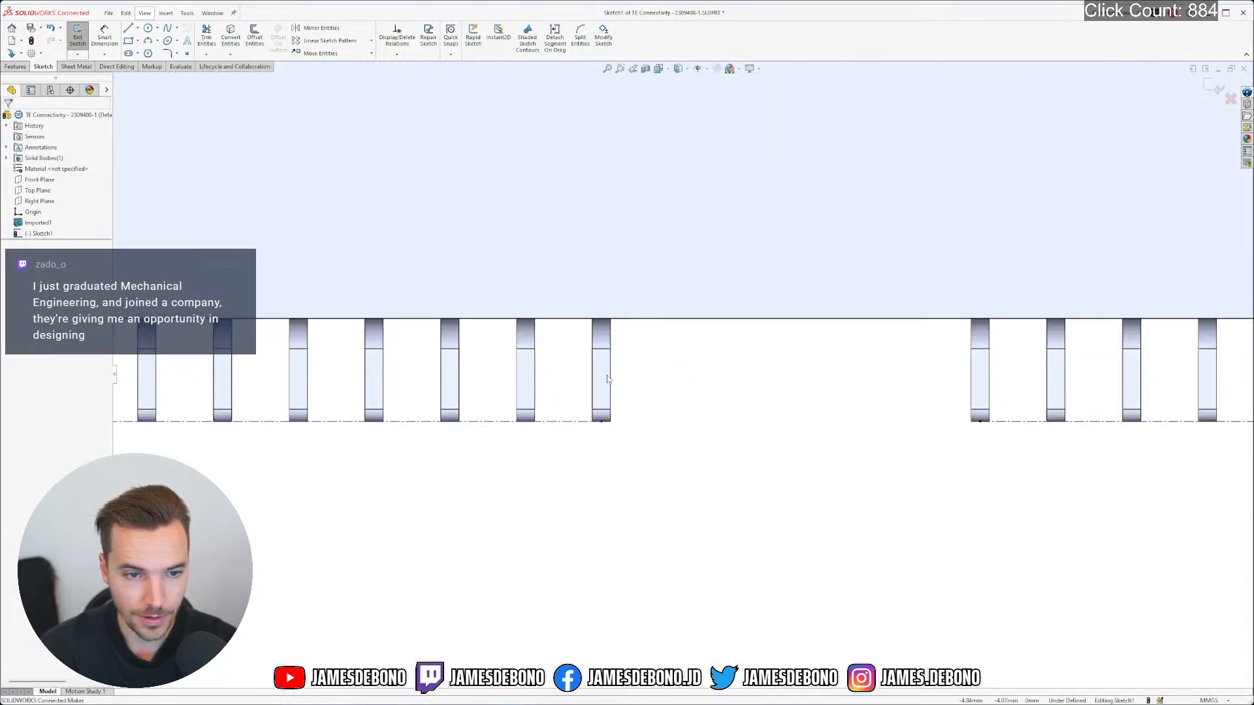
pyautogui.click(625, 442)
pyautogui.scroll(-2, 607, 478)
pyautogui.moveTo(577, 481); pyautogui.dragTo(617, 481)
pyautogui.click(676, 544)
# Snap the left lower-row centerline's outer end to the midpoint of the leftmost contact's tip edge
pyautogui.scroll(10, 676, 544)
pyautogui.scroll(5, 414, 425)
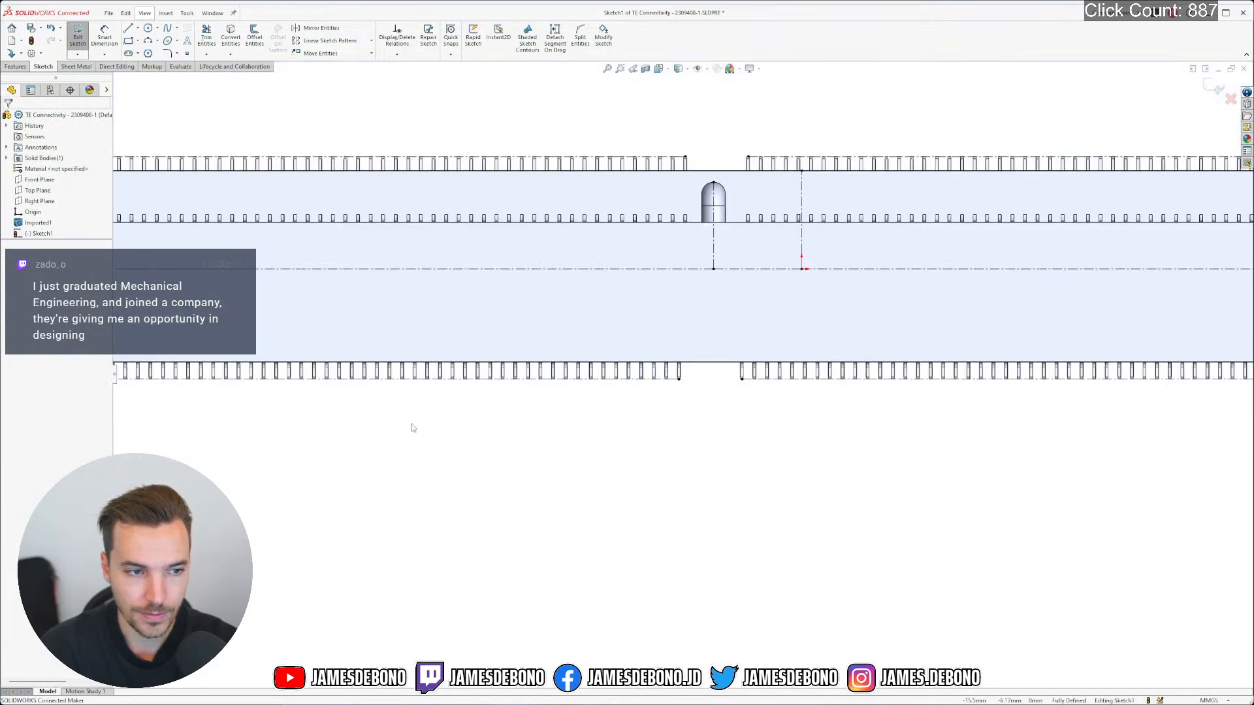
pyautogui.scroll(-7, 336, 400)
pyautogui.scroll(-3, 388, 364)
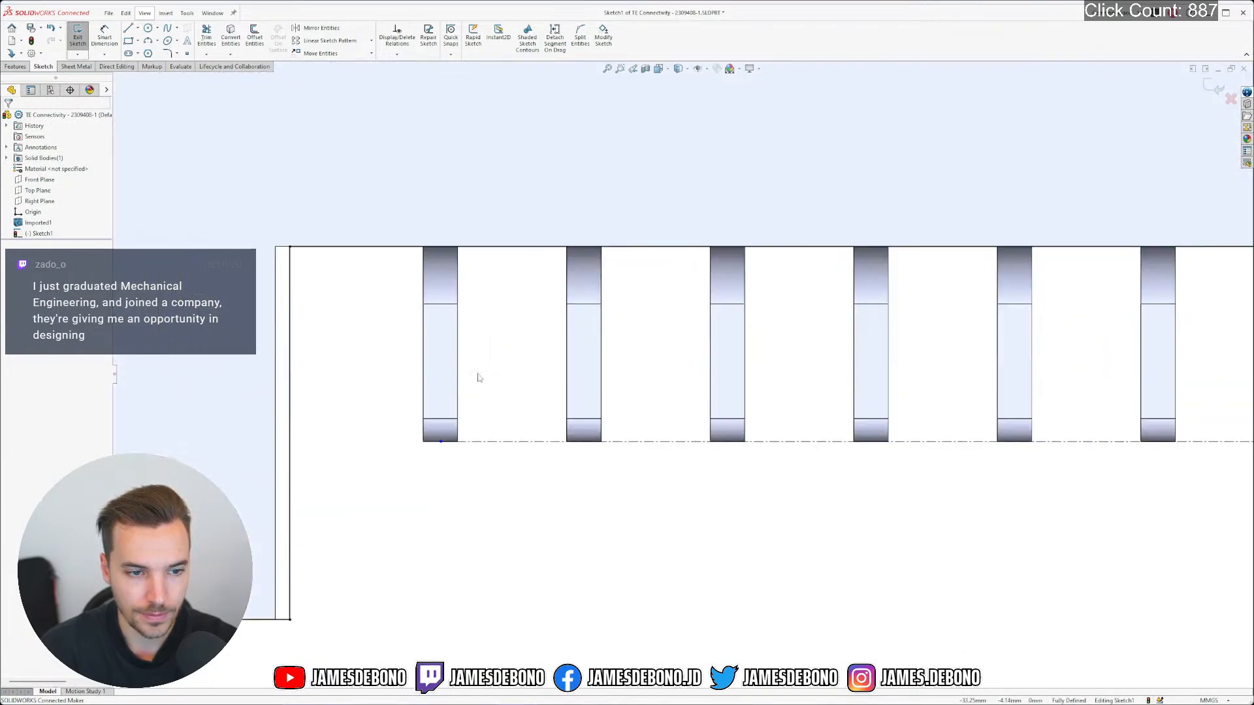
pyautogui.click(443, 444)
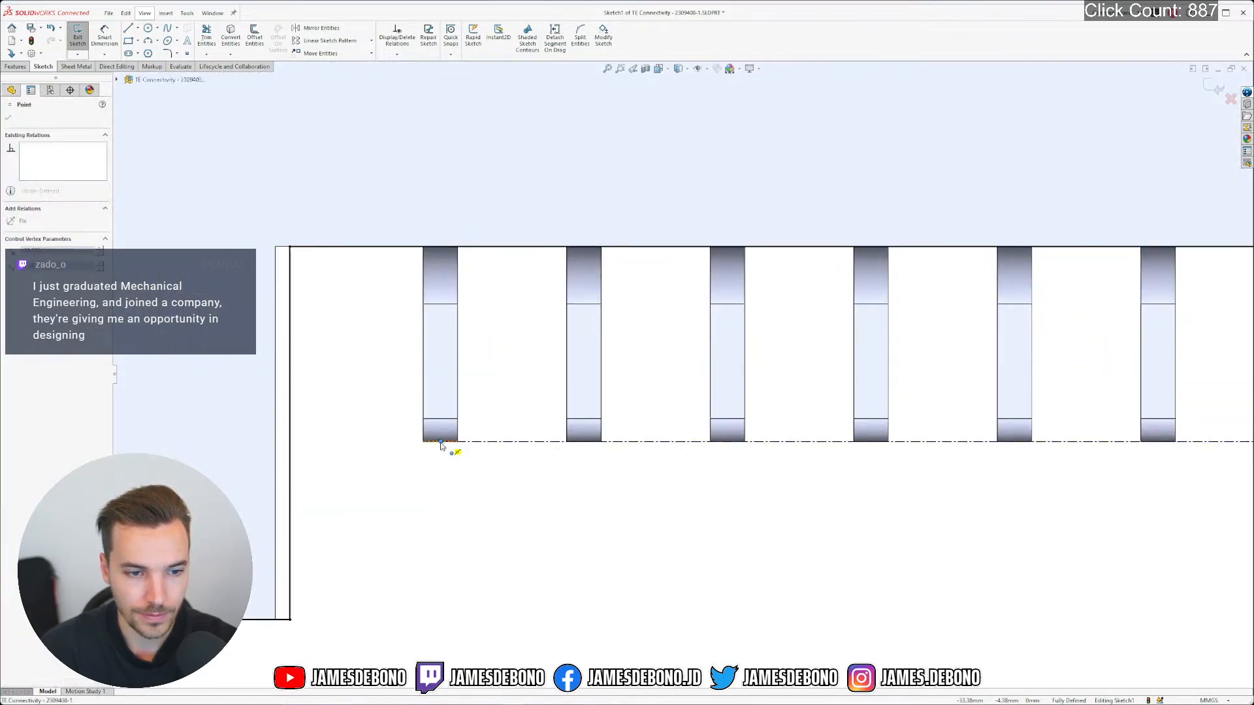
pyautogui.click(545, 504)
pyautogui.scroll(12, 546, 504)
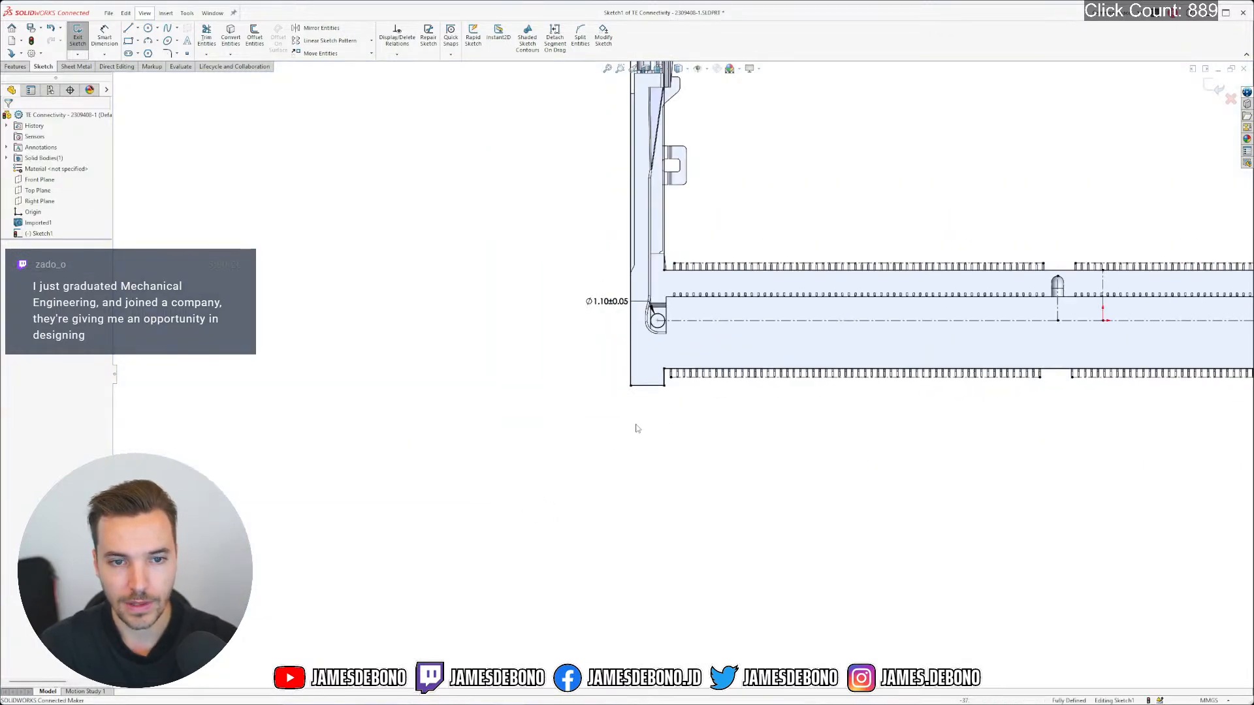
# Move the left peg hole's diameter dimension text farther outside the connector's left arm
pyautogui.scroll(6, 637, 428)
pyautogui.scroll(-6, 761, 367)
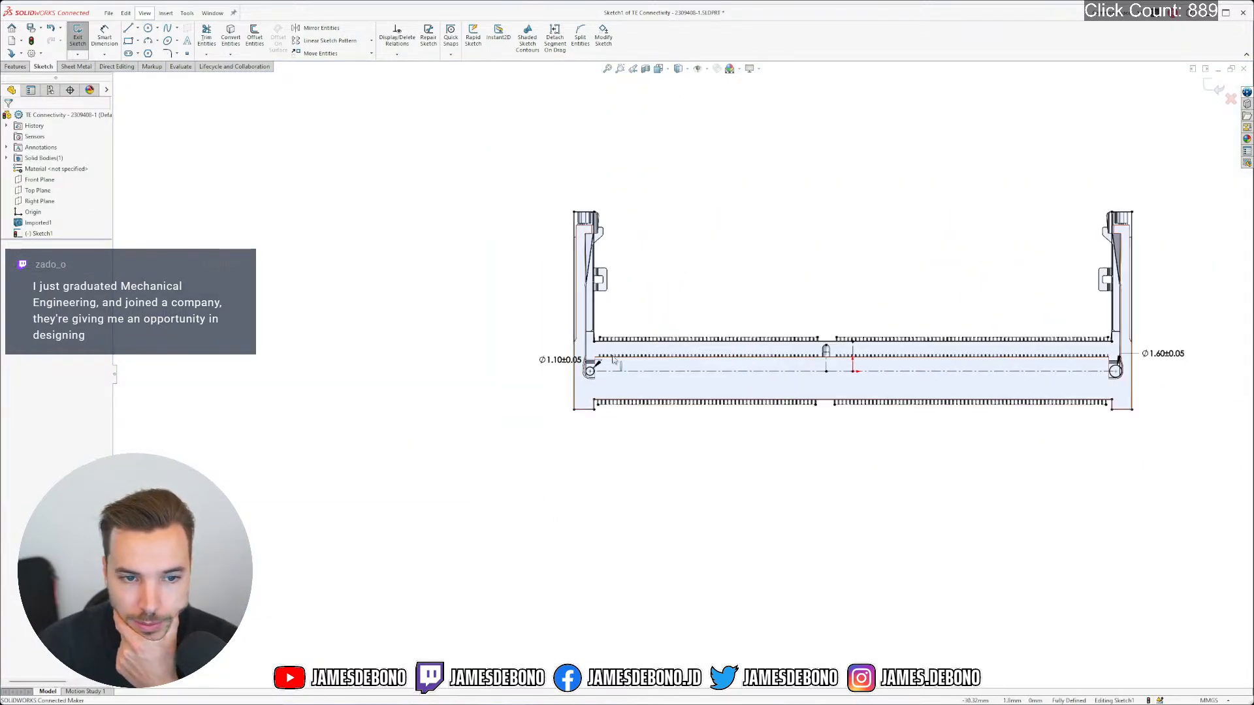
pyautogui.moveTo(561, 360); pyautogui.dragTo(488, 347)
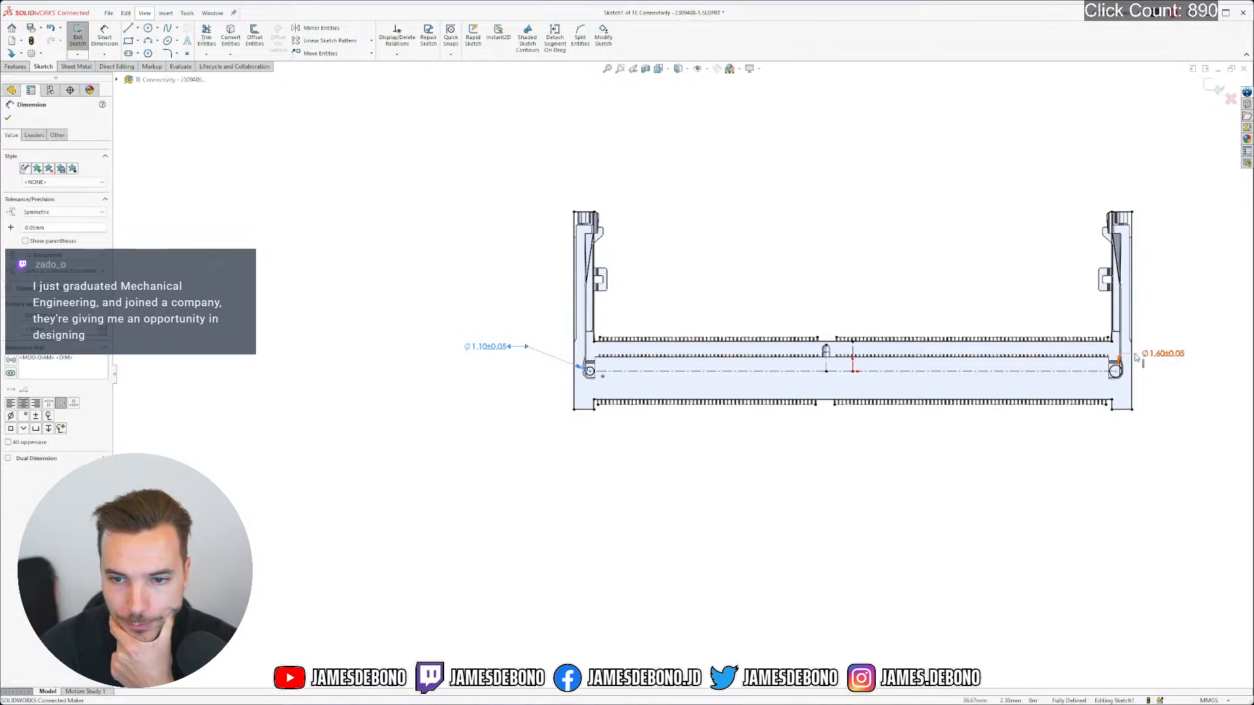
# Move the right peg hole's diameter dimension text farther outside the connector's right arm and exit the sketch
pyautogui.moveTo(1136, 357); pyautogui.dragTo(1185, 336)
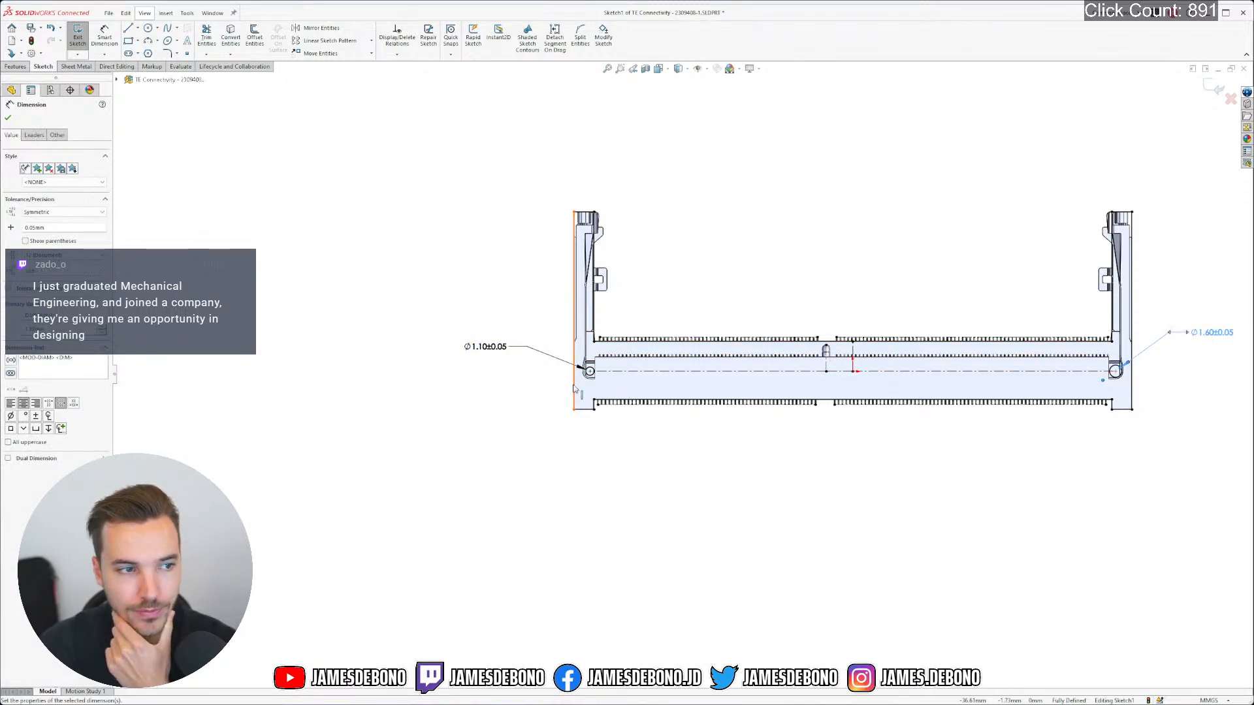
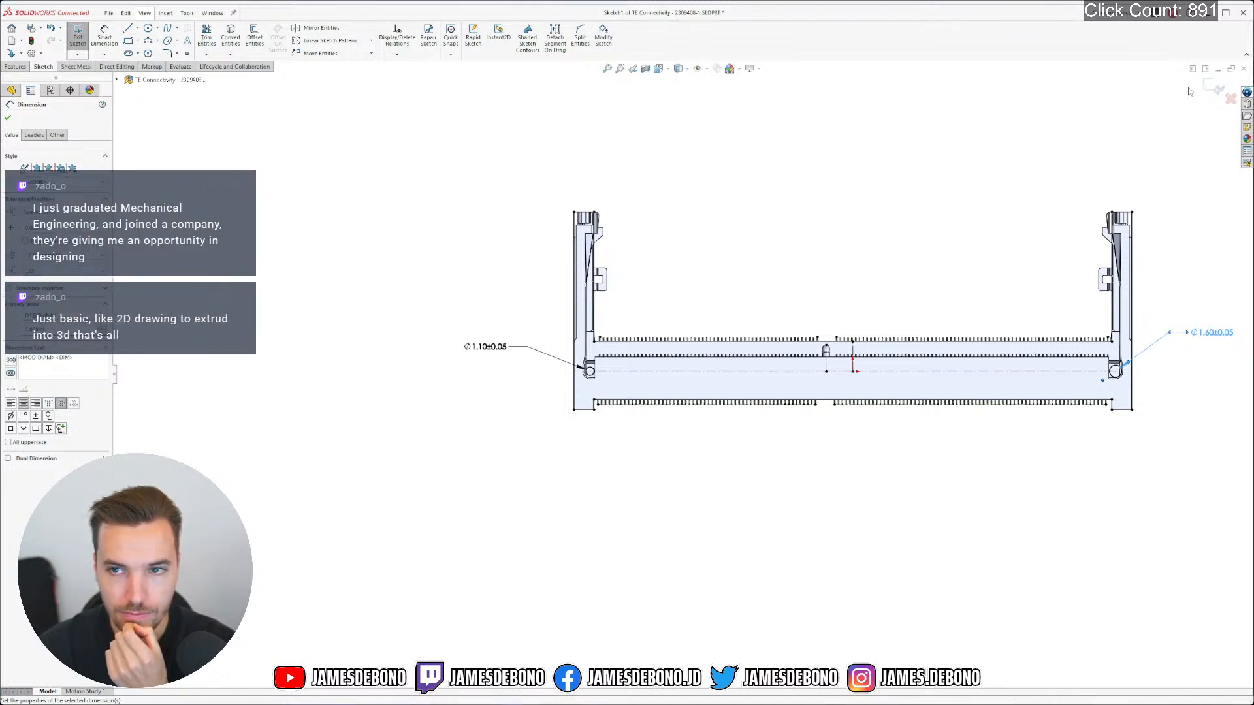
pyautogui.click(1213, 86)
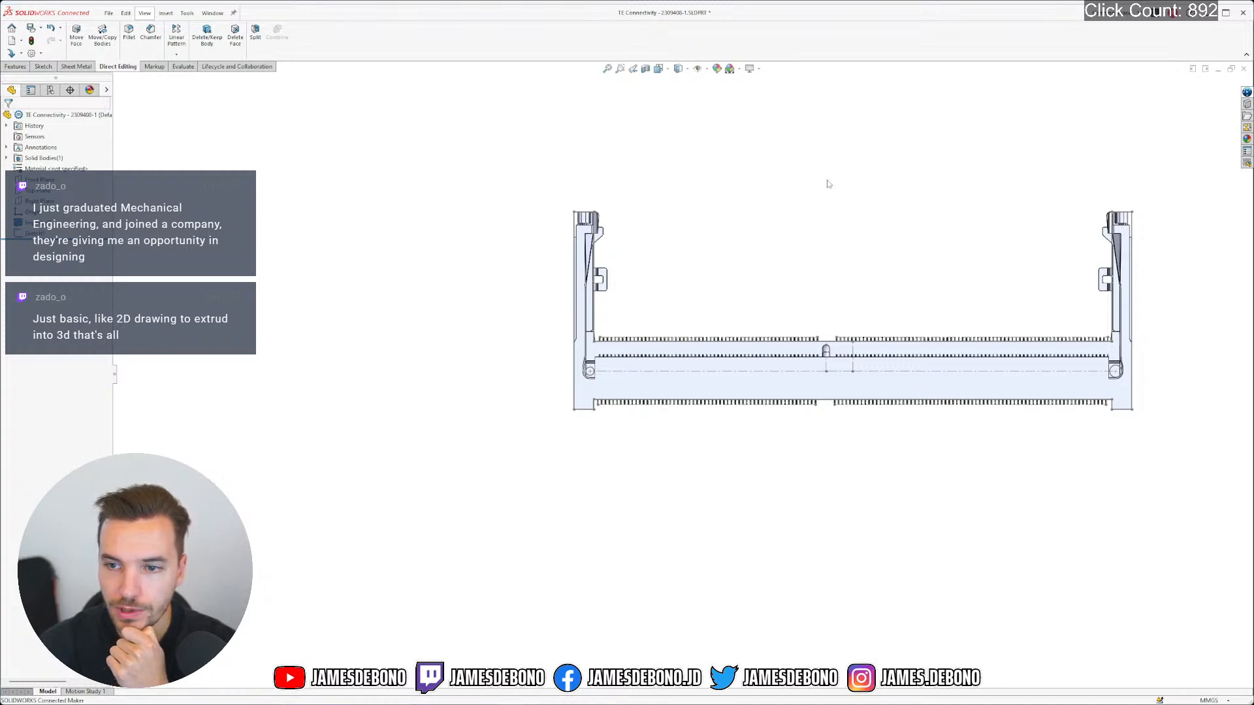
# Hide the imported connector body and reopen the footprint sketch for editing
pyautogui.scroll(-2, 958, 276)
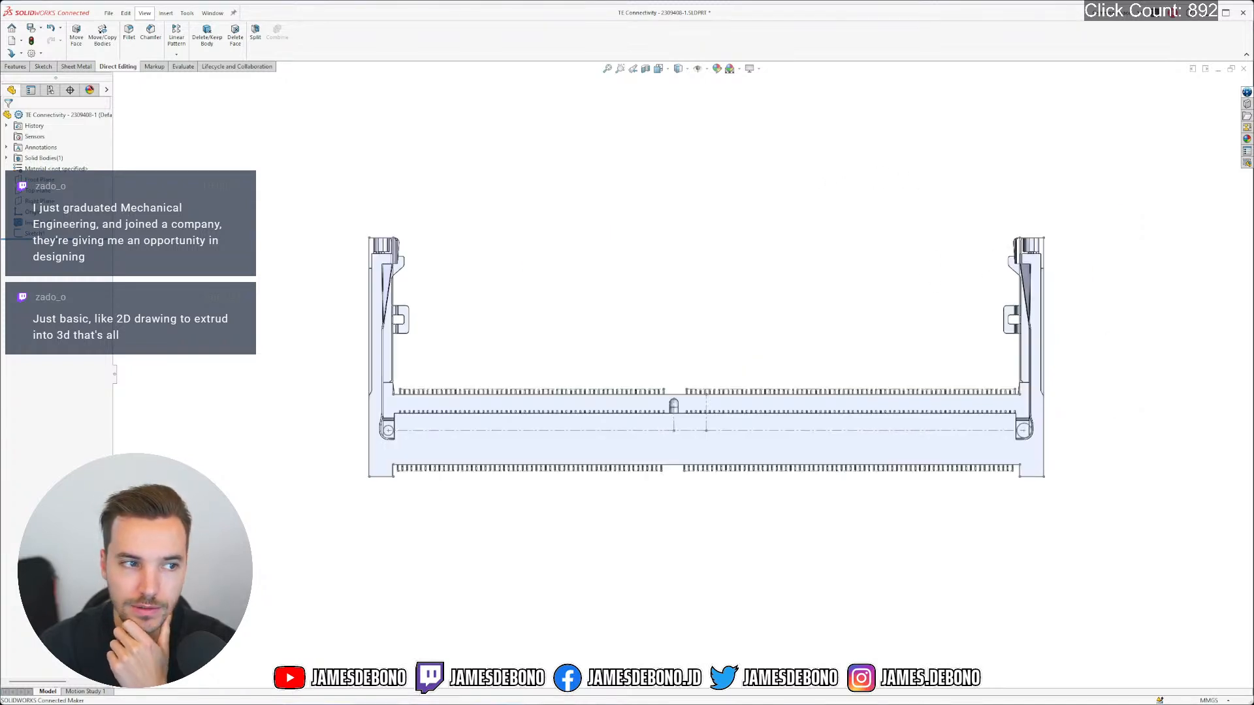
pyautogui.click(33, 223)
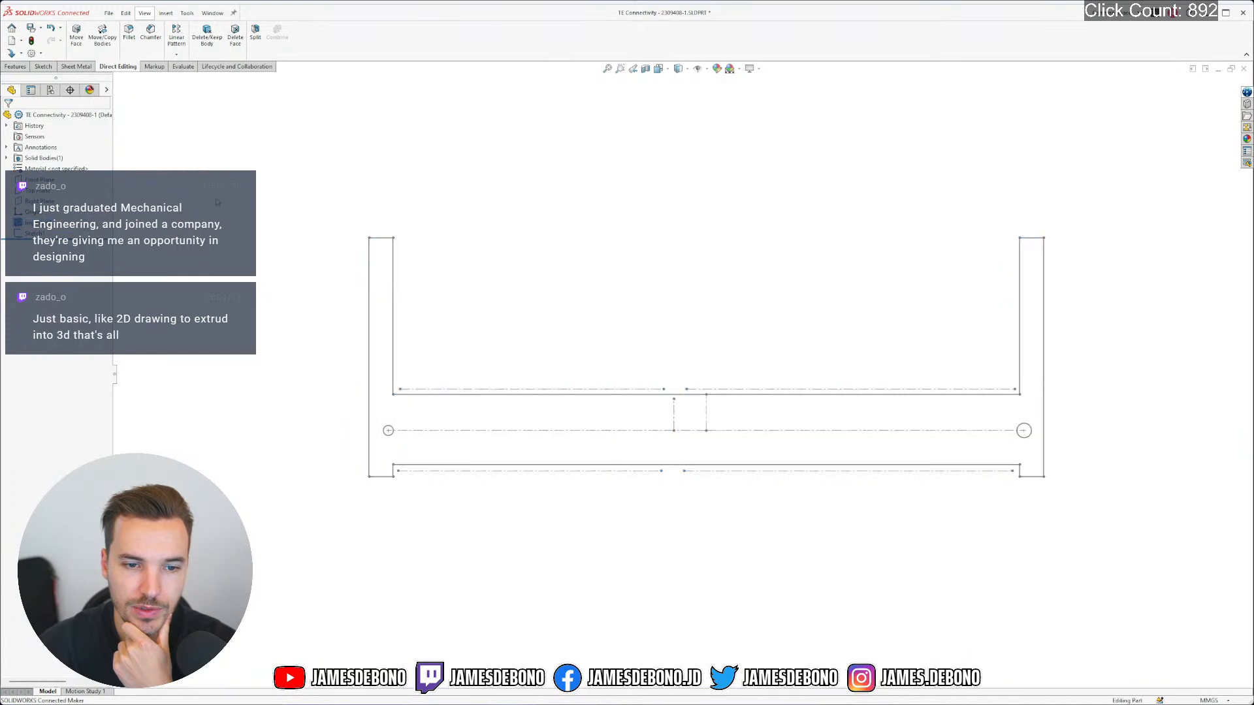
pyautogui.click(34, 233)
pyautogui.click(50, 199)
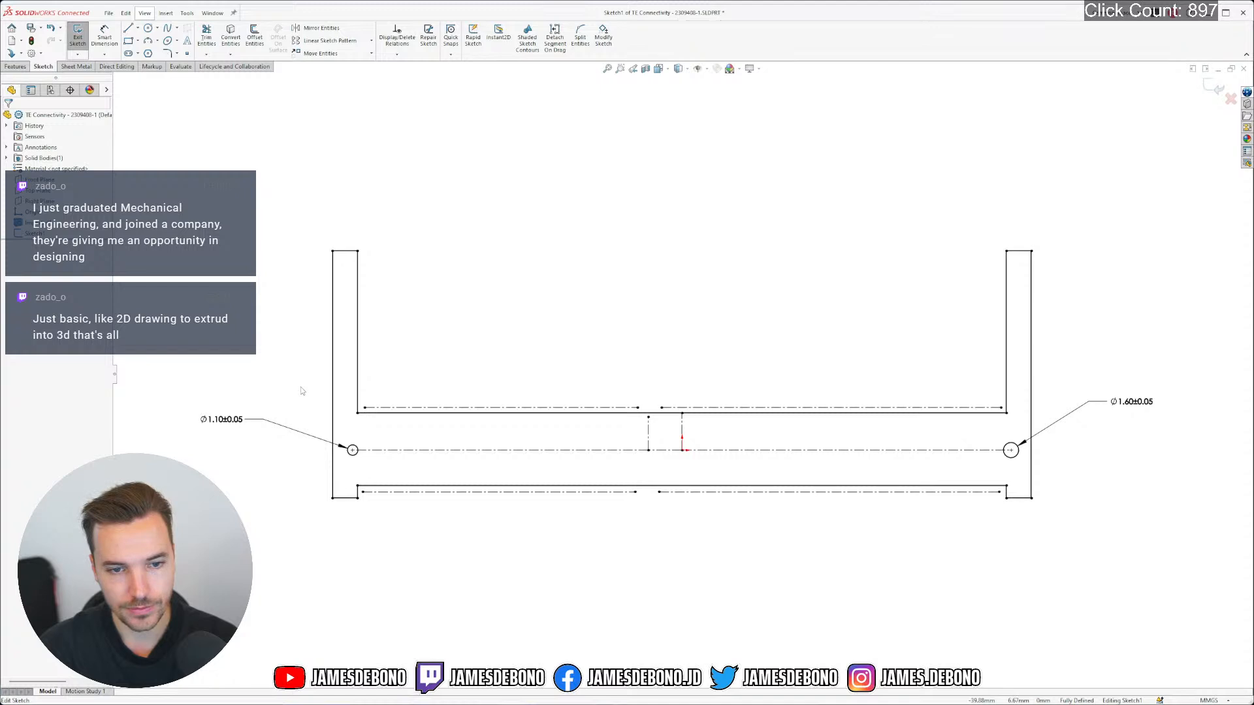
pyautogui.scroll(-3, 300, 390)
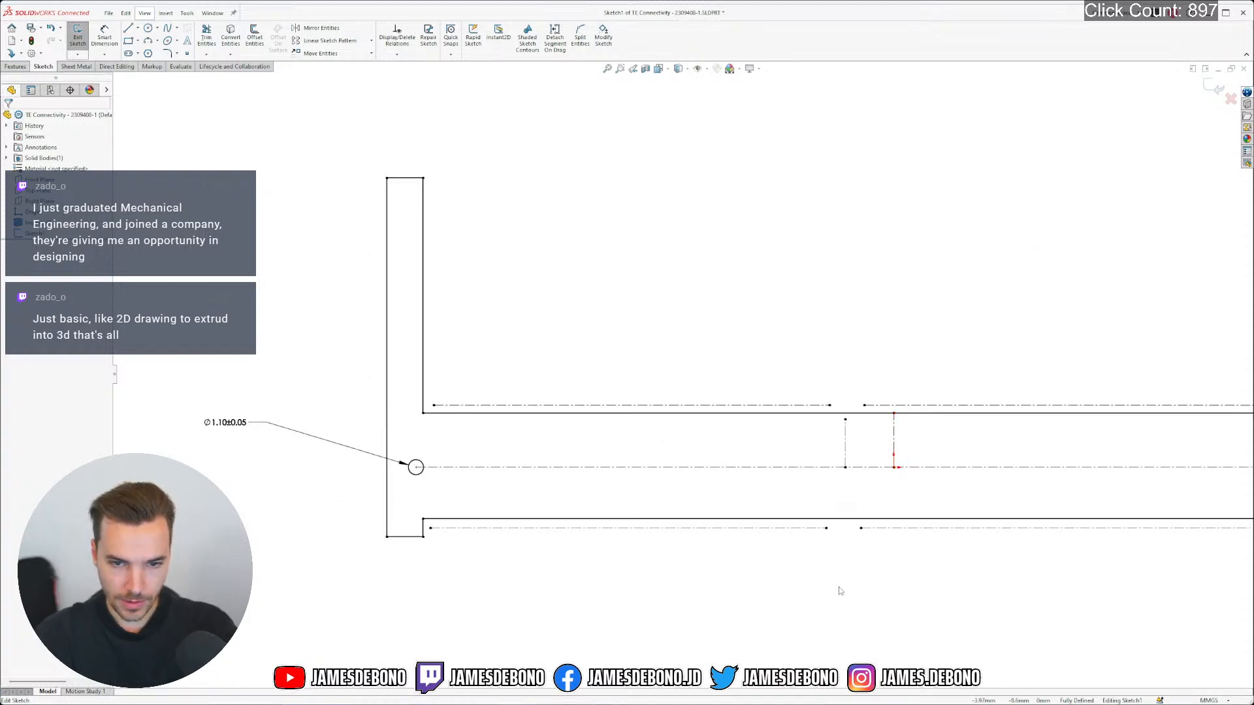
pyautogui.click(845, 468)
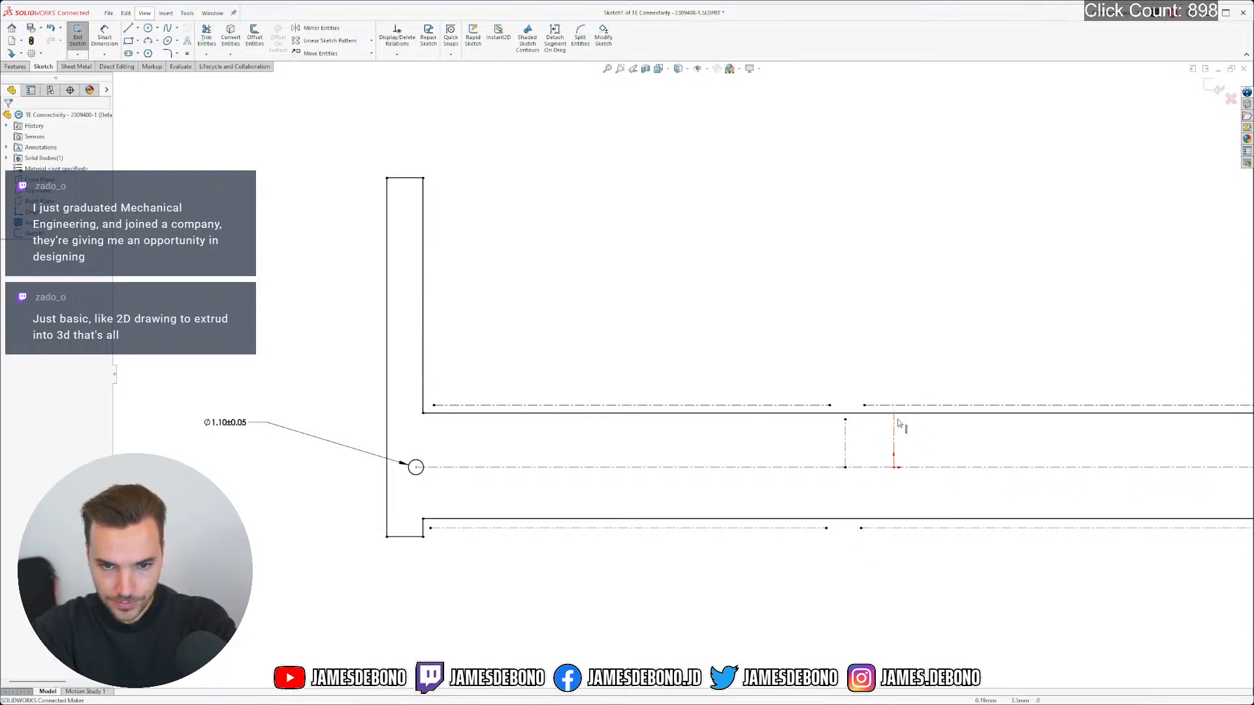
pyautogui.scroll(-4, 901, 423)
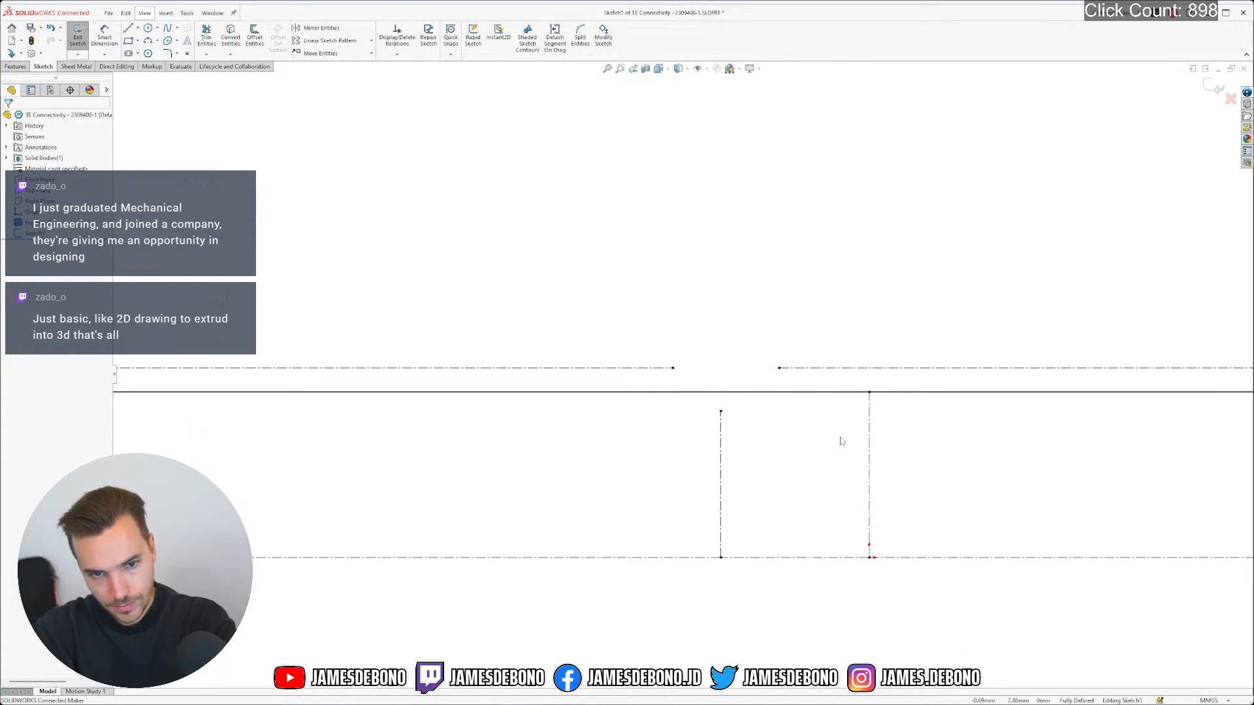
pyautogui.scroll(5, 766, 464)
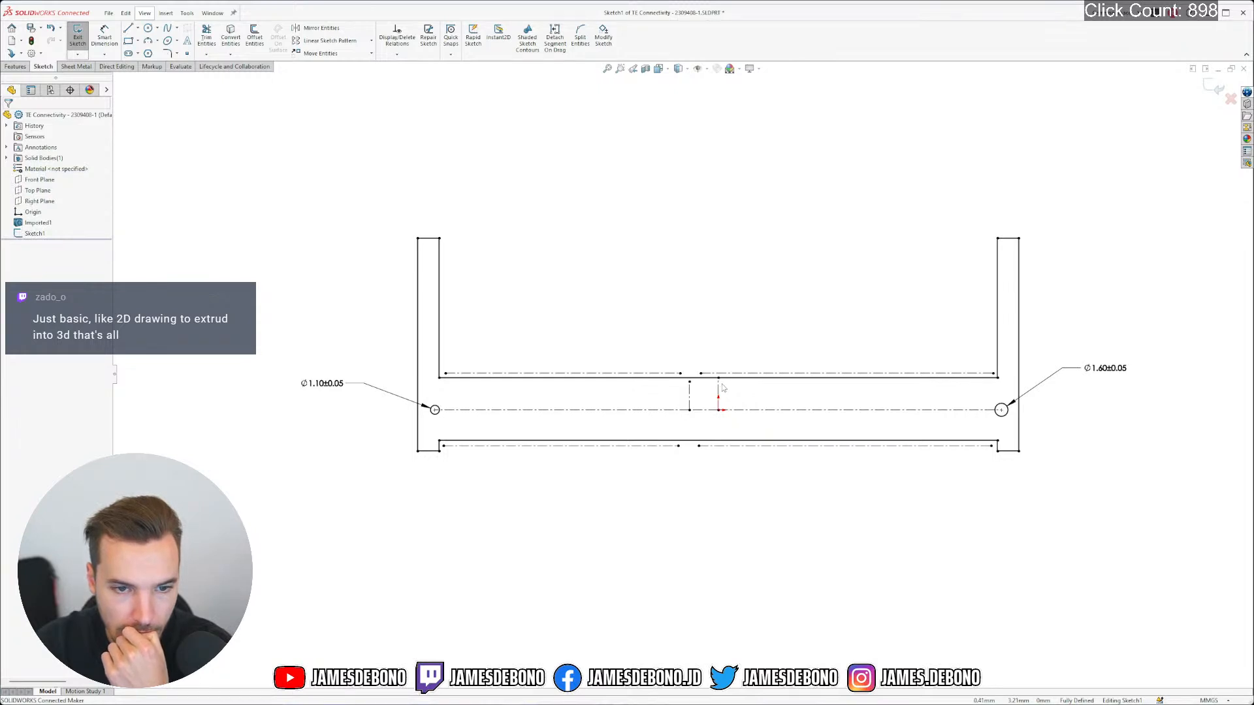
# Draw vertical centerlines from the right upper and lower row centerlines' inner ends to the horizontal centerline between the peg holes
pyautogui.scroll(-3, 685, 391)
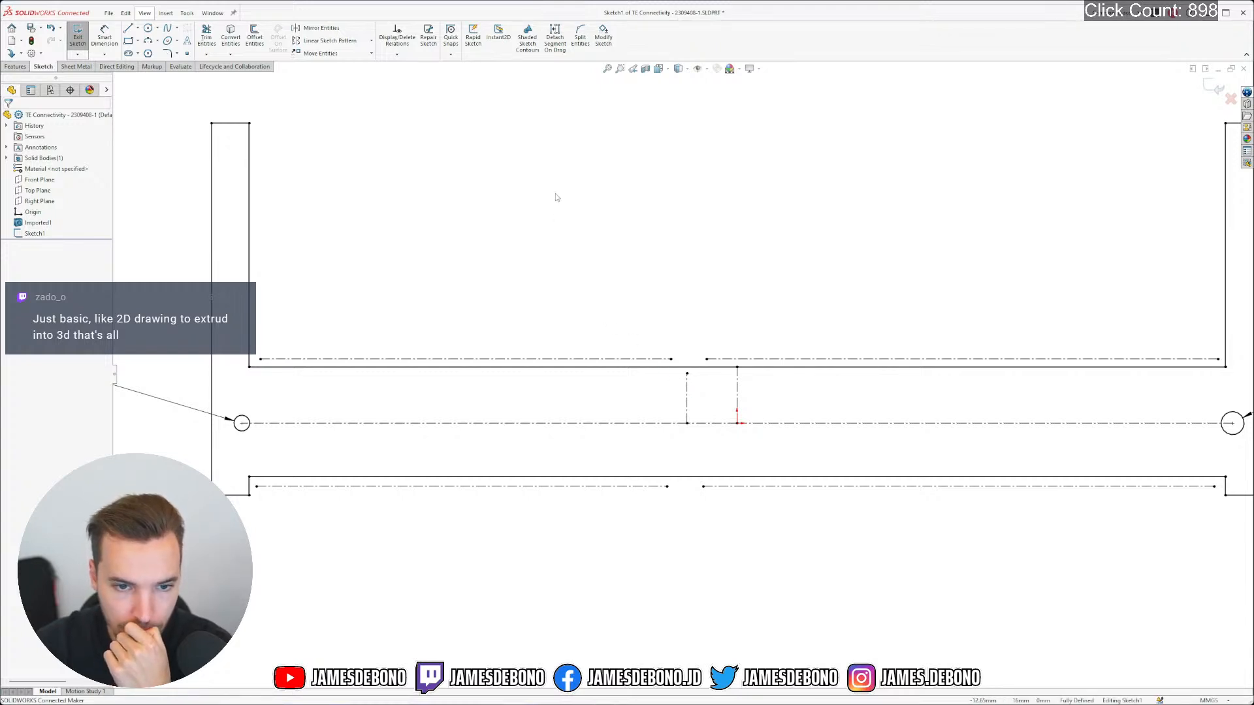
pyautogui.click(137, 29)
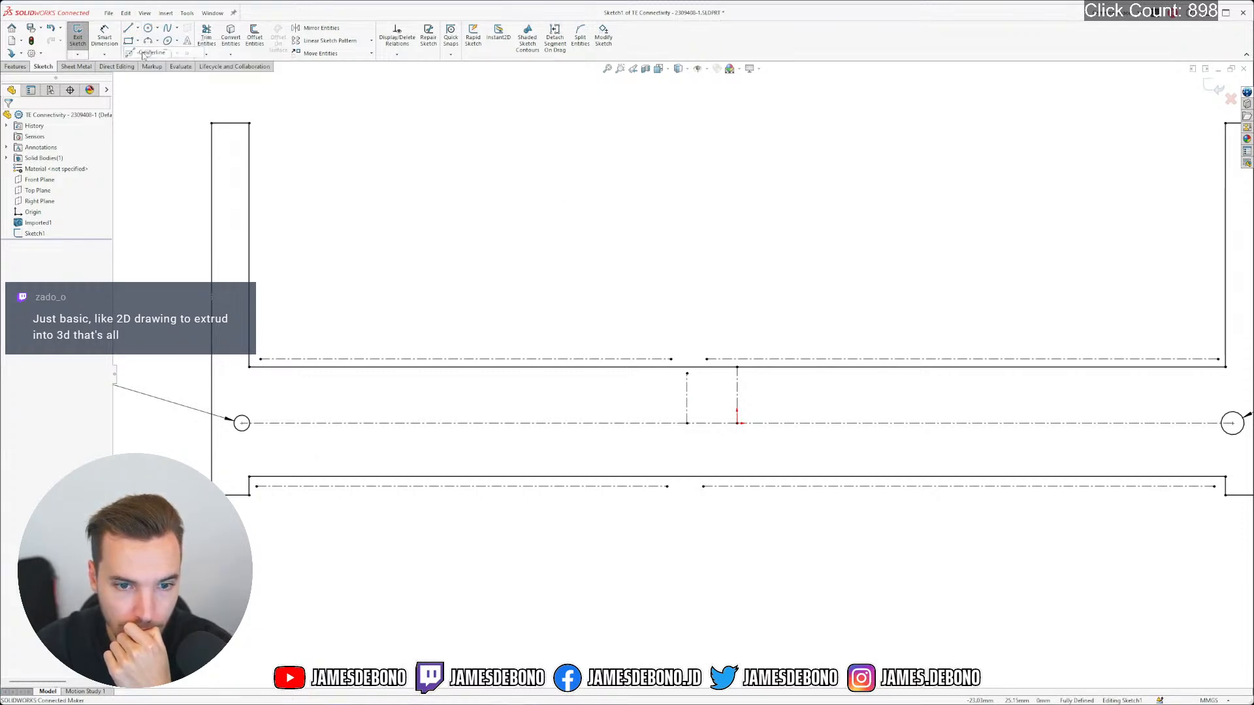
pyautogui.click(149, 53)
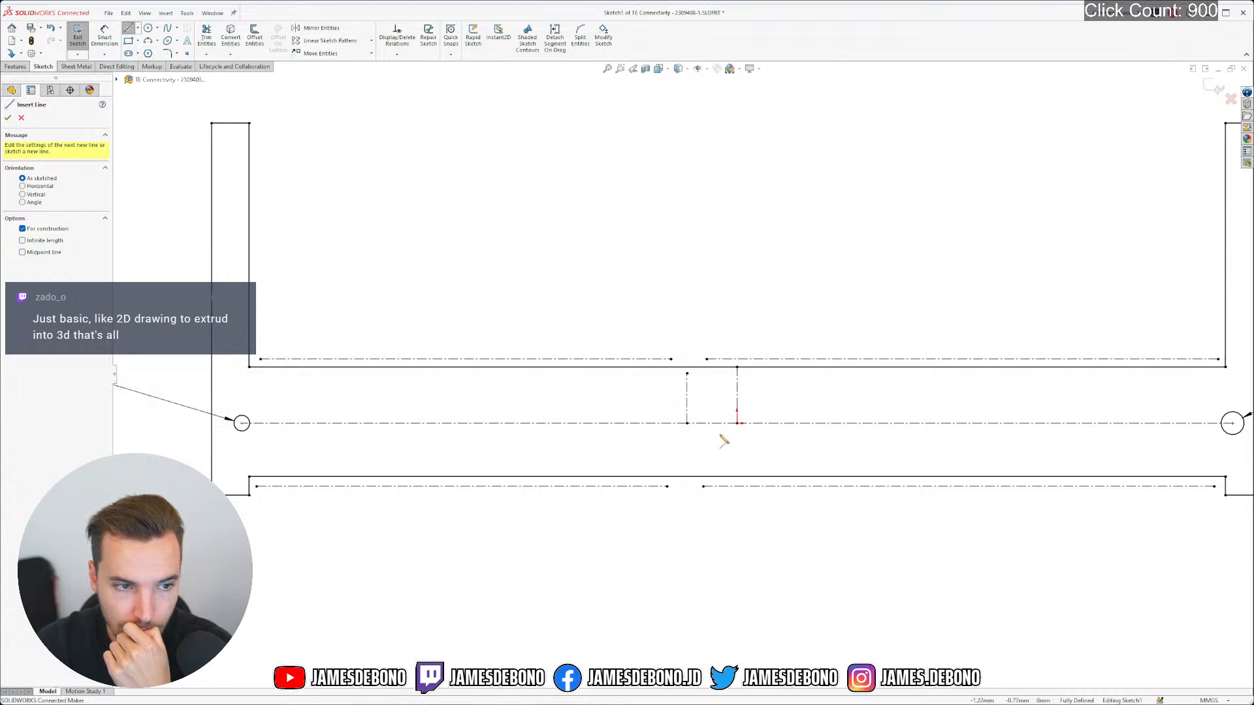
pyautogui.scroll(-5, 724, 438)
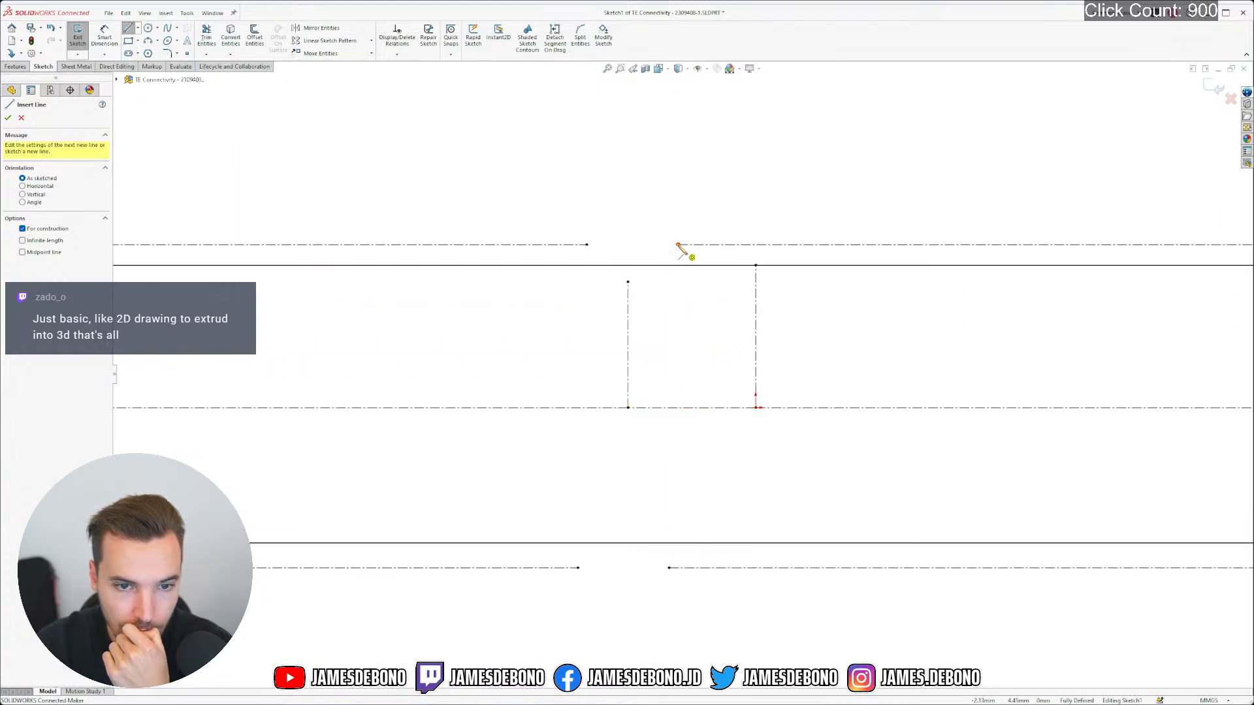
pyautogui.click(678, 245)
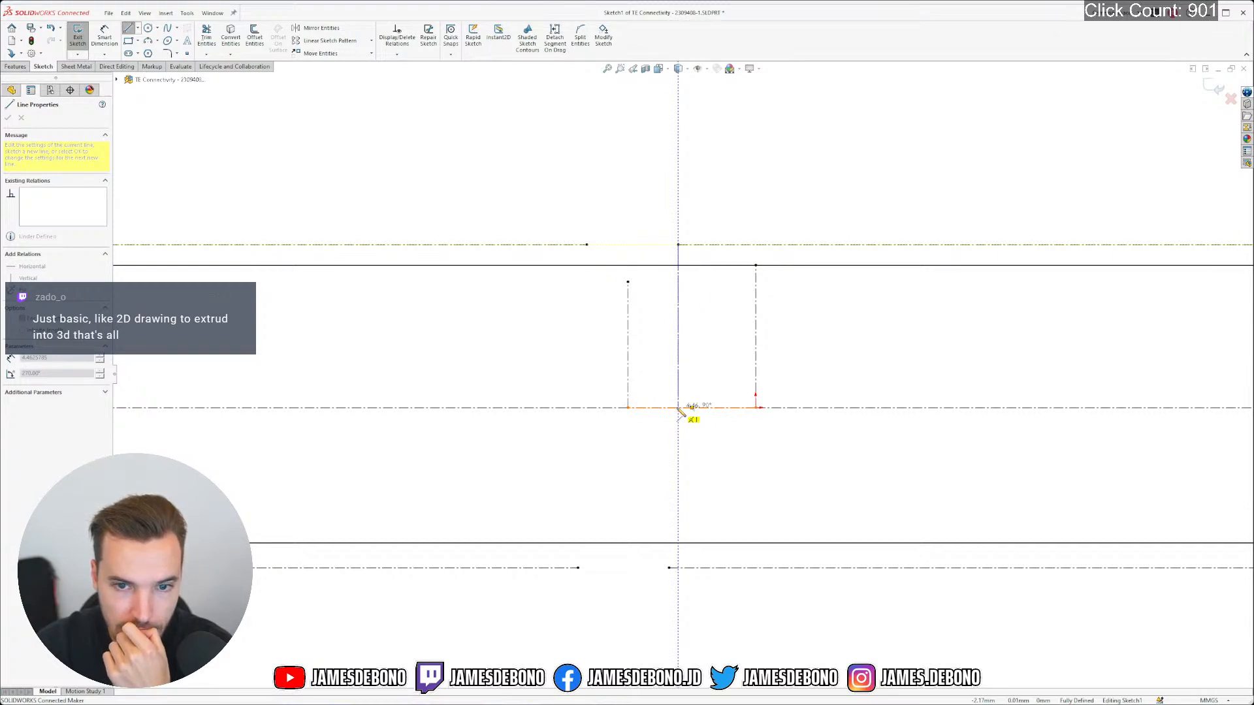
pyautogui.click(678, 408)
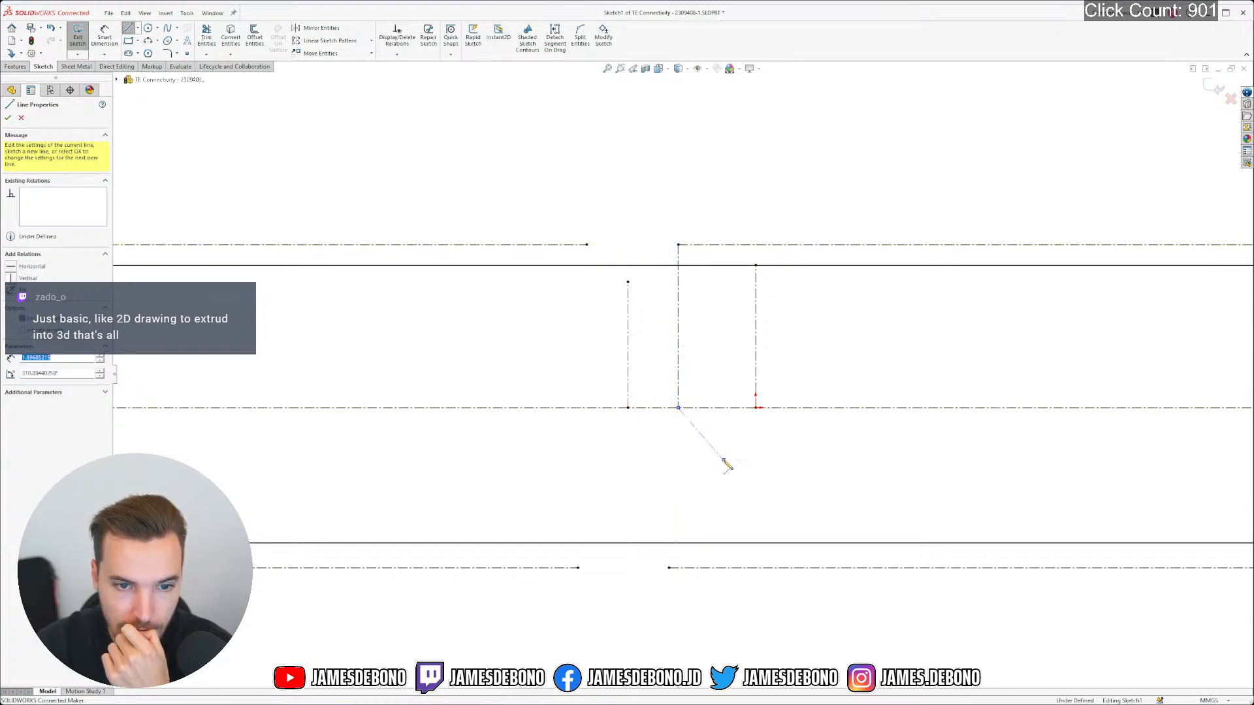
pyautogui.press('Escape')
pyautogui.click(669, 568)
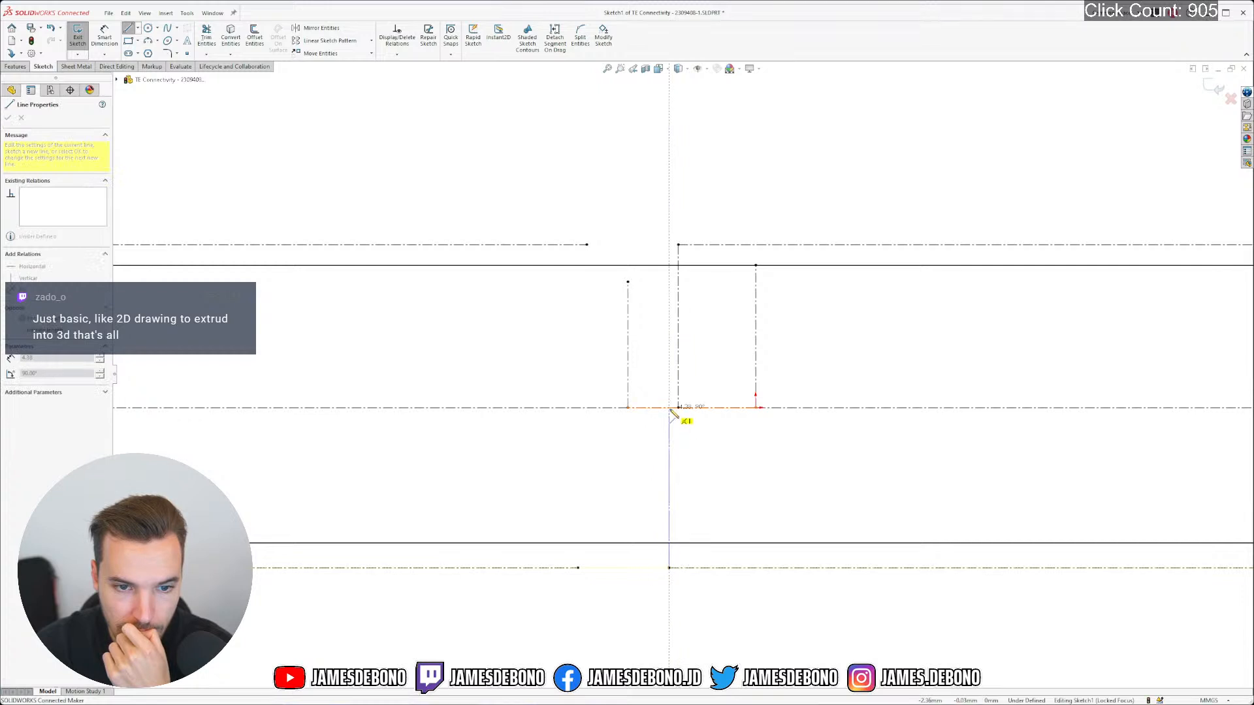
pyautogui.click(669, 408)
pyautogui.press('Escape')
# Draw vertical centerlines from the left upper and lower row centerlines' inner ends to the horizontal centerline
pyautogui.click(587, 245)
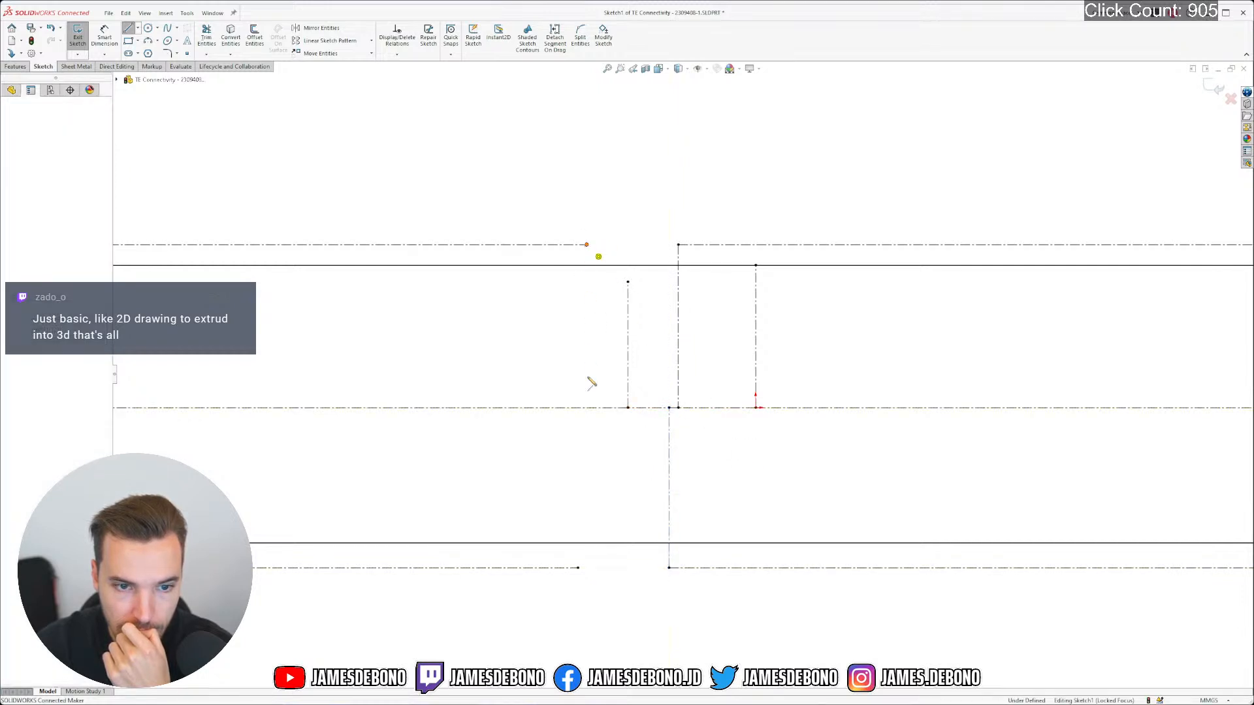
pyautogui.click(586, 408)
pyautogui.press('Escape')
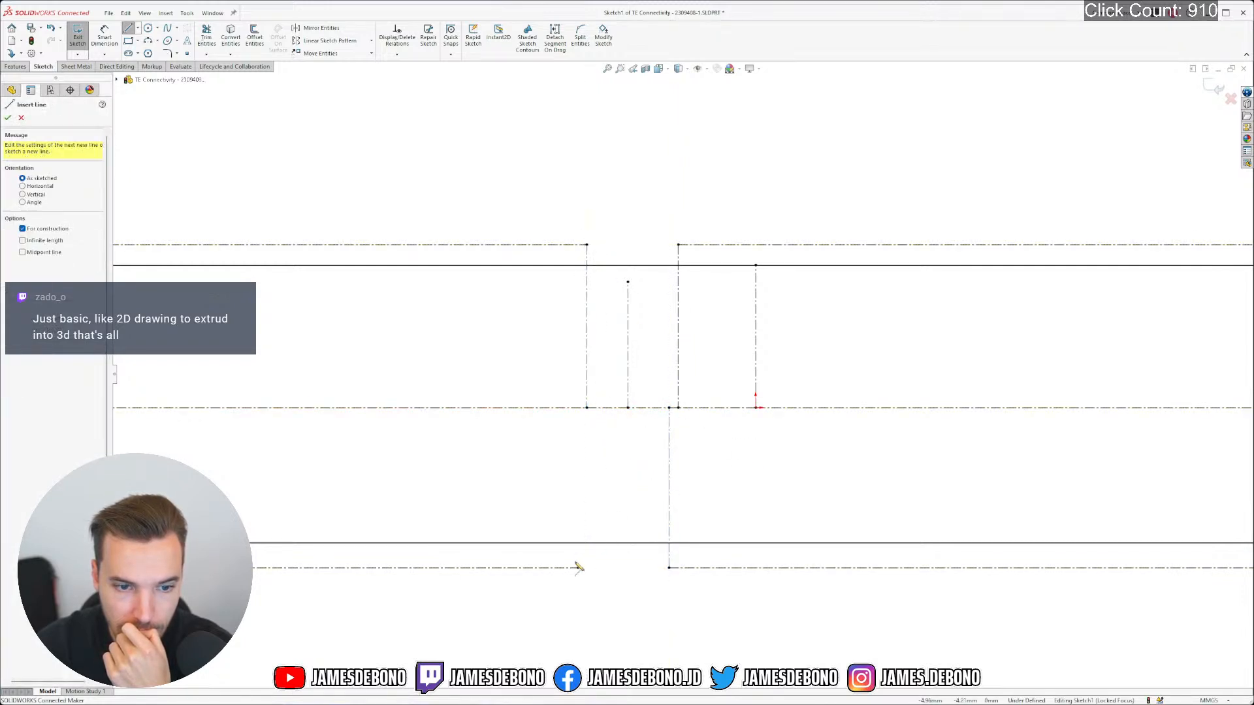
pyautogui.click(577, 568)
pyautogui.click(577, 408)
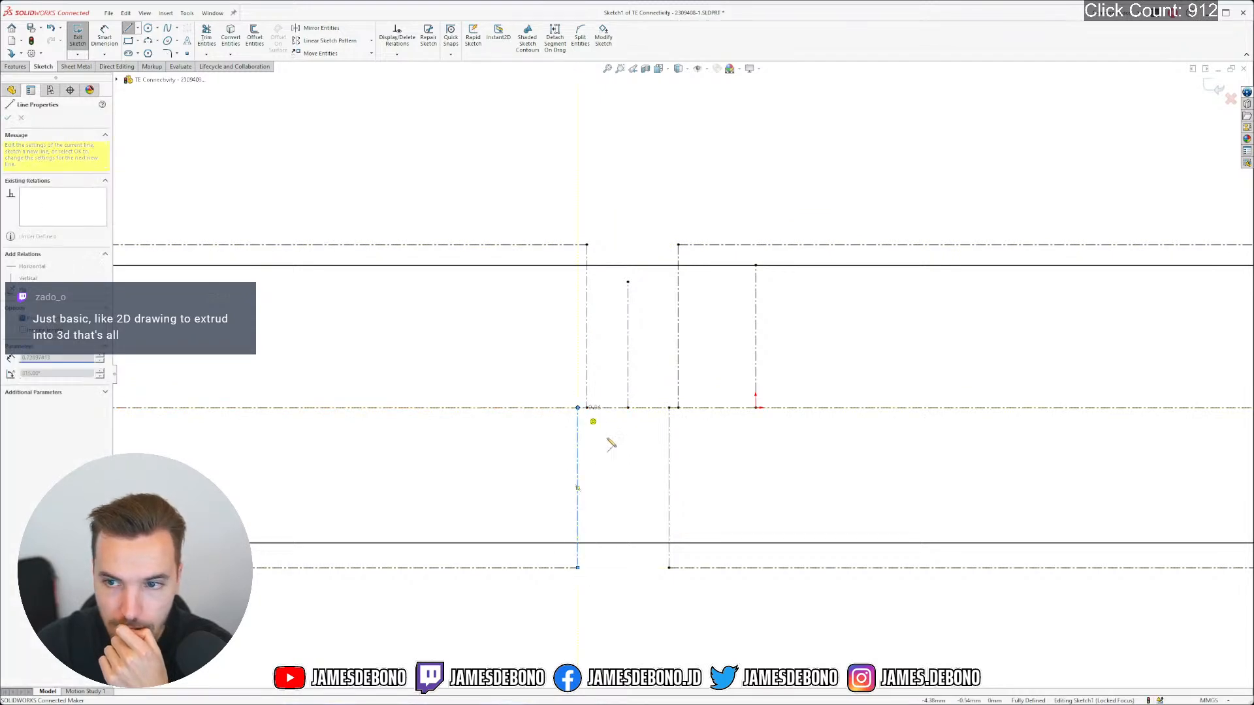
pyautogui.press('Escape')
# Draw vertical centerlines from the left upper and lower row centerlines' outer ends to the horizontal centerline beside the left peg hole
pyautogui.scroll(8, 596, 436)
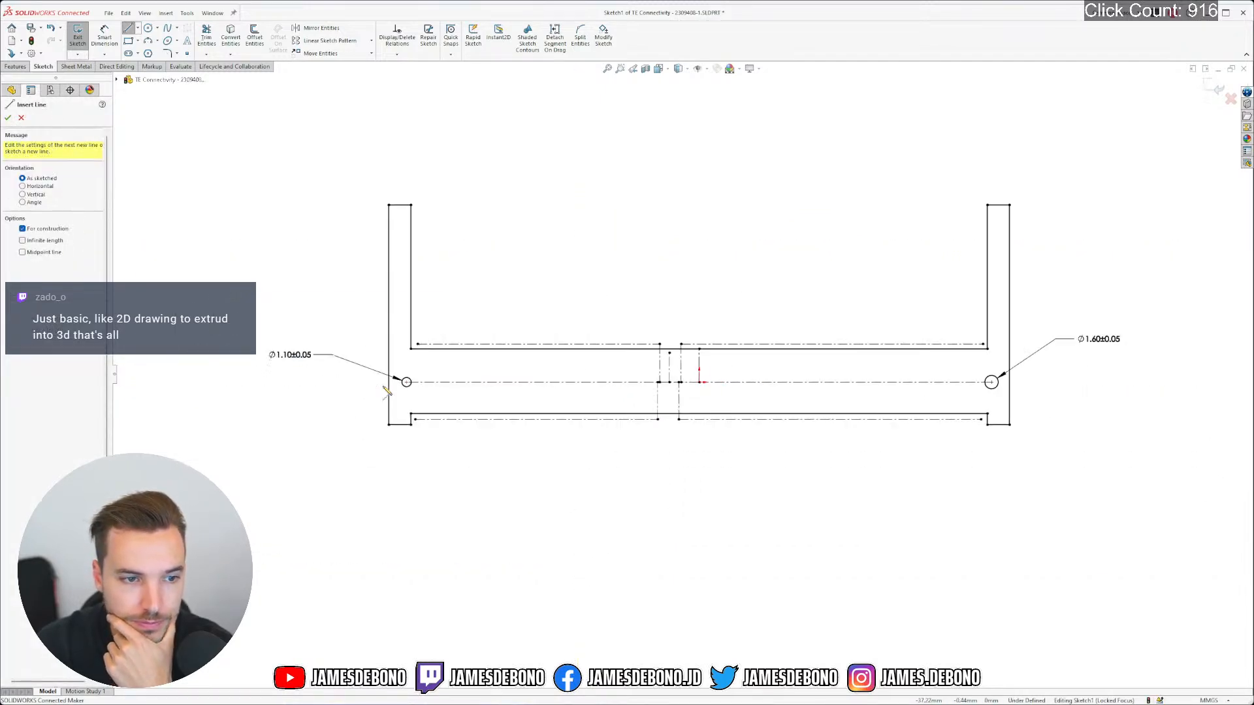
pyautogui.scroll(-4, 381, 384)
pyautogui.scroll(-2, 529, 385)
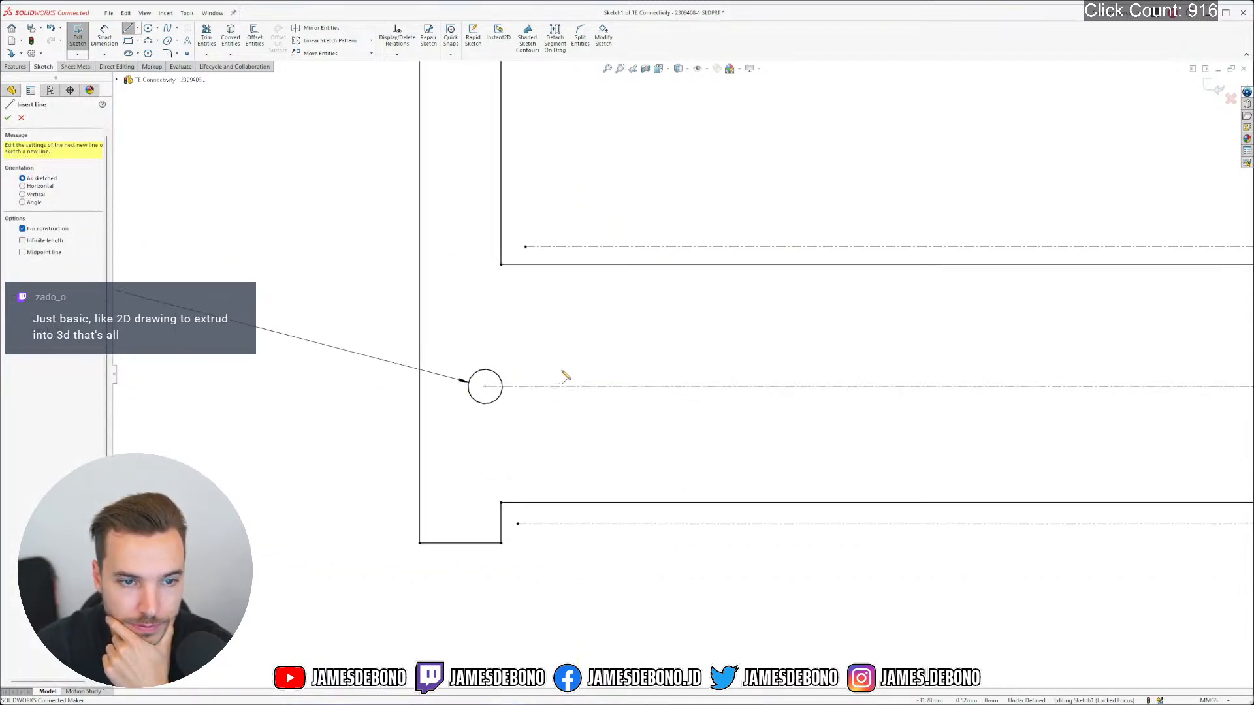
pyautogui.click(525, 247)
pyautogui.click(526, 386)
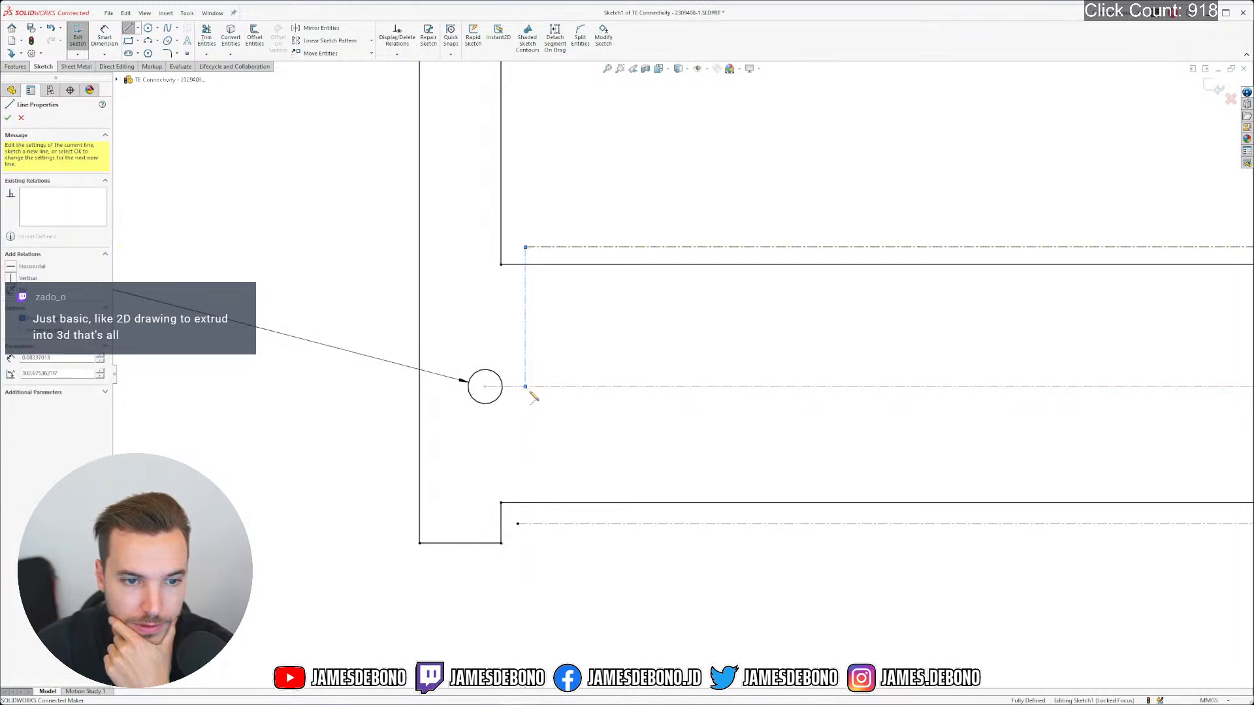
pyautogui.doubleClick(585, 435)
pyautogui.click(517, 523)
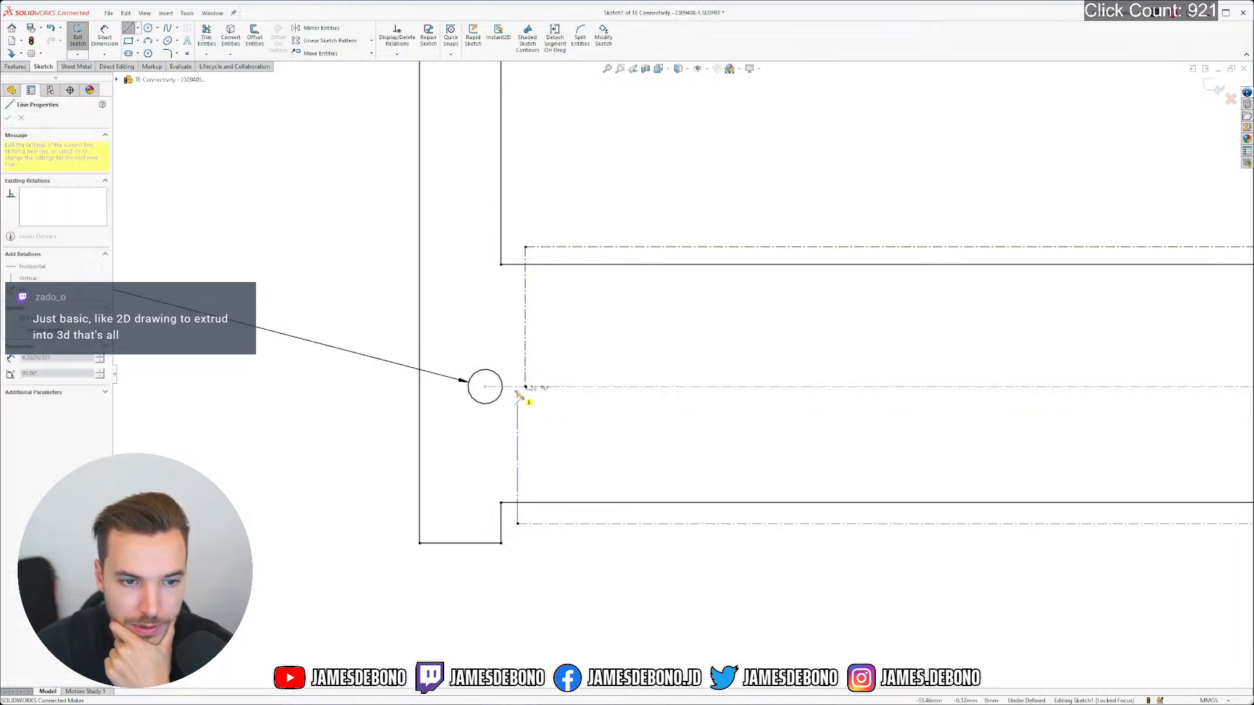
pyautogui.click(517, 388)
pyautogui.doubleClick(588, 427)
# Draw vertical centerlines from the right lower and upper row centerlines' outer ends to the horizontal centerline beside the right peg hole
pyautogui.scroll(3, 650, 426)
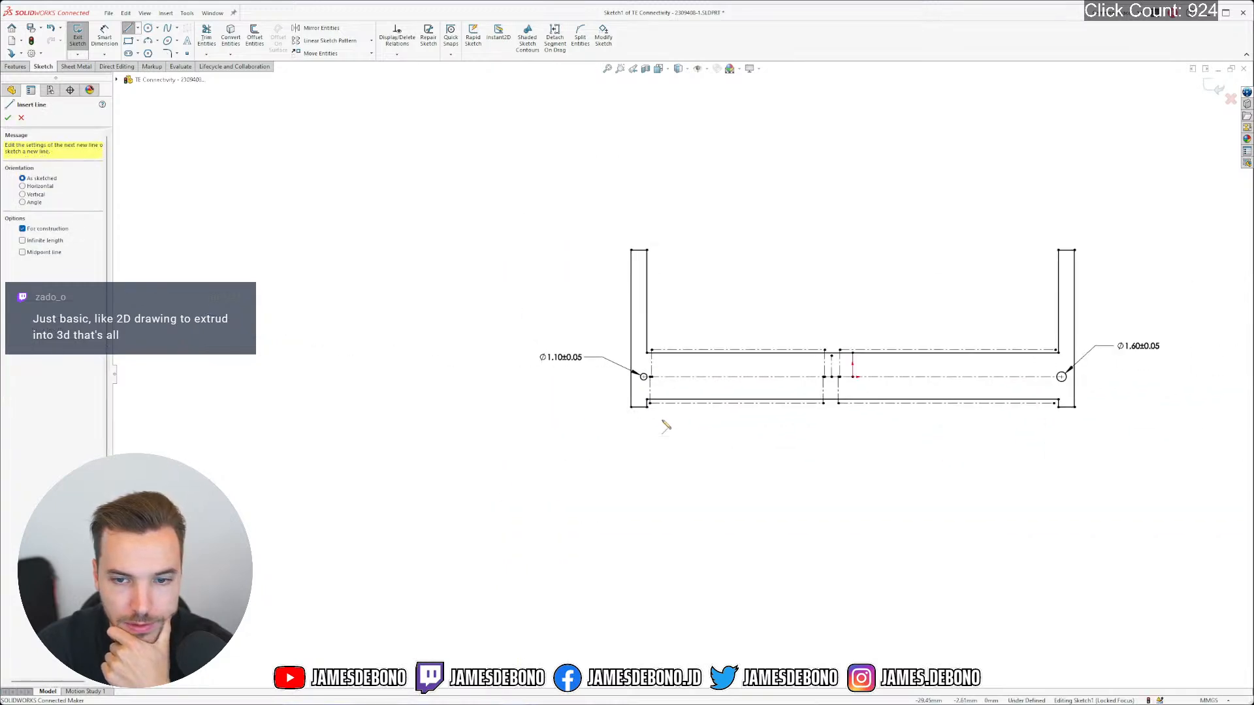
pyautogui.scroll(-5, 992, 377)
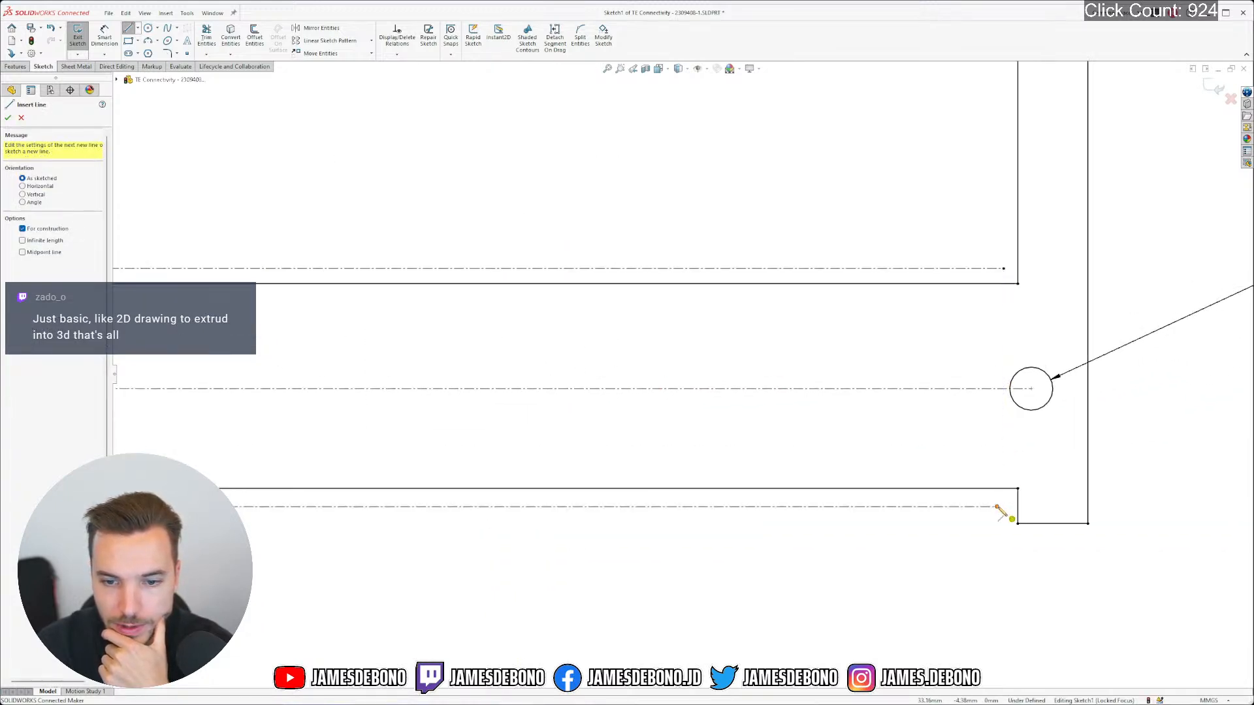
pyautogui.click(997, 506)
pyautogui.click(998, 389)
pyautogui.doubleClick(999, 418)
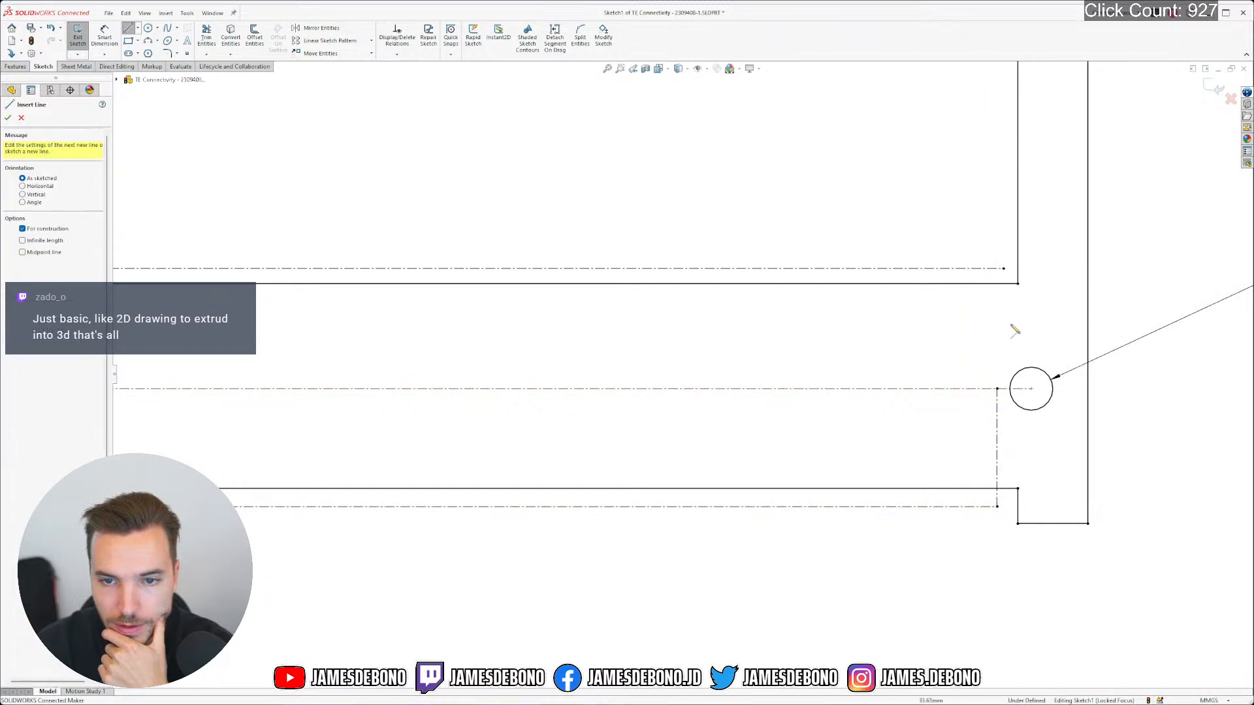
pyautogui.click(1003, 268)
pyautogui.doubleClick(1006, 389)
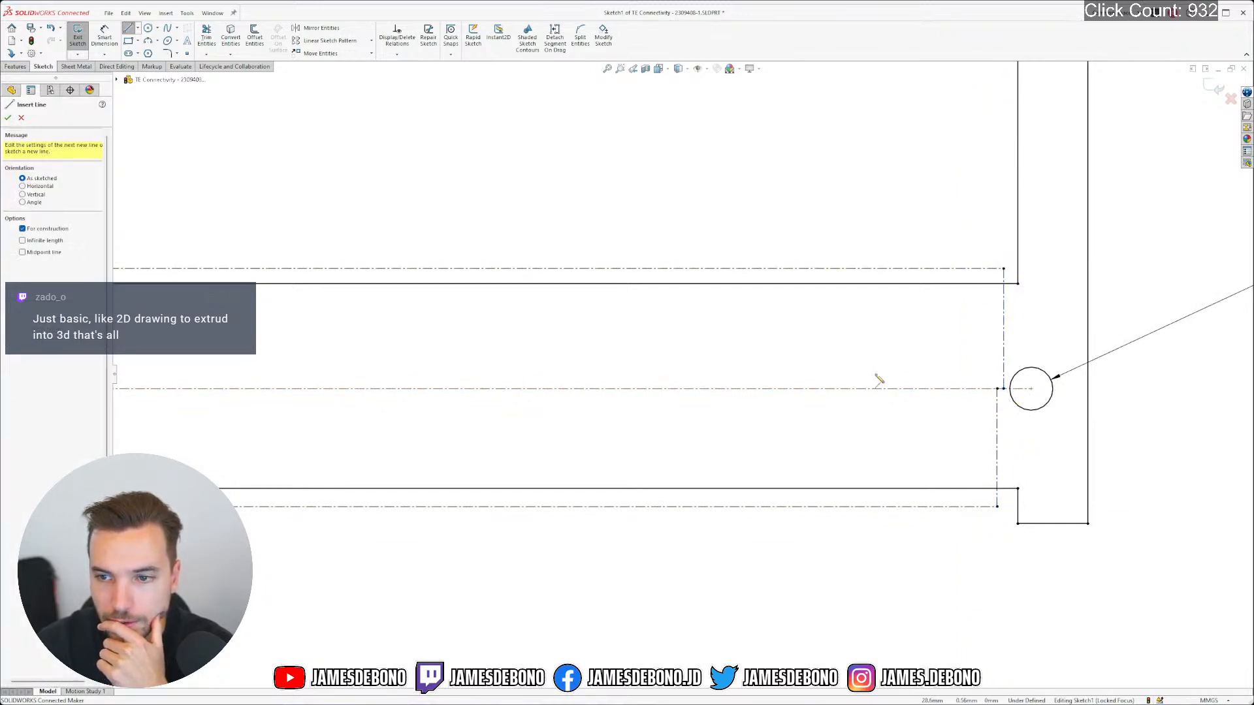
# Split the horizontal centerline beside the left peg hole and merge the split points with the ends of the two adjacent vertical centerlines
pyautogui.scroll(5, 878, 378)
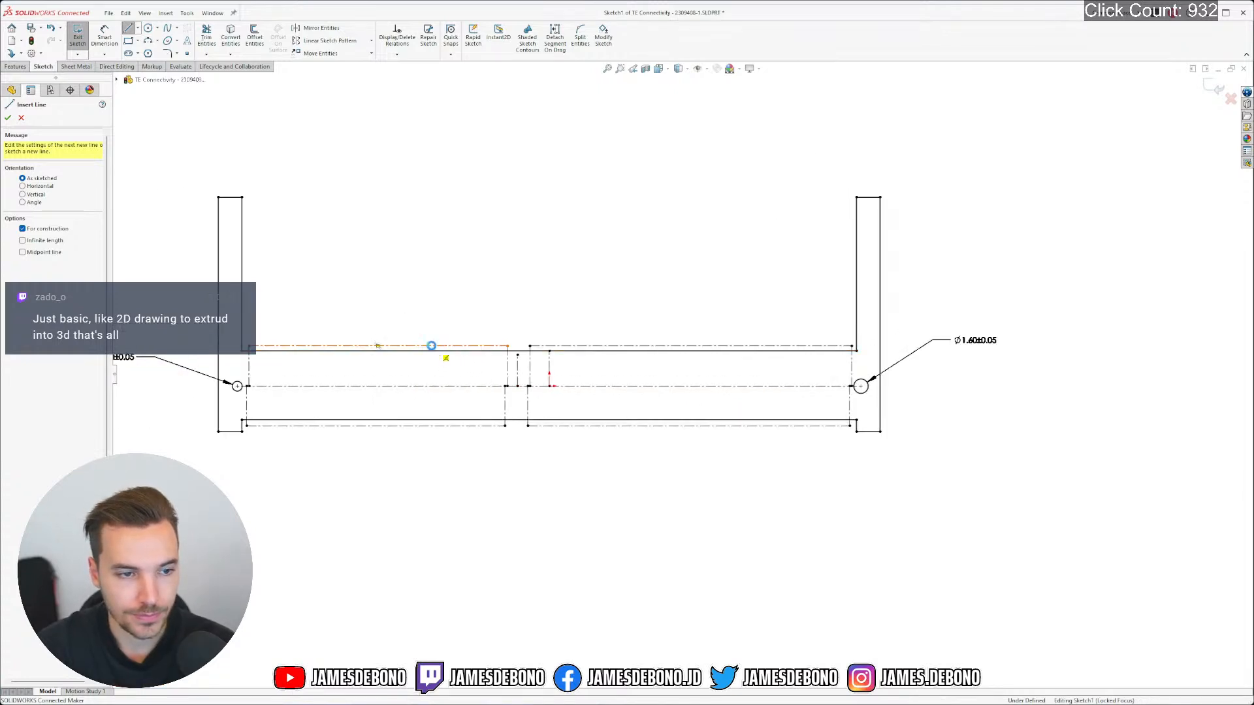
pyautogui.press('Escape')
pyautogui.click(580, 37)
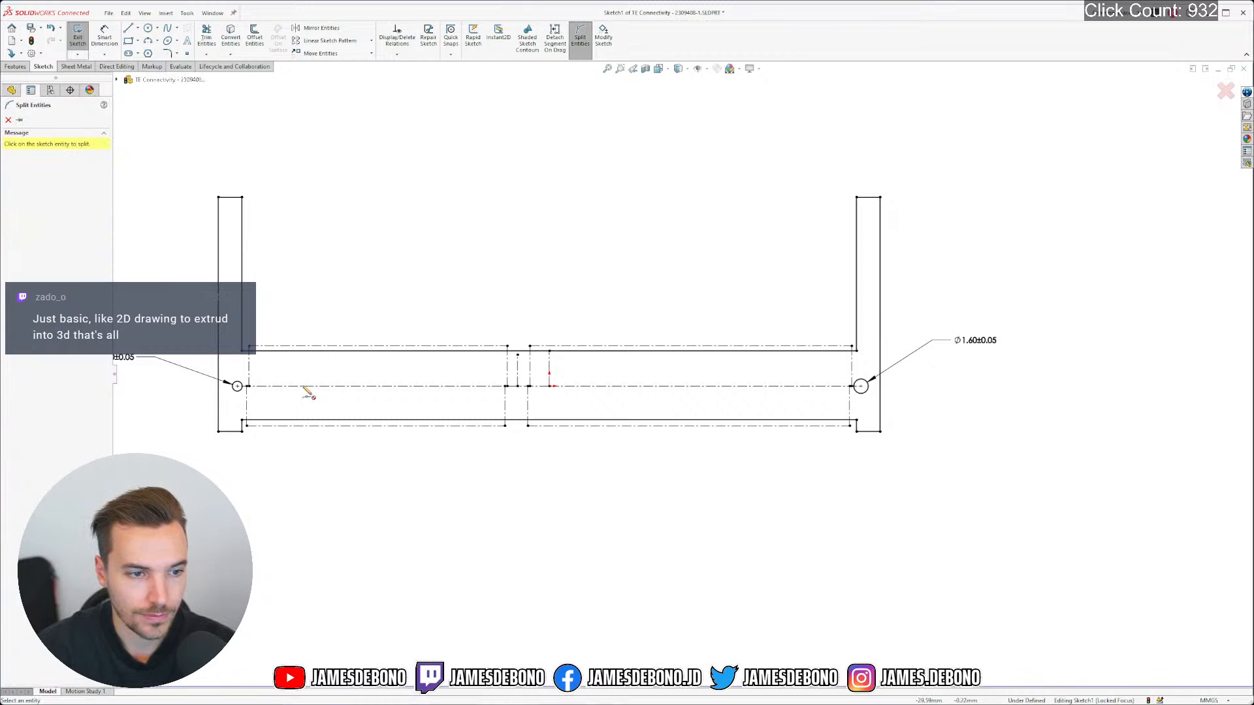
pyautogui.scroll(-5, 307, 391)
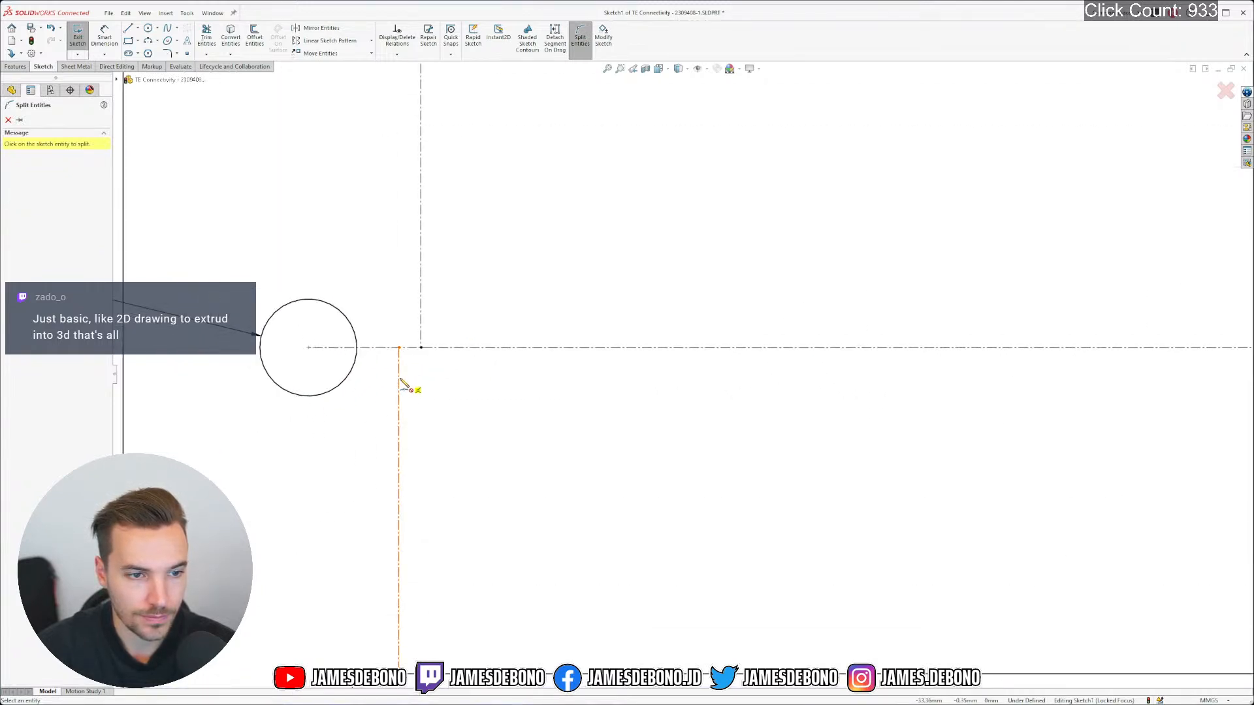
pyautogui.scroll(4, 399, 380)
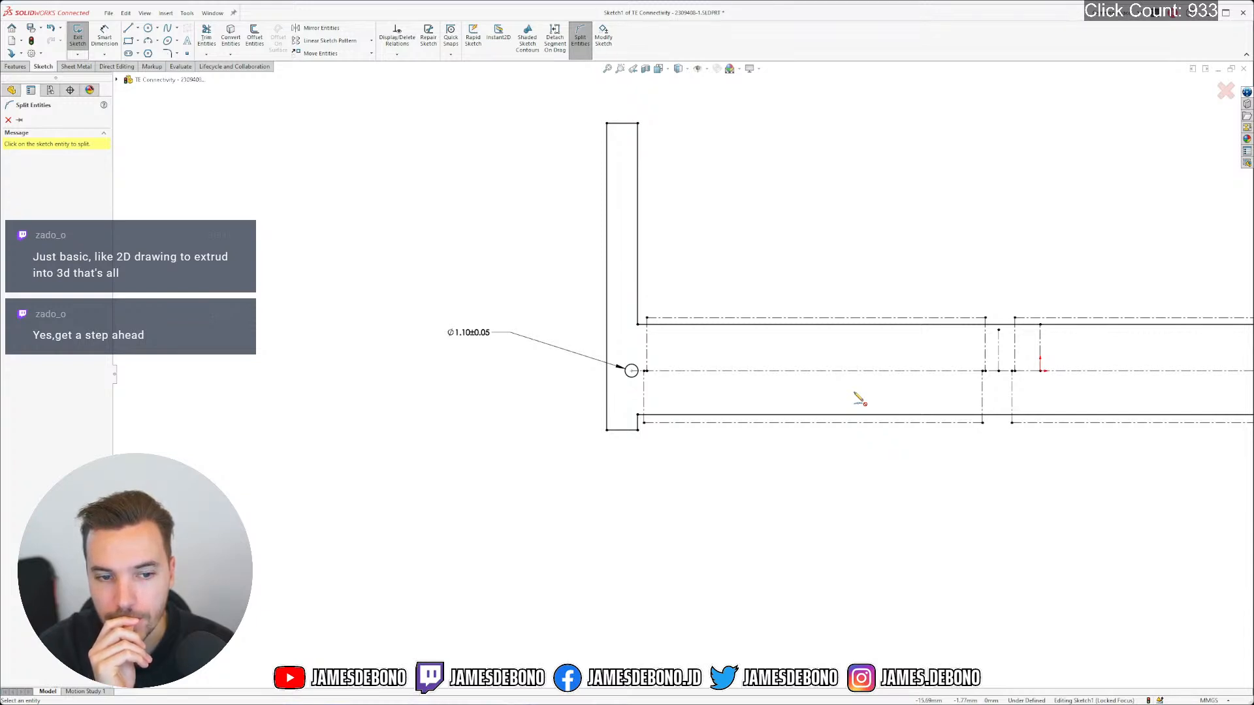
pyautogui.scroll(-3, 960, 370)
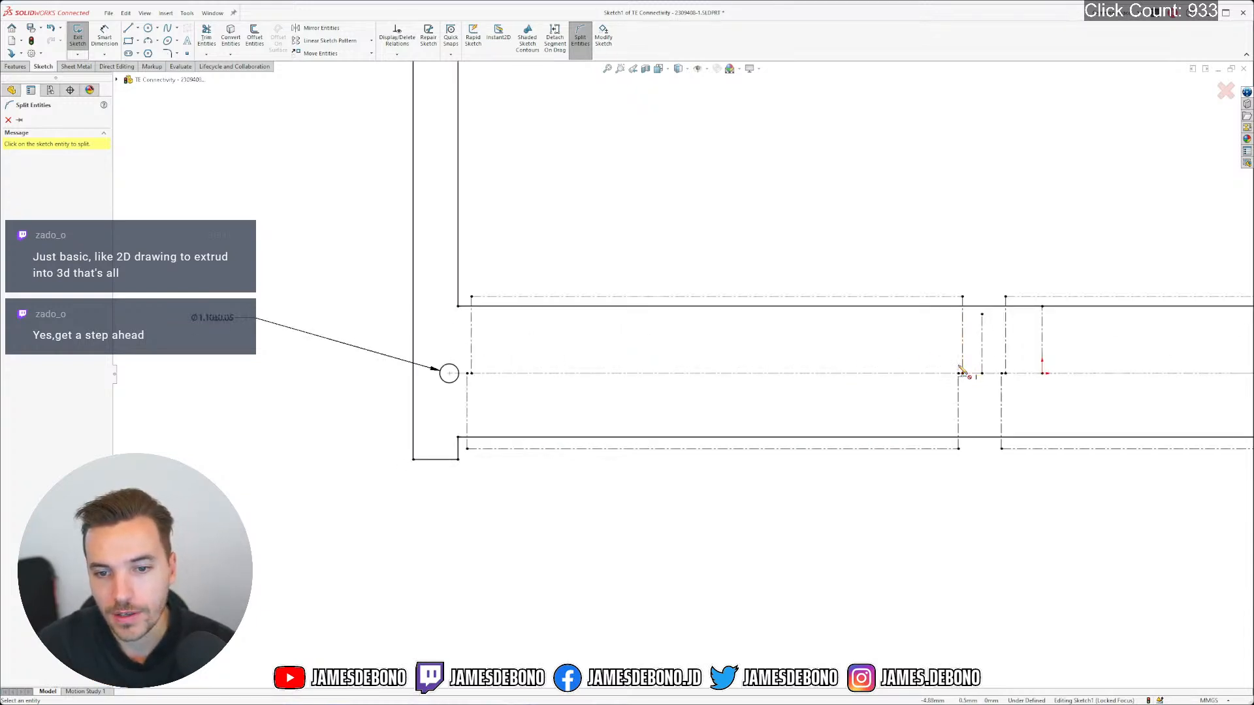
pyautogui.scroll(-3, 934, 376)
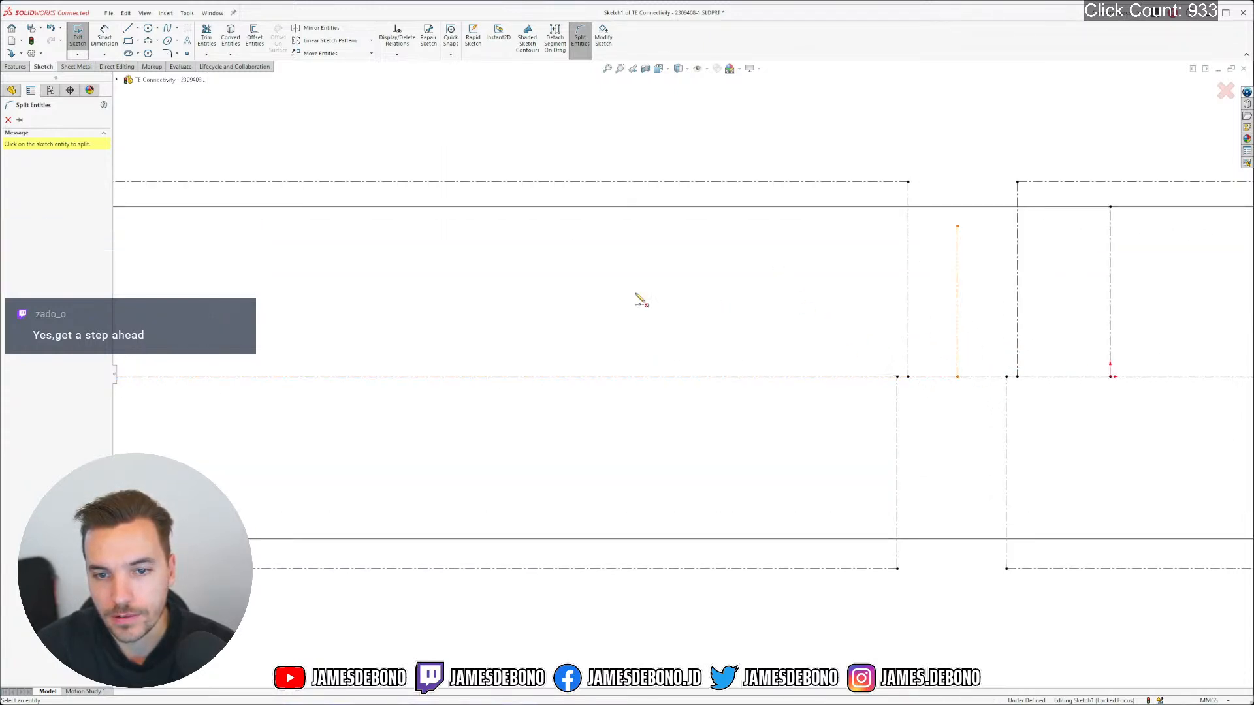
pyautogui.scroll(2, 686, 372)
pyautogui.scroll(2, 800, 374)
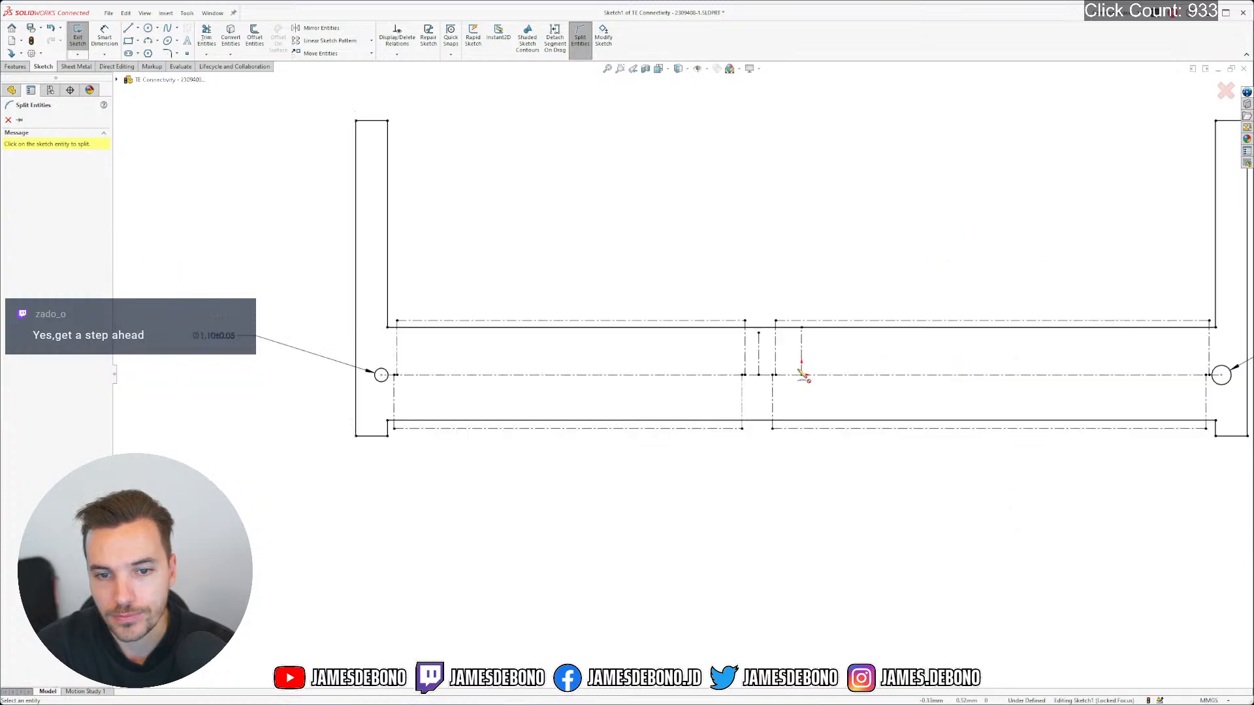
pyautogui.scroll(2, 725, 388)
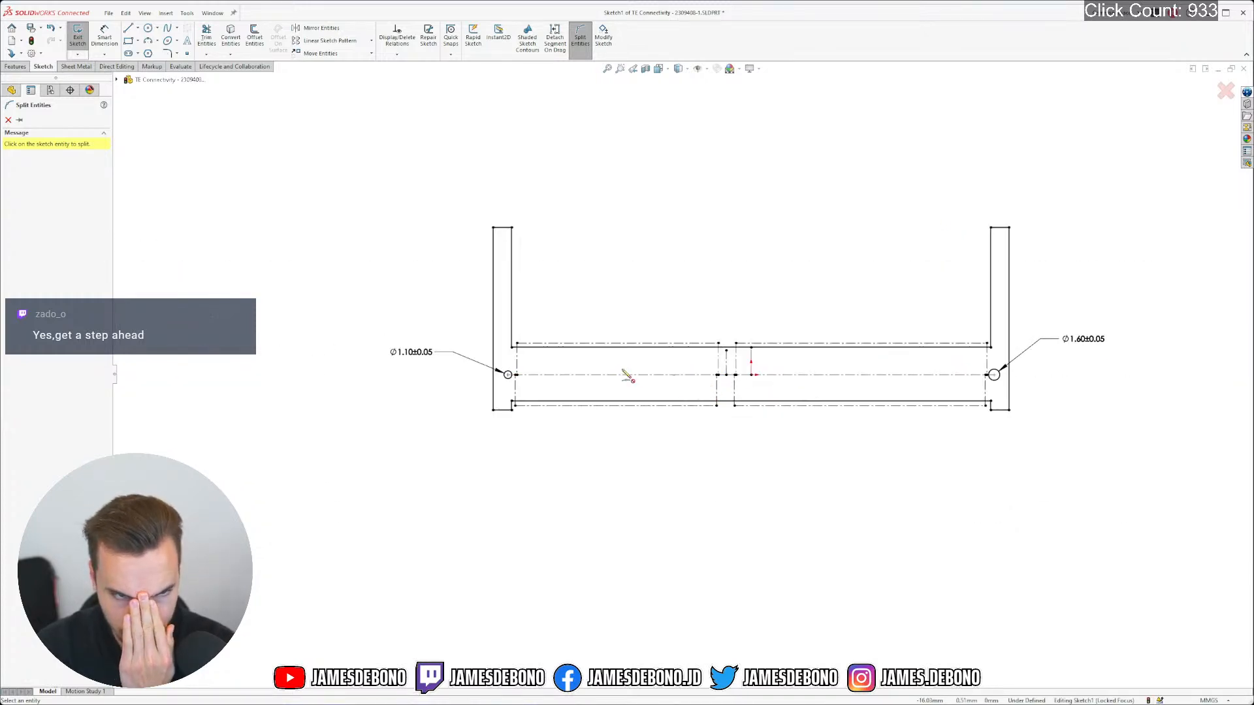
pyautogui.scroll(-3, 636, 371)
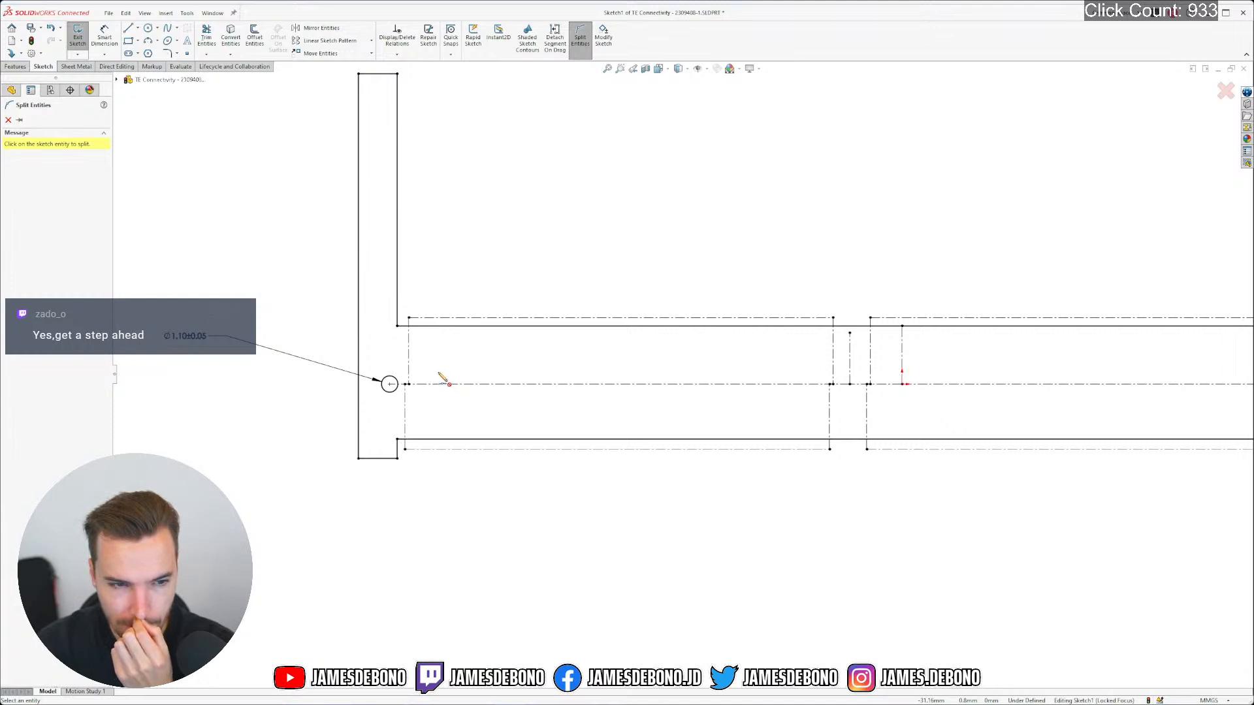
pyautogui.scroll(-8, 444, 382)
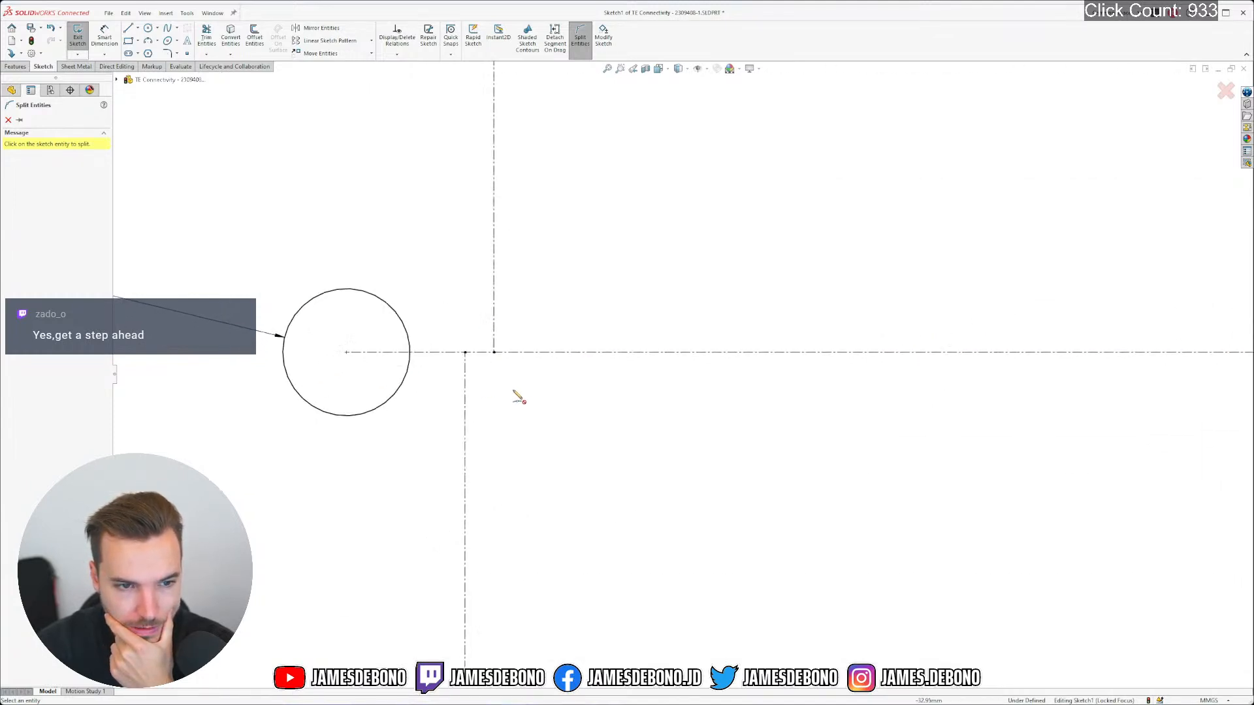
pyautogui.click(509, 352)
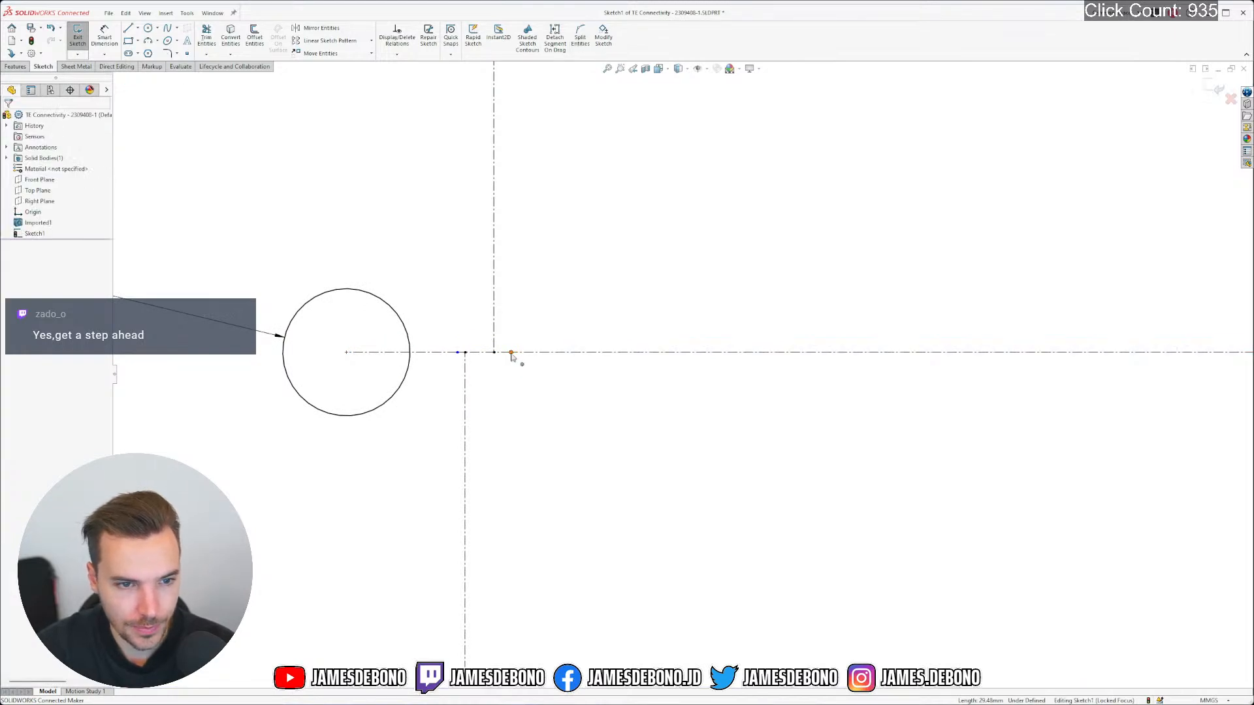
pyautogui.click(458, 353)
pyautogui.click(481, 360)
pyautogui.click(480, 360)
pyautogui.scroll(6, 672, 397)
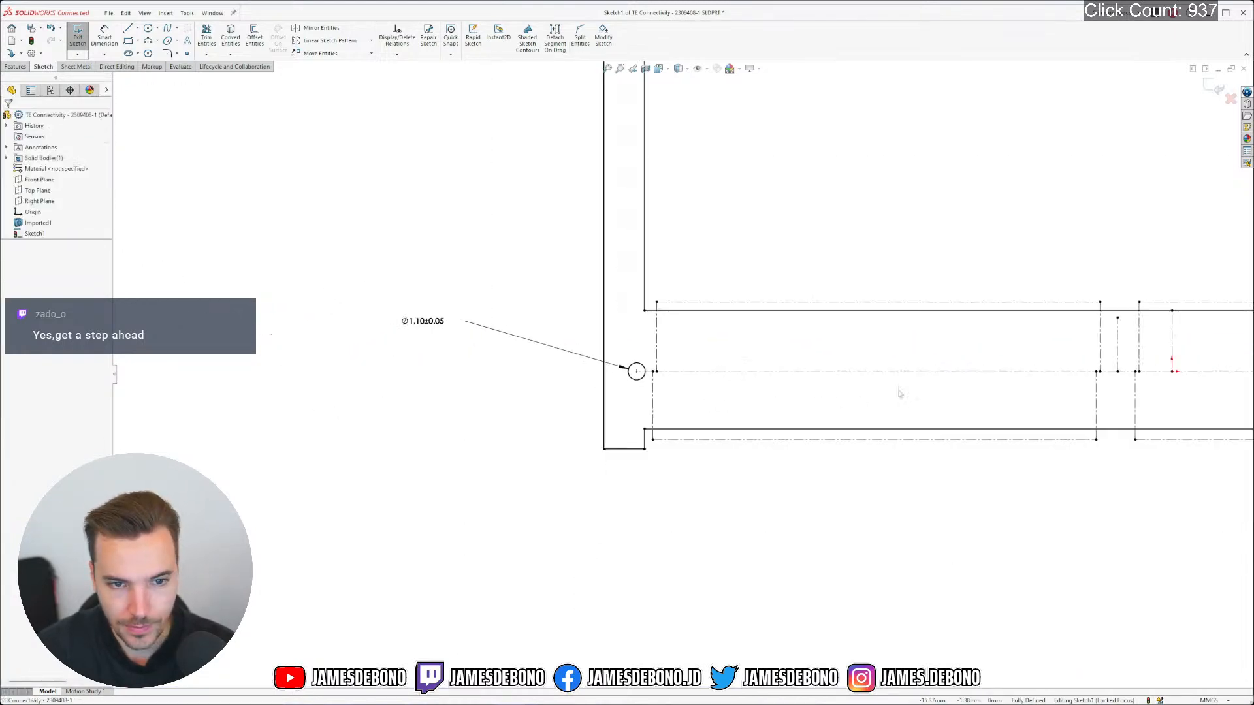
# Split the horizontal centerline at three places near the inner vertical centerlines of the contact rows, left of the origin
pyautogui.scroll(-5, 897, 391)
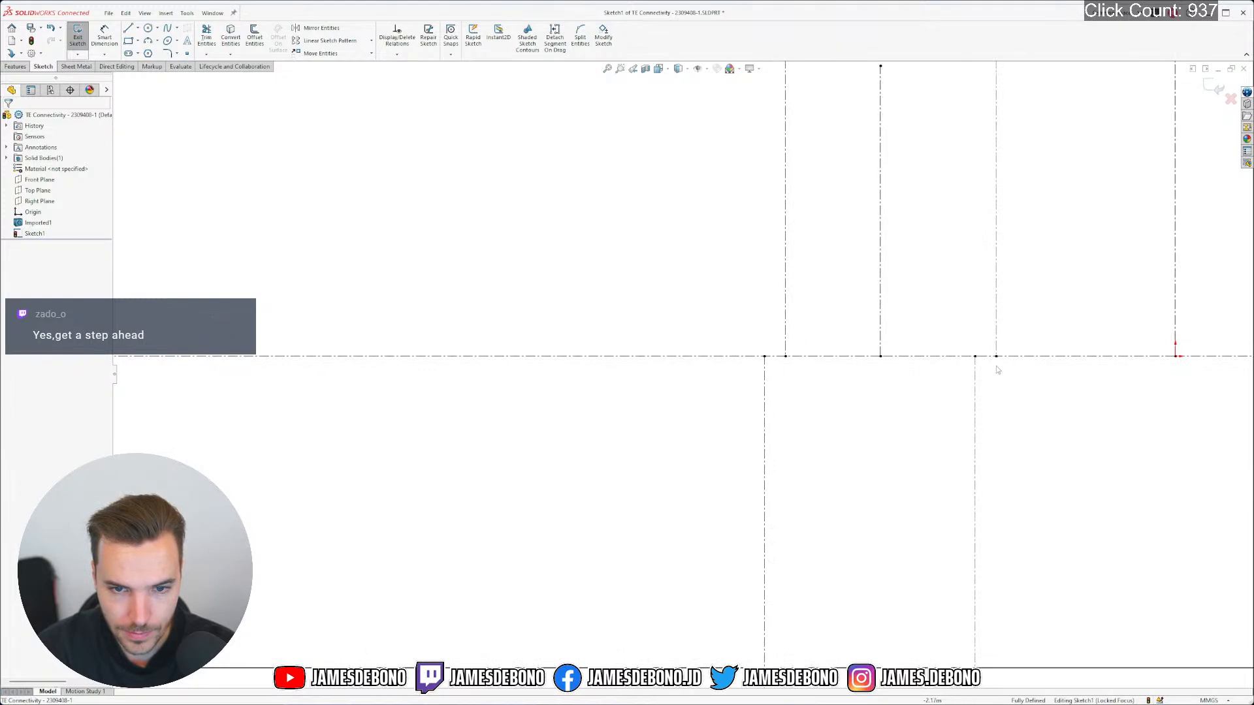
pyautogui.scroll(-1, 999, 367)
pyautogui.scroll(-1, 1006, 372)
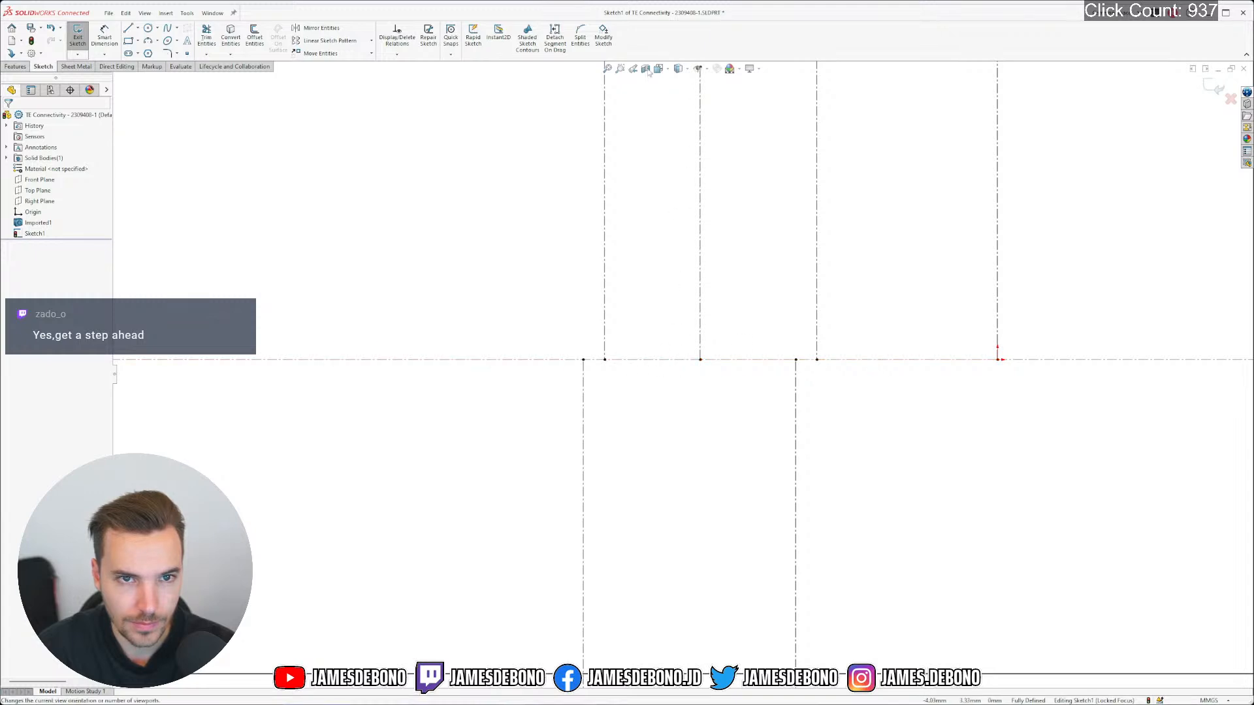
pyautogui.click(581, 41)
pyautogui.click(823, 360)
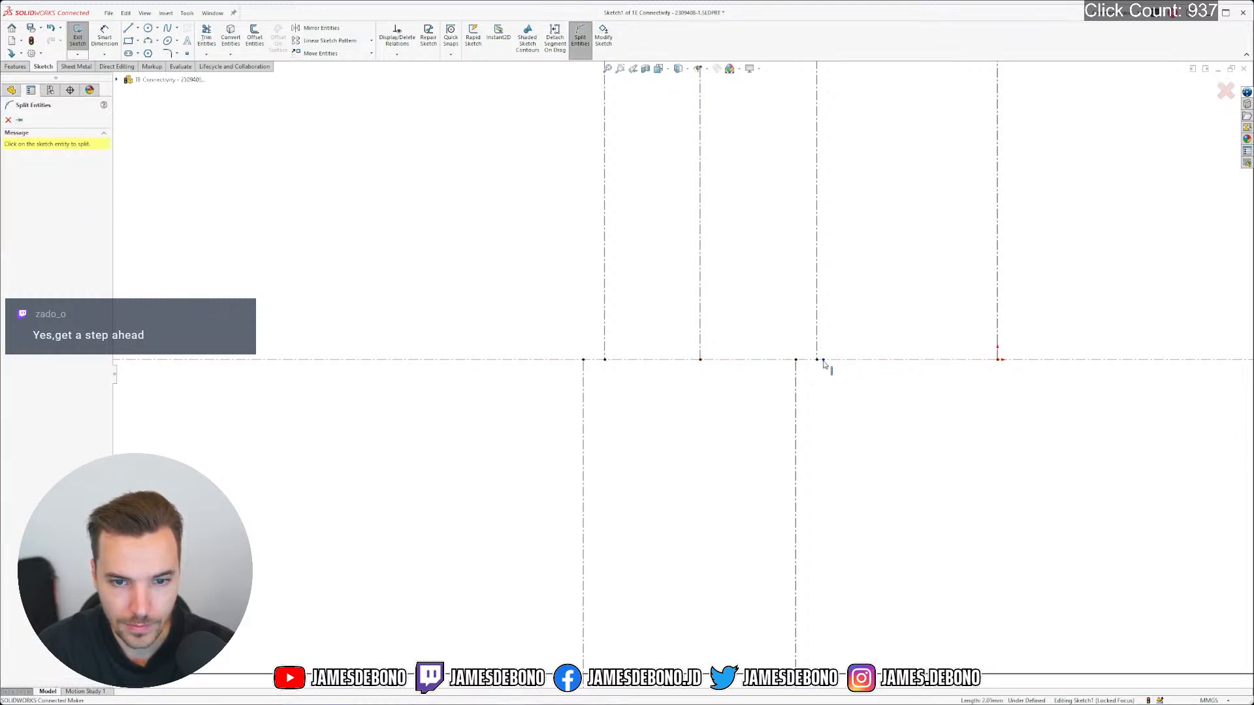
pyautogui.click(783, 360)
pyautogui.click(614, 359)
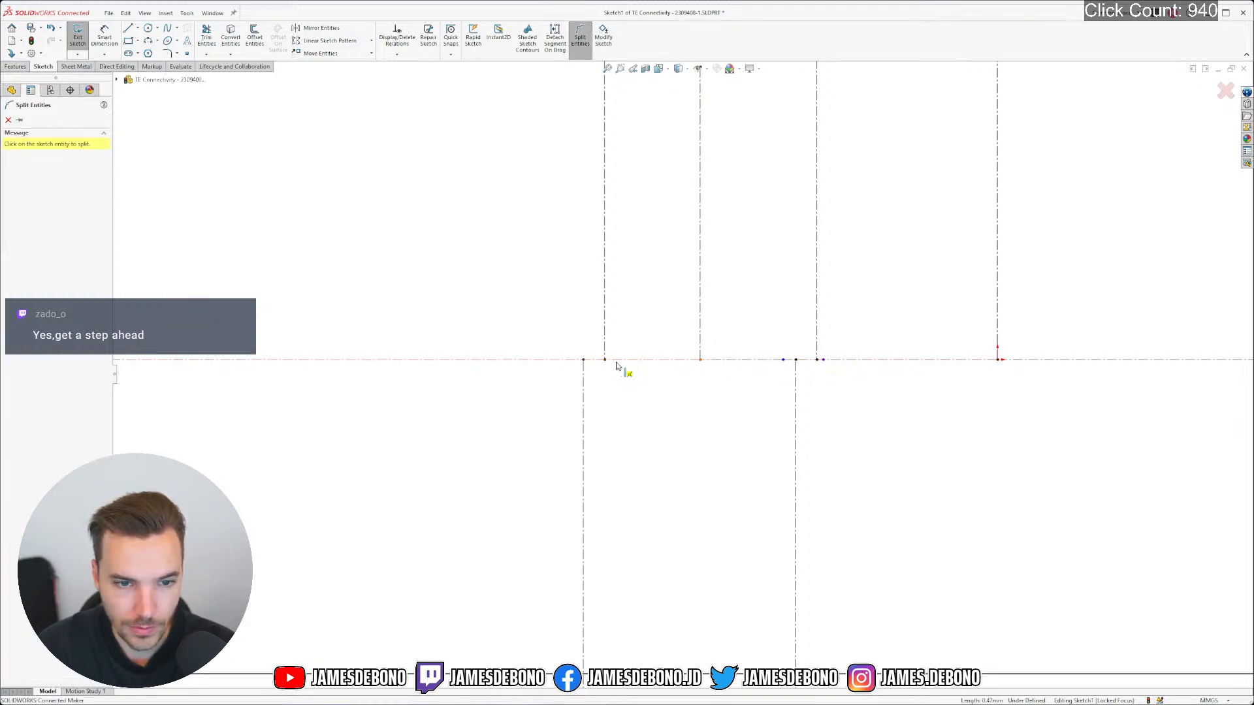
pyautogui.press('Escape')
# Merge the middle split points of the horizontal centerline with the ends of the inner upper and lower vertical centerlines
pyautogui.click(582, 360)
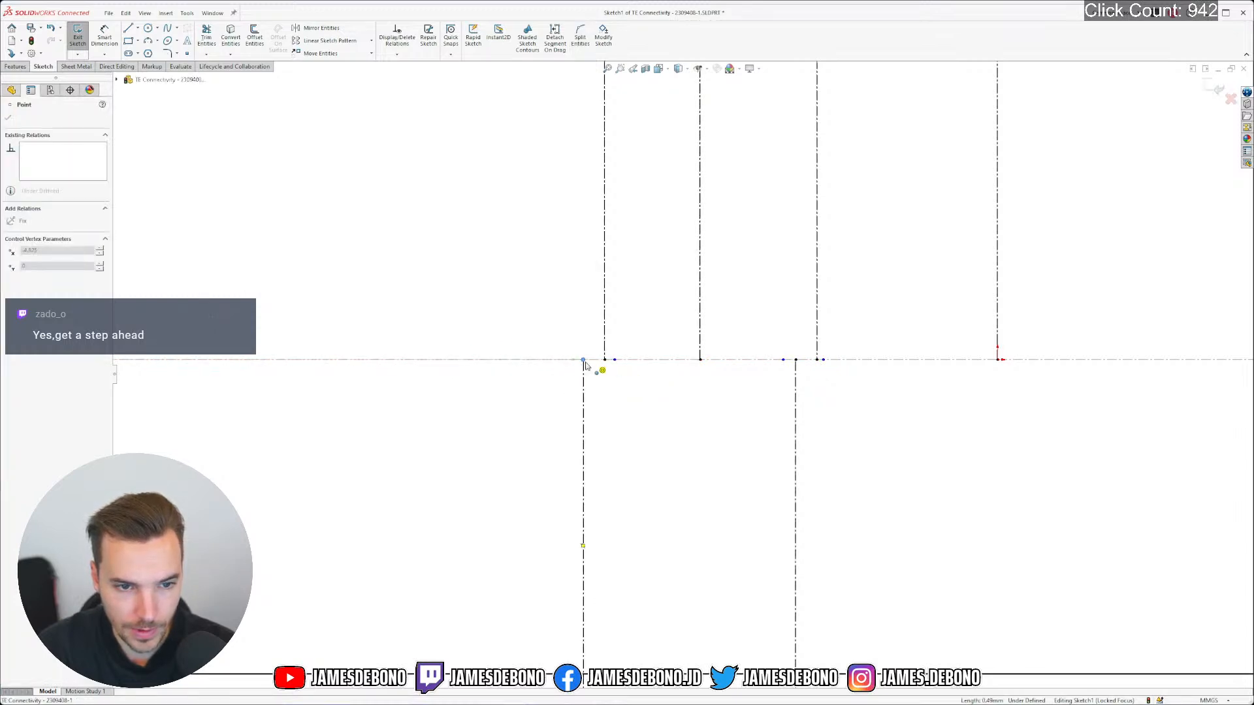
pyautogui.click(608, 360)
pyautogui.click(617, 368)
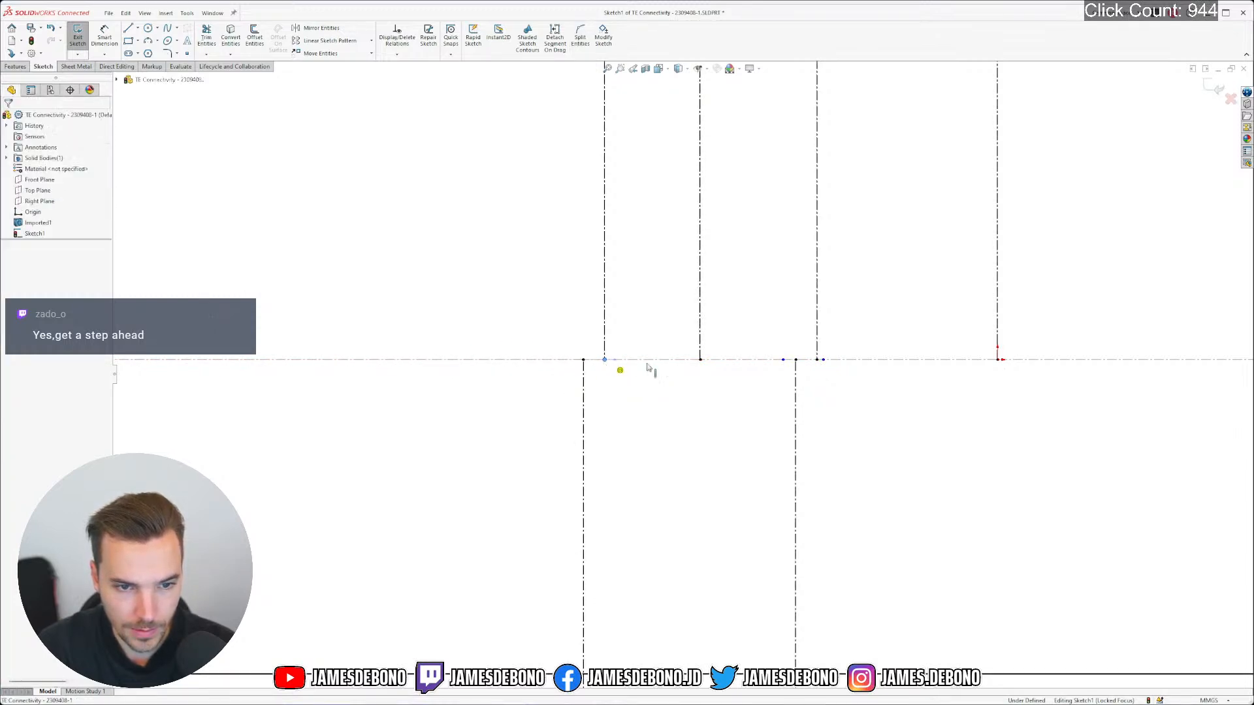
pyautogui.click(796, 360)
pyautogui.moveTo(823, 360); pyautogui.dragTo(816, 360)
pyautogui.click(931, 397)
pyautogui.scroll(11, 930, 397)
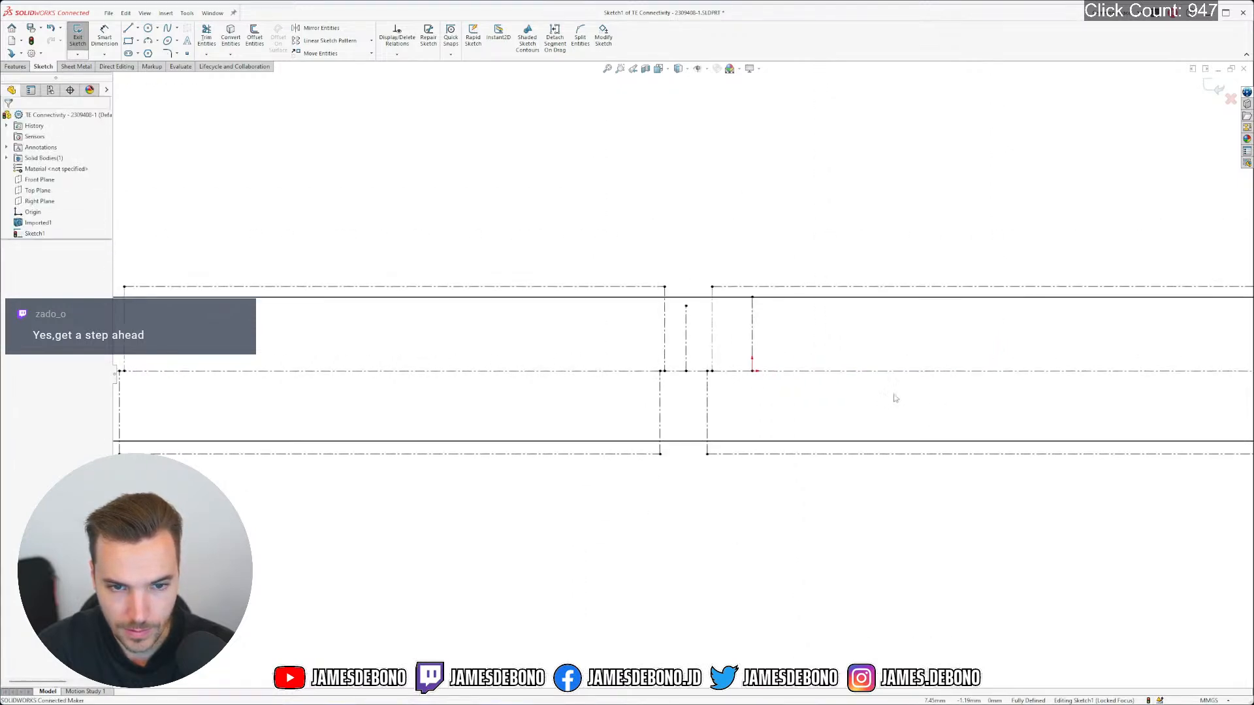
# Split the horizontal centerline beside the right peg hole and merge the split points with the ends of the adjacent vertical centerlines
pyautogui.scroll(-1, 1057, 380)
pyautogui.scroll(-12, 1057, 381)
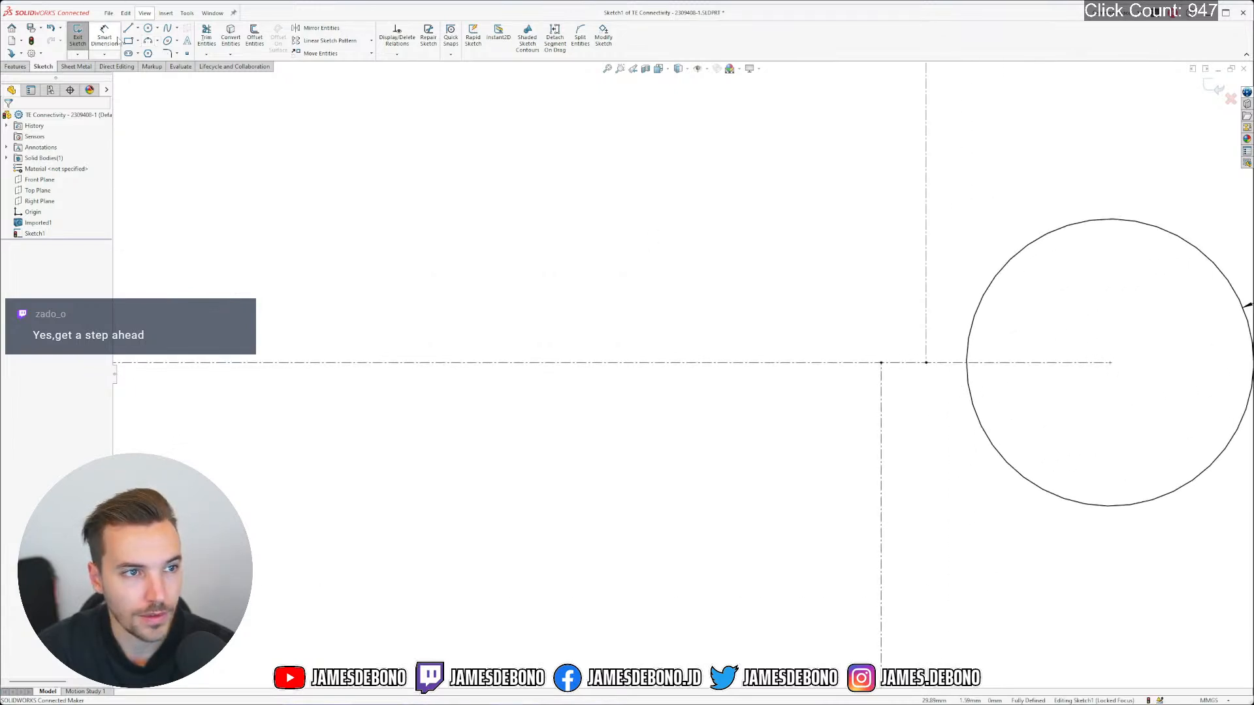
pyautogui.click(580, 39)
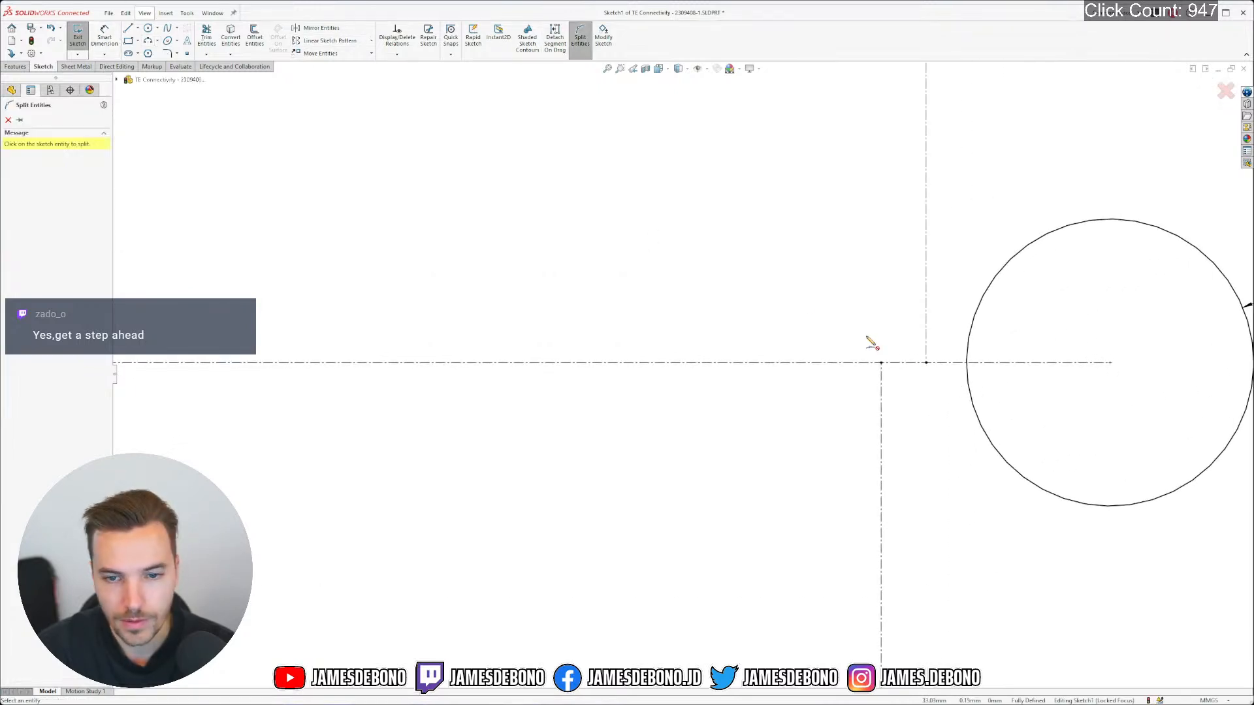
pyautogui.click(938, 363)
pyautogui.click(871, 363)
pyautogui.press('Escape')
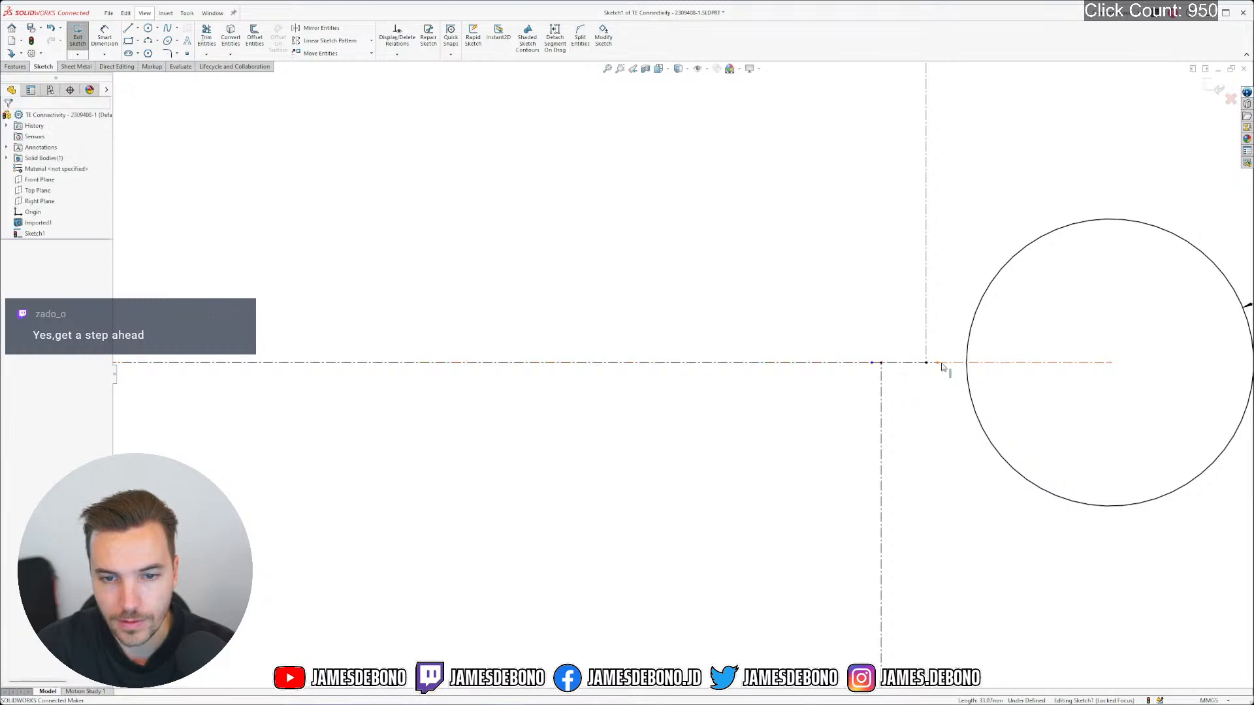
pyautogui.moveTo(938, 363); pyautogui.dragTo(882, 365)
pyautogui.scroll(3, 954, 411)
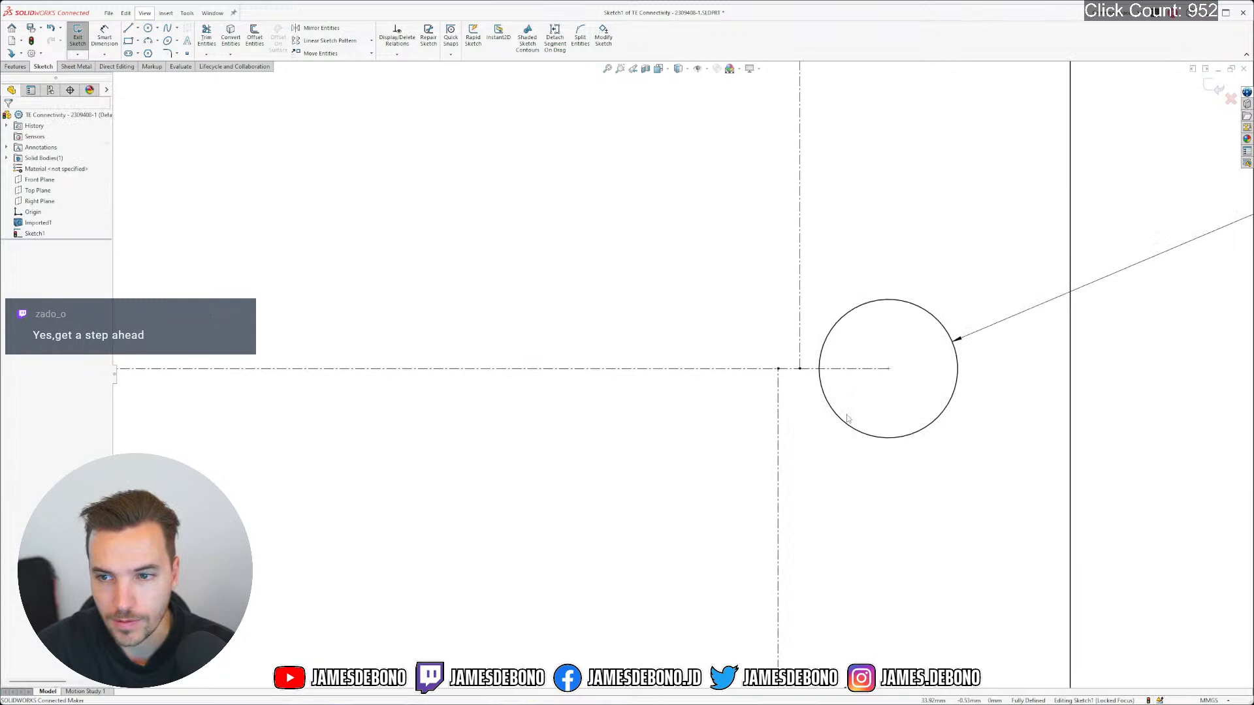
# Reposition the left and right peg hole diameter dimensions closer to the footprint outline
pyautogui.scroll(12, 847, 419)
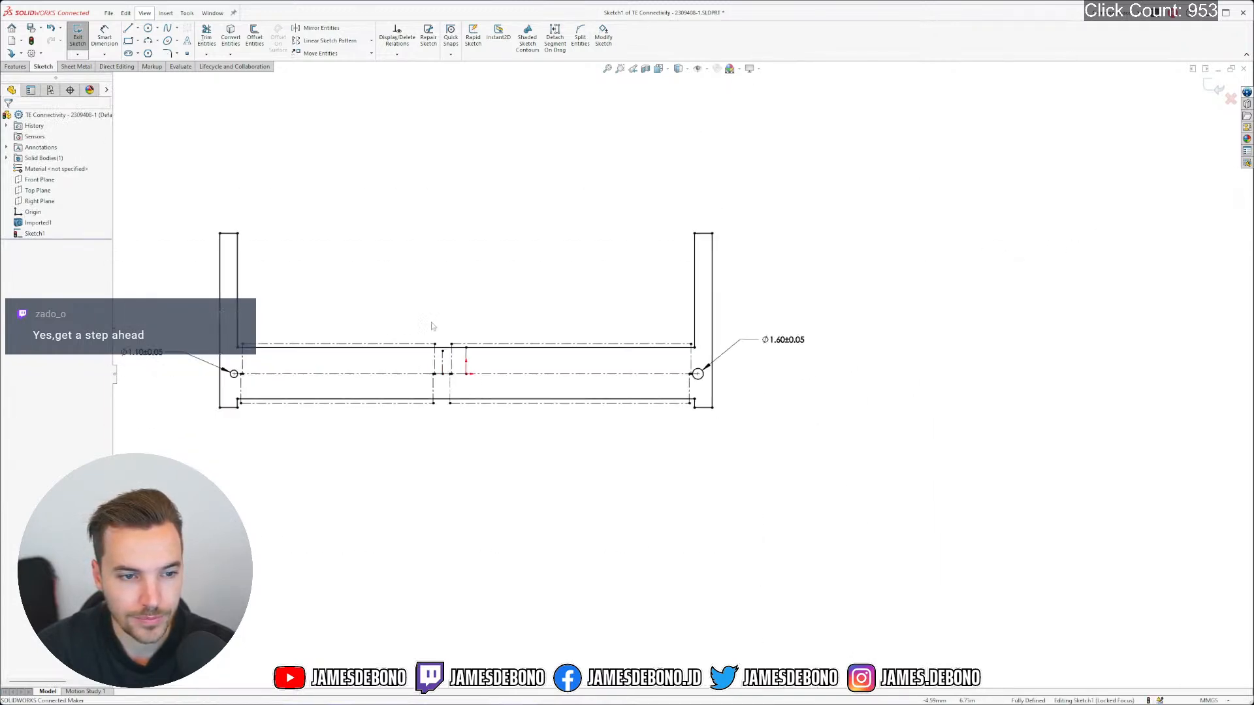
pyautogui.scroll(-1, 333, 305)
pyautogui.keyDown('ctrl'); pyautogui.moveTo(333, 305); pyautogui.dragTo(431, 317, button='middle'); pyautogui.keyUp('ctrl')
pyautogui.moveTo(217, 377); pyautogui.dragTo(253, 379)
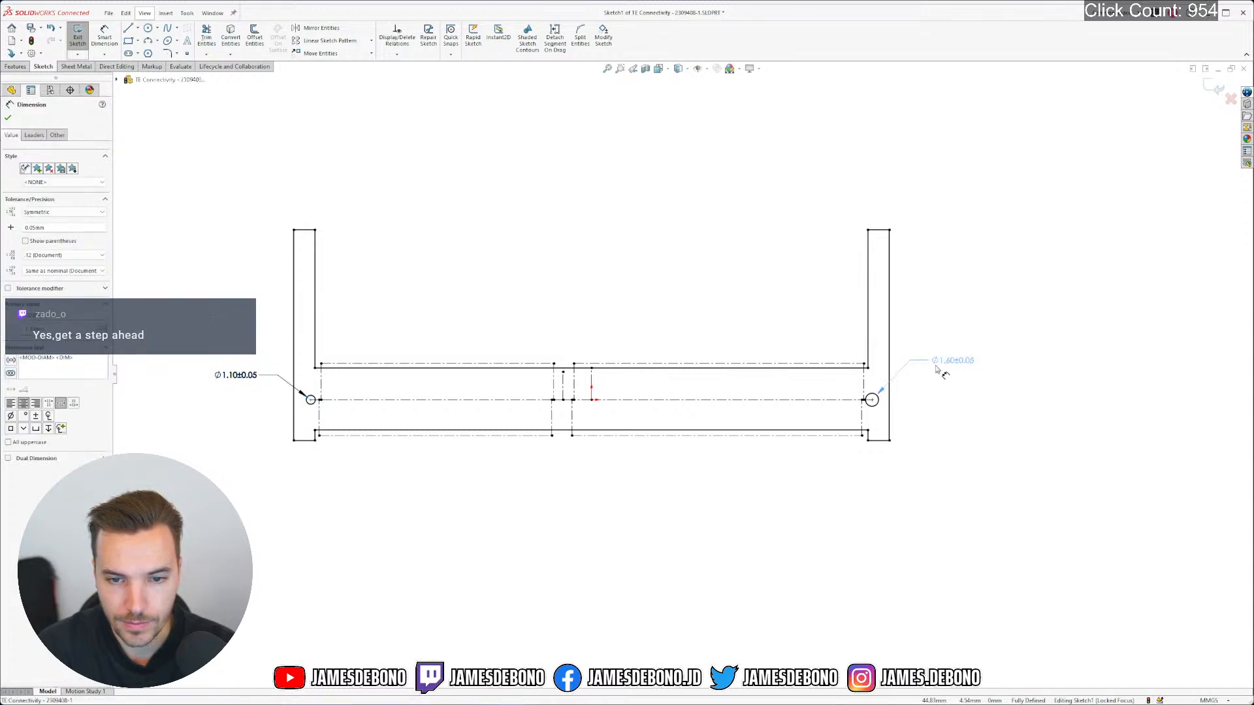
pyautogui.moveTo(936, 367); pyautogui.dragTo(933, 369)
pyautogui.click(727, 382)
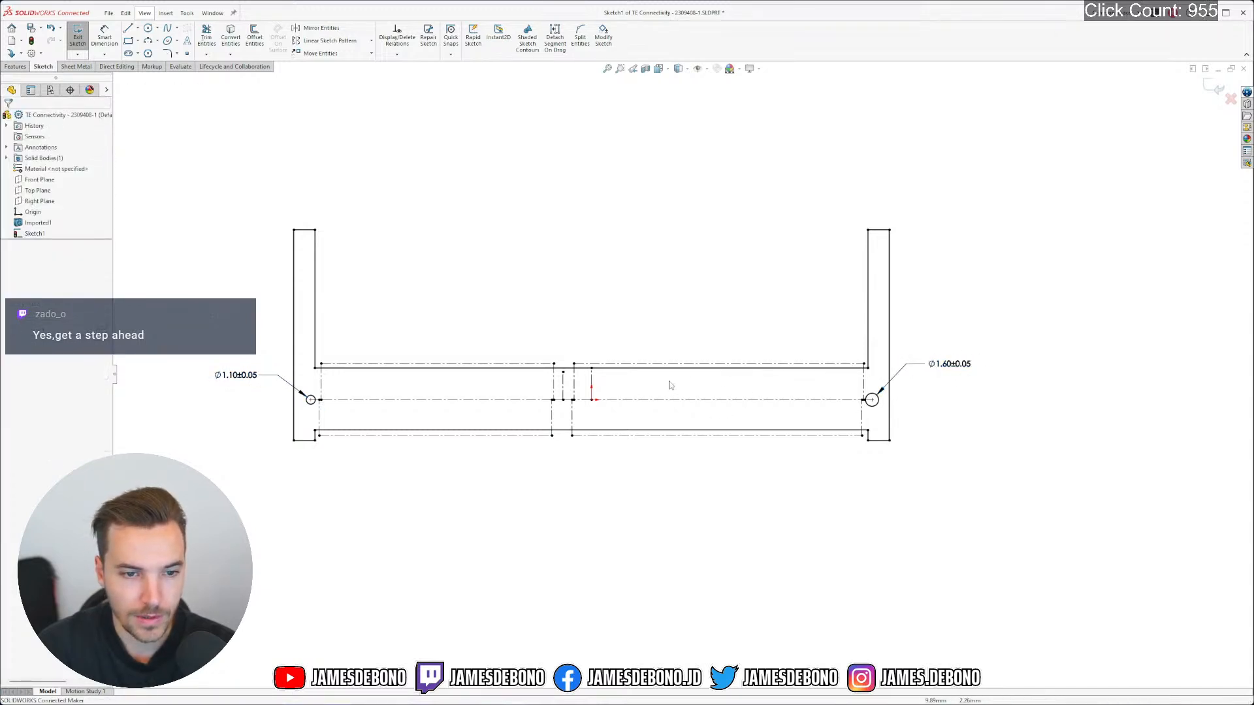
# Delete all horizontal and vertical relations in the sketch, keeping its other relations
pyautogui.click(397, 38)
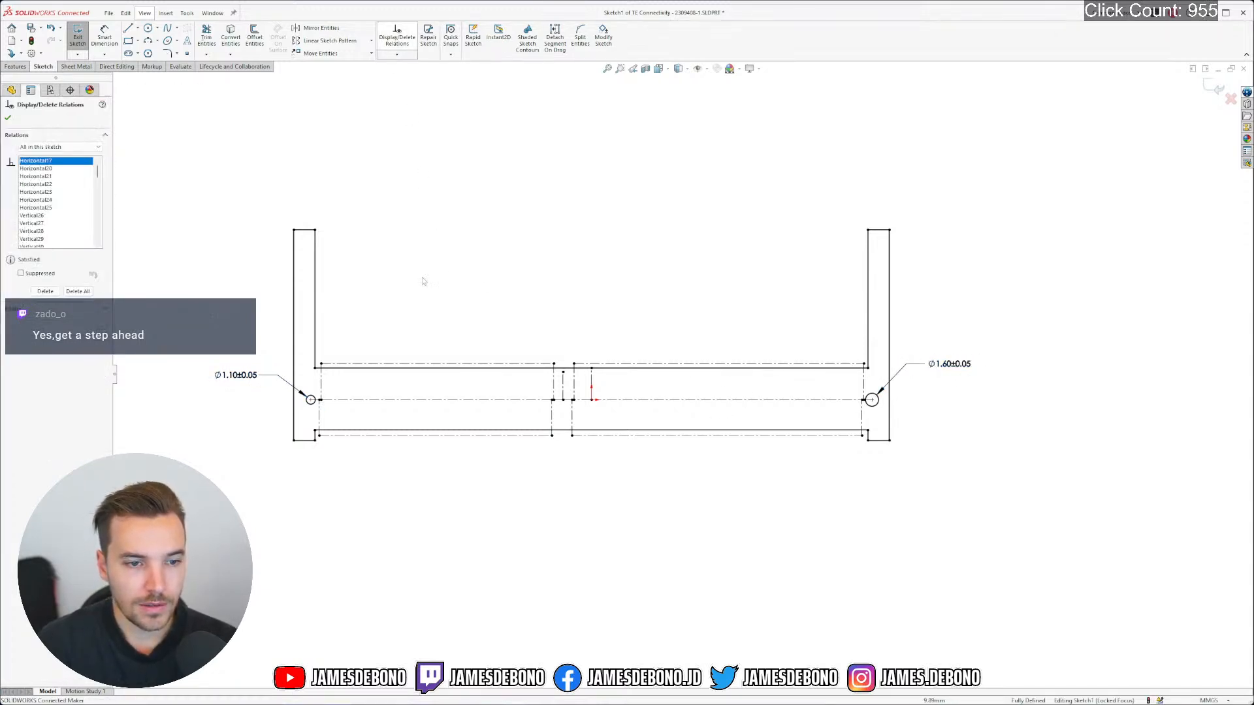
pyautogui.scroll(-3, 62, 226)
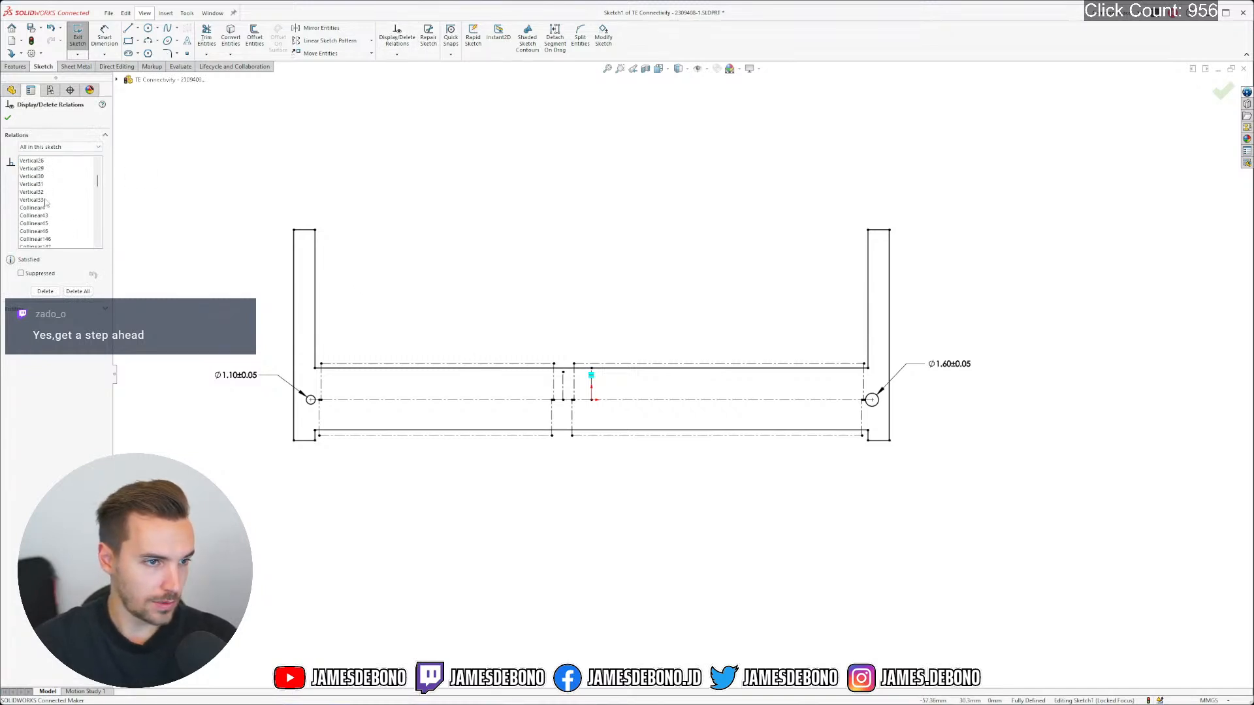
pyautogui.keyDown('shift'); pyautogui.click(42, 201); pyautogui.keyUp('shift')
pyautogui.scroll(2, 68, 196)
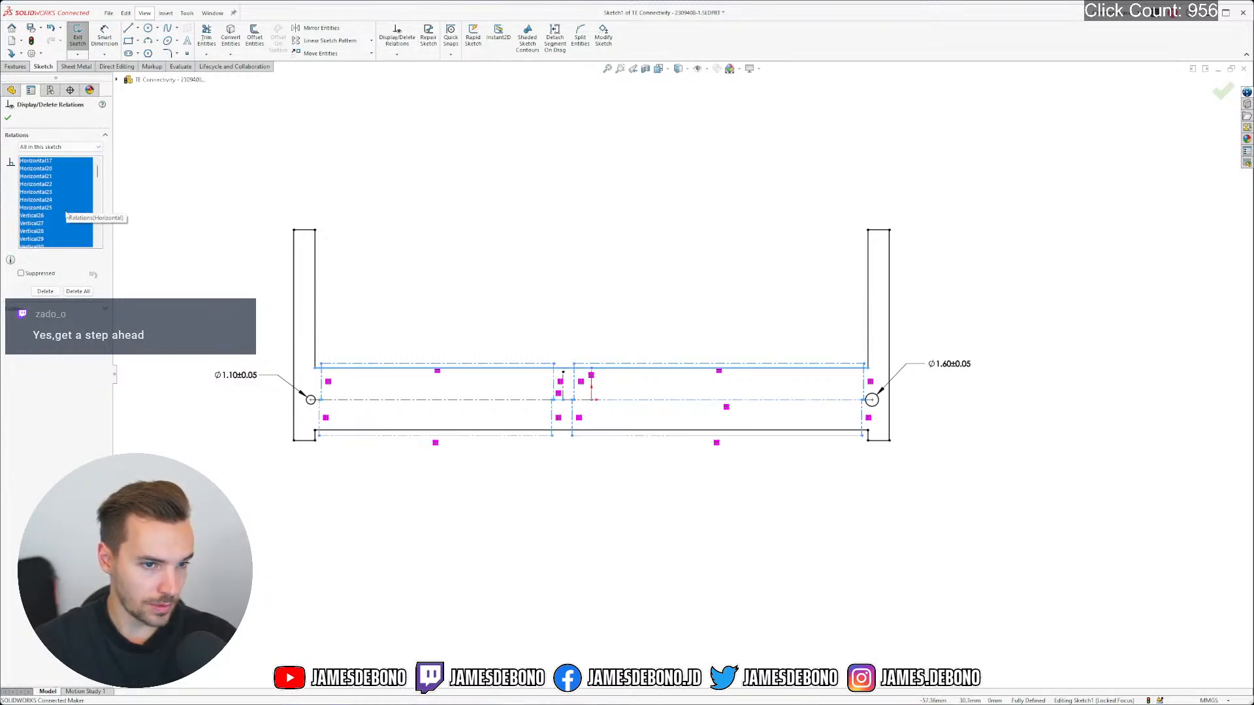
pyautogui.scroll(-3, 71, 224)
pyautogui.scroll(10, 71, 224)
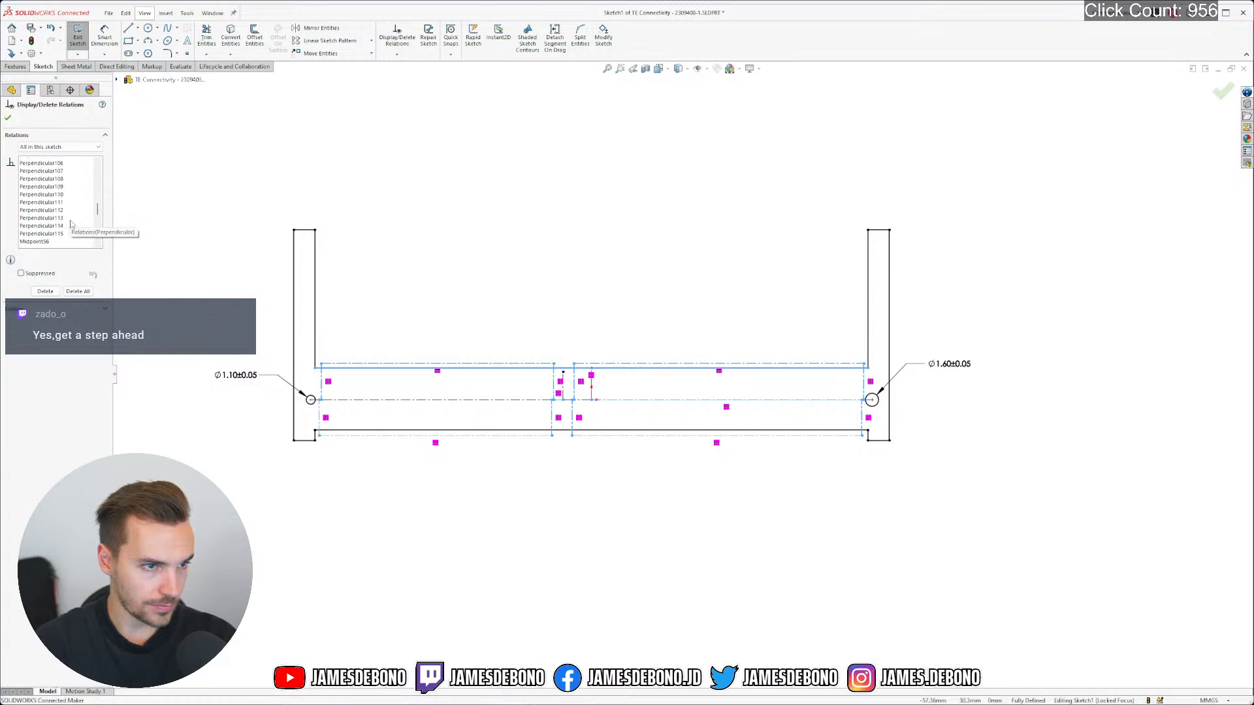
pyautogui.scroll(-2, 70, 224)
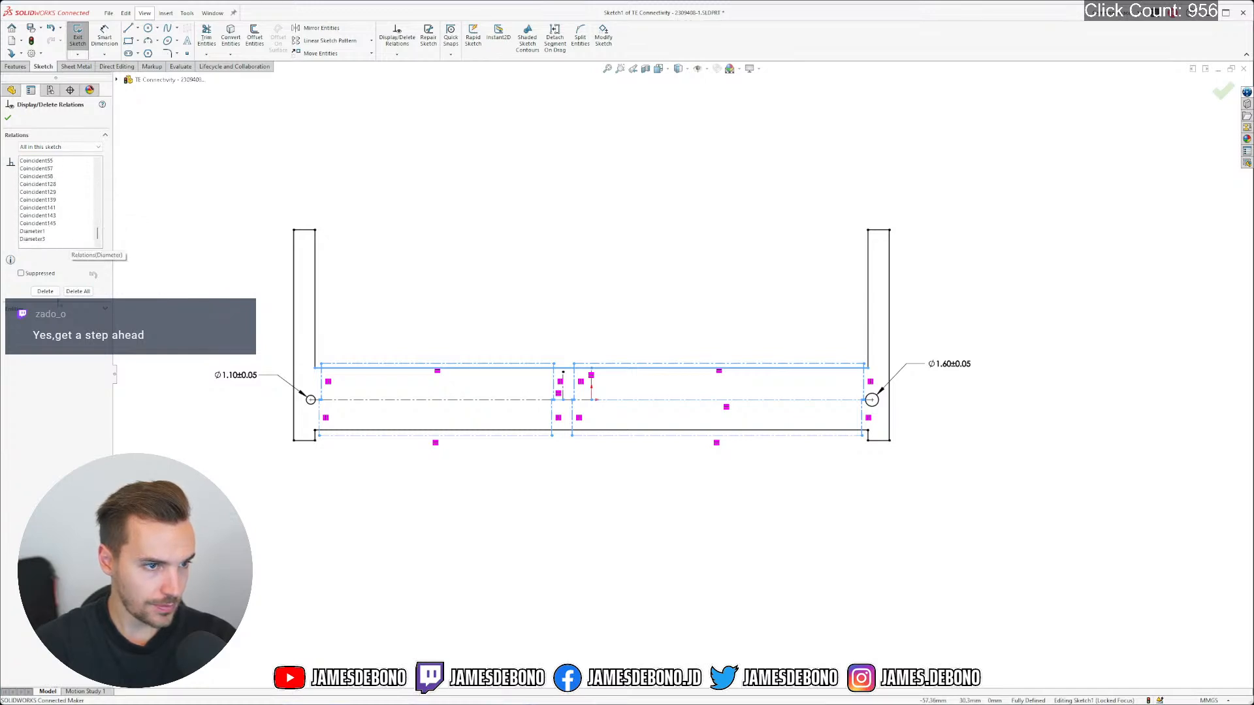
pyautogui.click(50, 293)
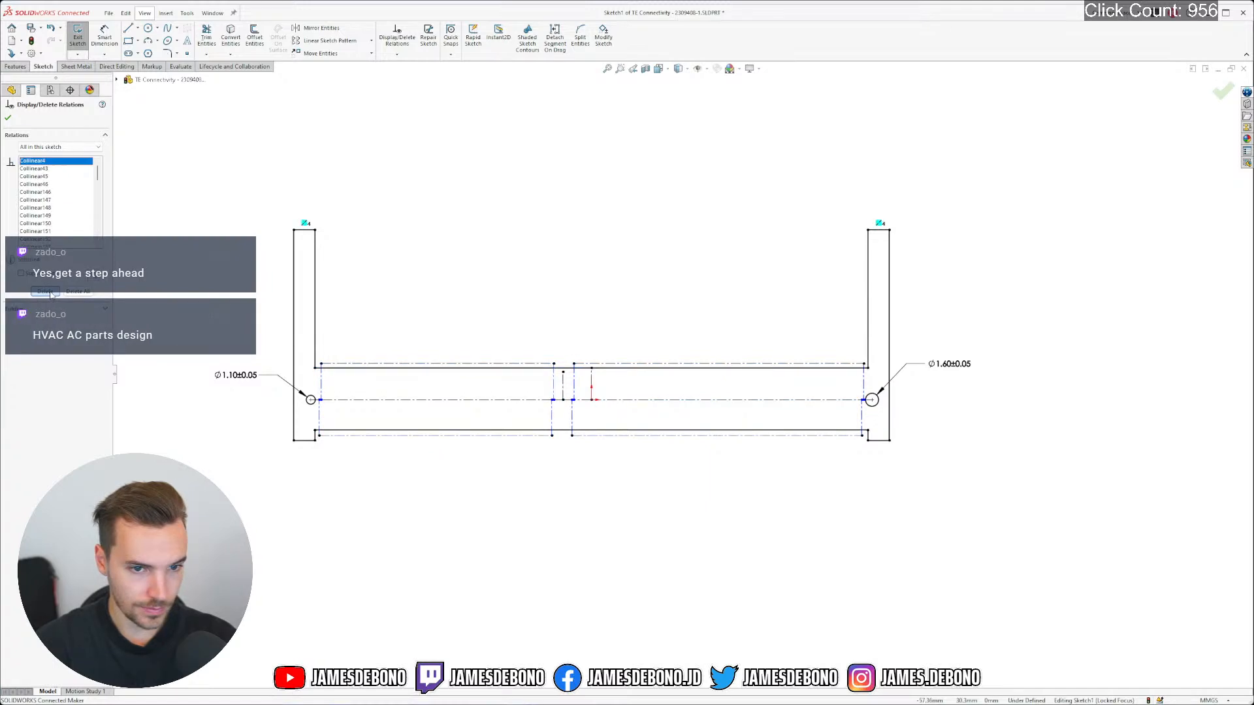
pyautogui.click(8, 118)
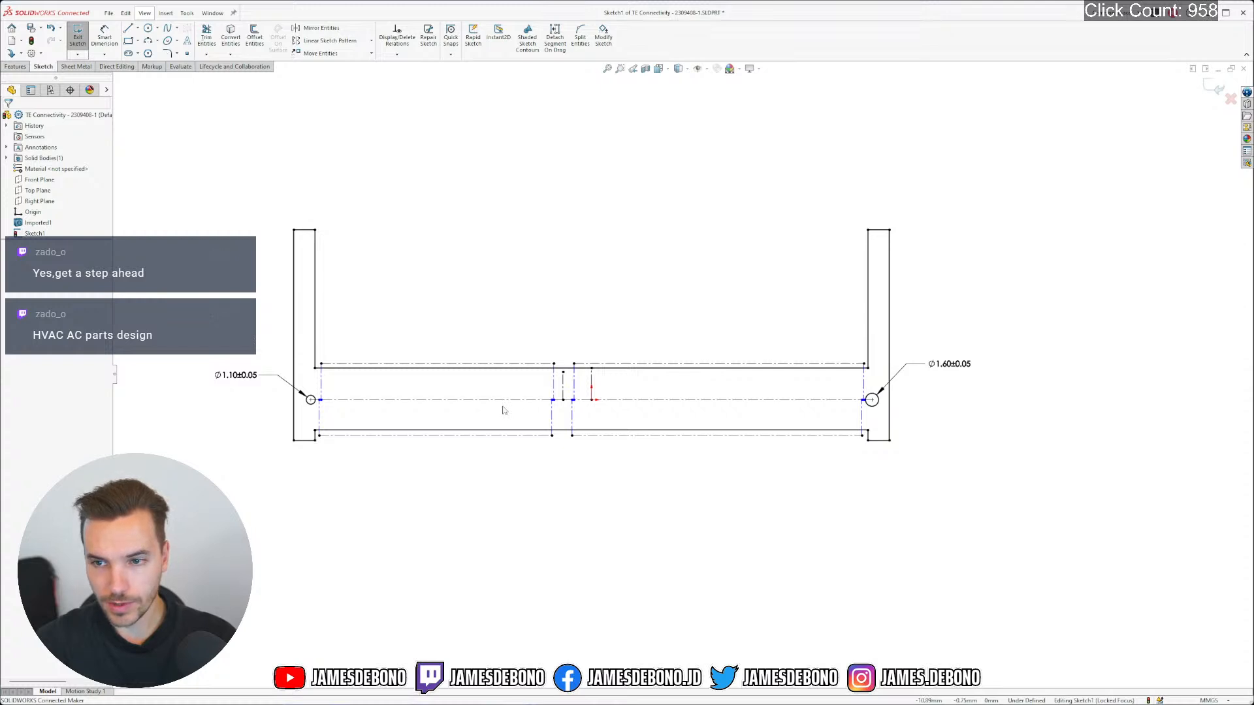
pyautogui.scroll(-3, 604, 425)
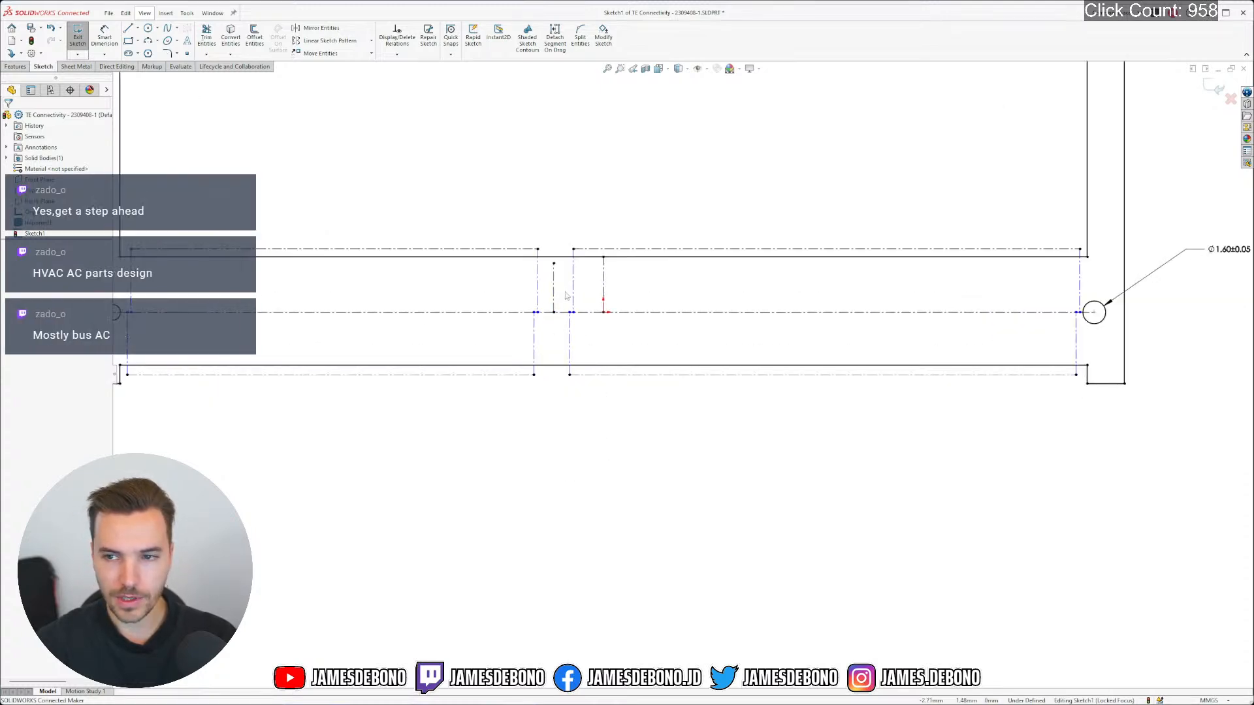
pyautogui.scroll(-4, 566, 288)
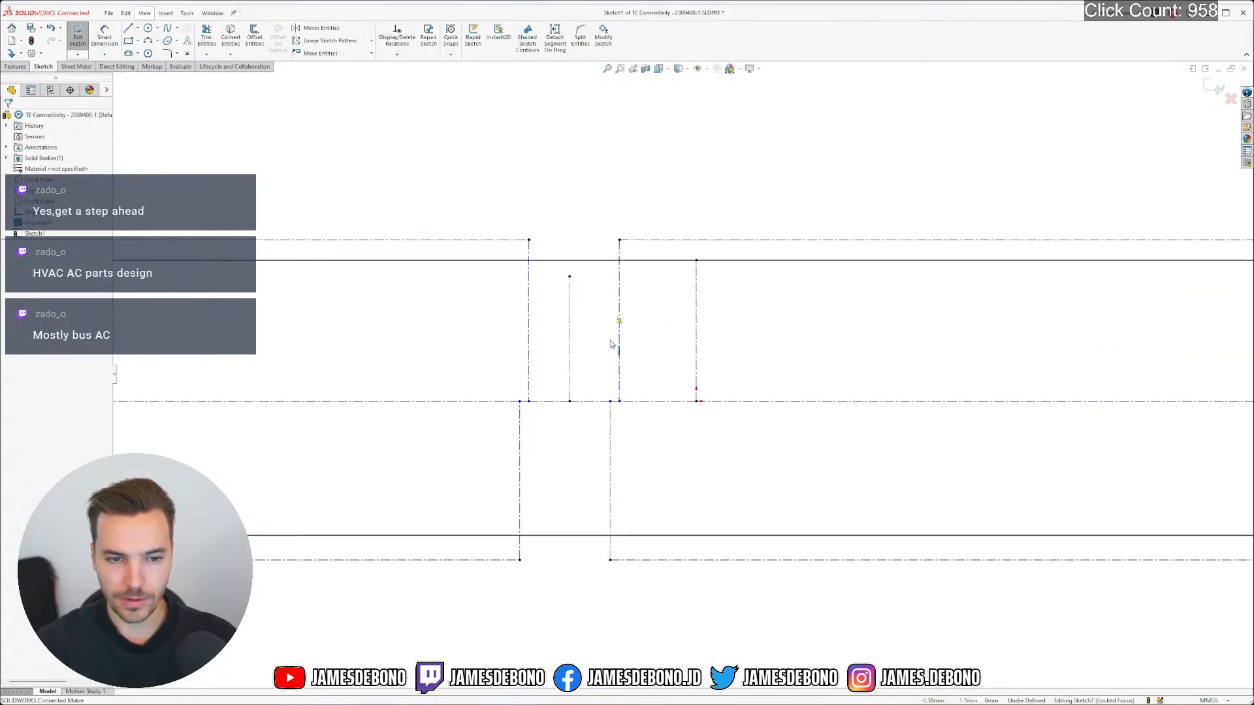
# Make the upper vertical centerline just right of the sketch's central gap perpendicular to the adjoining upper row centerline
pyautogui.scroll(-3, 606, 347)
pyautogui.moveTo(663, 183); pyautogui.dragTo(628, 150)
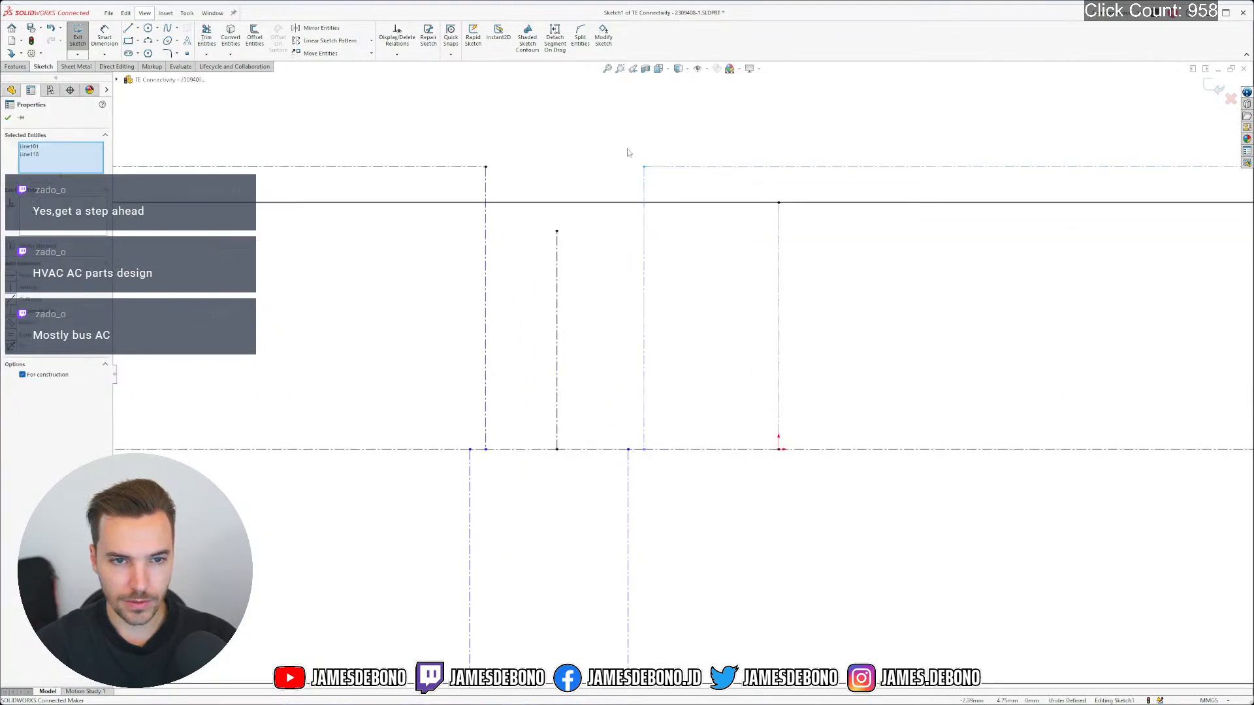
pyautogui.click(681, 107)
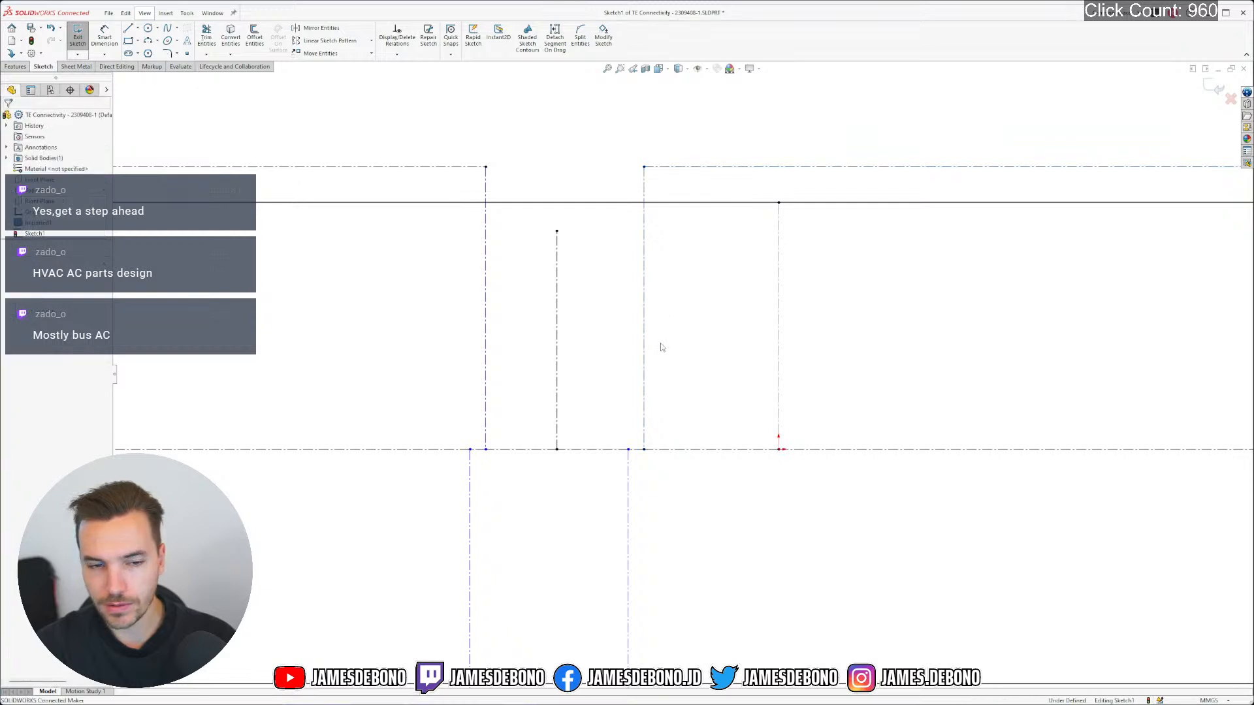
pyautogui.press('Escape')
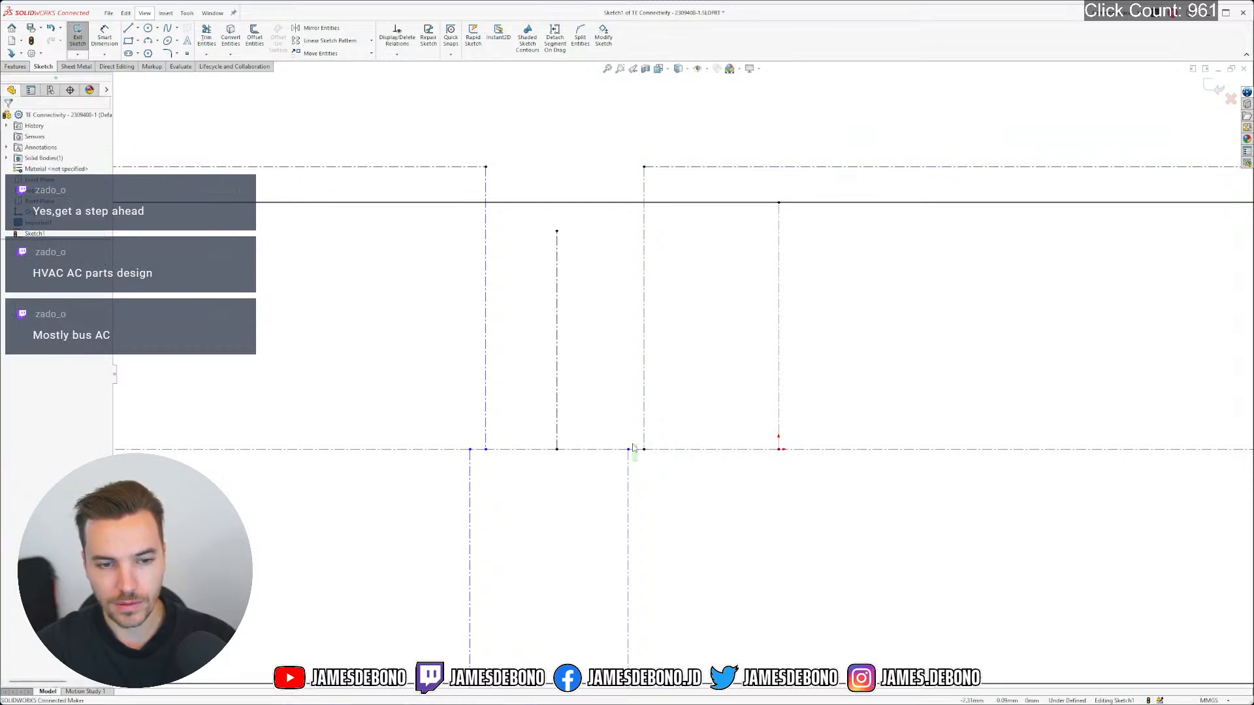
pyautogui.scroll(-5, 650, 476)
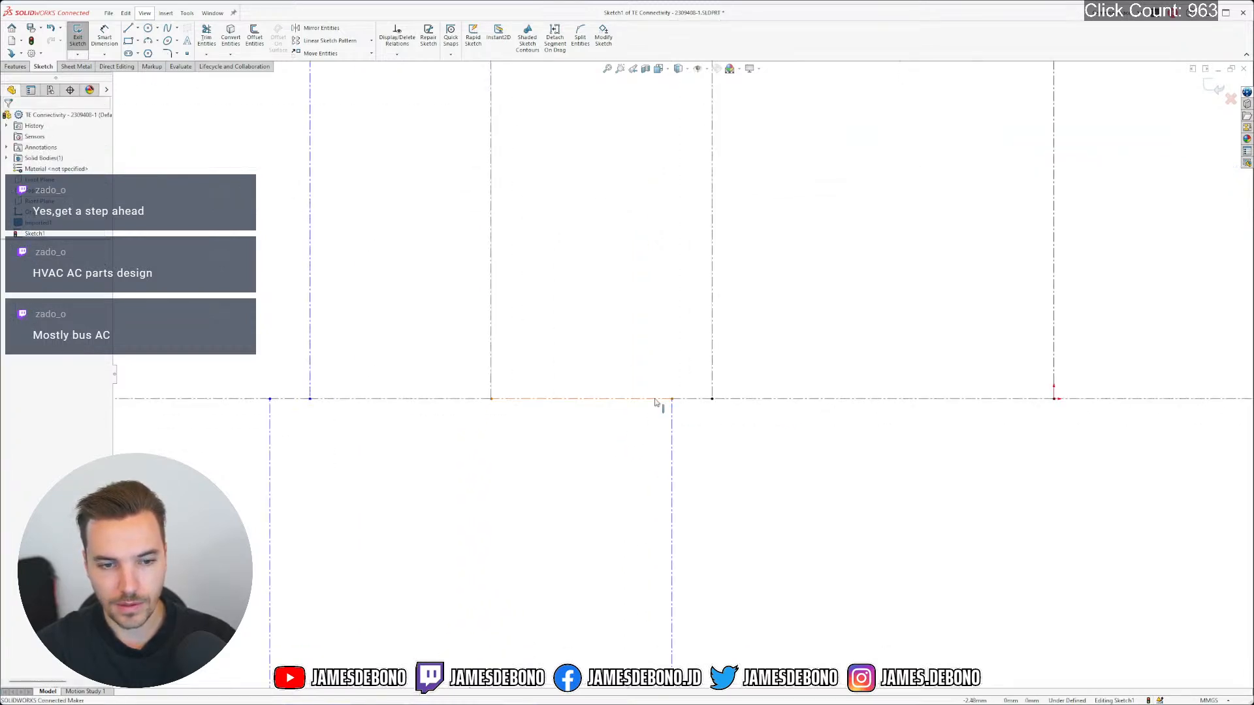
pyautogui.moveTo(686, 414); pyautogui.dragTo(658, 380)
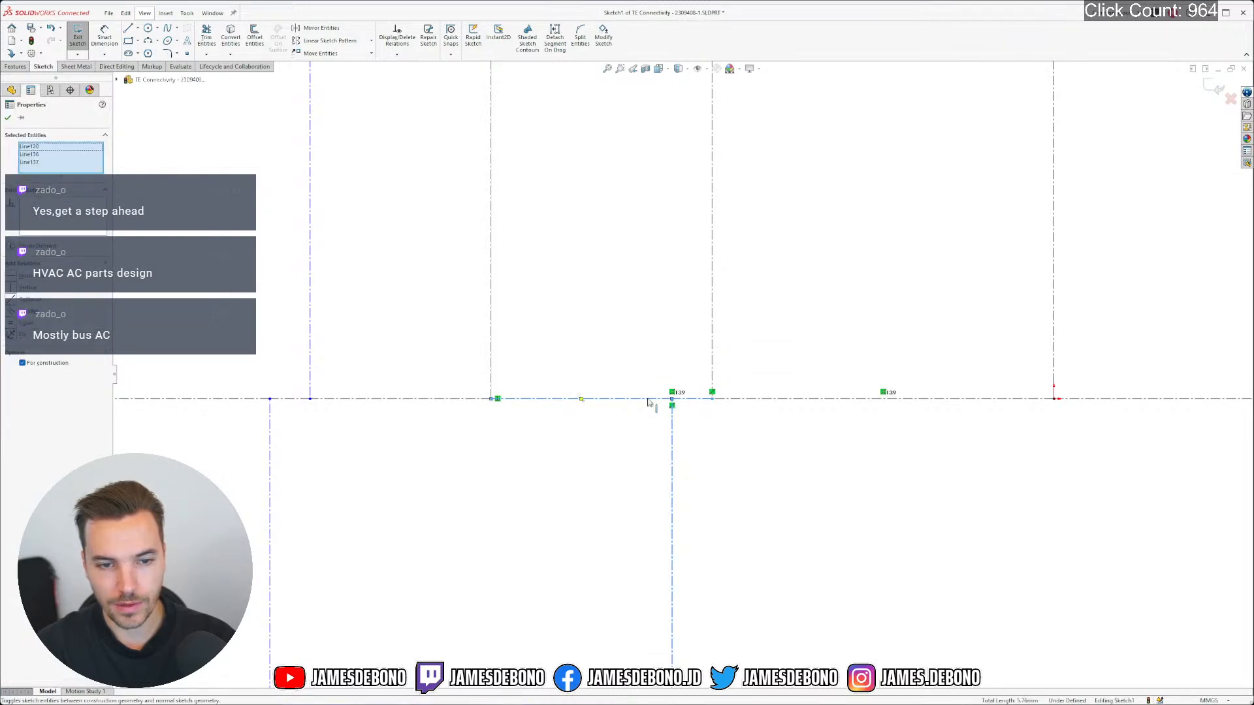
pyautogui.click(649, 400)
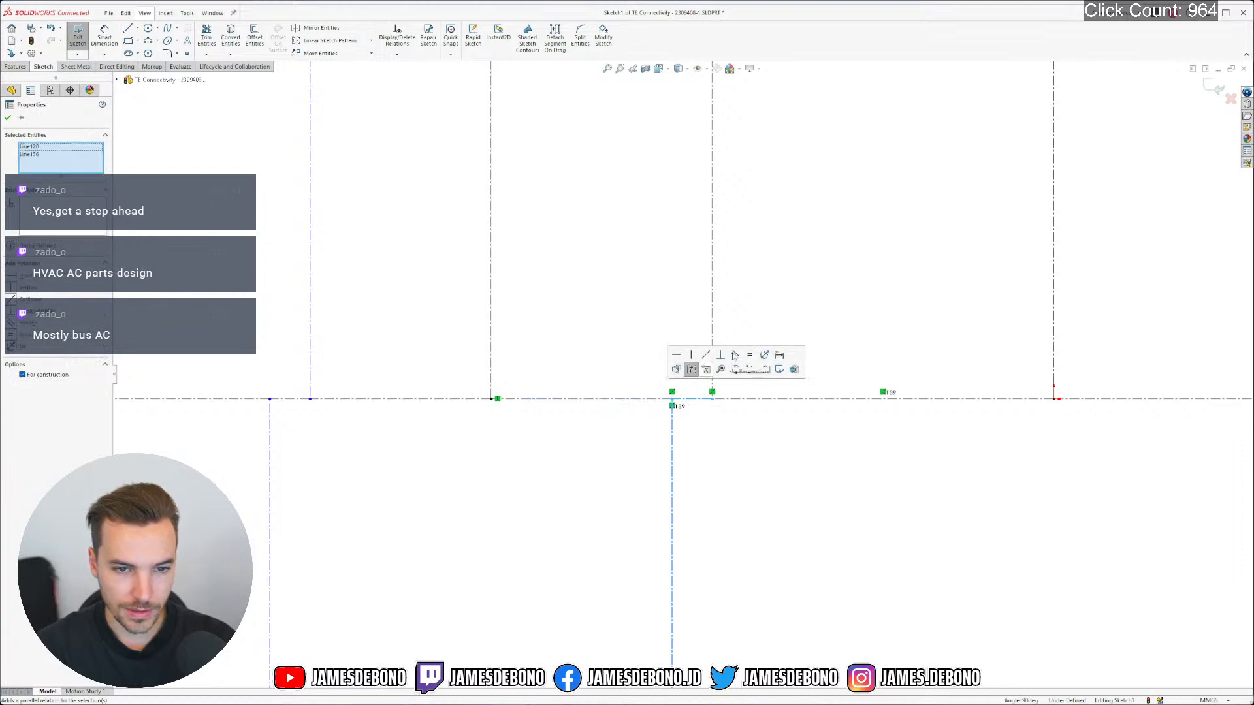
pyautogui.press('Delete')
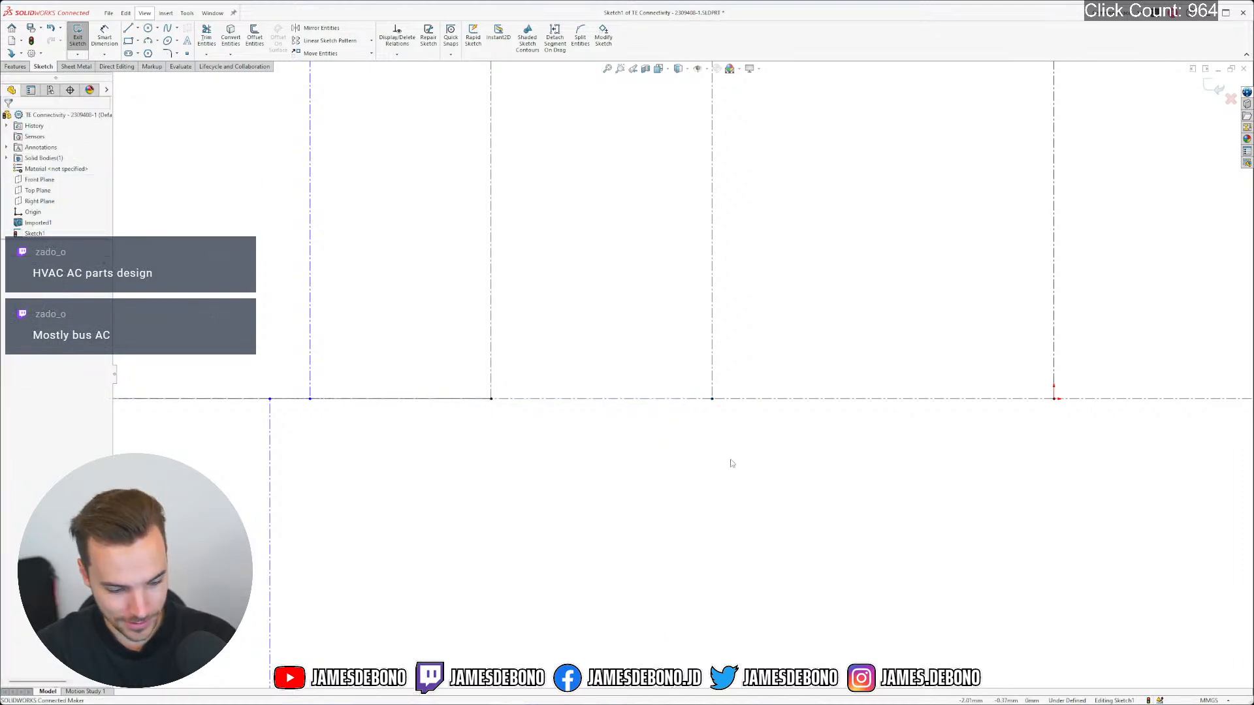
pyautogui.hotkey('ctrl', 'z')
pyautogui.press('Escape')
# Make the lower vertical centerline on the right of the central gap perpendicular to the short horizontal centerline segment beside it
pyautogui.click(685, 399)
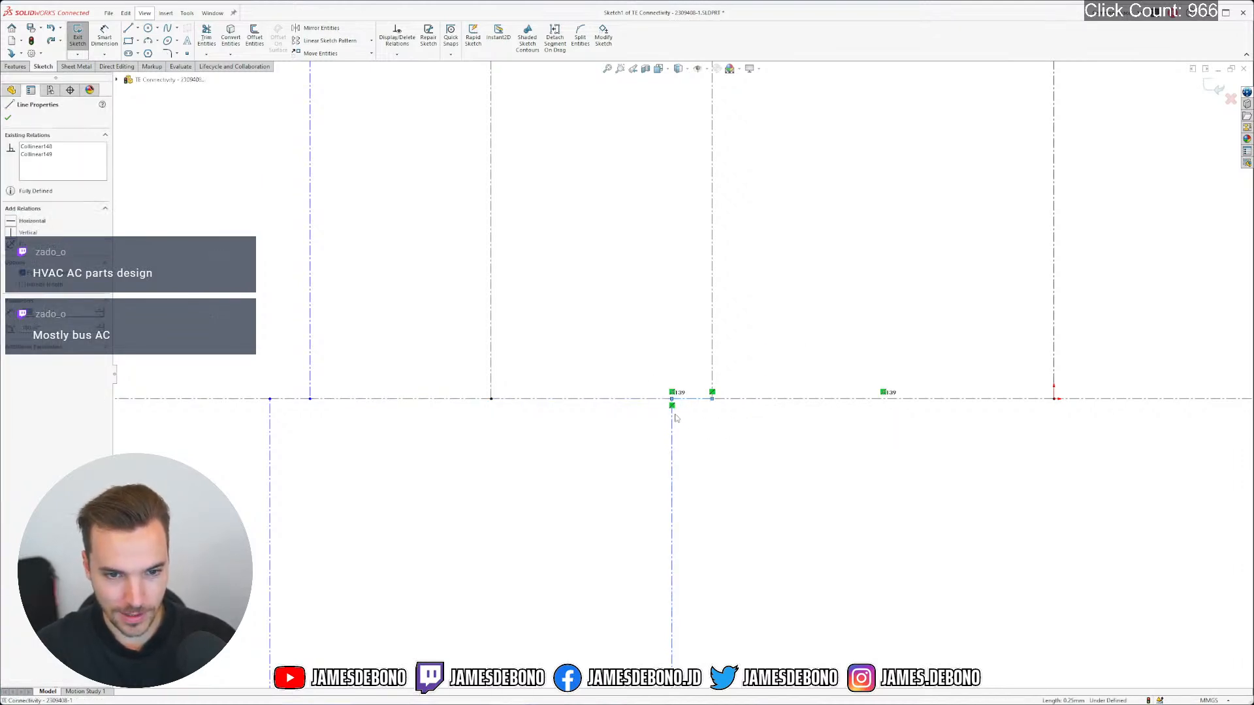
pyautogui.keyDown('ctrl'); pyautogui.click(671, 418); pyautogui.keyUp('ctrl')
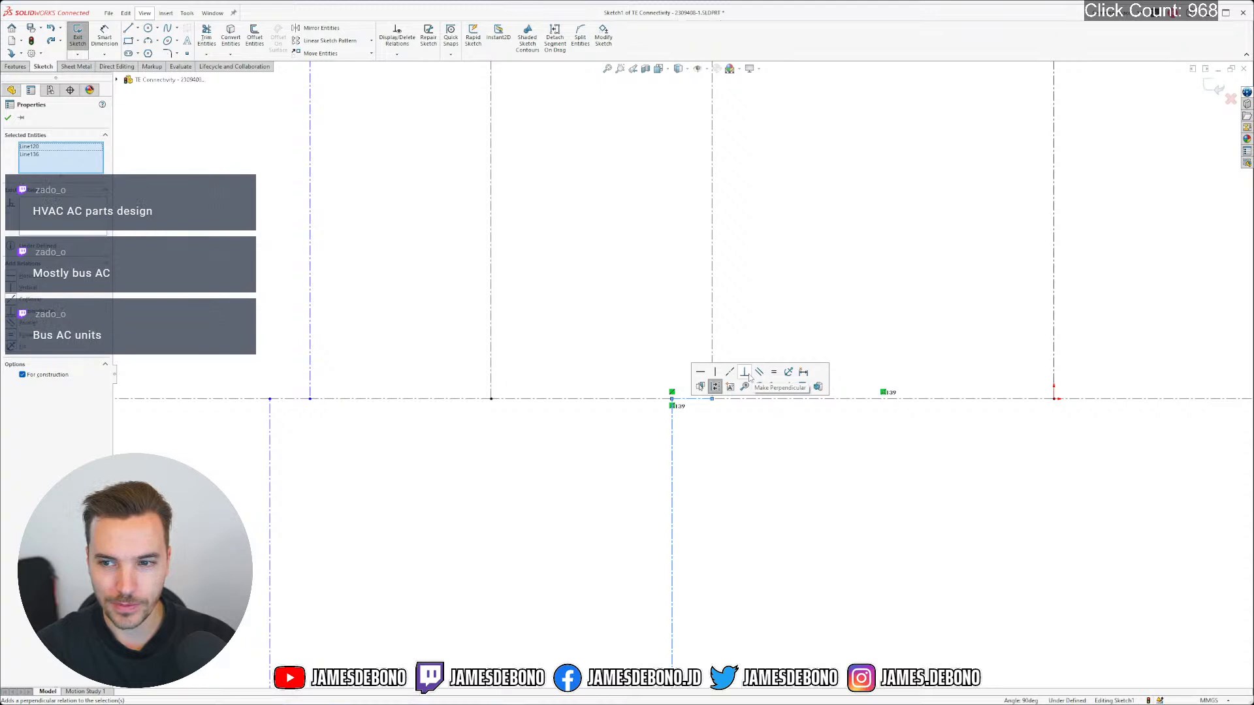
pyautogui.click(722, 483)
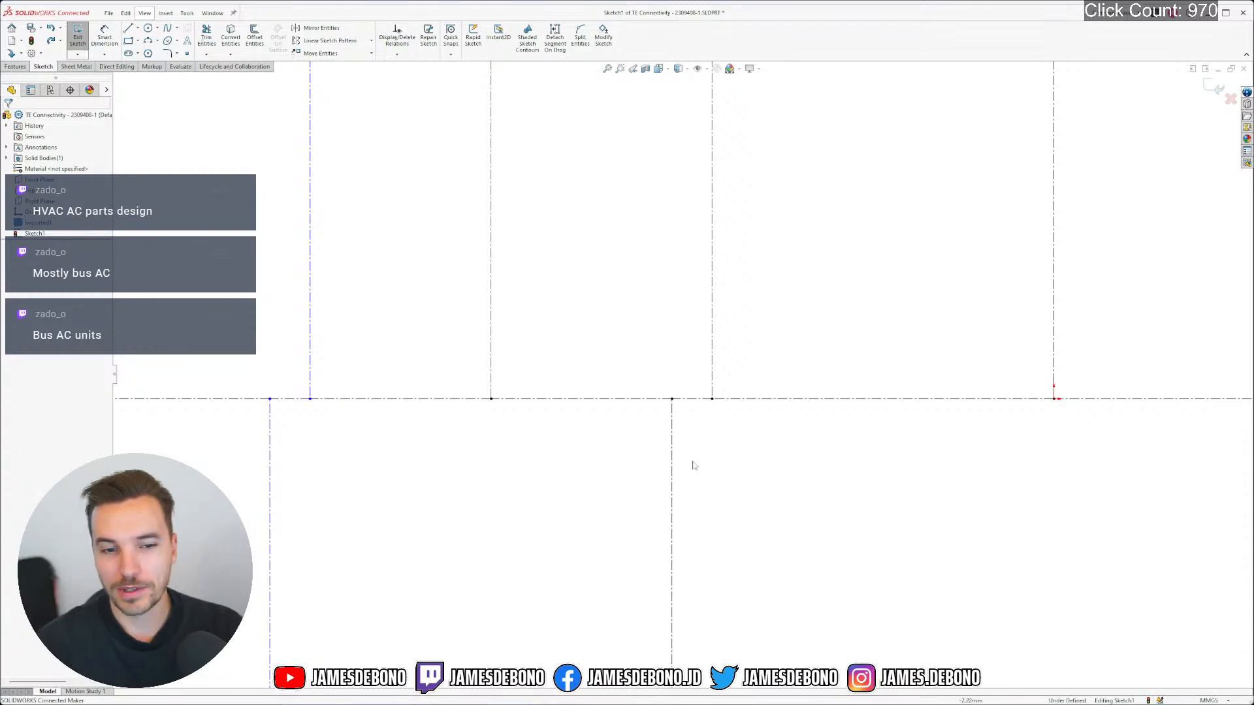
# Make the upper and lower vertical centerlines on the left of the central gap perpendicular to their adjoining horizontal centerline segments
pyautogui.scroll(2, 359, 408)
pyautogui.scroll(-7, 356, 395)
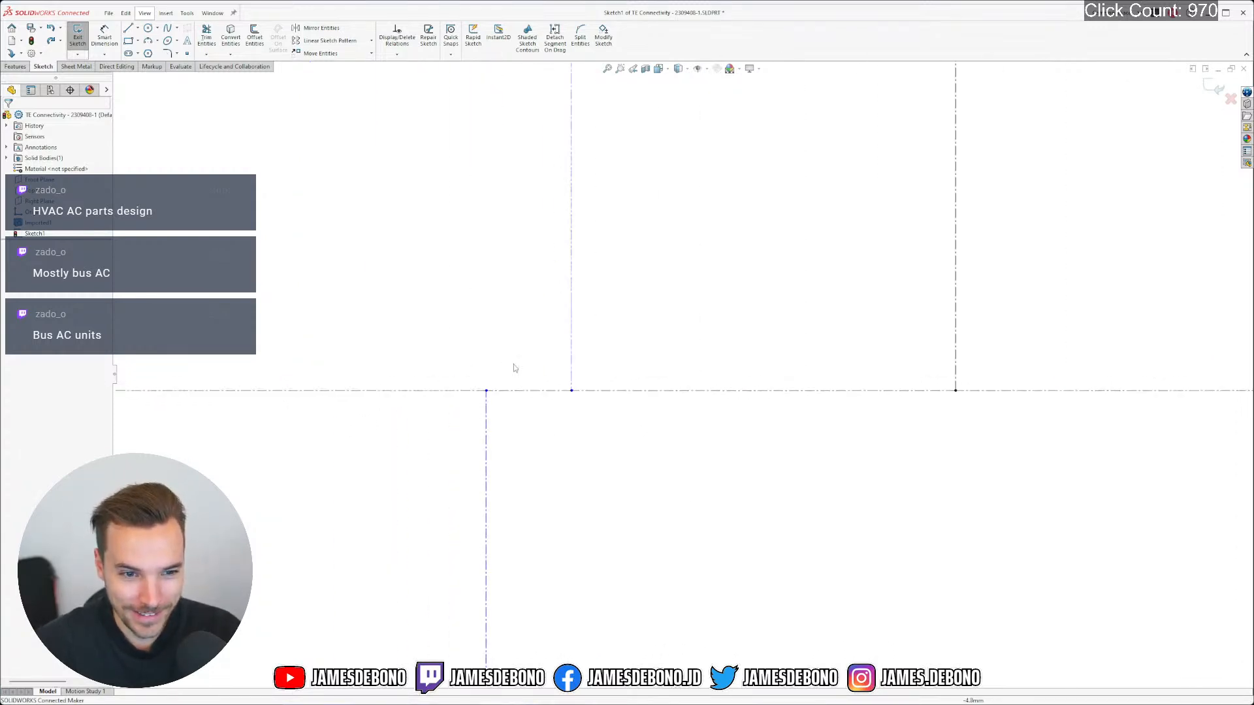
pyautogui.click(612, 398)
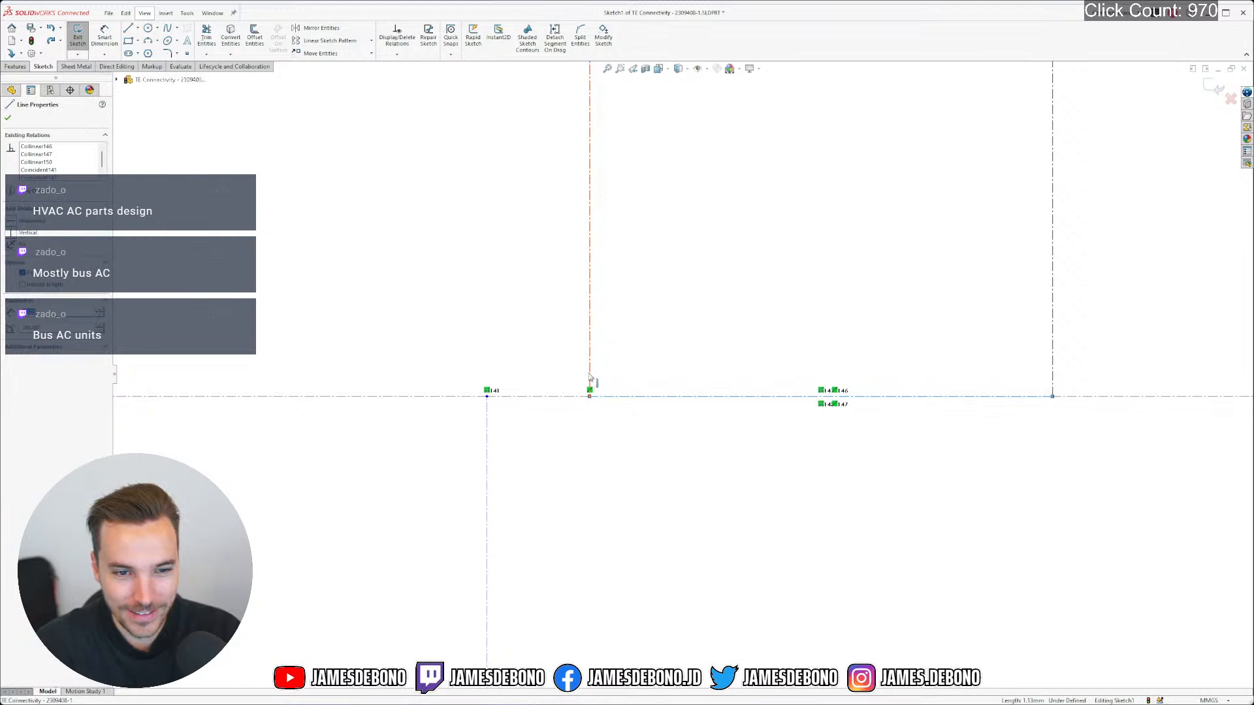
pyautogui.keyDown('ctrl'); pyautogui.click(591, 380); pyautogui.keyUp('ctrl')
pyautogui.click(661, 332)
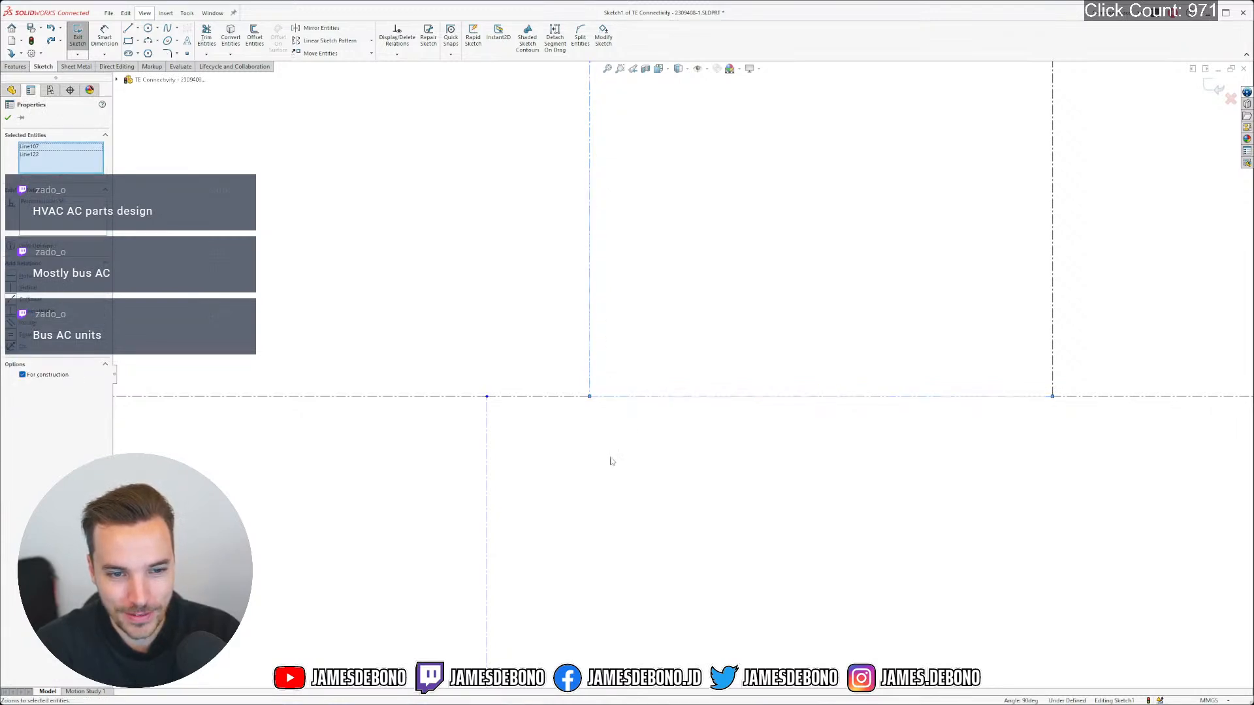
pyautogui.click(502, 398)
pyautogui.keyDown('ctrl'); pyautogui.click(488, 418); pyautogui.keyUp('ctrl')
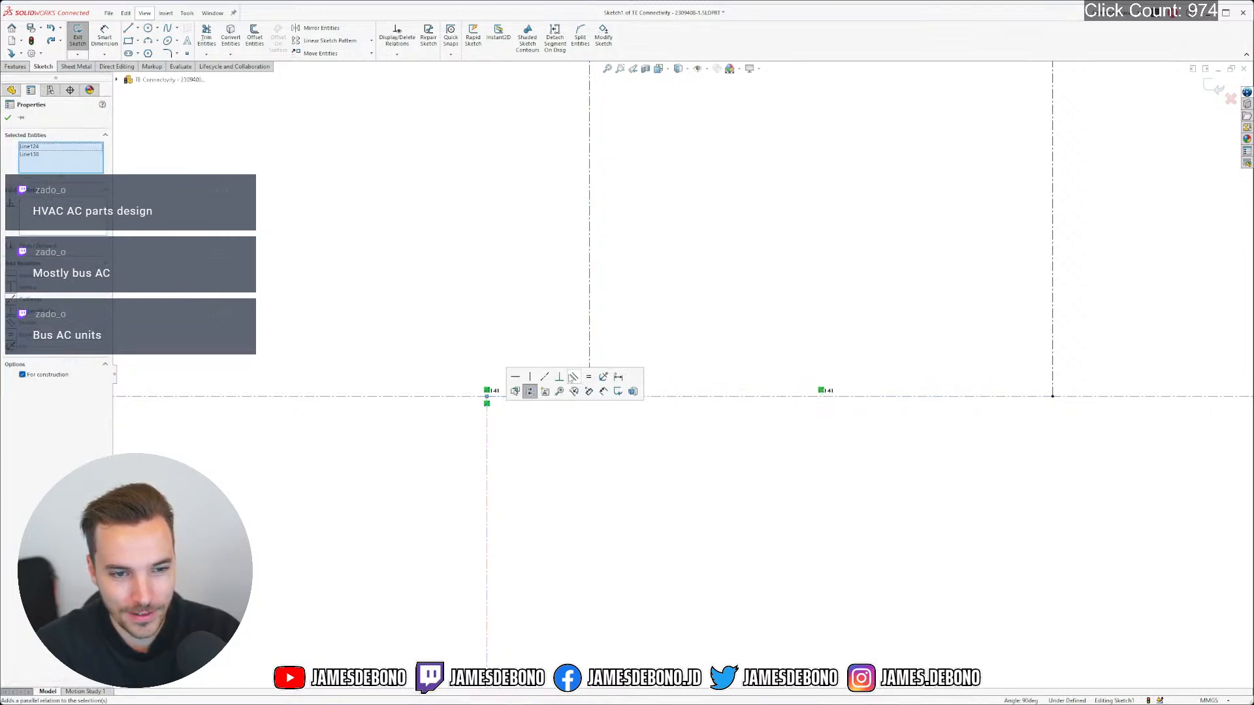
pyautogui.click(557, 377)
# Make the two vertical centerlines beside the left peg hole perpendicular to their adjoining horizontal centerline segments
pyautogui.scroll(6, 617, 460)
pyautogui.scroll(6, 658, 442)
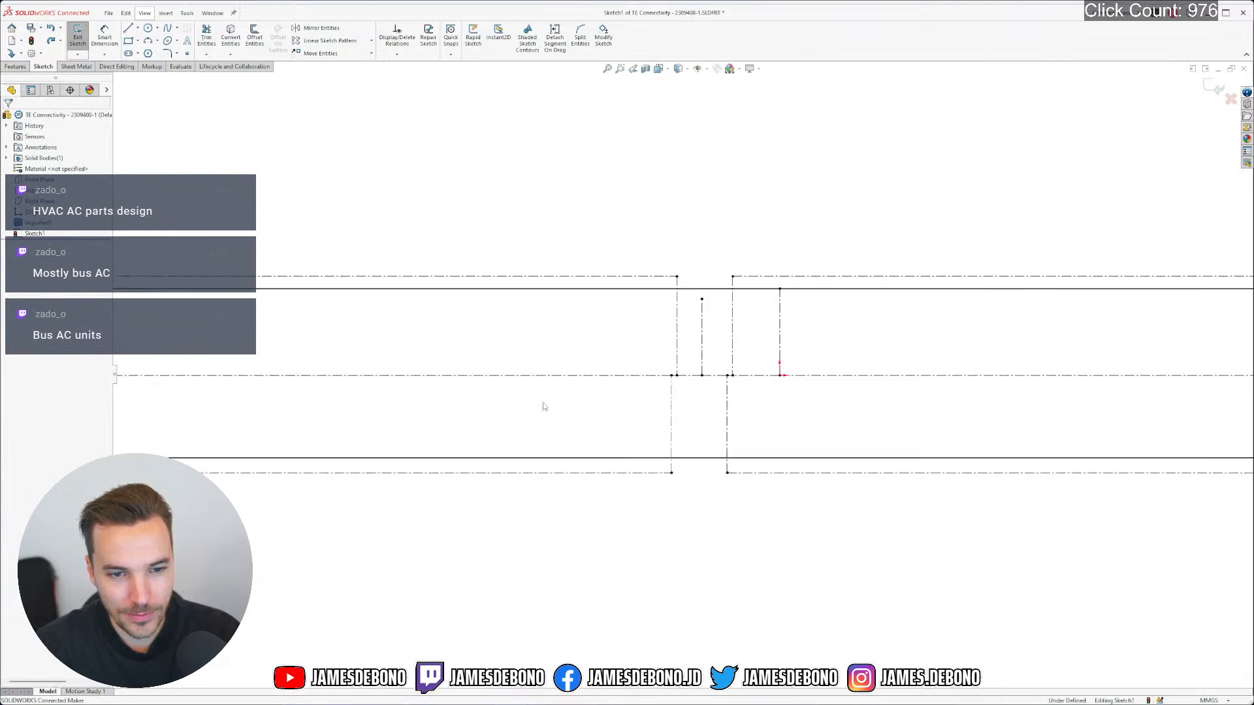
pyautogui.scroll(-4, 495, 377)
pyautogui.scroll(-4, 494, 377)
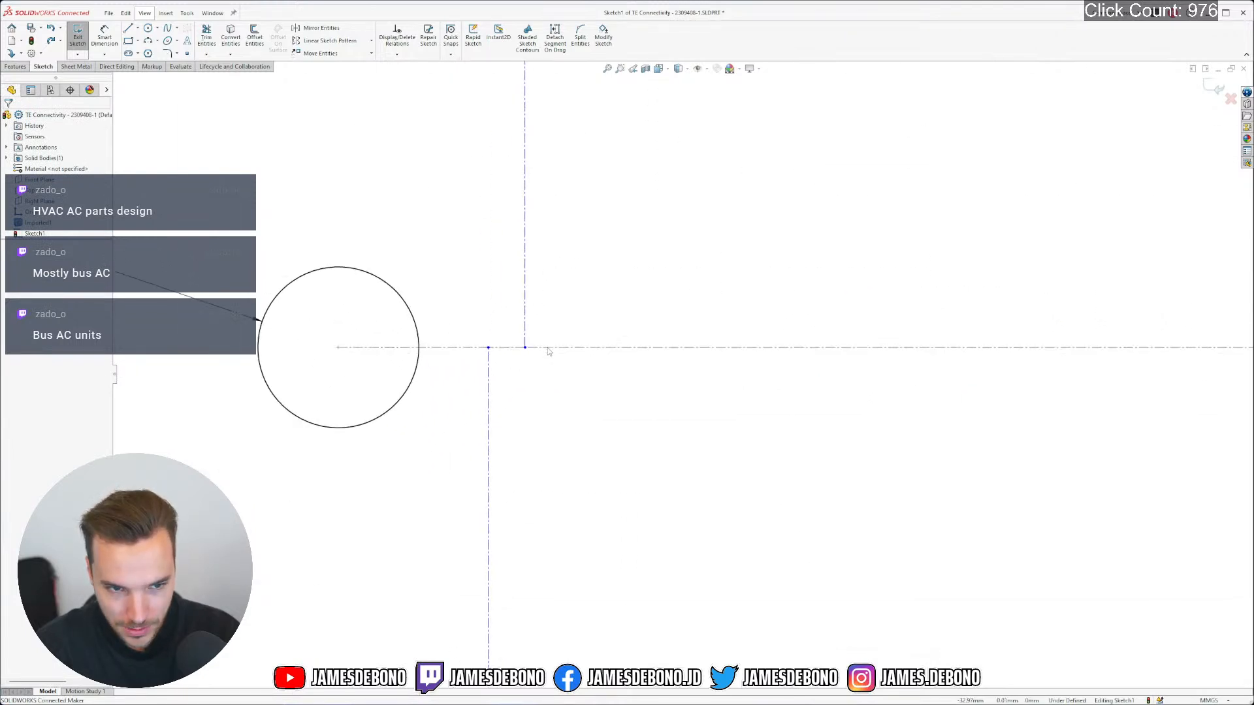
pyautogui.click(546, 349)
pyautogui.keyDown('ctrl'); pyautogui.click(526, 343); pyautogui.keyUp('ctrl')
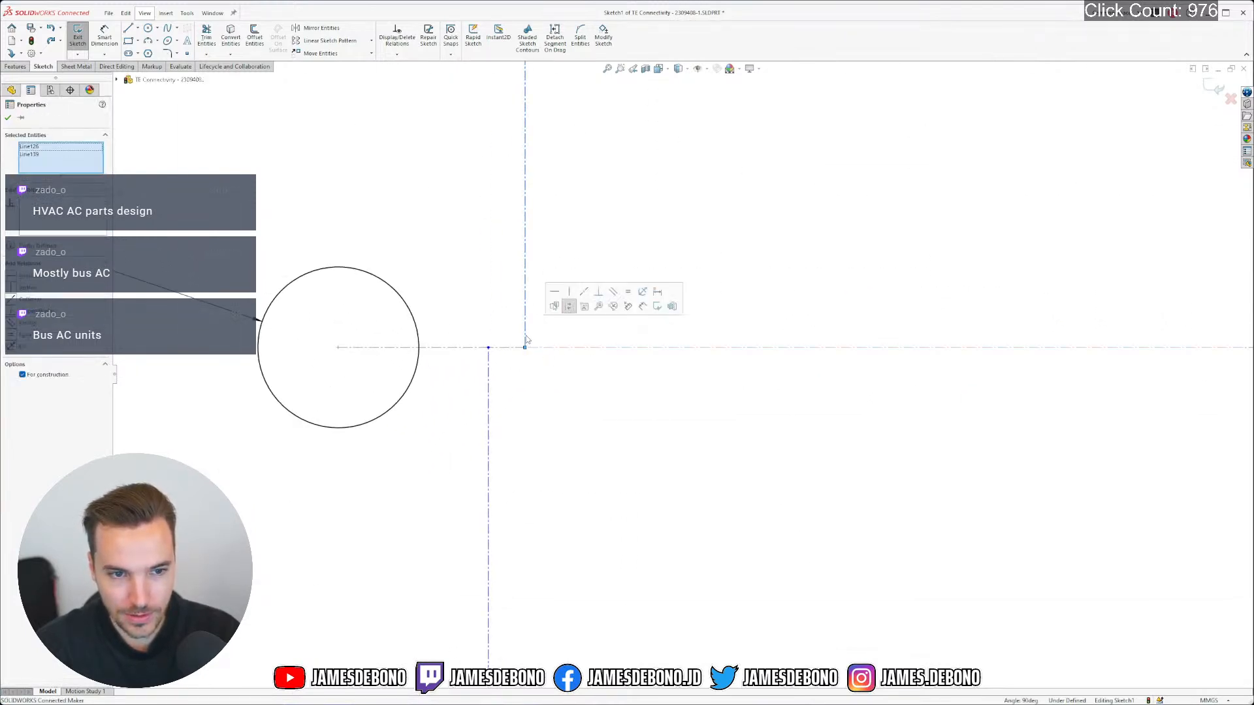
pyautogui.click(599, 298)
pyautogui.click(536, 400)
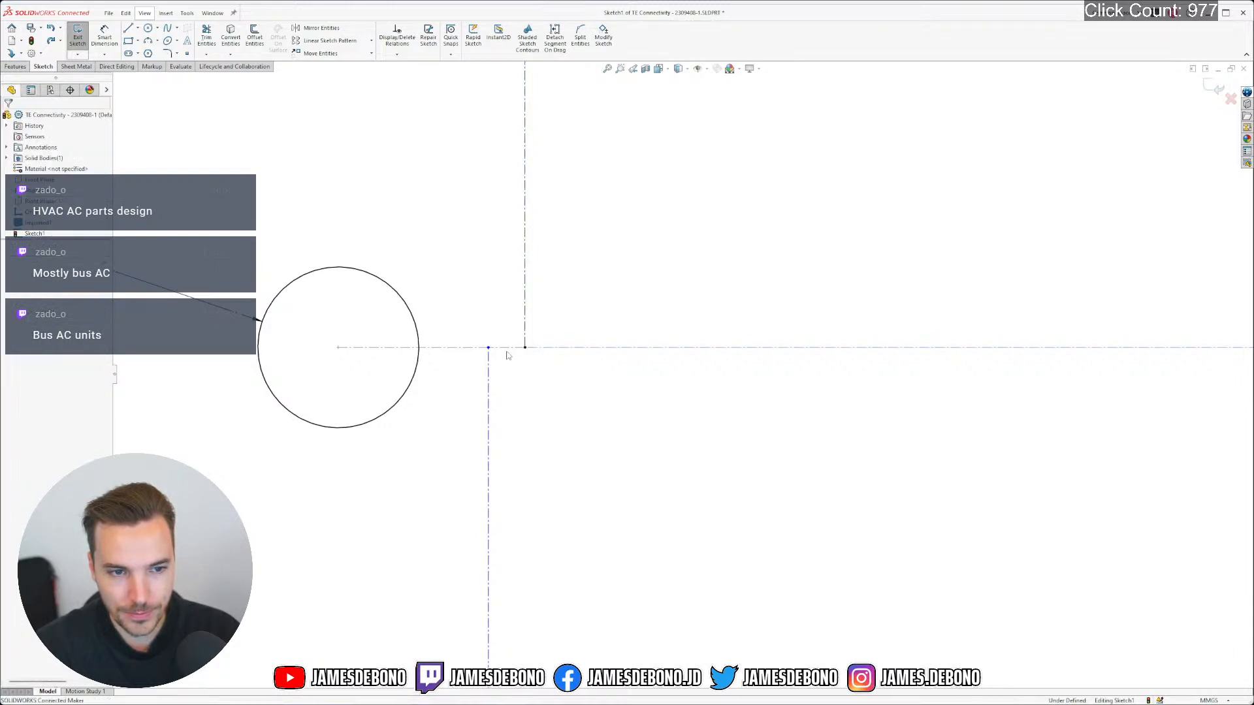
pyautogui.click(503, 348)
pyautogui.keyDown('ctrl'); pyautogui.click(489, 366); pyautogui.keyUp('ctrl')
pyautogui.click(563, 322)
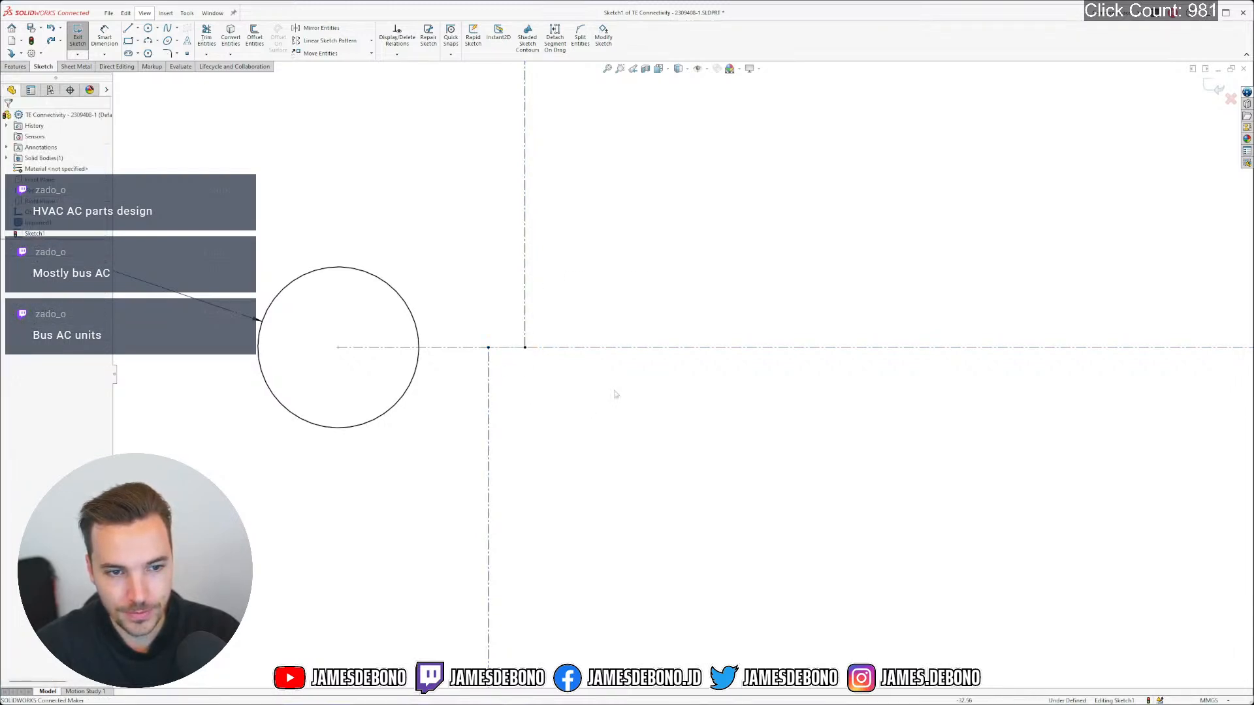
# Make the two vertical centerlines beside the right peg hole perpendicular to their adjoining horizontal centerline segments
pyautogui.scroll(10, 683, 373)
pyautogui.scroll(-5, 1113, 377)
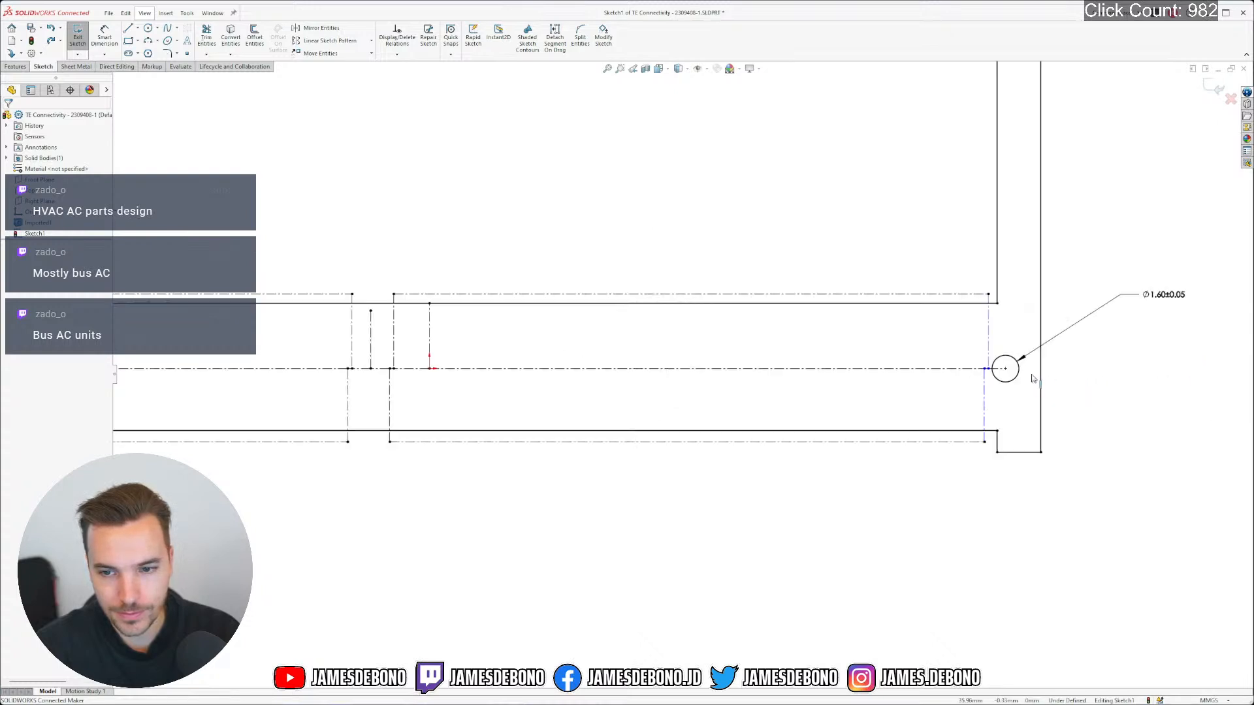
pyautogui.scroll(-5, 914, 379)
pyautogui.scroll(-5, 964, 339)
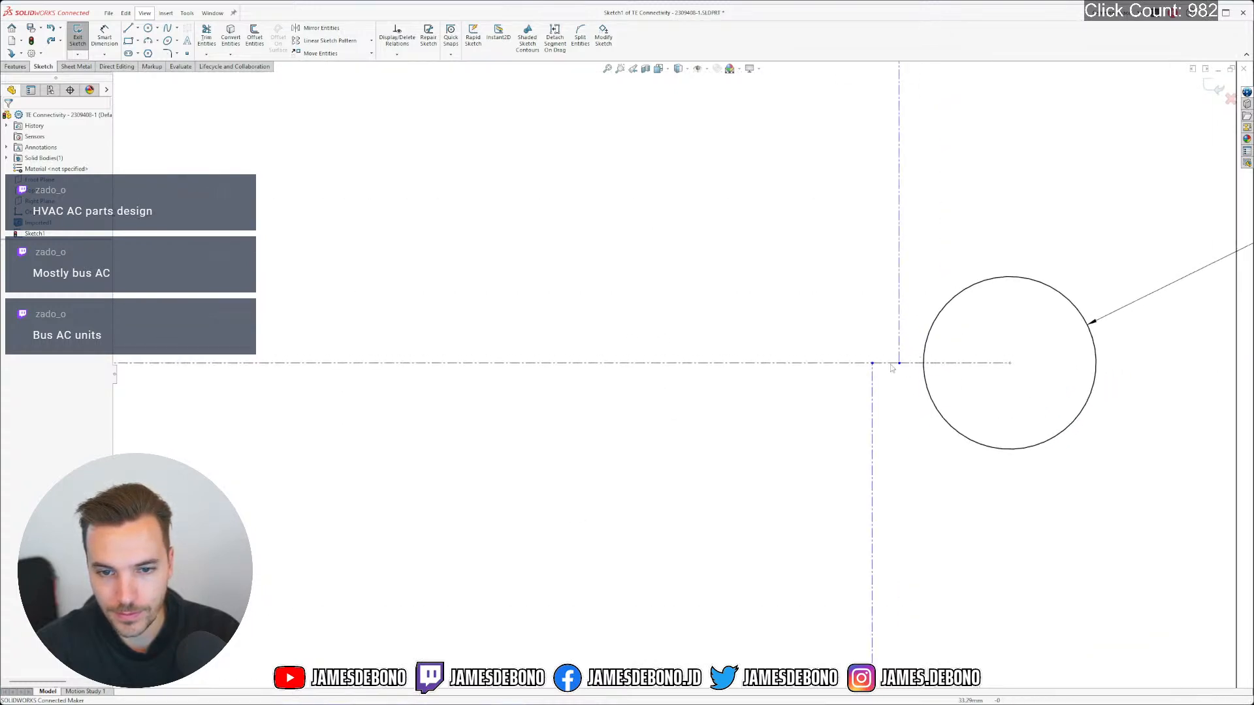
pyautogui.click(817, 361)
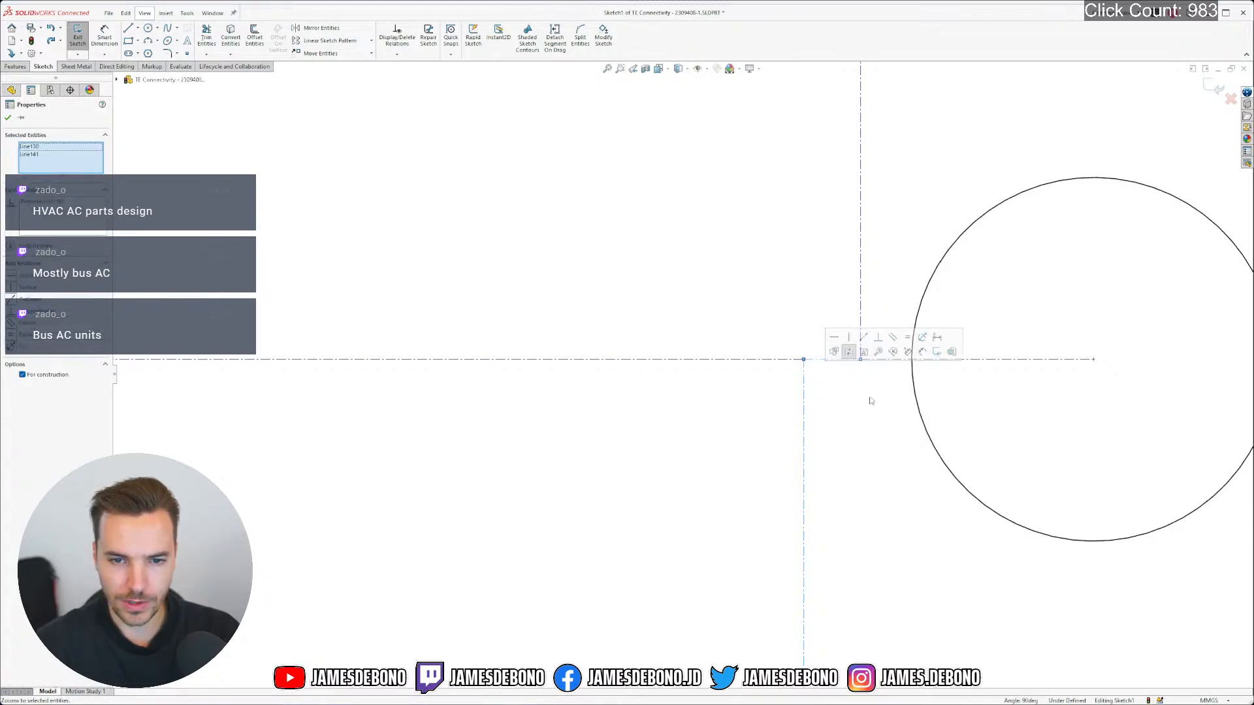
pyautogui.click(873, 367)
pyautogui.click(870, 358)
pyautogui.keyDown('ctrl'); pyautogui.click(861, 346); pyautogui.keyUp('ctrl')
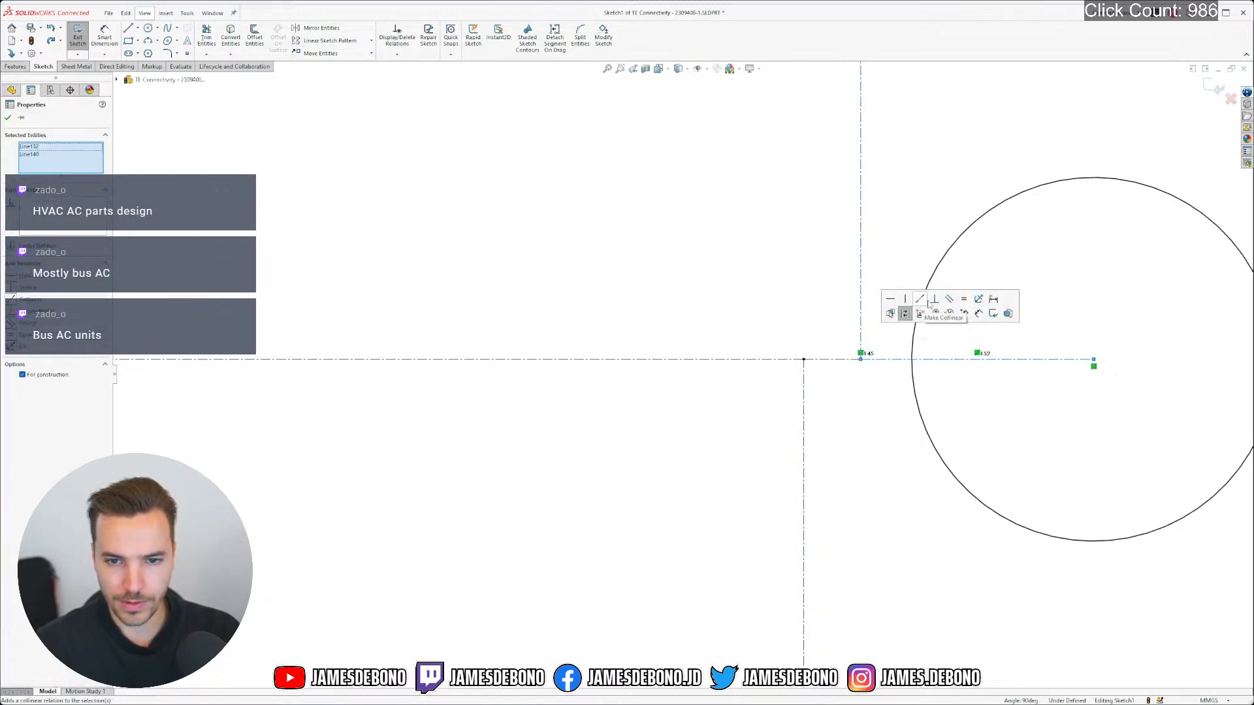
pyautogui.click(934, 301)
pyautogui.press('Escape')
# Show the imported connector body to compare it with the whole footprint sketch, and hide it again
pyautogui.scroll(9, 876, 384)
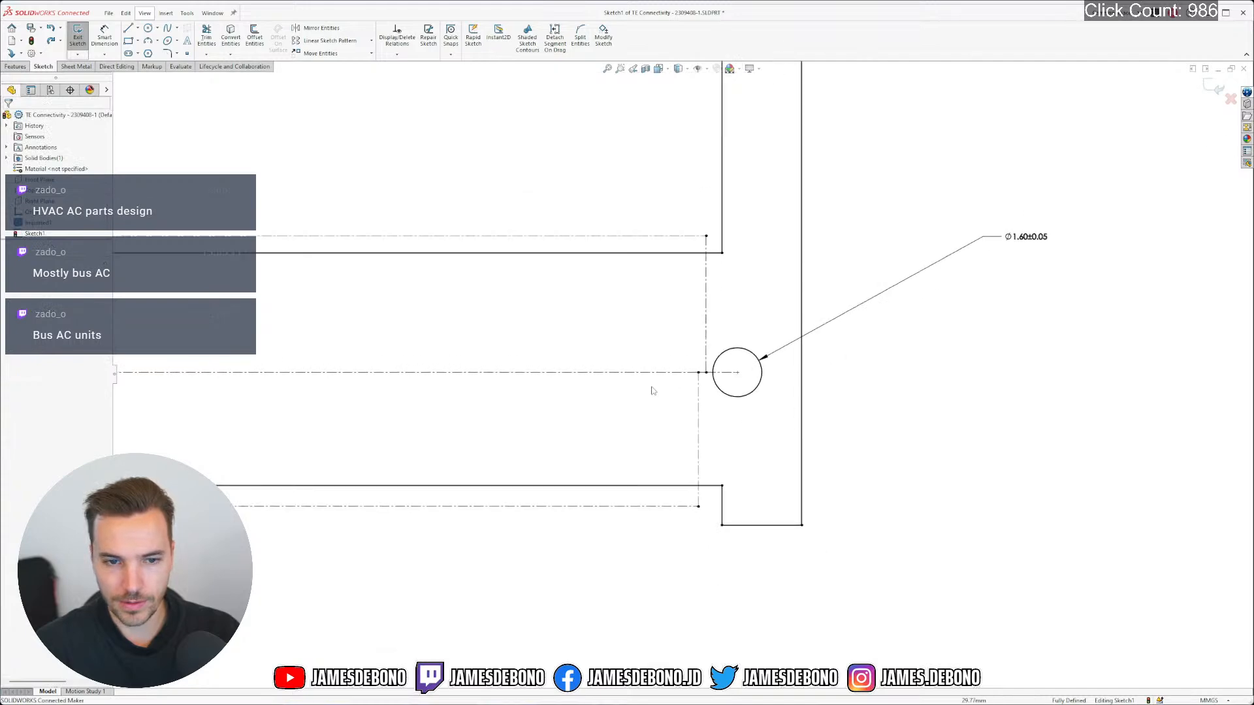
pyautogui.scroll(8, 628, 391)
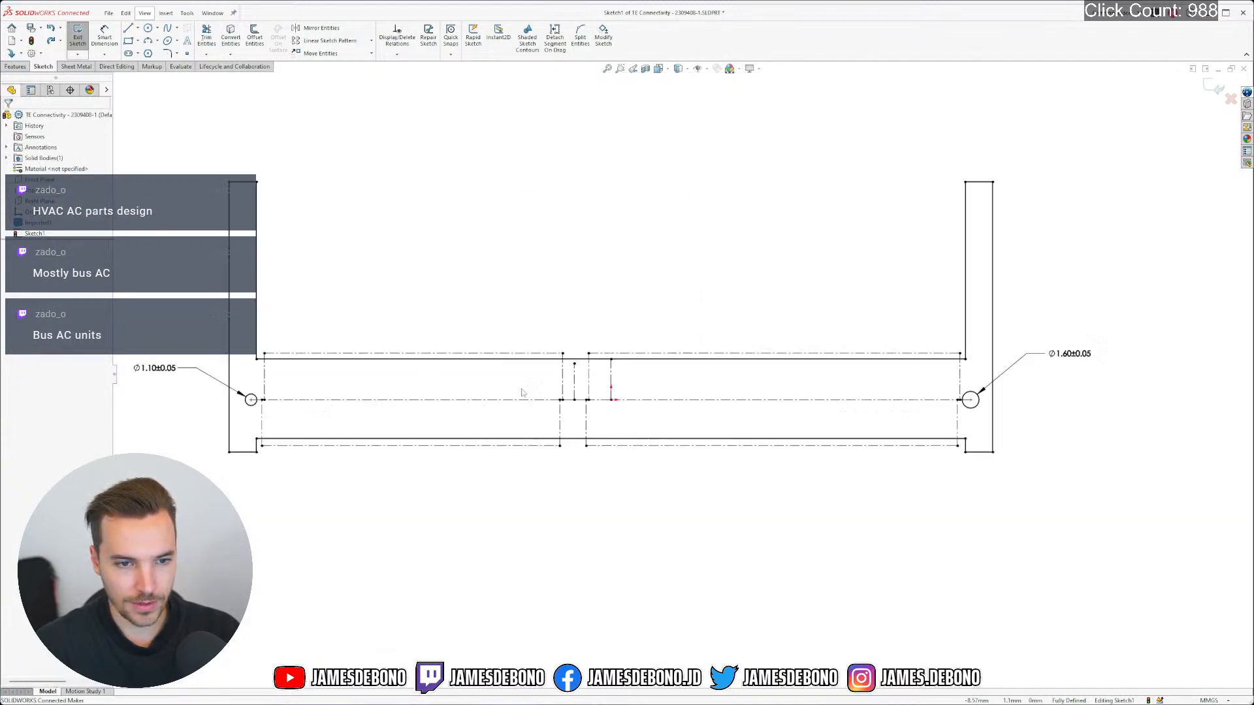
pyautogui.click(37, 223)
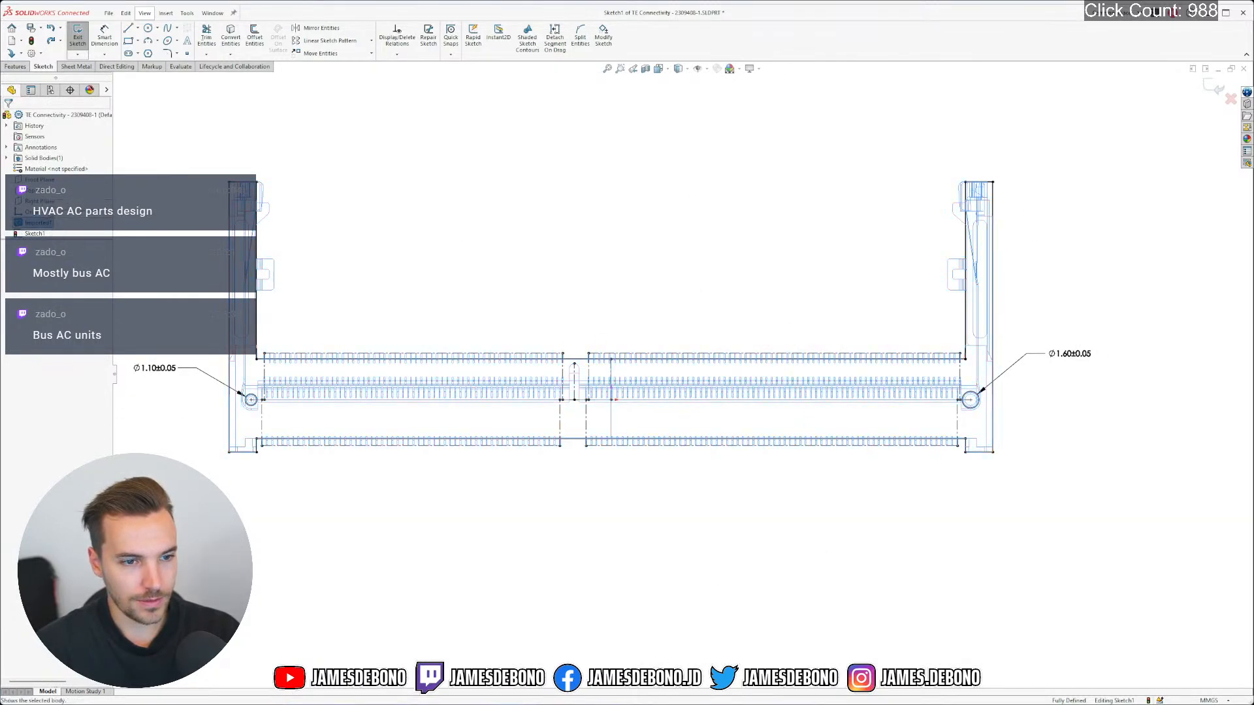
pyautogui.click(72, 204)
pyautogui.click(351, 280)
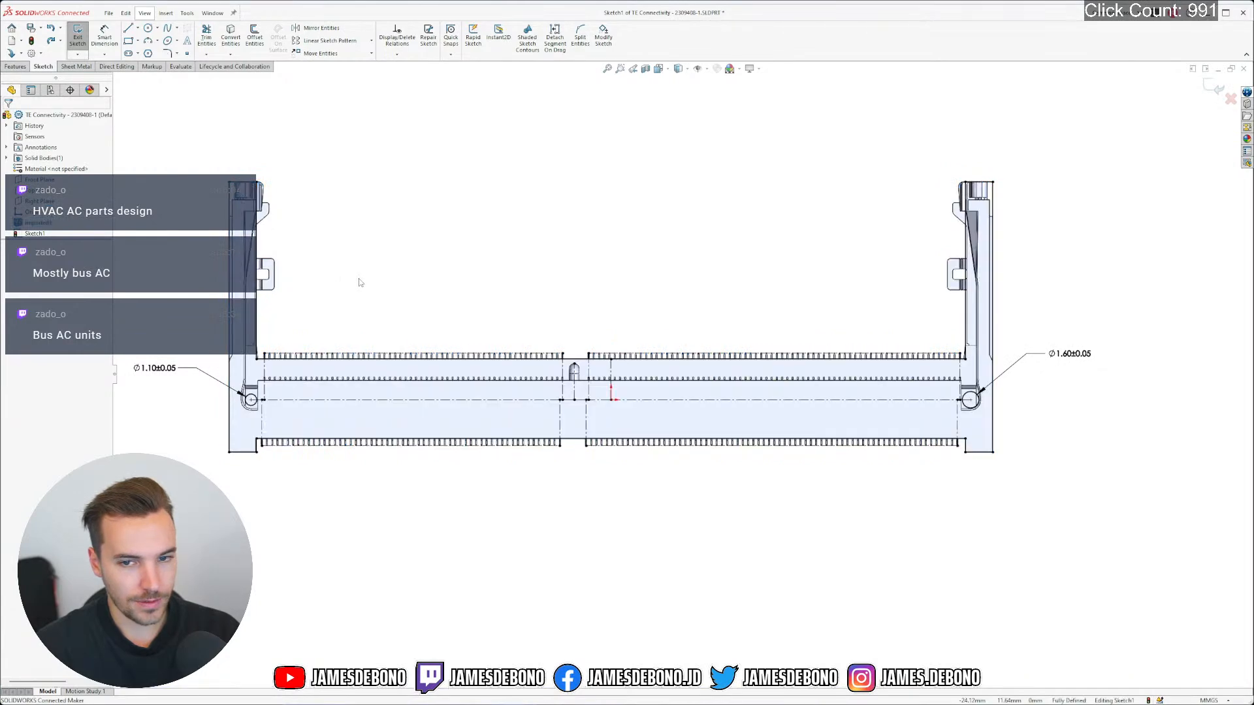
pyautogui.click(37, 222)
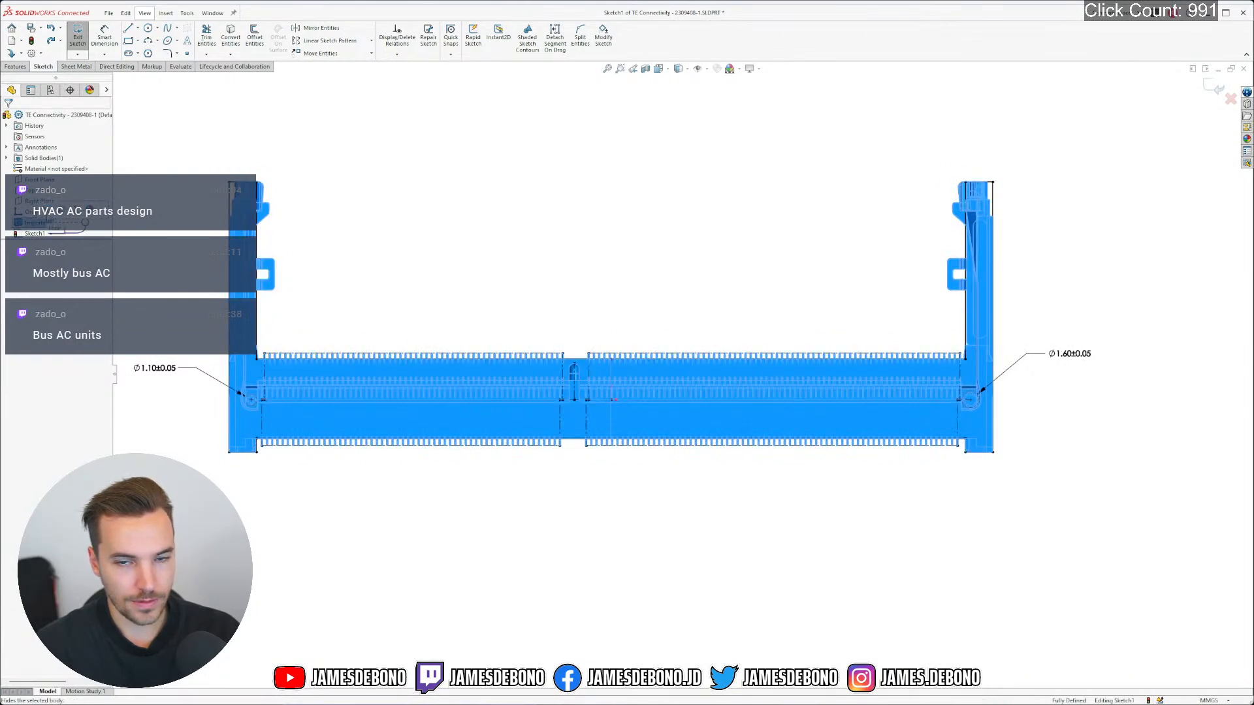
pyautogui.click(523, 529)
pyautogui.scroll(4, 530, 527)
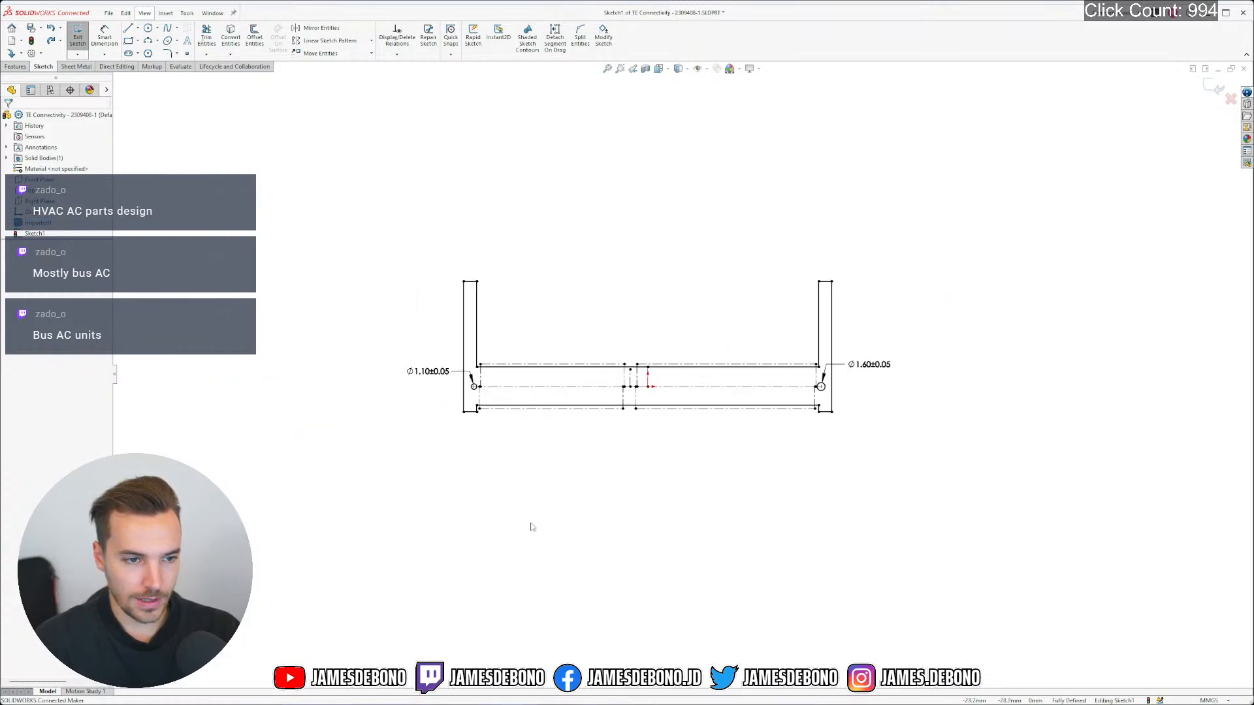
pyautogui.scroll(-2, 630, 409)
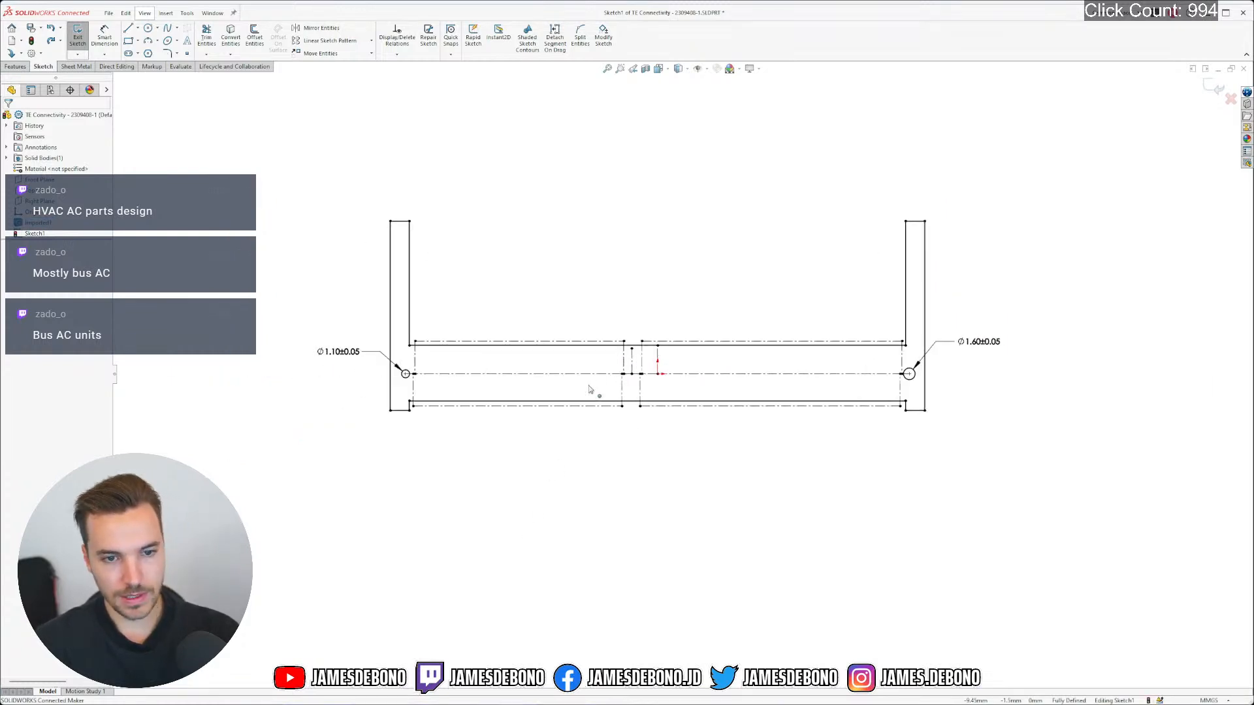
pyautogui.scroll(-2, 649, 370)
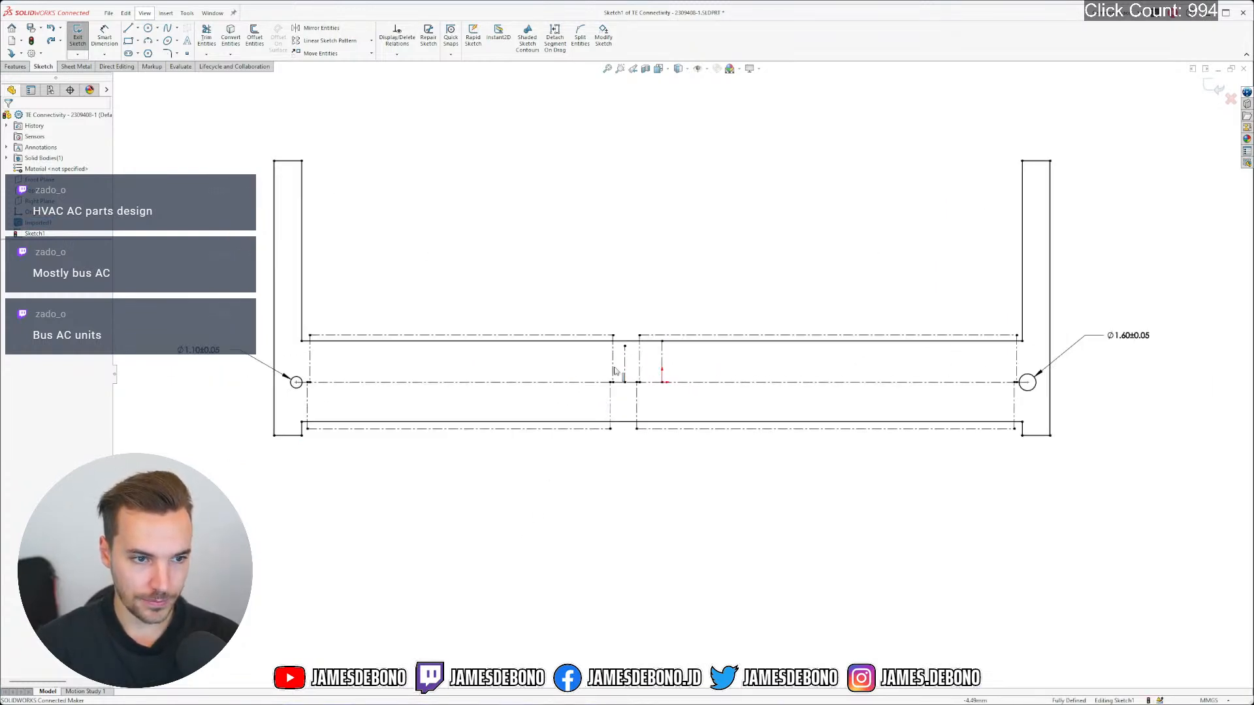
pyautogui.moveTo(205, 117)
pyautogui.mouseDown()
pyautogui.moveTo(1001, 593)
pyautogui.moveTo(1114, 579)
pyautogui.moveTo(1119, 566)
pyautogui.mouseUp()
pyautogui.click(929, 542)
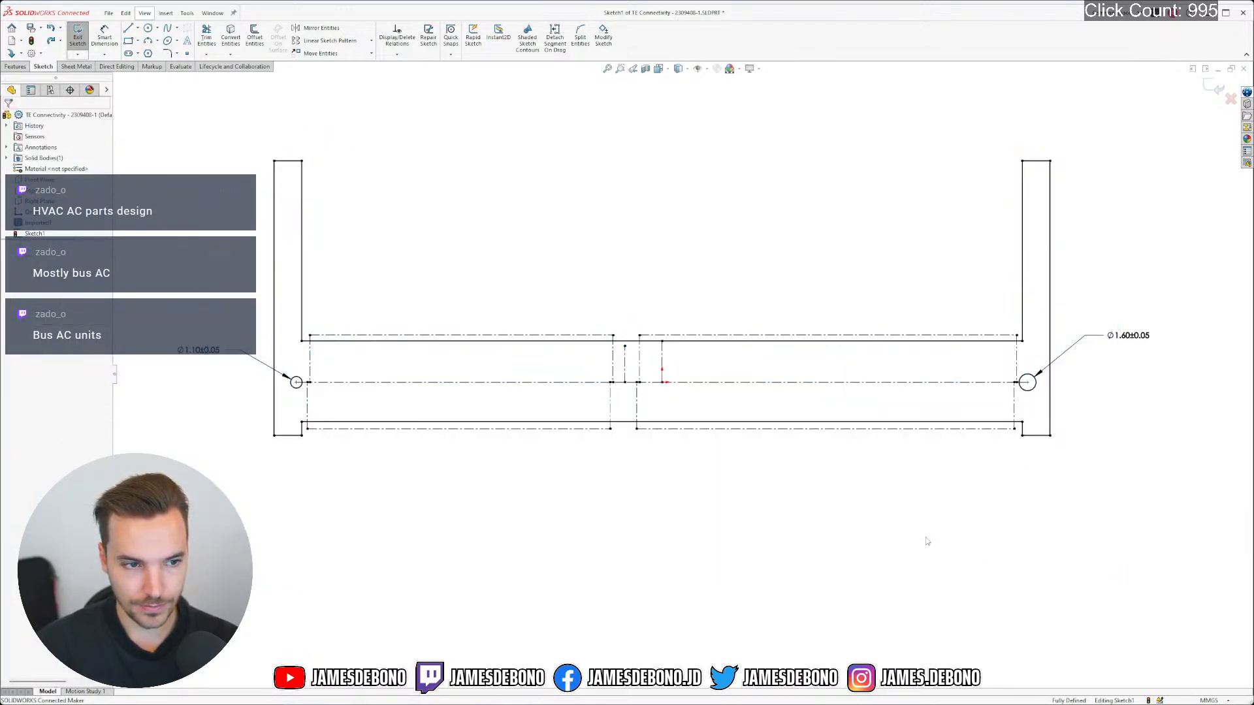
# Finish editing the footprint sketch and rename it Top Reference
pyautogui.click(1210, 86)
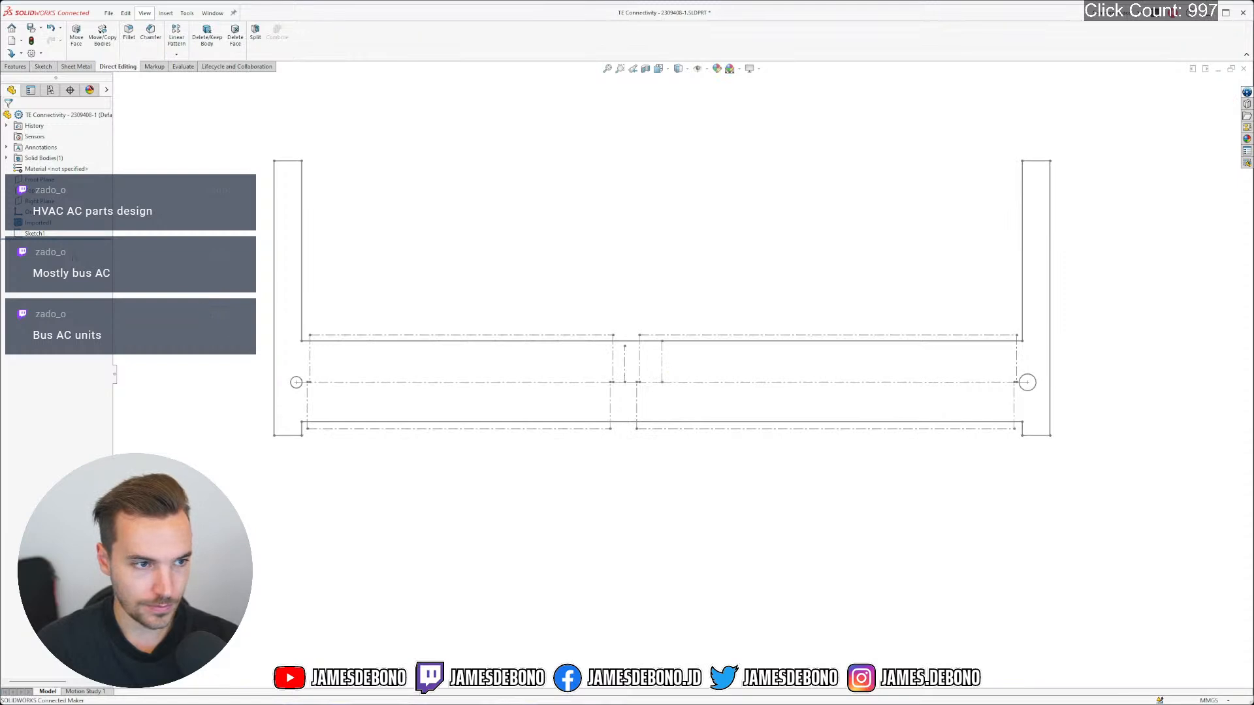
pyautogui.click(31, 234)
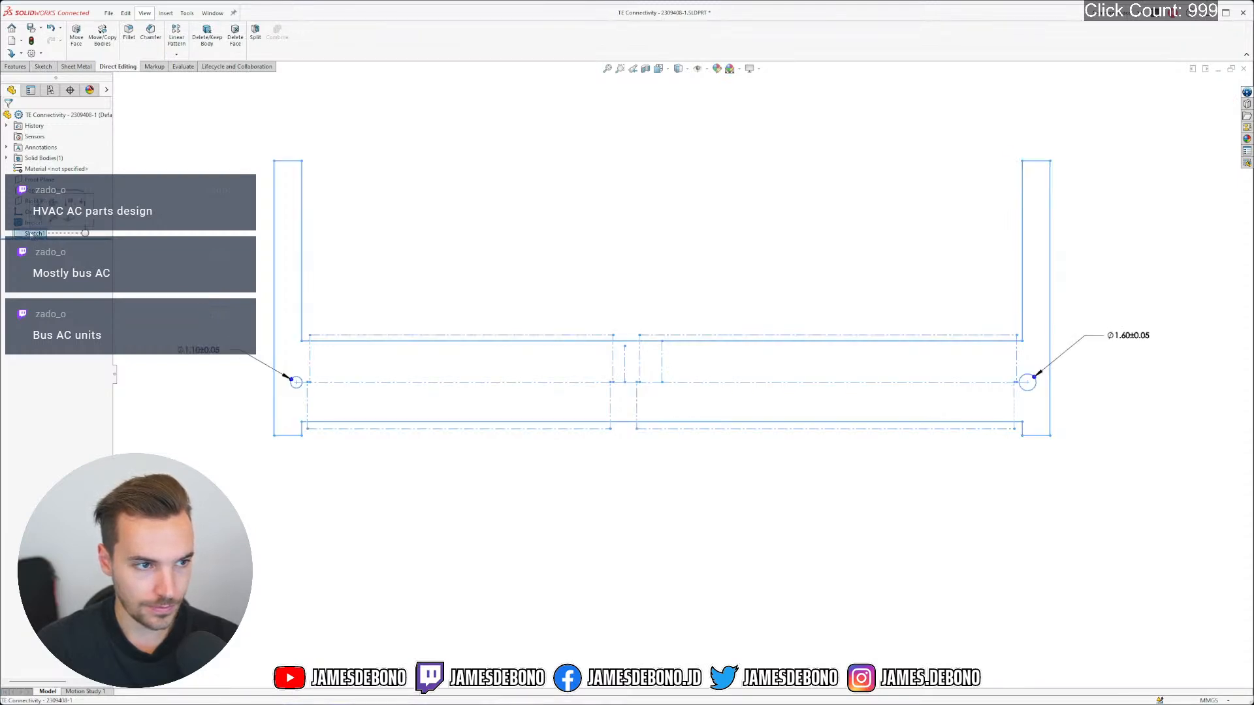
pyautogui.rightClick(31, 234)
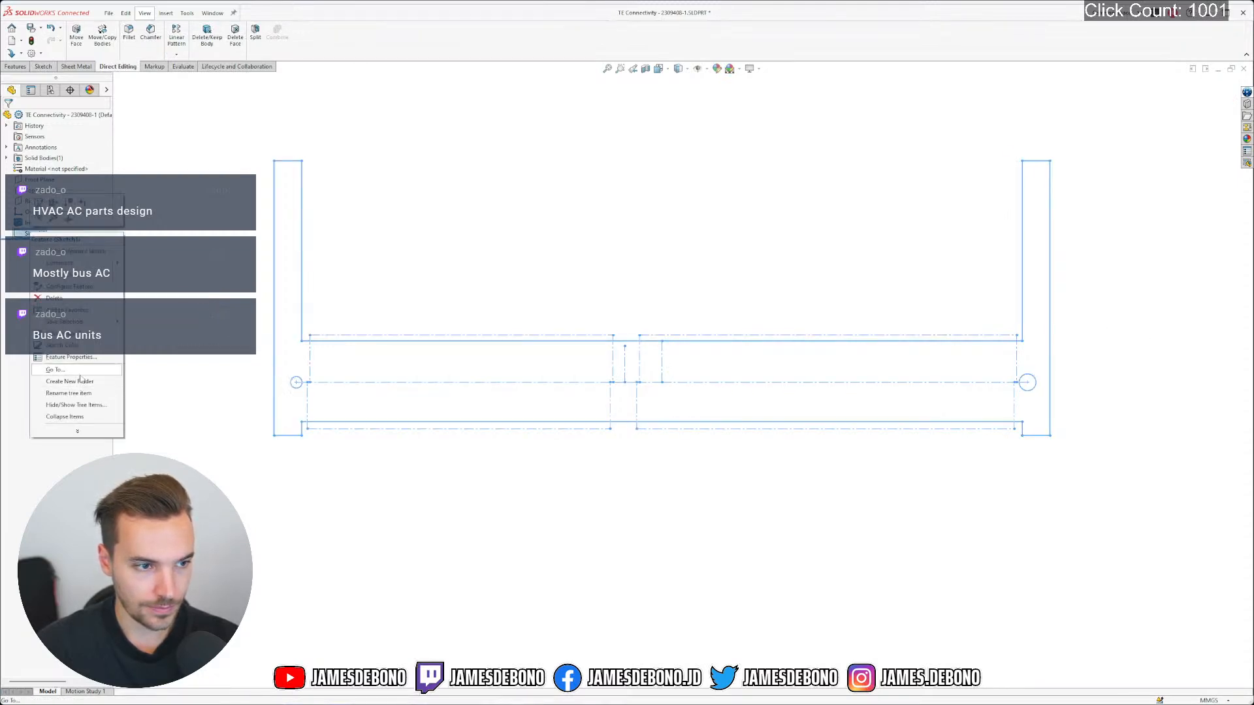
pyautogui.click(77, 433)
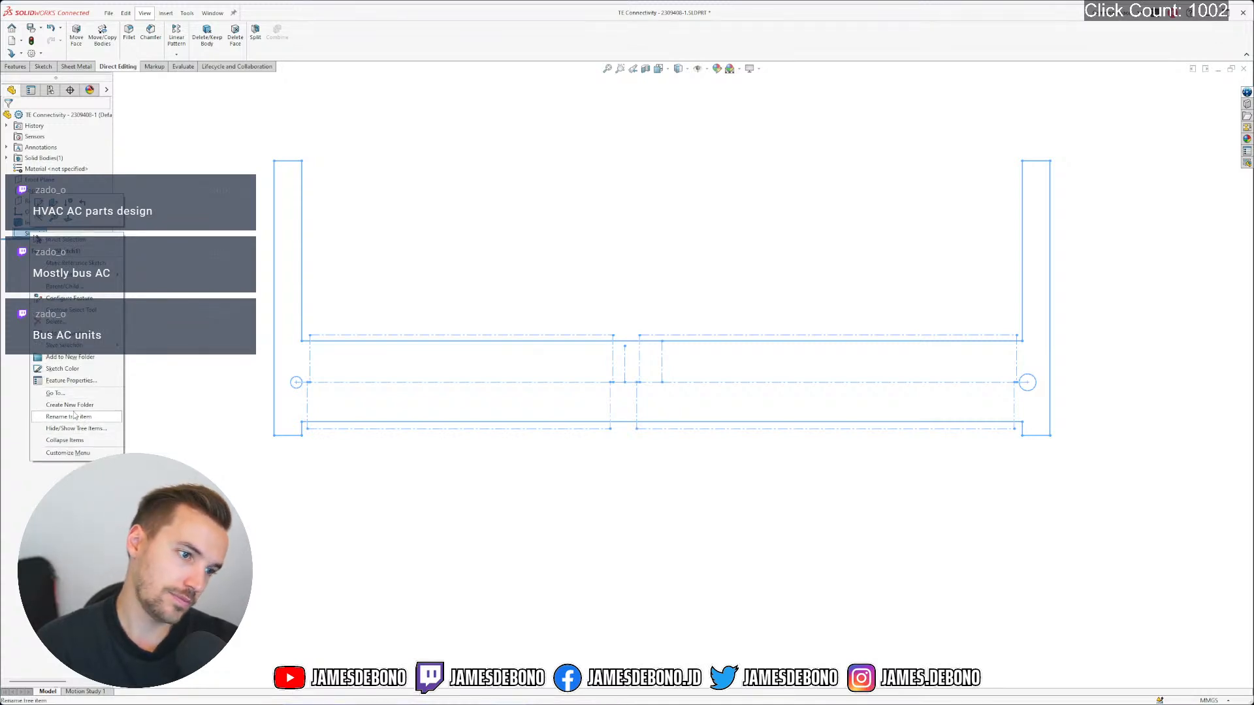
pyautogui.click(37, 234)
pyautogui.click(38, 233)
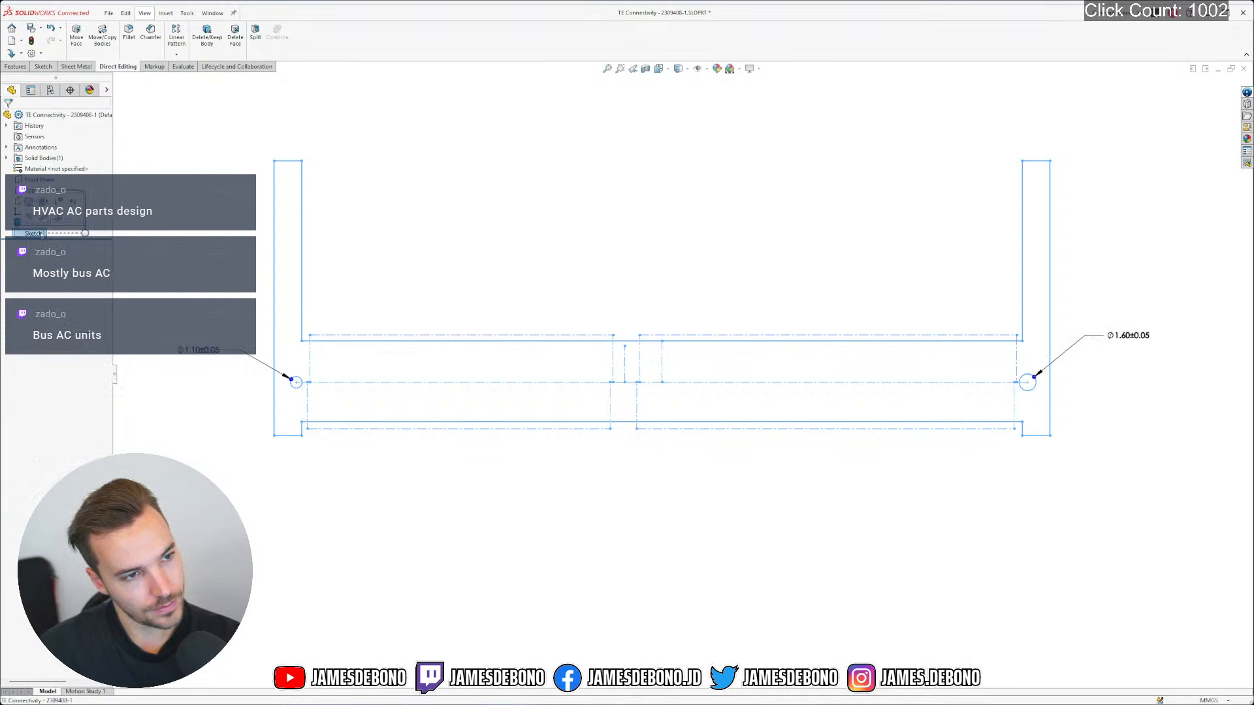
pyautogui.click(41, 234)
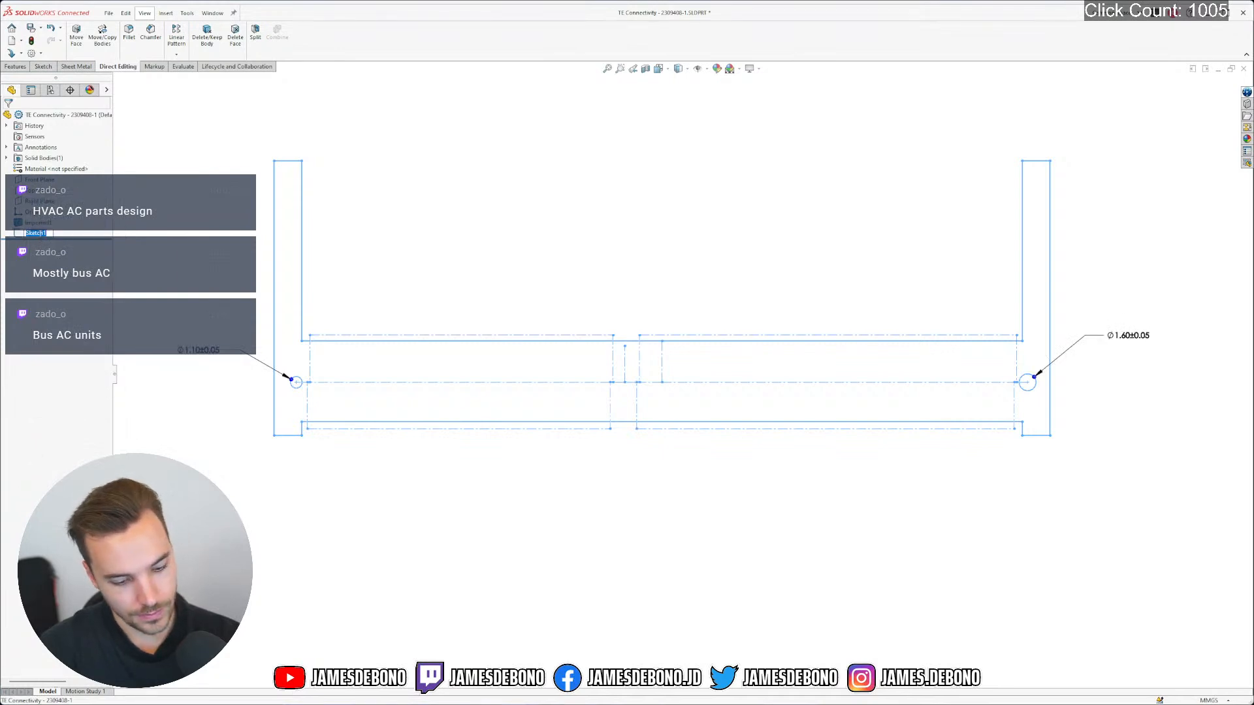
pyautogui.write('Top Reference')
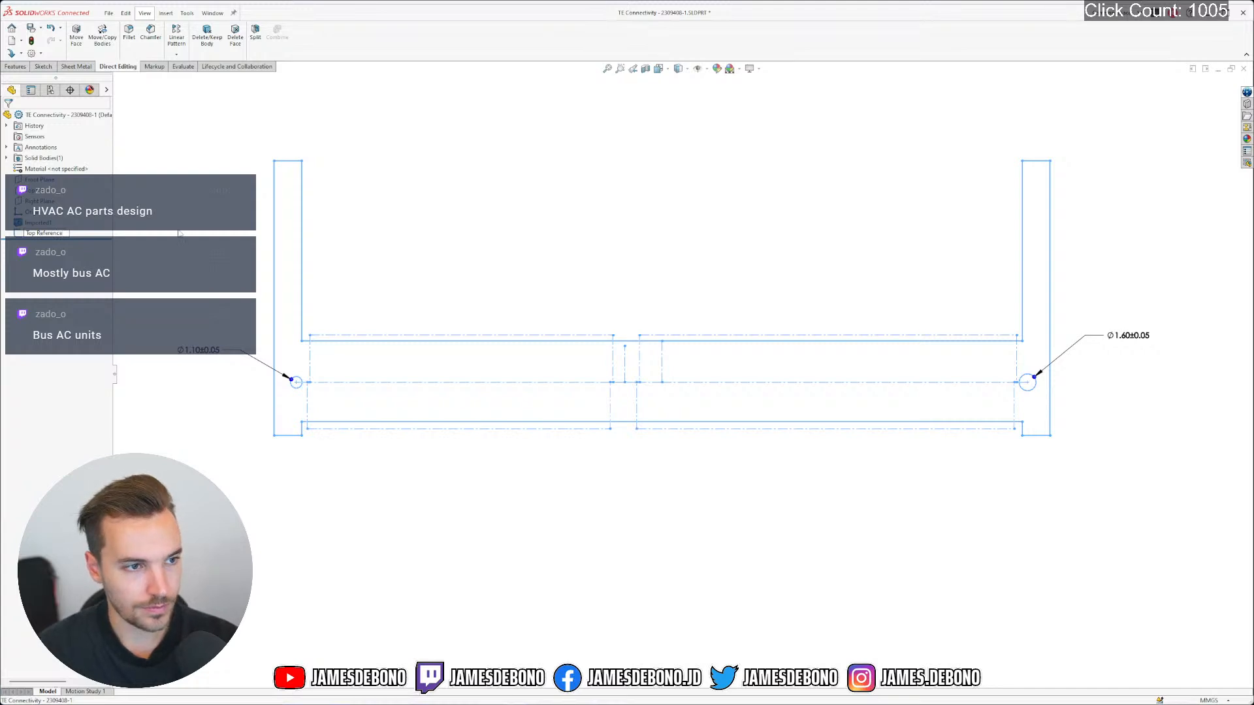
pyautogui.press('Return')
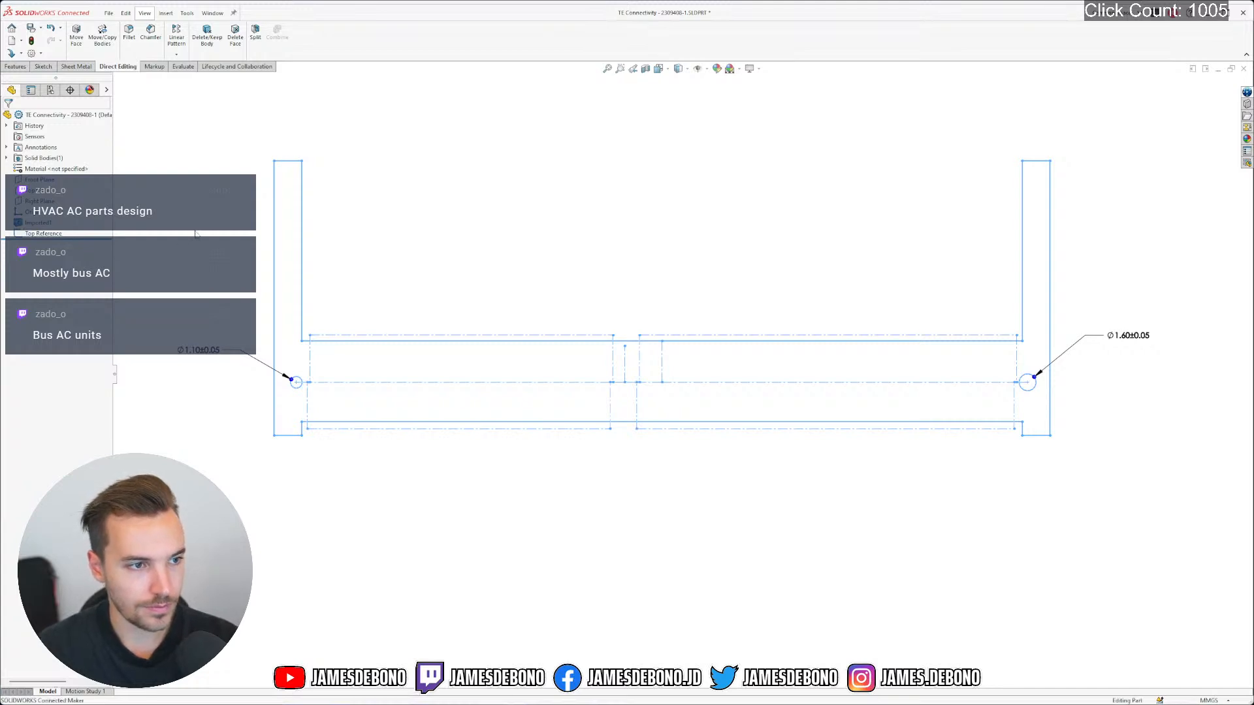
# Start a new sketch on the Right Plane, viewed square to the plane
pyautogui.click(39, 201)
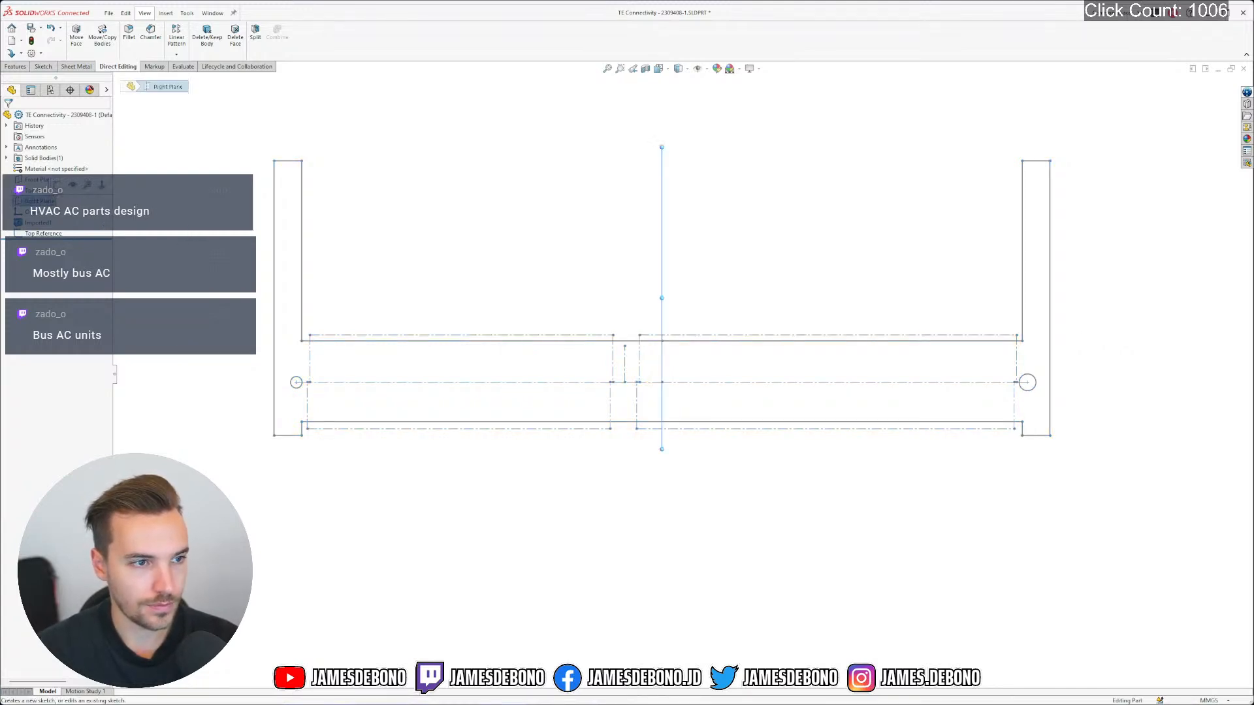
pyautogui.click(58, 186)
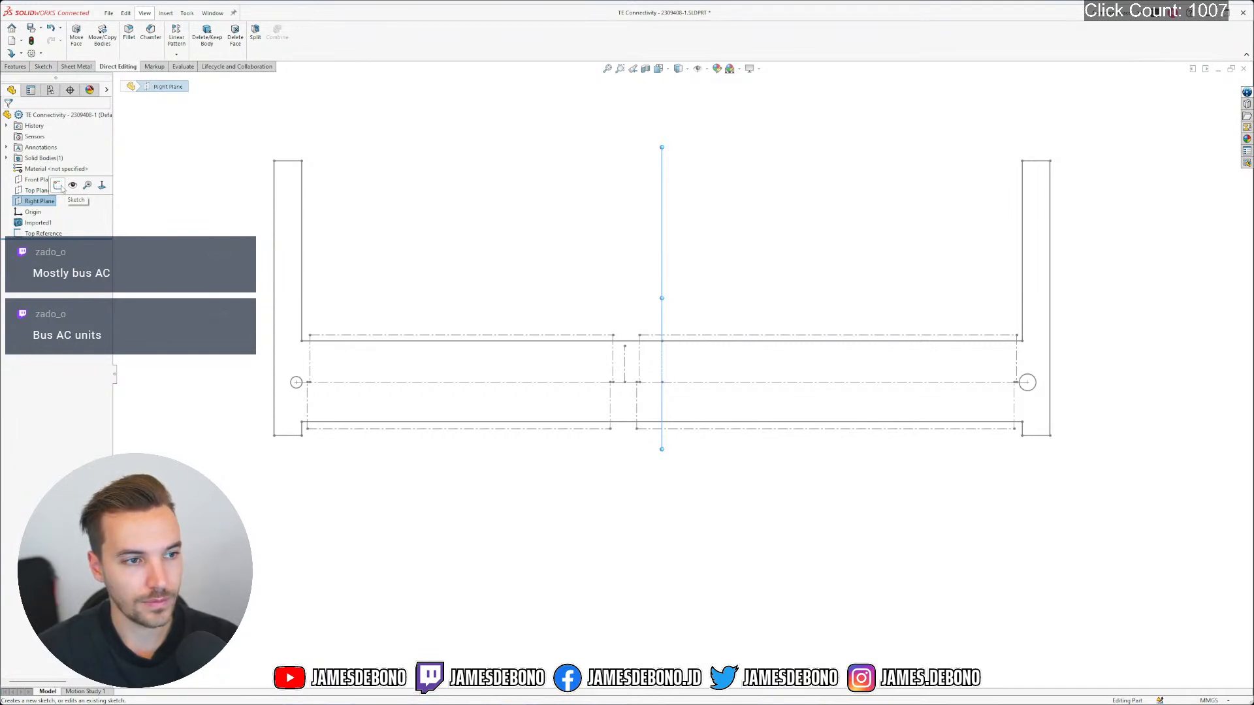
pyautogui.click(282, 283)
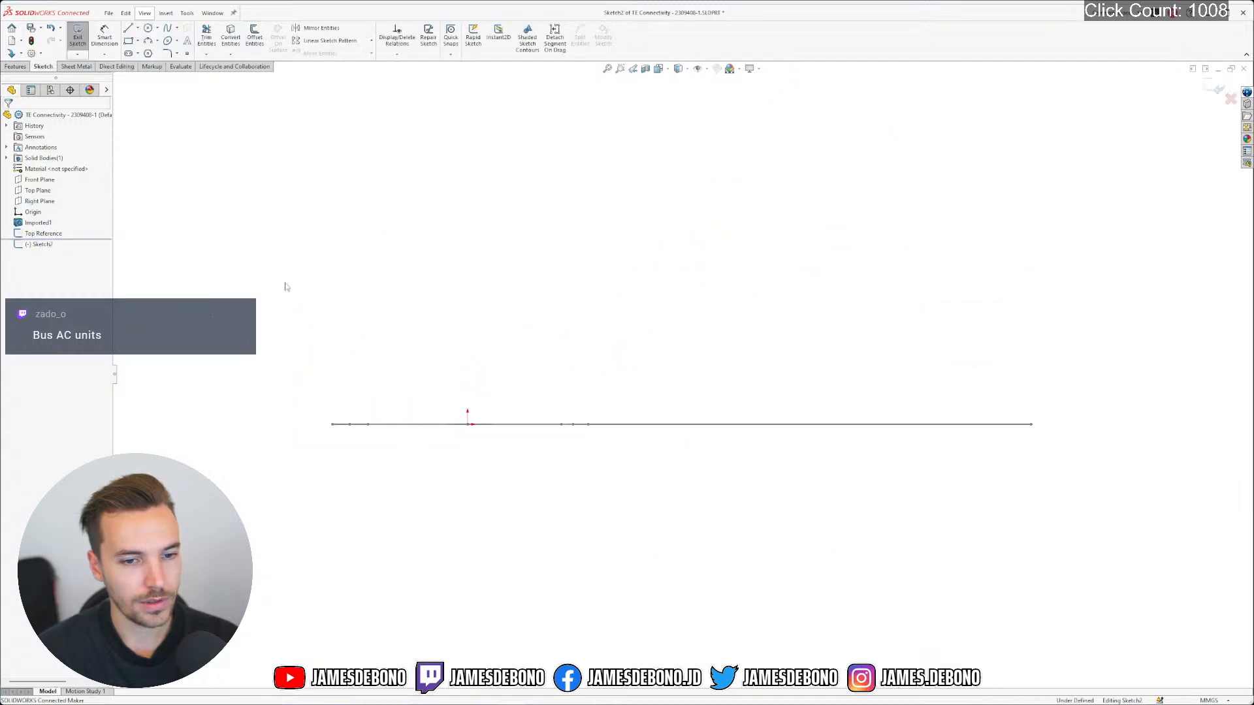
pyautogui.moveTo(494, 272)
pyautogui.mouseDown(button='middle')
pyautogui.moveTo(487, 292)
pyautogui.moveTo(493, 250)
pyautogui.moveTo(492, 288)
pyautogui.mouseUp(button='middle')
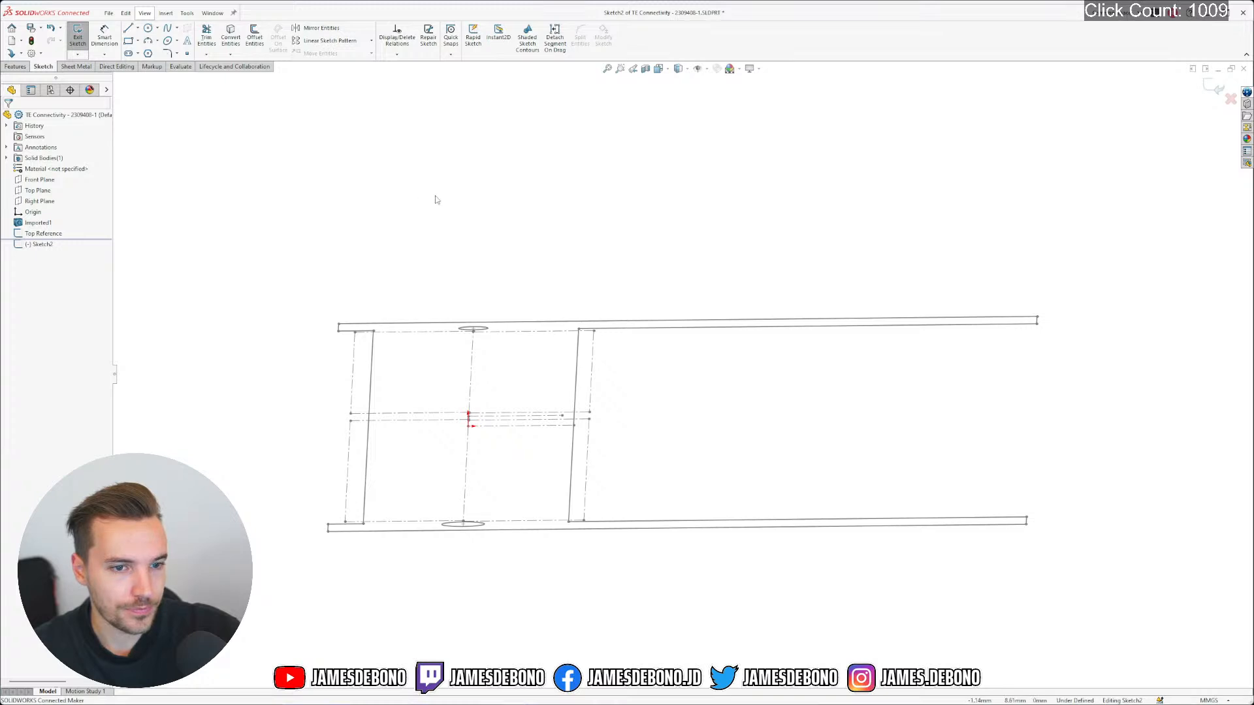
pyautogui.moveTo(424, 207); pyautogui.dragTo(363, 251, button='right')
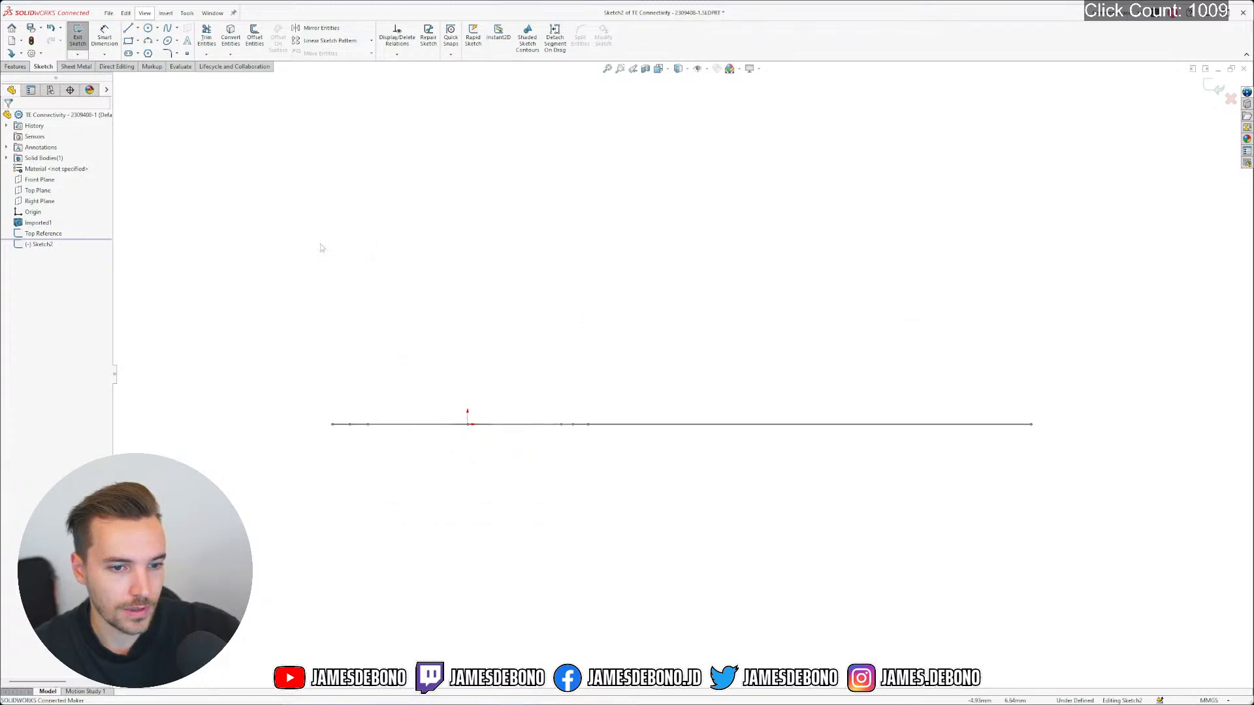
# Show the imported connector body and cut it with a planar section view along the Right Plane
pyautogui.click(39, 233)
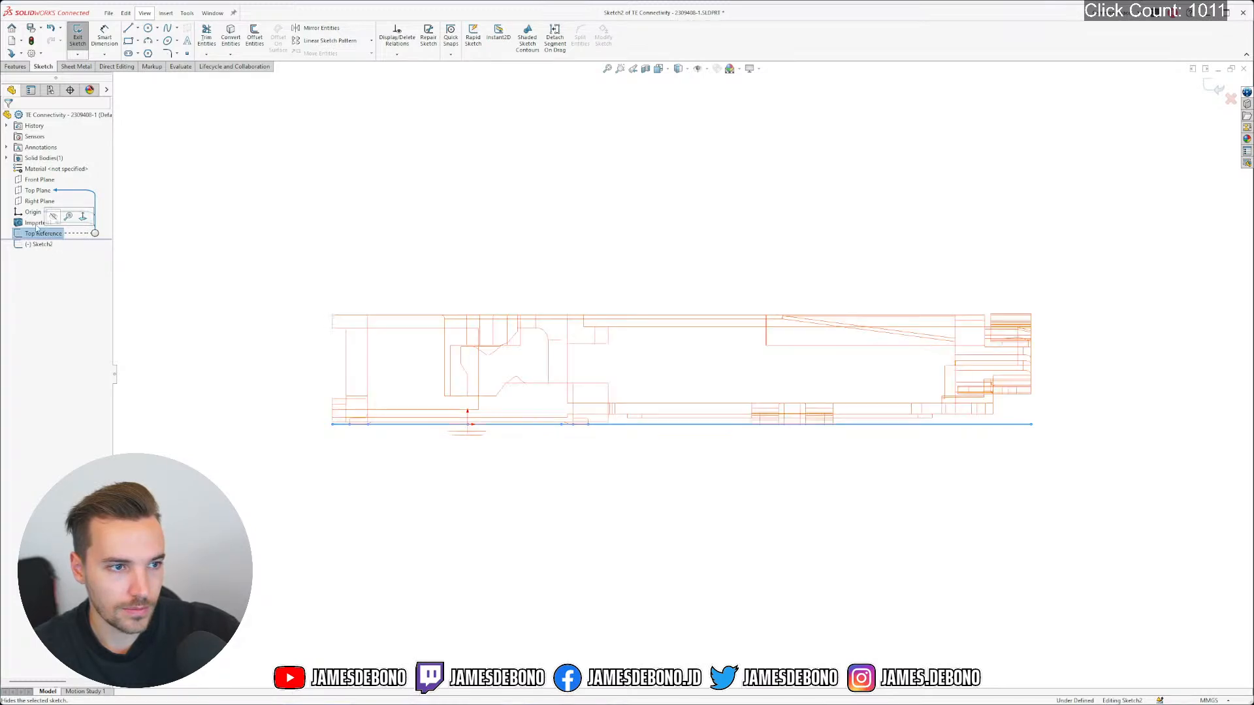
pyautogui.click(43, 225)
pyautogui.click(56, 209)
pyautogui.click(310, 201)
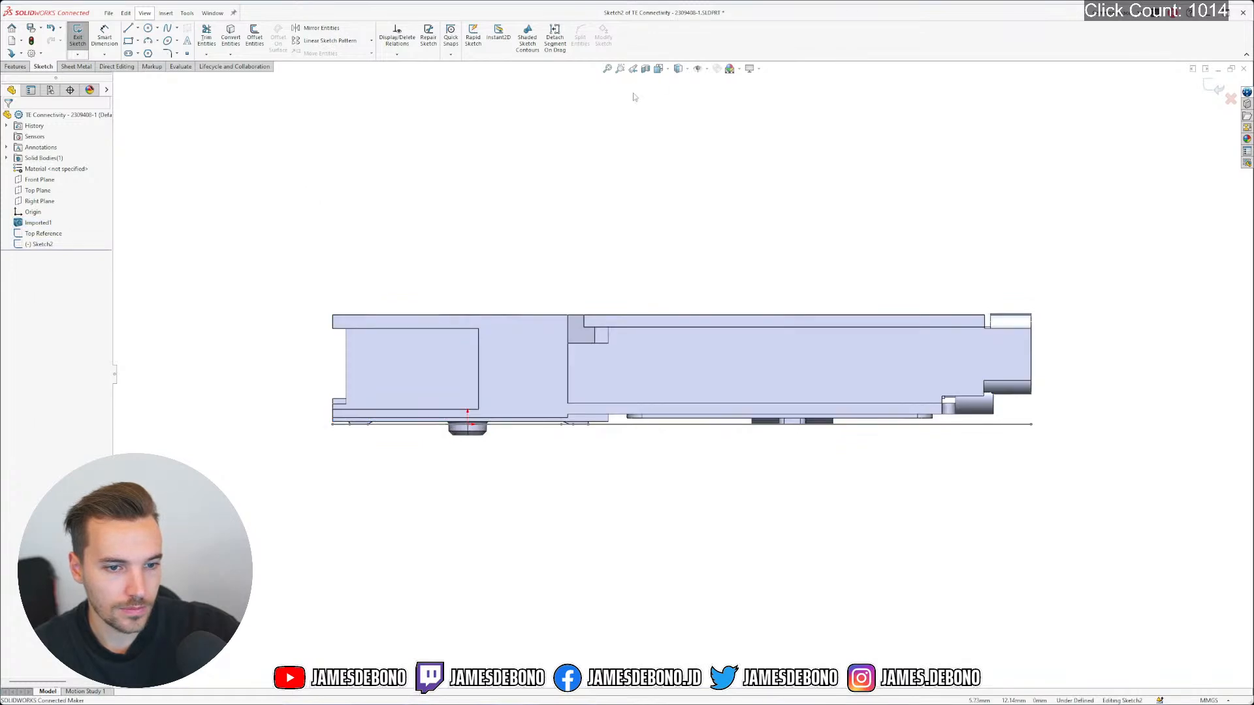
pyautogui.click(645, 69)
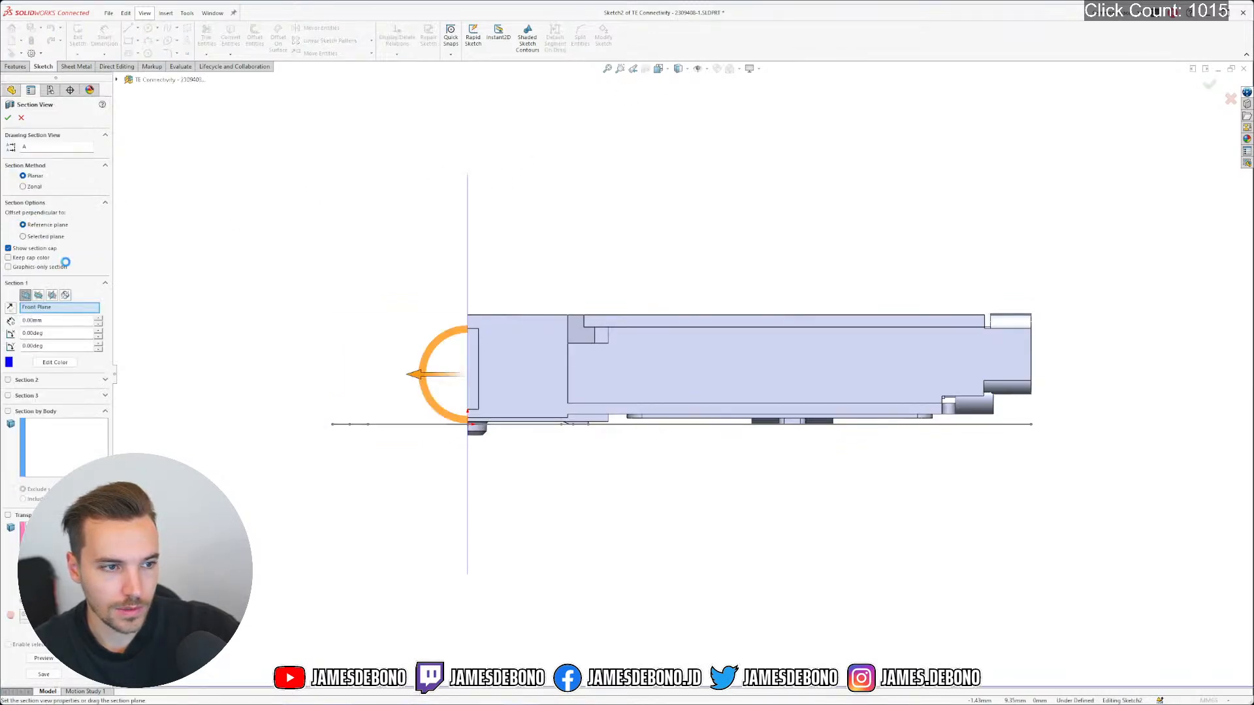
pyautogui.click(52, 294)
pyautogui.click(8, 118)
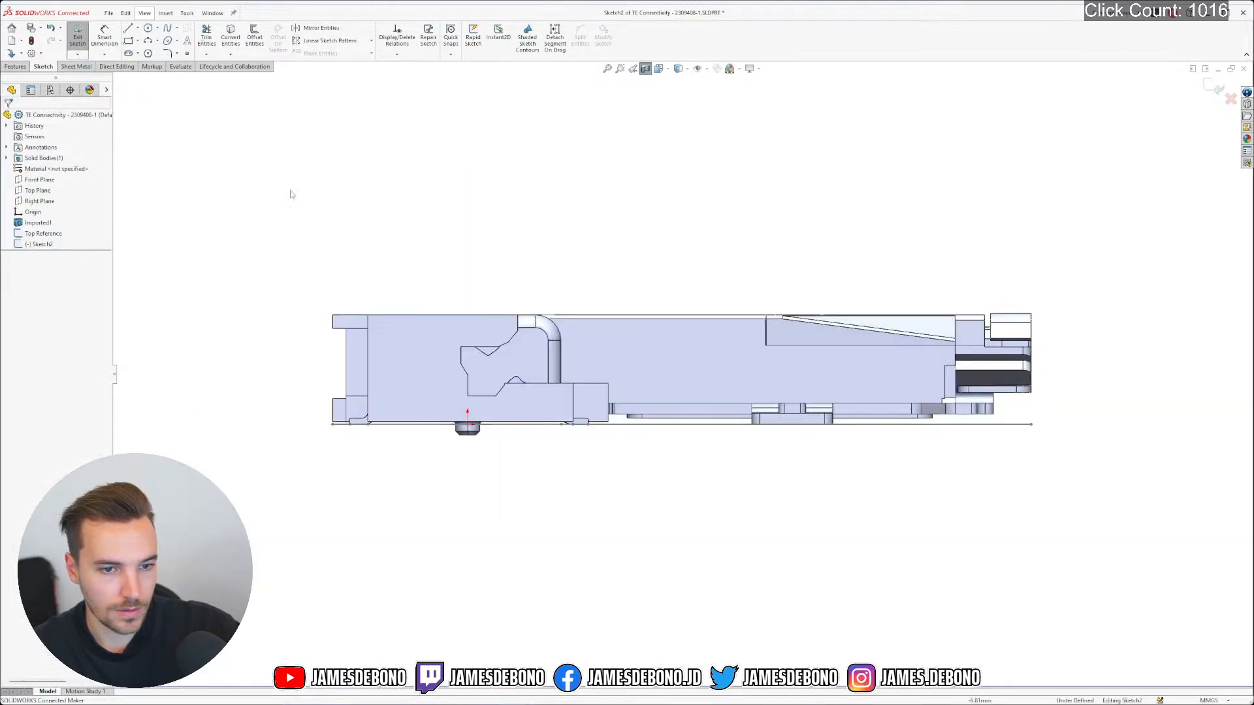
# Sketch a horizontal centerline about 5.12 mm long through the connector's contact opening, starting directly above the origin
pyautogui.doubleClick(381, 151)
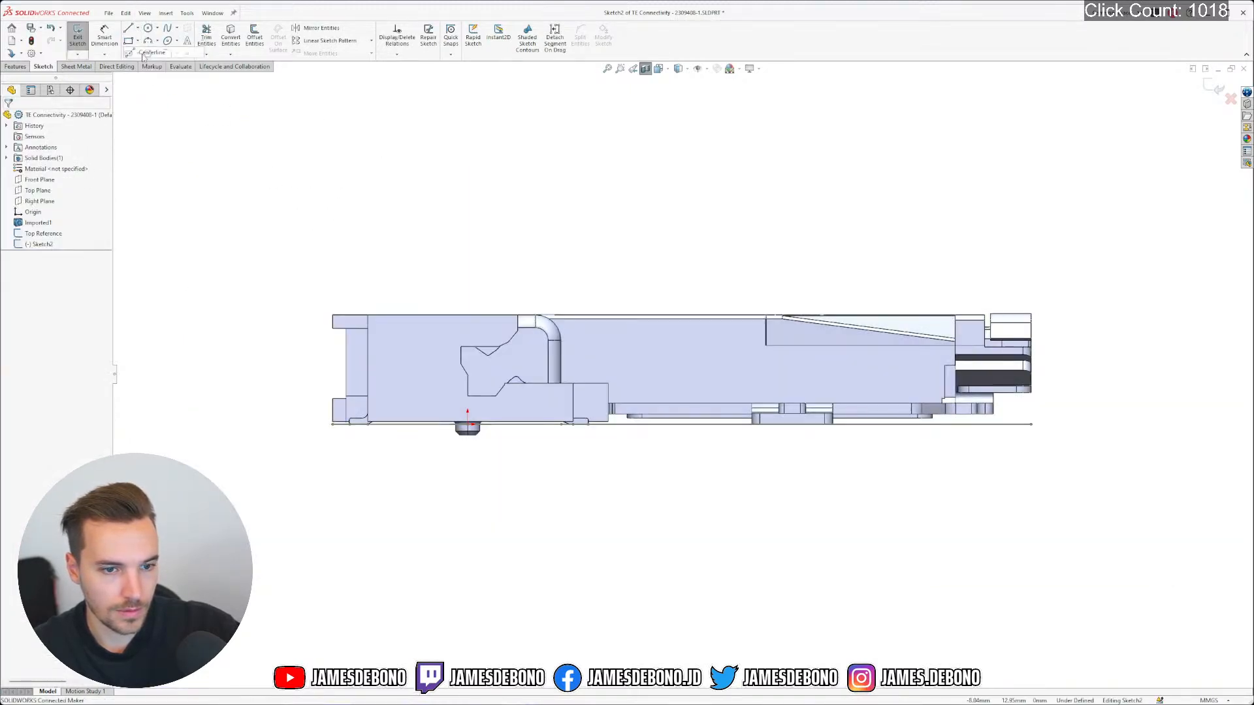
pyautogui.press('l')
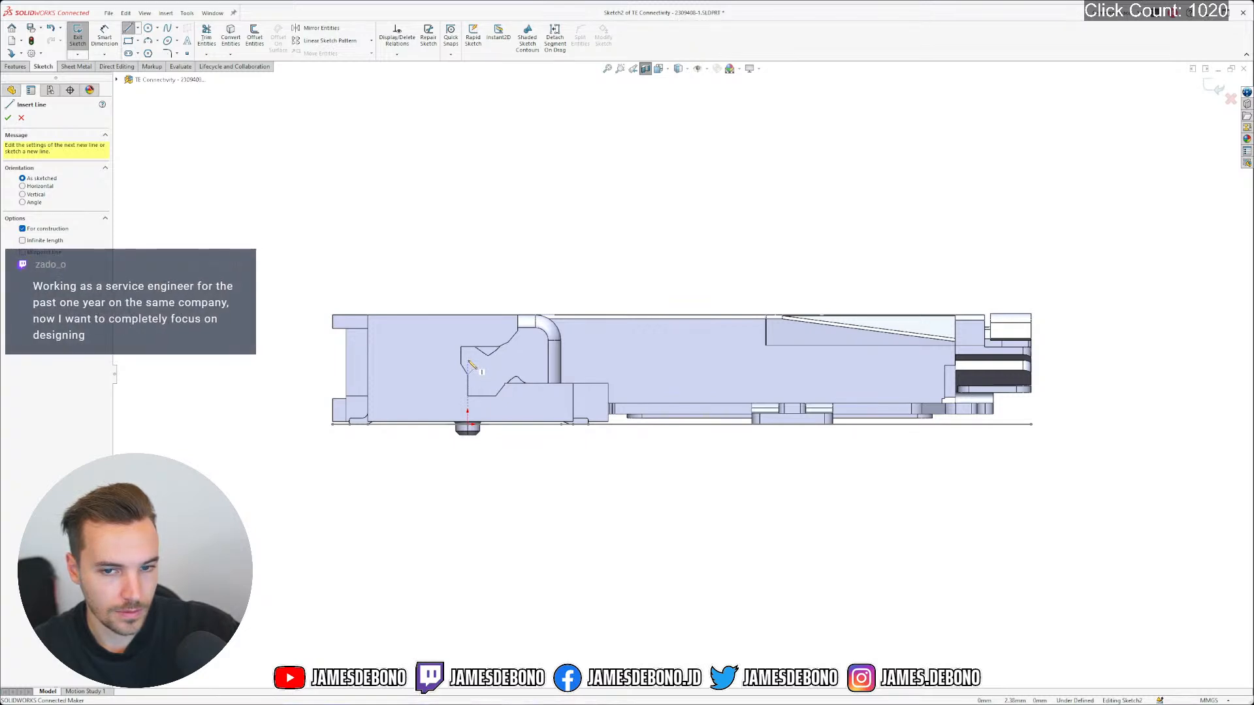
pyautogui.click(468, 360)
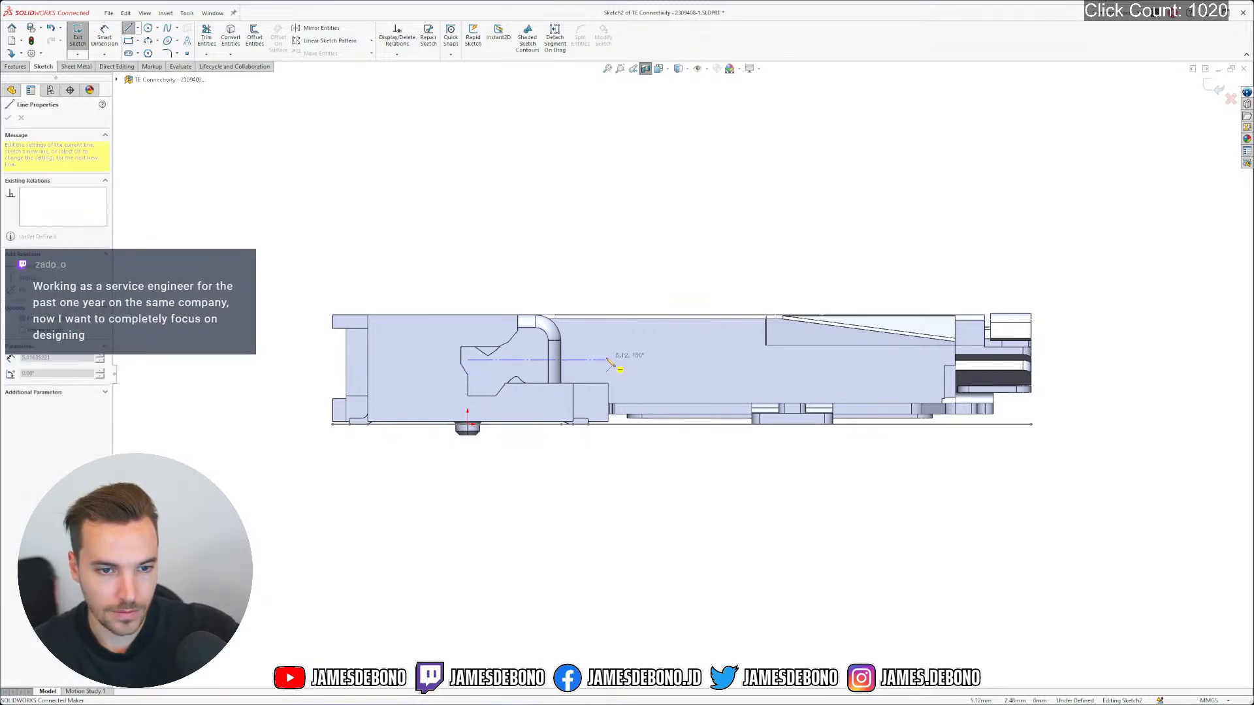
pyautogui.click(607, 359)
pyautogui.press('Escape')
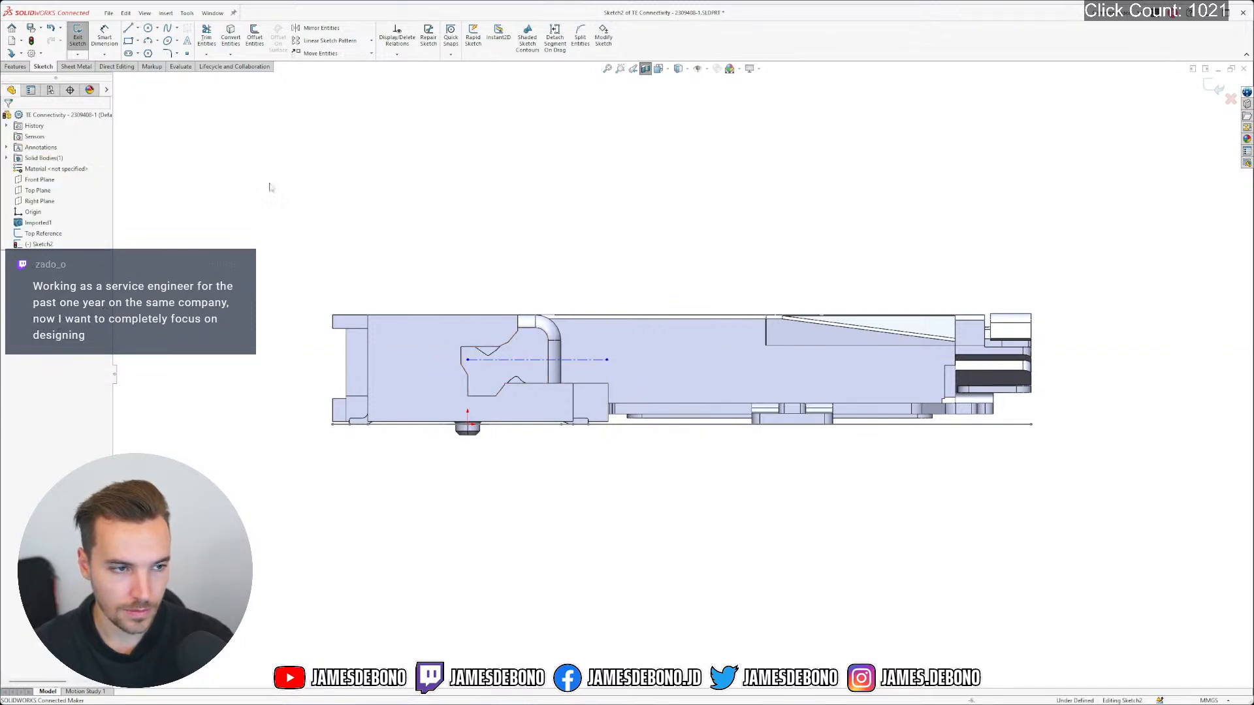
# Hide the imported connector body, leaving the sketches in view
pyautogui.rightClick(46, 221)
pyautogui.click(53, 209)
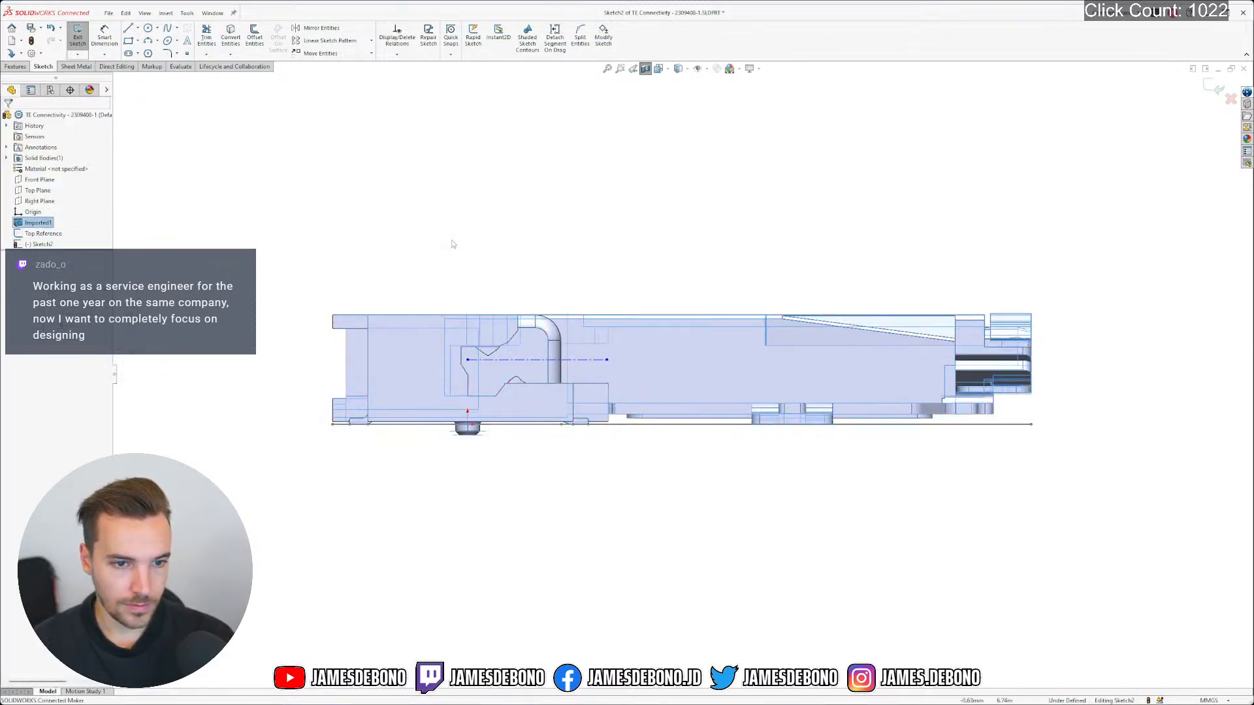
pyautogui.moveTo(483, 238); pyautogui.dragTo(486, 236, button='middle')
pyautogui.moveTo(576, 235); pyautogui.dragTo(552, 261, button='right')
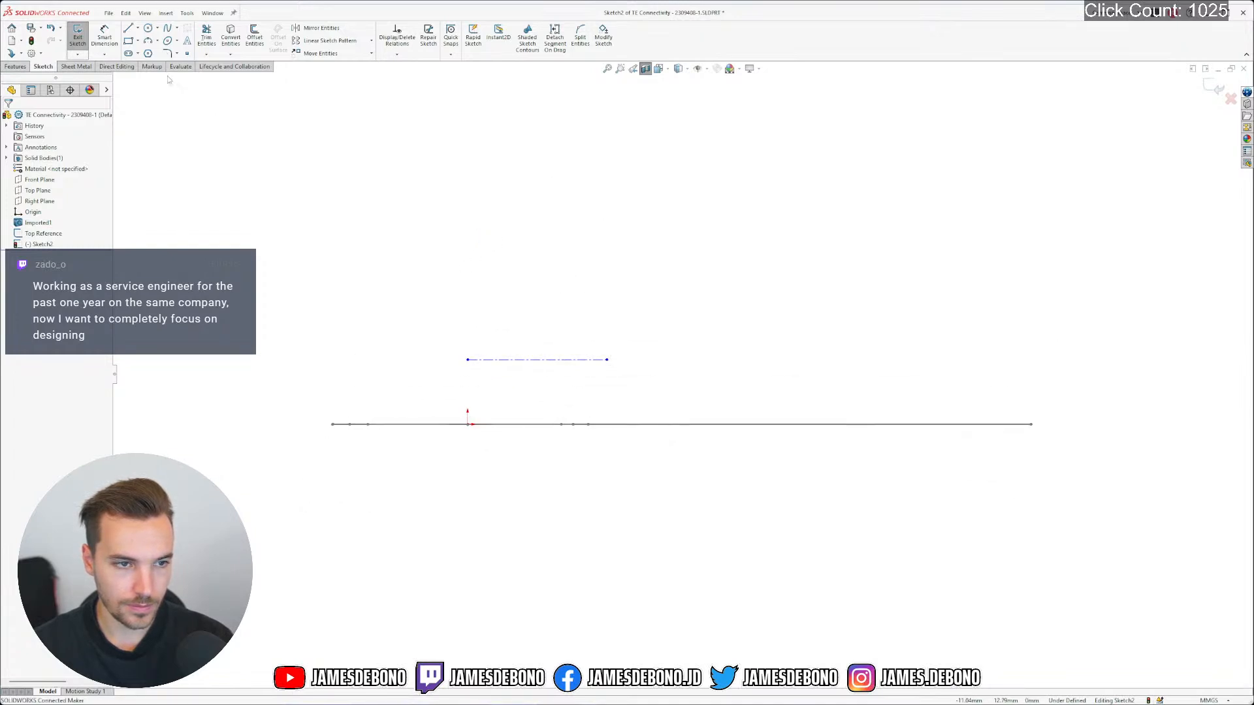
# Sketch a short vertical centerline down from the start point of the horizontal centerline, ending above the origin
pyautogui.click(137, 29)
pyautogui.click(141, 51)
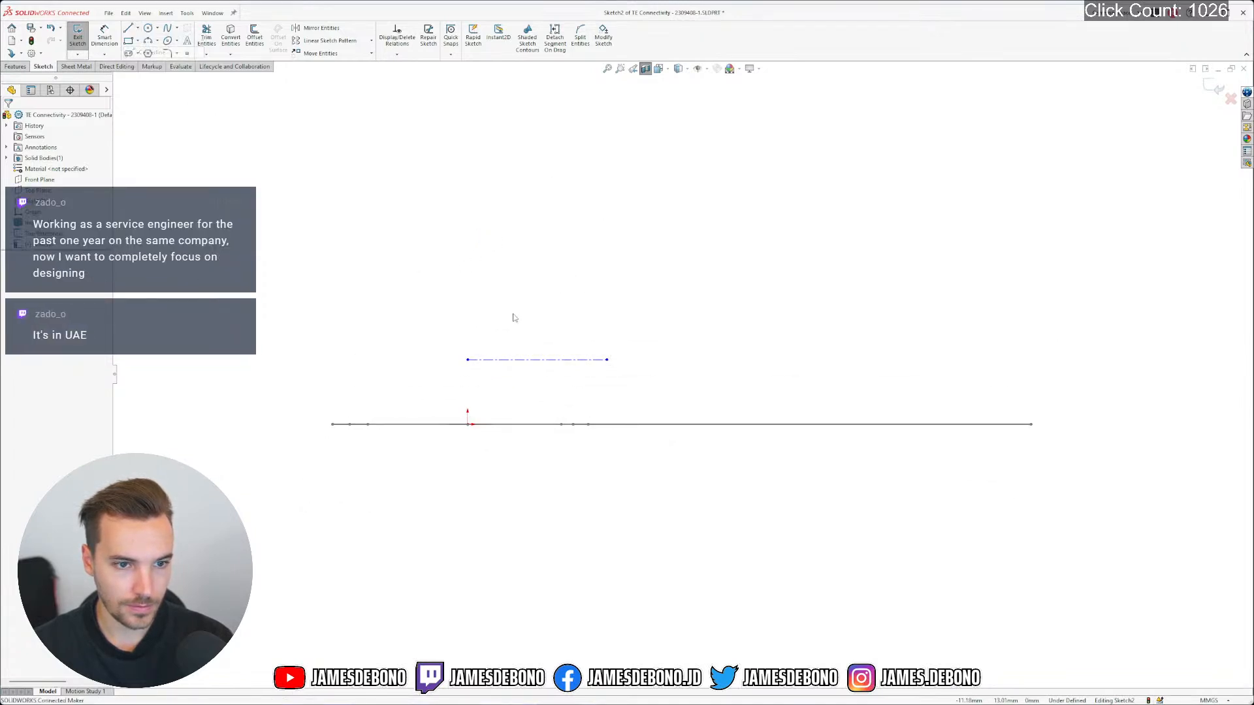
pyautogui.click(468, 360)
pyautogui.click(467, 397)
pyautogui.press('Escape')
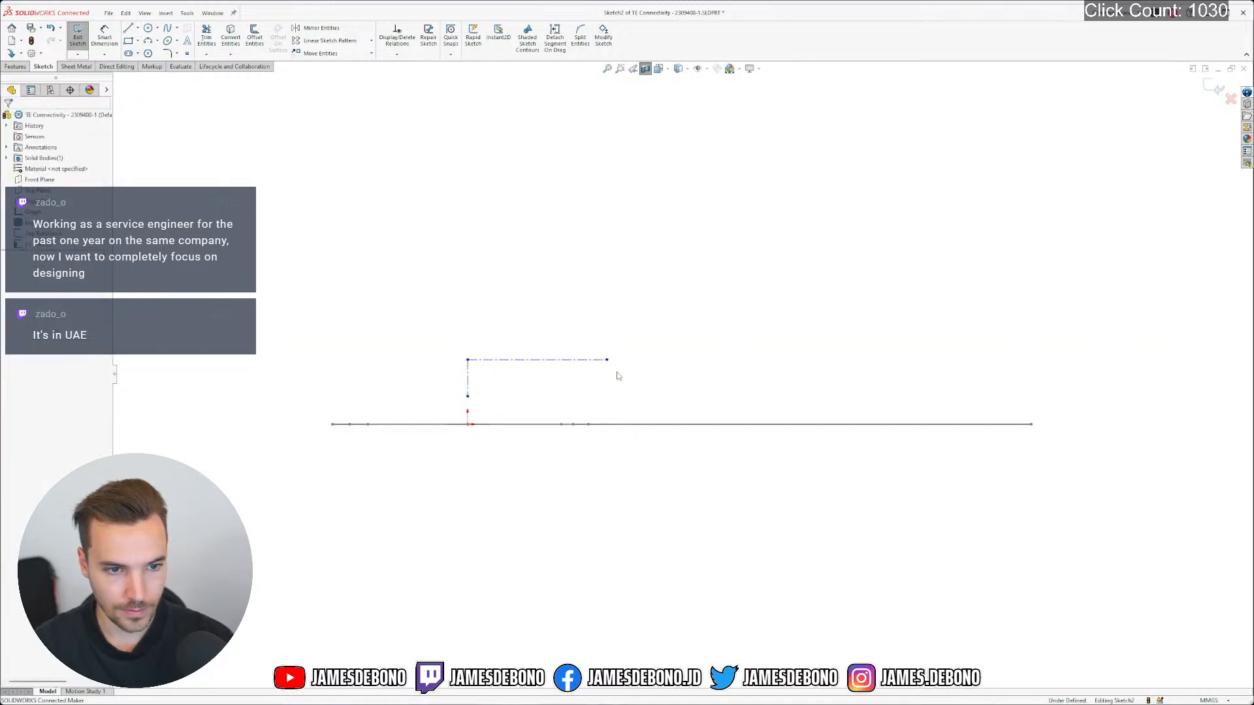
# Make the lower endpoint of the vertical centerline coincident with the origin
pyautogui.moveTo(618, 375); pyautogui.dragTo(612, 405, button='middle')
pyautogui.scroll(-1, 511, 413)
pyautogui.scroll(-3, 467, 417)
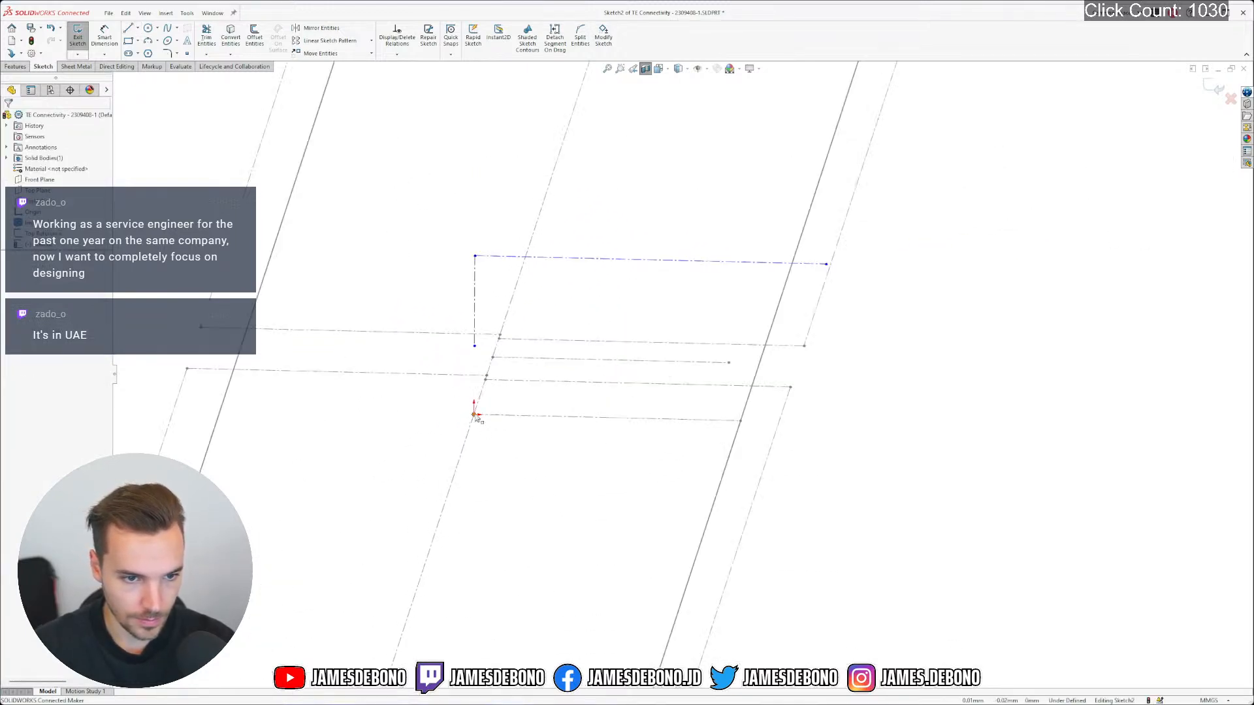
pyautogui.keyDown('ctrl'); pyautogui.click(475, 347); pyautogui.keyUp('ctrl')
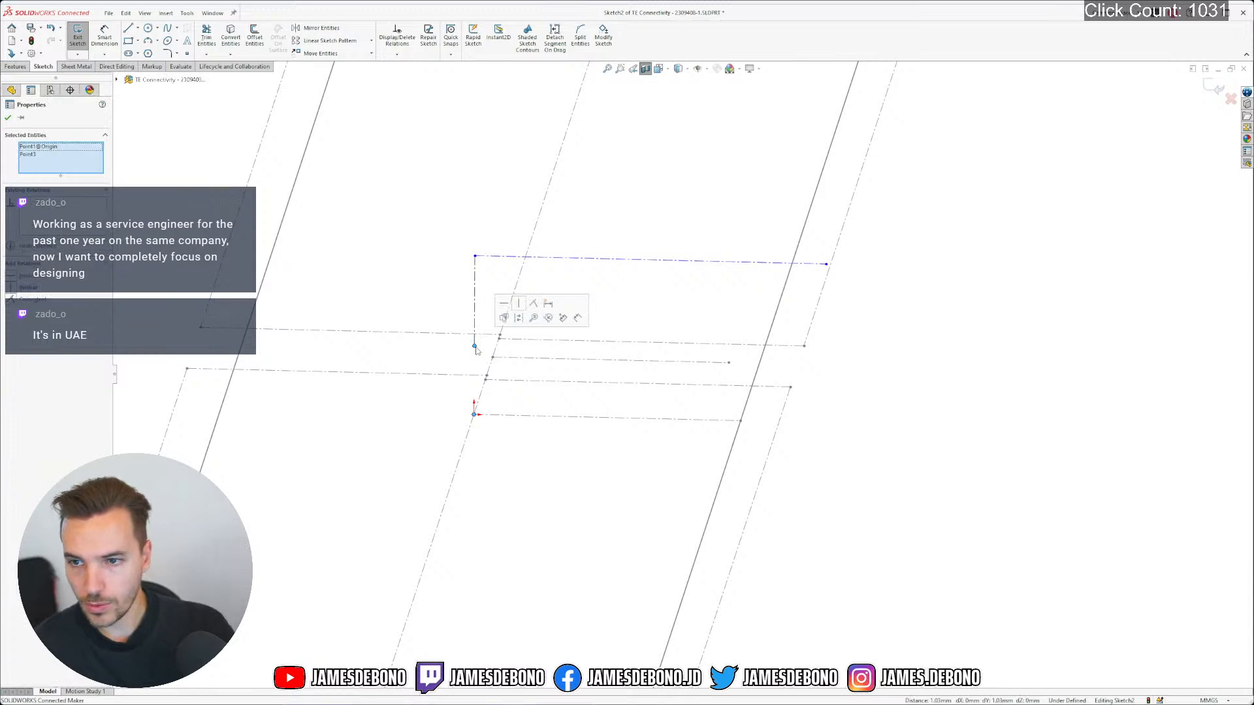
pyautogui.click(535, 305)
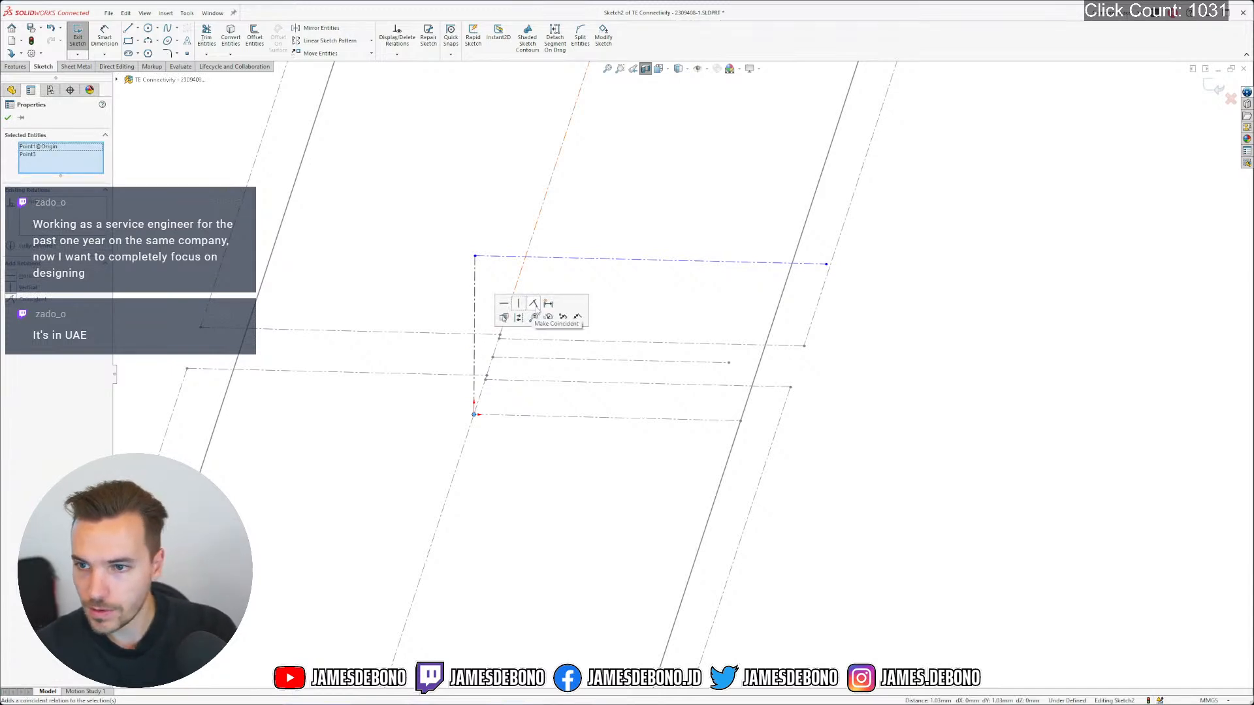
pyautogui.click(536, 310)
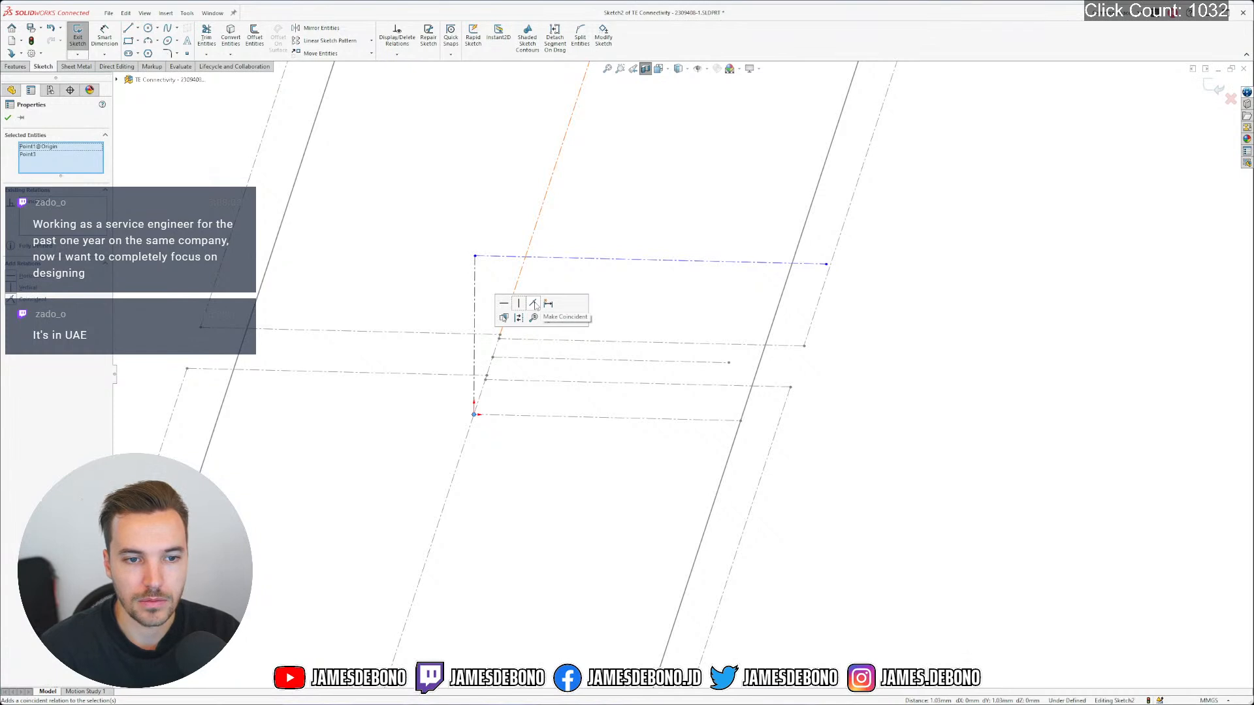
pyautogui.press('Escape')
pyautogui.doubleClick(641, 320)
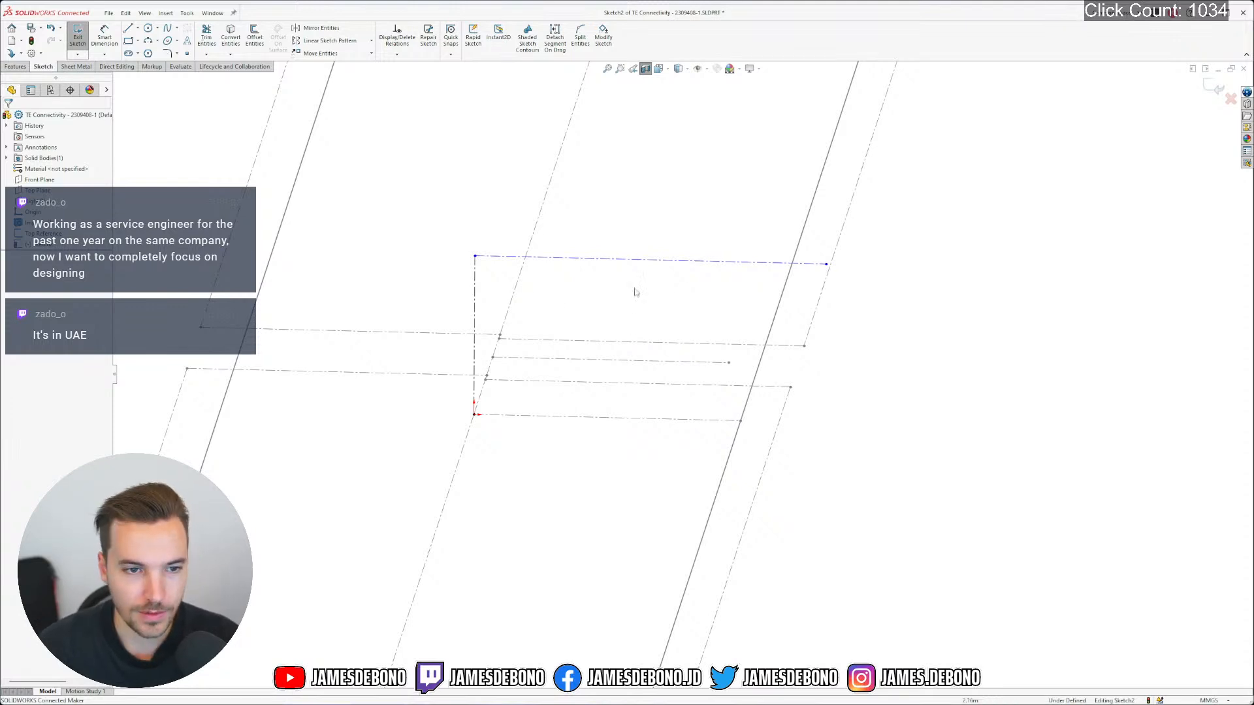
# Hide the Top Reference sketch so only the side sketch's two centerlines remain displayed
pyautogui.hotkey('ctrl', '8')
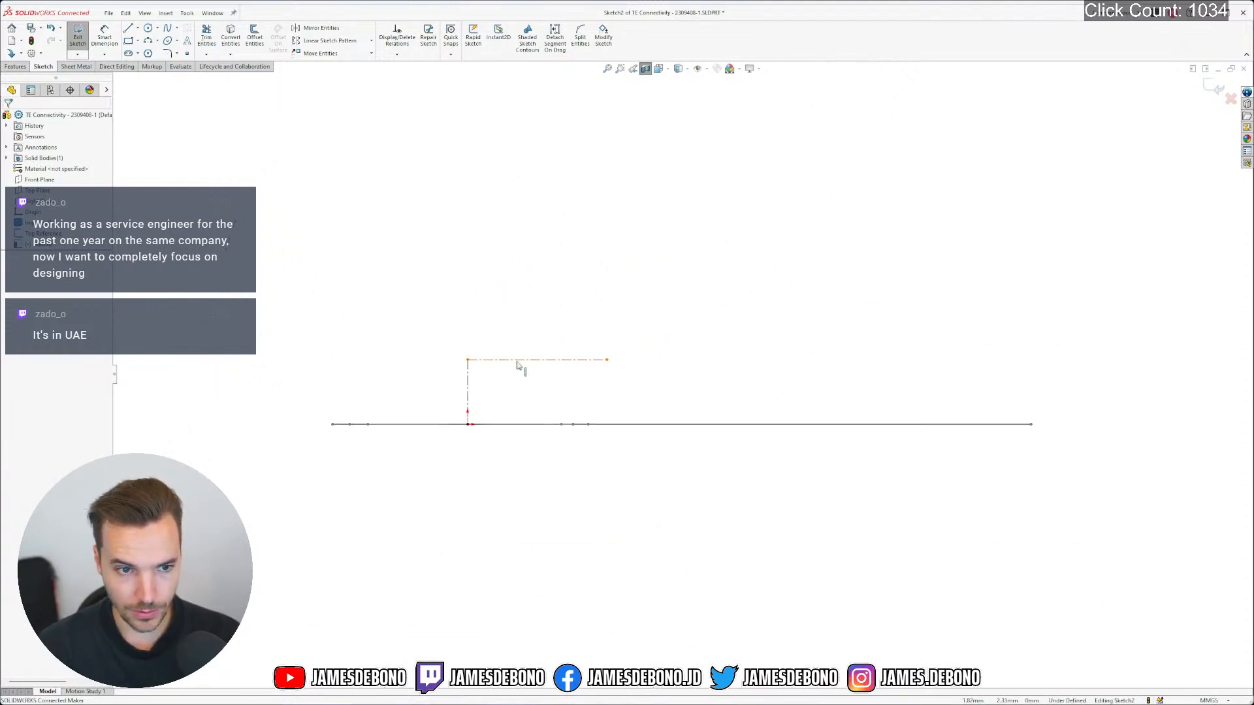
pyautogui.doubleClick(504, 380)
pyautogui.scroll(-4, 453, 389)
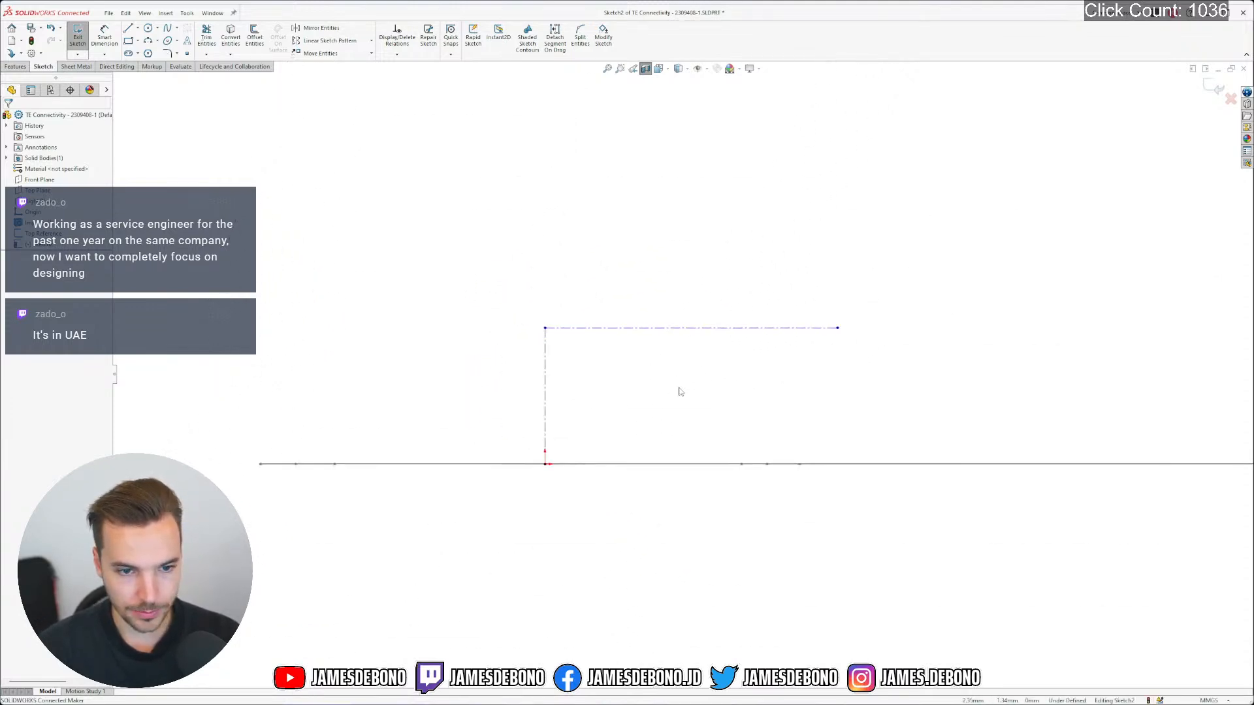
pyautogui.click(44, 233)
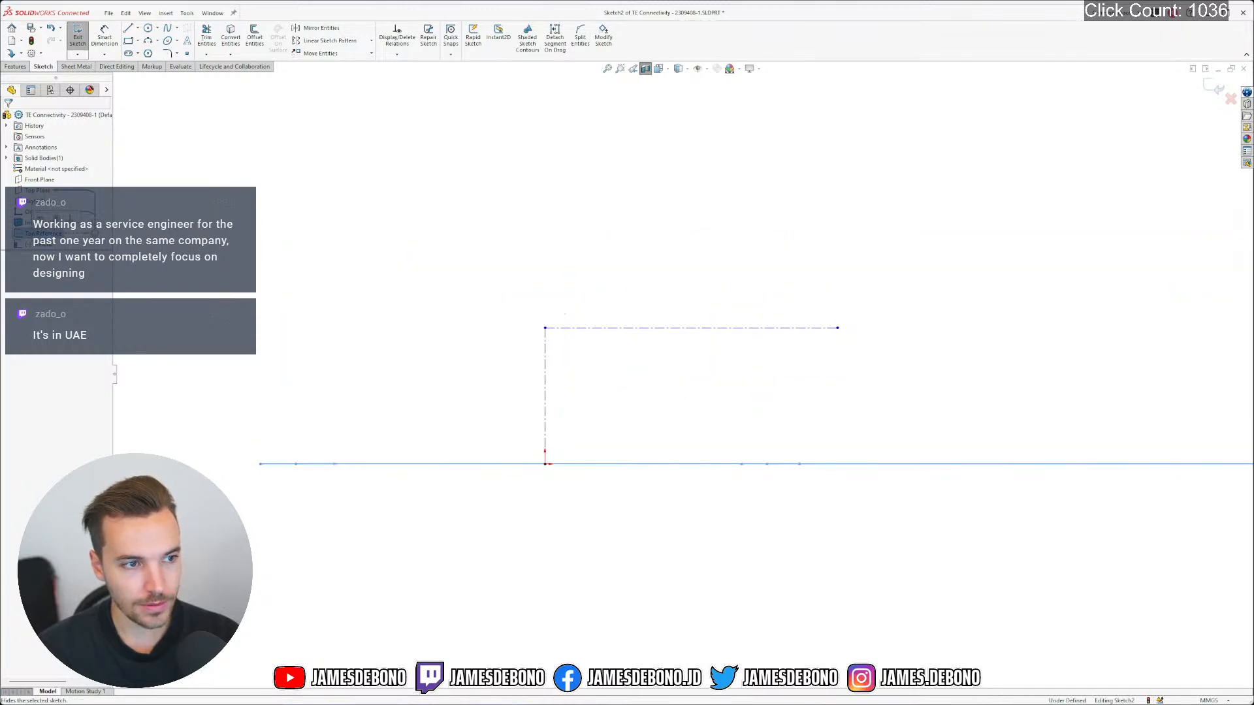
pyautogui.click(62, 219)
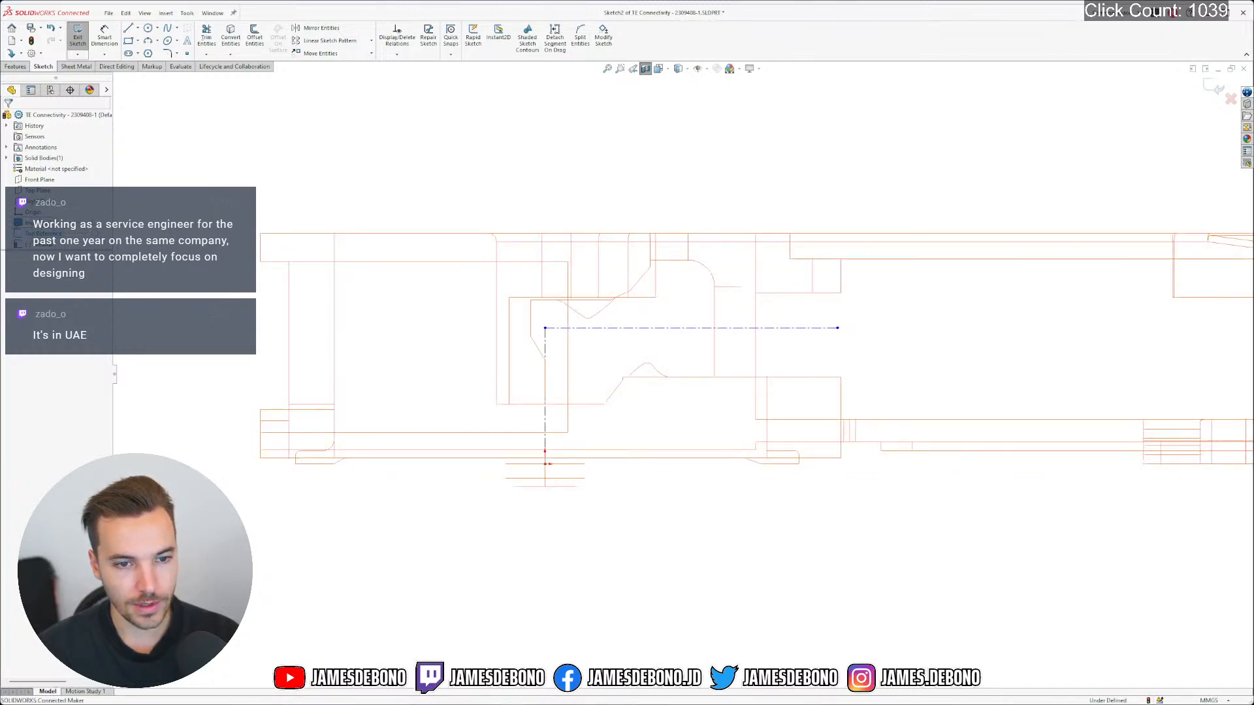
pyautogui.click(507, 566)
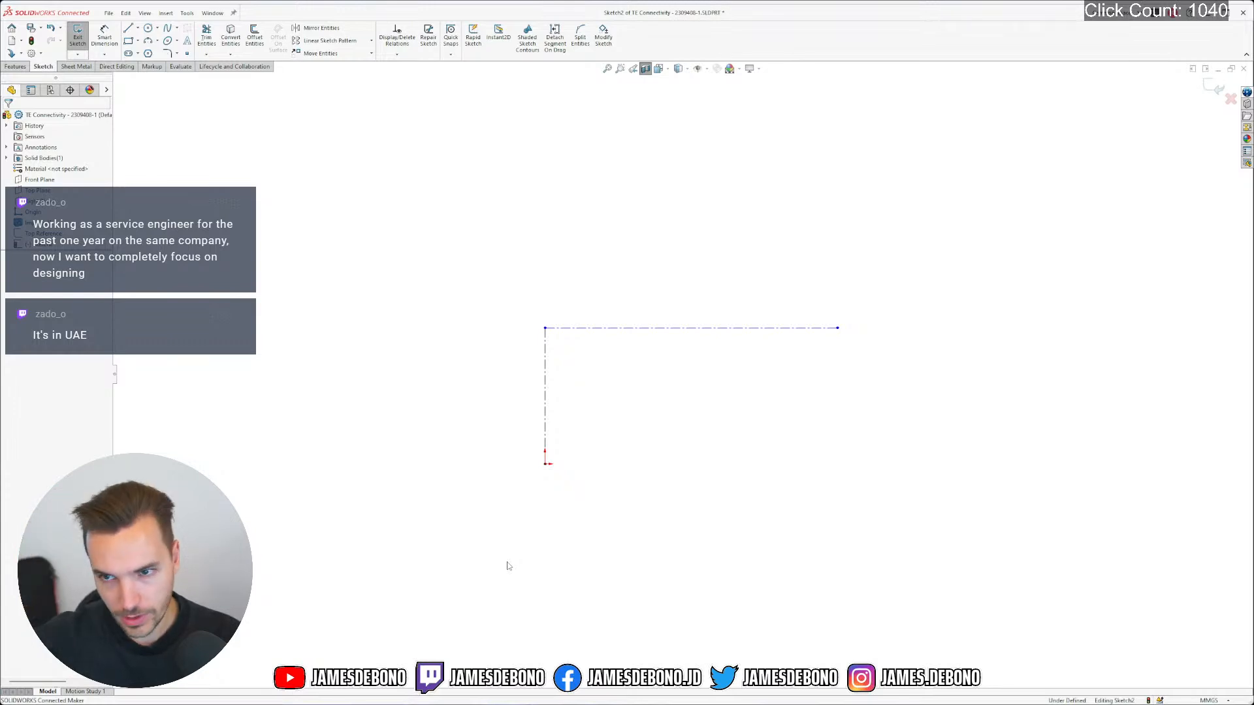
# Show the Top Reference sketch again beneath the side sketch's centerlines
pyautogui.rightClick(49, 234)
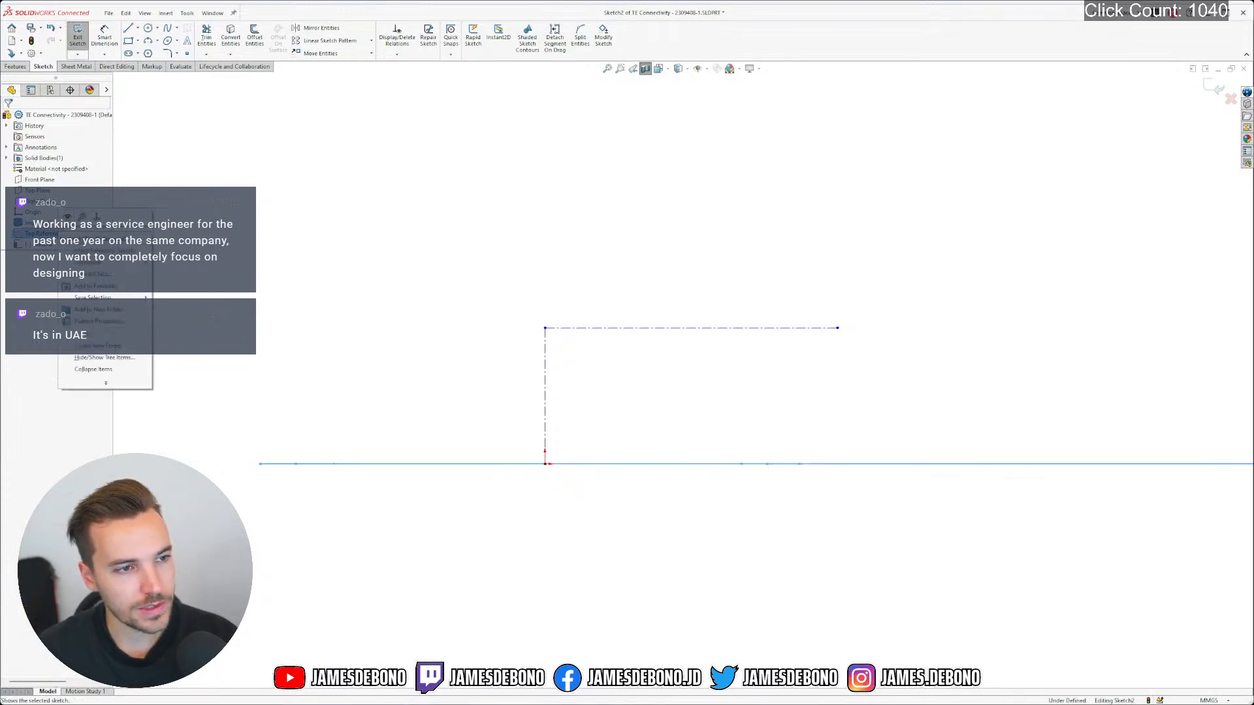
pyautogui.click(73, 244)
pyautogui.click(638, 552)
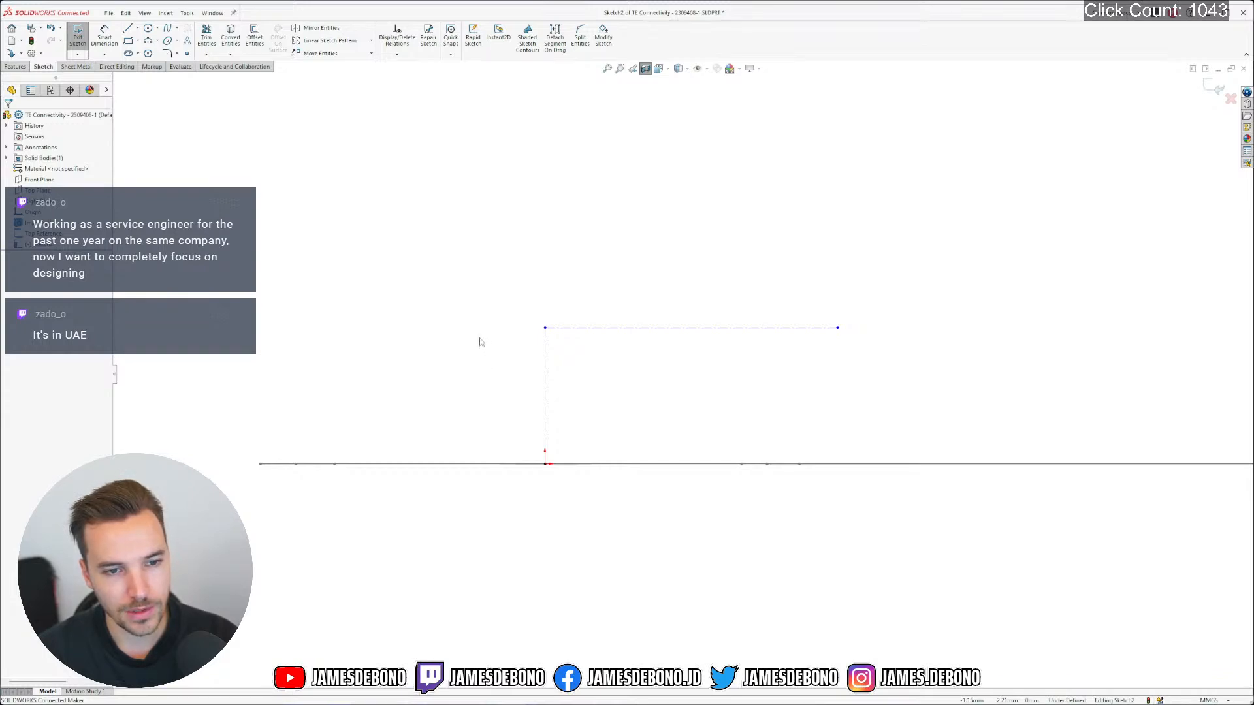
# Dimension the vertical centerline from the origin to 2.1 mm and flip the dimension arrows inside the extension lines
pyautogui.click(105, 37)
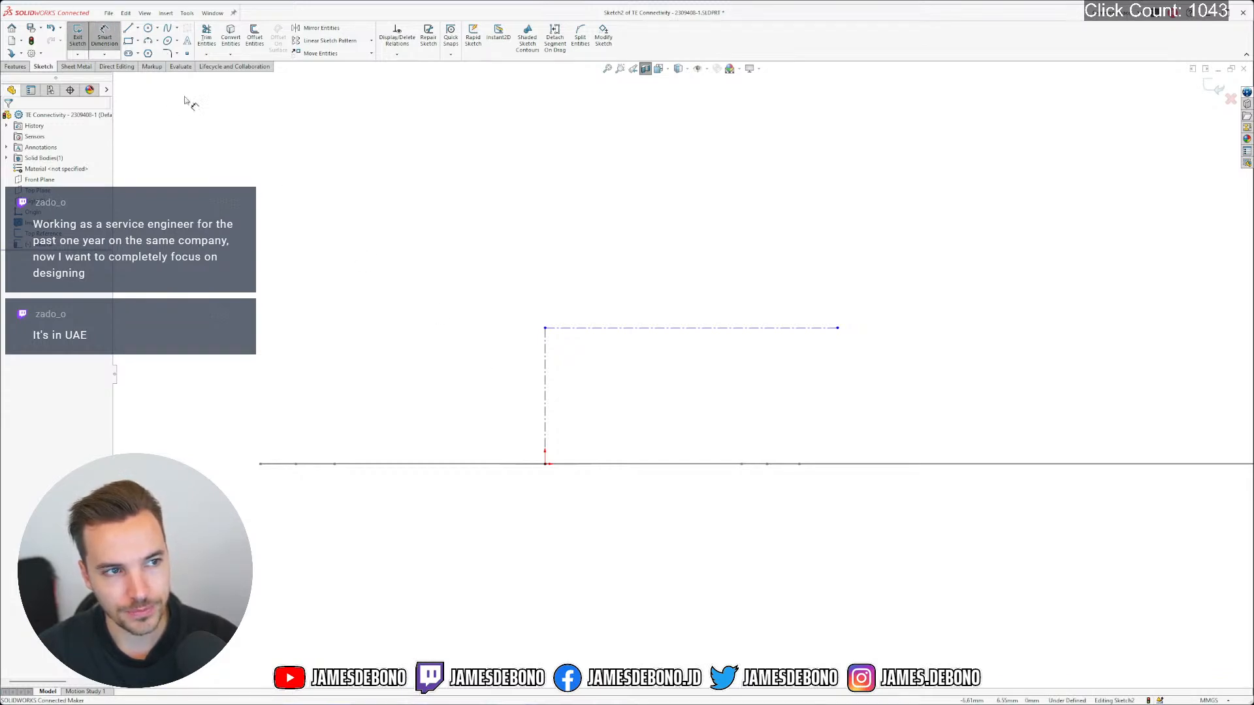
pyautogui.click(545, 345)
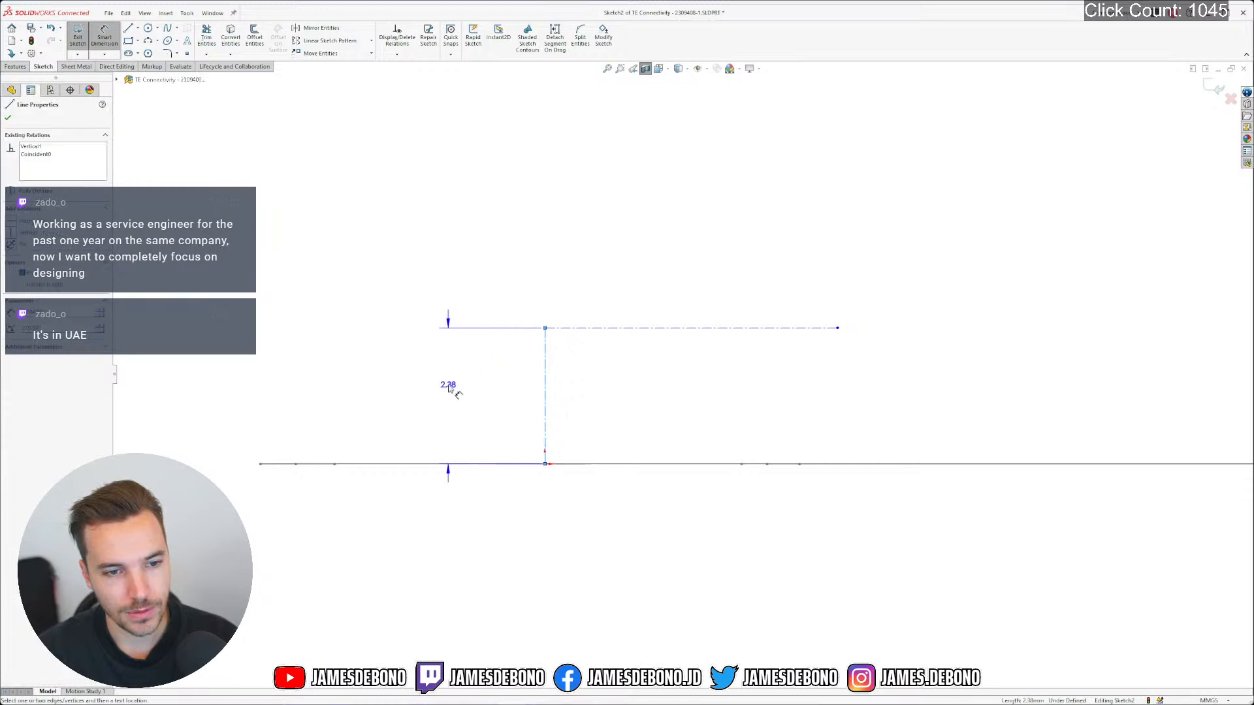
pyautogui.click(432, 393)
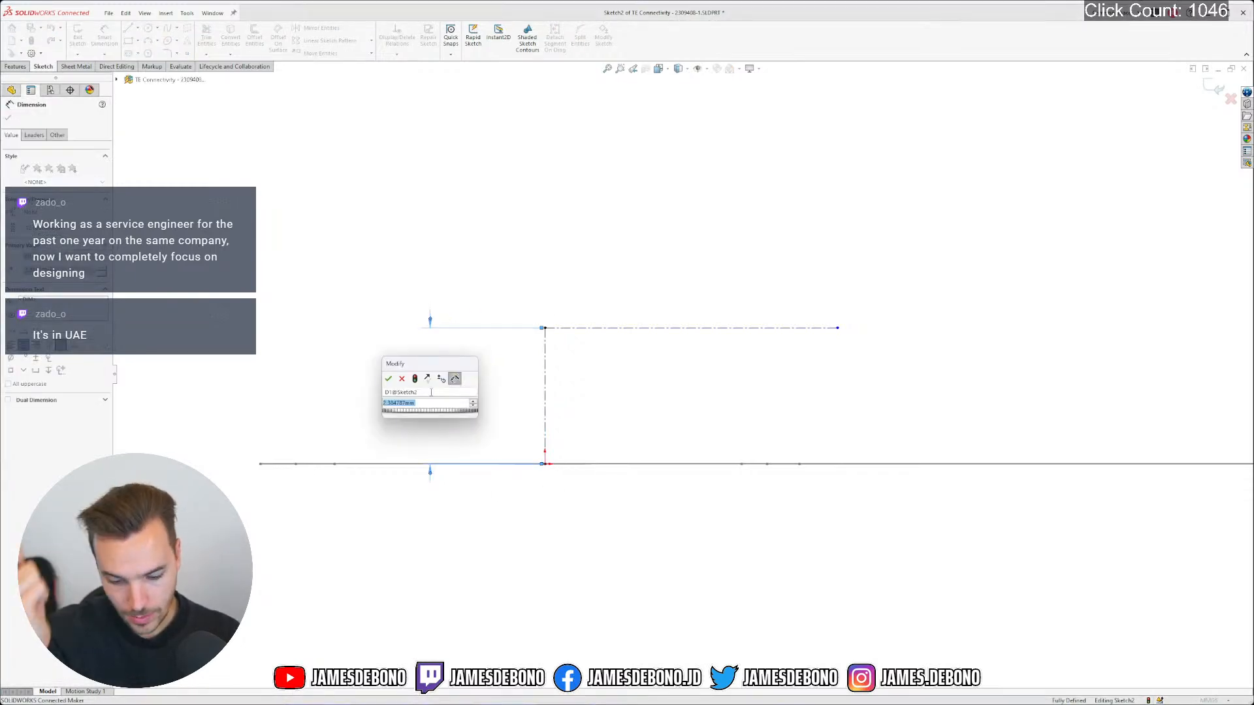
pyautogui.write('2.1')
pyautogui.press('Return')
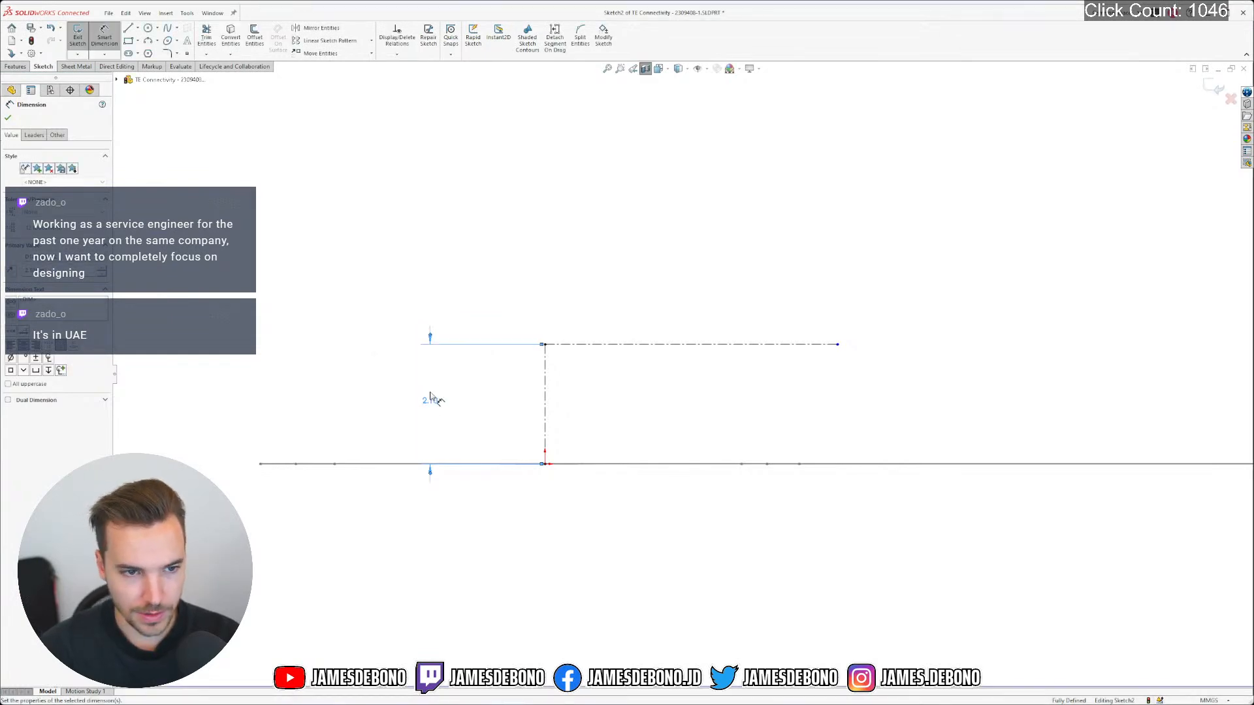
pyautogui.click(430, 337)
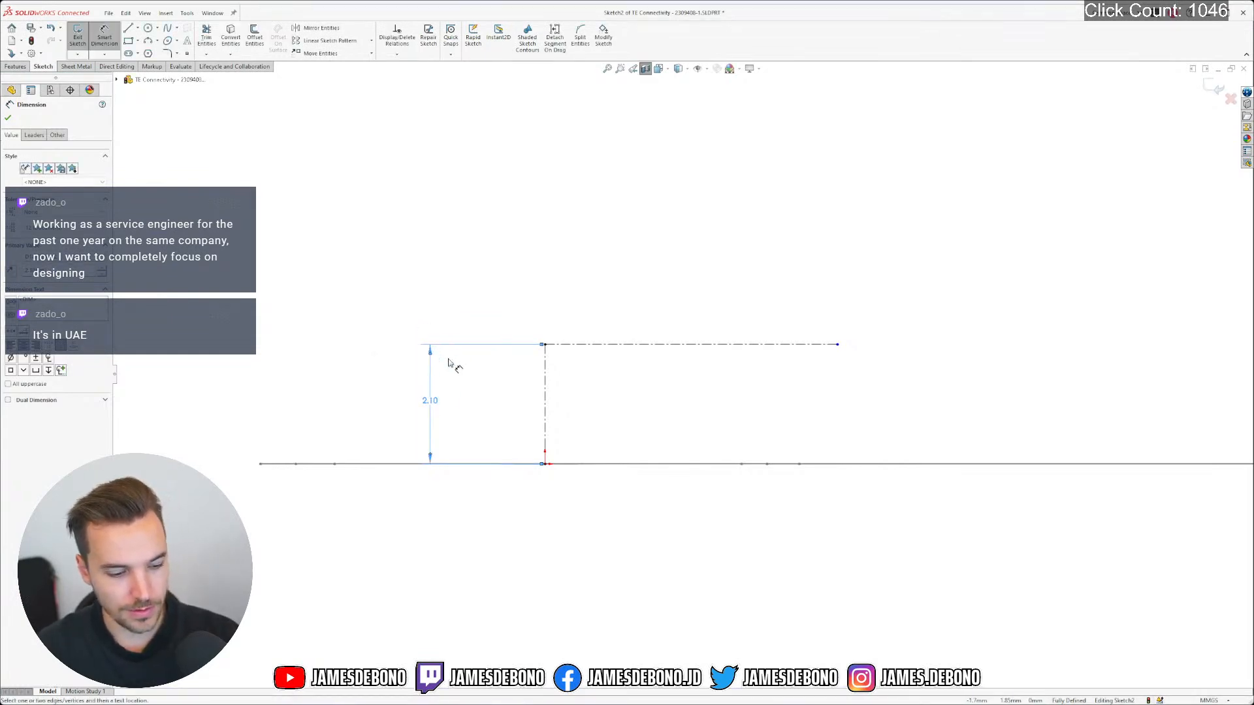
pyautogui.press('Escape')
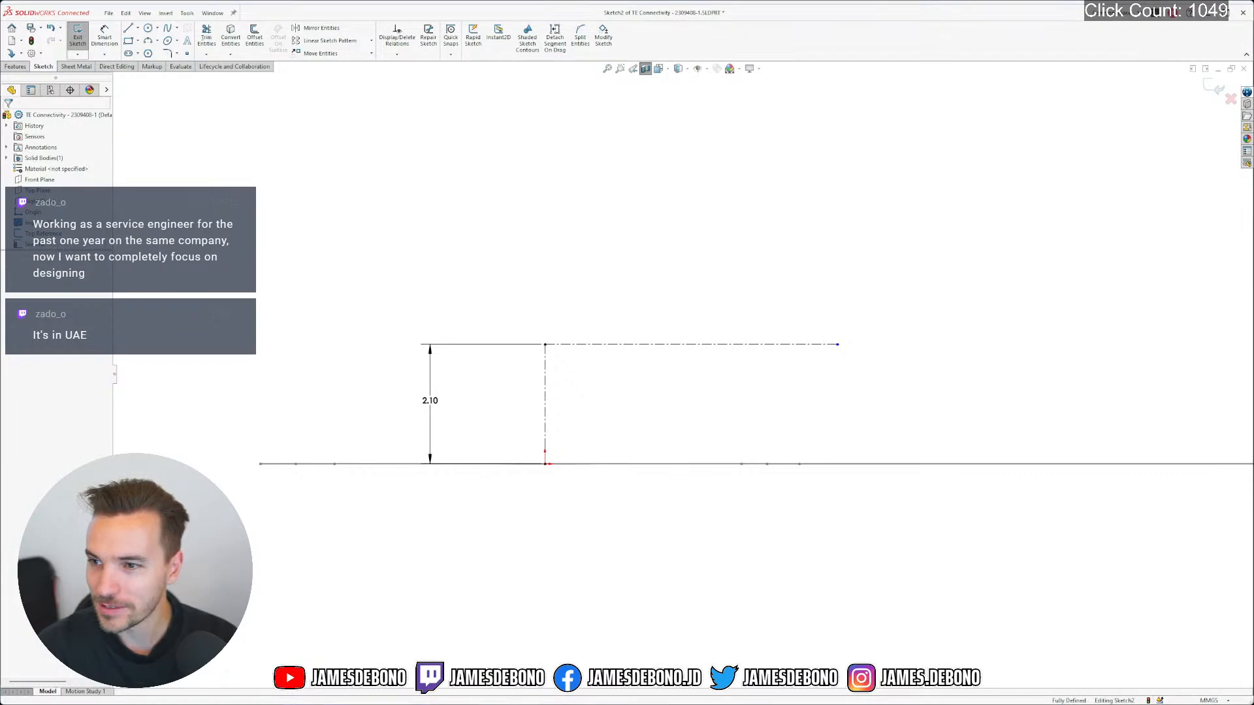
# Switch to the Amphenol drawing PDF in the browser and examine Section A-A for the card slot centre's height and tolerance
pyautogui.hotkey('alt', 'Tab')
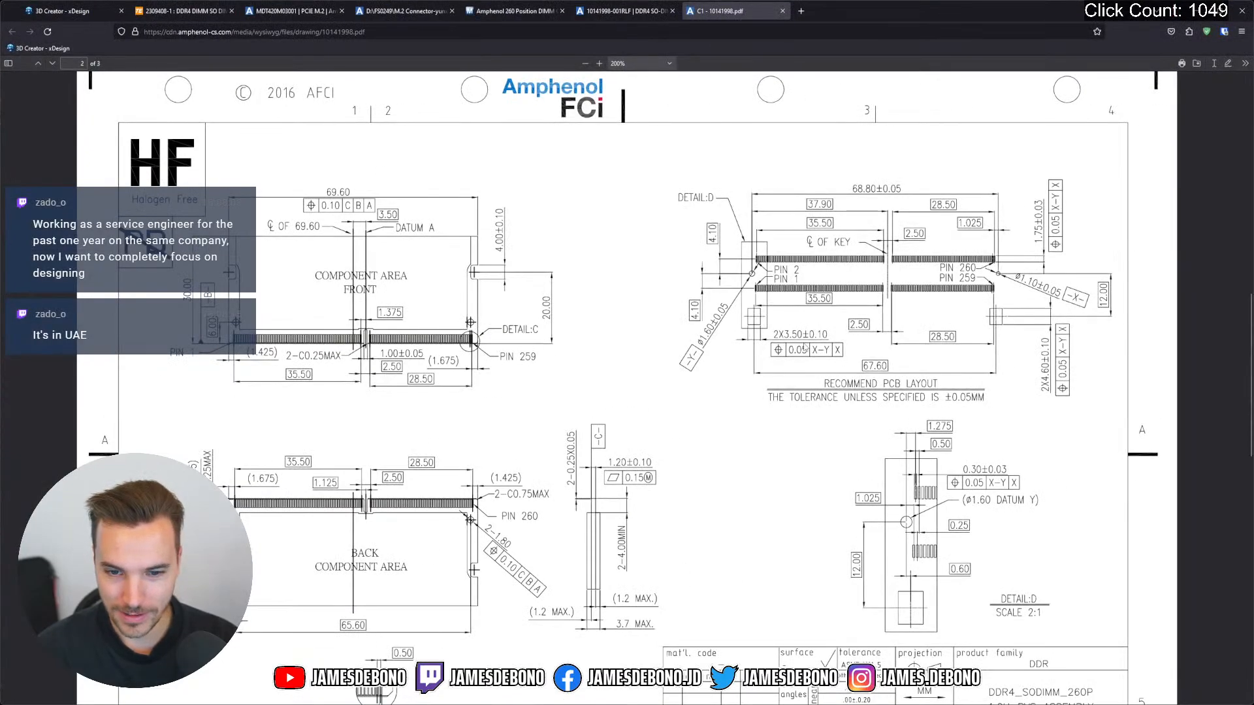
pyautogui.click(610, 287)
pyautogui.scroll(-3, 611, 287)
pyautogui.scroll(9, 610, 287)
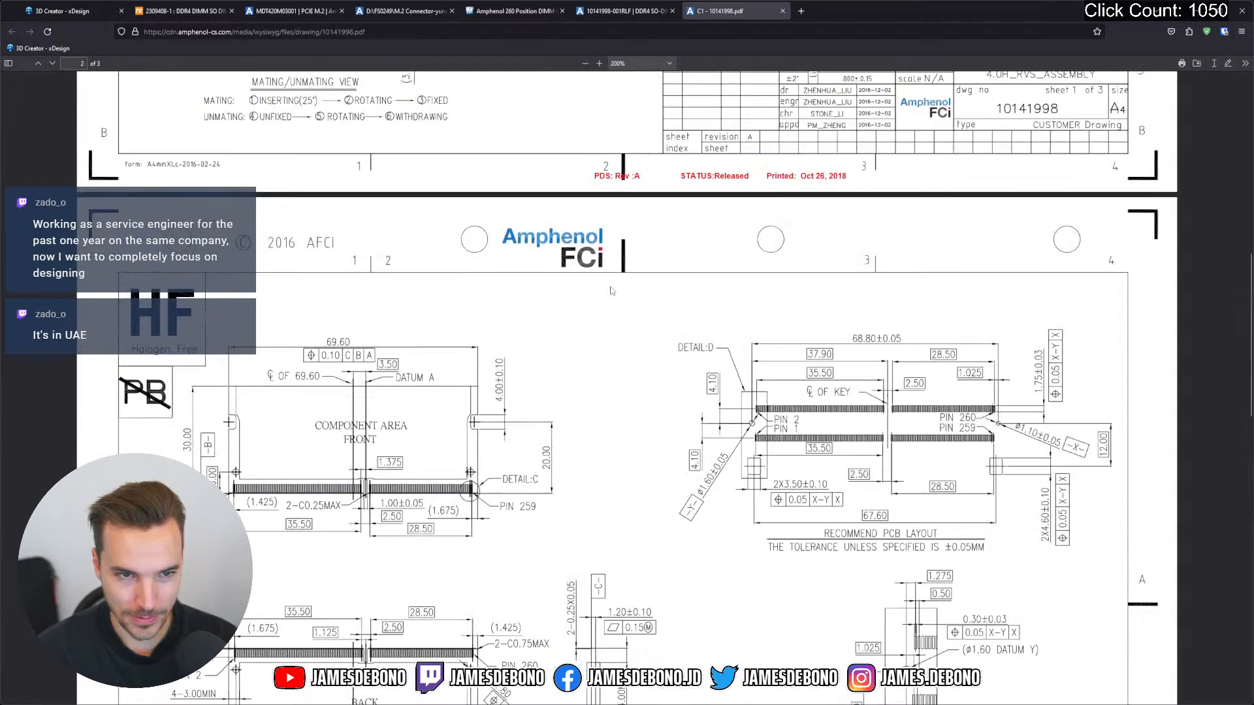
pyautogui.scroll(6, 610, 291)
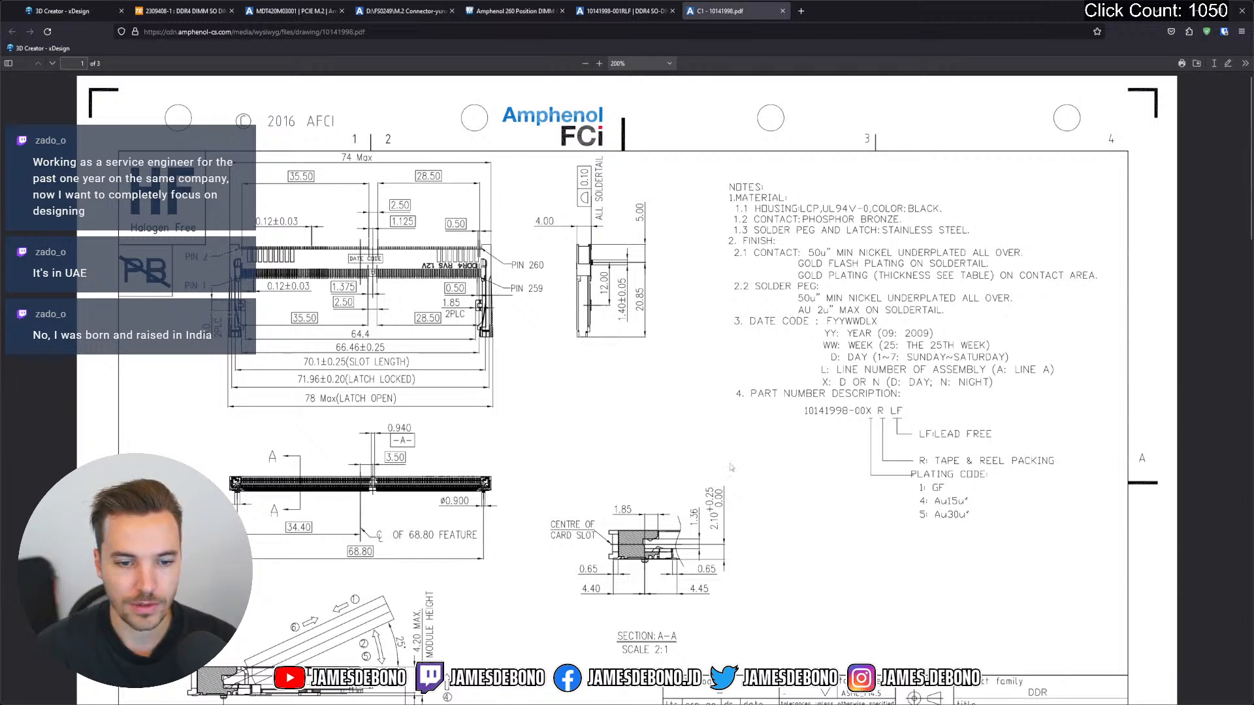
pyautogui.scroll(-3, 719, 457)
pyautogui.click(599, 63)
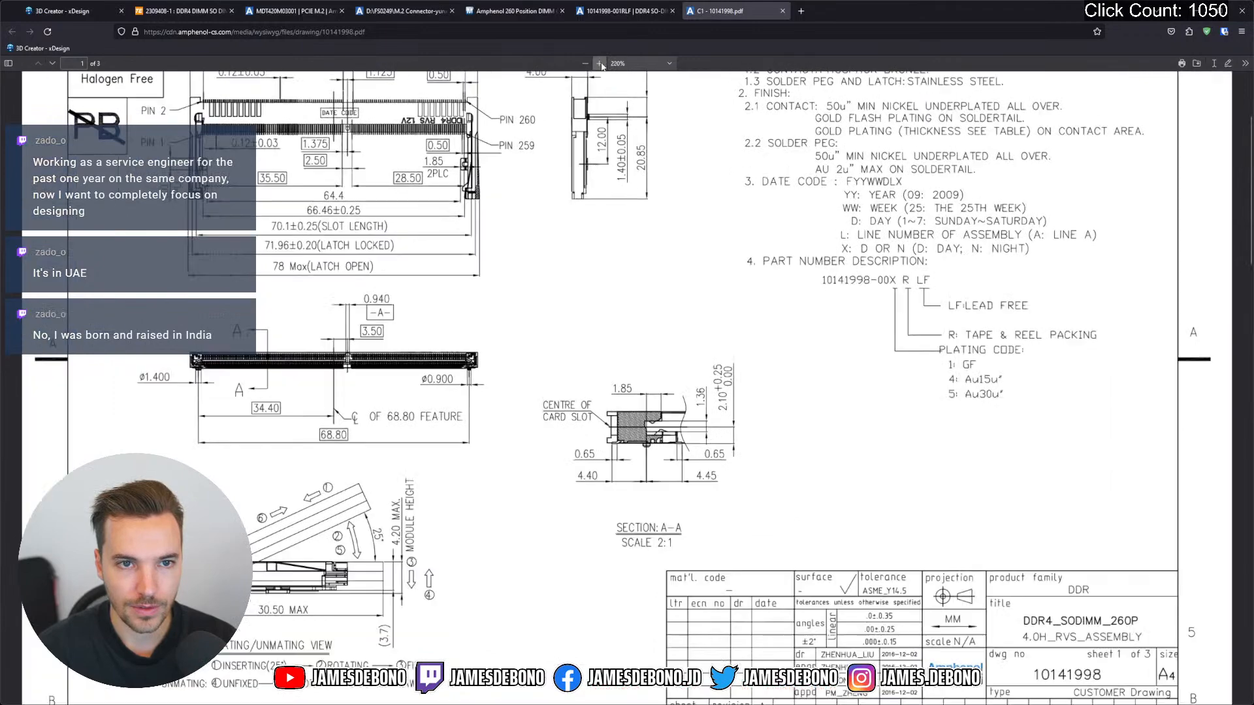
pyautogui.click(601, 64)
pyautogui.click(601, 64)
pyautogui.click(601, 64)
pyautogui.click(601, 64)
pyautogui.scroll(-4, 740, 434)
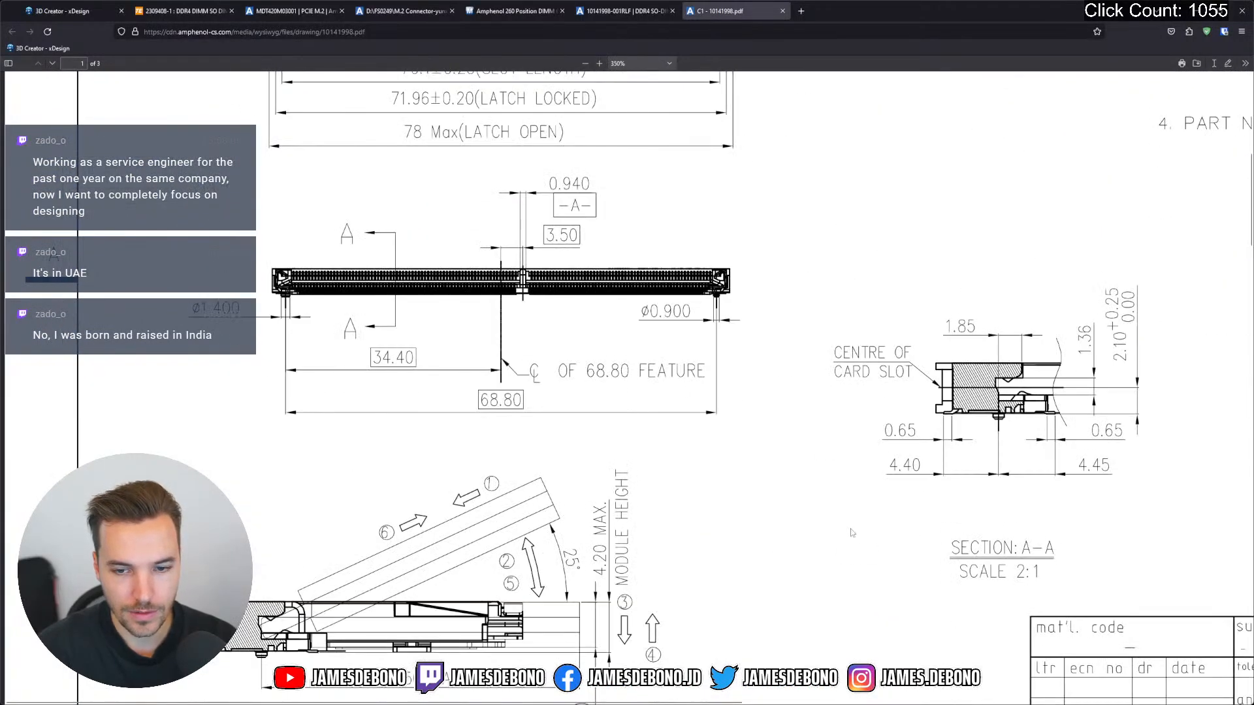
pyautogui.hscroll(3, 851, 532)
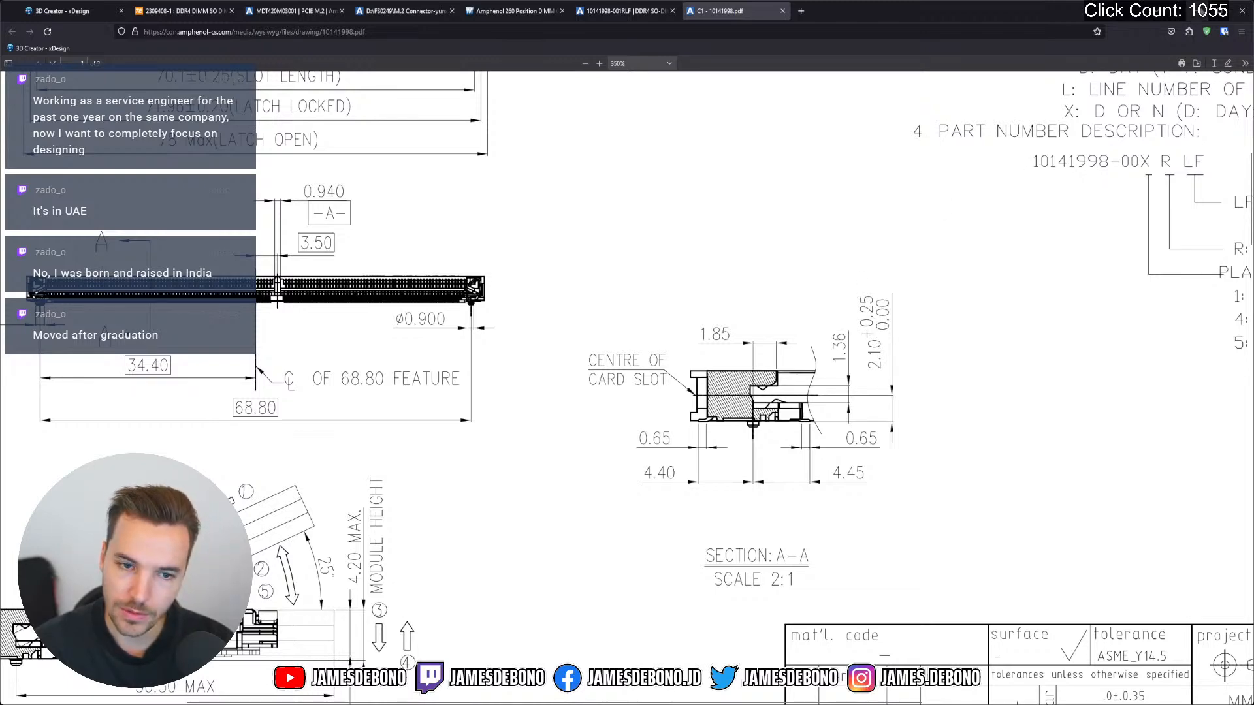
pyautogui.click(1201, 10)
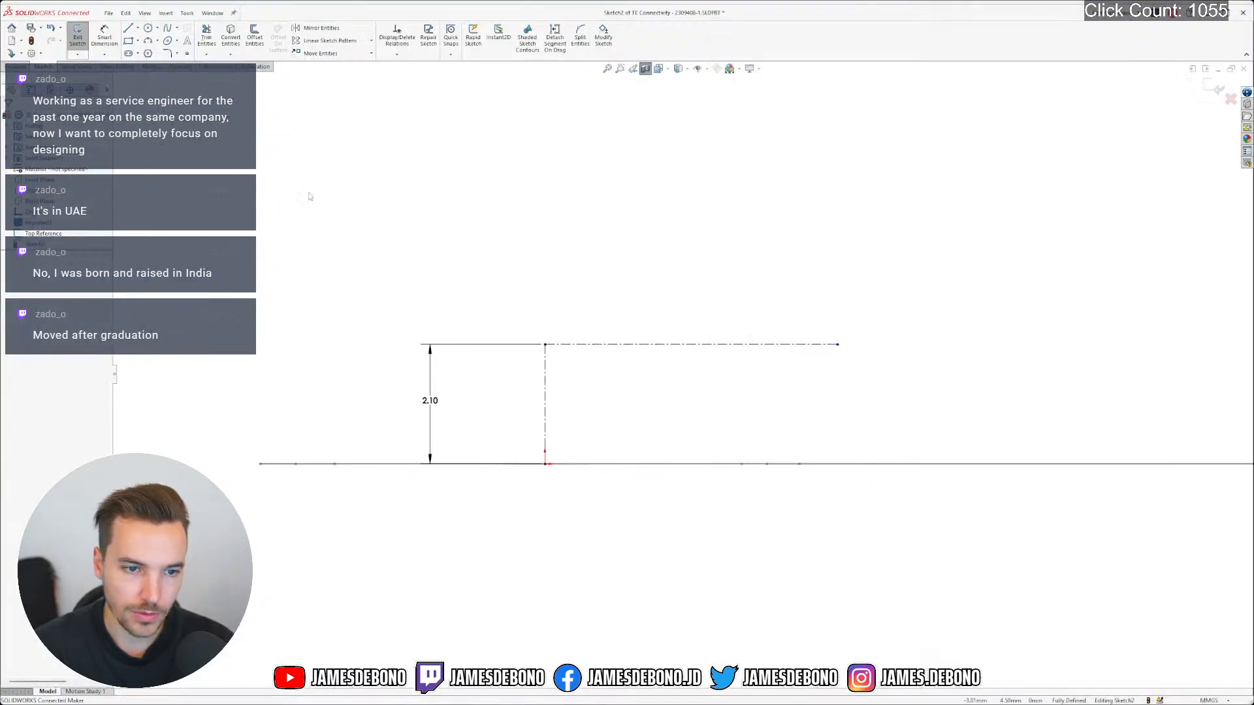
# Give the vertical centerline's height dimension a bilateral tolerance of +0.25/0.00 mm
pyautogui.click(428, 400)
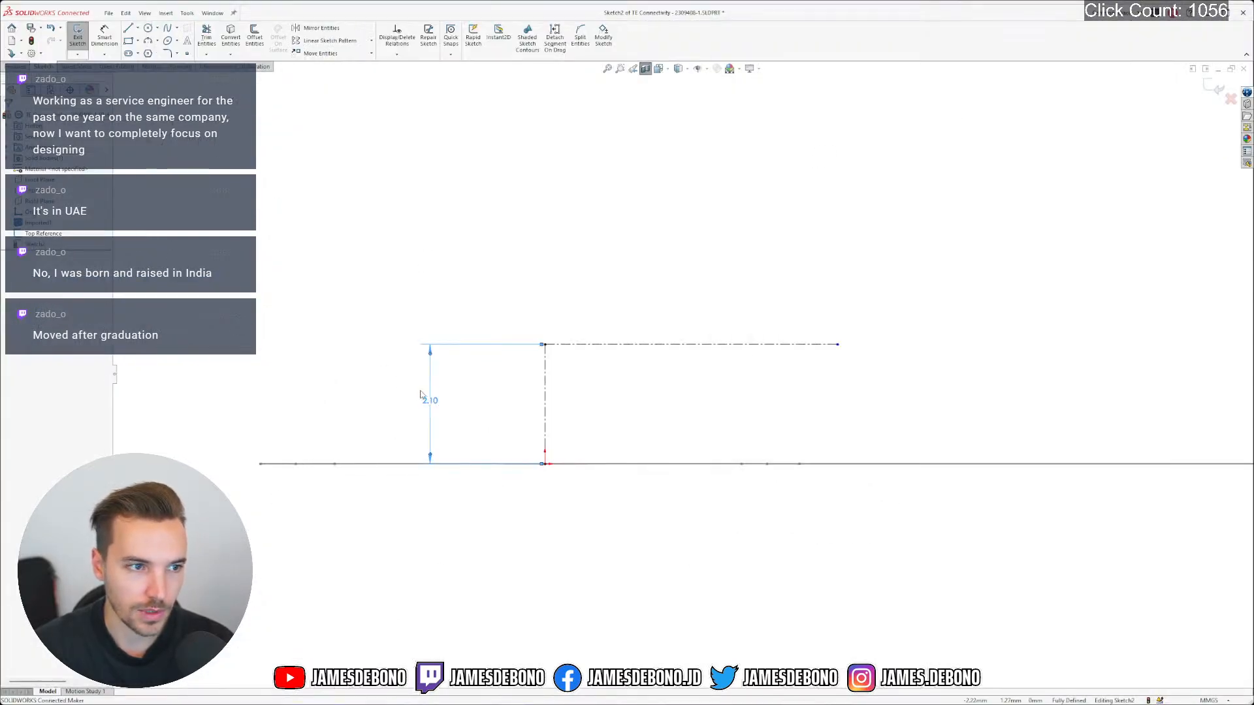
pyautogui.click(71, 255)
pyautogui.click(56, 227)
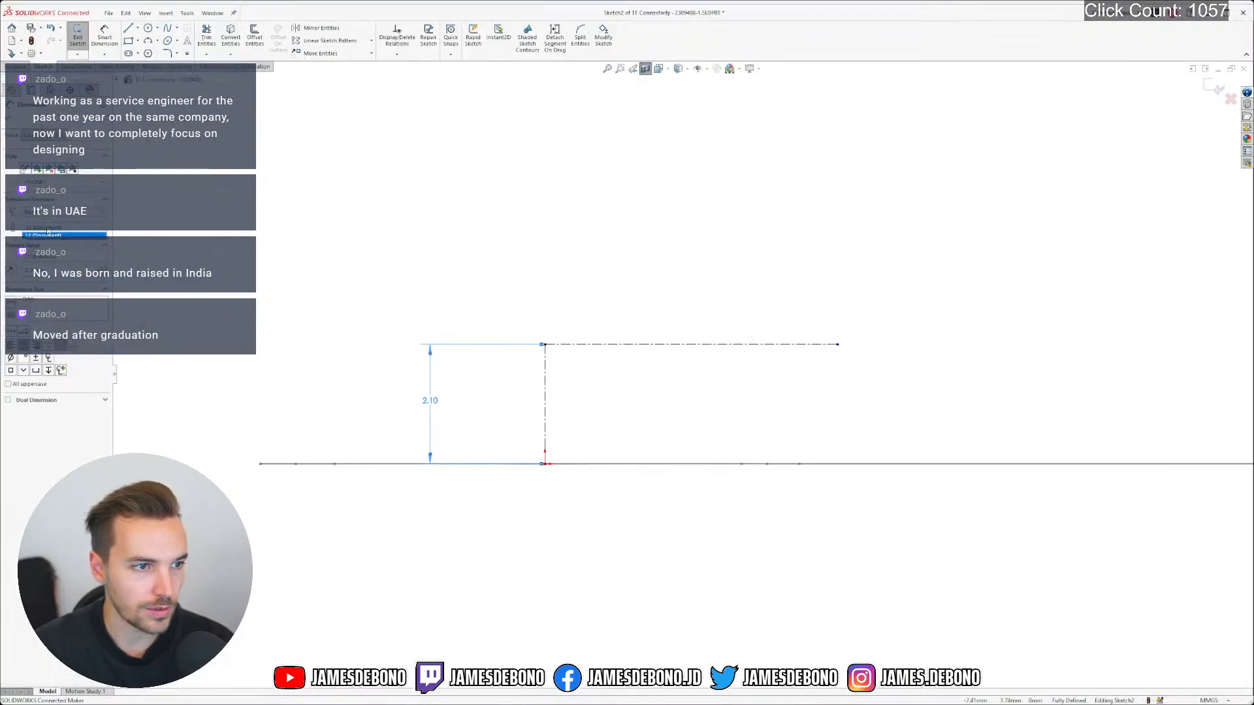
pyautogui.click(49, 212)
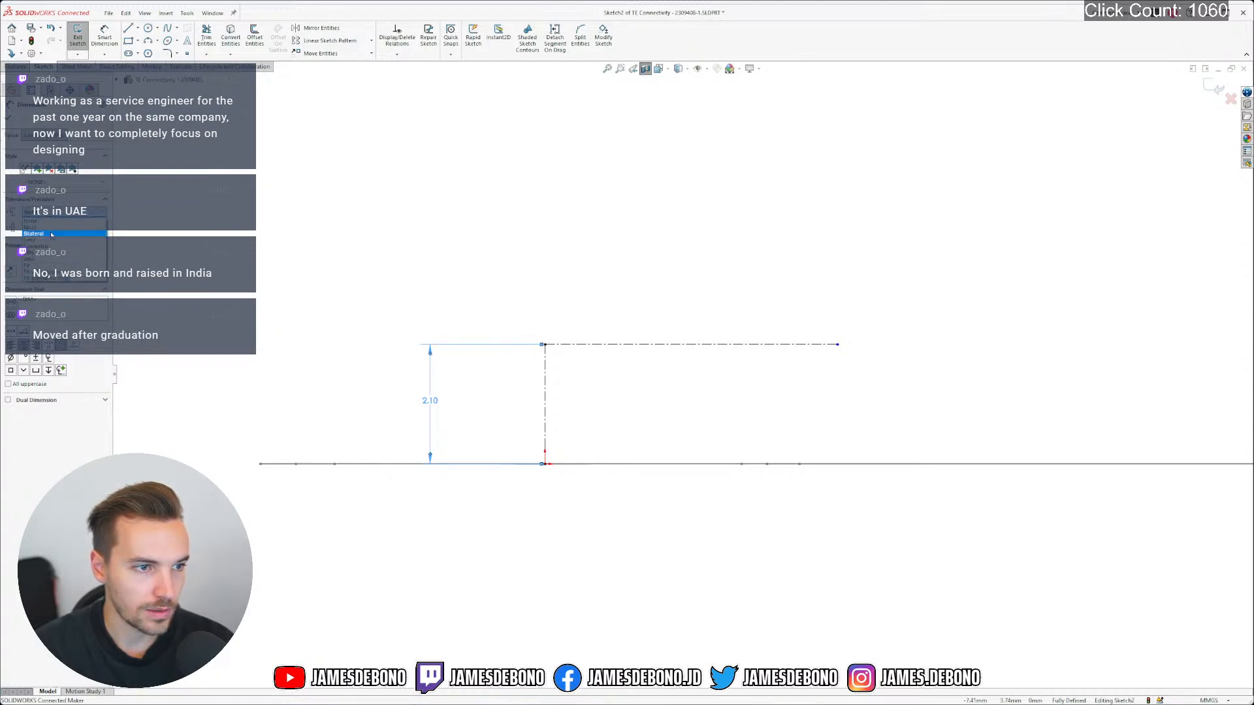
pyautogui.click(52, 234)
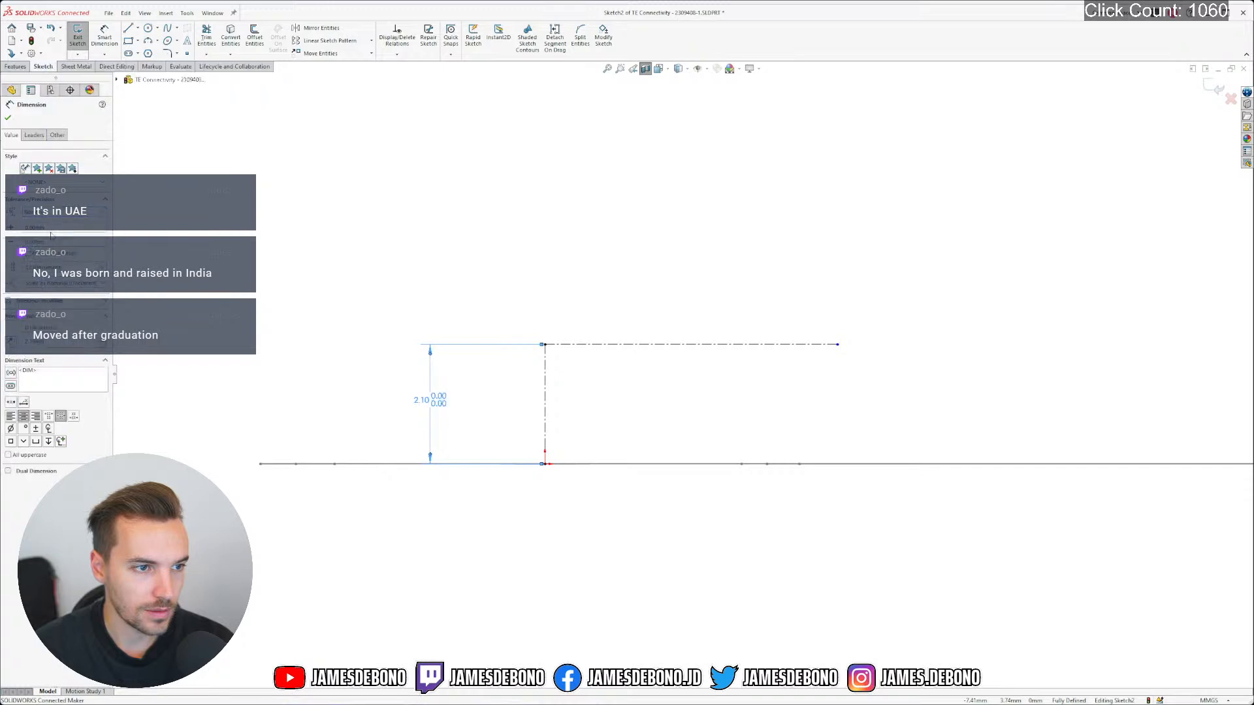
pyautogui.click(33, 229)
pyautogui.click(39, 229)
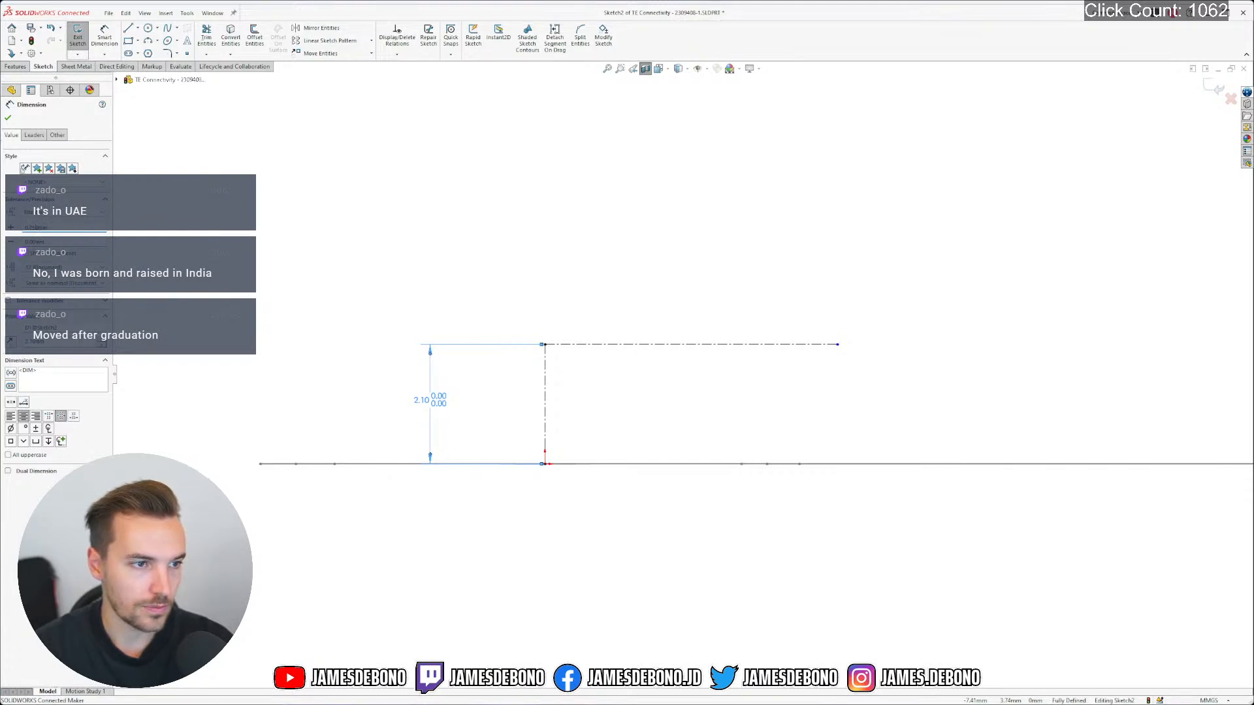
pyautogui.click(7, 118)
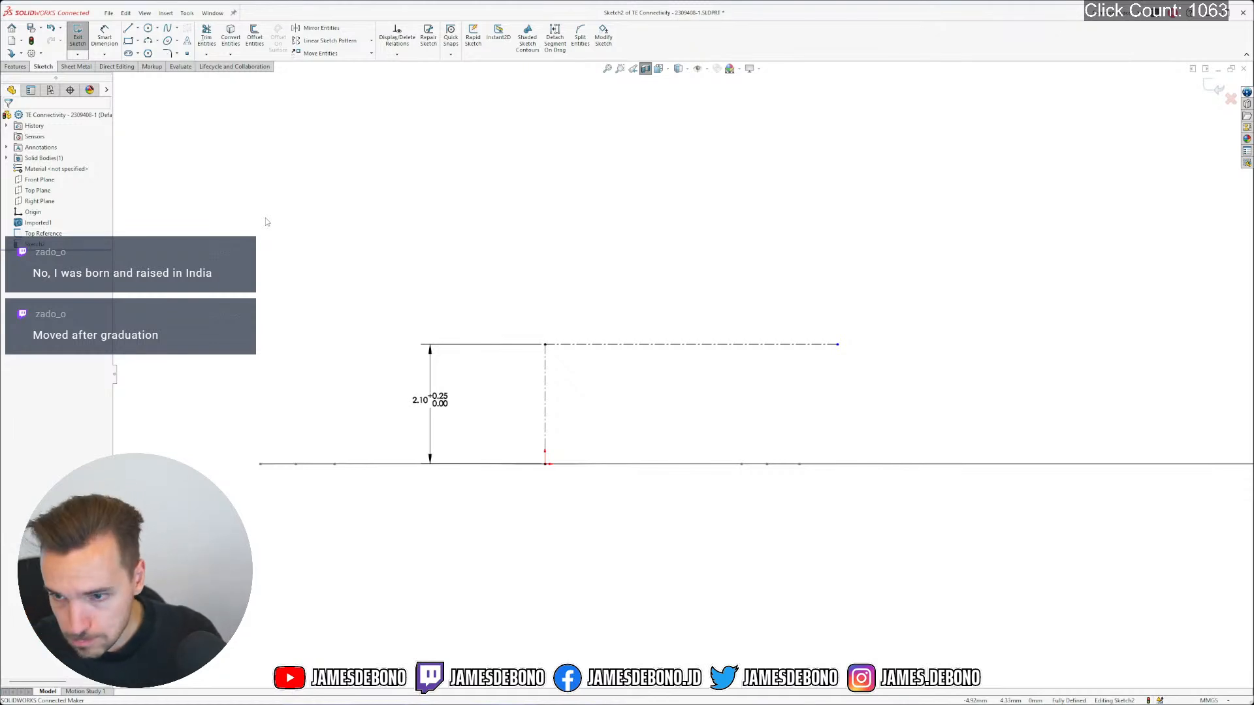
pyautogui.scroll(3, 488, 305)
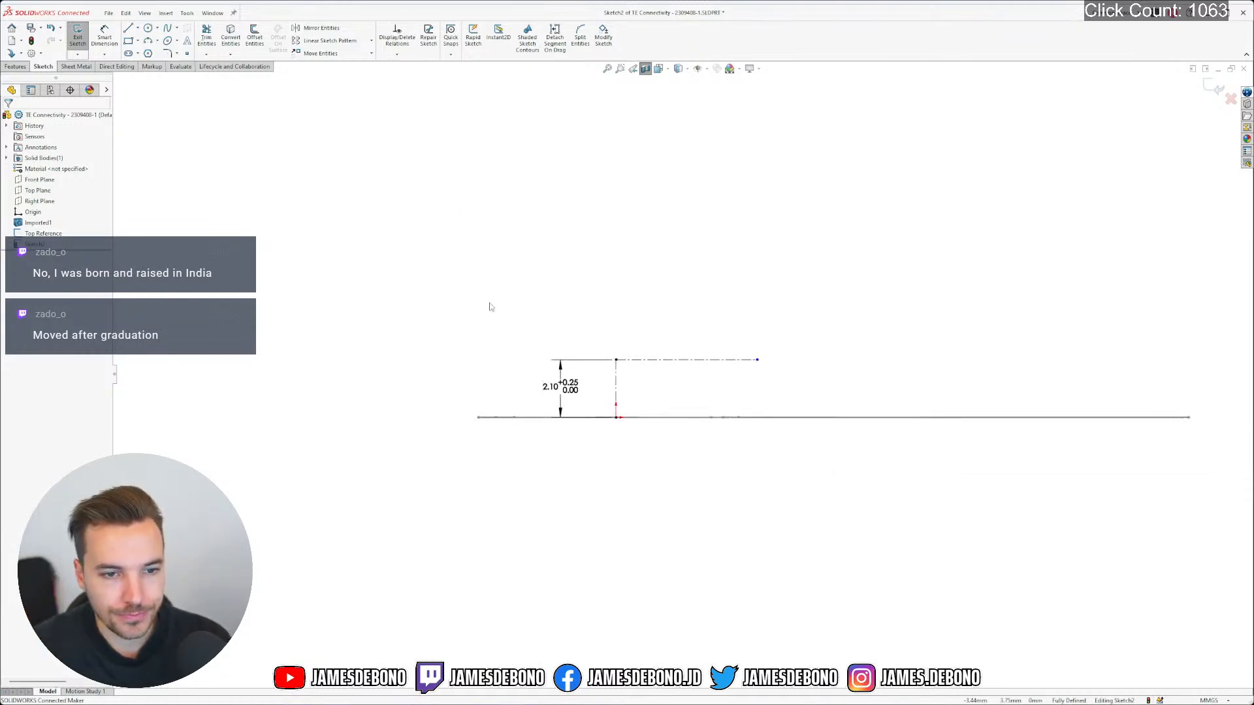
# Move the free end of the horizontal construction line to the opposite side of the vertical centerline
pyautogui.scroll(-3, 582, 411)
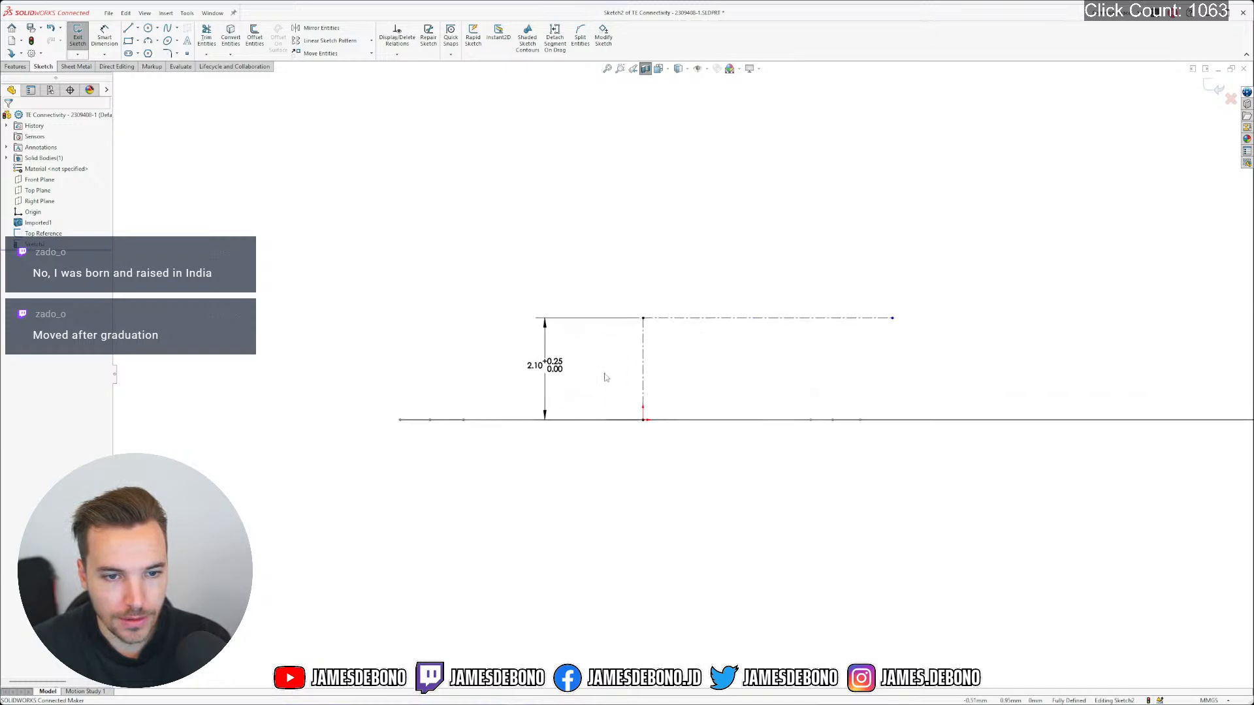
pyautogui.moveTo(893, 321); pyautogui.dragTo(474, 321)
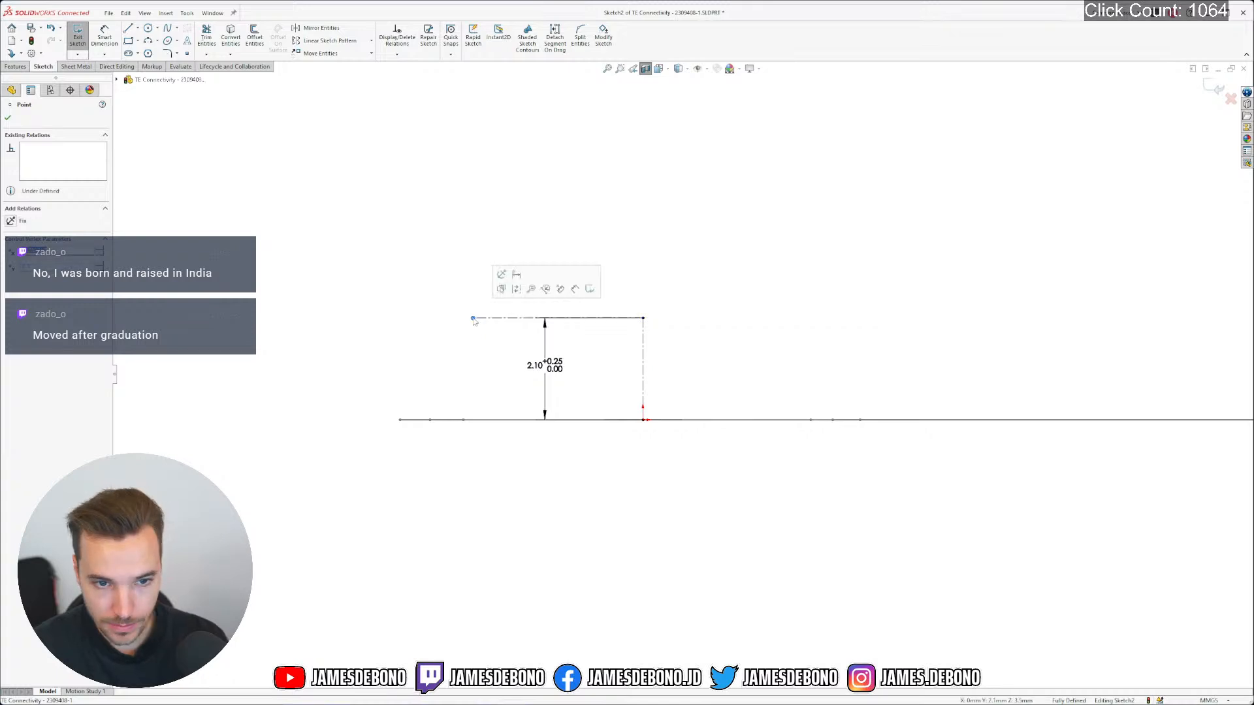
pyautogui.click(740, 292)
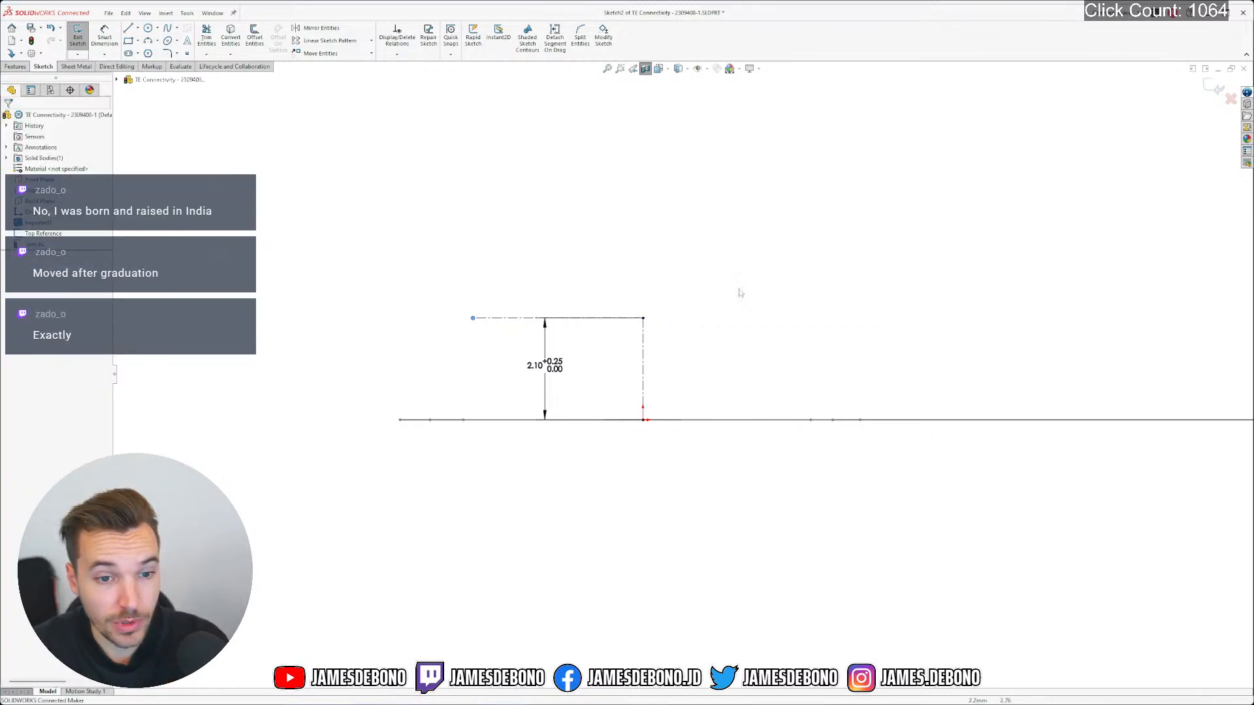
# Show the Imported1 connector body and delete the horizontal construction line from the sketch
pyautogui.click(44, 223)
pyautogui.click(48, 205)
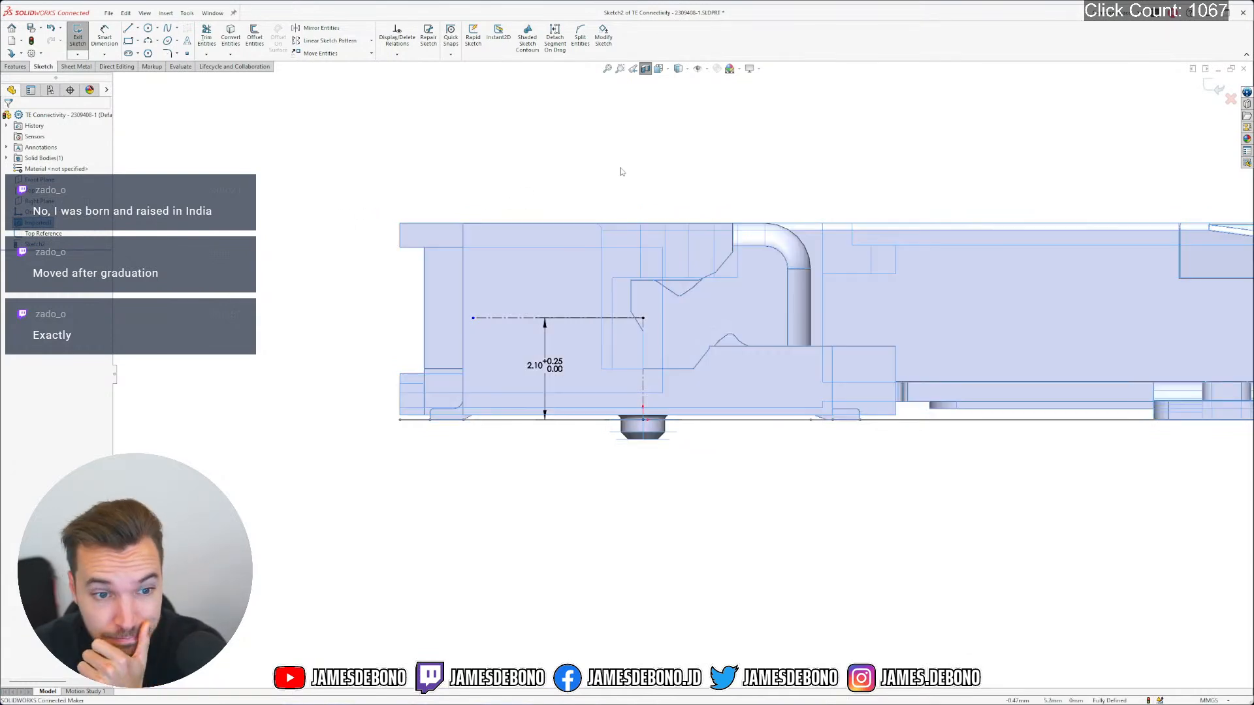
pyautogui.click(509, 322)
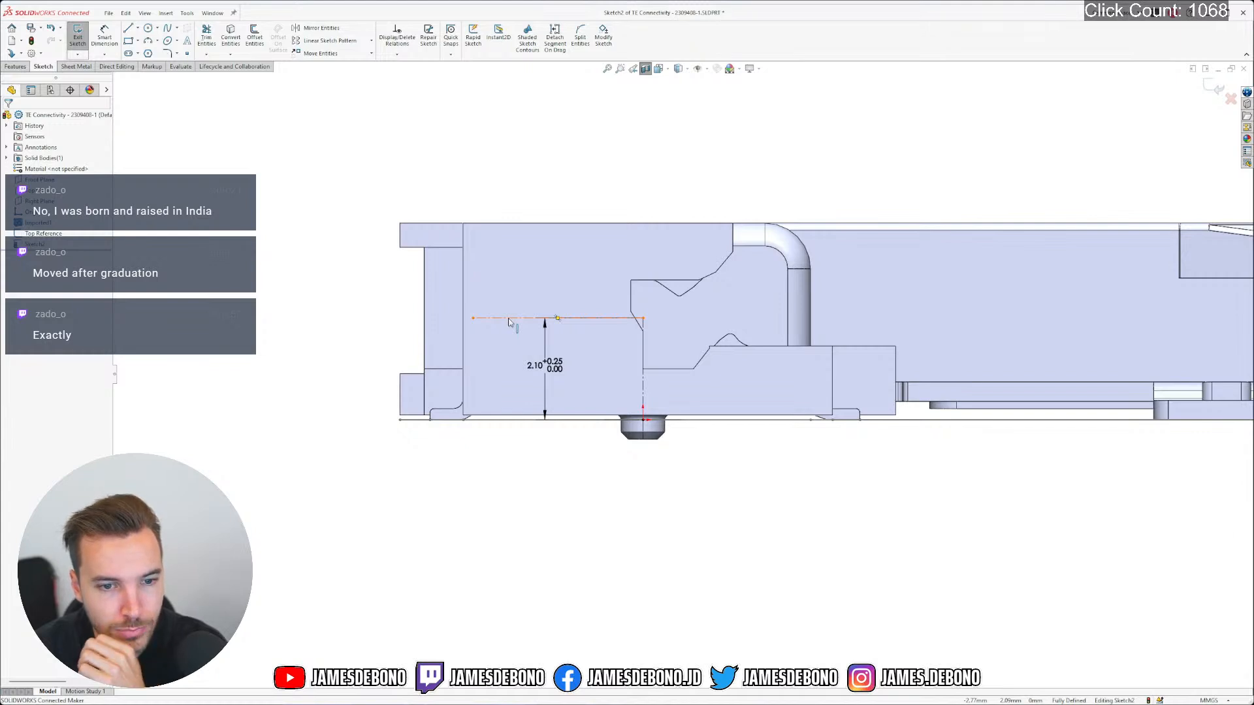
pyautogui.click(508, 319)
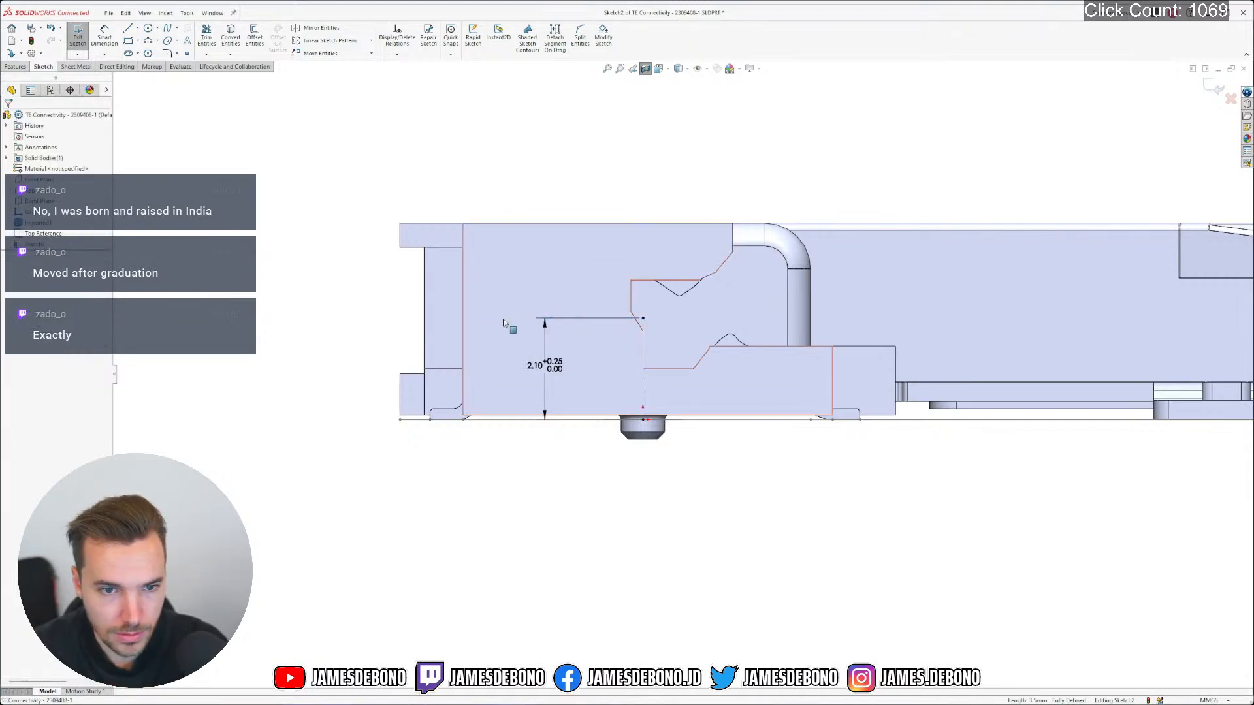
# Sketch a corner rectangle about 26 by 4 mm around the connector's side profile, from its upper corner down to the base reference line
pyautogui.scroll(7, 691, 330)
pyautogui.scroll(-3, 673, 384)
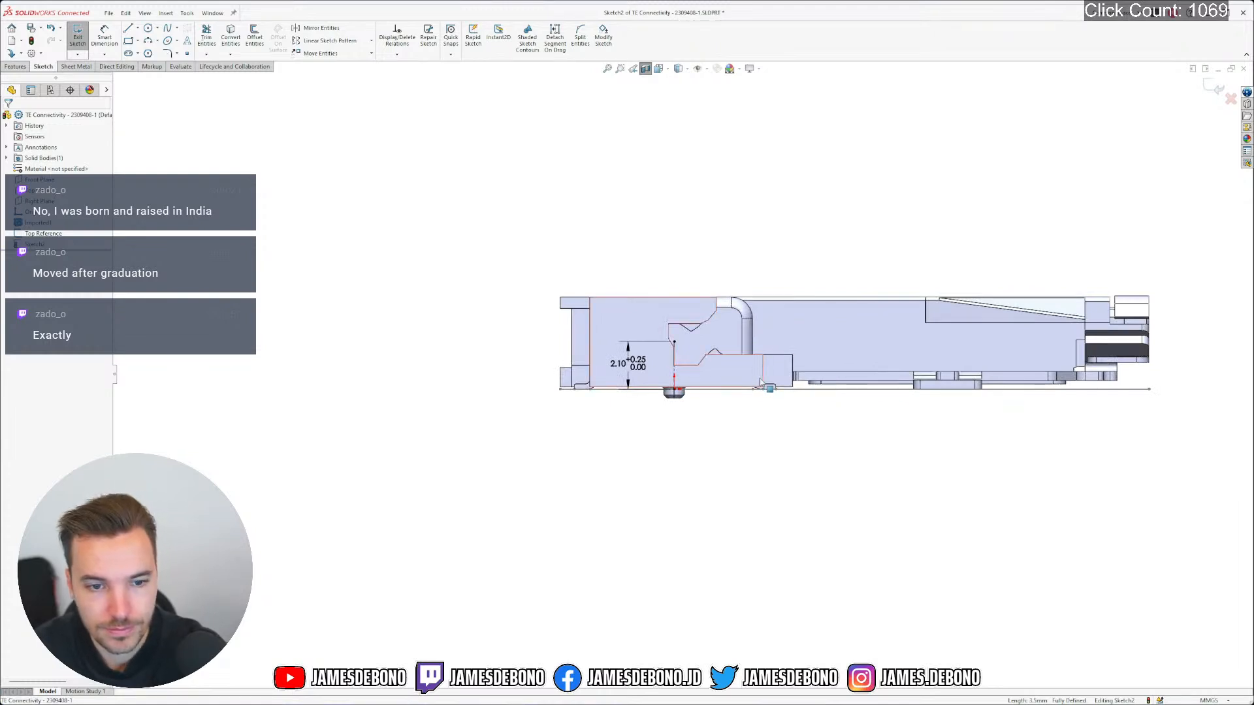
pyautogui.scroll(-3, 771, 390)
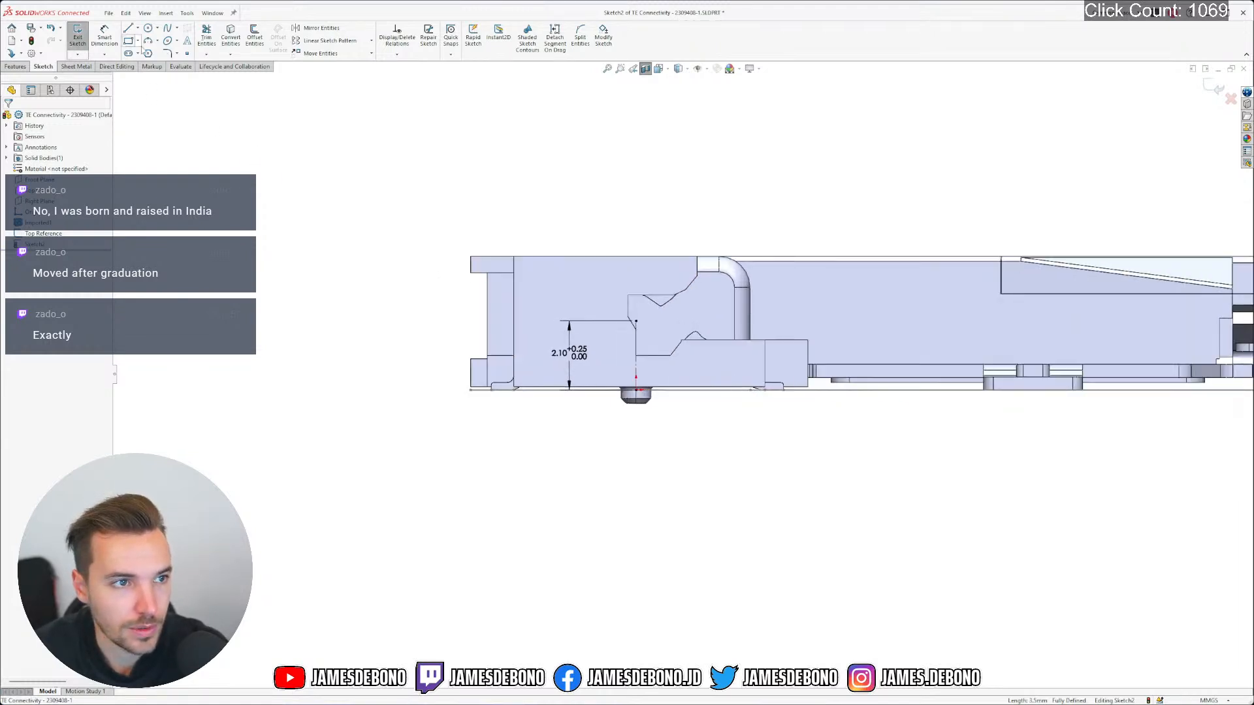
pyautogui.click(129, 41)
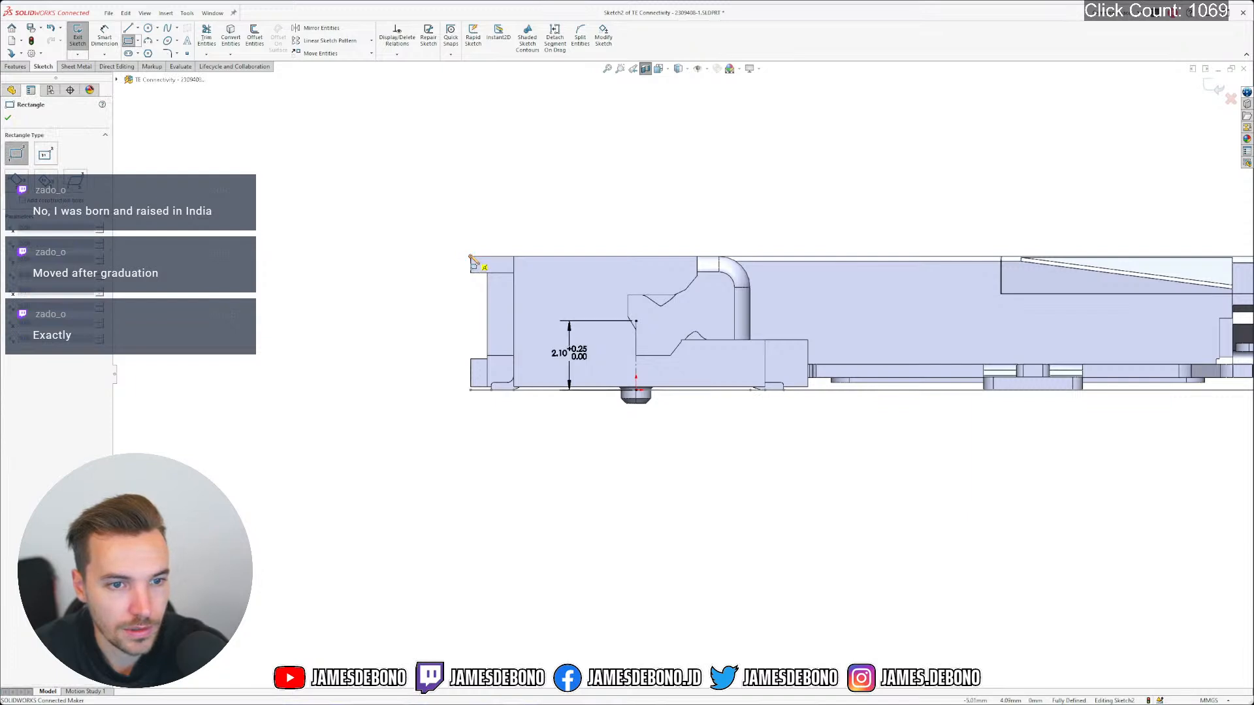
pyautogui.click(471, 259)
pyautogui.scroll(4, 681, 373)
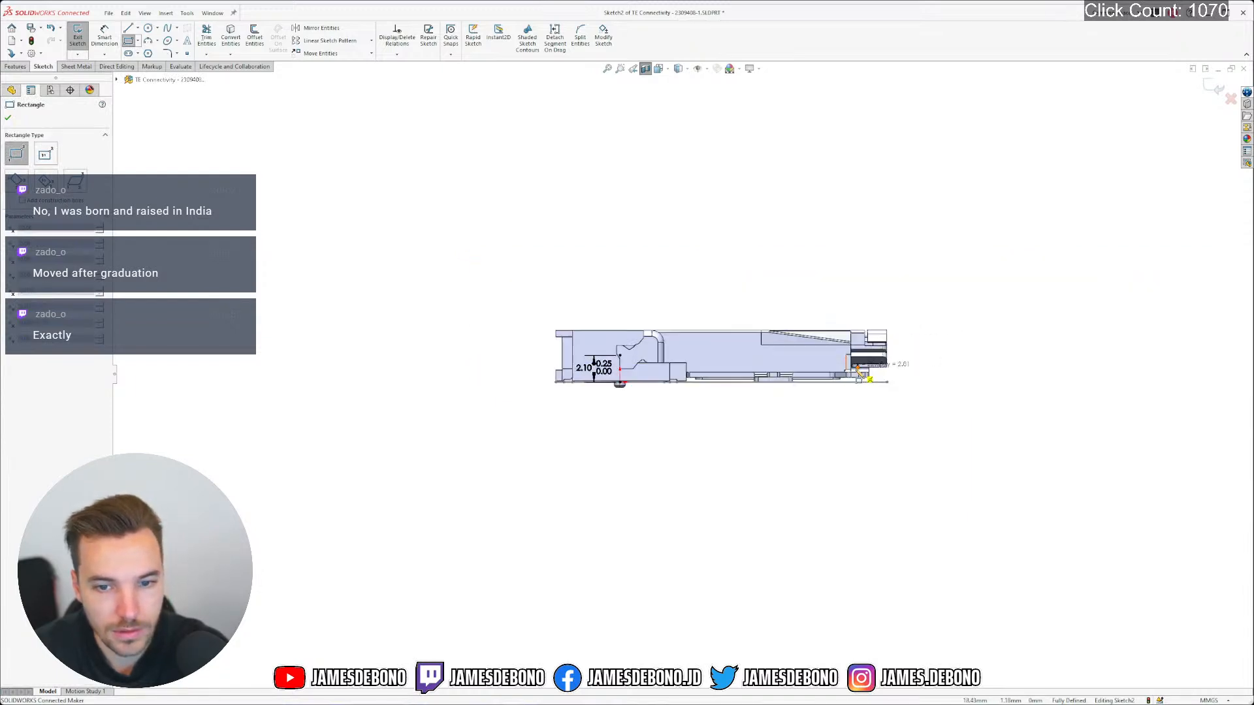
pyautogui.scroll(-4, 897, 373)
pyautogui.click(877, 399)
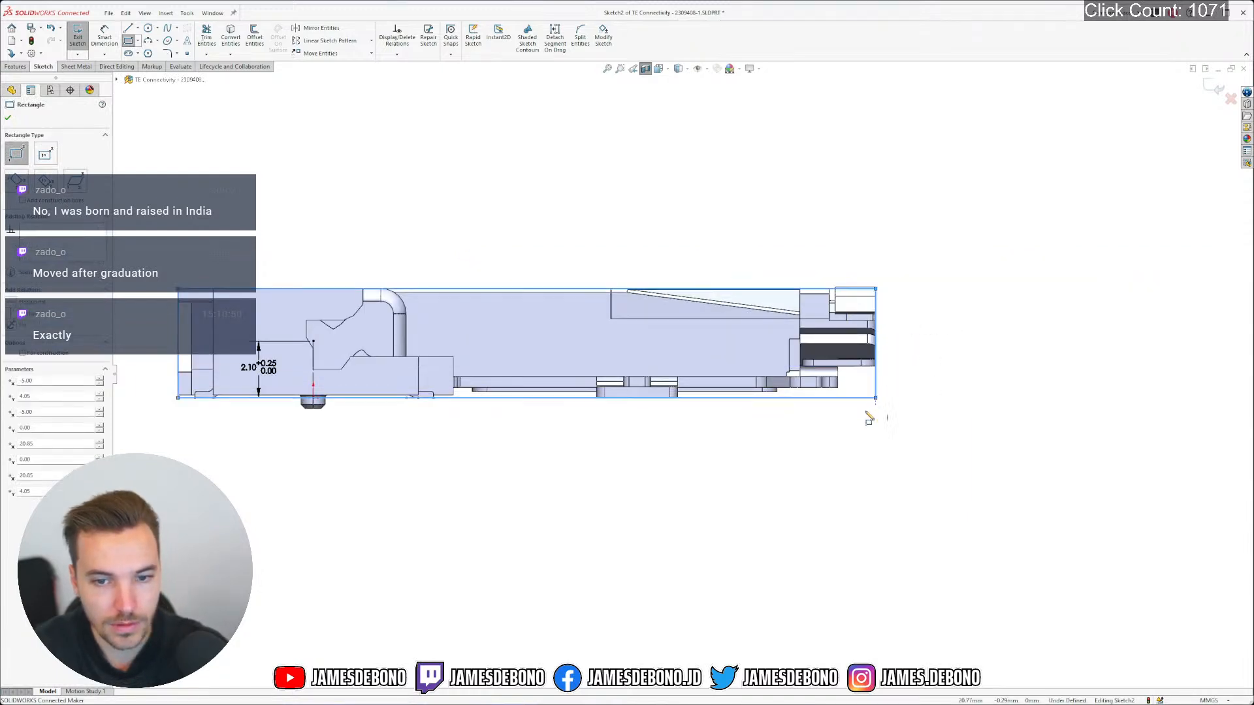
pyautogui.press('Escape')
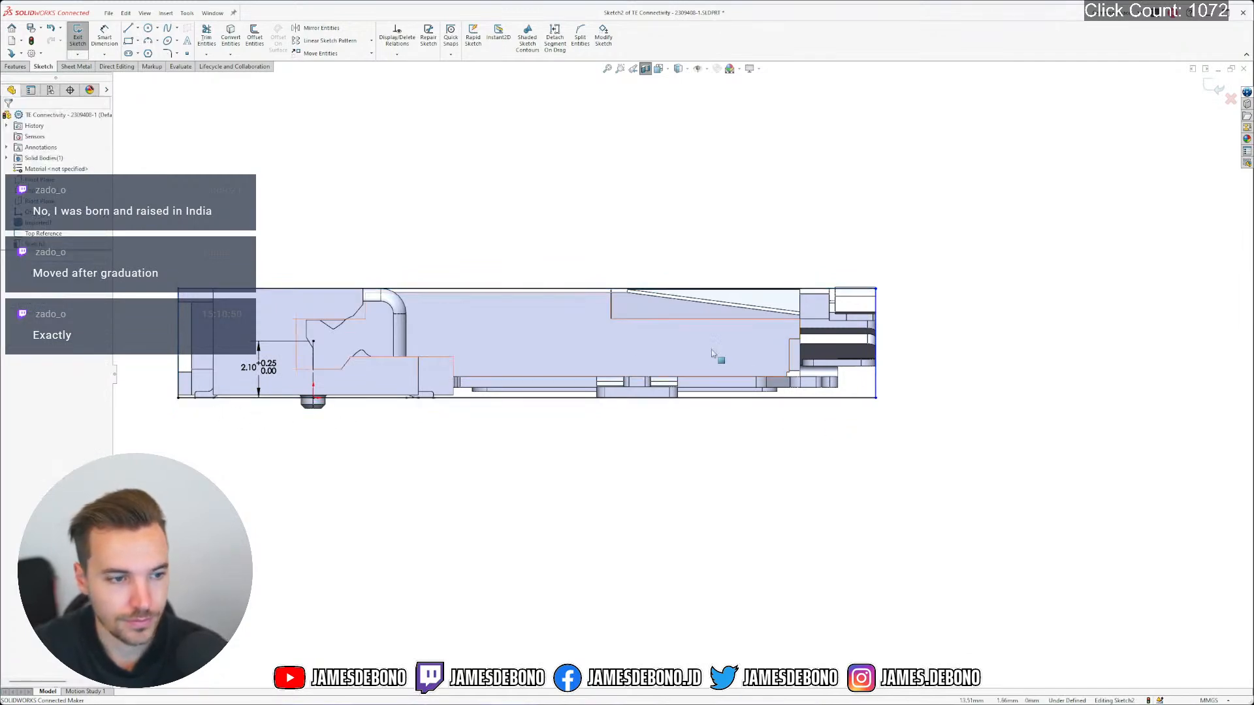
# Make the rectangle's vertical edge at the cable-contact end coincident with the outer corner point of the Top Reference sketch
pyautogui.scroll(-5, 882, 405)
pyautogui.click(836, 432)
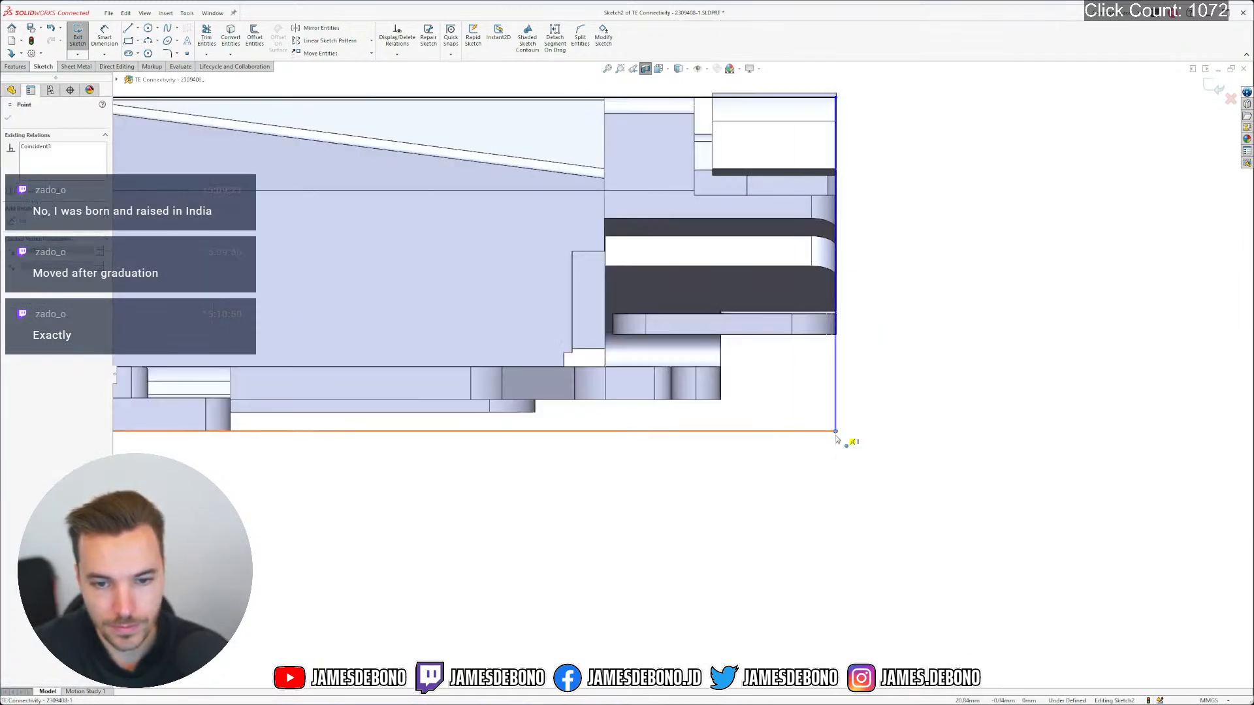
pyautogui.moveTo(873, 440); pyautogui.dragTo(833, 459, button='middle')
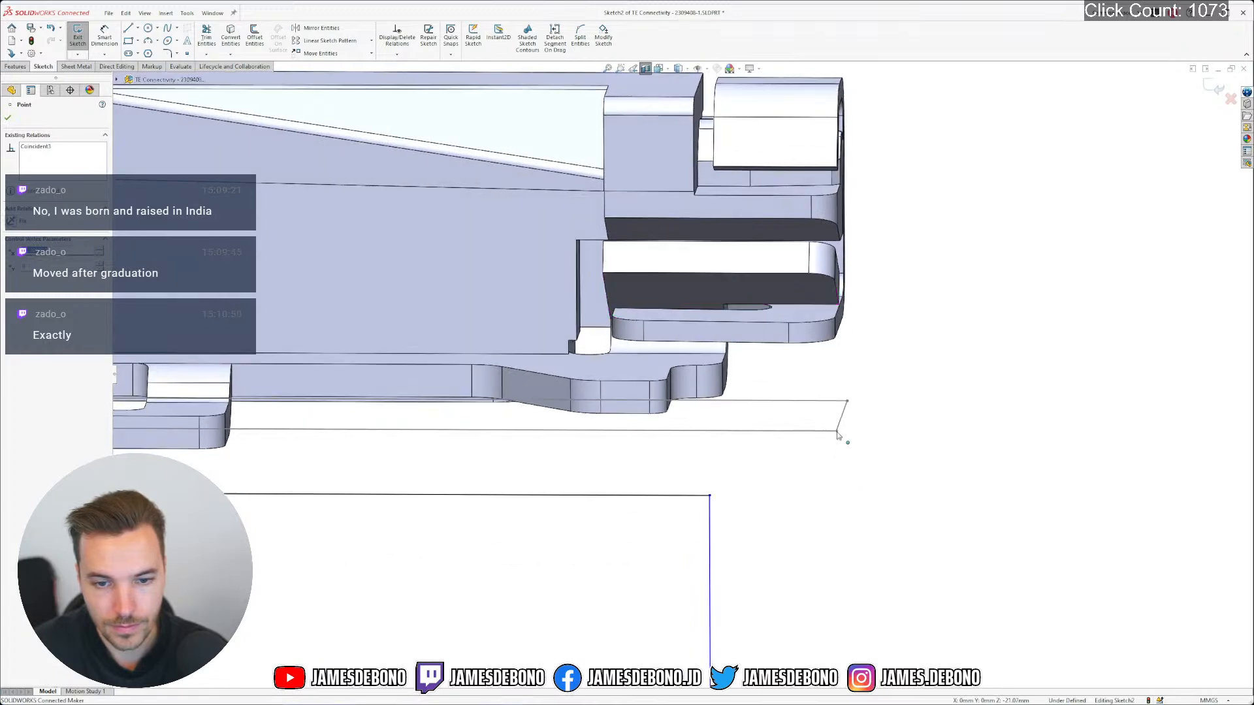
pyautogui.press('Escape')
pyautogui.scroll(3, 723, 503)
pyautogui.click(647, 605)
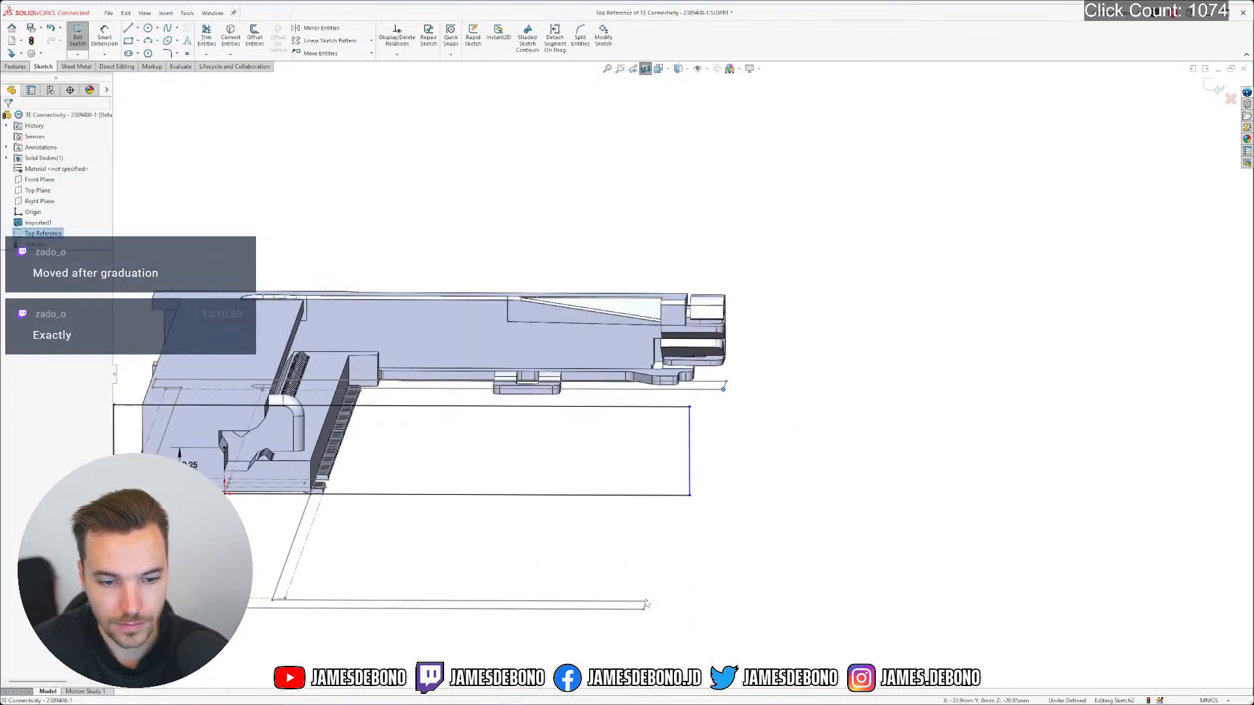
pyautogui.keyDown('ctrl'); pyautogui.click(689, 451); pyautogui.keyUp('ctrl')
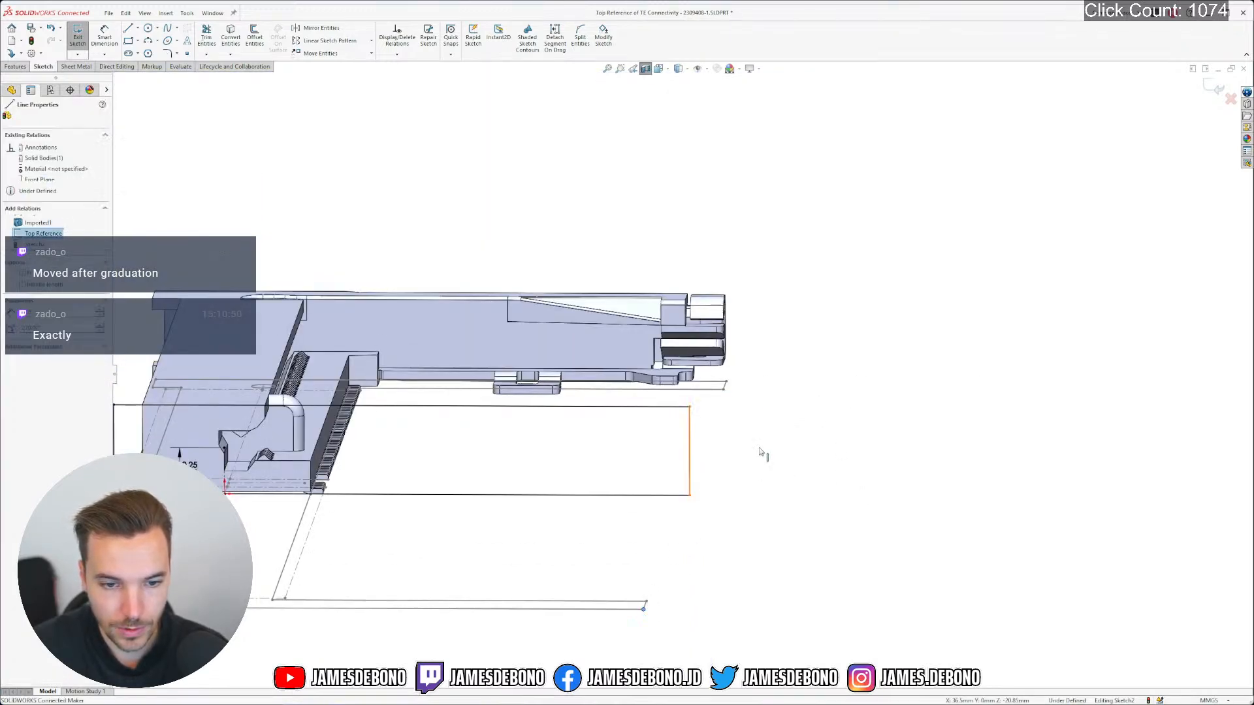
pyautogui.click(749, 444)
# Check how the rectangle's vertical edge at the peg end is constrained
pyautogui.scroll(3, 686, 366)
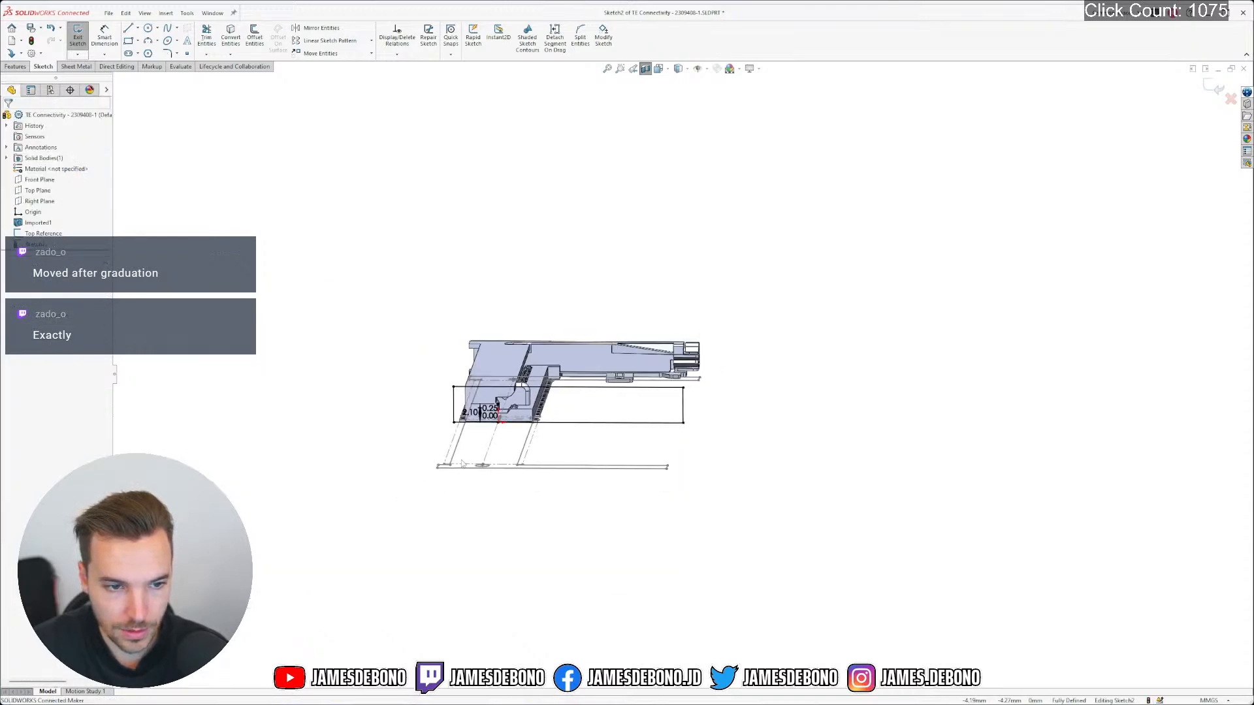
pyautogui.scroll(-5, 424, 451)
pyautogui.scroll(-2, 529, 415)
pyautogui.click(523, 250)
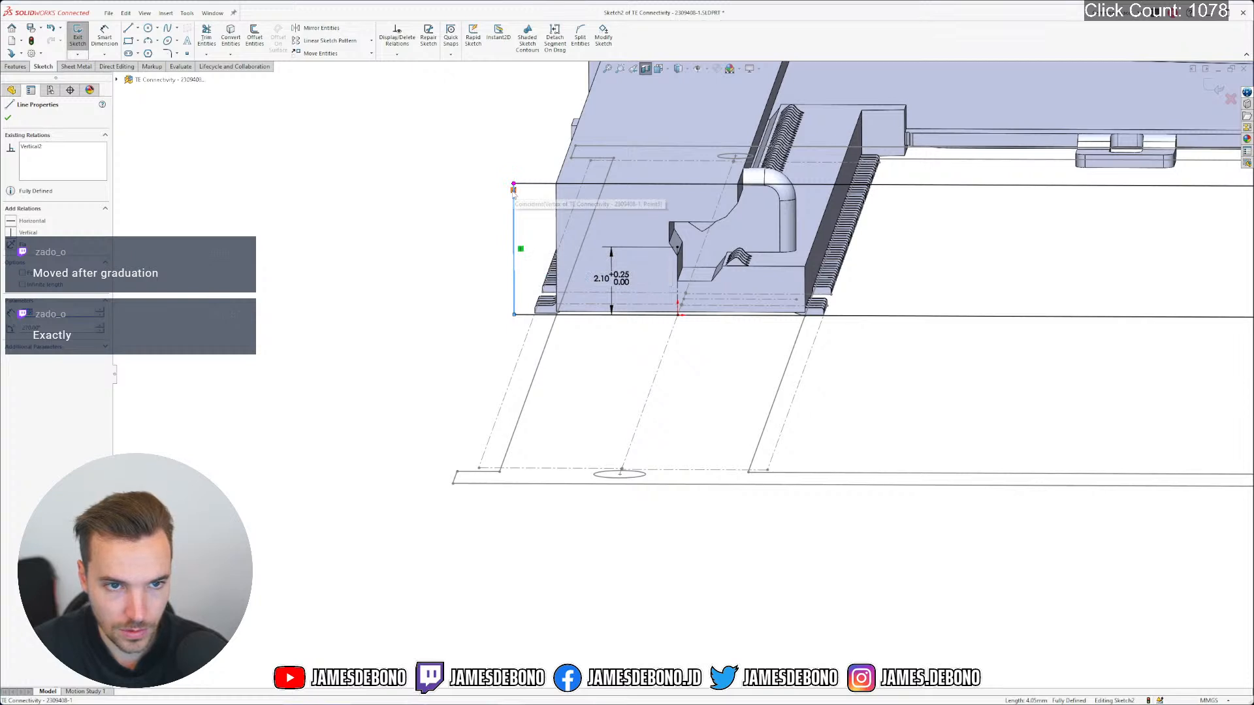
pyautogui.click(467, 297)
# Move the text of the 2.10 height dimension below the rectangle, clear of the part
pyautogui.scroll(7, 507, 284)
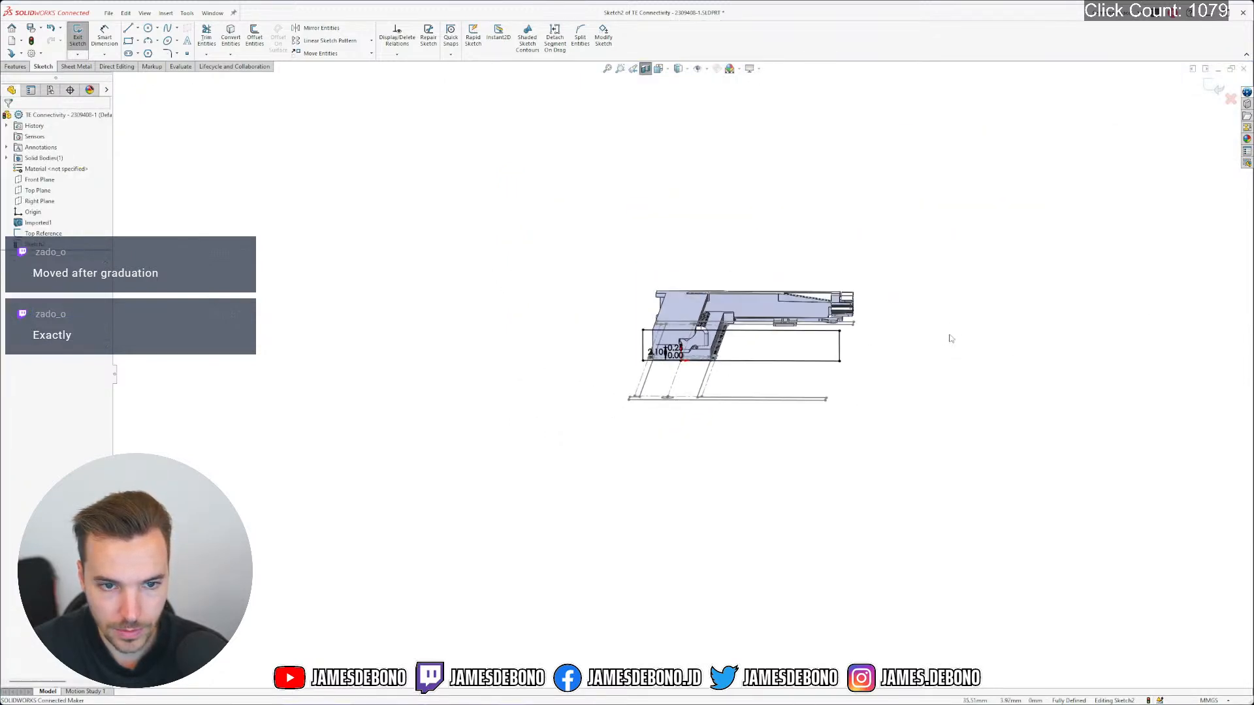
pyautogui.moveTo(951, 339); pyautogui.dragTo(760, 396, button='right')
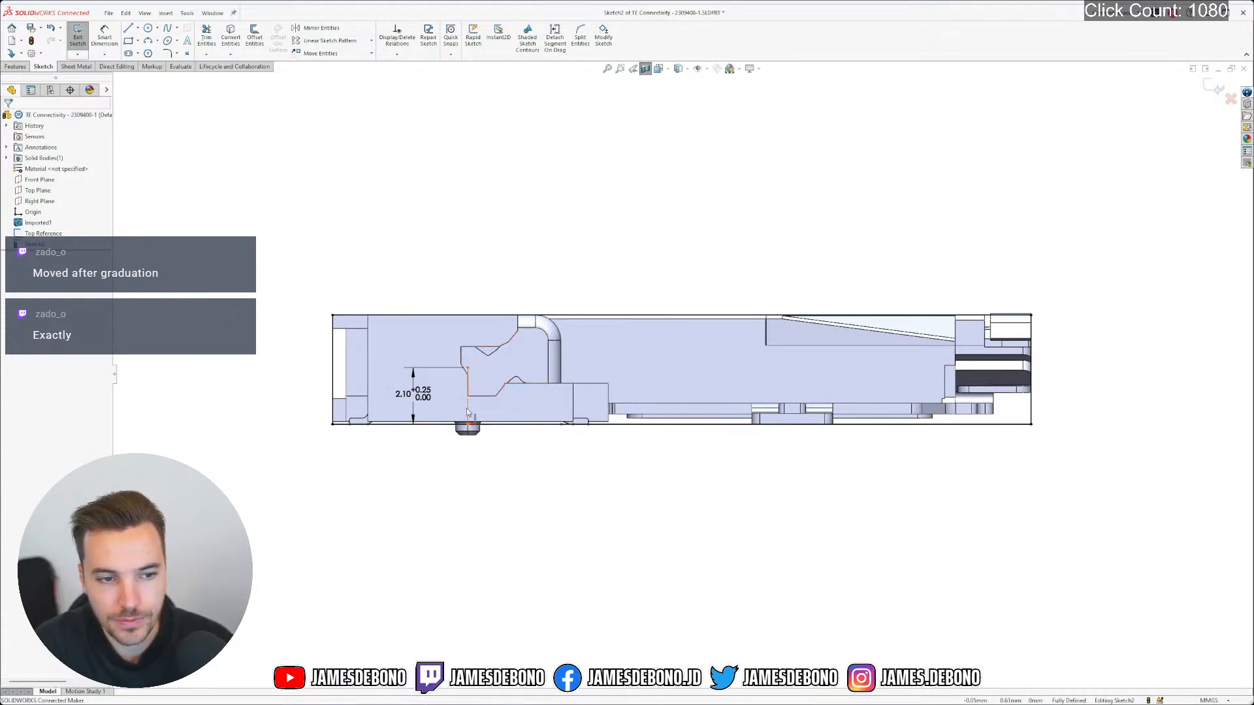
pyautogui.moveTo(415, 392); pyautogui.dragTo(420, 486)
pyautogui.click(502, 467)
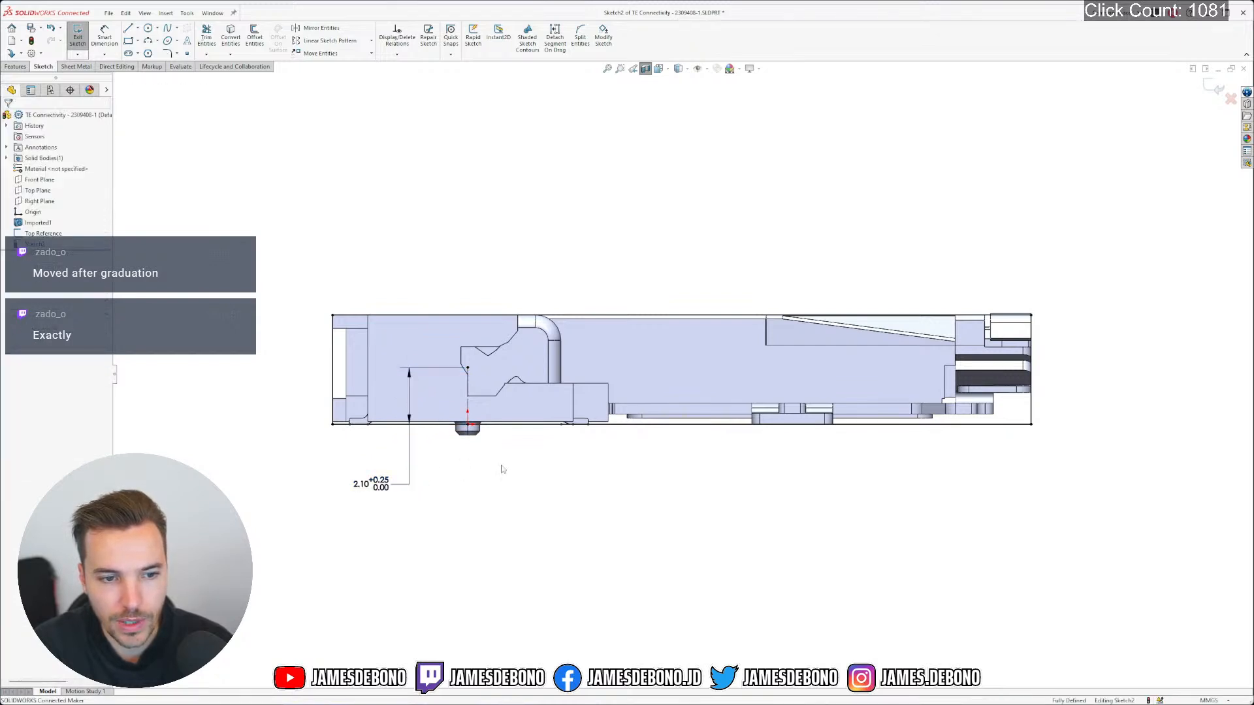
# Draw a vertical centerline about 0.4 mm long from the origin down to the tip of the locating peg
pyautogui.click(137, 28)
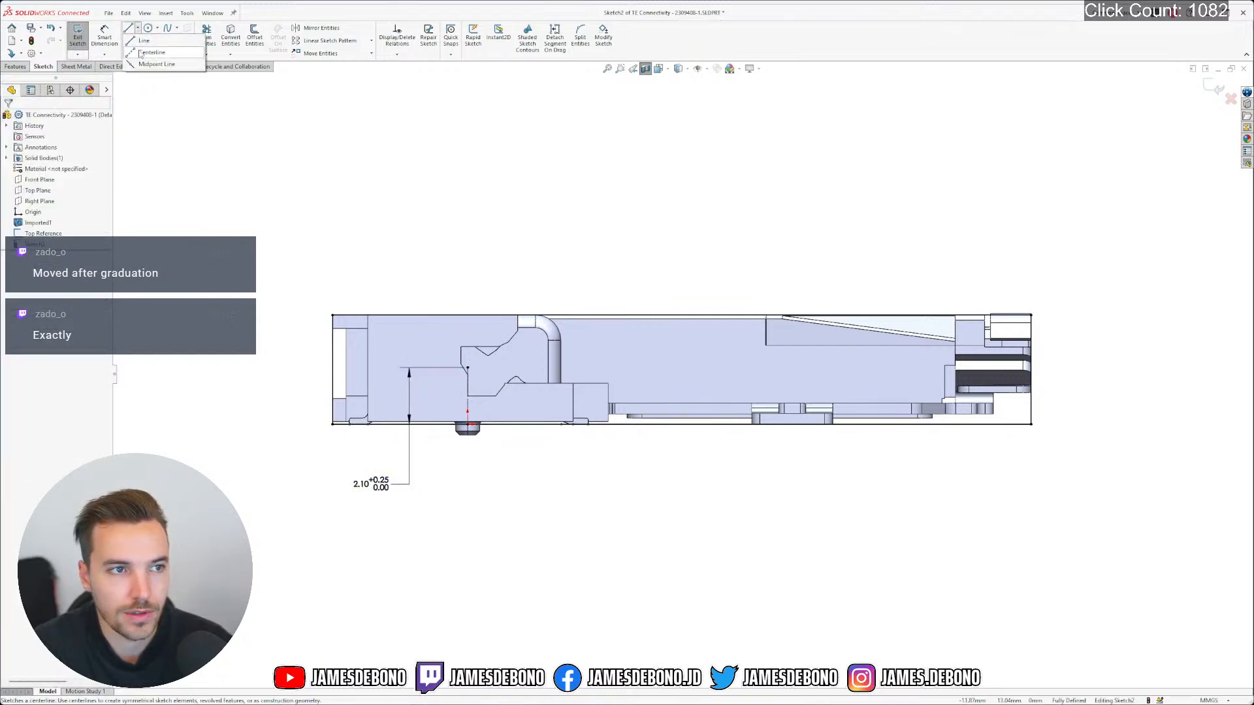
pyautogui.click(140, 54)
pyautogui.scroll(-6, 424, 454)
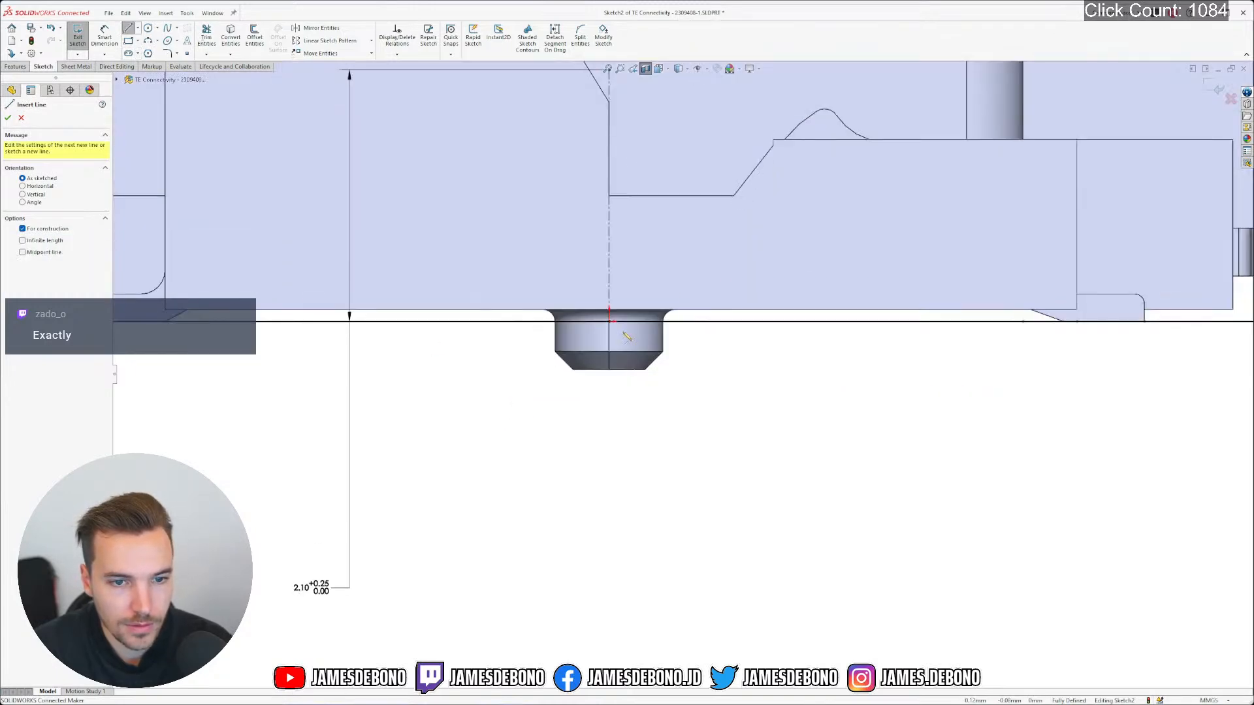
pyautogui.scroll(-4, 627, 337)
pyautogui.click(609, 314)
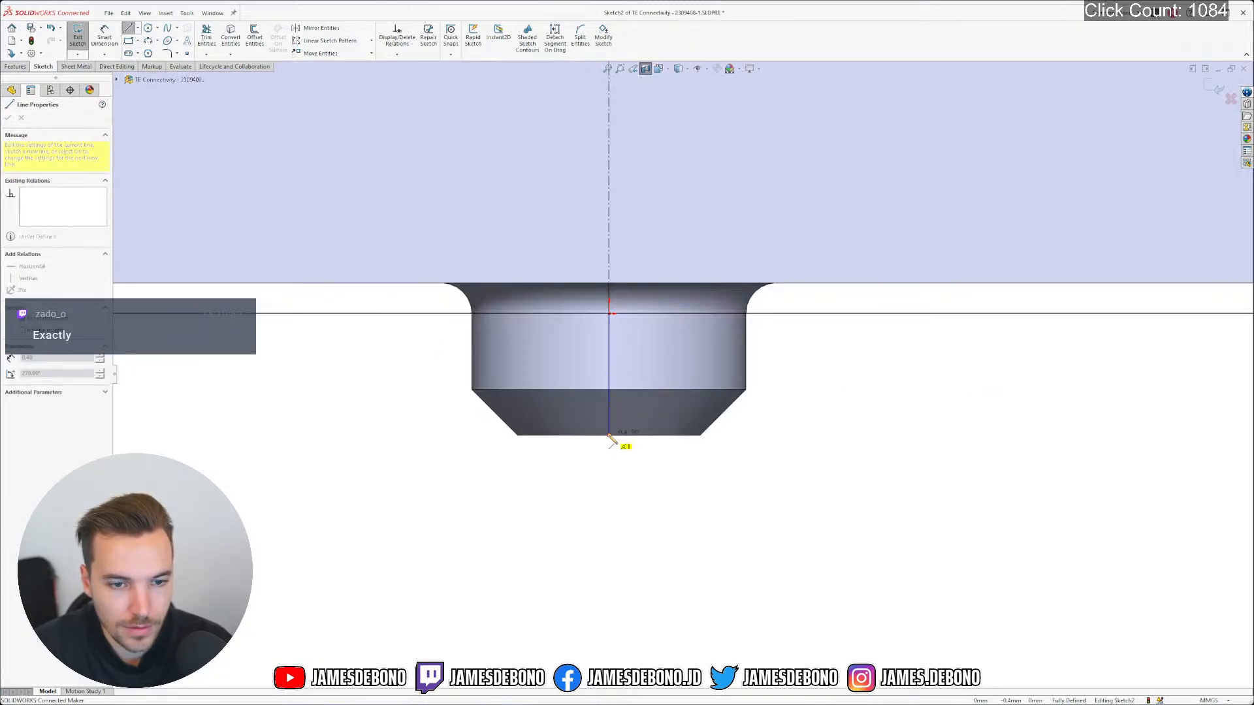
pyautogui.click(609, 435)
pyautogui.press('Escape')
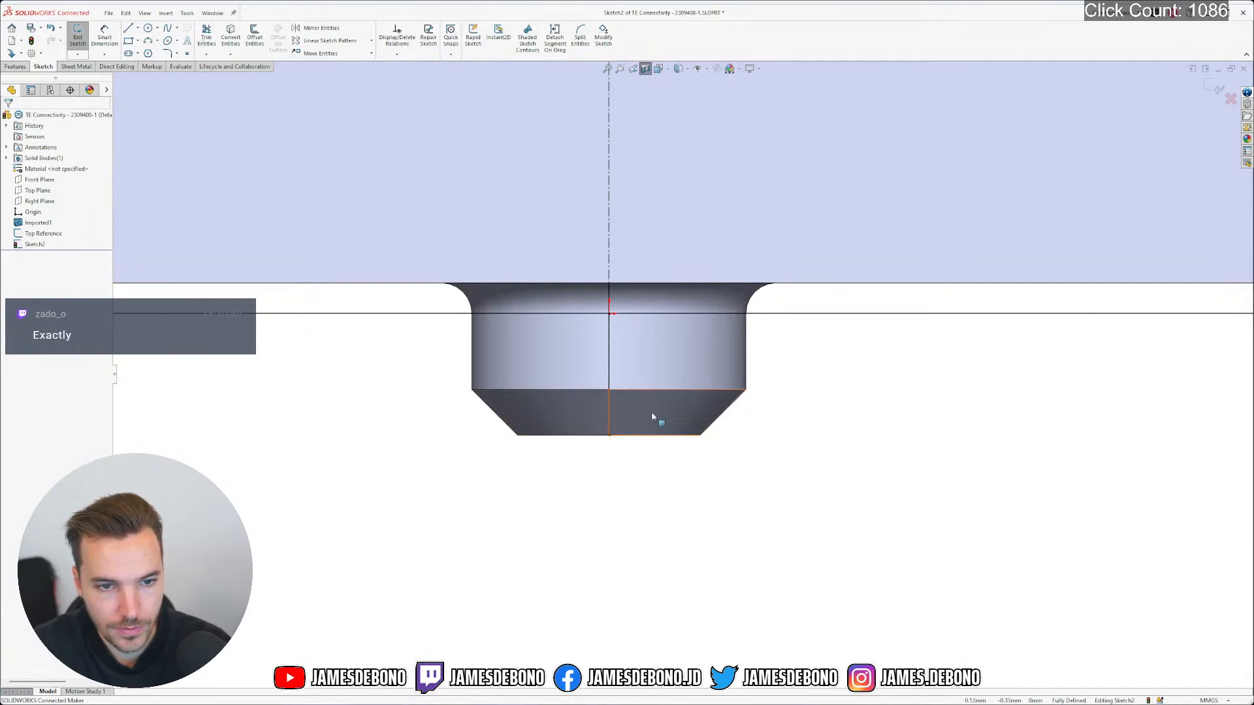
# Hide the Imported1 connector body so that only the sketch geometry is displayed
pyautogui.scroll(8, 651, 414)
pyautogui.scroll(-3, 815, 355)
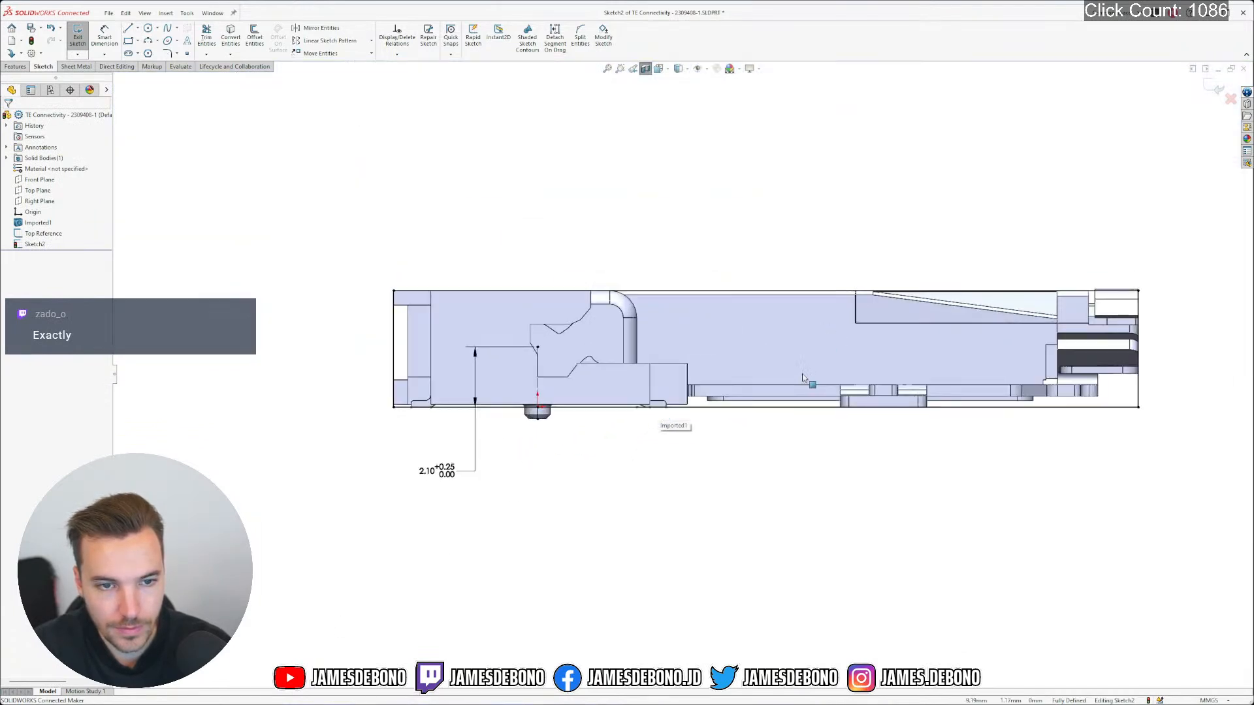
pyautogui.scroll(-1, 1136, 413)
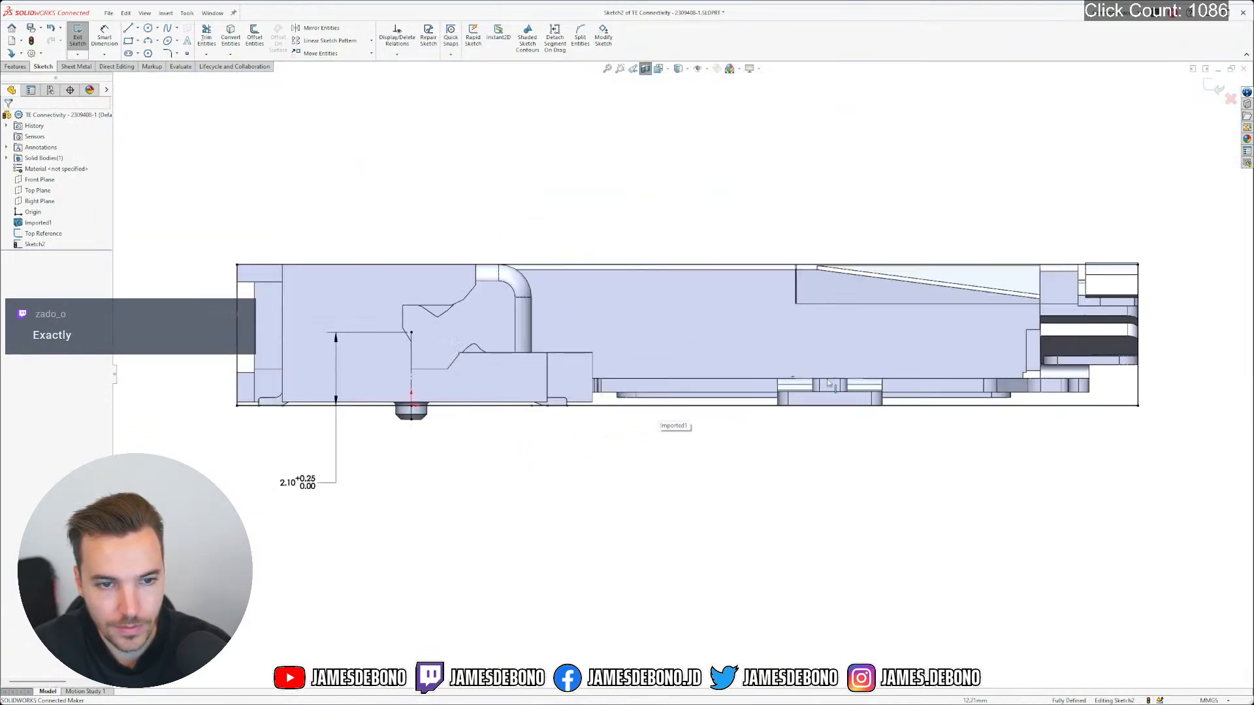
pyautogui.rightClick(51, 239)
pyautogui.click(51, 239)
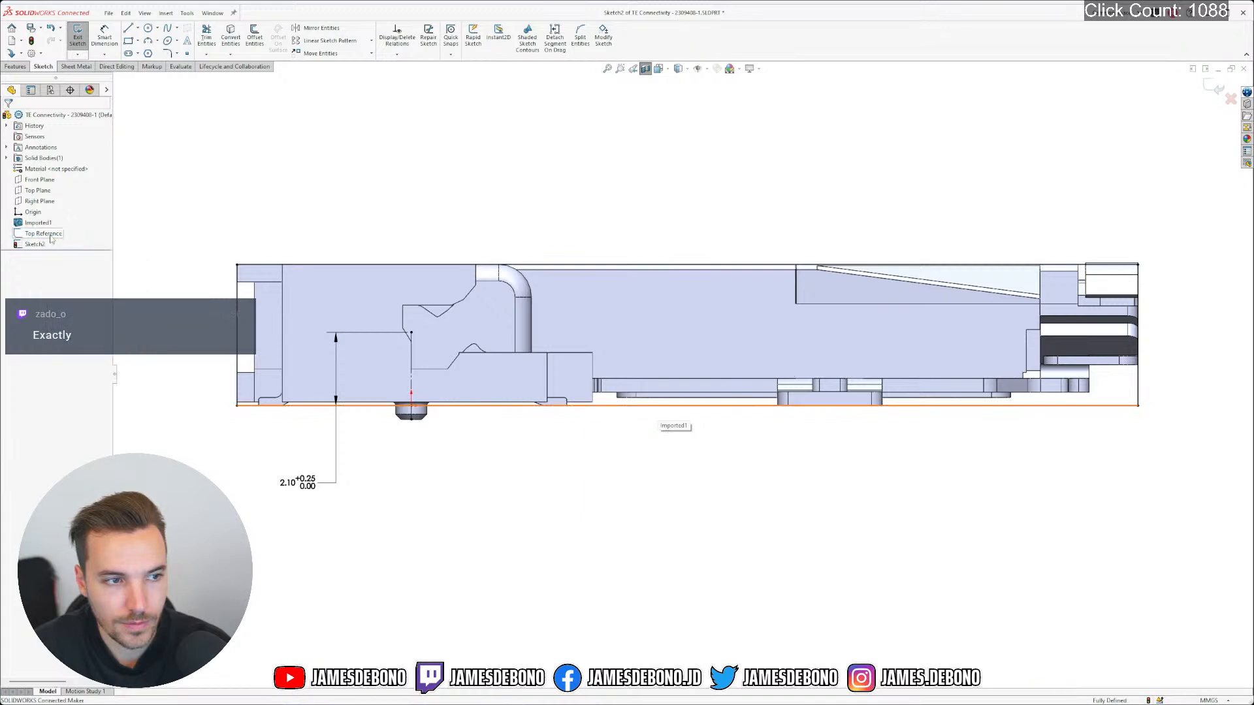
pyautogui.rightClick(51, 235)
pyautogui.rightClick(41, 223)
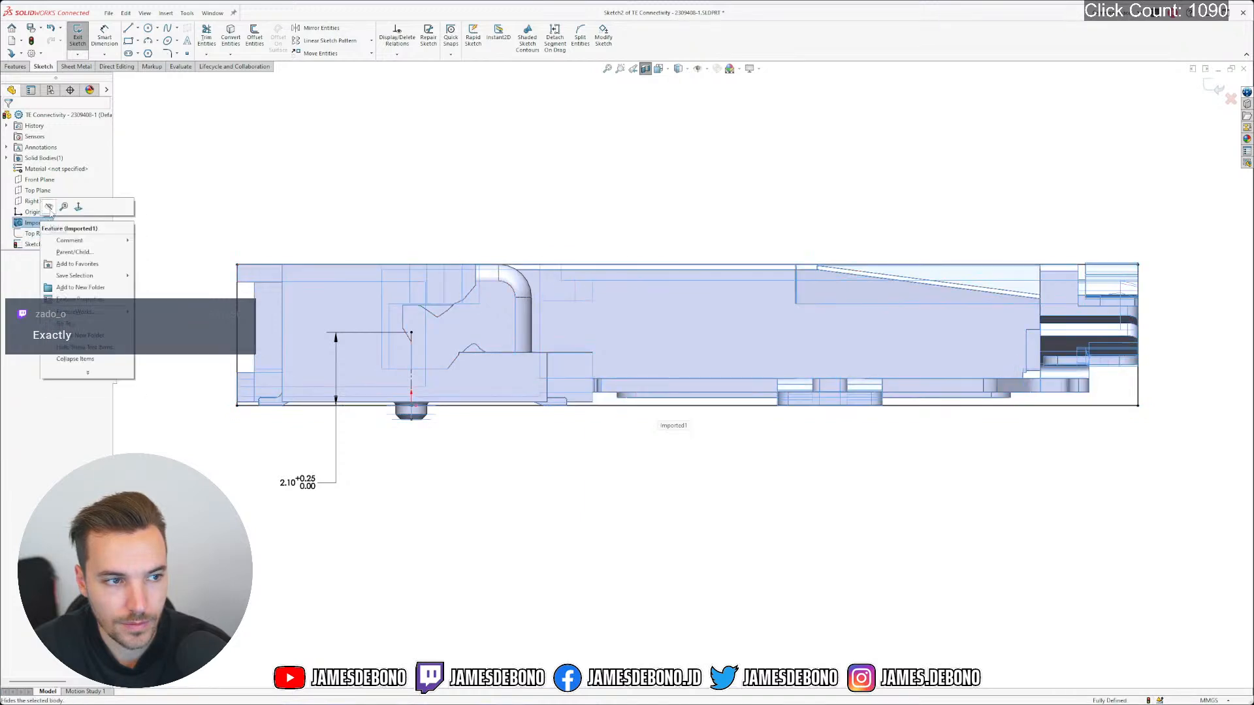
pyautogui.click(49, 209)
pyautogui.click(539, 450)
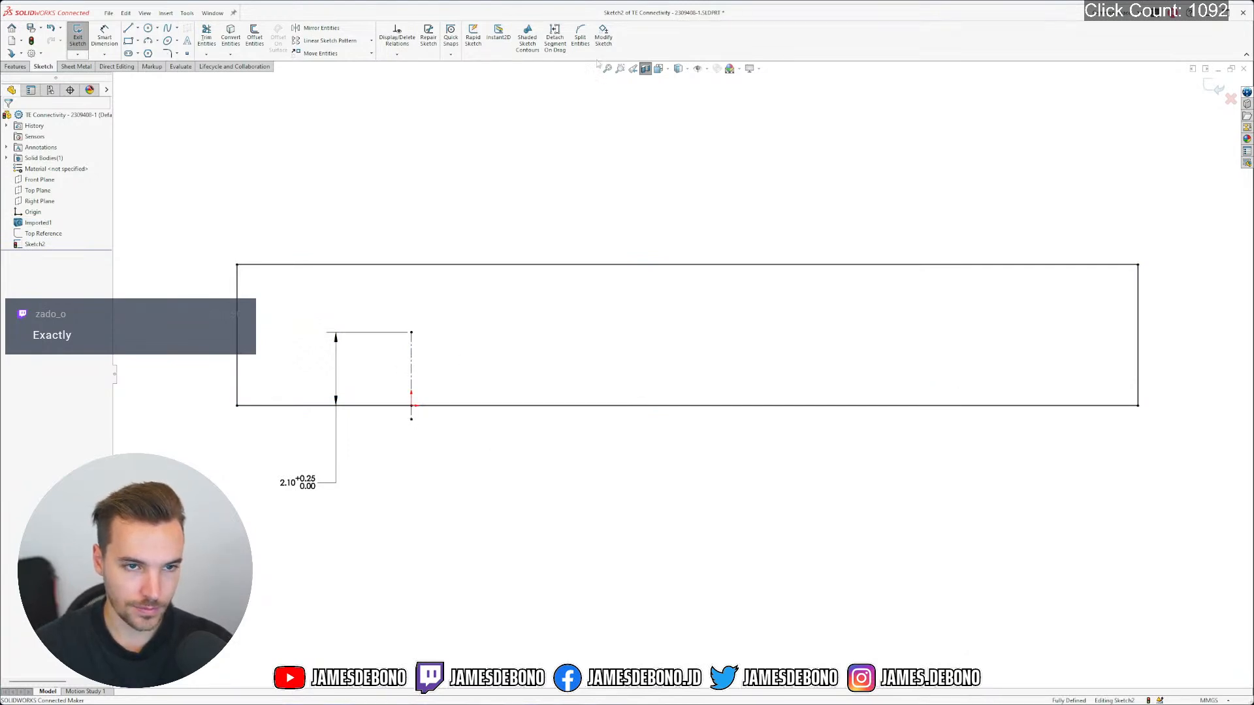
# Split the rectangle's lower edge and place the split point on the origin
pyautogui.click(580, 38)
pyautogui.doubleClick(402, 407)
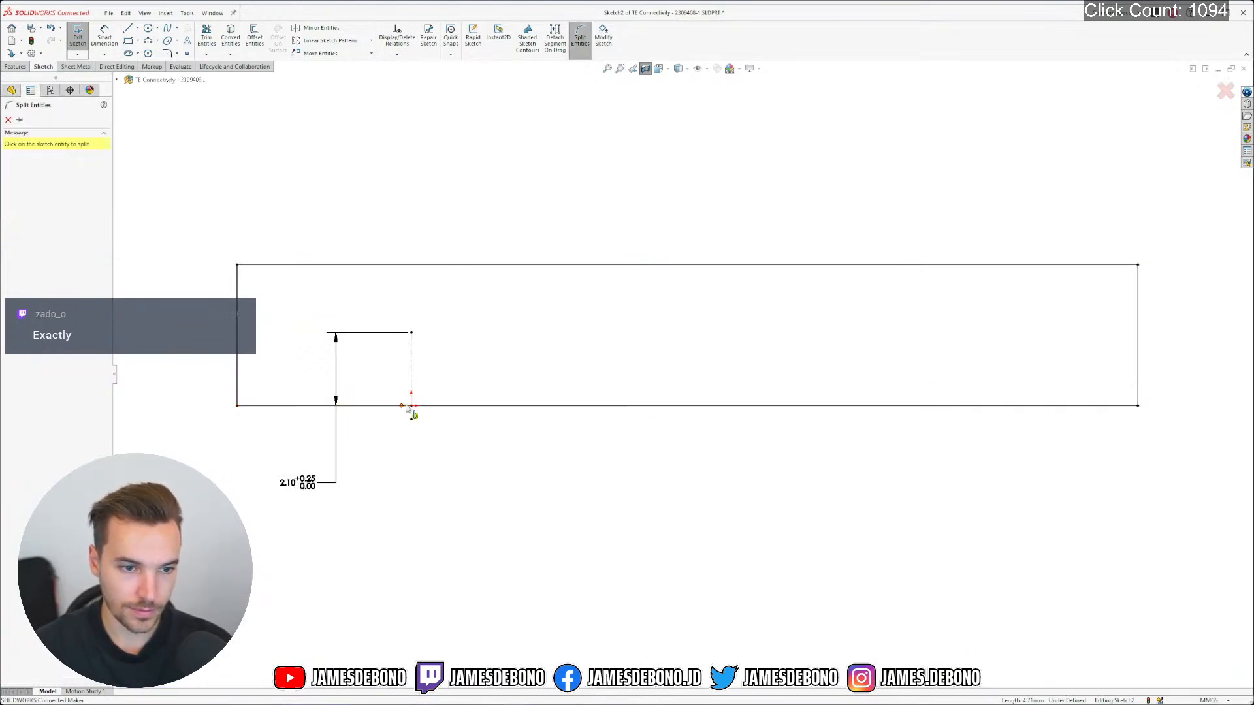
pyautogui.moveTo(402, 406)
pyautogui.mouseDown()
pyautogui.moveTo(484, 409)
pyautogui.moveTo(411, 411)
pyautogui.mouseUp()
pyautogui.click(507, 451)
# Close the finished side-view sketch, rename it Right Reference and save the connector part
pyautogui.scroll(6, 516, 438)
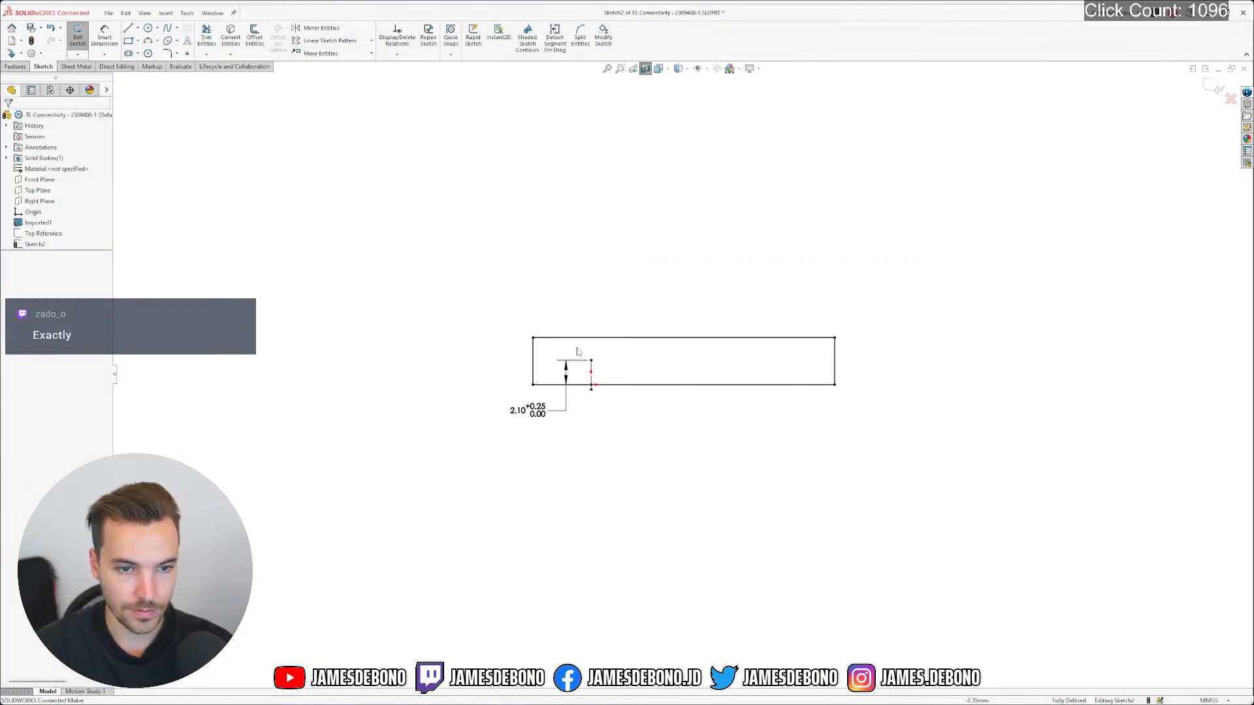
pyautogui.click(1209, 95)
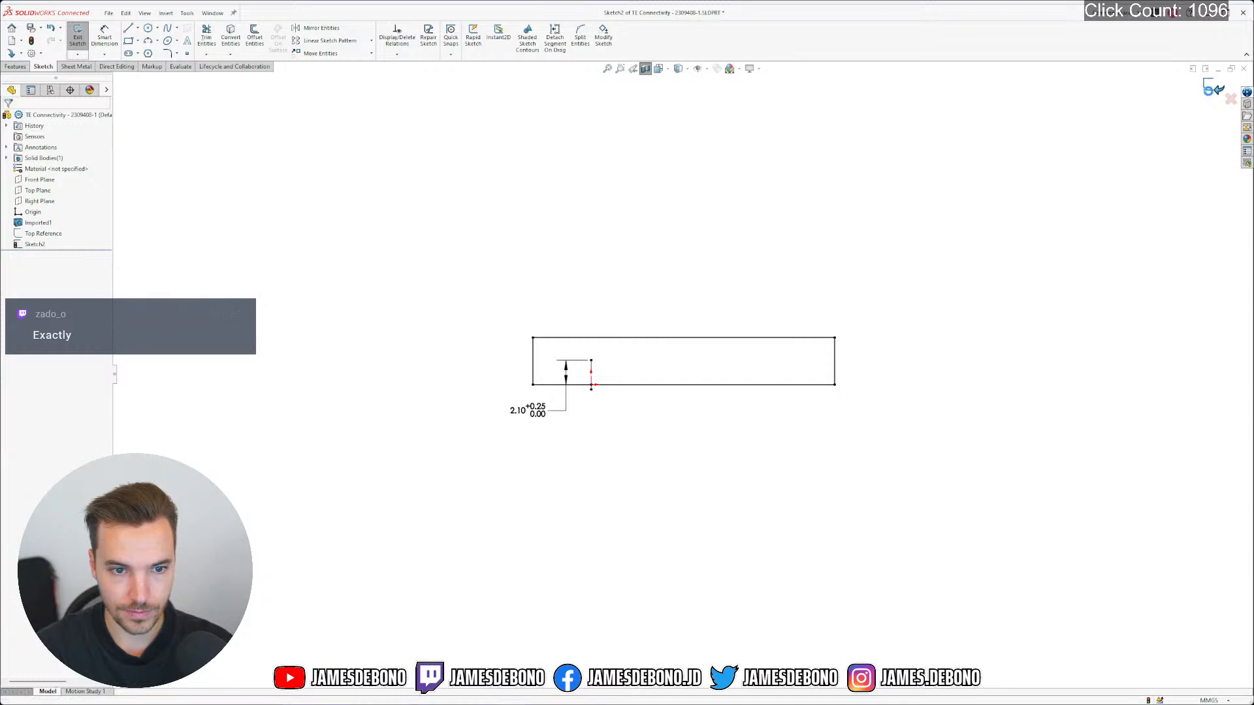
pyautogui.click(921, 222)
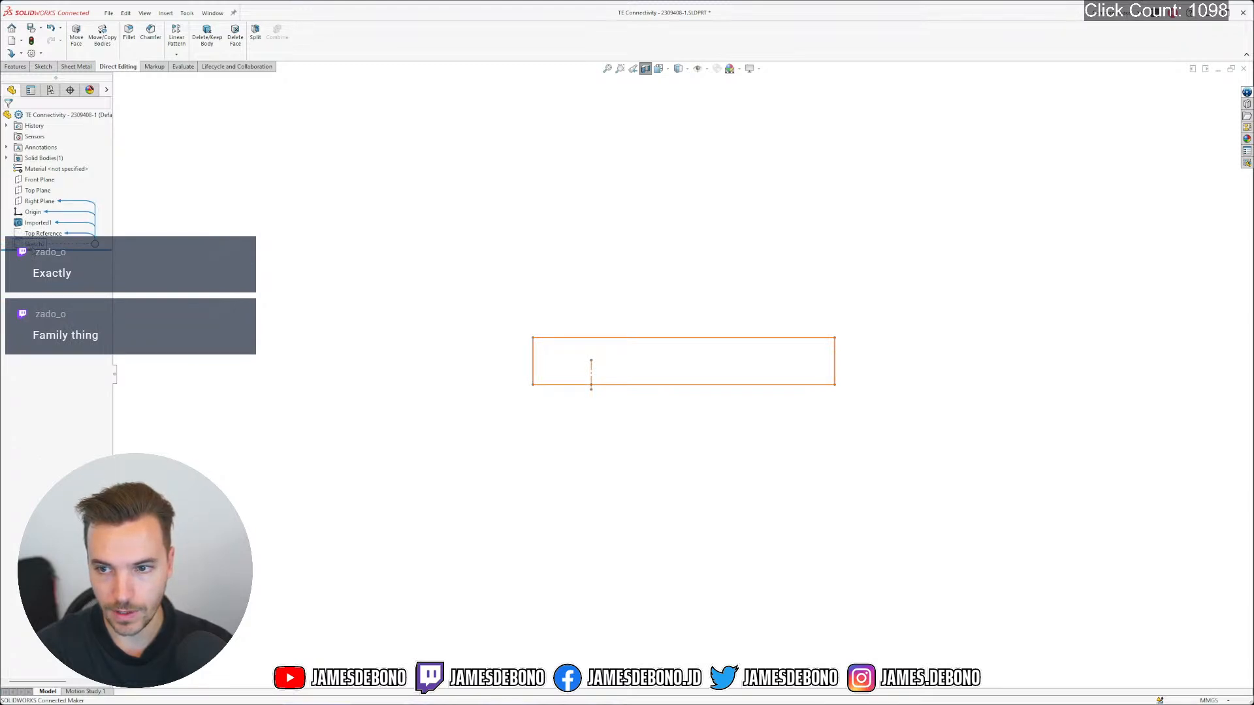
pyautogui.click(34, 244)
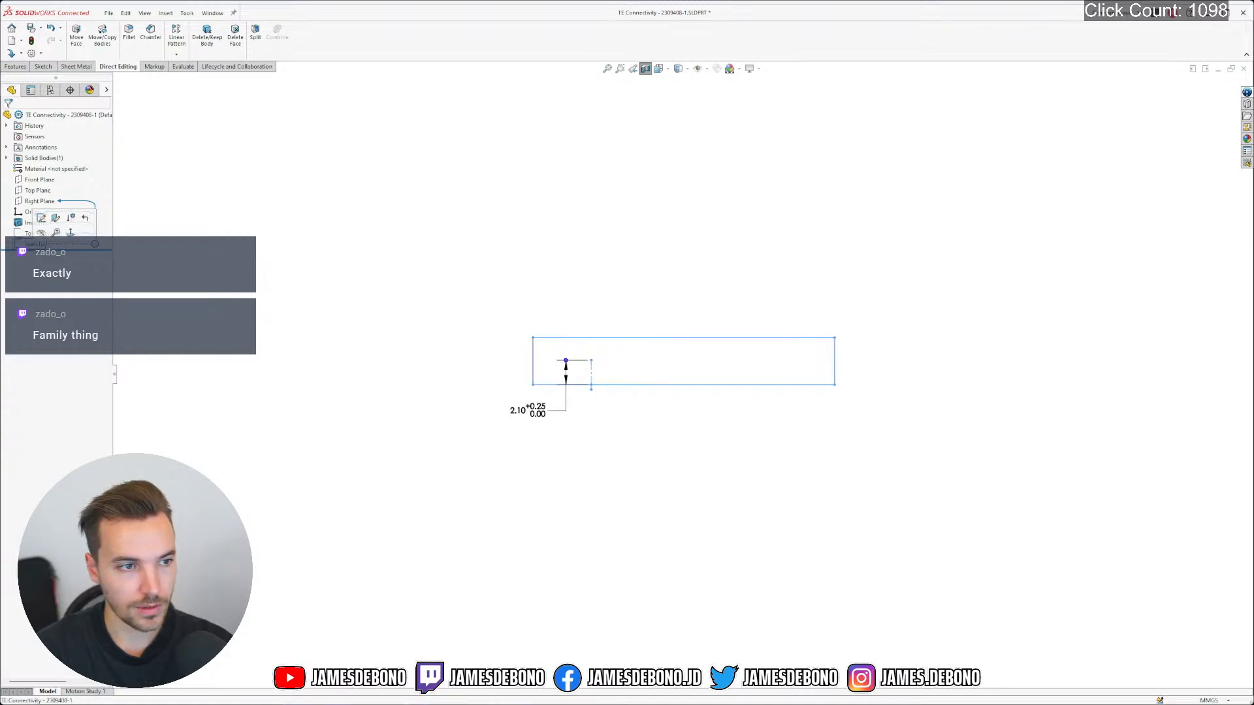
pyautogui.click(40, 245)
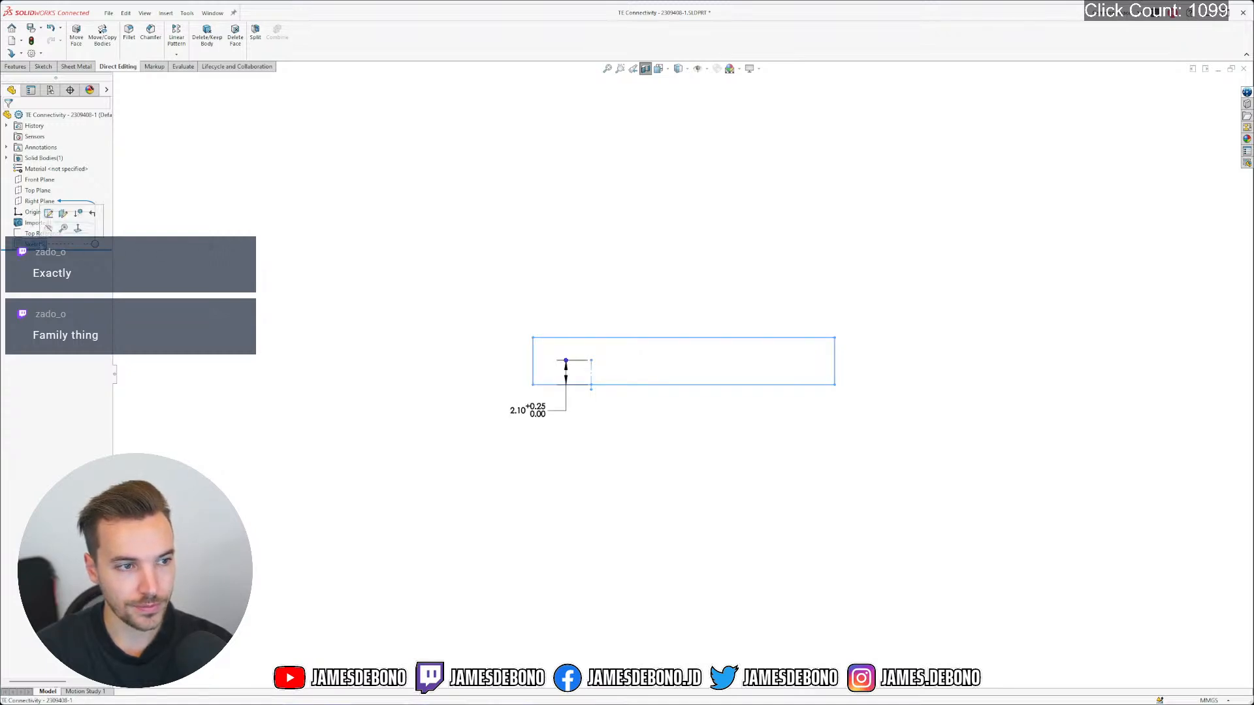
pyautogui.click(264, 232)
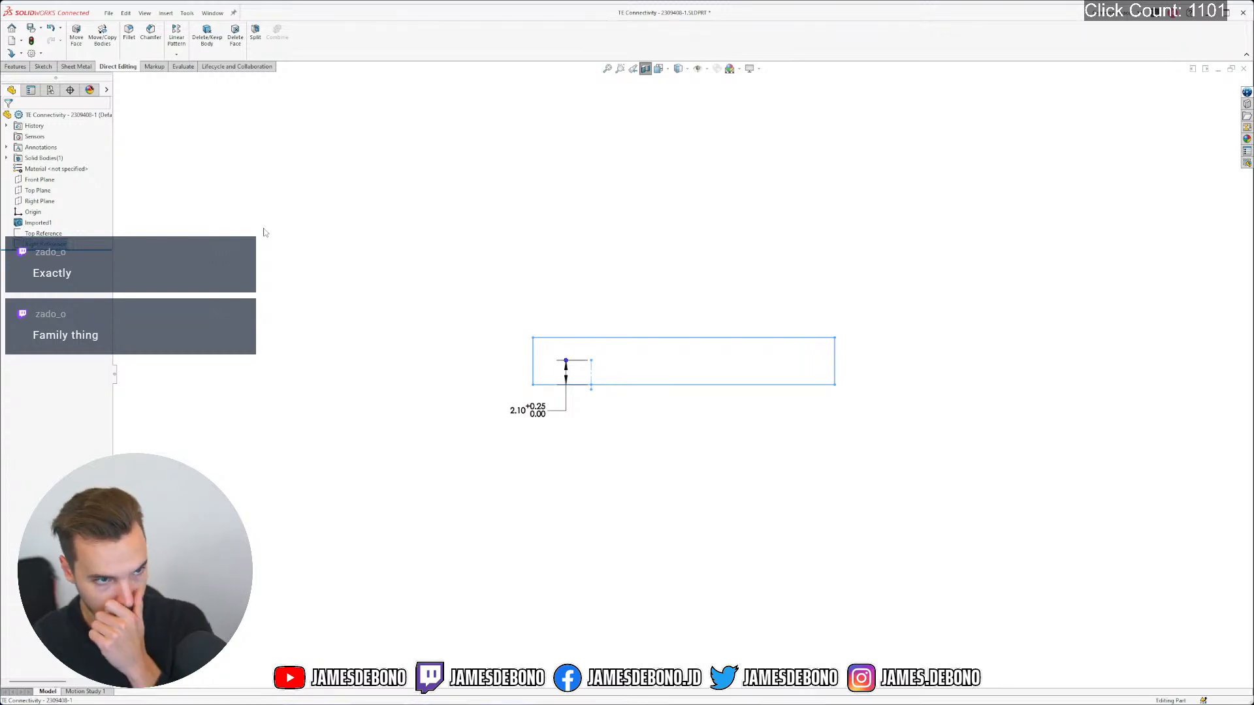
pyautogui.click(265, 233)
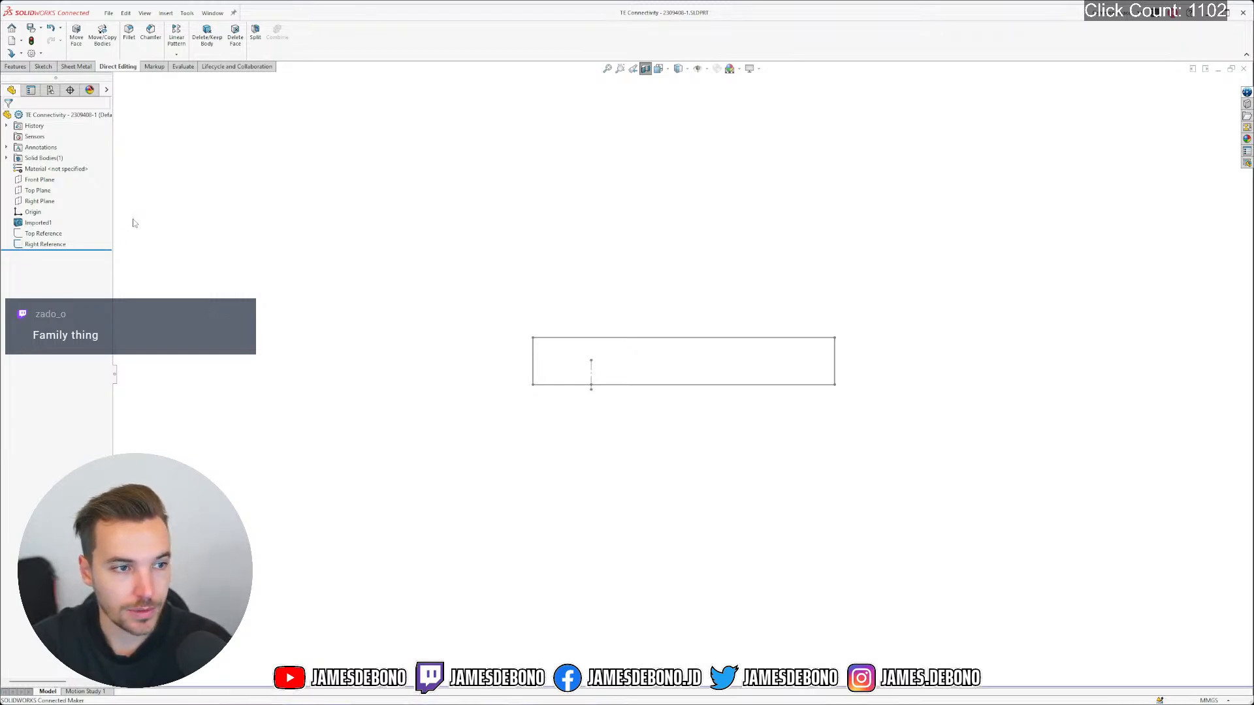
# Hide the Right Reference sketch, show the Imported1 connector body again and save the part
pyautogui.click(64, 244)
pyautogui.click(72, 228)
pyautogui.click(36, 224)
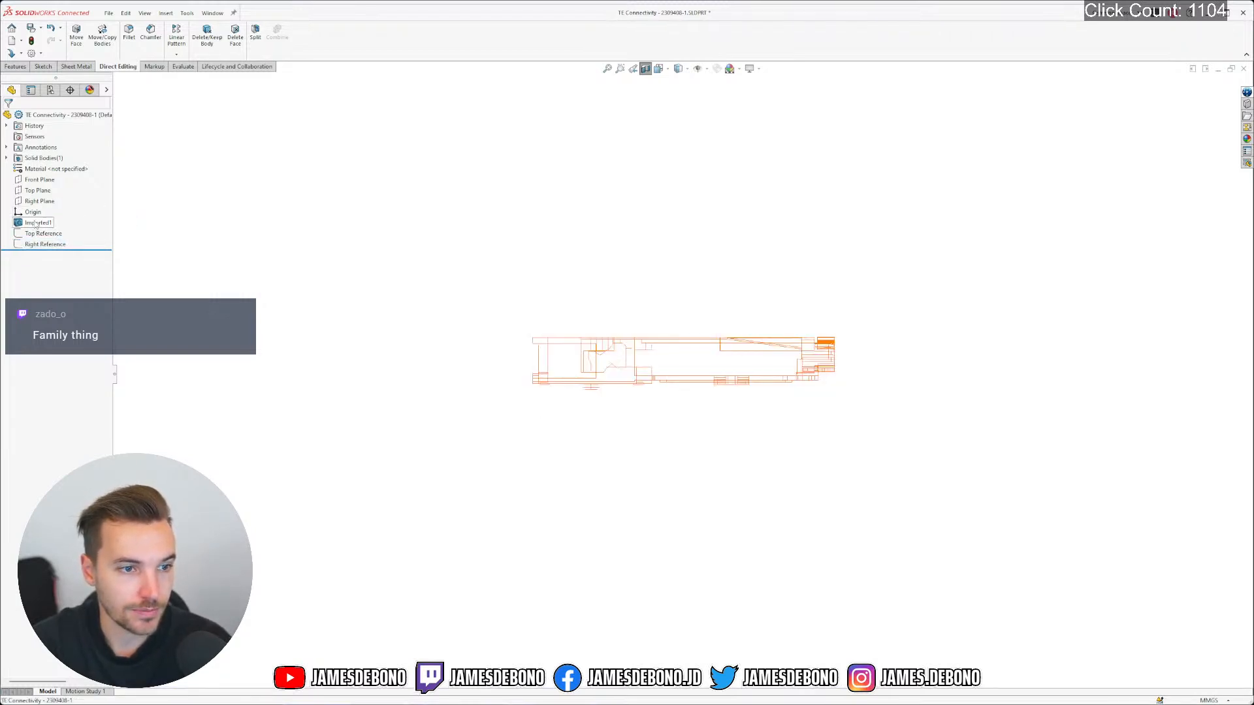
pyautogui.click(60, 208)
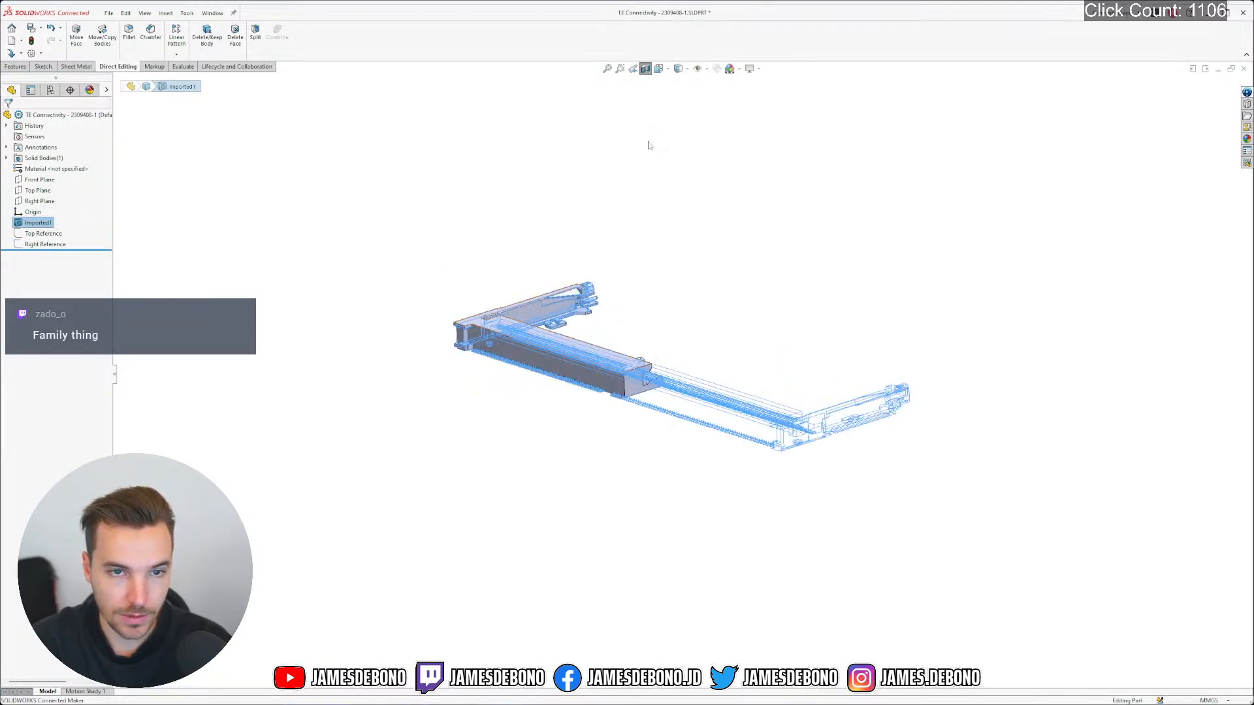
pyautogui.press('Escape')
pyautogui.scroll(-2, 658, 417)
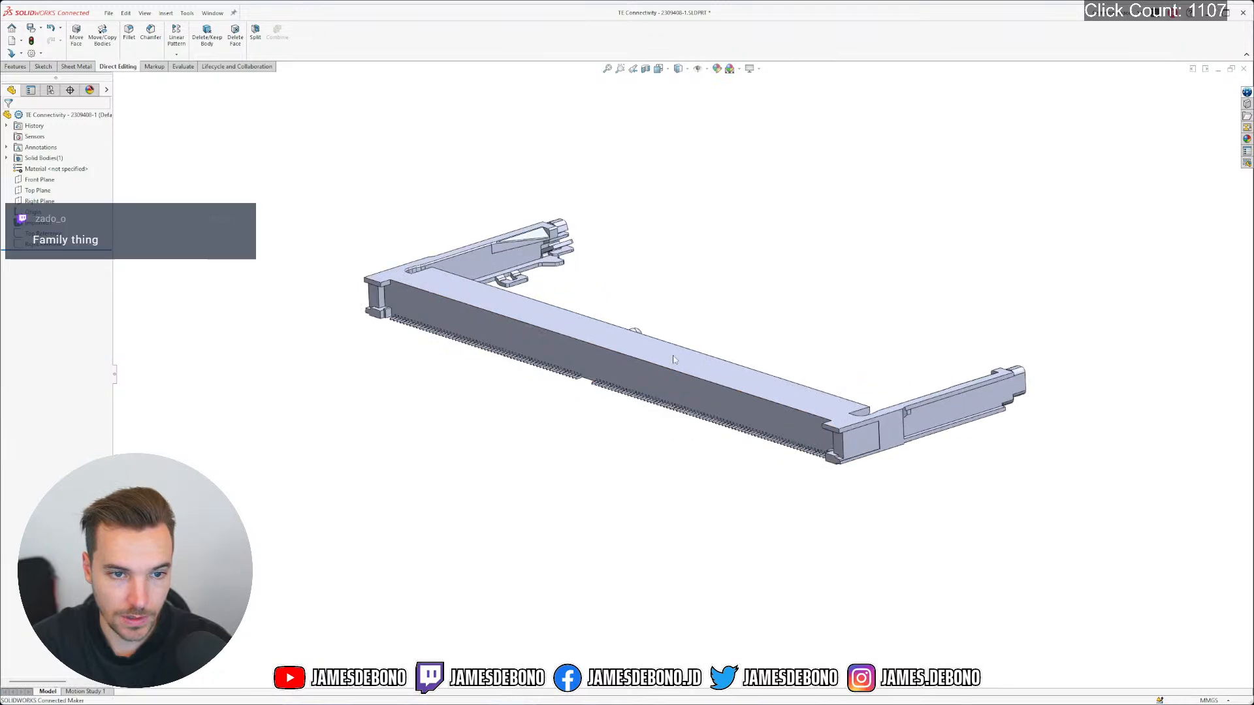
pyautogui.scroll(-1, 740, 287)
pyautogui.scroll(1, 740, 286)
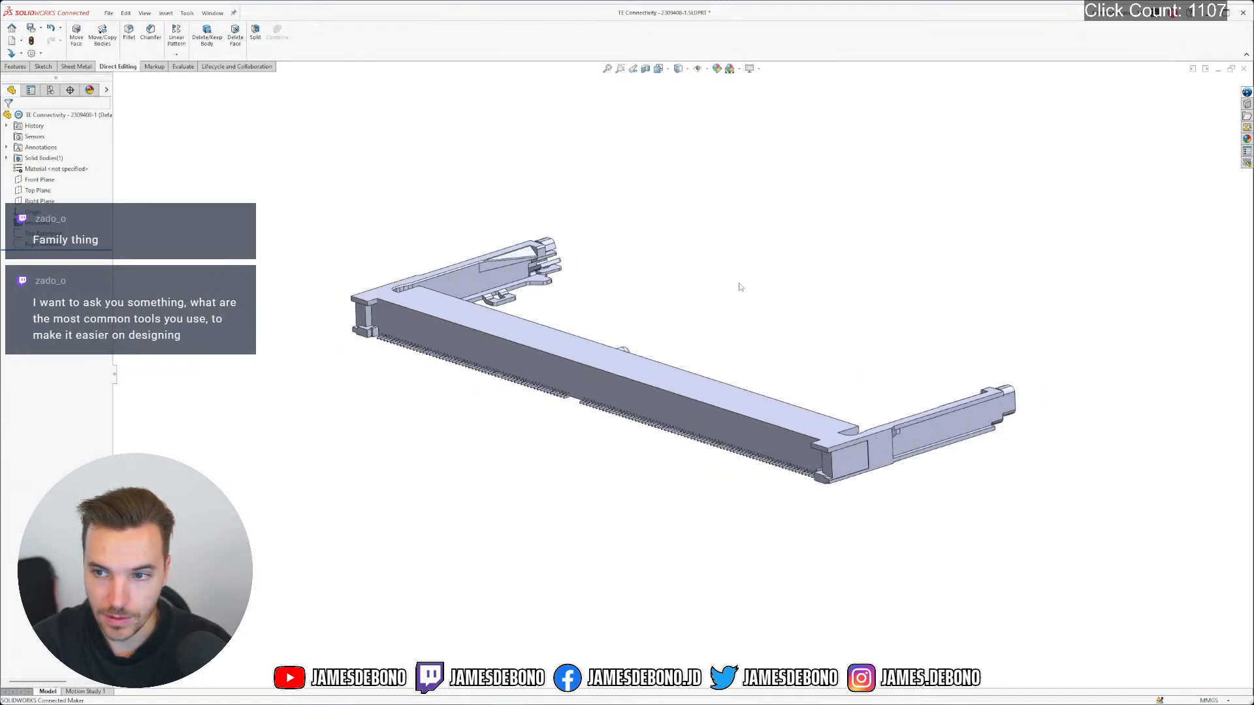
pyautogui.scroll(-1, 740, 286)
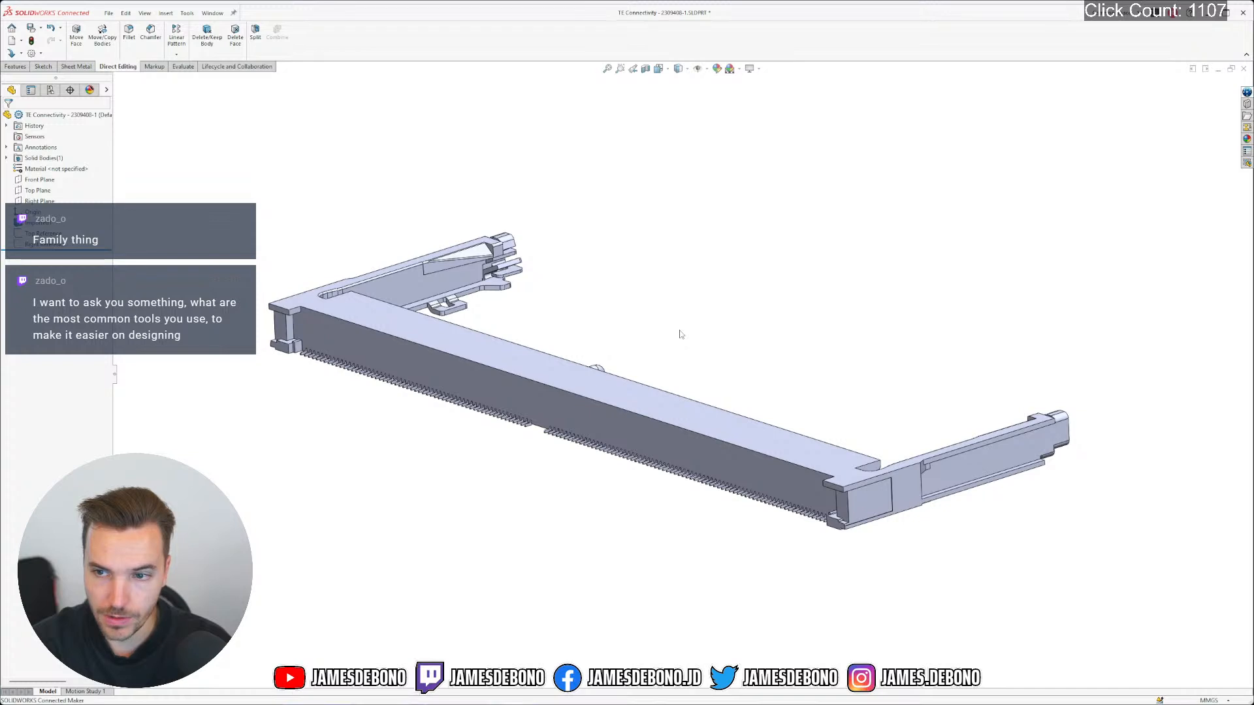
pyautogui.moveTo(680, 335); pyautogui.dragTo(693, 374, button='middle')
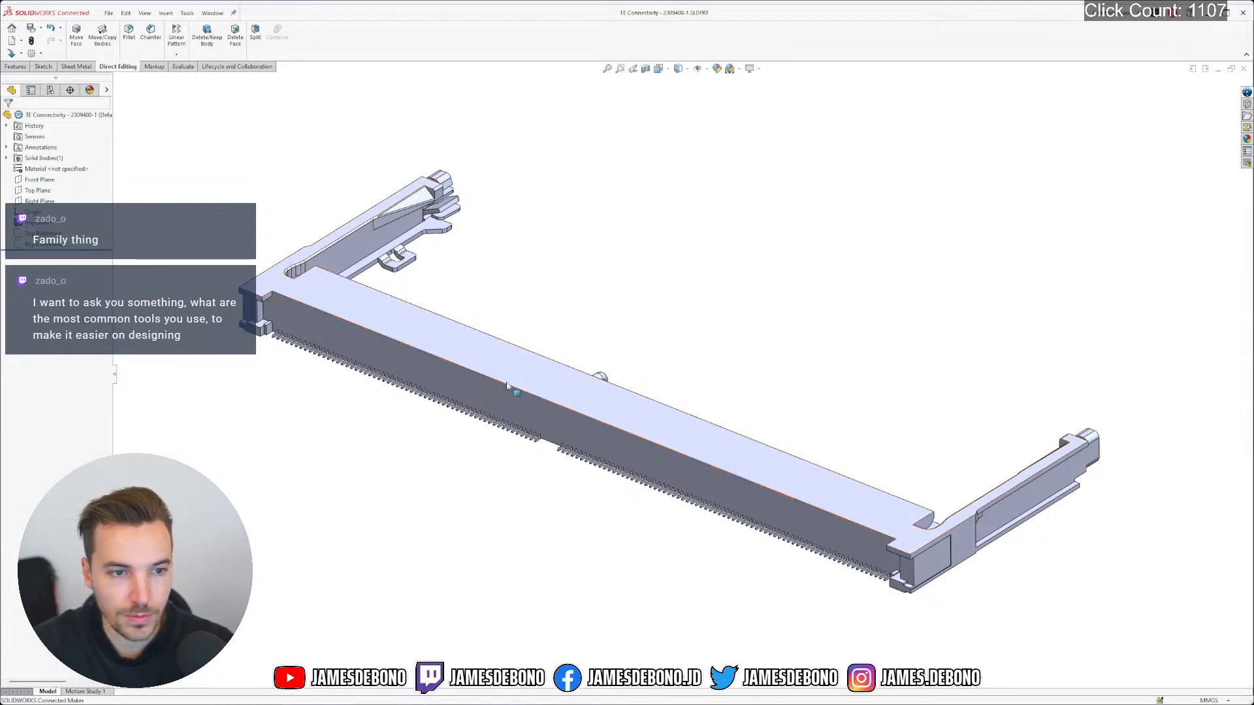
pyautogui.press('f')
# Switch to the 0.2_LDM-SK part and roll its feature history back to just before the _Display Protector sketch
pyautogui.click(213, 16)
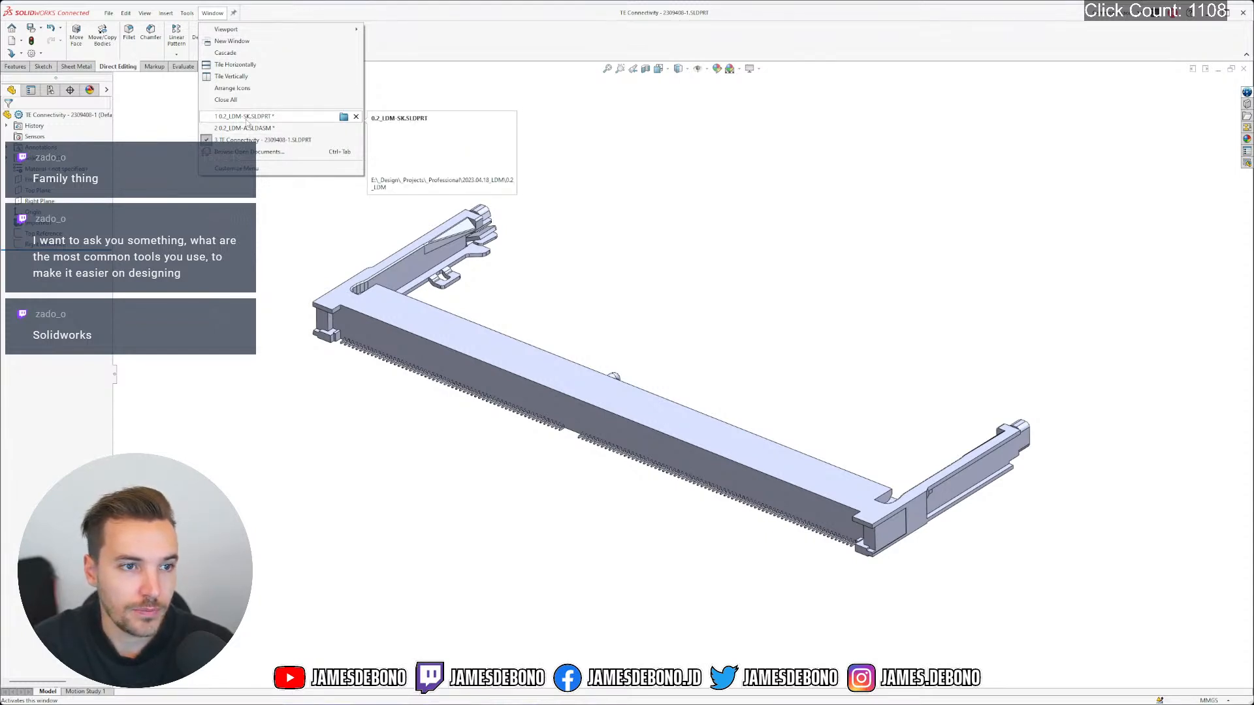
pyautogui.click(247, 117)
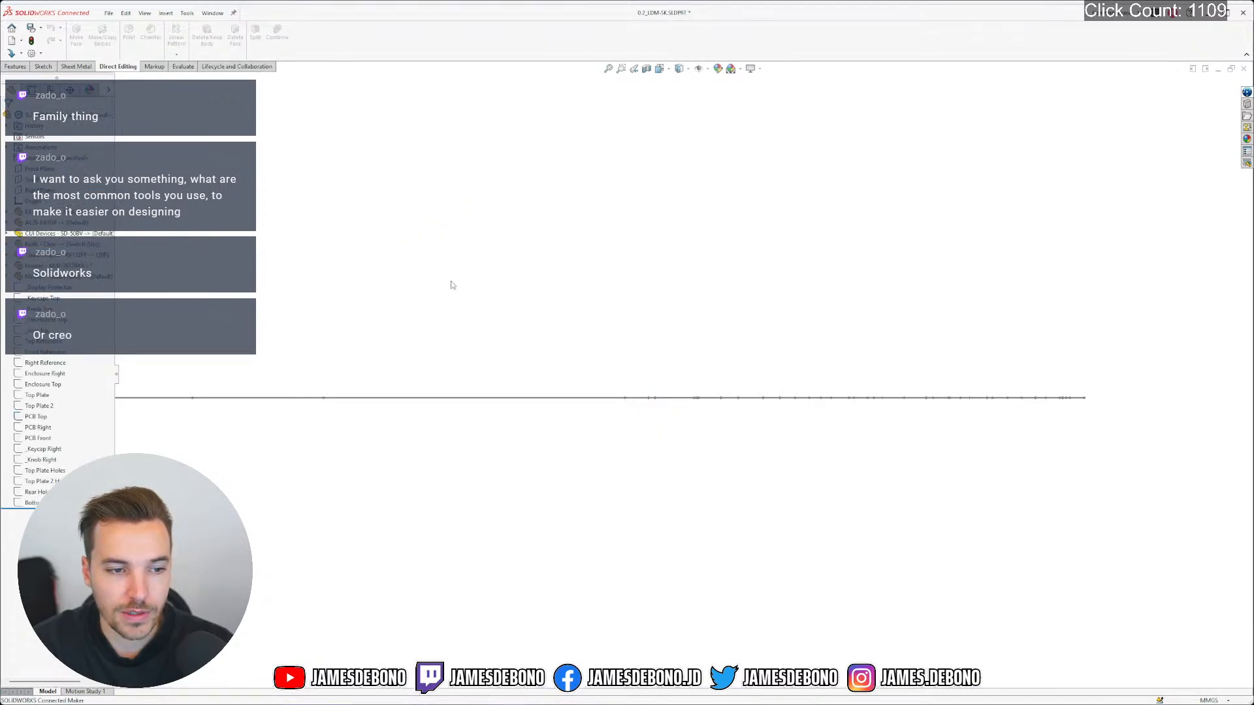
pyautogui.moveTo(451, 280)
pyautogui.mouseDown(button='middle')
pyautogui.moveTo(436, 324)
pyautogui.moveTo(396, 272)
pyautogui.moveTo(484, 328)
pyautogui.moveTo(496, 289)
pyautogui.moveTo(607, 340)
pyautogui.moveTo(614, 313)
pyautogui.moveTo(663, 418)
pyautogui.mouseUp(button='middle')
pyautogui.scroll(8, 499, 337)
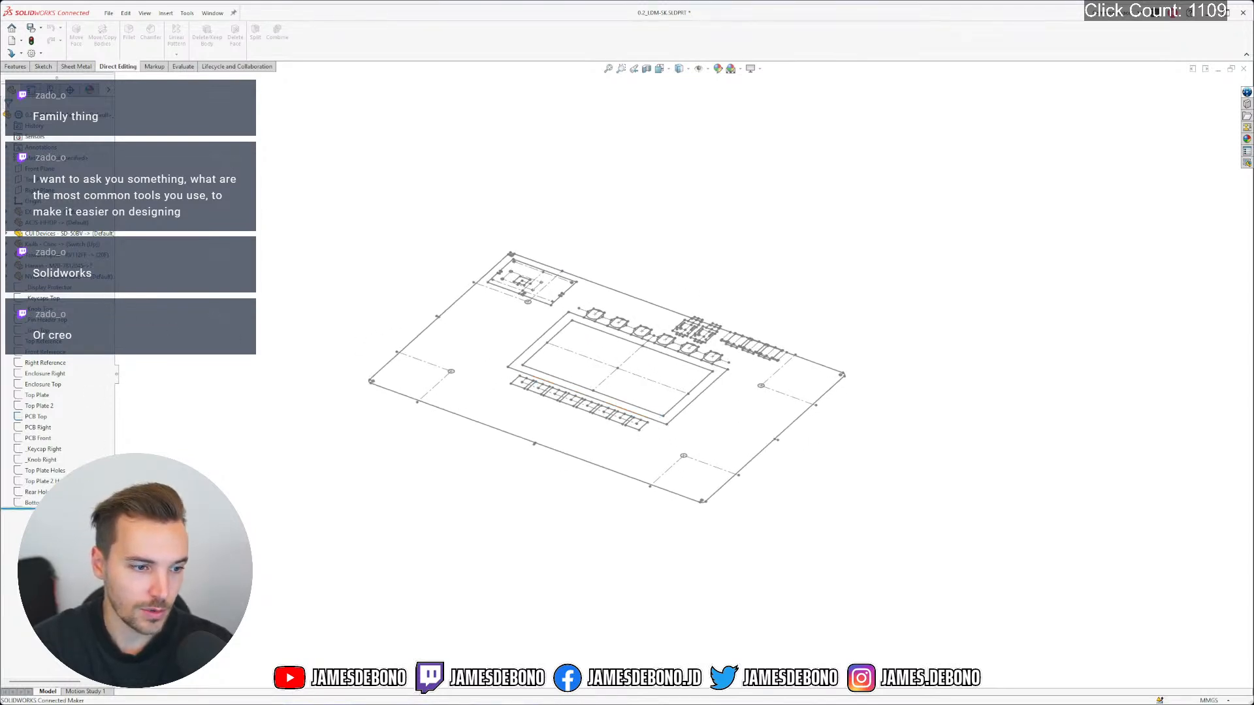
pyautogui.moveTo(98, 508)
pyautogui.mouseDown()
pyautogui.moveTo(112, 359)
pyautogui.moveTo(102, 286)
pyautogui.mouseUp()
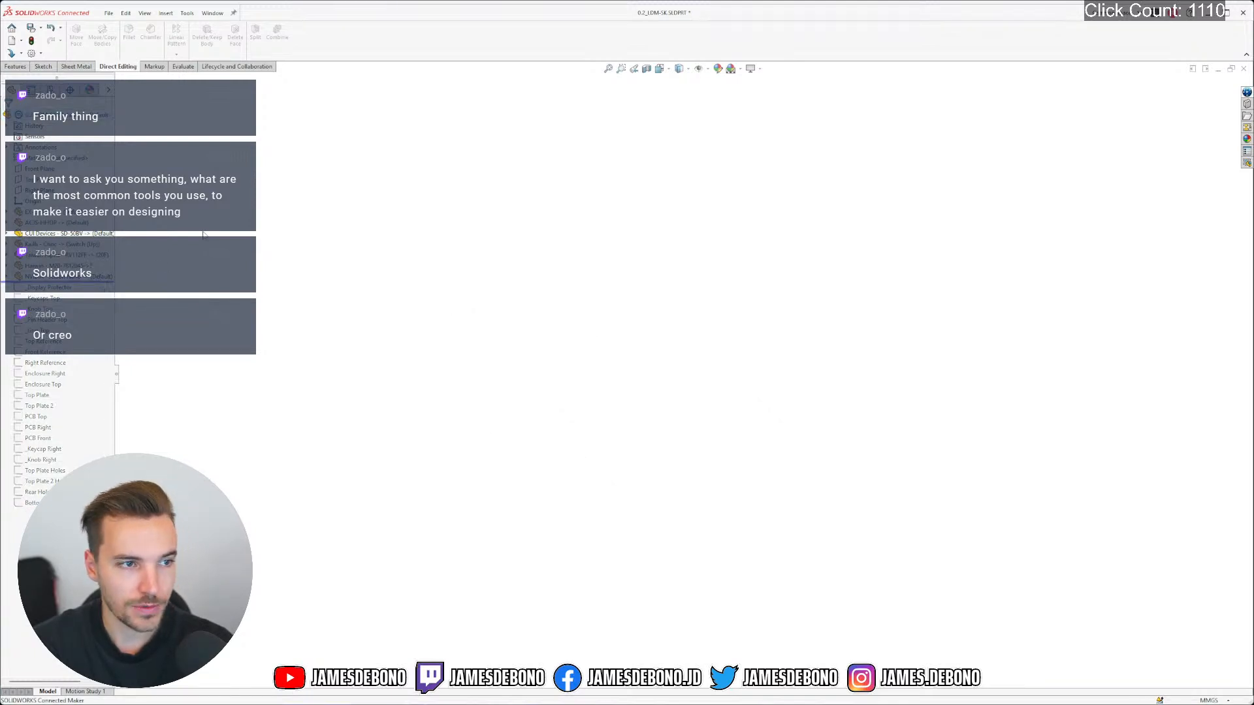
# Insert the TE Connectivity - 2309408-1 part with its planes and sketches, adopting the base part's units
pyautogui.click(166, 13)
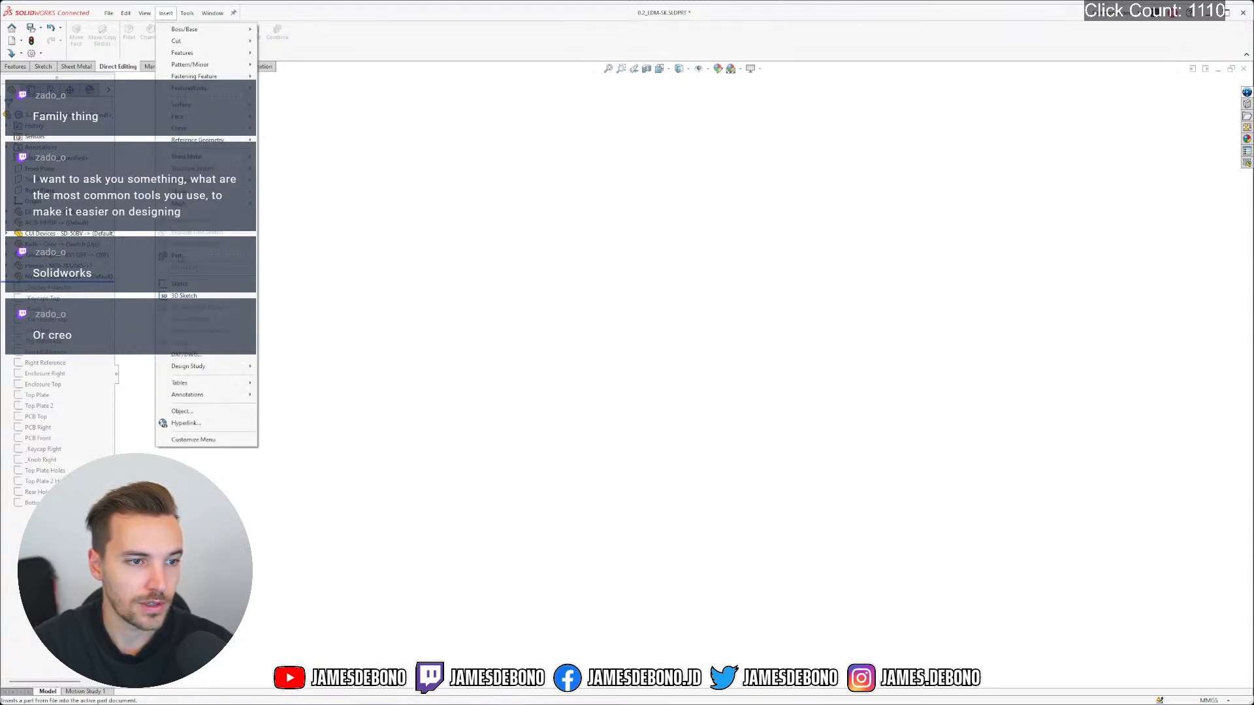
pyautogui.click(179, 256)
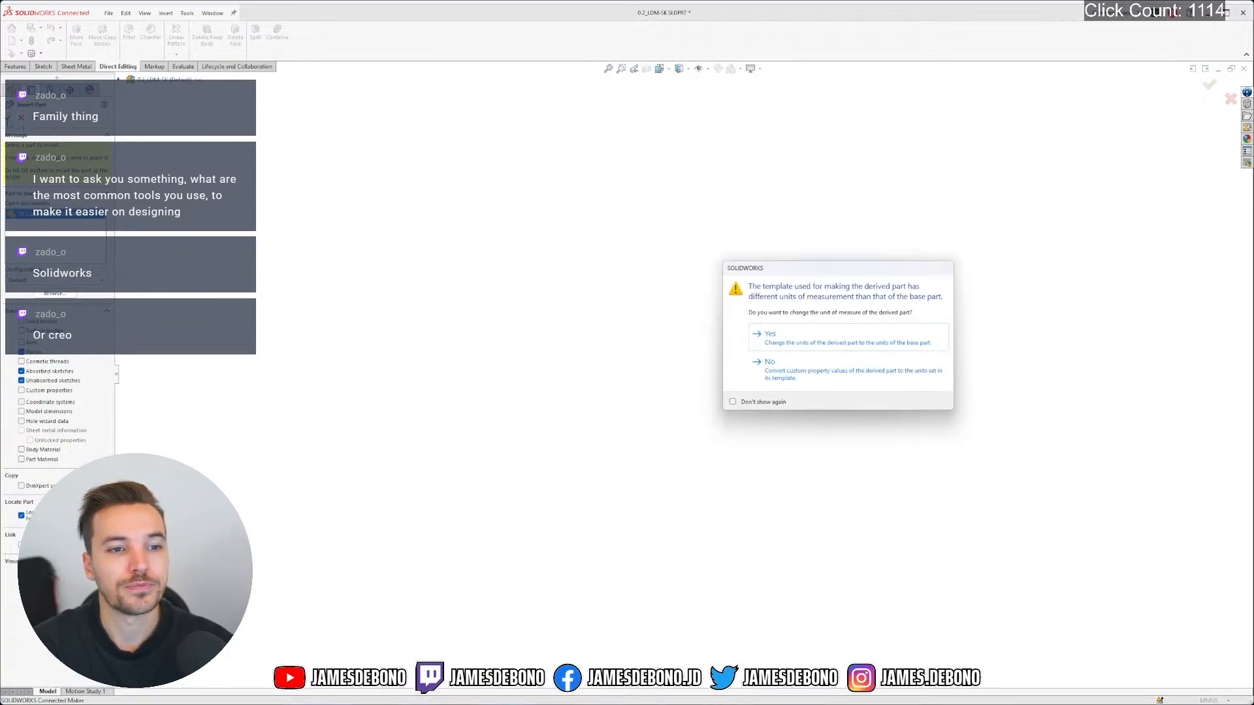
pyautogui.click(856, 344)
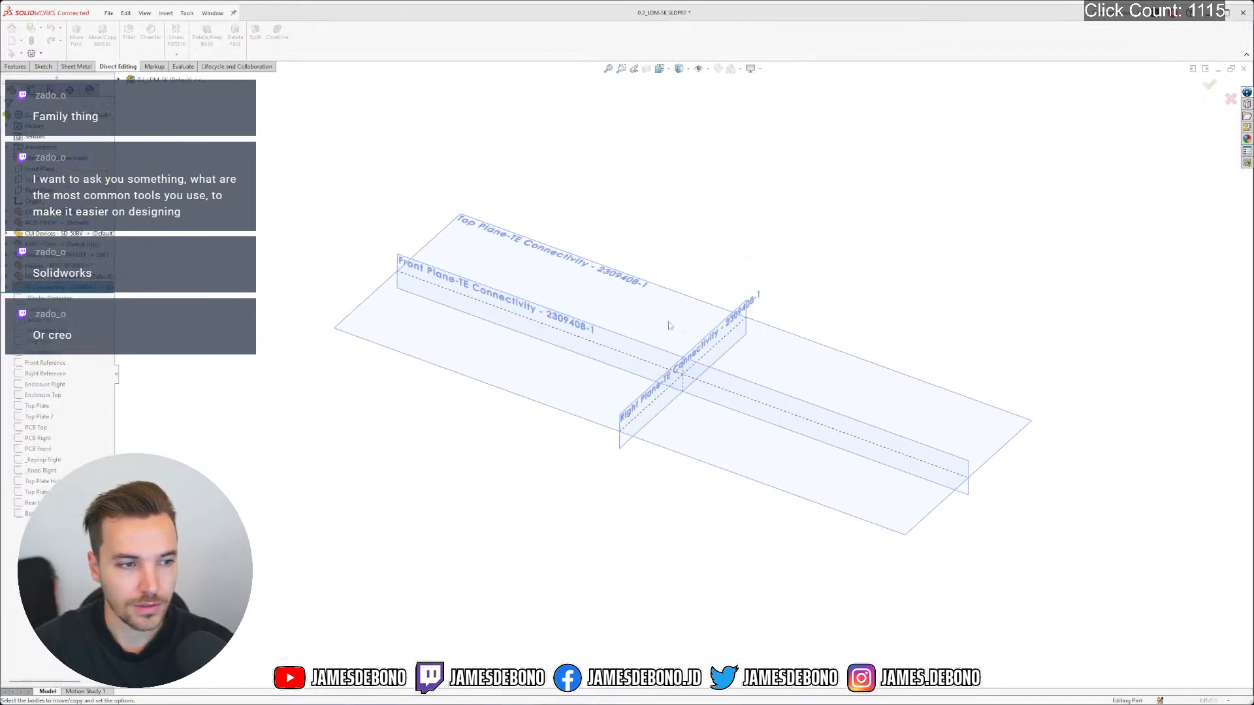
# Mate the inserted connector's Top Plane coincident with the Top Plane of the 0.2_LDM-SK part
pyautogui.scroll(5, 686, 324)
pyautogui.moveTo(686, 325)
pyautogui.mouseDown(button='middle')
pyautogui.moveTo(686, 354)
pyautogui.moveTo(697, 322)
pyautogui.moveTo(701, 335)
pyautogui.mouseUp(button='middle')
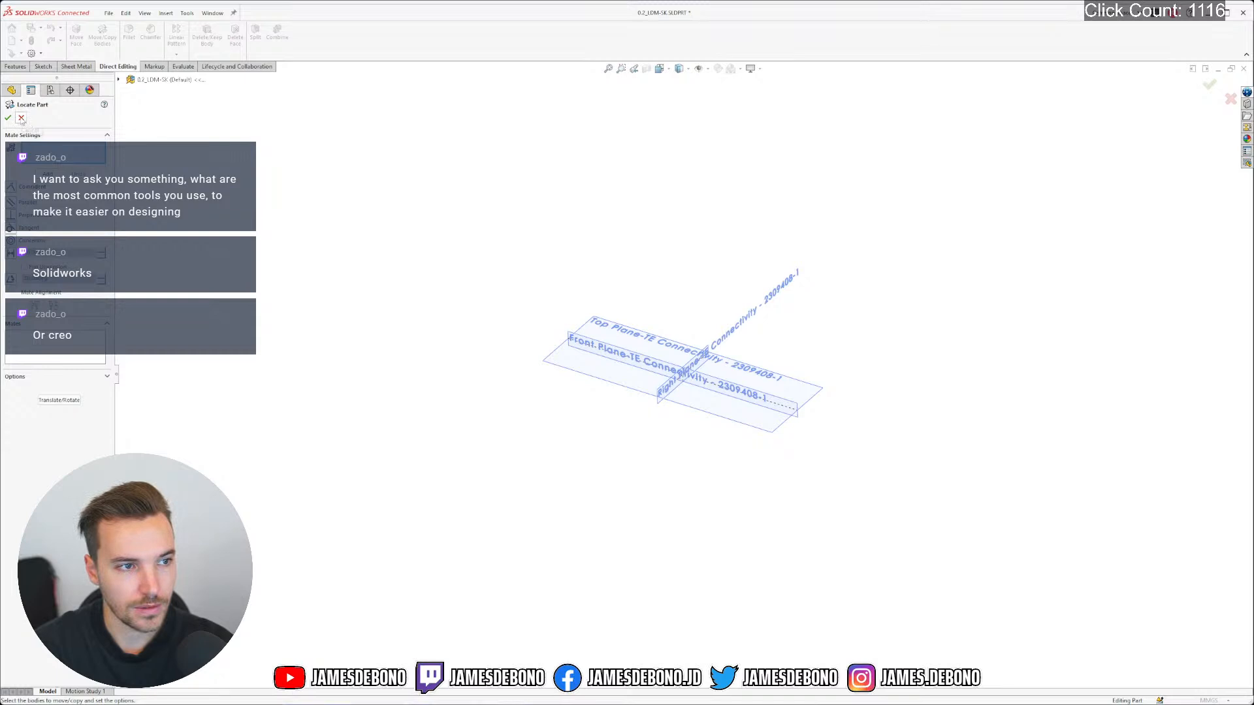
pyautogui.click(118, 80)
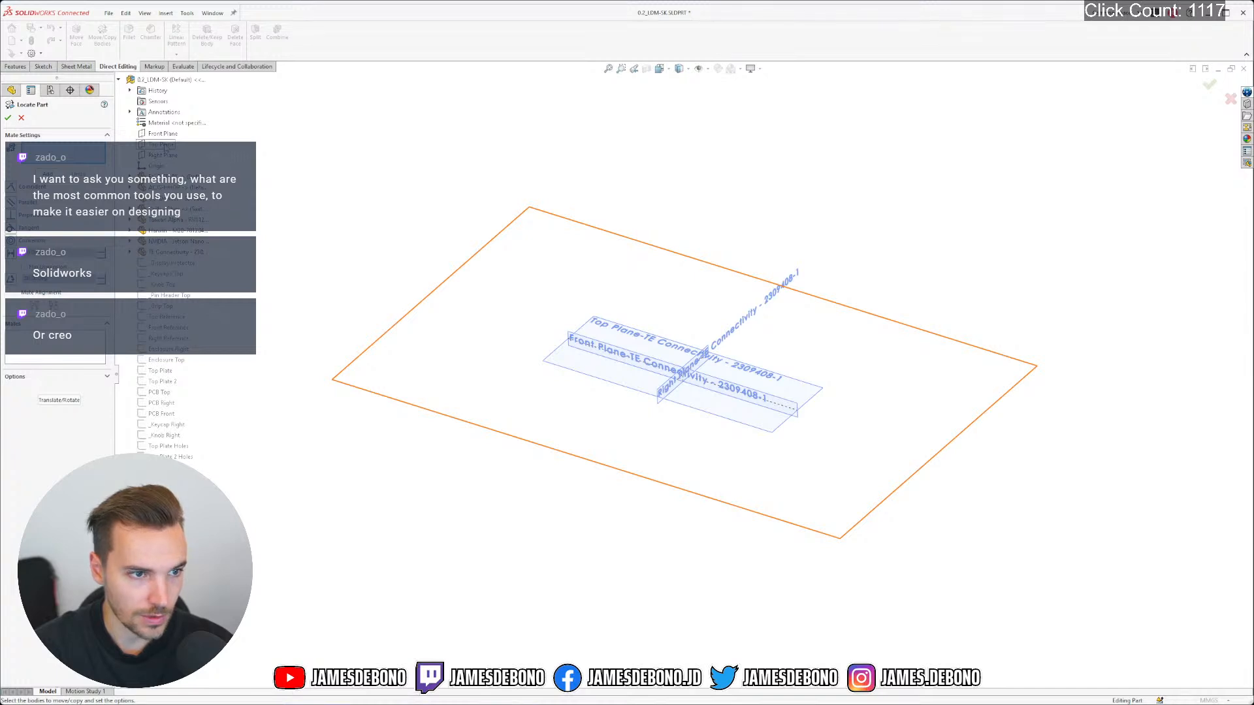
pyautogui.click(163, 145)
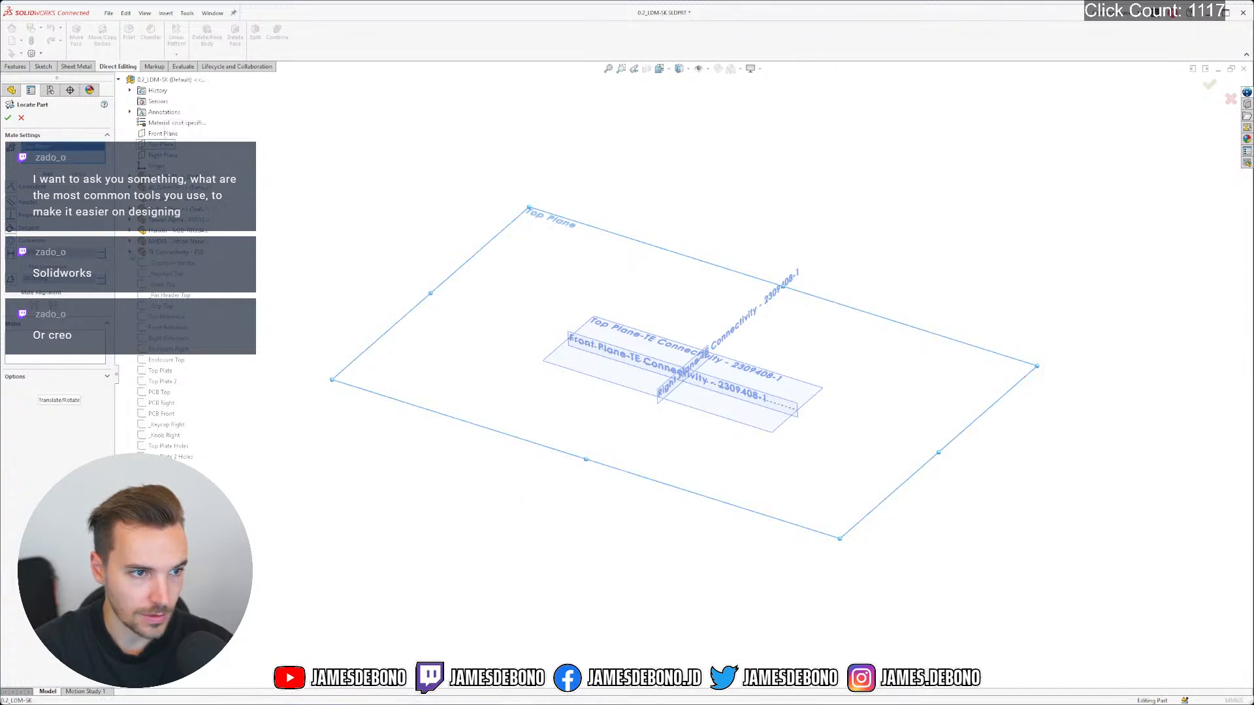
pyautogui.click(141, 263)
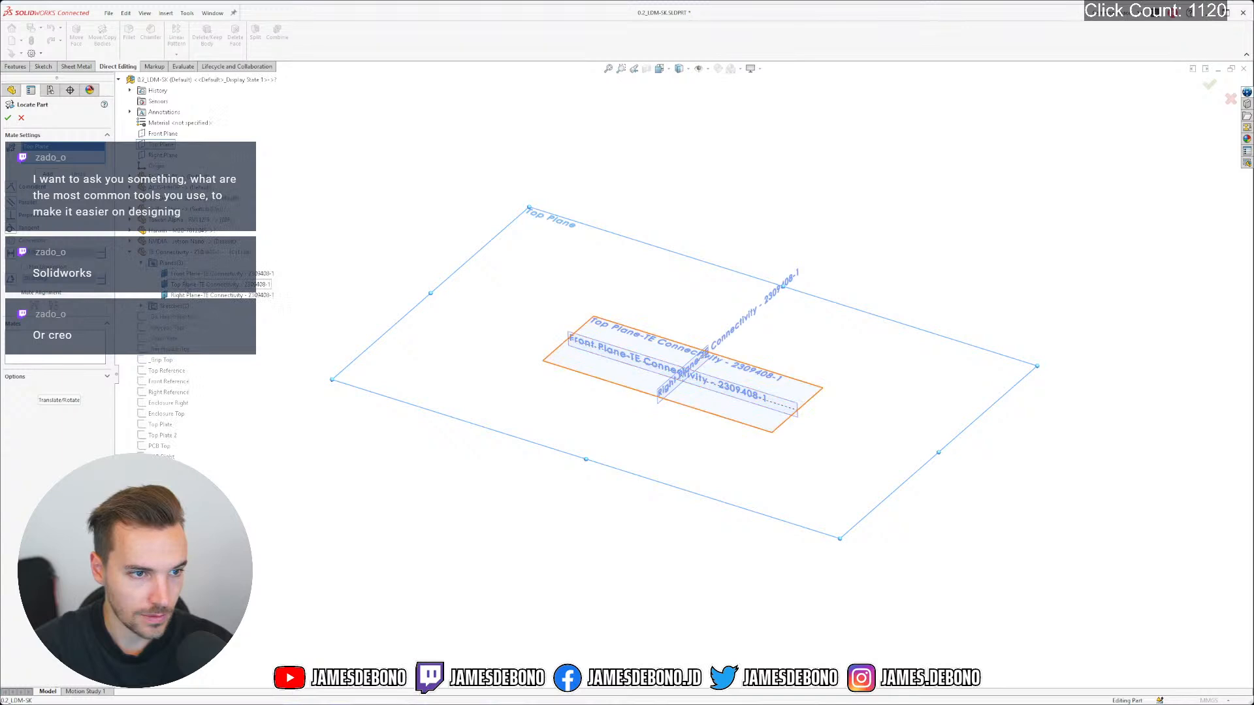
pyautogui.click(187, 285)
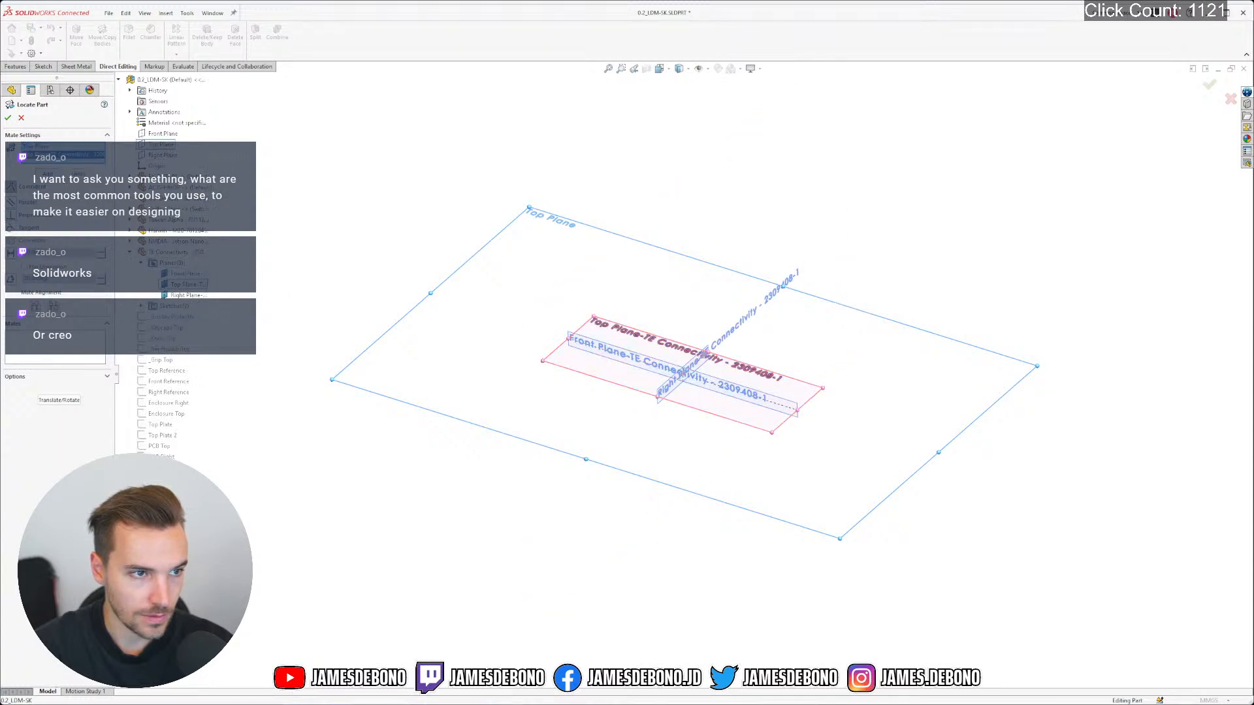
# Mate the connector's Right and Front planes coincident with the matching planes of the 0.2_LDM-SK part and finish locating it
pyautogui.click(161, 155)
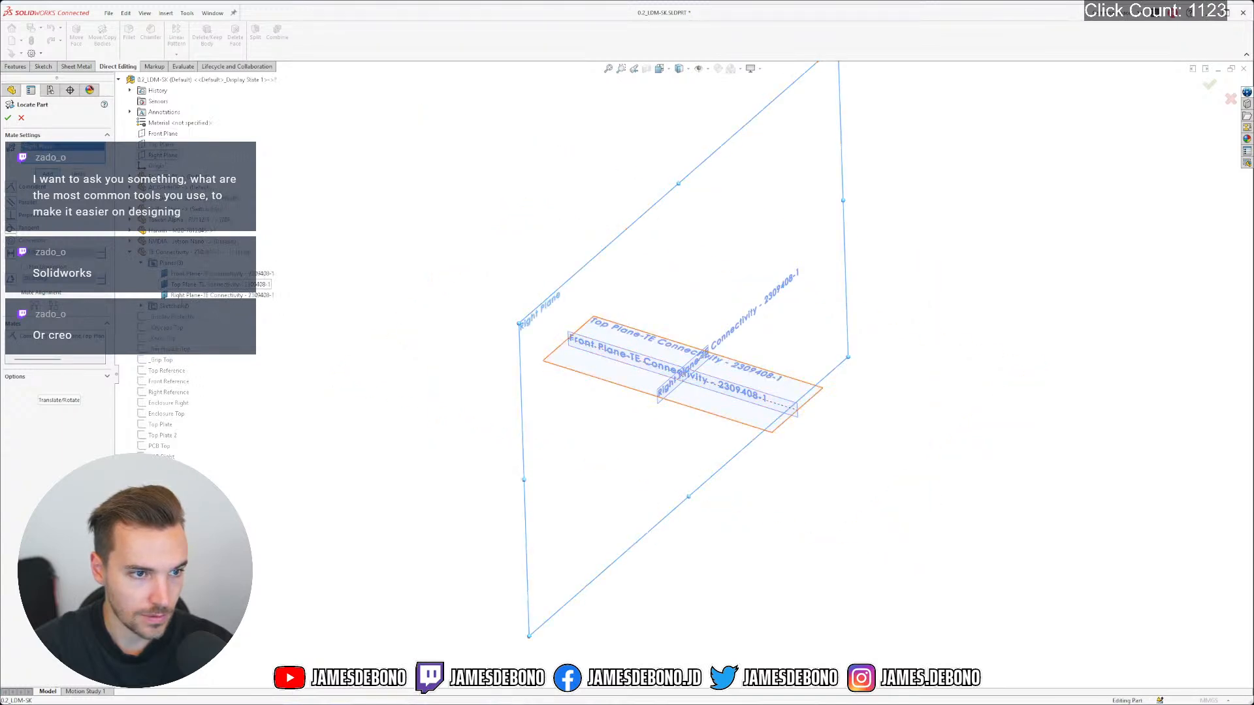
pyautogui.click(187, 296)
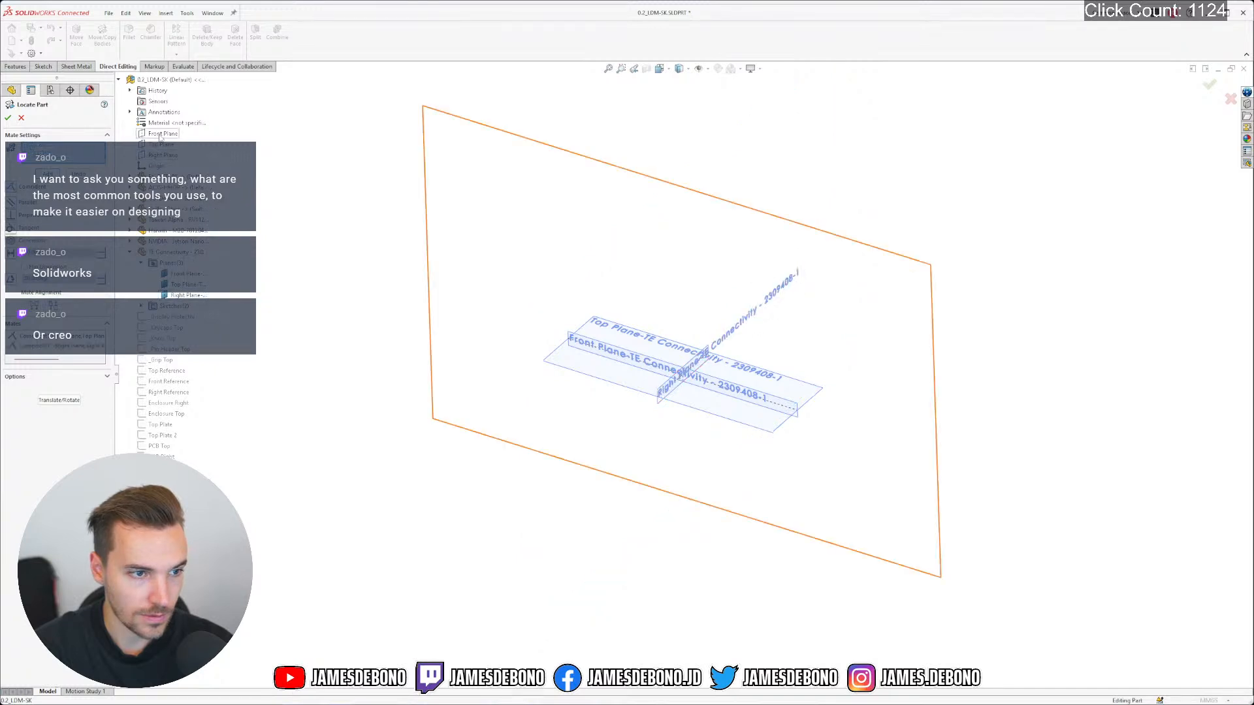
pyautogui.click(160, 135)
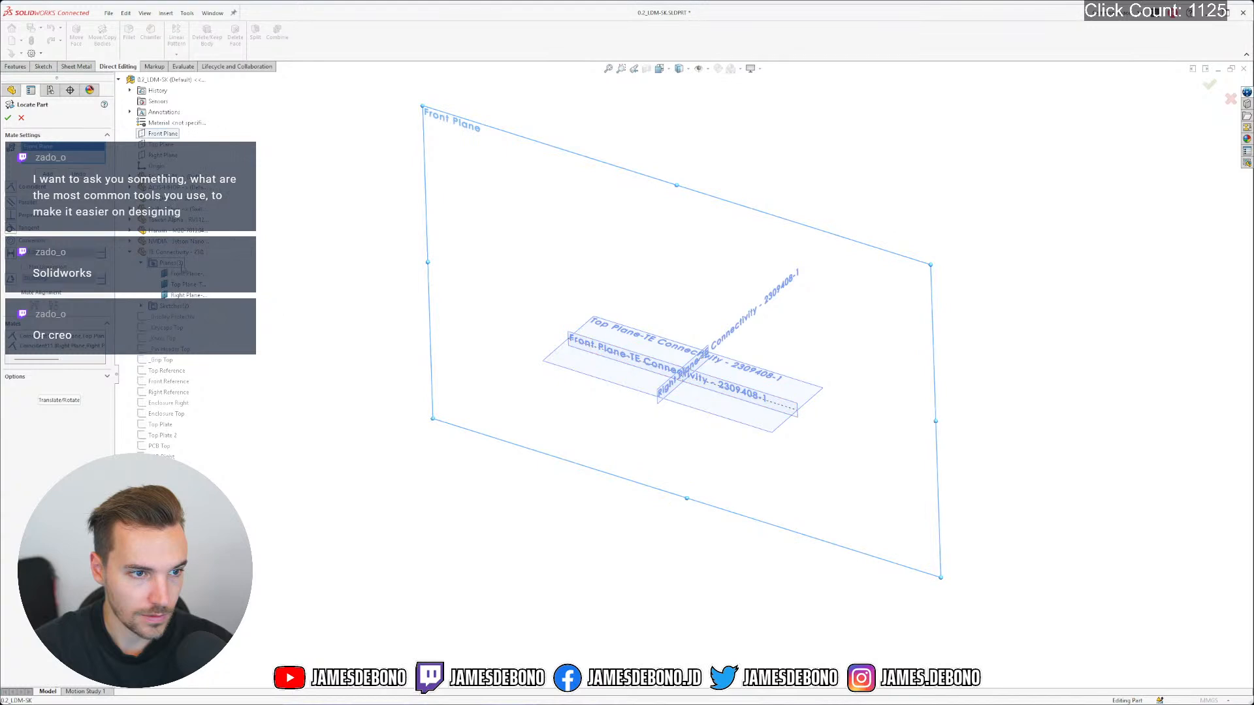
pyautogui.click(182, 278)
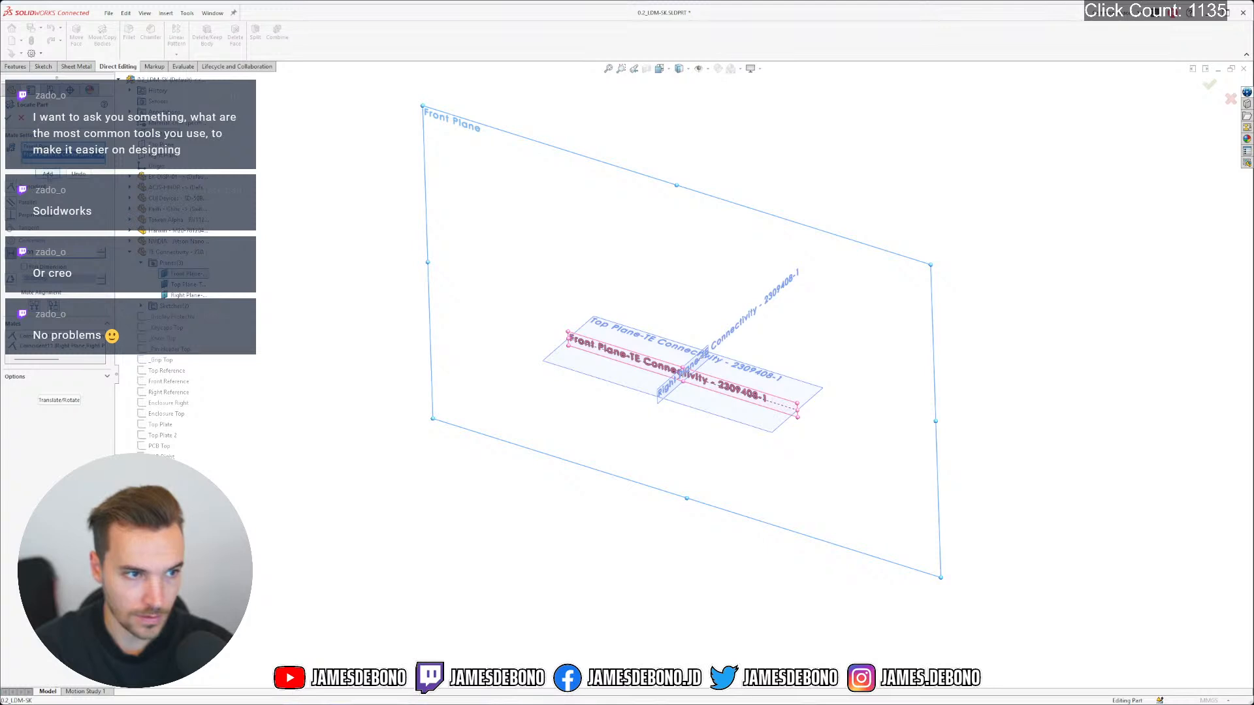
pyautogui.click(48, 175)
pyautogui.click(6, 117)
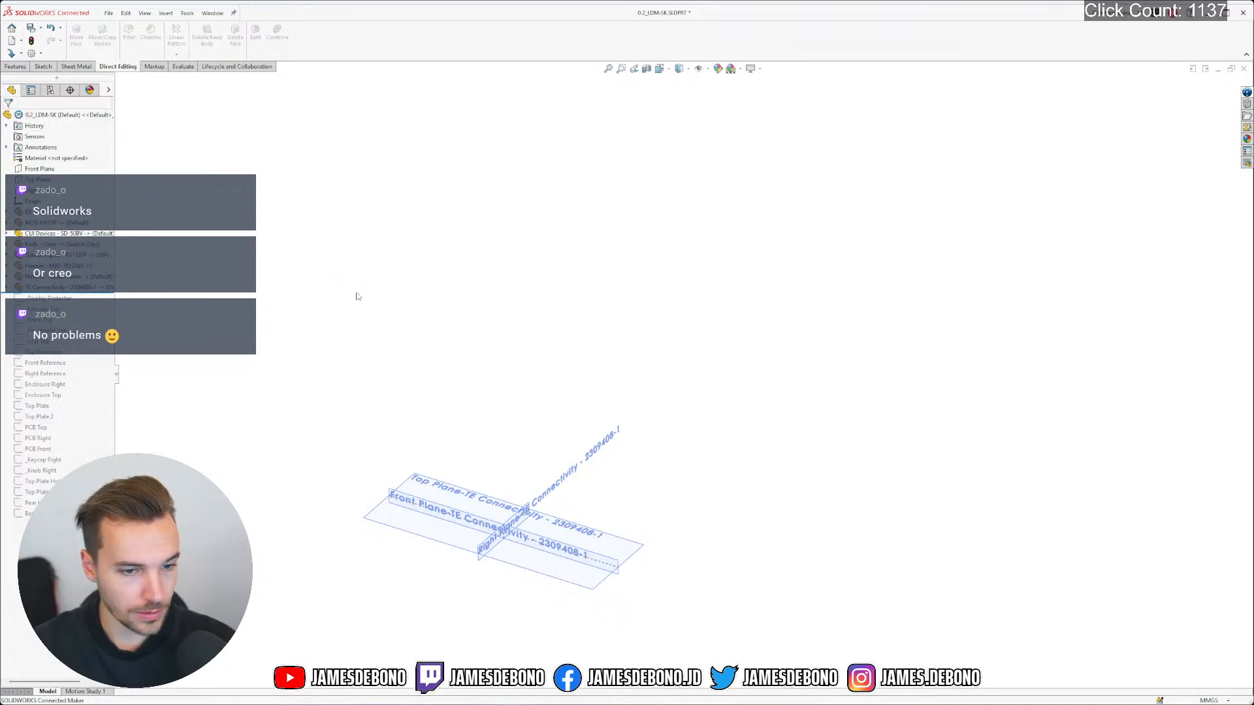
# Hide the three reference planes of the inserted TE Connectivity part
pyautogui.click(7, 287)
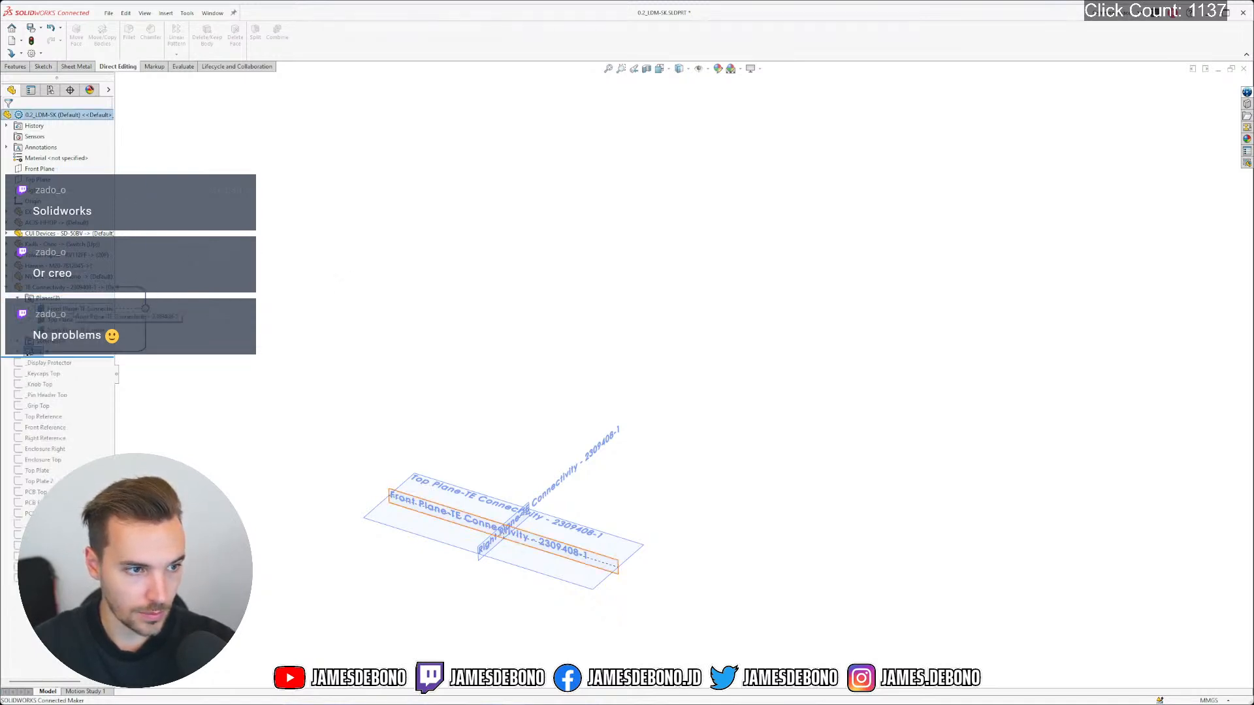
pyautogui.click(72, 309)
pyautogui.keyDown('shift'); pyautogui.click(71, 331); pyautogui.keyUp('shift')
pyautogui.click(84, 315)
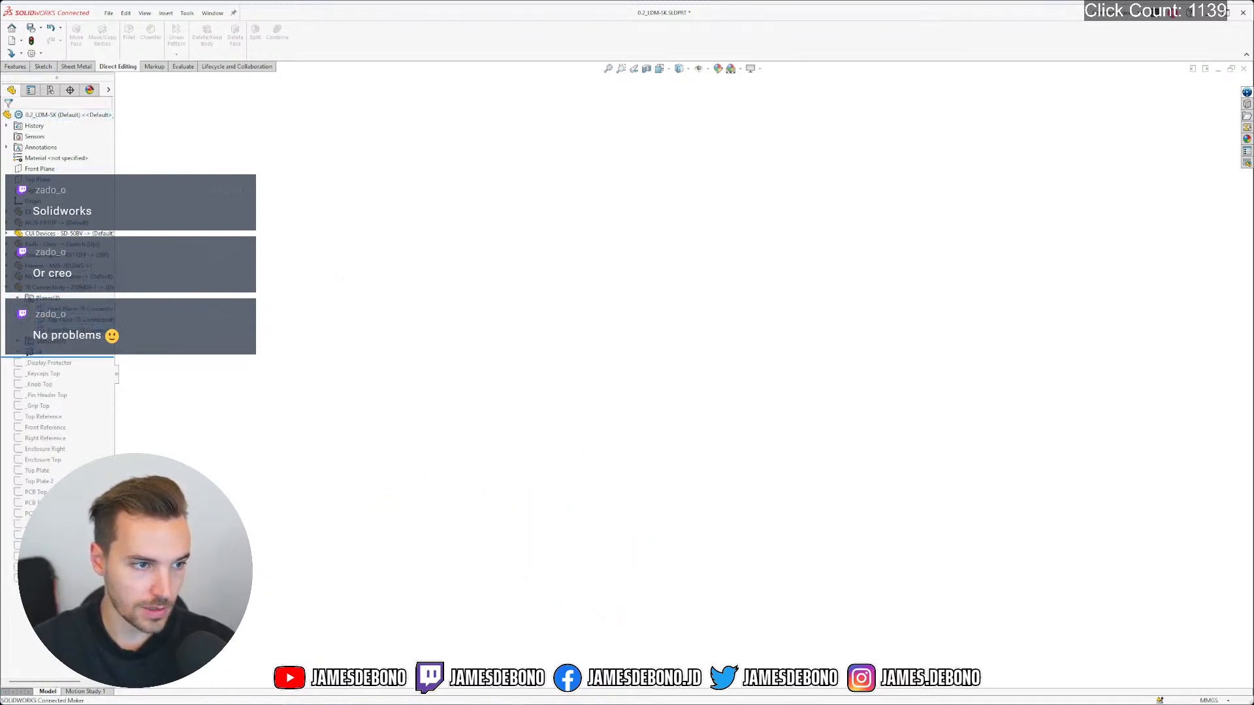
pyautogui.click(17, 298)
pyautogui.click(6, 288)
# Roll the feature history forward to its end and save the 0.2_LDM-SK part
pyautogui.moveTo(92, 293); pyautogui.dragTo(105, 521)
pyautogui.press('f')
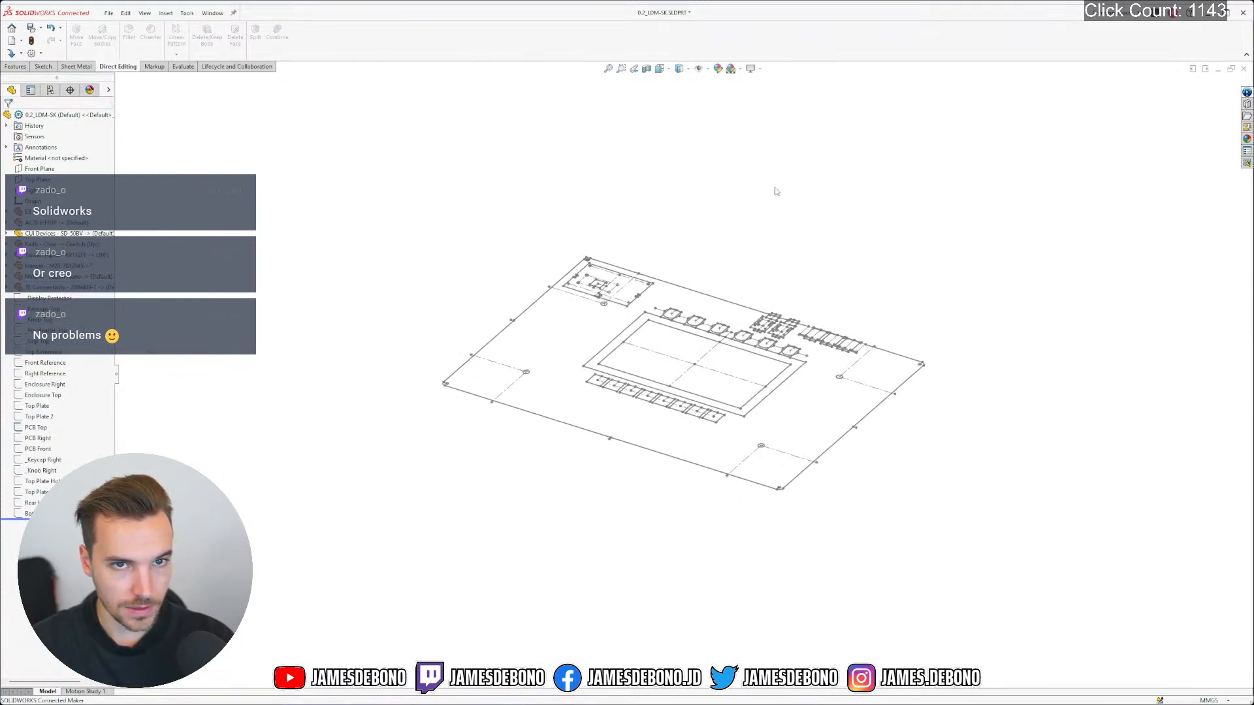
pyautogui.click(765, 192)
pyautogui.hotkey('ctrl', 's')
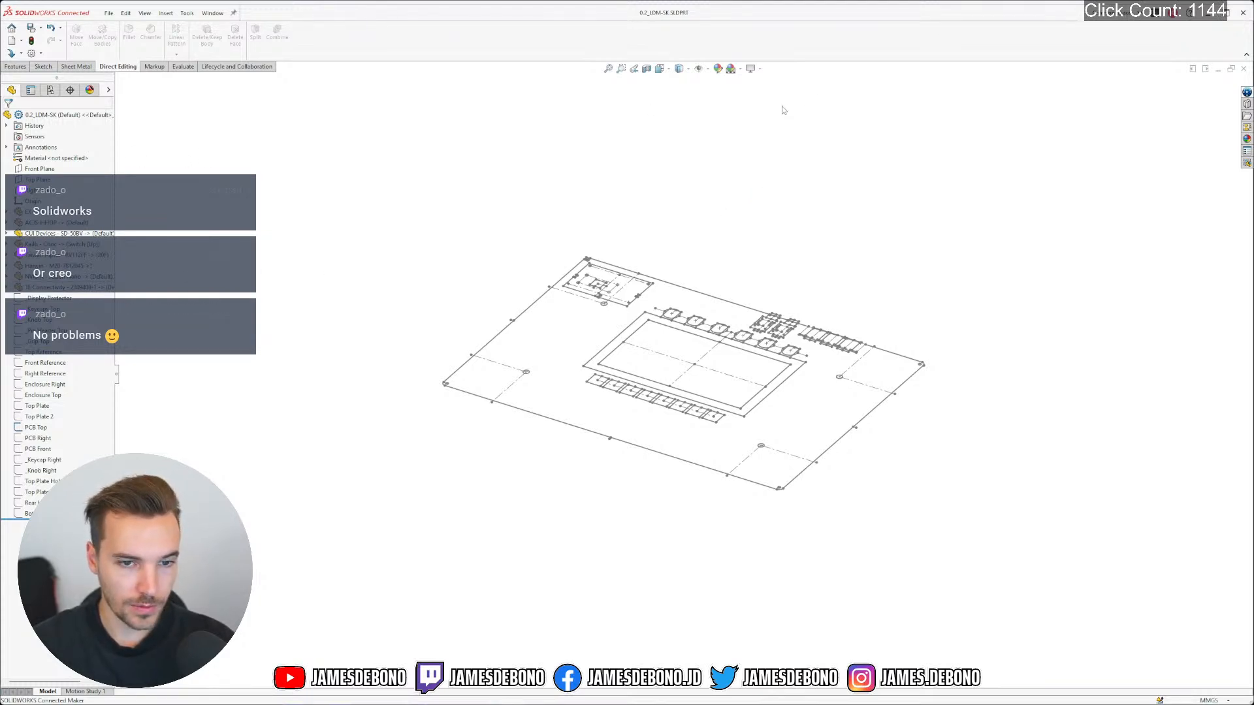
# Show all the layout sketches of the part and view them together in 3D
pyautogui.click(718, 353)
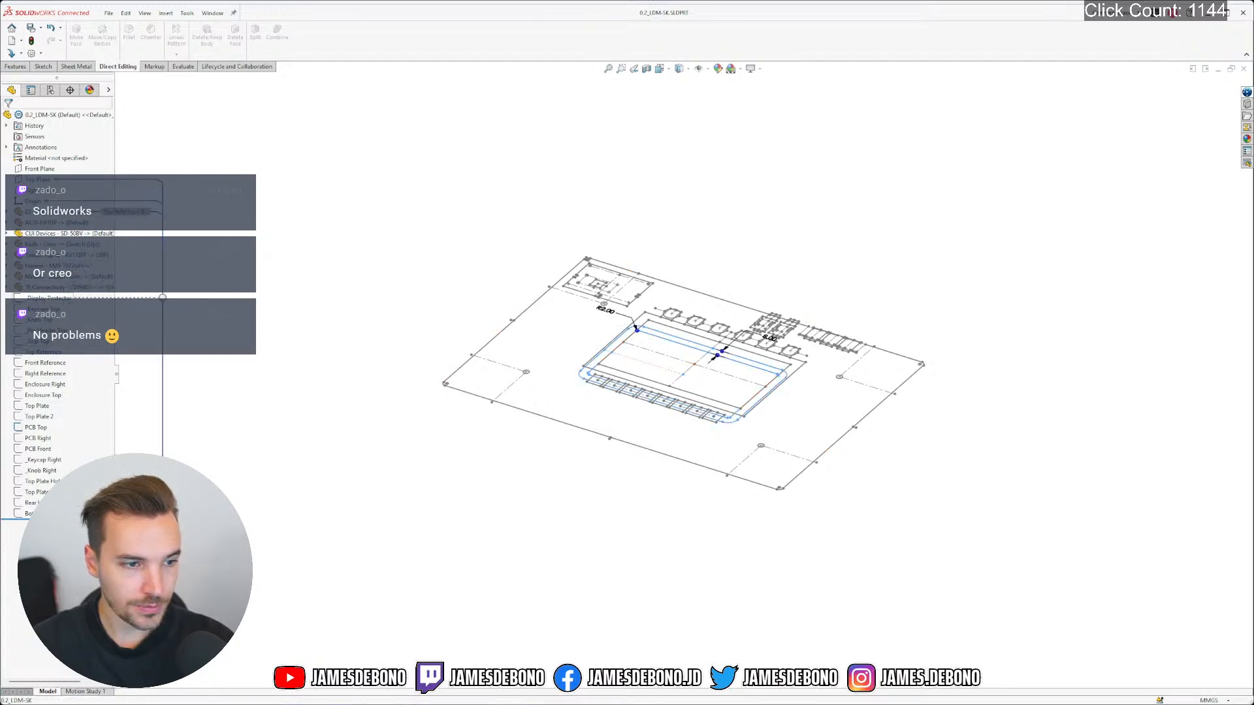
pyautogui.keyDown('shift'); pyautogui.click(41, 513); pyautogui.keyUp('shift')
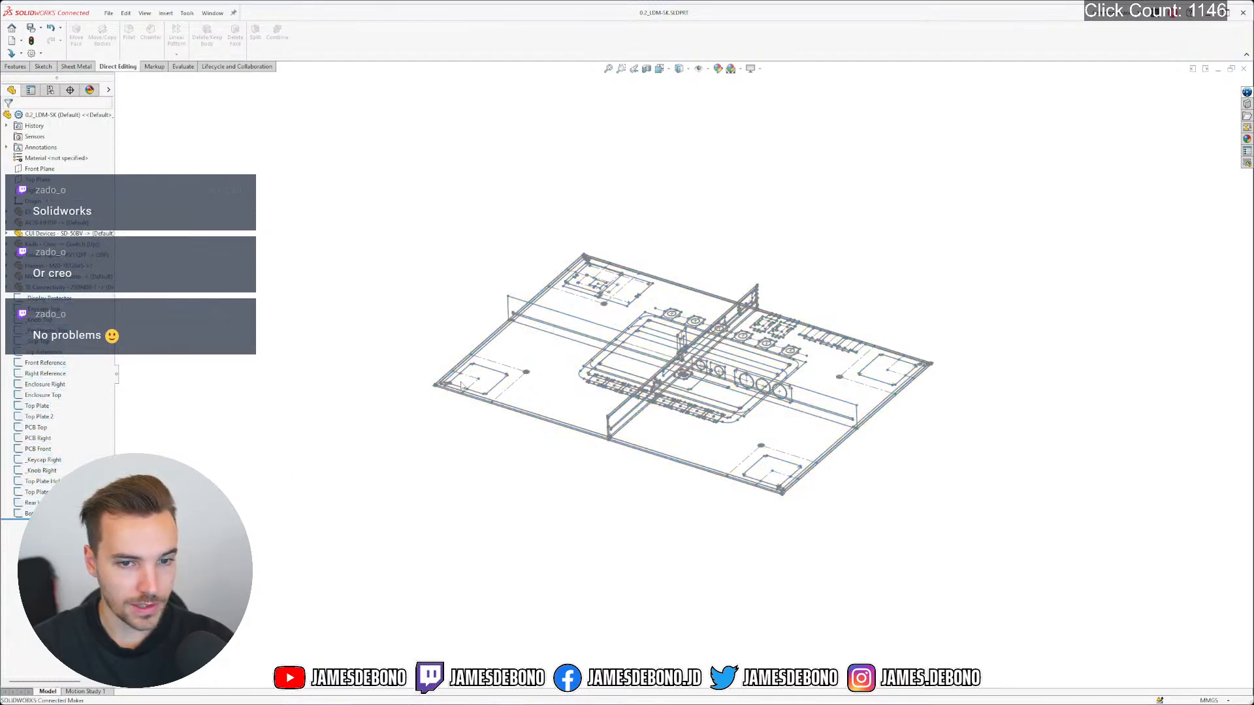
pyautogui.scroll(-4, 692, 346)
pyautogui.moveTo(676, 362)
pyautogui.mouseDown(button='middle')
pyautogui.moveTo(662, 366)
pyautogui.moveTo(660, 318)
pyautogui.moveTo(571, 308)
pyautogui.moveTo(546, 344)
pyautogui.moveTo(518, 339)
pyautogui.moveTo(671, 292)
pyautogui.moveTo(683, 255)
pyautogui.moveTo(666, 288)
pyautogui.moveTo(680, 330)
pyautogui.moveTo(657, 370)
pyautogui.mouseUp(button='middle')
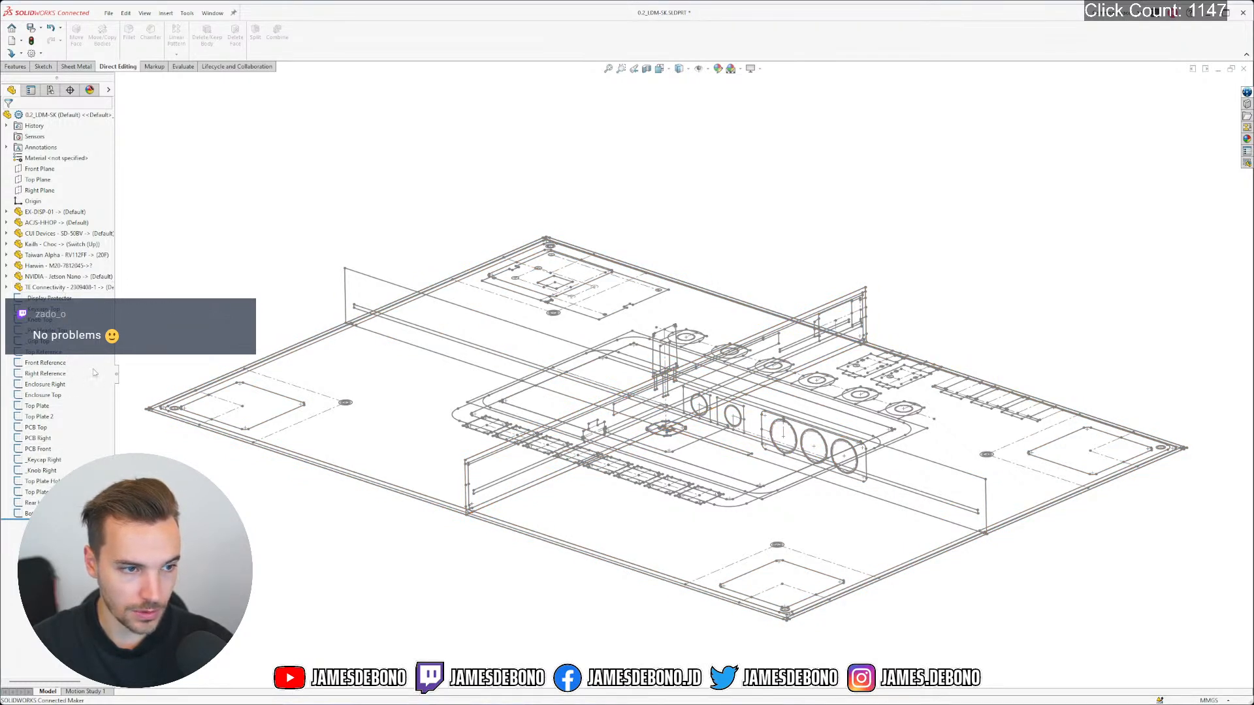
# Open the PCB Top sketch for editing and examine the component outlines along the board's rear edge
pyautogui.click(40, 428)
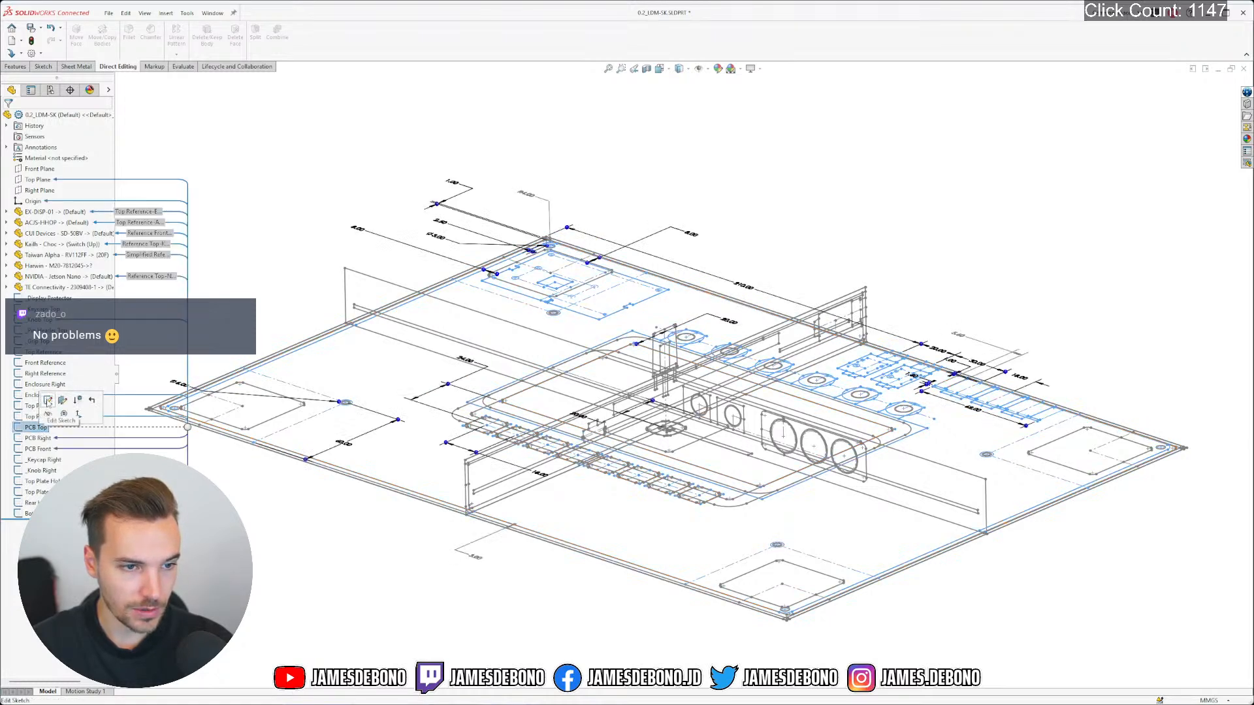
pyautogui.click(48, 401)
pyautogui.scroll(2, 679, 294)
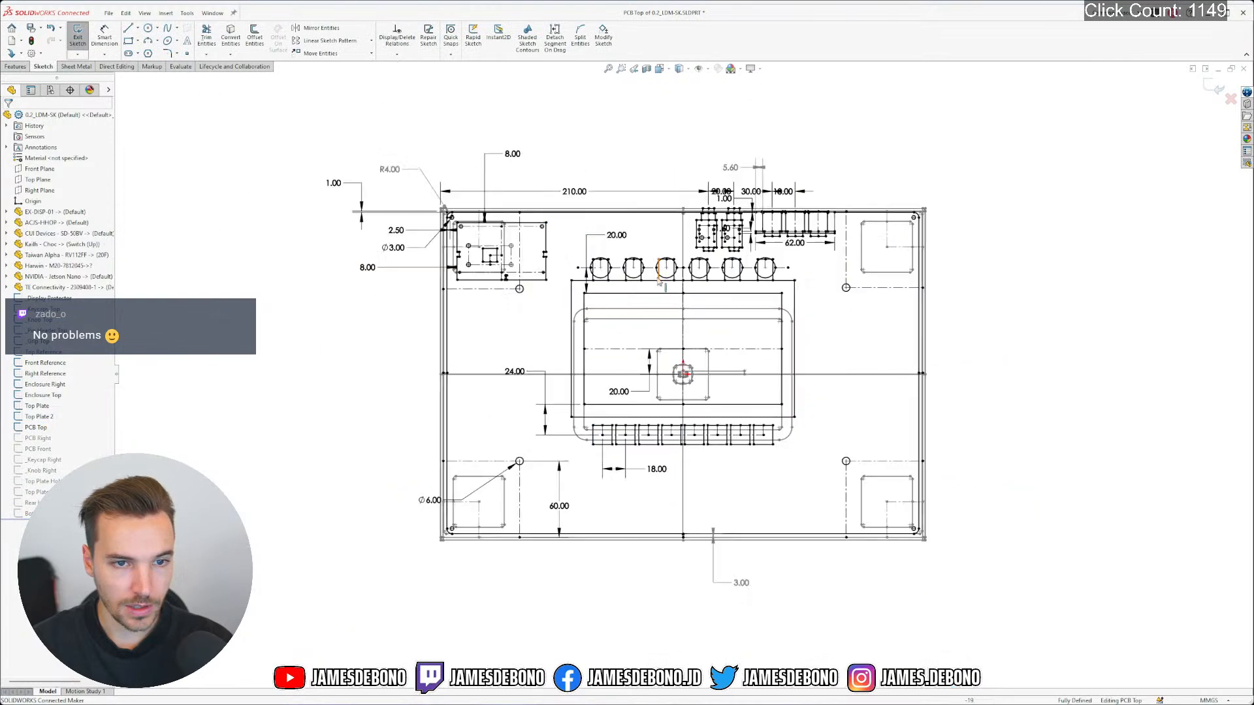
pyautogui.scroll(-2, 673, 287)
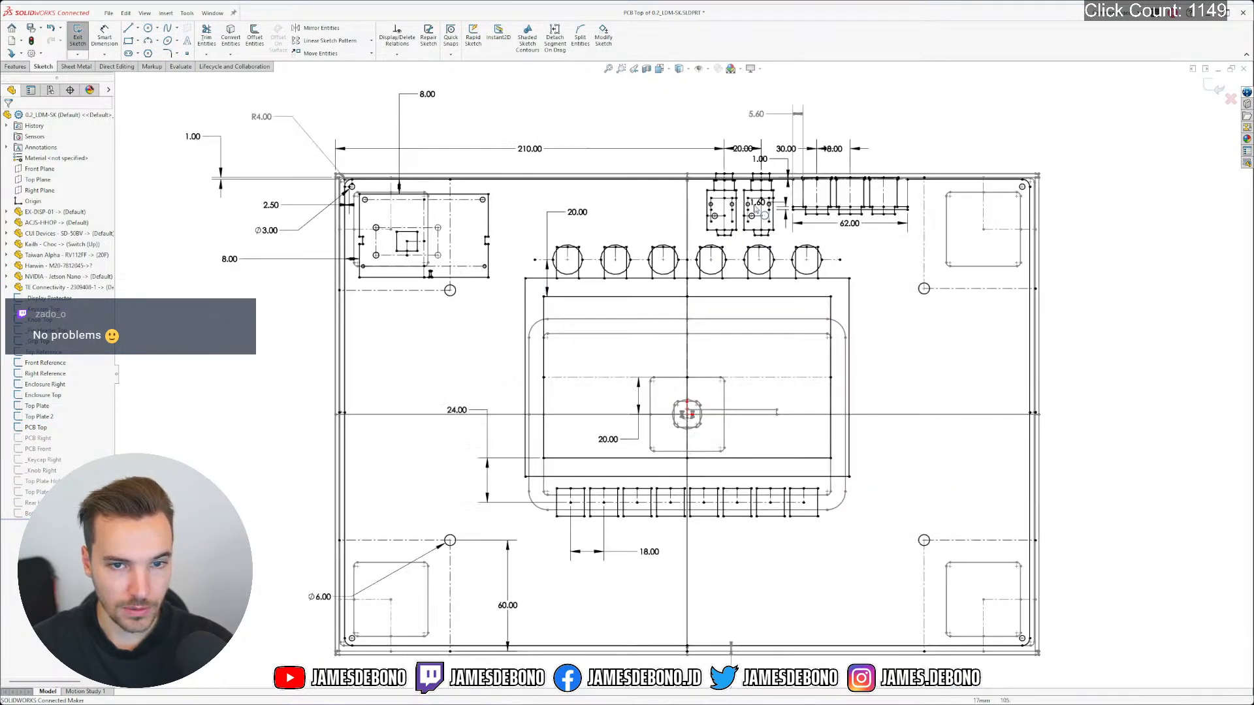
pyautogui.scroll(-2, 423, 239)
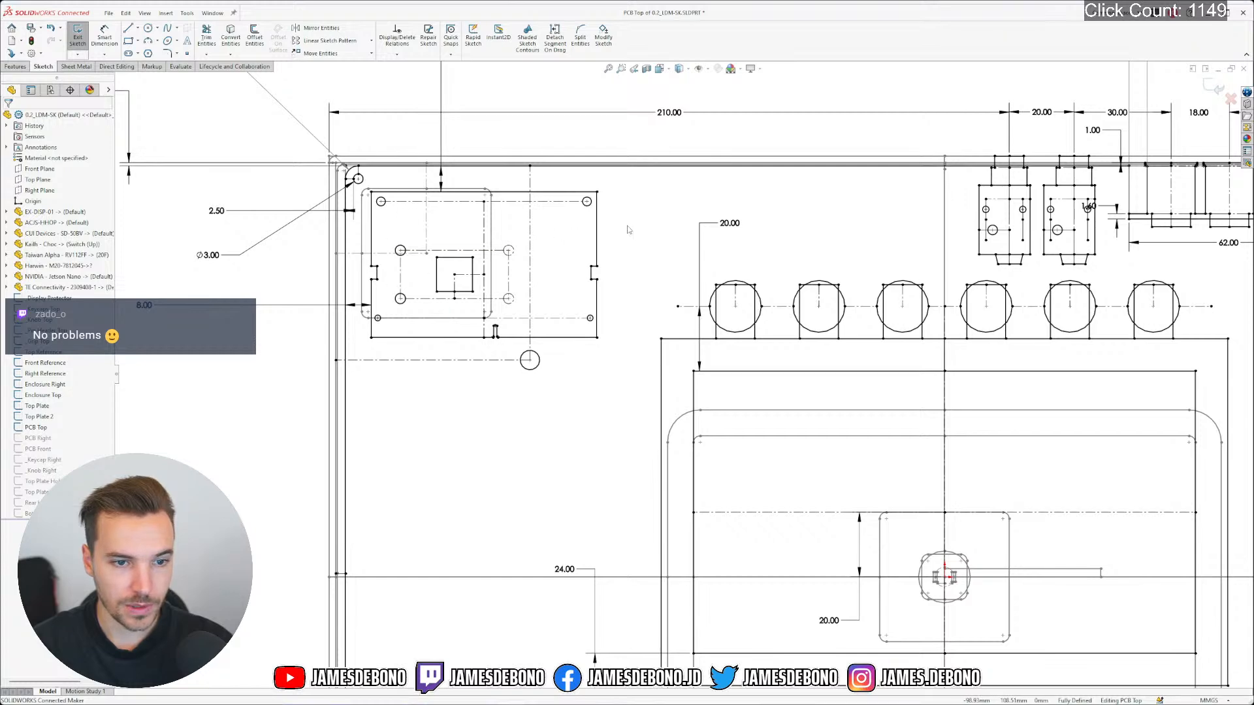
pyautogui.scroll(4, 797, 310)
pyautogui.scroll(-3, 801, 313)
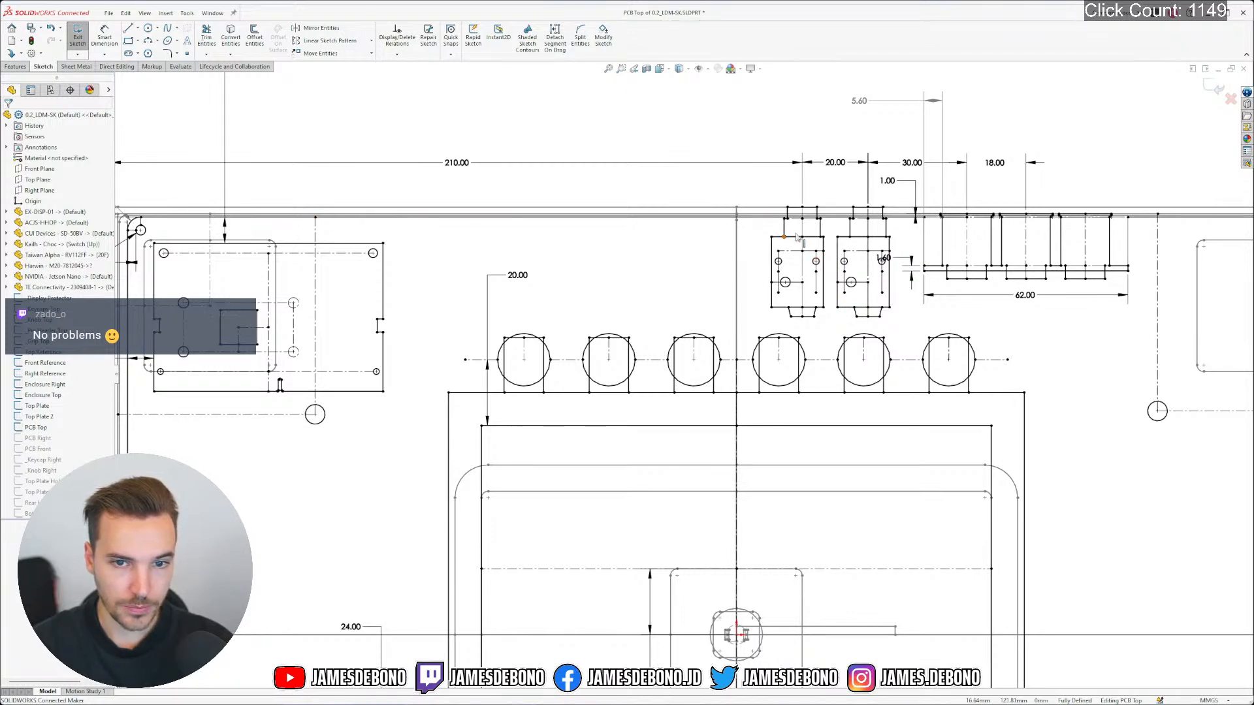
# Inspect the equal-length relation on the first audio jack's body outline, trace its reference near the origin, and exit the sketch
pyautogui.click(795, 237)
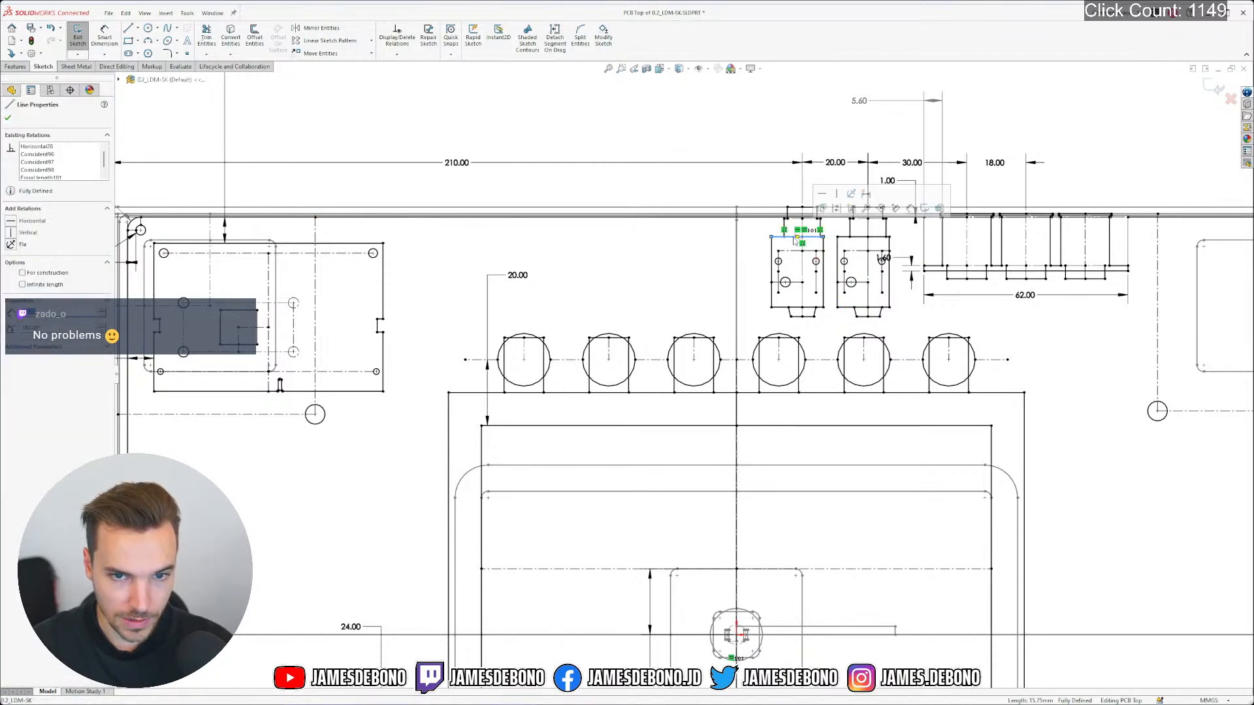
pyautogui.click(750, 191)
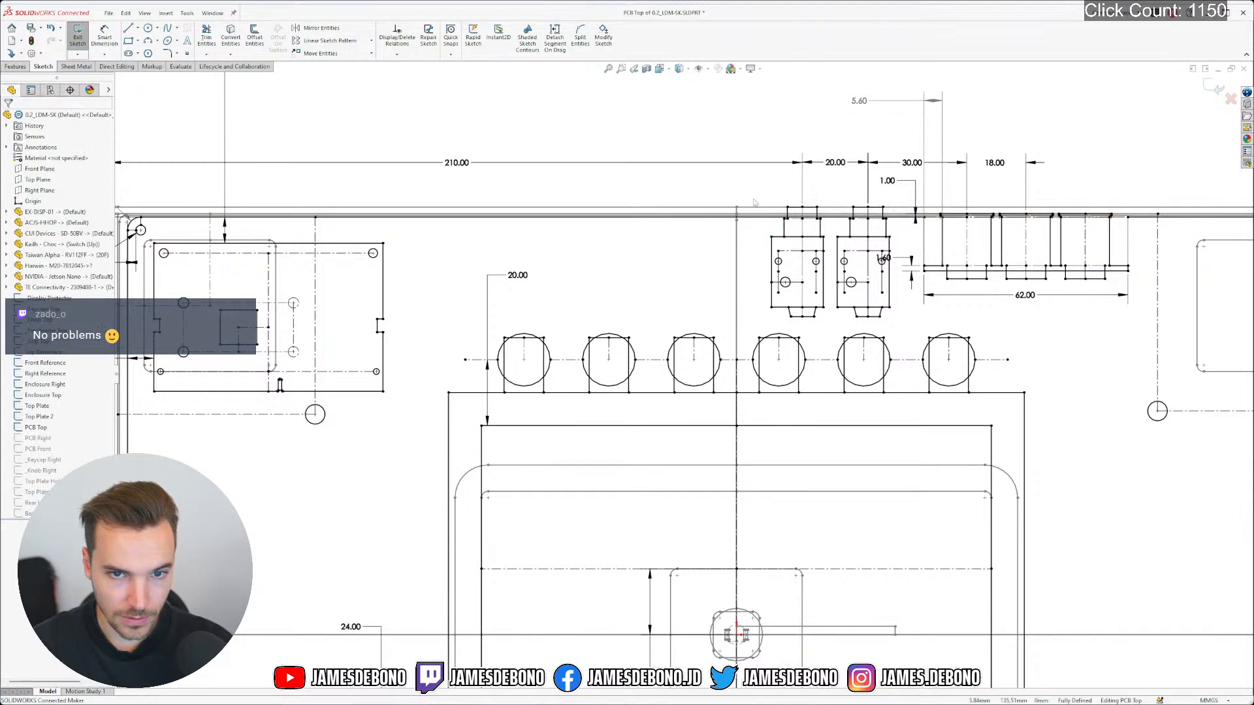
pyautogui.click(793, 240)
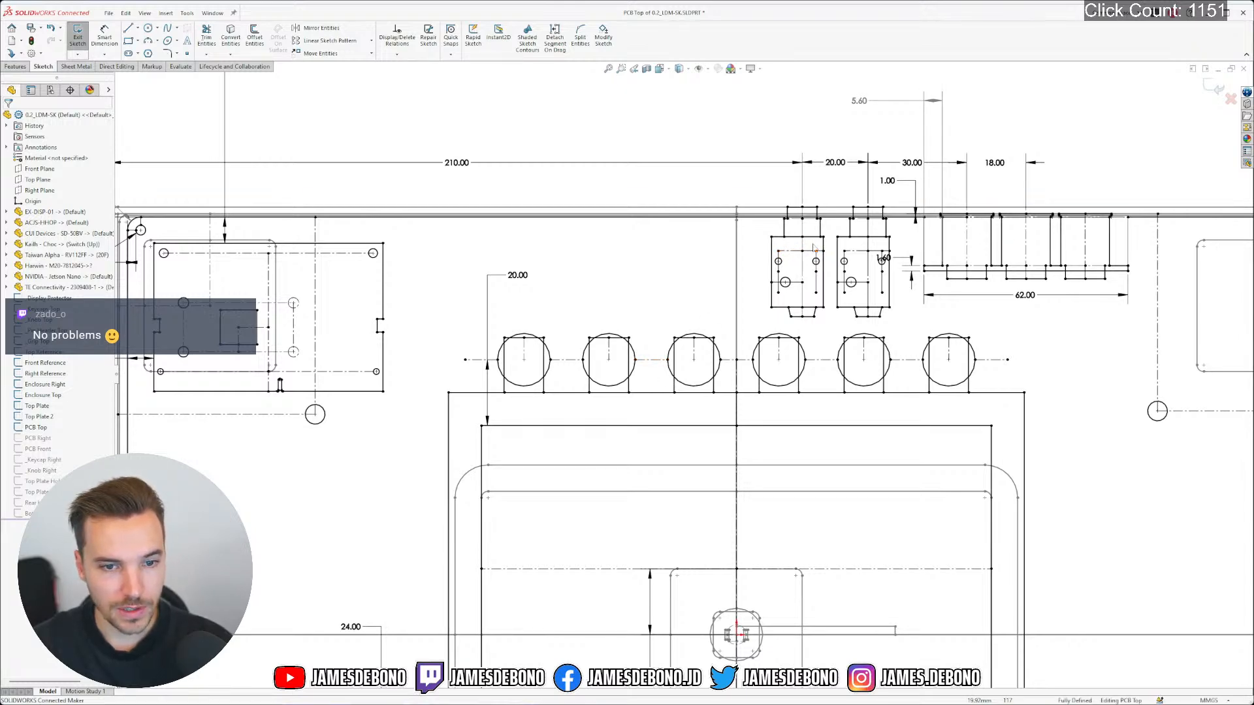
pyautogui.click(792, 236)
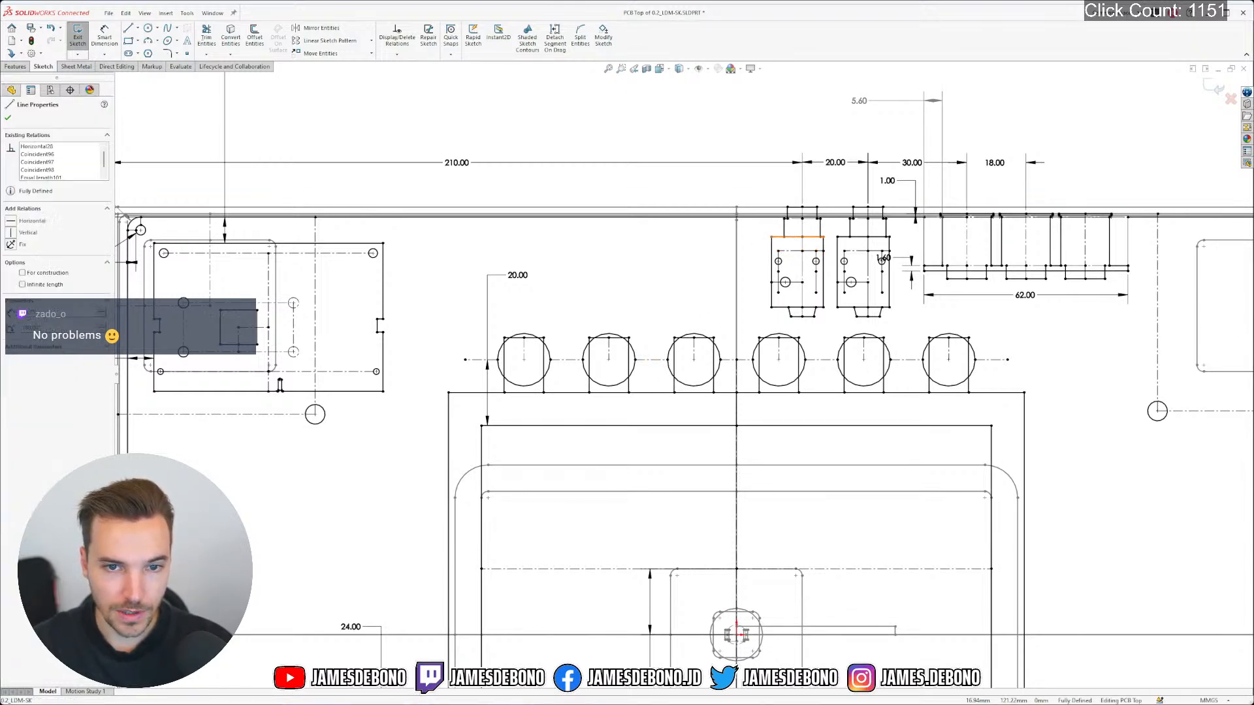
pyautogui.click(792, 234)
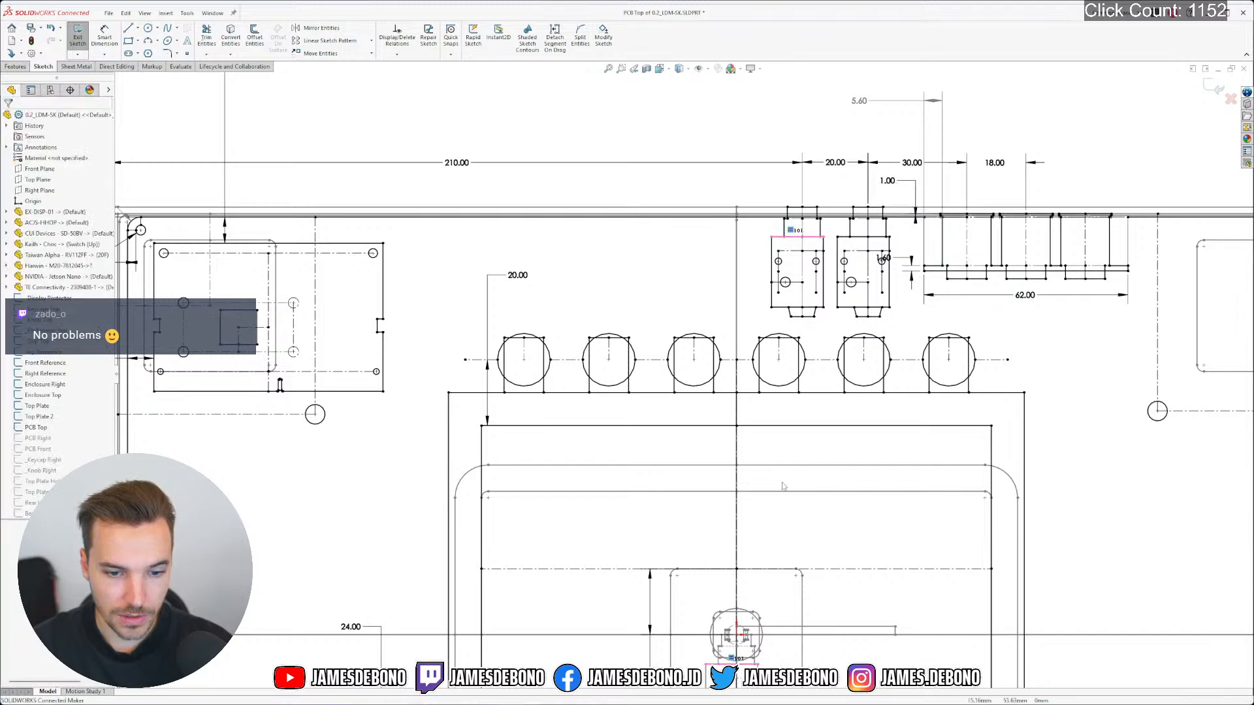
pyautogui.press('f')
pyautogui.scroll(3, 721, 659)
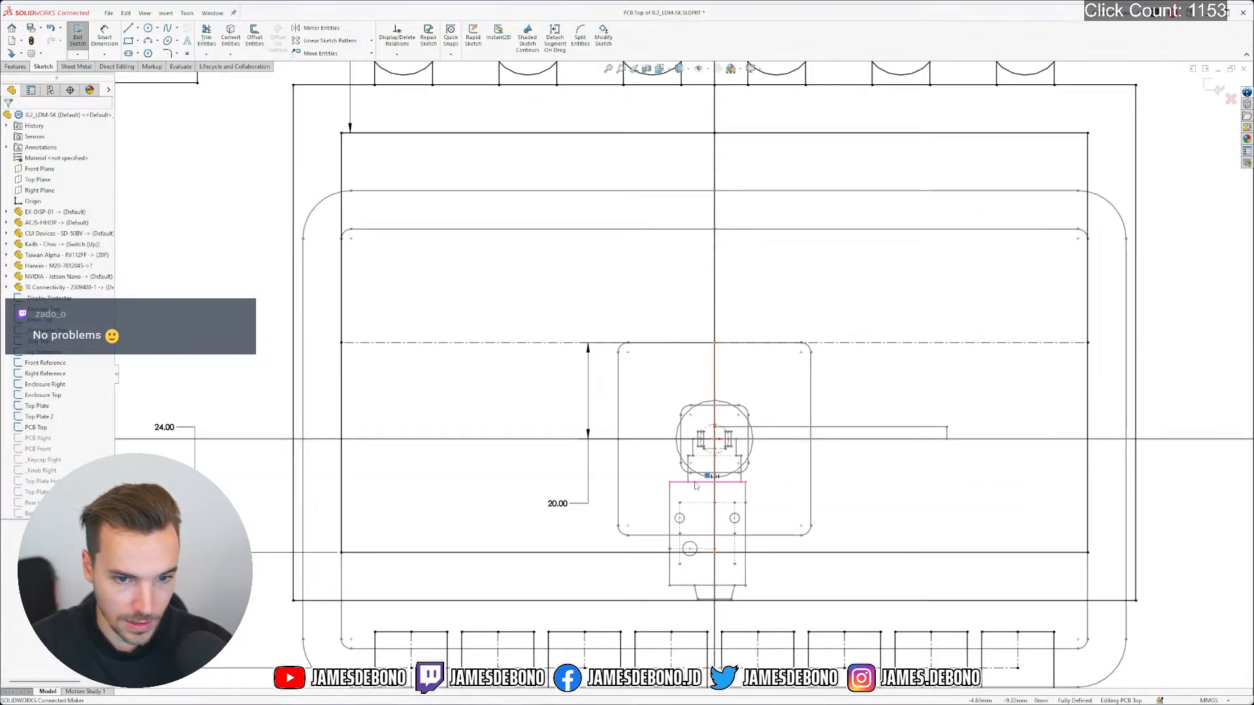
pyautogui.click(772, 491)
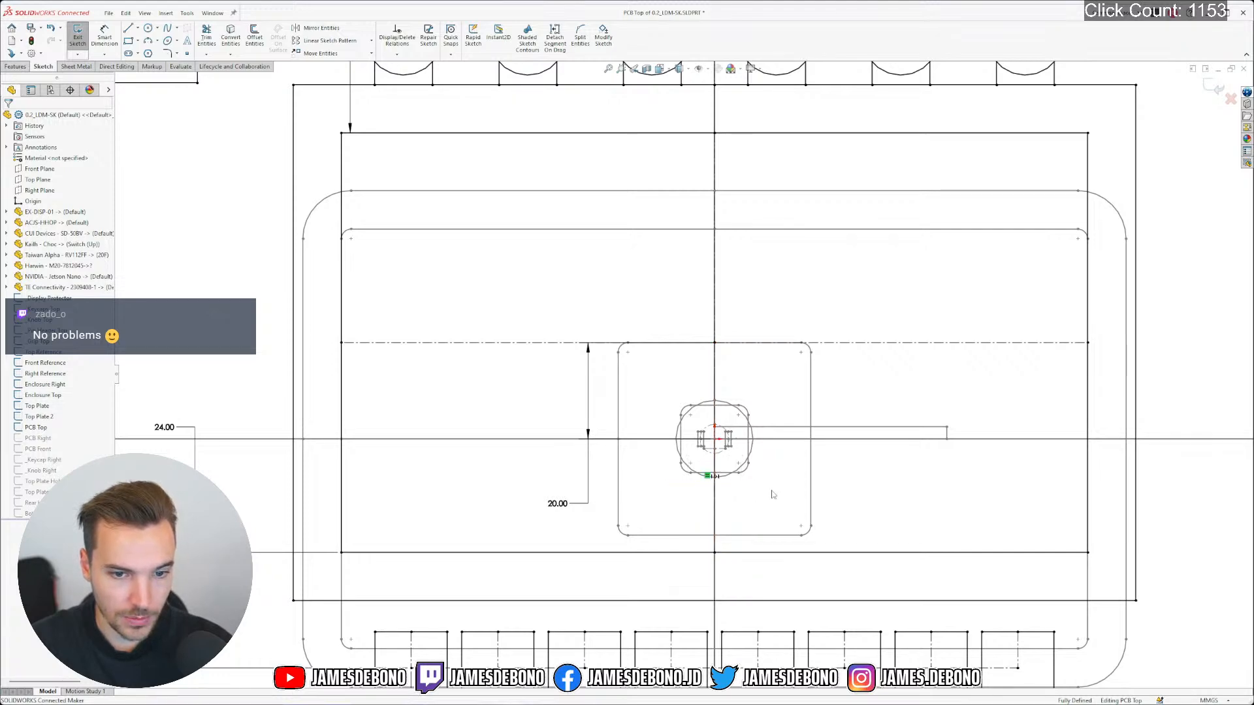
pyautogui.press('f')
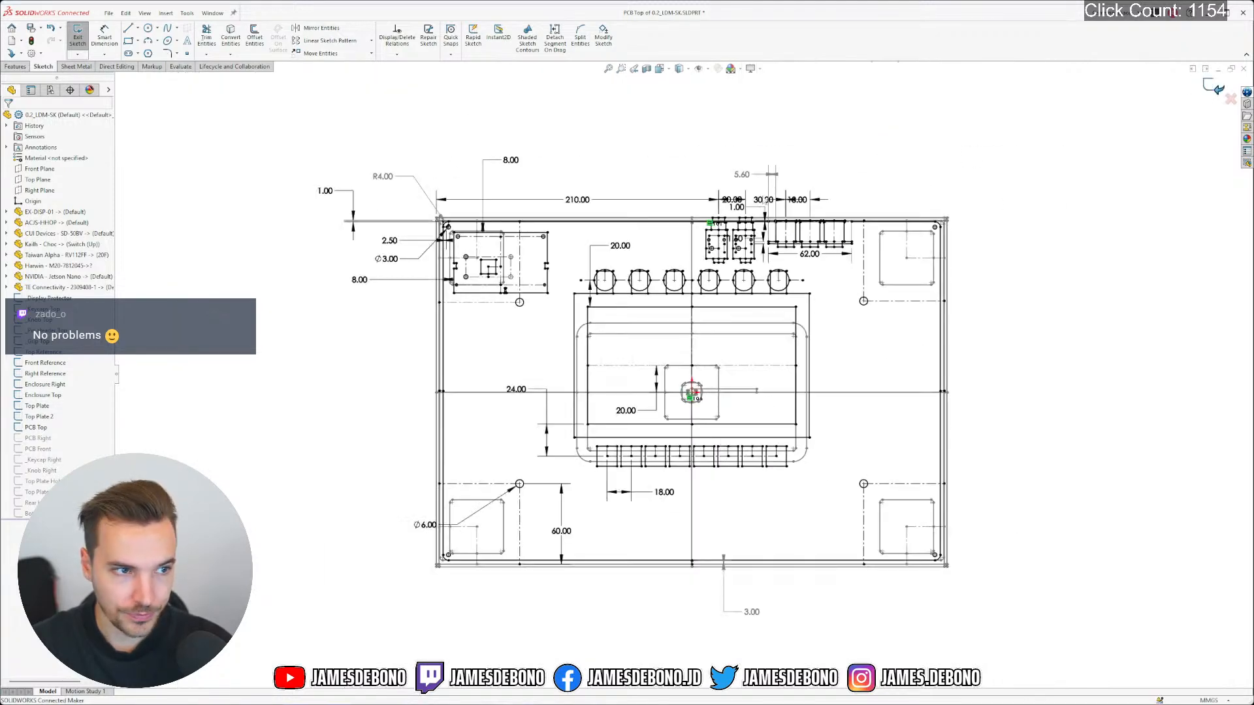
pyautogui.click(78, 37)
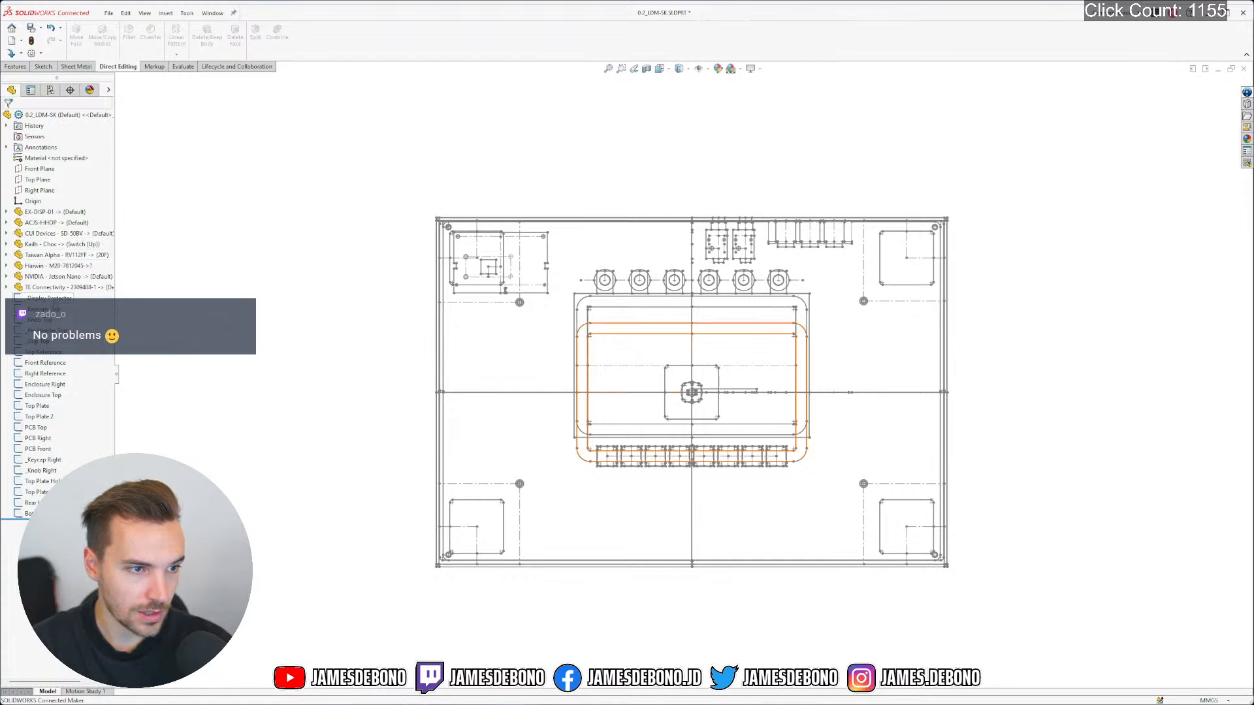
# Hide all the layout sketches from _Display Protector through the last sketch in the feature history
pyautogui.click(54, 299)
pyautogui.keyDown('shift'); pyautogui.click(37, 514); pyautogui.keyUp('shift')
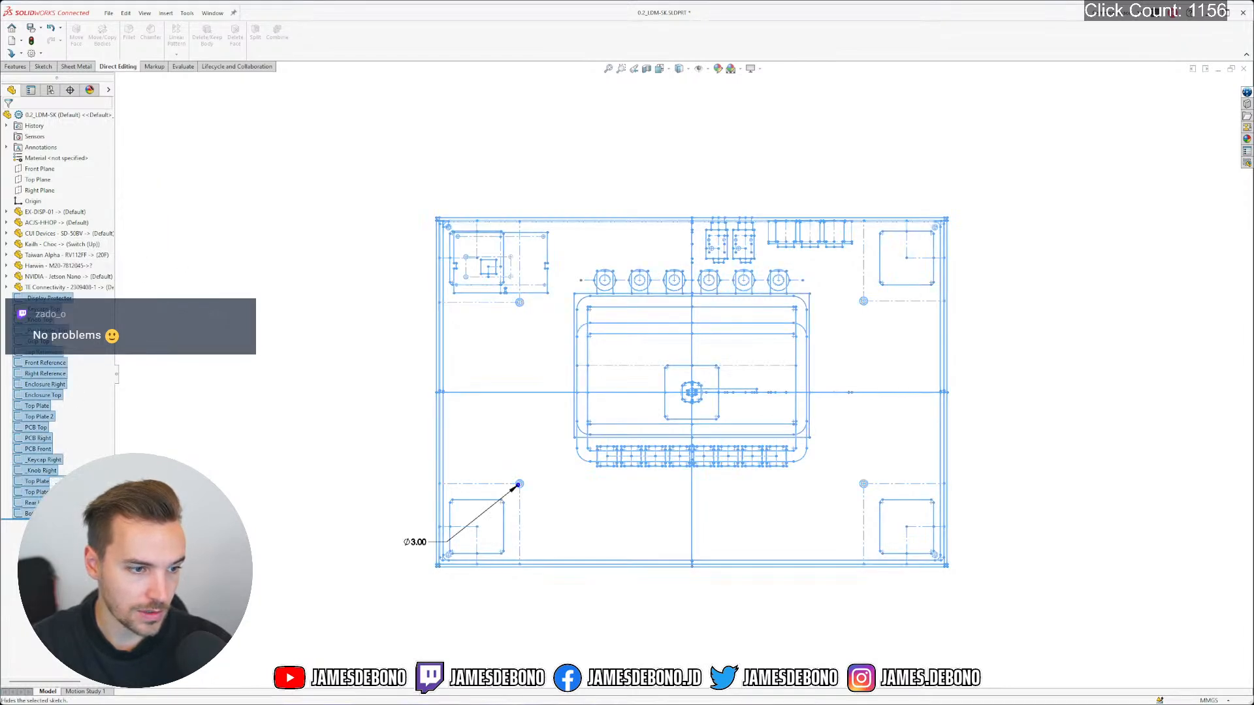
pyautogui.click(63, 484)
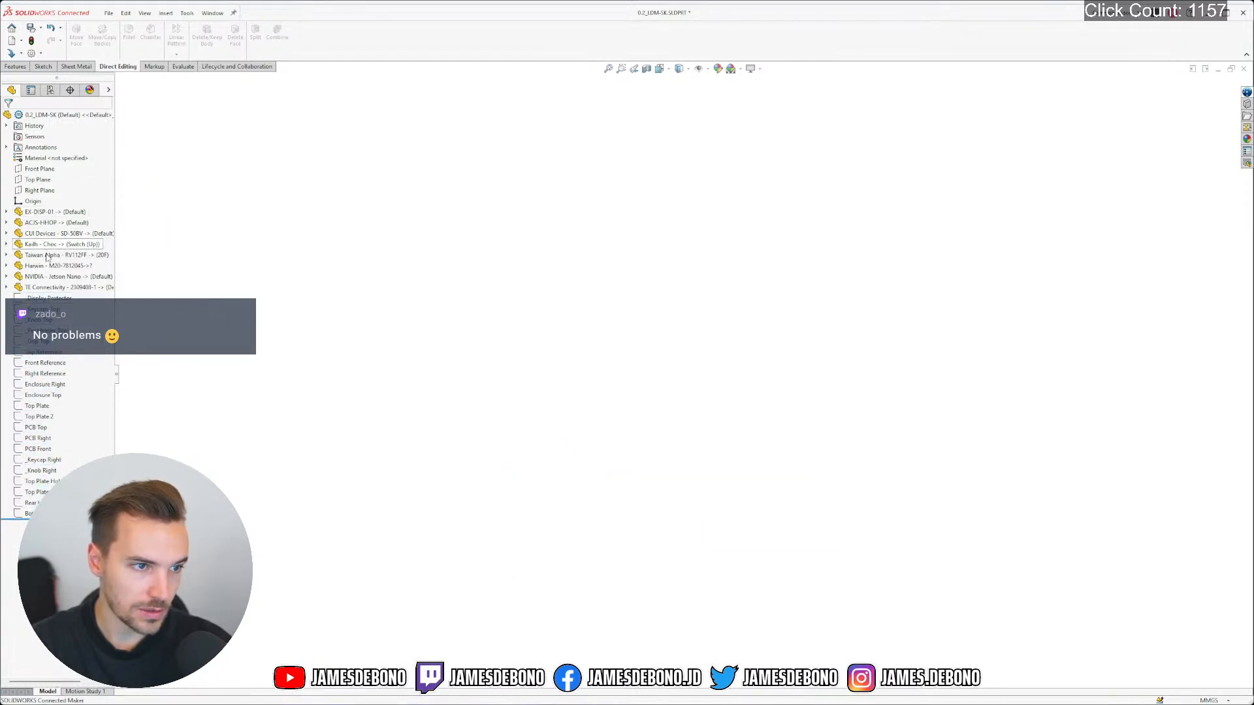
# Show the Top, Front and Right Reference sketches of the inserted ACJS-HHOP part and examine them in 3D
pyautogui.click(39, 212)
pyautogui.click(43, 222)
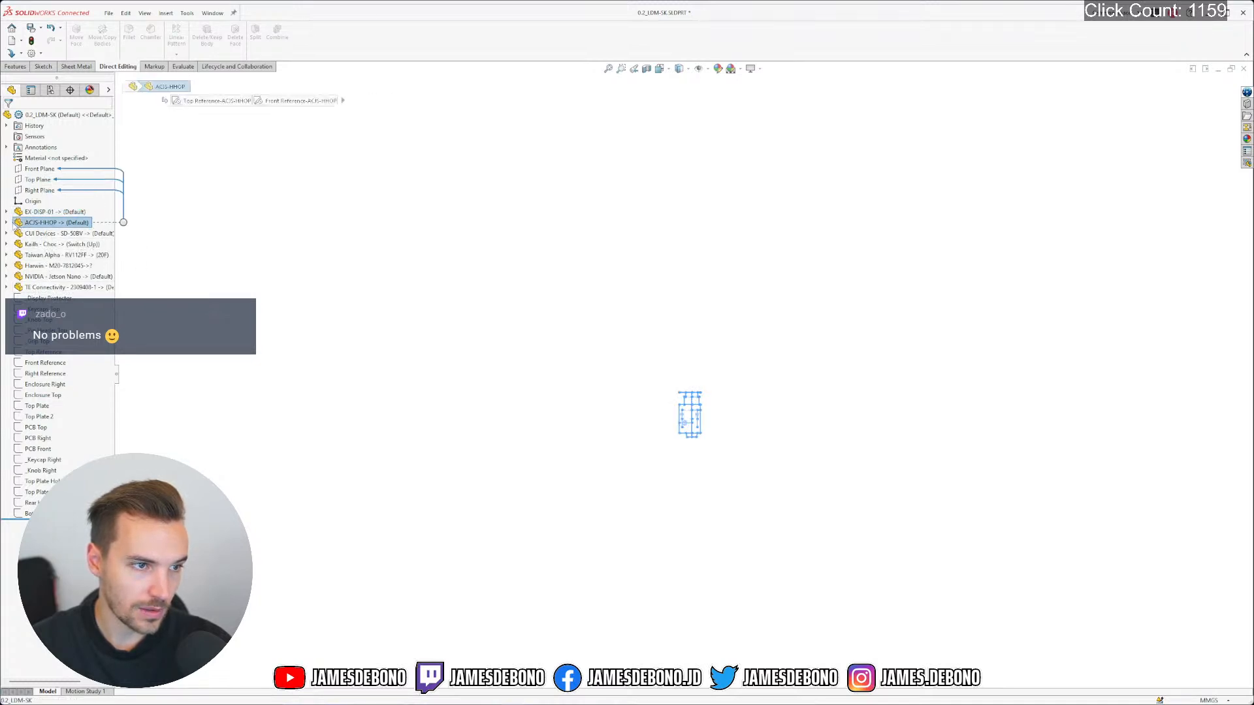
pyautogui.click(7, 223)
pyautogui.click(18, 255)
pyautogui.click(53, 266)
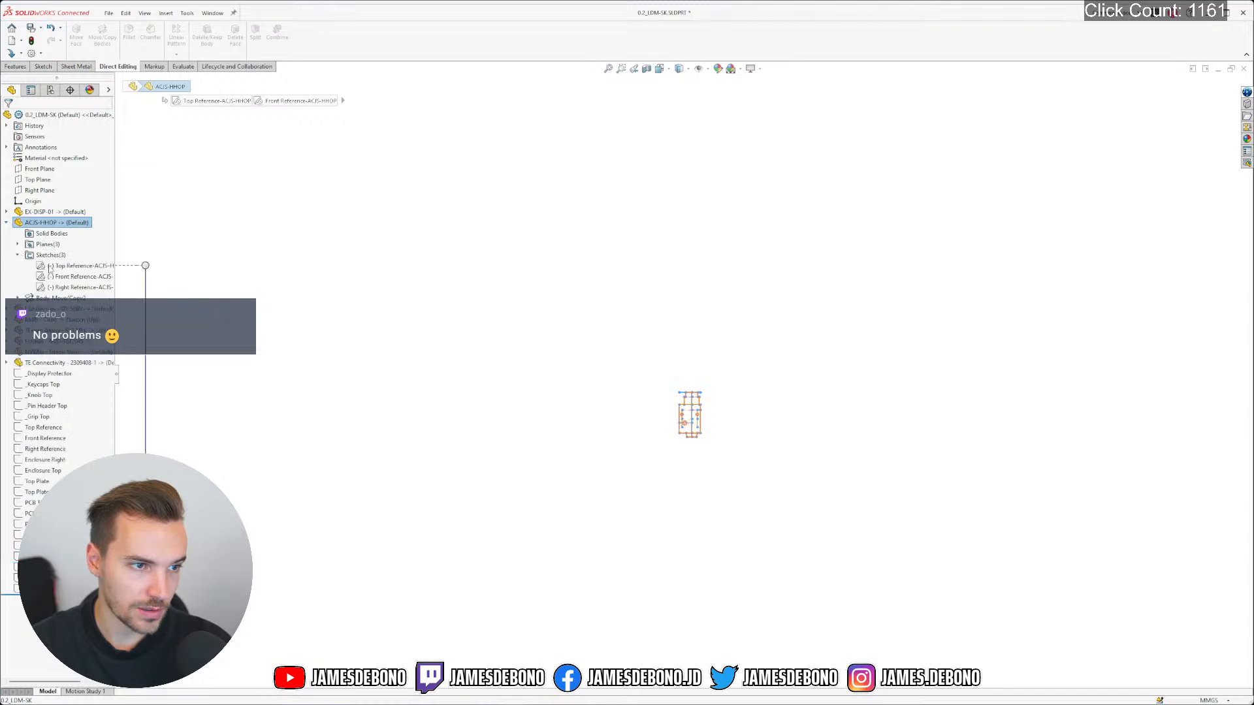
pyautogui.keyDown('shift'); pyautogui.click(55, 287); pyautogui.keyUp('shift')
pyautogui.click(72, 271)
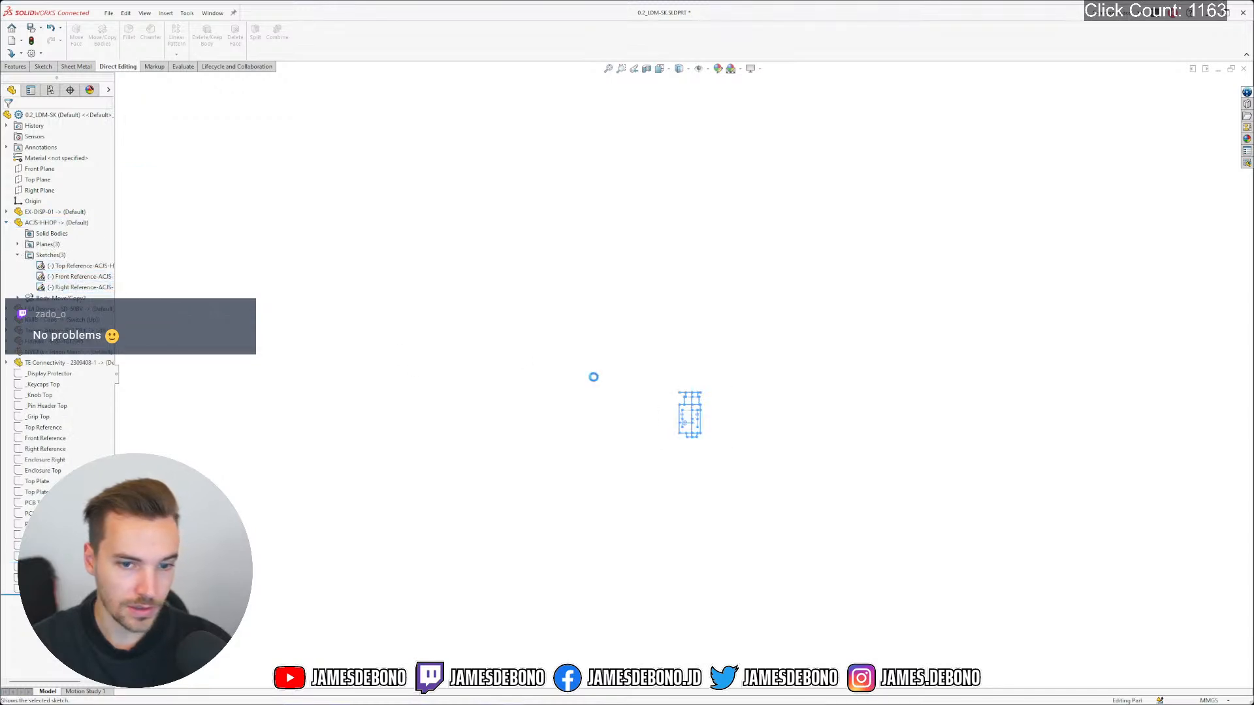
pyautogui.scroll(-10, 679, 392)
pyautogui.moveTo(661, 363); pyautogui.dragTo(586, 263, button='middle')
pyautogui.click(41, 224)
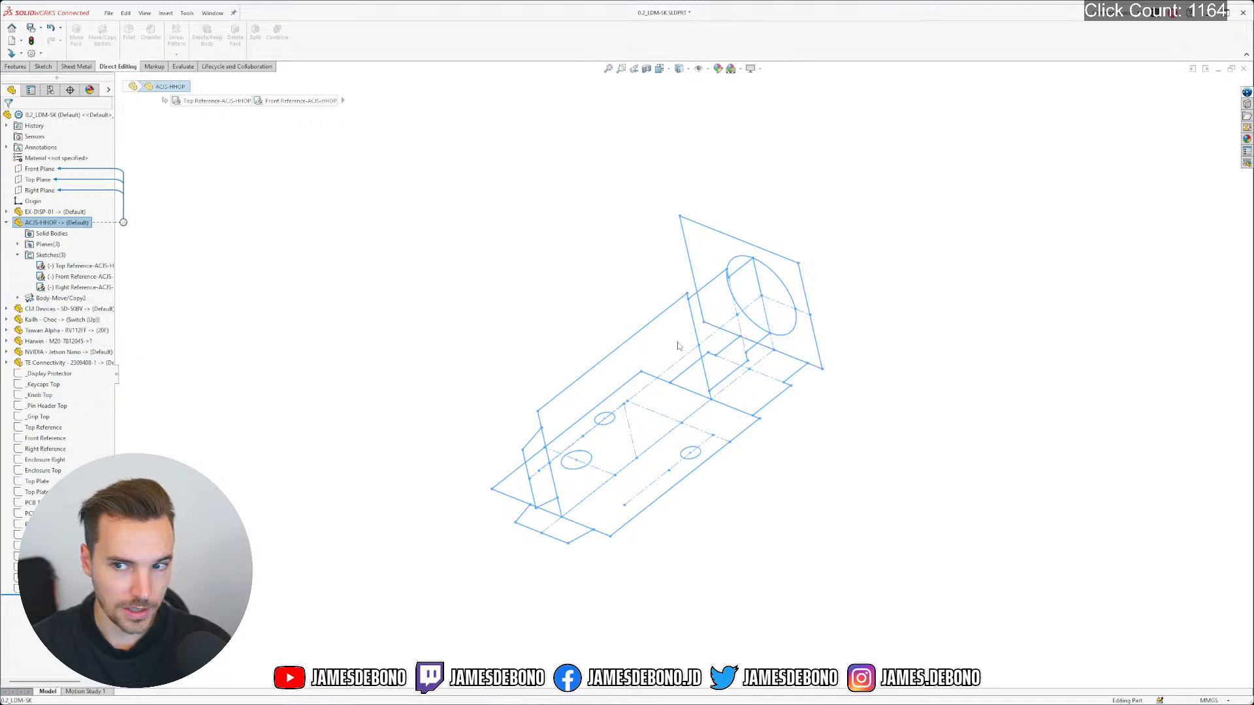
pyautogui.moveTo(616, 416); pyautogui.dragTo(657, 483, button='middle')
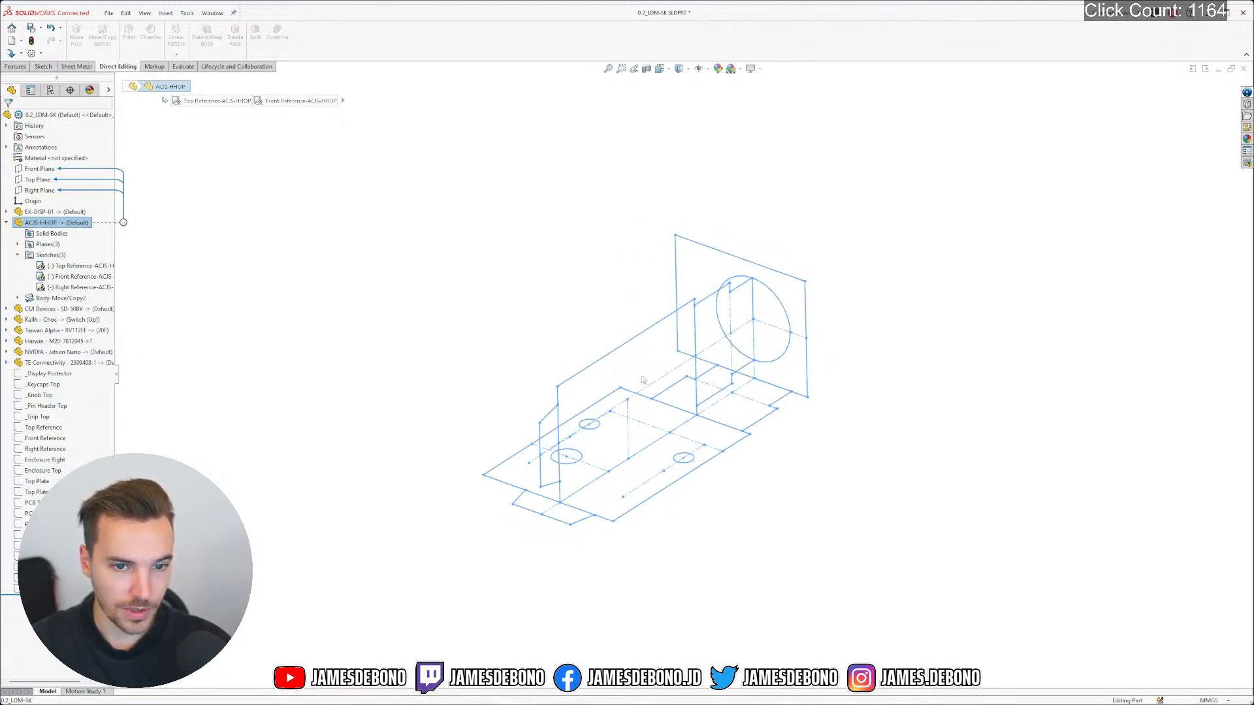
# Hide the three reference sketches of the ACJS-HHOP part and collapse its feature listing
pyautogui.click(72, 265)
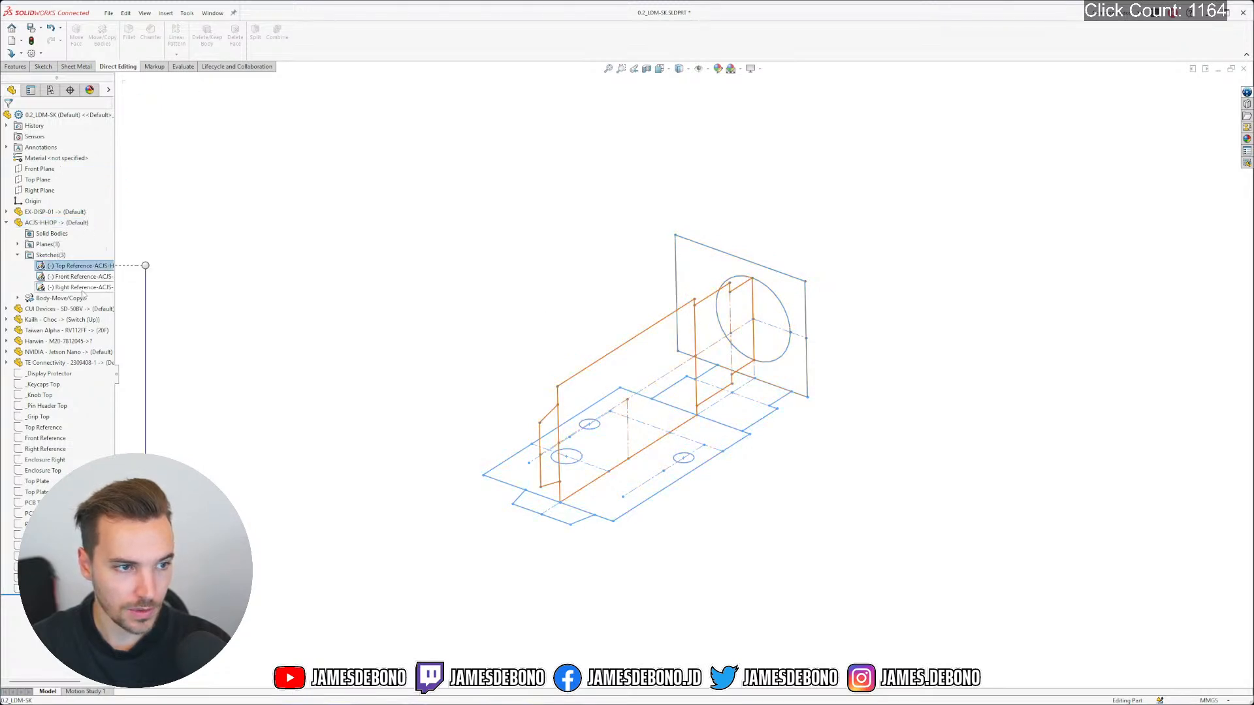
pyautogui.keyDown('shift'); pyautogui.click(80, 287); pyautogui.keyUp('shift')
pyautogui.click(89, 275)
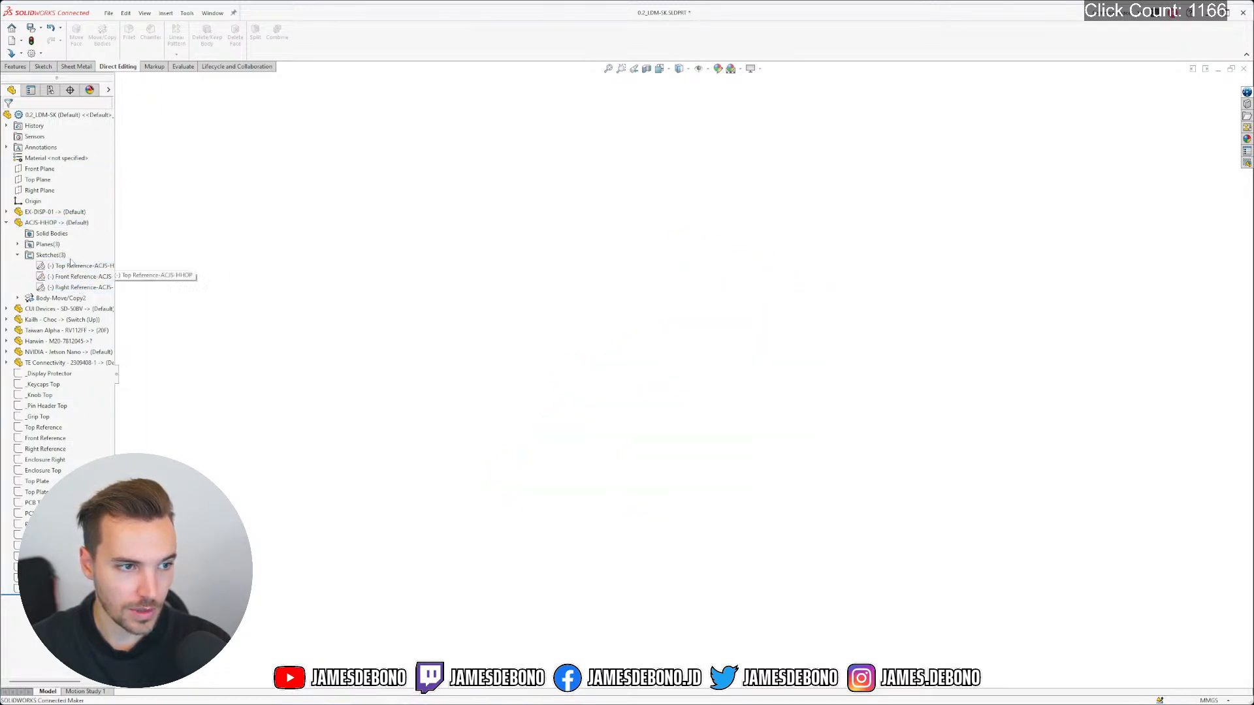
pyautogui.click(17, 255)
pyautogui.click(7, 223)
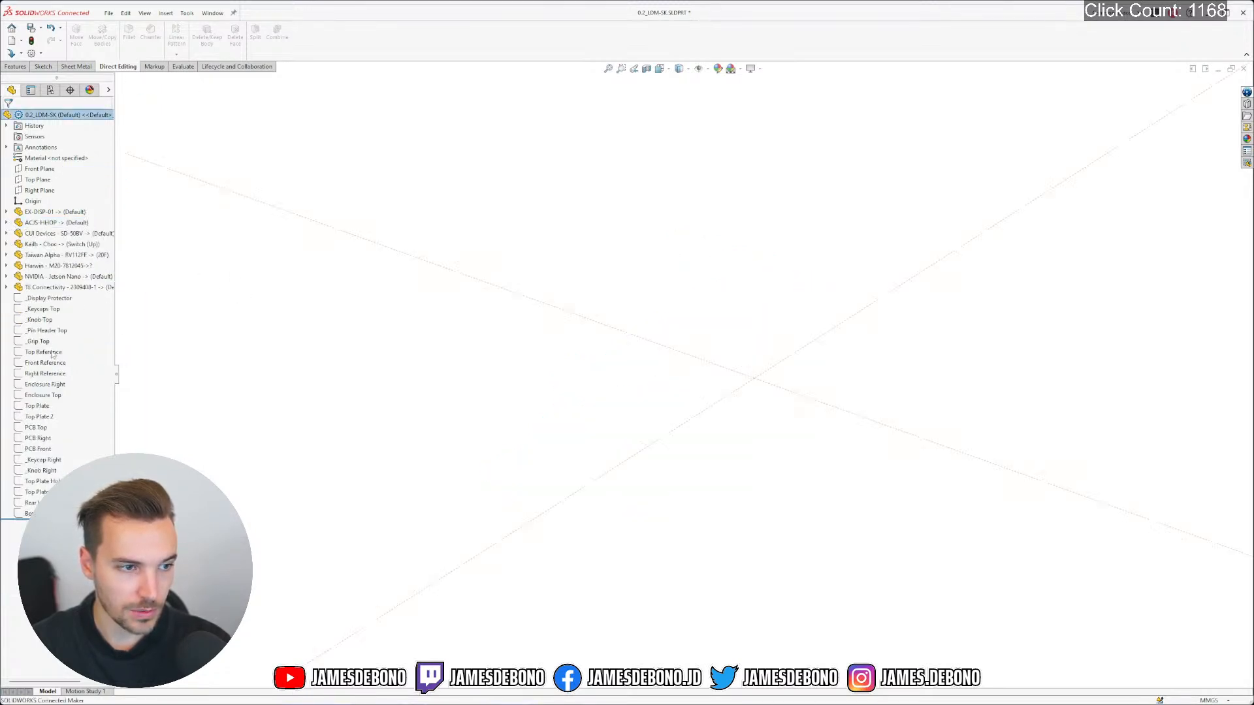
# Reopen the PCB Top sketch, inspect the equal-length relation on the first jack's peg-hole construction line, and exit the sketch
pyautogui.click(41, 429)
pyautogui.click(47, 409)
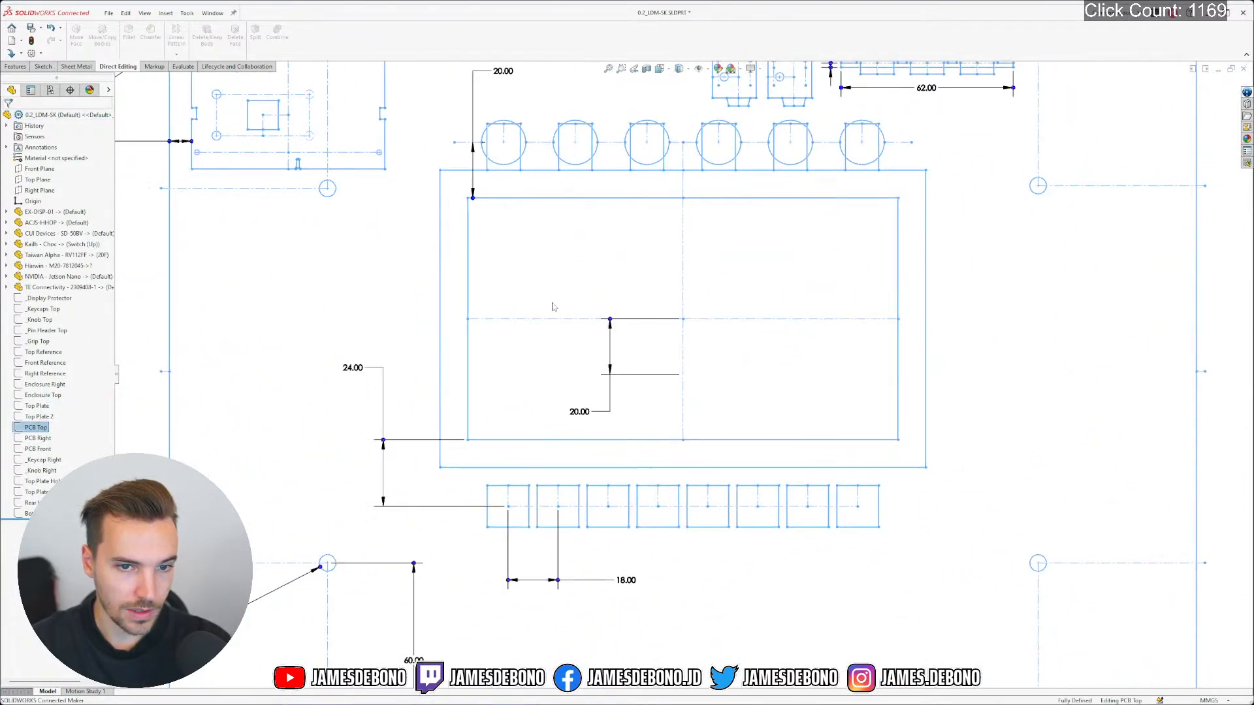
pyautogui.scroll(7, 625, 343)
pyautogui.scroll(-4, 679, 346)
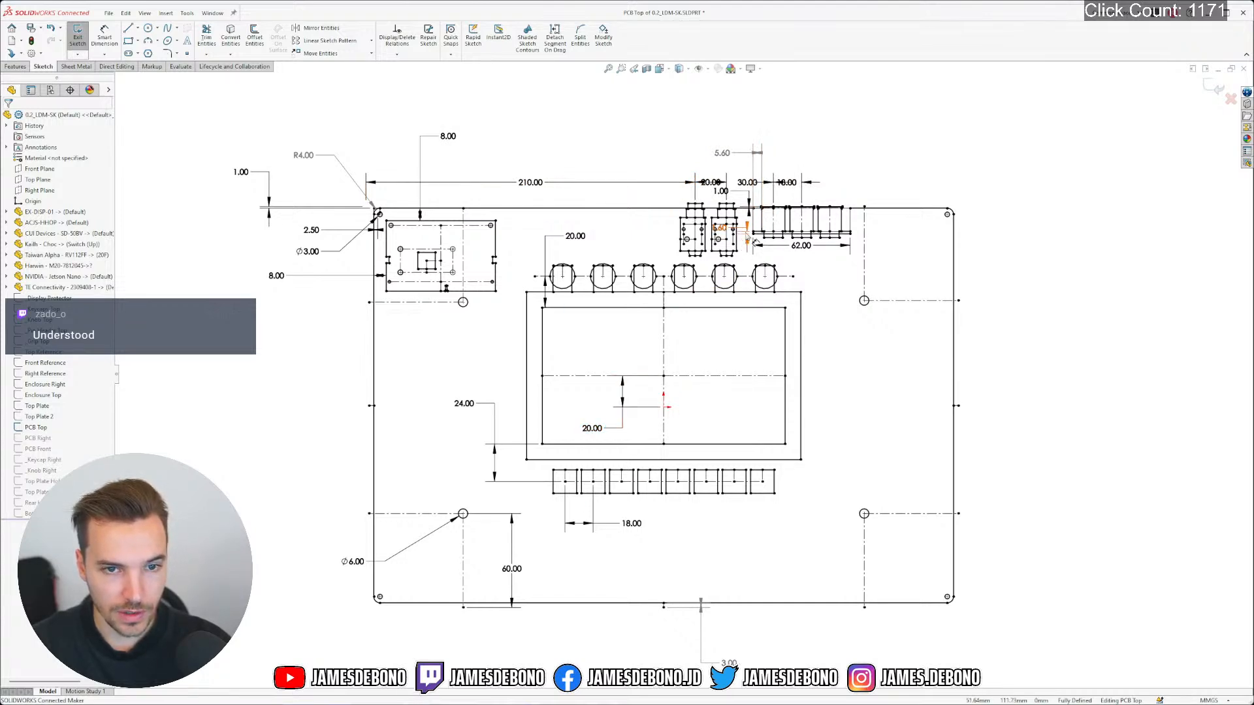
pyautogui.scroll(3, 751, 235)
pyautogui.scroll(2, 582, 282)
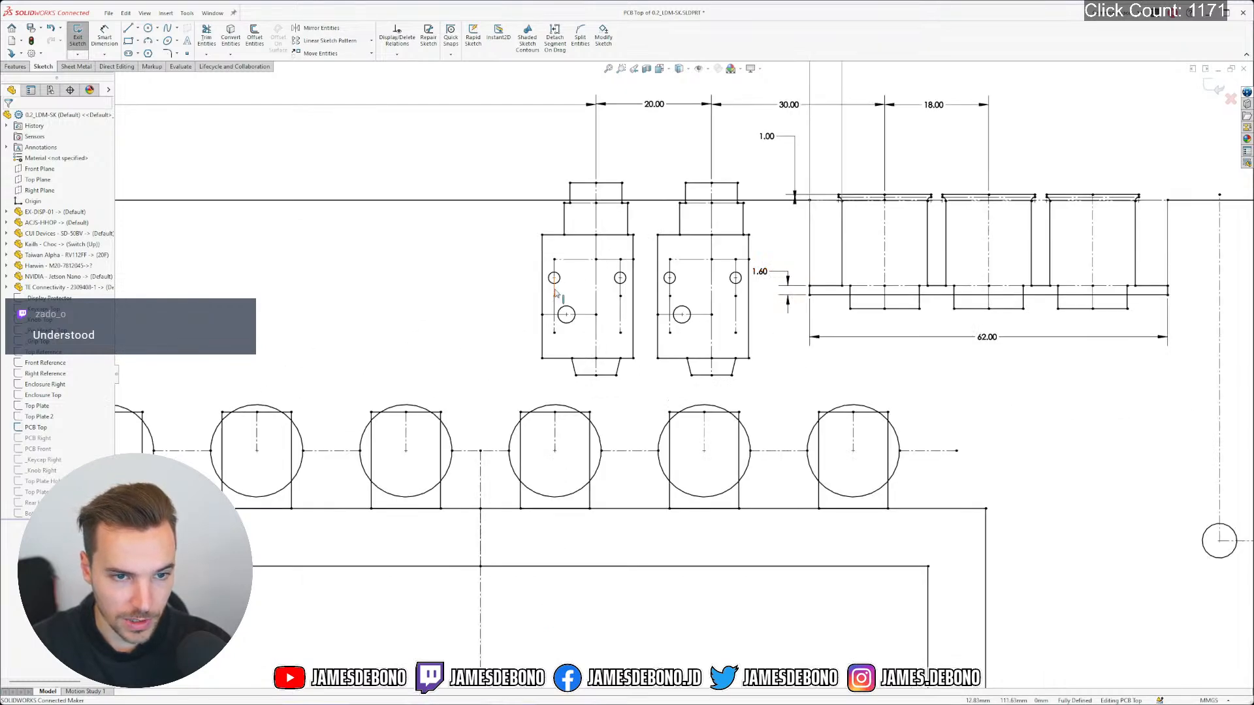
pyautogui.click(555, 293)
pyautogui.click(549, 289)
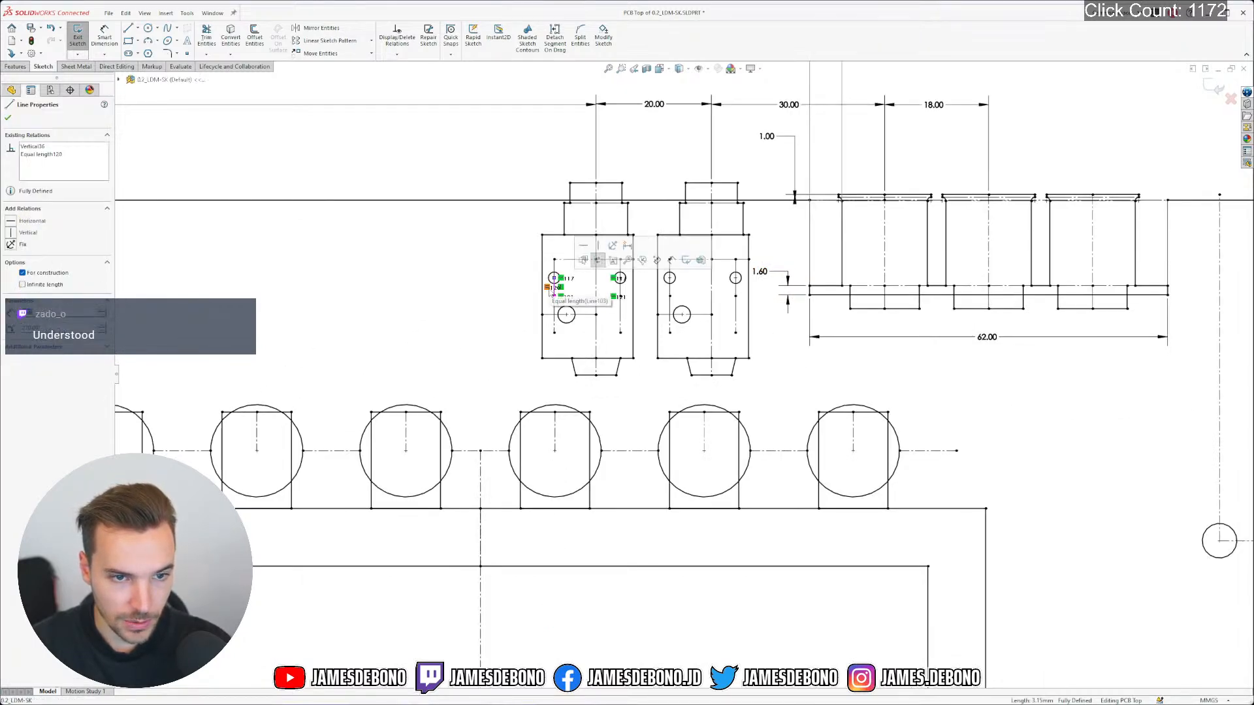
pyautogui.scroll(-4, 561, 480)
pyautogui.scroll(-1, 592, 626)
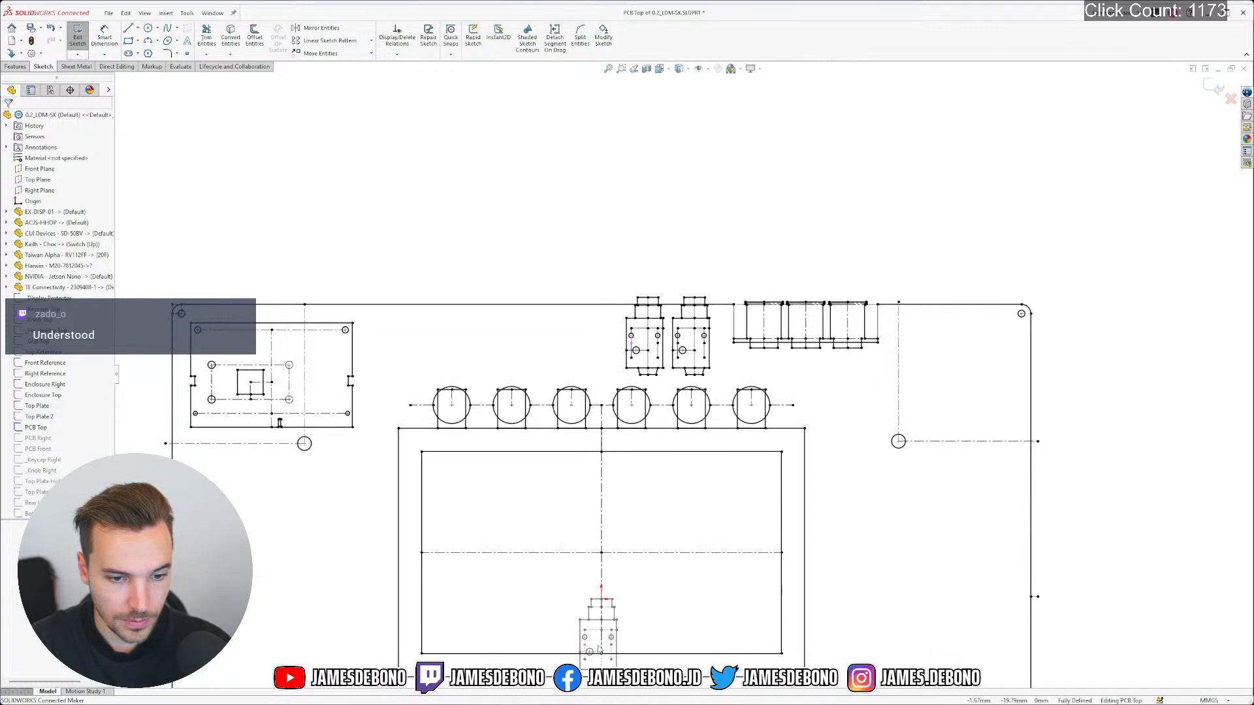
pyautogui.scroll(-4, 659, 595)
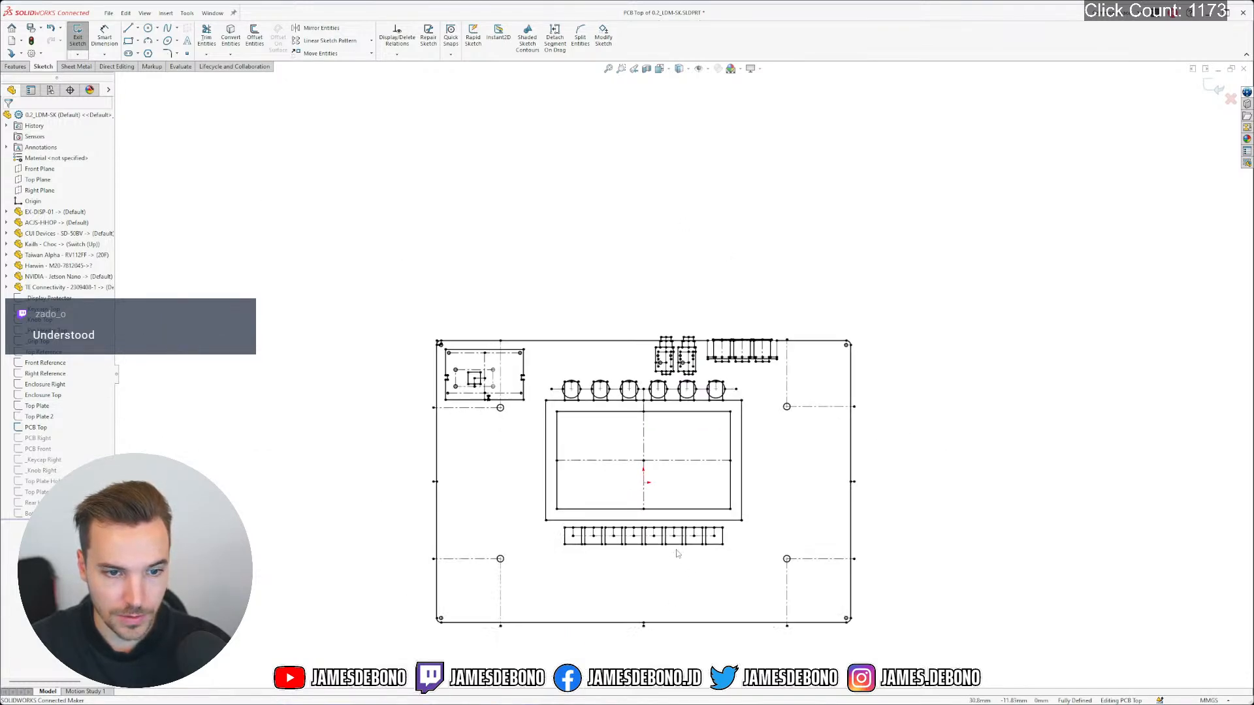
pyautogui.scroll(3, 674, 571)
pyautogui.click(1214, 86)
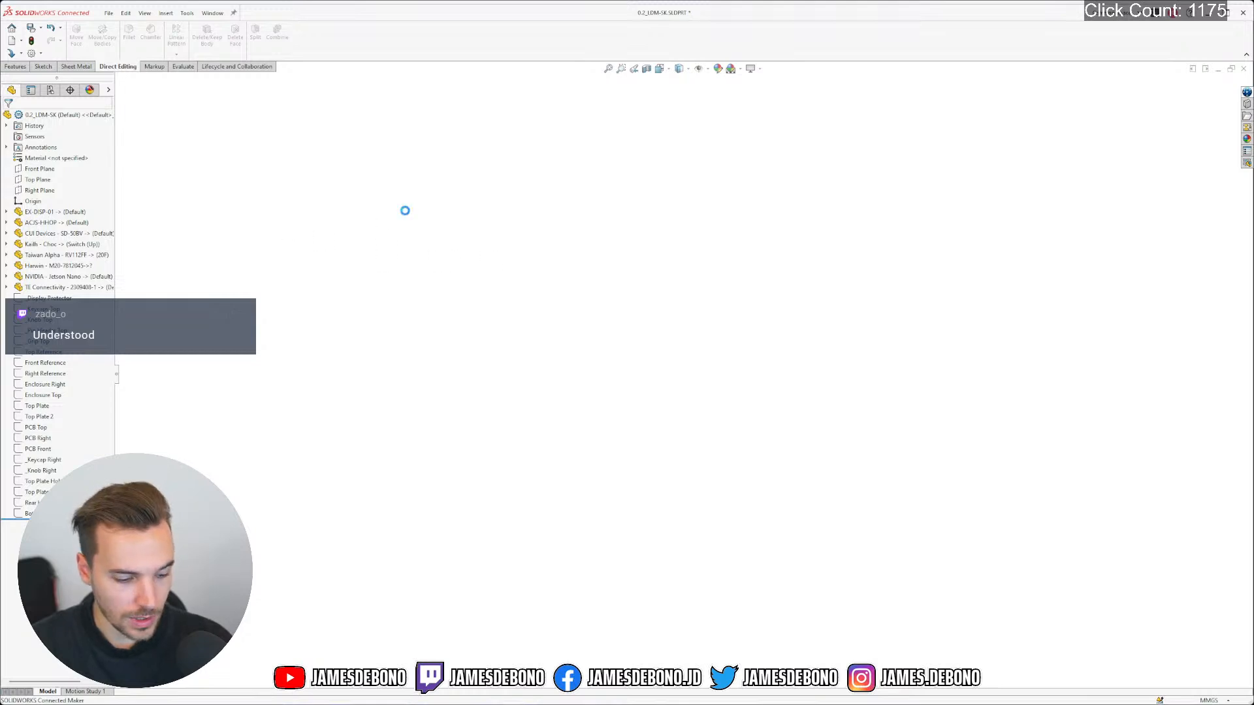
# Switch to the 0.2_LDM-A assembly and rebuild it with the changed models
pyautogui.click(212, 12)
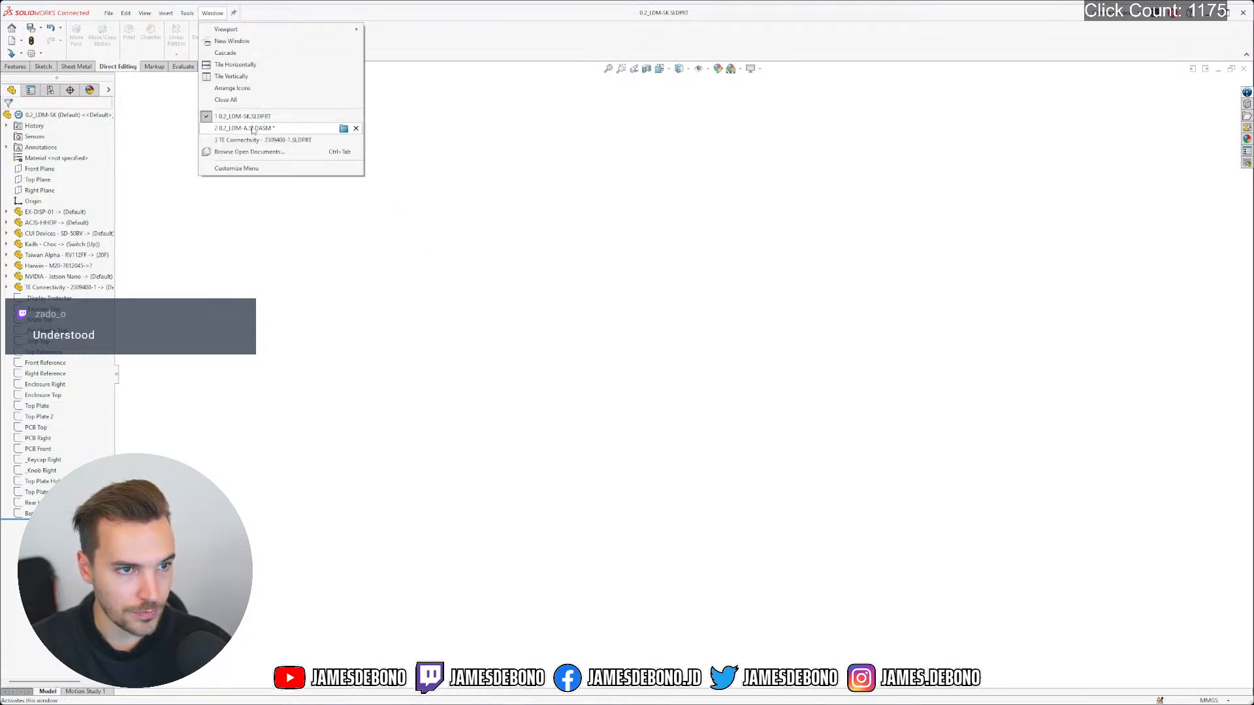
pyautogui.click(253, 130)
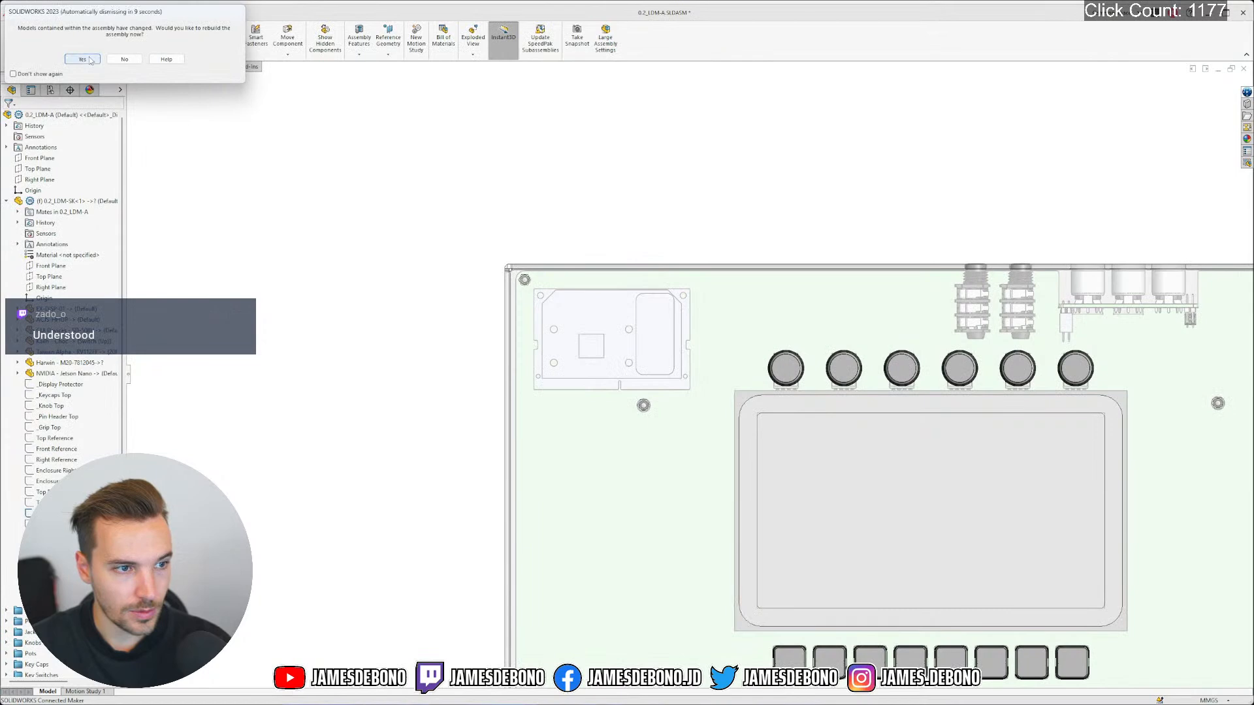
pyautogui.click(83, 59)
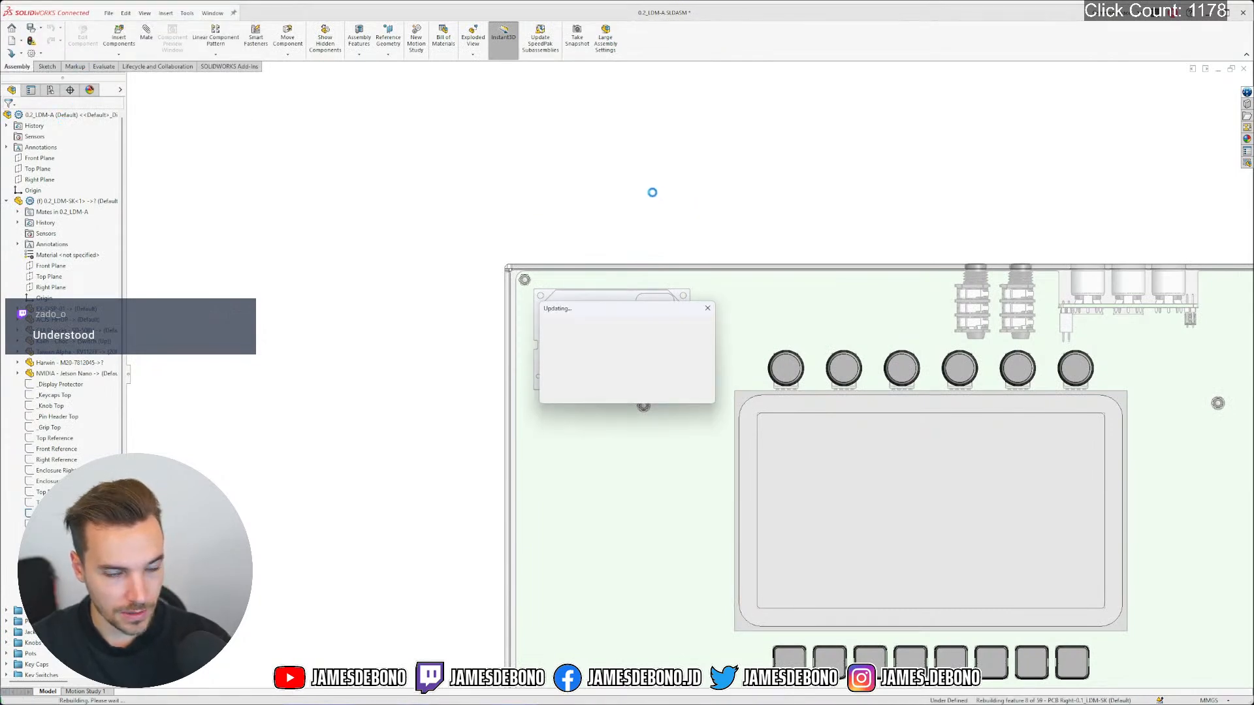
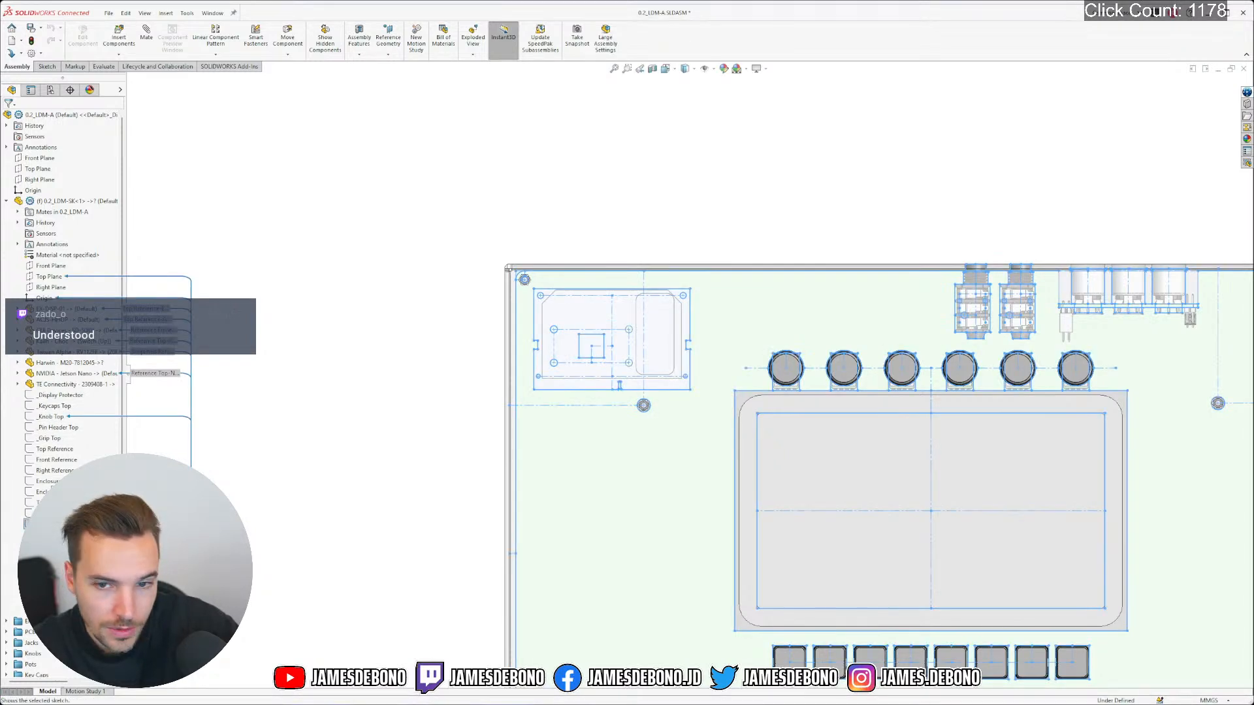
# Show the skeleton's PCB Top sketch in the assembly and examine it in 3D around the jacks and connectors
pyautogui.click(73, 495)
pyautogui.click(643, 333)
pyautogui.scroll(4, 742, 341)
pyautogui.scroll(-3, 842, 358)
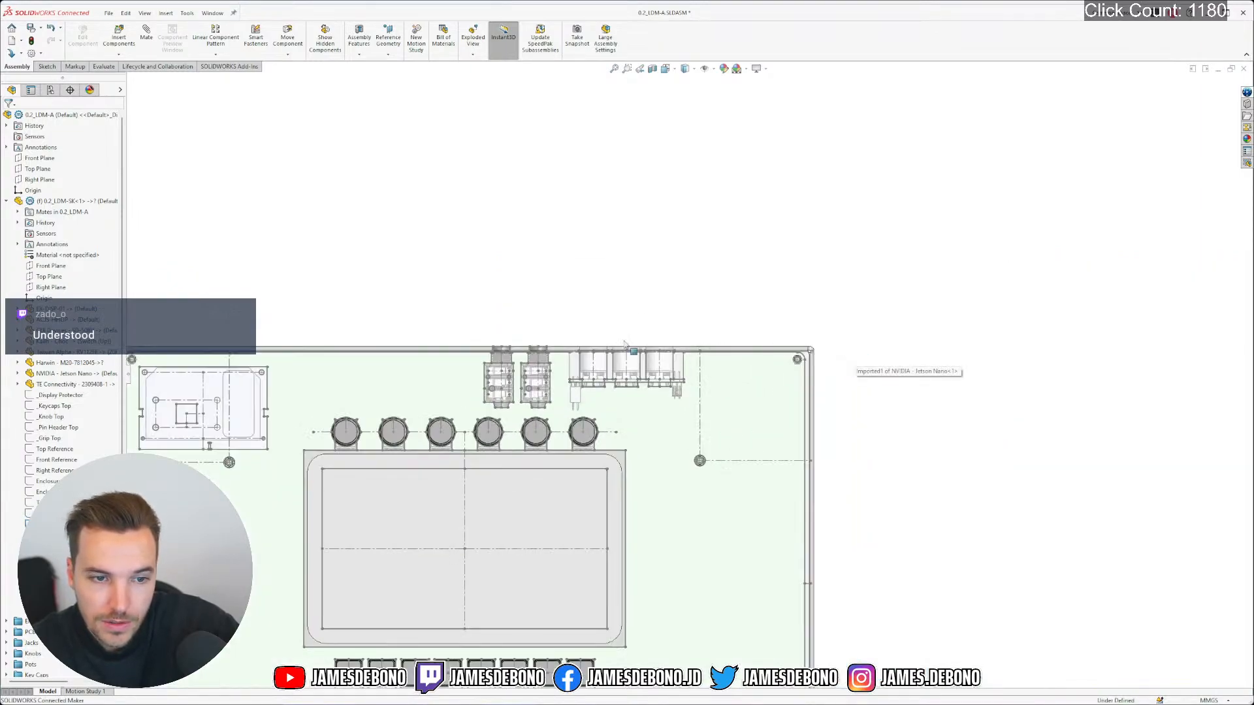
pyautogui.moveTo(624, 345); pyautogui.dragTo(621, 426, button='middle')
pyautogui.scroll(-5, 615, 378)
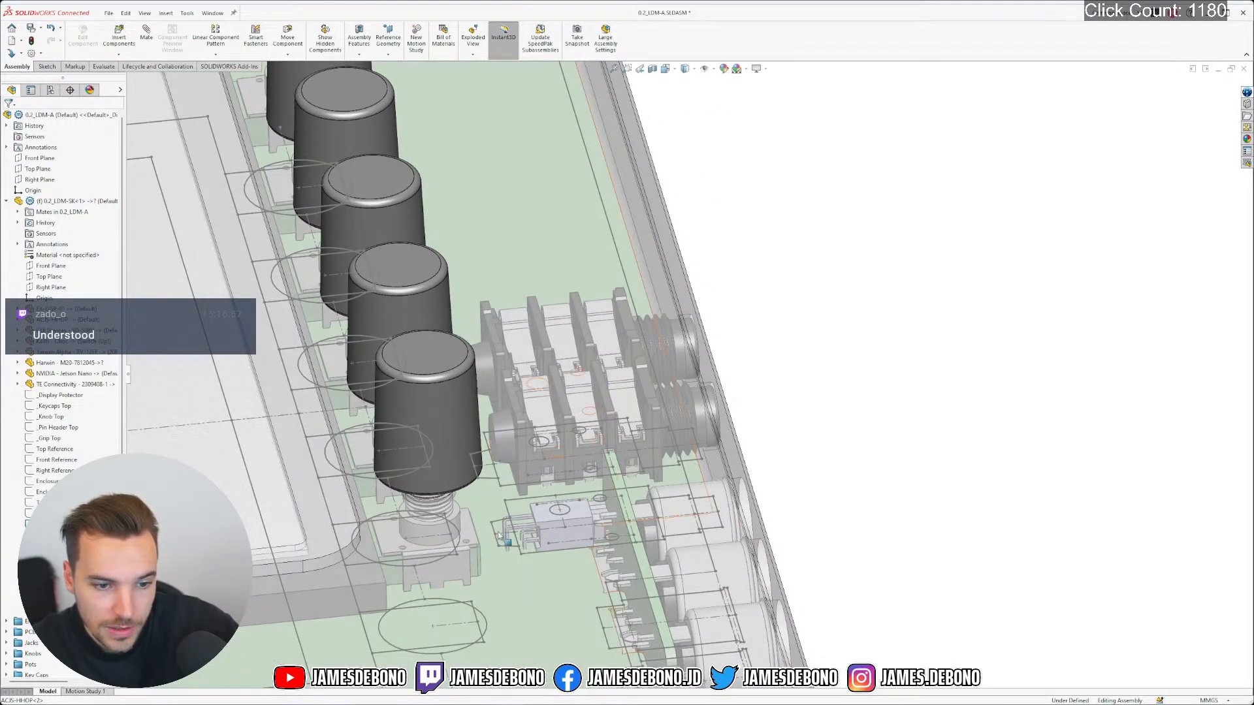
pyautogui.scroll(9, 589, 421)
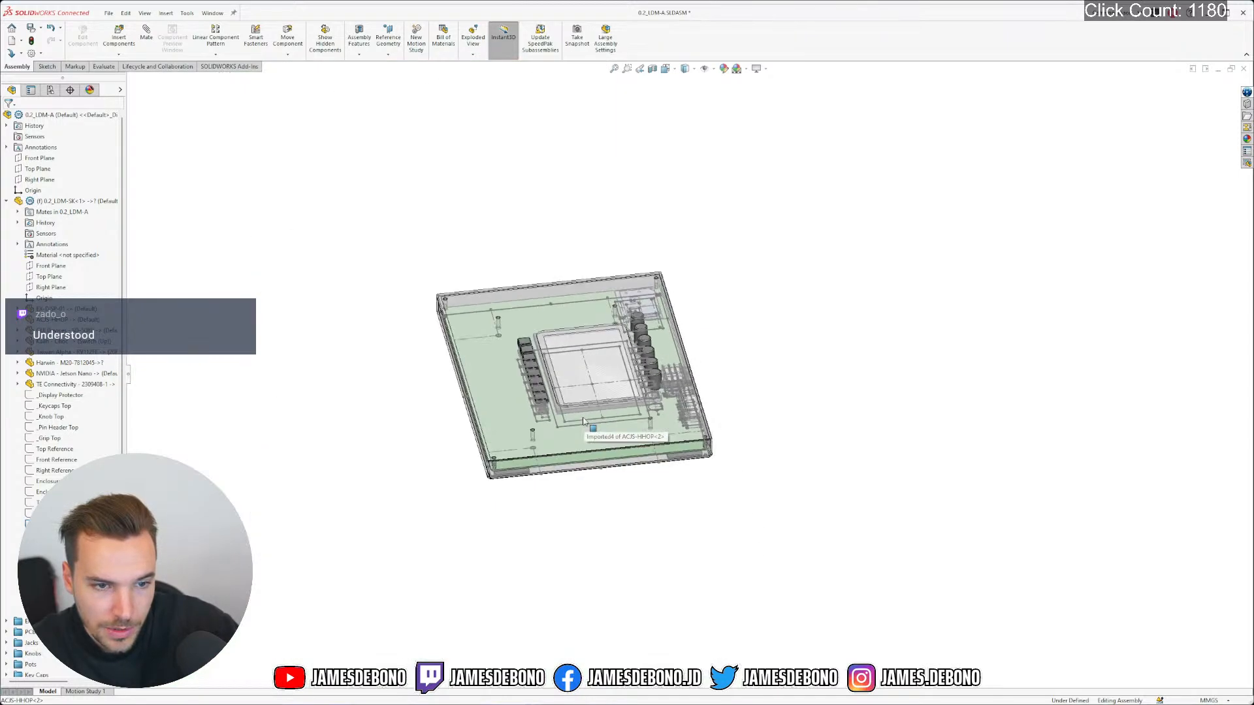
pyautogui.scroll(-4, 599, 399)
pyautogui.moveTo(601, 406); pyautogui.dragTo(568, 376, button='middle')
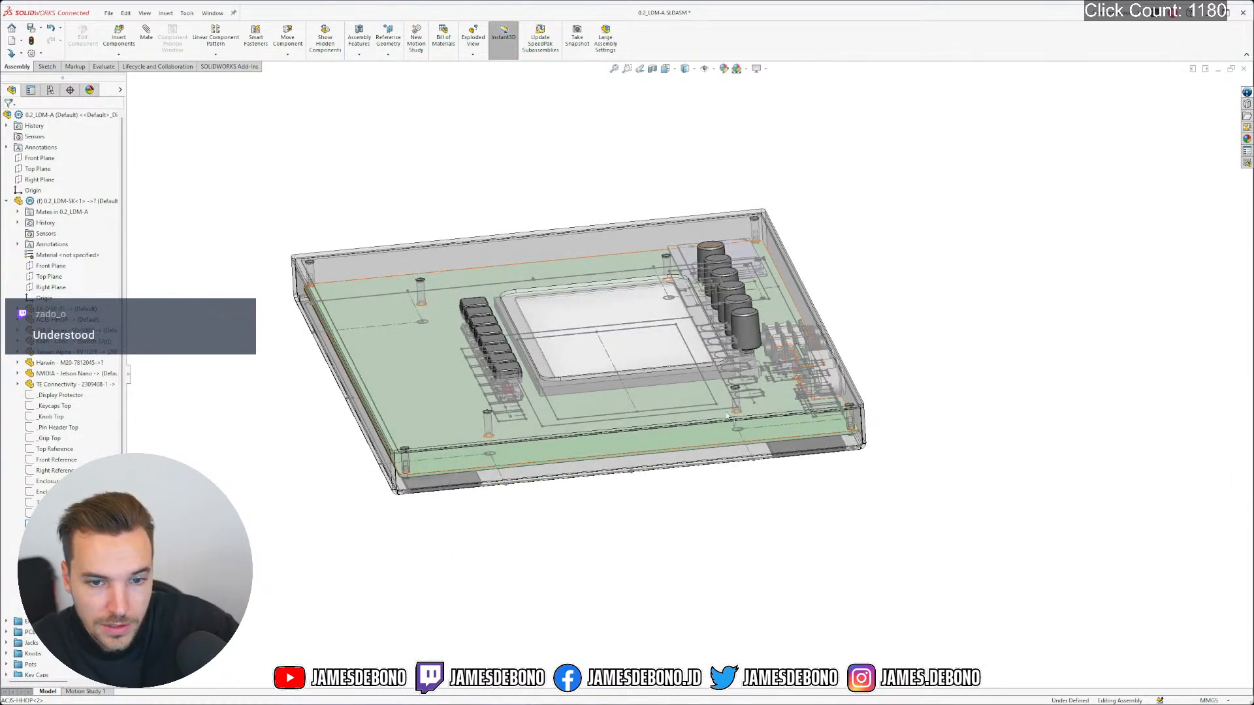
pyautogui.scroll(-8, 712, 366)
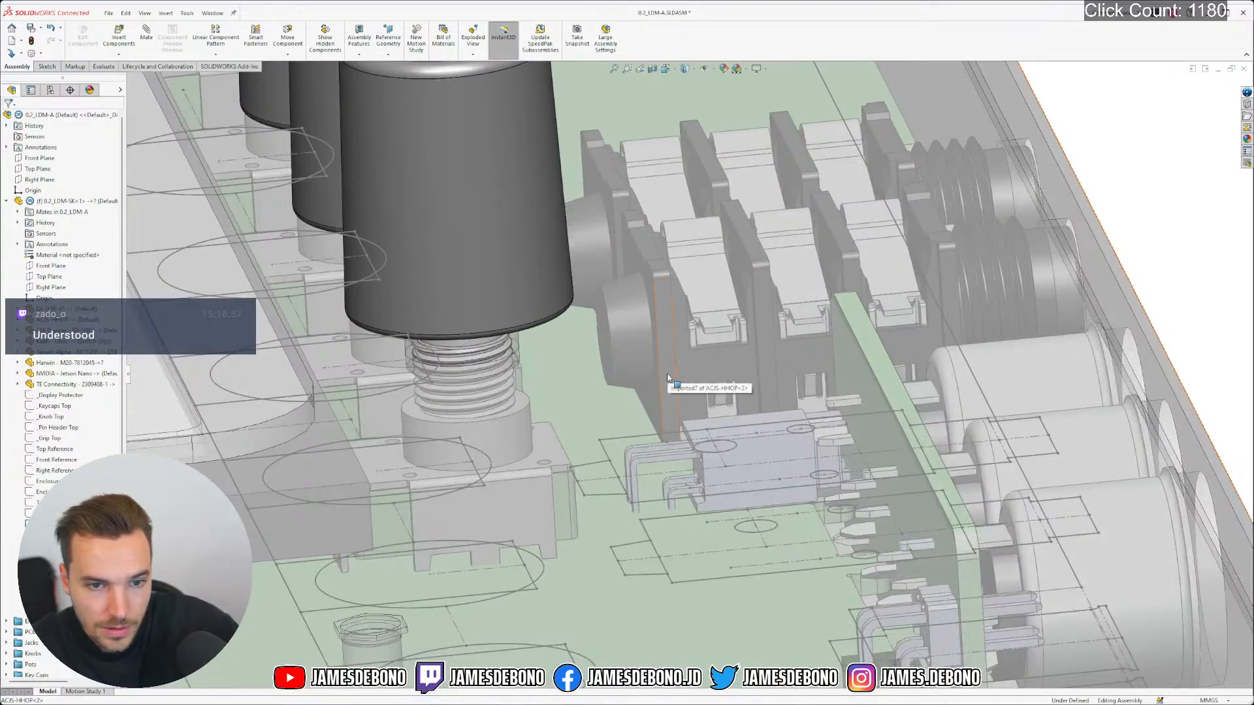
# Check the ACJS-HHOP jack, the main PCB and the 0.2_LDM-SK skeleton against the layout sketch, and clear the selection
pyautogui.click(667, 372)
pyautogui.scroll(4, 674, 378)
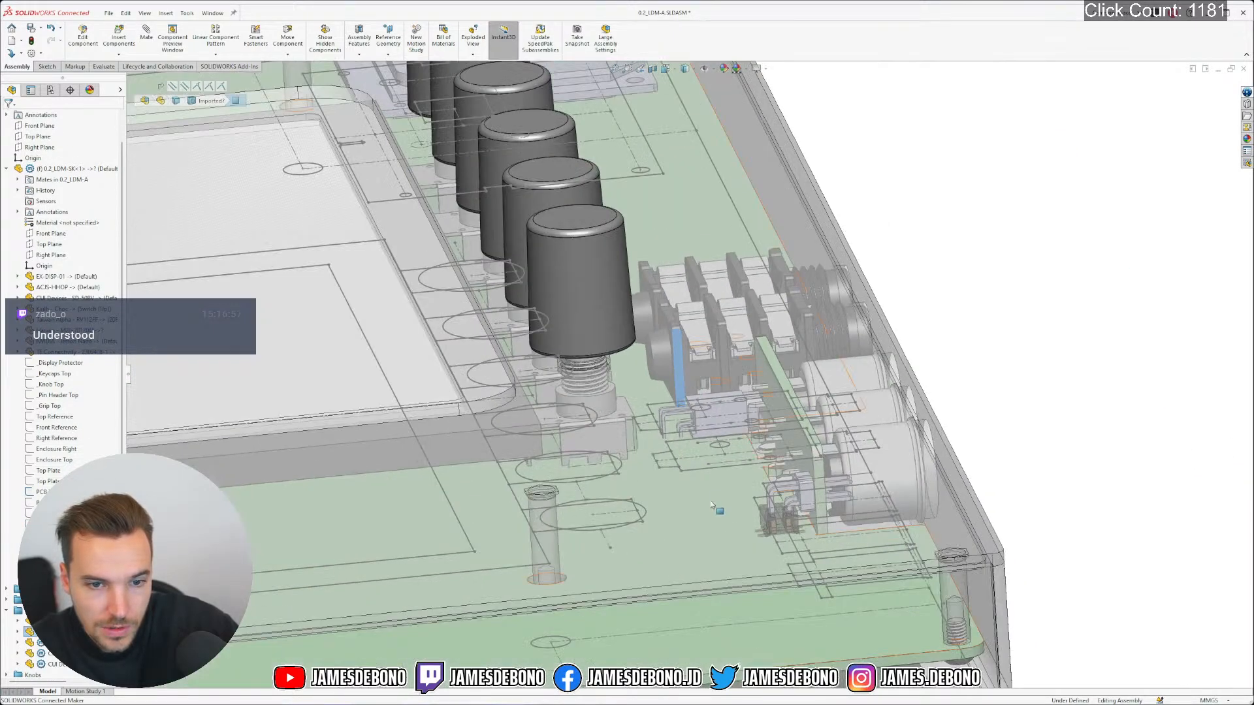
pyautogui.click(712, 520)
pyautogui.scroll(6, 710, 518)
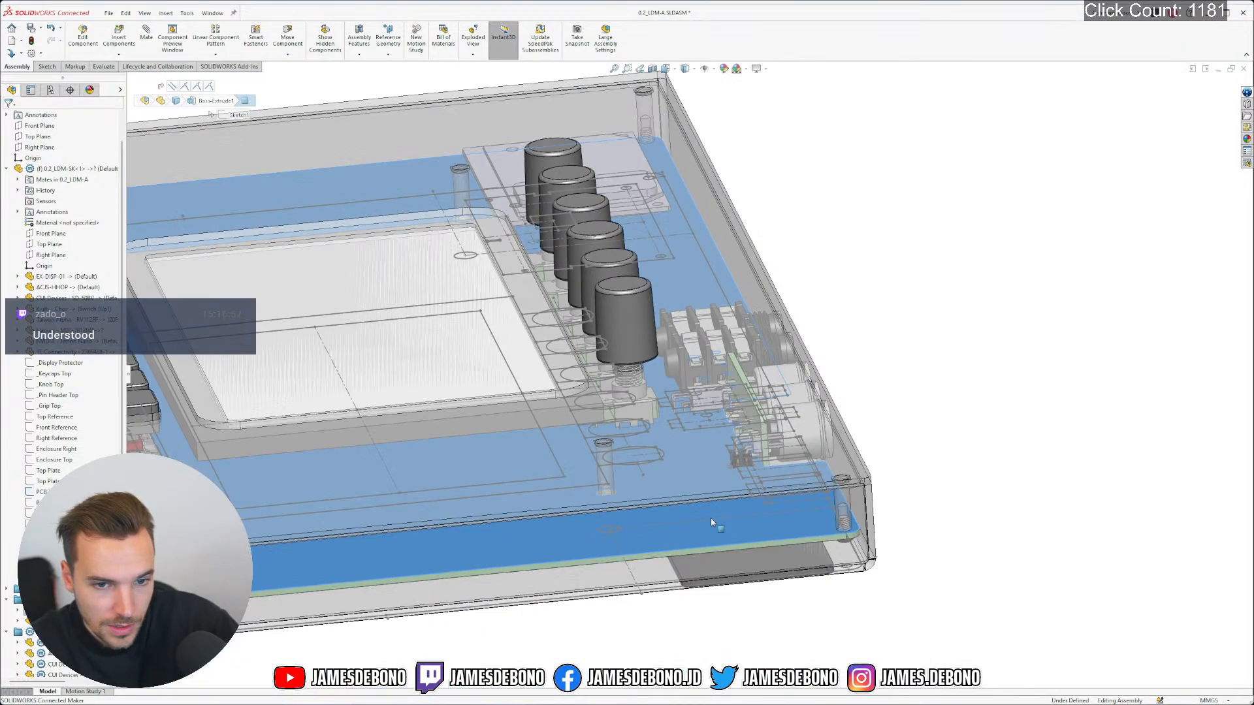
pyautogui.scroll(-2, 682, 386)
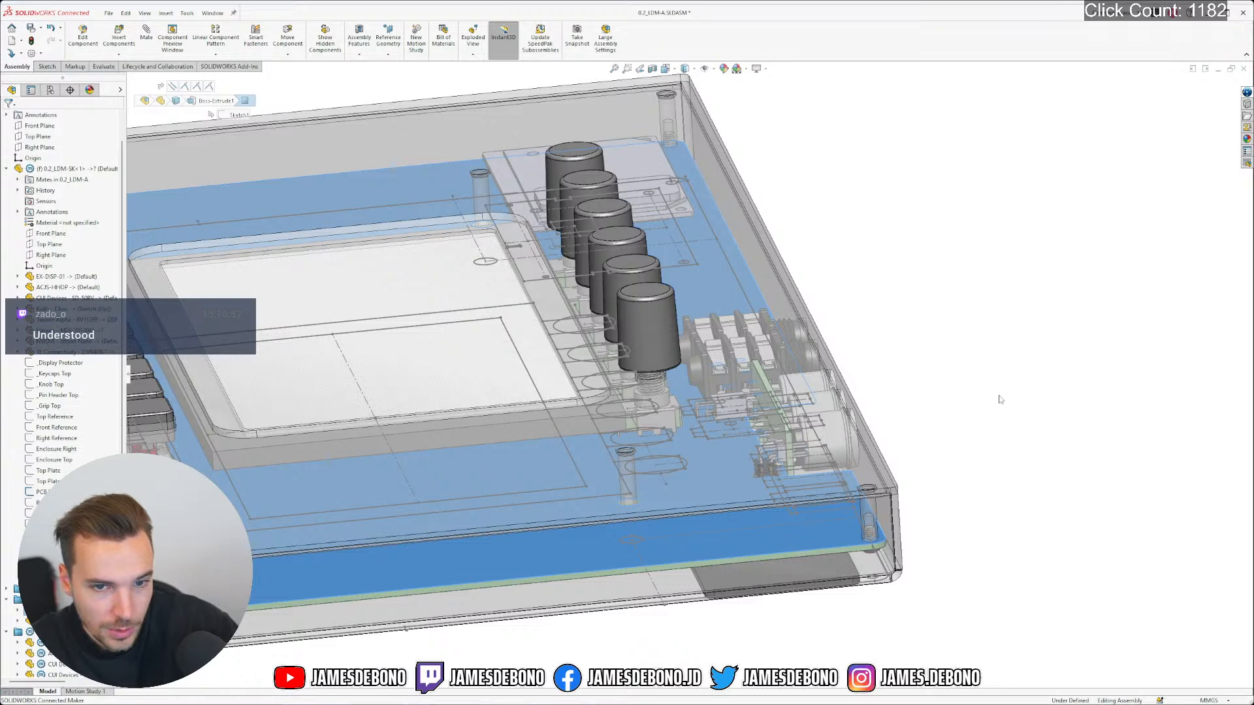
pyautogui.press('Escape')
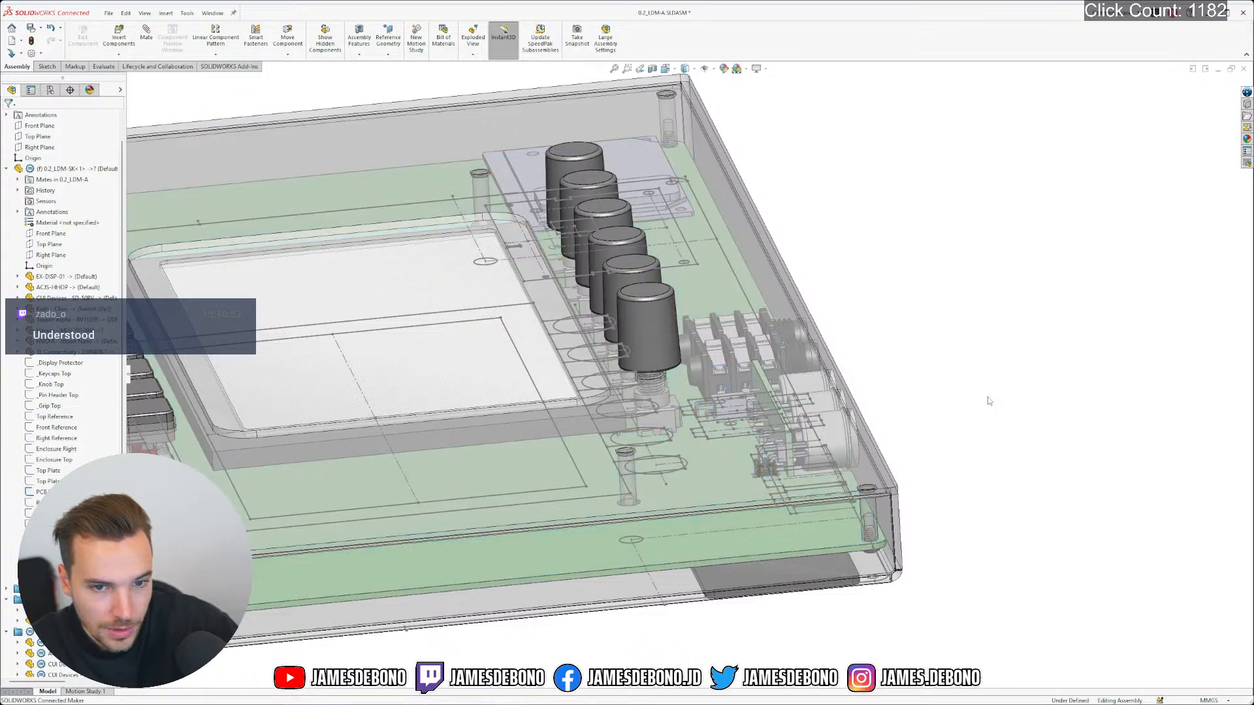
pyautogui.click(100, 171)
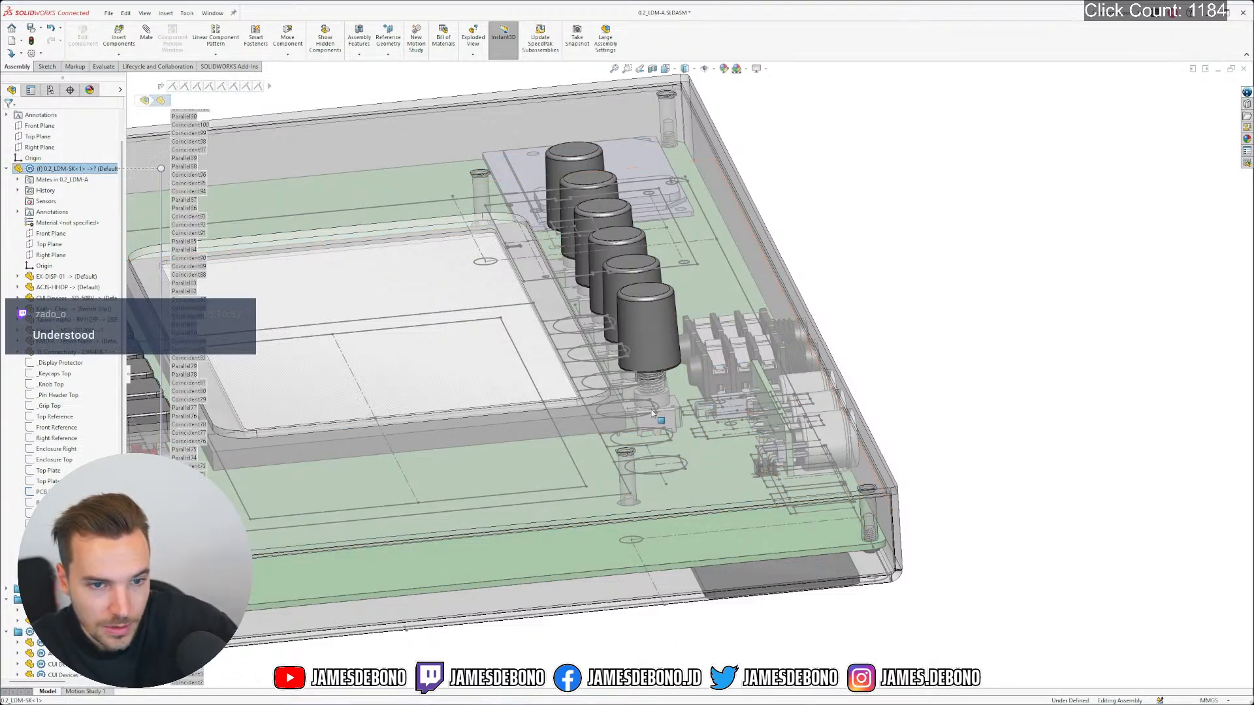
pyautogui.click(979, 420)
pyautogui.press('f')
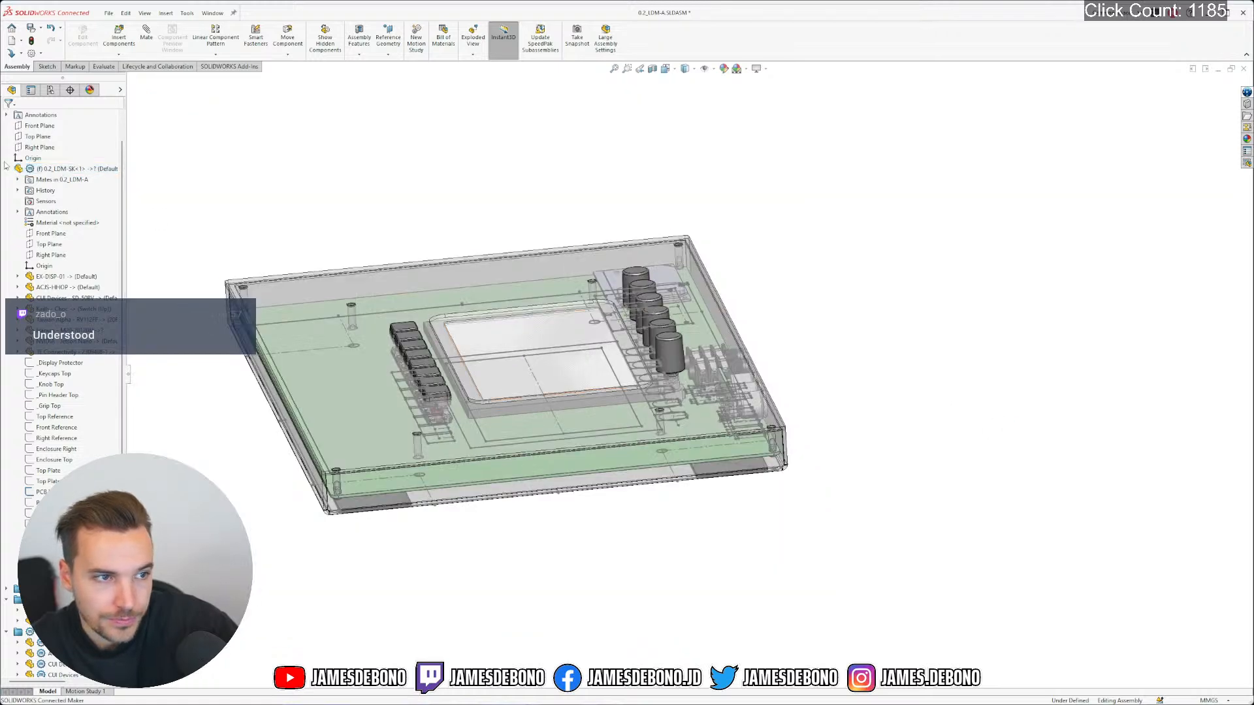
# Collapse the skeleton's feature listing, open the 0.2_LDM-PCB-0.2 board part on its own and view it in 3D
pyautogui.click(7, 169)
pyautogui.click(396, 426)
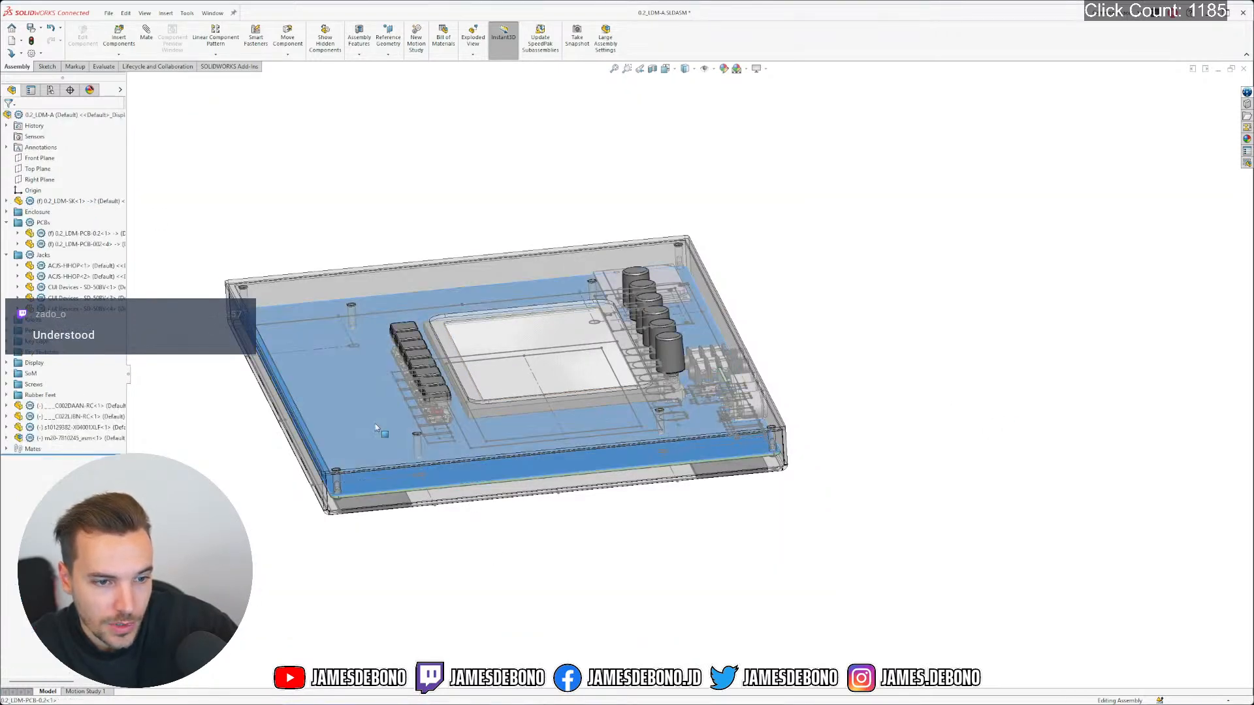
pyautogui.rightClick(381, 332)
pyautogui.click(383, 336)
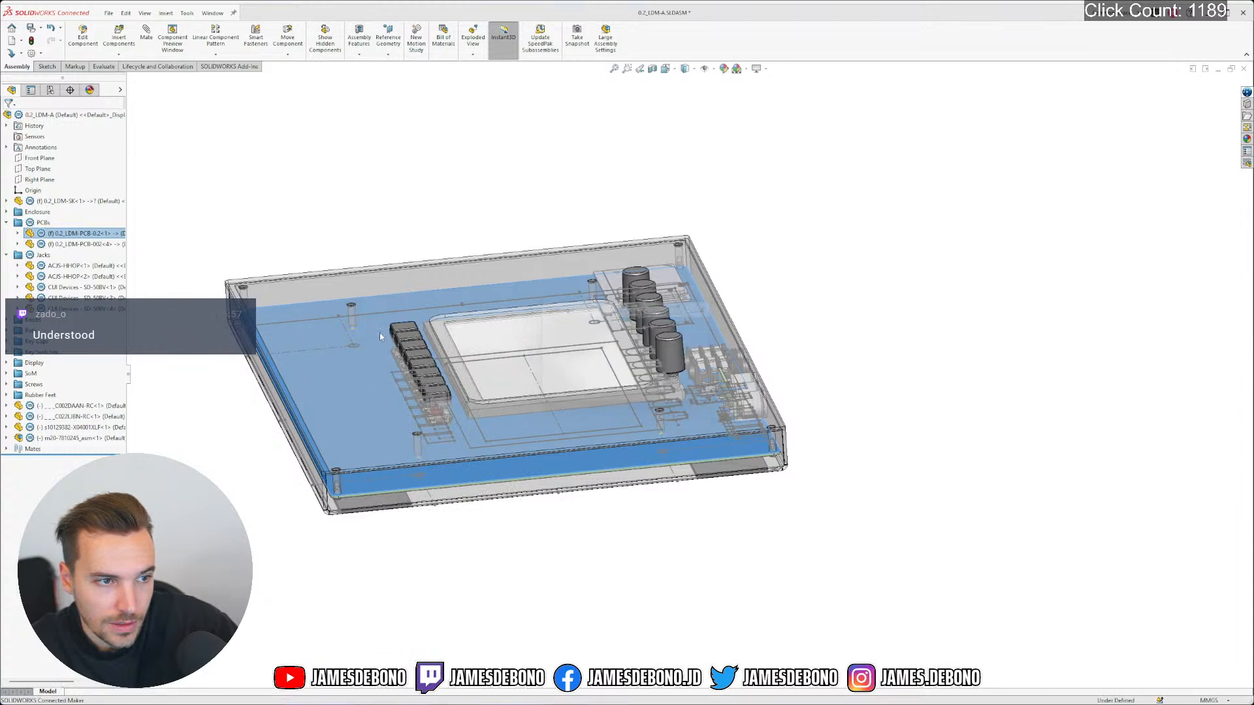
pyautogui.scroll(5, 679, 318)
pyautogui.scroll(-2, 800, 388)
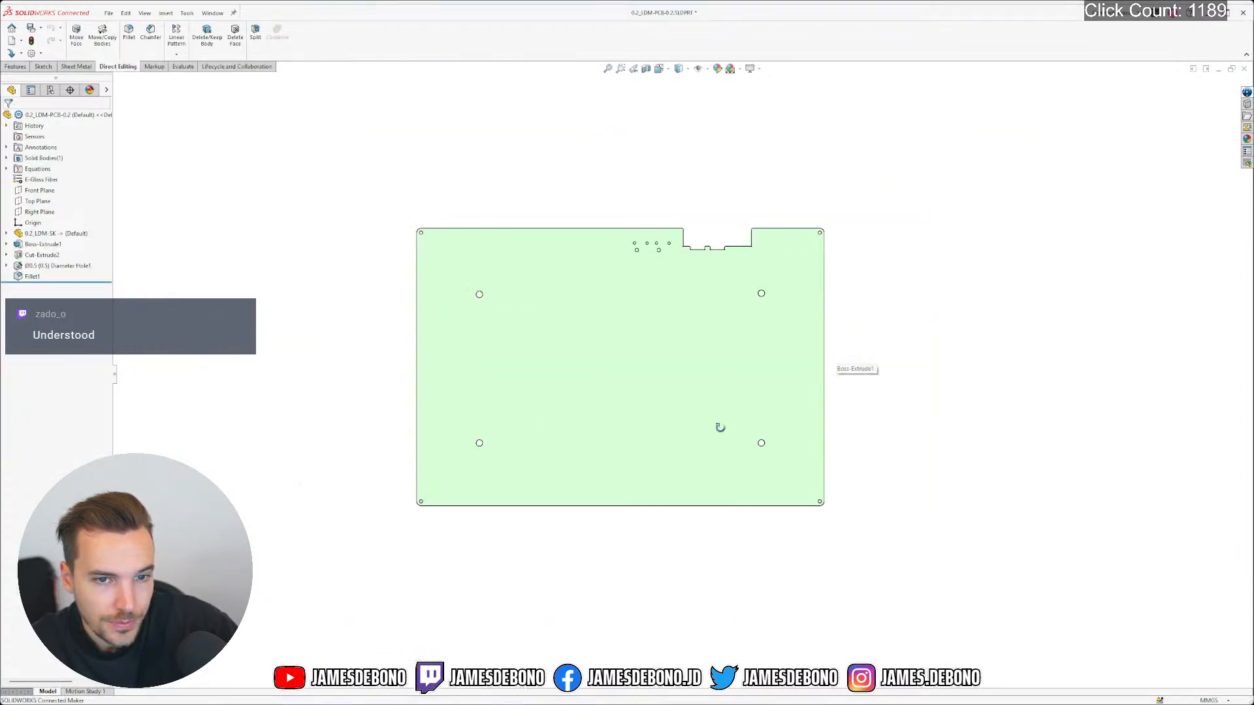
pyautogui.moveTo(718, 426); pyautogui.dragTo(643, 225, button='middle')
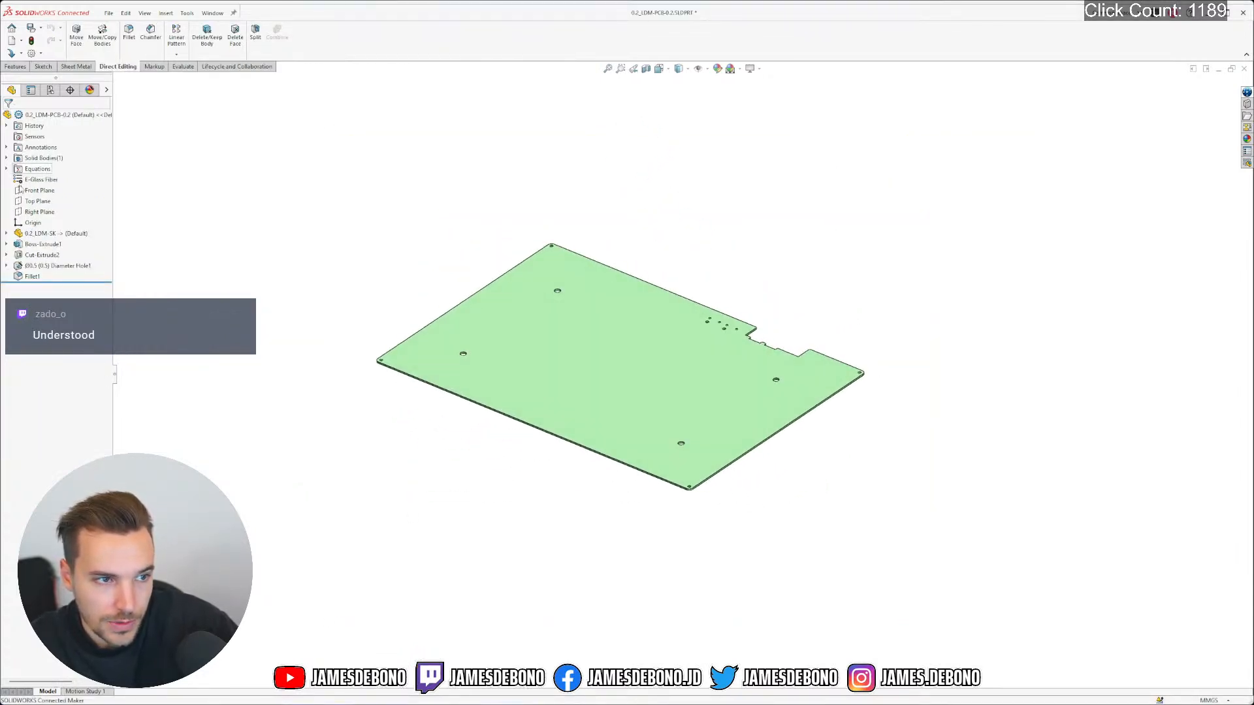
# Roll the board part back to just after the inserted 0.2_LDM-SK part and review the part insertion command and its feature settings
pyautogui.click(55, 237)
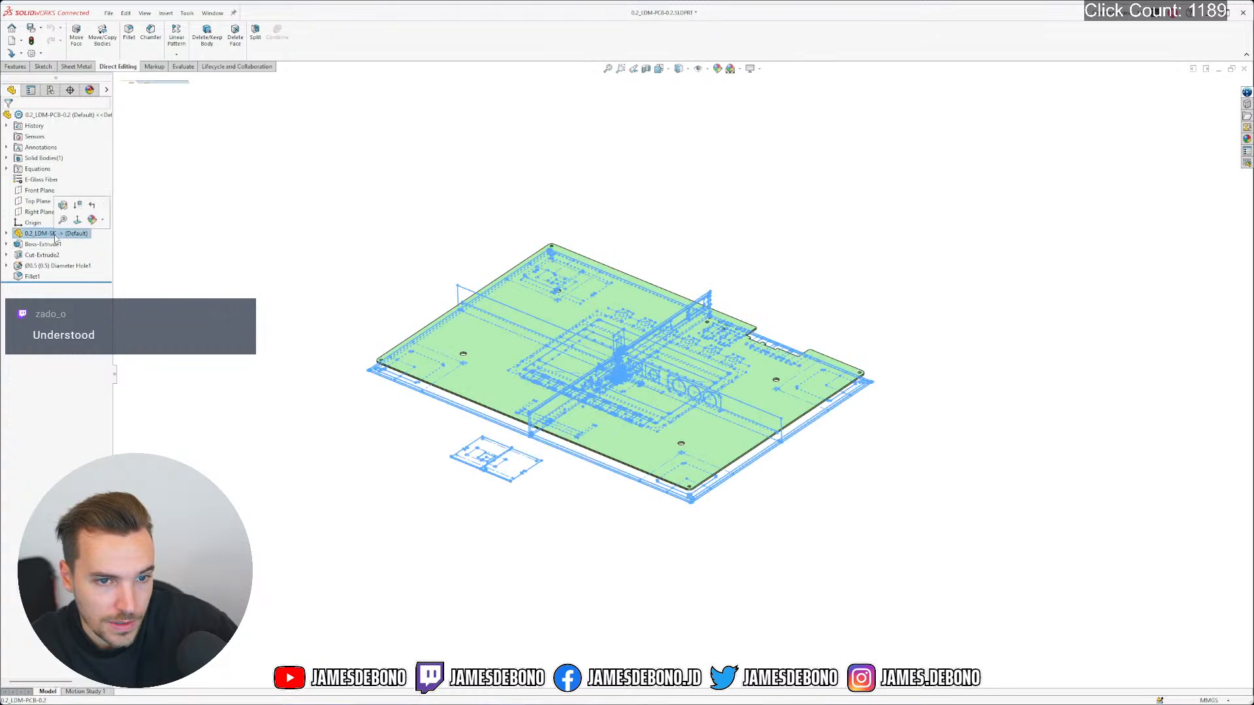
pyautogui.moveTo(98, 282); pyautogui.dragTo(85, 228)
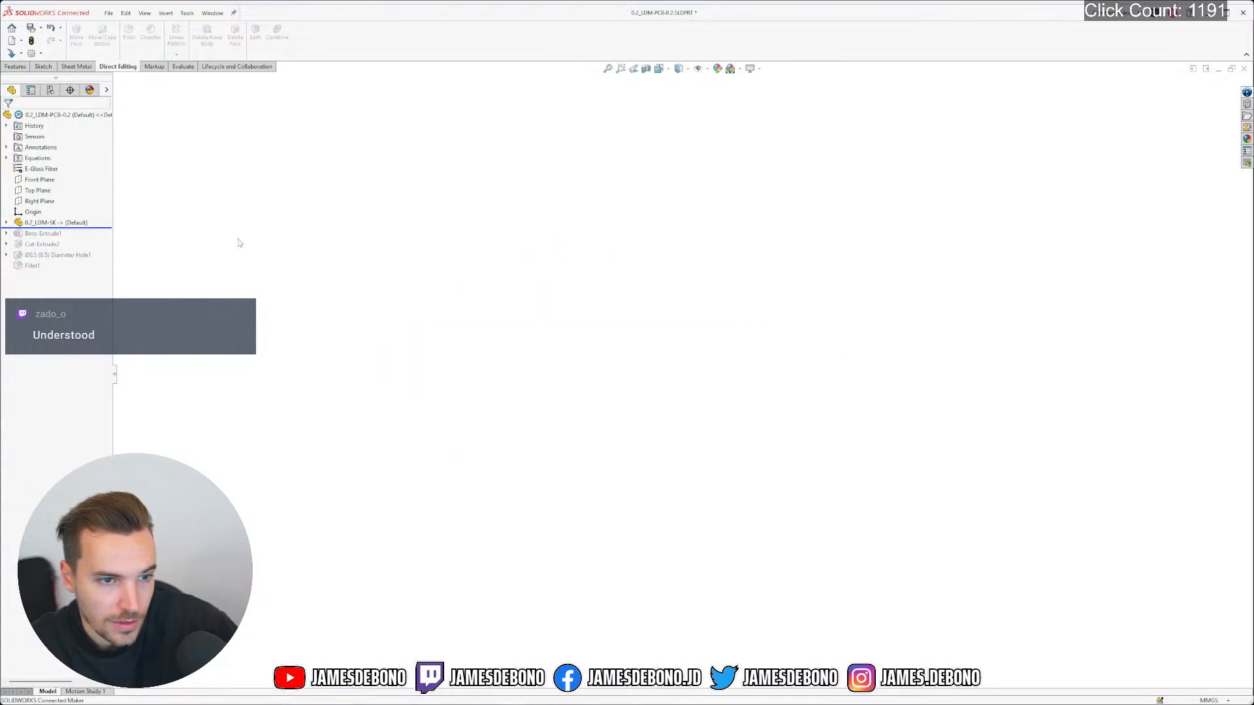
pyautogui.click(166, 13)
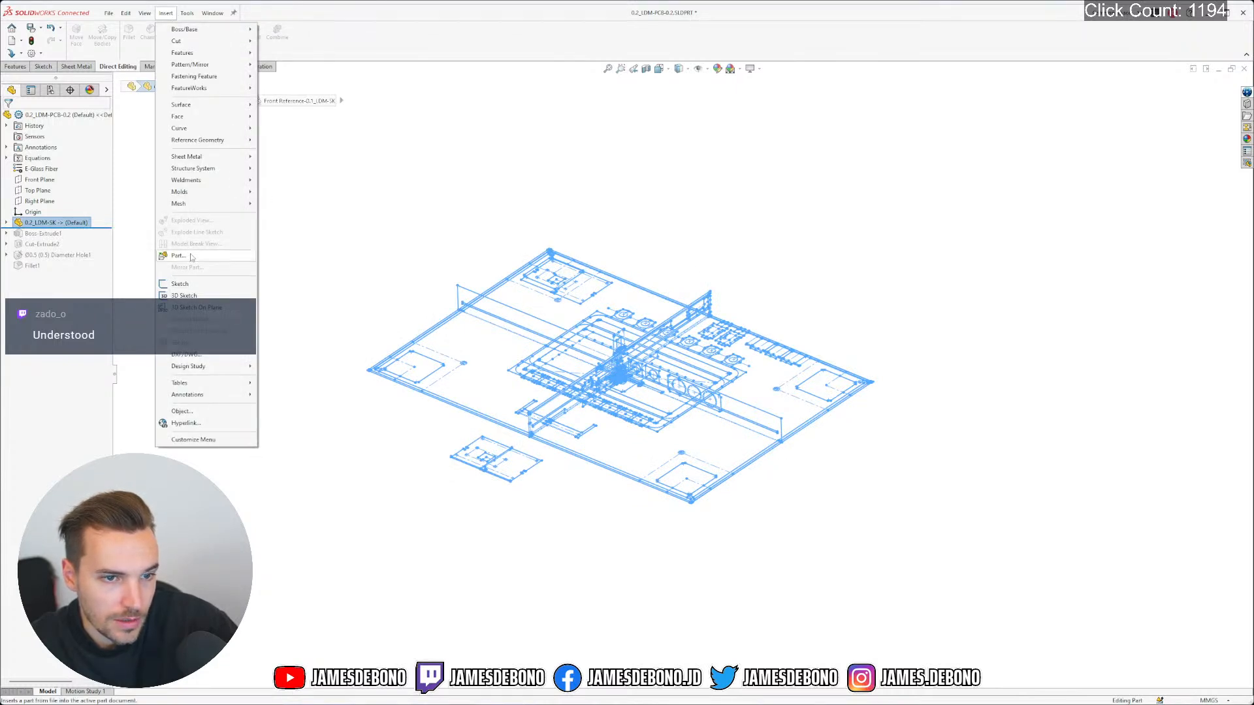
pyautogui.click(425, 205)
pyautogui.click(34, 222)
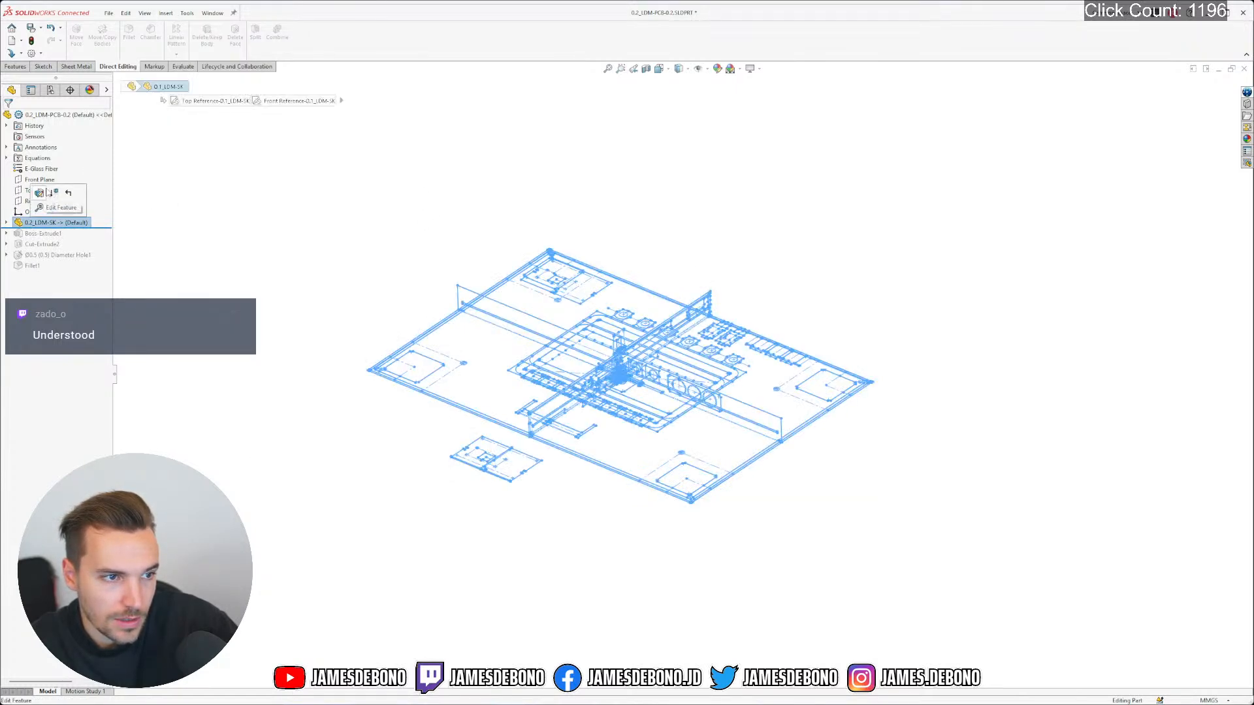
pyautogui.click(40, 195)
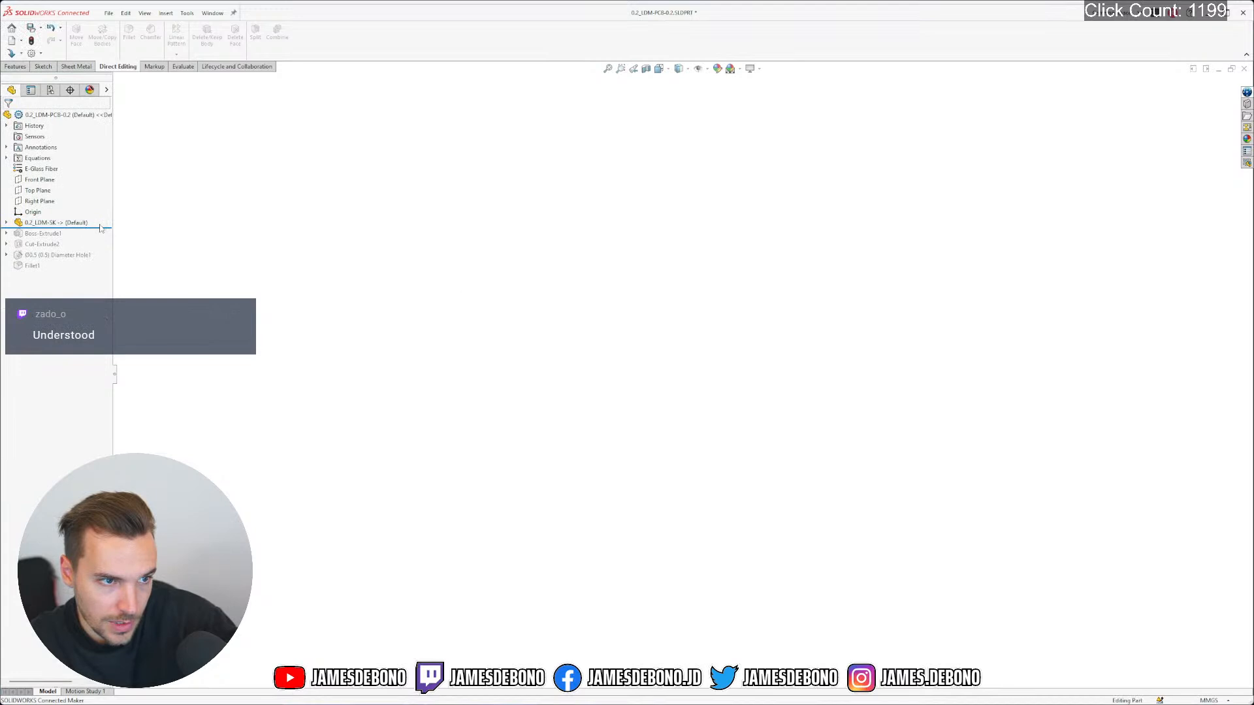
# Roll the board part forward to include Boss-Extrude1 and open its Sketch1 for editing
pyautogui.moveTo(101, 228)
pyautogui.mouseDown()
pyautogui.moveTo(85, 269)
pyautogui.moveTo(91, 239)
pyautogui.mouseUp()
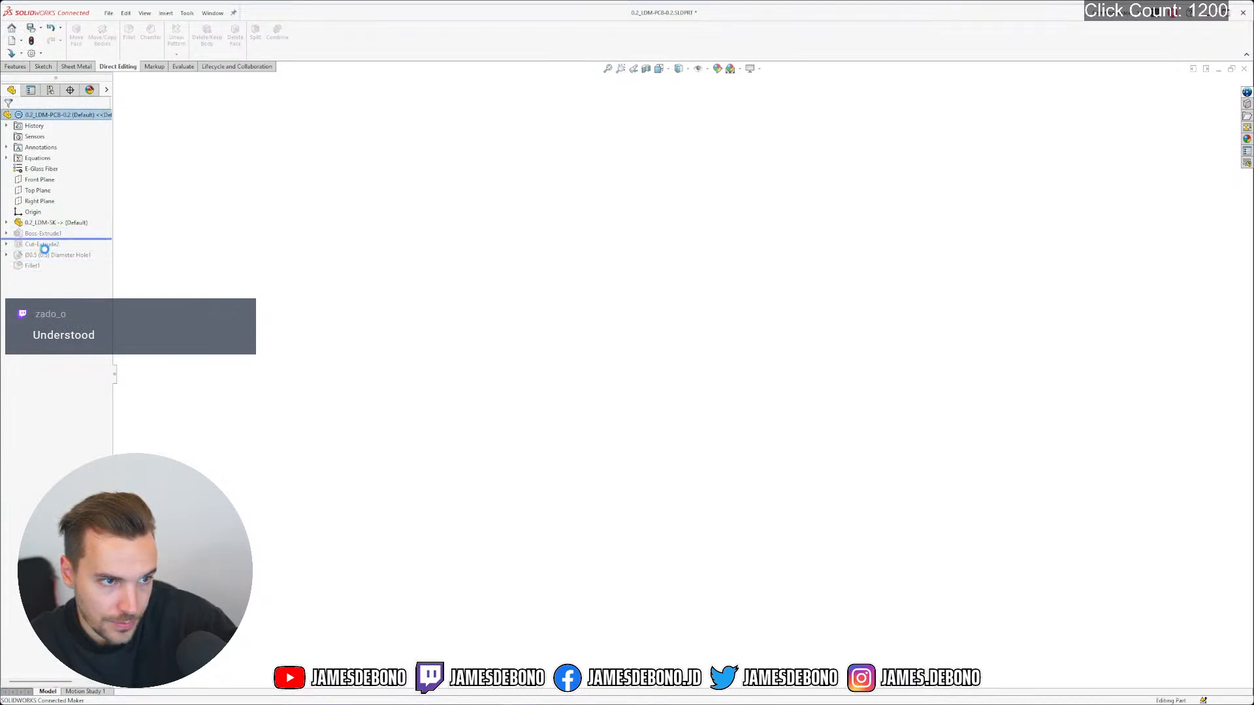
pyautogui.click(52, 254)
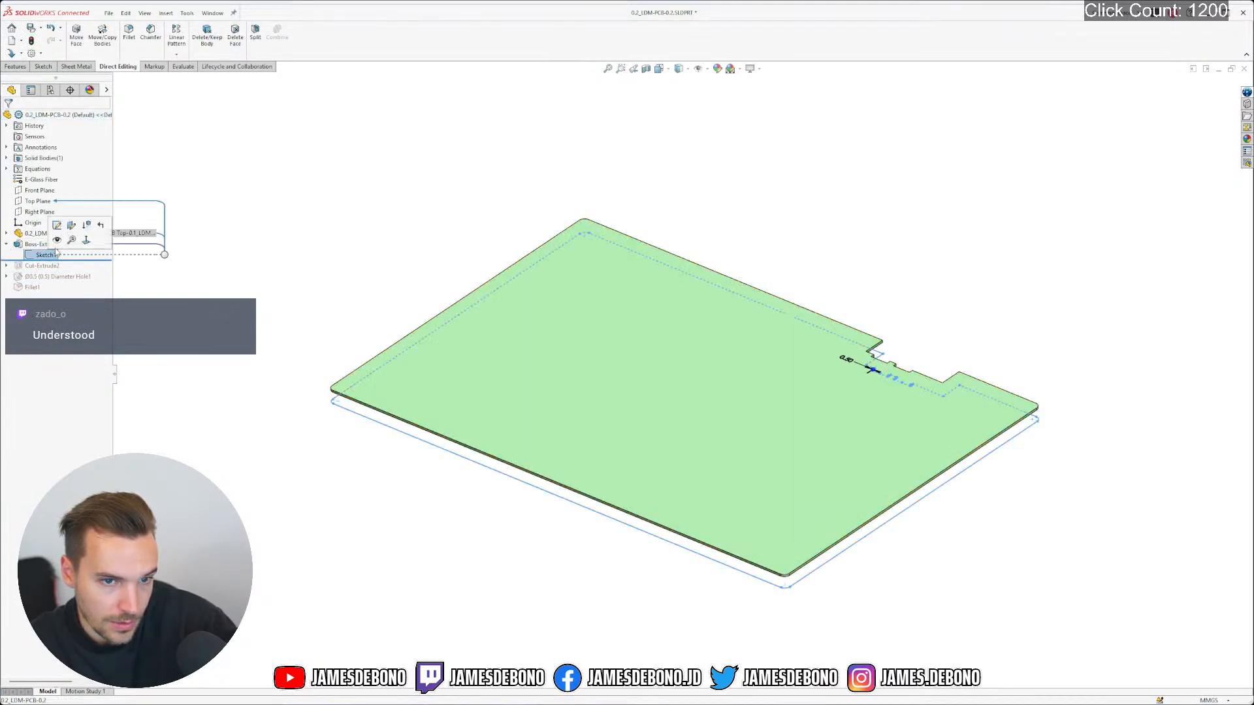
pyautogui.click(57, 224)
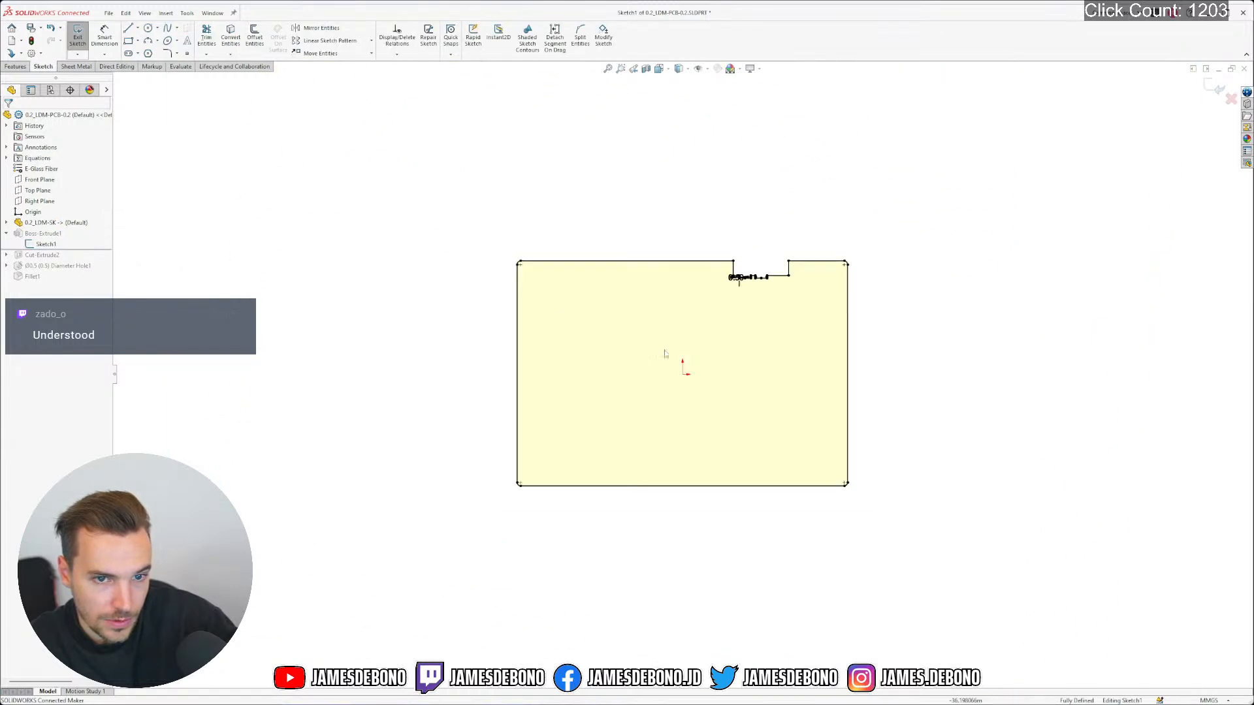
# Expand the inserted skeleton's sketches and inspect the On Edge relation linking the board outline's left line to the PCB Top sketch
pyautogui.scroll(-3, 697, 353)
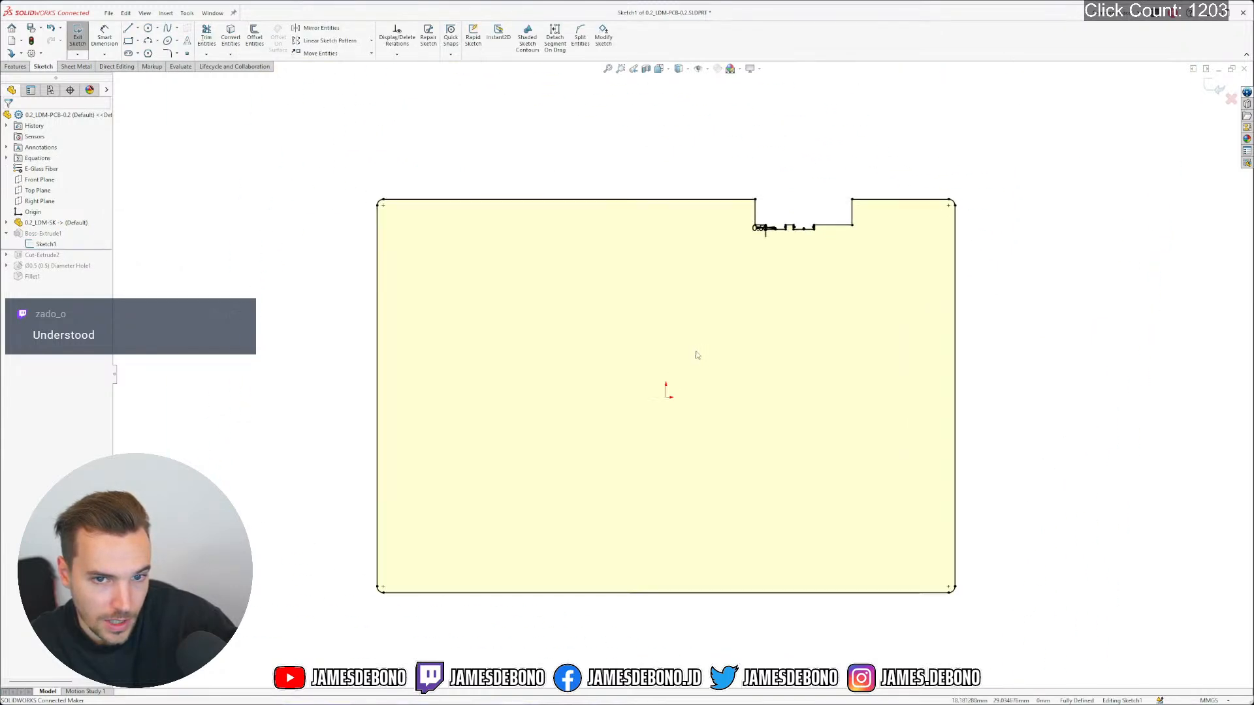
pyautogui.click(6, 224)
pyautogui.click(17, 233)
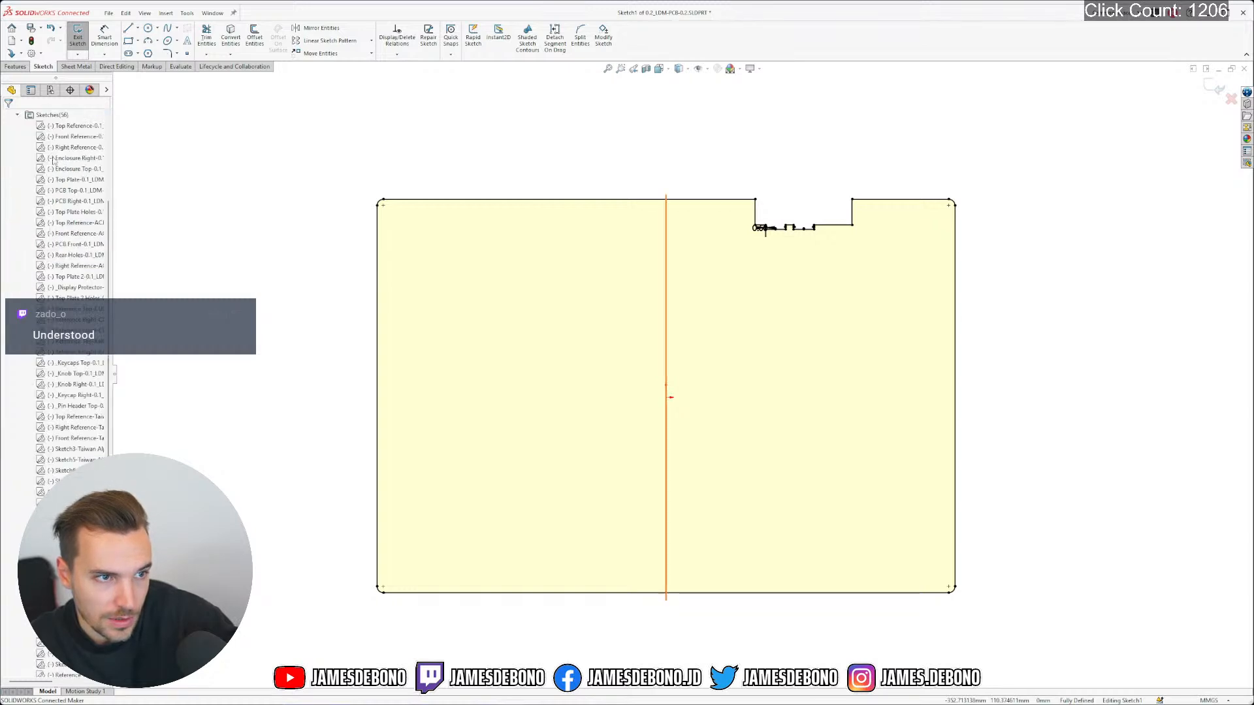
pyautogui.click(378, 283)
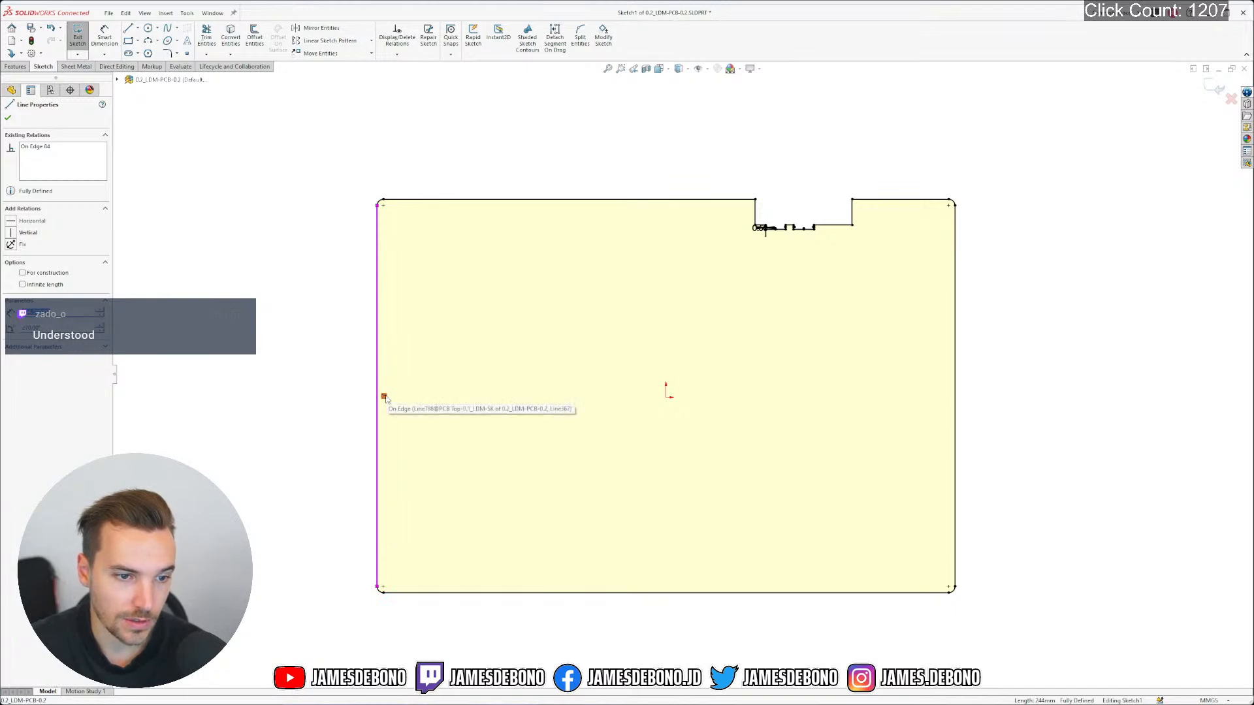
pyautogui.click(385, 395)
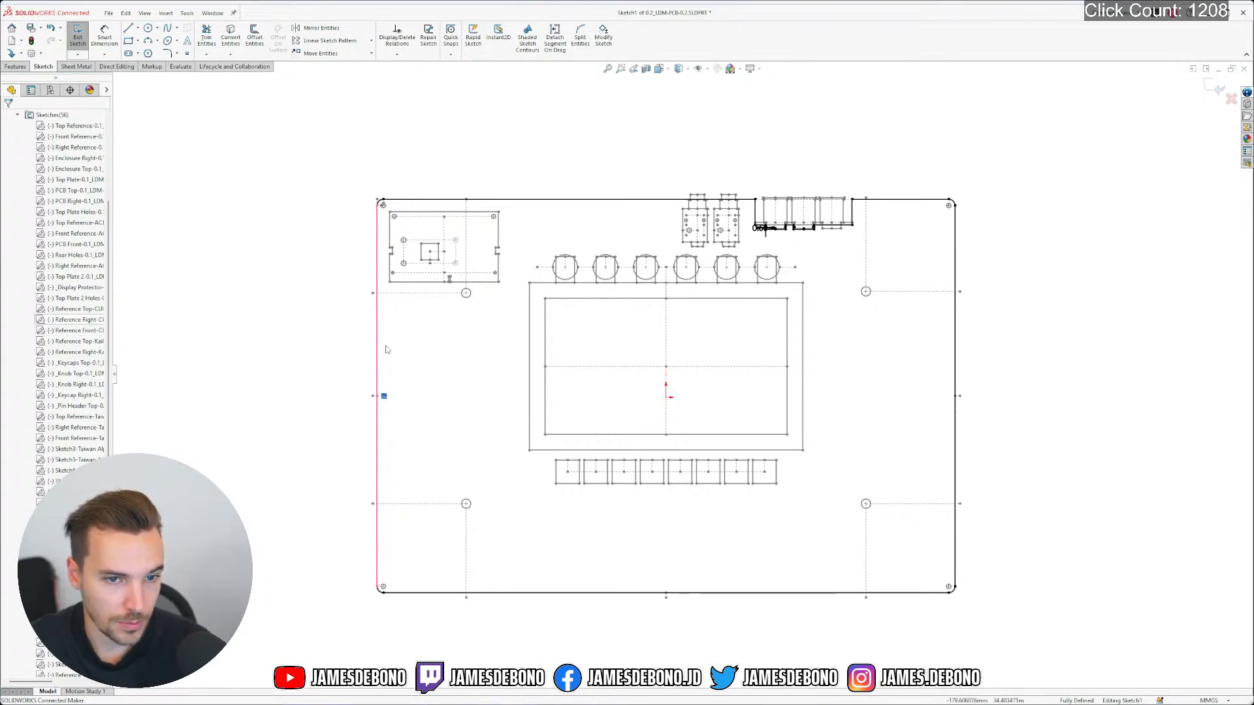
pyautogui.scroll(-3, 85, 356)
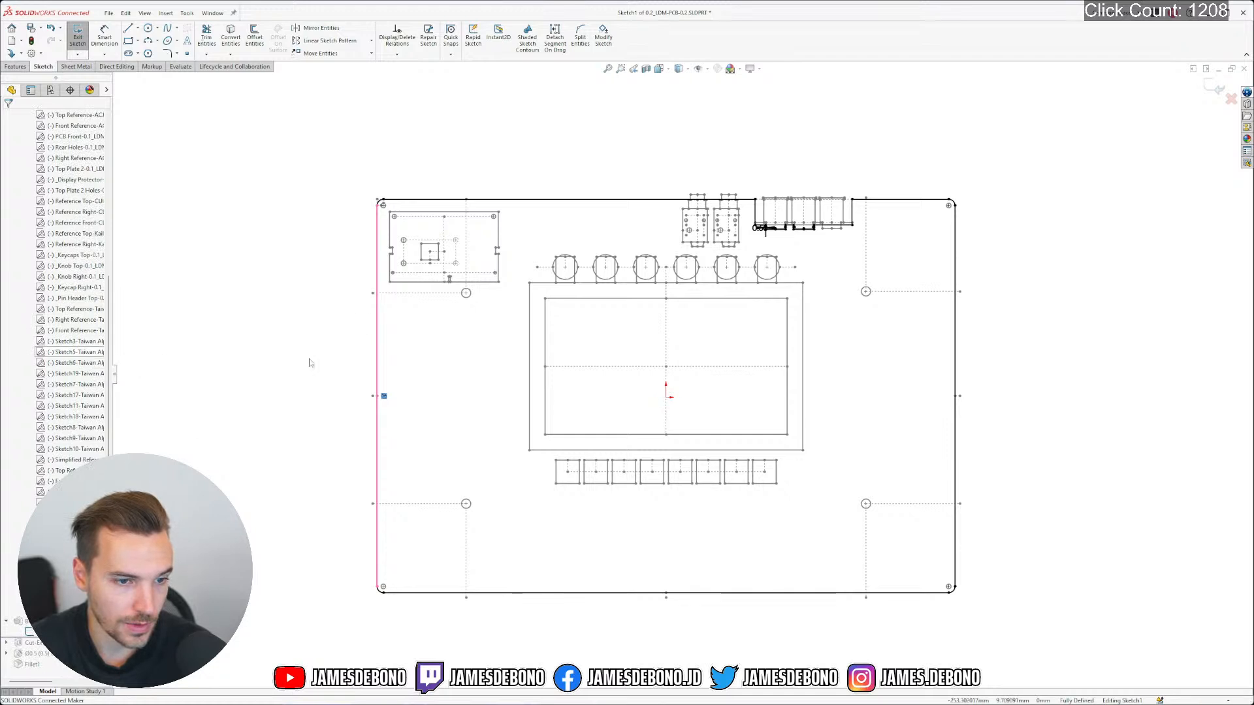
pyautogui.scroll(6, 39, 195)
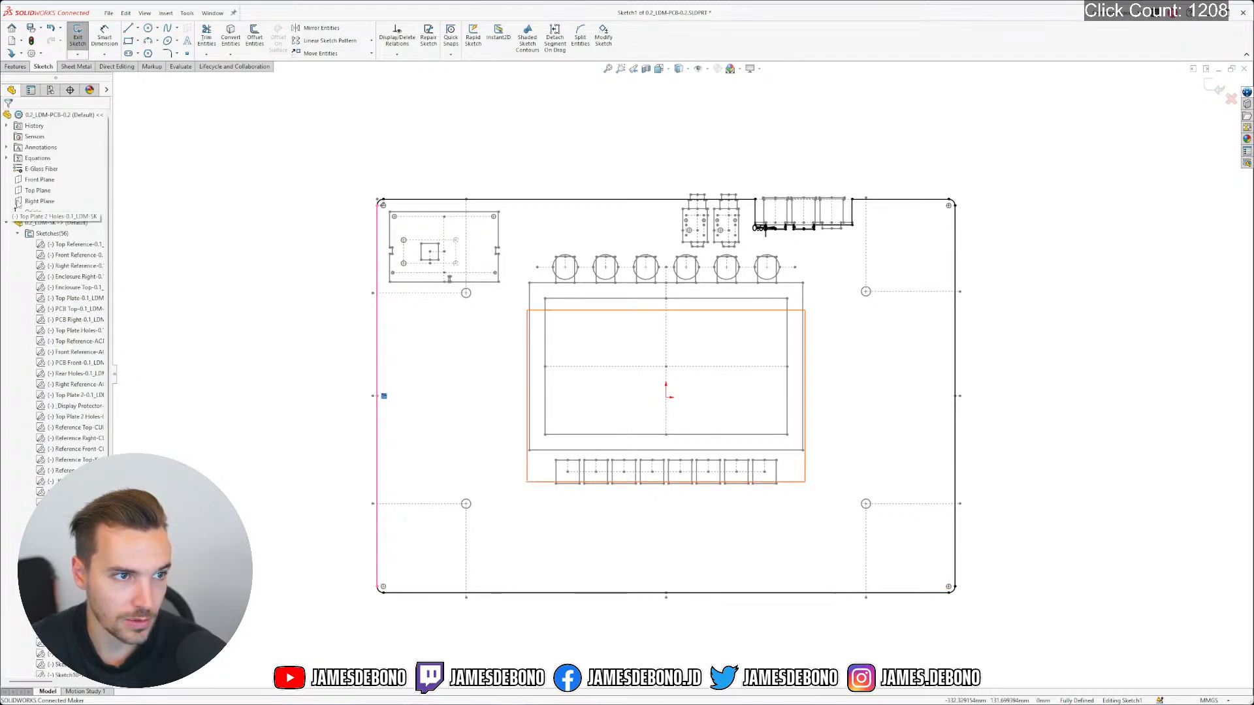
# Collapse the tree listing over the view and exit the board outline's Sketch1, discarding its changes
pyautogui.click(18, 233)
pyautogui.click(170, 222)
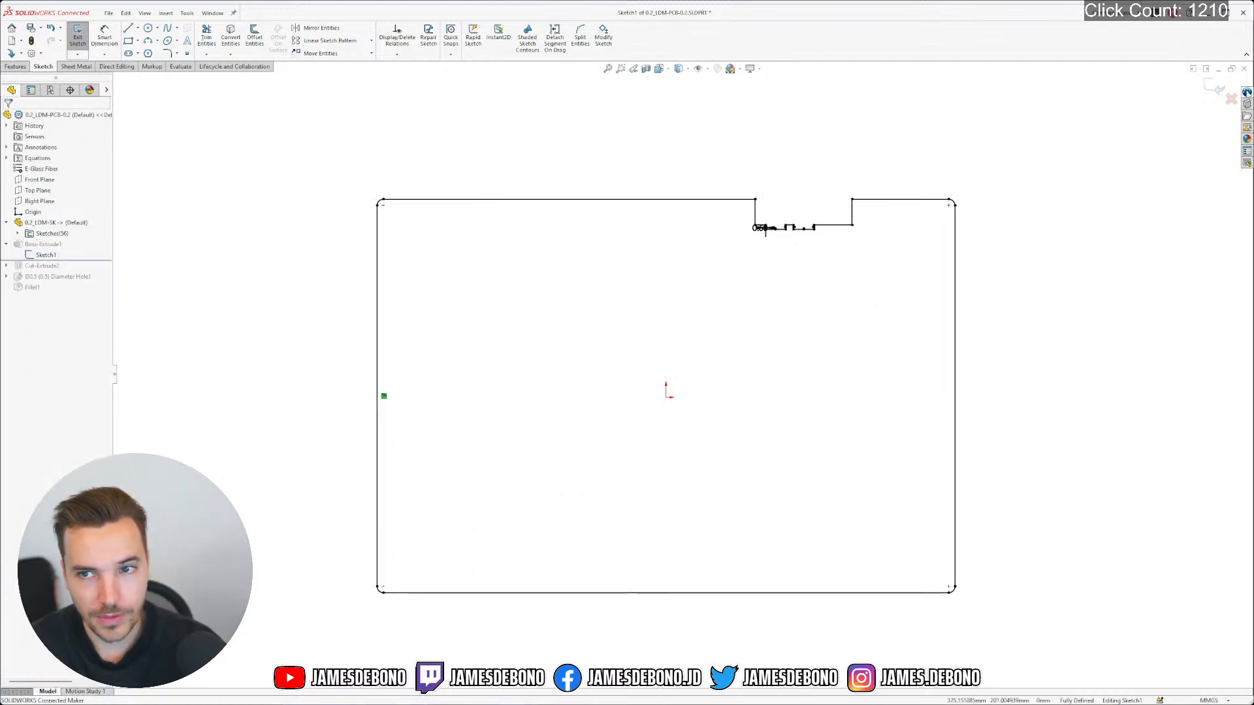
pyautogui.click(1231, 98)
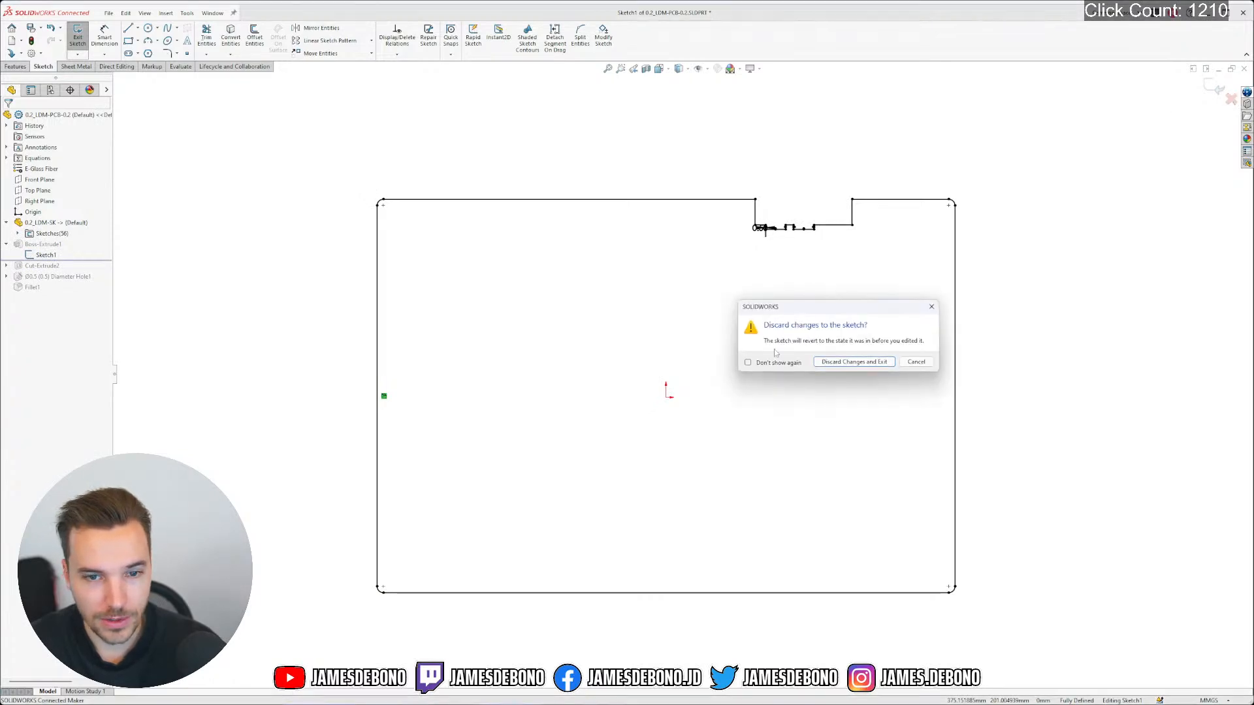
pyautogui.click(854, 362)
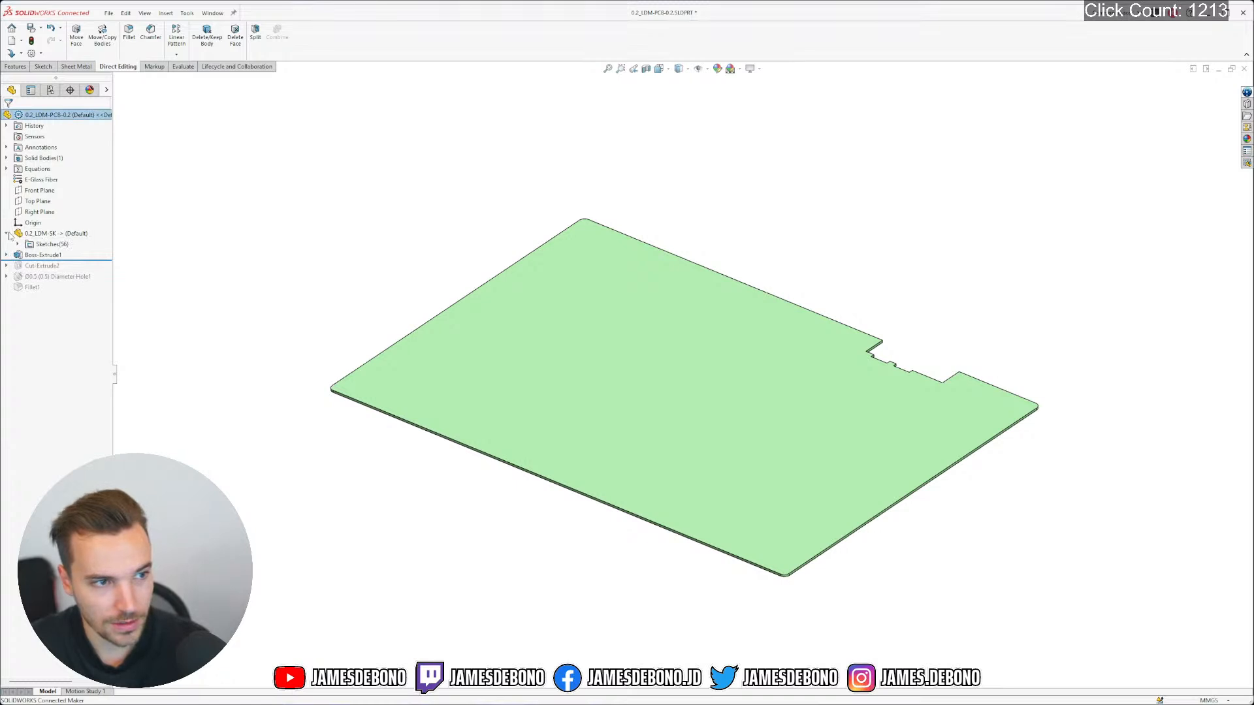
# Roll the board part forward past Fillet1 and view the board from its connector notch side
pyautogui.click(7, 234)
pyautogui.moveTo(62, 249); pyautogui.dragTo(101, 278)
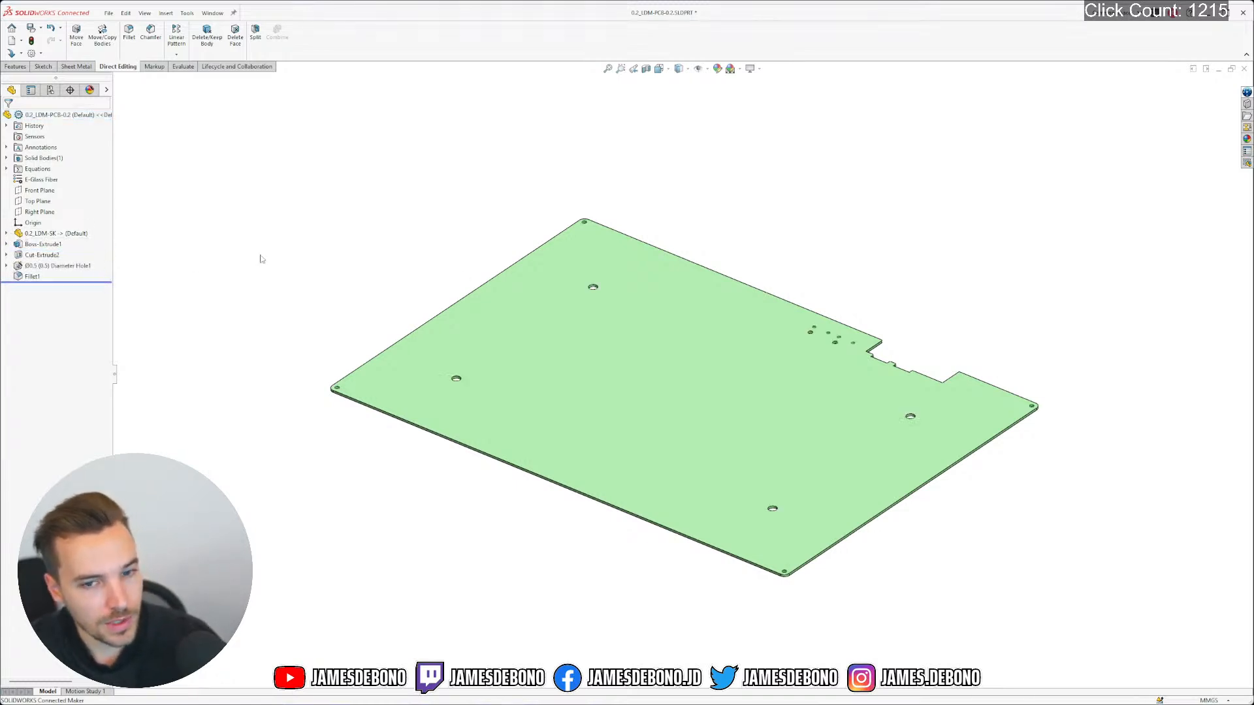
pyautogui.moveTo(628, 328); pyautogui.dragTo(560, 345, button='middle')
pyautogui.scroll(-1, 711, 476)
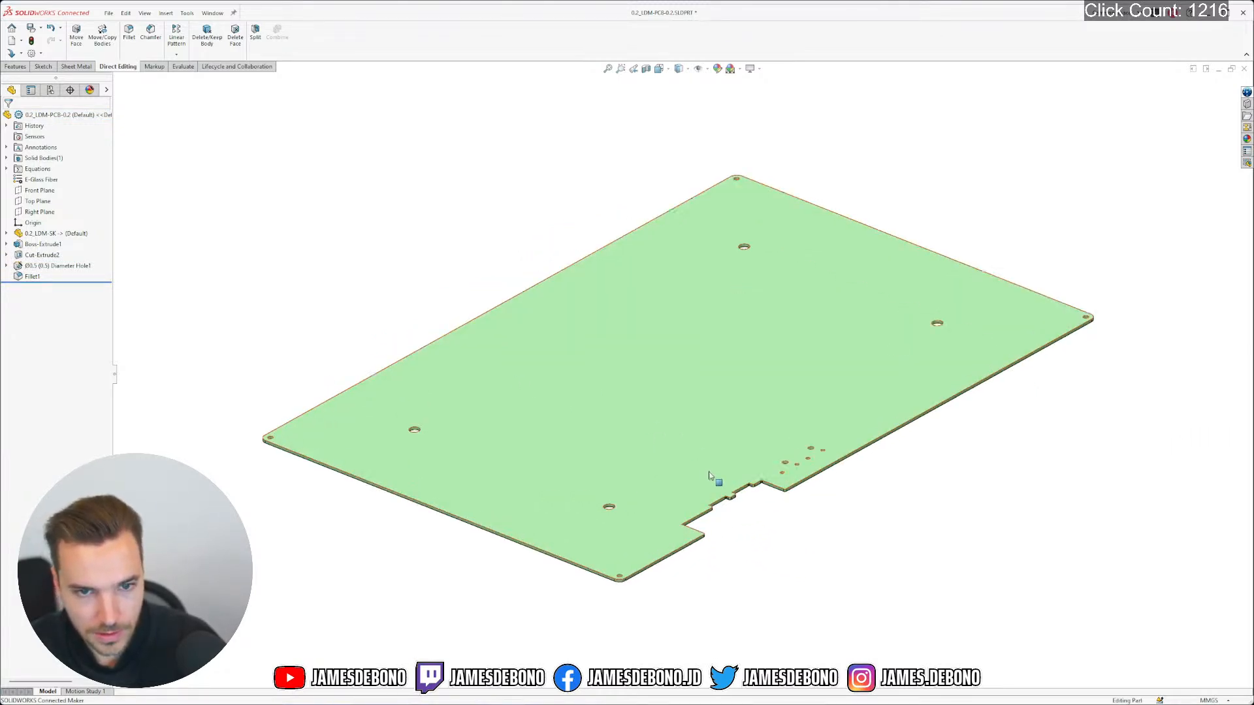
pyautogui.scroll(1, 735, 467)
pyautogui.scroll(-1, 738, 472)
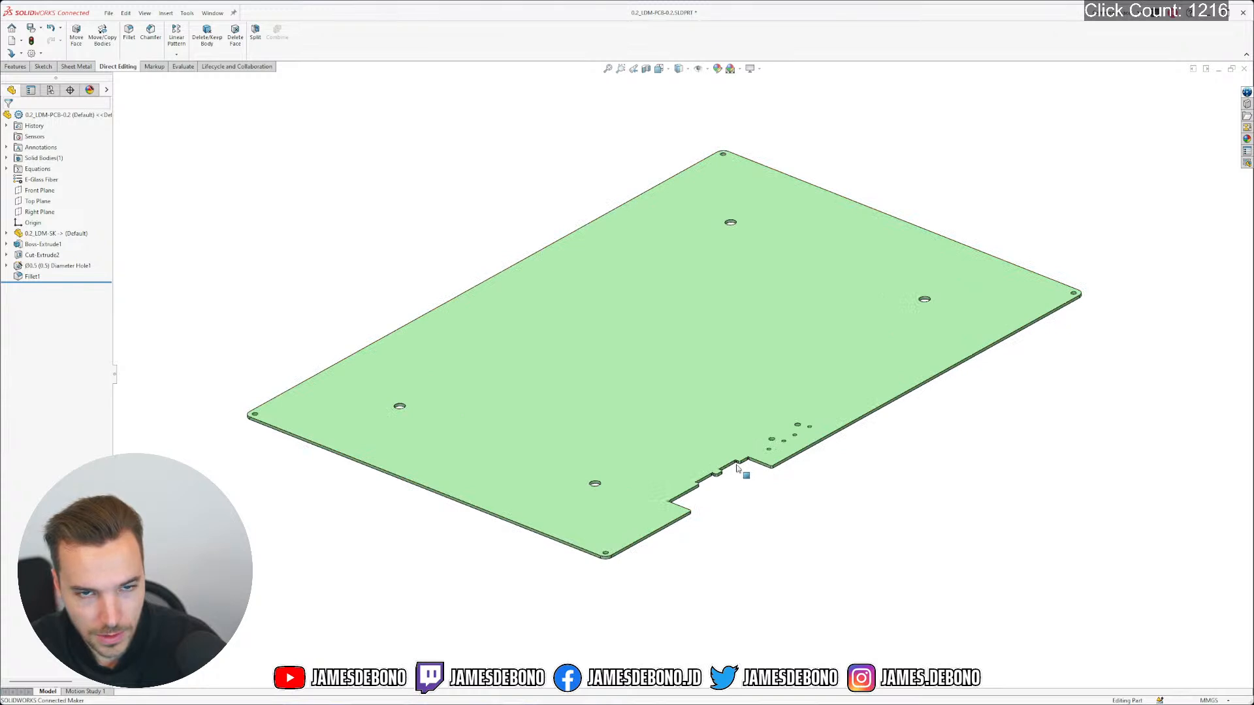
# Close the board part without saving and return to the 0.2_LDM-A assembly without rebuilding it
pyautogui.click(1244, 69)
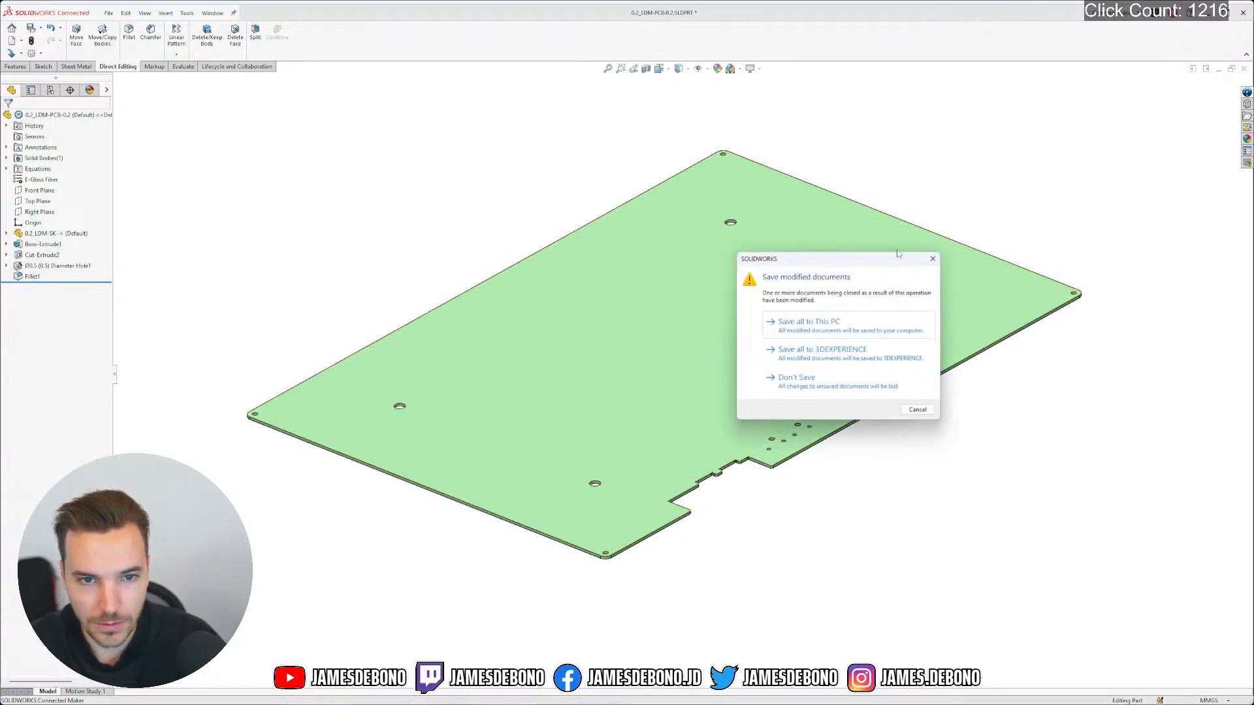
pyautogui.click(796, 378)
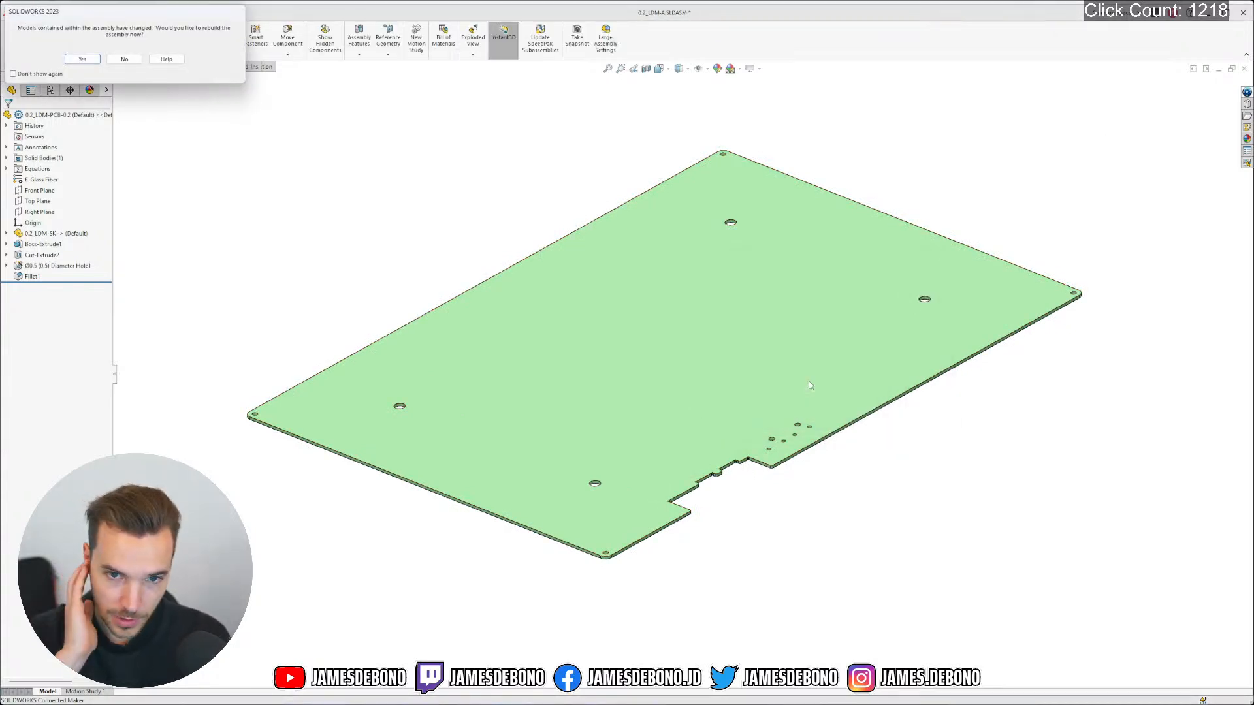
pyautogui.click(124, 59)
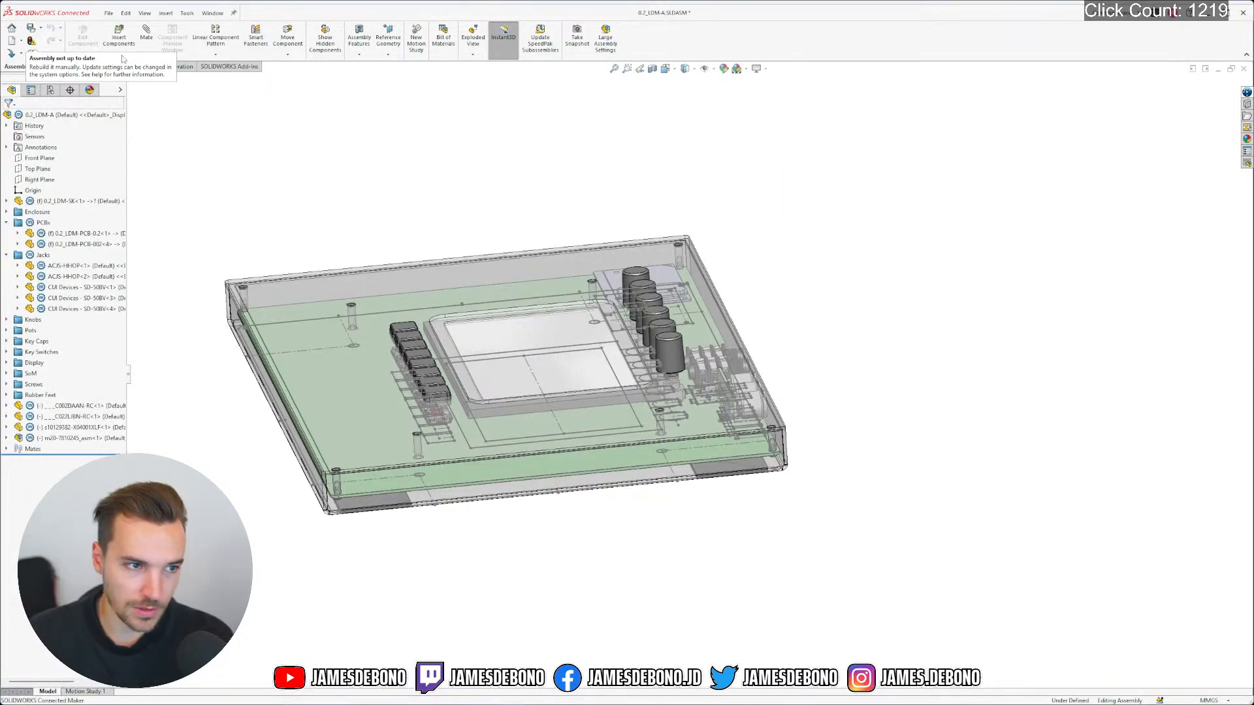
# Hide the skeleton's layout sketch in the assembly and view the whole device in 3D
pyautogui.click(371, 313)
pyautogui.click(411, 309)
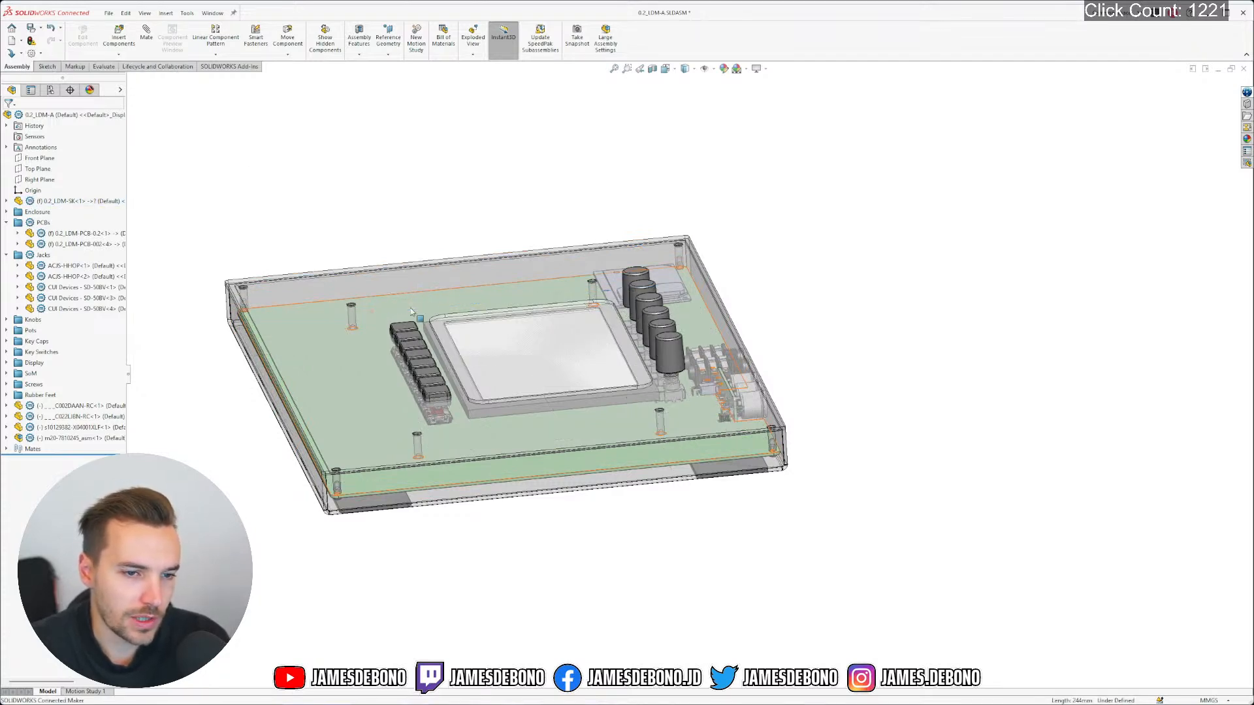
pyautogui.moveTo(413, 369)
pyautogui.mouseDown(button='middle')
pyautogui.moveTo(421, 289)
pyautogui.moveTo(486, 370)
pyautogui.moveTo(485, 403)
pyautogui.mouseUp(button='middle')
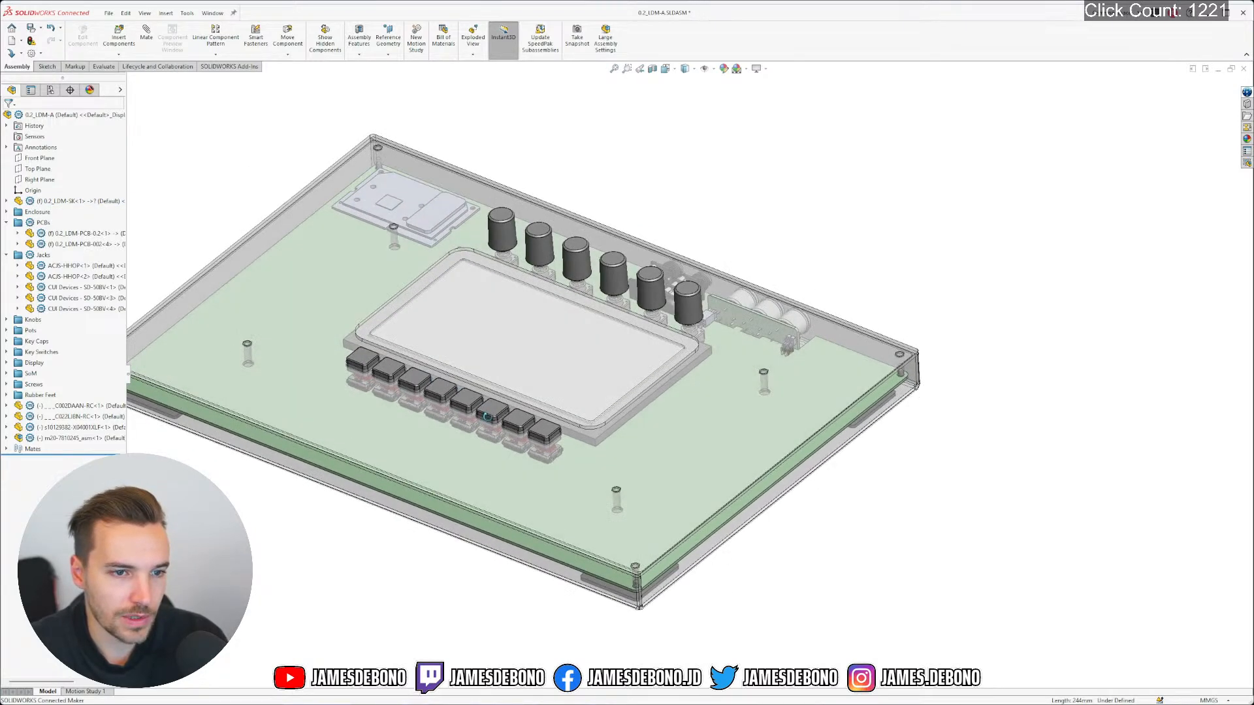
pyautogui.scroll(2, 390, 359)
pyautogui.scroll(-1, 390, 359)
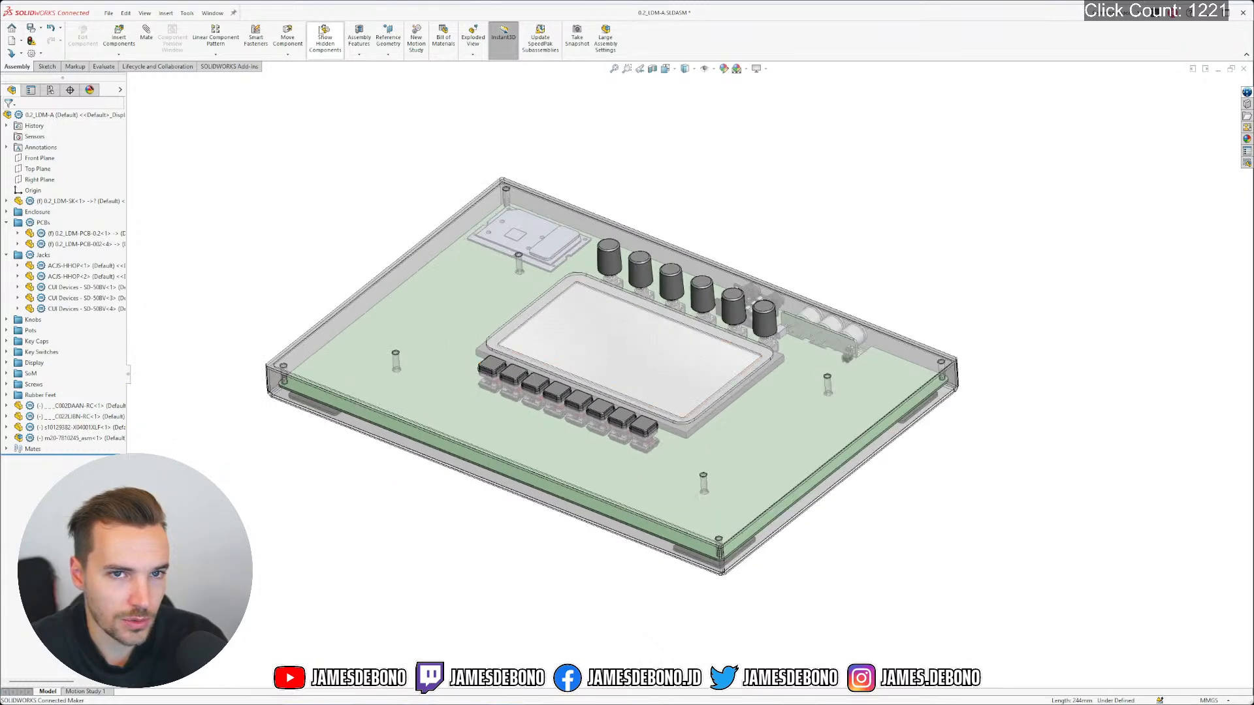
# Look at the TE Connectivity connector part and the 0.2_LDM-A assembly, ending in the 0.2_LDM-SK skeleton
pyautogui.click(213, 13)
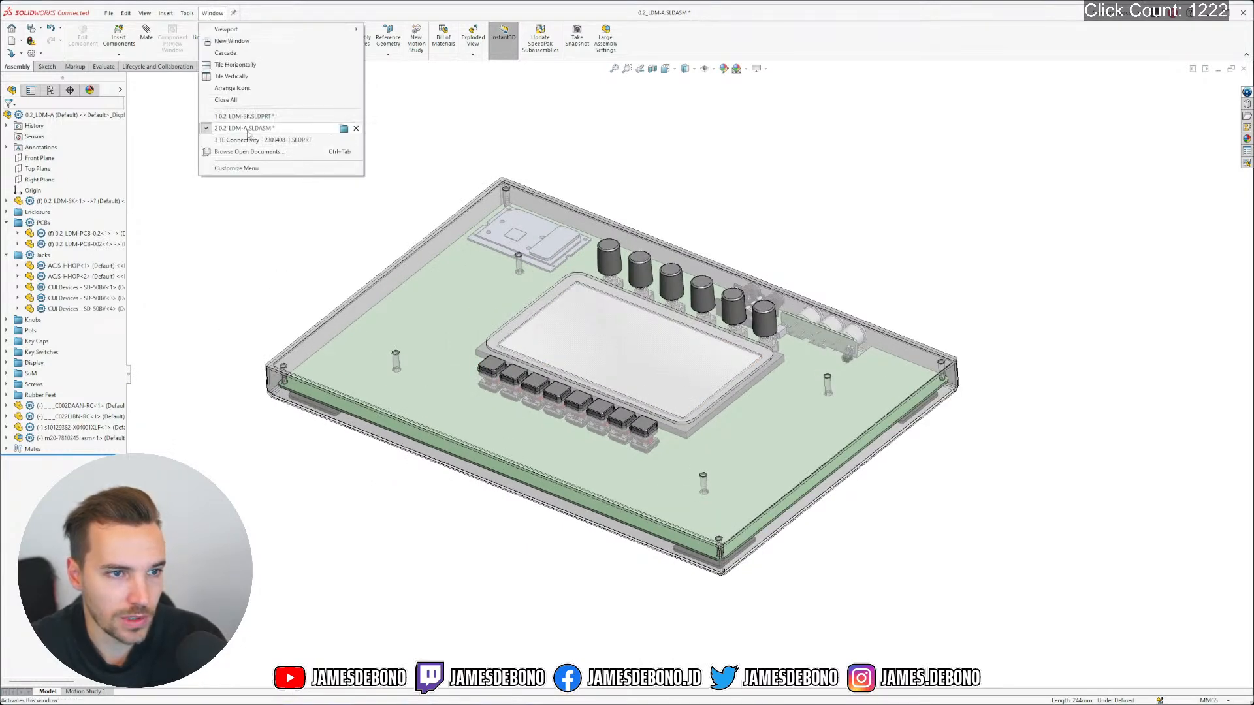
pyautogui.moveTo(249, 133)
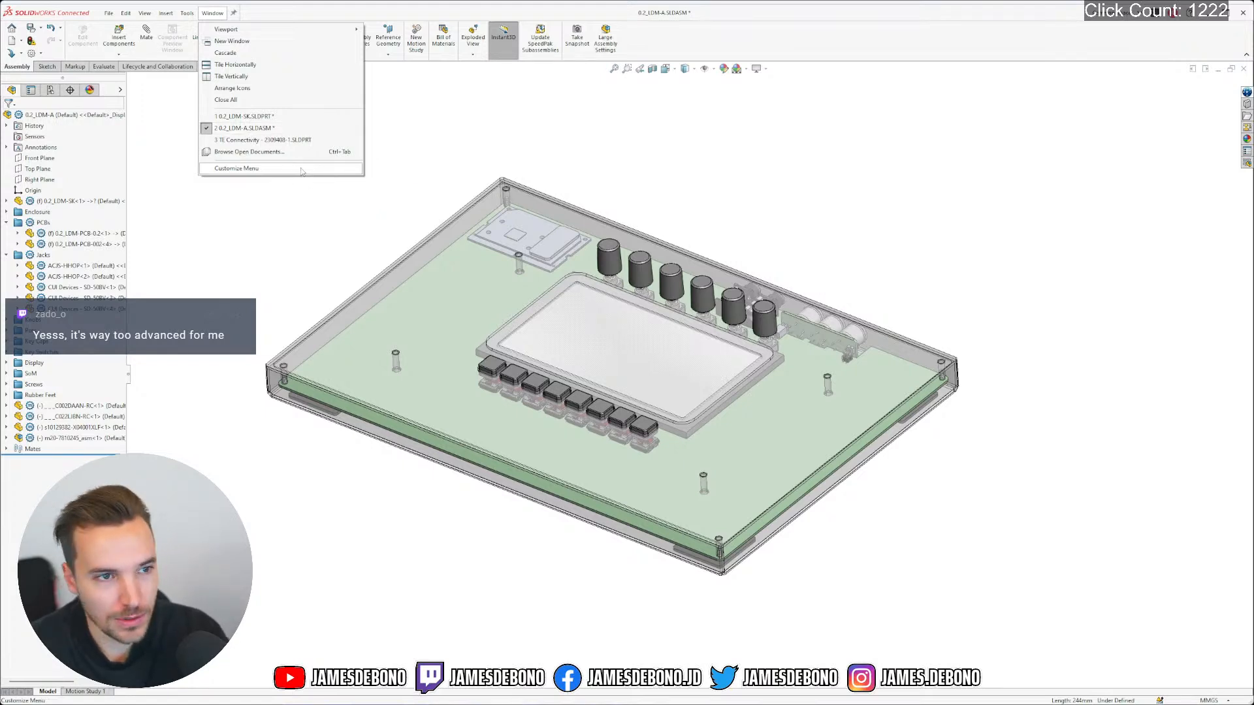
pyautogui.click(275, 141)
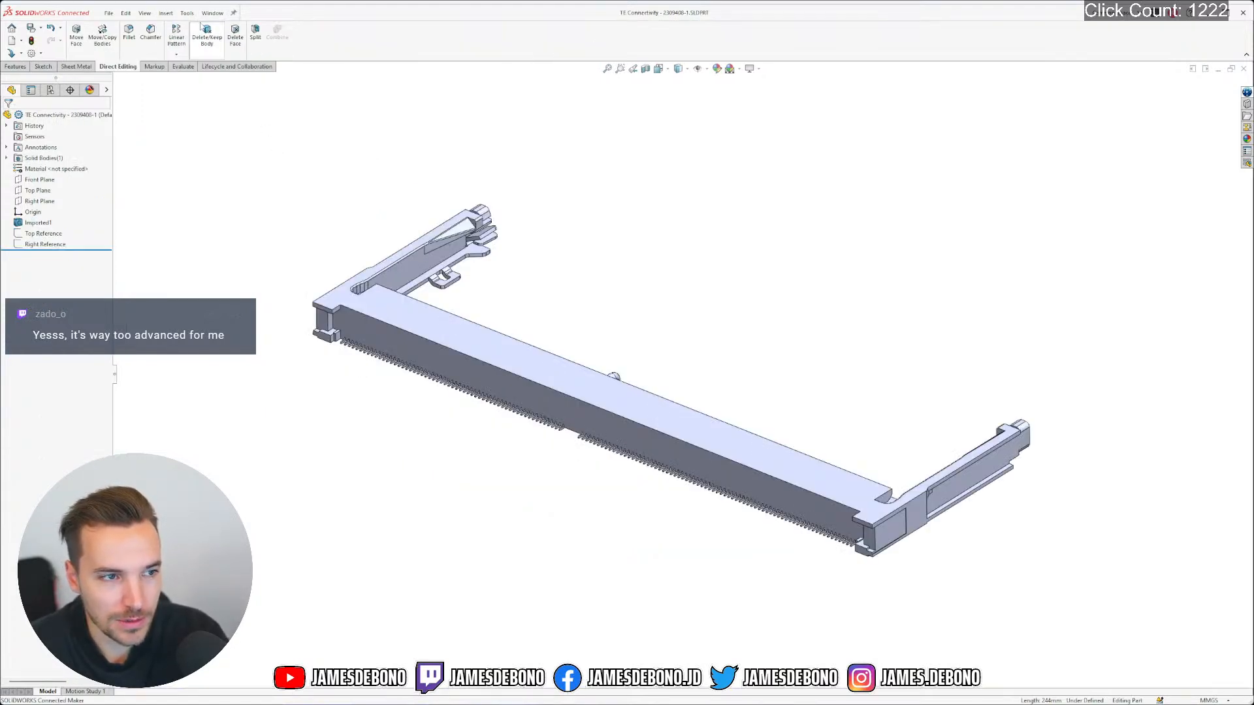
pyautogui.click(212, 13)
pyautogui.click(250, 128)
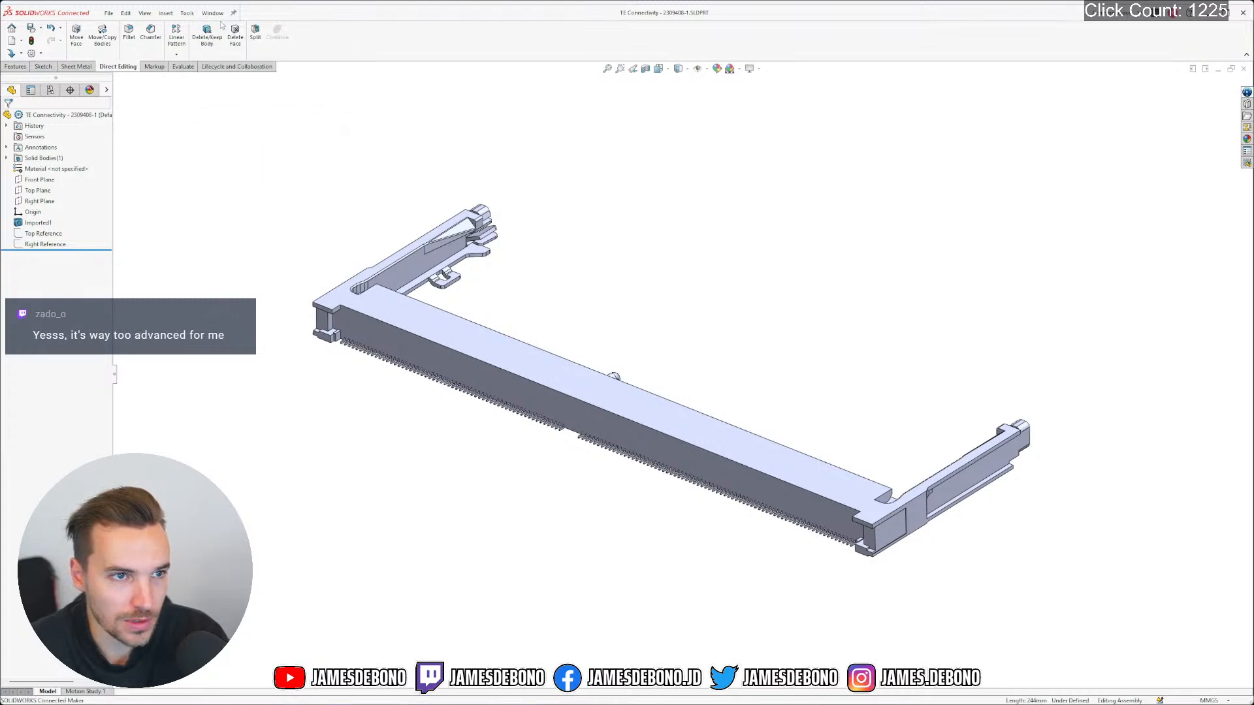
pyautogui.click(212, 13)
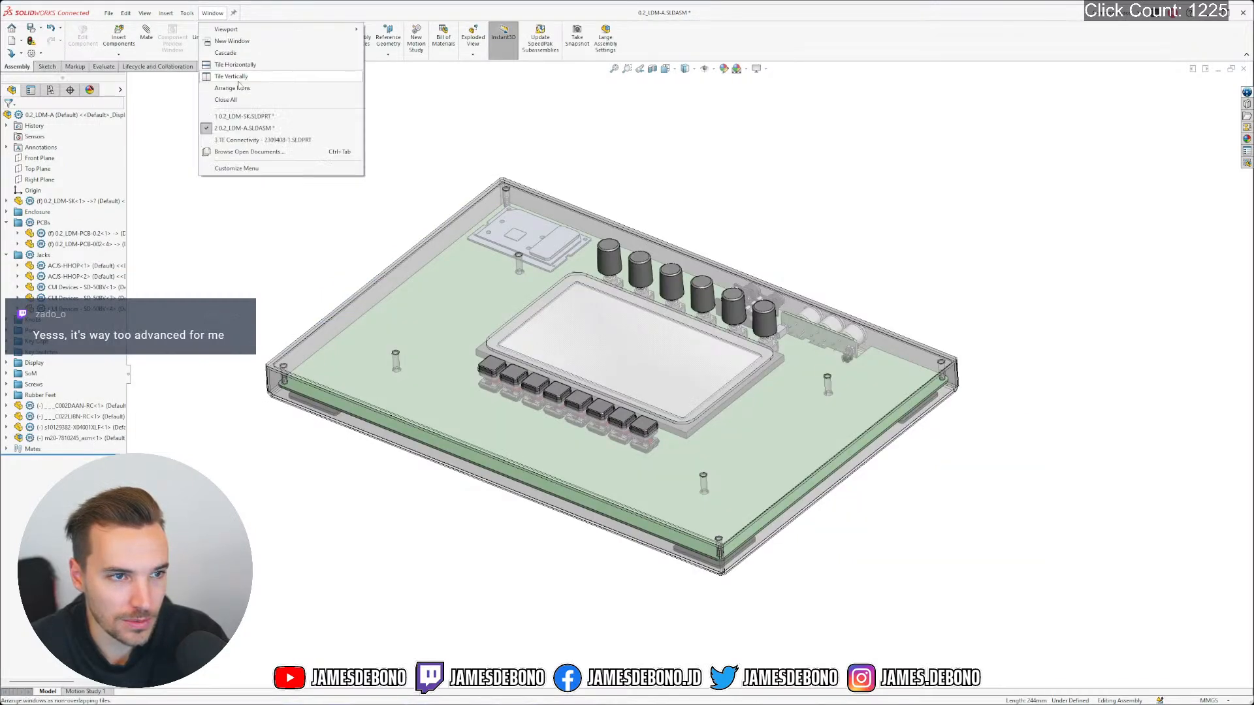
pyautogui.click(244, 116)
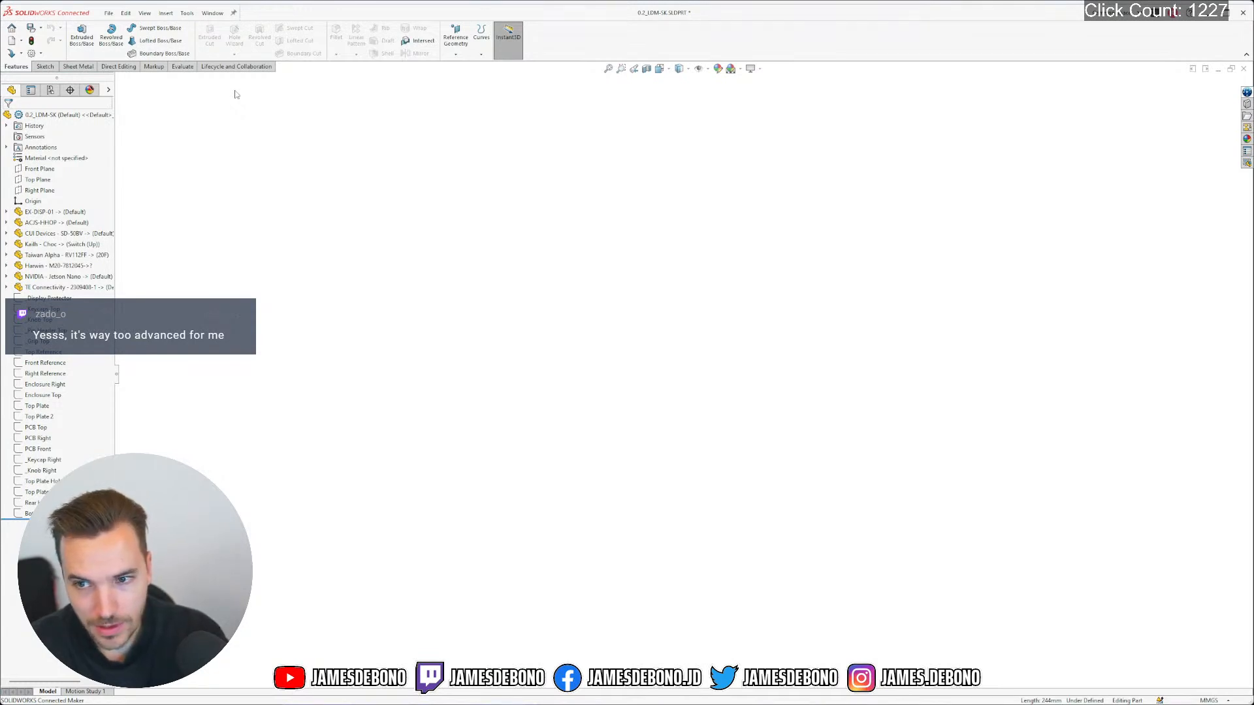
# Return to the 0.2_LDM-A assembly and switch to the TE Connectivity connector by browsing the open documents
pyautogui.click(212, 13)
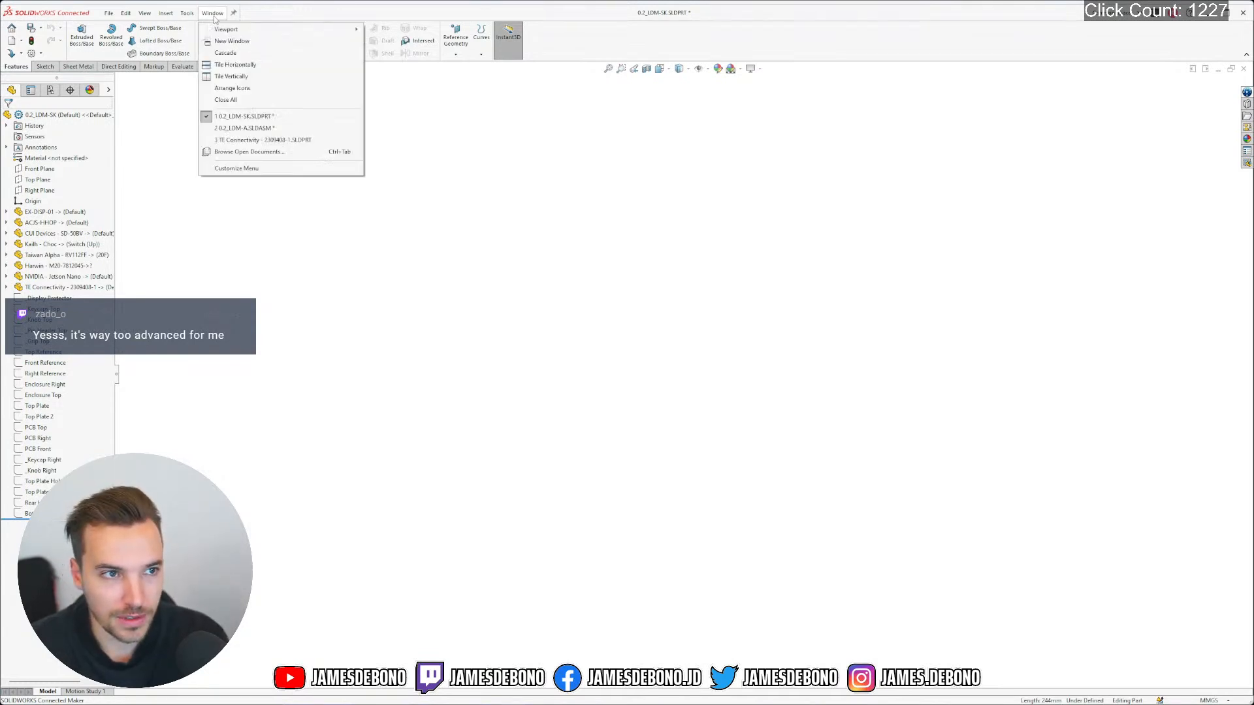
pyautogui.click(254, 130)
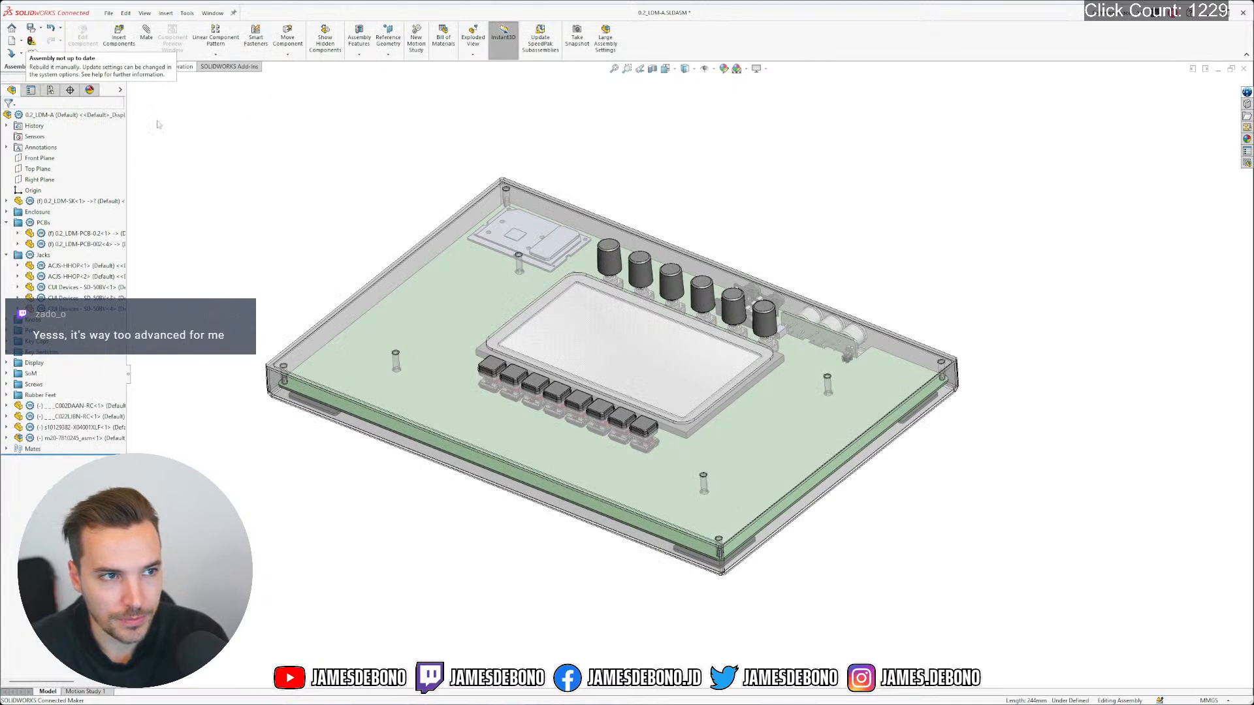
pyautogui.click(212, 13)
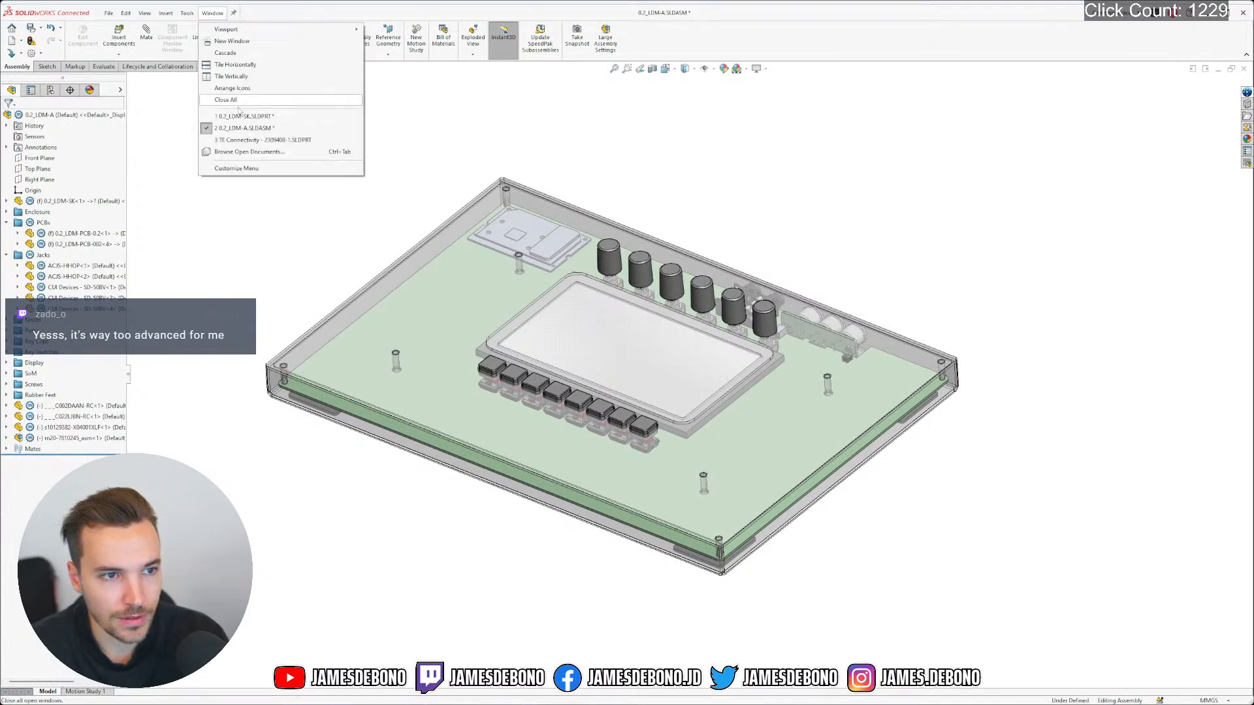
pyautogui.click(255, 152)
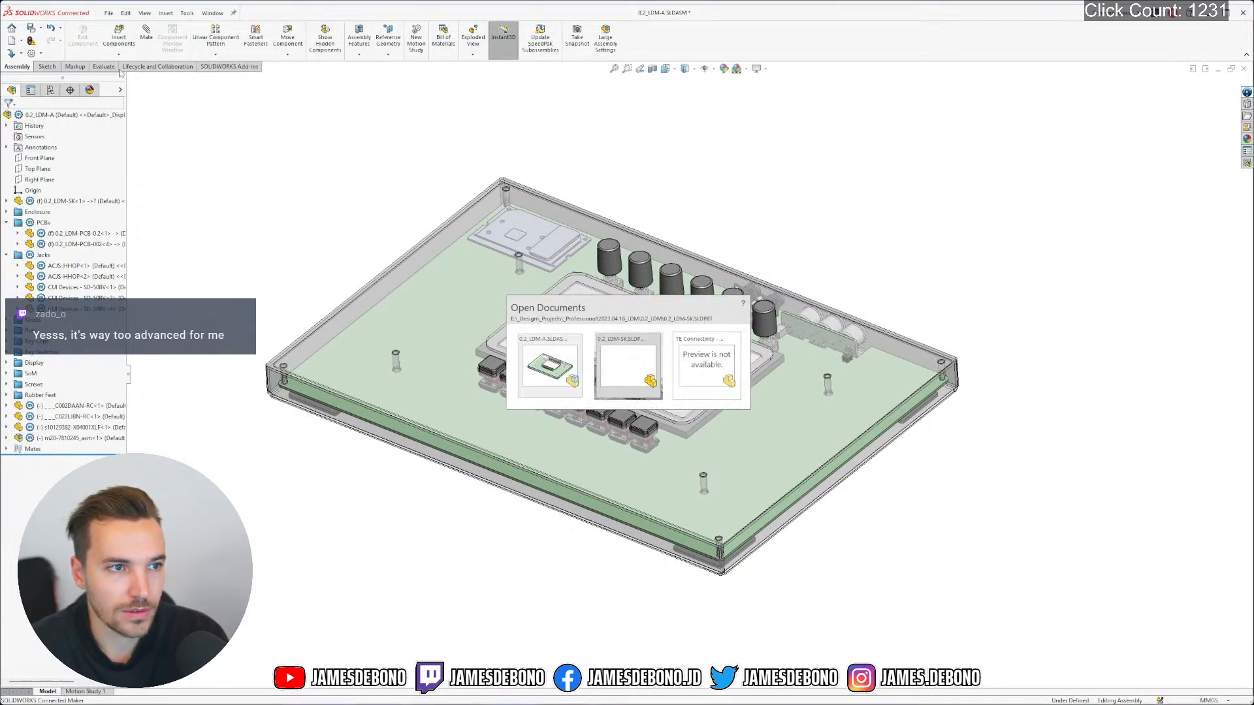
pyautogui.click(695, 365)
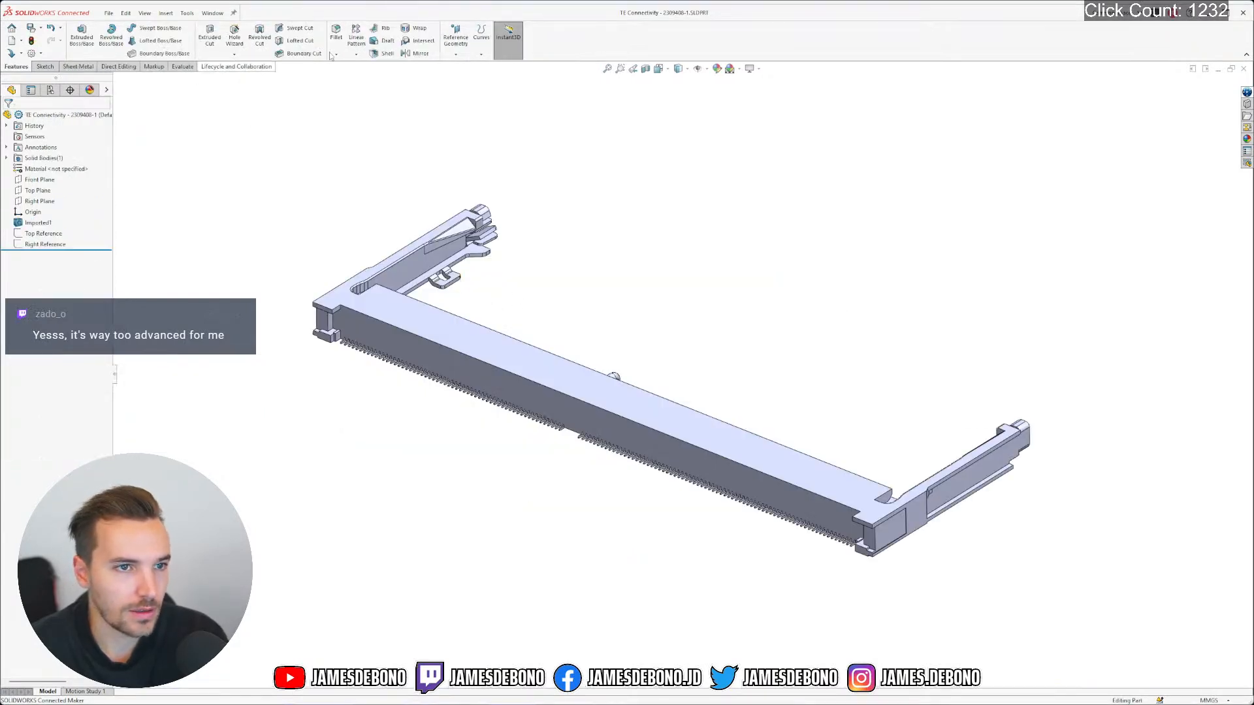
pyautogui.click(358, 44)
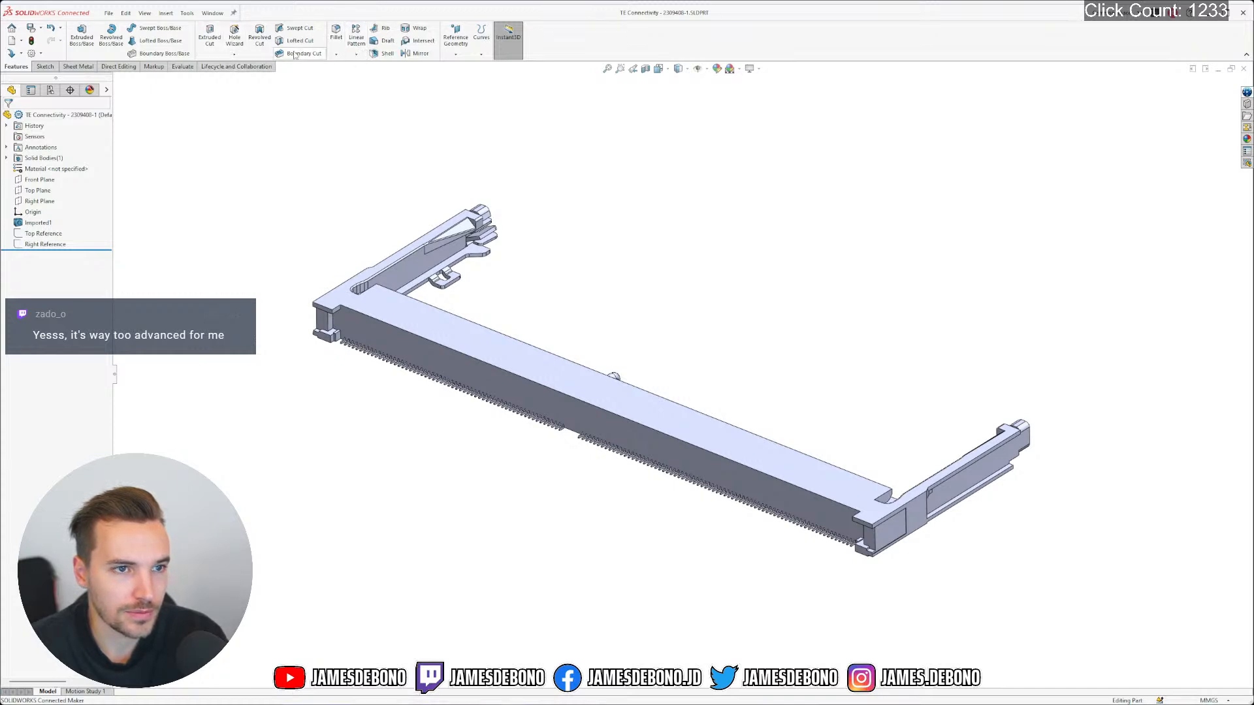
pyautogui.click(356, 54)
pyautogui.click(379, 90)
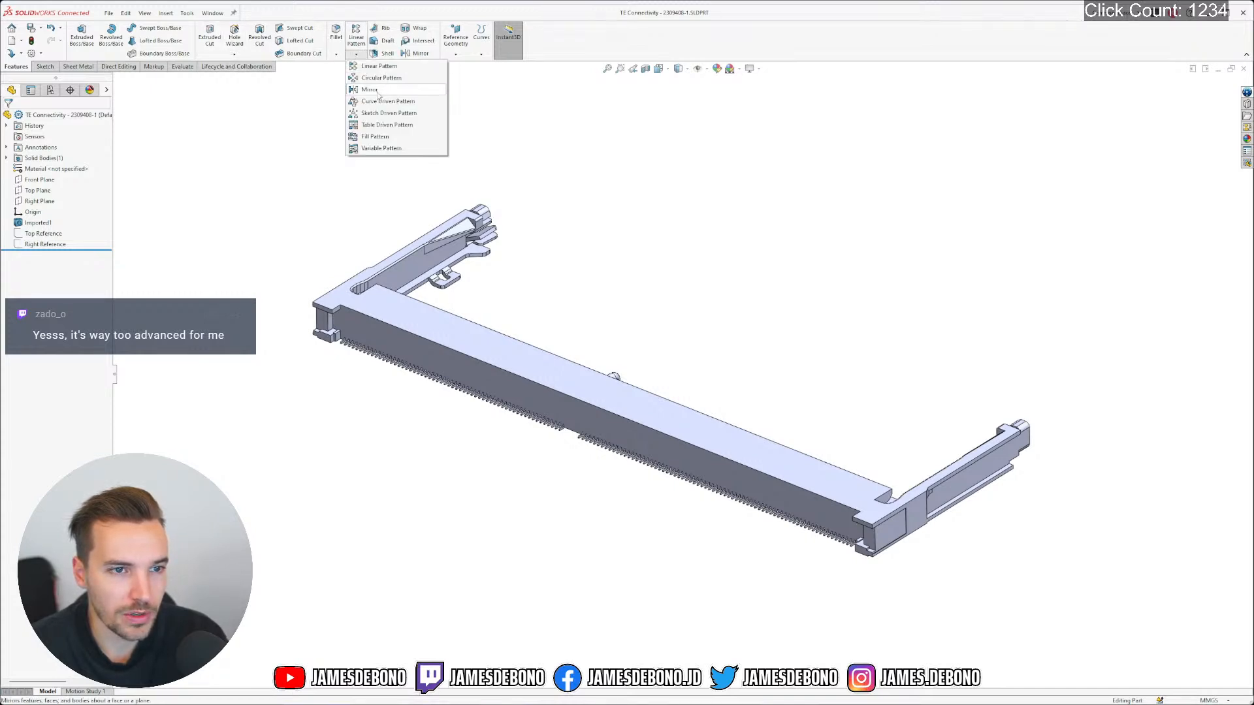
pyautogui.click(580, 131)
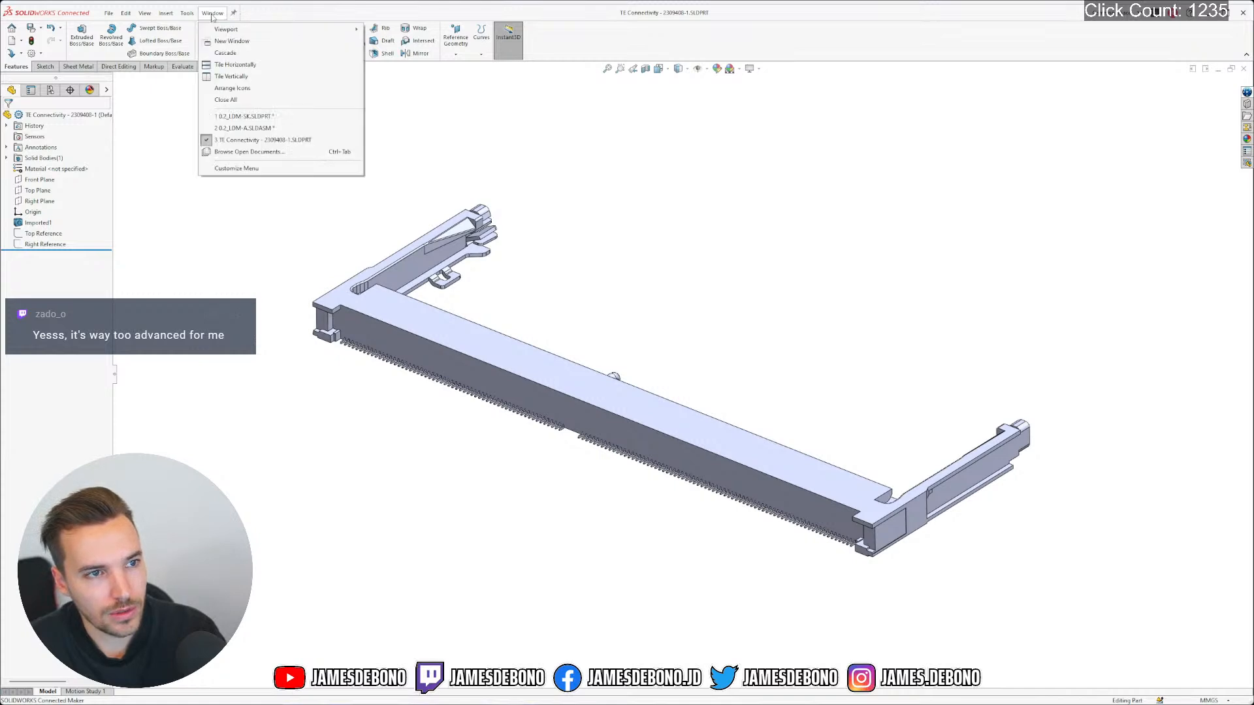
# Return to the 0.2_LDM-A assembly and examine the knobs, key switches and jack board inside the enclosure
pyautogui.click(256, 126)
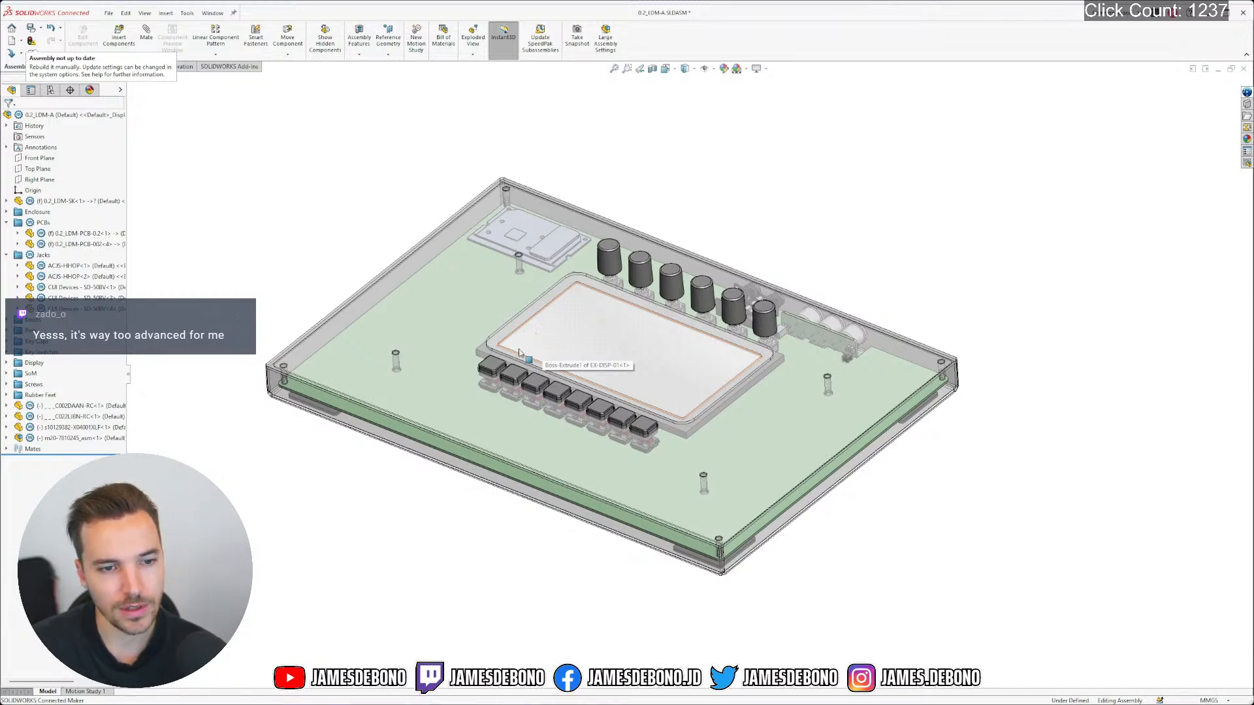
pyautogui.moveTo(537, 337); pyautogui.dragTo(532, 388, button='middle')
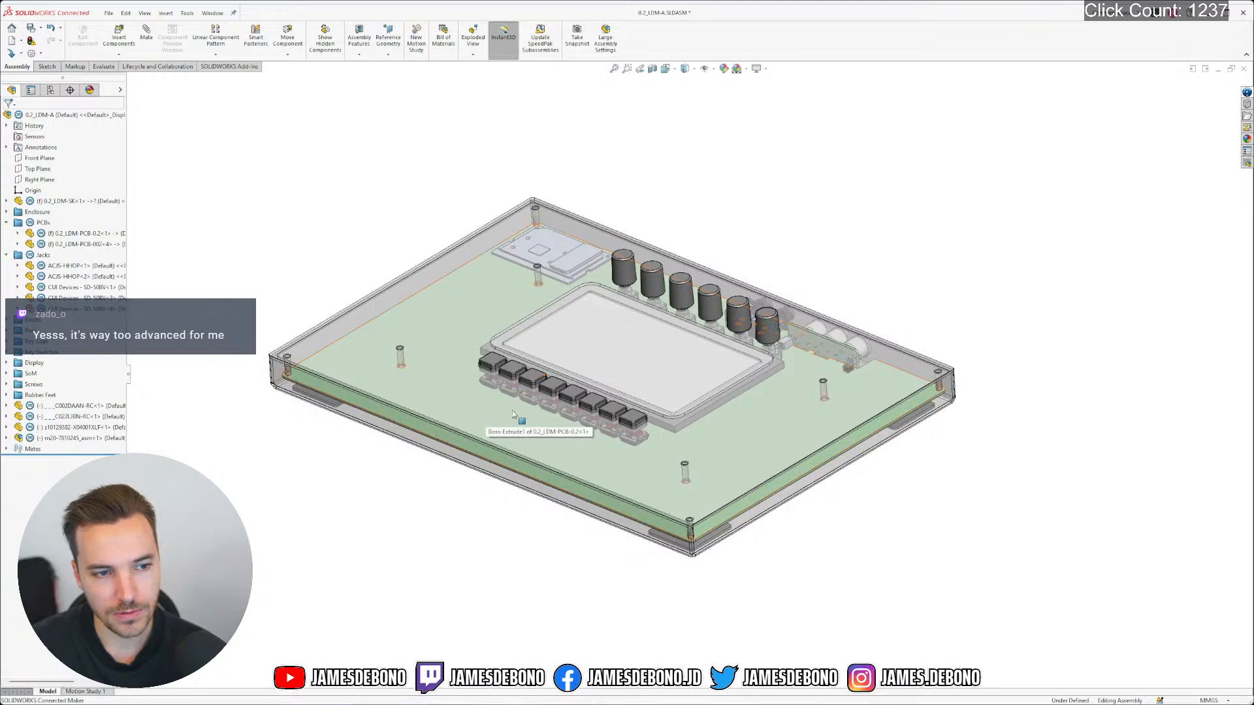
pyautogui.moveTo(493, 402); pyautogui.dragTo(503, 423, button='middle')
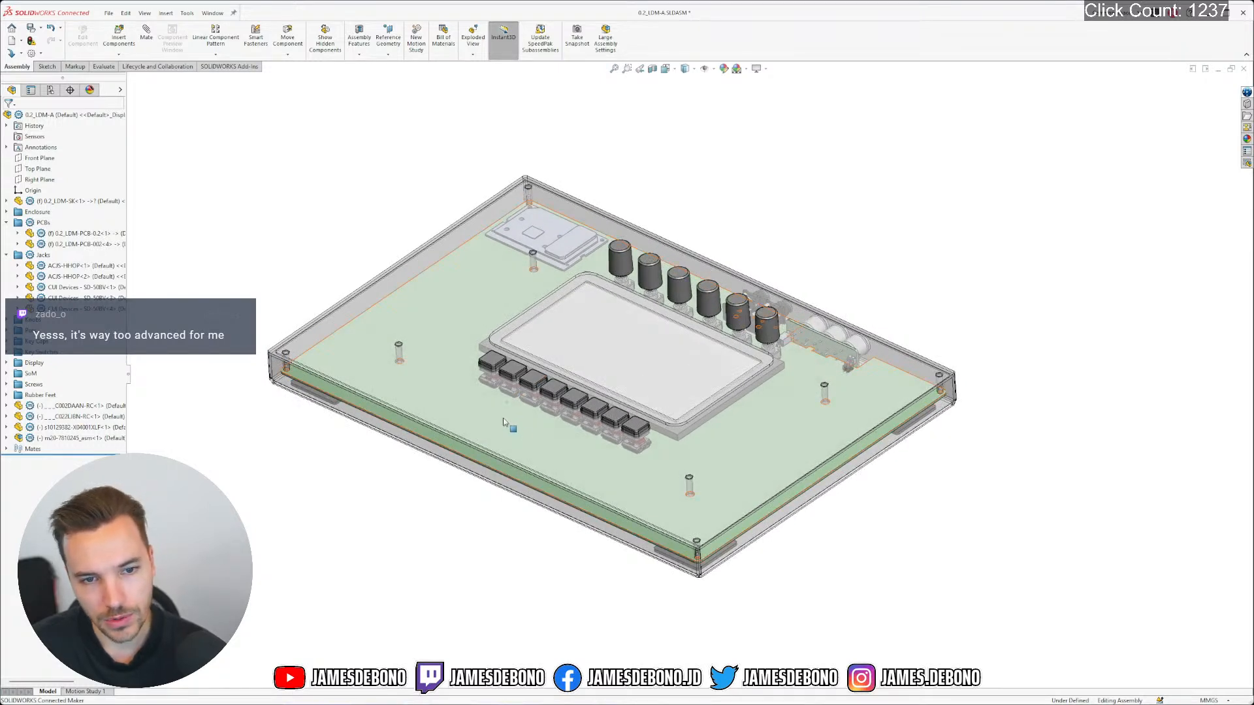
pyautogui.scroll(-3, 505, 414)
pyautogui.scroll(5, 528, 418)
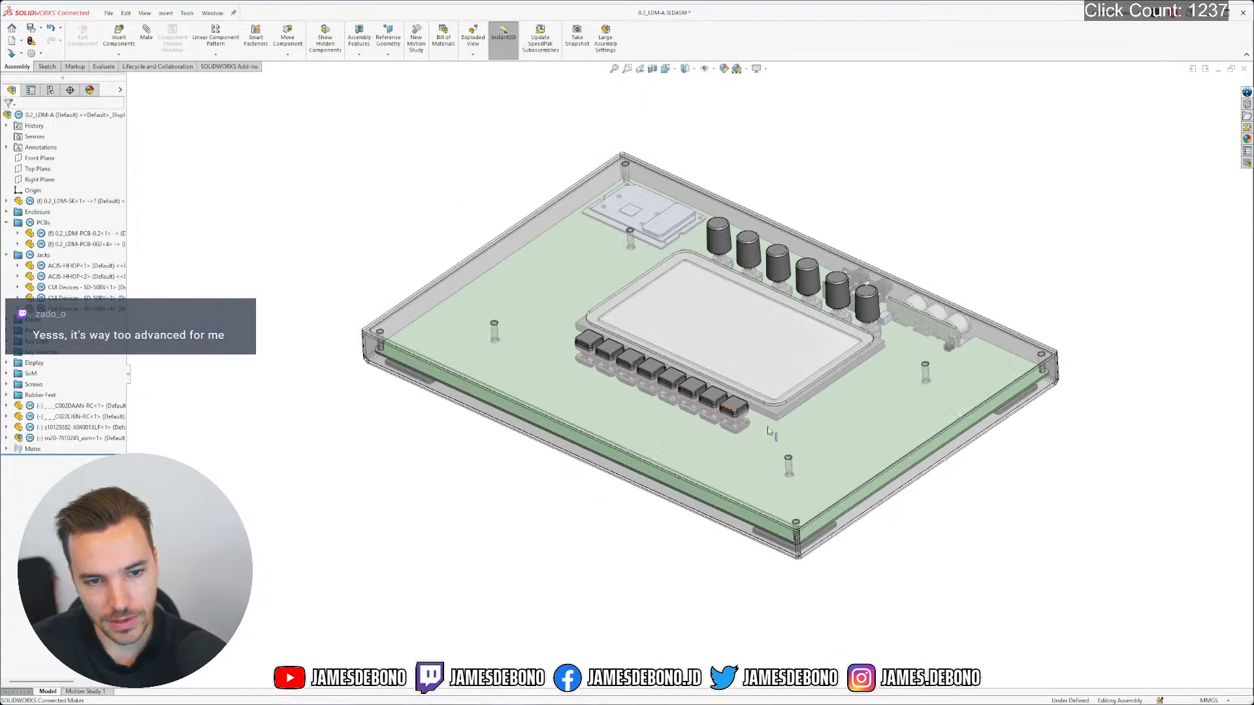
pyautogui.scroll(-3, 849, 325)
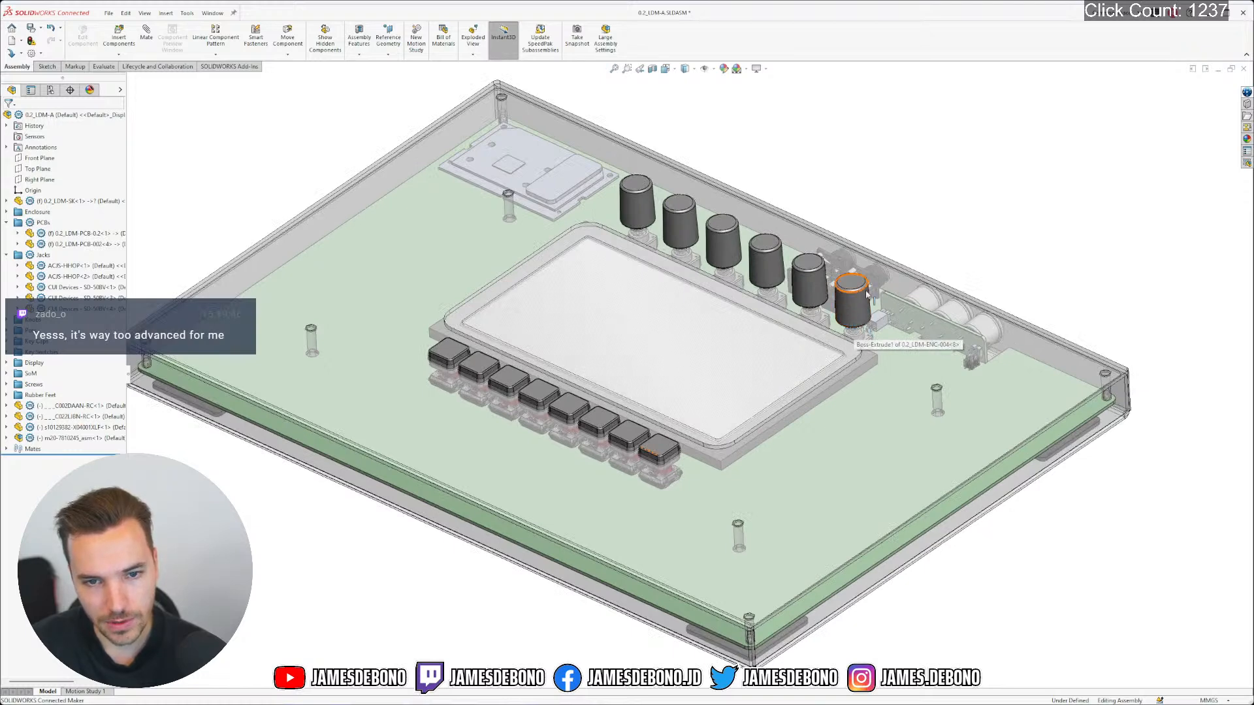
pyautogui.scroll(-2, 846, 321)
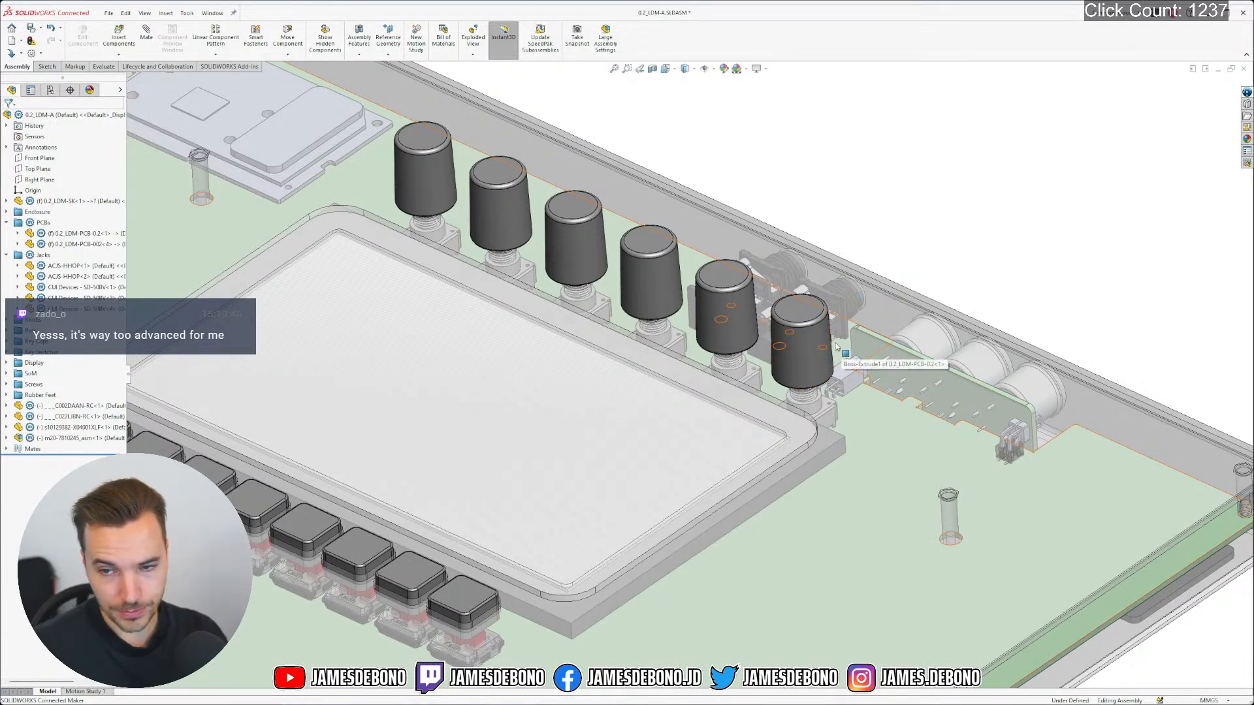
pyautogui.scroll(3, 833, 339)
pyautogui.scroll(2, 833, 339)
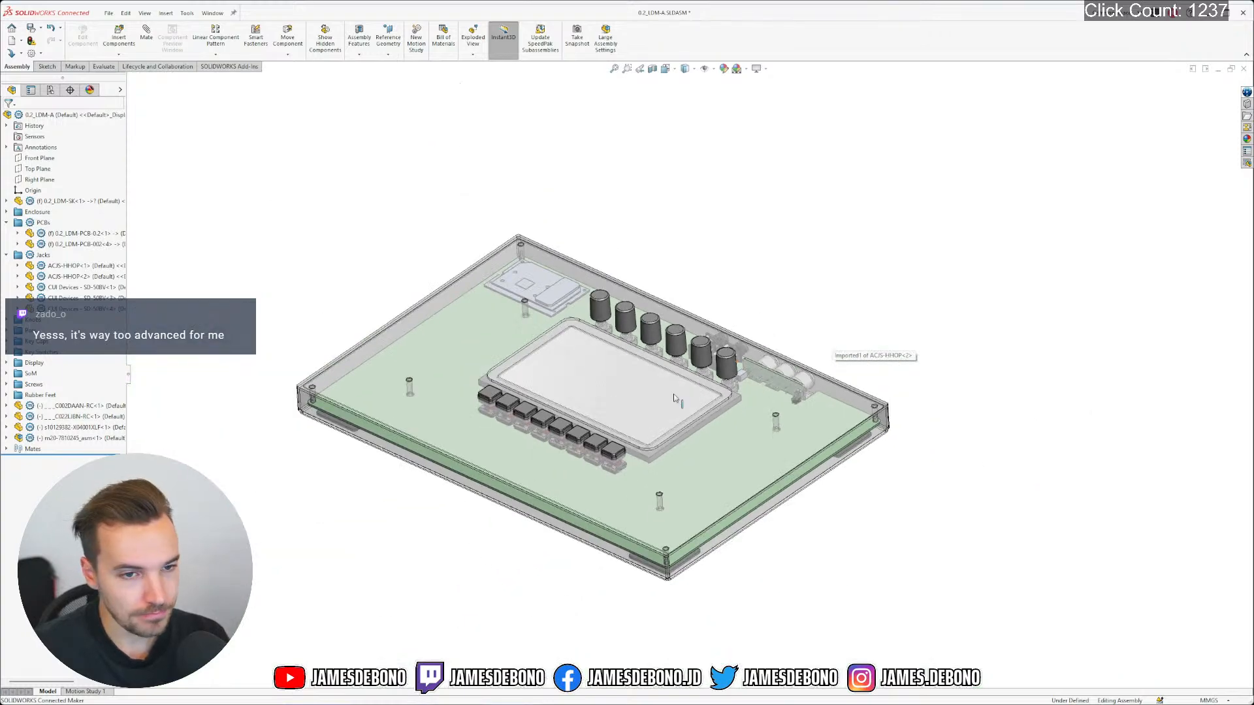
# Open the 0.2_LDM-ENC-002 enclosure part from the assembly and examine its tray shape and Base-Flange1 feature
pyautogui.scroll(-3, 391, 431)
pyautogui.scroll(-4, 218, 411)
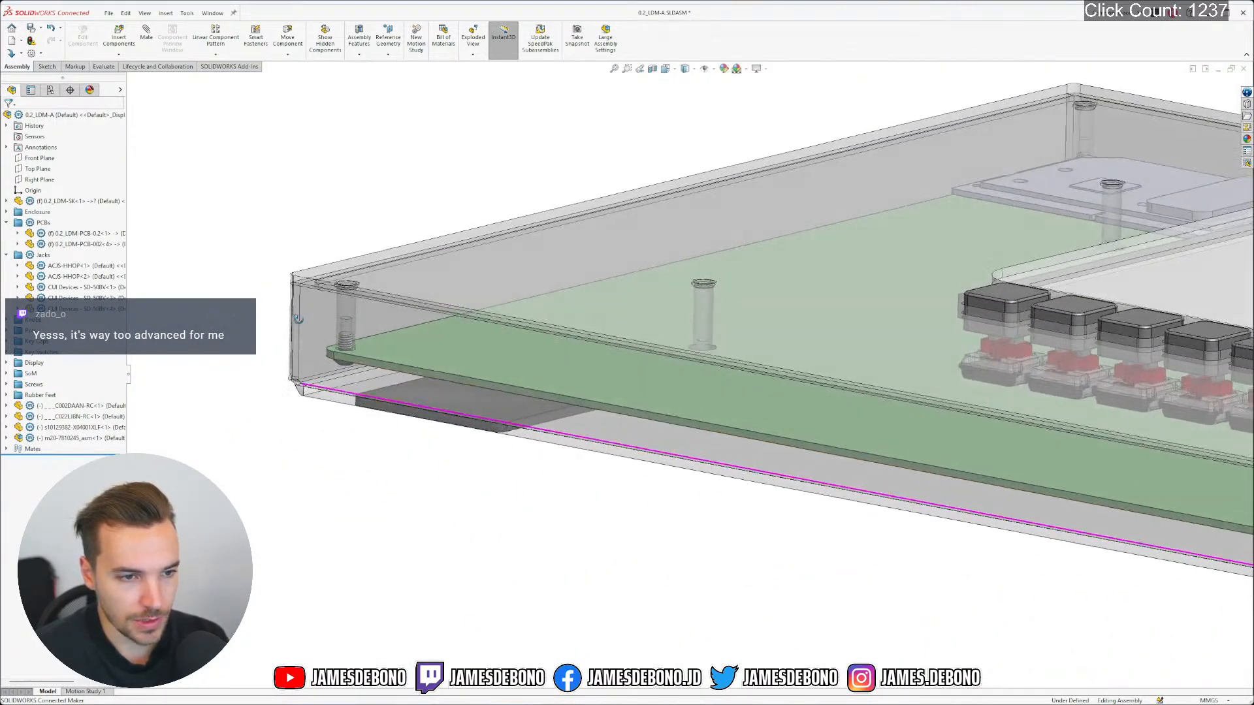
pyautogui.click(307, 320)
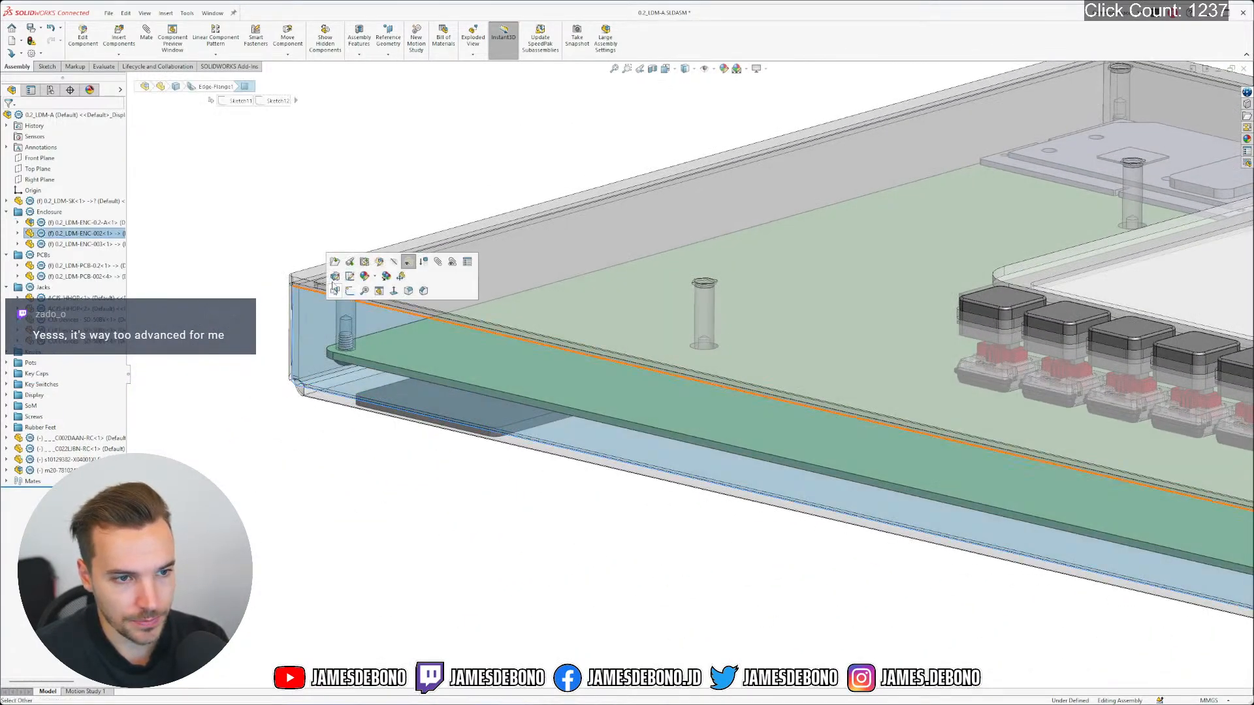
pyautogui.click(335, 258)
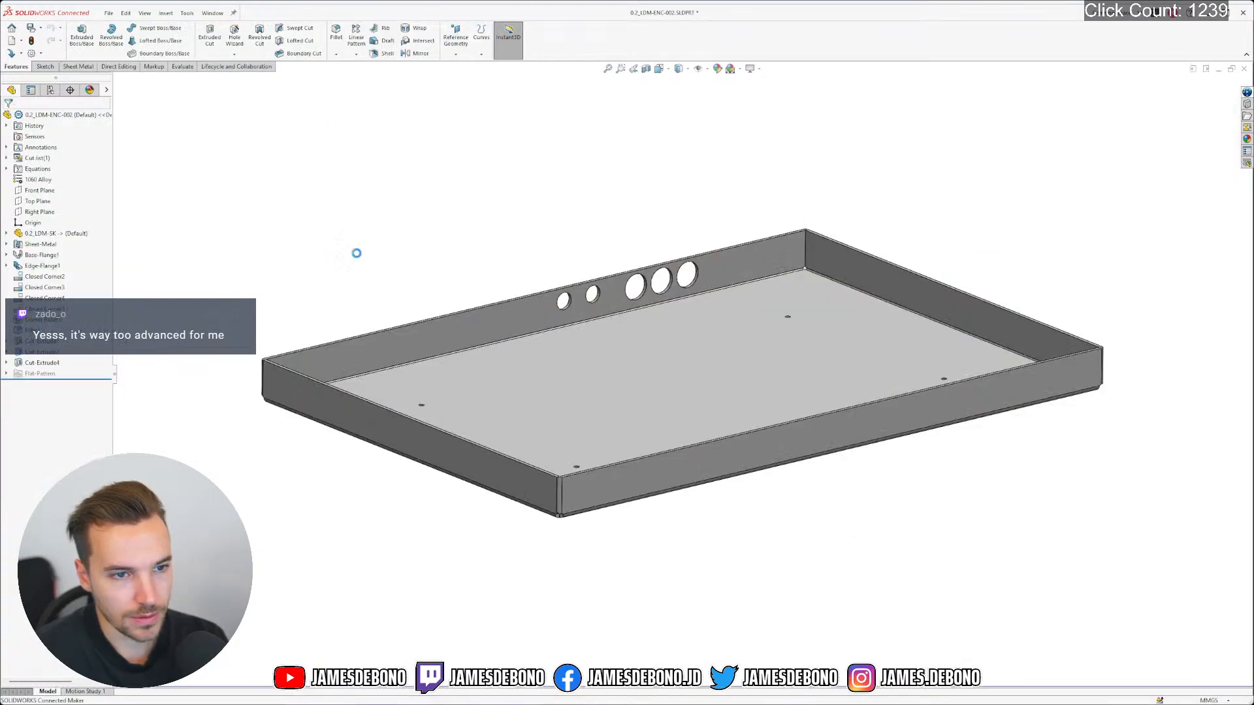
pyautogui.moveTo(561, 356); pyautogui.dragTo(460, 356, button='middle')
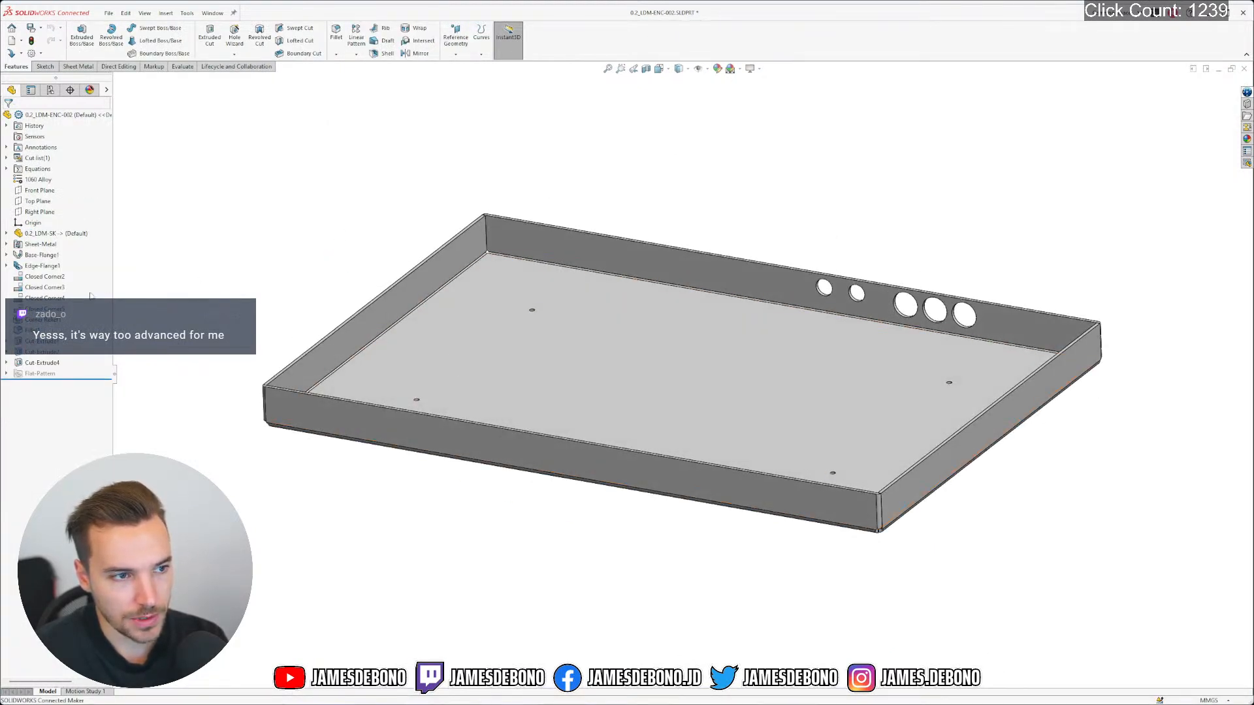
pyautogui.click(34, 256)
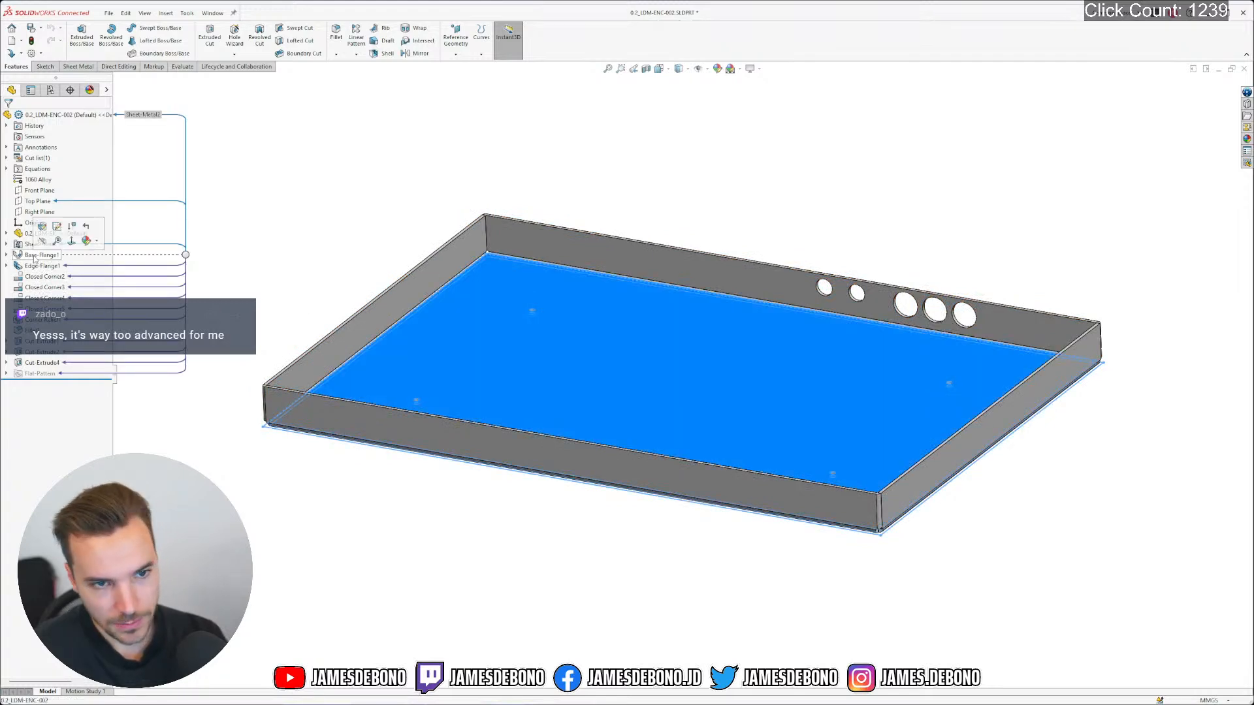
pyautogui.click(34, 257)
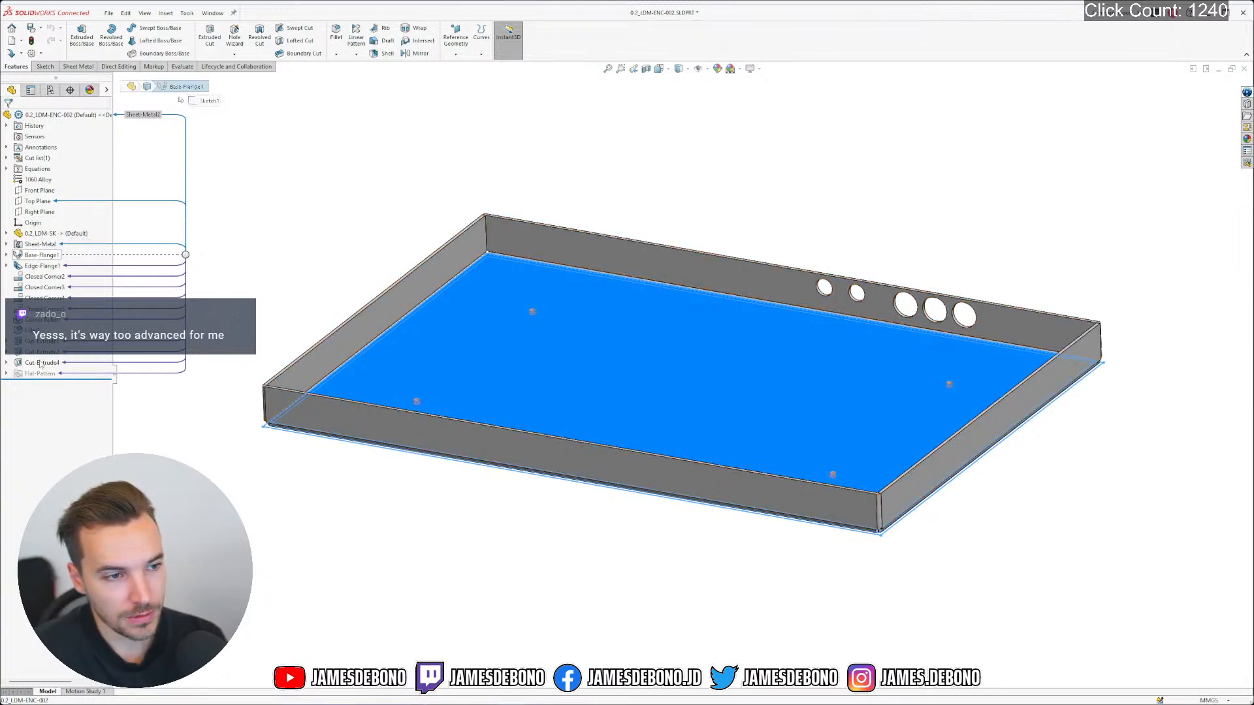
pyautogui.press('Escape')
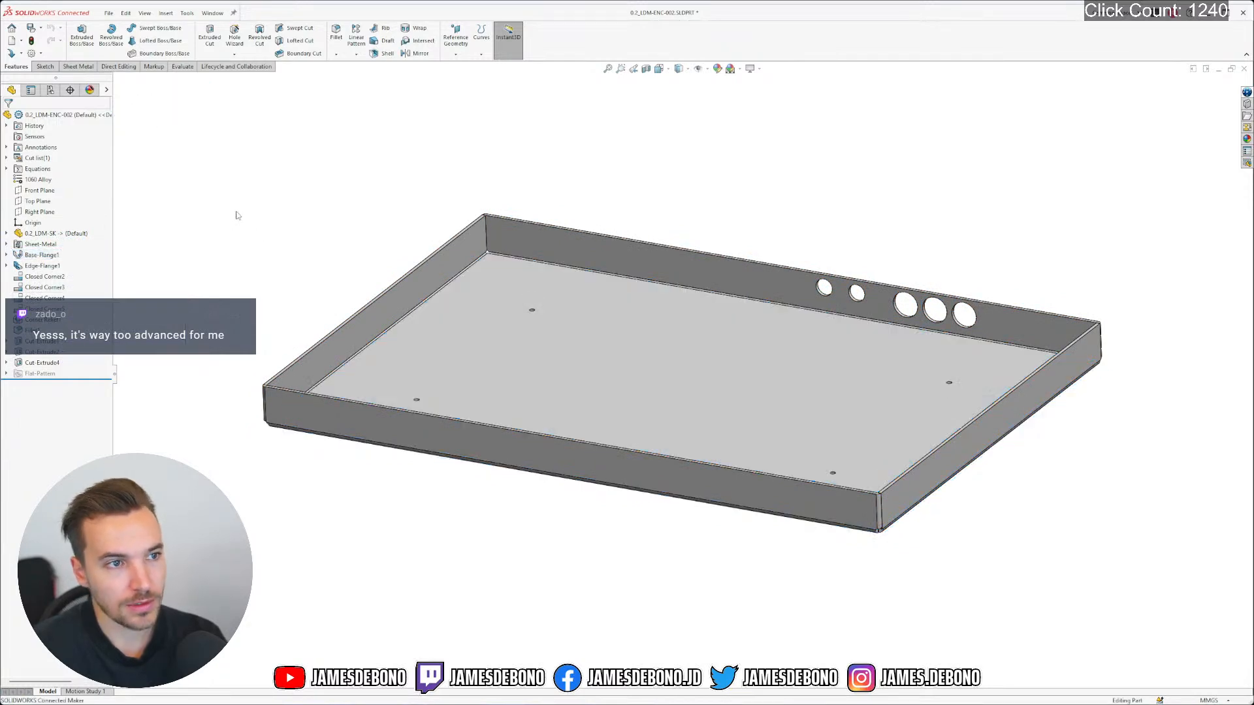
# Look through the sheet metal commands available for the enclosure tray, returning to the standard feature commands
pyautogui.click(77, 67)
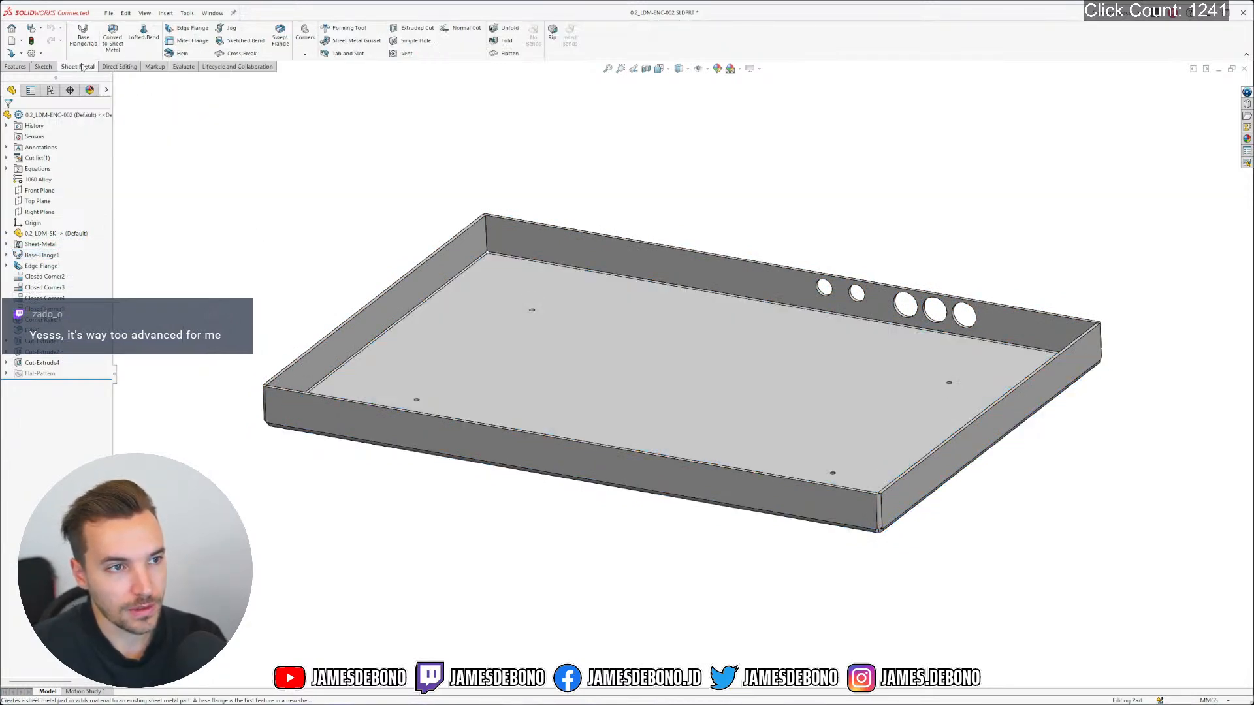
pyautogui.click(76, 68)
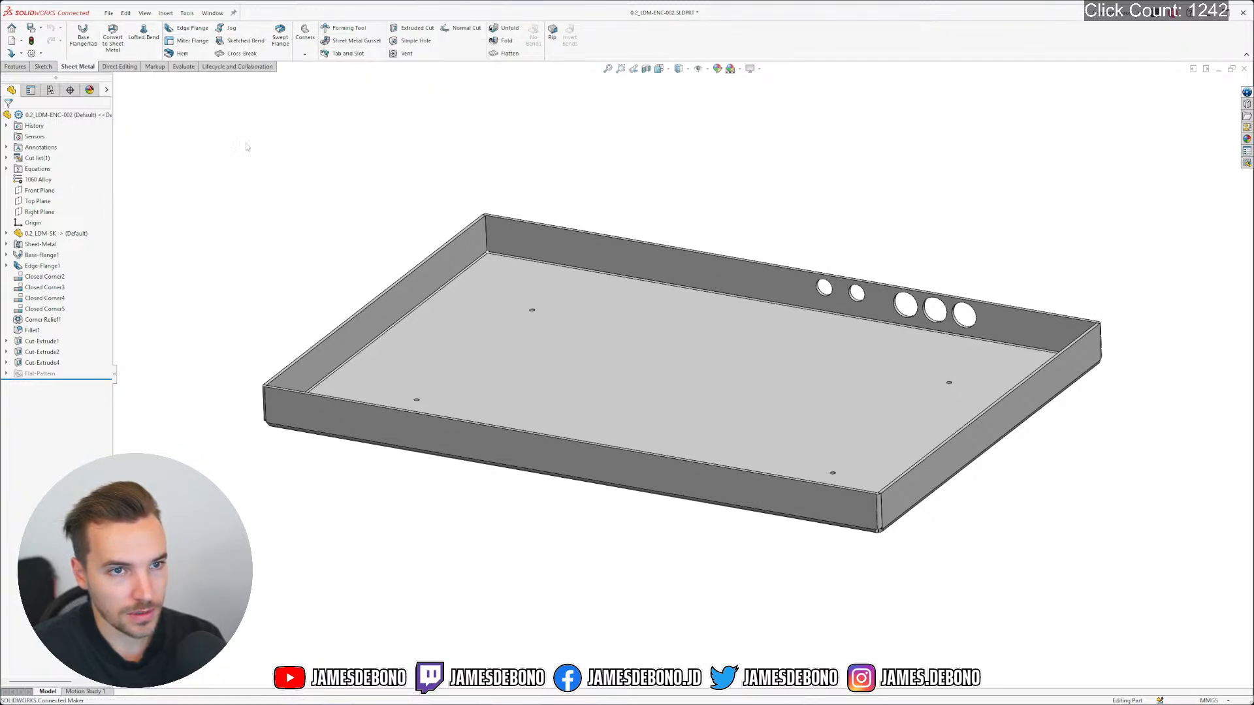
pyautogui.click(16, 67)
pyautogui.click(202, 94)
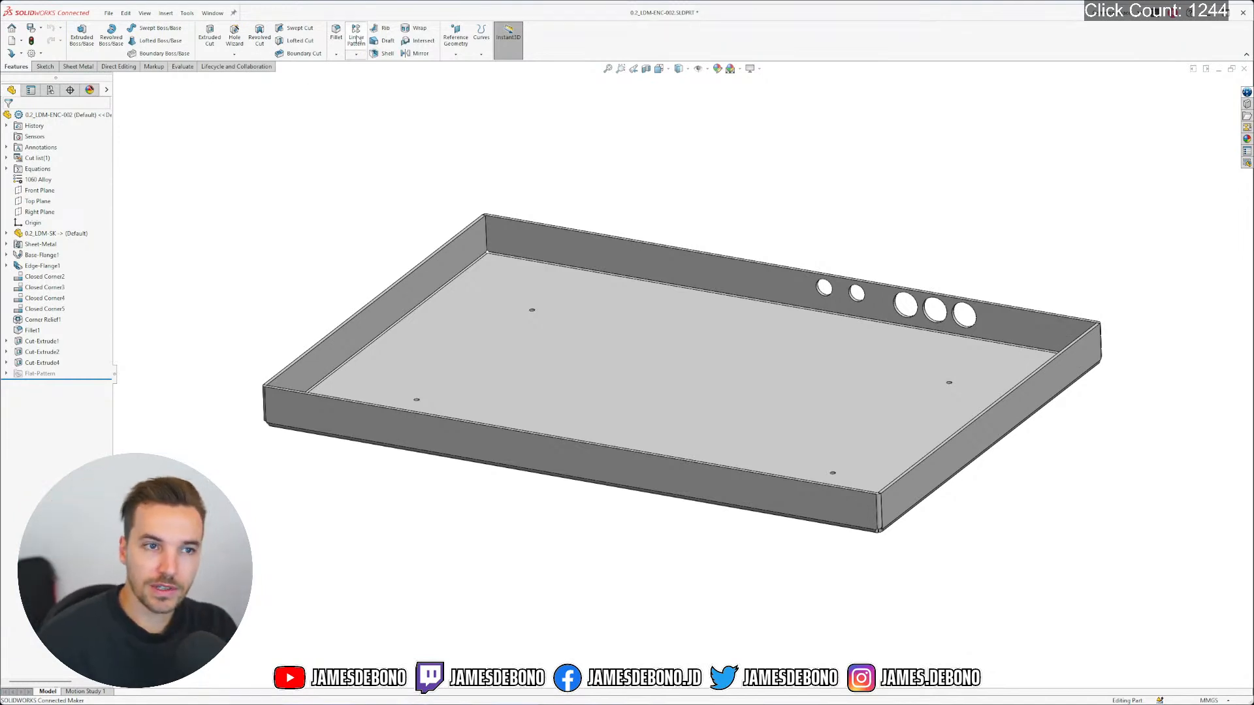
# Close the enclosure part without saving and view the whole 0.2_LDM-A assembly in 3D
pyautogui.click(1244, 68)
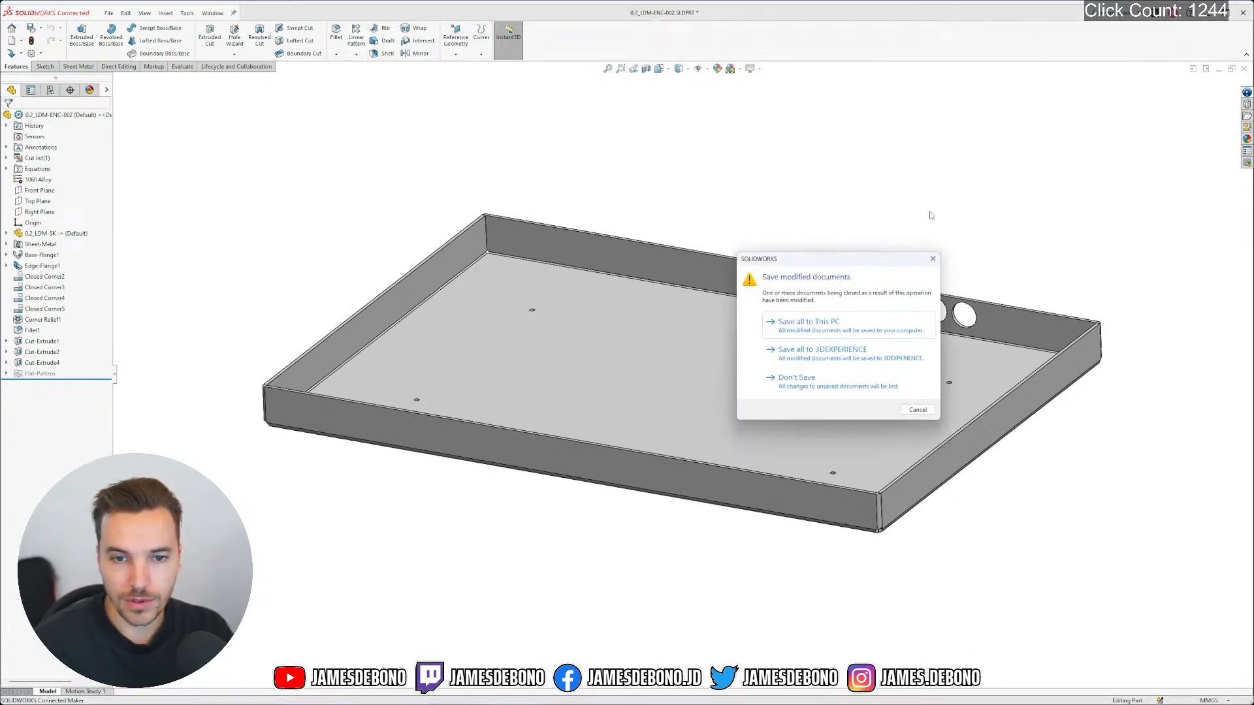
pyautogui.click(812, 389)
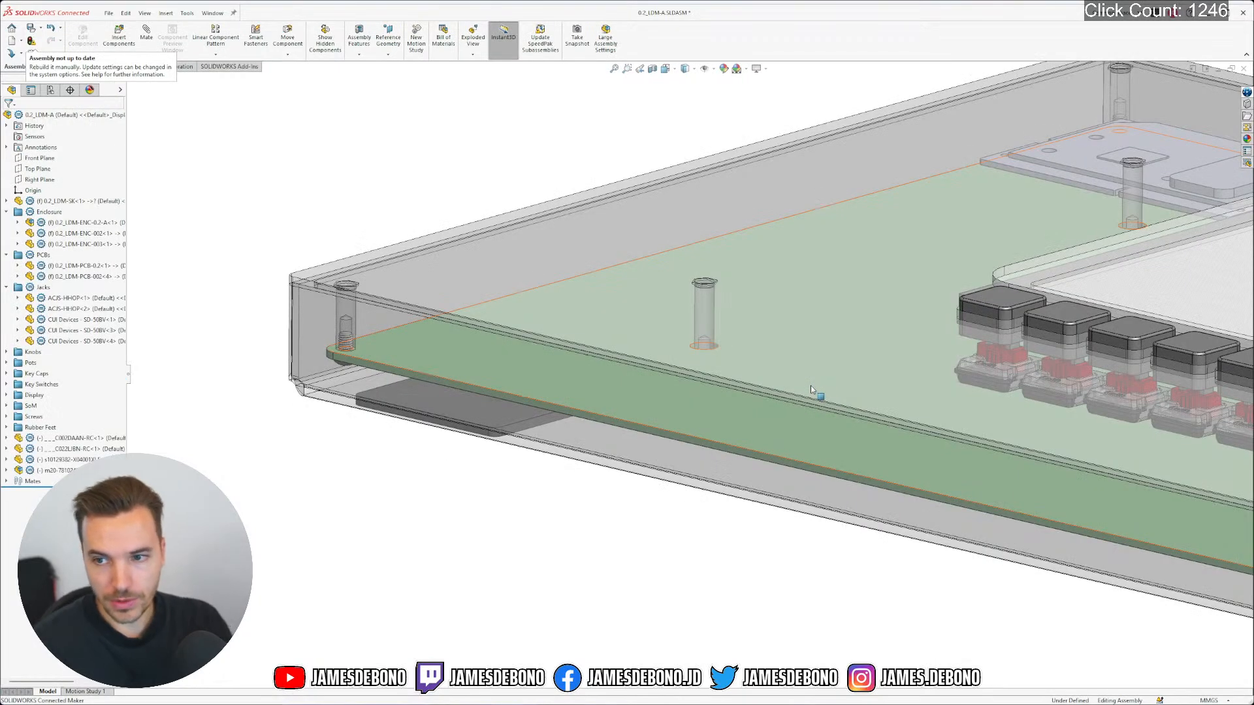
pyautogui.press('f')
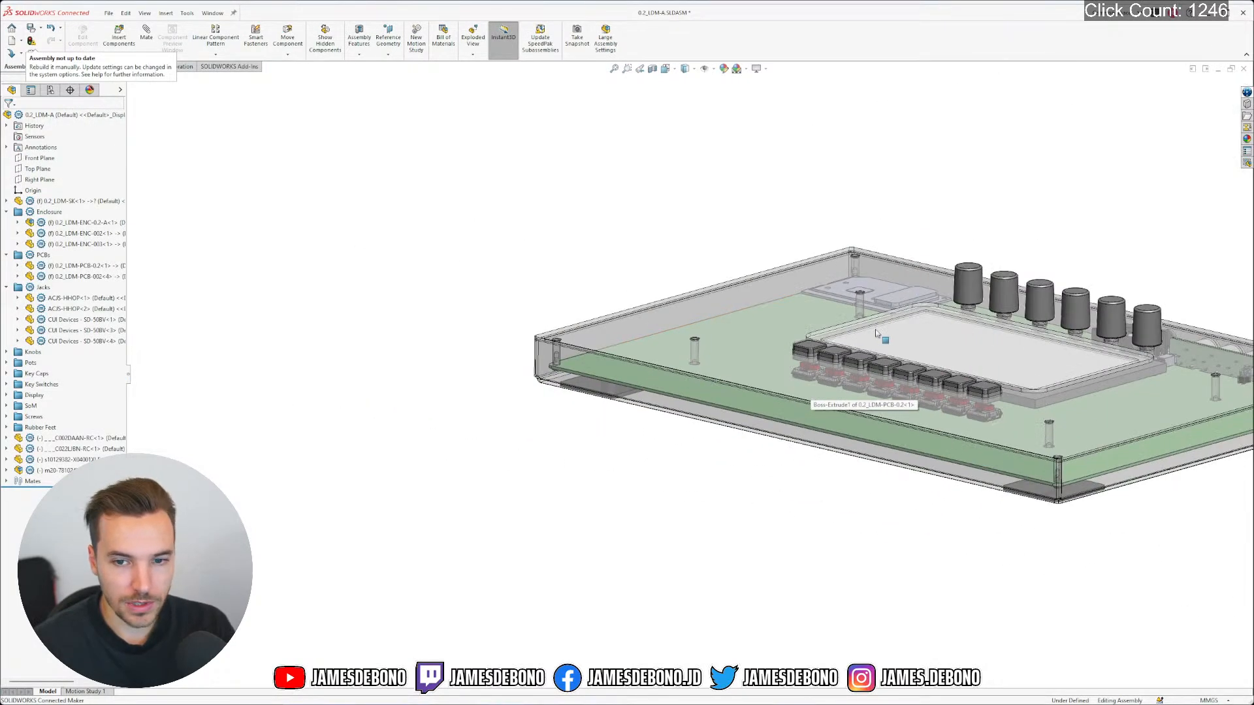
pyautogui.moveTo(694, 344); pyautogui.dragTo(699, 410, button='middle')
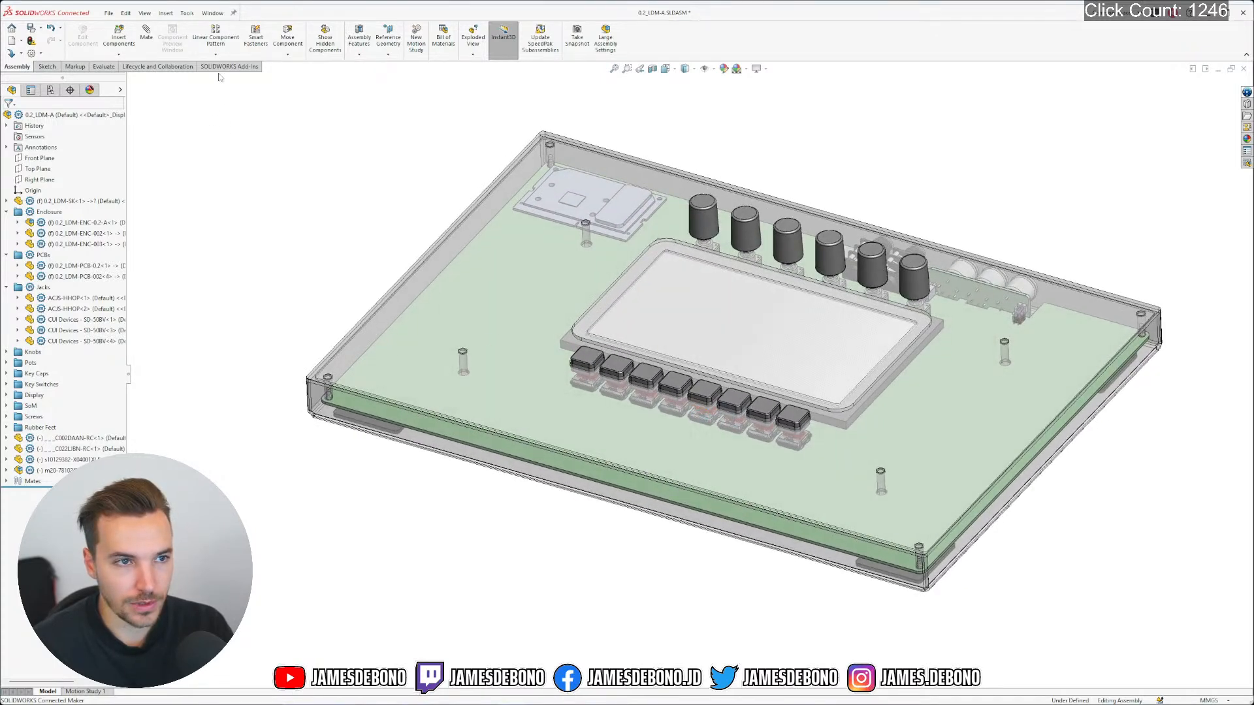
# Switch to the 0.2_LDM-SK skeleton and show the Top Reference sketch of the inserted TE Connectivity connector
pyautogui.click(213, 12)
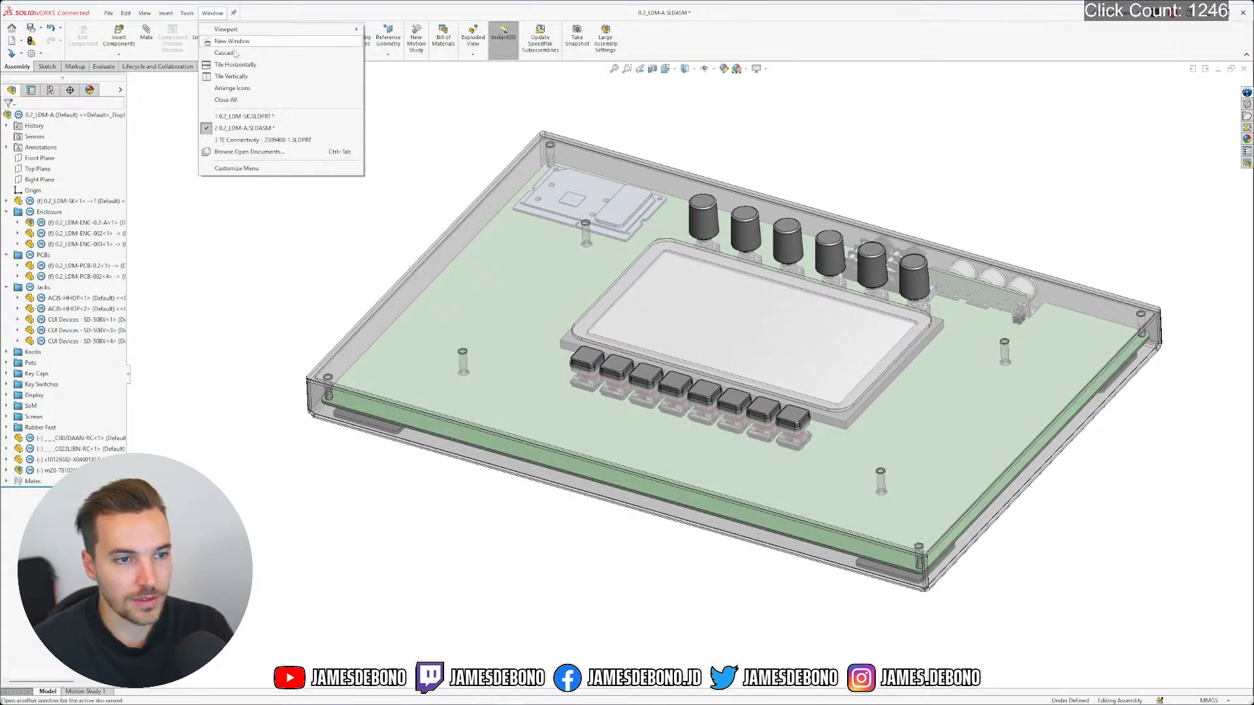
pyautogui.click(261, 119)
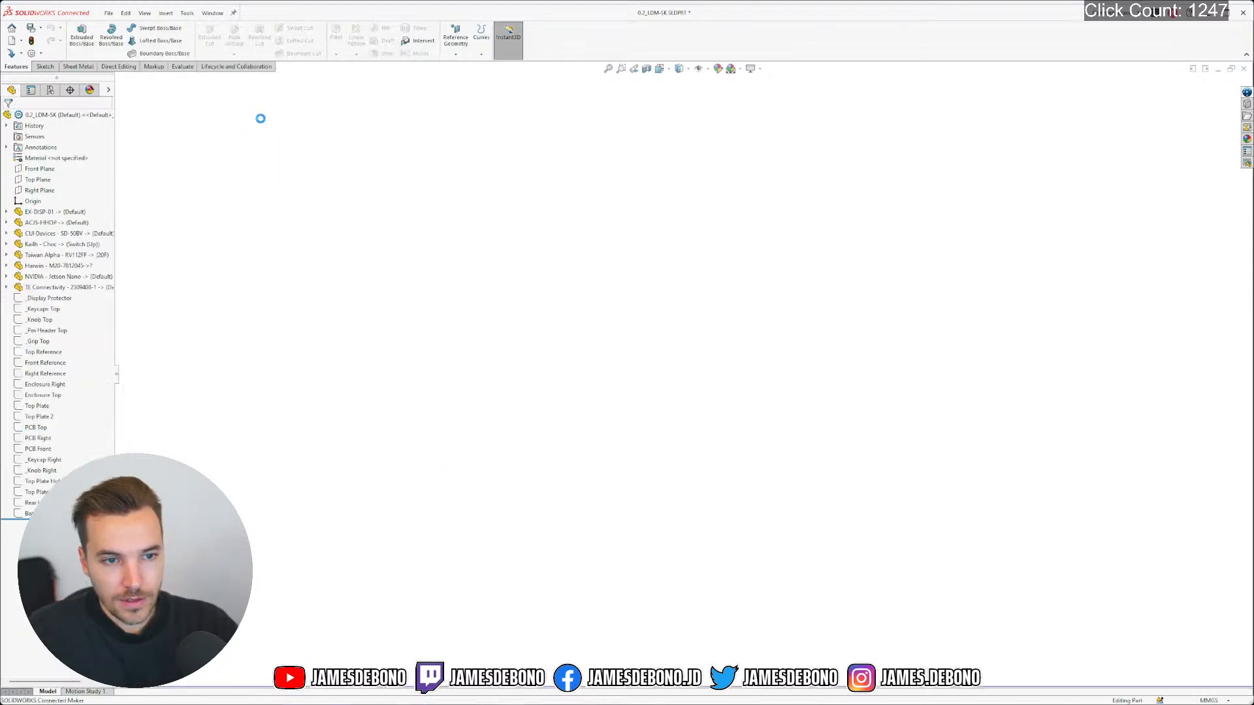
pyautogui.click(6, 288)
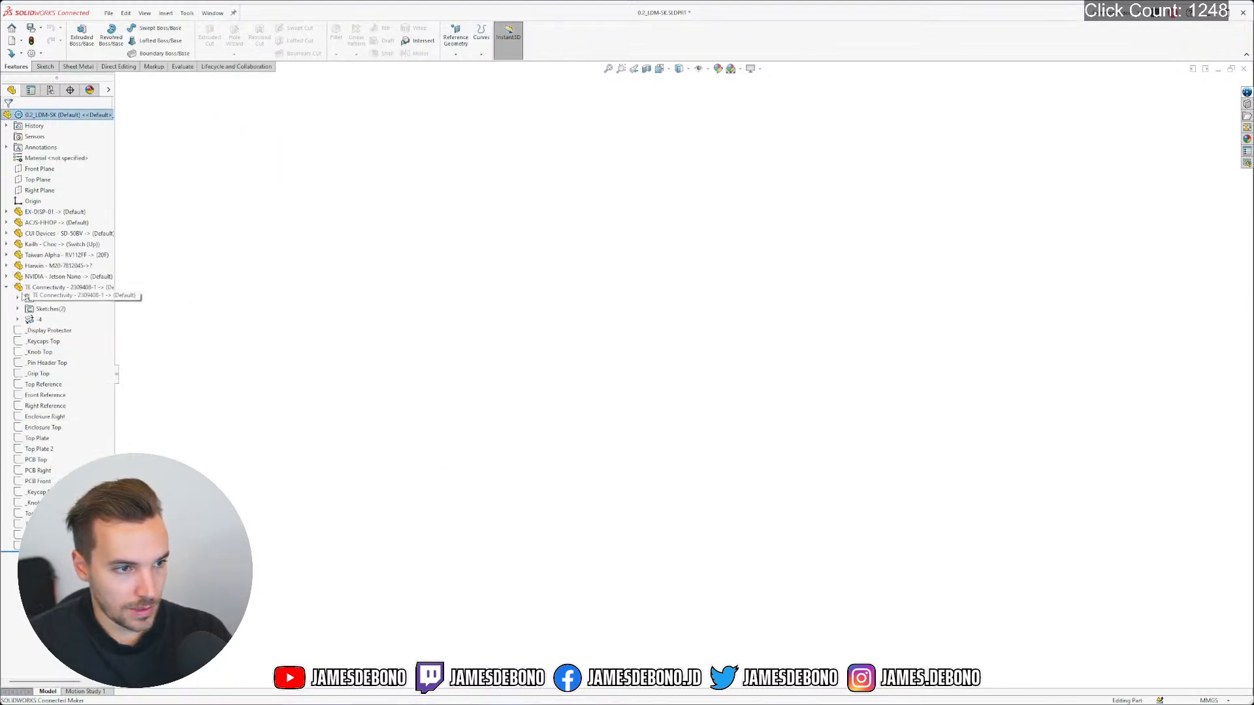
pyautogui.click(18, 309)
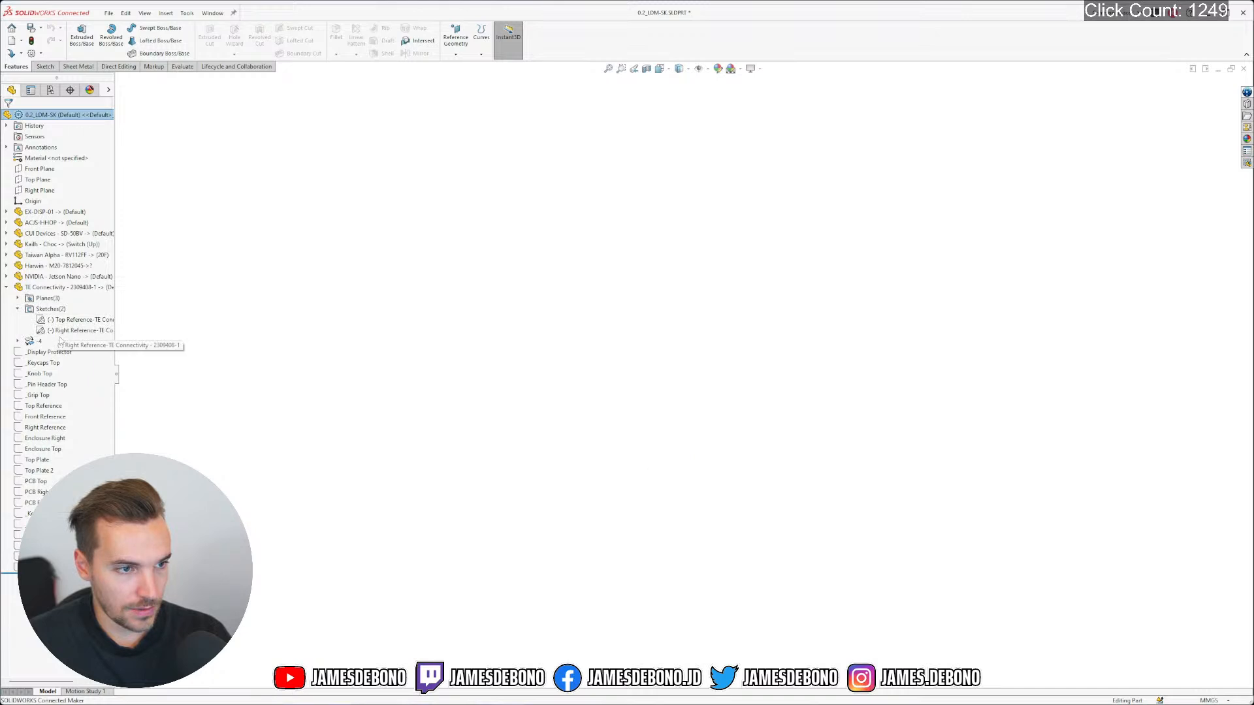
pyautogui.click(34, 342)
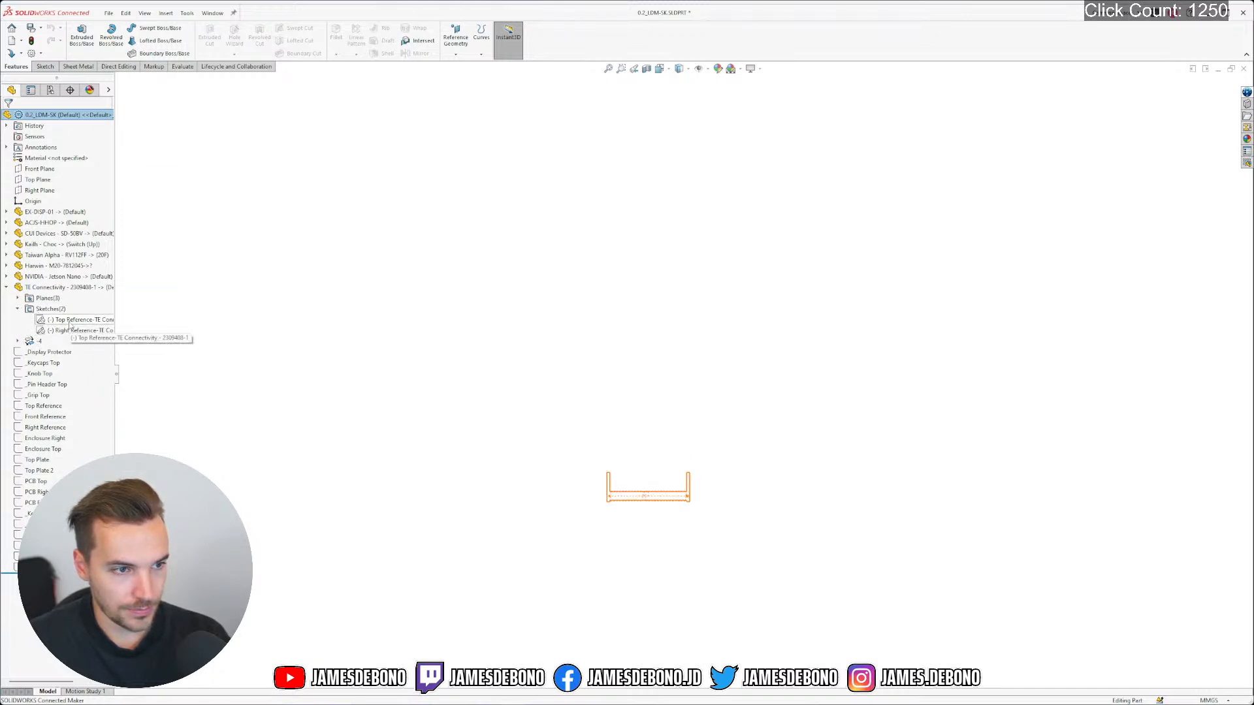
pyautogui.click(70, 323)
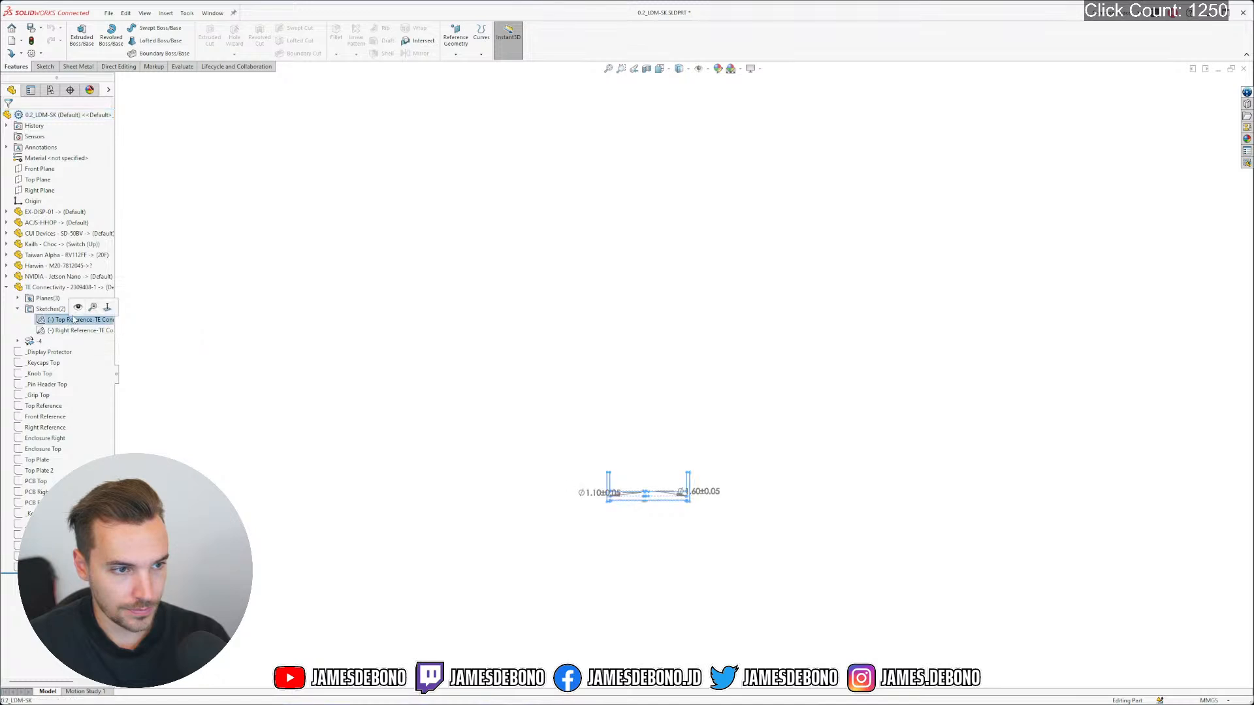
pyautogui.click(78, 308)
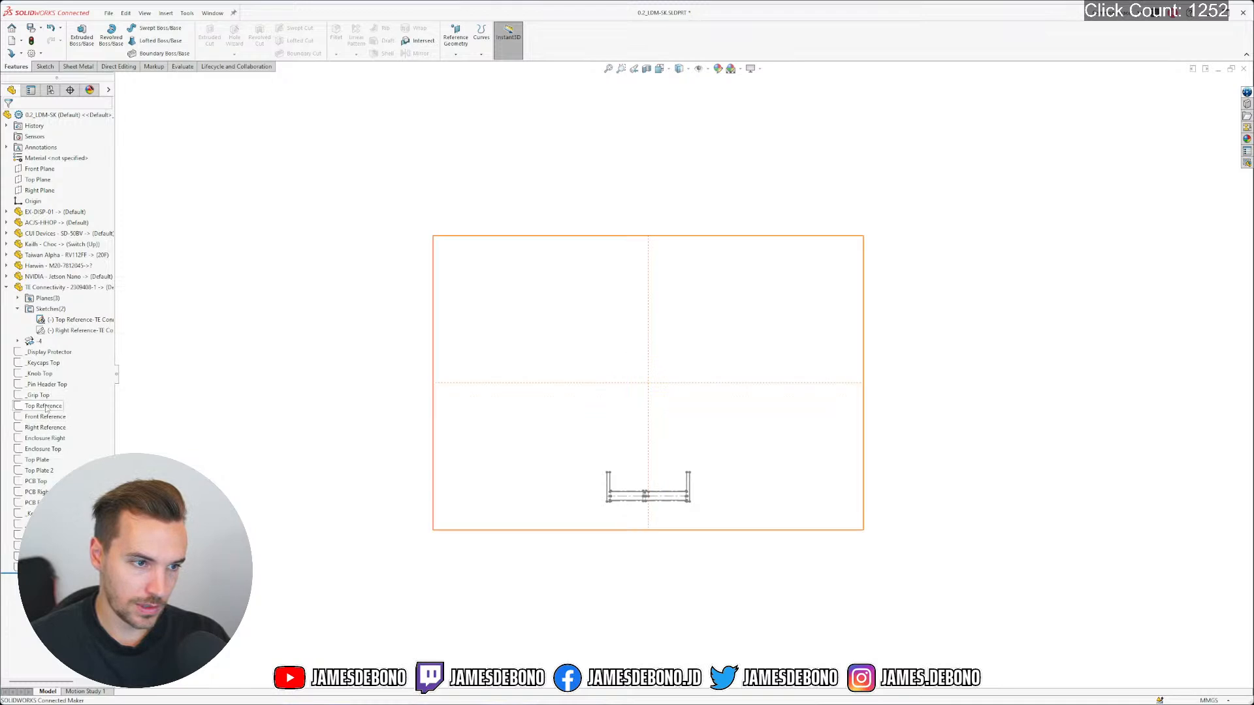
# Edit the TE Connectivity connector's placement, setting the distance mate between its front plane and the skeleton's Front Plane to 300 mm
pyautogui.rightClick(37, 346)
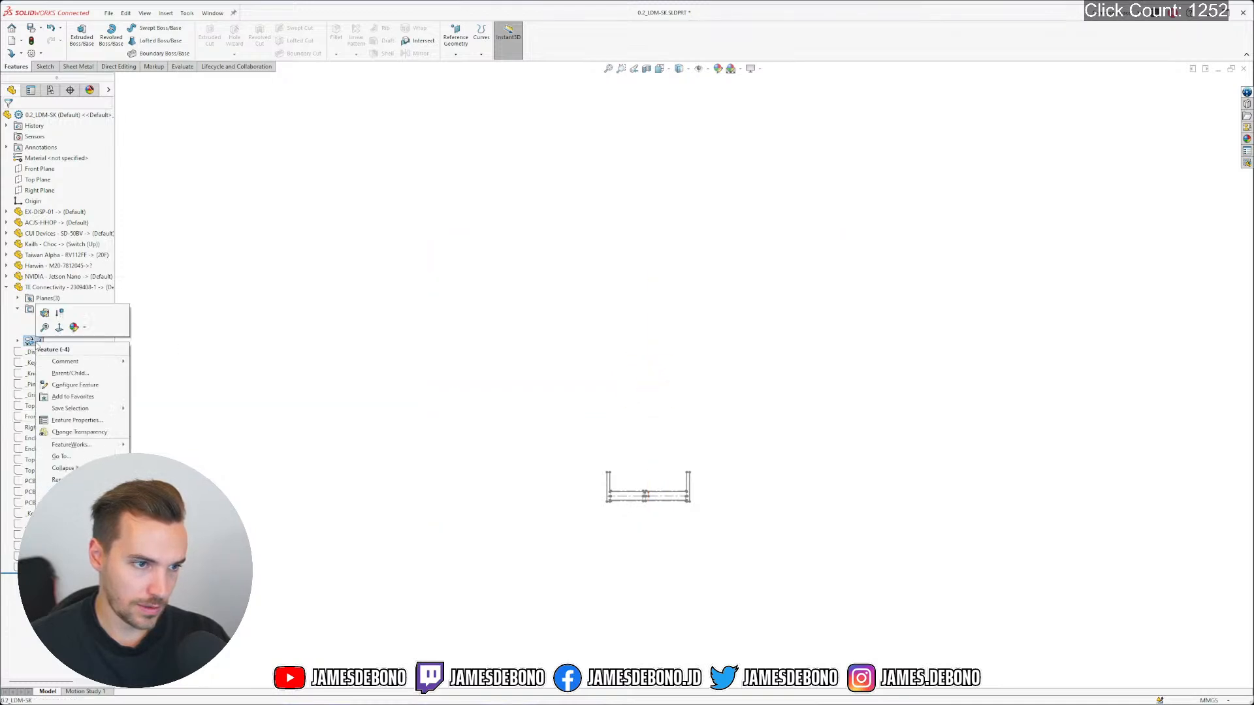
pyautogui.click(44, 314)
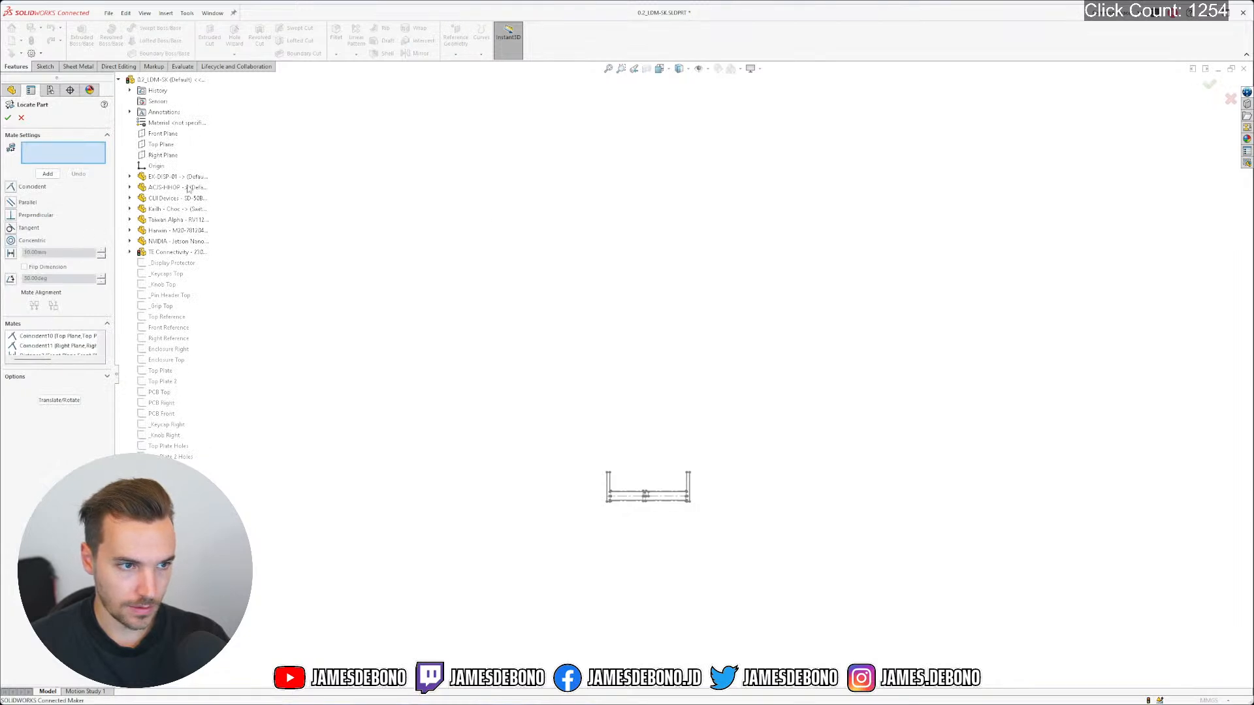
pyautogui.click(59, 353)
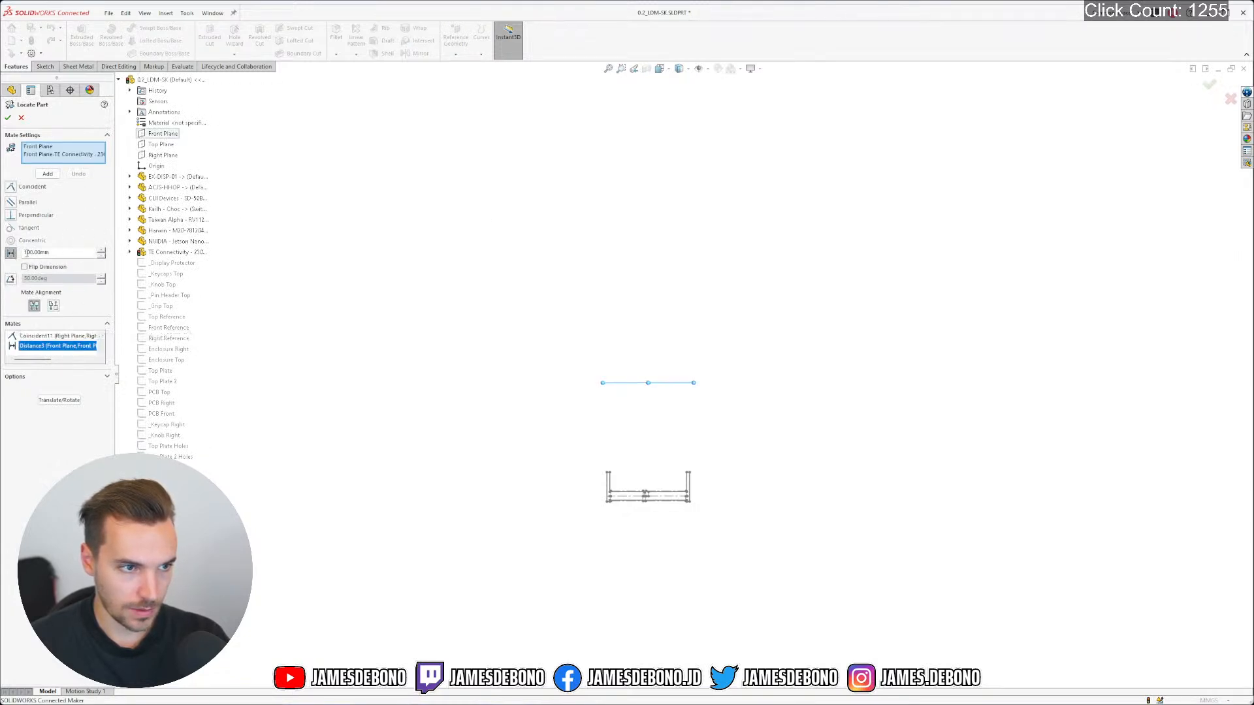
pyautogui.moveTo(27, 253); pyautogui.dragTo(22, 253)
pyautogui.write('3')
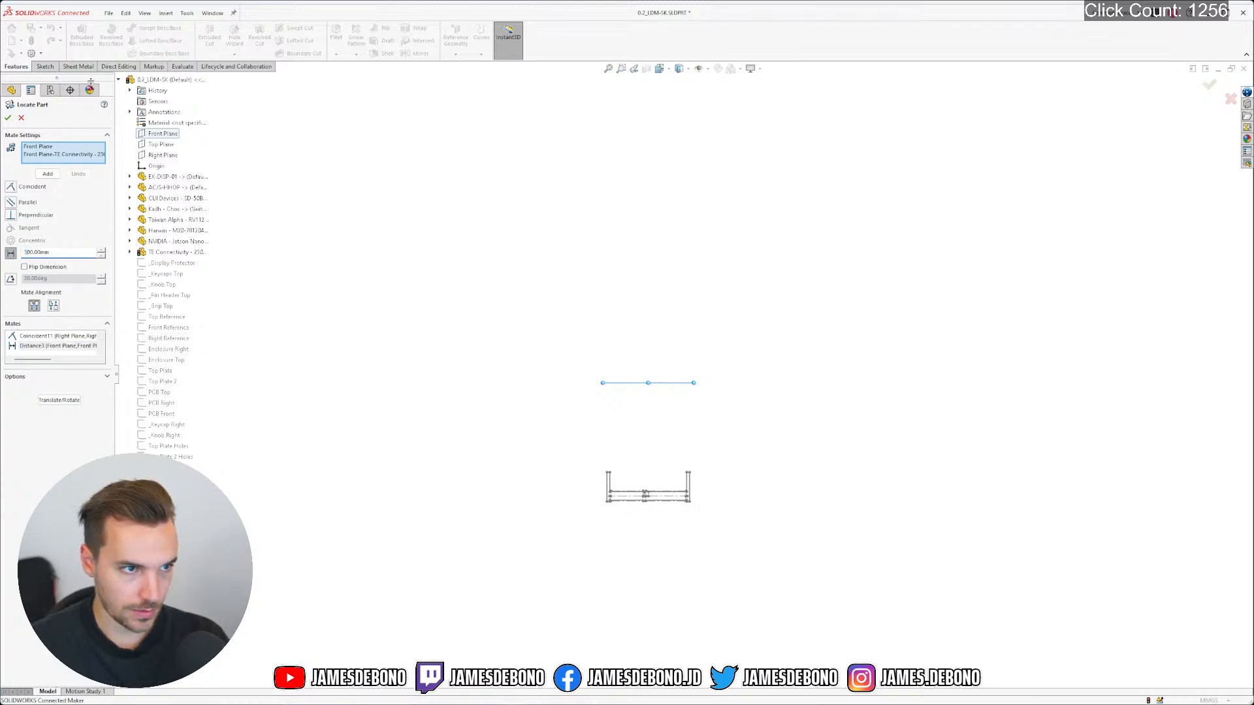
pyautogui.click(8, 118)
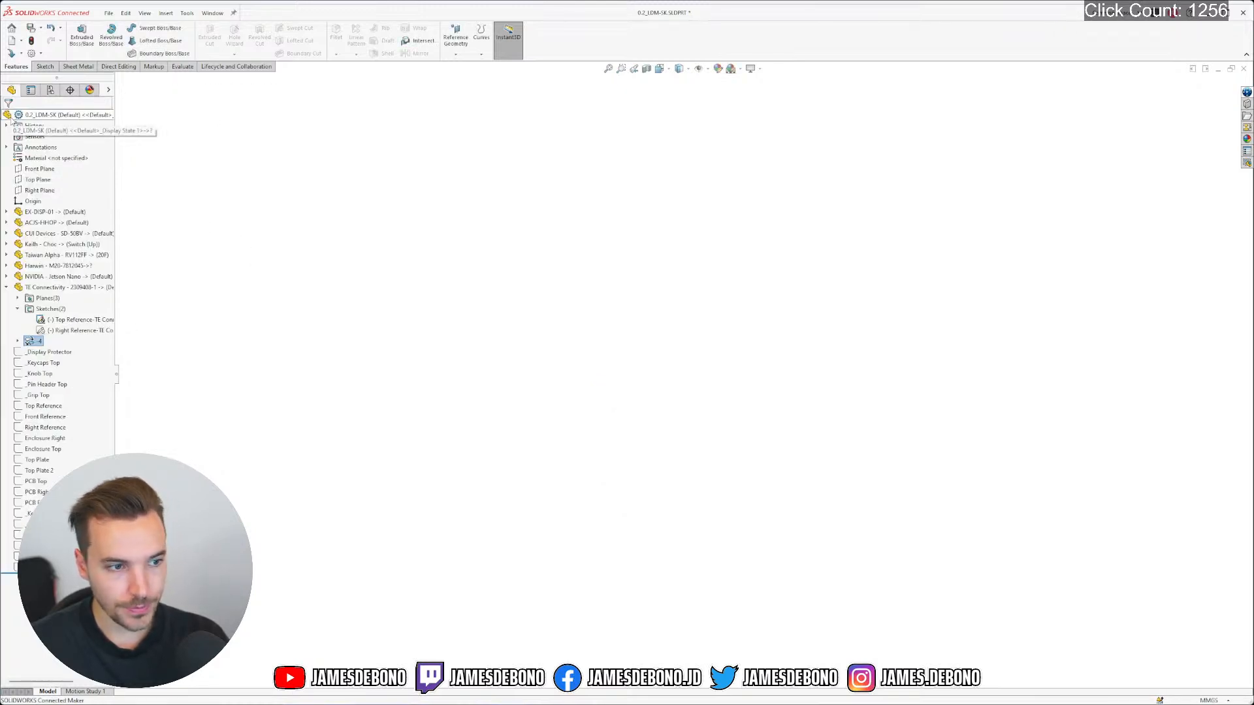
# Locate the connector's Top Reference sketch in the graphics area and inspect its new position
pyautogui.click(292, 283)
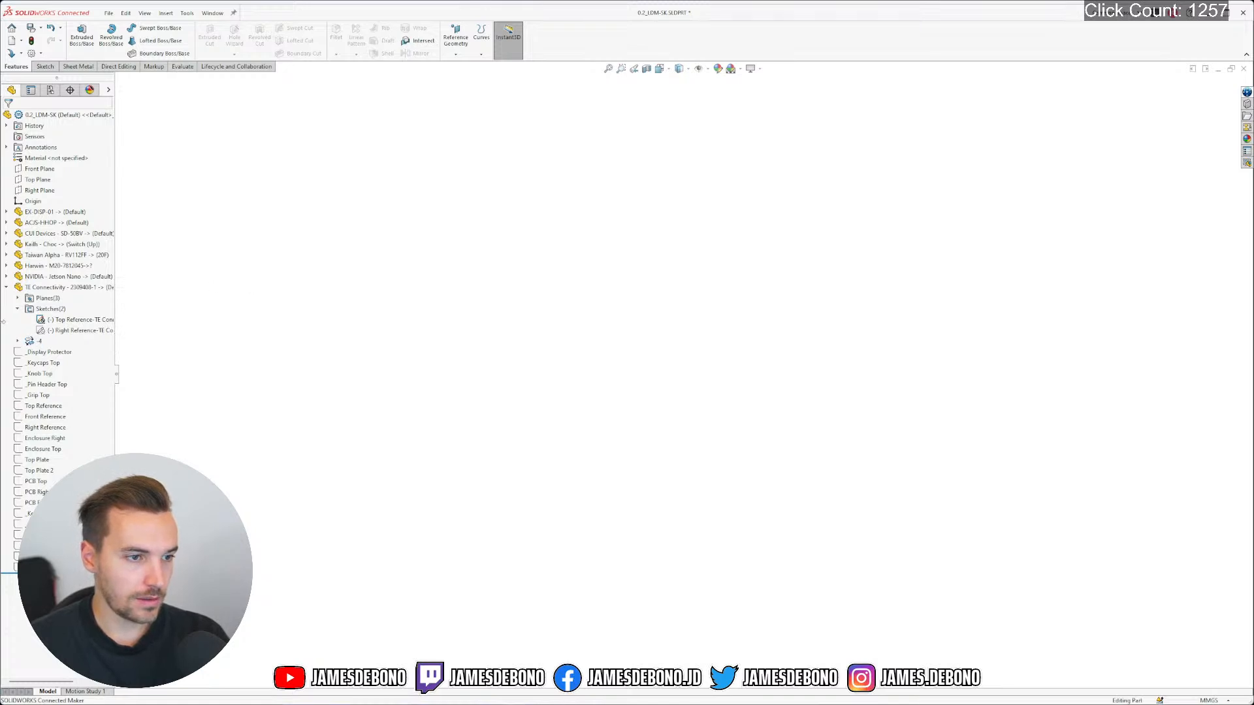
pyautogui.click(42, 321)
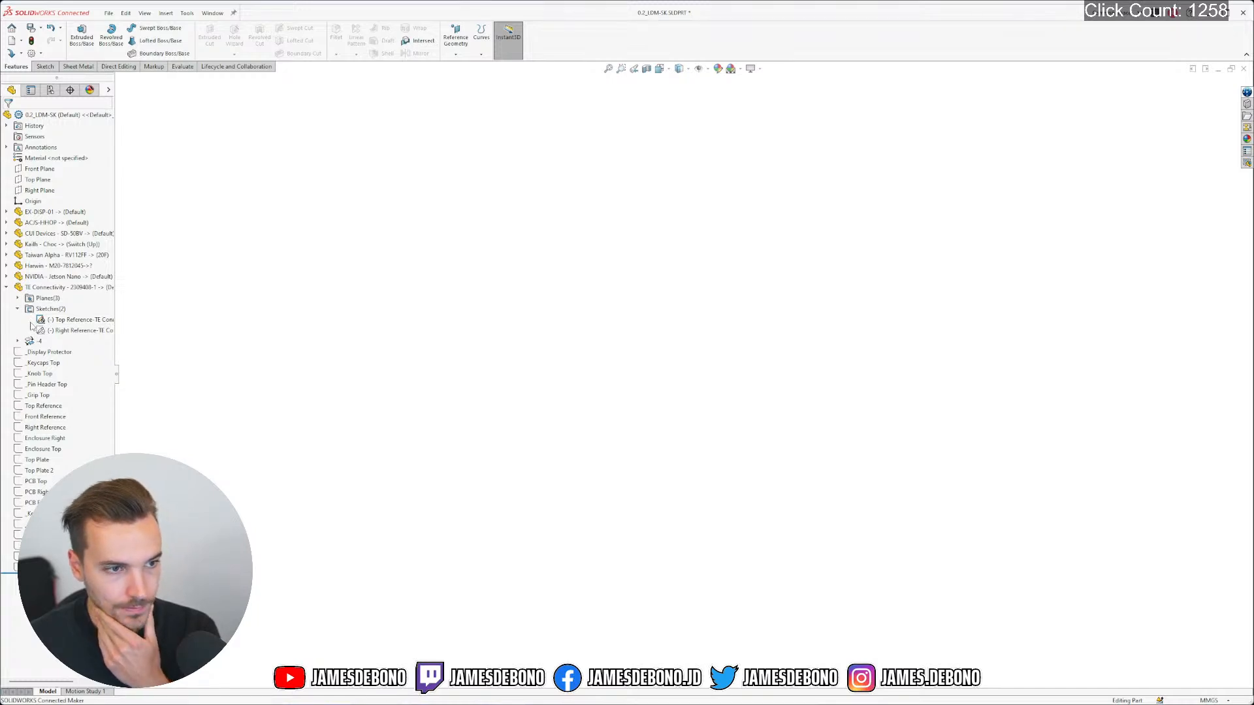
pyautogui.click(73, 320)
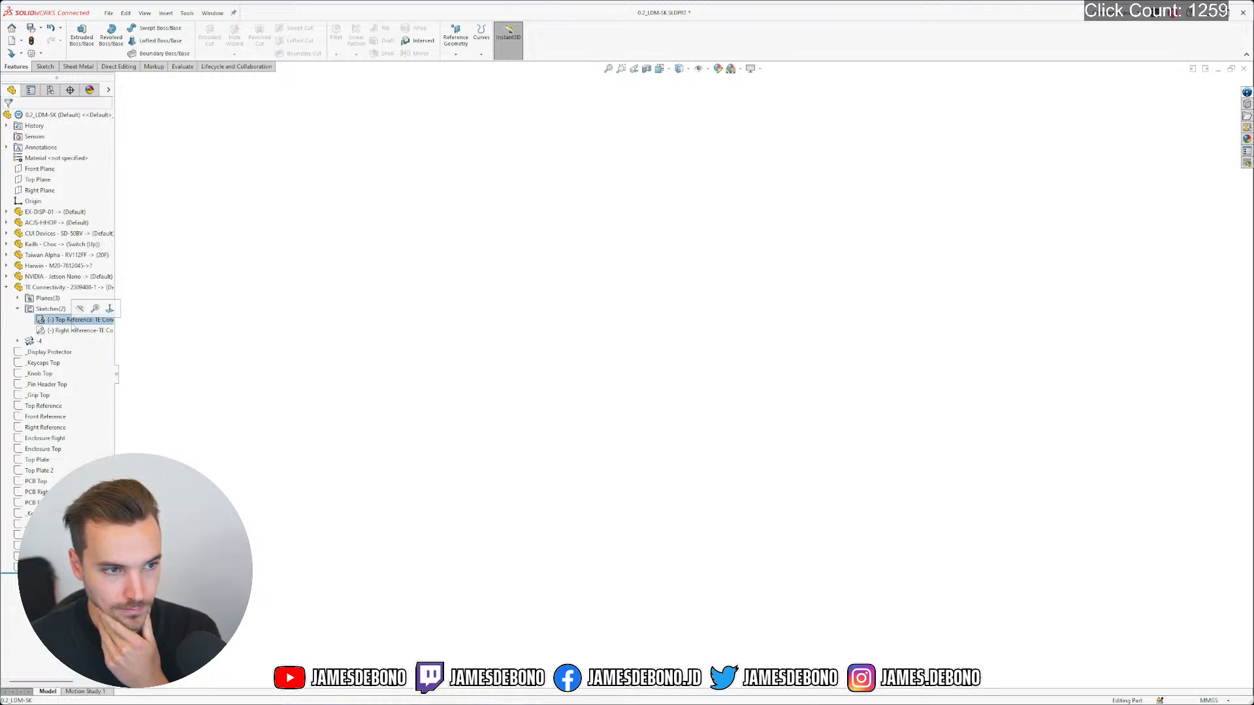
pyautogui.click(556, 449)
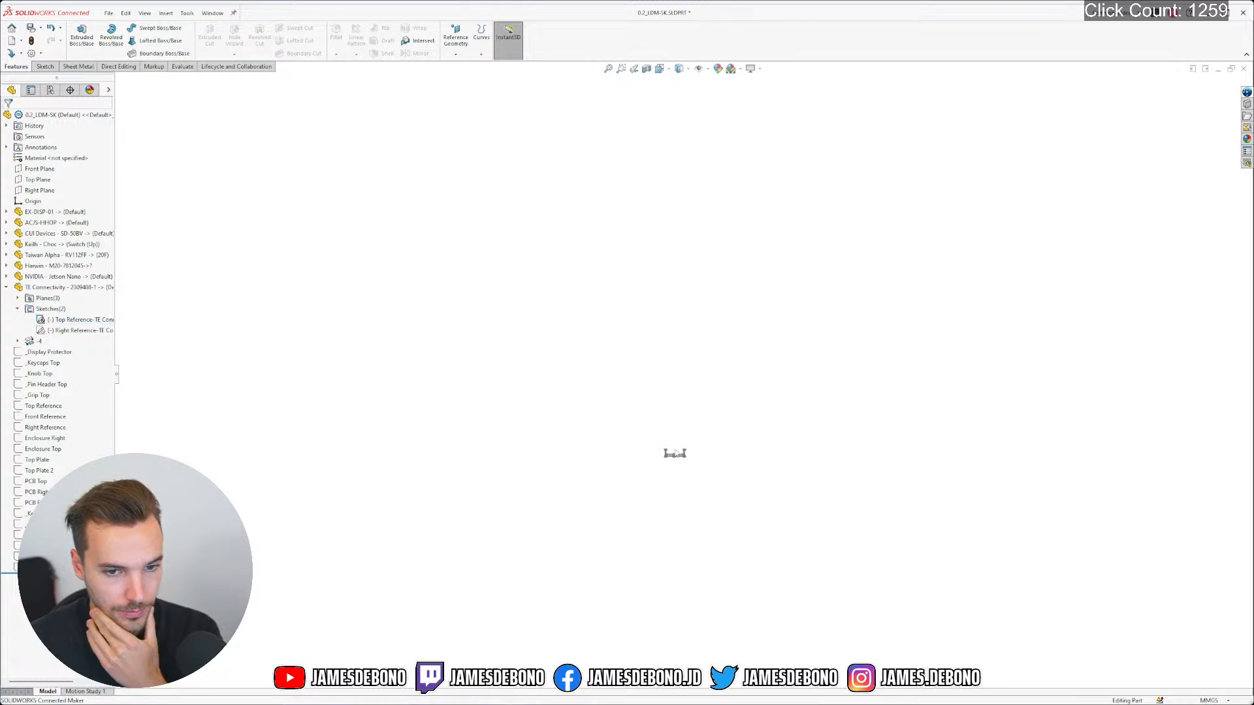
pyautogui.scroll(-2, 676, 453)
pyautogui.click(686, 433)
pyautogui.scroll(-3, 684, 426)
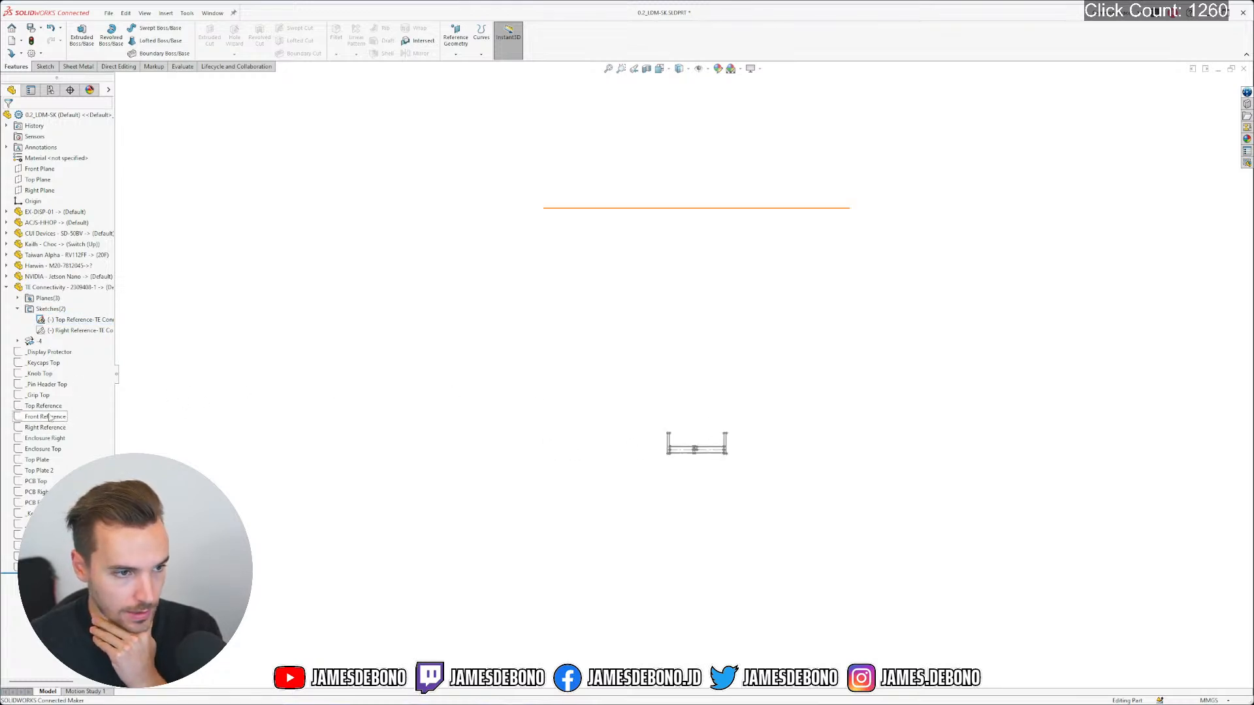
# Open the PCB Top sketch to compare the board layout with the connector's position, and exit the sketch
pyautogui.click(33, 481)
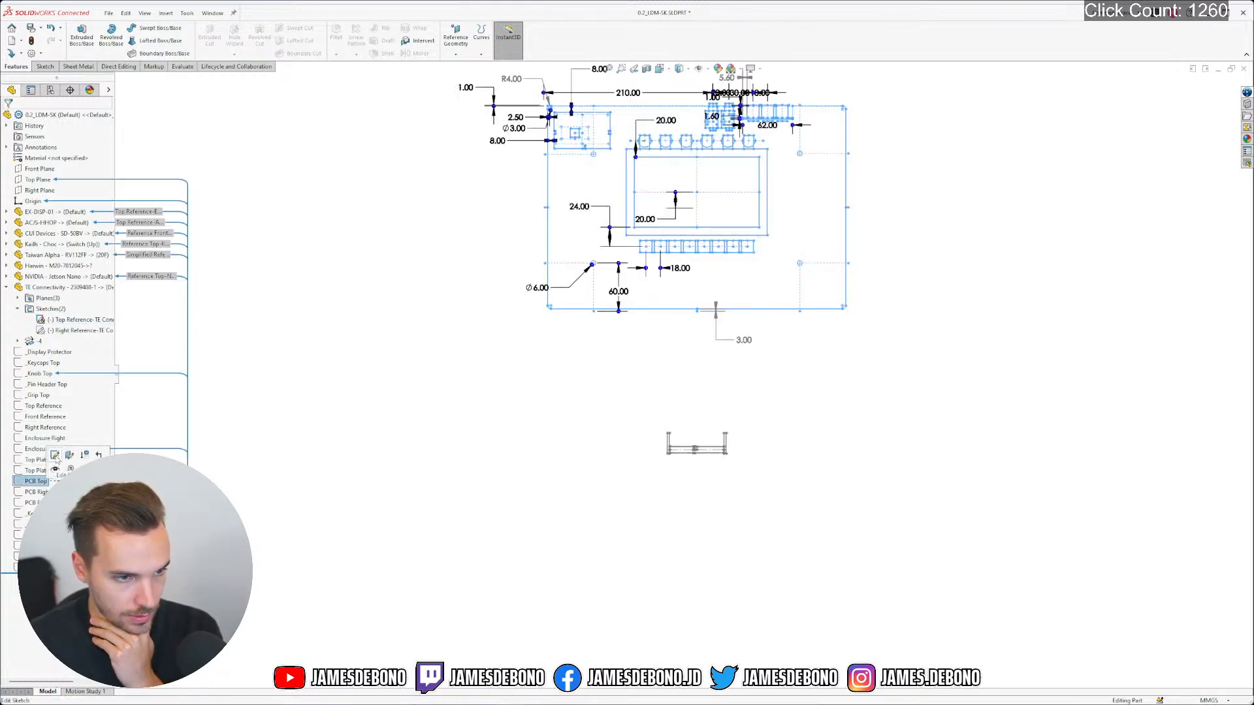
pyautogui.click(55, 457)
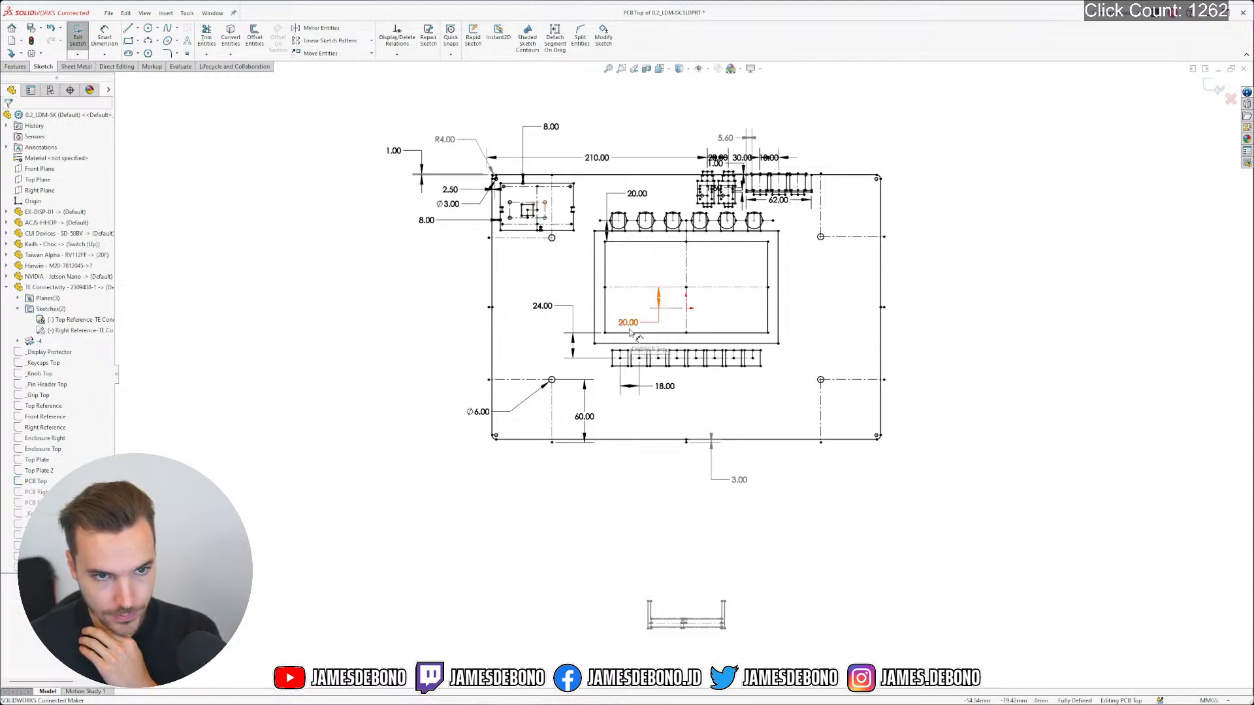
pyautogui.click(1213, 87)
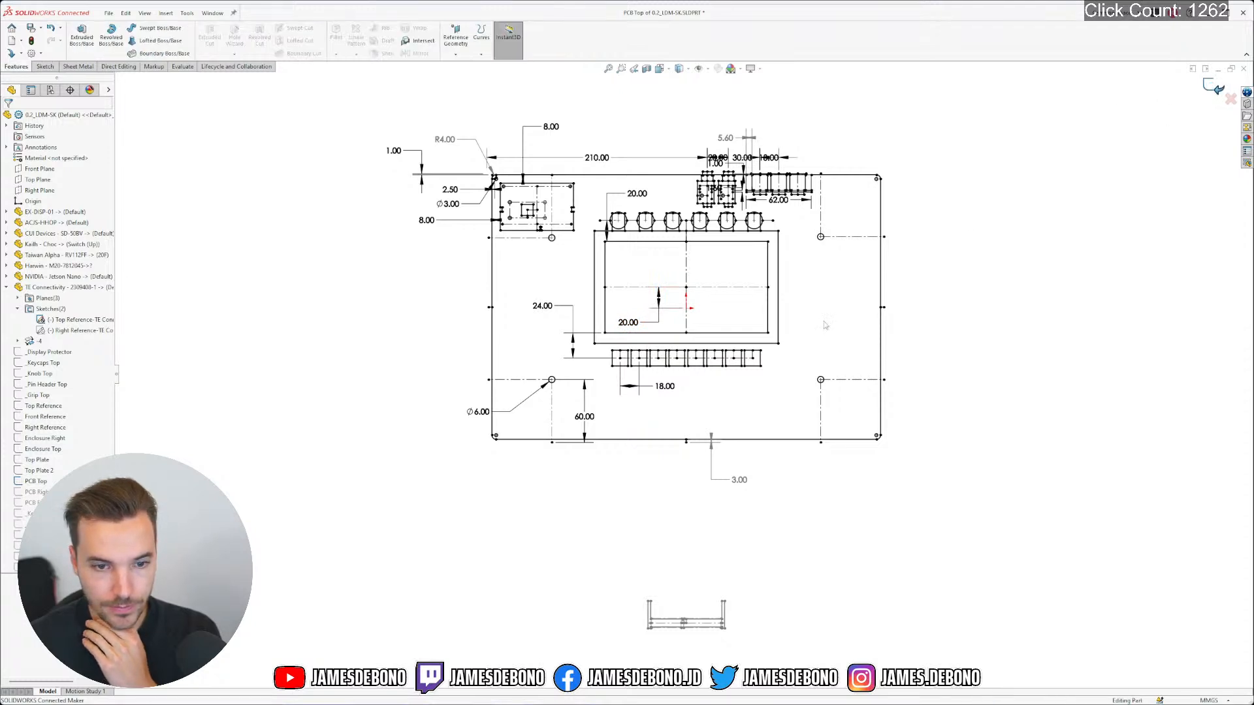
# Shorten the distance mate between the TE Connectivity connector's front plane and the skeleton's Front Plane, and save the part
pyautogui.rightClick(39, 340)
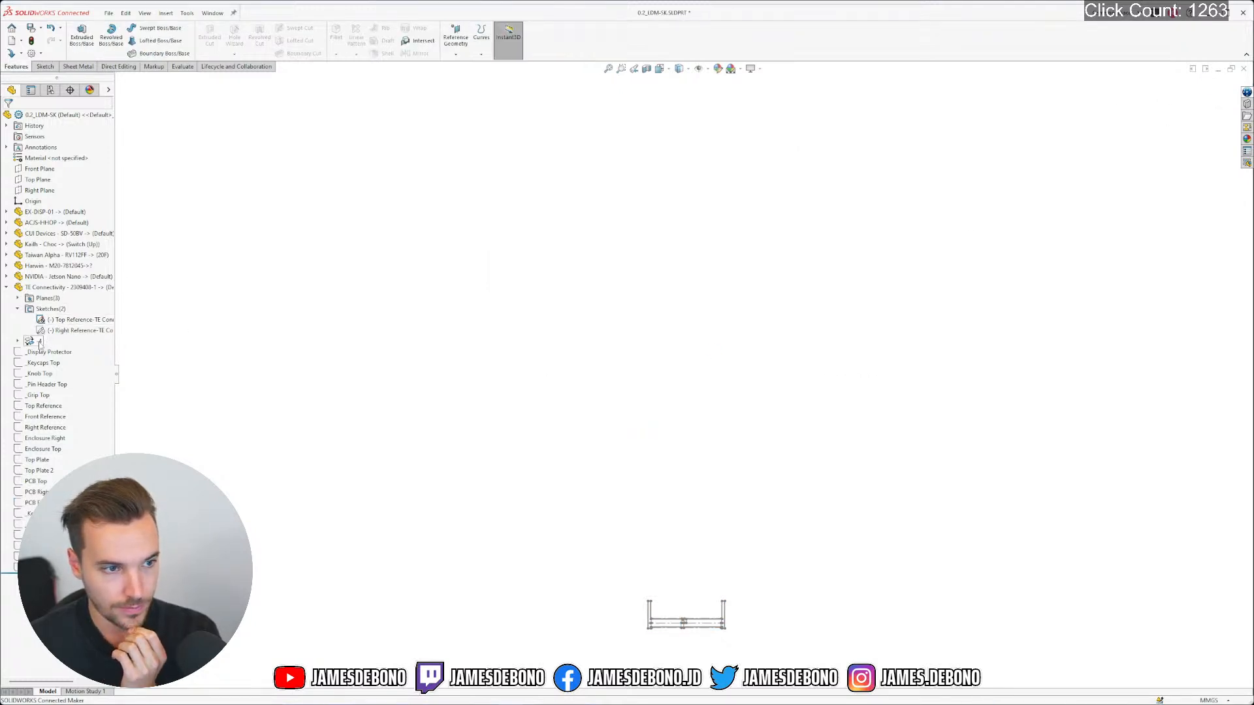
pyautogui.click(49, 315)
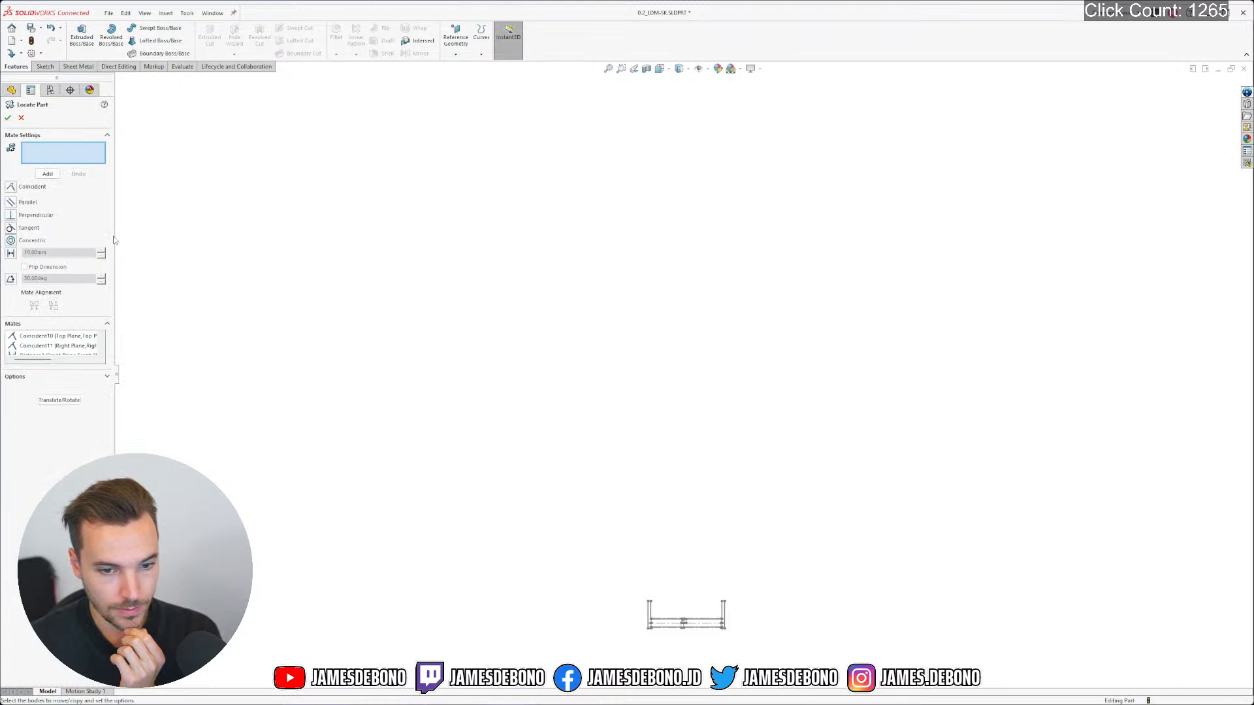
pyautogui.click(21, 118)
pyautogui.rightClick(40, 340)
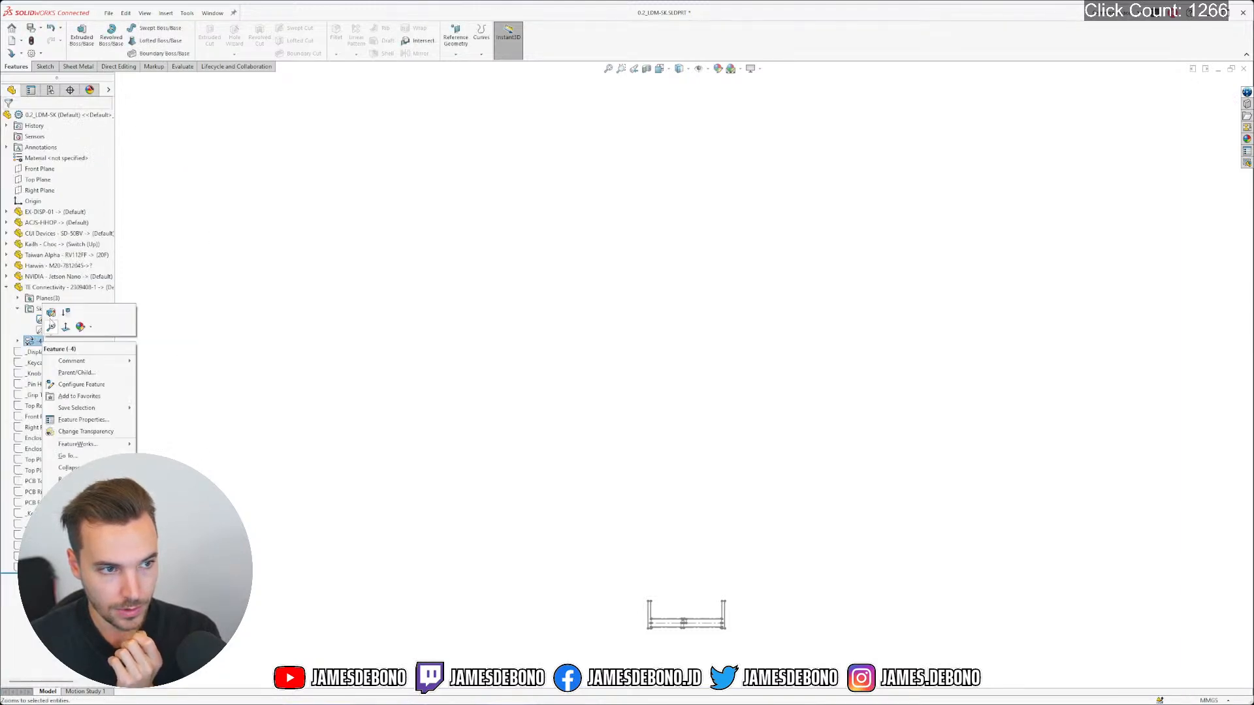
pyautogui.click(50, 315)
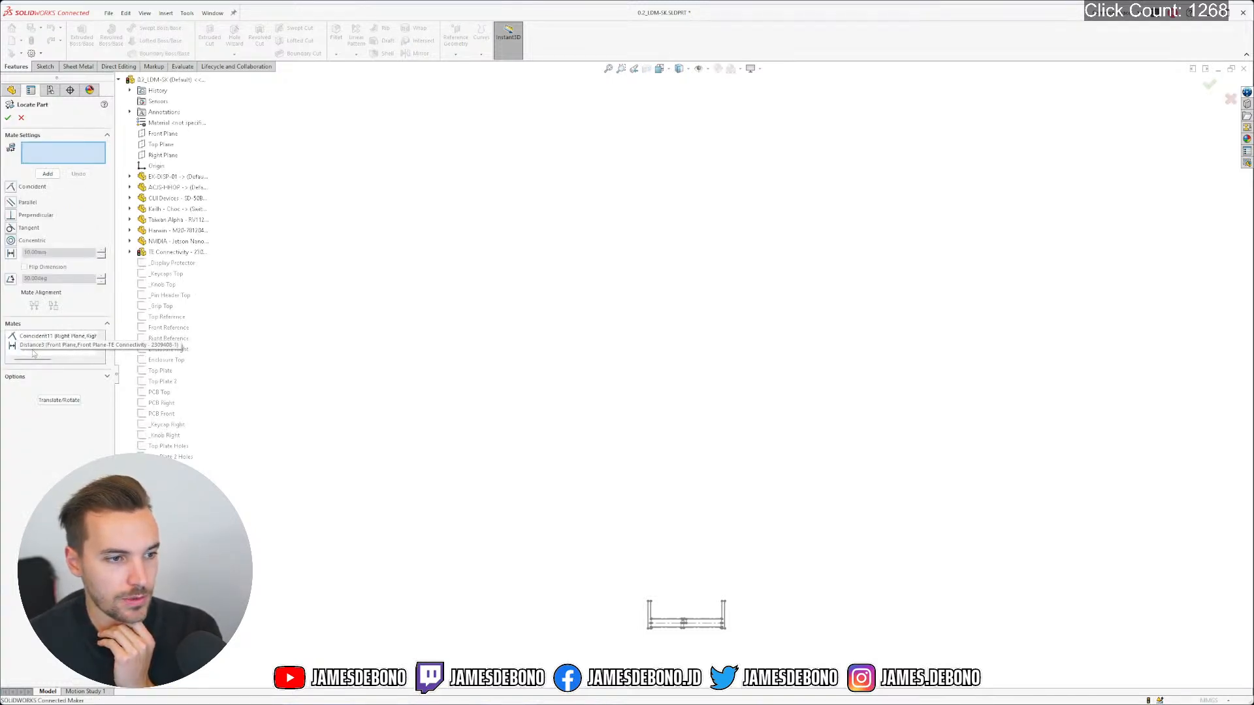
pyautogui.click(34, 353)
pyautogui.click(26, 252)
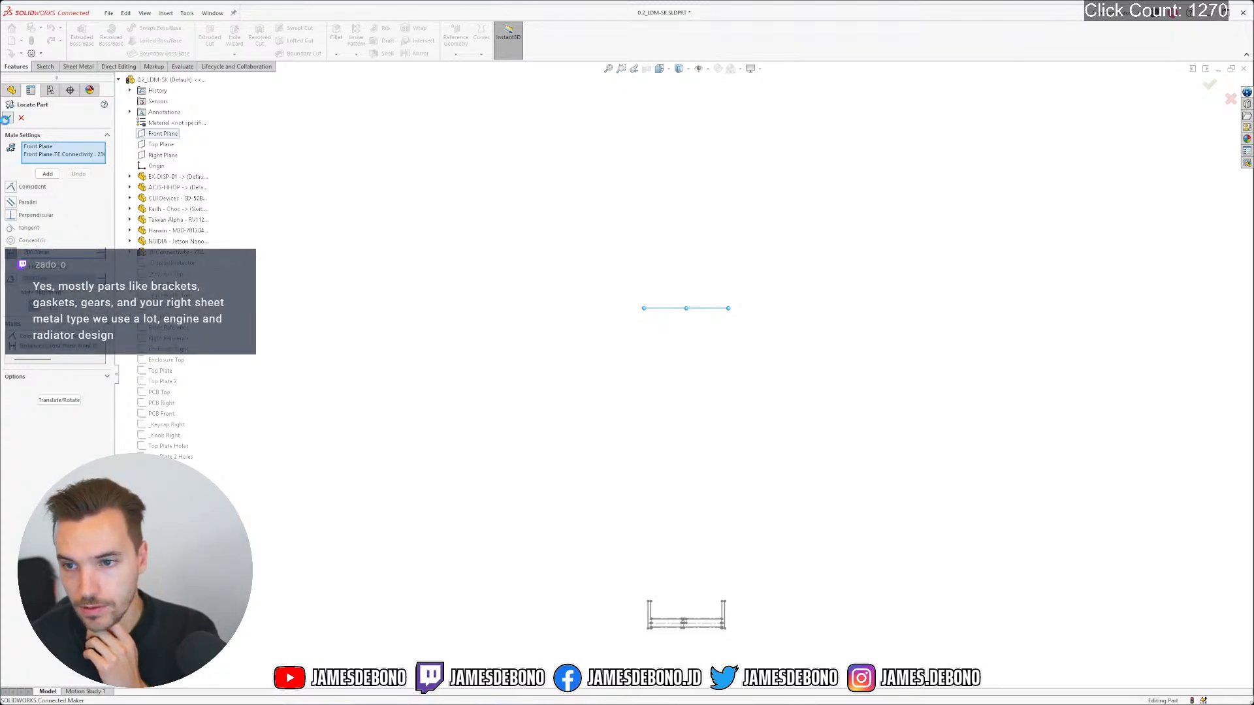
pyautogui.click(8, 118)
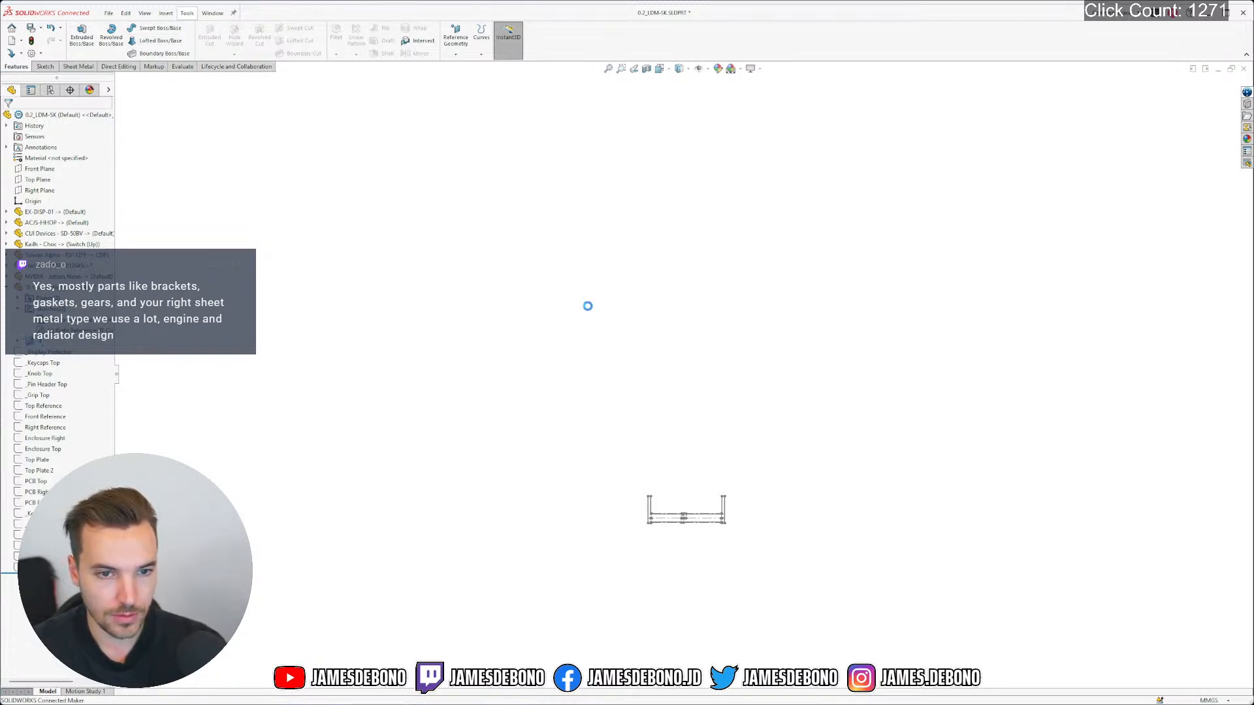
pyautogui.click(589, 307)
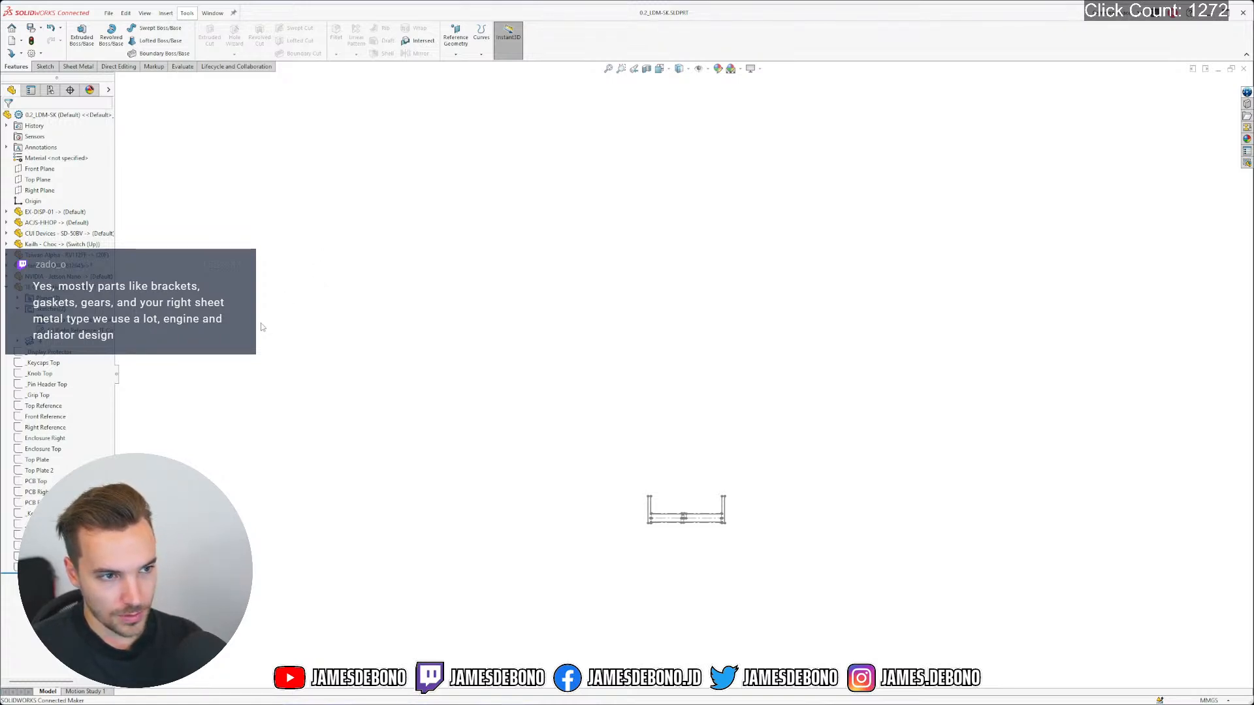
# Inspect the repositioned connector's Top Reference sketch and compare its location with the board layout in the PCB Top sketch
pyautogui.scroll(-5, 680, 502)
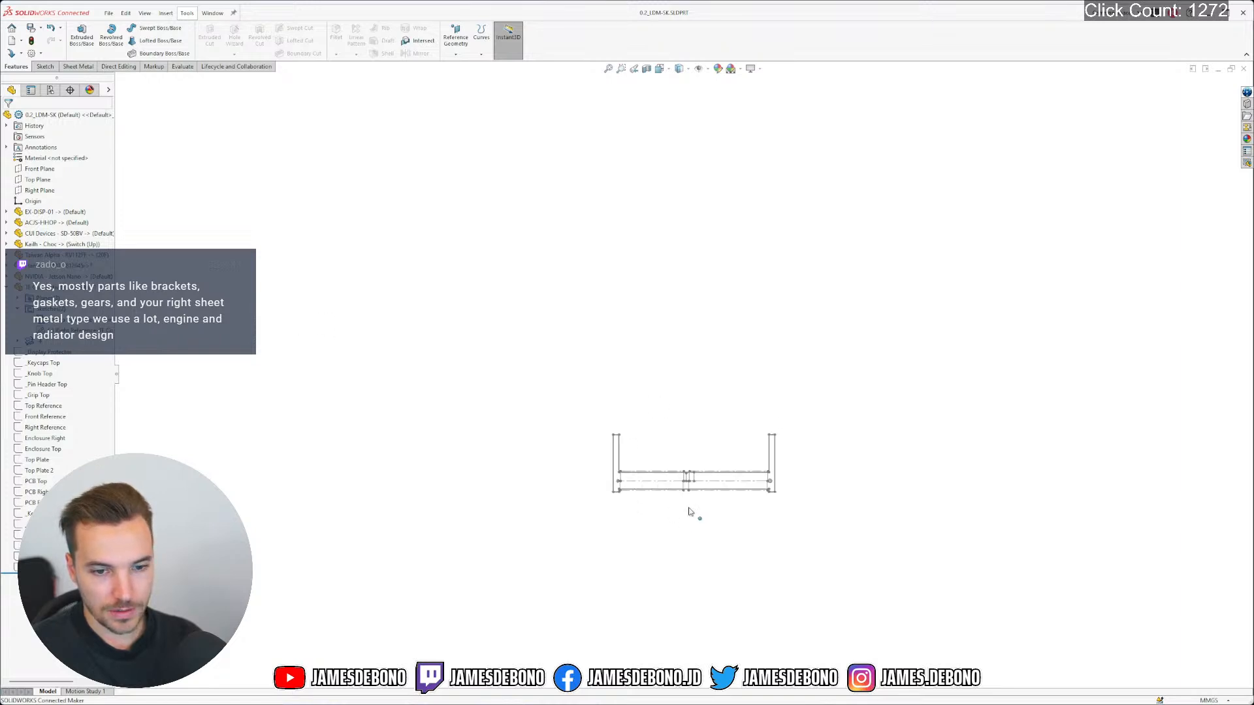
pyautogui.scroll(-3, 708, 433)
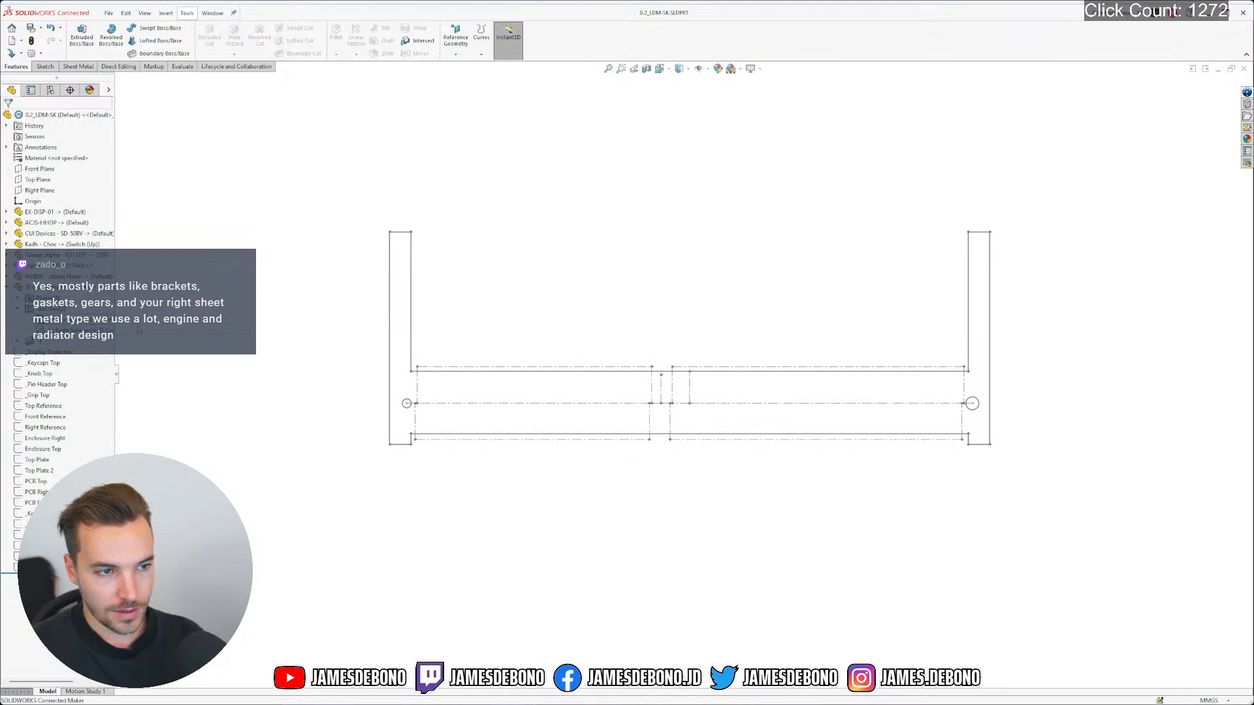
pyautogui.click(42, 482)
pyautogui.click(52, 451)
pyautogui.scroll(5, 595, 255)
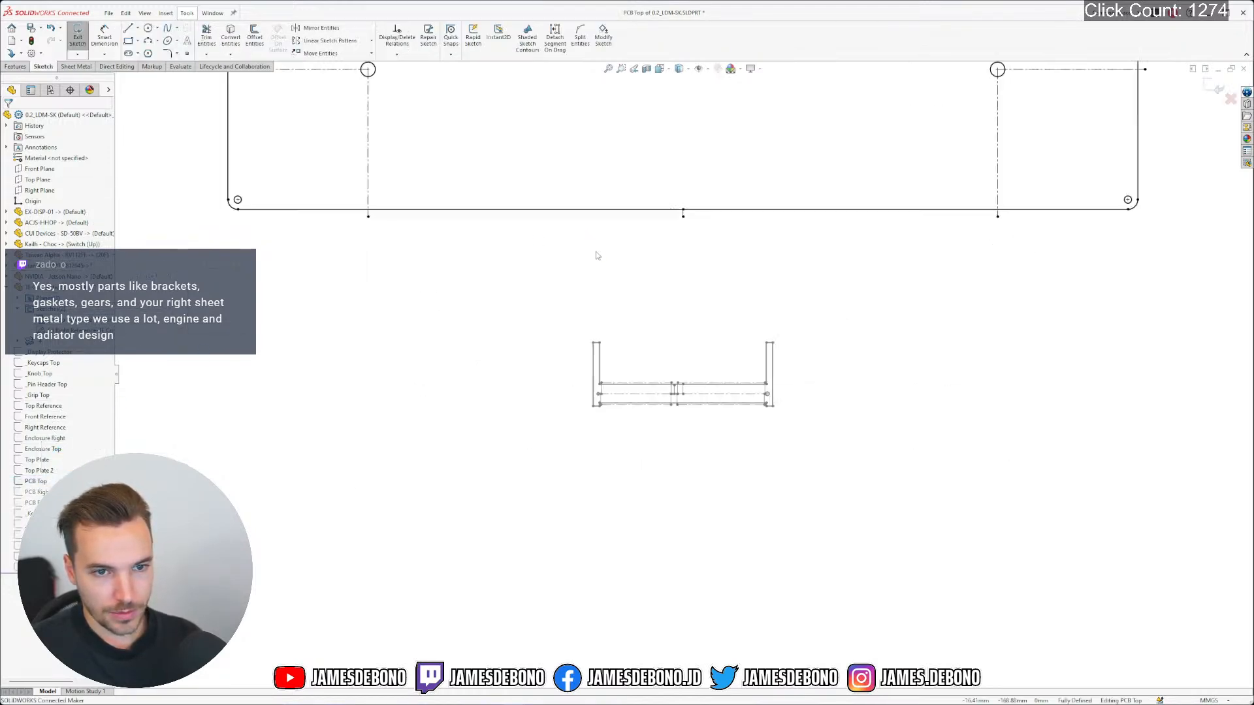
pyautogui.scroll(5, 638, 253)
pyautogui.scroll(-3, 727, 196)
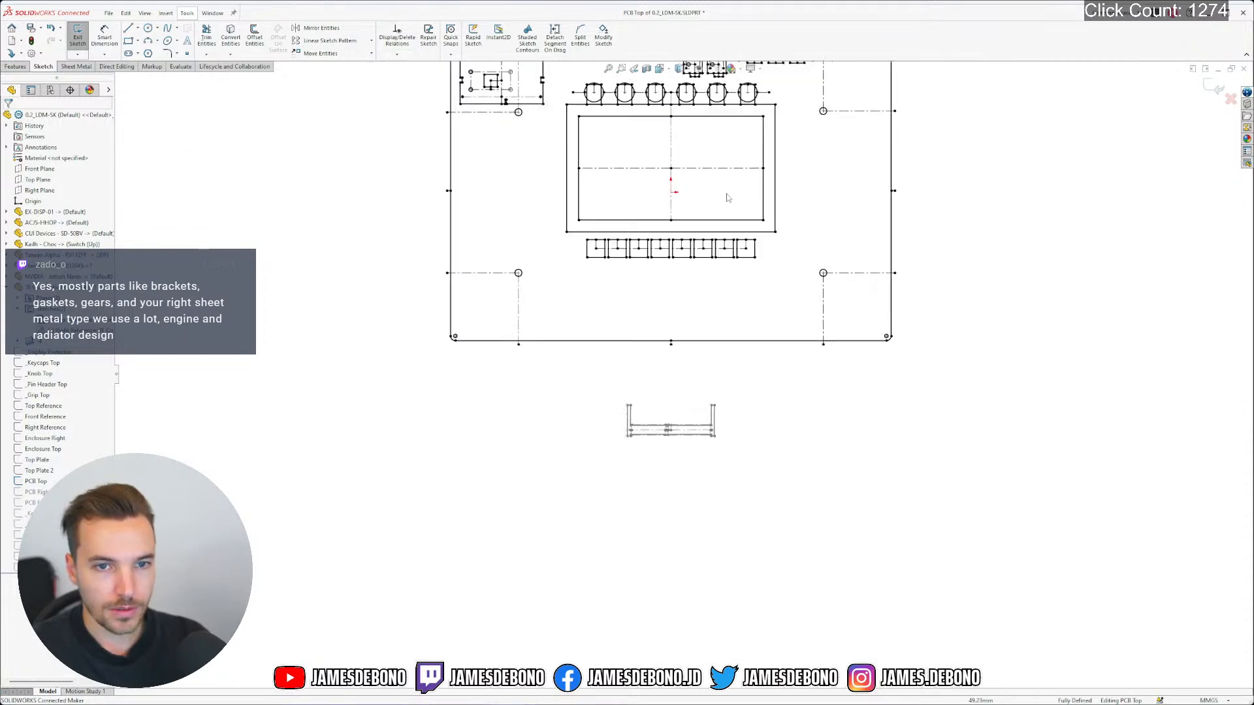
# Switch to the TE Connectivity part and open its Top Reference sketch for editing
pyautogui.click(212, 14)
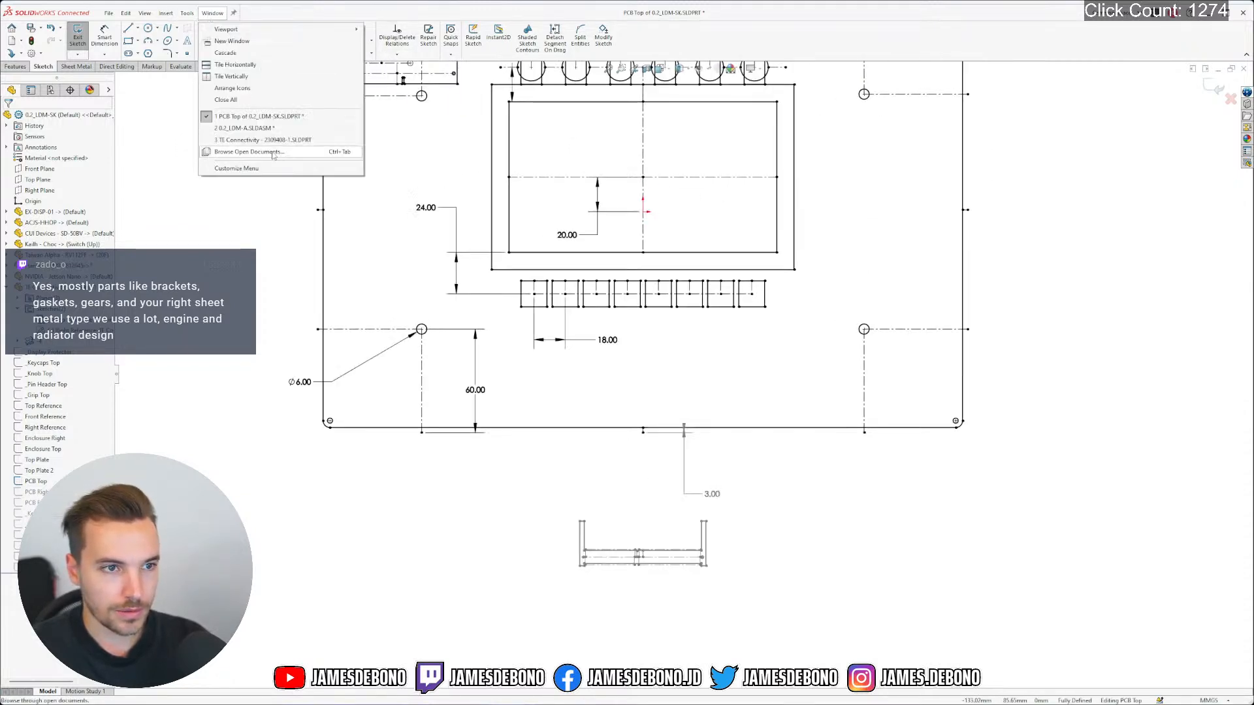
pyautogui.click(252, 141)
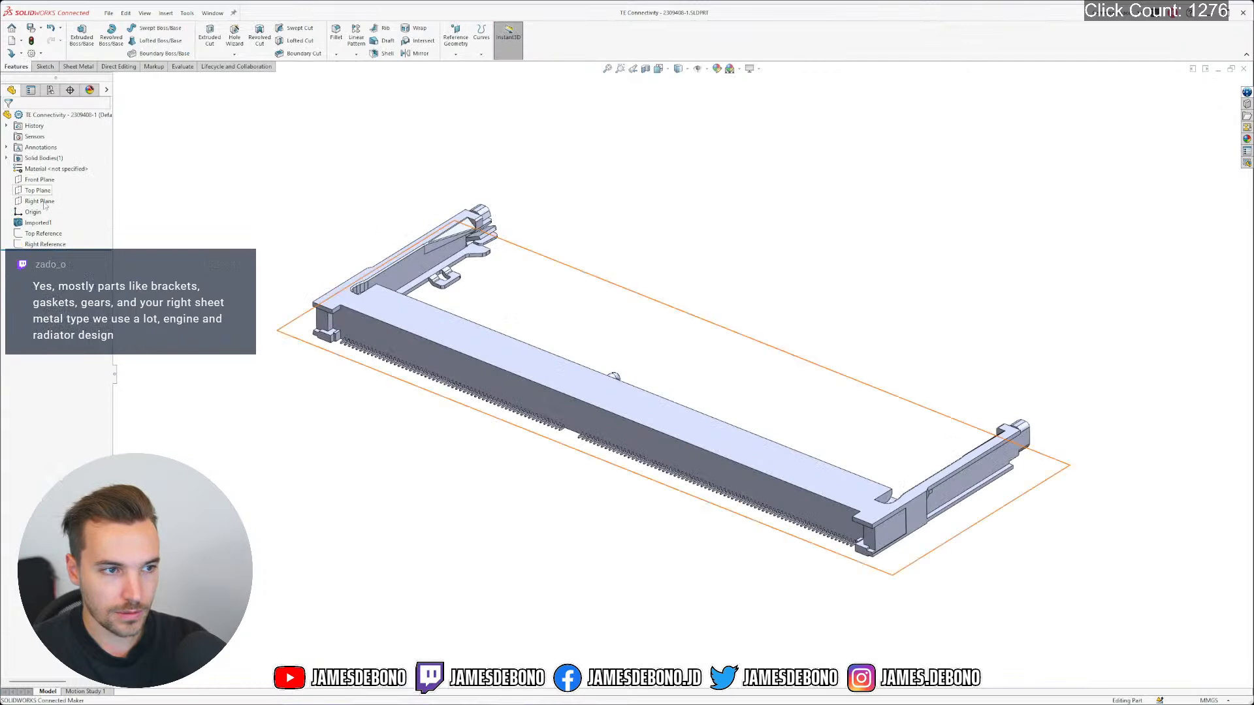
pyautogui.click(47, 233)
pyautogui.click(64, 202)
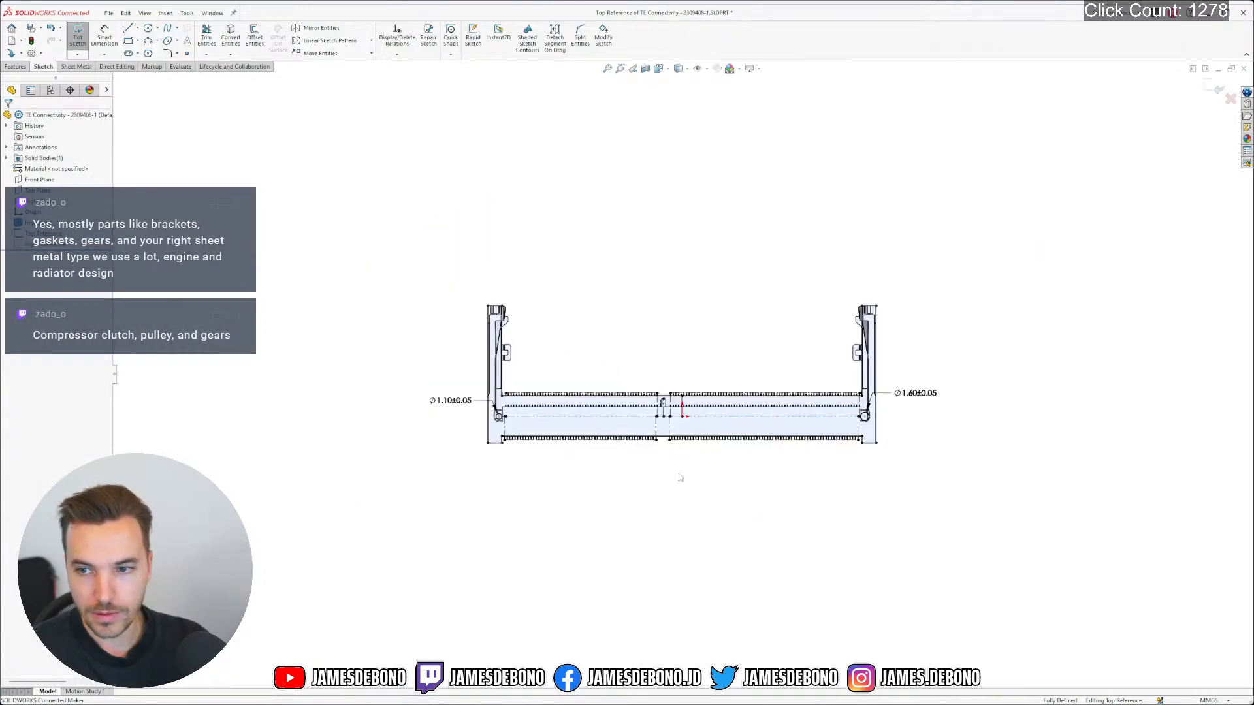
# Select and copy all entities of the connector's Top Reference sketch, and exit the sketch
pyautogui.scroll(-3, 670, 316)
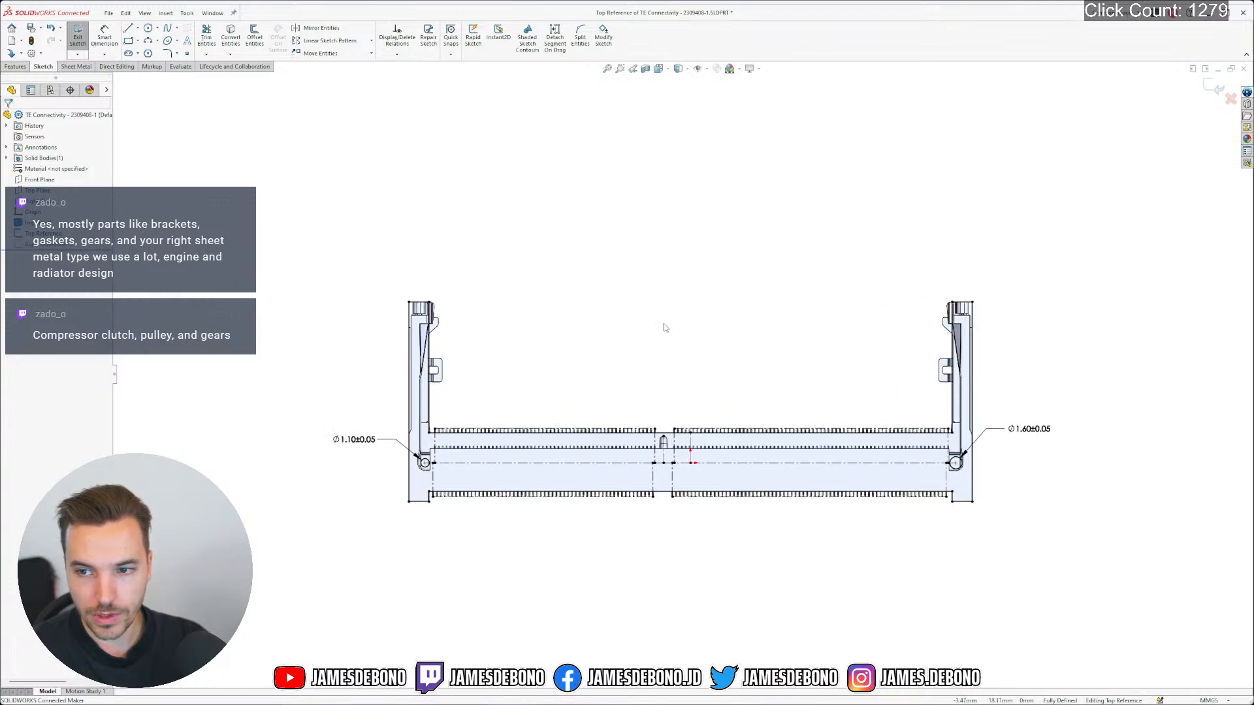
pyautogui.moveTo(261, 235)
pyautogui.mouseDown()
pyautogui.moveTo(360, 302)
pyautogui.moveTo(1068, 577)
pyautogui.moveTo(1102, 577)
pyautogui.mouseUp()
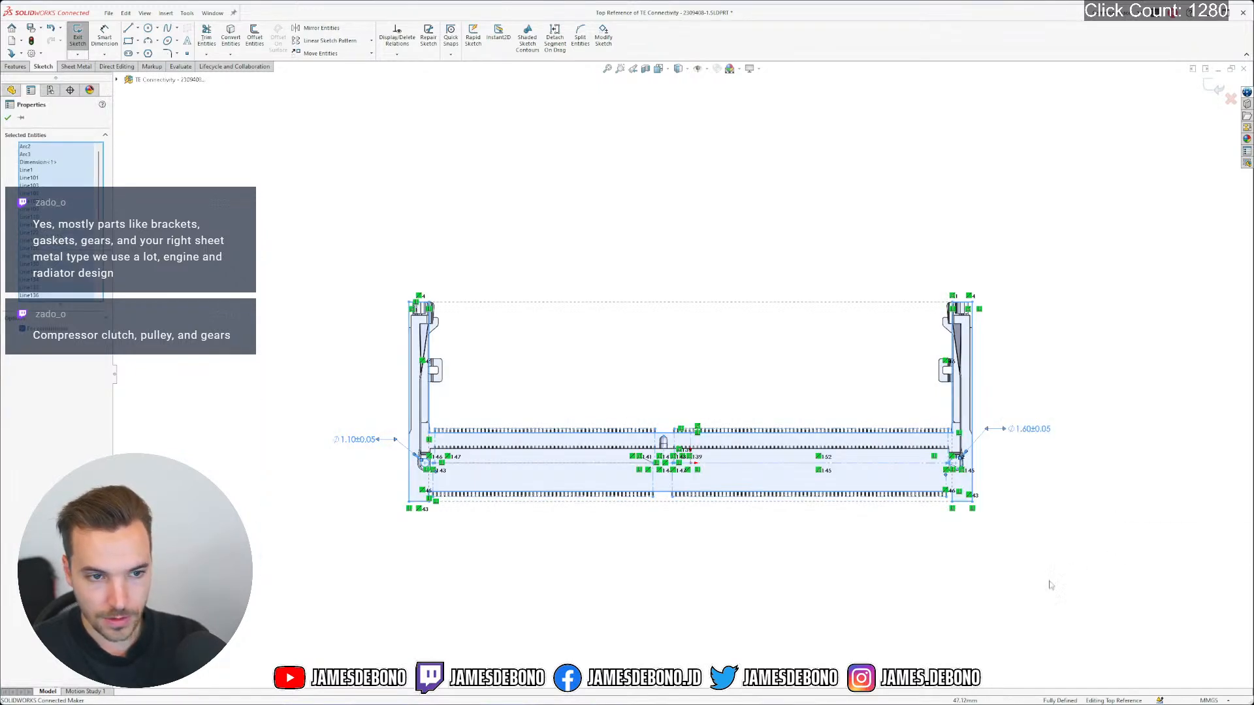
pyautogui.press('Escape')
pyautogui.click(1215, 88)
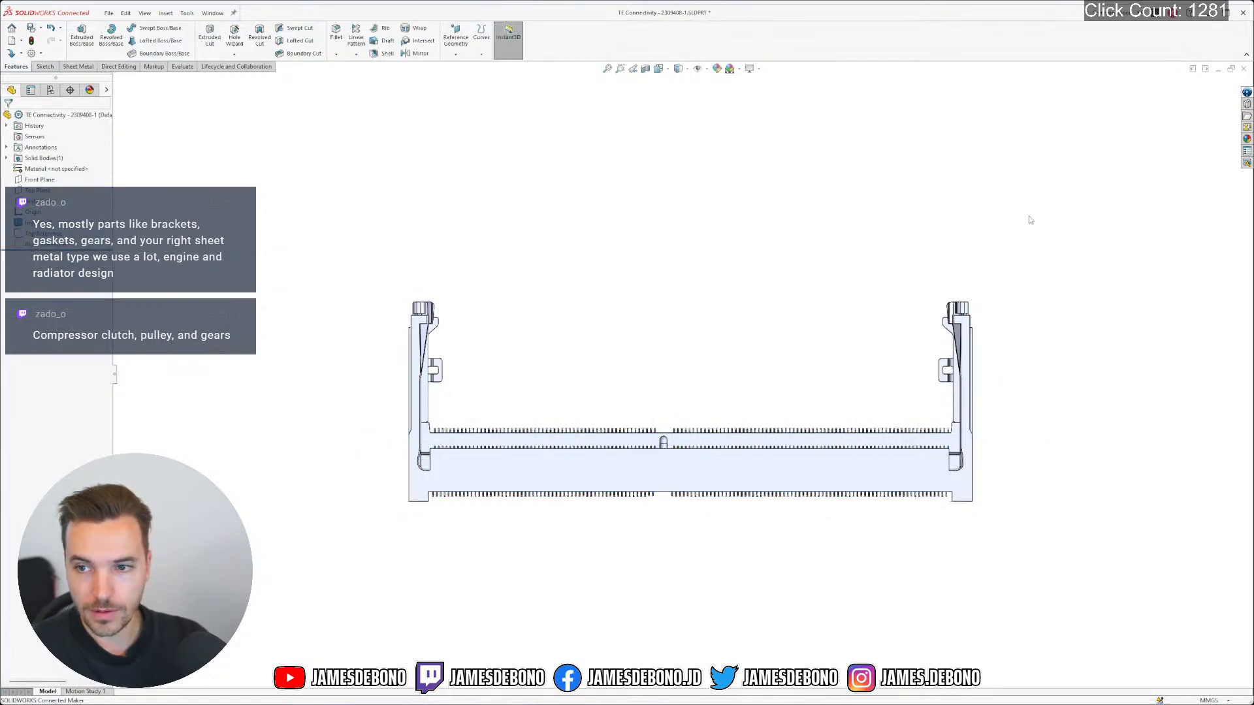
# Return to the 0.2_LDM-SK skeleton and open the PCB Top sketch for editing near the connector reference
pyautogui.click(212, 13)
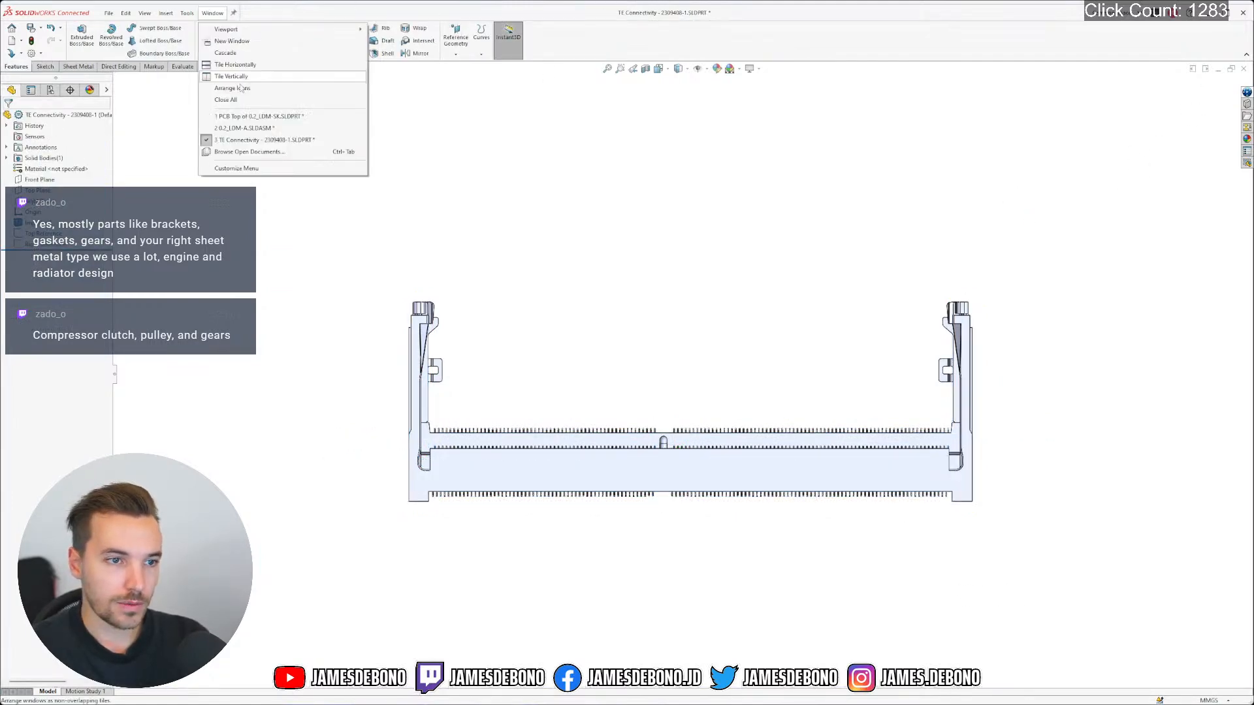
pyautogui.click(254, 117)
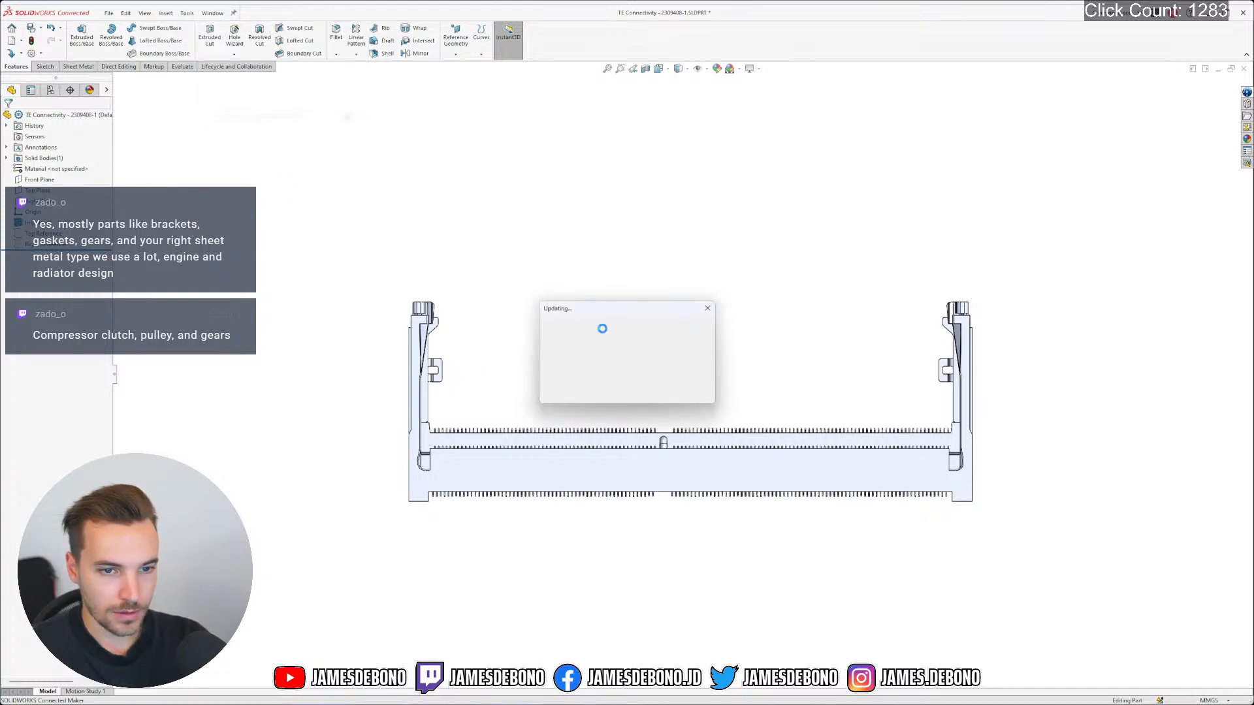
pyautogui.scroll(-3, 637, 597)
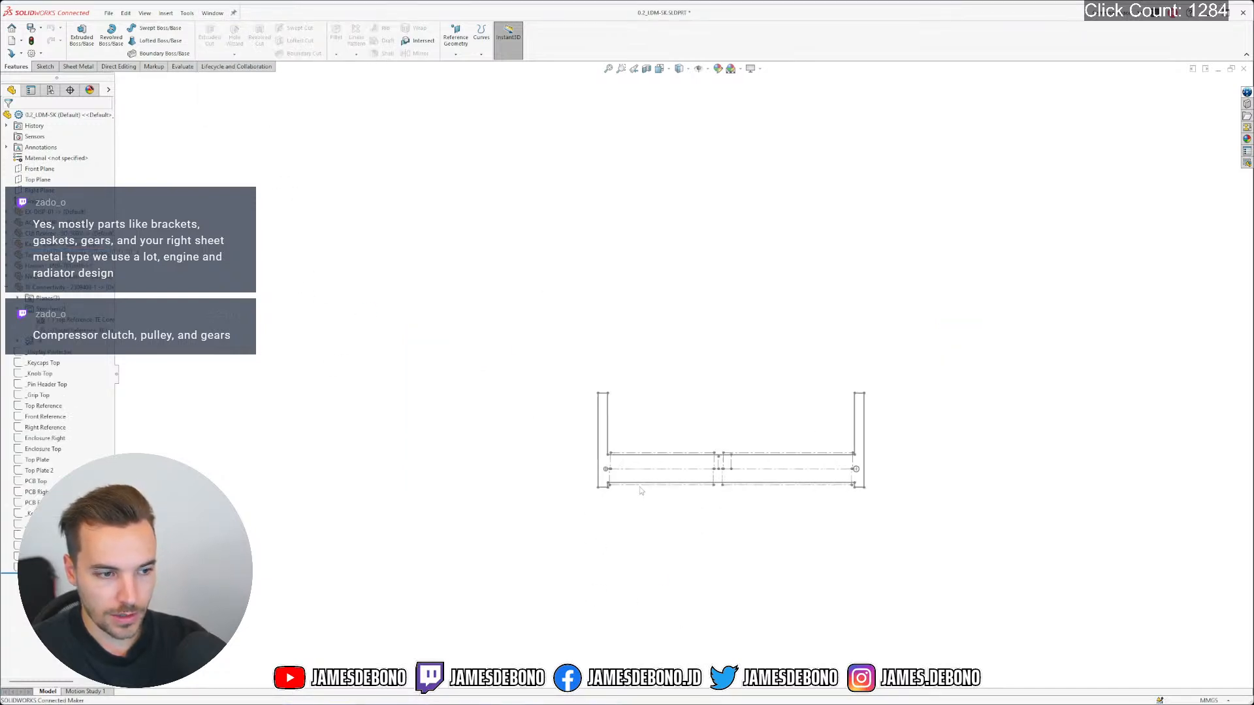
pyautogui.scroll(-2, 725, 440)
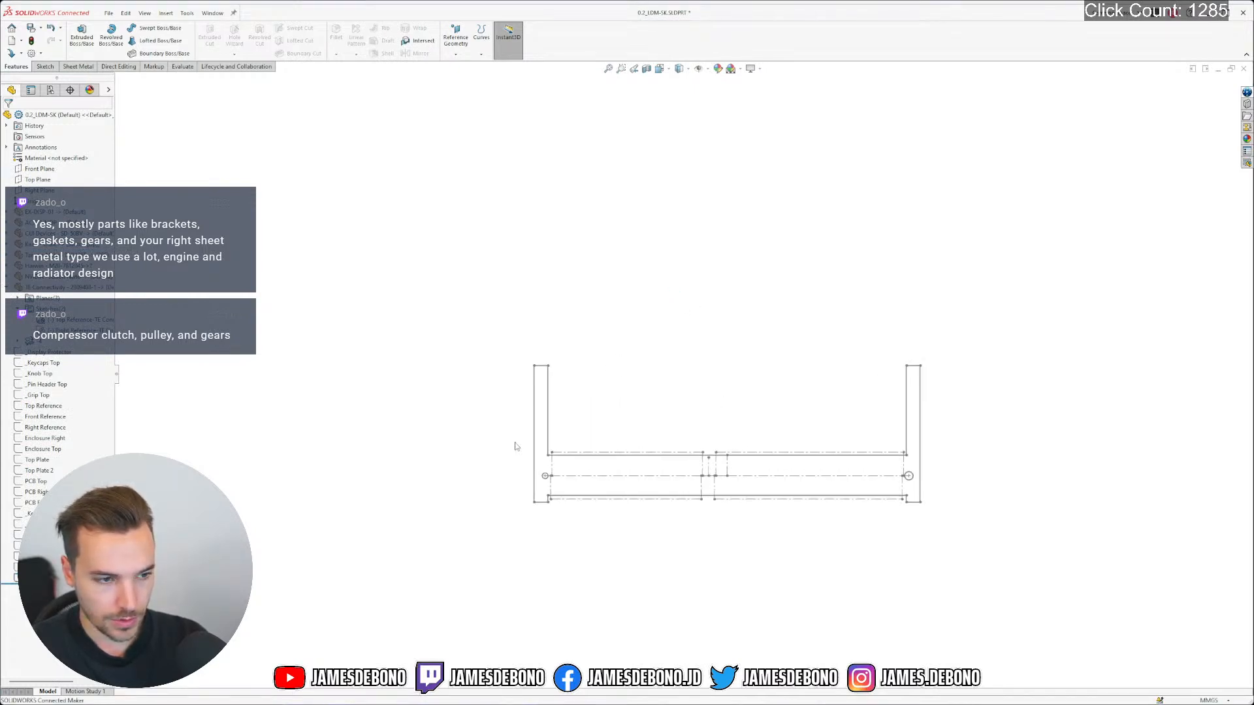
pyautogui.click(42, 490)
pyautogui.click(33, 482)
pyautogui.click(36, 450)
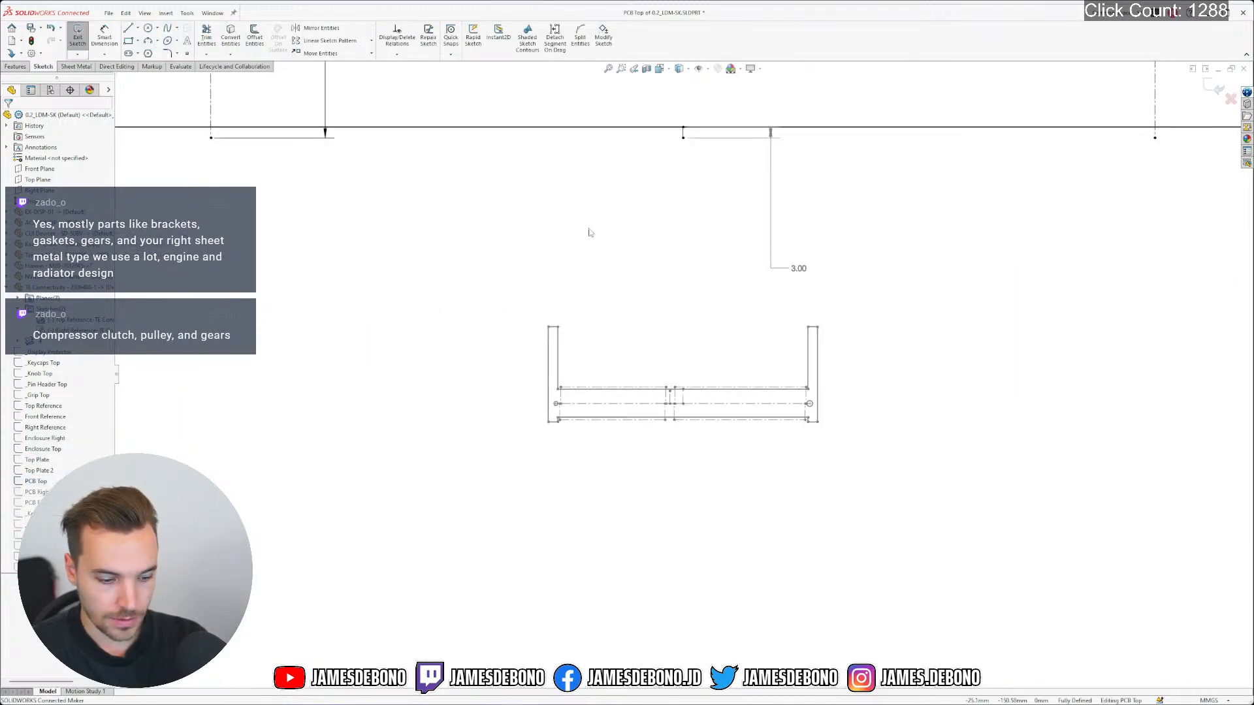
pyautogui.click(453, 331)
pyautogui.hotkey('ctrl', 'v')
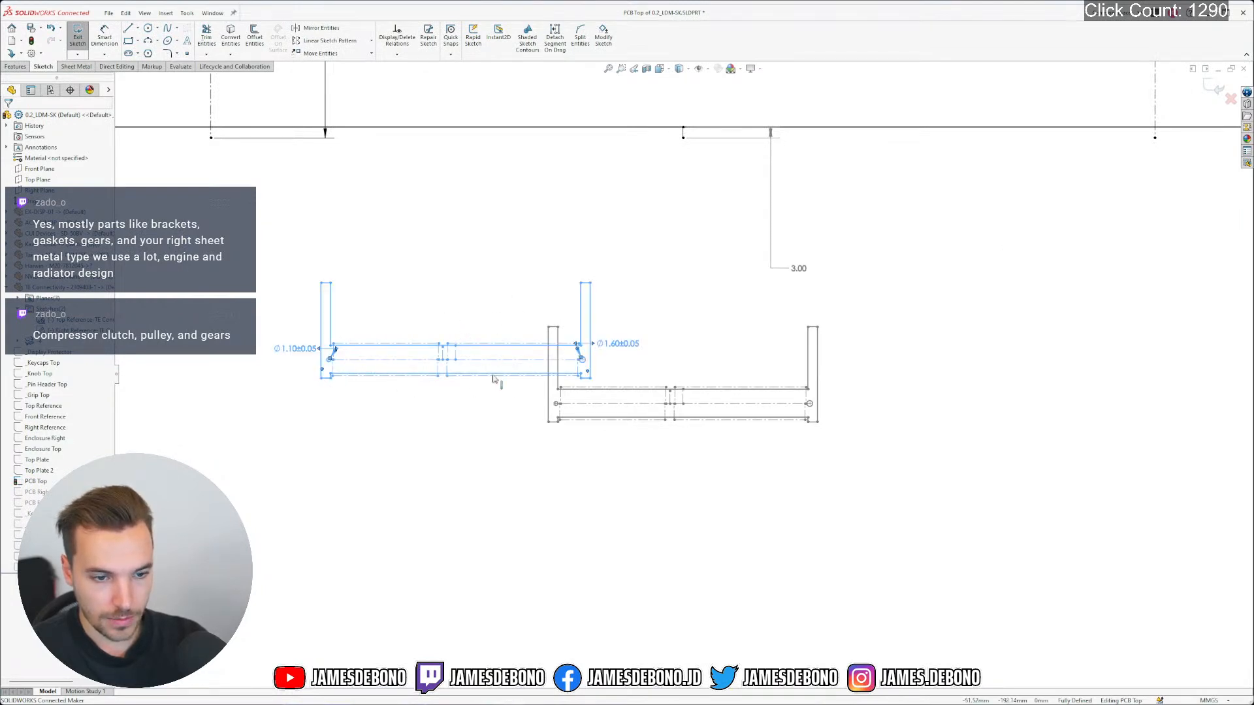
pyautogui.hotkey('ctrl', 'z')
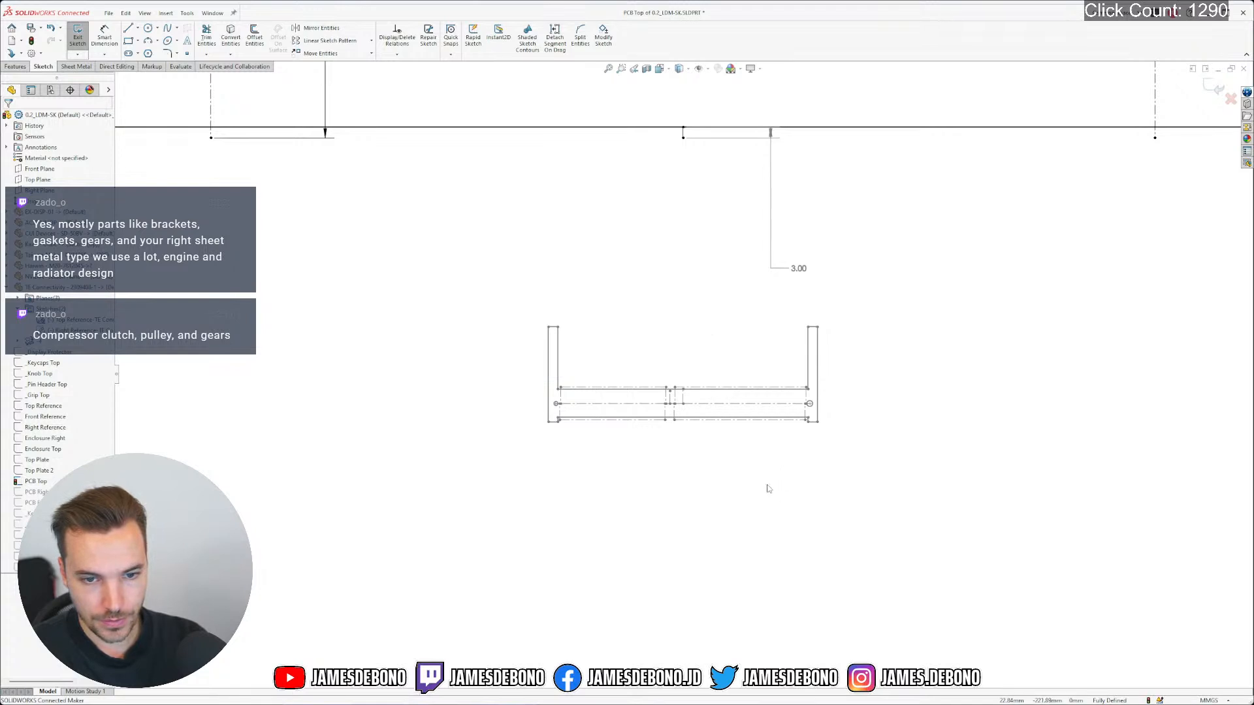
# Paste the copied connector profile into the PCB Top sketch, just below the connector's reference outline
pyautogui.hotkey('ctrl', 'v')
pyautogui.click(755, 476)
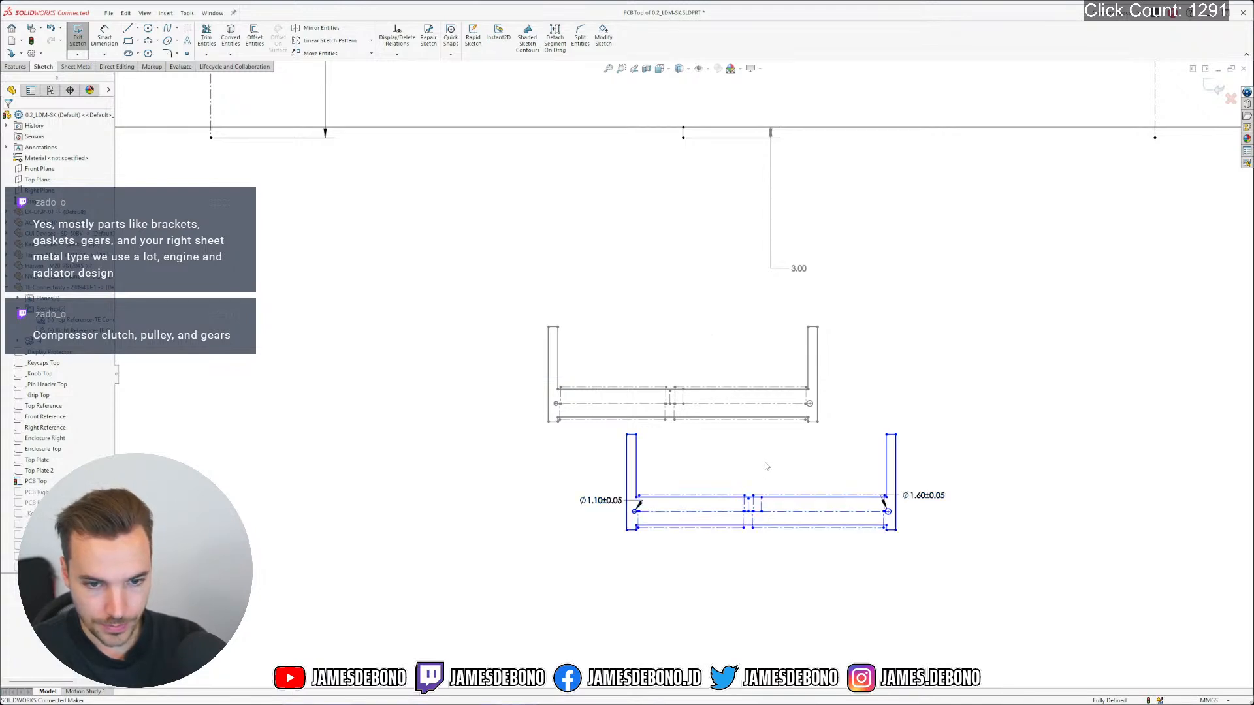
pyautogui.scroll(-3, 754, 487)
pyautogui.scroll(-2, 757, 522)
# Examine the existing relations on the pasted profile's long horizontal edges and the short vertical construction line
pyautogui.click(757, 506)
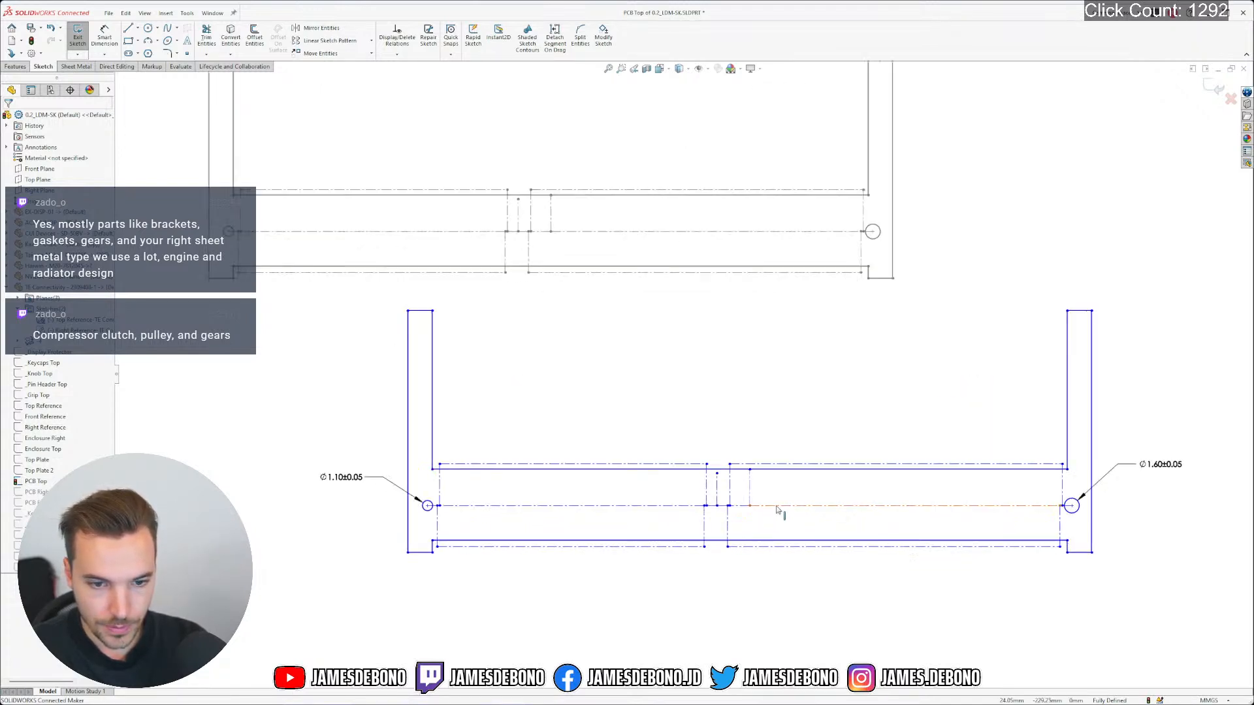
pyautogui.click(723, 469)
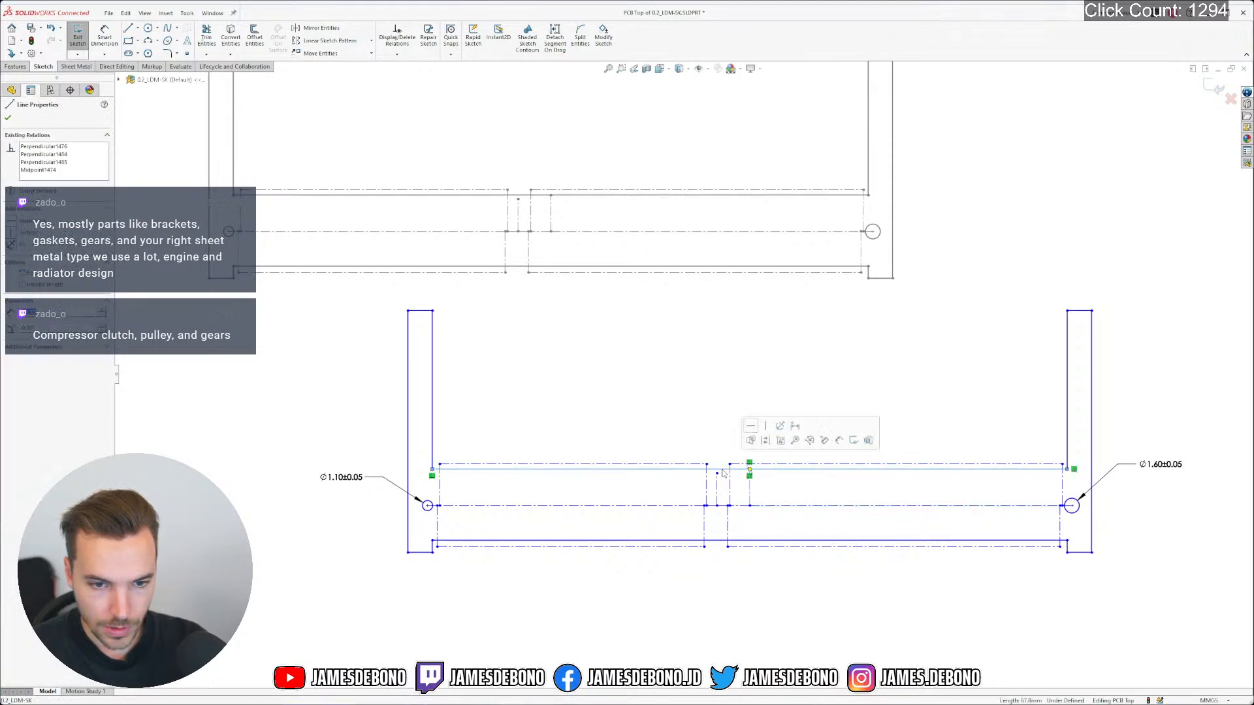
pyautogui.scroll(-2, 738, 476)
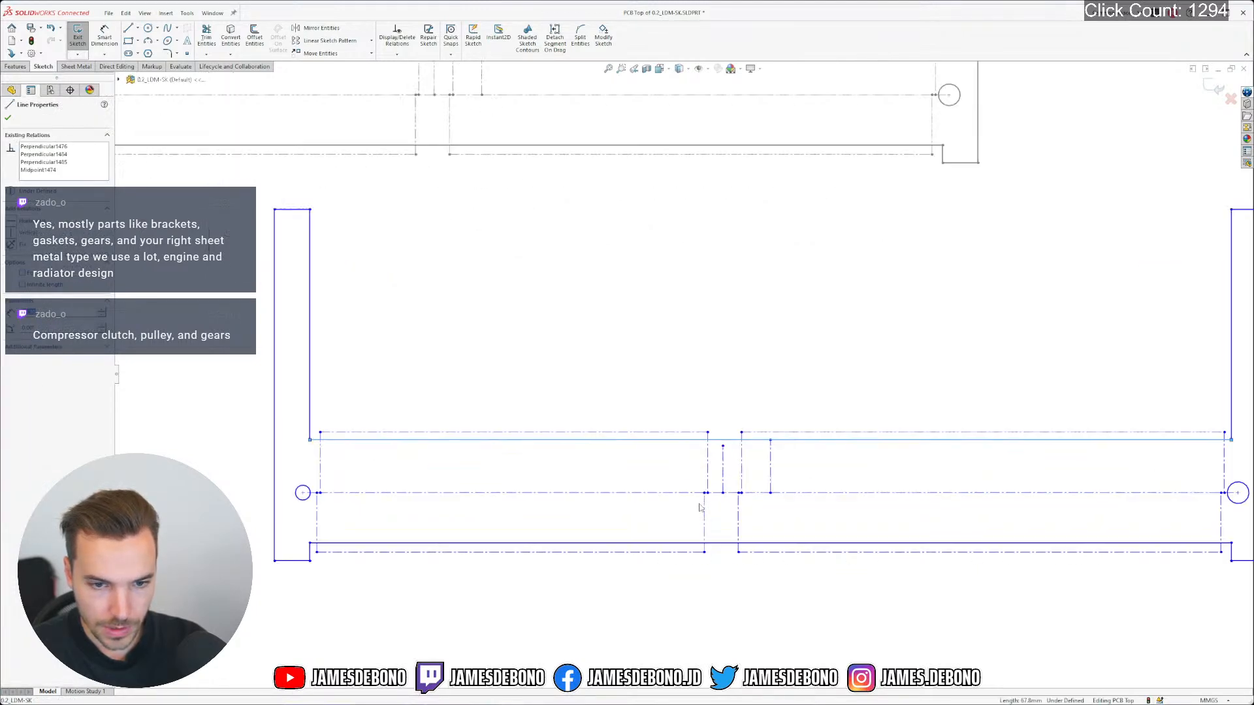
pyautogui.click(772, 460)
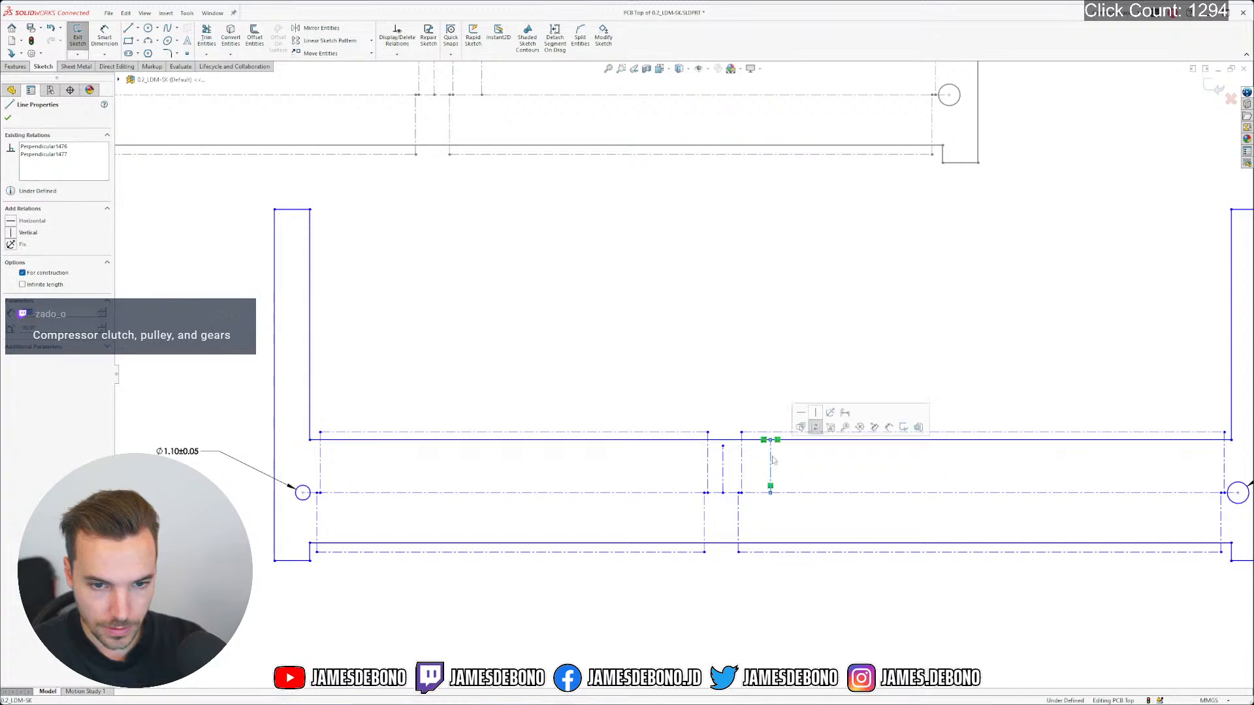
pyautogui.click(781, 543)
pyautogui.click(807, 561)
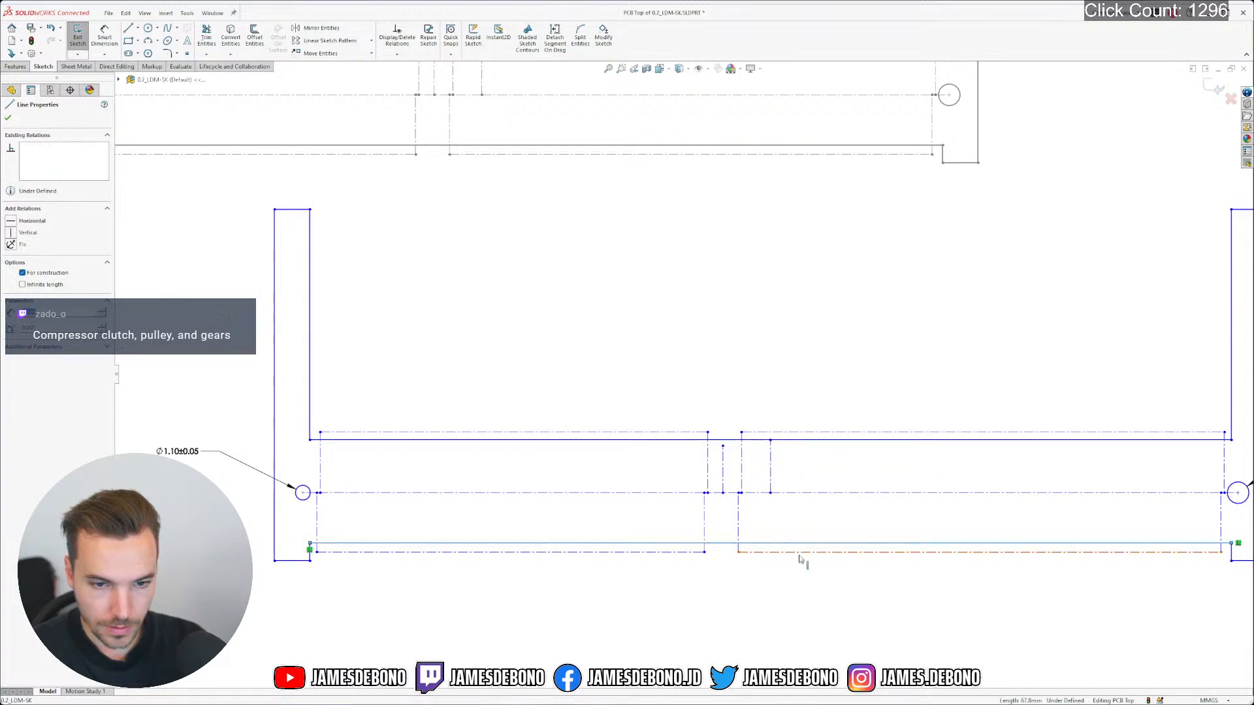
pyautogui.click(791, 447)
pyautogui.click(789, 443)
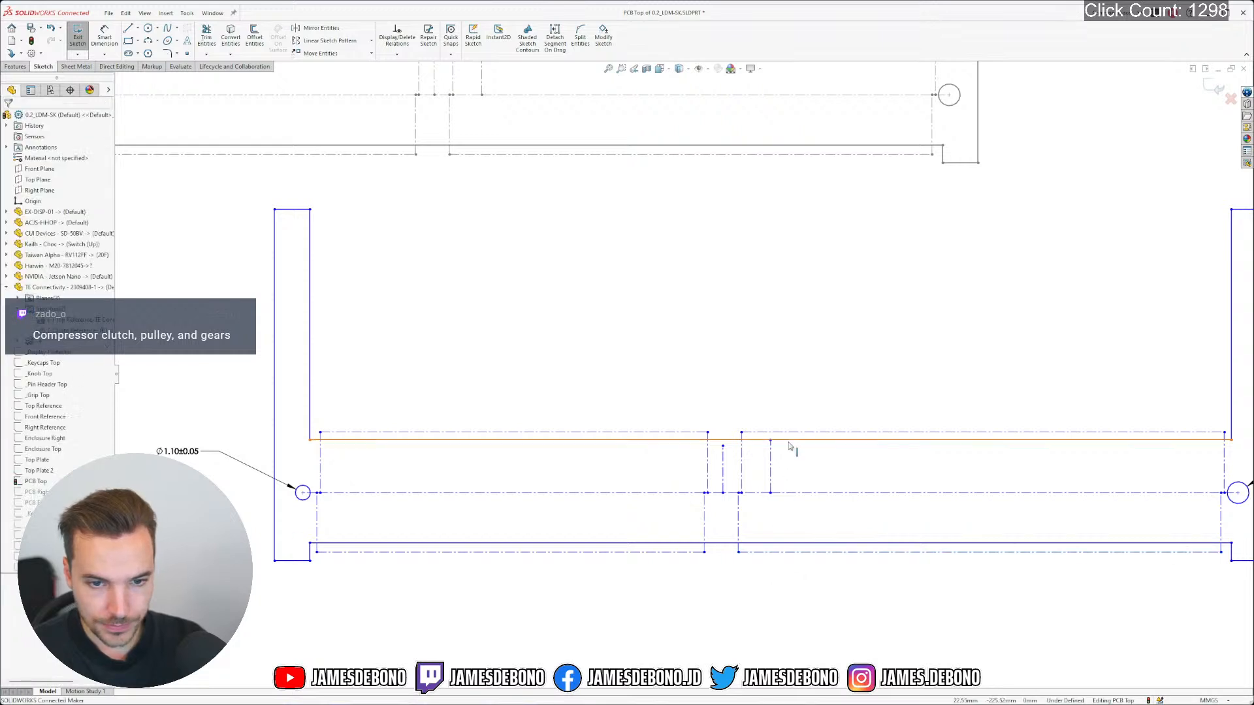
pyautogui.click(789, 444)
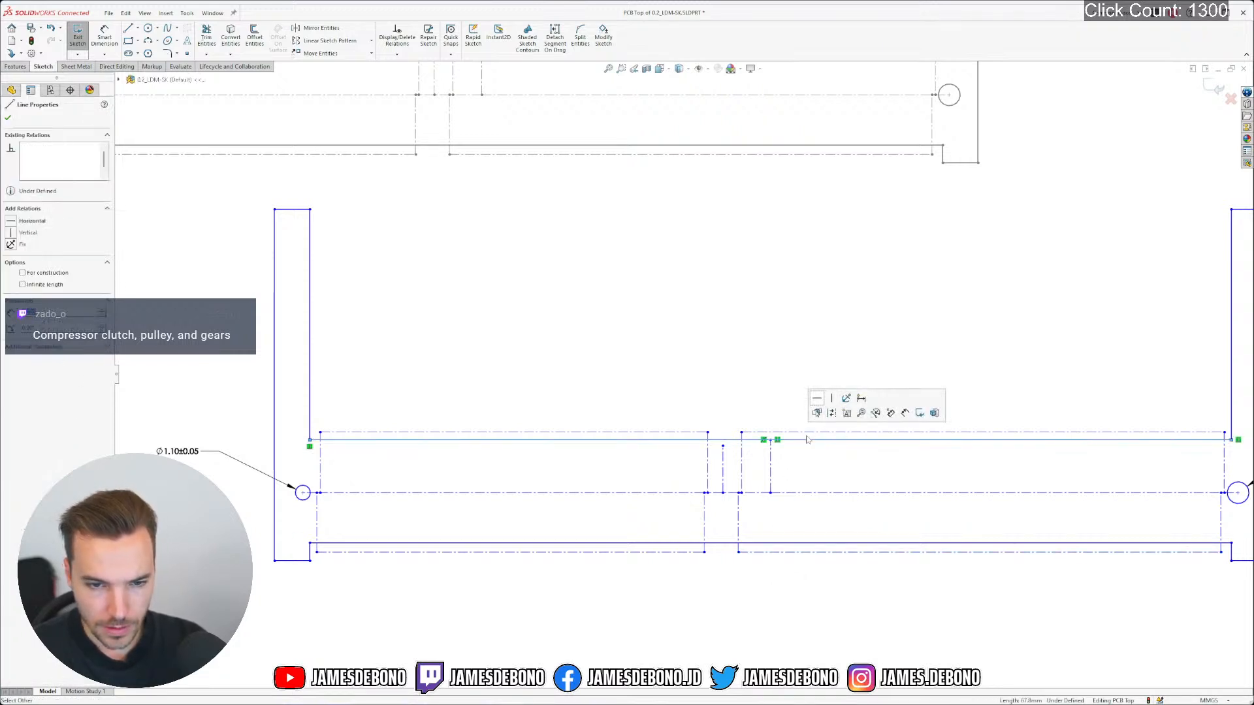
pyautogui.press('Escape')
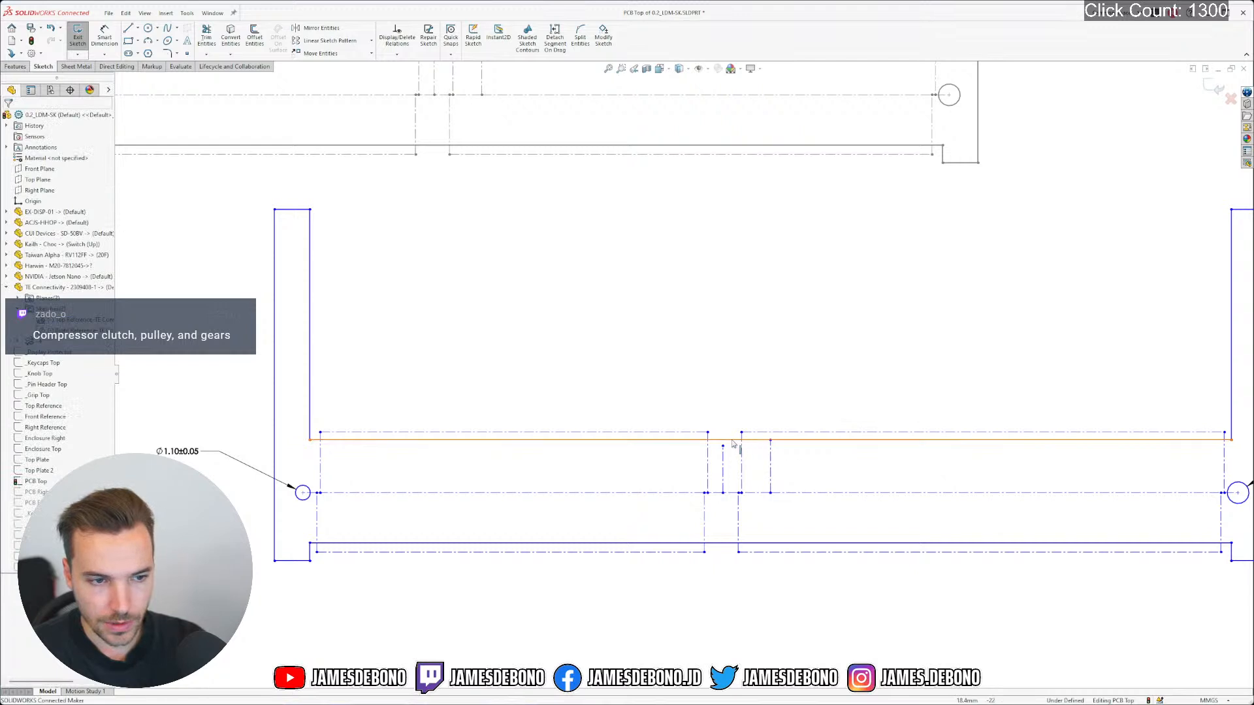
# Select the whole pasted profile and move its upper-left corner next to the inner bottom corner of the reference outline's left leg
pyautogui.scroll(3, 704, 424)
pyautogui.click(681, 379)
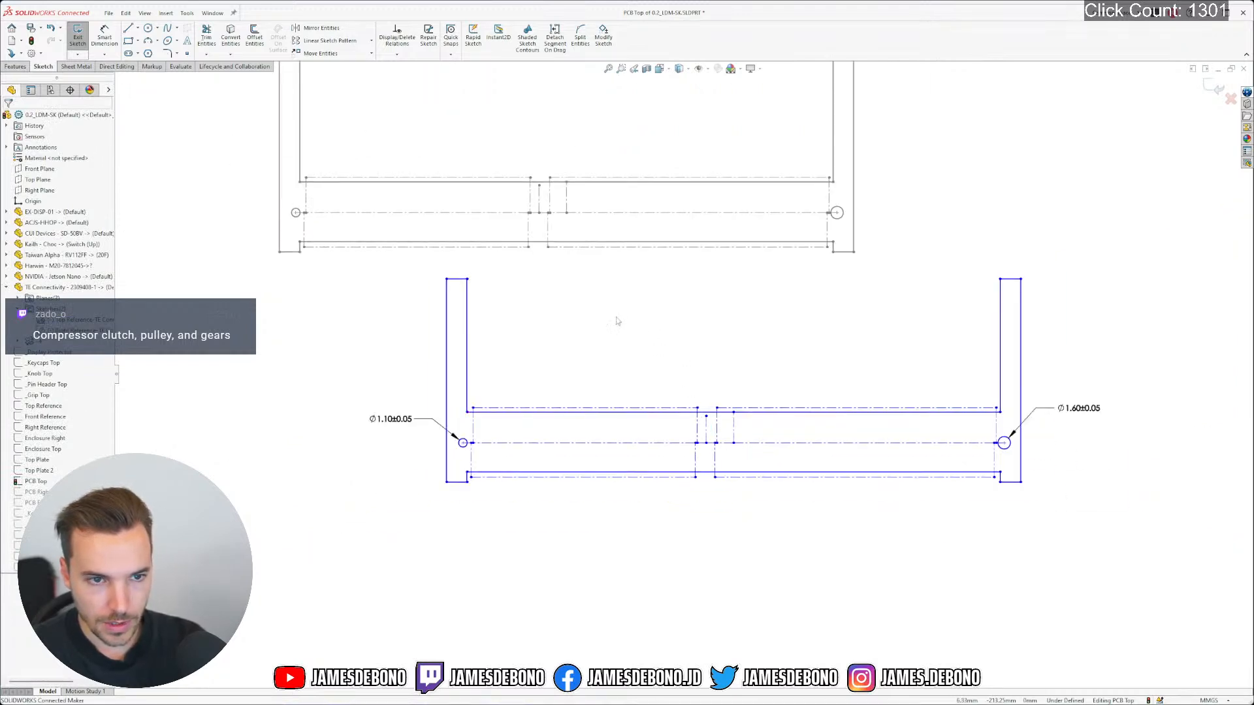
pyautogui.scroll(-2, 617, 317)
pyautogui.moveTo(331, 247)
pyautogui.mouseDown()
pyautogui.moveTo(780, 468)
pyautogui.moveTo(1231, 583)
pyautogui.mouseUp()
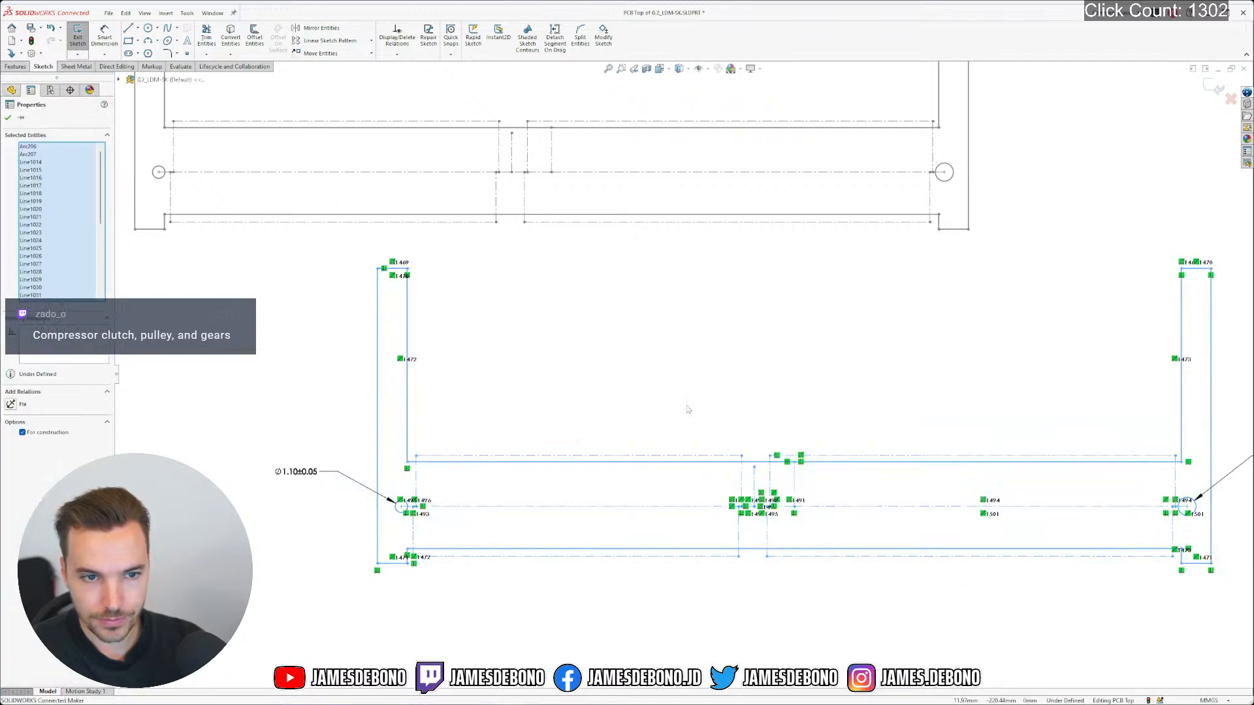
pyautogui.scroll(3, 499, 335)
pyautogui.scroll(-3, 585, 333)
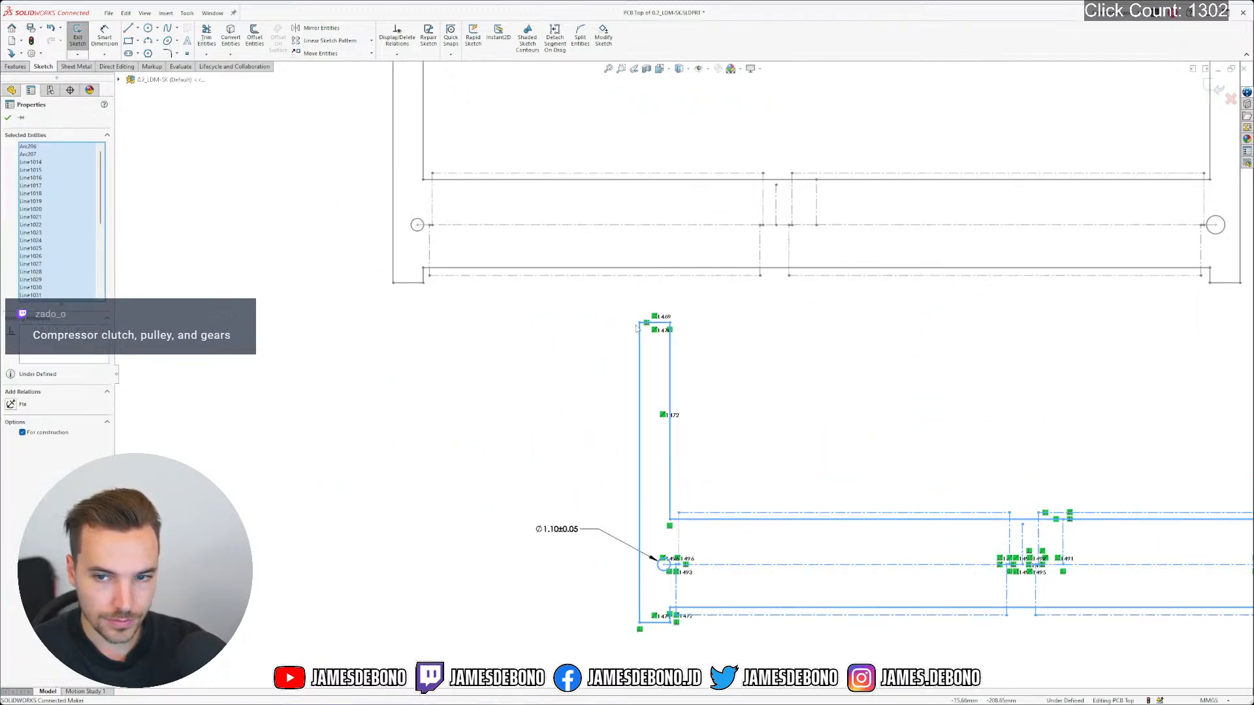
pyautogui.moveTo(639, 346)
pyautogui.mouseDown()
pyautogui.moveTo(462, 329)
pyautogui.moveTo(426, 306)
pyautogui.moveTo(439, 307)
pyautogui.mouseUp()
pyautogui.scroll(-5, 532, 289)
pyautogui.scroll(-5, 533, 289)
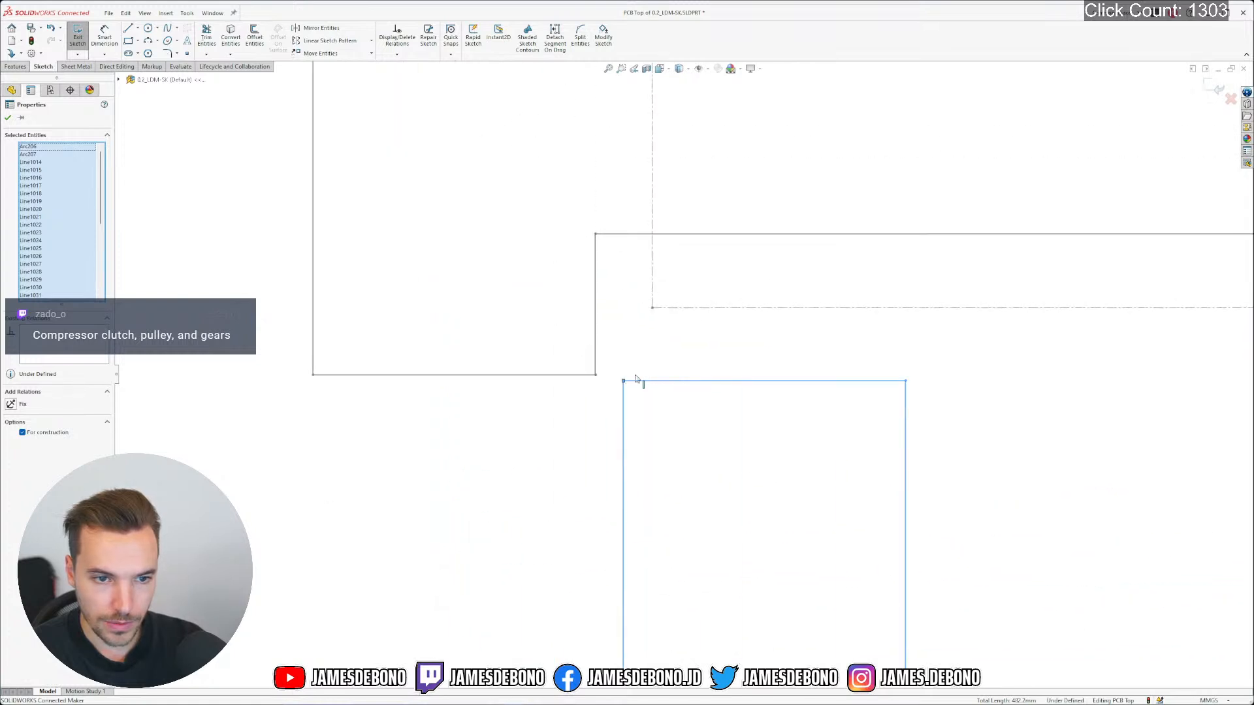
pyautogui.click(624, 406)
pyautogui.moveTo(565, 387); pyautogui.dragTo(566, 393)
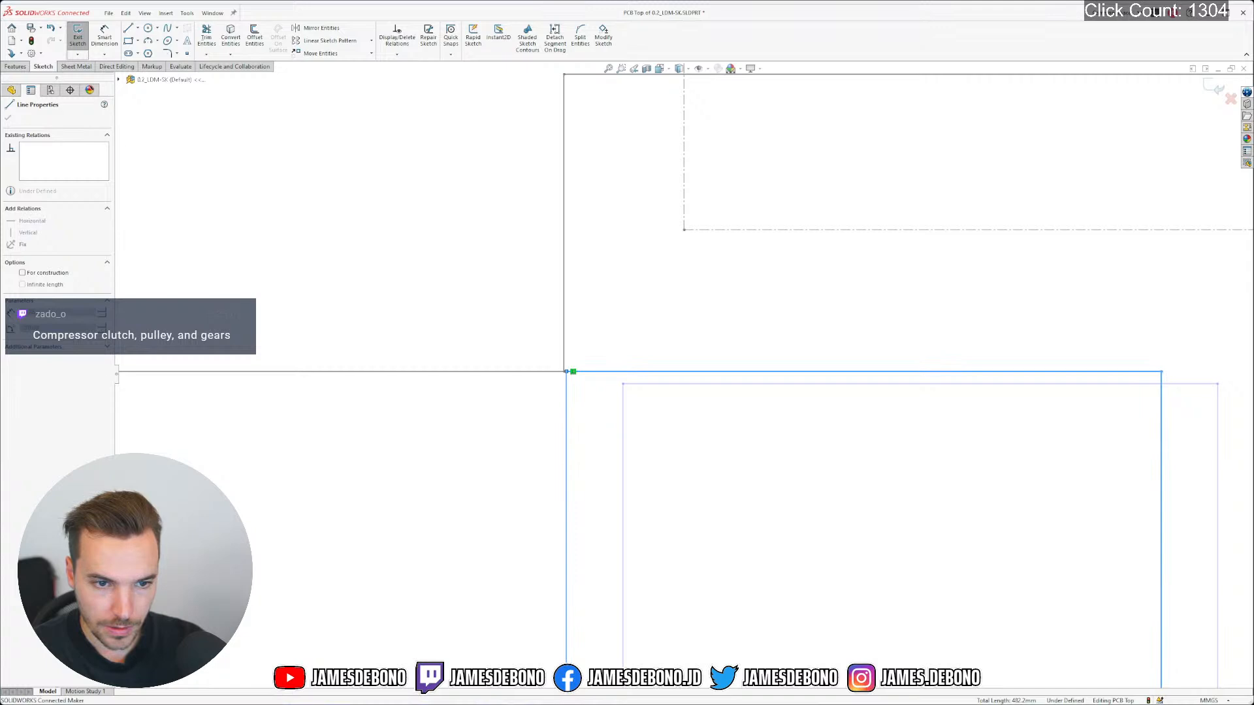
# Make the pasted profile's upper-left corner coincident with the inner bottom corner of the reference outline's left leg
pyautogui.click(531, 406)
pyautogui.scroll(-5, 552, 390)
pyautogui.click(609, 315)
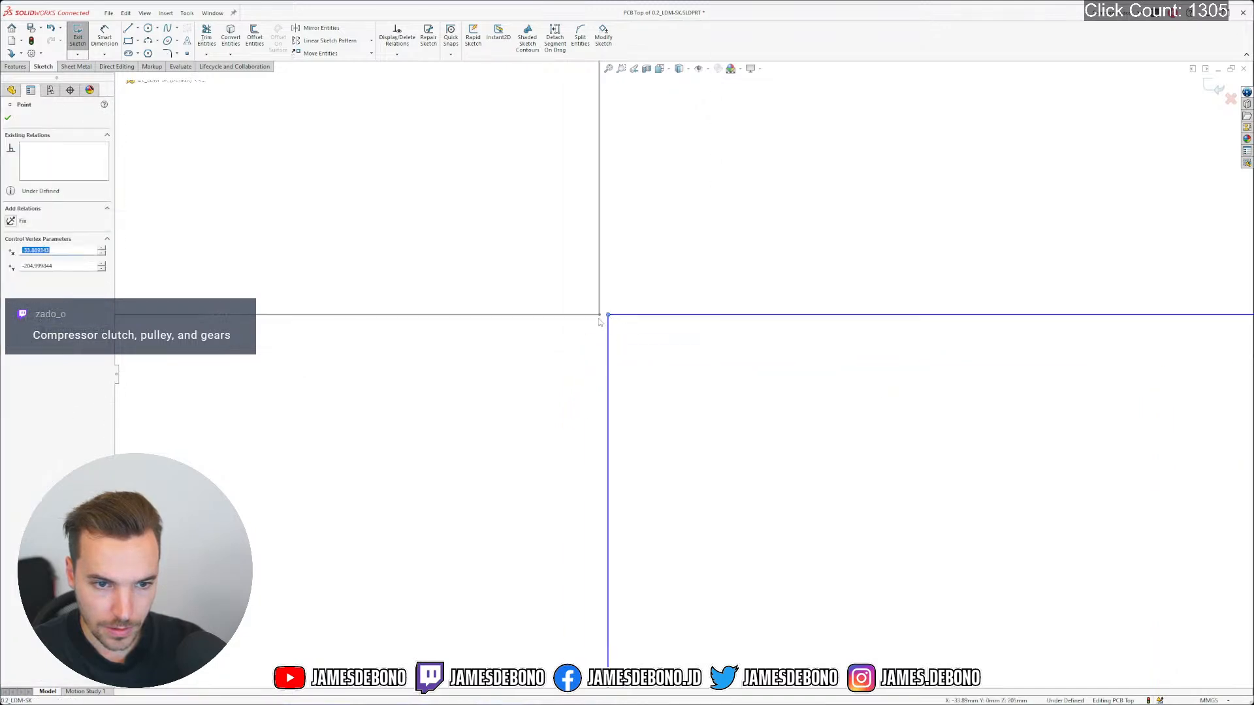
pyautogui.keyDown('ctrl'); pyautogui.click(599, 314); pyautogui.keyUp('ctrl')
pyautogui.click(657, 273)
pyautogui.click(695, 386)
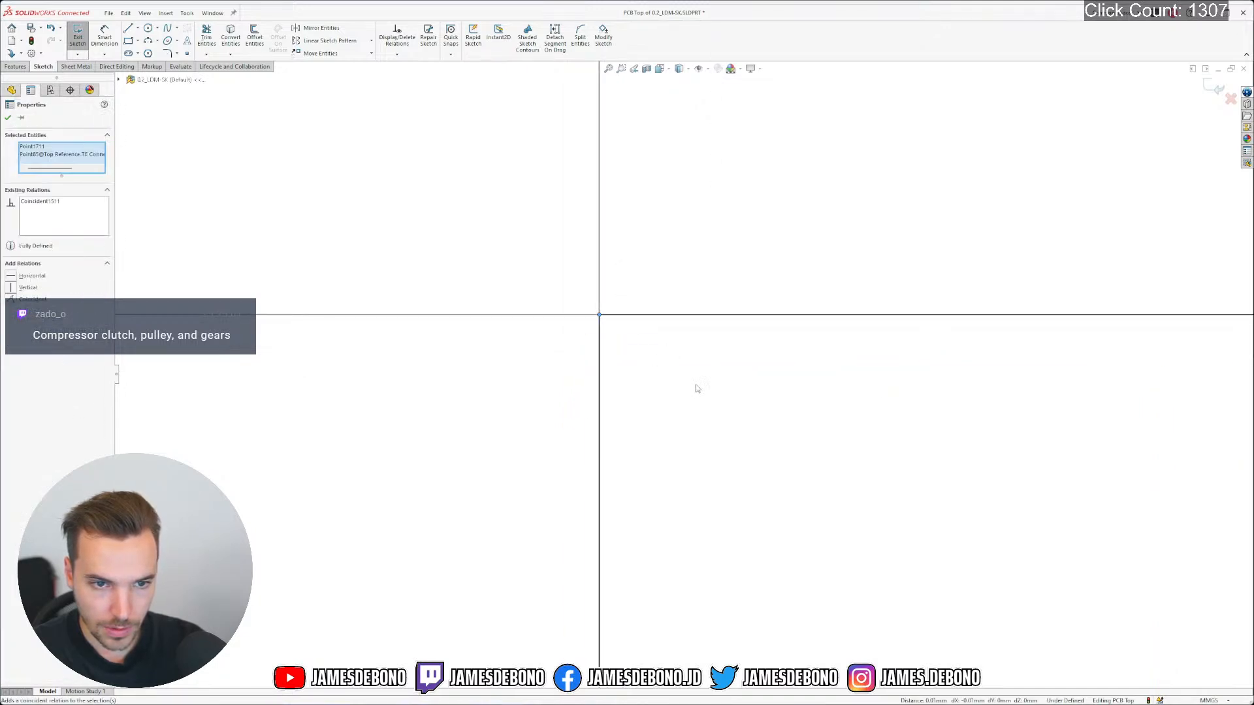
pyautogui.scroll(8, 826, 457)
# Try to move the pasted profile's lower long horizontal edge downward
pyautogui.scroll(-4, 787, 496)
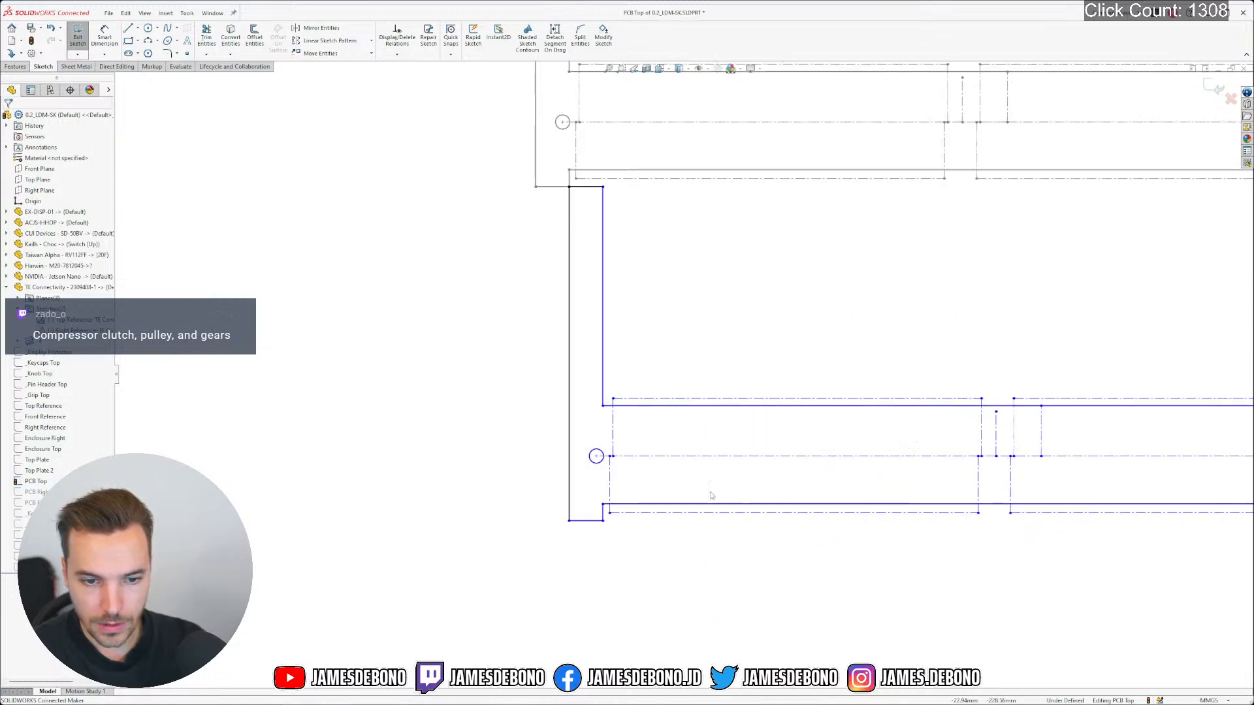
pyautogui.click(756, 504)
pyautogui.moveTo(756, 504); pyautogui.dragTo(660, 573)
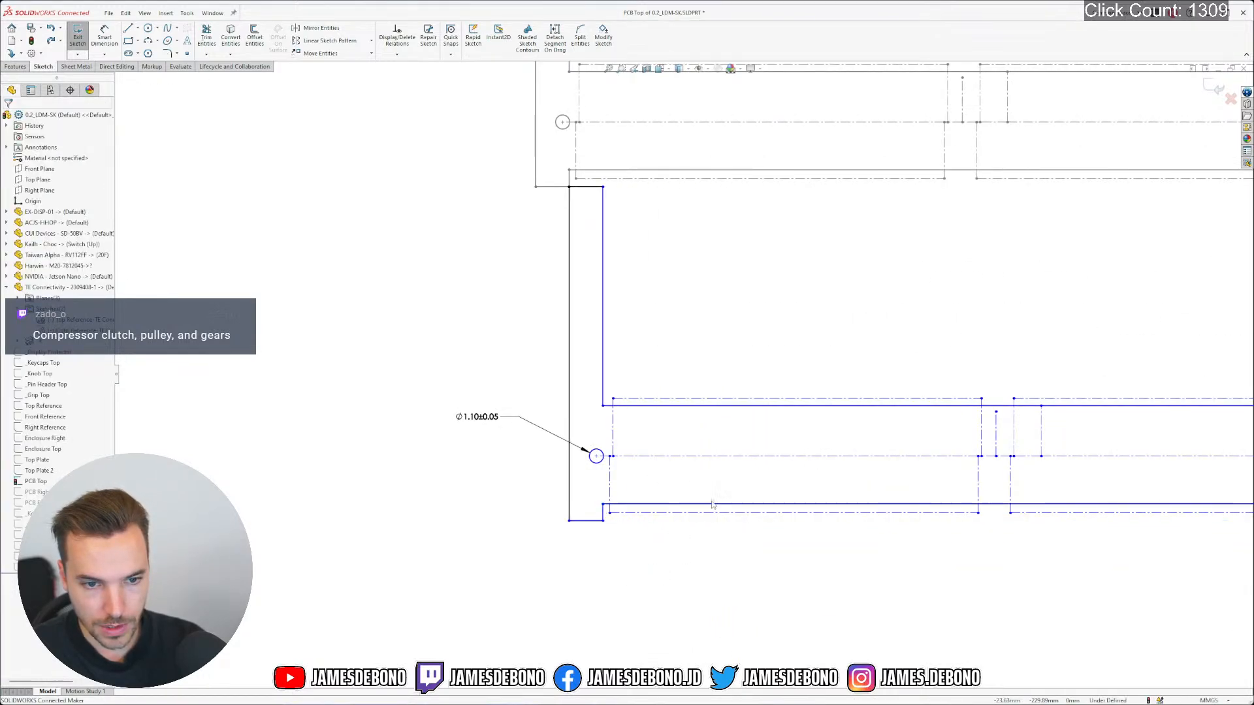
# Make the pasted left leg's outer vertical edge and short upper edge equal to their counterparts in the reference outline
pyautogui.scroll(4, 756, 420)
pyautogui.scroll(-2, 766, 324)
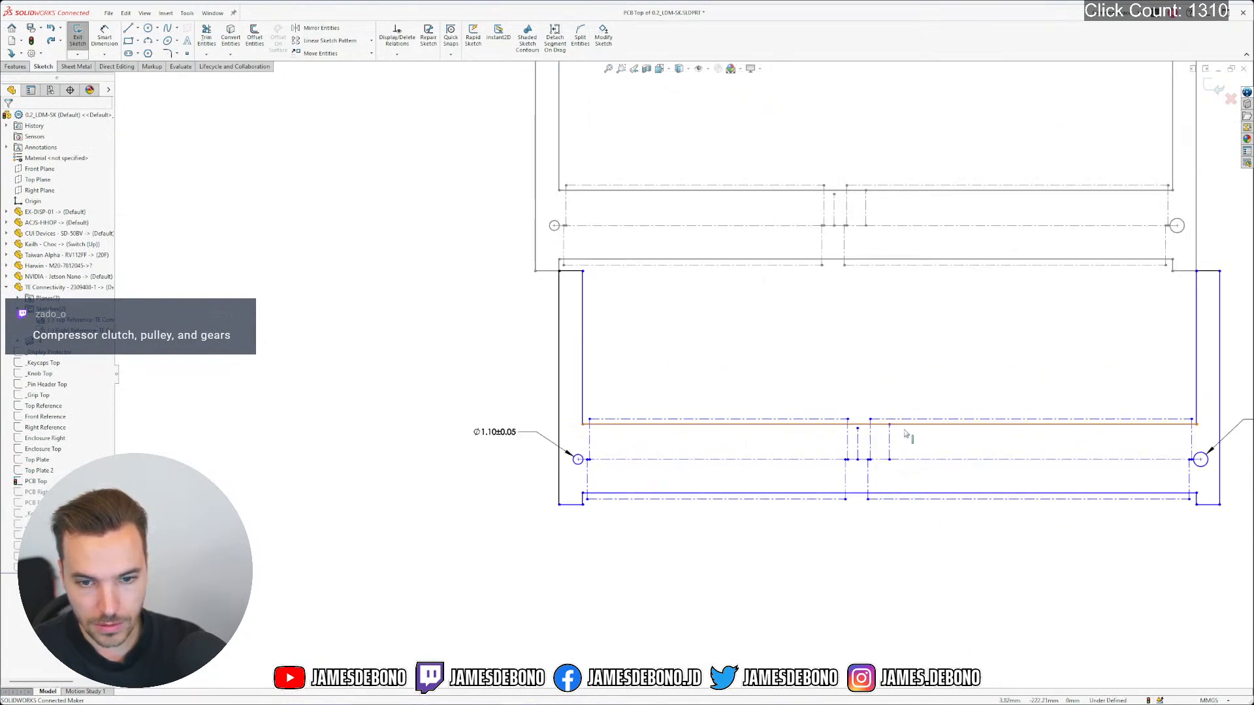
pyautogui.scroll(1, 911, 451)
pyautogui.scroll(-1, 844, 427)
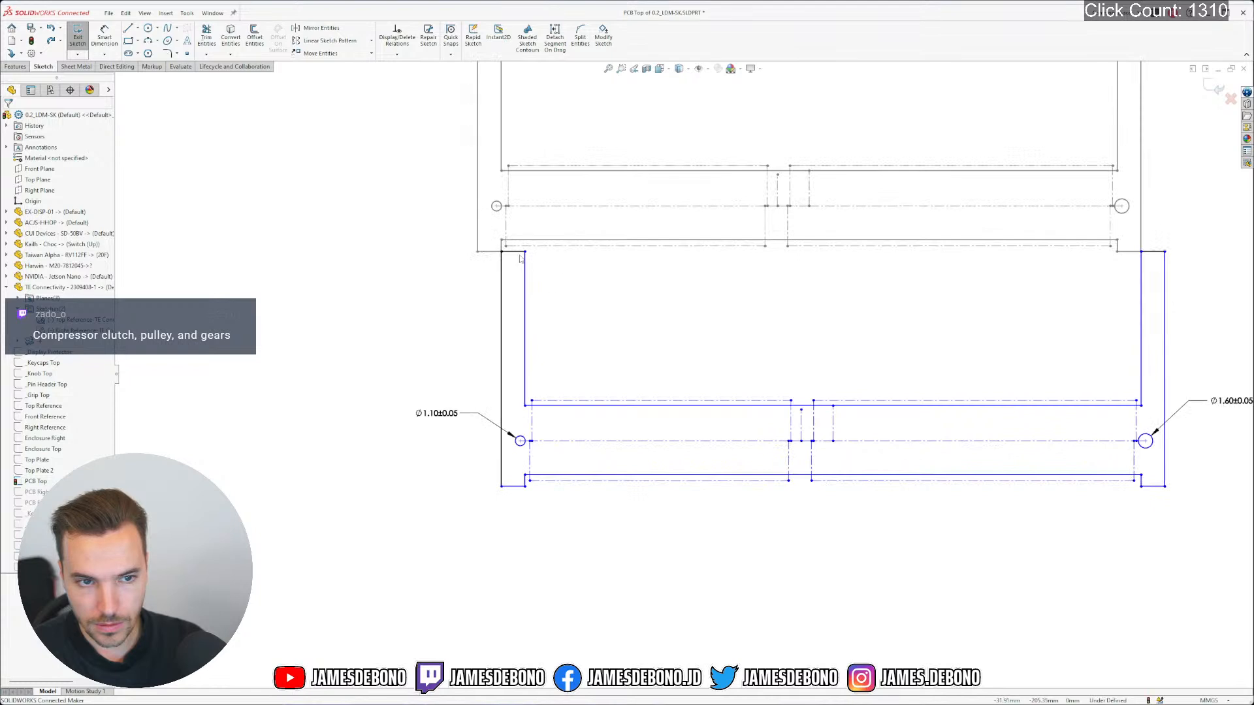
pyautogui.scroll(2, 786, 256)
pyautogui.scroll(-2, 786, 257)
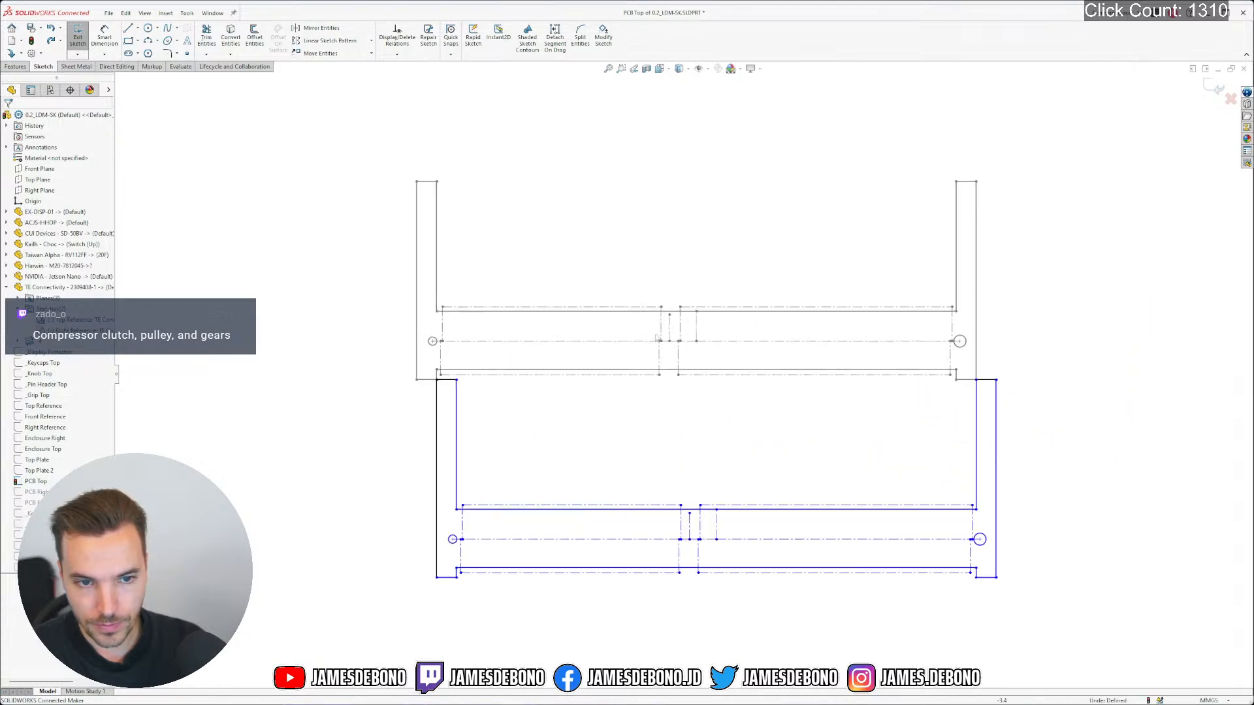
pyautogui.click(418, 291)
pyautogui.keyDown('ctrl'); pyautogui.click(419, 286); pyautogui.keyUp('ctrl')
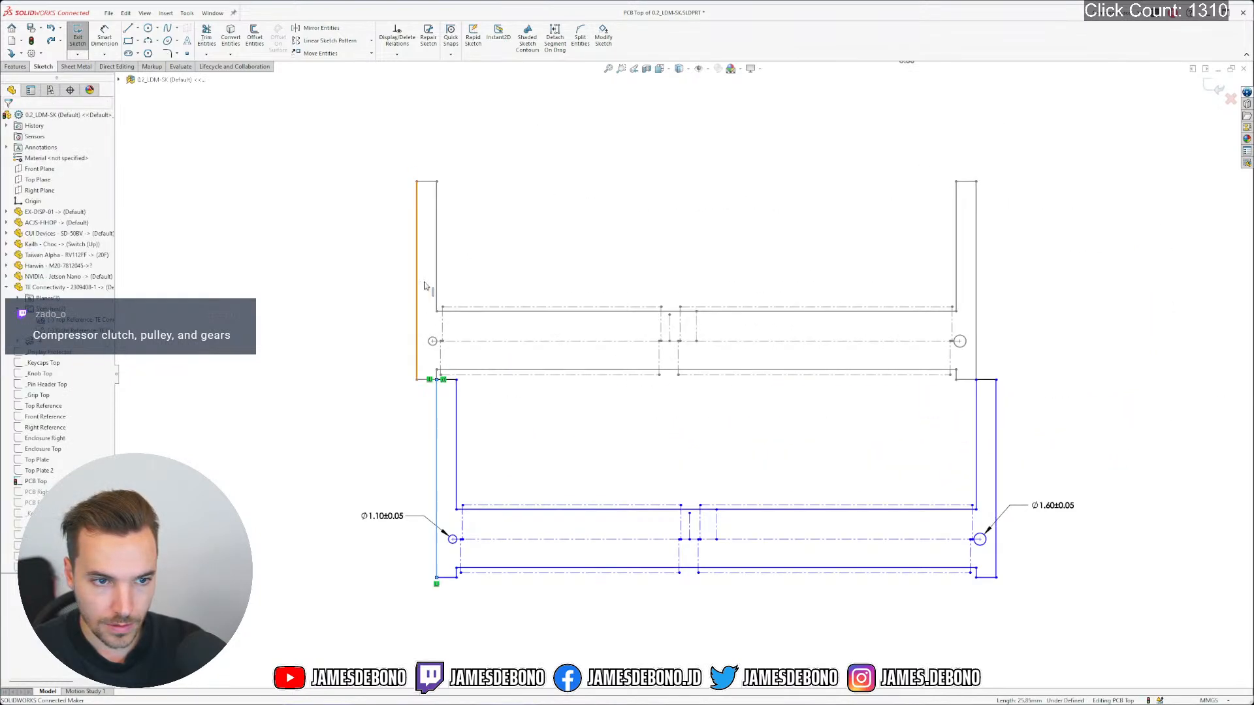
pyautogui.click(479, 256)
pyautogui.click(453, 381)
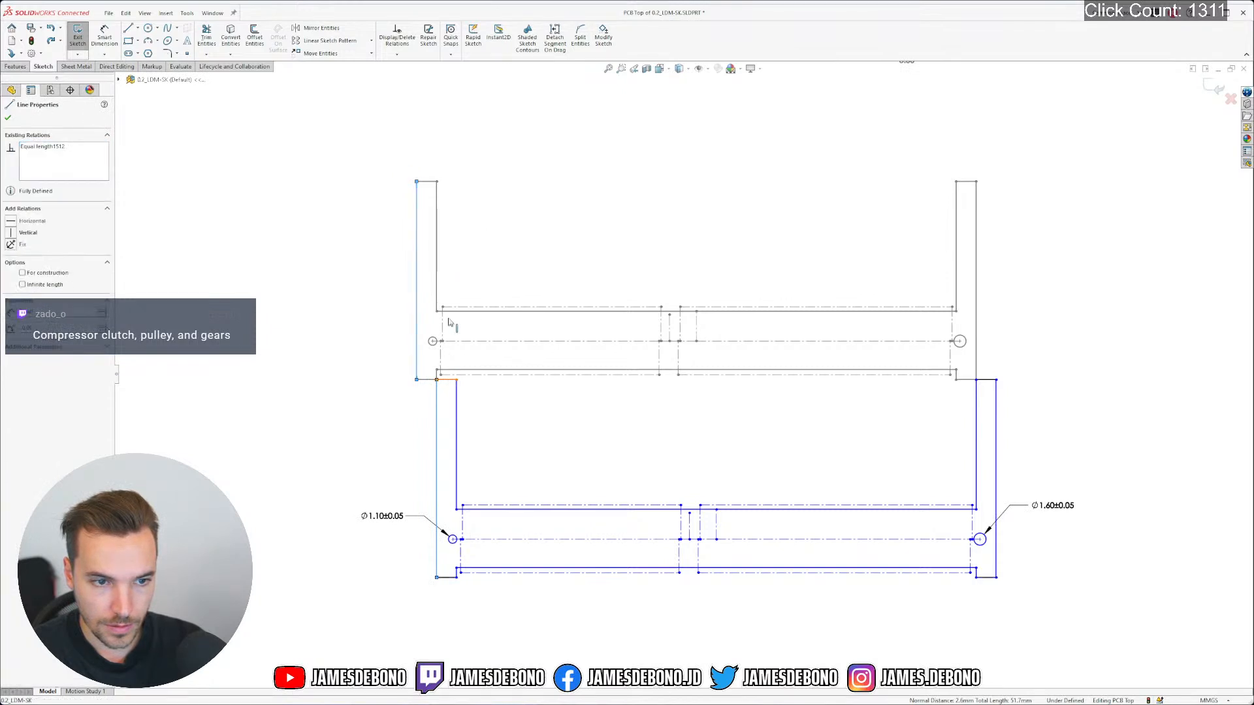
pyautogui.keyDown('ctrl'); pyautogui.click(429, 185); pyautogui.keyUp('ctrl')
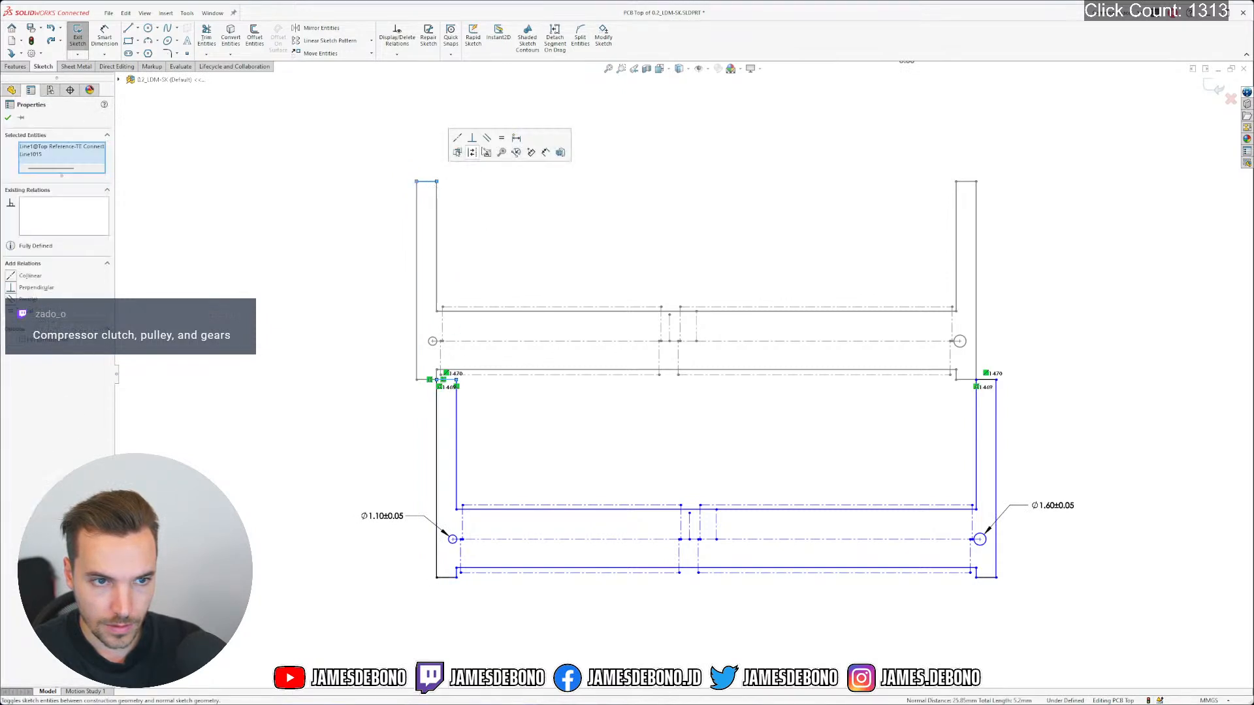
pyautogui.click(500, 155)
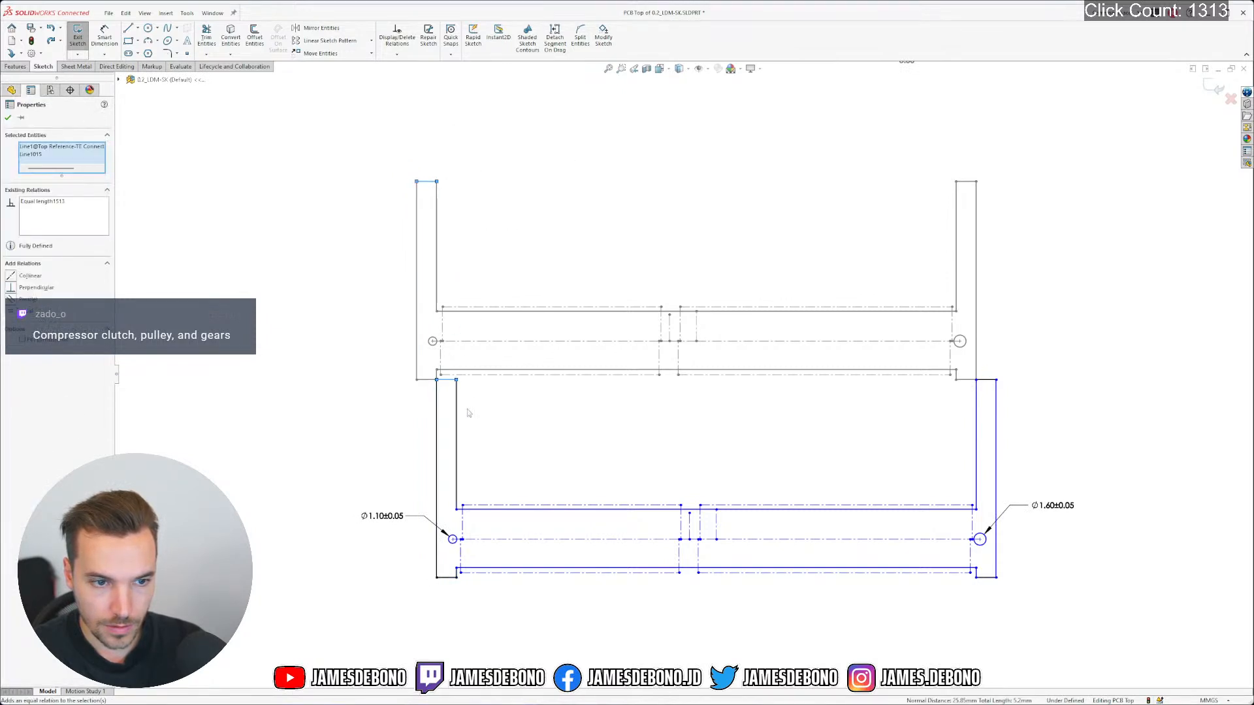
# Make the pasted left leg's inner vertical edge and the upper long horizontal edge equal to the matching reference lines
pyautogui.keyDown('ctrl'); pyautogui.click(434, 209); pyautogui.keyUp('ctrl')
pyautogui.click(504, 187)
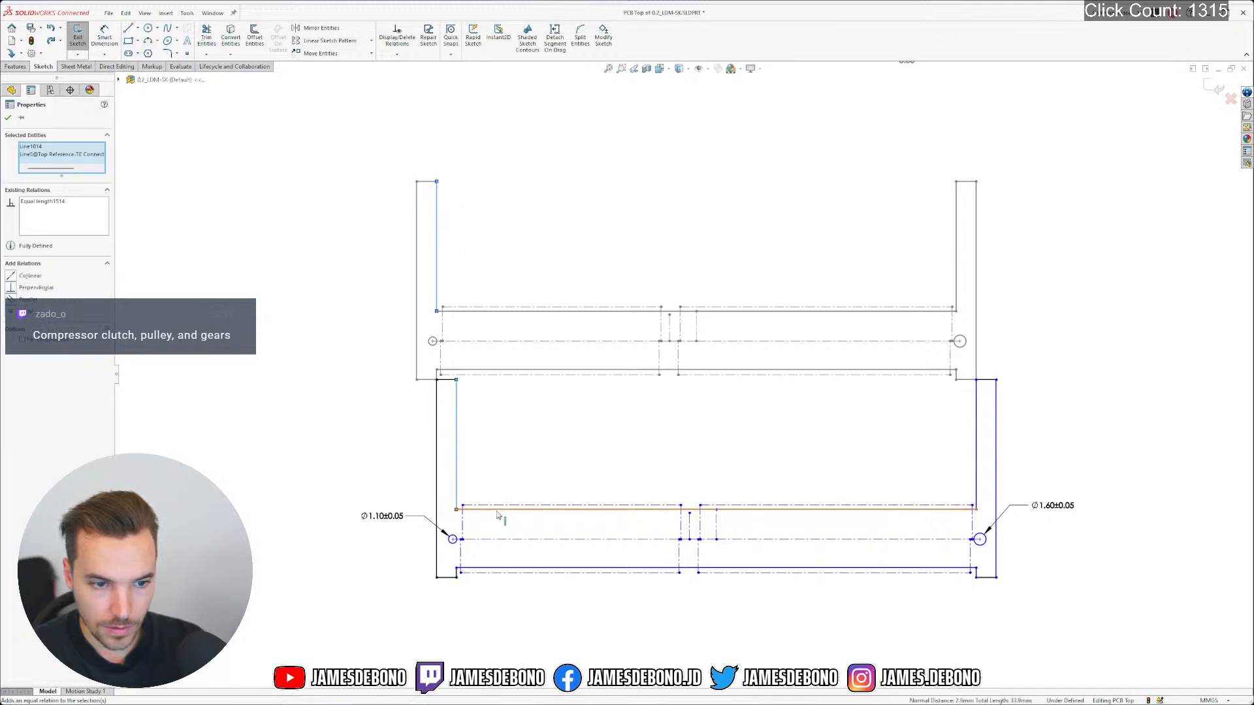
pyautogui.click(498, 509)
pyautogui.keyDown('ctrl'); pyautogui.click(504, 311); pyautogui.keyUp('ctrl')
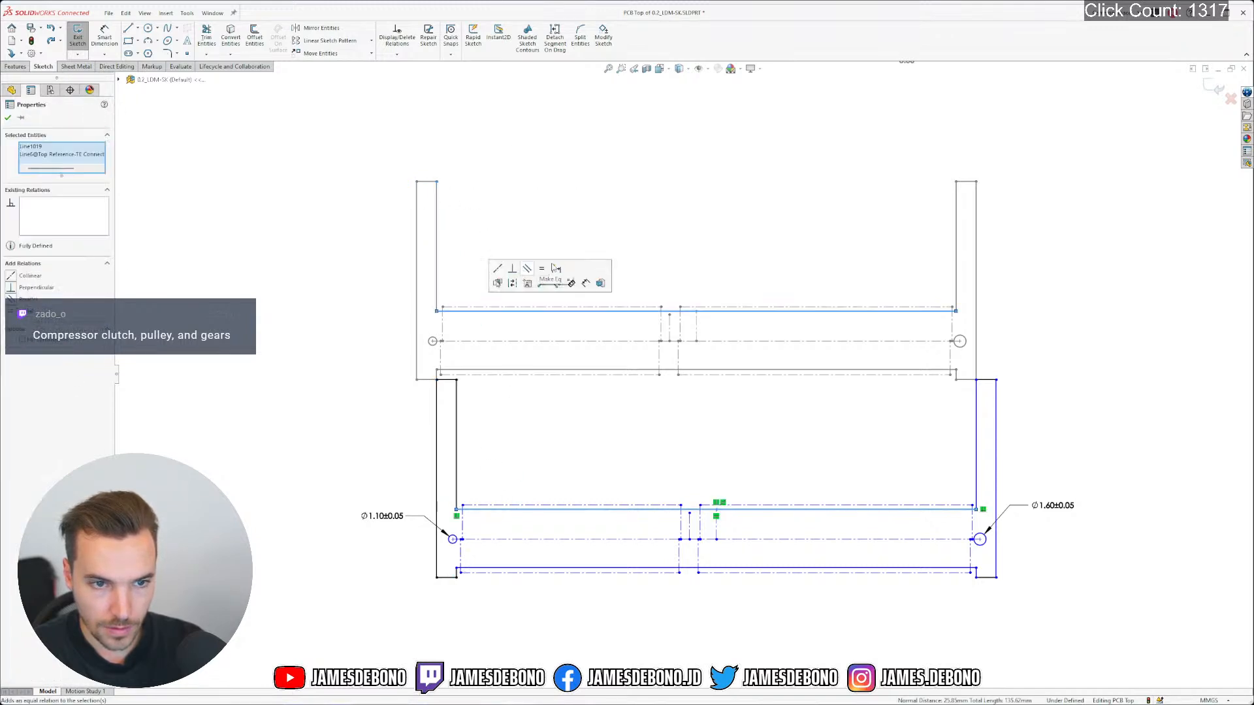
pyautogui.click(546, 273)
pyautogui.click(662, 446)
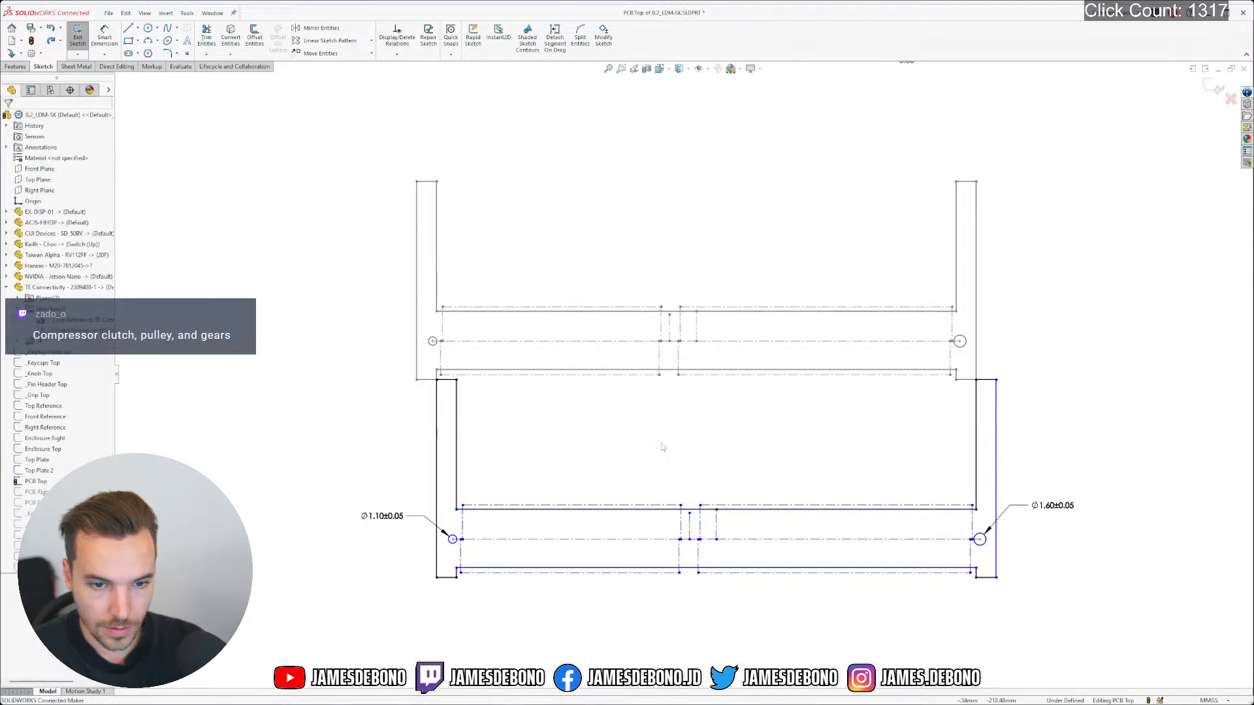
# Make the short vertical construction line right of centre and the horizontal construction line running right from it equal to their reference counterparts
pyautogui.click(717, 522)
pyautogui.keyDown('ctrl'); pyautogui.click(697, 323); pyautogui.keyUp('ctrl')
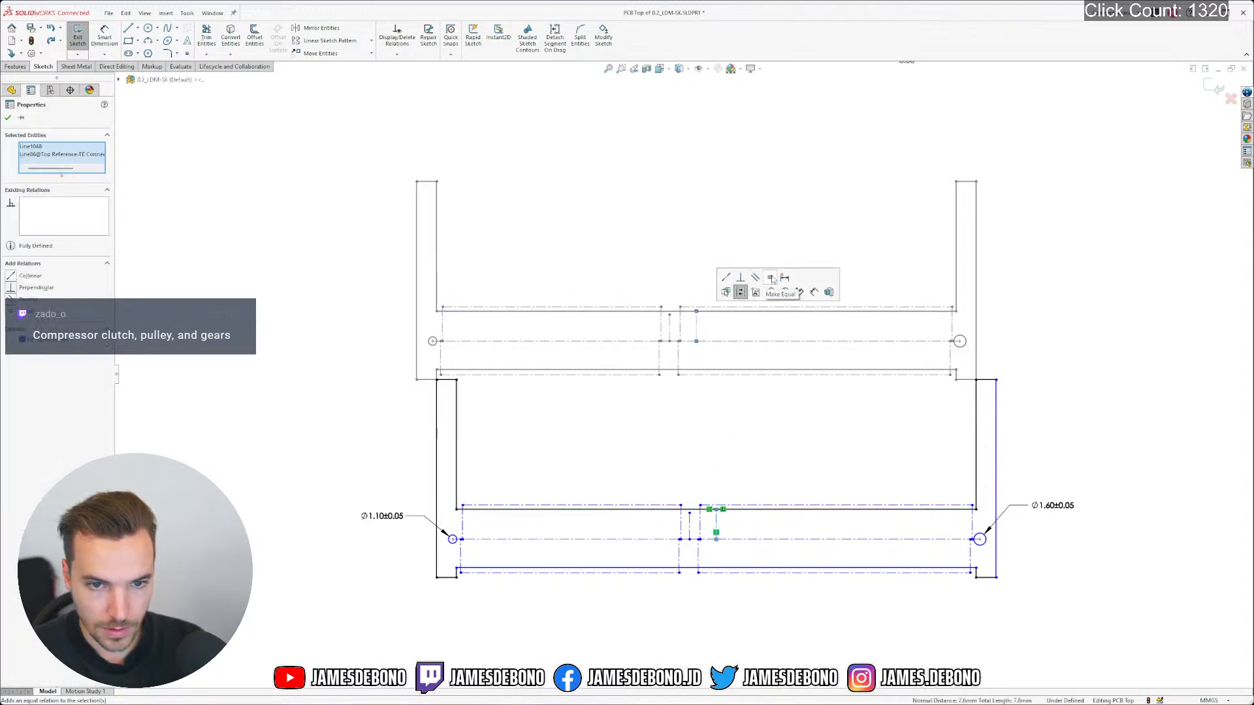
pyautogui.click(771, 278)
pyautogui.click(751, 400)
pyautogui.click(731, 539)
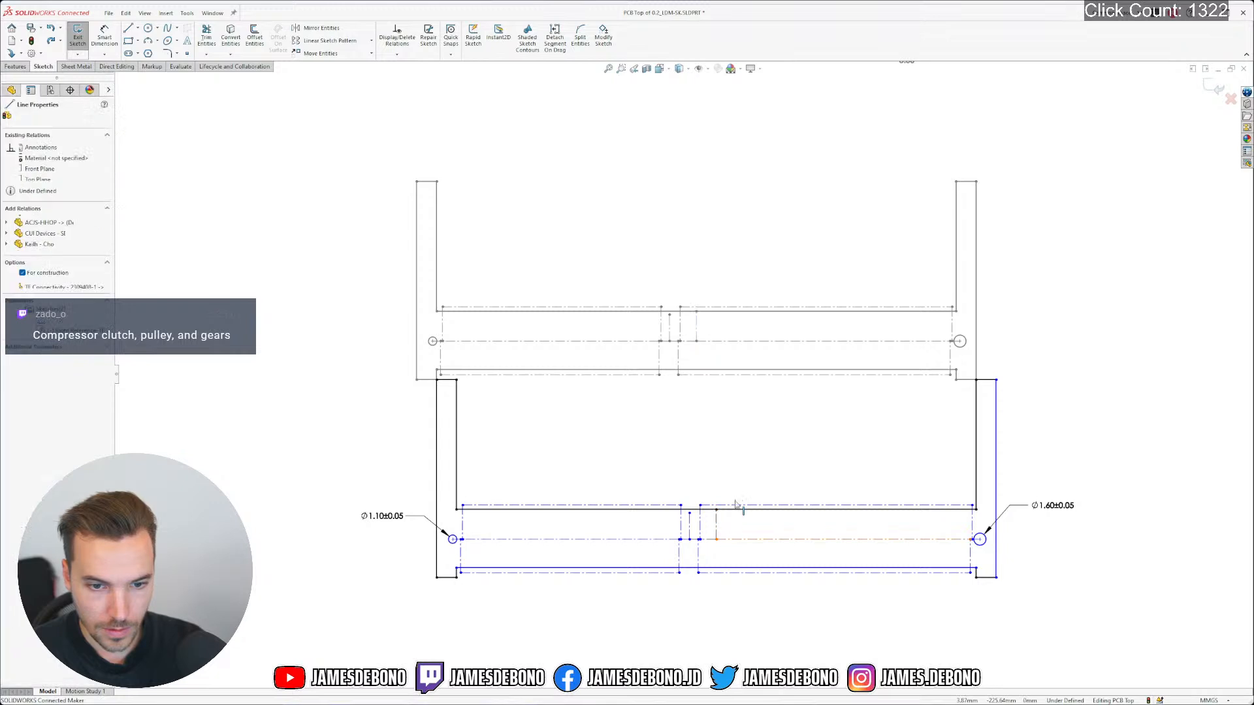
pyautogui.click(736, 400)
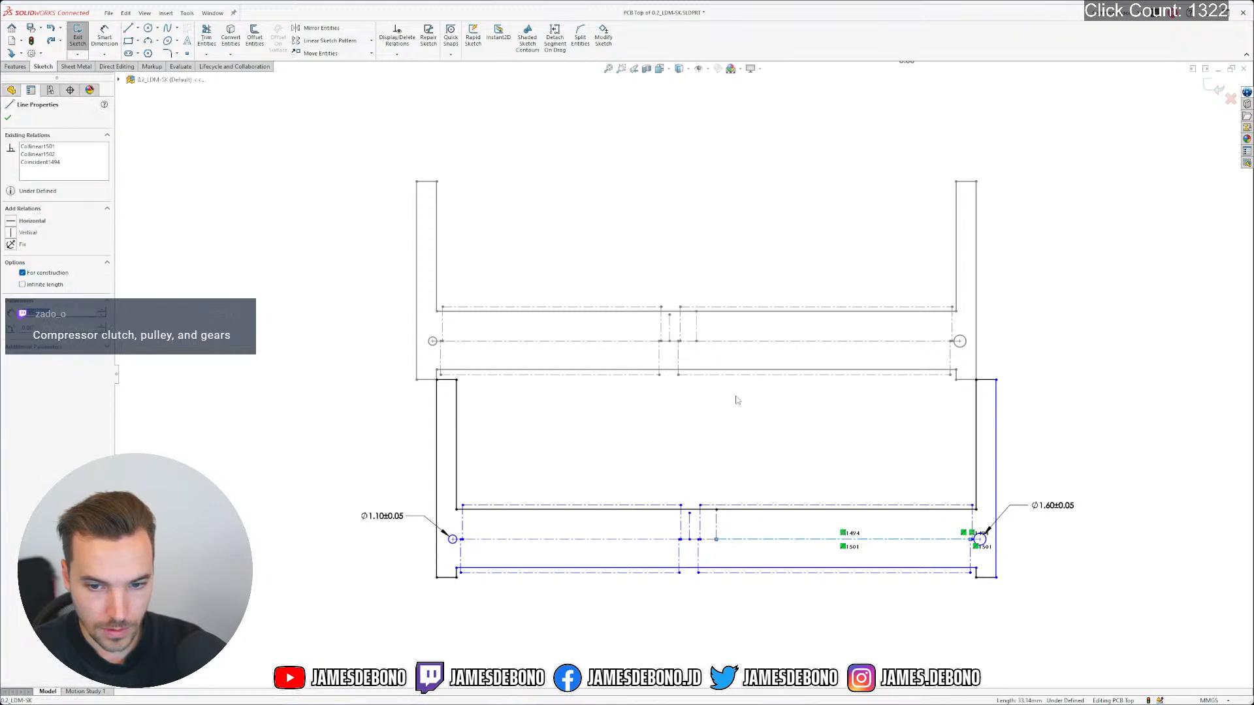
pyautogui.click(720, 348)
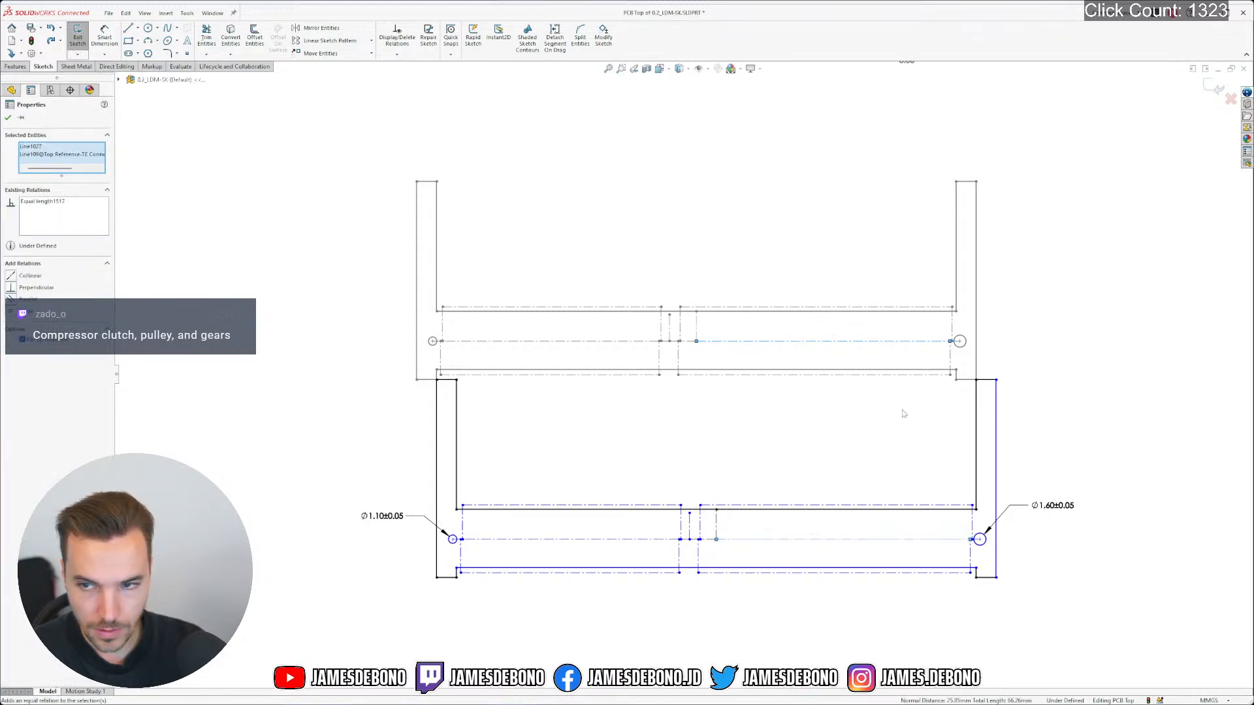
# Make the tiny horizontal construction segment between the two right-hand vertical construction lines equal to its reference counterpart
pyautogui.scroll(-8, 961, 535)
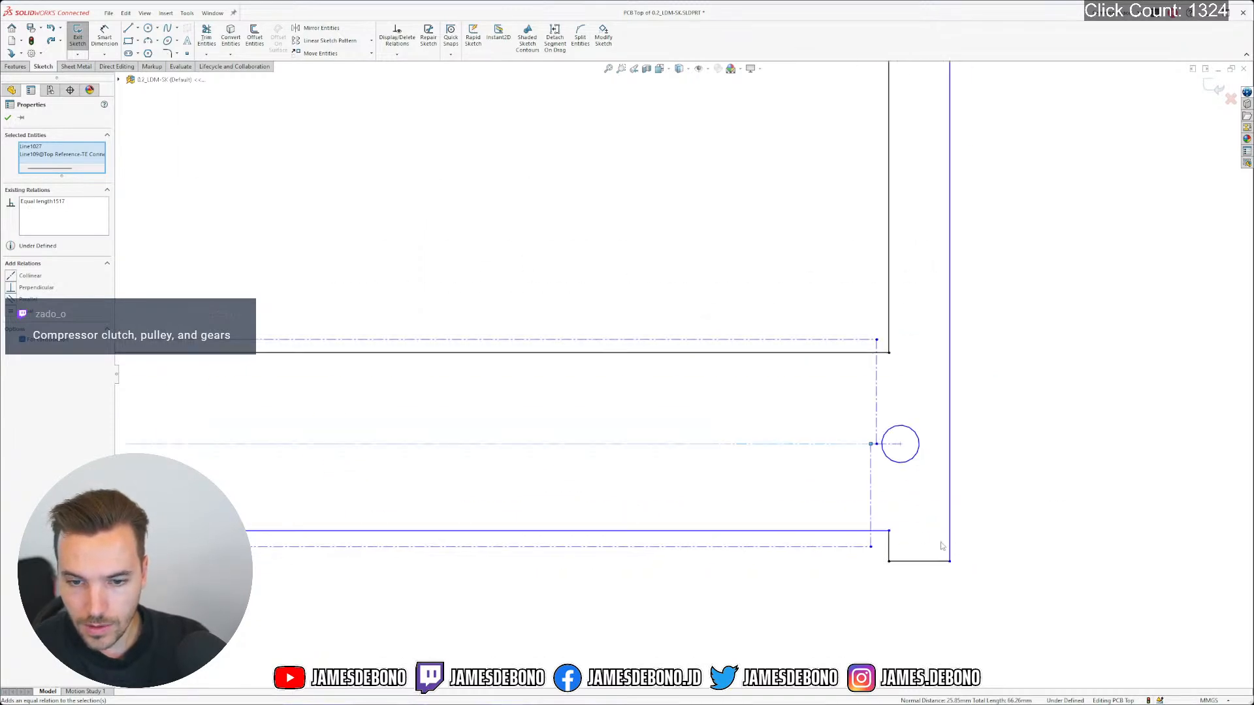
pyautogui.click(819, 371)
pyautogui.scroll(8, 821, 369)
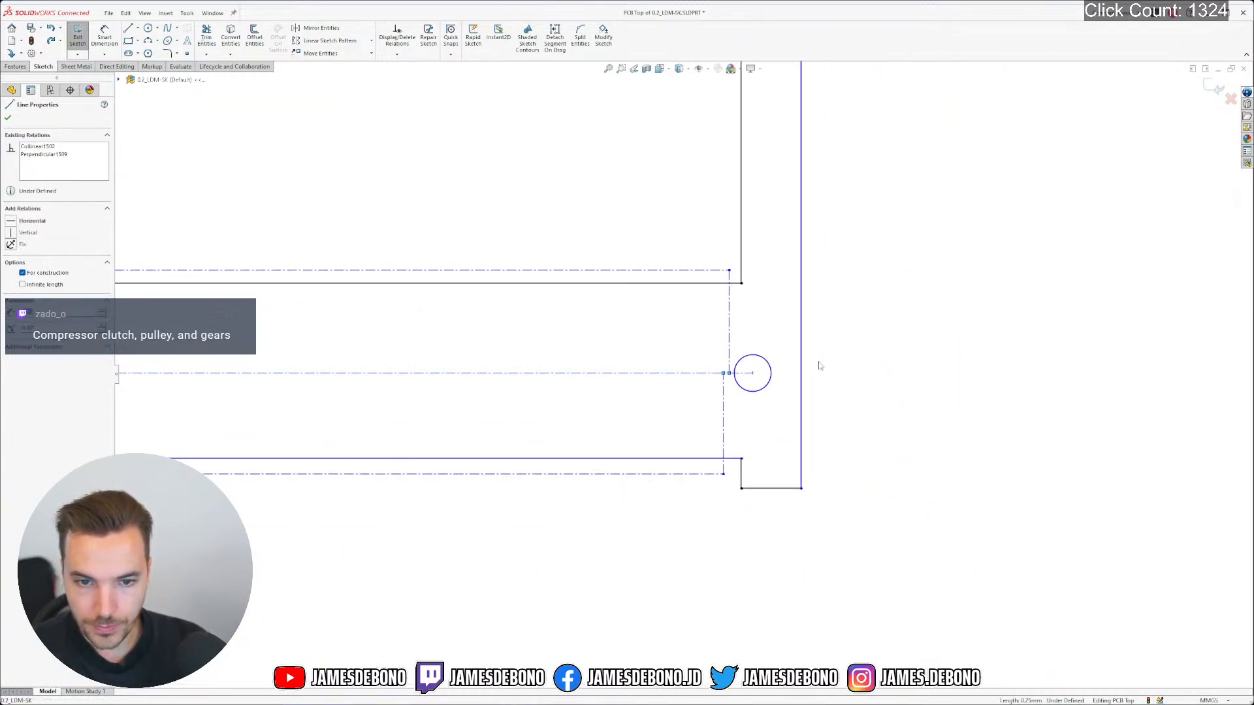
pyautogui.scroll(-6, 659, 180)
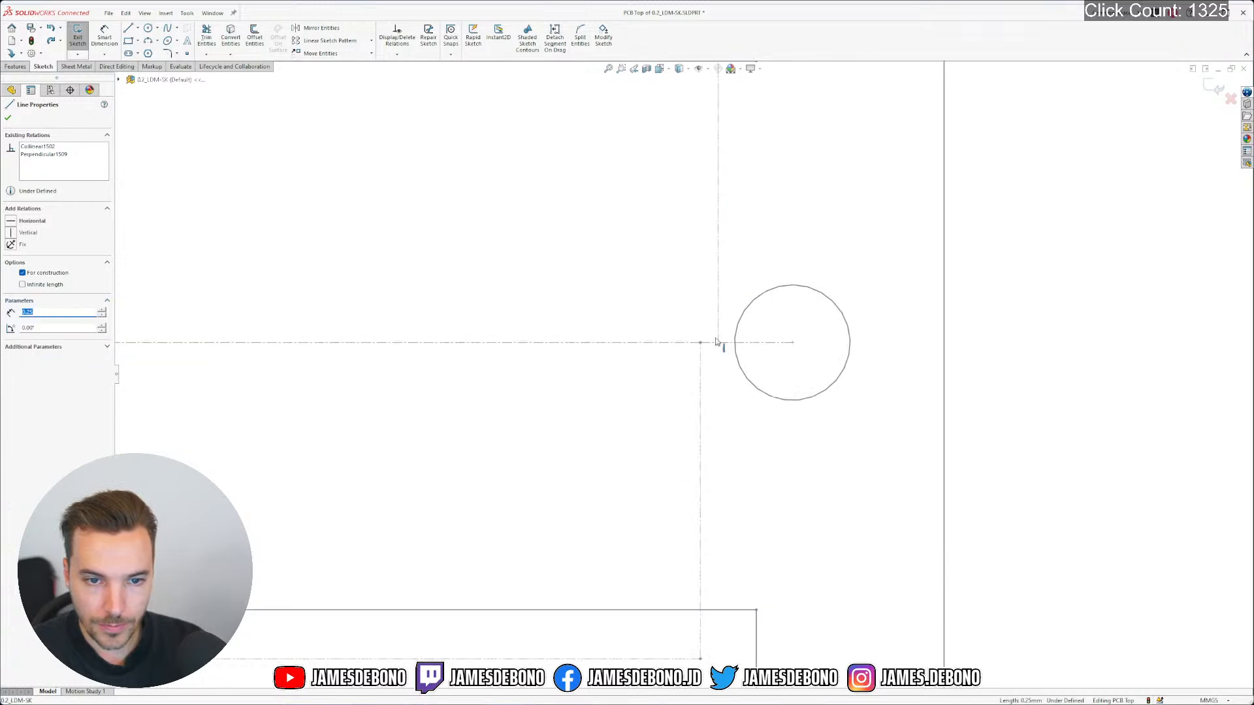
pyautogui.keyDown('ctrl'); pyautogui.click(725, 343); pyautogui.keyUp('ctrl')
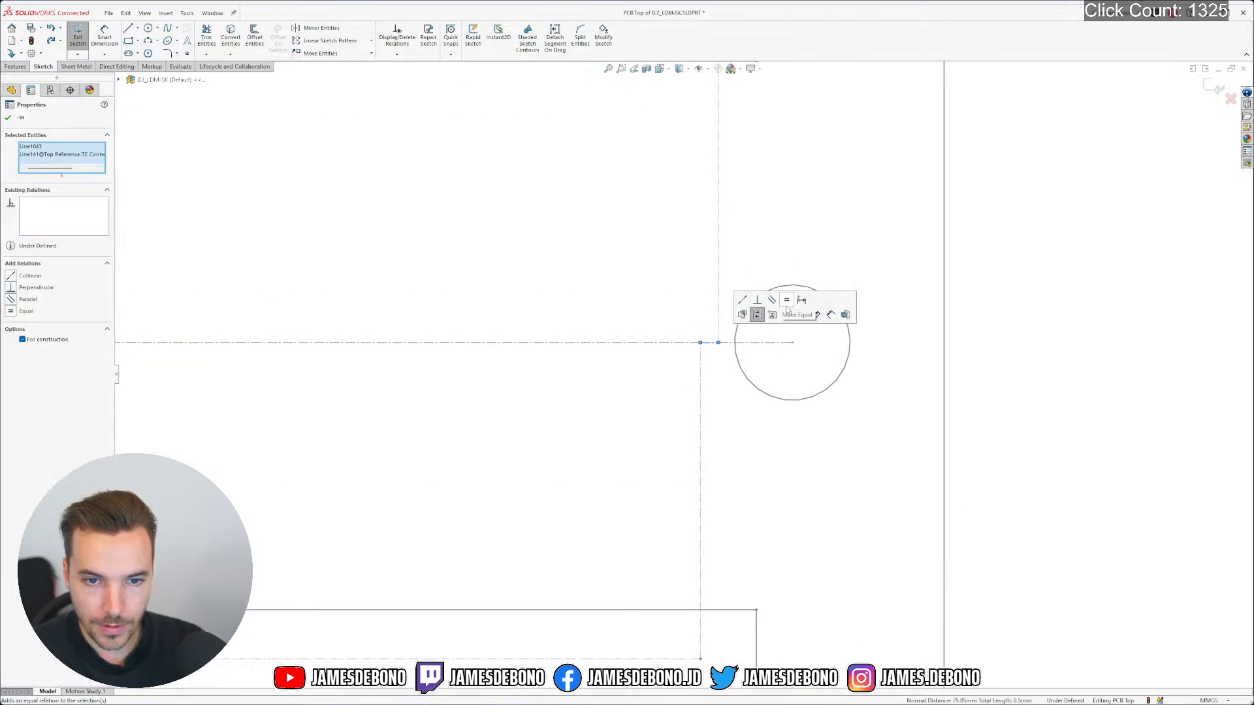
pyautogui.click(782, 345)
# Make the construction segment ending at the right circle's centre equal to the matching reference segment
pyautogui.scroll(10, 775, 344)
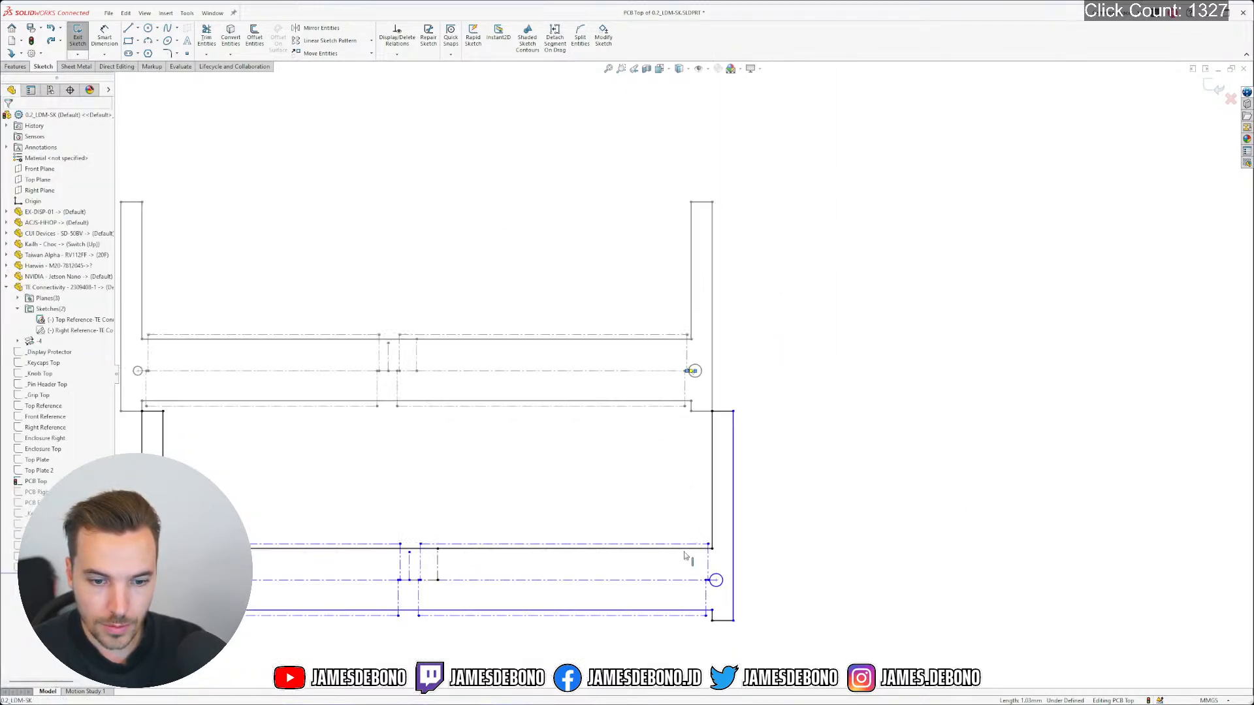
pyautogui.scroll(-5, 689, 563)
pyautogui.scroll(-5, 733, 563)
pyautogui.keyDown('ctrl'); pyautogui.click(762, 437); pyautogui.keyUp('ctrl')
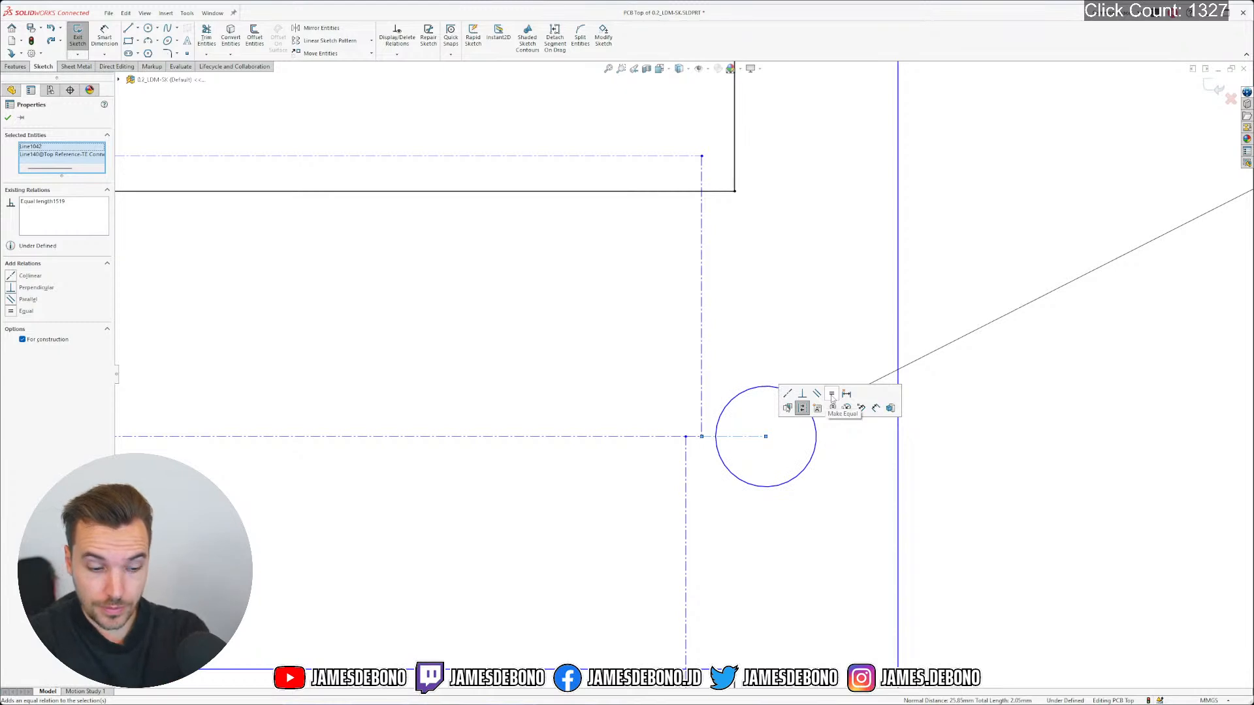
pyautogui.click(834, 476)
pyautogui.scroll(5, 683, 376)
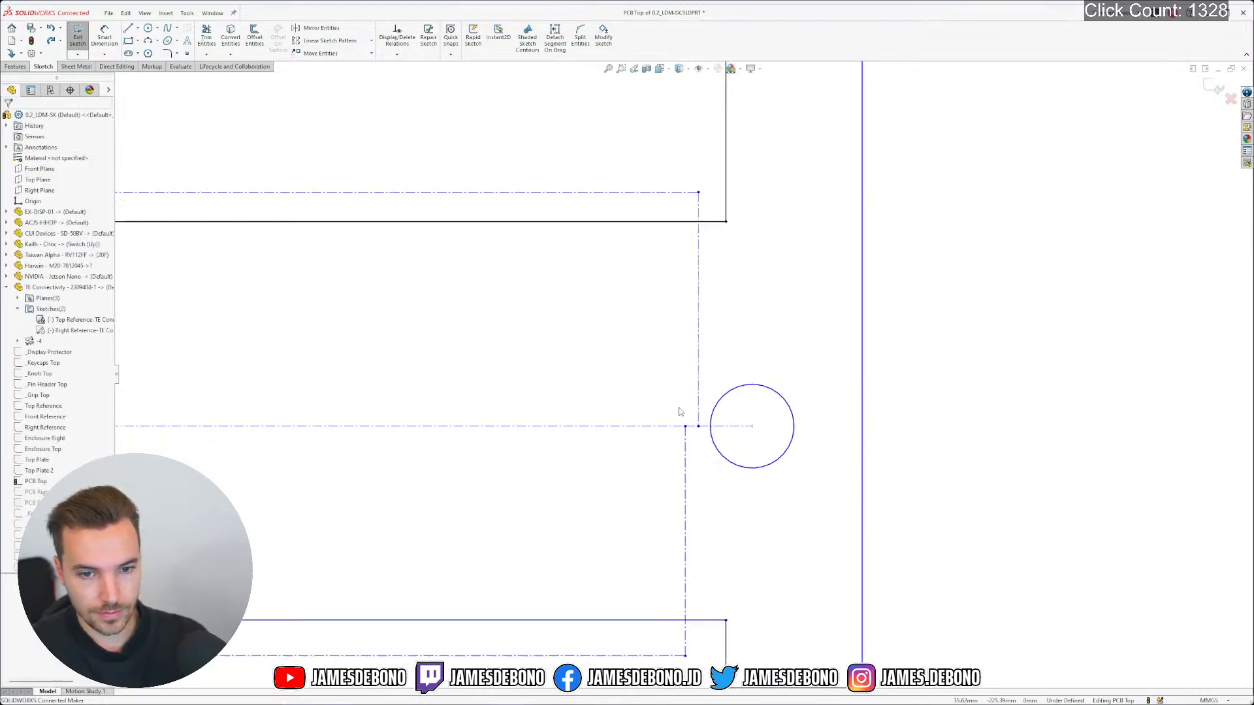
# Try to make the pasted right circle equal to the reference circle, and undo the relation
pyautogui.scroll(2, 628, 378)
pyautogui.scroll(3, 679, 336)
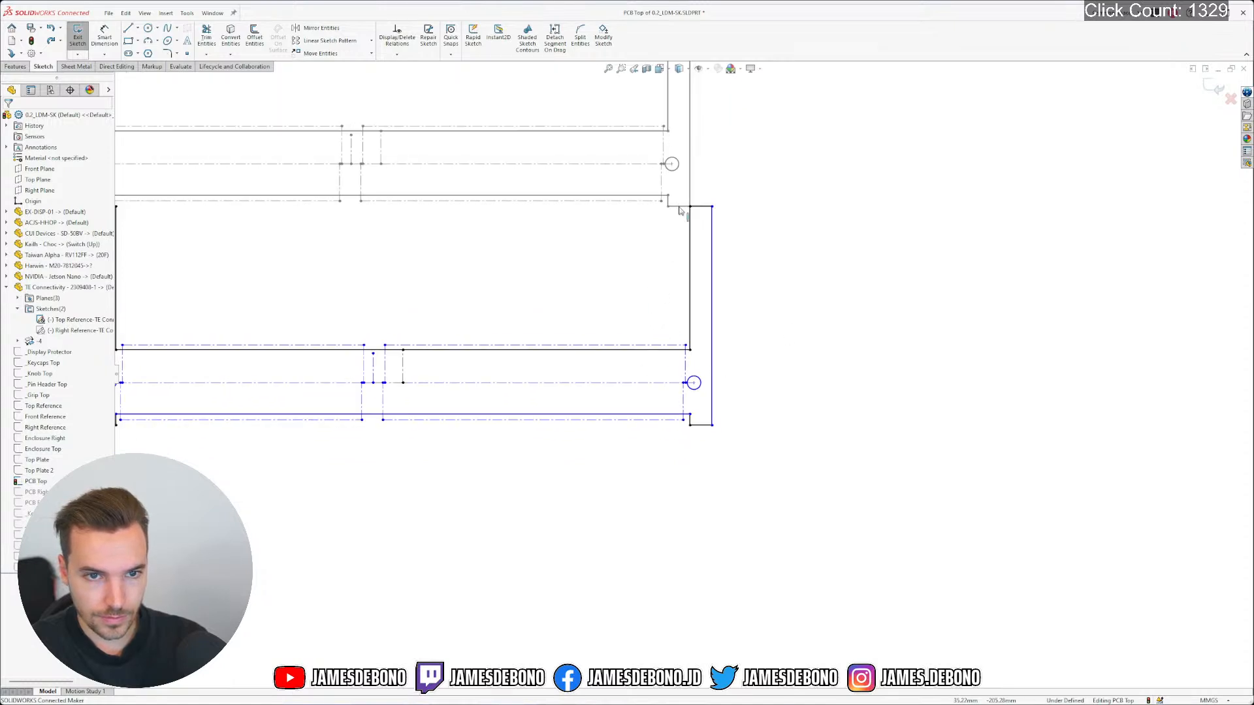
pyautogui.keyDown('ctrl'); pyautogui.click(700, 386); pyautogui.keyUp('ctrl')
pyautogui.click(775, 350)
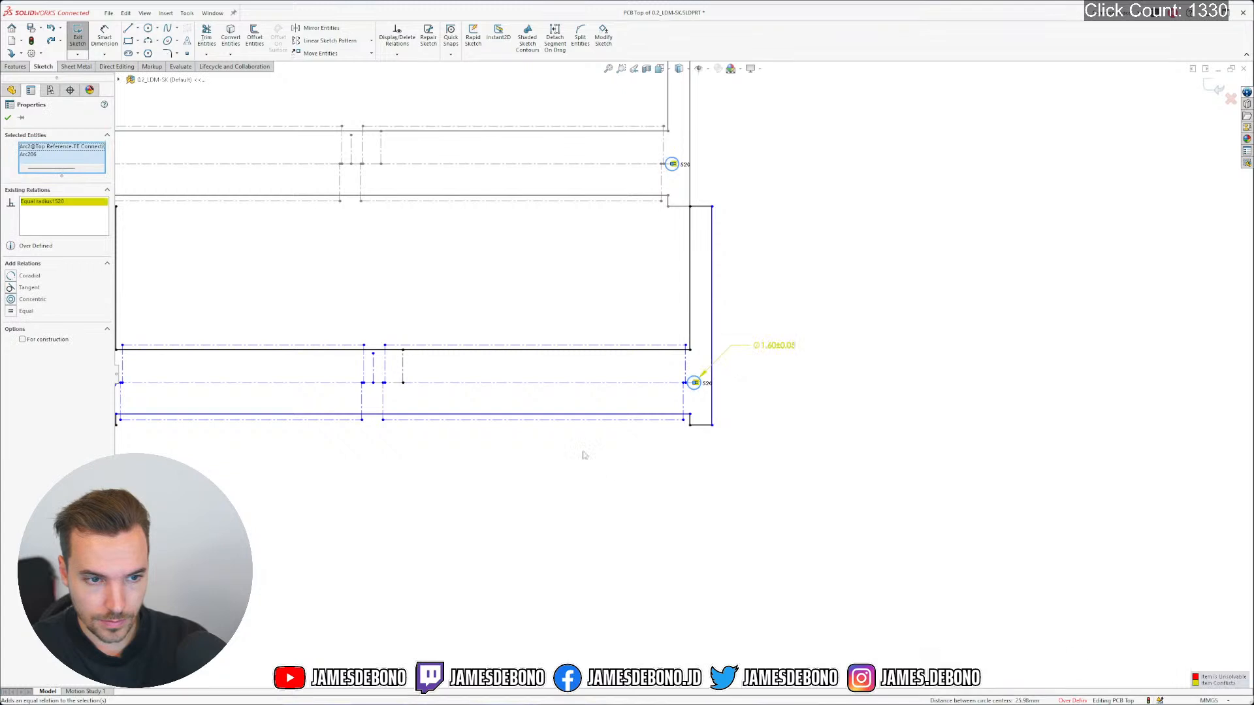
pyautogui.press('Escape')
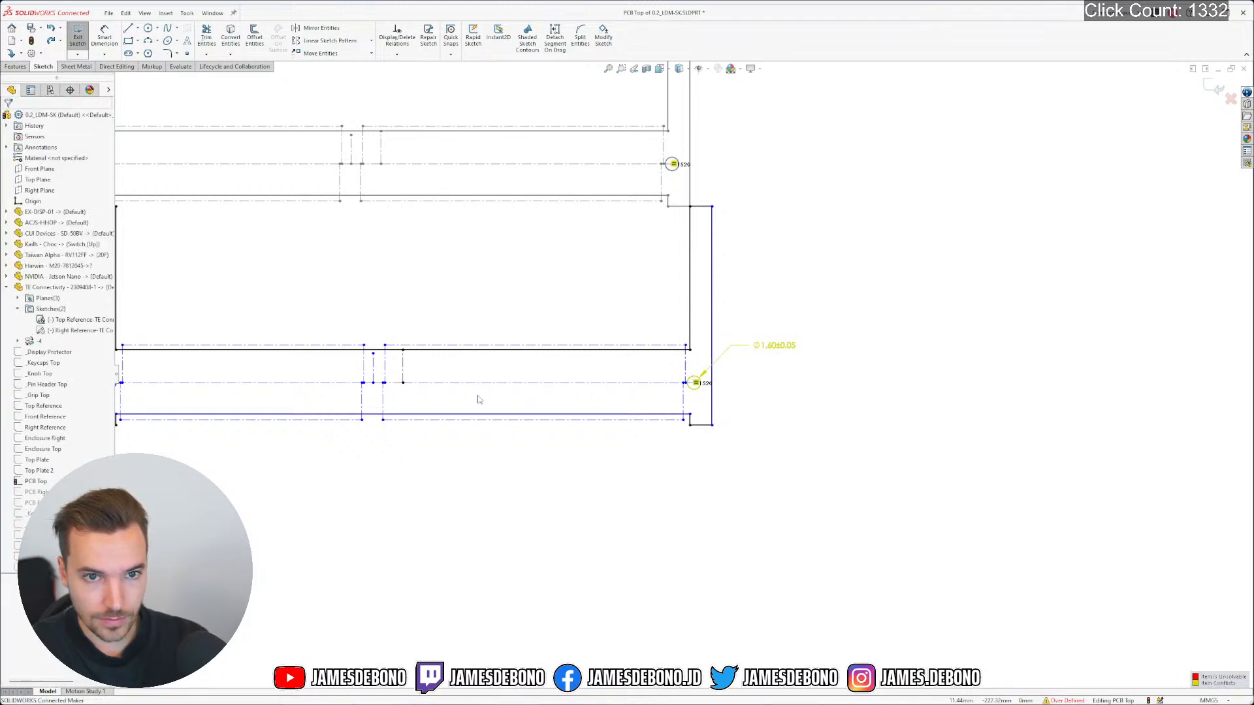
pyautogui.hotkey('ctrl', 'z')
pyautogui.press('Escape')
# Delete the 1.60±0.05 diameter dimension from the pasted profile's right circle
pyautogui.click(778, 346)
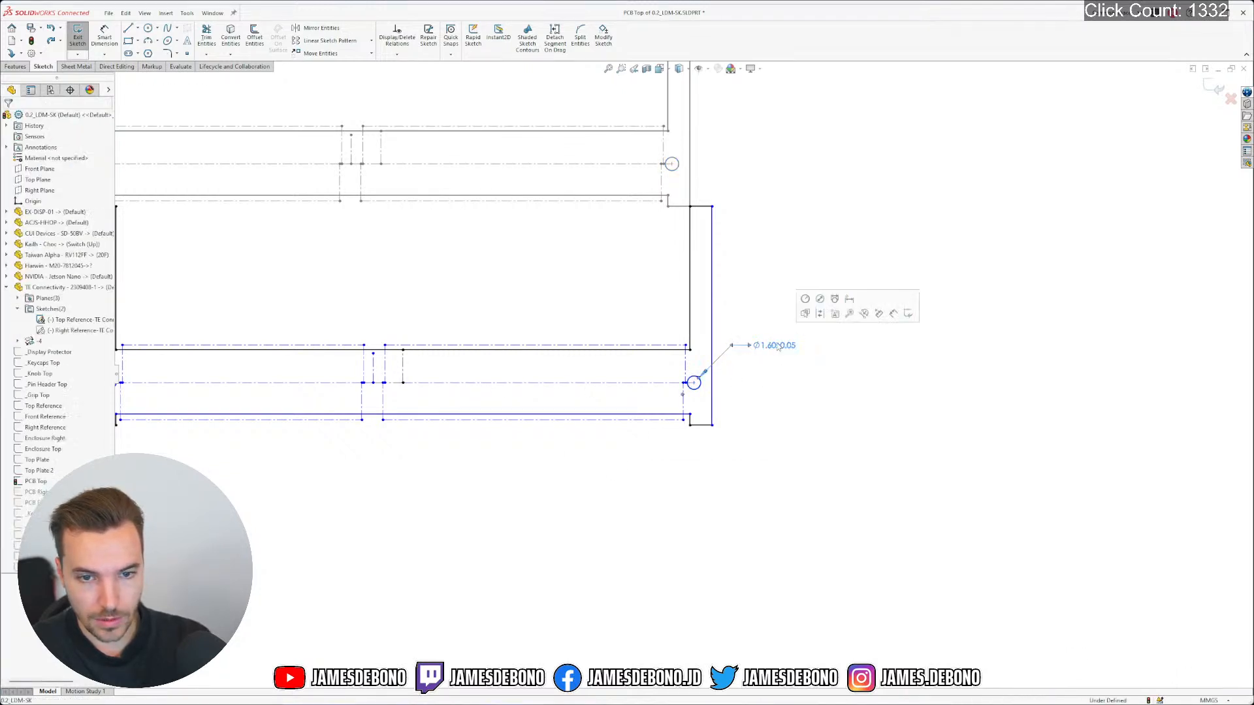
pyautogui.press('Delete')
pyautogui.scroll(6, 512, 359)
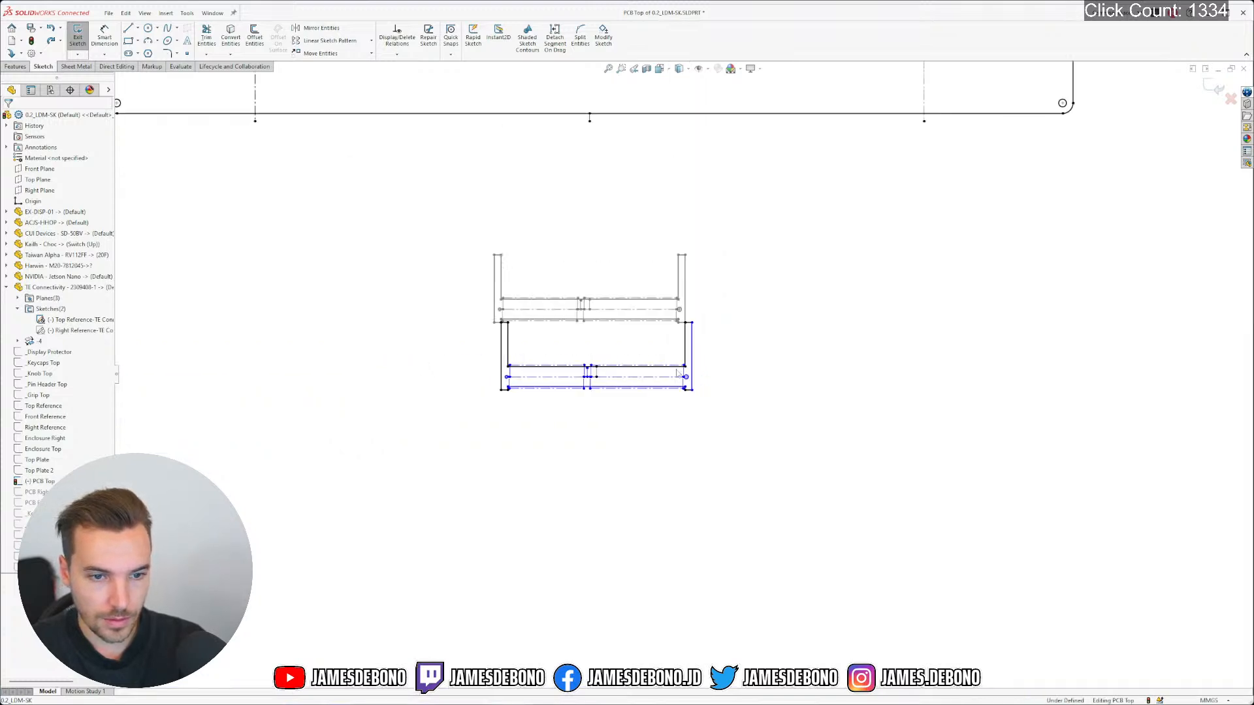
# Make the pasted profile's right circle equal to the reference sketch's right circle
pyautogui.scroll(-5, 678, 374)
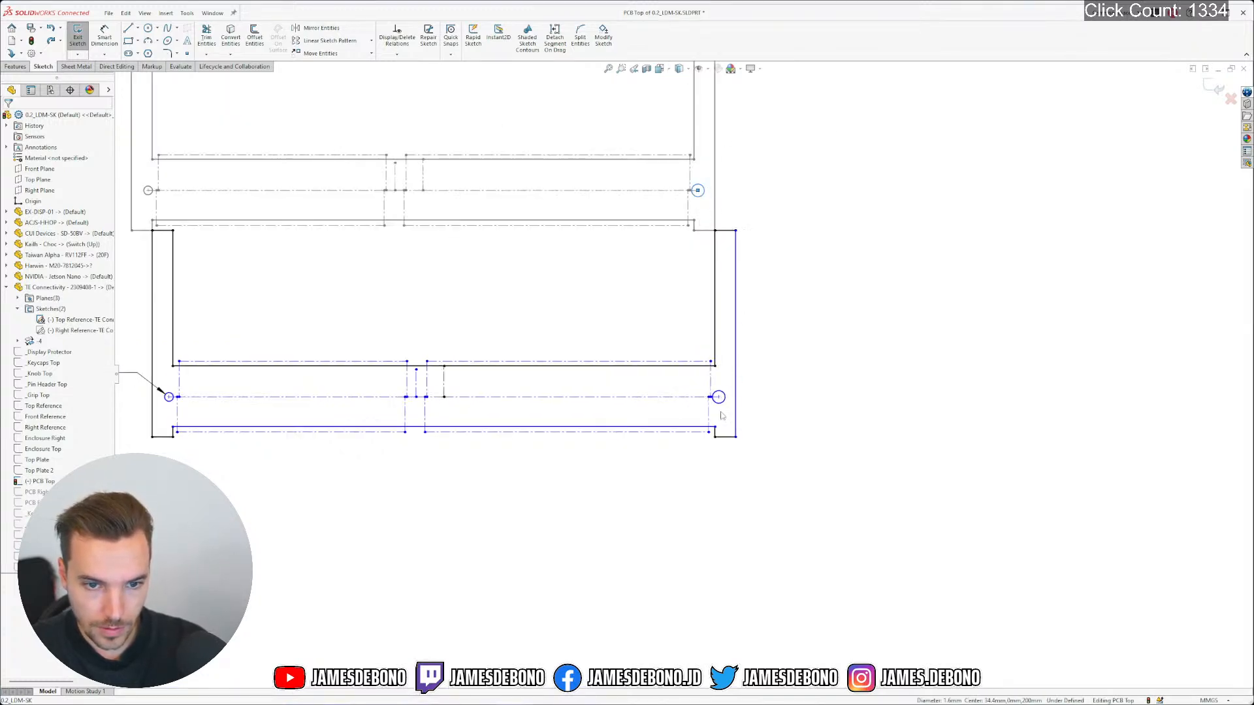
pyautogui.keyDown('ctrl'); pyautogui.click(725, 403); pyautogui.keyUp('ctrl')
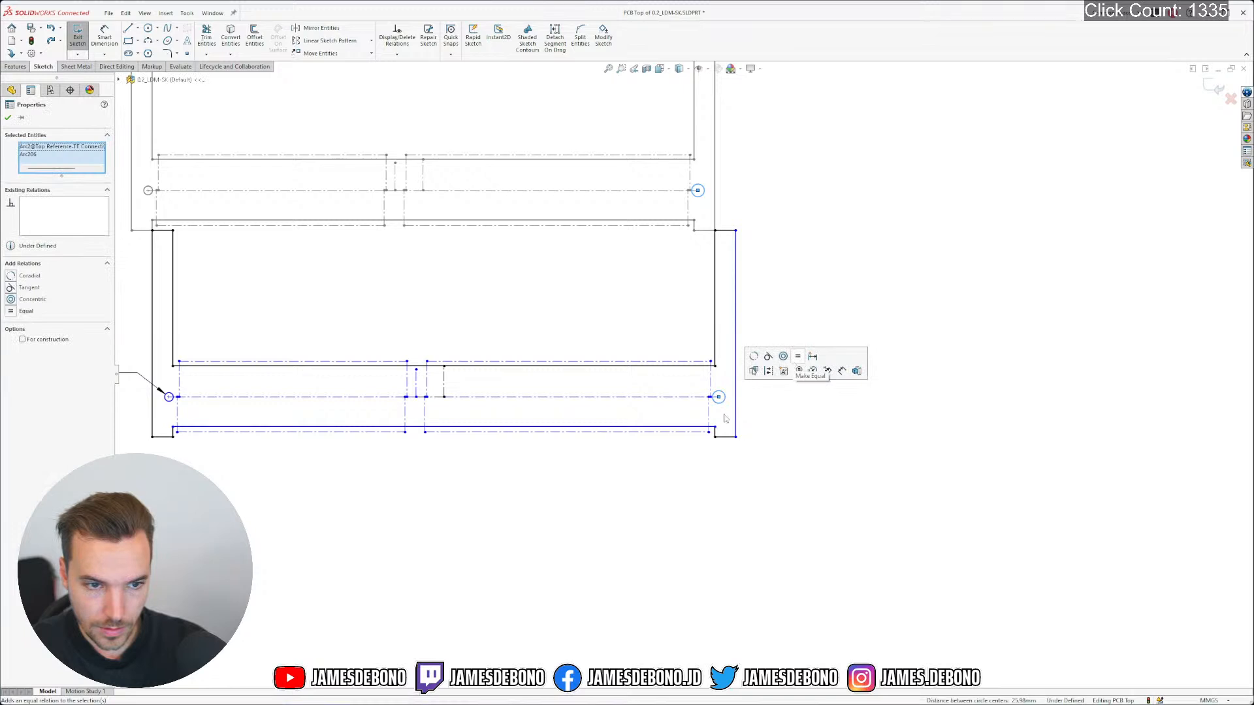
pyautogui.click(488, 420)
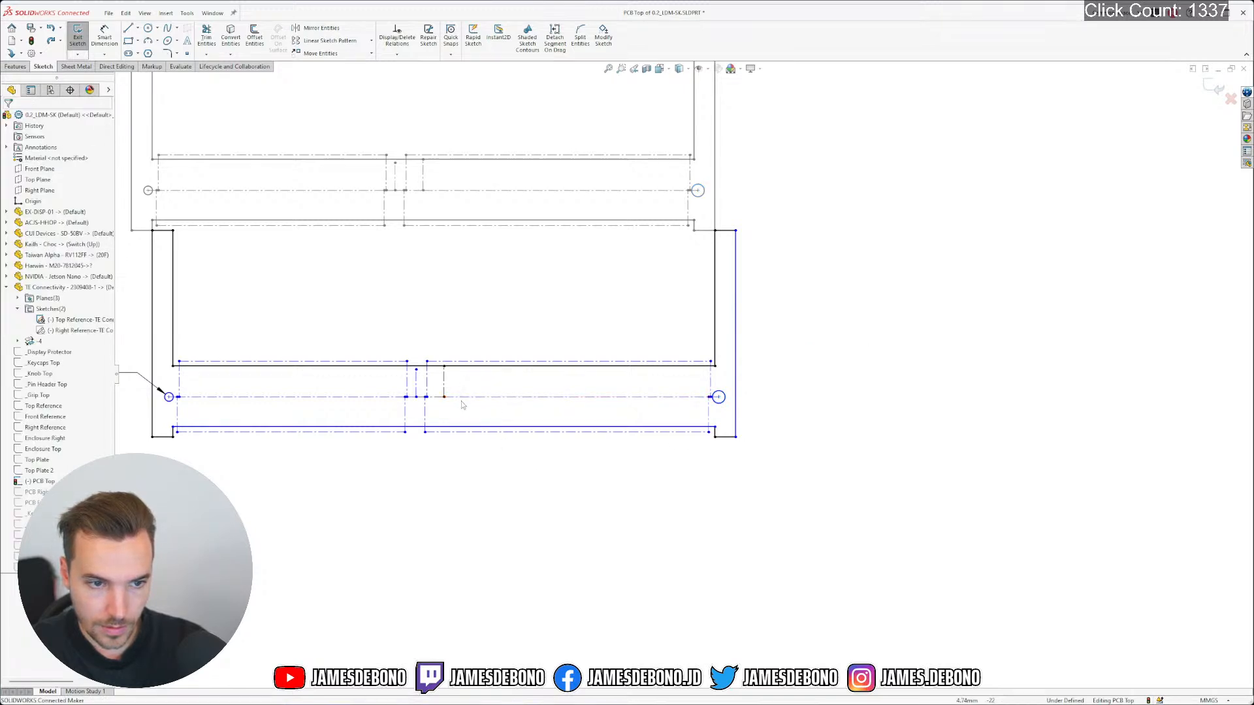
# Make the short horizontal centreline segment collinear with the long segment running to the right circle in the pasted profile
pyautogui.scroll(-3, 461, 405)
pyautogui.click(496, 380)
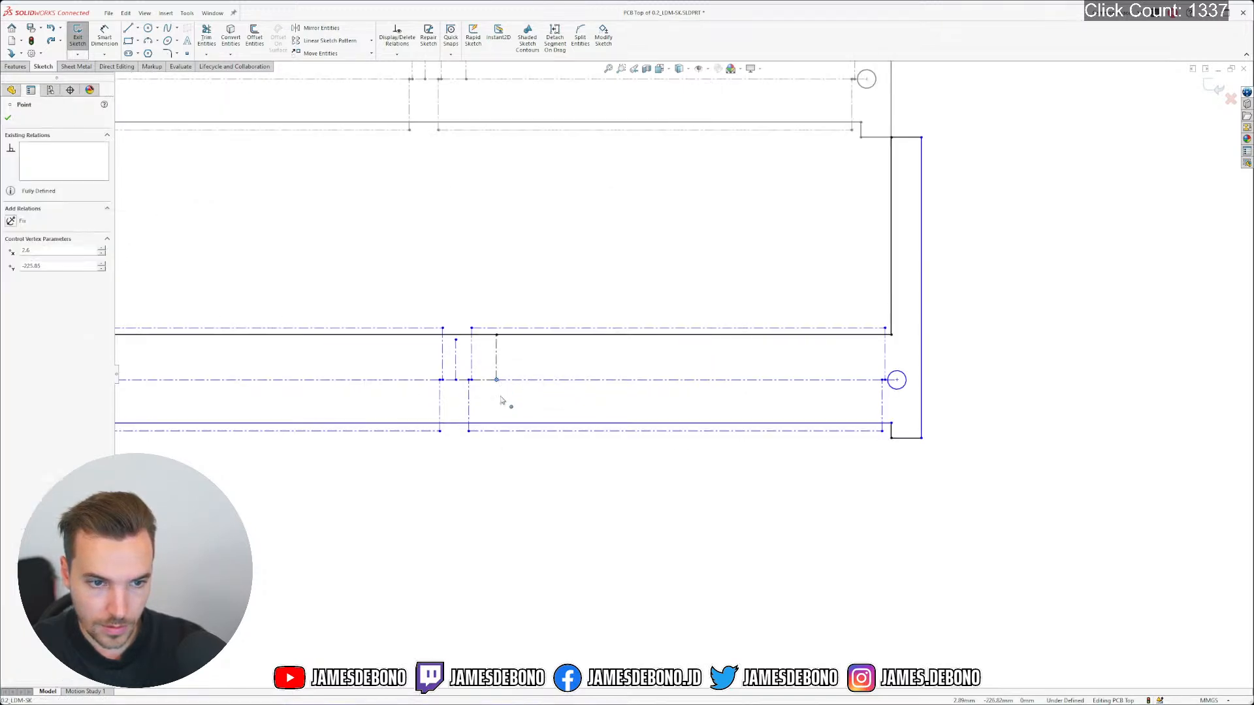
pyautogui.moveTo(500, 396); pyautogui.dragTo(499, 391)
pyautogui.click(848, 389)
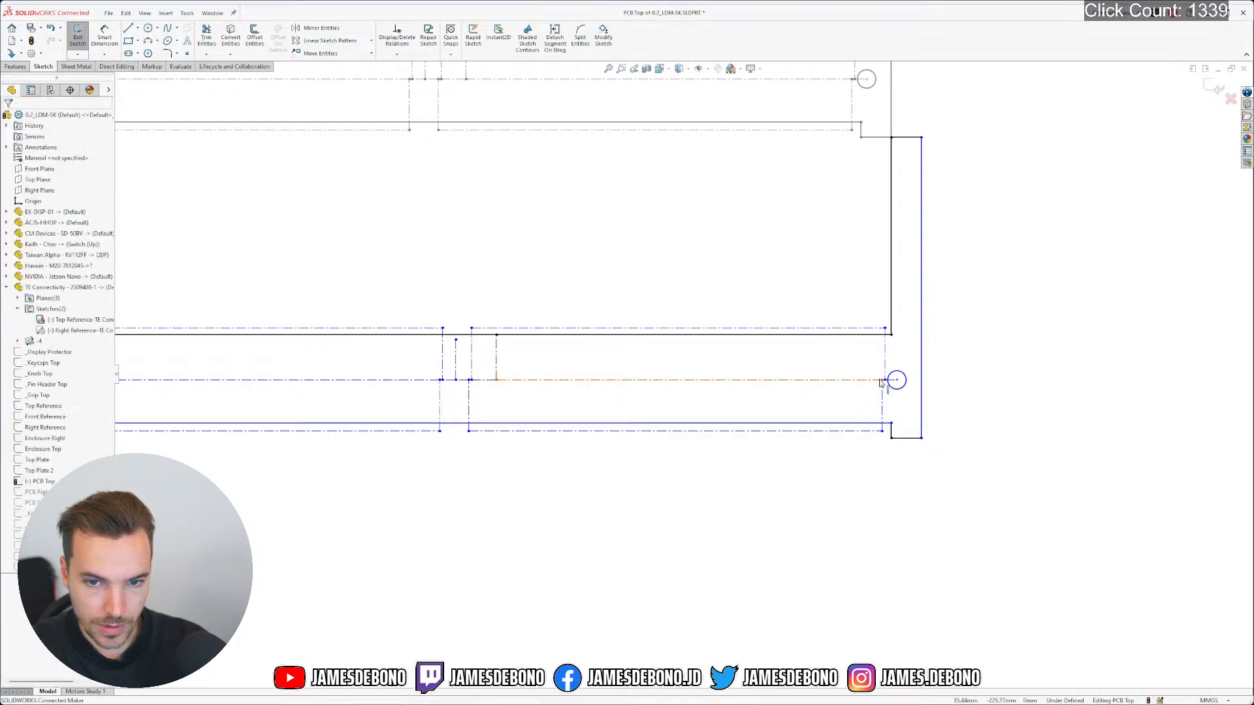
pyautogui.moveTo(854, 384)
pyautogui.mouseDown()
pyautogui.moveTo(747, 389)
pyautogui.moveTo(741, 401)
pyautogui.mouseUp()
pyautogui.scroll(-3, 502, 396)
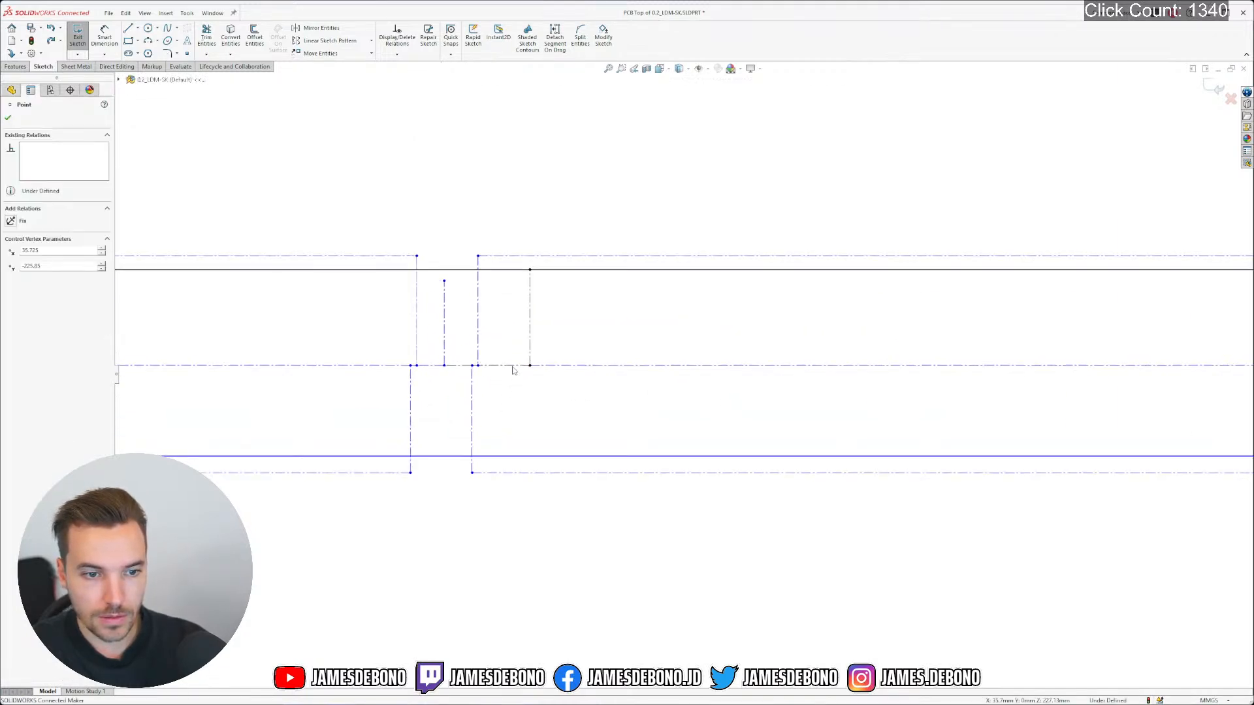
pyautogui.click(525, 366)
pyautogui.keyDown('ctrl'); pyautogui.click(549, 366); pyautogui.keyUp('ctrl')
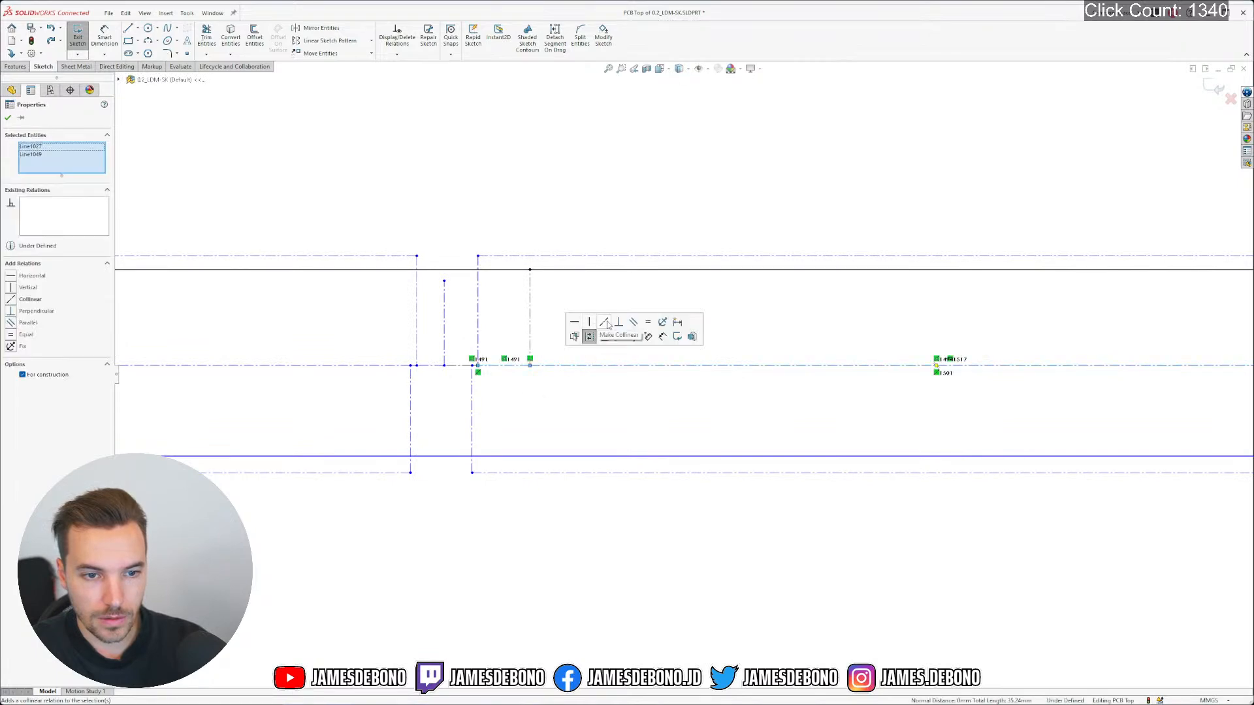
pyautogui.click(688, 401)
pyautogui.scroll(5, 796, 398)
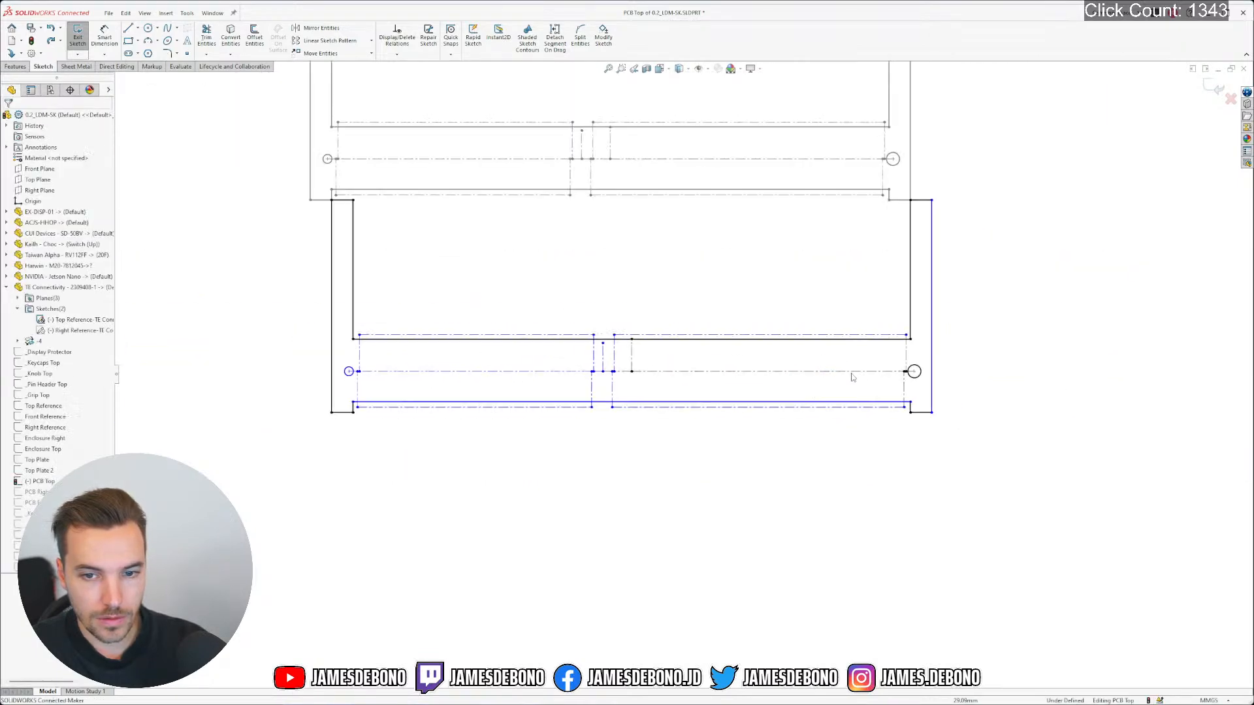
# Make the short centreline segment ending at the rightmost of the central vertical construction lines equal to its reference counterpart
pyautogui.scroll(-3, 612, 377)
pyautogui.click(619, 375)
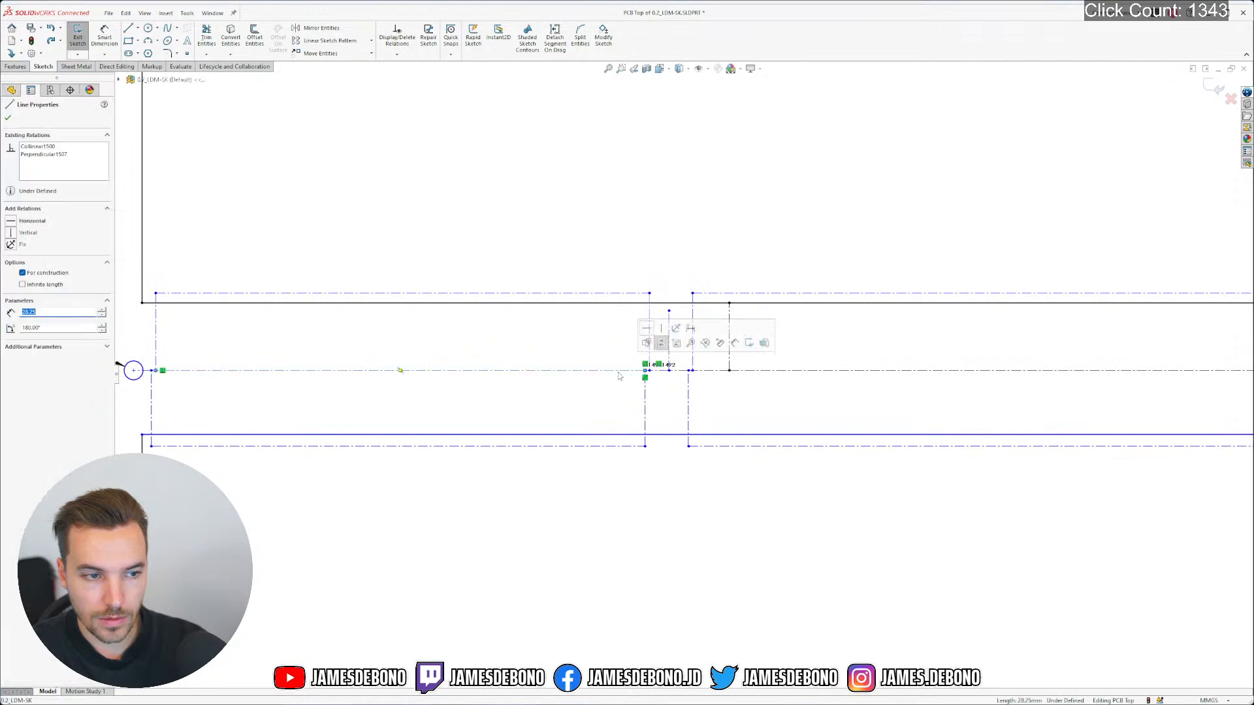
pyautogui.click(751, 396)
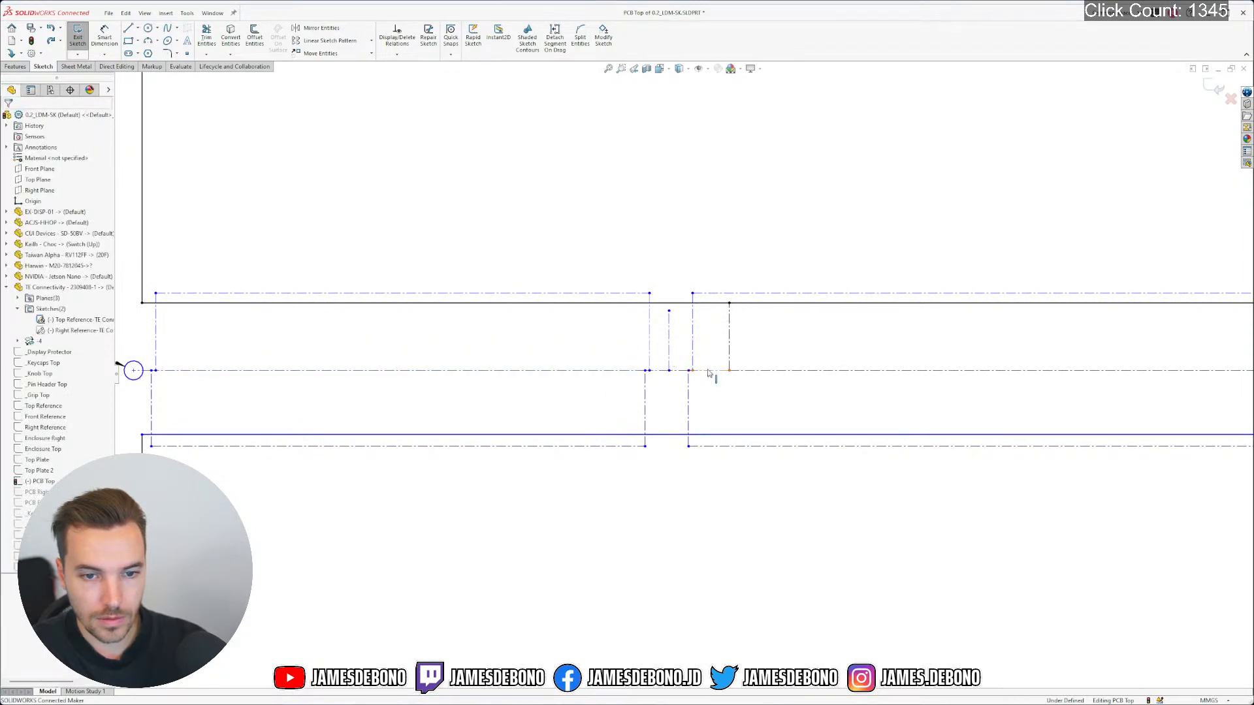
pyautogui.click(708, 371)
pyautogui.scroll(4, 706, 359)
pyautogui.keyDown('ctrl'); pyautogui.click(680, 166); pyautogui.keyUp('ctrl')
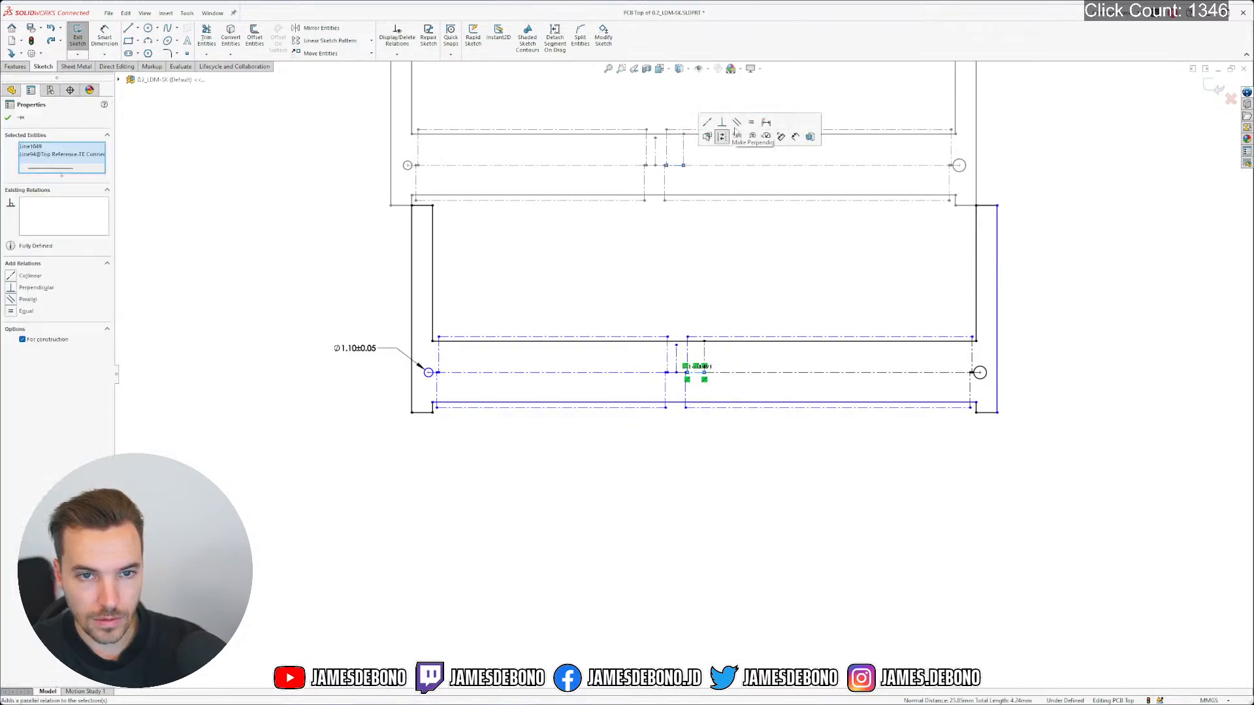
pyautogui.click(736, 126)
pyautogui.click(722, 384)
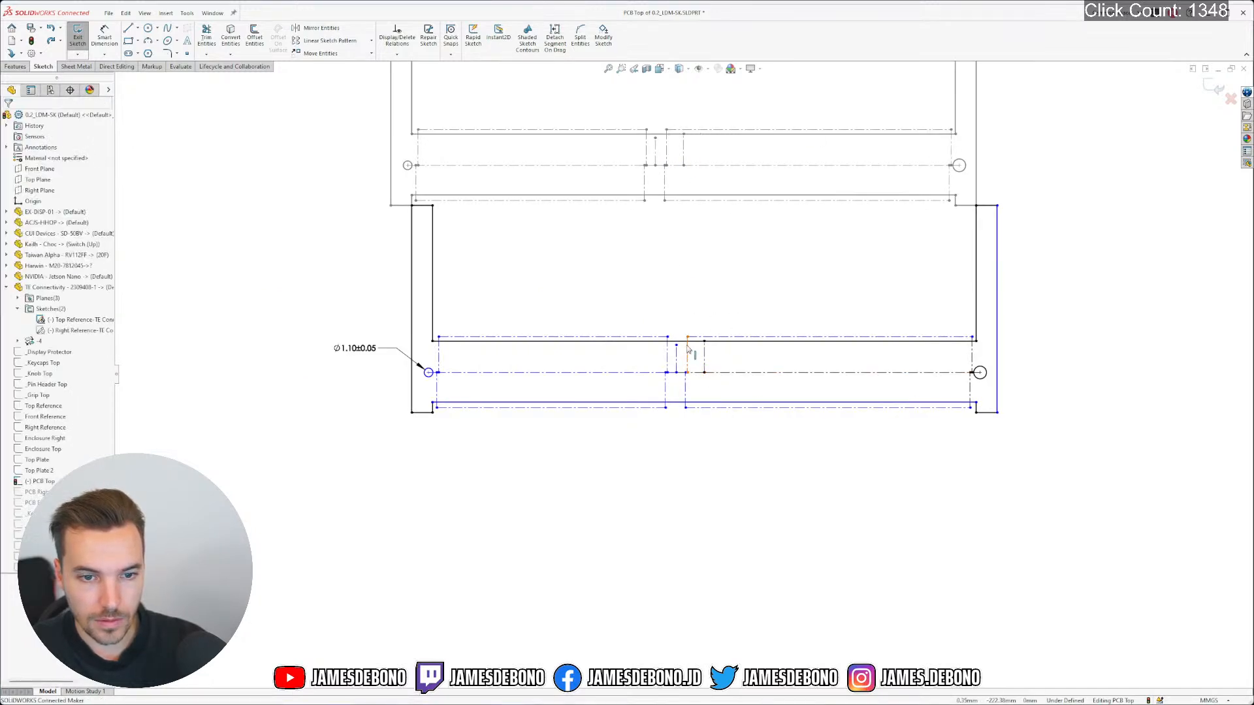
# Make the tiny centreline segment between the upper and lower right-hand blocks' inner vertical lines equal to its reference counterpart
pyautogui.scroll(-8, 712, 379)
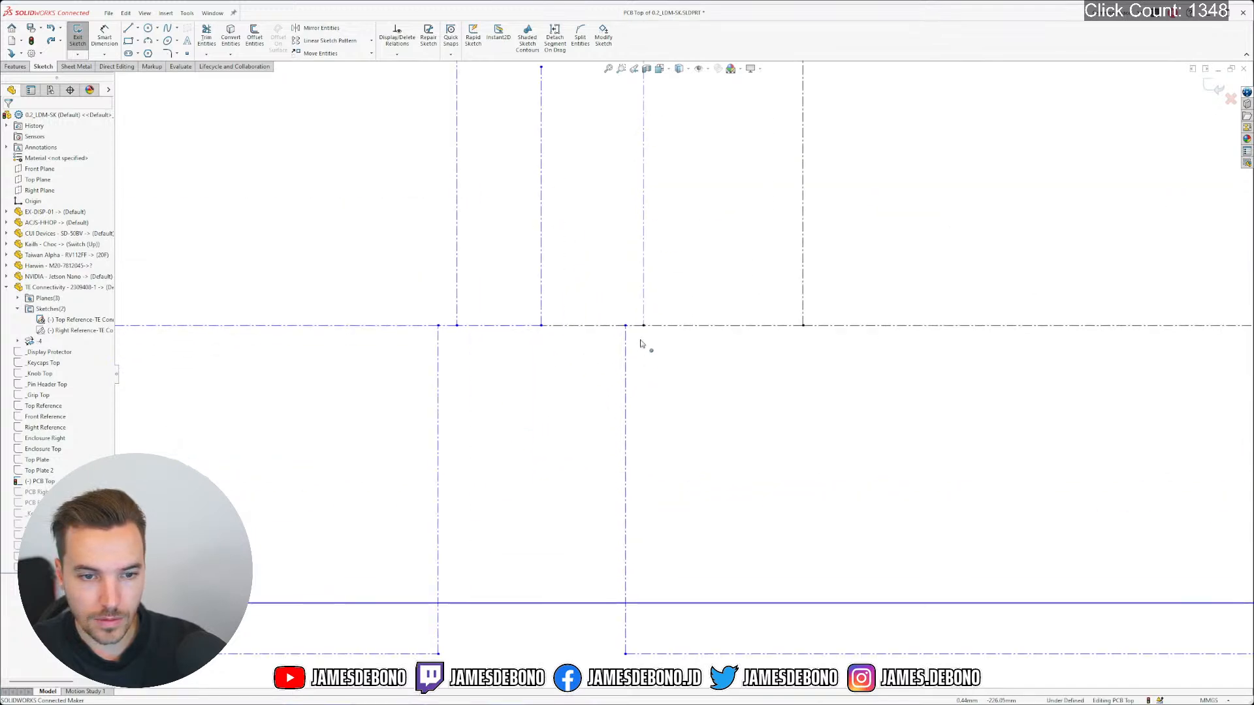
pyautogui.click(640, 327)
pyautogui.scroll(8, 666, 274)
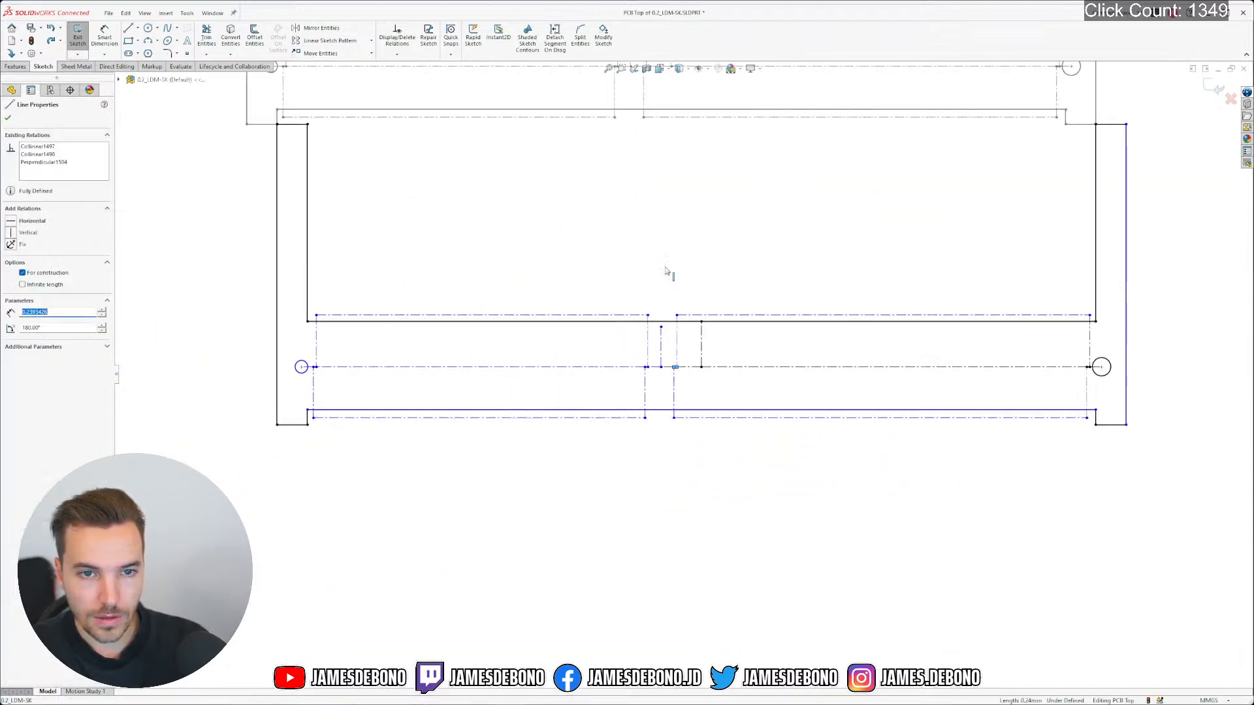
pyautogui.scroll(-6, 670, 218)
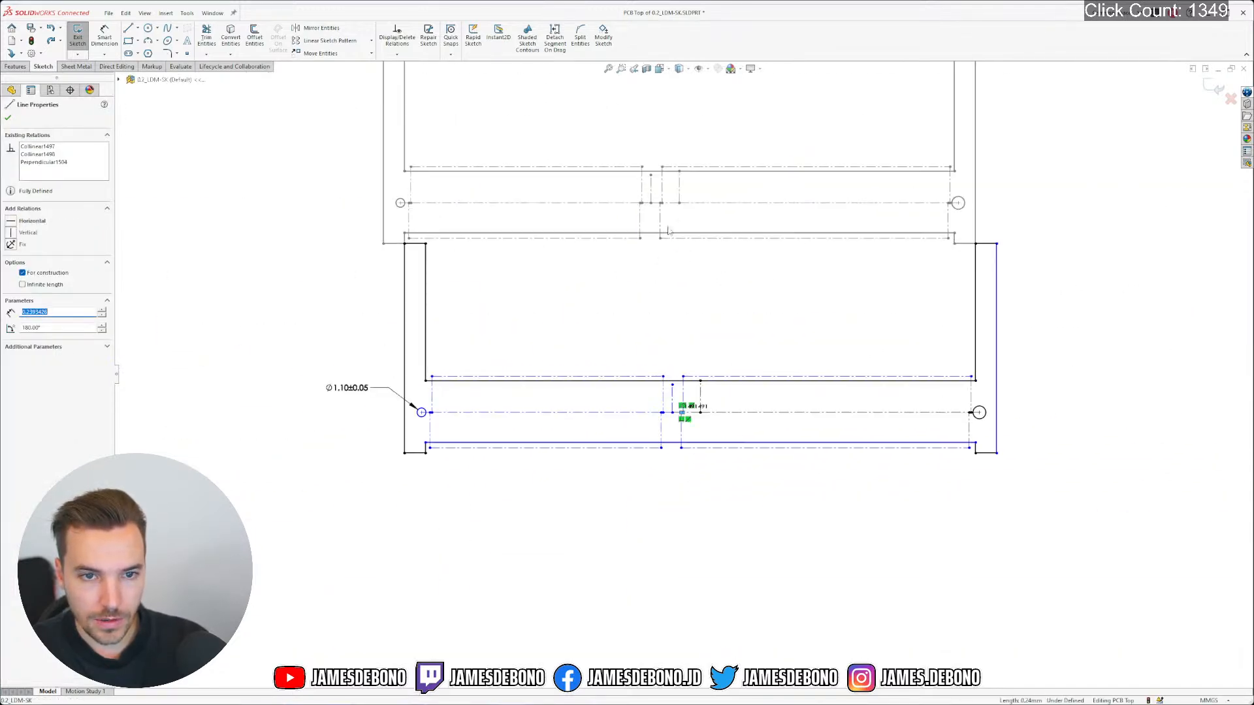
pyautogui.scroll(-4, 667, 235)
pyautogui.keyDown('ctrl'); pyautogui.click(646, 310); pyautogui.keyUp('ctrl')
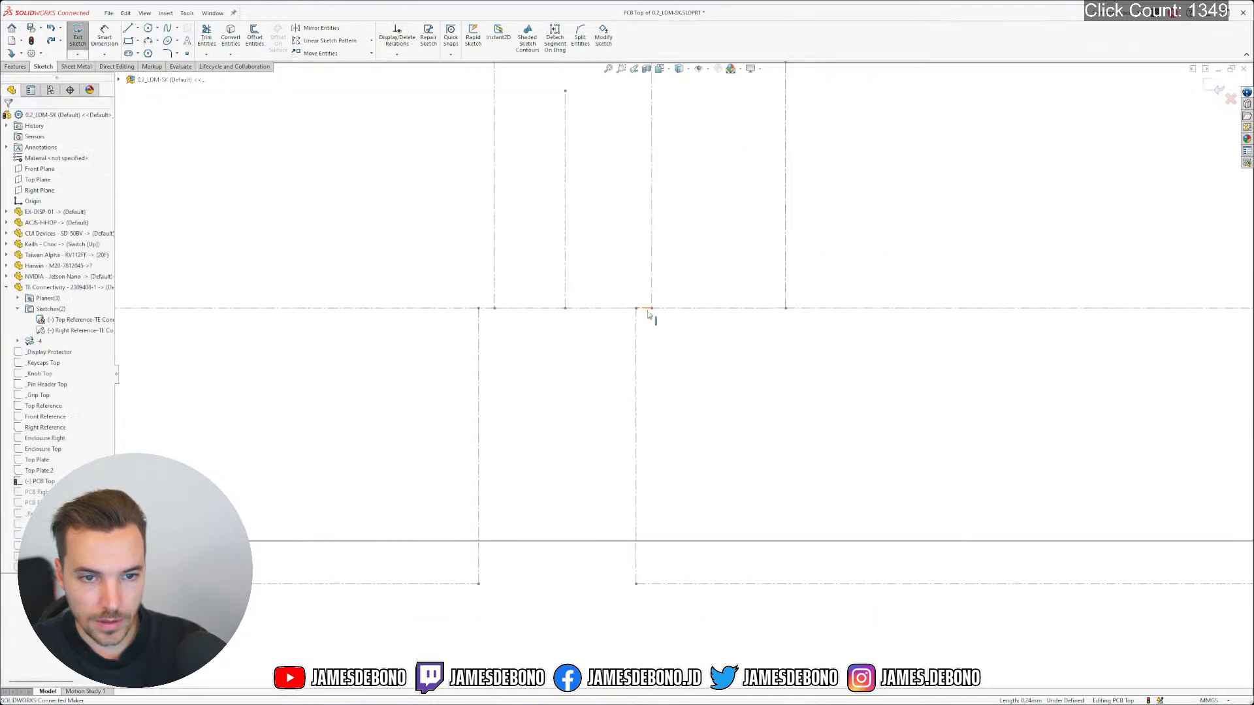
pyautogui.click(719, 267)
# Make the centreline segment from the middle vertical construction line to the lower right block's inner edge equal to its reference counterpart
pyautogui.click(632, 310)
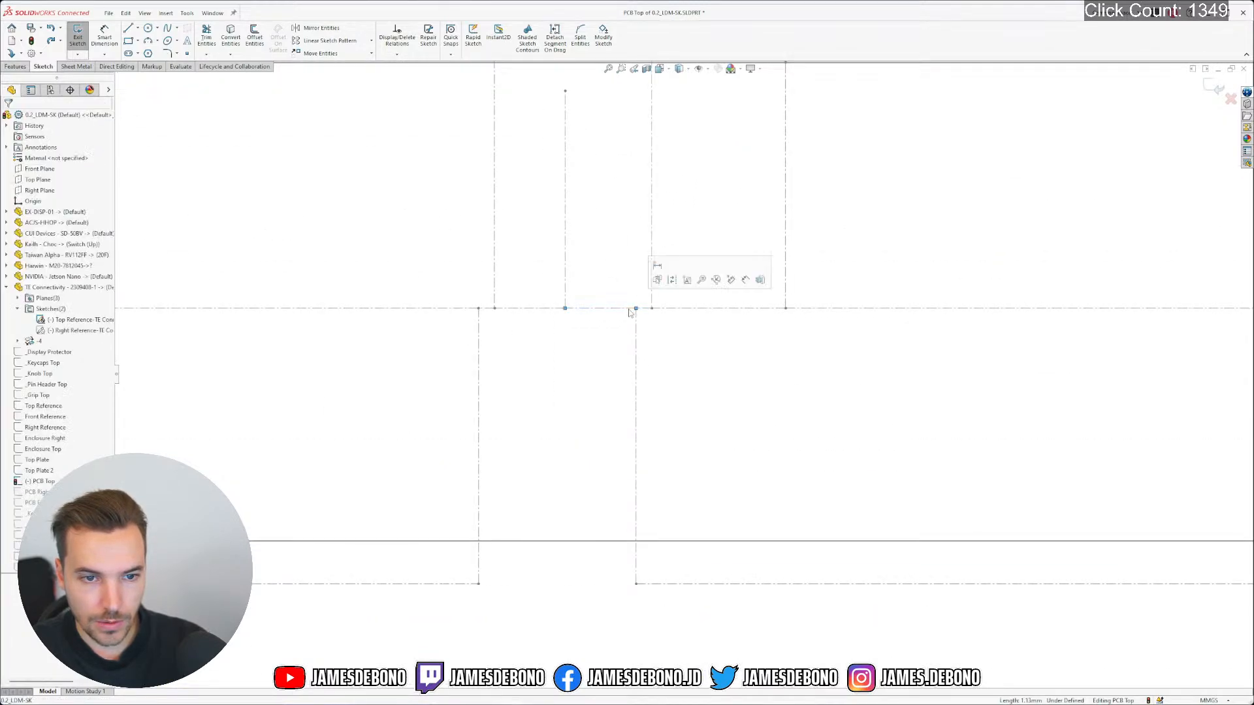
pyautogui.scroll(10, 616, 381)
pyautogui.scroll(-4, 686, 467)
pyautogui.scroll(-5, 691, 484)
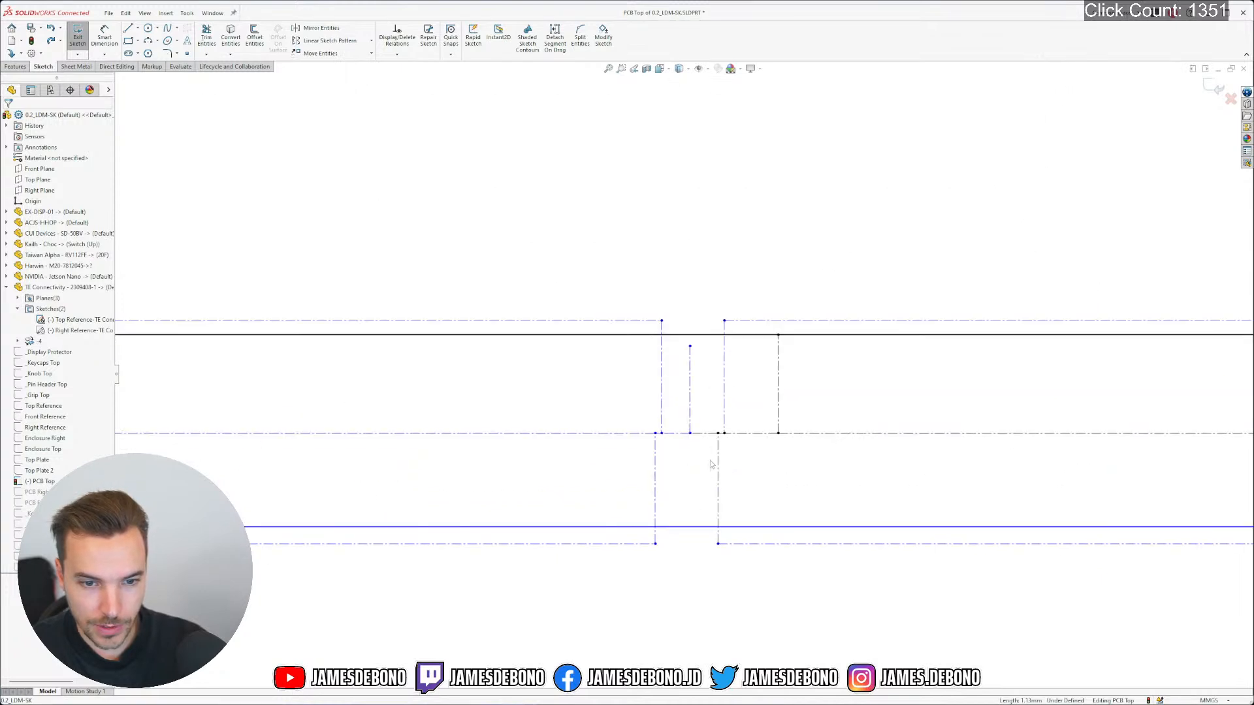
pyautogui.click(705, 394)
pyautogui.keyDown('ctrl'); pyautogui.click(719, 392); pyautogui.keyUp('ctrl')
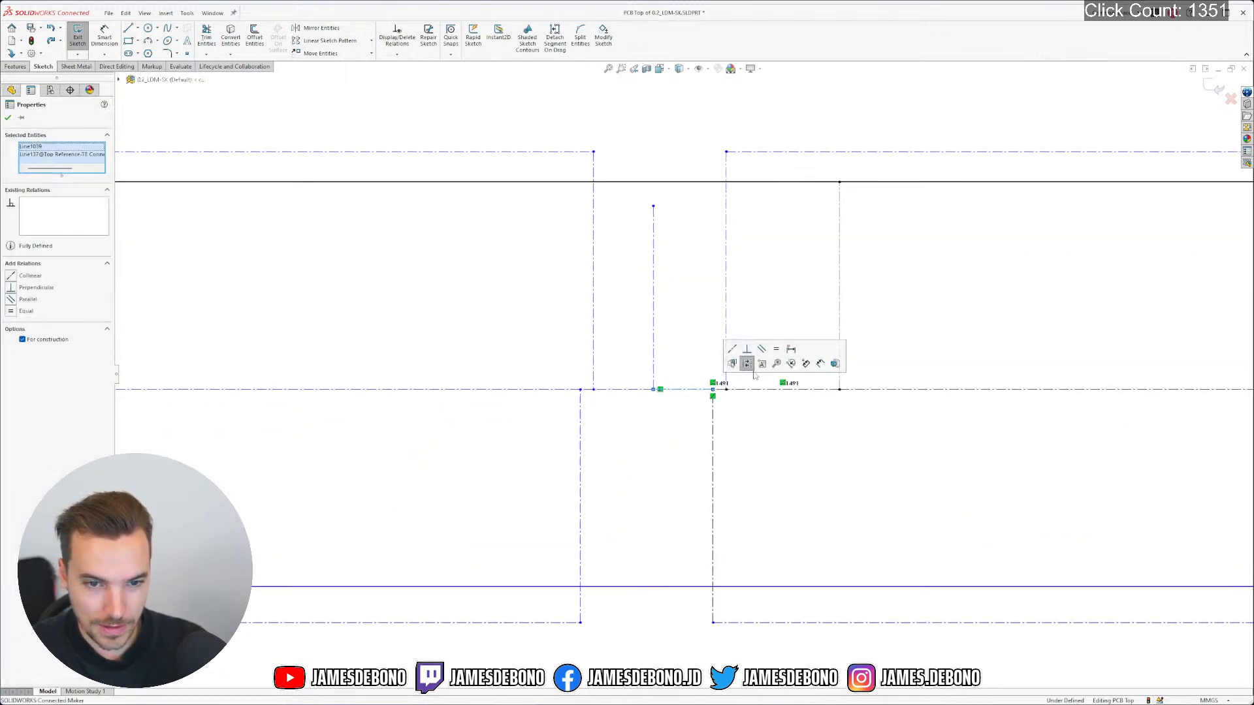
pyautogui.click(777, 363)
pyautogui.click(722, 448)
# Make the centreline segment from the middle vertical construction line to the upper left block's inner edge equal to its reference counterpart
pyautogui.click(644, 390)
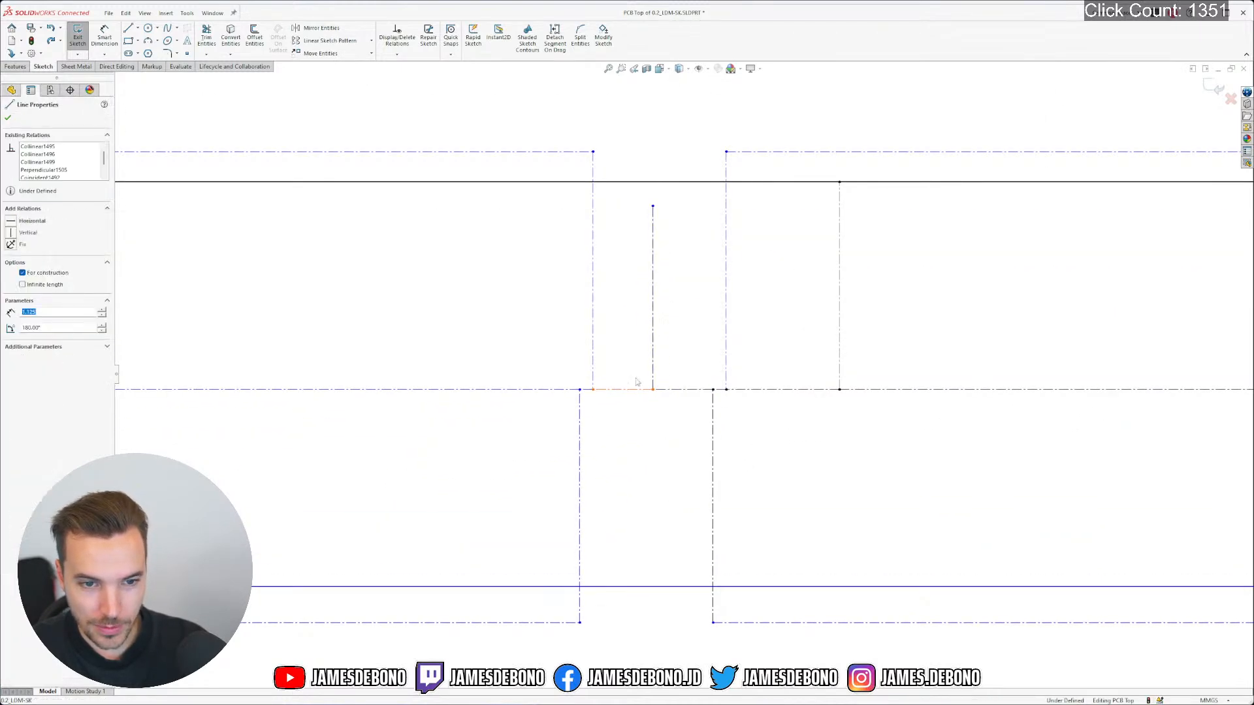
pyautogui.scroll(5, 644, 390)
pyautogui.scroll(-2, 664, 204)
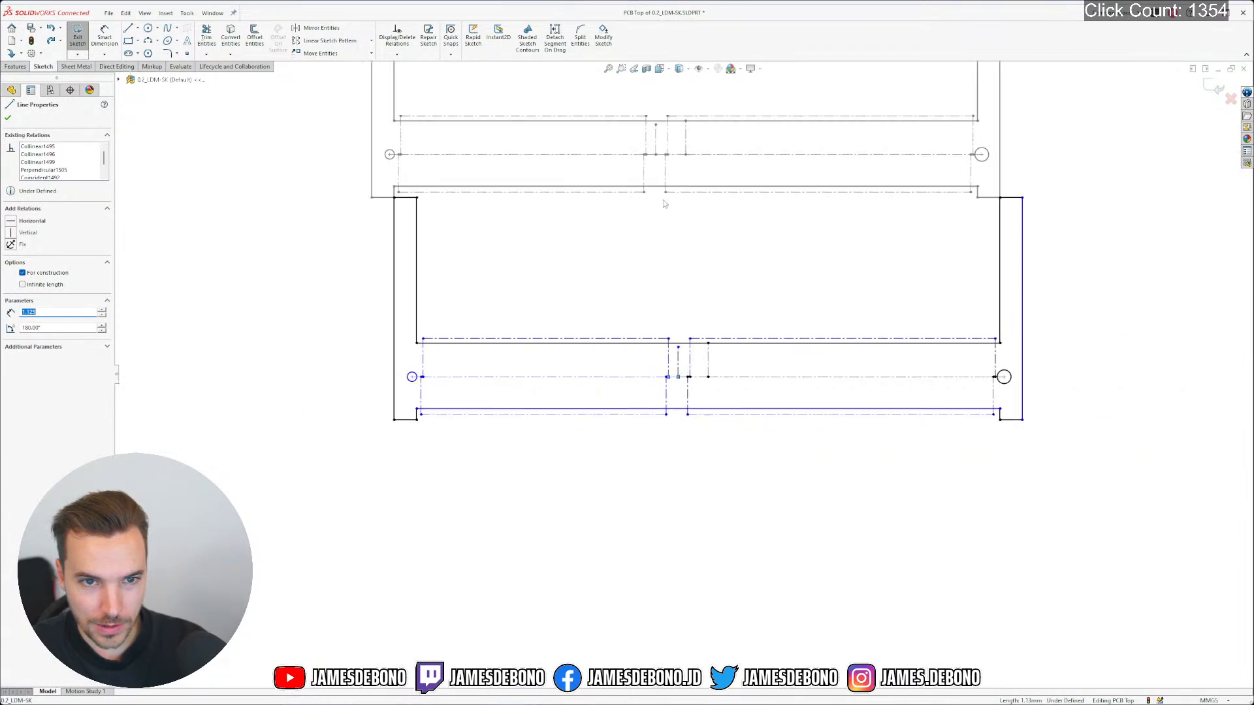
pyautogui.keyDown('ctrl'); pyautogui.click(655, 156); pyautogui.keyUp('ctrl')
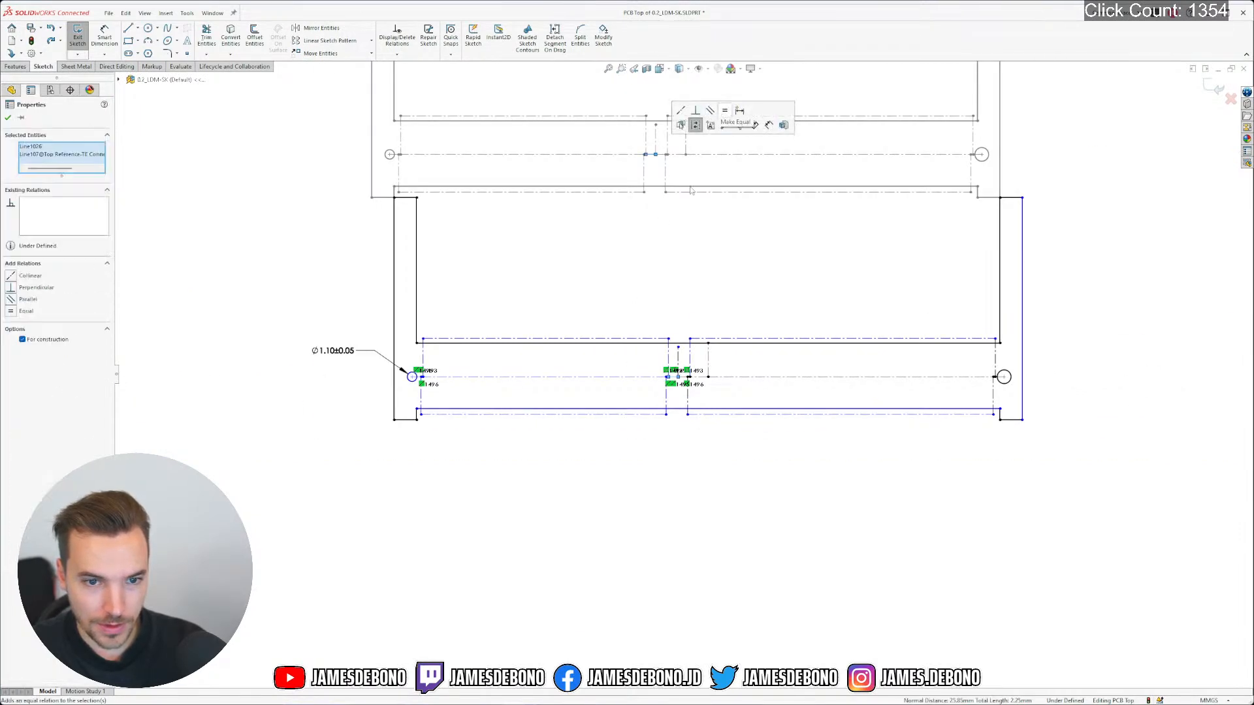
# Make the tiny centreline segment between the upper and lower left-hand blocks' inner vertical lines equal to its reference counterpart
pyautogui.scroll(-6, 644, 150)
pyautogui.click(661, 315)
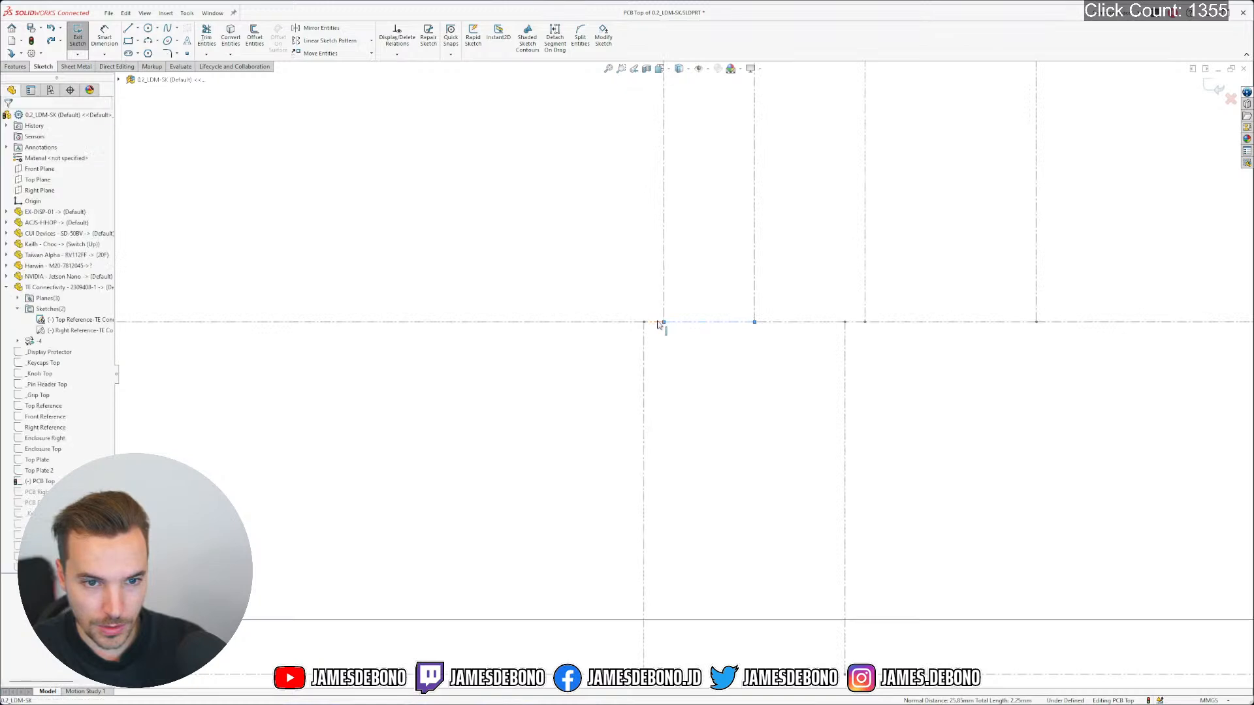
pyautogui.click(658, 325)
pyautogui.scroll(10, 692, 400)
pyautogui.press('Delete')
pyautogui.scroll(-9, 695, 539)
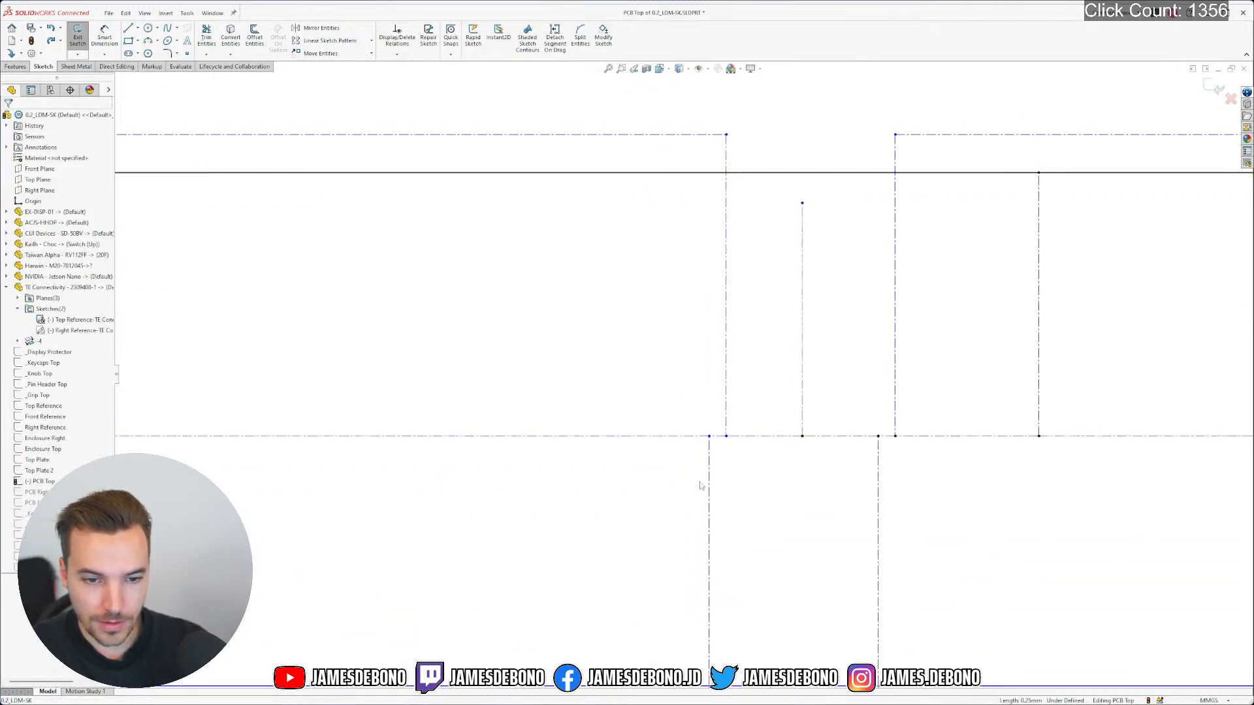
pyautogui.click(721, 437)
pyautogui.keyDown('ctrl'); pyautogui.click(771, 435); pyautogui.keyUp('ctrl')
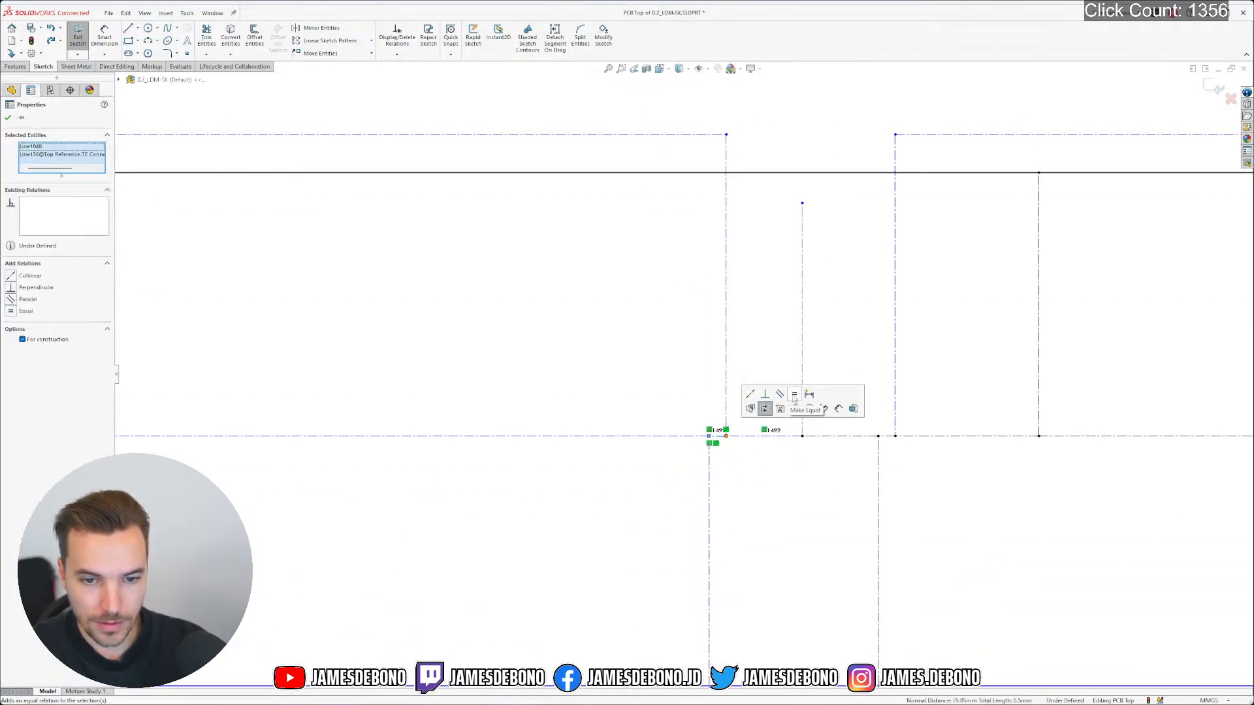
pyautogui.click(795, 397)
pyautogui.click(774, 480)
# Make the two centreline segments on either side of the middle vertical construction line collinear
pyautogui.click(787, 437)
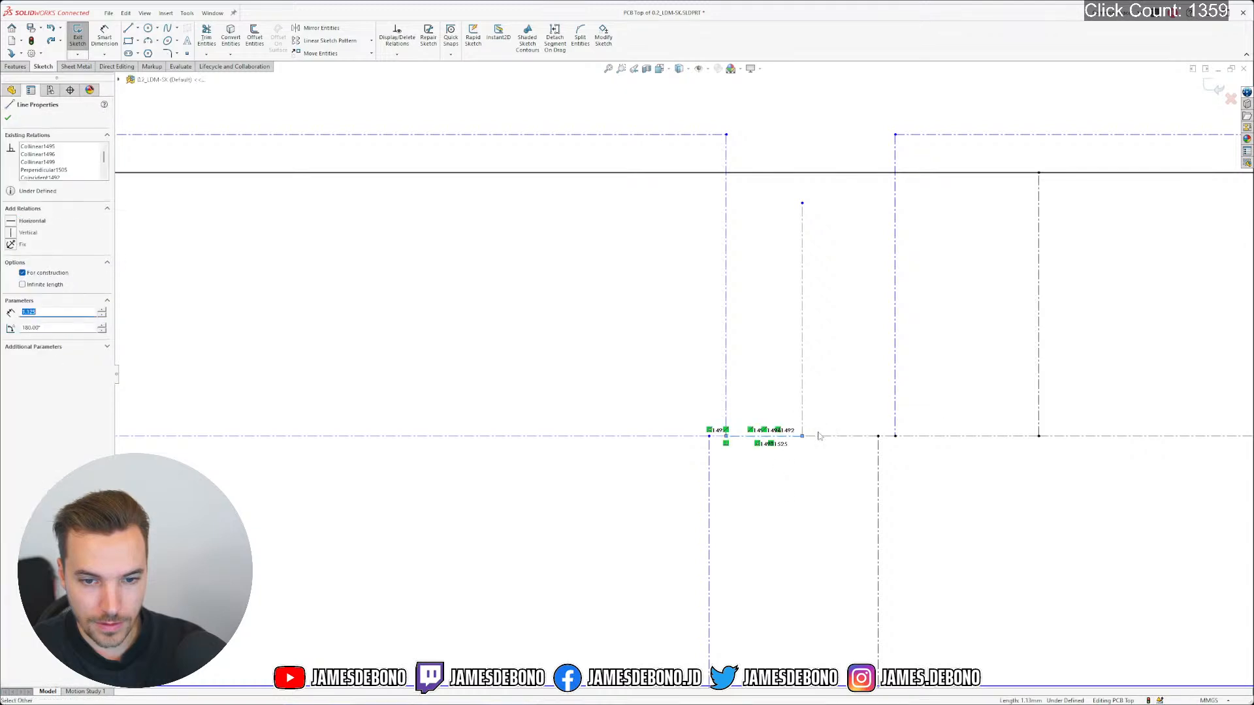
pyautogui.keyDown('ctrl'); pyautogui.click(825, 437); pyautogui.keyUp('ctrl')
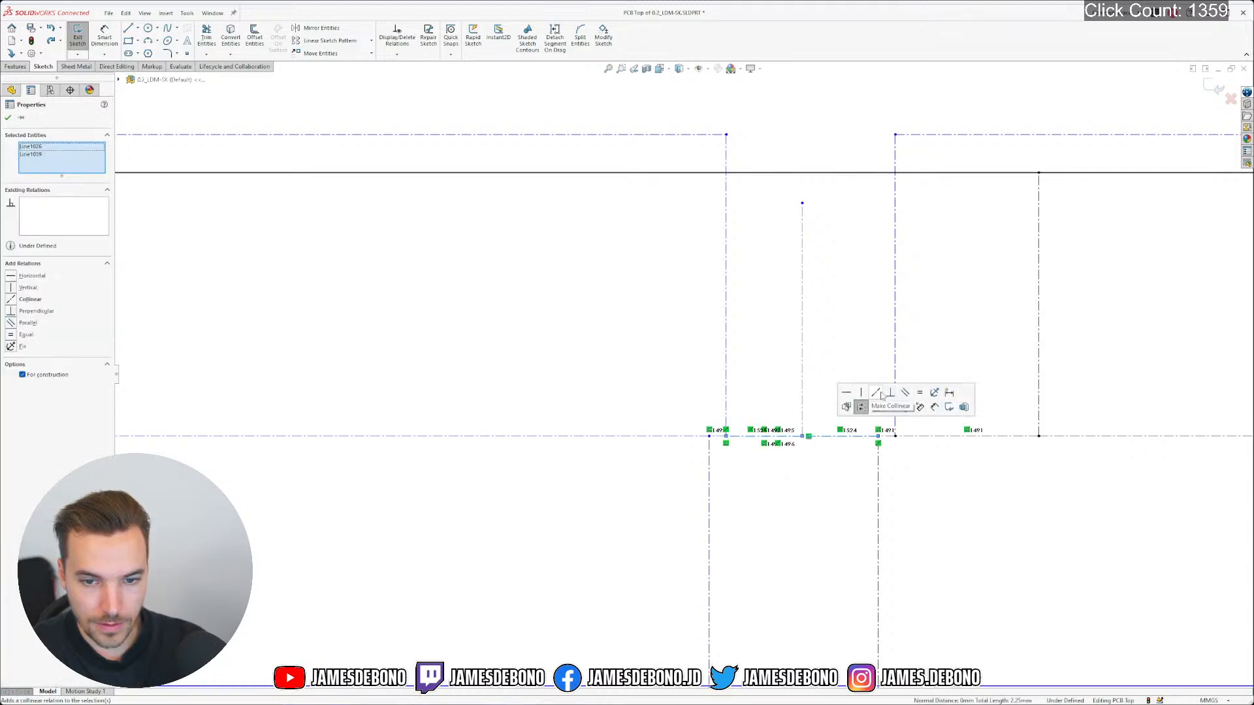
pyautogui.click(808, 490)
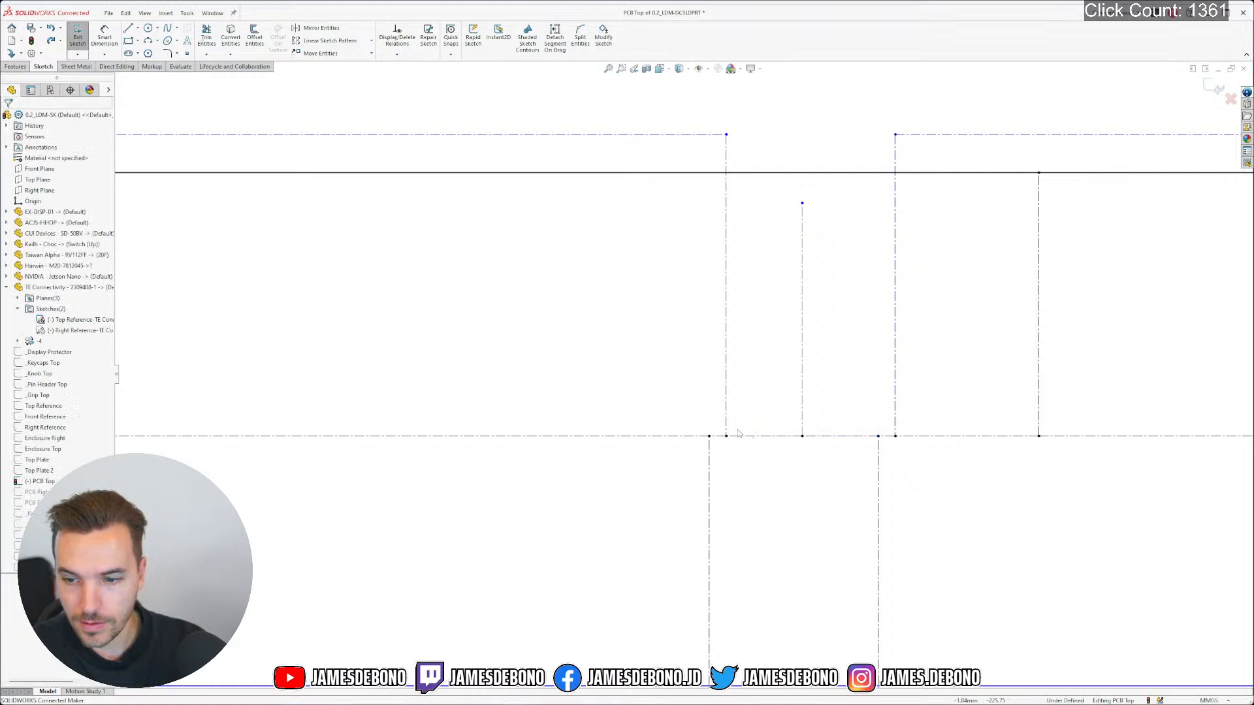
# Make the tiny centreline segment between the two vertical construction lines beside the left circle equal to its reference counterpart
pyautogui.scroll(6, 738, 433)
pyautogui.scroll(-5, 261, 390)
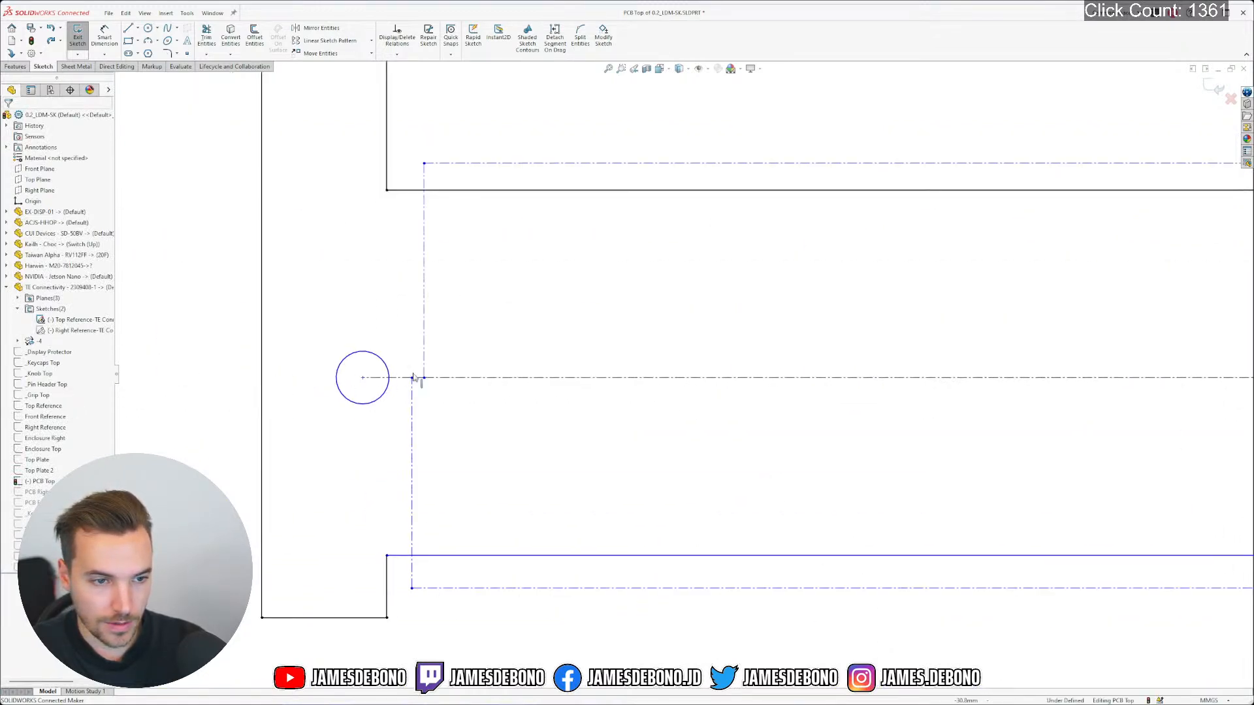
pyautogui.scroll(-5, 412, 378)
pyautogui.click(539, 386)
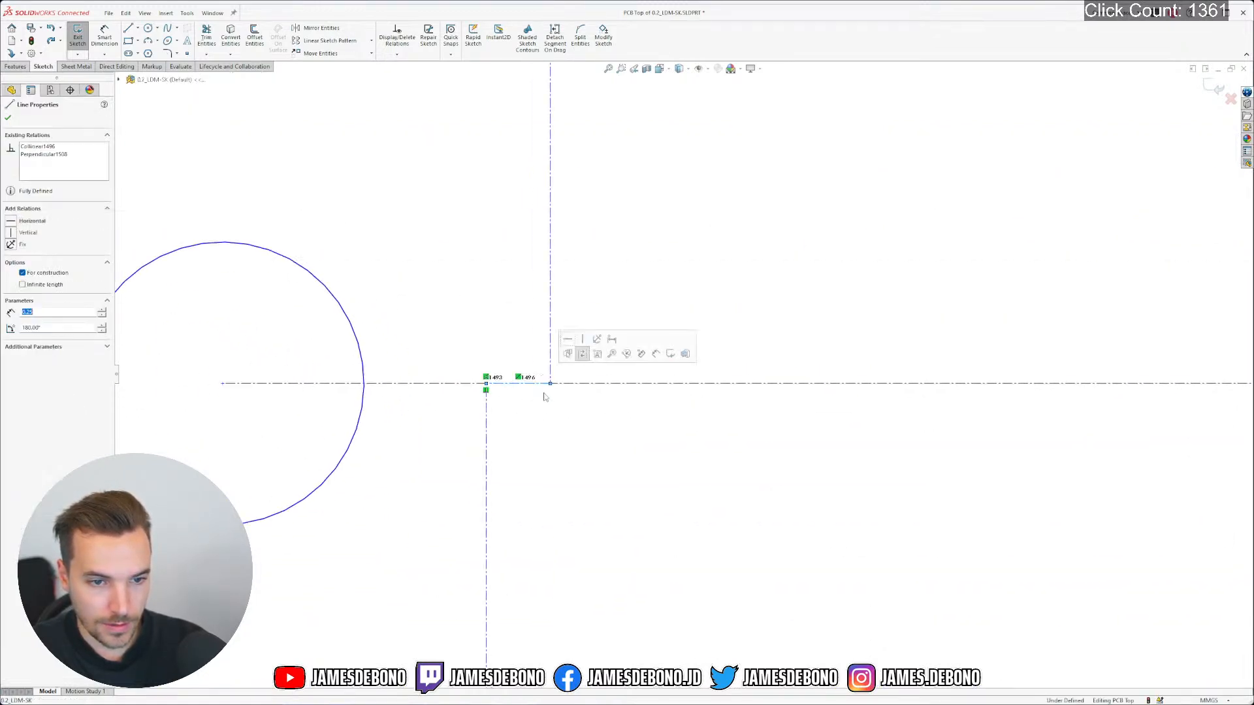
pyautogui.scroll(8, 542, 392)
pyautogui.scroll(3, 676, 252)
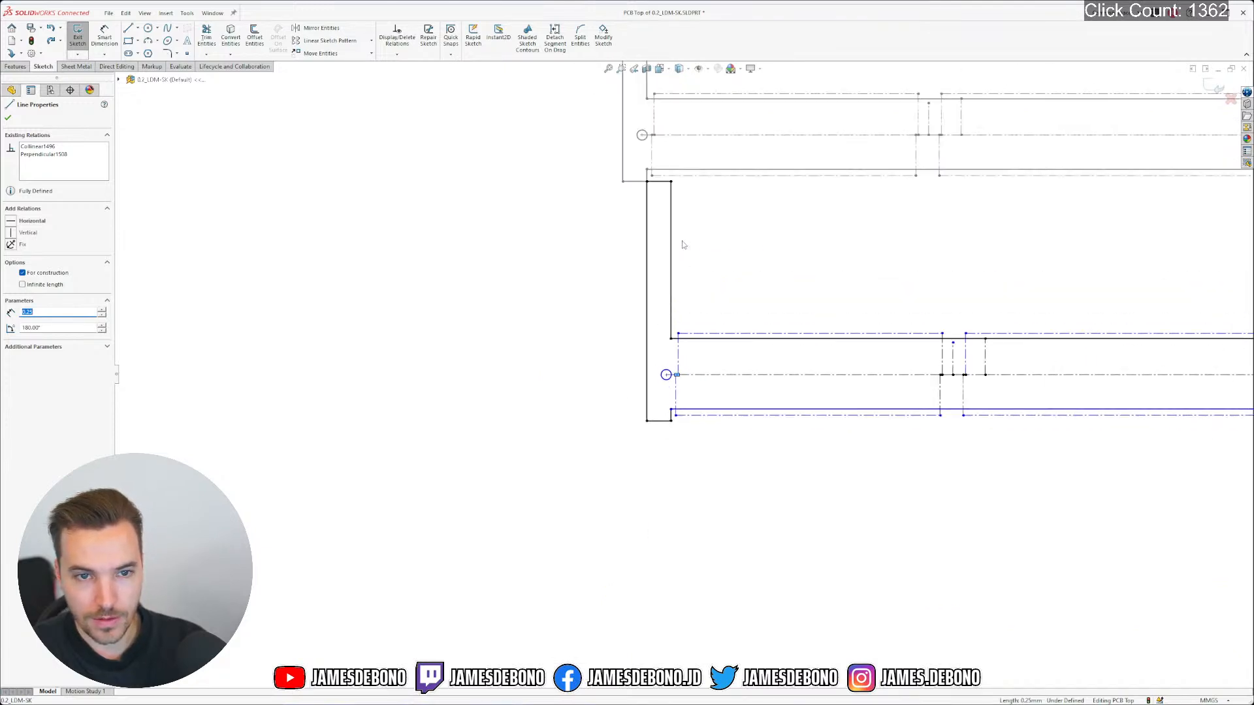
pyautogui.scroll(-6, 670, 170)
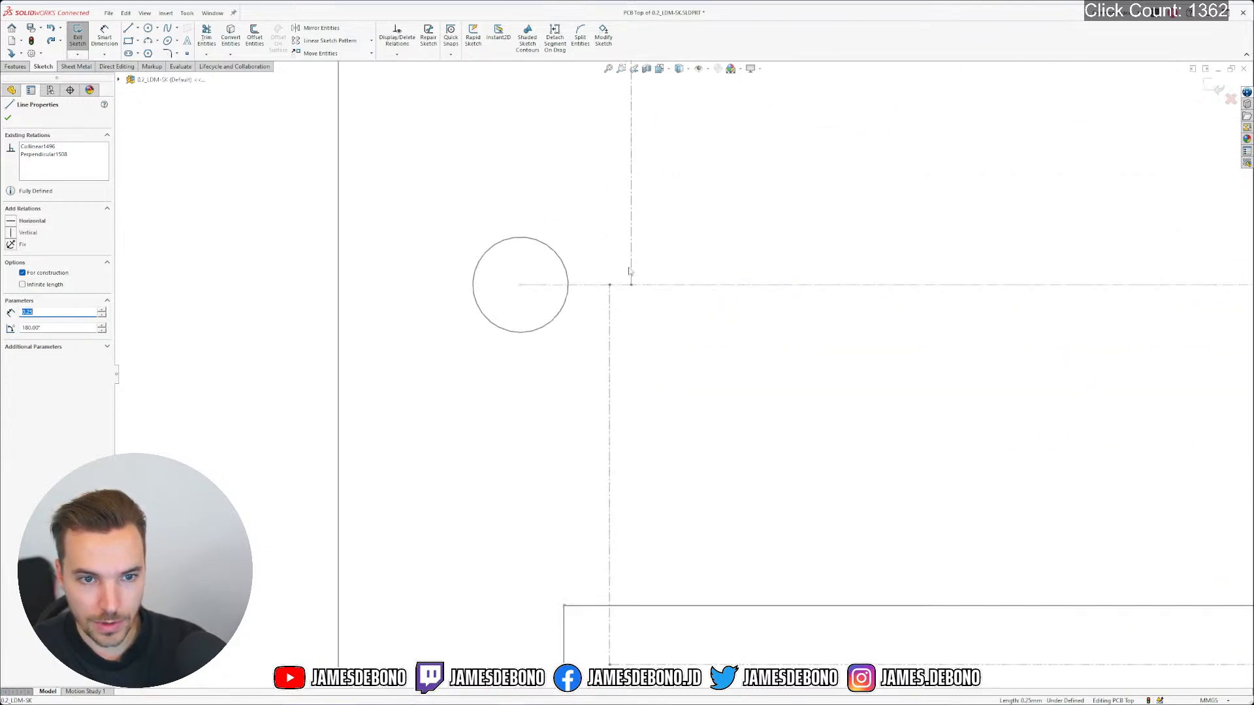
pyautogui.keyDown('ctrl'); pyautogui.click(630, 286); pyautogui.keyUp('ctrl')
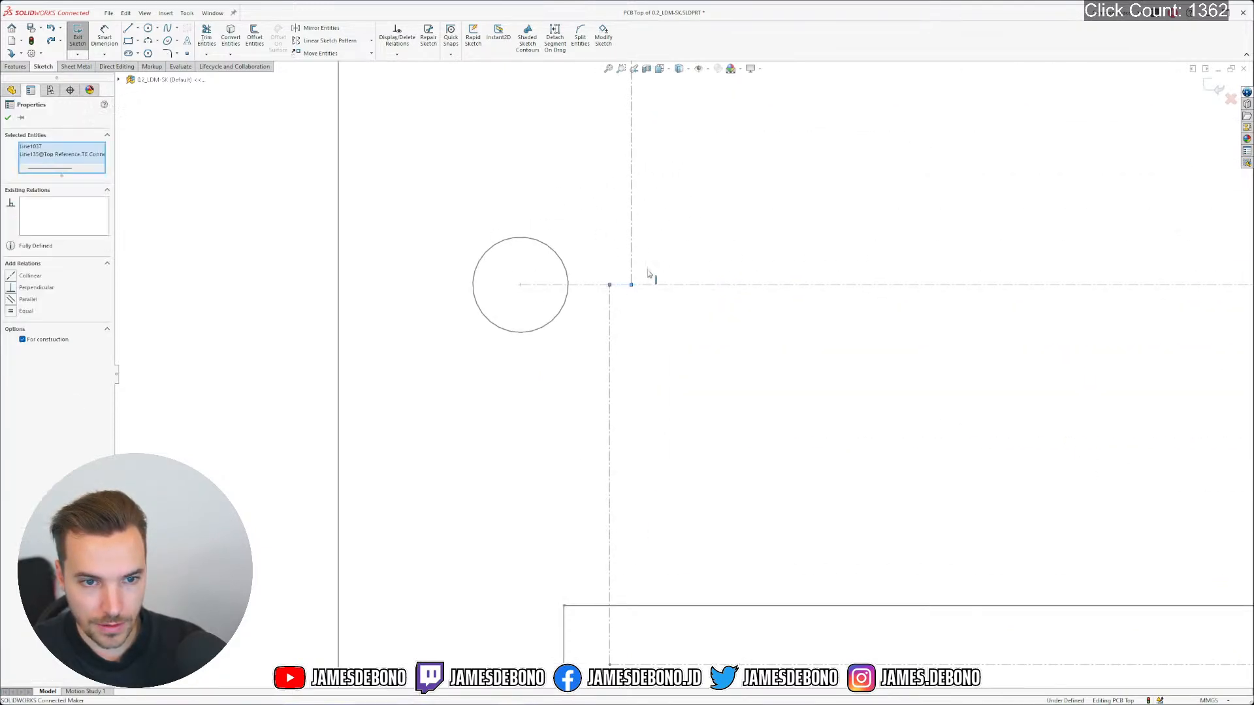
# Make the short centreline segment from the left circle's centre to the nearest vertical construction line equal to its reference counterpart
pyautogui.click(603, 286)
pyautogui.scroll(12, 692, 376)
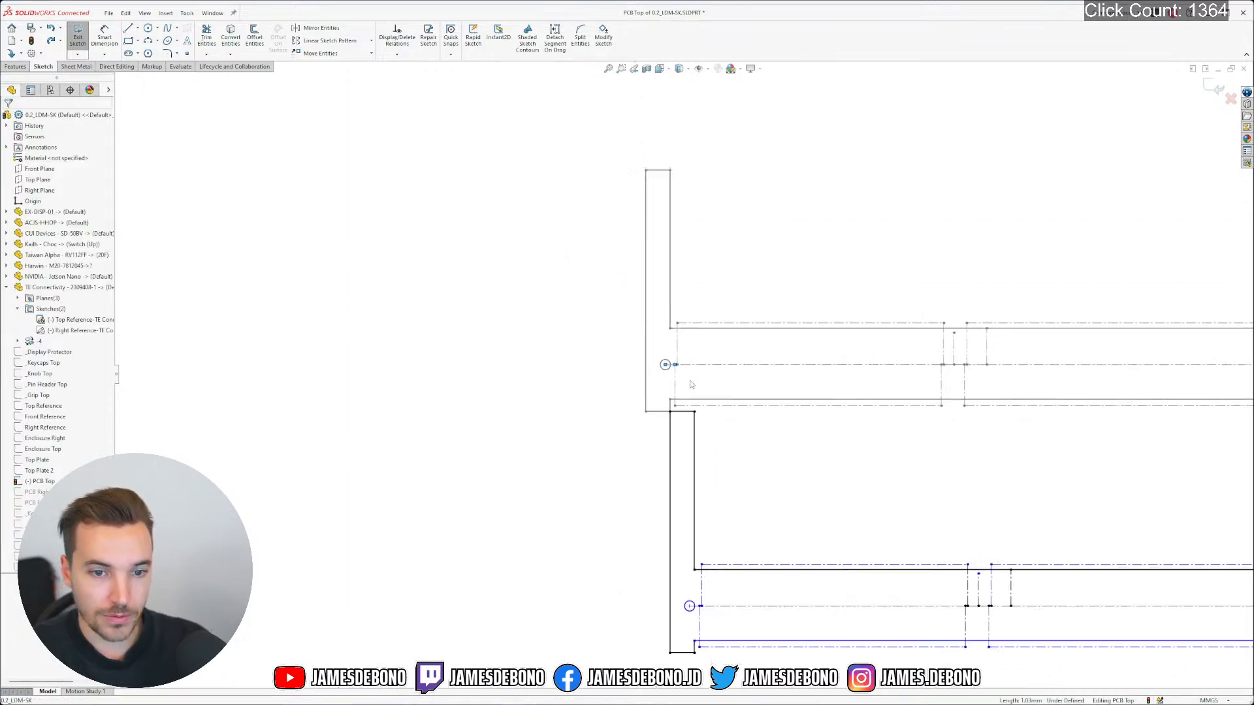
pyautogui.scroll(-8, 690, 551)
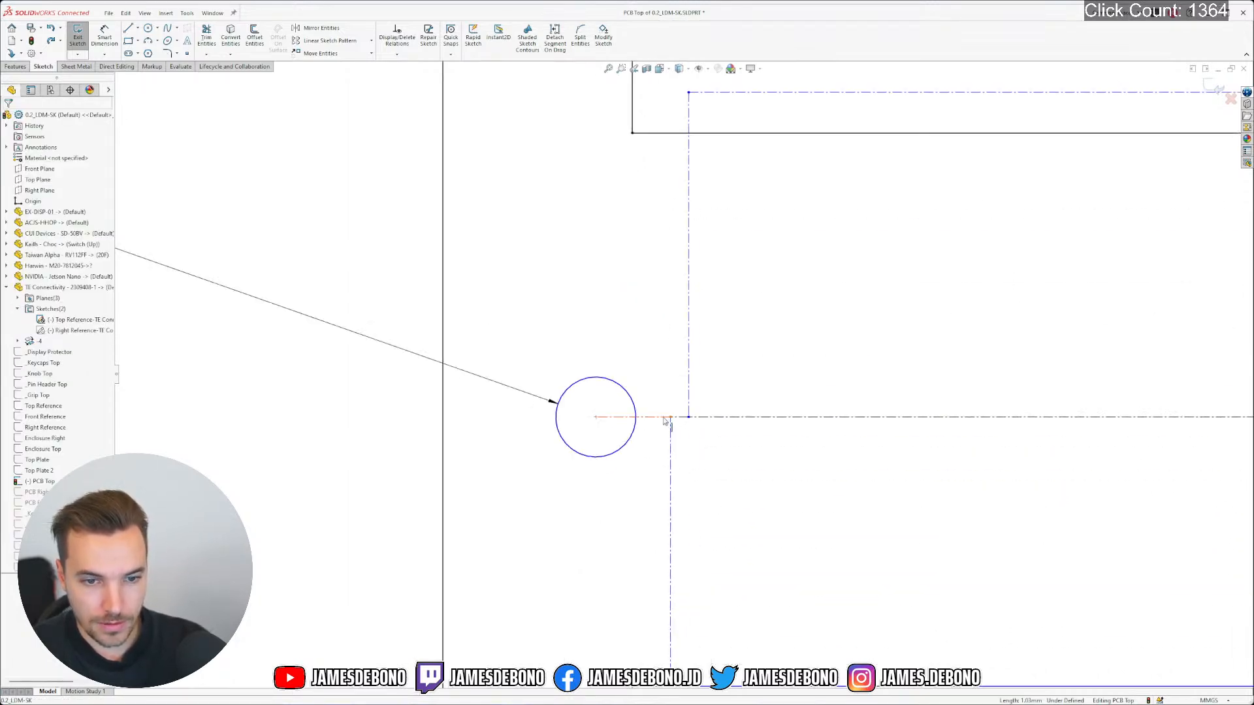
pyautogui.click(664, 417)
pyautogui.click(740, 451)
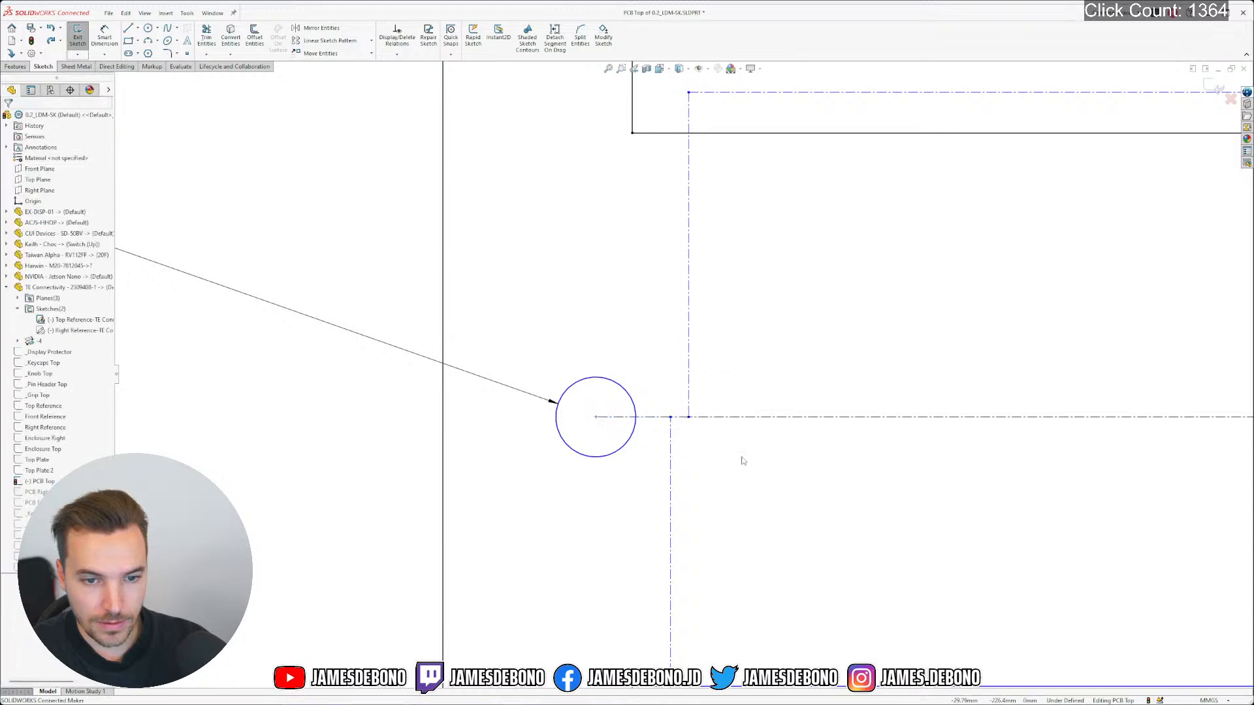
# Make the left circle equal to its reference circle and delete the copied circle's own diameter dimension
pyautogui.scroll(4, 736, 448)
pyautogui.scroll(5, 737, 448)
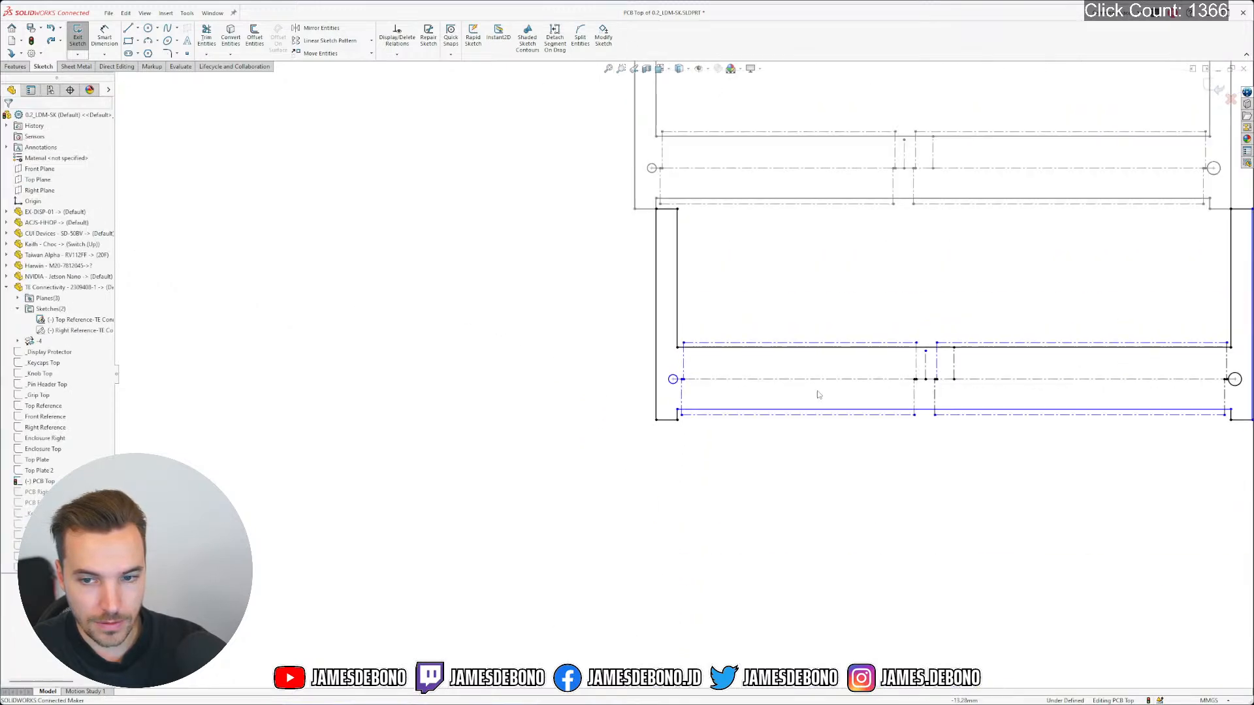
pyautogui.scroll(-2, 744, 376)
pyautogui.click(600, 379)
pyautogui.scroll(5, 596, 255)
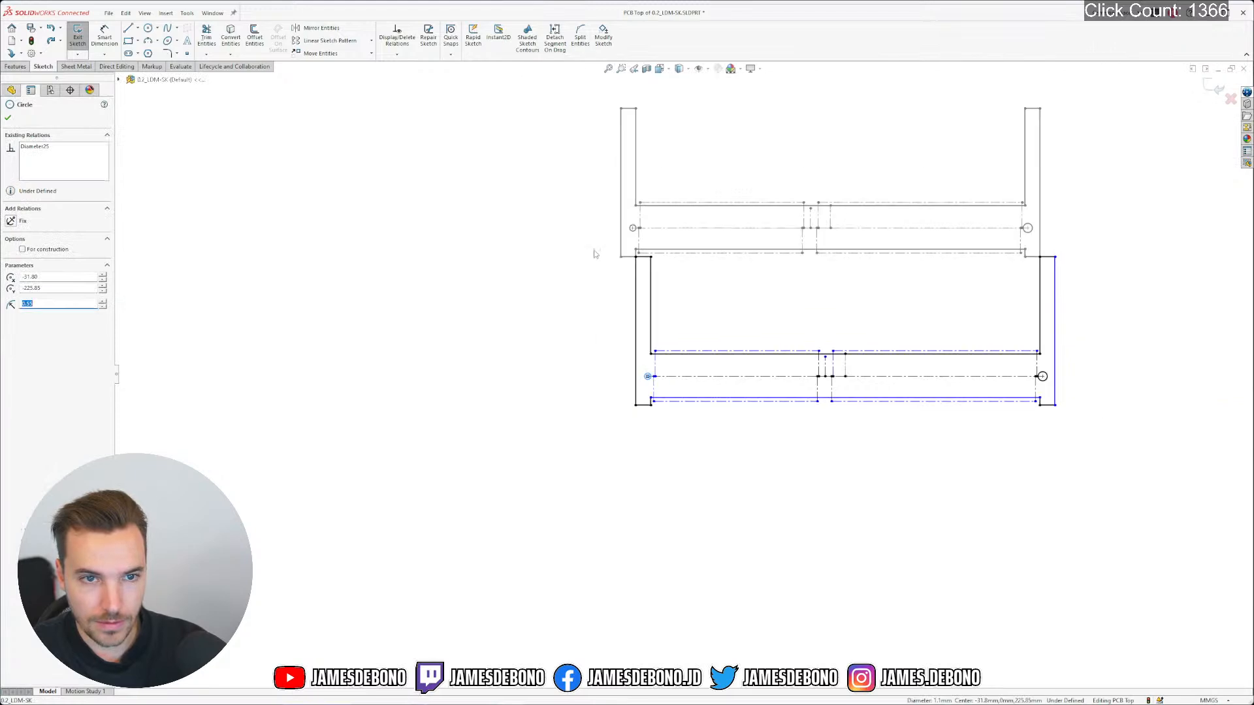
pyautogui.scroll(-3, 668, 201)
pyautogui.keyDown('ctrl'); pyautogui.click(610, 254); pyautogui.keyUp('ctrl')
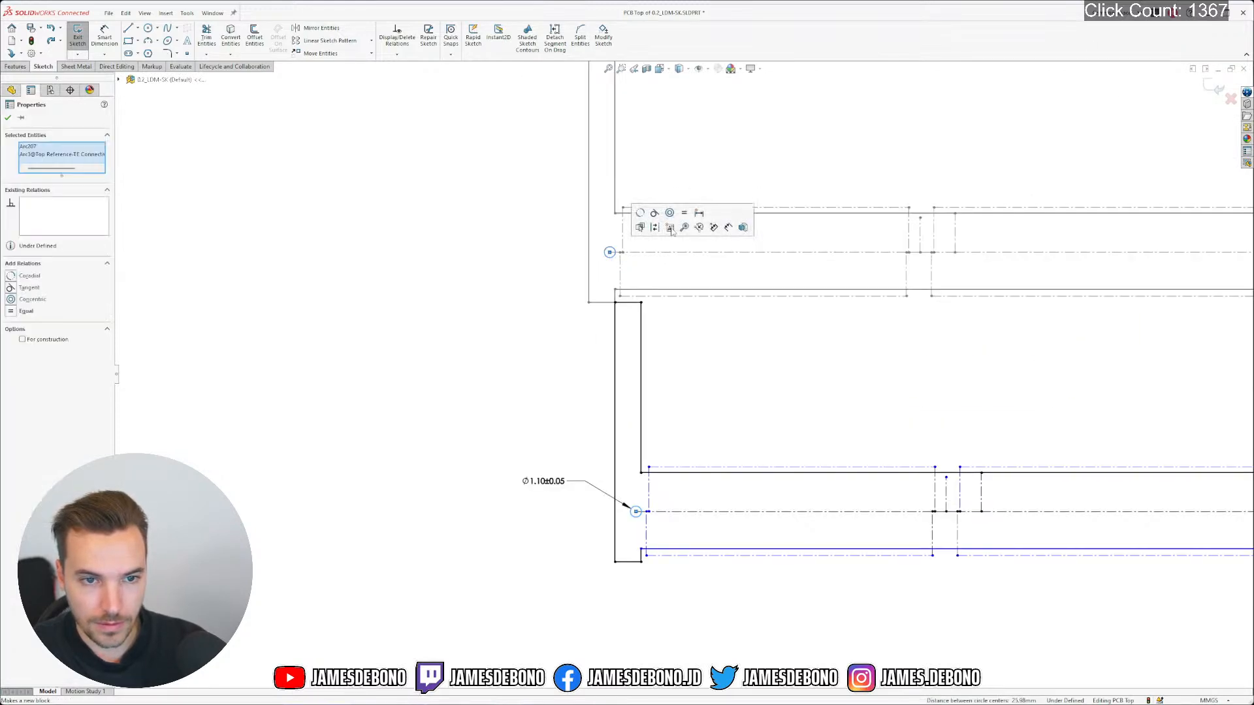
pyautogui.click(684, 213)
pyautogui.click(595, 454)
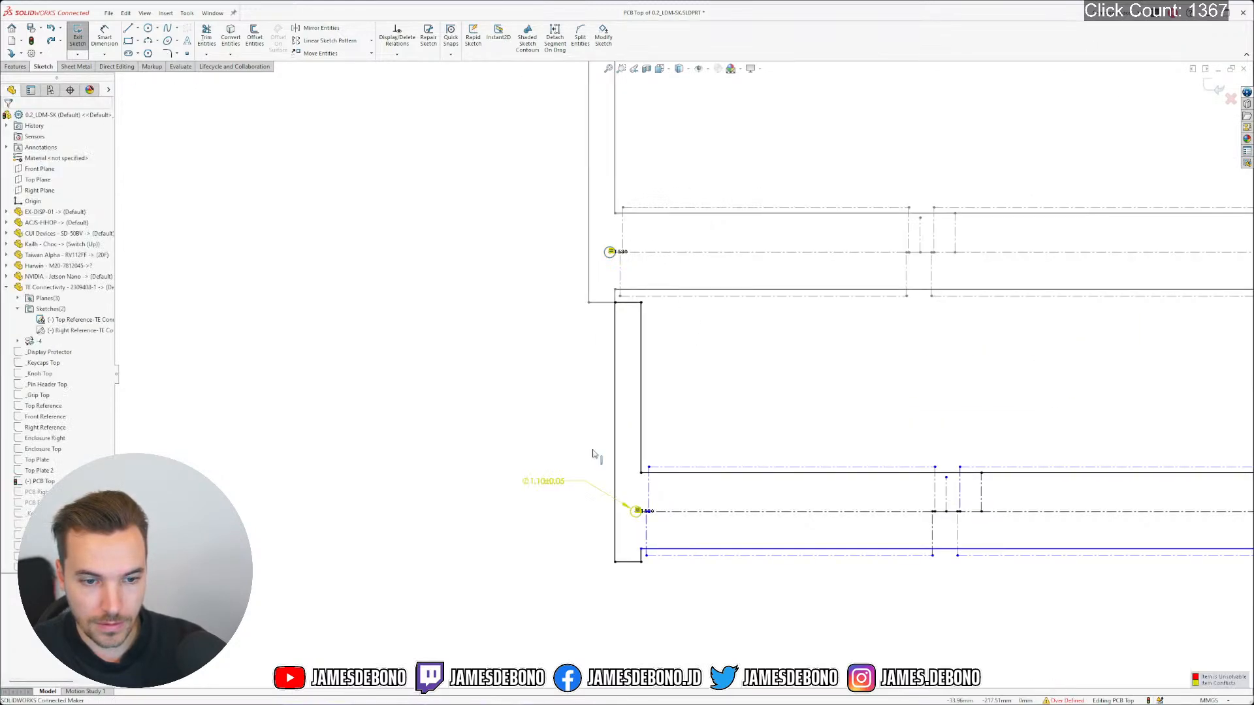
pyautogui.click(555, 481)
pyautogui.press('Delete')
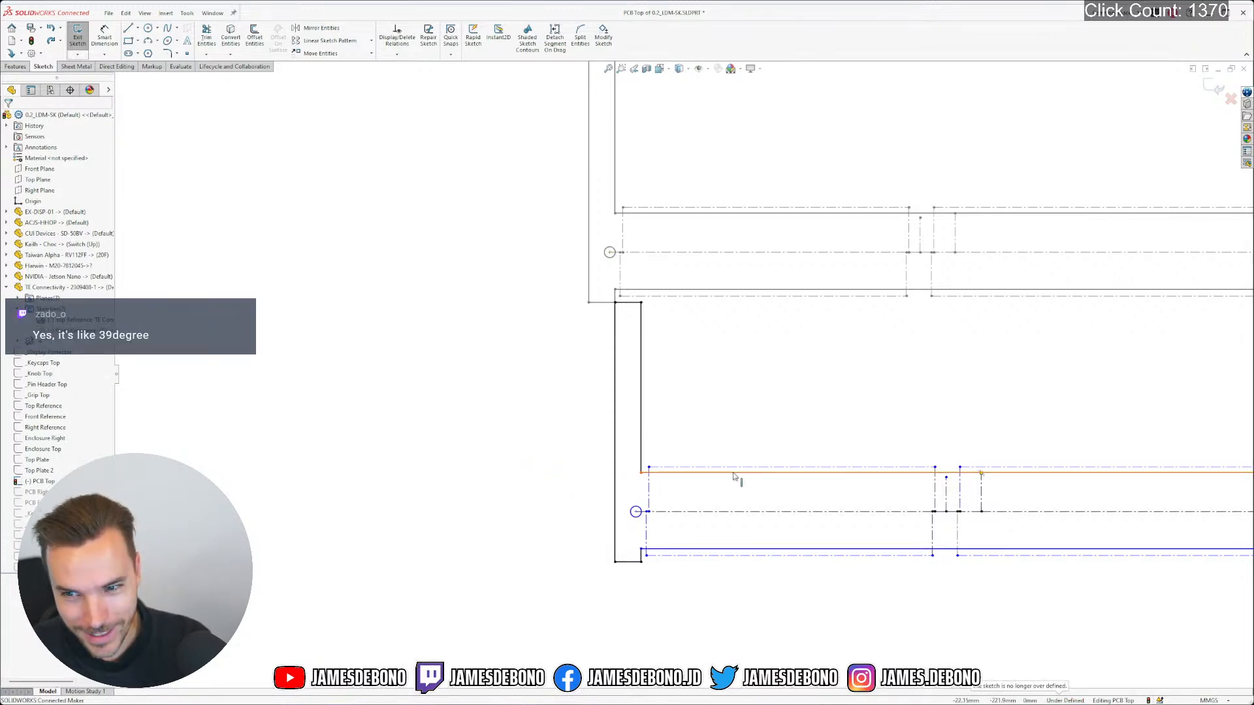
# Test the left circle's remaining freedom by moving it along the centreline, and undo the move
pyautogui.scroll(-5, 637, 516)
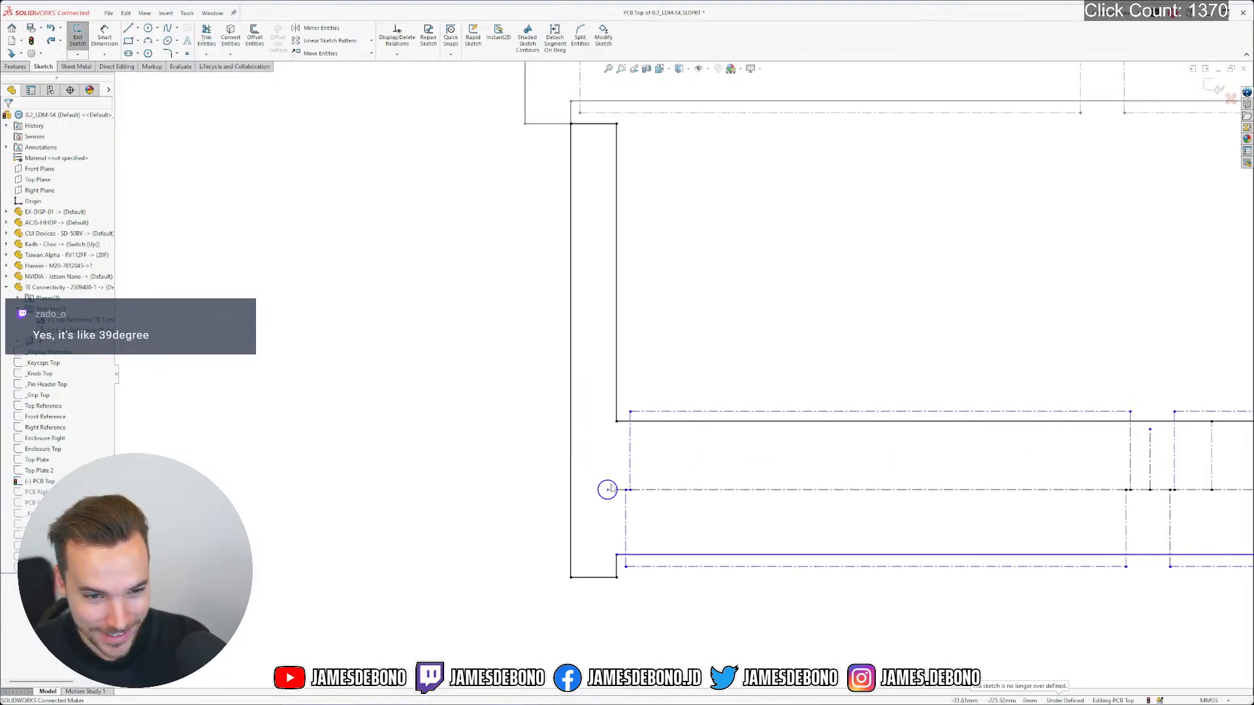
pyautogui.click(629, 458)
pyautogui.moveTo(549, 463)
pyautogui.mouseDown()
pyautogui.moveTo(530, 462)
pyautogui.moveTo(564, 465)
pyautogui.mouseUp()
pyautogui.hotkey('ctrl', 'z')
pyautogui.scroll(5, 770, 498)
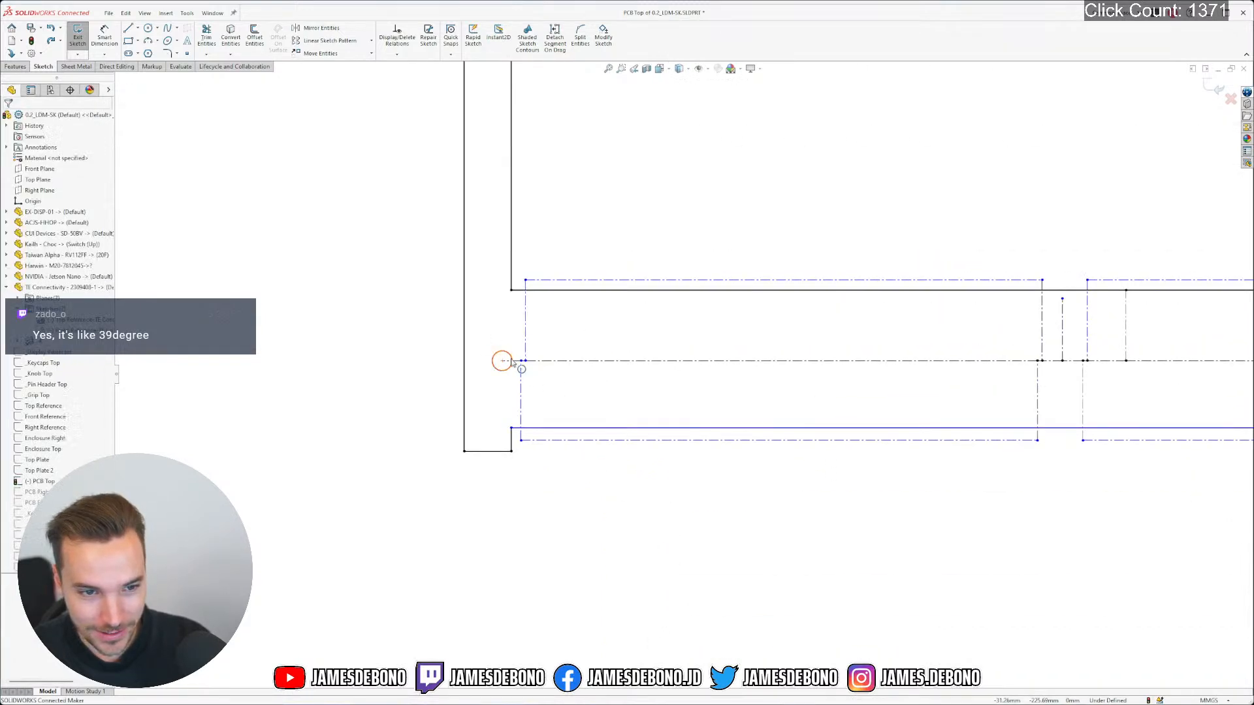
pyautogui.click(502, 360)
pyautogui.moveTo(501, 361); pyautogui.dragTo(361, 361)
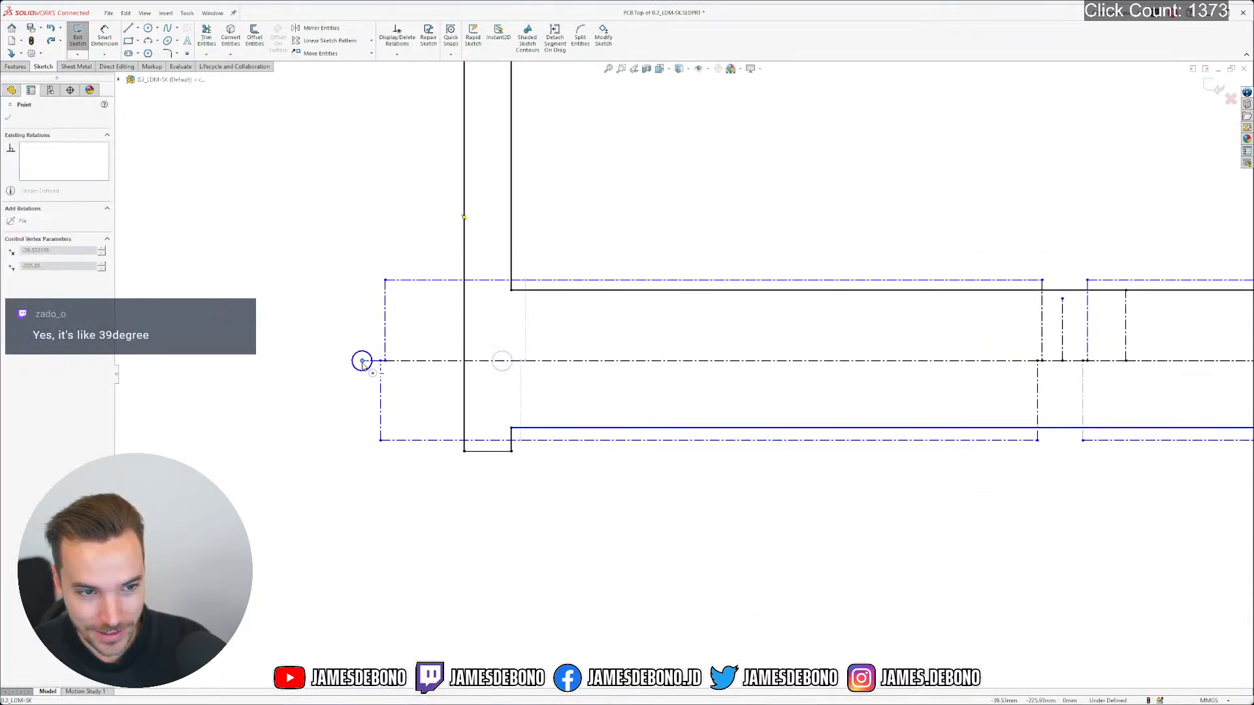
pyautogui.hotkey('ctrl', 'z')
pyautogui.scroll(5, 704, 377)
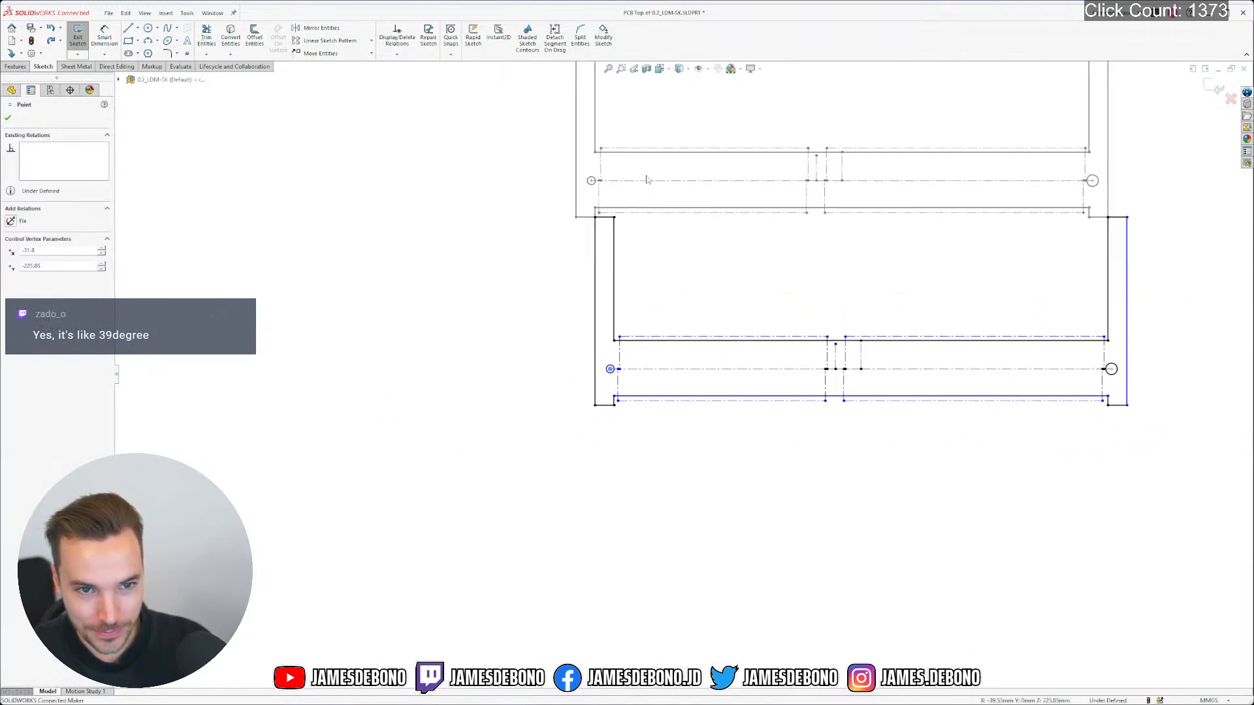
pyautogui.press('Escape')
# Make the long centreline segment between the left-hand blocks' end lines equal to its reference counterpart
pyautogui.keyDown('ctrl'); pyautogui.click(650, 370); pyautogui.keyUp('ctrl')
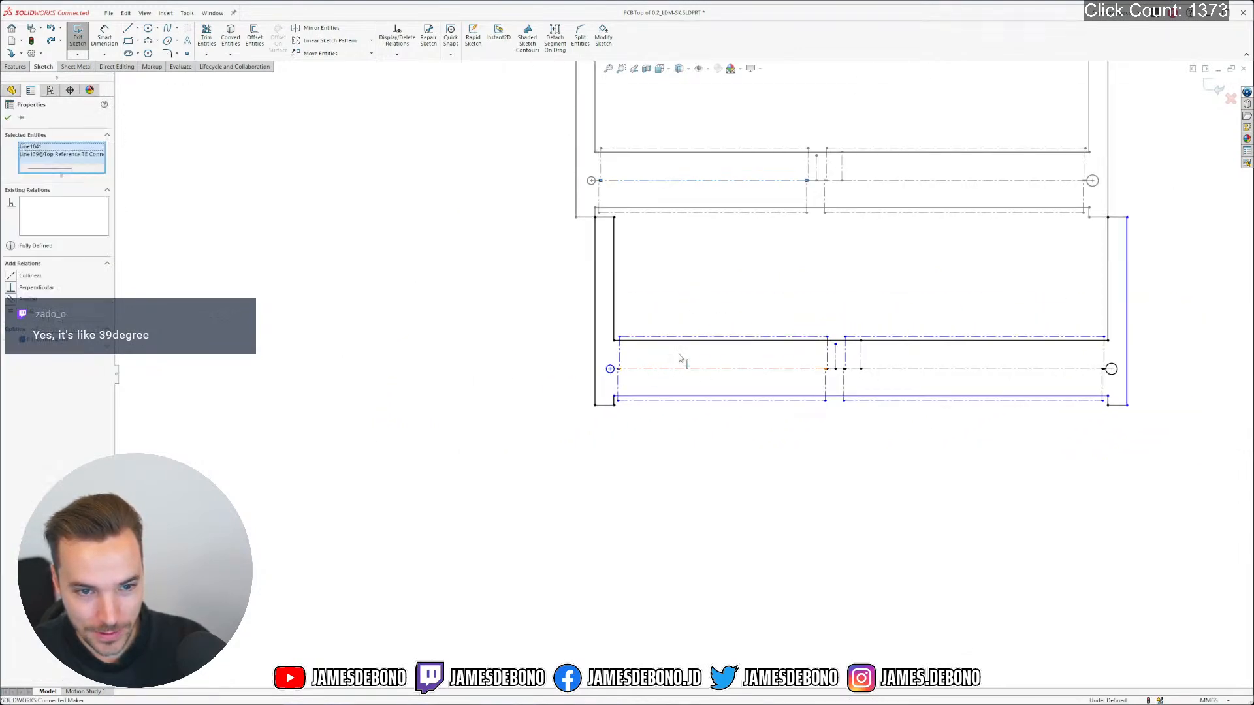
pyautogui.click(724, 329)
pyautogui.press('Escape')
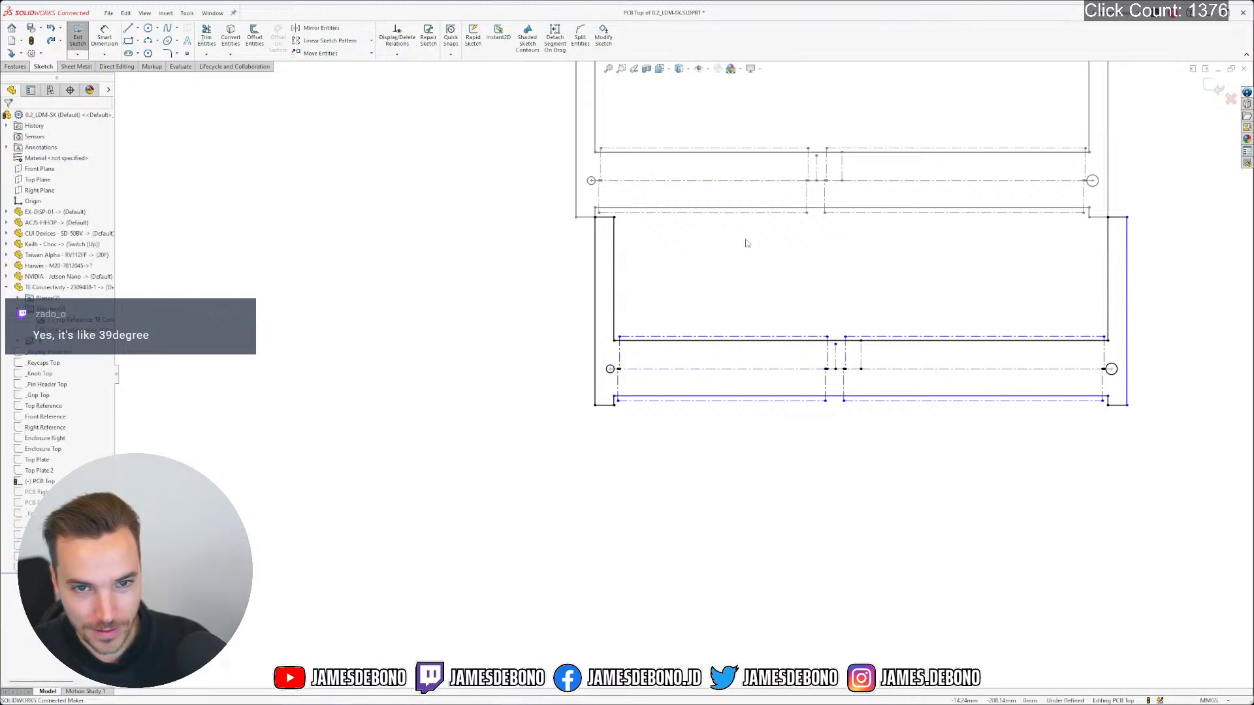
# Make the upper left block's inner vertical line and top horizontal line equal to their reference counterparts
pyautogui.scroll(-2, 816, 306)
pyautogui.scroll(3, 774, 333)
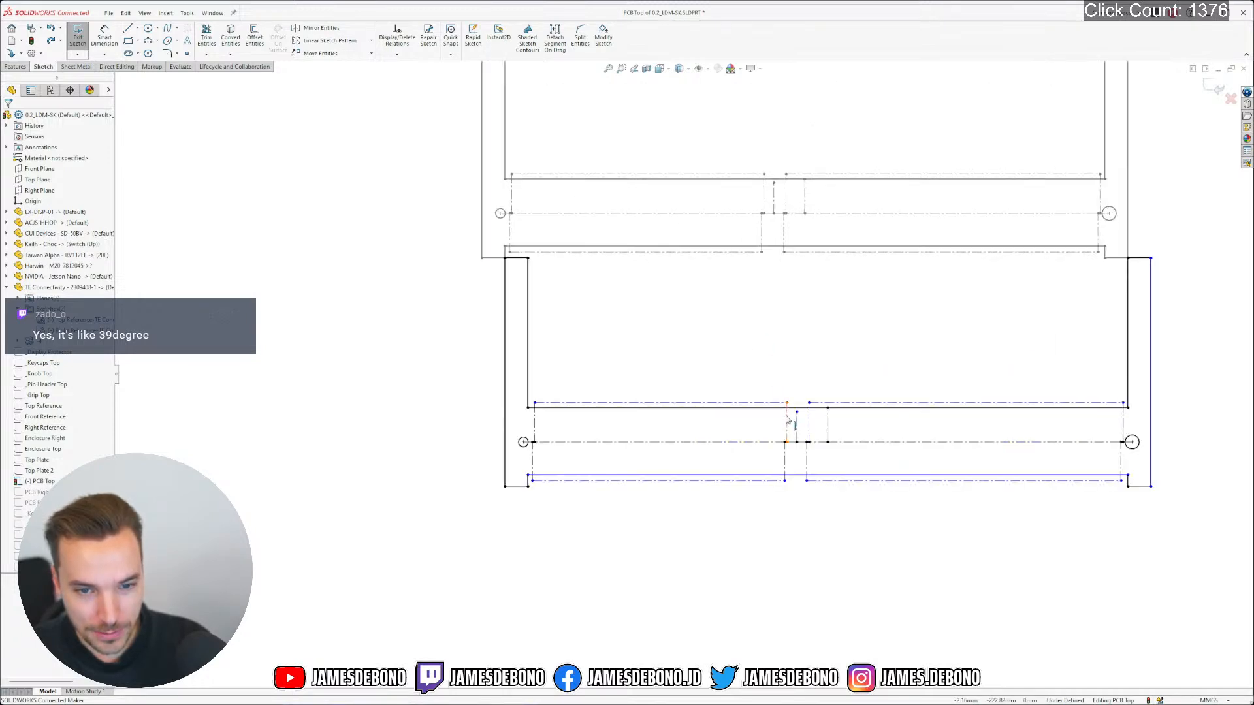
pyautogui.click(787, 421)
pyautogui.keyDown('ctrl'); pyautogui.click(764, 199); pyautogui.keyUp('ctrl')
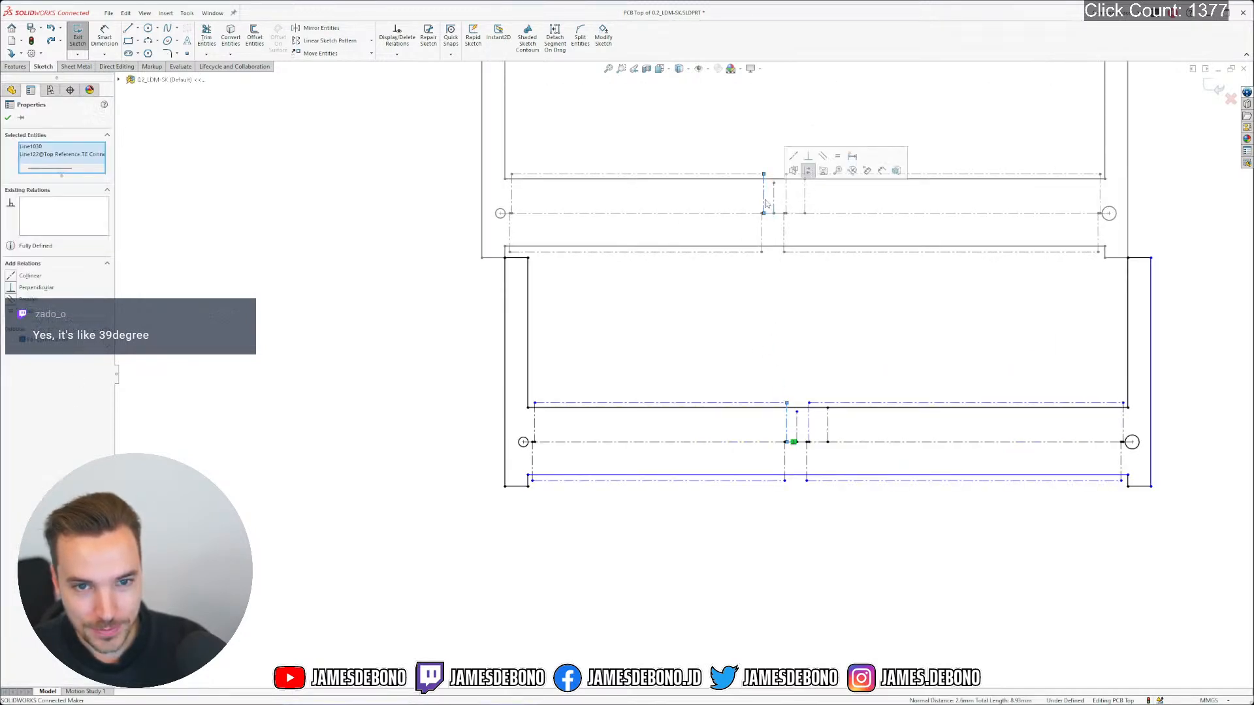
pyautogui.click(837, 156)
pyautogui.click(727, 356)
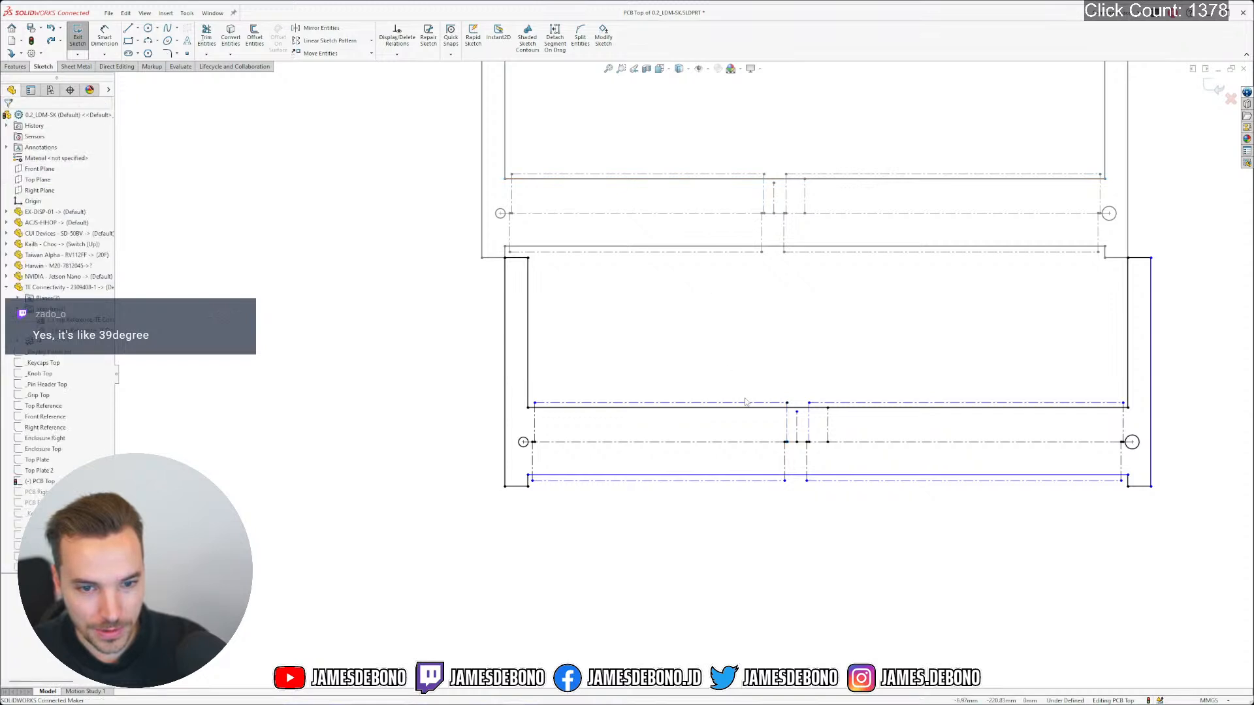
pyautogui.click(751, 404)
pyautogui.keyDown('ctrl'); pyautogui.click(728, 177); pyautogui.keyUp('ctrl')
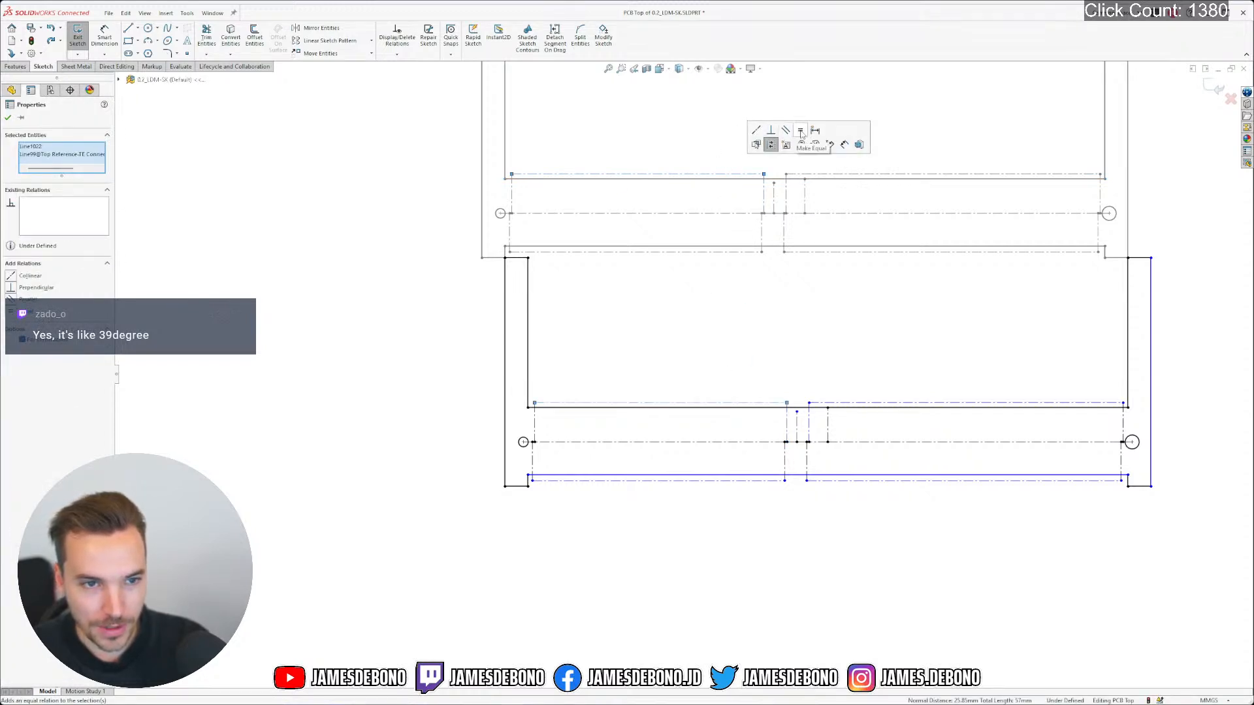
pyautogui.click(800, 133)
pyautogui.click(745, 318)
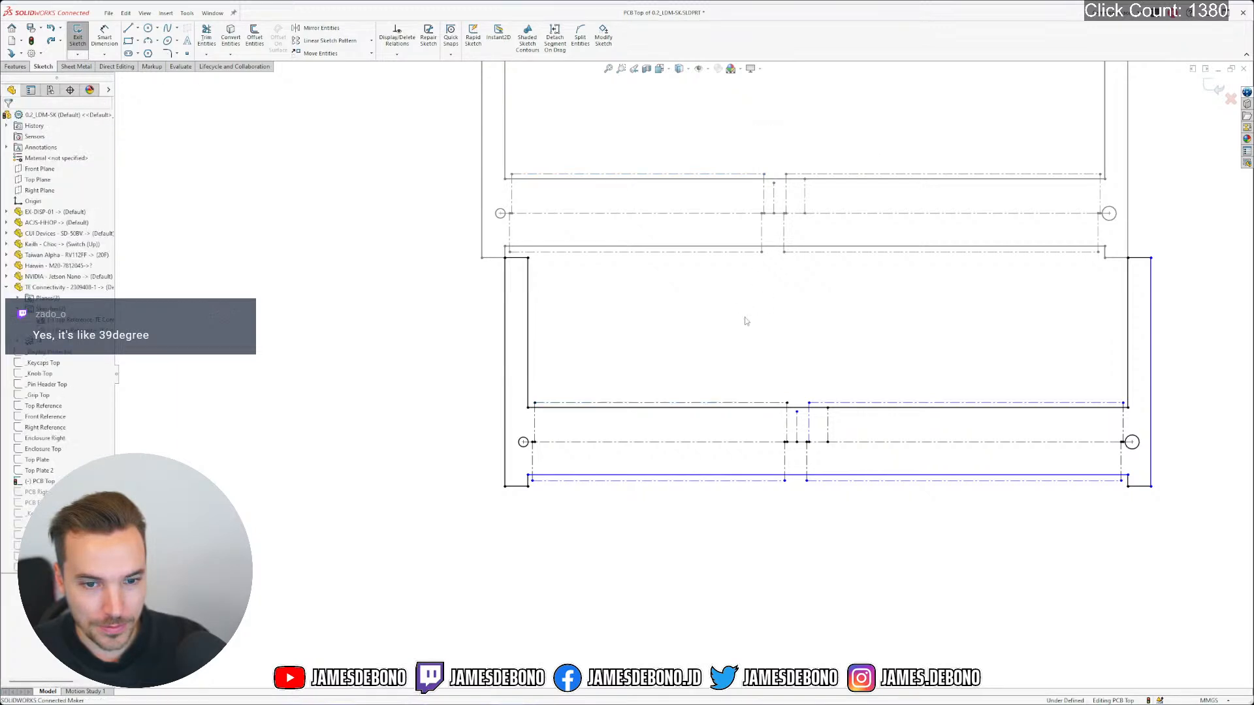
# Make the upper right block's inner vertical line and top horizontal line equal to their reference counterparts
pyautogui.click(810, 422)
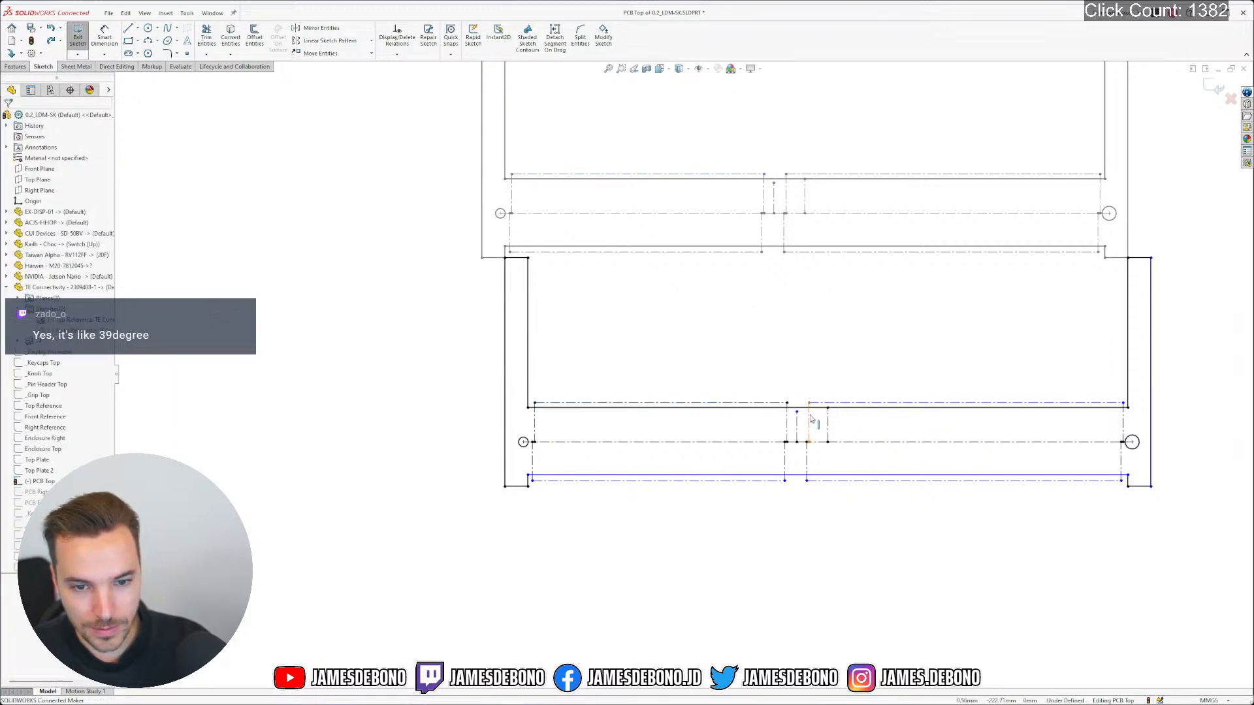
pyautogui.keyDown('ctrl'); pyautogui.click(787, 208); pyautogui.keyUp('ctrl')
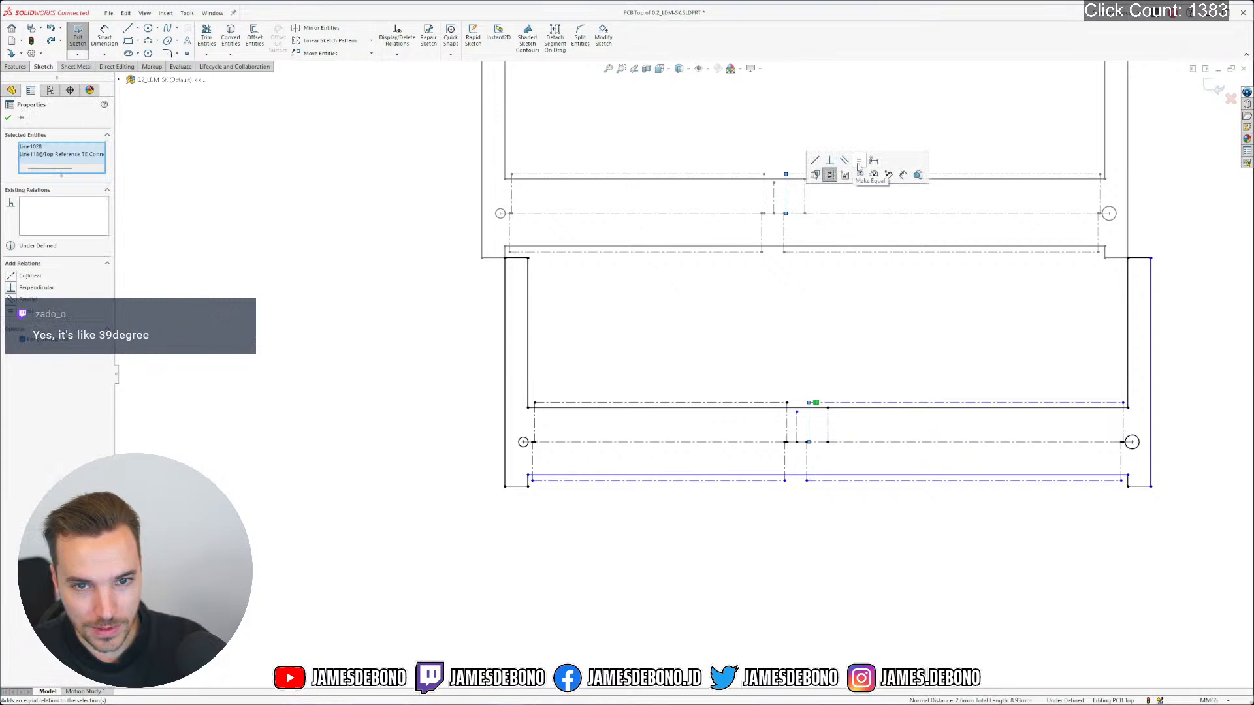
pyautogui.click(847, 401)
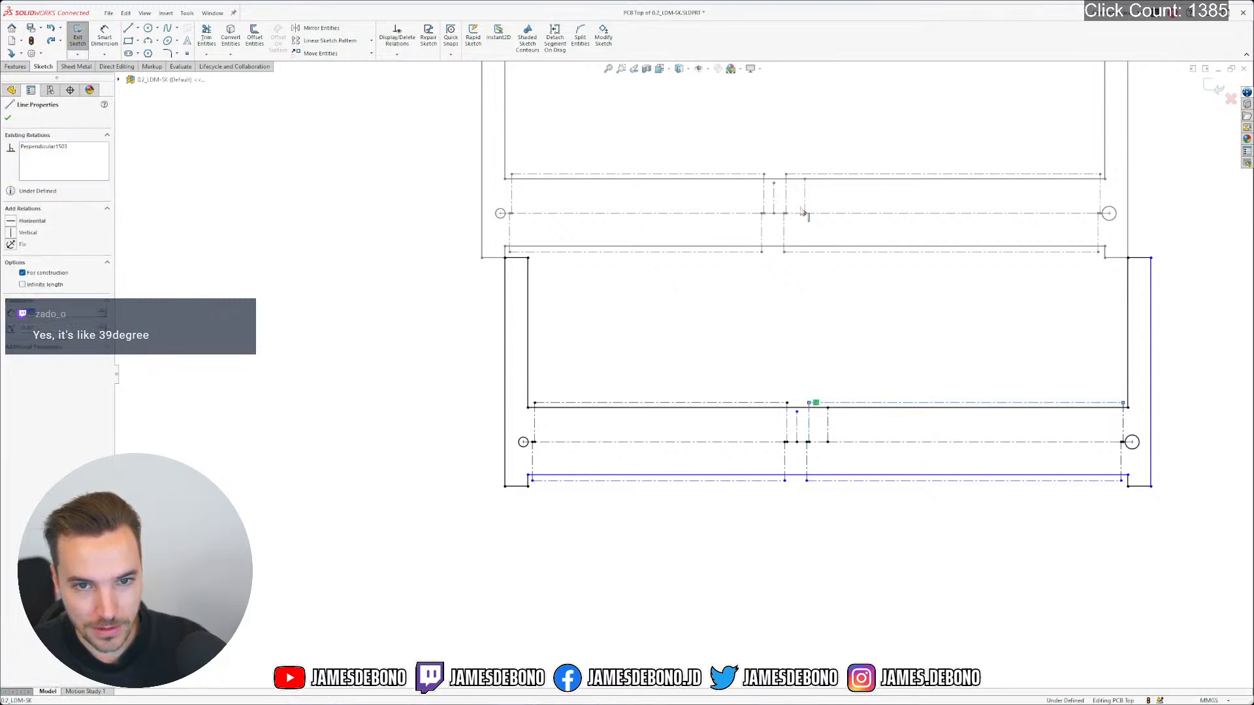
pyautogui.keyDown('ctrl'); pyautogui.click(799, 174); pyautogui.keyUp('ctrl')
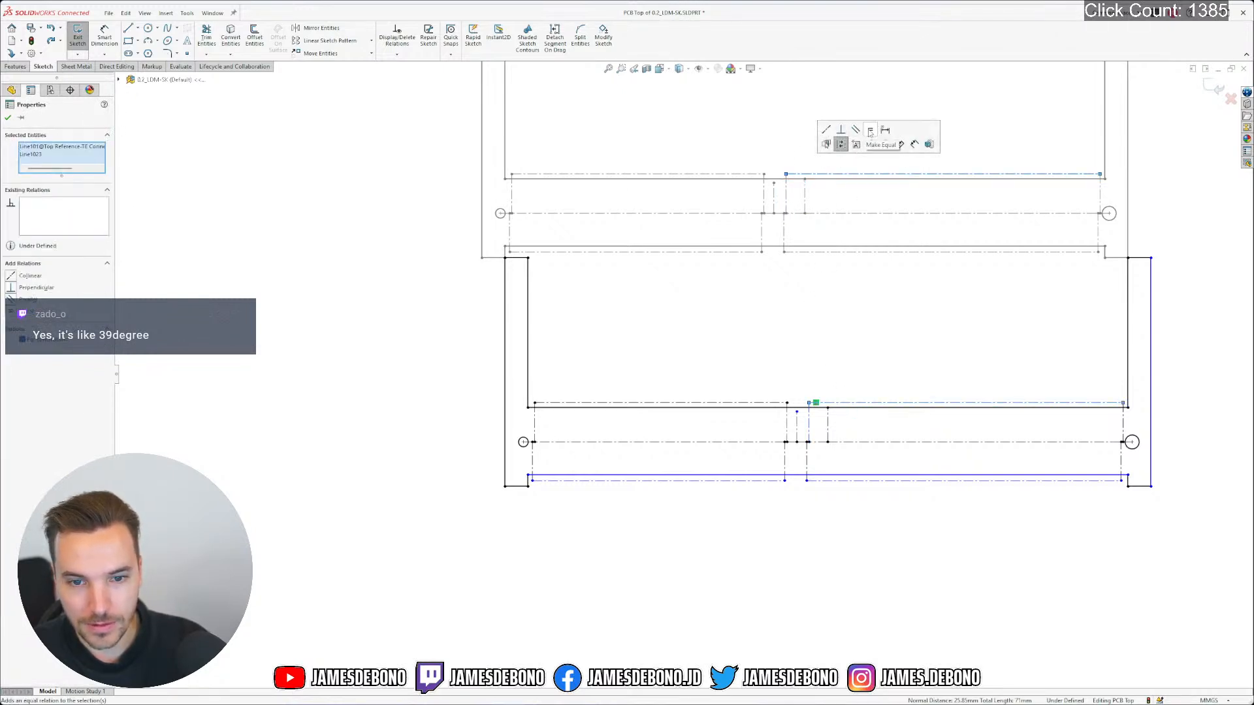
pyautogui.click(871, 131)
pyautogui.click(866, 305)
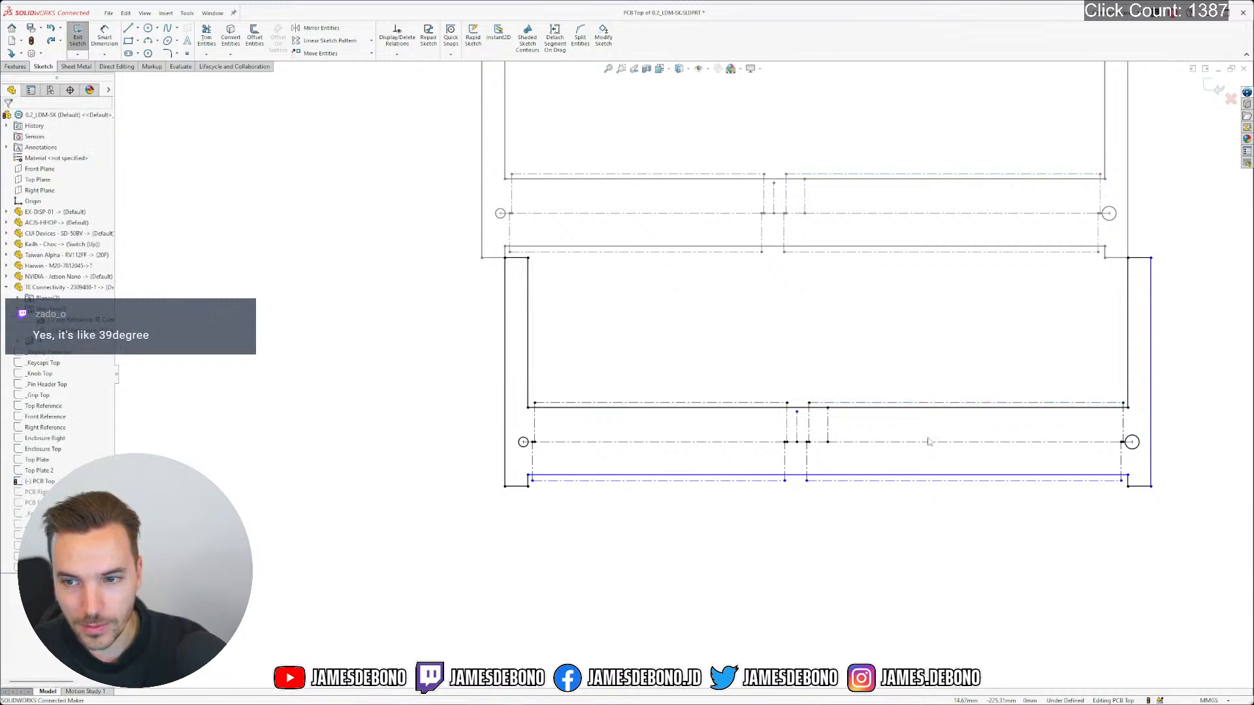
# Make the inner vertical lines of the lower right and lower left blocks equal to their reference counterparts
pyautogui.click(806, 456)
pyautogui.keyDown('ctrl'); pyautogui.click(784, 237); pyautogui.keyUp('ctrl')
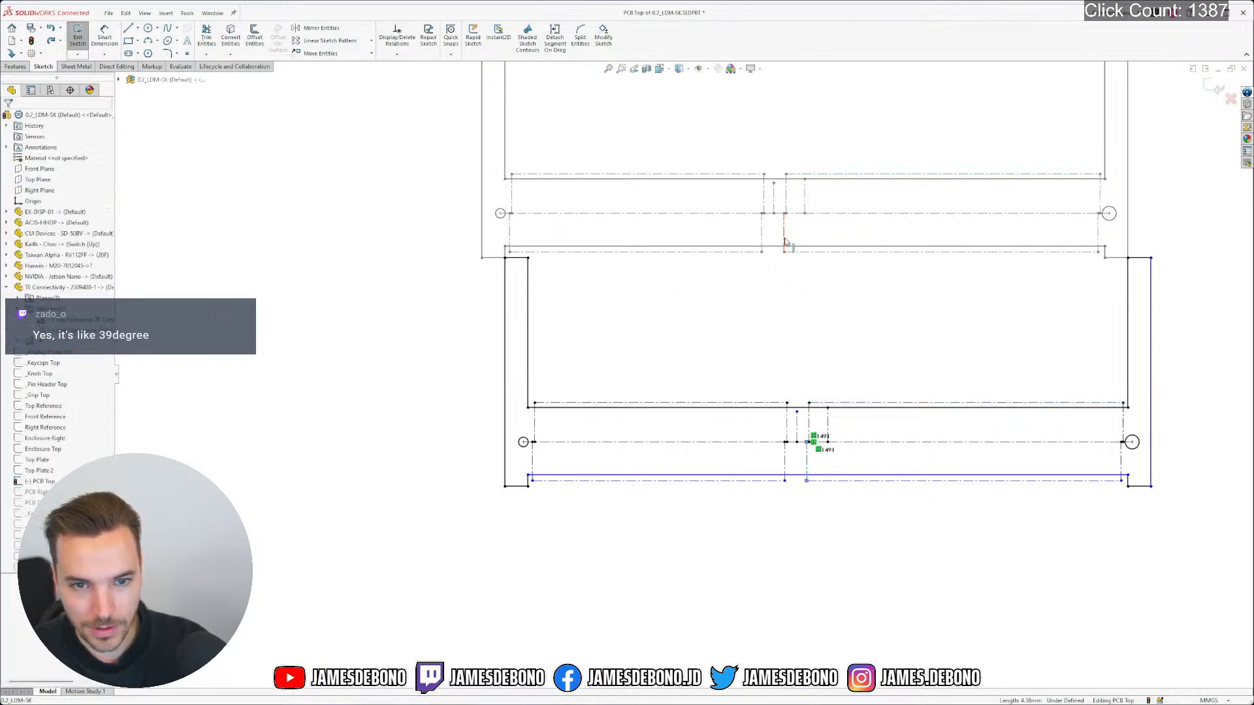
pyautogui.click(859, 195)
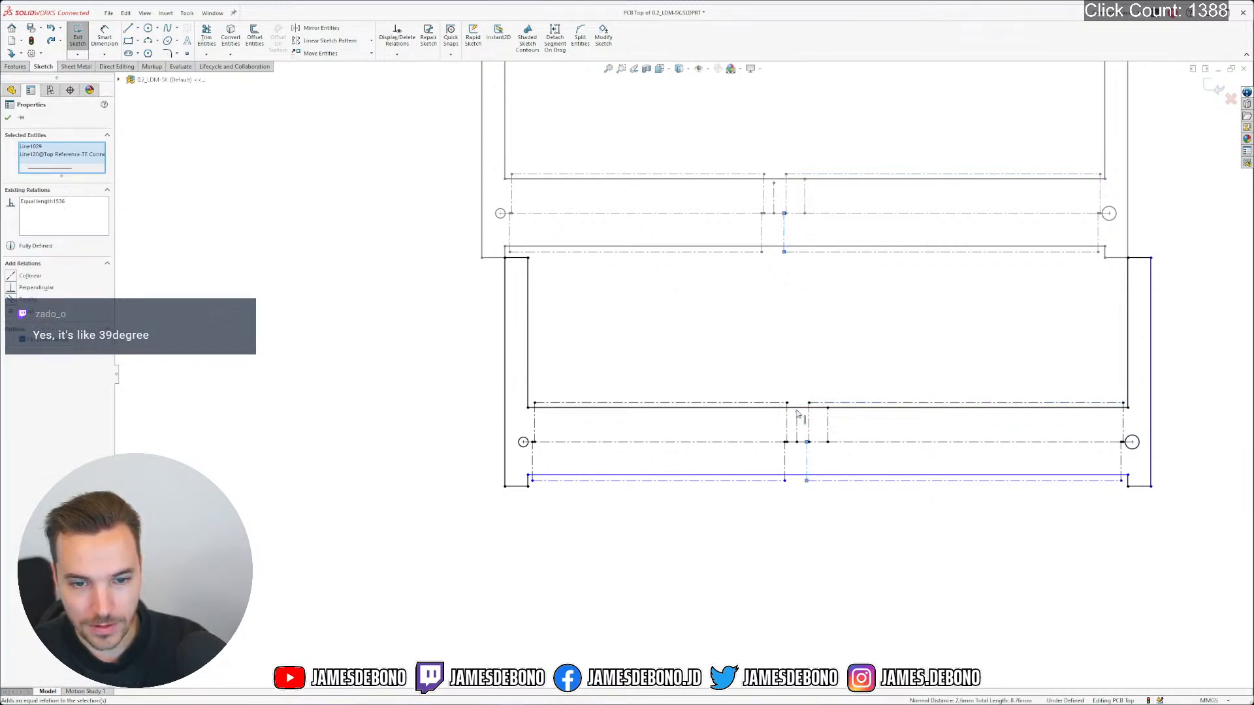
pyautogui.click(786, 452)
pyautogui.keyDown('ctrl'); pyautogui.click(762, 235); pyautogui.keyUp('ctrl')
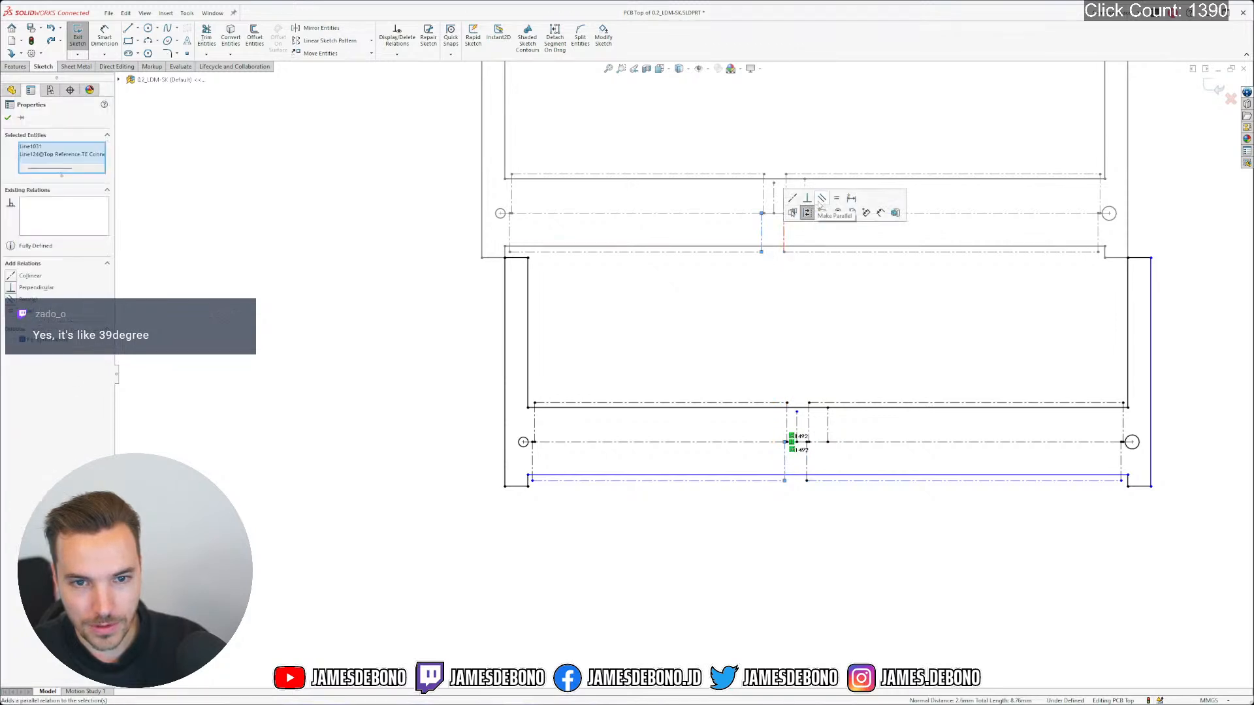
pyautogui.click(822, 198)
pyautogui.click(768, 500)
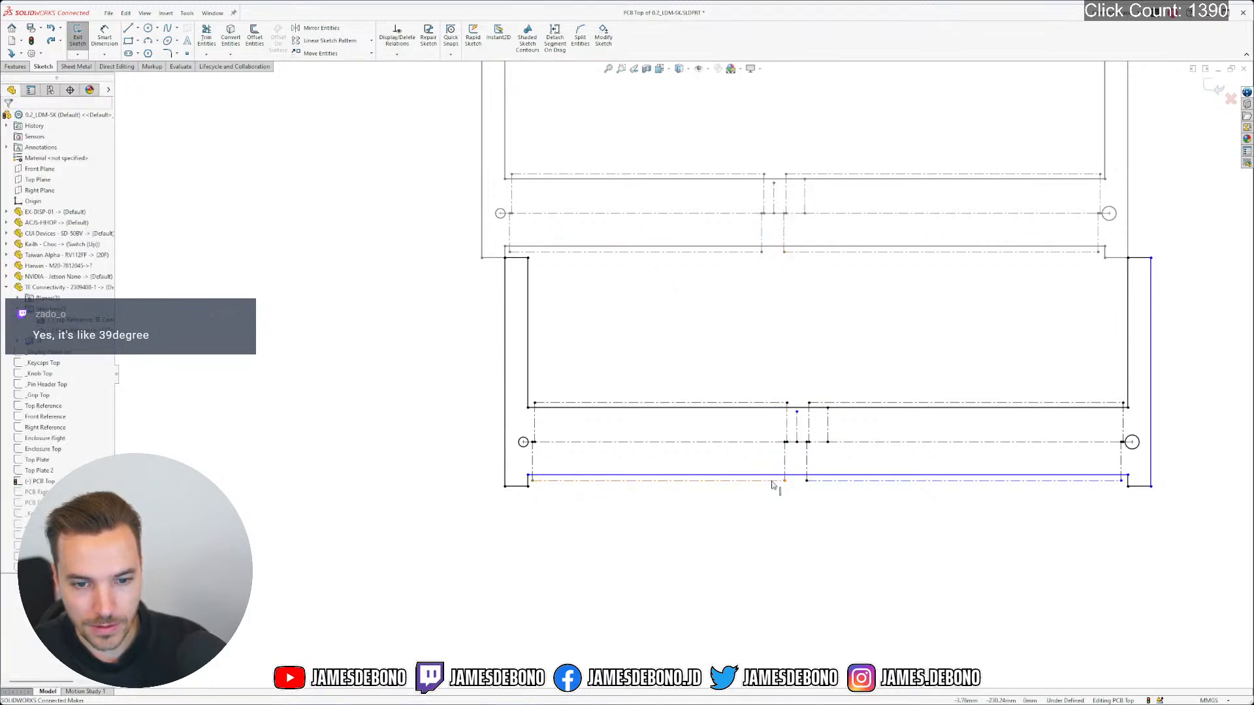
# Make the bottom horizontal lines of the lower left and lower right blocks equal to their reference counterparts
pyautogui.click(773, 482)
pyautogui.keyDown('ctrl'); pyautogui.click(746, 256); pyautogui.keyUp('ctrl')
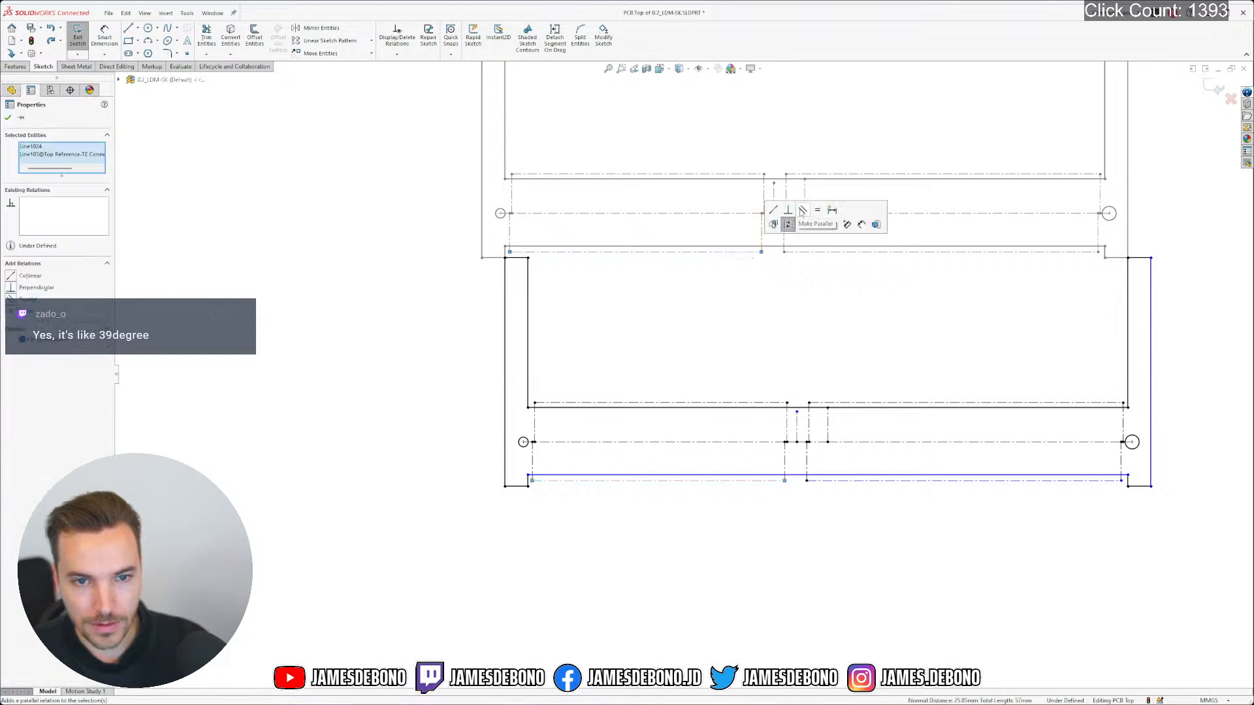
pyautogui.click(816, 219)
pyautogui.click(813, 481)
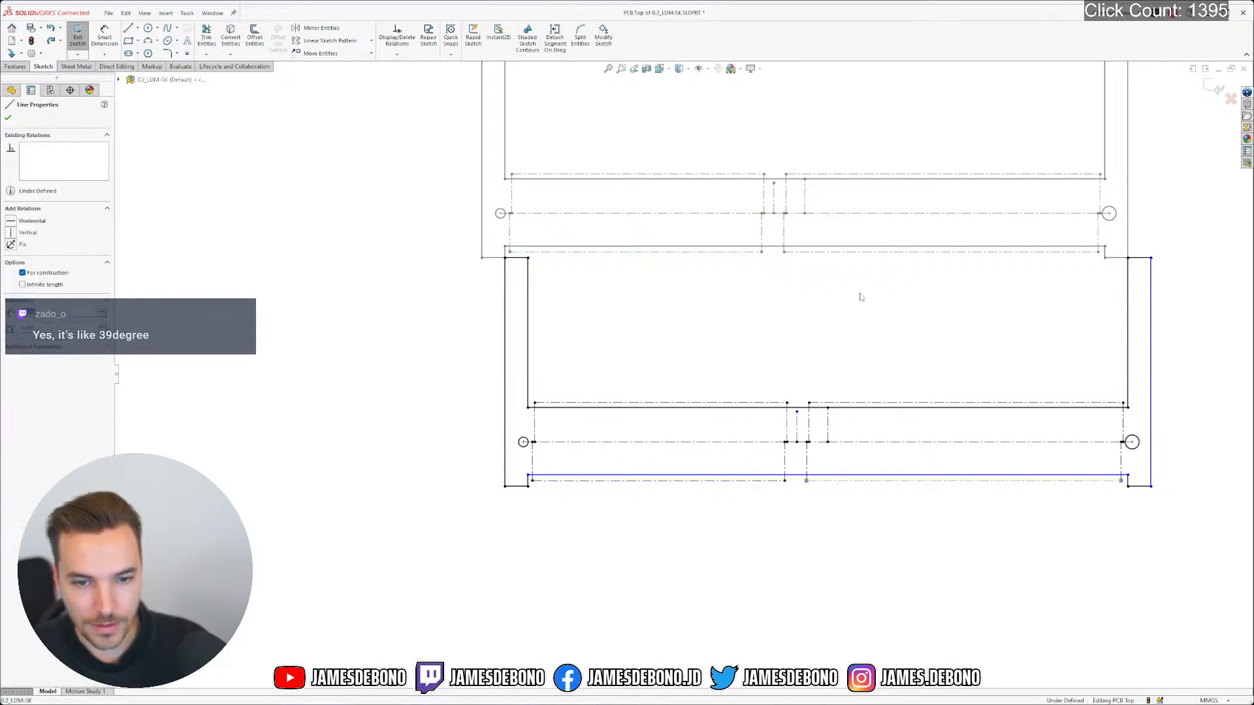
pyautogui.keyDown('ctrl'); pyautogui.click(797, 252); pyautogui.keyUp('ctrl')
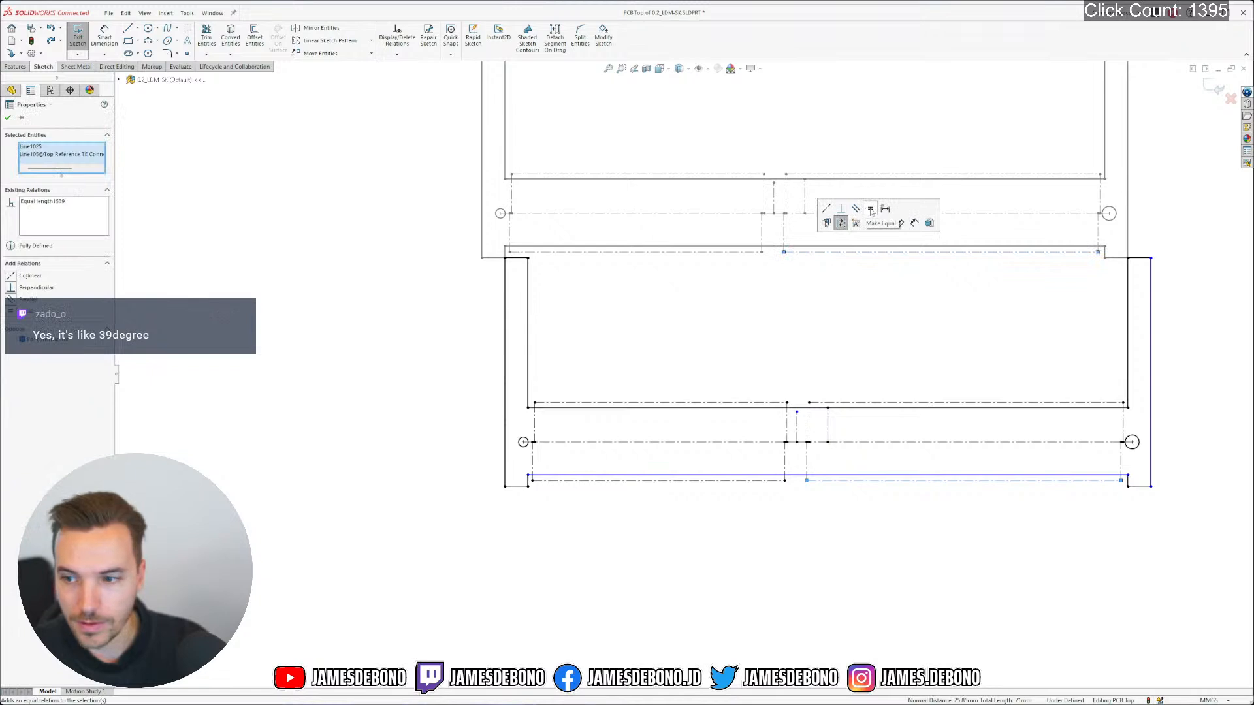
pyautogui.click(870, 210)
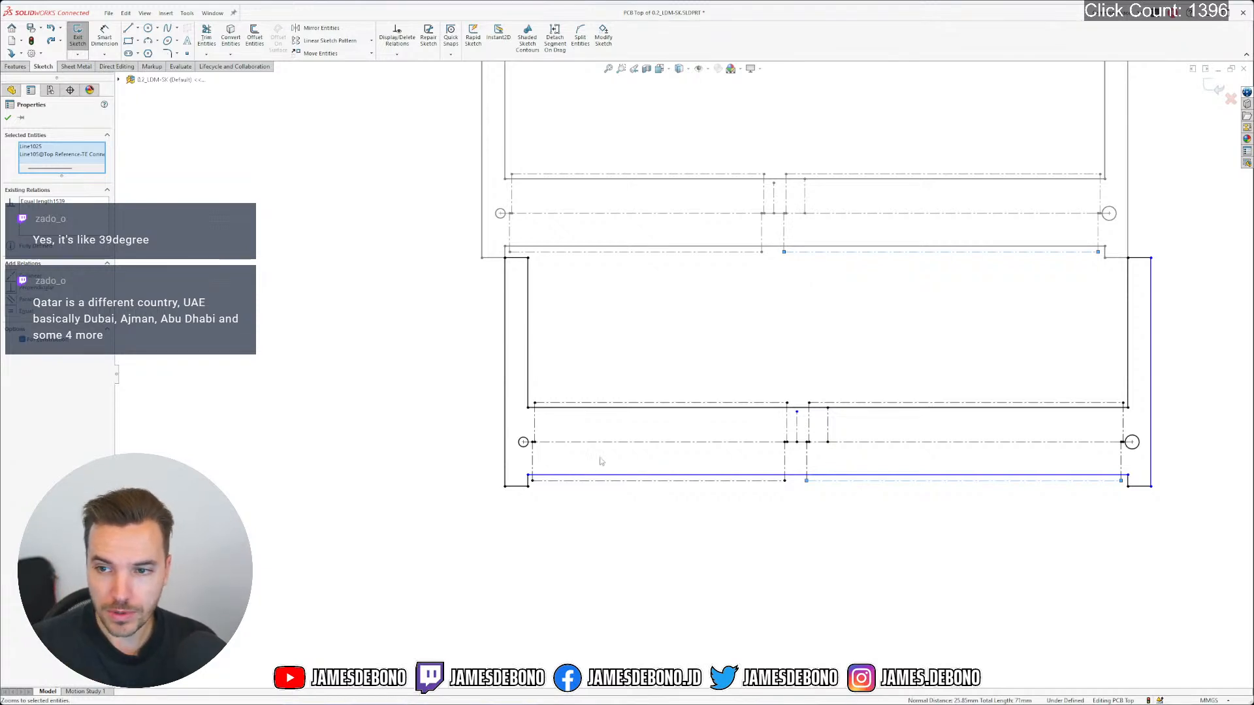
pyautogui.click(529, 508)
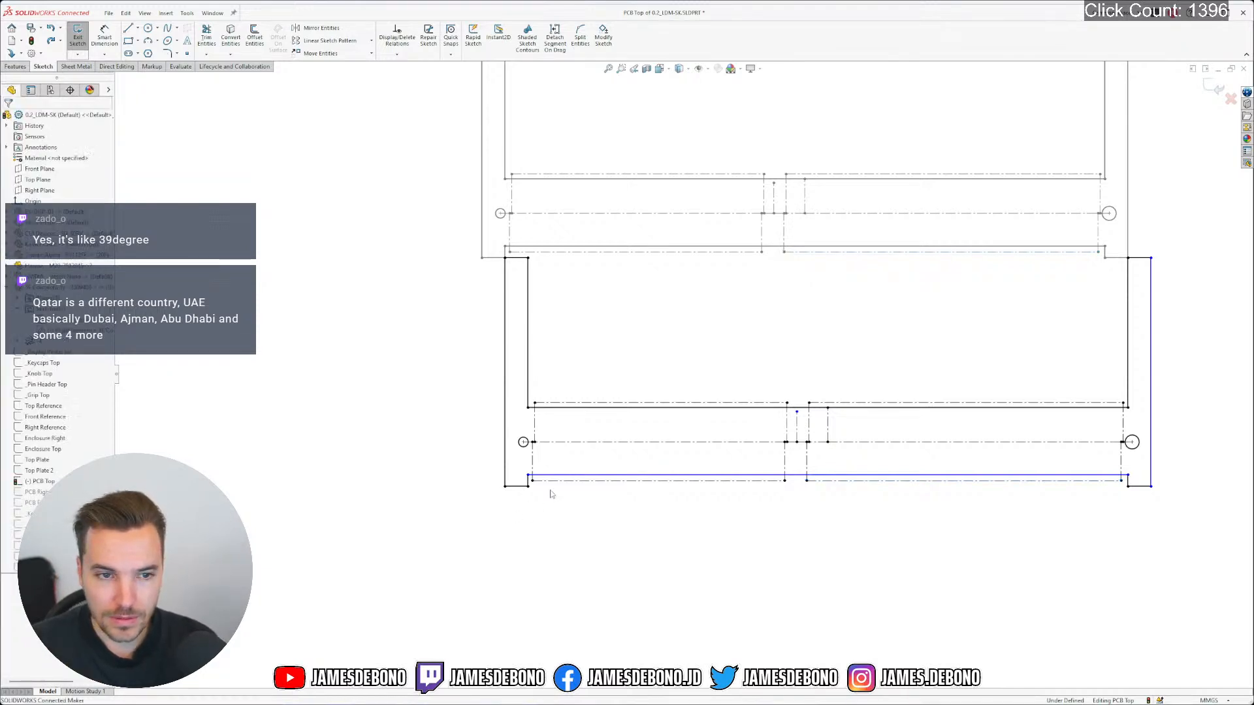
pyautogui.press('z')
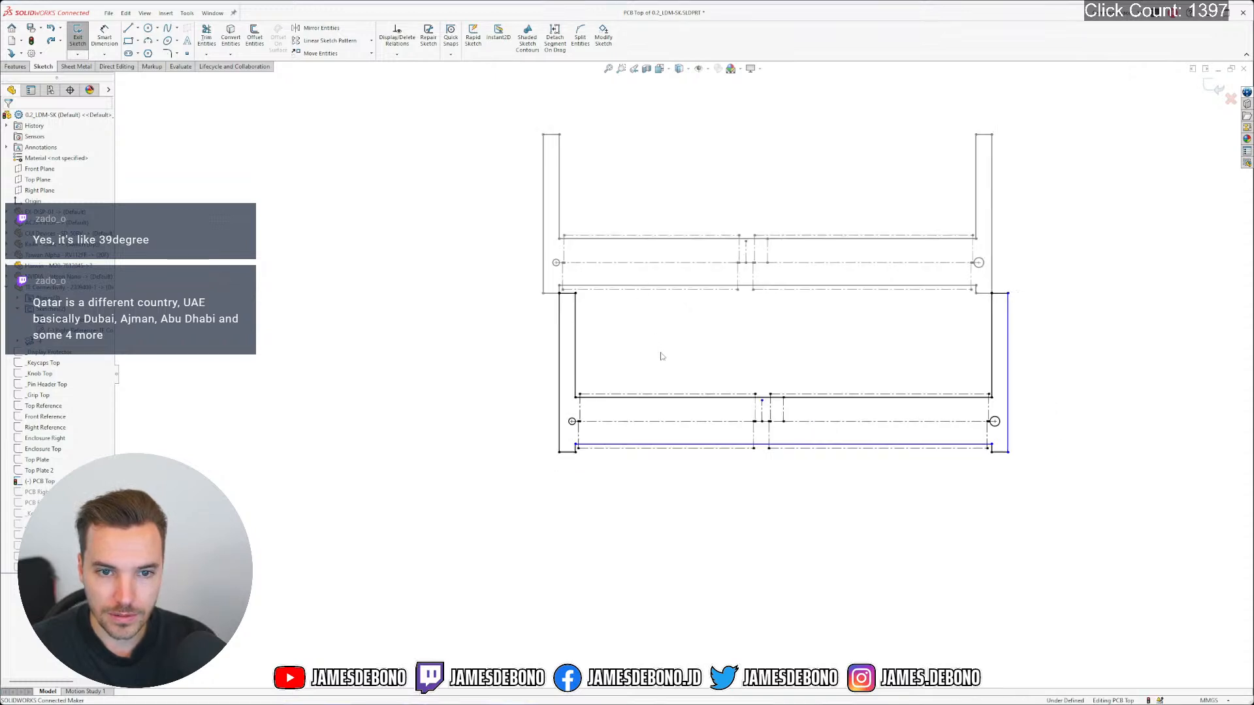
pyautogui.scroll(-3, 658, 351)
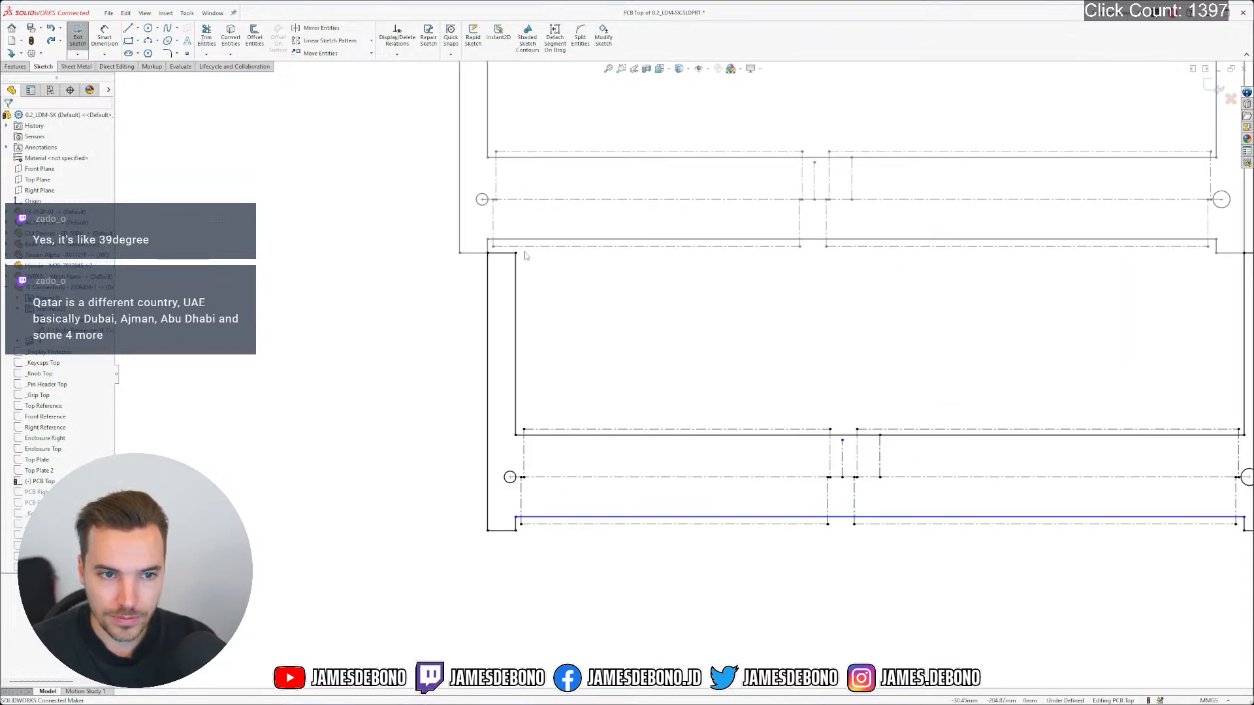
# Make the lower left notch's short vertical edge and the short central vertical construction line equal to their reference counterparts
pyautogui.click(519, 525)
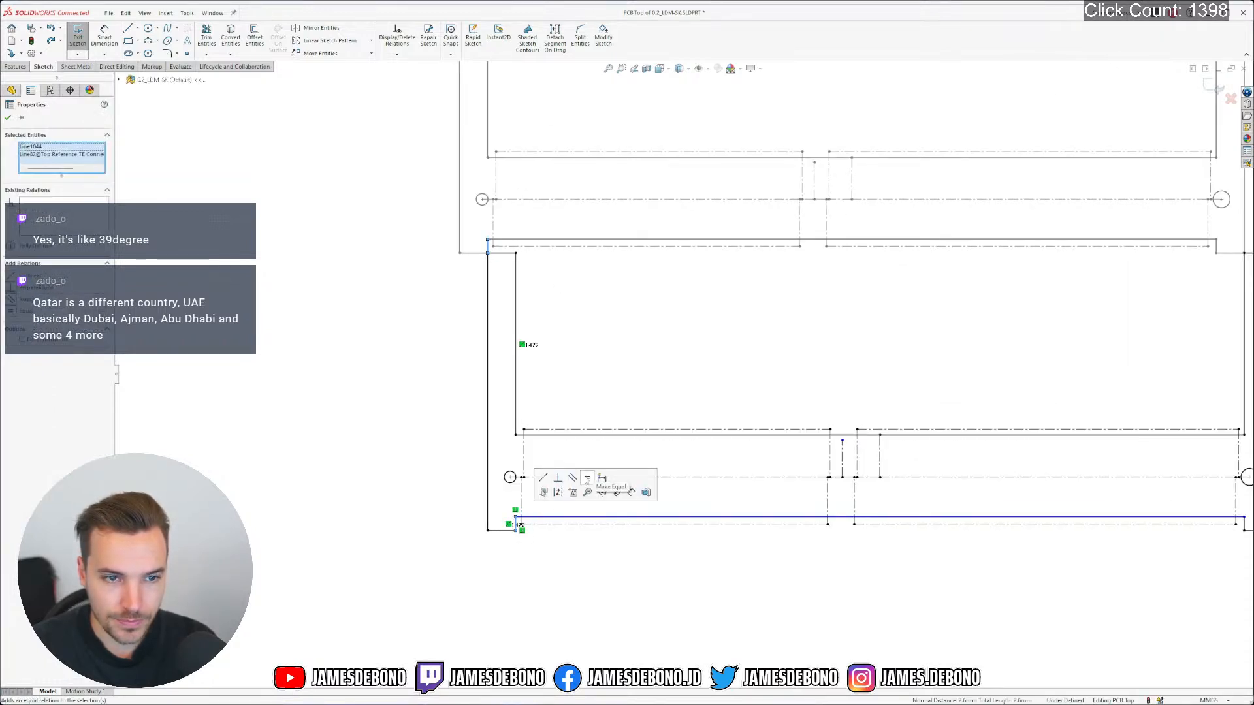
pyautogui.click(607, 385)
pyautogui.doubleClick(665, 375)
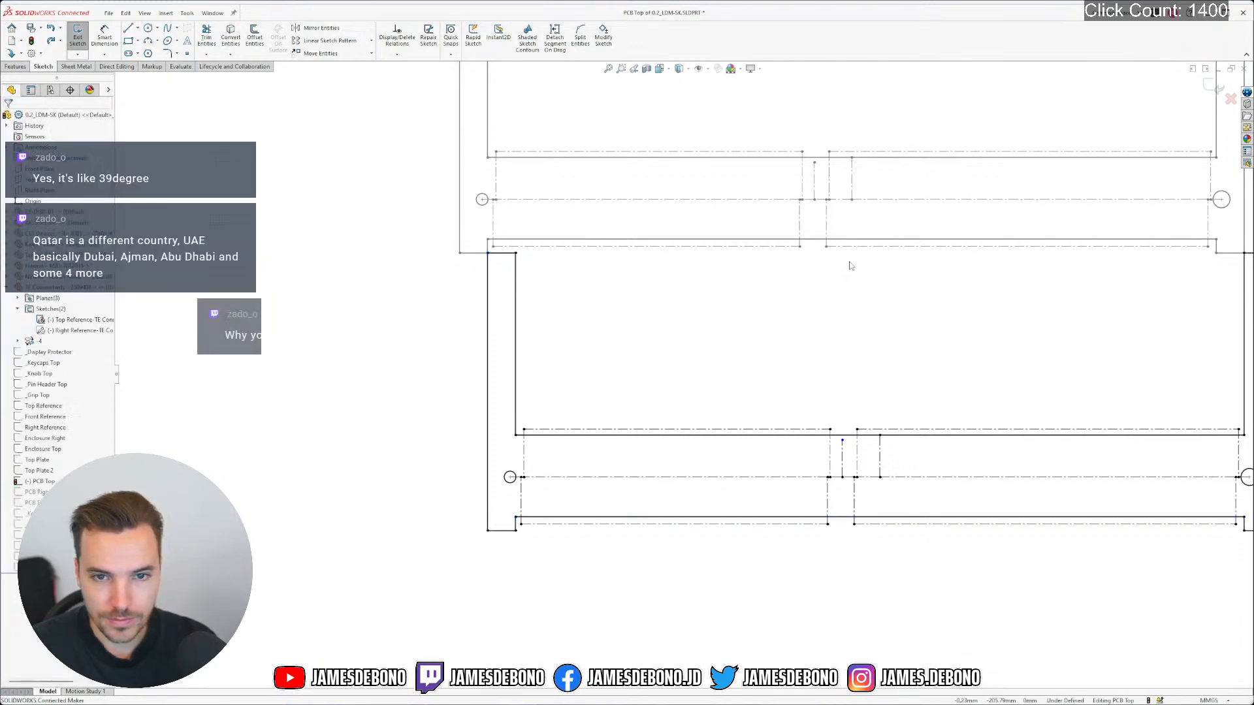
pyautogui.click(814, 191)
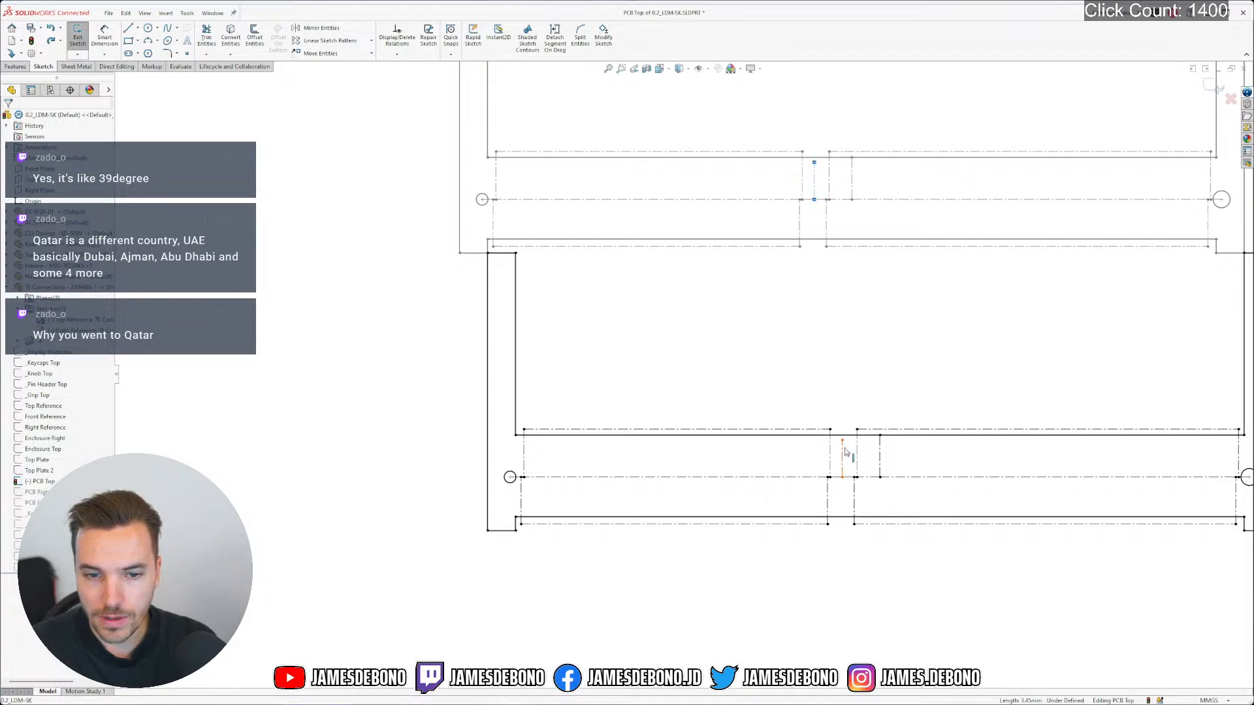
pyautogui.keyDown('ctrl'); pyautogui.click(843, 454); pyautogui.keyUp('ctrl')
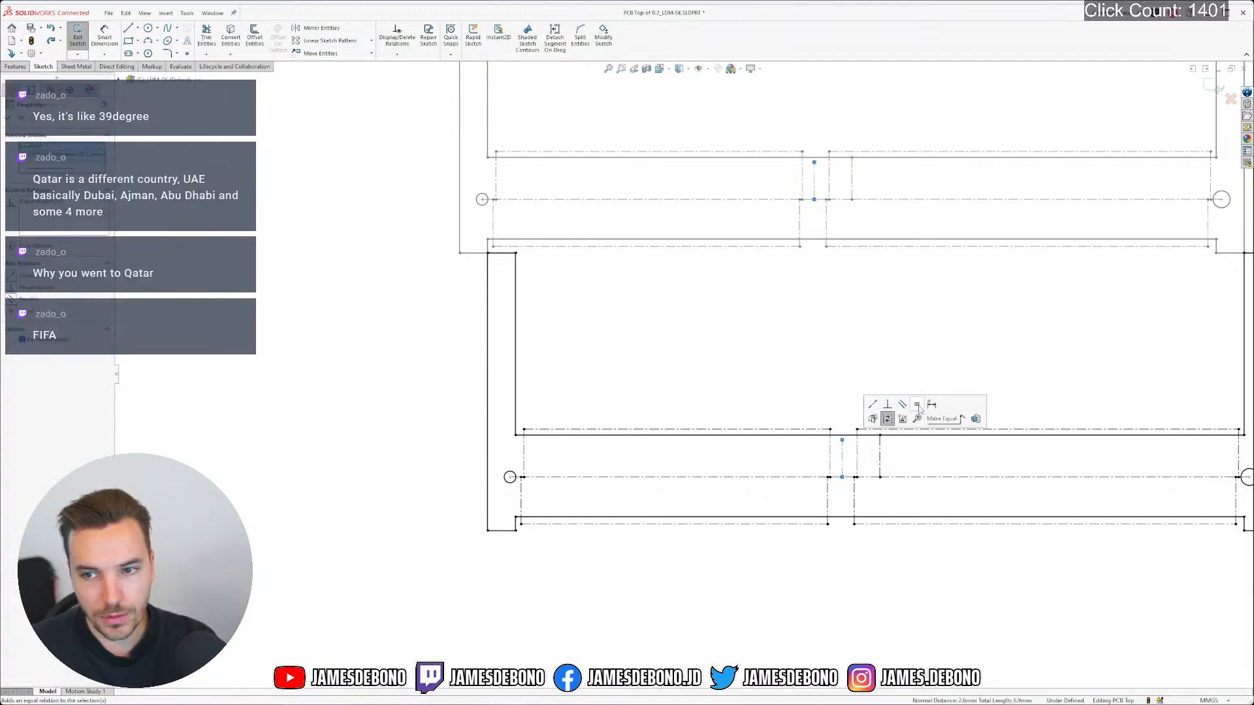
pyautogui.click(919, 407)
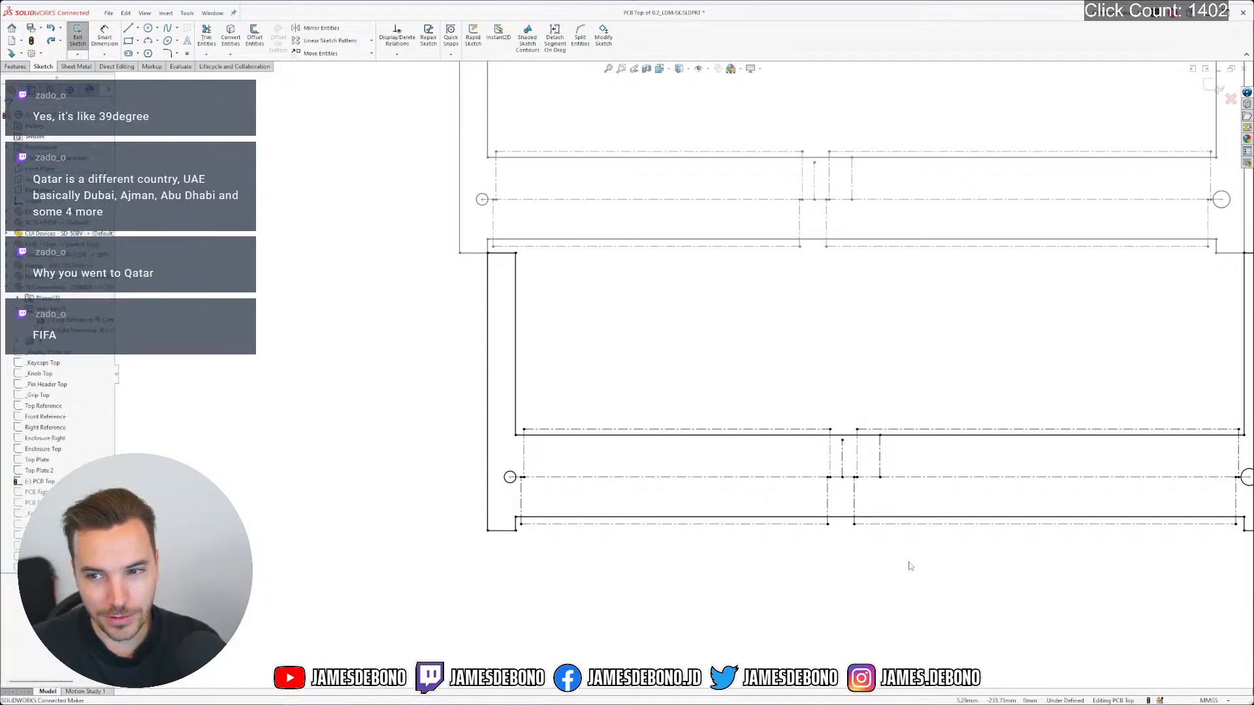
# Make the short top edge of the copied outline's right arm equal to the matching top edge of the reference outline
pyautogui.press('z')
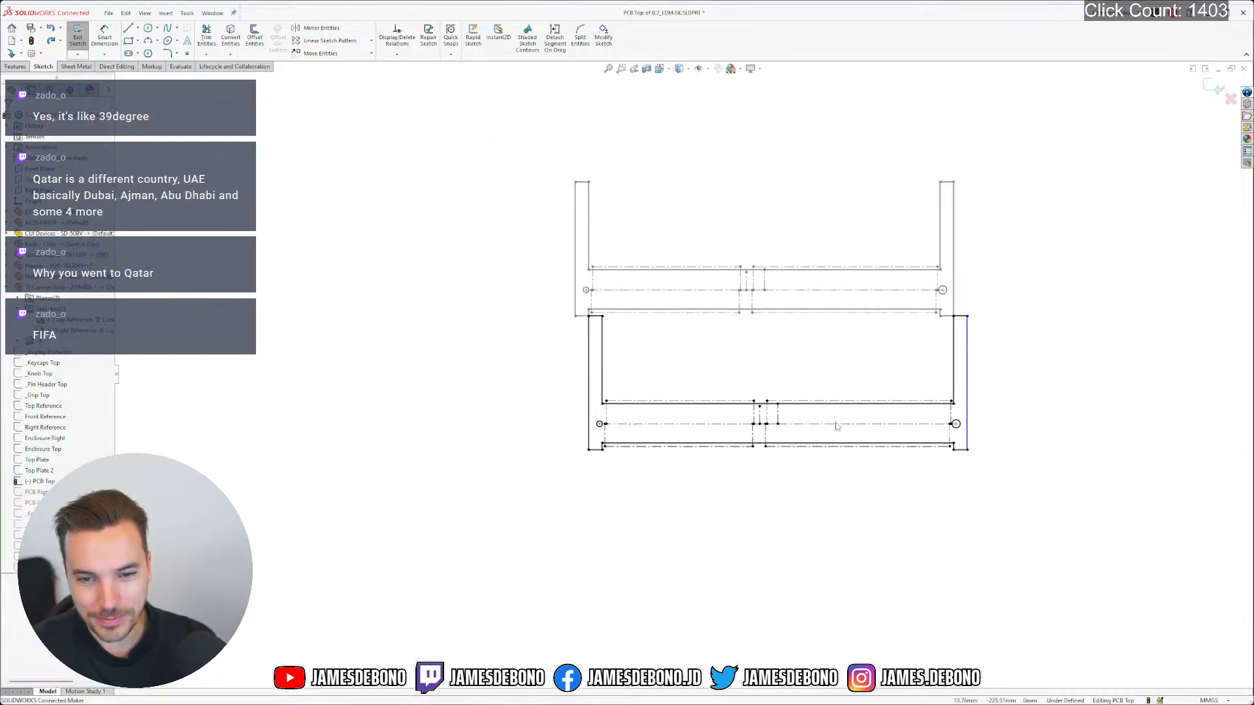
pyautogui.scroll(-4, 844, 320)
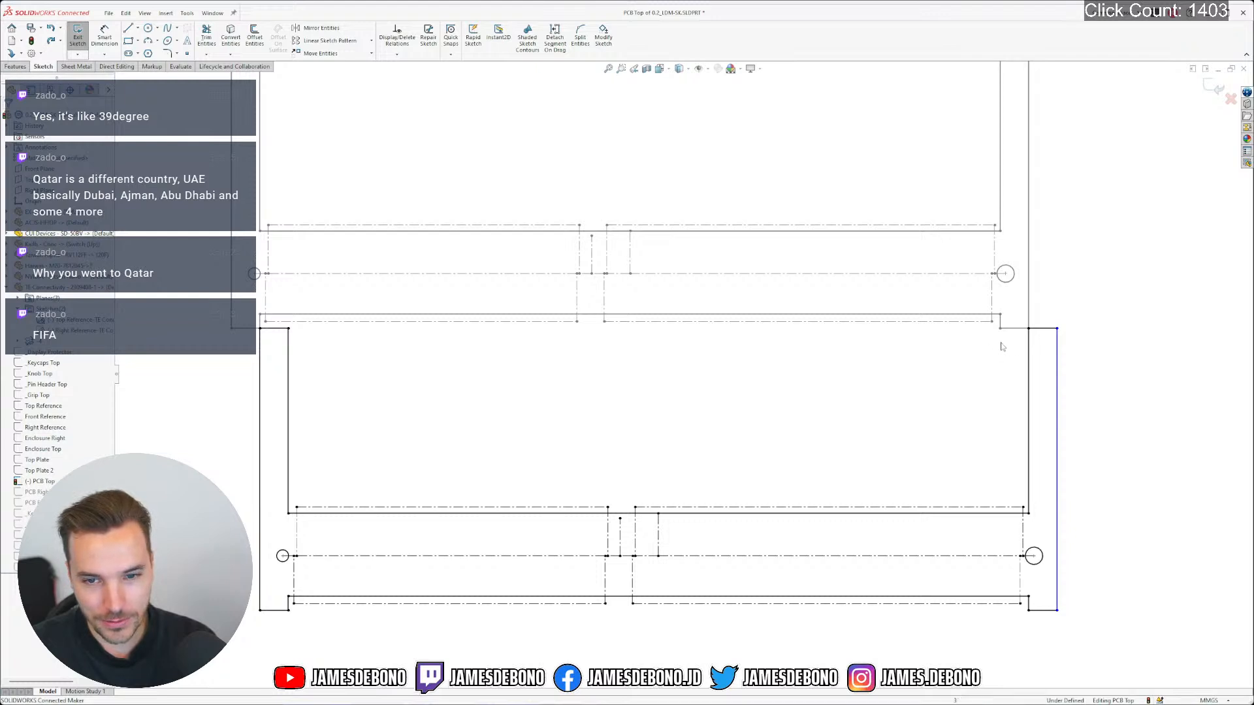
pyautogui.click(1042, 328)
pyautogui.press('z')
pyautogui.keyDown('ctrl'); pyautogui.click(875, 185); pyautogui.keyUp('ctrl')
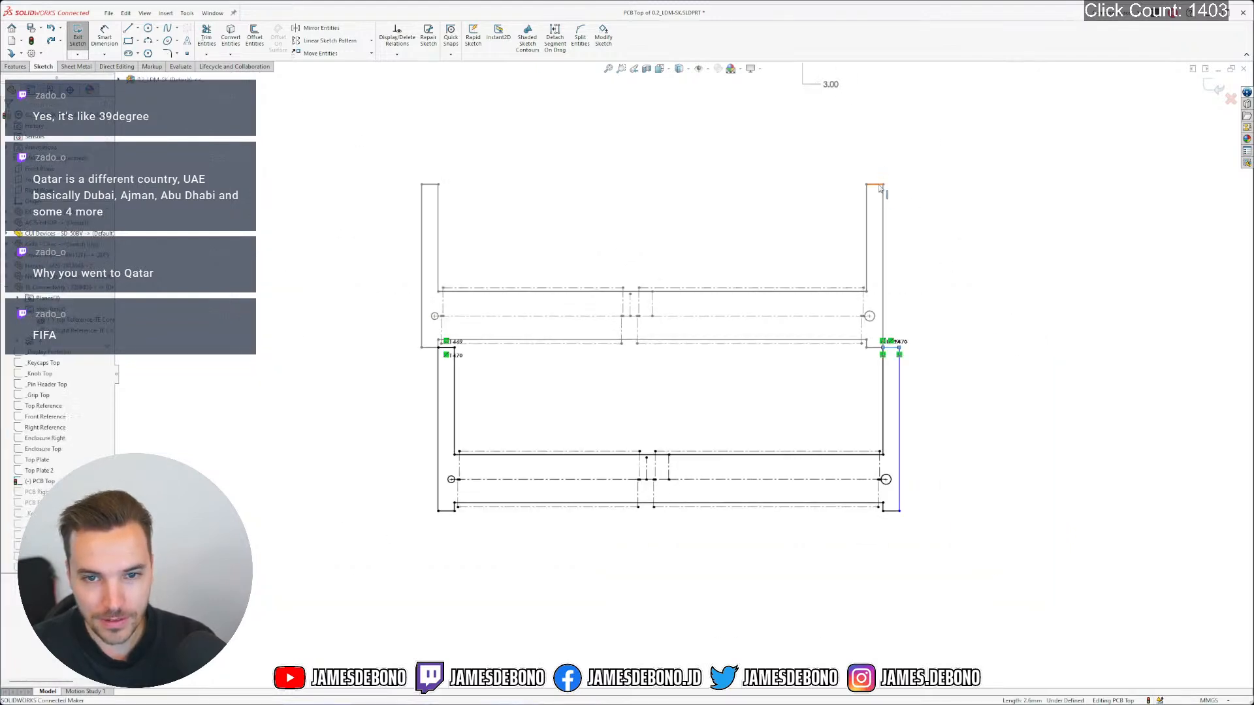
pyautogui.click(943, 382)
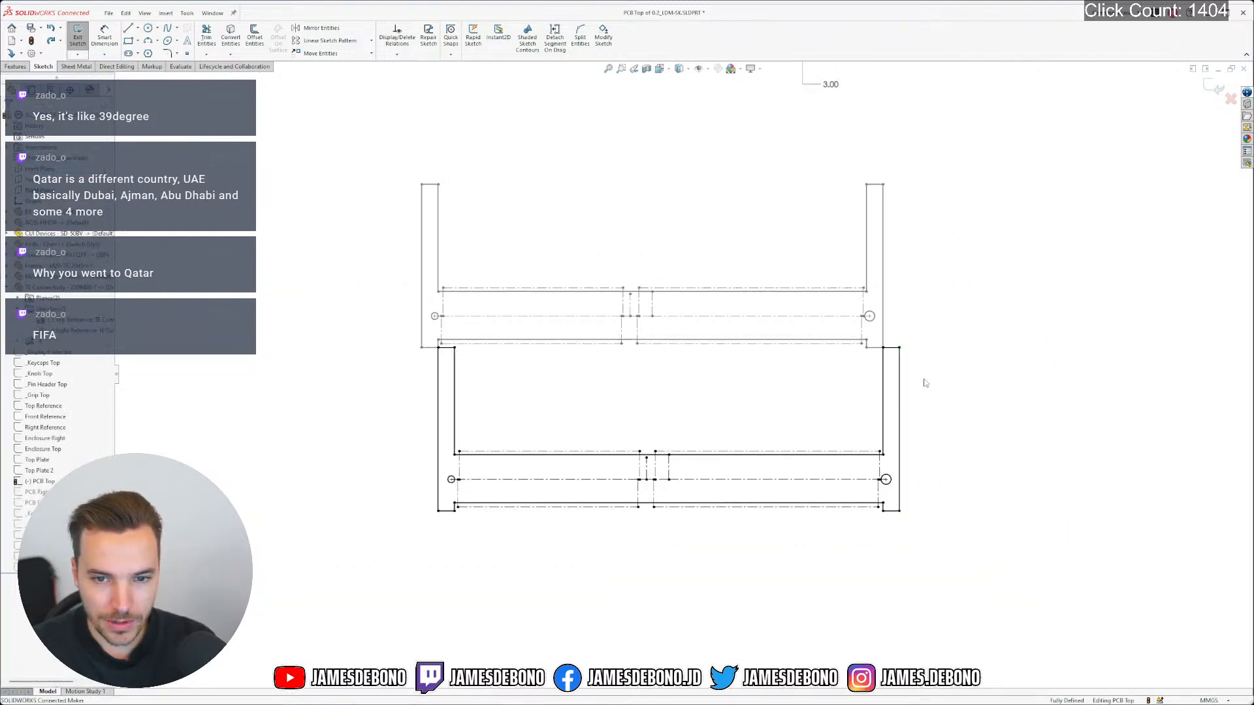
# Inspect the relations on the copied outline's upper left corner and its long horizontal edge above the construction blocks
pyautogui.scroll(3, 665, 356)
pyautogui.scroll(-5, 665, 356)
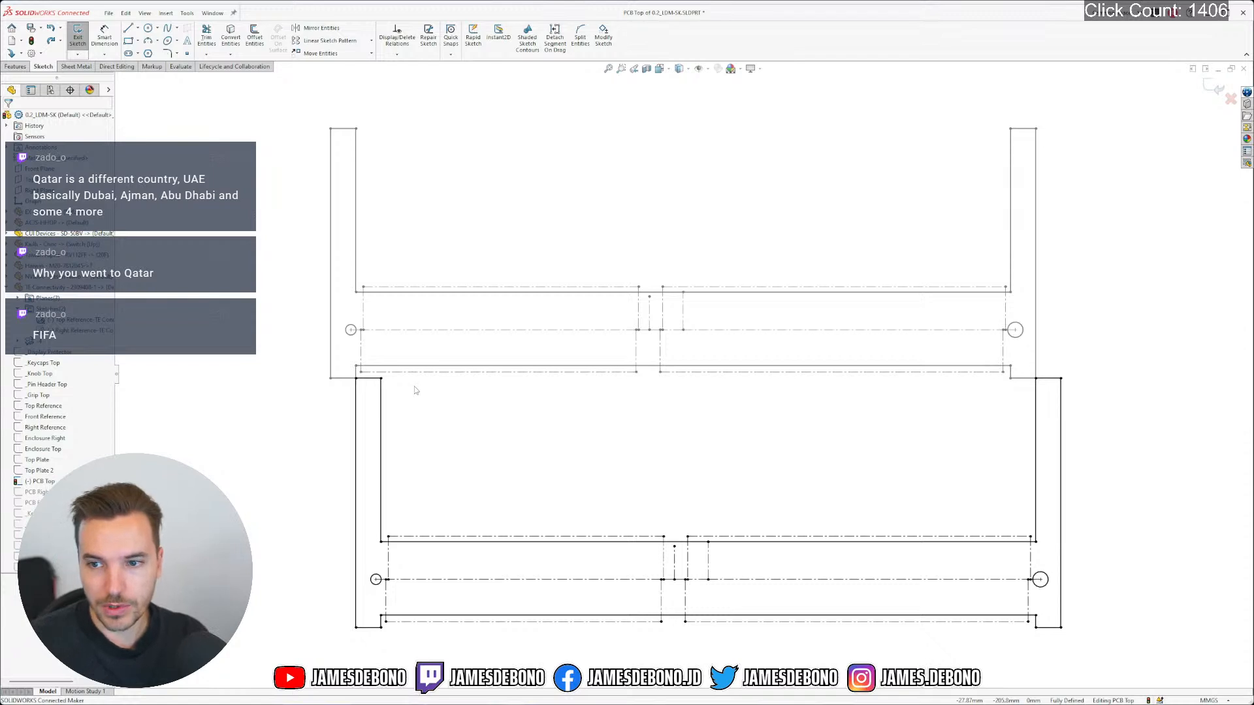
pyautogui.click(356, 378)
pyautogui.click(499, 420)
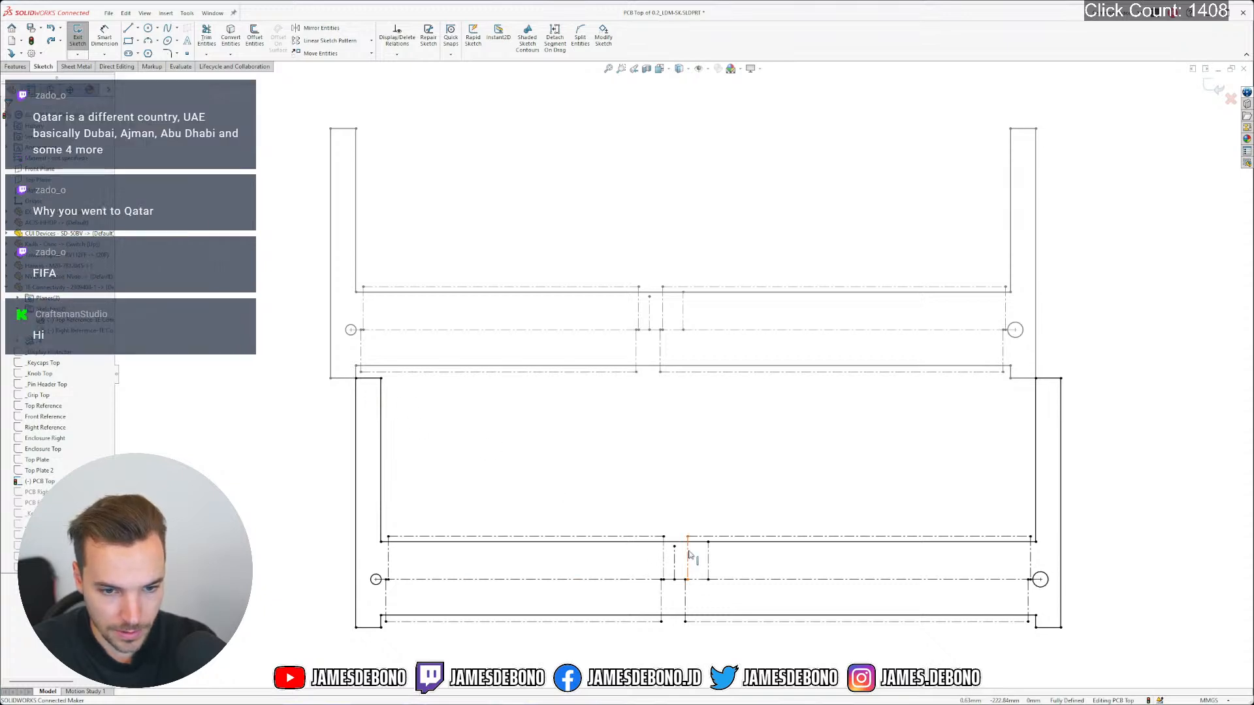
pyautogui.click(732, 545)
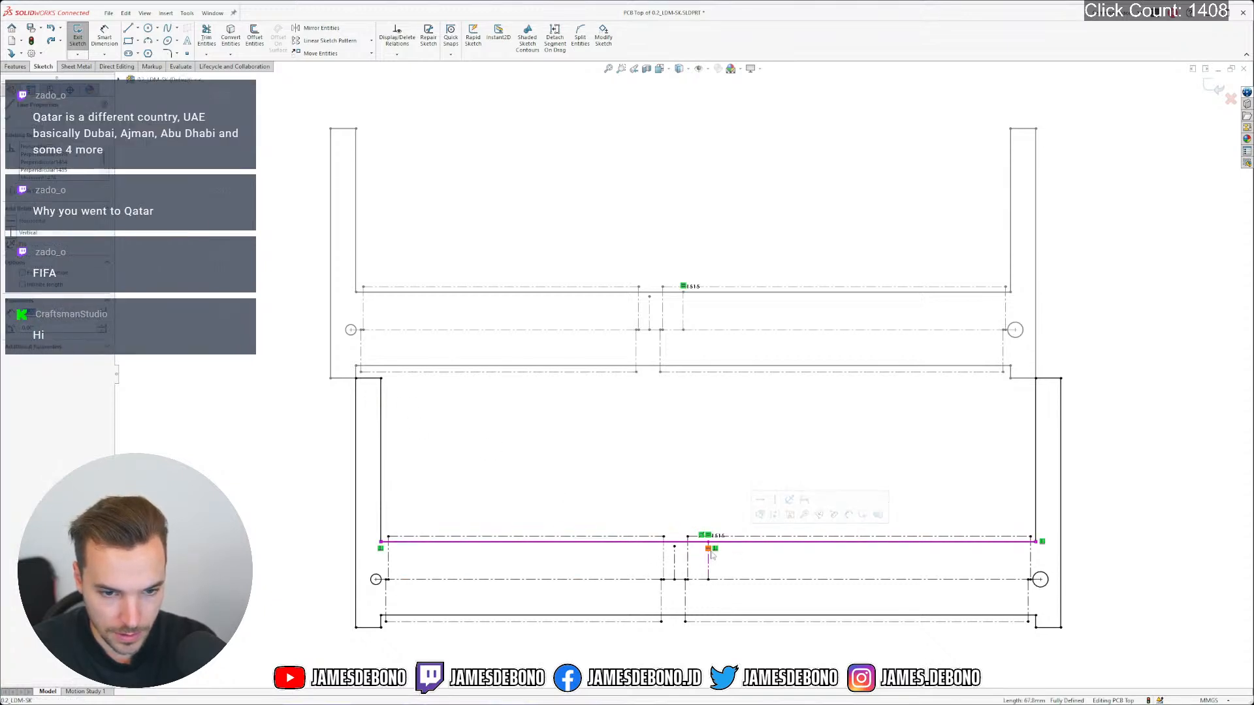
# Delete the relation on the short vertical centerline of the lower connector outline and pull the outline out of alignment
pyautogui.click(714, 553)
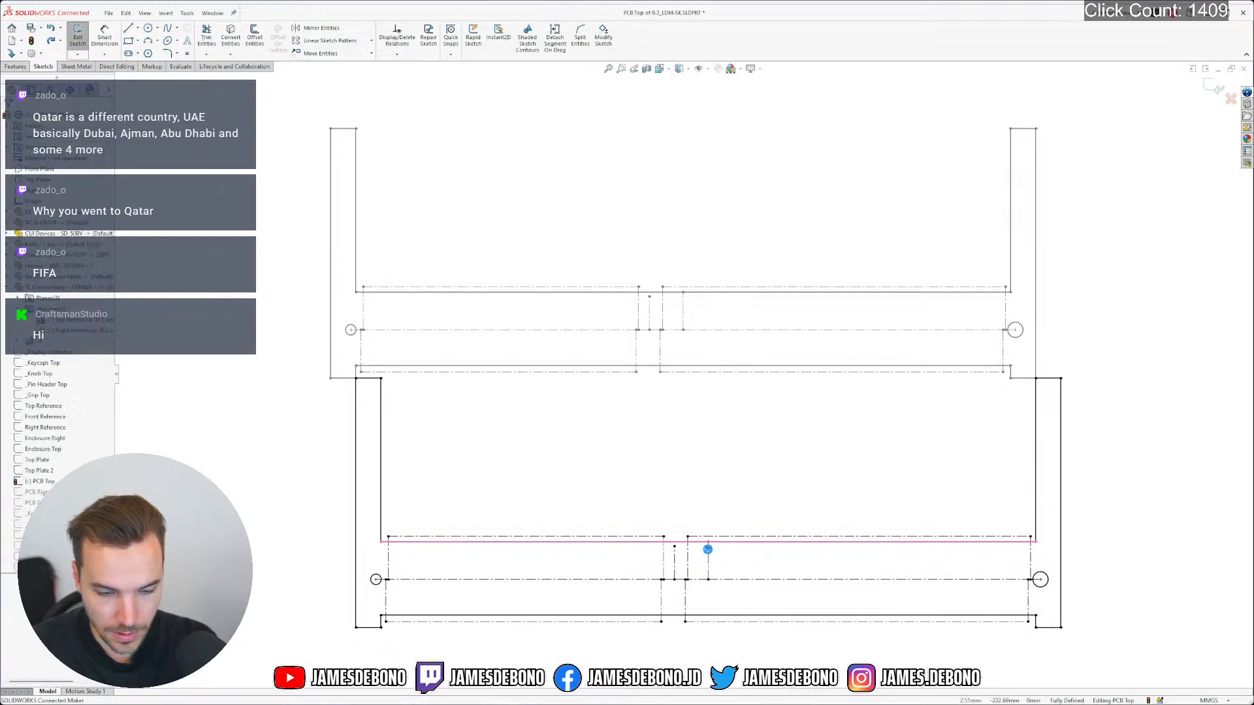
pyautogui.scroll(4, 717, 550)
pyautogui.moveTo(865, 377); pyautogui.dragTo(1014, 448)
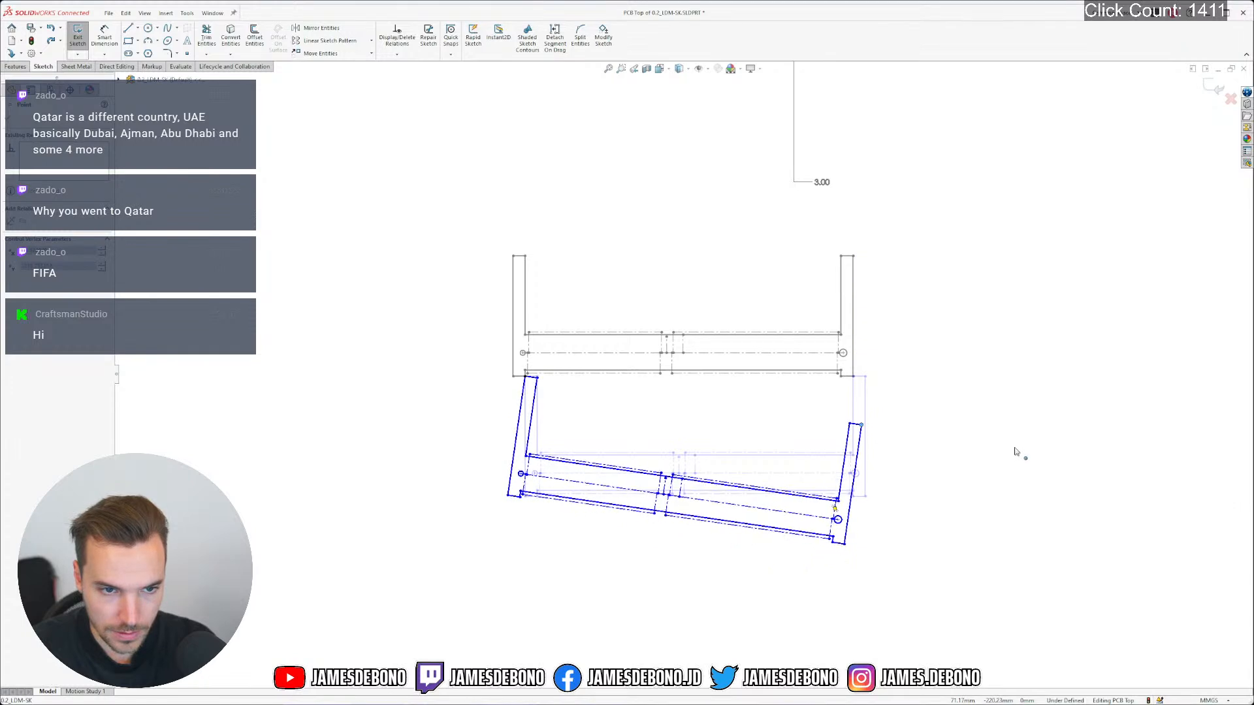
# Add a horizontal relation to the long upper edge of the tilted connector outline
pyautogui.click(716, 490)
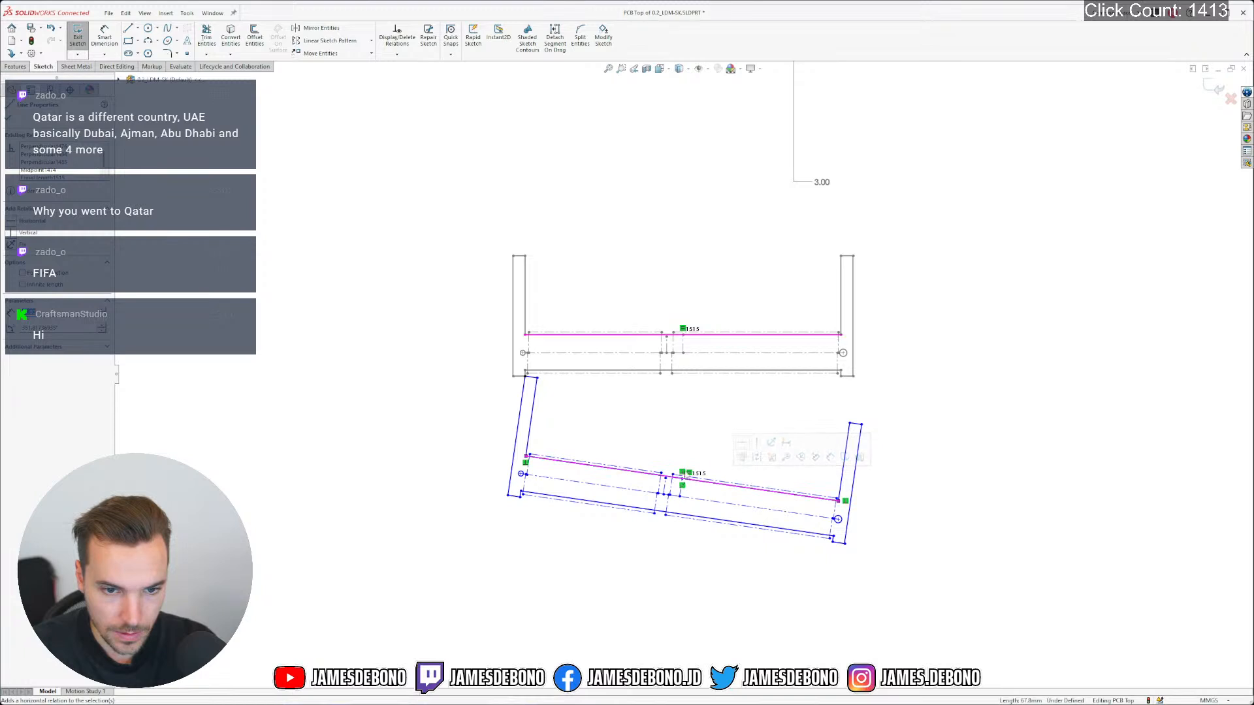
pyautogui.click(741, 442)
pyautogui.click(666, 531)
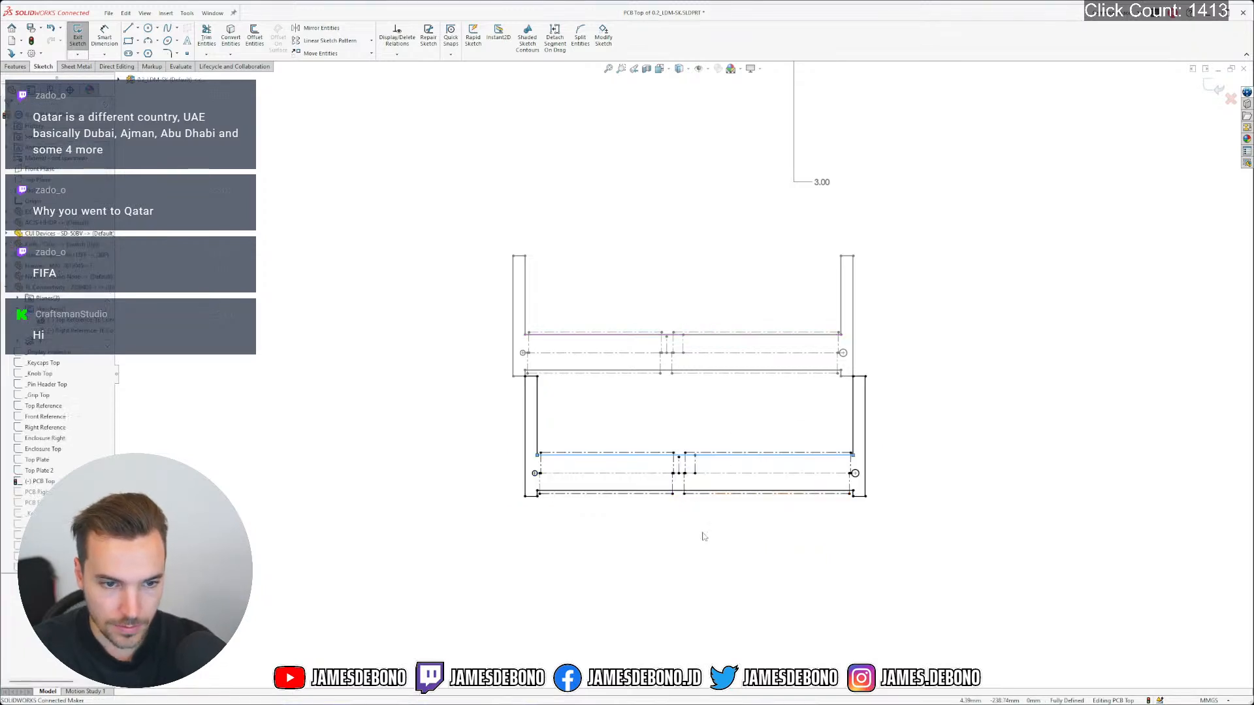
# Delete the relation at the copied connector outline's upper-left corner and move the outline up and away from the reference sketch
pyautogui.click(525, 377)
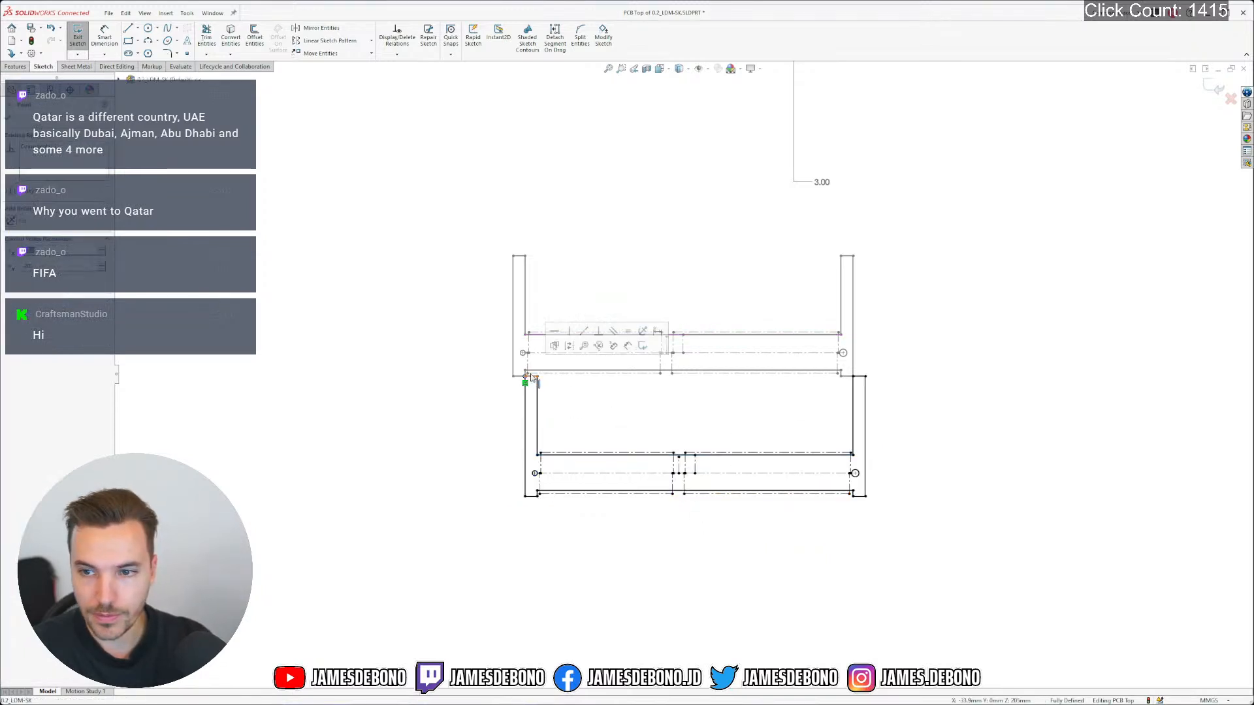
pyautogui.click(527, 384)
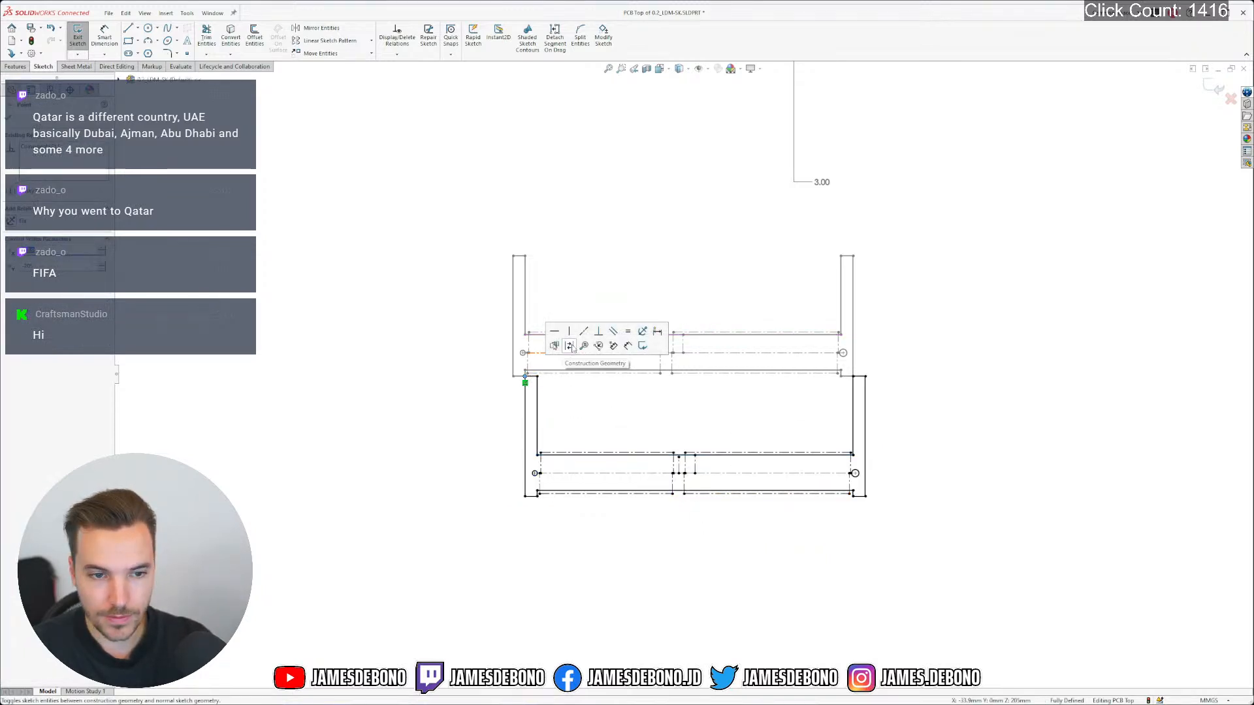
pyautogui.click(531, 378)
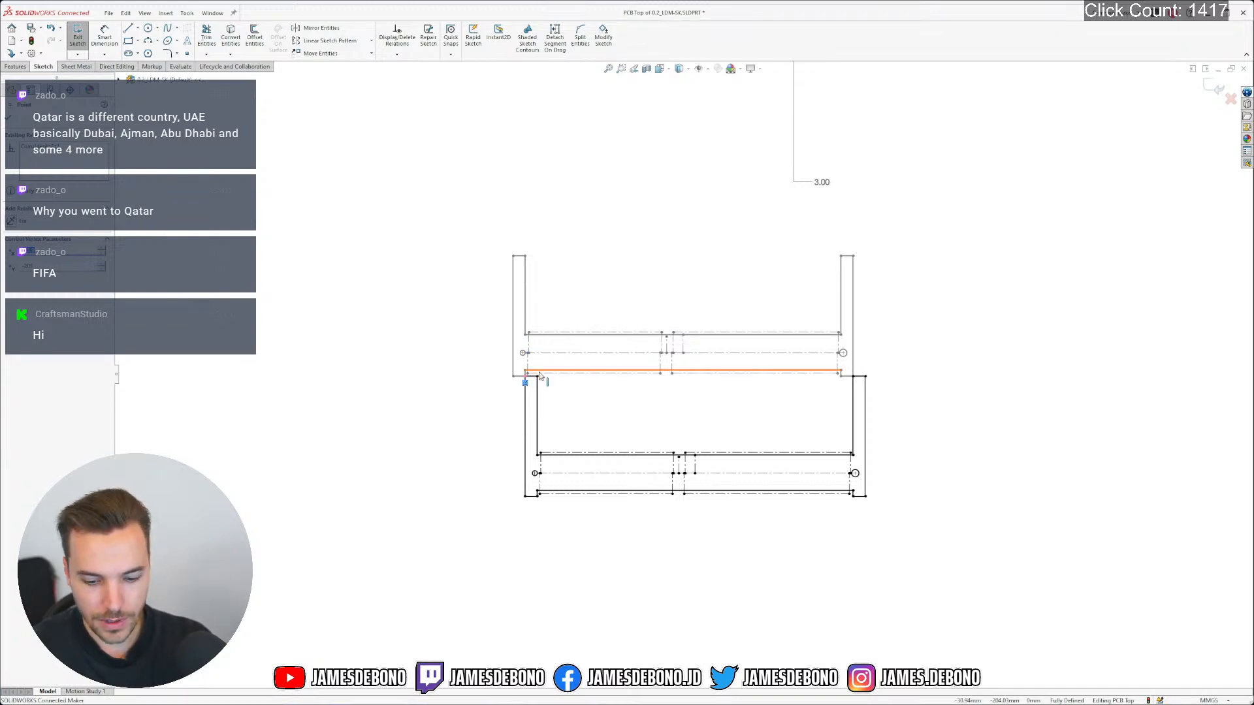
pyautogui.moveTo(532, 377); pyautogui.dragTo(282, 112)
pyautogui.scroll(5, 639, 328)
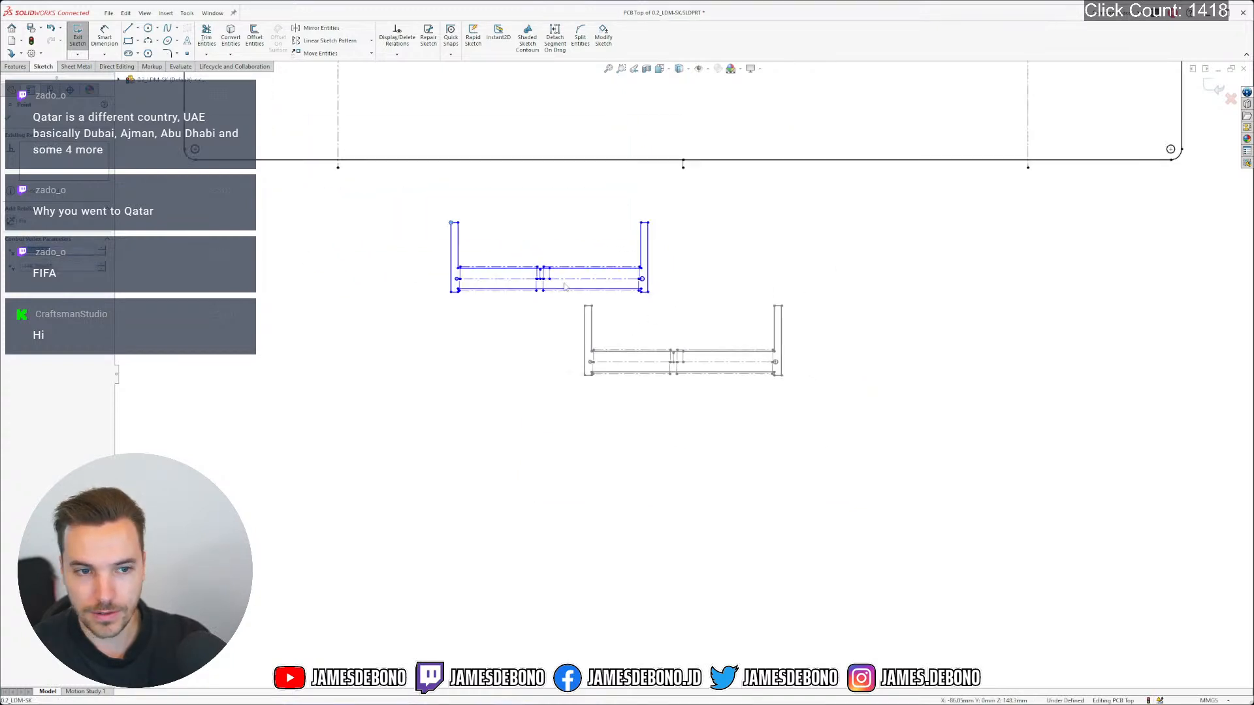
pyautogui.scroll(-3, 632, 272)
pyautogui.press('Escape')
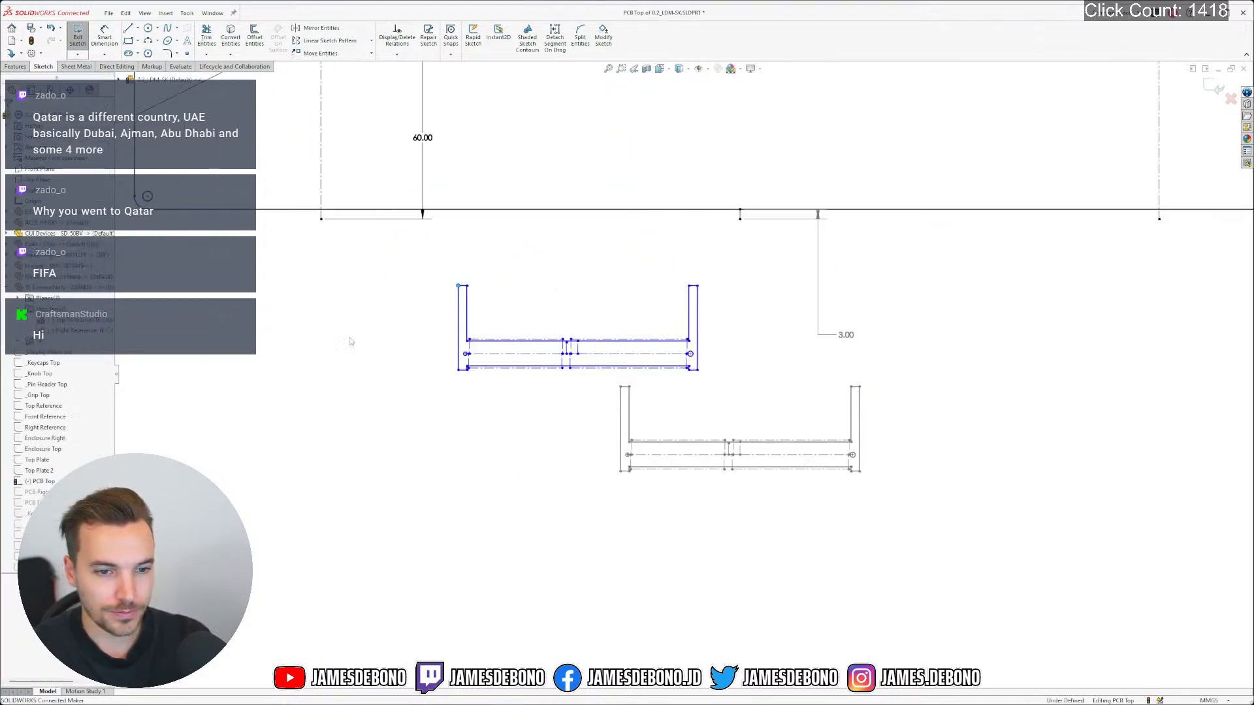
# Hide the TE Connectivity component's reference sketch and collapse that component in the feature tree
pyautogui.rightClick(80, 320)
pyautogui.click(98, 314)
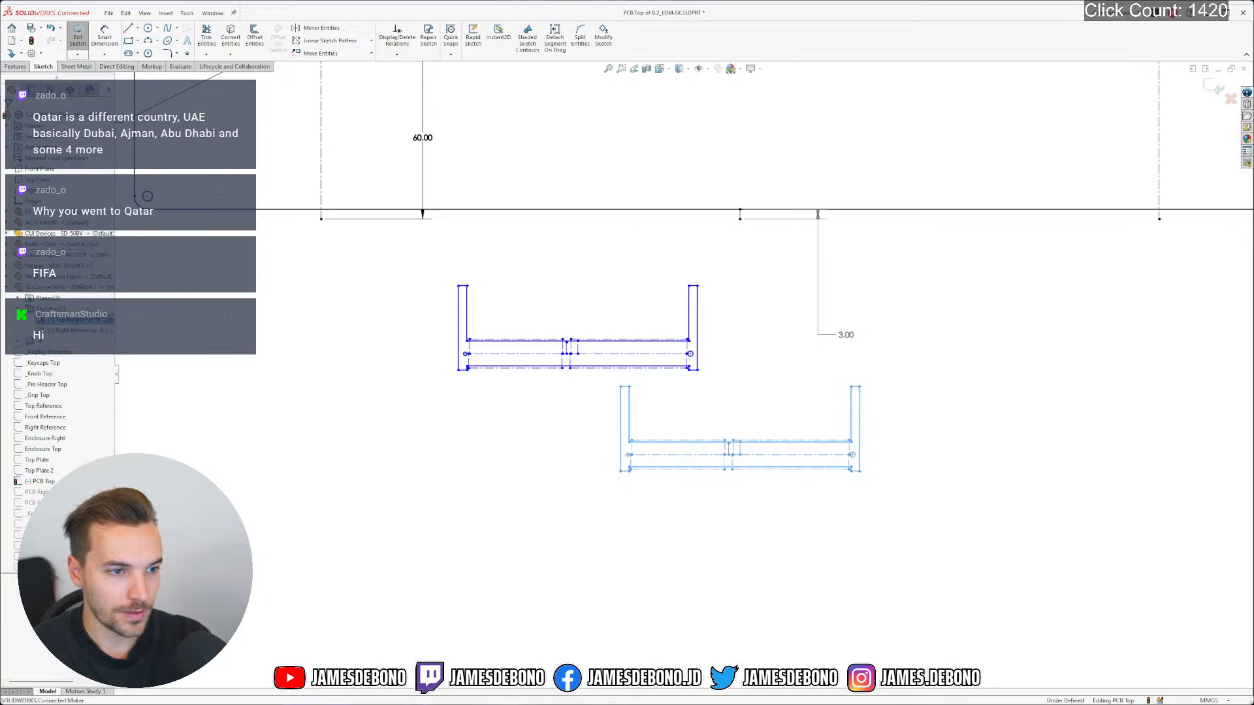
pyautogui.click(18, 309)
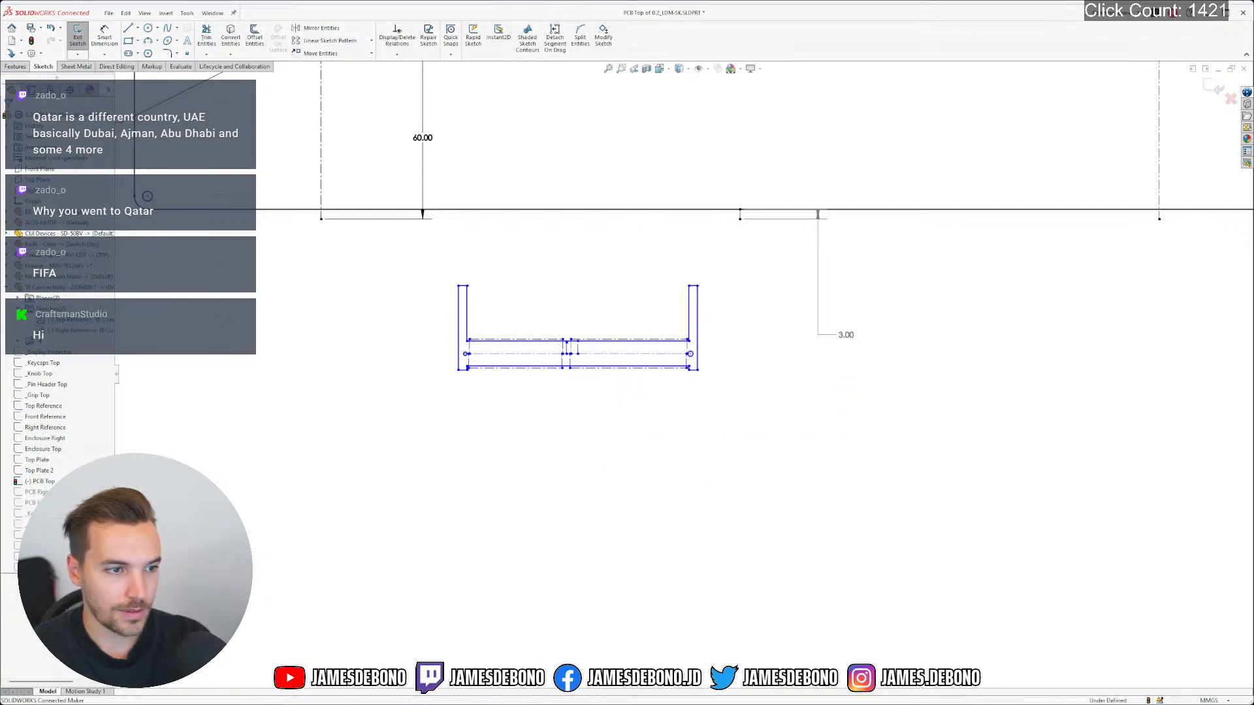
pyautogui.click(7, 288)
# Move the connector outline inside the PCB's upper-left area, just below the Jetson Nano module outline
pyautogui.doubleClick(383, 241)
pyautogui.scroll(7, 383, 241)
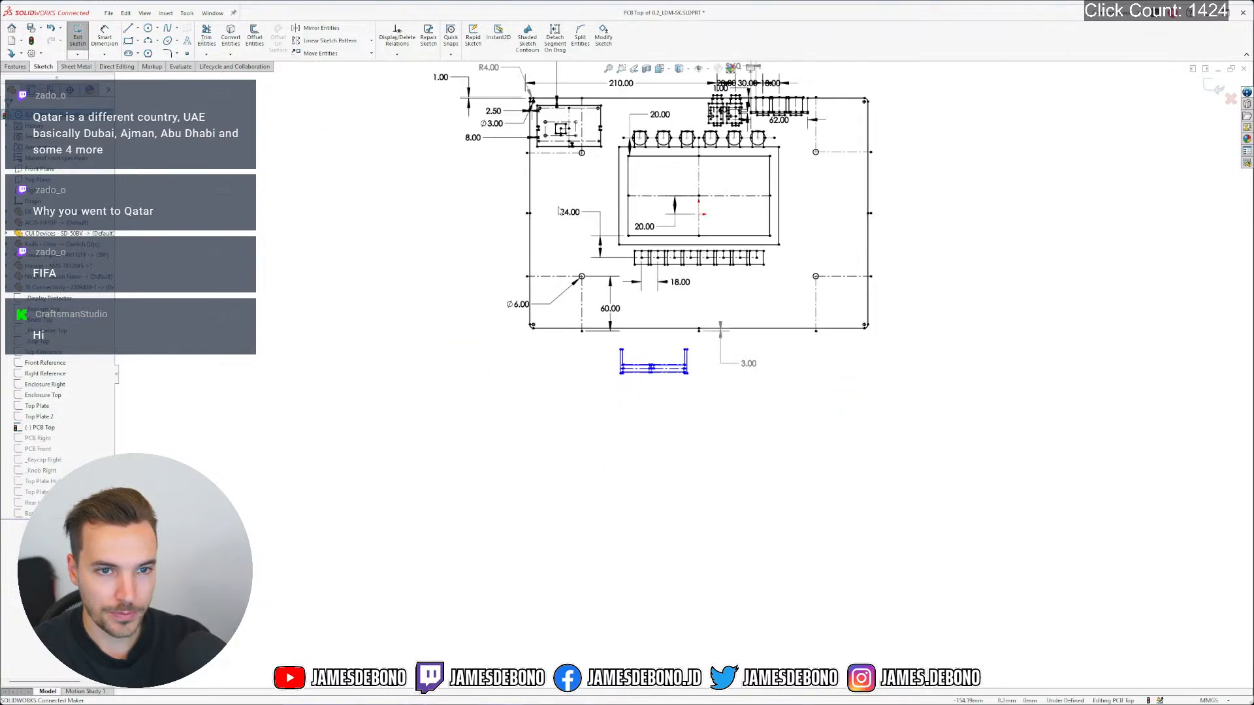
pyautogui.scroll(-3, 512, 167)
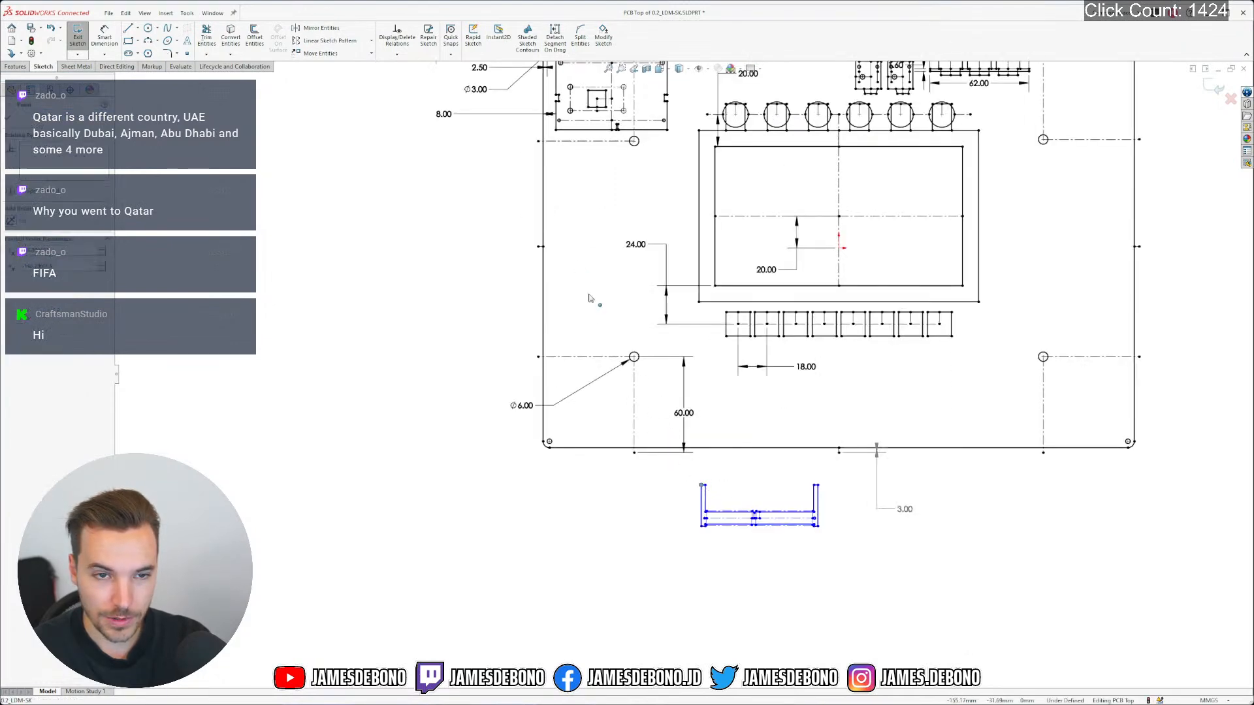
pyautogui.click(556, 156)
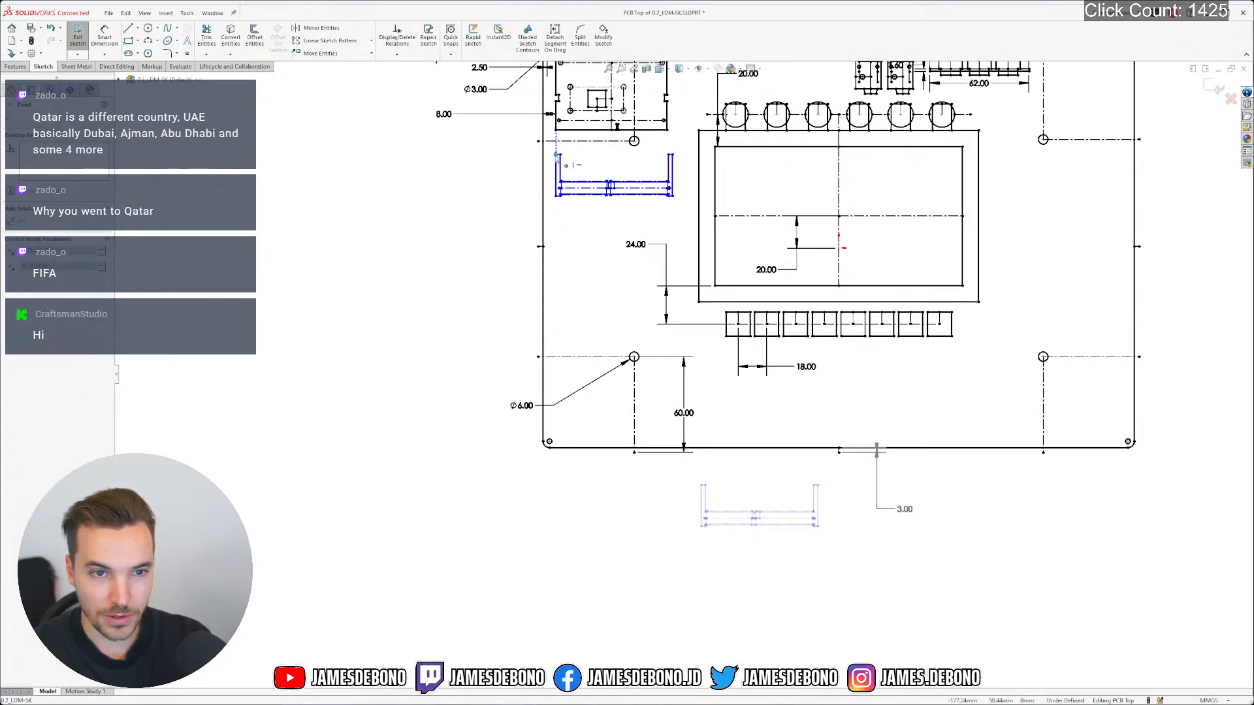
pyautogui.scroll(-2, 630, 214)
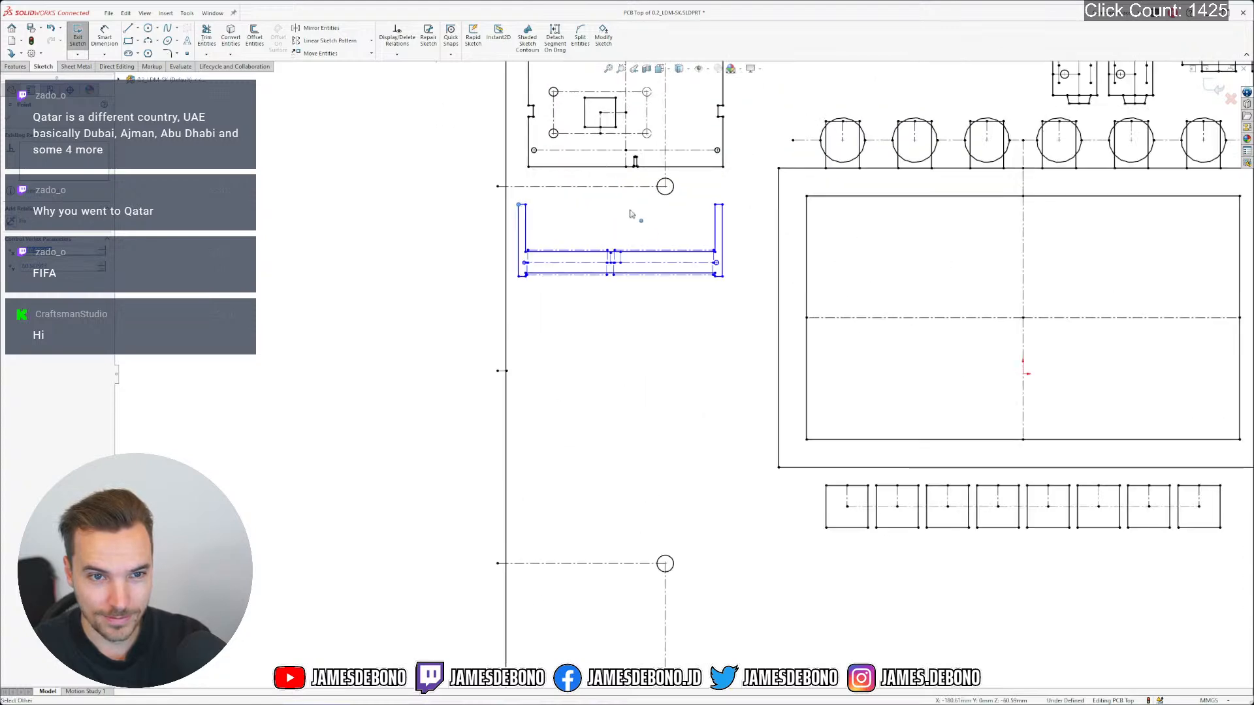
pyautogui.scroll(-2, 631, 213)
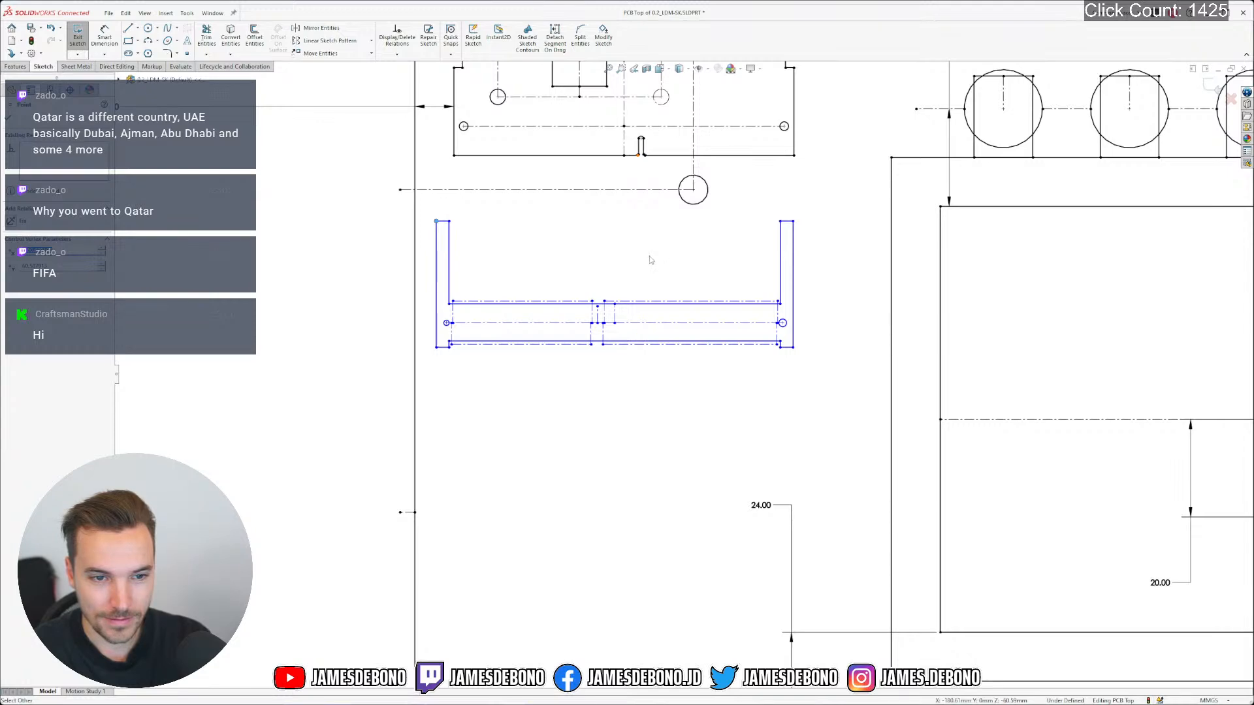
pyautogui.scroll(3, 649, 256)
pyautogui.scroll(-1, 685, 270)
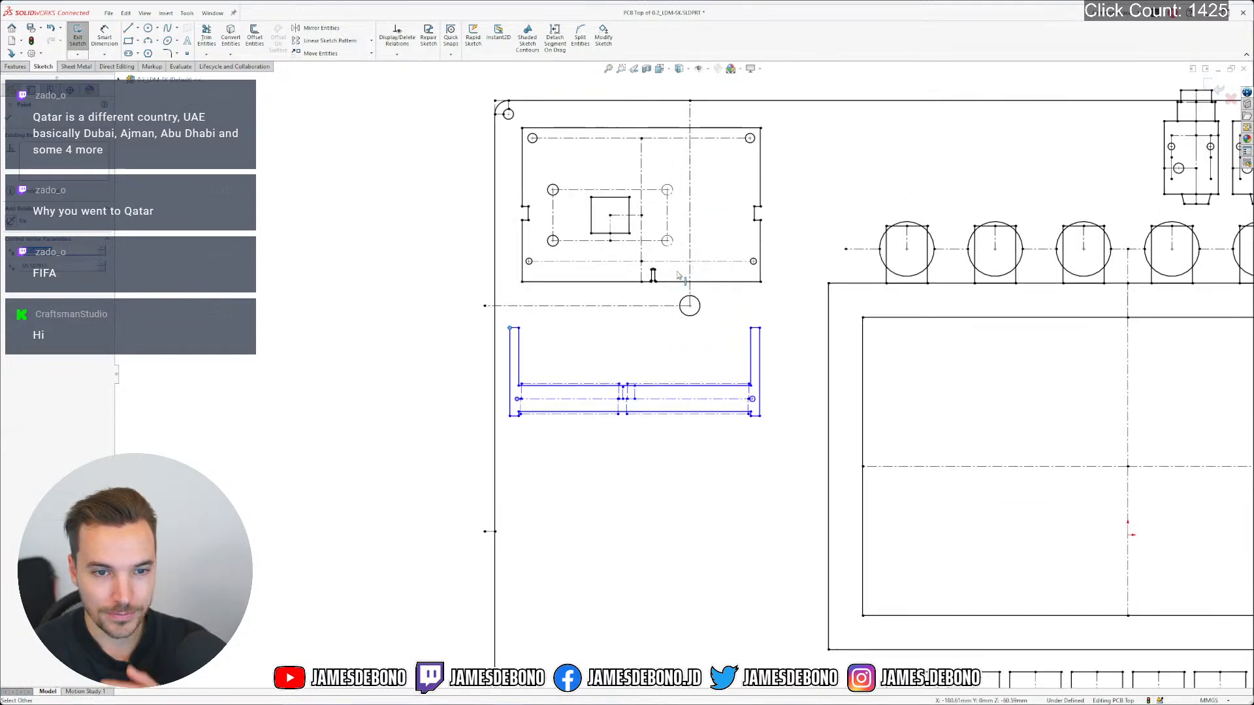
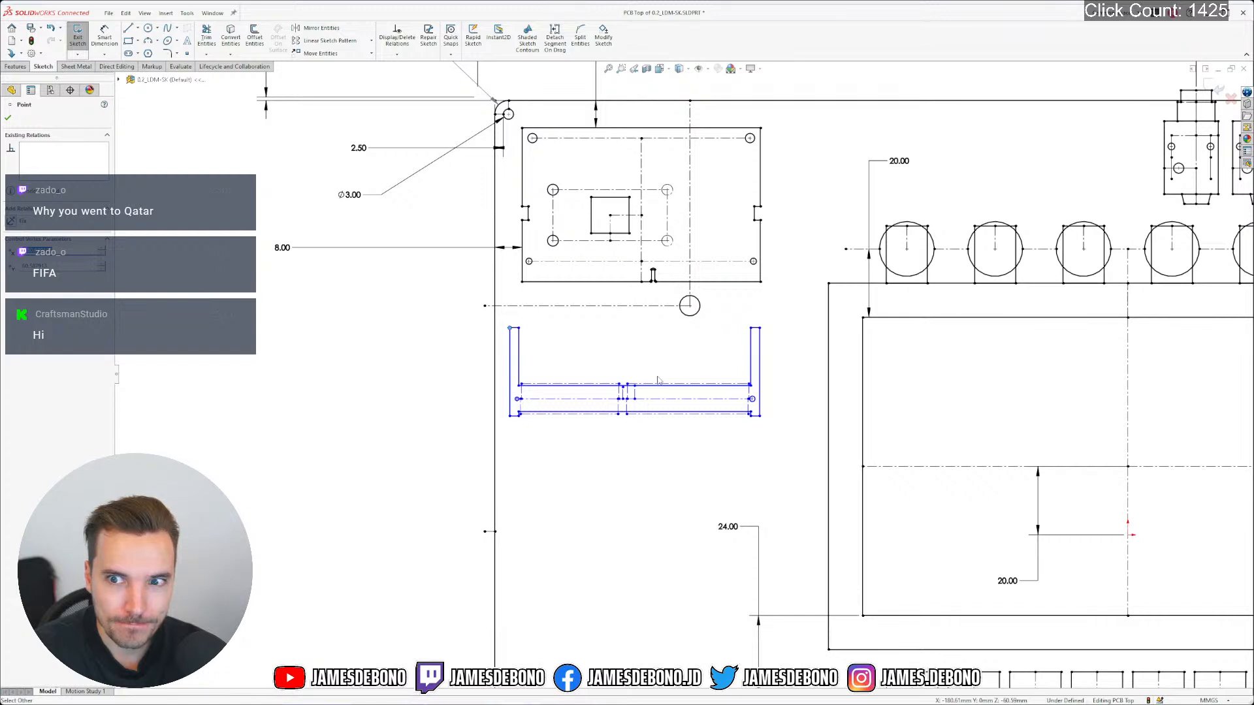
# Exit the PCB Top sketch and save the part together with all its modified component documents
pyautogui.press('Escape')
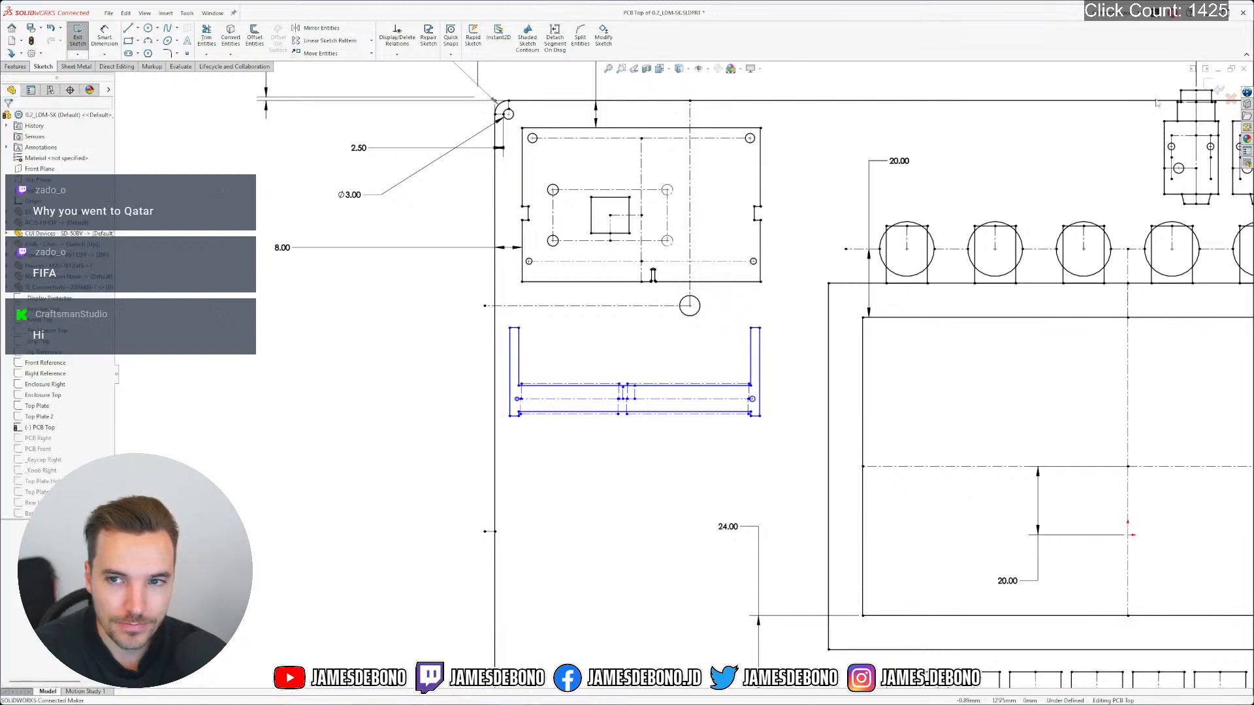
pyautogui.click(1218, 86)
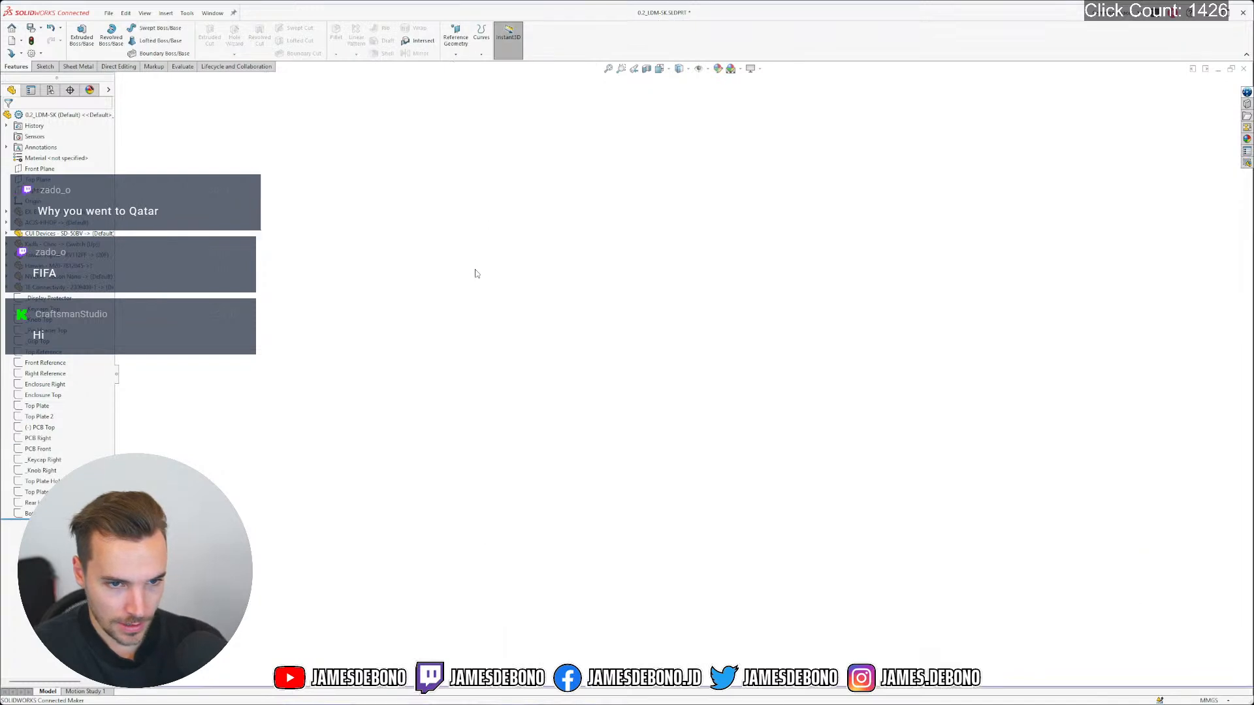
pyautogui.click(458, 316)
pyautogui.hotkey('ctrl', 's')
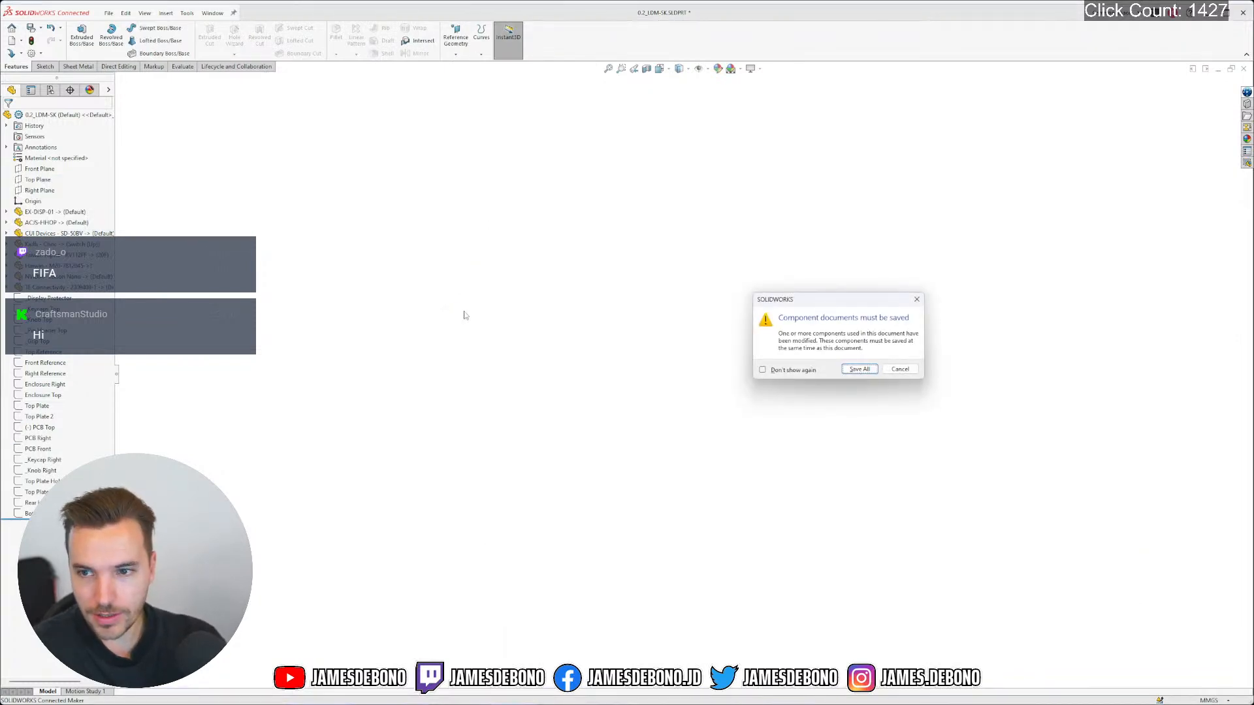
pyautogui.click(860, 370)
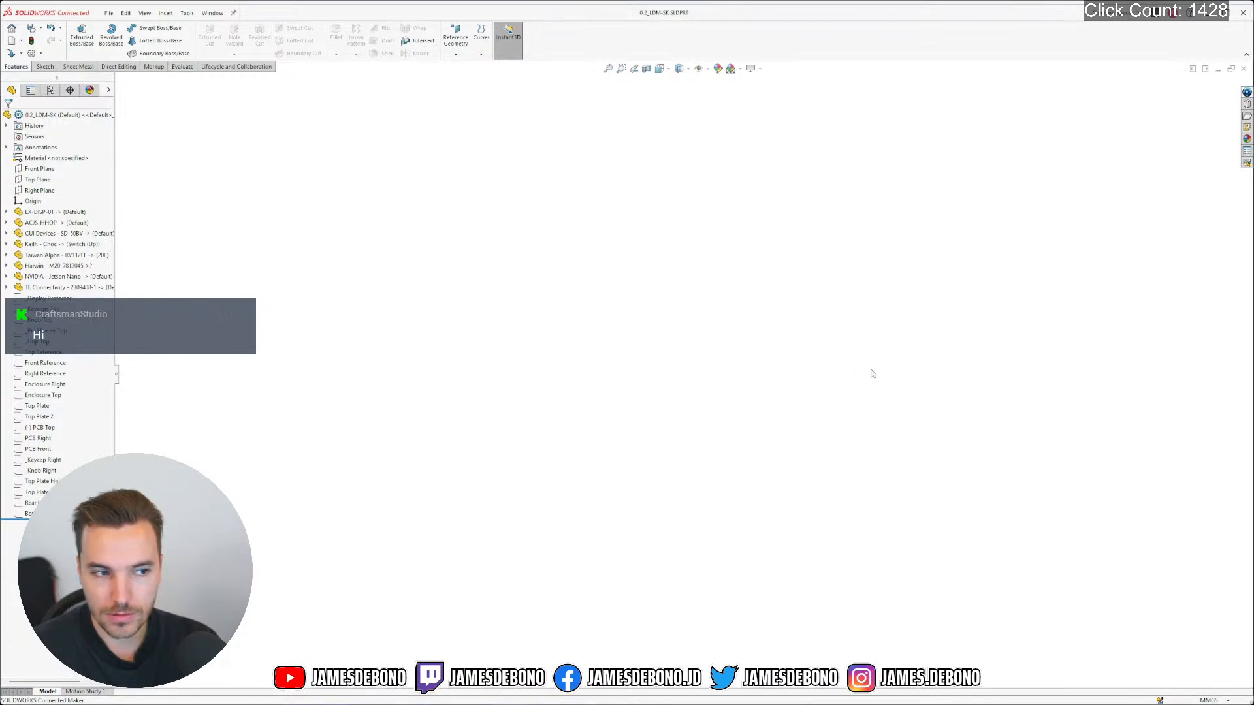
# Switch to the TE Connectivity connector part and examine its latches and pin rows from the top
pyautogui.click(212, 12)
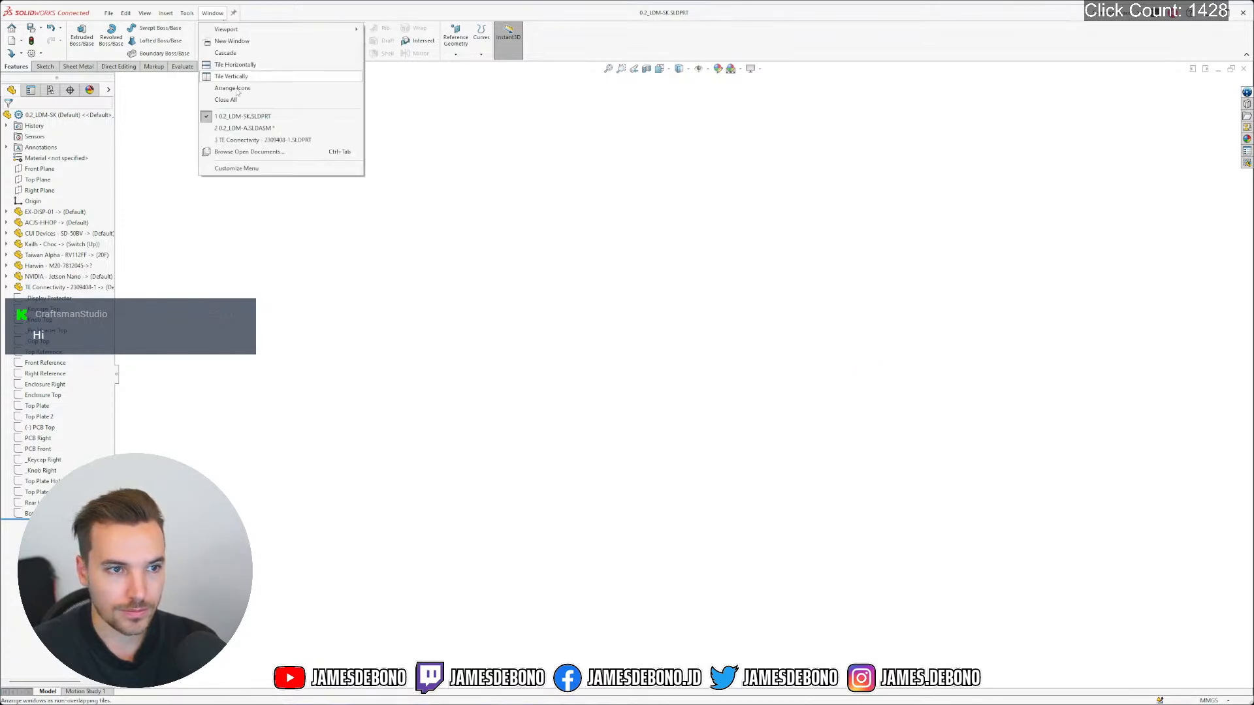
pyautogui.click(260, 141)
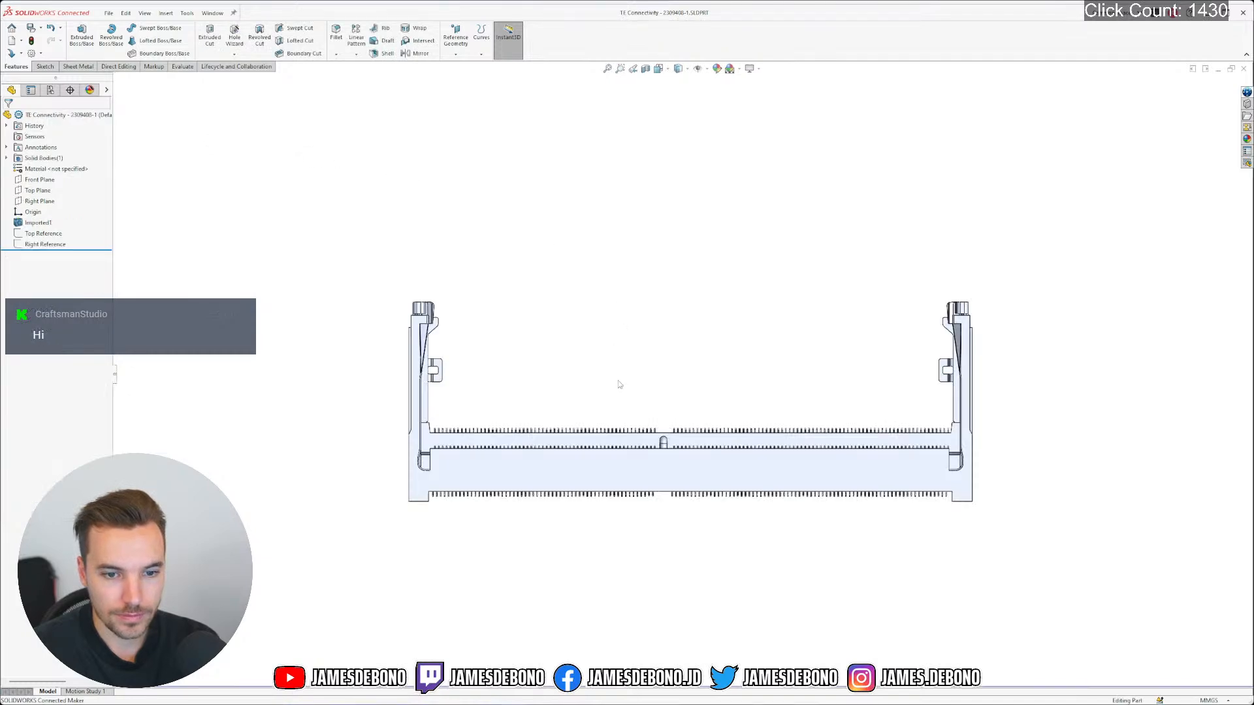
pyautogui.scroll(4, 655, 419)
pyautogui.scroll(-5, 686, 421)
pyautogui.moveTo(684, 415)
pyautogui.mouseDown(button='middle')
pyautogui.moveTo(650, 347)
pyautogui.moveTo(602, 349)
pyautogui.moveTo(697, 333)
pyautogui.moveTo(679, 434)
pyautogui.moveTo(697, 201)
pyautogui.moveTo(727, 195)
pyautogui.moveTo(648, 631)
pyautogui.moveTo(688, 456)
pyautogui.moveTo(694, 557)
pyautogui.moveTo(698, 484)
pyautogui.mouseUp(button='middle')
# Switch to the assembly 0.2_LDM-A.SLDASM and rebuild it with the changed models
pyautogui.click(212, 13)
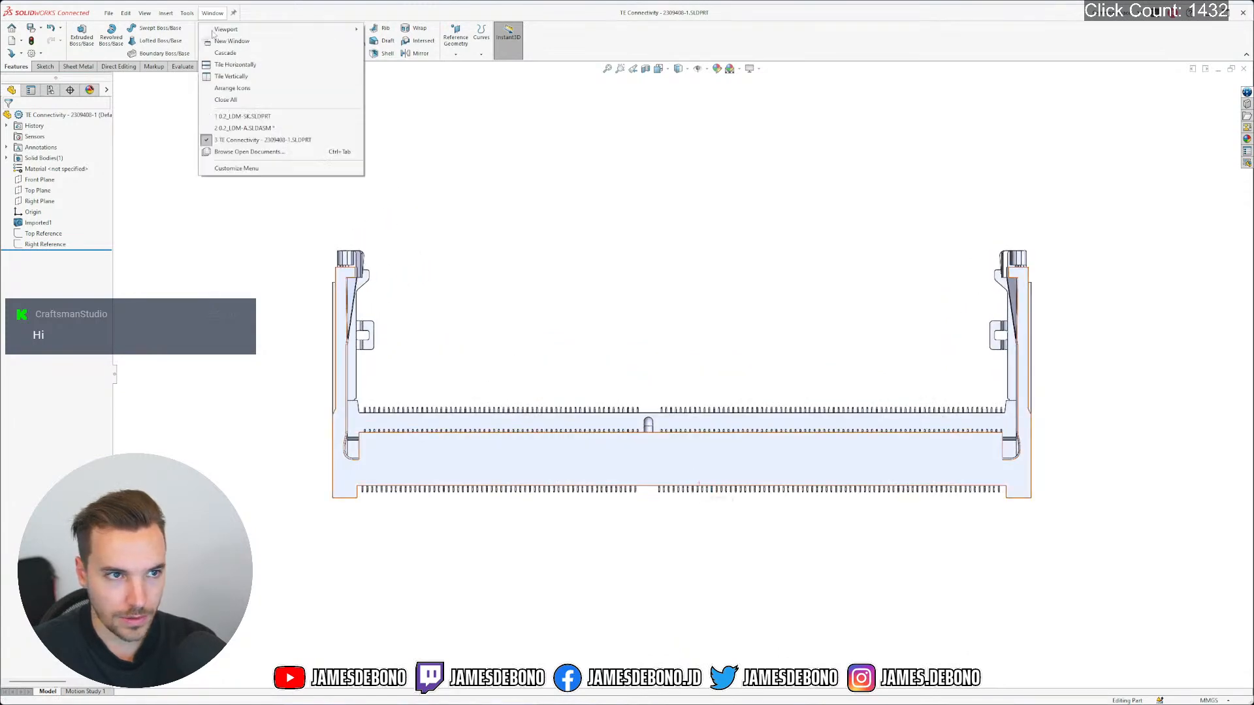
pyautogui.click(254, 128)
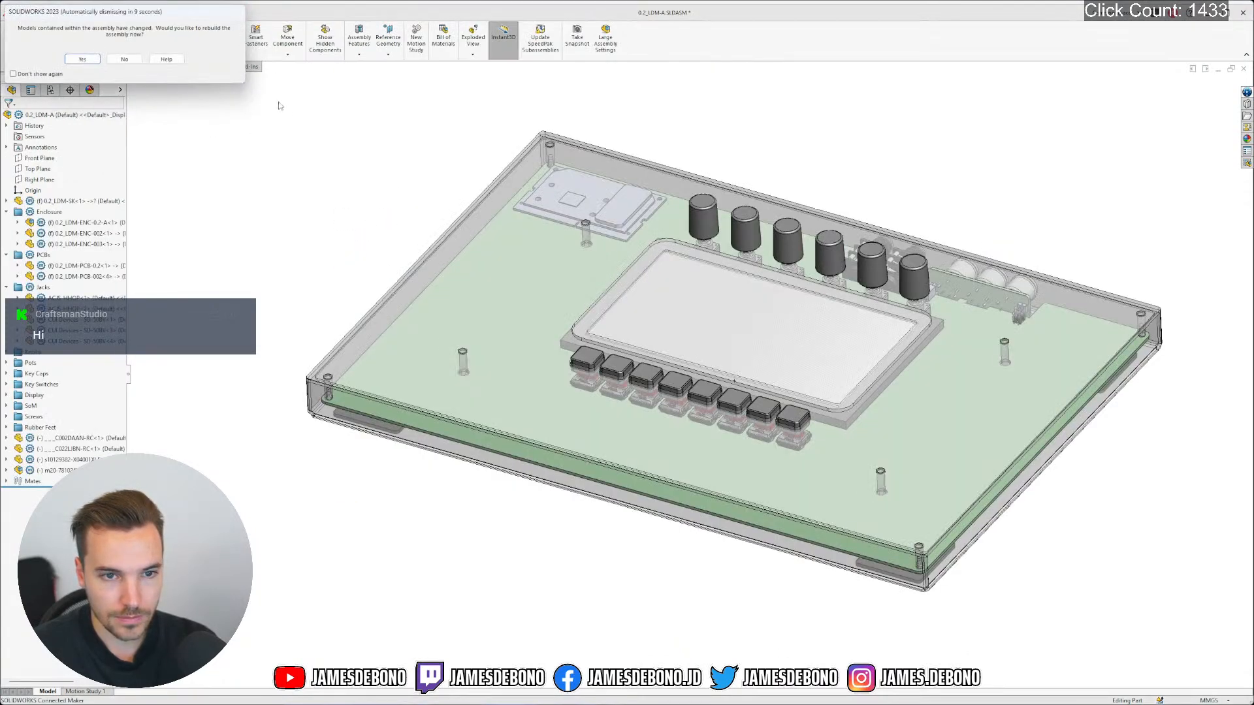
pyautogui.click(83, 59)
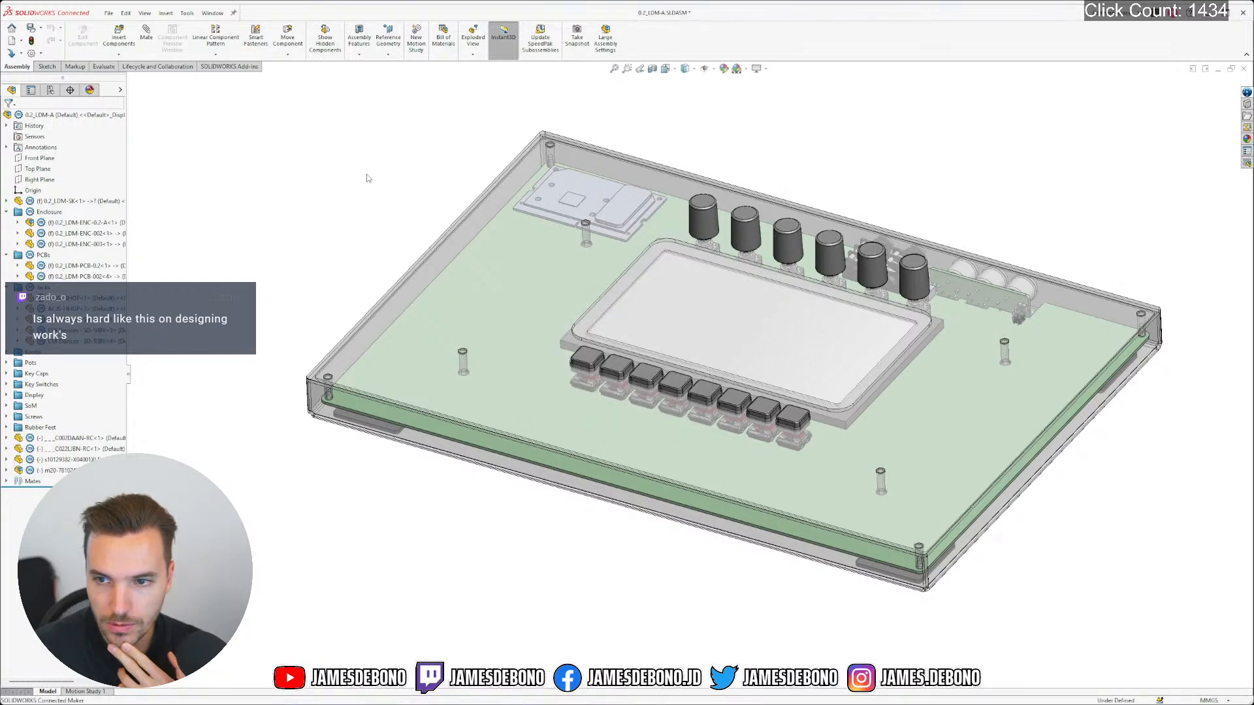
# Examine the Jetson Nano module in the assembly's top view and check the connector's PDF drawing in the browser
pyautogui.moveTo(375, 196); pyautogui.dragTo(384, 158, button='right')
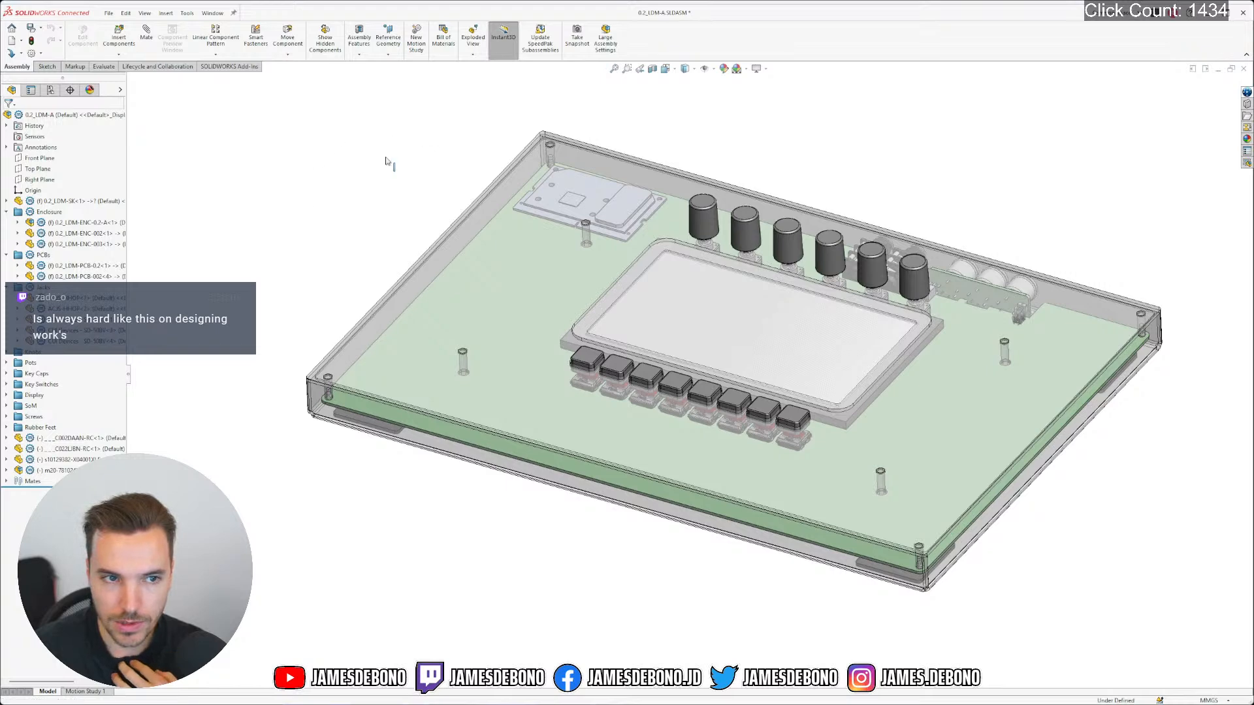
pyautogui.scroll(4, 377, 184)
pyautogui.scroll(2, 534, 235)
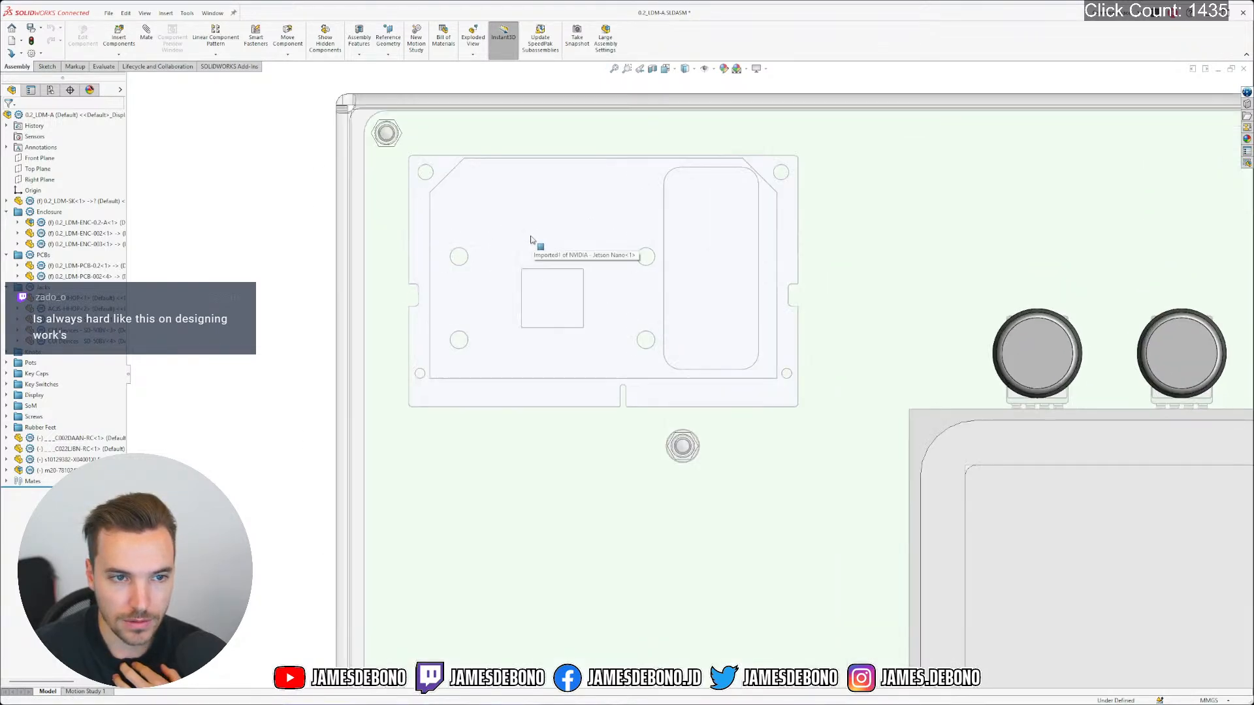
pyautogui.scroll(-1, 552, 237)
pyautogui.scroll(1, 586, 255)
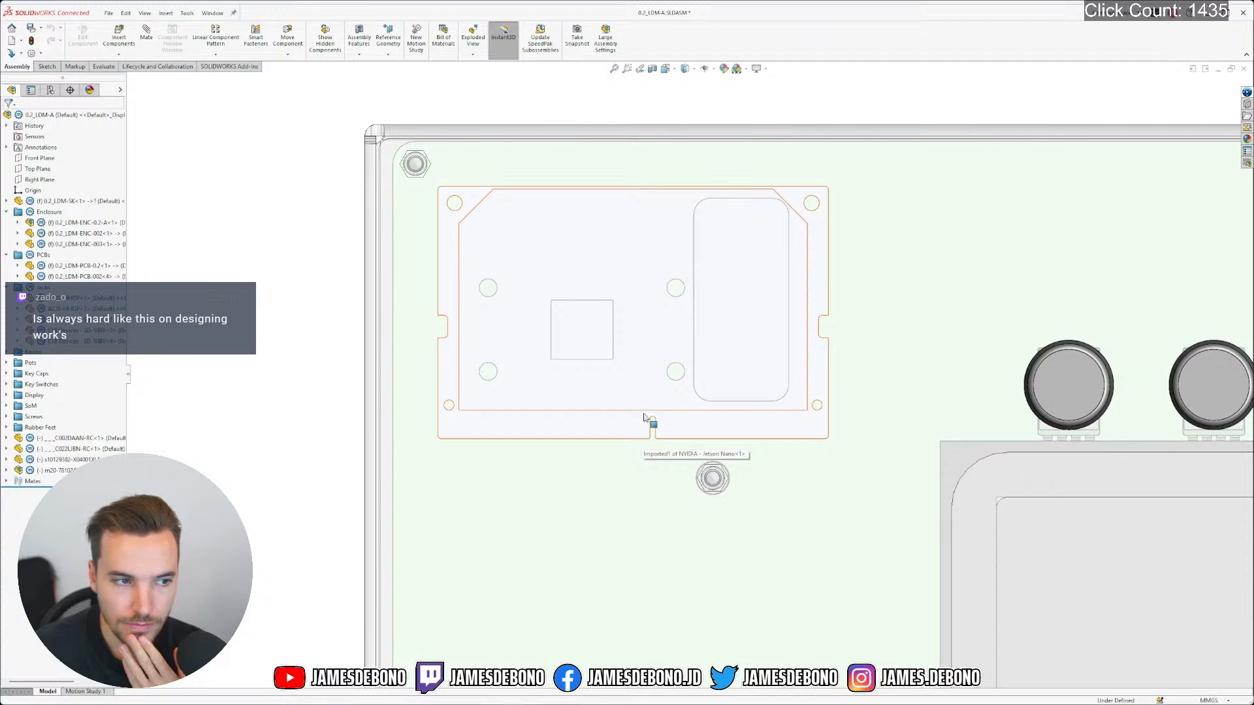
pyautogui.hotkey('alt', 'Tab')
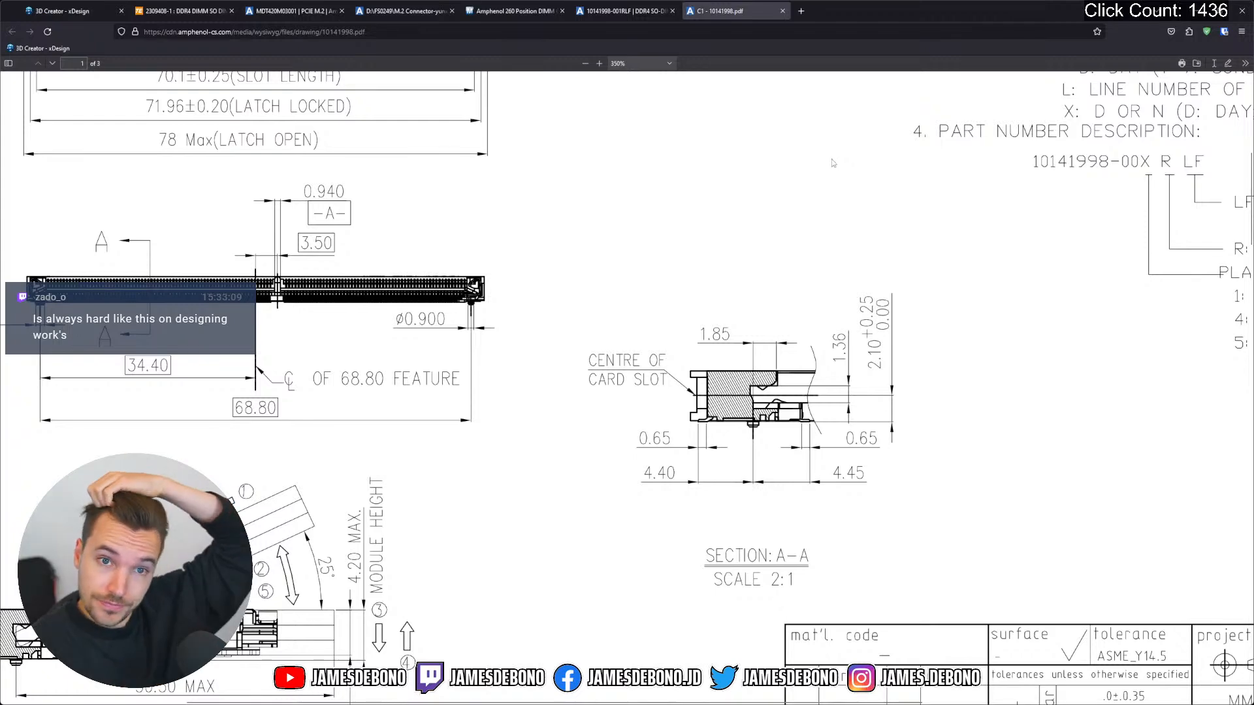
pyautogui.hotkey('alt', 'Tab')
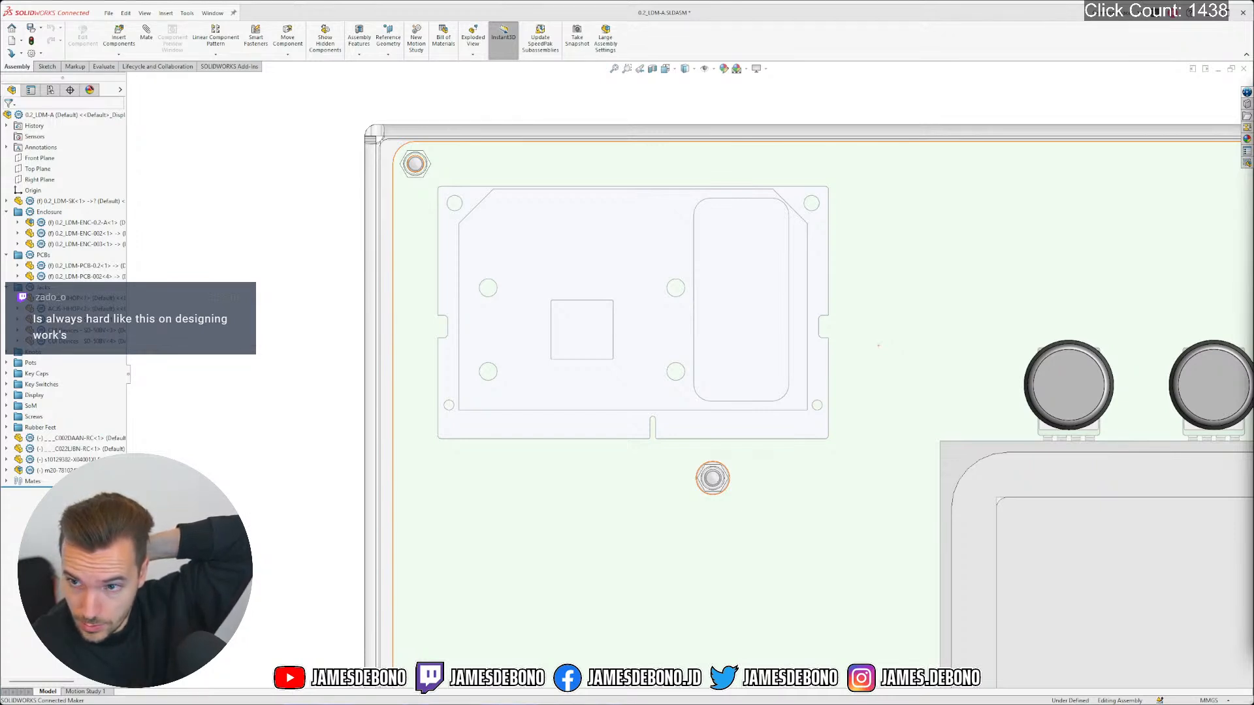
# Switch to the TE DDR4 SODIMM 260P 4.0H STD part and examine it from the top and at an angle
pyautogui.hotkey('ctrl', 'Tab')
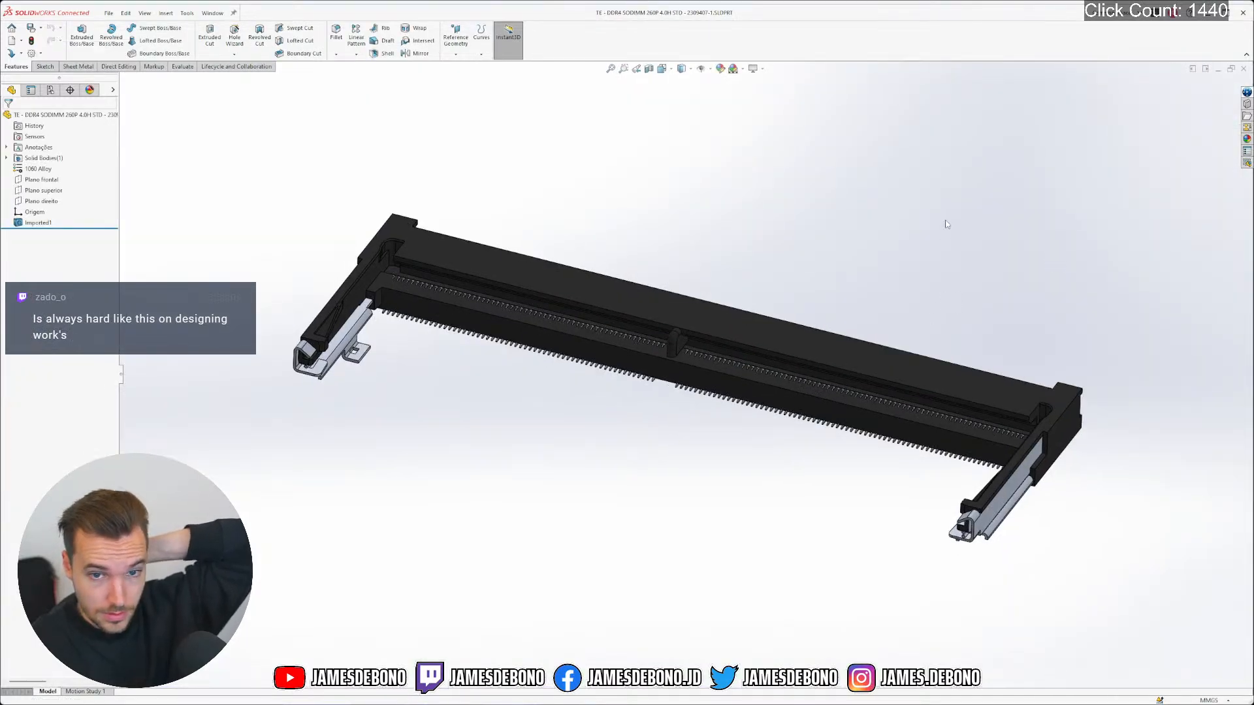
pyautogui.hotkey('ctrl', '5')
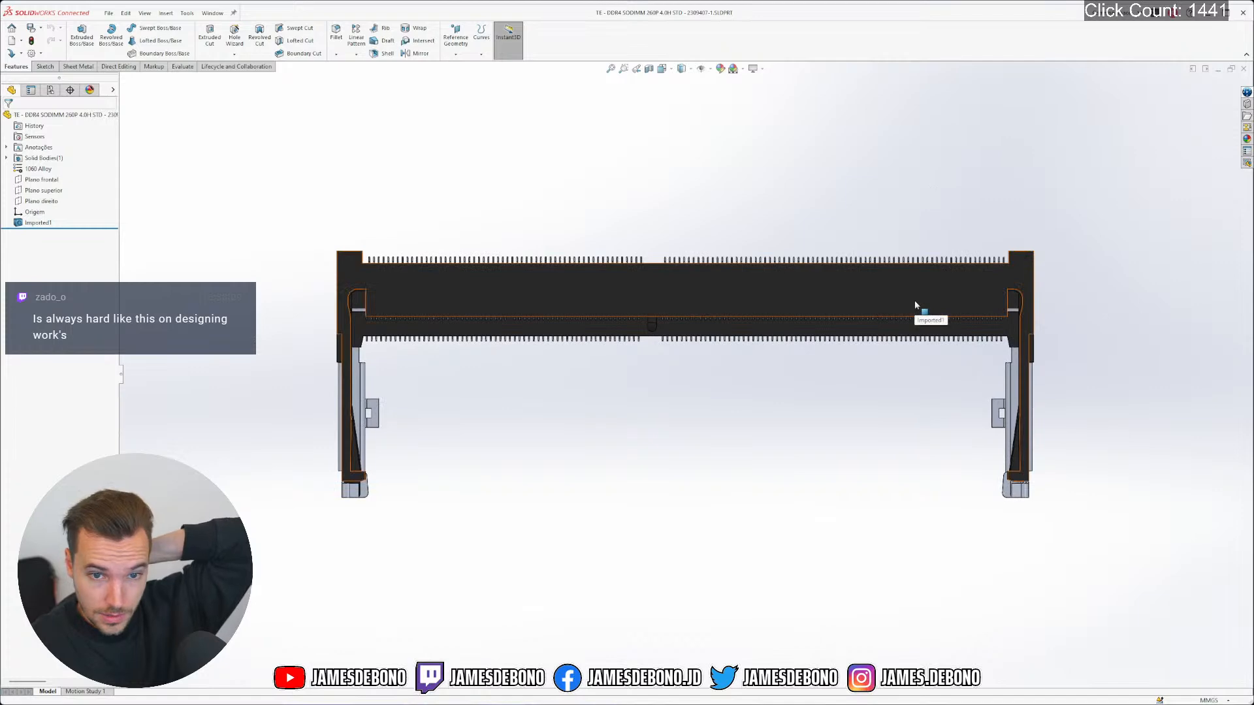
pyautogui.moveTo(904, 232); pyautogui.dragTo(652, 563, button='middle')
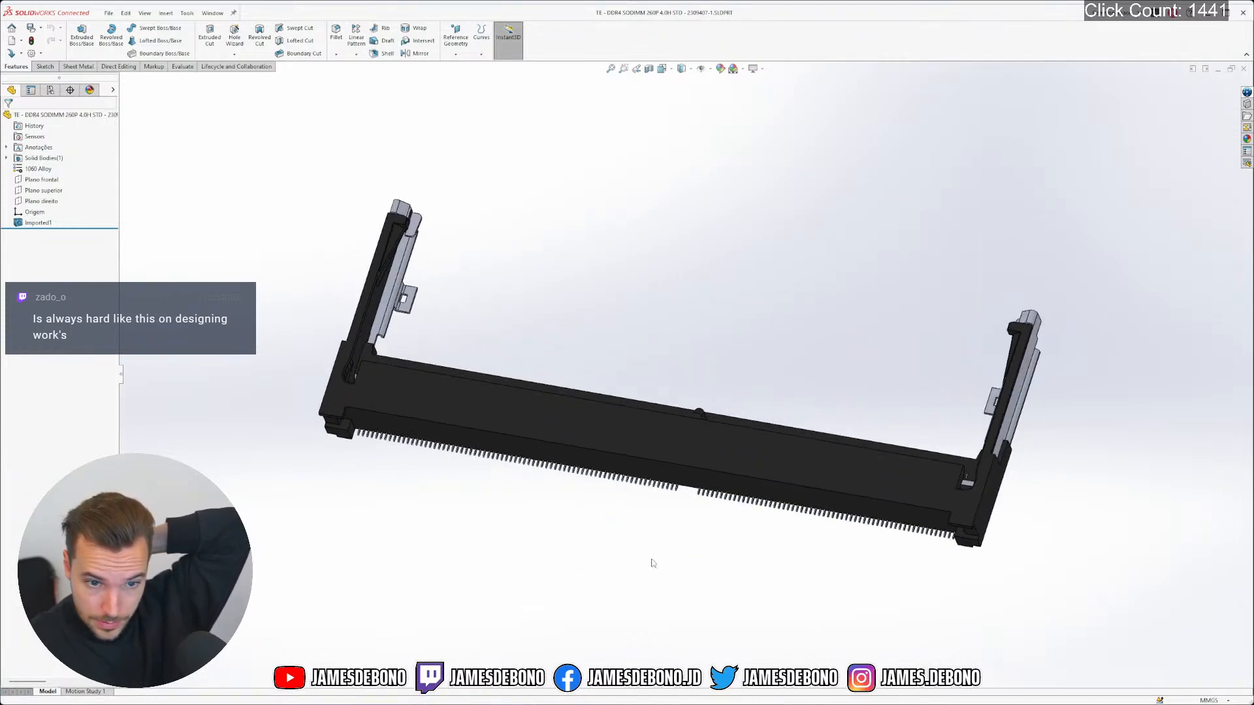
# Examine the TE DDR4 SODIMM 260P 4.0H STD part from both flat sides and close it to return to the assembly
pyautogui.moveTo(652, 560); pyautogui.dragTo(696, 427, button='right')
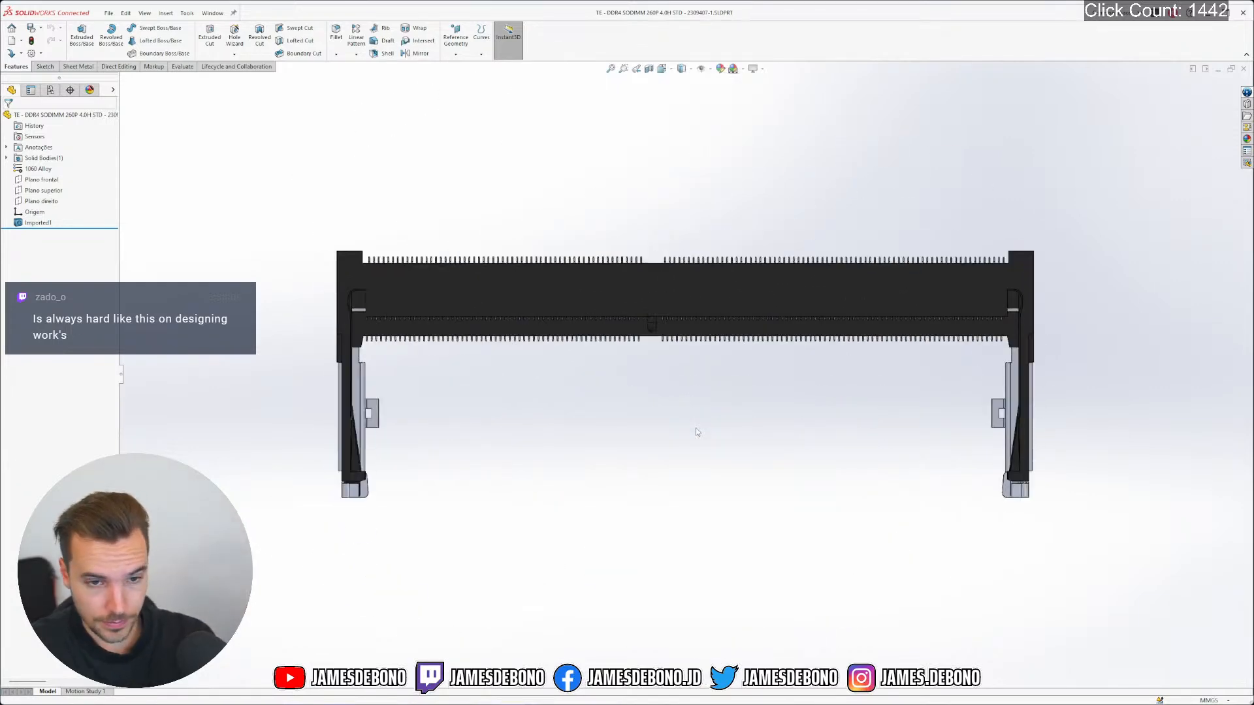
pyautogui.hotkey('shift', 'Up')
pyautogui.hotkey('shift', 'Left')
pyautogui.hotkey('shift', 'Left')
pyautogui.hotkey('shift', 'Down')
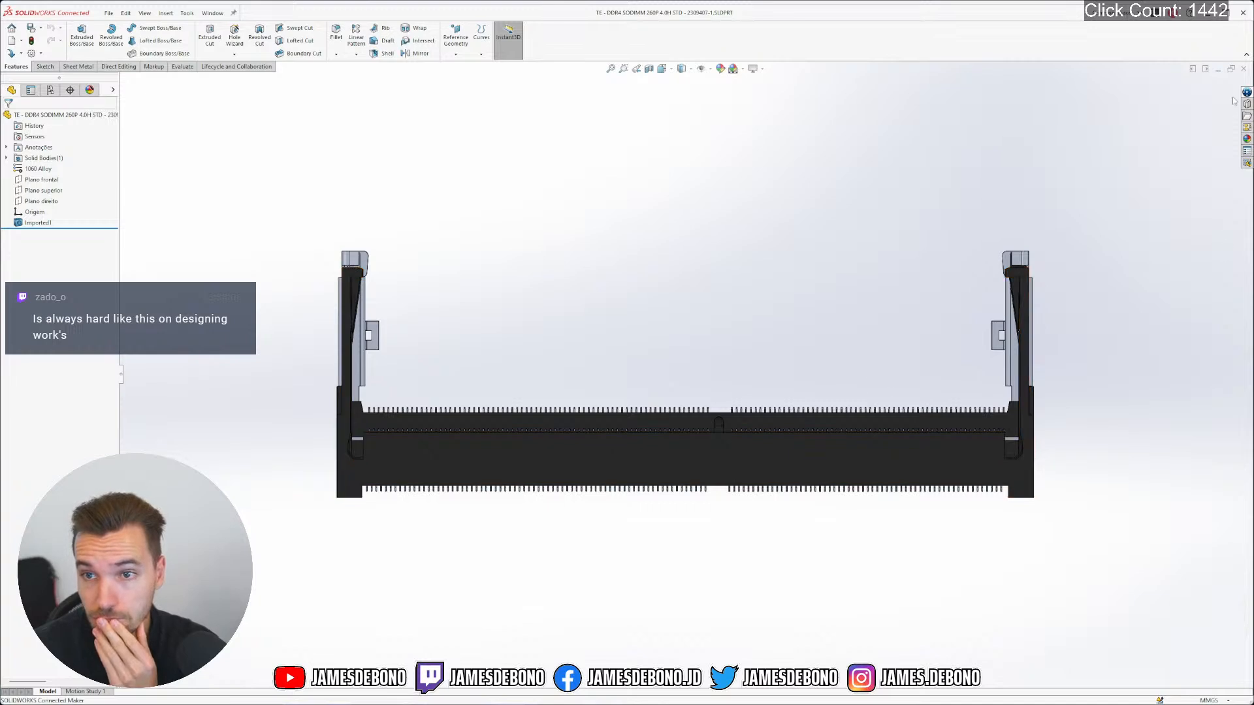
pyautogui.click(1244, 69)
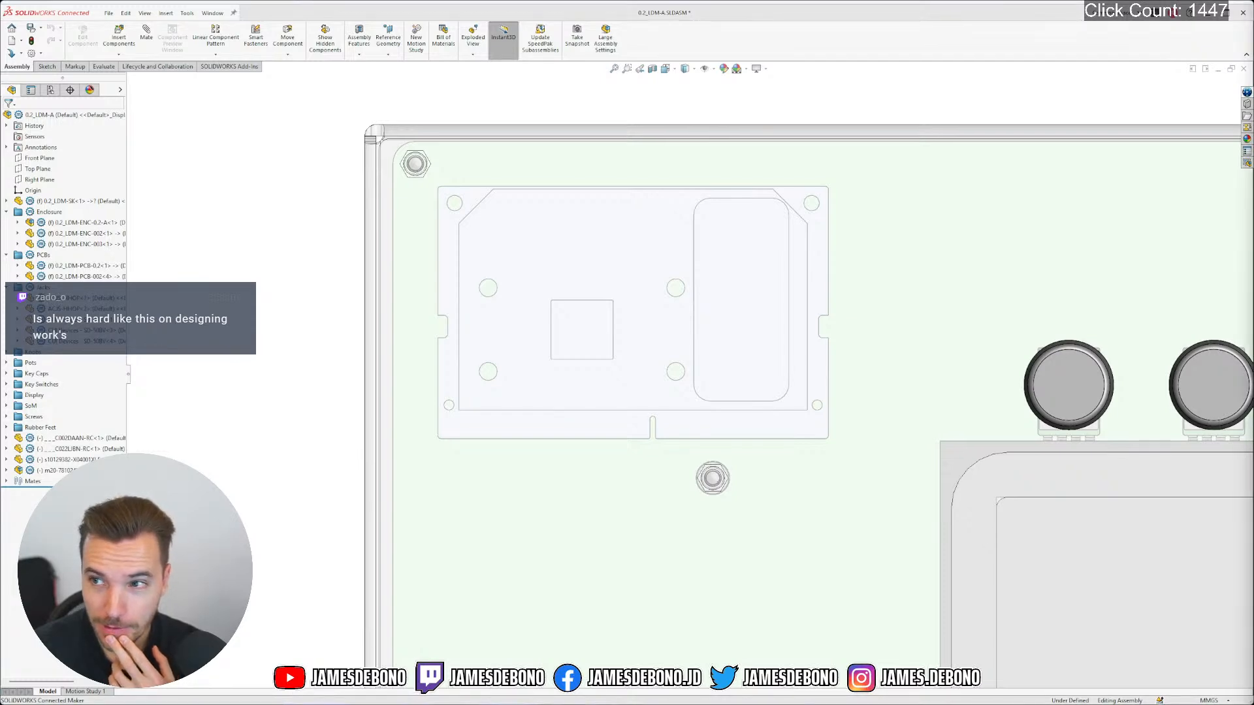
# Switch to the browser and check the connector's picture and specifications on the TE 2309408-1 product page
pyautogui.hotkey('alt', 'Tab')
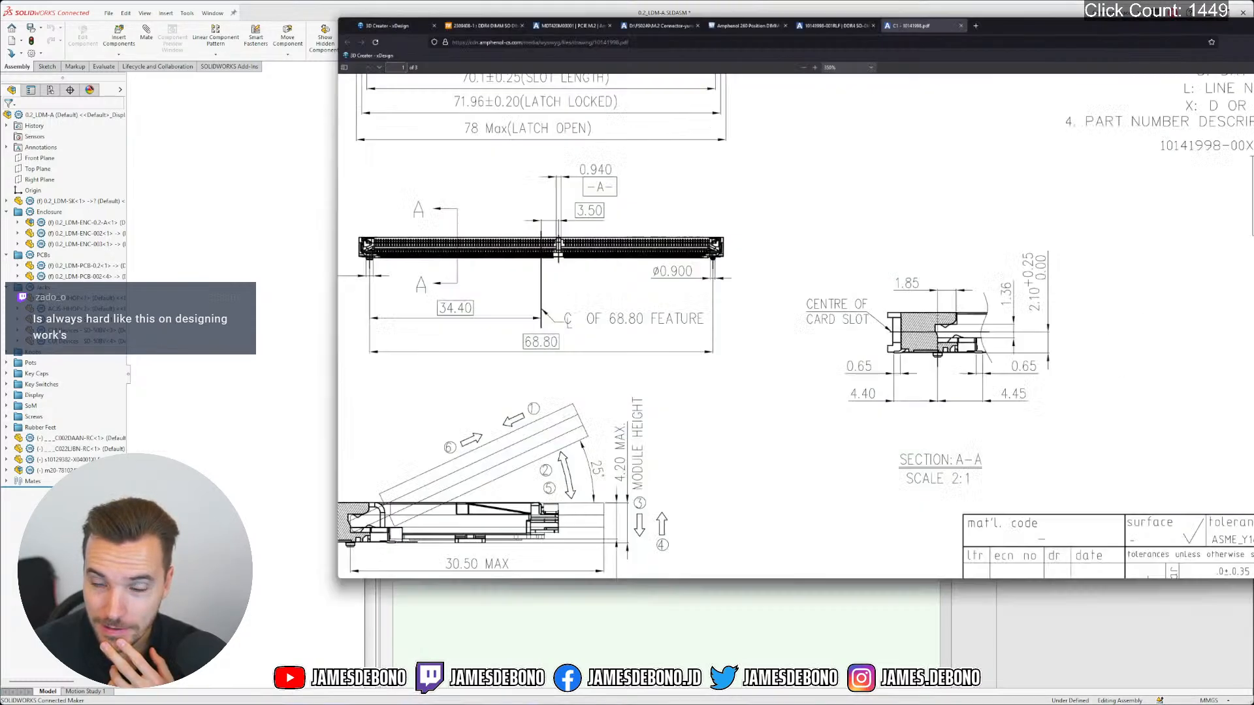
pyautogui.click(210, 16)
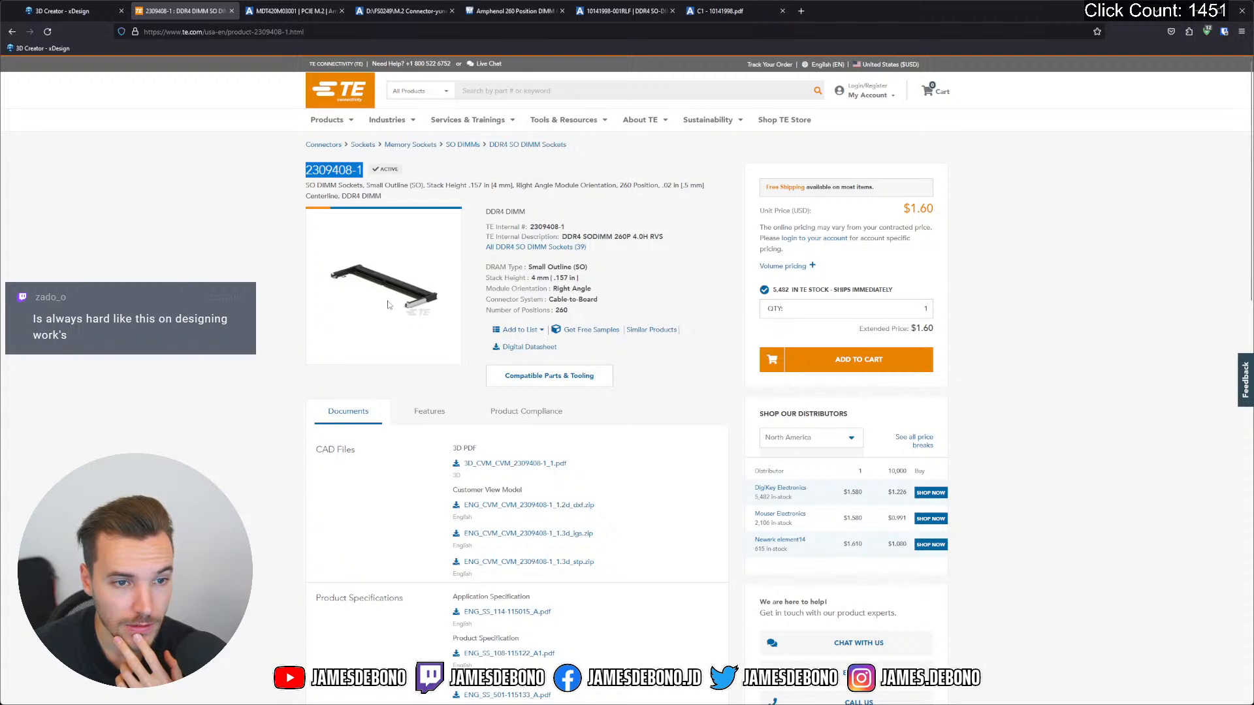
pyautogui.click(287, 302)
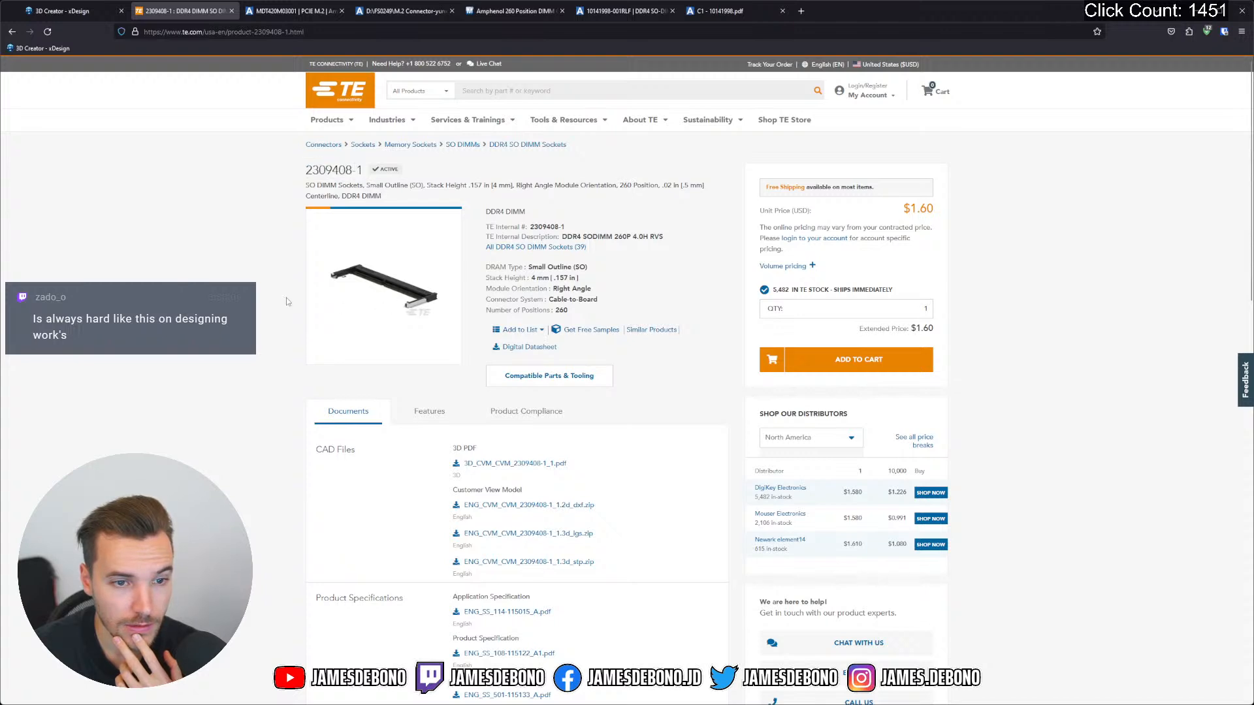
pyautogui.doubleClick(321, 268)
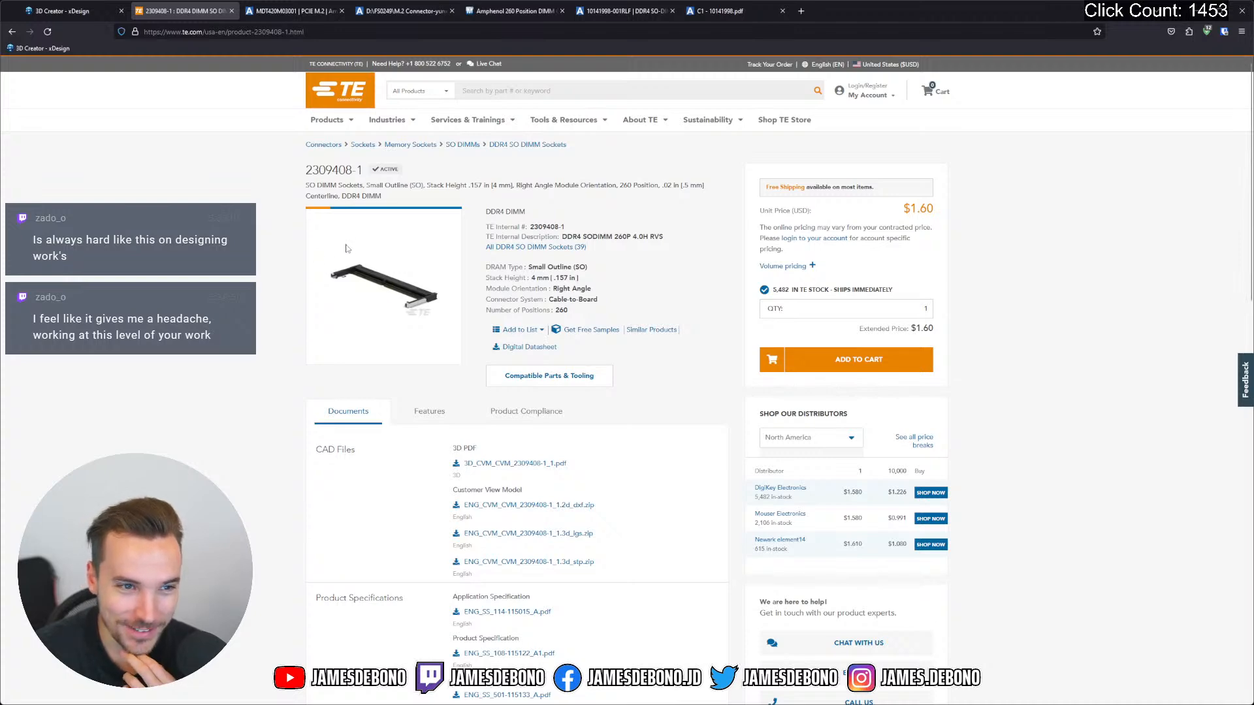
# Examine the connector views, notes and title block on the first sheet of the Amphenol 10141998 drawing PDF
pyautogui.click(723, 11)
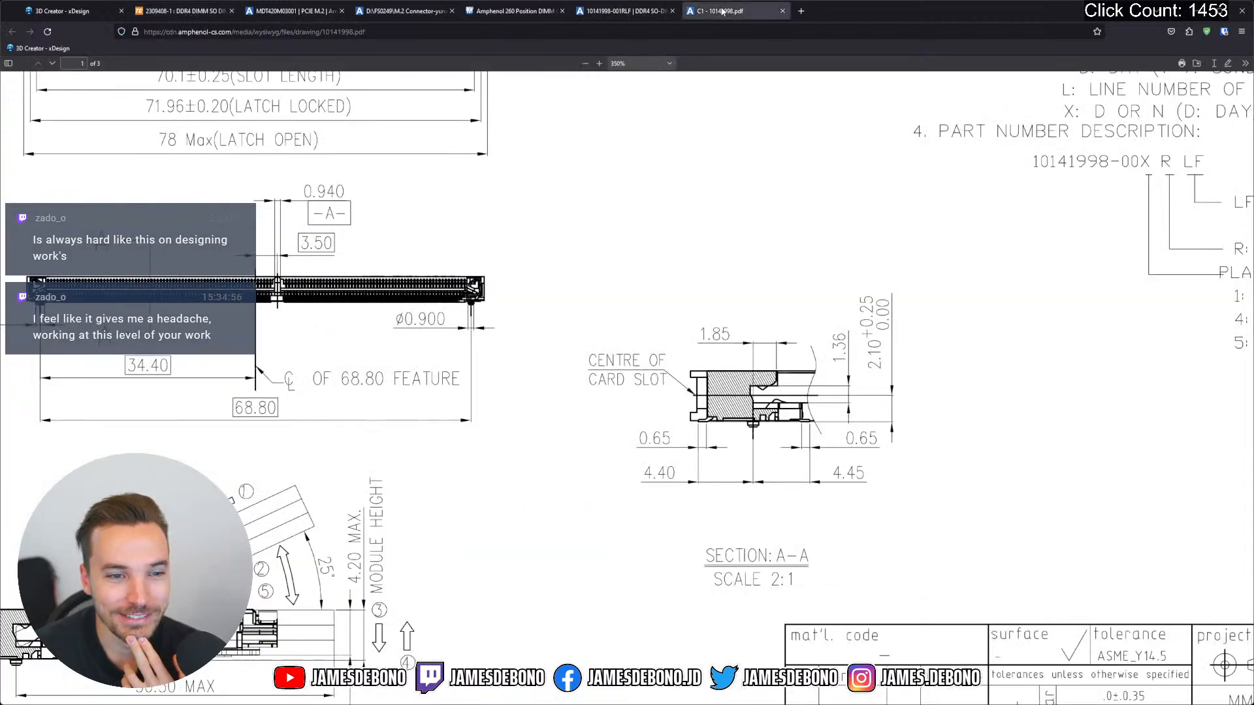
pyautogui.click(533, 161)
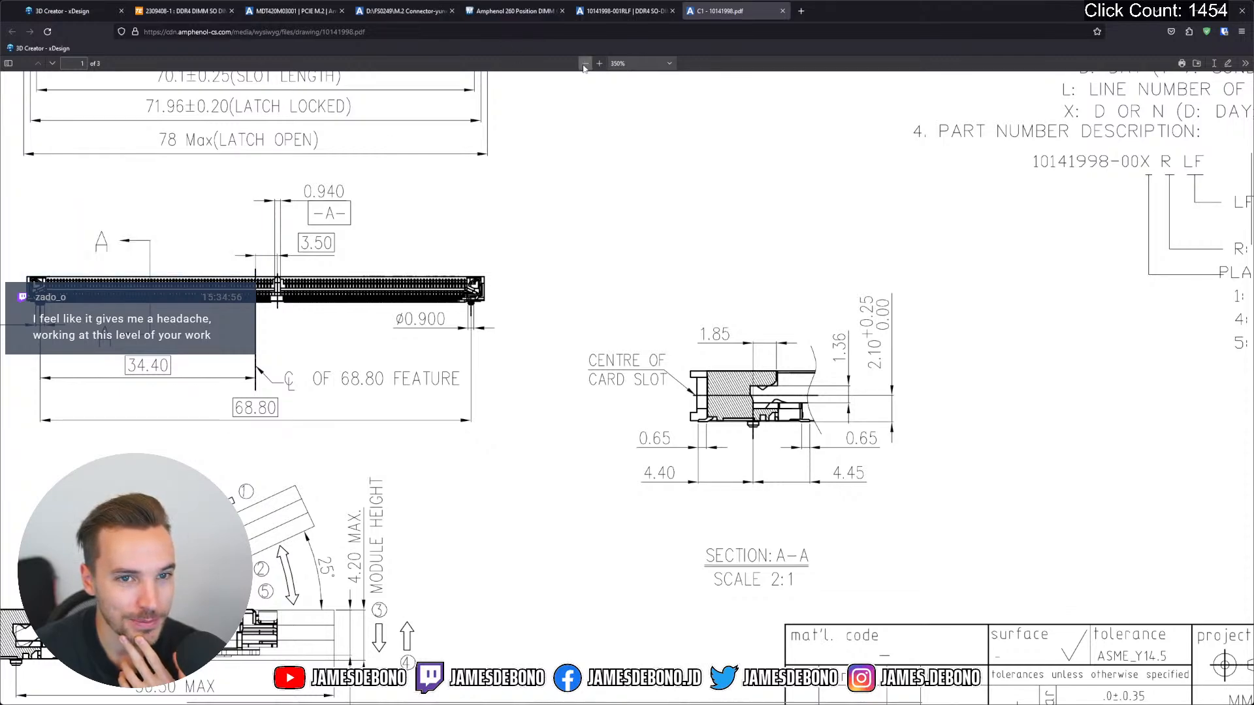
pyautogui.keyDown('ctrl'); pyautogui.scroll(-5, 530, 176); pyautogui.keyUp('ctrl')
pyautogui.scroll(4, 515, 192)
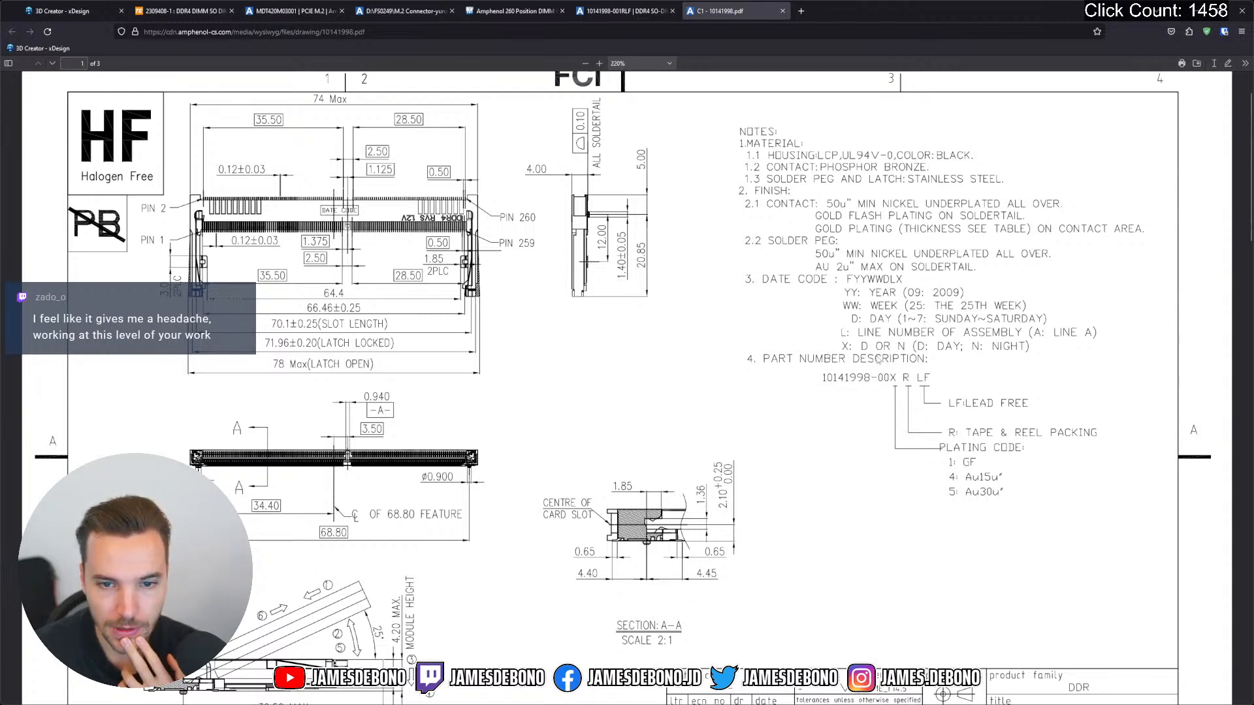
pyautogui.scroll(-3, 904, 362)
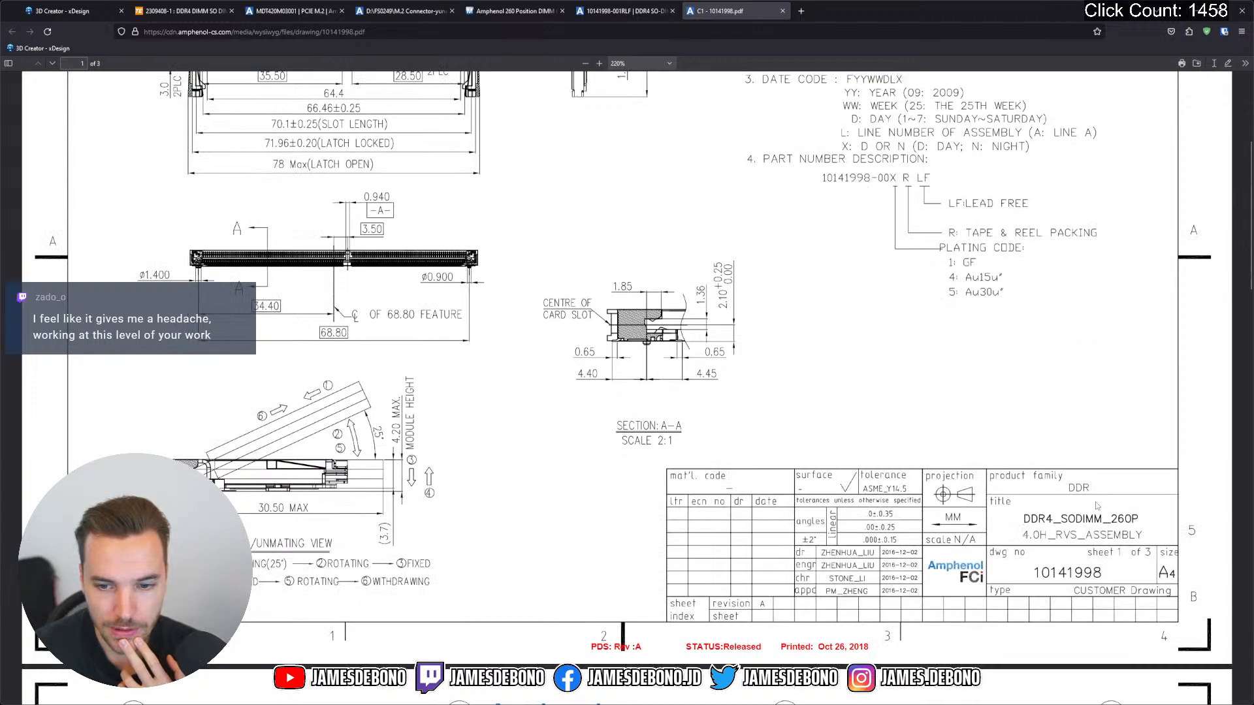
pyautogui.scroll(3, 831, 316)
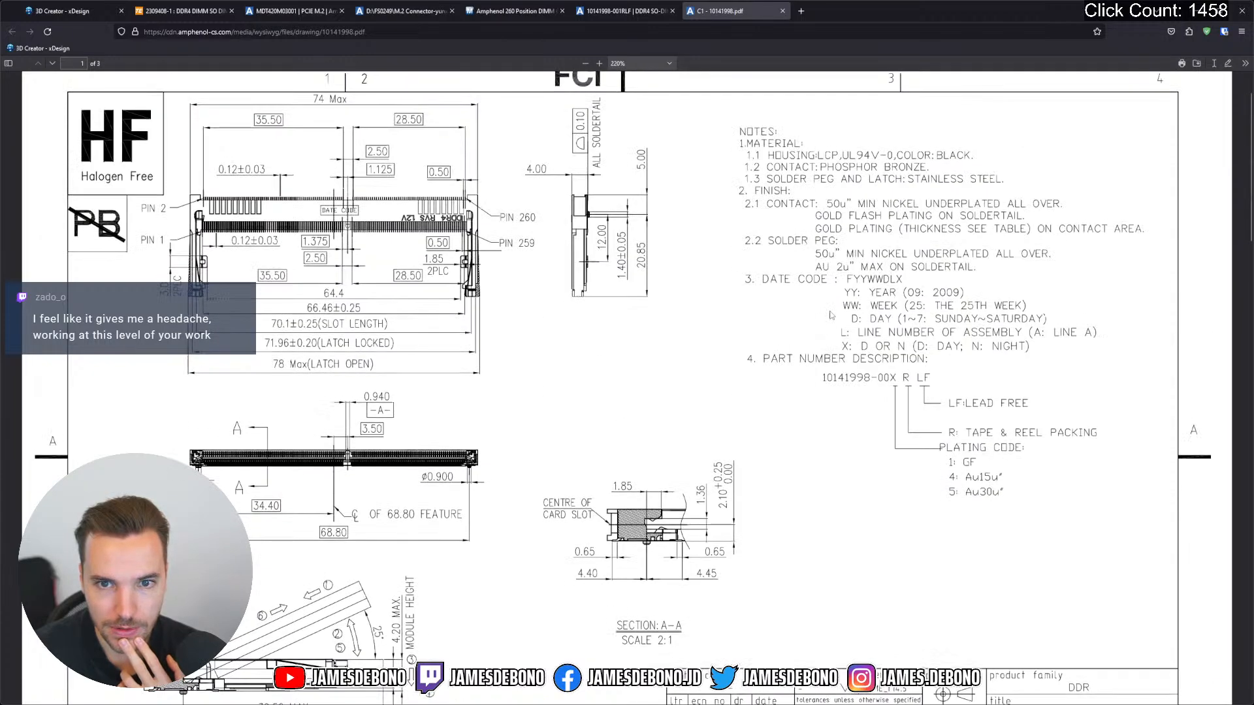
pyautogui.scroll(1, 701, 240)
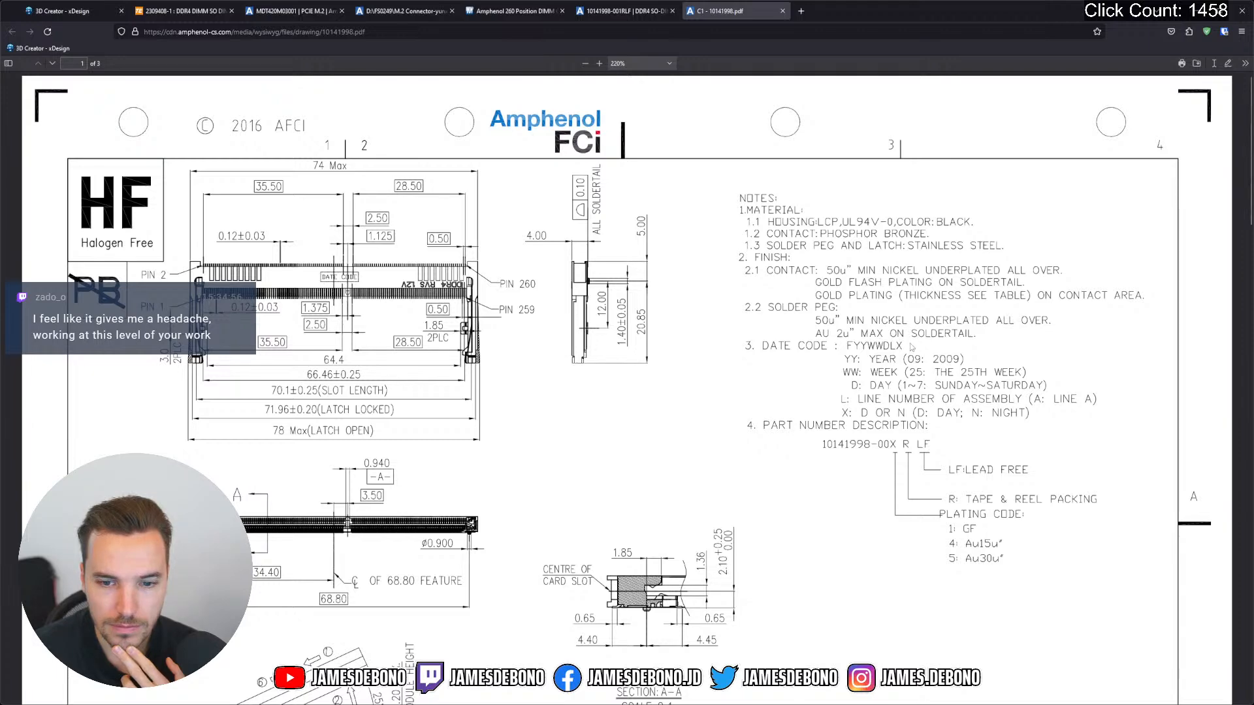
pyautogui.scroll(-2, 912, 347)
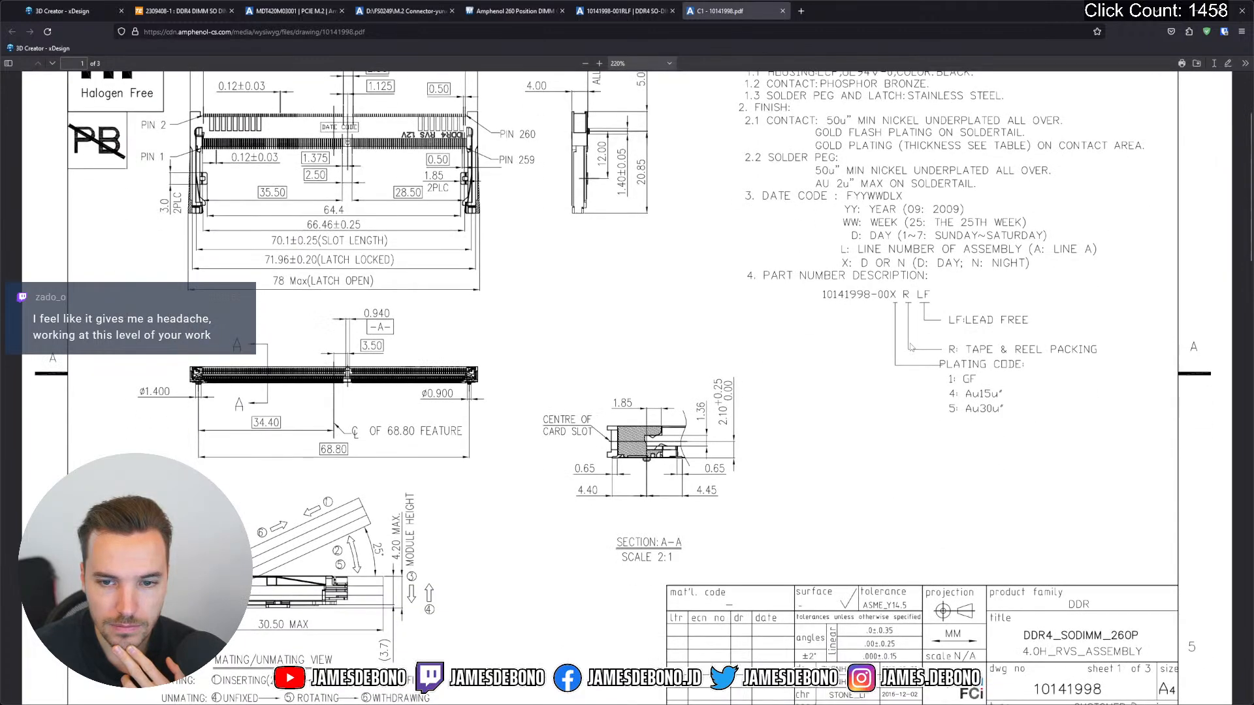
pyautogui.scroll(-3, 910, 346)
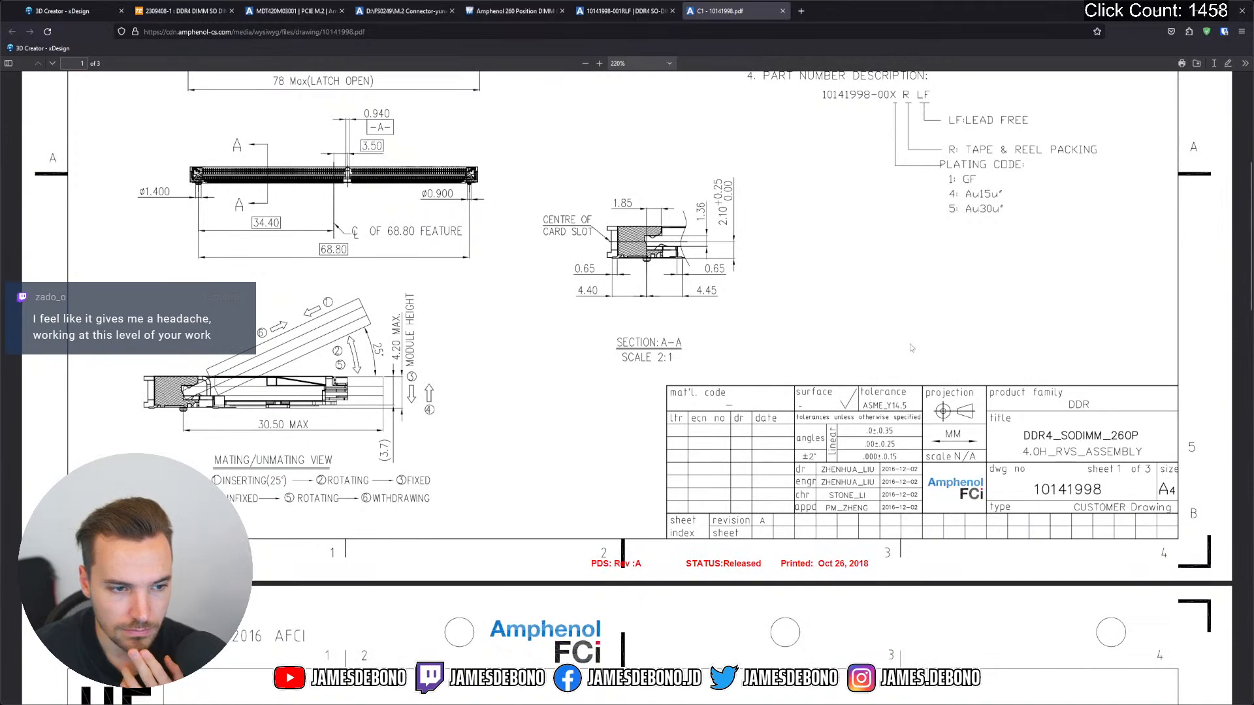
# Check the module outline and recommended PCB layout on the second sheet of the 10141998 drawing
pyautogui.scroll(-5, 910, 346)
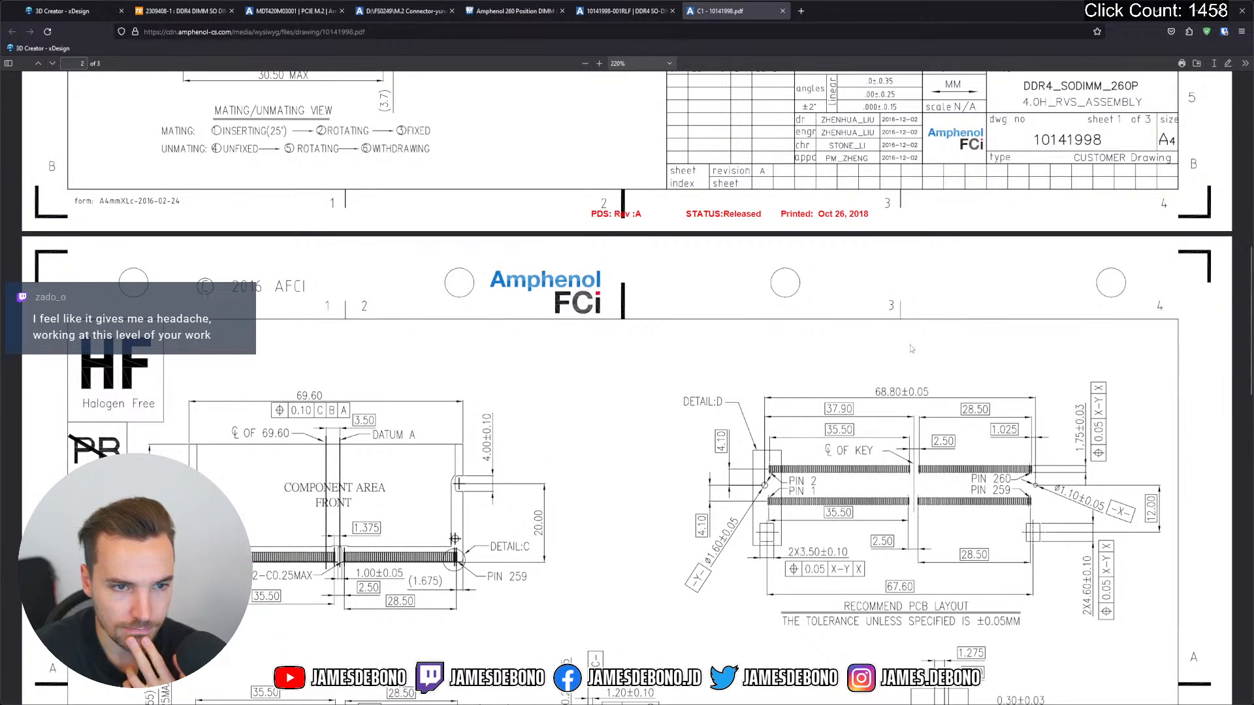
pyautogui.scroll(-4, 912, 348)
pyautogui.scroll(7, 910, 348)
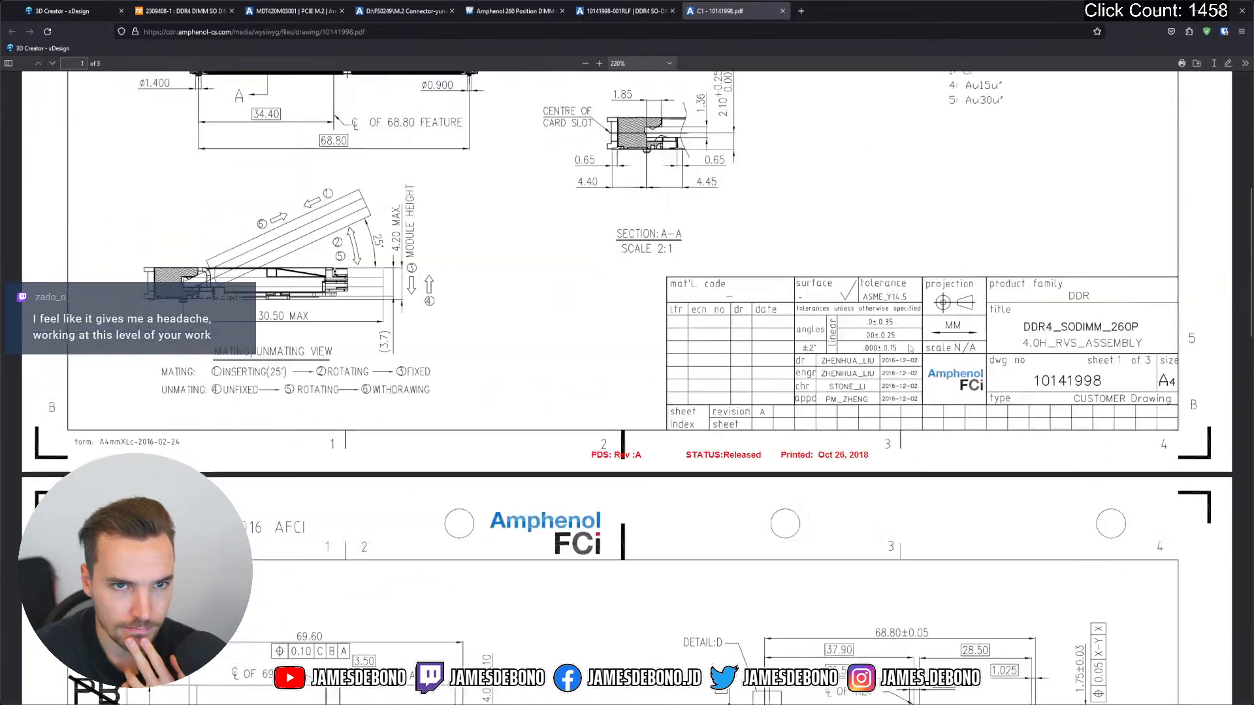
pyautogui.scroll(-5, 910, 348)
pyautogui.click(638, 12)
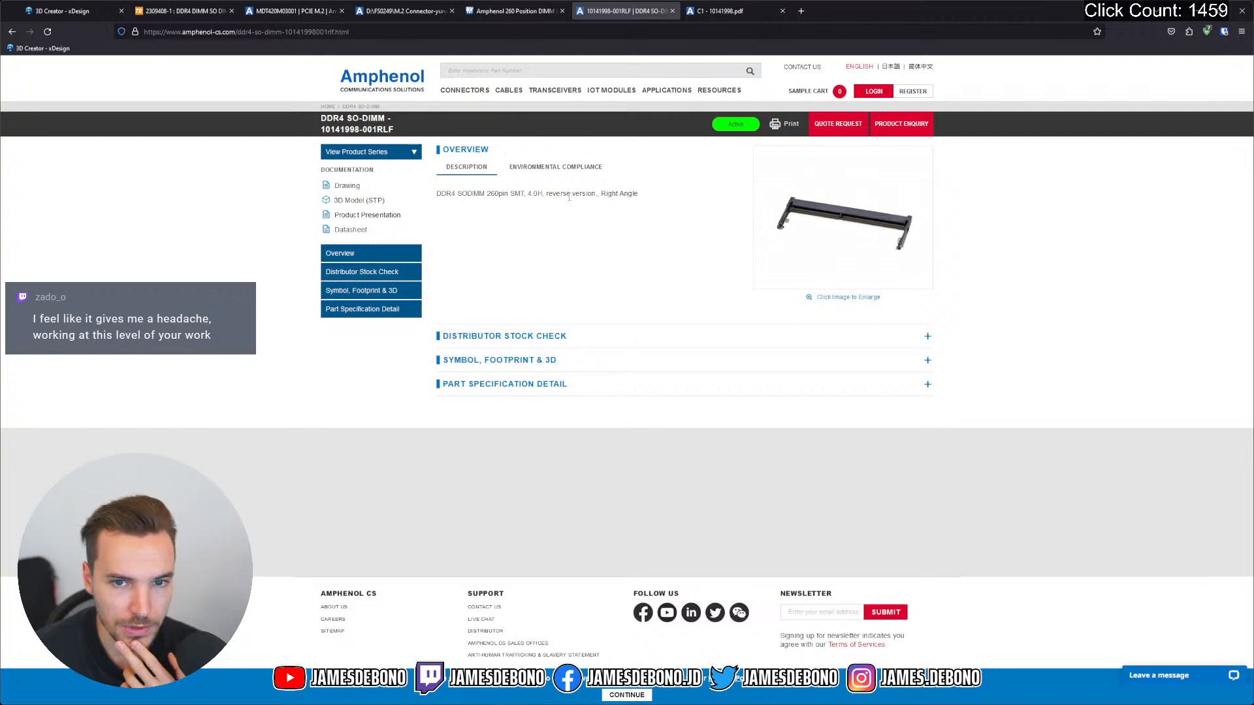
pyautogui.click(862, 239)
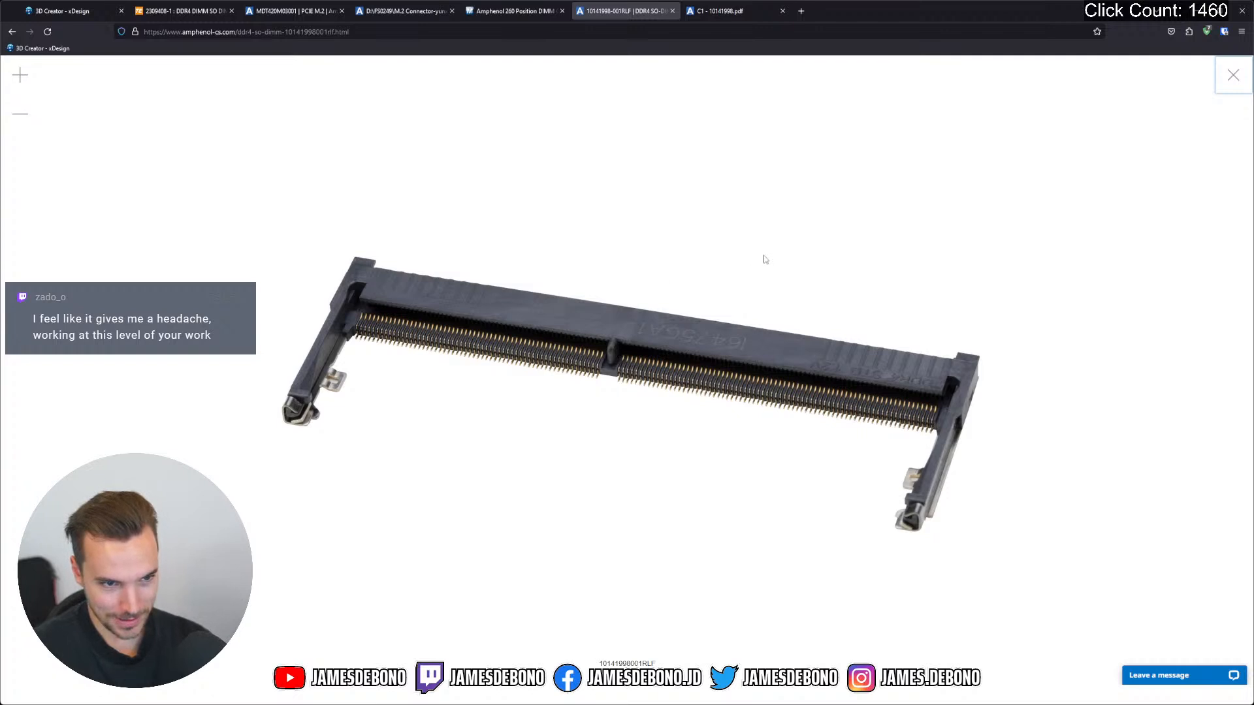
pyautogui.click(1230, 78)
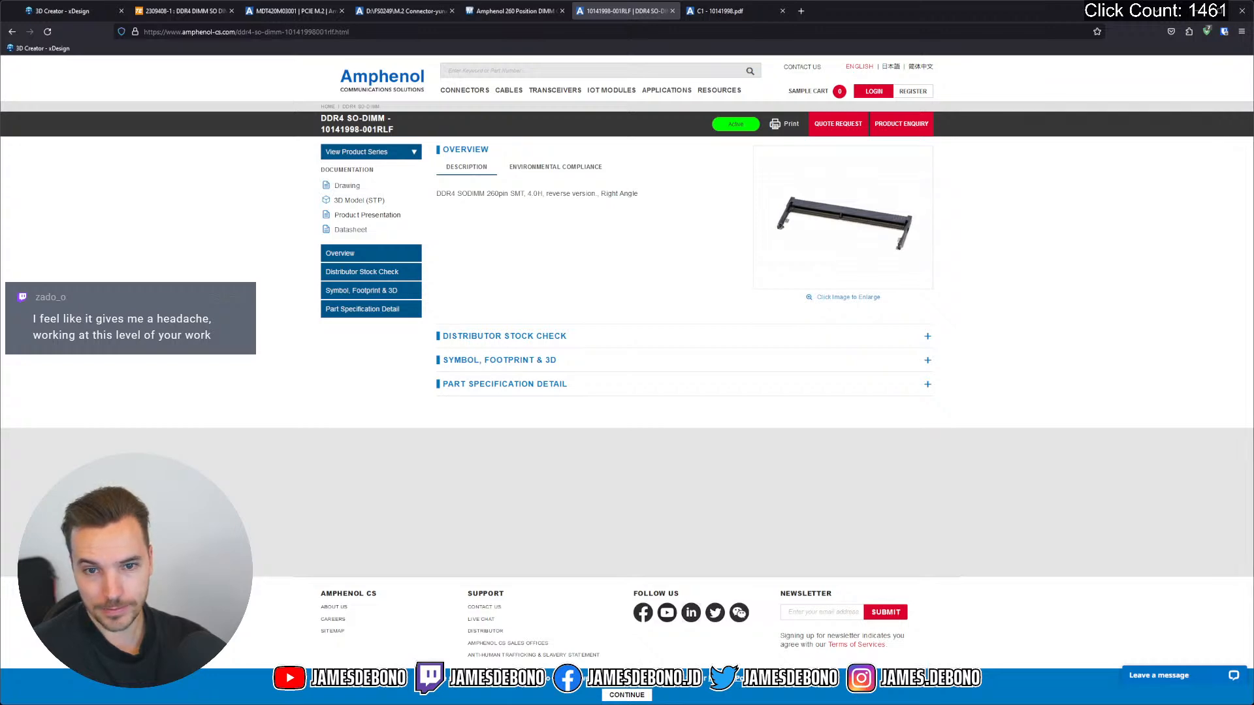
pyautogui.hotkey('alt', 'Tab')
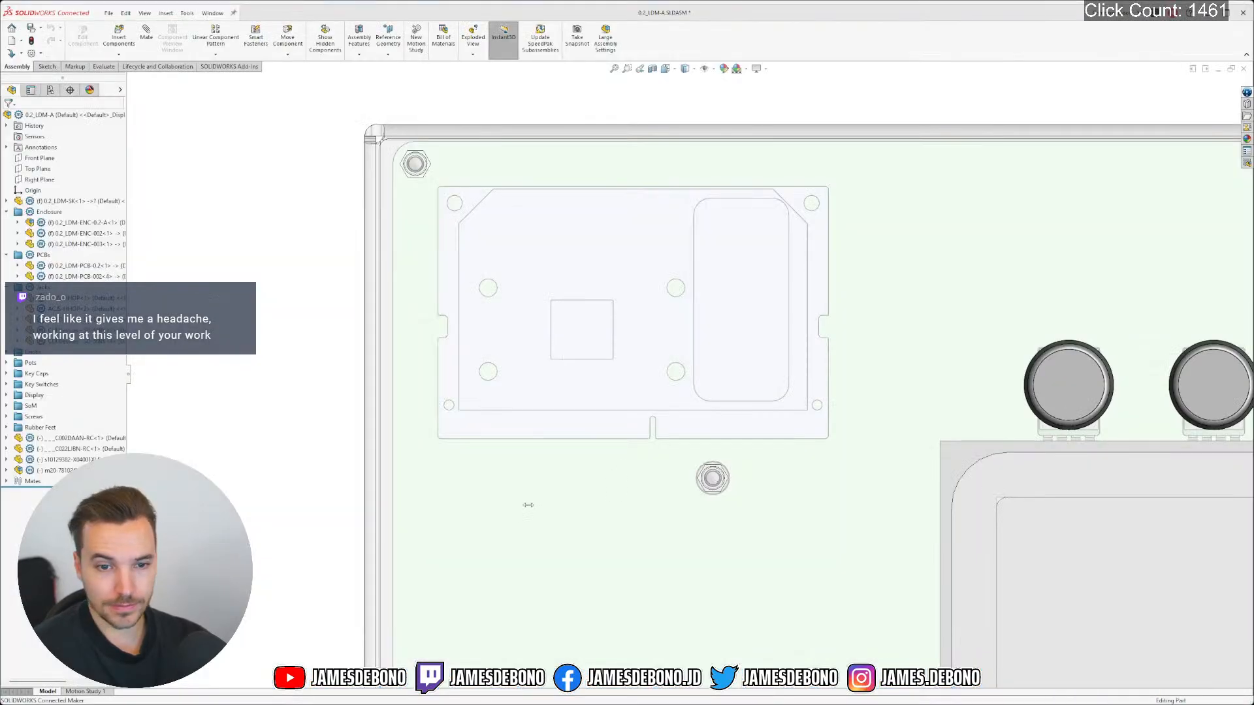
pyautogui.moveTo(680, 308); pyautogui.dragTo(871, 331, button='middle')
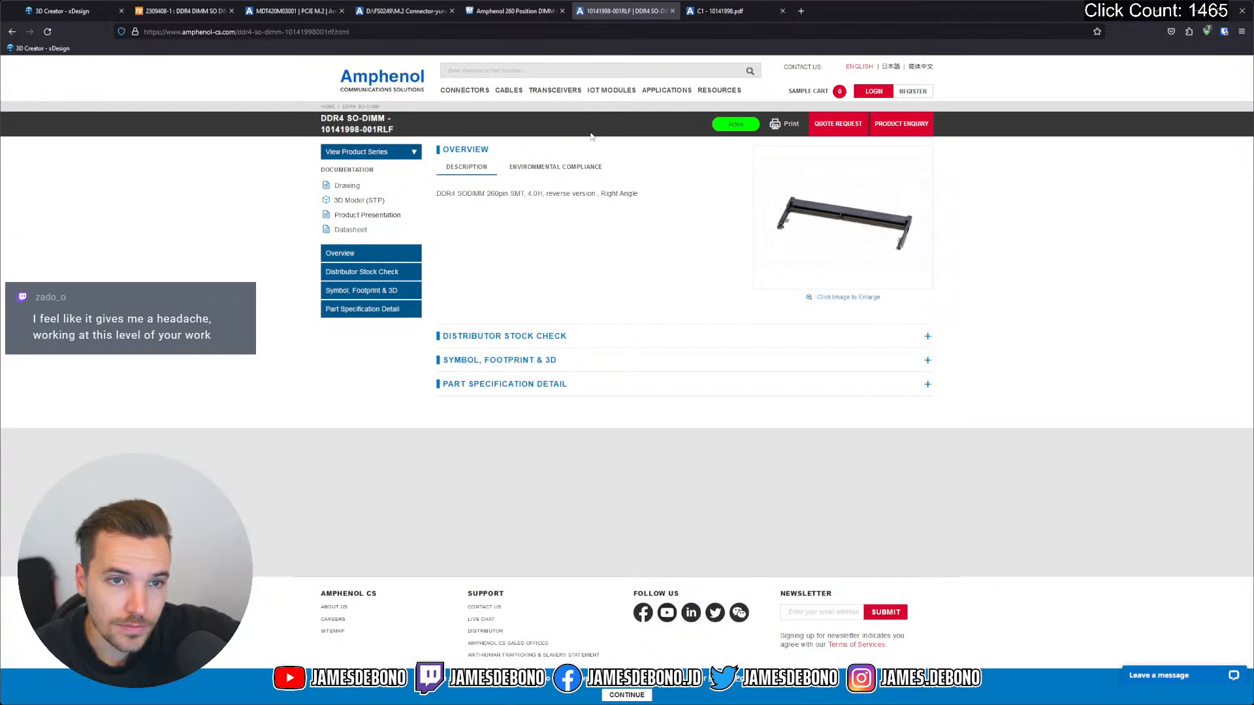
# Open the digital datasheet of the TE 2309408-1 connector from its product page
pyautogui.click(189, 15)
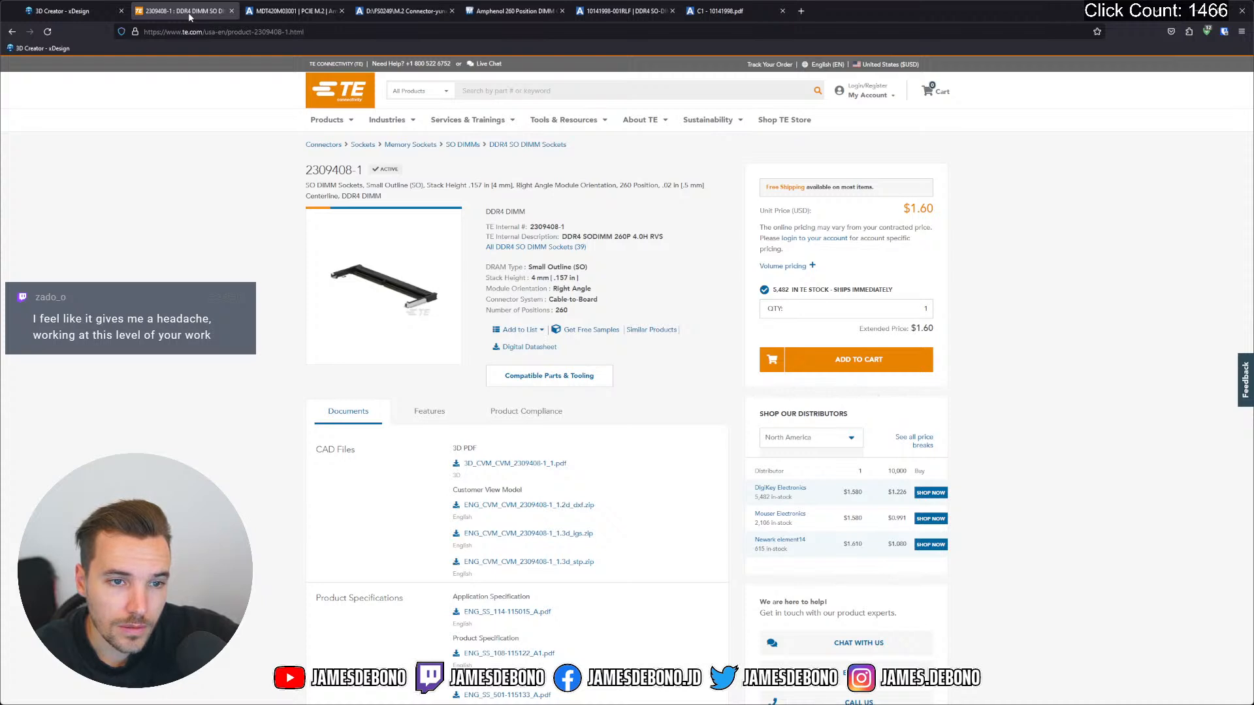
pyautogui.click(529, 346)
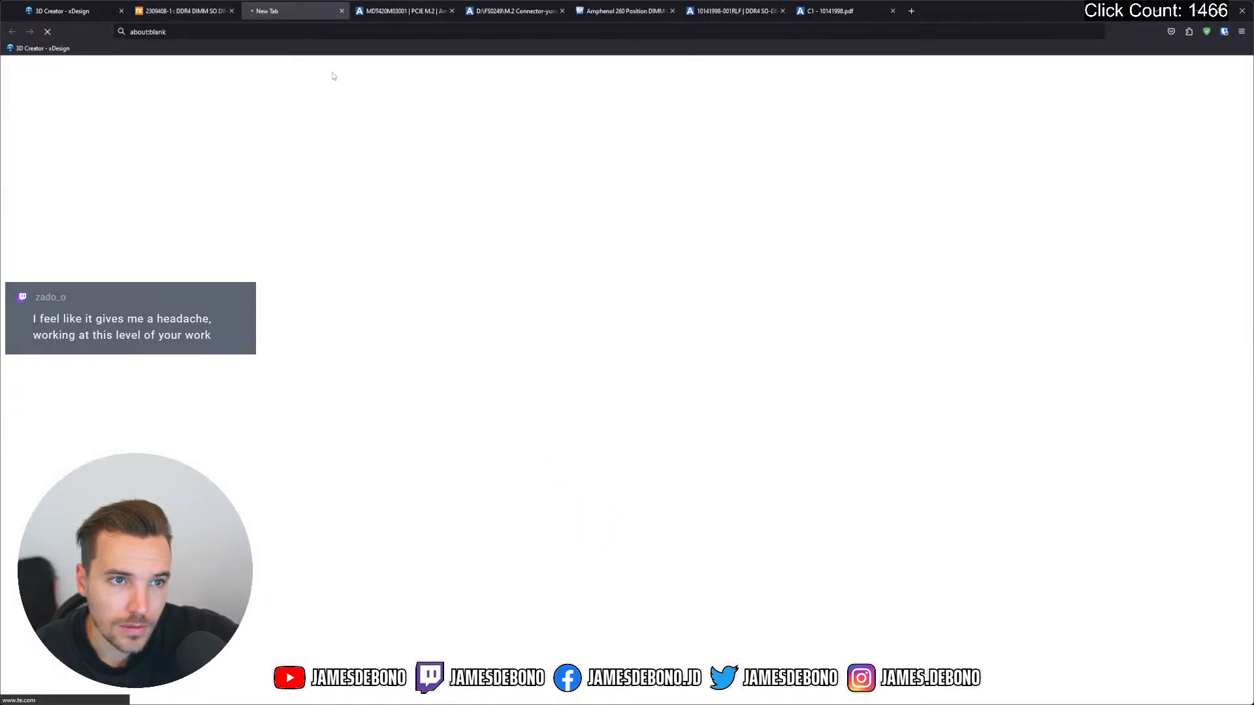
pyautogui.click(406, 12)
pyautogui.click(294, 11)
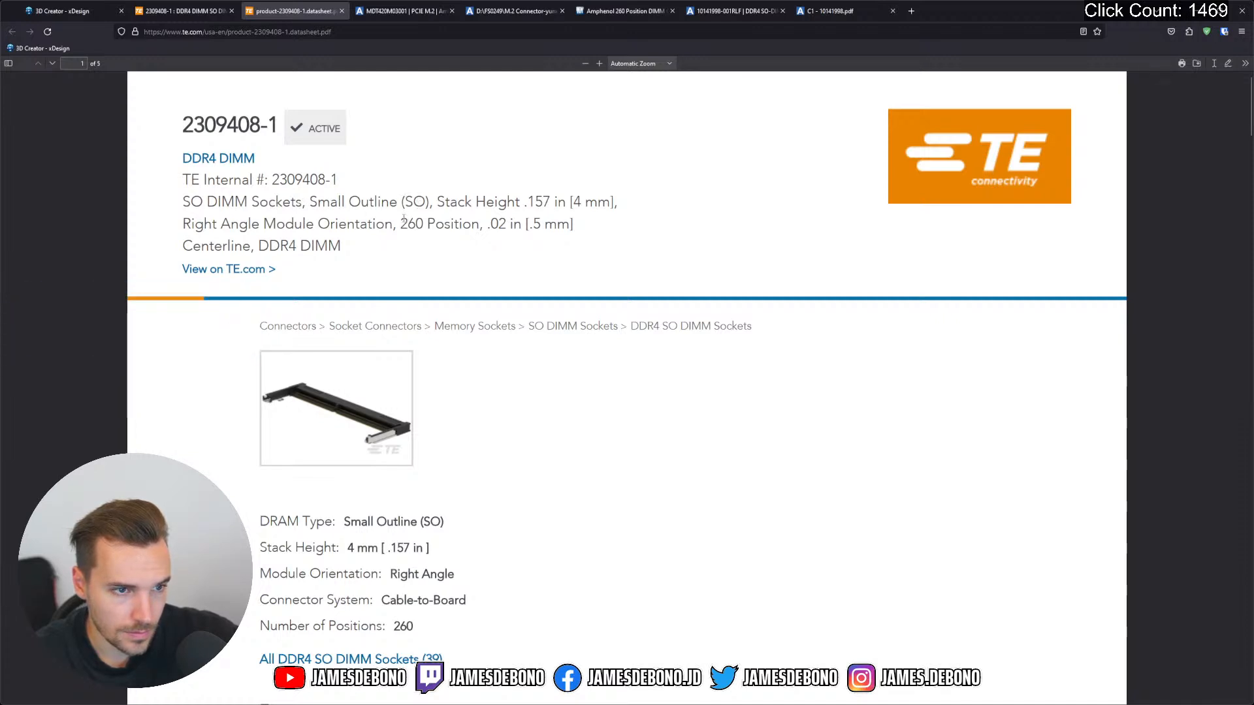
# Read the TE 2309408-1 datasheet's features, including the mating alignment type, mounting style, pitch, stack height and row-to-row spacing
pyautogui.scroll(-4, 403, 222)
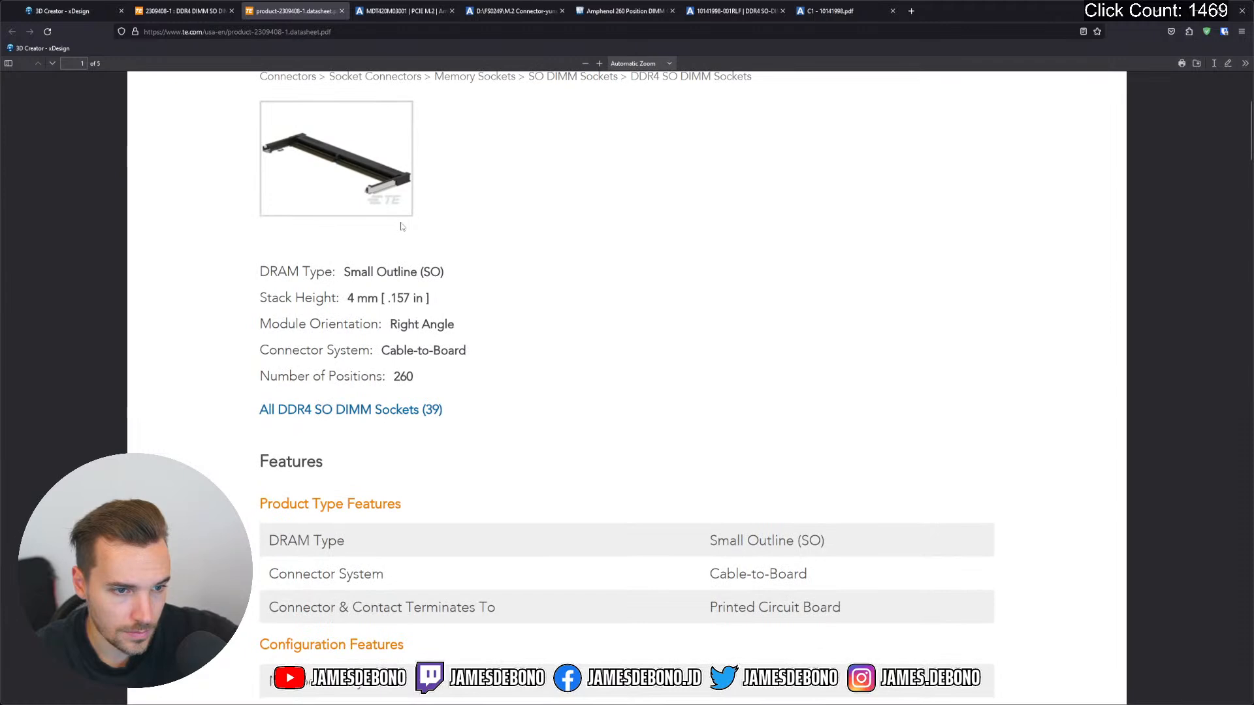
pyautogui.scroll(-3, 402, 226)
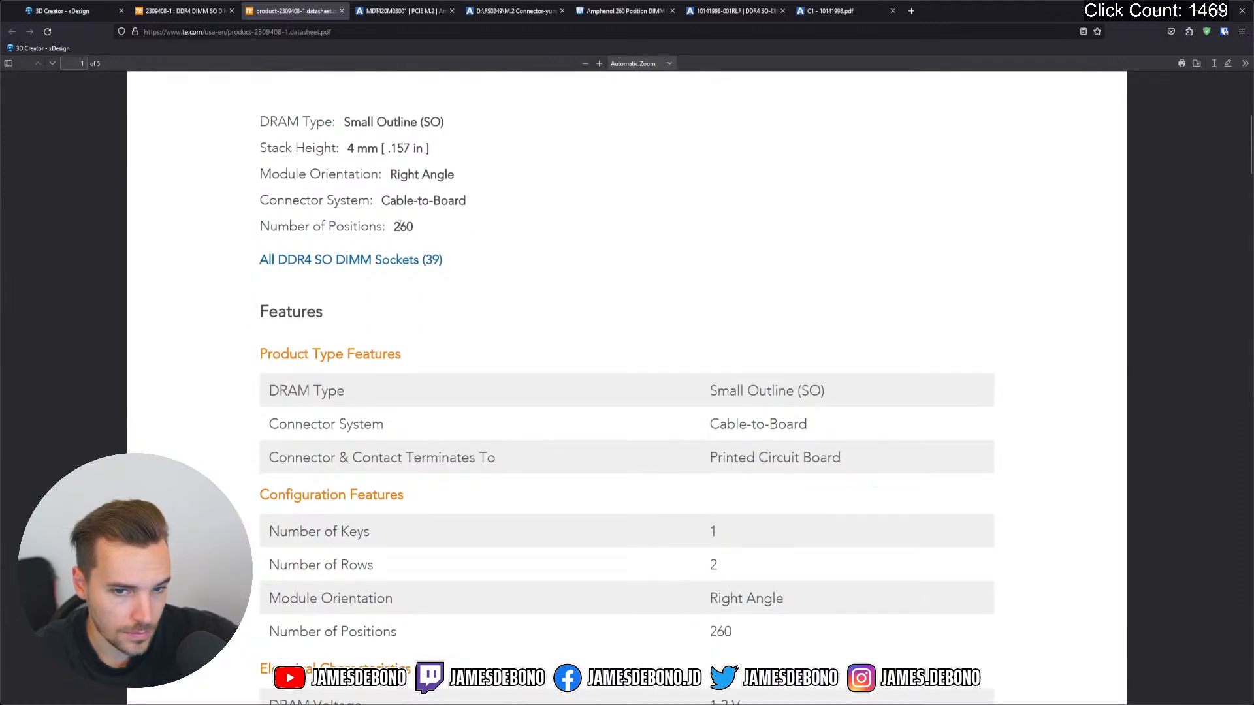
pyautogui.scroll(-3, 401, 226)
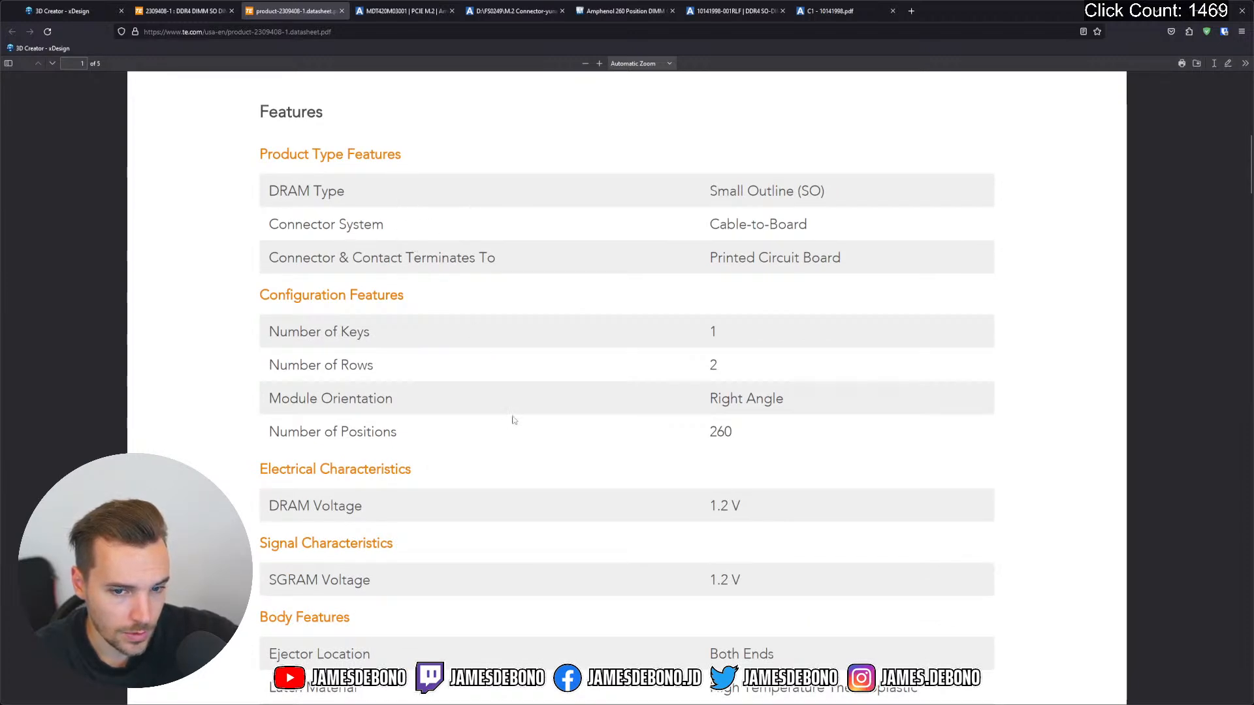
pyautogui.scroll(-4, 491, 392)
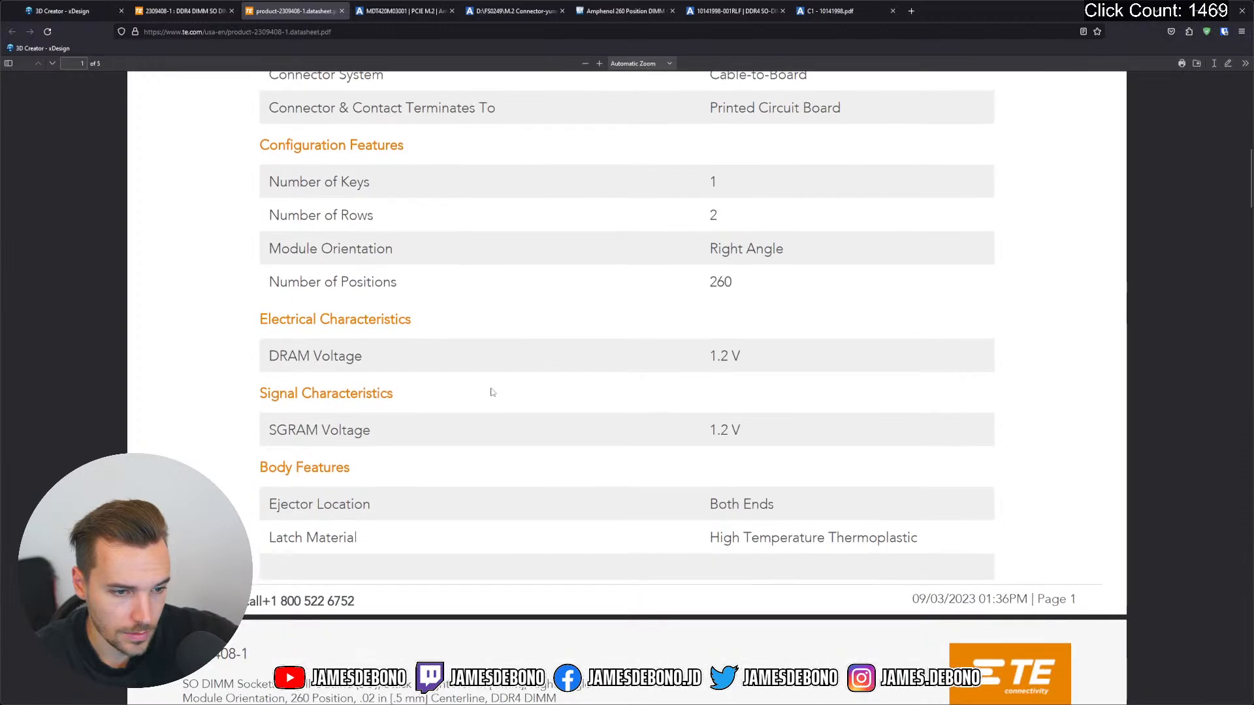
pyautogui.scroll(-5, 491, 391)
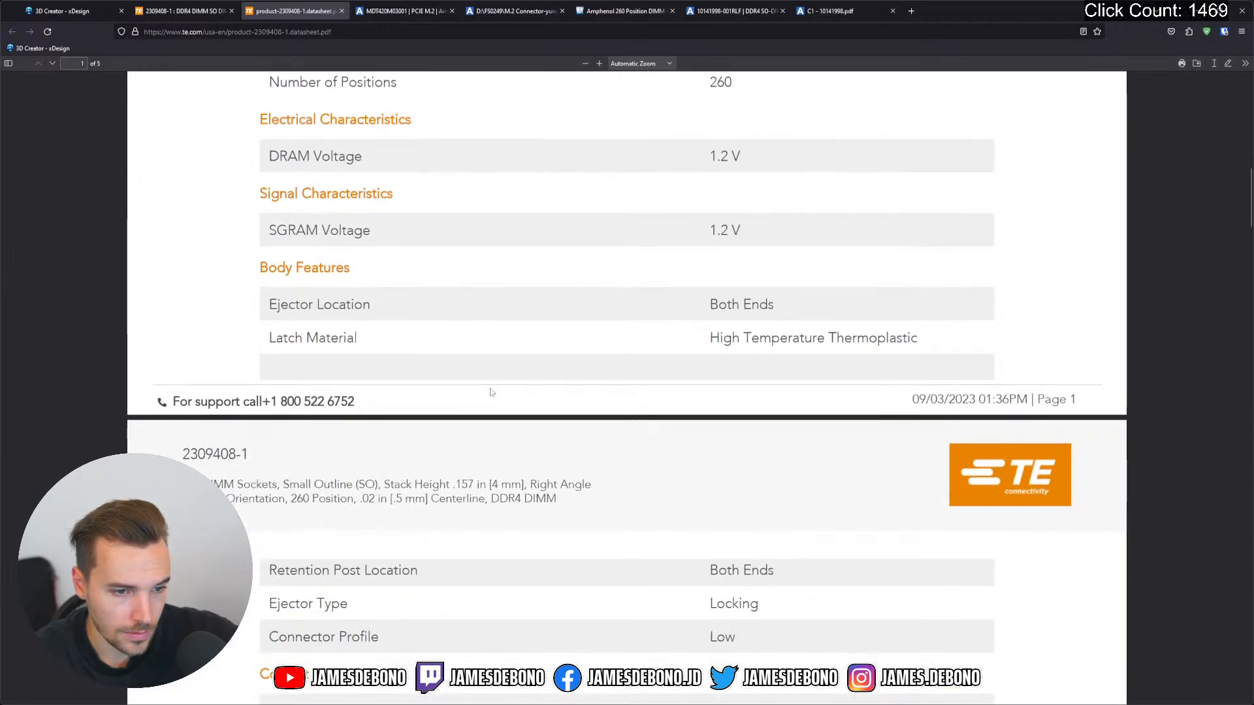
pyautogui.scroll(-5, 492, 392)
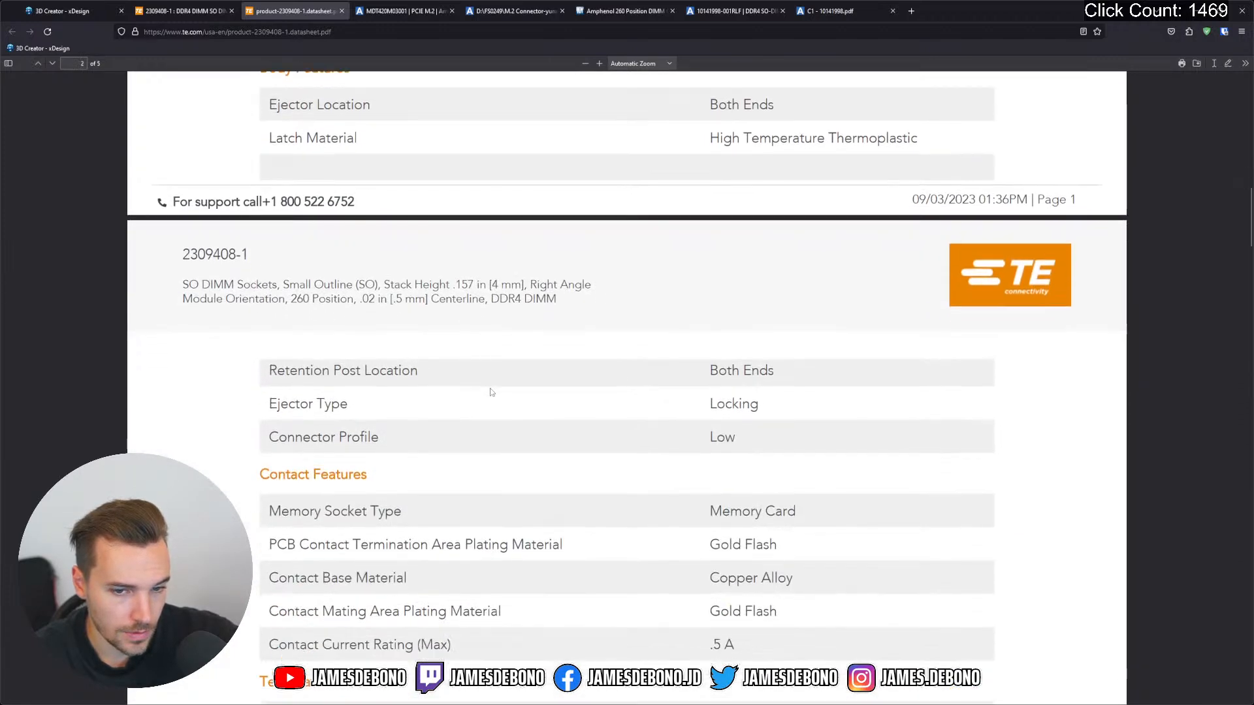
pyautogui.scroll(-8, 492, 391)
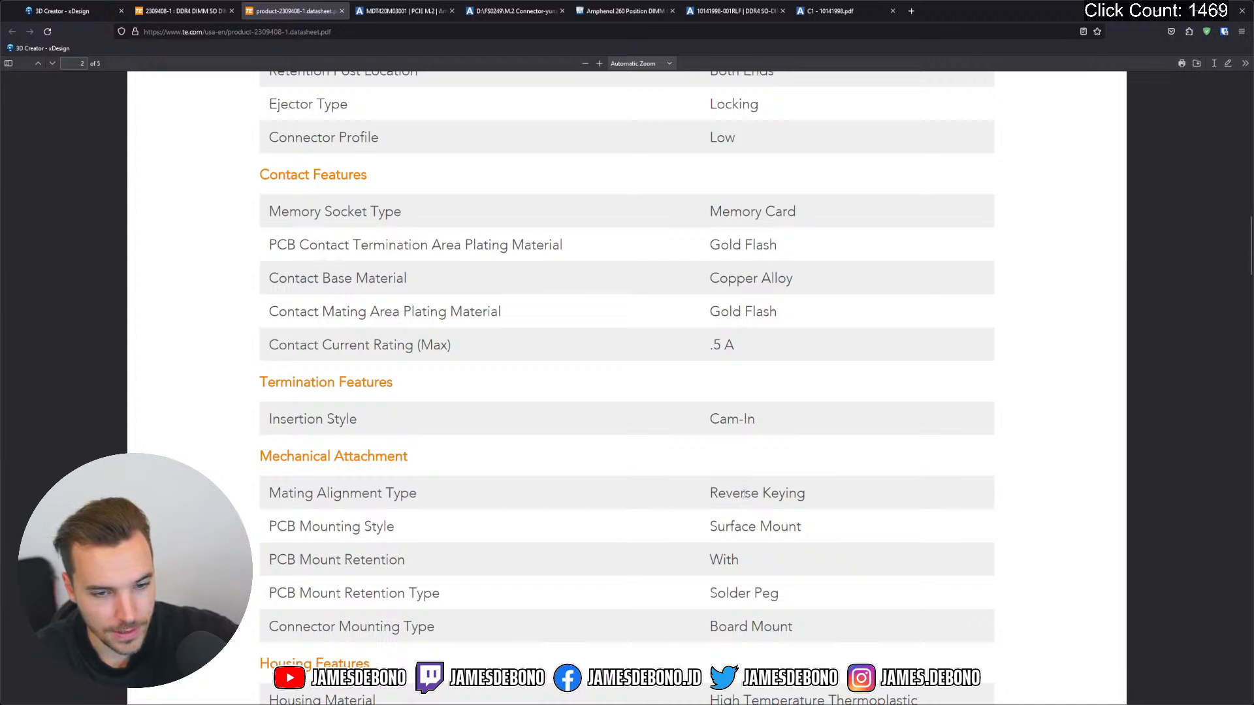
pyautogui.scroll(-6, 744, 497)
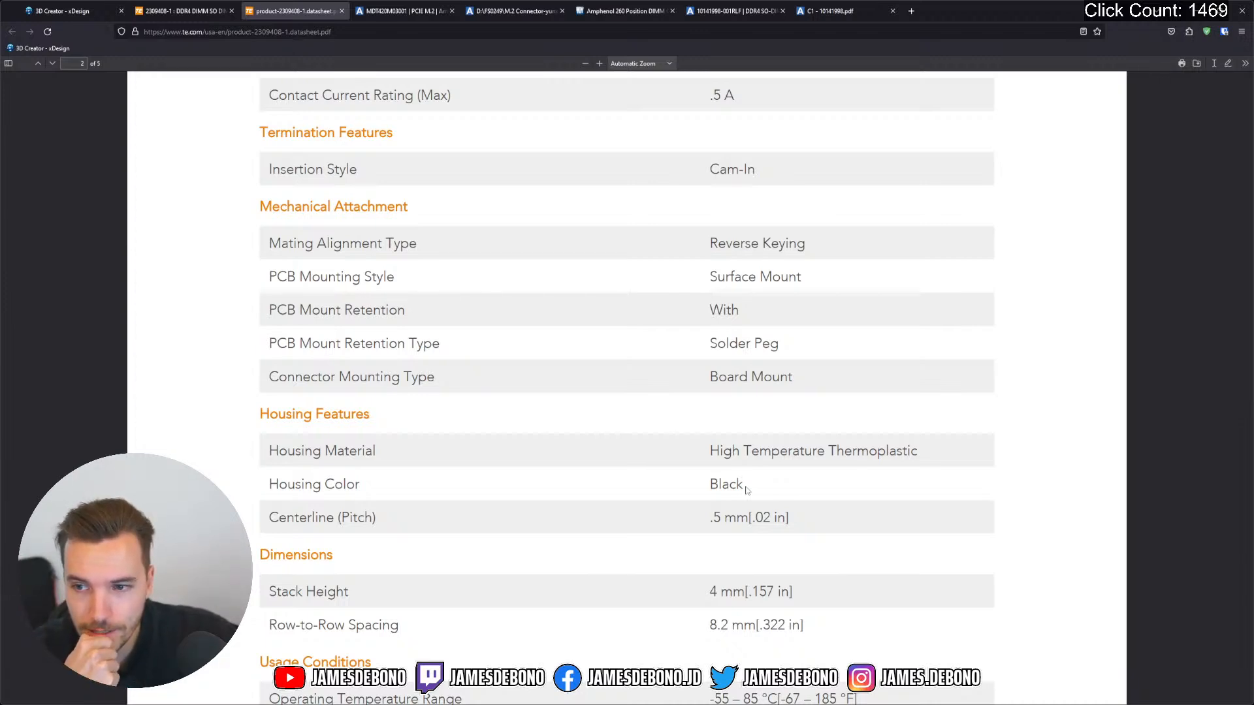
pyautogui.click(202, 13)
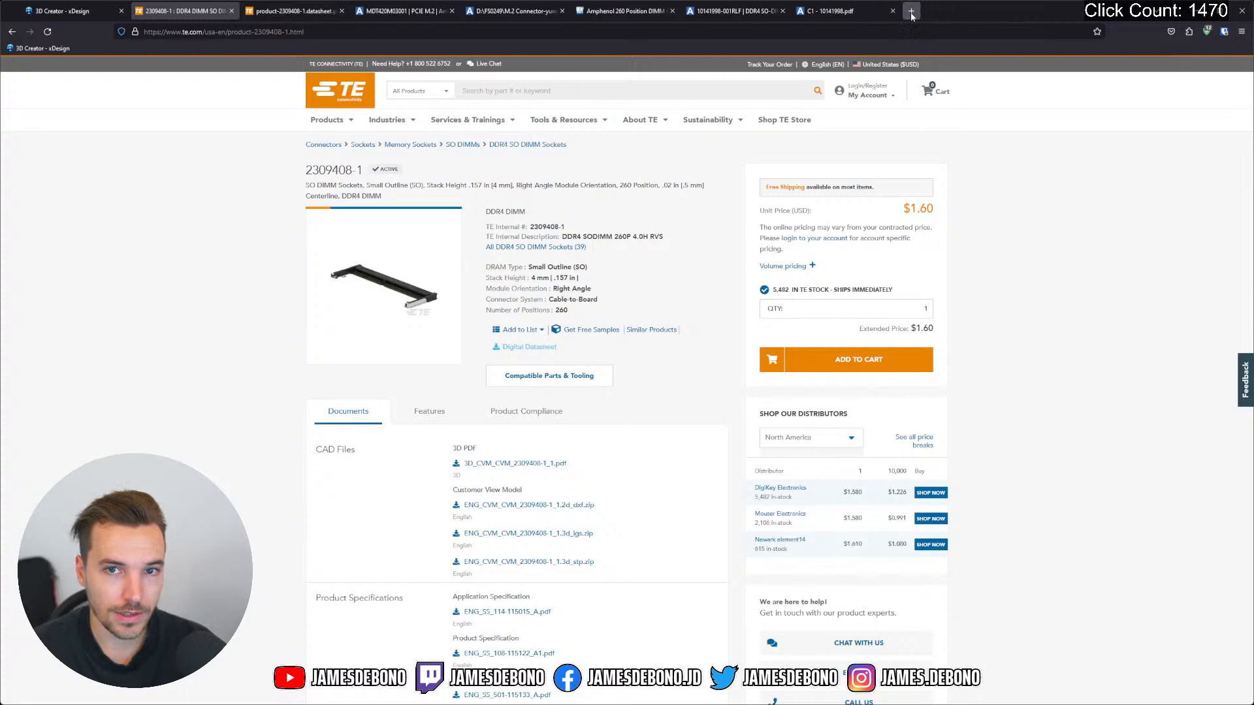
pyautogui.click(328, 12)
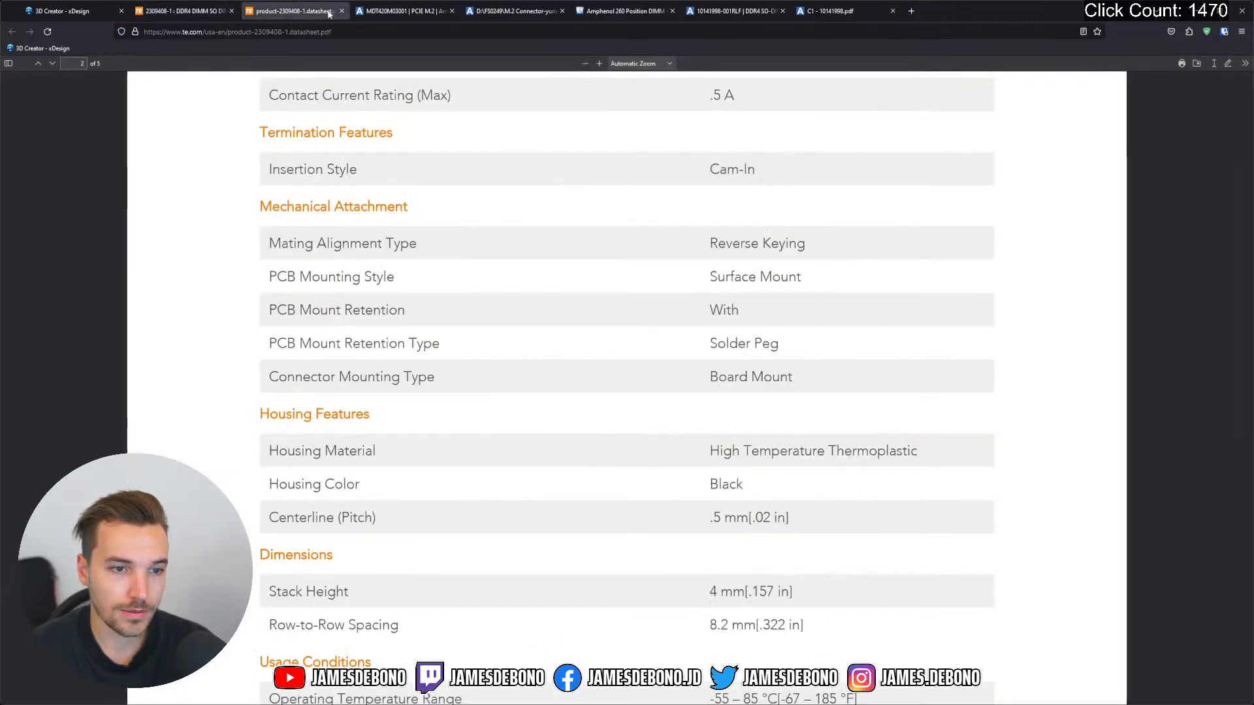
# Close the TE 2309408-1 datasheet and duplicate that connector's product page
pyautogui.click(340, 12)
pyautogui.click(210, 14)
pyautogui.rightClick(210, 14)
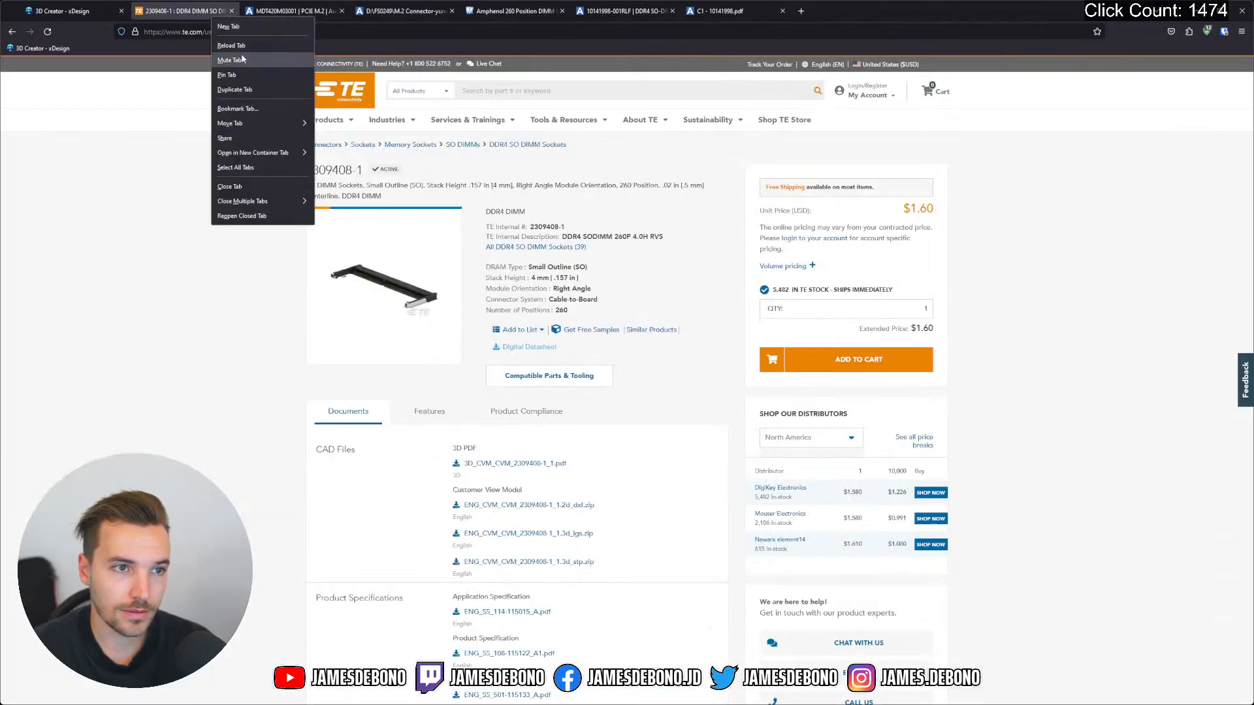
pyautogui.click(251, 90)
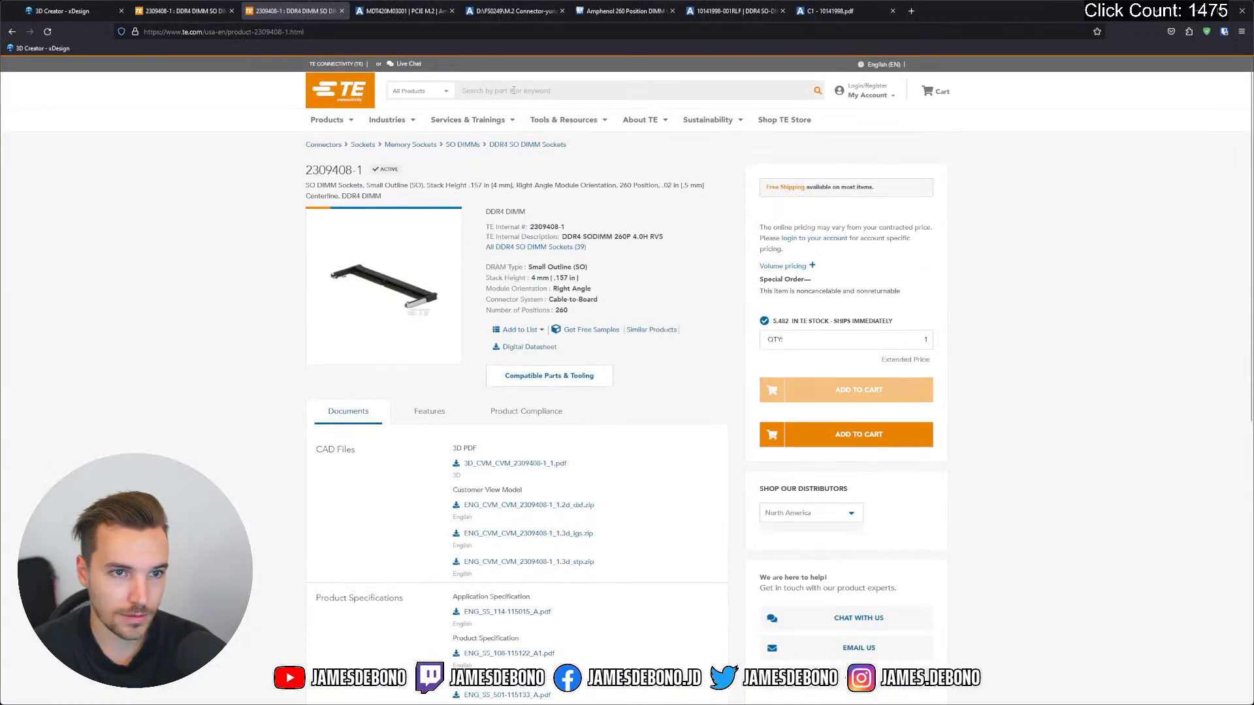
# Search the TE website for part 2309407-1, declining the feedback survey, and load its product page
pyautogui.click(514, 90)
pyautogui.write('2309407-1')
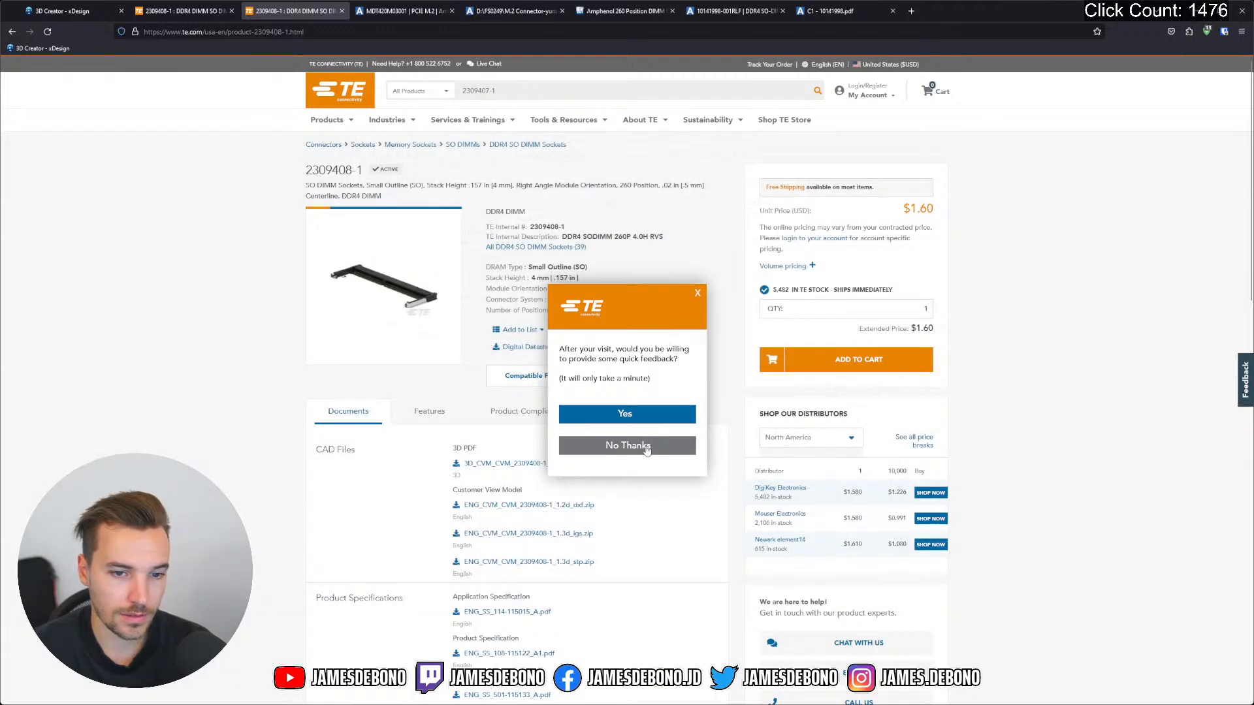
pyautogui.click(646, 448)
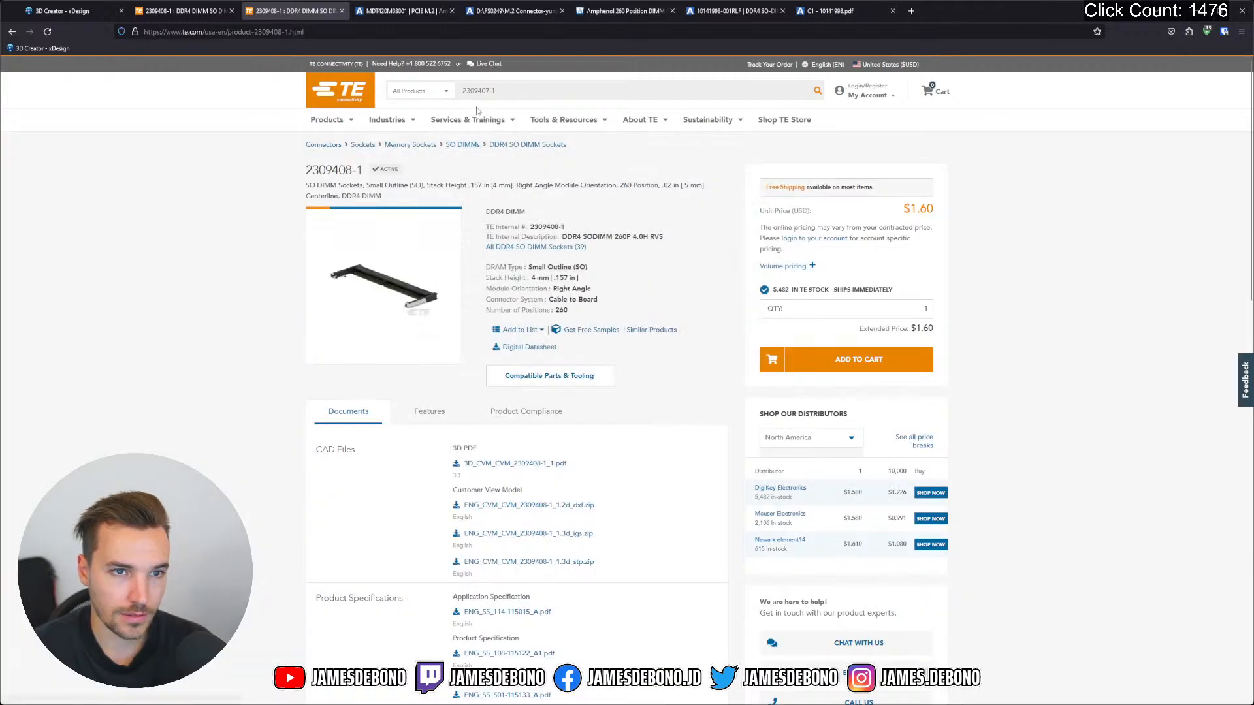
pyautogui.click(524, 94)
pyautogui.press('Return')
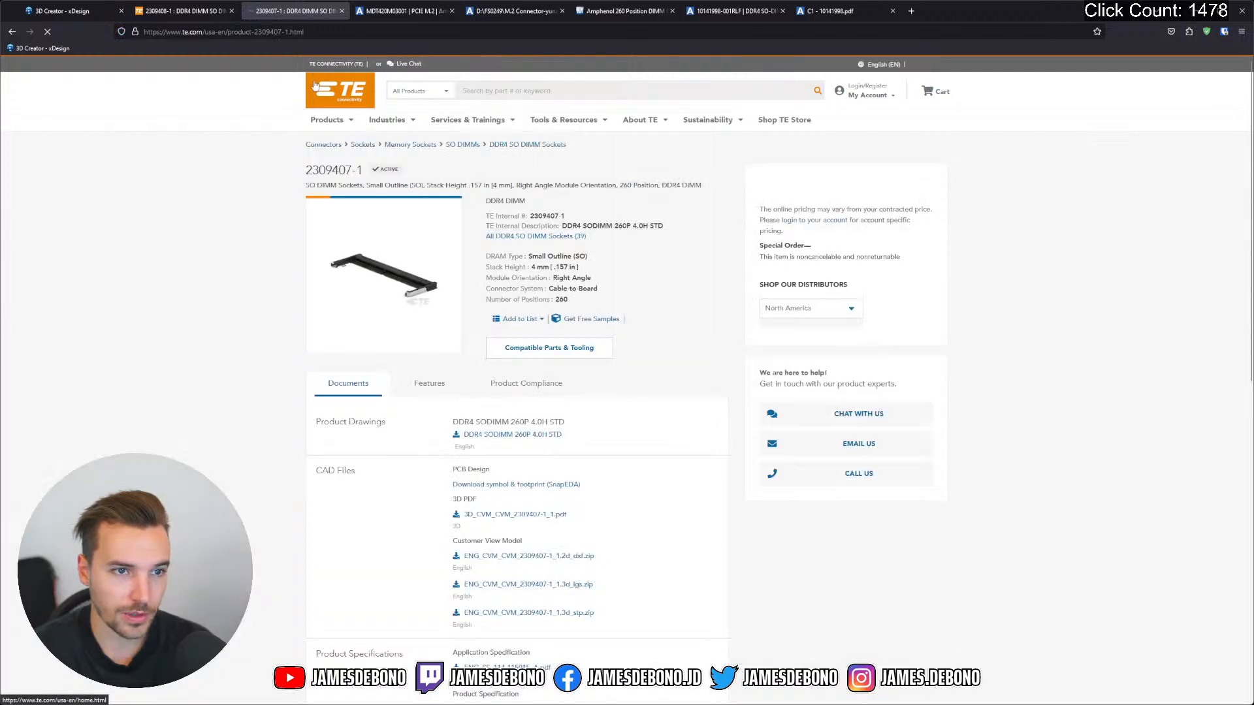
pyautogui.click(320, 64)
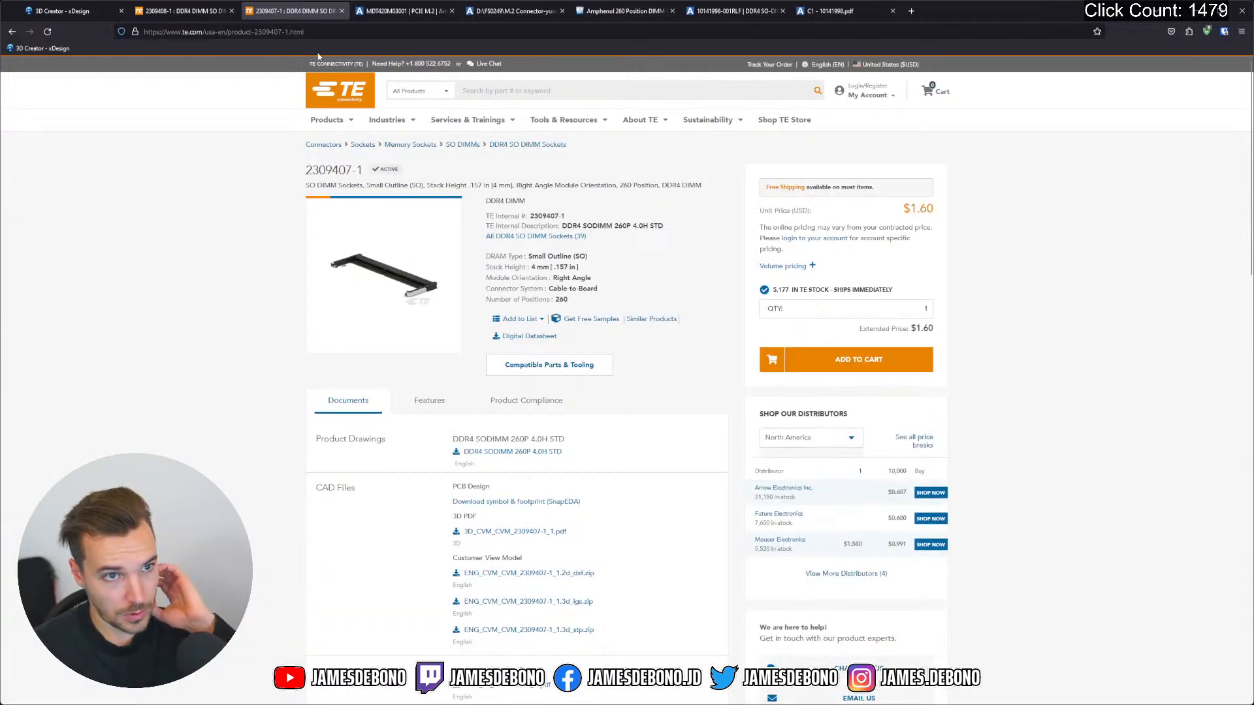
# Compare the 2309407-1 product page side by side in order with the 2309408-1 page, and open the 2309407-1 digital datasheet
pyautogui.moveTo(303, 13); pyautogui.dragTo(211, 11)
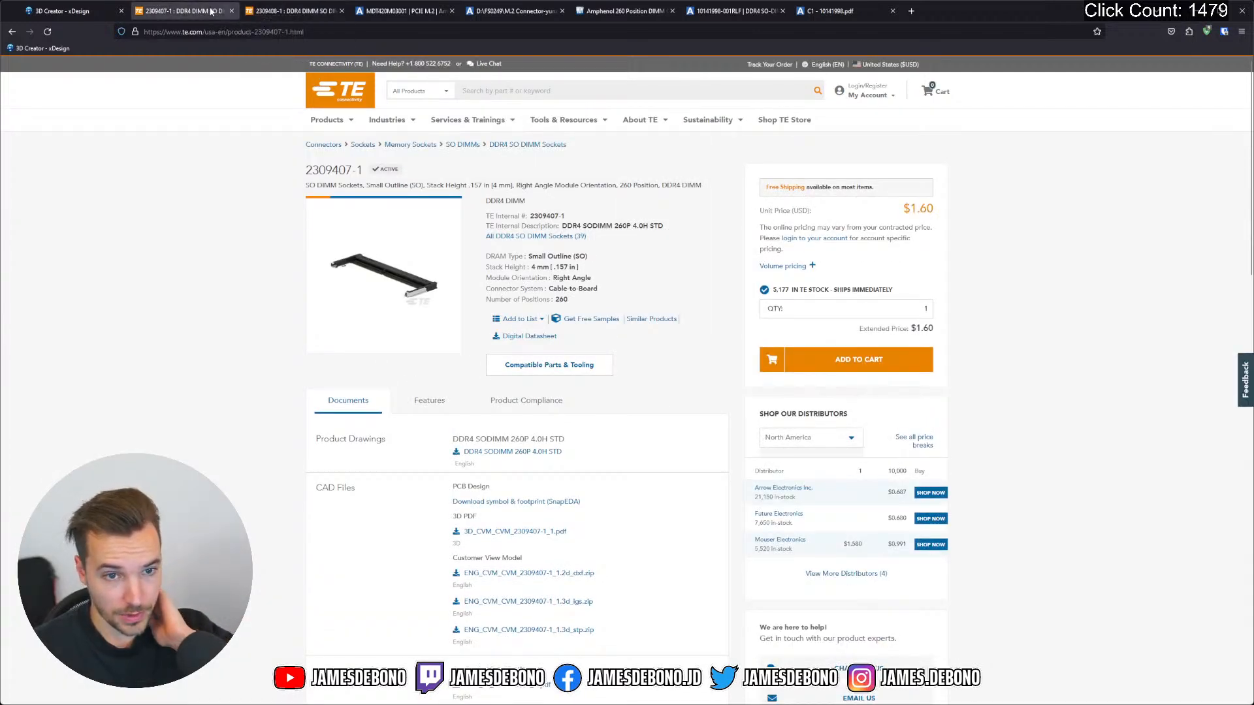
pyautogui.click(211, 11)
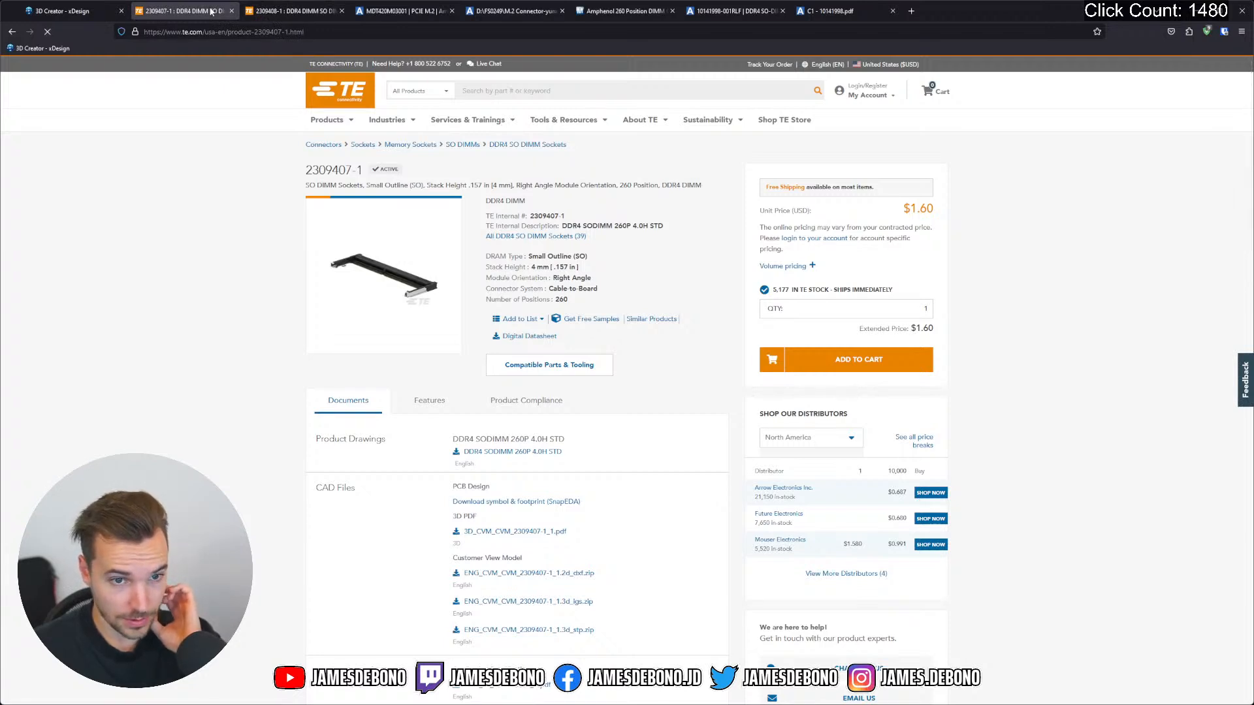
pyautogui.click(297, 14)
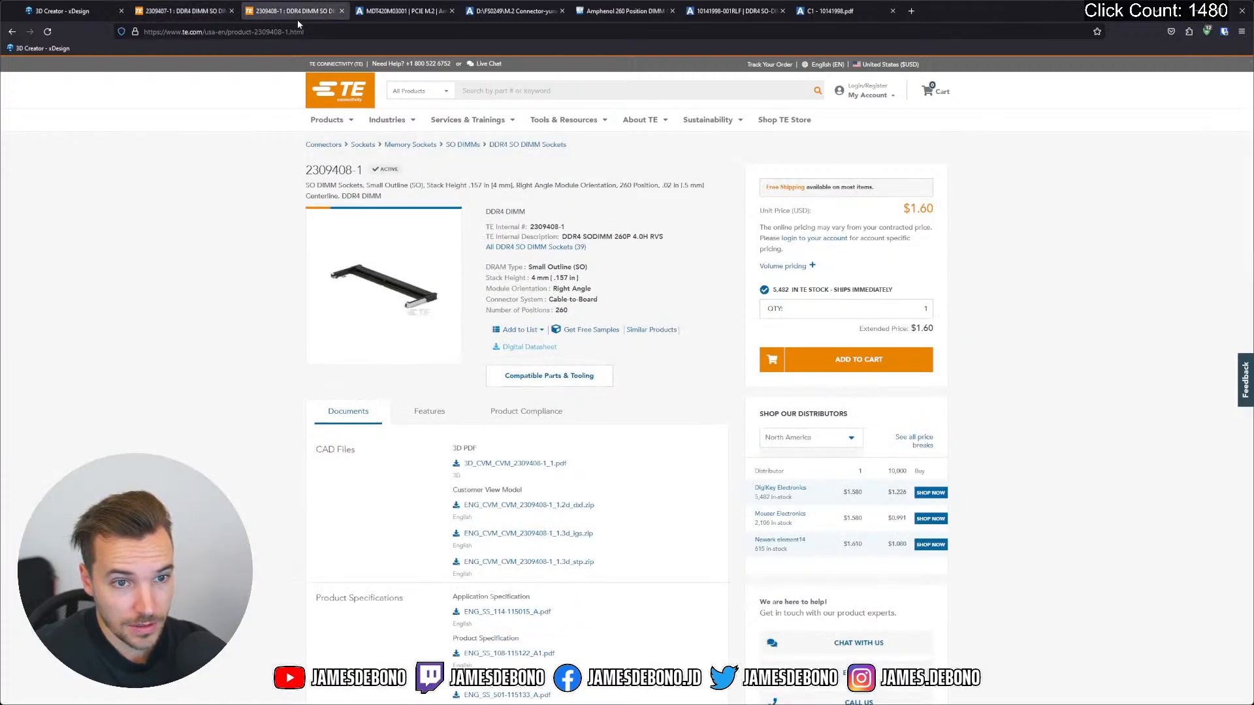
pyautogui.click(201, 13)
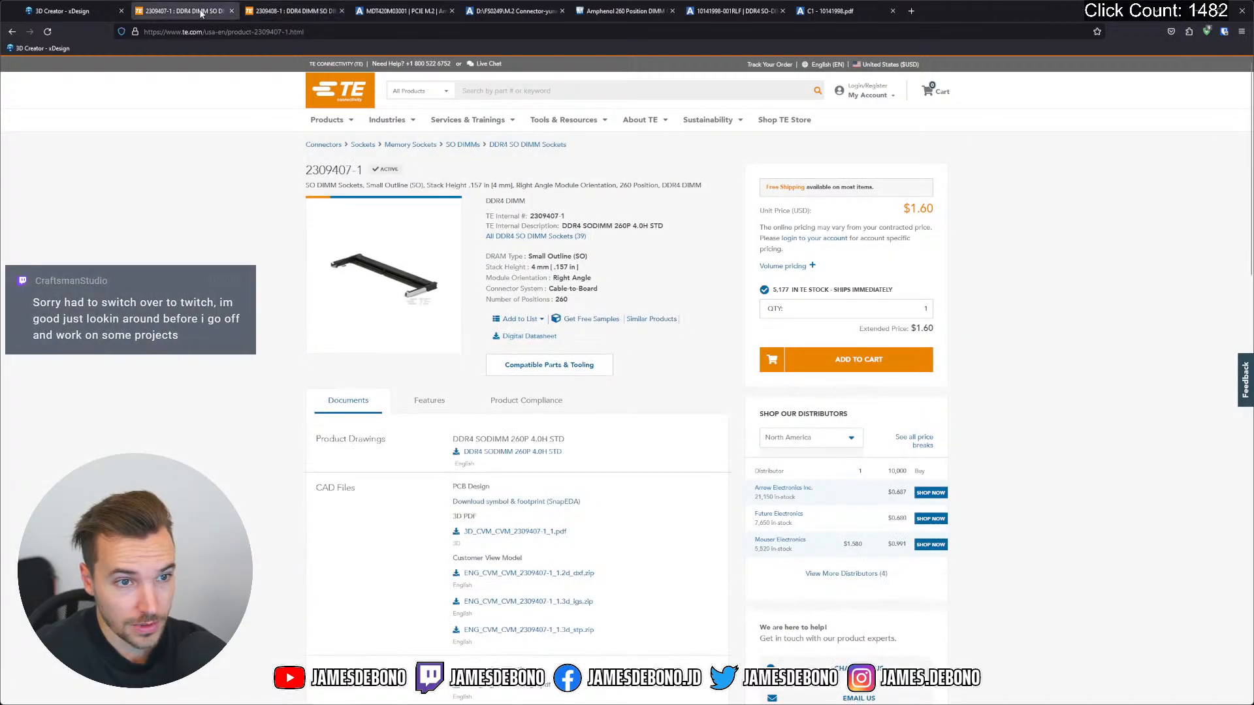
pyautogui.click(281, 14)
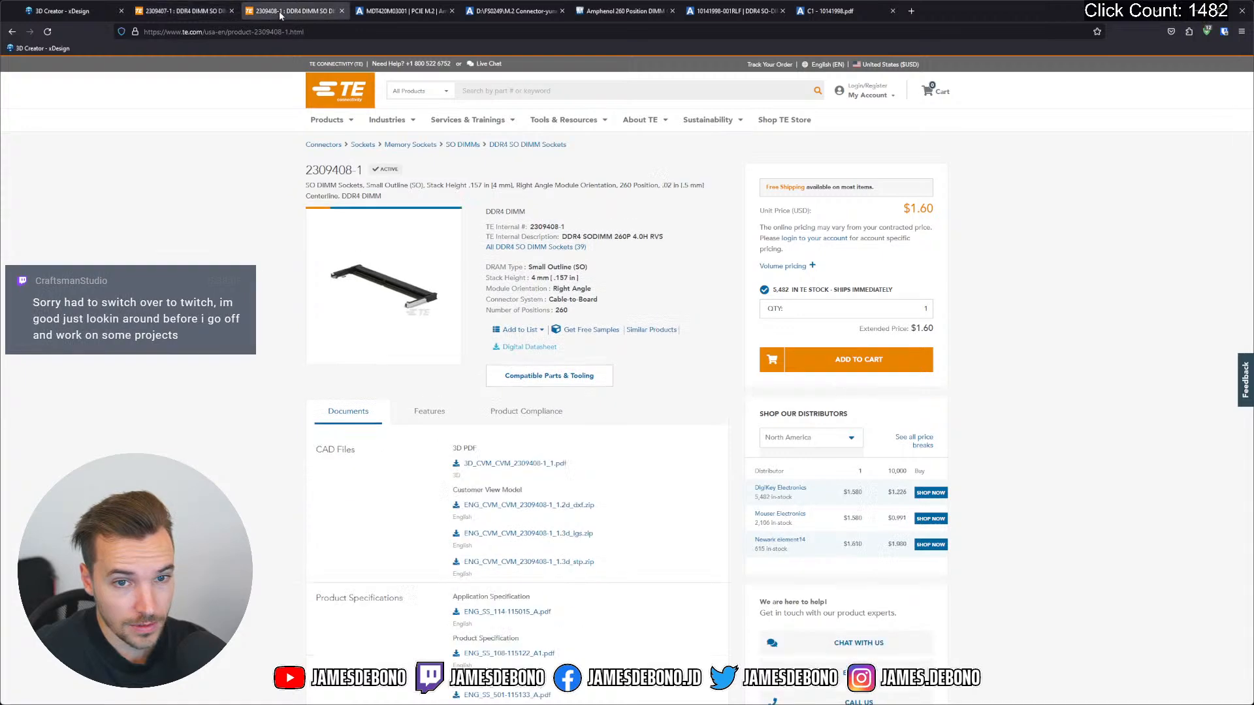
pyautogui.click(195, 15)
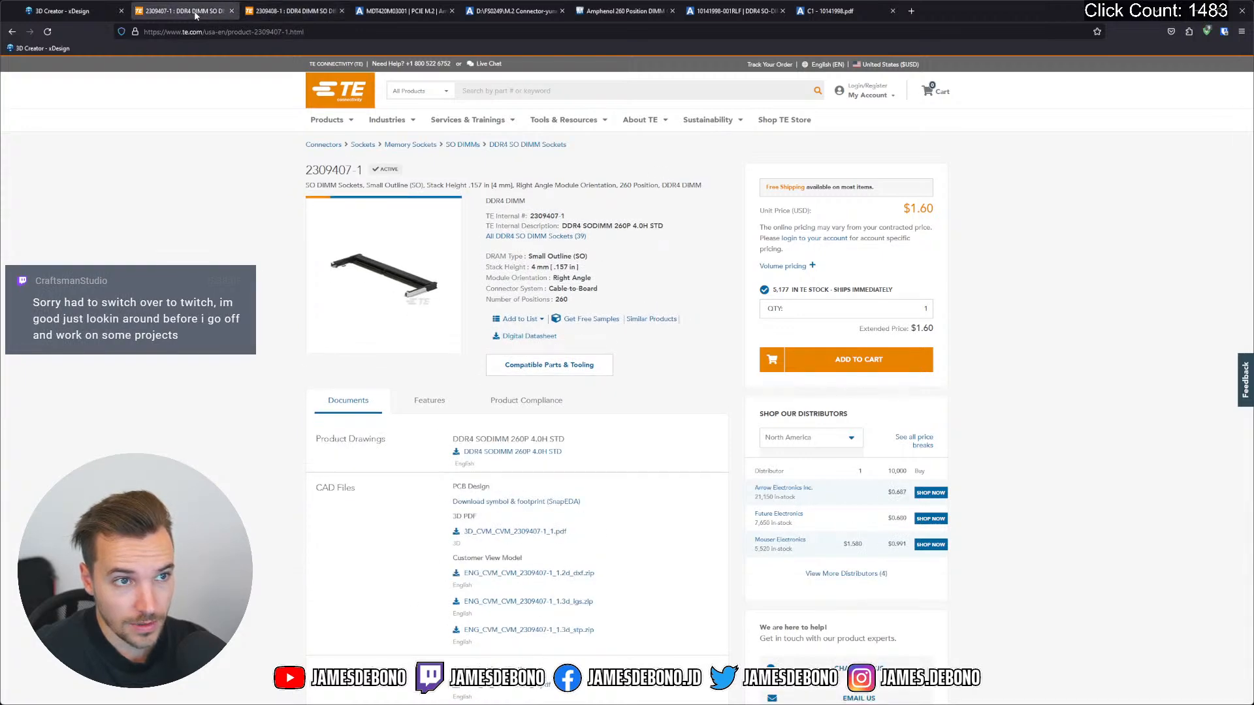
pyautogui.click(542, 337)
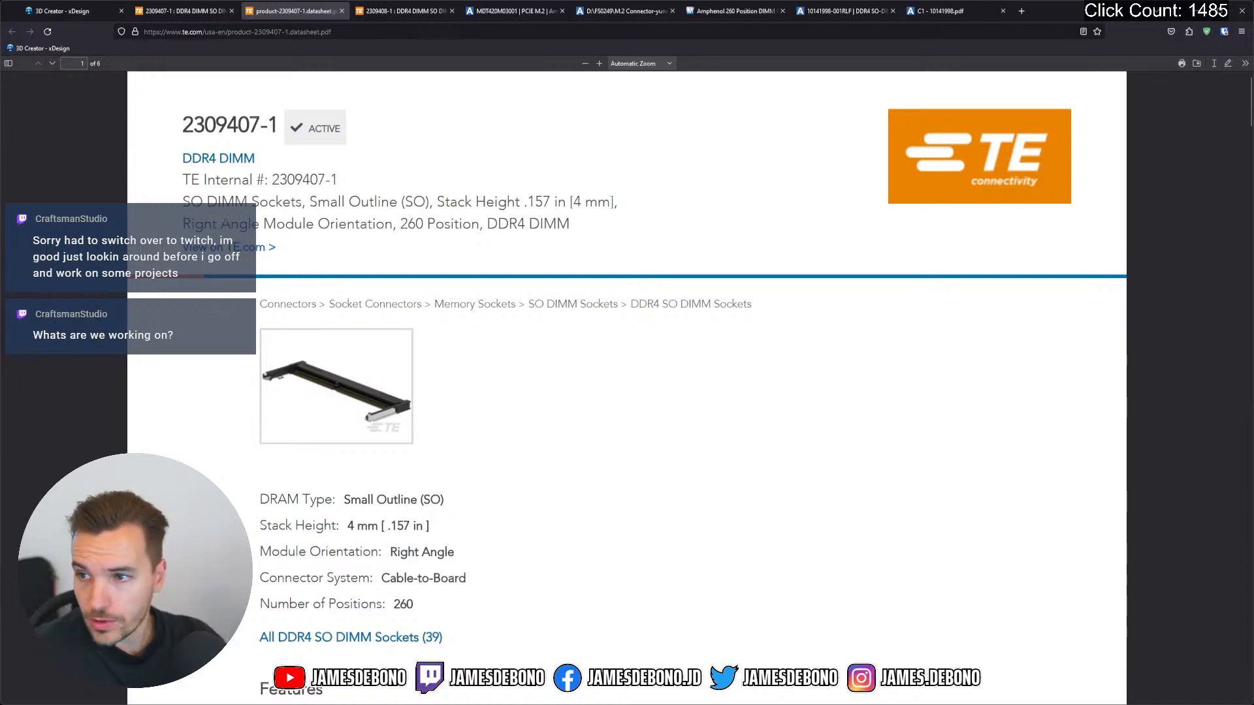
# Switch to SOLIDWORKS and view the 0.2_LDM-A assembly from a low side angle
pyautogui.hotkey('alt', 'Tab')
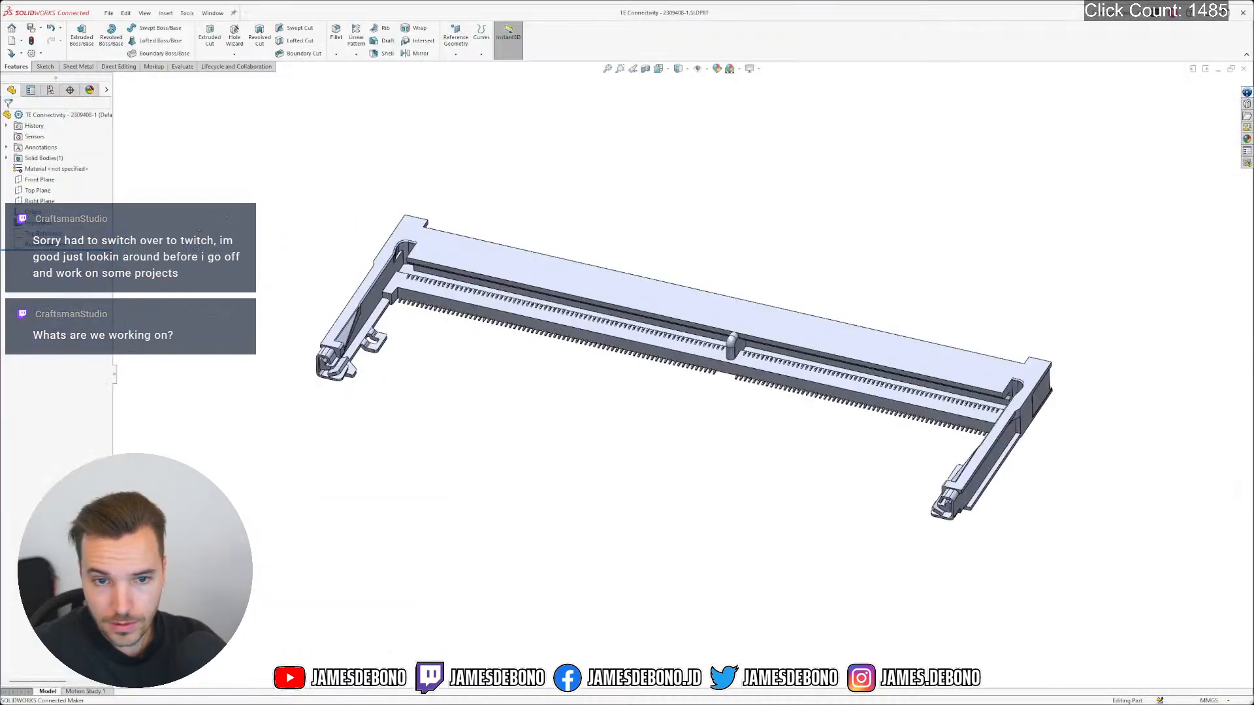
pyautogui.click(213, 13)
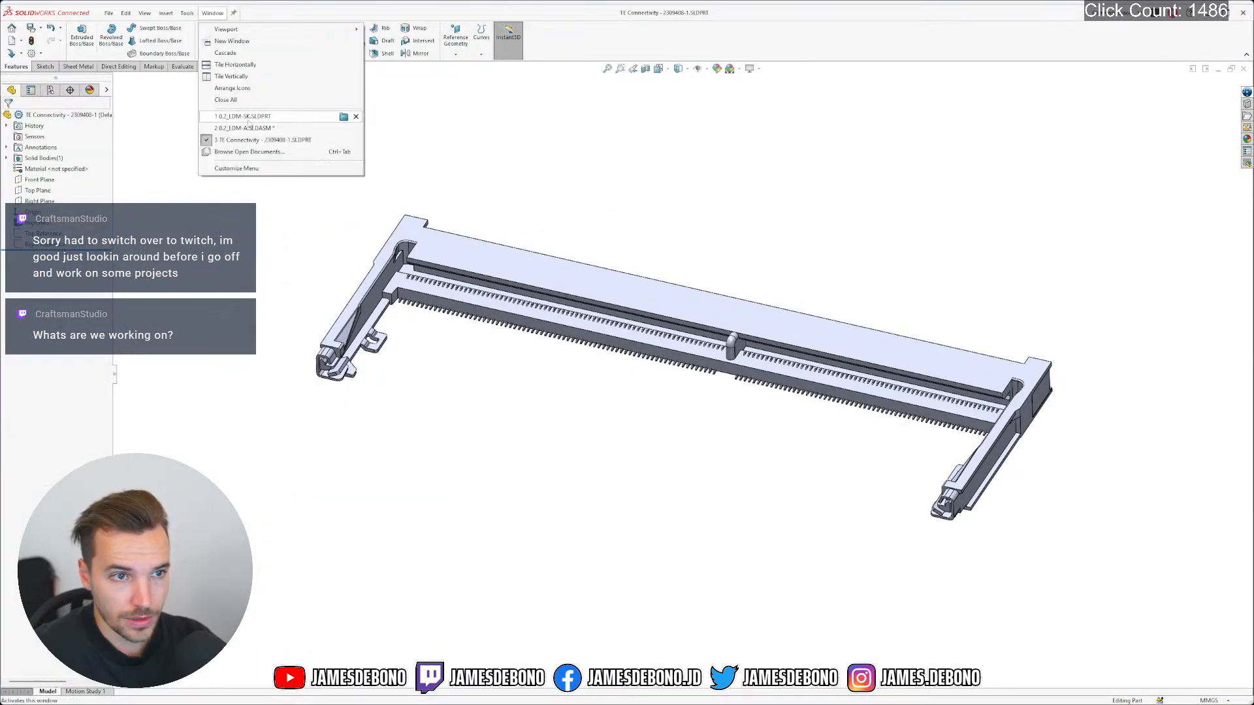
pyautogui.click(248, 128)
pyautogui.scroll(10, 476, 248)
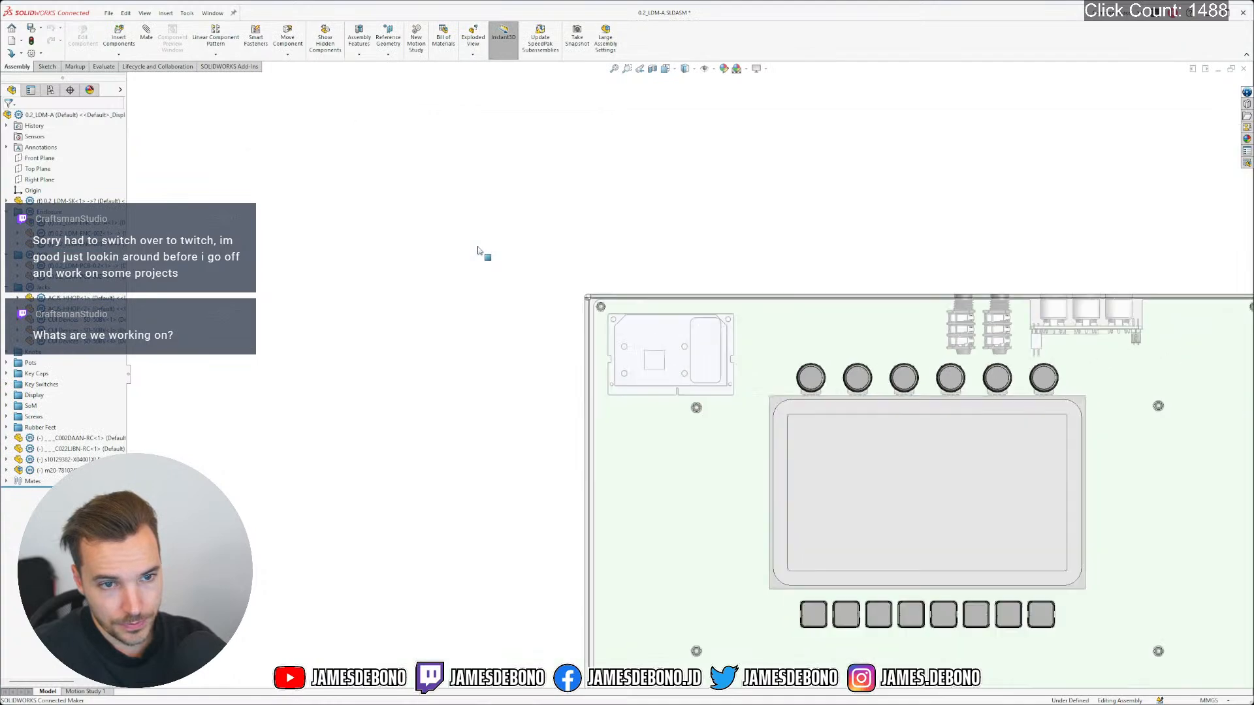
pyautogui.scroll(-5, 792, 445)
pyautogui.moveTo(748, 442); pyautogui.dragTo(623, 189, button='middle')
# Make the enclosure's side-wall part opaque and try to make the top plate opaque as well
pyautogui.click(385, 370)
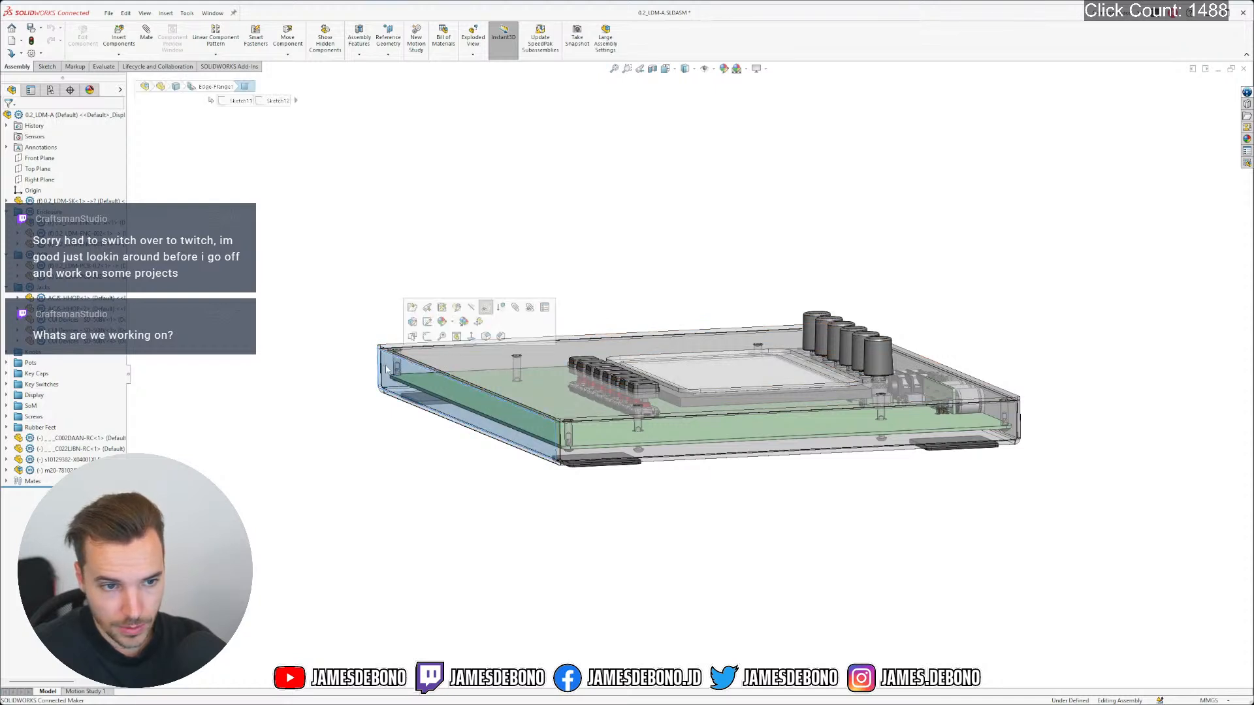
pyautogui.click(488, 313)
pyautogui.click(414, 357)
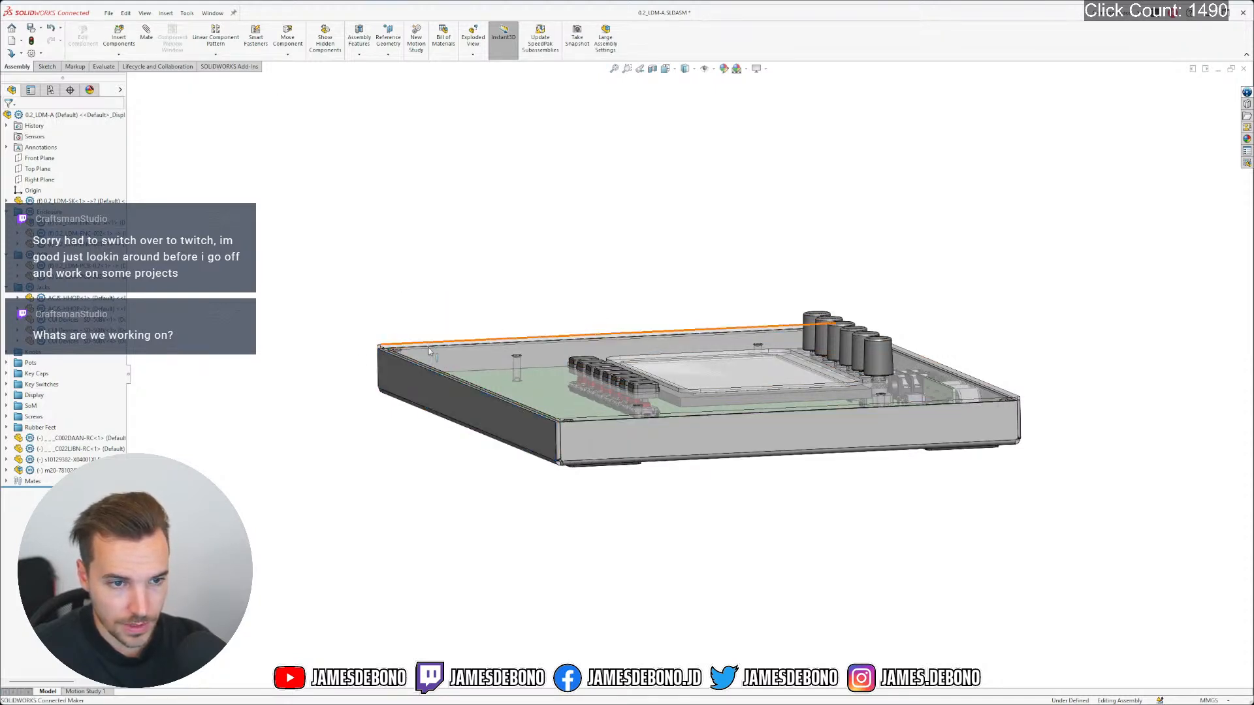
pyautogui.click(516, 304)
pyautogui.click(379, 324)
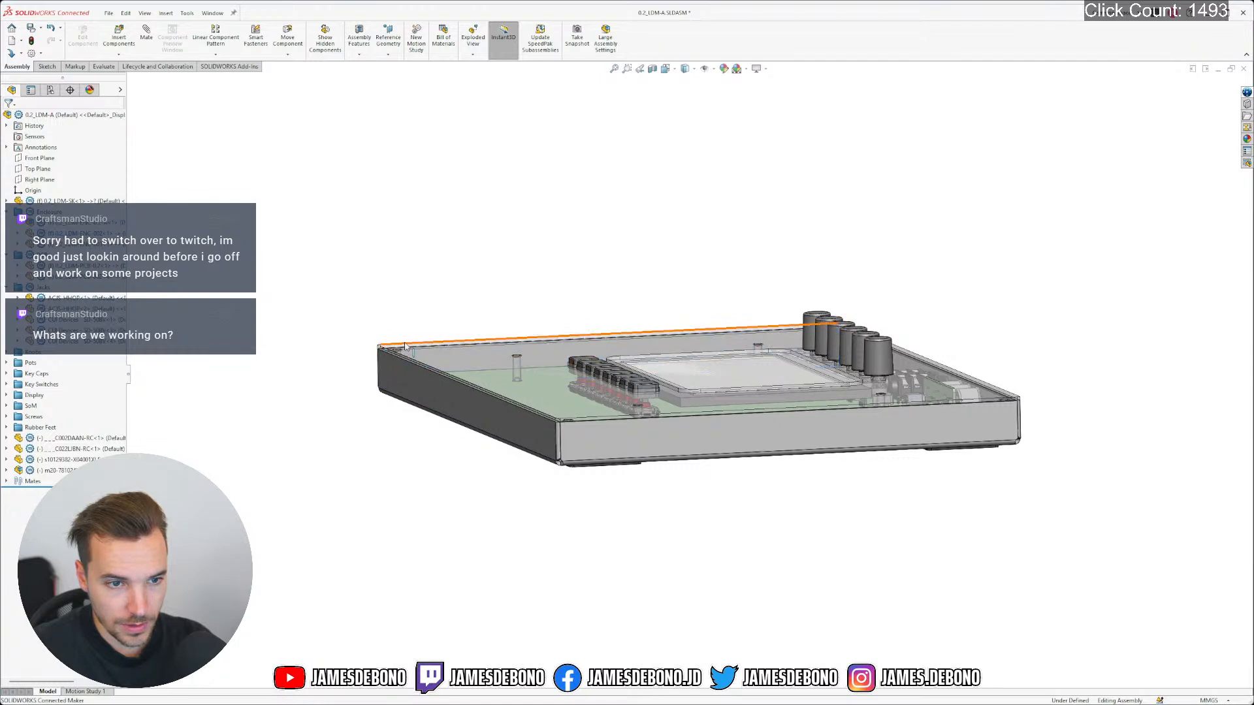
pyautogui.scroll(-8, 378, 346)
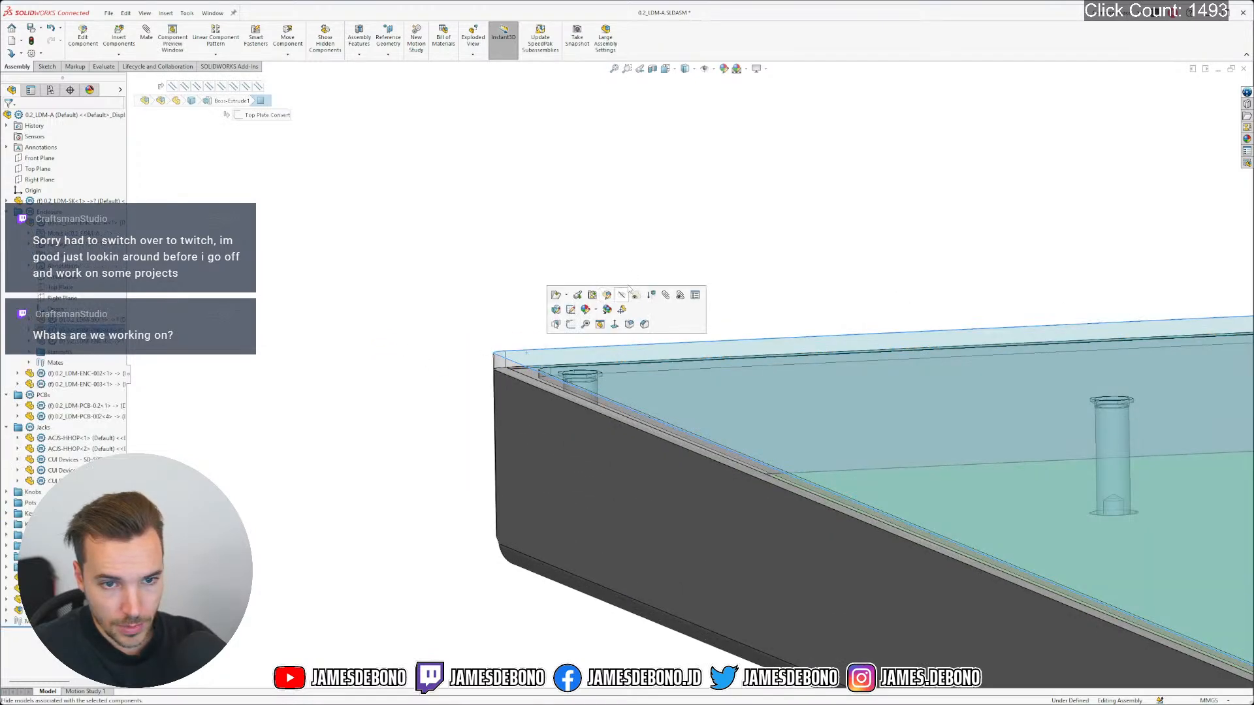
pyautogui.click(635, 295)
pyautogui.click(458, 275)
pyautogui.click(554, 346)
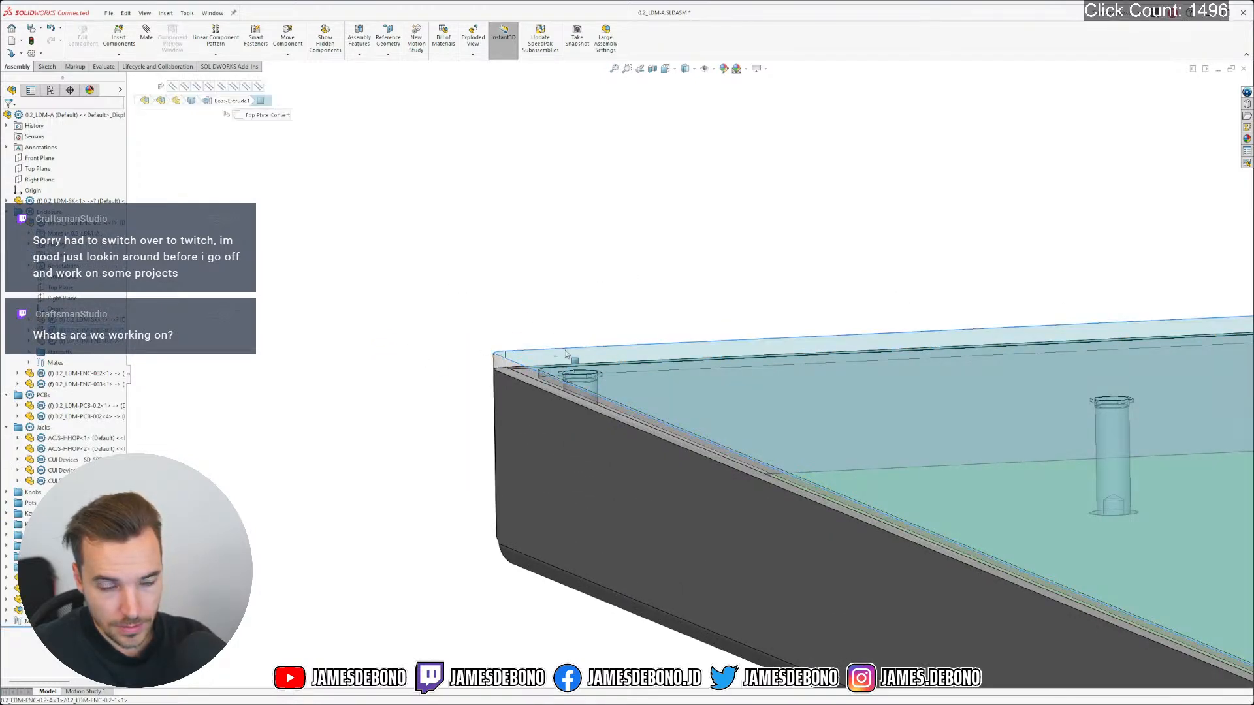
pyautogui.click(672, 305)
pyautogui.click(509, 304)
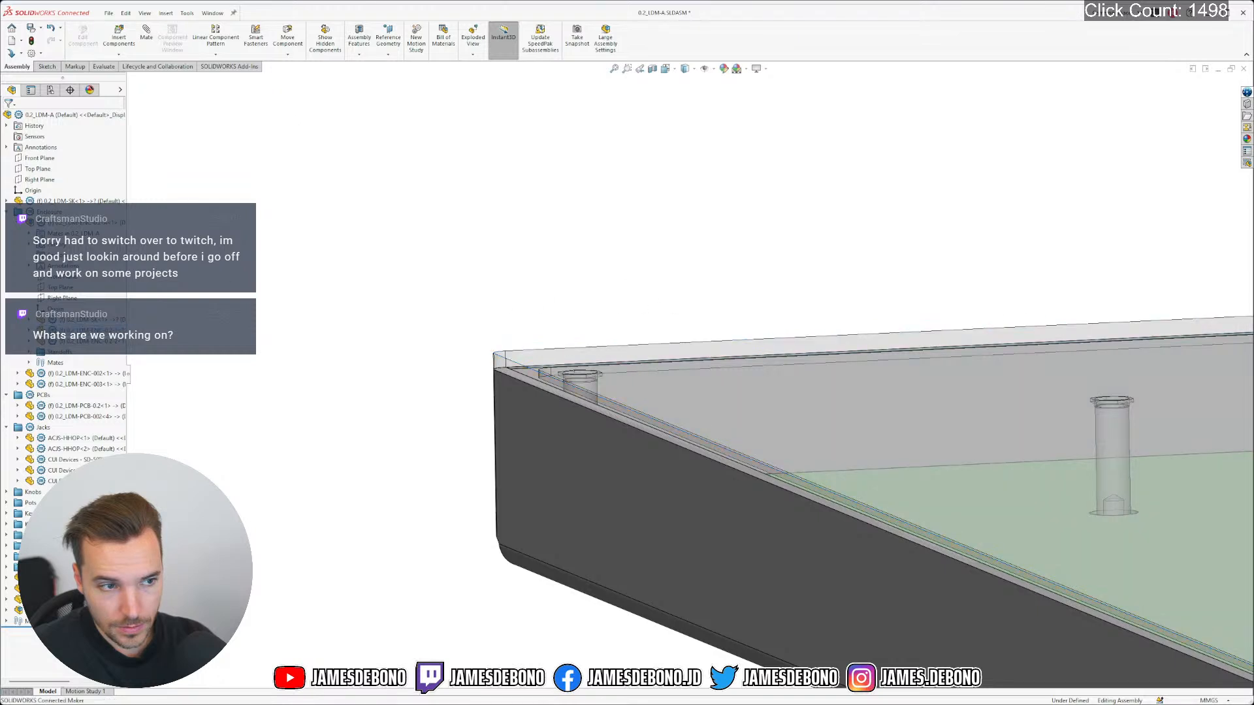
# Turn off transparency for the whole enclosure subassembly and view the closed device from above
pyautogui.click(76, 223)
pyautogui.click(158, 192)
pyautogui.click(287, 288)
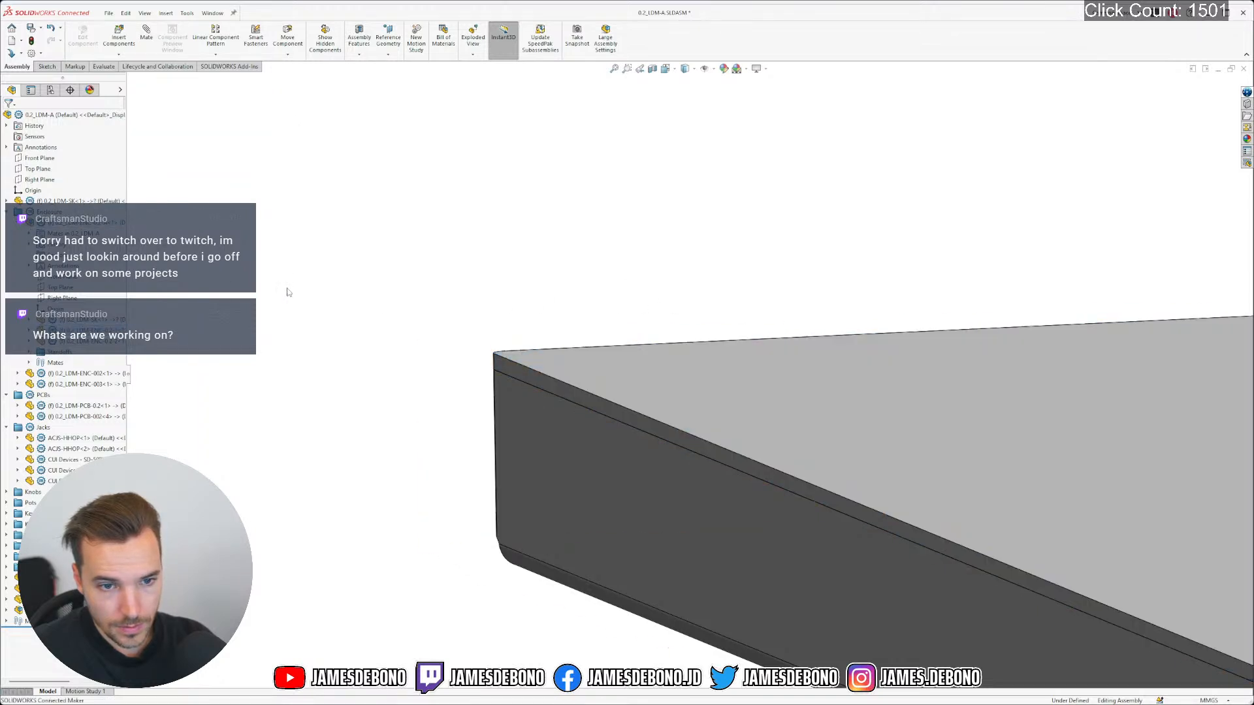
pyautogui.scroll(7, 764, 397)
pyautogui.moveTo(905, 398); pyautogui.dragTo(686, 298, button='middle')
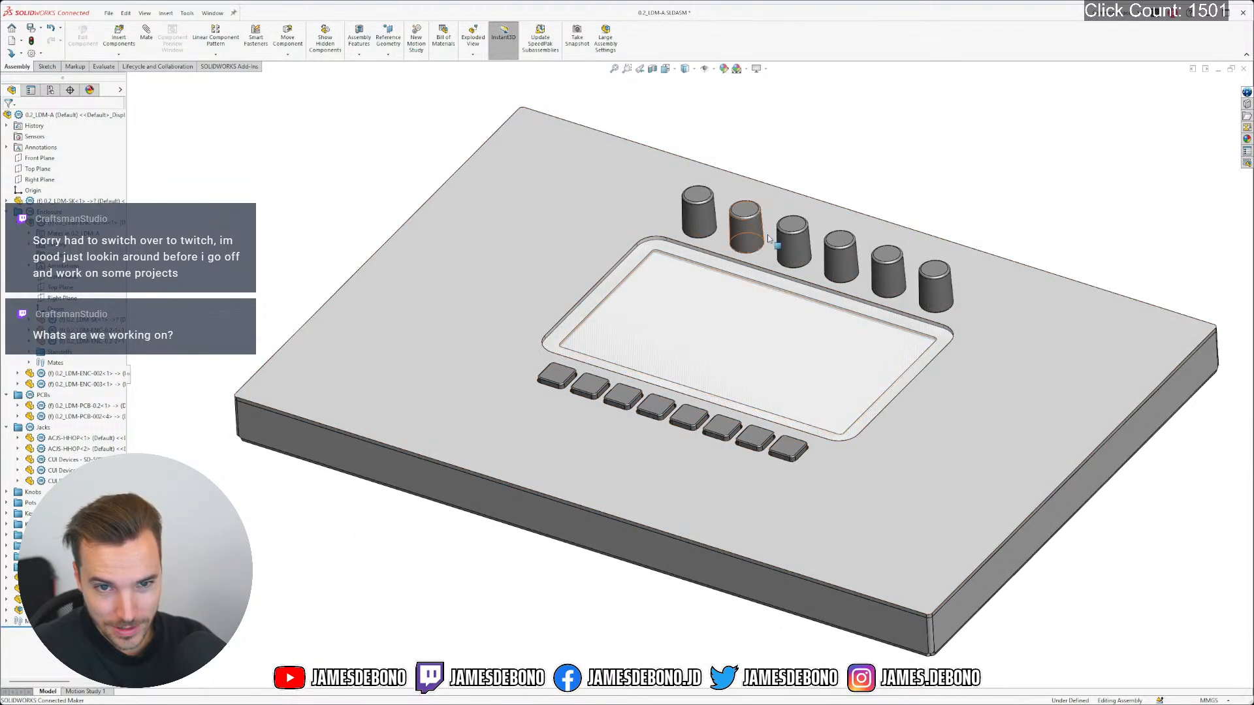
# Make the enclosure subassembly and its side-wall part transparent again
pyautogui.rightClick(91, 223)
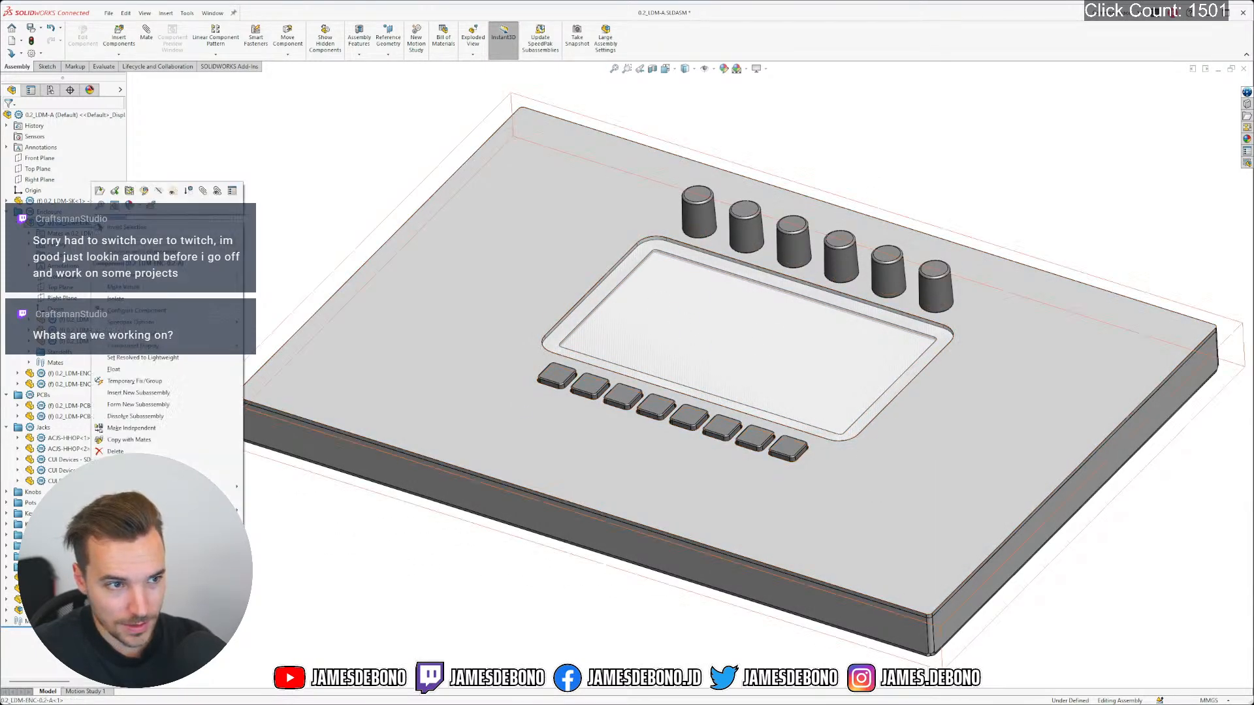
pyautogui.click(173, 191)
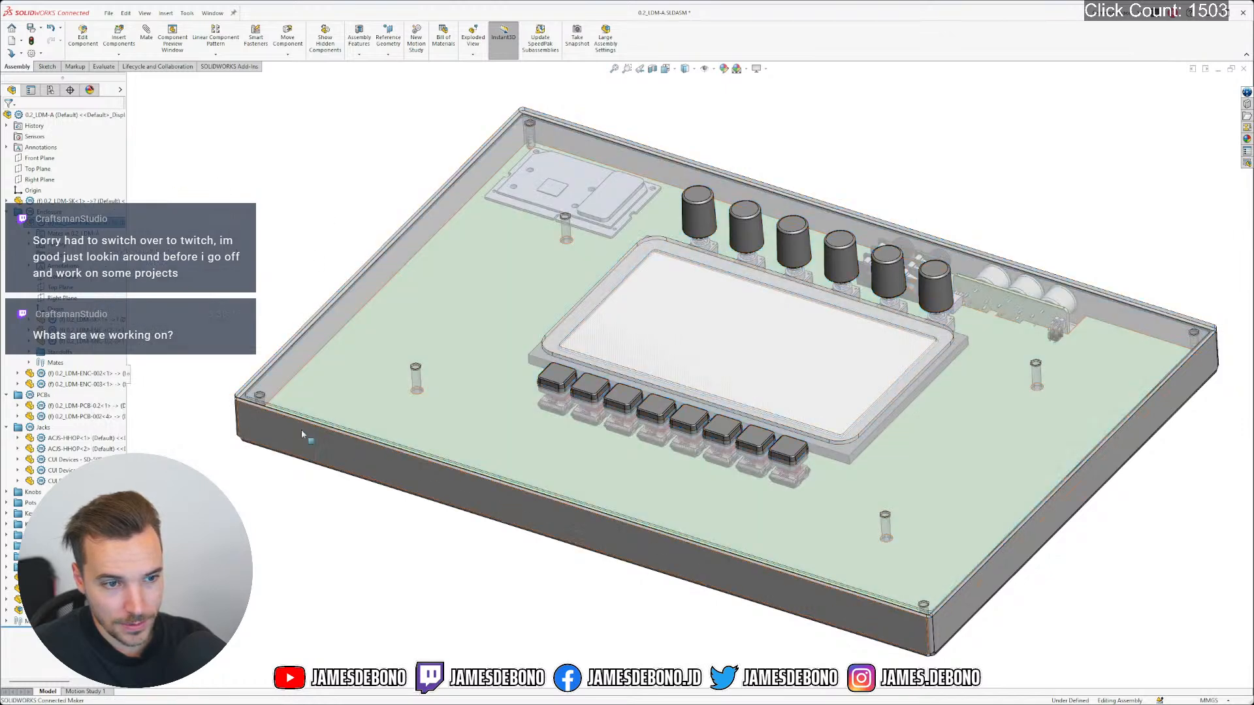
pyautogui.click(300, 429)
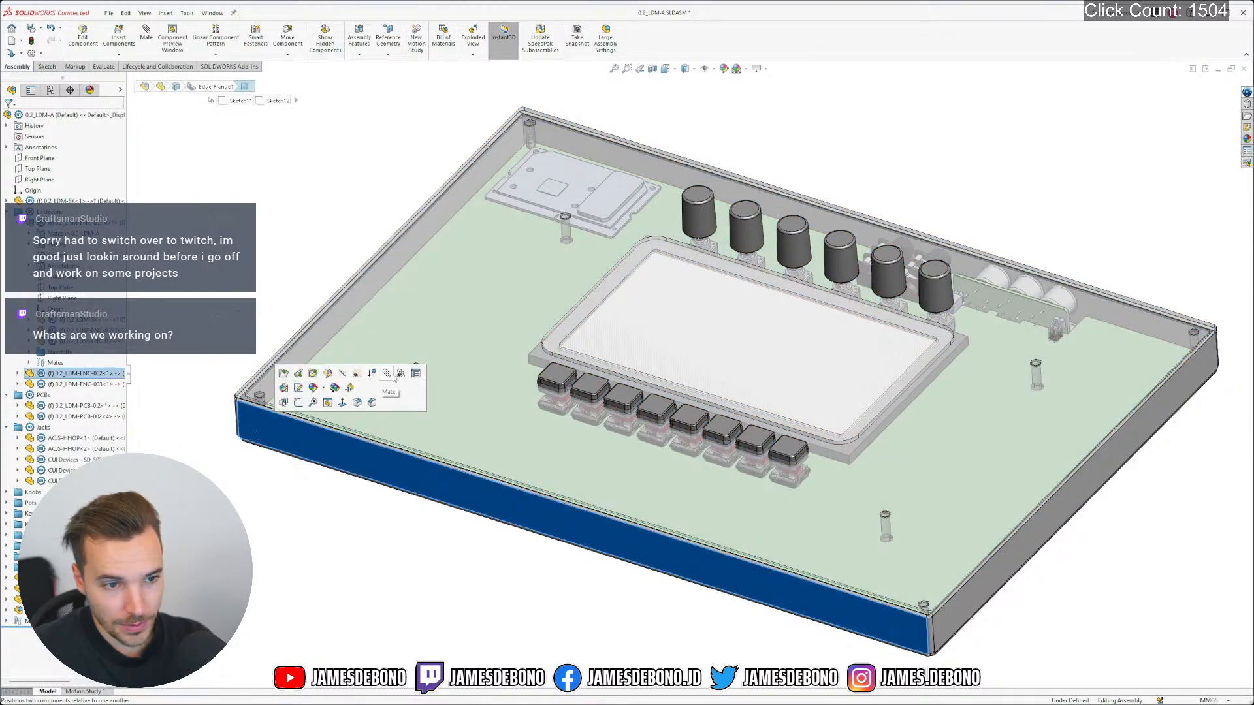
pyautogui.click(358, 373)
pyautogui.press('Escape')
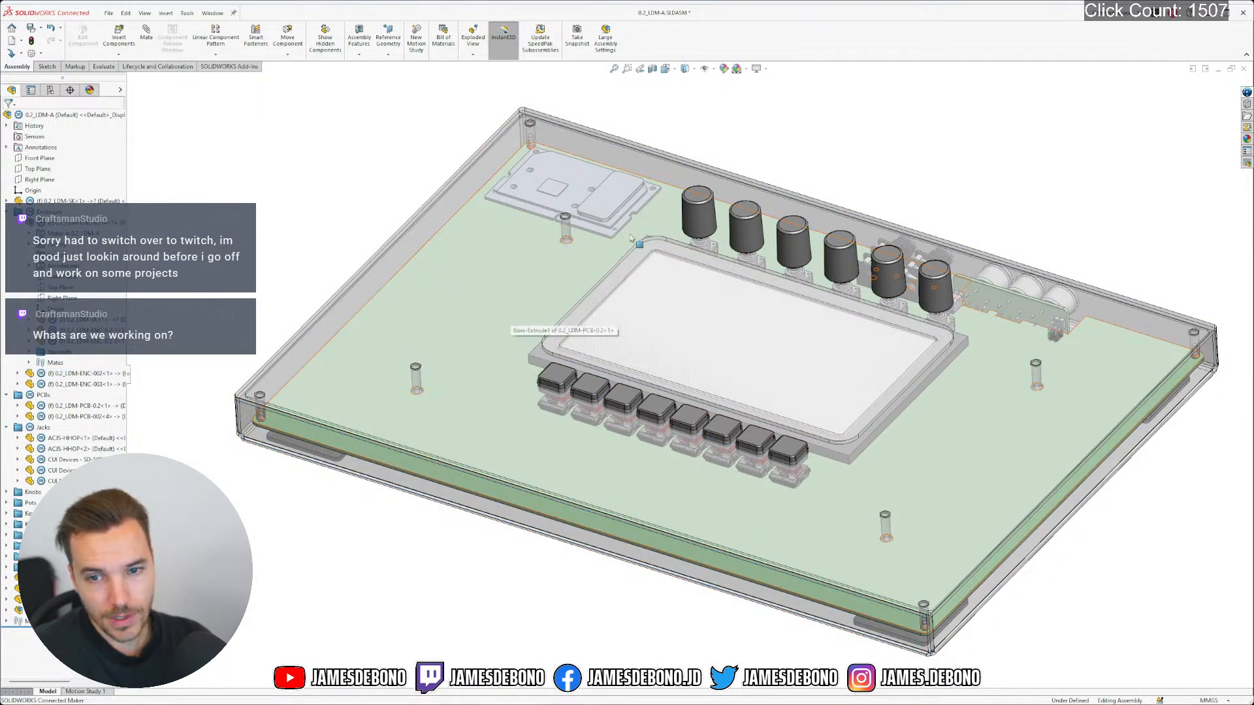
# Examine the Jetson Nano module's placement on the main PCB inside the transparent enclosure from several angles
pyautogui.scroll(-5, 587, 184)
pyautogui.moveTo(575, 289); pyautogui.dragTo(601, 280, button='middle')
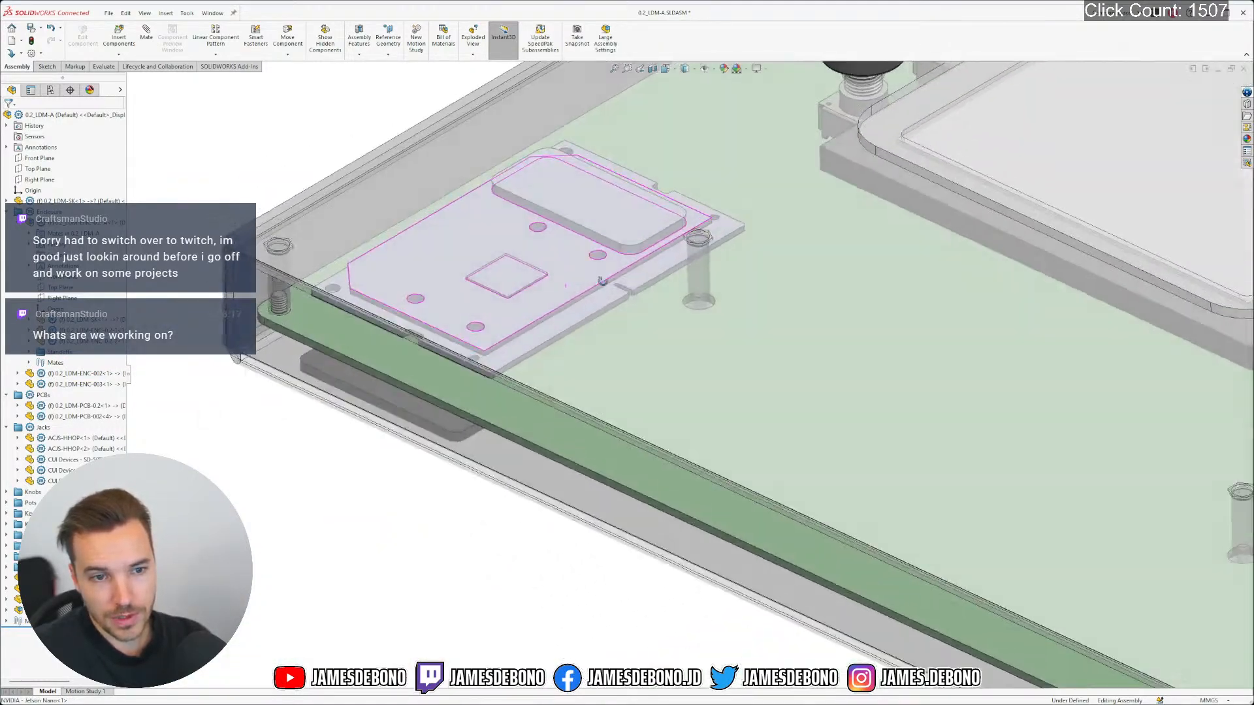
pyautogui.scroll(5, 706, 307)
pyautogui.moveTo(777, 333); pyautogui.dragTo(815, 324, button='middle')
pyautogui.scroll(-2, 879, 252)
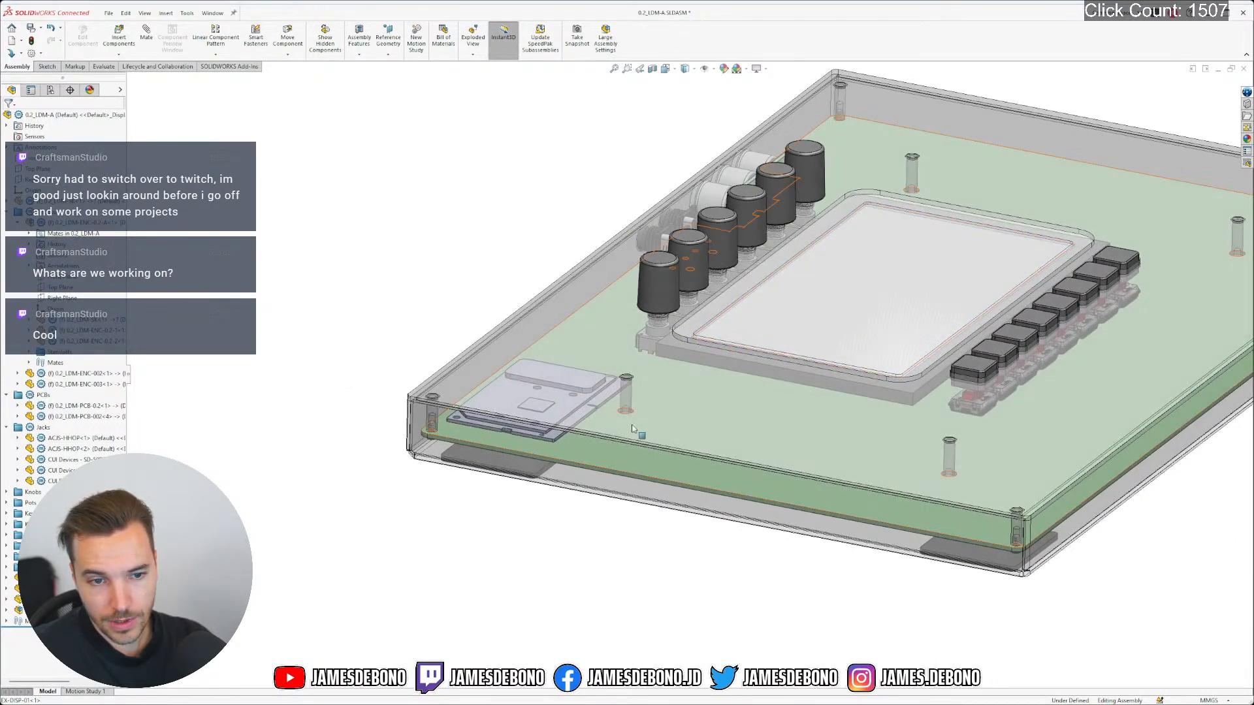
pyautogui.scroll(-5, 594, 355)
pyautogui.moveTo(582, 367); pyautogui.dragTo(585, 425, button='middle')
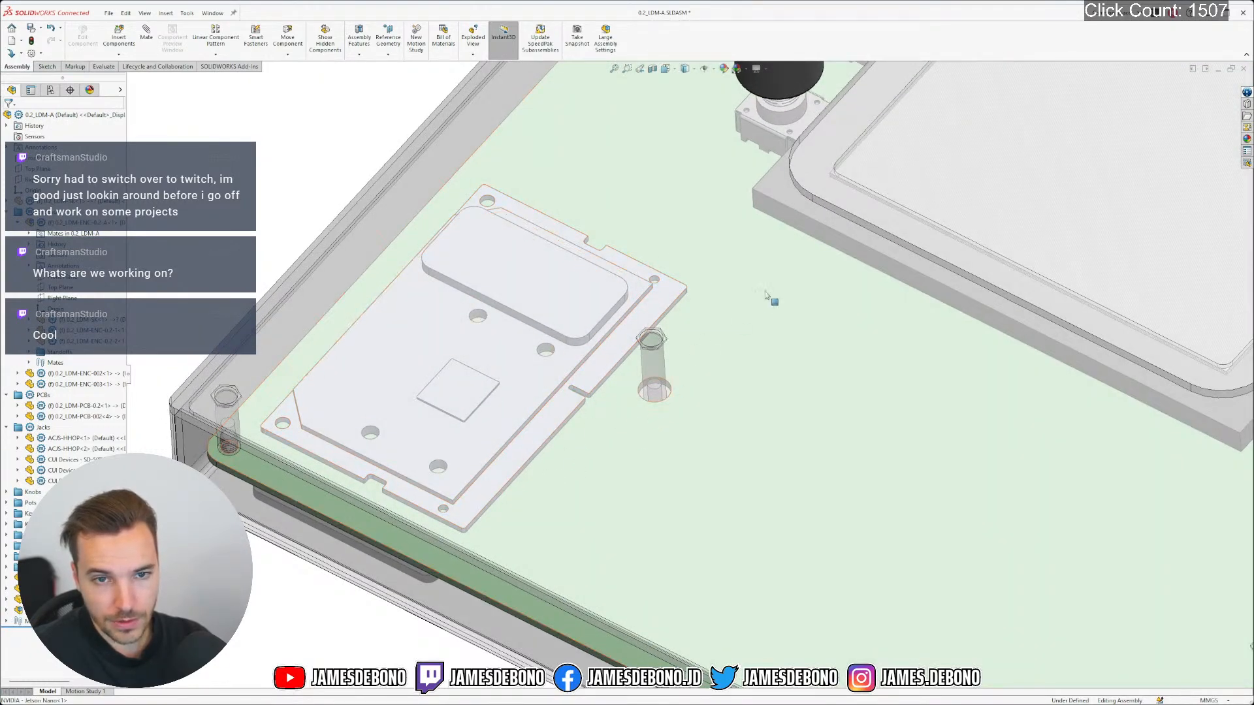
pyautogui.scroll(5, 784, 294)
pyautogui.moveTo(676, 382); pyautogui.dragTo(610, 434, button='middle')
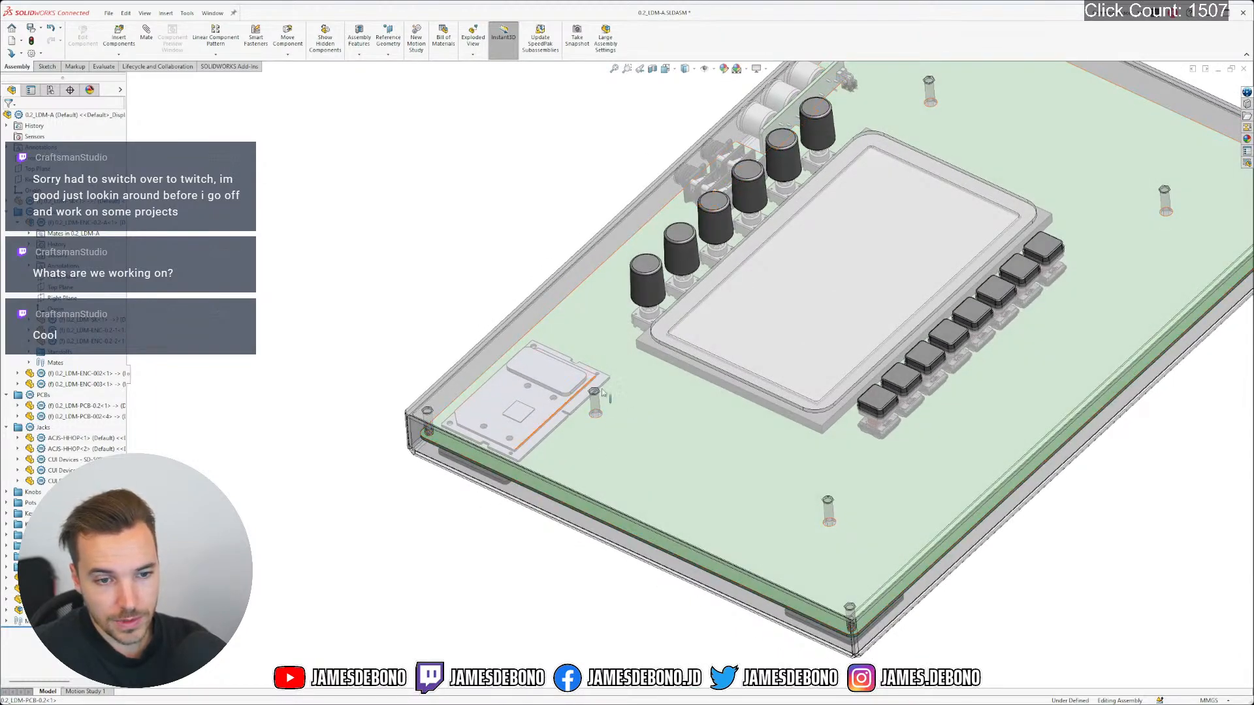
# Bring up the TE Connectivity 2309408-1 connector part and inspect its contact rows and key position
pyautogui.click(212, 13)
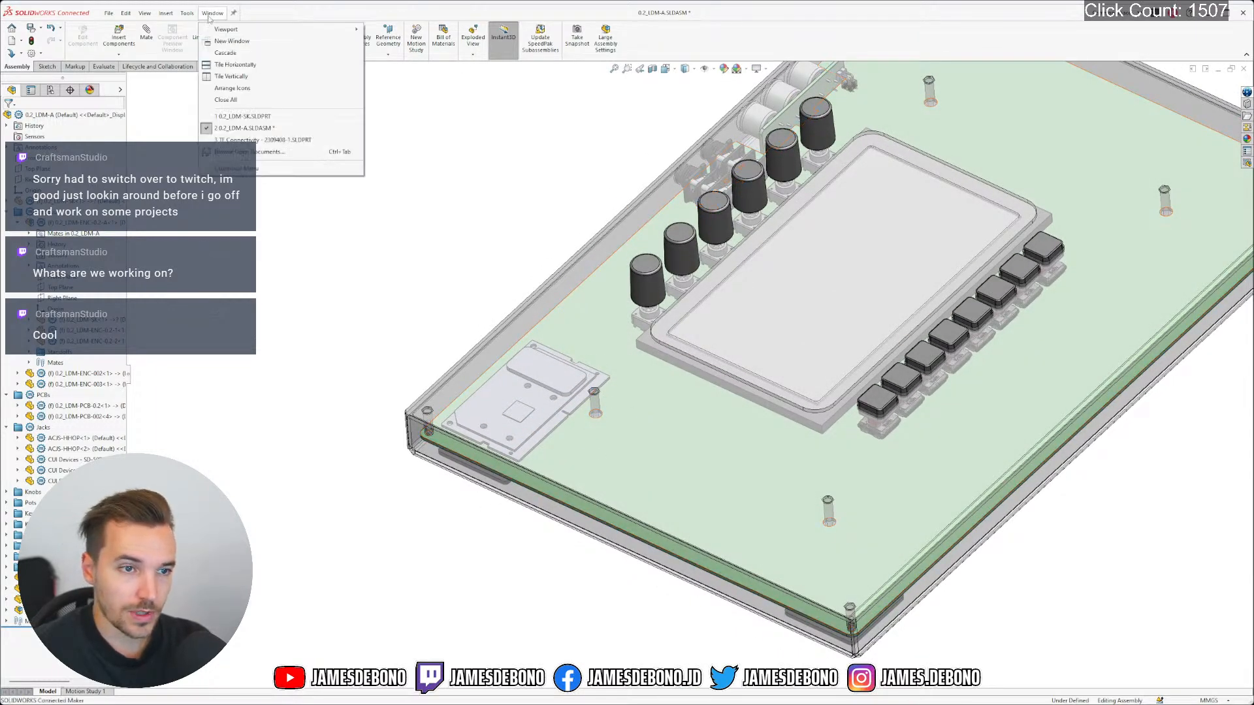
pyautogui.click(284, 140)
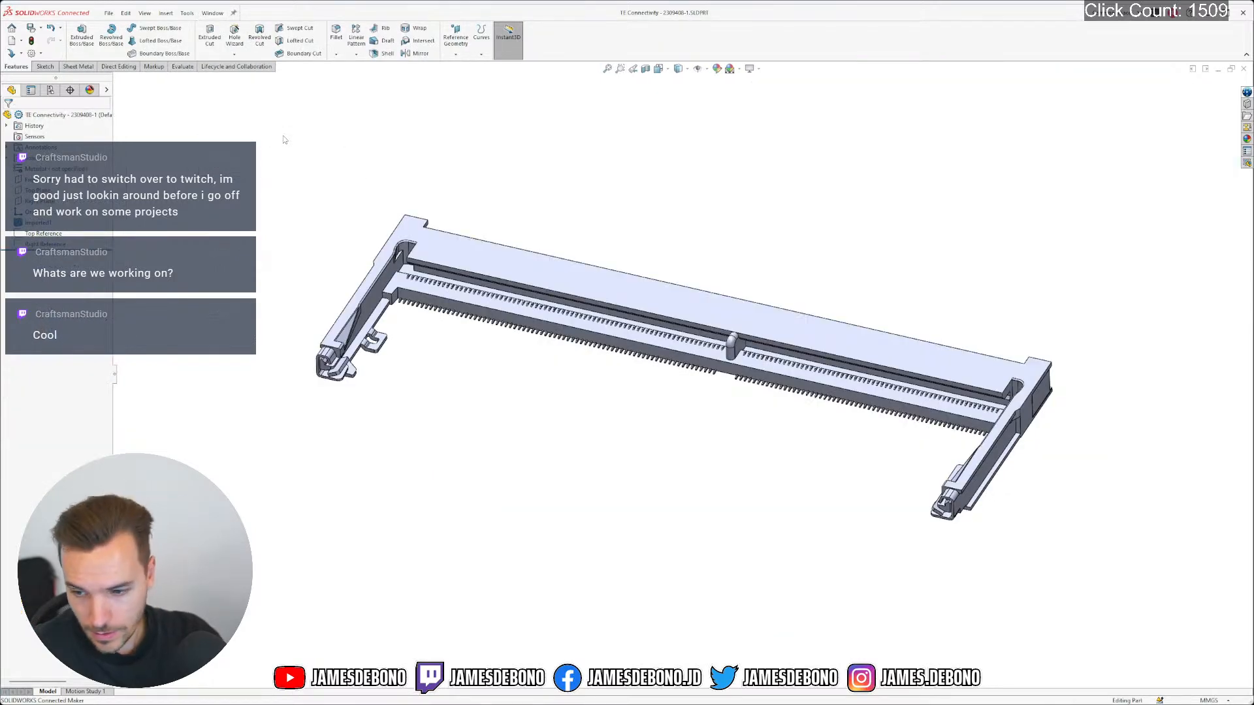
pyautogui.moveTo(676, 312); pyautogui.dragTo(628, 402, button='middle')
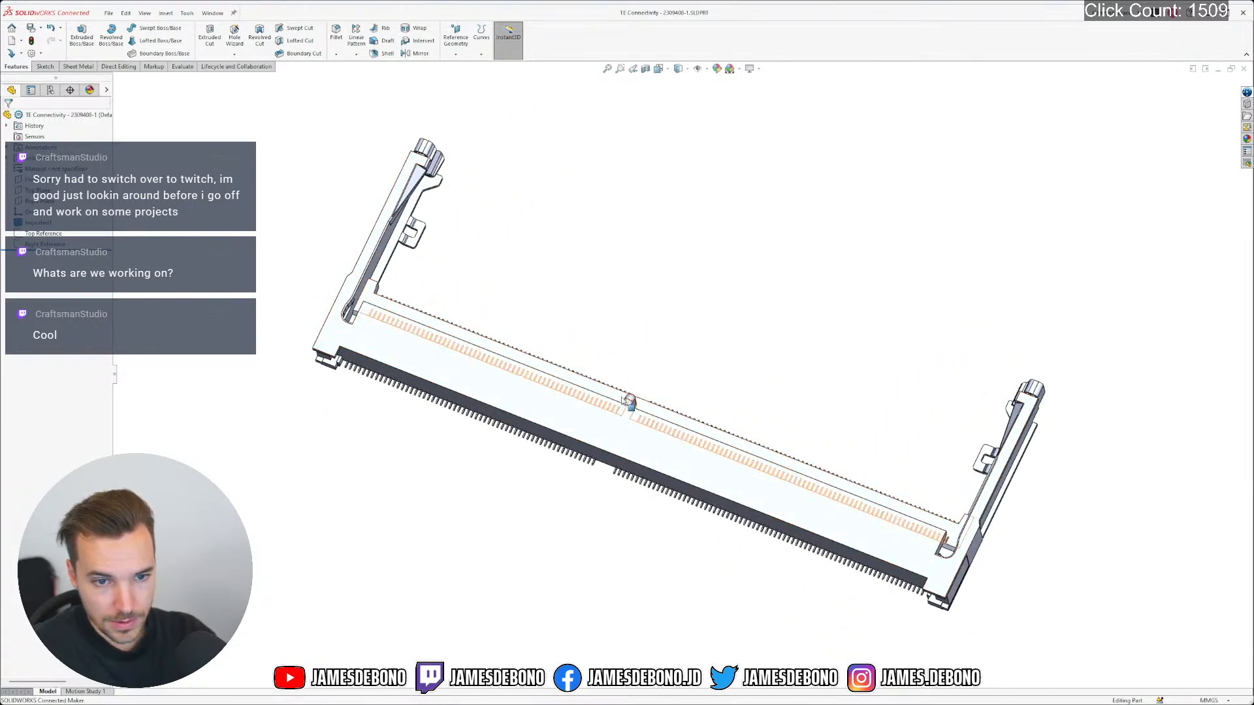
pyautogui.moveTo(648, 408); pyautogui.dragTo(716, 328, button='middle')
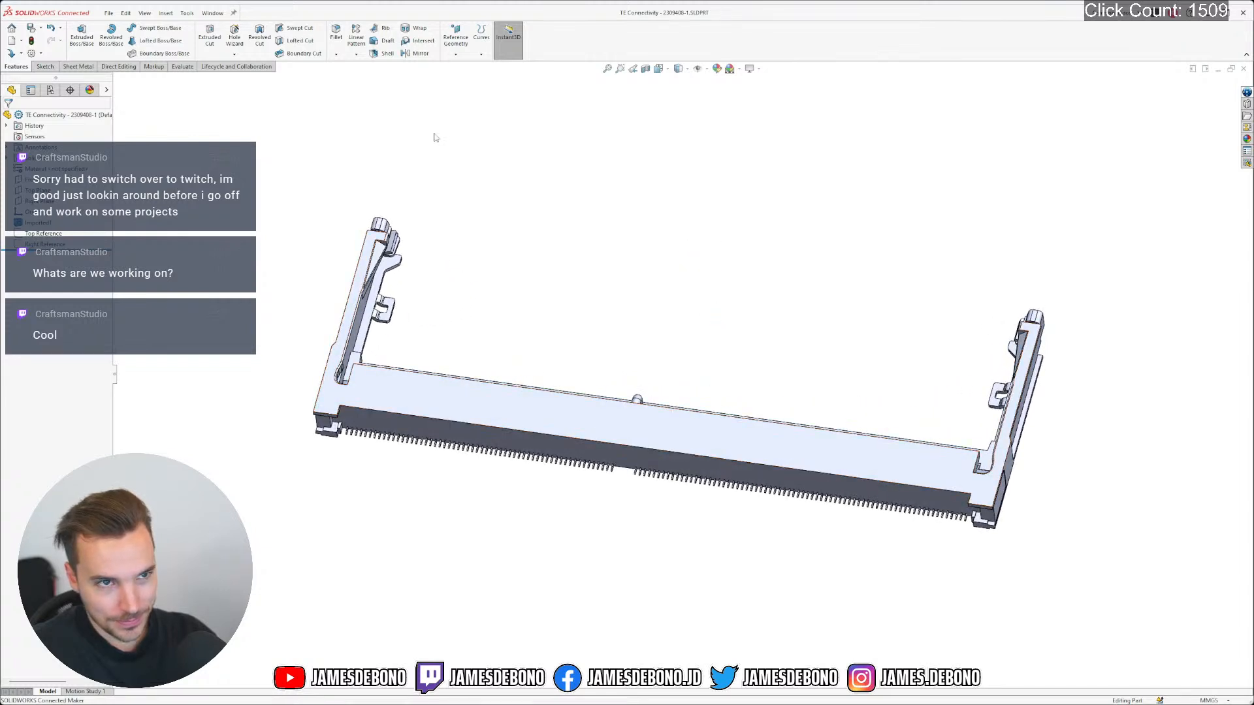
pyautogui.click(211, 14)
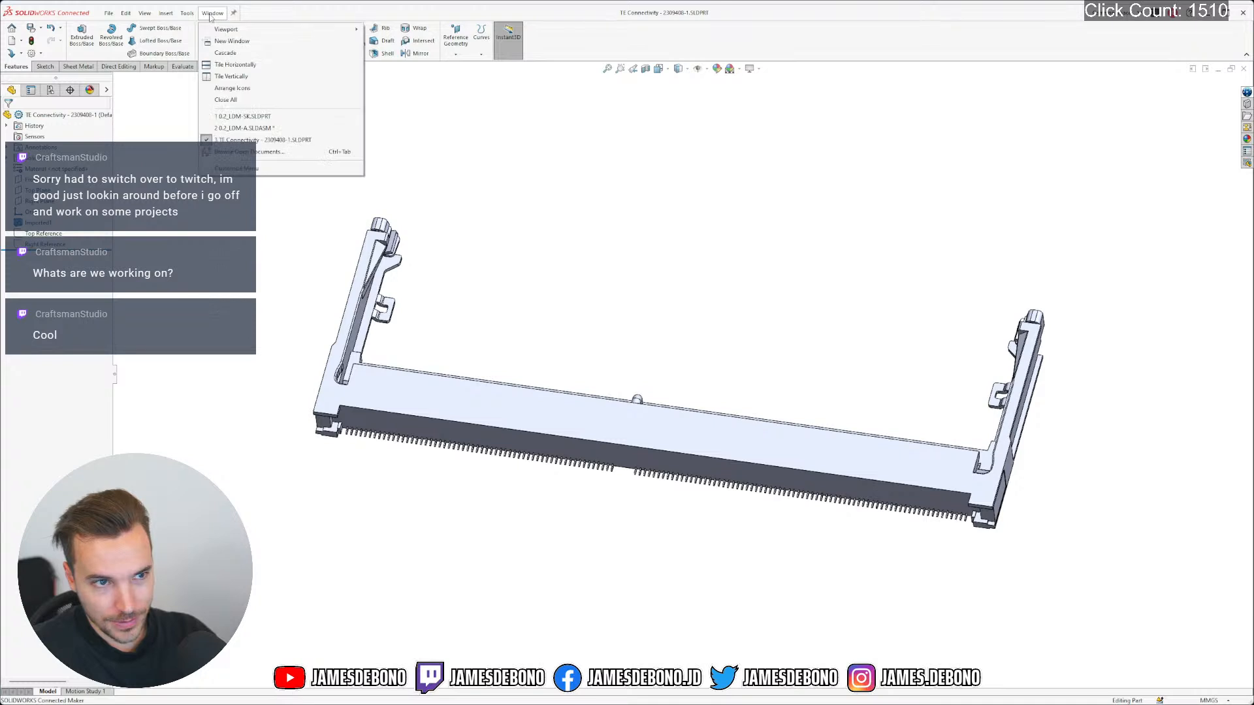
pyautogui.press('Escape')
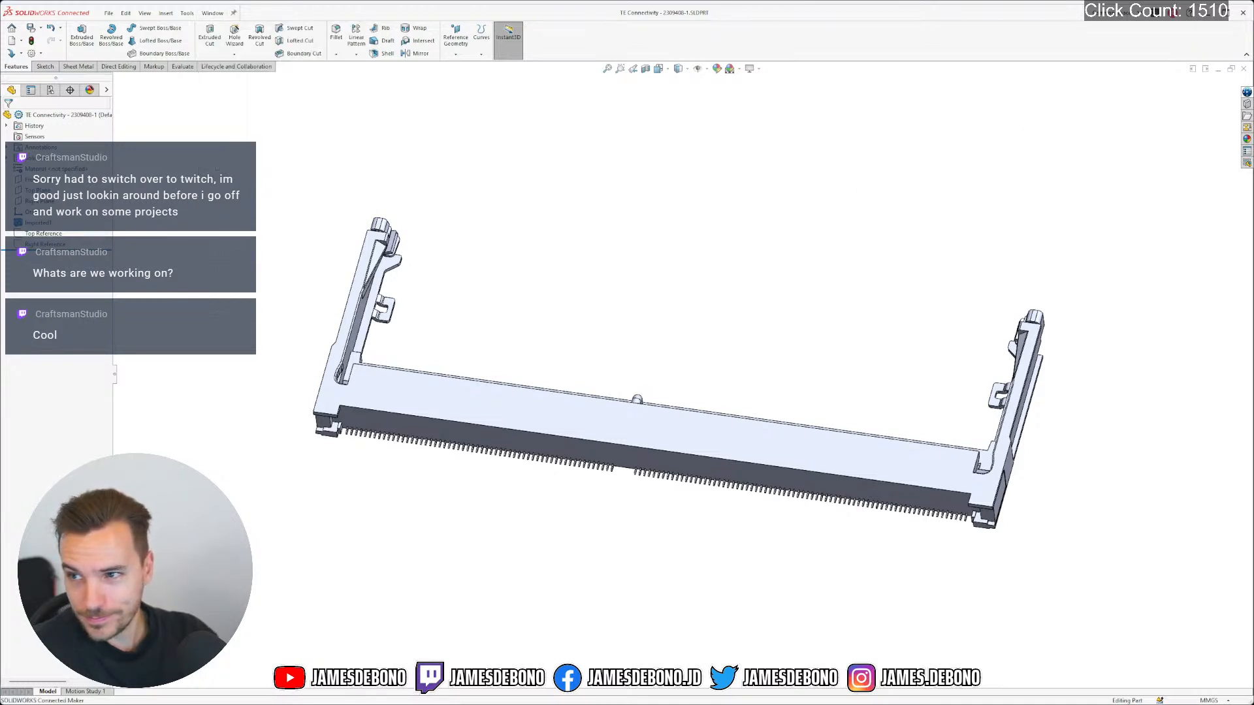
# Switch to the web browser and read the 2309407-1 datasheet's product, configuration and body features, including the module key type
pyautogui.hotkey('alt', 'Tab')
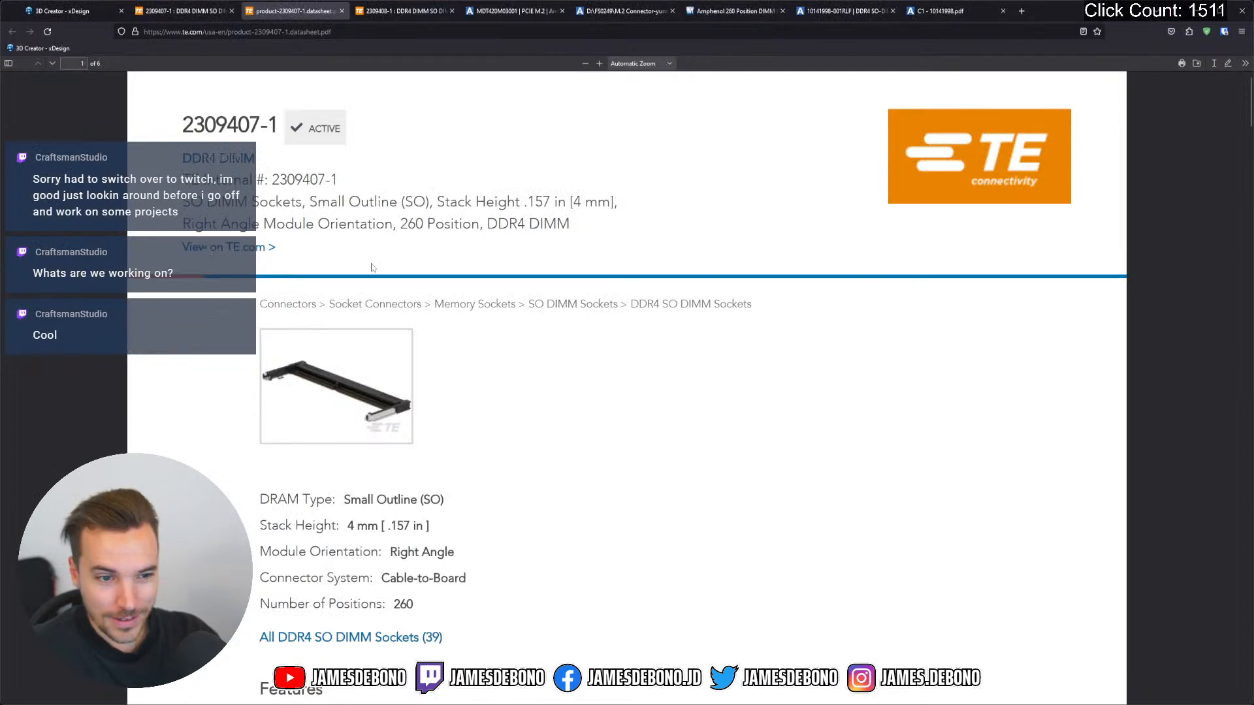
pyautogui.click(373, 12)
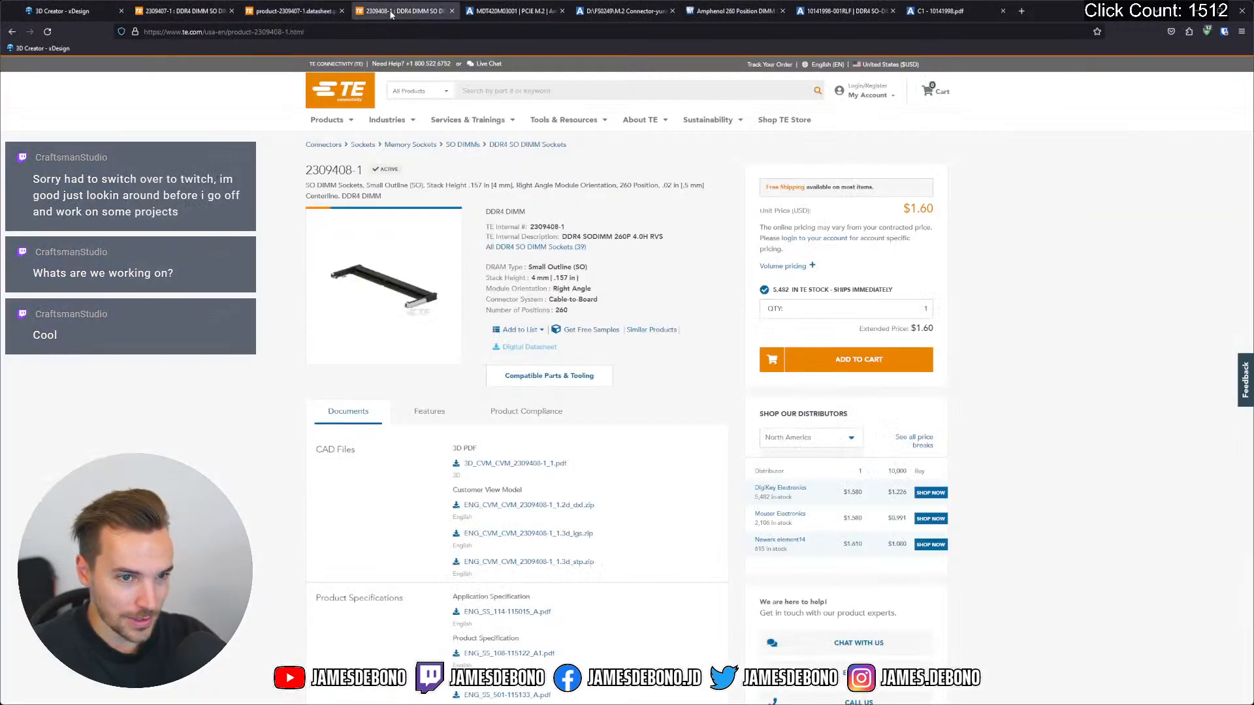
pyautogui.click(328, 12)
pyautogui.click(545, 254)
pyautogui.scroll(-1, 617, 301)
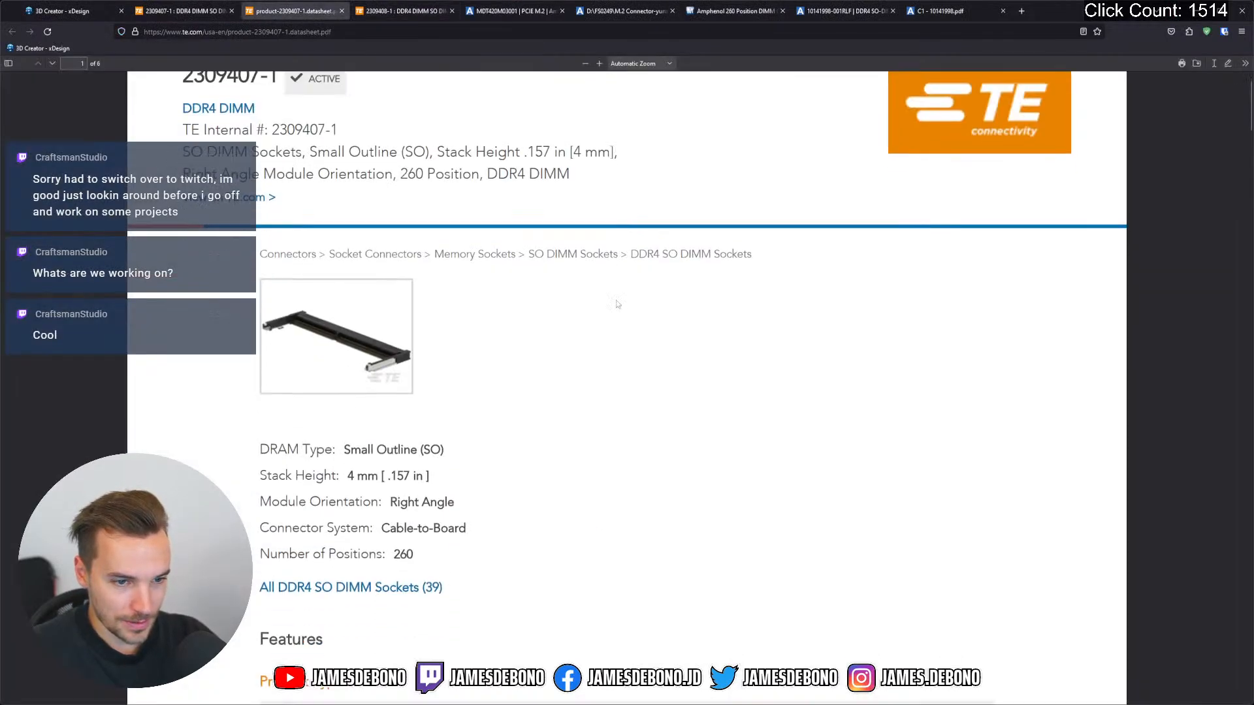
pyautogui.scroll(-15, 618, 298)
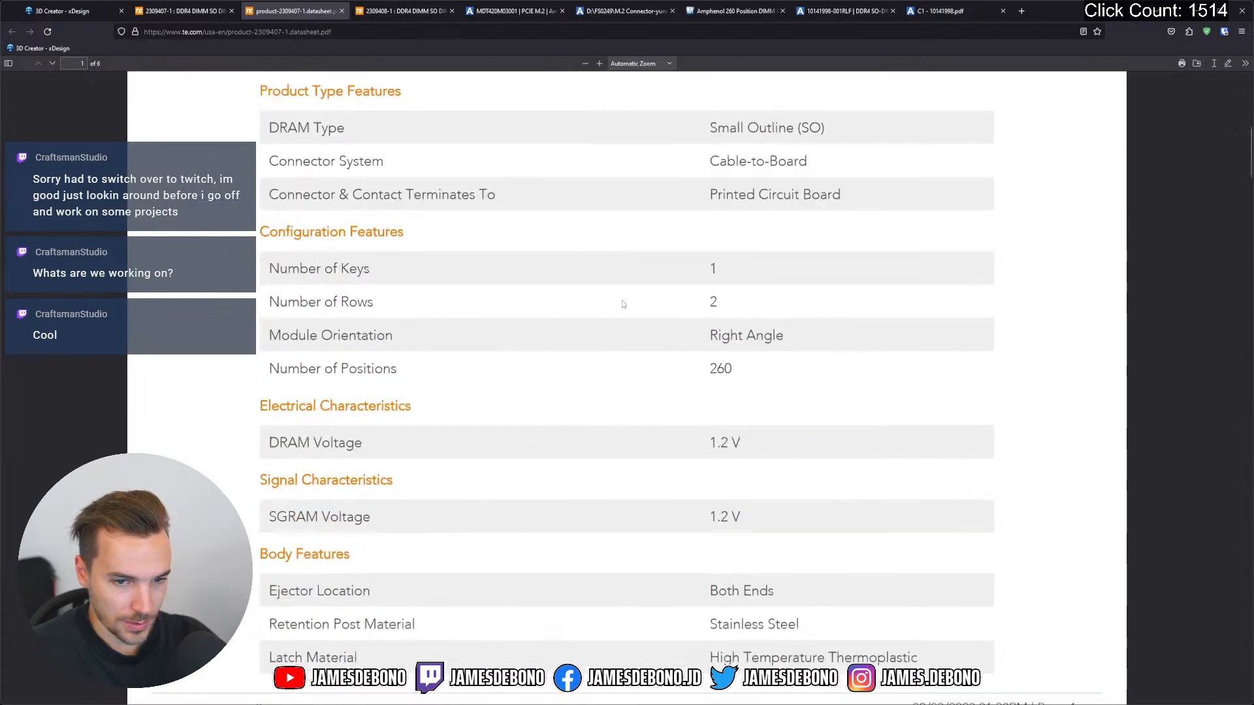
pyautogui.scroll(-5, 621, 302)
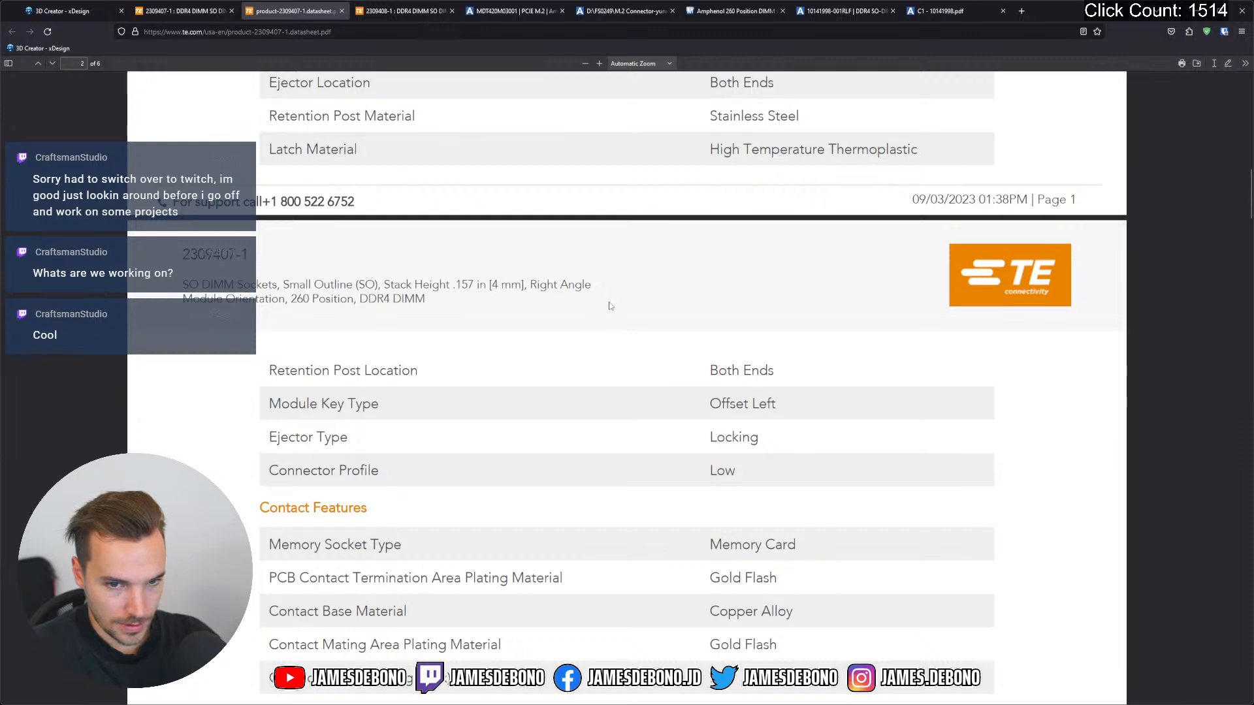
# Open the digital datasheet of connector 2309408-1 and read its body, contact and mechanical attachment features, including the mating alignment type
pyautogui.click(402, 11)
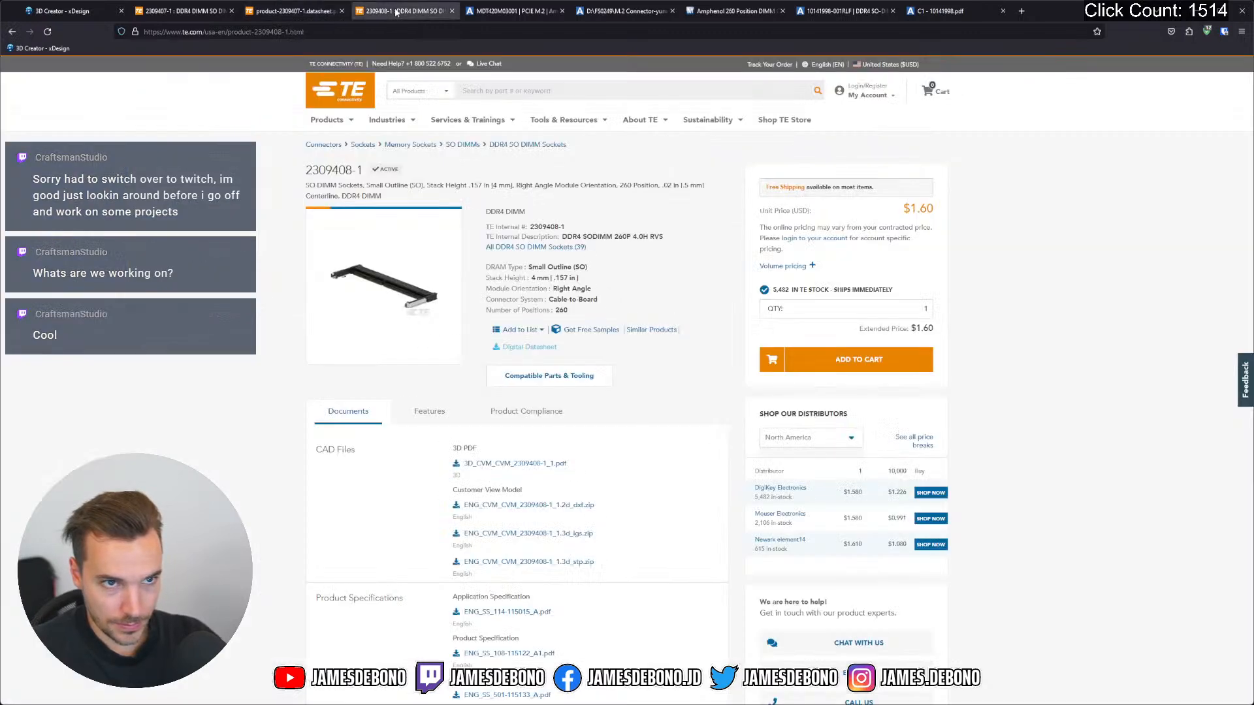
pyautogui.doubleClick(546, 347)
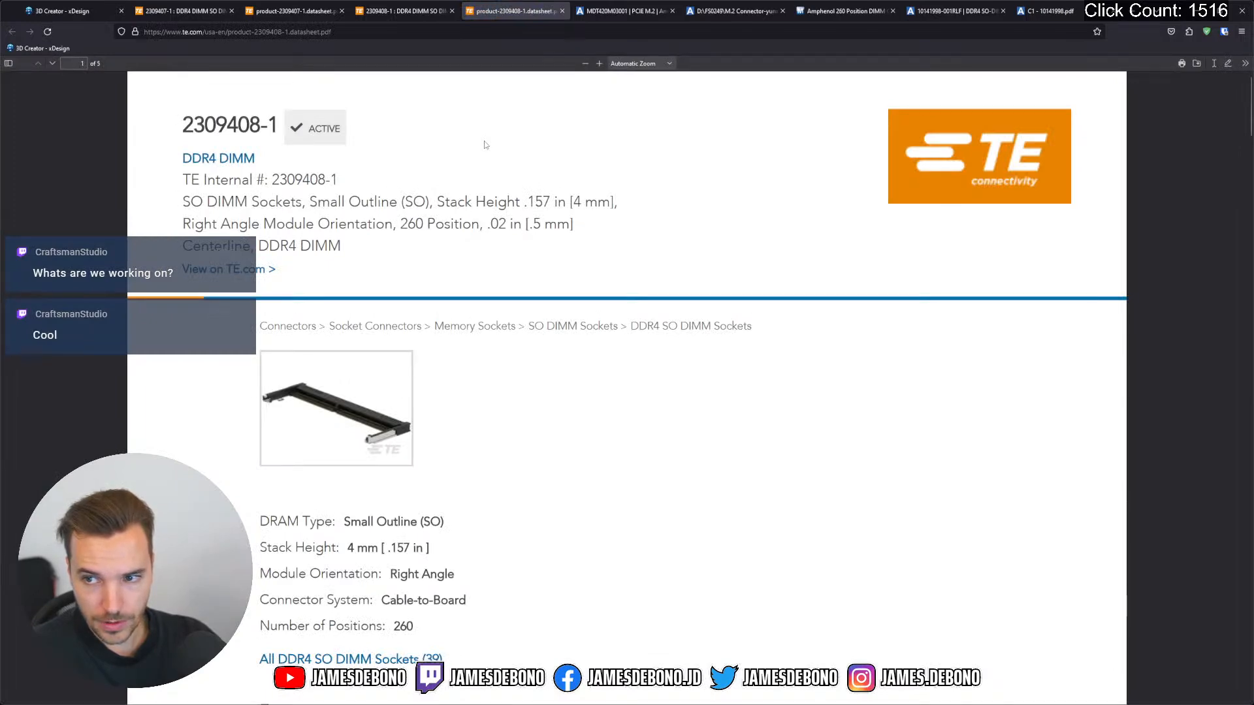
pyautogui.scroll(-12, 610, 325)
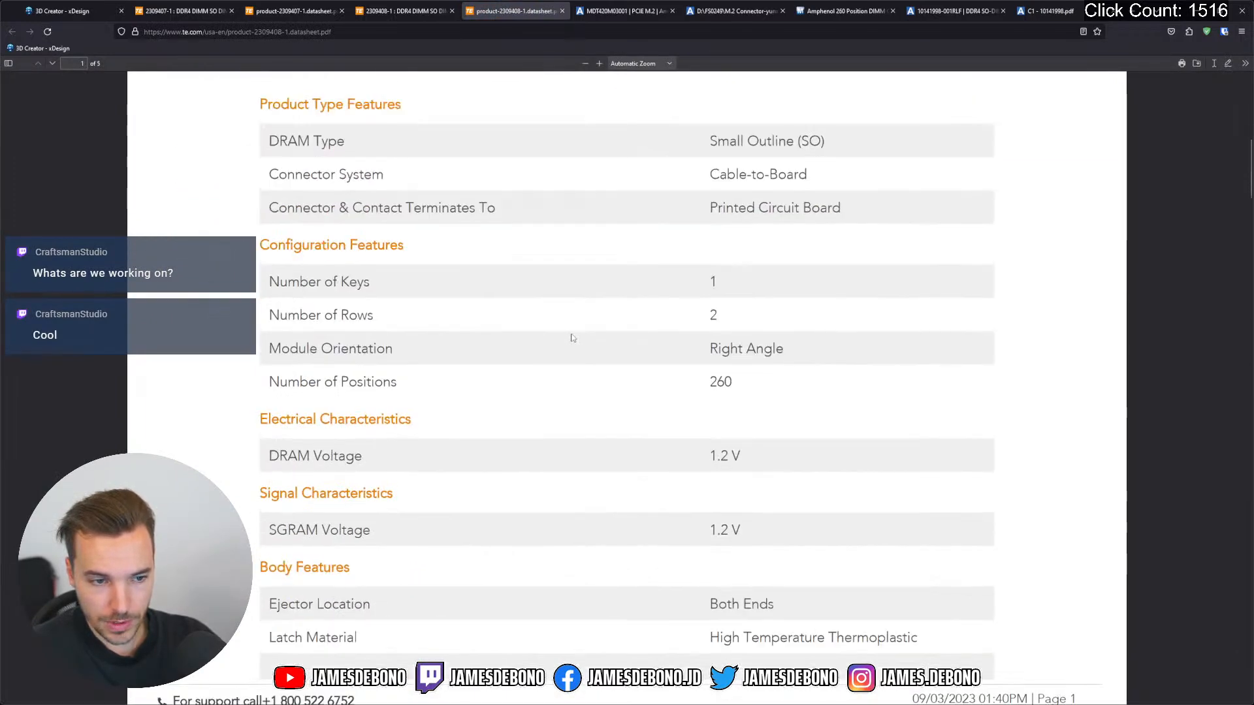
pyautogui.scroll(-3, 571, 337)
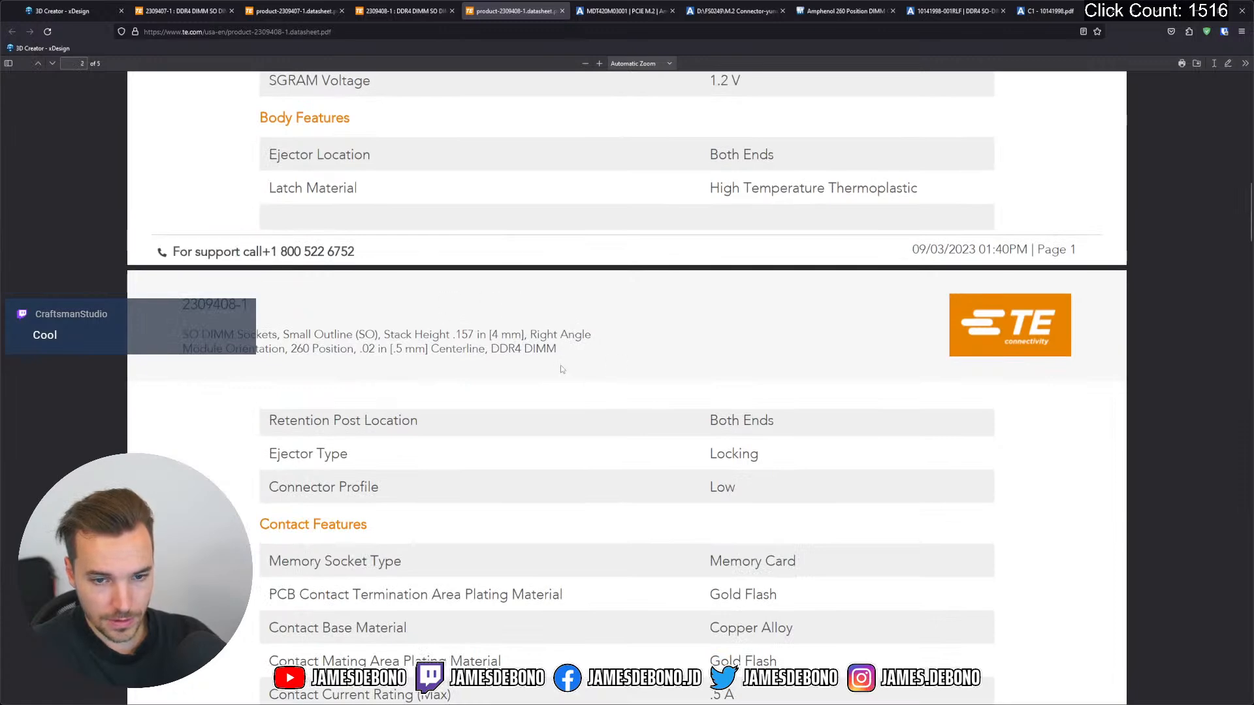
pyautogui.scroll(-1, 559, 369)
pyautogui.scroll(-1, 559, 368)
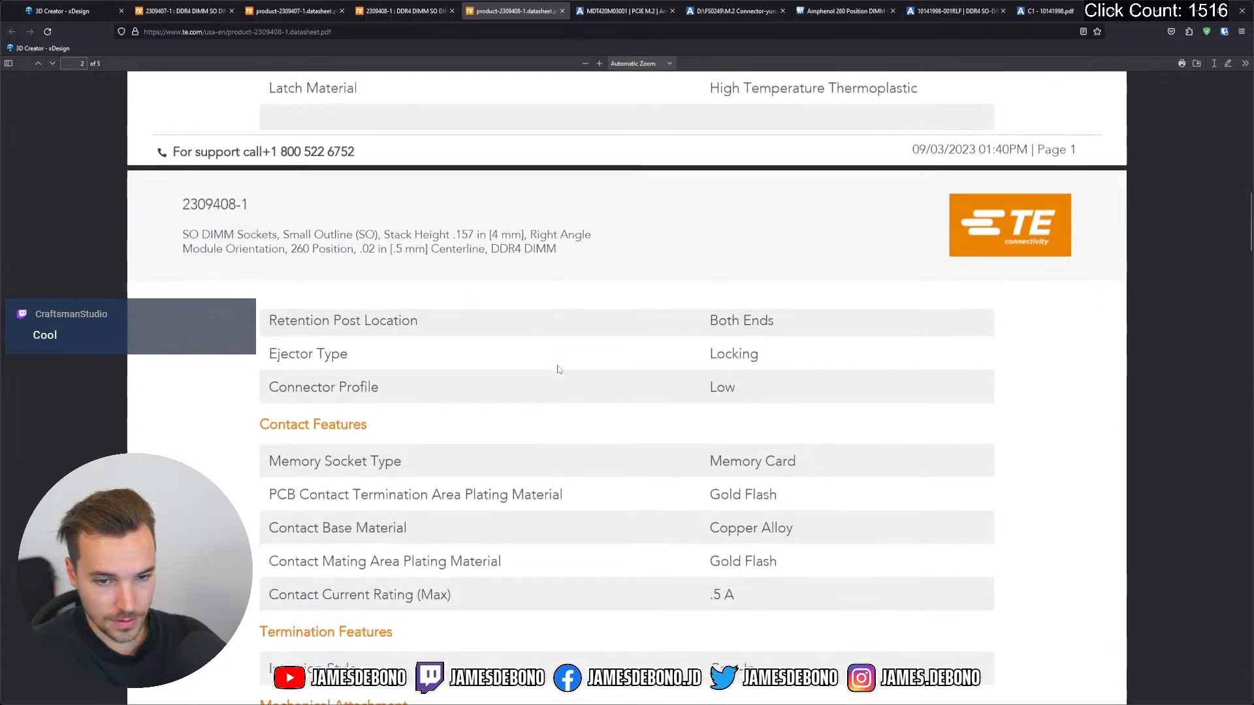
pyautogui.scroll(-3, 428, 337)
pyautogui.scroll(-5, 428, 337)
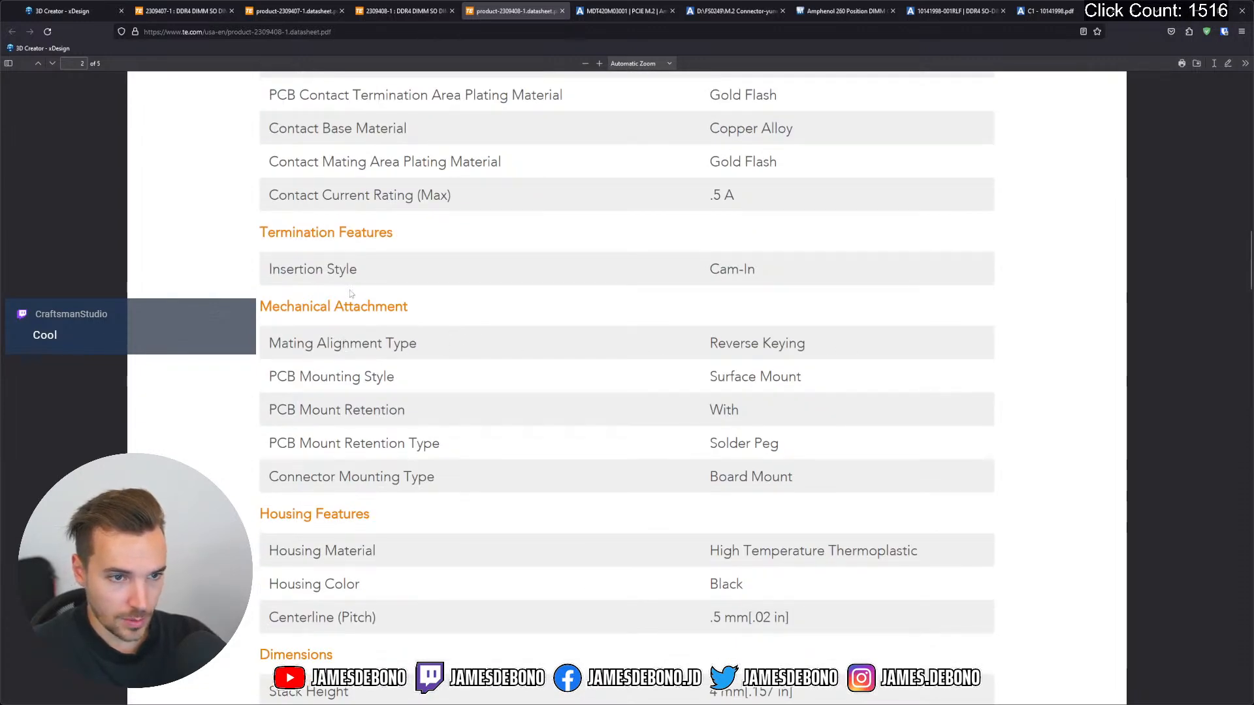
# Check the mating alignment type in the 2309407-1 datasheet for comparison, and close both connector datasheets
pyautogui.click(264, 11)
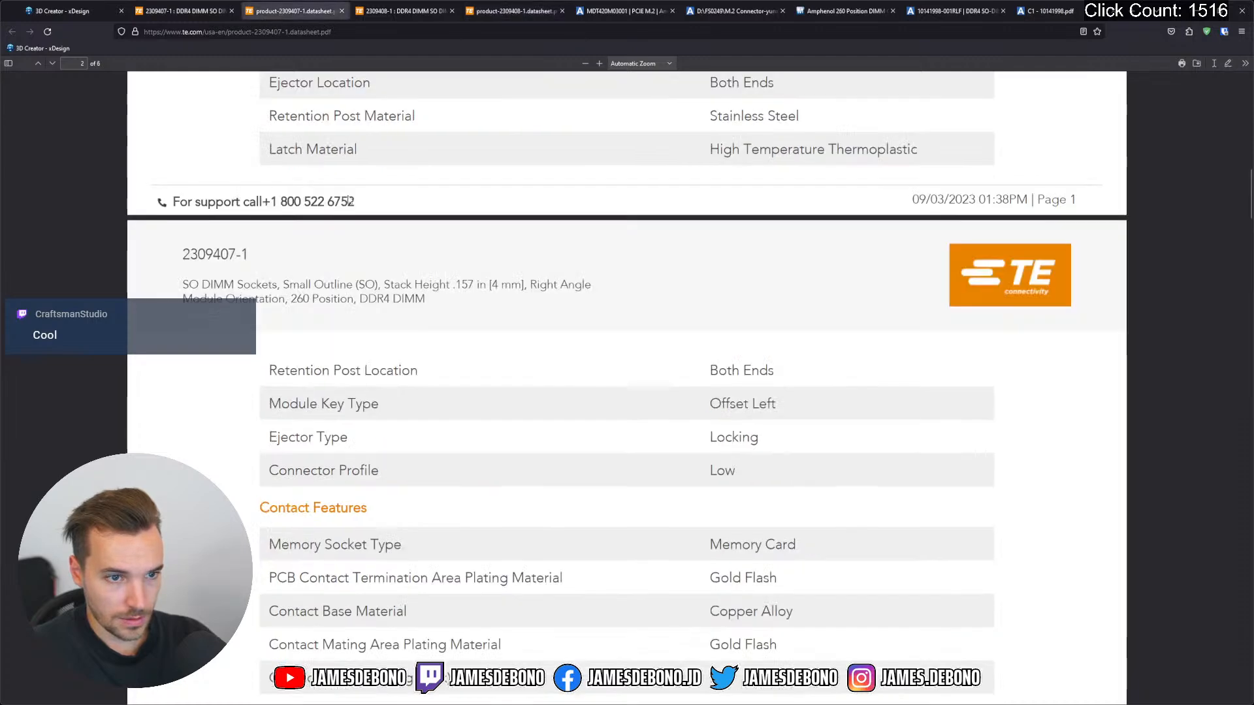
pyautogui.scroll(-6, 482, 417)
pyautogui.click(481, 419)
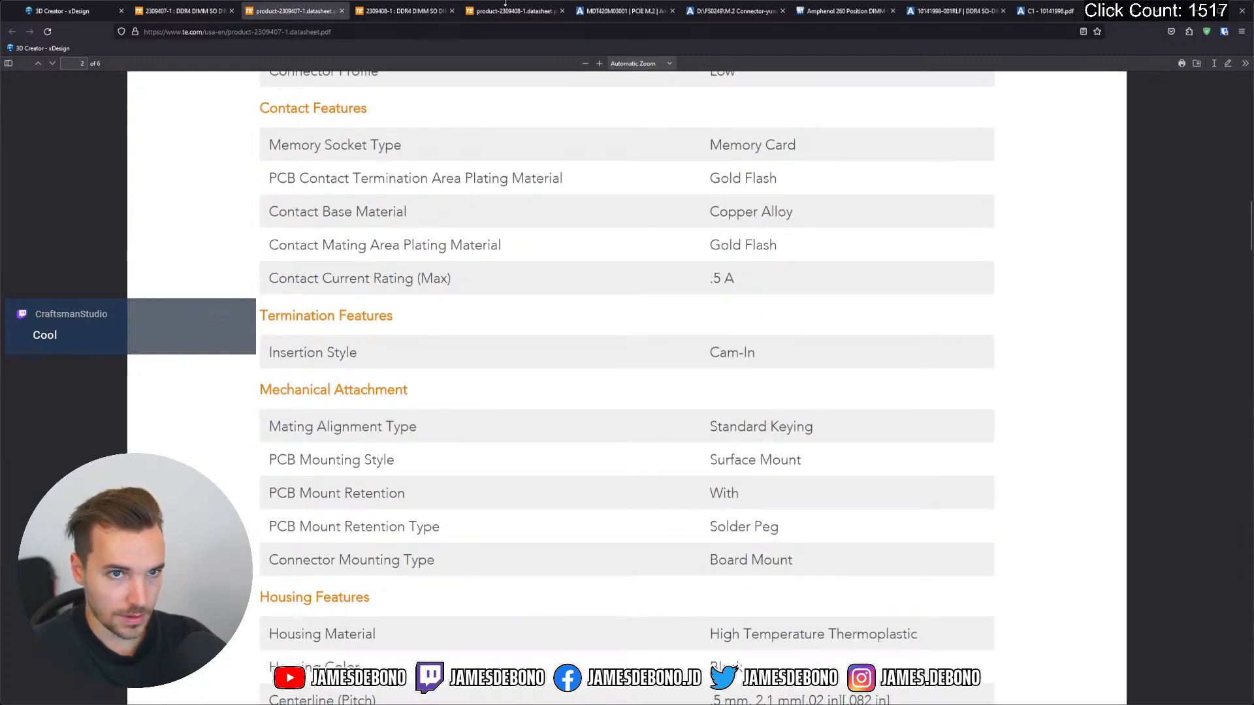
pyautogui.click(562, 11)
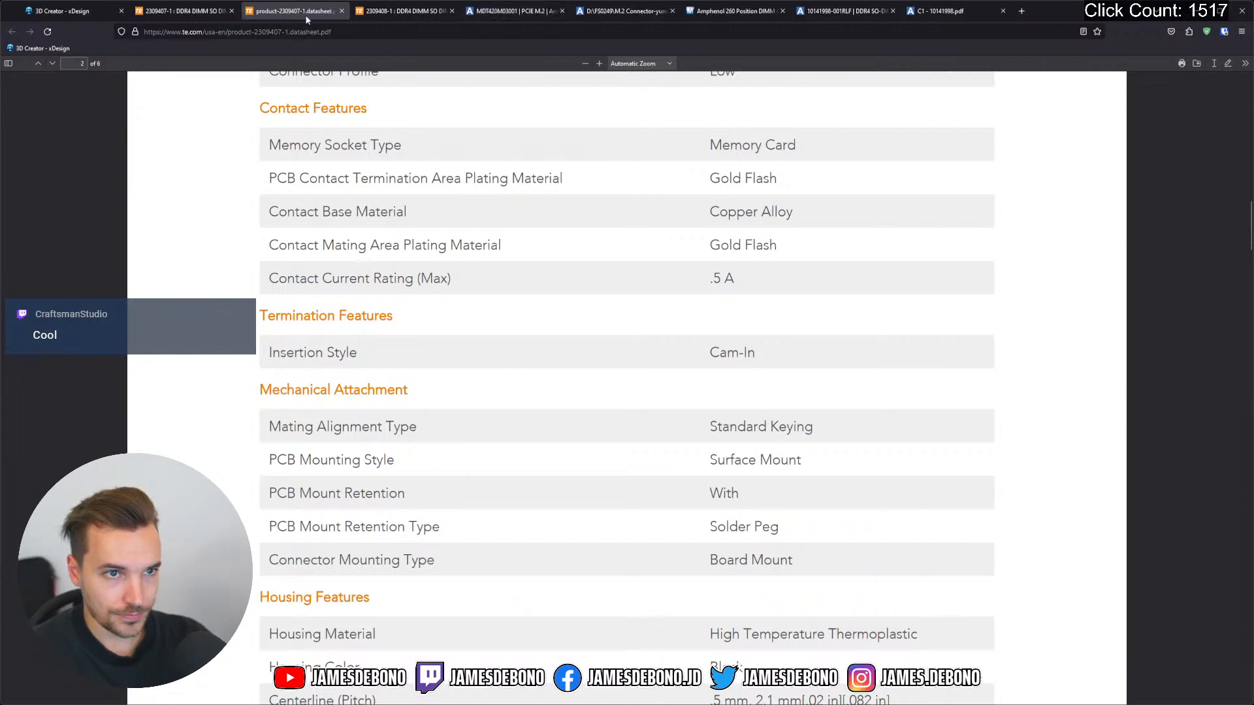
pyautogui.click(342, 11)
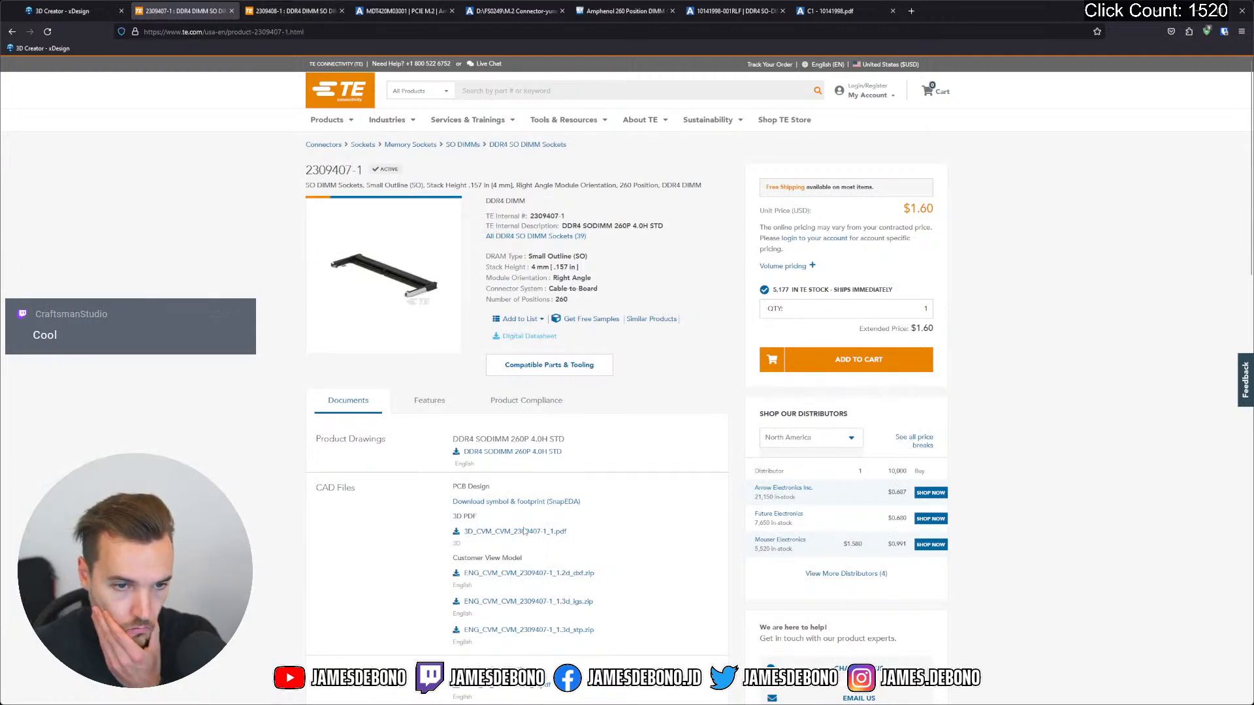
# Open the DDR4 SODIMM 260P 4.0H STD product drawing for 2309407-1 and close the 2309408-1 product page
pyautogui.click(515, 451)
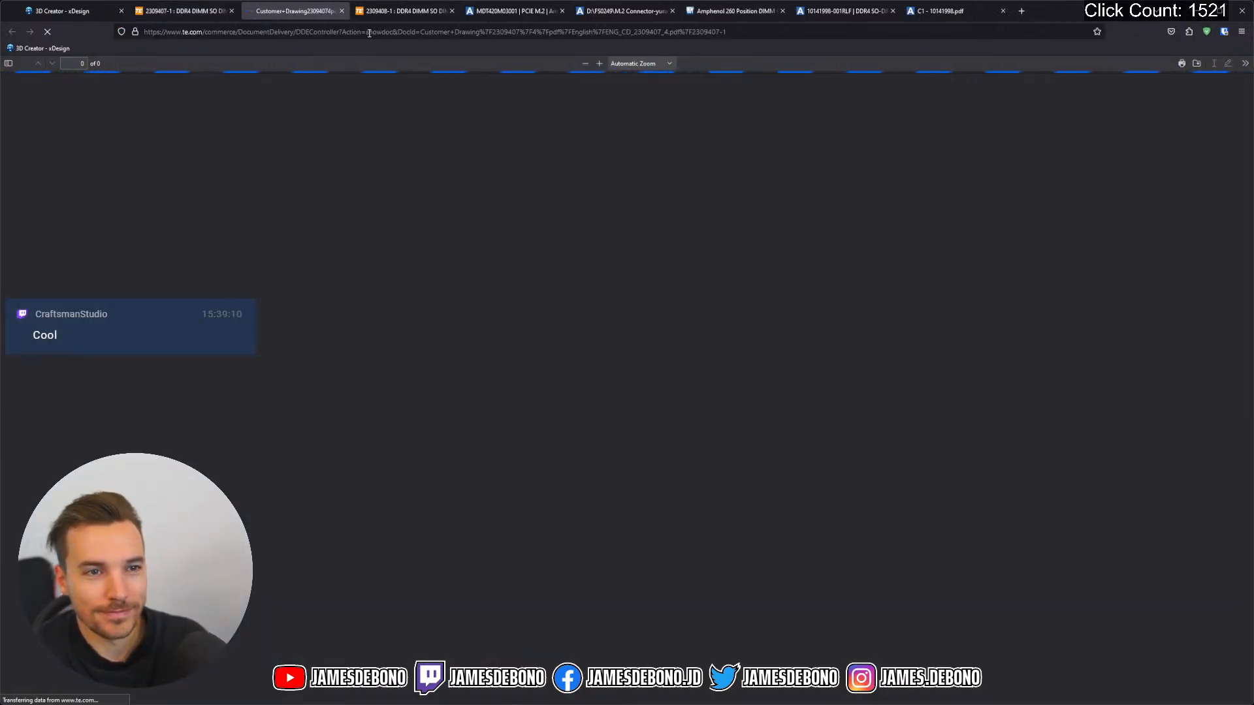
pyautogui.click(435, 11)
pyautogui.doubleClick(453, 12)
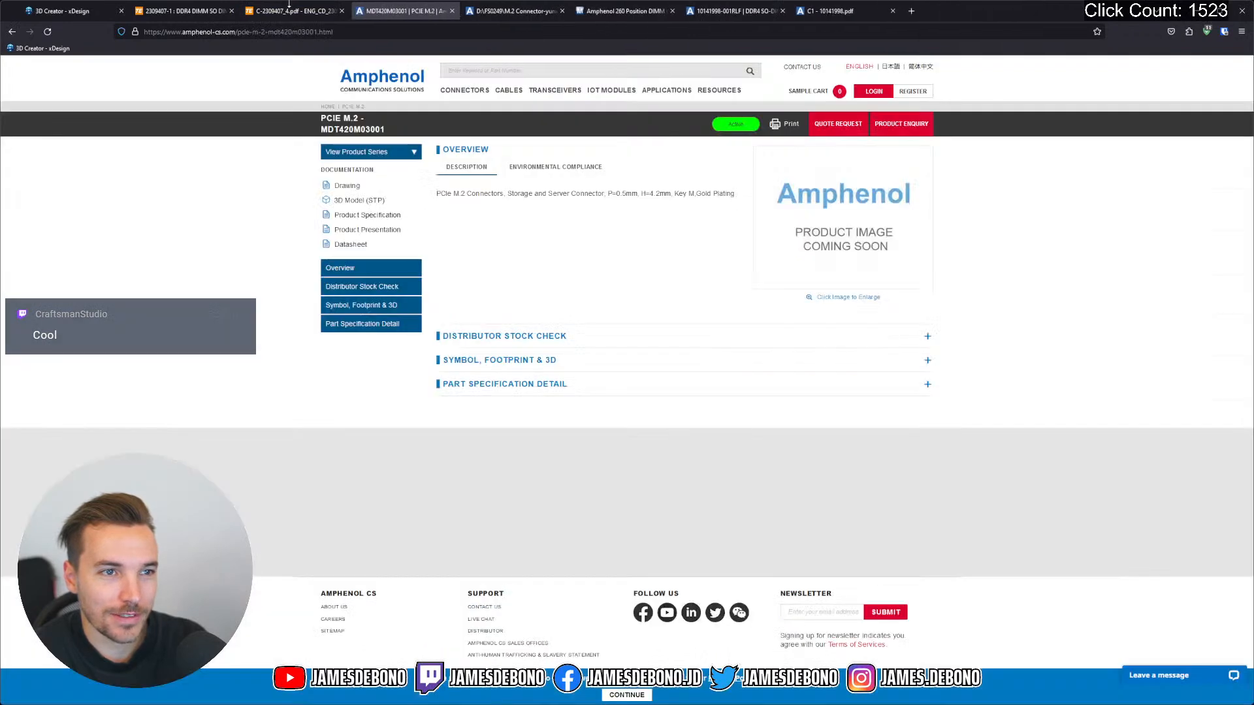
pyautogui.click(276, 12)
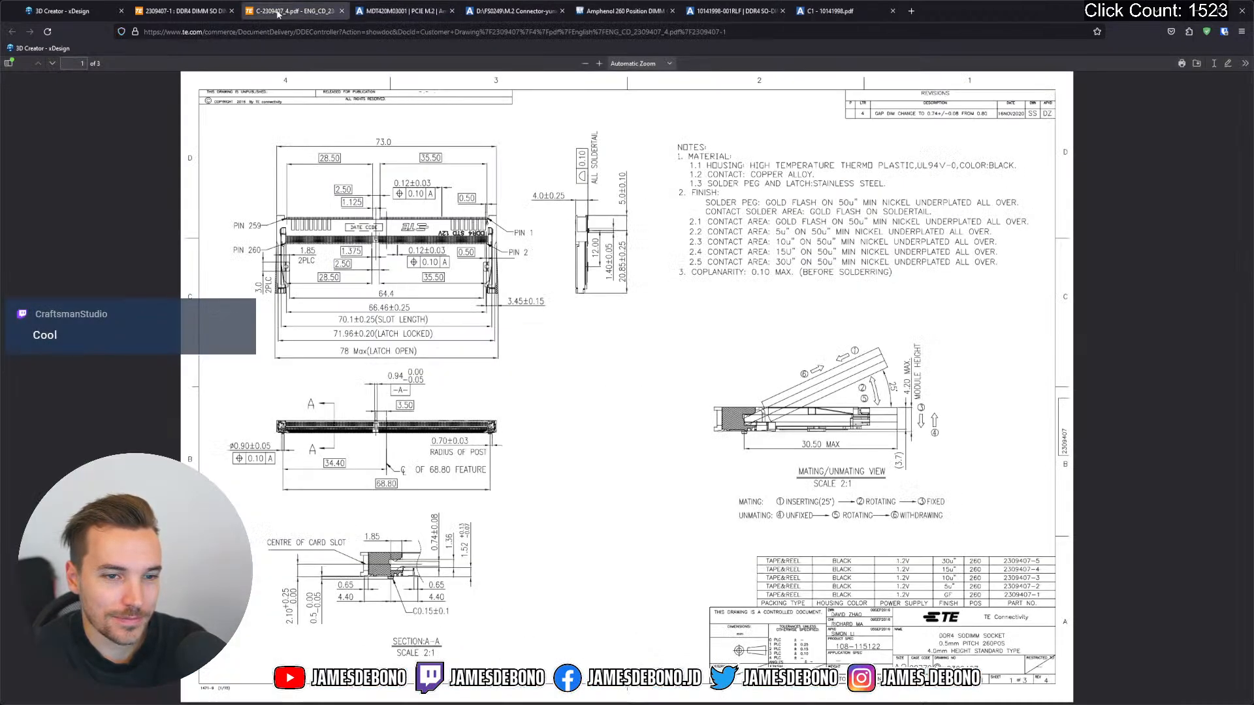
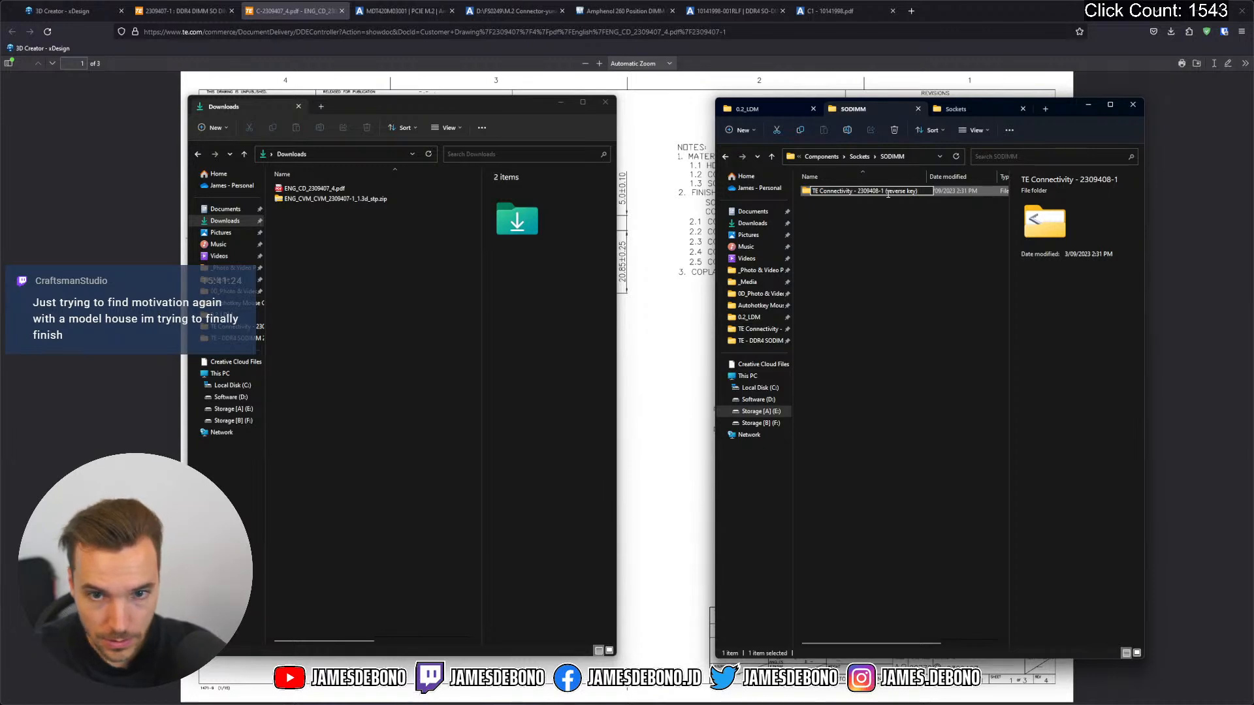
# Try to rename the 2309408-1 component folder as "TE Connectivity - 2309408-1 (reverse key)"
pyautogui.click(896, 241)
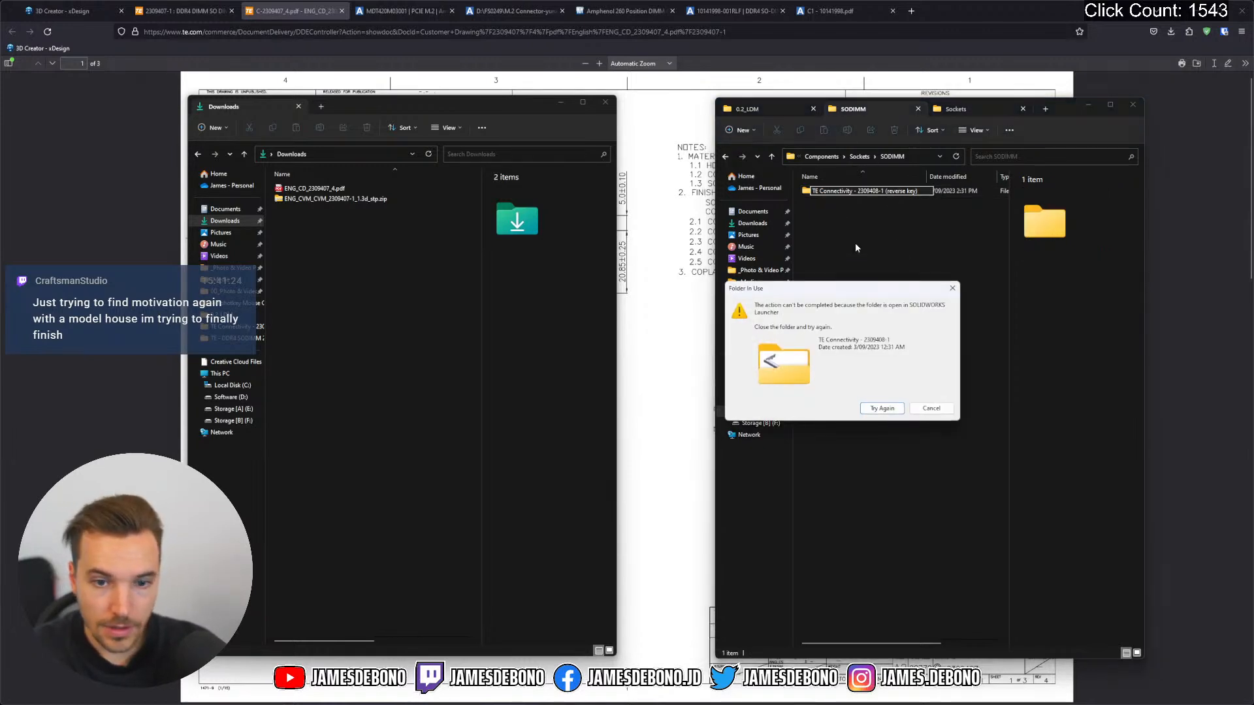
pyautogui.click(867, 278)
pyautogui.click(952, 288)
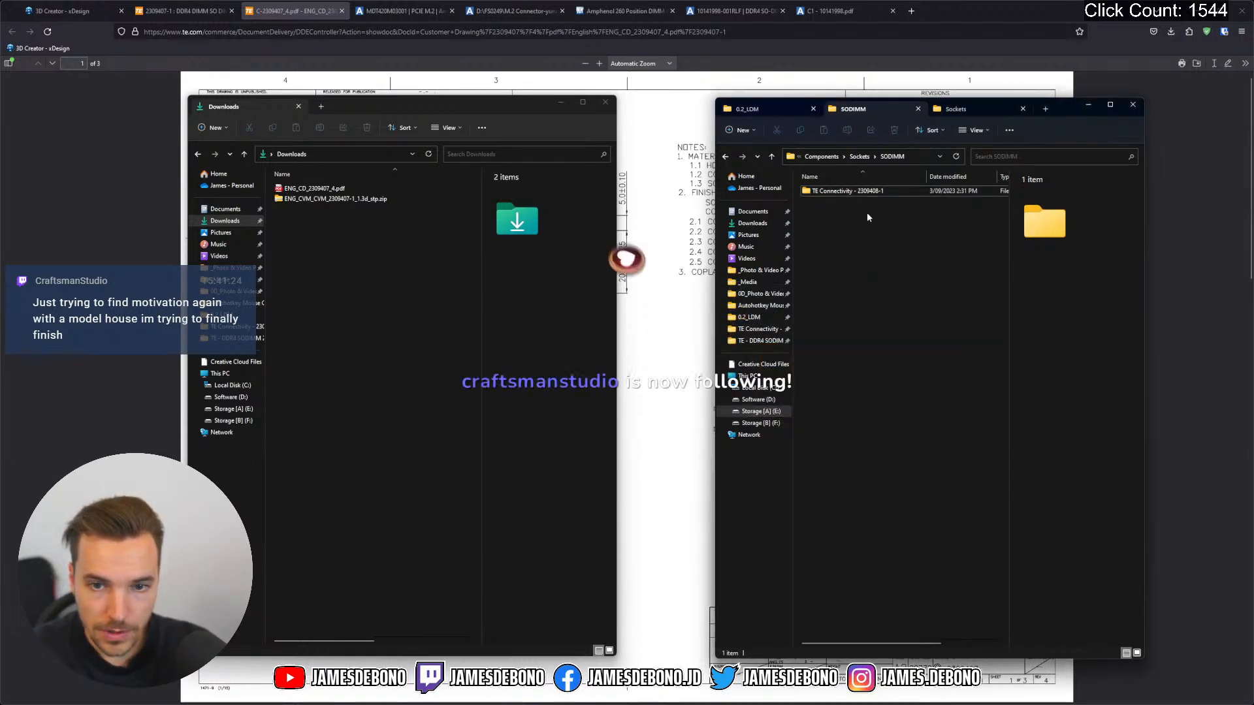
# Create a folder named "TE Connectivity - 2309407-1" inside the SODIMM sockets folder
pyautogui.click(740, 130)
pyautogui.click(765, 155)
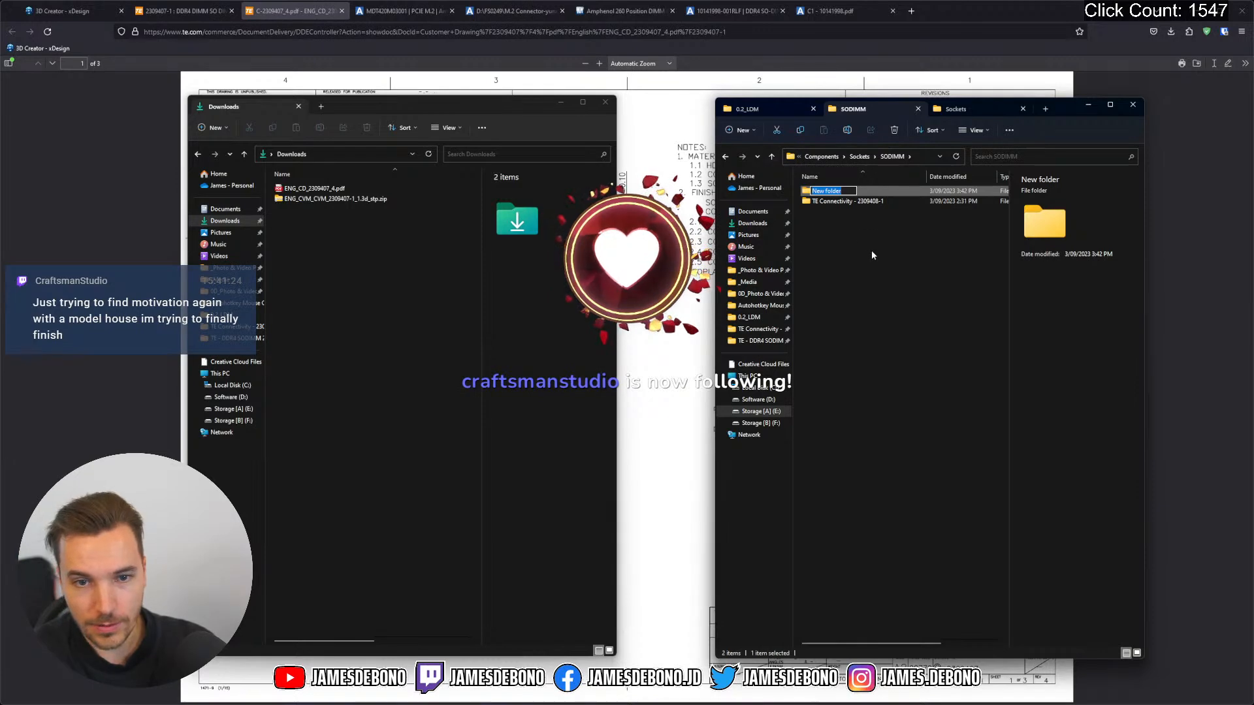
pyautogui.write('TE')
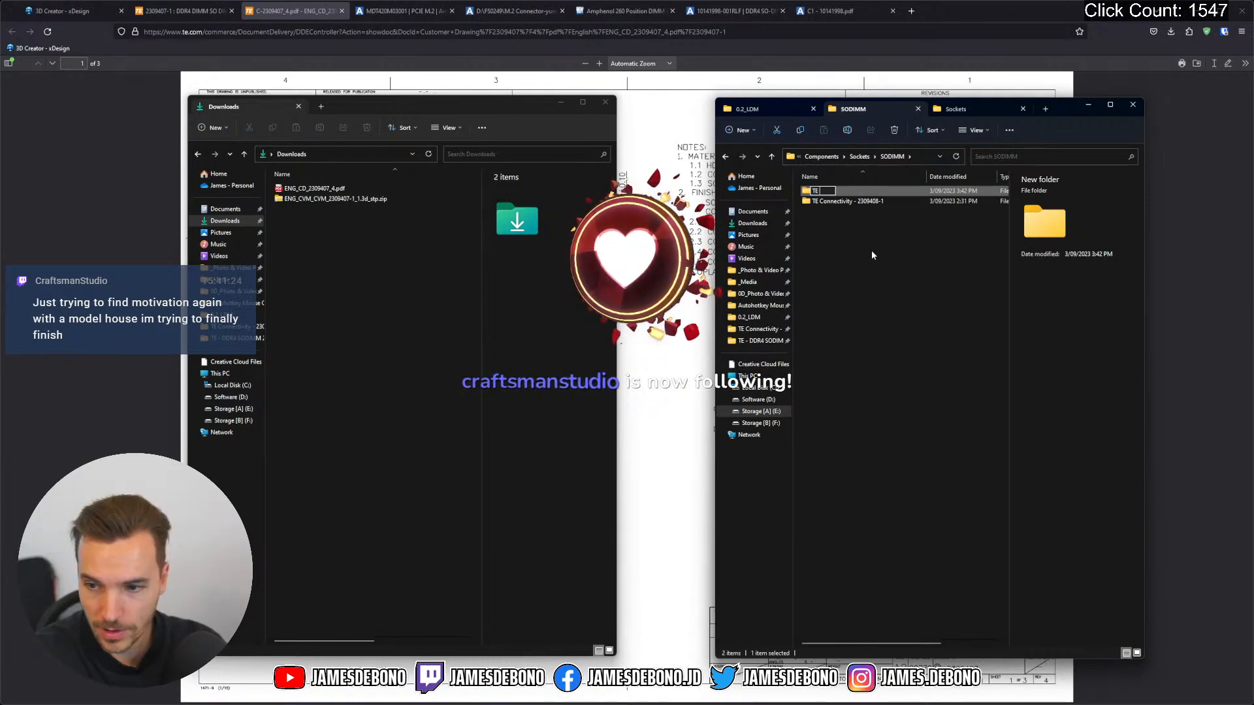
pyautogui.write(' Connect')
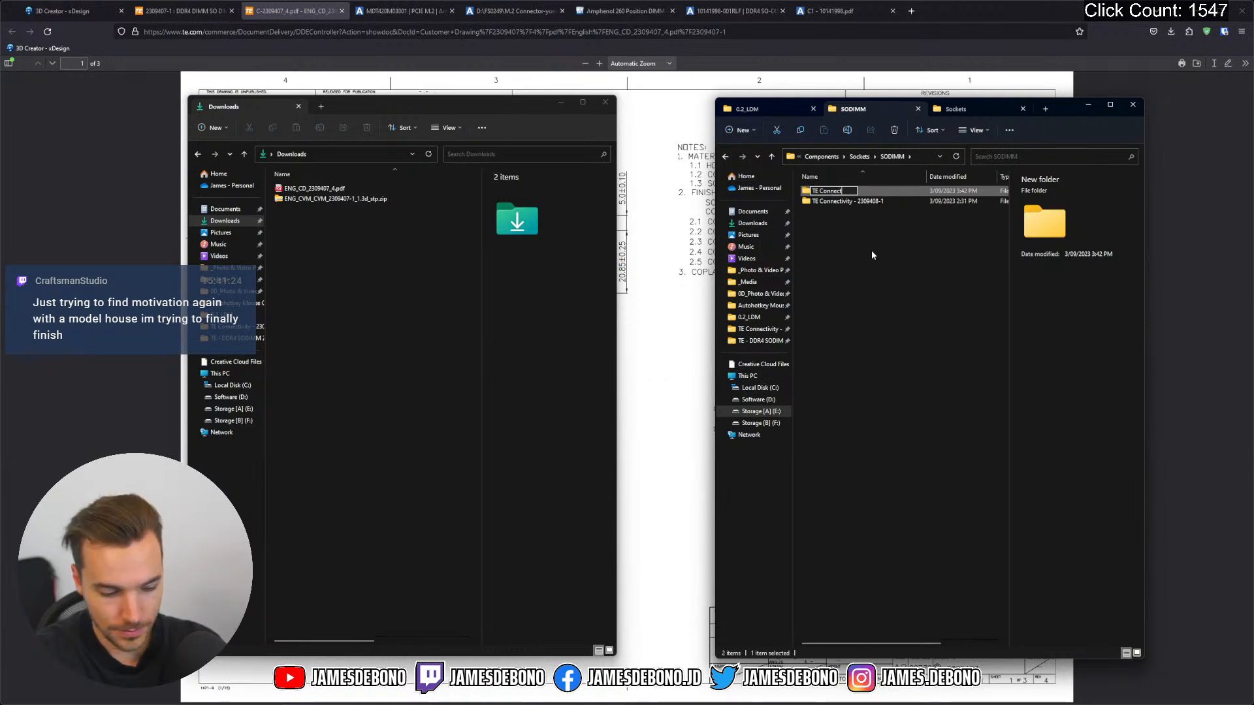
pyautogui.write('iv')
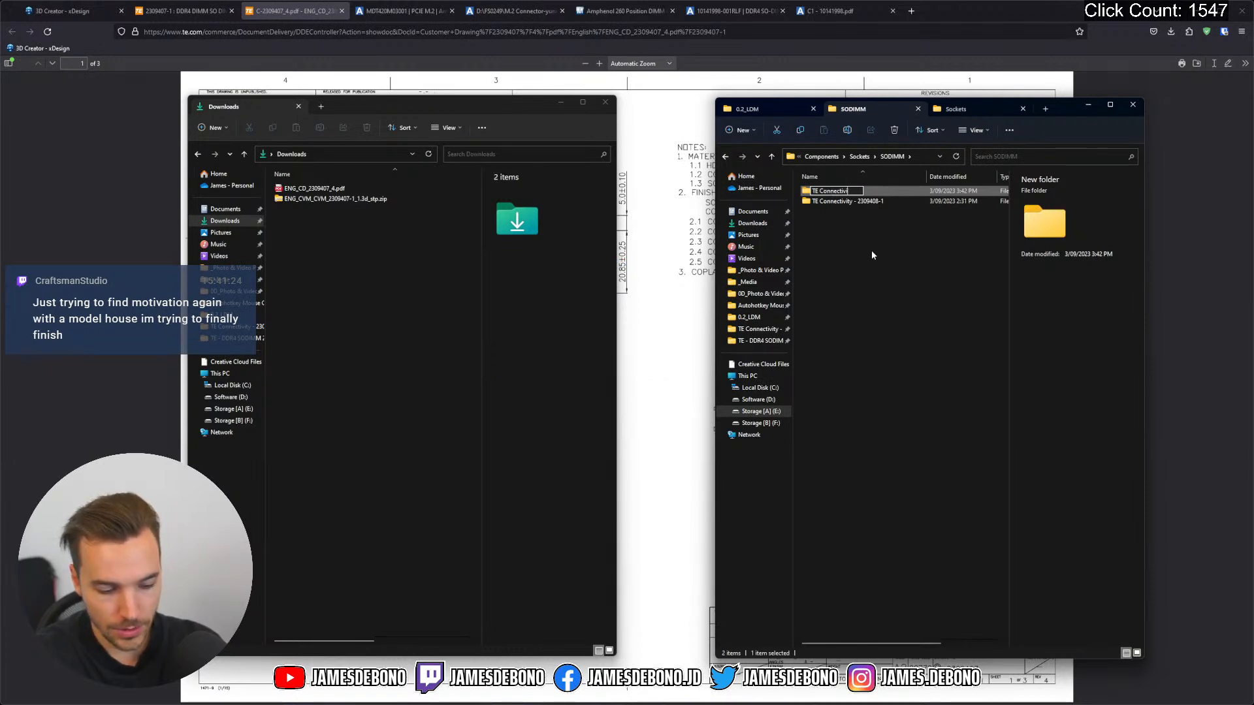
pyautogui.write('ity -')
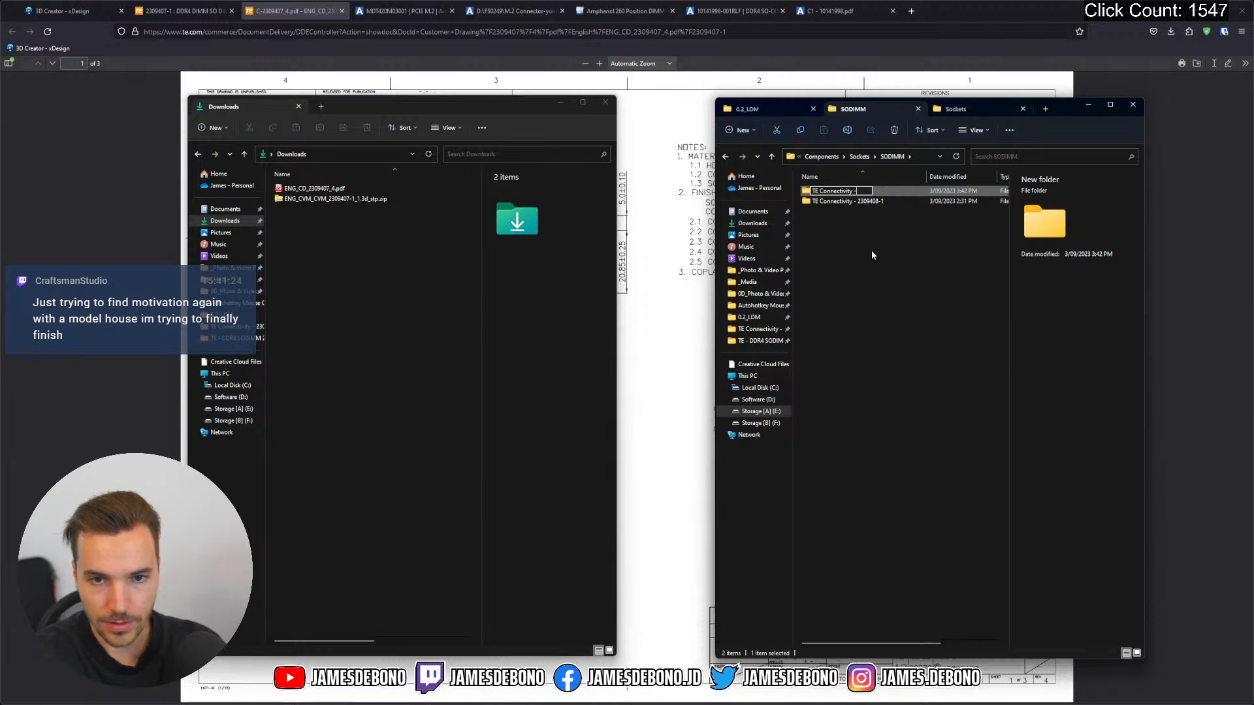
pyautogui.click(871, 250)
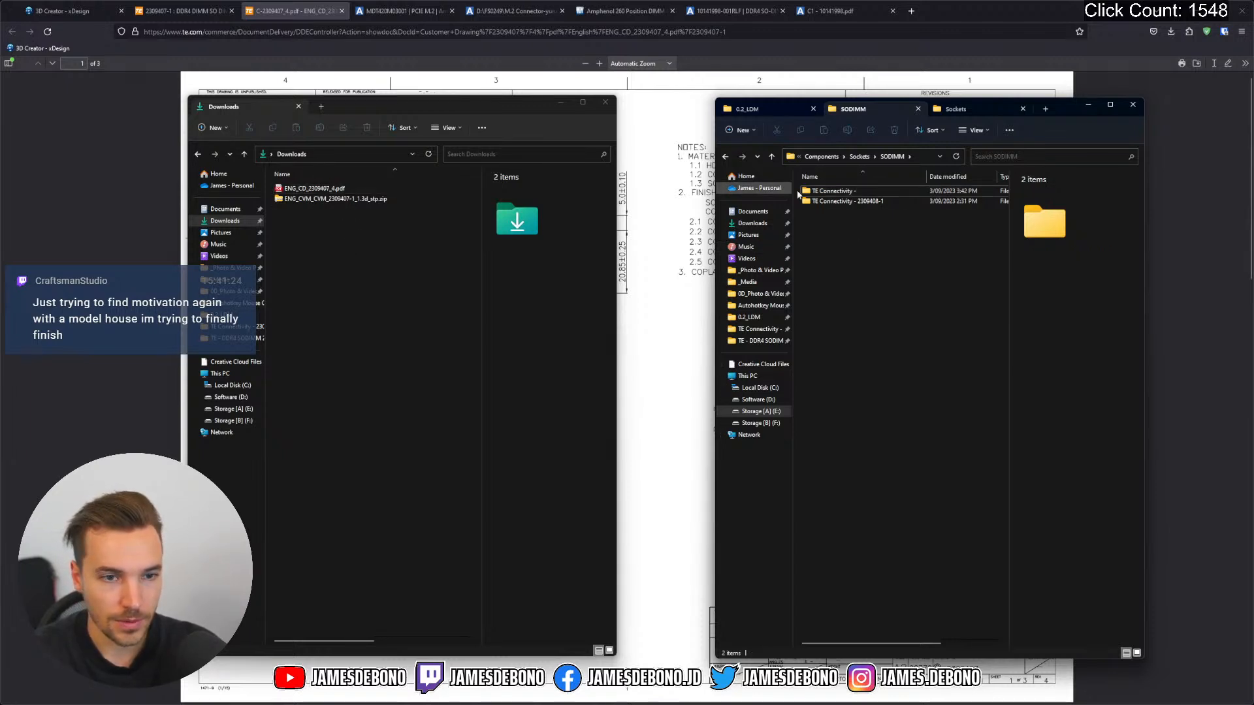
pyautogui.click(876, 192)
pyautogui.click(874, 192)
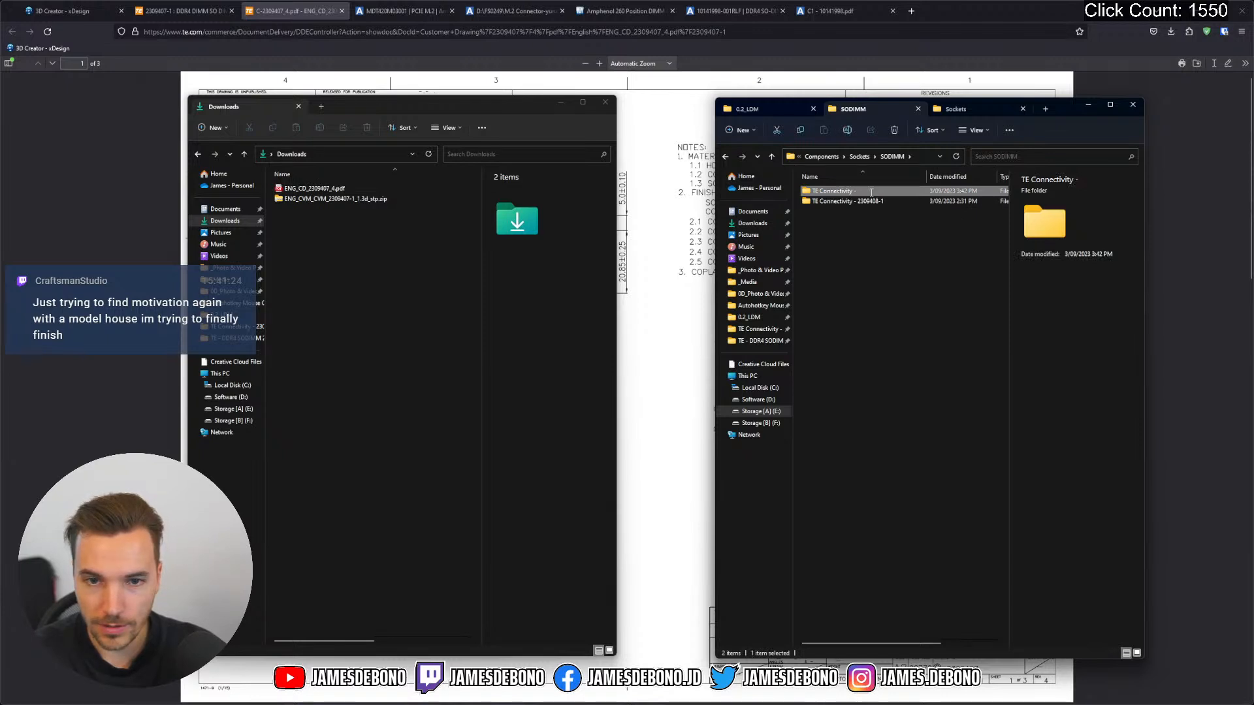
pyautogui.click(871, 192)
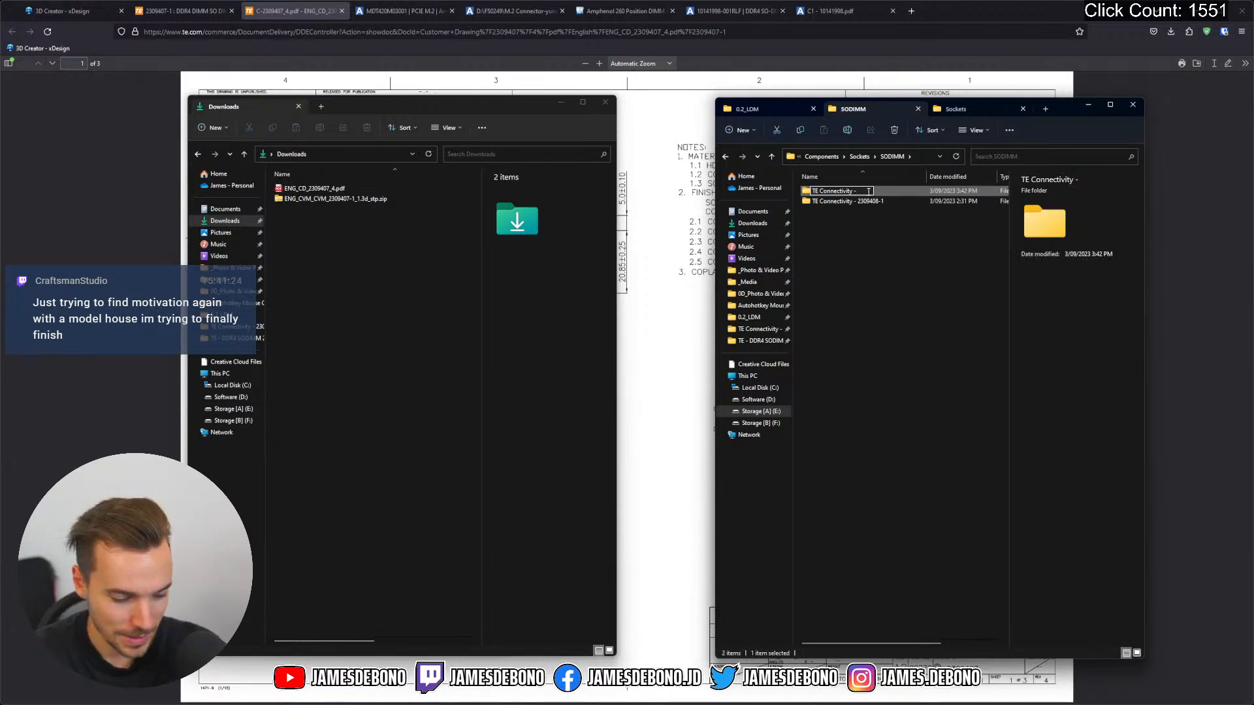
pyautogui.write('2309407-1')
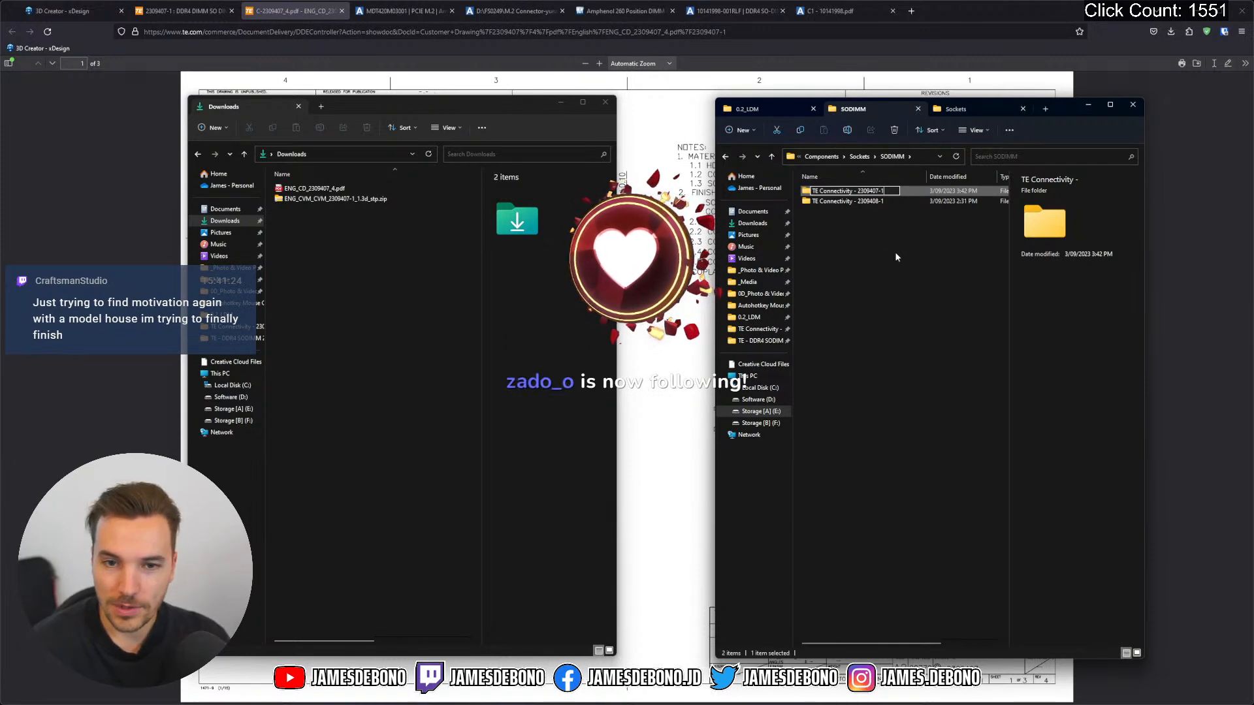
pyautogui.click(895, 253)
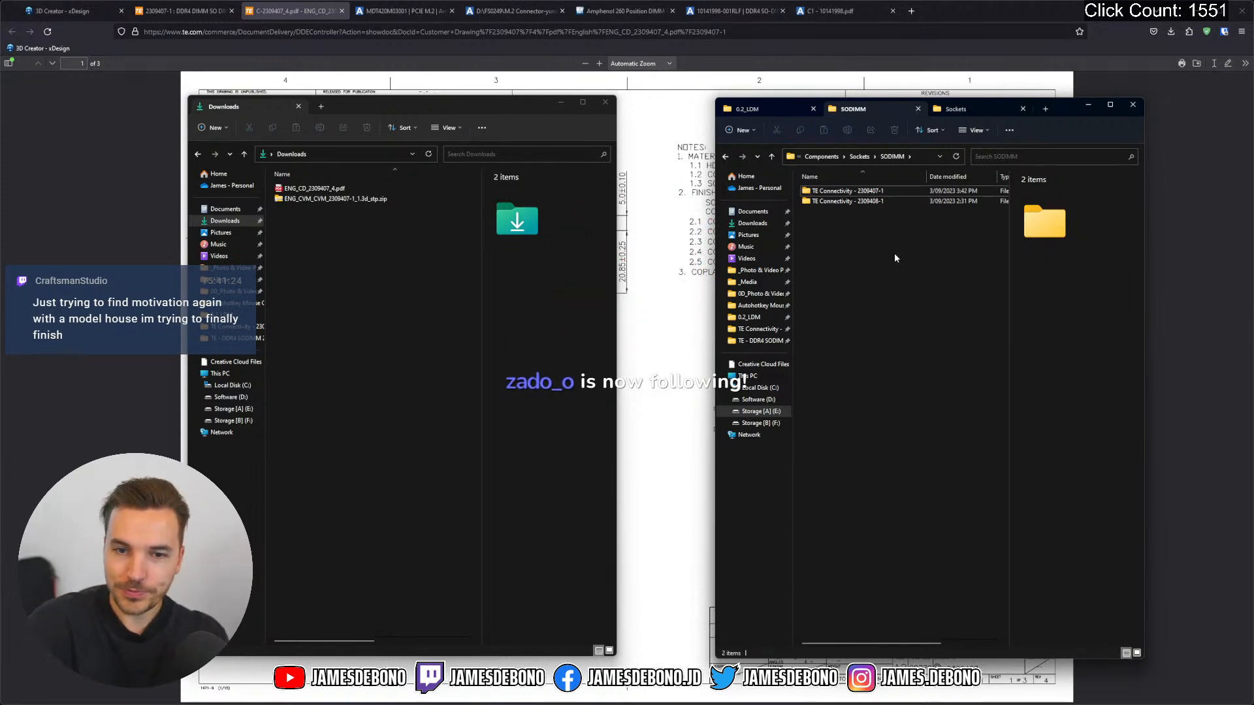
pyautogui.click(894, 258)
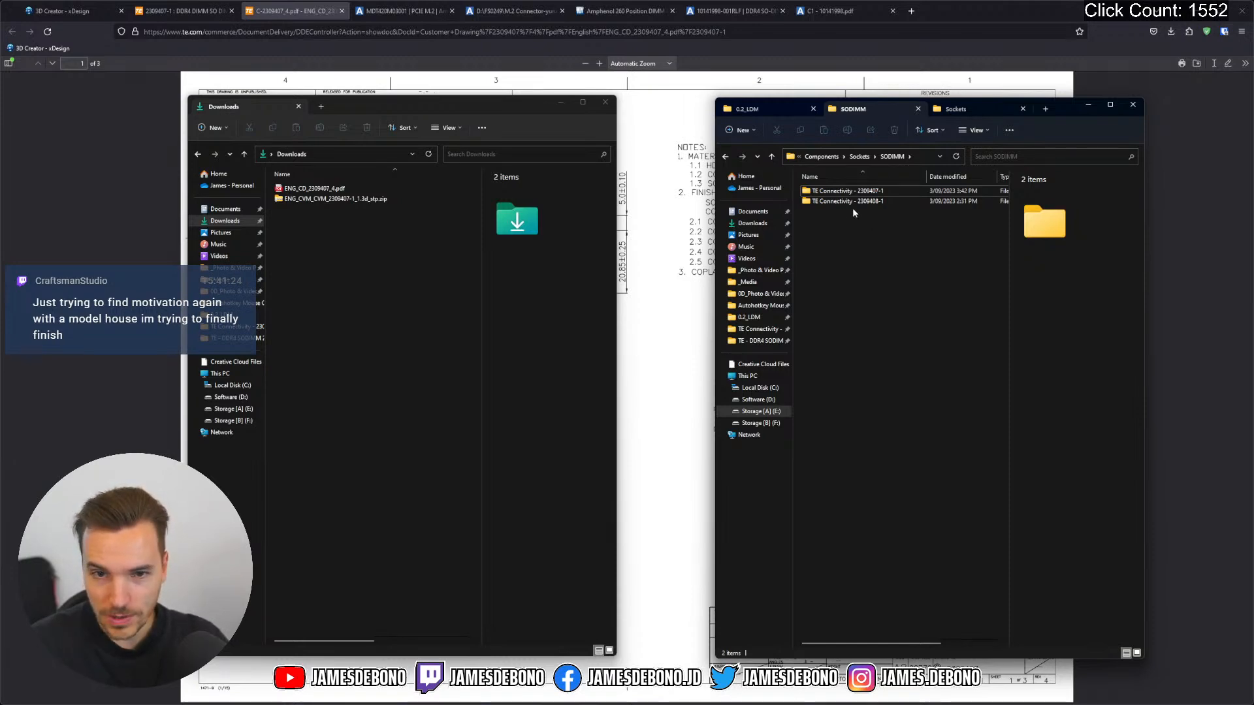
pyautogui.doubleClick(849, 191)
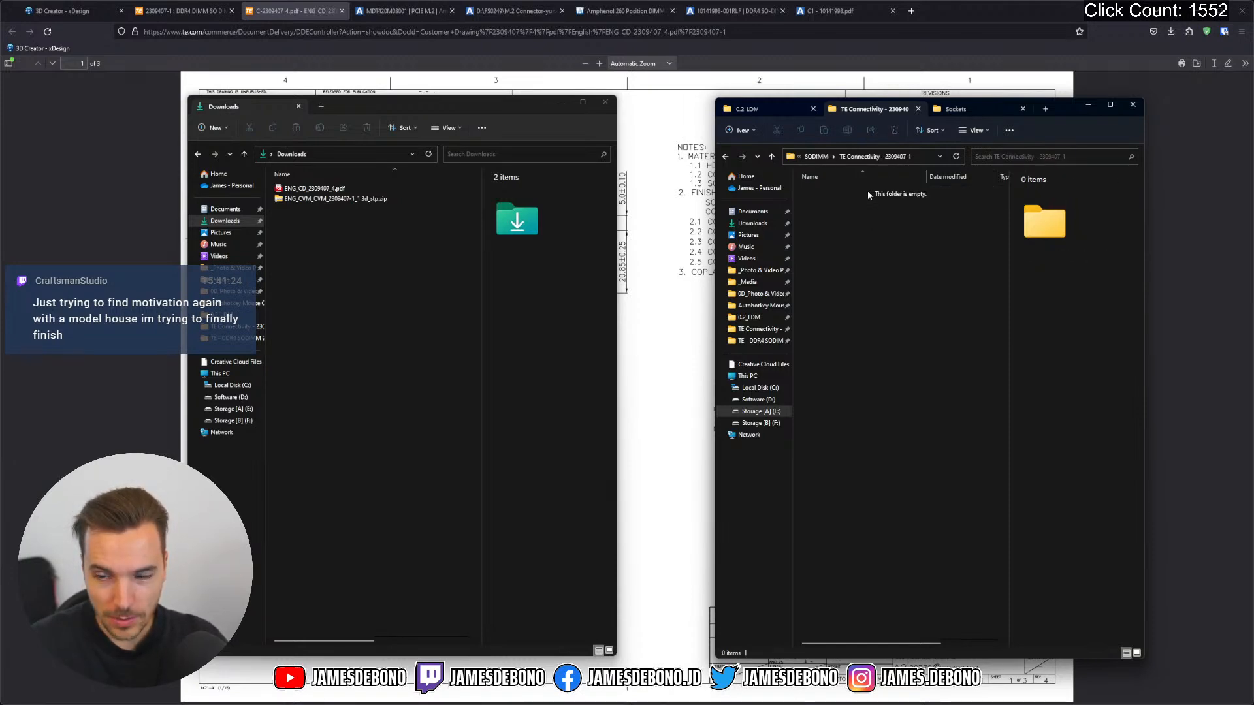
pyautogui.doubleClick(867, 191)
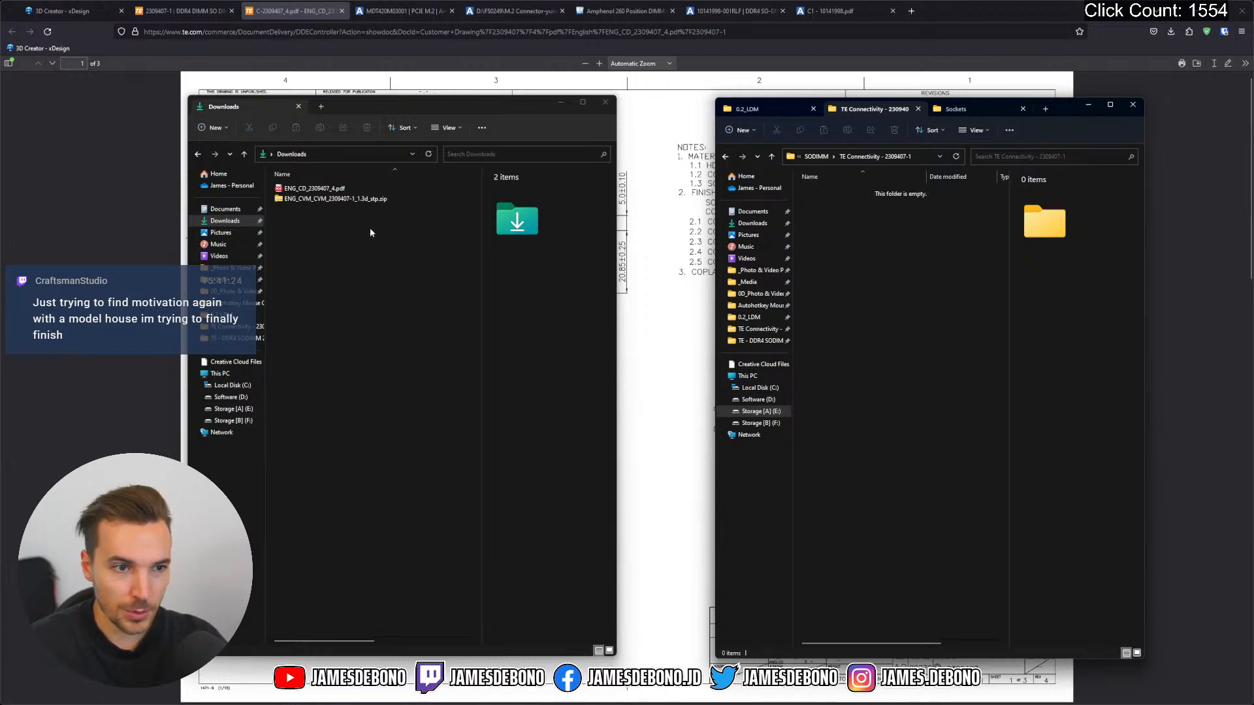
pyautogui.moveTo(311, 189); pyautogui.dragTo(862, 262)
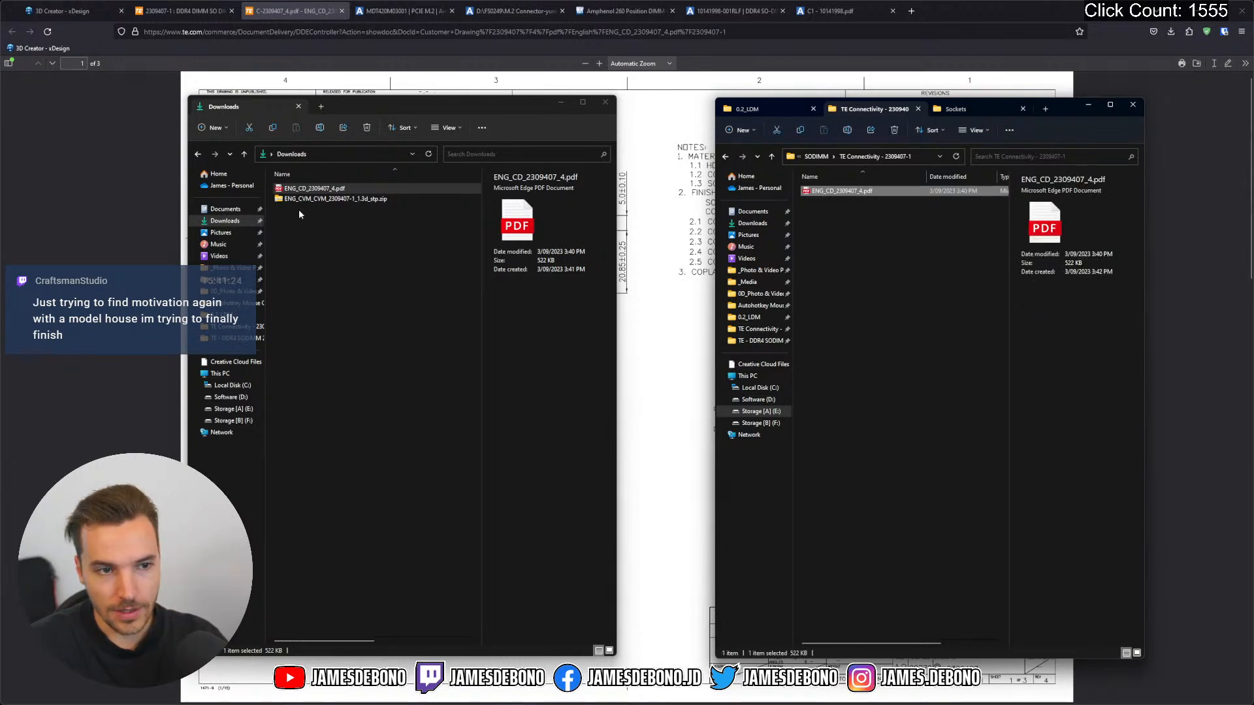
pyautogui.click(329, 233)
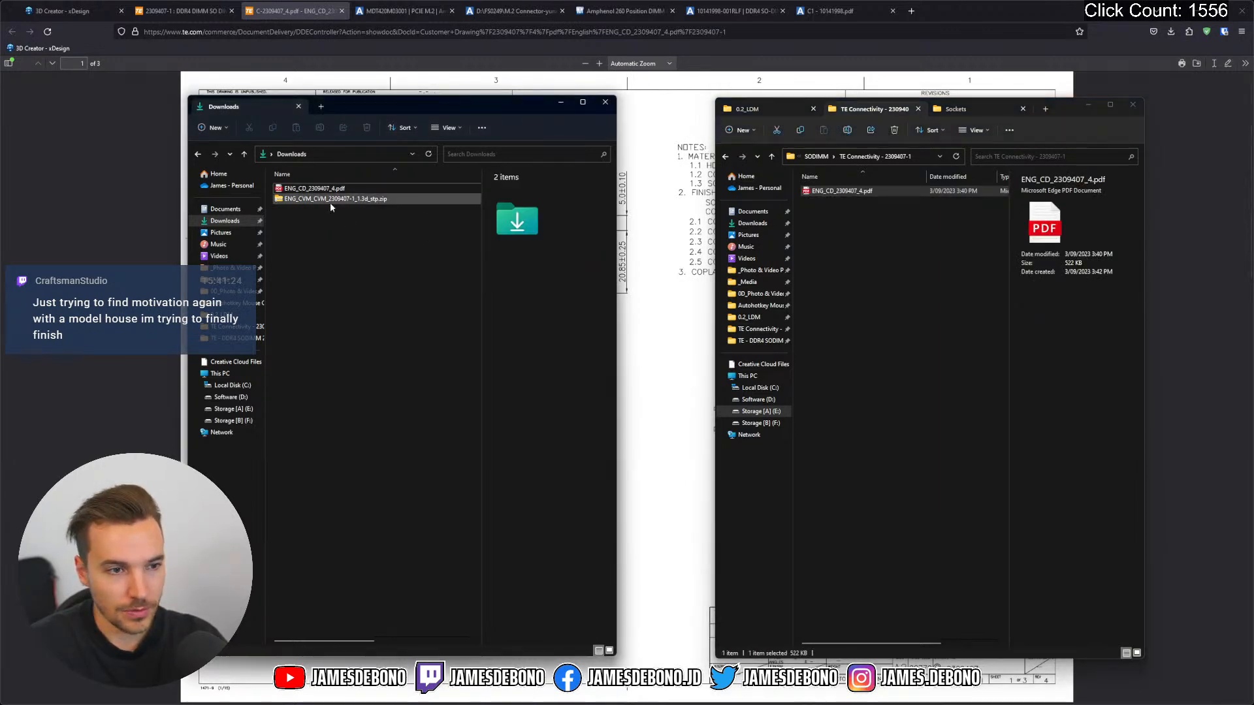
pyautogui.doubleClick(328, 199)
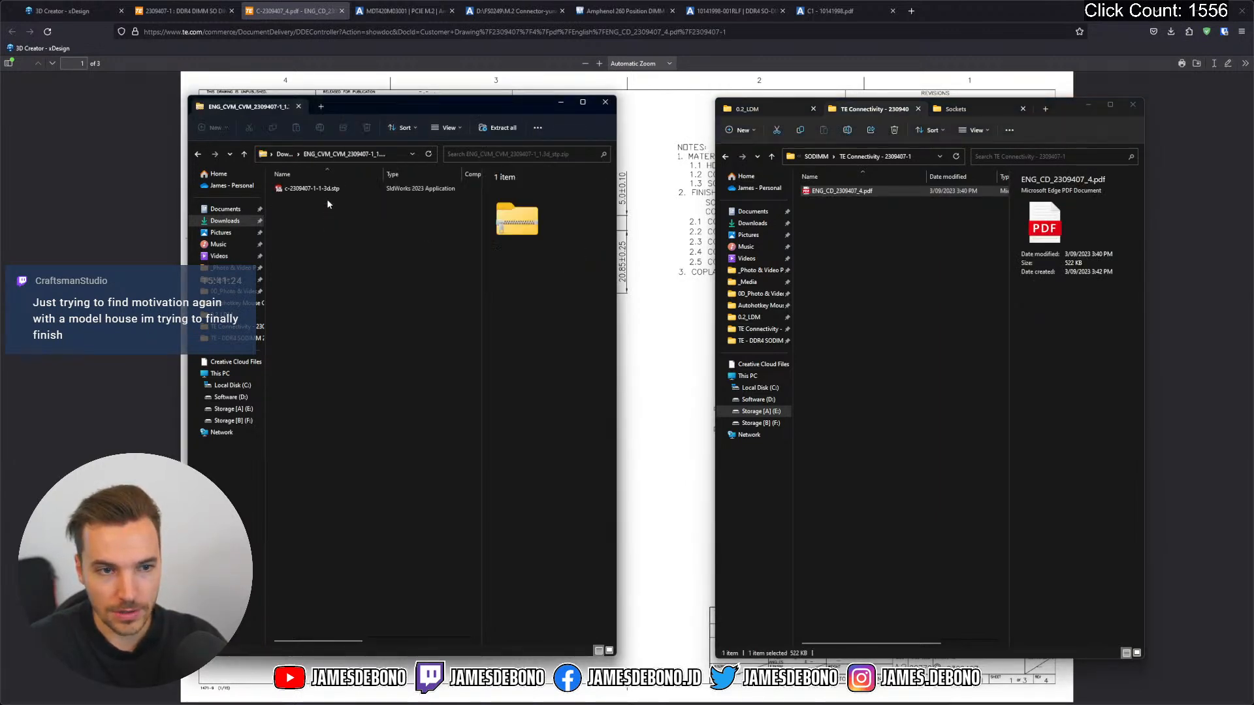
pyautogui.moveTo(307, 189); pyautogui.dragTo(874, 248)
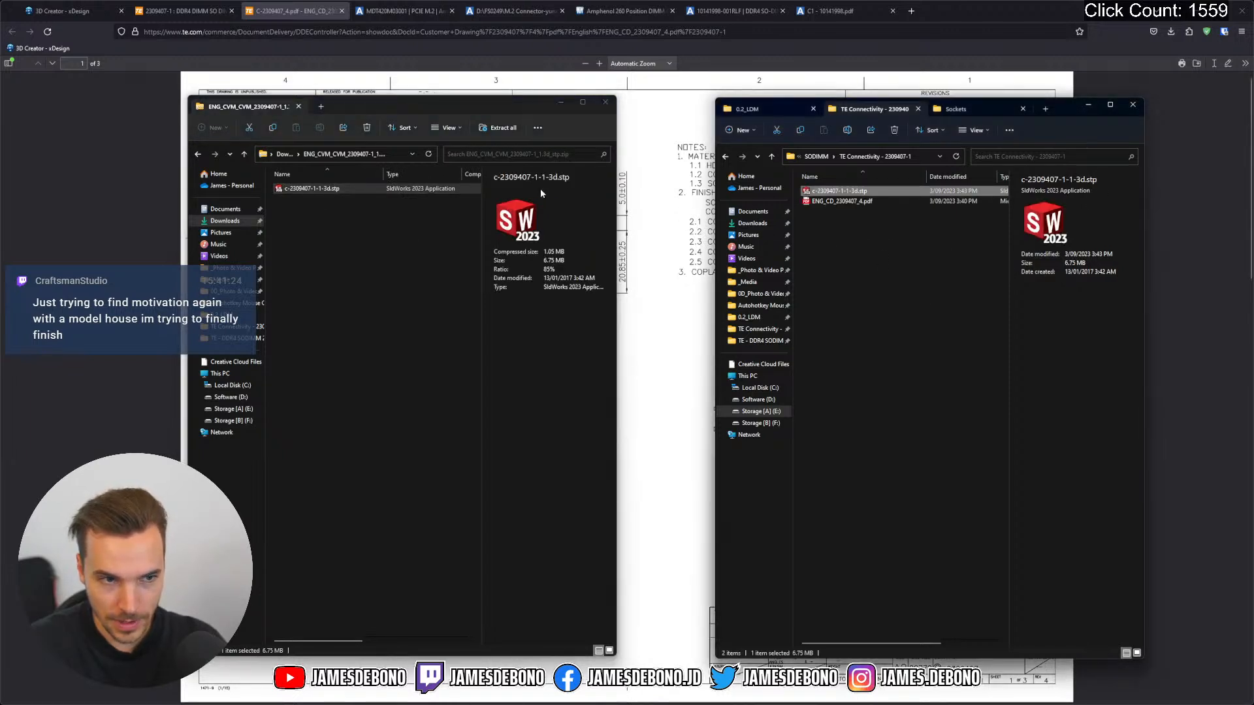
# Delete the 2309407-1 drawing PDF and model zip from the Downloads folder, and put that window away
pyautogui.click(302, 238)
pyautogui.click(283, 155)
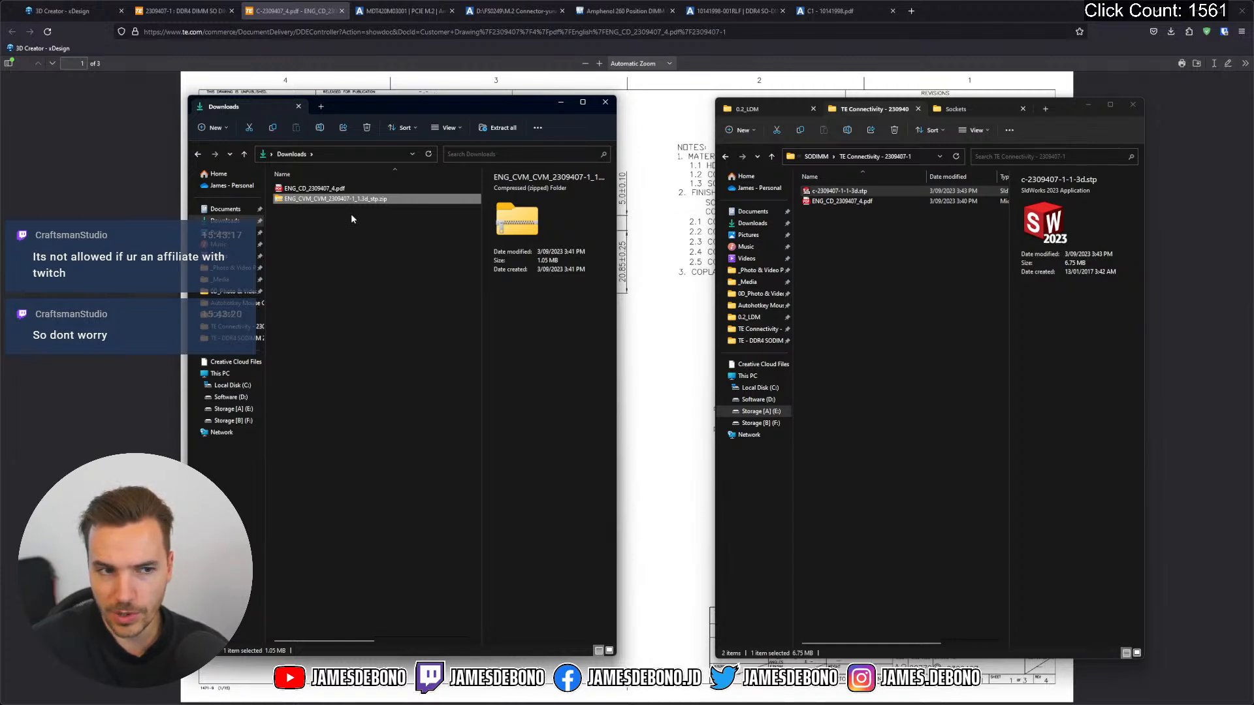
pyautogui.moveTo(373, 240); pyautogui.dragTo(320, 189)
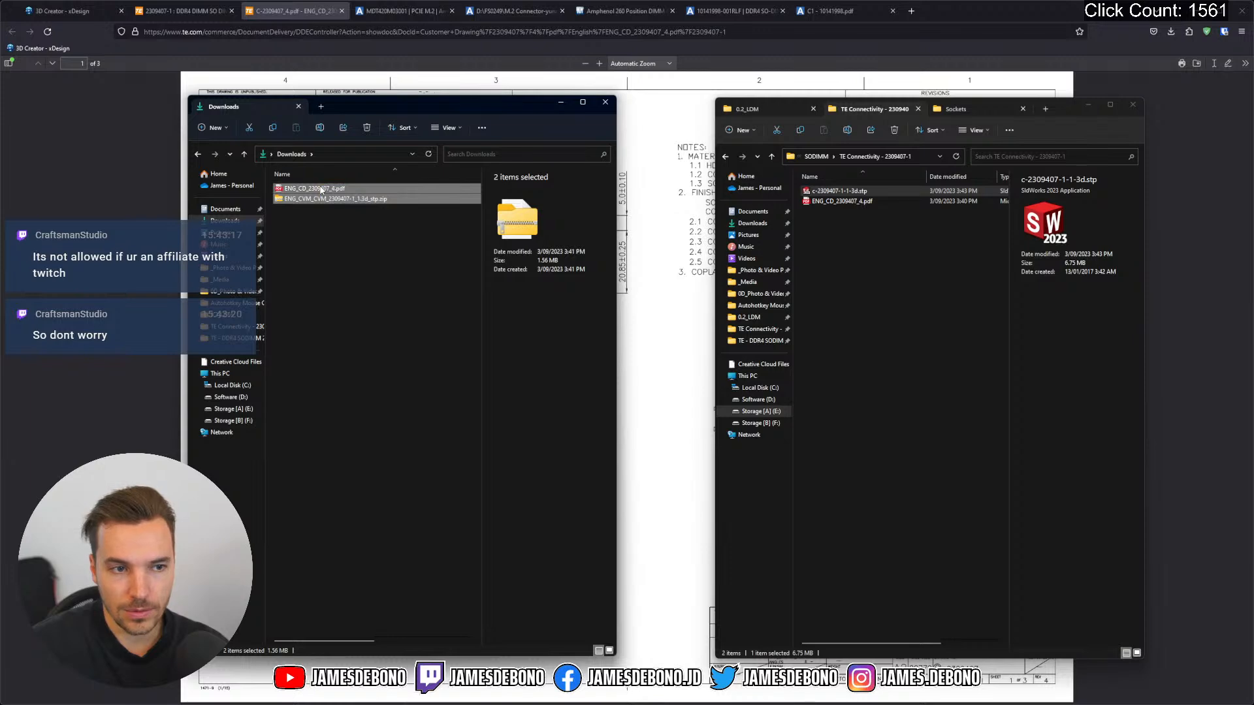
pyautogui.press('Delete')
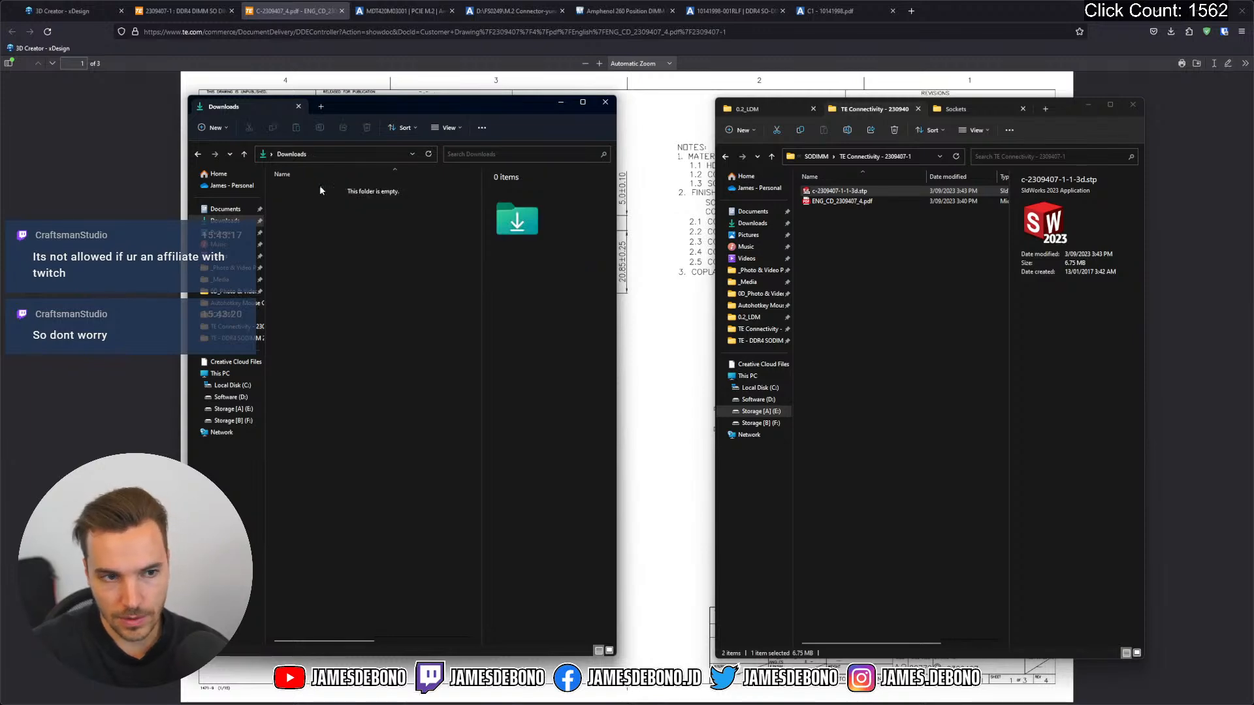
pyautogui.moveTo(556, 101); pyautogui.dragTo(563, 100)
pyautogui.click(563, 102)
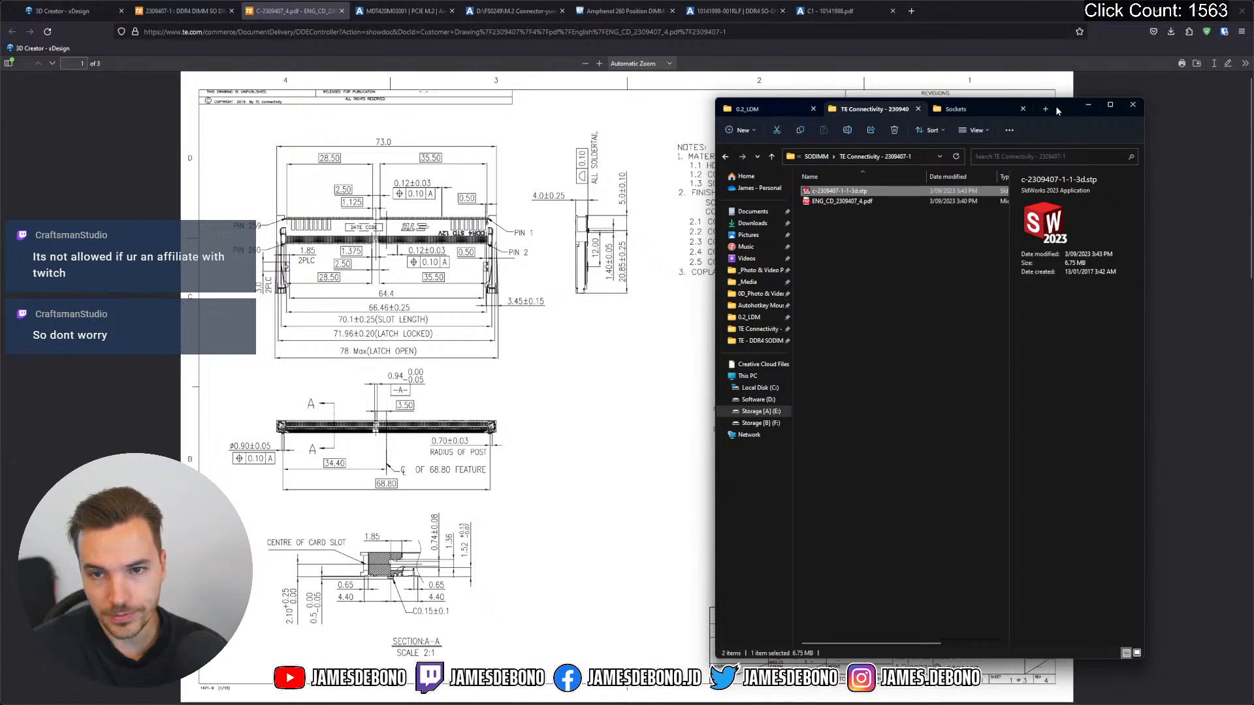
pyautogui.moveTo(1057, 107); pyautogui.dragTo(1253, 105)
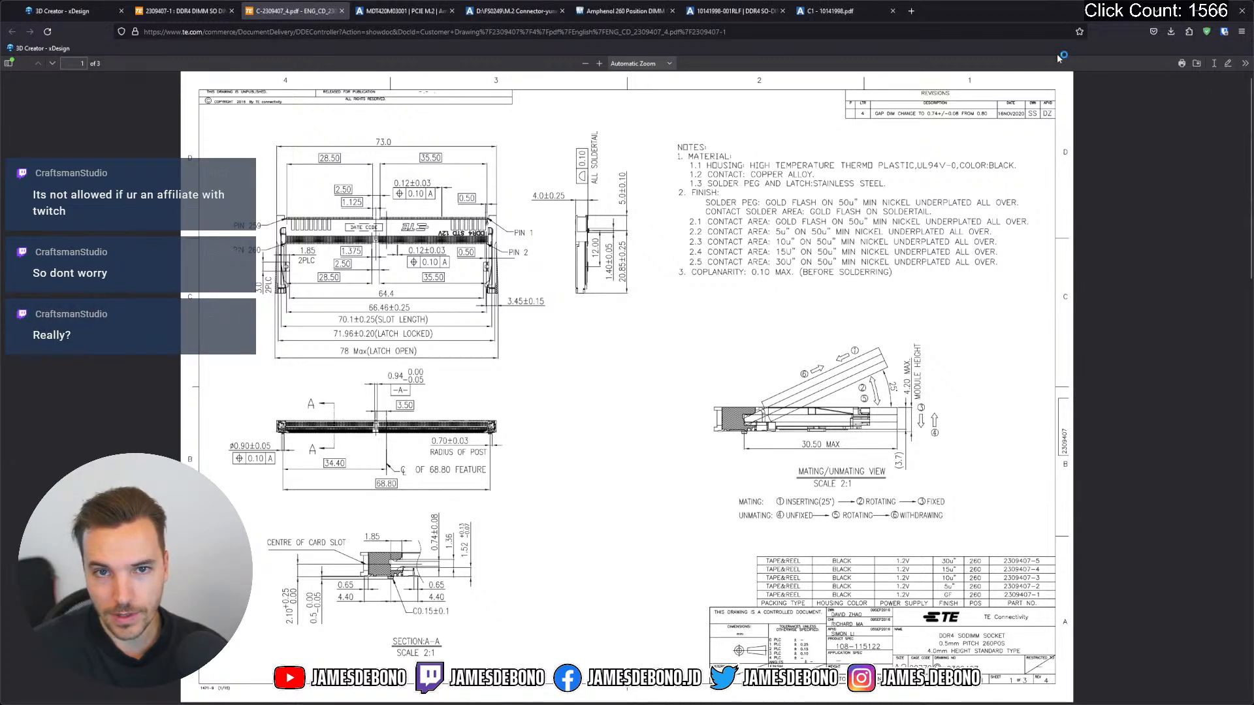
pyautogui.click(1200, 10)
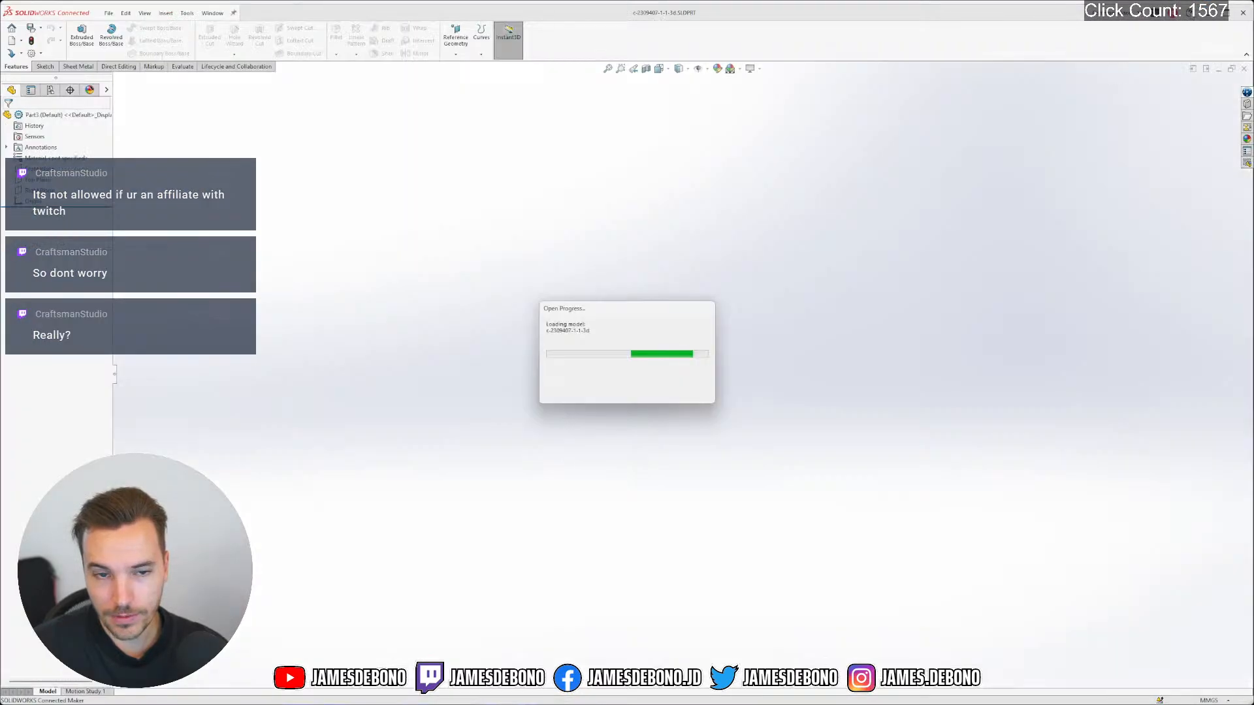
pyautogui.click(836, 206)
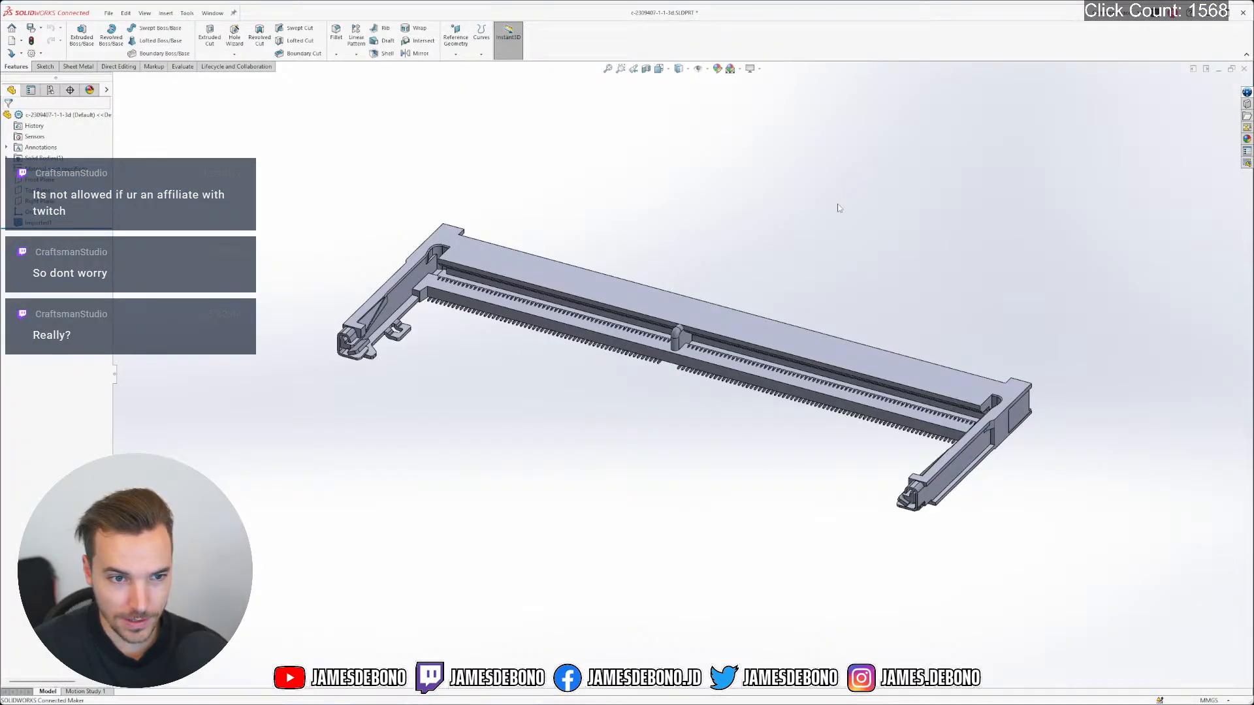
# Set the scene of the 2309407-1 connector part to Plain White
pyautogui.moveTo(857, 274); pyautogui.dragTo(871, 205, button='right')
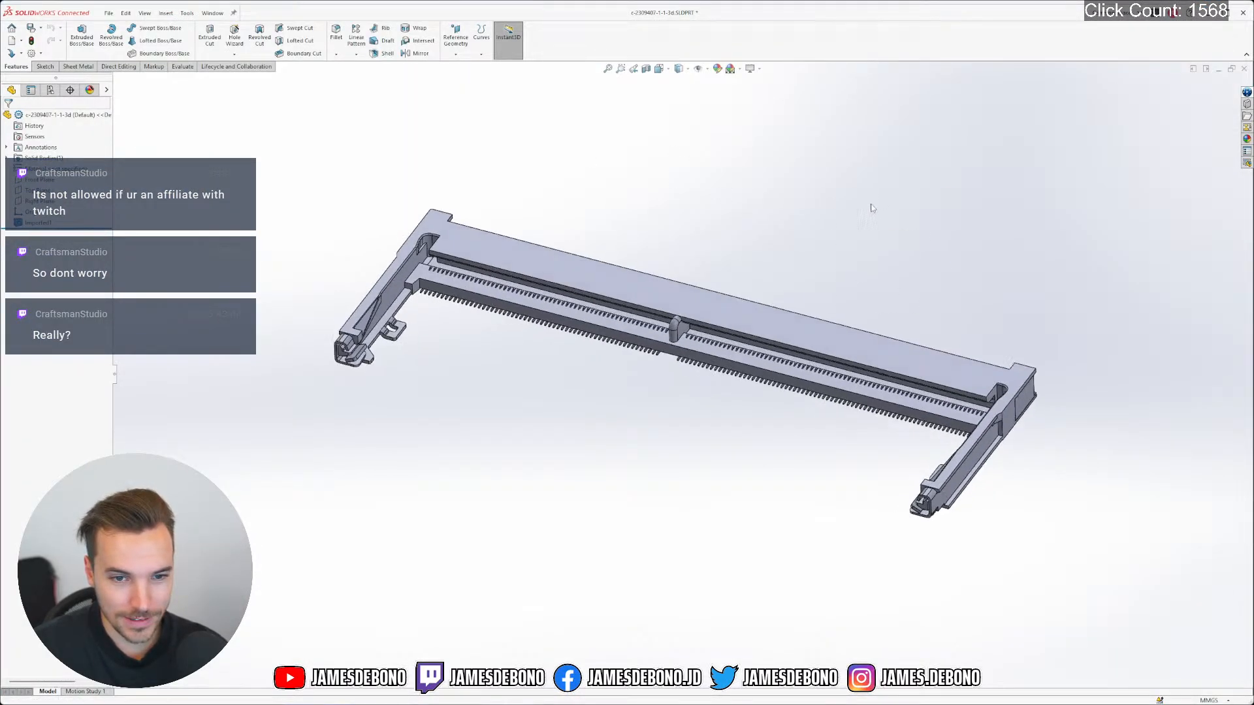
pyautogui.click(889, 360)
pyautogui.moveTo(830, 382); pyautogui.dragTo(911, 339, button='middle')
pyautogui.hotkey('ctrl', '1')
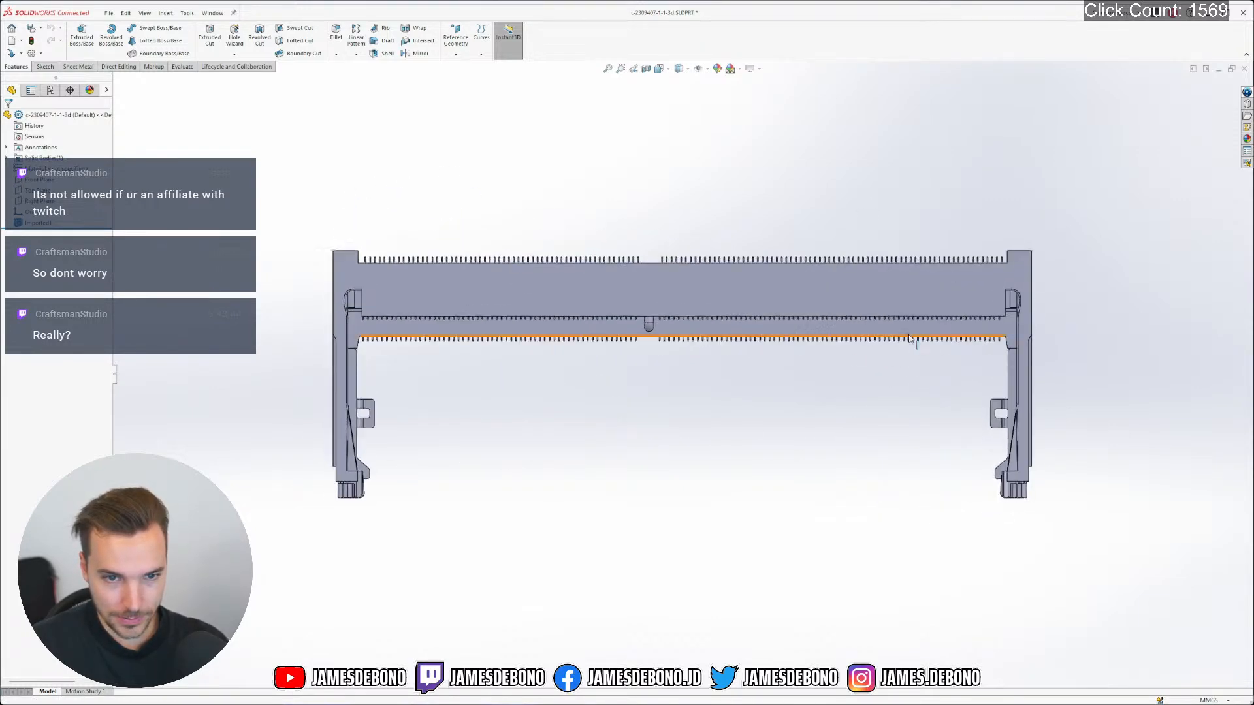
pyautogui.click(739, 69)
pyautogui.click(744, 94)
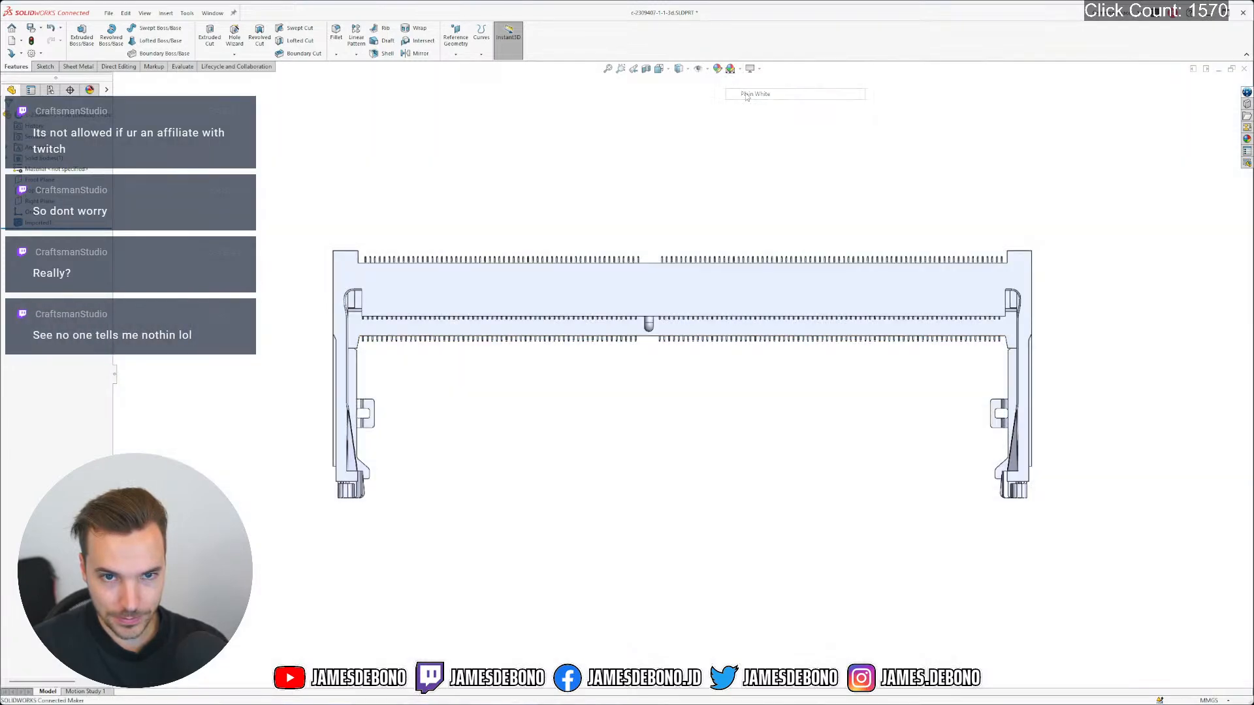
# Orient the 2309407-1 connector face-on with its latch arms pointing upward and the key side showing
pyautogui.click(841, 425)
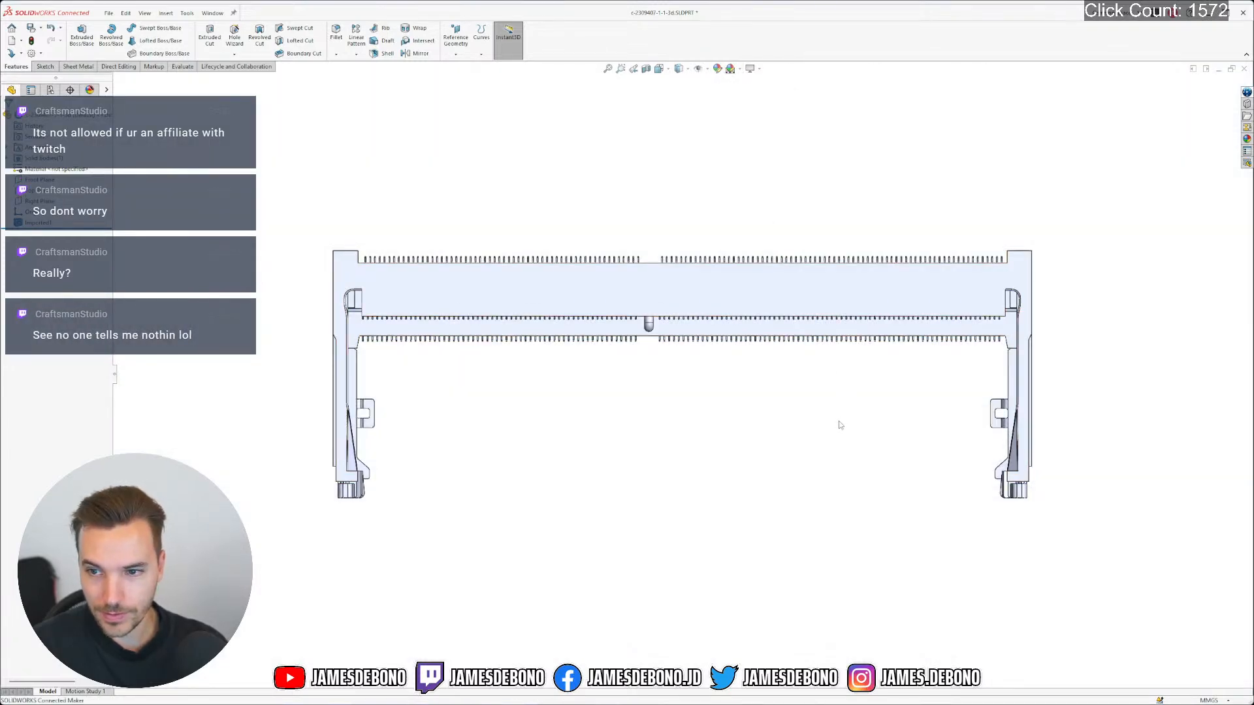
pyautogui.hotkey('ctrl', '5')
pyautogui.hotkey('ctrl', '1')
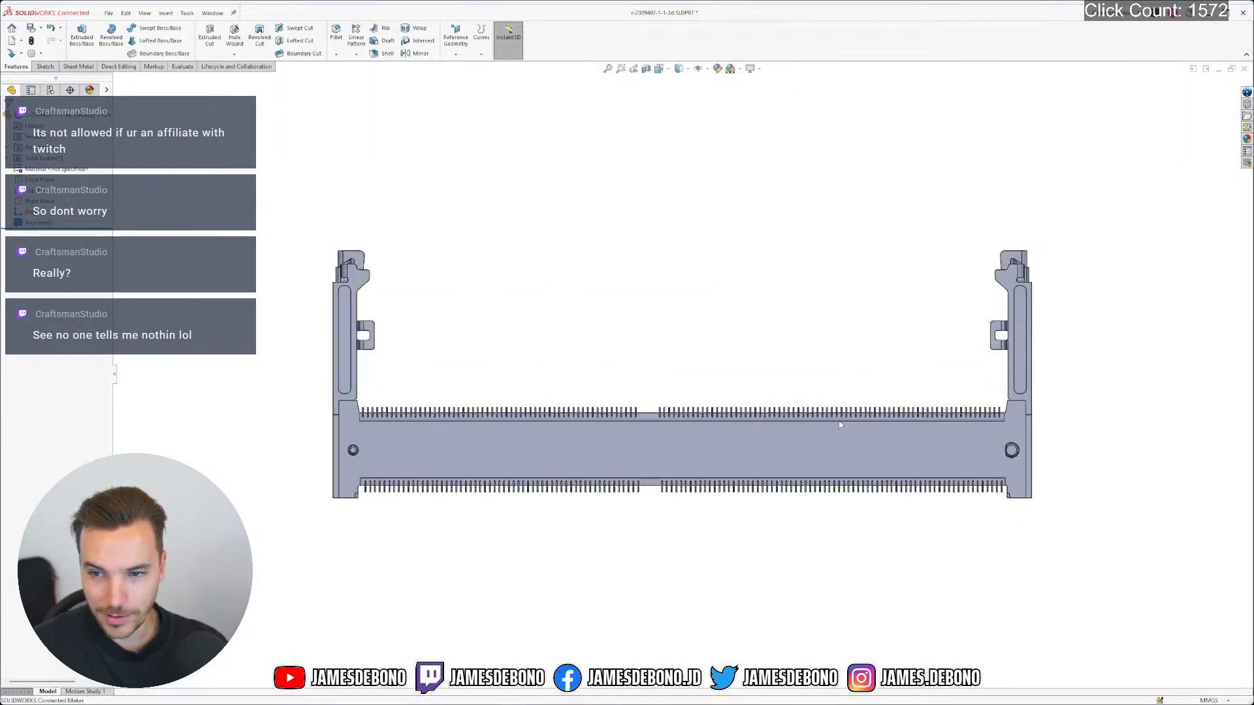
pyautogui.hotkey('ctrl', '2')
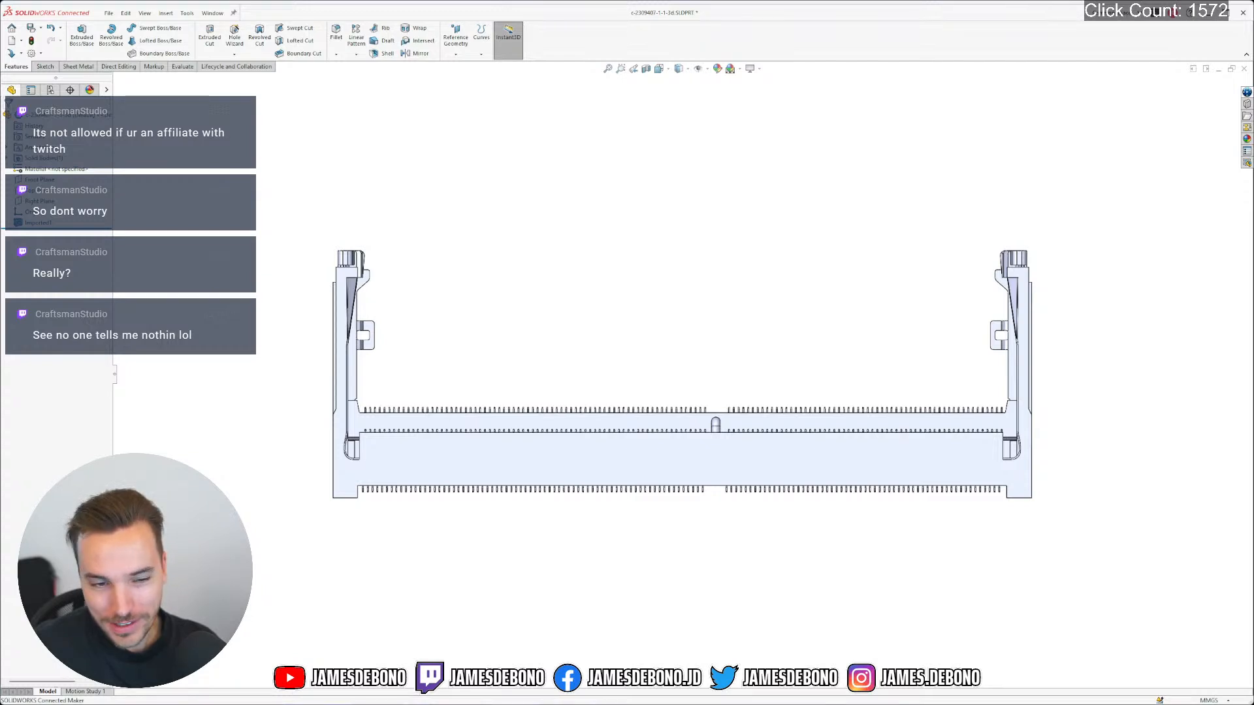
# Compare the key position between the contact rows of the 2309408-1 and 2309407-1 parts in matching face-on views
pyautogui.click(212, 13)
pyautogui.click(288, 141)
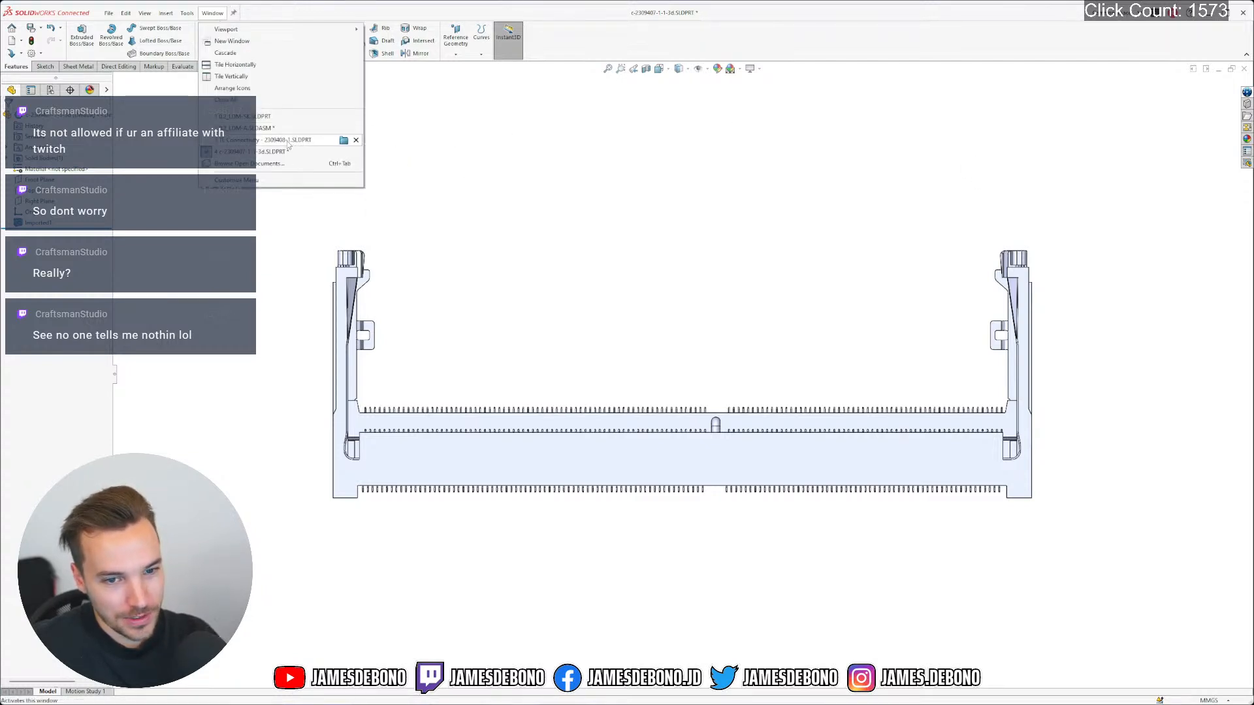
pyautogui.moveTo(796, 279); pyautogui.dragTo(785, 219, button='right')
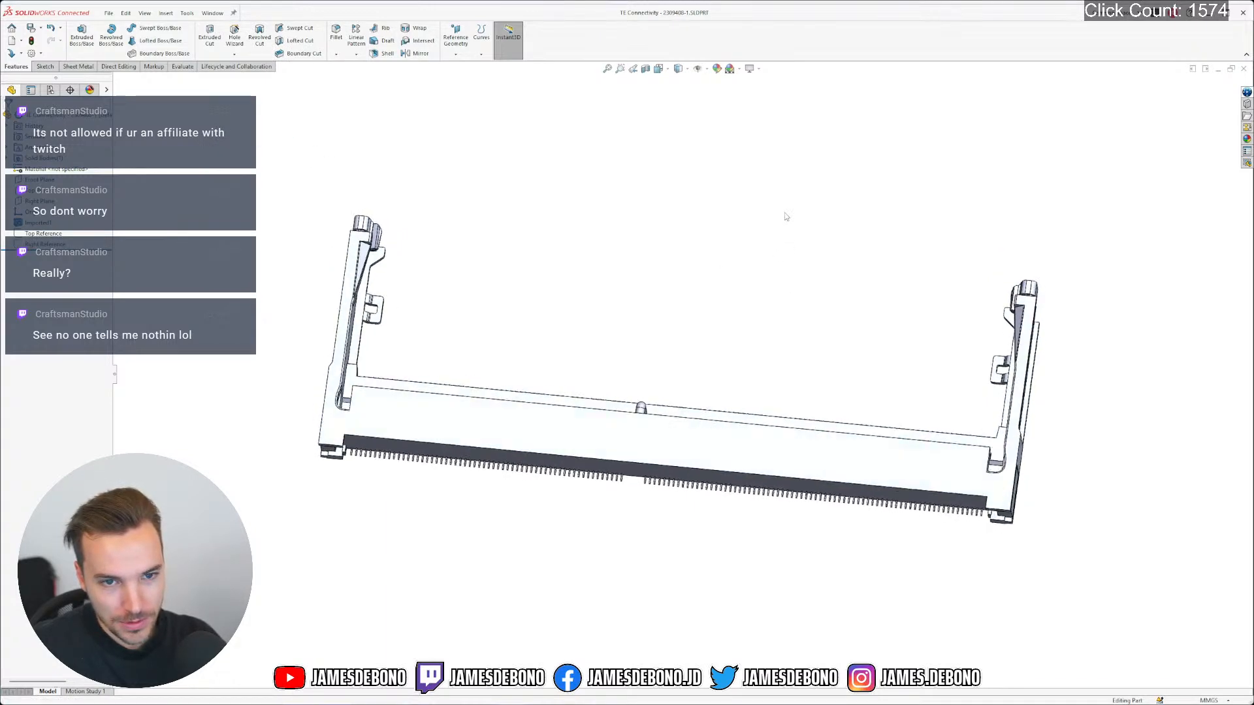
pyautogui.click(212, 13)
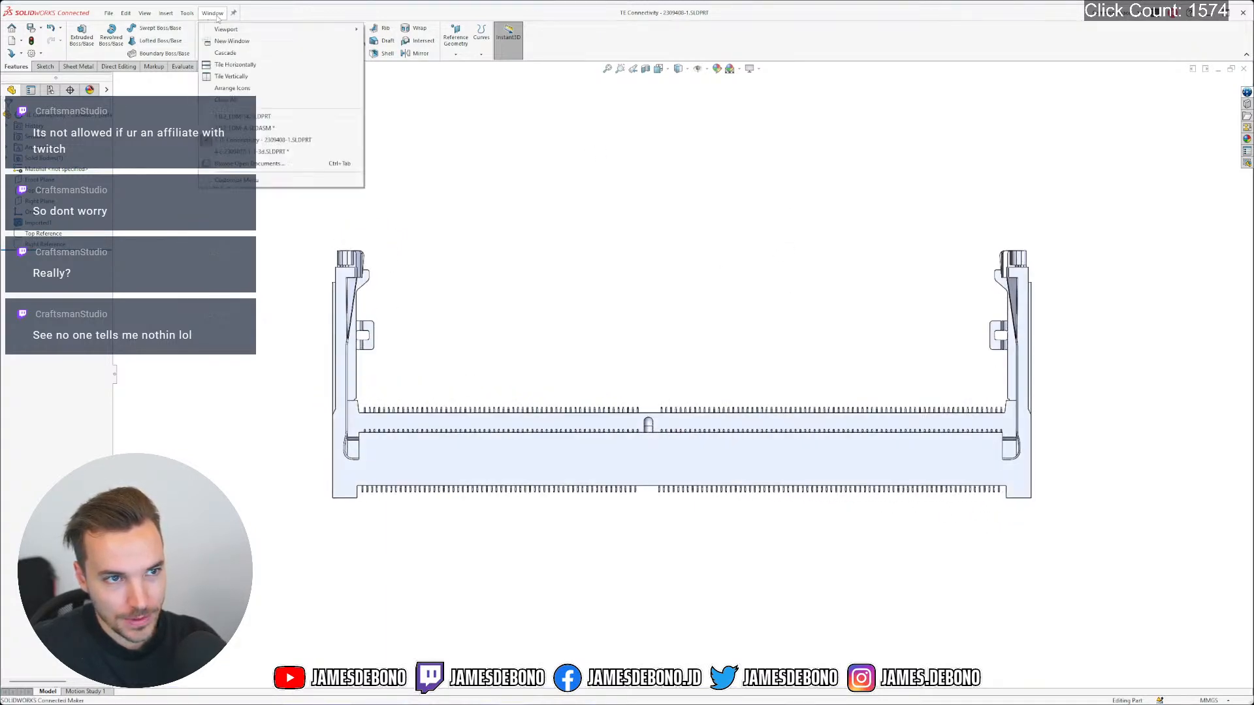
pyautogui.click(268, 152)
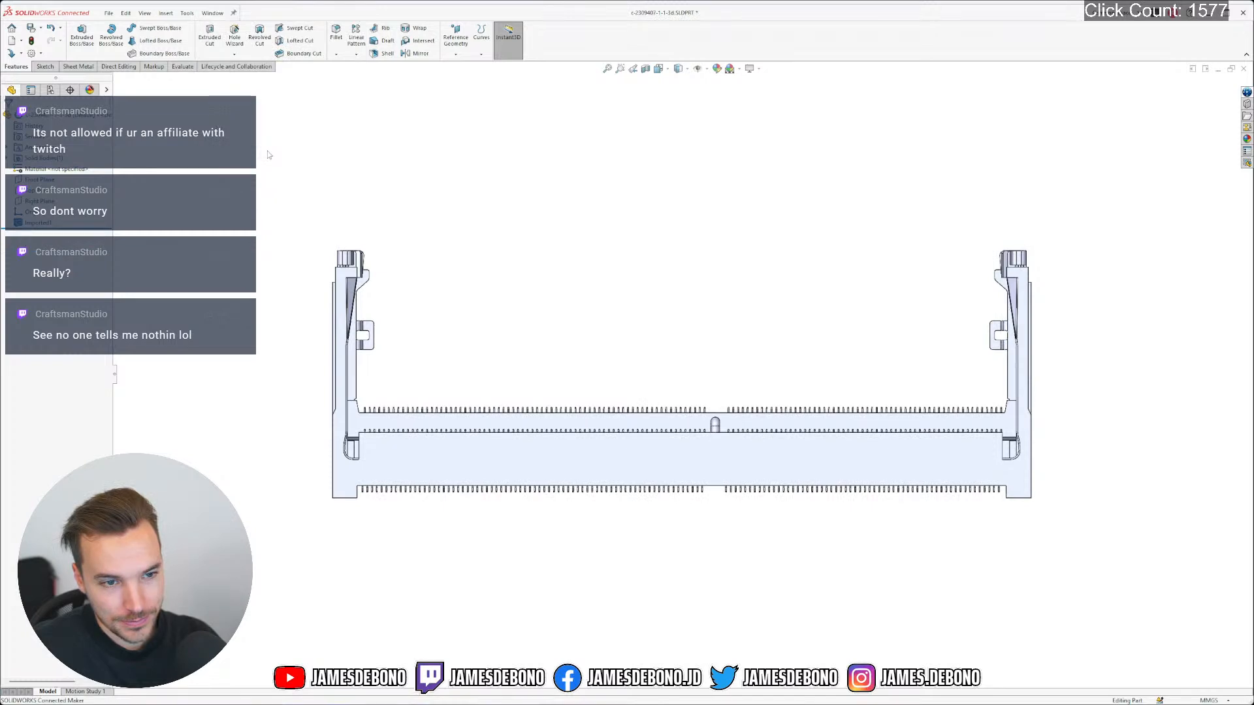
pyautogui.click(212, 13)
pyautogui.click(275, 139)
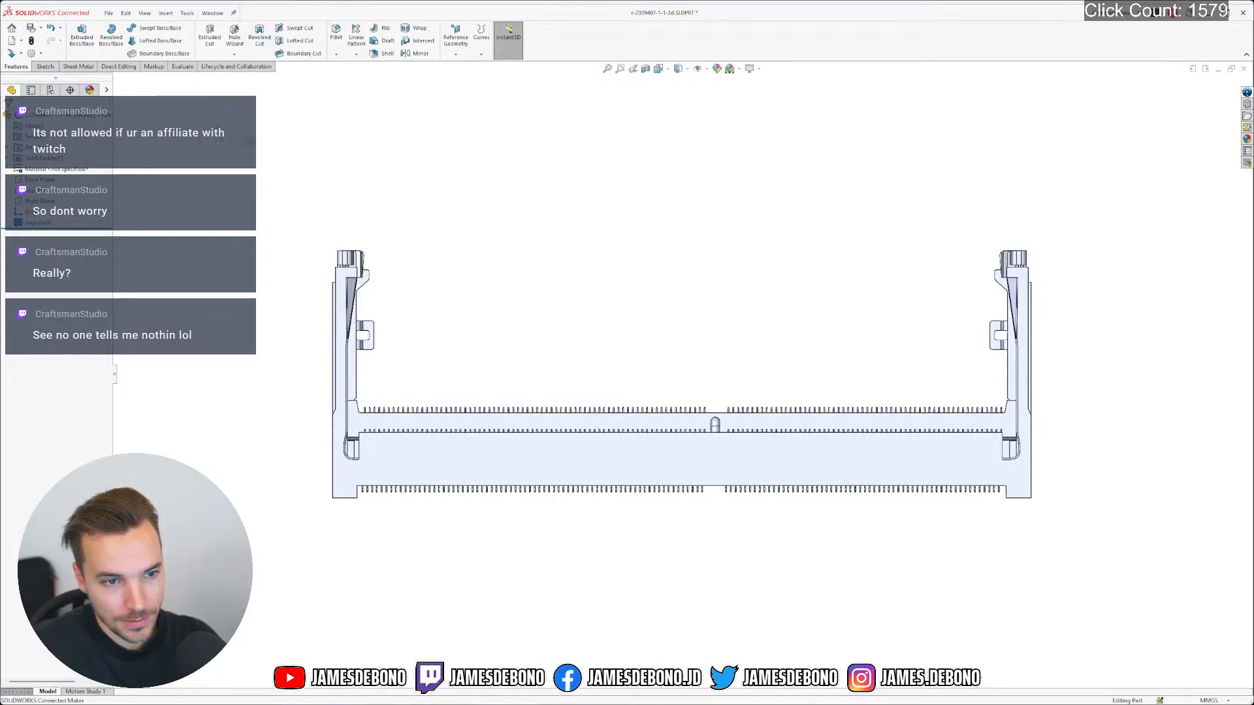
pyautogui.click(211, 14)
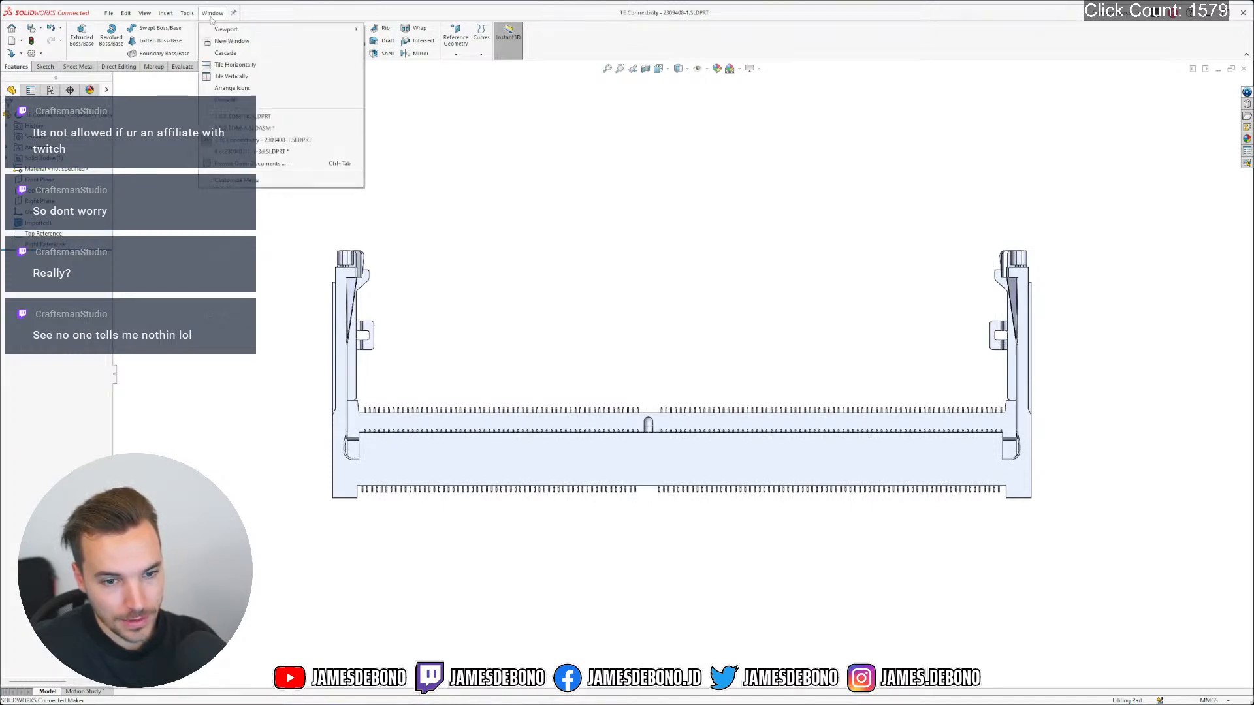
pyautogui.click(274, 139)
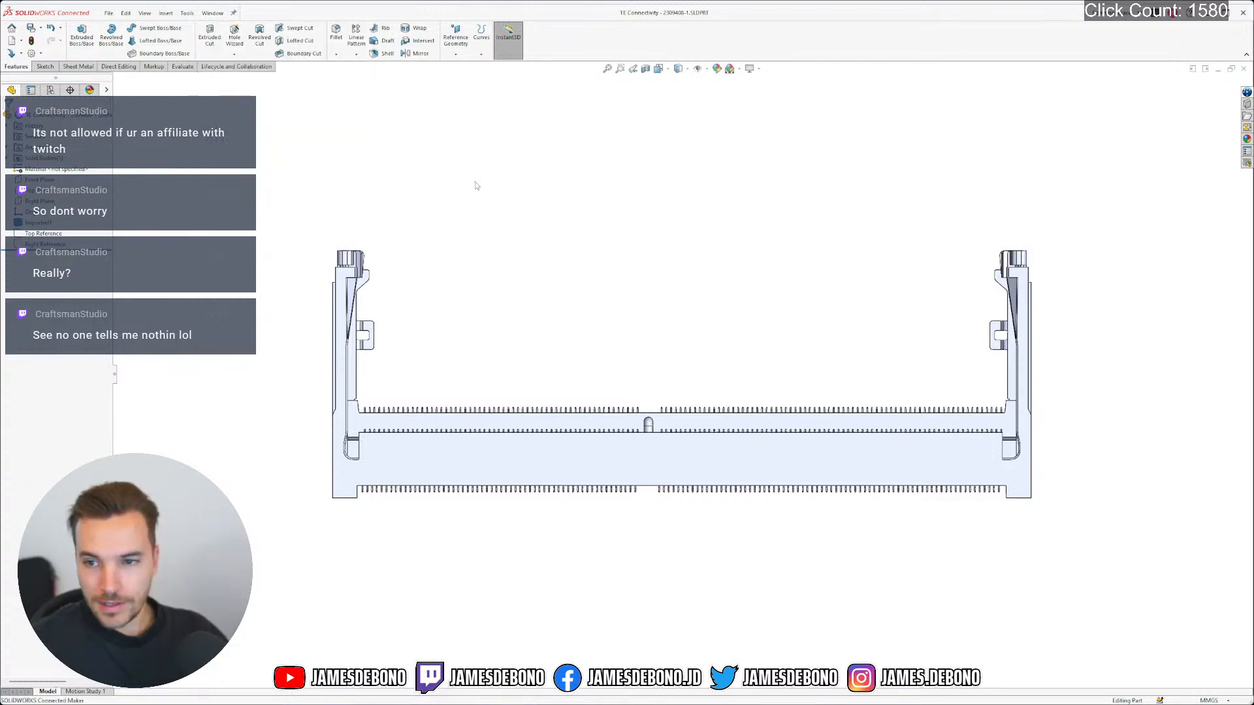
pyautogui.click(213, 13)
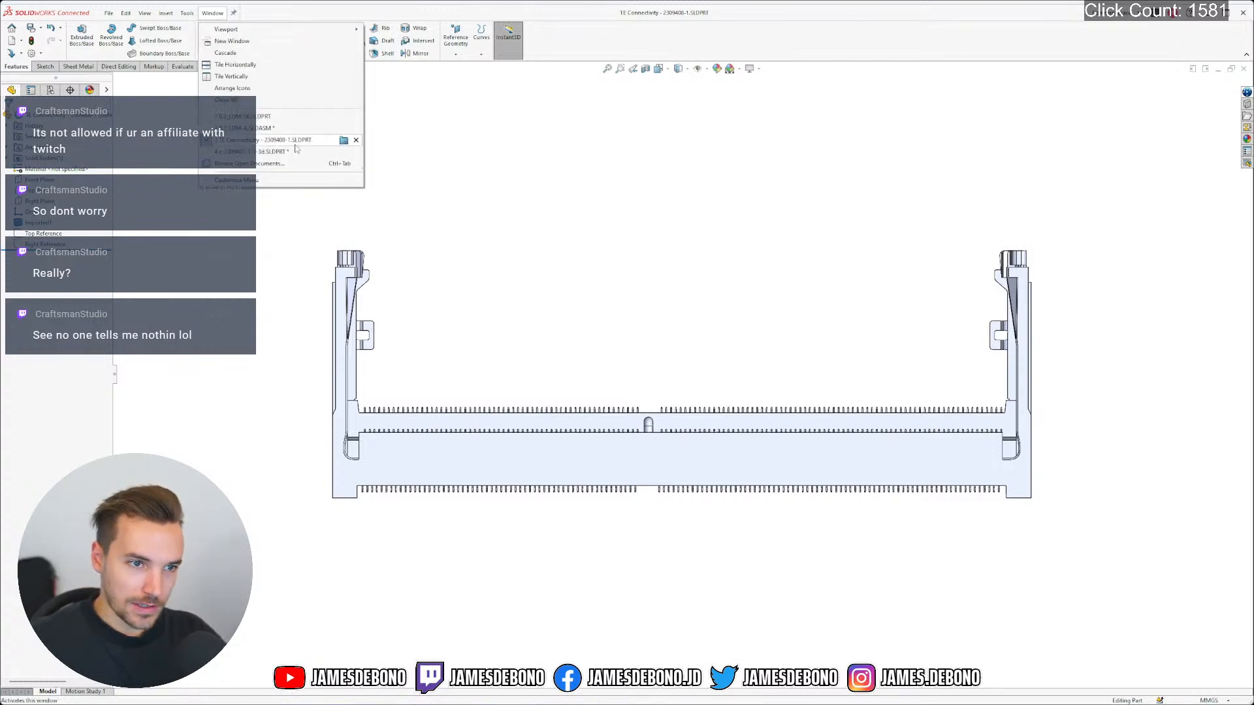
pyautogui.click(295, 146)
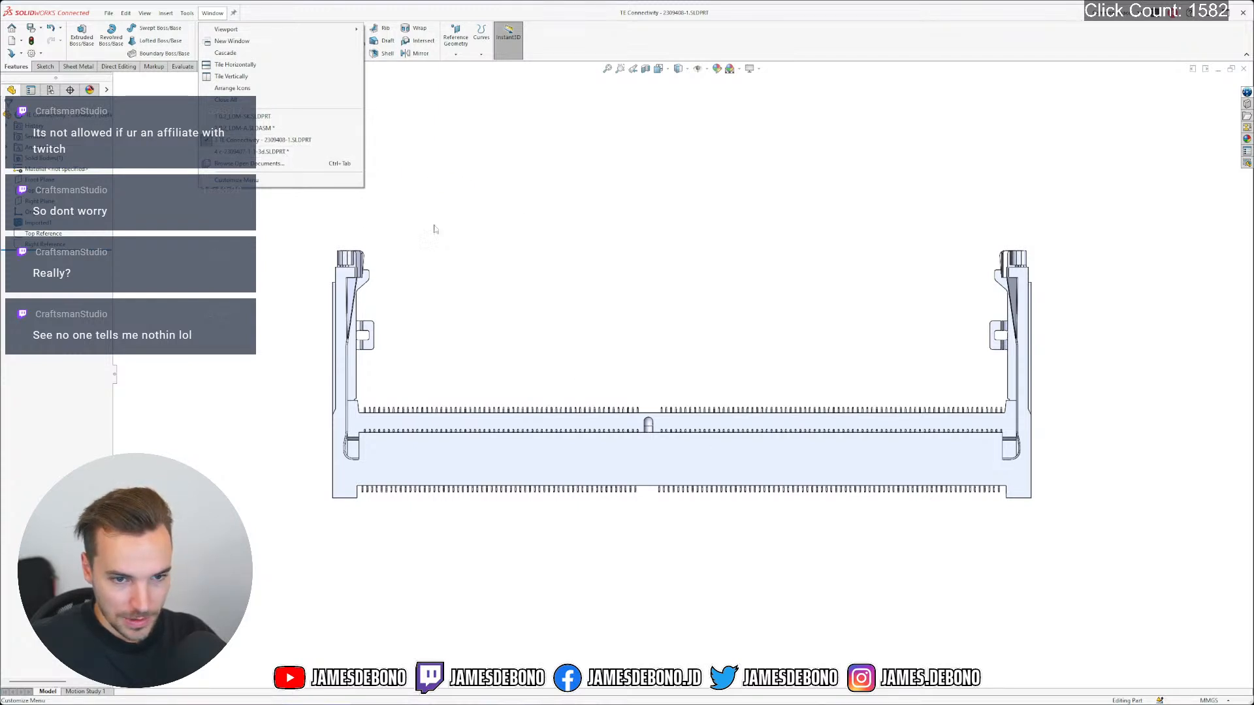
pyautogui.click(340, 152)
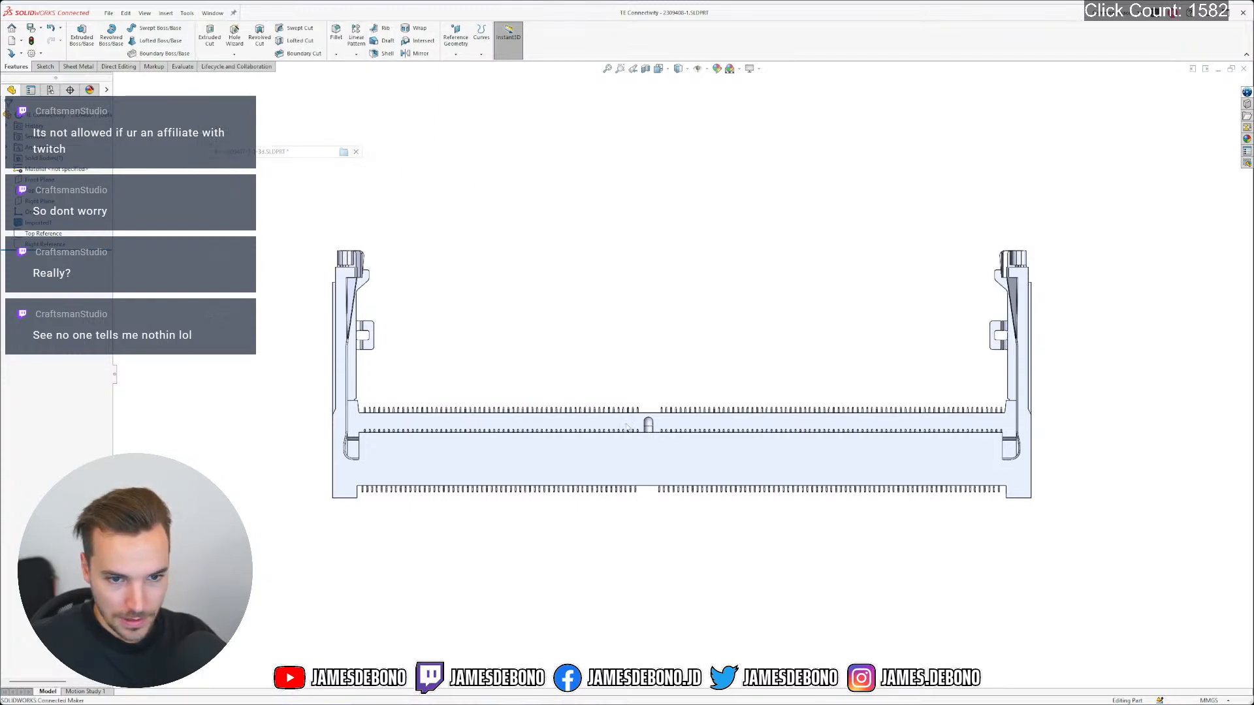
pyautogui.click(727, 432)
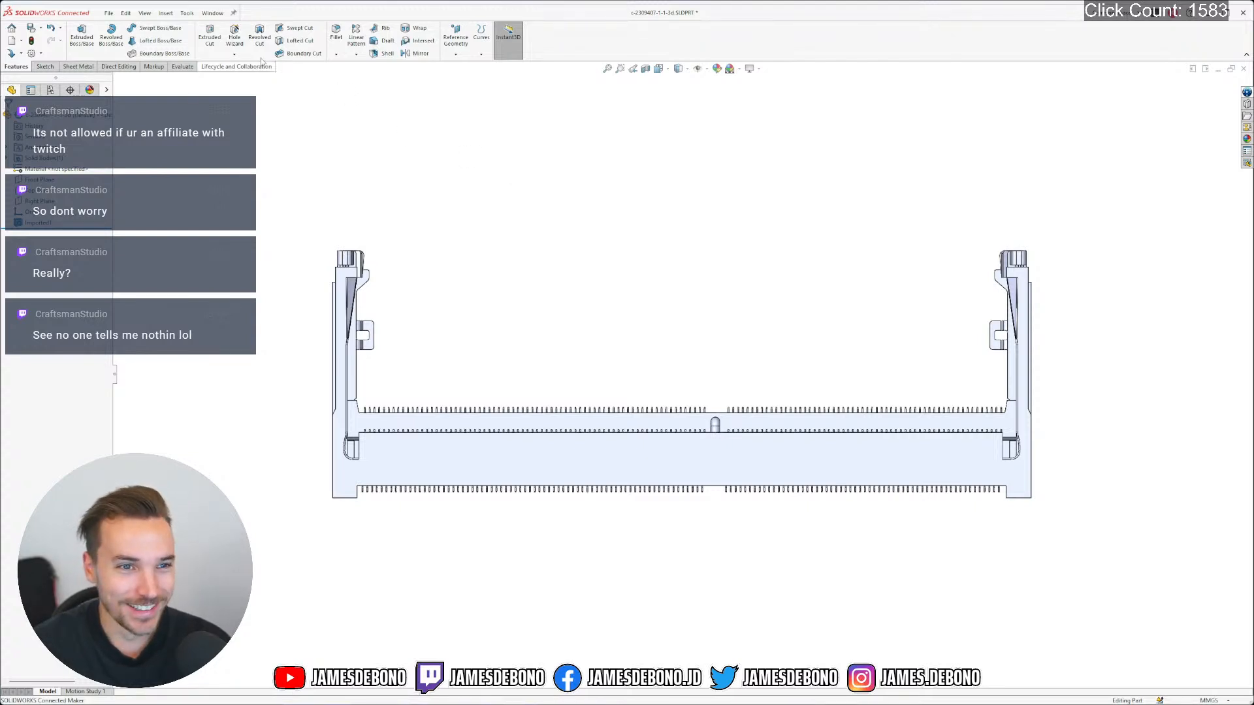
pyautogui.click(222, 14)
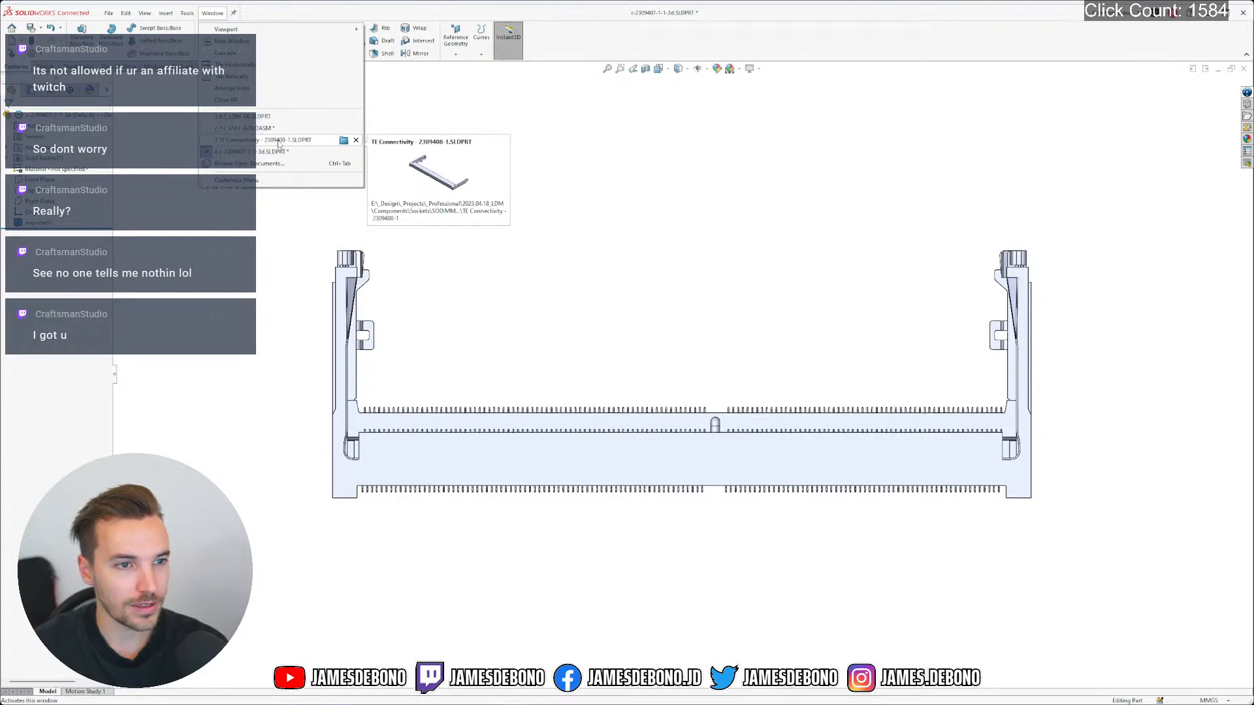
pyautogui.press('Escape')
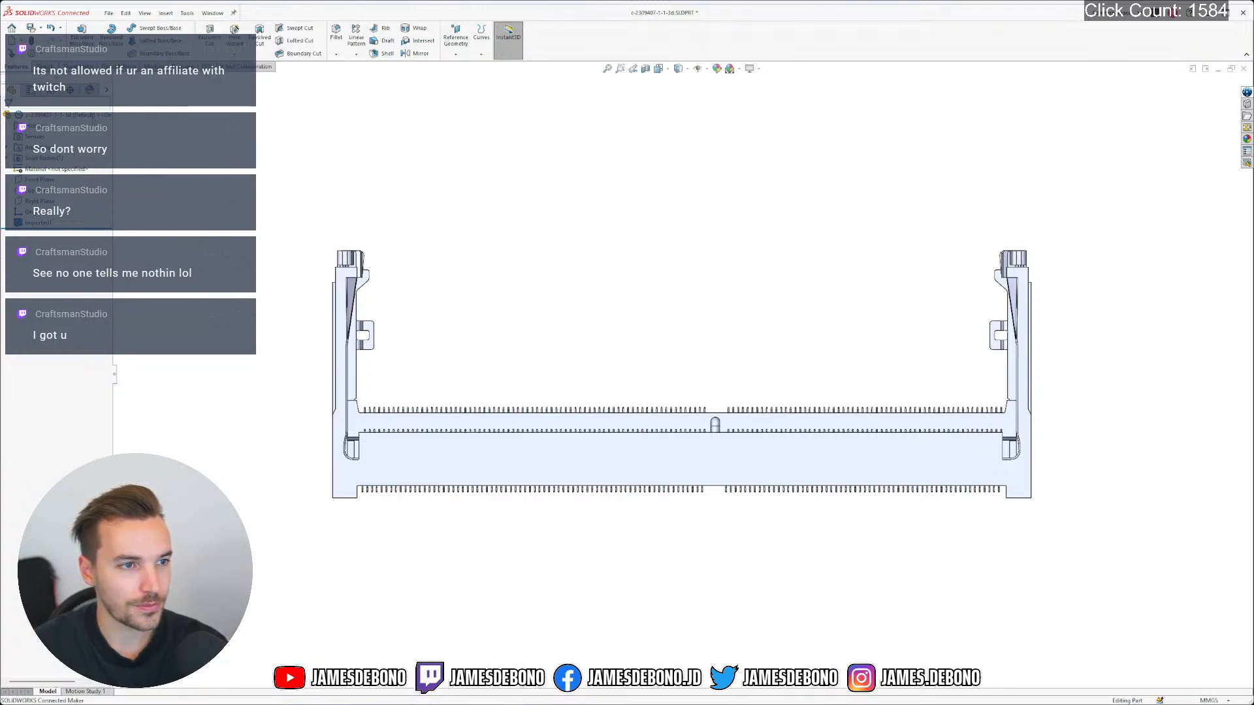
# Start a sketch on the connector's flat underside face that carries the two locating pegs
pyautogui.click(156, 140)
pyautogui.moveTo(461, 126); pyautogui.dragTo(534, 508, button='middle')
pyautogui.scroll(-6, 490, 518)
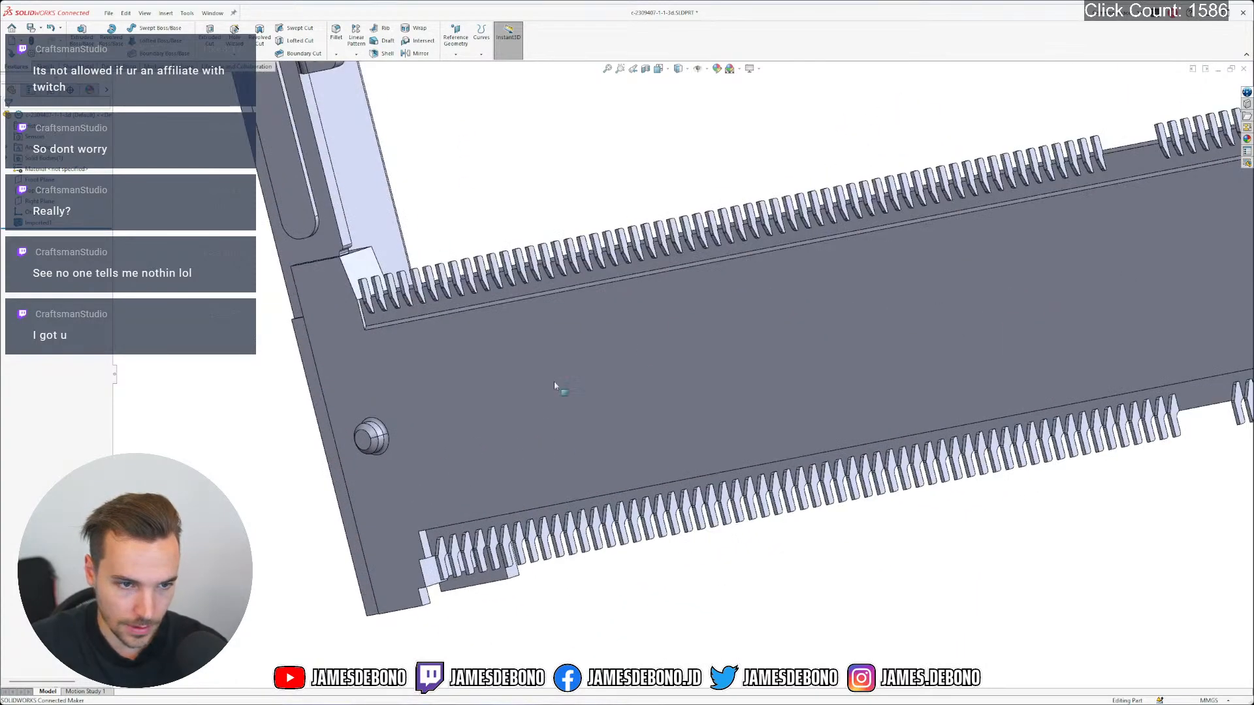
pyautogui.moveTo(553, 382); pyautogui.dragTo(691, 401, button='middle')
pyautogui.scroll(5, 718, 405)
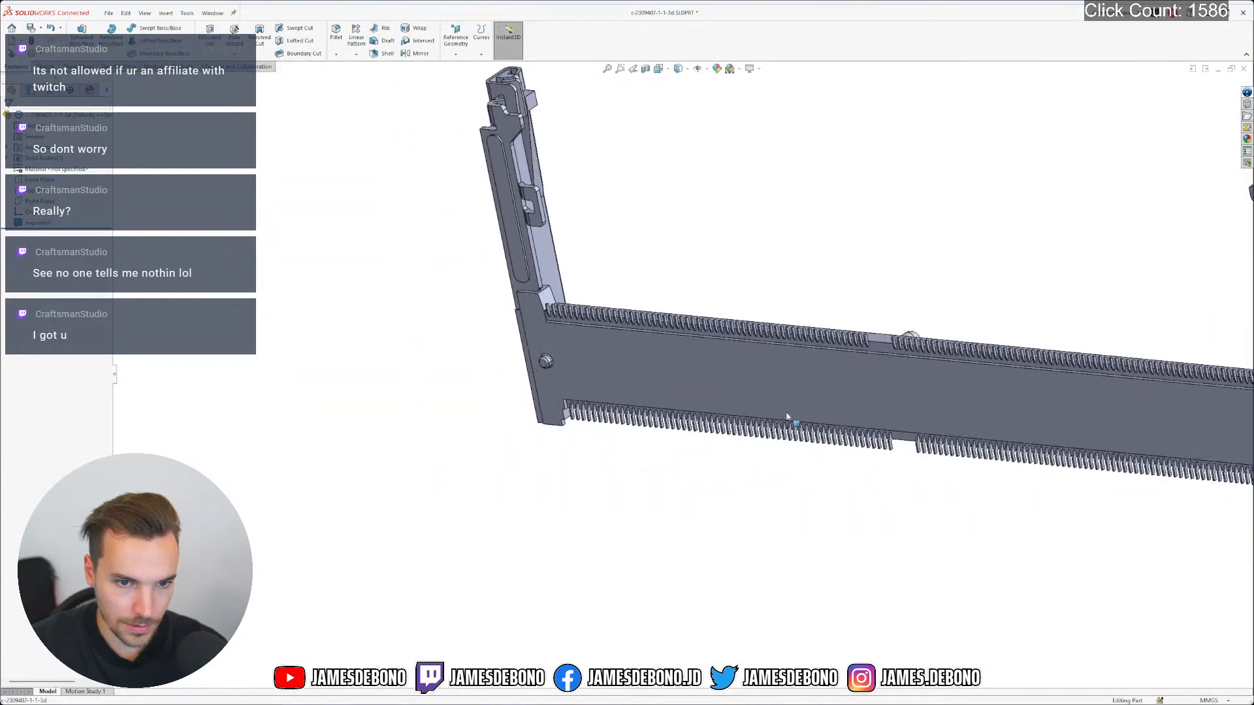
pyautogui.moveTo(789, 414); pyautogui.dragTo(843, 418, button='middle')
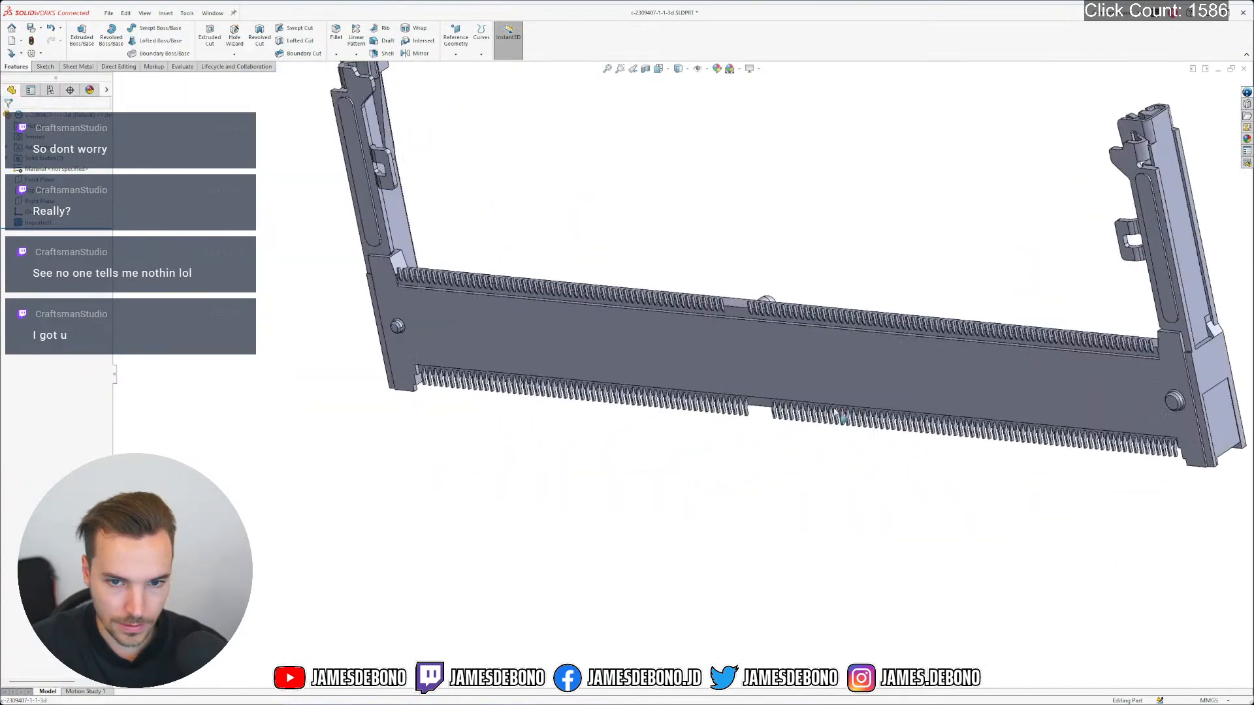
pyautogui.rightClick(722, 362)
pyautogui.click(749, 345)
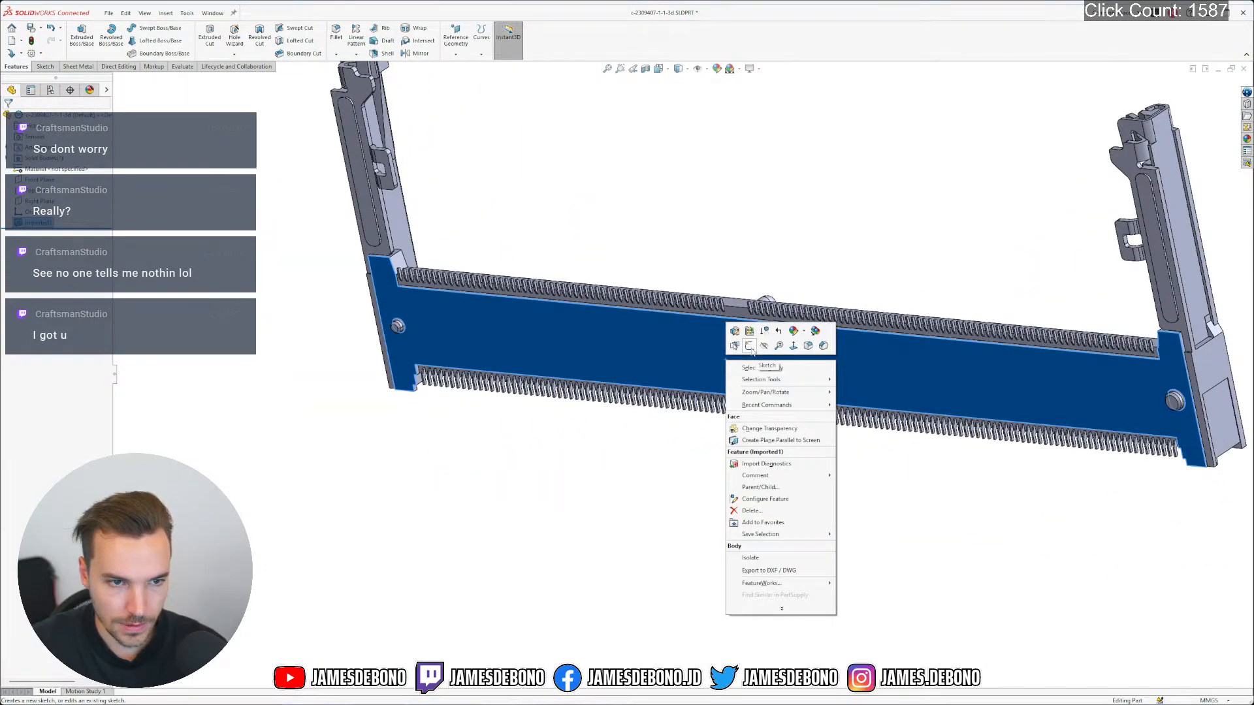
pyautogui.click(463, 375)
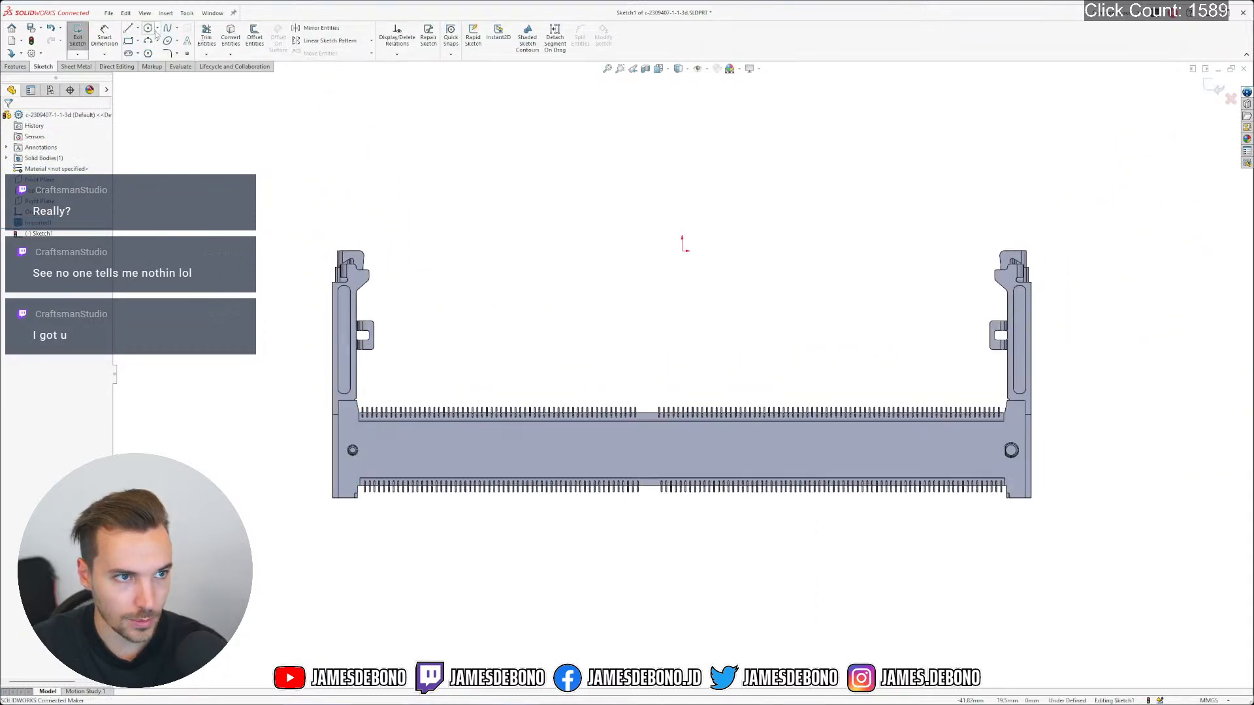
# Draw a horizontal centerline between the centers of the two locating pegs
pyautogui.click(138, 28)
pyautogui.click(152, 52)
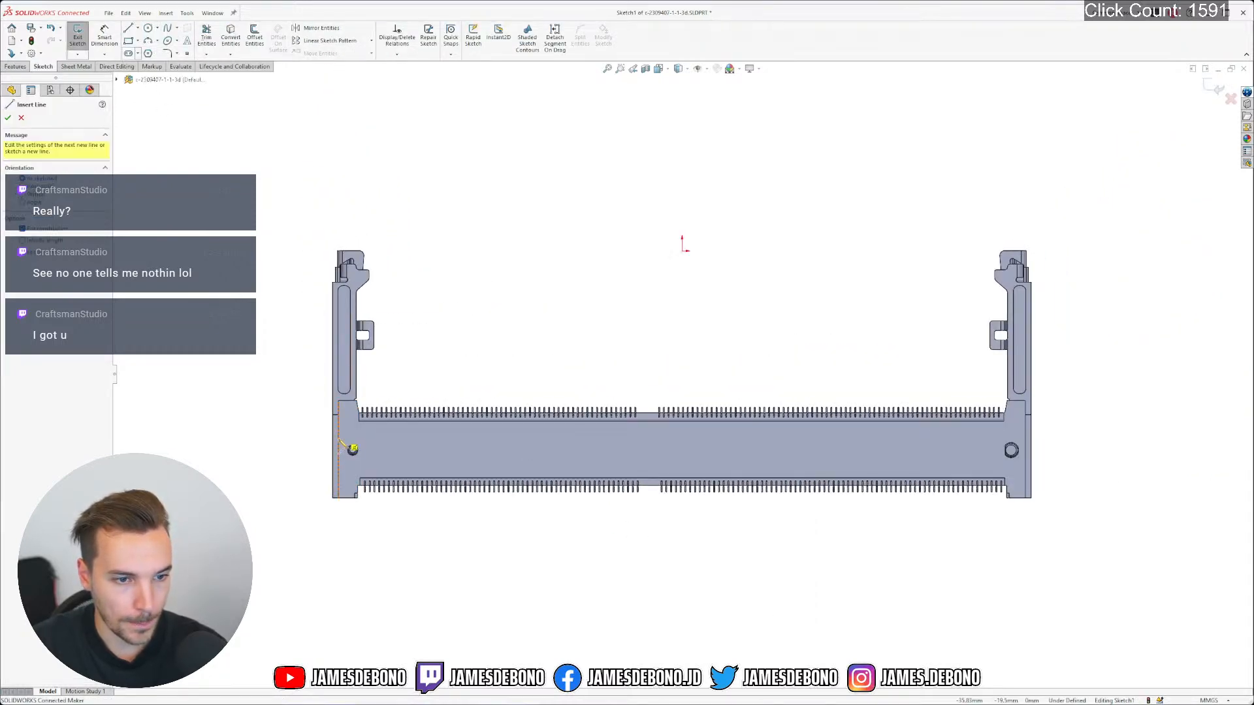
pyautogui.scroll(-3, 404, 451)
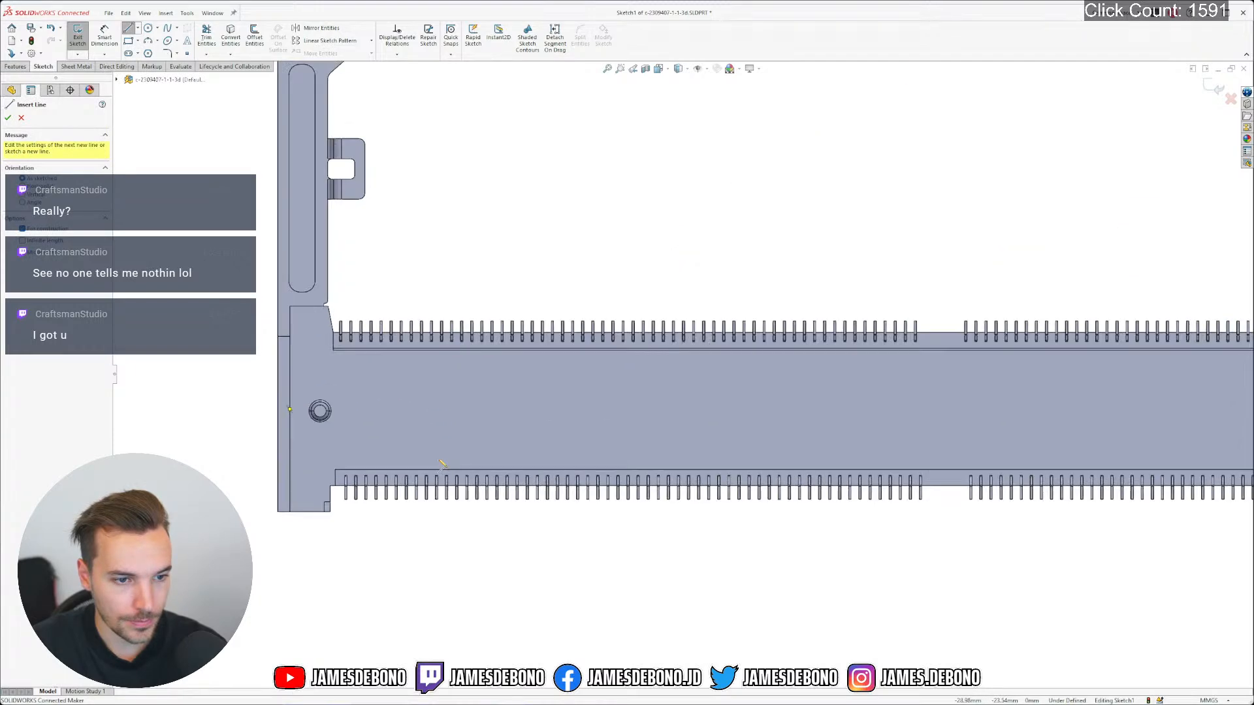
pyautogui.scroll(-2, 321, 418)
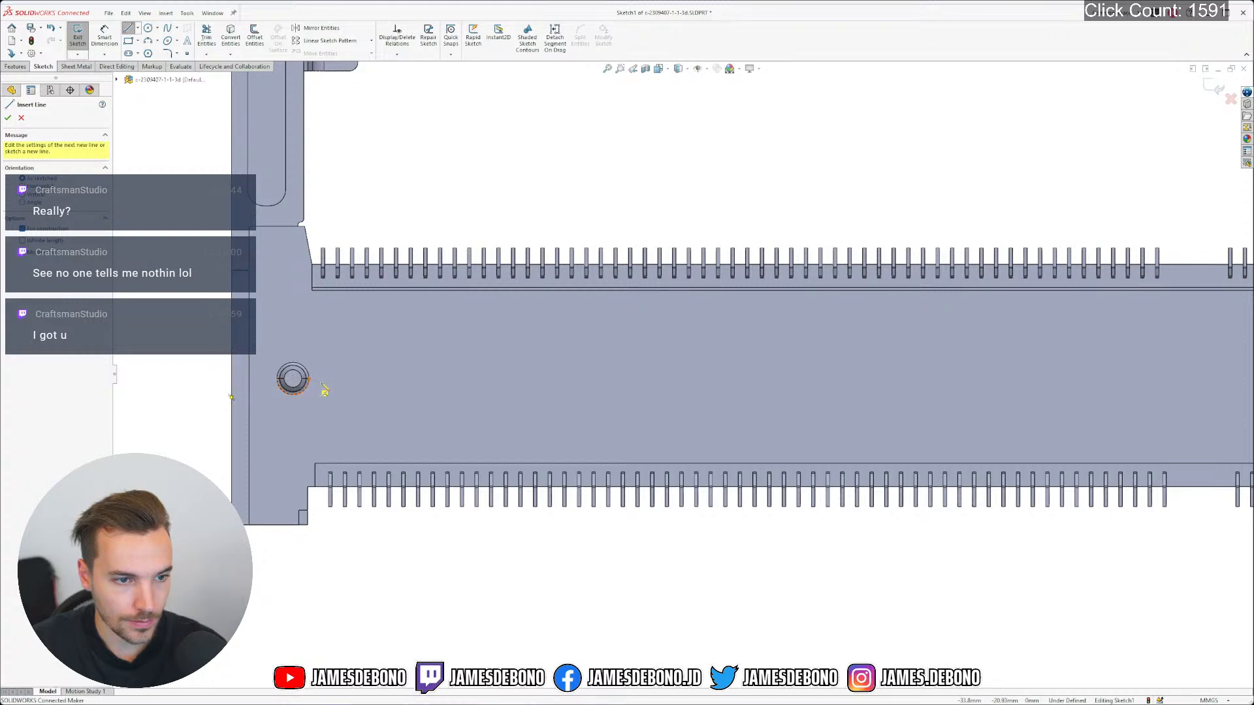
pyautogui.scroll(-3, 262, 388)
pyautogui.click(346, 369)
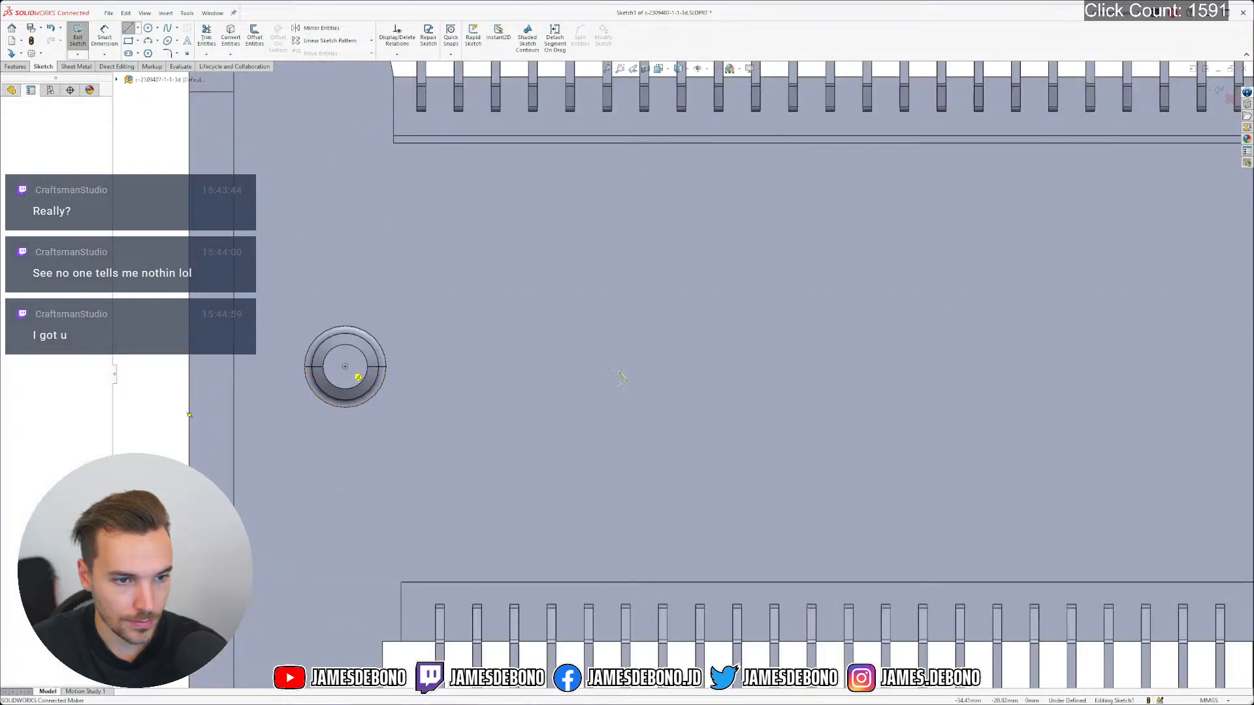
pyautogui.scroll(5, 346, 369)
pyautogui.scroll(-4, 1160, 384)
pyautogui.scroll(-3, 1160, 384)
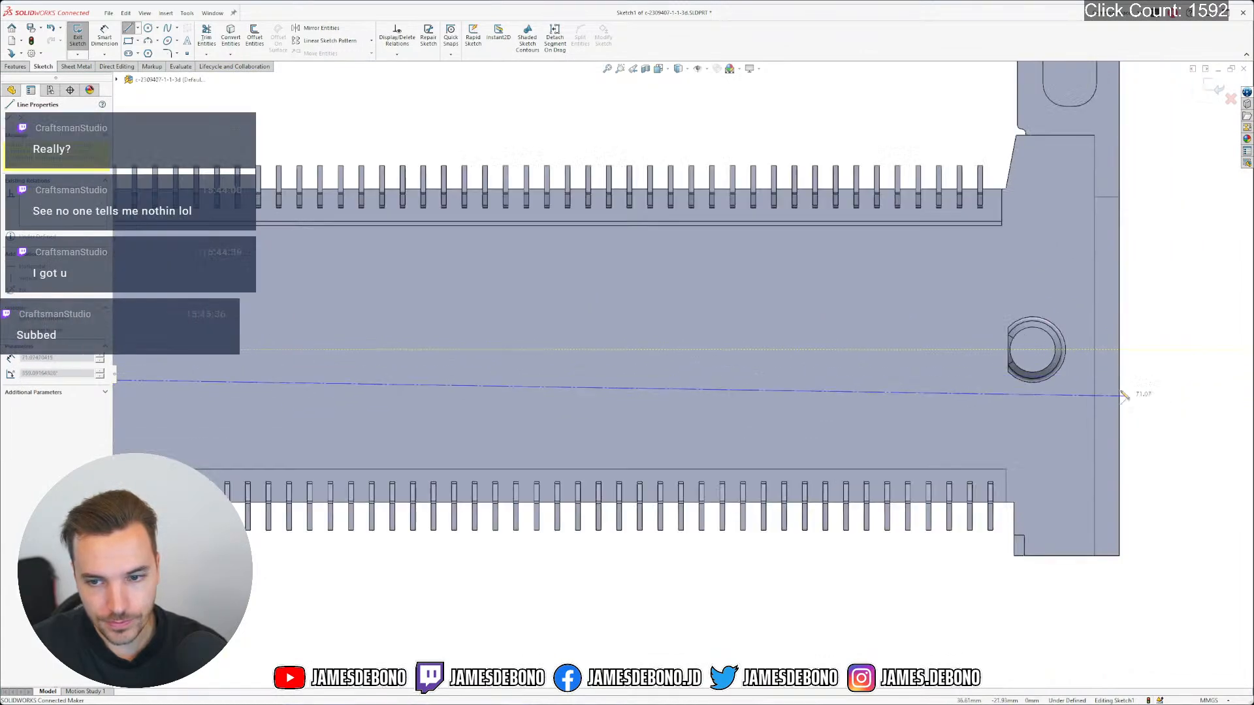
pyautogui.click(1033, 350)
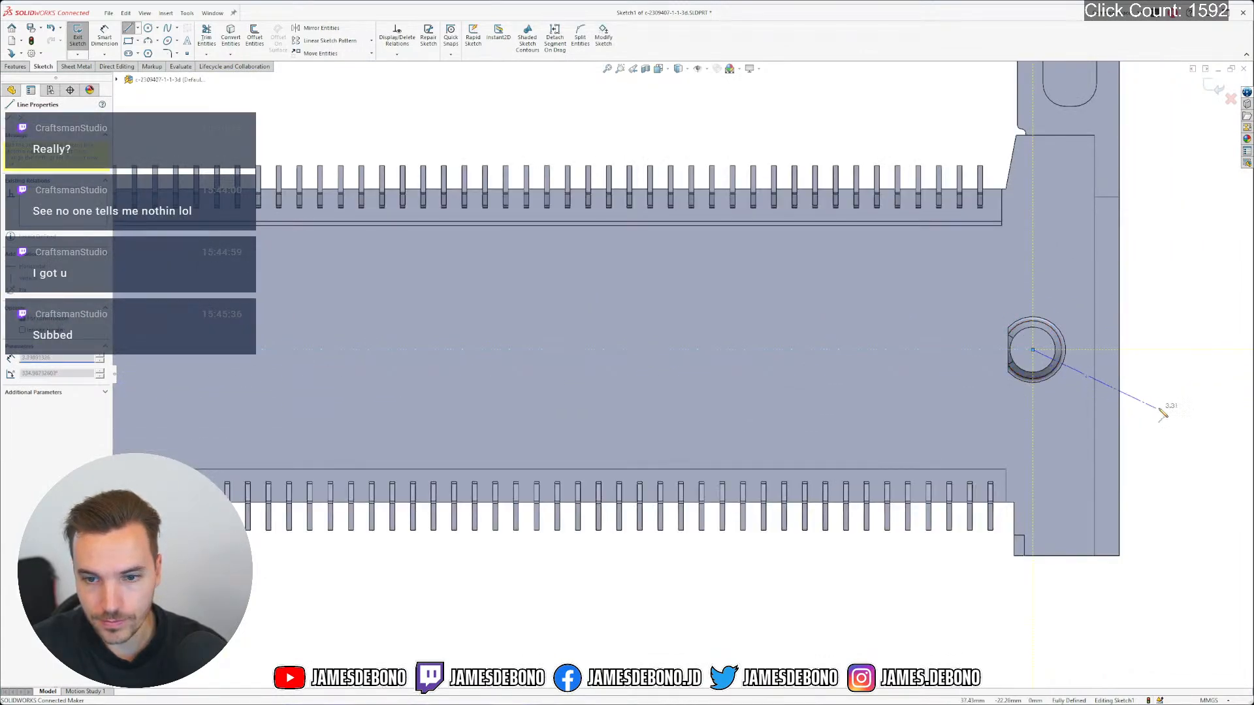
pyautogui.press('Escape')
# Draw a second horizontal centerline, about 72 mm long, across the connector's full width below the peg centerline
pyautogui.click(1120, 406)
pyautogui.scroll(8, 1121, 406)
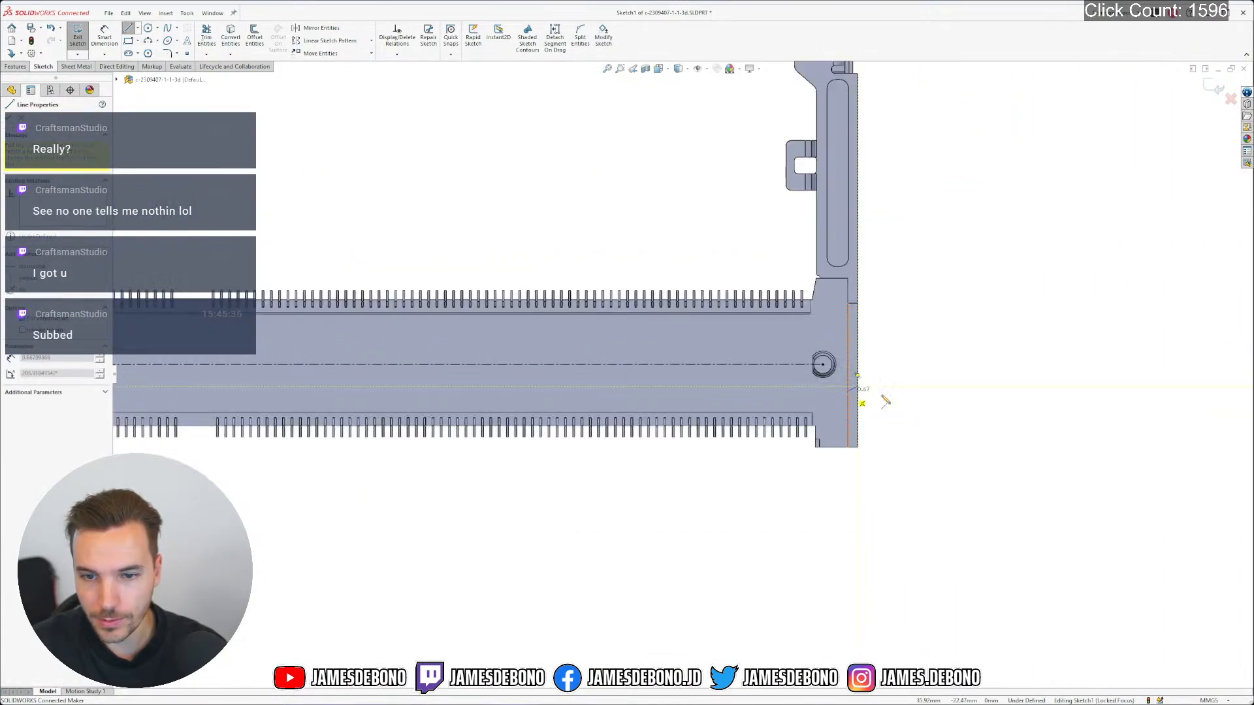
pyautogui.scroll(-7, 307, 392)
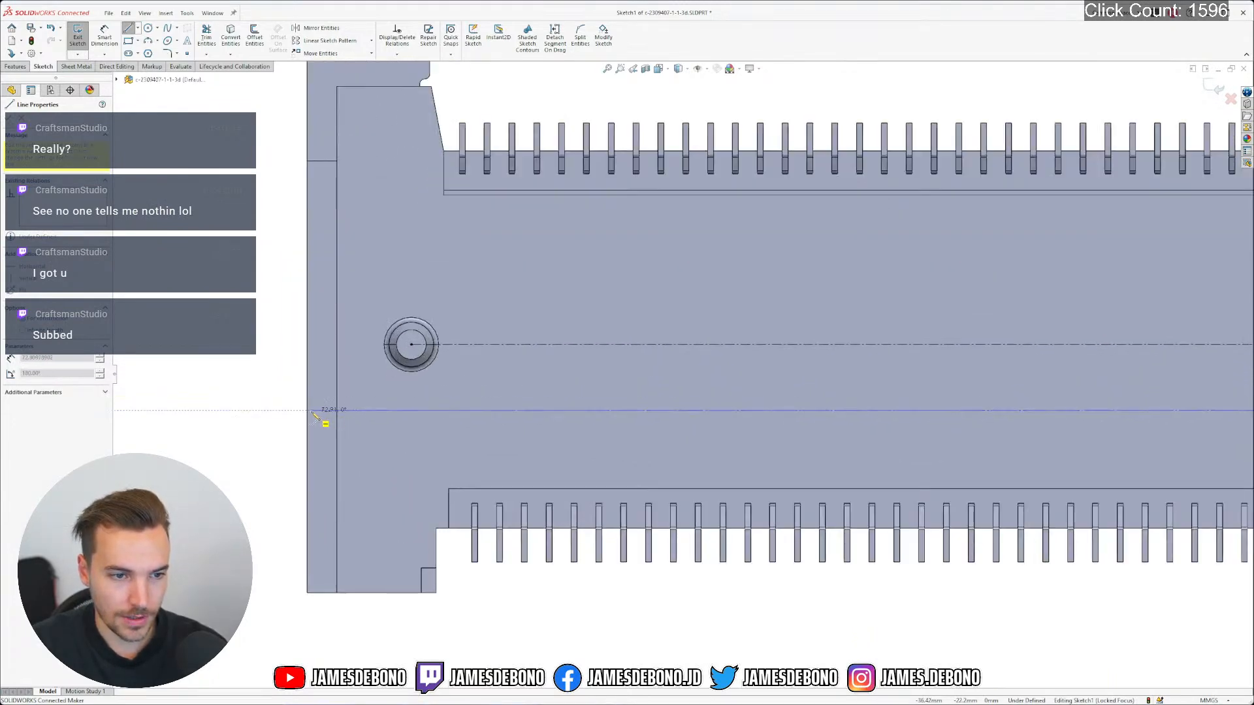
pyautogui.click(307, 410)
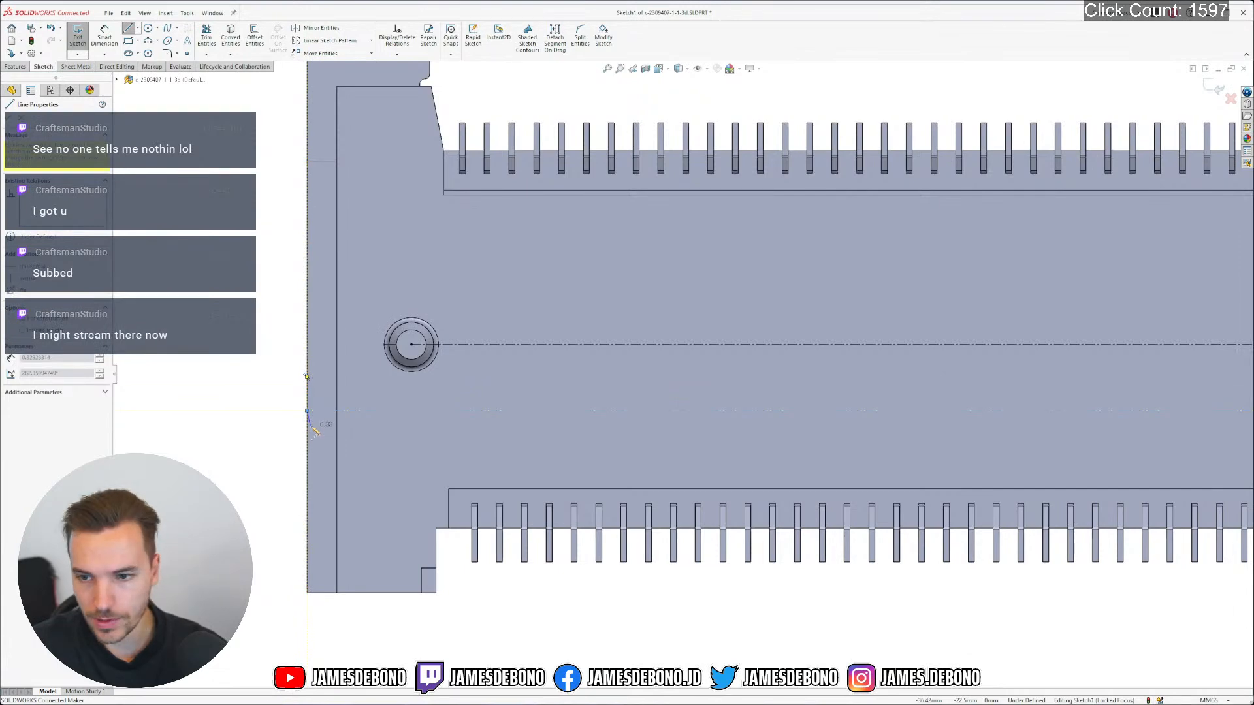
pyautogui.press('Escape')
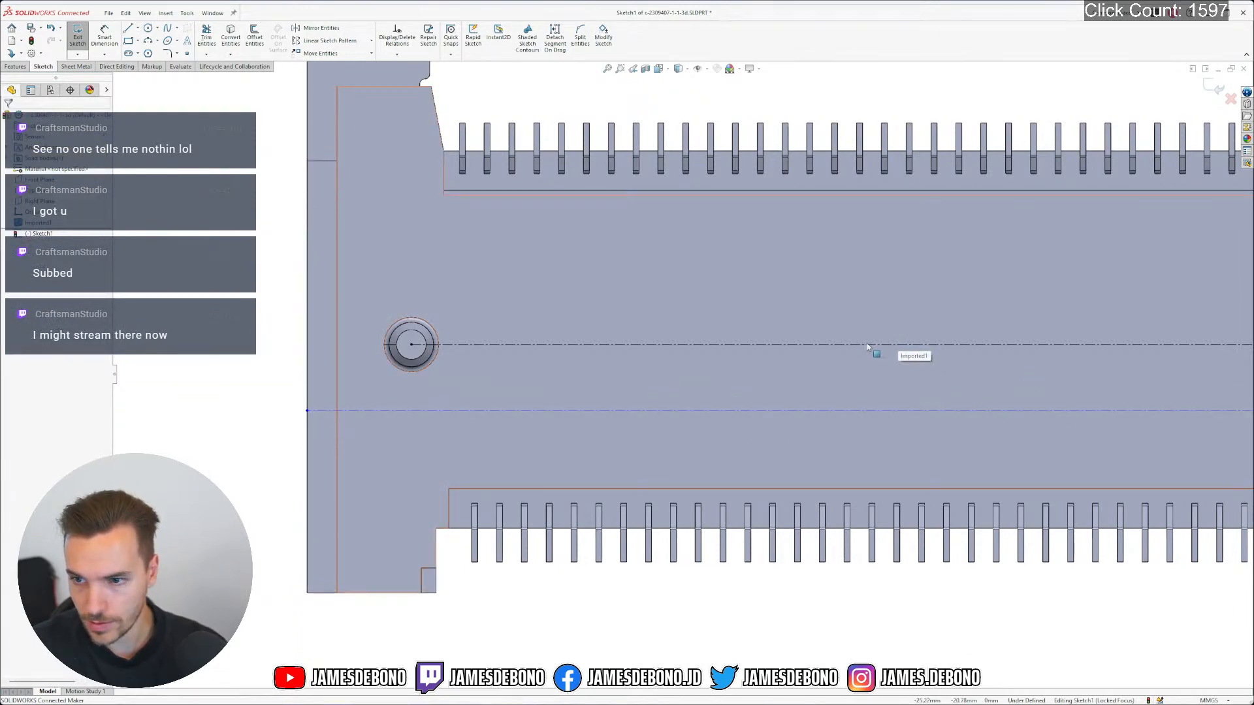
# Draw a short vertical centerline joining the lower full-width centerline to the peg centerline
pyautogui.scroll(10, 899, 340)
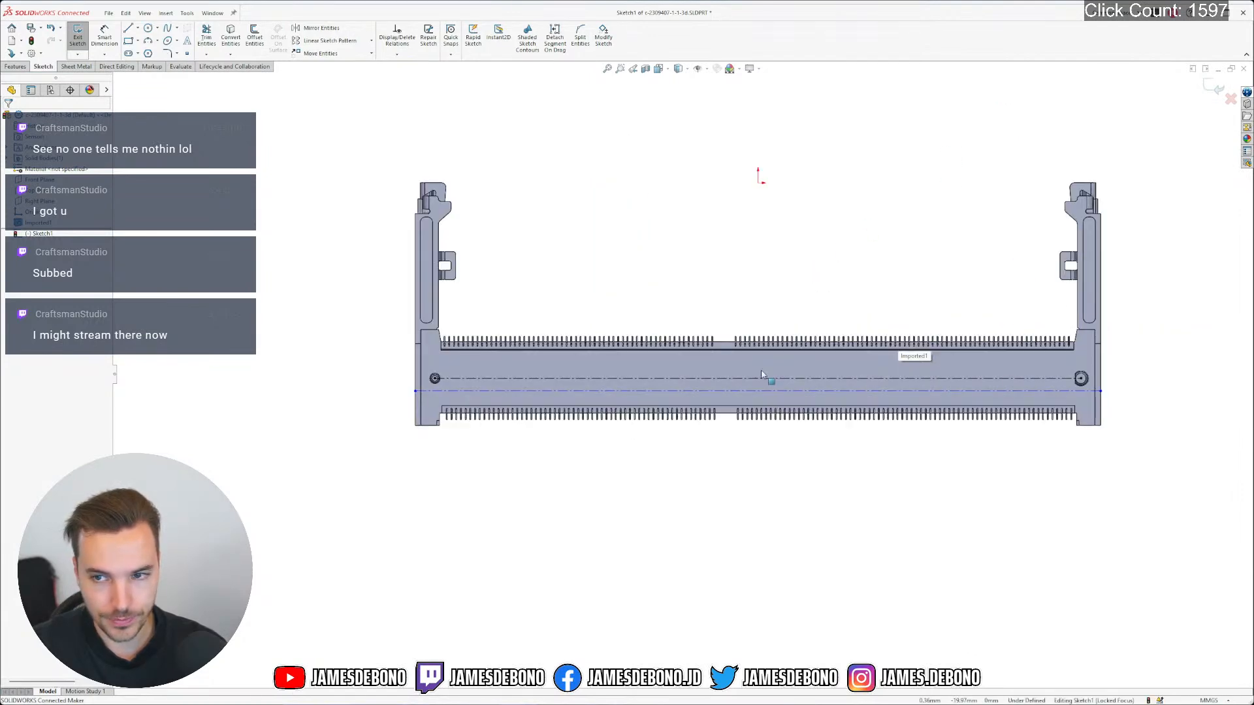
pyautogui.scroll(-3, 677, 389)
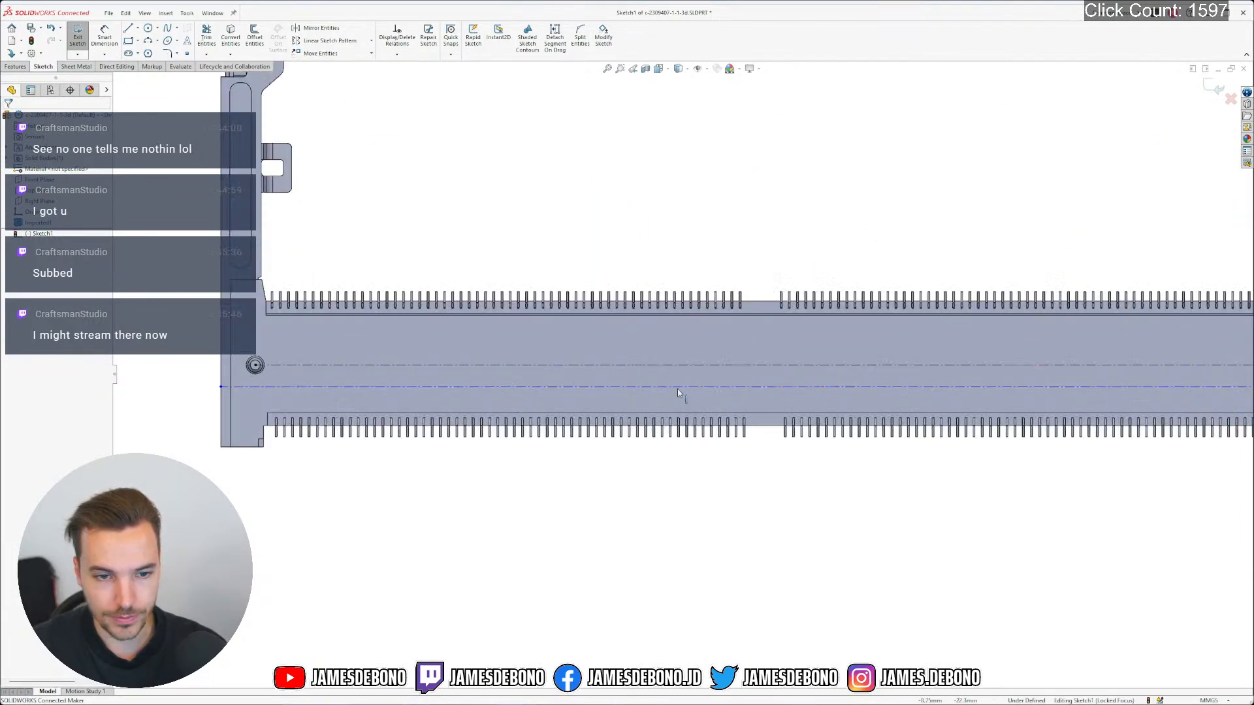
pyautogui.click(128, 29)
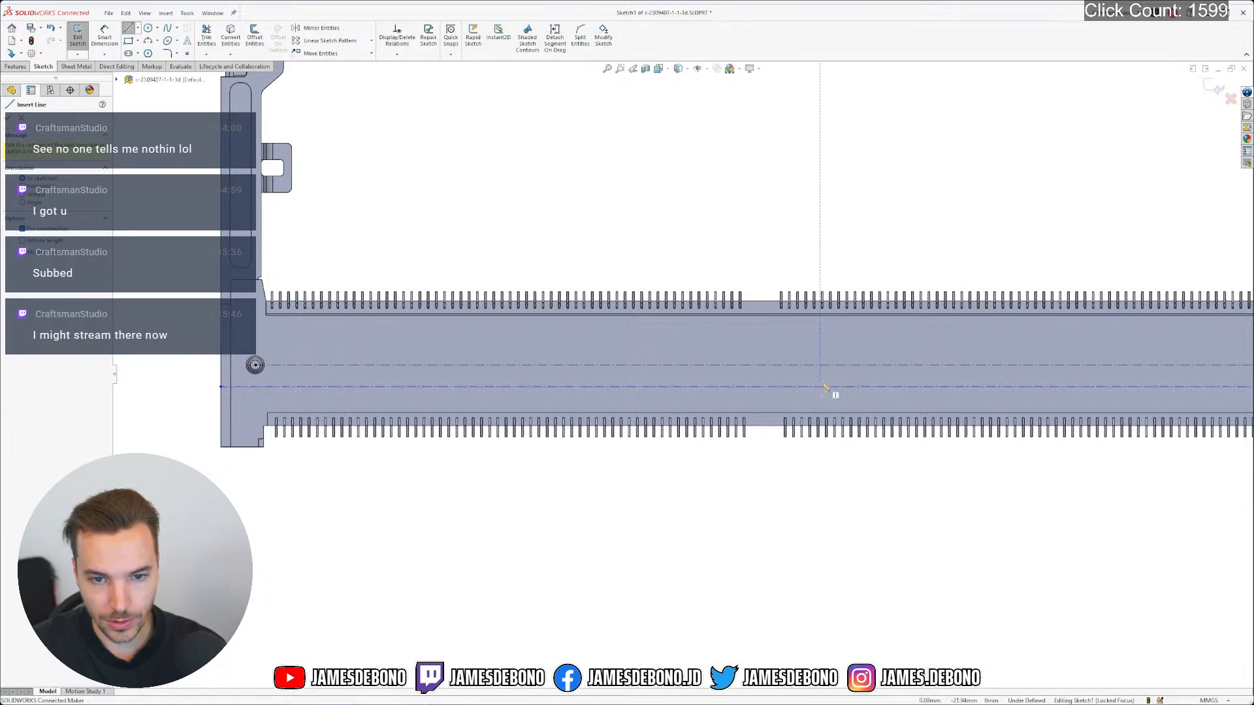
pyautogui.scroll(-3, 827, 390)
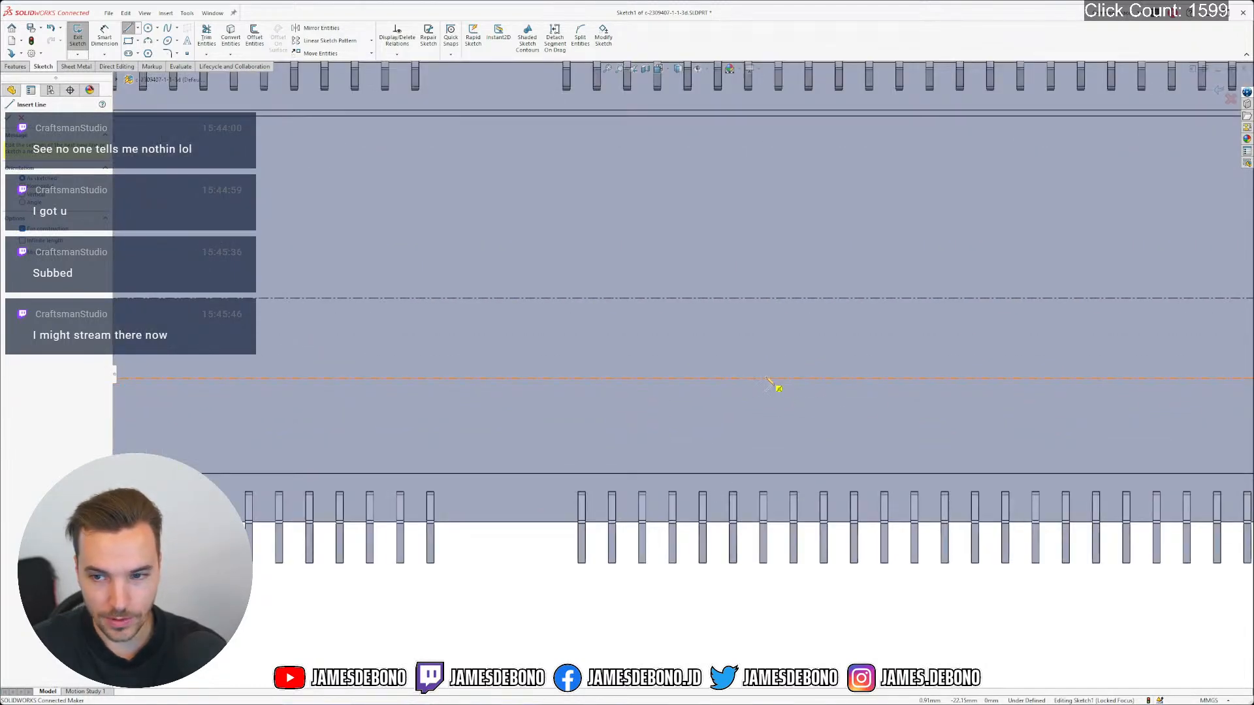
pyautogui.click(711, 378)
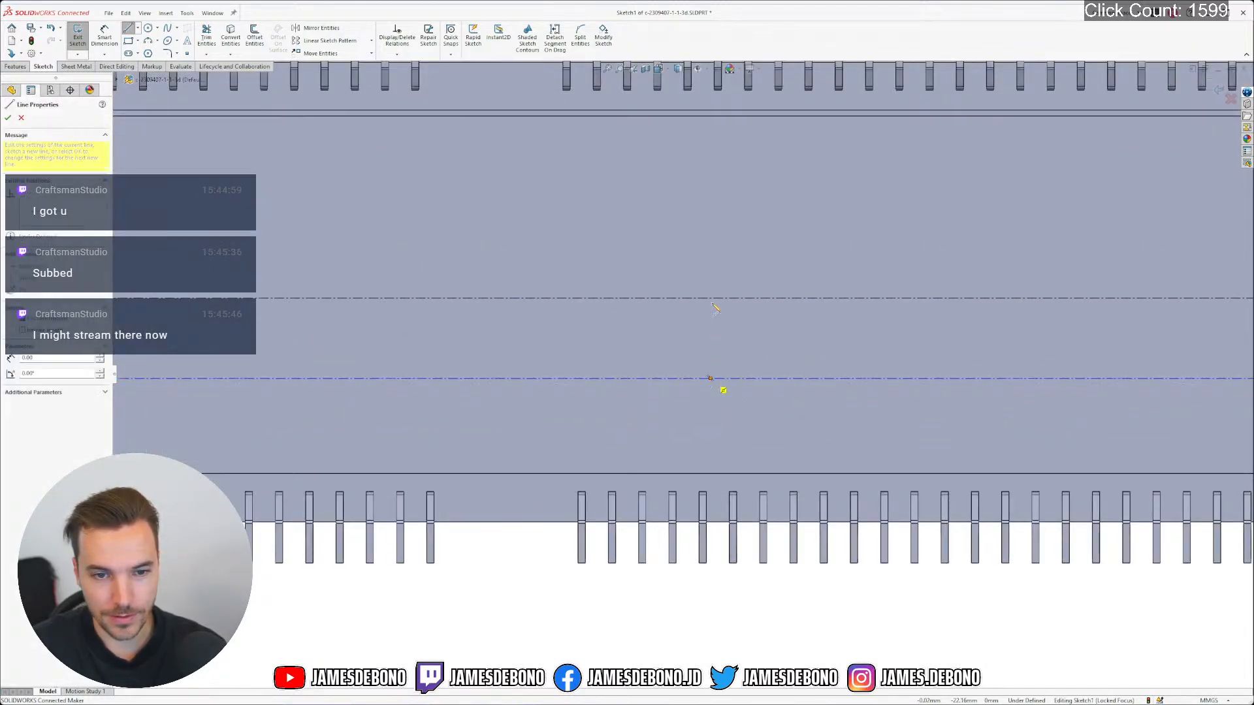
pyautogui.click(711, 298)
pyautogui.press('Escape')
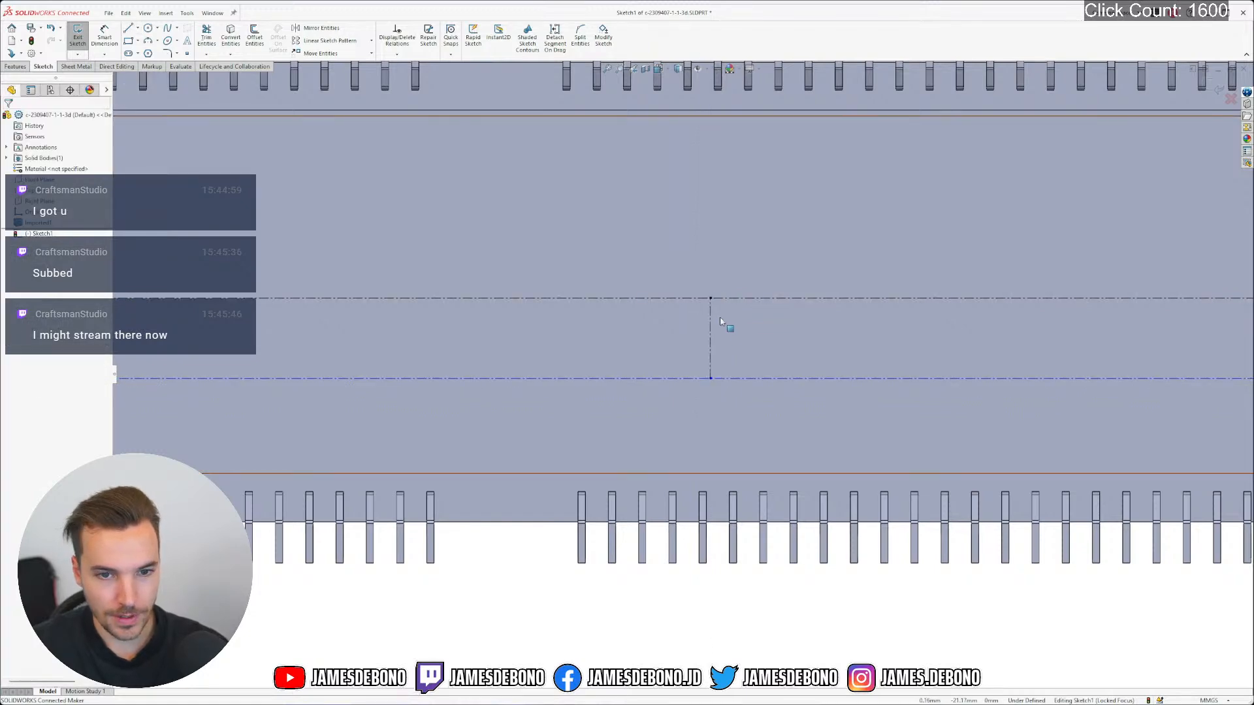
# Delete the short vertical centerline and the lower full-width centerline, keeping only the peg-to-peg centerline
pyautogui.scroll(5, 712, 310)
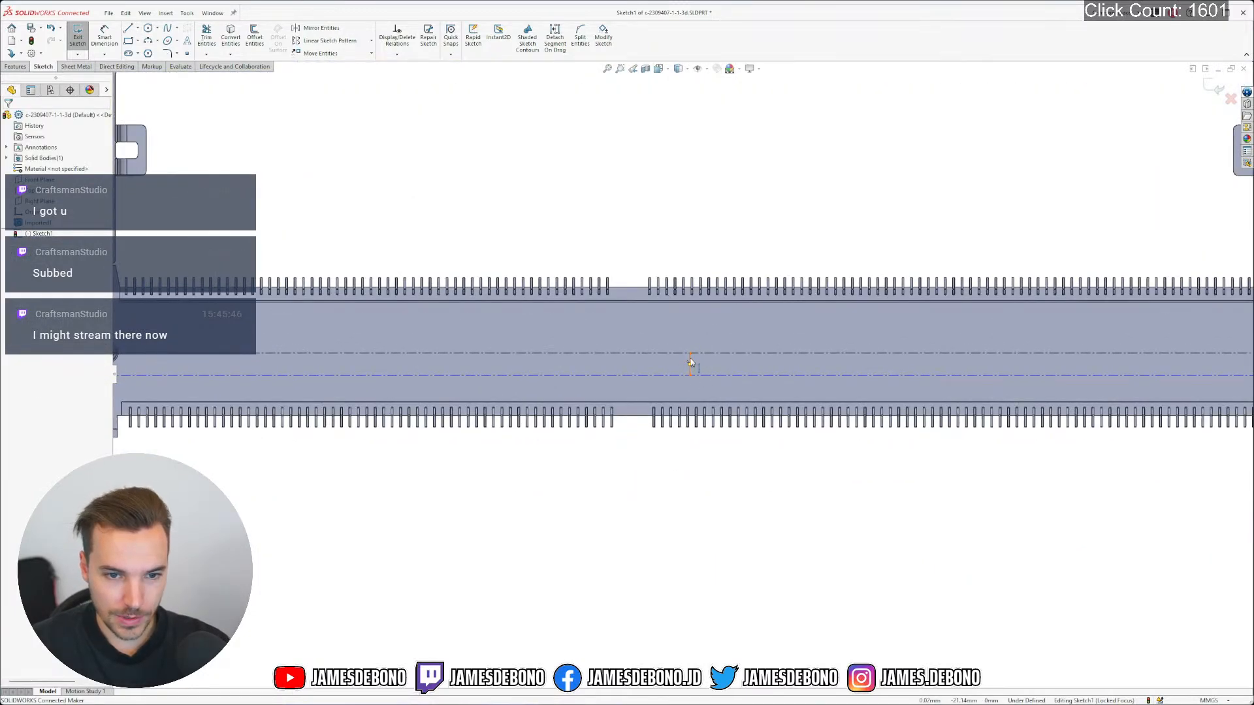
pyautogui.click(691, 363)
pyautogui.press('Delete')
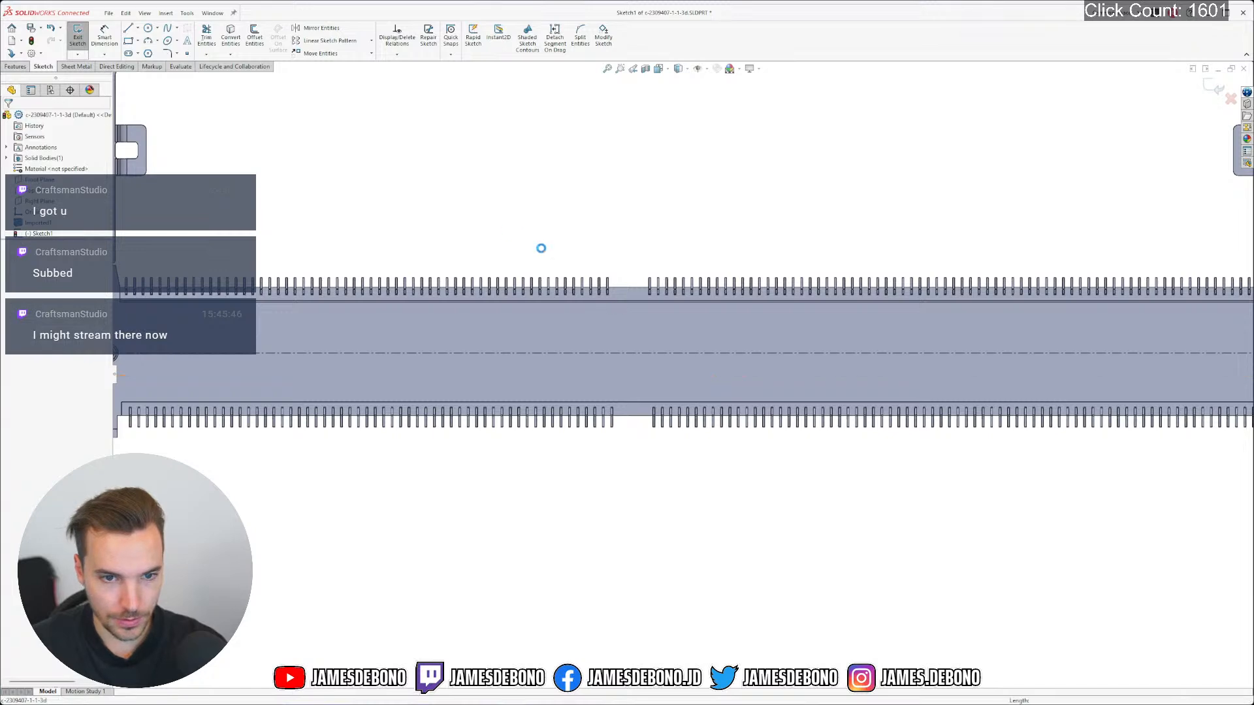
# Draw a solid vertical line from the upper to the lower edge of the underside face near its middle
pyautogui.click(128, 29)
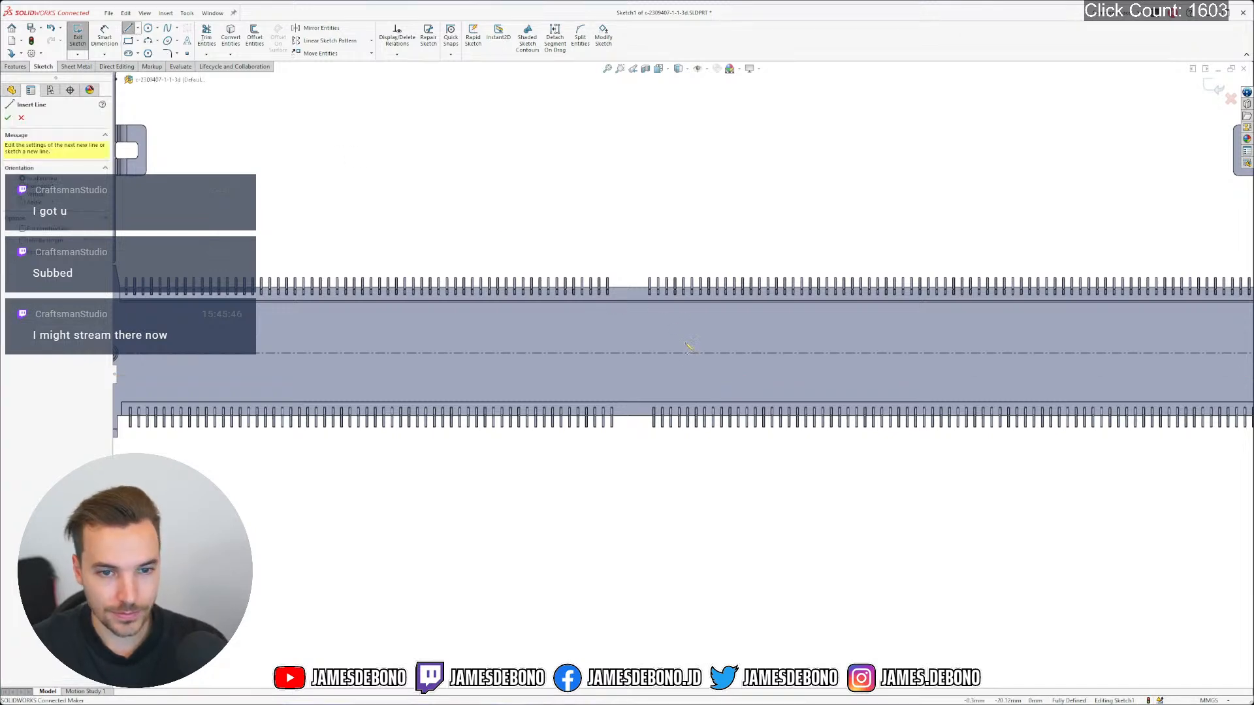
pyautogui.scroll(-3, 679, 346)
pyautogui.click(657, 259)
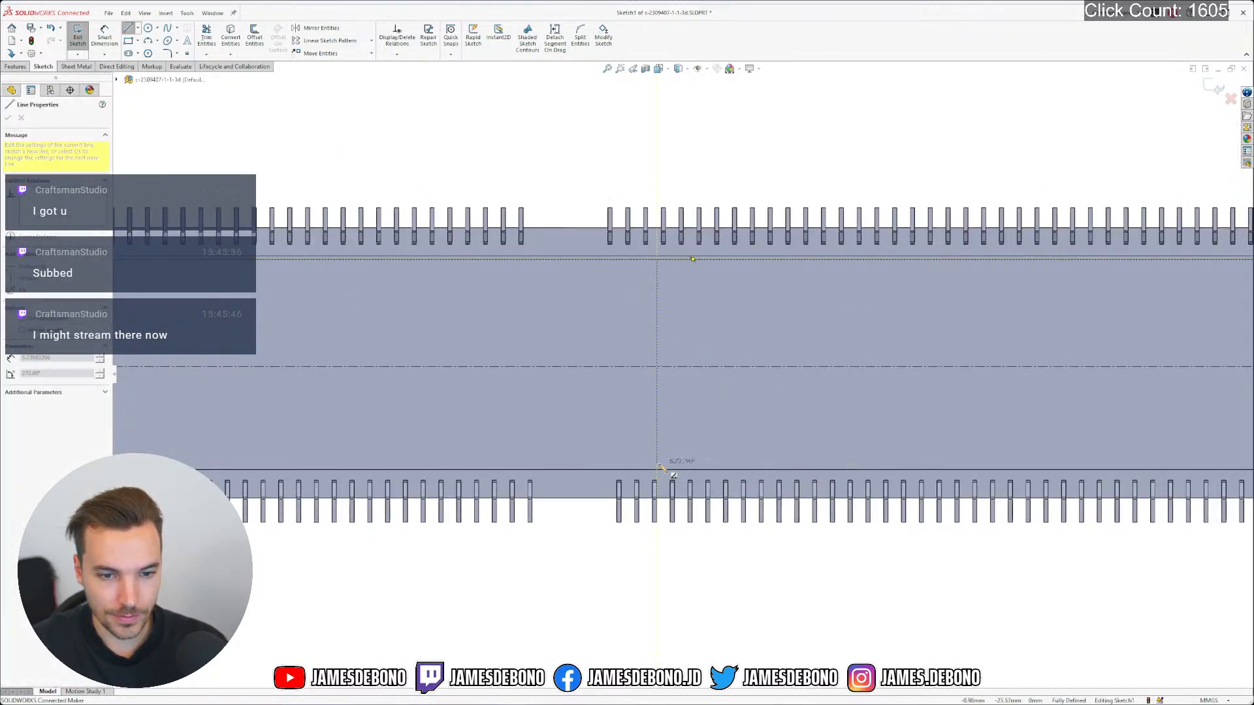
pyautogui.click(657, 469)
pyautogui.click(658, 472)
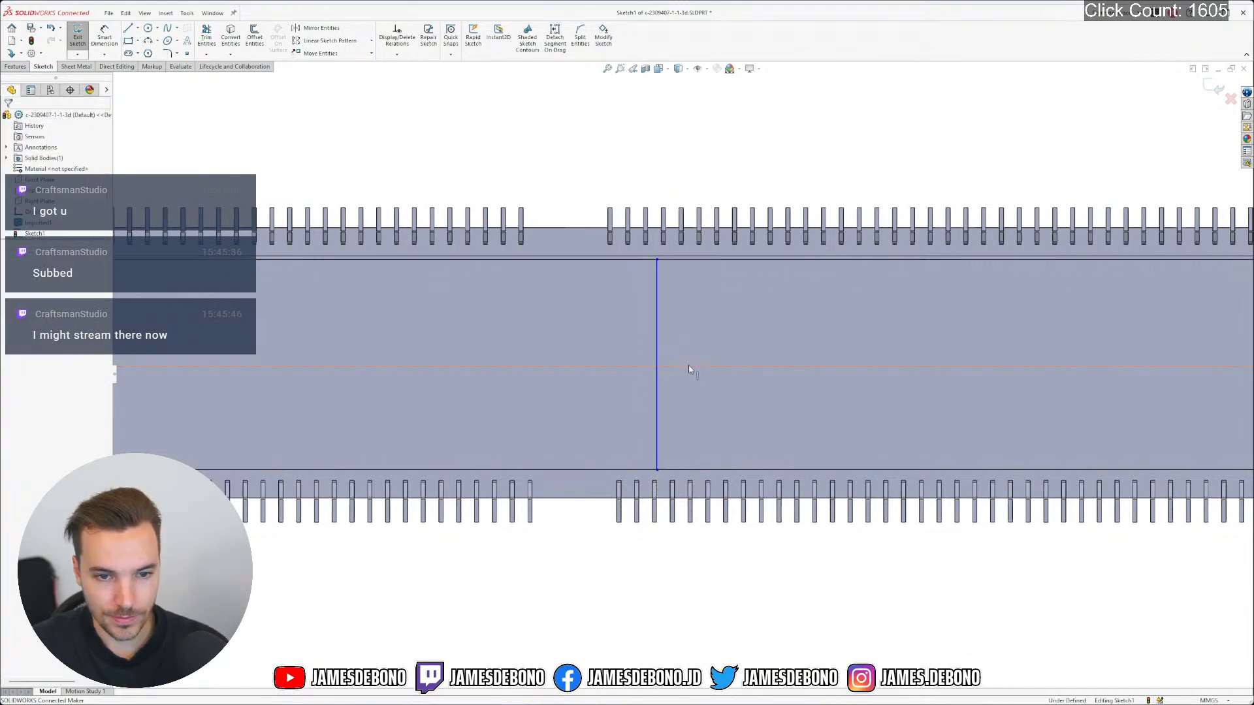
# Constrain the vertical line to pass through the midpoint of the peg-to-peg centerline
pyautogui.rightClick(688, 366)
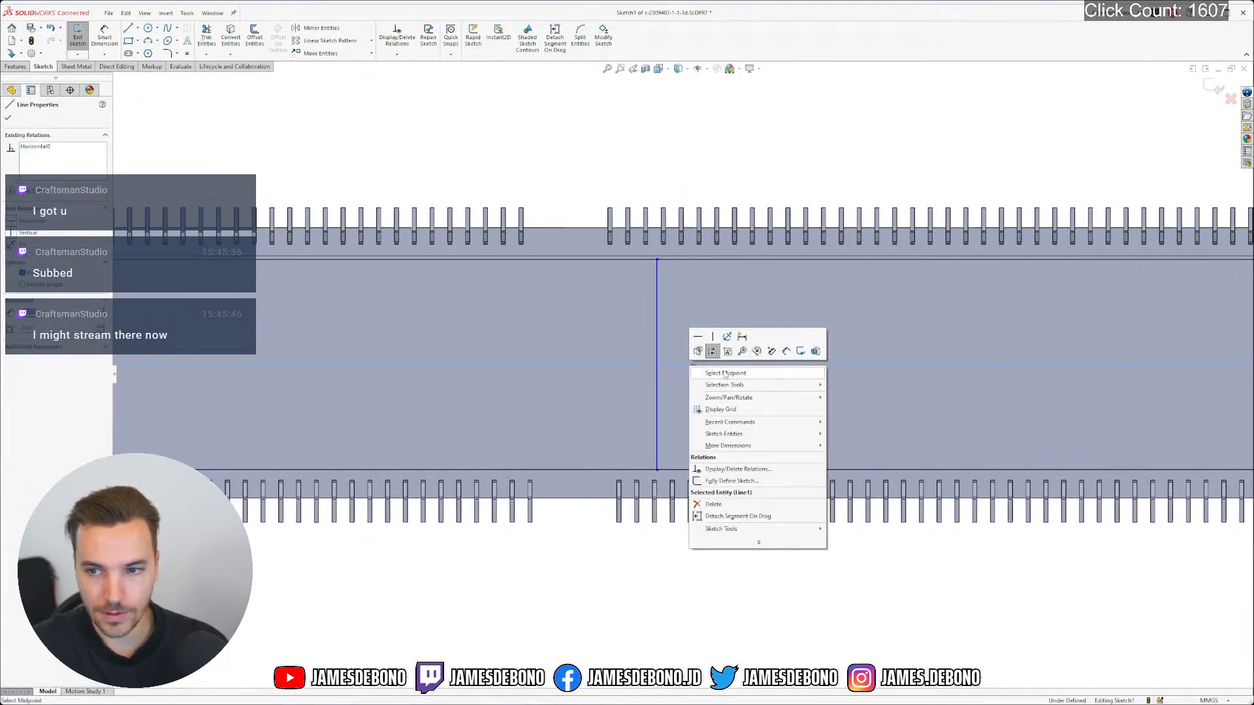
pyautogui.click(724, 374)
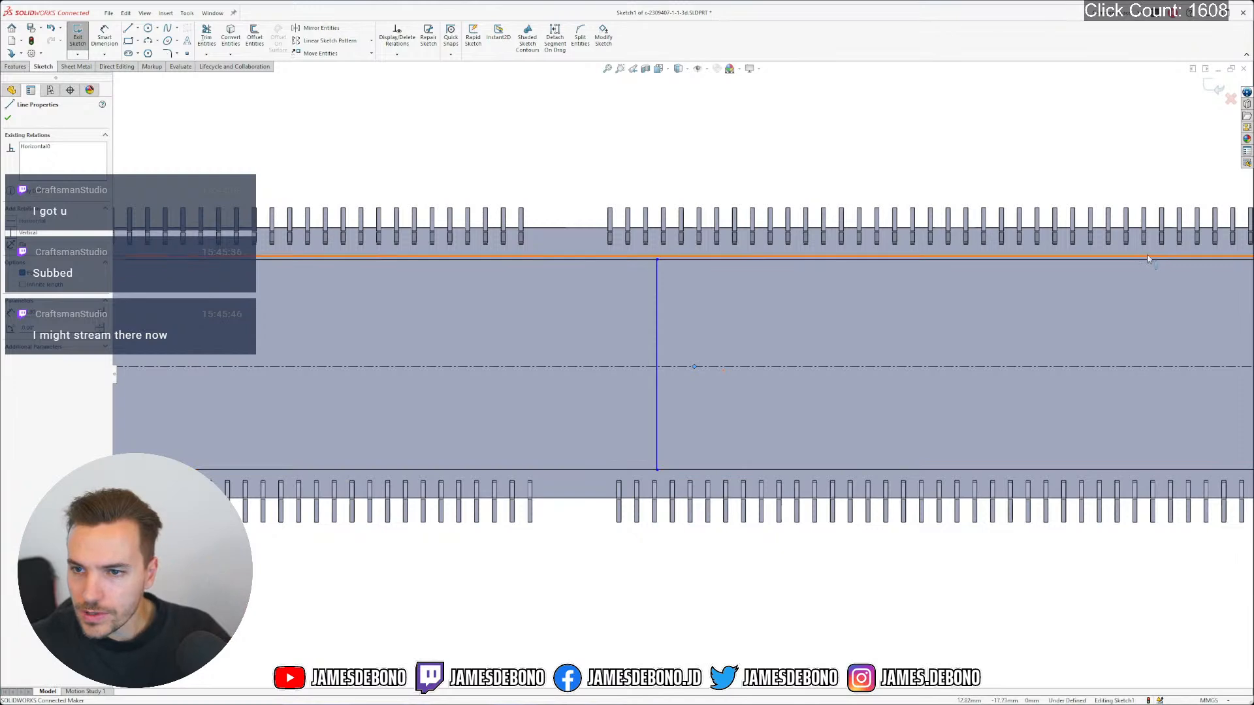
pyautogui.keyDown('ctrl'); pyautogui.click(656, 382); pyautogui.keyUp('ctrl')
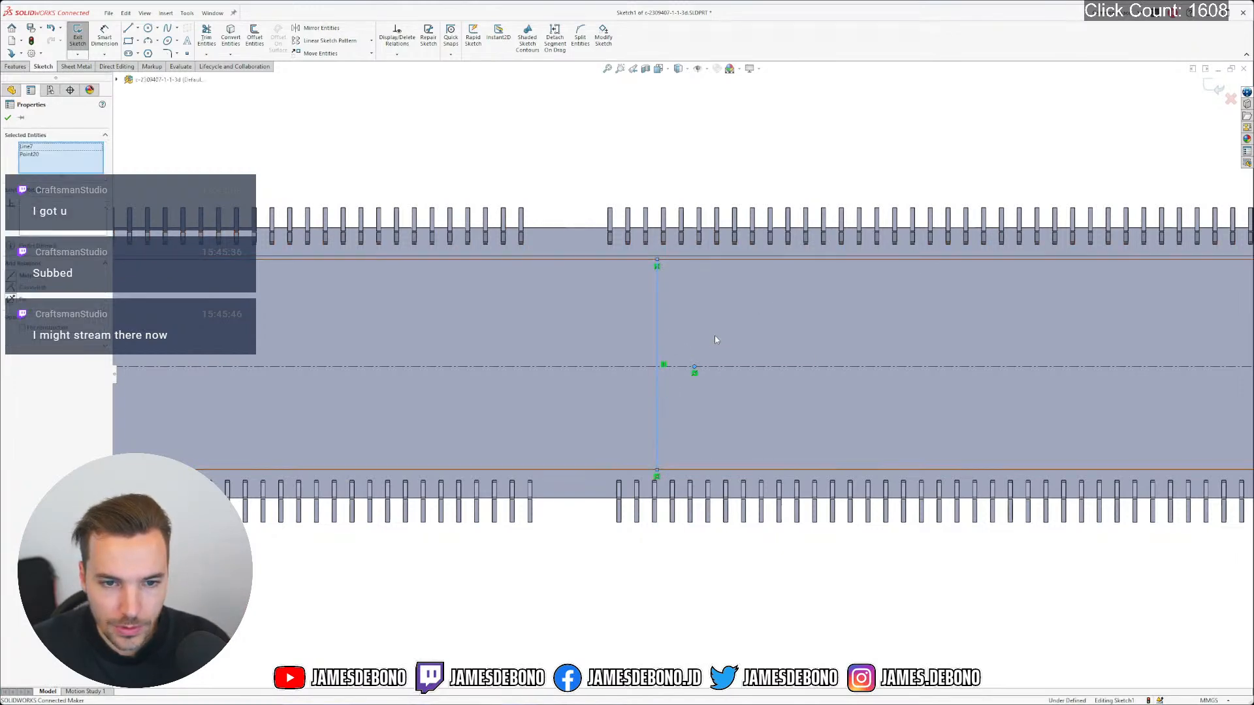
pyautogui.click(701, 339)
pyautogui.press('Escape')
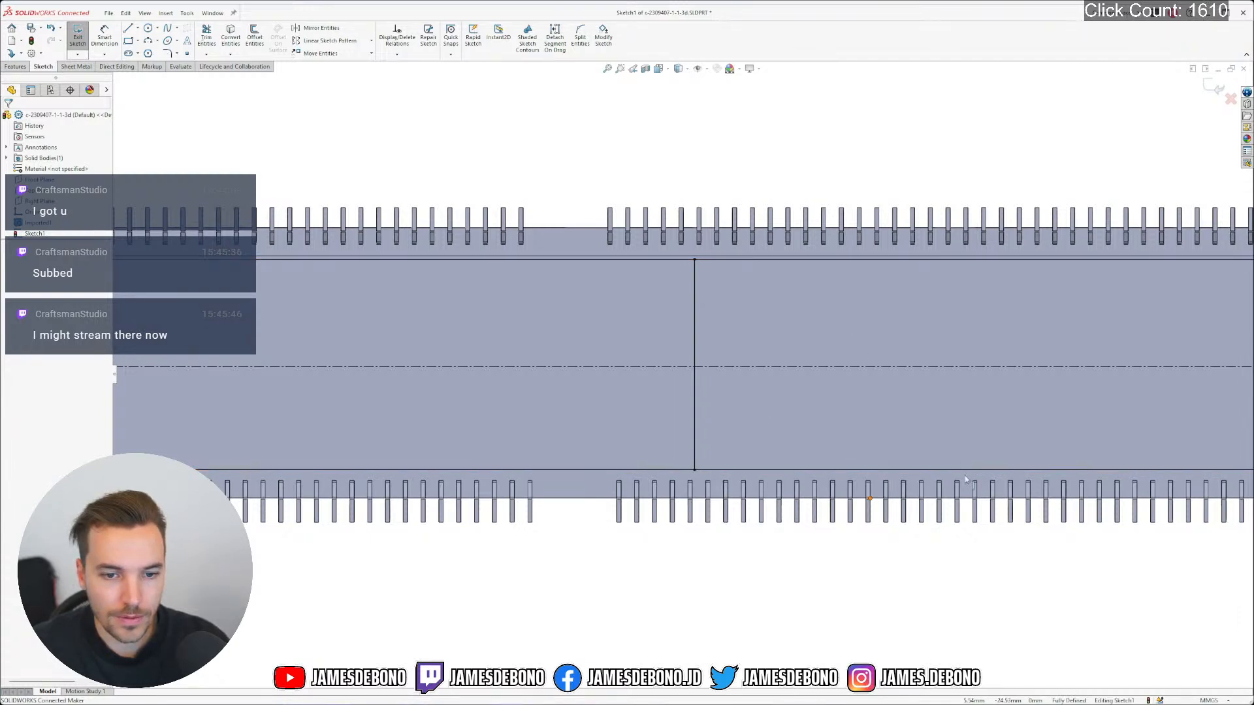
# Exit the sketch and split the underside face along the vertical line with Split Line
pyautogui.scroll(5, 808, 520)
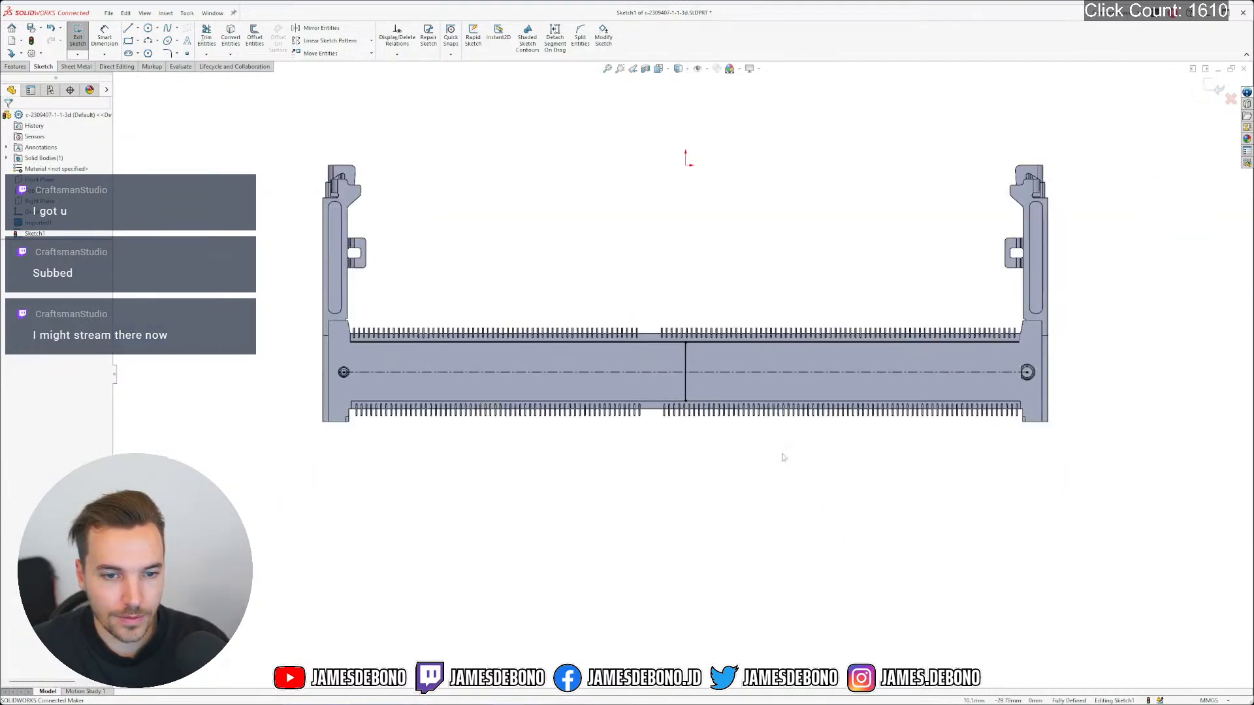
pyautogui.click(1215, 81)
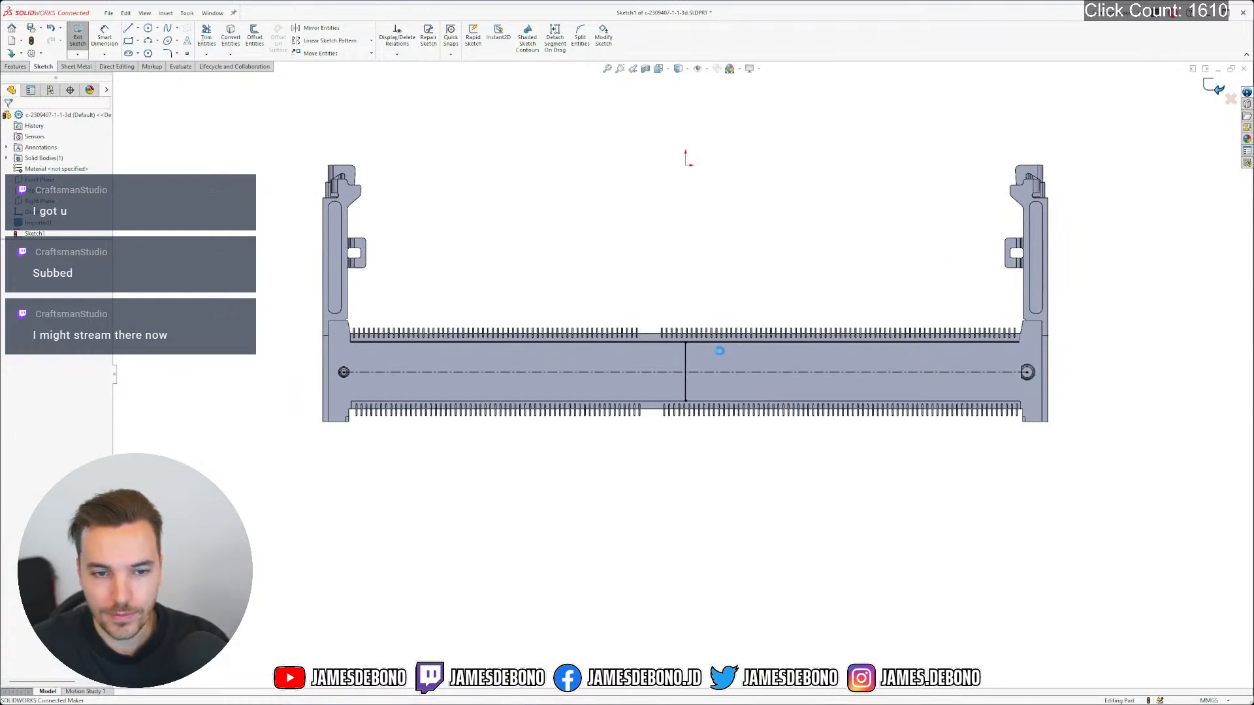
pyautogui.click(655, 452)
pyautogui.click(35, 233)
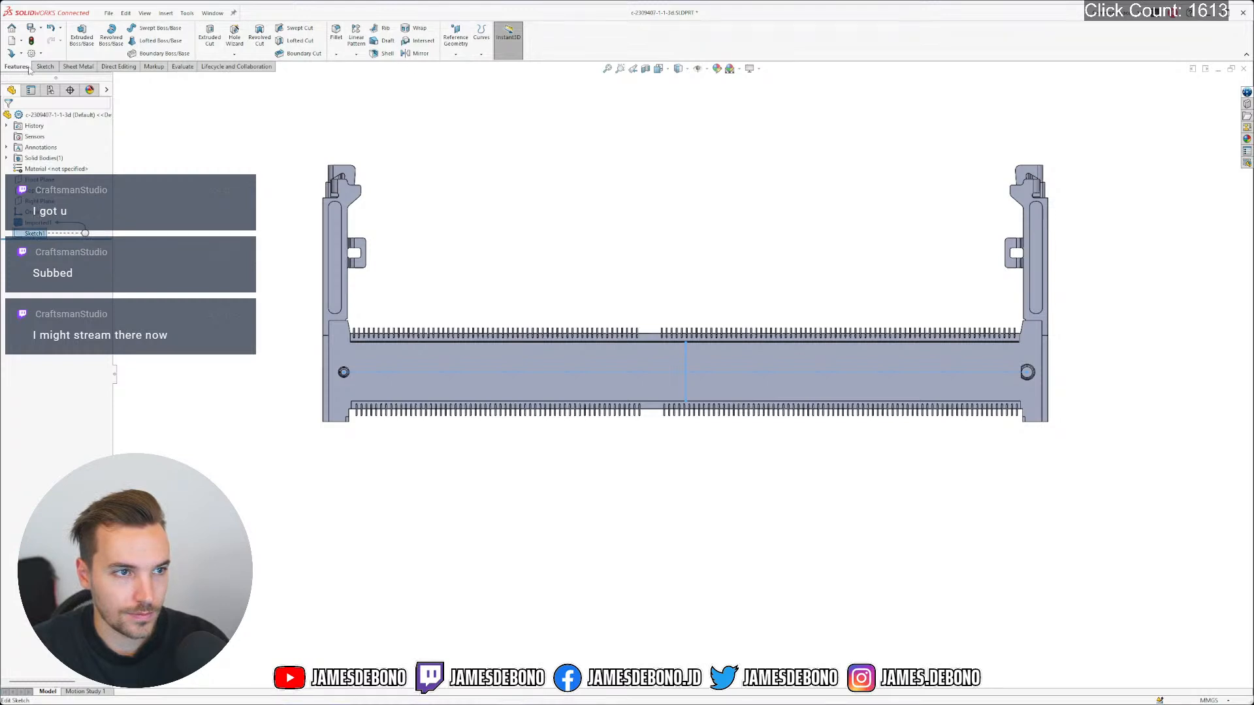
pyautogui.click(481, 36)
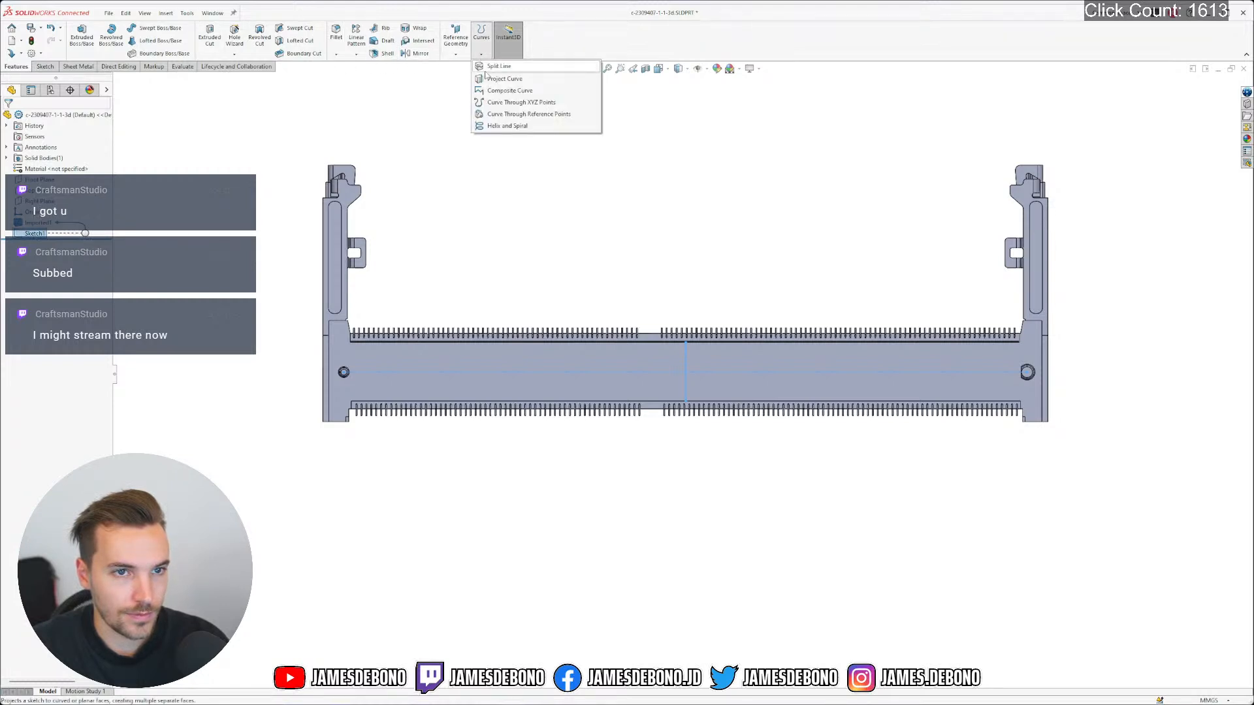
pyautogui.click(499, 68)
pyautogui.click(708, 358)
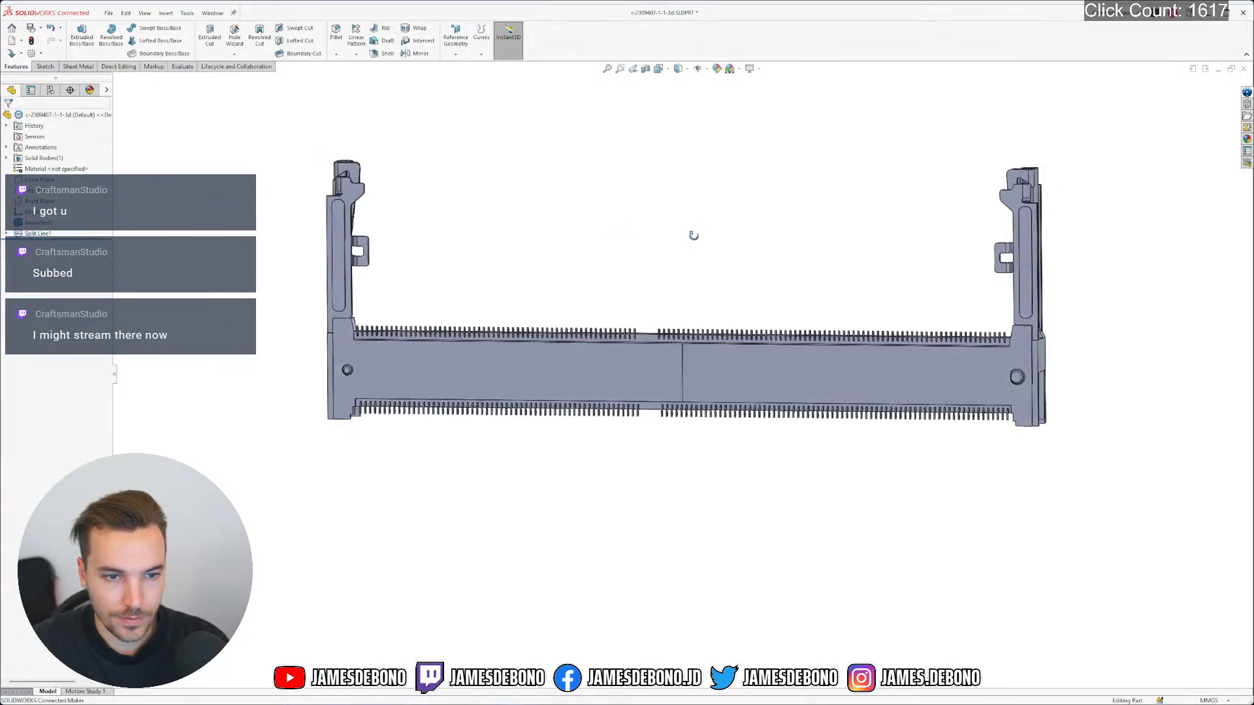
# Start a Move/Copy Body operation on the connector's solid body
pyautogui.moveTo(692, 232); pyautogui.dragTo(595, 352, button='middle')
pyautogui.moveTo(587, 172); pyautogui.dragTo(475, 145, button='middle')
pyautogui.click(182, 66)
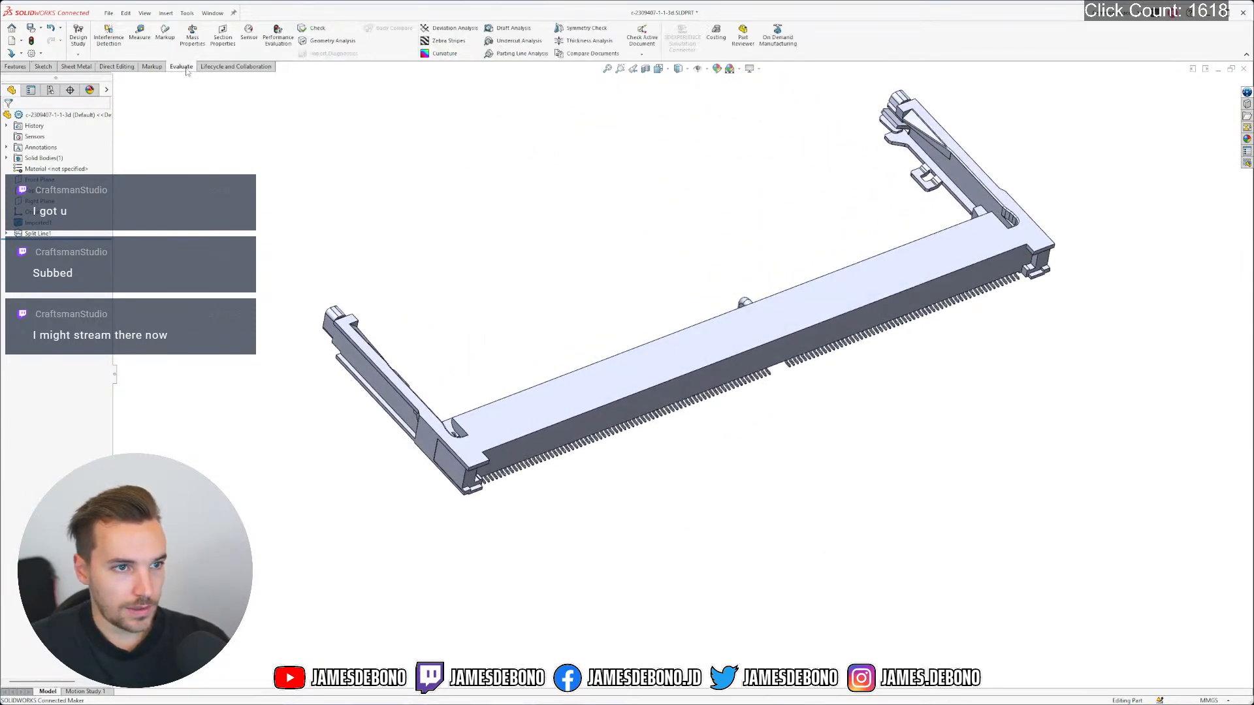
pyautogui.click(107, 68)
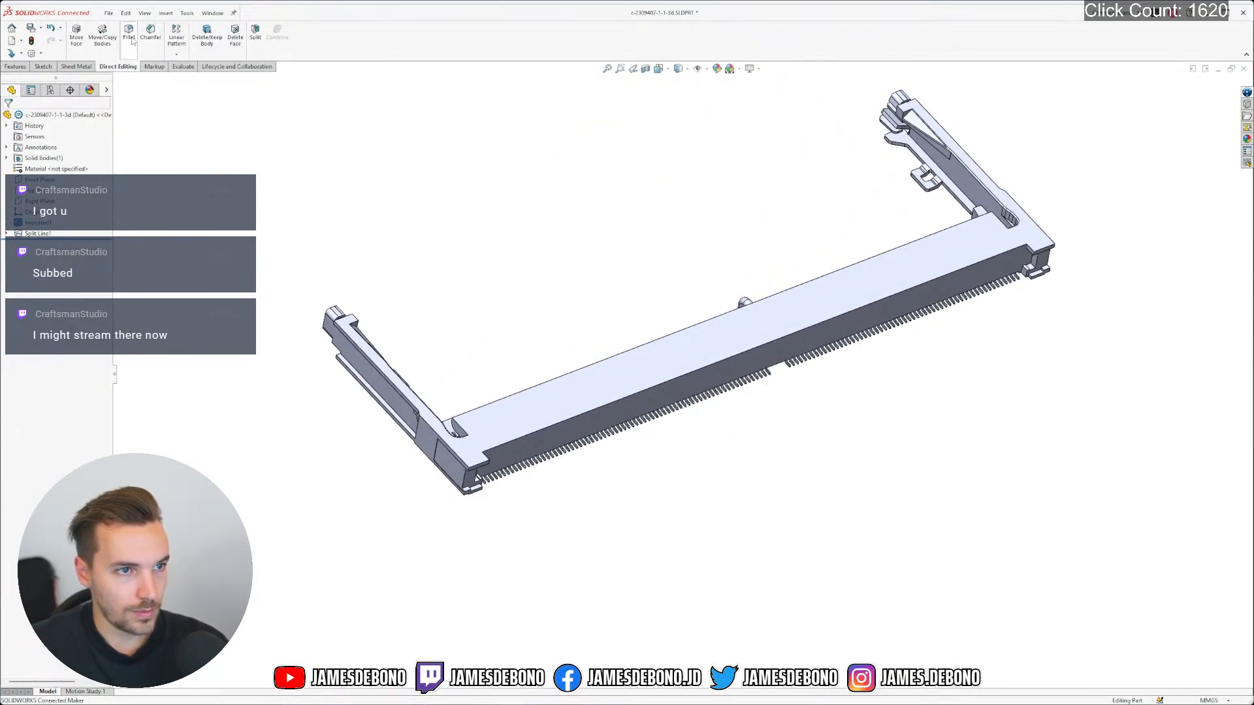
pyautogui.click(102, 36)
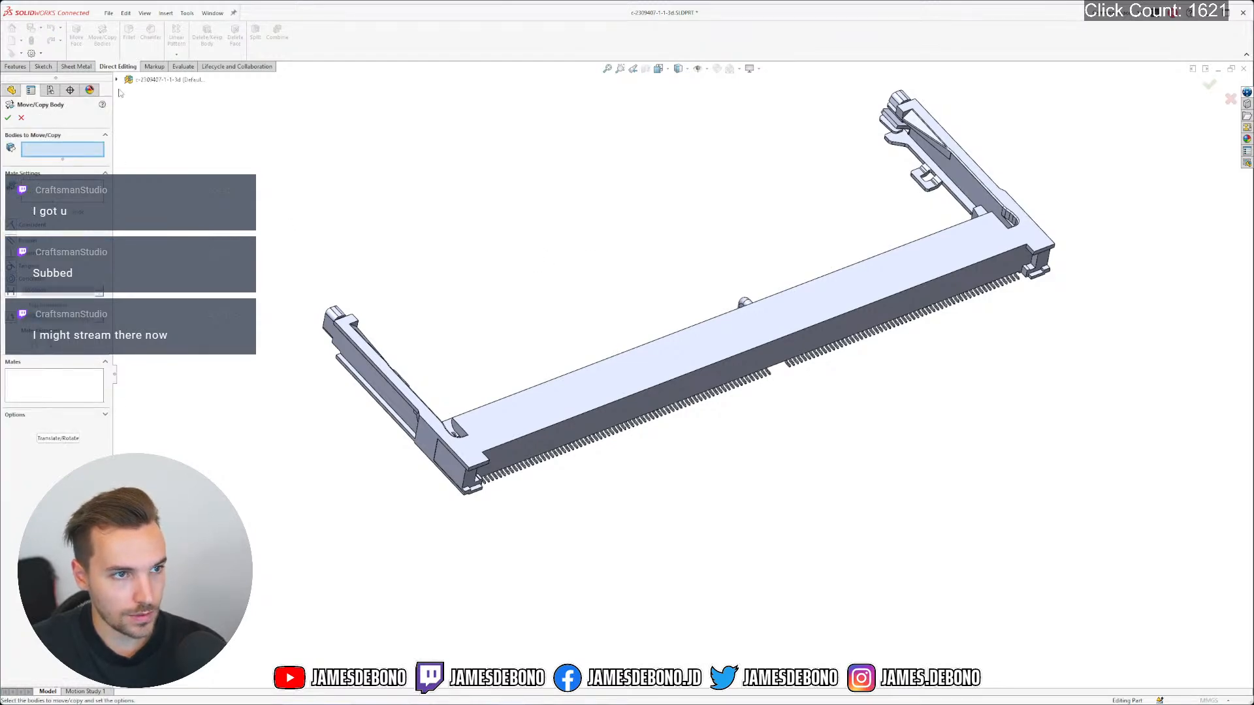
pyautogui.click(726, 340)
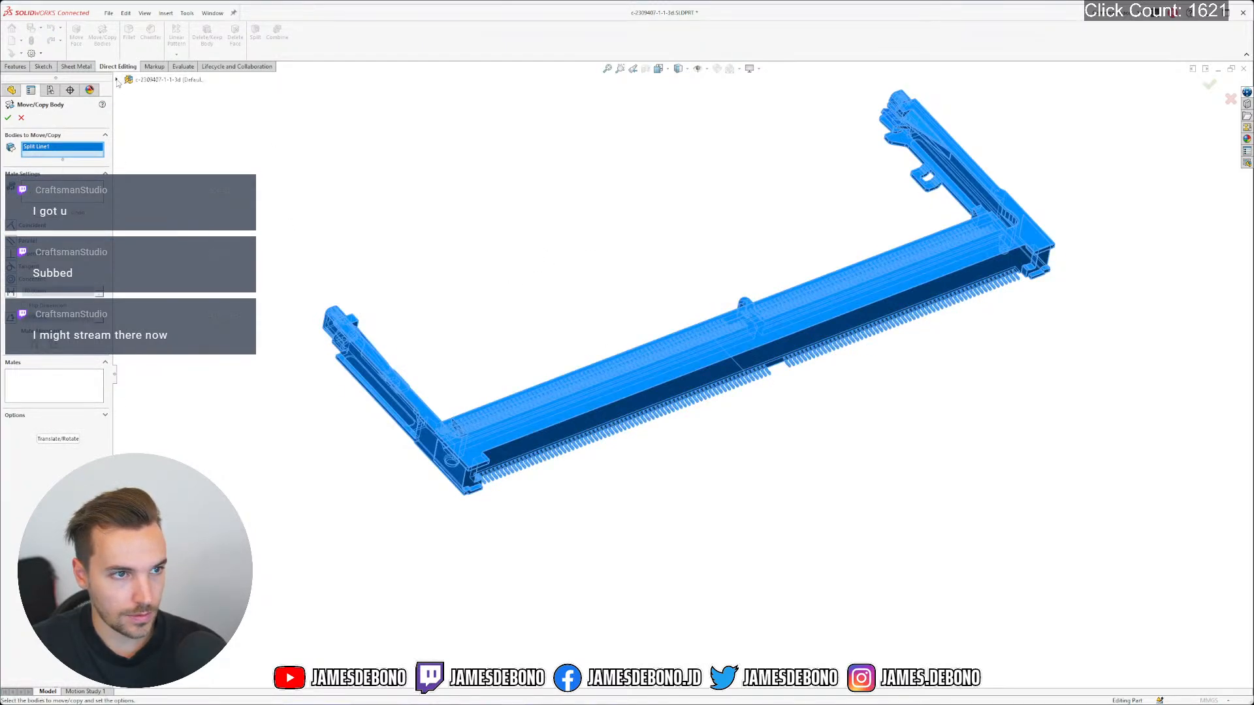
# Add a coincident mate between the Top Plane and the flat underside face of one solder pin
pyautogui.click(116, 79)
pyautogui.click(163, 156)
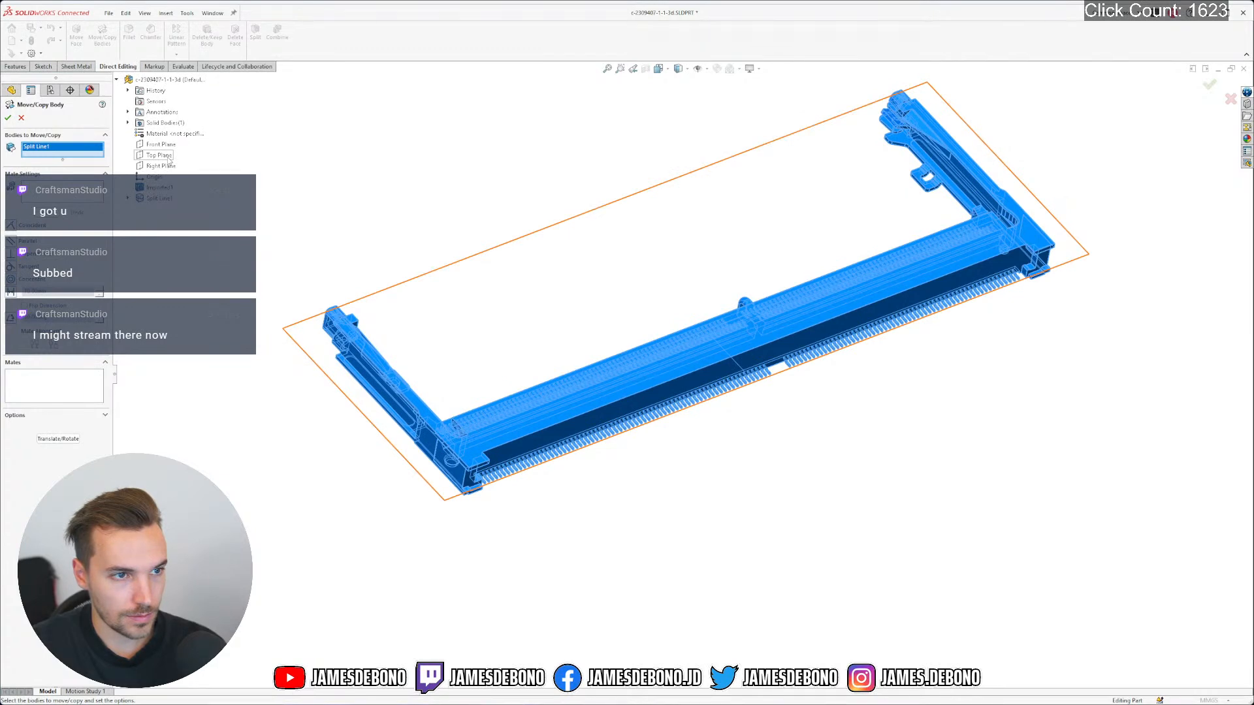
pyautogui.moveTo(621, 313); pyautogui.dragTo(522, 175, button='middle')
pyautogui.scroll(-3, 593, 294)
pyautogui.scroll(-6, 573, 264)
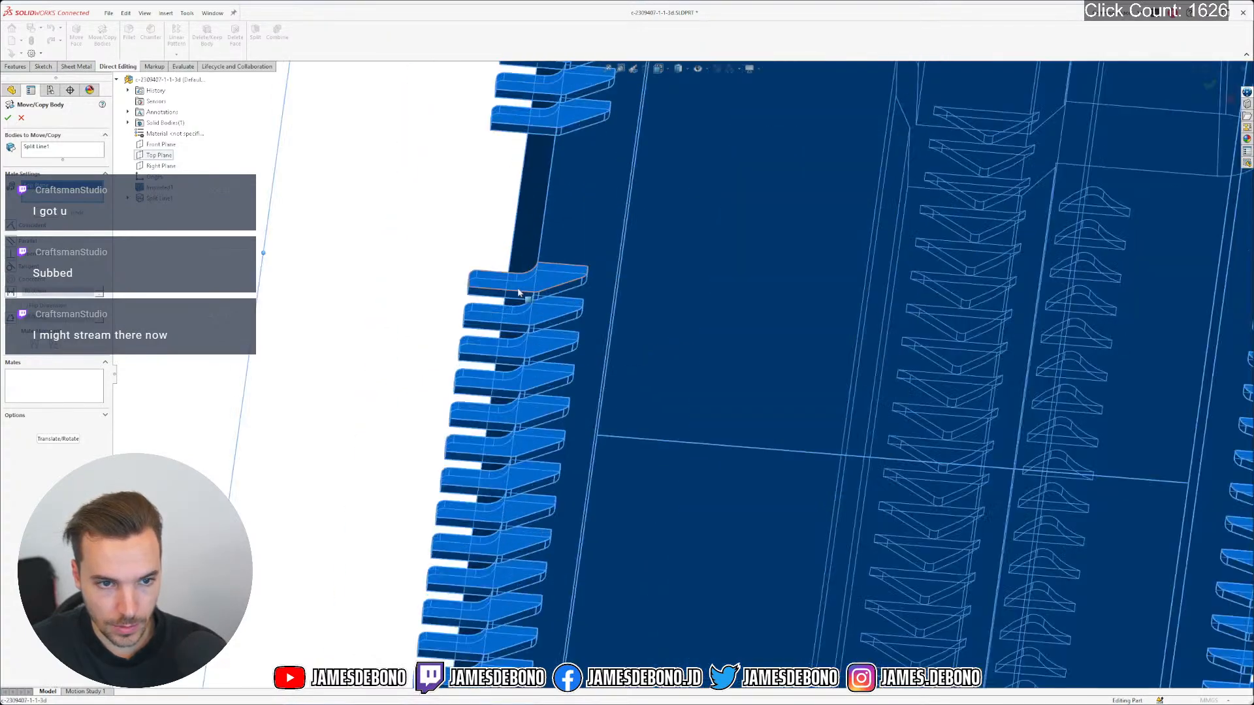
pyautogui.click(527, 321)
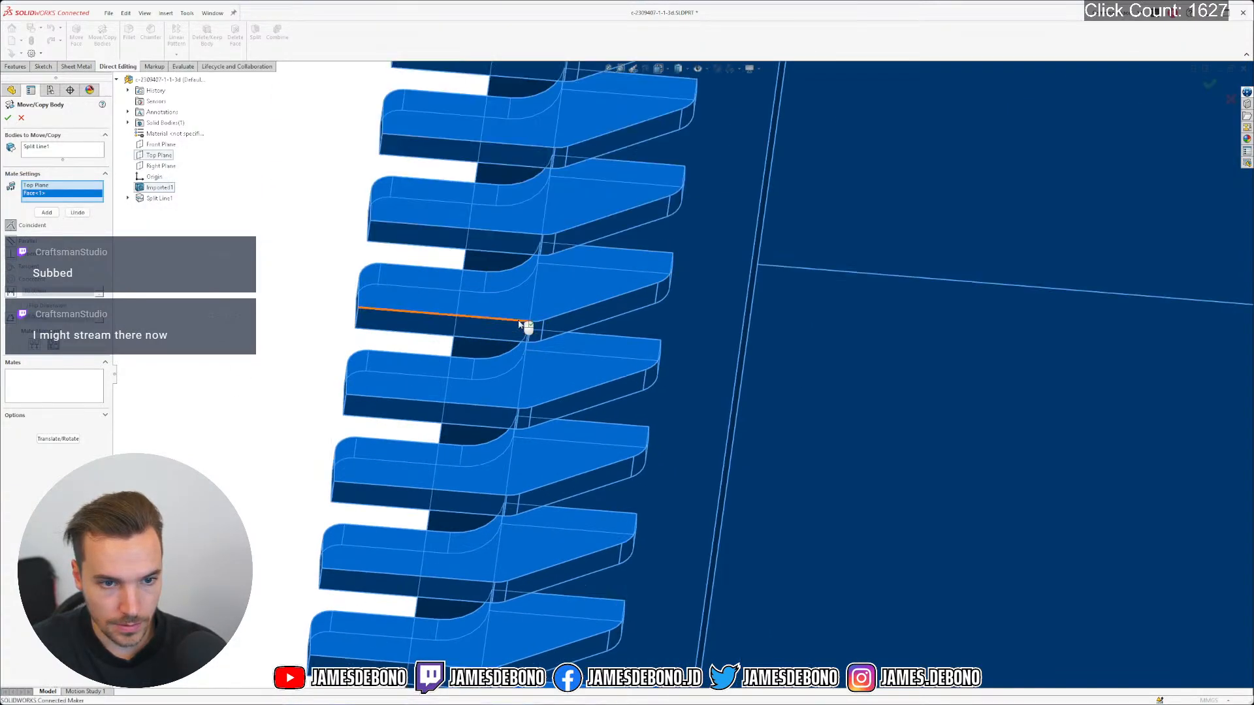
pyautogui.scroll(7, 523, 333)
pyautogui.click(48, 213)
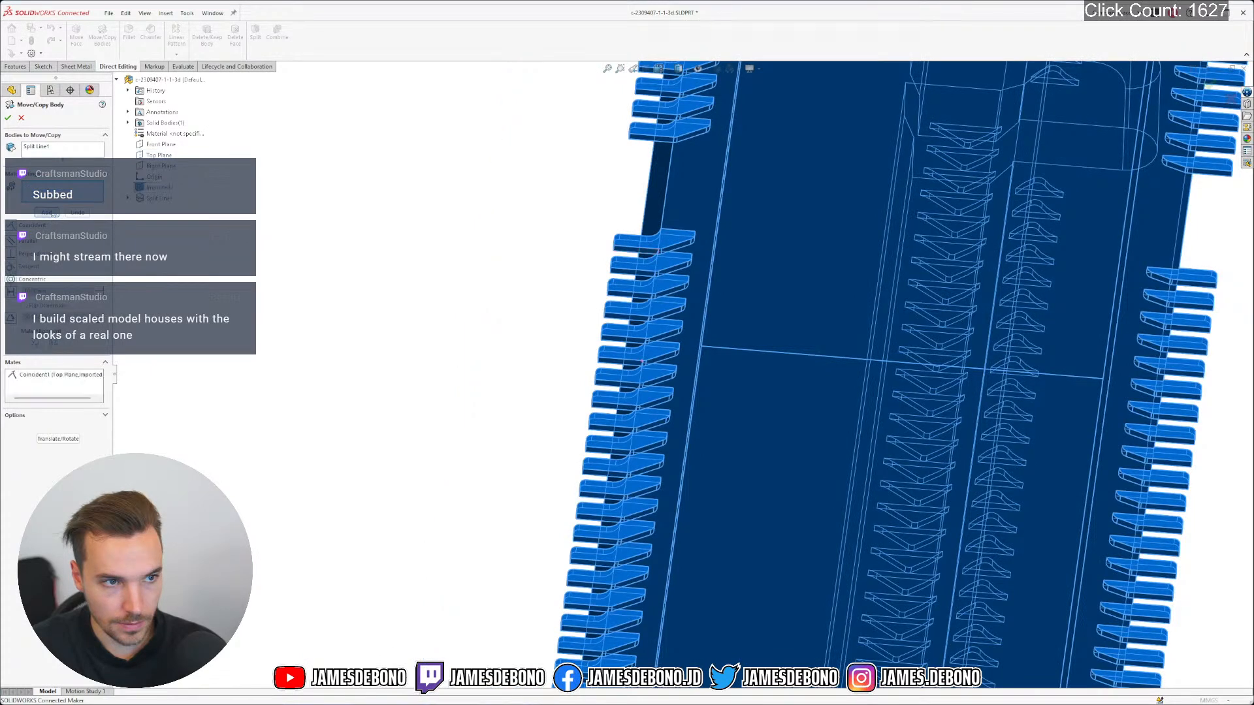
# Add a coincident mate between the Front Plane and the long narrow face inside the card slot beside the key
pyautogui.scroll(8, 476, 273)
pyautogui.moveTo(477, 274); pyautogui.dragTo(640, 415, button='middle')
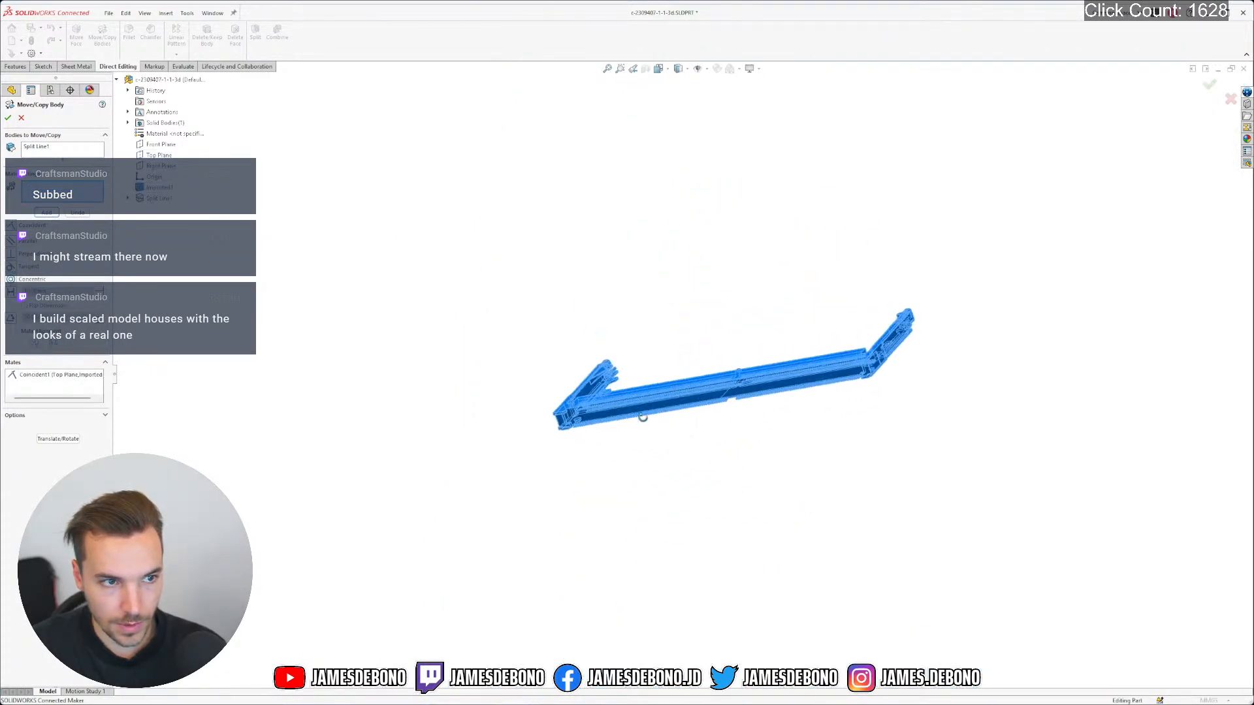
pyautogui.click(163, 147)
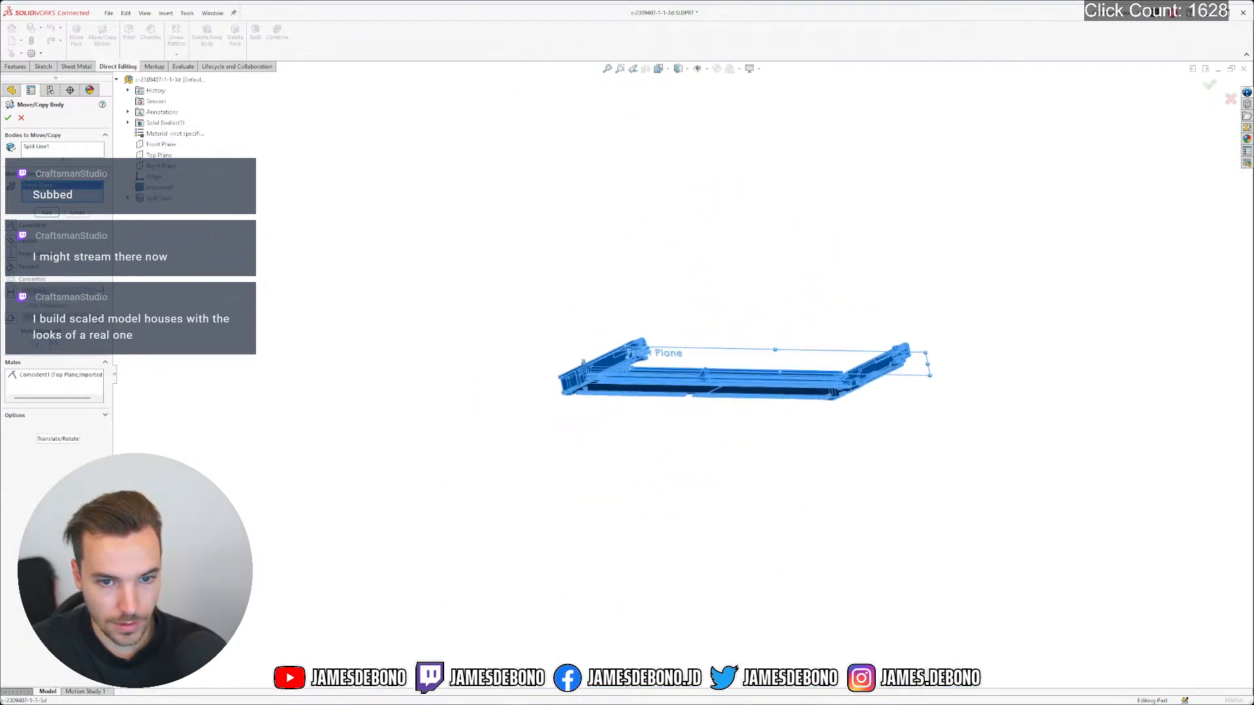
pyautogui.scroll(-10, 646, 283)
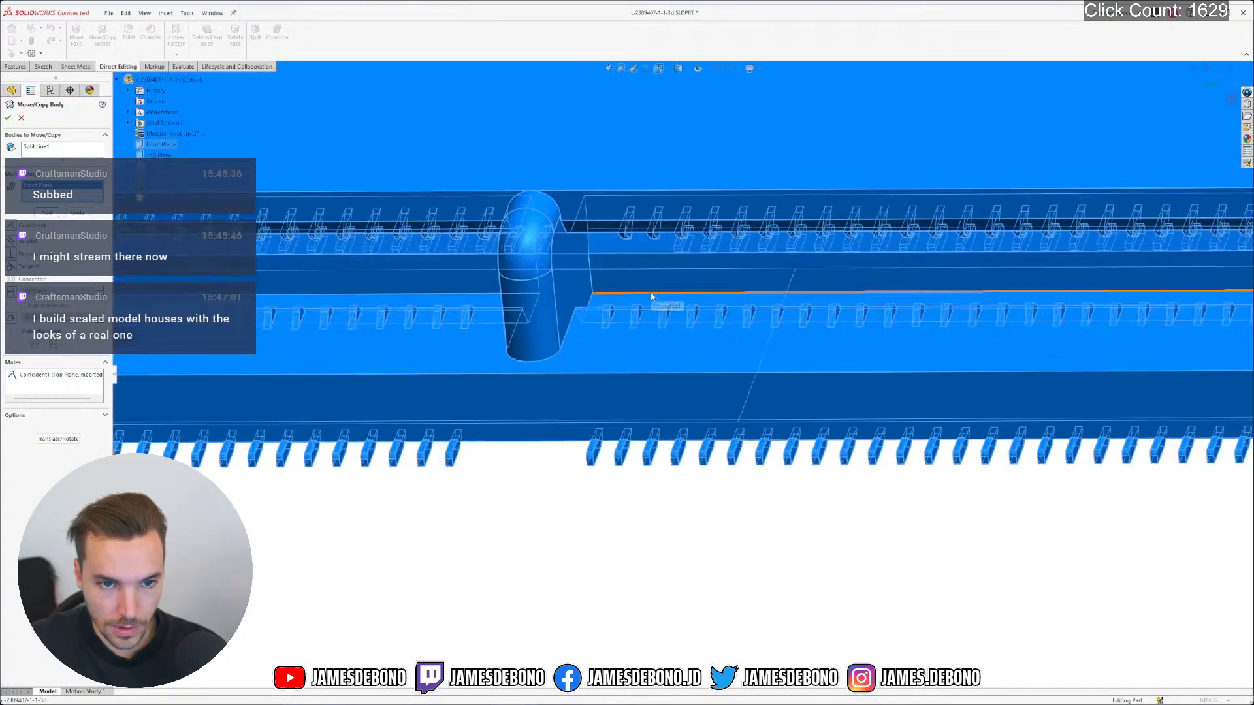
pyautogui.moveTo(646, 283)
pyautogui.mouseDown(button='middle')
pyautogui.moveTo(608, 198)
pyautogui.moveTo(638, 261)
pyautogui.mouseUp(button='middle')
pyautogui.click(638, 257)
pyautogui.scroll(10, 640, 262)
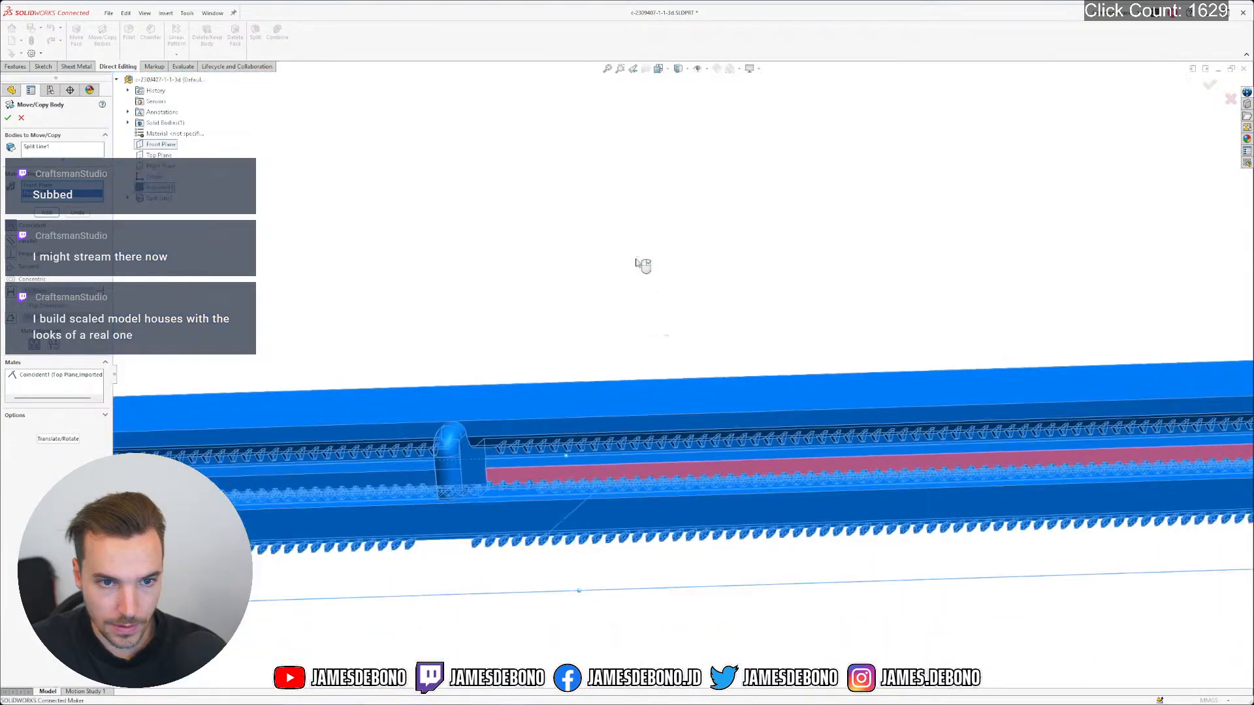
pyautogui.moveTo(674, 295); pyautogui.dragTo(671, 250, button='right')
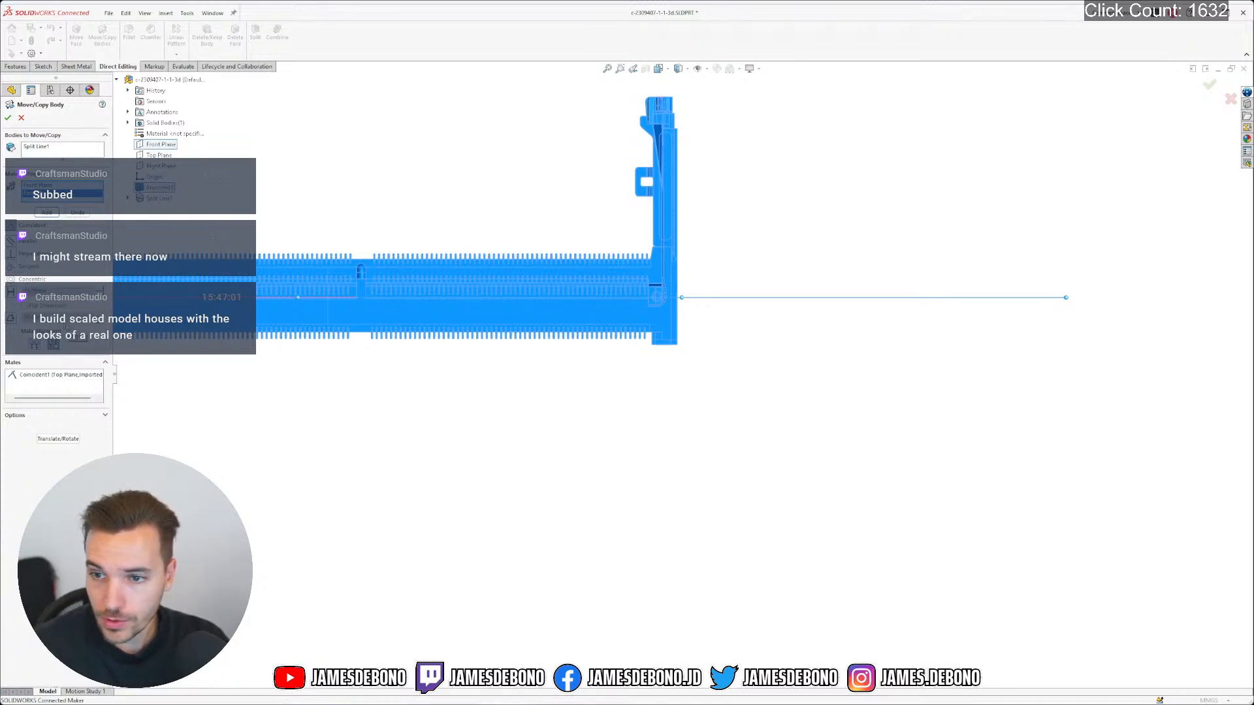
pyautogui.scroll(-2, 401, 347)
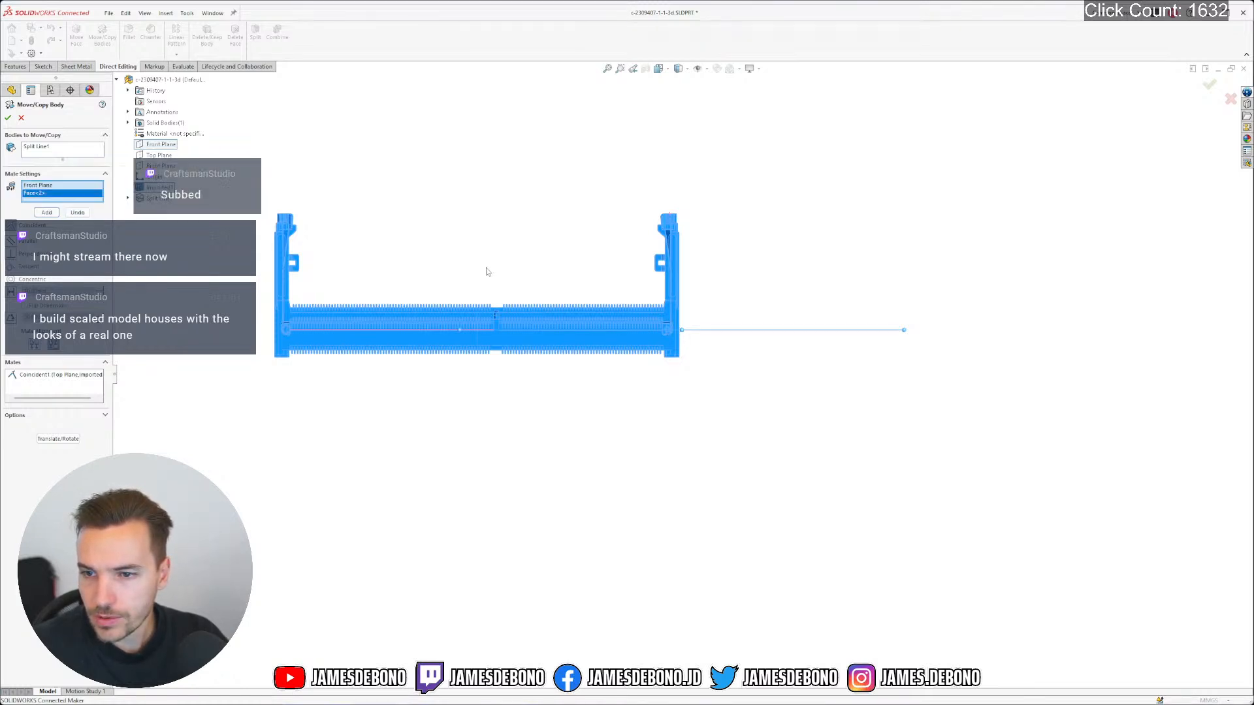
pyautogui.scroll(-3, 513, 274)
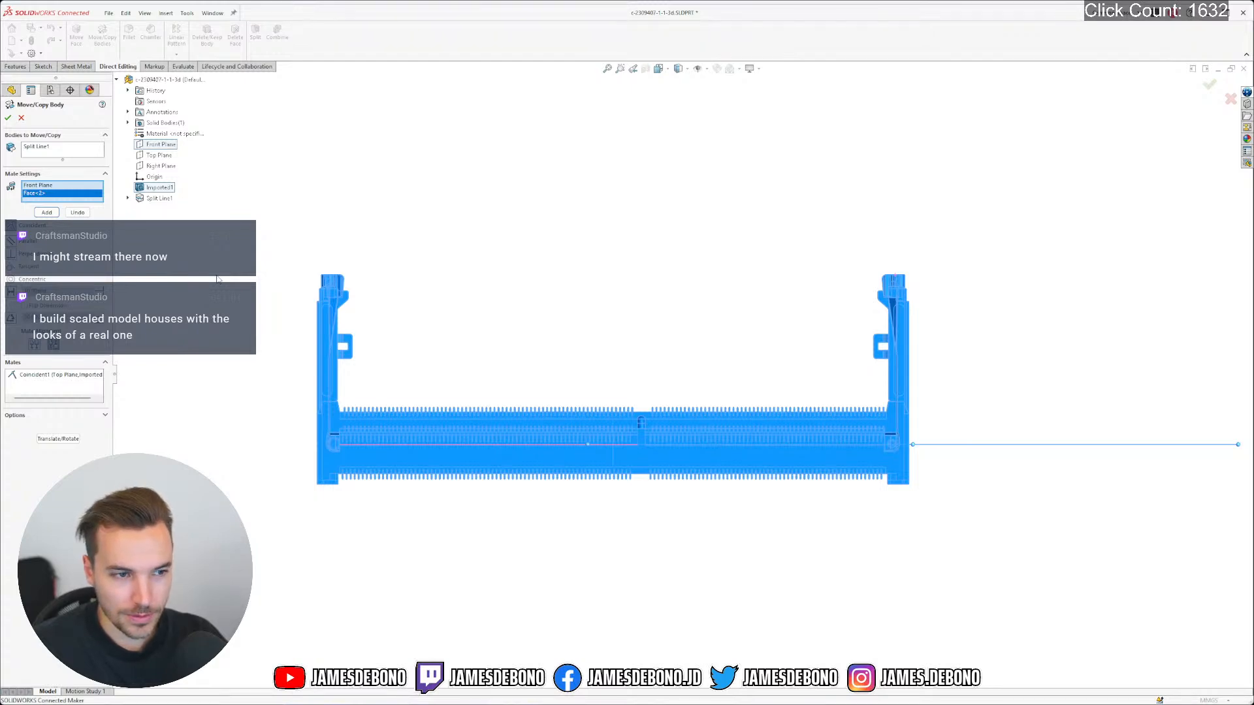
pyautogui.click(47, 213)
# Mate the Right Plane coincident with the center split line edge on the underside and finish the body move
pyautogui.click(161, 165)
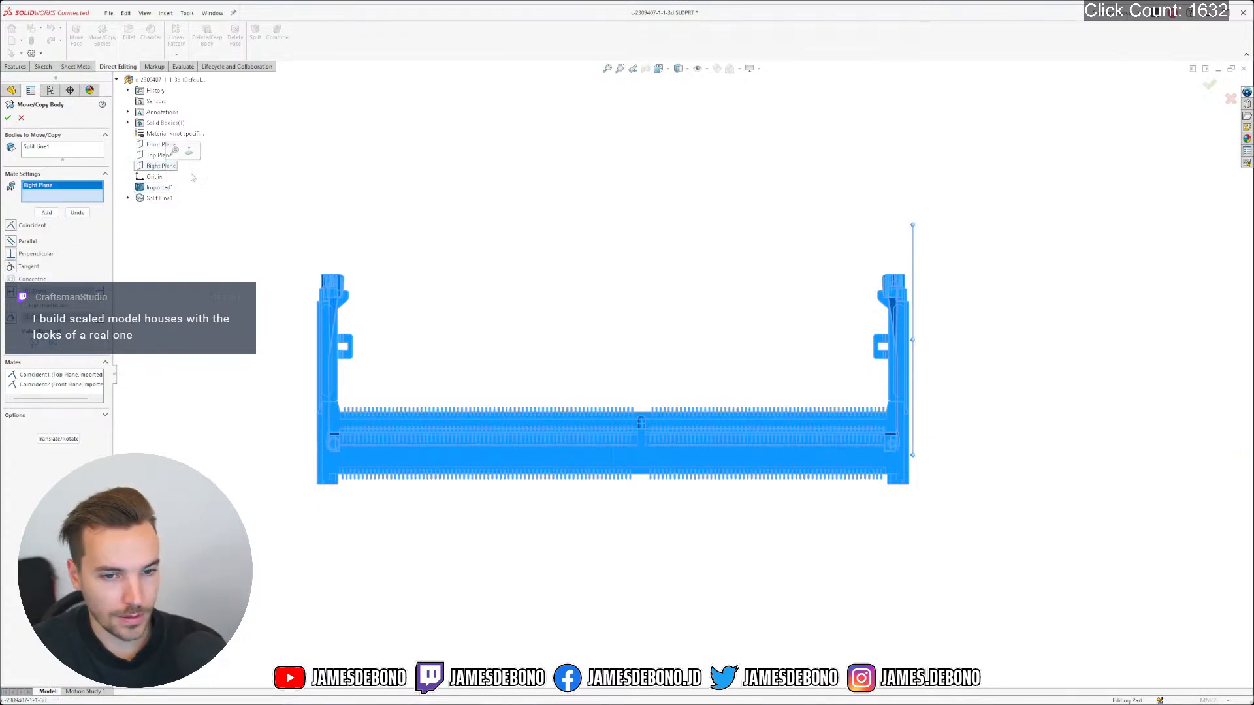
pyautogui.scroll(-3, 638, 473)
pyautogui.moveTo(653, 456); pyautogui.dragTo(605, 395, button='middle')
pyautogui.scroll(-8, 604, 395)
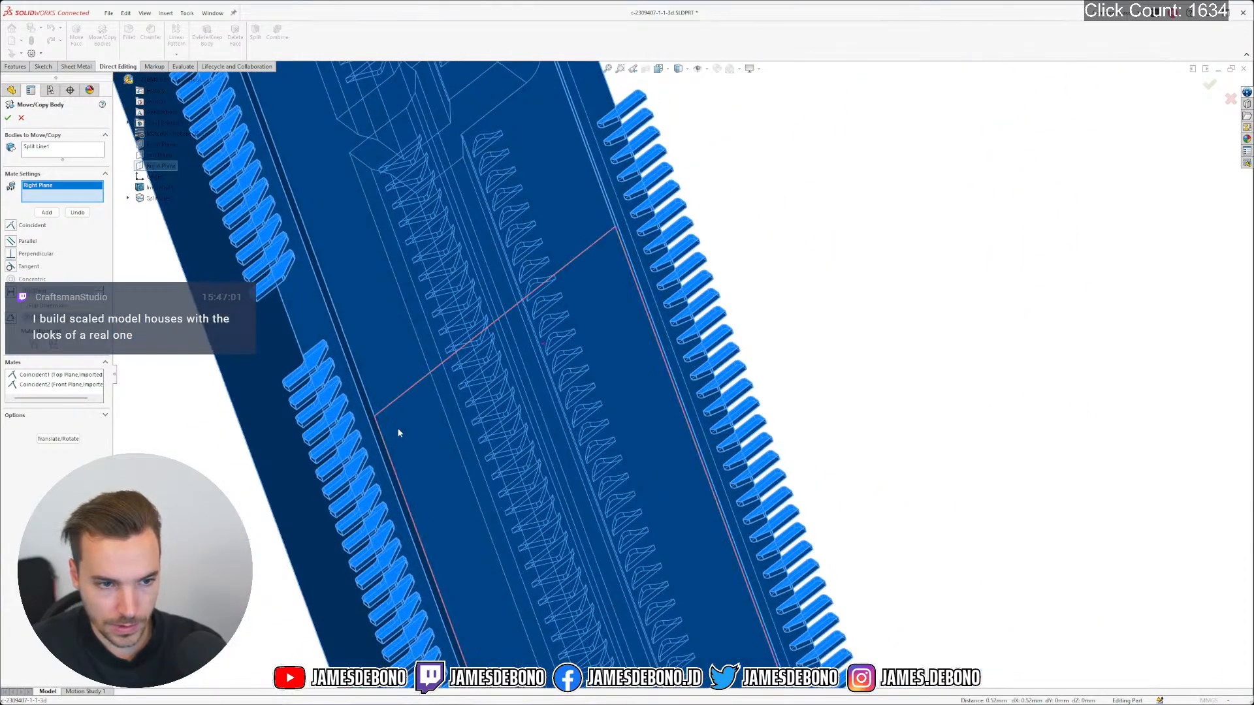
pyautogui.click(378, 413)
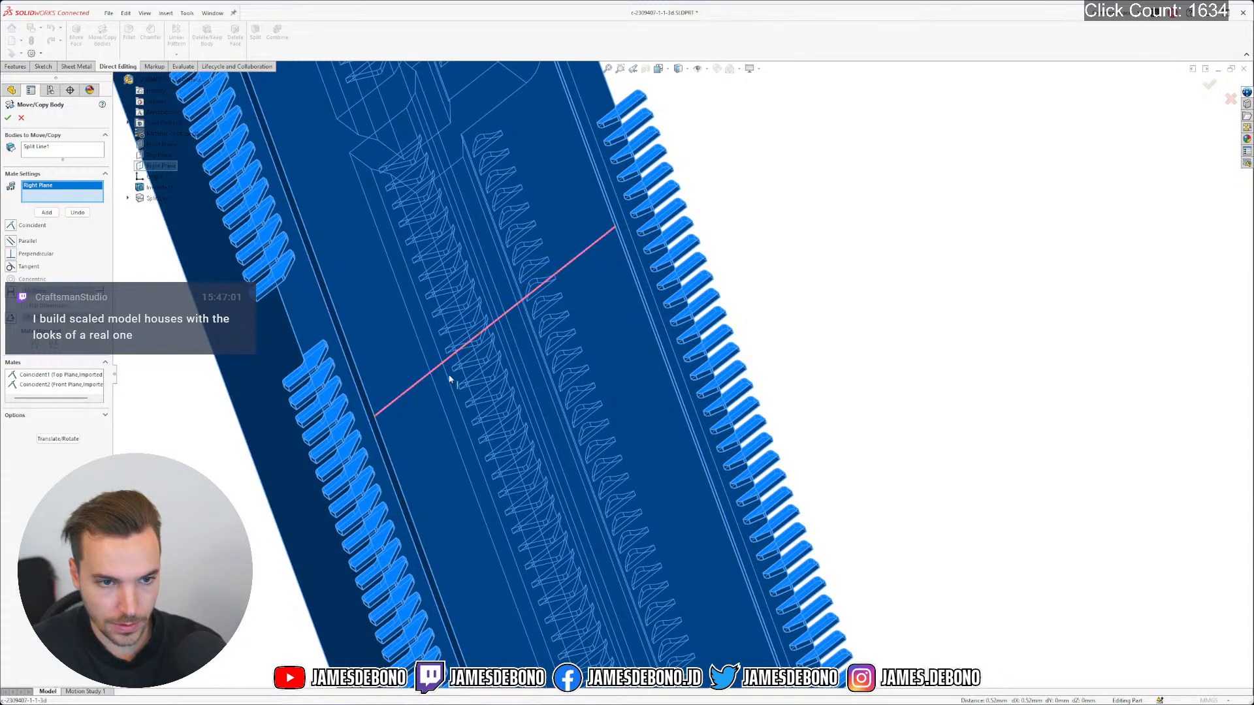
pyautogui.scroll(10, 530, 370)
pyautogui.moveTo(531, 369); pyautogui.dragTo(493, 340, button='middle')
pyautogui.click(11, 227)
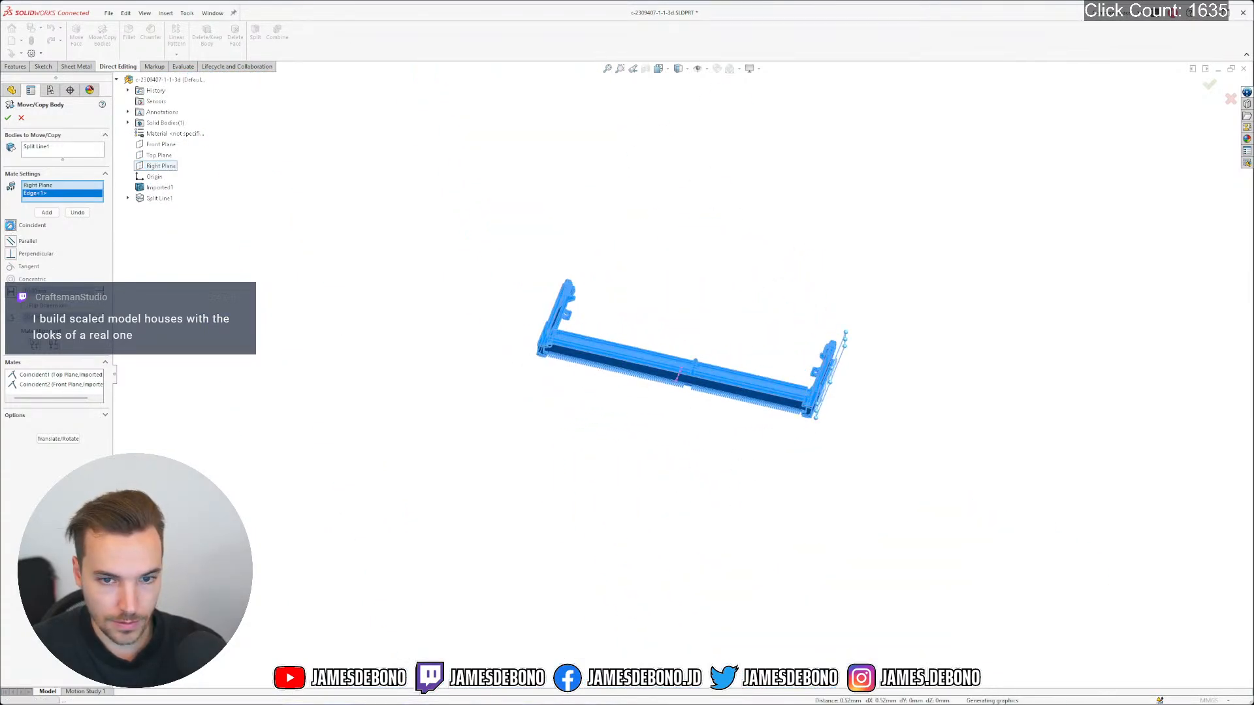
pyautogui.click(47, 212)
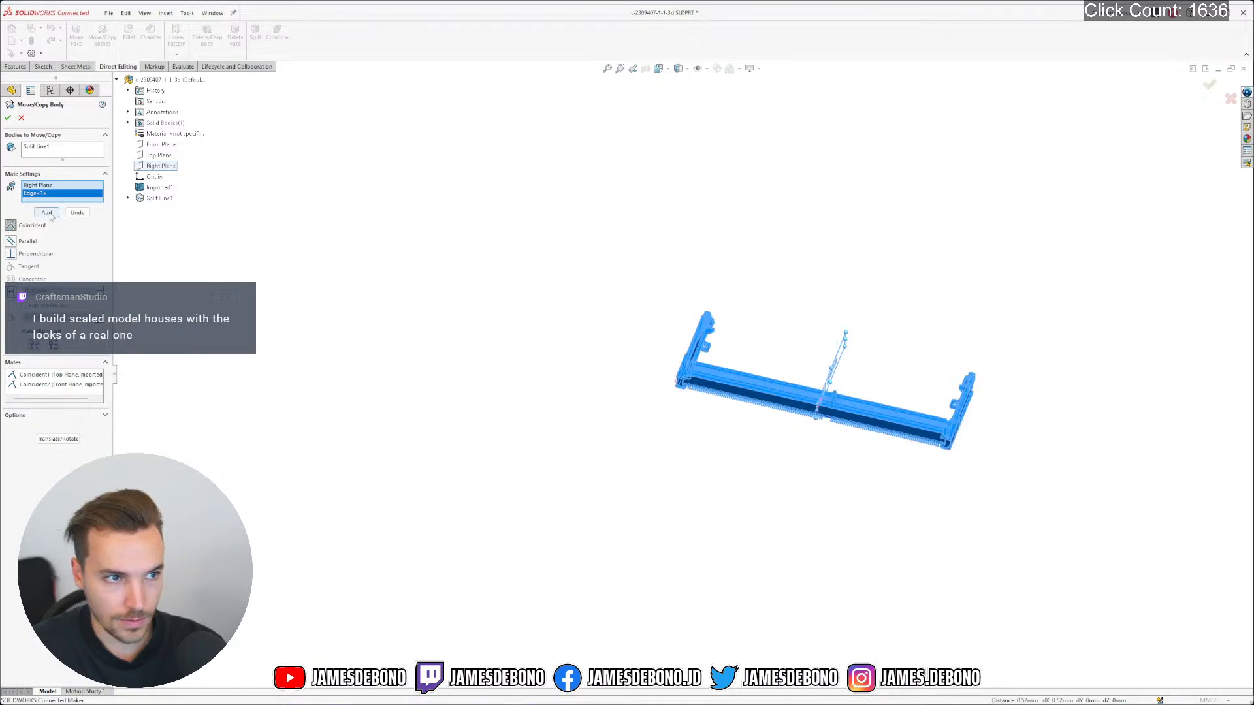
pyautogui.middleClick(824, 401)
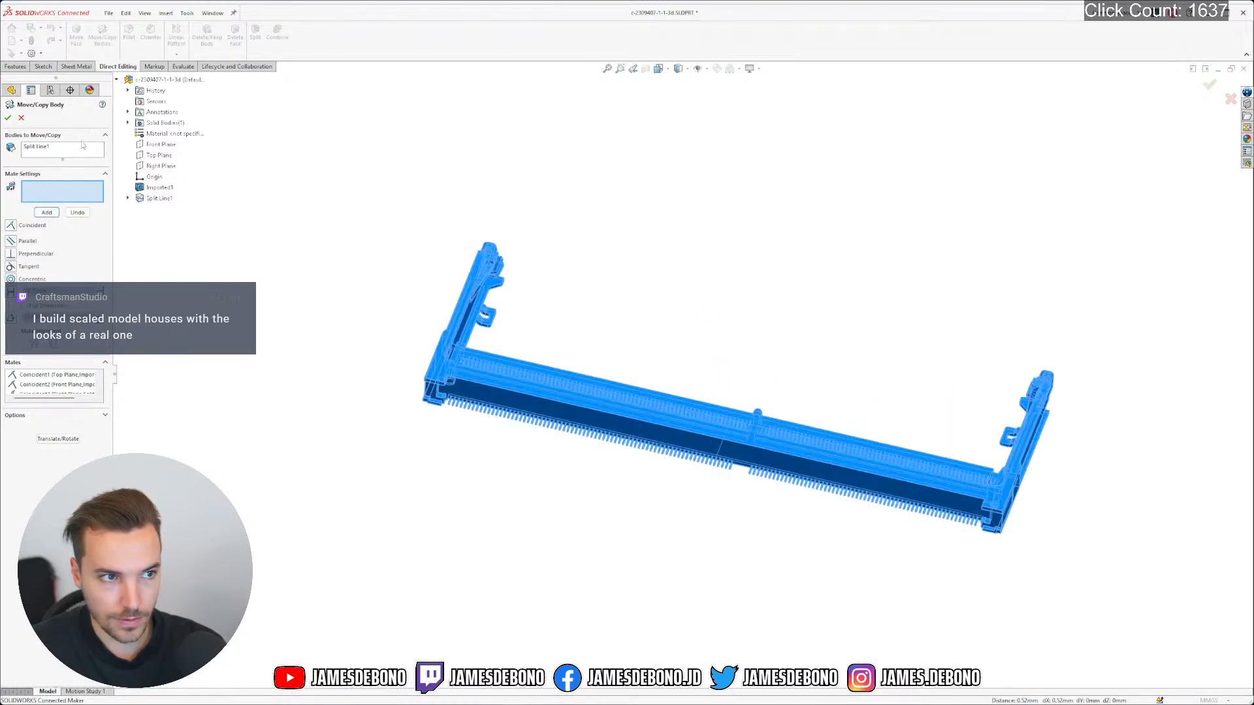
pyautogui.click(8, 118)
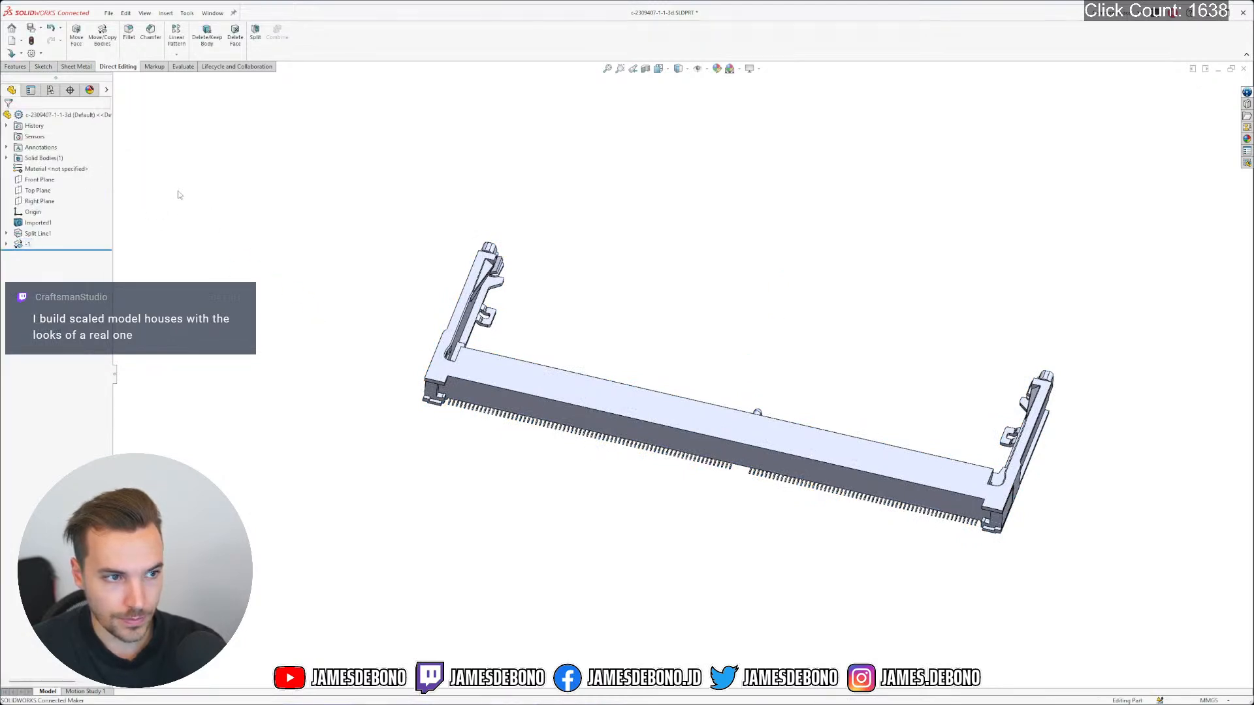
# Show the Front, Top and Right planes and check their alignment with the connector
pyautogui.click(39, 180)
pyautogui.keyDown('shift'); pyautogui.click(37, 203); pyautogui.keyUp('shift')
pyautogui.click(48, 188)
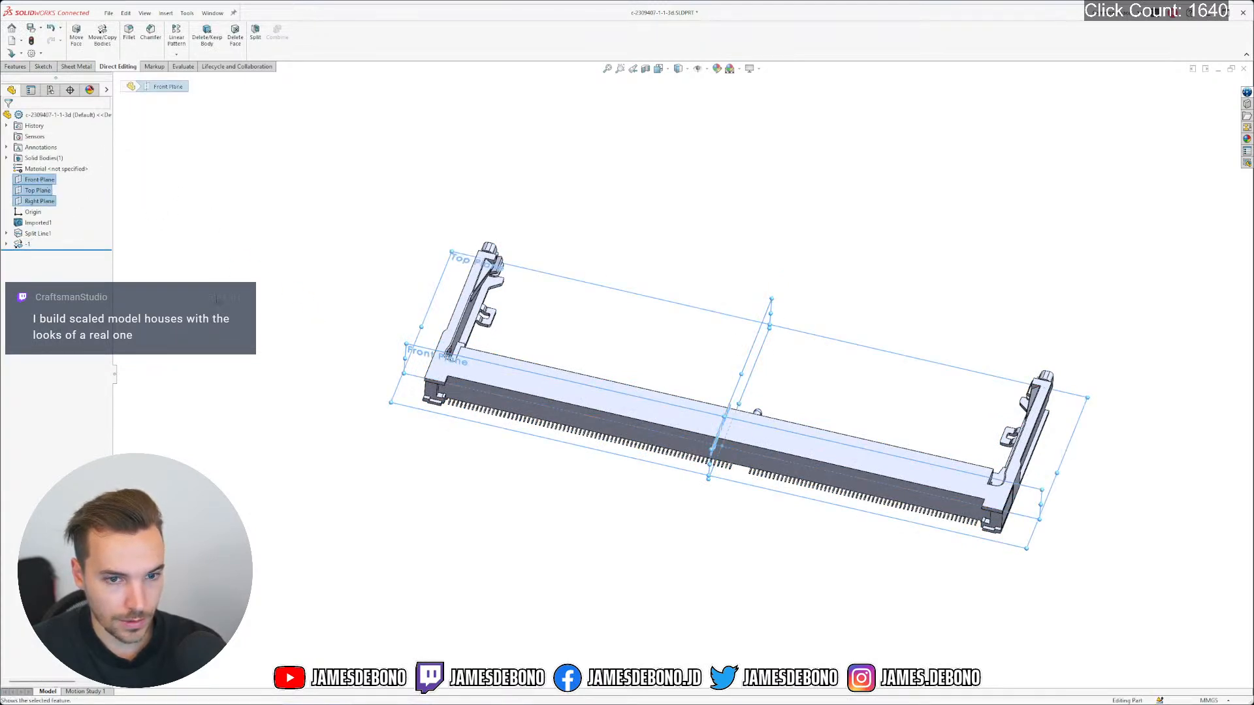
pyautogui.click(292, 346)
pyautogui.moveTo(414, 481); pyautogui.dragTo(418, 434, button='right')
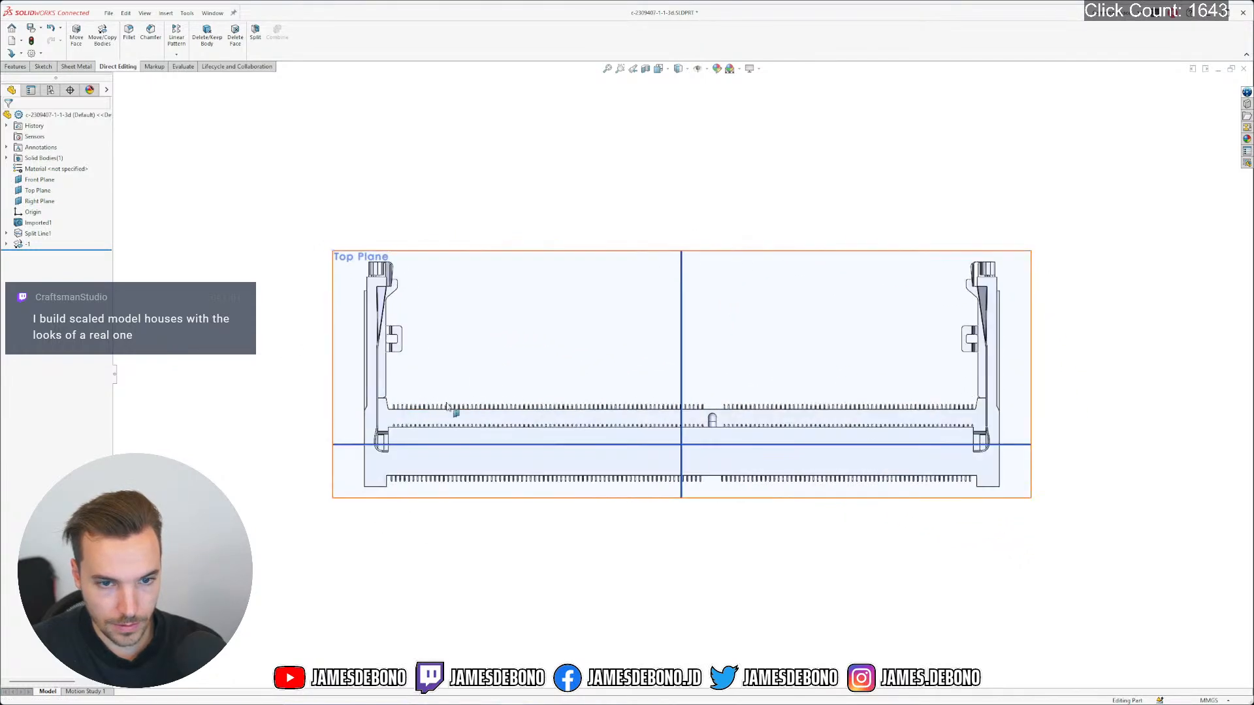
pyautogui.scroll(-5, 692, 454)
pyautogui.press('f')
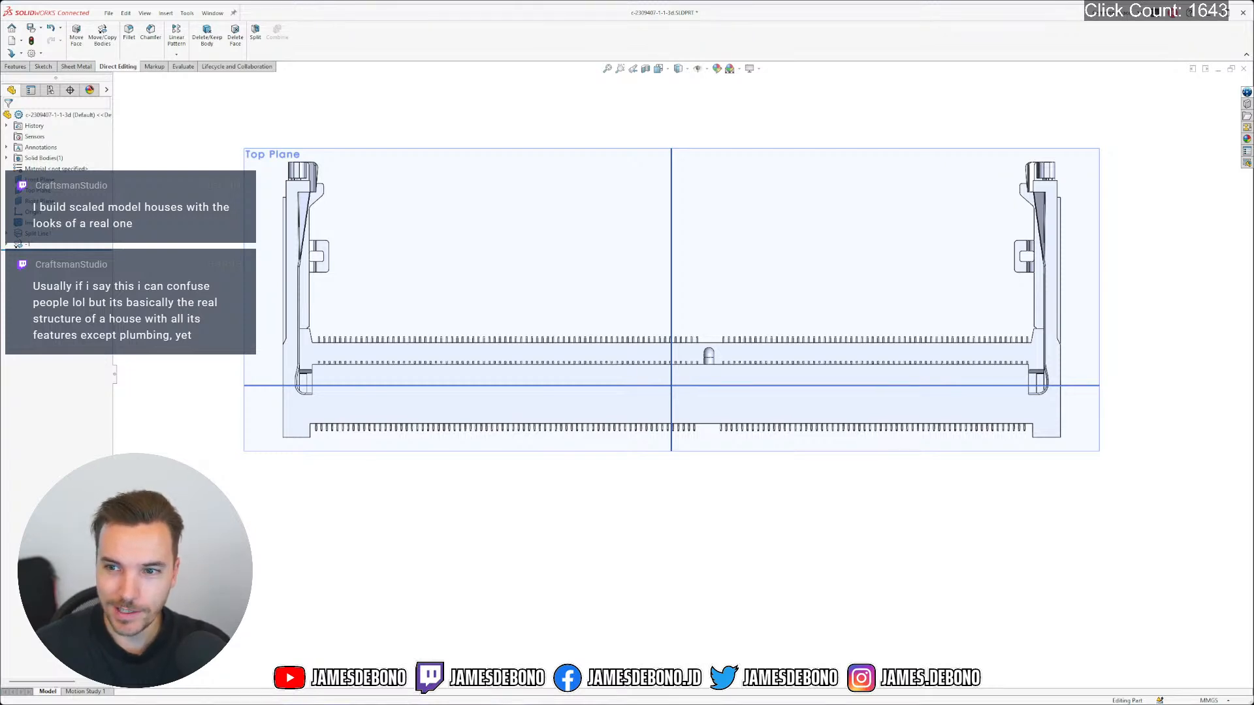
# Switch to Firefox, open YouTube in a new tab and reject all optional cookies
pyautogui.hotkey('alt', 'Tab')
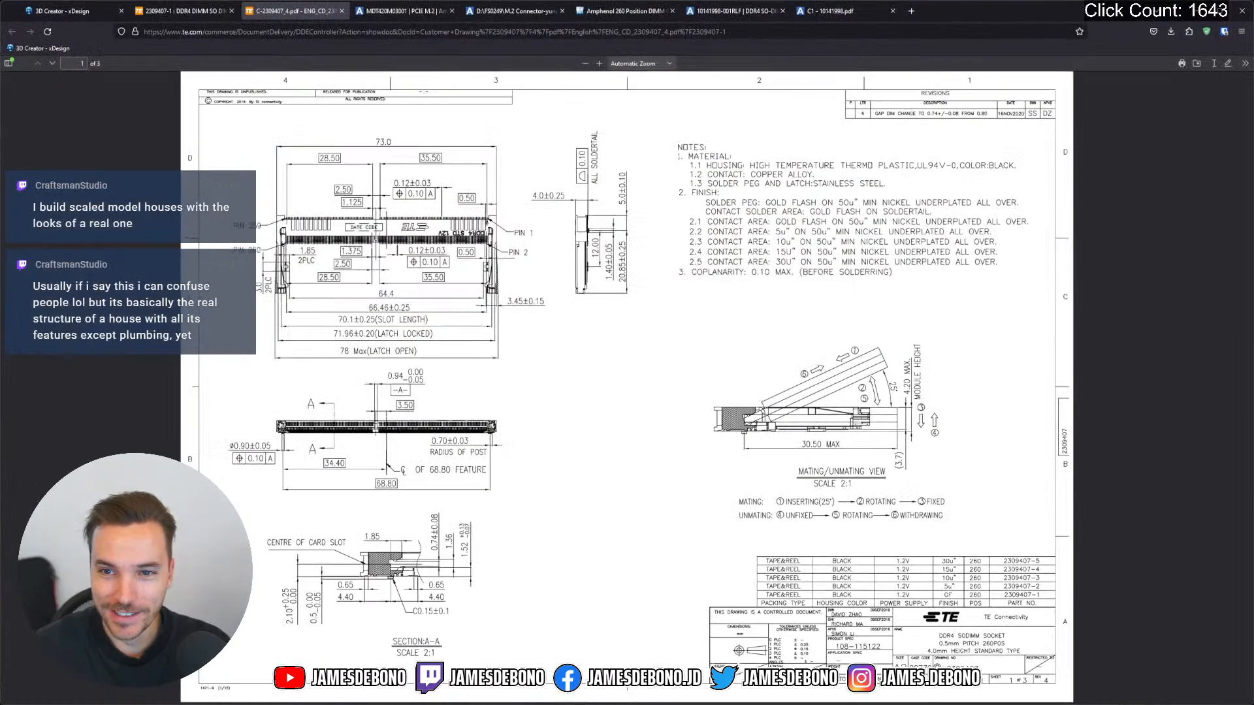
pyautogui.click(912, 11)
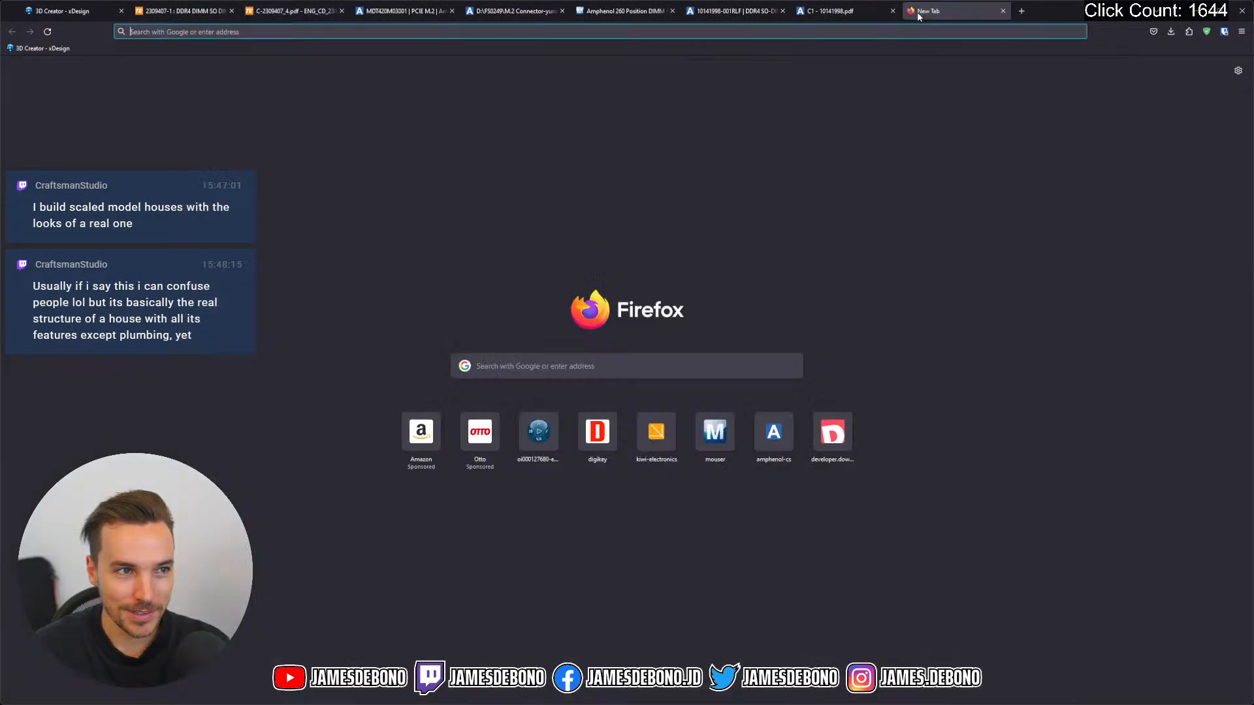
pyautogui.write('yo')
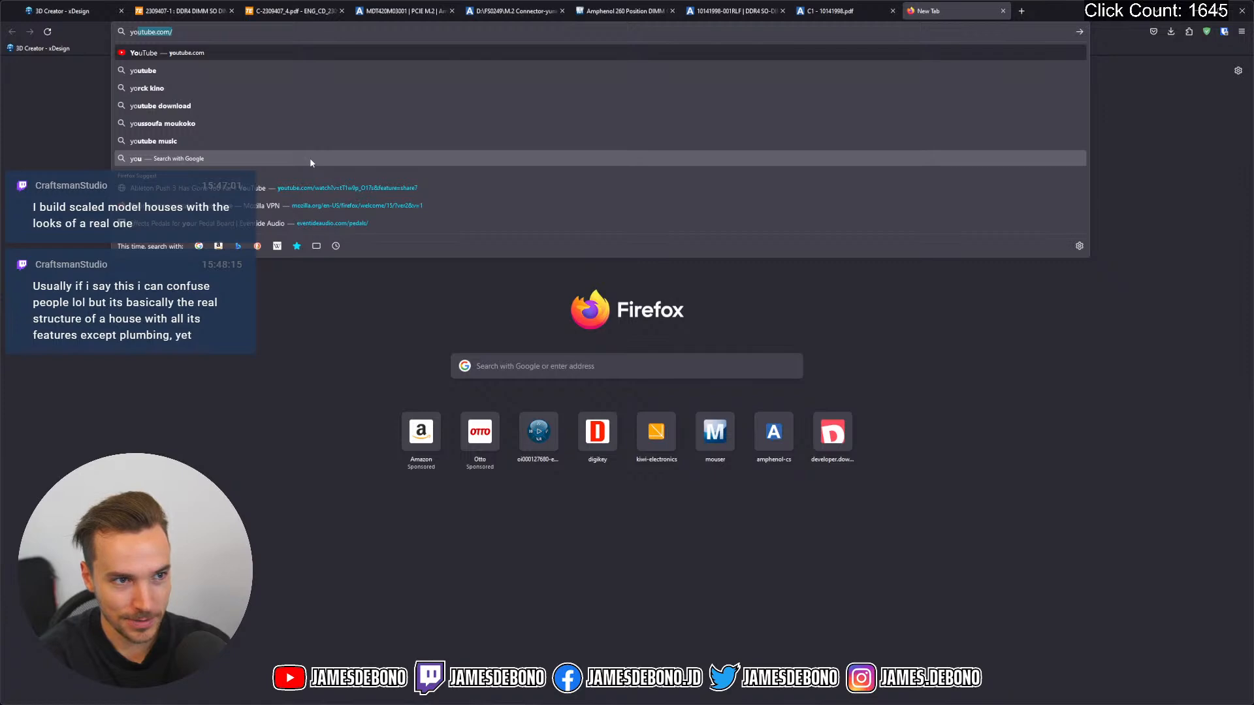
pyautogui.click(194, 55)
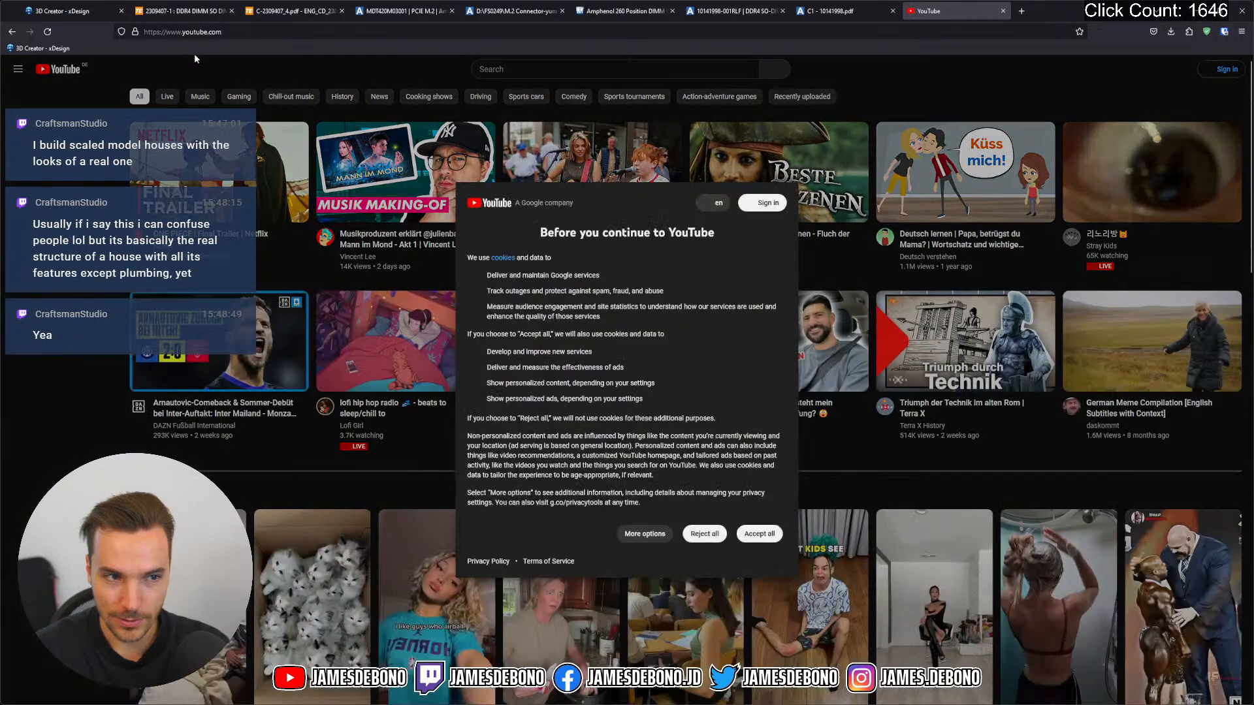
pyautogui.click(704, 534)
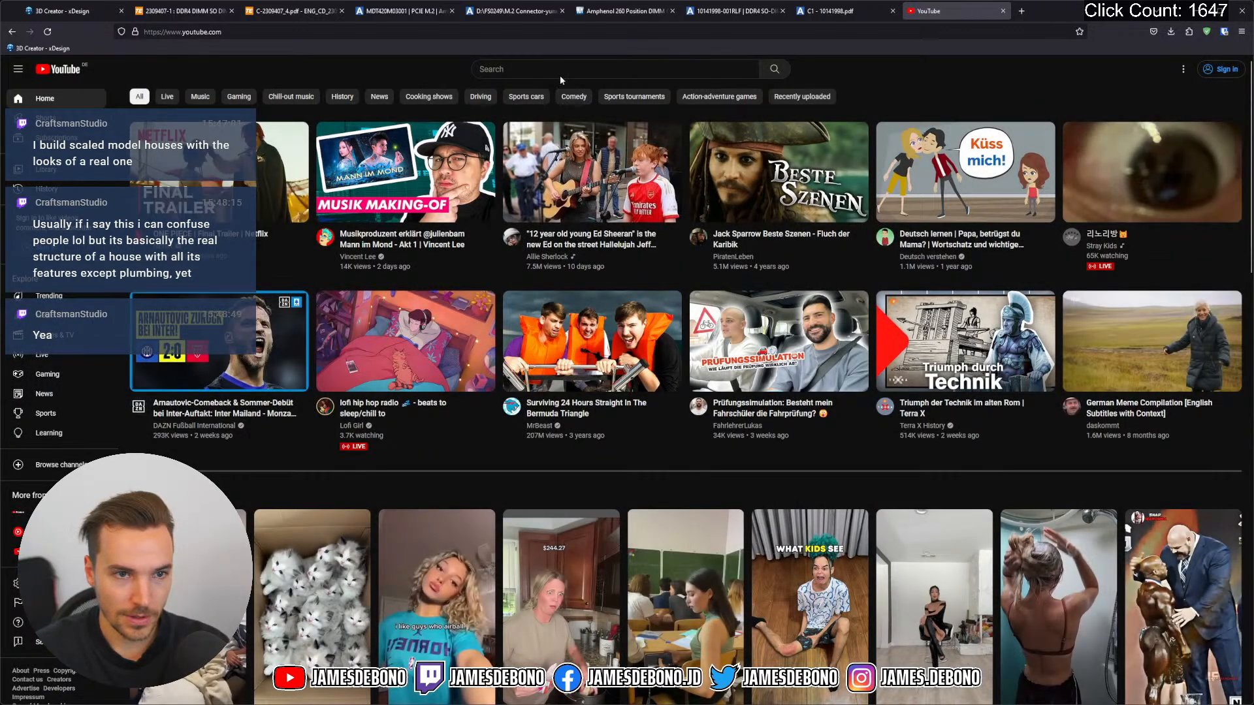
# Search YouTube for "craftsmanstudio"
pyautogui.click(559, 69)
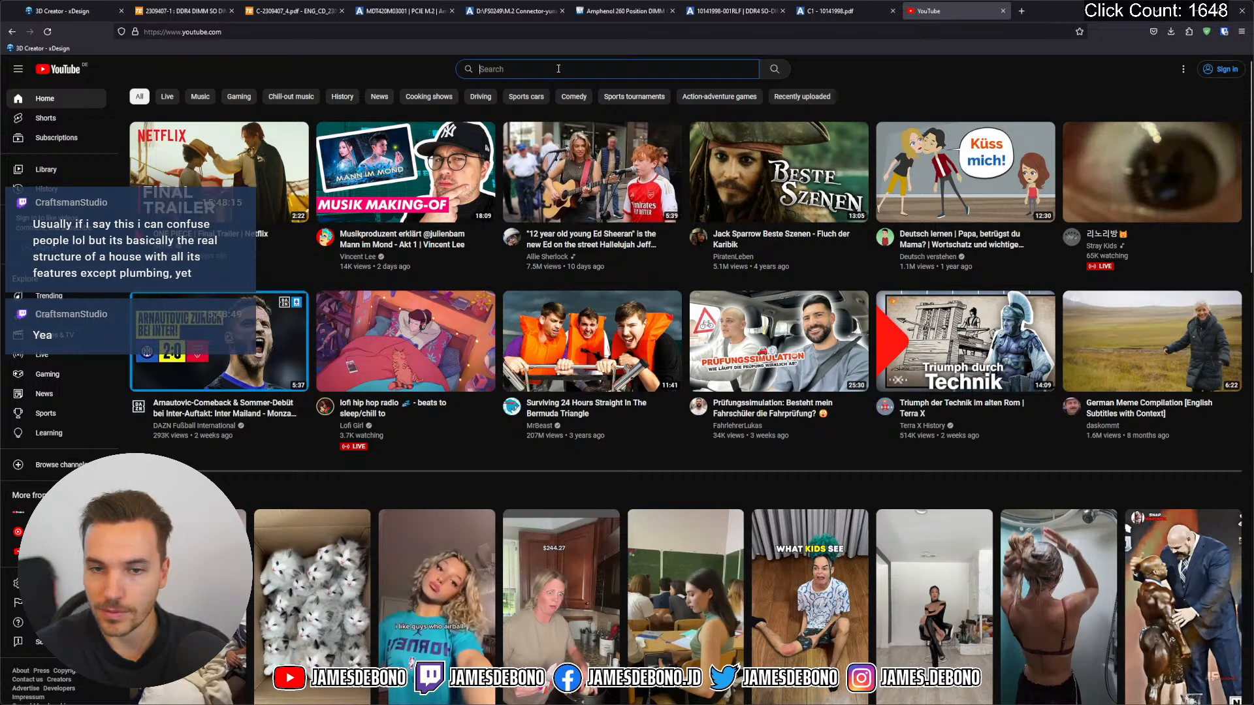
pyautogui.write('cr')
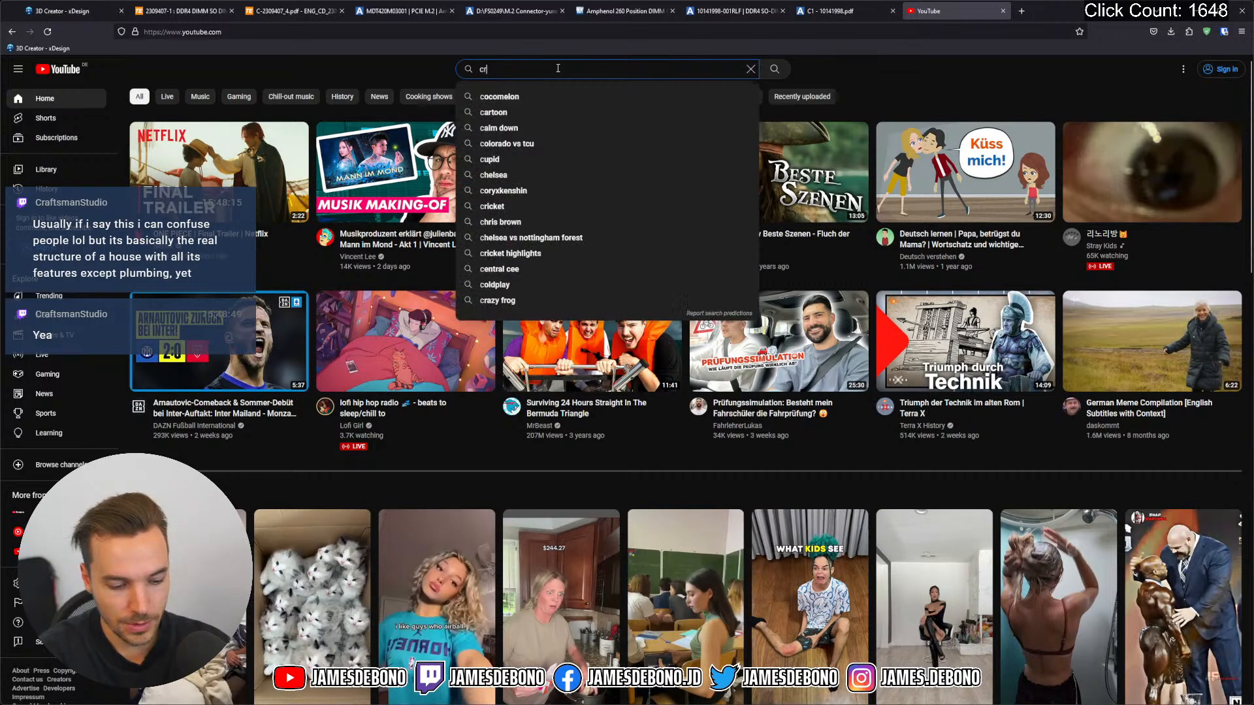
pyautogui.write('aftsm')
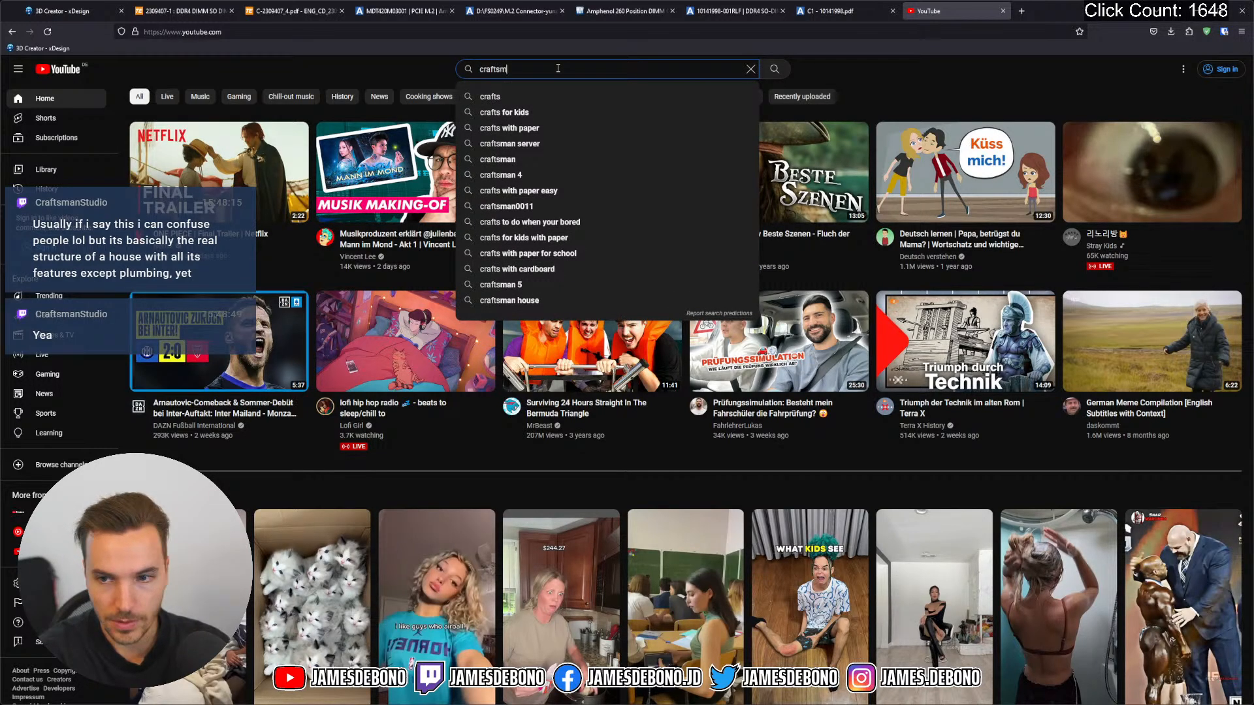
pyautogui.write('anstudio')
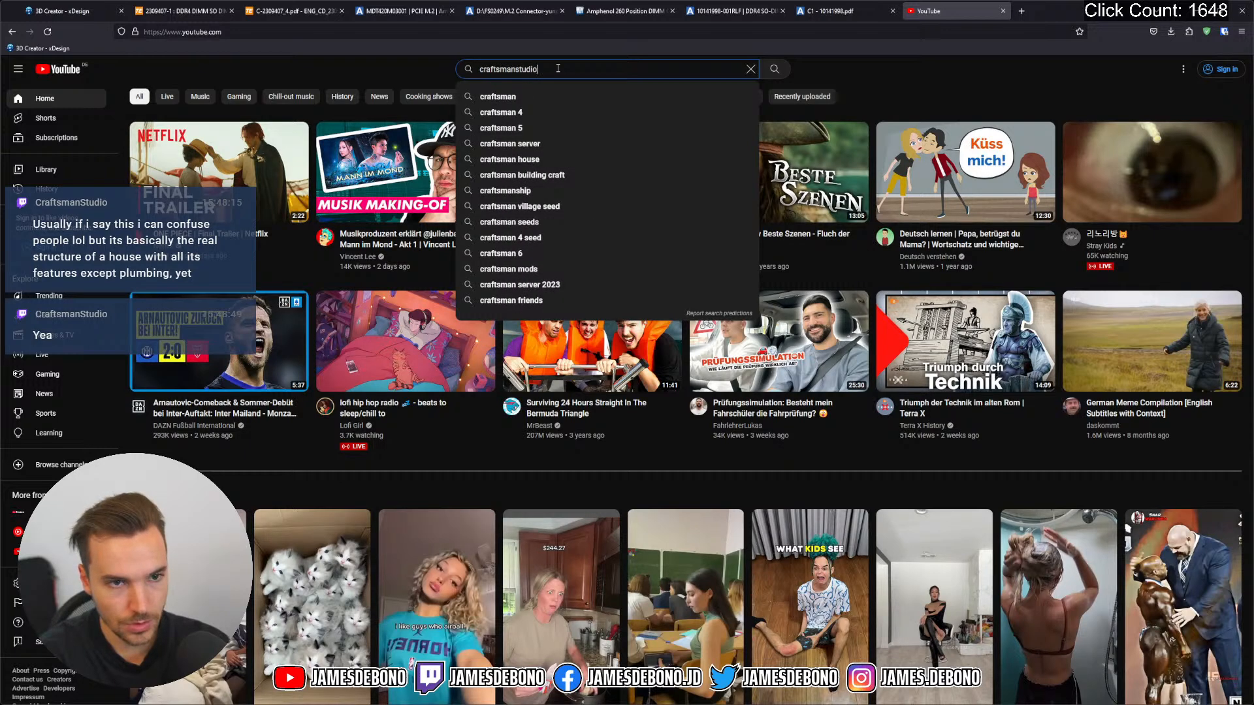
pyautogui.press('Return')
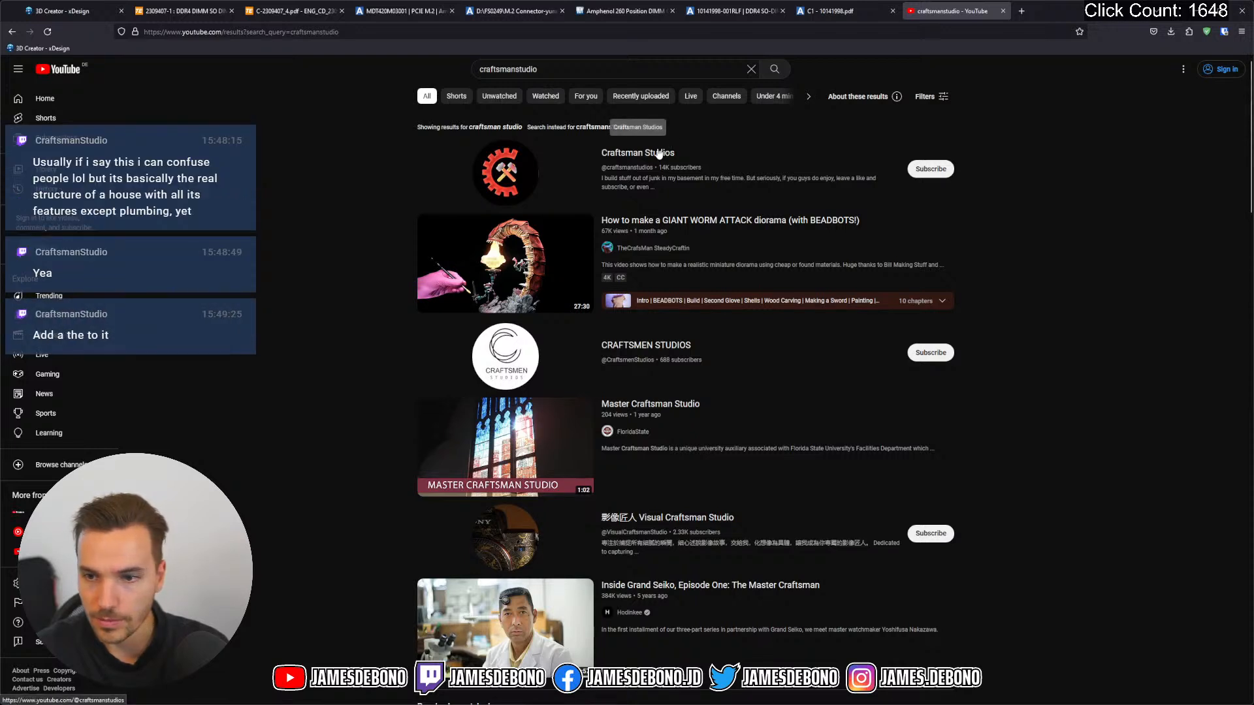
# Change the YouTube search to "thecraftsmanstudio" and run it
pyautogui.click(485, 70)
pyautogui.write('the')
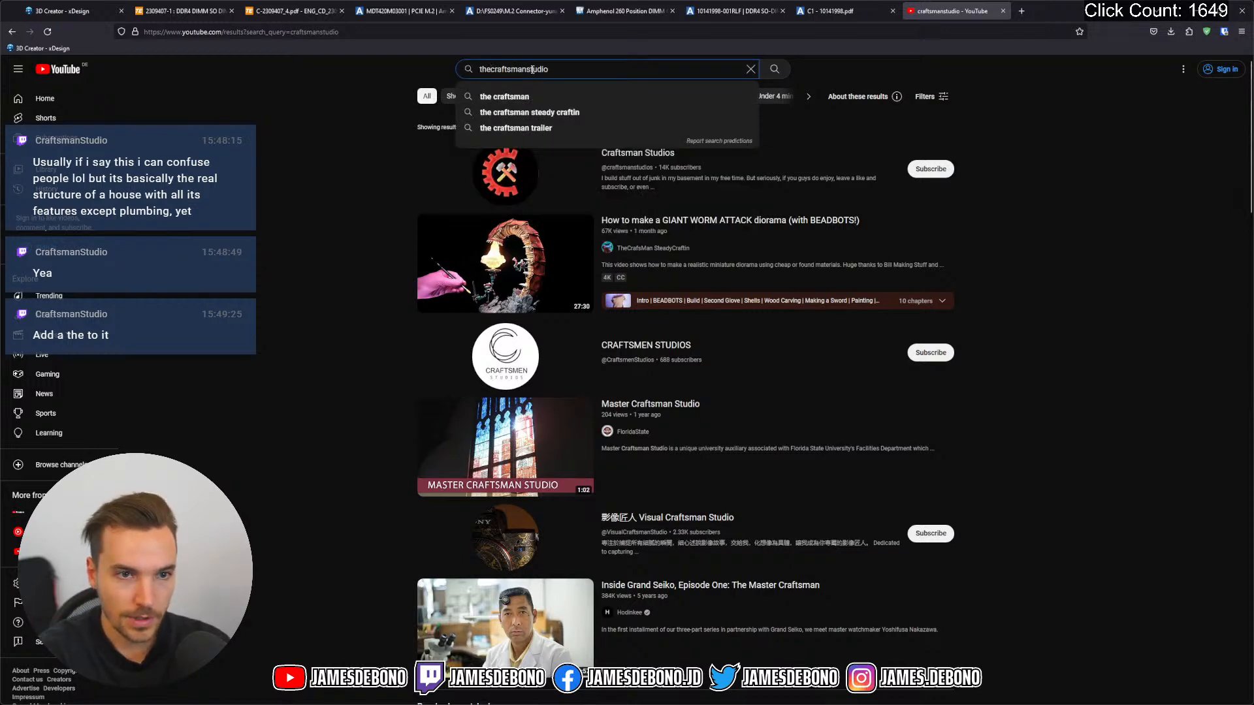
pyautogui.press('Return')
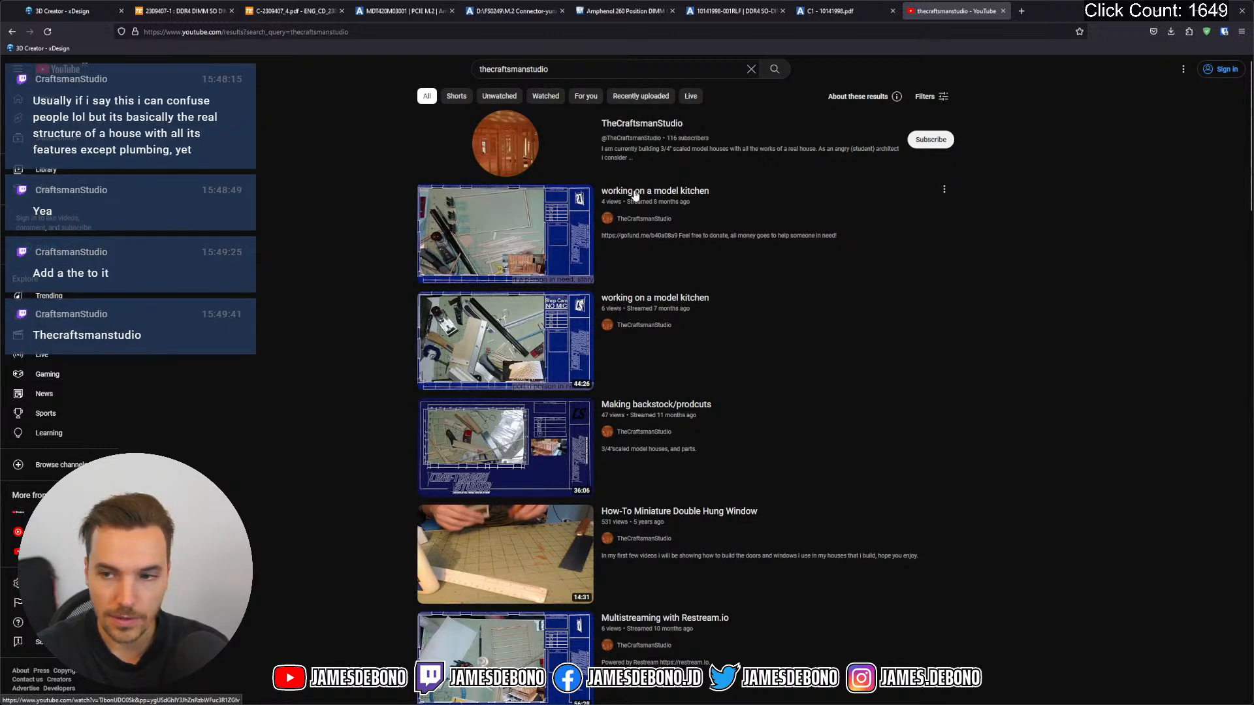
# Open the TheCraftsmanStudio channel and browse its uploaded videos and past live streams
pyautogui.moveTo(635, 195)
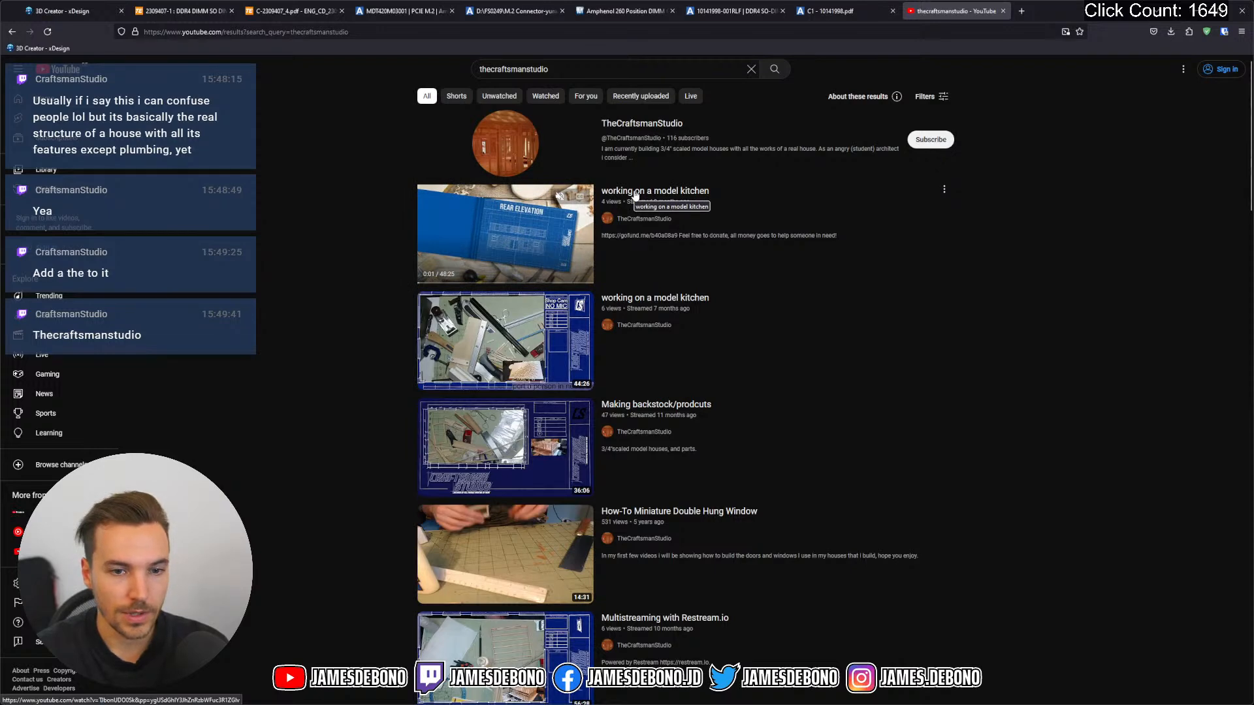
pyautogui.click(628, 126)
pyautogui.click(455, 360)
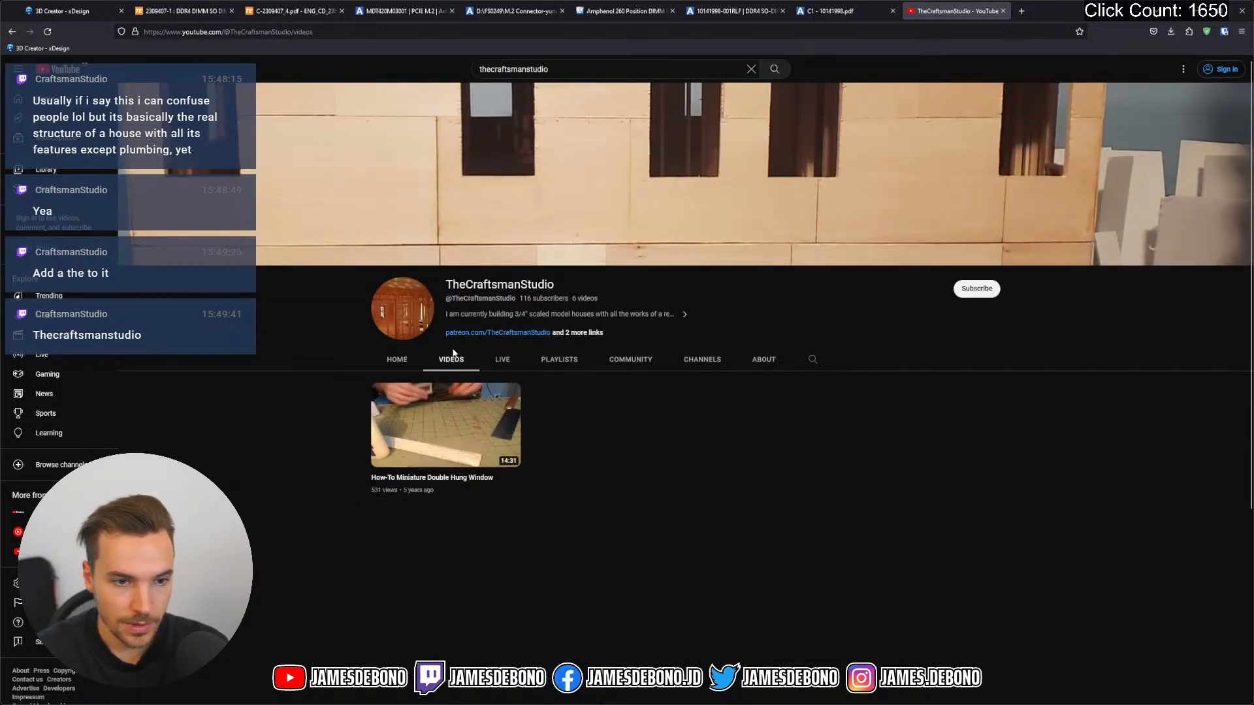
pyautogui.click(502, 359)
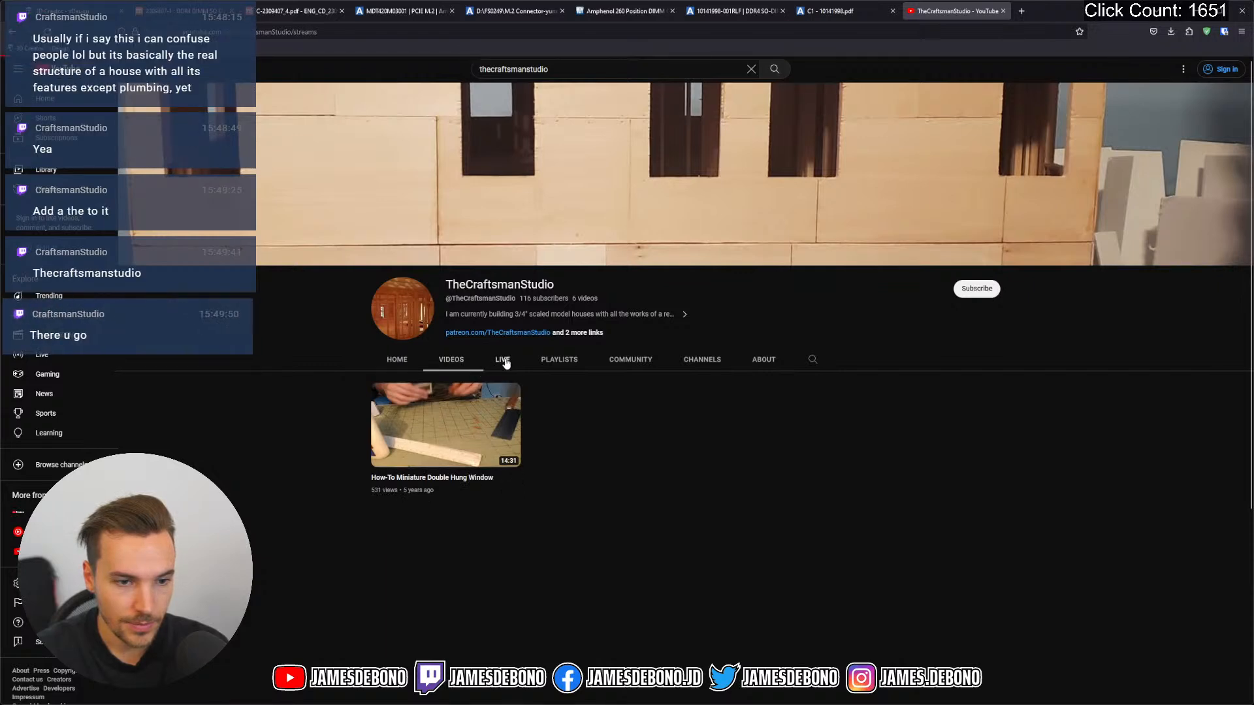
# Play the newest "working on a model kitchen" stream muted and skim through it to see the model house
pyautogui.click(447, 425)
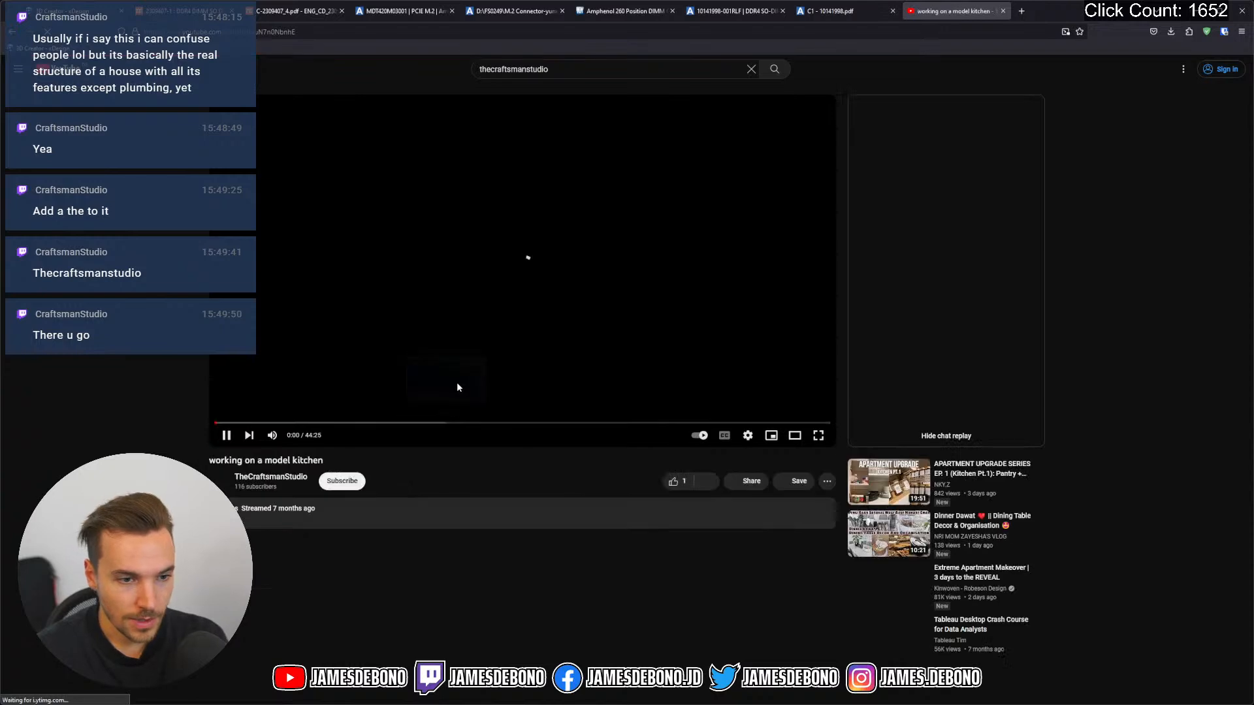
pyautogui.click(273, 437)
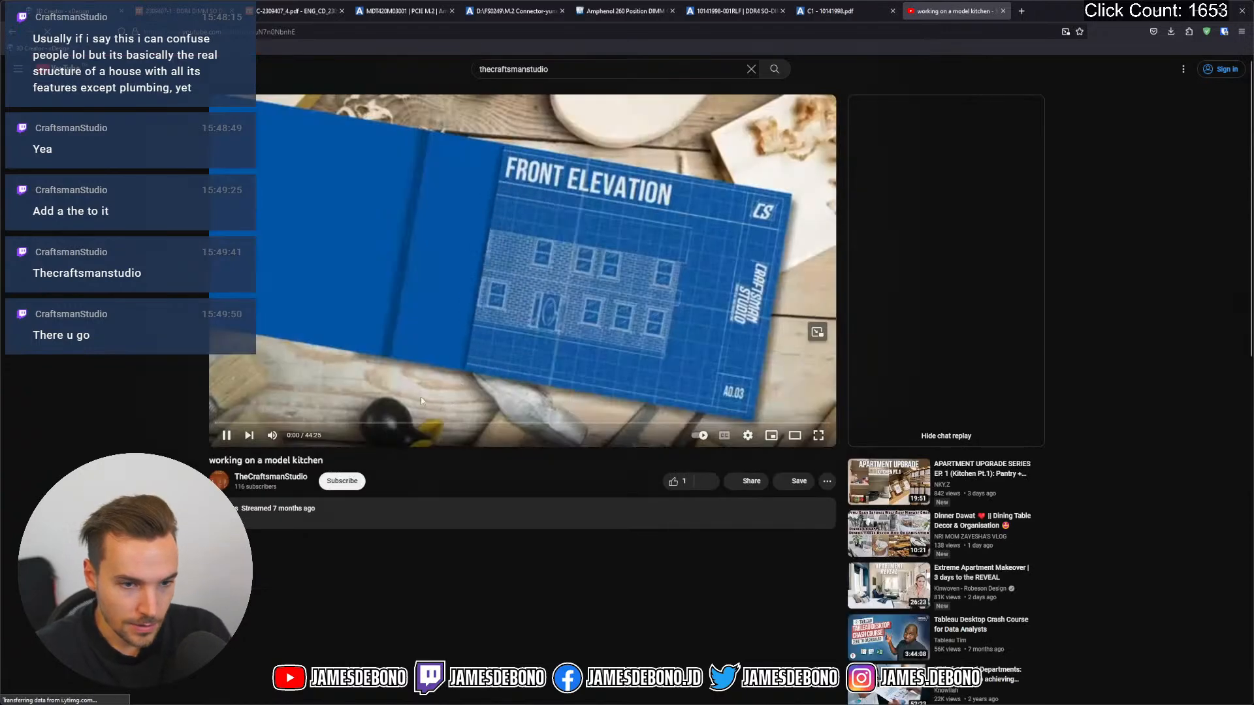
pyautogui.doubleClick(378, 423)
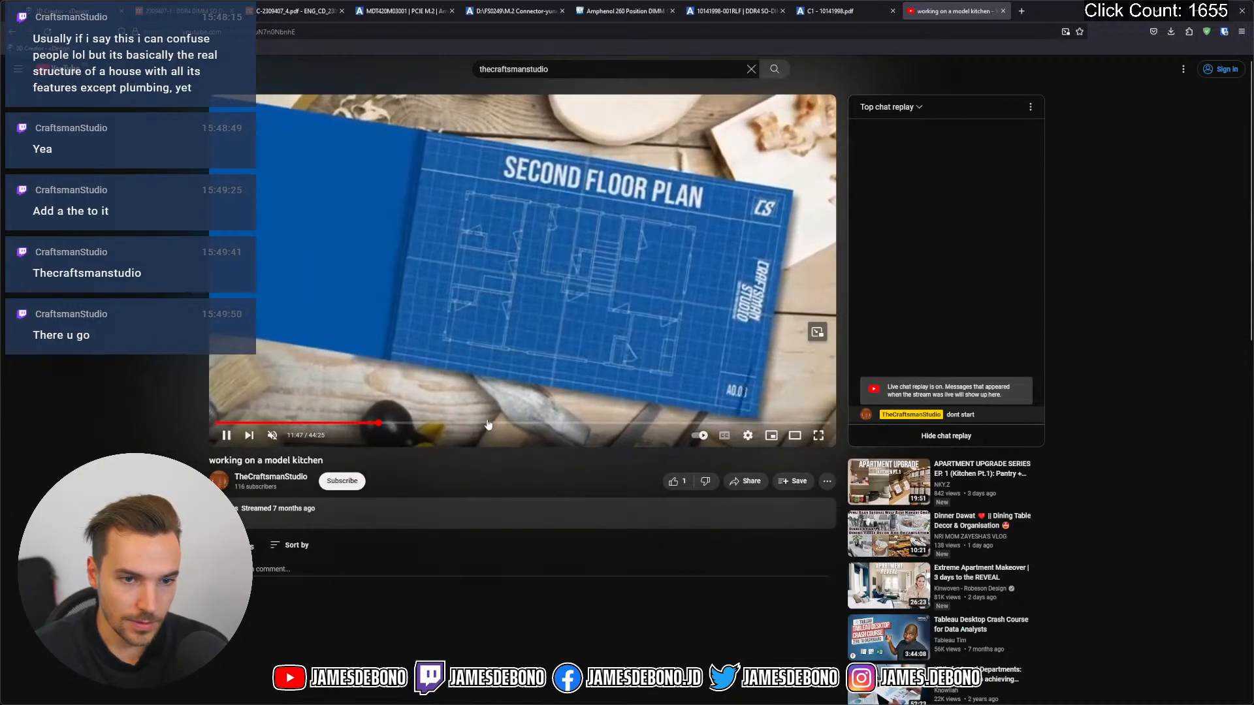
pyautogui.click(440, 421)
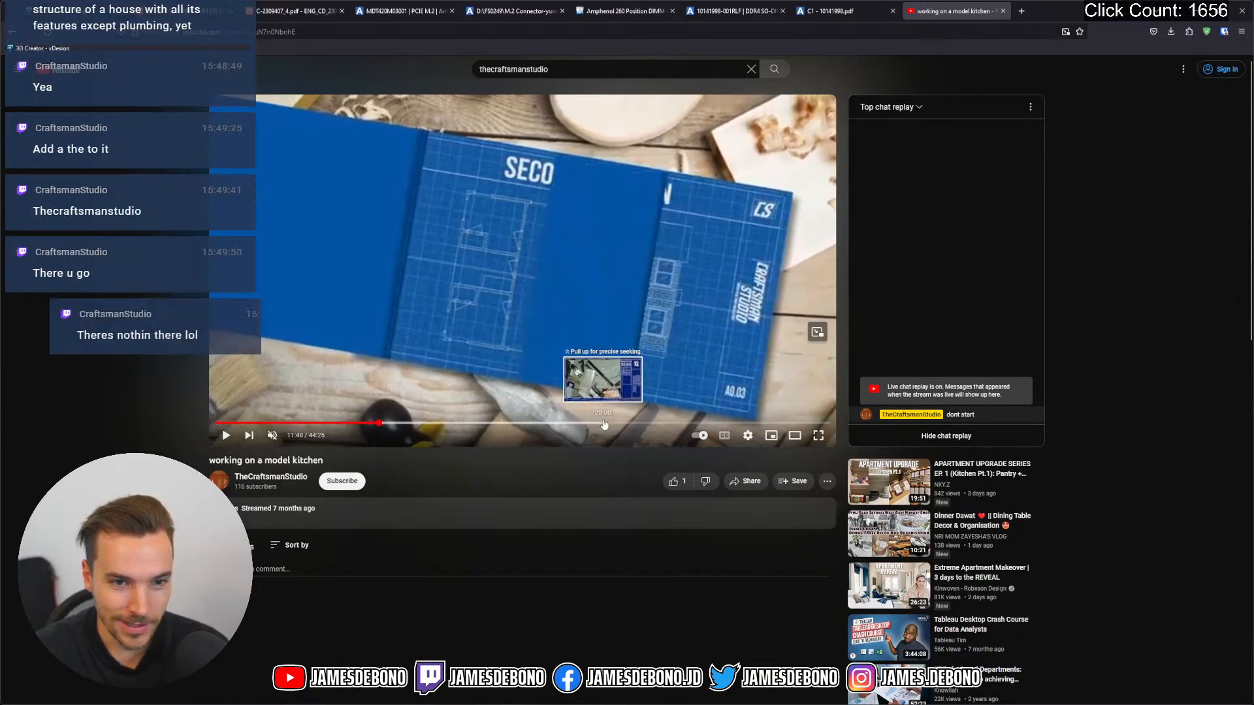
pyautogui.click(604, 423)
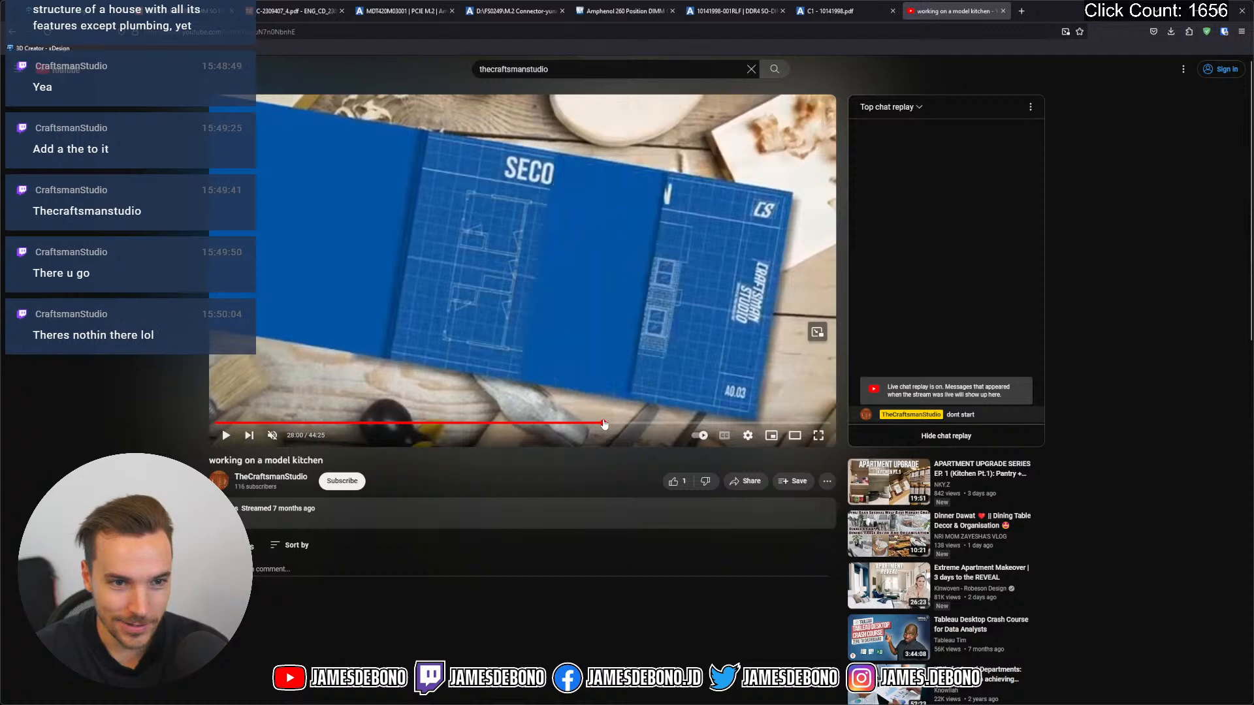
pyautogui.click(604, 423)
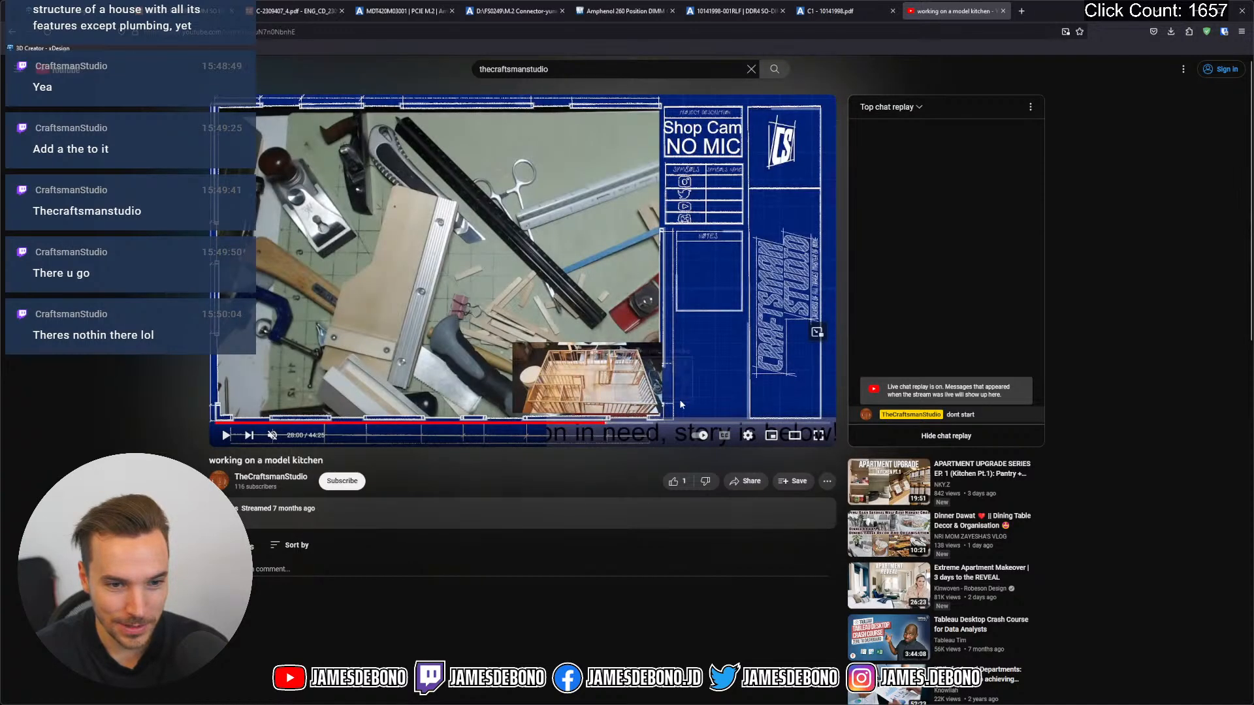
pyautogui.click(620, 423)
pyautogui.click(619, 423)
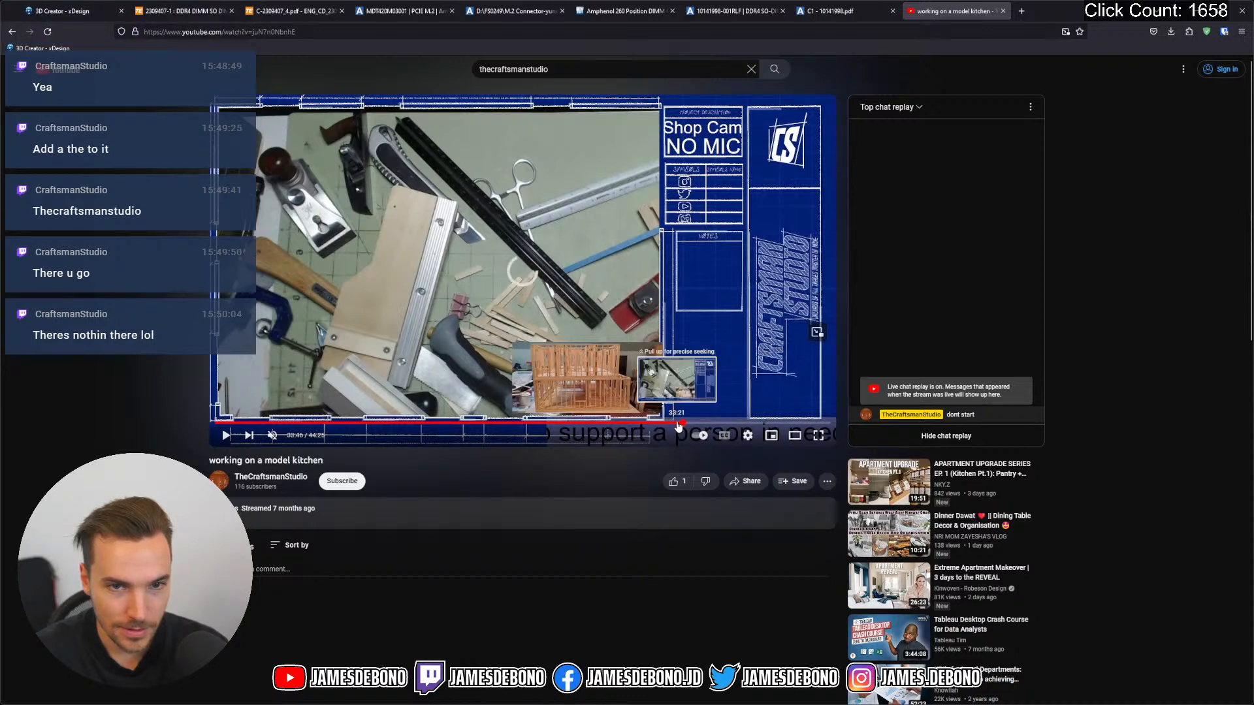
pyautogui.click(683, 423)
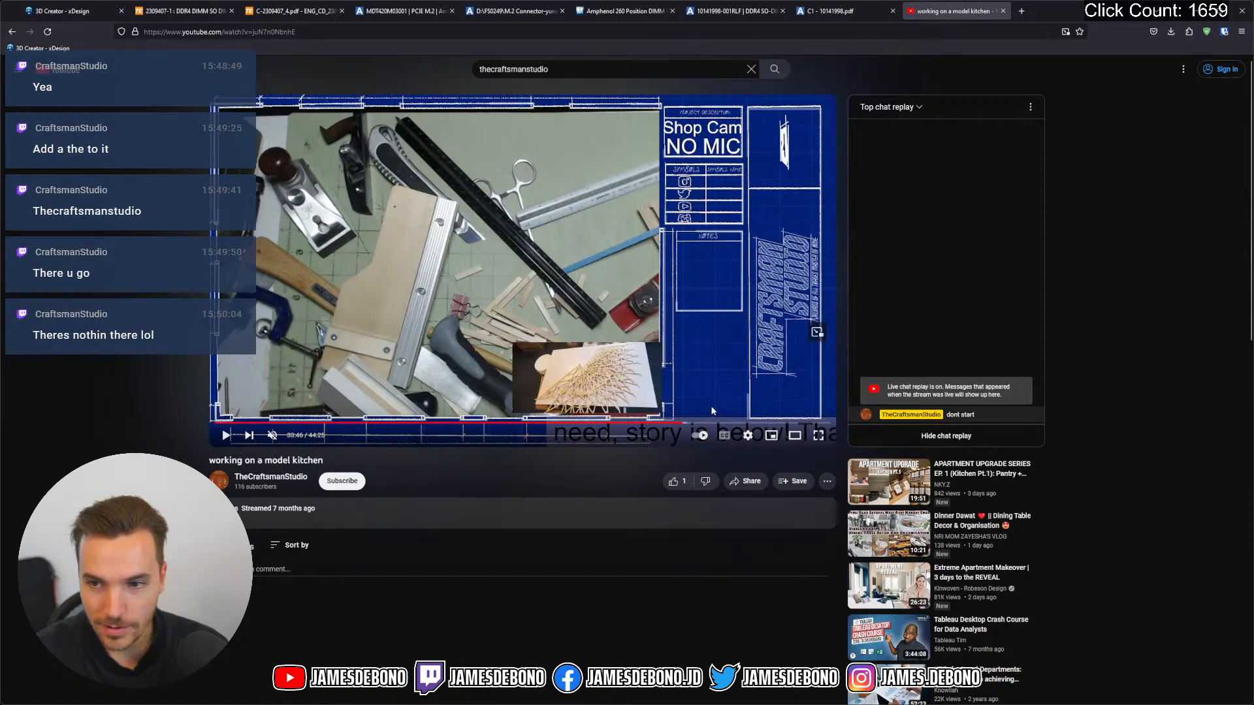
pyautogui.click(743, 423)
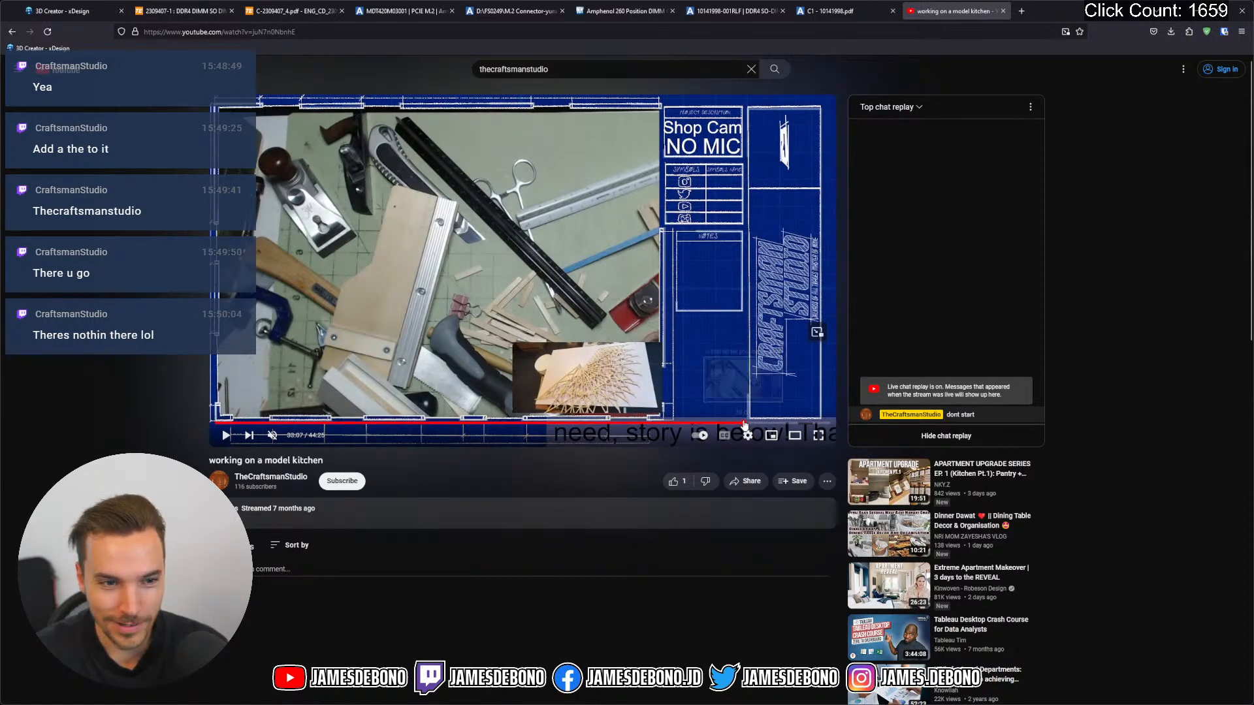
pyautogui.click(813, 425)
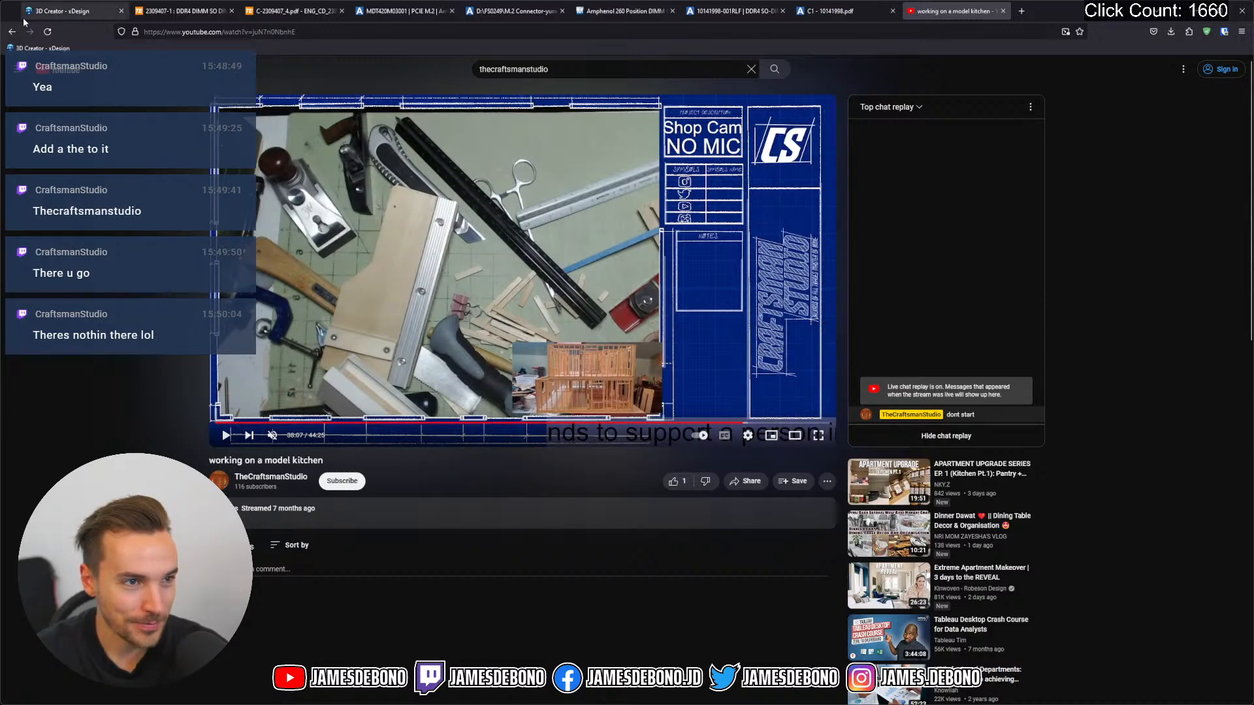
# Return to the channel's live streams, open the second "working on a model kitchen" recording, skim through it and pause it
pyautogui.hotkey('alt', 'Left')
pyautogui.click(614, 473)
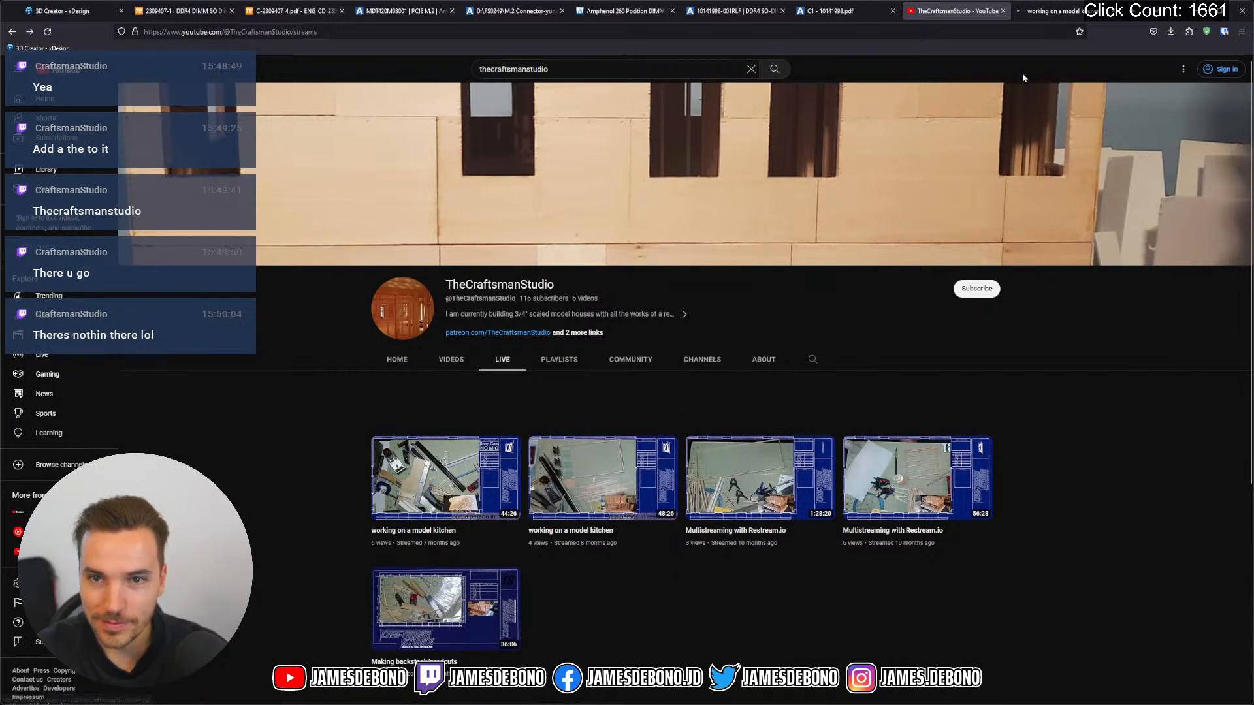
pyautogui.doubleClick(602, 477)
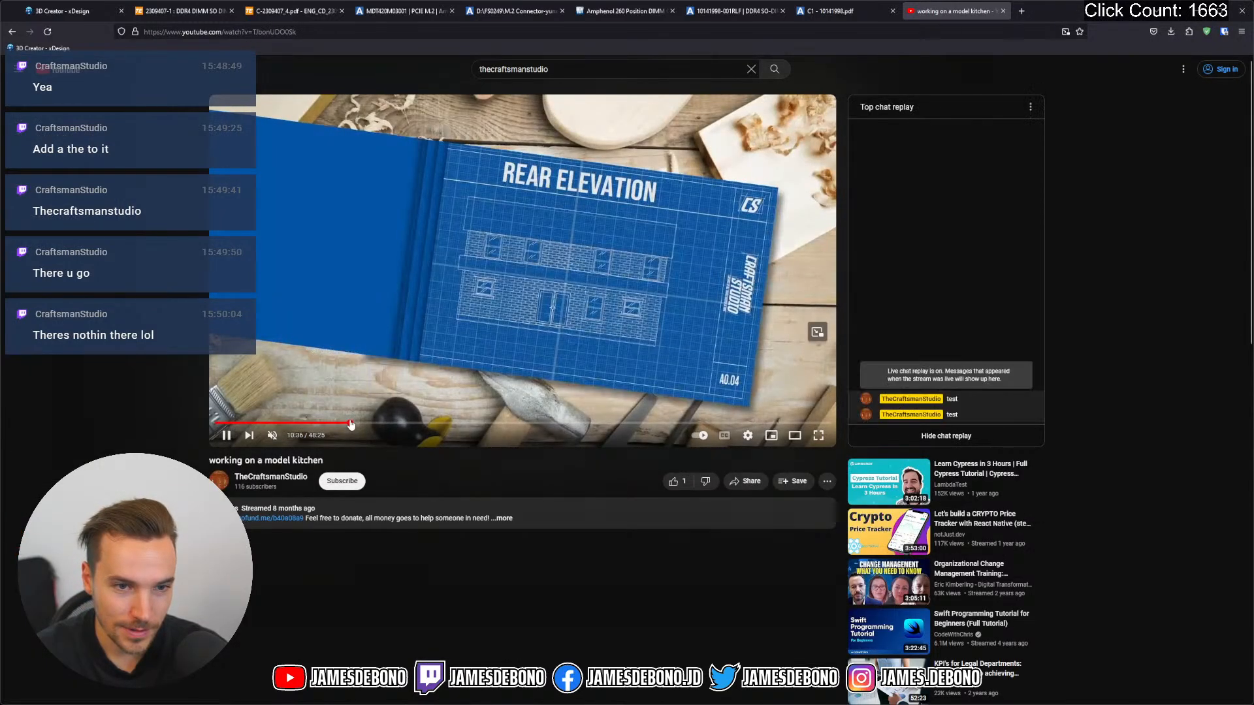
pyautogui.click(351, 423)
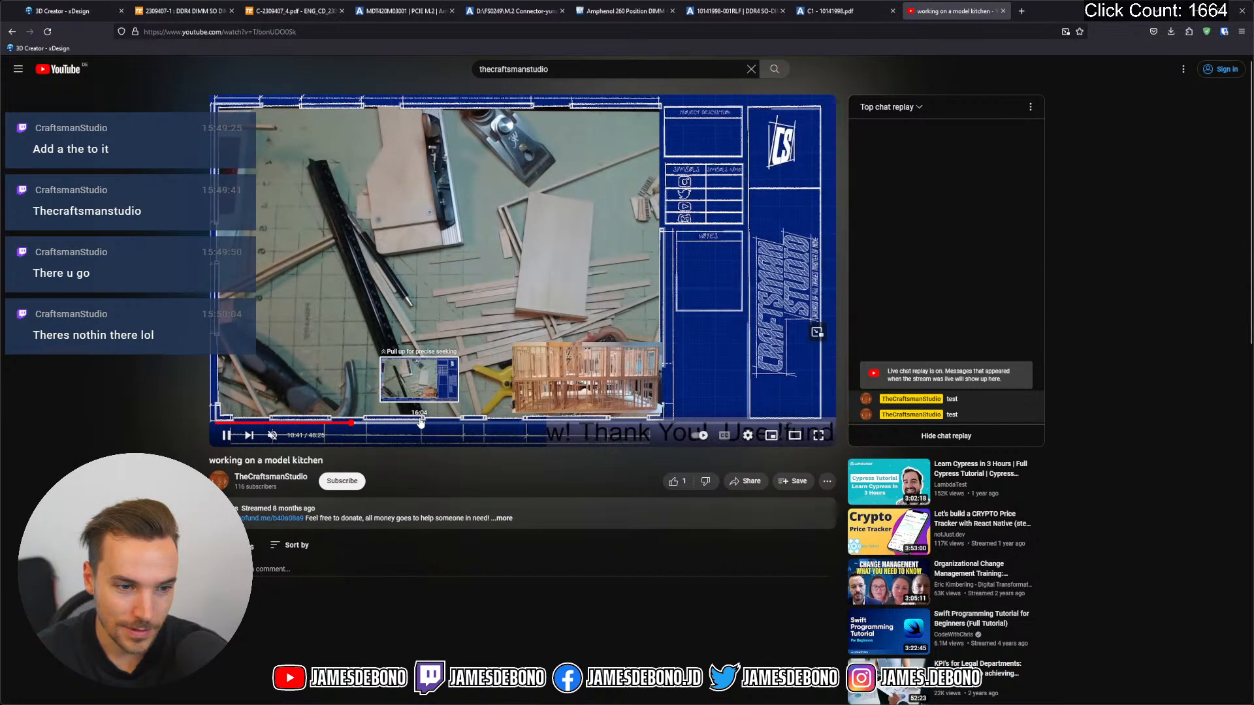
pyautogui.click(421, 422)
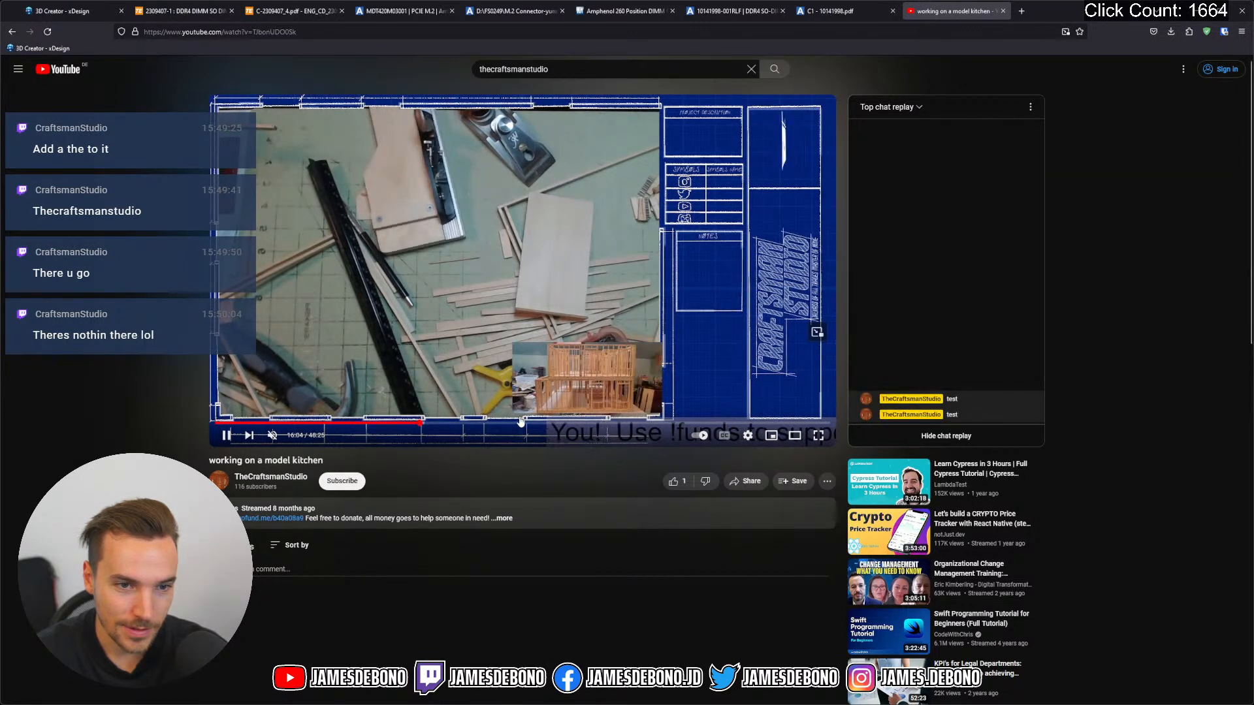
pyautogui.click(513, 423)
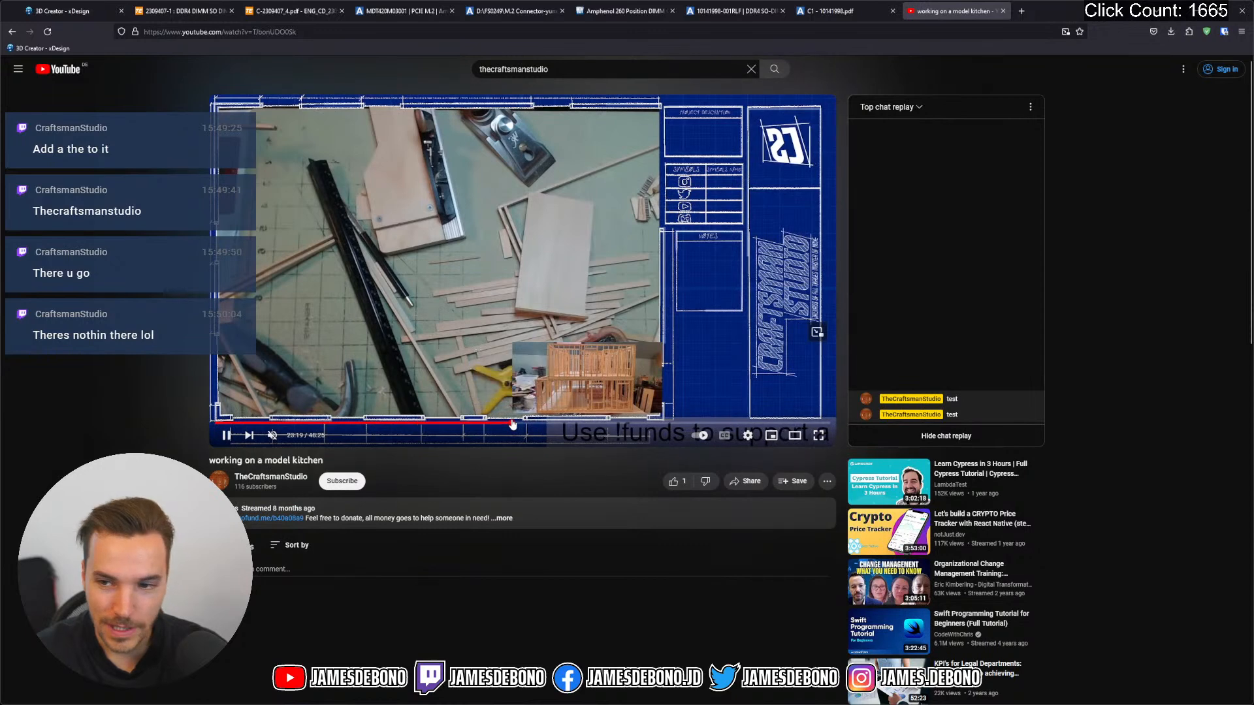
pyautogui.moveTo(513, 423); pyautogui.dragTo(520, 423)
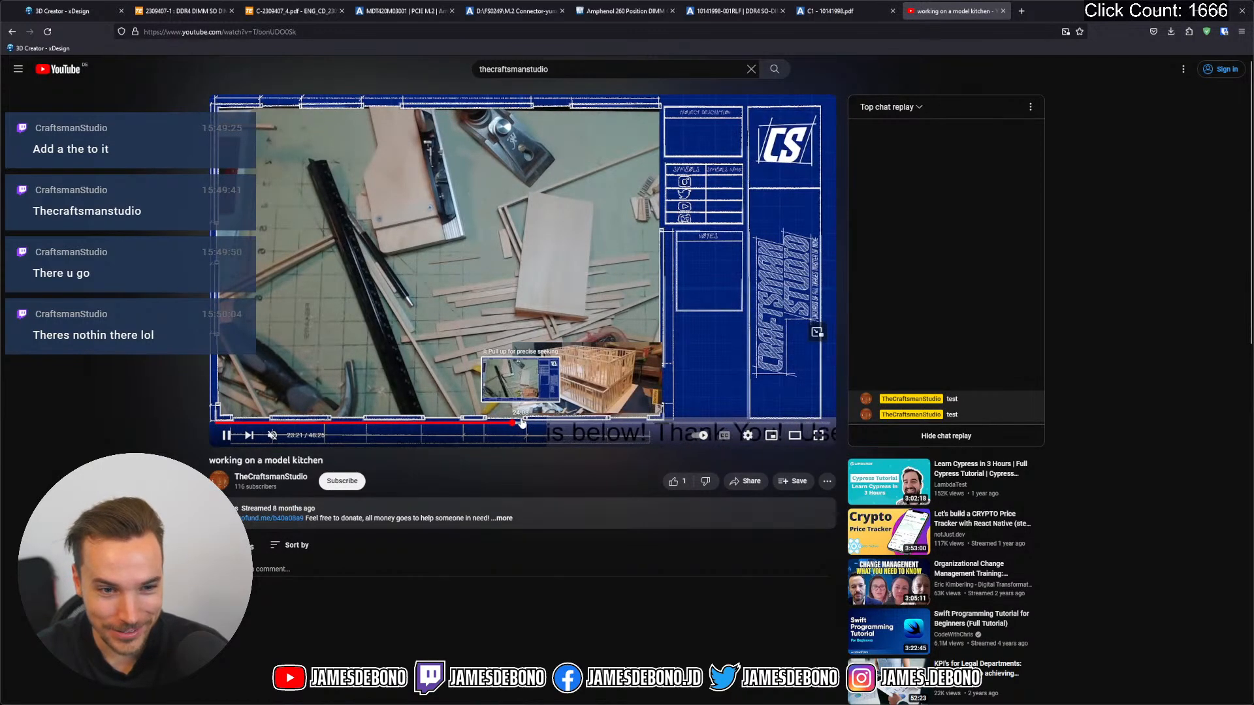
pyautogui.click(563, 425)
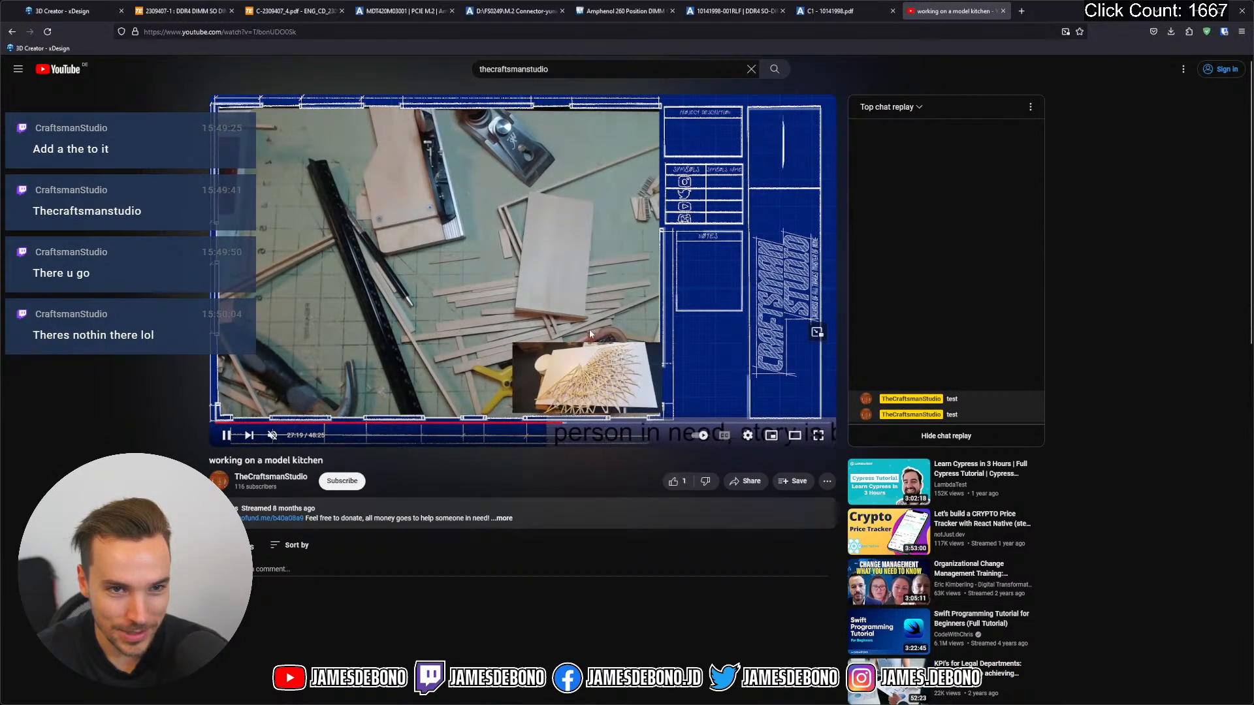
pyautogui.press('space')
# Switch back to SOLIDWORKS and hide the connector's Front, Top and Right planes
pyautogui.click(1187, 4)
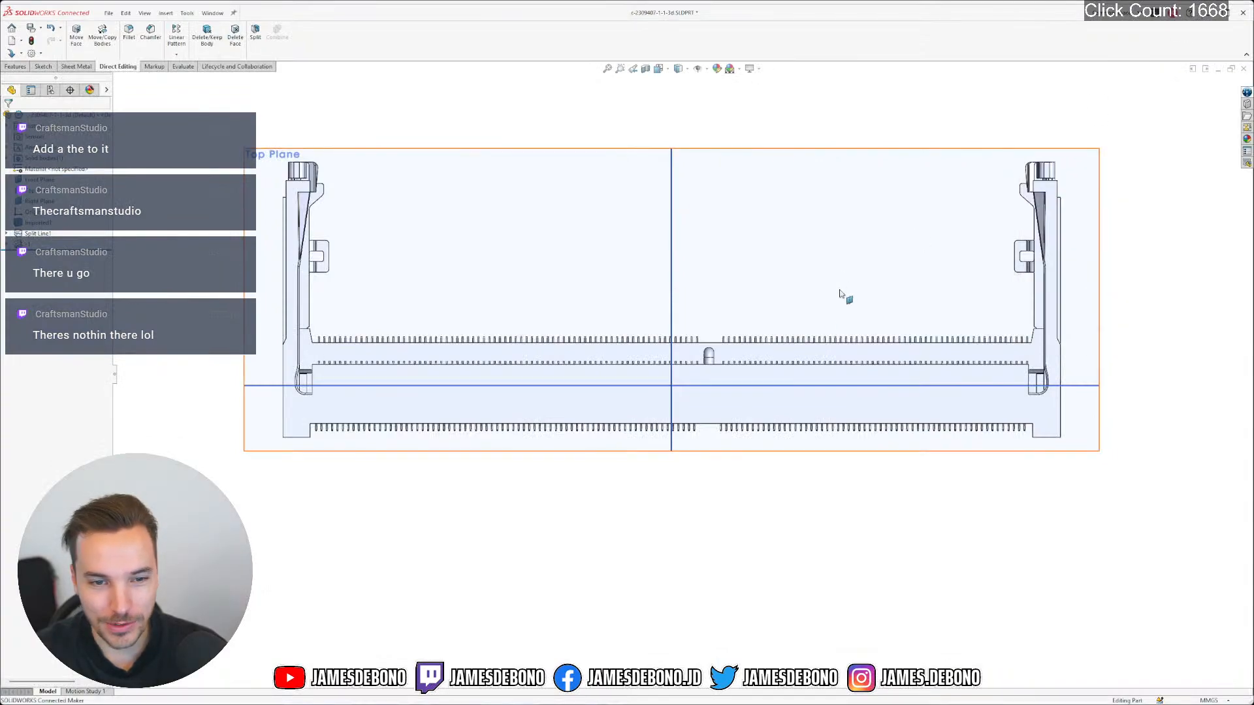
pyautogui.click(563, 330)
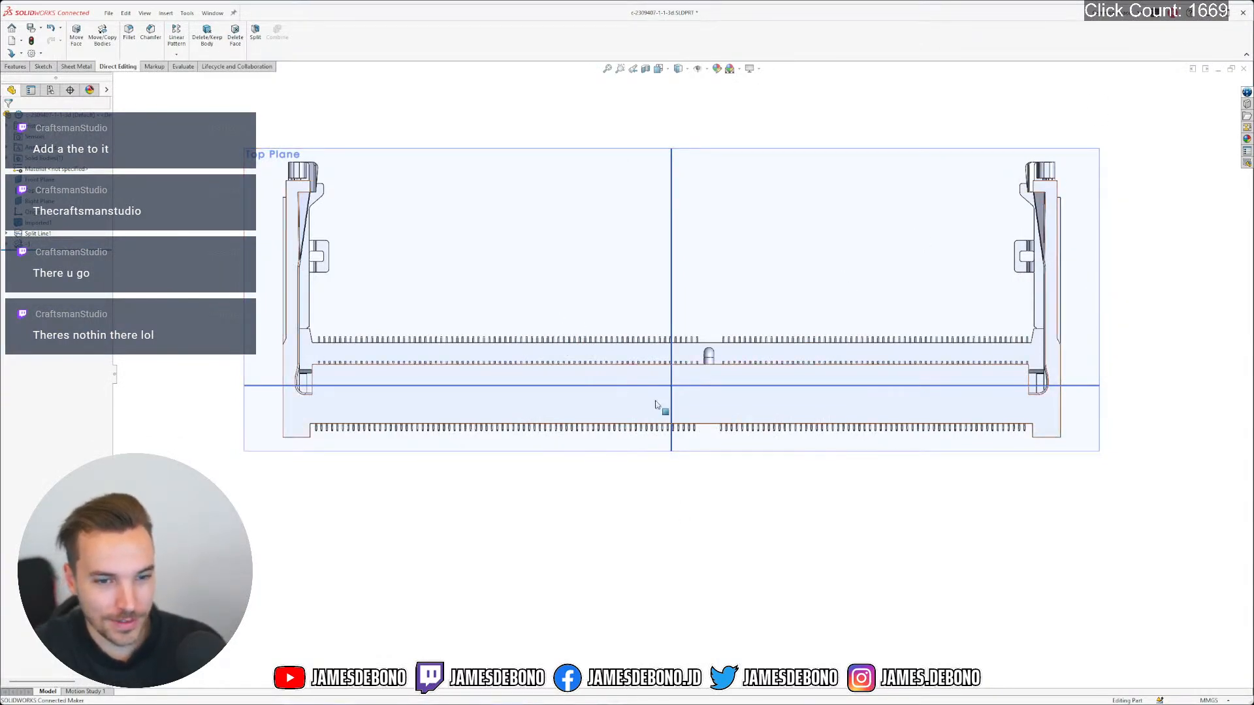
pyautogui.moveTo(663, 408); pyautogui.dragTo(444, 242, button='middle')
pyautogui.click(586, 365)
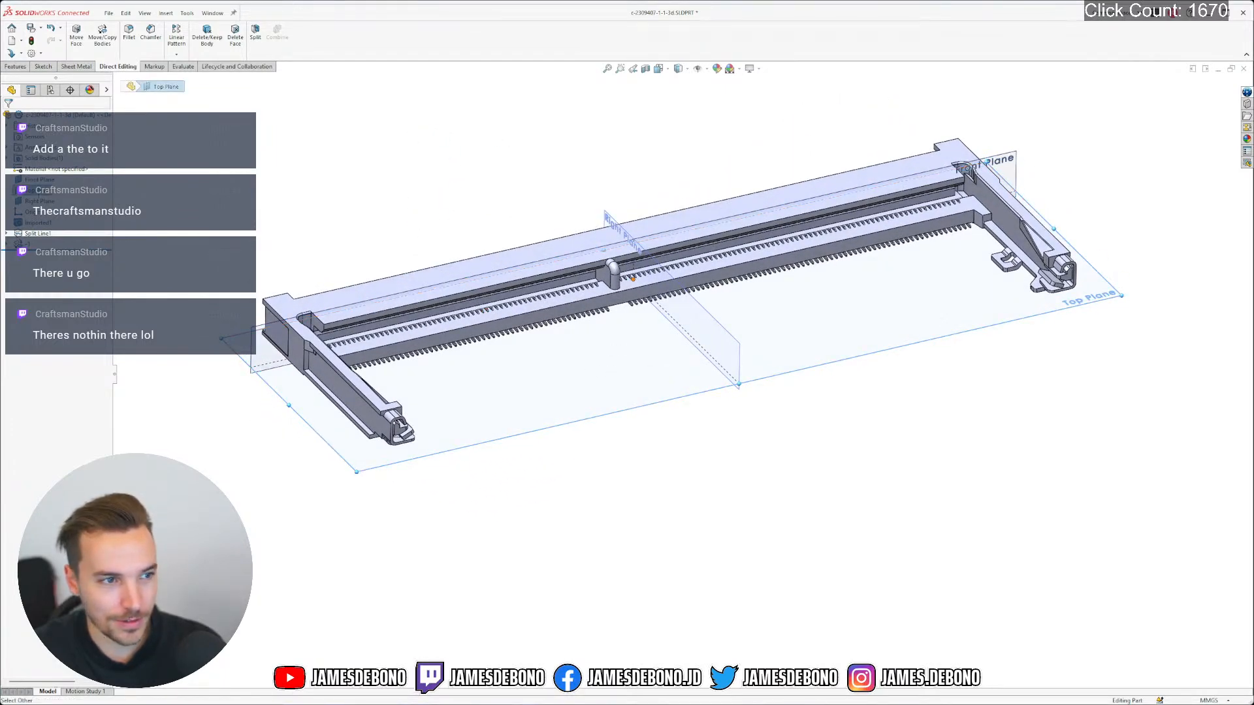
pyautogui.click(39, 180)
pyautogui.keyDown('shift'); pyautogui.click(39, 201); pyautogui.keyUp('shift')
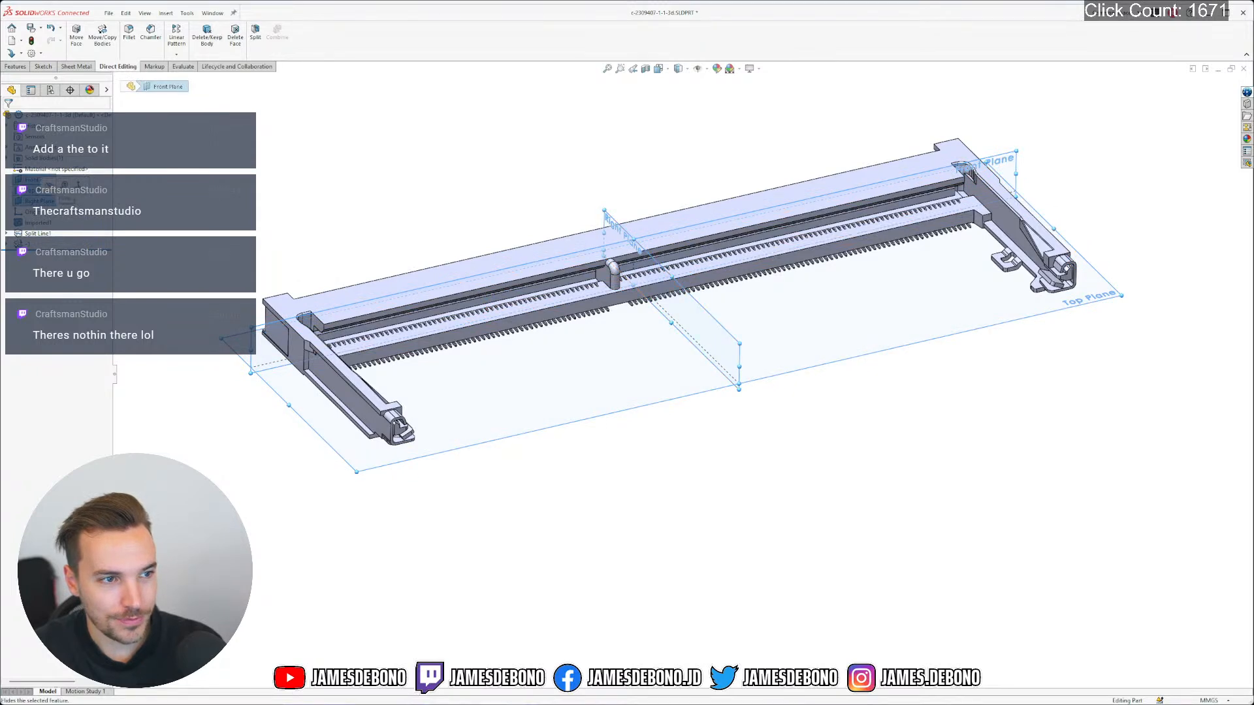
pyautogui.click(50, 185)
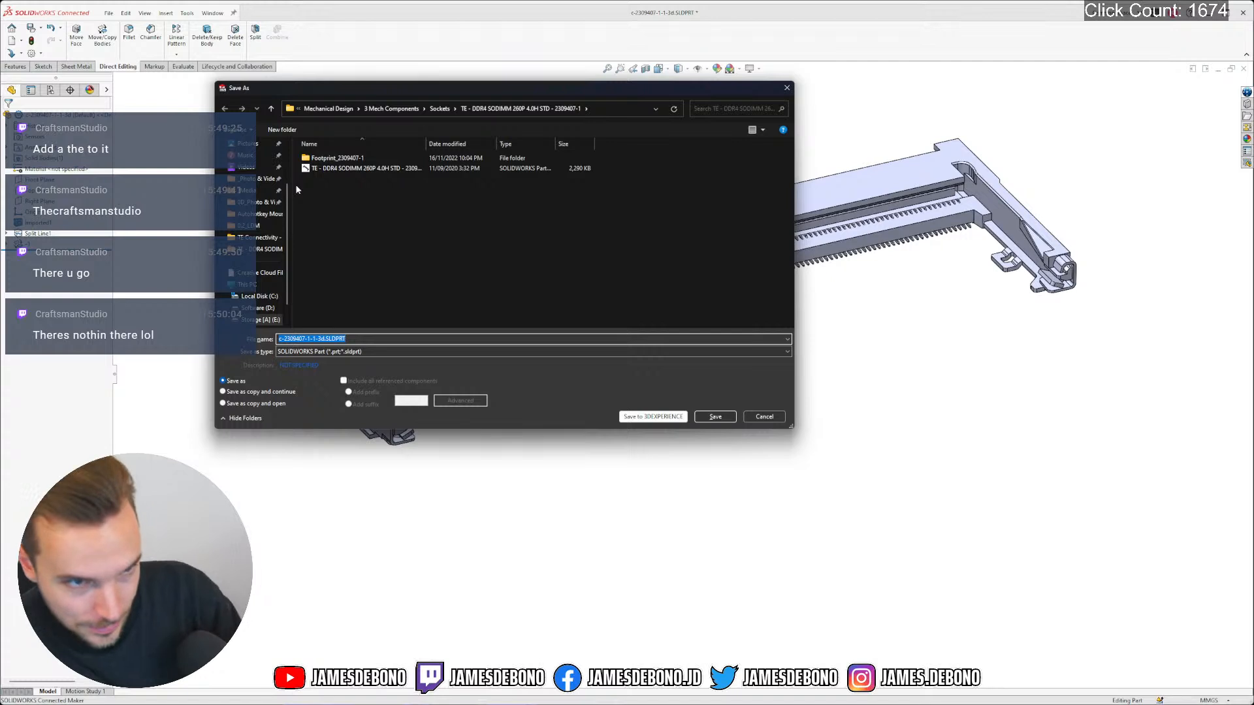
# Browse to the Components folder of the 2023.04.18_LDM project as the save location for the connector part
pyautogui.click(250, 228)
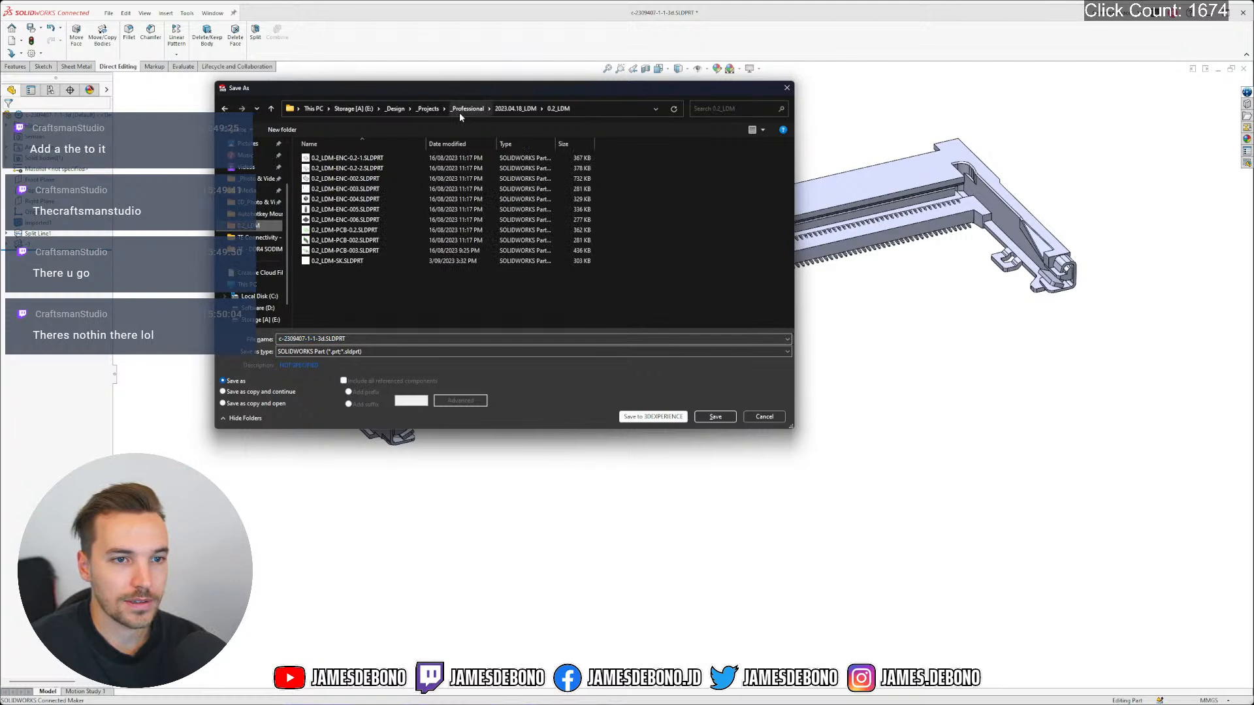
pyautogui.click(511, 108)
pyautogui.doubleClick(330, 178)
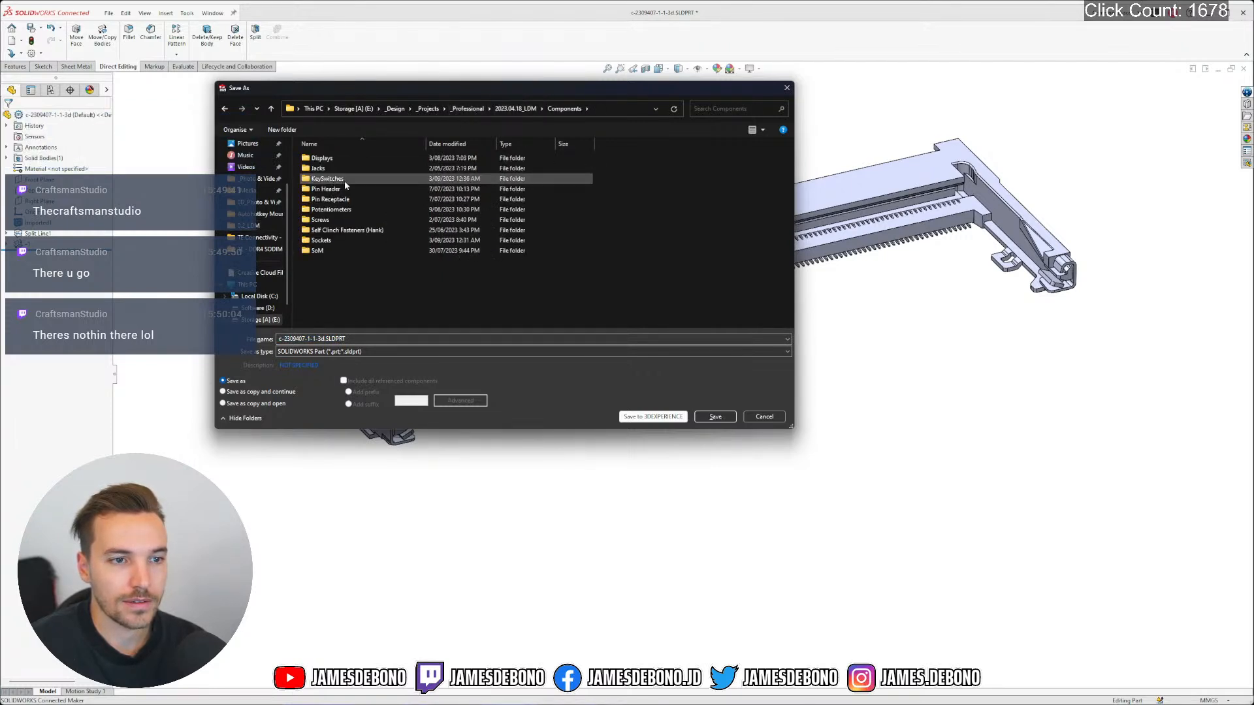
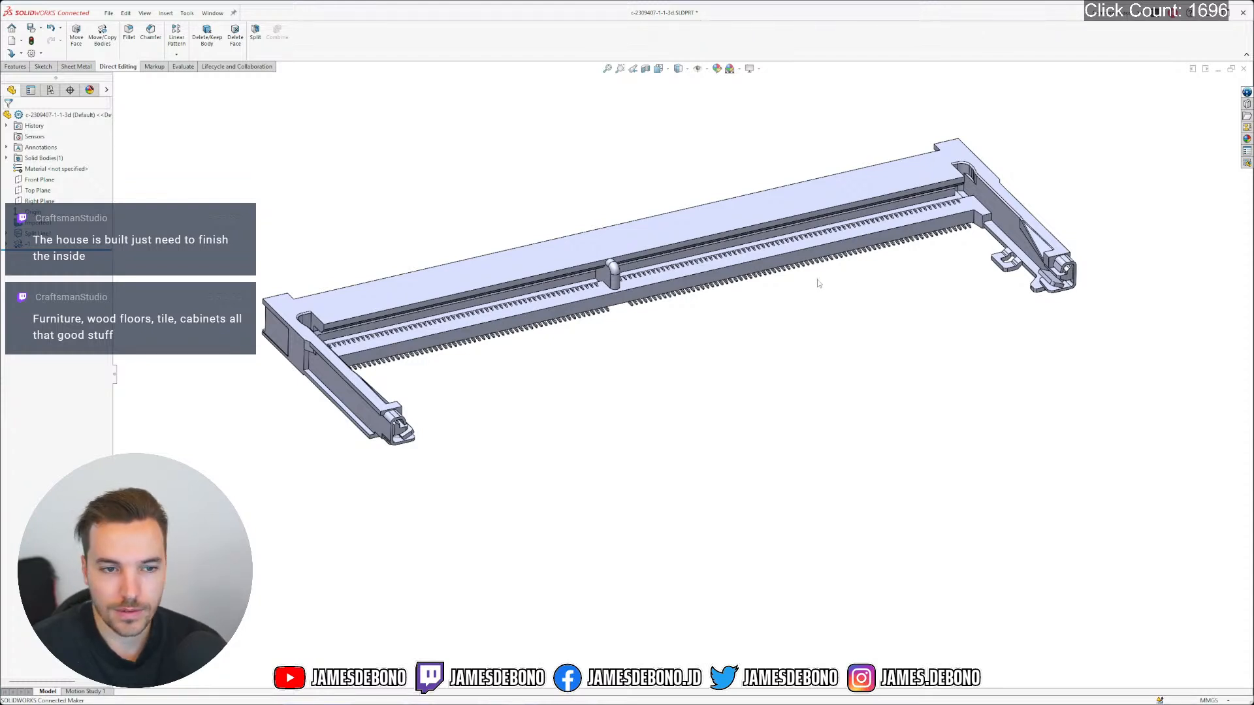
pyautogui.click(1243, 68)
pyautogui.click(820, 385)
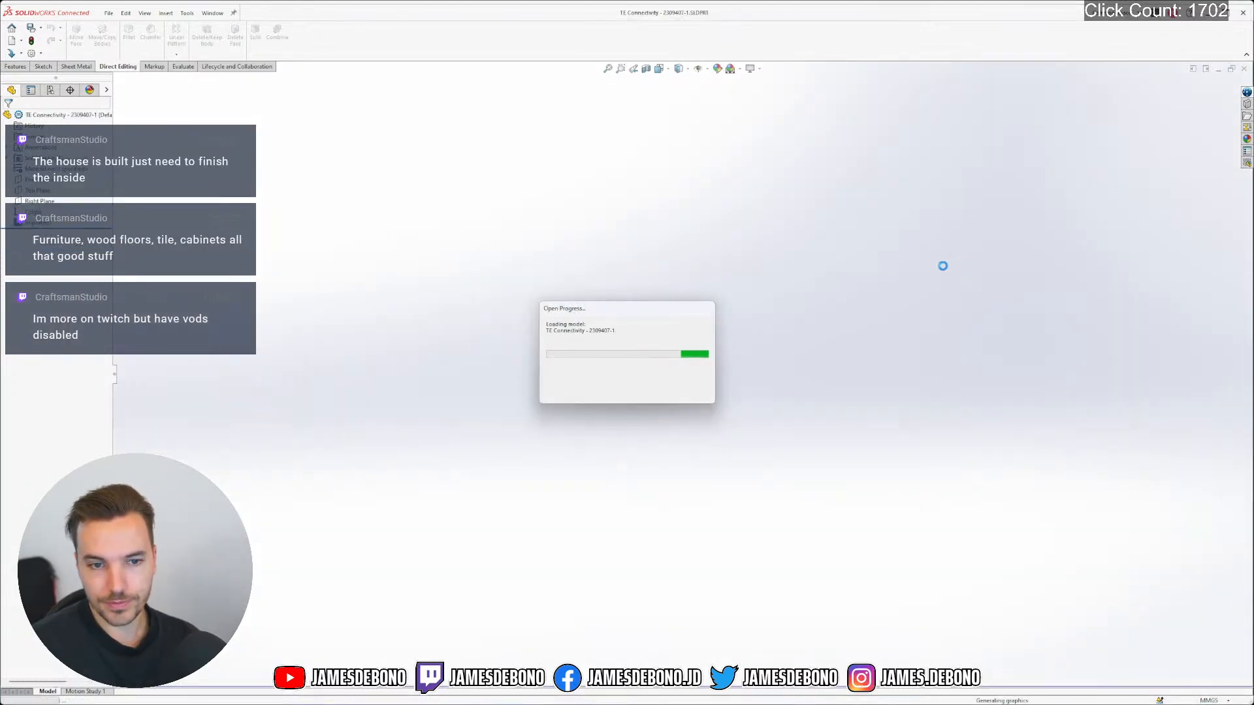
# Apply the Plain White scene to the TE Connectivity - 2309407-1 part
pyautogui.click(740, 69)
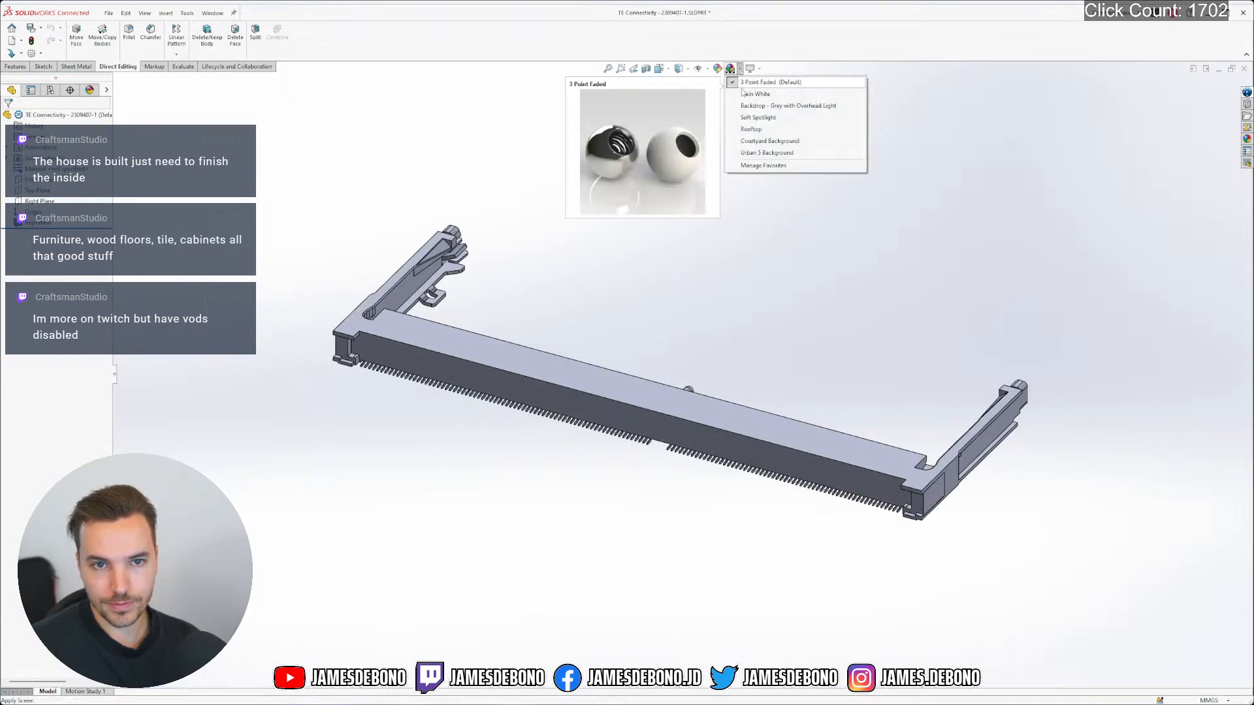
pyautogui.click(743, 93)
pyautogui.click(630, 277)
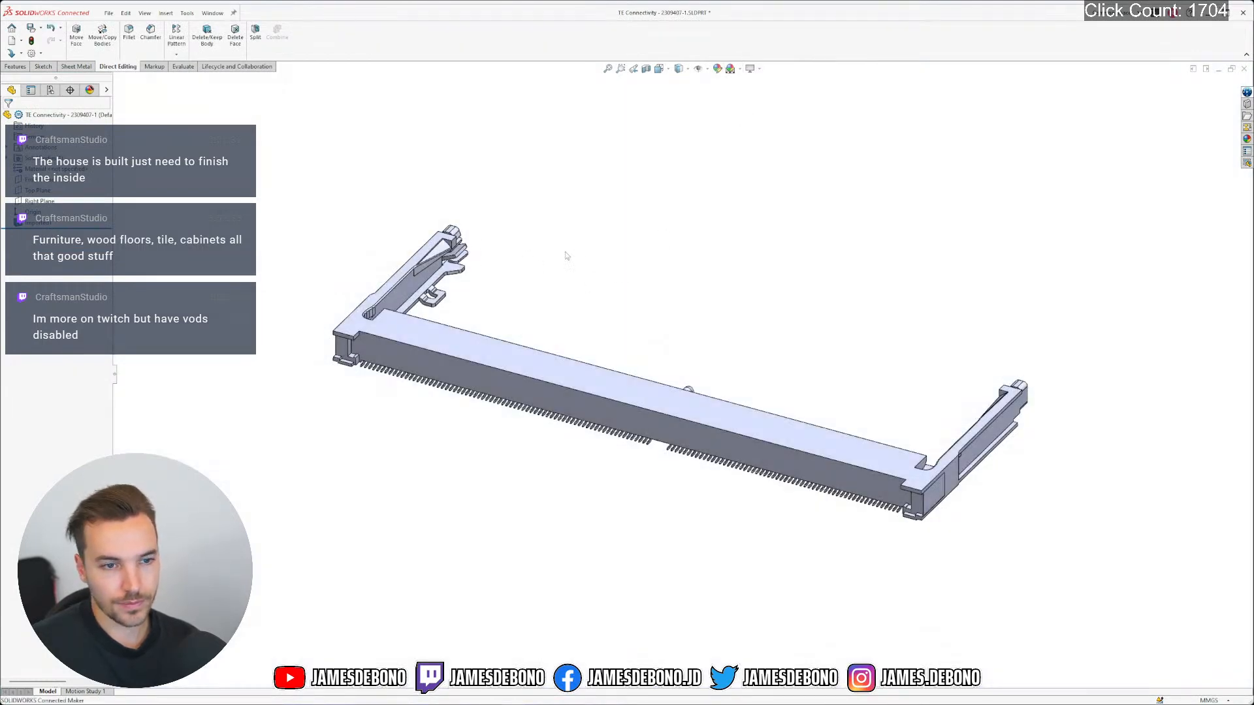
# Switch to the TE Connectivity - 2309408-1 part and copy all entities of its Top Reference sketch
pyautogui.hotkey('ctrl', '5')
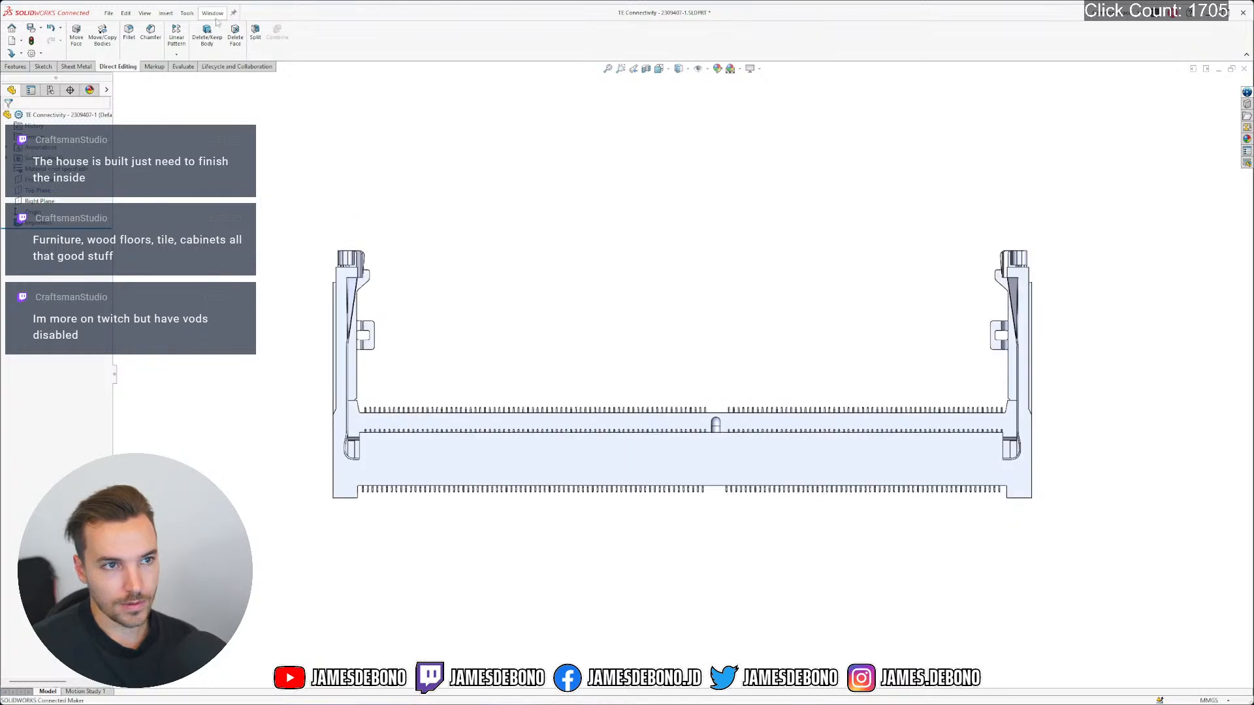
pyautogui.click(213, 13)
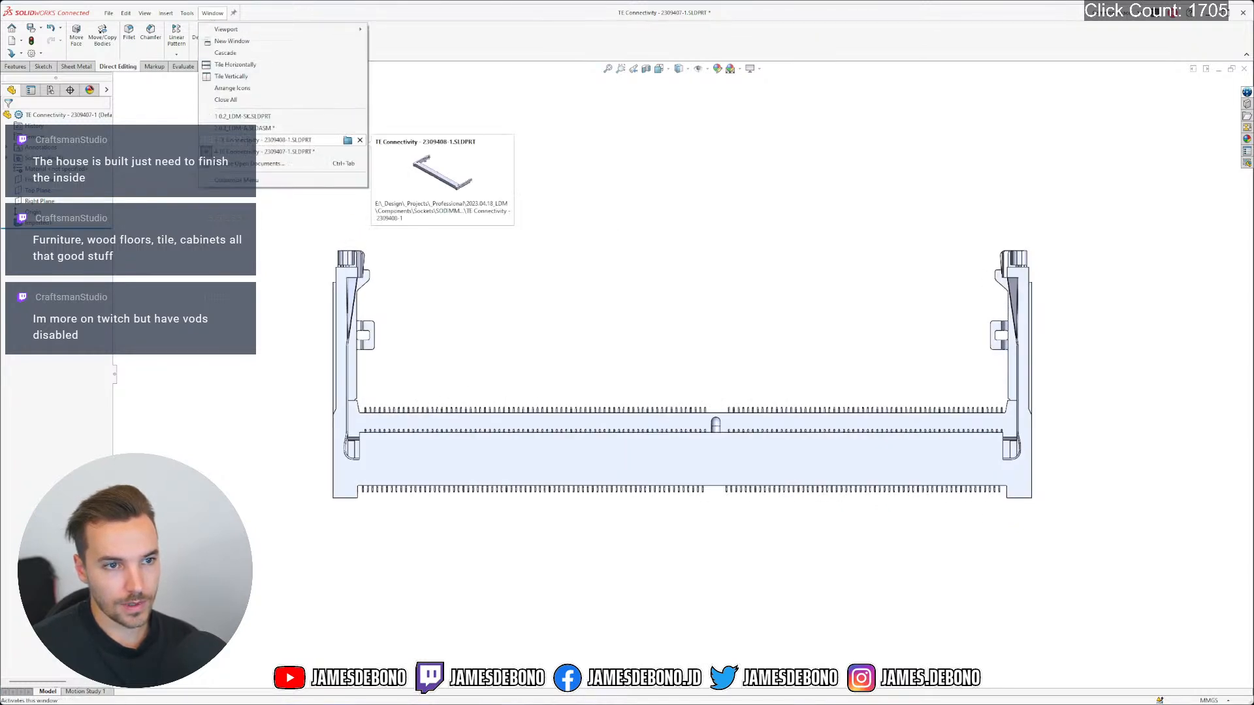
pyautogui.click(274, 140)
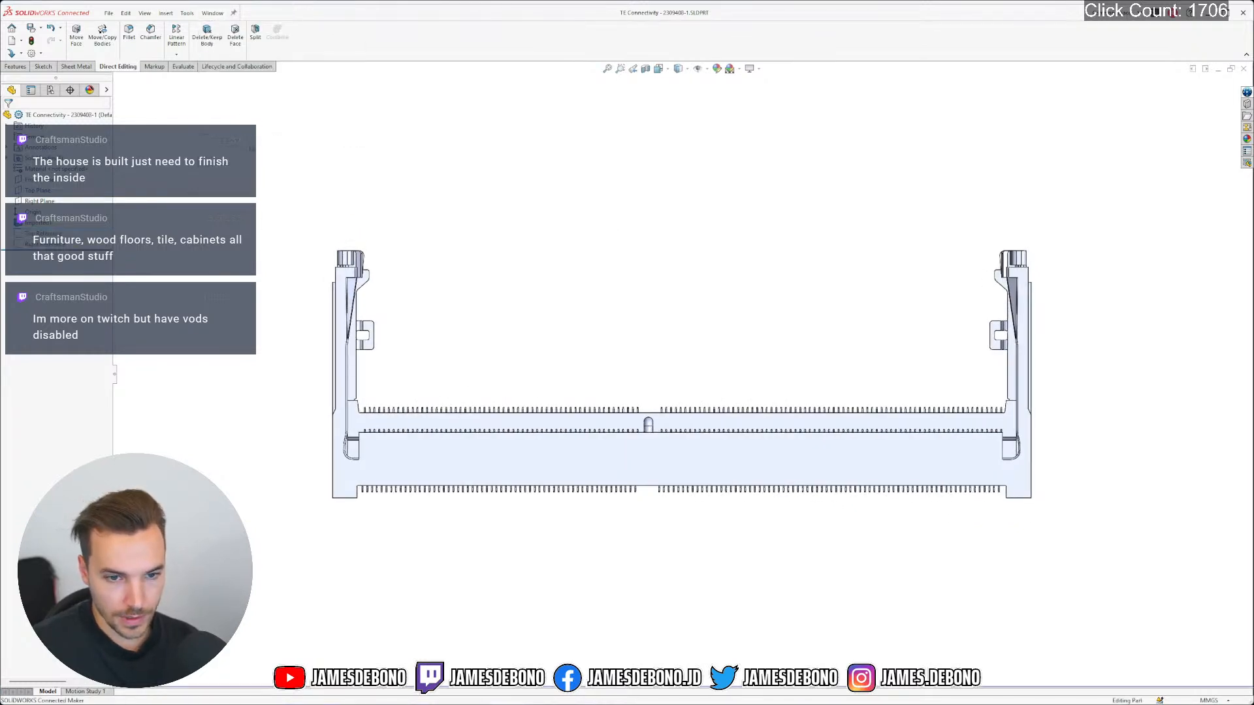
pyautogui.click(52, 234)
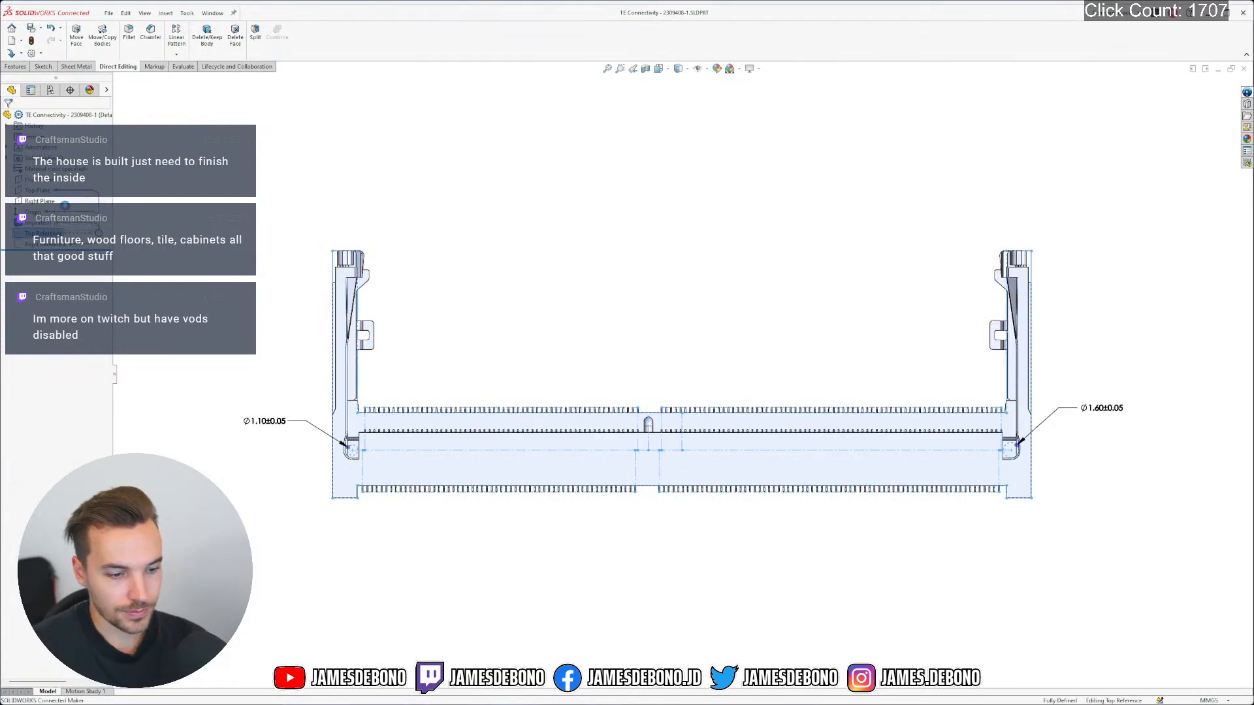
pyautogui.click(71, 203)
pyautogui.moveTo(1126, 197)
pyautogui.mouseDown()
pyautogui.moveTo(929, 412)
pyautogui.moveTo(202, 544)
pyautogui.mouseUp()
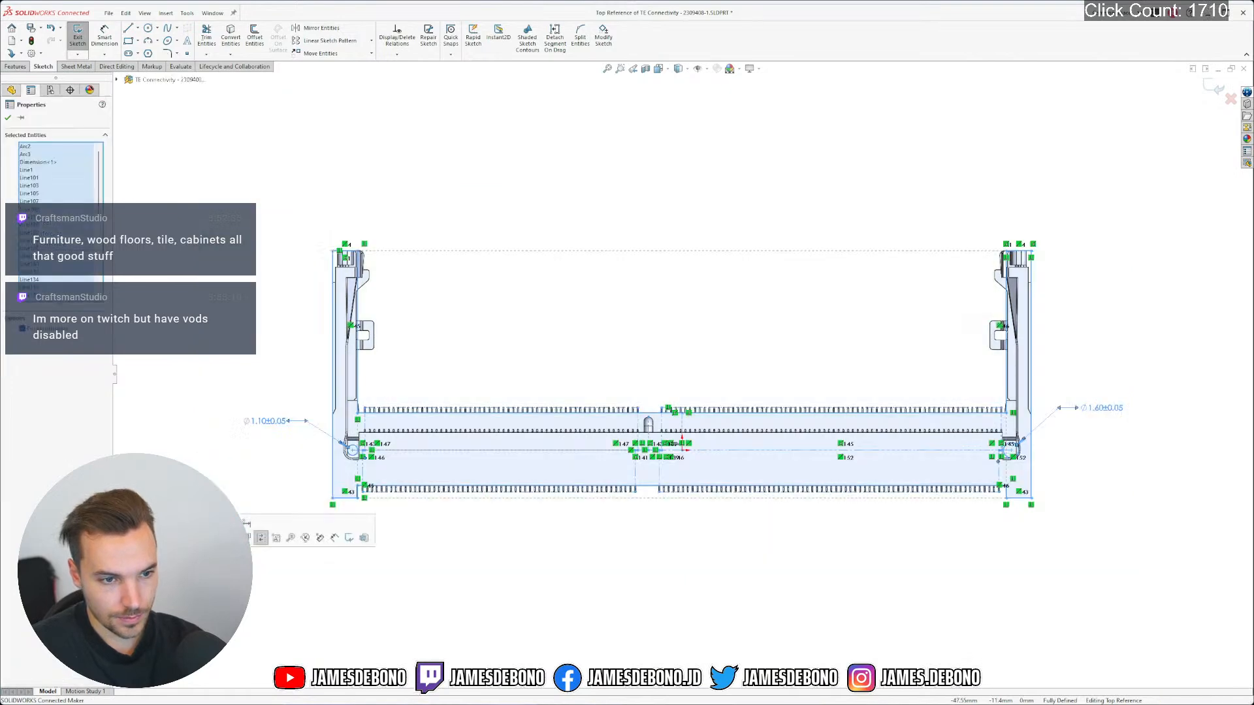
pyautogui.click(1213, 87)
# Return to the TE Connectivity - 2309407-1 part
pyautogui.click(210, 14)
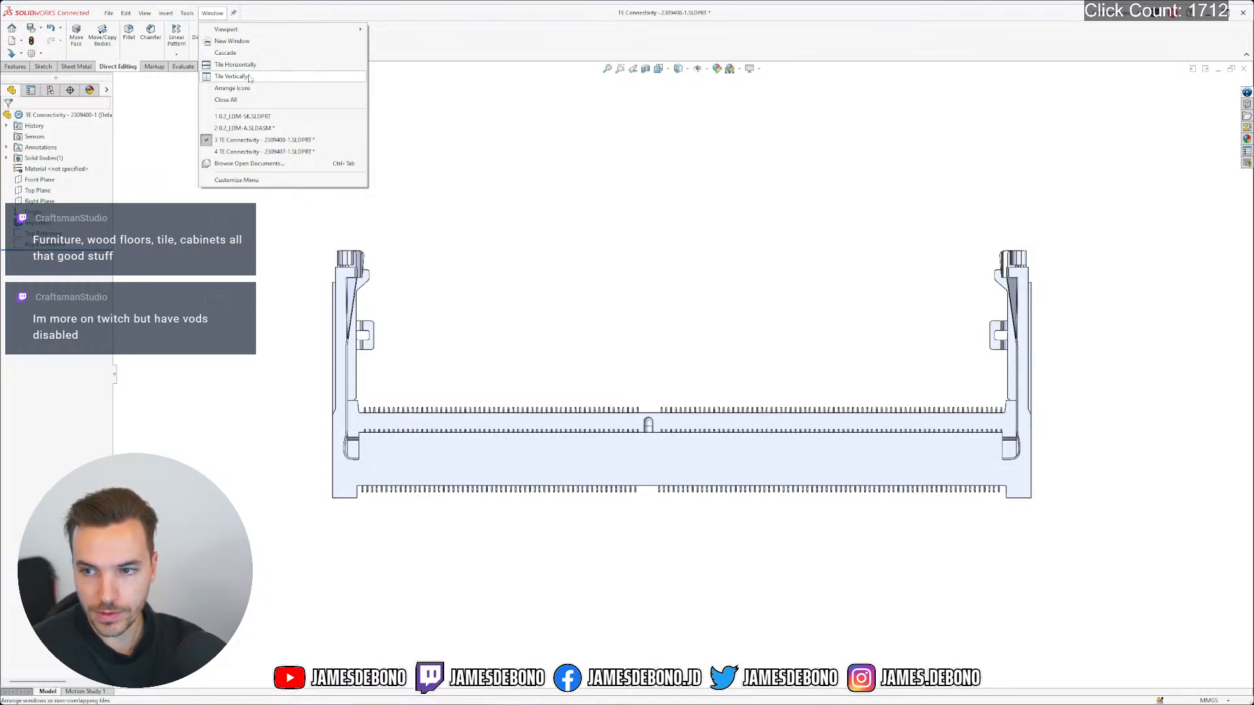
pyautogui.click(265, 152)
pyautogui.click(558, 216)
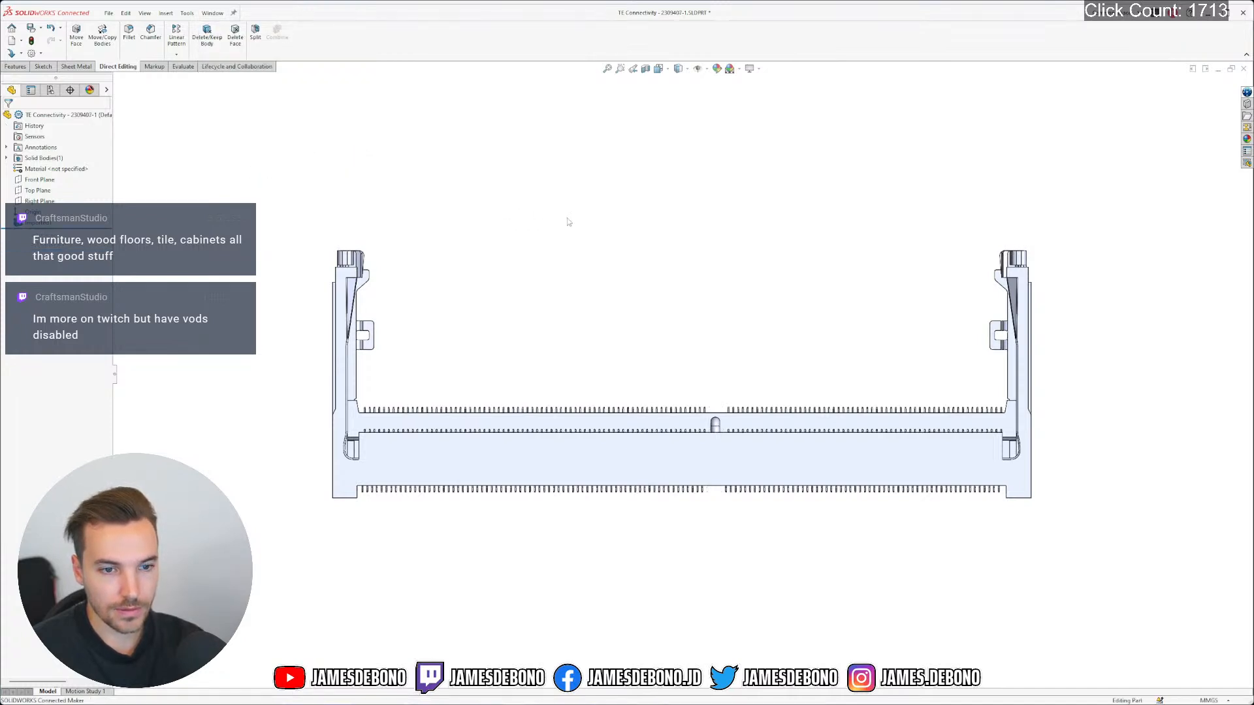
pyautogui.hotkey('ctrl', 'v')
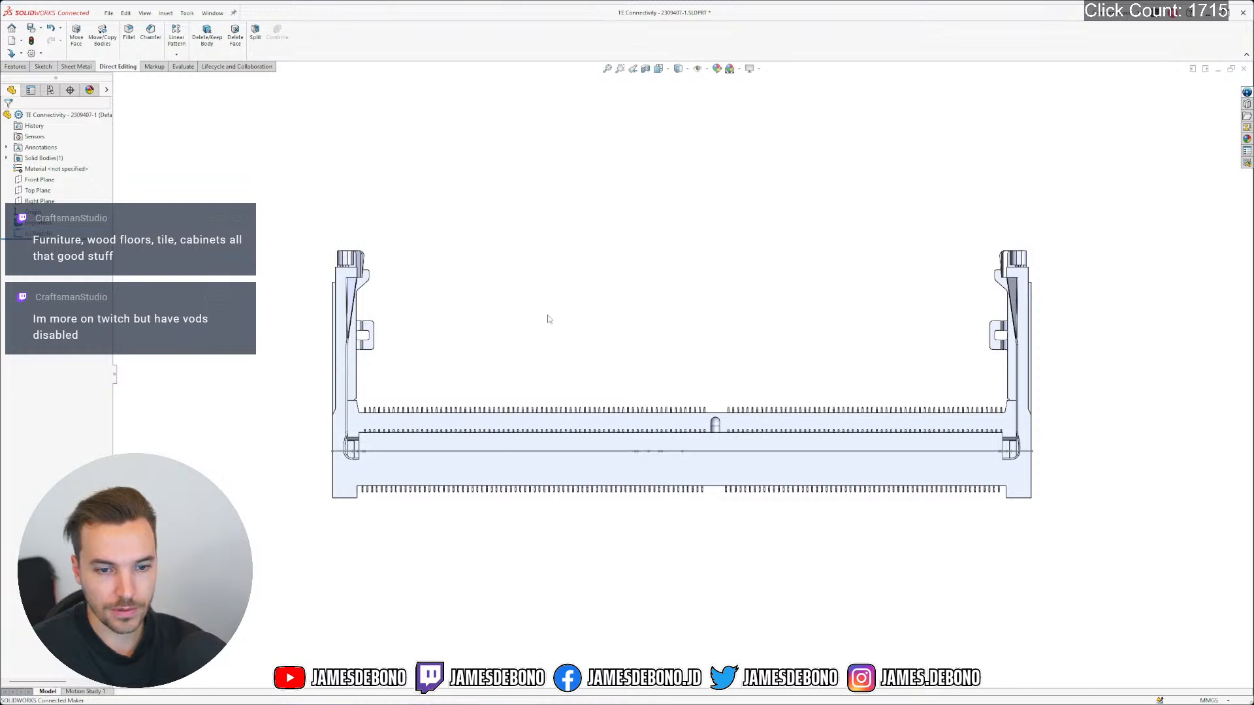
pyautogui.click(679, 450)
pyautogui.press('Delete')
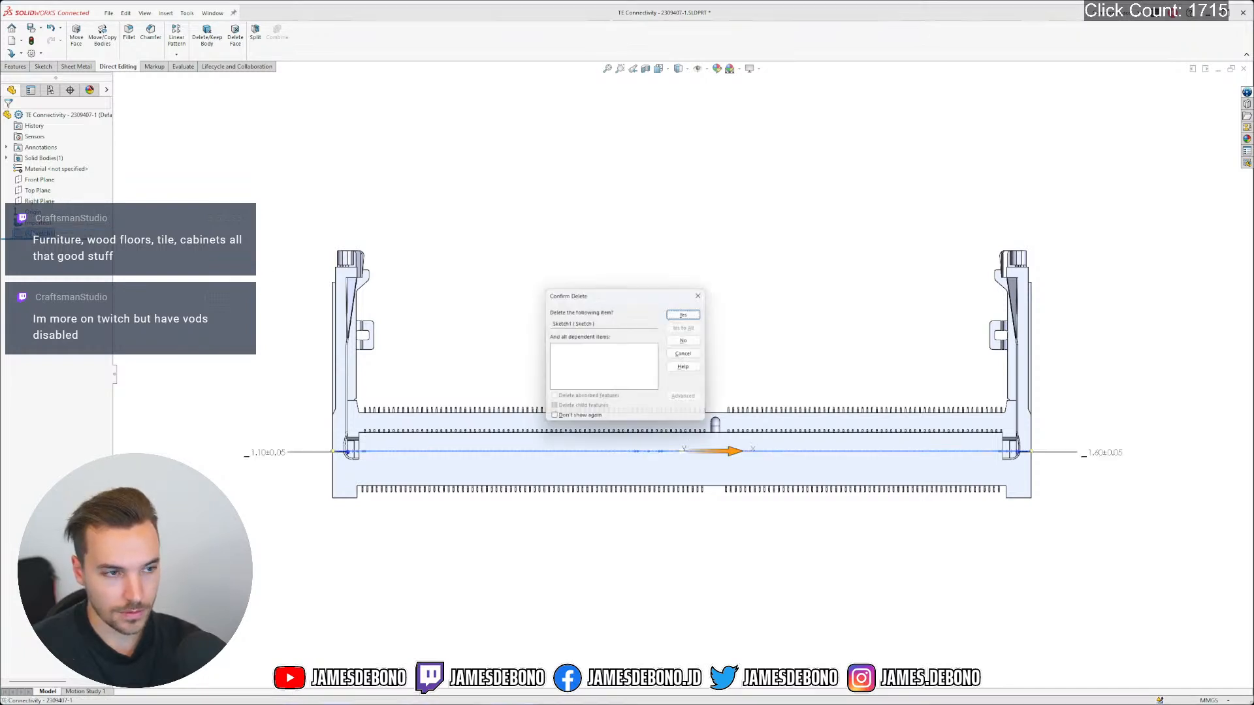
pyautogui.press('Return')
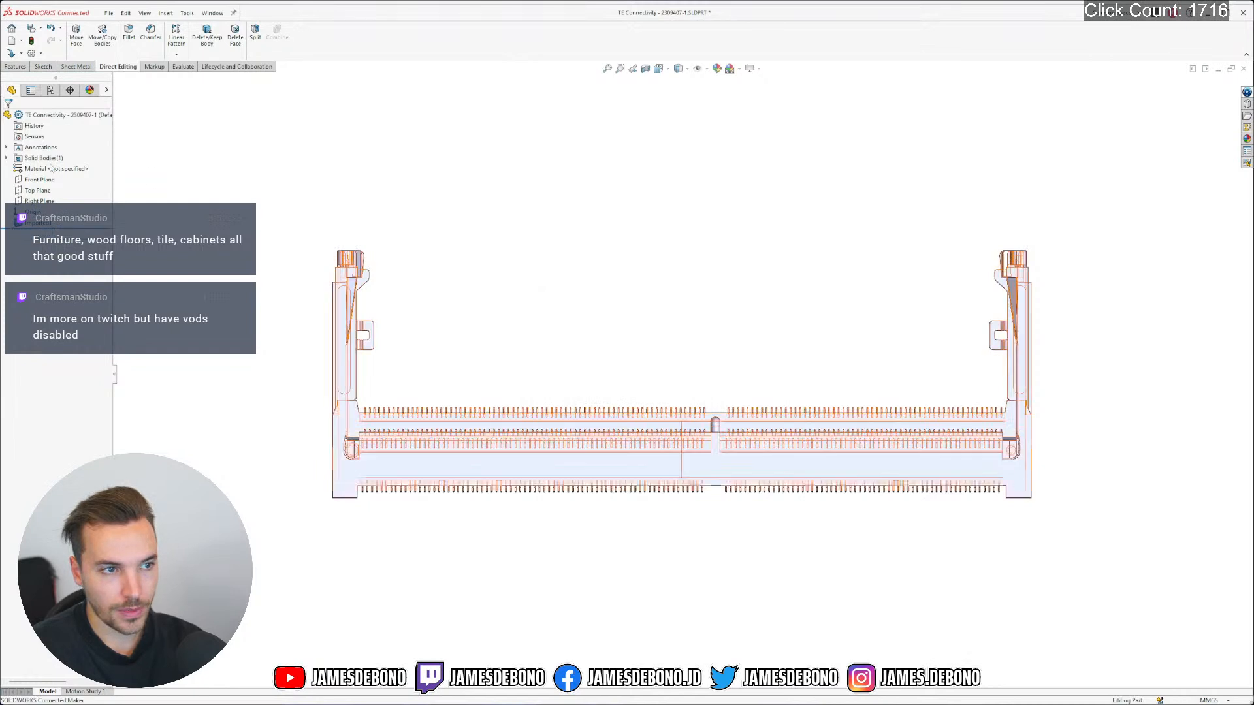
# Start a new sketch on the Top Plane and paste the copied reference entities into it
pyautogui.click(40, 190)
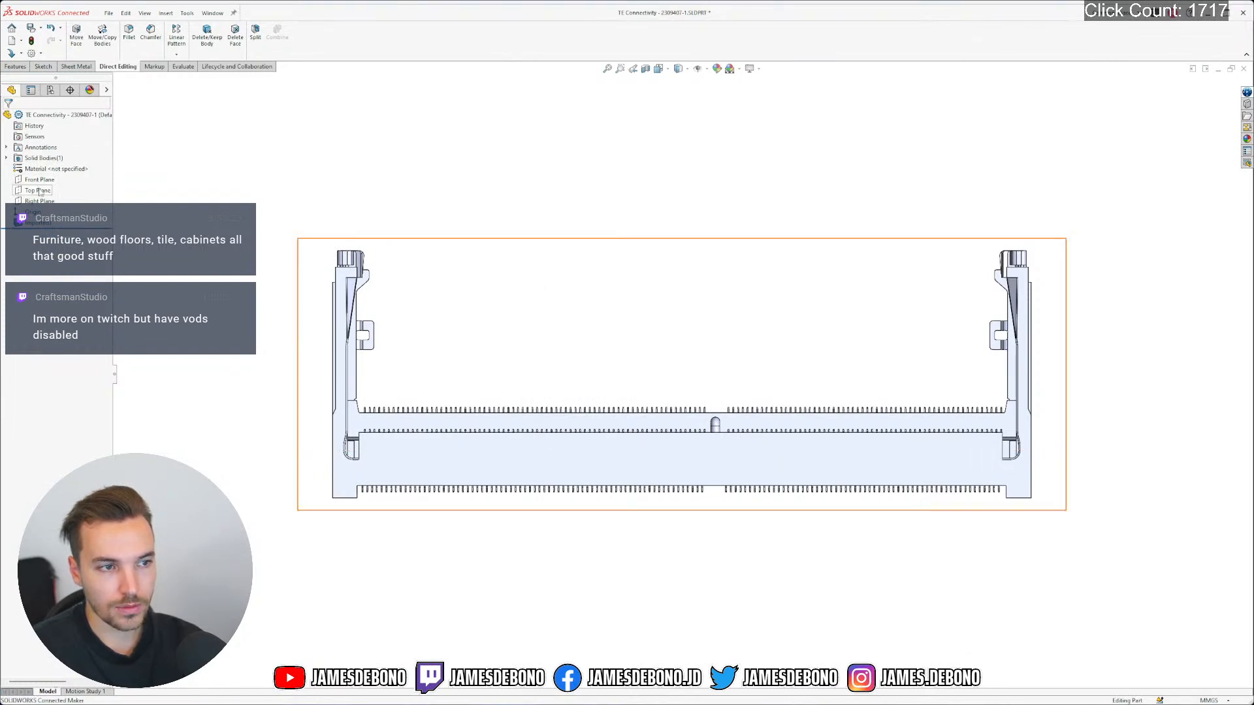
pyautogui.click(40, 190)
pyautogui.click(56, 175)
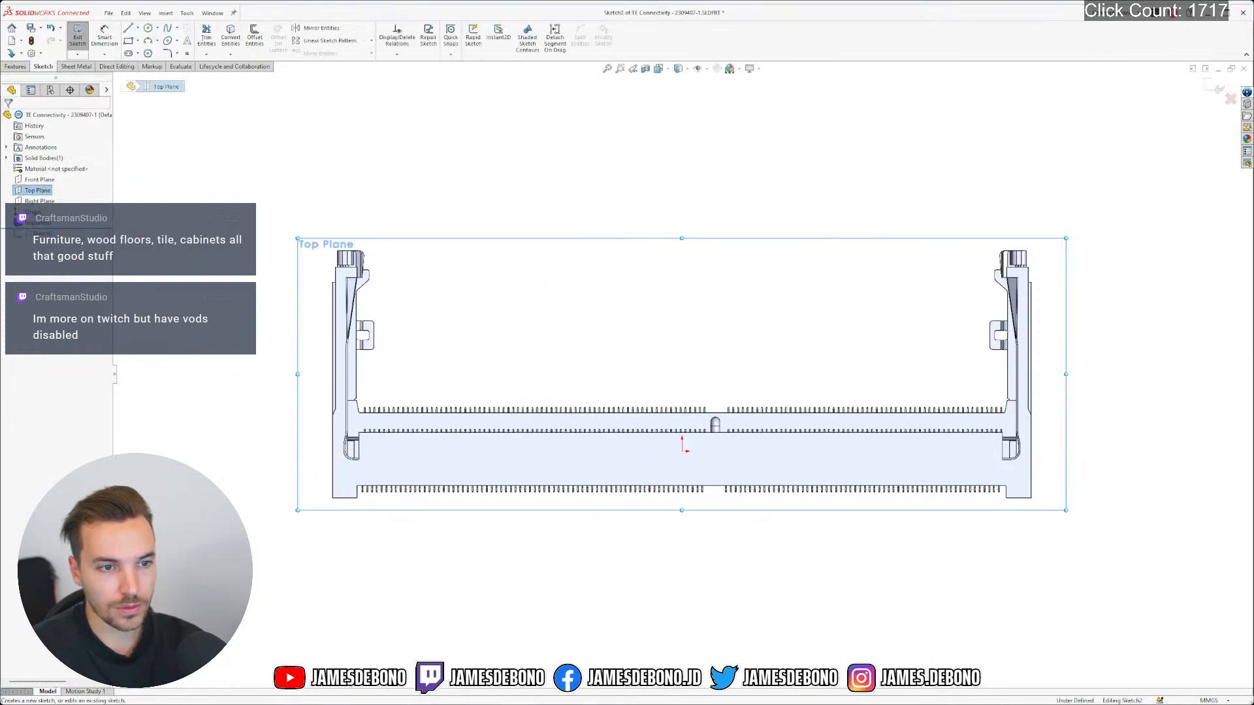
pyautogui.click(265, 292)
pyautogui.hotkey('ctrl', 'v')
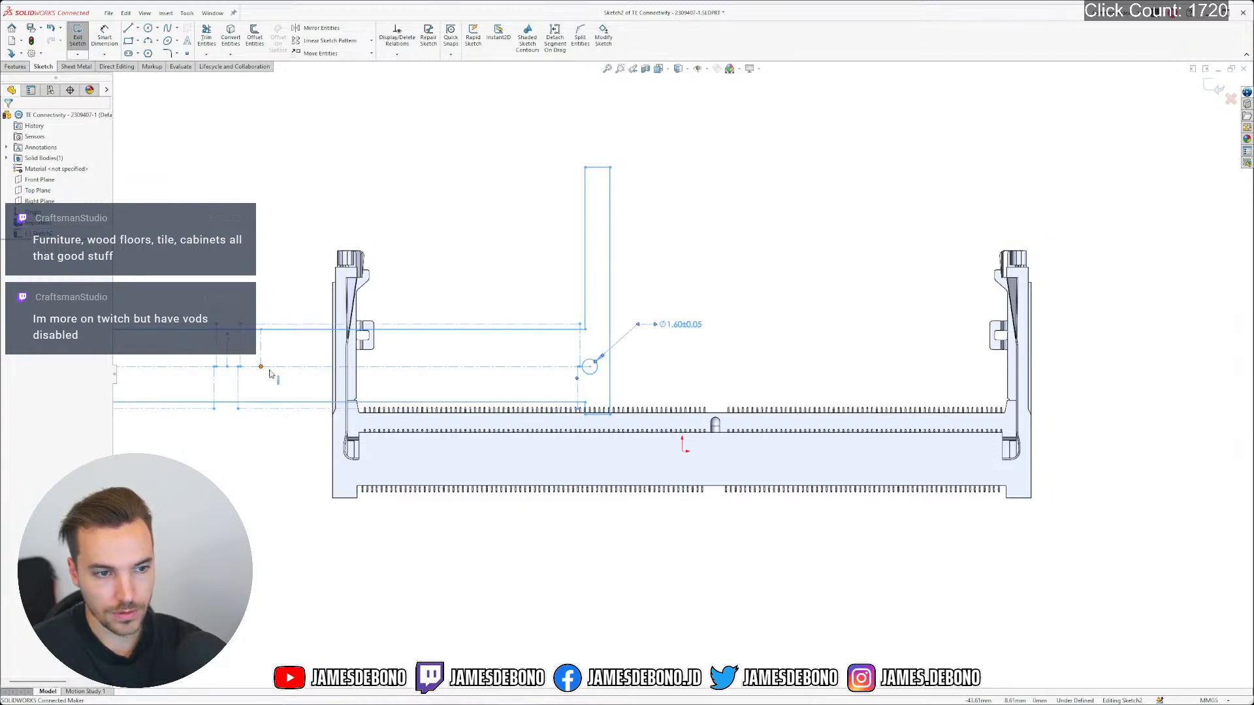
# Move the pasted reference sketch onto the connector so its outline overlays the body
pyautogui.moveTo(288, 367)
pyautogui.mouseDown()
pyautogui.moveTo(721, 445)
pyautogui.moveTo(710, 454)
pyautogui.mouseUp()
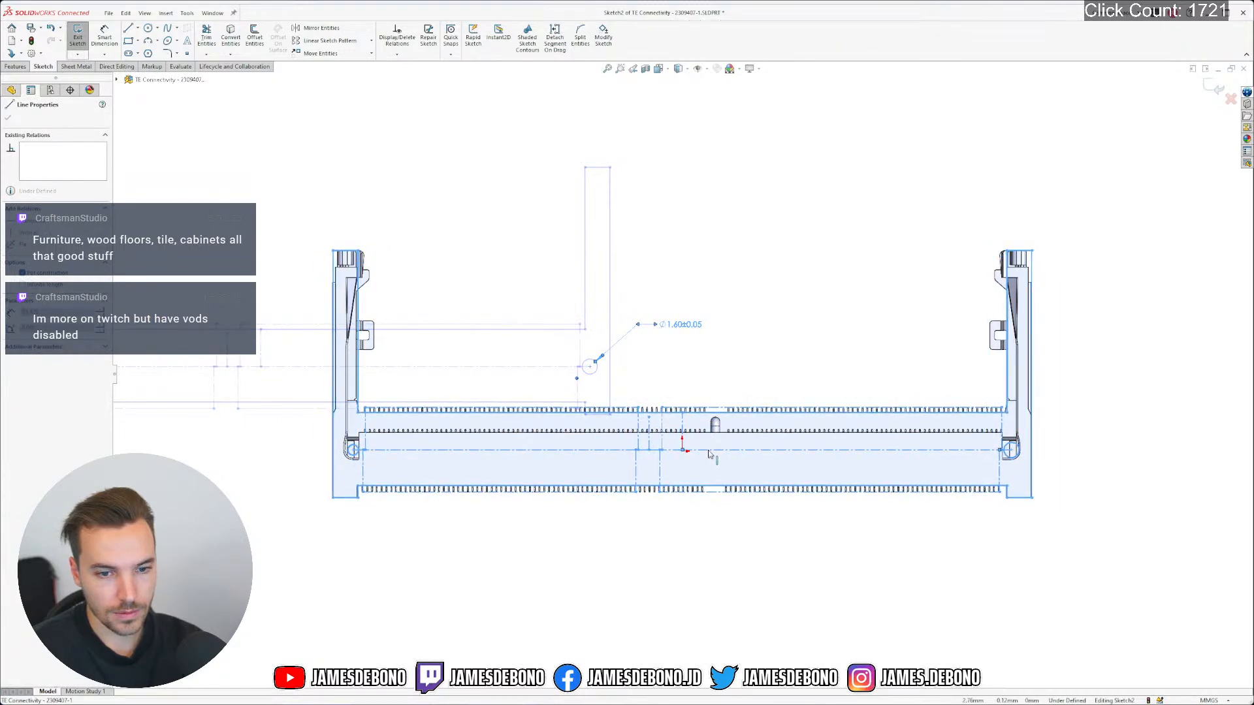
pyautogui.moveTo(709, 452); pyautogui.dragTo(708, 451)
pyautogui.press('Escape')
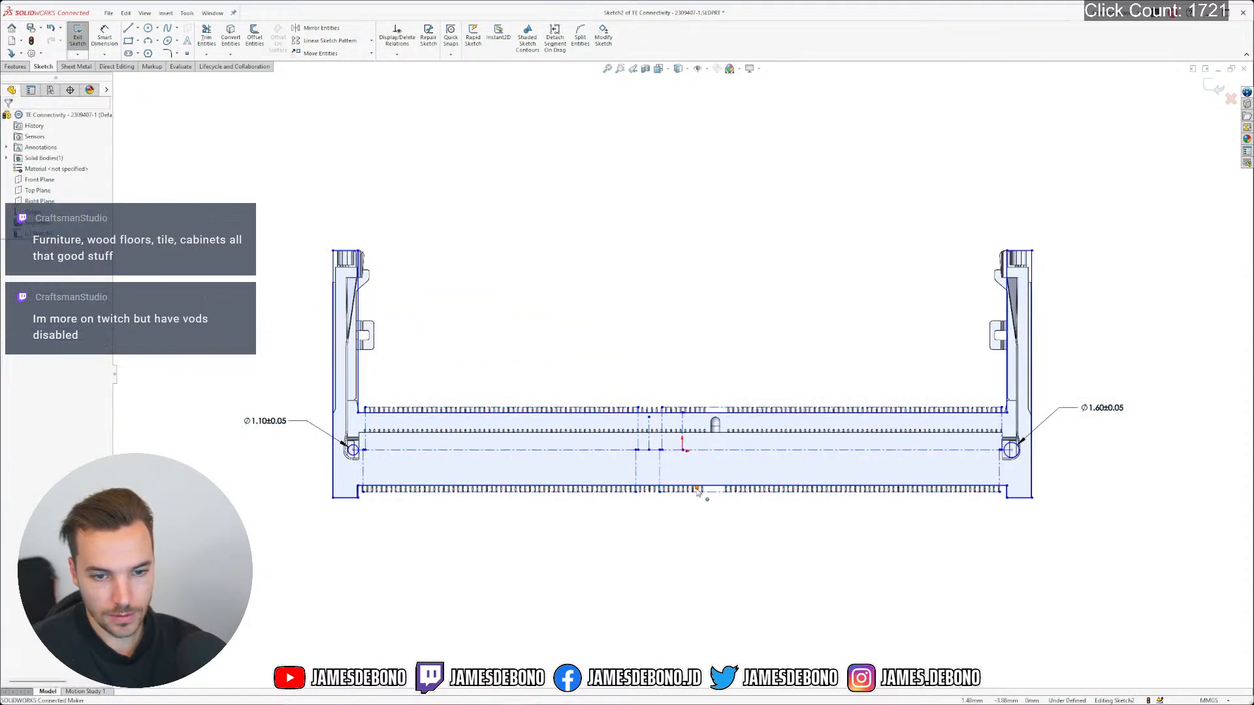
# Fix the lower endpoint of the pasted sketch's short vertical centreline to the sketch origin
pyautogui.scroll(-6, 697, 491)
pyautogui.click(700, 475)
pyautogui.scroll(-6, 643, 367)
pyautogui.click(677, 356)
pyautogui.keyDown('ctrl'); pyautogui.click(671, 365); pyautogui.keyUp('ctrl')
pyautogui.click(729, 325)
pyautogui.click(726, 411)
# Try to drag the centre of the 1.10 mm circle onto the locating peg on the connector's underside
pyautogui.scroll(10, 728, 431)
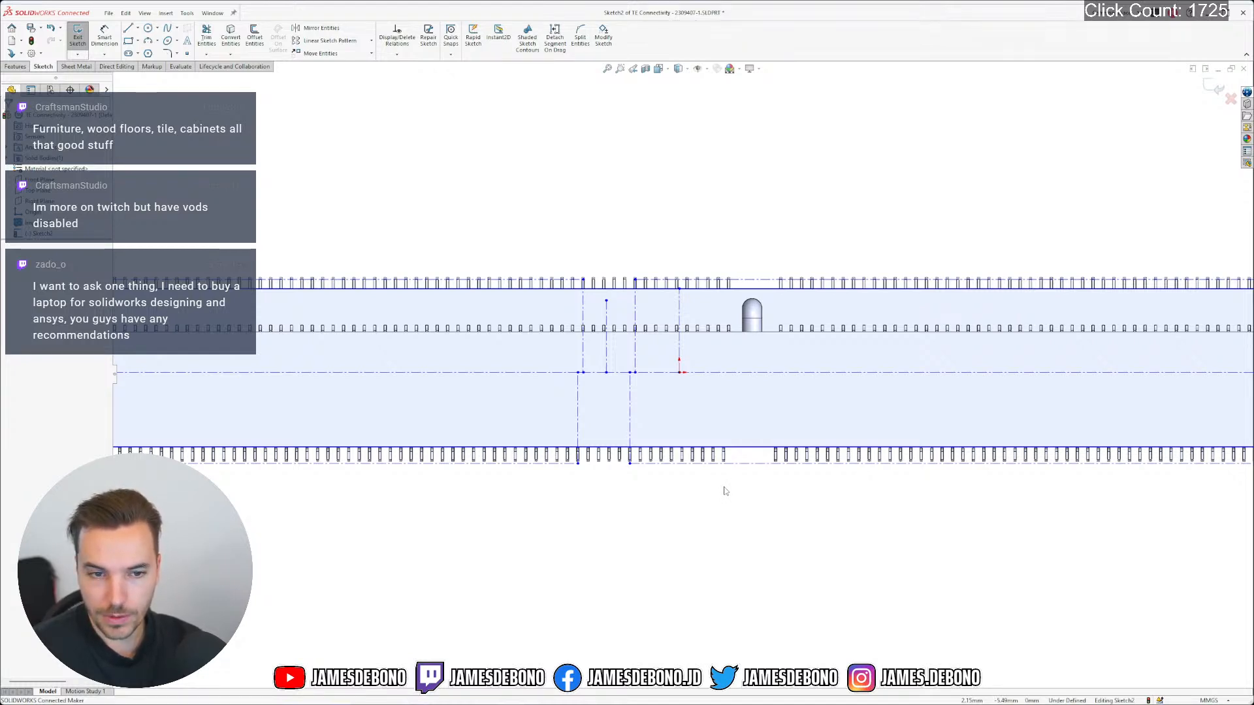
pyautogui.scroll(5, 724, 489)
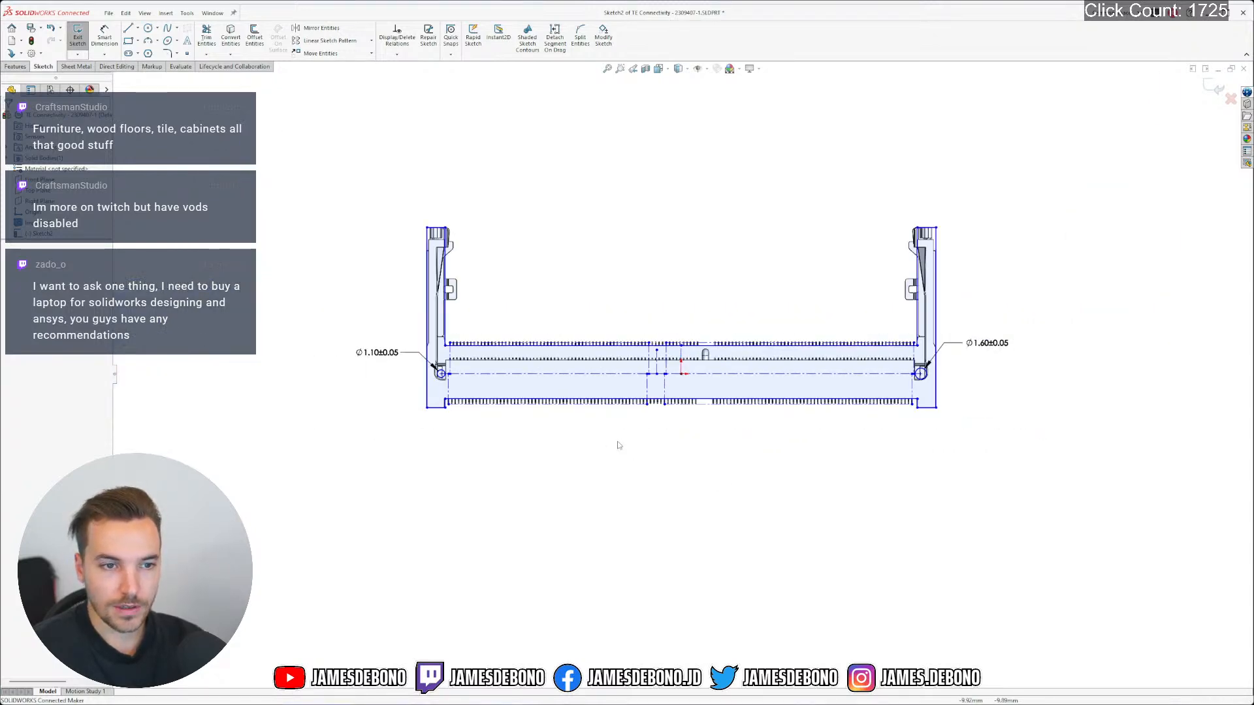
pyautogui.scroll(2, 617, 446)
pyautogui.hotkey('ctrl', '8')
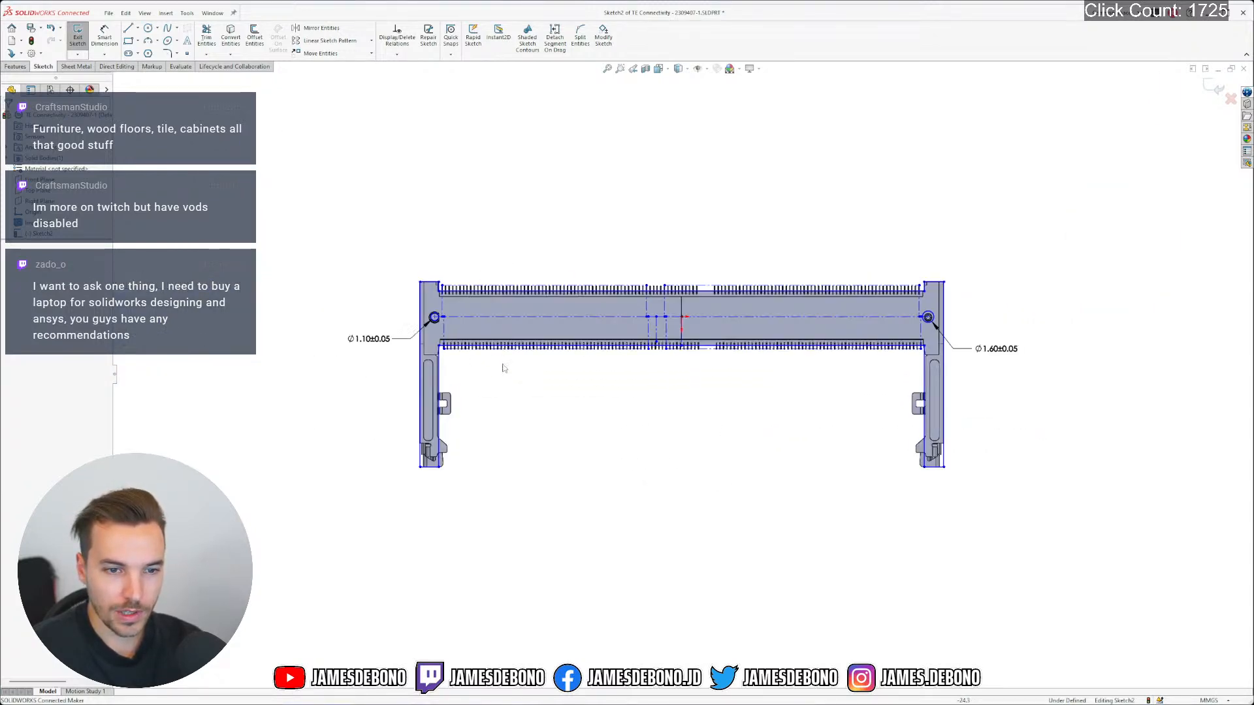
pyautogui.scroll(-4, 474, 311)
pyautogui.click(546, 350)
pyautogui.scroll(-7, 548, 351)
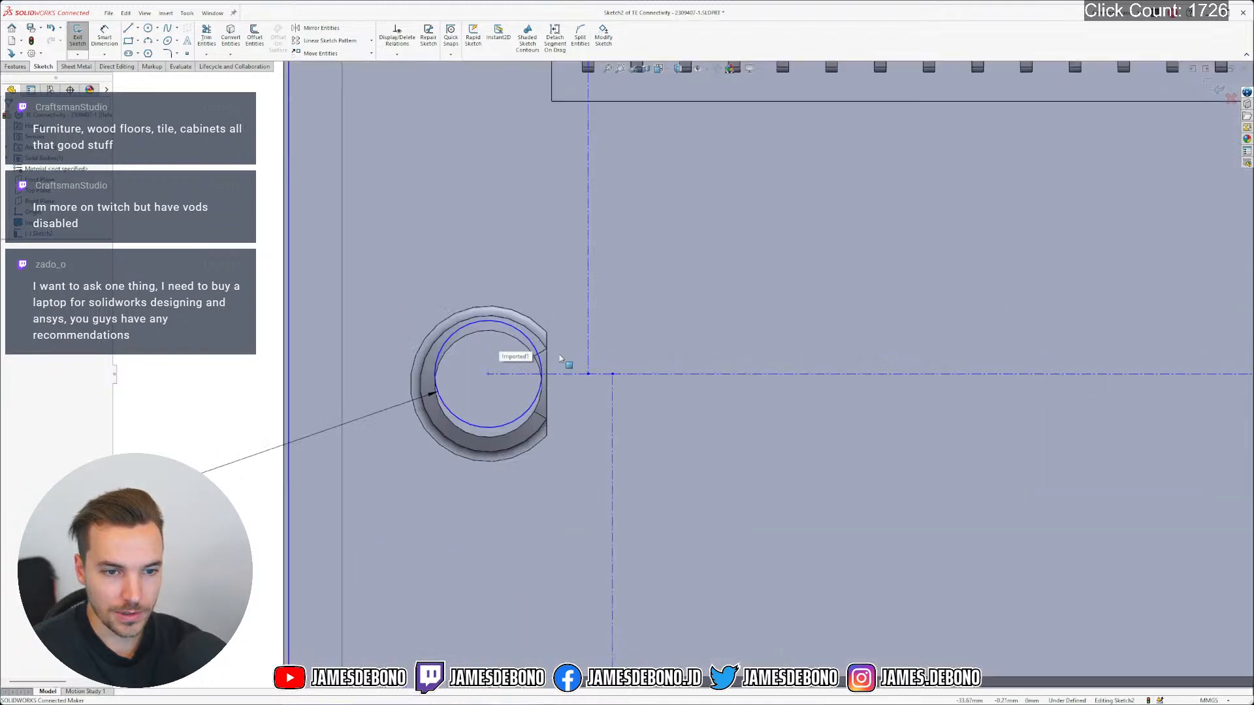
pyautogui.moveTo(488, 374)
pyautogui.mouseDown()
pyautogui.moveTo(493, 406)
pyautogui.moveTo(512, 395)
pyautogui.moveTo(501, 394)
pyautogui.mouseUp()
pyautogui.press('Escape')
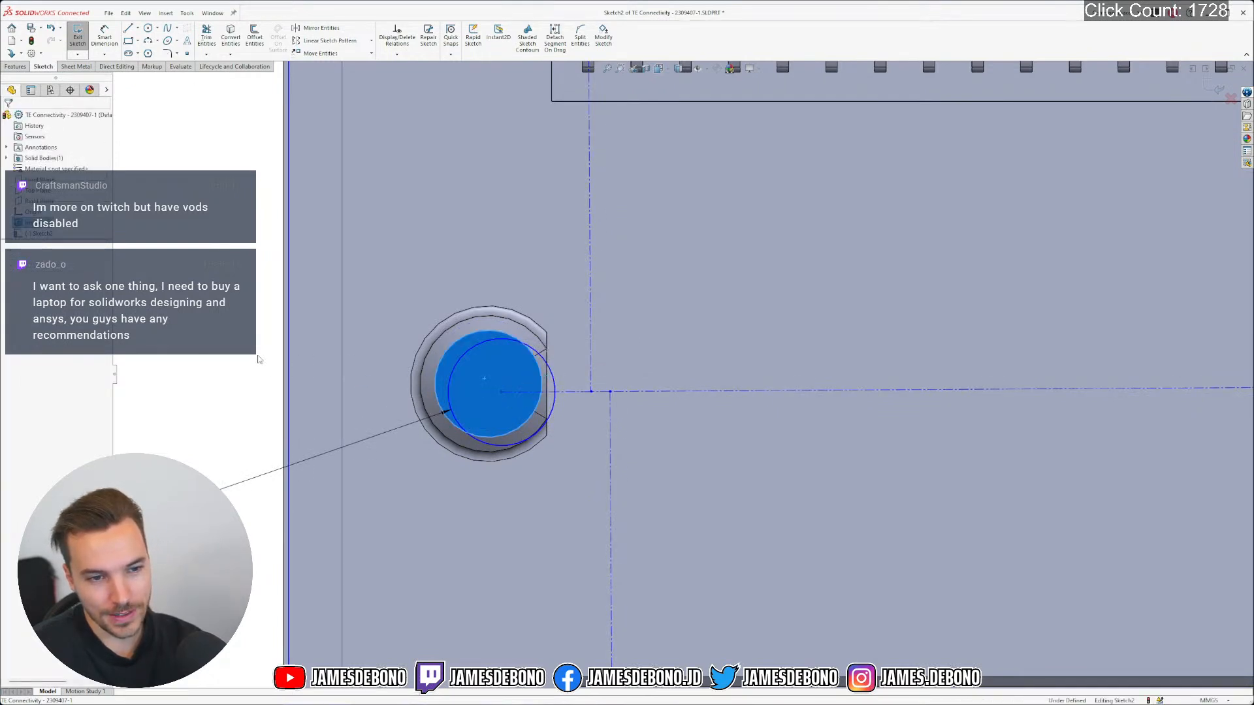
pyautogui.click(500, 393)
pyautogui.moveTo(500, 392); pyautogui.dragTo(505, 397)
pyautogui.press('Escape')
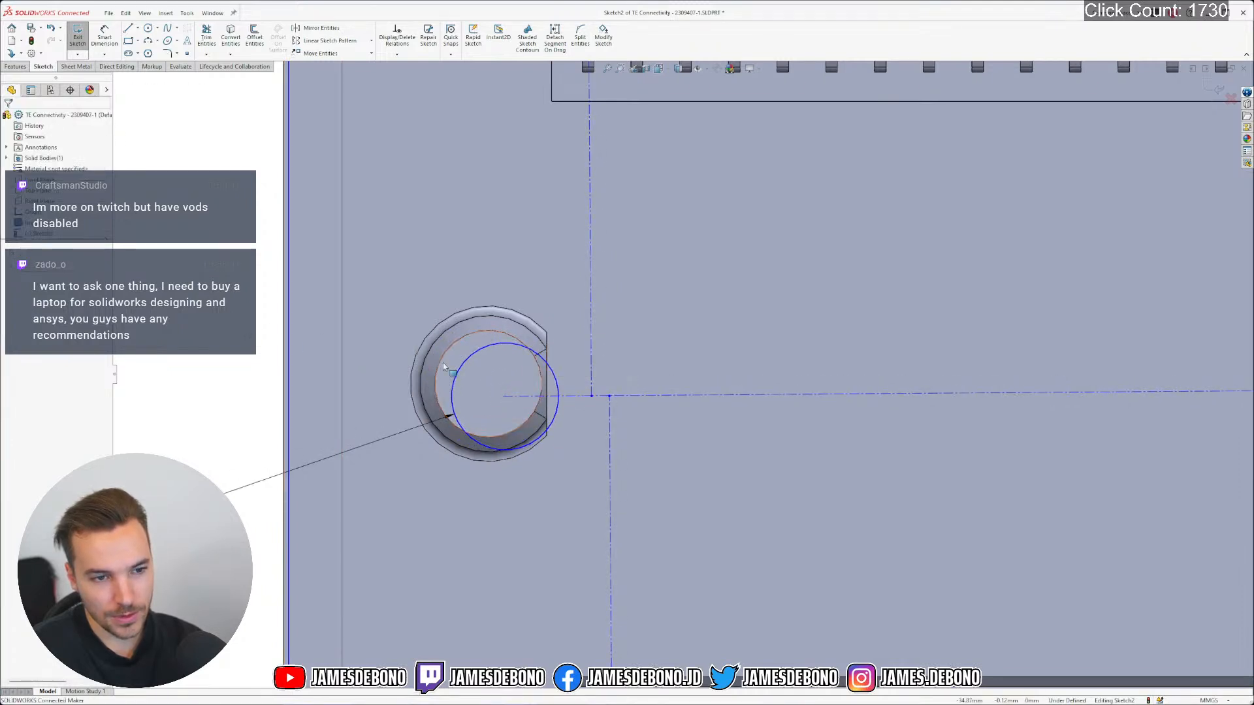
# Make the 1.10 mm circle's centre concentric with the round edge of the connector's locating peg
pyautogui.scroll(7, 502, 377)
pyautogui.click(488, 384)
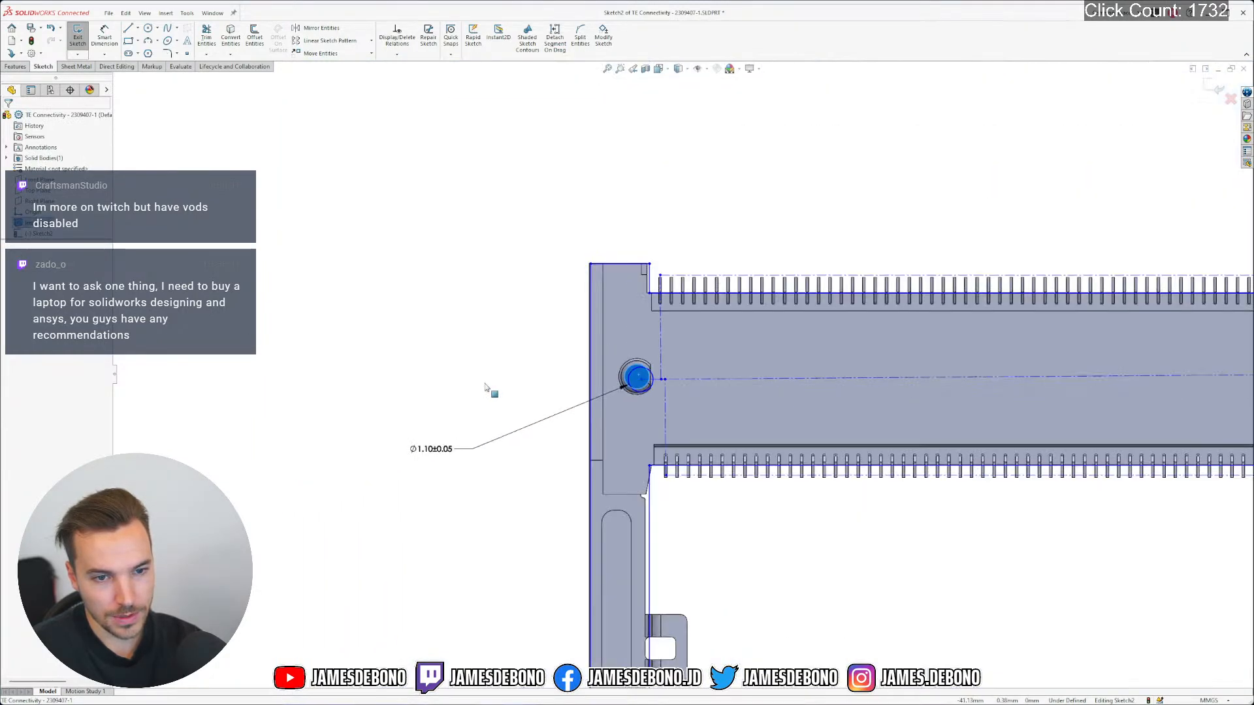
pyautogui.scroll(-4, 640, 356)
pyautogui.click(645, 364)
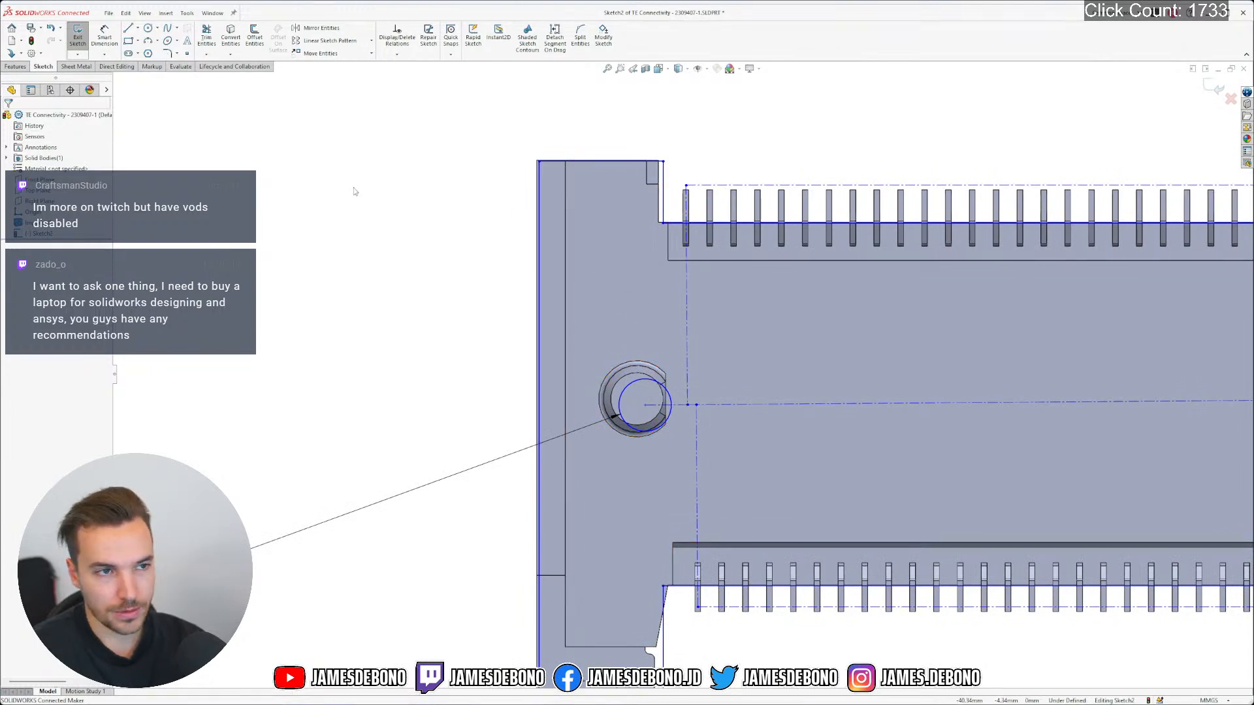
pyautogui.scroll(-3, 656, 411)
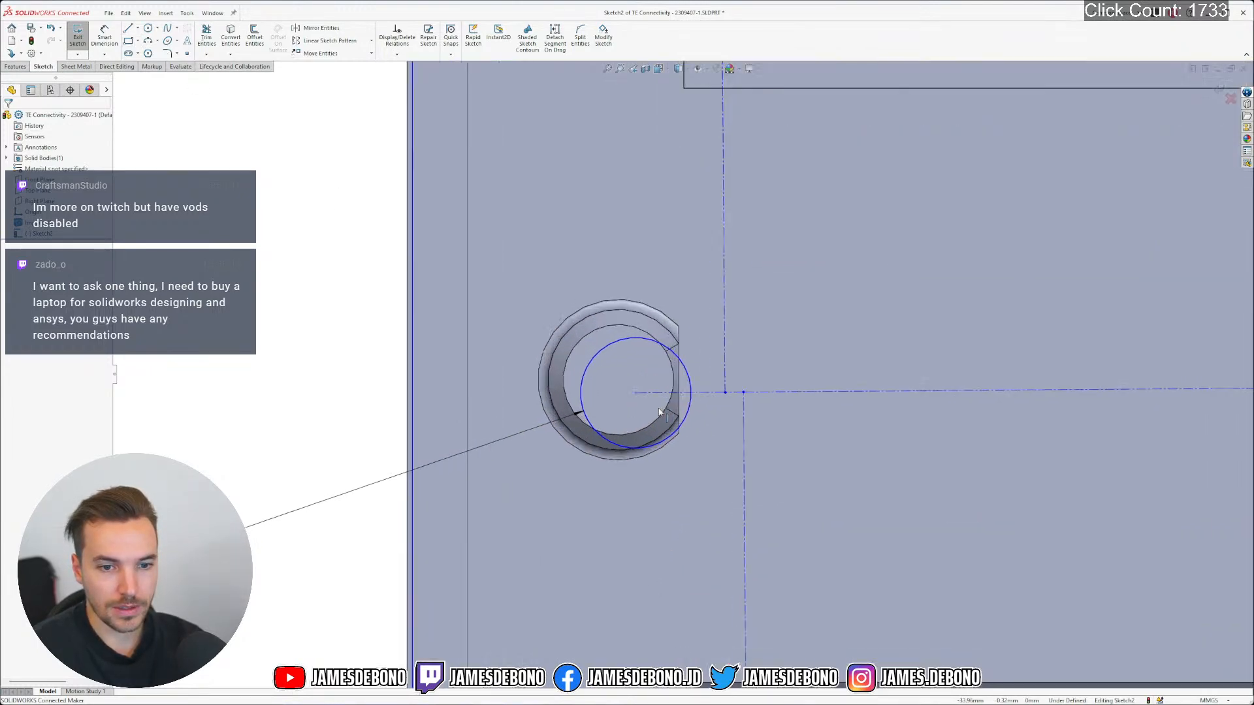
pyautogui.click(637, 392)
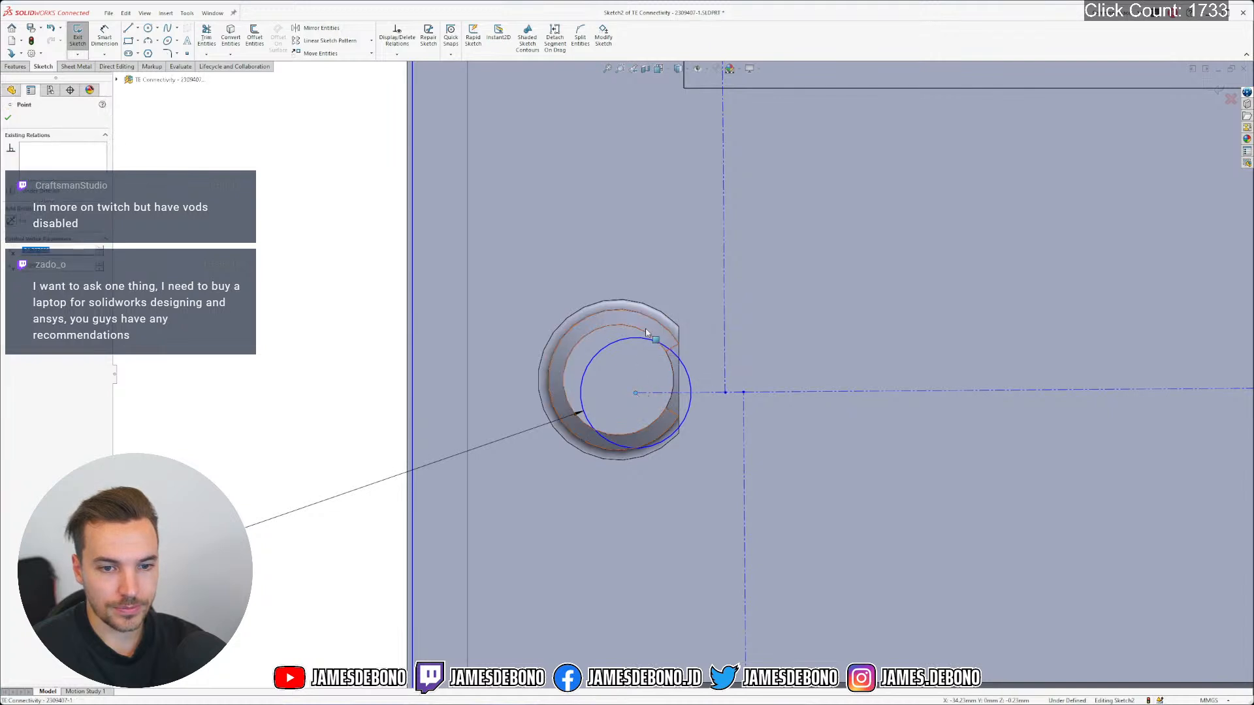
pyautogui.keyDown('ctrl'); pyautogui.click(647, 333); pyautogui.keyUp('ctrl')
pyautogui.click(702, 291)
pyautogui.hotkey('ctrl', 'z')
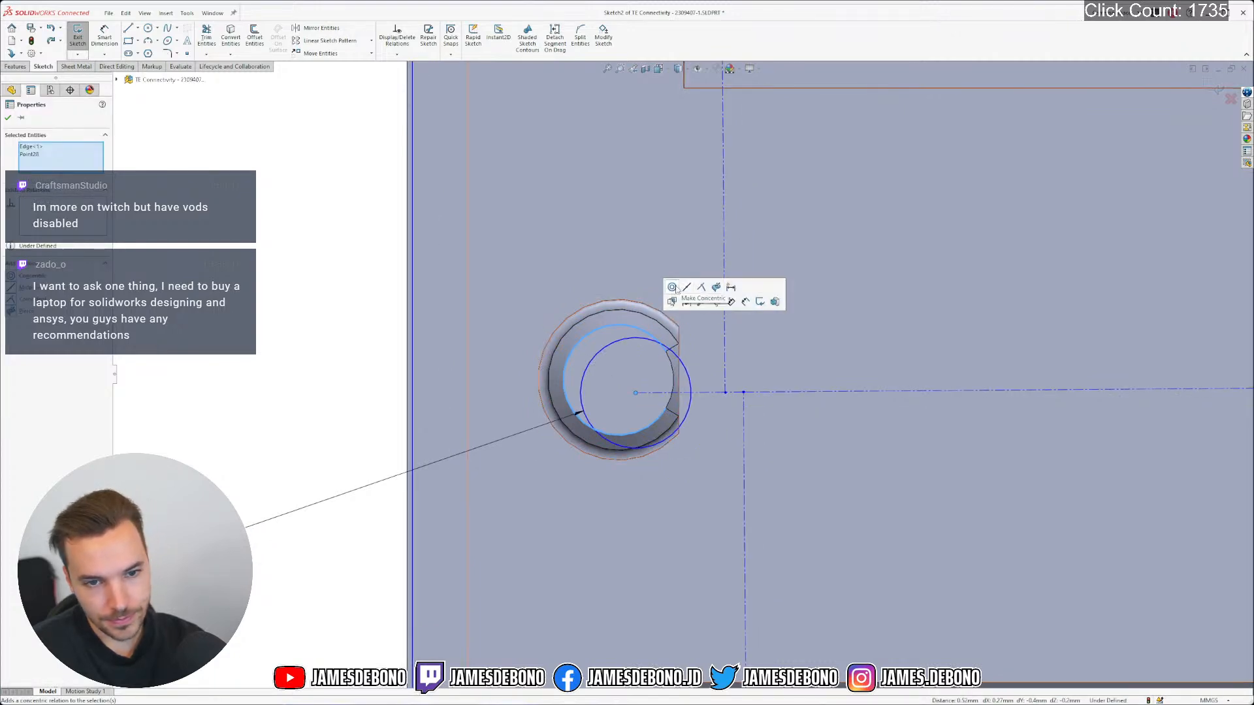
pyautogui.click(673, 287)
# Add a horizontal relation to the long upper edge of the tilted connector outline
pyautogui.scroll(10, 464, 319)
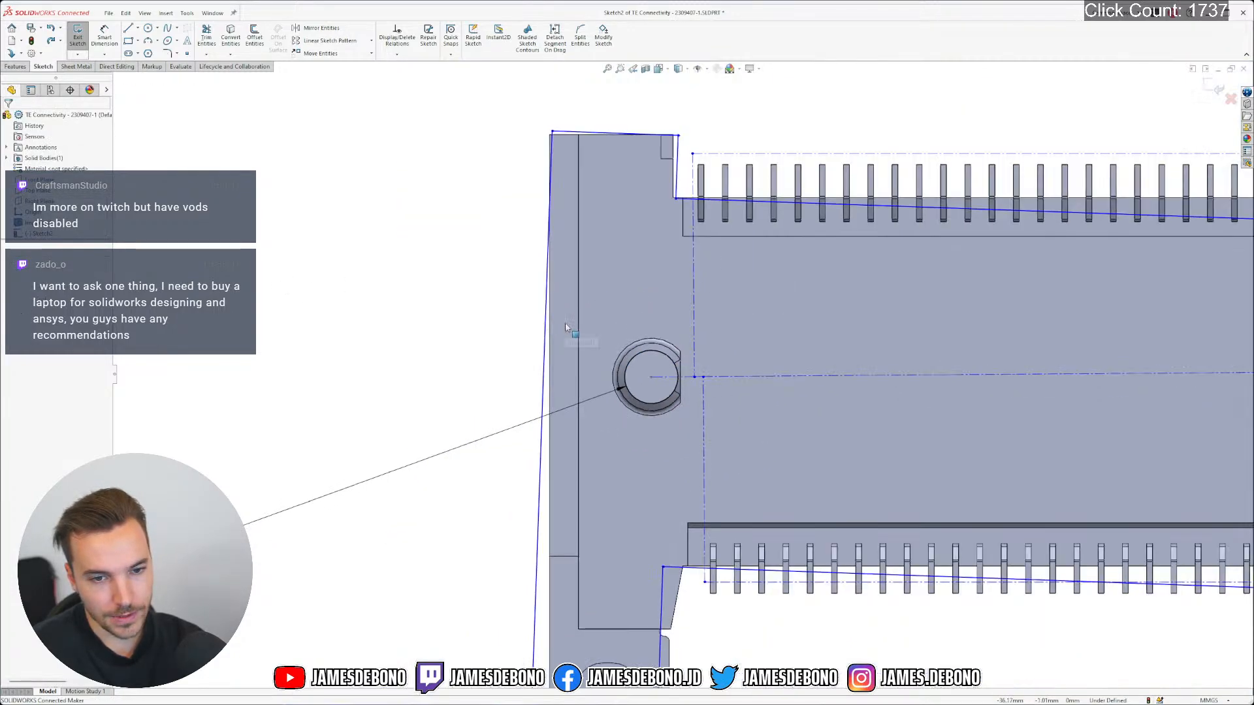
pyautogui.scroll(2, 802, 407)
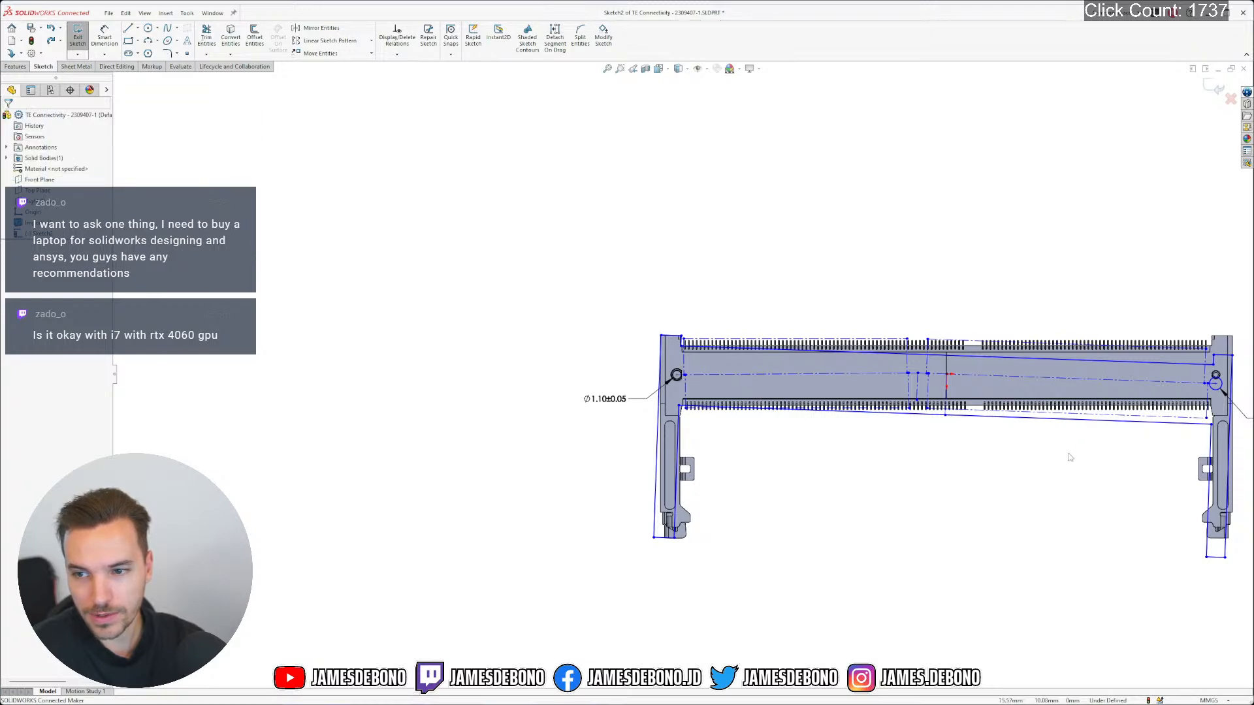
pyautogui.hotkey('ctrl', '8')
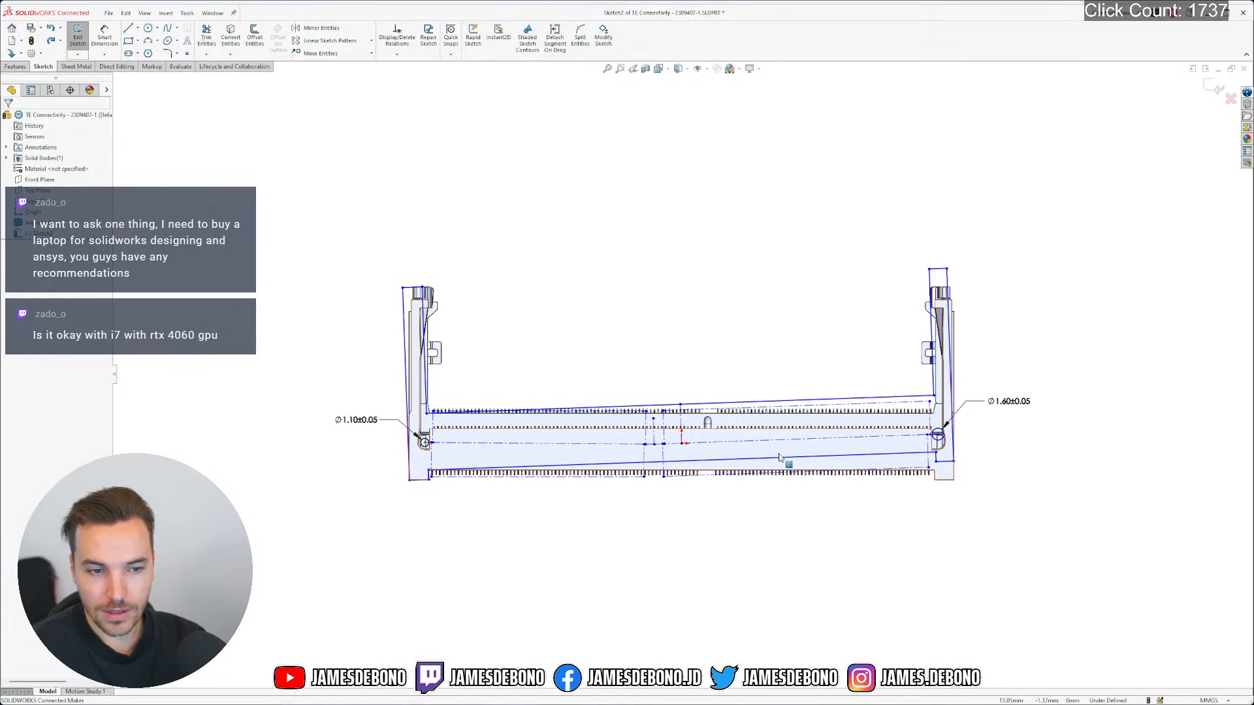
pyautogui.click(647, 428)
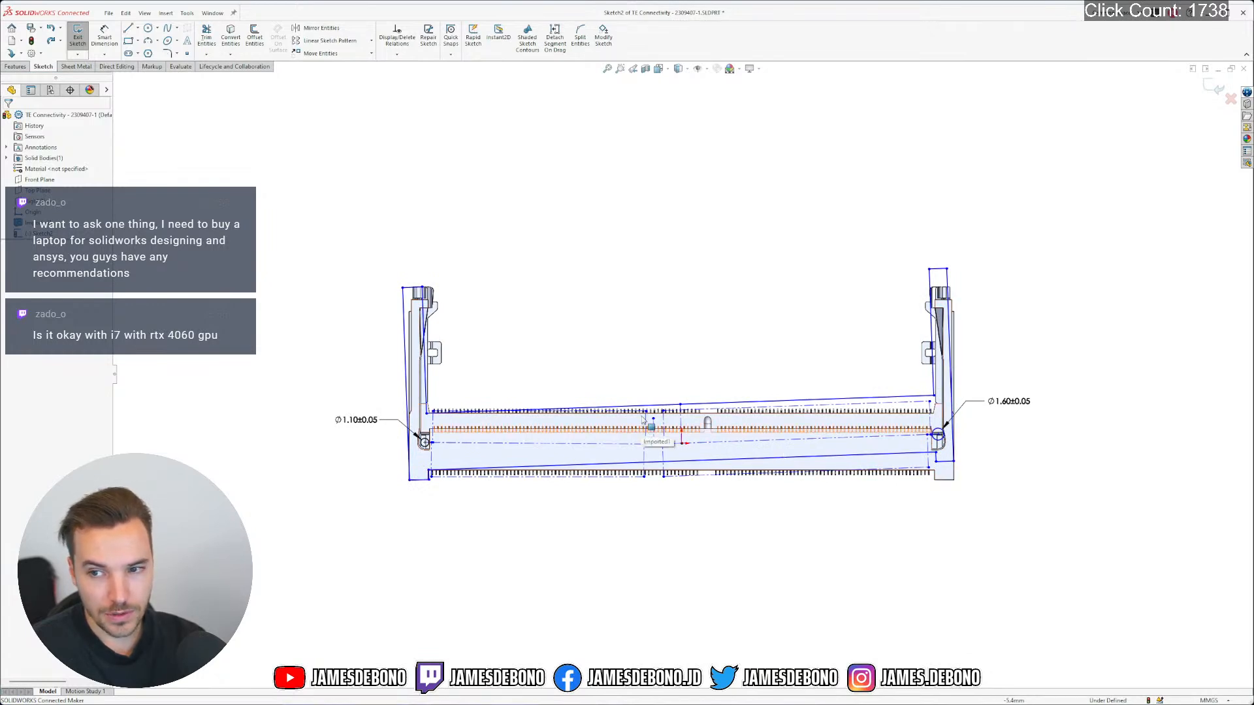
pyautogui.scroll(-3, 636, 398)
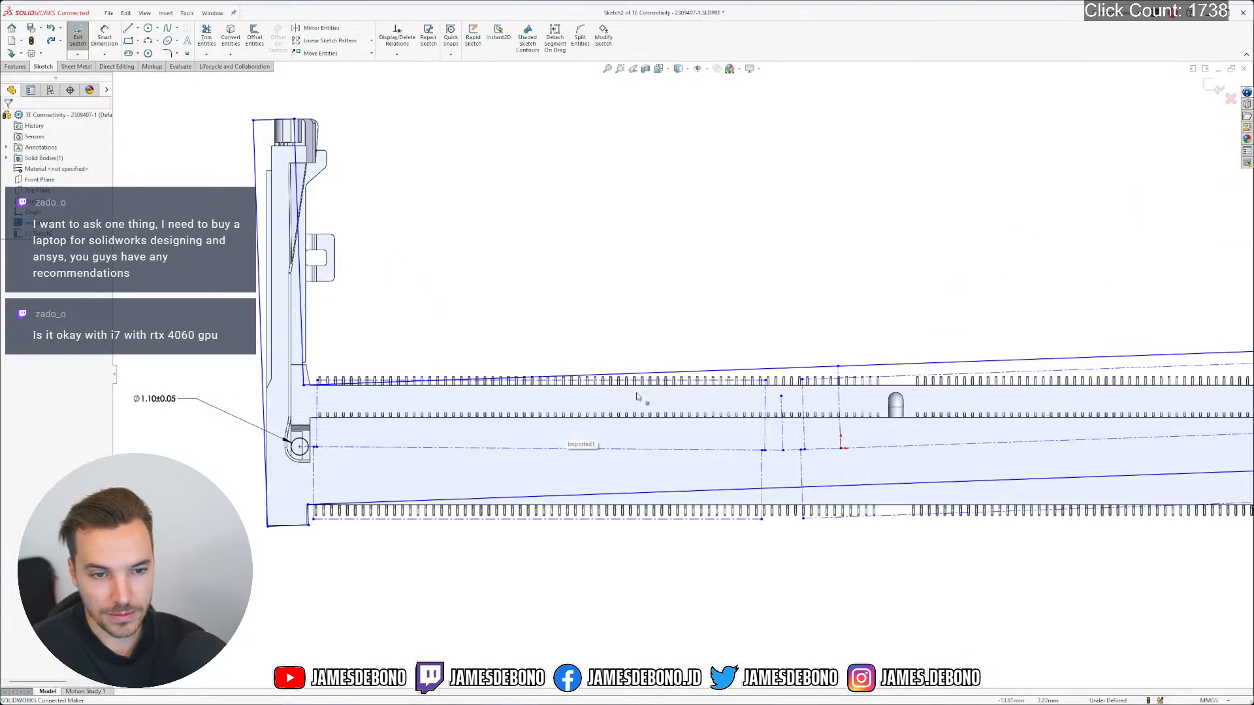
pyautogui.click(789, 372)
pyautogui.click(817, 338)
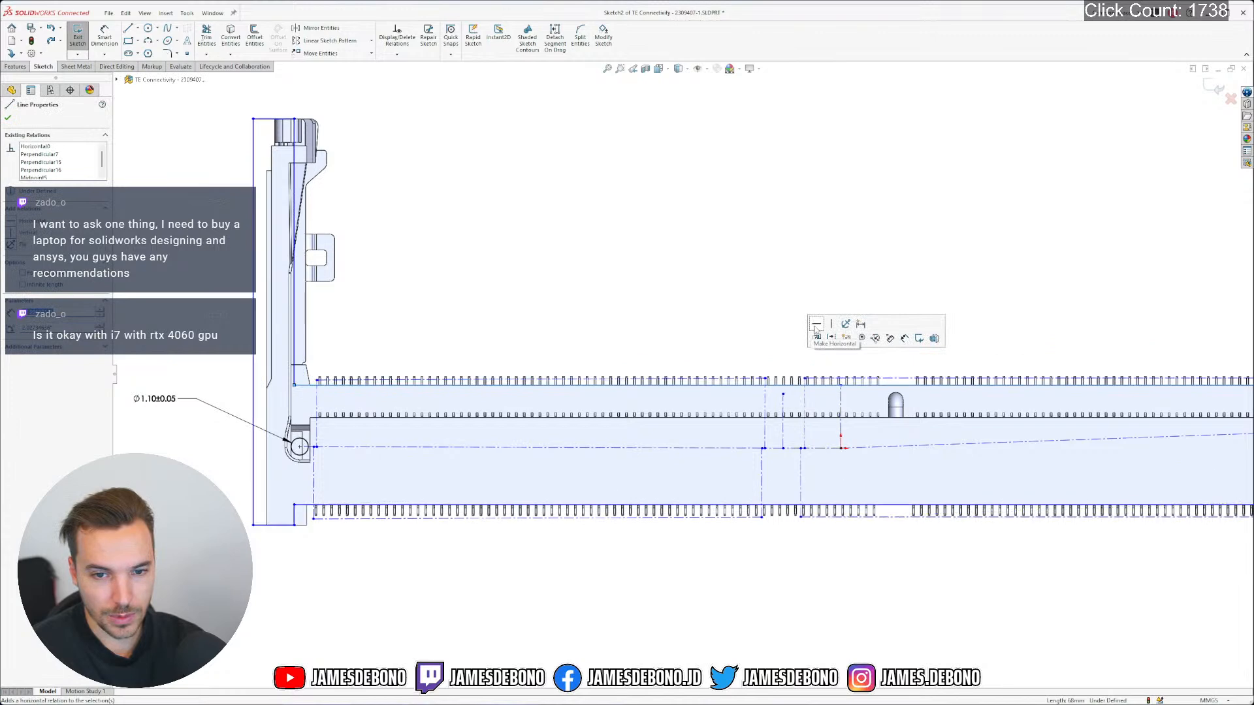
pyautogui.click(721, 324)
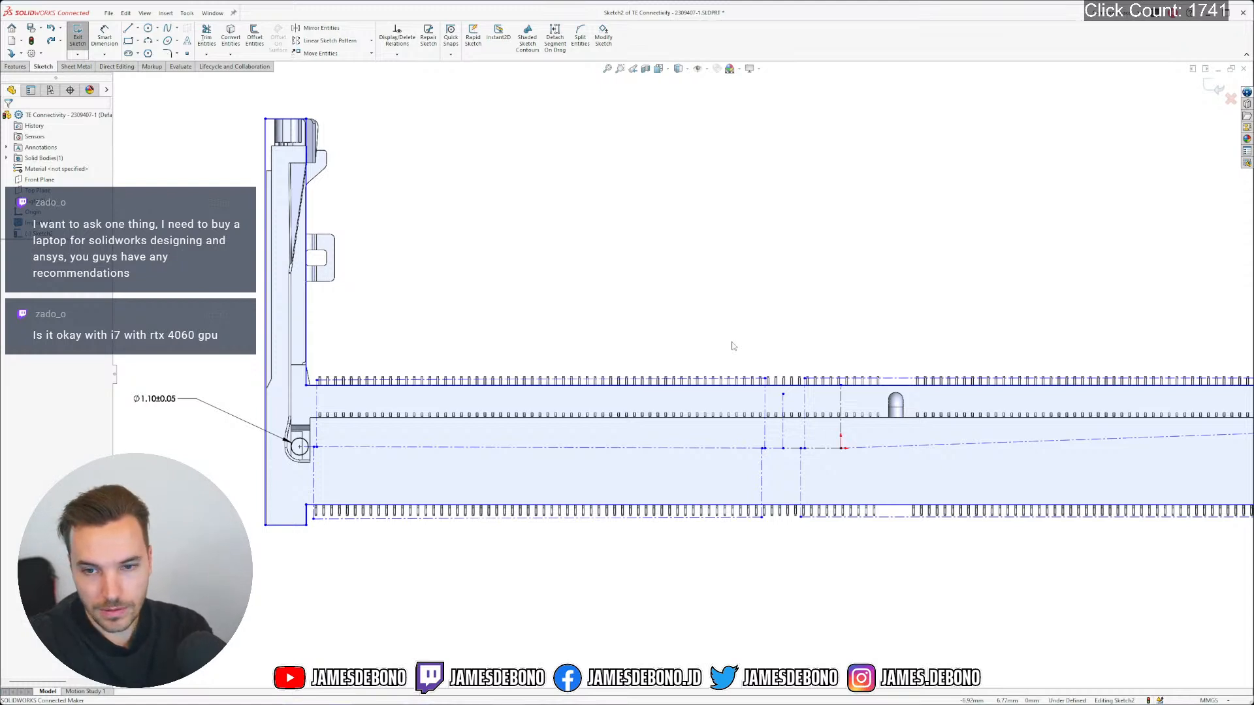
# Make the tilted long centreline perpendicular to the short vertical centreline at the sketch origin
pyautogui.click(874, 448)
pyautogui.keyDown('ctrl'); pyautogui.click(822, 448); pyautogui.keyUp('ctrl')
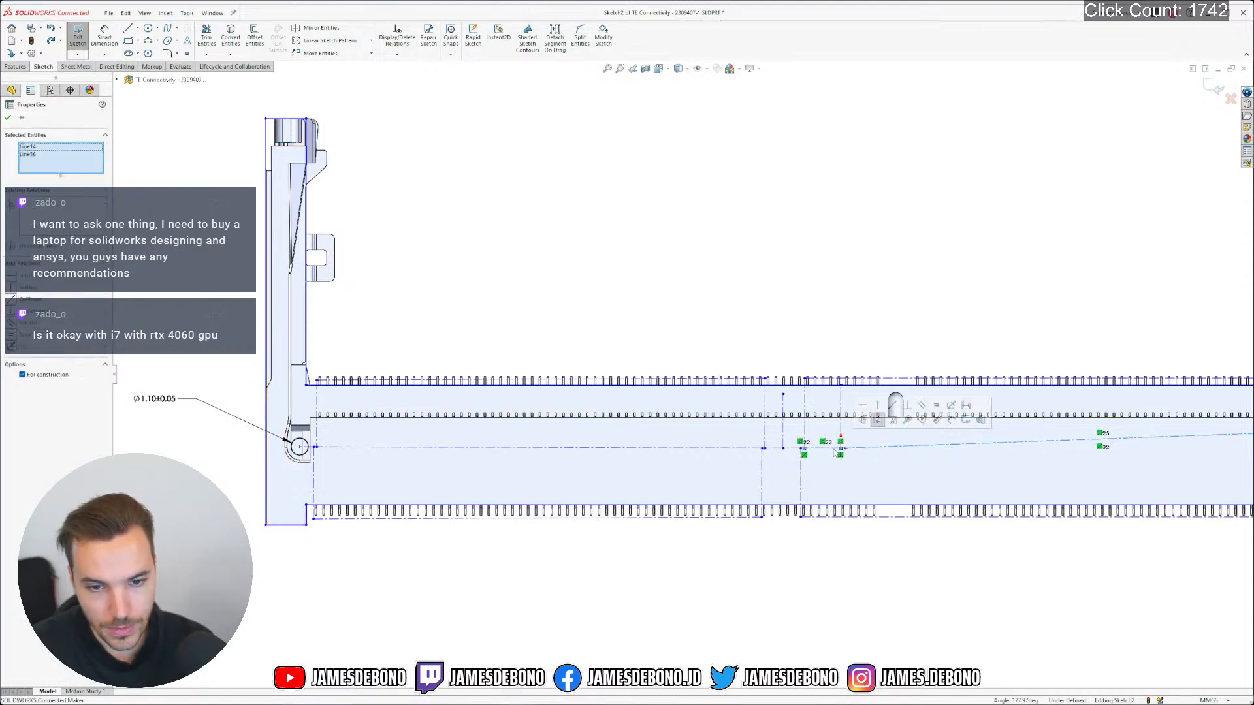
pyautogui.click(888, 477)
pyautogui.scroll(-3, 901, 480)
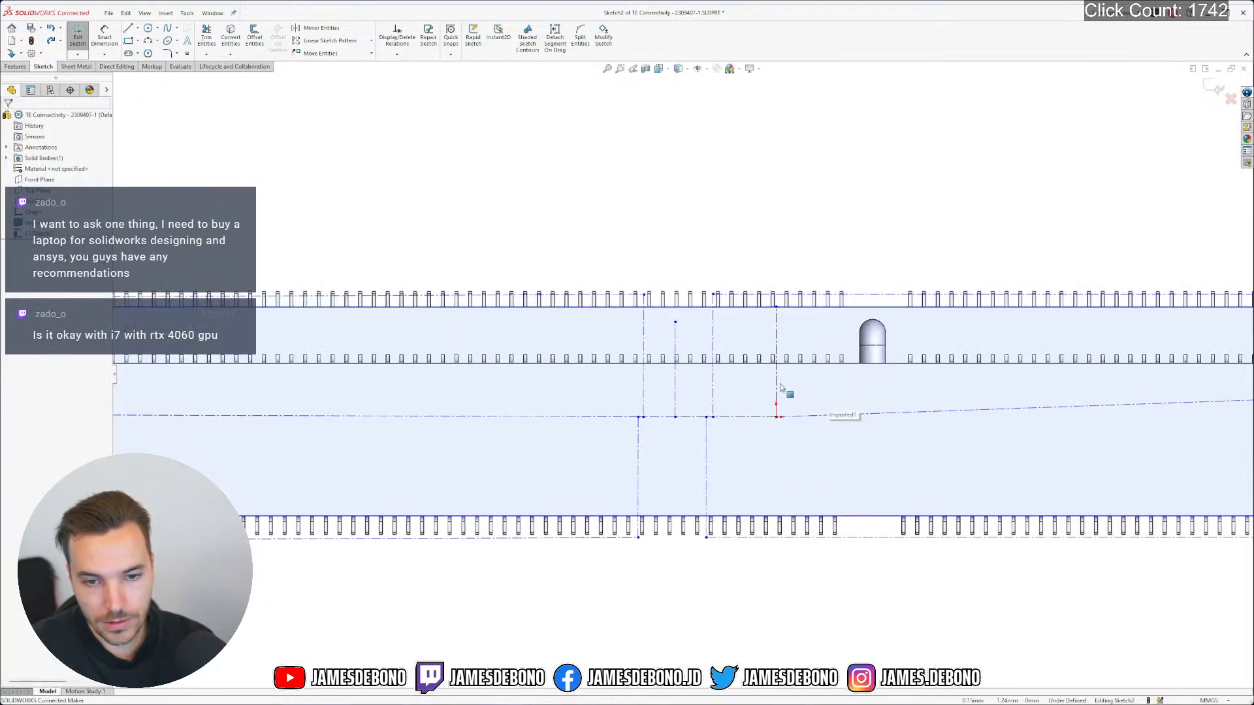
pyautogui.click(781, 401)
pyautogui.keyDown('ctrl'); pyautogui.click(816, 414); pyautogui.keyUp('ctrl')
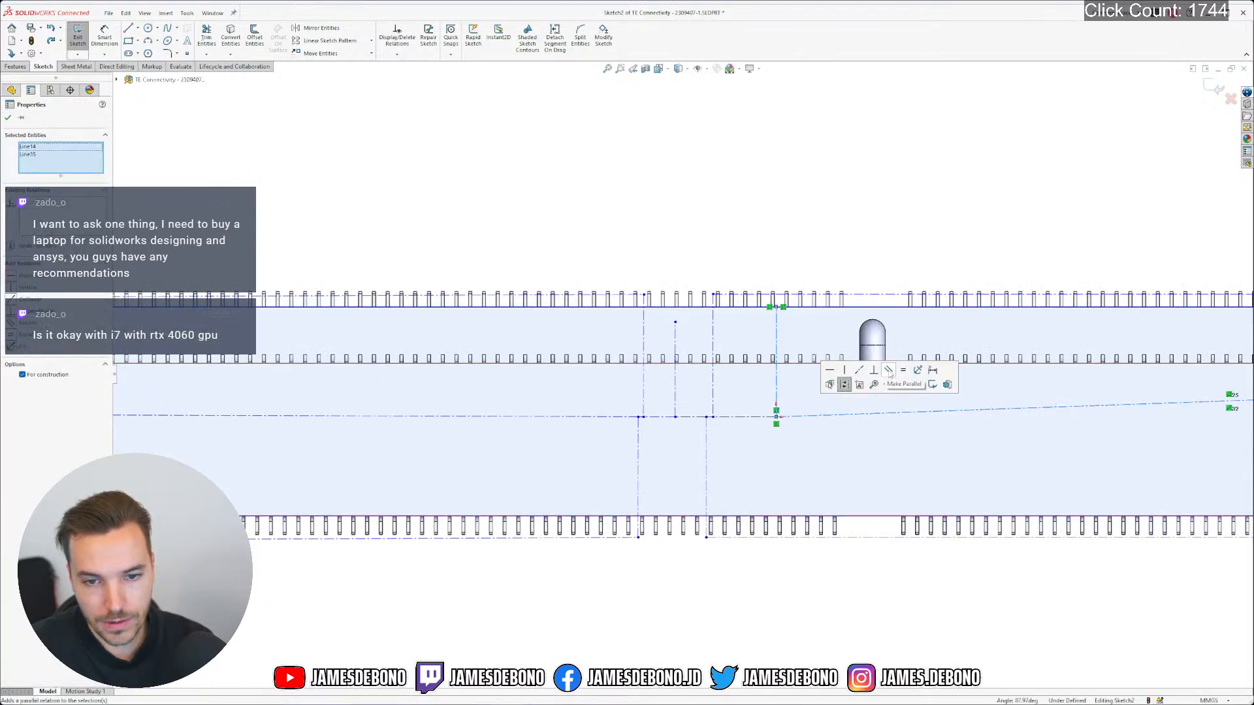
pyautogui.click(874, 370)
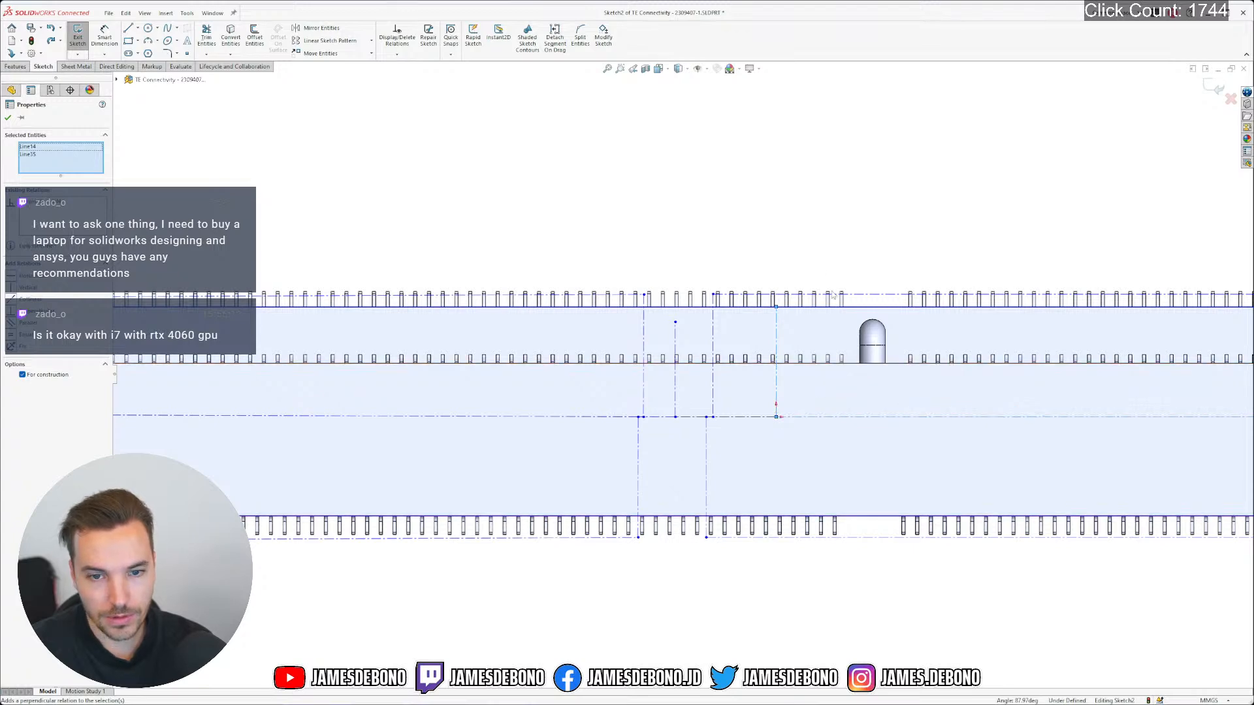
pyautogui.click(799, 226)
# Finish editing the pasted sketch and keep its changes
pyautogui.click(758, 69)
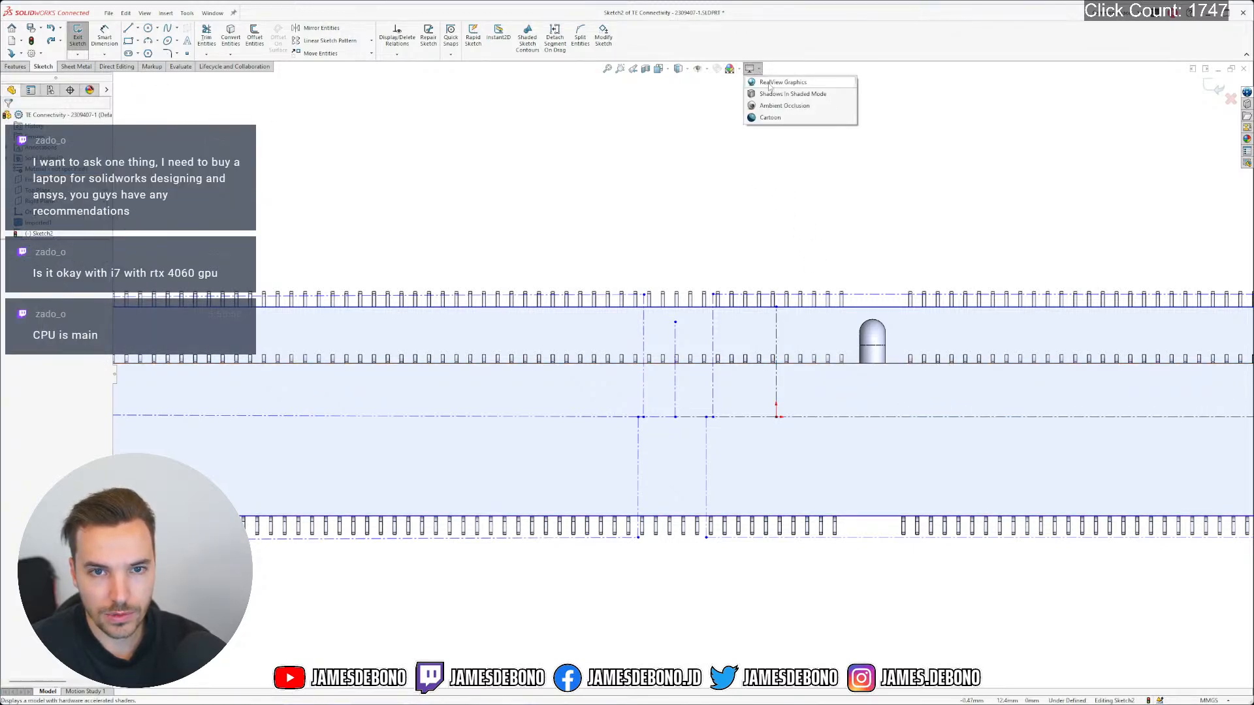
pyautogui.click(1034, 231)
pyautogui.scroll(6, 1032, 235)
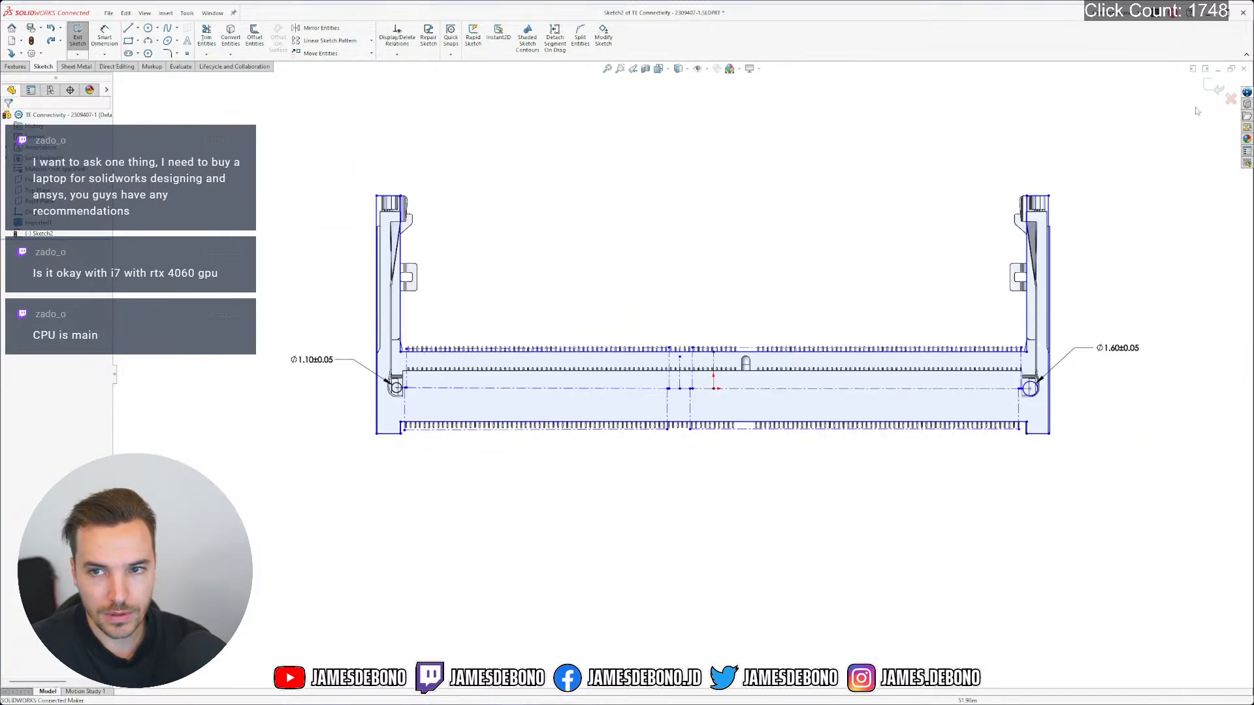
pyautogui.click(1216, 88)
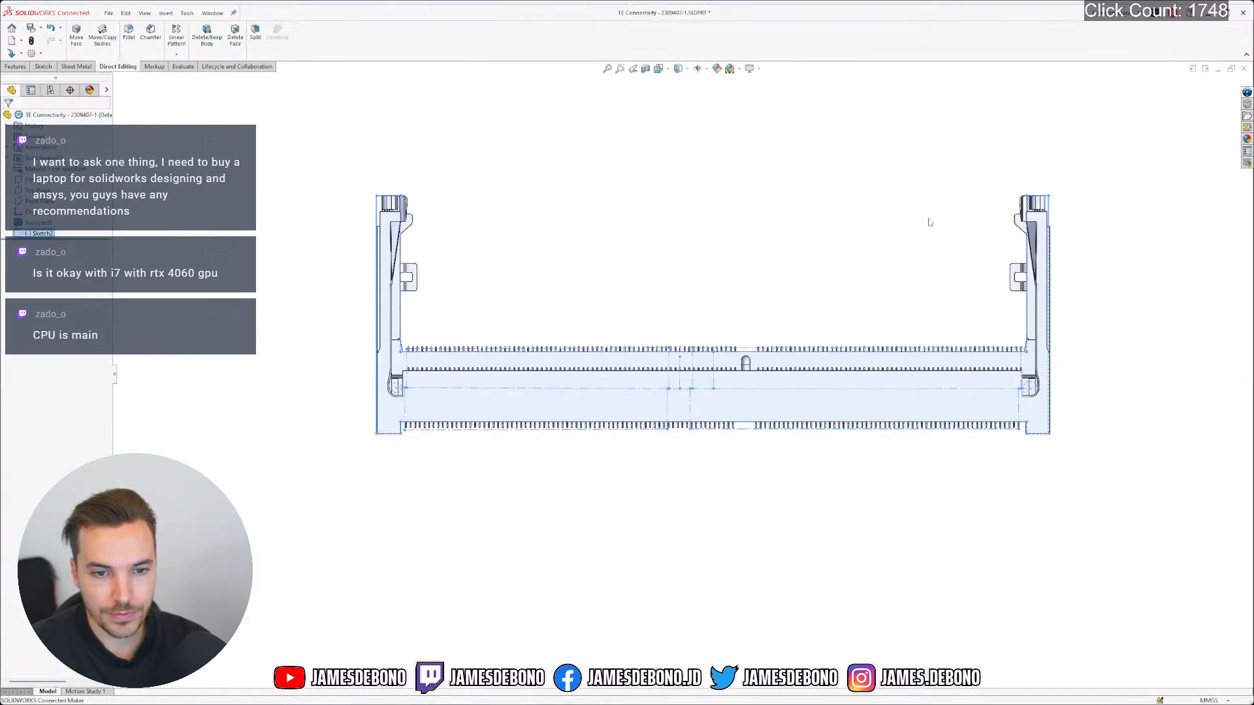
# Toggle RealView Graphics to compare how the connector is rendered
pyautogui.click(759, 68)
pyautogui.click(804, 216)
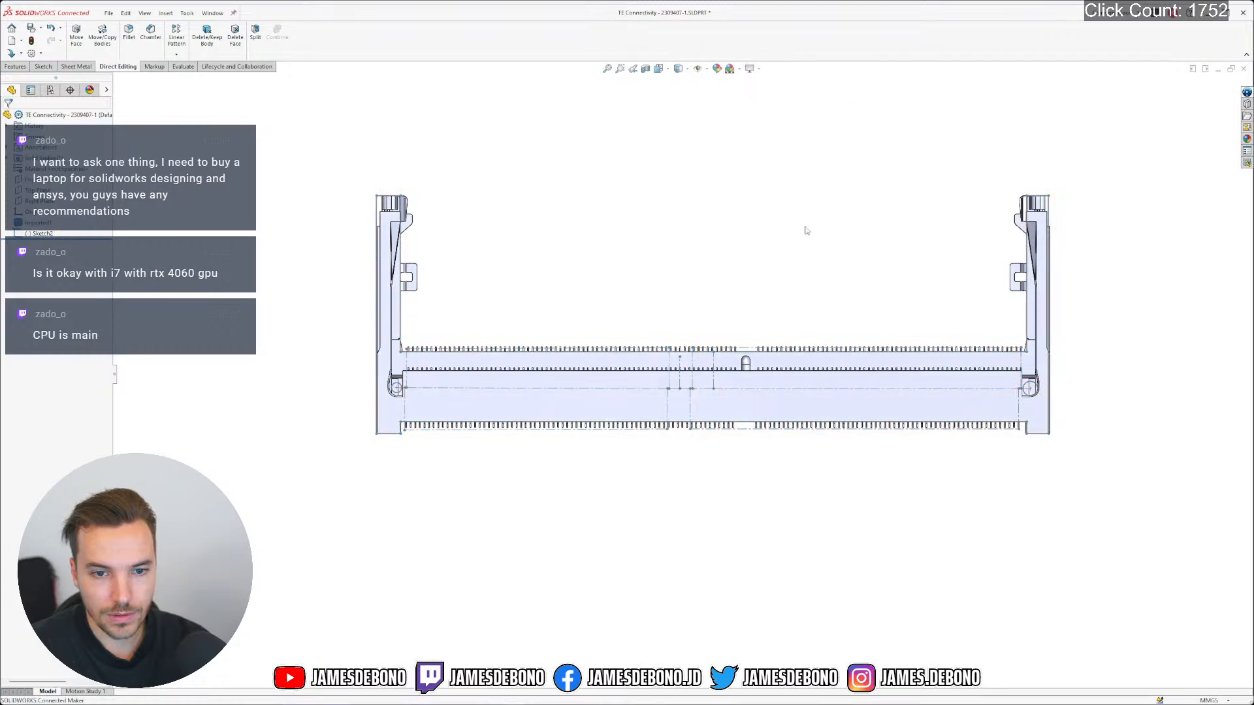
pyautogui.moveTo(750, 405); pyautogui.dragTo(685, 279, button='middle')
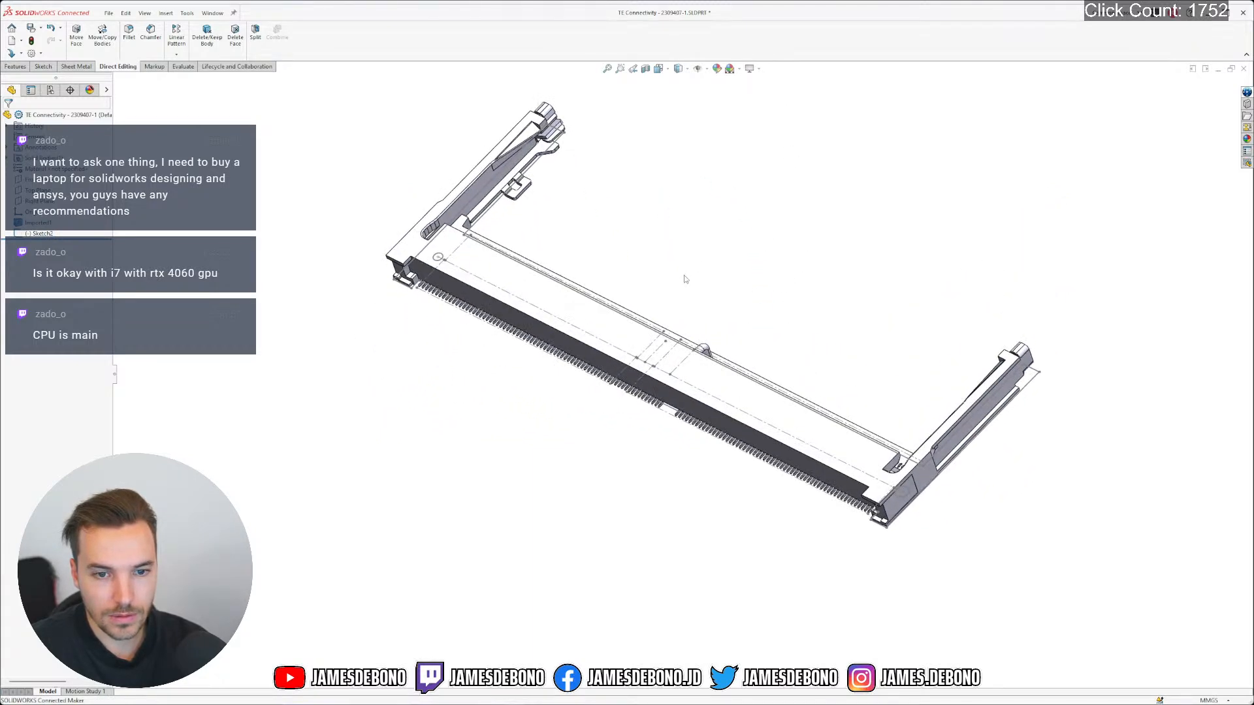
pyautogui.click(751, 69)
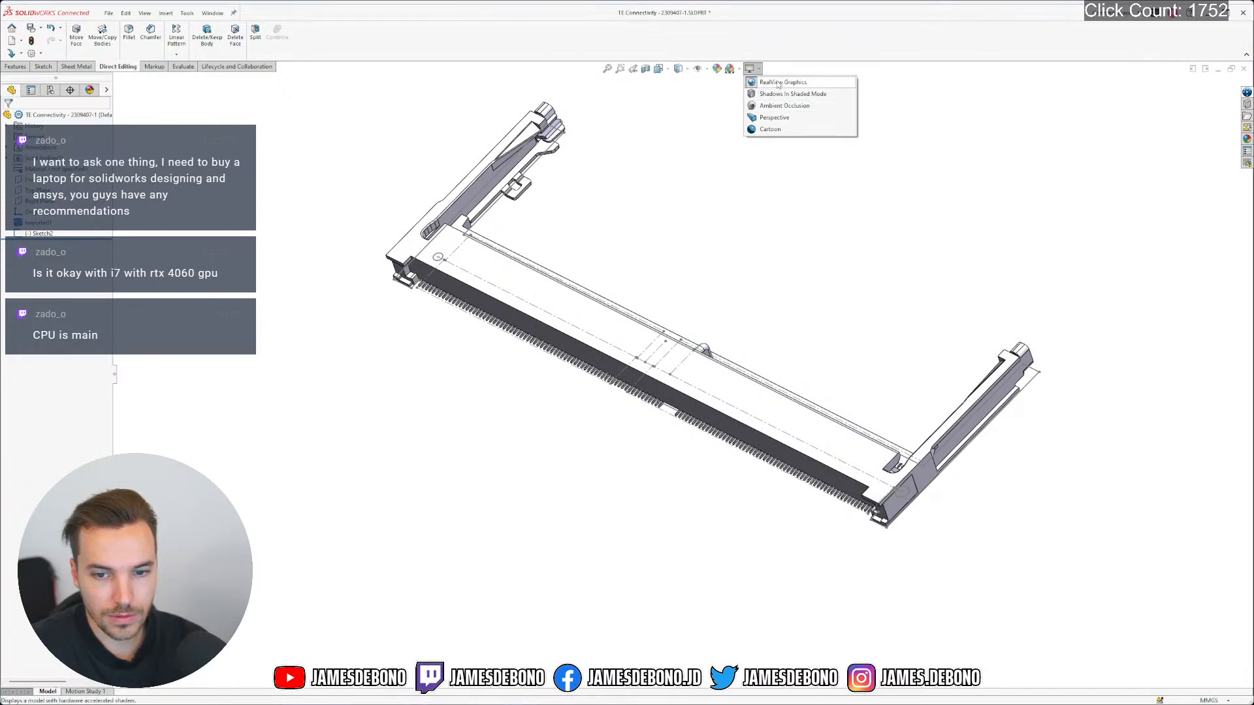
pyautogui.click(778, 83)
pyautogui.click(751, 69)
pyautogui.click(778, 83)
pyautogui.moveTo(746, 313); pyautogui.dragTo(755, 129, button='middle')
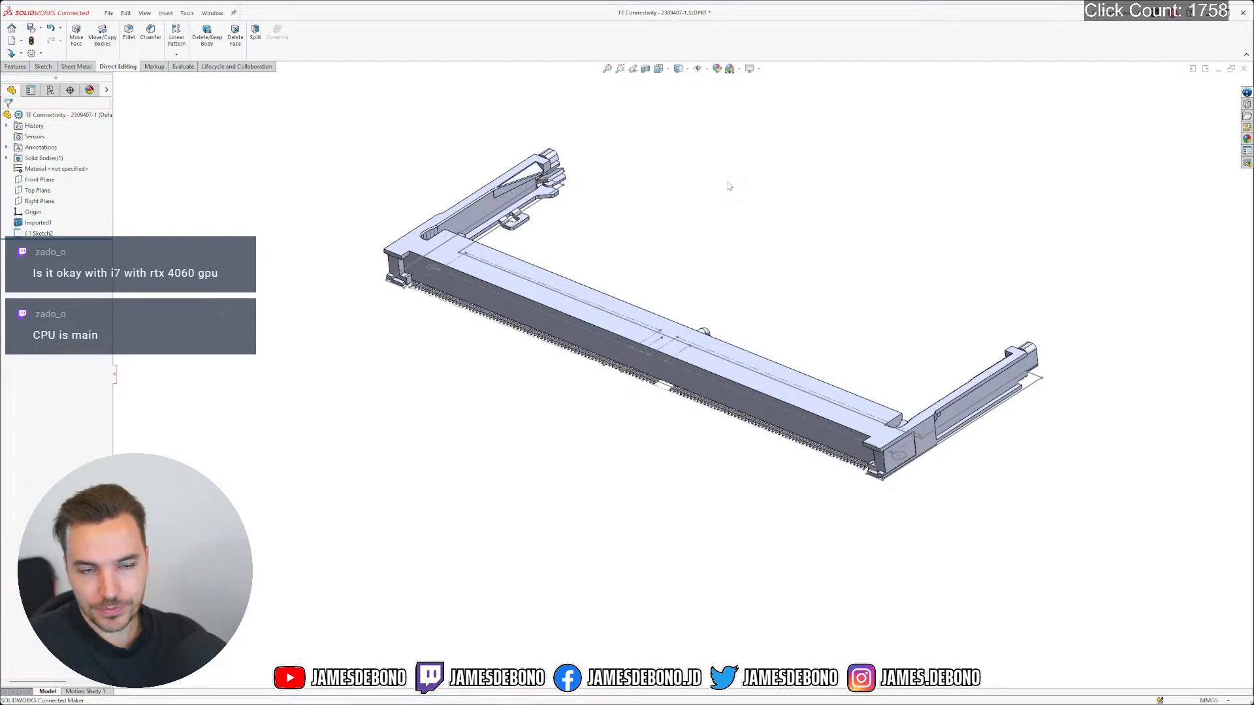
pyautogui.moveTo(699, 199); pyautogui.dragTo(717, 221, button='middle')
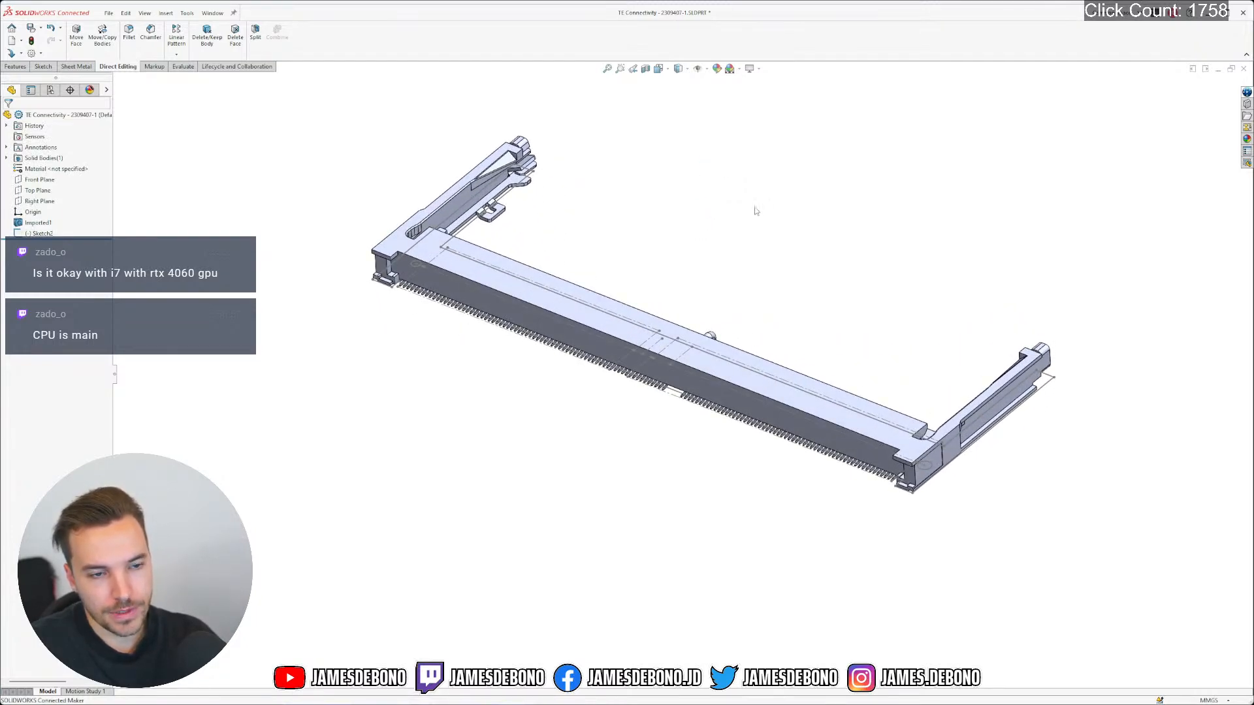
pyautogui.scroll(-1, 767, 201)
pyautogui.scroll(-1, 627, 255)
pyautogui.scroll(3, 641, 297)
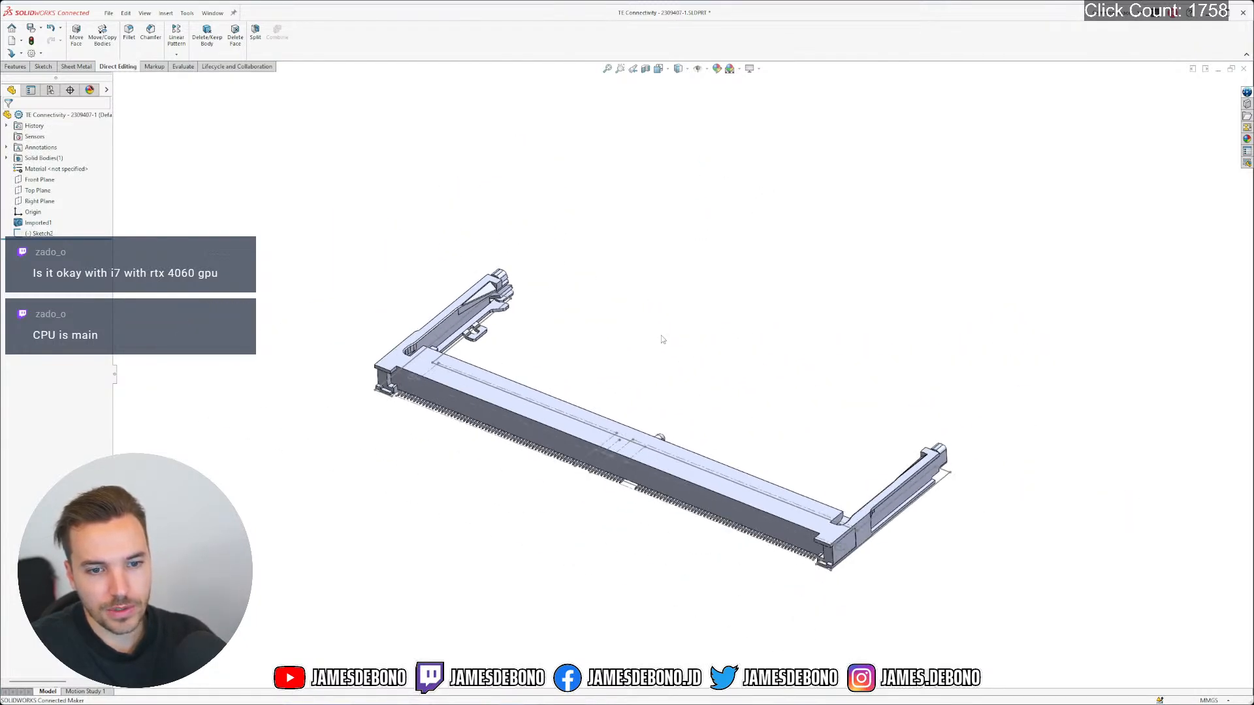
pyautogui.scroll(1, 661, 372)
pyautogui.scroll(-1, 665, 384)
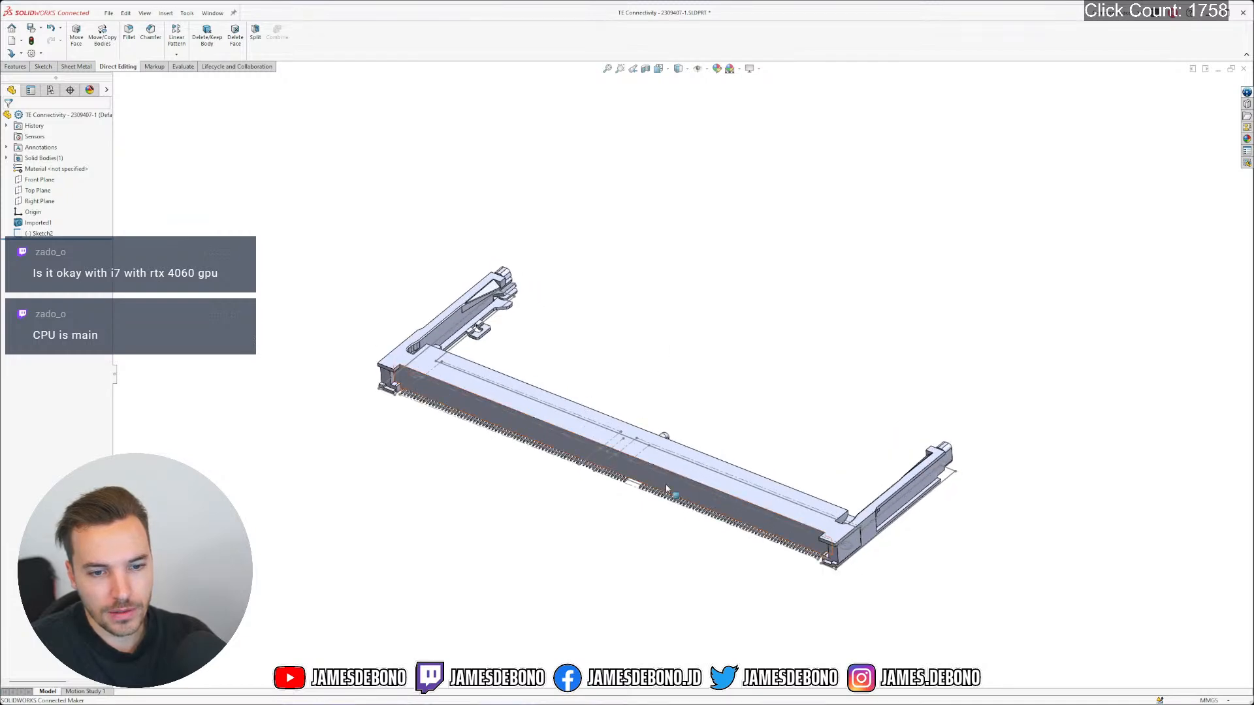
pyautogui.scroll(-1, 666, 497)
# Return to a straight-on view of the connector and rename the pasted sketch as Top Reference
pyautogui.moveTo(725, 389); pyautogui.dragTo(723, 363, button='right')
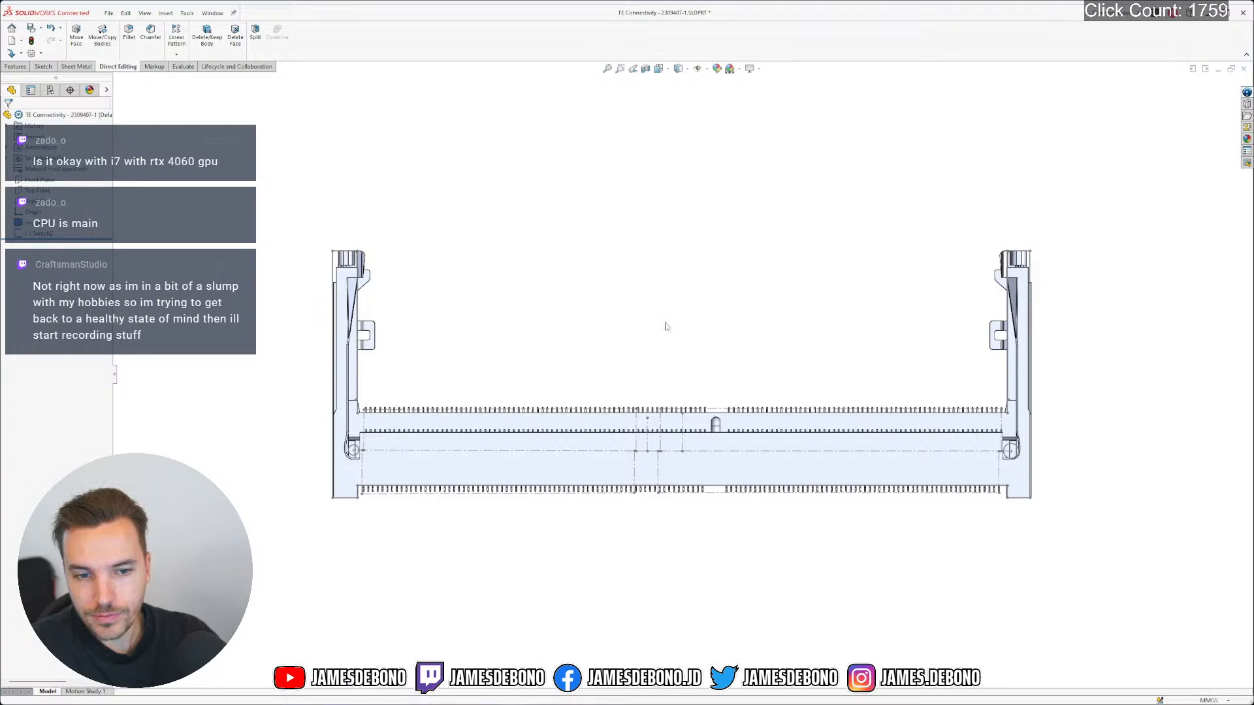
pyautogui.click(37, 239)
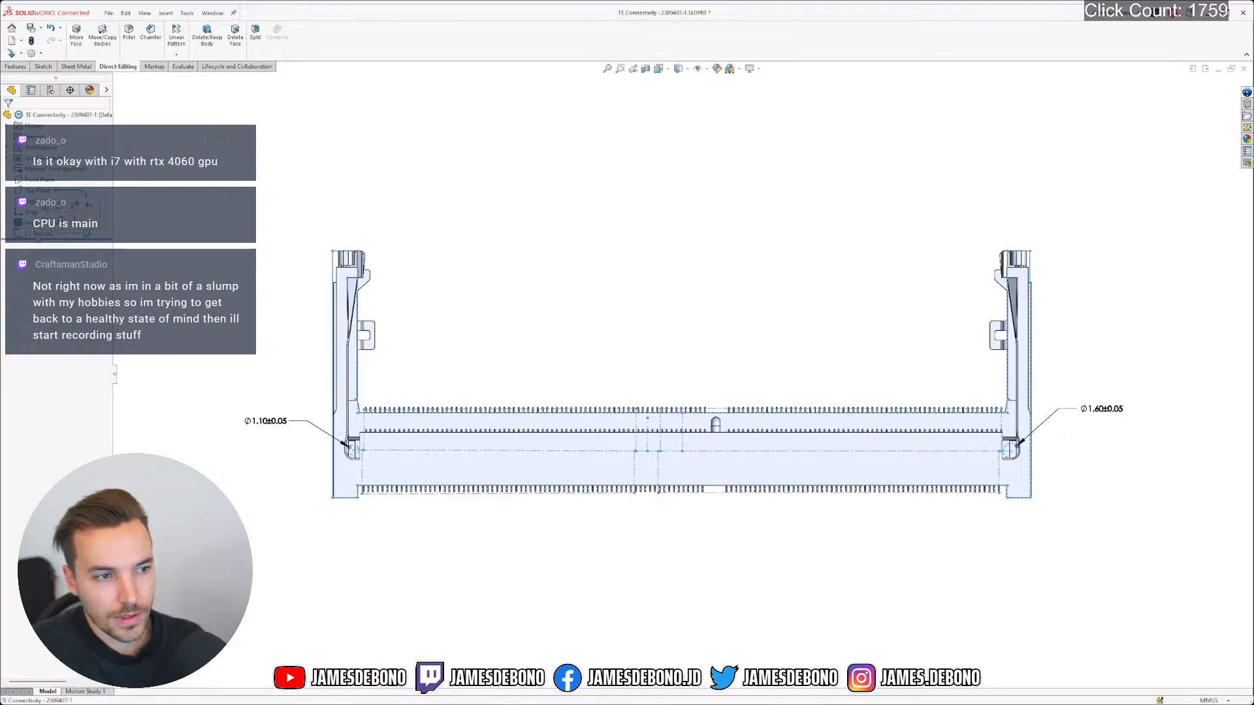
pyautogui.press('F2')
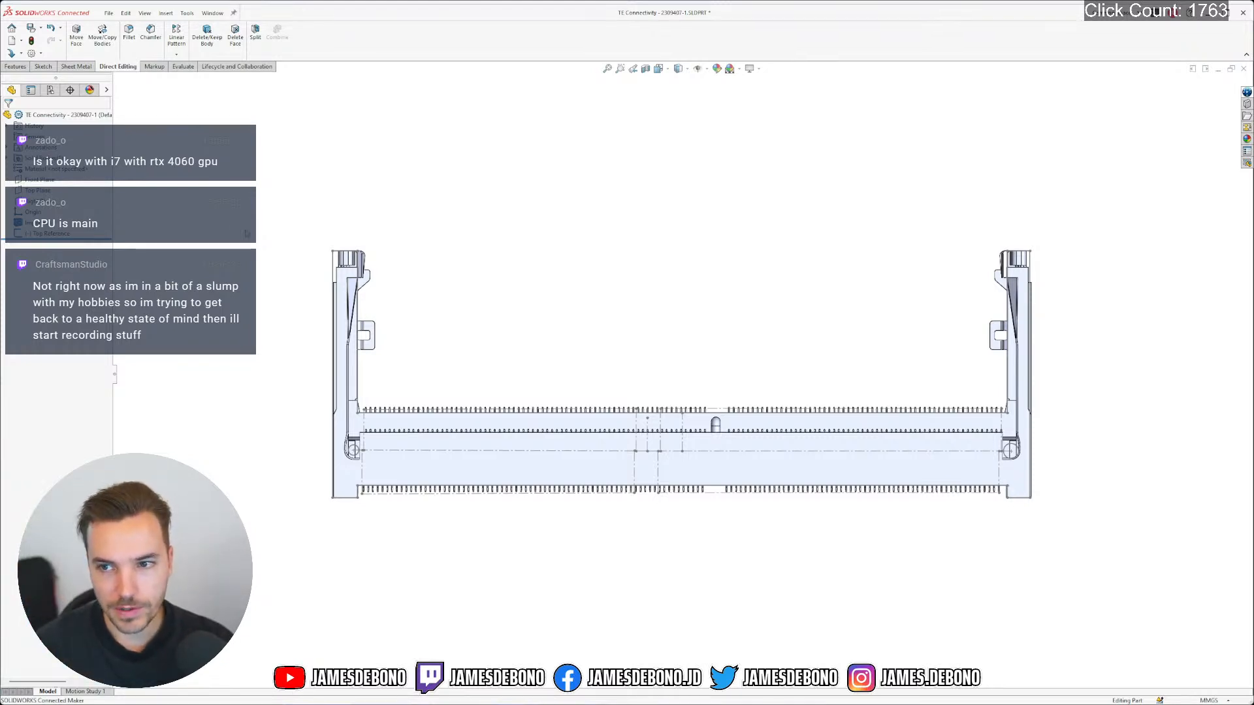
# Reopen the Top Reference sketch for editing and view it straight on from the connector's peg side
pyautogui.click(37, 235)
pyautogui.click(62, 208)
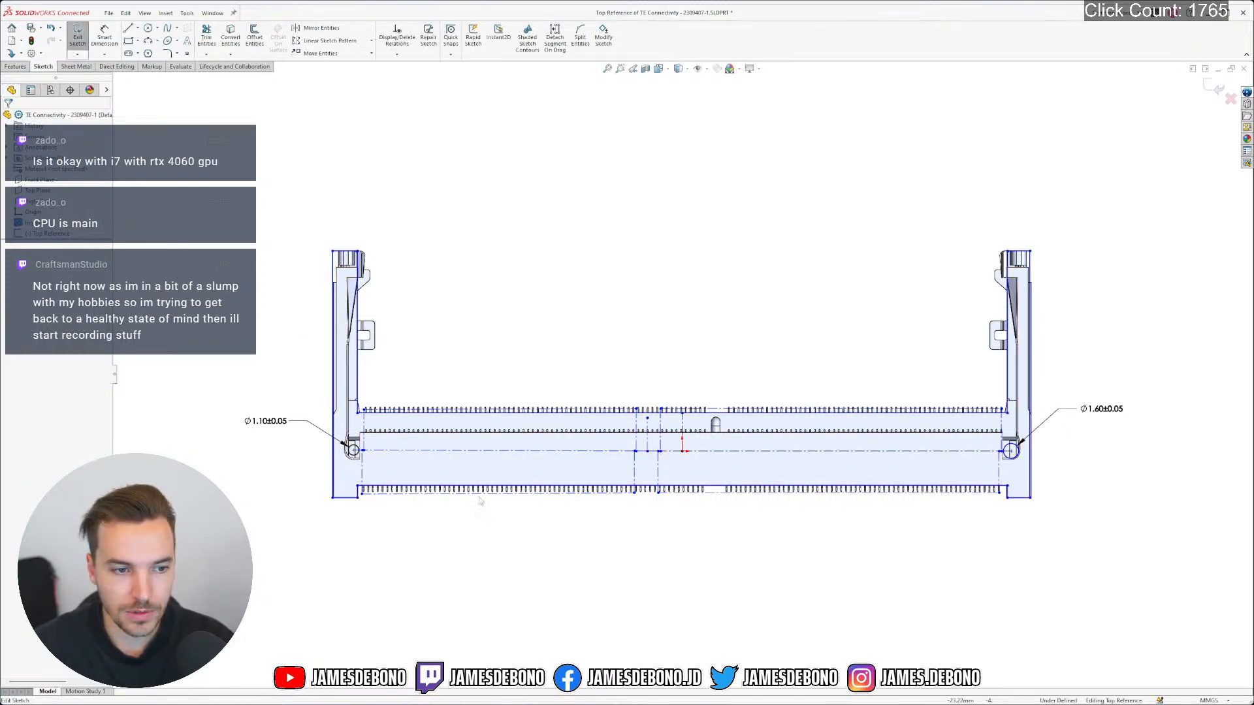
pyautogui.hotkey('ctrl', '8')
# Examine how the 1.60 mm and 1.10 mm circles line up with the locating pegs at both ends
pyautogui.scroll(-5, 941, 315)
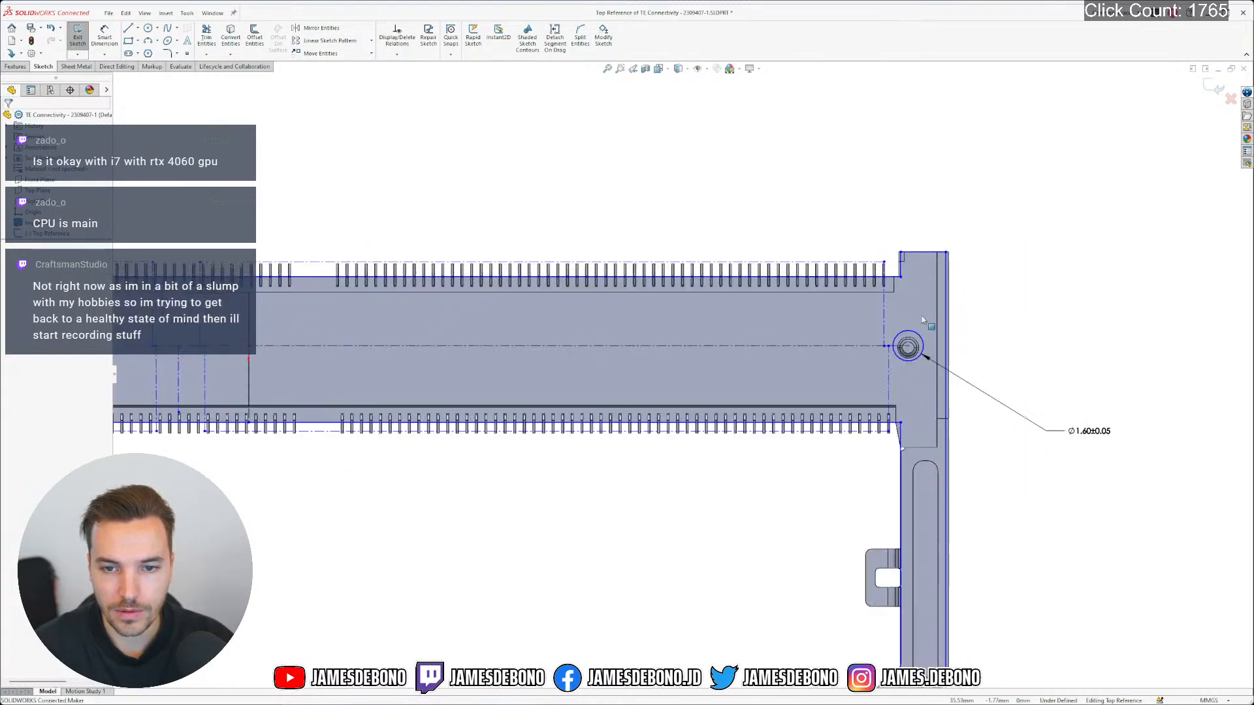
pyautogui.scroll(-6, 856, 367)
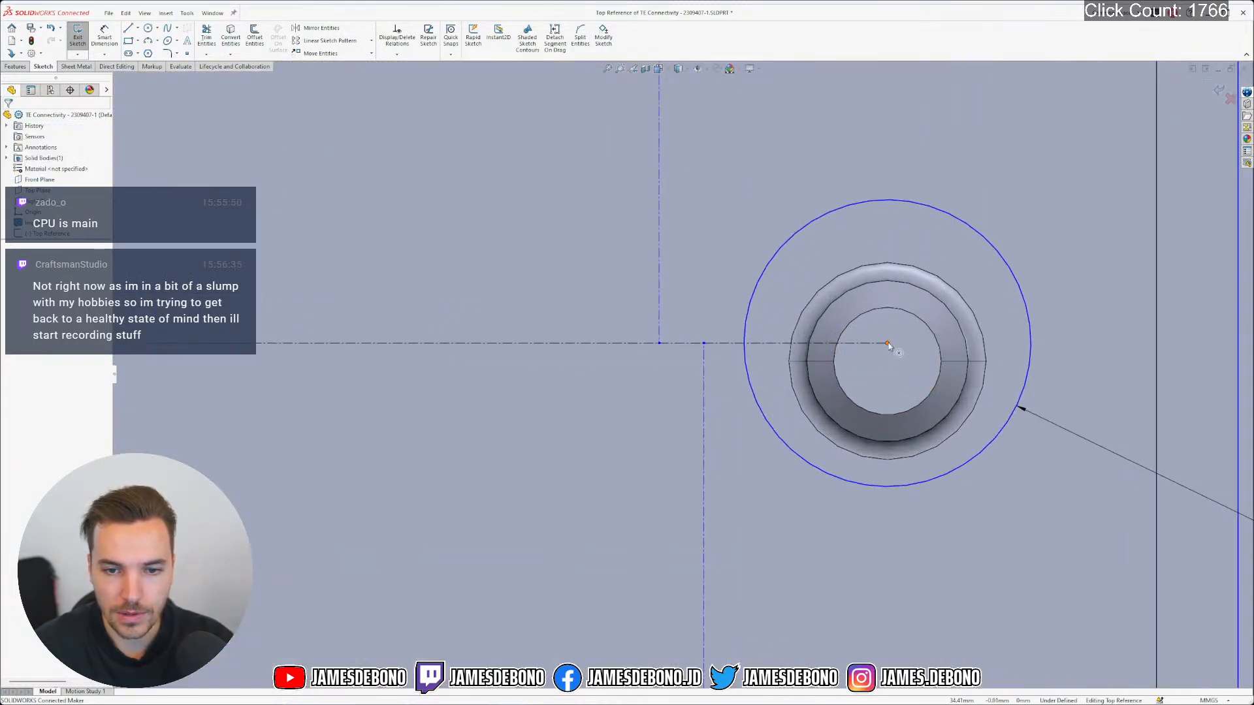
pyautogui.click(882, 362)
pyautogui.scroll(6, 882, 362)
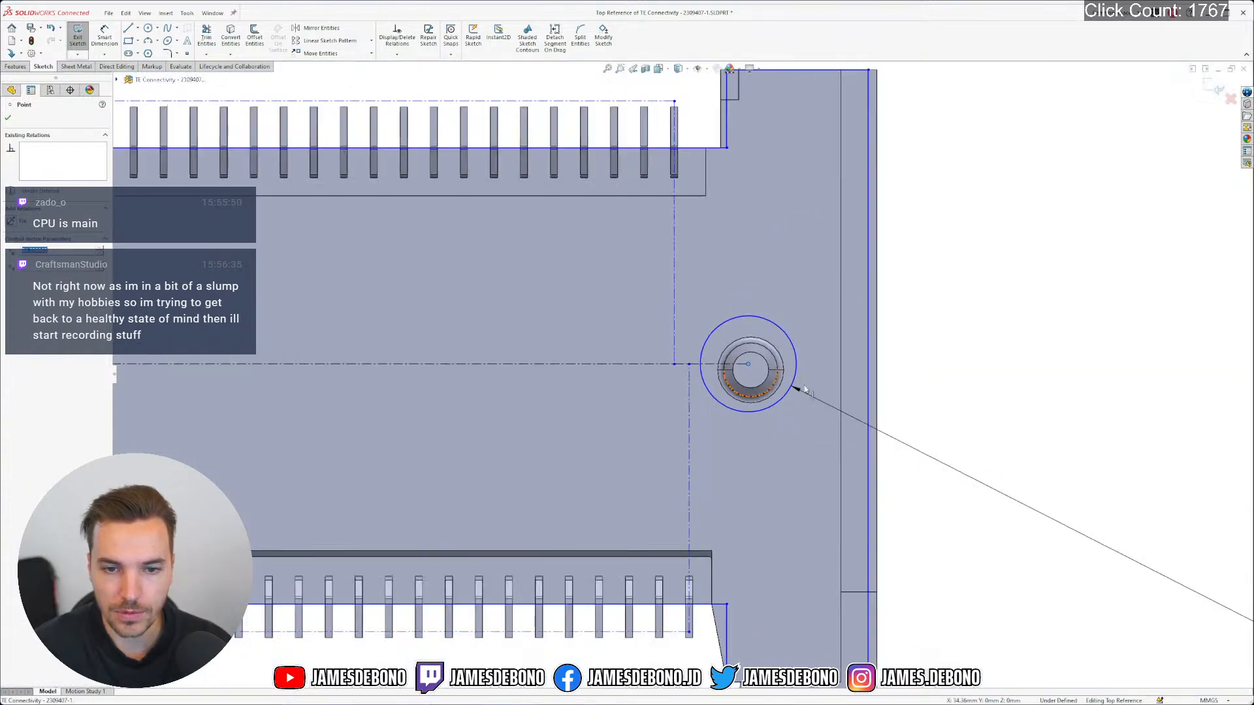
pyautogui.scroll(5, 707, 375)
pyautogui.scroll(-8, 294, 381)
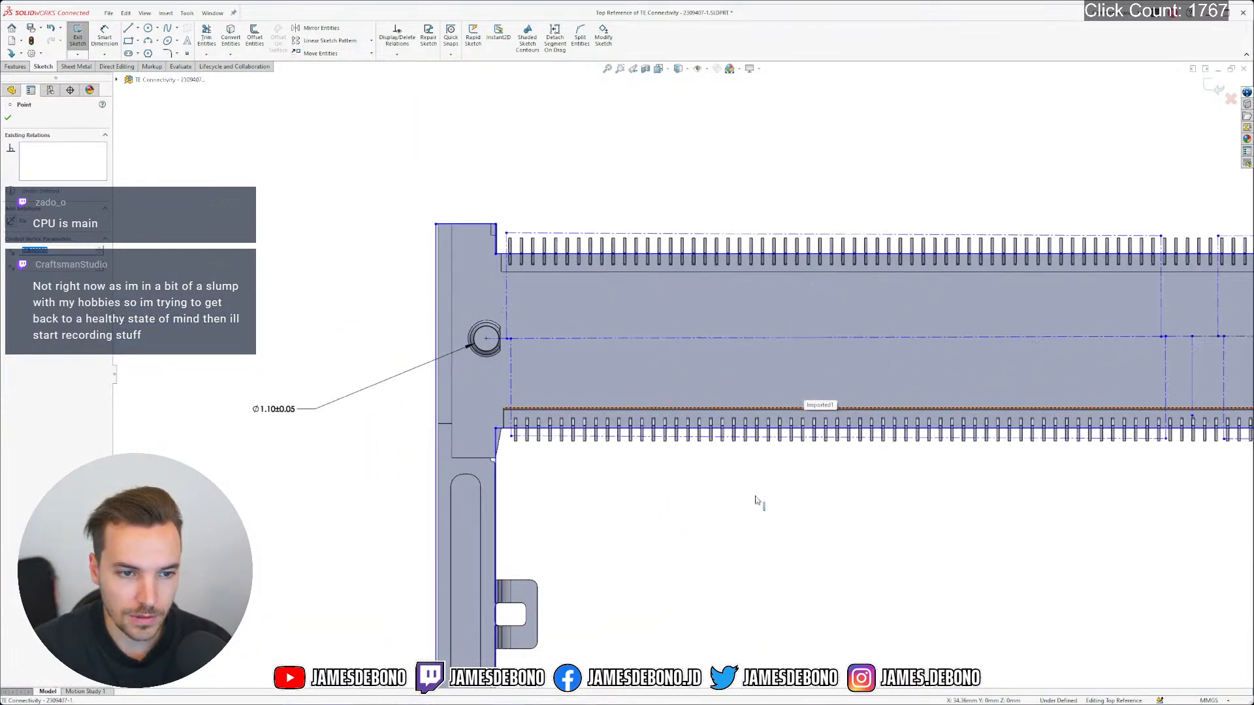
pyautogui.press('Escape')
pyautogui.scroll(5, 798, 462)
pyautogui.scroll(-5, 1032, 385)
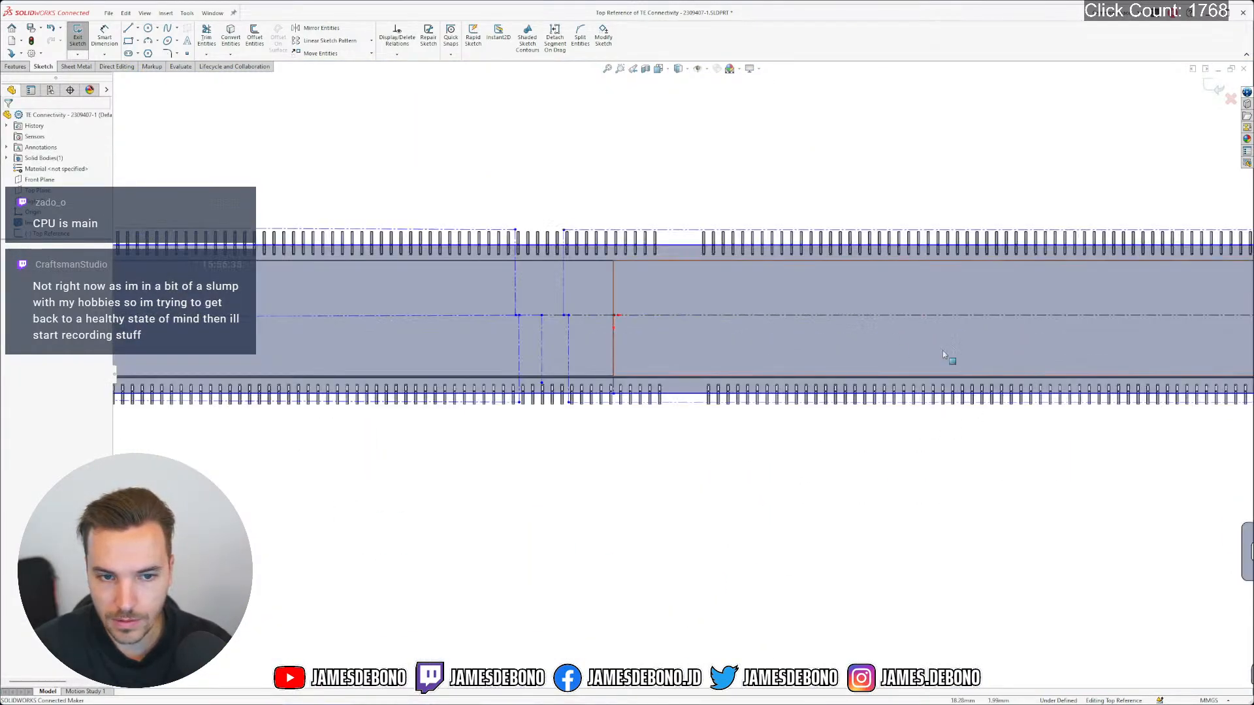
pyautogui.scroll(6, 882, 410)
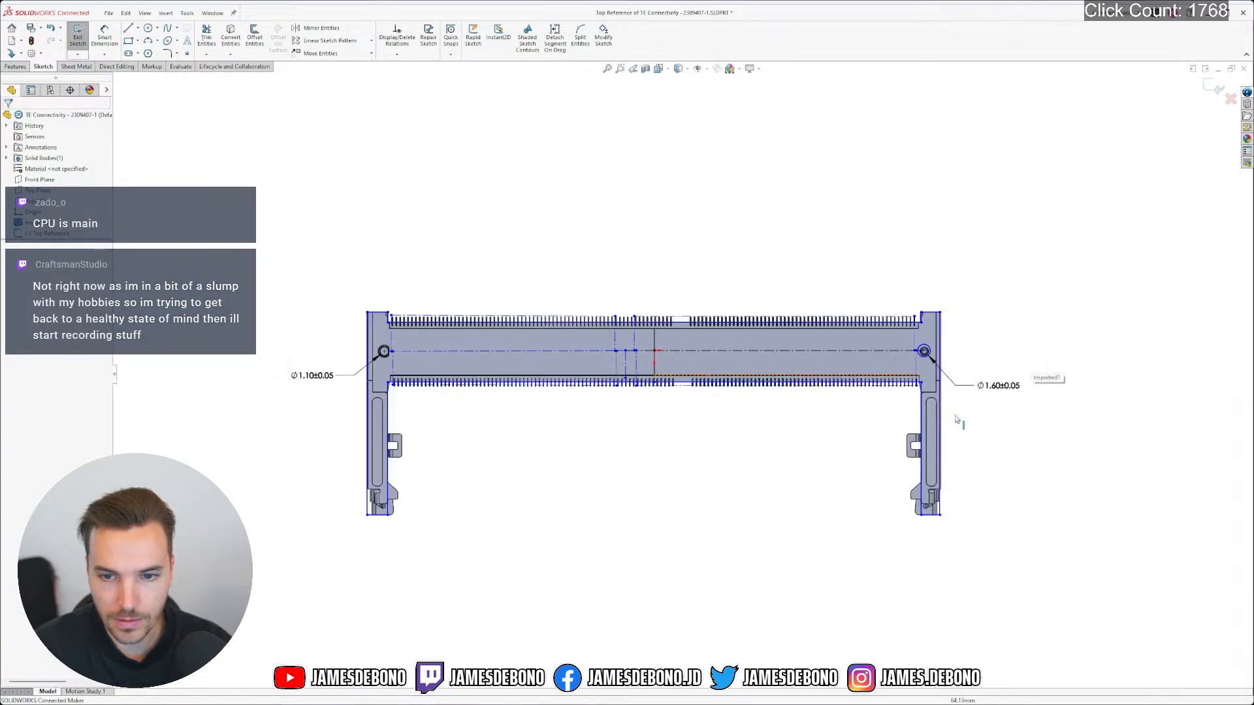
pyautogui.scroll(-8, 784, 366)
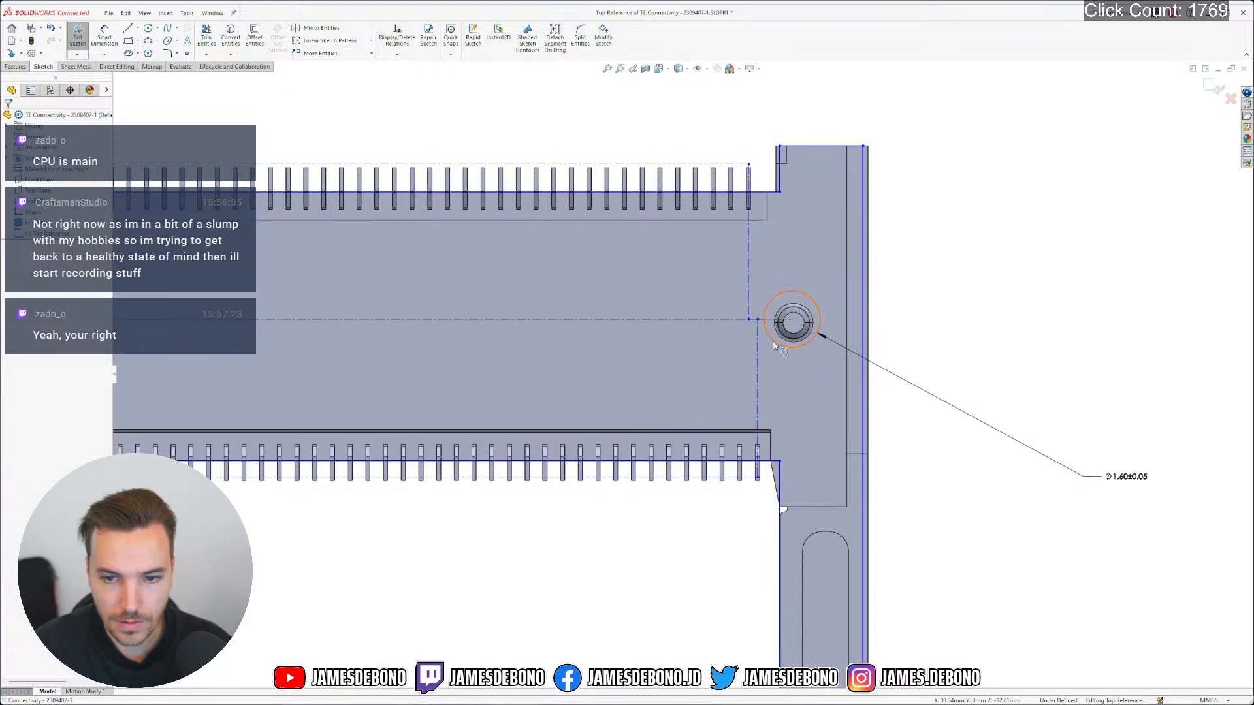
pyautogui.scroll(8, 790, 337)
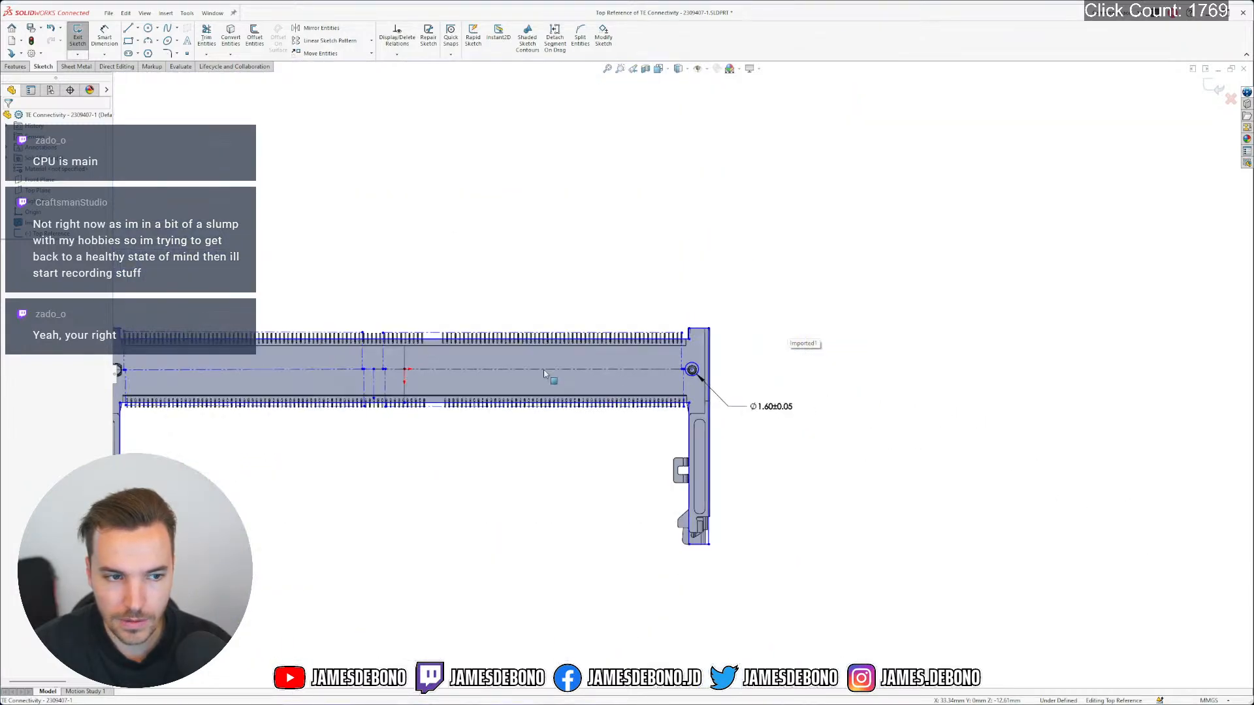
# Draw a horizontal centreline about 69 mm long from the centre of the peg inside the 1.60 mm circle into the 1.10 mm circle
pyautogui.click(137, 28)
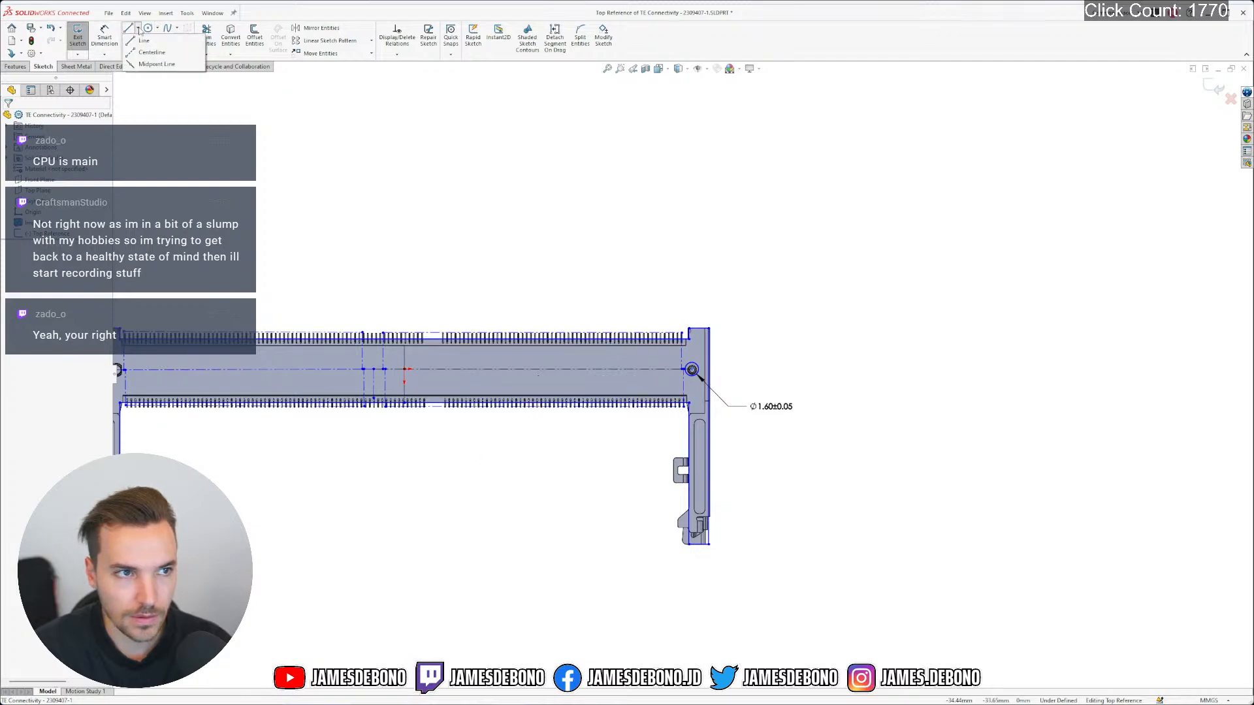
pyautogui.click(145, 53)
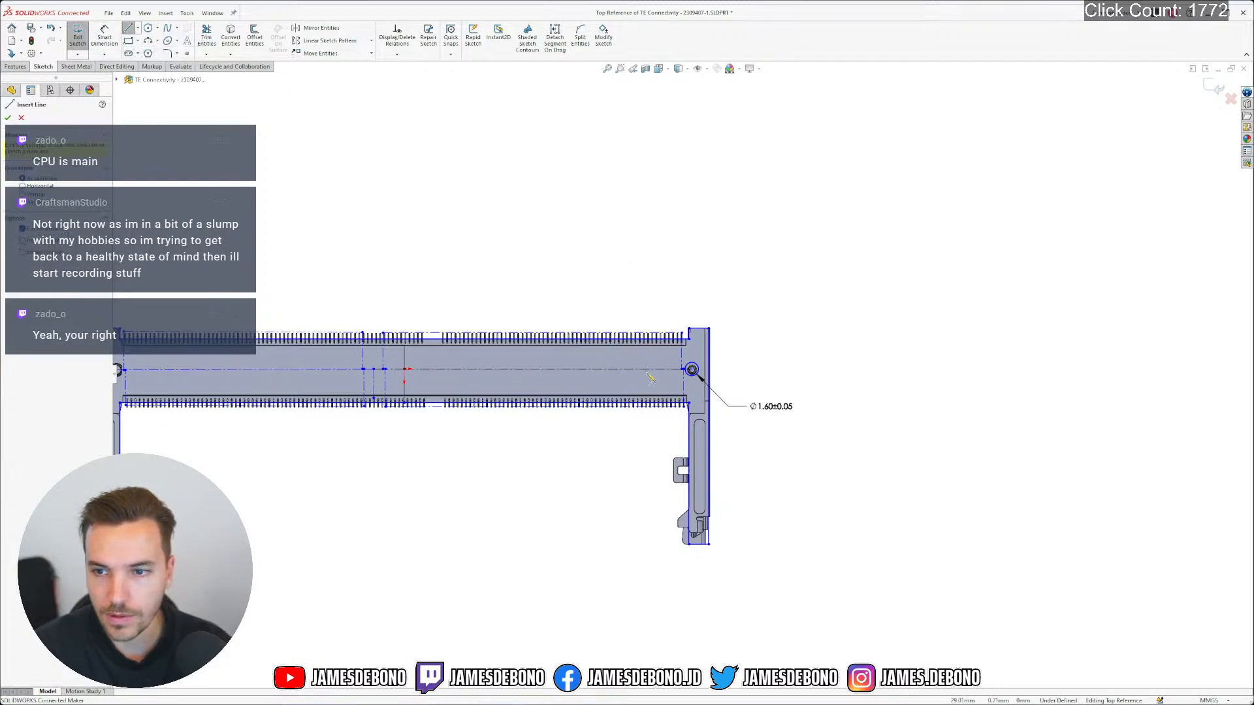
pyautogui.scroll(-8, 692, 369)
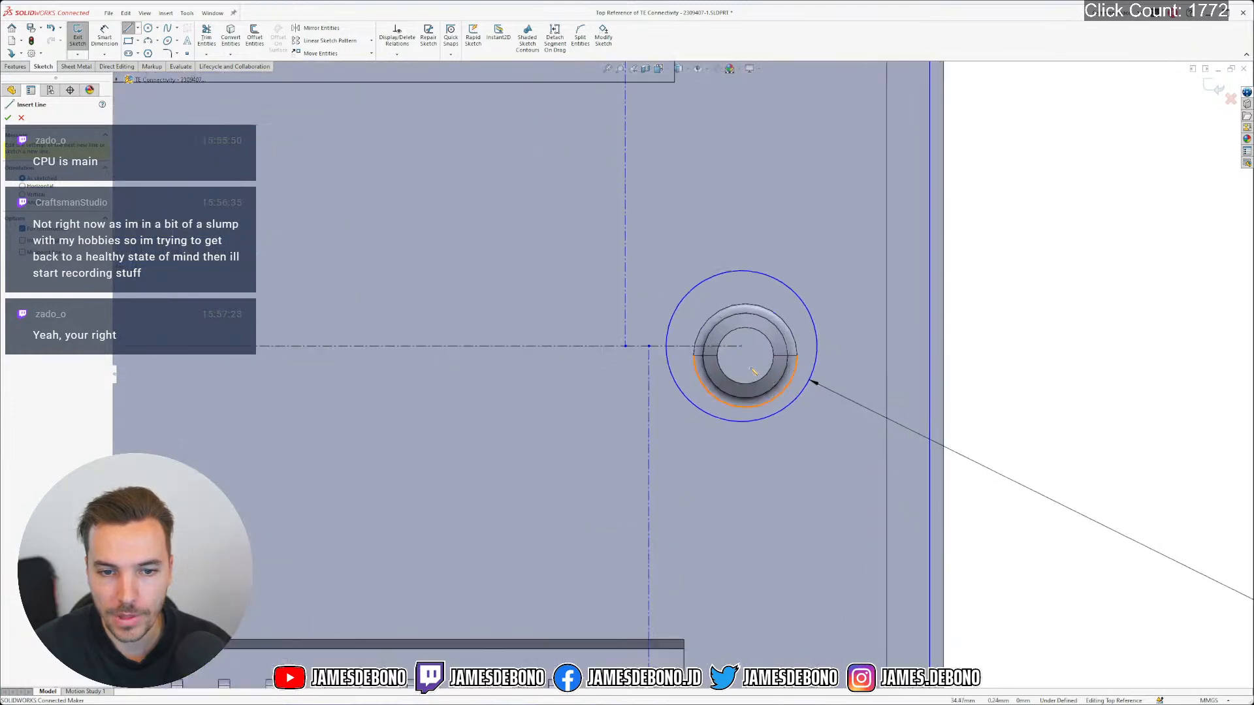
pyautogui.click(745, 356)
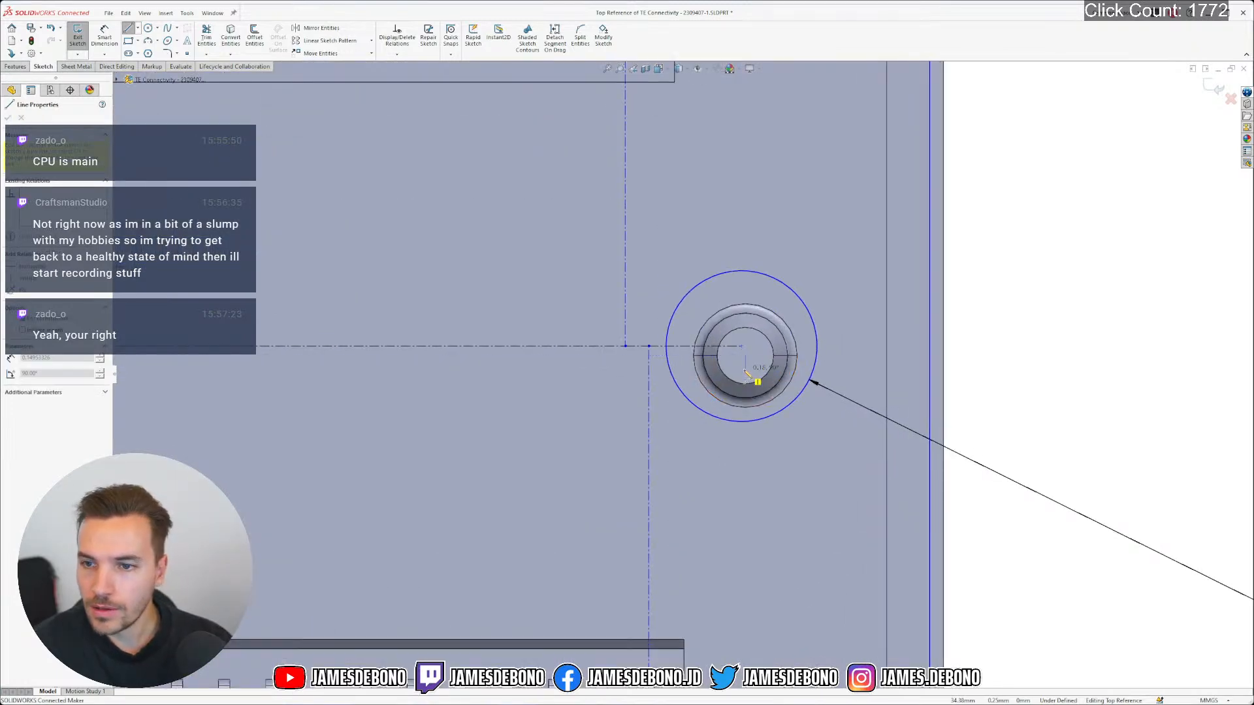
pyautogui.click(572, 391)
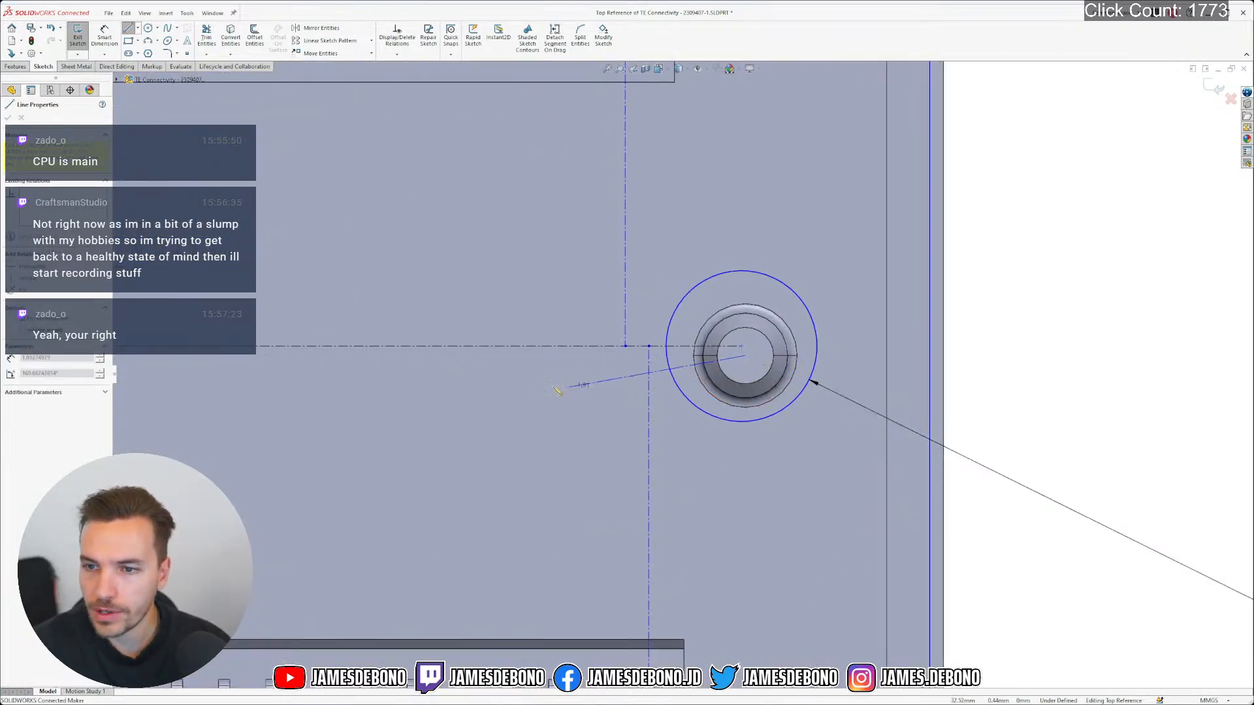
pyautogui.scroll(8, 567, 390)
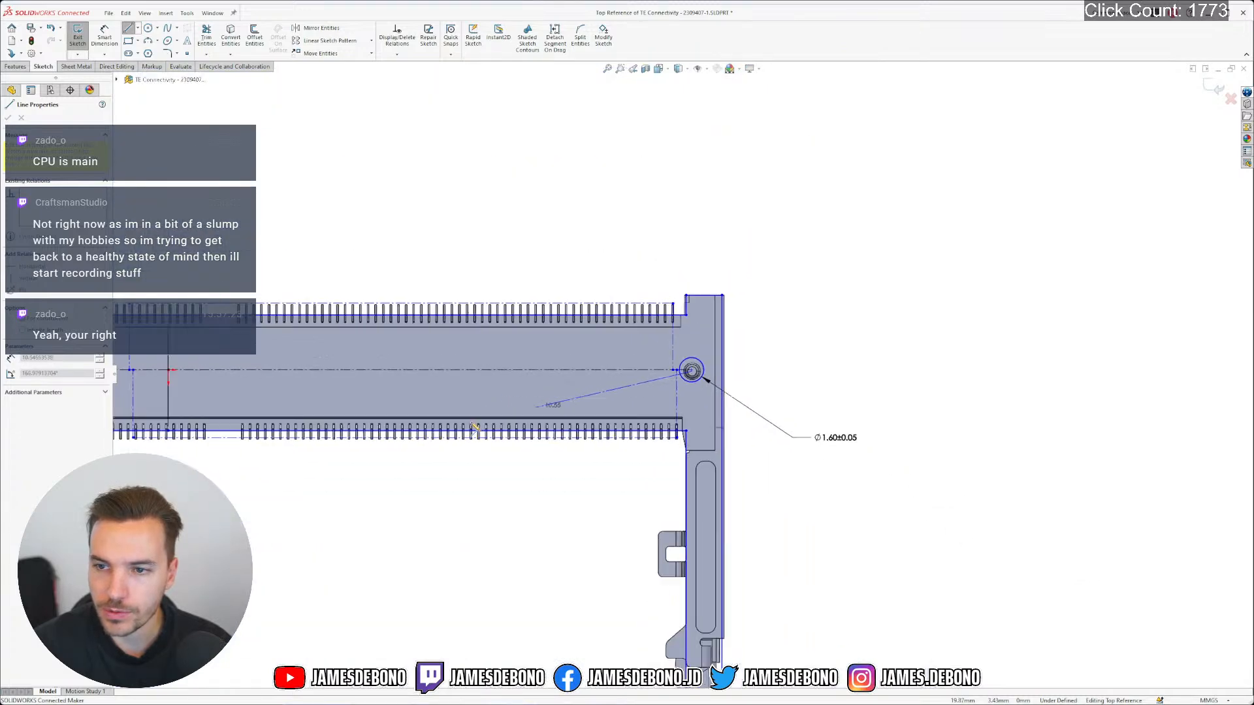
pyautogui.scroll(1, 470, 431)
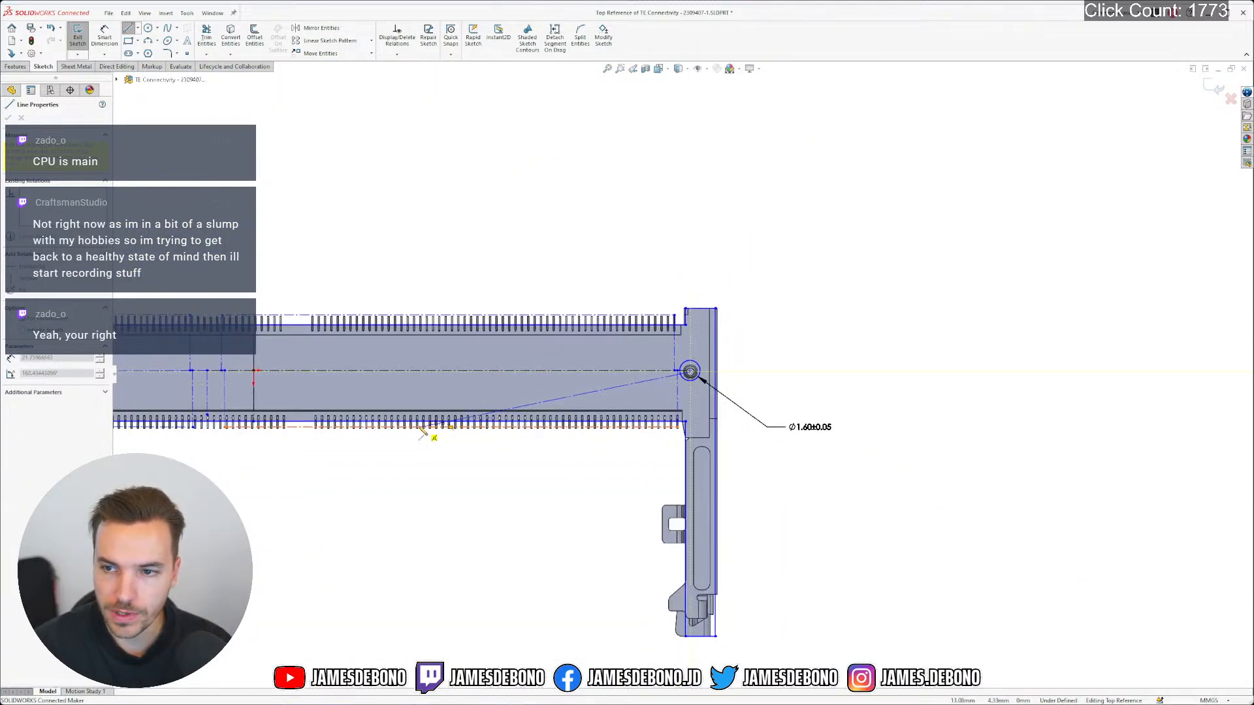
pyautogui.scroll(4, 421, 431)
pyautogui.scroll(-6, 418, 332)
pyautogui.scroll(-8, 421, 333)
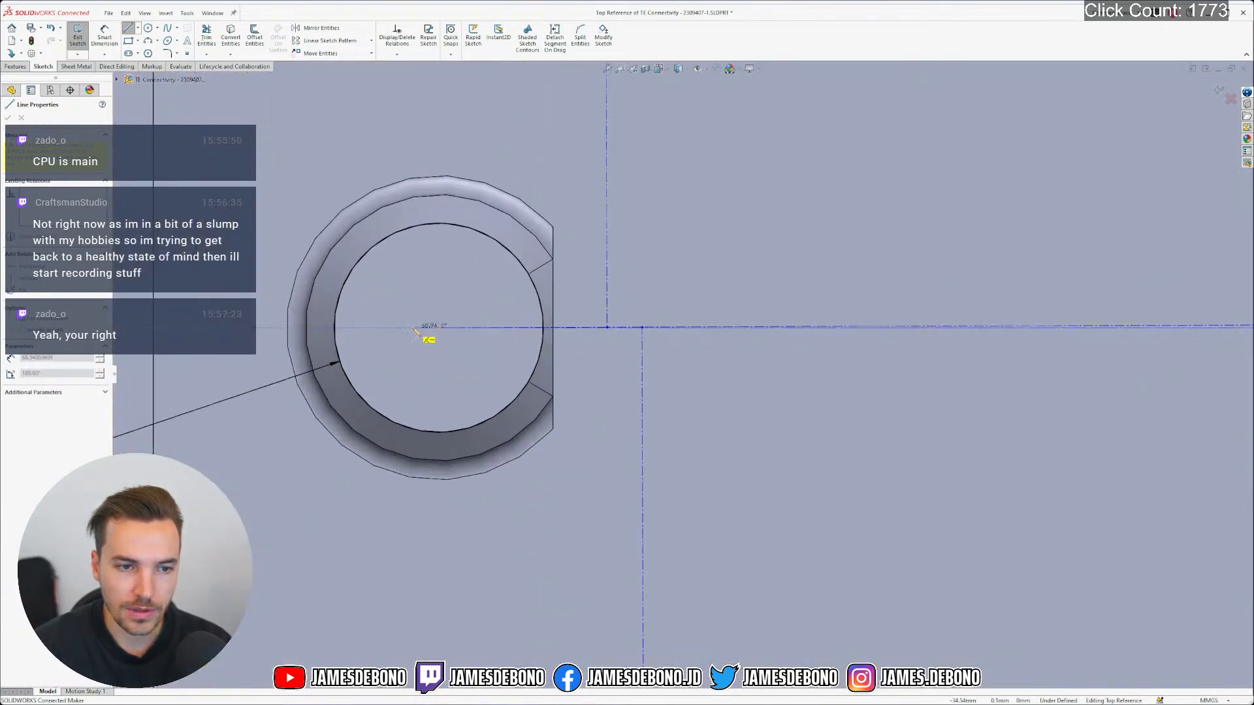
pyautogui.click(404, 327)
pyautogui.press('Escape')
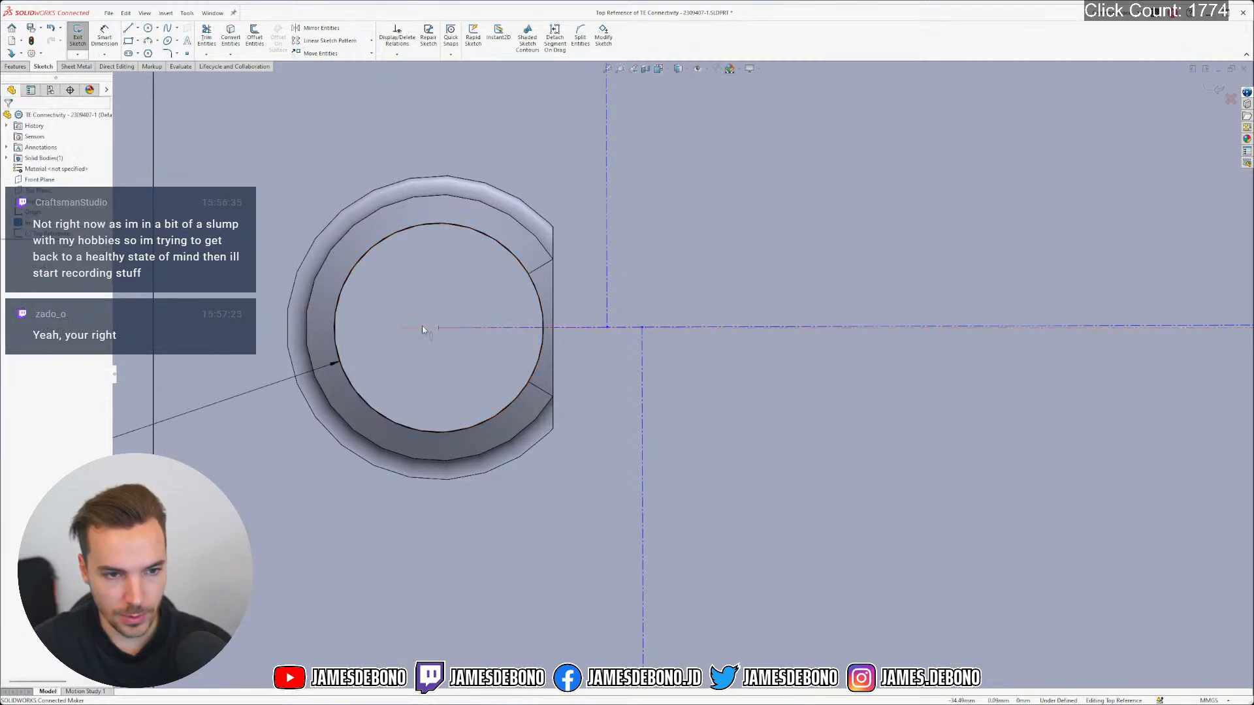
# Compare the new horizontal centreline with the sketch's existing long centreline near both locating pegs
pyautogui.click(422, 328)
pyautogui.scroll(6, 797, 392)
pyautogui.scroll(-4, 797, 392)
pyautogui.scroll(-5, 931, 372)
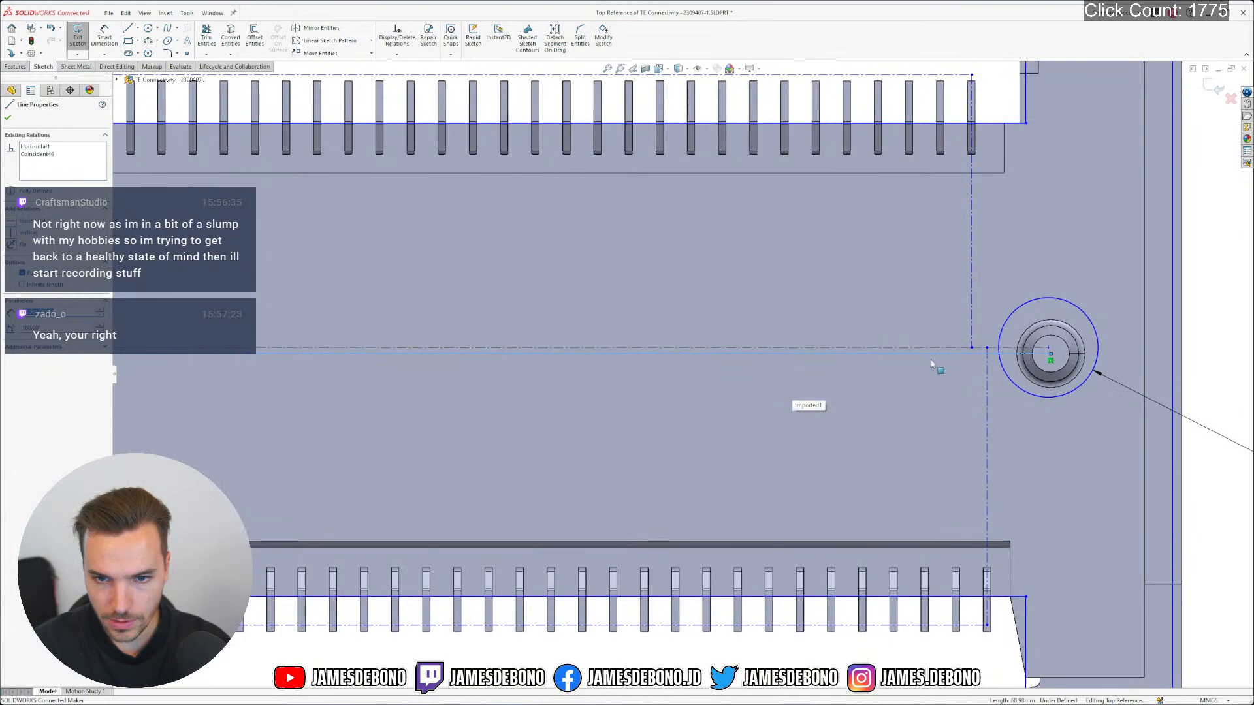
pyautogui.press('Escape')
pyautogui.scroll(5, 932, 365)
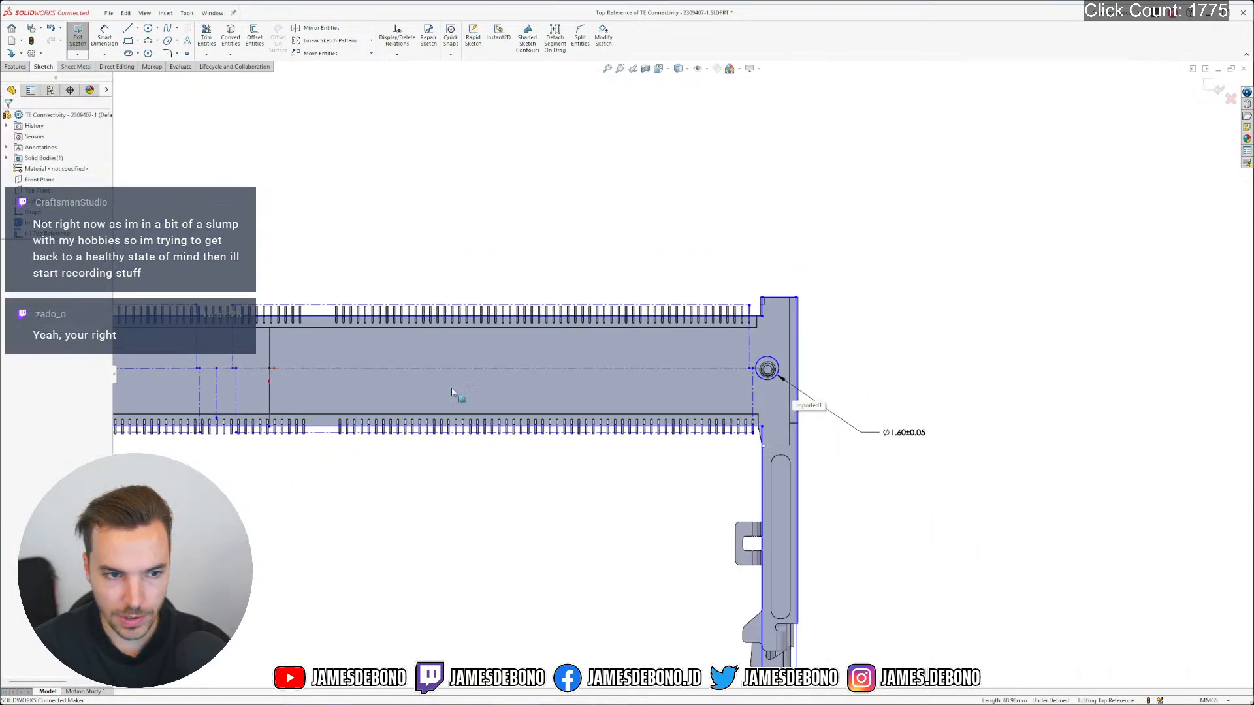
# Select the short horizontal centreline segment between the vertical construction lines near the origin to inspect its relations
pyautogui.scroll(-3, 308, 380)
pyautogui.scroll(2, 308, 380)
pyautogui.scroll(-4, 565, 374)
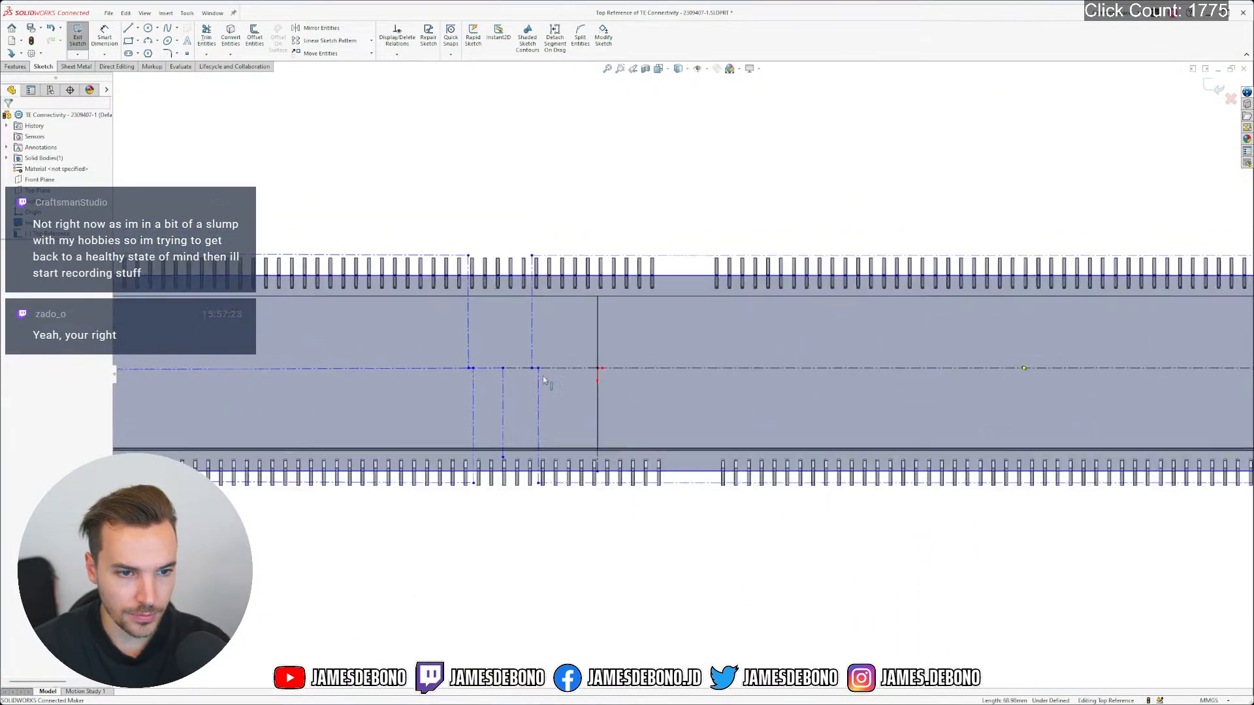
pyautogui.scroll(-3, 566, 374)
pyautogui.click(429, 355)
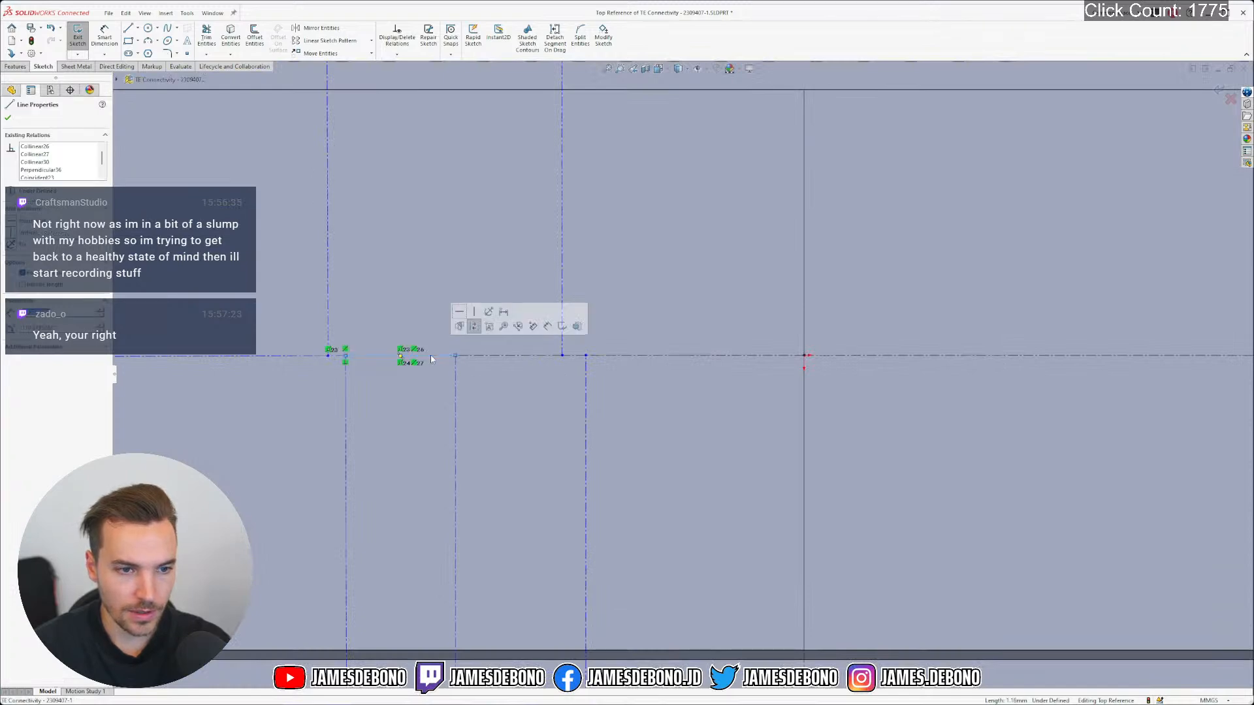
# Examine the construction lines around the sketch origin and the relations on the vertical centerline
pyautogui.scroll(5, 440, 383)
pyautogui.scroll(3, 470, 477)
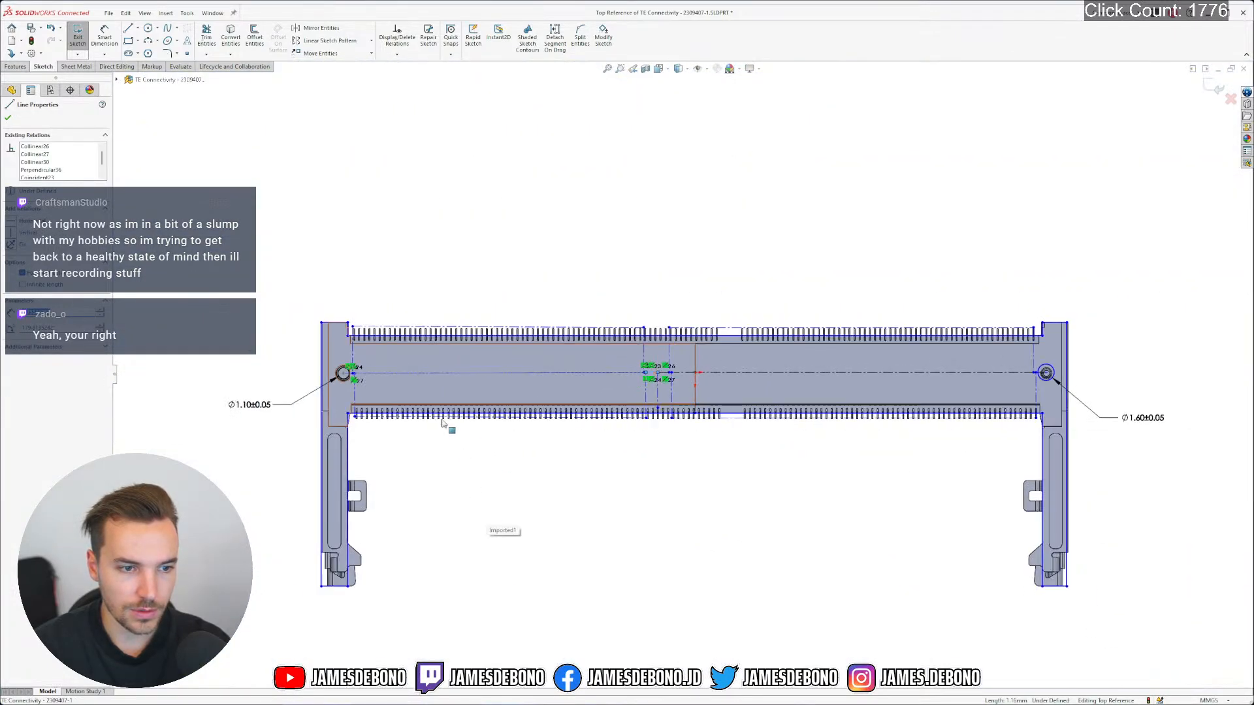
pyautogui.click(723, 473)
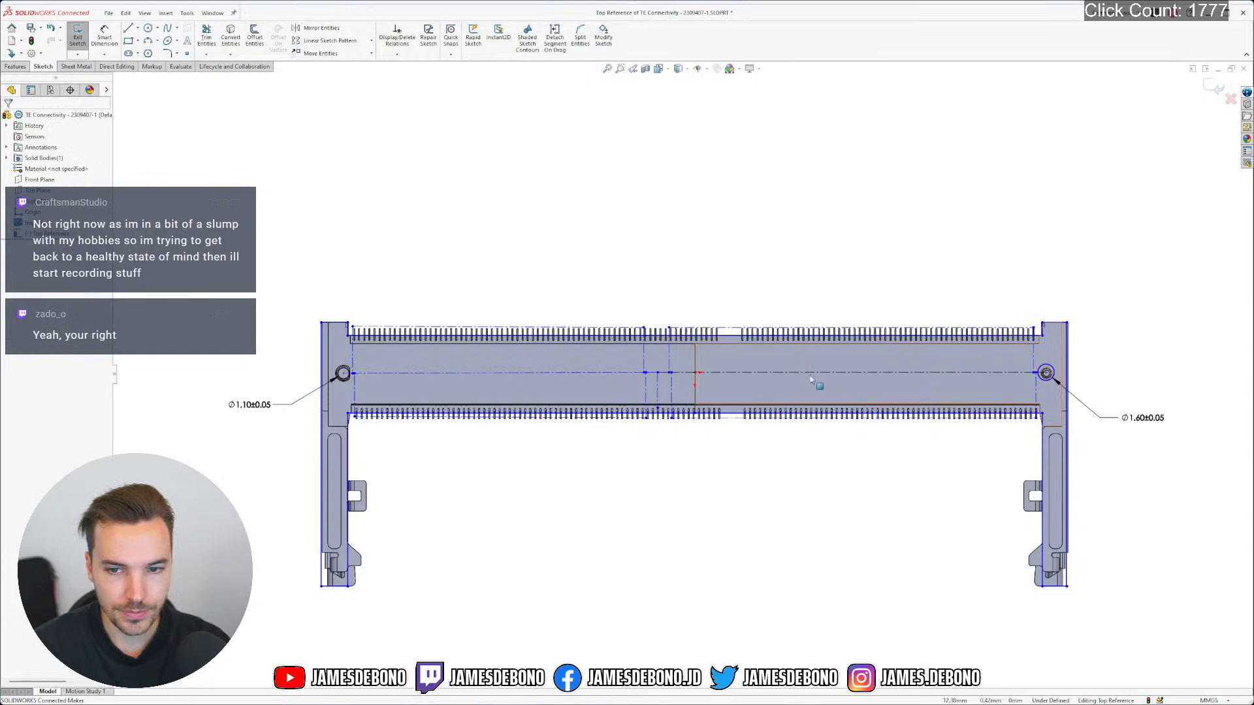
pyautogui.scroll(-5, 722, 377)
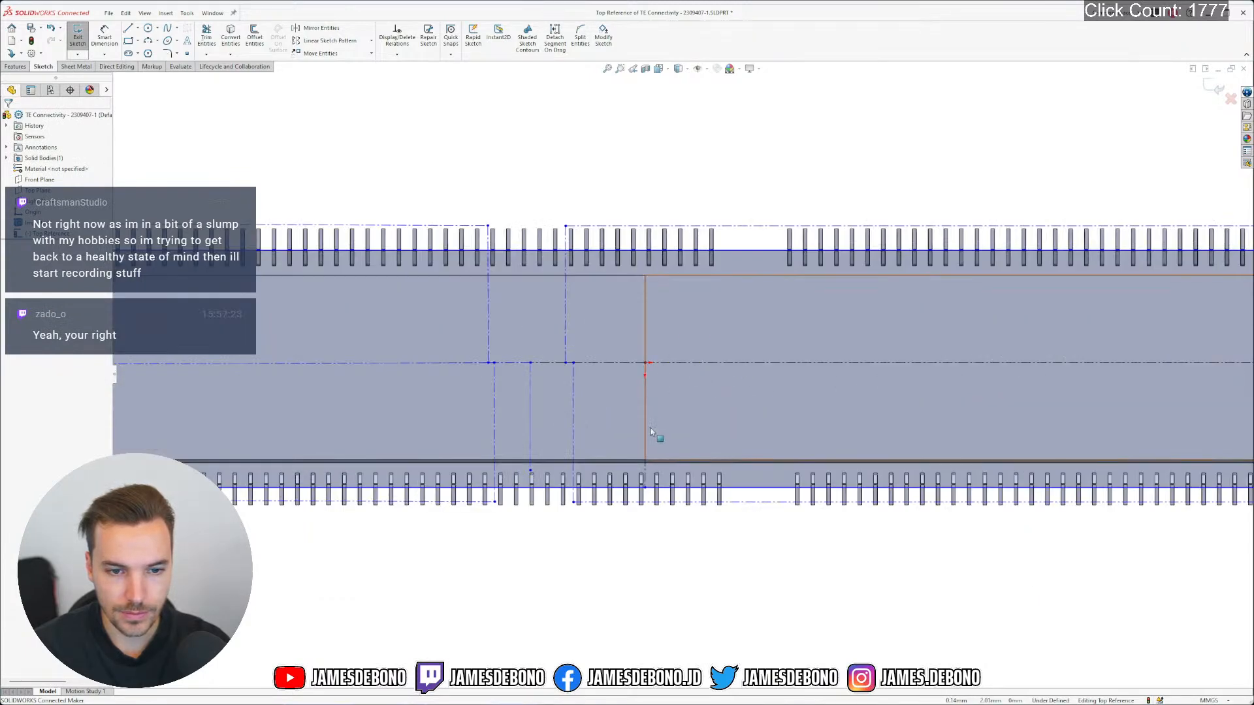
pyautogui.scroll(-5, 656, 461)
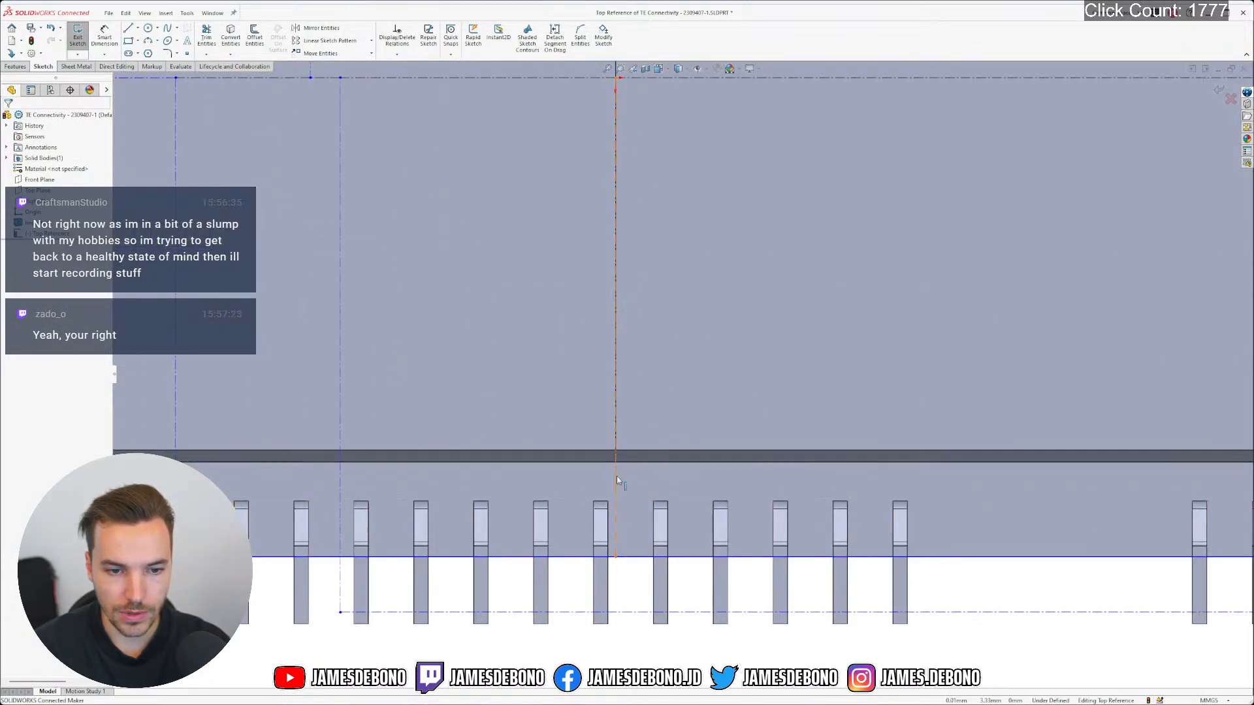
pyautogui.click(617, 479)
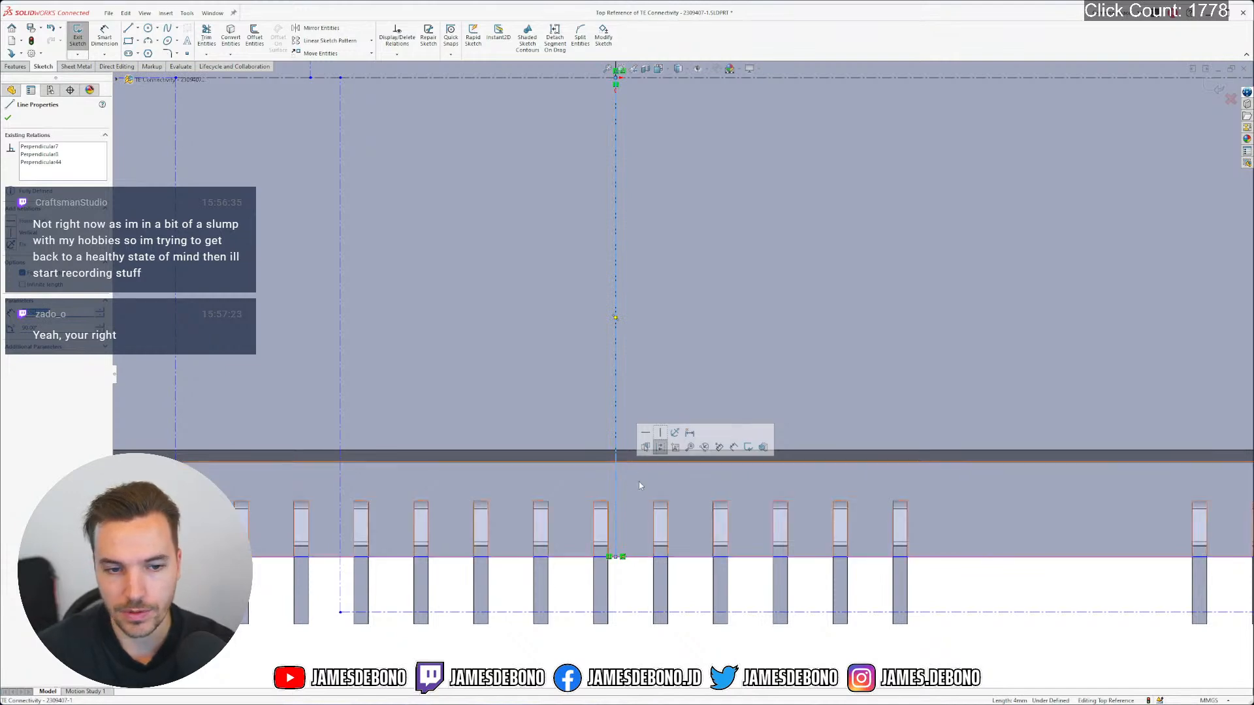
pyautogui.press('Escape')
pyautogui.scroll(5, 802, 567)
pyautogui.press('f')
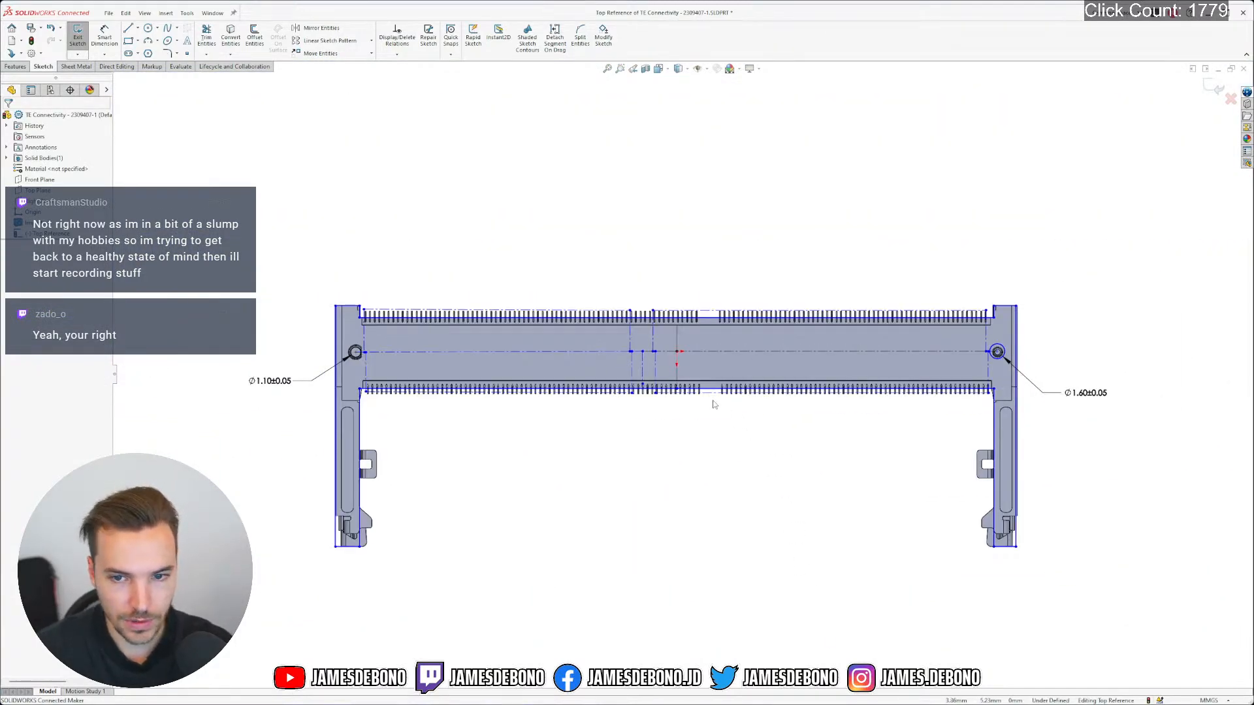
# Inspect the long horizontal centerline between the two locating pegs and how its segments meet at the origin
pyautogui.scroll(-6, 996, 352)
pyautogui.moveTo(863, 390)
pyautogui.mouseDown()
pyautogui.moveTo(900, 424)
pyautogui.moveTo(859, 461)
pyautogui.mouseUp()
pyautogui.click(1058, 351)
pyautogui.scroll(4, 586, 420)
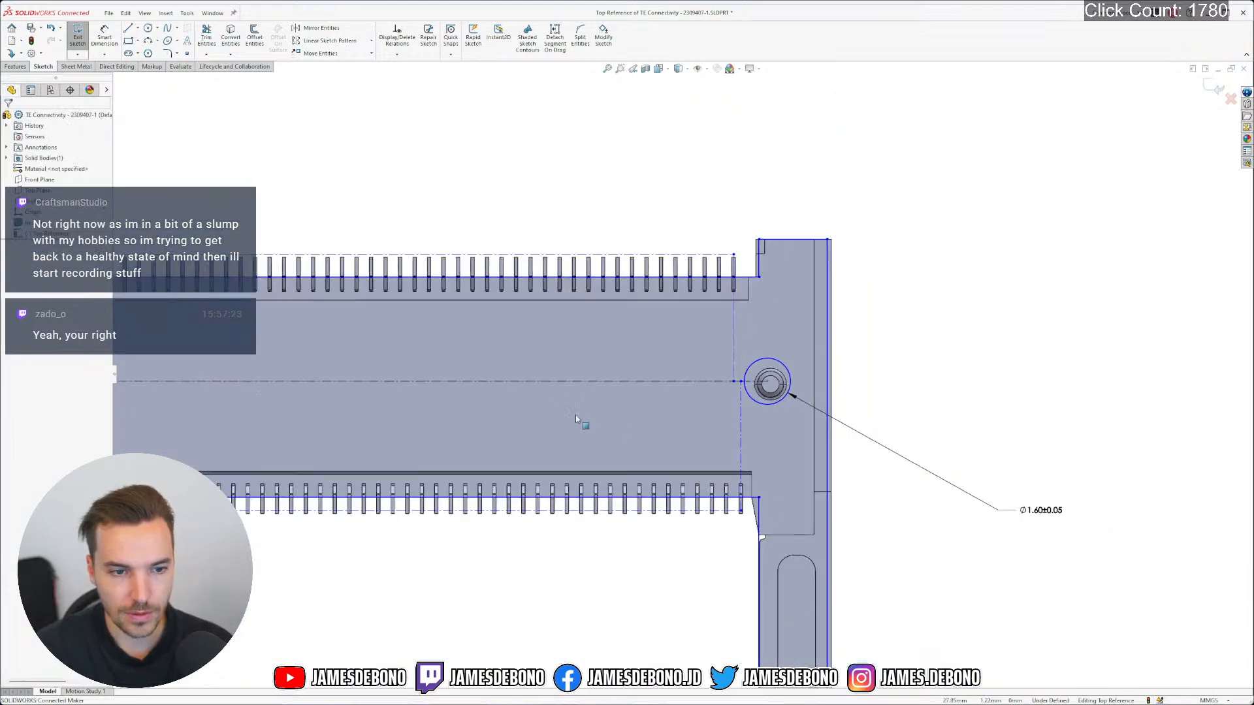
pyautogui.scroll(8, 471, 393)
pyautogui.scroll(-4, 309, 388)
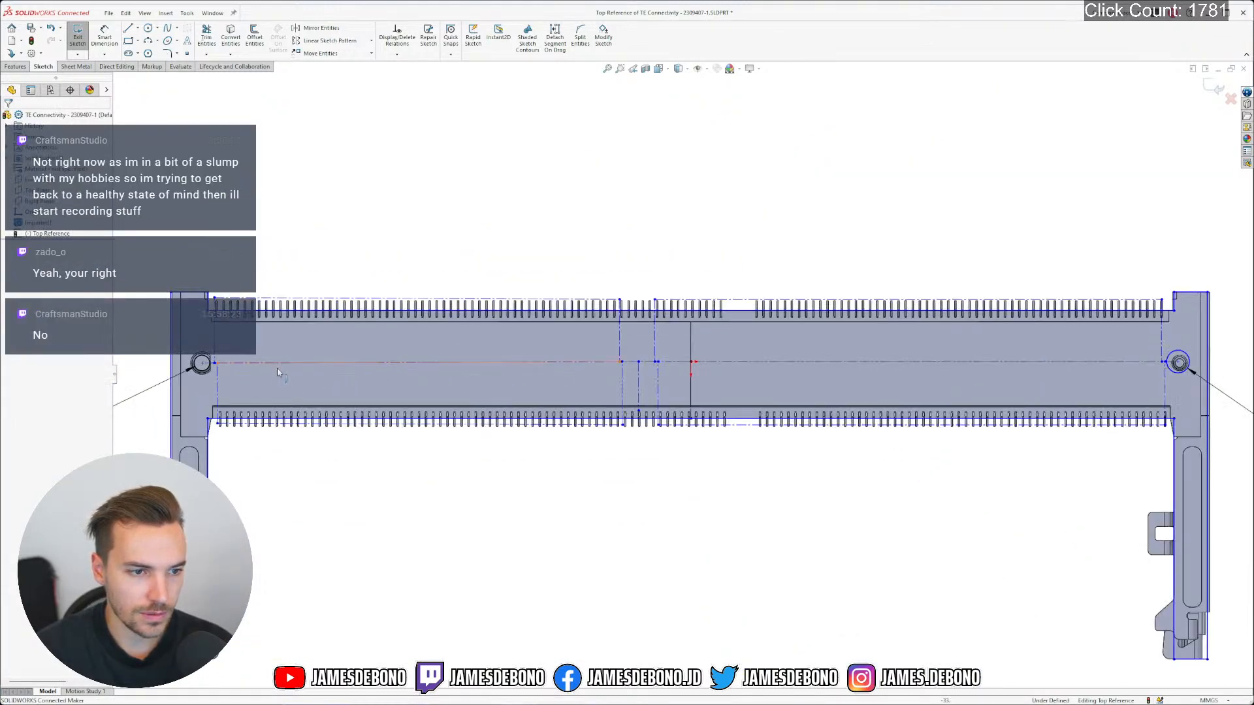
pyautogui.scroll(-6, 274, 370)
pyautogui.click(426, 367)
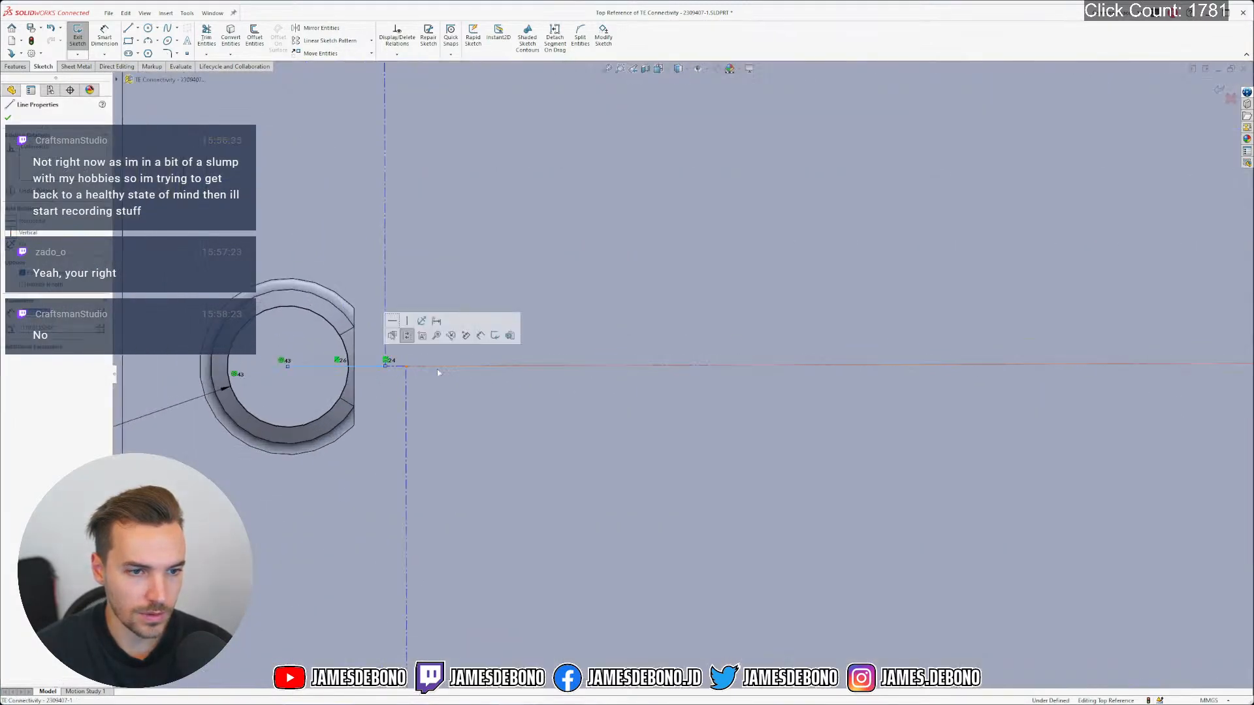
pyautogui.scroll(8, 483, 377)
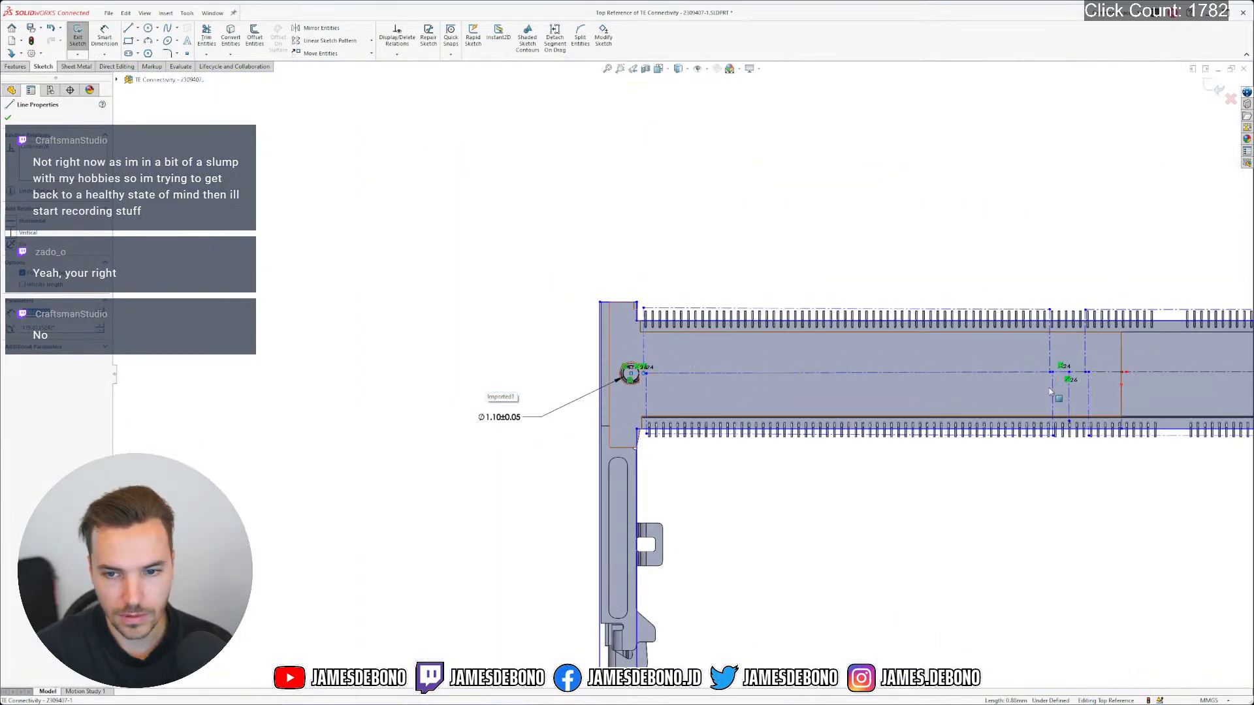
pyautogui.scroll(-8, 1035, 393)
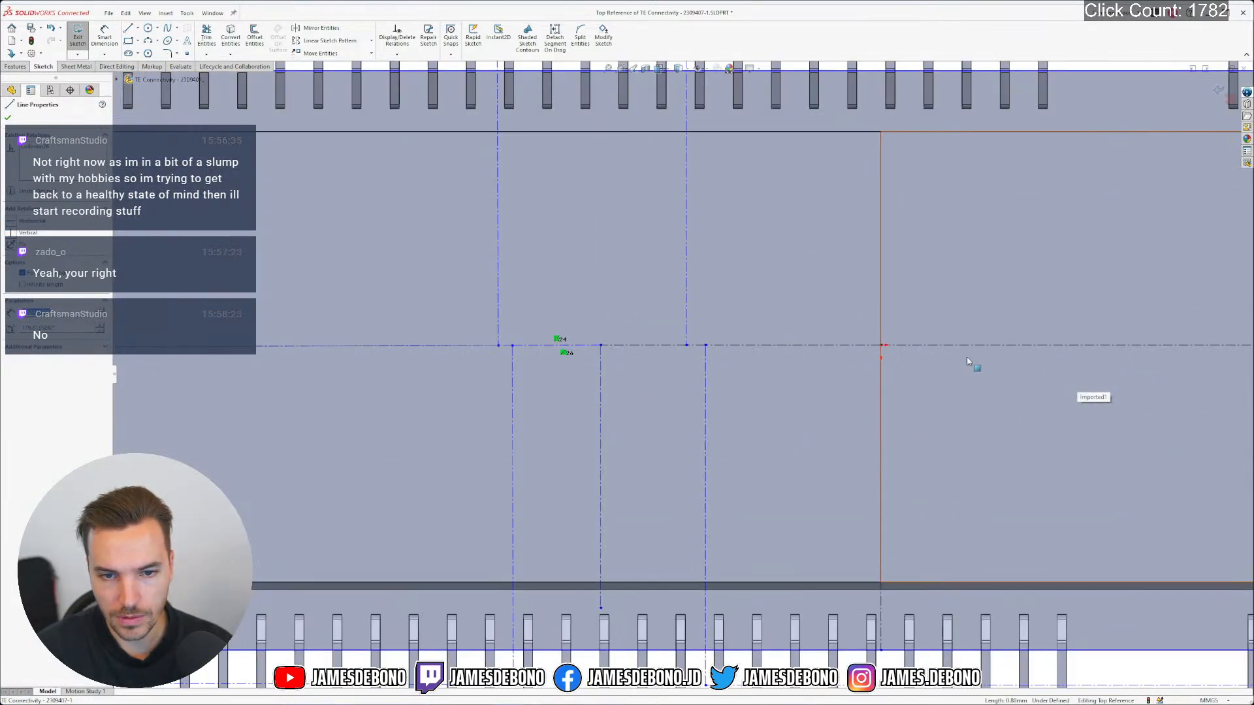
pyautogui.click(894, 346)
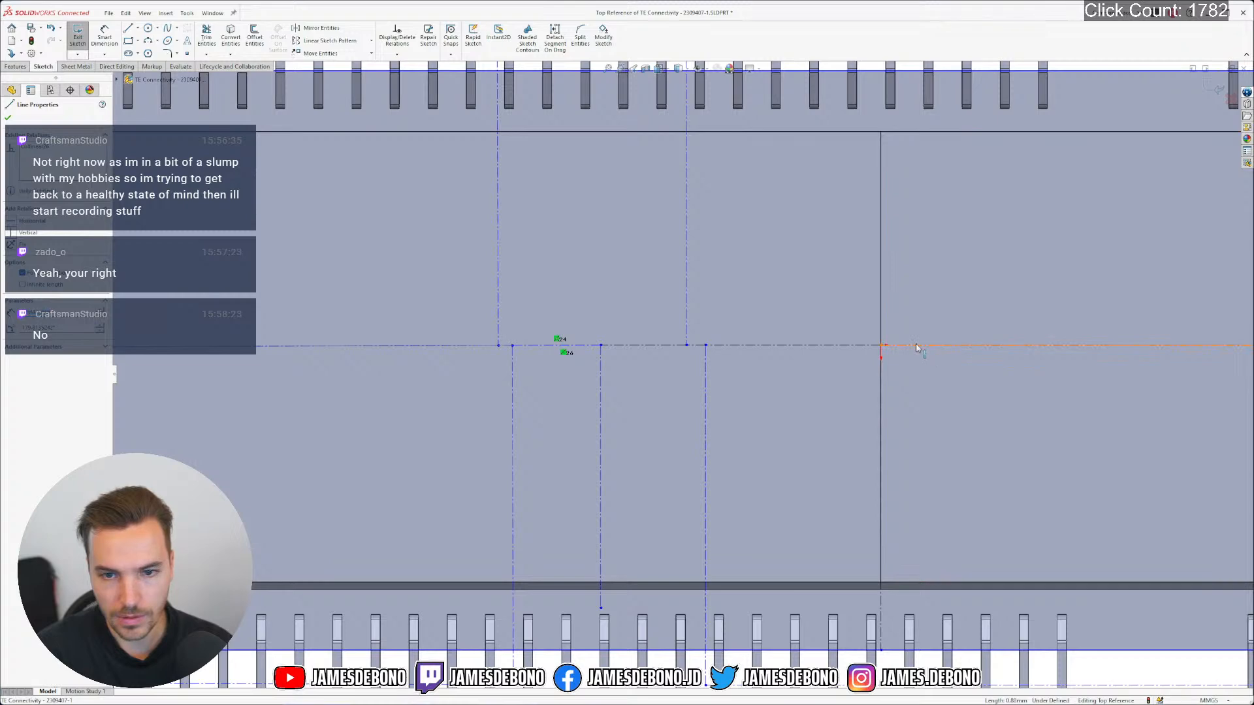
pyautogui.press('Escape')
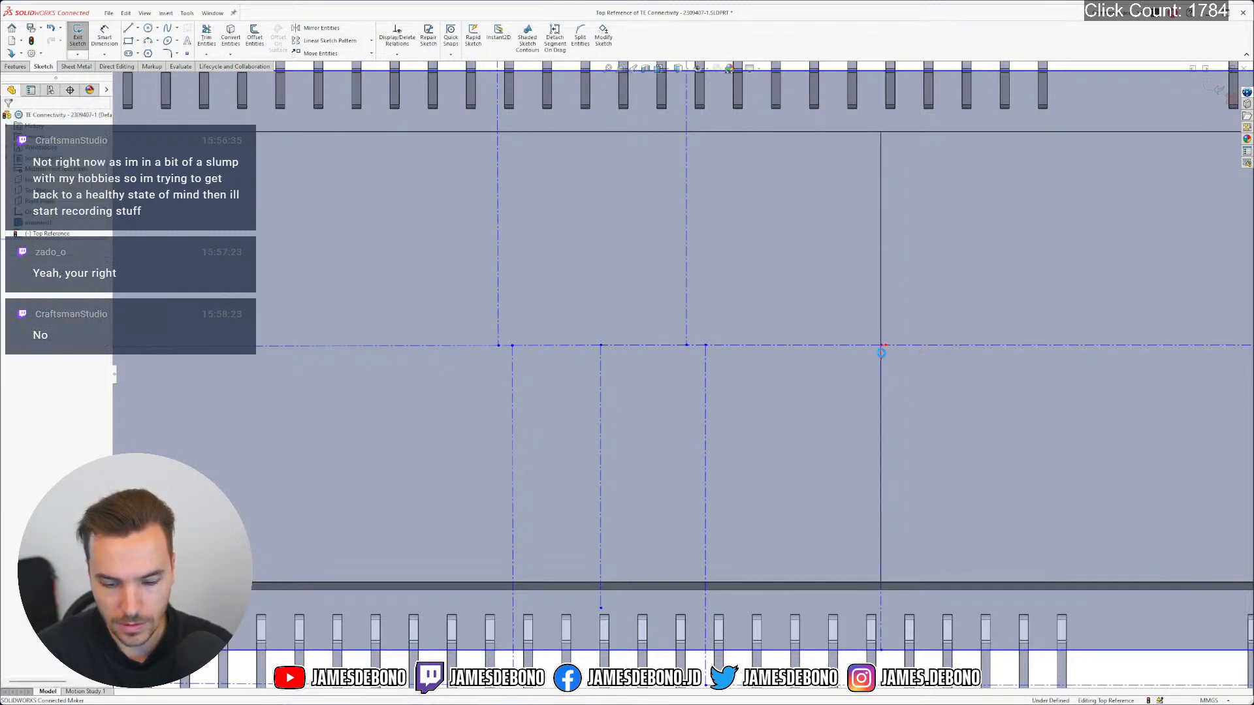
# Try to reposition the sketch geometry by moving the centerline point at the origin slightly off it
pyautogui.moveTo(881, 350)
pyautogui.mouseDown()
pyautogui.moveTo(877, 386)
pyautogui.moveTo(868, 370)
pyautogui.mouseUp()
pyautogui.scroll(10, 712, 410)
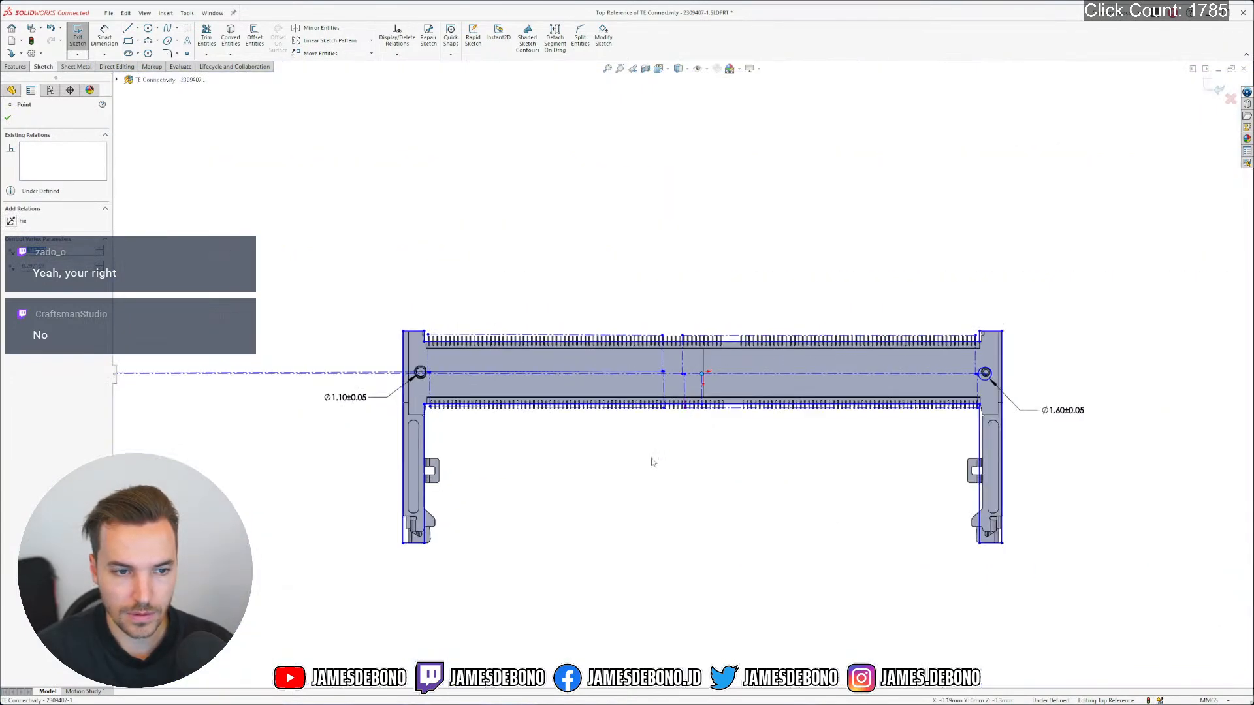
pyautogui.press('Escape')
pyautogui.scroll(-10, 483, 369)
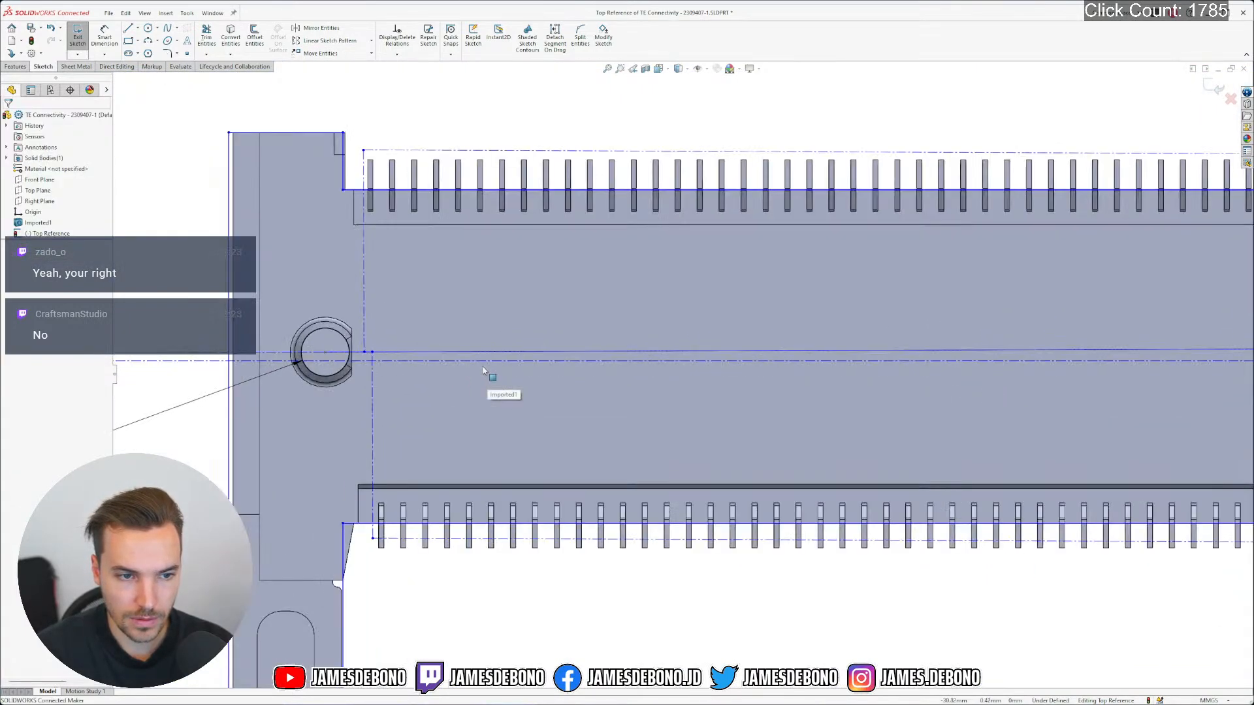
pyautogui.click(493, 363)
pyautogui.scroll(10, 492, 359)
pyautogui.scroll(1, 489, 361)
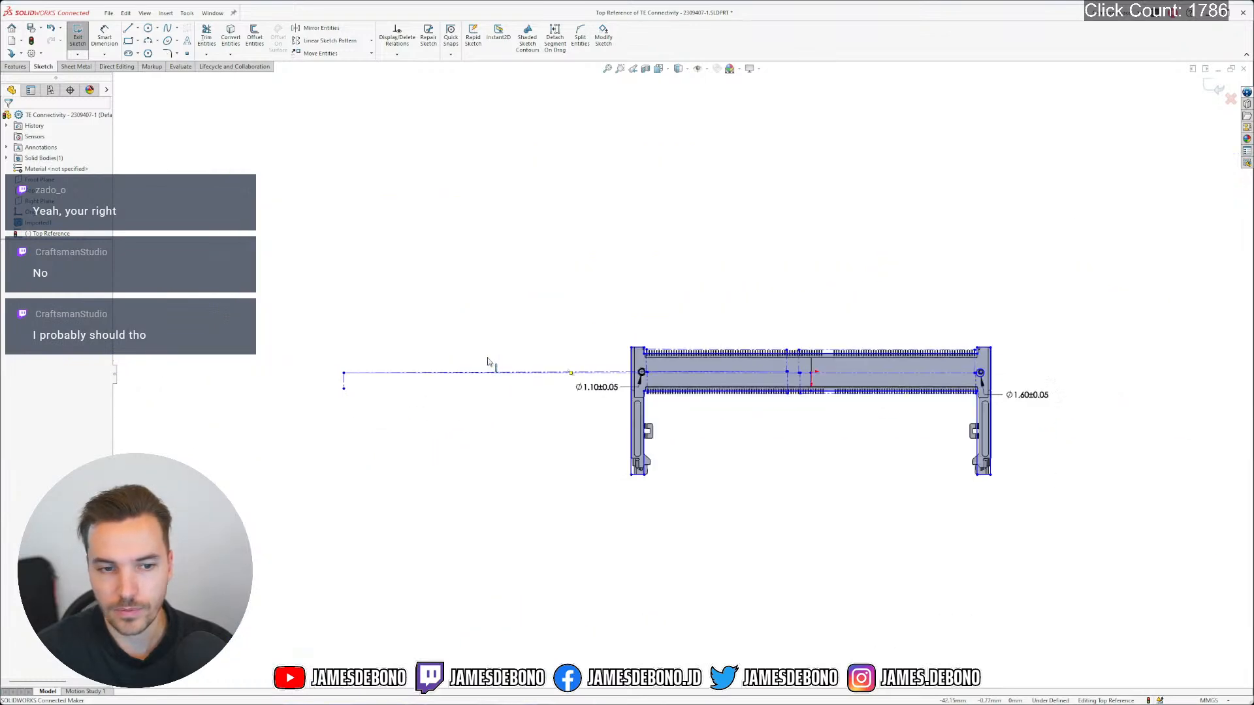
# Flip the view to the opposite side of the connector and delete all entities and dimensions in the sketch
pyautogui.moveTo(849, 441); pyautogui.dragTo(716, 534, button='right')
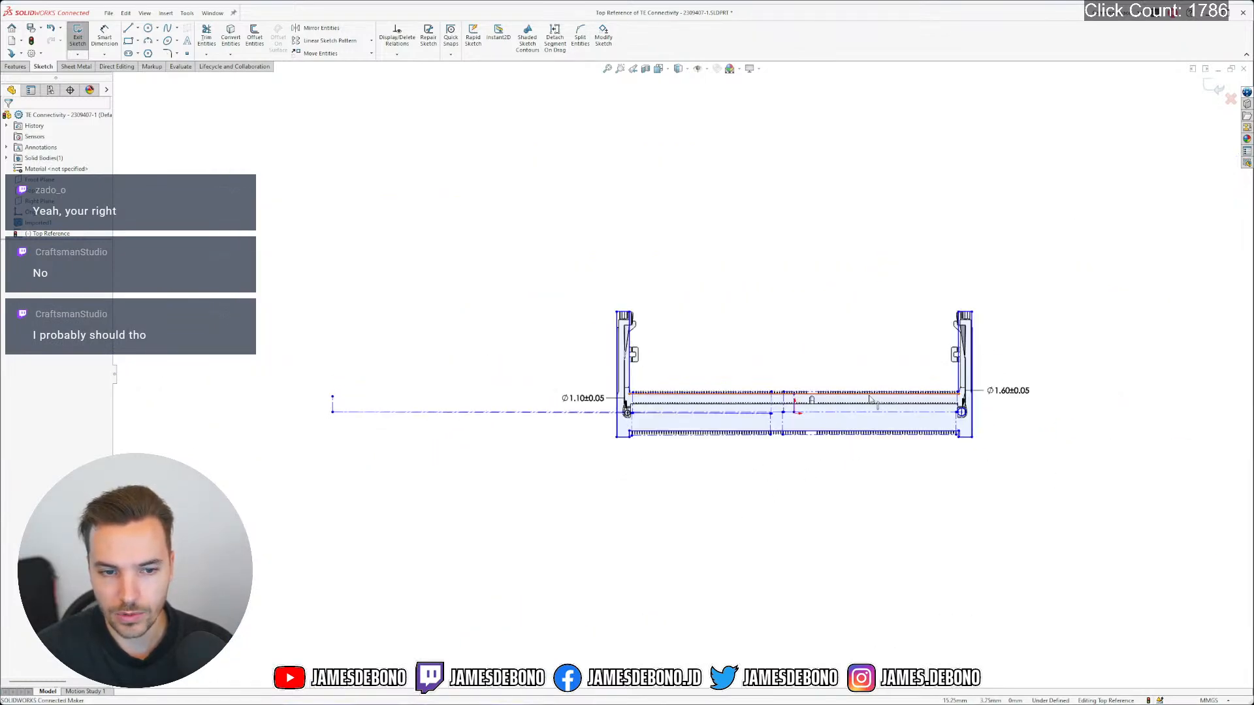
pyautogui.moveTo(1038, 265)
pyautogui.mouseDown()
pyautogui.moveTo(544, 490)
pyautogui.moveTo(289, 504)
pyautogui.mouseUp()
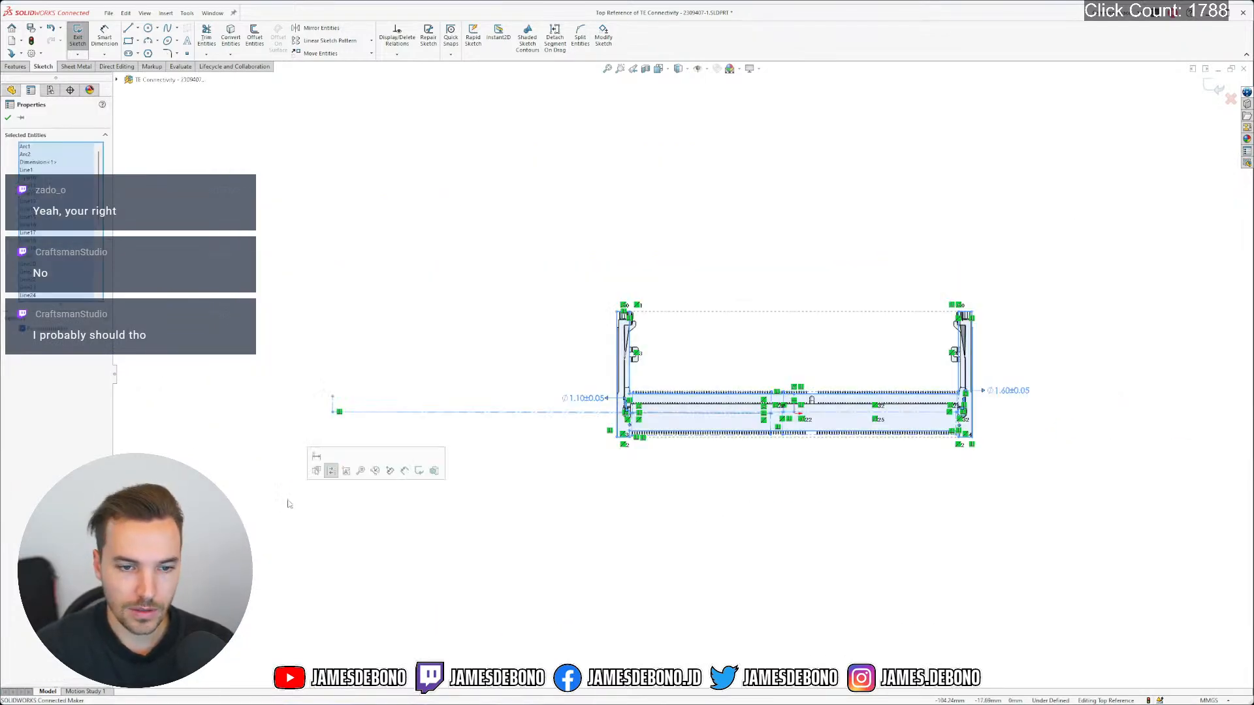
pyautogui.press('Delete')
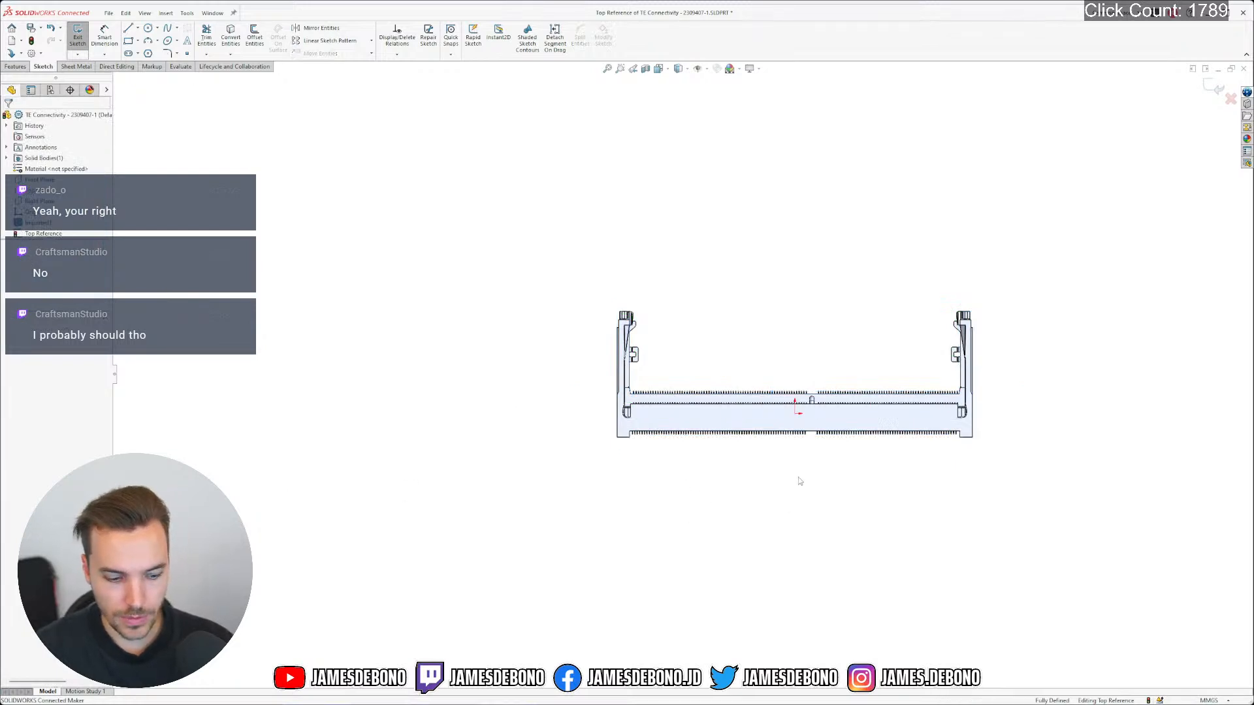
# Paste the copied reference geometry into the empty sketch and move it onto the connector body, aligned with the origin
pyautogui.hotkey('ctrl', 'z')
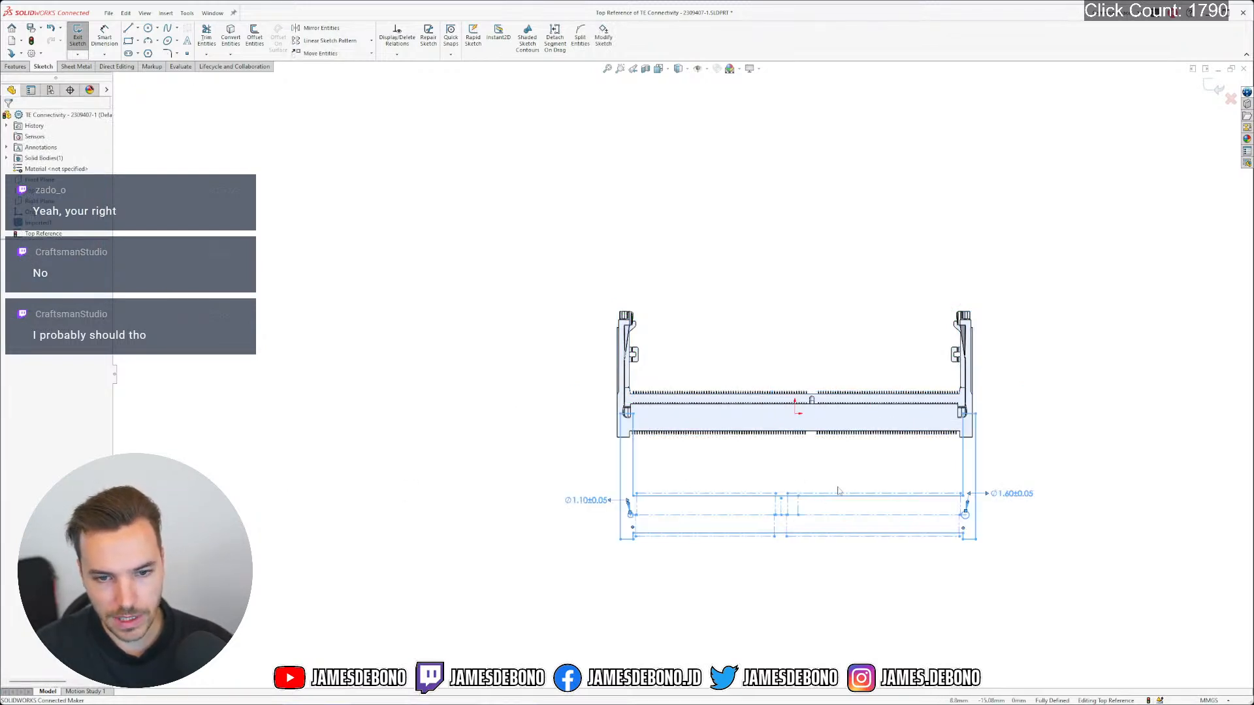
pyautogui.scroll(-2, 904, 440)
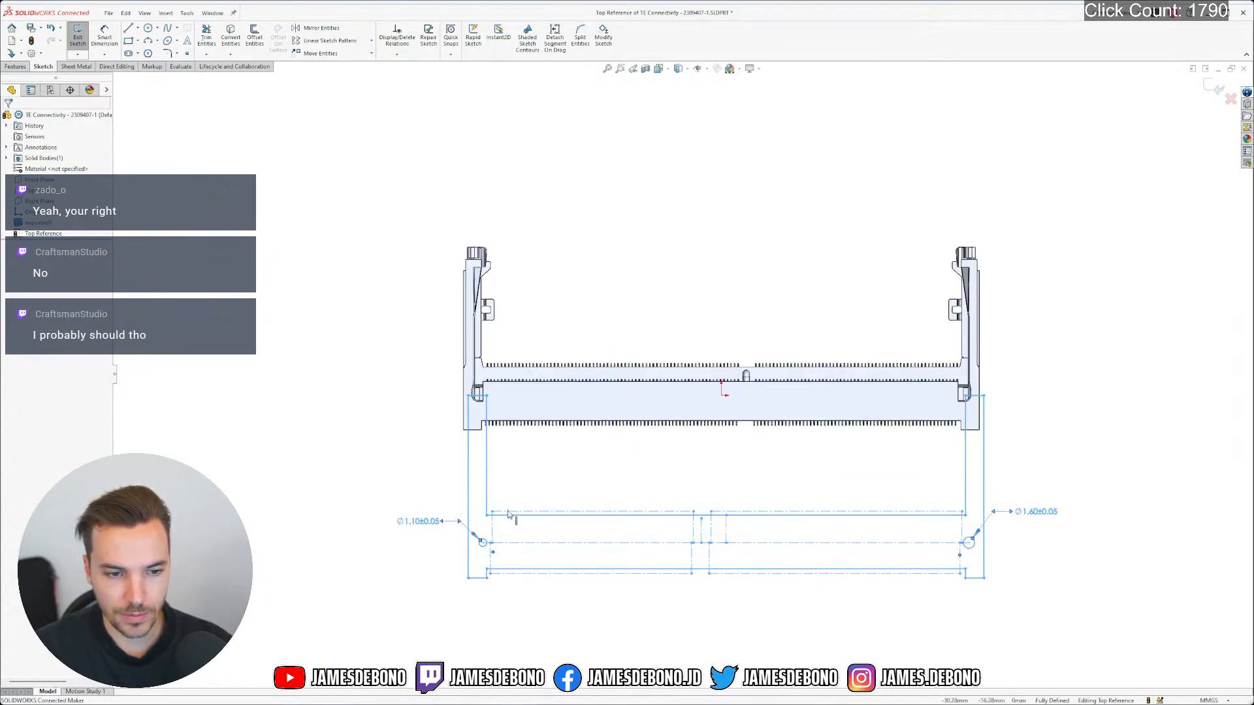
pyautogui.moveTo(510, 520); pyautogui.dragTo(506, 372)
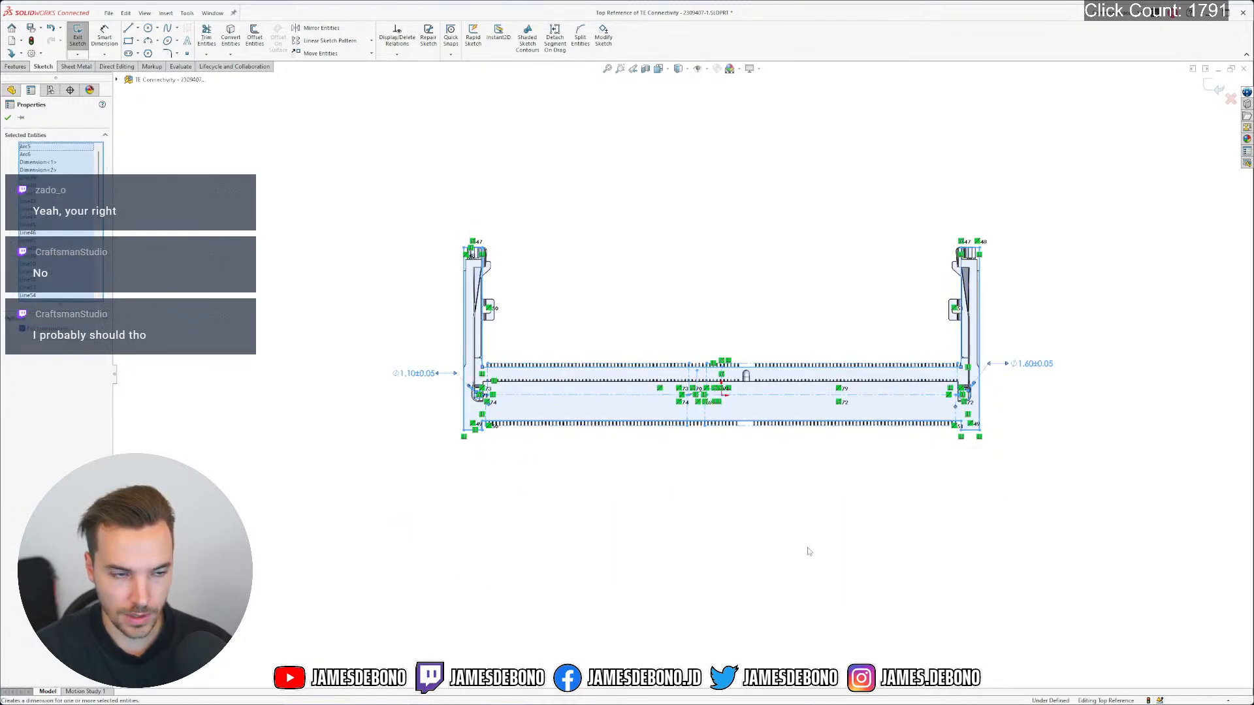
pyautogui.click(749, 471)
# Make the centerline endpoint at the Ø1.10 circle concentric with the round edge of the adjacent locating peg
pyautogui.scroll(4, 712, 416)
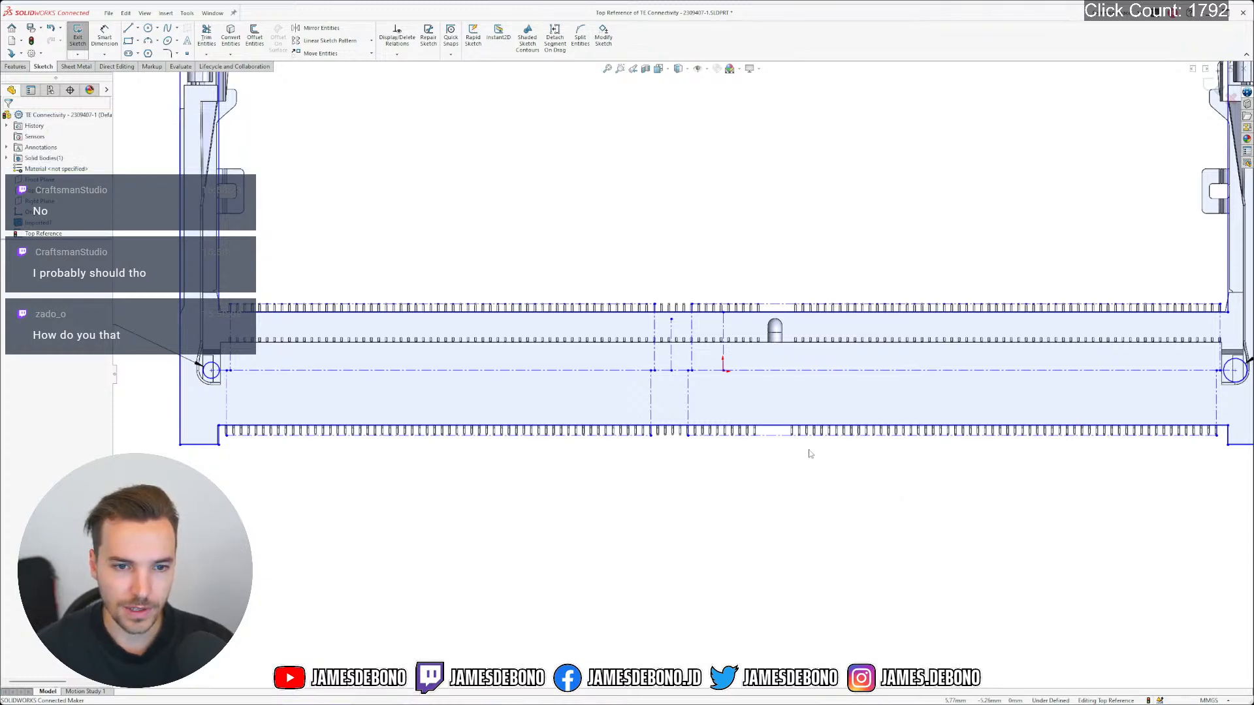
pyautogui.scroll(-5, 880, 475)
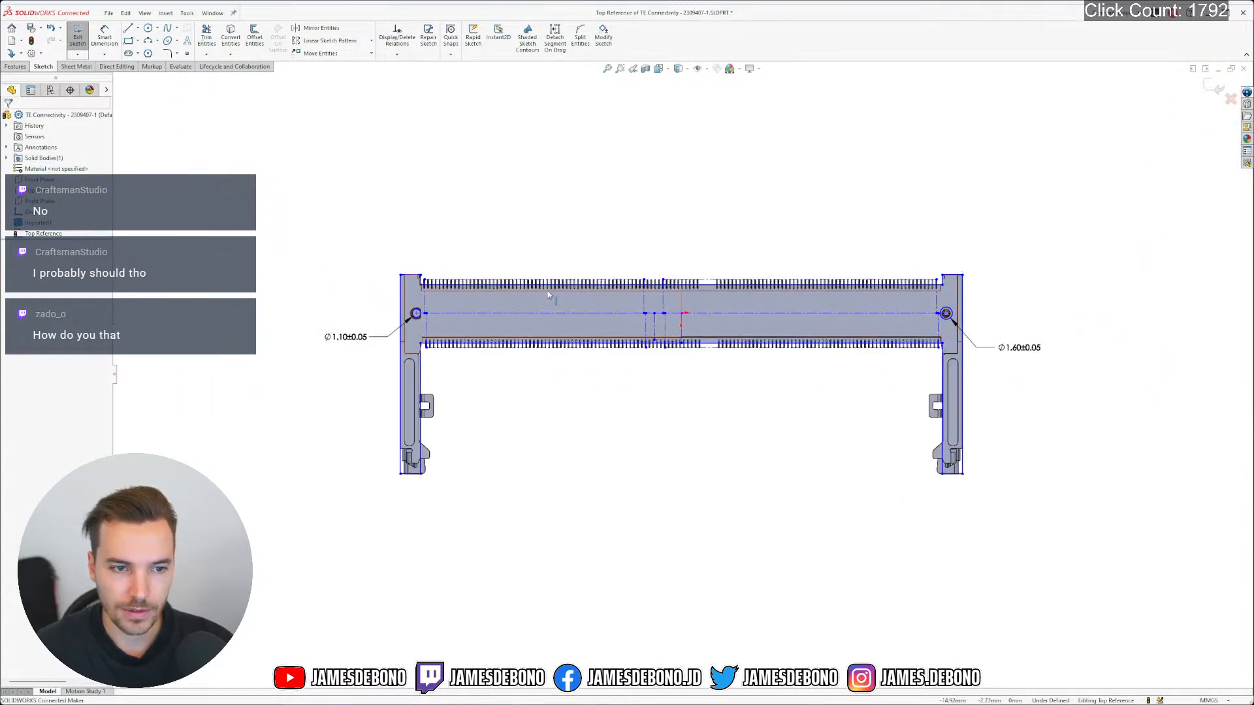
pyautogui.scroll(8, 472, 329)
pyautogui.scroll(6, 418, 307)
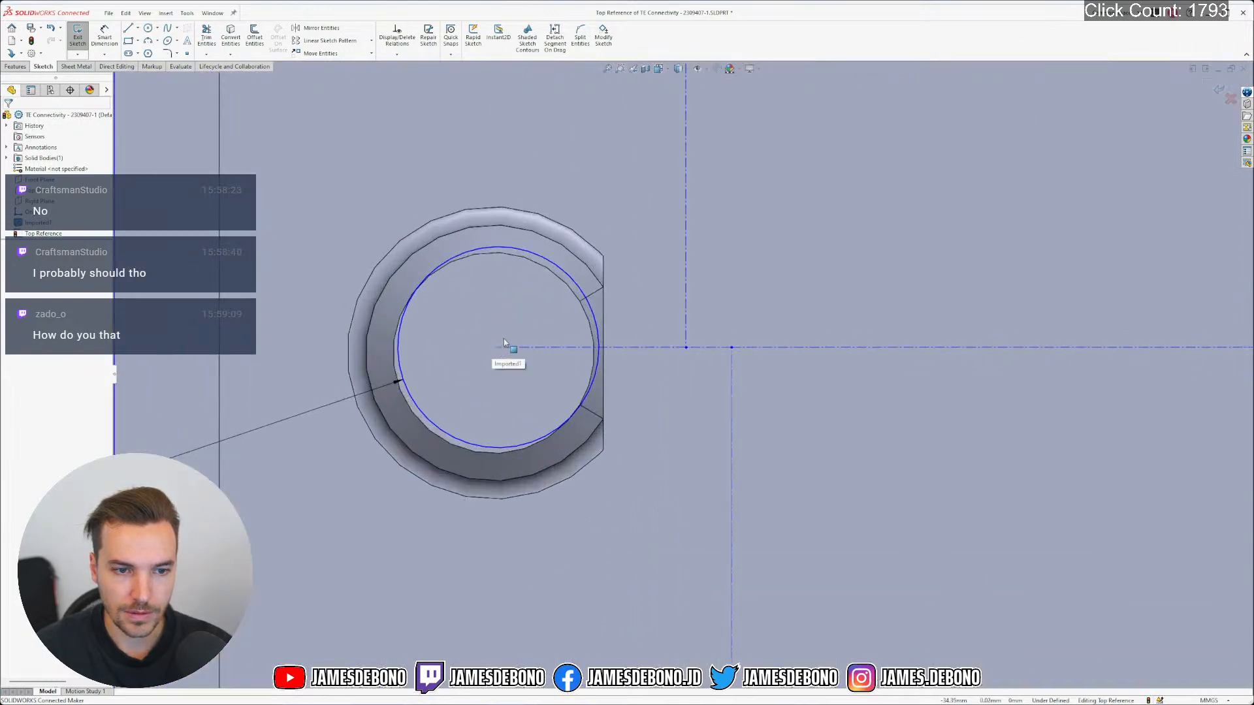
pyautogui.click(498, 348)
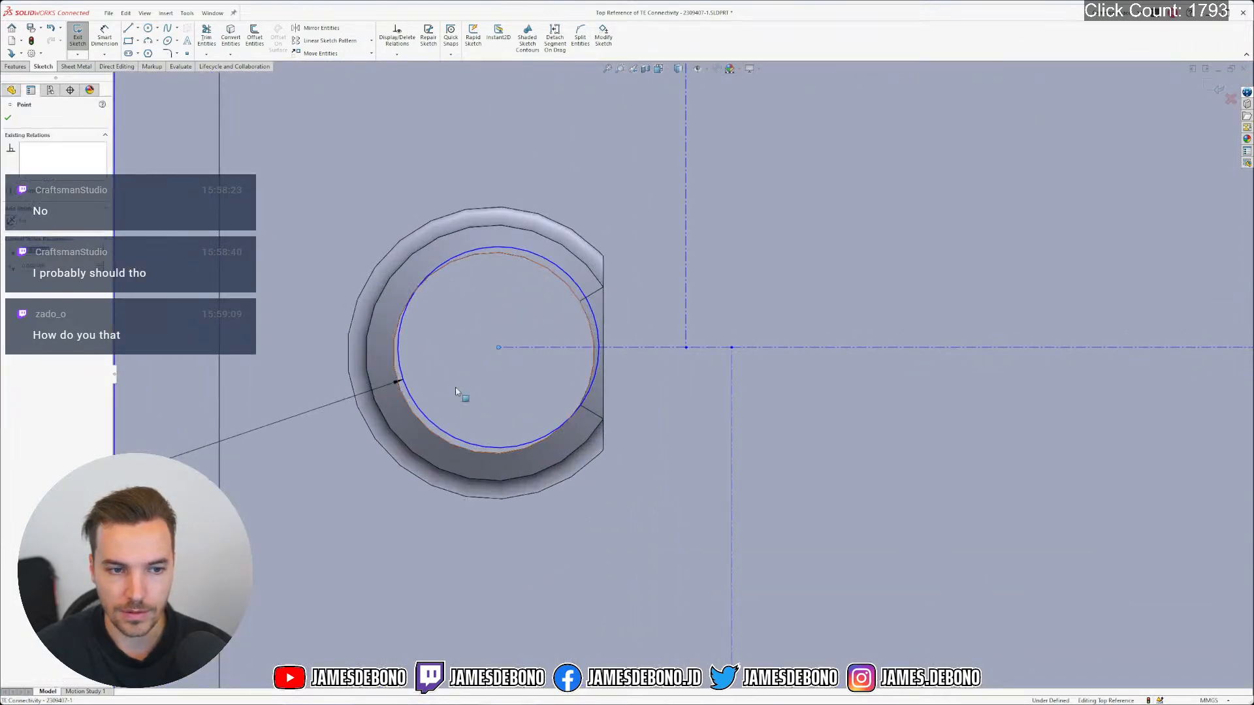
pyautogui.keyDown('ctrl'); pyautogui.click(410, 410); pyautogui.keyUp('ctrl')
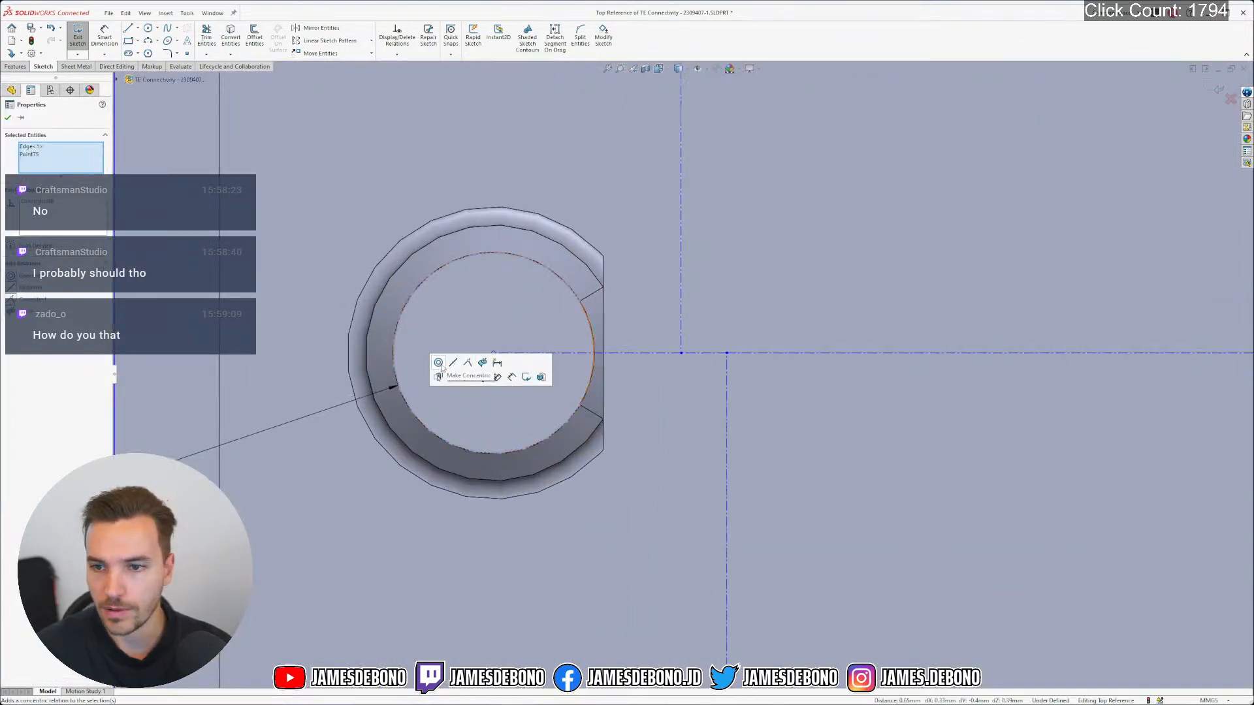
pyautogui.click(441, 365)
pyautogui.scroll(10, 653, 366)
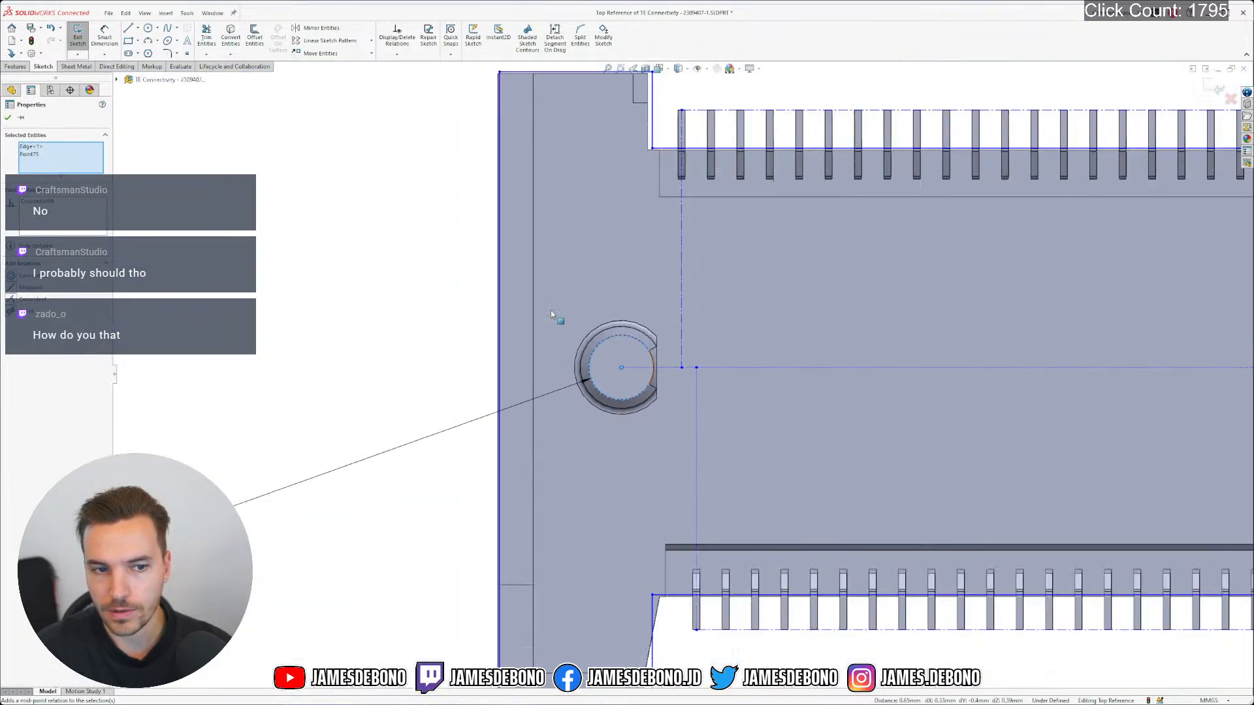
pyautogui.press('Escape')
pyautogui.click(869, 476)
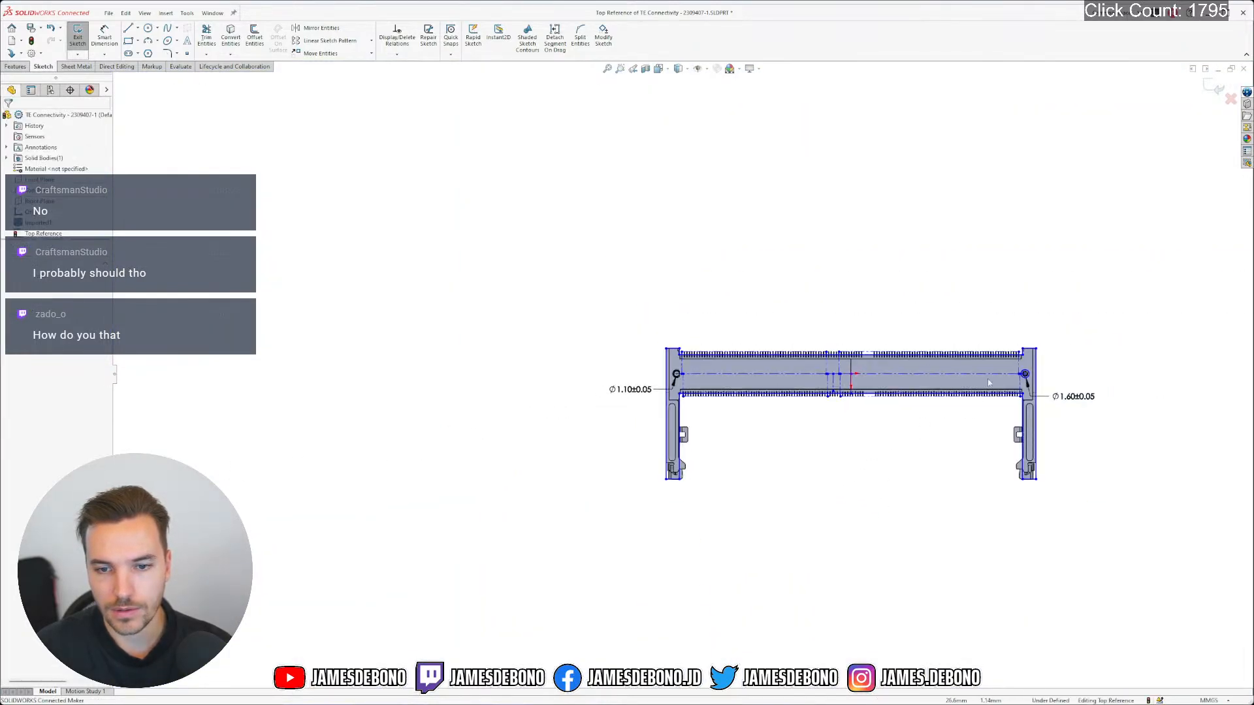
# Examine how the Ø1.10 and Ø1.60 circles line up with the locating pegs at both ends of the connector
pyautogui.scroll(-10, 1092, 375)
pyautogui.scroll(-5, 946, 369)
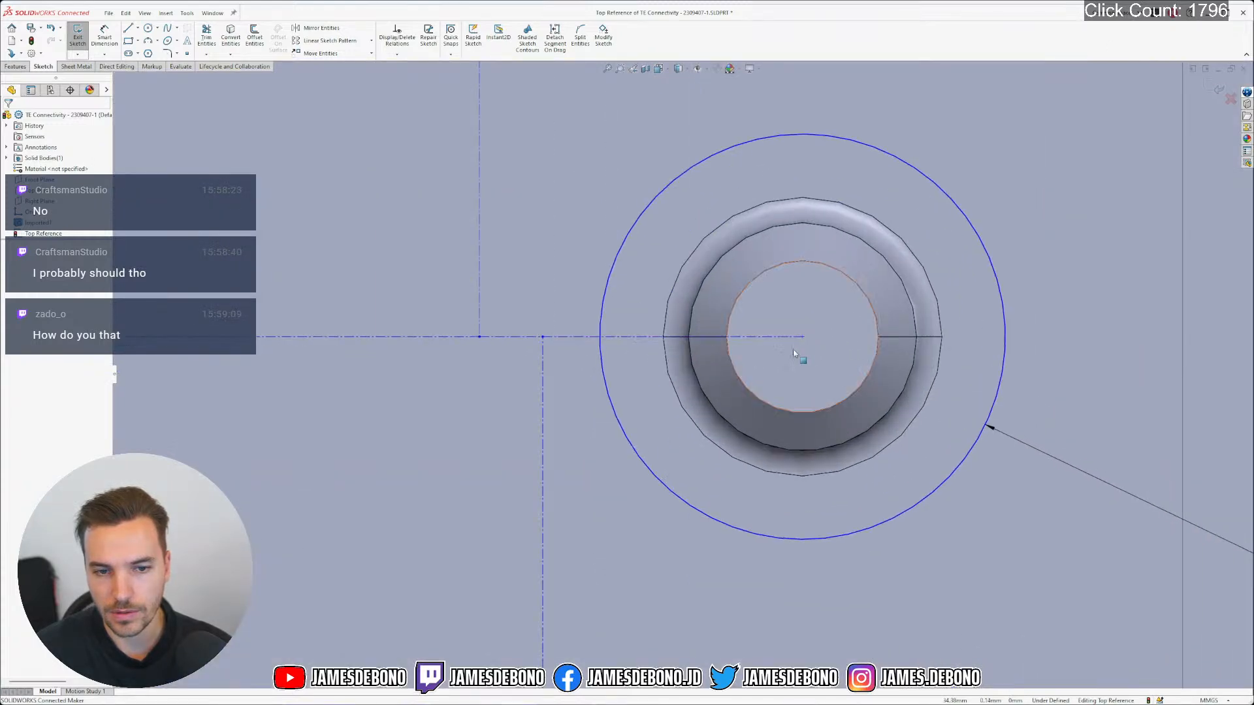
pyautogui.scroll(10, 750, 360)
pyautogui.scroll(-6, 483, 375)
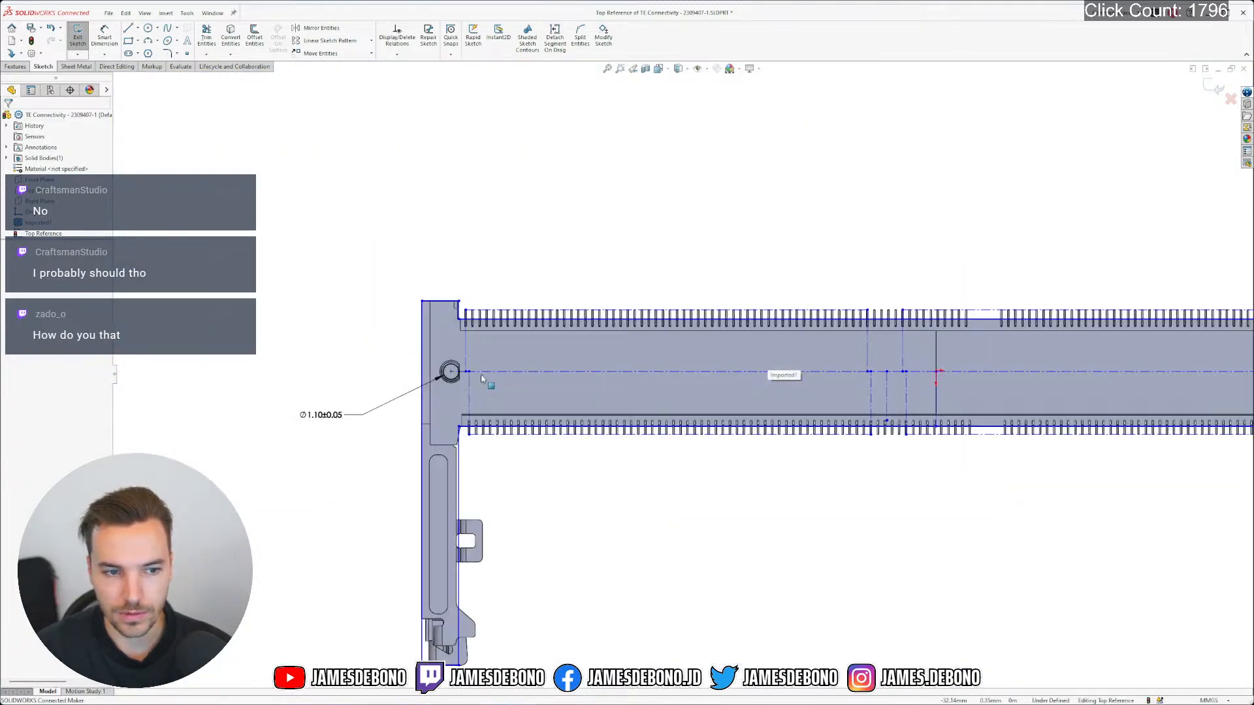
pyautogui.scroll(-5, 484, 377)
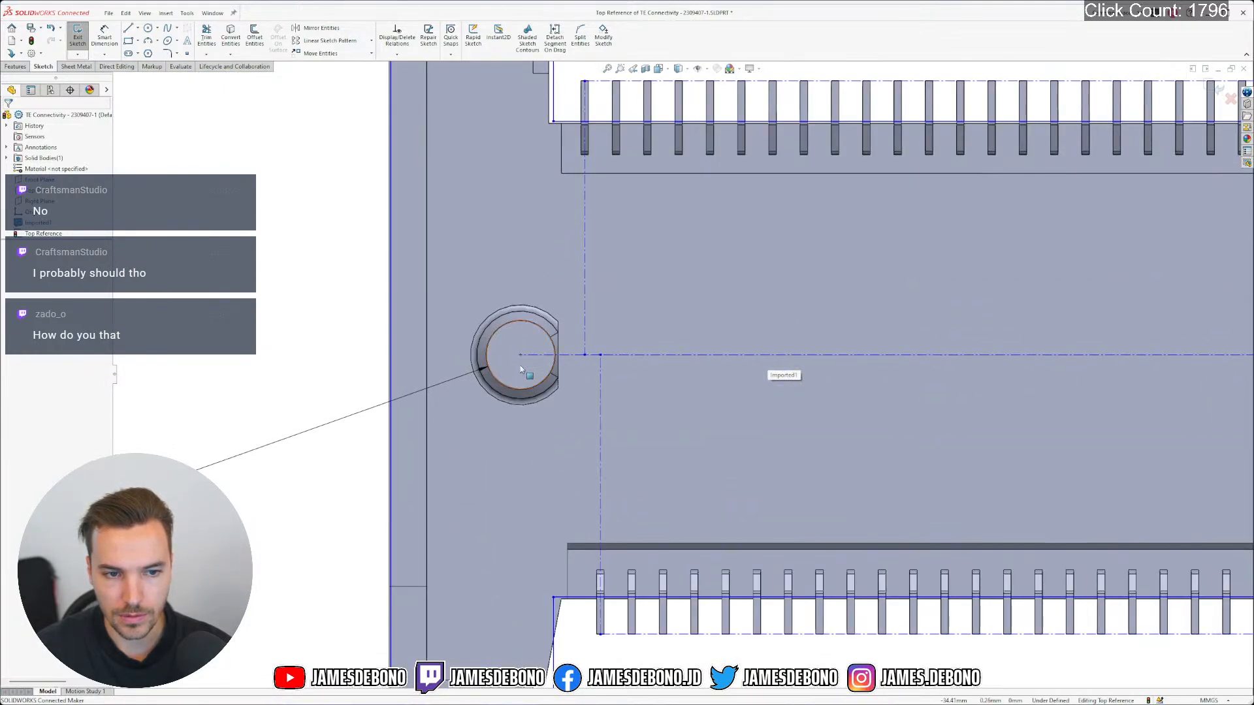
pyautogui.scroll(3, 521, 369)
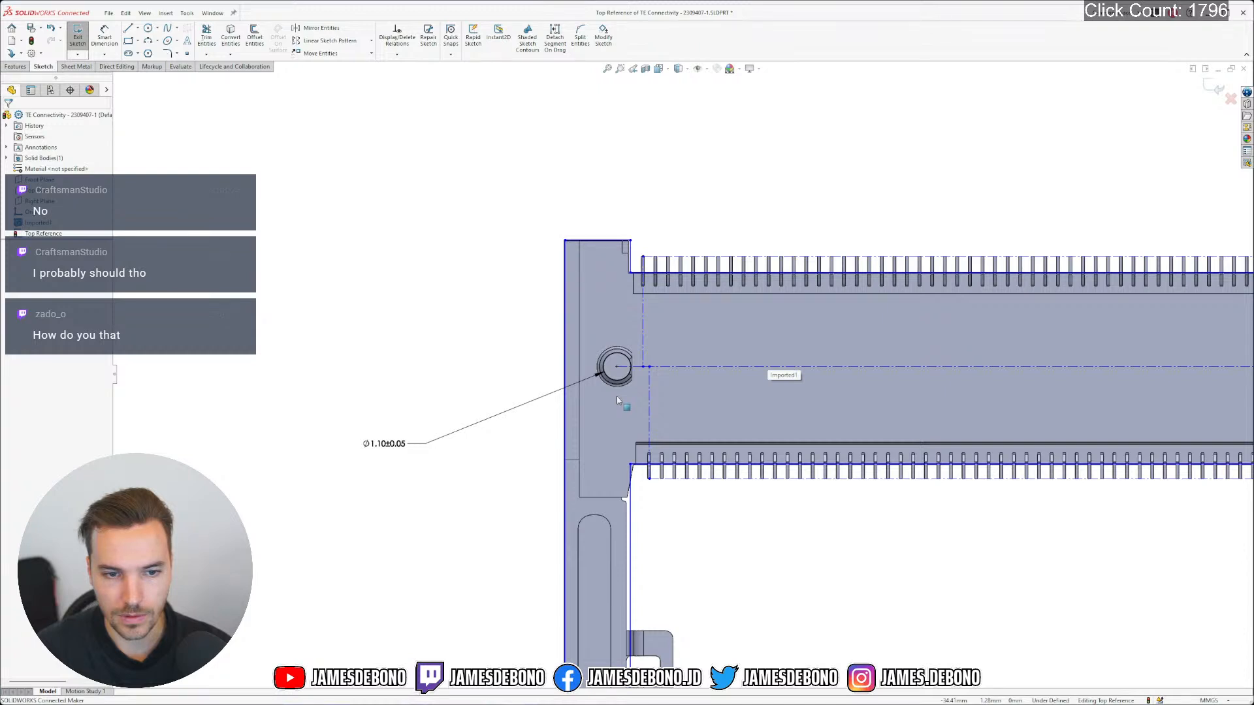
pyautogui.scroll(3, 681, 375)
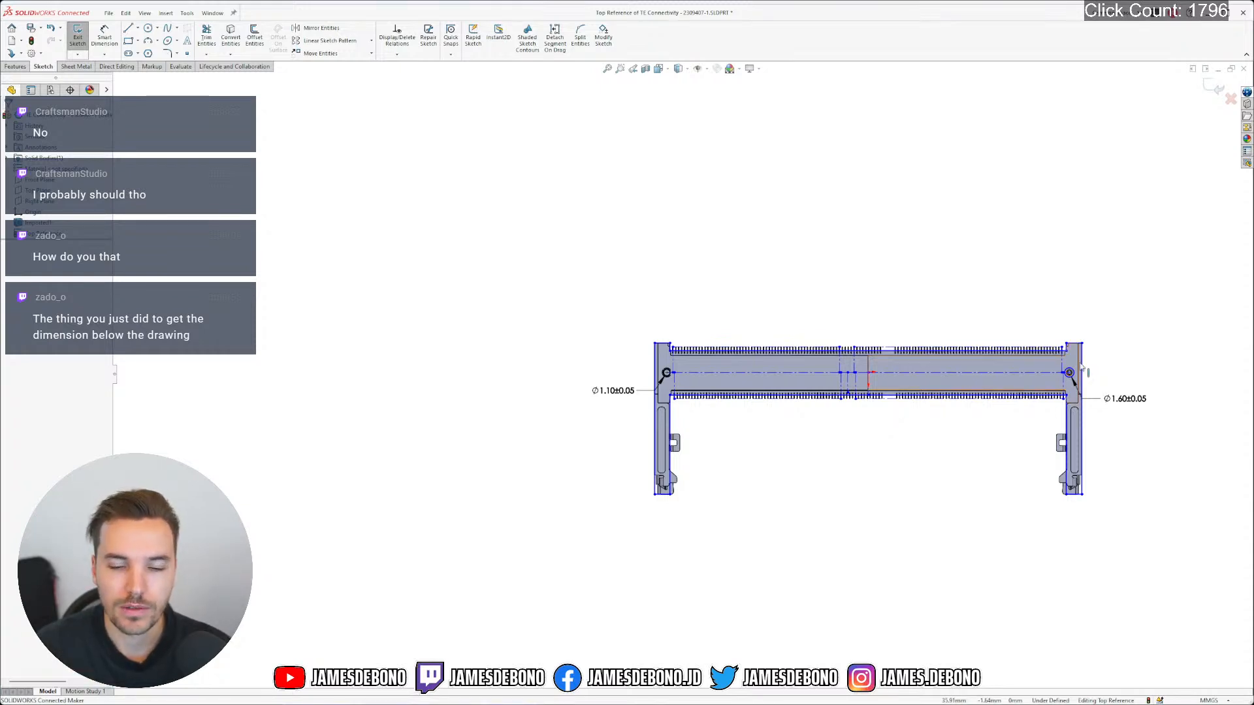
pyautogui.scroll(-8, 1052, 451)
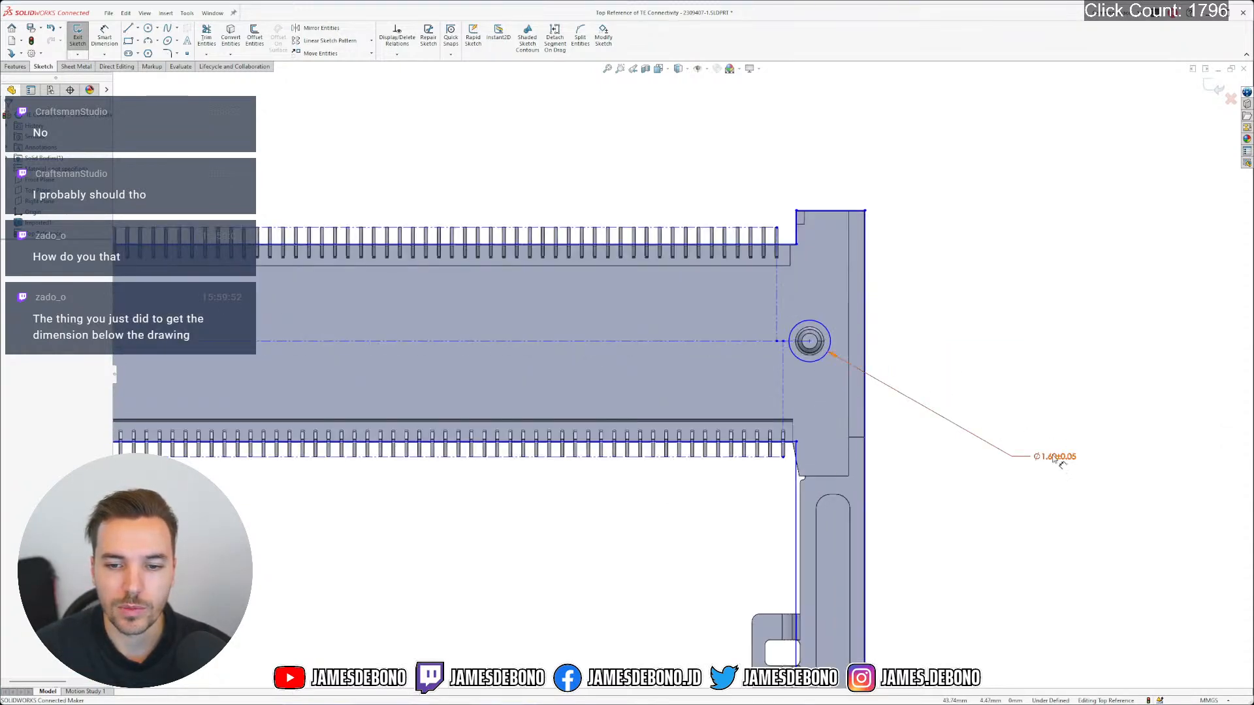
# Check the sketch against the whole connector body, discard all changes made to it and exit the sketch
pyautogui.rightClick(800, 397)
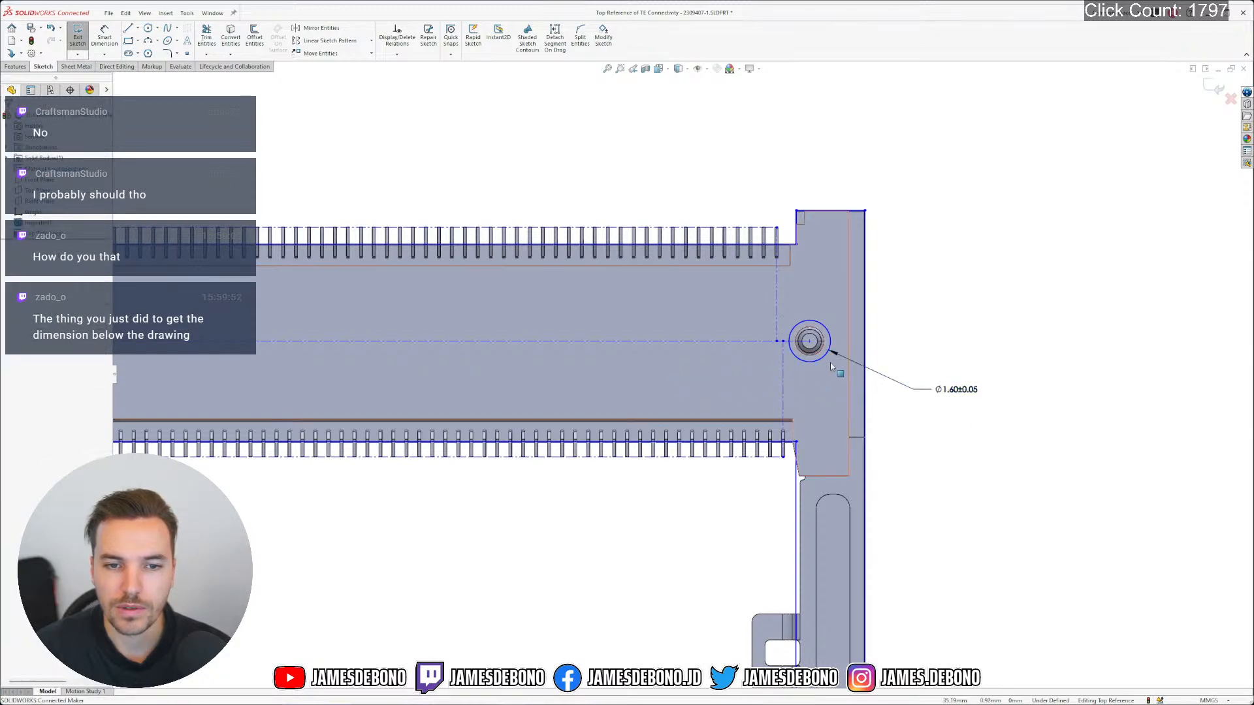
pyautogui.scroll(5, 800, 371)
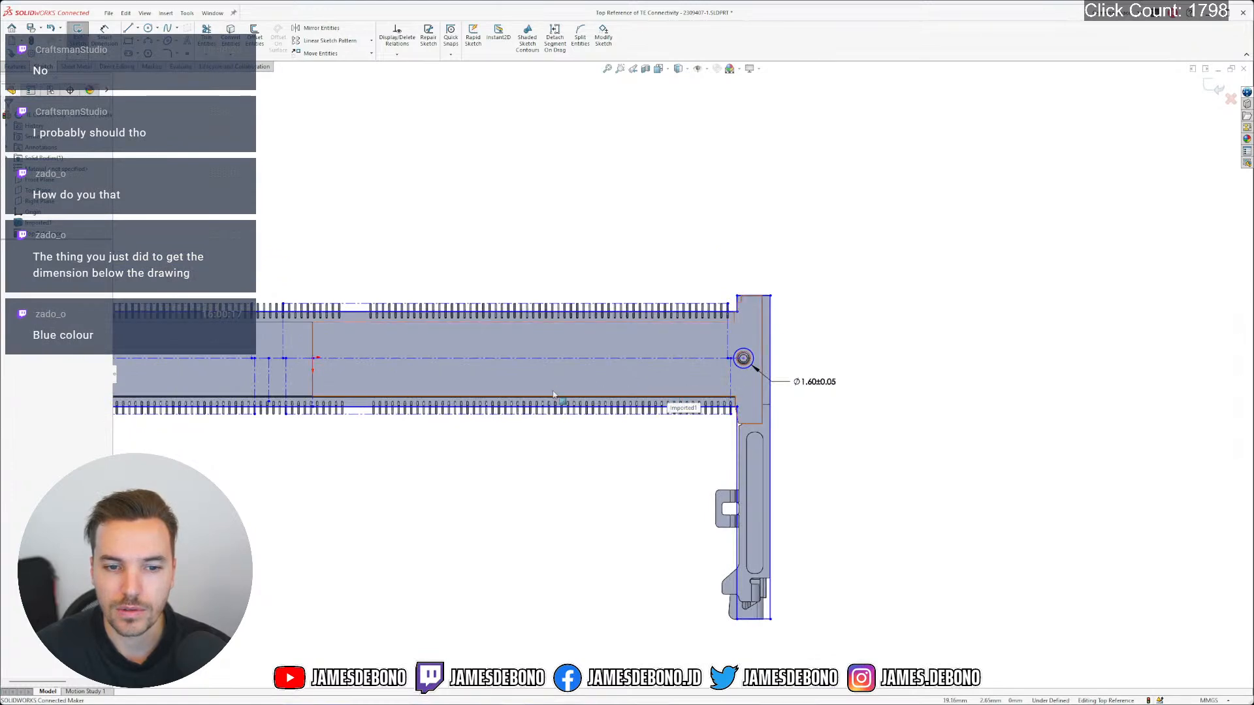
pyautogui.scroll(4, 444, 406)
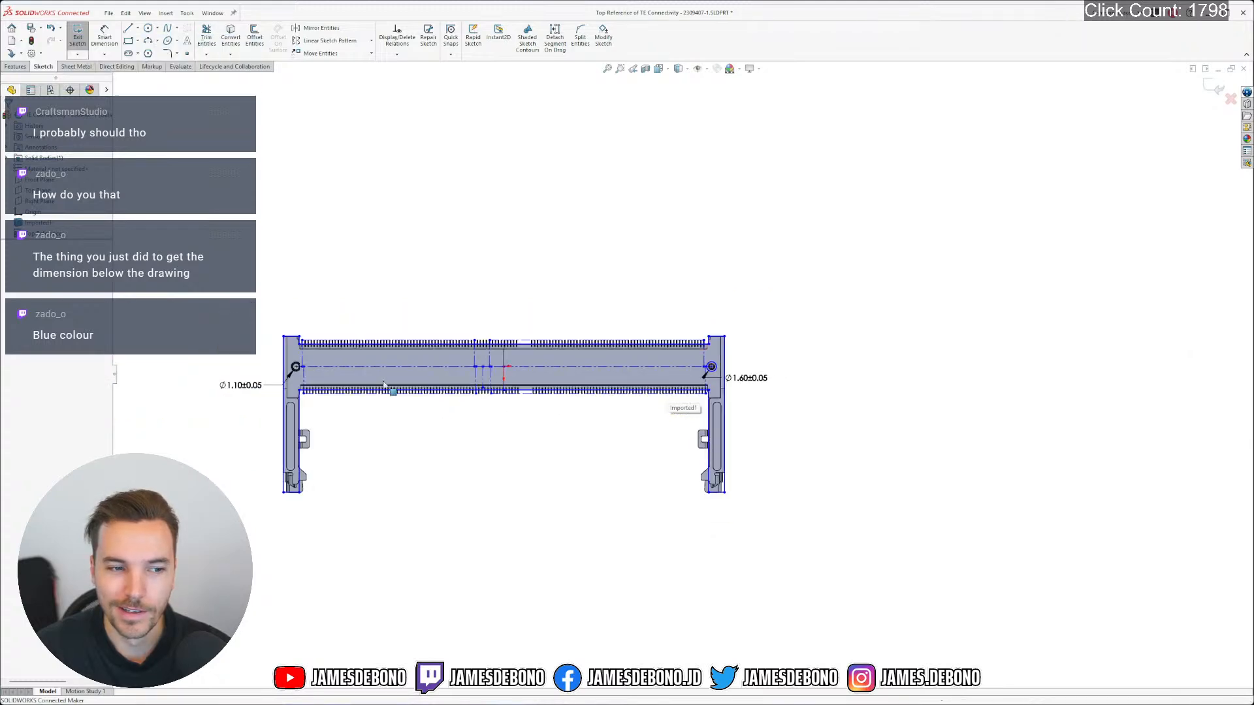
pyautogui.scroll(-4, 381, 379)
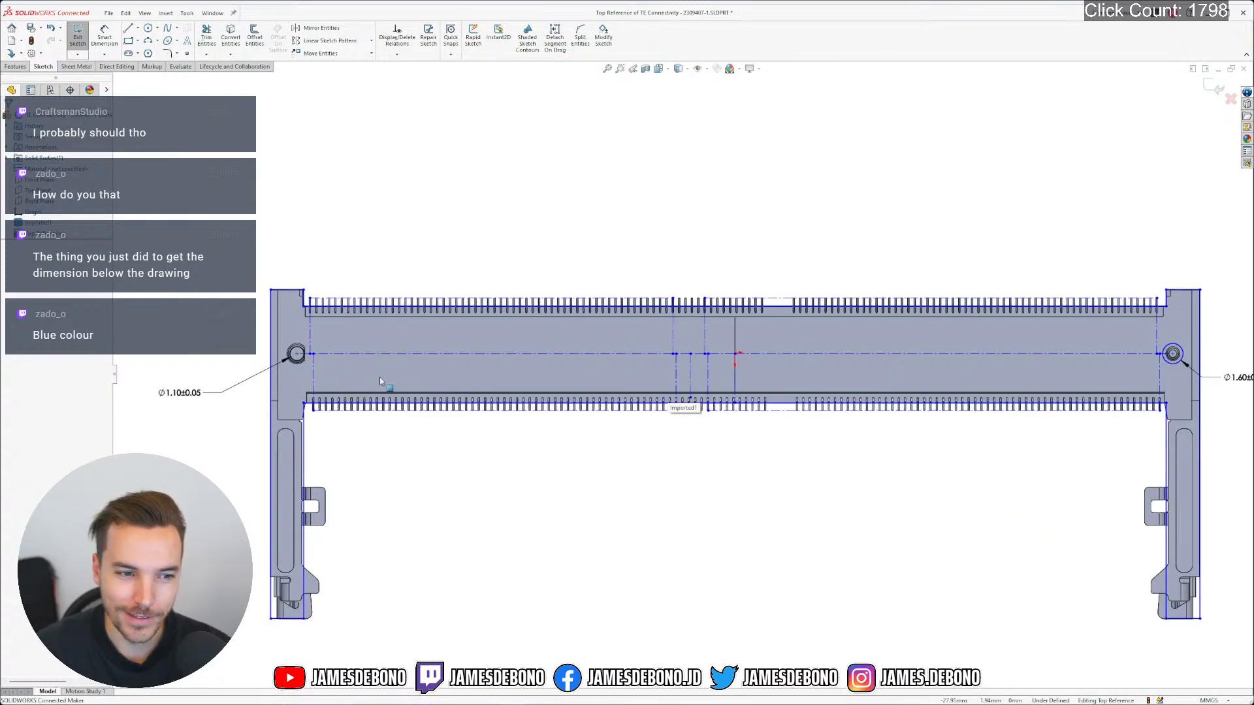
pyautogui.click(1230, 99)
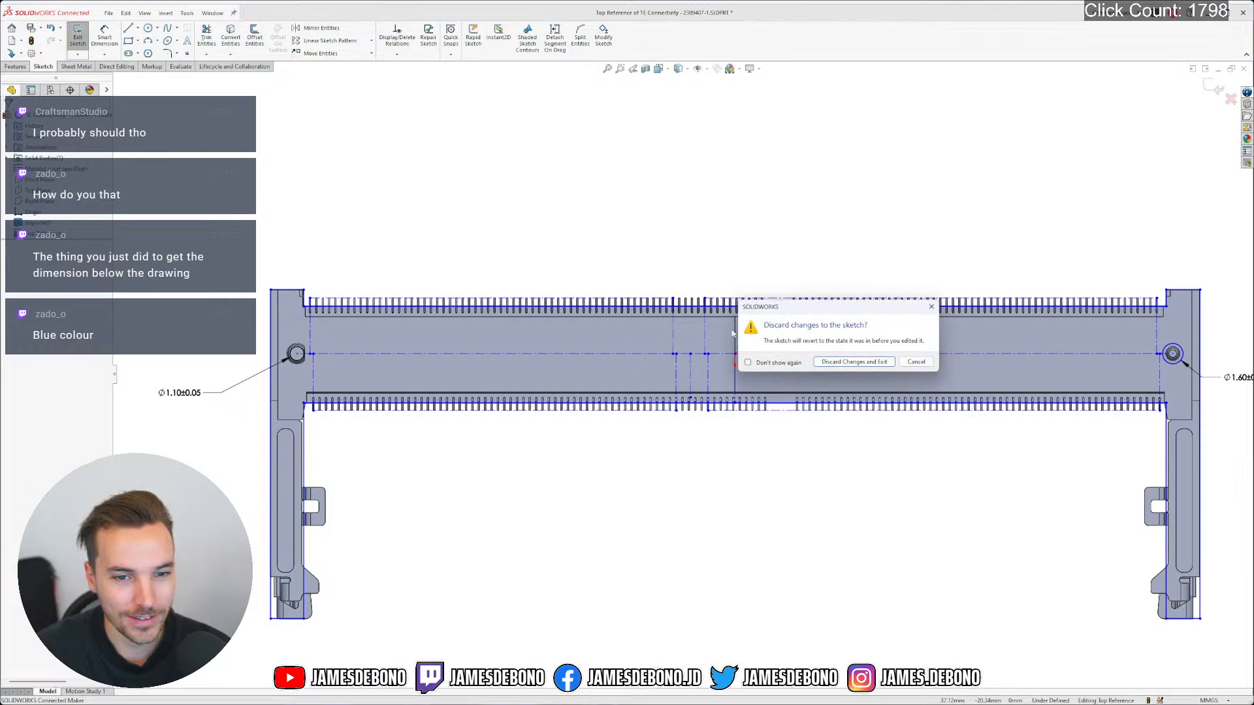
pyautogui.click(854, 362)
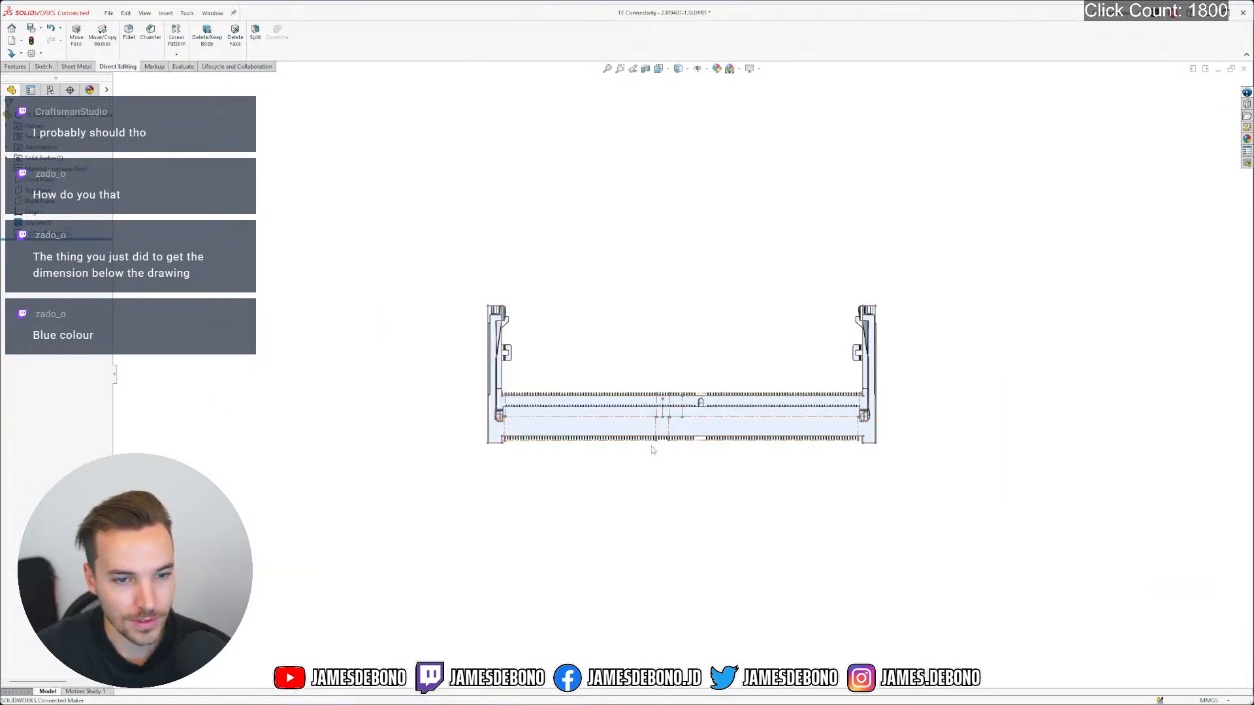
# Examine how the reference sketch sits on the connector's contact rows, key and end arms
pyautogui.scroll(-4, 650, 447)
pyautogui.click(607, 362)
pyautogui.moveTo(736, 428)
pyautogui.mouseDown(button='middle')
pyautogui.moveTo(543, 450)
pyautogui.moveTo(747, 433)
pyautogui.moveTo(784, 445)
pyautogui.mouseUp(button='middle')
pyautogui.scroll(-1, 705, 440)
pyautogui.scroll(3, 786, 426)
pyautogui.scroll(-3, 786, 426)
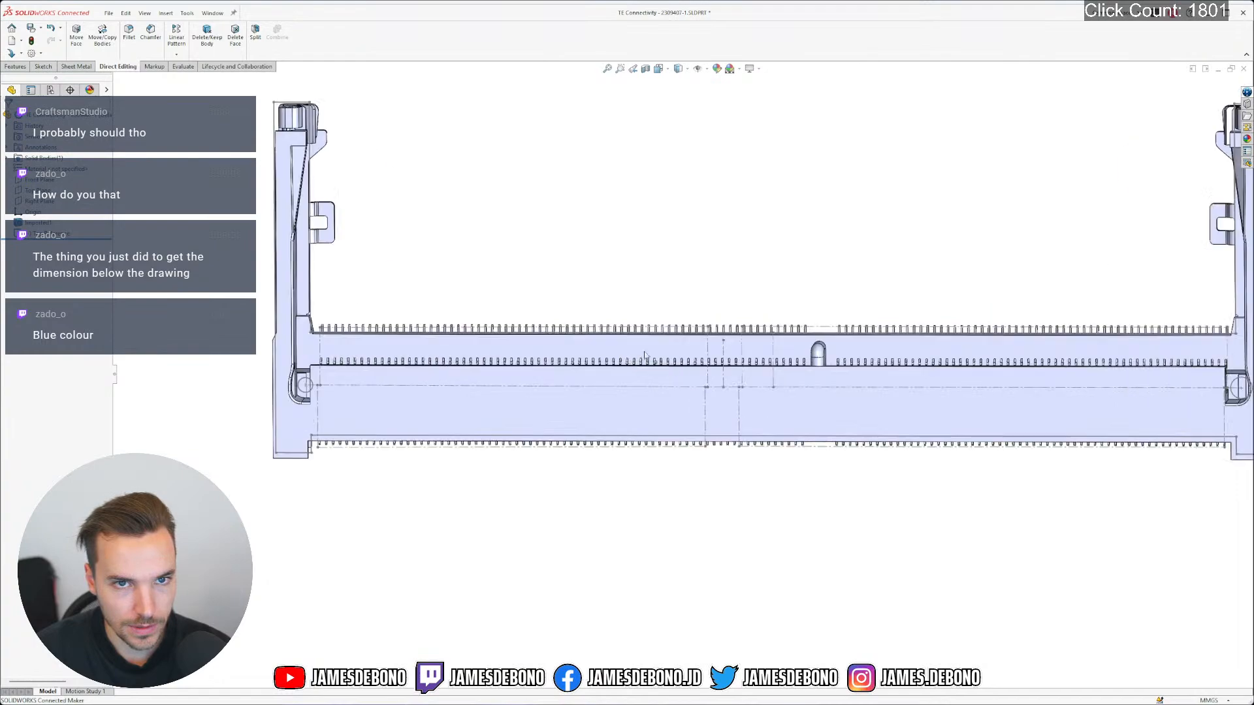
pyautogui.moveTo(489, 392)
pyautogui.mouseDown(button='middle')
pyautogui.moveTo(649, 369)
pyautogui.moveTo(769, 392)
pyautogui.moveTo(546, 372)
pyautogui.moveTo(487, 401)
pyautogui.mouseUp(button='middle')
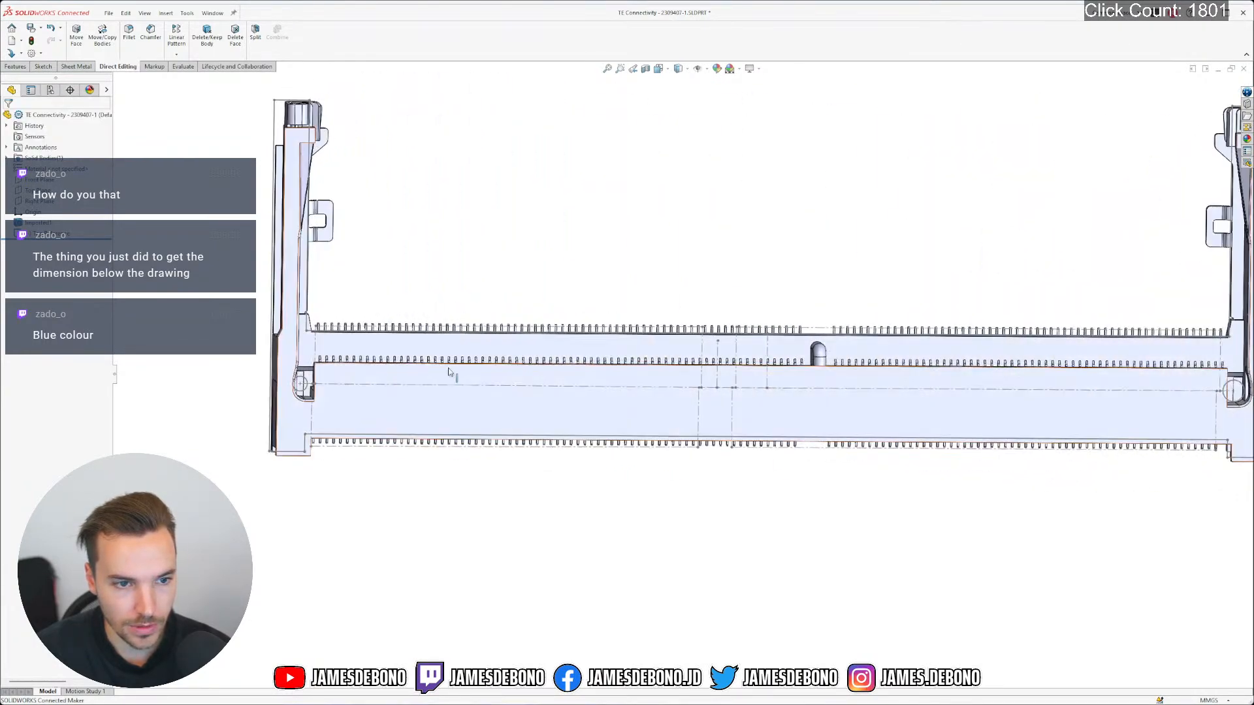
# Switch to the other open TE Connectivity connector part and inspect its orientation and key location
pyautogui.click(208, 13)
pyautogui.click(264, 141)
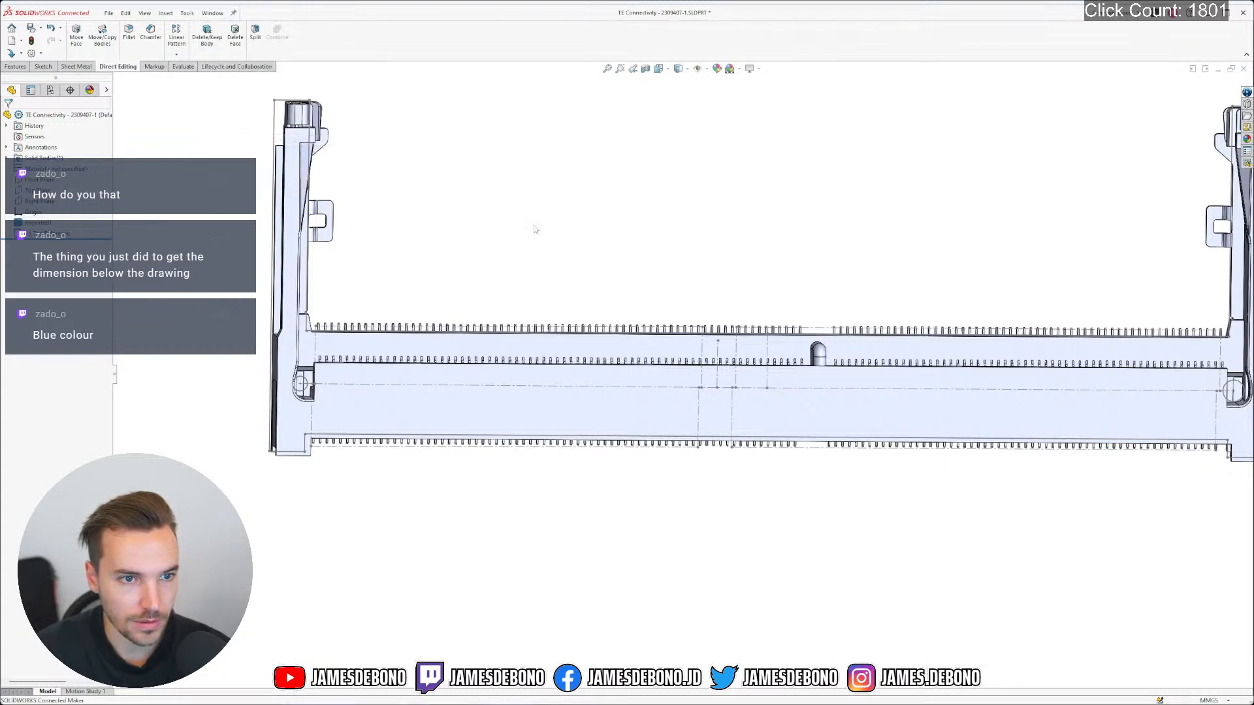
pyautogui.moveTo(493, 417)
pyautogui.mouseDown(button='middle')
pyautogui.moveTo(604, 407)
pyautogui.moveTo(633, 419)
pyautogui.moveTo(474, 417)
pyautogui.mouseUp(button='middle')
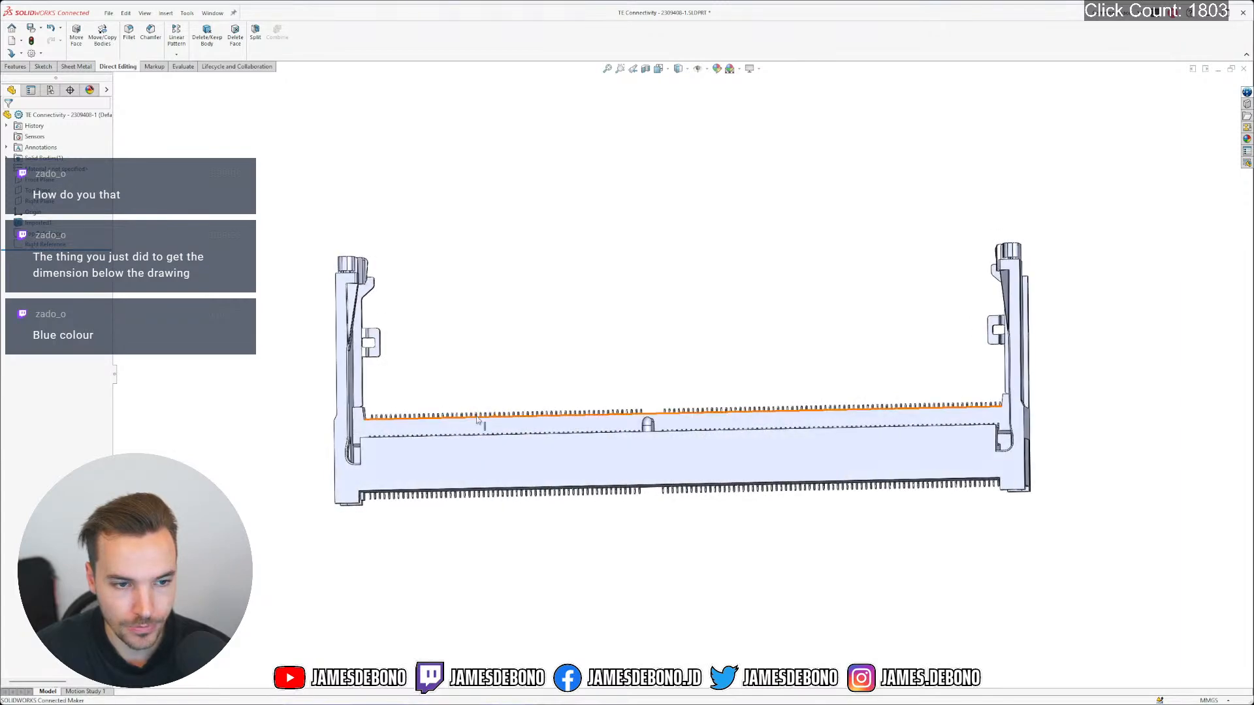
pyautogui.scroll(3, 693, 445)
pyautogui.scroll(-2, 746, 397)
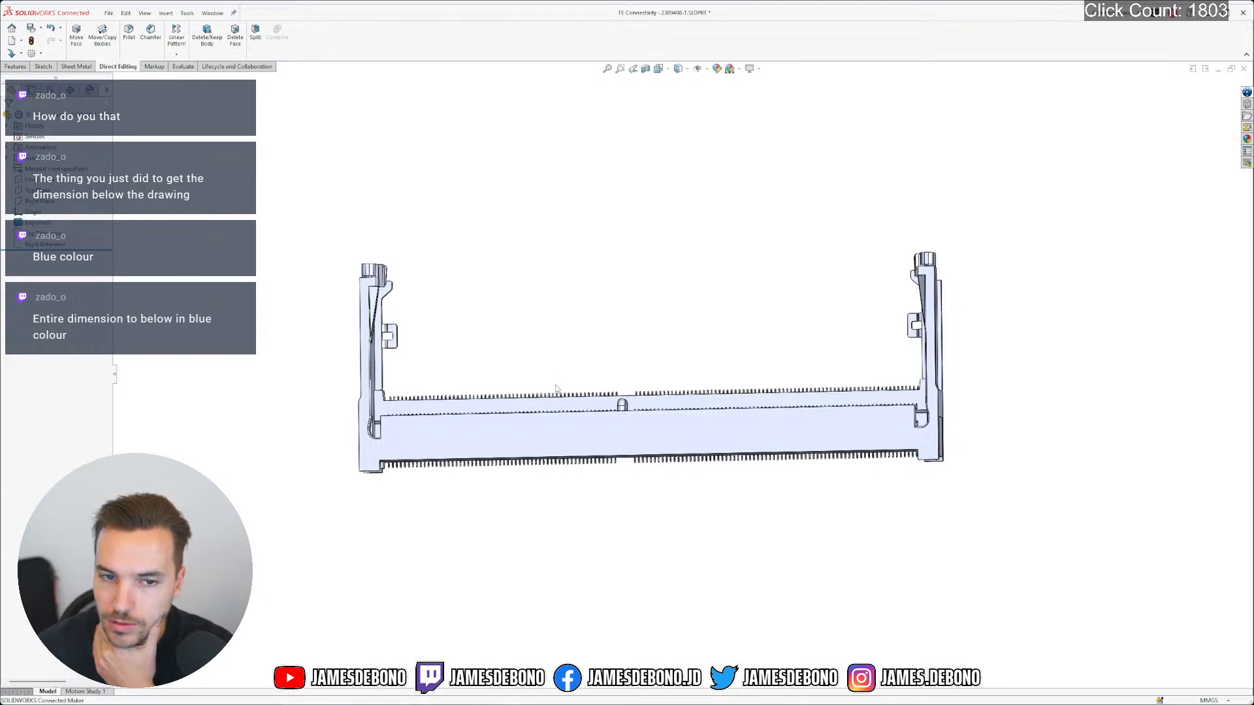
# Return to the TE Connectivity 2309407-1 part and open its top reference sketch for editing
pyautogui.click(212, 13)
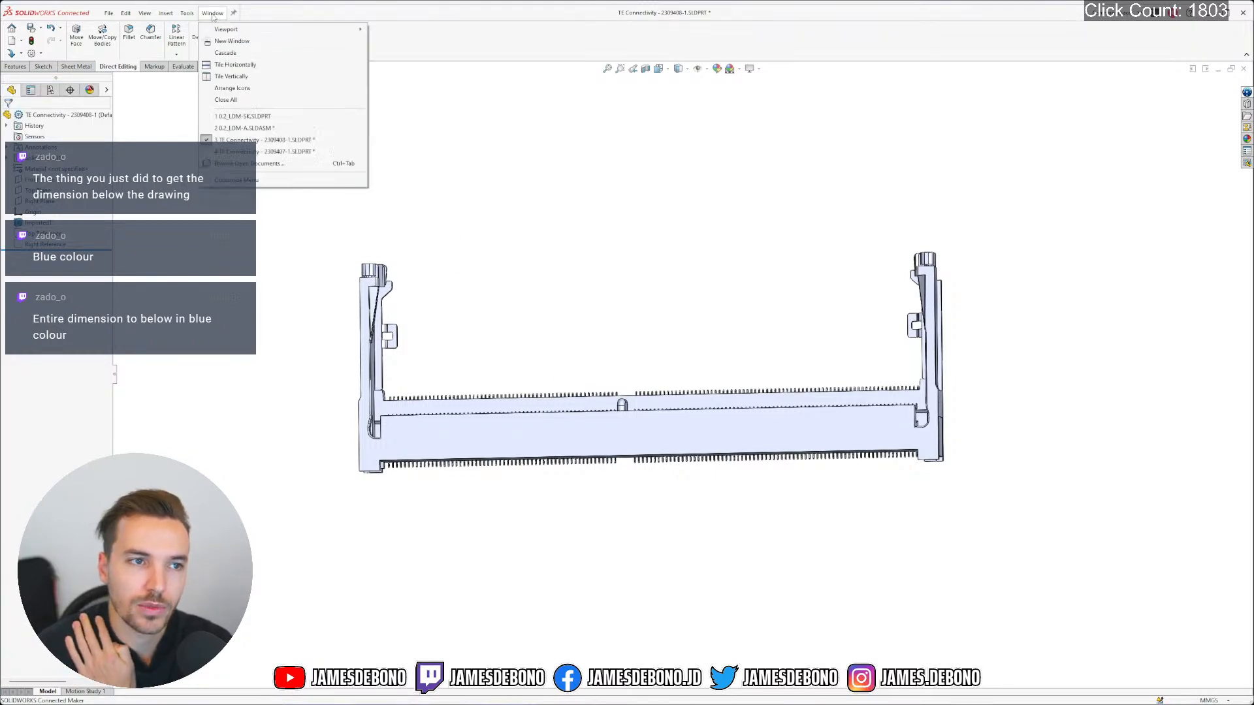
pyautogui.click(288, 152)
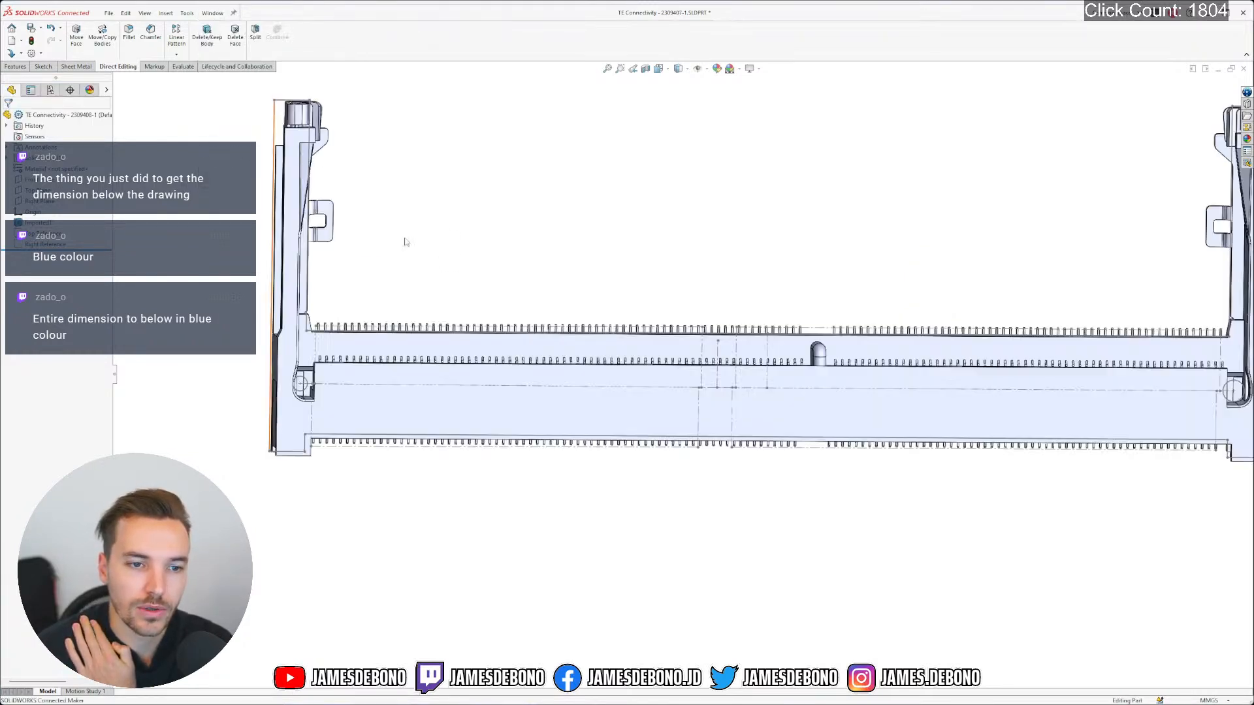
pyautogui.scroll(3, 509, 263)
pyautogui.click(55, 233)
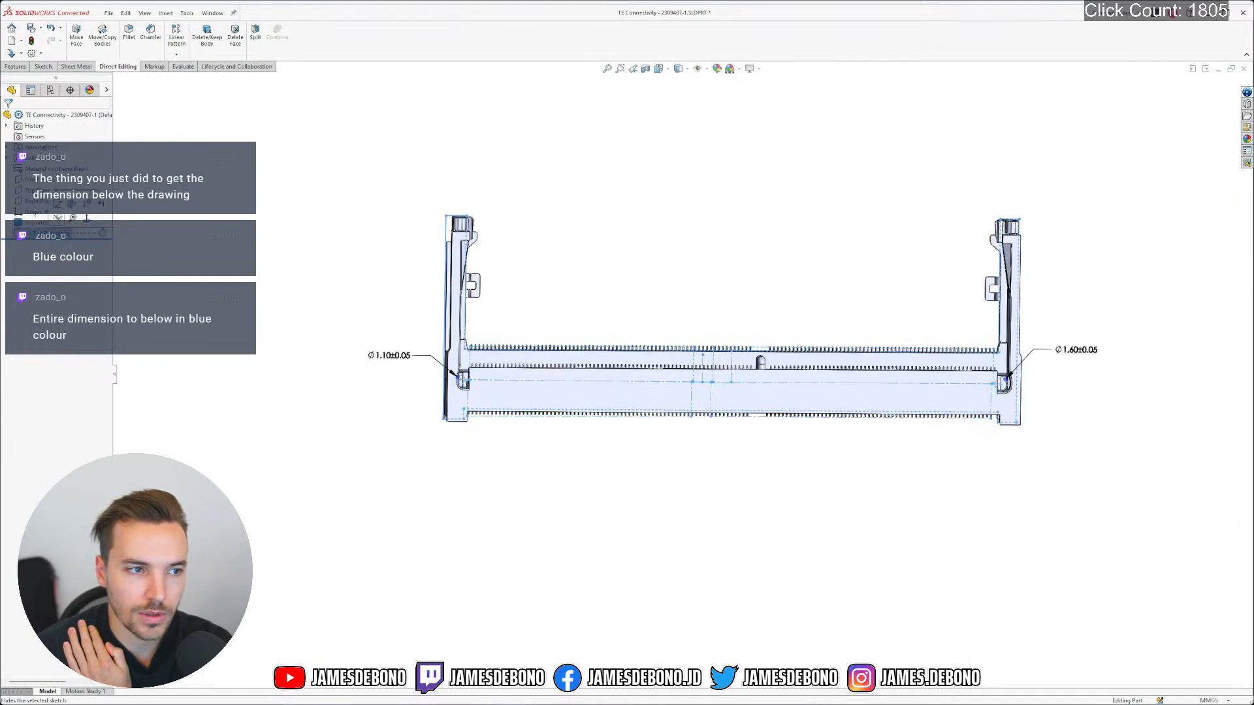
pyautogui.click(74, 221)
pyautogui.scroll(1, 590, 346)
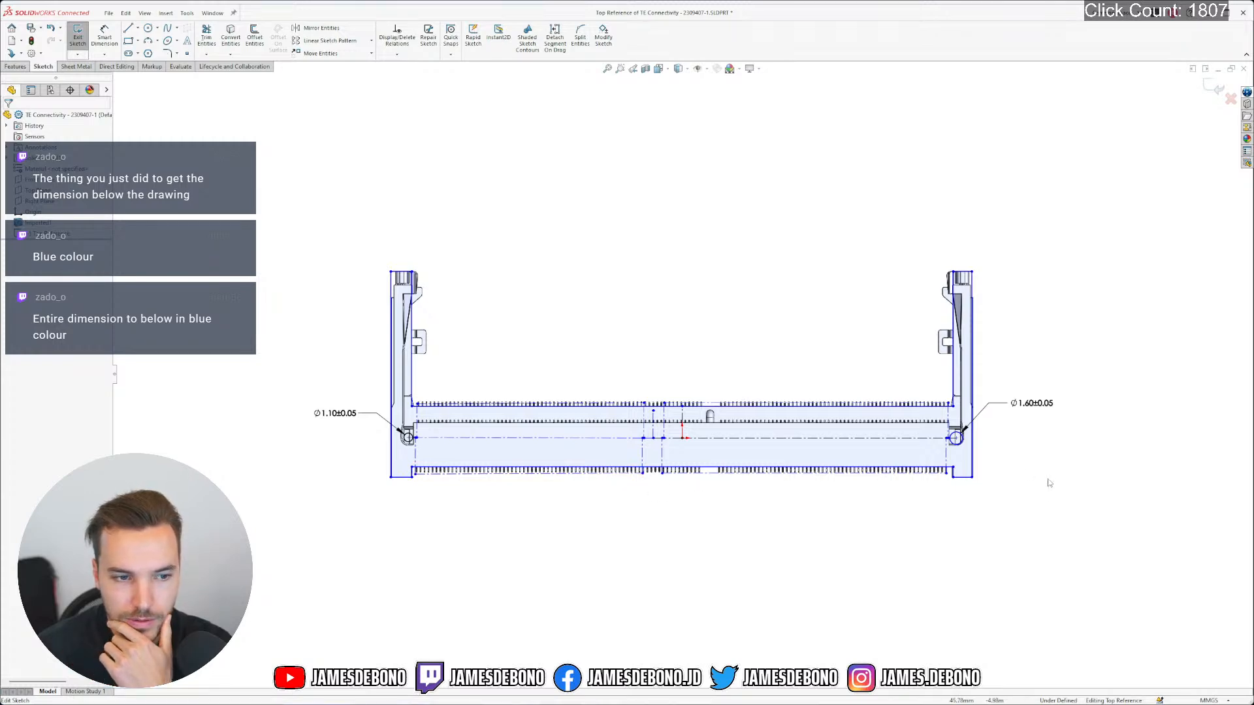
# Compare the sketch with the connector from its top and bottom standard views, checking the peg circles' orientation
pyautogui.hotkey('ctrl', '8')
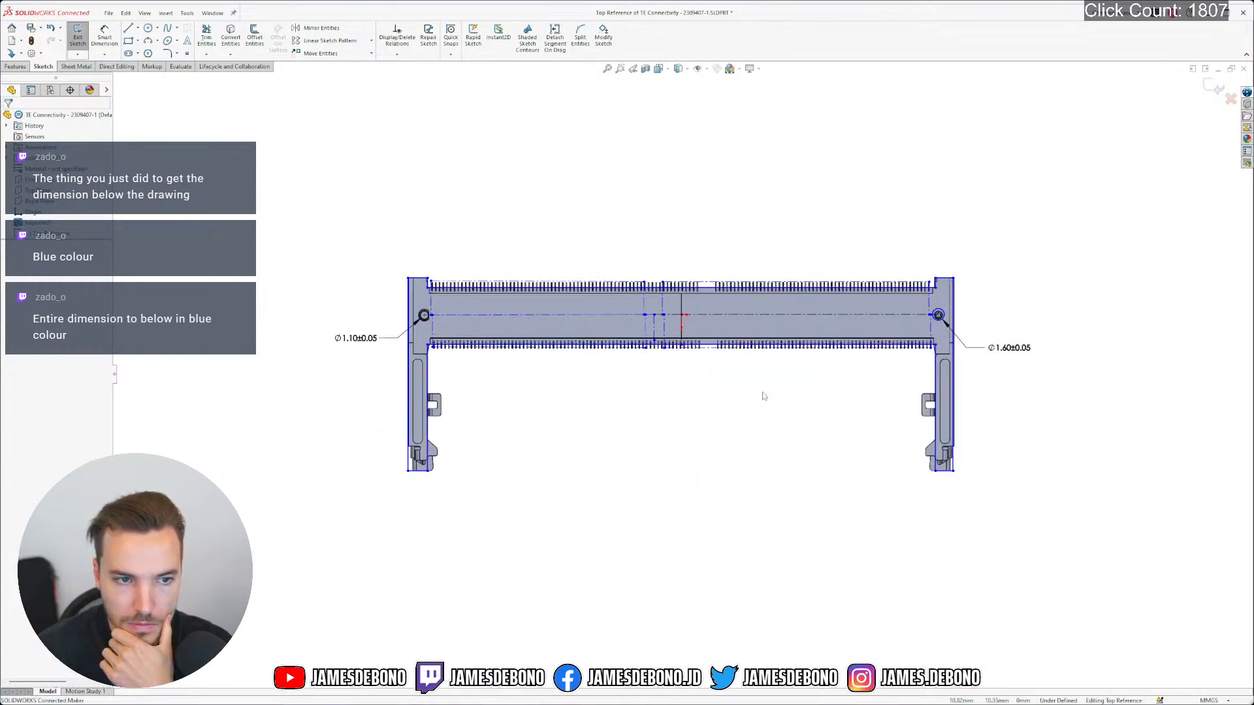
pyautogui.moveTo(813, 401)
pyautogui.mouseDown(button='middle')
pyautogui.moveTo(758, 459)
pyautogui.moveTo(770, 319)
pyautogui.moveTo(745, 347)
pyautogui.moveTo(535, 378)
pyautogui.moveTo(798, 315)
pyautogui.mouseUp(button='middle')
pyautogui.moveTo(836, 305); pyautogui.dragTo(806, 333, button='right')
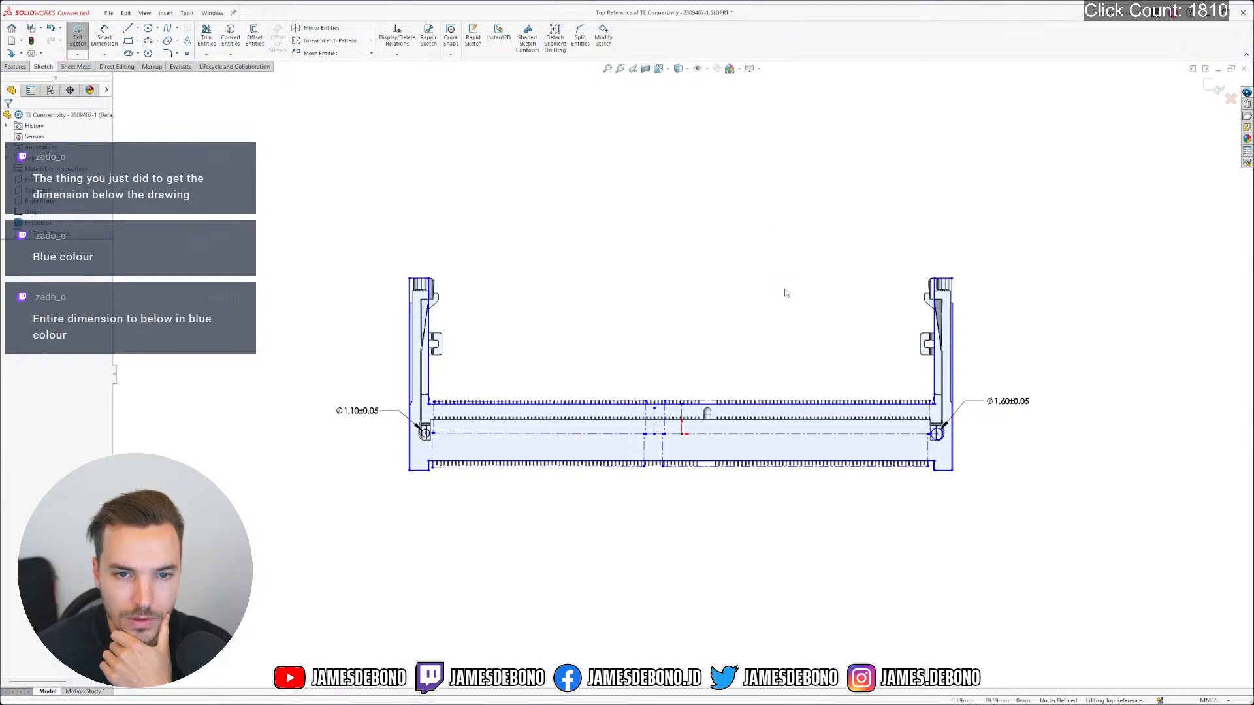
pyautogui.click(658, 68)
pyautogui.click(705, 87)
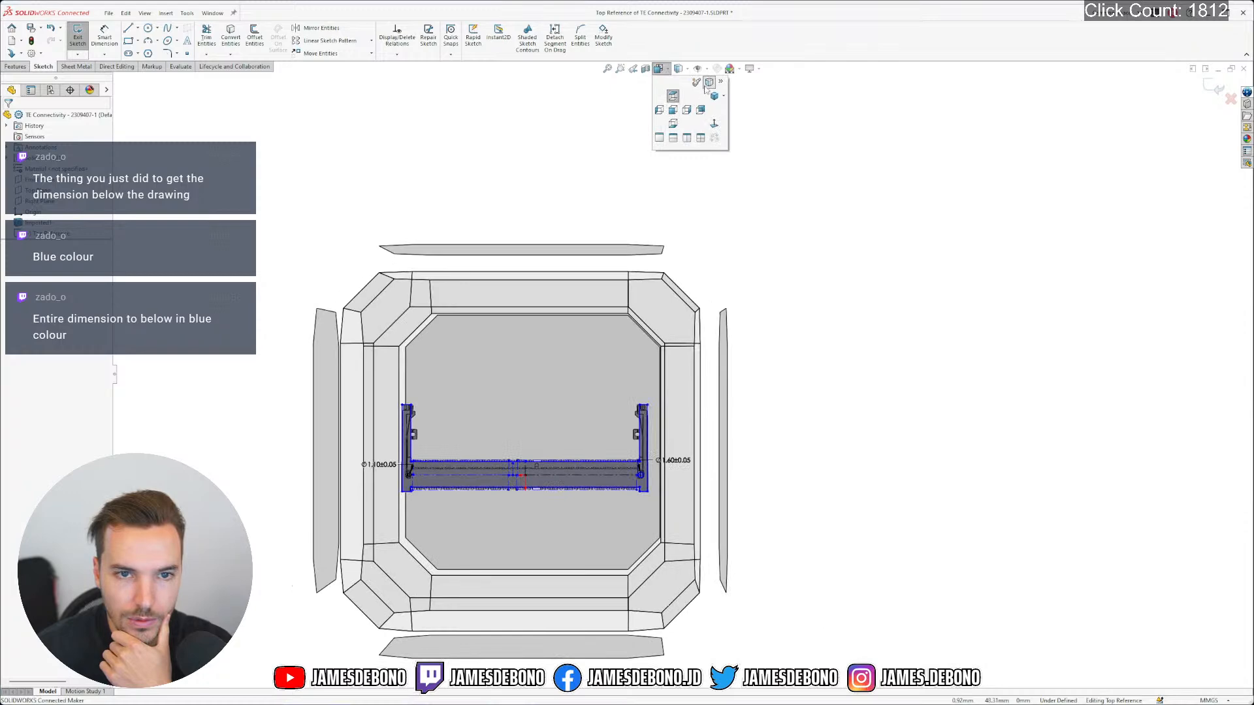
pyautogui.click(714, 124)
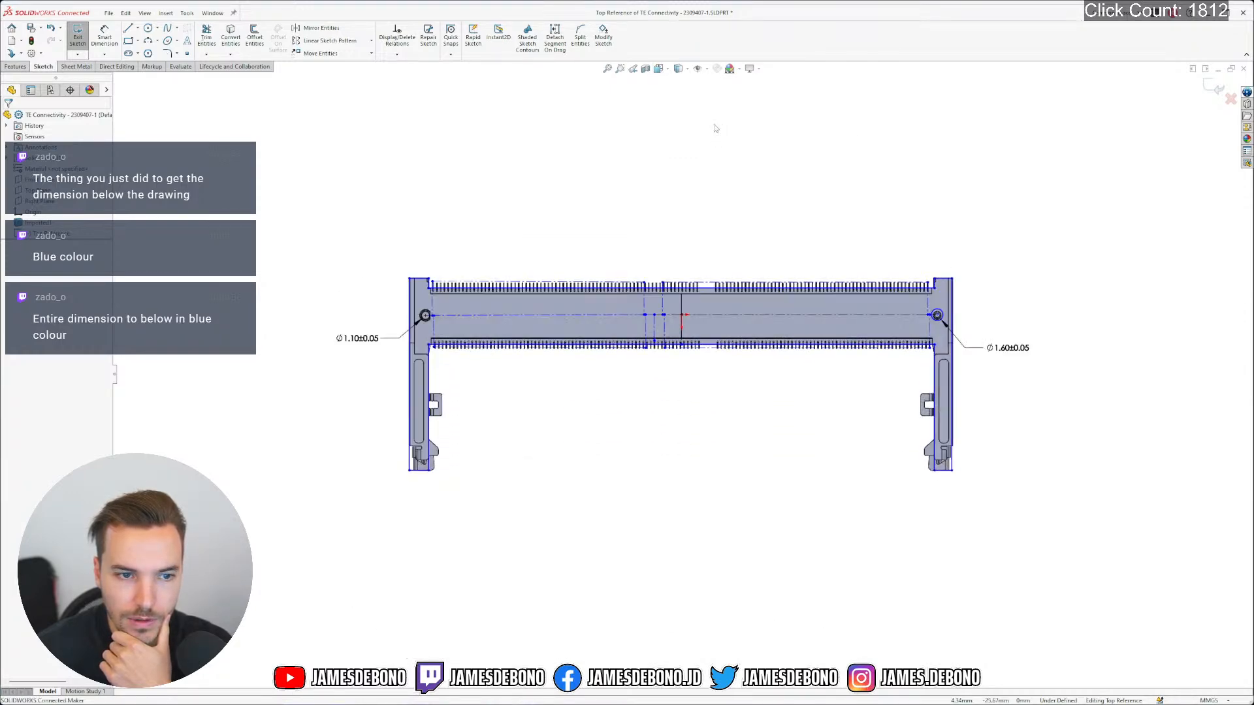
pyautogui.click(658, 68)
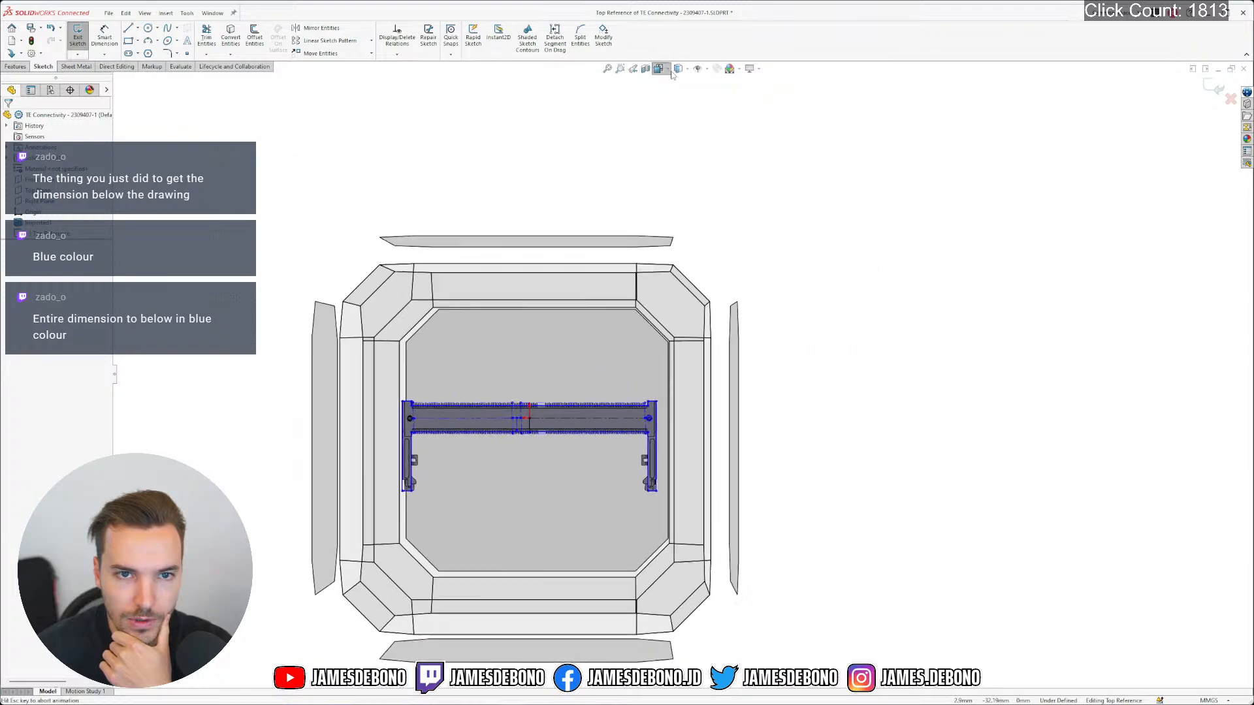
pyautogui.click(658, 68)
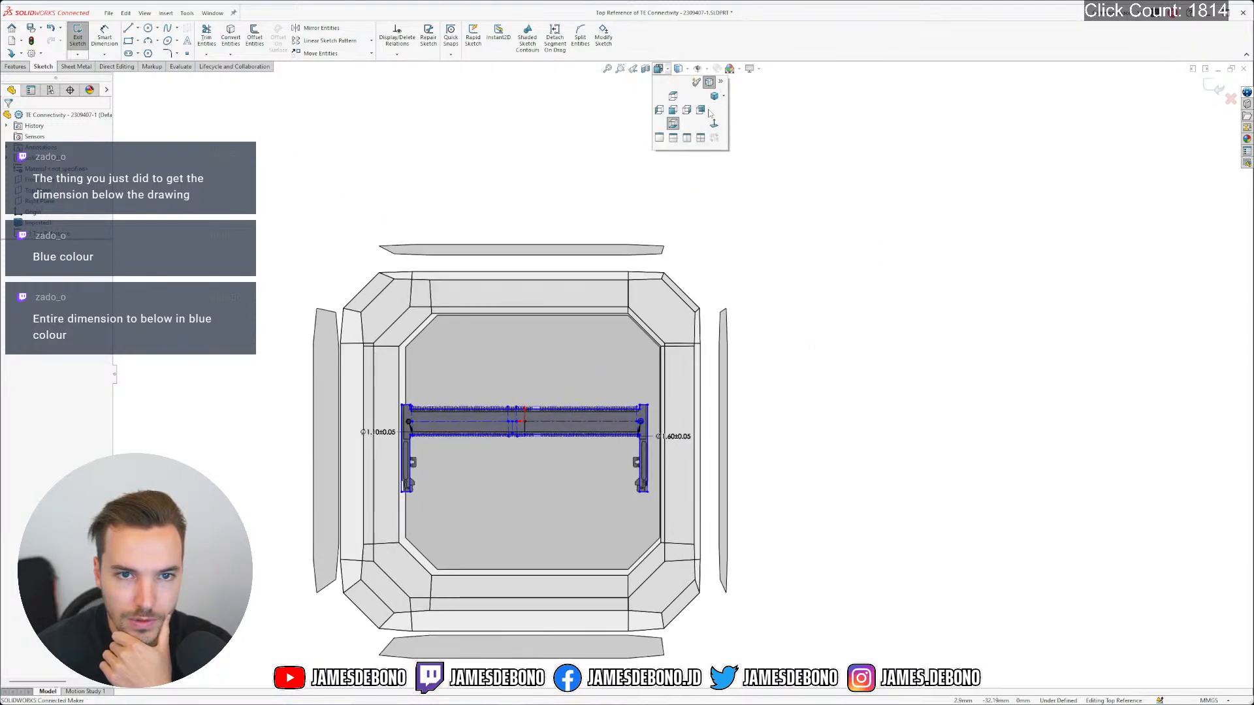
pyautogui.click(714, 125)
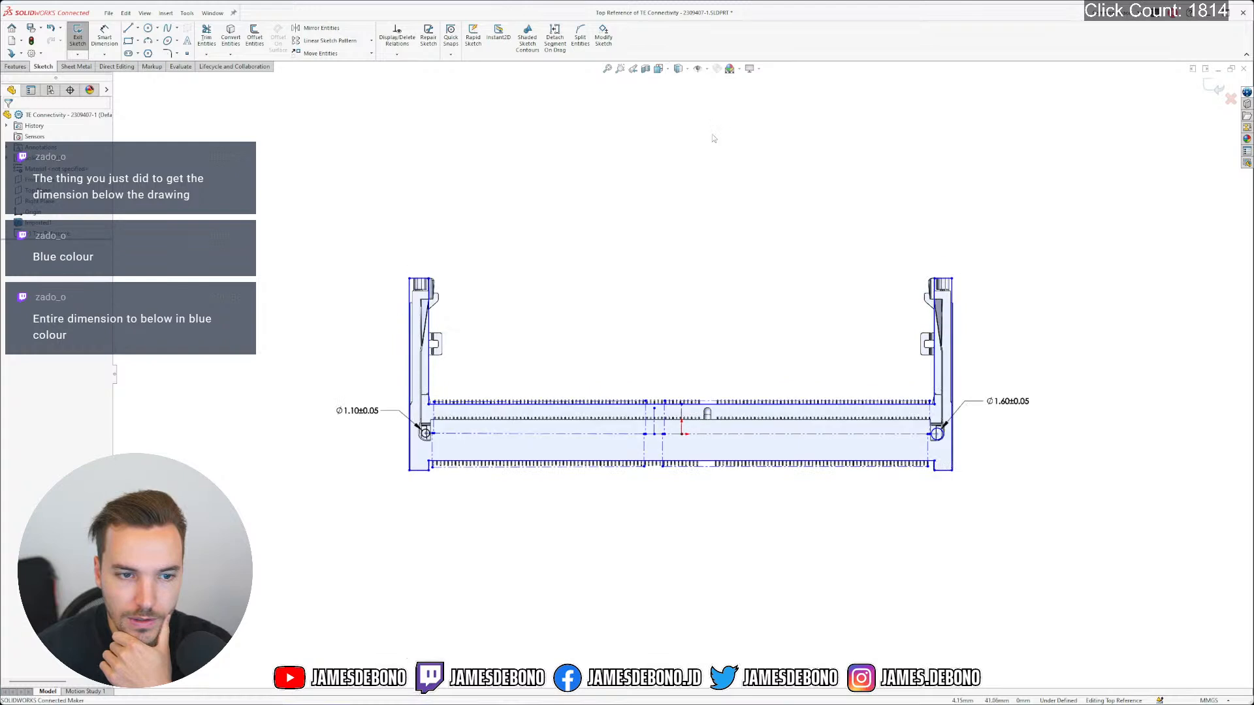
pyautogui.moveTo(756, 148); pyautogui.dragTo(689, 207, button='right')
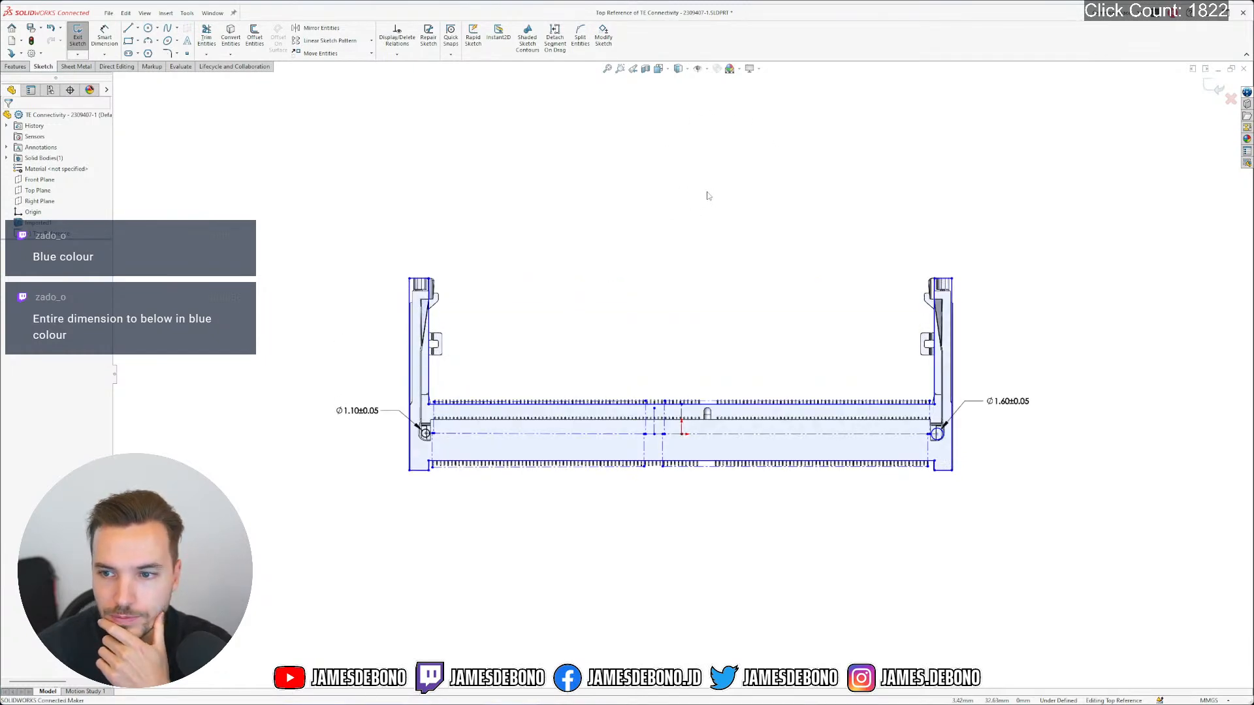
# Swap the peg circle diameters, setting the Ø1.10 circle to 1.60 mm and the opposite Ø1.60 circle to 1.10 mm
pyautogui.scroll(-2, 421, 462)
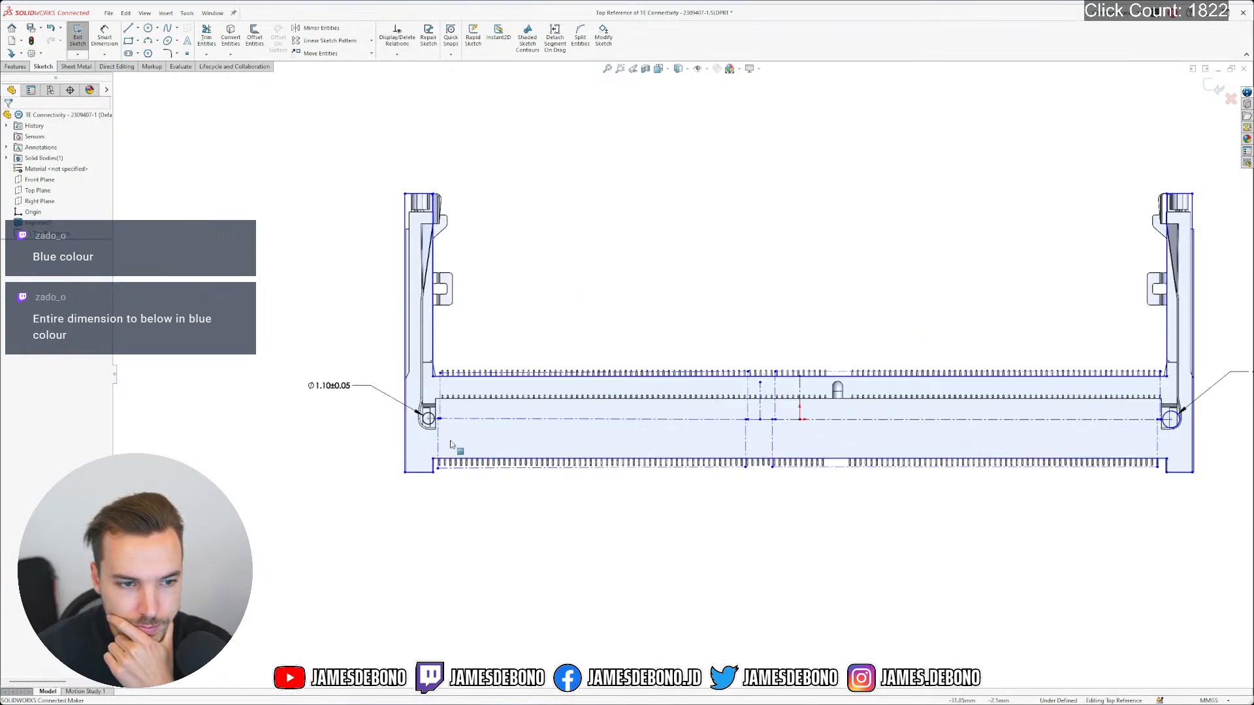
pyautogui.scroll(2, 692, 395)
pyautogui.scroll(-1, 801, 353)
pyautogui.click(358, 390)
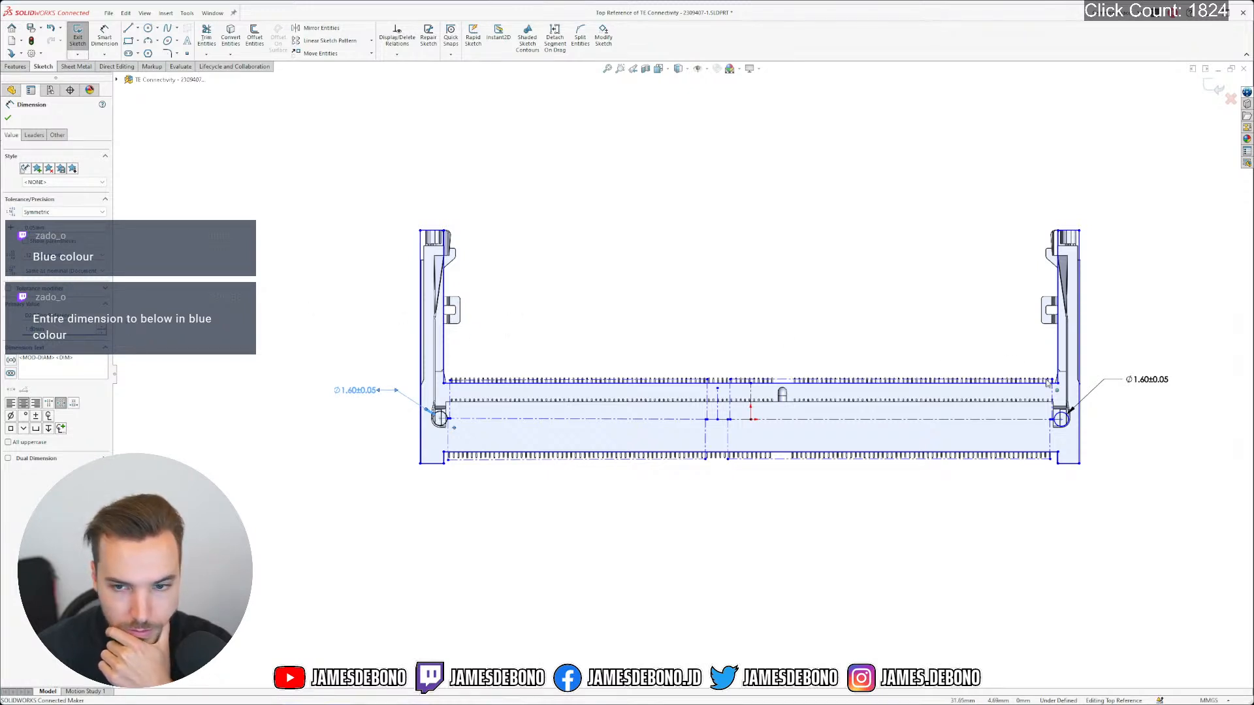
pyautogui.click(1150, 382)
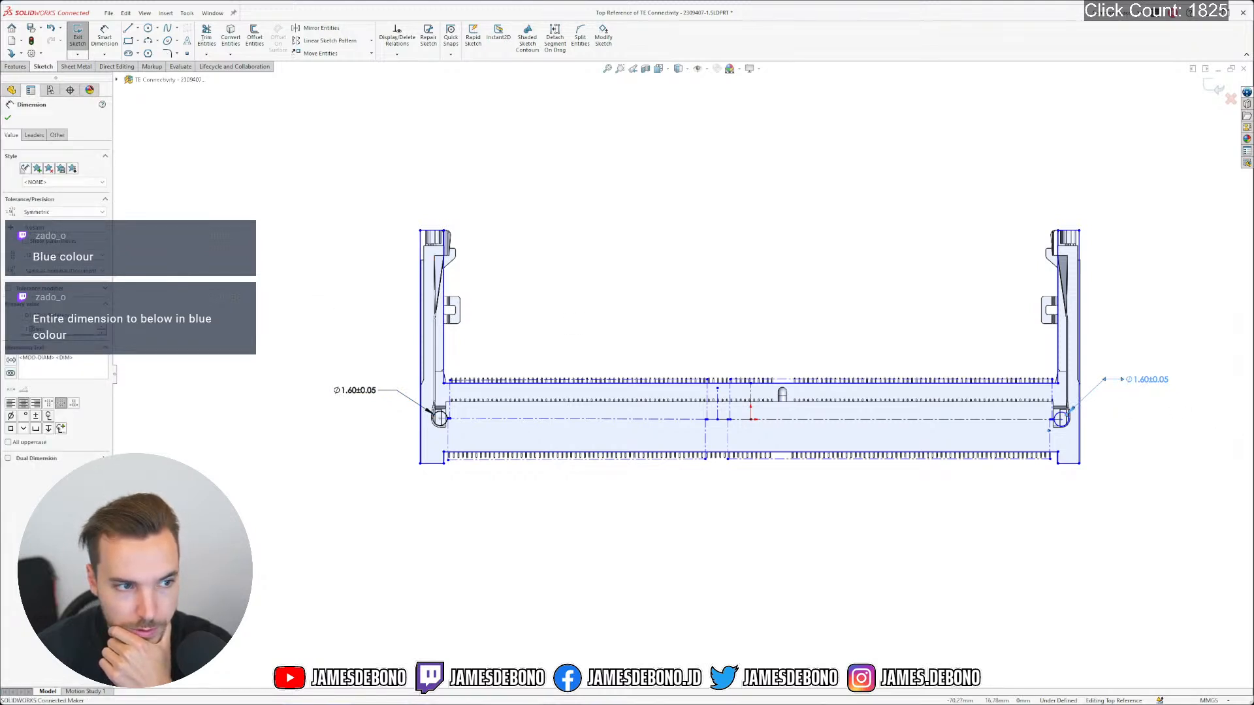
pyautogui.press('Return')
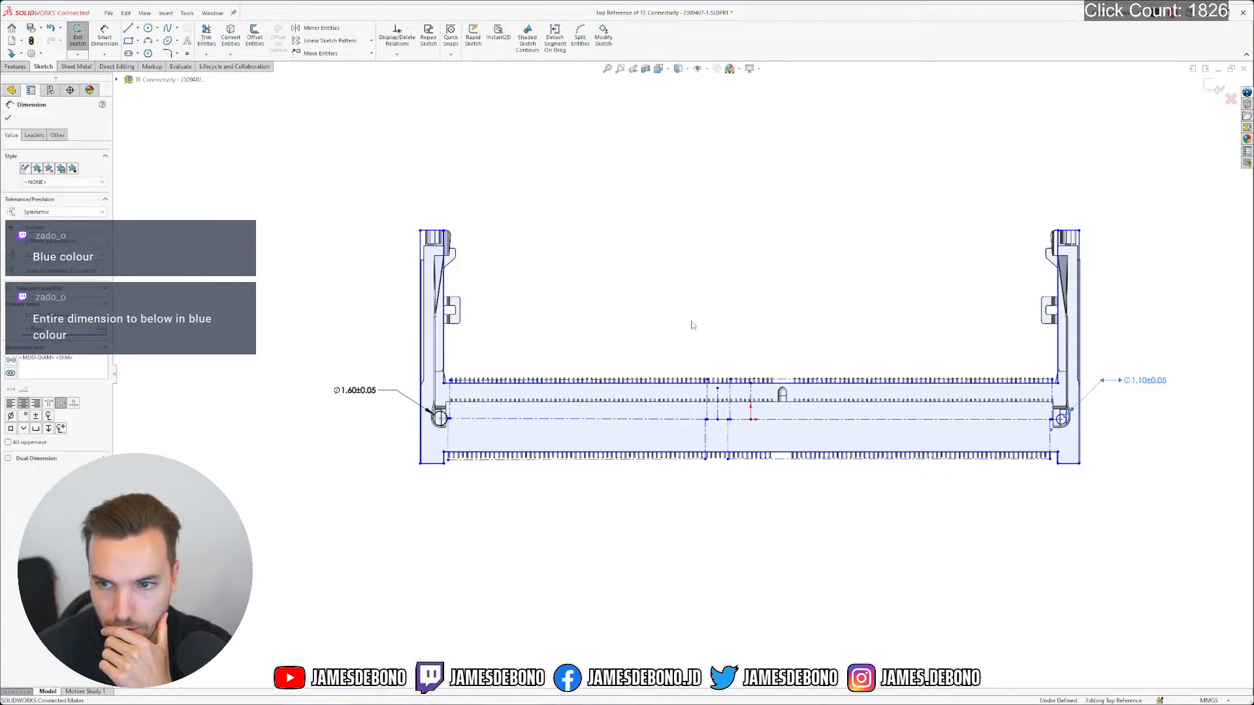
pyautogui.press('Escape')
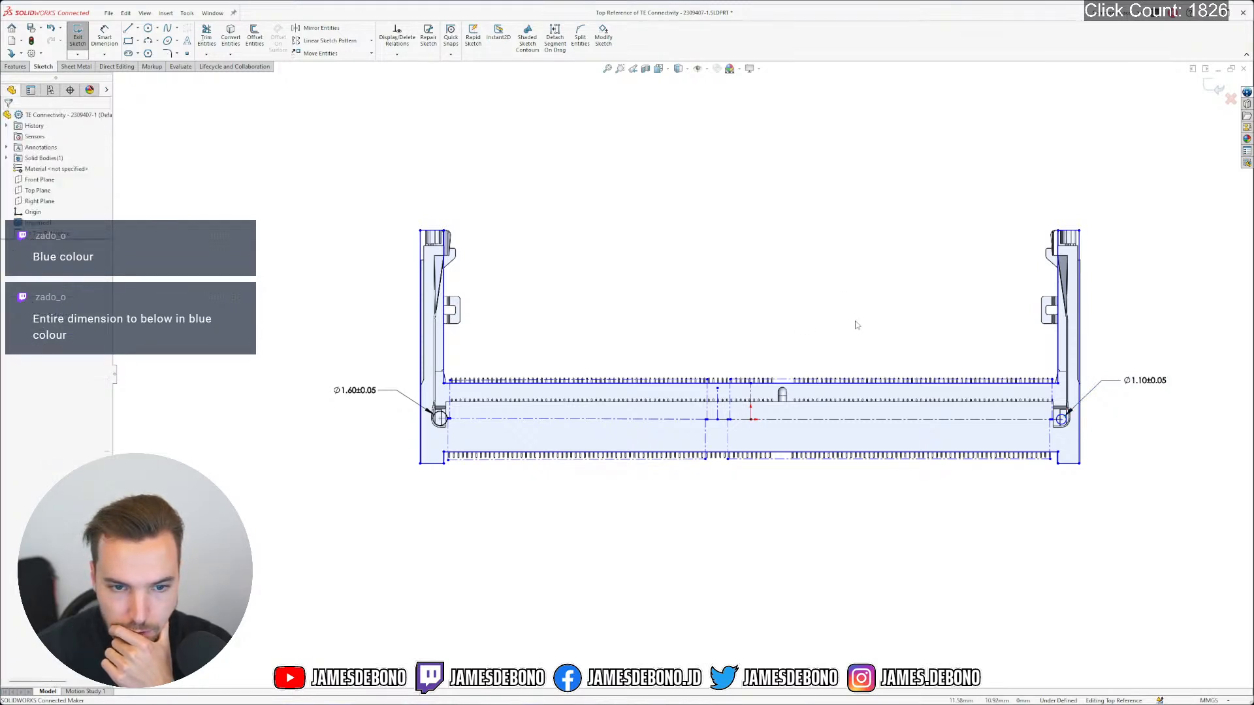
# Flip to the pegged side of the connector and delete the coincident relation of the centerline point at the origin
pyautogui.click(863, 363)
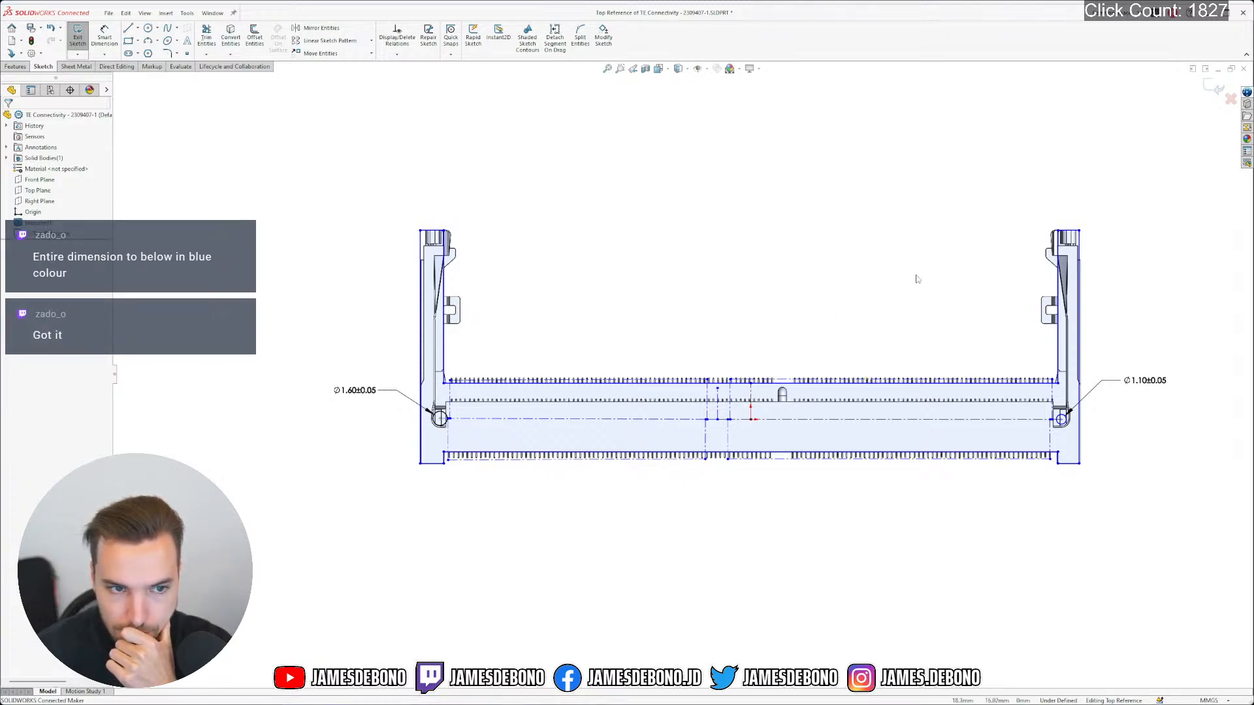
pyautogui.moveTo(924, 276); pyautogui.dragTo(911, 307, button='right')
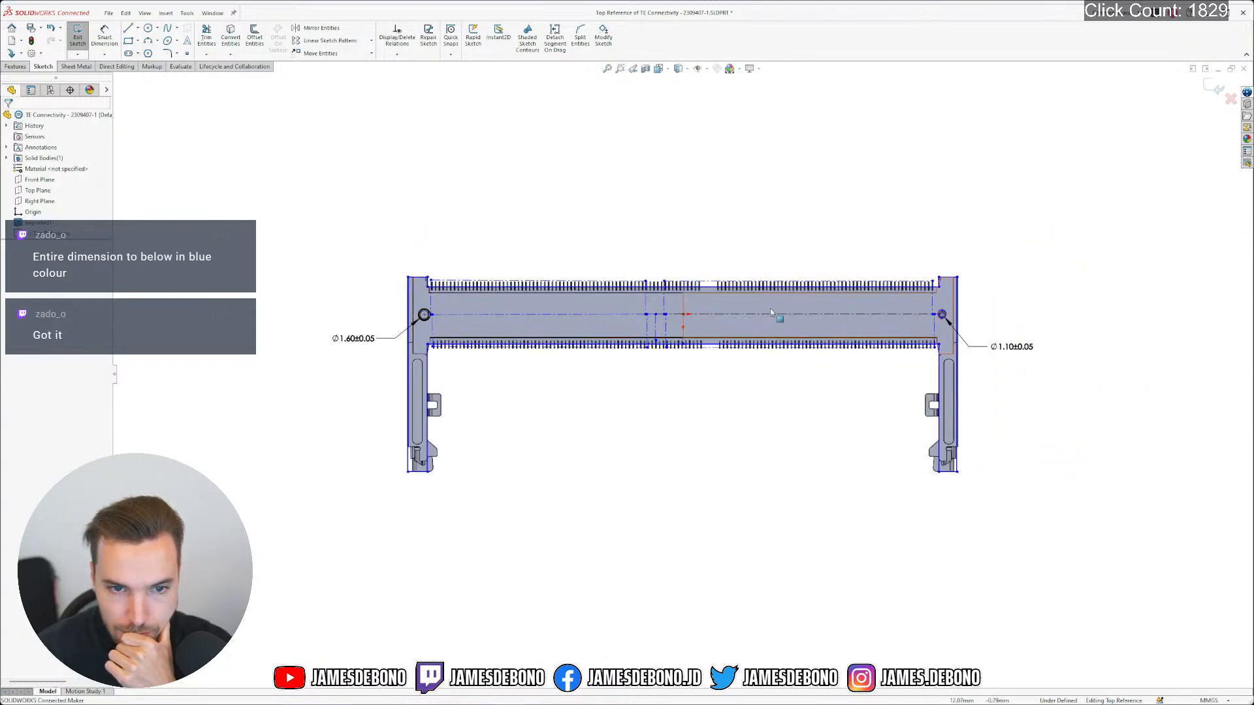
pyautogui.scroll(-5, 705, 318)
pyautogui.click(575, 366)
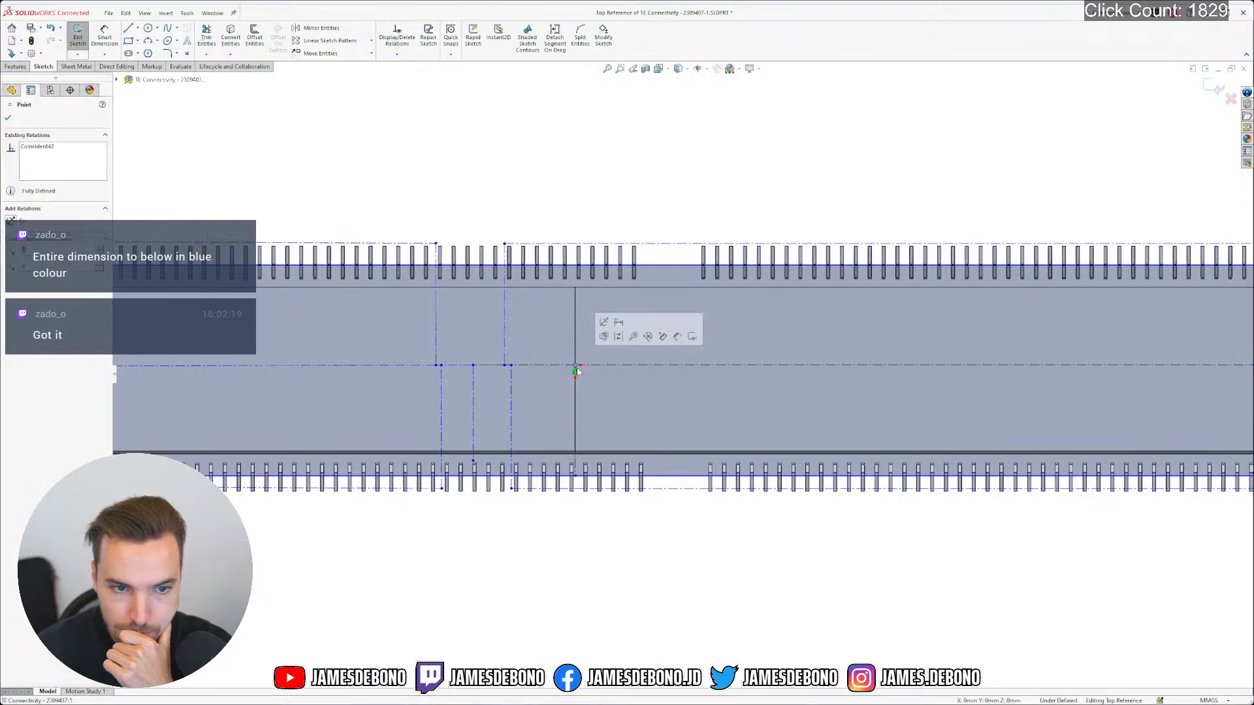
pyautogui.click(574, 371)
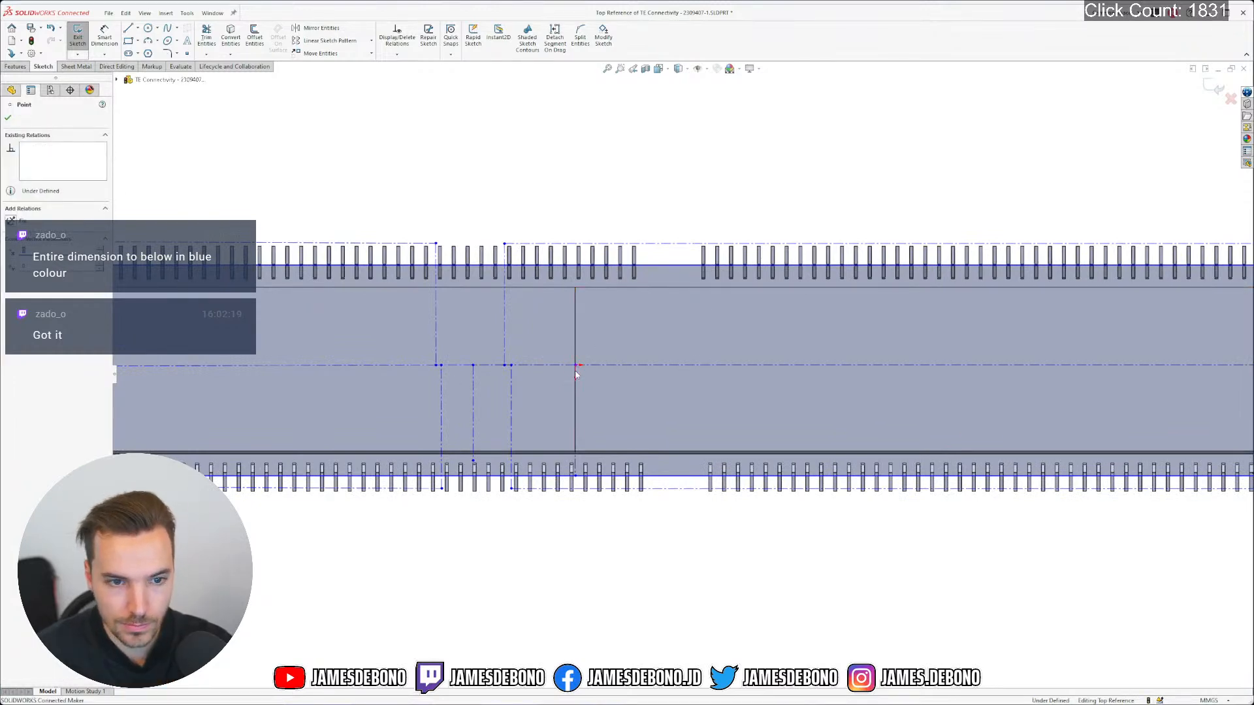
pyautogui.press('Delete')
# Make the centerline's end point concentric with the circular edge of the Ø1.10 locating peg
pyautogui.scroll(6, 537, 377)
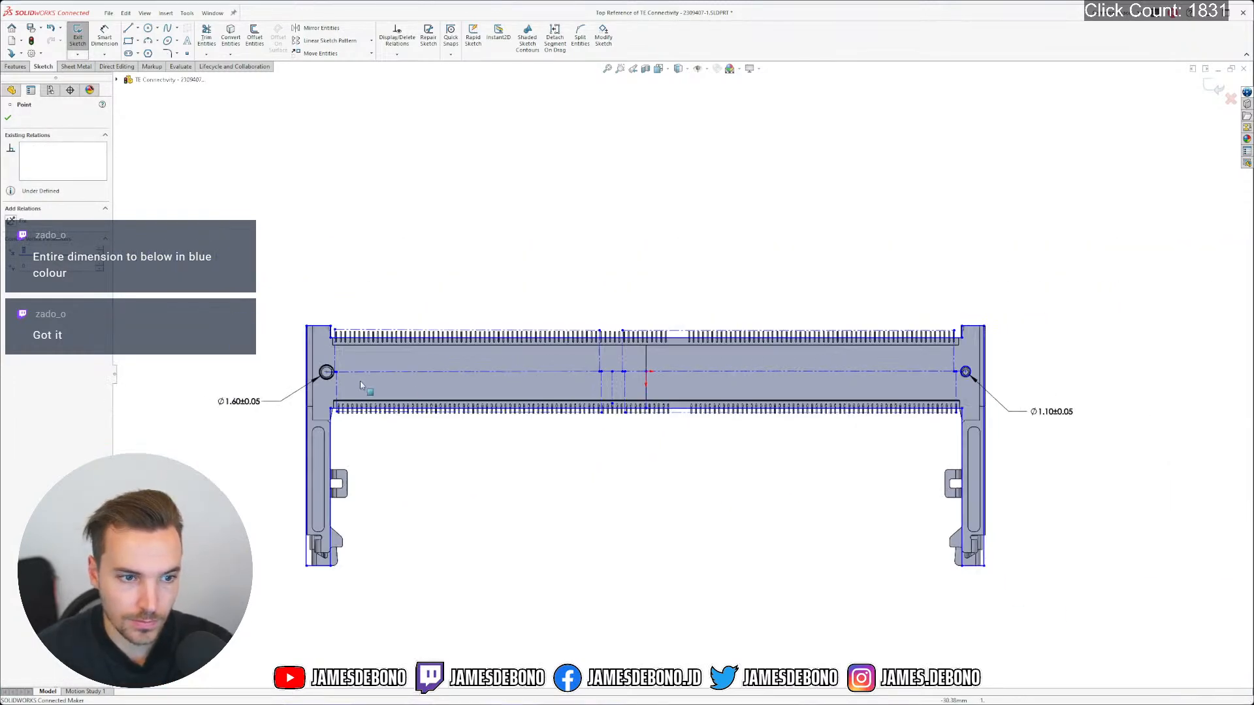
pyautogui.scroll(-7, 380, 380)
pyautogui.scroll(6, 785, 390)
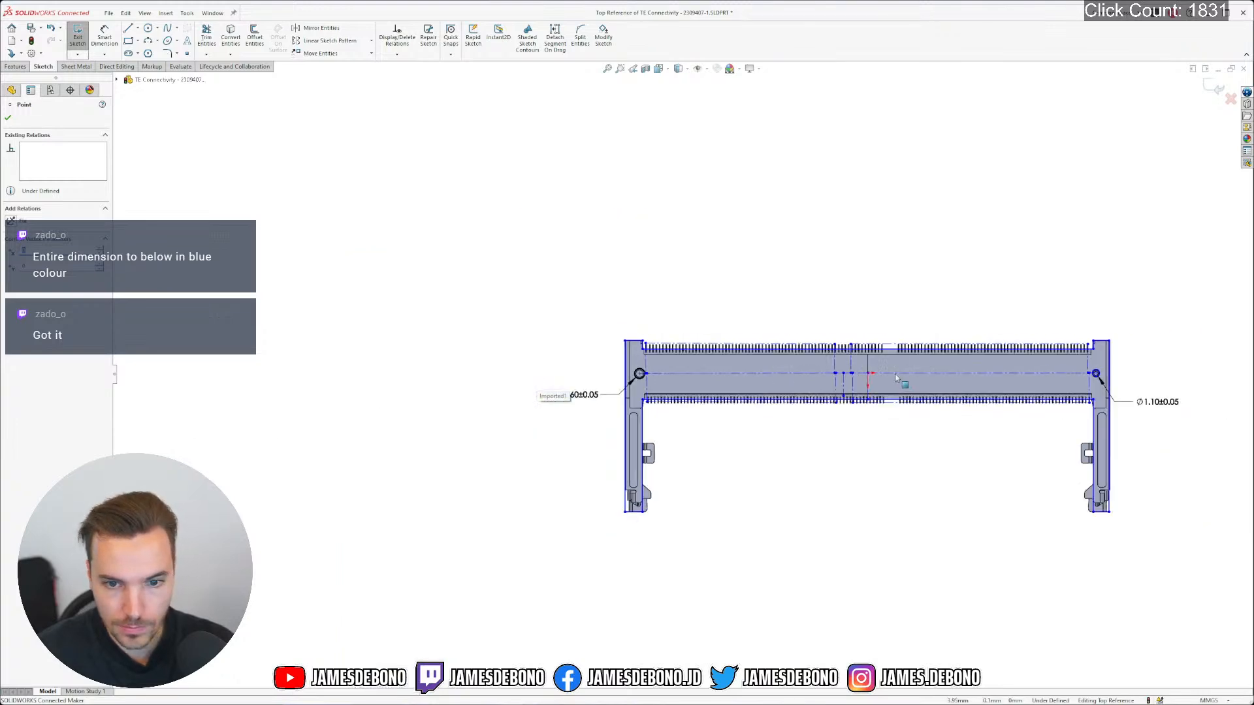
pyautogui.scroll(-7, 869, 390)
pyautogui.scroll(-5, 868, 386)
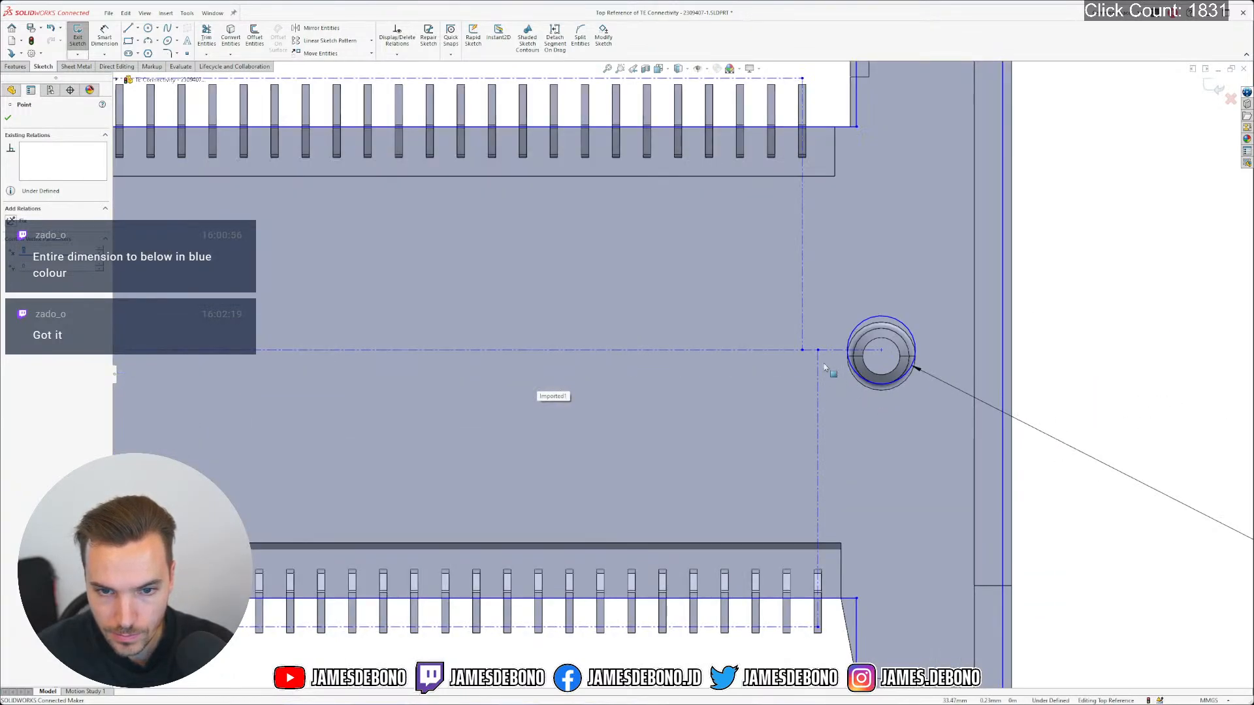
pyautogui.click(889, 358)
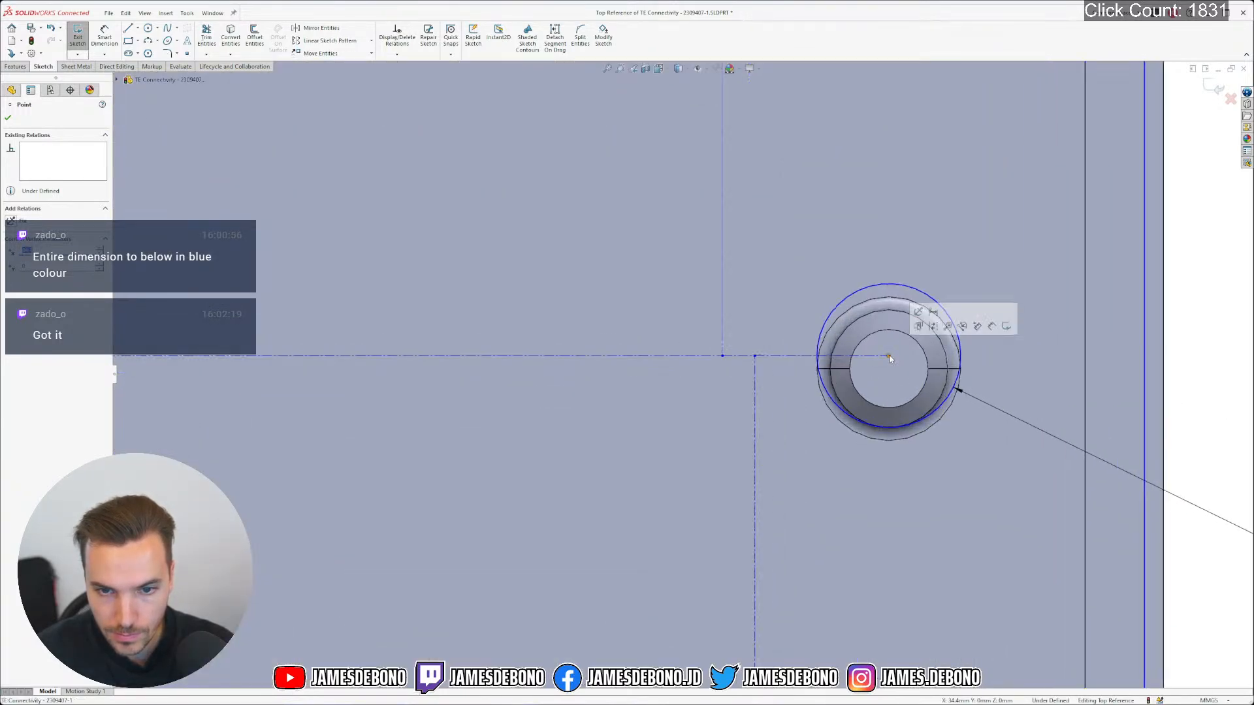
pyautogui.click(925, 358)
pyautogui.rightClick(926, 359)
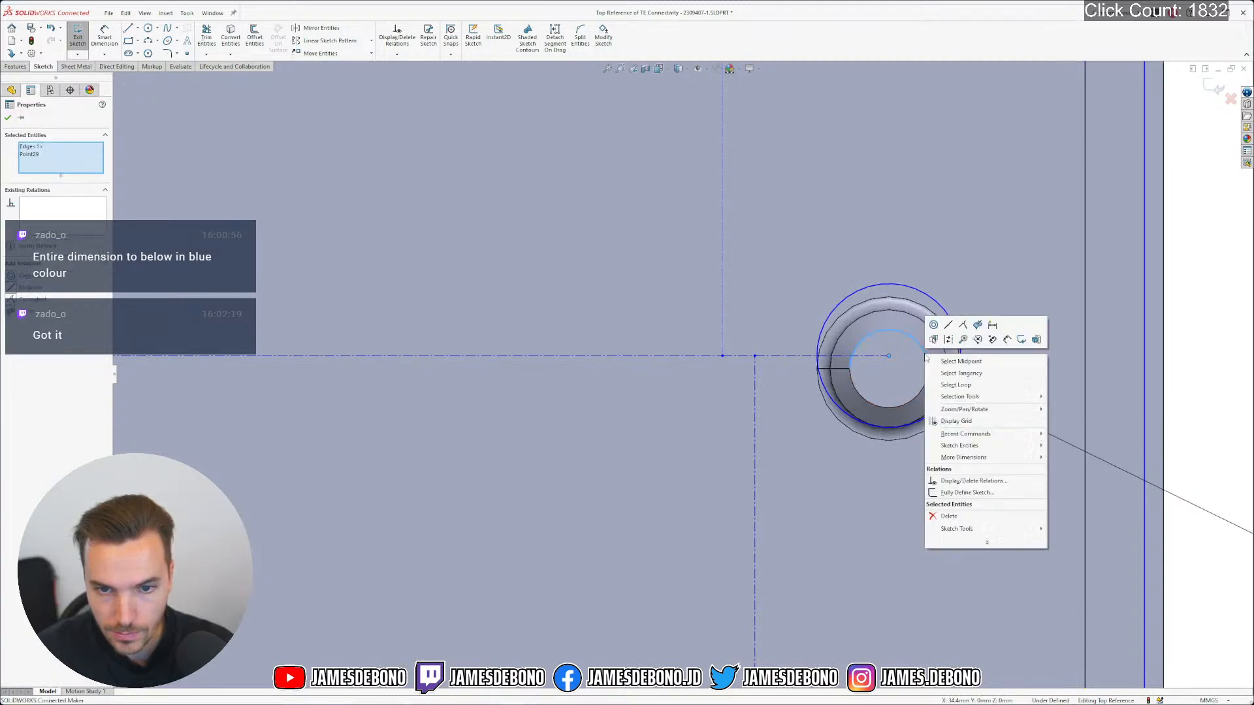
pyautogui.click(921, 352)
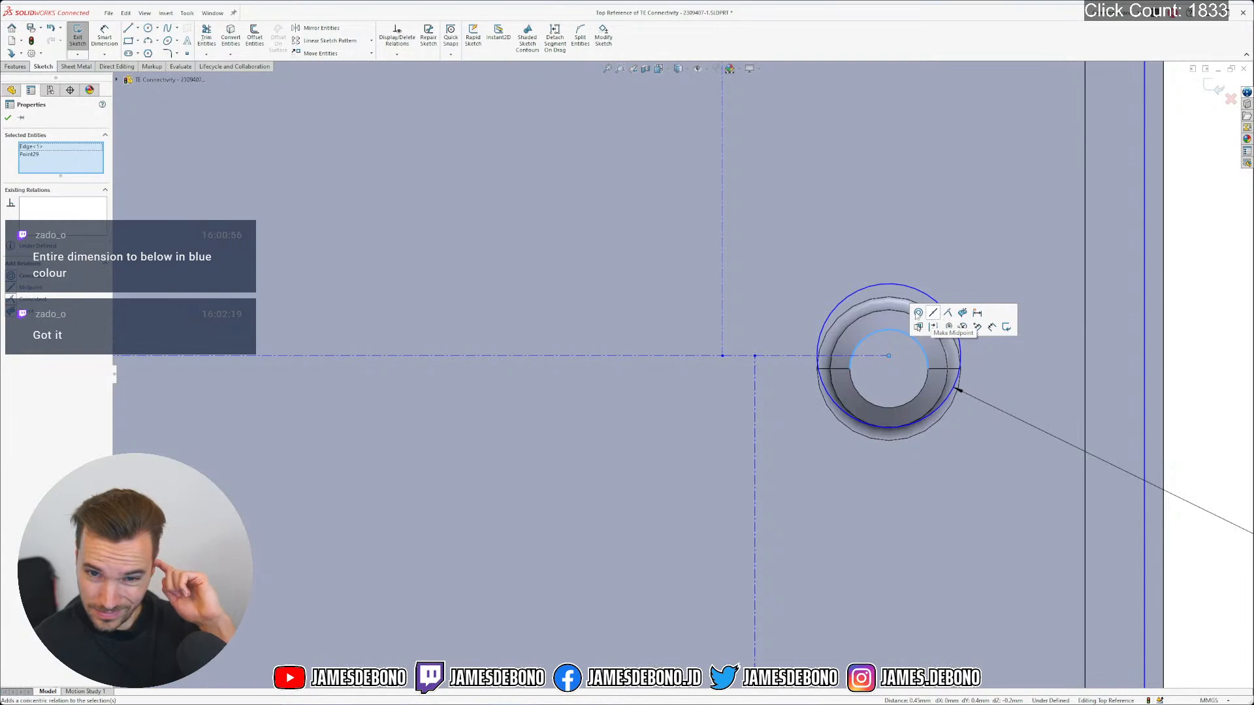
pyautogui.click(931, 315)
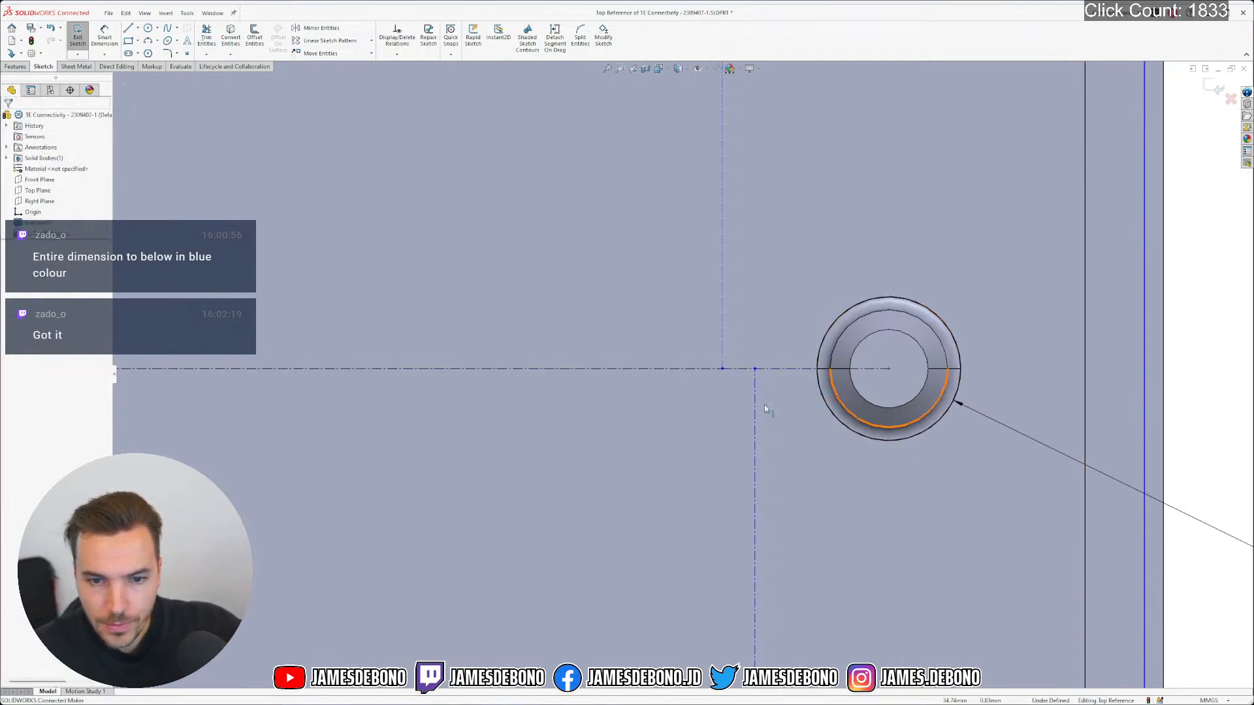
# Check the centerline's position against the origin and both pegs, and exit the Top Reference sketch
pyautogui.scroll(6, 673, 397)
pyautogui.scroll(9, 449, 387)
pyautogui.scroll(-1, 437, 381)
pyautogui.scroll(-10, 436, 376)
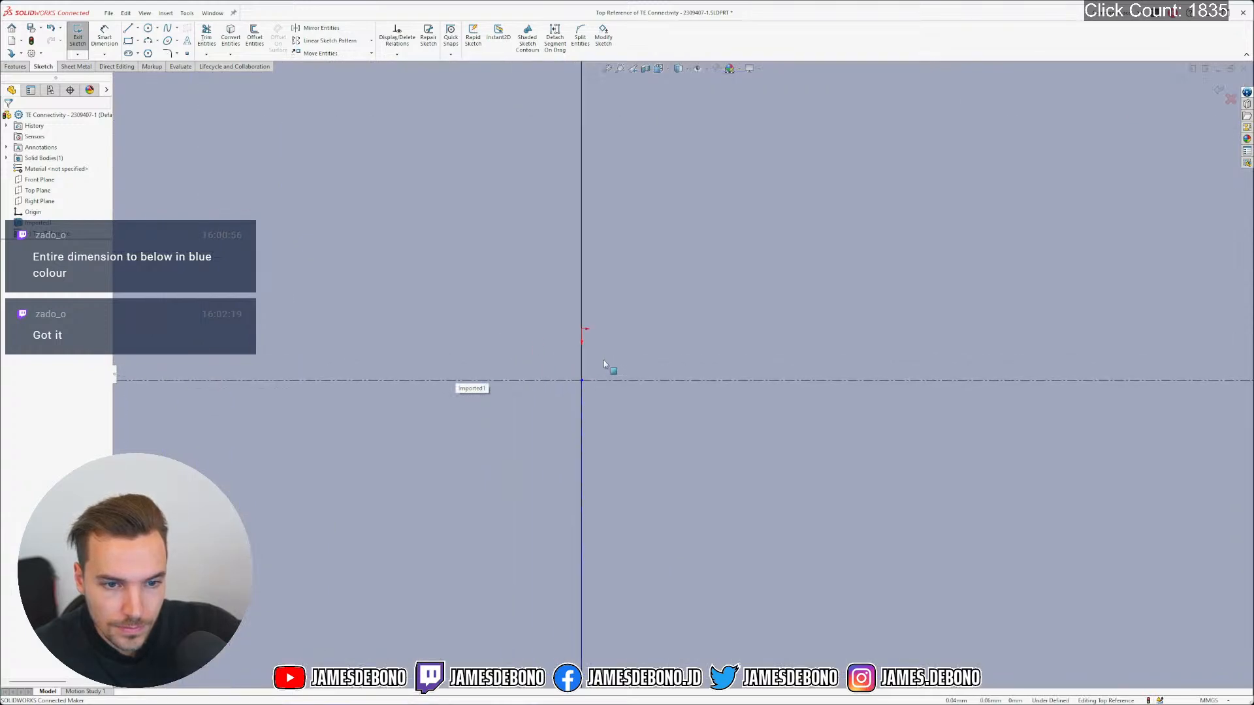
pyautogui.scroll(3, 601, 391)
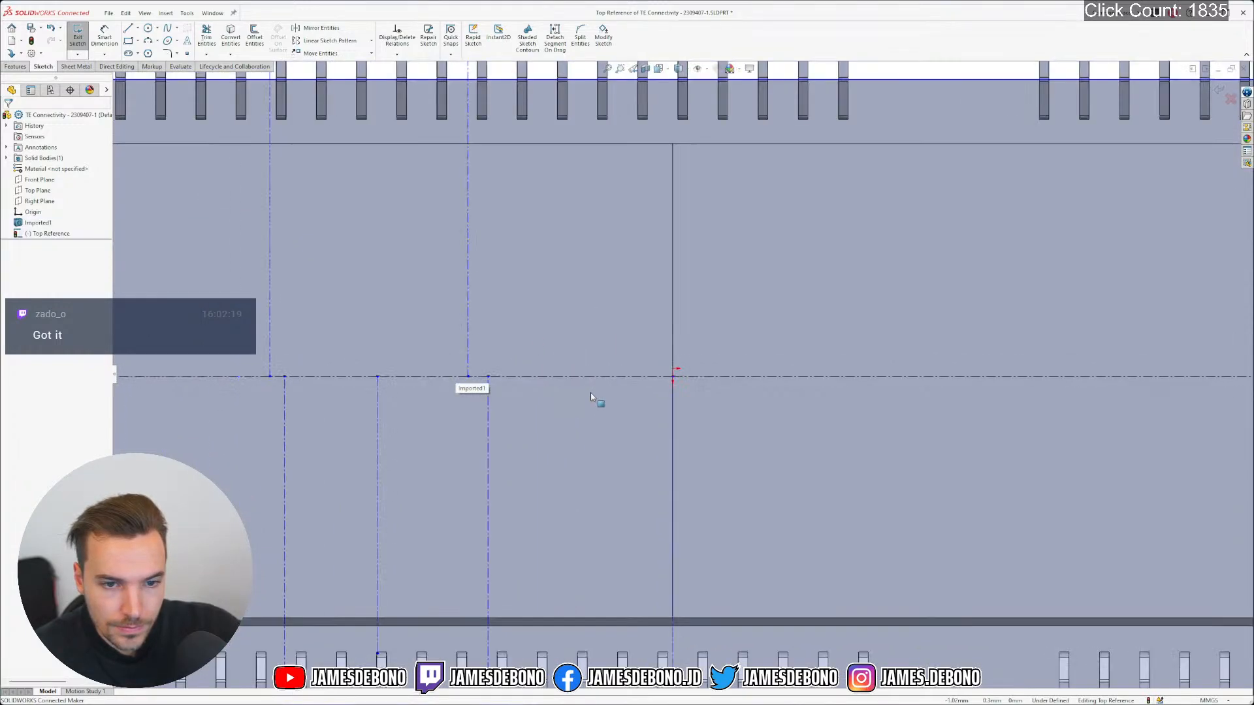
pyautogui.scroll(5, 590, 396)
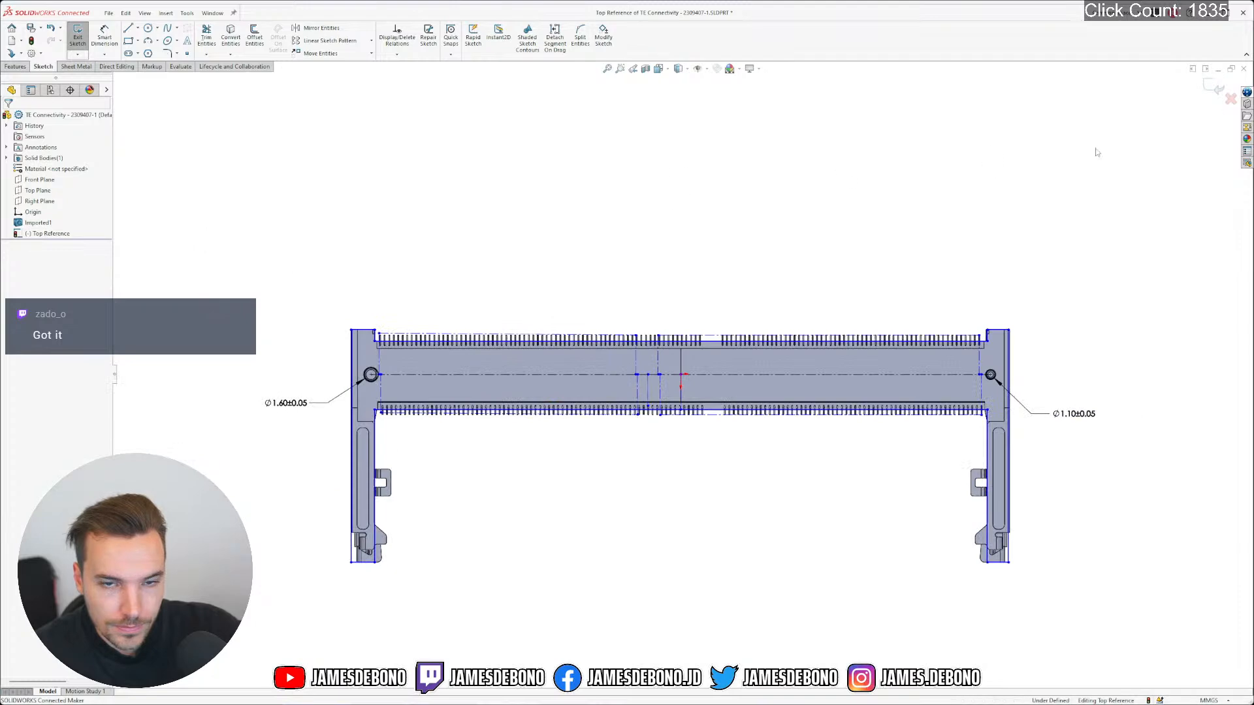
pyautogui.click(1212, 87)
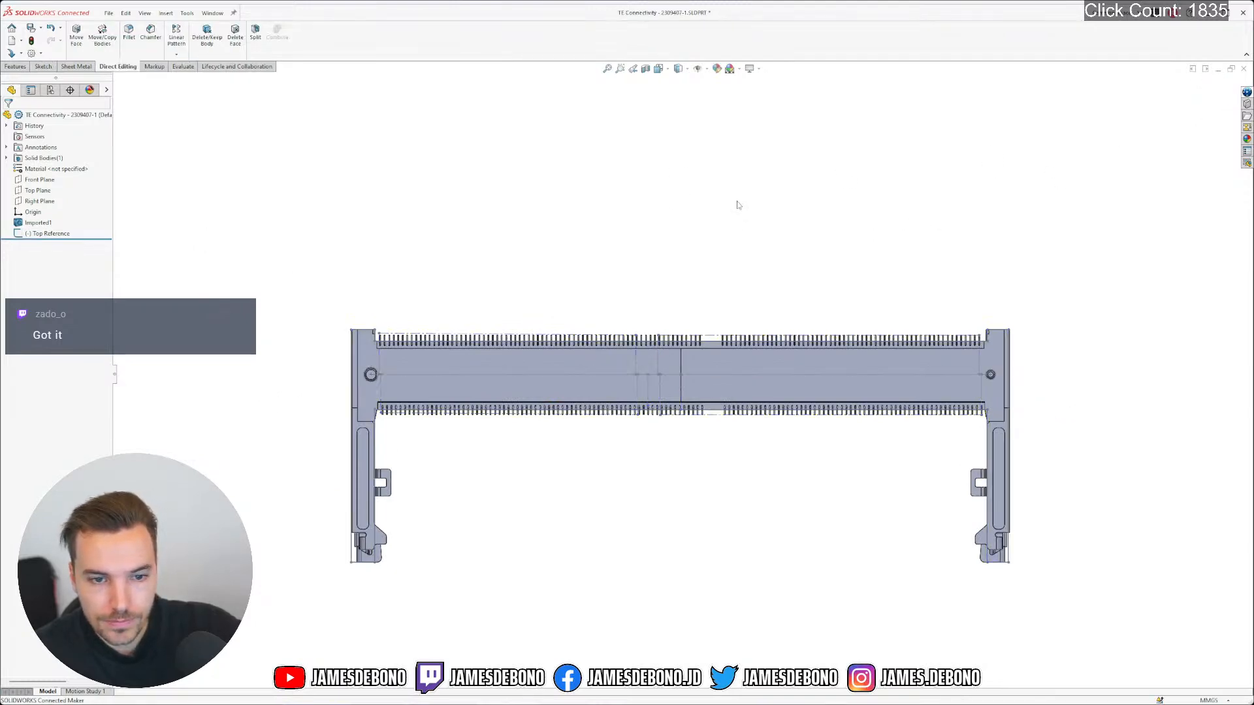
# Cut the connector with a planar section view across its length on the Right Plane
pyautogui.moveTo(705, 257); pyautogui.dragTo(523, 394, button='middle')
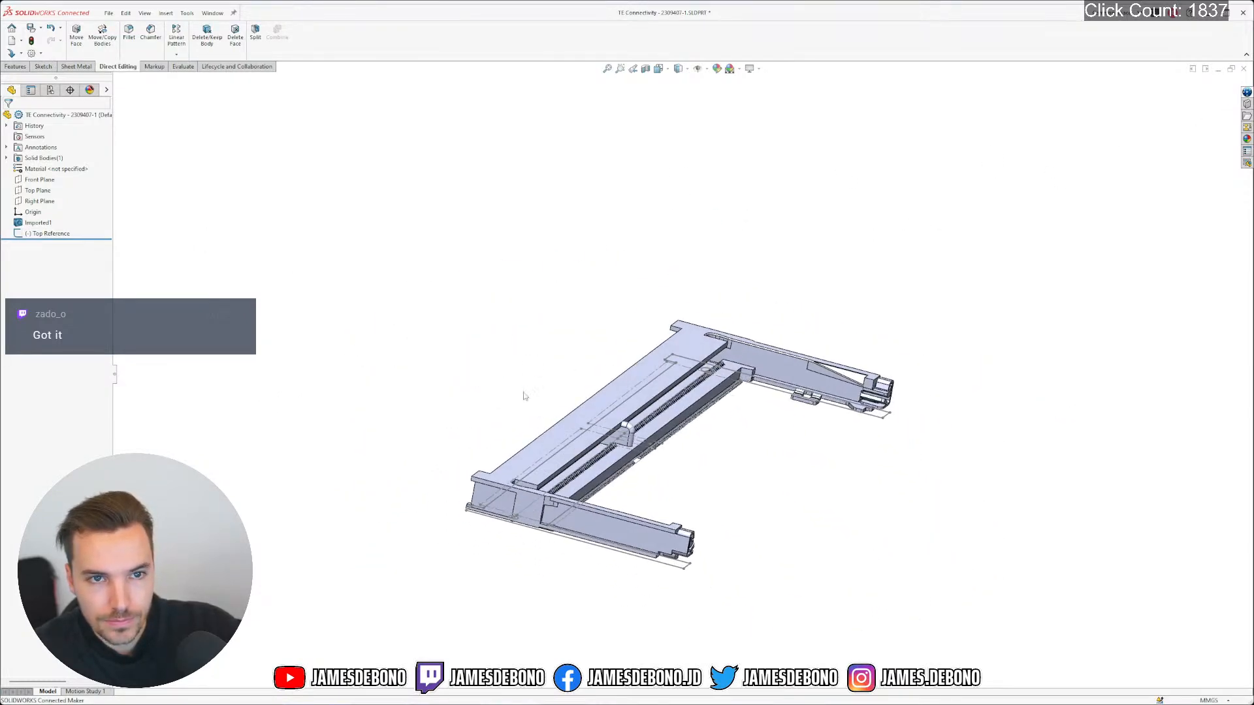
pyautogui.click(658, 69)
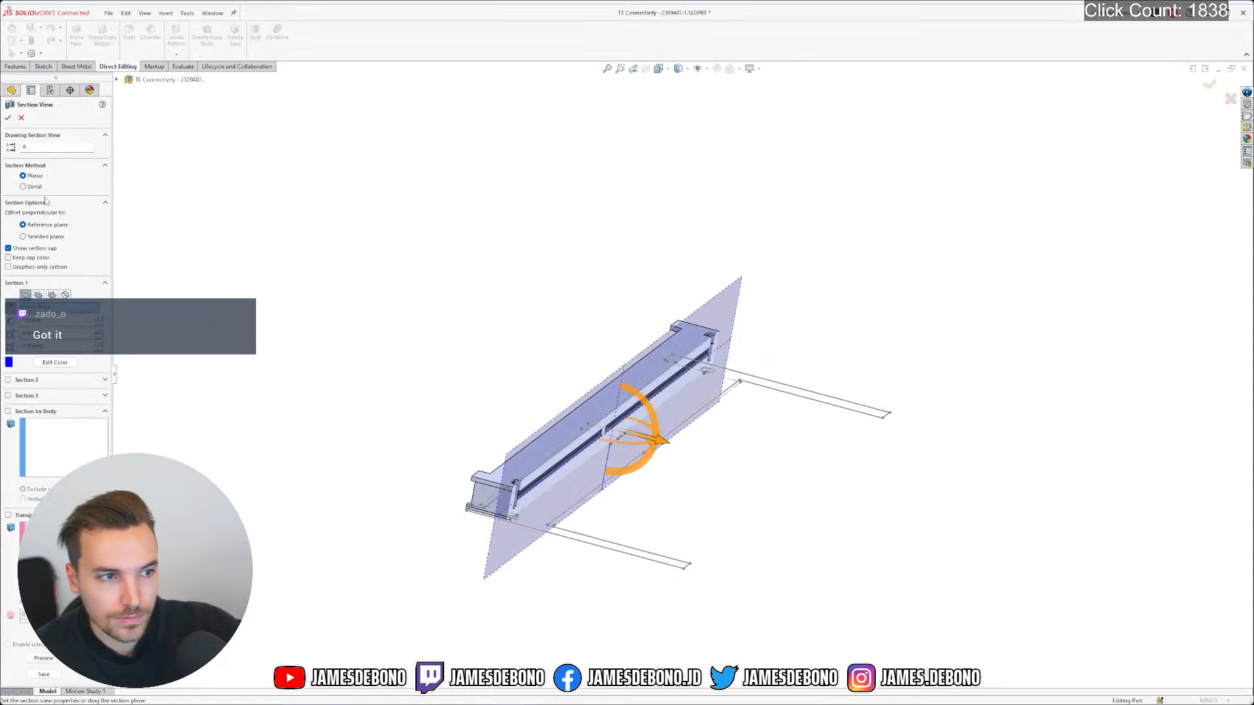
pyautogui.click(51, 295)
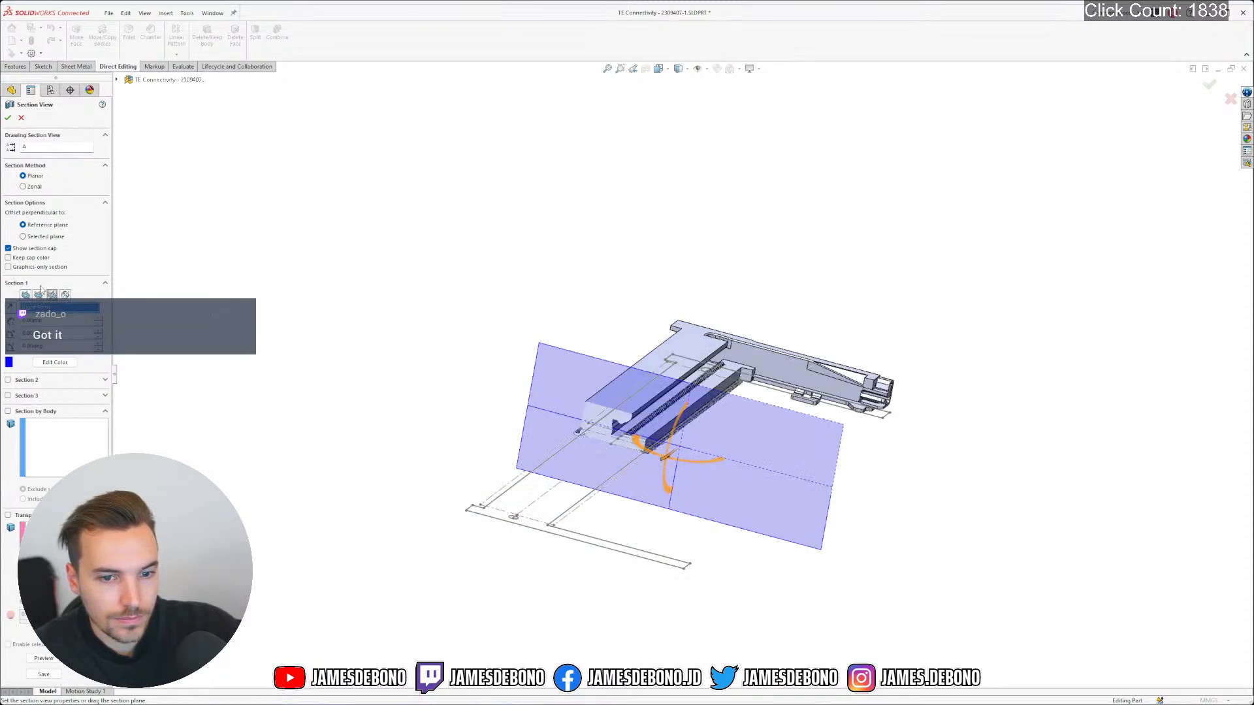
pyautogui.click(8, 118)
pyautogui.click(407, 221)
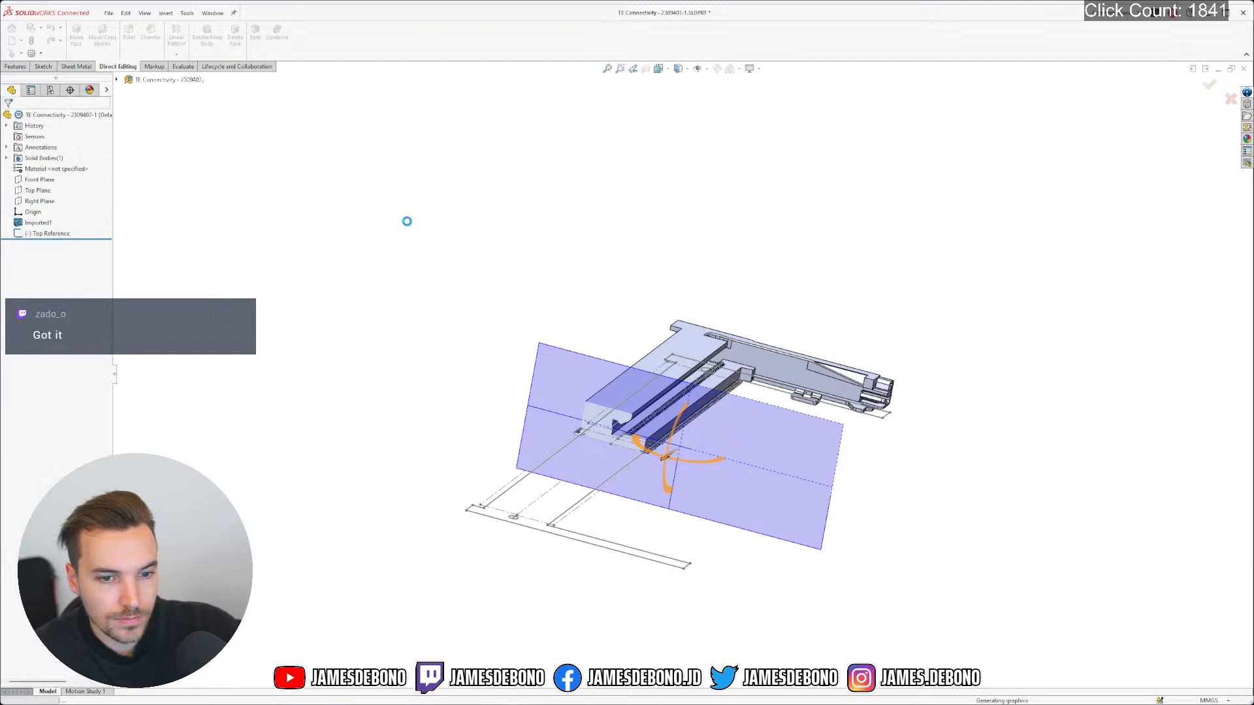
# Examine the sectioned card slot and the locating peg relative to the sketch plane, and turn the section view off
pyautogui.moveTo(519, 303); pyautogui.dragTo(625, 319, button='right')
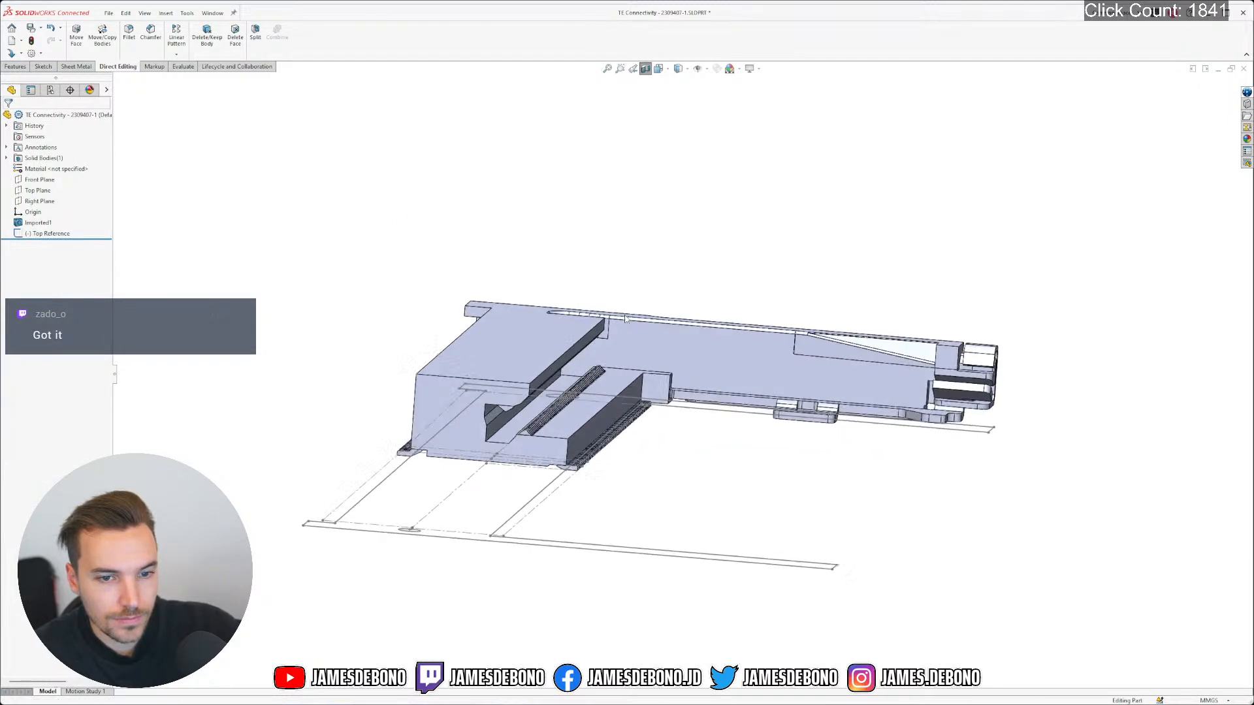
pyautogui.scroll(6, 484, 420)
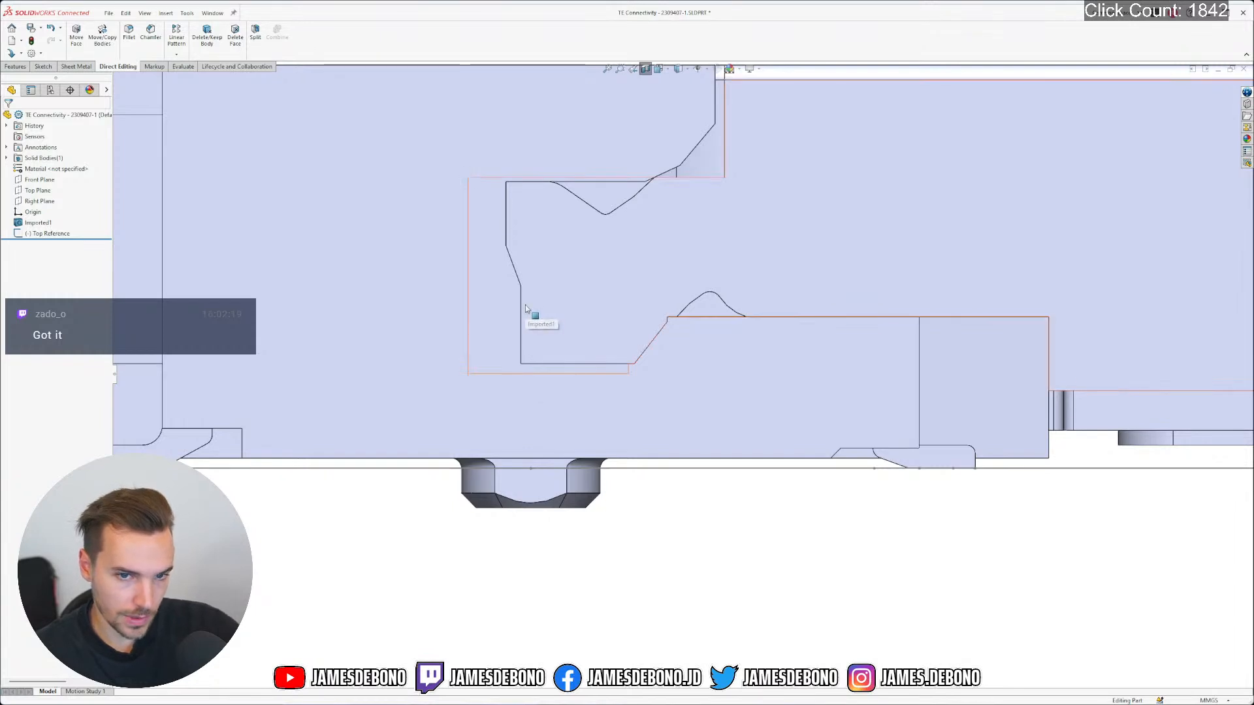
pyautogui.scroll(2, 522, 310)
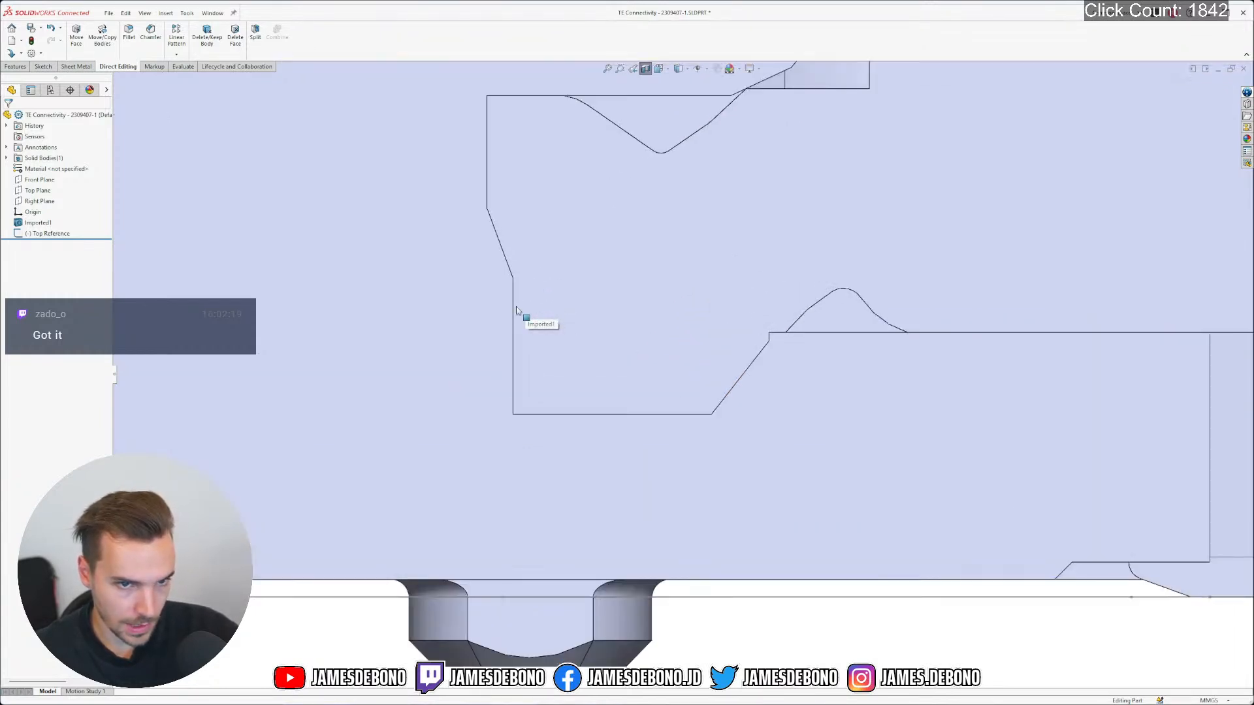
pyautogui.scroll(-2, 551, 393)
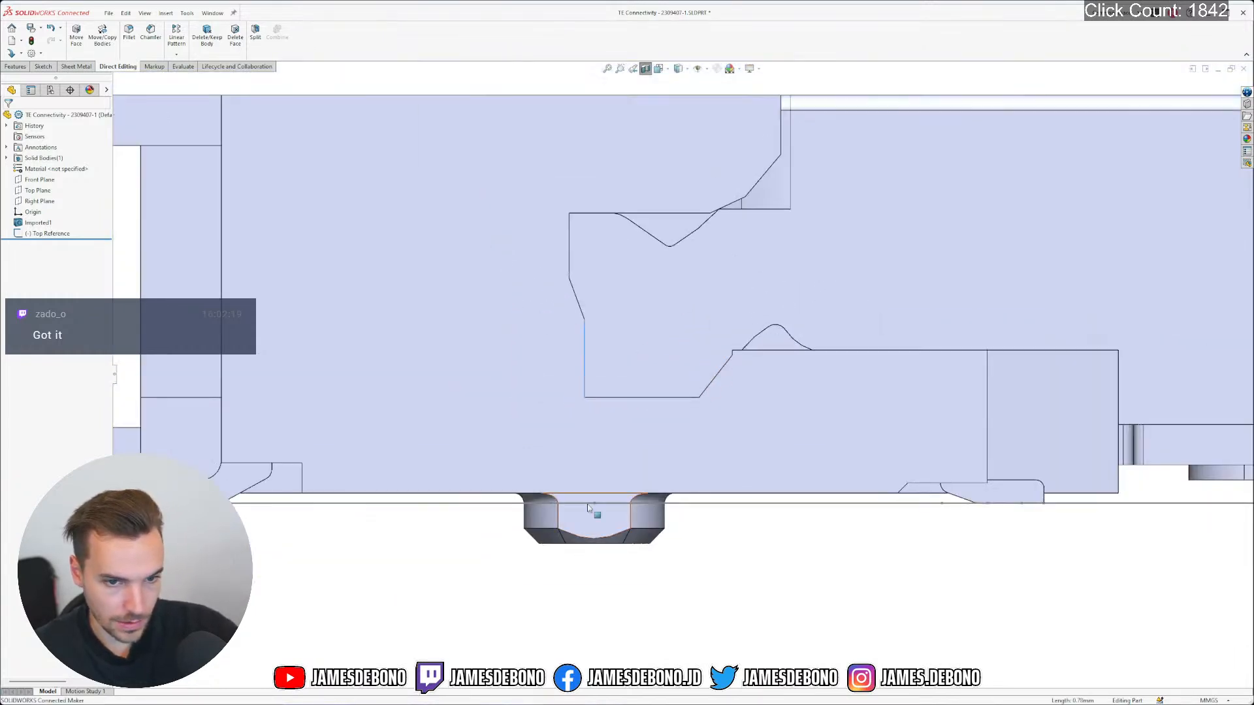
pyautogui.click(588, 524)
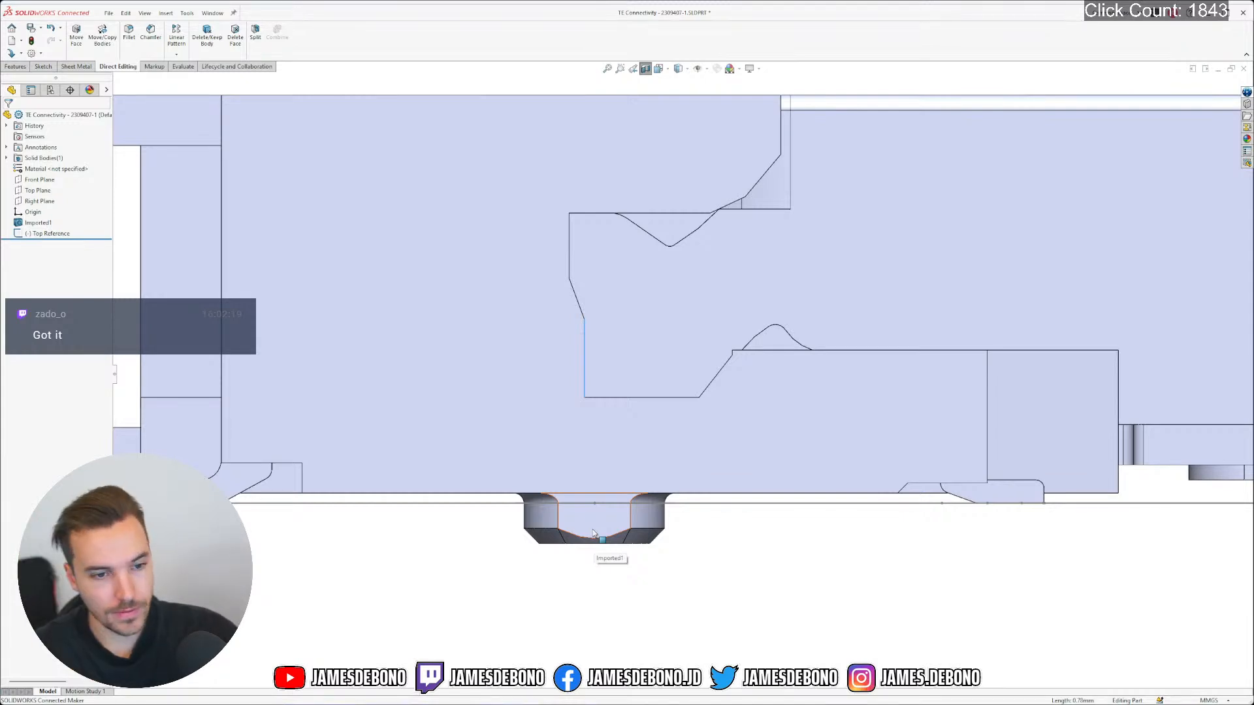
pyautogui.scroll(5, 591, 519)
pyautogui.moveTo(599, 395); pyautogui.dragTo(609, 469, button='middle')
pyautogui.scroll(5, 522, 454)
pyautogui.press('Escape')
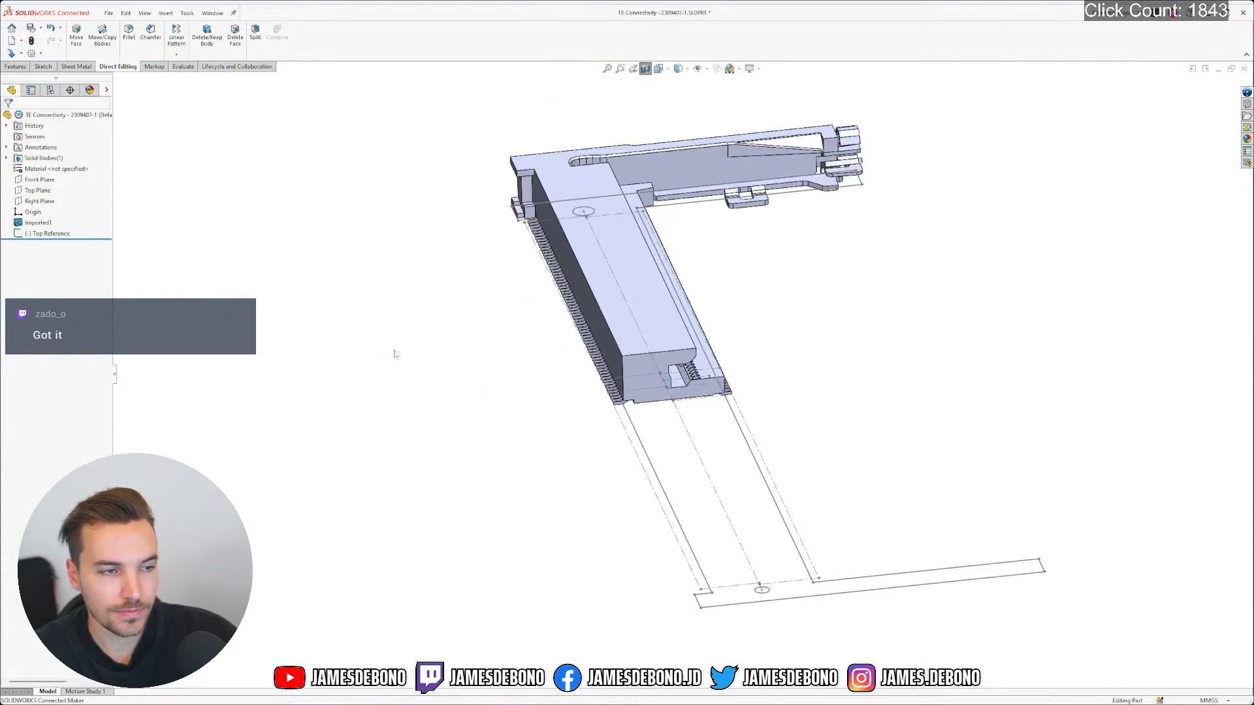
pyautogui.click(645, 68)
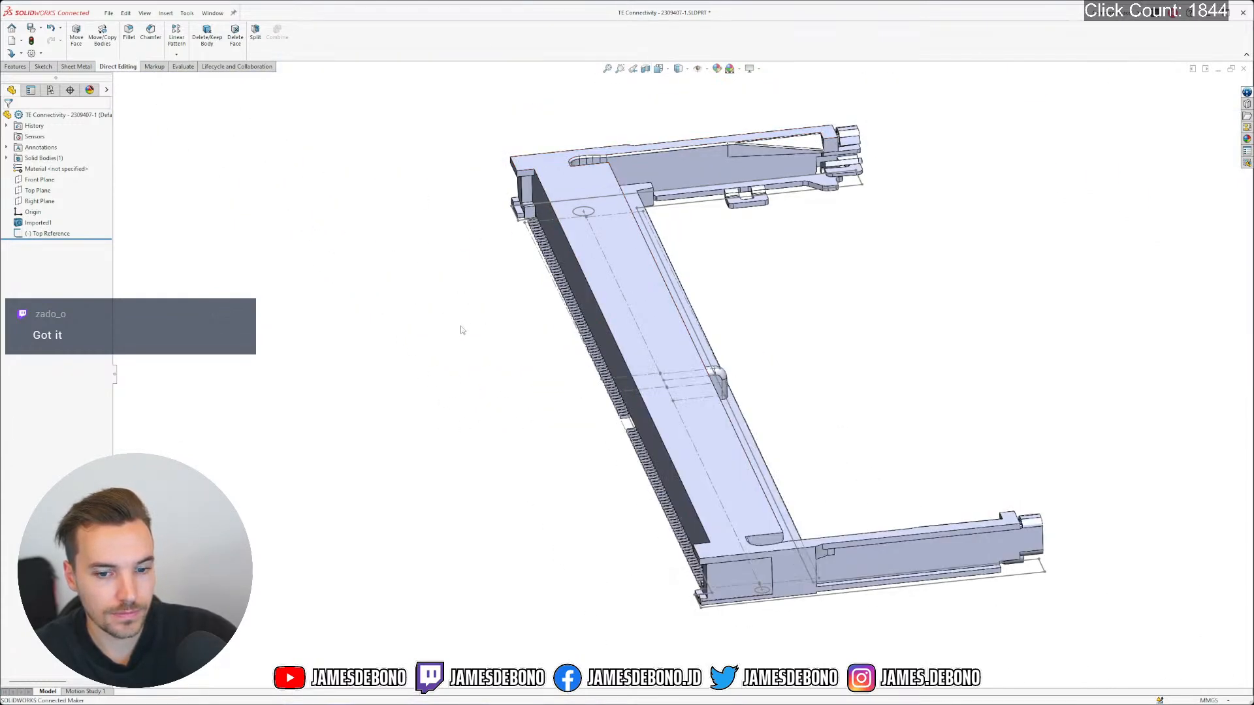
# Measure the short outer top edges at both ends of the connector housing
pyautogui.press('m')
pyautogui.scroll(-5, 701, 591)
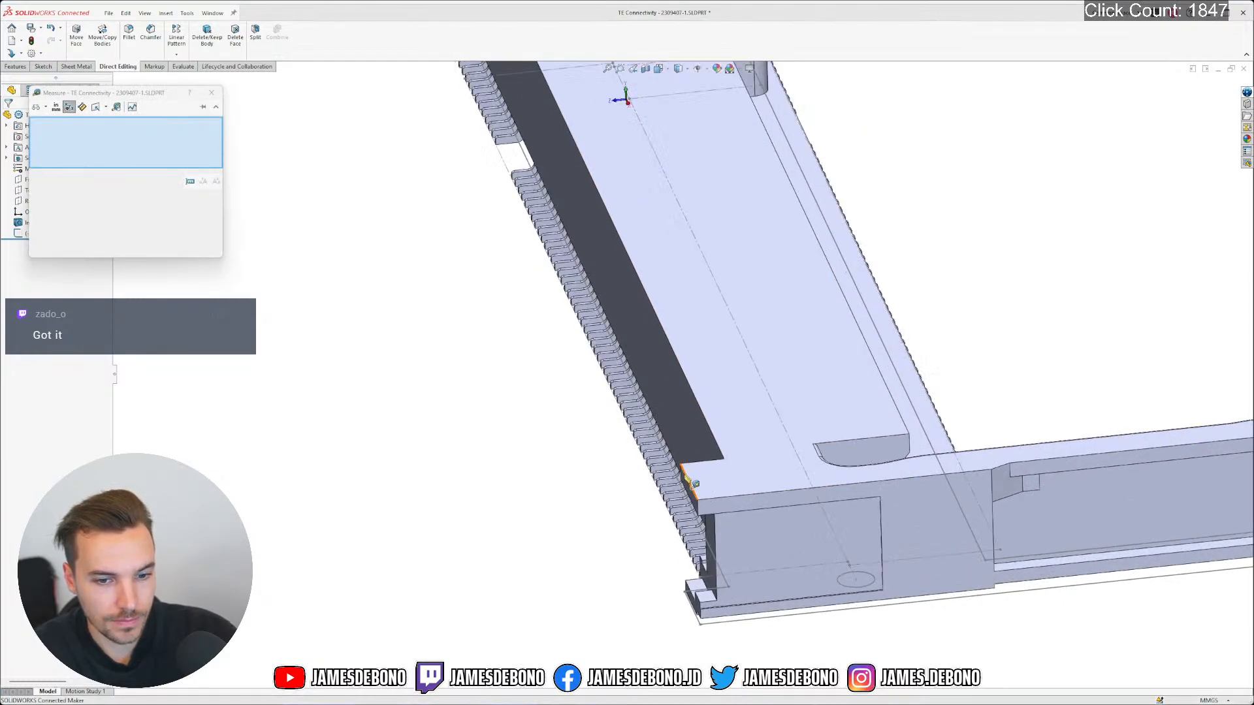
pyautogui.click(694, 483)
pyautogui.click(459, 359)
pyautogui.scroll(4, 459, 359)
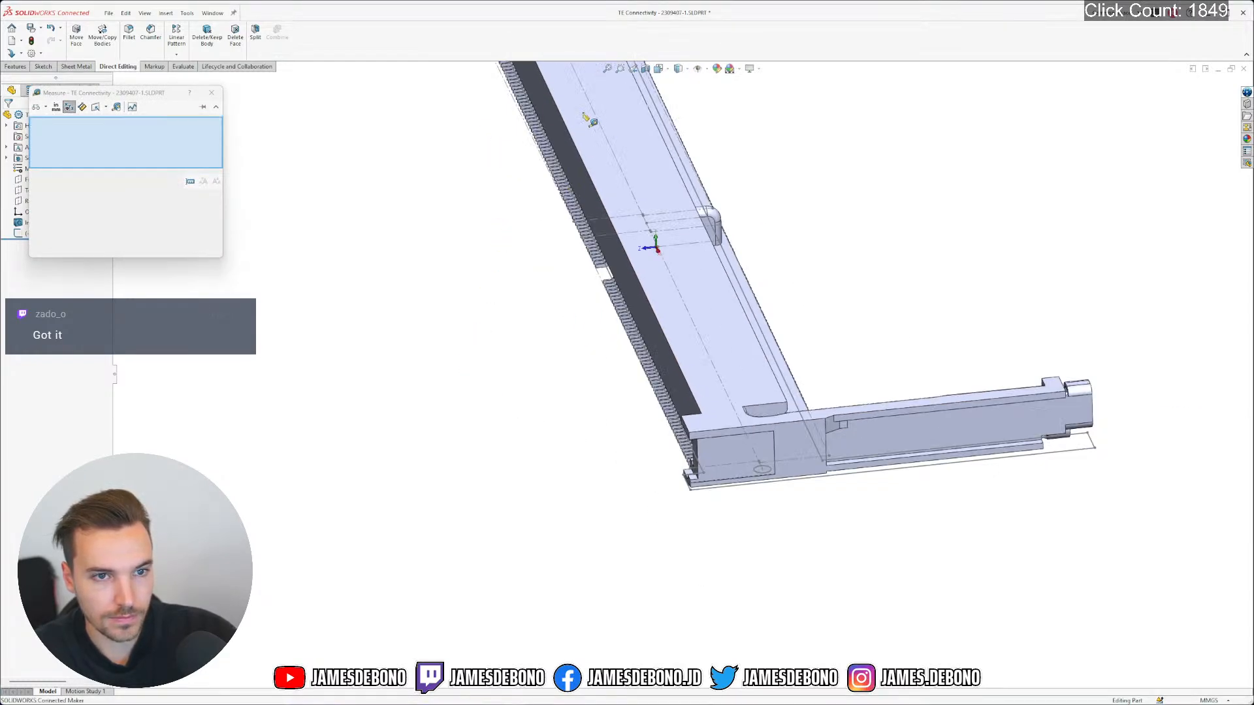
pyautogui.scroll(3, 604, 137)
pyautogui.scroll(-8, 593, 257)
pyautogui.click(538, 297)
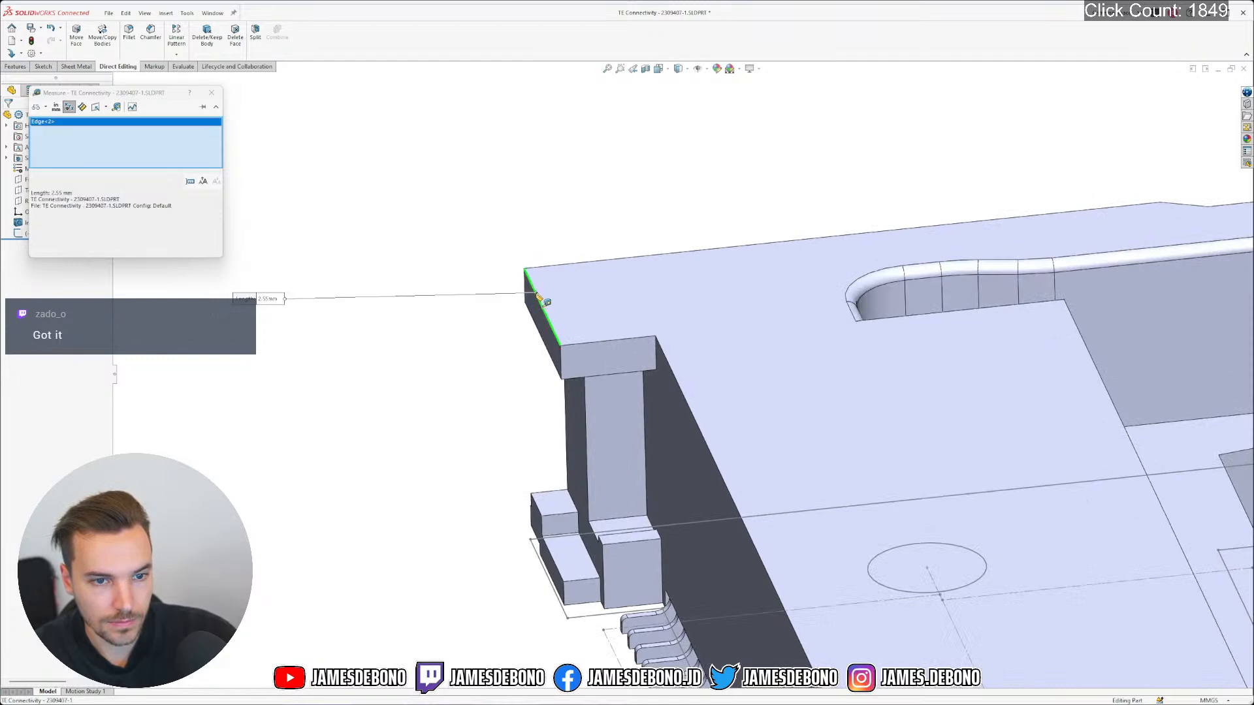
pyautogui.click(459, 361)
pyautogui.scroll(8, 661, 307)
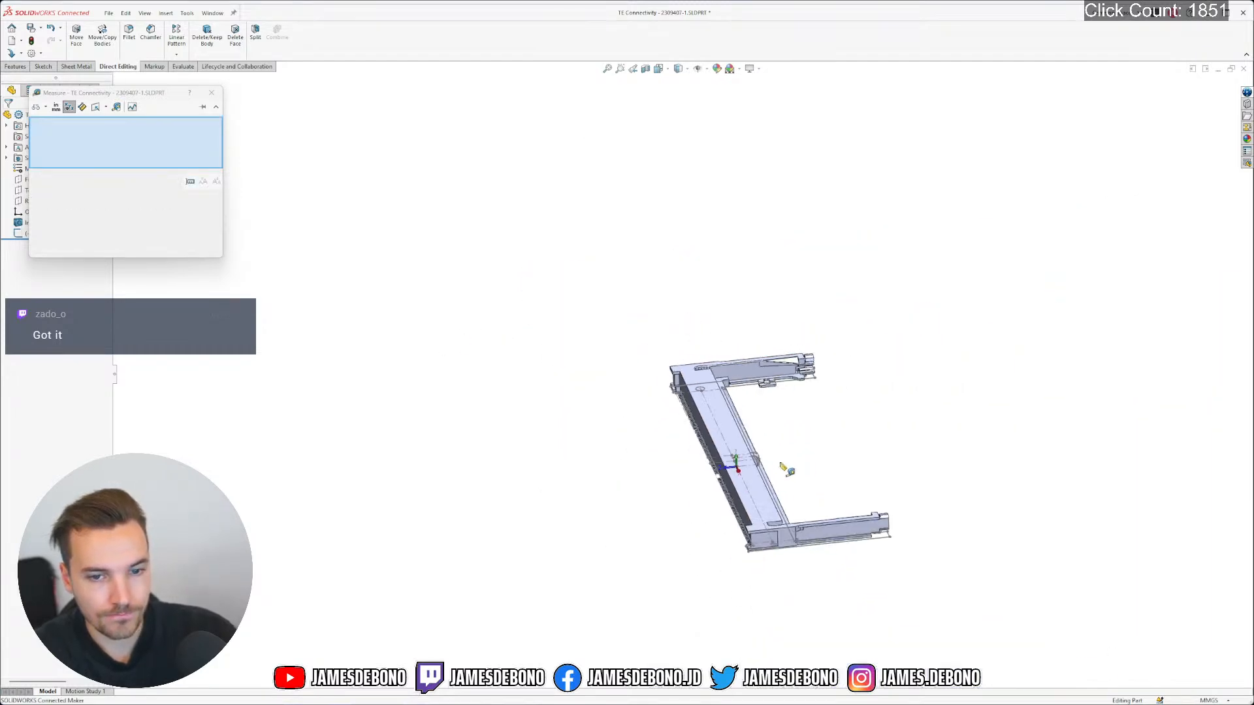
pyautogui.scroll(-5, 791, 483)
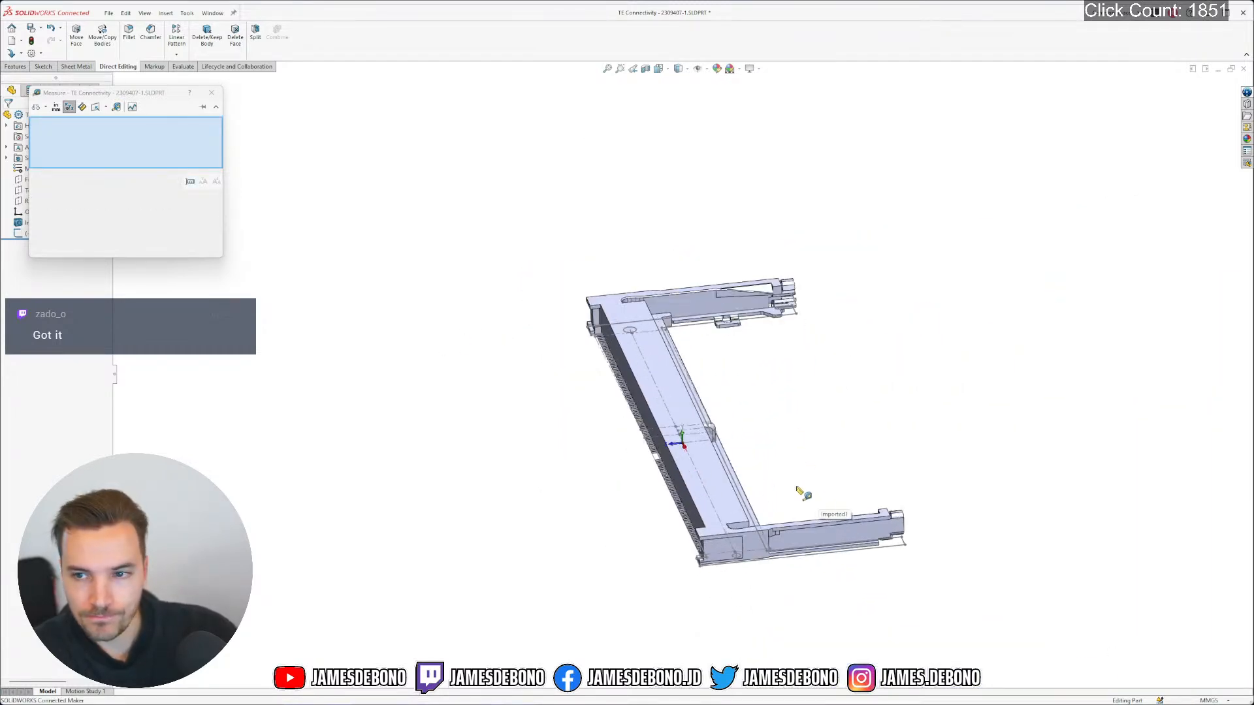
pyautogui.click(217, 97)
pyautogui.click(210, 13)
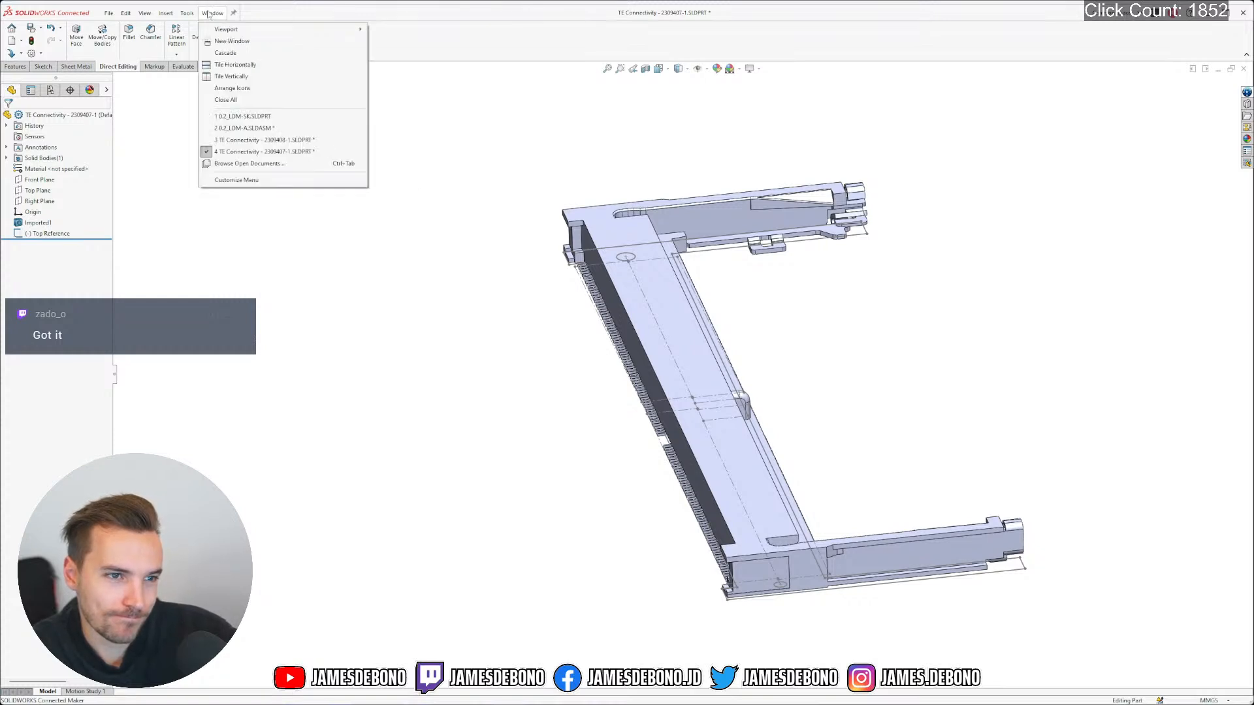
pyautogui.click(517, 139)
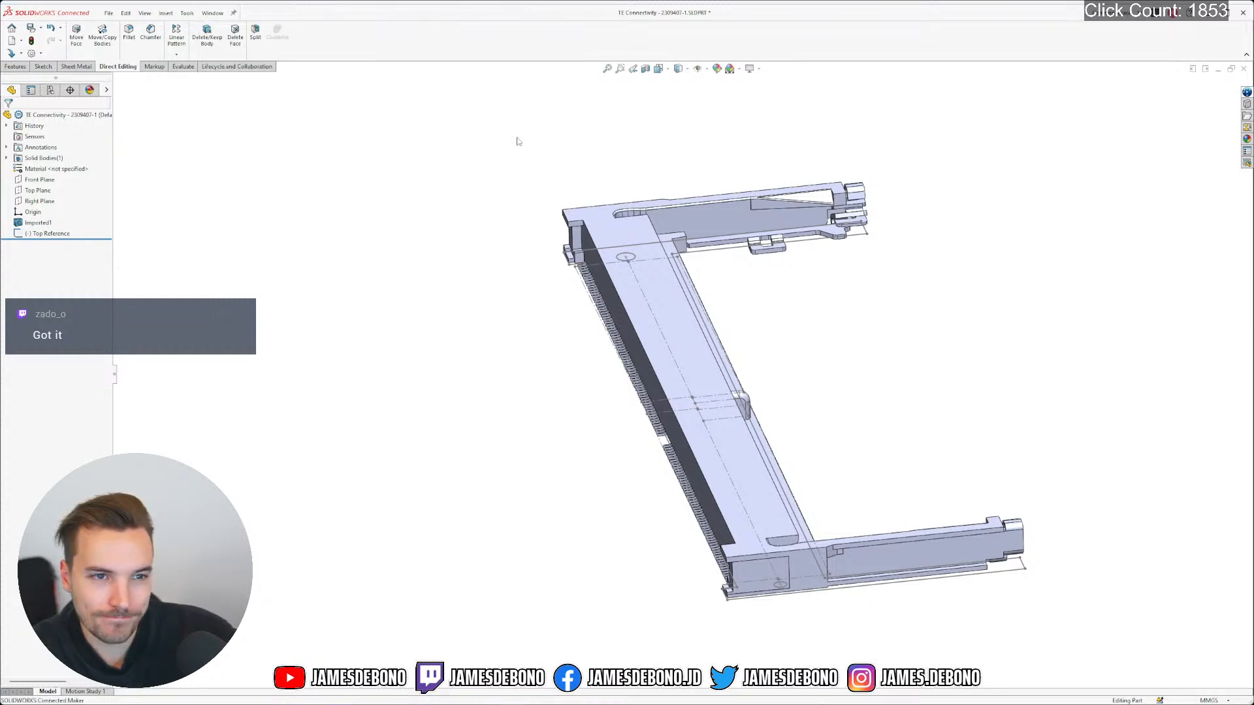
pyautogui.click(212, 17)
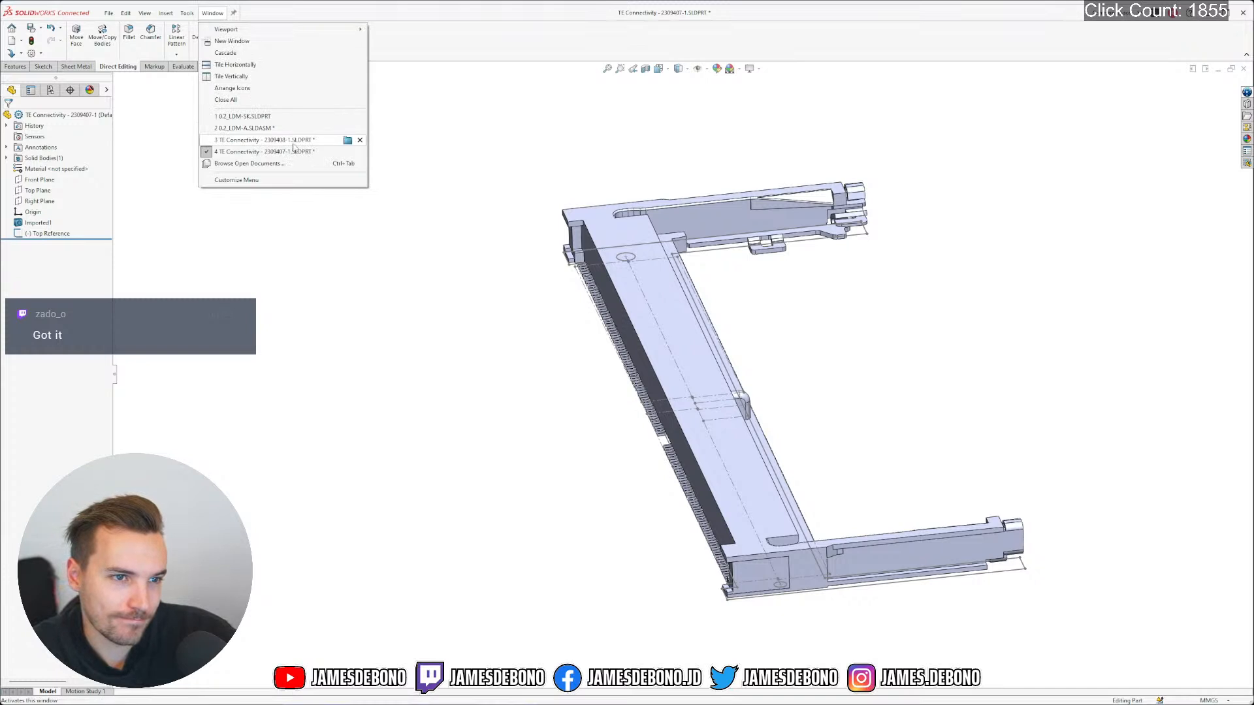
pyautogui.moveTo(293, 147)
pyautogui.click(446, 347)
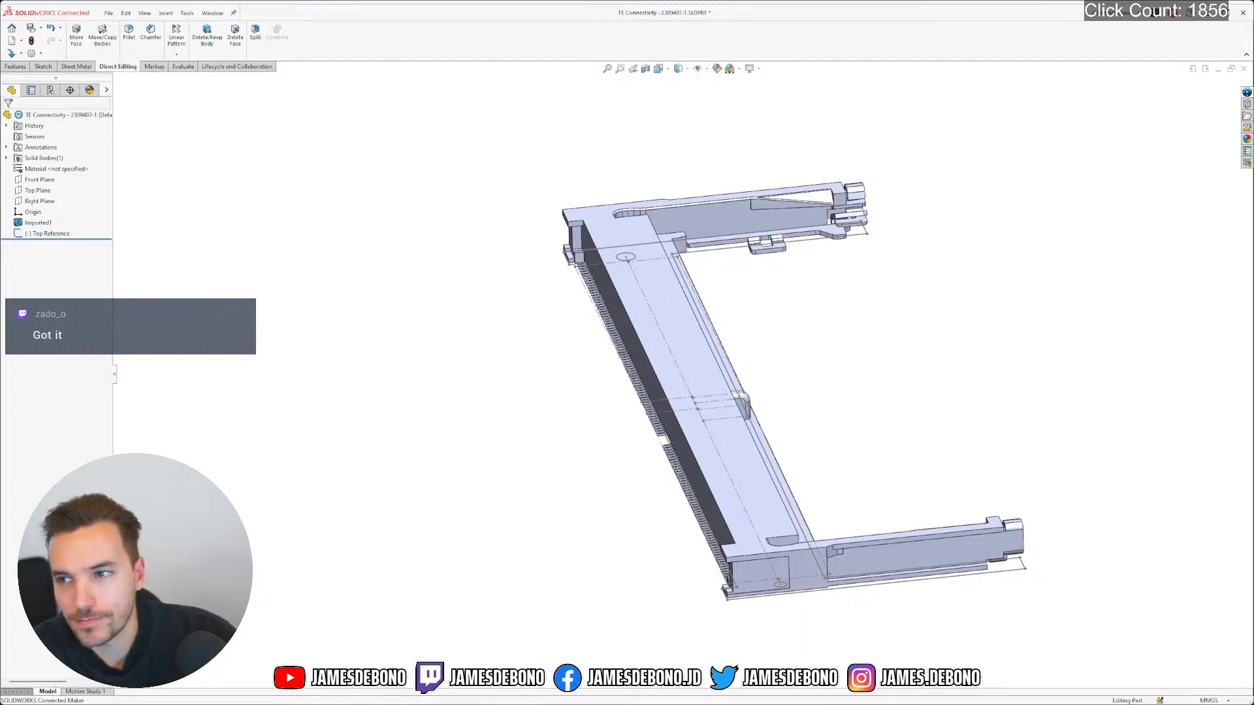
# Switch to the browser and examine the plan-view dimensions in the 2309407 connector drawing PDF
pyautogui.hotkey('alt', 'Tab')
pyautogui.click(294, 11)
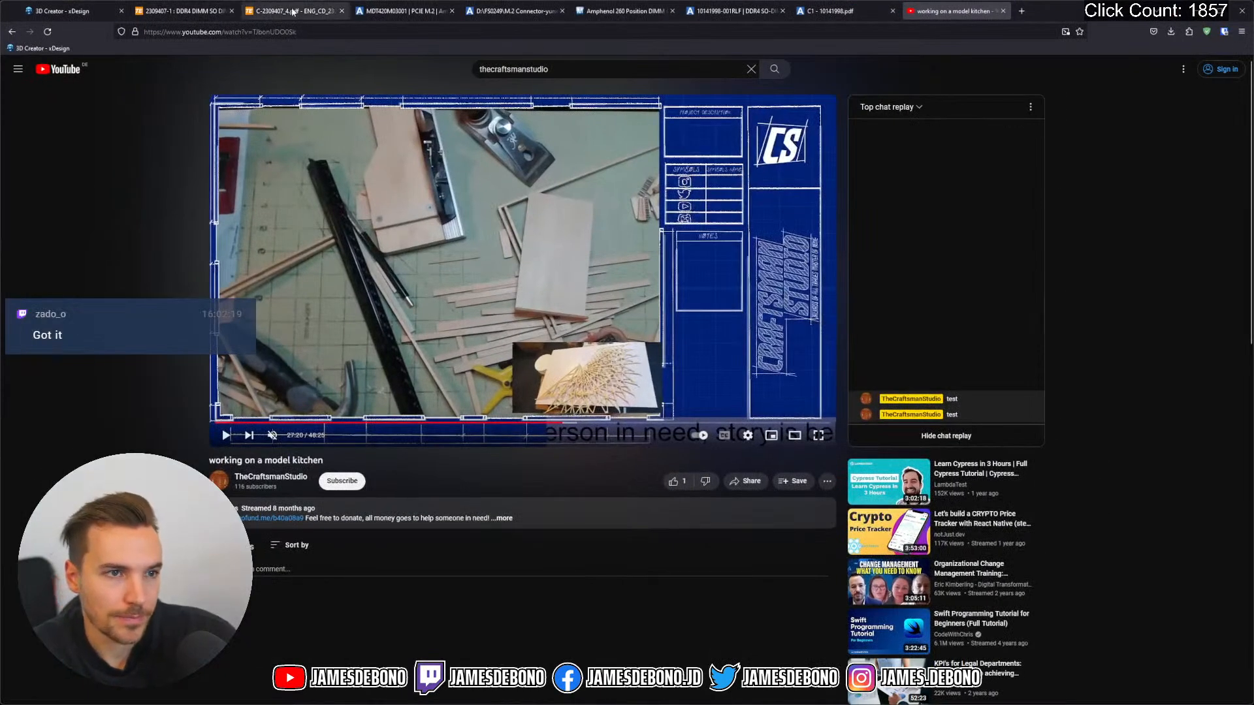
pyautogui.click(452, 308)
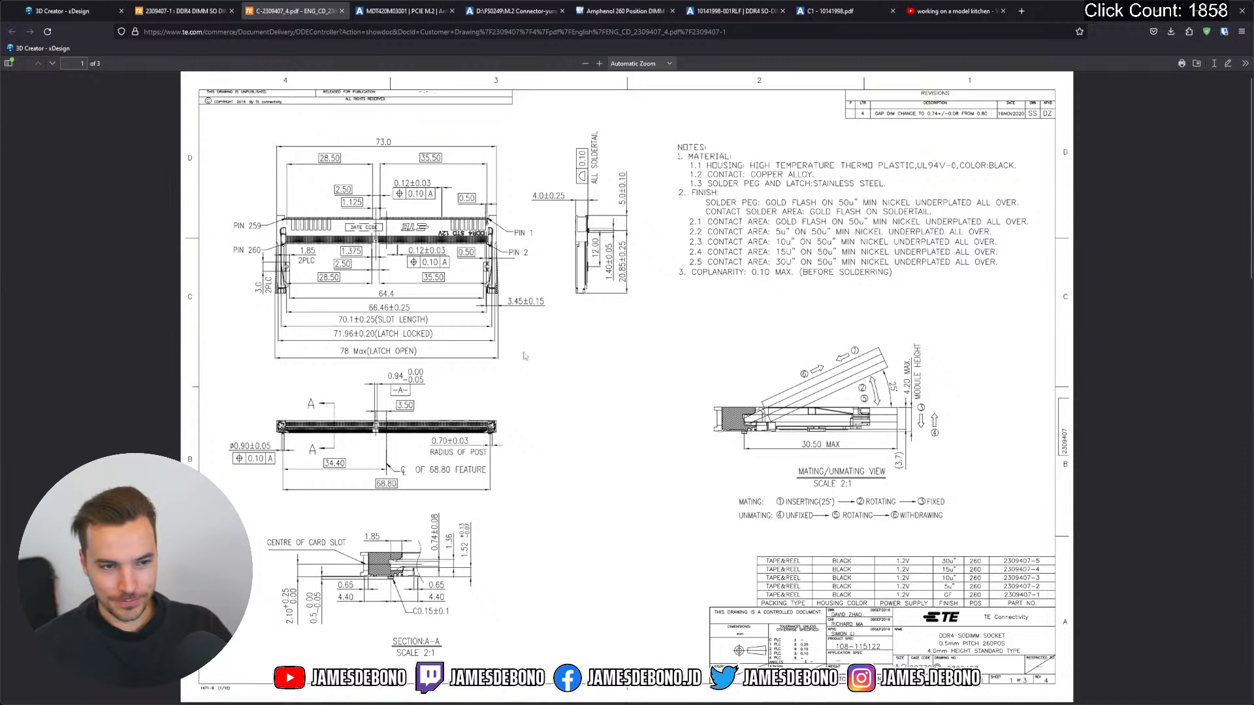
pyautogui.scroll(1, 305, 264)
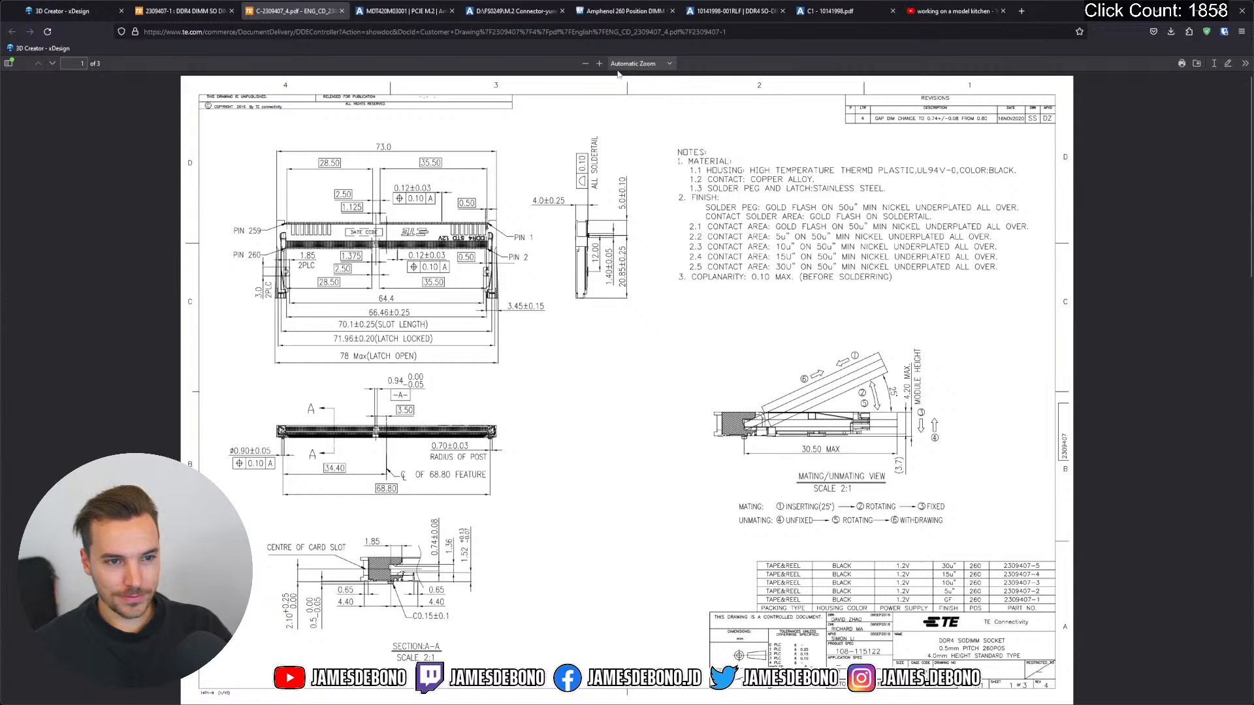
pyautogui.keyDown('ctrl'); pyautogui.scroll(5, 600, 63); pyautogui.keyUp('ctrl')
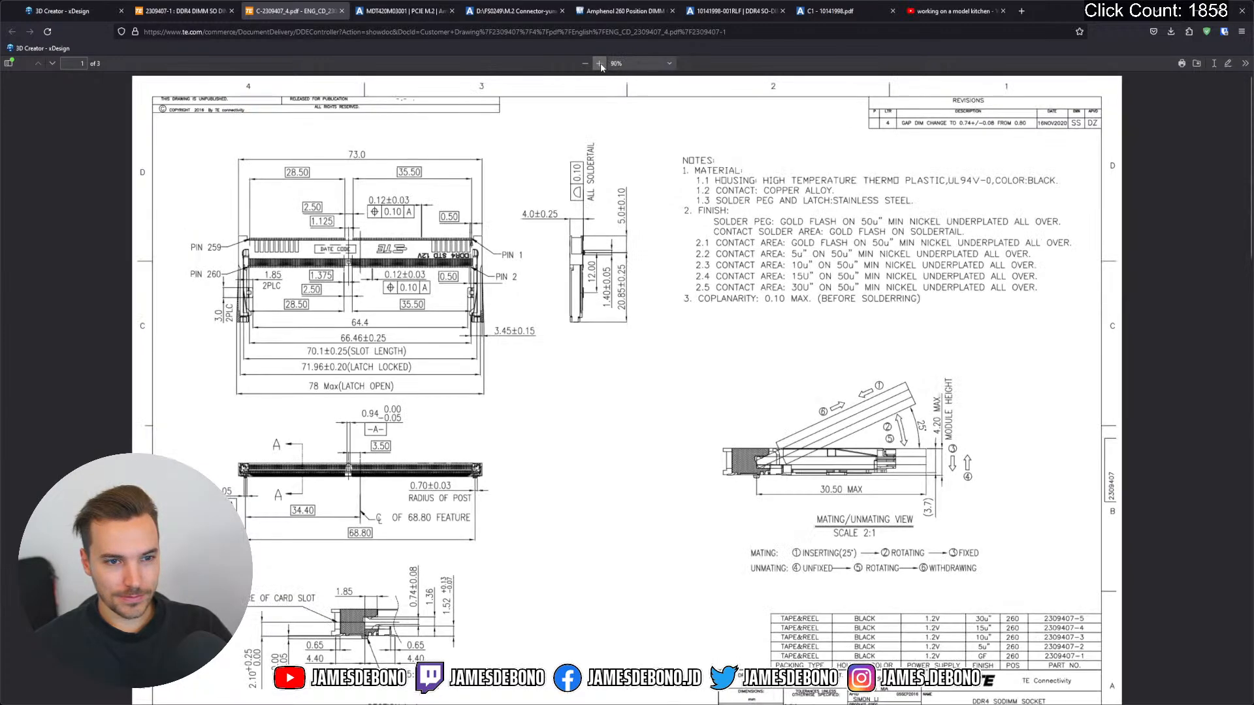
pyautogui.click(600, 63)
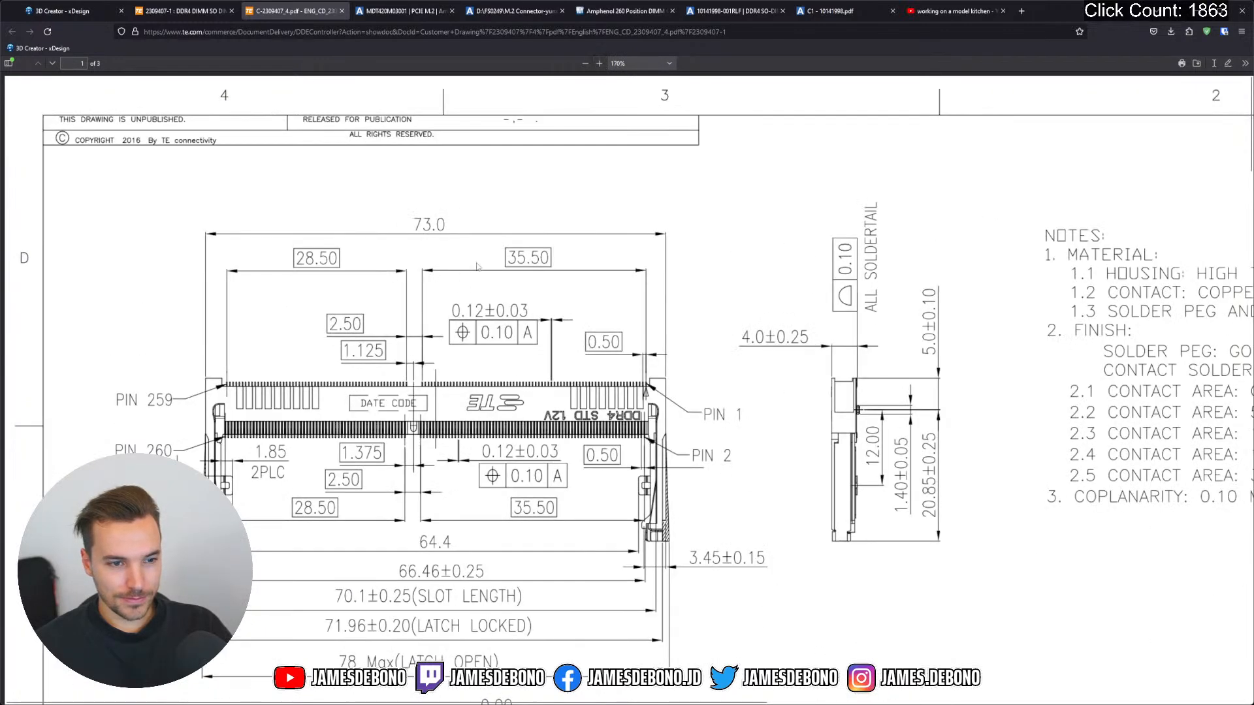
pyautogui.scroll(-3, 435, 318)
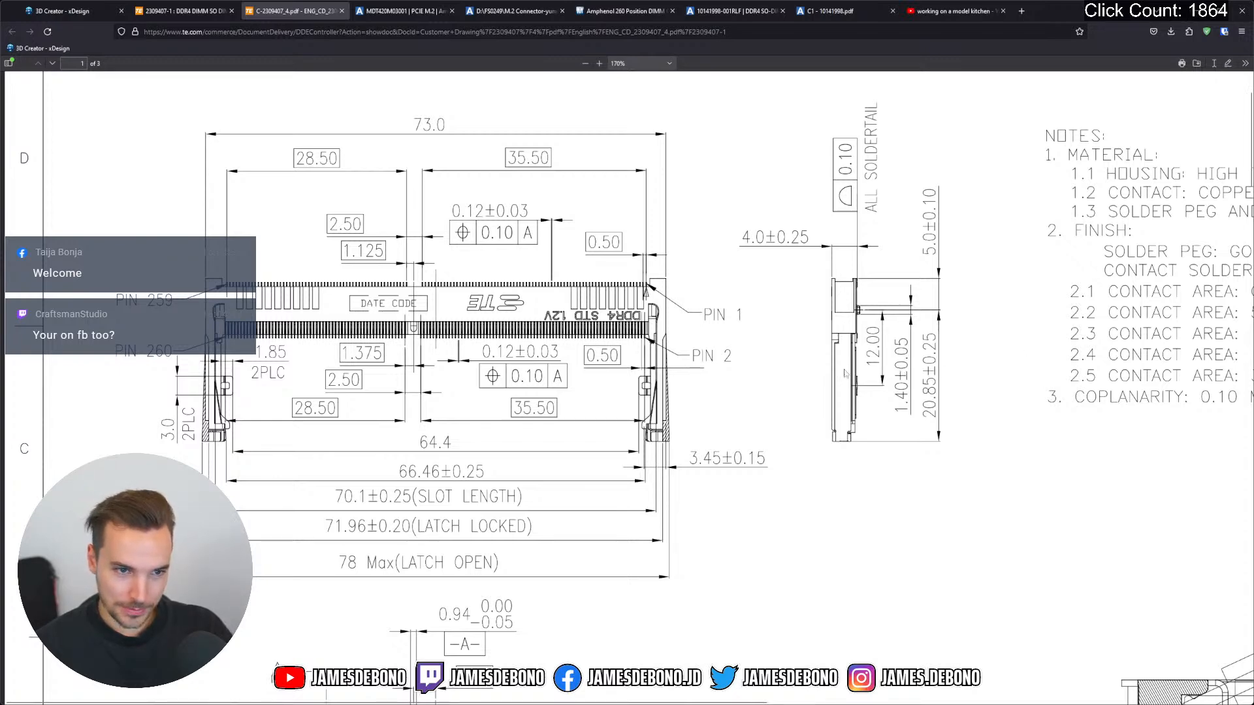
pyautogui.scroll(1, 791, 368)
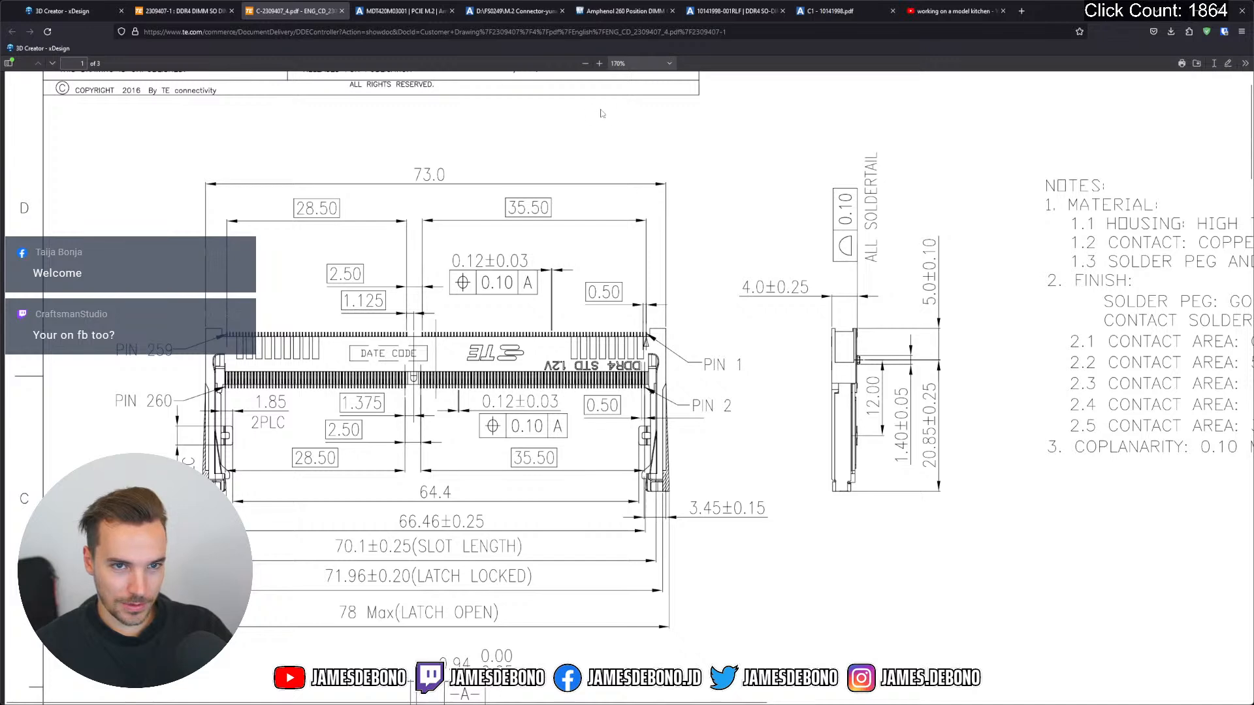
pyautogui.click(585, 63)
pyautogui.click(510, 278)
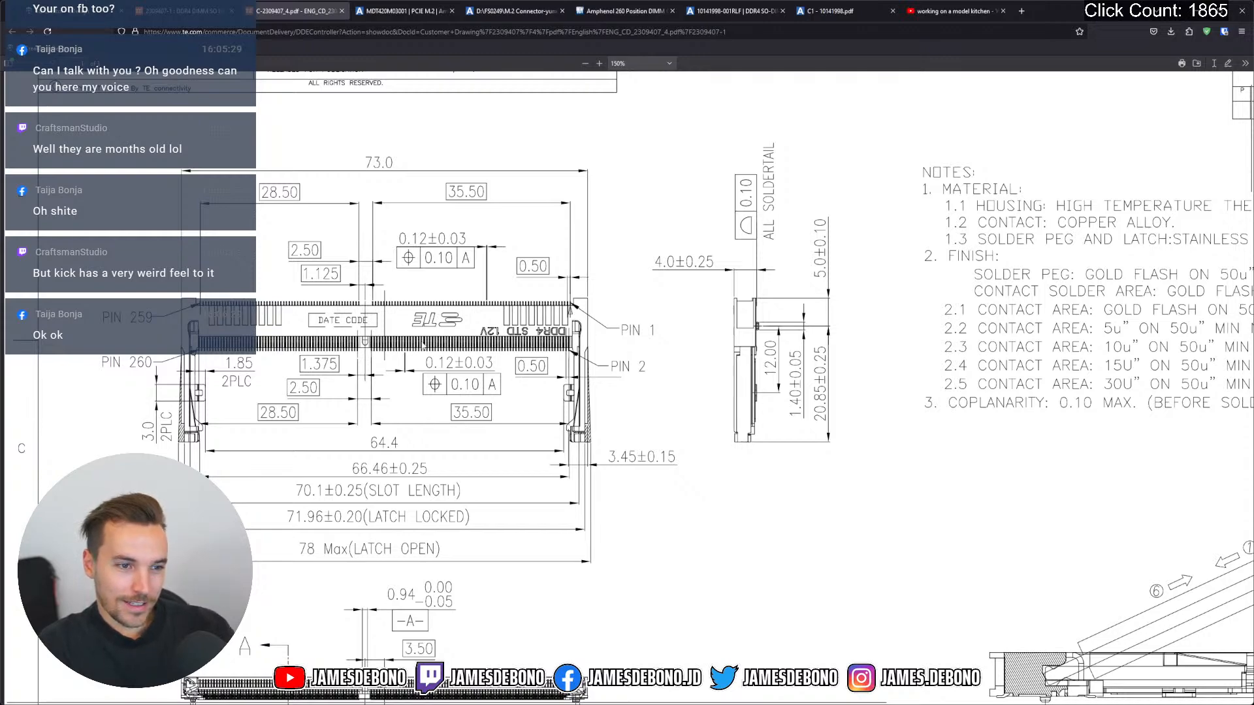
# Examine the card slot, locating peg and solder tail dimensions in Section A-A of the drawing
pyautogui.scroll(-6, 769, 350)
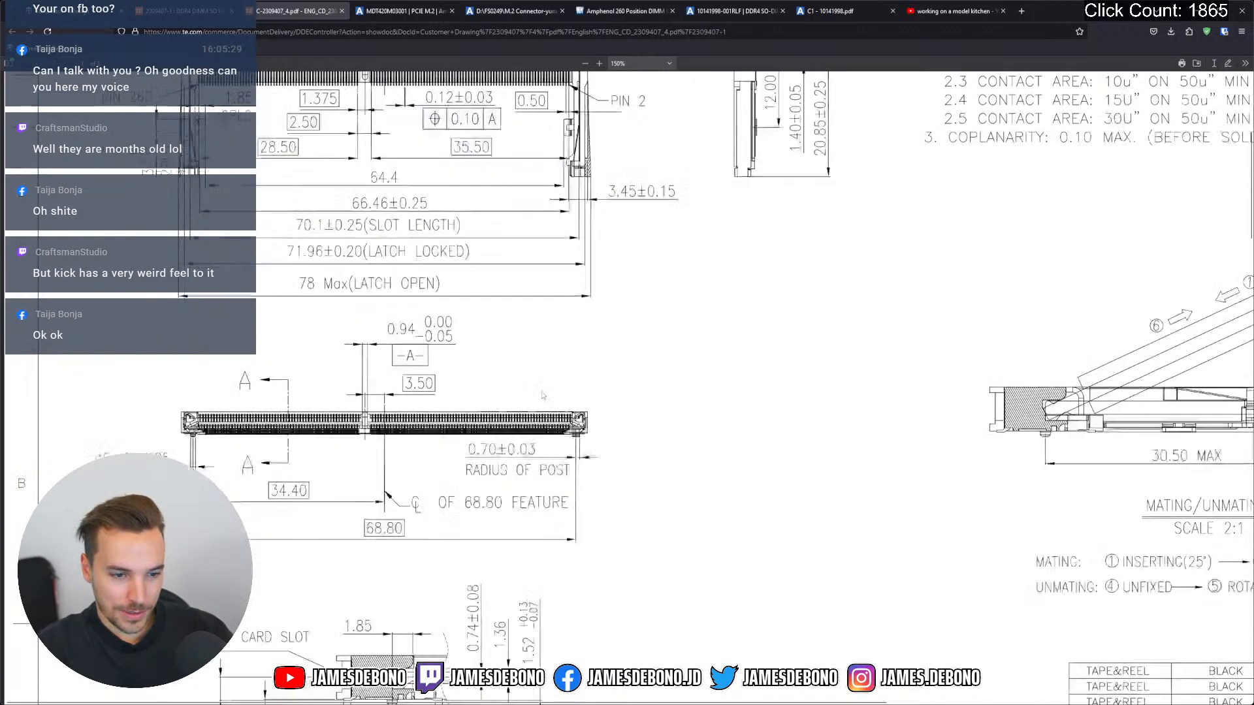
pyautogui.scroll(-2, 682, 378)
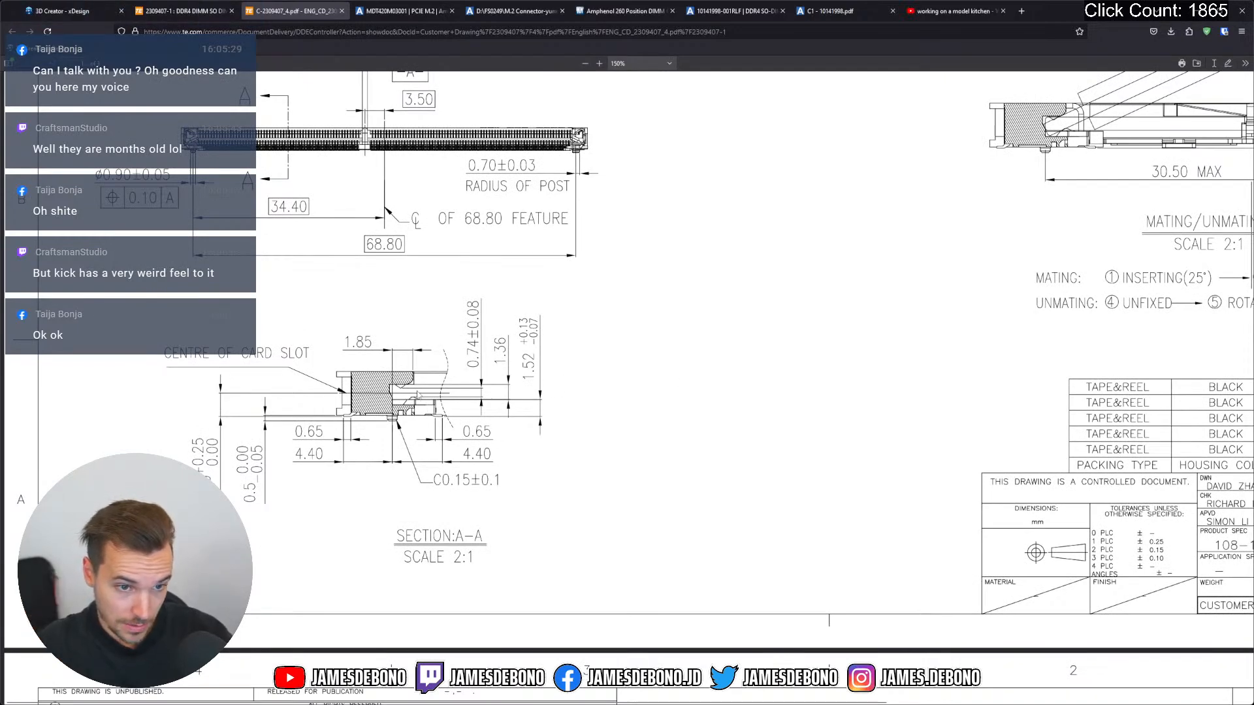
pyautogui.click(599, 63)
pyautogui.click(599, 63)
pyautogui.click(599, 64)
pyautogui.scroll(-3, 601, 195)
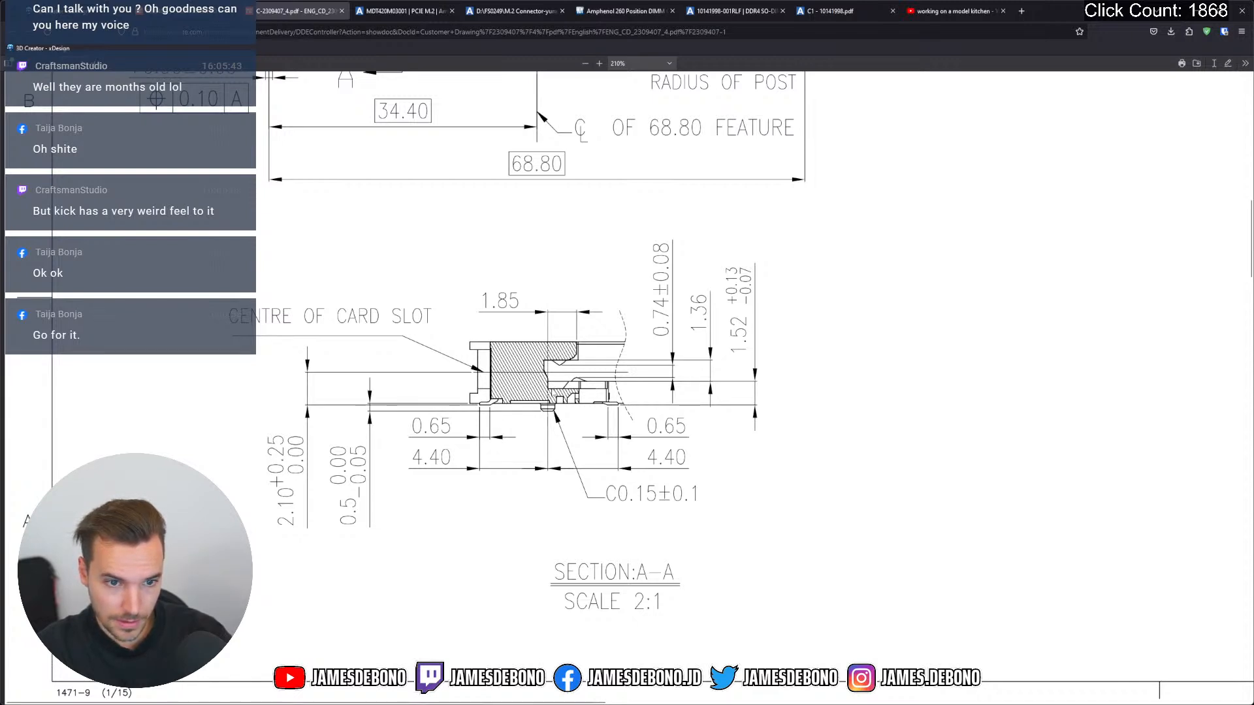
pyautogui.keyDown('ctrl'); pyautogui.scroll(1, 550, 383); pyautogui.keyUp('ctrl')
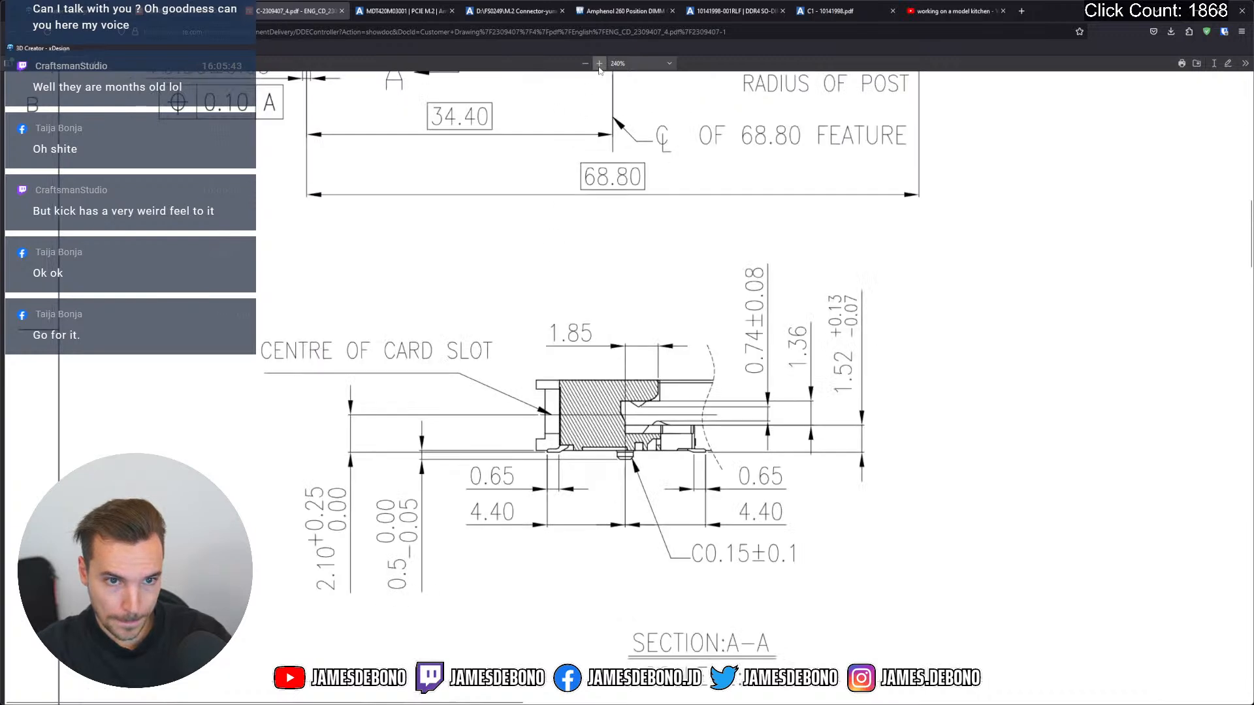
pyautogui.click(643, 370)
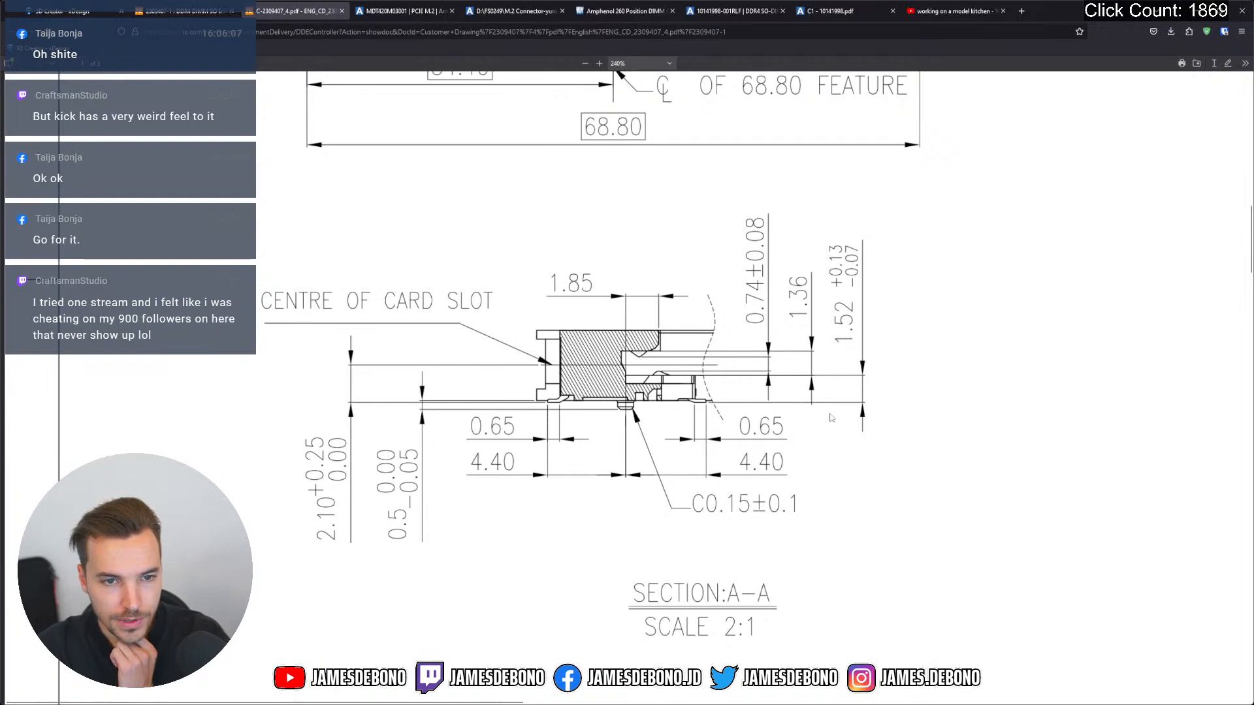
# Switch to SOLIDWORKS, cut the connector with a section view across its length, and inspect the card slot and locating peg side-on
pyautogui.hotkey('alt', 'Tab')
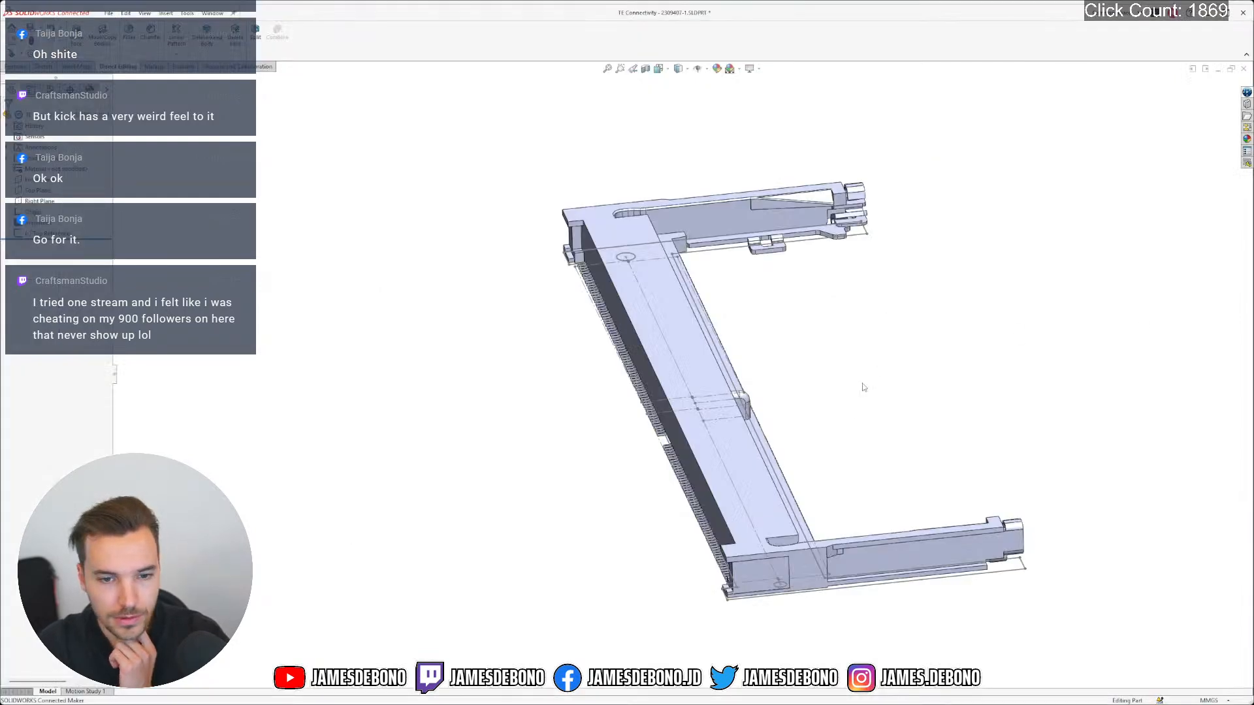
pyautogui.scroll(-3, 867, 386)
pyautogui.click(793, 333)
pyautogui.click(658, 70)
pyautogui.scroll(3, 636, 330)
pyautogui.click(8, 117)
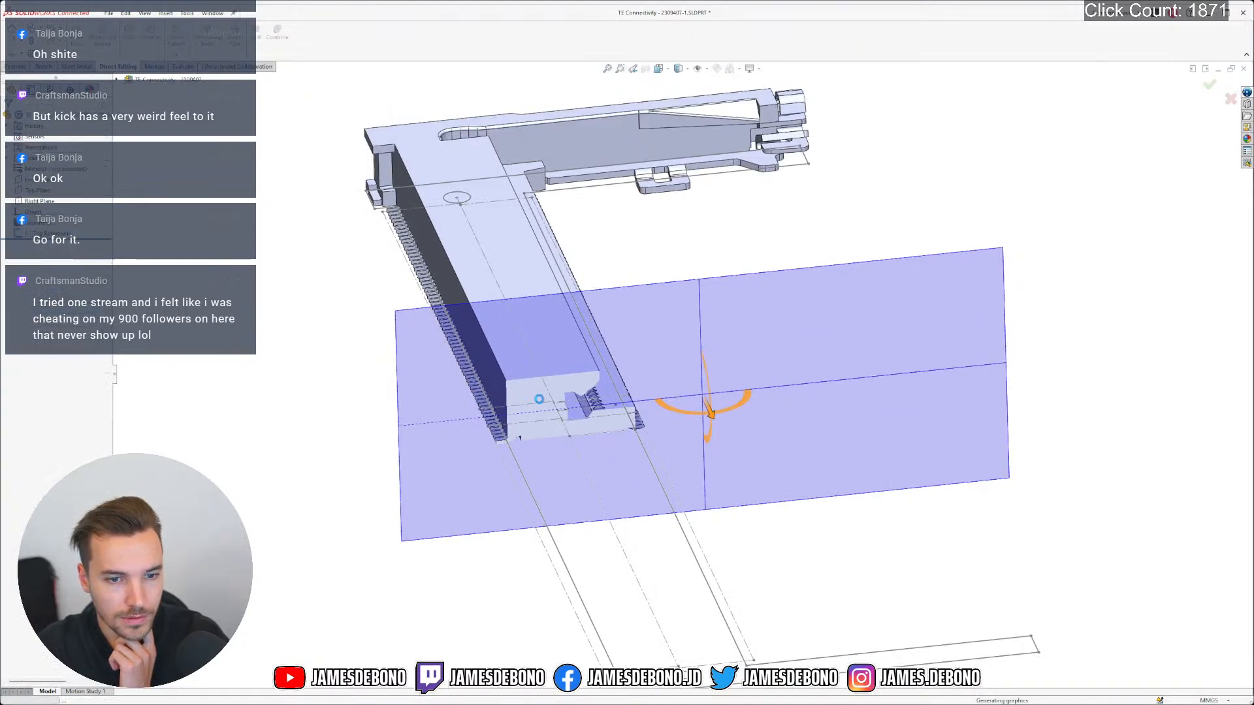
pyautogui.moveTo(307, 371); pyautogui.dragTo(400, 383, button='right')
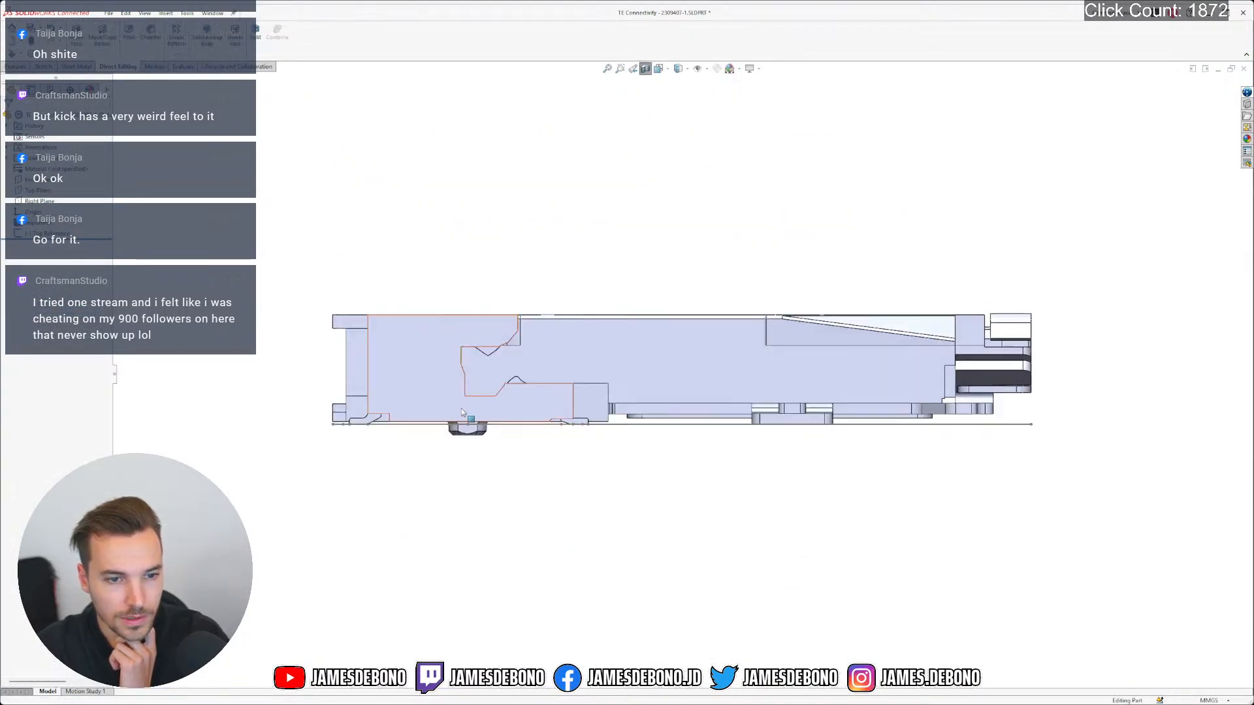
pyautogui.scroll(-8, 459, 406)
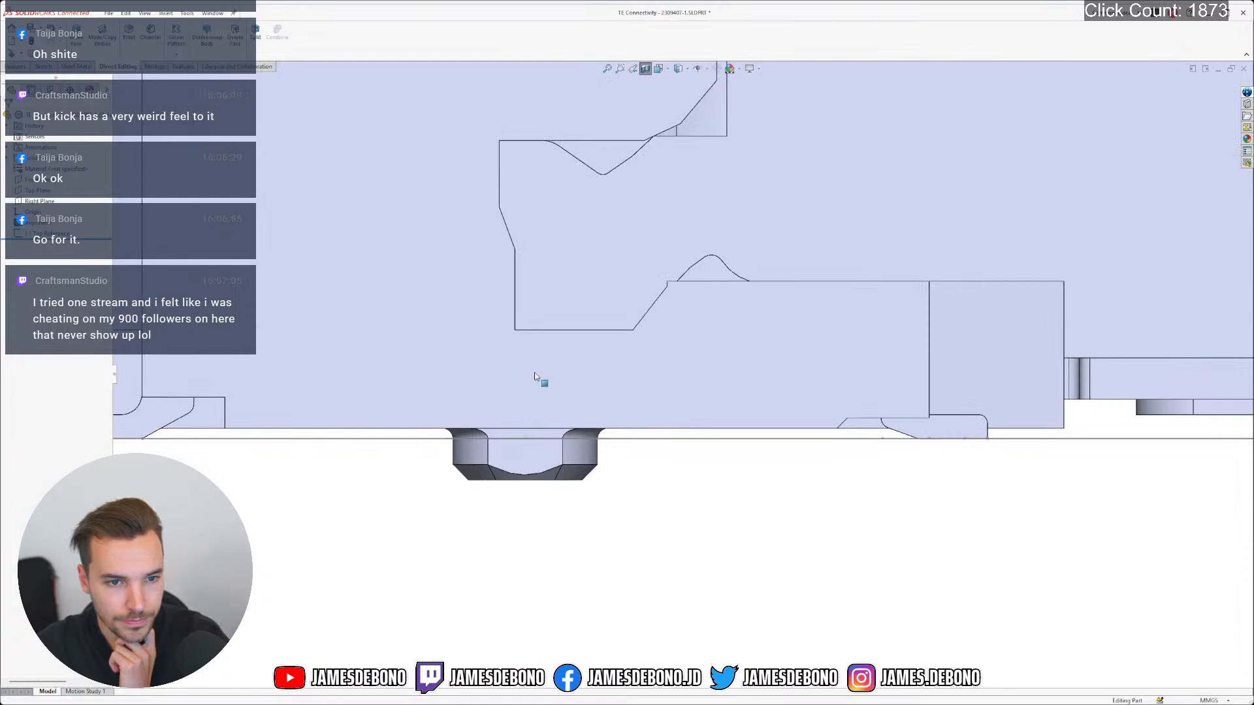
# Recreate the connector's section view with the cutting direction reversed
pyautogui.scroll(3, 542, 382)
pyautogui.click(644, 71)
pyautogui.click(644, 71)
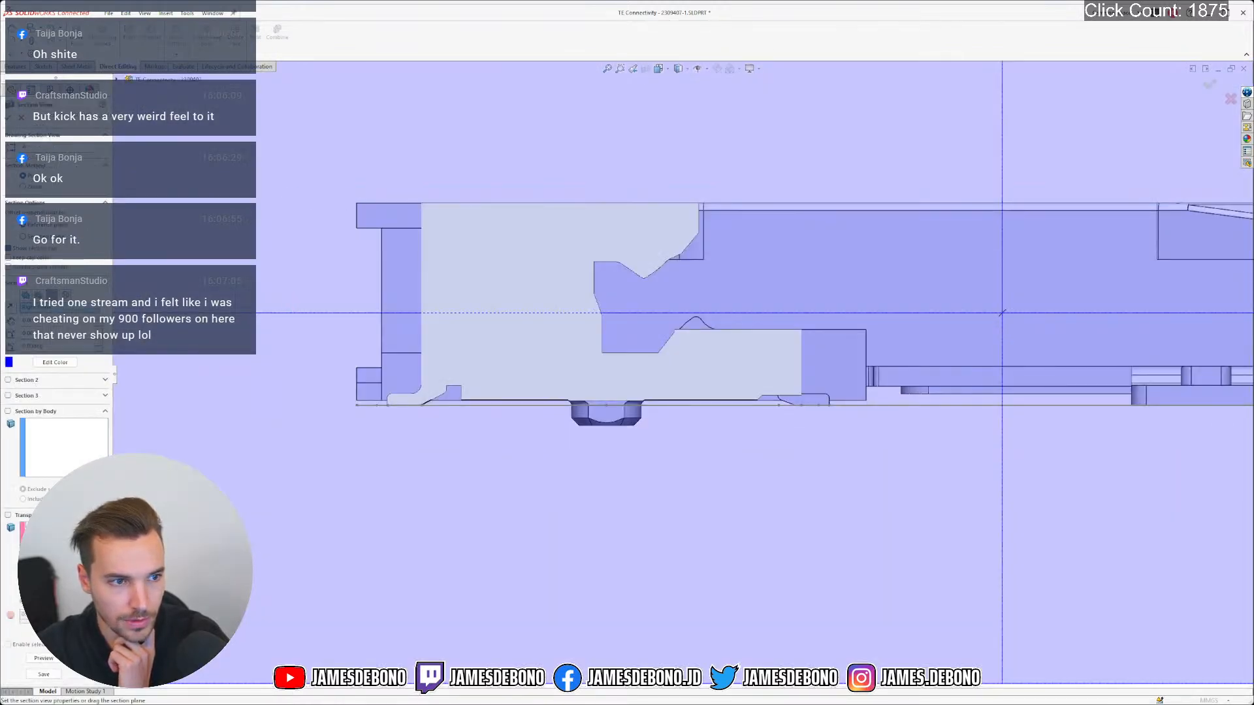
pyautogui.click(11, 308)
pyautogui.click(9, 118)
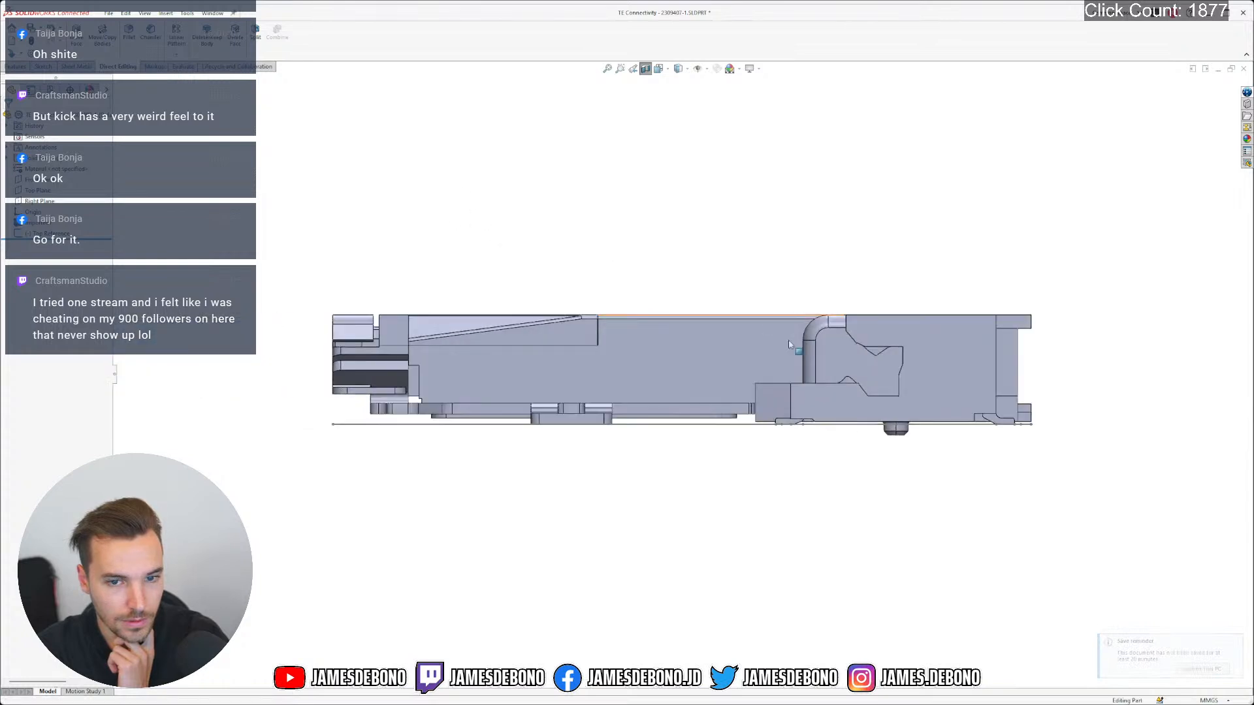
# Examine the reversed section's card slot, peg and reference sketch, and compare them with Section A-A in the browser drawing
pyautogui.scroll(-7, 942, 426)
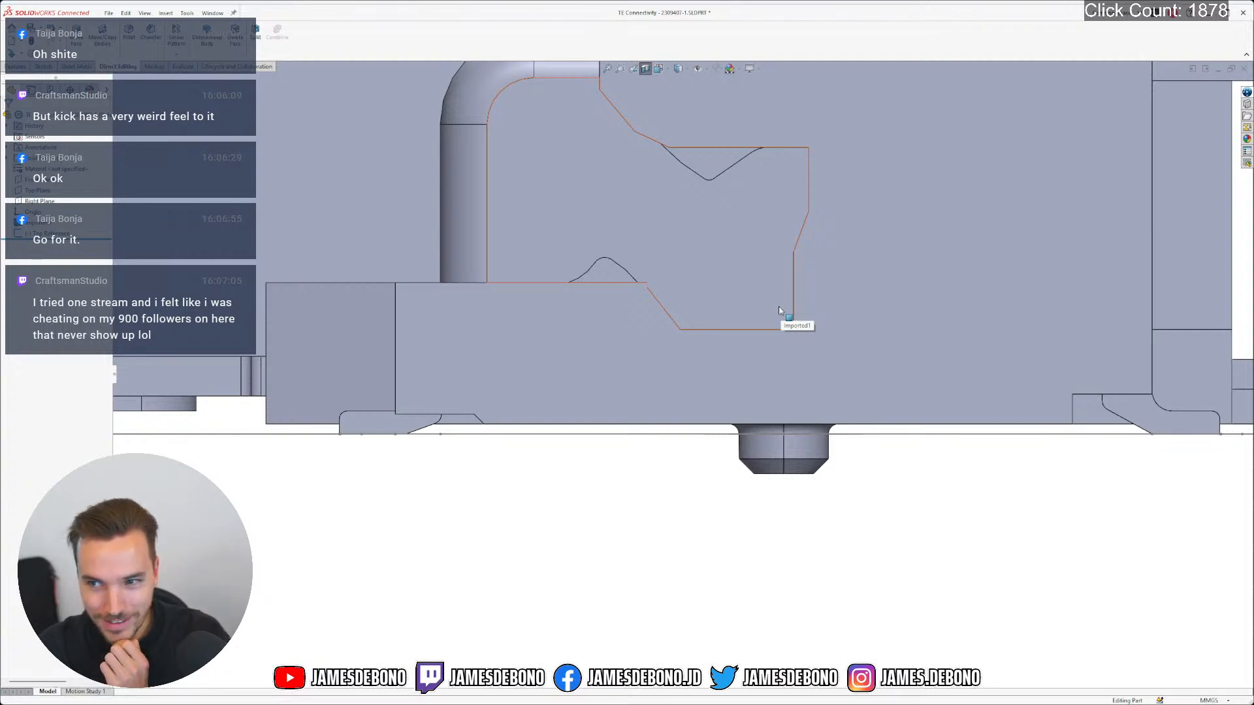
pyautogui.scroll(5, 782, 311)
pyautogui.scroll(1, 357, 331)
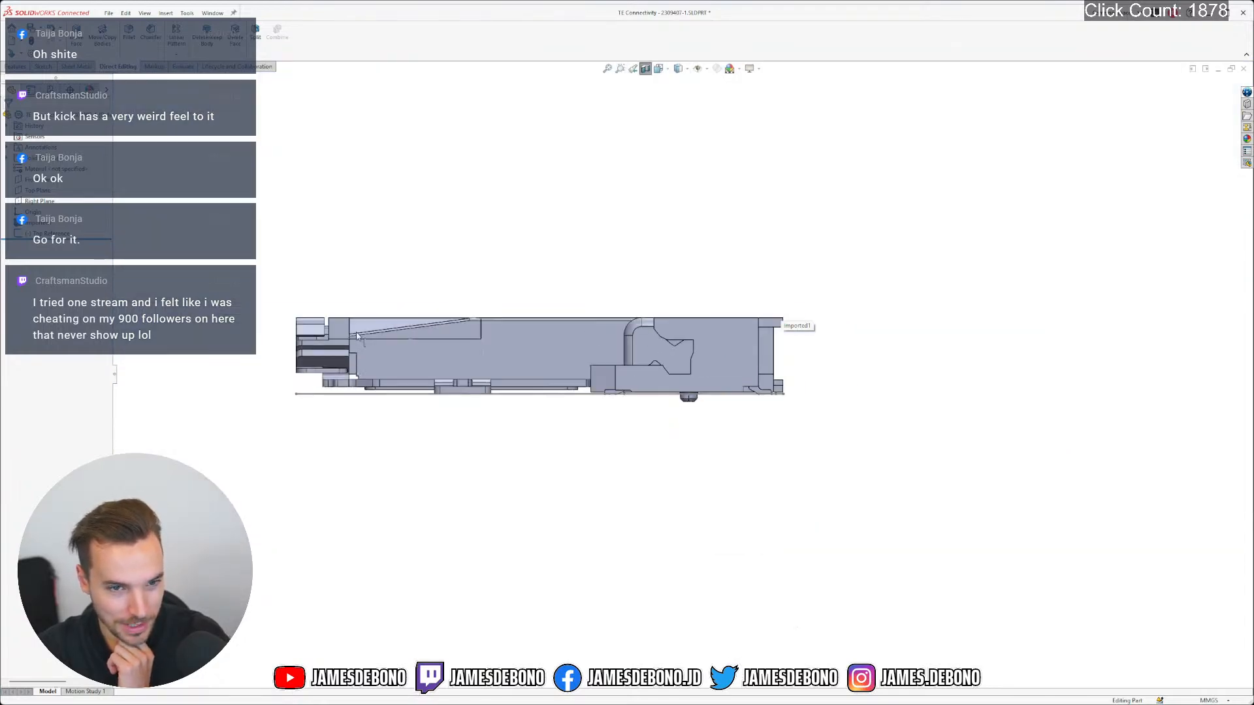
pyautogui.scroll(-2, 558, 305)
pyautogui.moveTo(559, 305); pyautogui.dragTo(602, 361, button='middle')
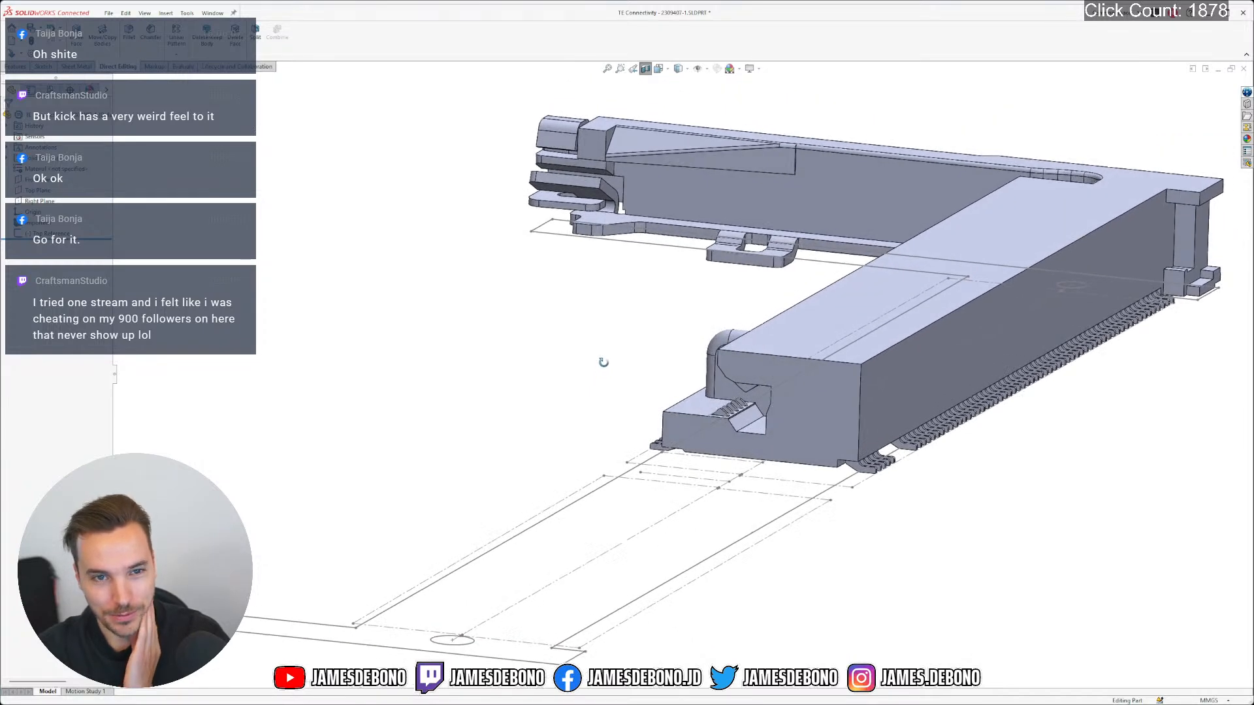
pyautogui.scroll(2, 911, 292)
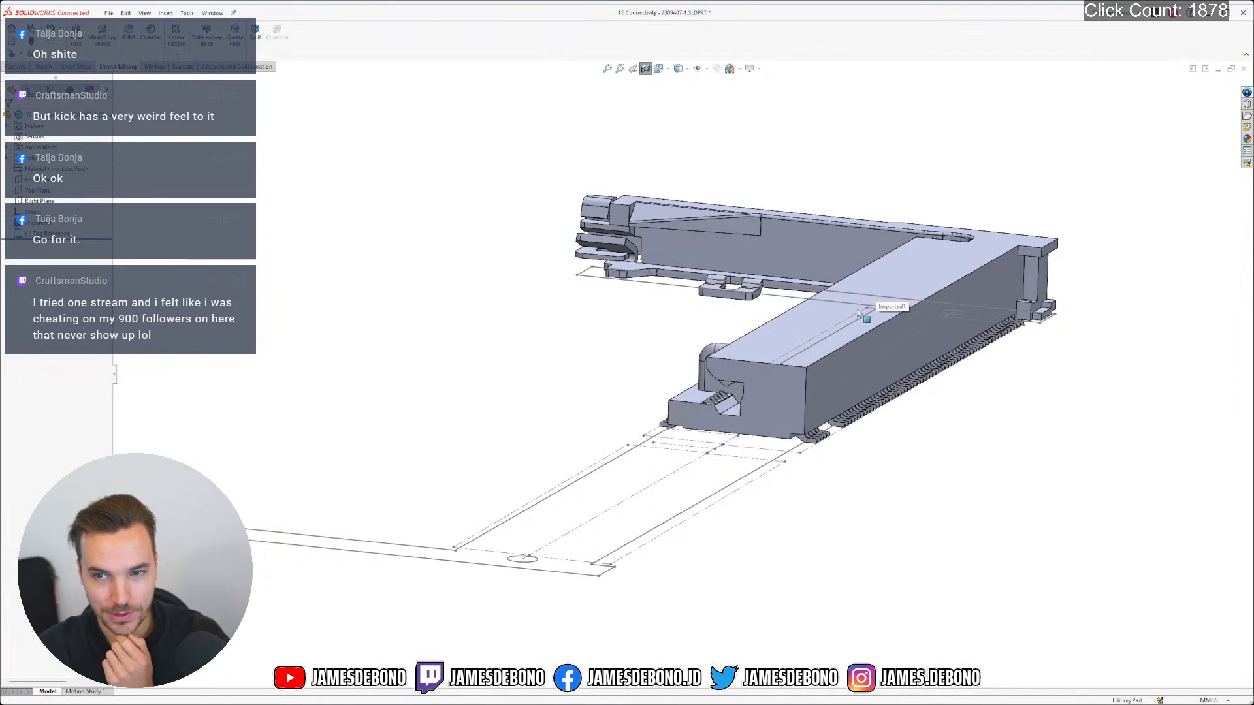
pyautogui.moveTo(789, 343)
pyautogui.mouseDown(button='middle')
pyautogui.moveTo(790, 297)
pyautogui.moveTo(783, 357)
pyautogui.mouseUp(button='middle')
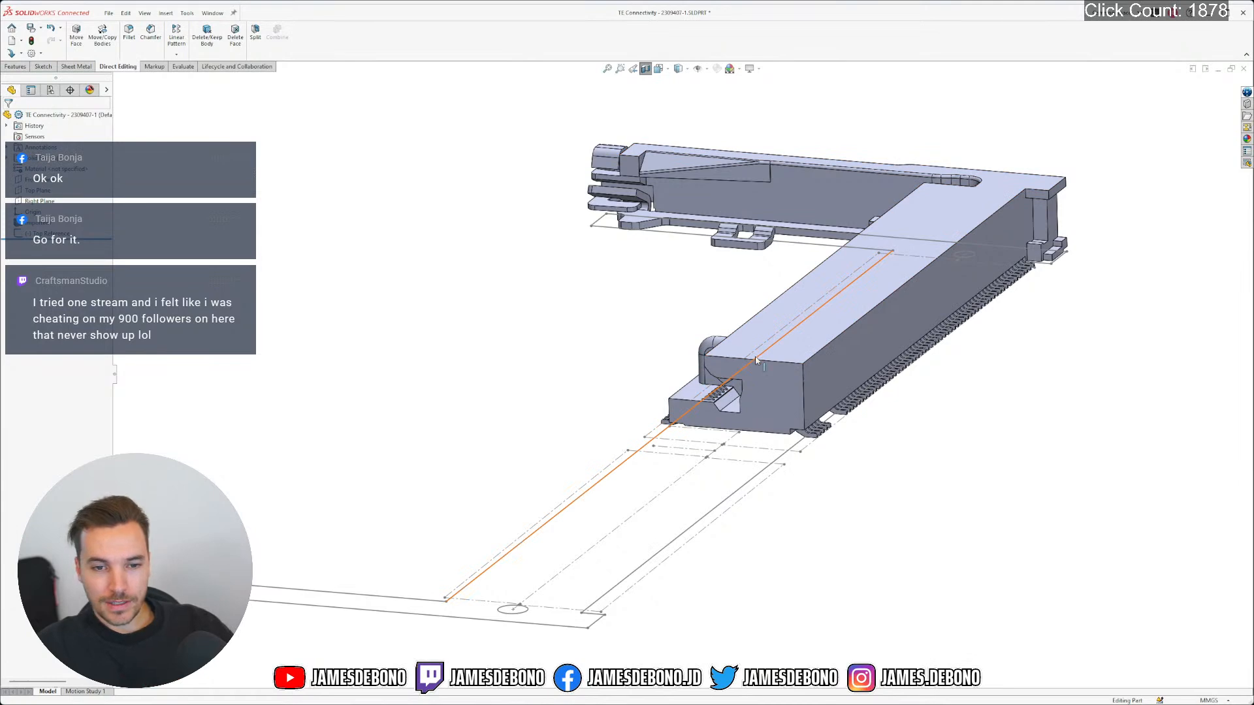
pyautogui.scroll(-4, 759, 353)
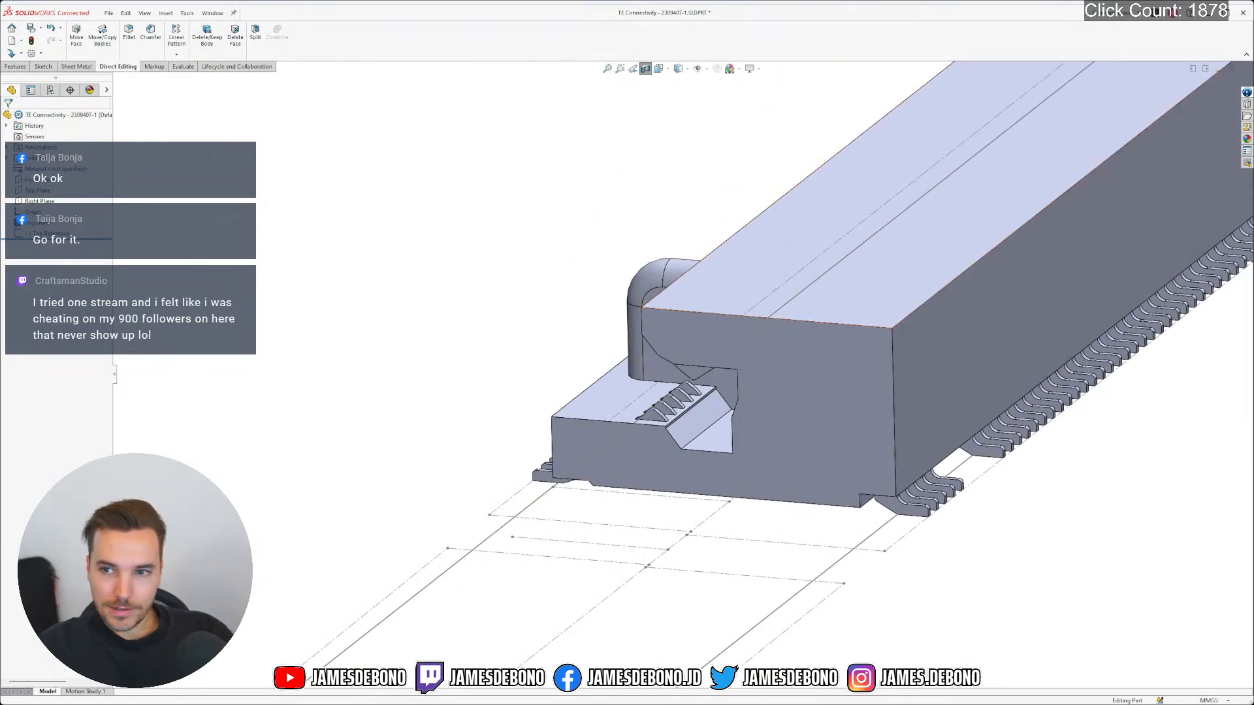
pyautogui.hotkey('alt', 'Tab')
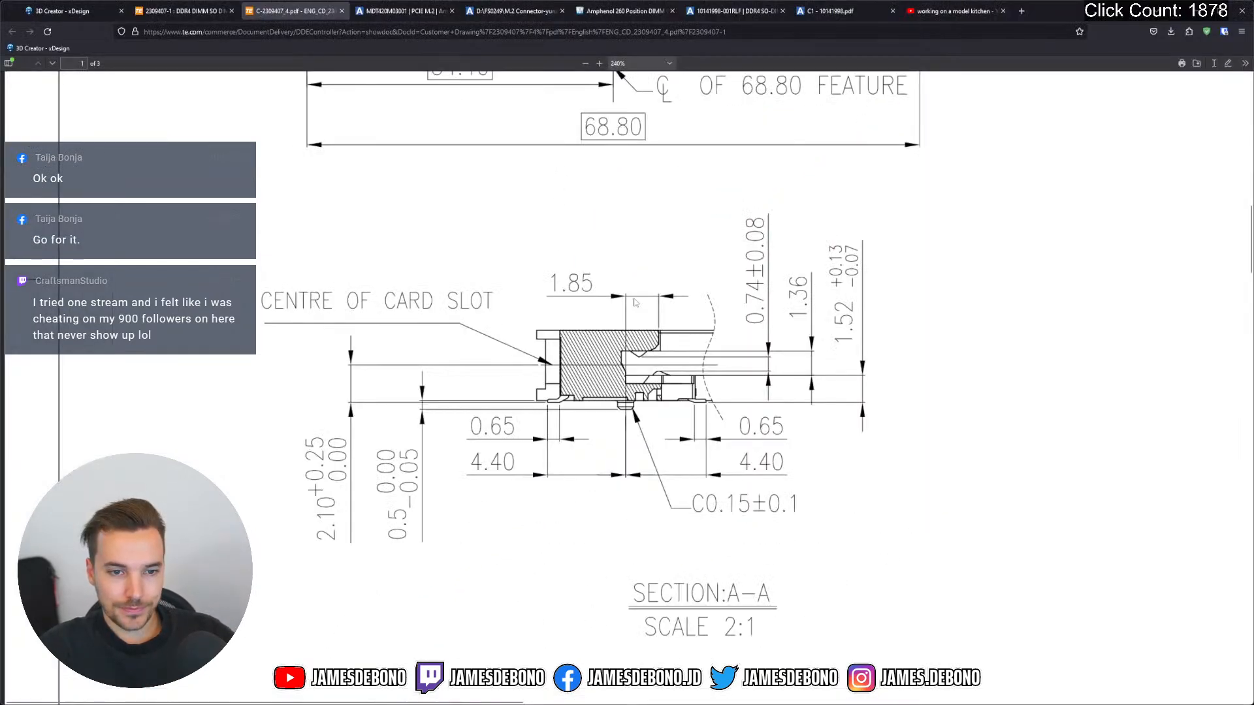
pyautogui.click(663, 302)
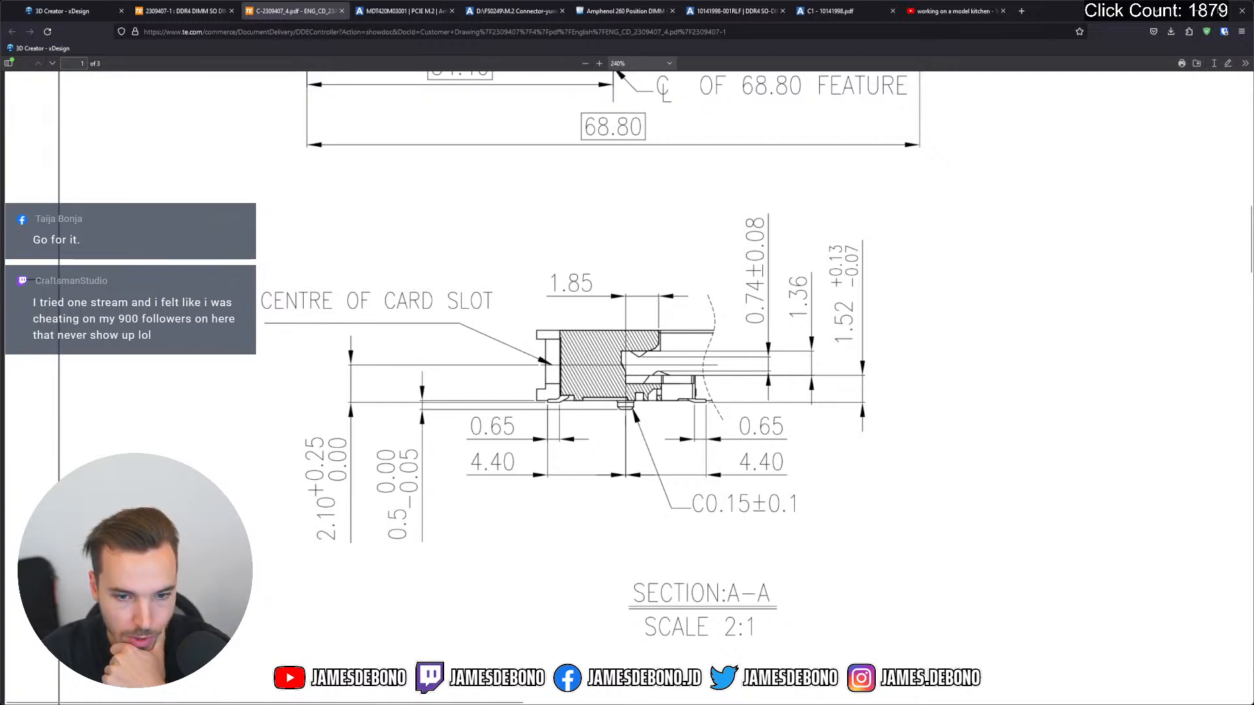
# Switch back to SOLIDWORKS and measure from the locating peg's vertical edge to the outer end of the solder tail
pyautogui.hotkey('alt', 'Tab')
pyautogui.click(418, 210)
pyautogui.moveTo(466, 196); pyautogui.dragTo(364, 196, button='right')
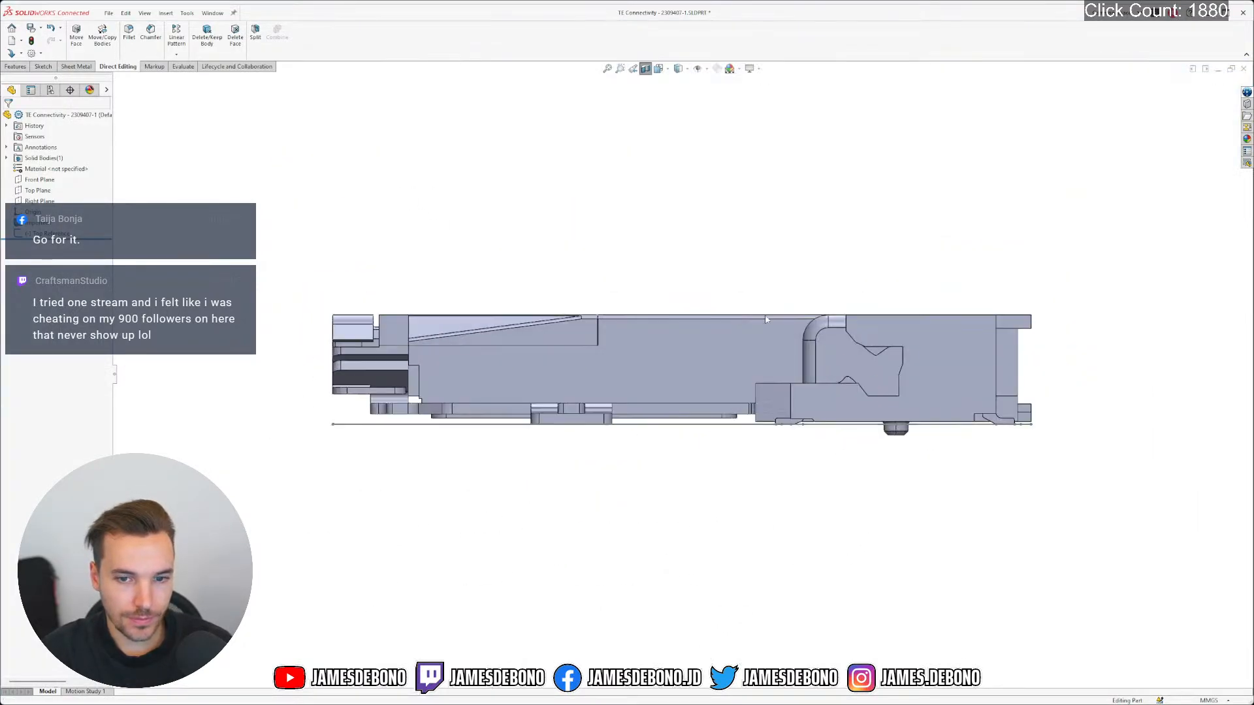
pyautogui.scroll(-4, 944, 428)
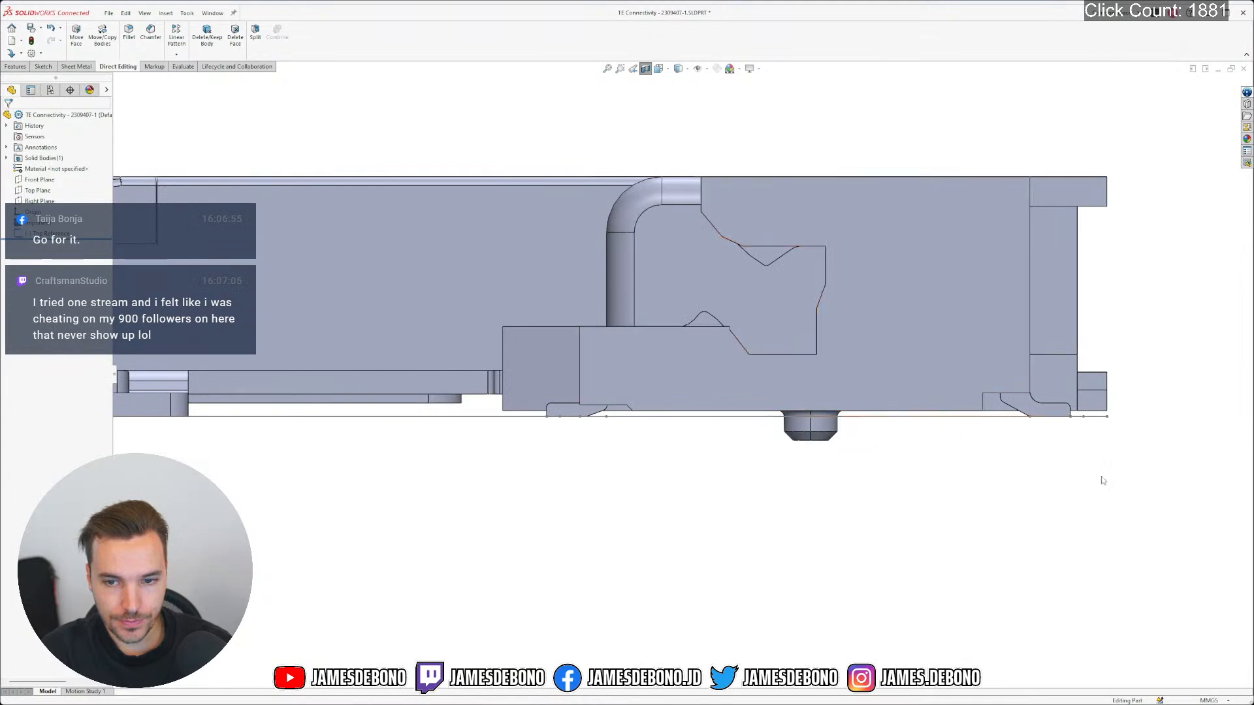
pyautogui.scroll(-1, 907, 453)
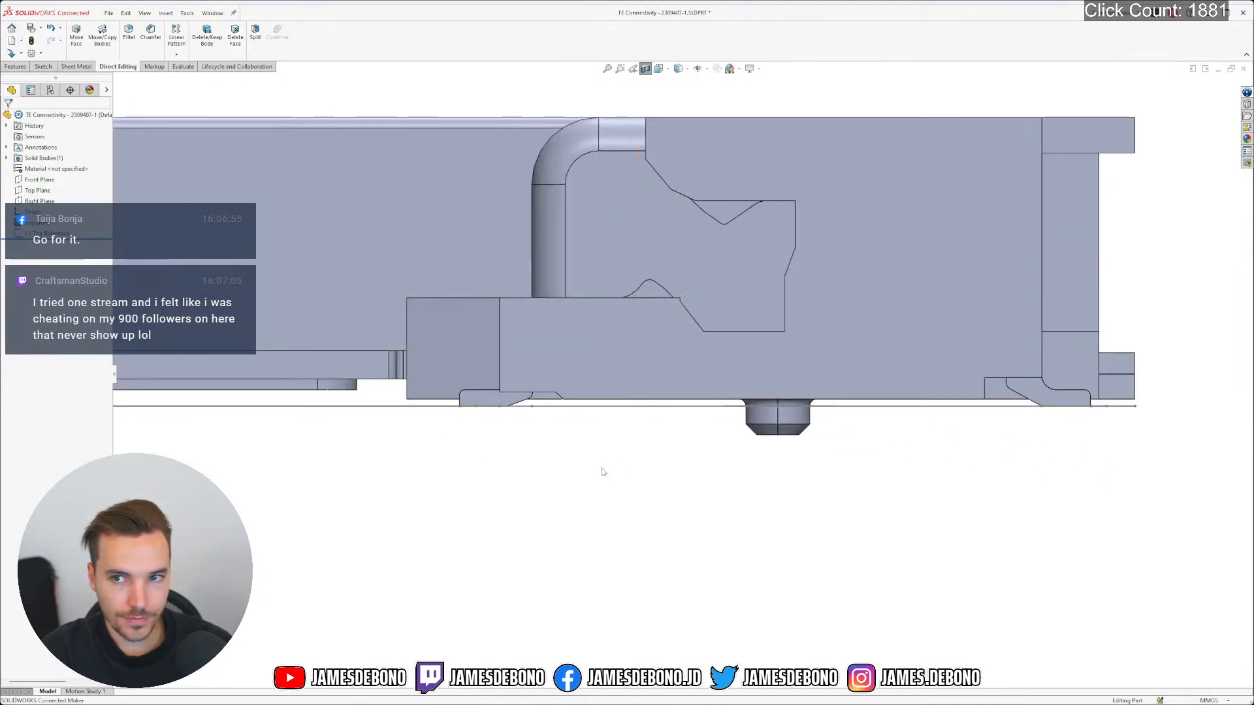
pyautogui.press('m')
pyautogui.click(778, 417)
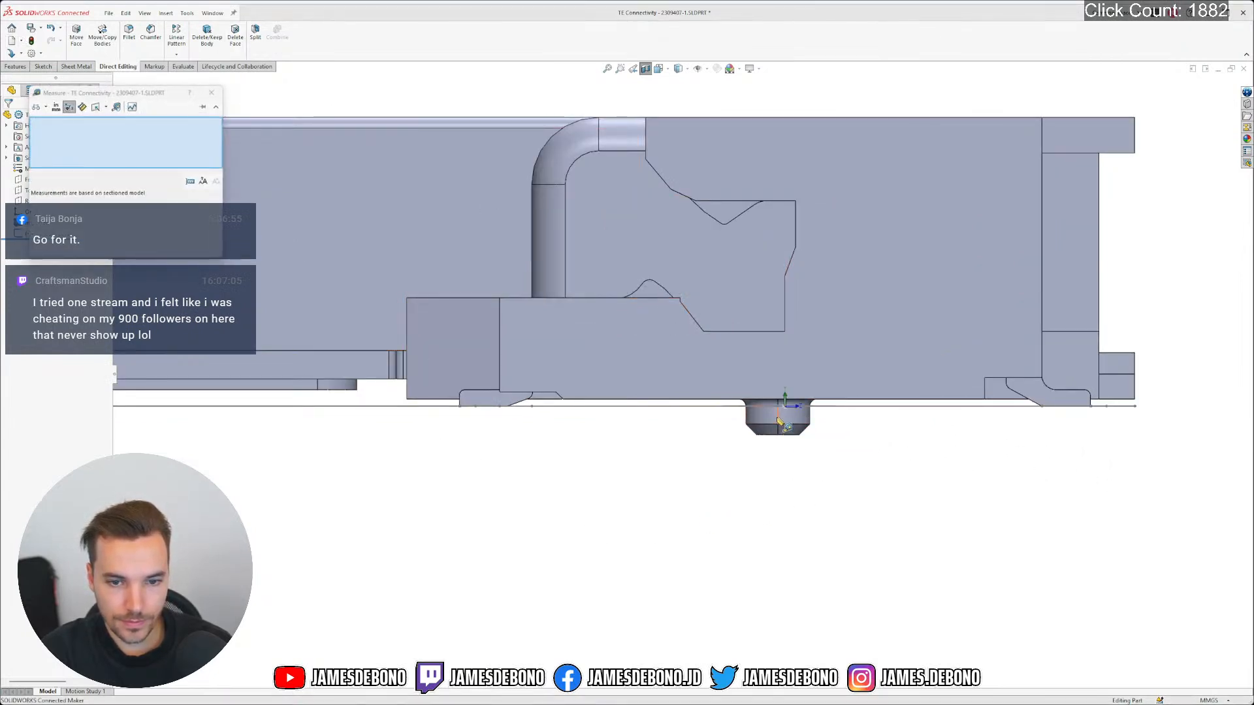
pyautogui.click(1097, 402)
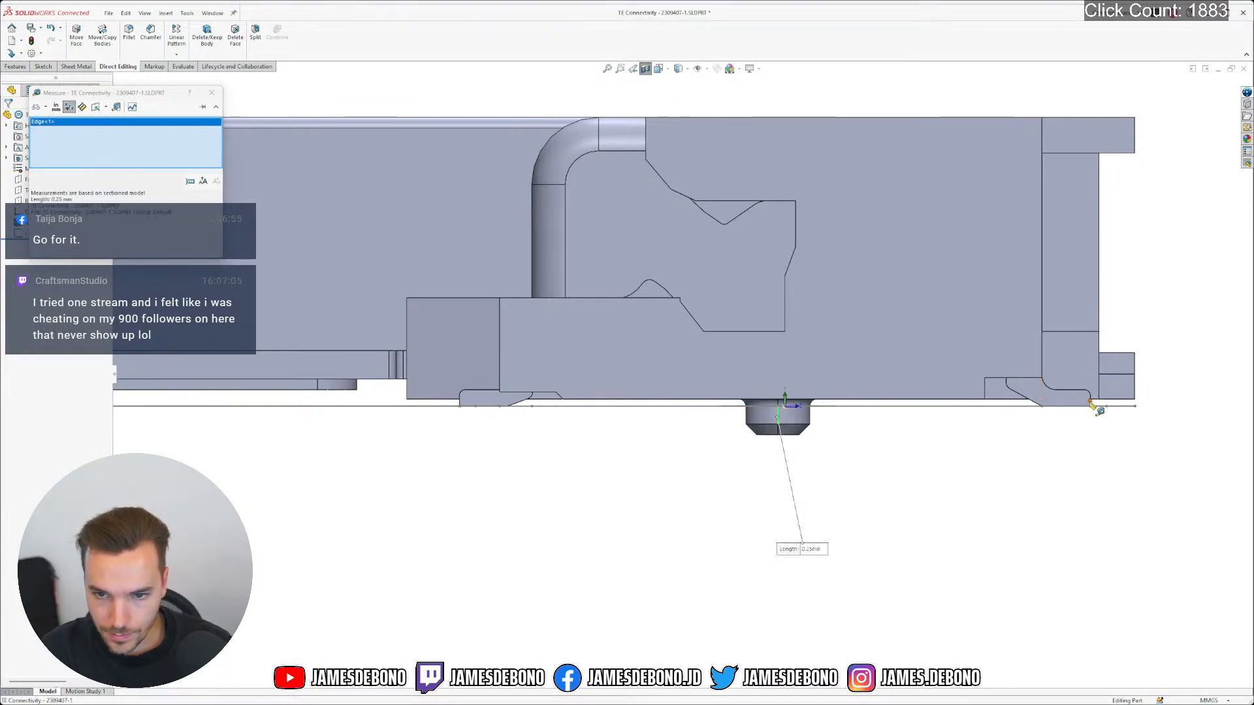
pyautogui.click(1041, 423)
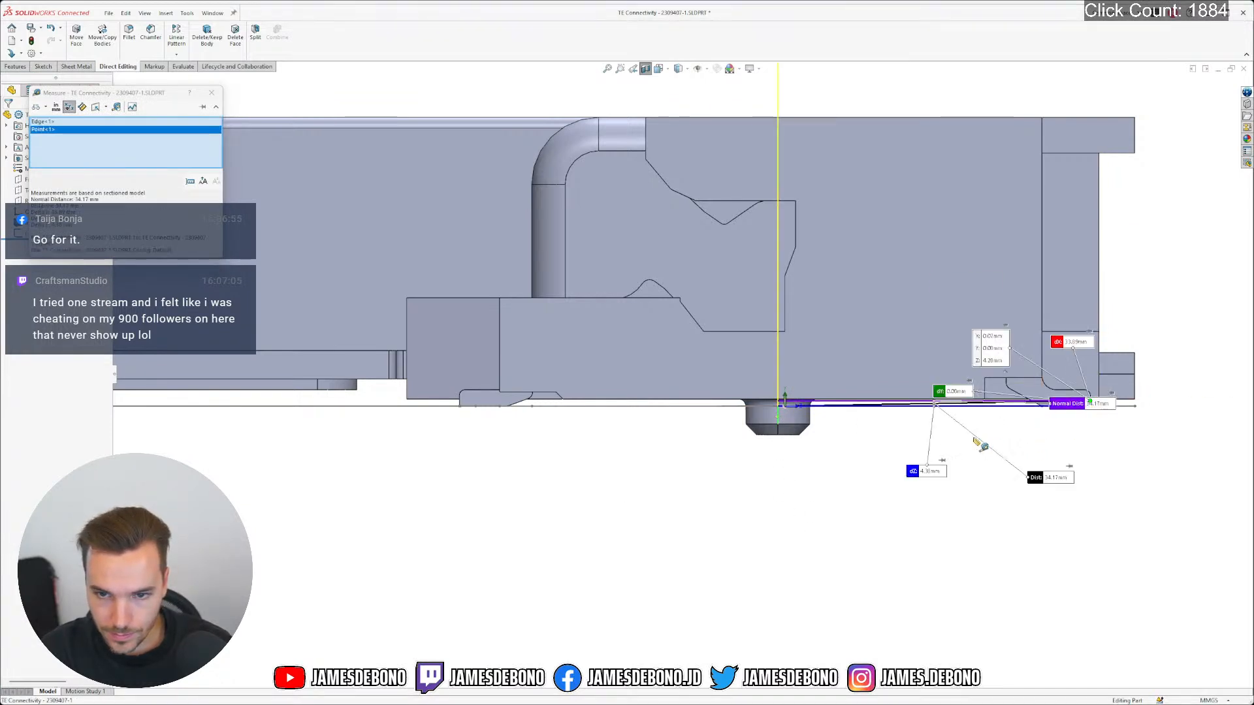
pyautogui.scroll(-2, 968, 444)
pyautogui.scroll(-1, 895, 433)
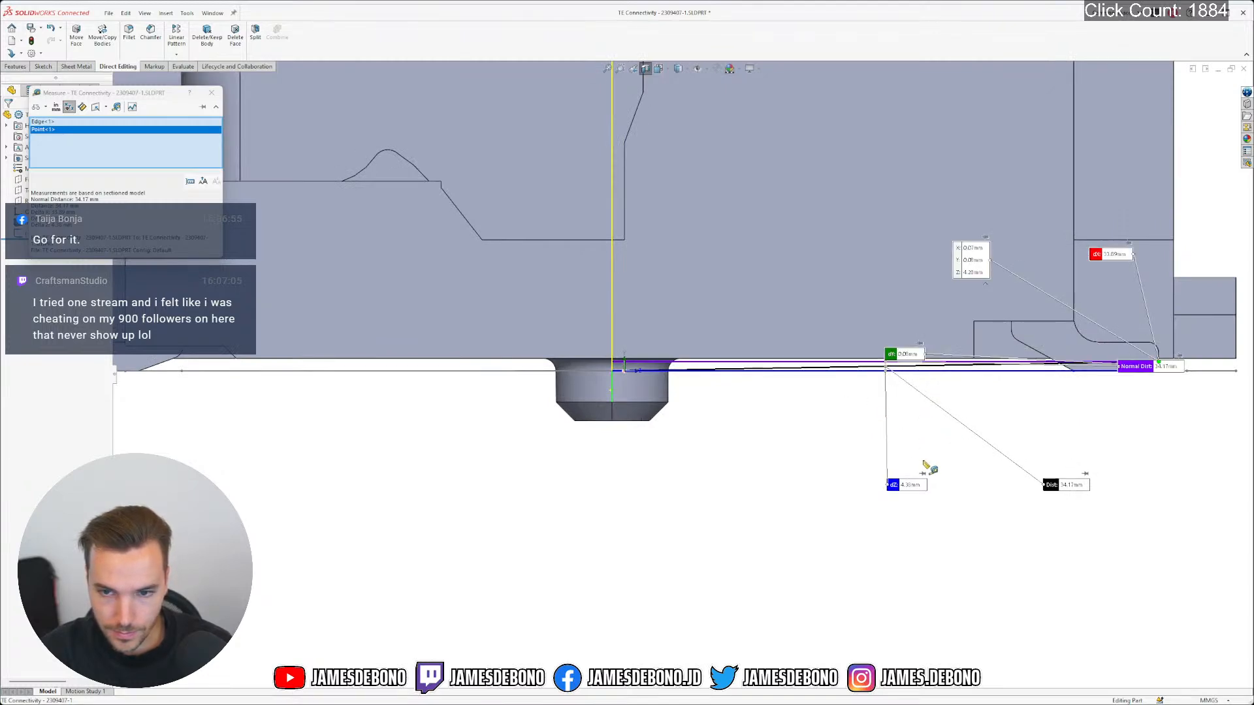
# Clear the current measurement and measure from the outer end face of a solder tail to the vertex on the locating peg
pyautogui.click(808, 502)
pyautogui.moveTo(728, 384); pyautogui.dragTo(909, 364, button='middle')
pyautogui.scroll(-2, 592, 444)
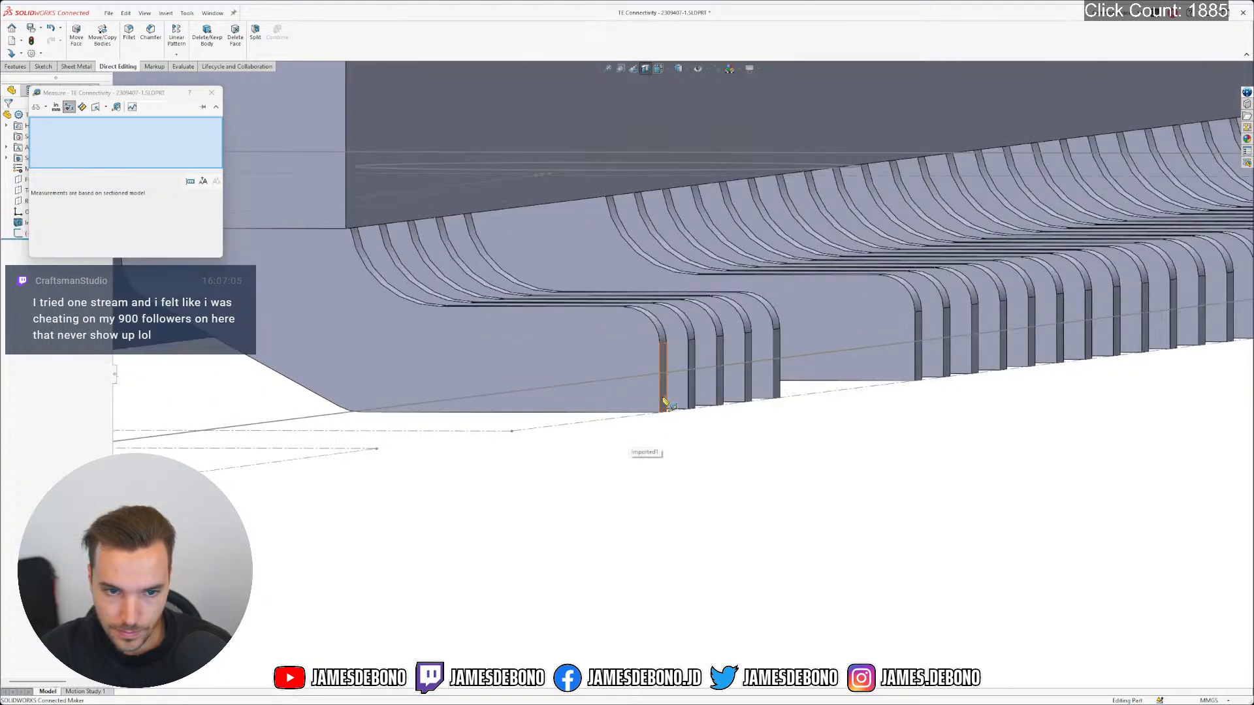
pyautogui.click(663, 385)
pyautogui.scroll(2, 539, 398)
pyautogui.moveTo(536, 396); pyautogui.dragTo(554, 387, button='middle')
pyautogui.scroll(4, 480, 441)
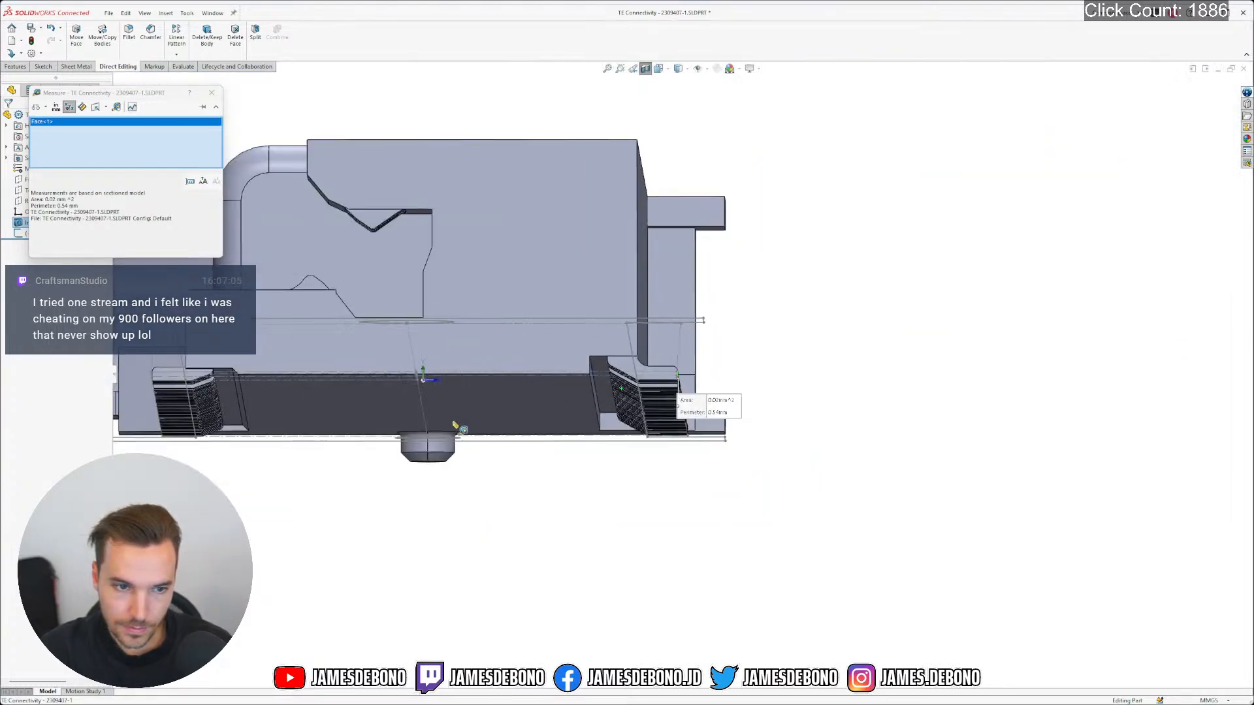
pyautogui.scroll(-5, 450, 427)
pyautogui.click(494, 498)
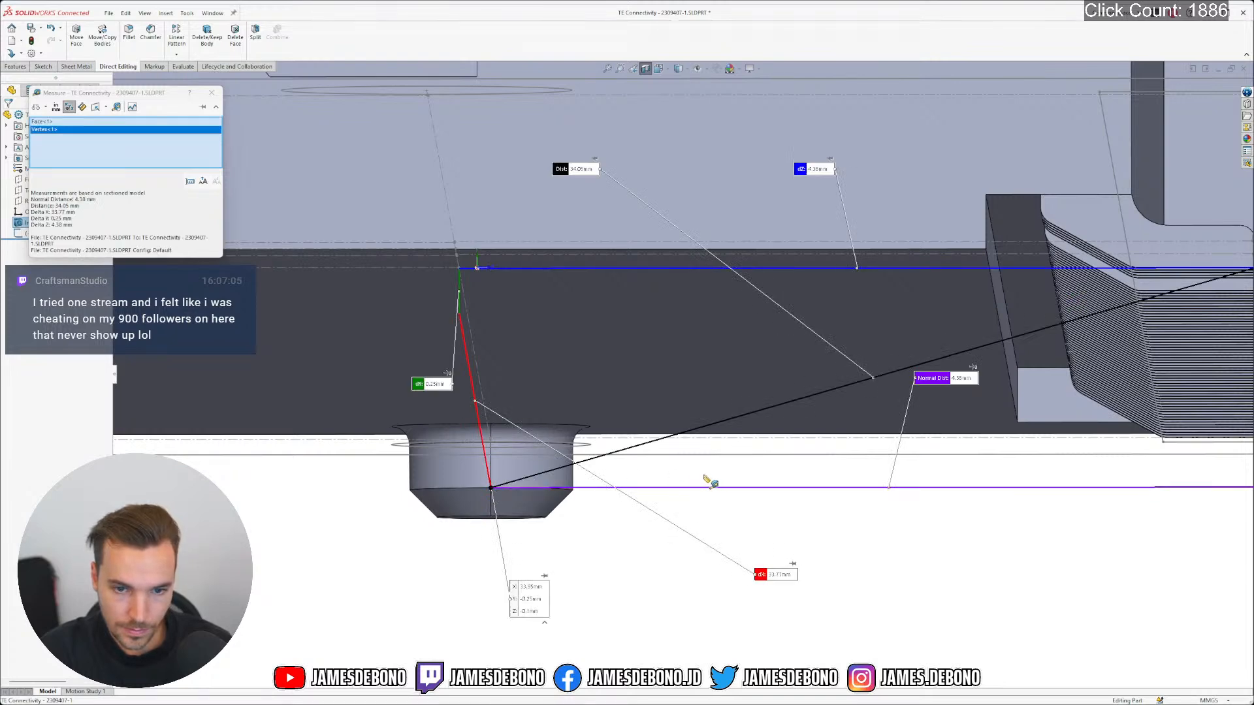
pyautogui.scroll(2, 849, 529)
pyautogui.middleClick(858, 530)
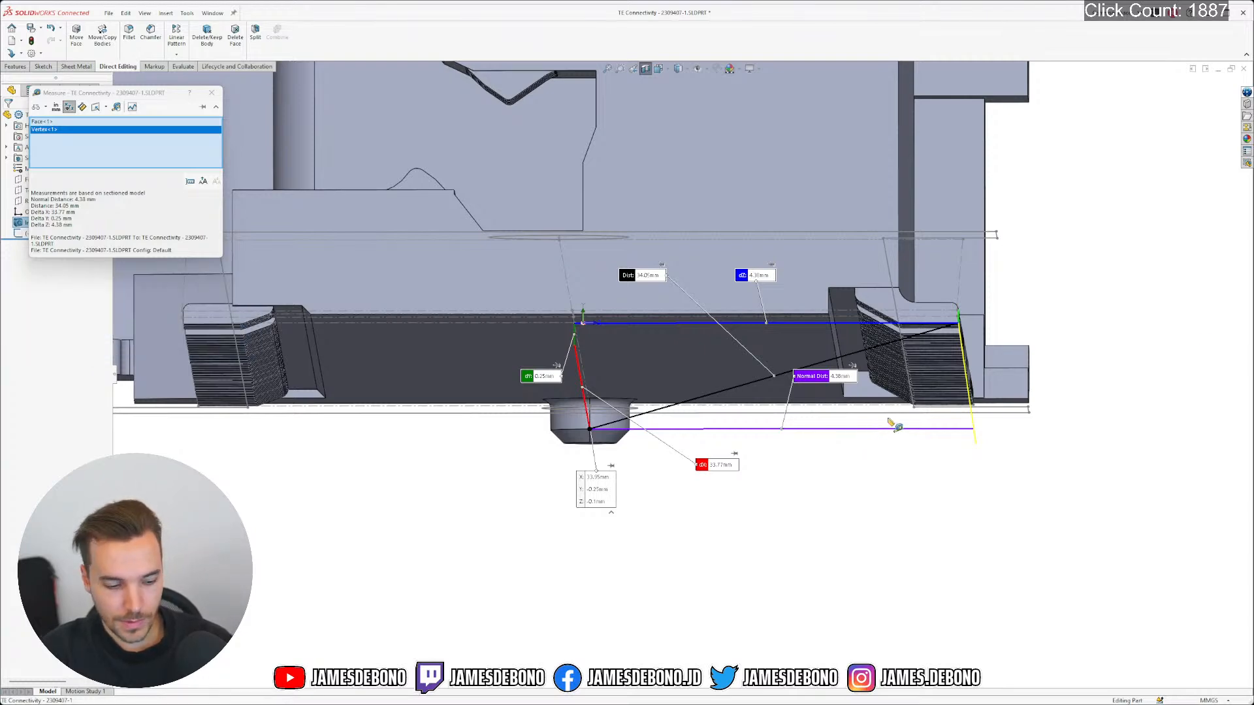
# Switch to the browser drawing and check Section A-A's 4.40 and 0.65 peg-to-tail dimensions
pyautogui.hotkey('alt', 'Tab')
pyautogui.click(713, 288)
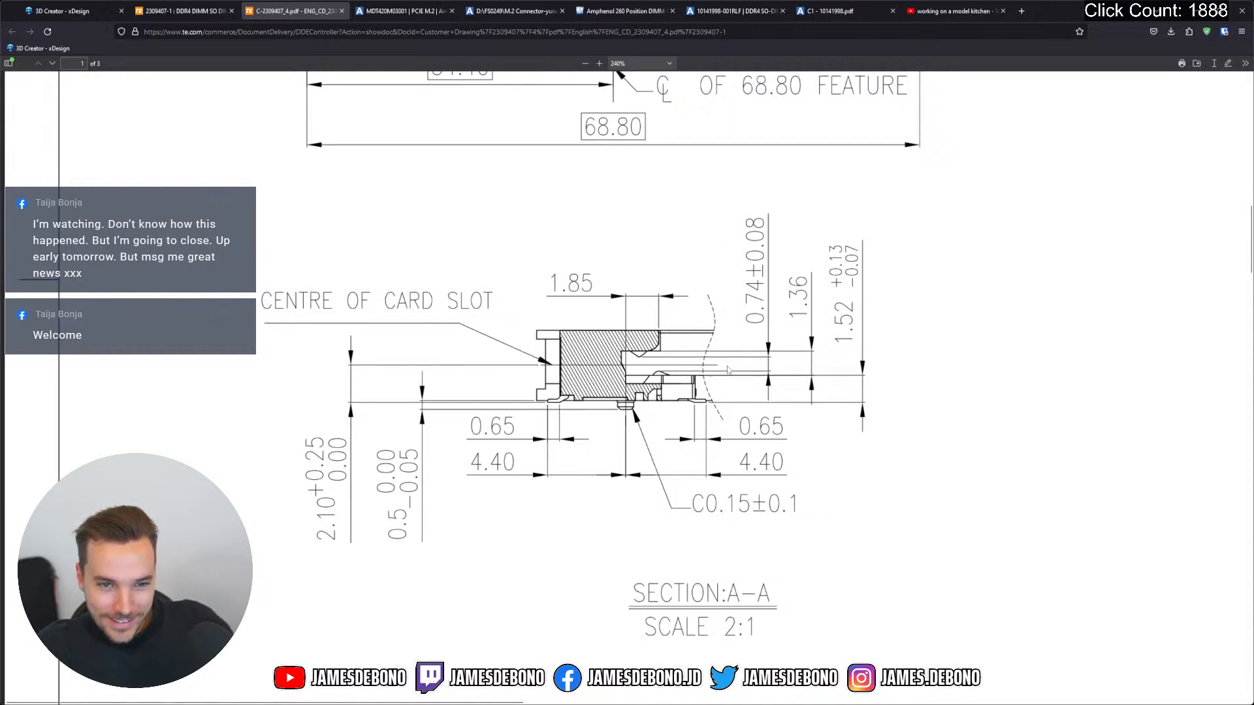
pyautogui.scroll(-2, 718, 395)
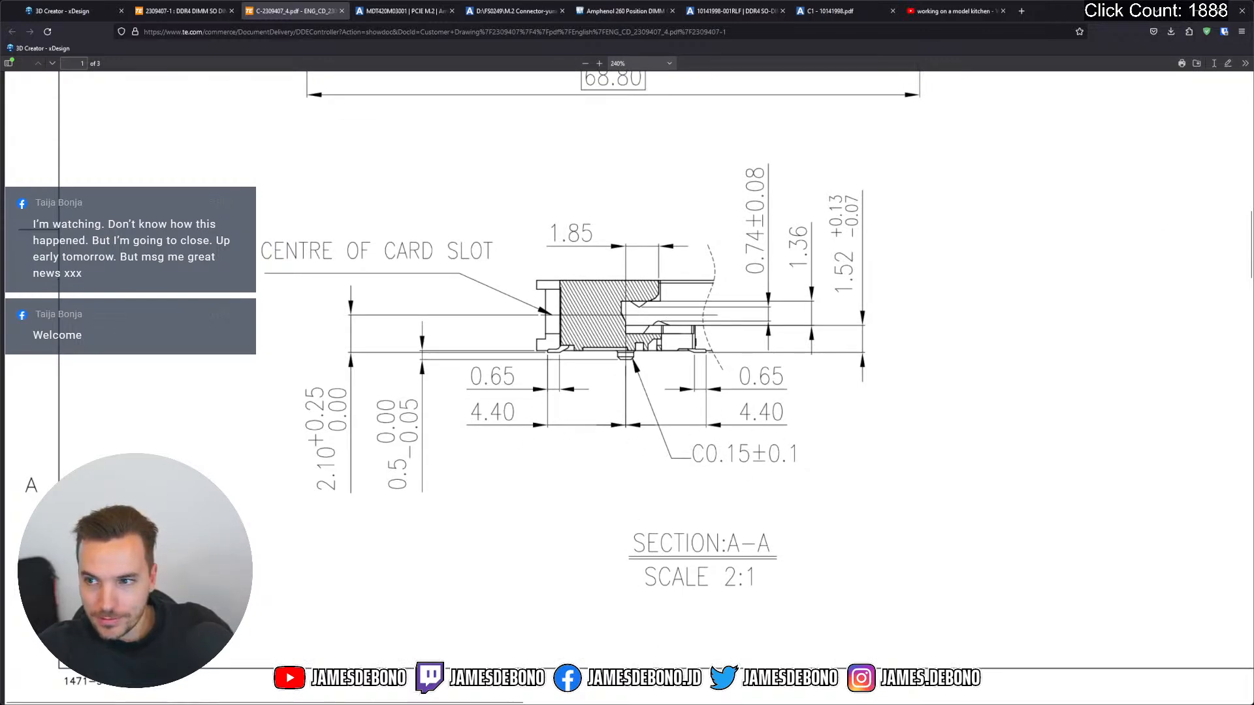
# Switch back to SOLIDWORKS and measure between the outer end faces of the solder tails on opposite sides of the connector
pyautogui.hotkey('alt', 'Tab')
pyautogui.click(578, 554)
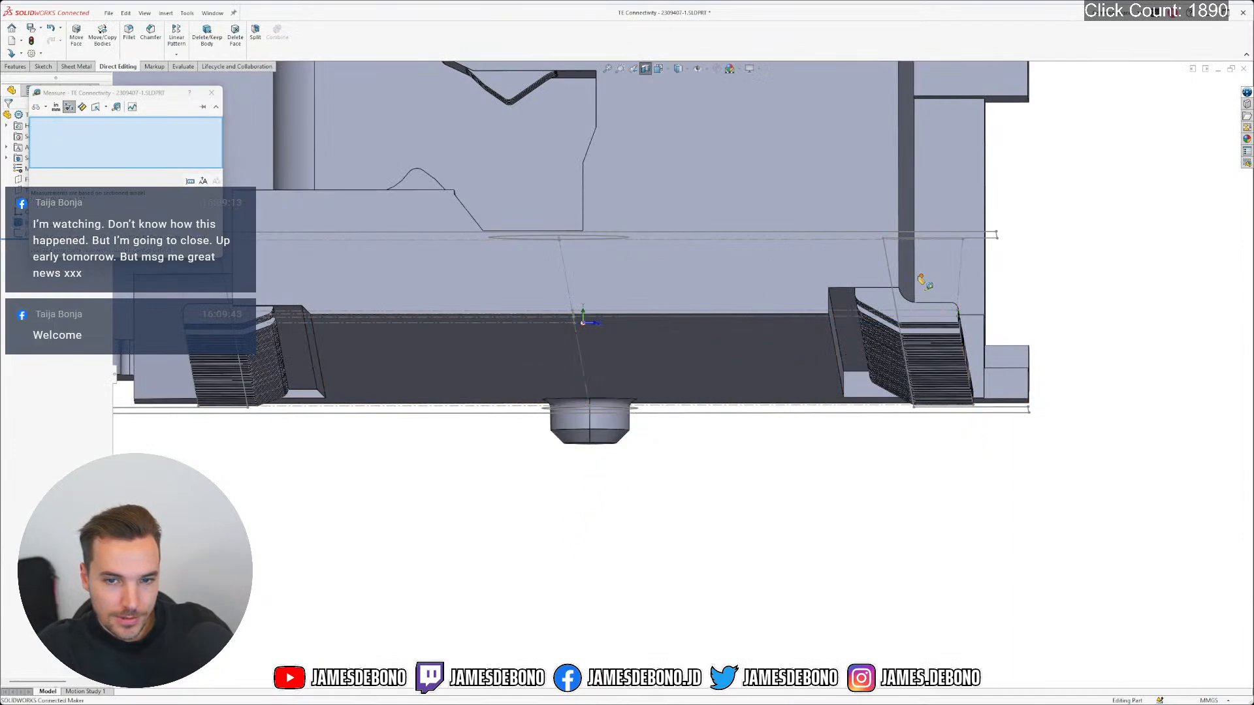
pyautogui.moveTo(914, 281); pyautogui.dragTo(887, 311, button='middle')
pyautogui.scroll(3, 887, 311)
pyautogui.scroll(-10, 510, 514)
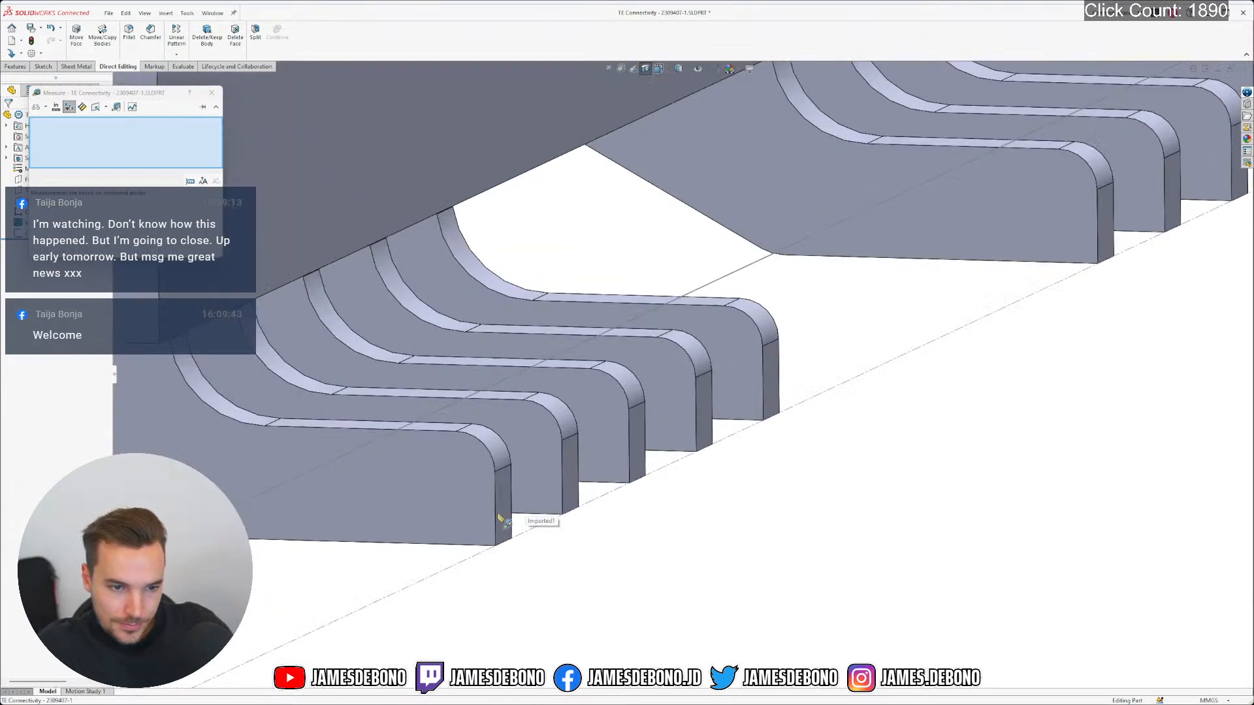
pyautogui.click(508, 511)
pyautogui.scroll(8, 511, 506)
pyautogui.scroll(-6, 457, 392)
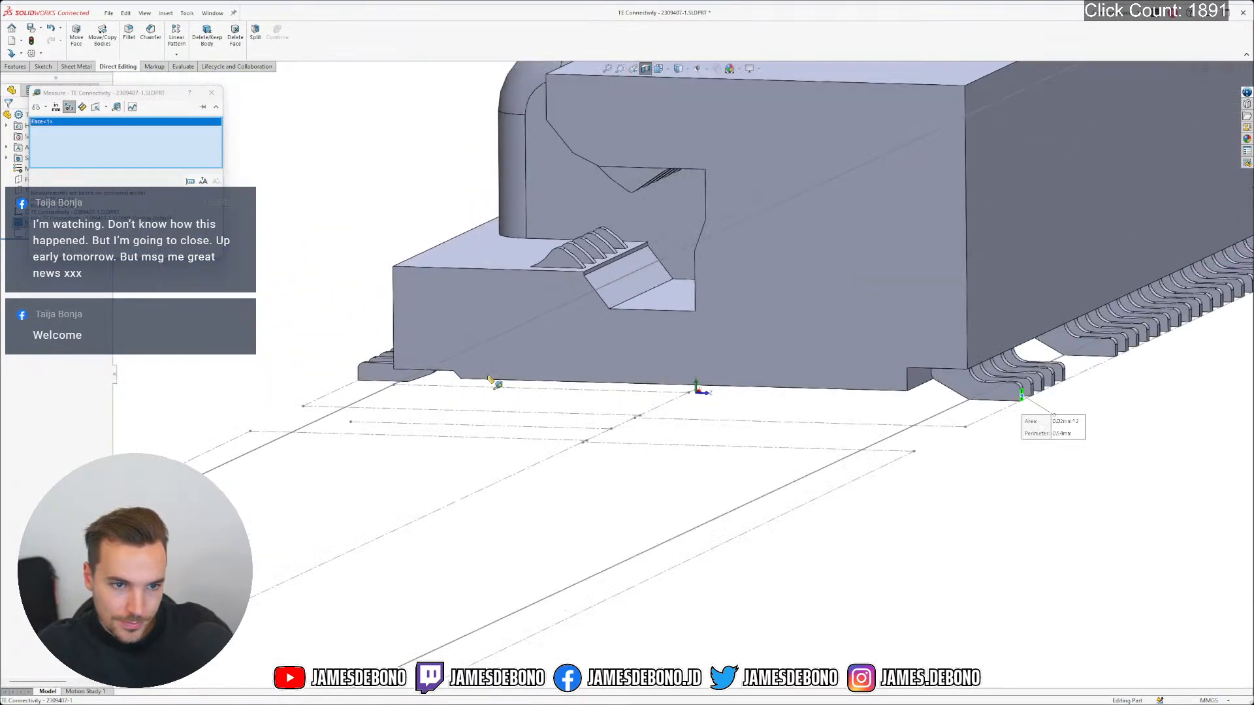
pyautogui.scroll(-5, 418, 395)
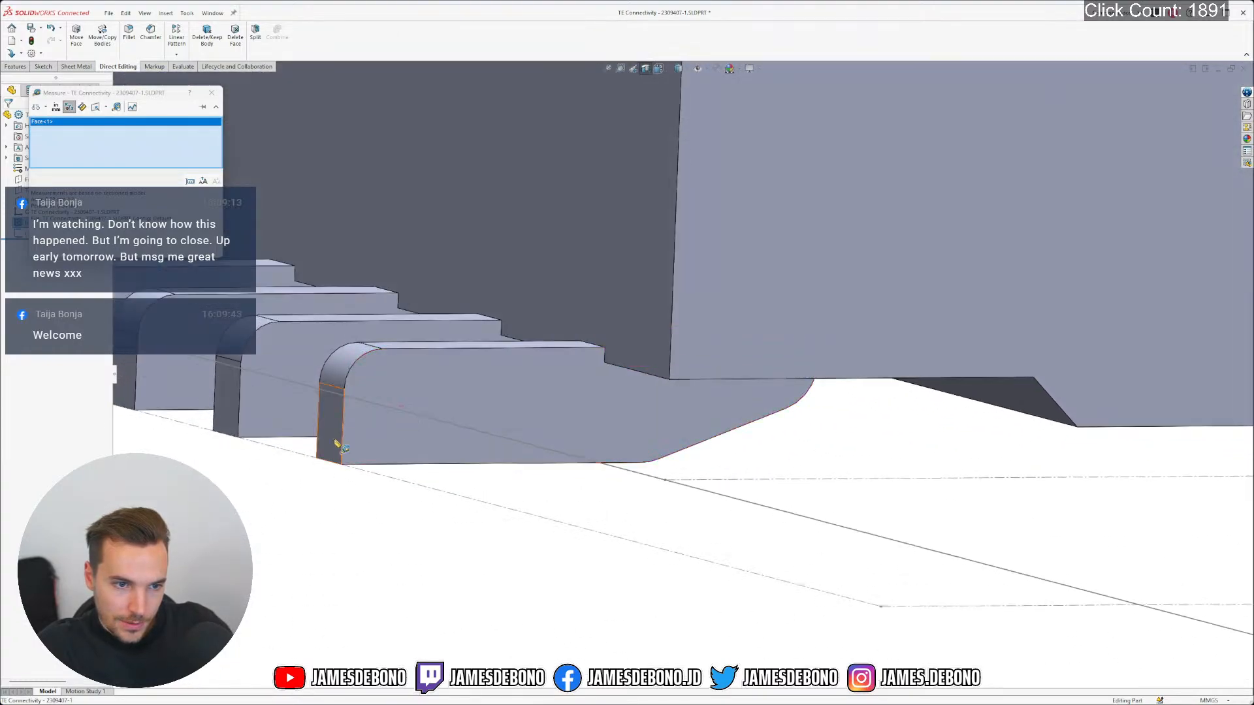
pyautogui.click(330, 432)
pyautogui.scroll(5, 677, 426)
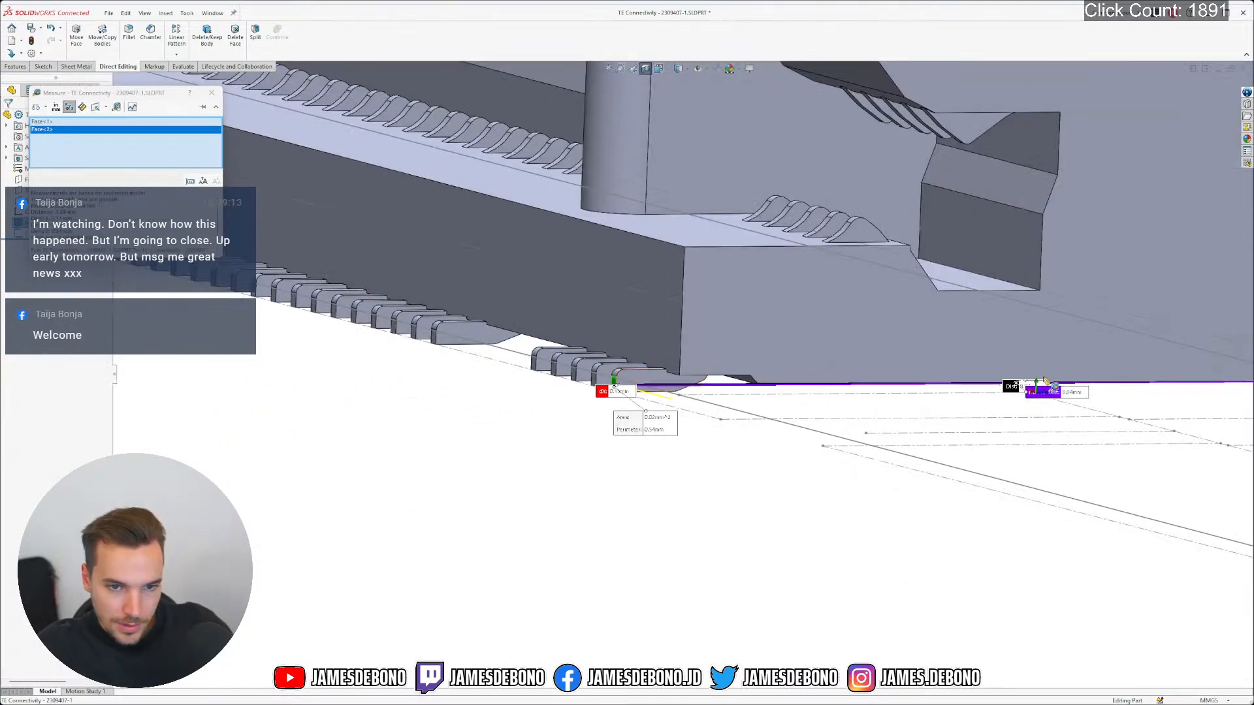
# Inspect the tail-to-tail measurement across the sectioned connector and compare it with Section A-A in the browser drawing
pyautogui.scroll(-3, 1107, 363)
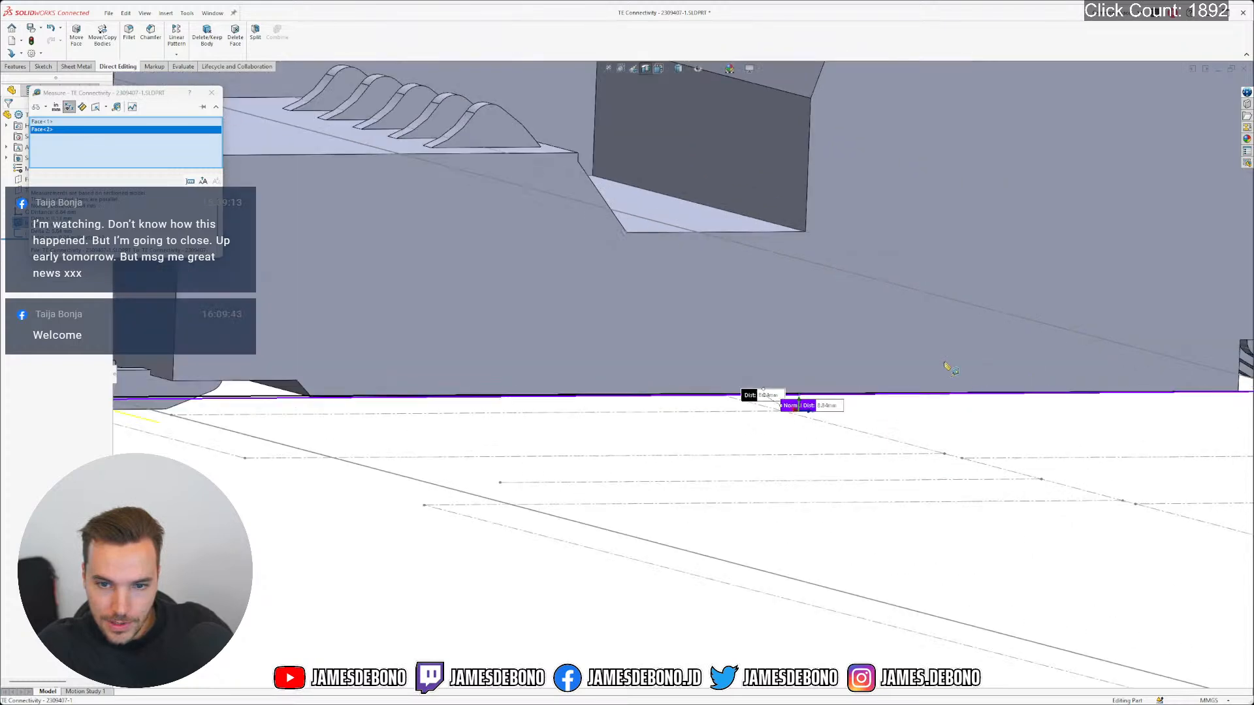
pyautogui.moveTo(960, 358); pyautogui.dragTo(921, 382, button='middle')
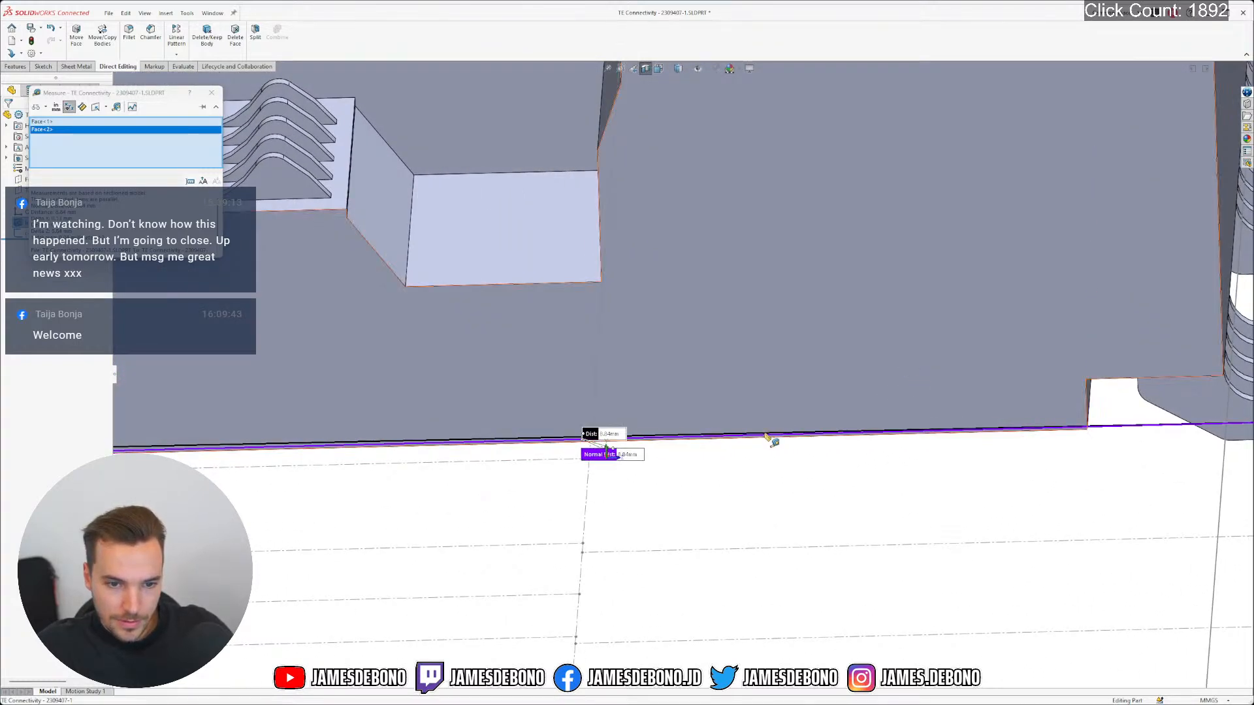
pyautogui.scroll(4, 722, 340)
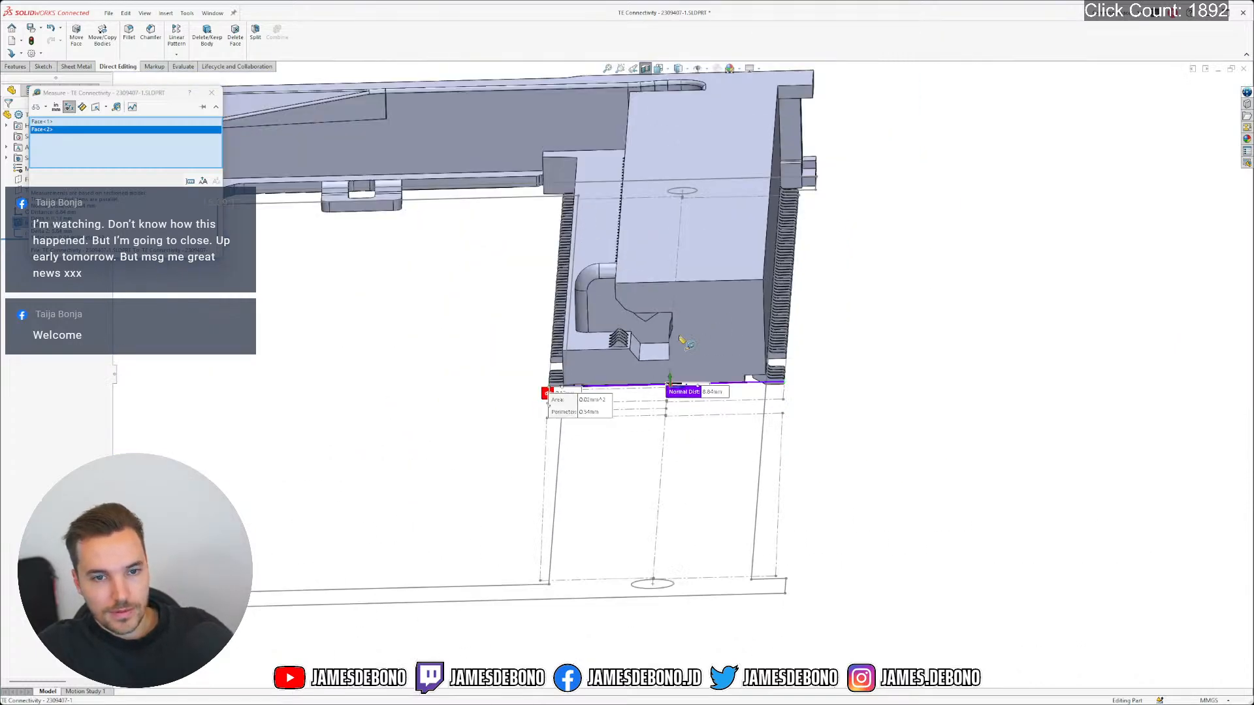
pyautogui.scroll(3, 689, 343)
pyautogui.scroll(-4, 650, 363)
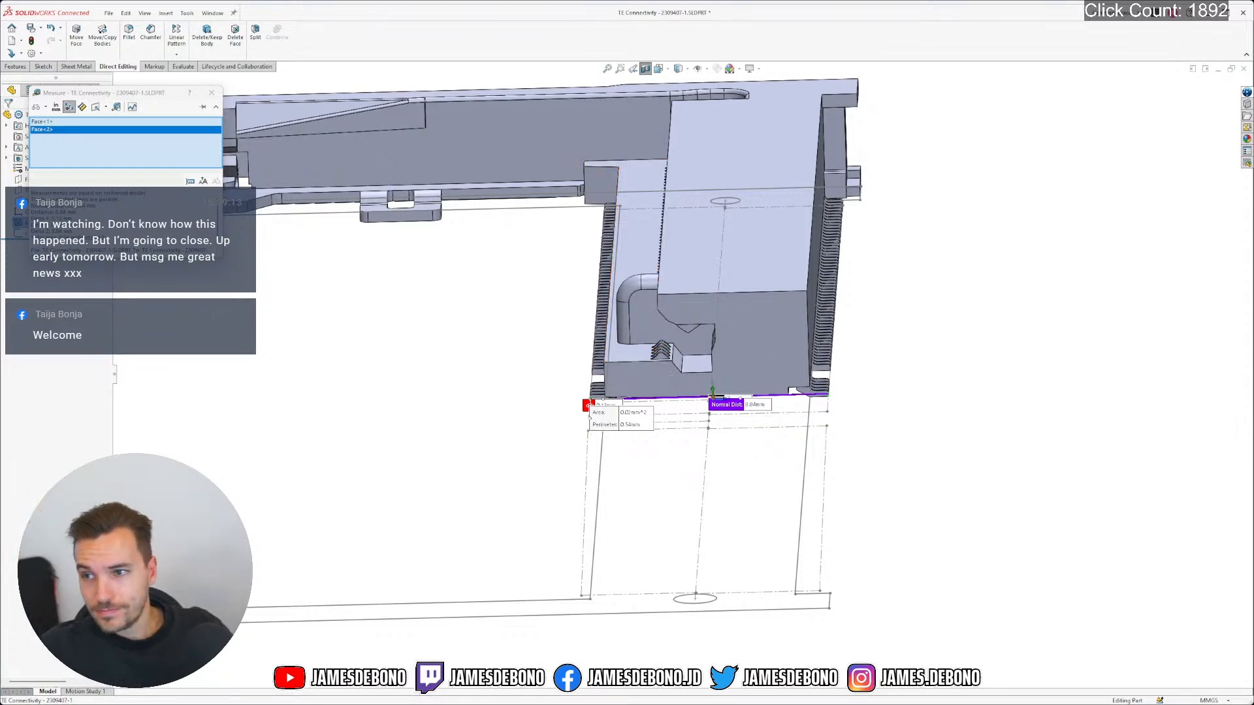
pyautogui.hotkey('alt', 'Tab')
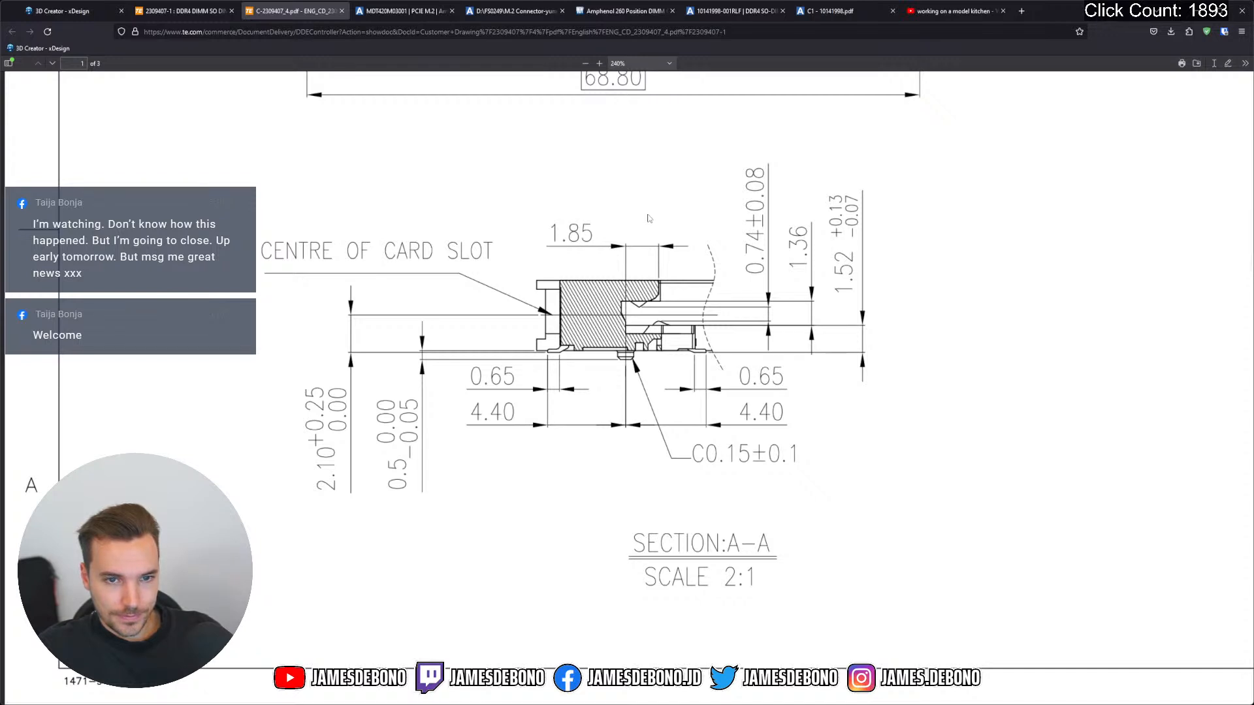
pyautogui.scroll(-3, 637, 363)
pyautogui.scroll(3, 636, 346)
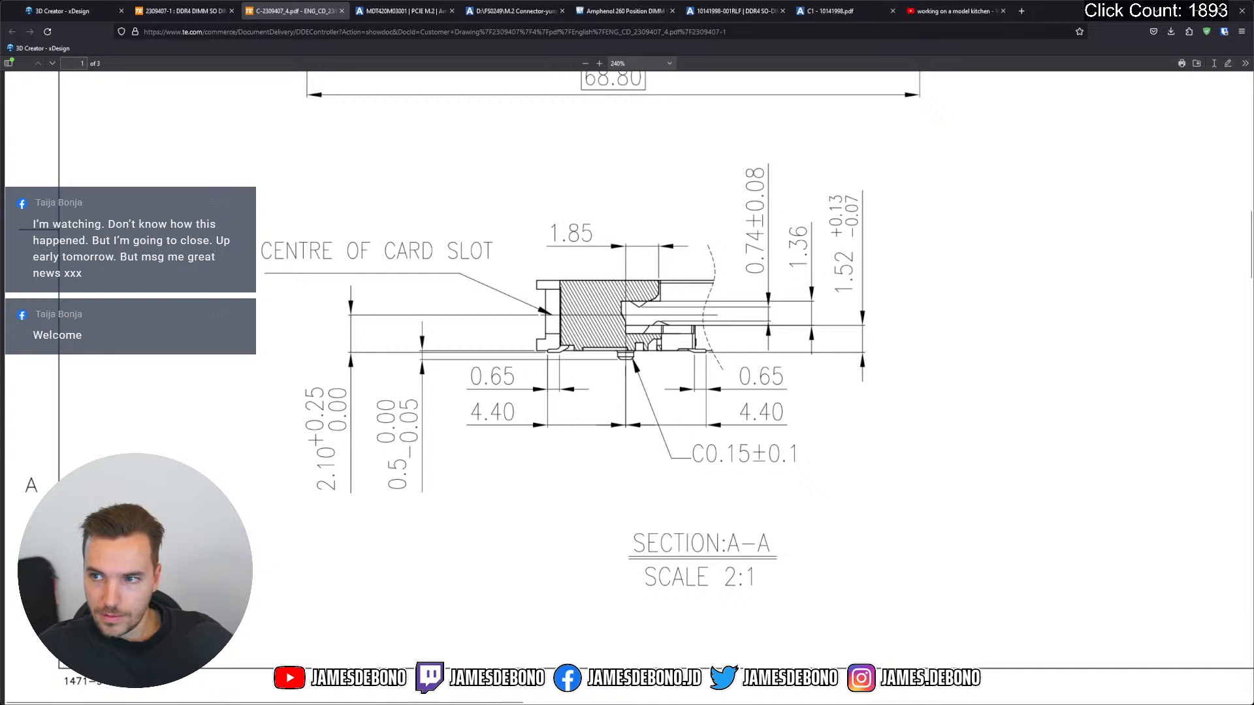
# Switch back to SOLIDWORKS and measure from the card slot's upper front face to its lower back wall
pyautogui.hotkey('alt', 'Tab')
pyautogui.click(1017, 295)
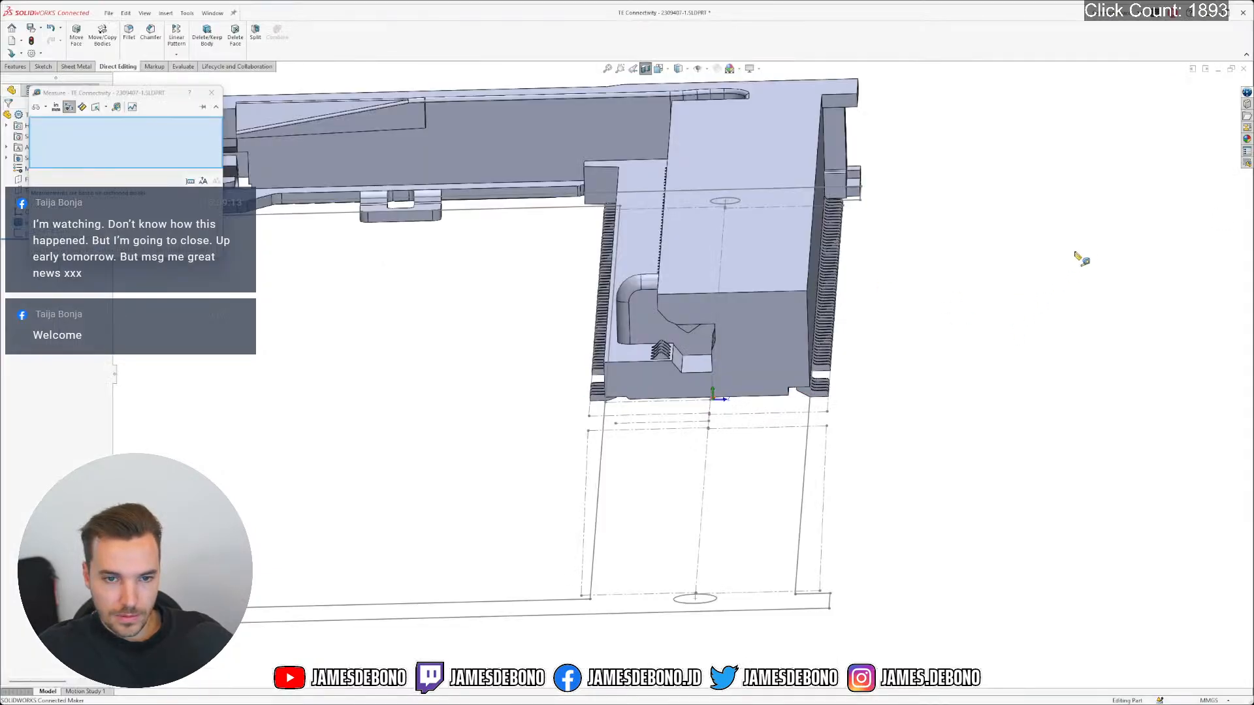
pyautogui.moveTo(1080, 249); pyautogui.dragTo(914, 322, button='right')
pyautogui.scroll(-3, 718, 369)
pyautogui.scroll(-3, 627, 275)
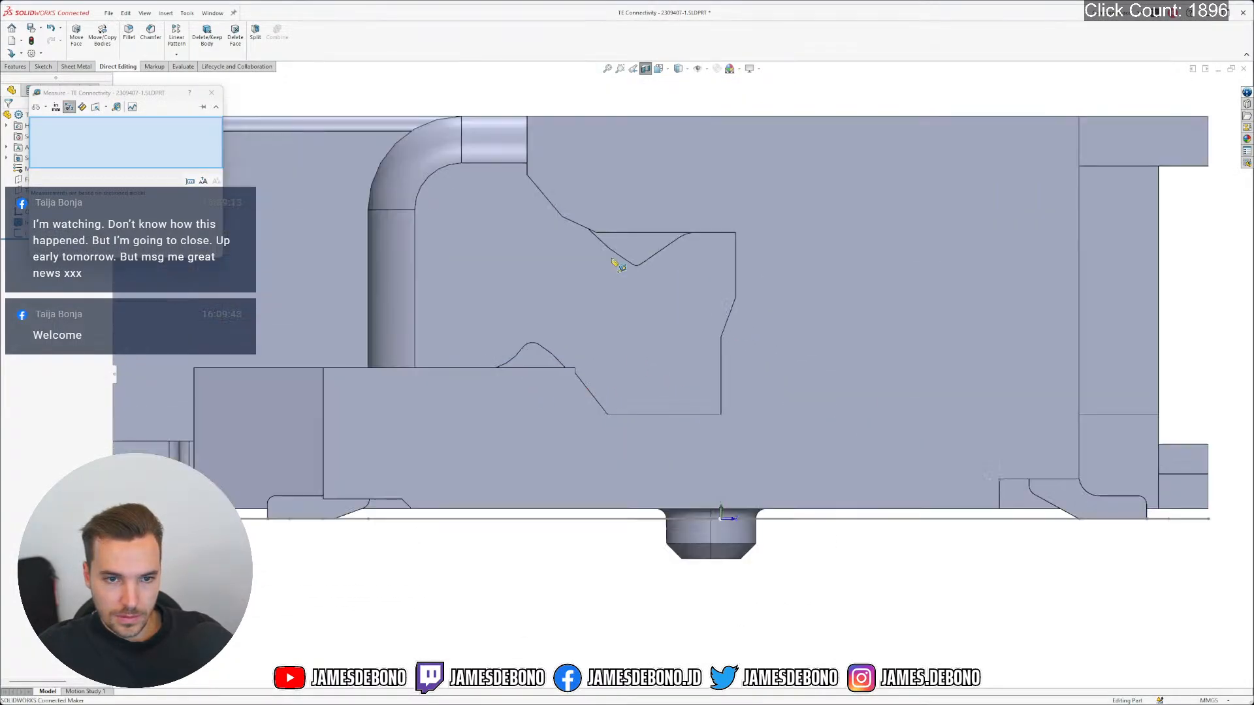
pyautogui.moveTo(621, 213); pyautogui.dragTo(679, 228, button='middle')
pyautogui.click(706, 235)
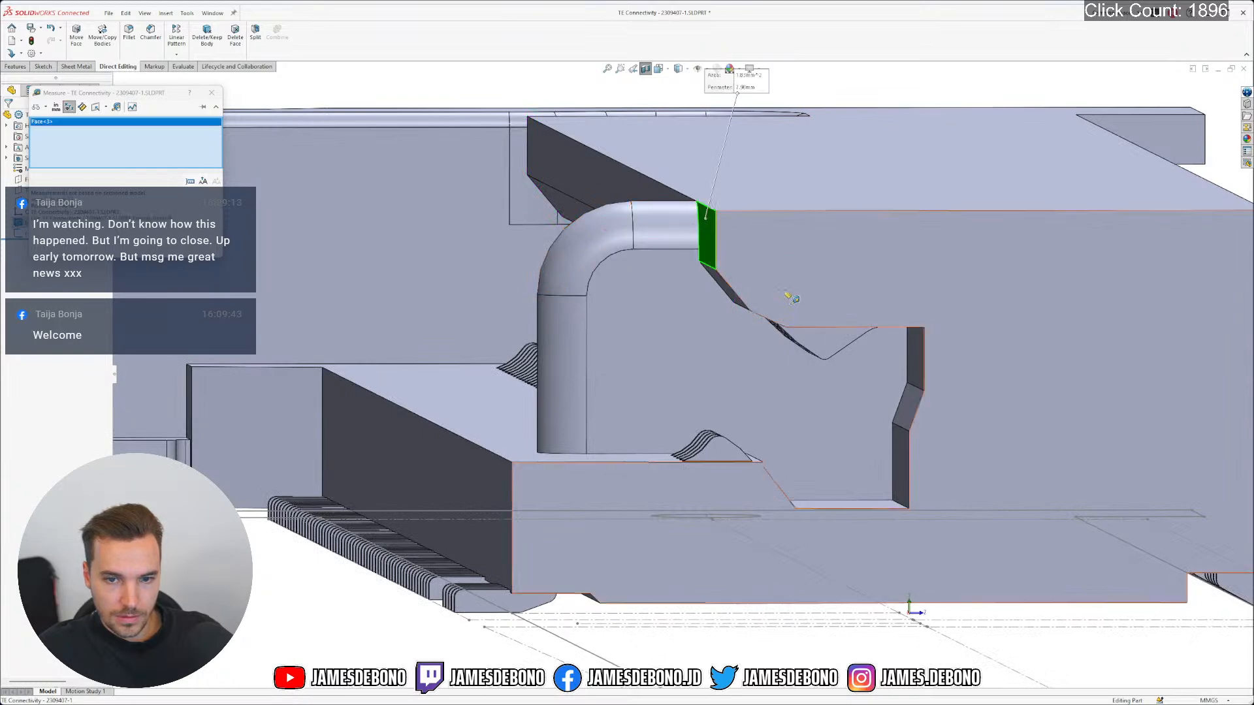
pyautogui.click(901, 457)
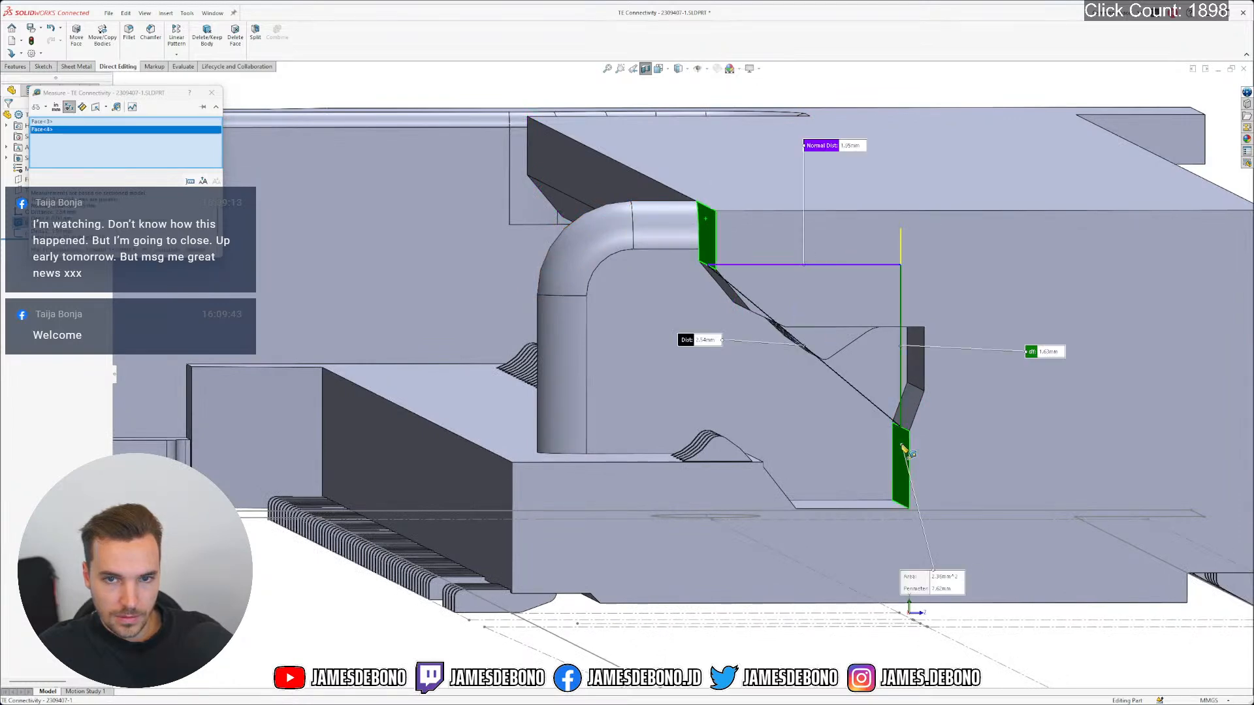
# Measure from the card slot's upper front face to the locating peg's vertex instead, and compare it with Section A-A in the browser drawing
pyautogui.click(902, 442)
pyautogui.moveTo(910, 596); pyautogui.dragTo(751, 601, button='middle')
pyautogui.scroll(-6, 747, 604)
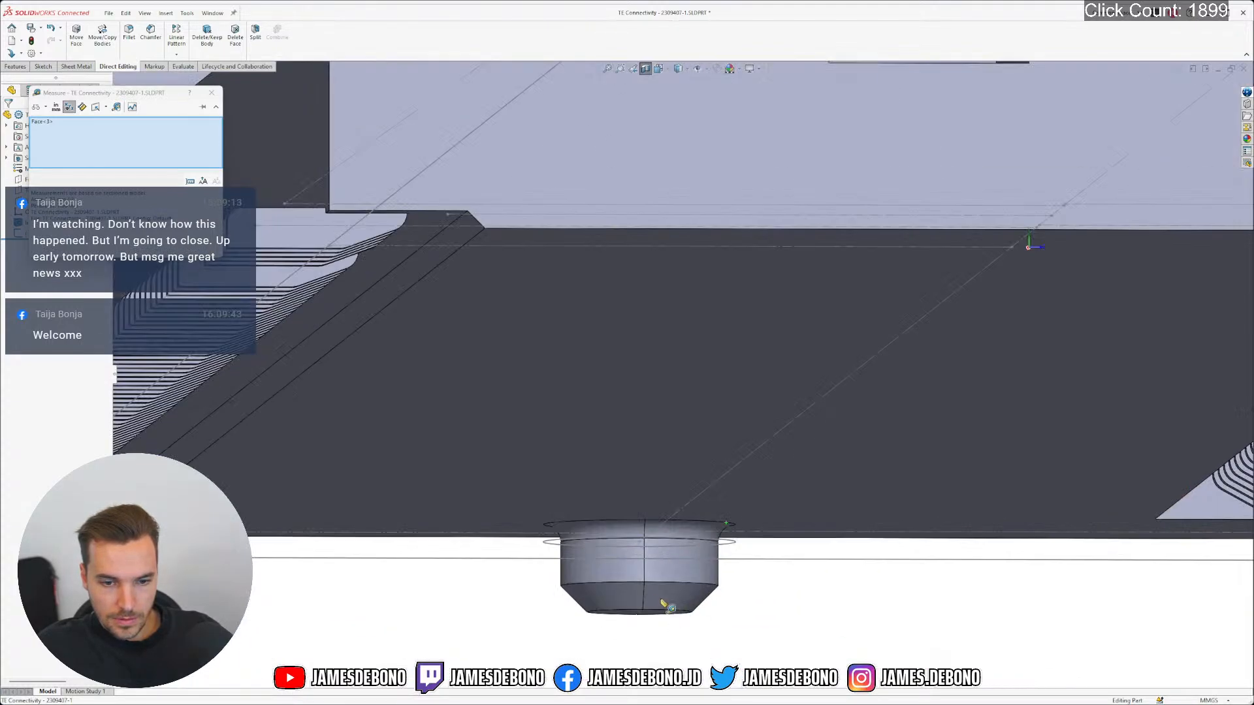
pyautogui.click(645, 582)
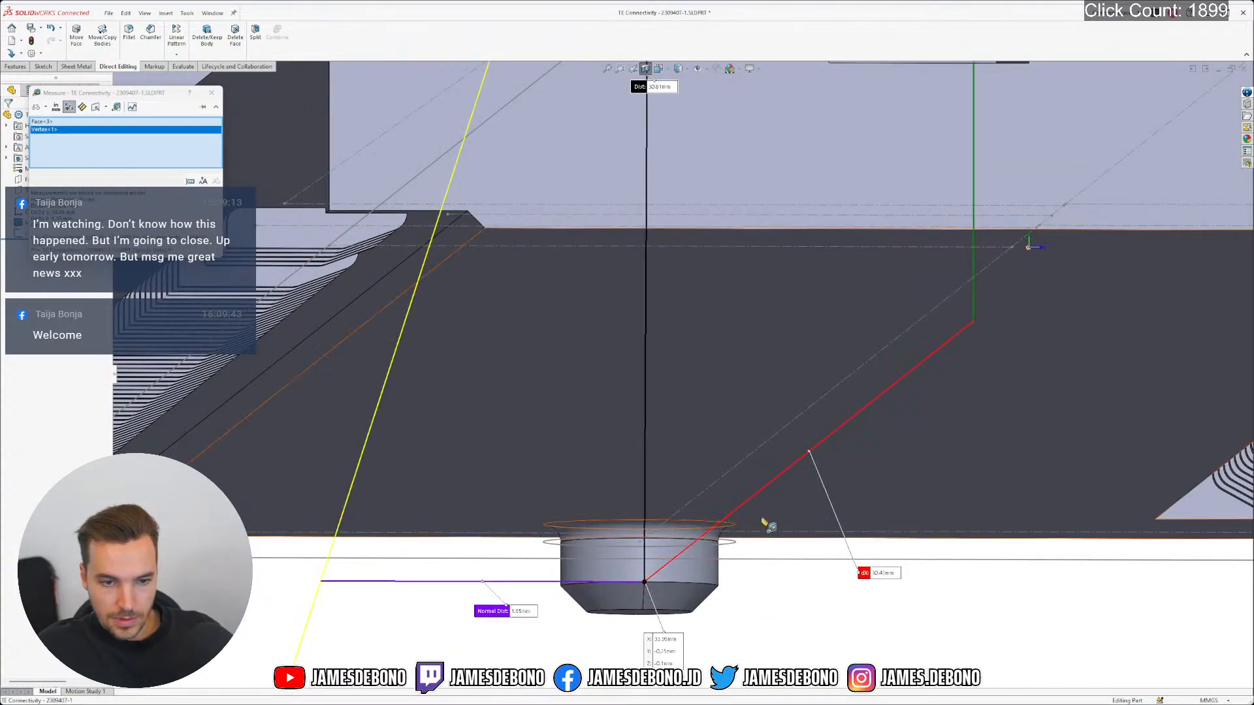
pyautogui.scroll(10, 762, 523)
pyautogui.scroll(-4, 730, 345)
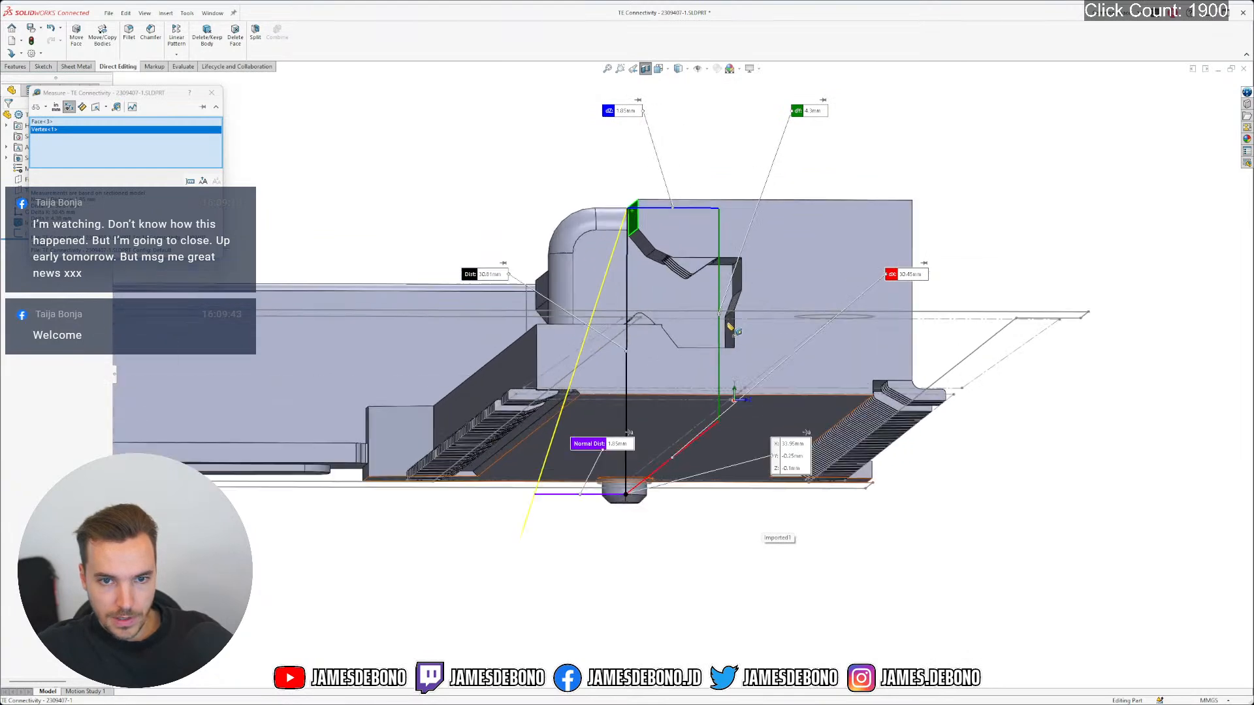
pyautogui.moveTo(675, 356); pyautogui.dragTo(676, 379, button='middle')
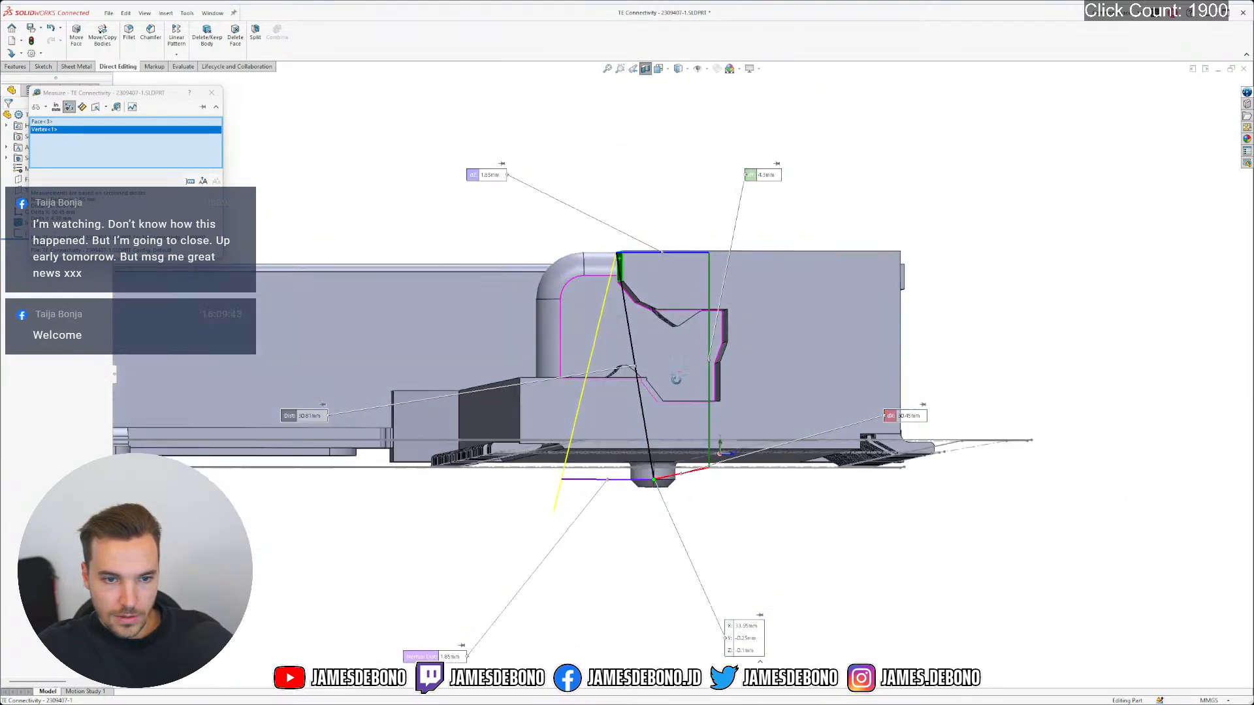
pyautogui.scroll(-2, 688, 398)
pyautogui.scroll(-3, 691, 402)
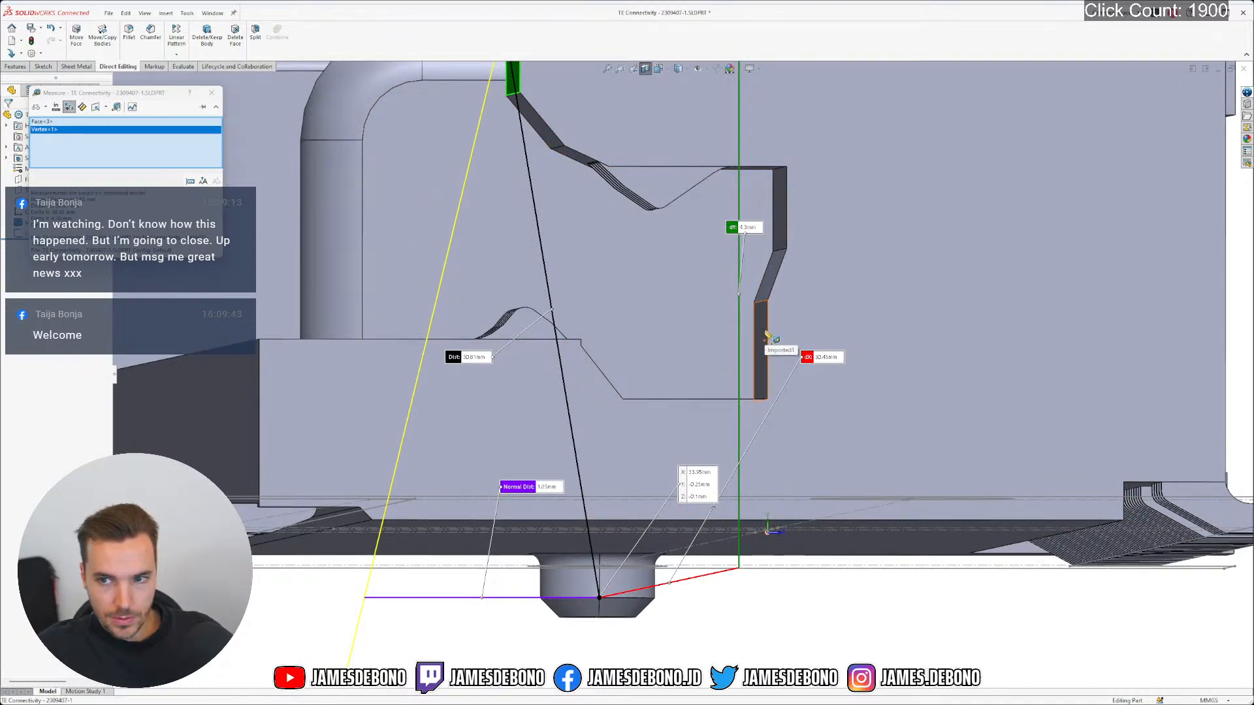
pyautogui.scroll(3, 681, 375)
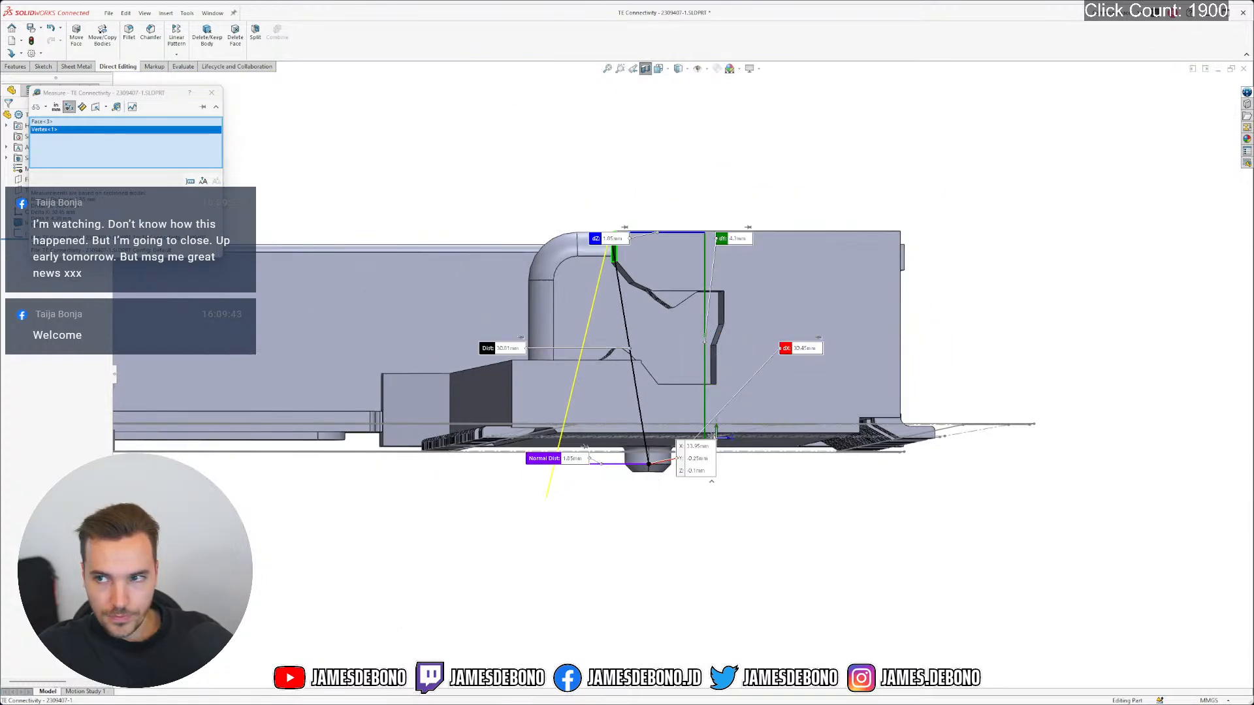
pyautogui.hotkey('alt', 'Tab')
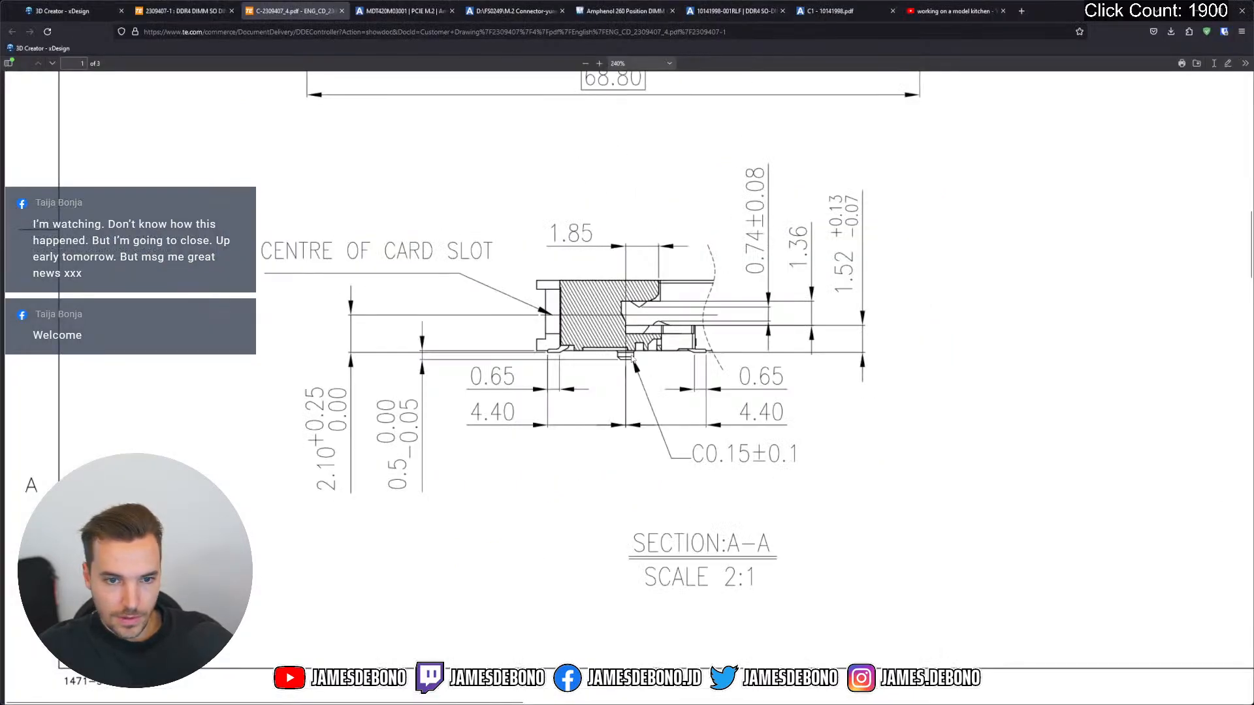
pyautogui.click(630, 317)
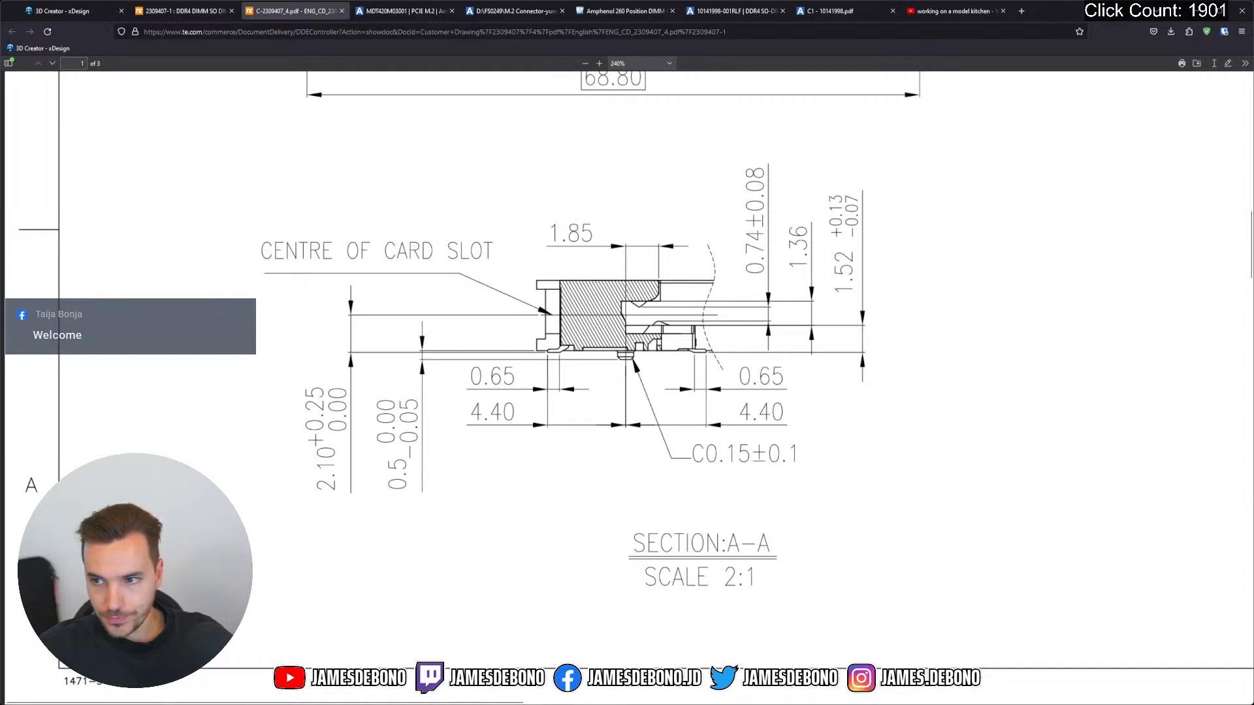
# Switch back to SOLIDWORKS, close the Measure tool, and inspect the whole sectioned connector with its reference sketch
pyautogui.hotkey('alt', 'Tab')
pyautogui.click(216, 90)
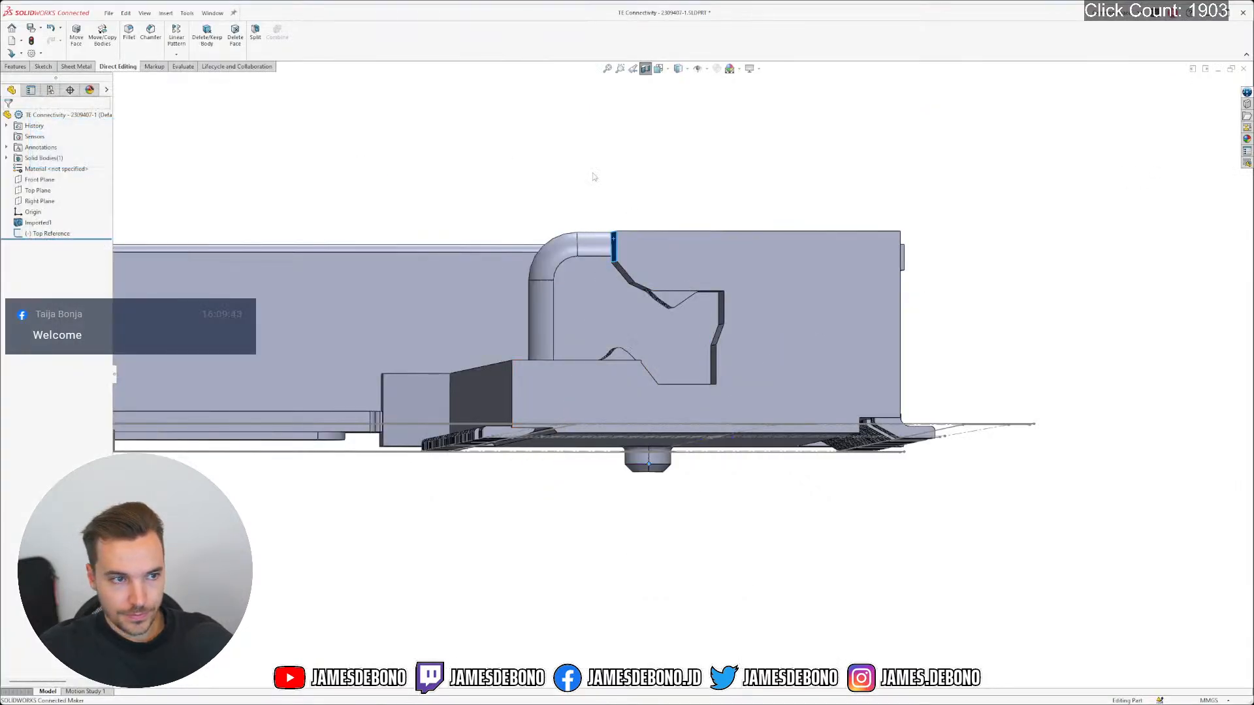
pyautogui.scroll(8, 679, 196)
pyautogui.scroll(2, 676, 314)
pyautogui.scroll(-4, 661, 446)
pyautogui.moveTo(708, 292); pyautogui.dragTo(975, 157, button='middle')
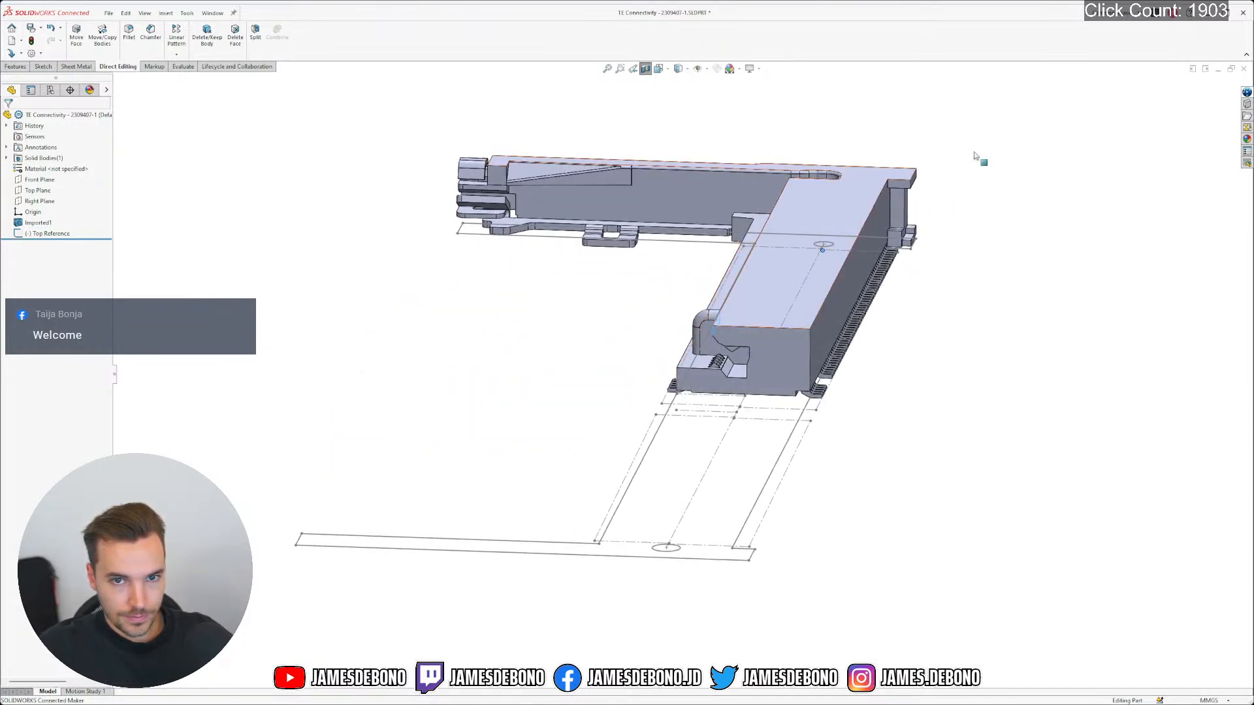
# Cancel closing the modified part and delete the Top Reference sketch from it
pyautogui.click(1244, 70)
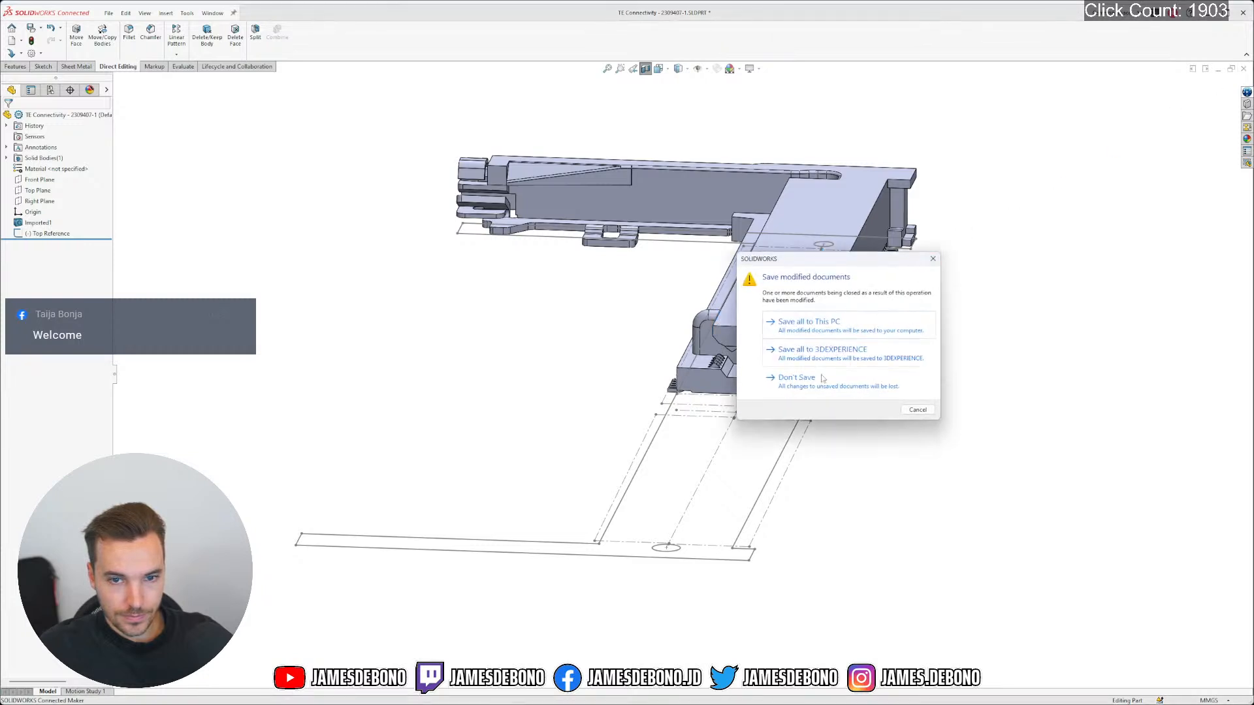
pyautogui.click(918, 410)
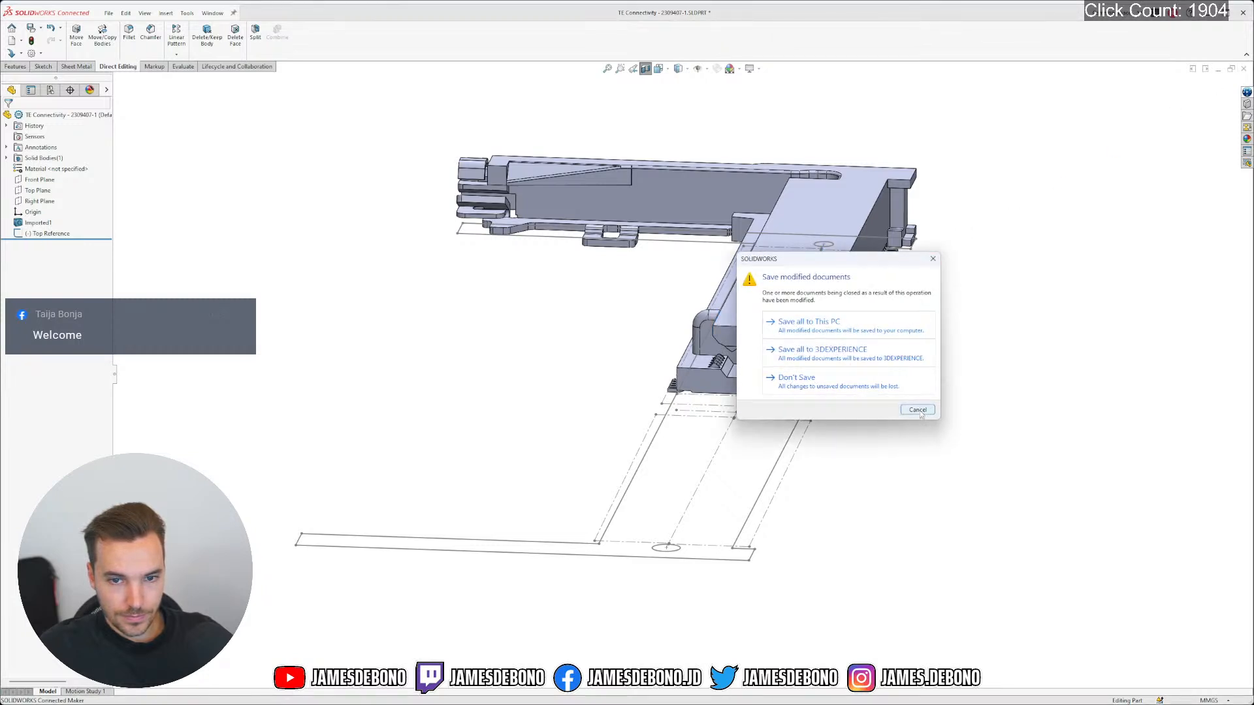
pyautogui.click(47, 233)
pyautogui.press('Delete')
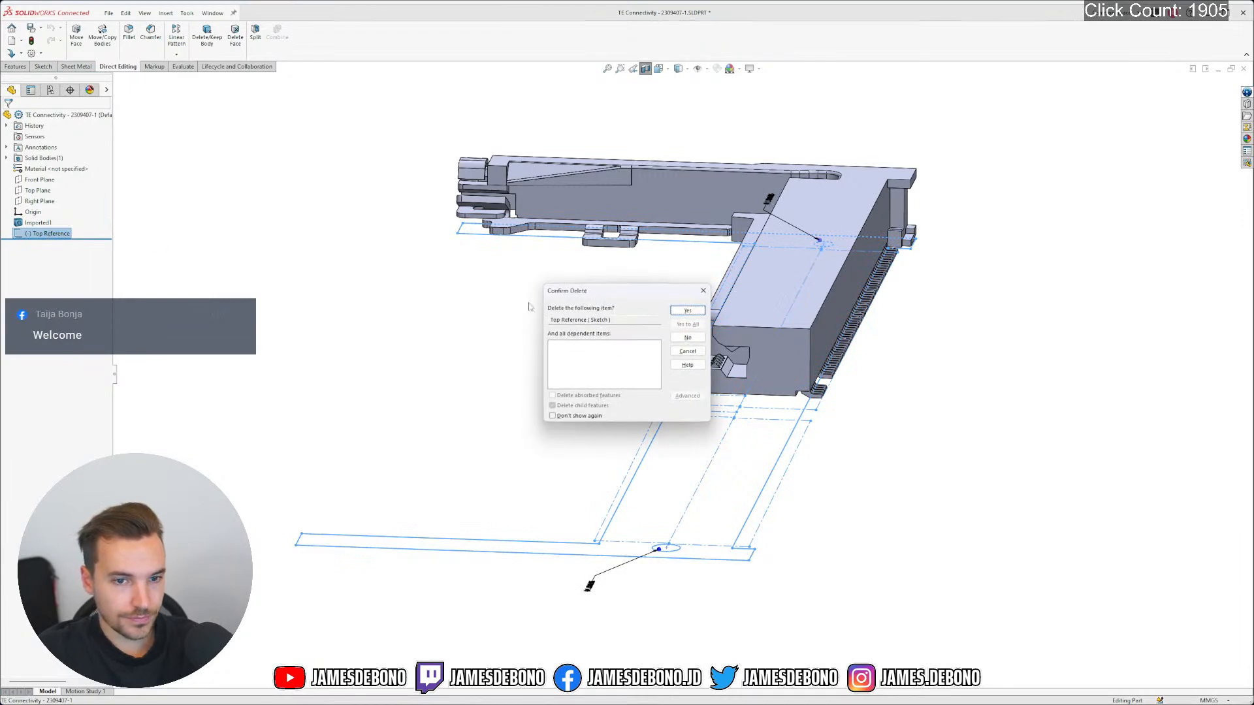
pyautogui.click(692, 310)
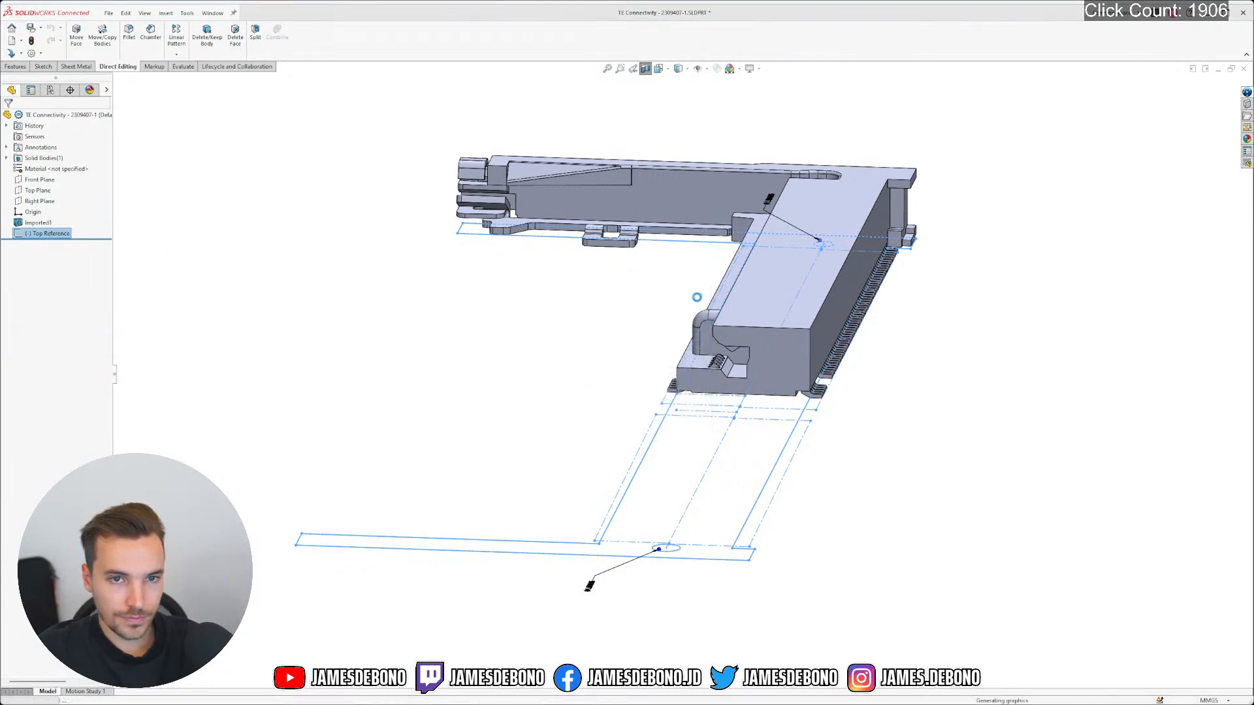
# Close the part, load the TE Connectivity - 2309407-1 model again and give it a plain white scene background
pyautogui.click(1243, 70)
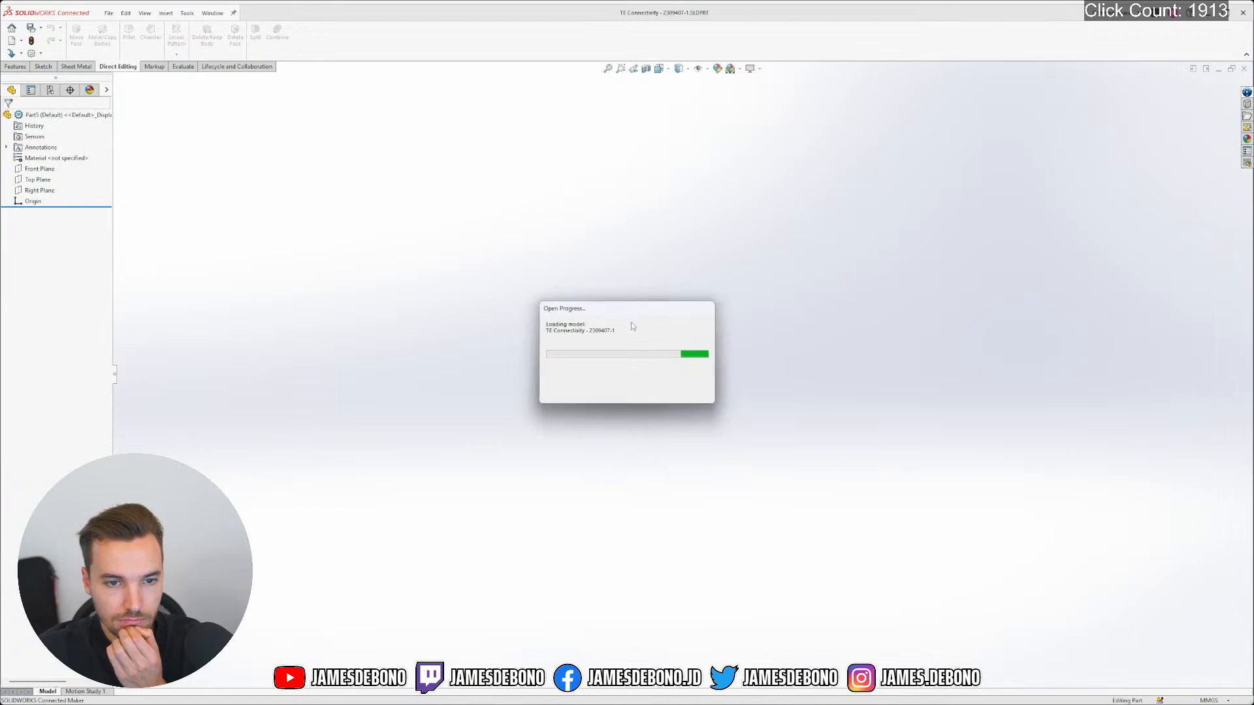
pyautogui.moveTo(681, 331); pyautogui.dragTo(561, 349, button='middle')
pyautogui.click(739, 68)
pyautogui.click(751, 96)
pyautogui.moveTo(752, 302); pyautogui.dragTo(556, 202, button='middle')
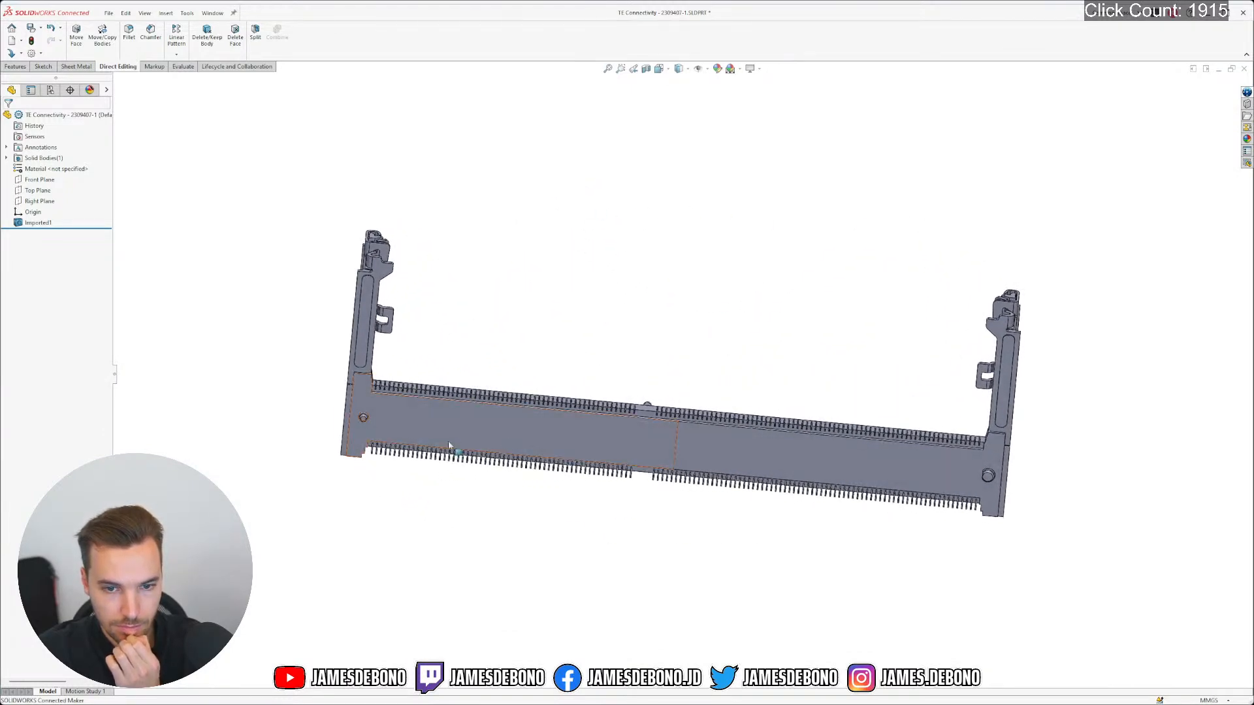
pyautogui.scroll(-5, 392, 424)
pyautogui.scroll(-5, 568, 352)
pyautogui.scroll(10, 608, 343)
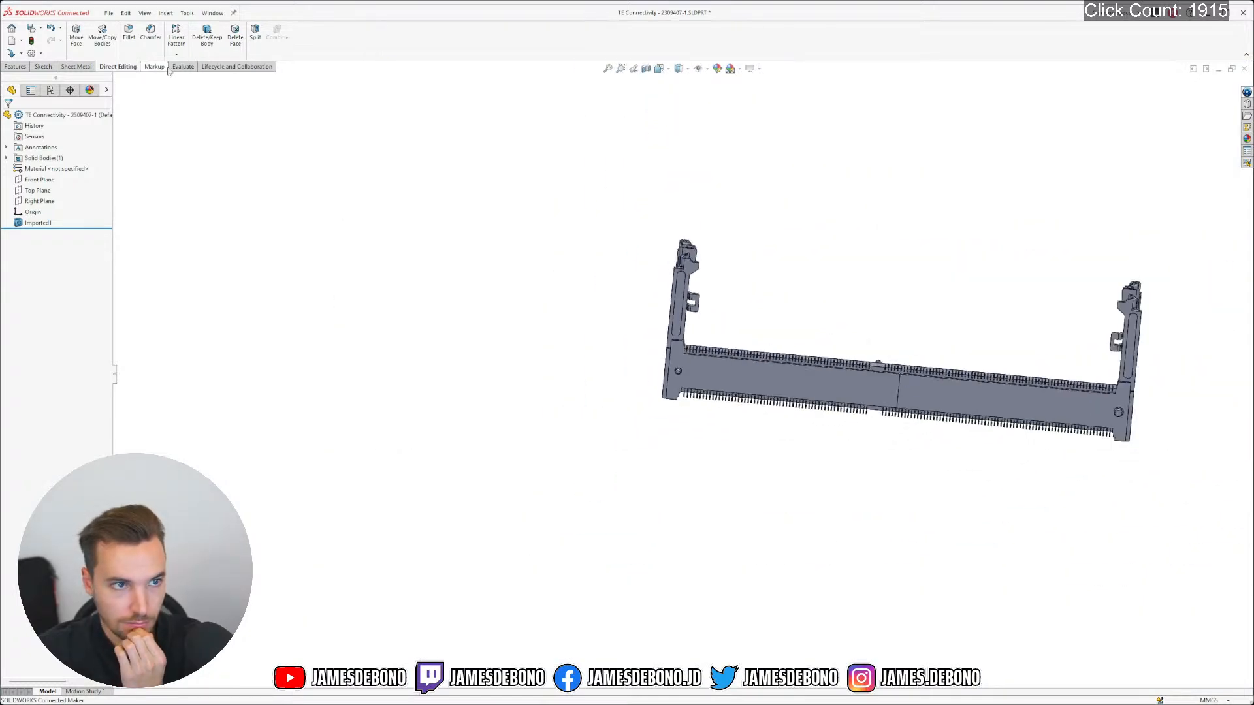
# Start Move/Copy Body on the imported connector body and mate the Top Plane coincident with the underside face of a solder tail
pyautogui.click(99, 40)
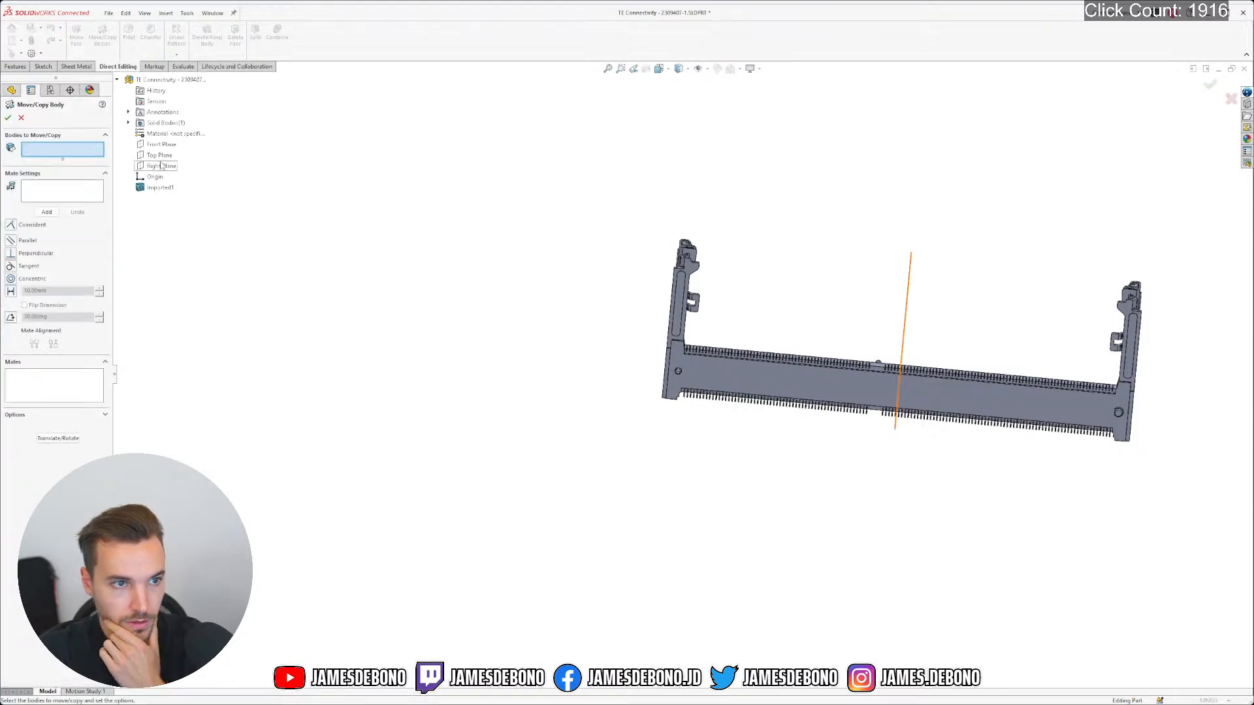
pyautogui.moveTo(585, 183); pyautogui.dragTo(555, 197, button='middle')
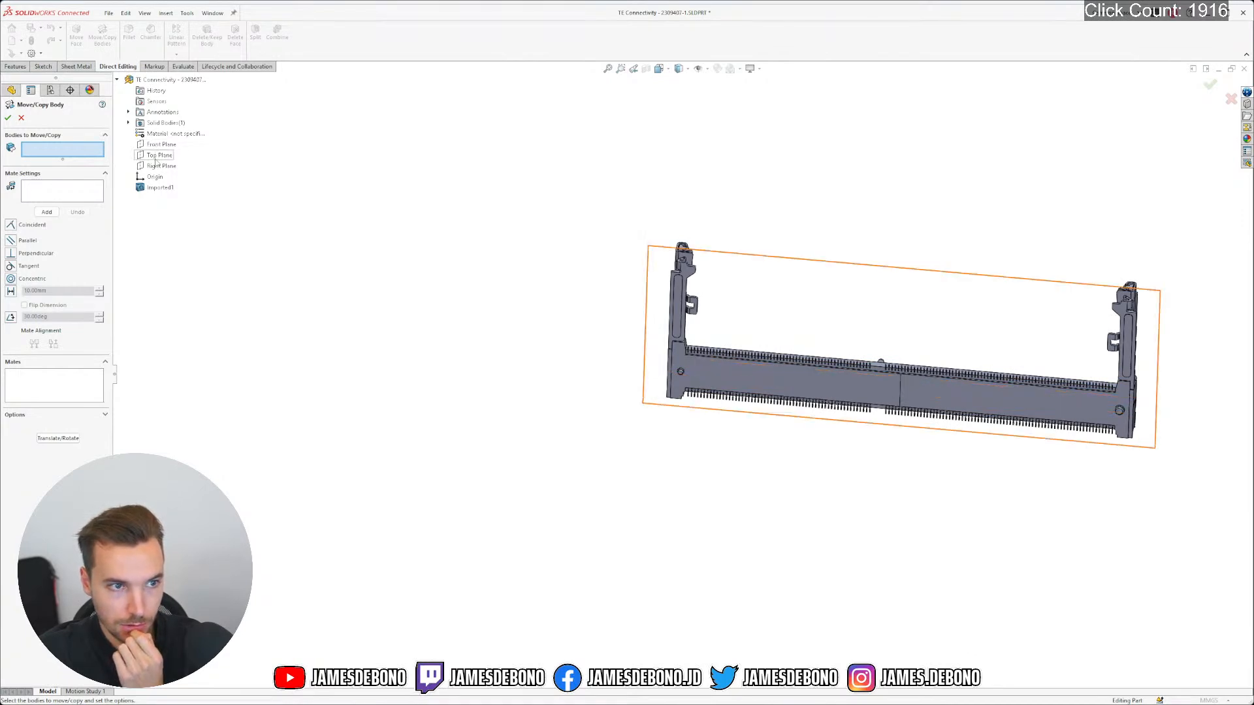
pyautogui.scroll(-7, 849, 394)
pyautogui.click(851, 398)
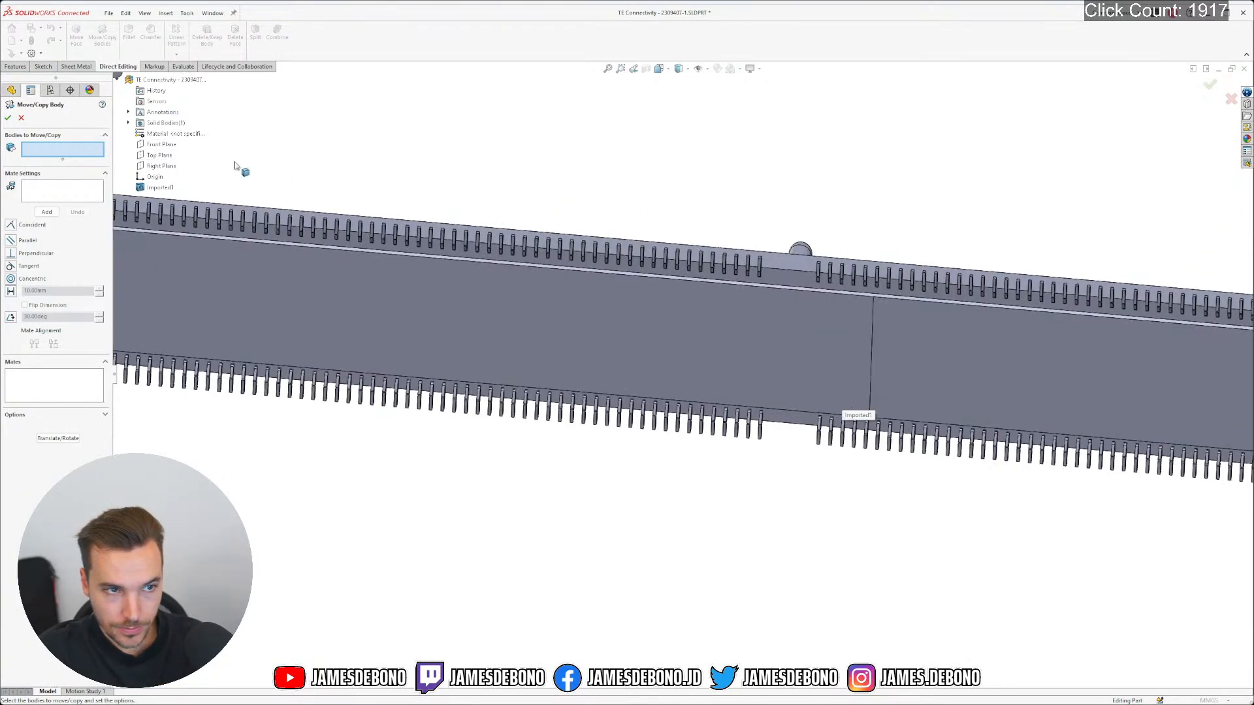
pyautogui.click(512, 300)
pyautogui.click(77, 193)
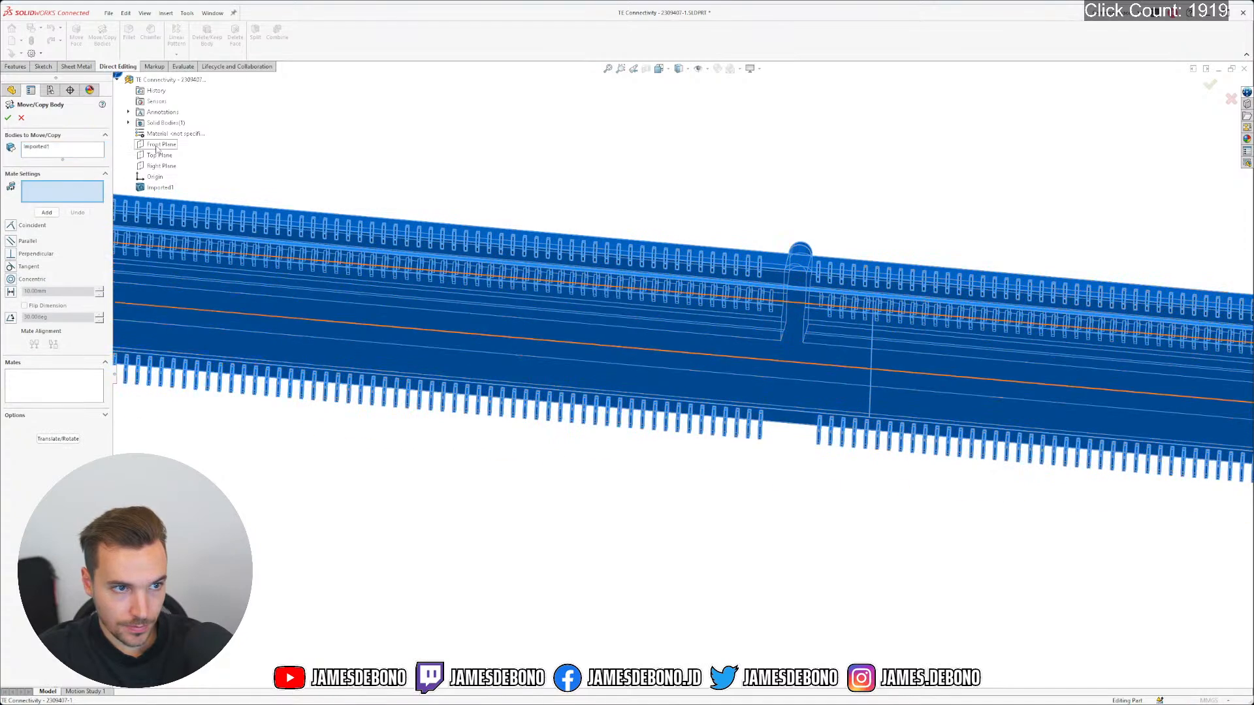
pyautogui.click(157, 157)
pyautogui.scroll(-10, 808, 461)
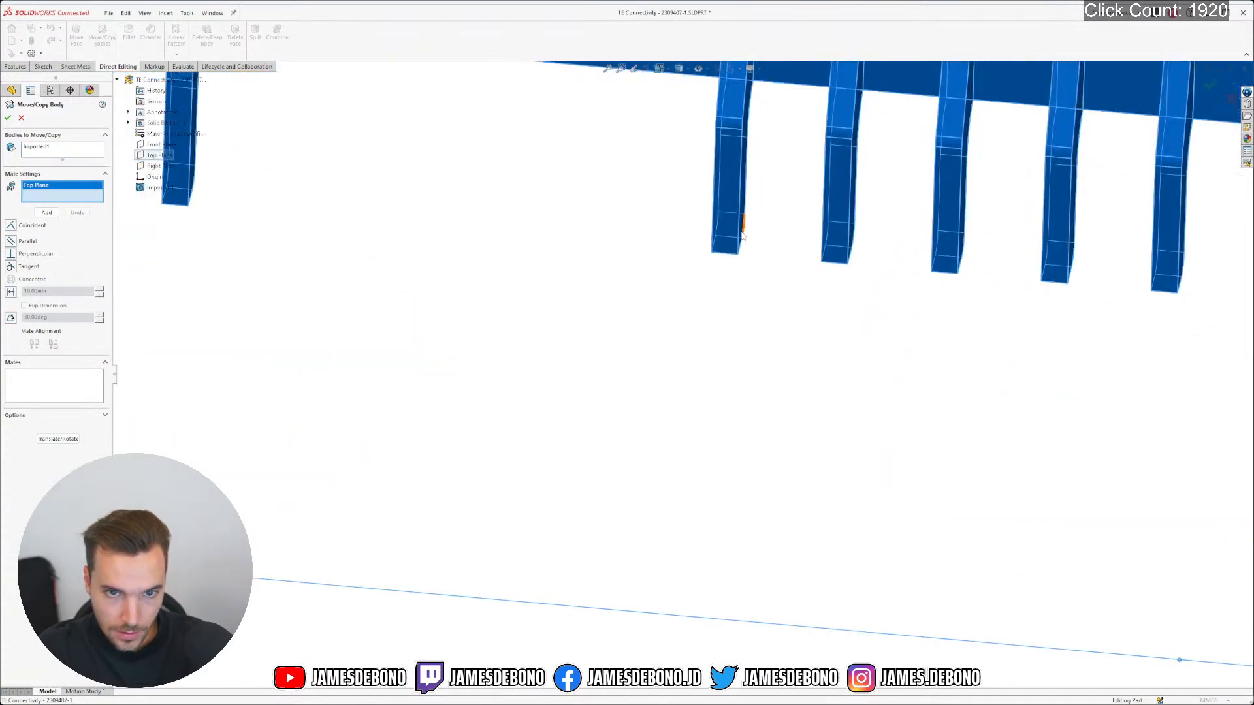
pyautogui.click(731, 223)
pyautogui.click(46, 212)
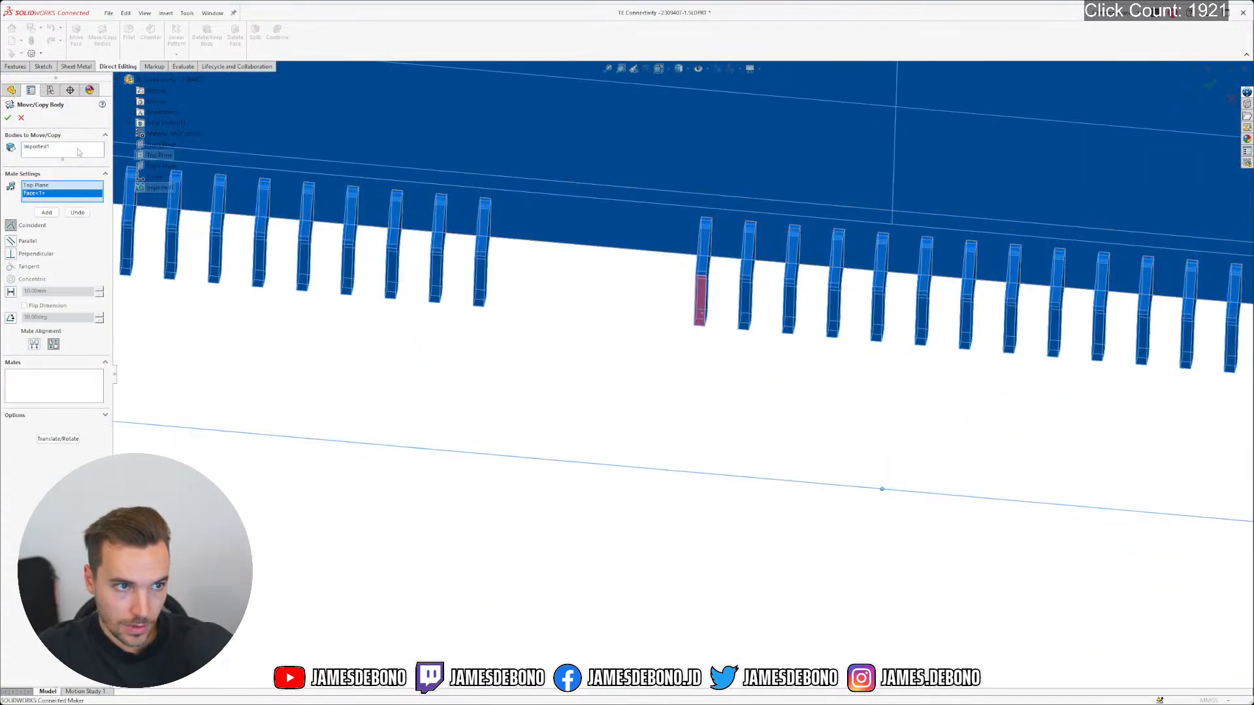
# Add a parallel mate between the Front Plane and the connector housing's long vertical front face
pyautogui.scroll(12, 336, 221)
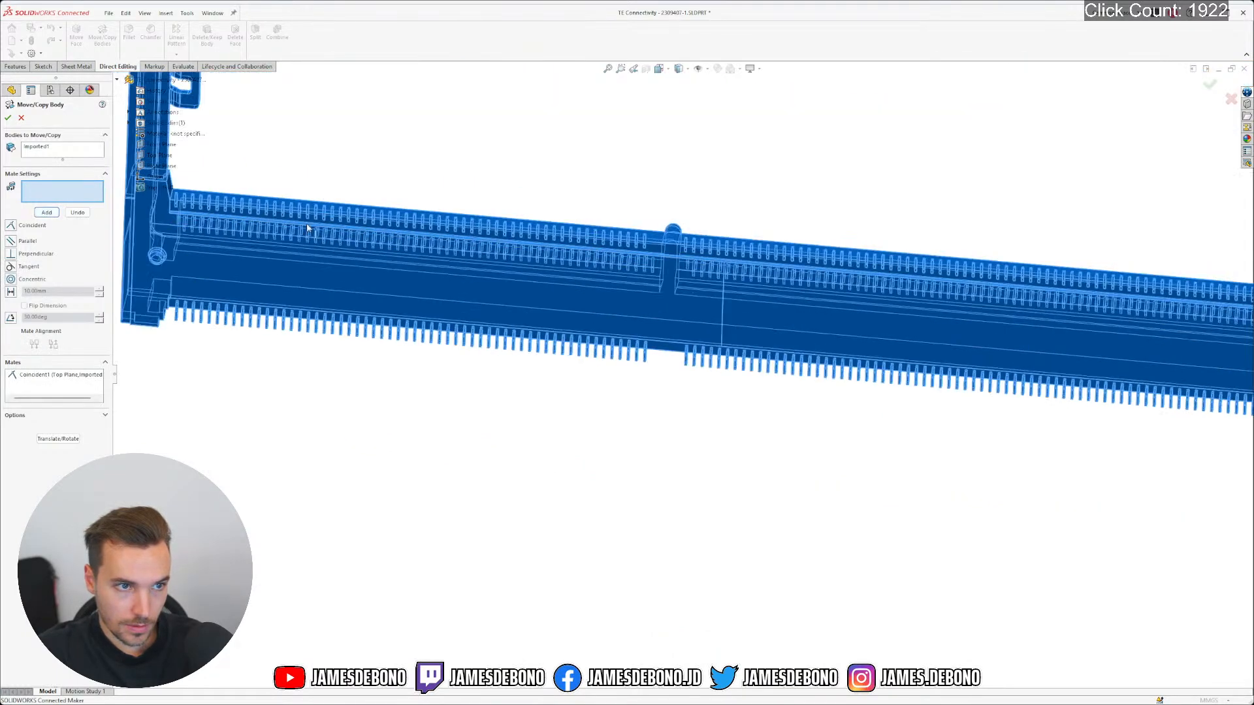
pyautogui.scroll(-3, 318, 243)
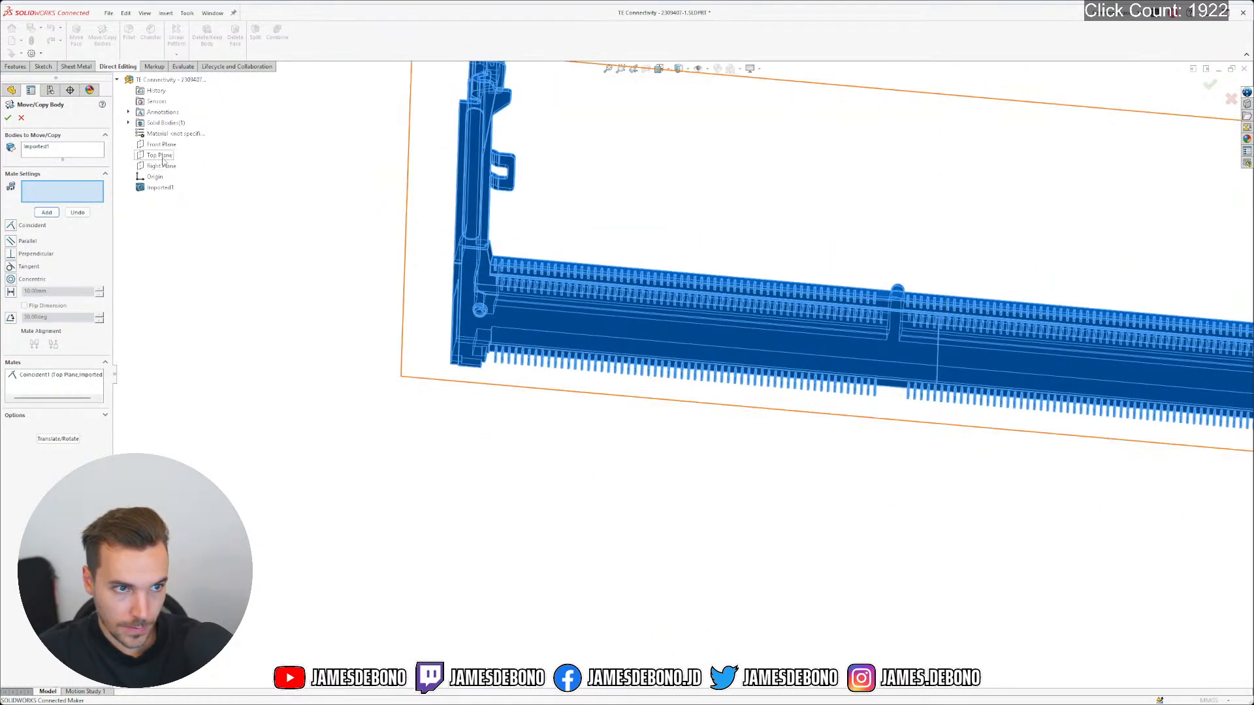
pyautogui.click(161, 145)
pyautogui.moveTo(658, 340); pyautogui.dragTo(610, 468, button='middle')
pyautogui.scroll(-8, 840, 358)
pyautogui.scroll(-2, 789, 305)
pyautogui.moveTo(747, 246); pyautogui.dragTo(734, 302, button='middle')
pyautogui.scroll(6, 679, 312)
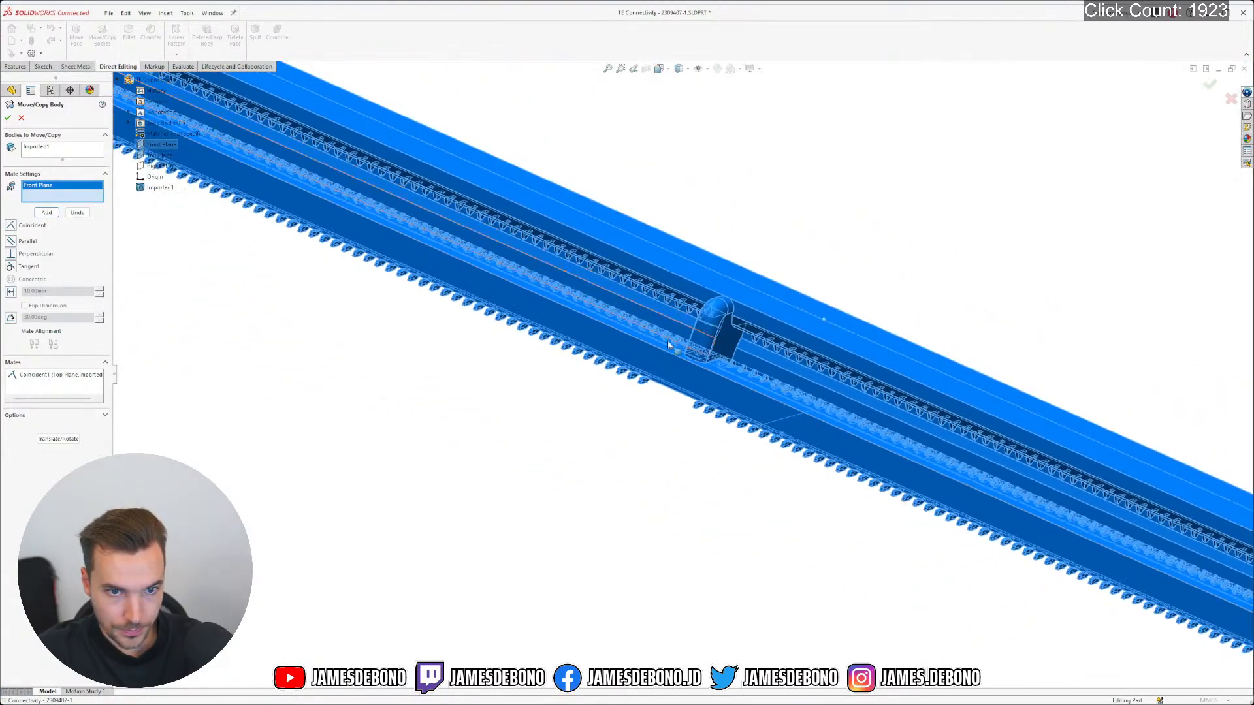
pyautogui.click(667, 369)
pyautogui.click(11, 241)
pyautogui.click(47, 217)
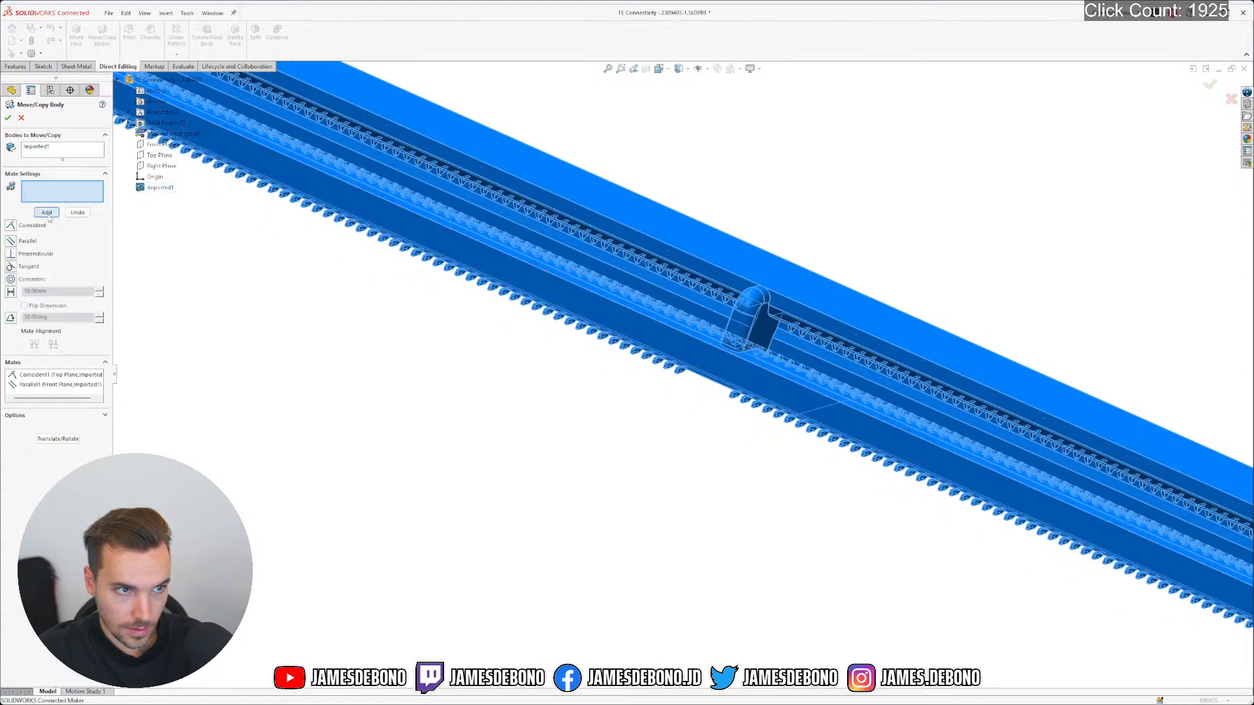
# Add a coincident mate between the Front Plane and the vertex on the smaller locating peg's lower rim
pyautogui.scroll(6, 268, 246)
pyautogui.scroll(-2, 349, 222)
pyautogui.click(145, 170)
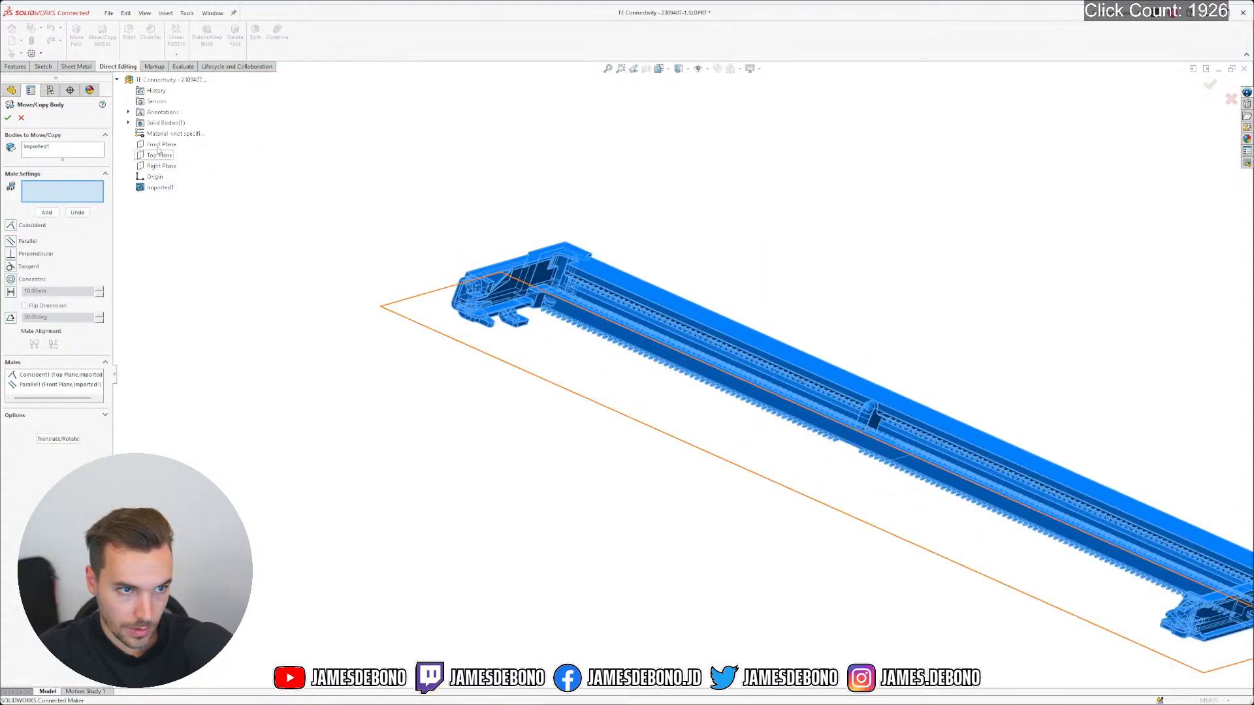
pyautogui.click(160, 144)
pyautogui.scroll(-5, 584, 355)
pyautogui.moveTo(583, 356); pyautogui.dragTo(617, 224, button='middle')
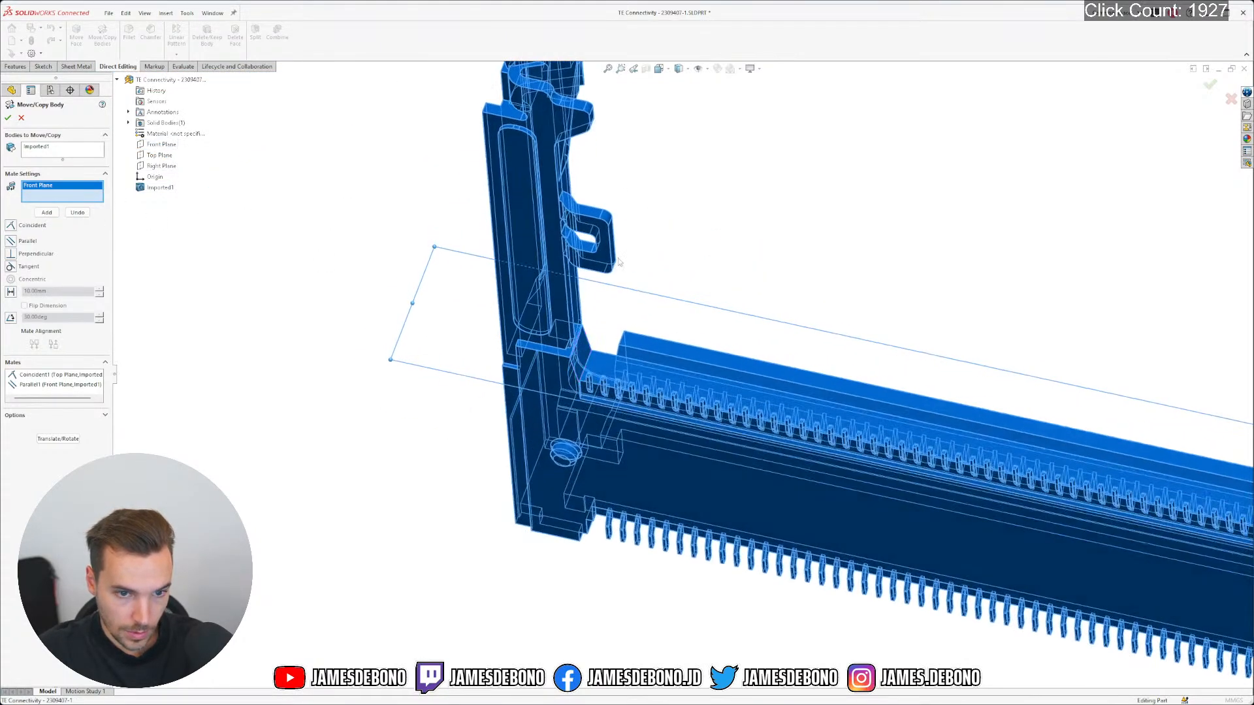
pyautogui.scroll(-5, 570, 461)
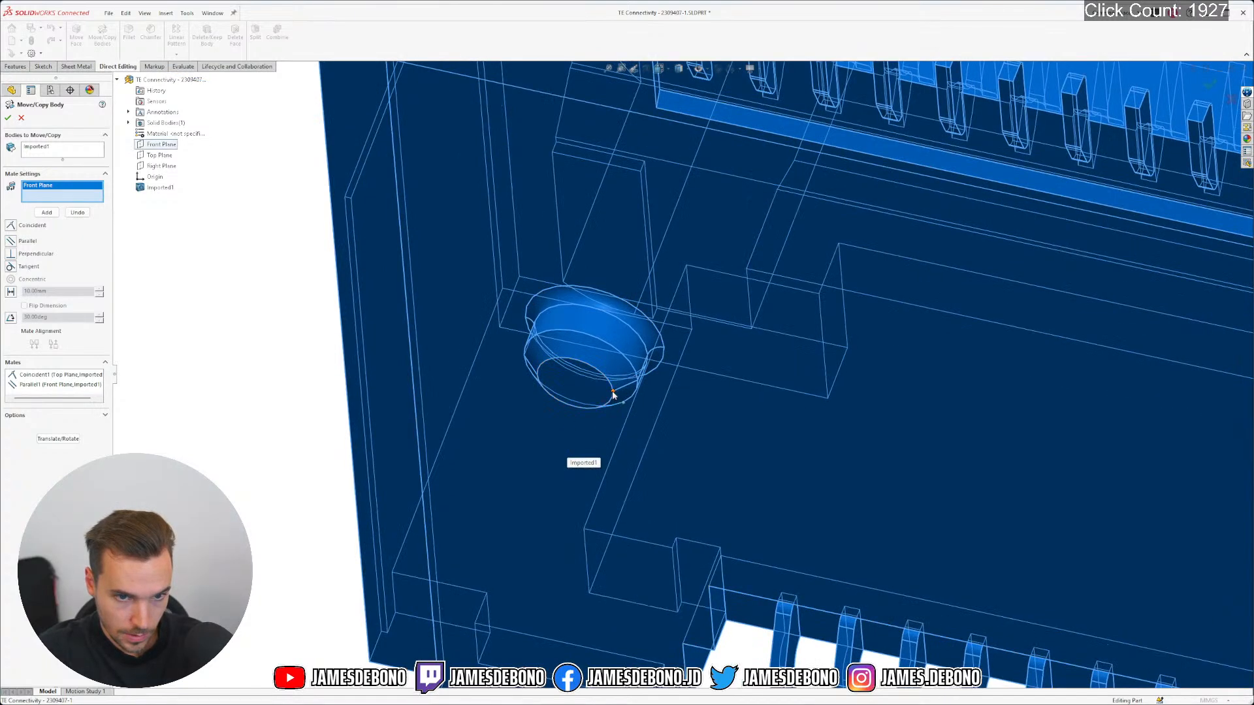
pyautogui.click(610, 396)
pyautogui.scroll(10, 609, 395)
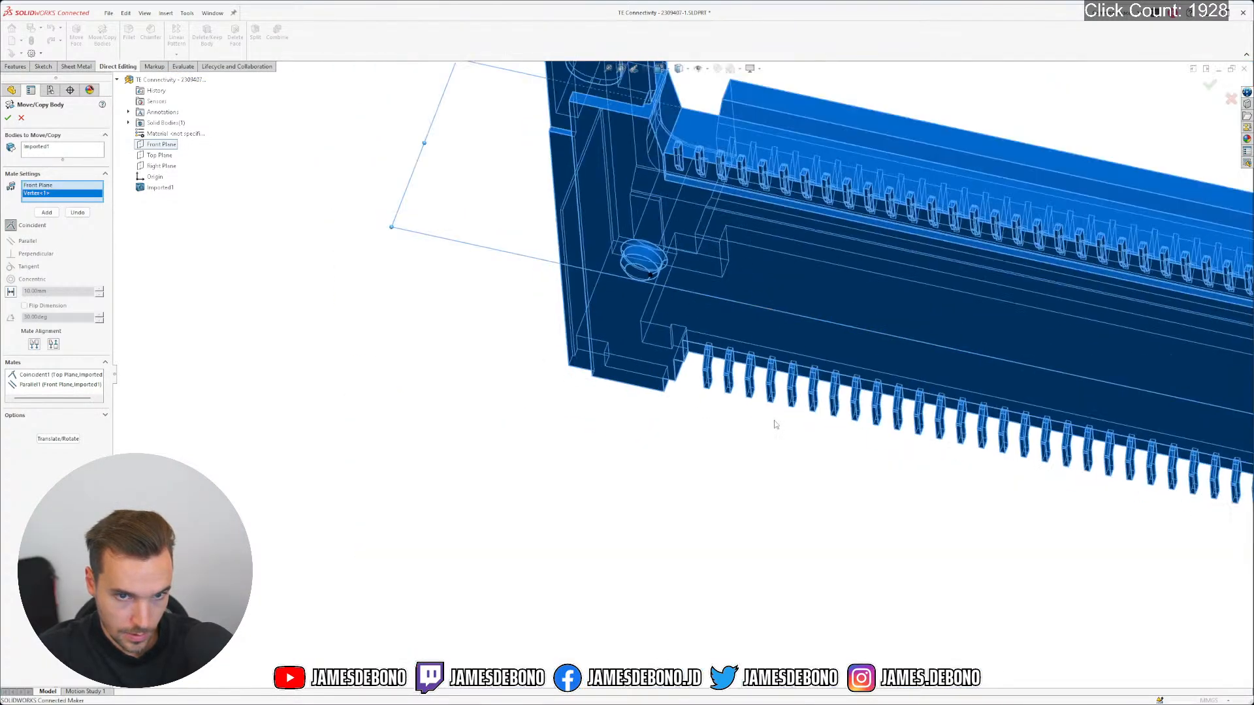
pyautogui.click(46, 213)
# Mate the Right Plane coincident with the centre edge on the housing's underside and accept the body move
pyautogui.click(160, 166)
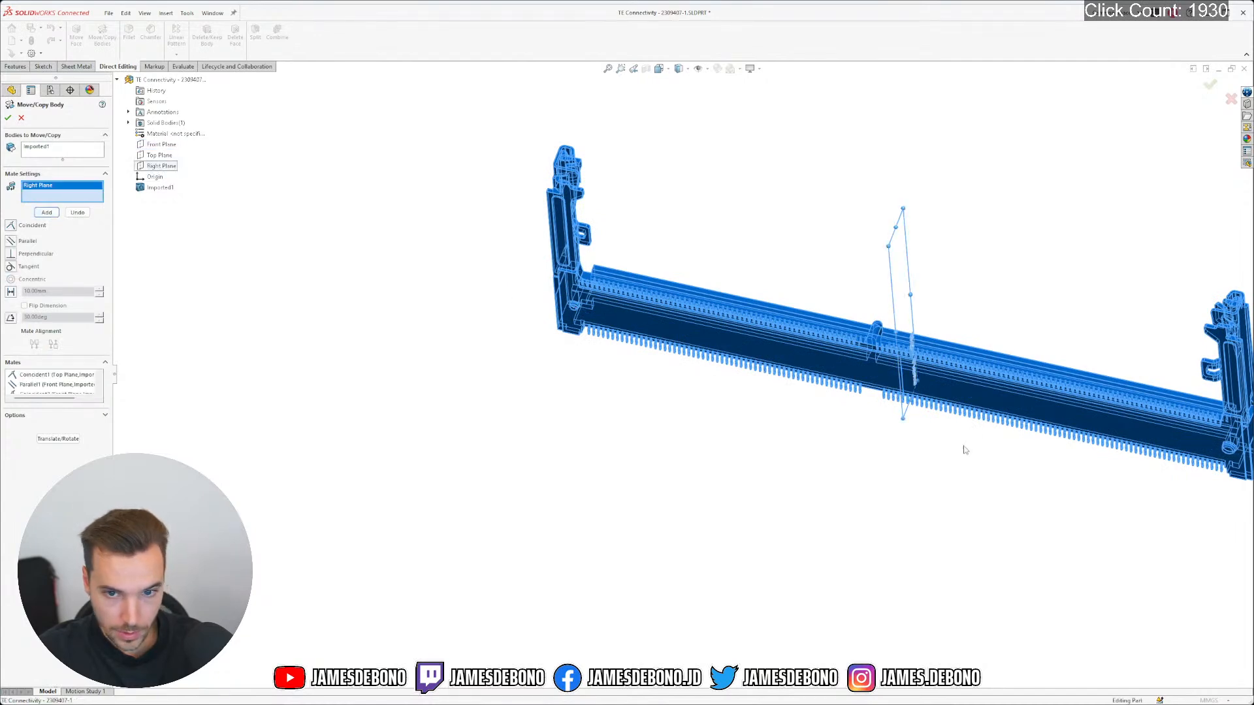
pyautogui.scroll(-4, 860, 392)
pyautogui.scroll(-3, 860, 393)
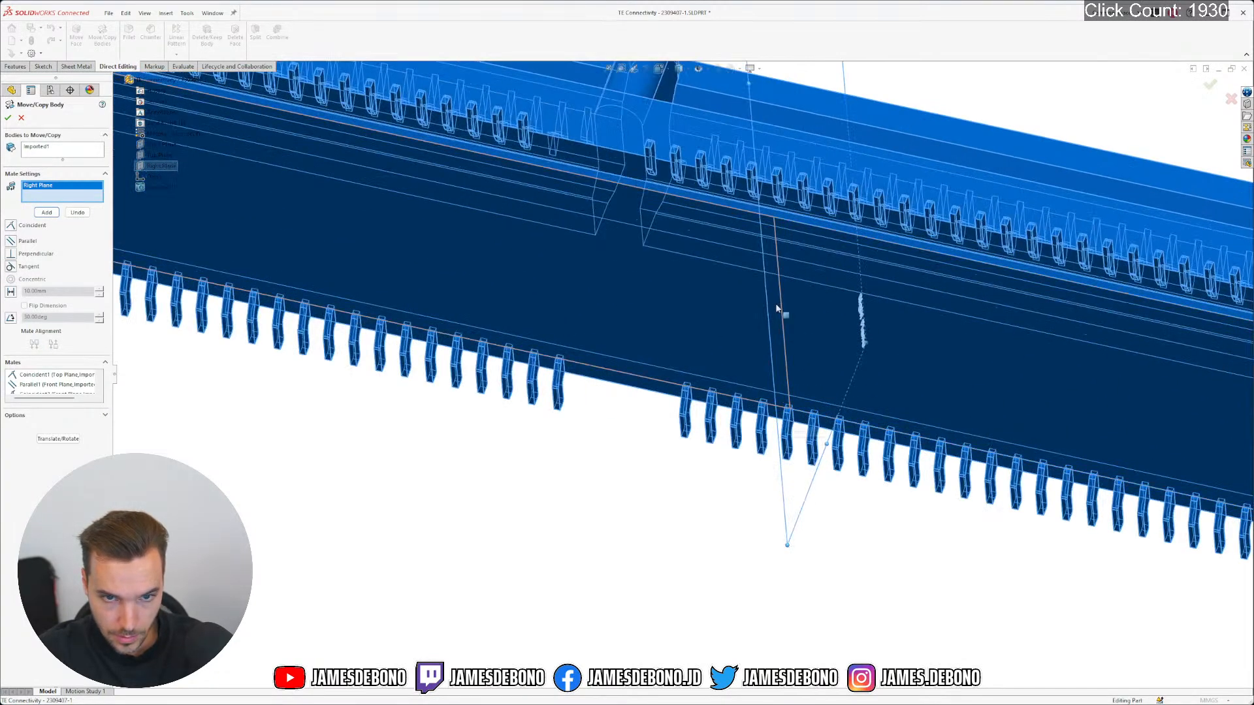
pyautogui.click(773, 218)
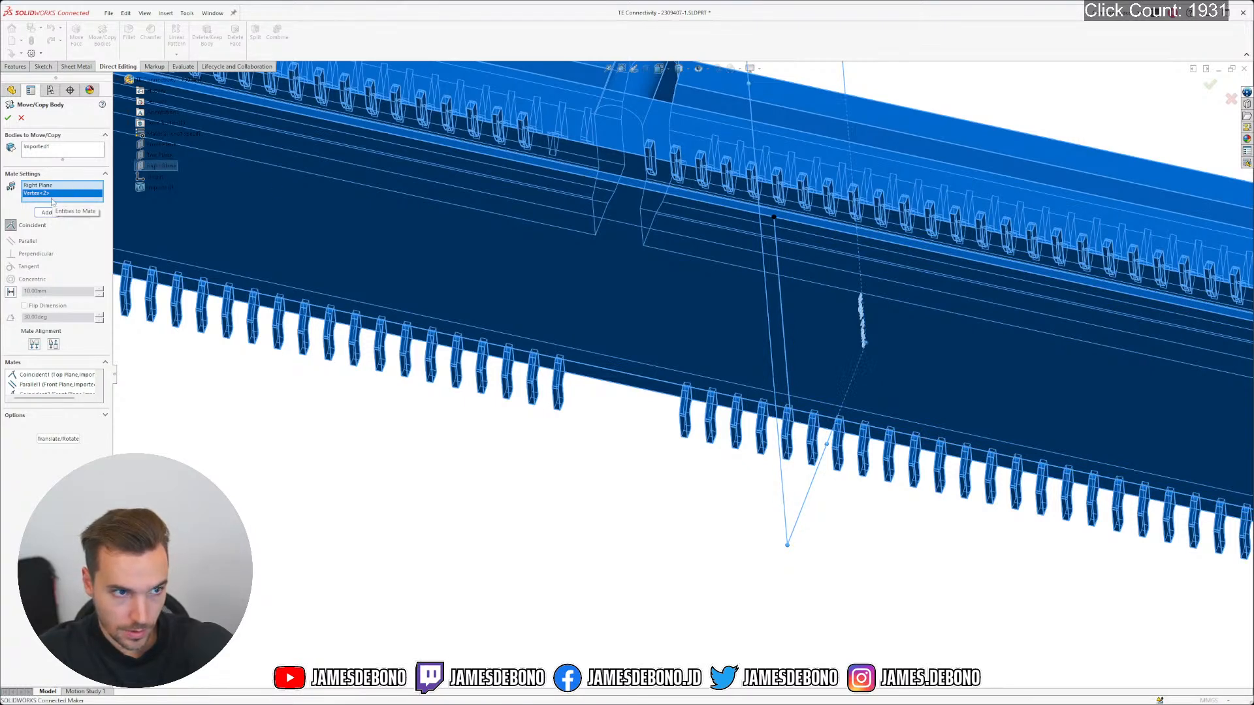
pyautogui.click(777, 232)
pyautogui.click(52, 214)
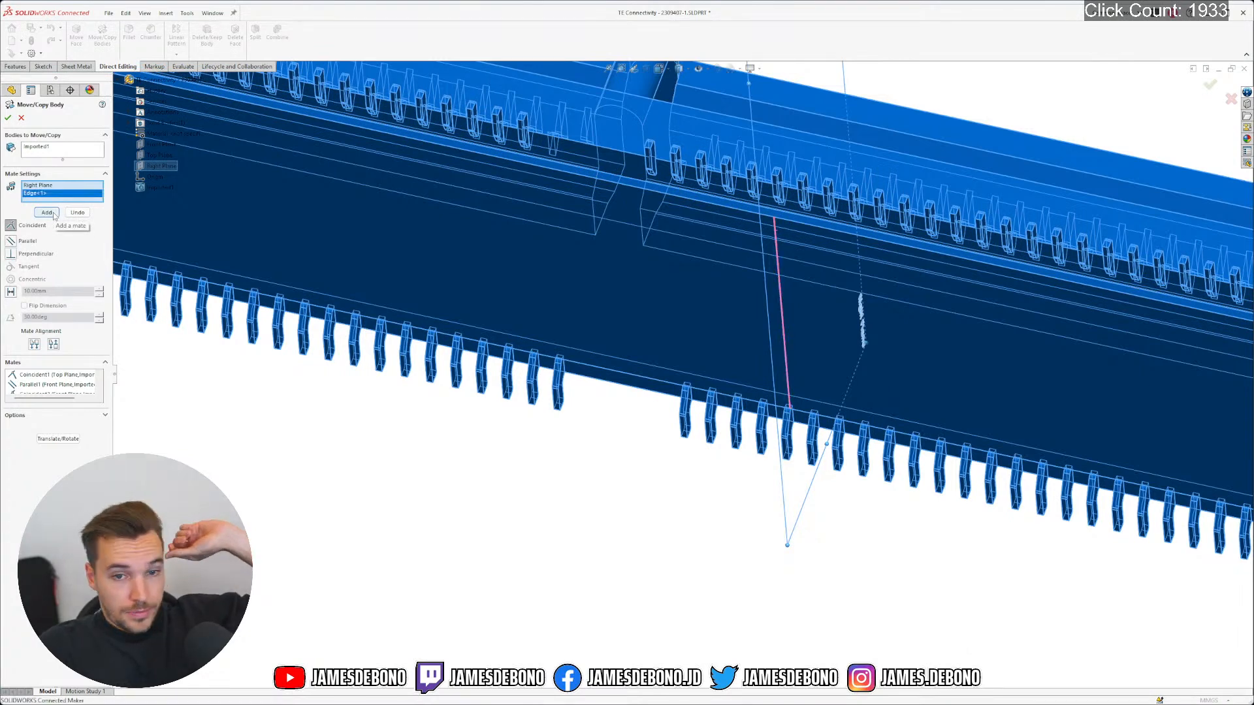
pyautogui.click(7, 118)
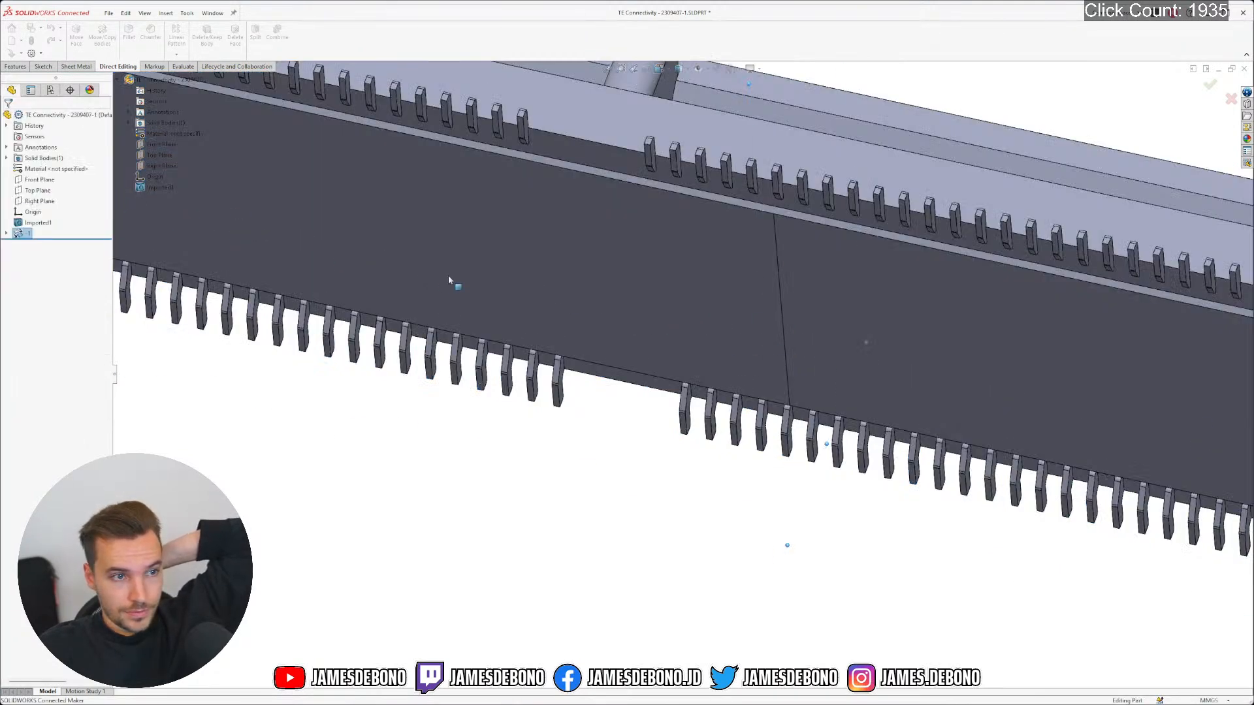
# Show the Front, Top and Right planes over the repositioned connector
pyautogui.scroll(10, 677, 380)
pyautogui.scroll(-1, 671, 329)
pyautogui.moveTo(651, 321); pyautogui.dragTo(621, 485, button='middle')
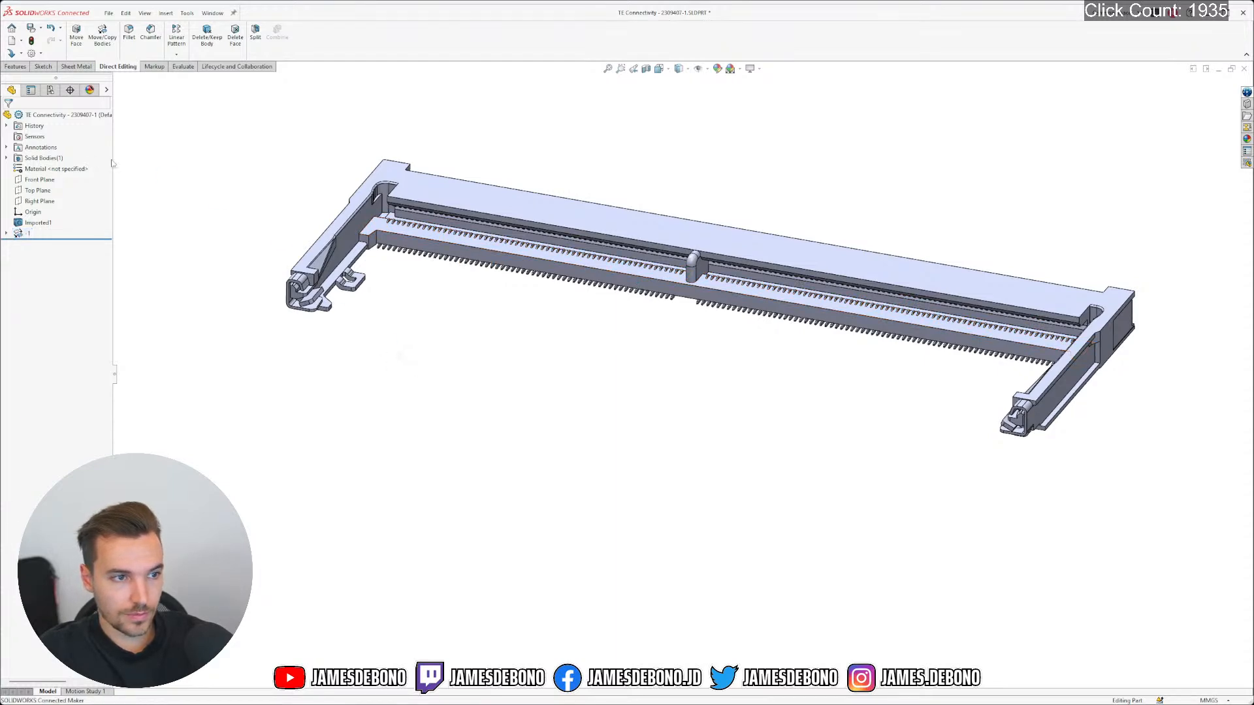
pyautogui.click(50, 182)
pyautogui.keyDown('shift'); pyautogui.click(46, 201); pyautogui.keyUp('shift')
pyautogui.click(52, 188)
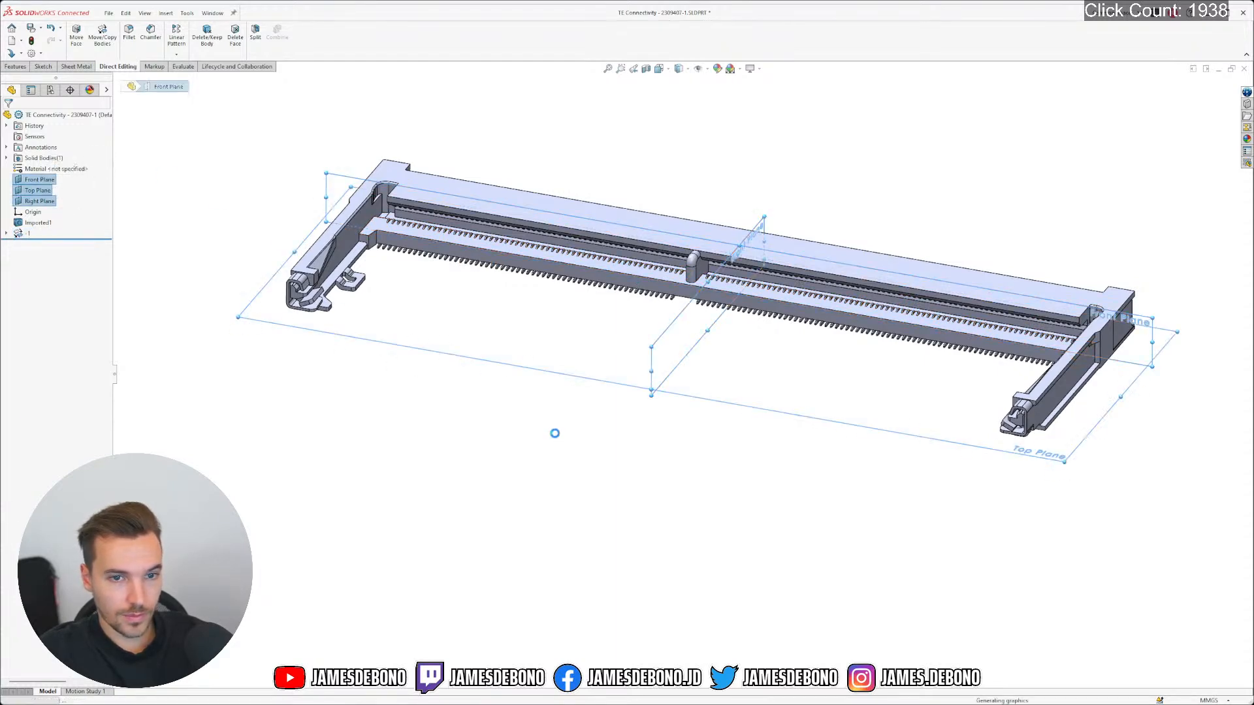
# Check from above and below how the reference planes line up with both locating pegs and the connector's centre
pyautogui.moveTo(589, 497); pyautogui.dragTo(601, 377, button='right')
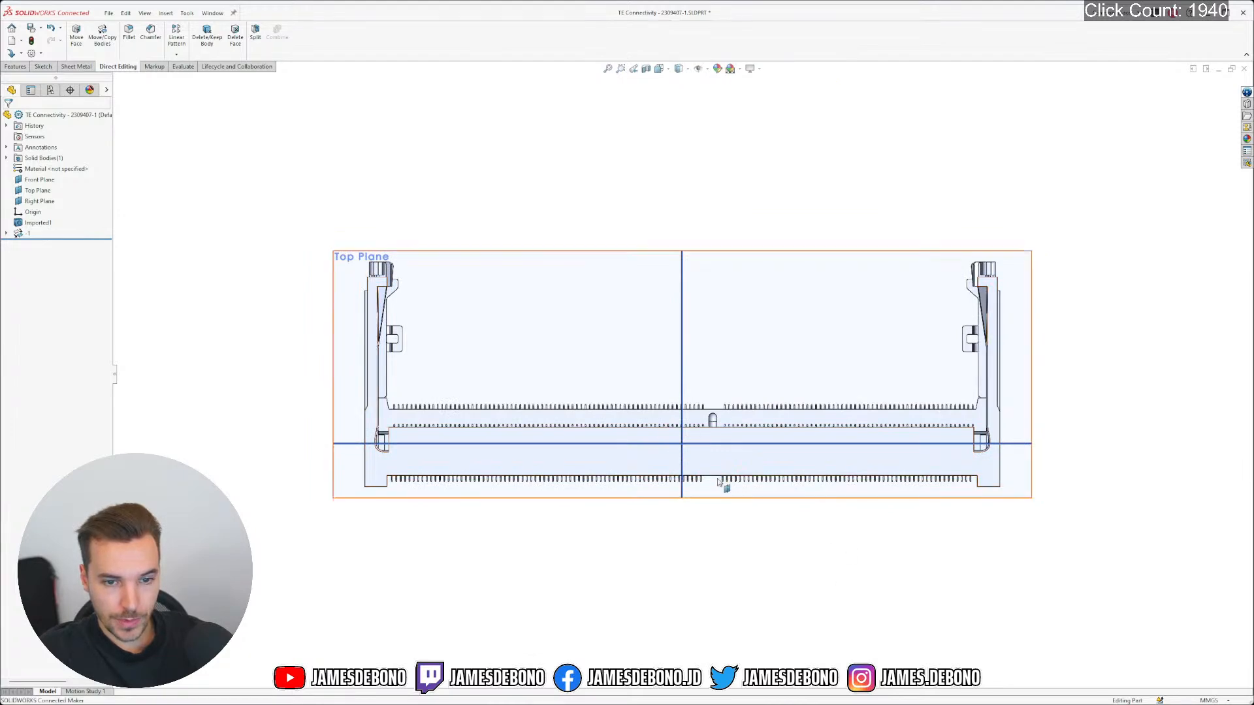
pyautogui.click(735, 491)
pyautogui.hotkey('ctrl', '6')
pyautogui.scroll(-5, 424, 441)
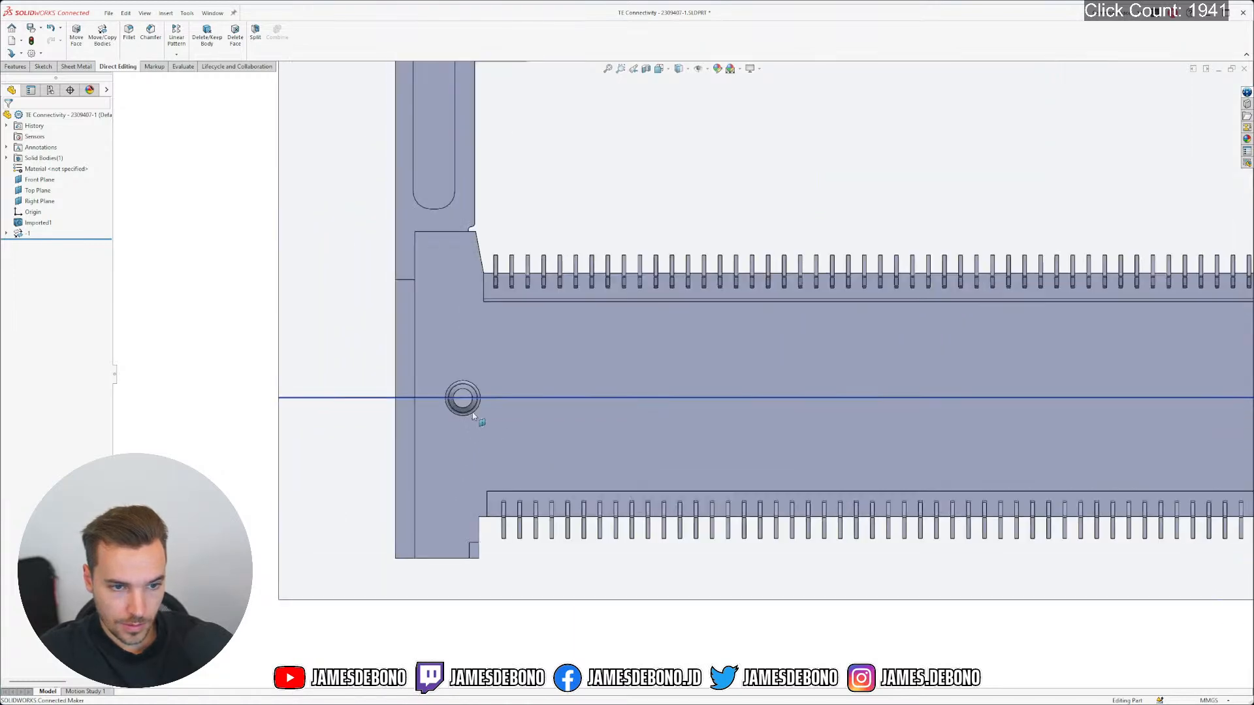
pyautogui.scroll(-8, 470, 417)
pyautogui.scroll(10, 616, 369)
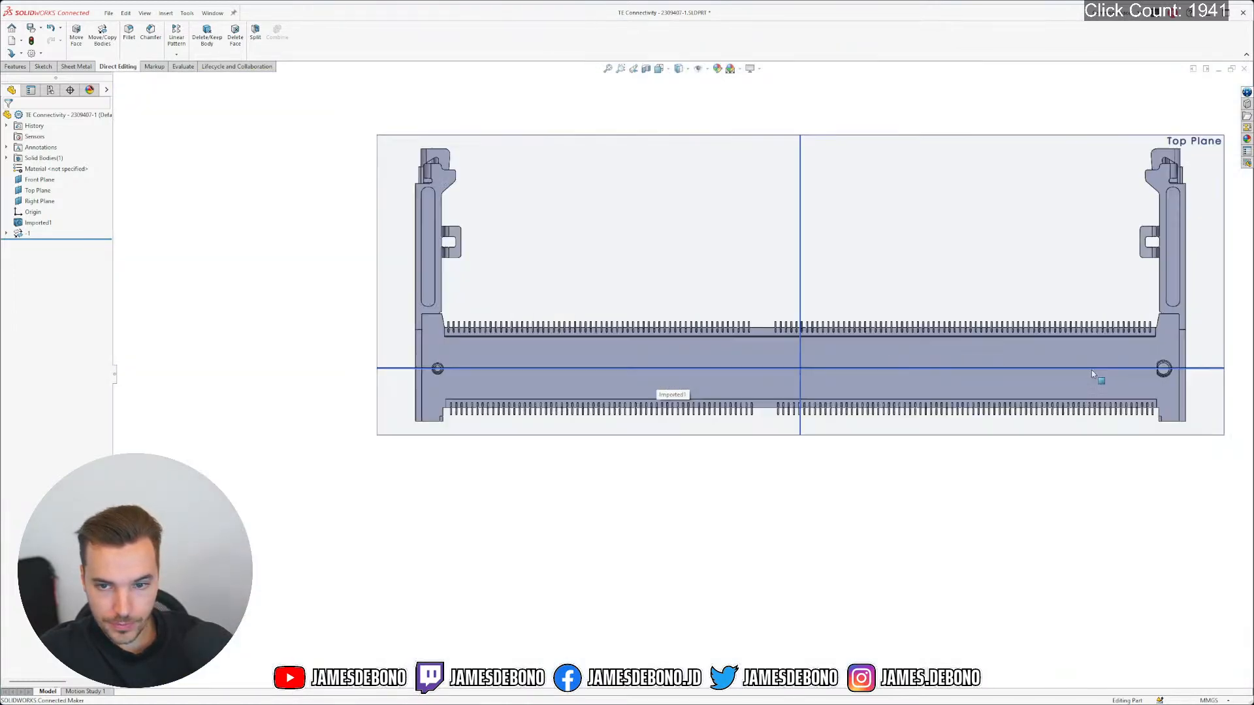
pyautogui.scroll(-6, 1088, 370)
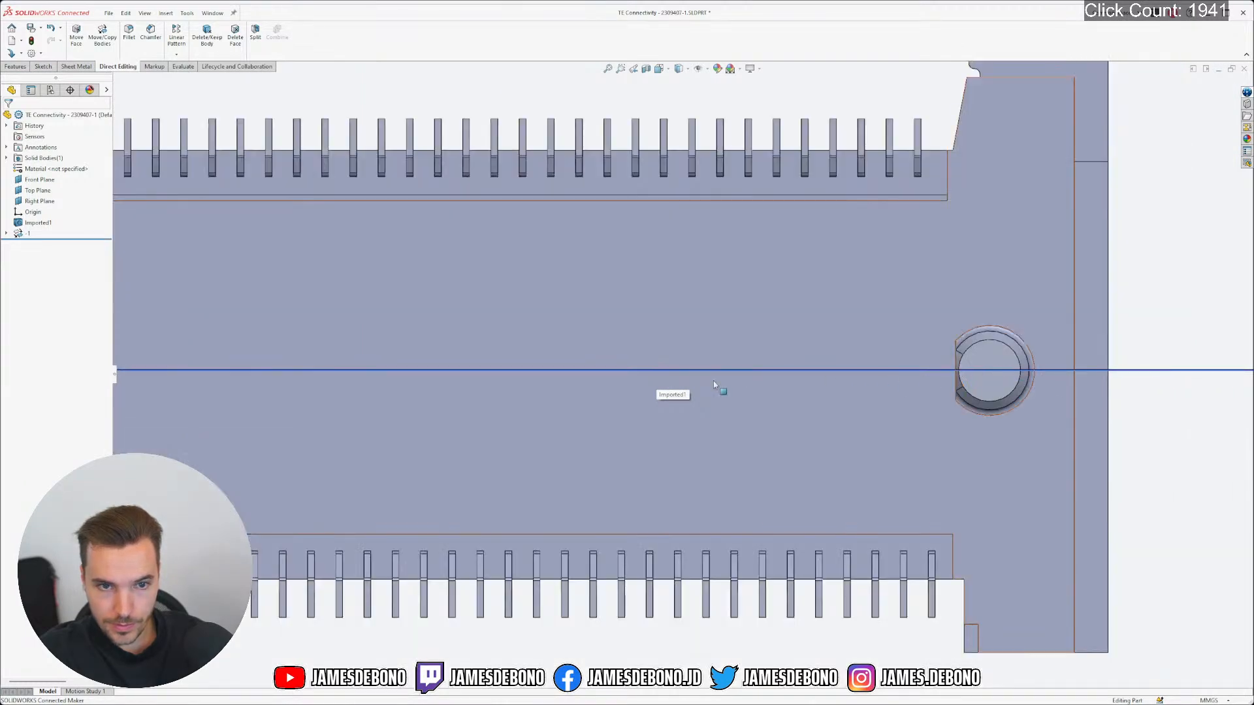
pyautogui.scroll(12, 653, 398)
# Hide the Front, Top and Right planes again
pyautogui.moveTo(538, 462); pyautogui.dragTo(761, 420, button='middle')
pyautogui.click(46, 179)
pyautogui.keyDown('shift'); pyautogui.click(46, 203); pyautogui.keyUp('shift')
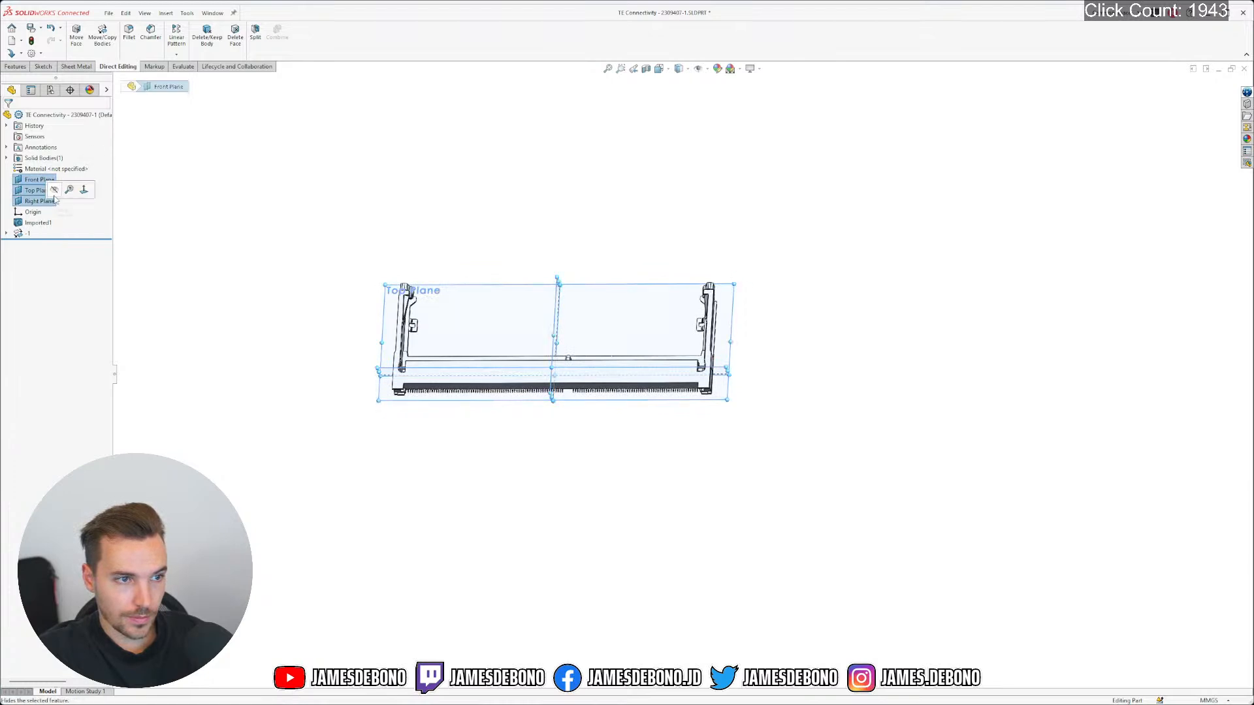
pyautogui.click(56, 191)
pyautogui.moveTo(428, 244); pyautogui.dragTo(473, 200, button='middle')
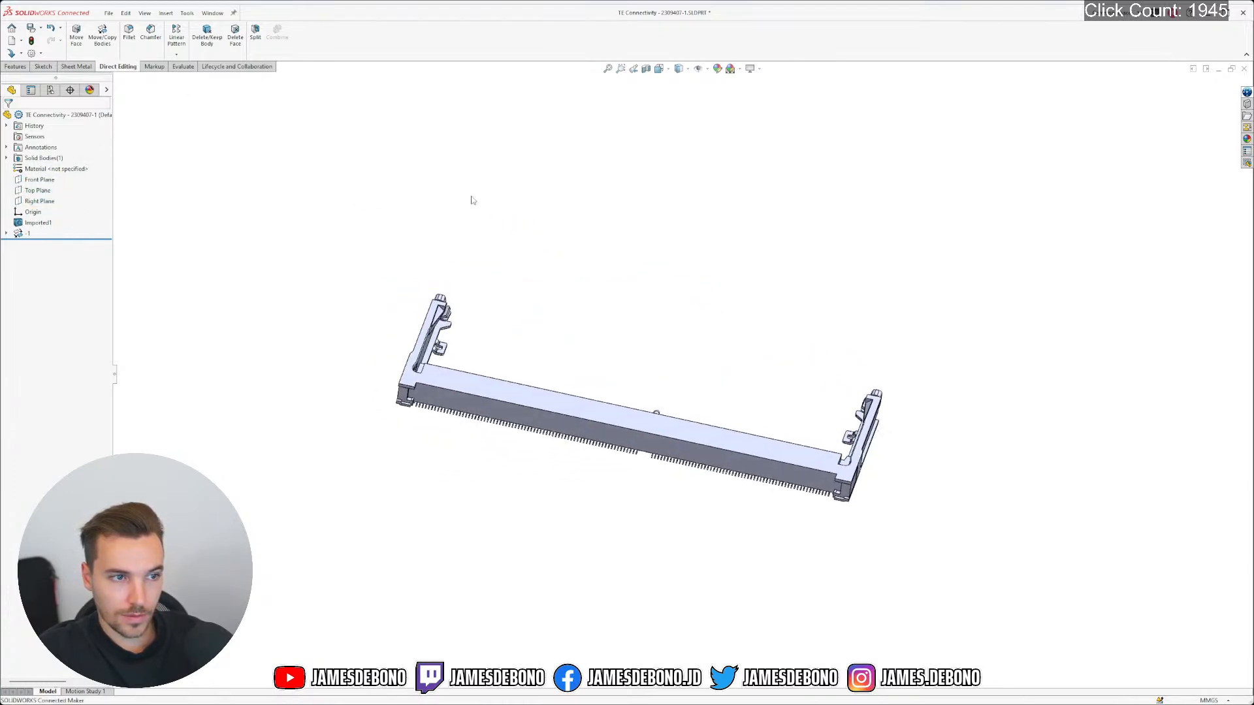
# Save the repositioned connector as a STEP AP203 file named TE Connectivity - 2309407-1 temp.STEP
pyautogui.click(109, 13)
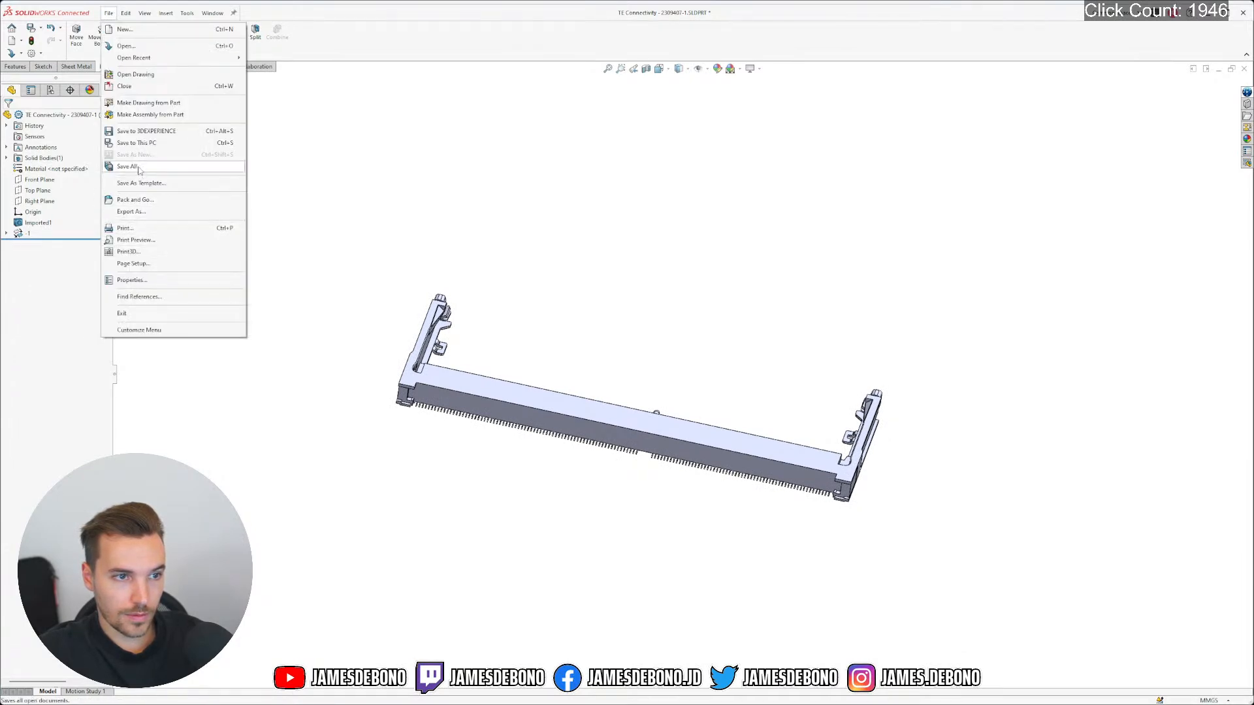
pyautogui.click(140, 144)
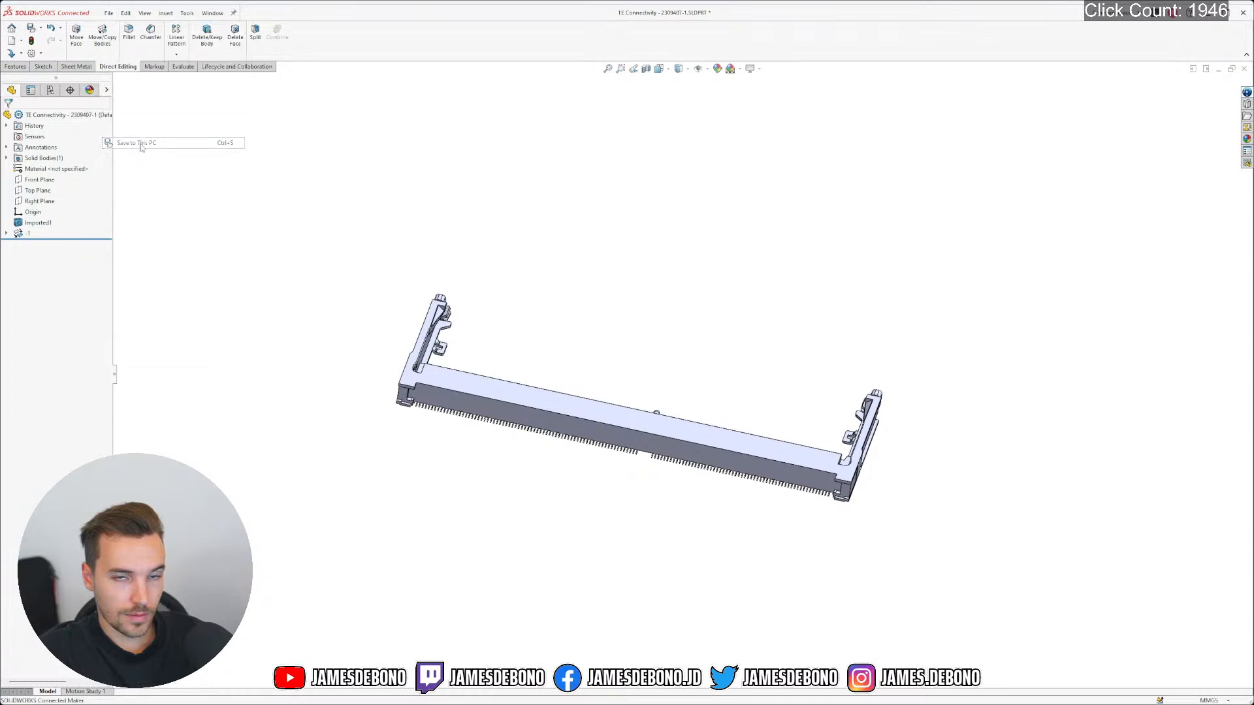
pyautogui.click(350, 338)
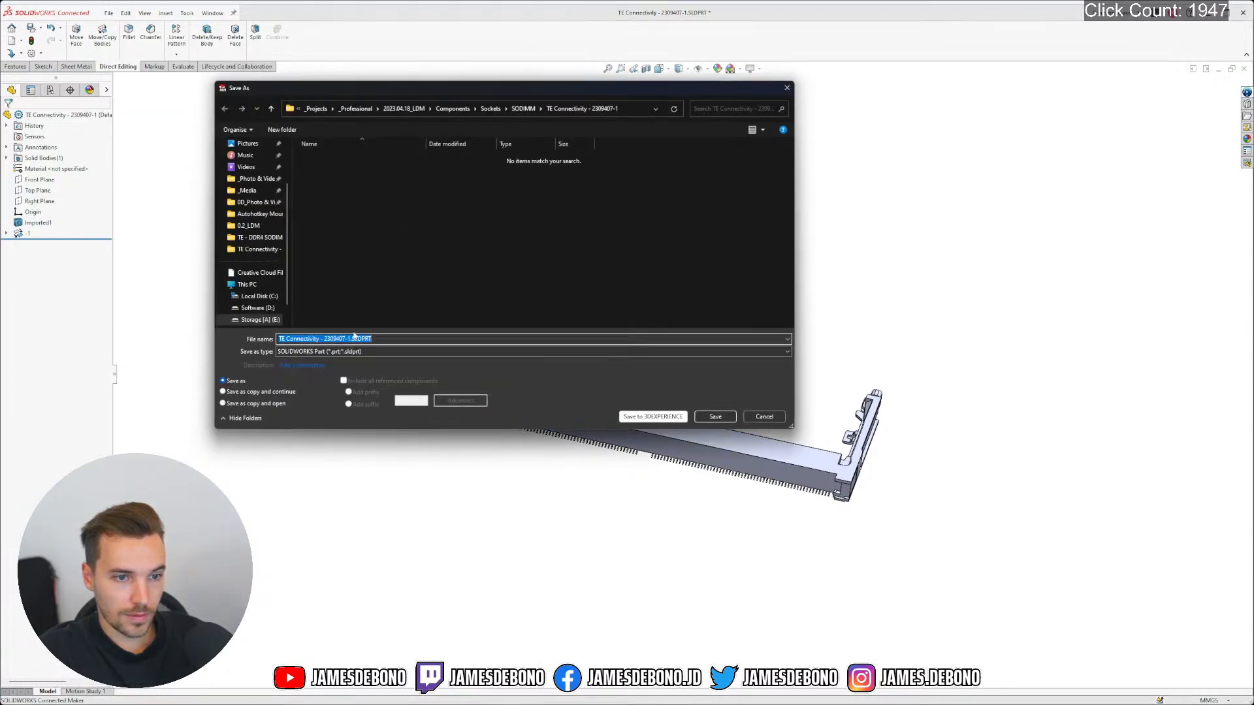
pyautogui.write('temp')
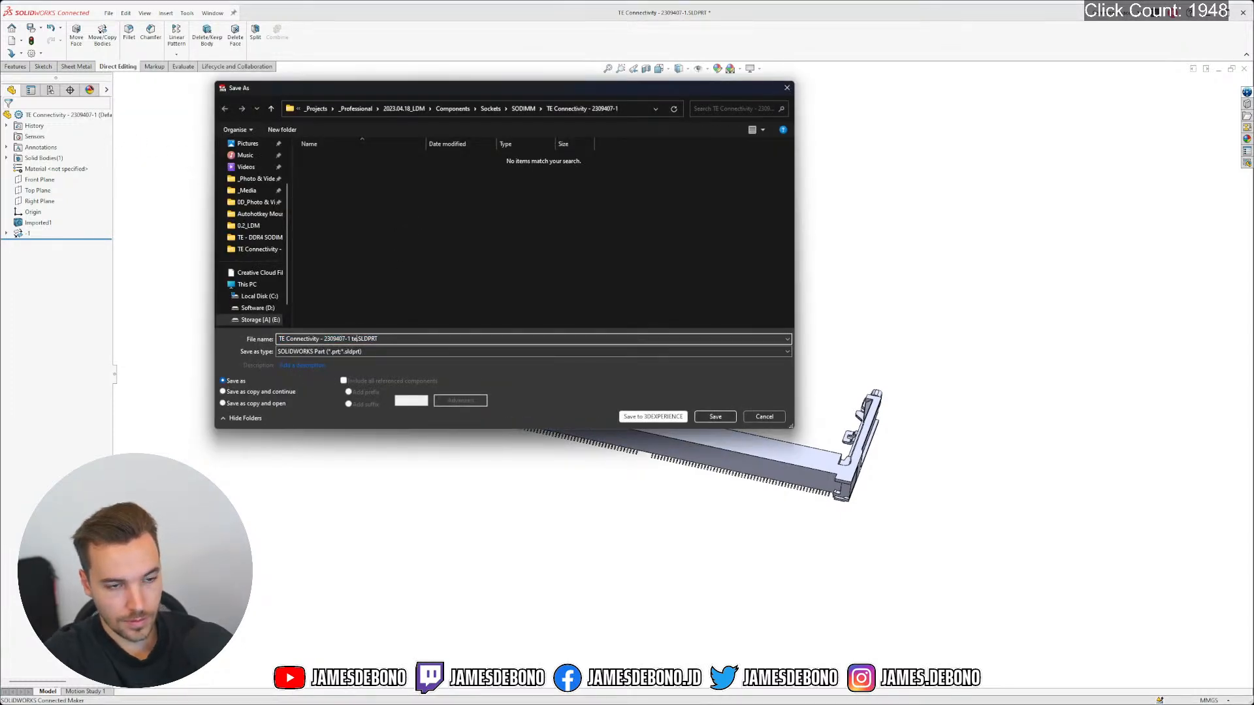
pyautogui.click(306, 352)
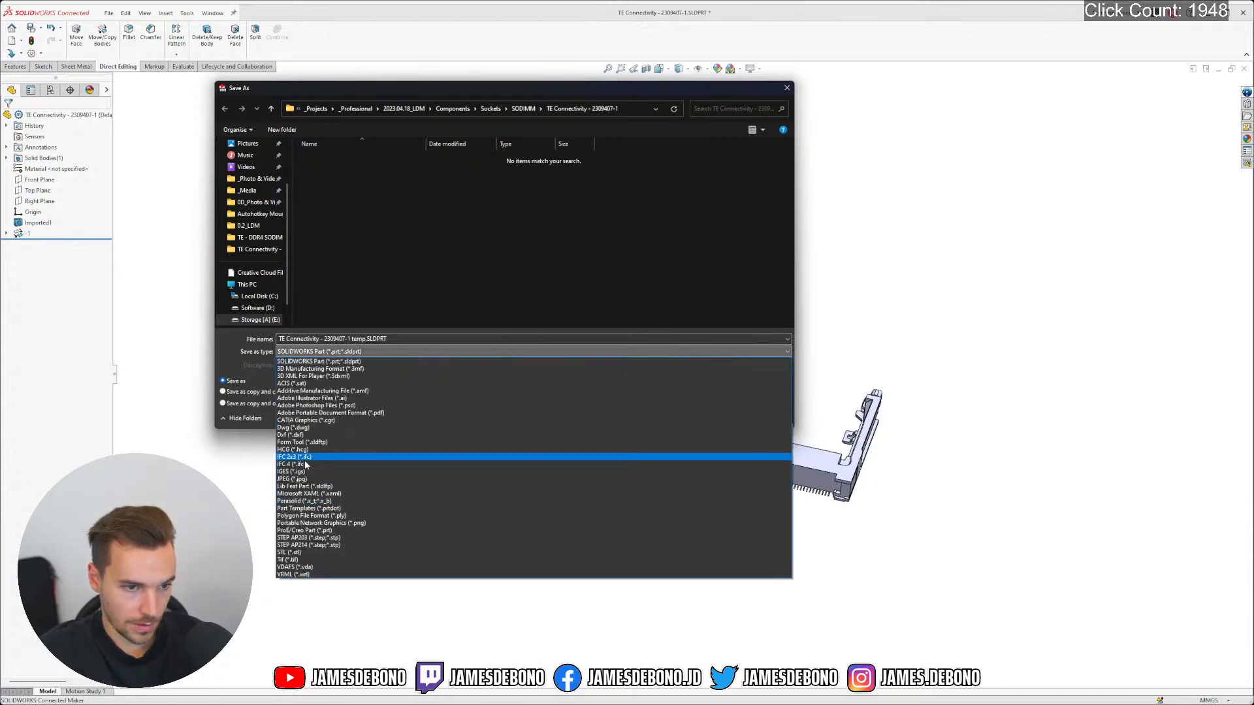
pyautogui.click(304, 537)
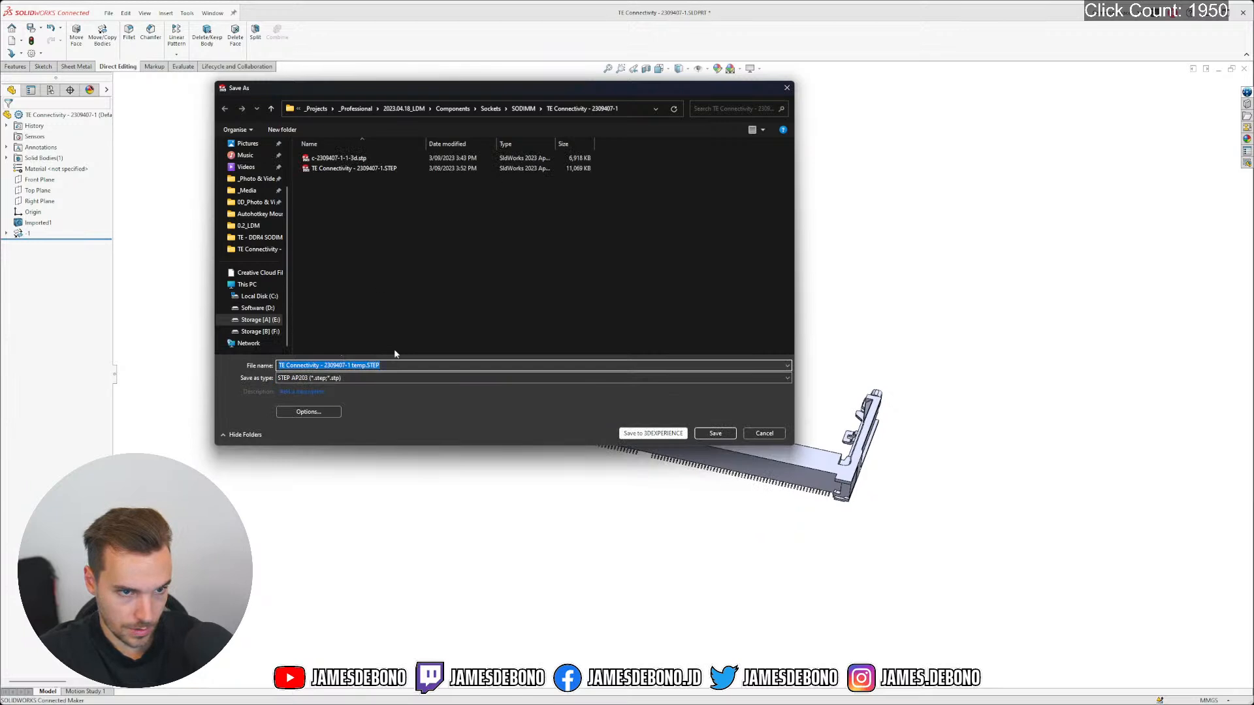
pyautogui.click(399, 312)
pyautogui.click(715, 434)
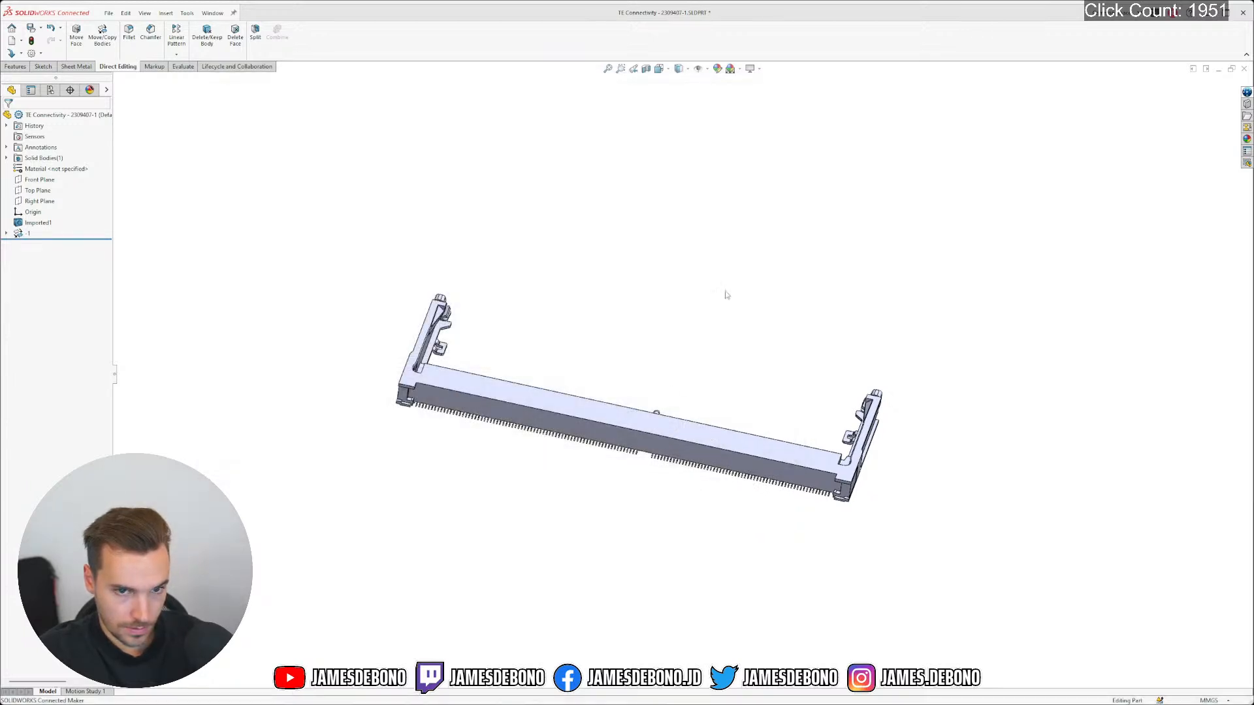
# Close the repositioned 2309407-1 part without saving its changes
pyautogui.click(931, 113)
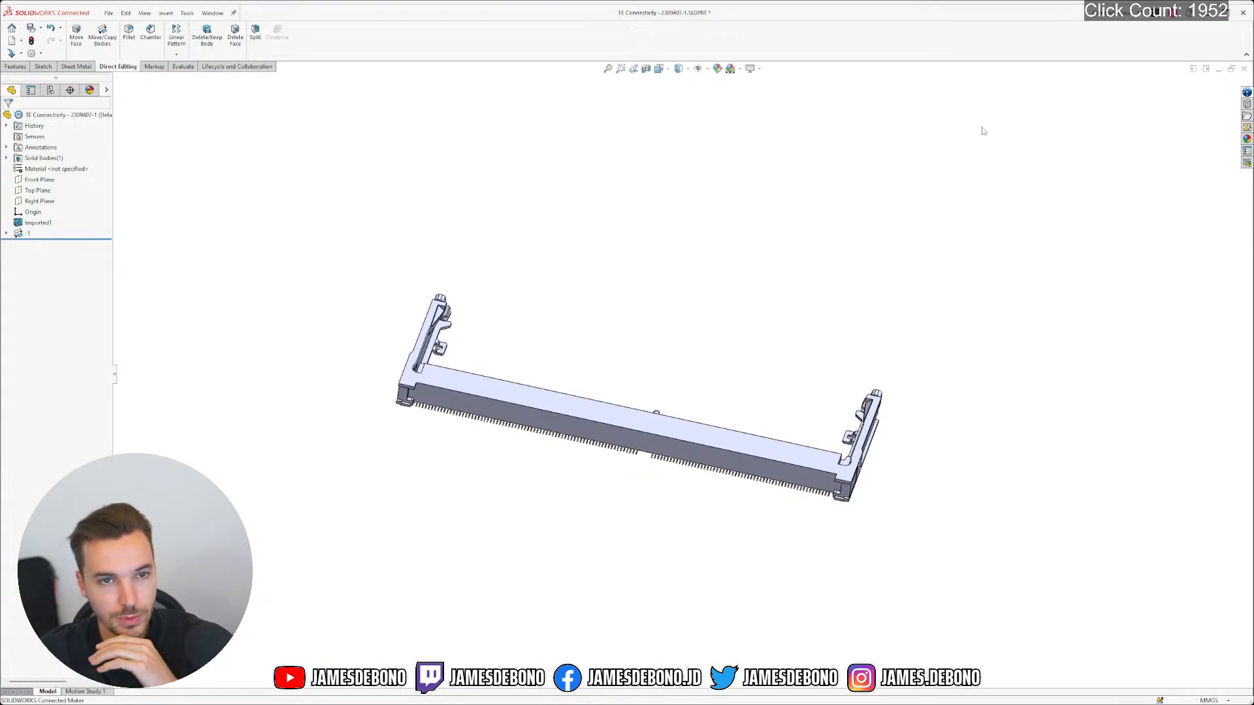
pyautogui.click(1244, 68)
pyautogui.click(887, 363)
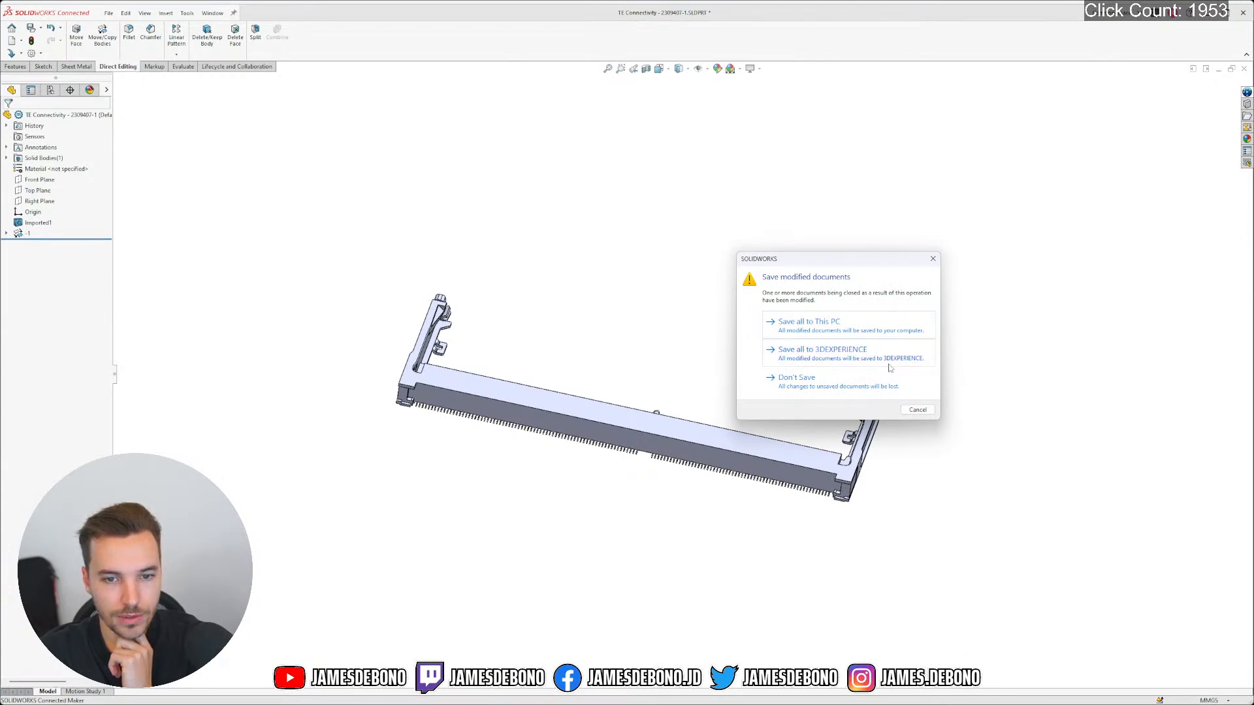
pyautogui.click(888, 387)
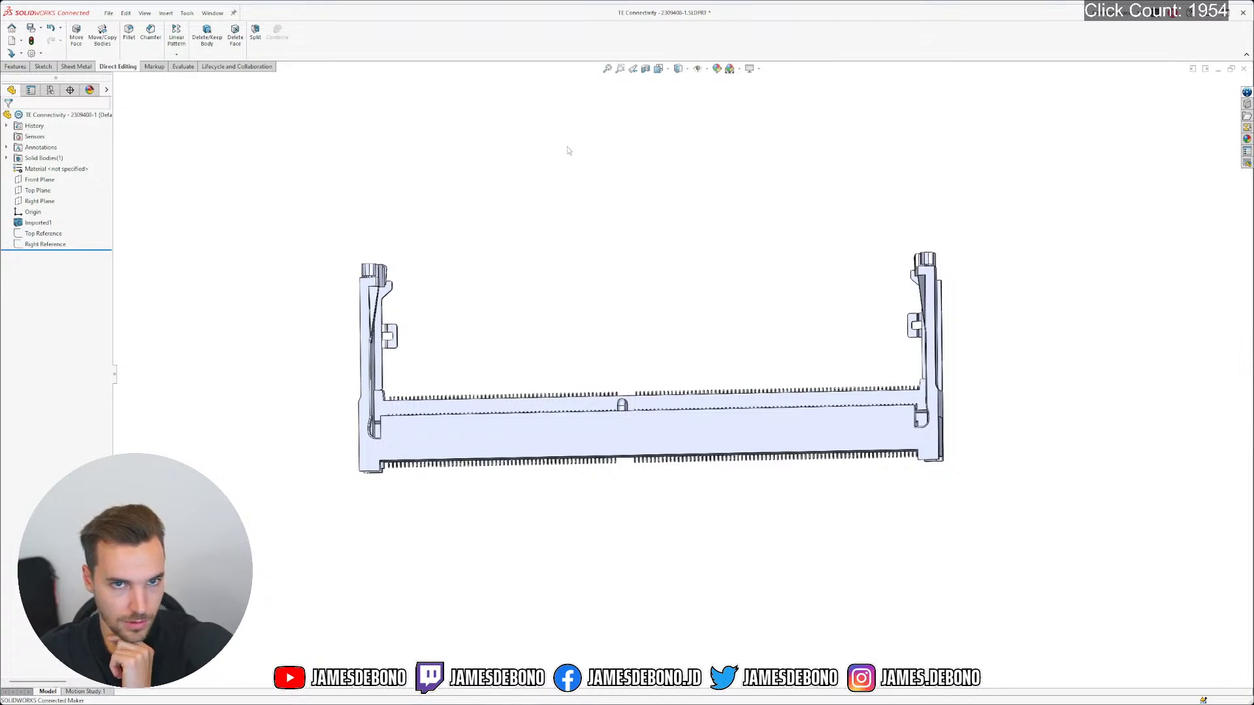
# Open the exported 2309407-1 STEP file as a new part
pyautogui.click(218, 13)
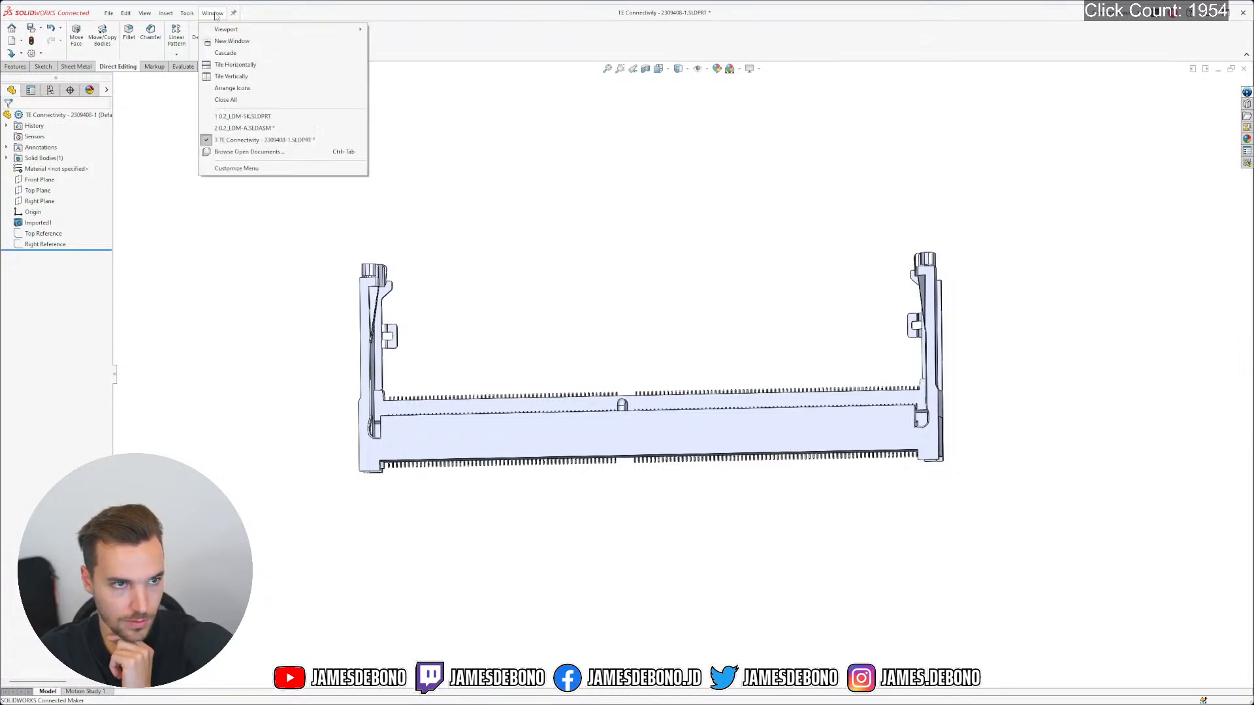
pyautogui.click(296, 234)
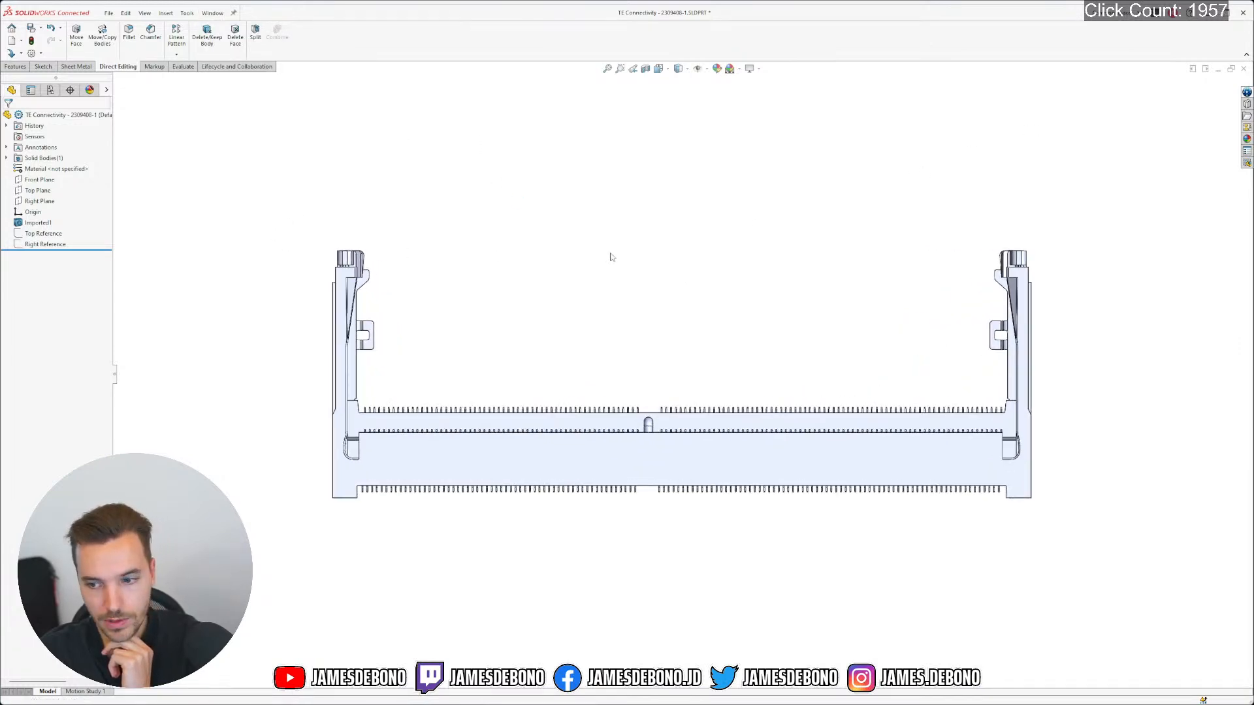
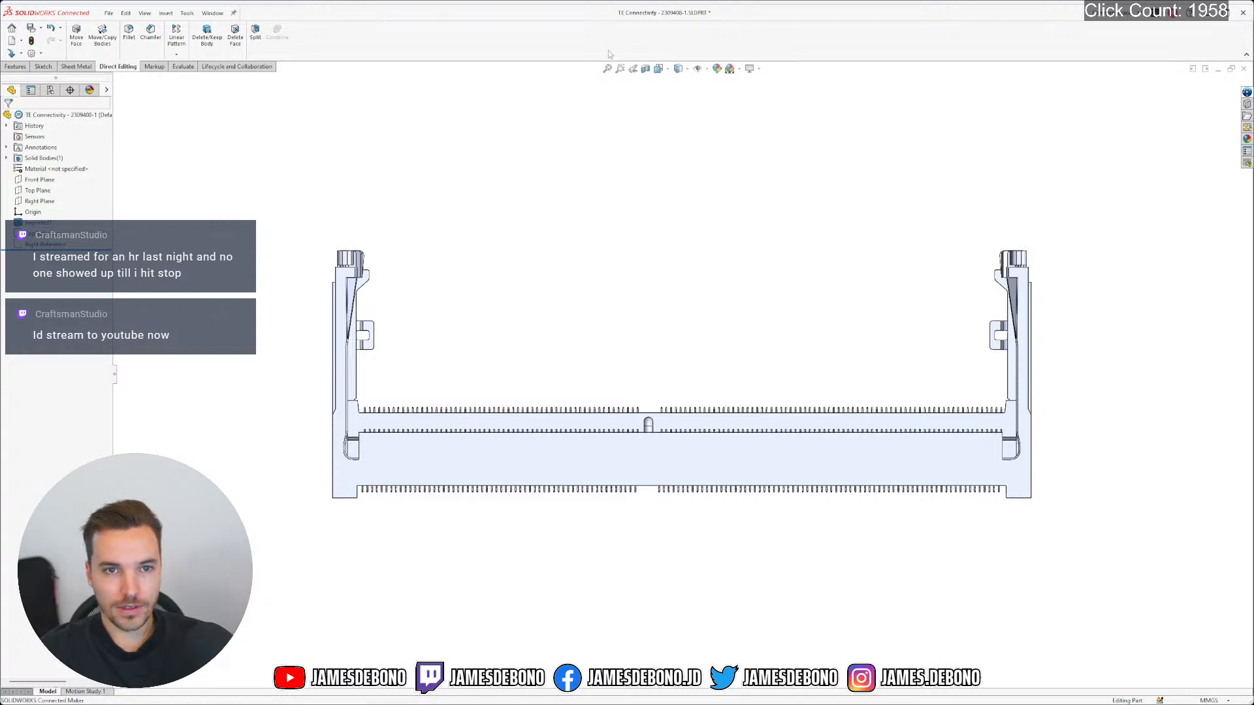
pyautogui.click(213, 13)
pyautogui.press('Escape')
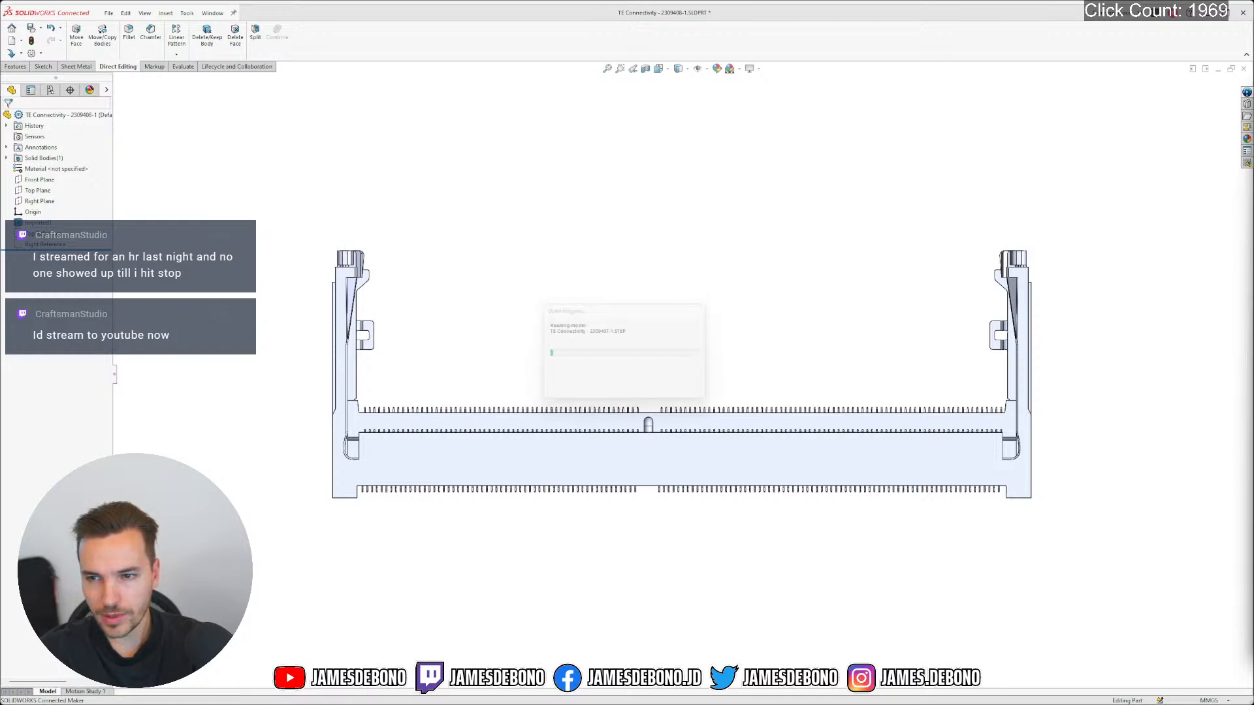
pyautogui.click(1089, 200)
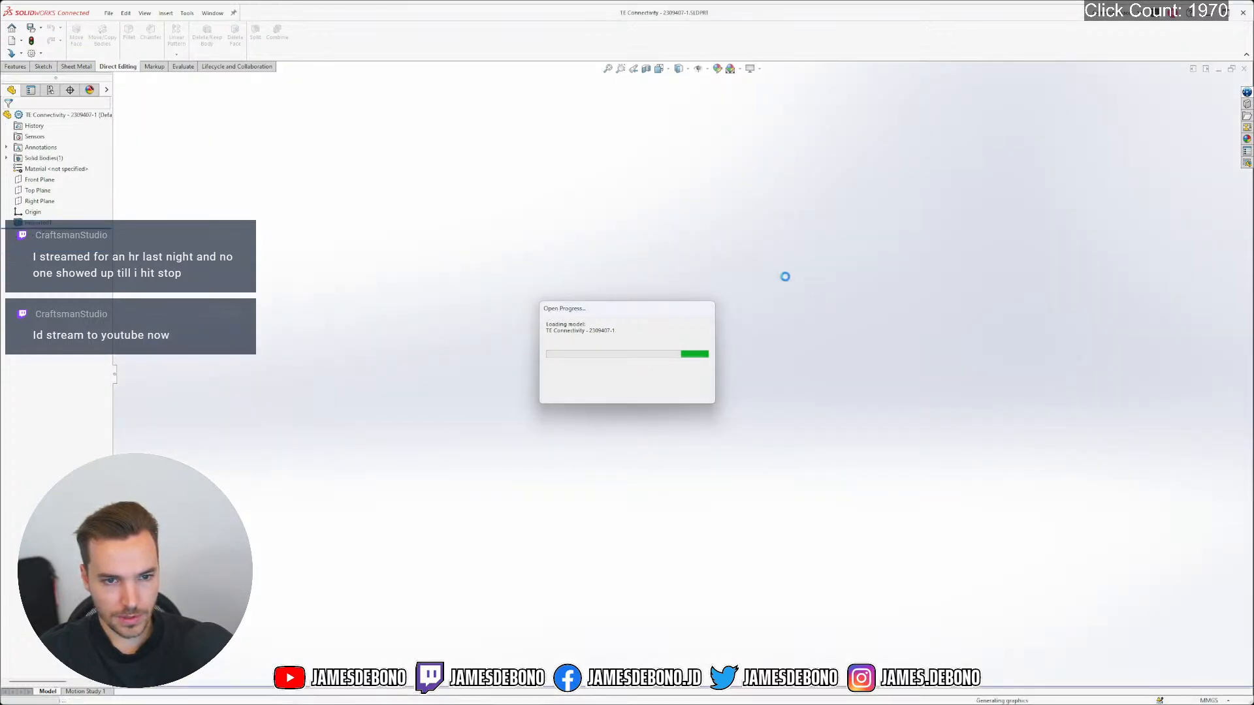
# Apply the Plain White scene and save the imported part as TE Connectivity - 2309407-1.SLDPRT
pyautogui.click(731, 69)
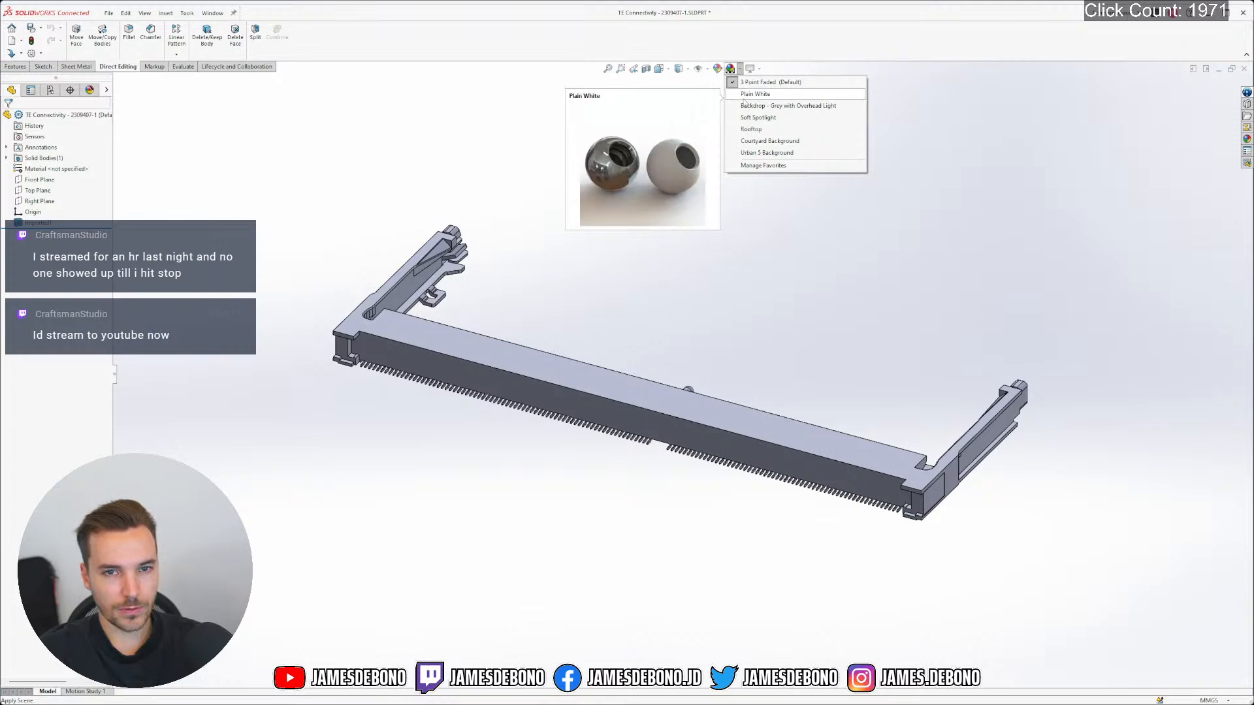
pyautogui.click(745, 95)
pyautogui.scroll(-1, 744, 399)
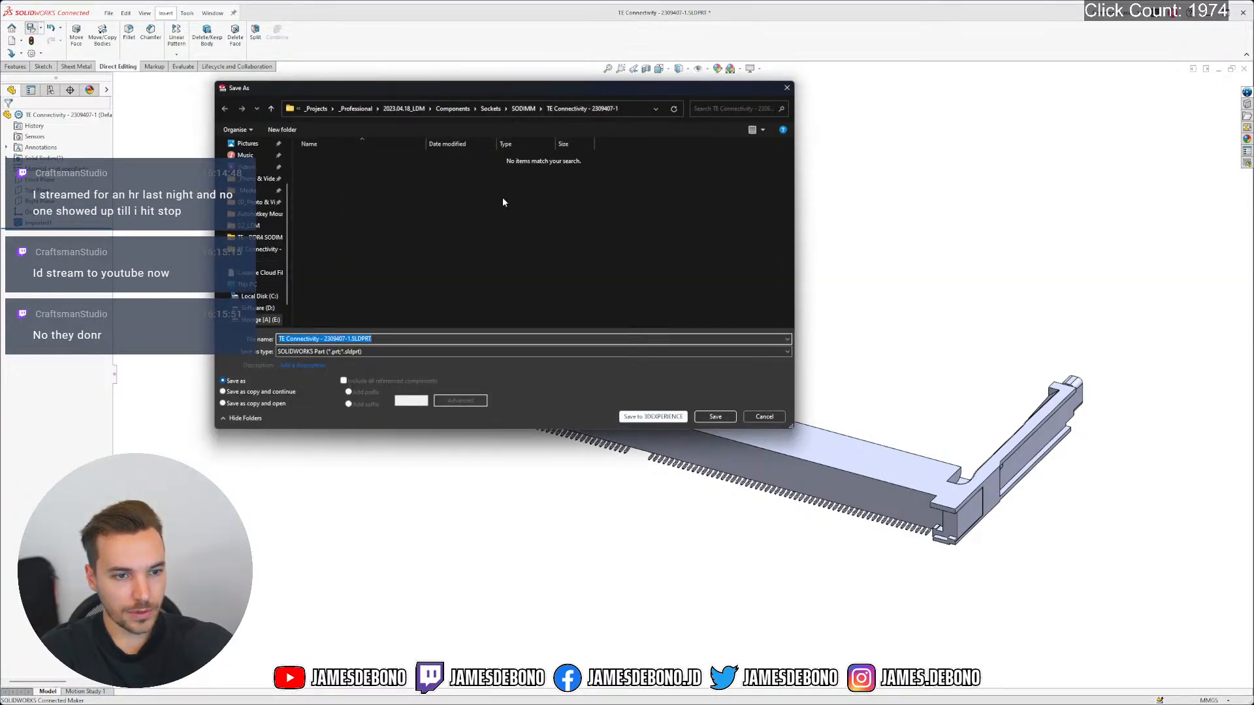
pyautogui.click(716, 416)
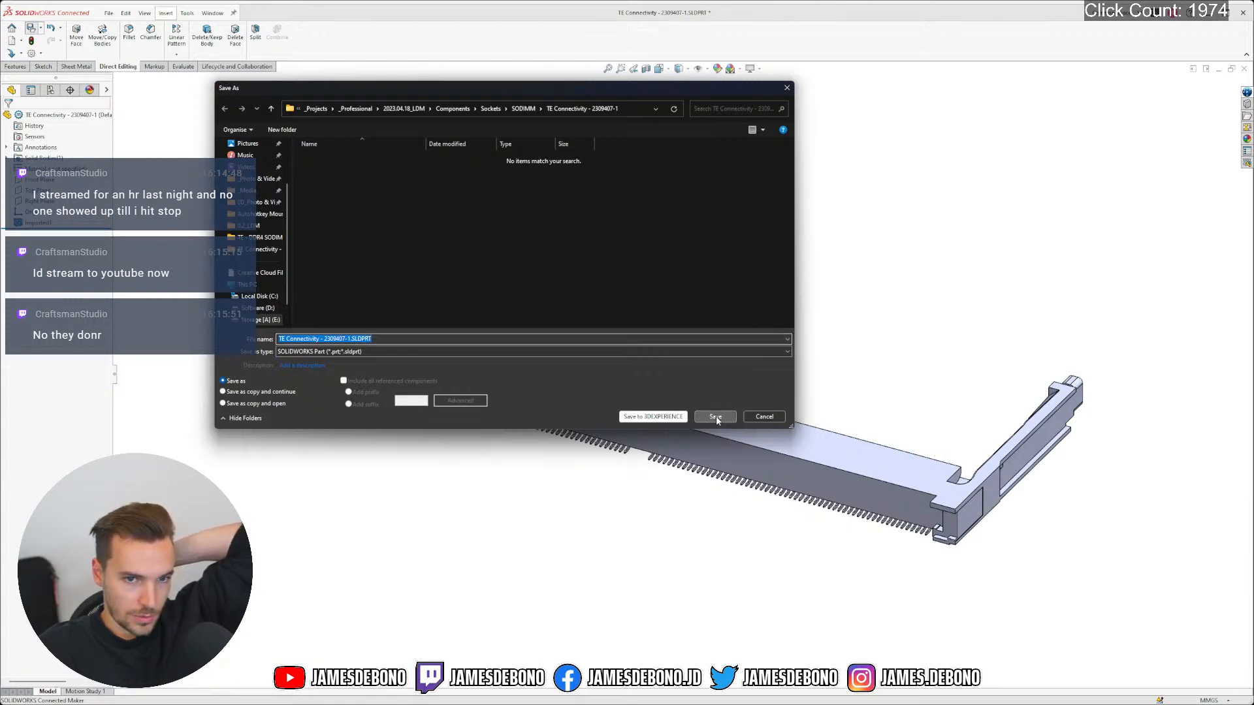
pyautogui.click(715, 416)
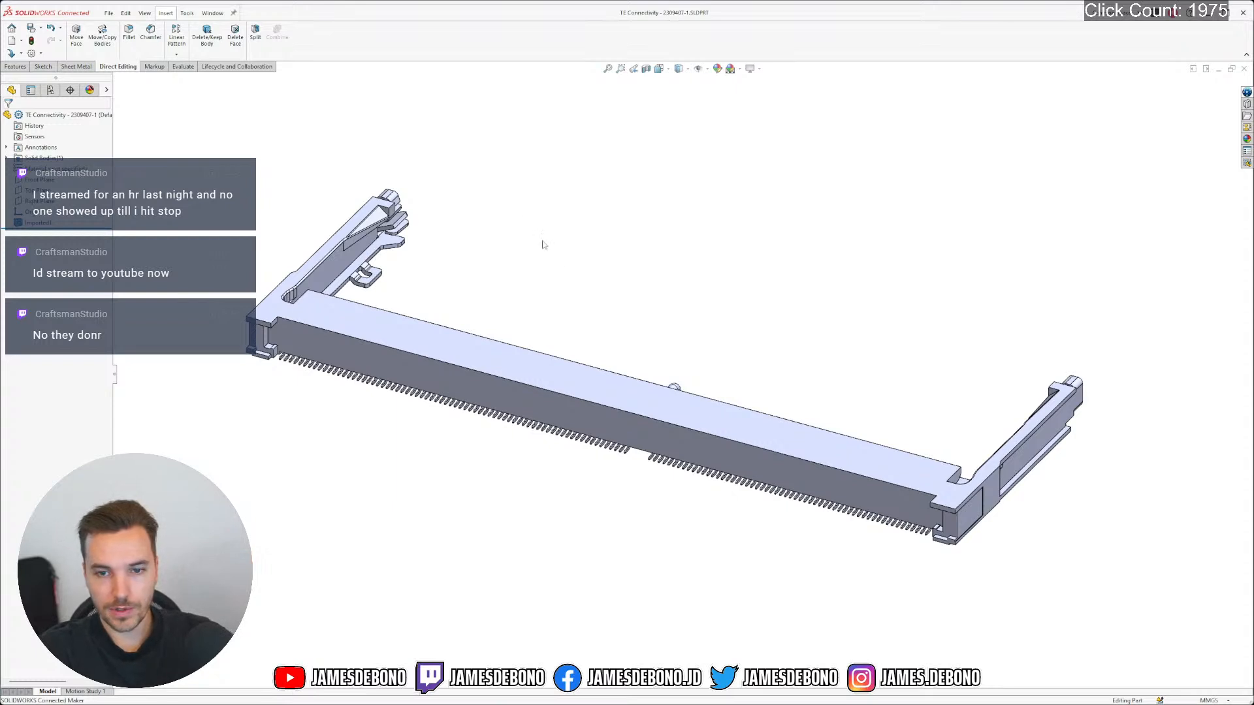
# Copy all entities of the Top Reference sketch in TE Connectivity - 2309400-1.SLDPRT and exit that sketch
pyautogui.click(212, 12)
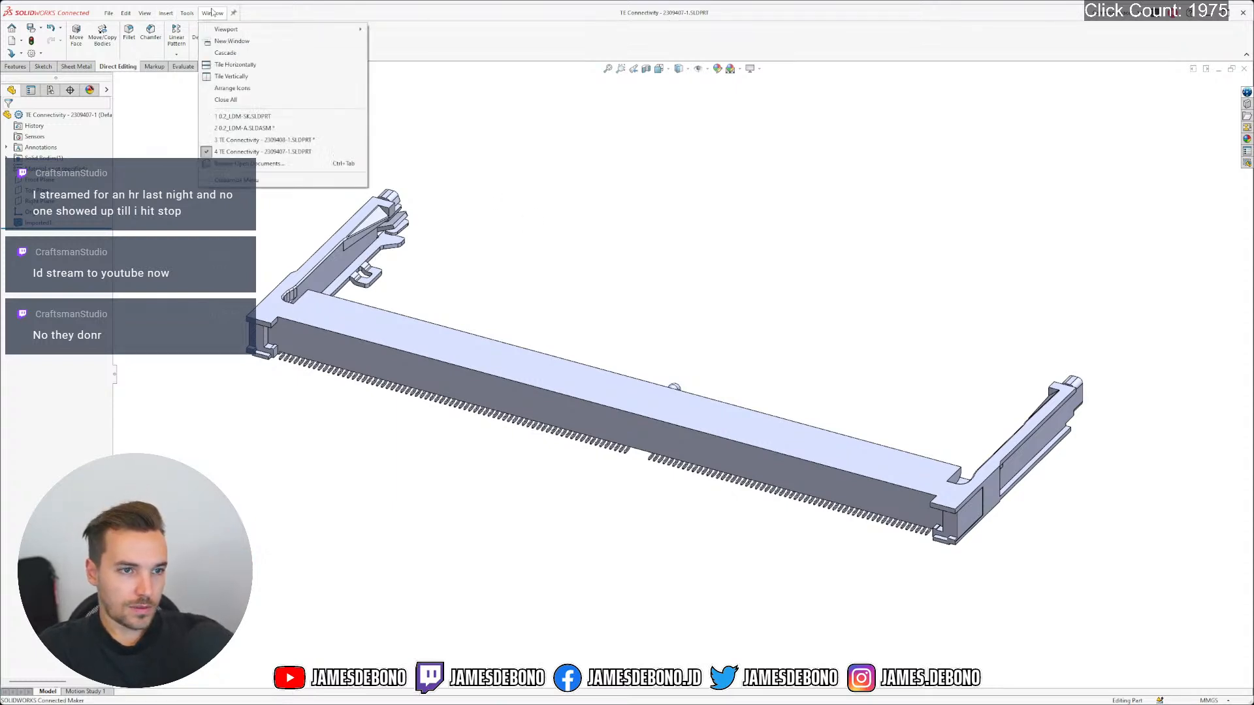
pyautogui.click(555, 282)
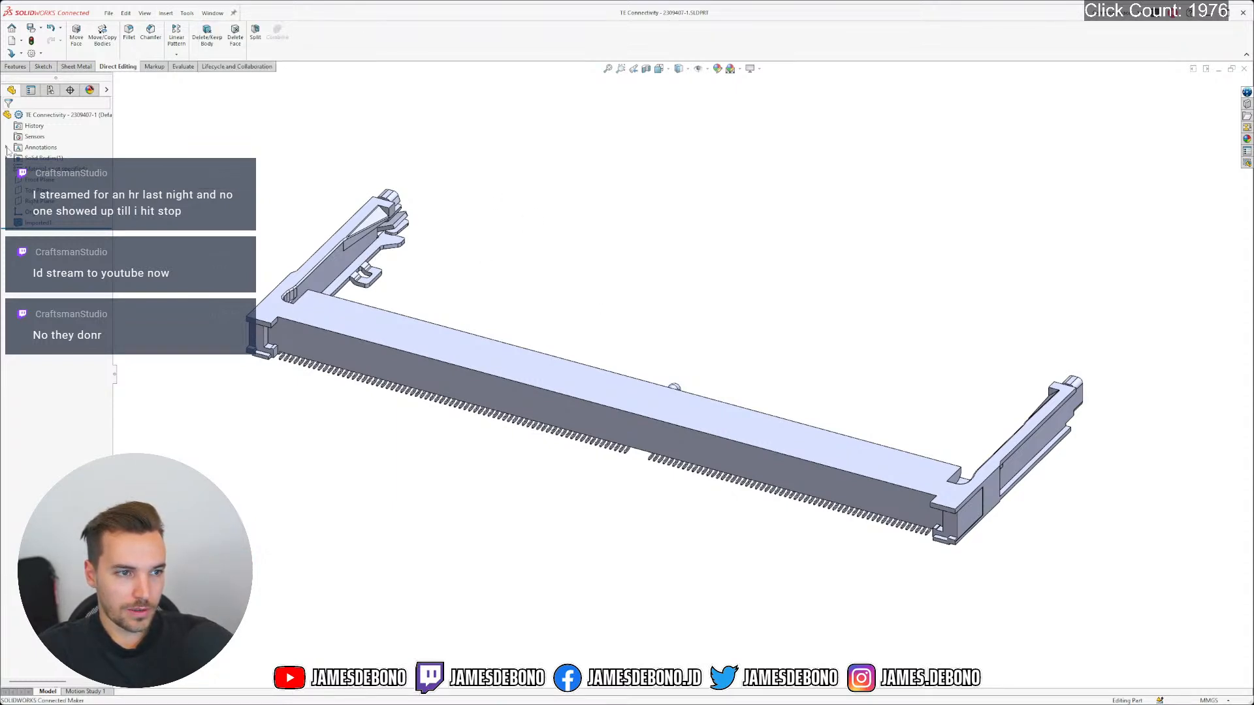
pyautogui.click(212, 13)
pyautogui.click(268, 140)
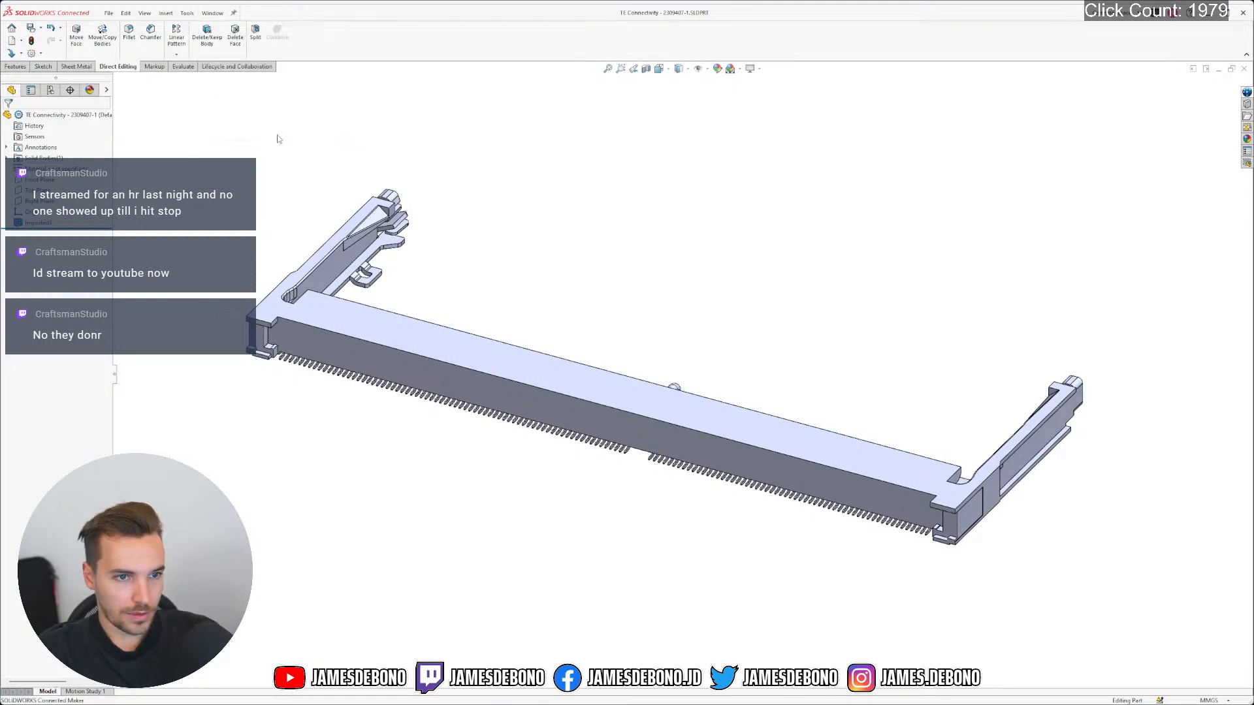
pyautogui.doubleClick(43, 233)
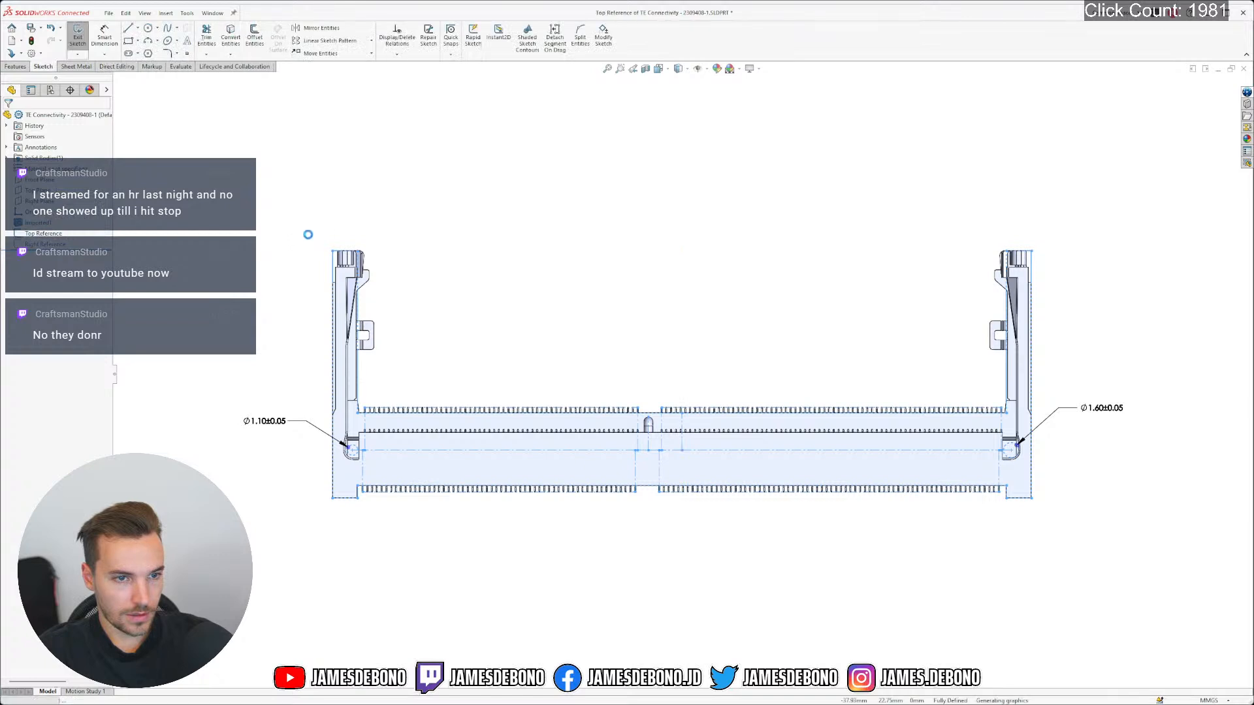
pyautogui.moveTo(204, 174); pyautogui.dragTo(1182, 582)
pyautogui.press('Escape')
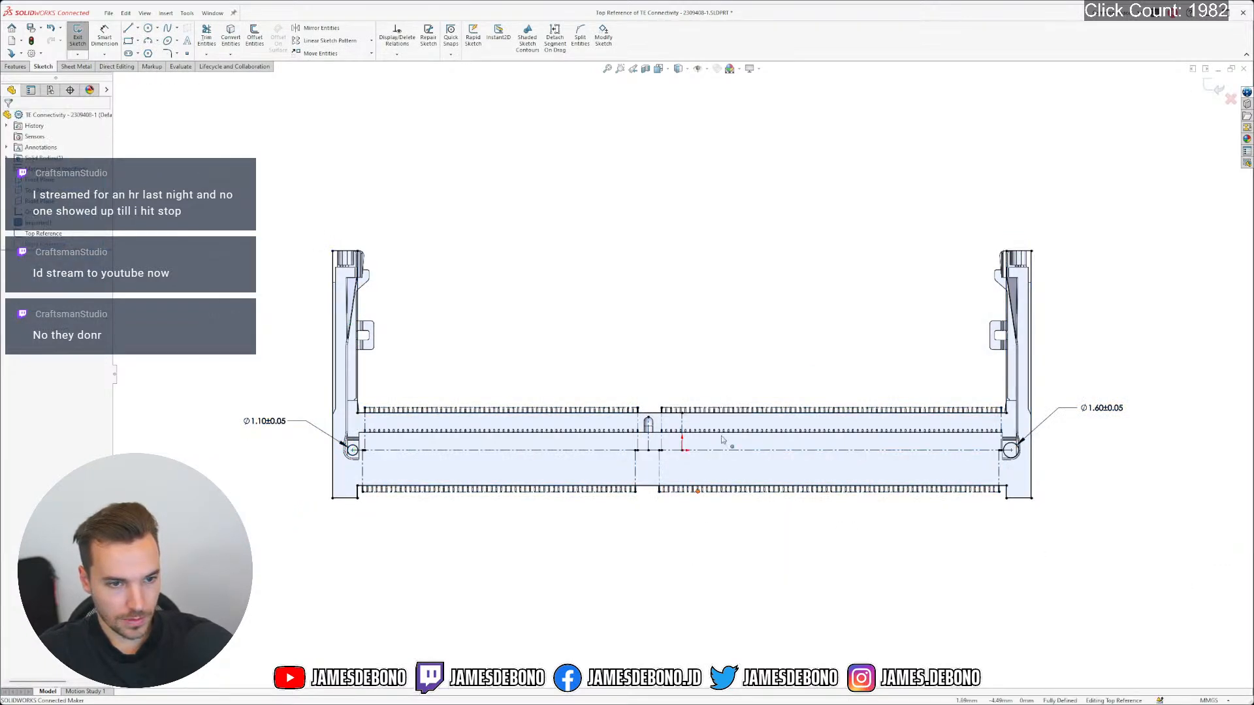
pyautogui.click(1205, 87)
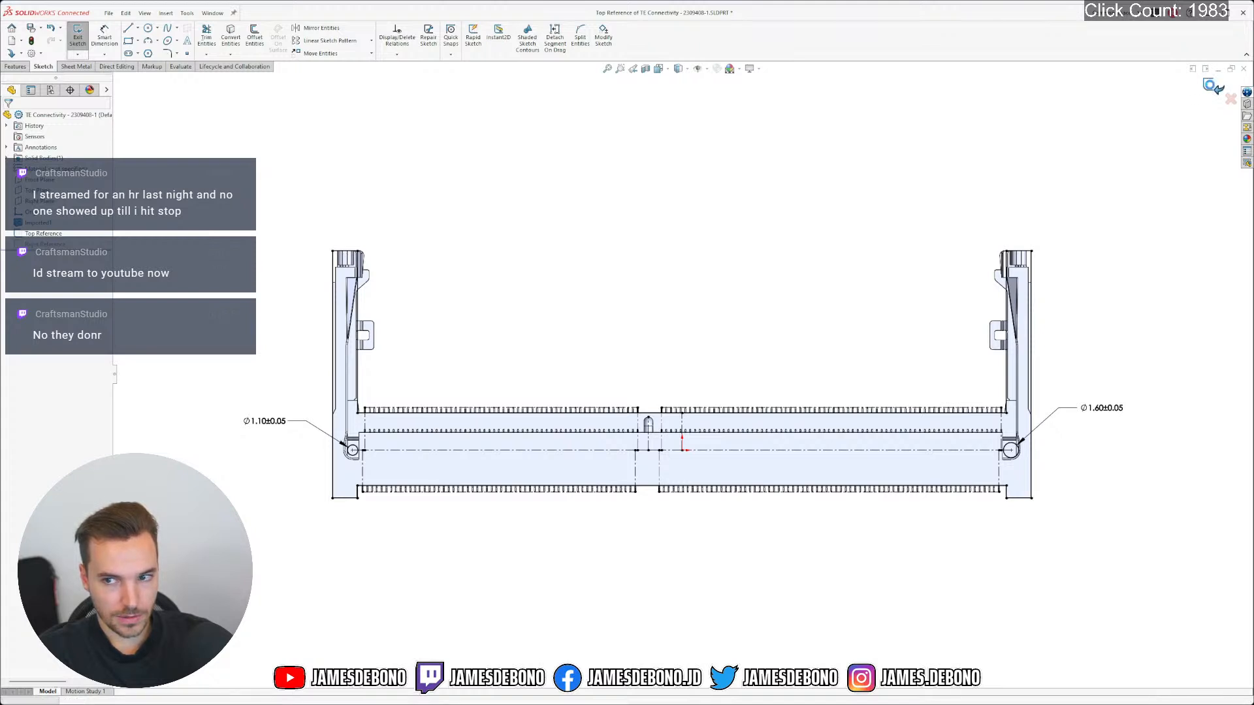
pyautogui.click(546, 232)
# Return to TE Connectivity - 2309407-1.SLDPRT and start a new sketch on the Top Plane
pyautogui.click(212, 13)
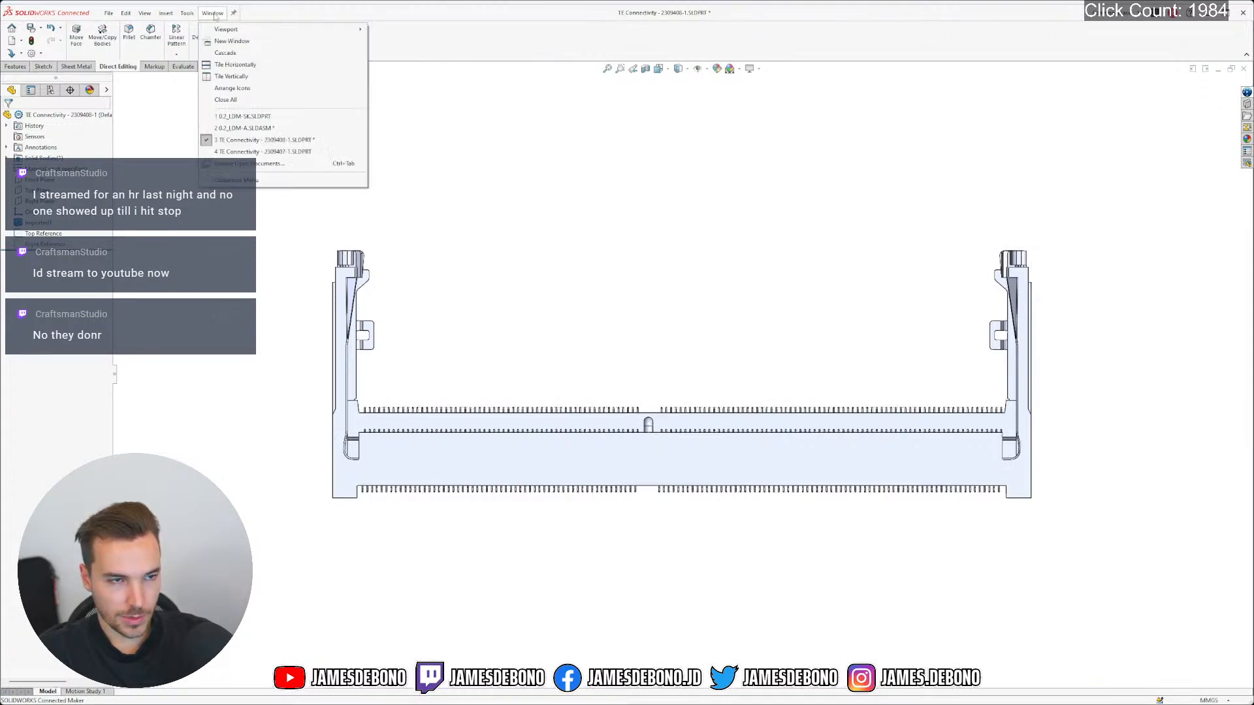
pyautogui.click(271, 153)
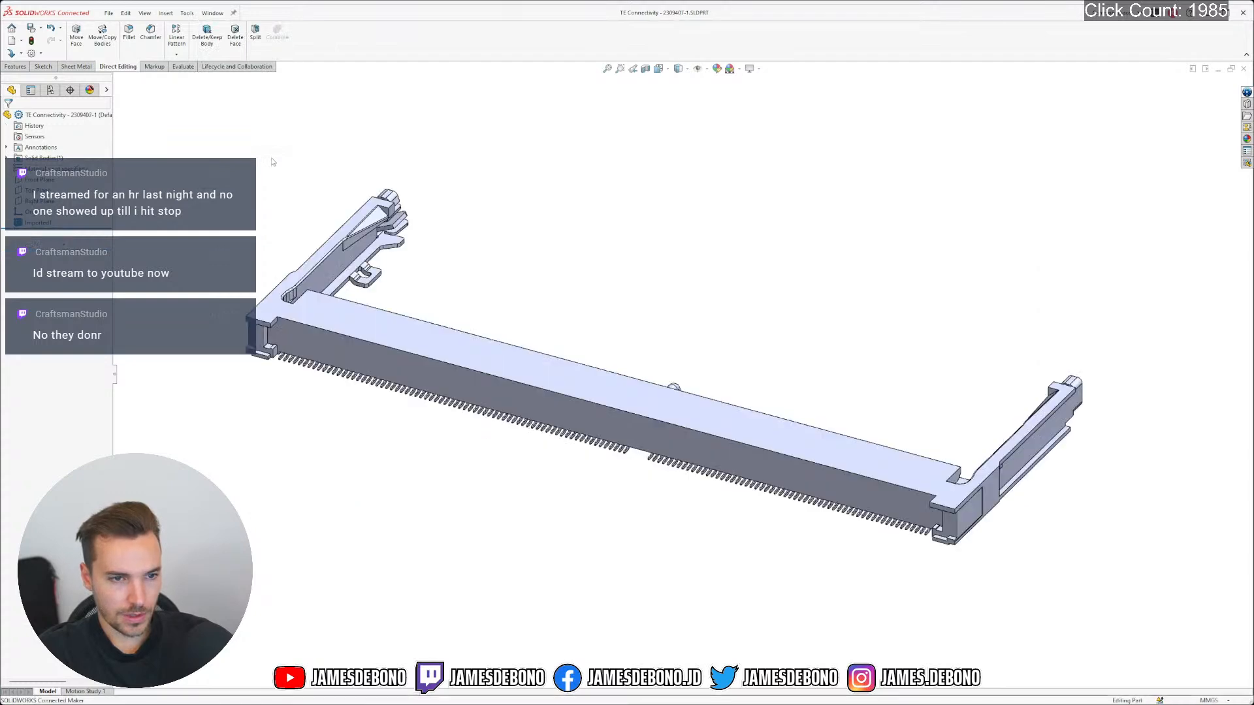
pyautogui.hotkey('ctrl', '1')
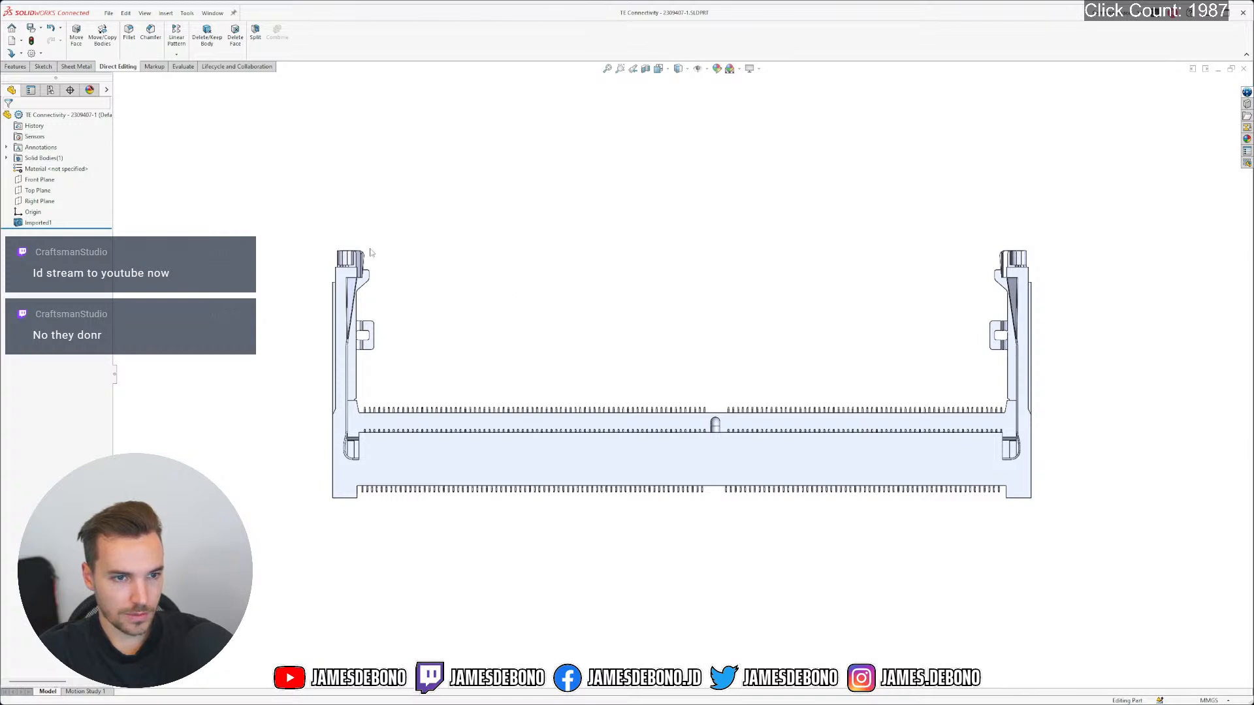
pyautogui.click(37, 190)
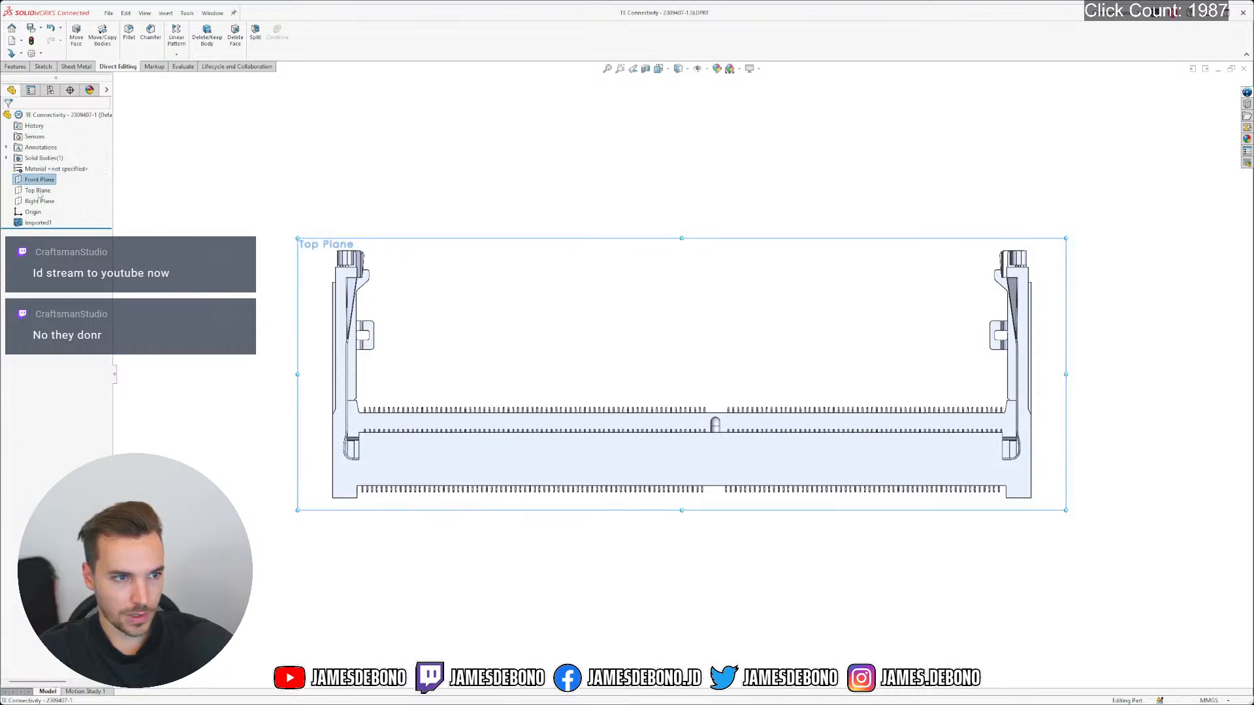
pyautogui.click(49, 177)
pyautogui.click(444, 215)
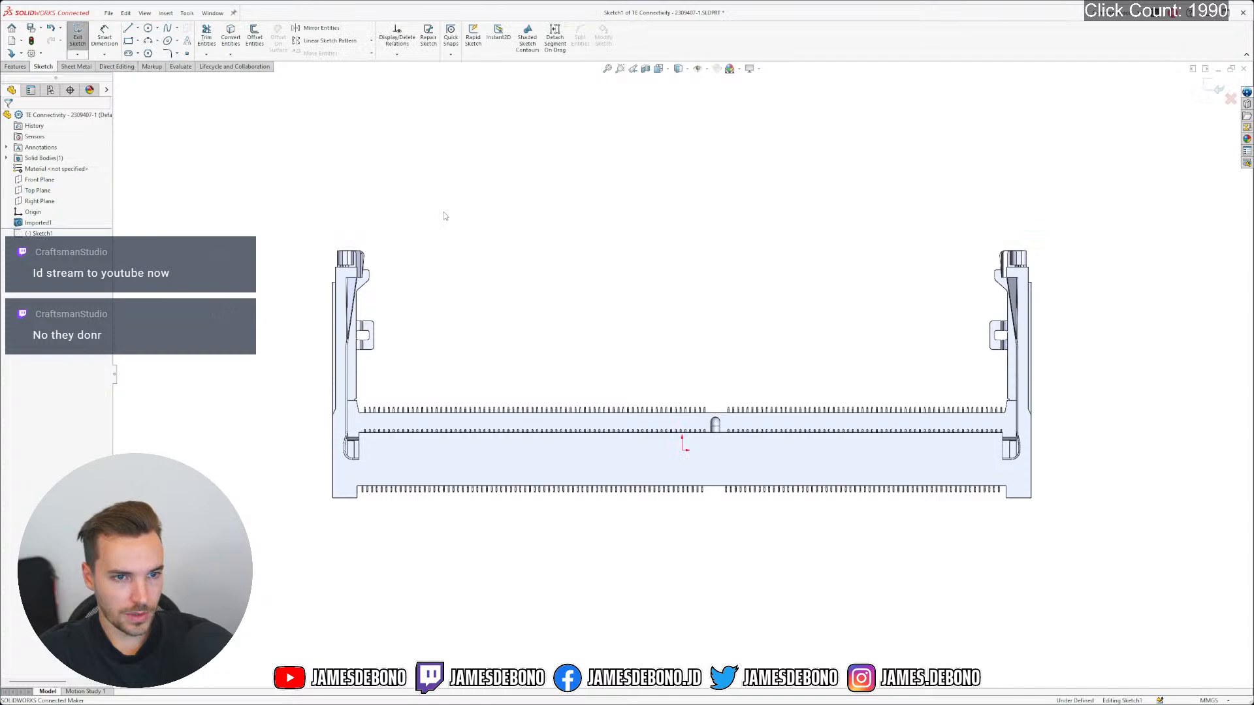
# Paste the copied reference entities into the sketch and move them over the connector so the outlines line up around the origin
pyautogui.hotkey('ctrl', 'v')
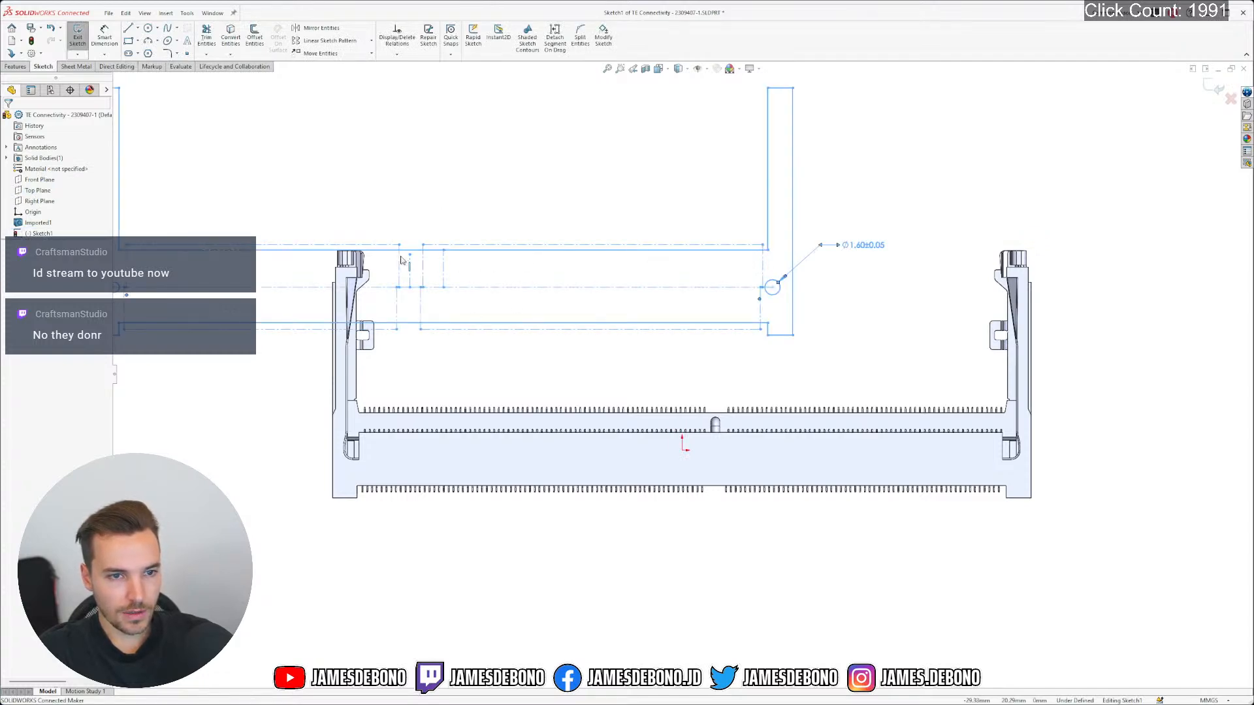
pyautogui.moveTo(491, 292)
pyautogui.mouseDown()
pyautogui.moveTo(620, 398)
pyautogui.moveTo(728, 451)
pyautogui.mouseUp()
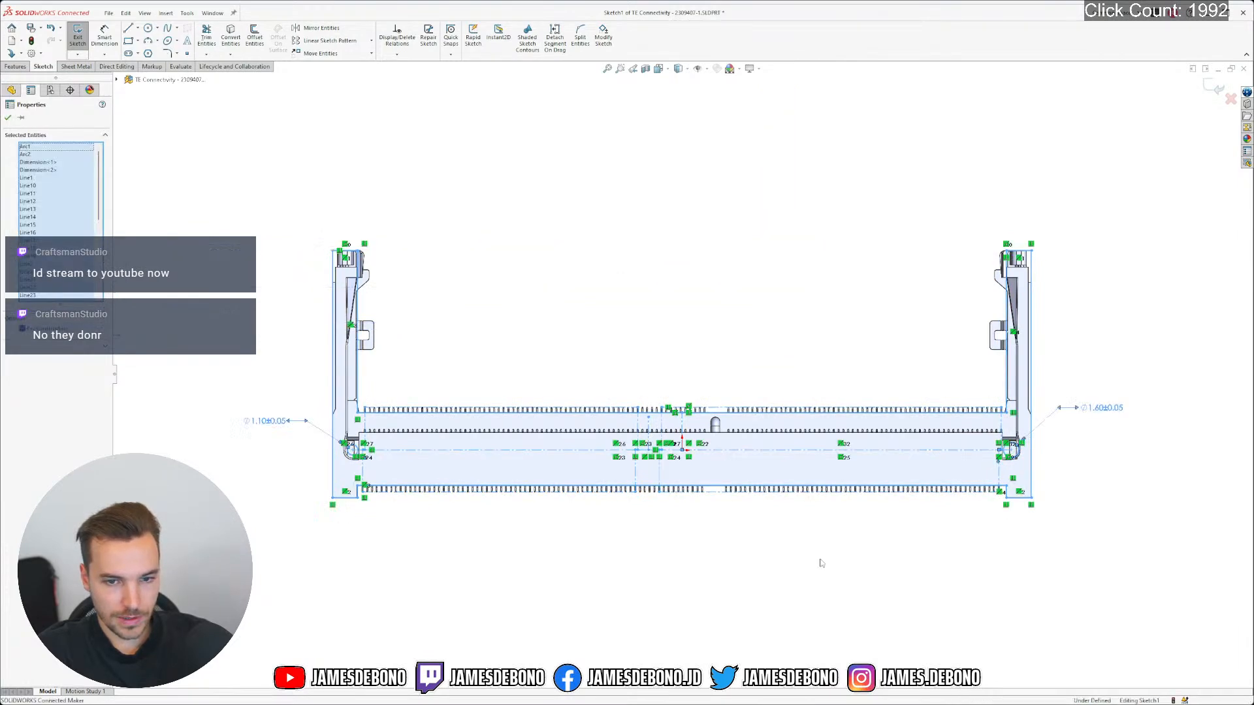
pyautogui.press('Escape')
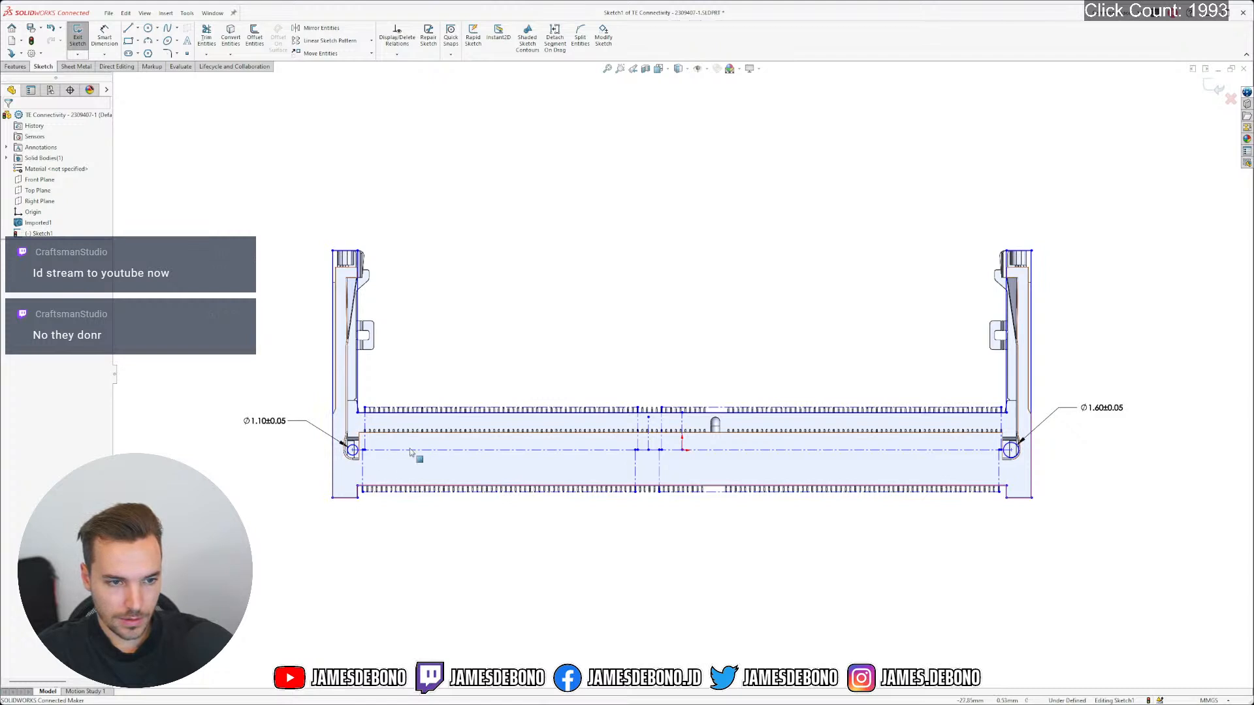
# Set the left locating circle's diameter to 1.60 mm and the right locating circle's diameter to 1.10 mm
pyautogui.click(266, 421)
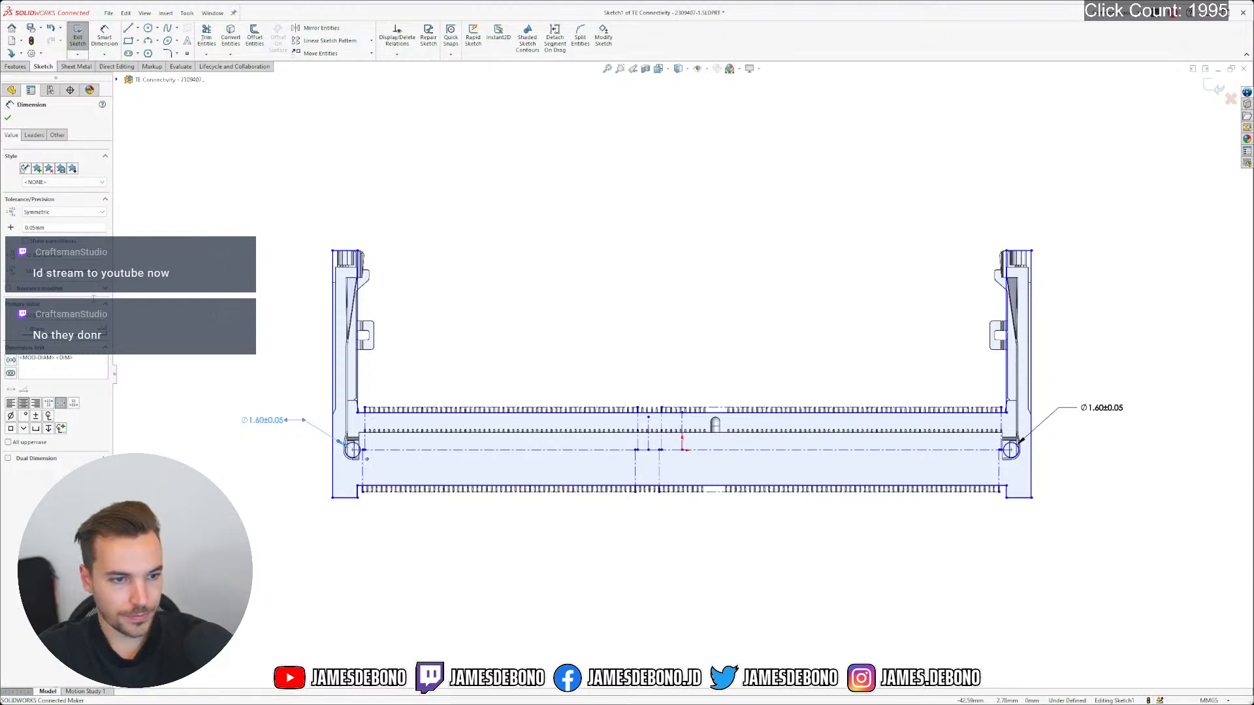
pyautogui.click(1108, 410)
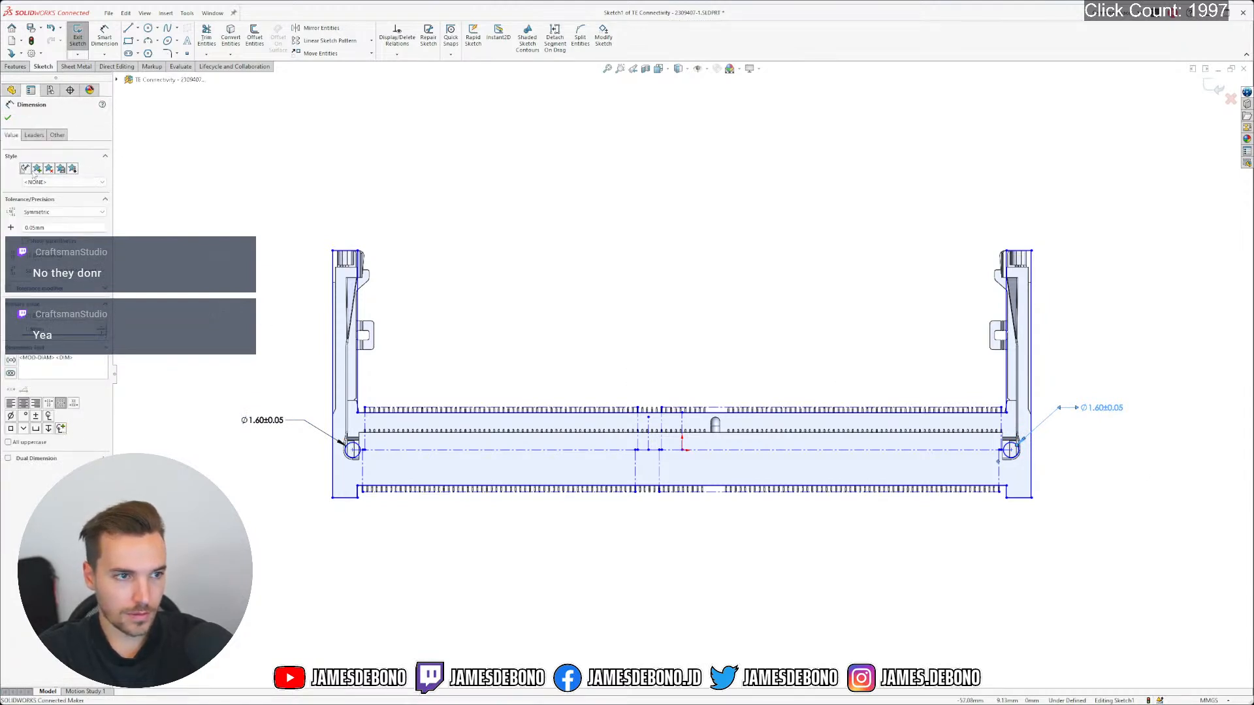
pyautogui.click(8, 119)
pyautogui.click(541, 248)
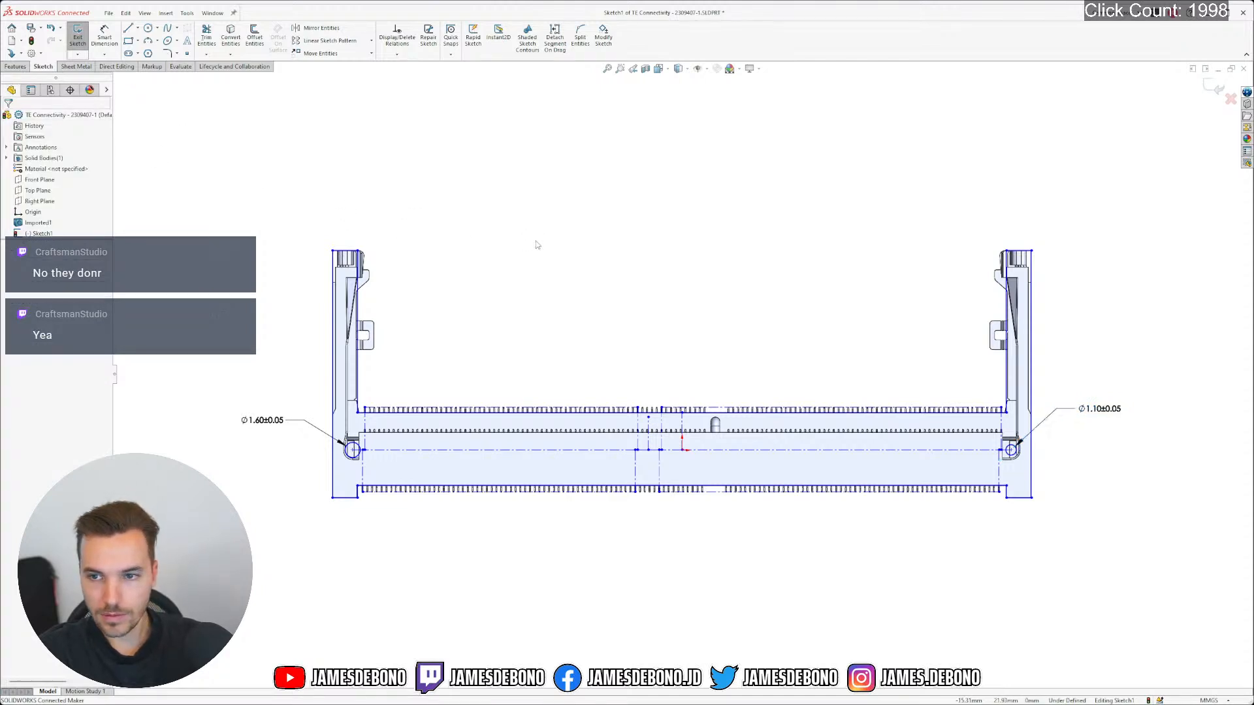
# Attach the lower endpoint of the sketch's middle vertical centreline to the origin
pyautogui.click(799, 451)
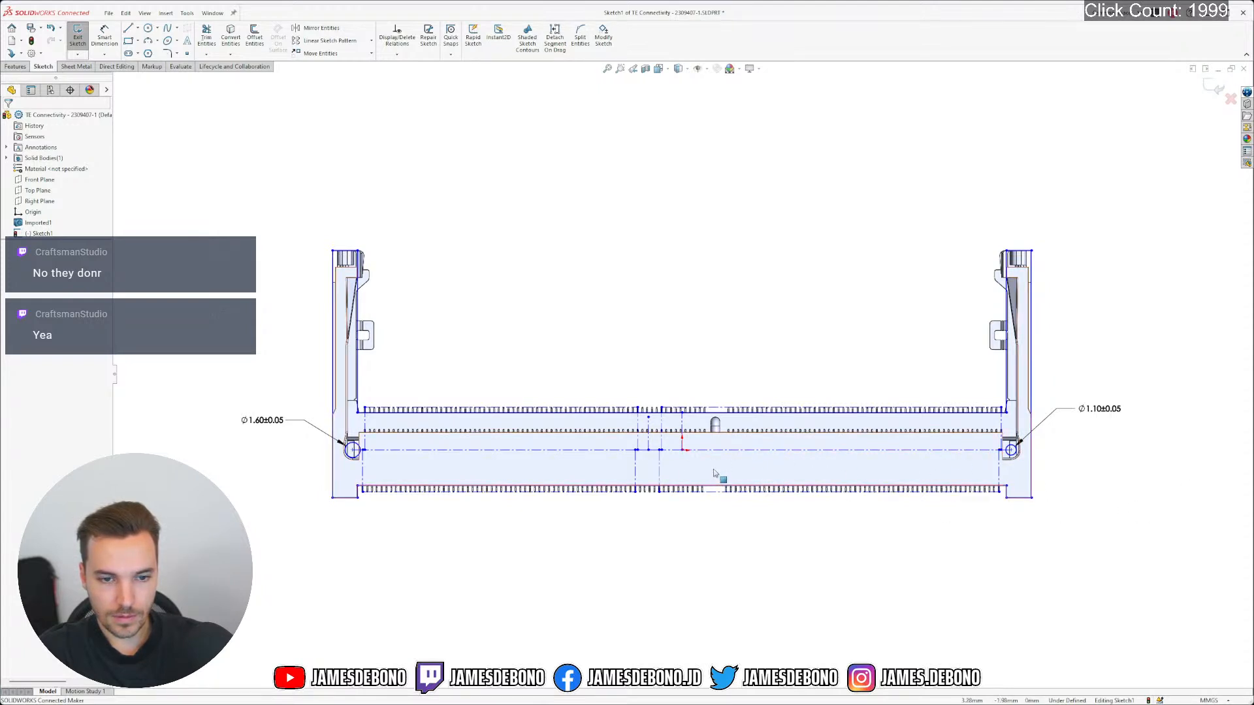
pyautogui.scroll(-5, 677, 442)
pyautogui.scroll(-4, 653, 363)
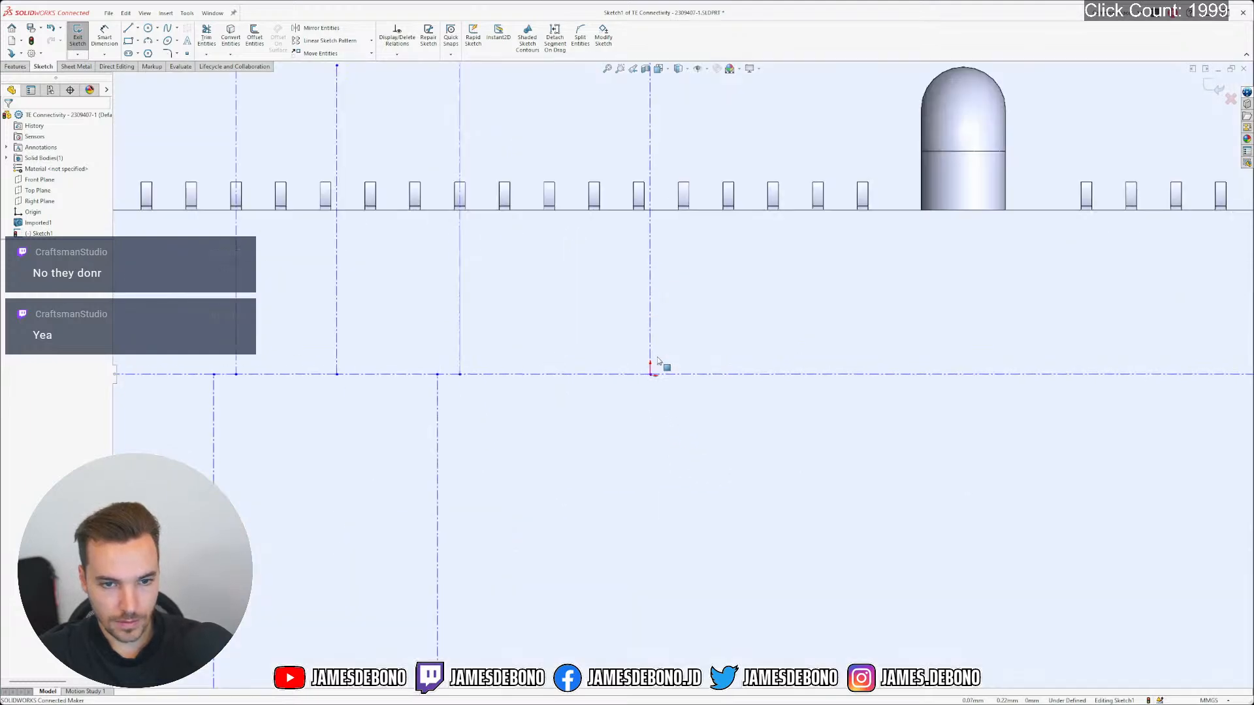
pyautogui.click(647, 379)
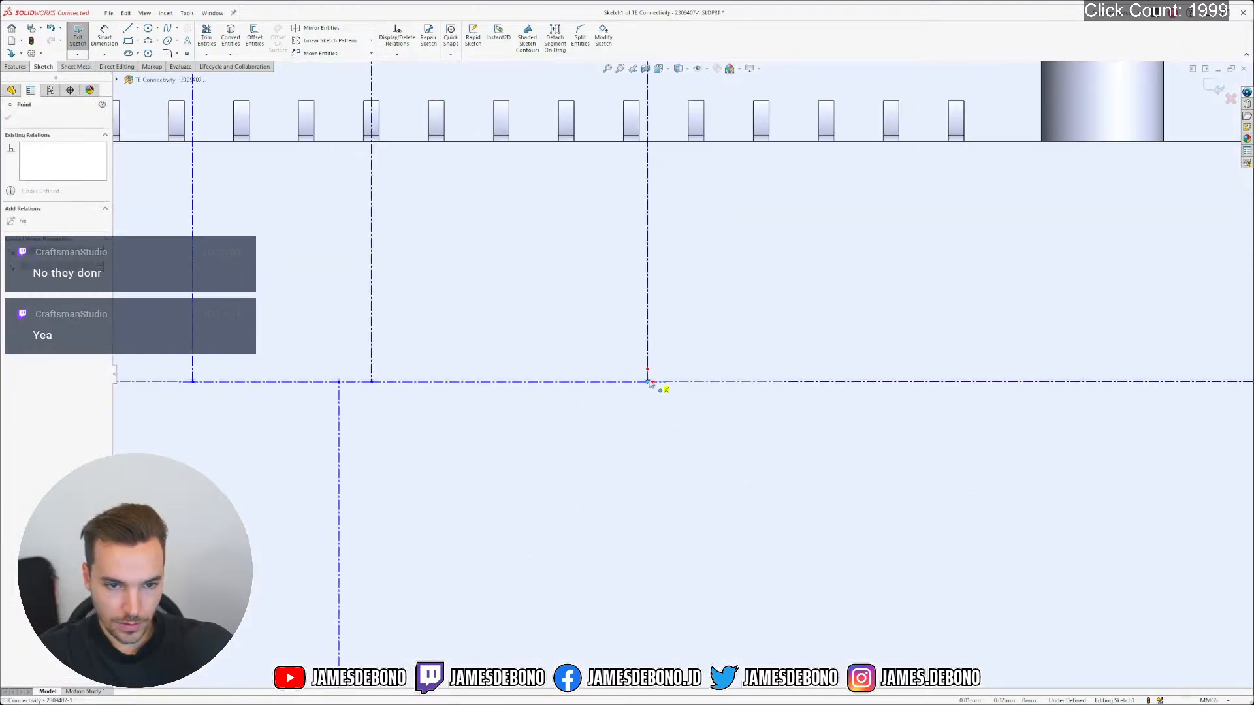
pyautogui.scroll(3, 679, 411)
pyautogui.scroll(3, 738, 467)
pyautogui.press('Escape')
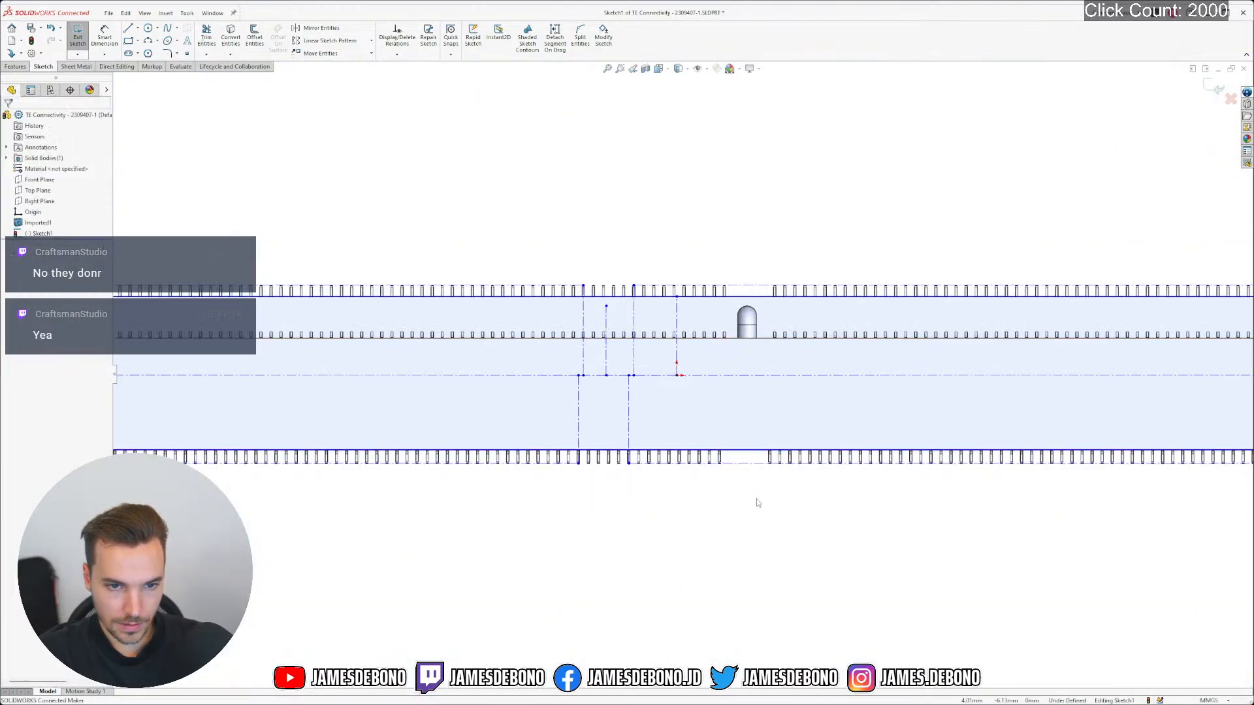
# Make the outline's long line above the origin horizontal and check the vertical centreline's relations
pyautogui.scroll(3, 761, 500)
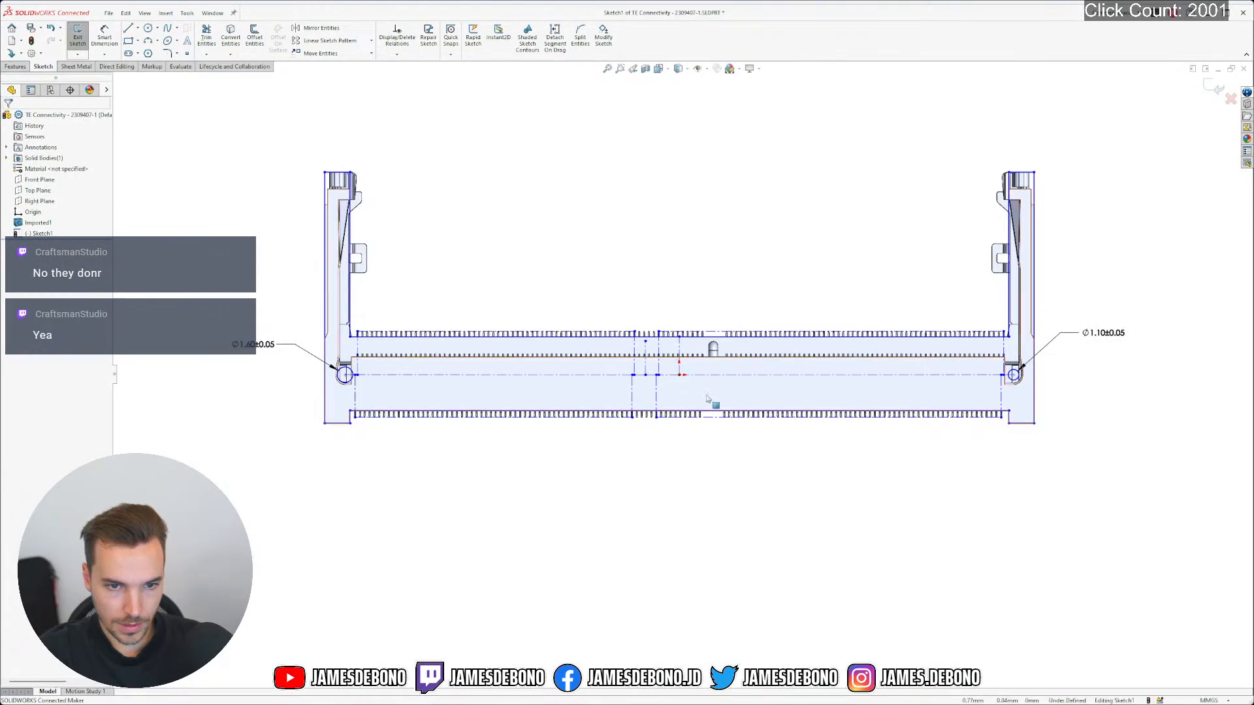
pyautogui.moveTo(793, 491); pyautogui.dragTo(766, 512, button='right')
pyautogui.moveTo(772, 469); pyautogui.dragTo(751, 448, button='right')
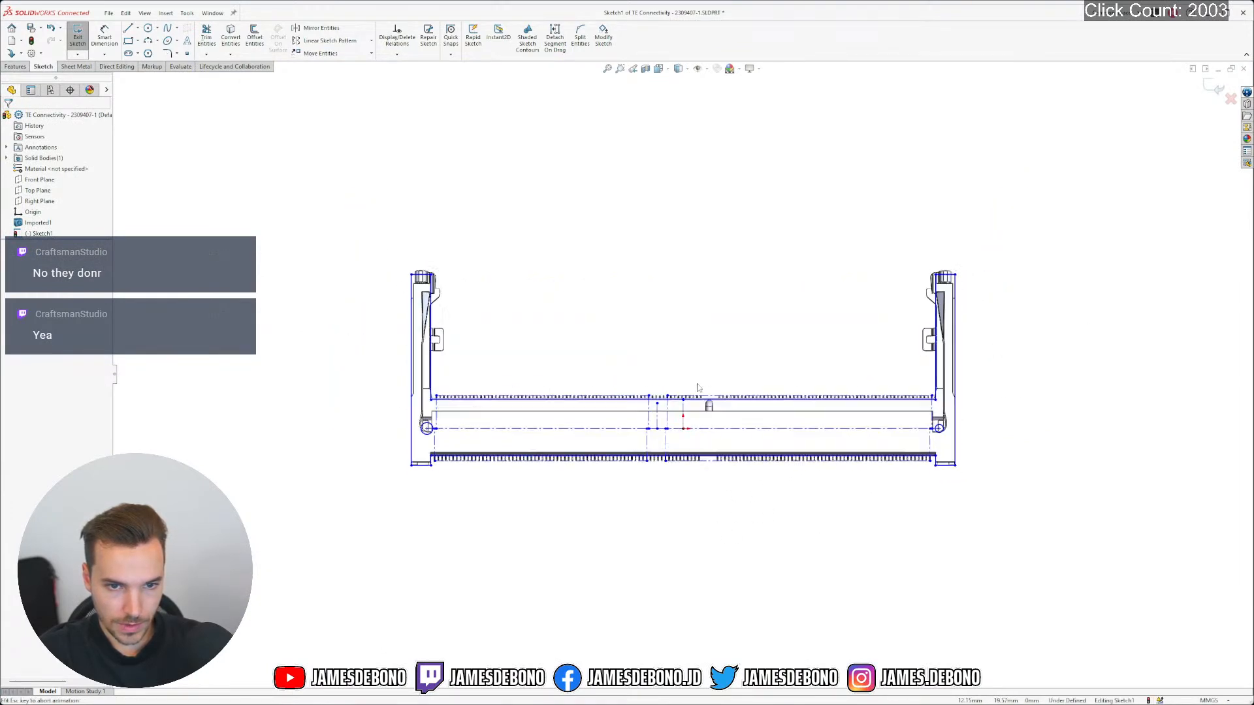
pyautogui.scroll(-5, 690, 425)
pyautogui.click(701, 391)
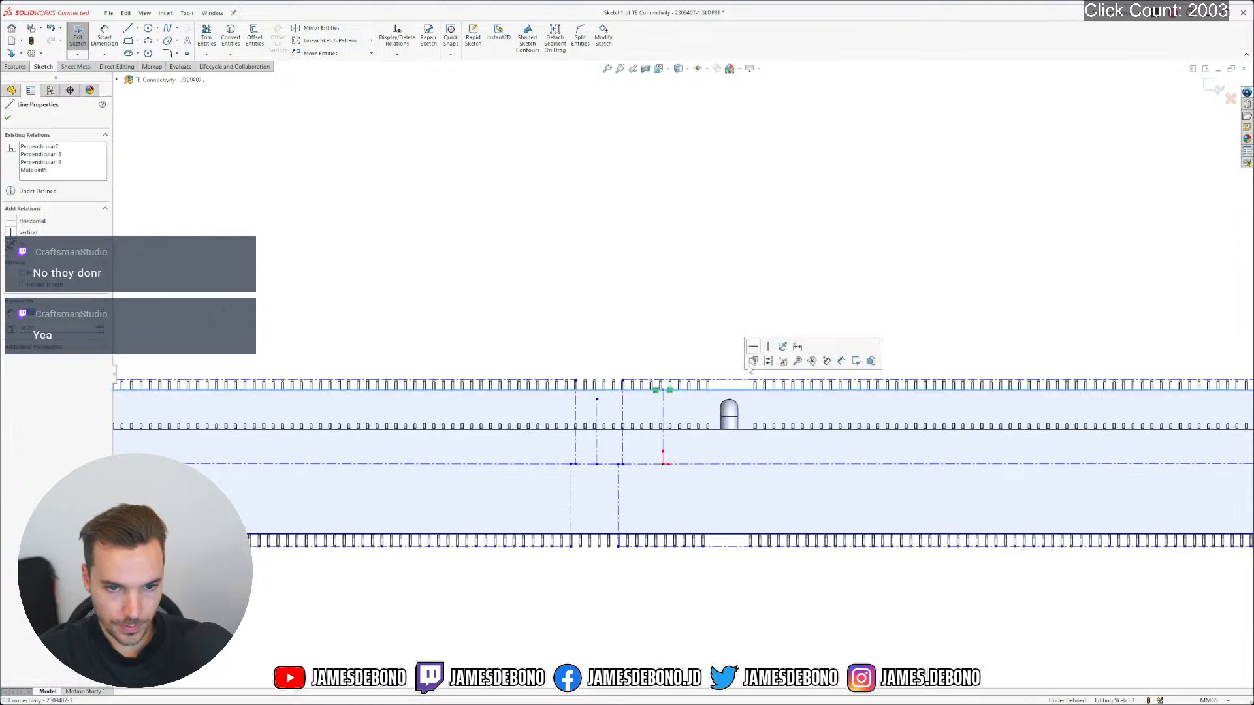
pyautogui.click(689, 304)
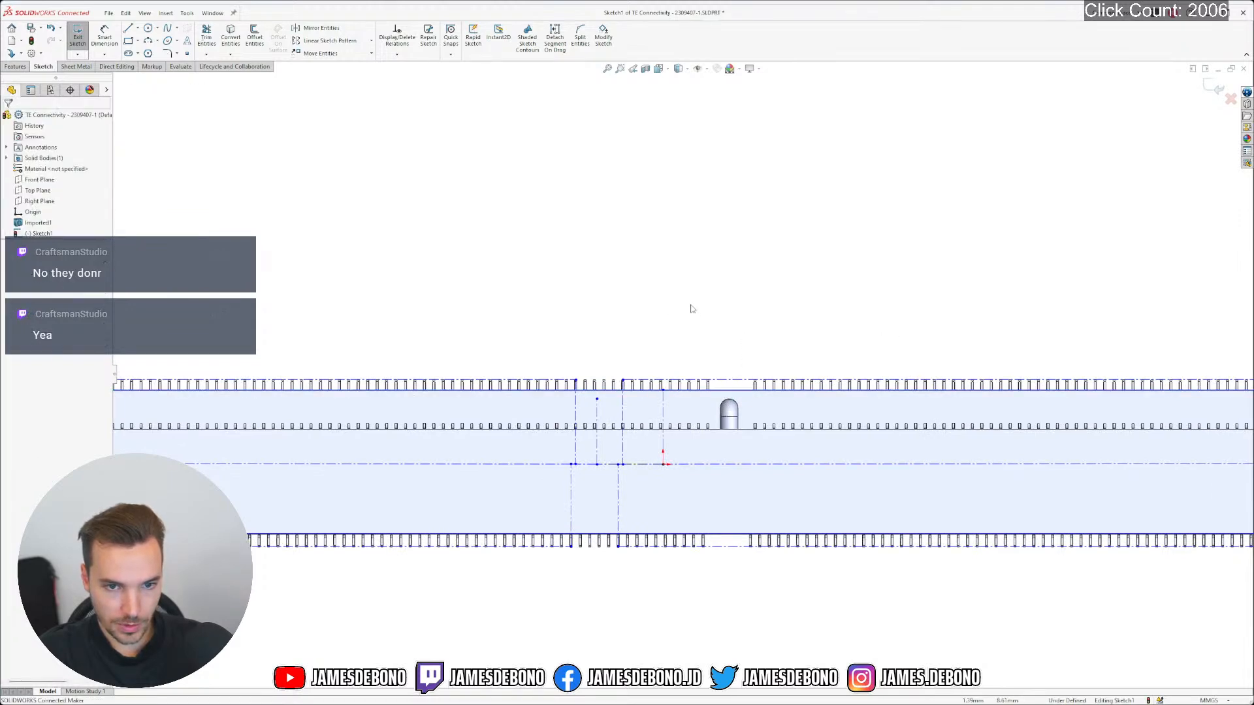
pyautogui.click(664, 408)
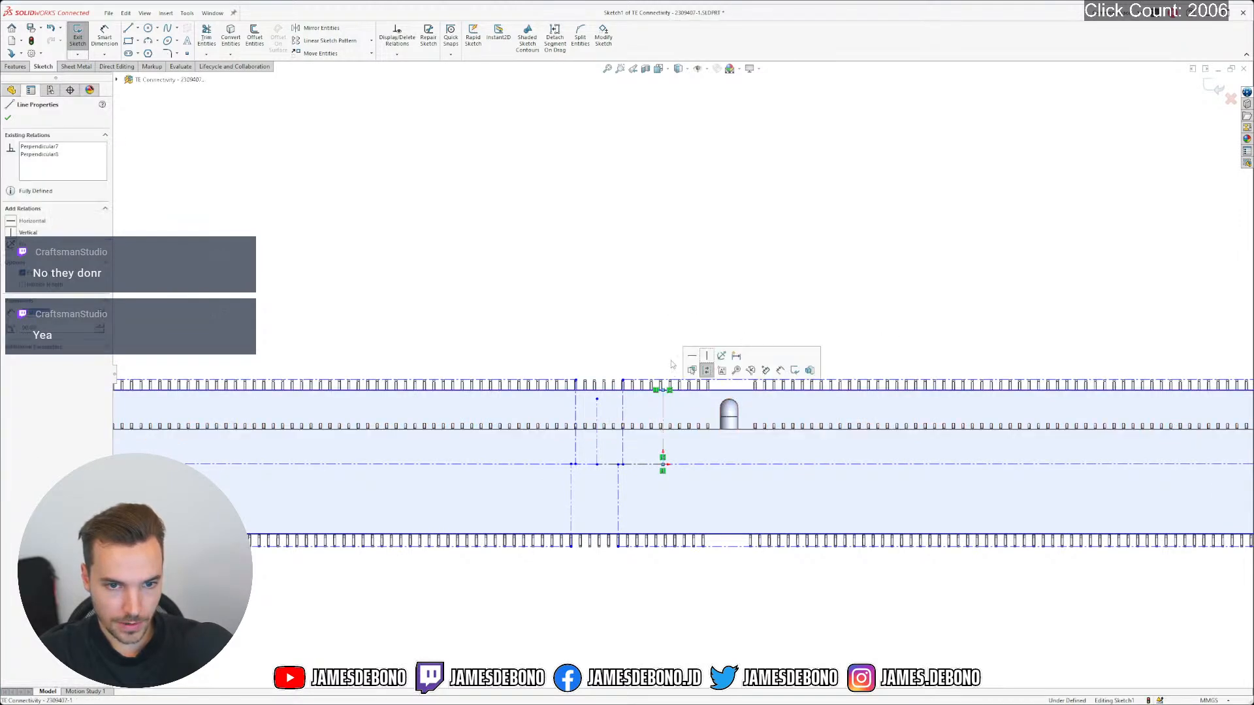
pyautogui.click(578, 285)
# From the underside view, make the centre of the 1.60 mm circle concentric with the circular edge of its locating peg
pyautogui.hotkey('ctrl', '8')
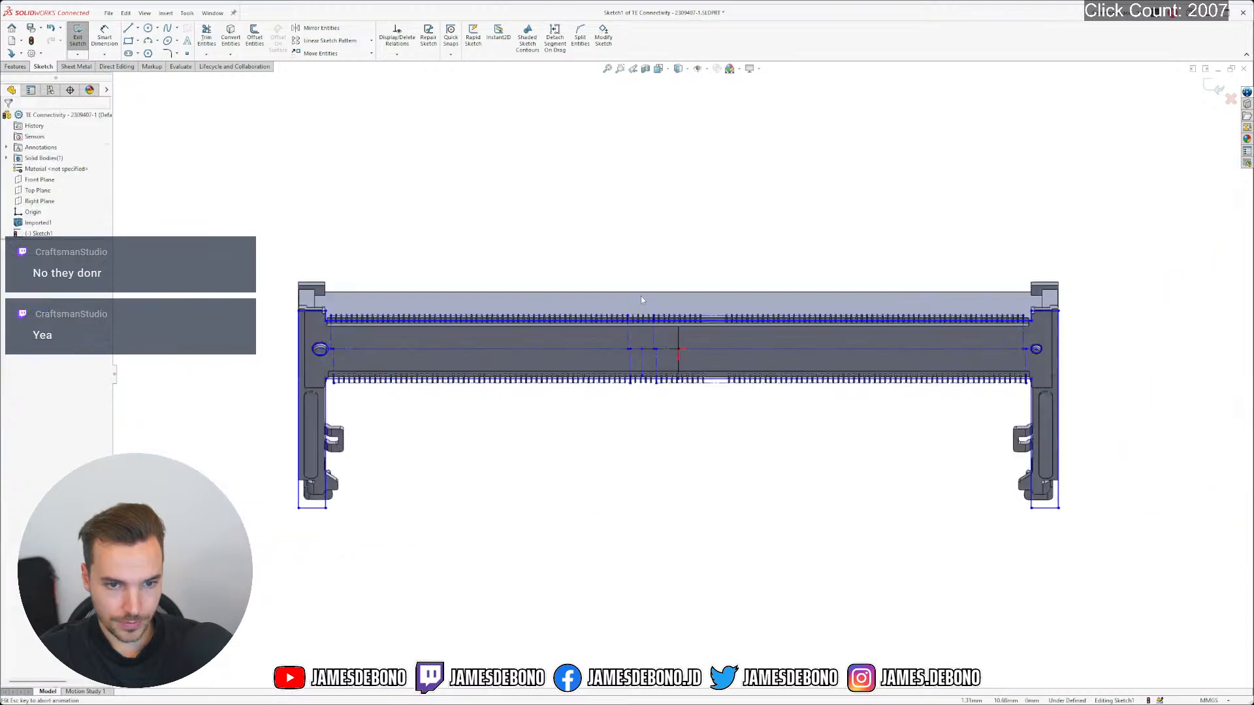
pyautogui.scroll(-5, 480, 313)
pyautogui.scroll(-6, 411, 330)
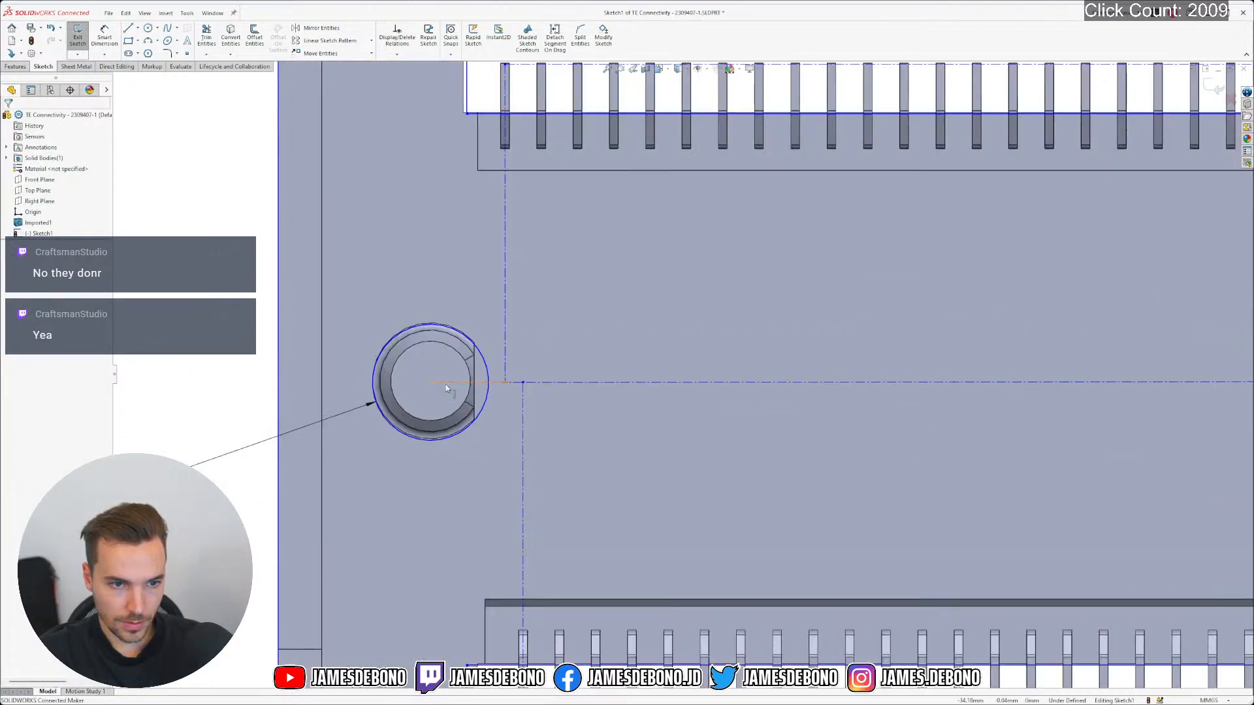
pyautogui.click(461, 379)
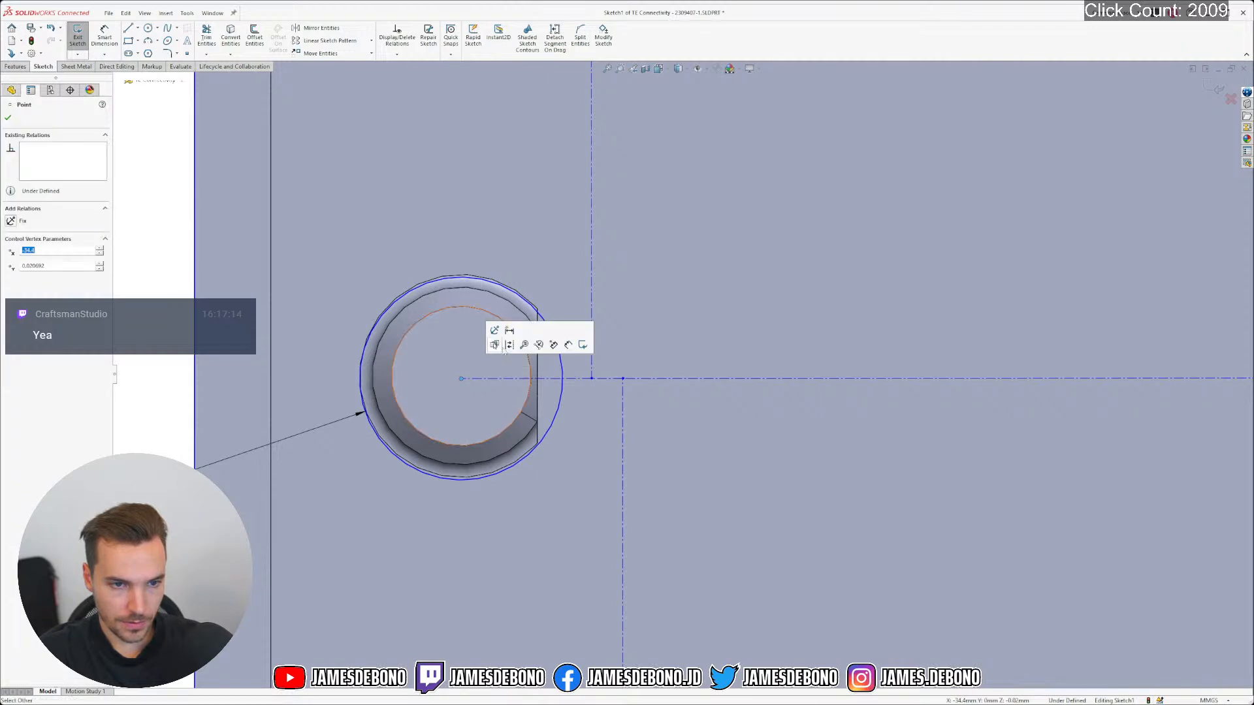
pyautogui.keyDown('ctrl'); pyautogui.click(493, 319); pyautogui.keyUp('ctrl')
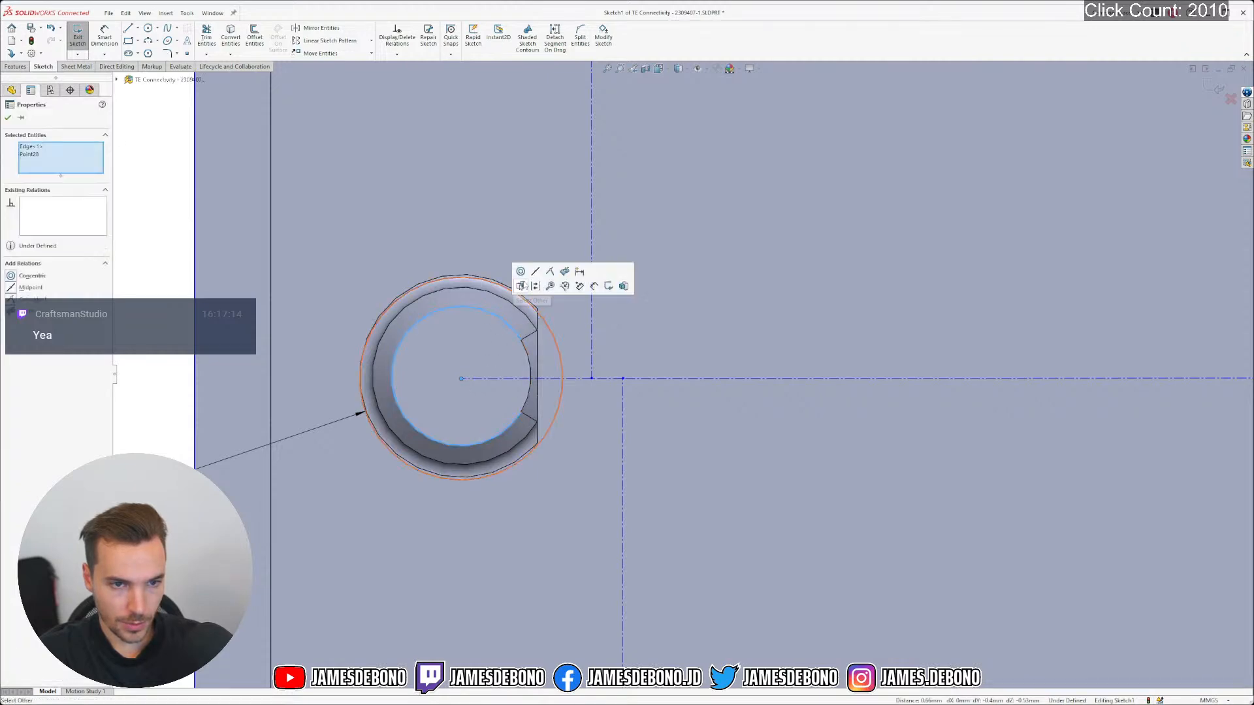
pyautogui.scroll(3, 496, 356)
pyautogui.click(389, 347)
pyautogui.scroll(5, 897, 372)
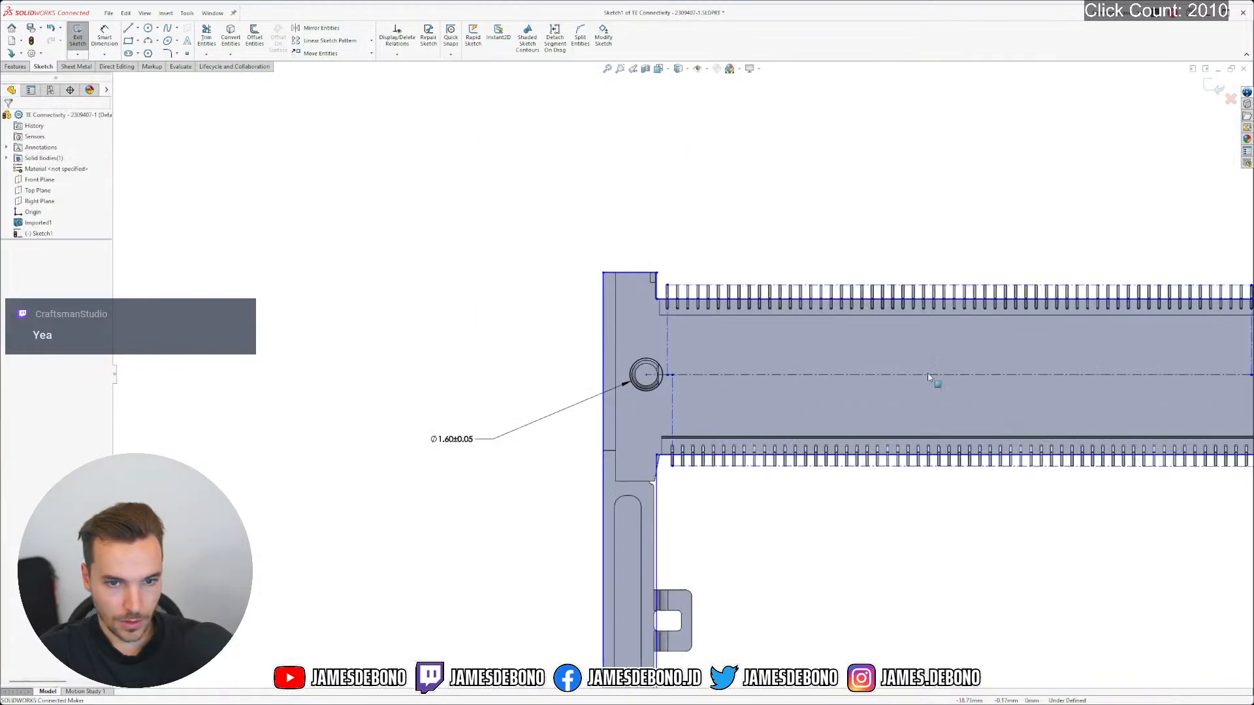
# Make the centre of the 1.10 mm circle concentric with the circular edge of the opposite locating peg
pyautogui.scroll(-10, 939, 384)
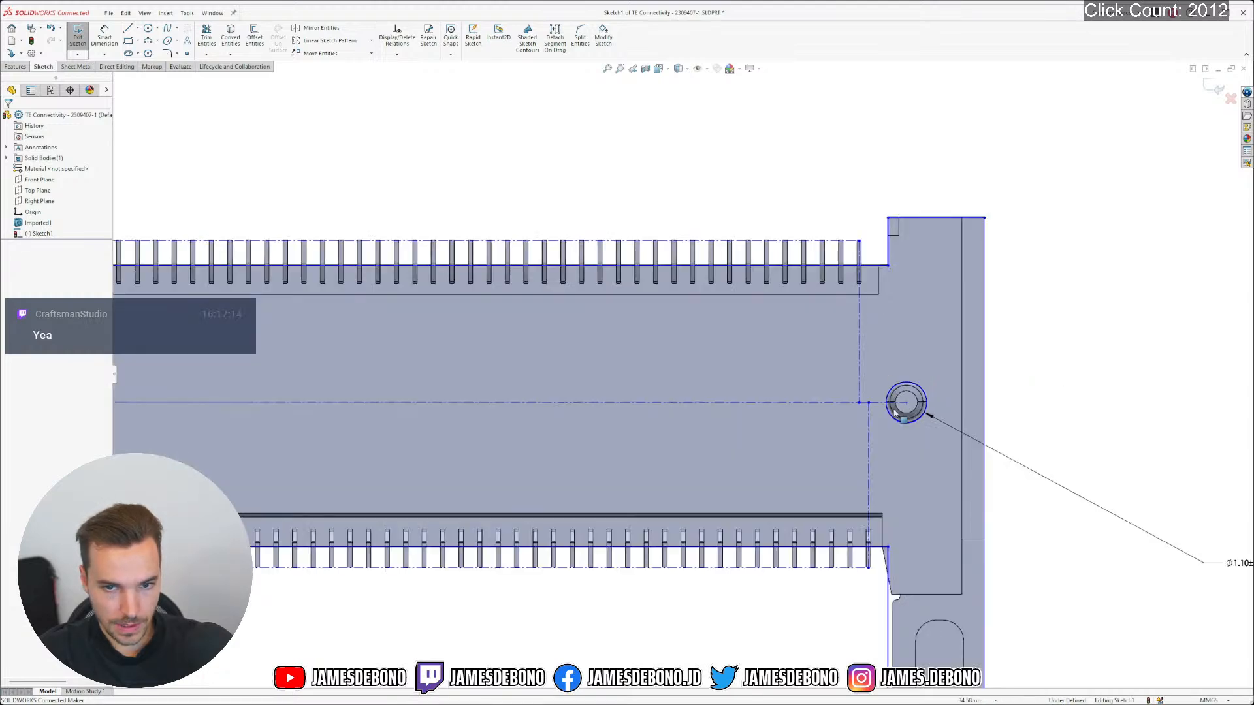
pyautogui.click(784, 425)
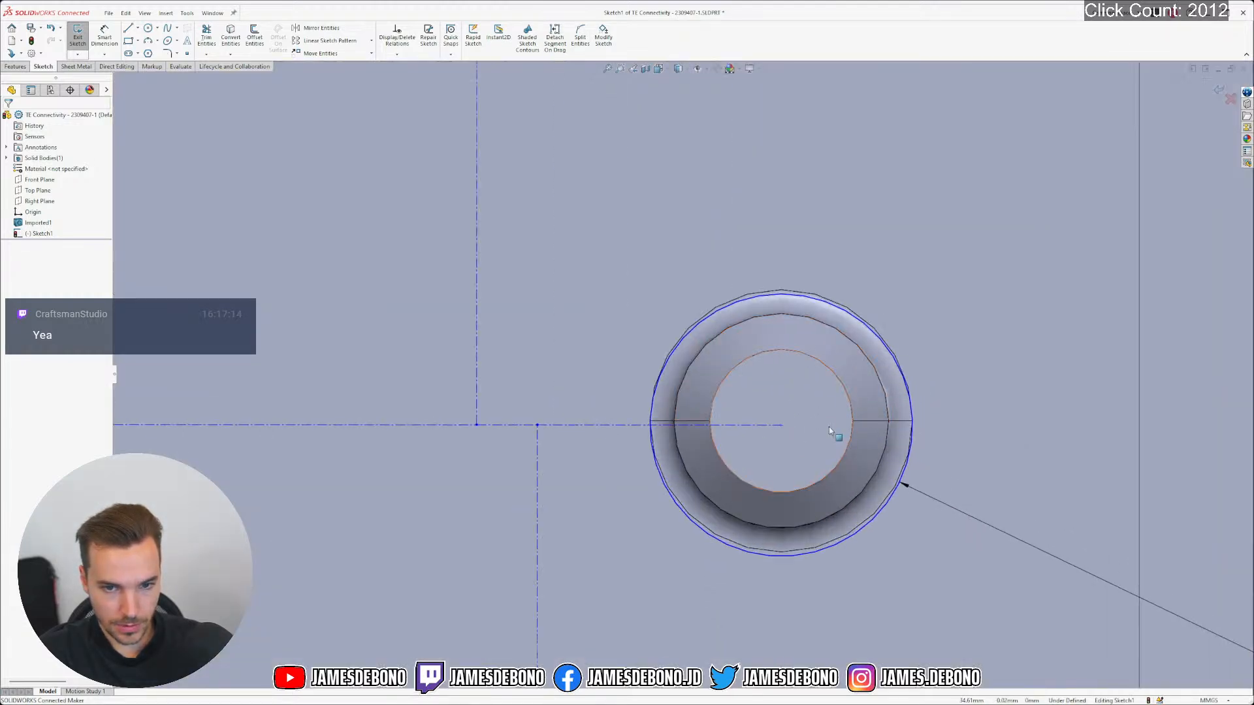
pyautogui.keyDown('ctrl'); pyautogui.click(782, 426); pyautogui.keyUp('ctrl')
pyautogui.click(810, 382)
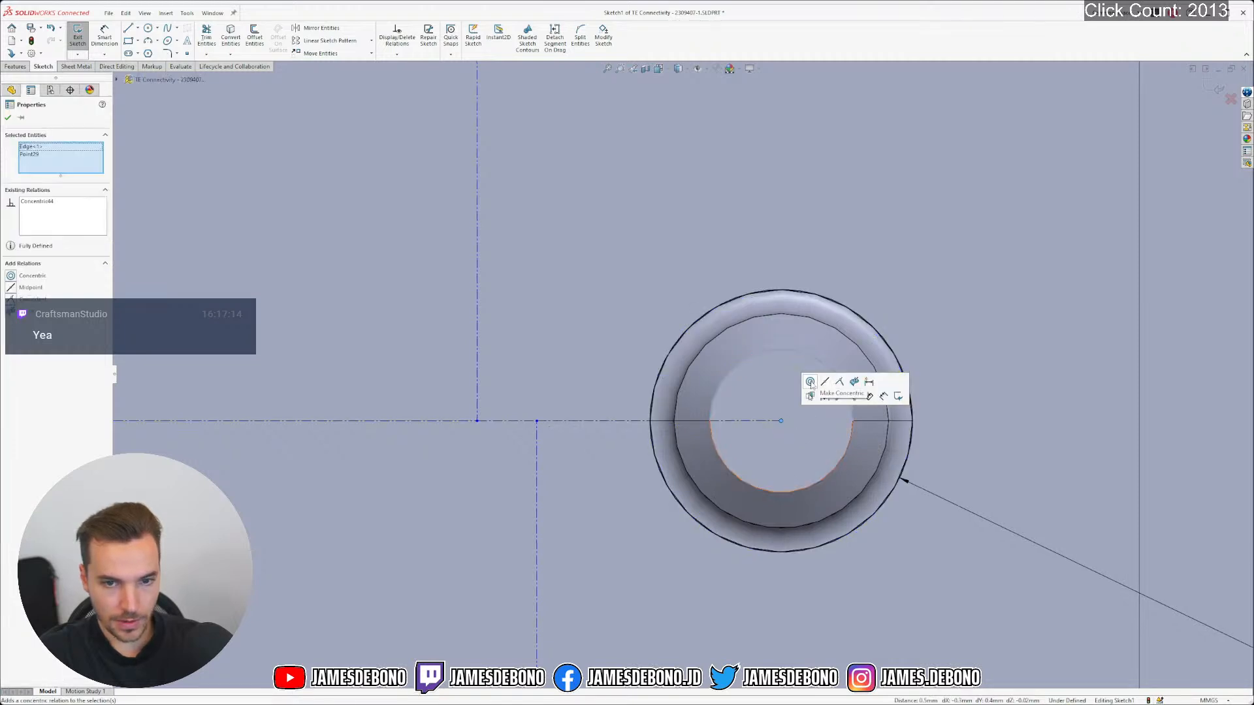
pyautogui.scroll(6, 682, 374)
pyautogui.click(938, 371)
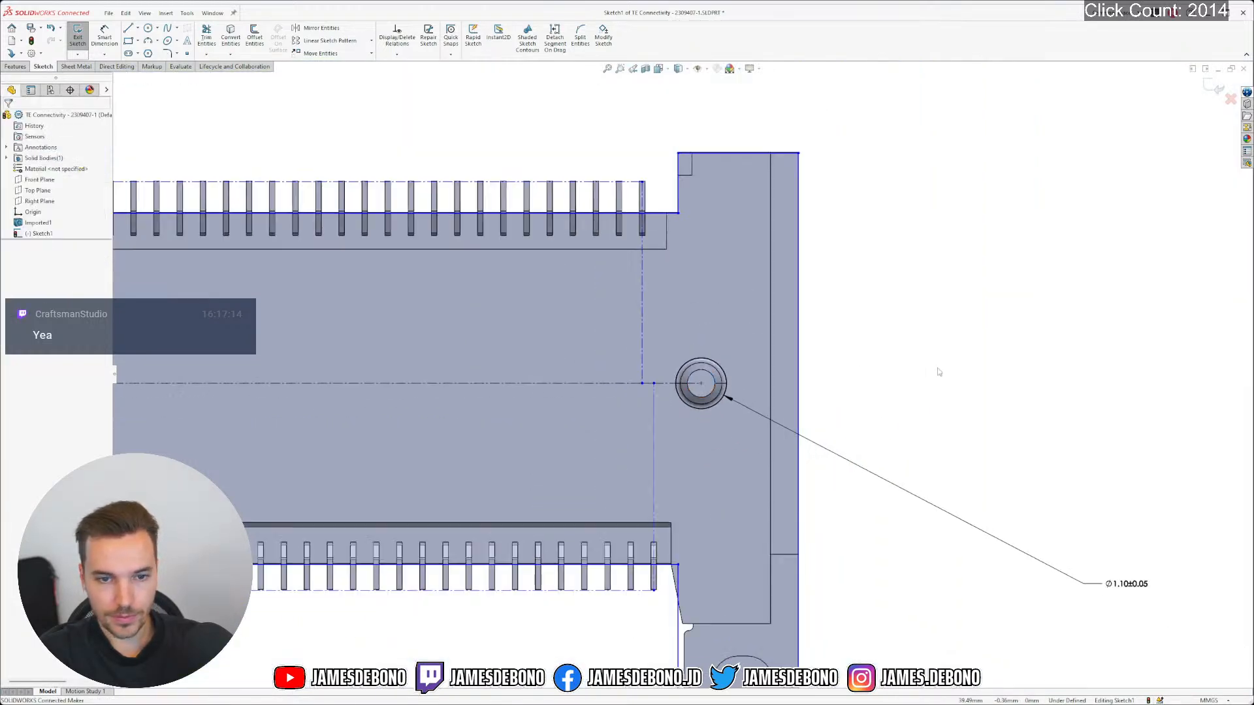
# Back in the top-side view, attach the outline's lower-left corner to the matching corner of the connector body
pyautogui.scroll(6, 636, 378)
pyautogui.scroll(3, 443, 422)
pyautogui.click(455, 433)
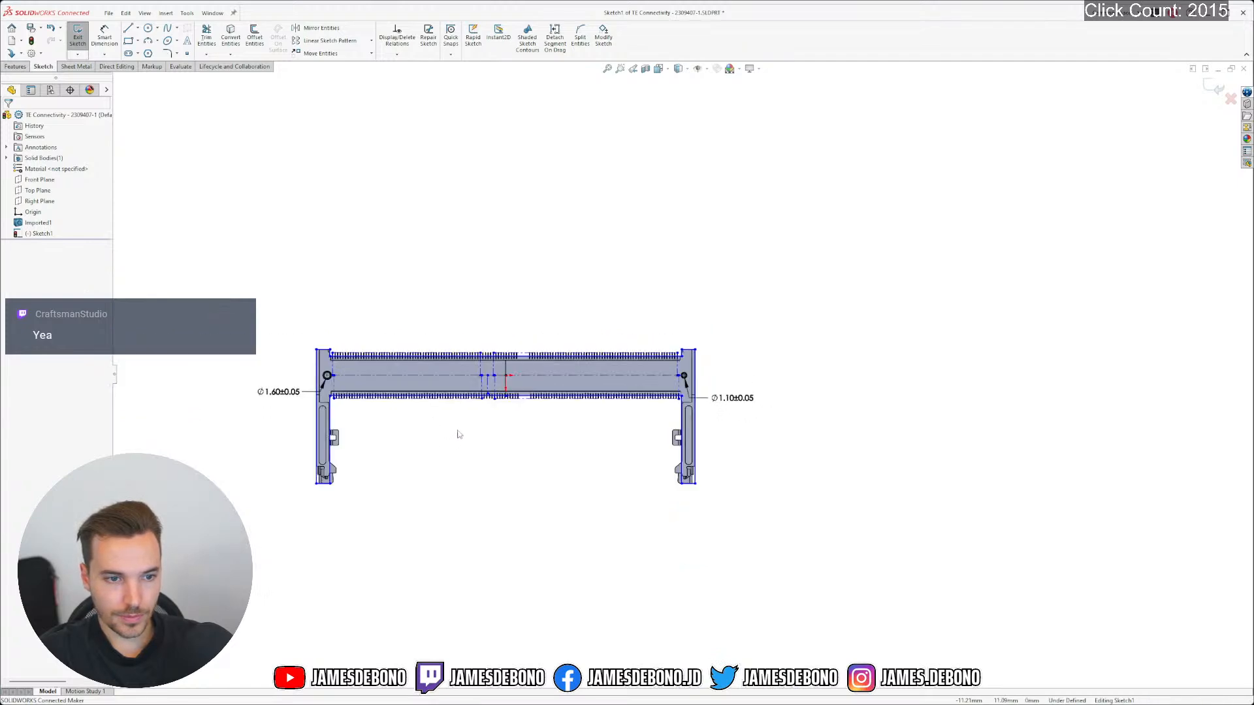
pyautogui.scroll(-3, 456, 433)
pyautogui.moveTo(616, 410); pyautogui.dragTo(541, 475, button='right')
pyautogui.scroll(-6, 468, 476)
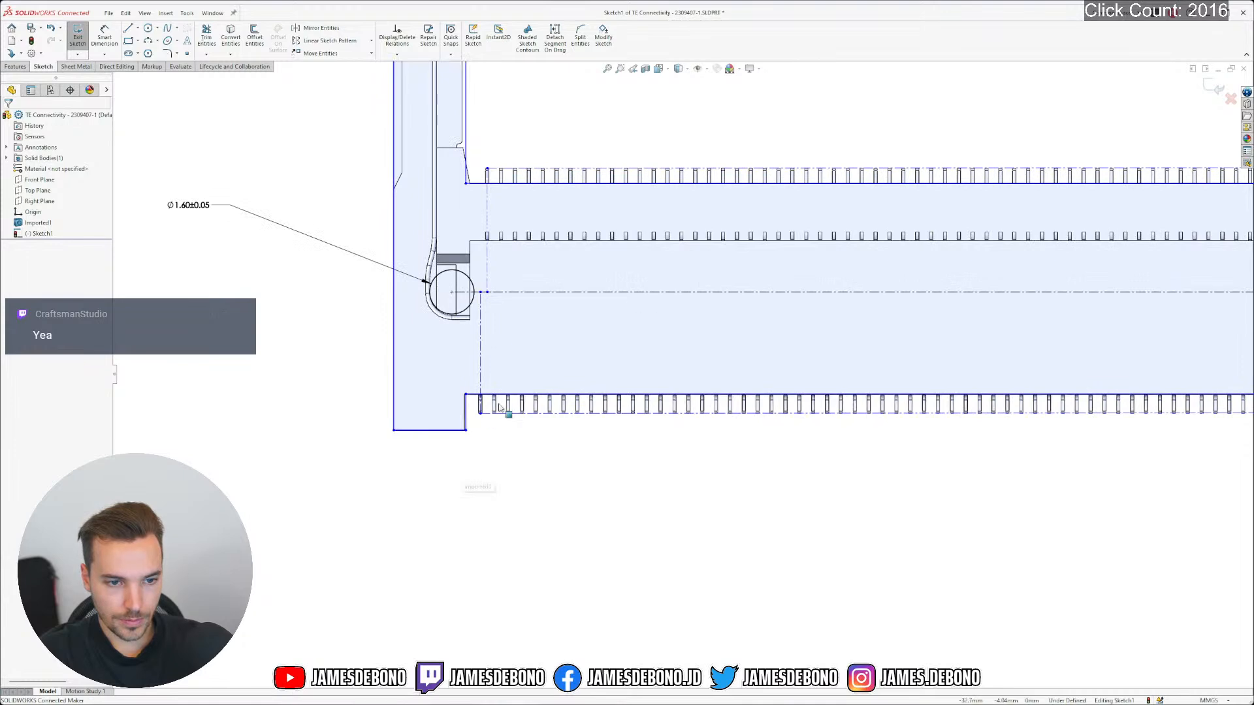
pyautogui.scroll(-4, 499, 408)
pyautogui.click(319, 461)
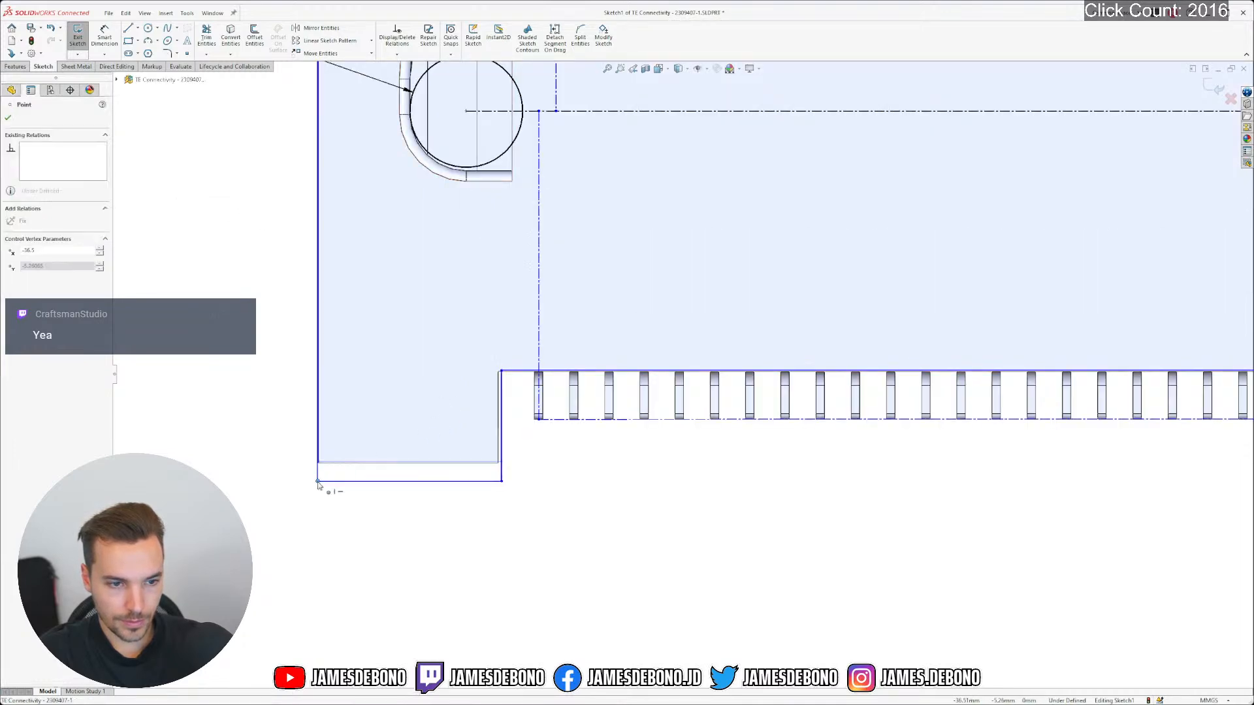
pyautogui.click(330, 471)
pyautogui.scroll(4, 539, 333)
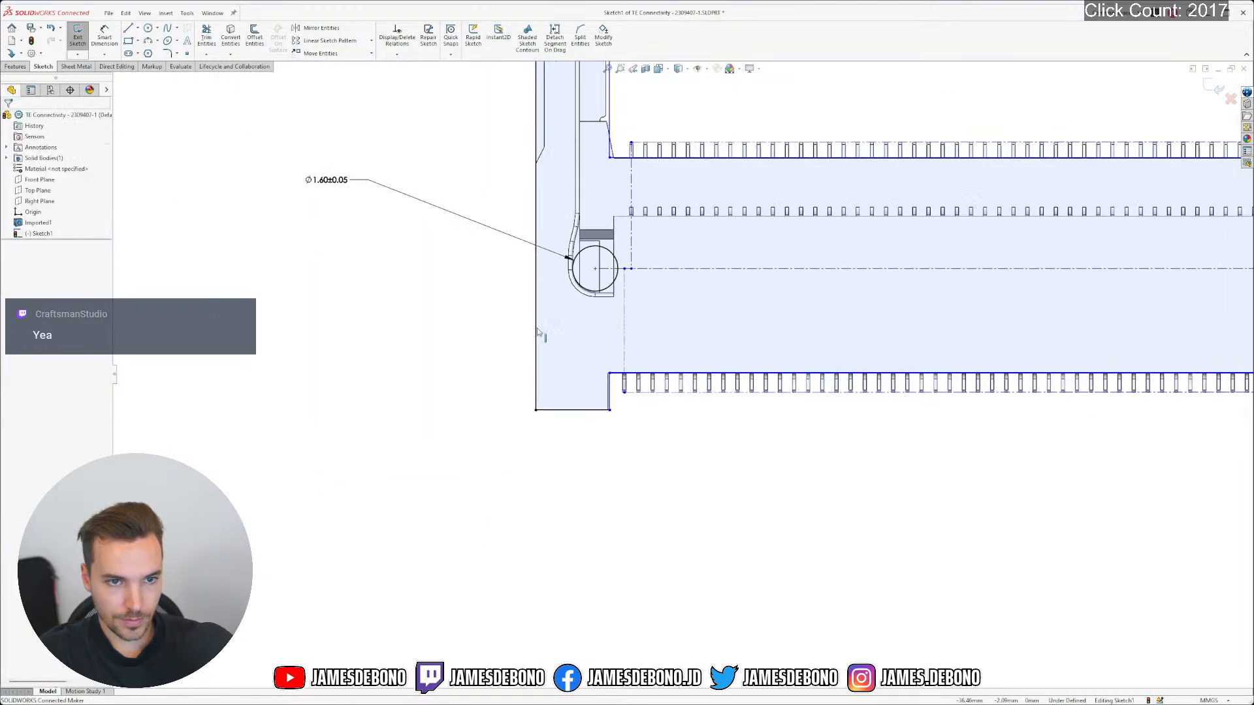
# Make the top line of the outline's left arm coincident with the upper corner vertex of the cylindrical feature on the connector body
pyautogui.scroll(5, 540, 331)
pyautogui.scroll(2, 689, 187)
pyautogui.scroll(-5, 688, 174)
pyautogui.keyDown('ctrl'); pyautogui.moveTo(687, 174); pyautogui.dragTo(681, 234, button='middle'); pyautogui.keyUp('ctrl')
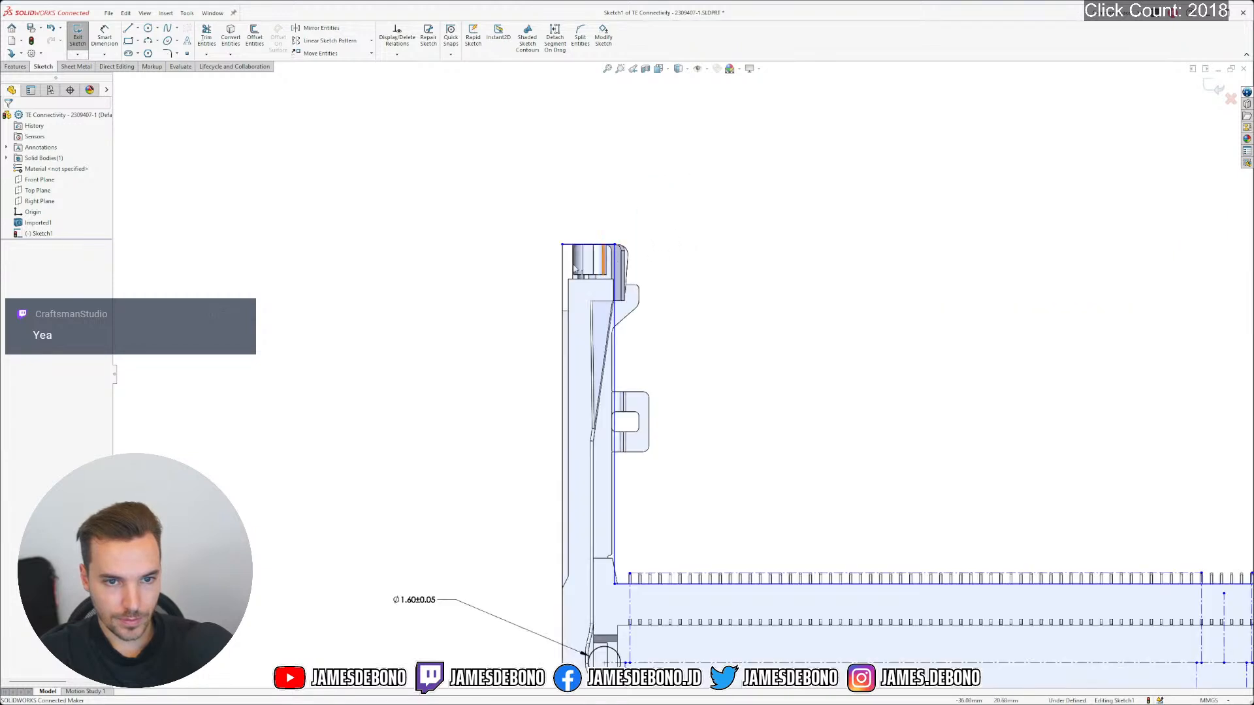
pyautogui.scroll(-5, 577, 268)
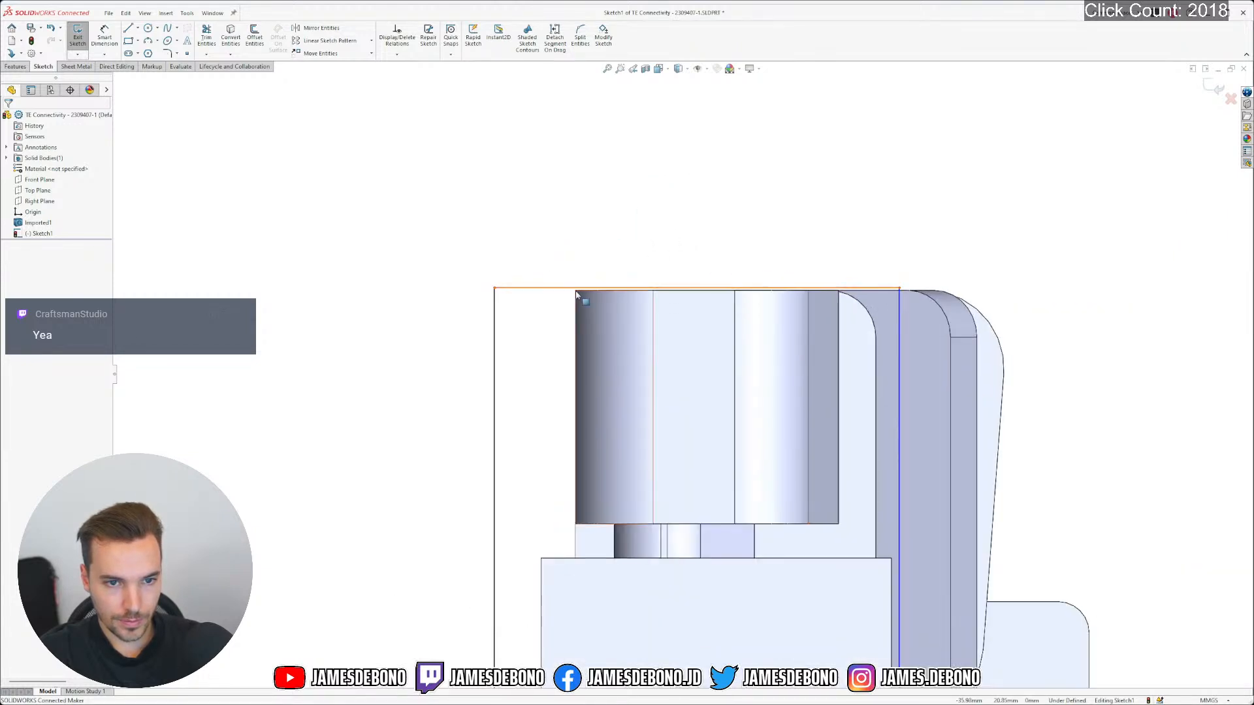
pyautogui.scroll(-3, 577, 295)
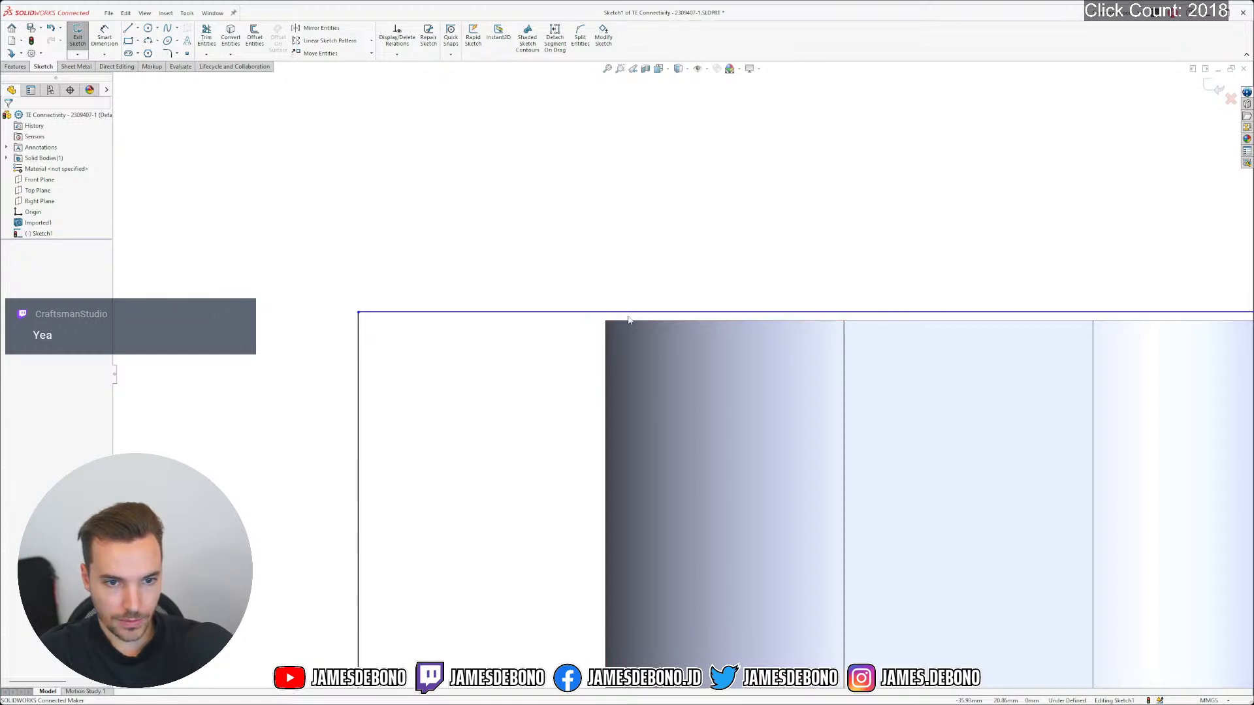
pyautogui.scroll(-4, 629, 318)
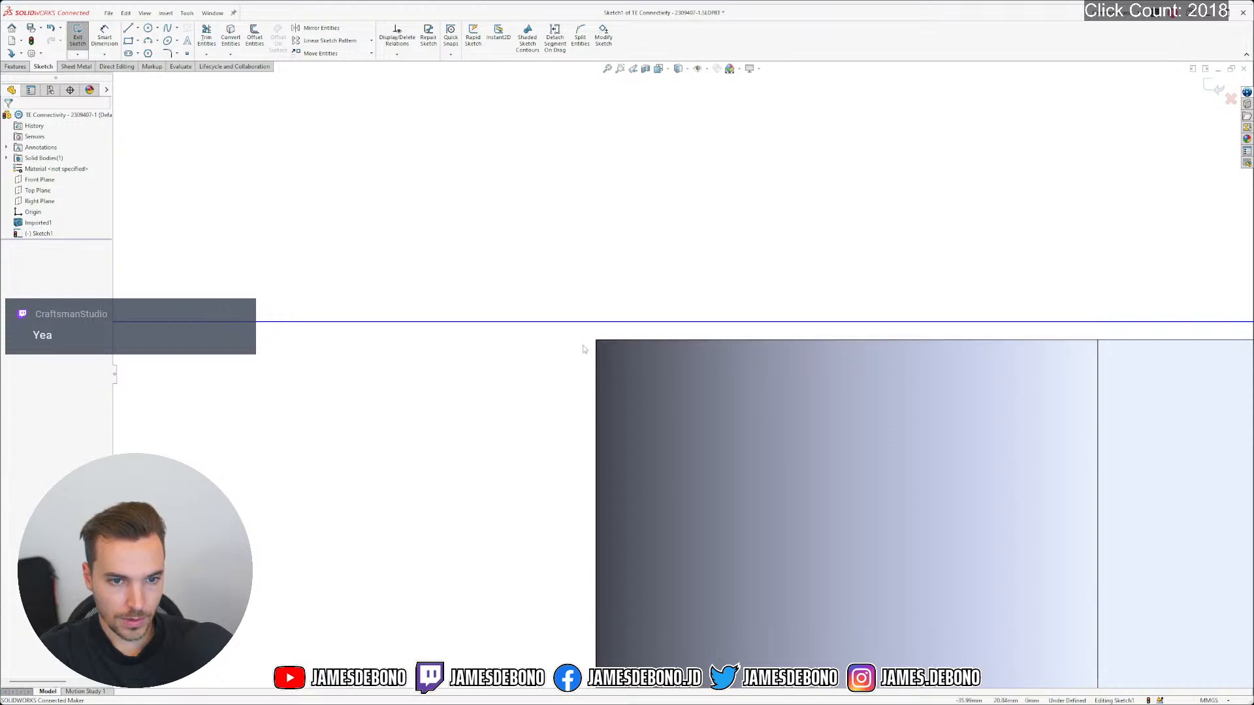
pyautogui.click(595, 345)
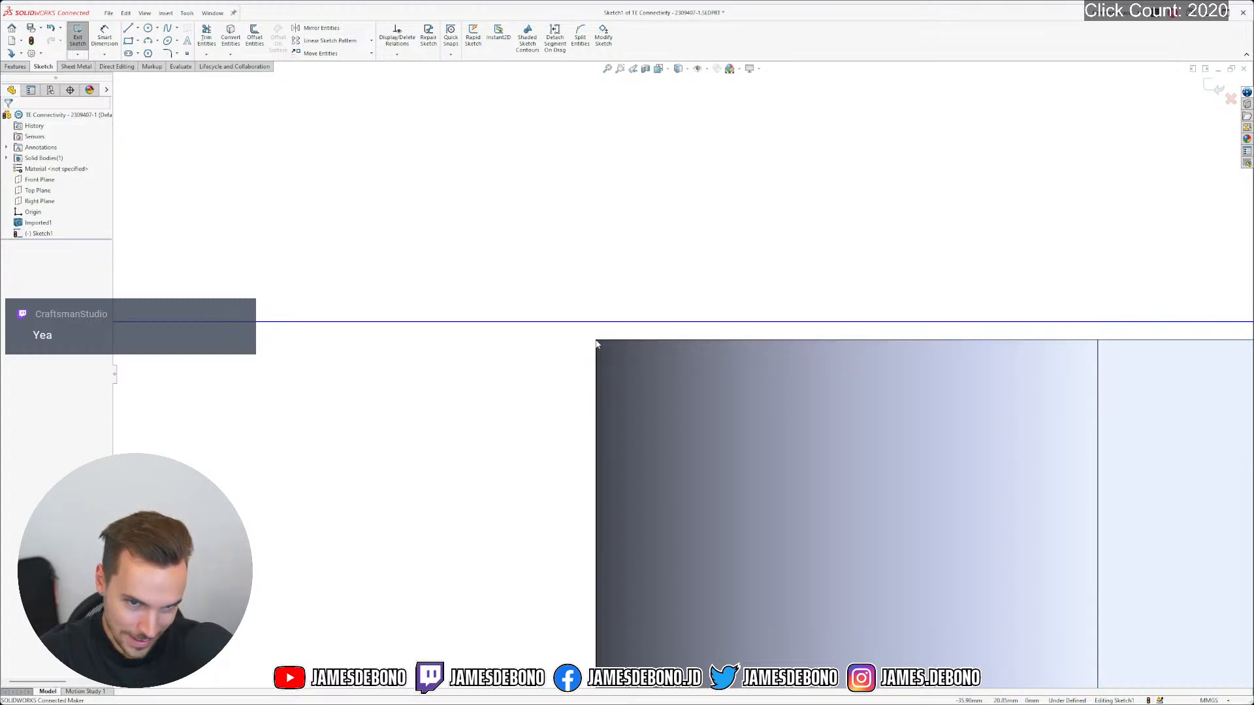
pyautogui.scroll(3, 562, 358)
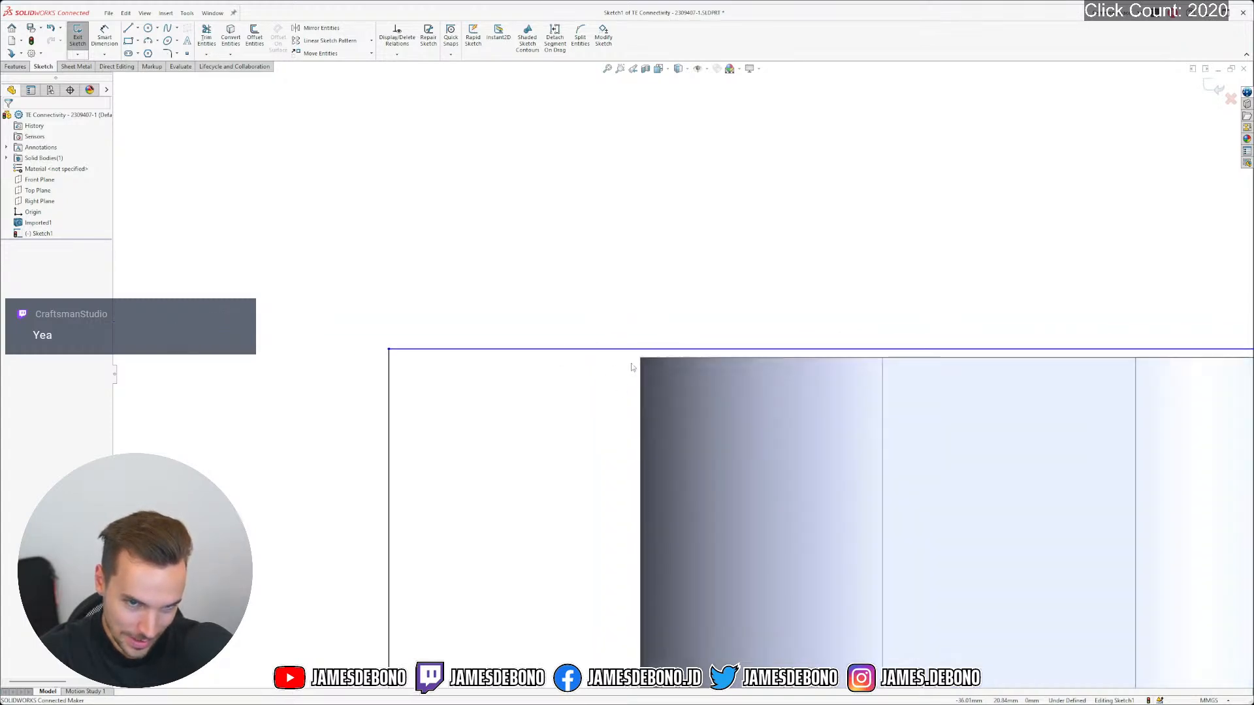
pyautogui.scroll(-3, 624, 367)
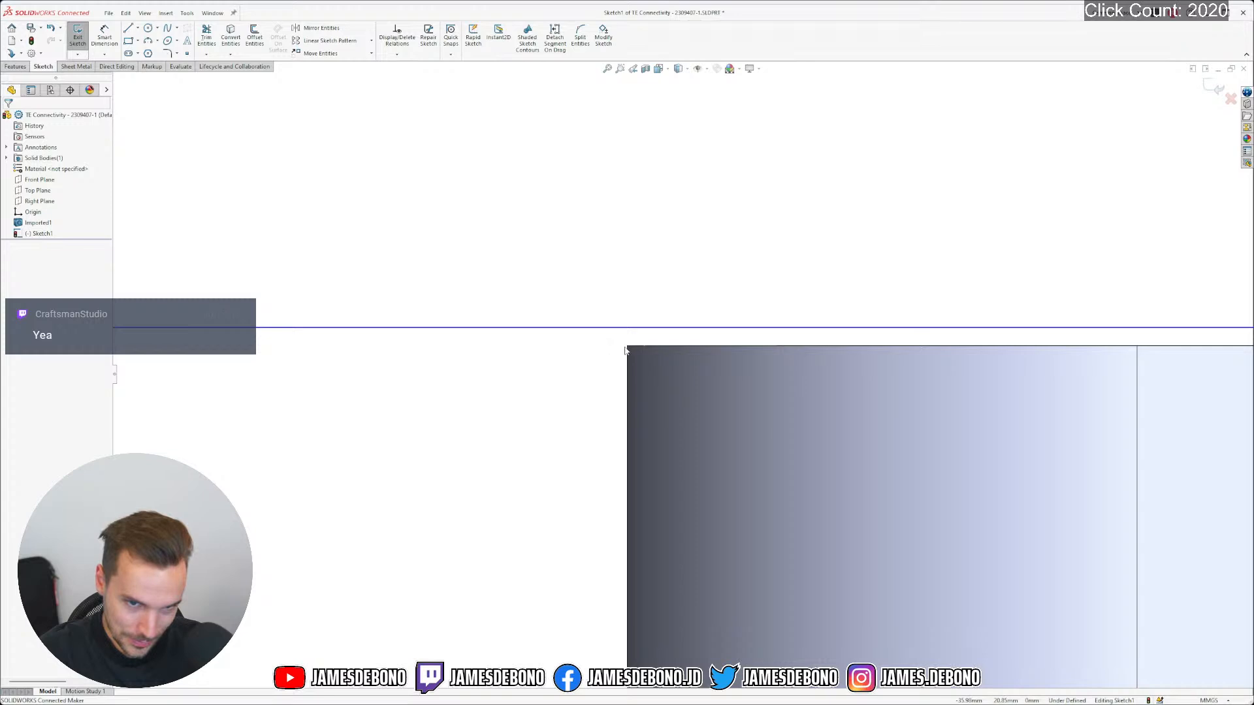
pyautogui.rightClick(628, 351)
pyautogui.click(670, 356)
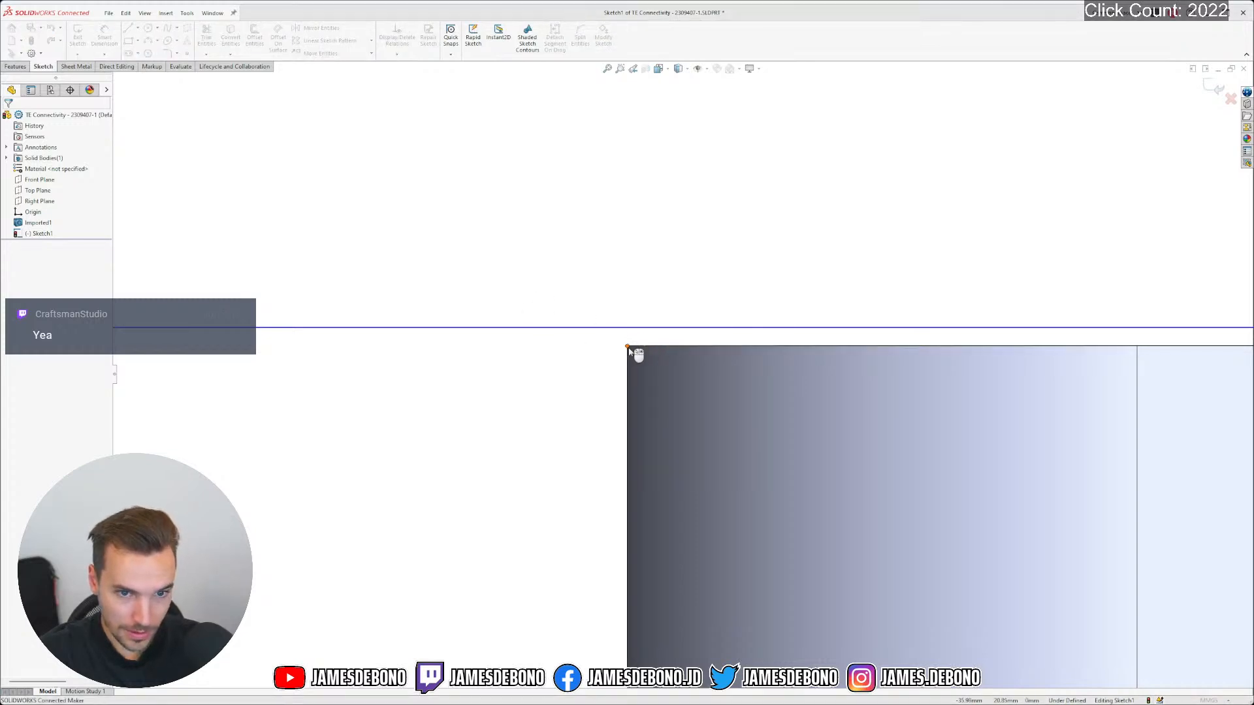
pyautogui.click(612, 359)
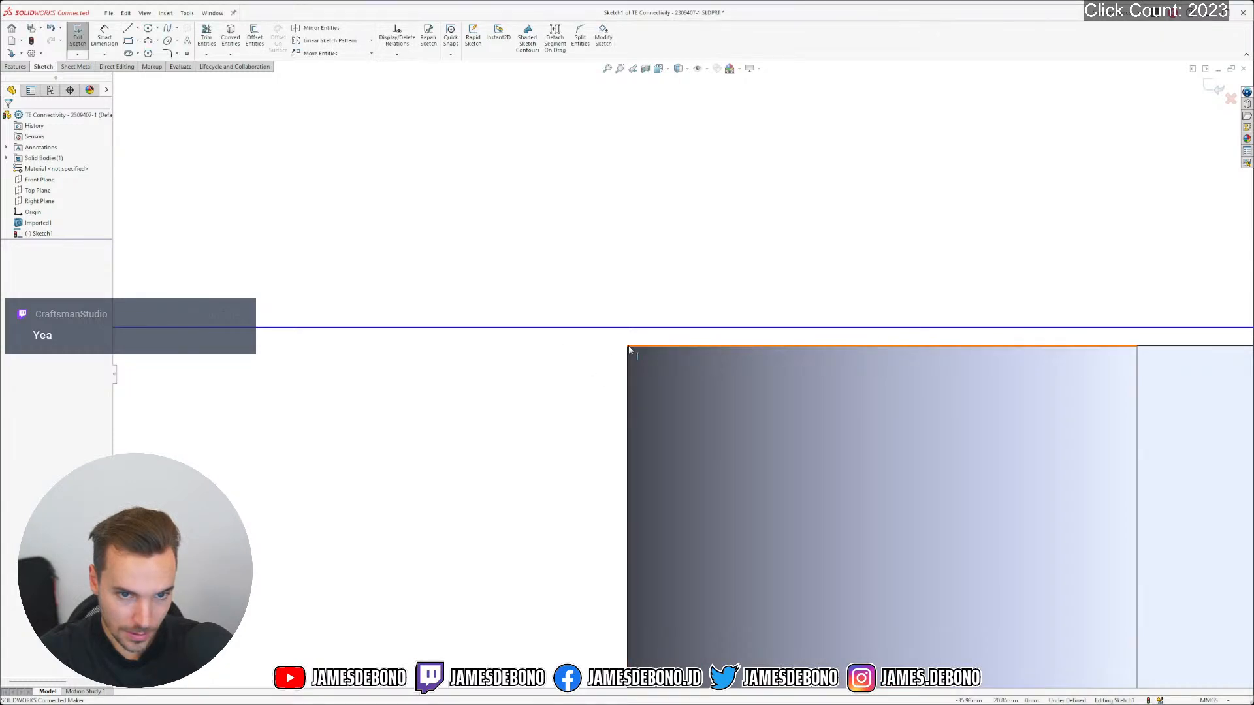
pyautogui.rightClick(630, 350)
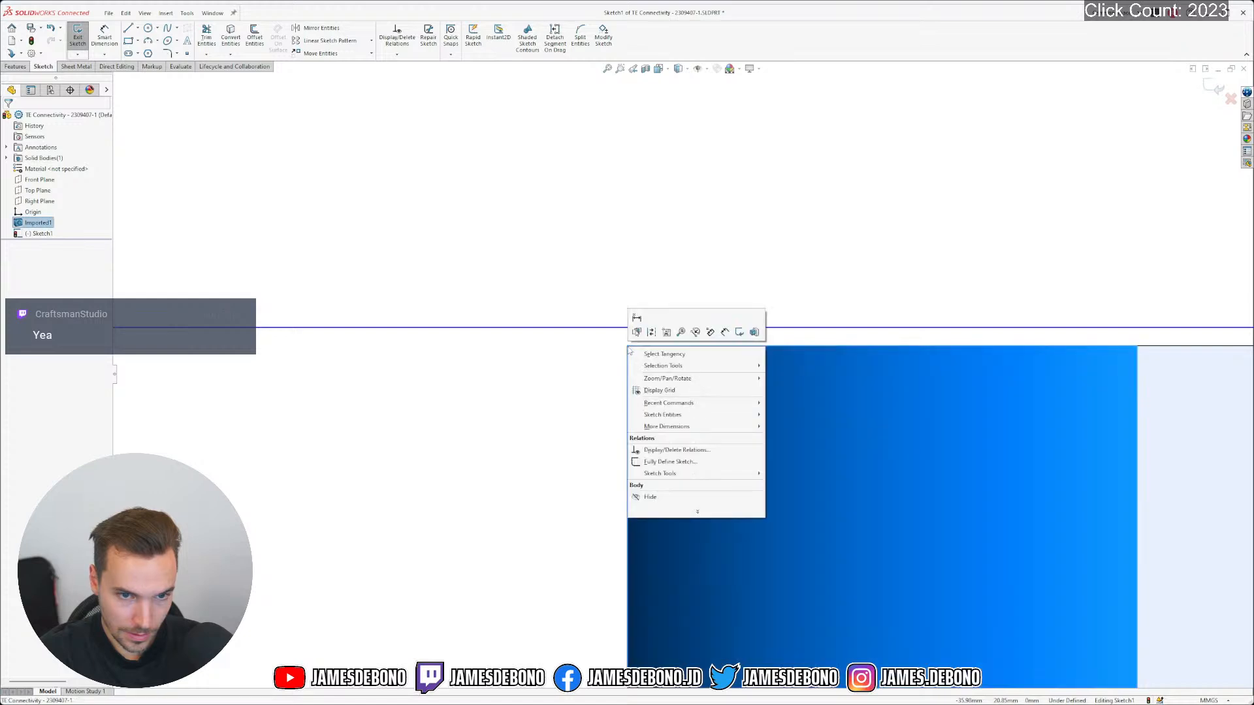
pyautogui.click(637, 333)
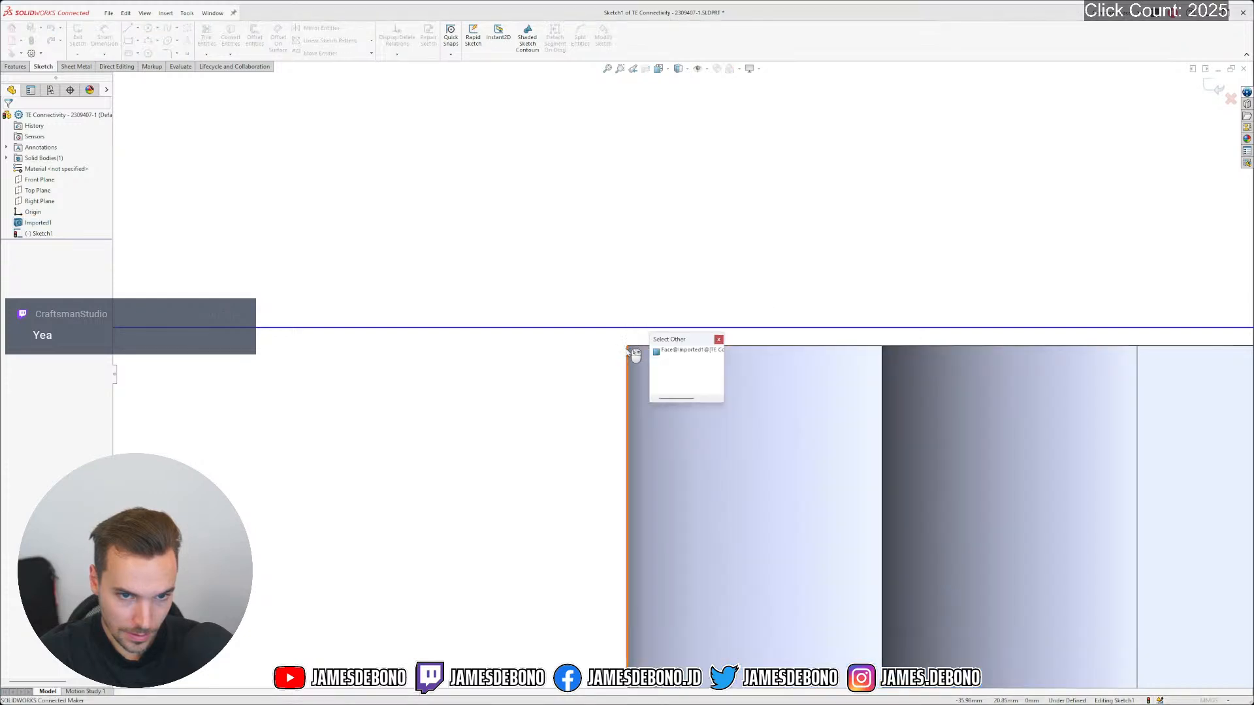
pyautogui.press('Escape')
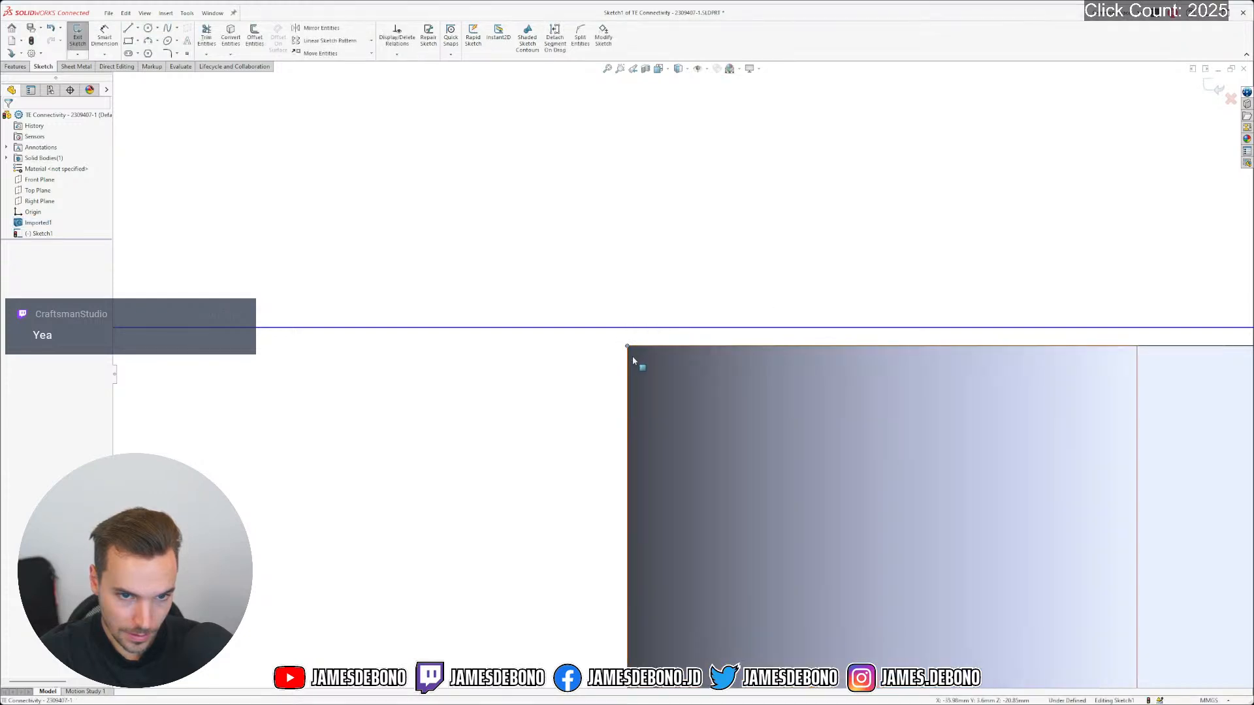
pyautogui.keyDown('ctrl'); pyautogui.click(516, 327); pyautogui.keyUp('ctrl')
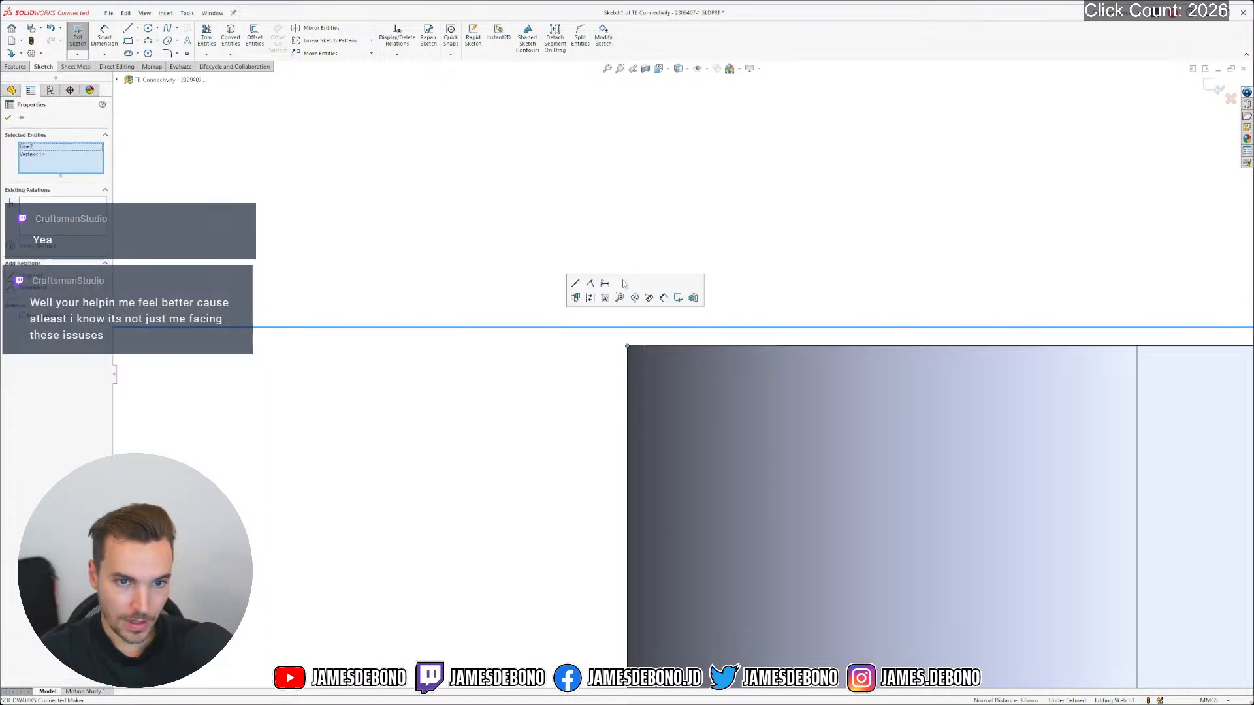
pyautogui.click(591, 285)
pyautogui.click(556, 392)
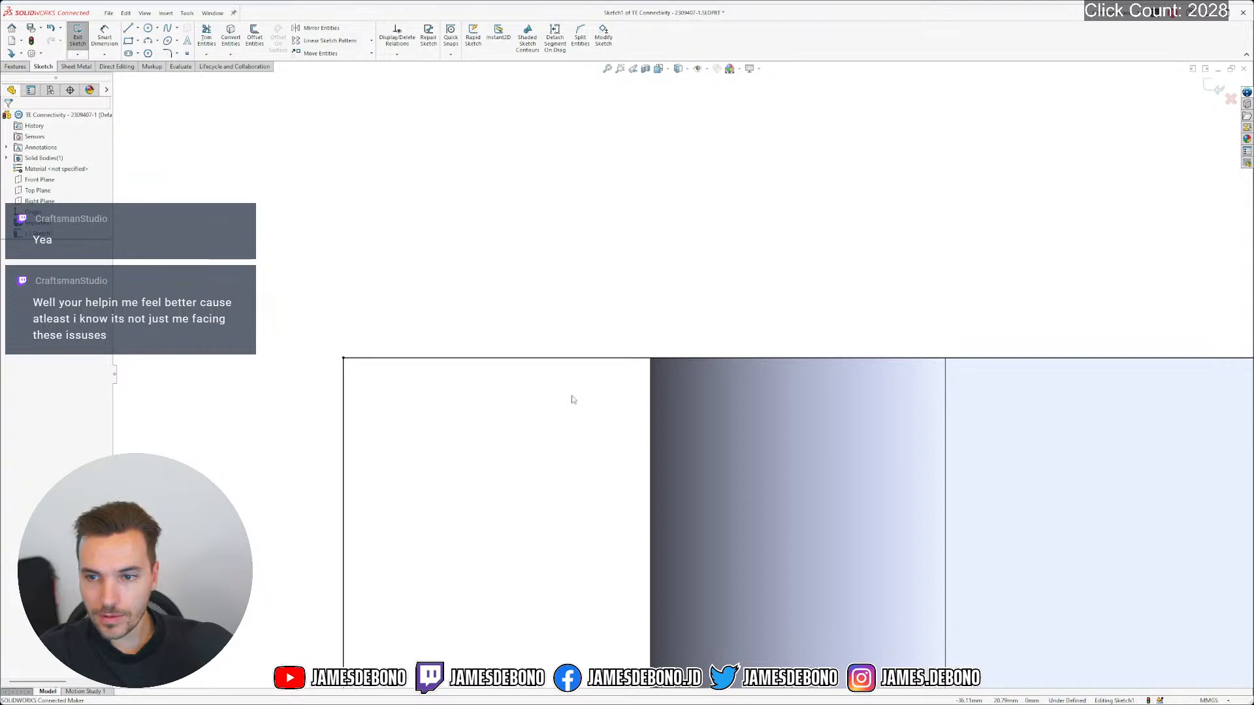
# Attach the outline's outer lower-right corner to the matching corner of the connector body
pyautogui.scroll(3, 587, 408)
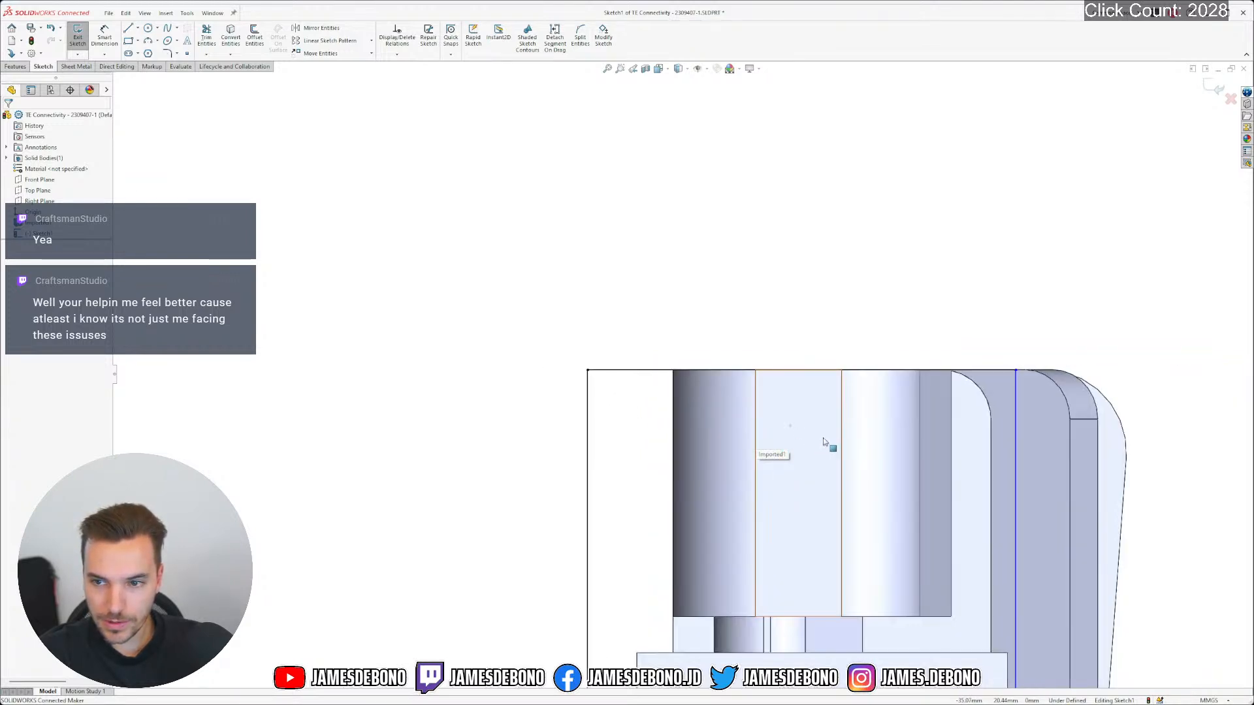
pyautogui.scroll(6, 826, 440)
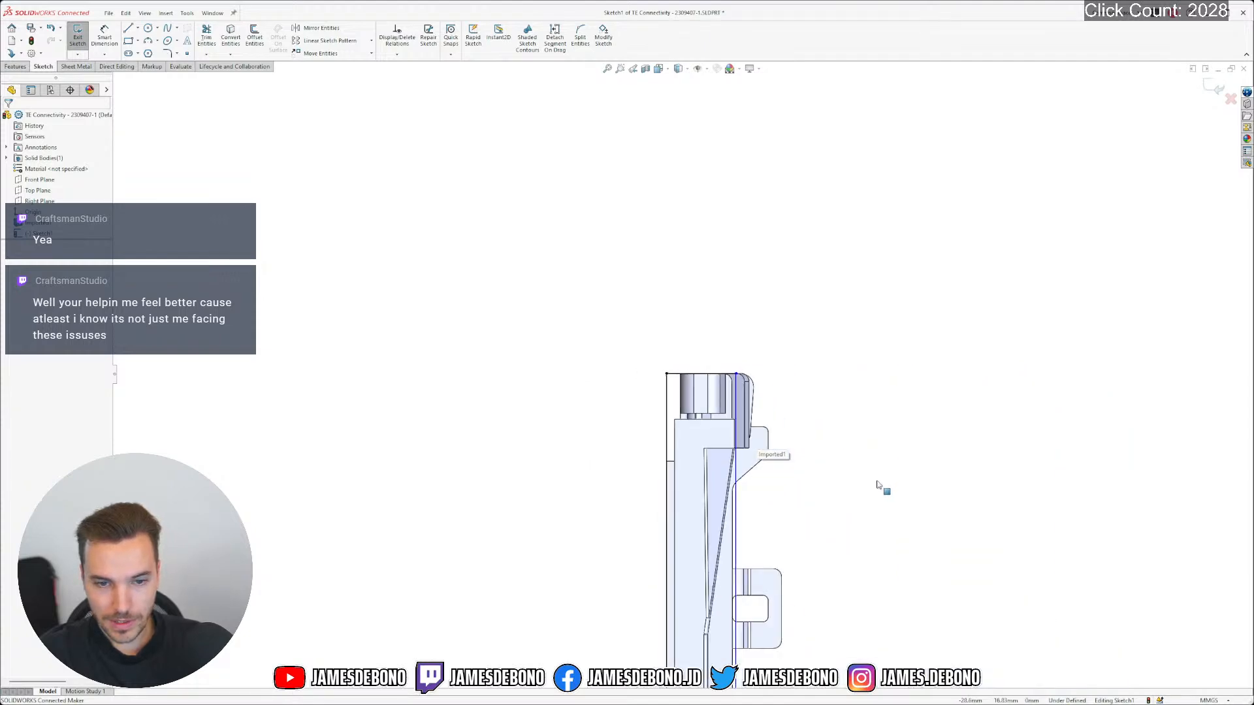
pyautogui.scroll(3, 872, 487)
pyautogui.scroll(-2, 1073, 365)
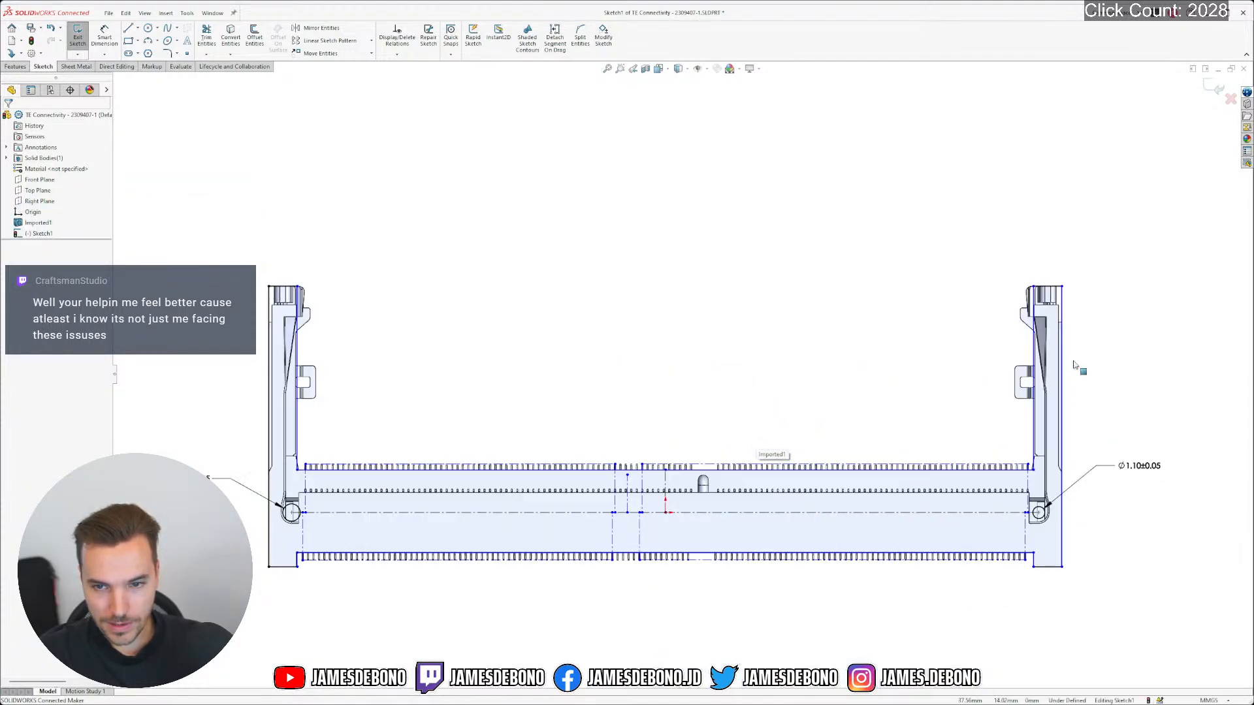
pyautogui.scroll(-5, 1056, 329)
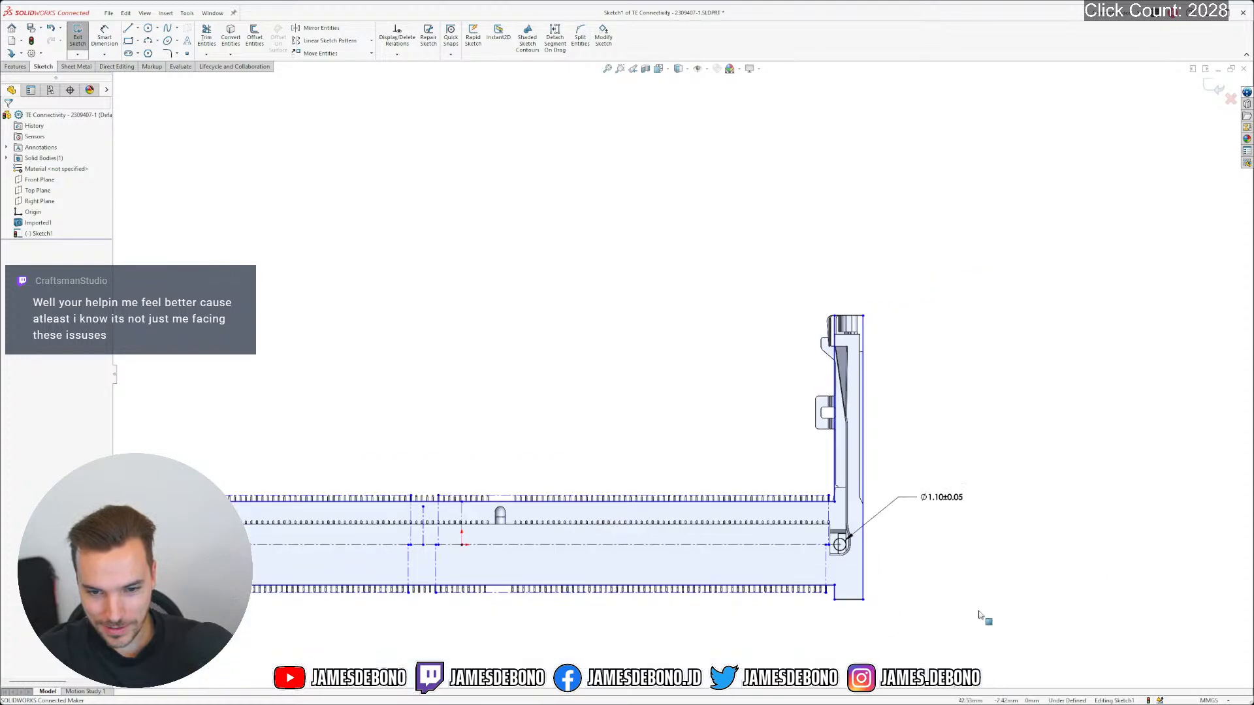
pyautogui.scroll(-5, 792, 507)
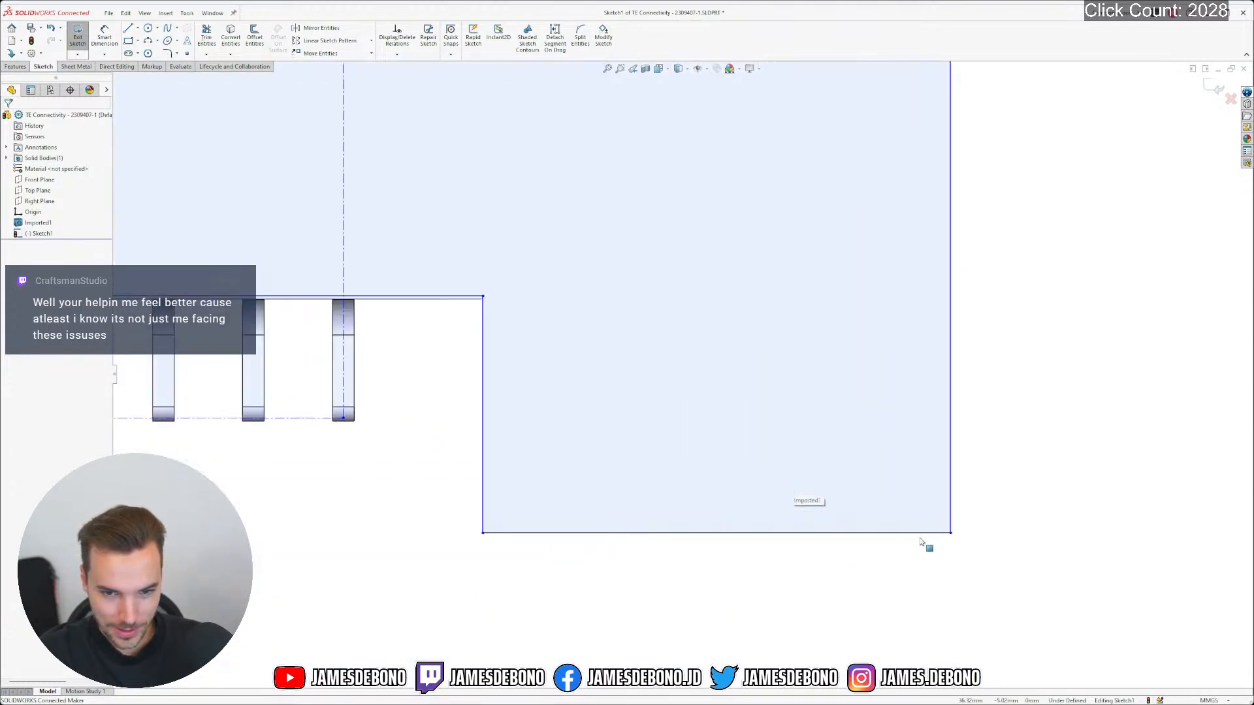
pyautogui.click(888, 540)
pyautogui.moveTo(890, 543); pyautogui.dragTo(958, 540)
pyautogui.scroll(2, 500, 469)
pyautogui.scroll(-1, 495, 468)
pyautogui.click(537, 466)
# Move the inner corner of the outline's lower-left notch onto the body's long edge above the lower pin row
pyautogui.scroll(5, 532, 392)
pyautogui.scroll(1, 519, 395)
pyautogui.scroll(-6, 431, 392)
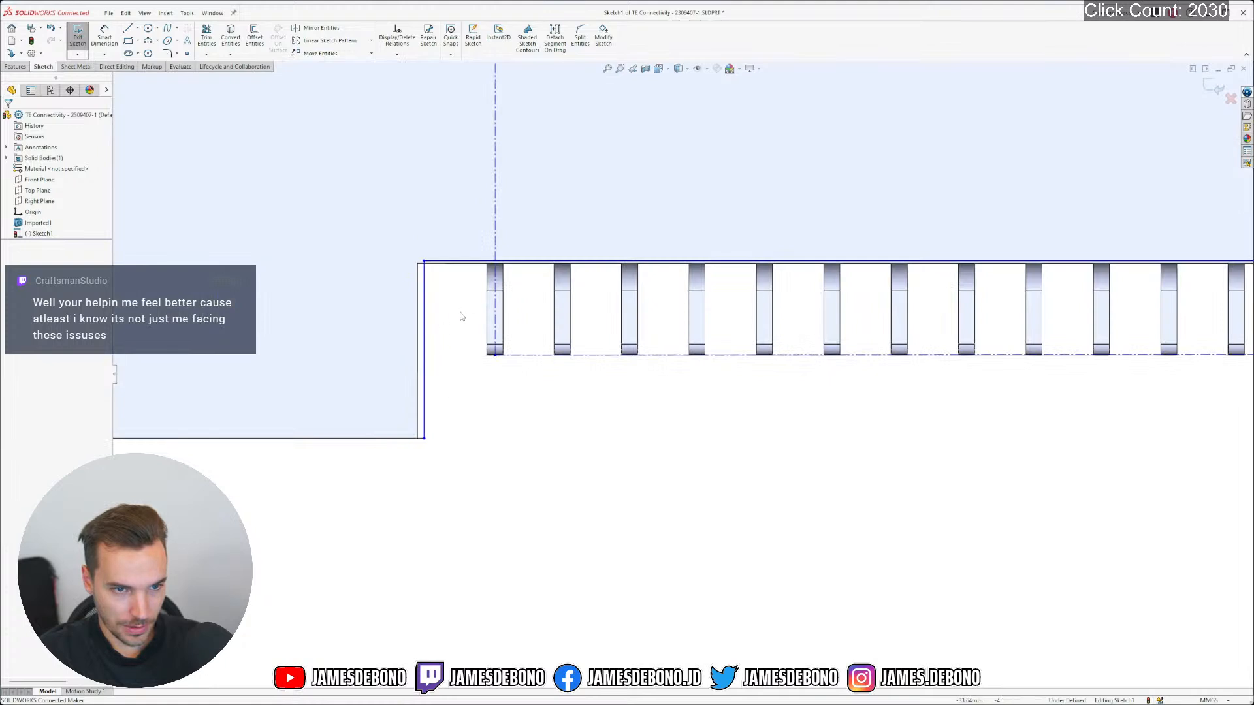
pyautogui.scroll(1, 474, 320)
pyautogui.scroll(-3, 501, 299)
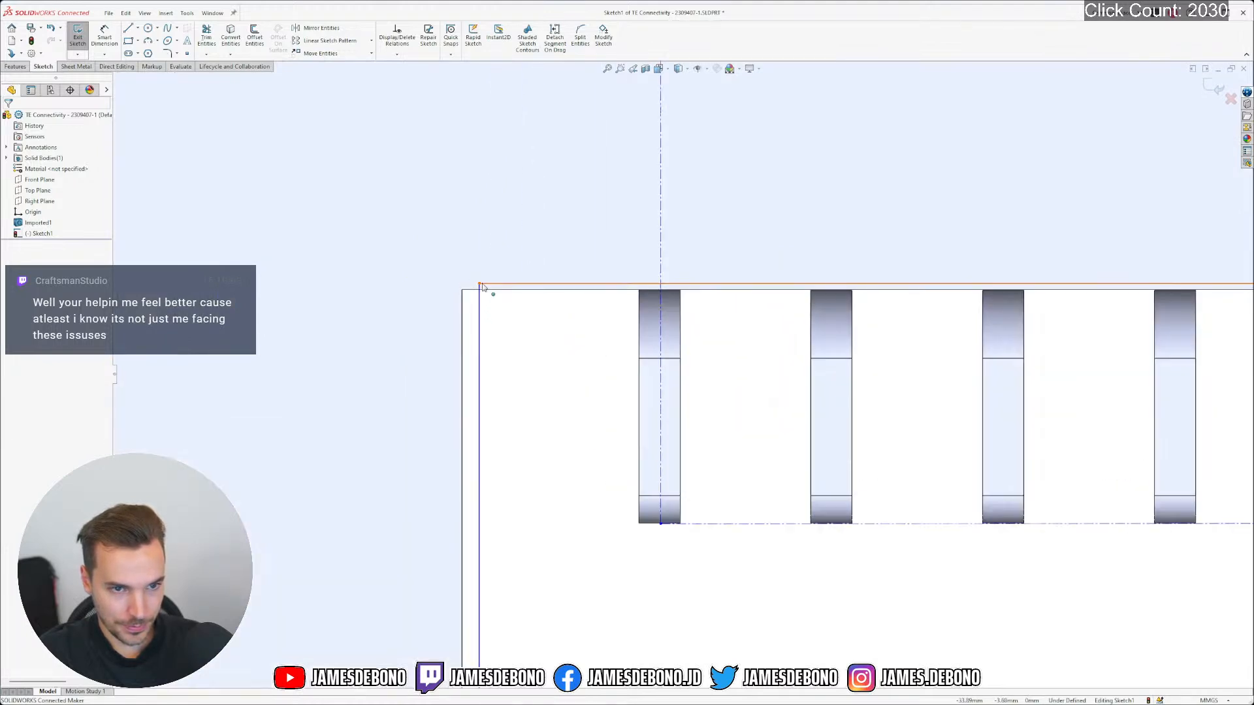
pyautogui.click(481, 292)
pyautogui.click(496, 300)
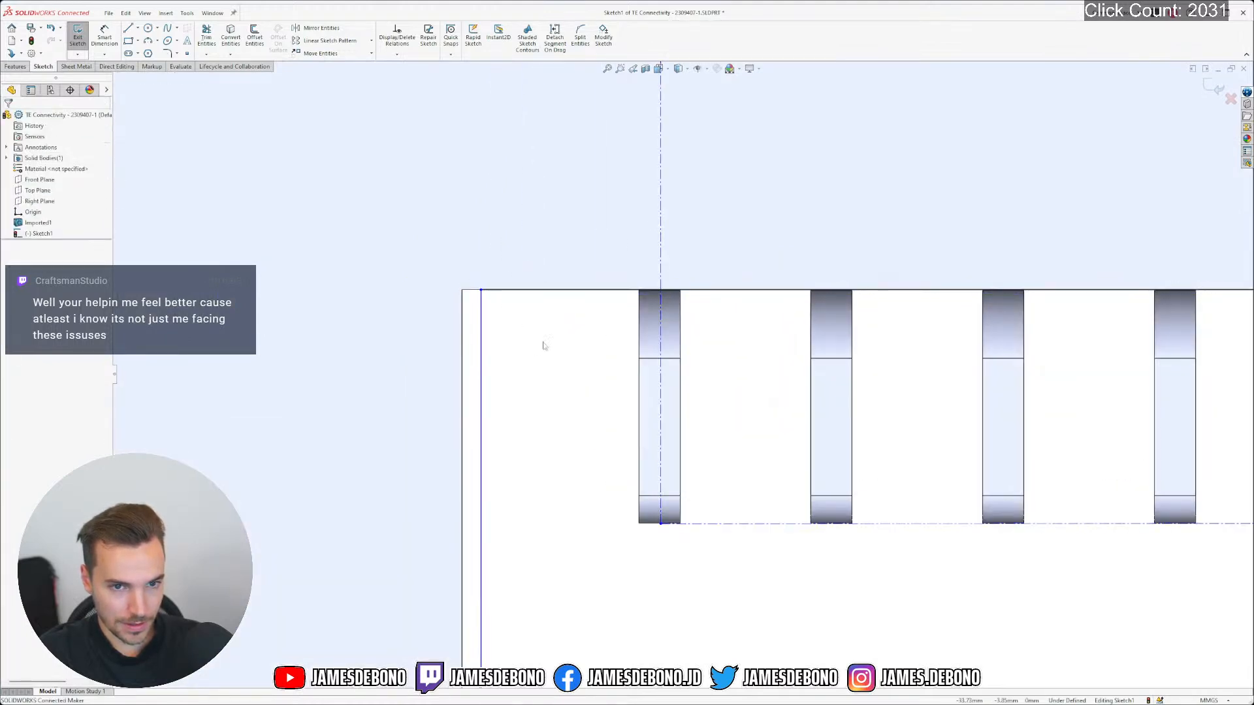
# Attach the inner corner of the outline's lower-right notch to the matching corner of the connector body
pyautogui.scroll(4, 640, 341)
pyautogui.scroll(16, 690, 352)
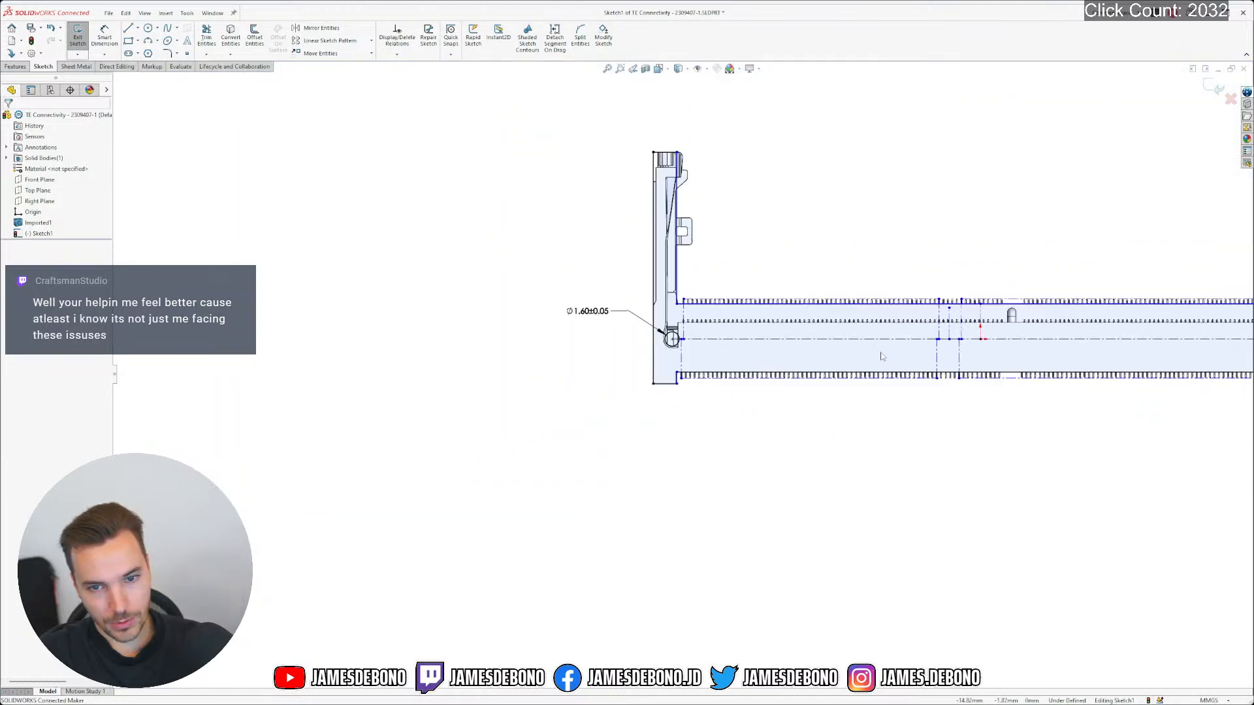
pyautogui.scroll(-10, 1055, 371)
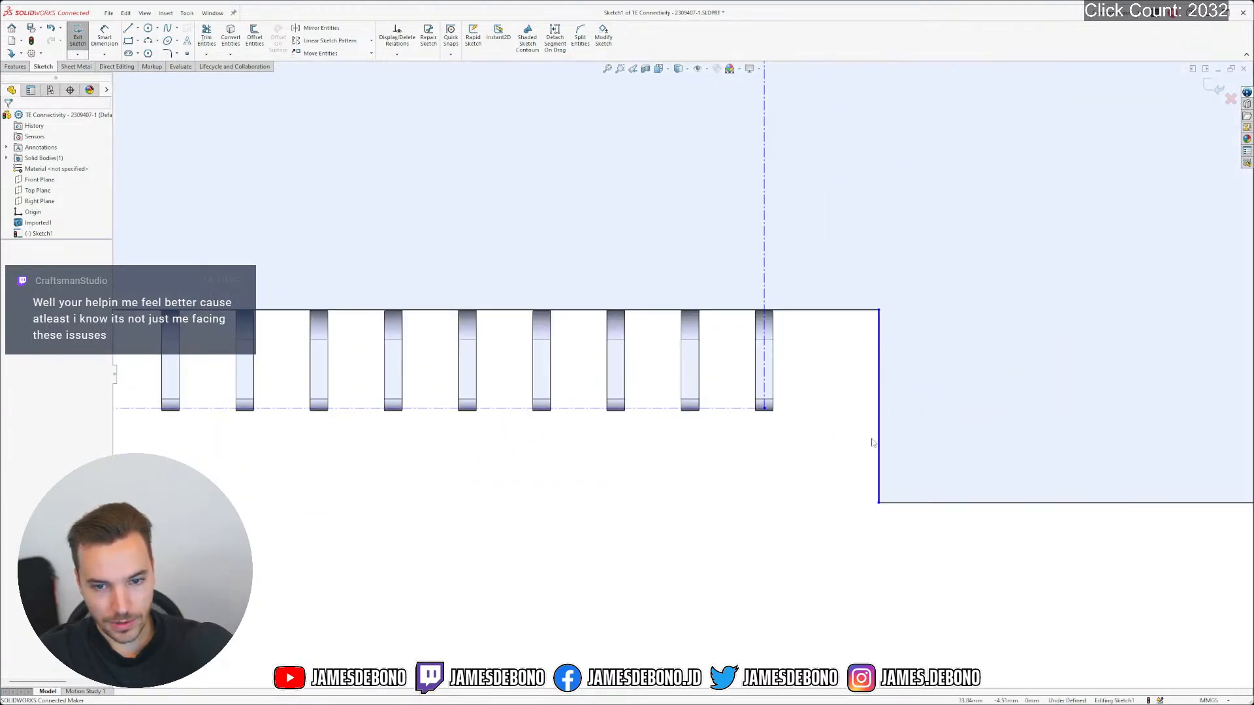
pyautogui.click(879, 311)
pyautogui.click(781, 504)
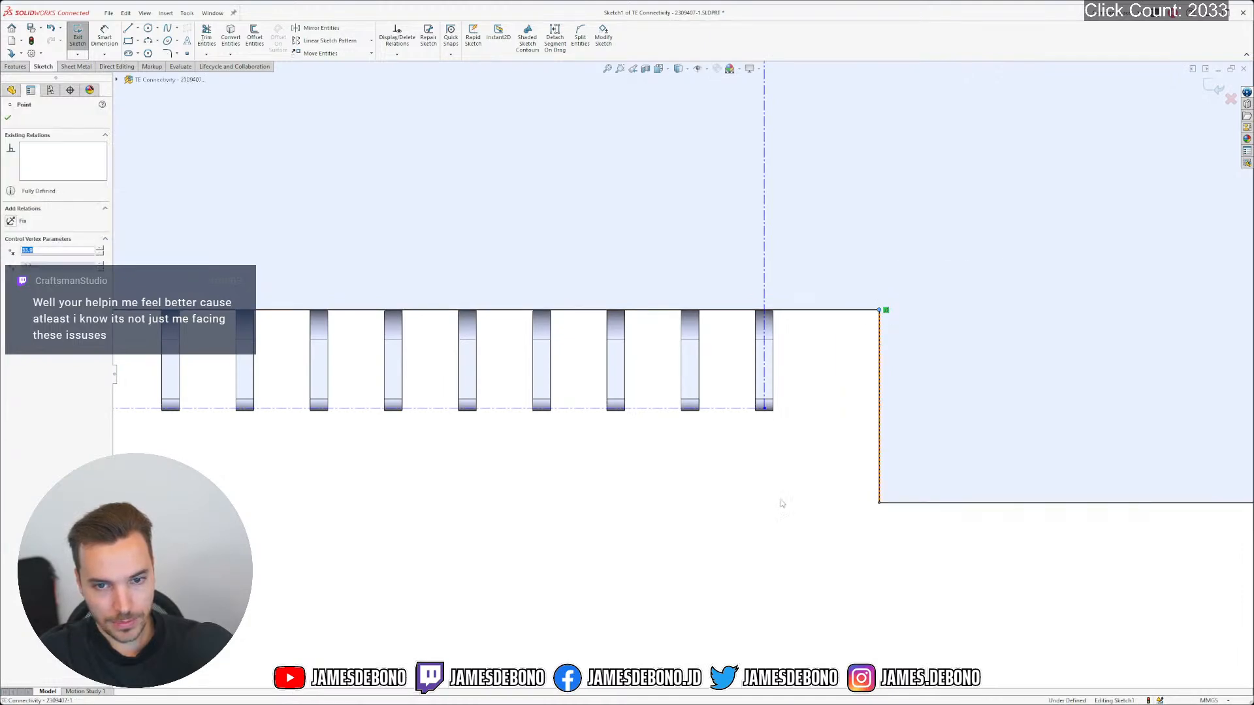
# Make the left end of the outline's upper long line coincident with the body edge at the base of the upper pins
pyautogui.press('f')
pyautogui.scroll(-5, 448, 384)
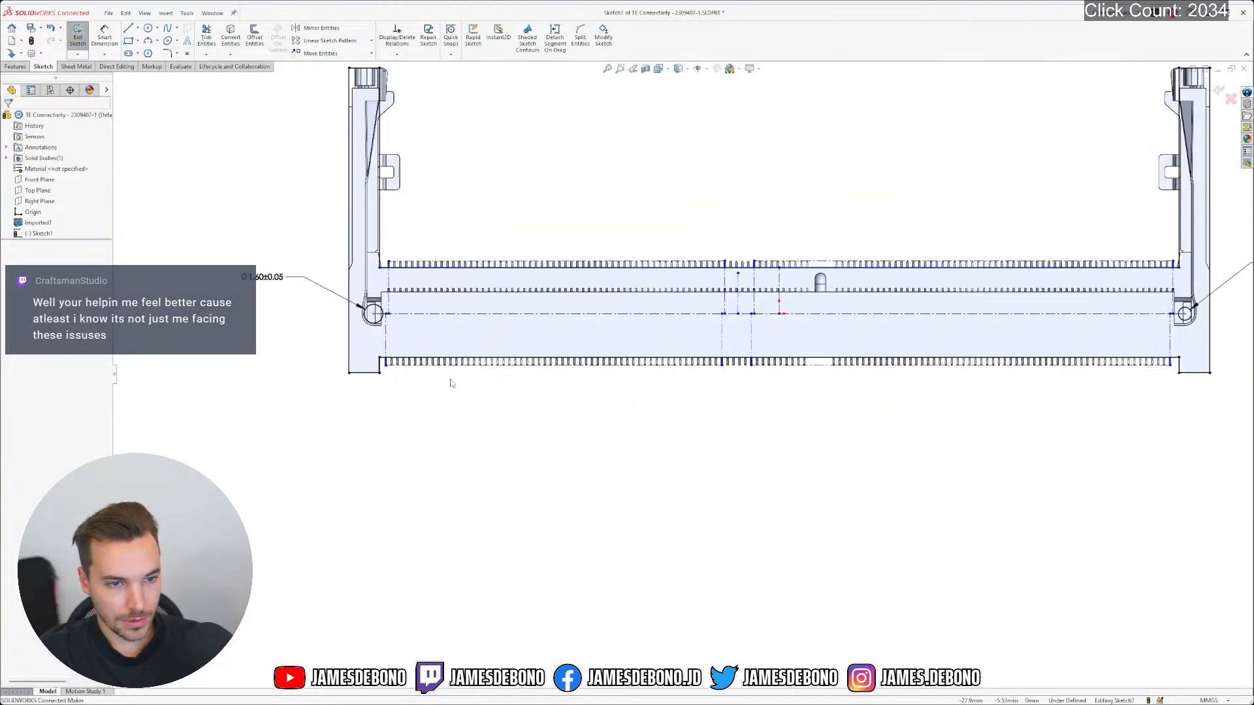
pyautogui.scroll(-6, 426, 261)
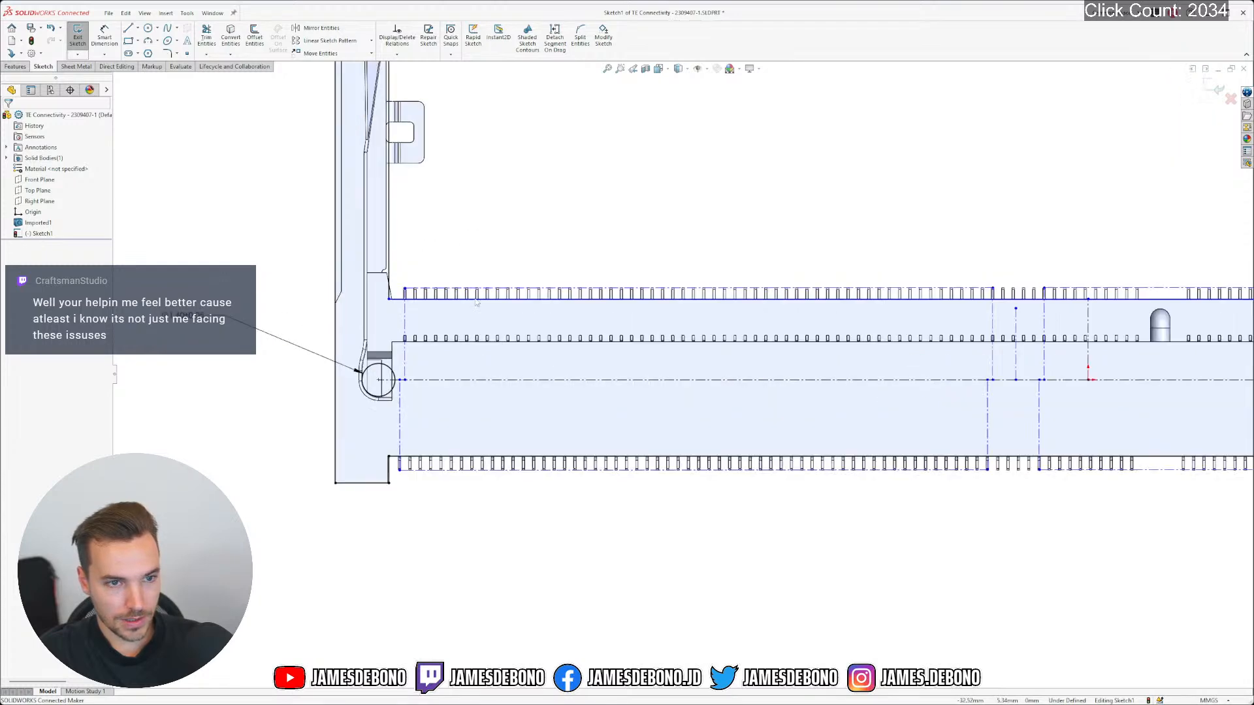
pyautogui.scroll(-5, 494, 336)
pyautogui.scroll(-4, 423, 443)
pyautogui.click(461, 403)
pyautogui.keyDown('ctrl'); pyautogui.click(406, 398); pyautogui.keyUp('ctrl')
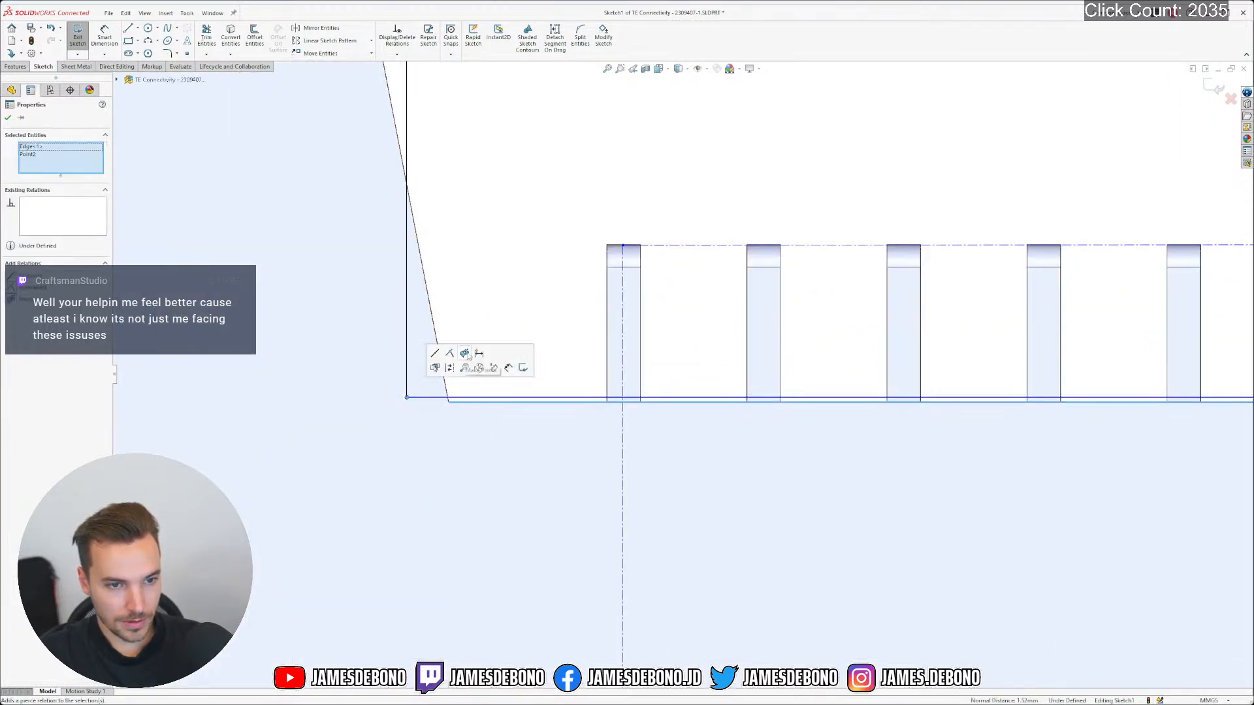
pyautogui.click(455, 357)
pyautogui.click(494, 281)
# Attach the right end of the upper pin row's construction line to the midpoint of the rightmost pin's end edge
pyautogui.scroll(10, 529, 302)
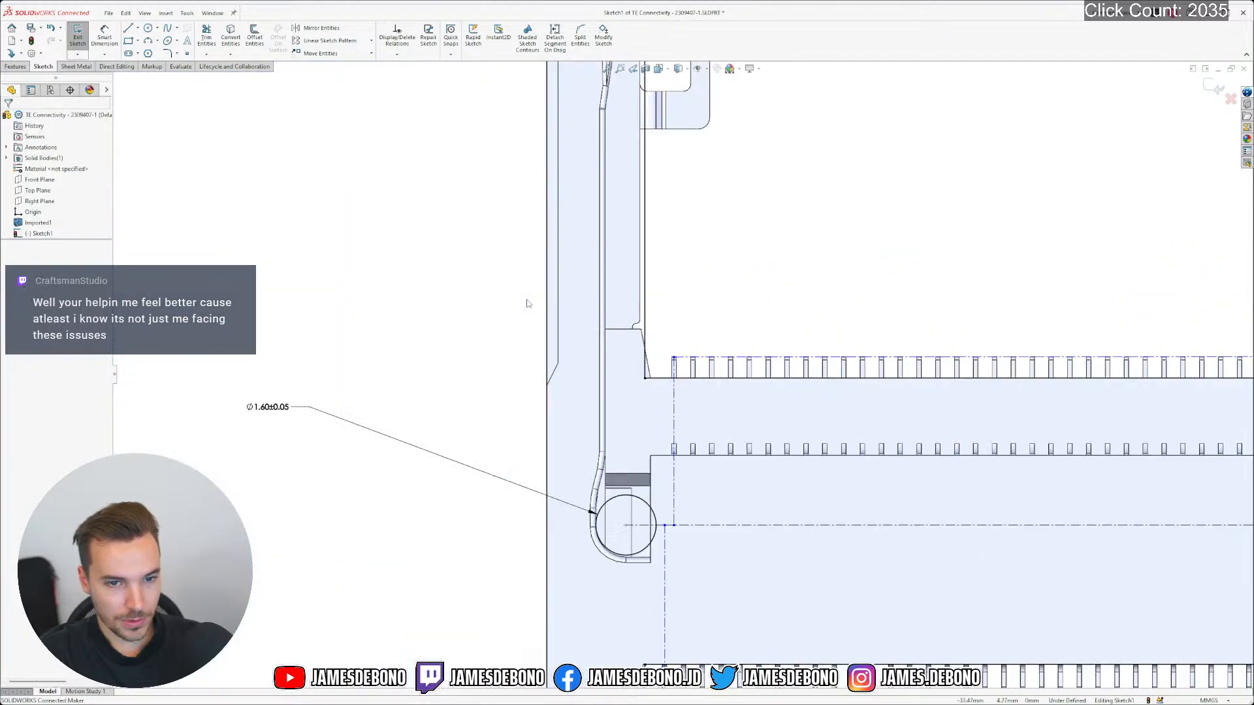
pyautogui.scroll(6, 828, 342)
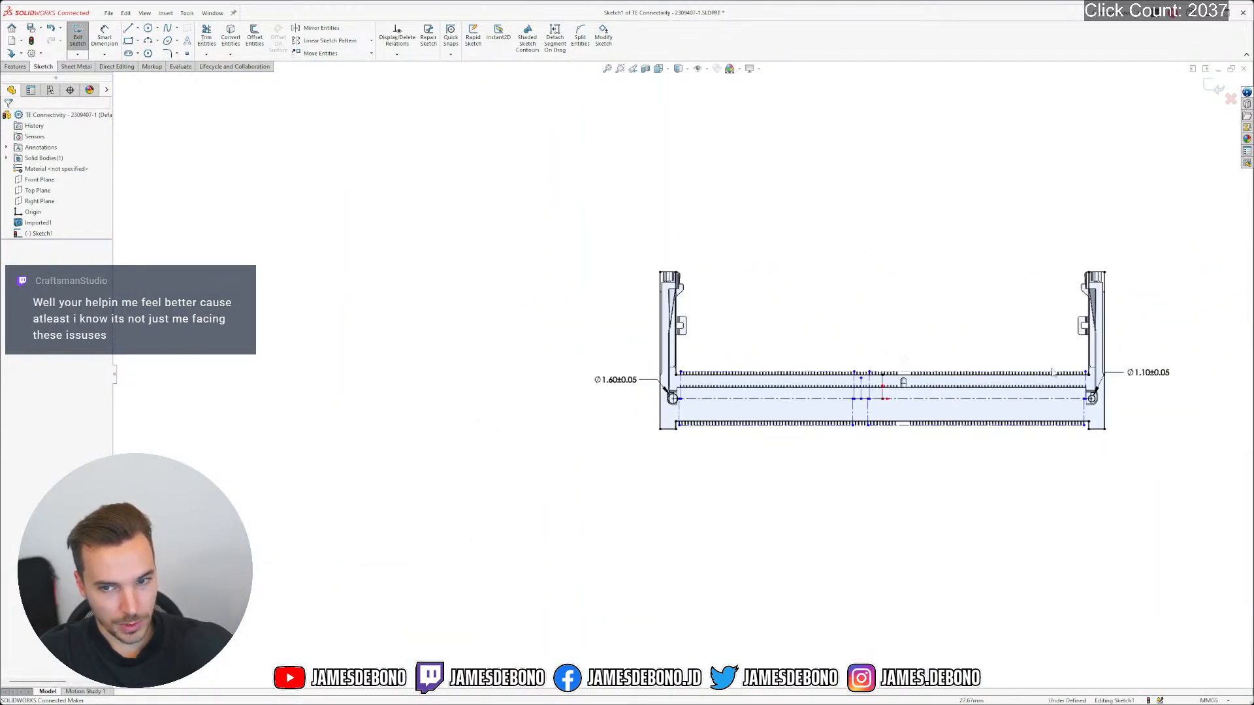
pyautogui.scroll(-8, 1047, 371)
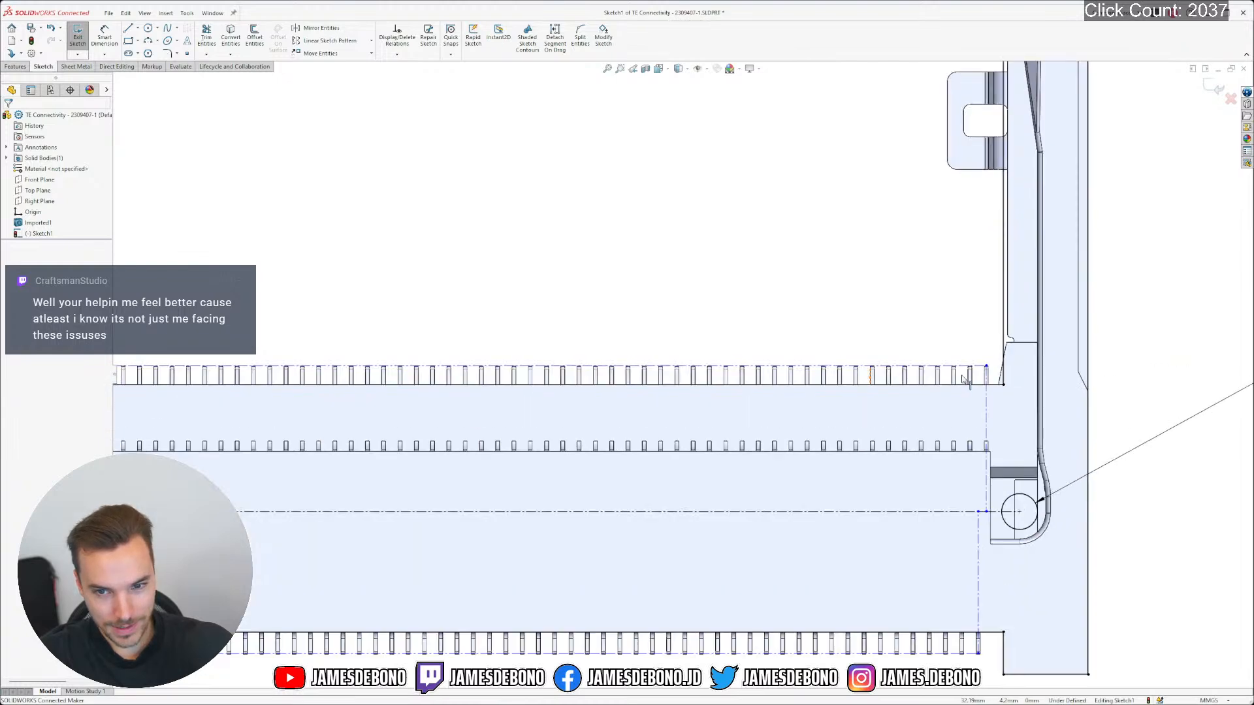
pyautogui.scroll(-4, 964, 381)
pyautogui.scroll(5, 772, 383)
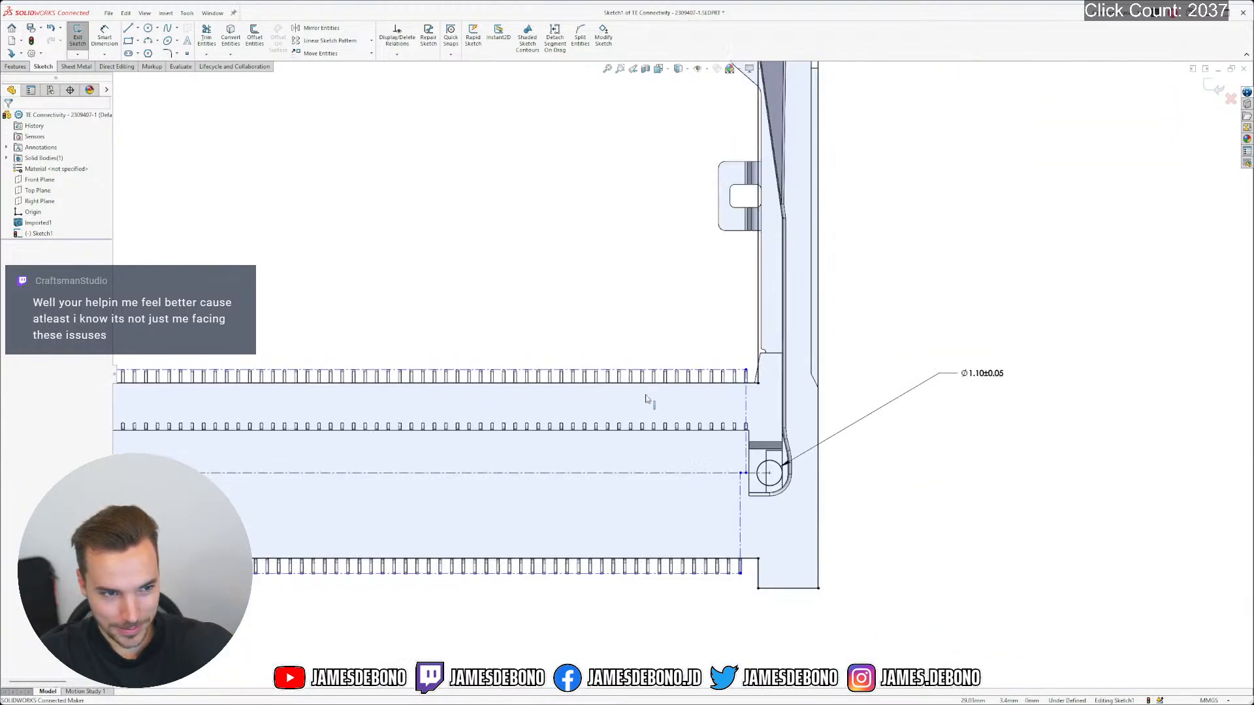
pyautogui.scroll(2, 626, 405)
pyautogui.scroll(-6, 705, 392)
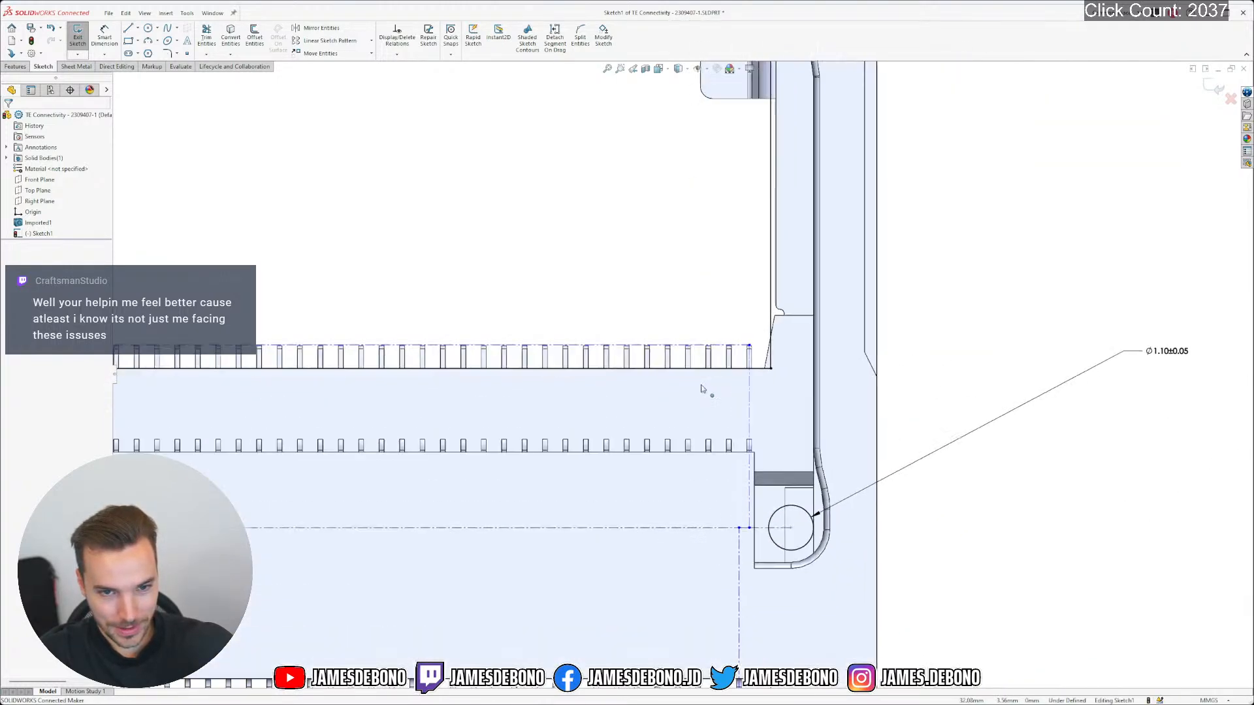
pyautogui.scroll(-4, 747, 357)
pyautogui.moveTo(726, 307); pyautogui.dragTo(736, 324)
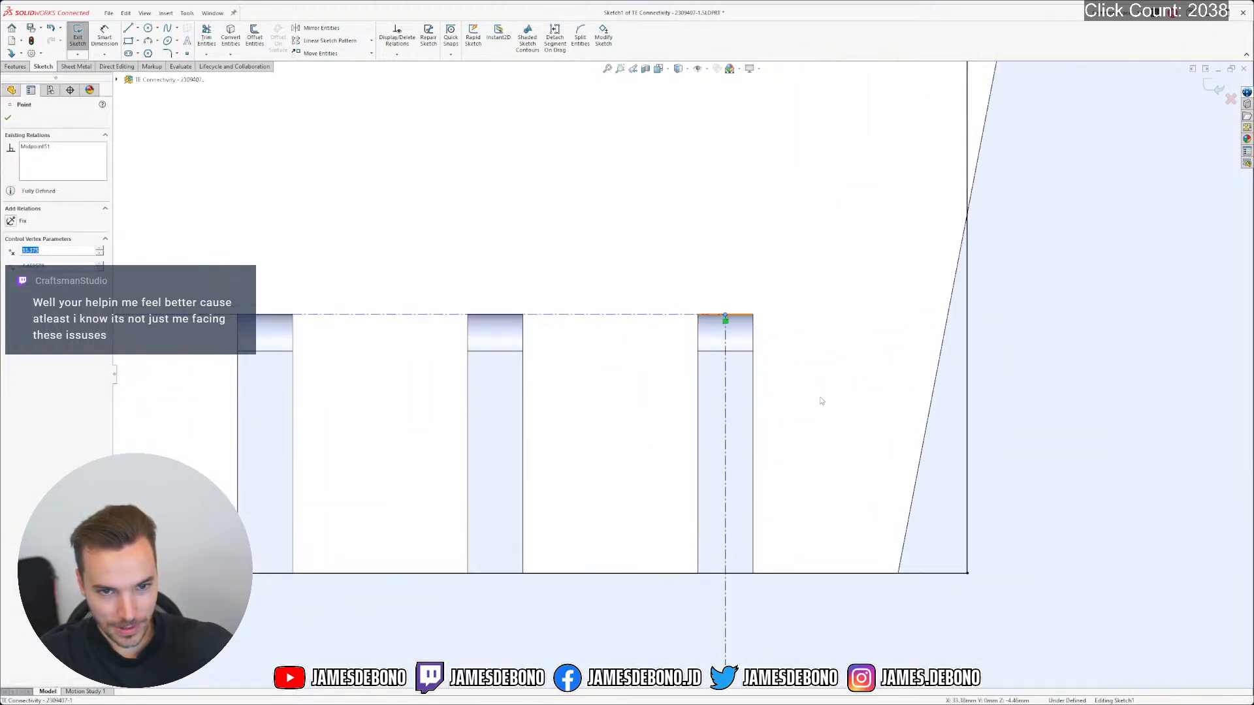
pyautogui.click(822, 401)
pyautogui.scroll(3, 746, 401)
pyautogui.scroll(-6, 679, 575)
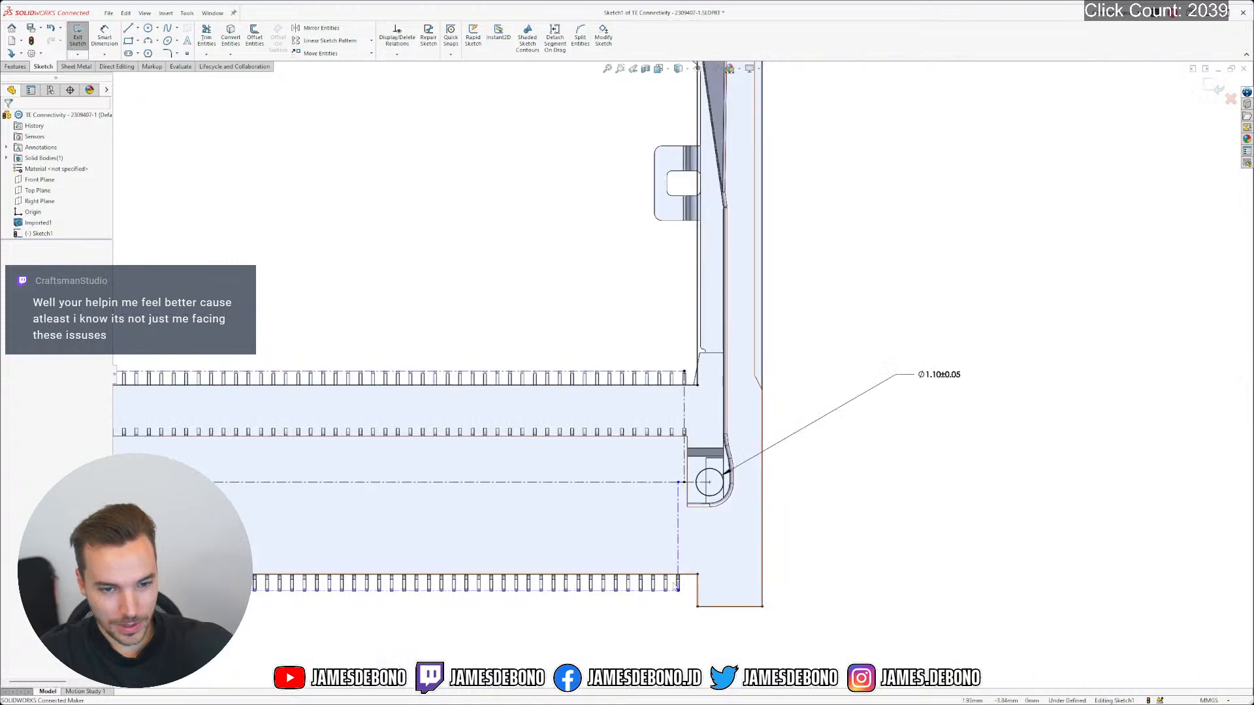
# Attach the right end of the lower pin row's construction line to the midpoint of the rightmost lower pin's end edge
pyautogui.scroll(-8, 676, 581)
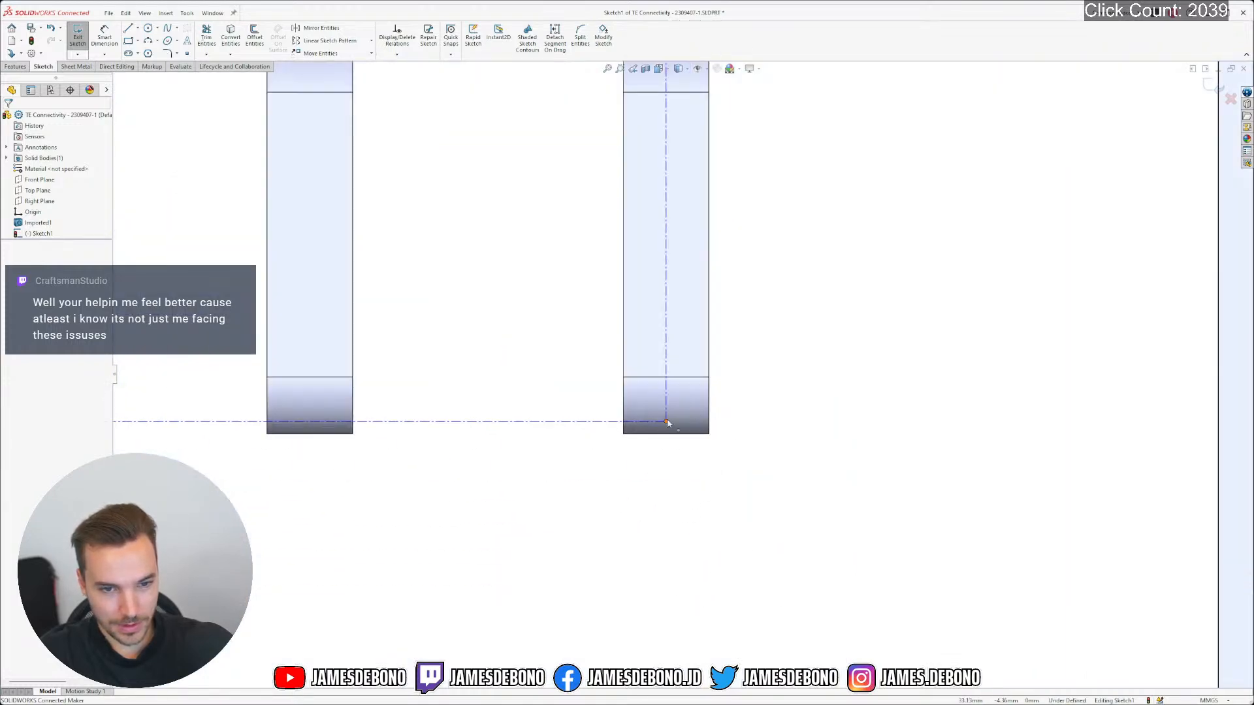
pyautogui.moveTo(667, 422); pyautogui.dragTo(669, 437)
pyautogui.click(682, 446)
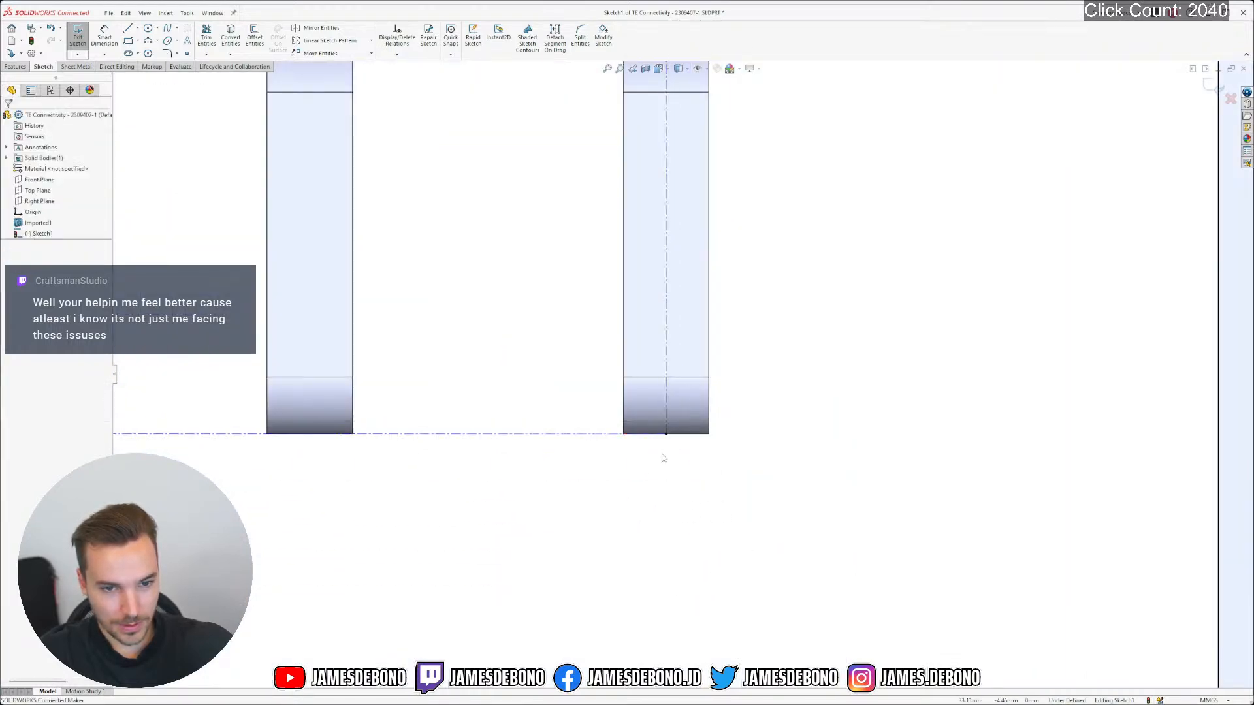
# Attach the left end of the upper pin row's construction line to the midpoint of the leftmost upper pin's end edge
pyautogui.scroll(5, 621, 448)
pyautogui.keyDown('ctrl'); pyautogui.moveTo(133, 356); pyautogui.dragTo(346, 365, button='middle'); pyautogui.keyUp('ctrl')
pyautogui.scroll(-3, 318, 377)
pyautogui.scroll(2, 351, 376)
pyautogui.scroll(4, 414, 333)
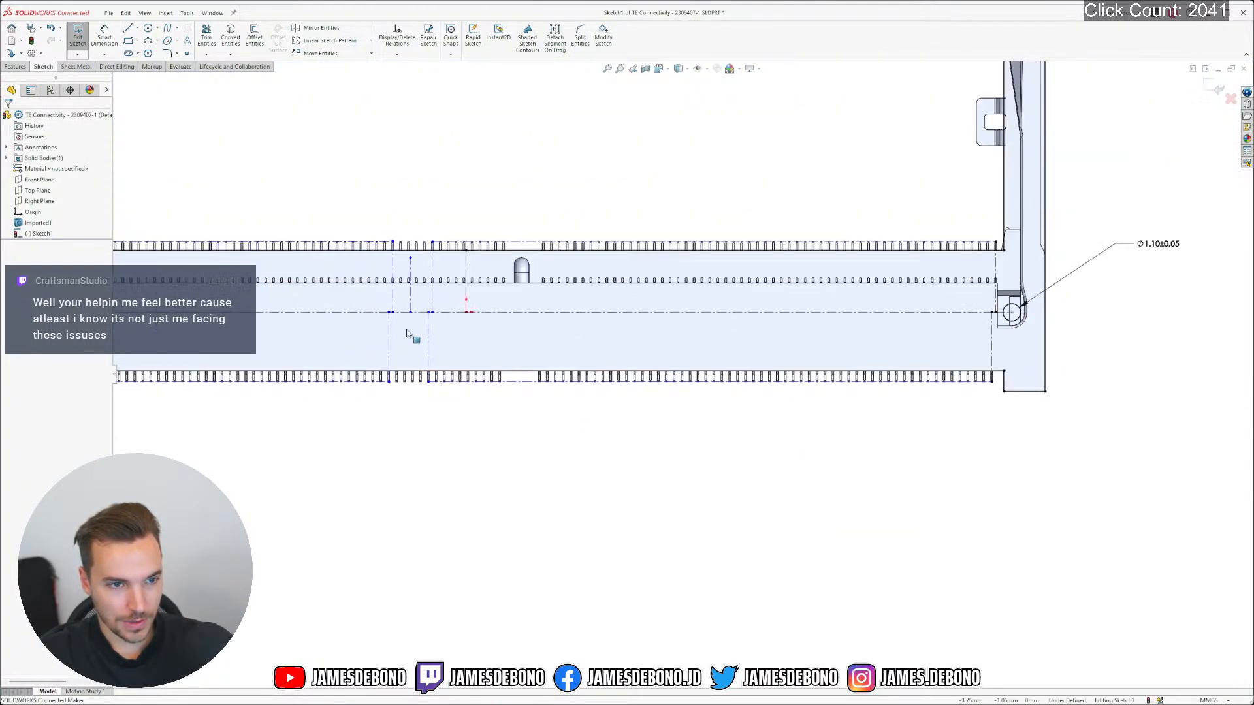
pyautogui.scroll(-3, 489, 337)
pyautogui.scroll(2, 384, 312)
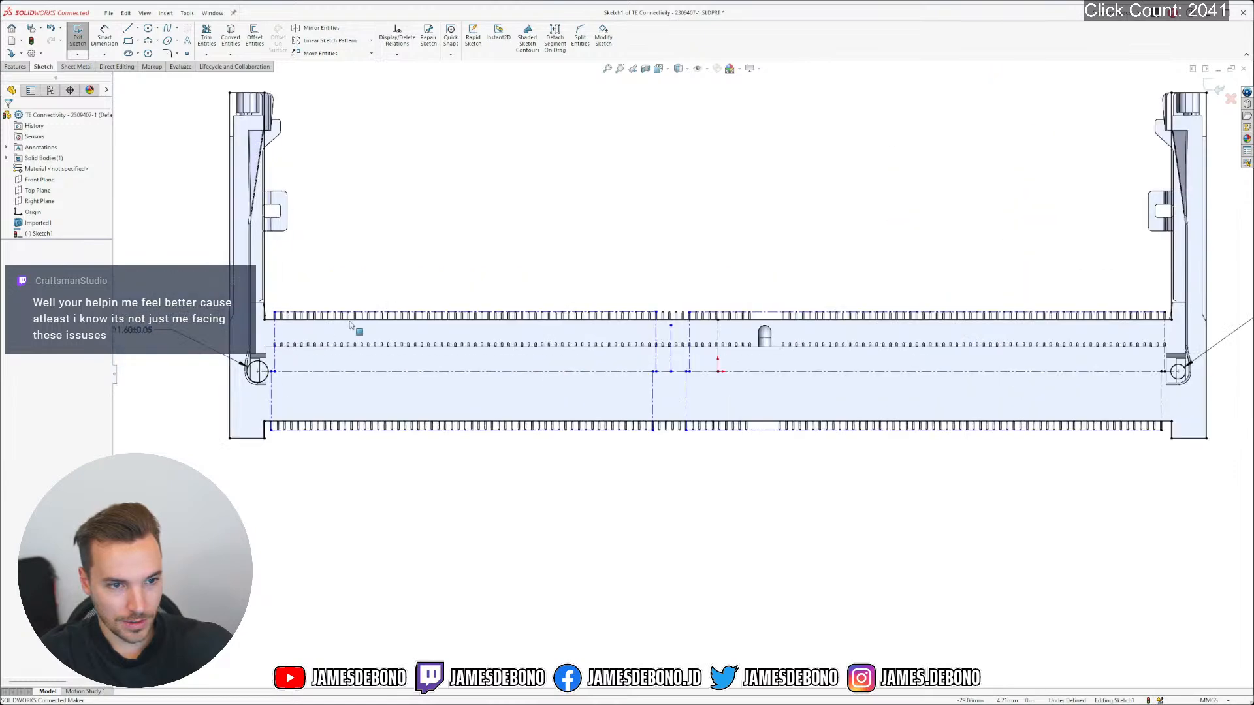
pyautogui.scroll(-6, 356, 326)
pyautogui.scroll(-3, 418, 358)
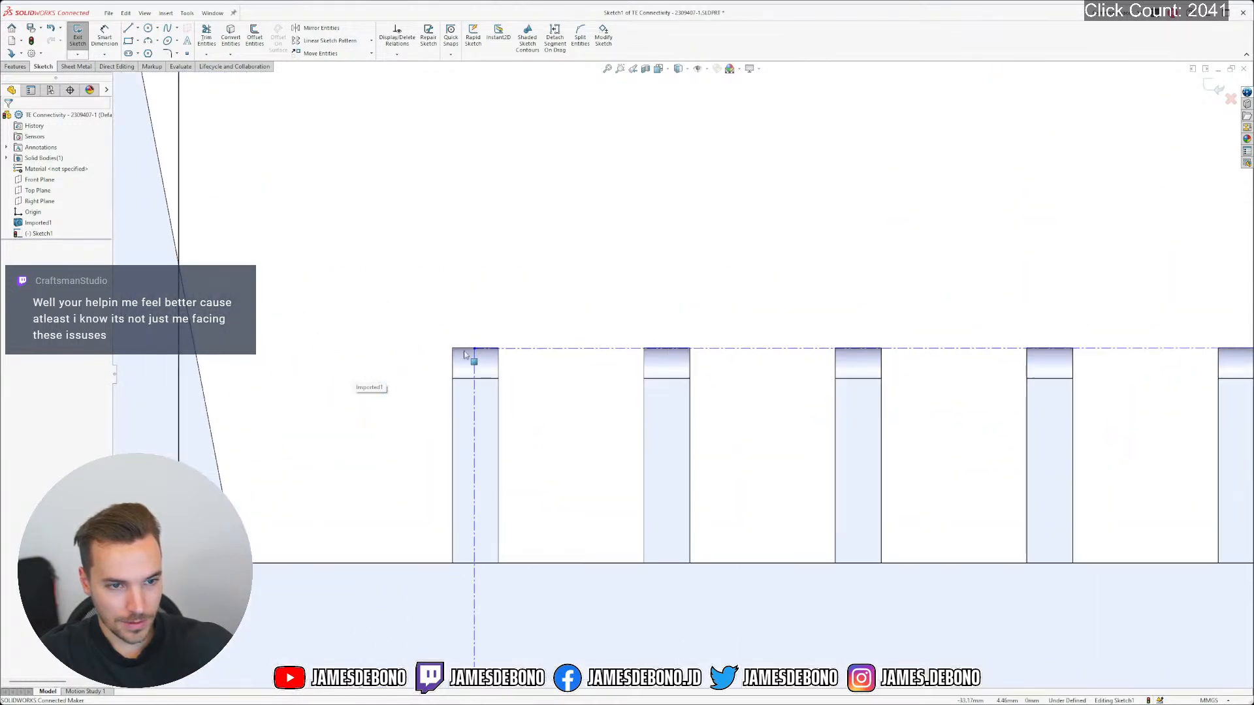
pyautogui.click(474, 349)
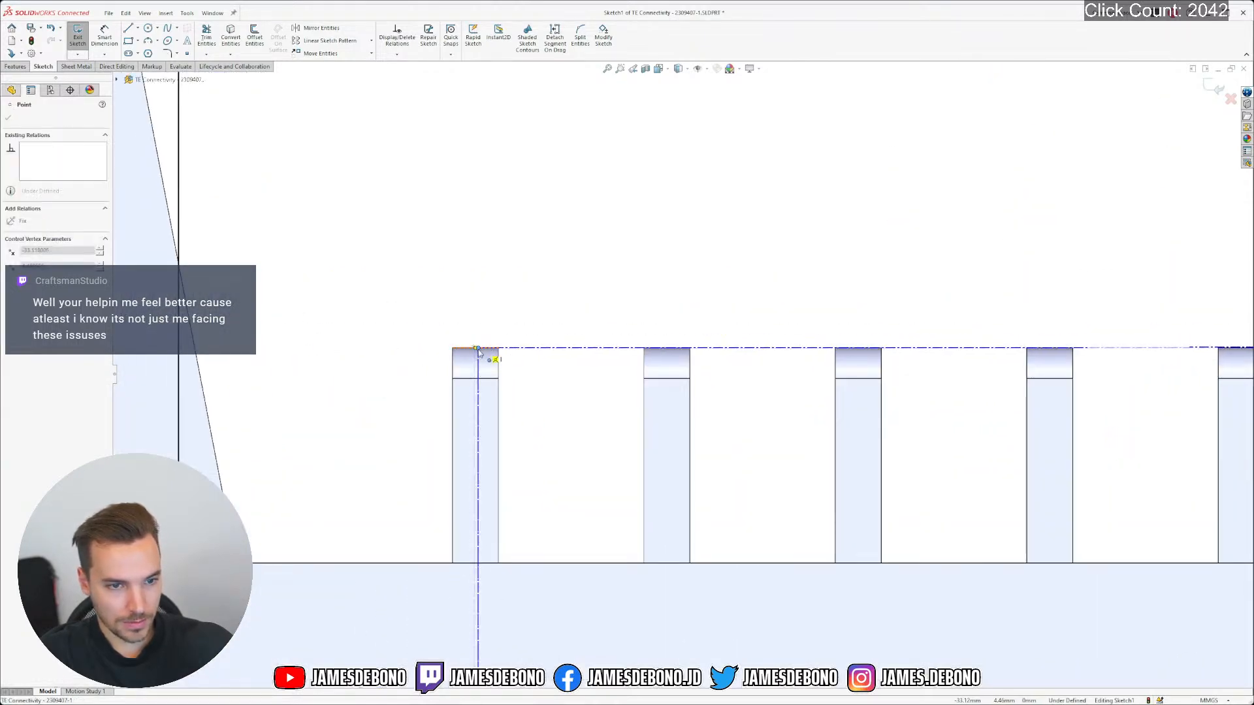
pyautogui.click(555, 428)
# Attach the left end of the lower pin row's construction line to the midpoint of the leftmost lower pin's end edge
pyautogui.scroll(15, 555, 425)
pyautogui.moveTo(691, 600)
pyautogui.keyDown('ctrl'); pyautogui.mouseDown(button='middle')
pyautogui.moveTo(691, 552)
pyautogui.moveTo(653, 483)
pyautogui.mouseUp(button='middle'); pyautogui.keyUp('ctrl')
pyautogui.scroll(-5, 627, 482)
pyautogui.scroll(-3, 625, 482)
pyautogui.scroll(-3, 621, 411)
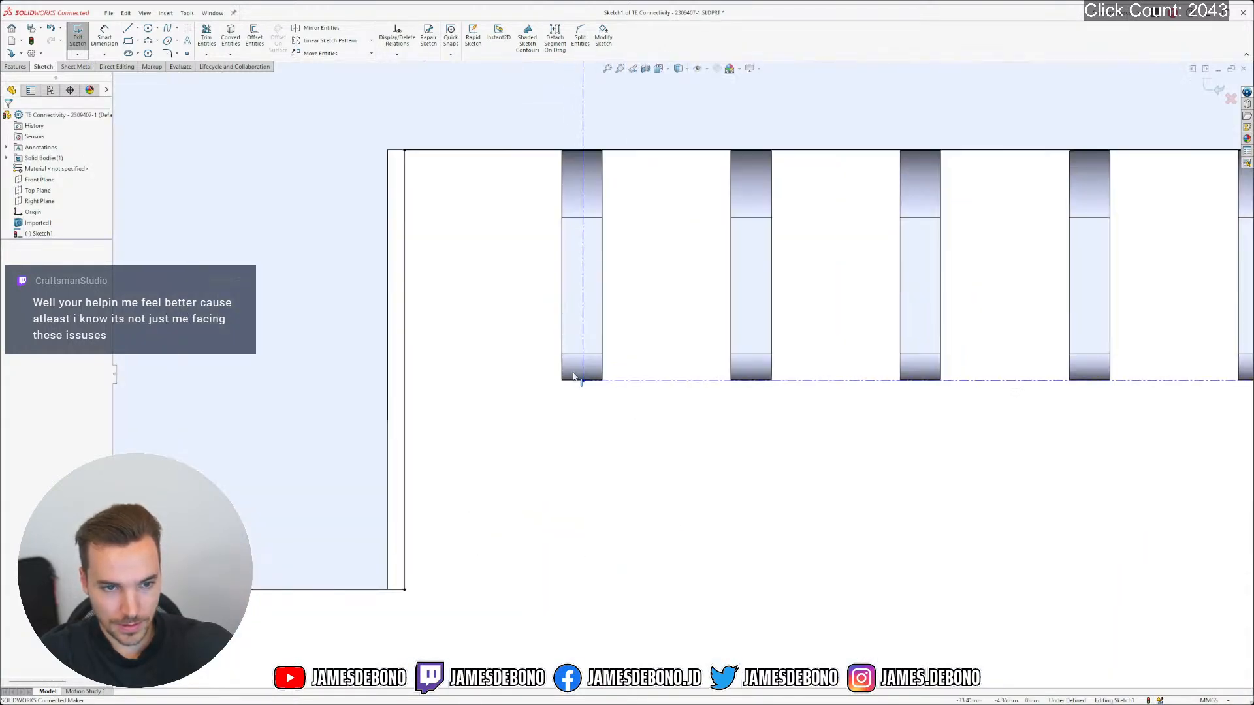
pyautogui.click(583, 382)
pyautogui.click(621, 439)
# Delete the horizontal centreline segments running from the middle vertical construction lines through the origin to the connector's right-hand end
pyautogui.scroll(6, 627, 431)
pyautogui.scroll(4, 861, 290)
pyautogui.scroll(-4, 732, 381)
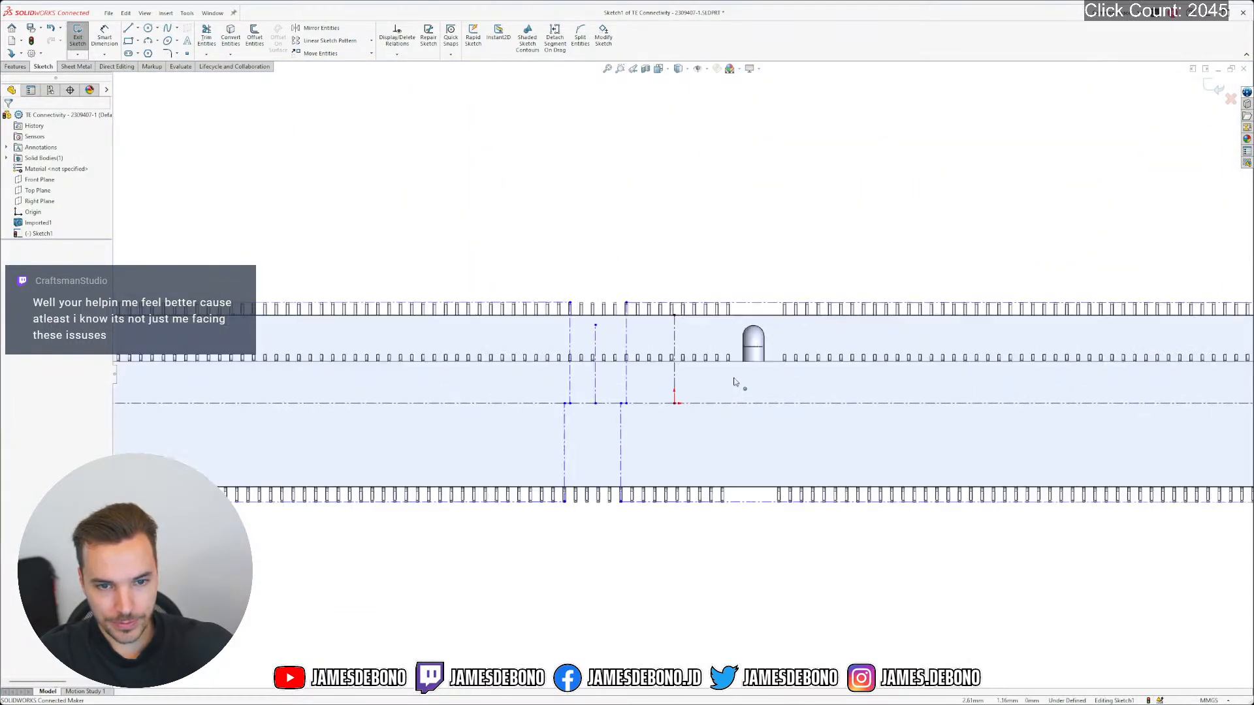
pyautogui.click(643, 405)
pyautogui.press('Delete')
pyautogui.click(611, 405)
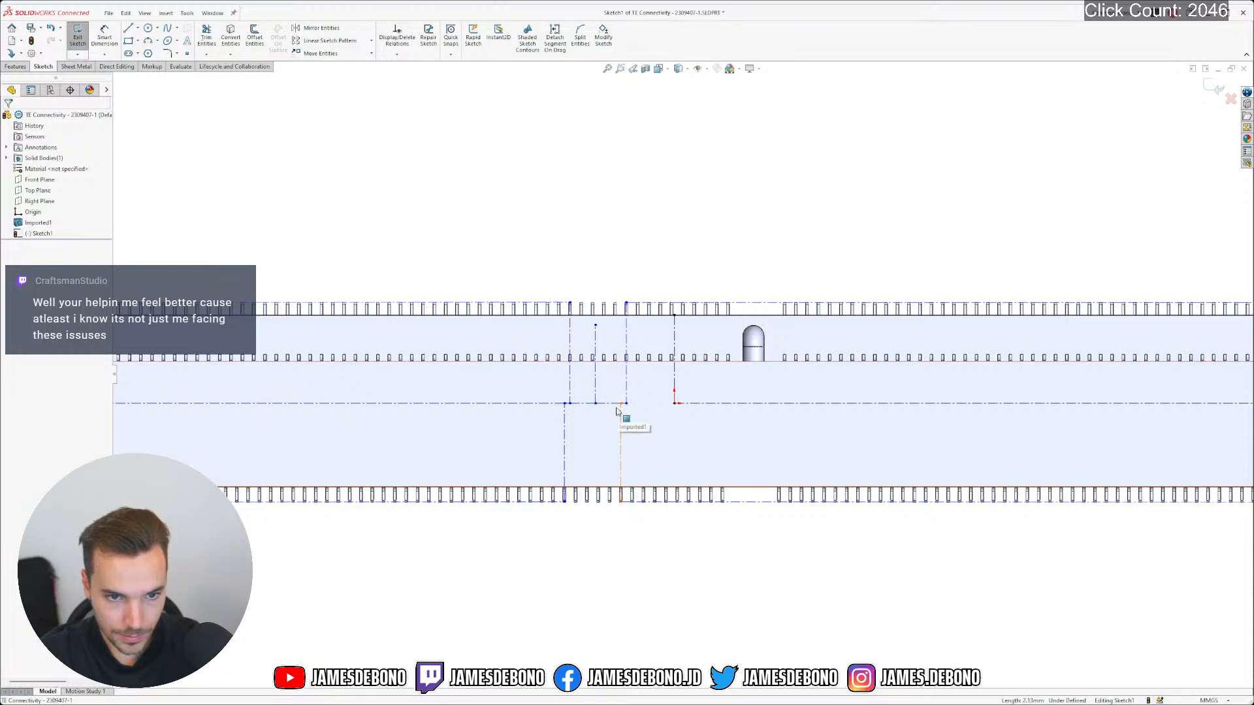
pyautogui.scroll(3, 747, 409)
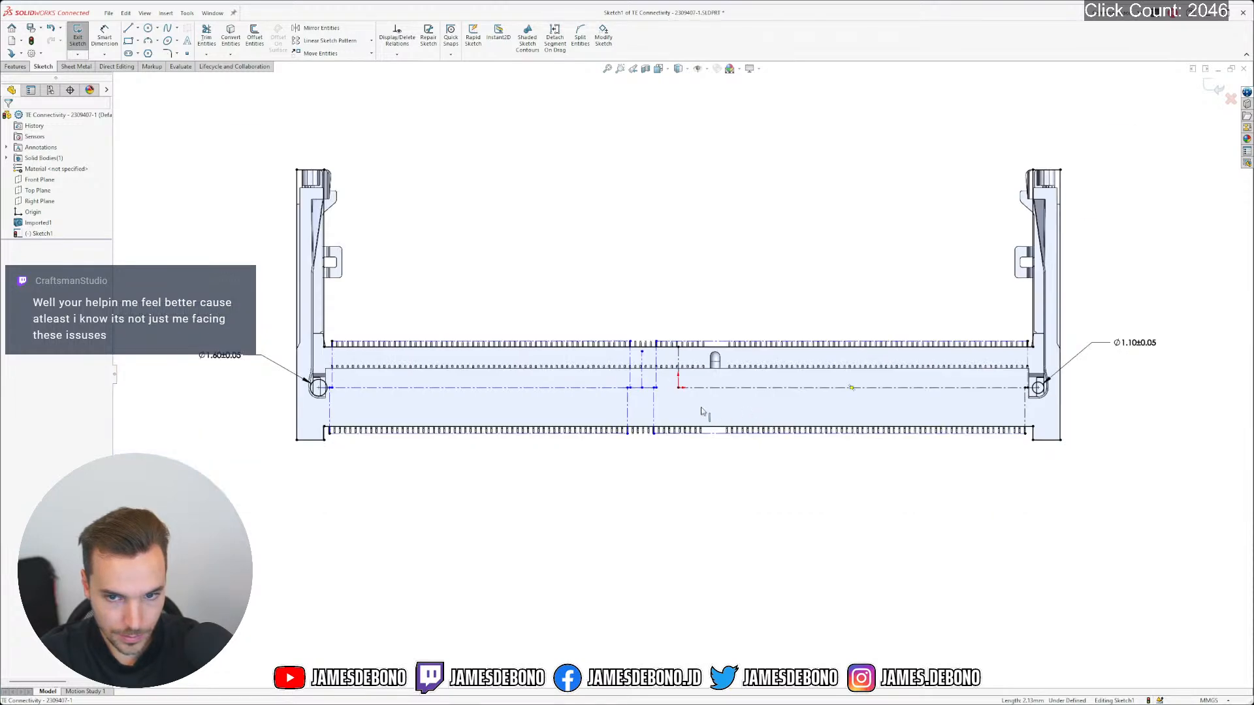
pyautogui.click(694, 382)
pyautogui.press('Delete')
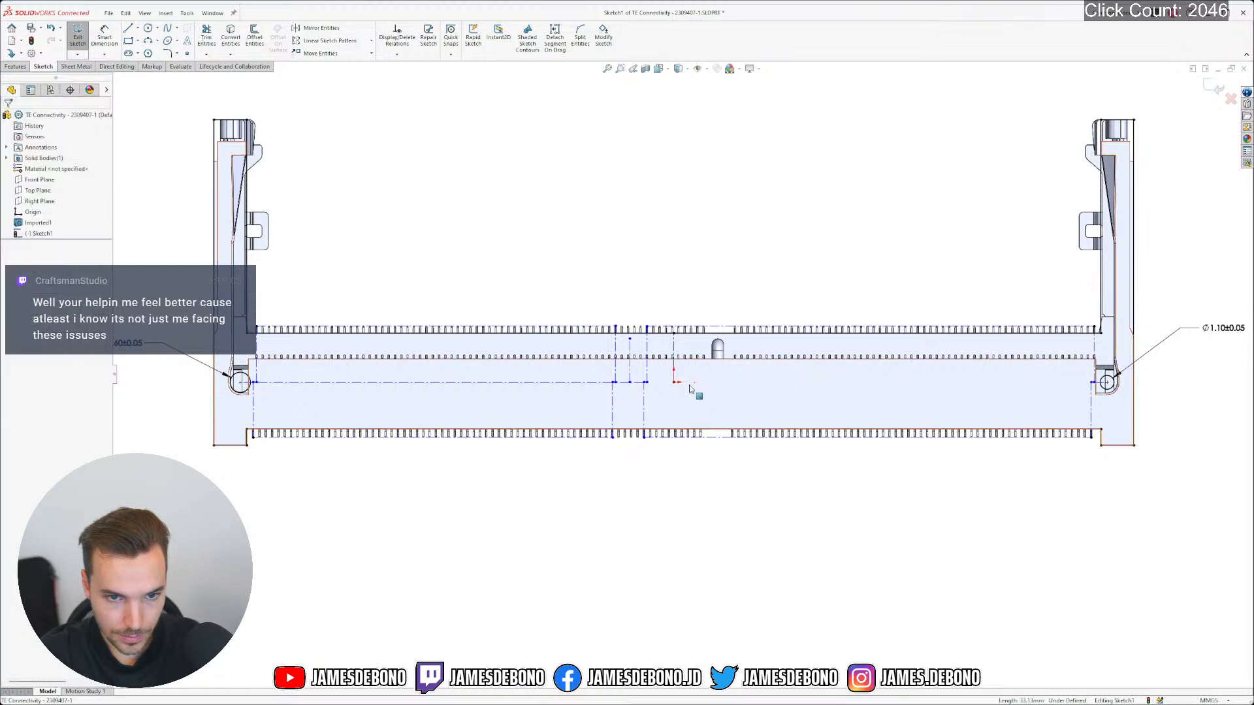
# Try to move the base point of the short slot centreline past the origin, and undo the move
pyautogui.scroll(-2, 705, 389)
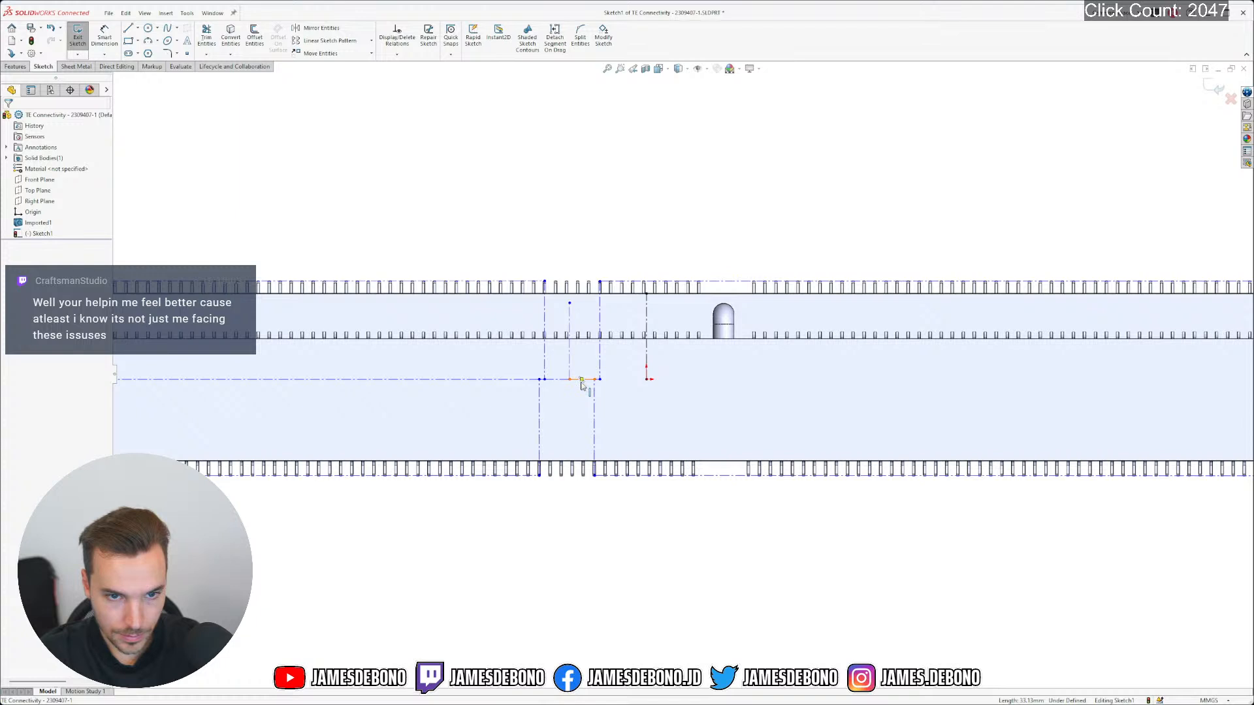
pyautogui.moveTo(569, 379); pyautogui.dragTo(681, 380)
pyautogui.hotkey('ctrl', 'z')
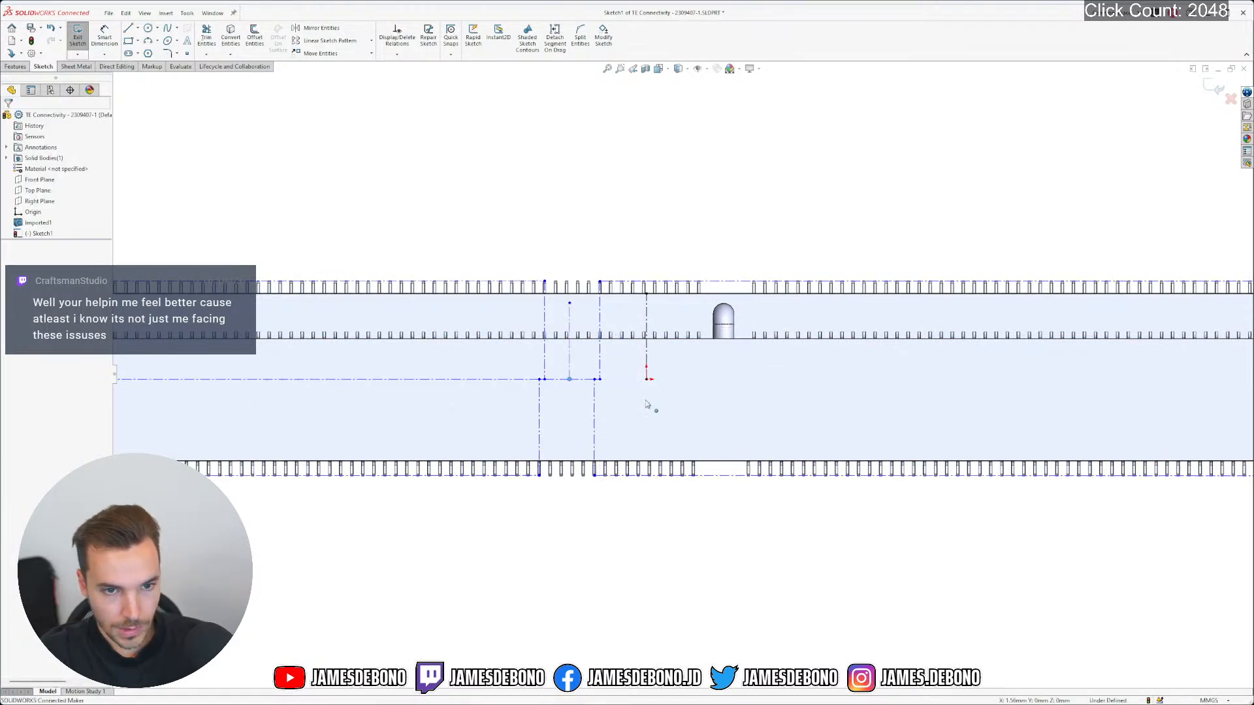
pyautogui.click(658, 515)
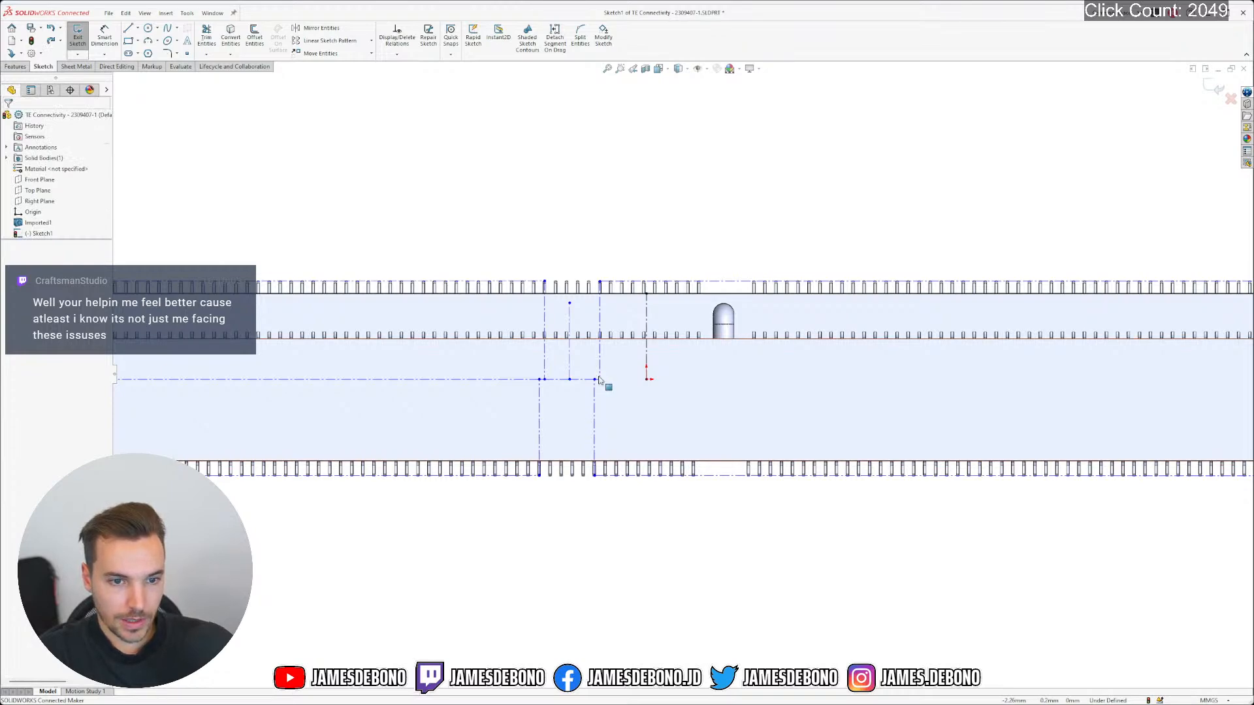
# Make the two neighbouring horizontal construction segments at the base of the slot centreline collinear
pyautogui.click(576, 380)
pyautogui.click(579, 498)
pyautogui.scroll(-5, 591, 392)
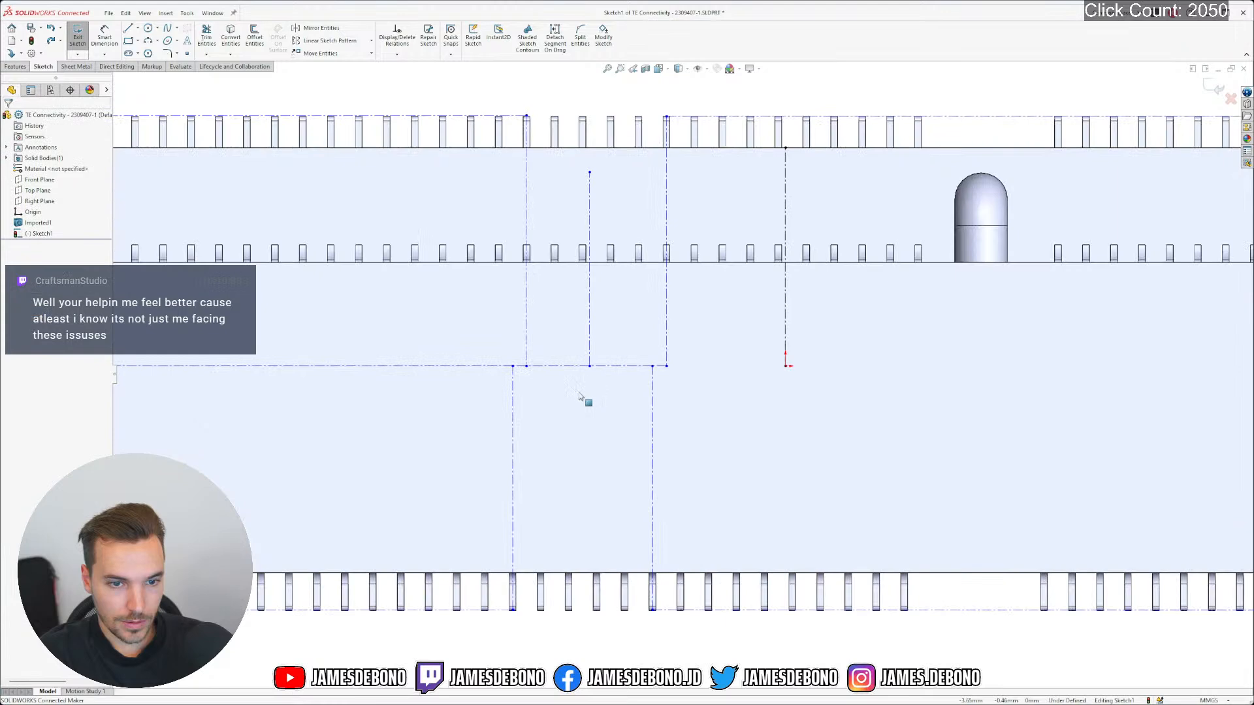
pyautogui.click(492, 367)
pyautogui.click(520, 369)
pyautogui.click(539, 369)
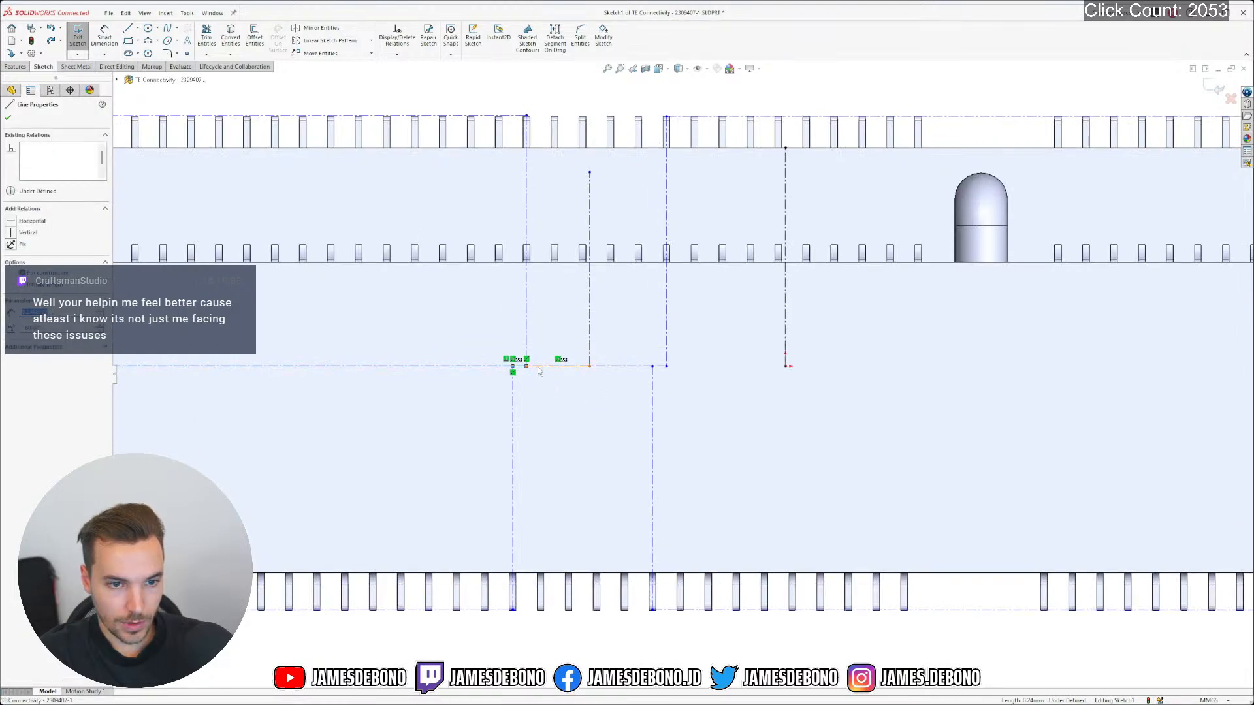
pyautogui.click(588, 370)
pyautogui.keyDown('ctrl'); pyautogui.click(579, 369); pyautogui.keyUp('ctrl')
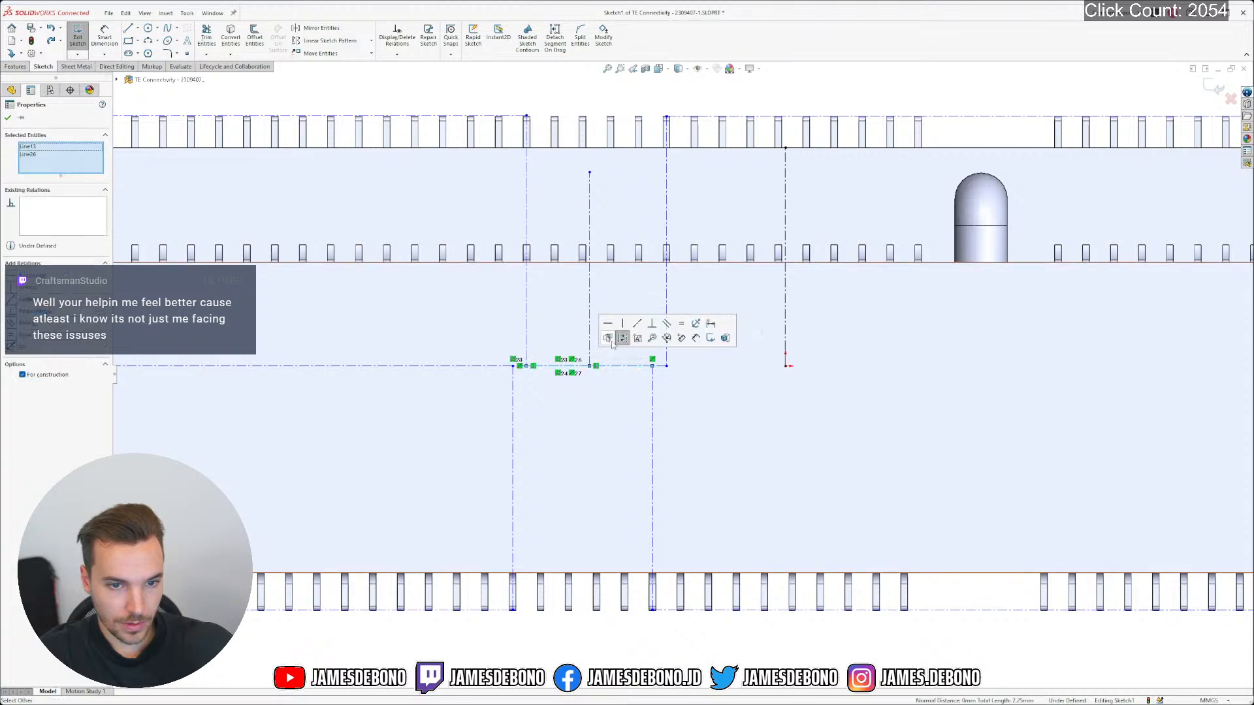
pyautogui.click(635, 333)
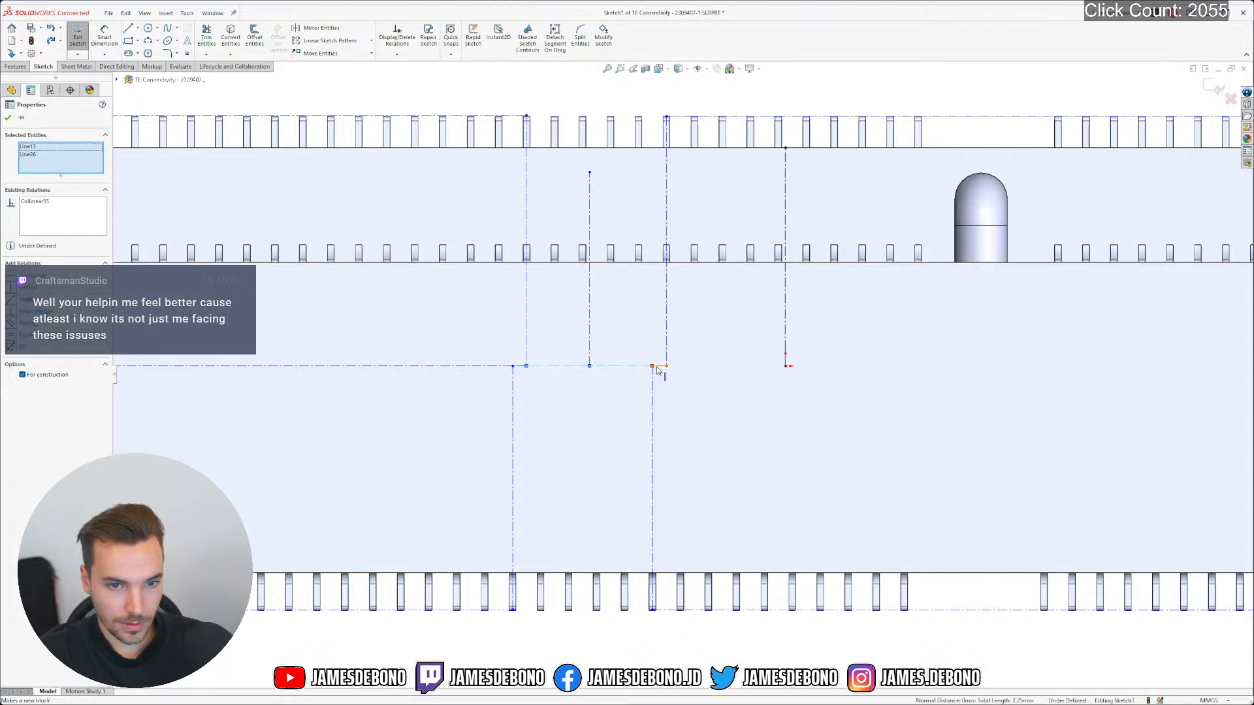
# Try to shift the slot centreline along the horizontal centreline toward the rounded slot
pyautogui.click(650, 367)
pyautogui.scroll(5, 653, 392)
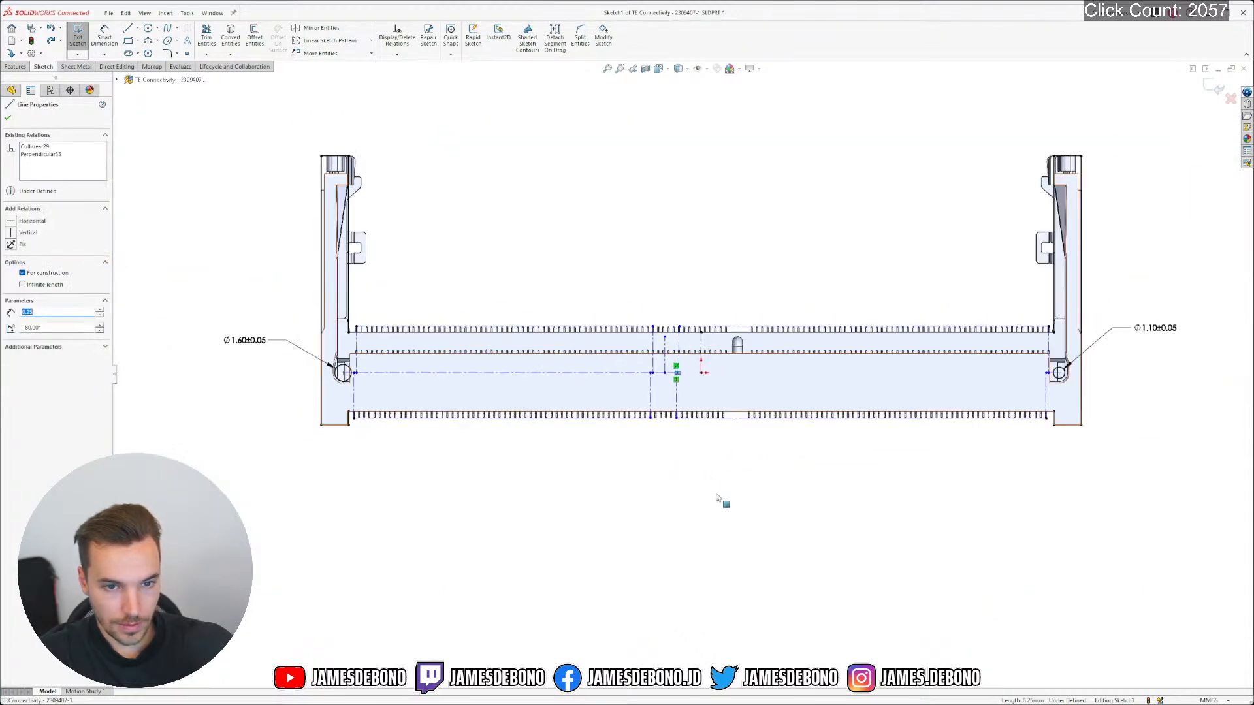
pyautogui.scroll(-3, 721, 457)
pyautogui.press('Escape')
pyautogui.moveTo(607, 279)
pyautogui.mouseDown()
pyautogui.moveTo(692, 279)
pyautogui.moveTo(602, 275)
pyautogui.mouseUp()
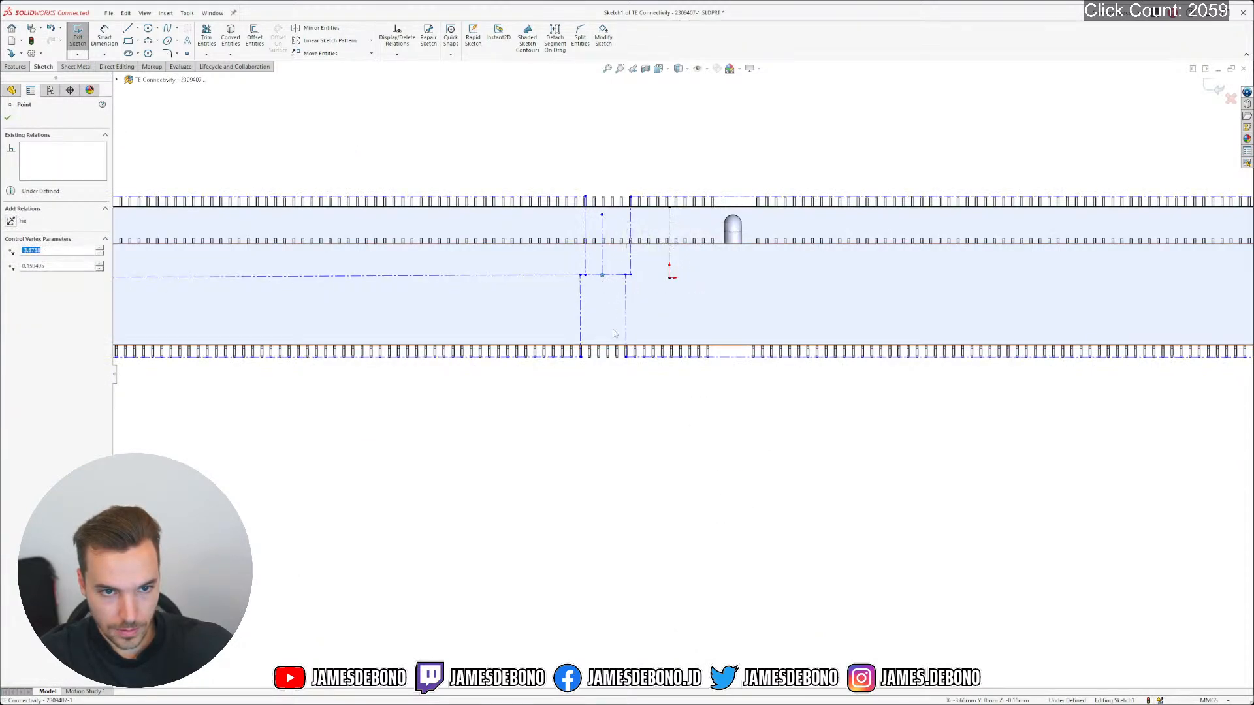
pyautogui.hotkey('ctrl', 'z')
pyautogui.moveTo(548, 180)
pyautogui.mouseDown()
pyautogui.moveTo(652, 364)
pyautogui.moveTo(682, 384)
pyautogui.mouseUp()
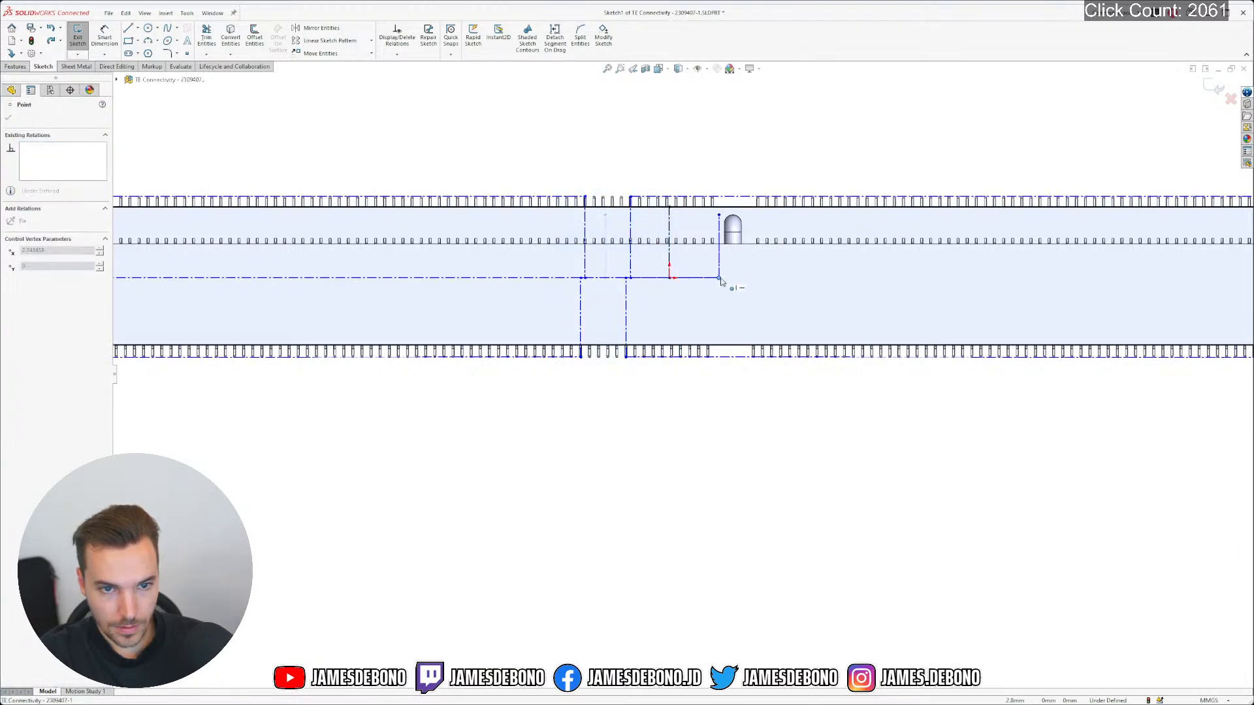
pyautogui.click(719, 424)
pyautogui.scroll(-3, 810, 330)
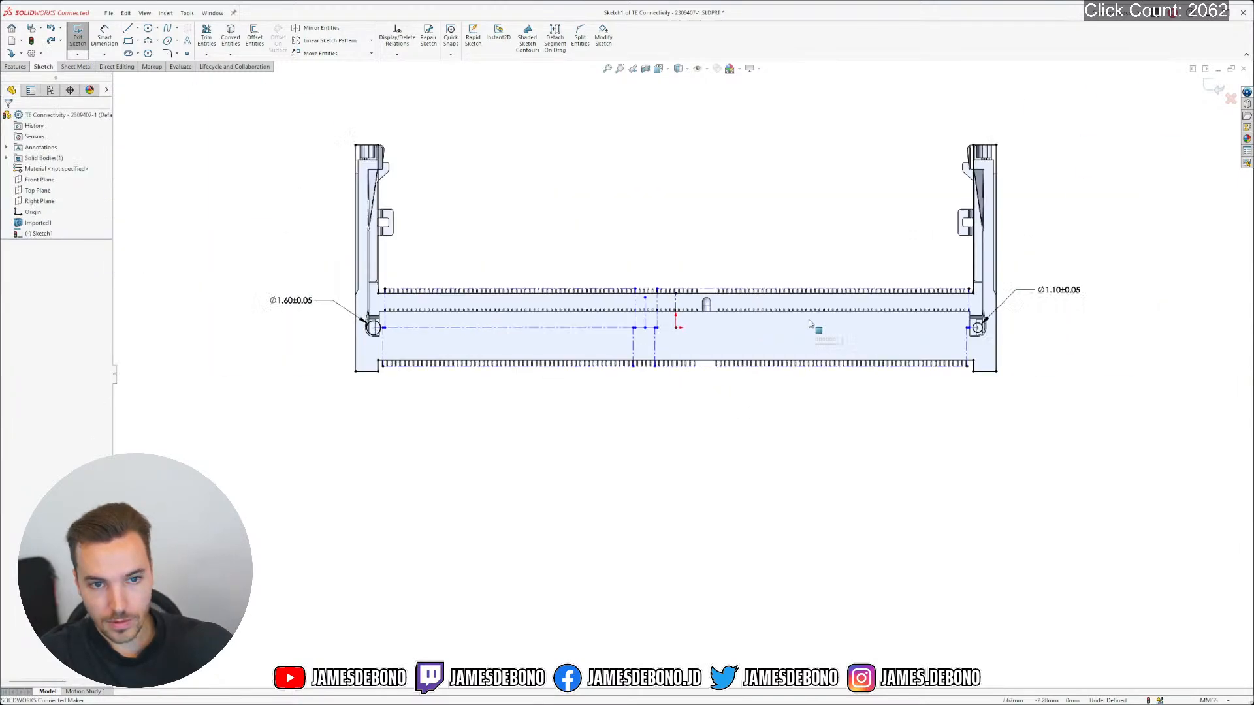
# Attach the left end of the upper pin row's right section to the midpoint of the first pin's end edge beyond the gap
pyautogui.scroll(6, 705, 325)
pyautogui.scroll(2, 641, 272)
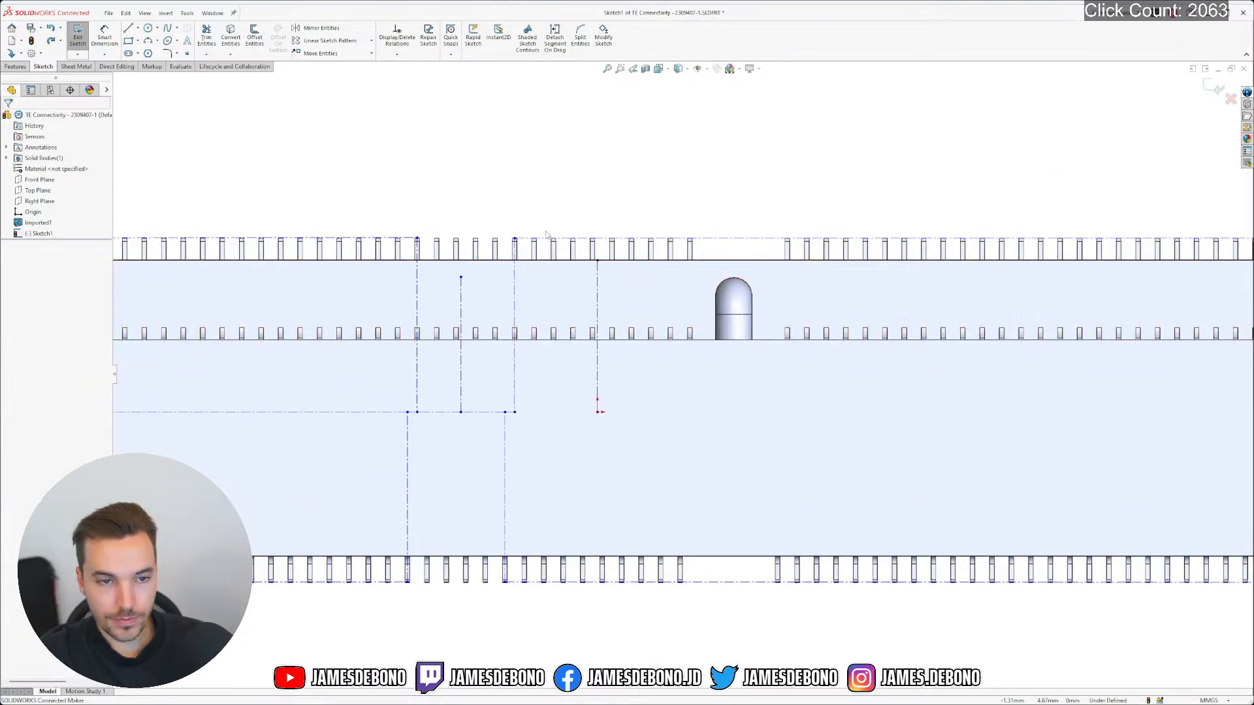
pyautogui.moveTo(516, 243); pyautogui.dragTo(788, 235)
pyautogui.scroll(5, 788, 237)
pyautogui.moveTo(708, 273); pyautogui.dragTo(708, 300)
pyautogui.click(606, 290)
# Attach the left end of the lower pin row's right section to the midpoint of the first lower pin's end edge beyond the gap
pyautogui.scroll(-6, 606, 290)
pyautogui.scroll(-5, 606, 291)
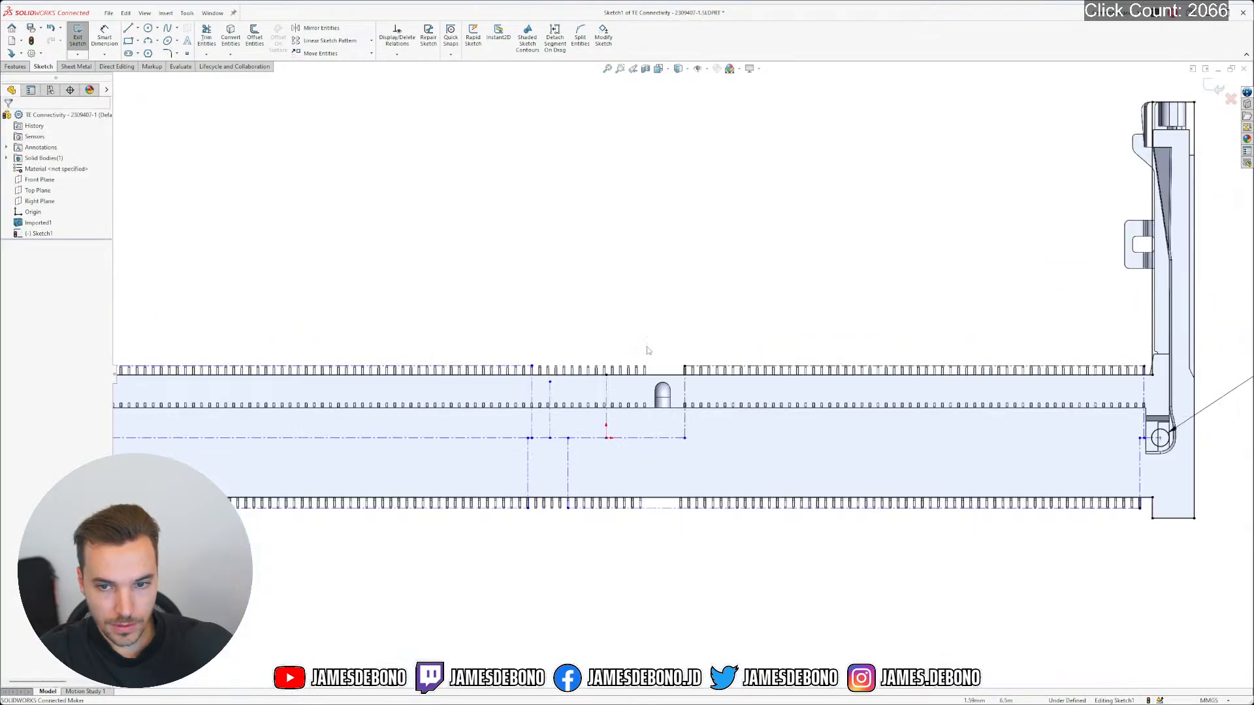
pyautogui.scroll(4, 605, 447)
pyautogui.scroll(4, 722, 421)
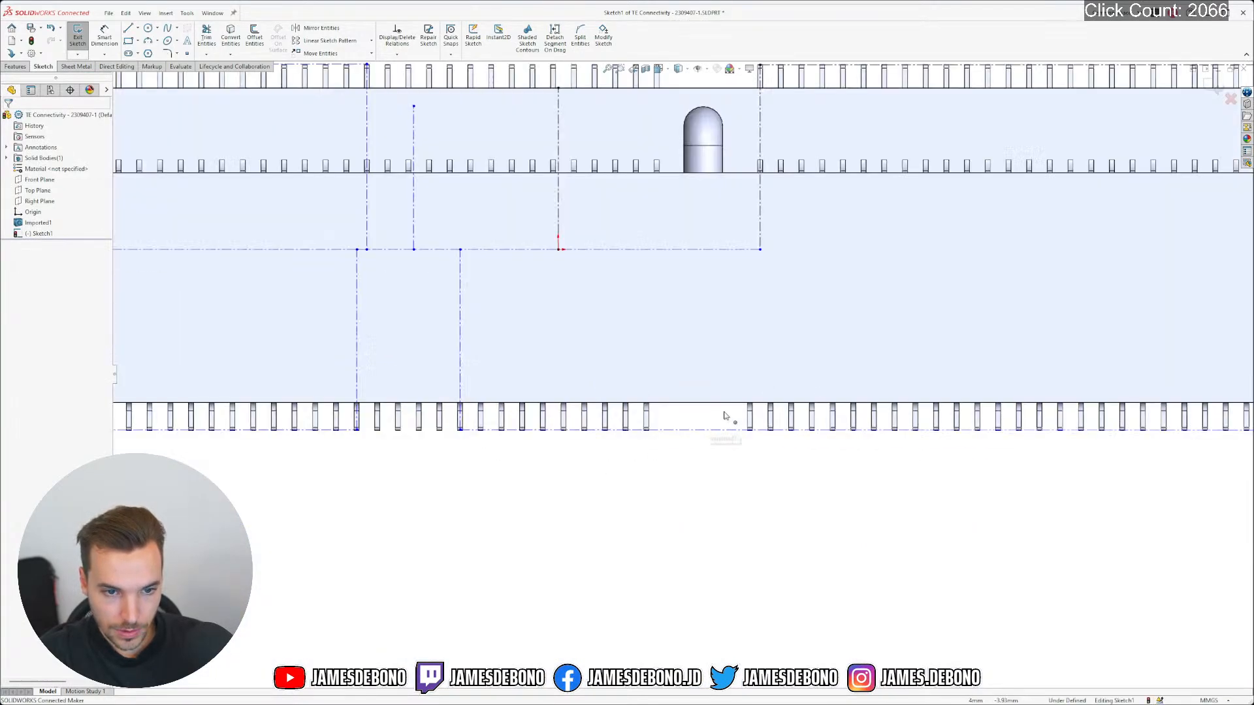
pyautogui.moveTo(267, 445)
pyautogui.mouseDown()
pyautogui.moveTo(638, 435)
pyautogui.moveTo(773, 447)
pyautogui.mouseUp()
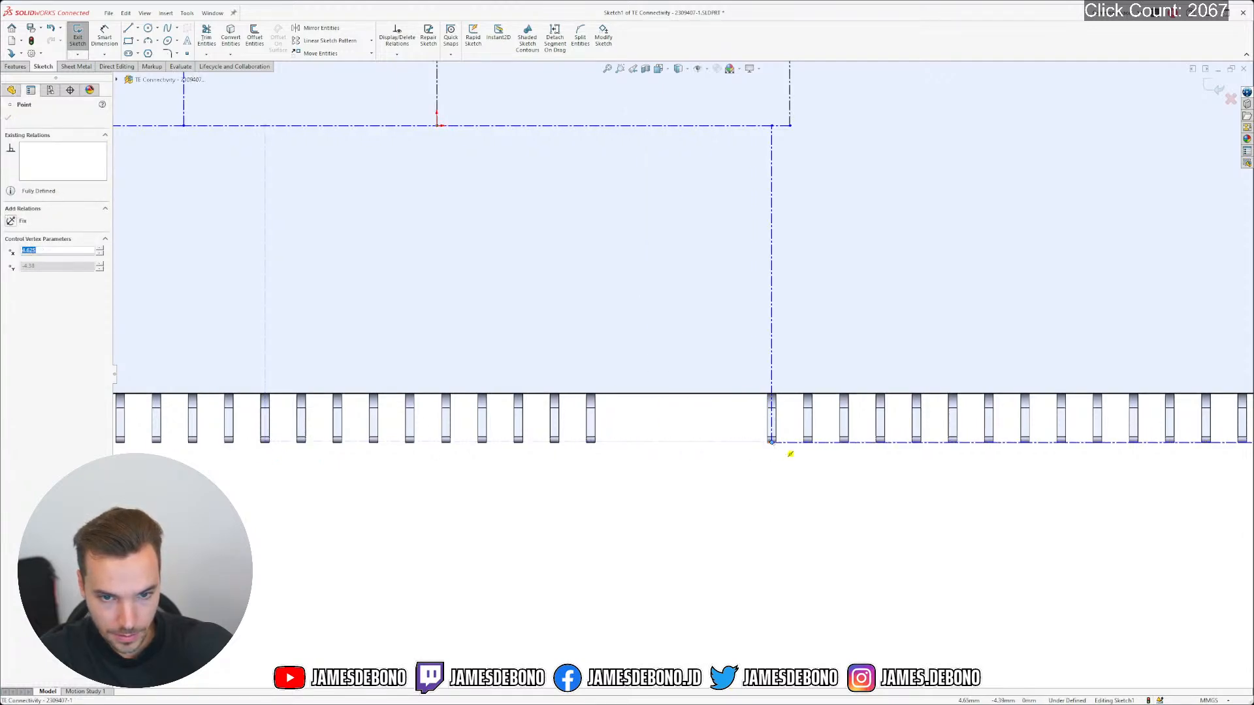
pyautogui.click(773, 487)
# Attach the right end of the lower pin row's left section to the midpoint of the last lower pin's end edge before the gap
pyautogui.scroll(-3, 737, 445)
pyautogui.scroll(4, 533, 361)
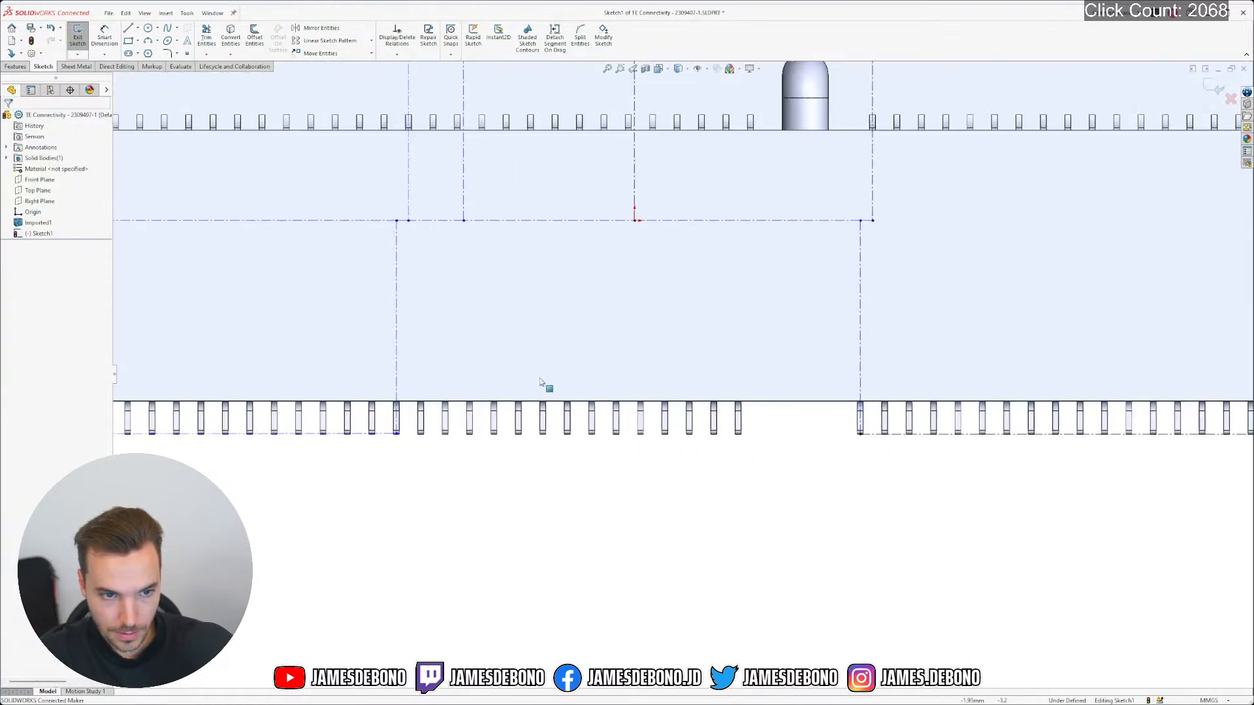
pyautogui.moveTo(336, 443); pyautogui.dragTo(831, 444)
pyautogui.click(842, 484)
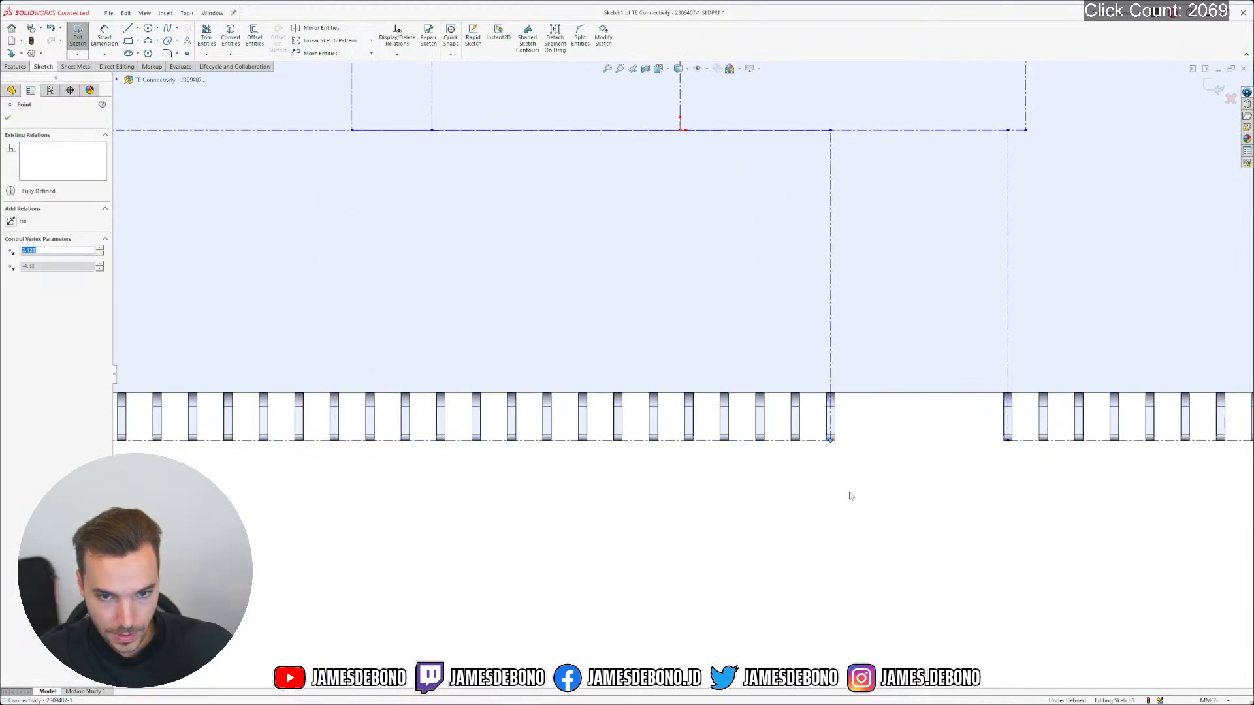
# Move the short centreline onto the rounded slot's axis and bring the upper left section's vertical end line close to the gap
pyautogui.scroll(-3, 826, 327)
pyautogui.scroll(4, 713, 239)
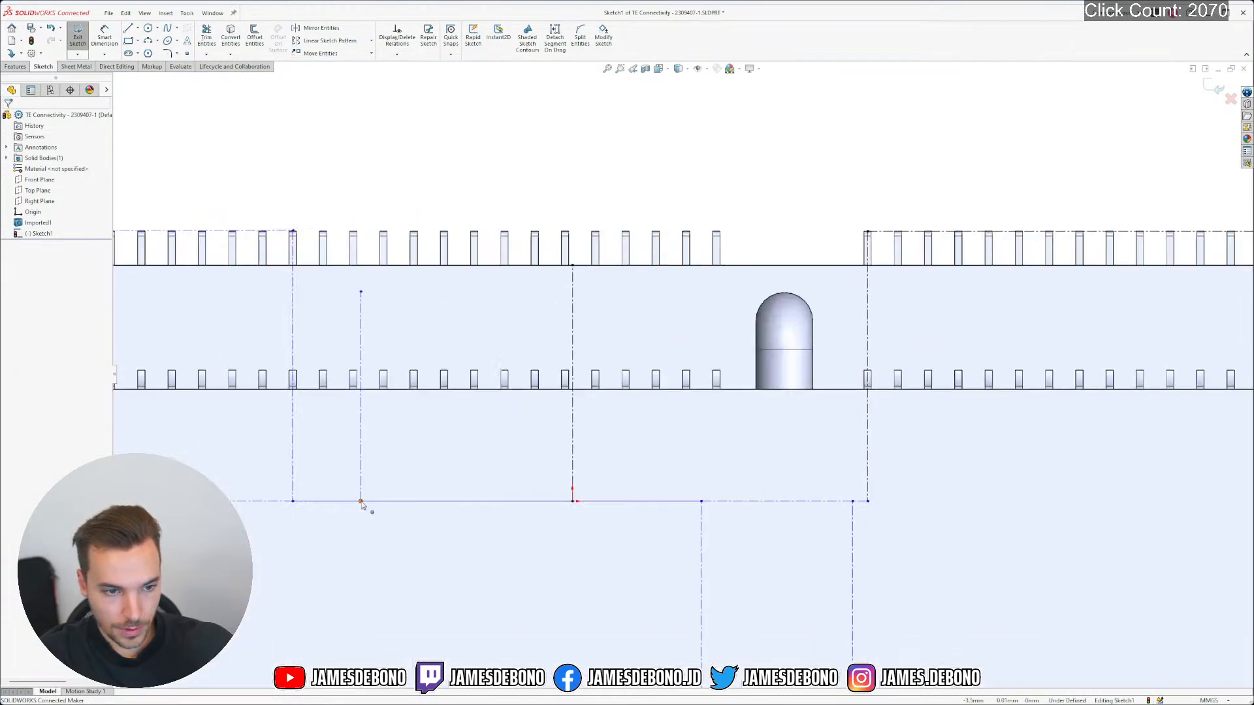
pyautogui.moveTo(452, 504)
pyautogui.mouseDown()
pyautogui.moveTo(756, 504)
pyautogui.moveTo(789, 470)
pyautogui.moveTo(793, 516)
pyautogui.moveTo(780, 521)
pyautogui.mouseUp()
pyautogui.moveTo(292, 514); pyautogui.dragTo(680, 509)
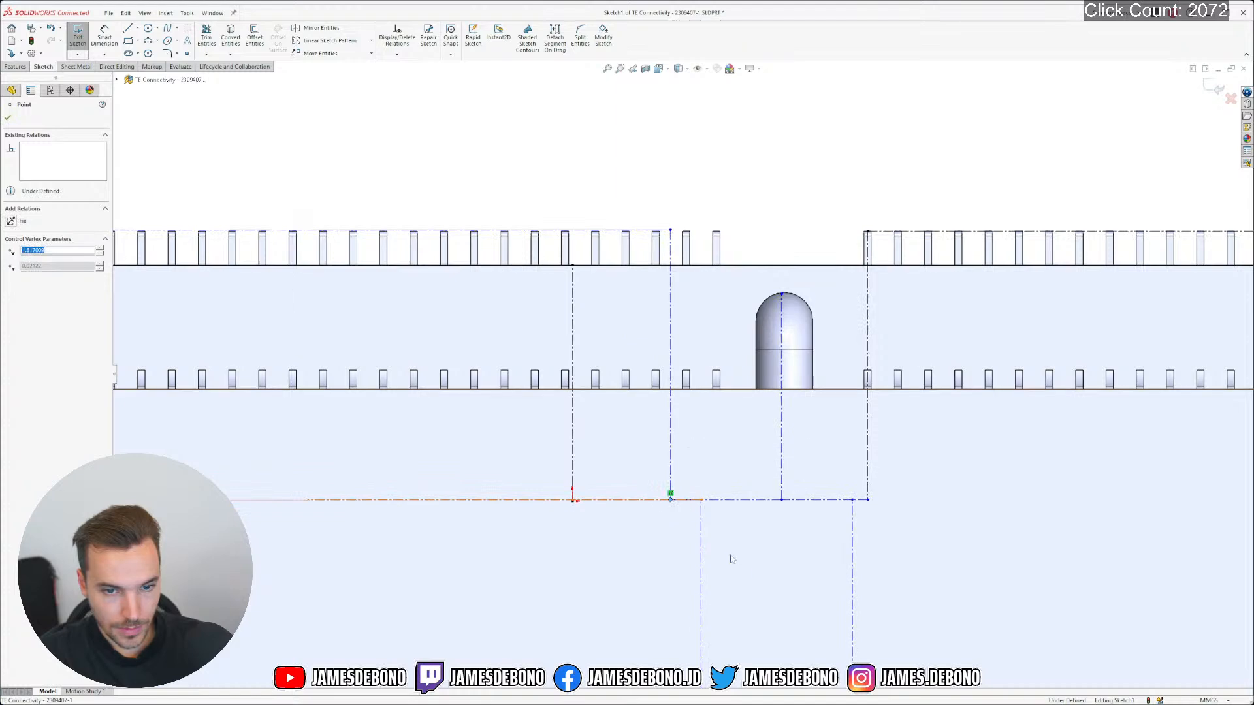
# Delete the remaining horizontal construction segments joining the bases of the vertical lines around the slot
pyautogui.scroll(2, 718, 555)
pyautogui.scroll(-2, 715, 560)
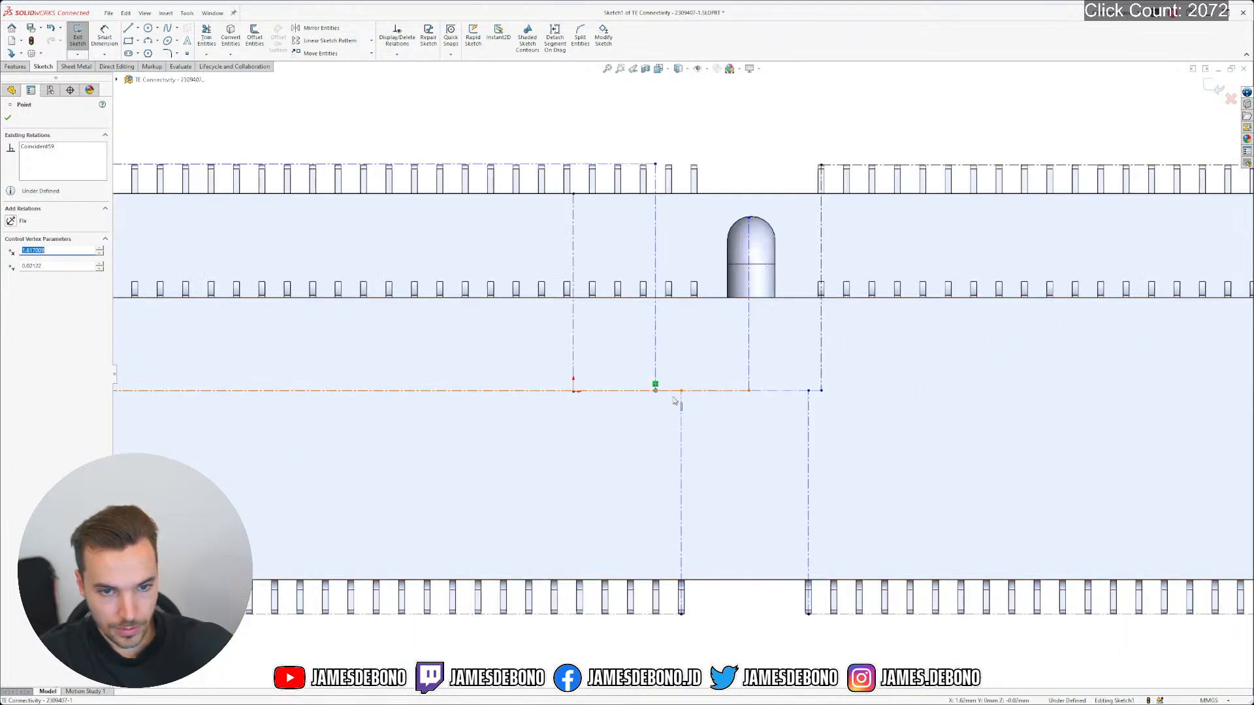
pyautogui.press('Escape')
pyautogui.click(697, 390)
pyautogui.press('Delete')
pyautogui.click(669, 392)
pyautogui.press('Delete')
pyautogui.click(768, 395)
pyautogui.press('Delete')
pyautogui.click(813, 391)
pyautogui.press('Delete')
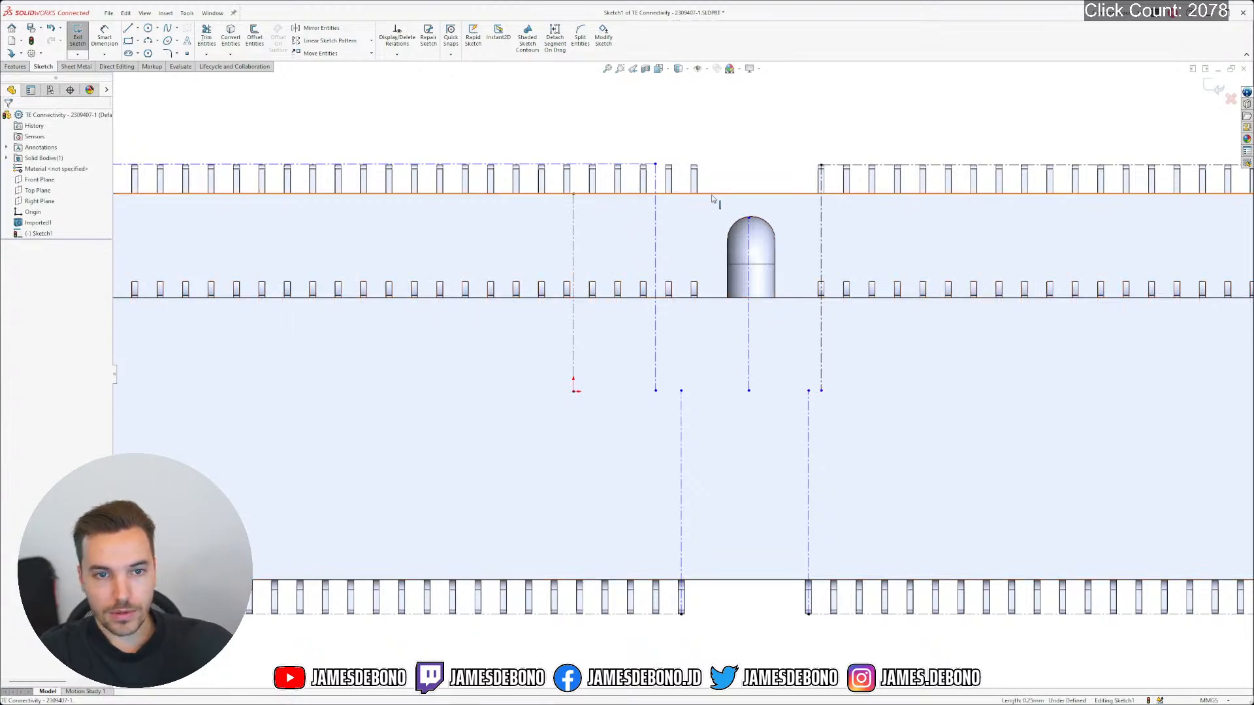
# Attach the upper left section's right end to the last pin's edge midpoint before the gap and make its end line perpendicular to the row line
pyautogui.scroll(-3, 714, 196)
pyautogui.moveTo(656, 171); pyautogui.dragTo(693, 169)
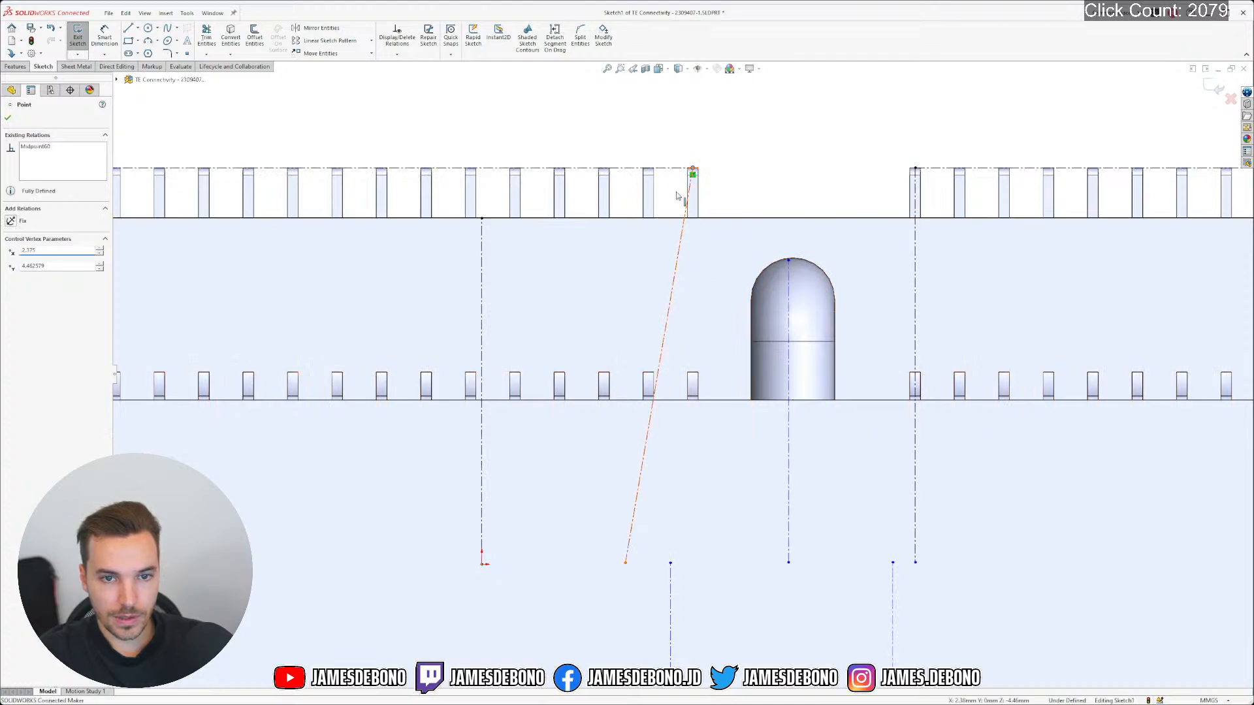
pyautogui.click(683, 208)
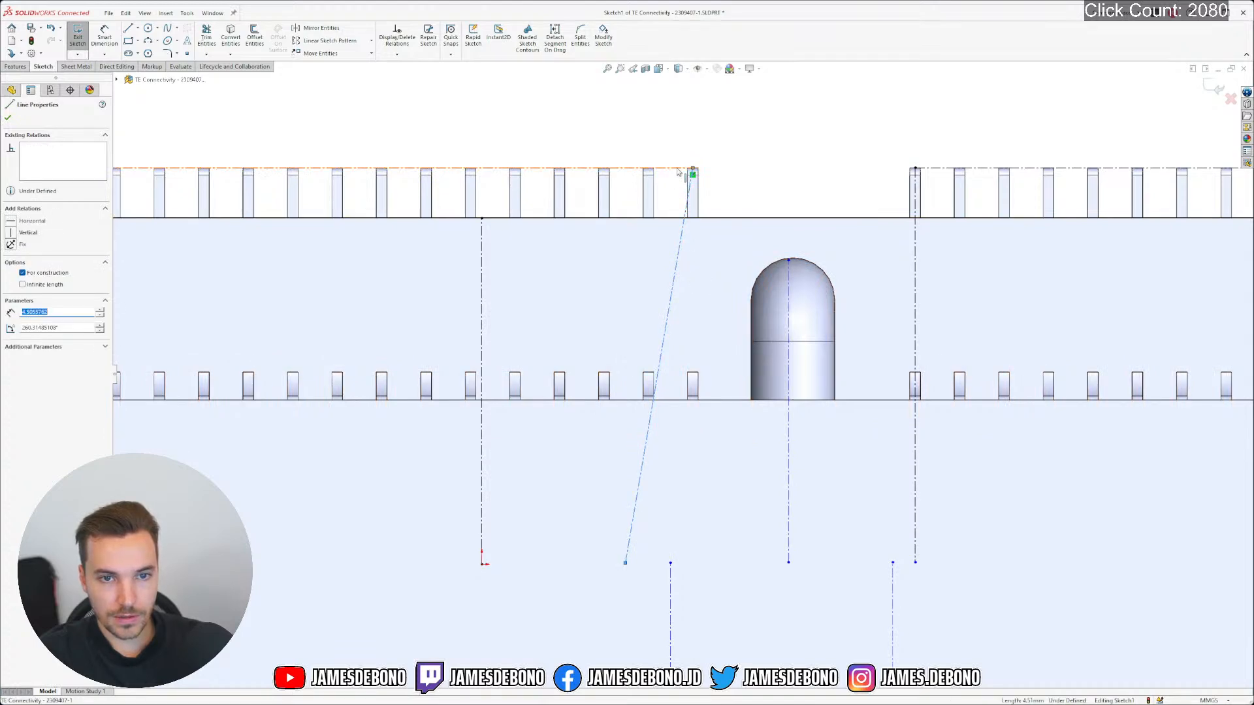
pyautogui.keyDown('ctrl'); pyautogui.click(678, 168); pyautogui.keyUp('ctrl')
pyautogui.click(750, 126)
pyautogui.click(775, 185)
pyautogui.press('f')
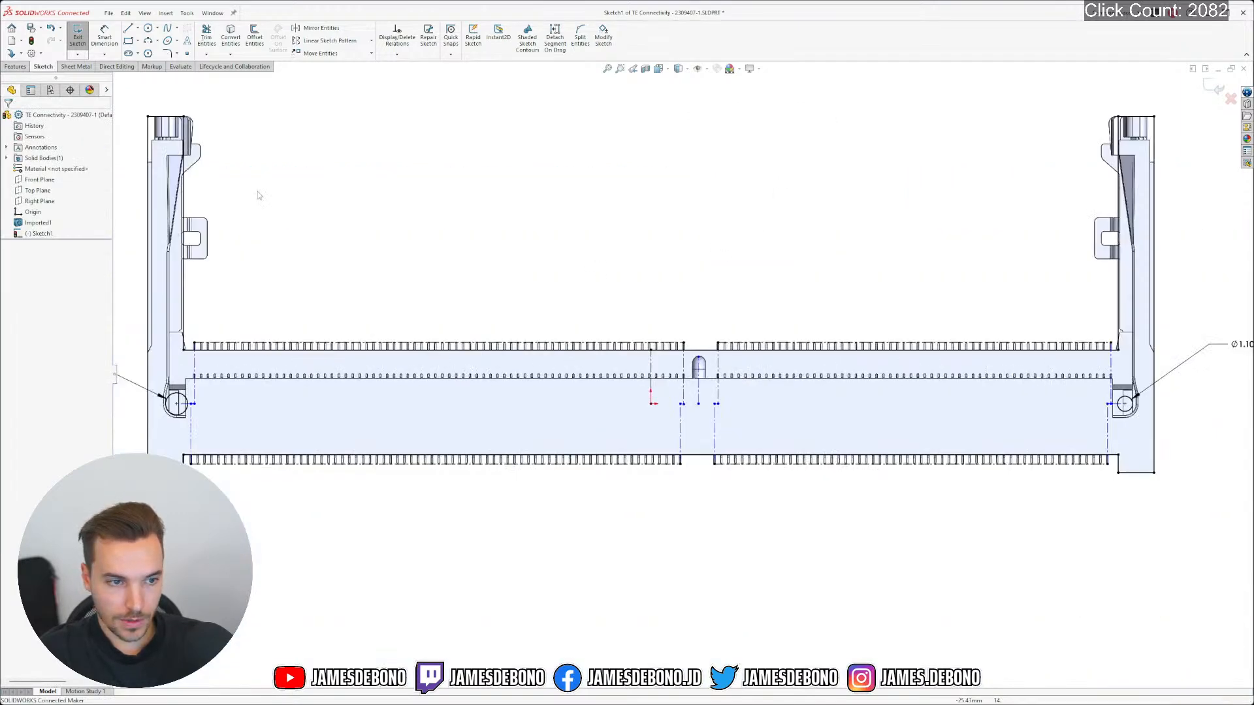
# Start a chained centreline from the base of the upper pin row's leftmost vertical line to the sketch origin
pyautogui.click(138, 28)
pyautogui.click(153, 52)
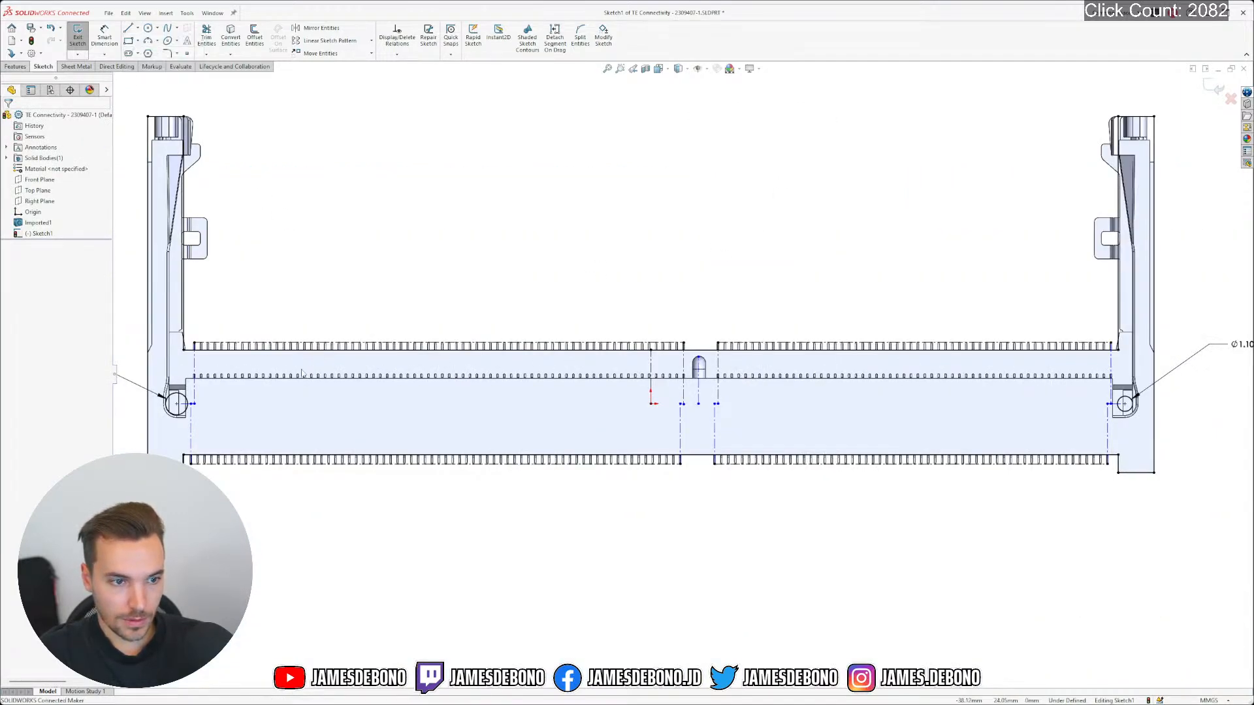
pyautogui.scroll(-7, 261, 407)
pyautogui.scroll(-2, 255, 408)
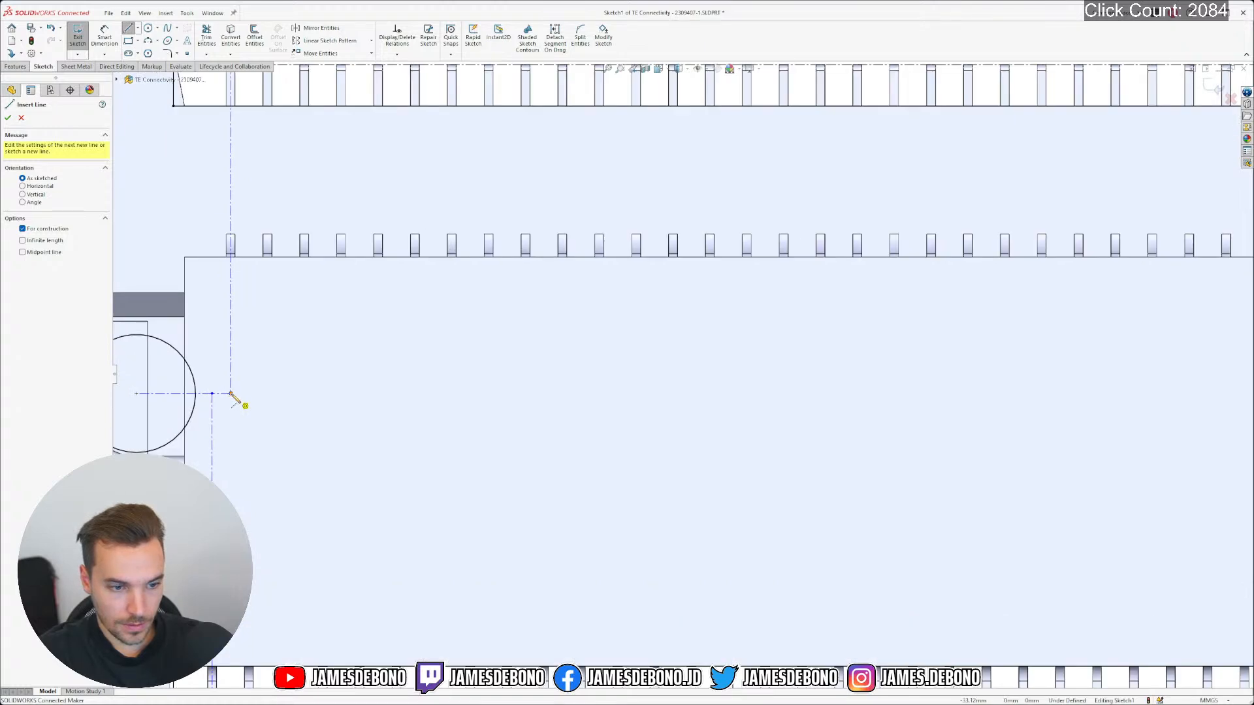
pyautogui.click(231, 394)
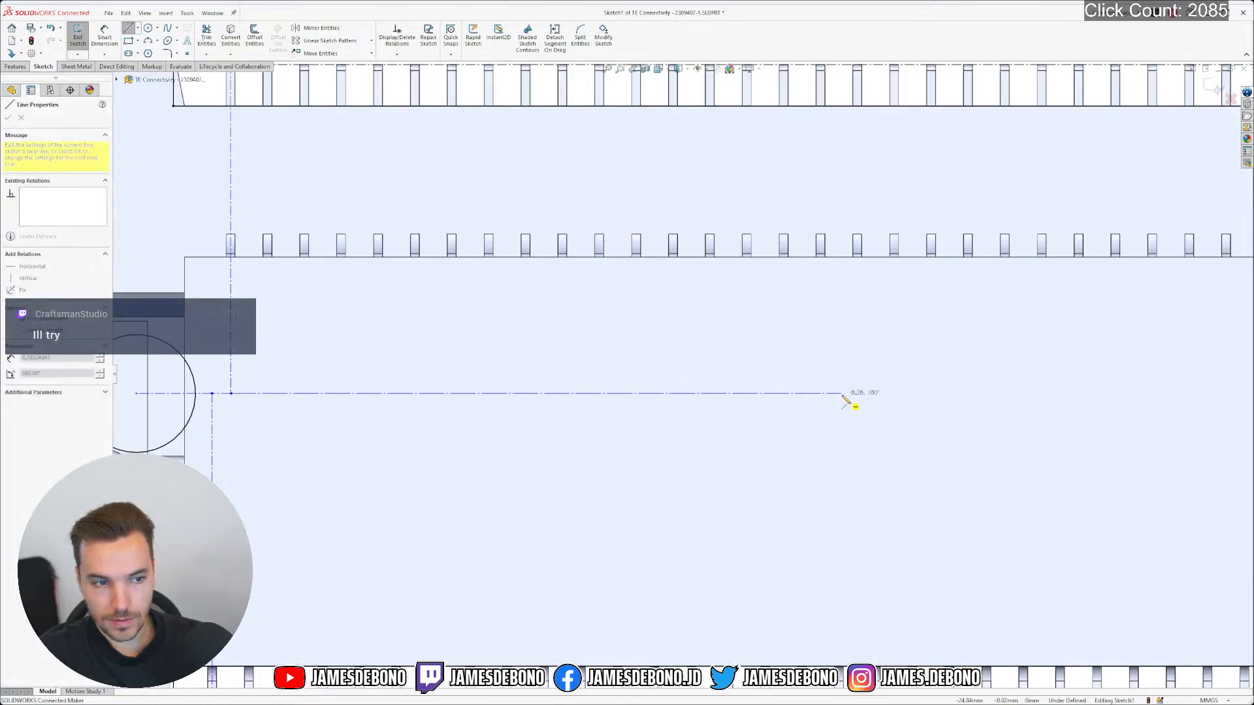
pyautogui.scroll(6, 849, 400)
pyautogui.scroll(-5, 901, 384)
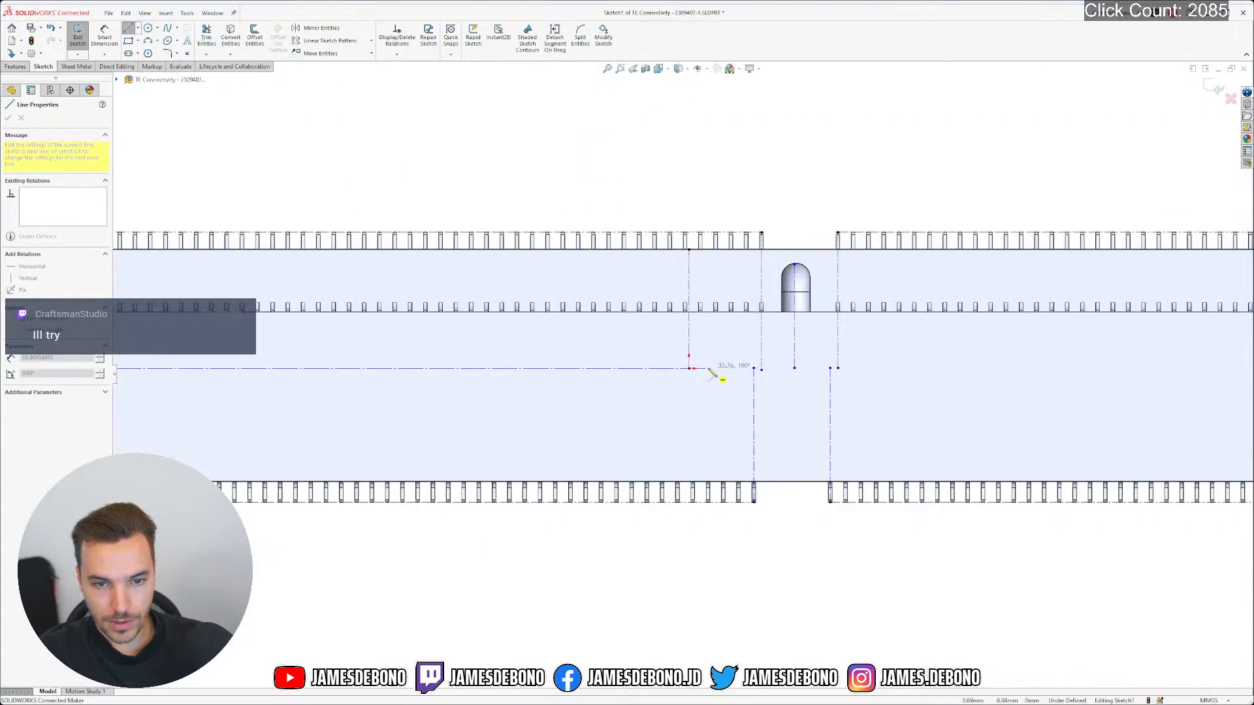
pyautogui.scroll(-4, 712, 372)
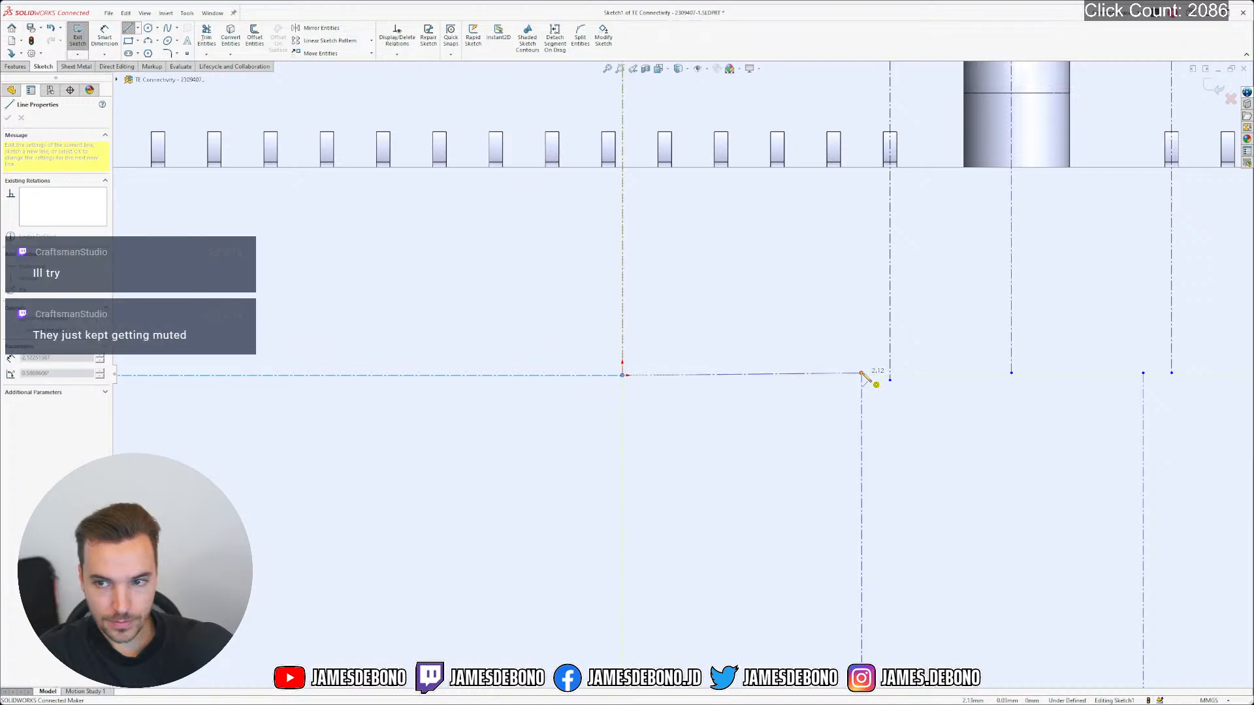
# Continue the centreline chain from the origin through the bases of the vertical lines around the gap and the slot centreline
pyautogui.click(860, 373)
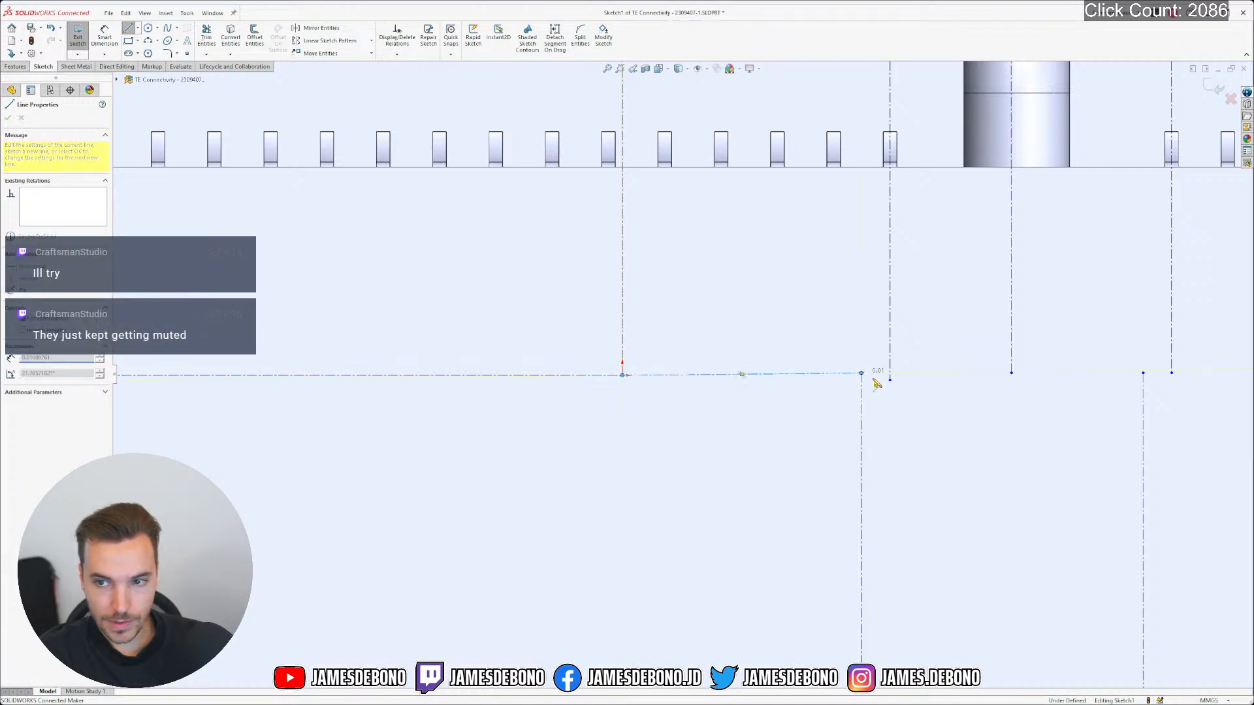
pyautogui.click(890, 380)
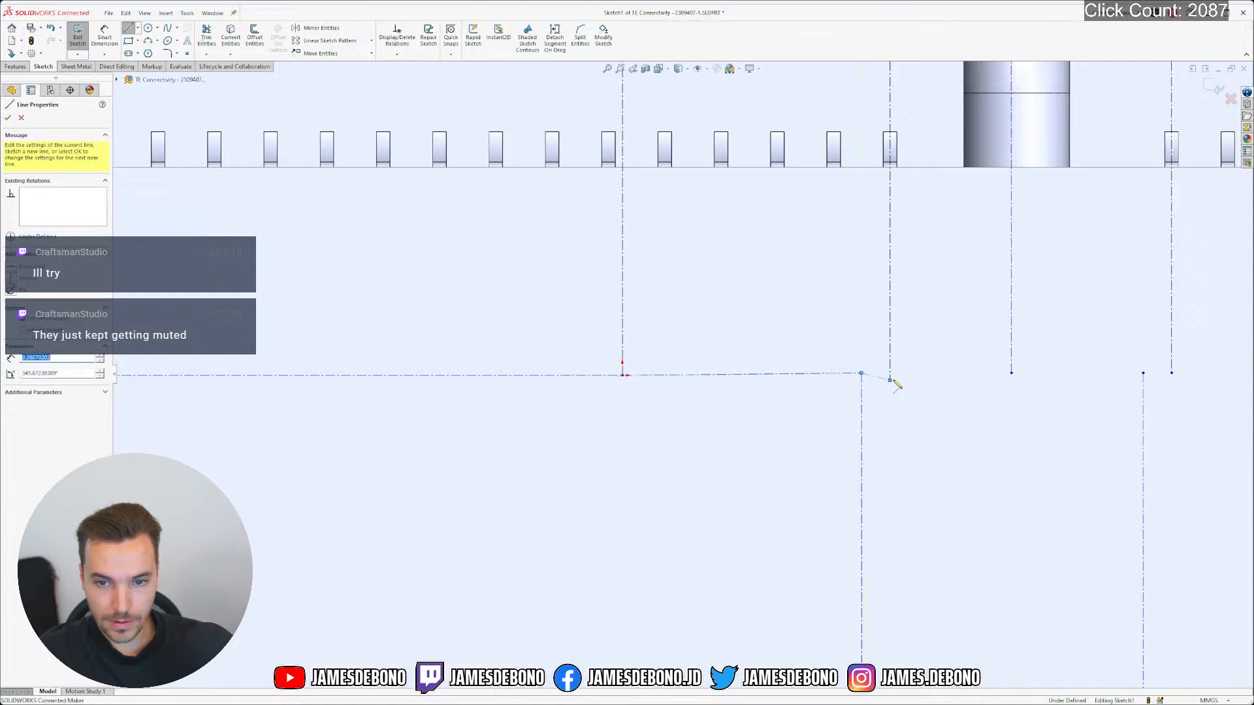
pyautogui.click(1011, 373)
pyautogui.click(1143, 373)
pyautogui.click(1172, 373)
# Extend the centreline chain to the base of the lower pin row's rightmost vertical line and end the chain
pyautogui.scroll(10, 1174, 385)
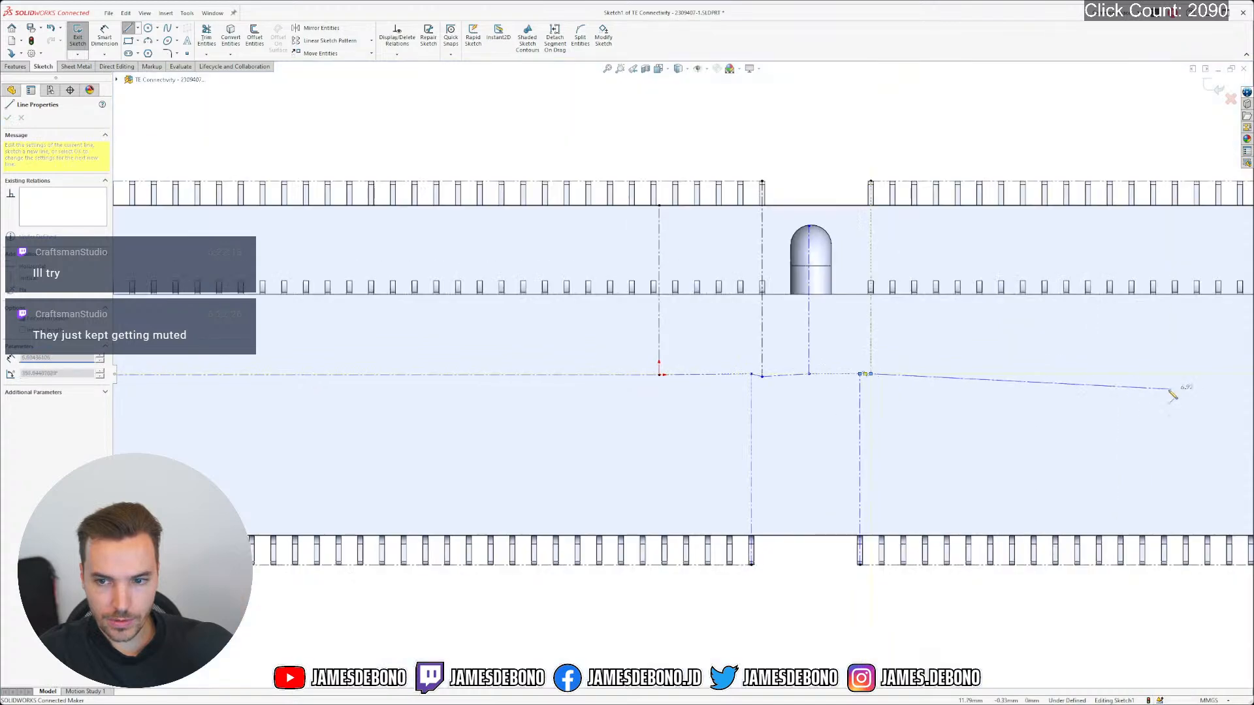
pyautogui.scroll(-7, 1169, 372)
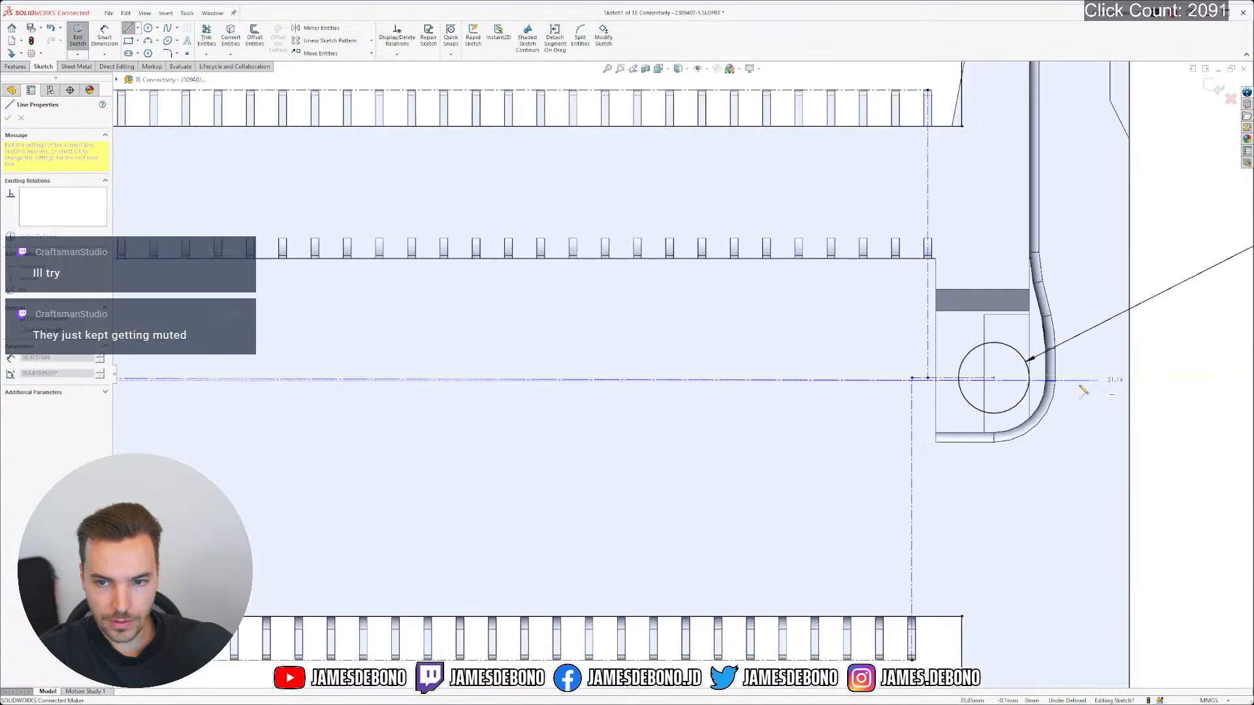
pyautogui.click(913, 379)
pyautogui.press('Escape')
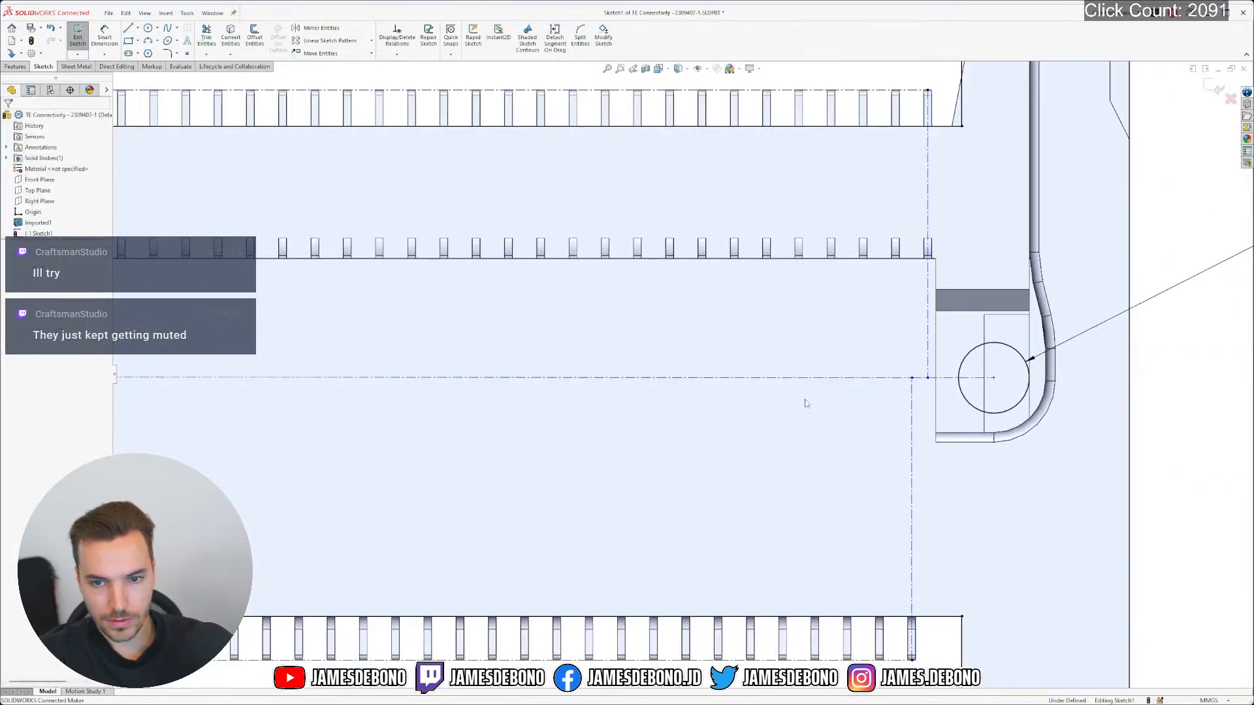
pyautogui.scroll(3, 715, 379)
pyautogui.scroll(5, 715, 379)
pyautogui.scroll(-6, 546, 373)
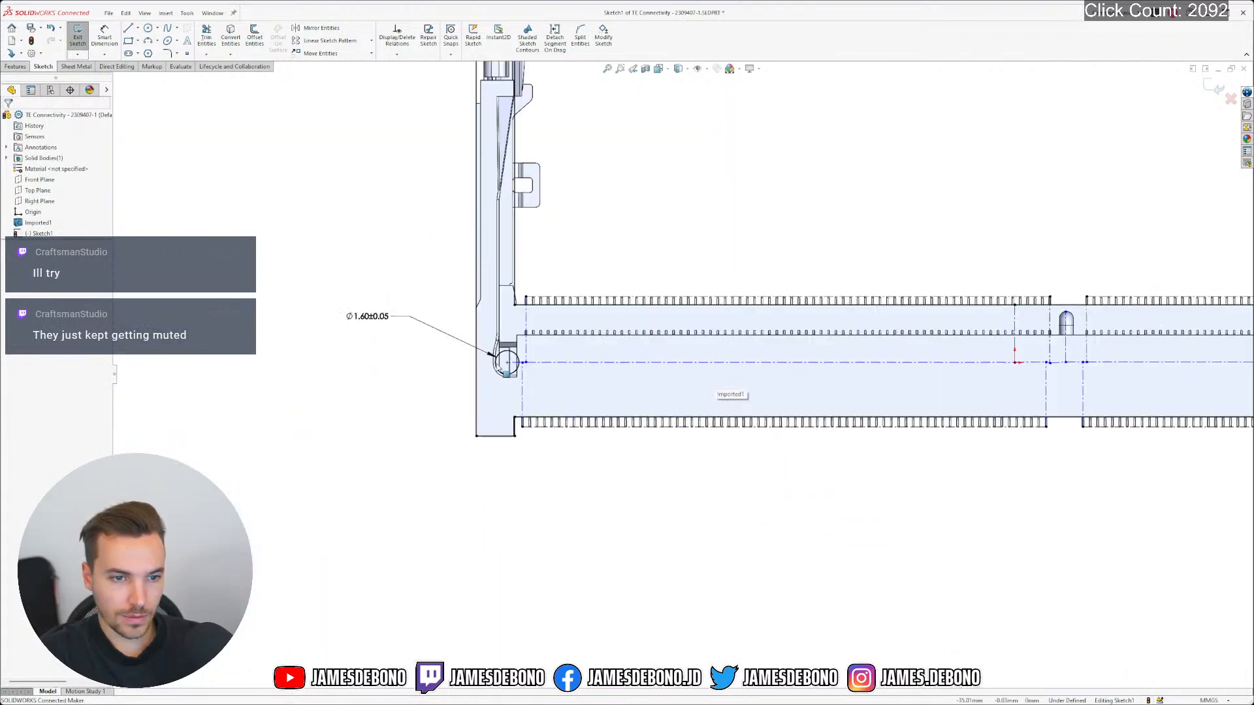
pyautogui.scroll(-5, 547, 374)
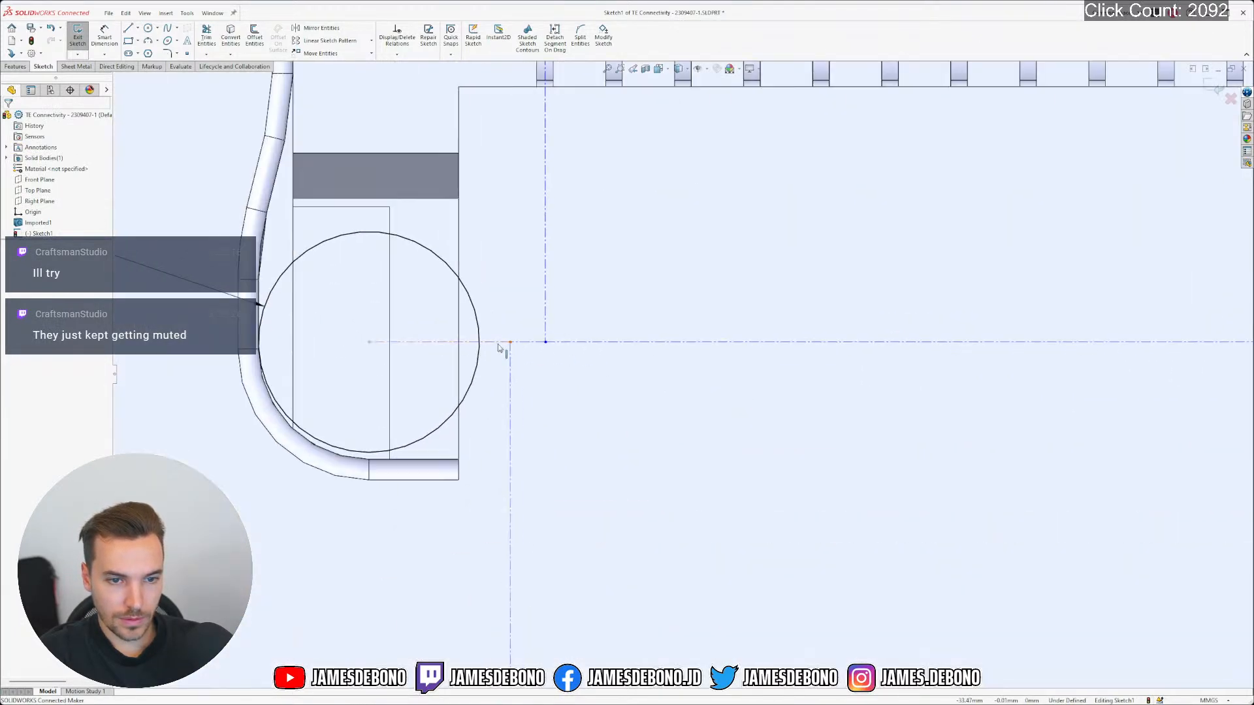
pyautogui.click(515, 341)
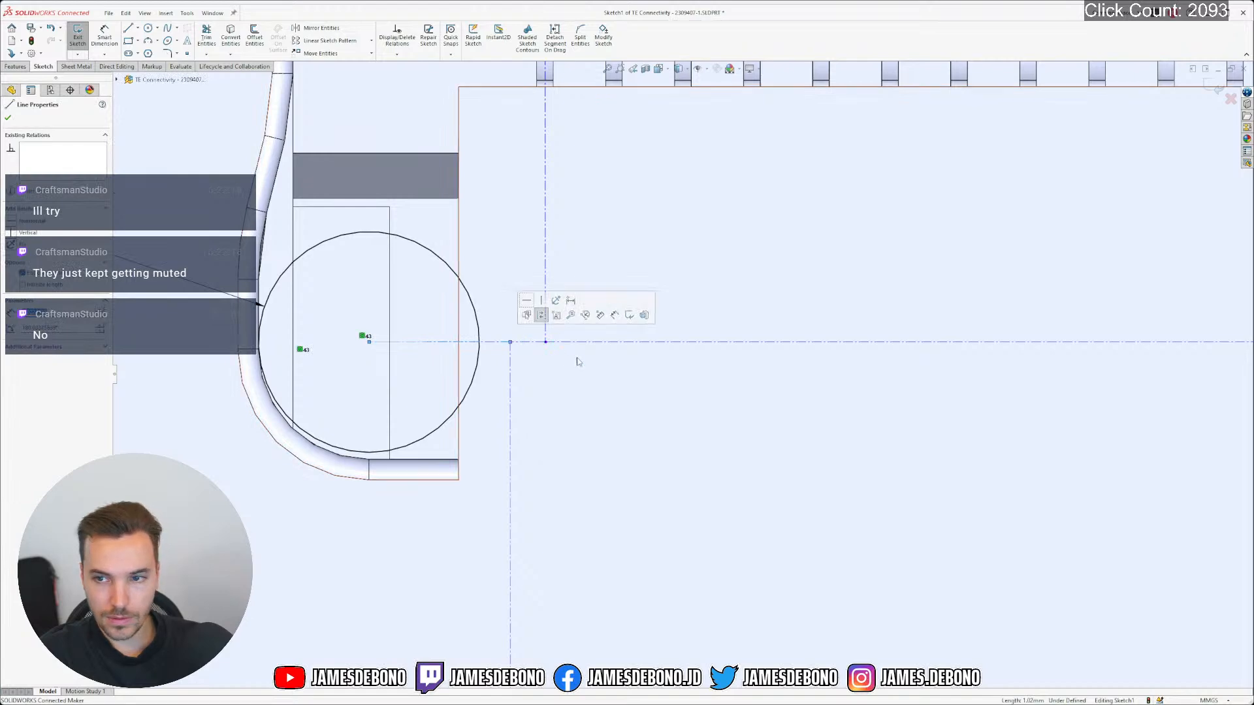
pyautogui.scroll(8, 561, 355)
pyautogui.press('Escape')
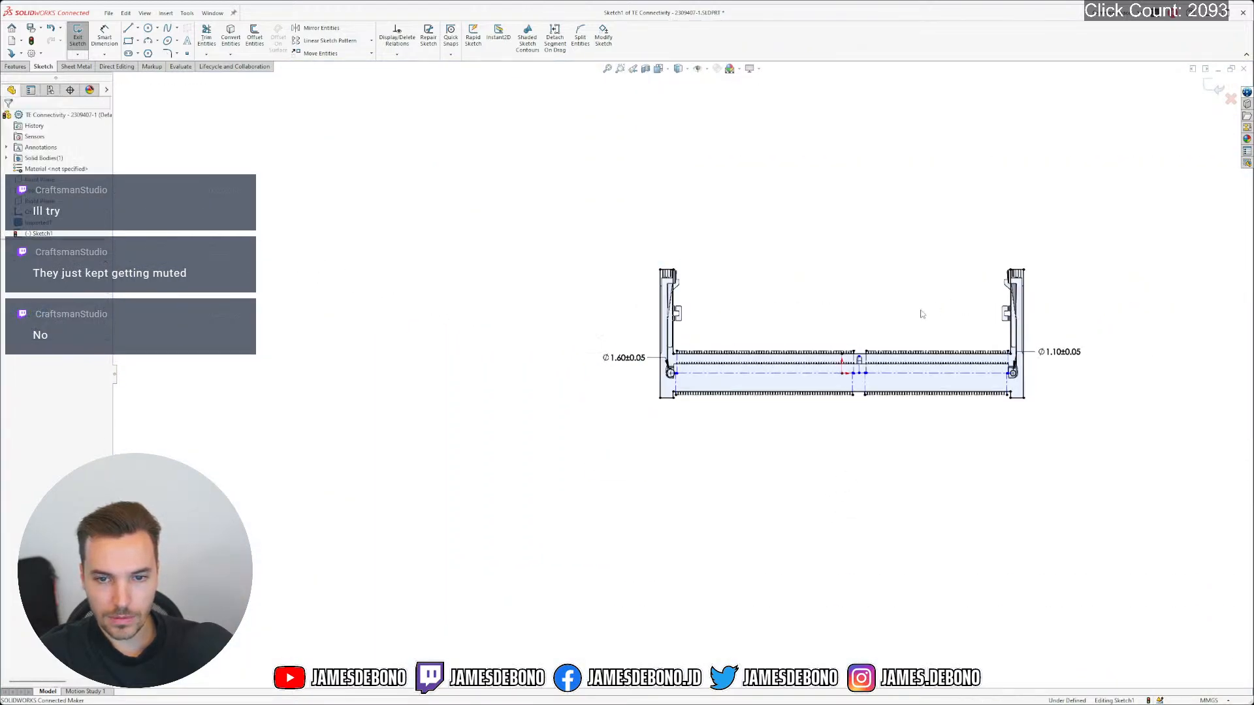
# Delete the Horizontal relation from the sketch's relation list and look through the remaining relations
pyautogui.scroll(-3, 936, 309)
pyautogui.click(397, 38)
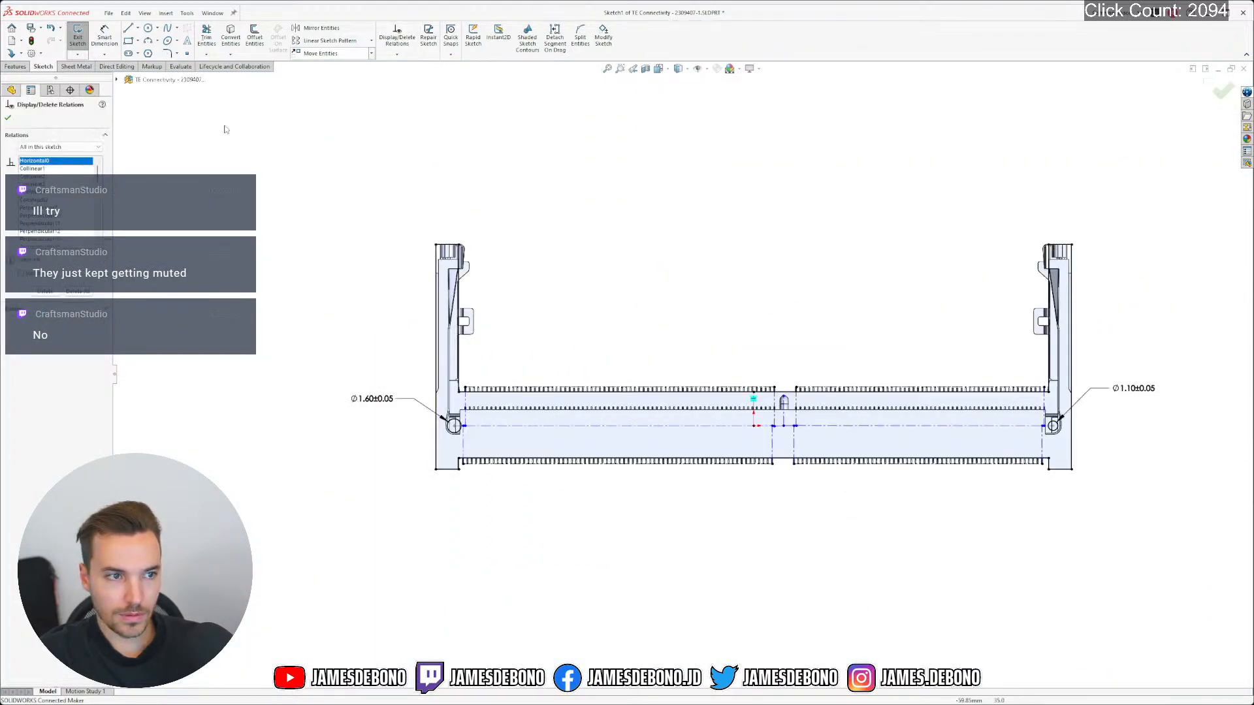
pyautogui.click(40, 162)
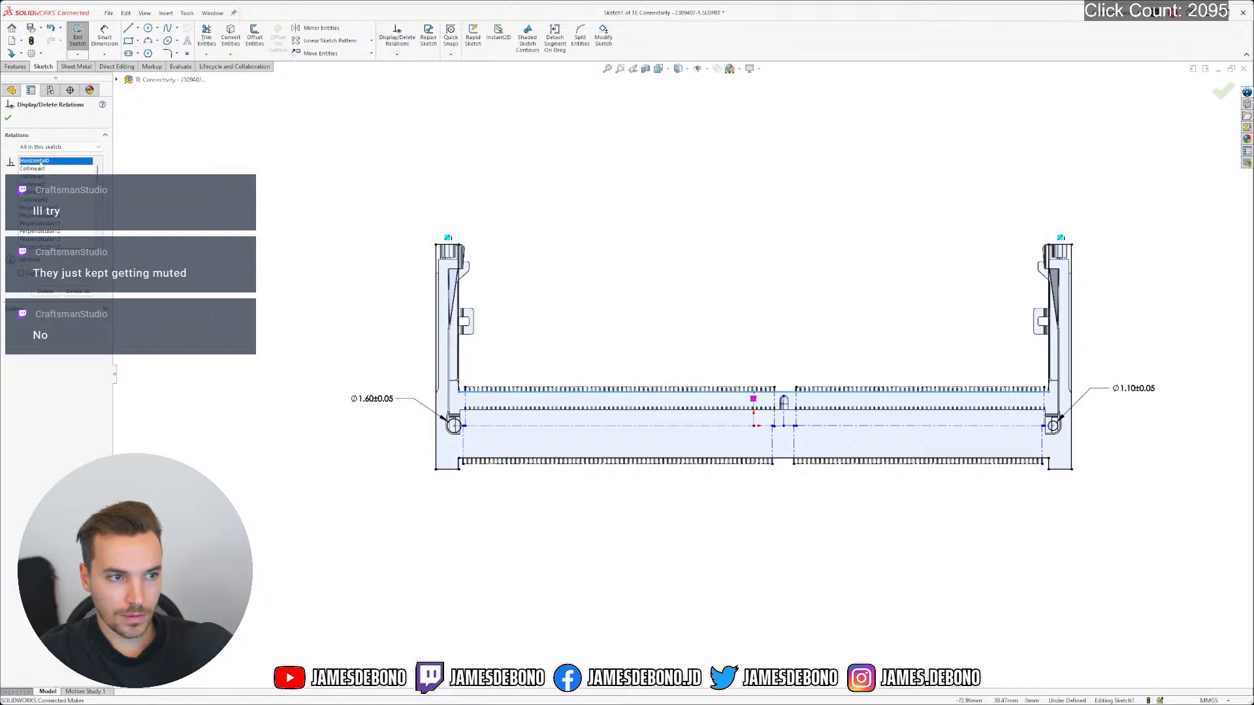
pyautogui.click(45, 291)
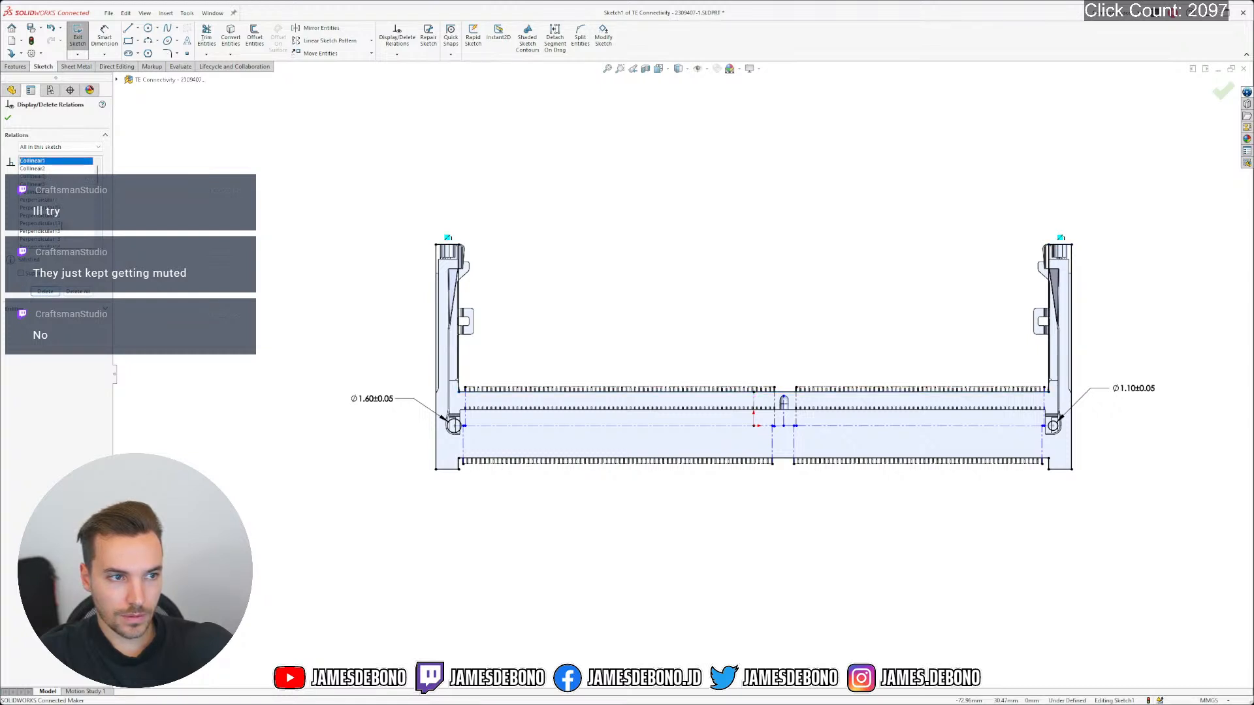
pyautogui.scroll(-20, 57, 226)
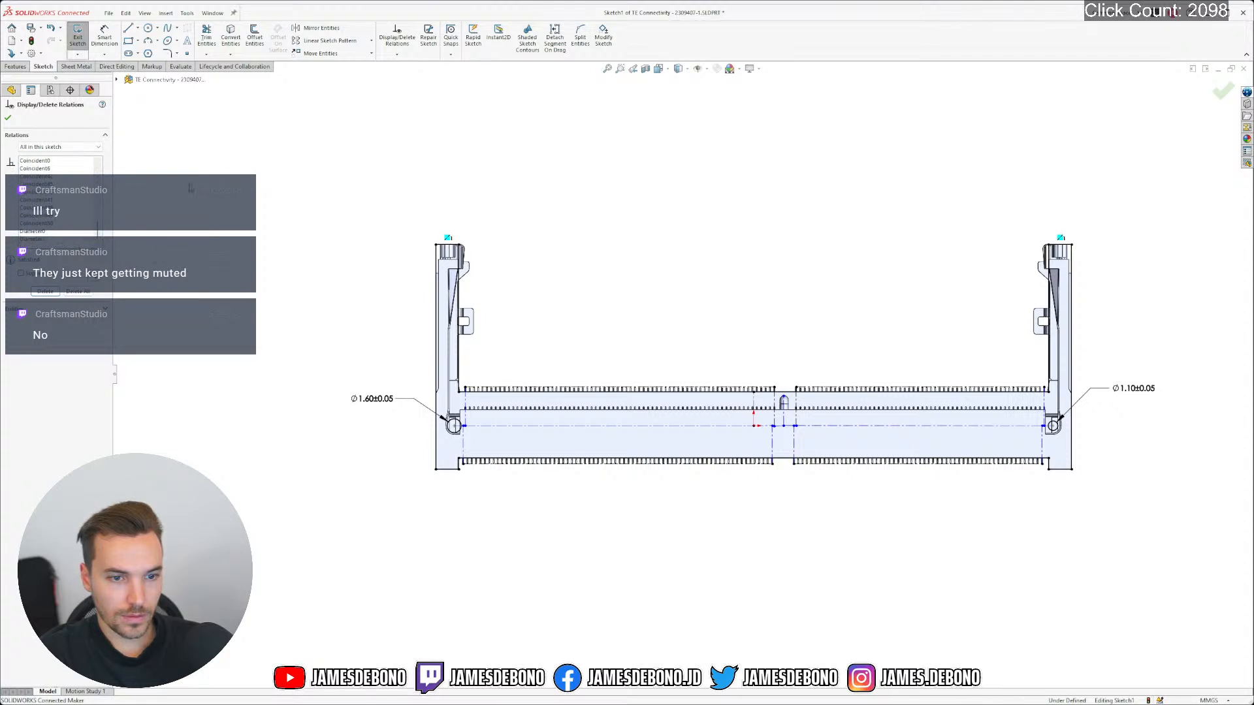
pyautogui.click(9, 118)
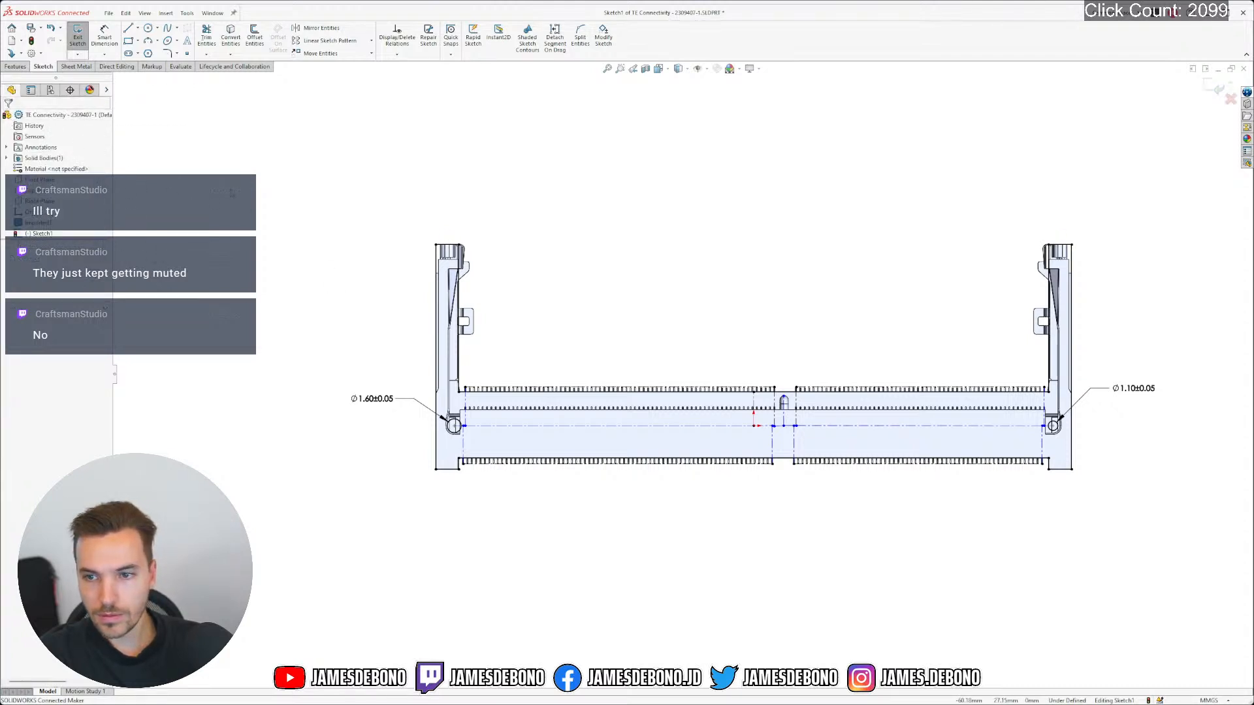
# Make the short centreline from the left hole's centre collinear with the adjoining segment between the two pin-row vertical lines
pyautogui.tripleClick(509, 427)
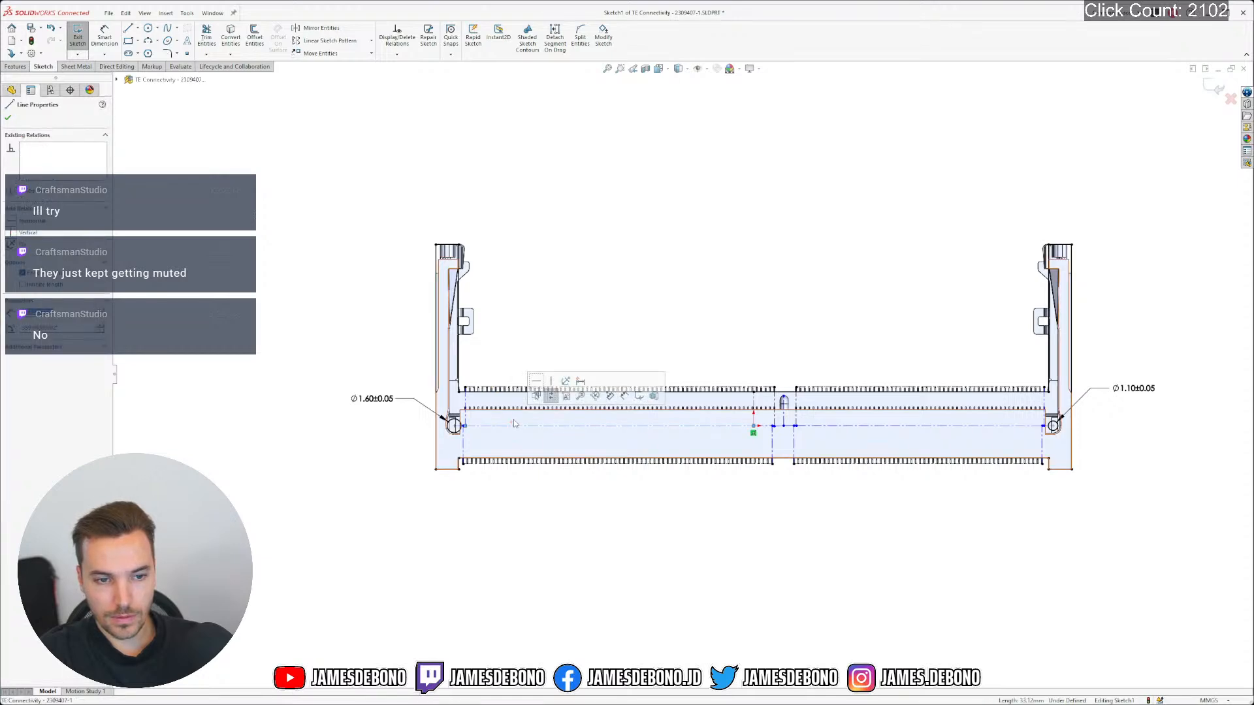
pyautogui.click(576, 560)
pyautogui.scroll(-6, 510, 447)
pyautogui.scroll(-5, 464, 367)
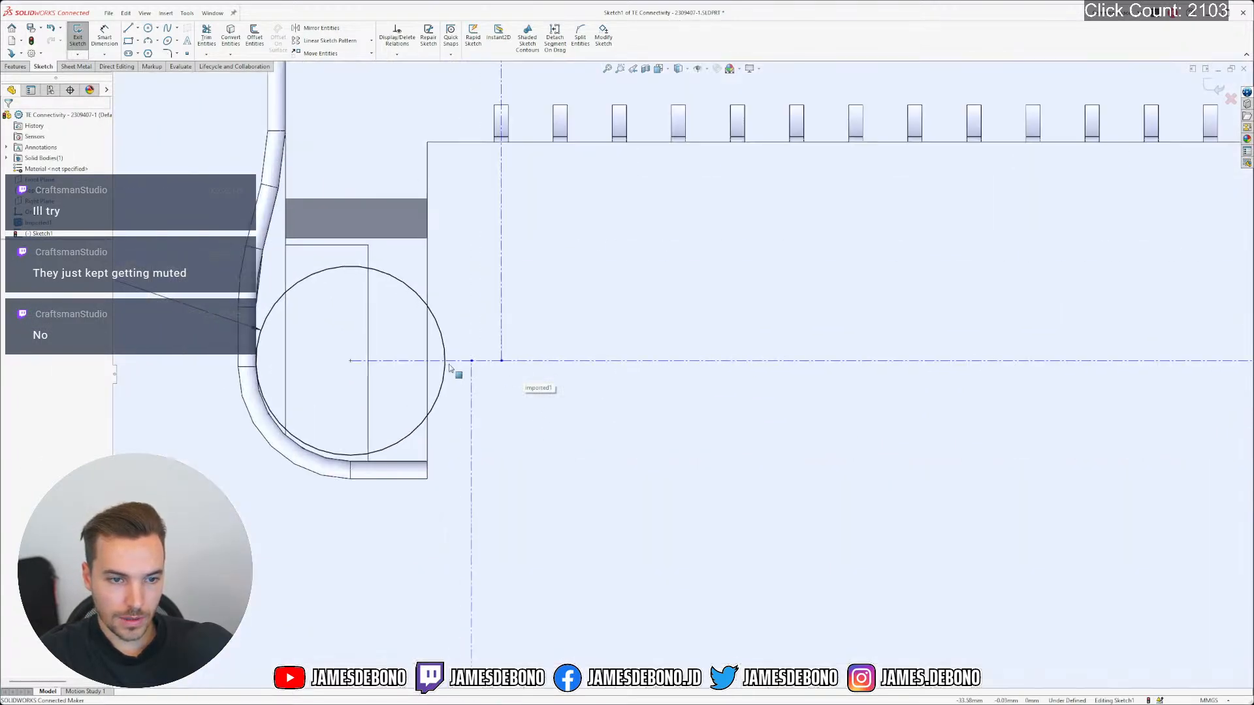
pyautogui.click(458, 361)
pyautogui.keyDown('ctrl'); pyautogui.click(480, 362); pyautogui.keyUp('ctrl')
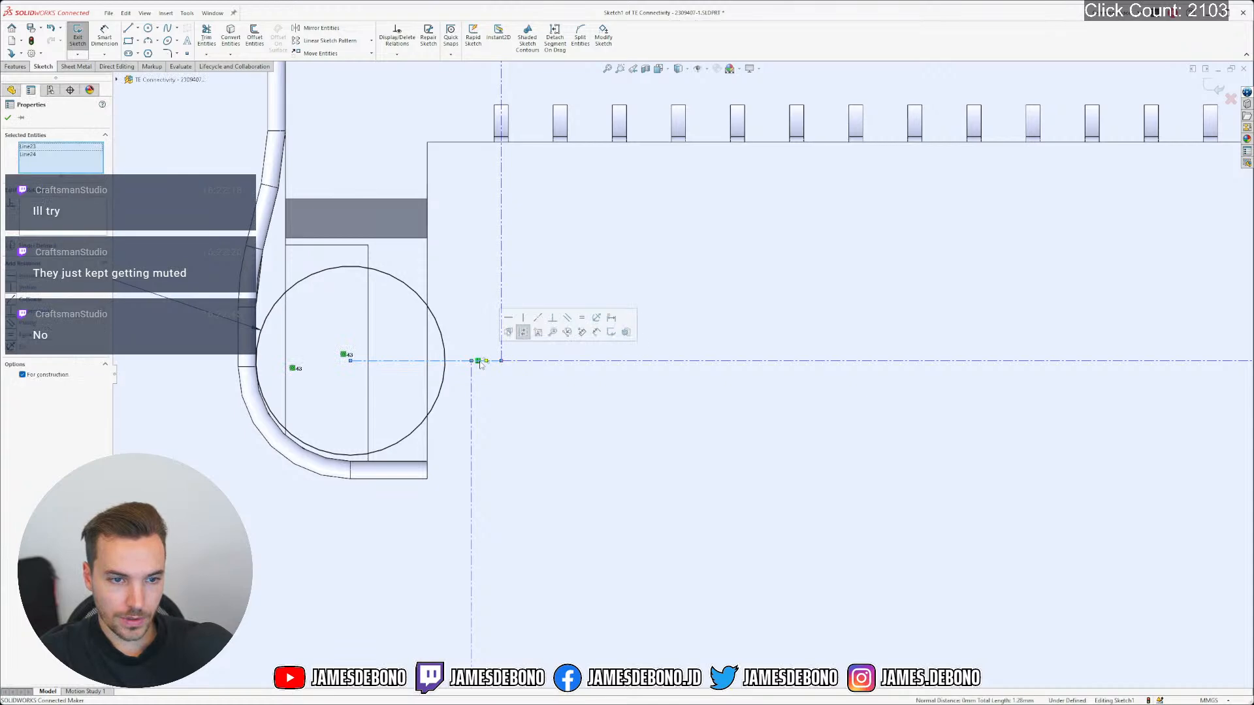
pyautogui.click(536, 320)
pyautogui.click(512, 365)
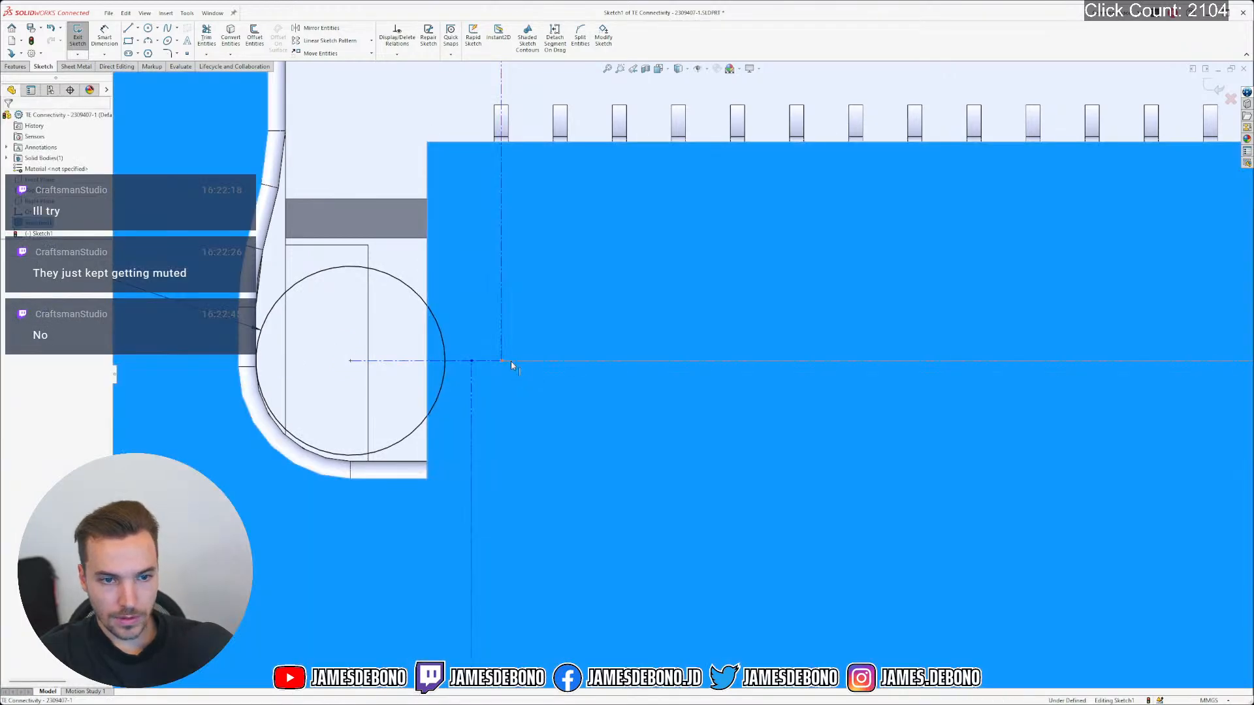
# Make the horizontal centreline segments collinear from the left locating circle through the long left span to the segment just past the origin
pyautogui.click(510, 362)
pyautogui.keyDown('ctrl'); pyautogui.click(499, 362); pyautogui.keyUp('ctrl')
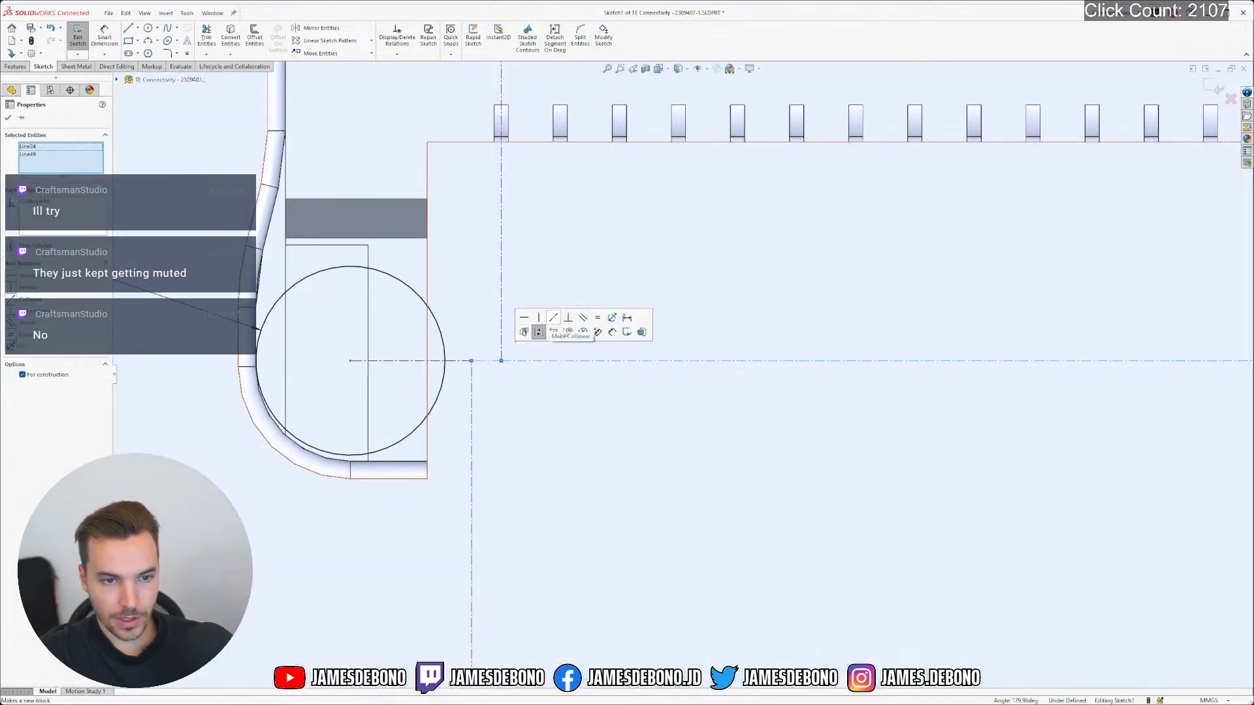
pyautogui.click(568, 332)
pyautogui.scroll(-6, 941, 367)
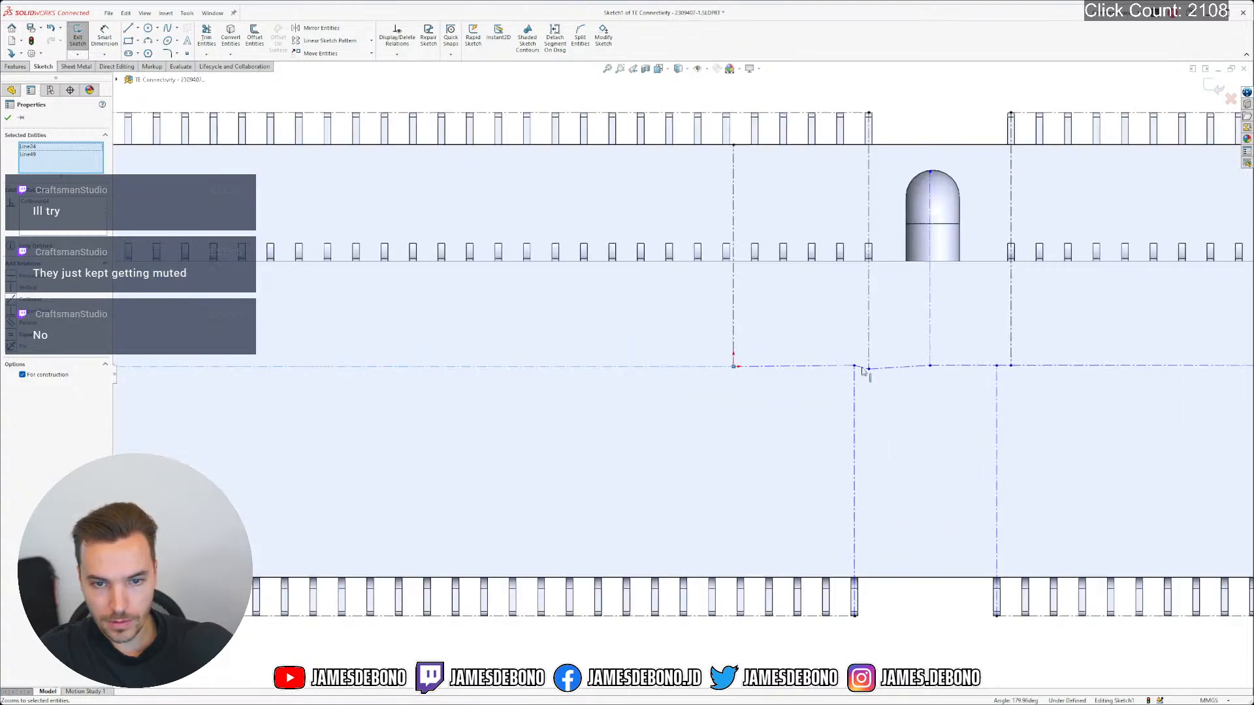
pyautogui.click(663, 365)
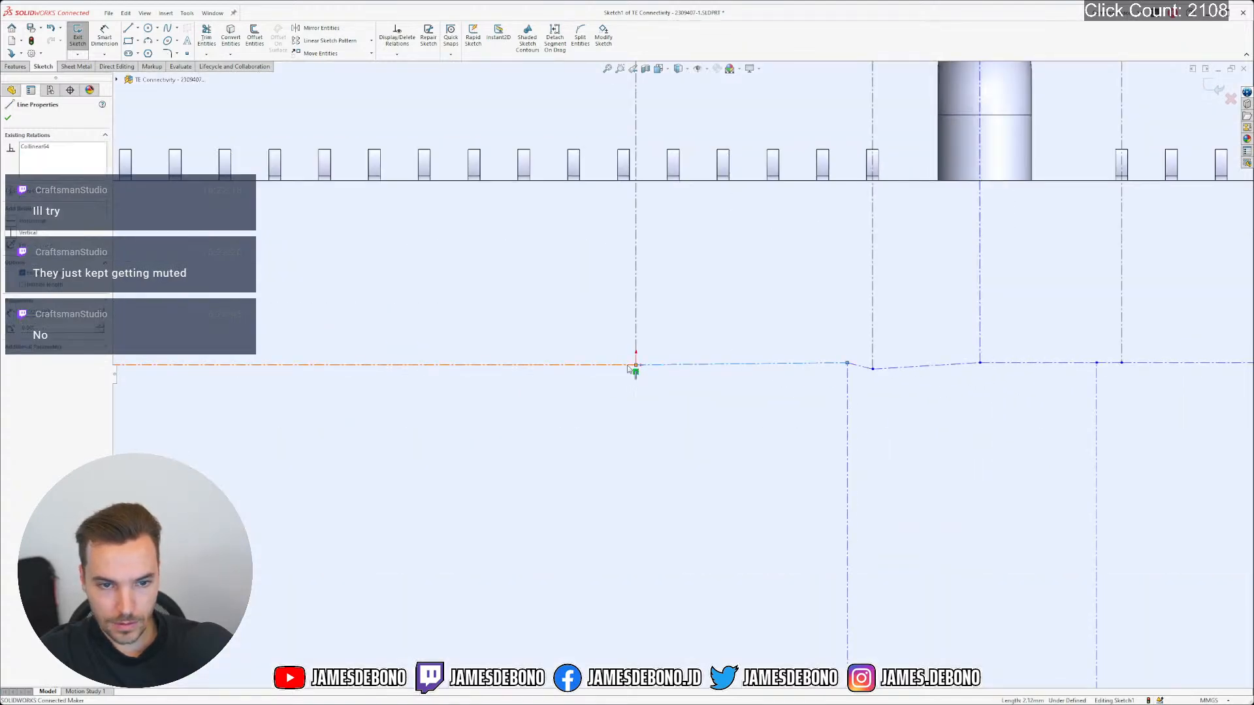
pyautogui.keyDown('ctrl'); pyautogui.click(628, 366); pyautogui.keyUp('ctrl')
pyautogui.click(684, 322)
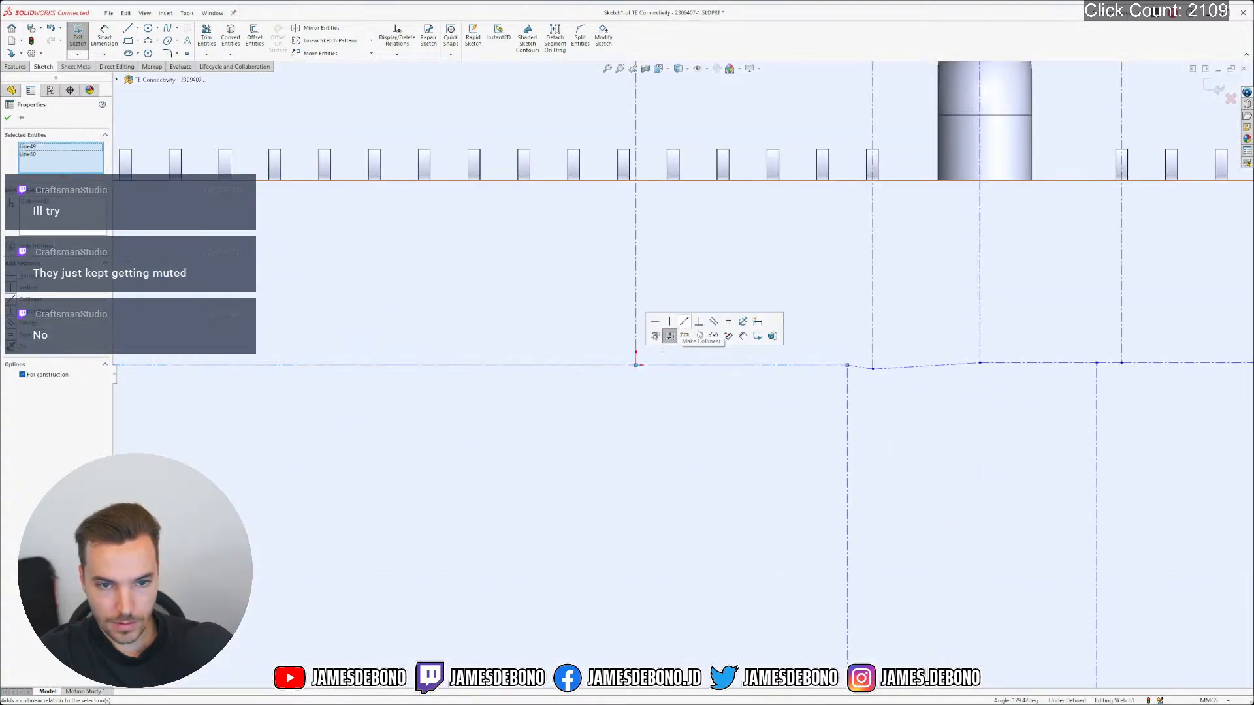
# Make the next two horizontal centreline segments, between the origin side and the rounded key, collinear with the preceding ones
pyautogui.click(856, 367)
pyautogui.keyDown('ctrl'); pyautogui.click(837, 366); pyautogui.keyUp('ctrl')
pyautogui.click(892, 323)
pyautogui.click(869, 367)
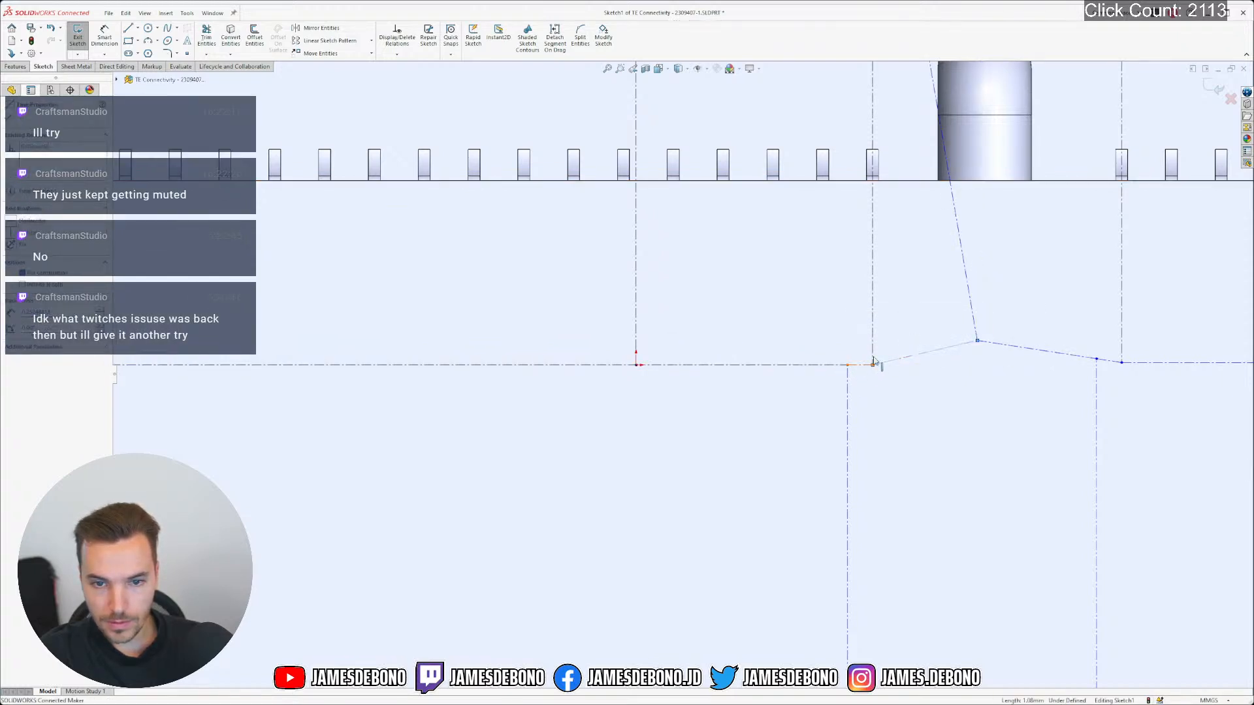
pyautogui.keyDown('ctrl'); pyautogui.click(869, 367); pyautogui.keyUp('ctrl')
pyautogui.click(924, 323)
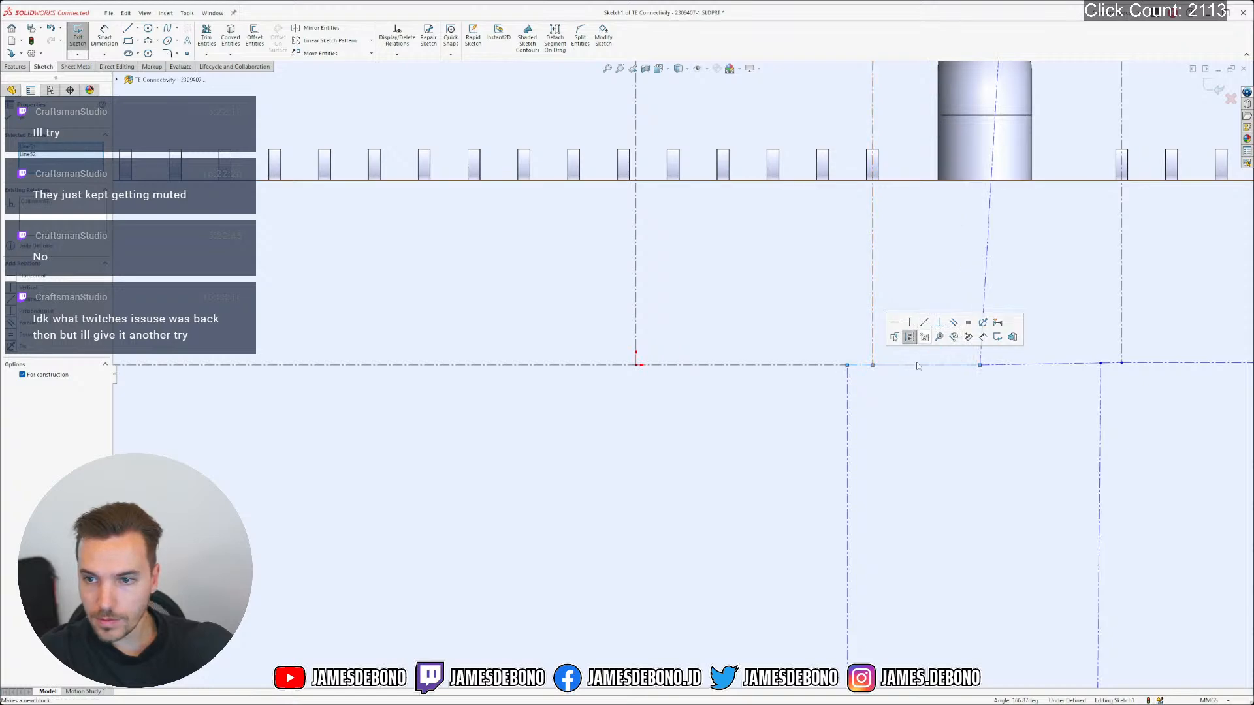
# Make the centreline segments from the rounded key through the long span of the right pin rows collinear
pyautogui.click(994, 366)
pyautogui.keyDown('ctrl'); pyautogui.click(975, 368); pyautogui.keyUp('ctrl')
pyautogui.click(1029, 323)
pyautogui.doubleClick(1098, 370)
pyautogui.click(1137, 367)
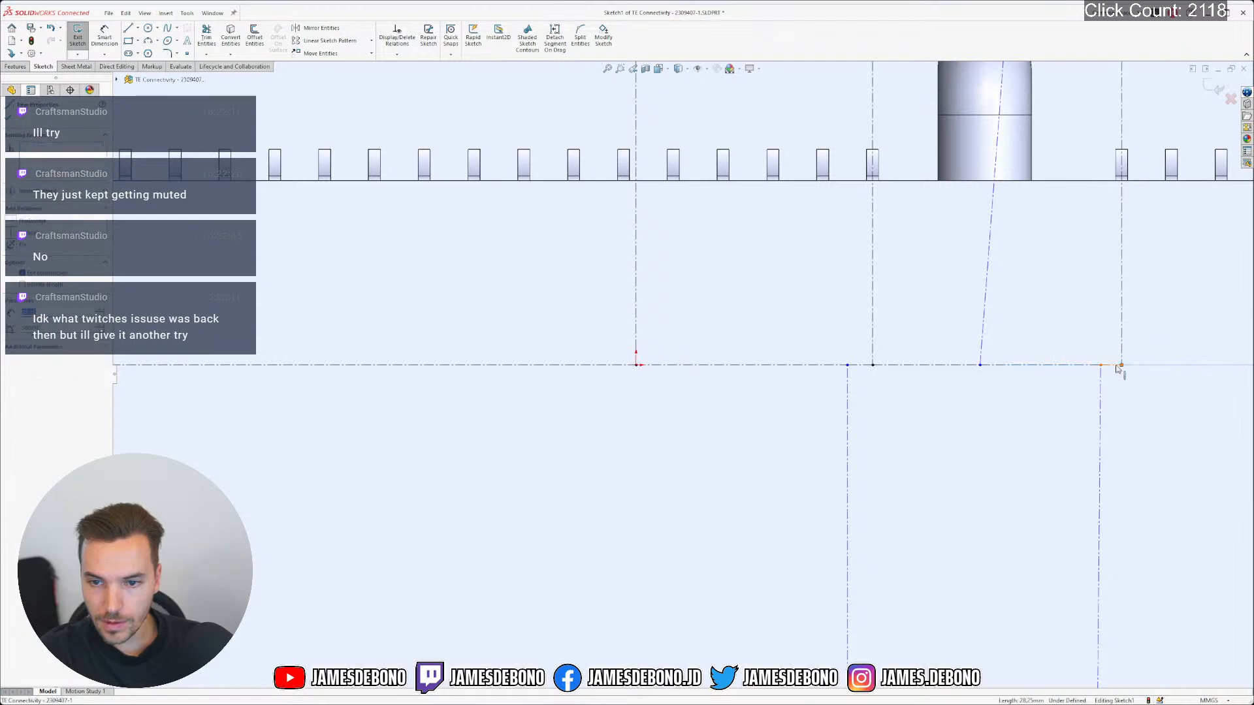
pyautogui.keyDown('ctrl'); pyautogui.click(1116, 366); pyautogui.keyUp('ctrl')
pyautogui.click(1167, 323)
# Make the remaining centreline segments beside the 1.10 mm locating circle collinear with the rest of the horizontal centreline
pyautogui.scroll(5, 1144, 371)
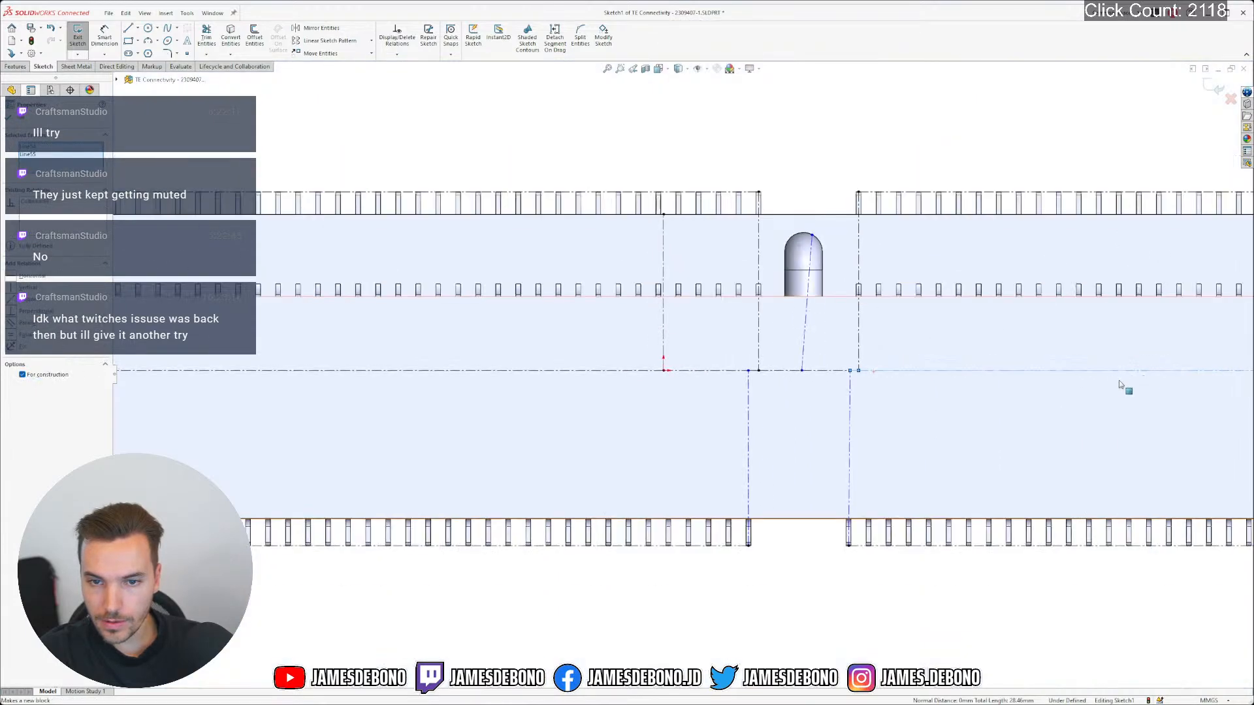
pyautogui.scroll(2, 1117, 392)
pyautogui.scroll(-6, 1095, 373)
pyautogui.scroll(-5, 1010, 373)
pyautogui.click(838, 367)
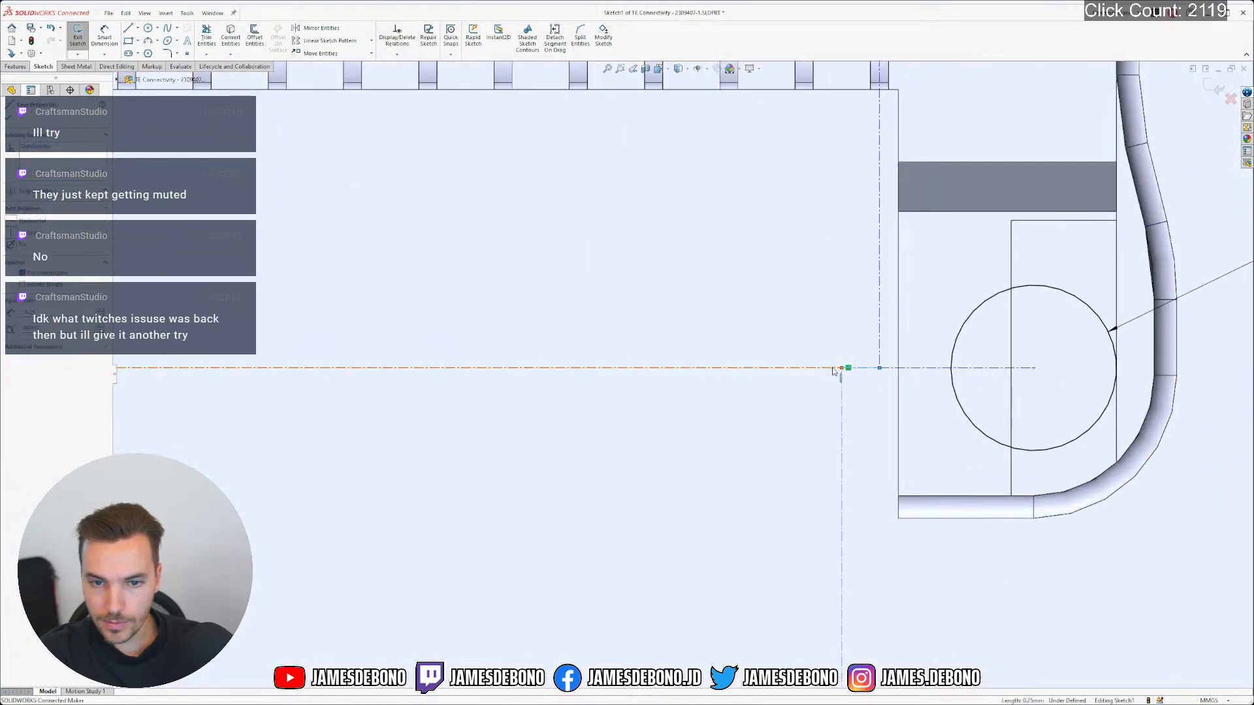
pyautogui.keyDown('ctrl'); pyautogui.click(832, 369); pyautogui.keyUp('ctrl')
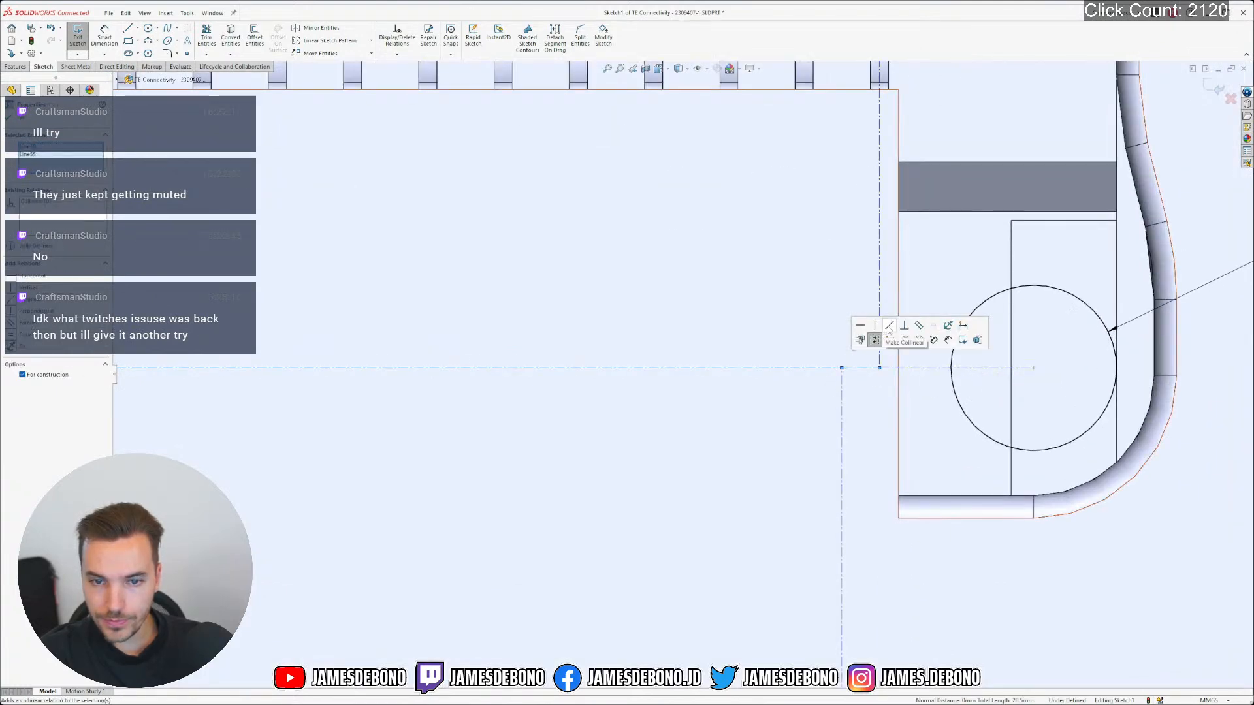
pyautogui.click(877, 368)
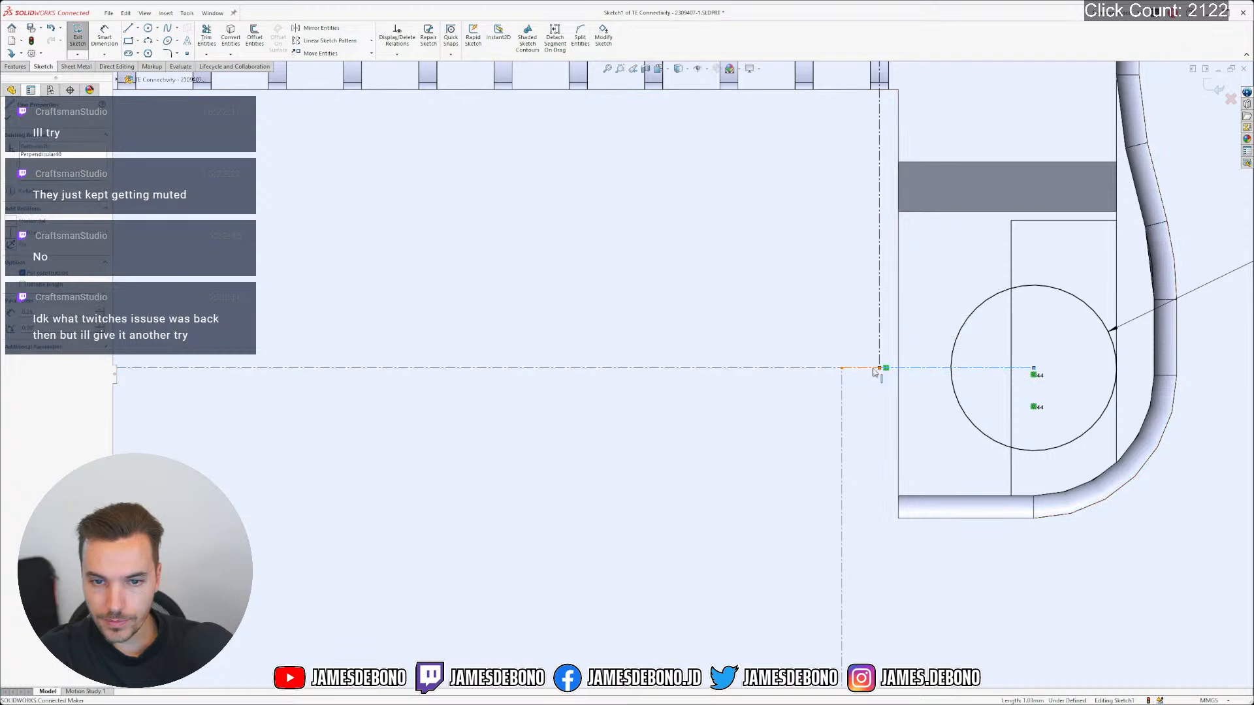
pyautogui.keyDown('ctrl'); pyautogui.click(873, 369); pyautogui.keyUp('ctrl')
pyautogui.click(928, 326)
pyautogui.scroll(6, 954, 386)
pyautogui.click(986, 416)
# Move the upper endpoint of the rounded key's construction line to the top midpoint of the key's arc
pyautogui.scroll(4, 673, 325)
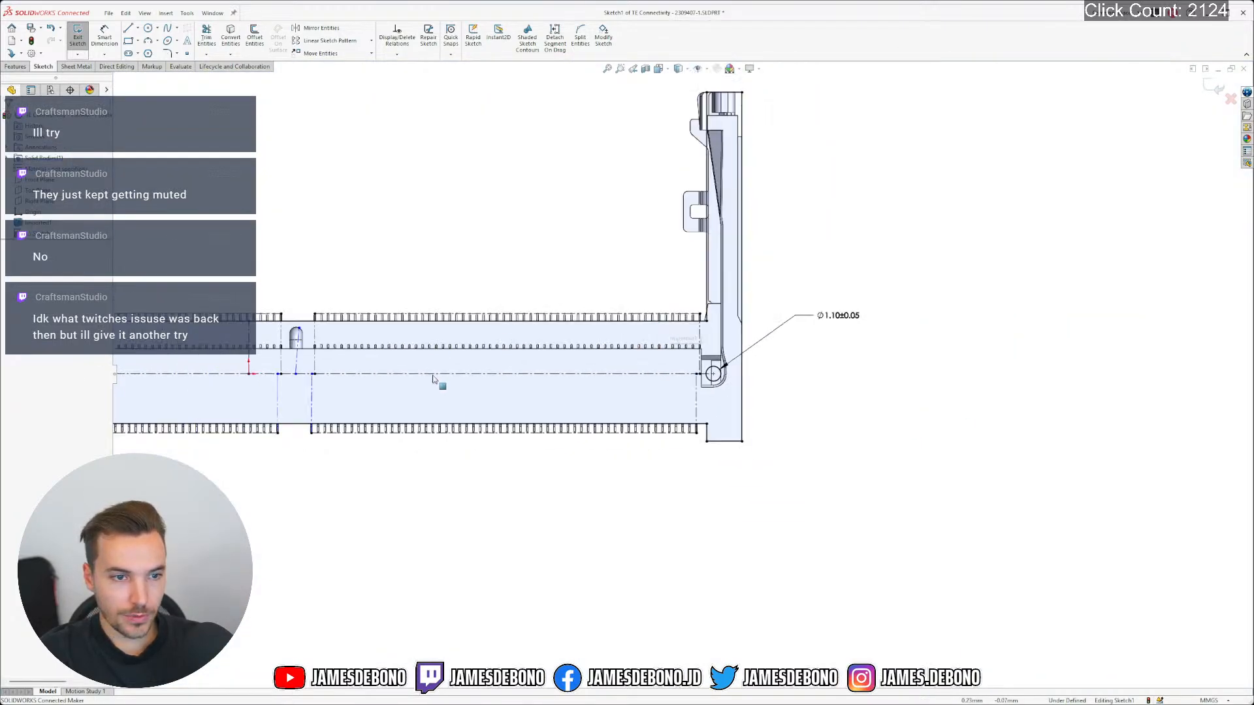
pyautogui.scroll(-6, 435, 377)
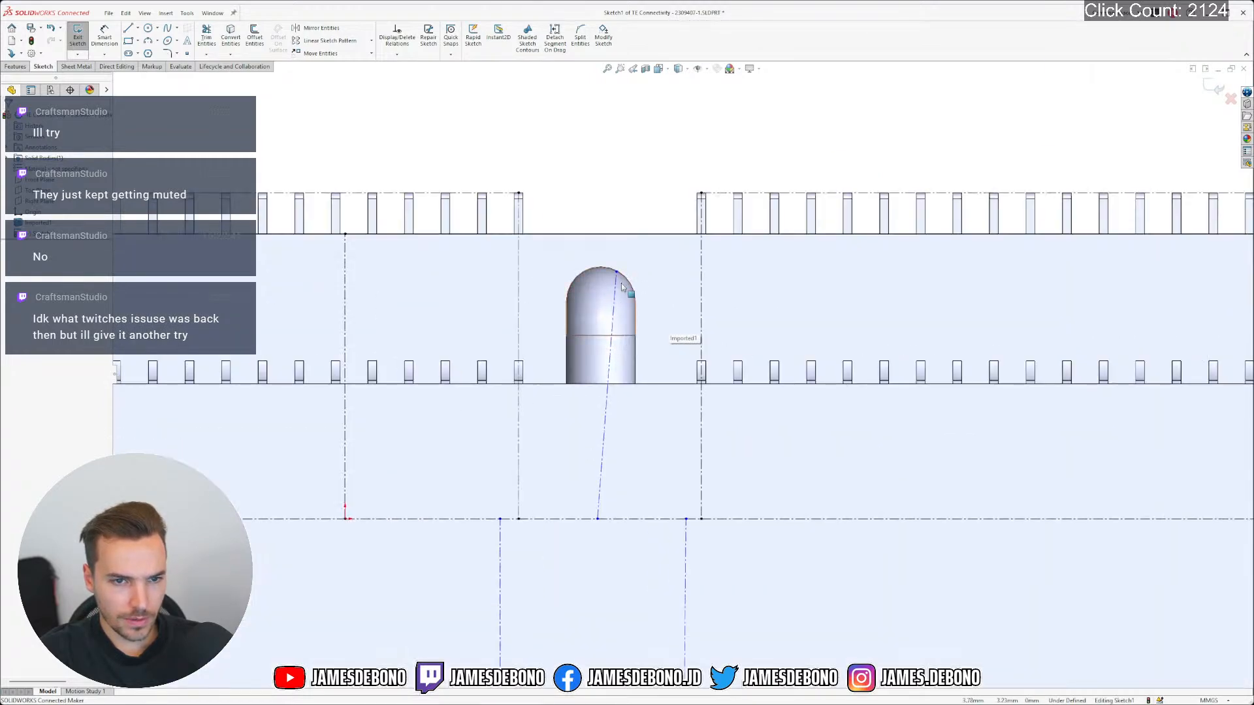
pyautogui.scroll(-2, 622, 287)
pyautogui.moveTo(641, 271); pyautogui.dragTo(615, 264)
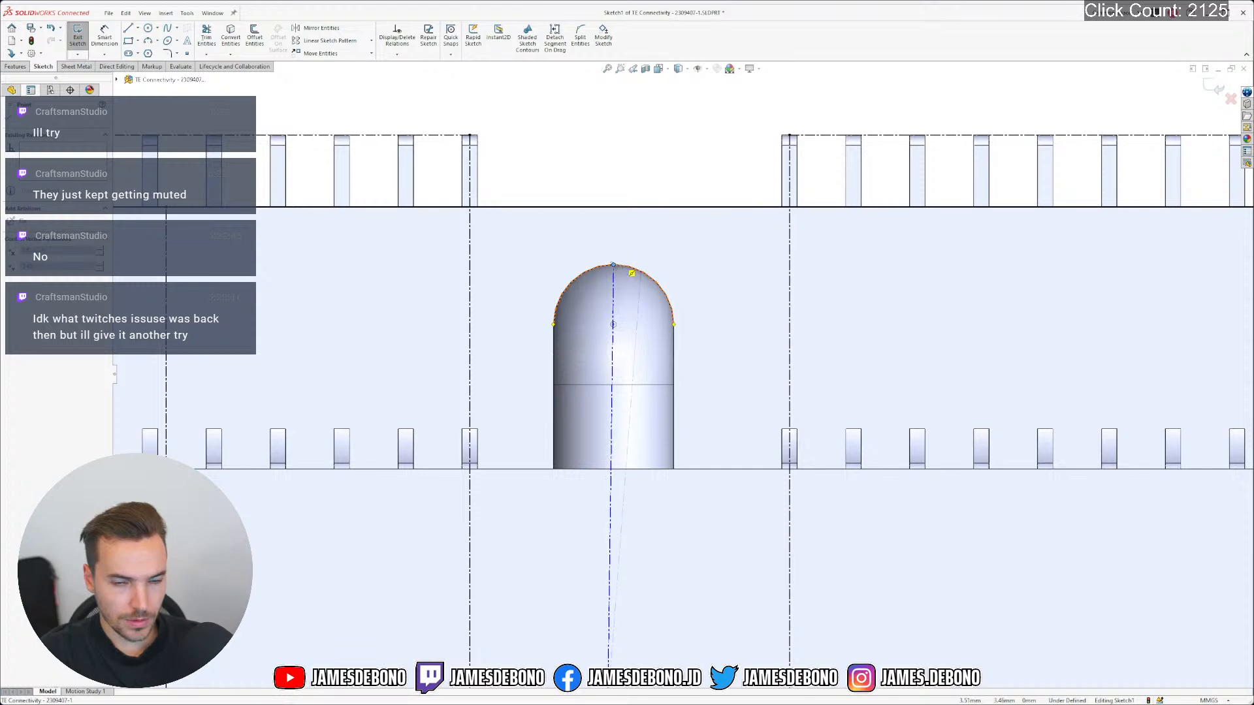
# Make the rounded key's construction line perpendicular to the horizontal centreline
pyautogui.scroll(3, 662, 363)
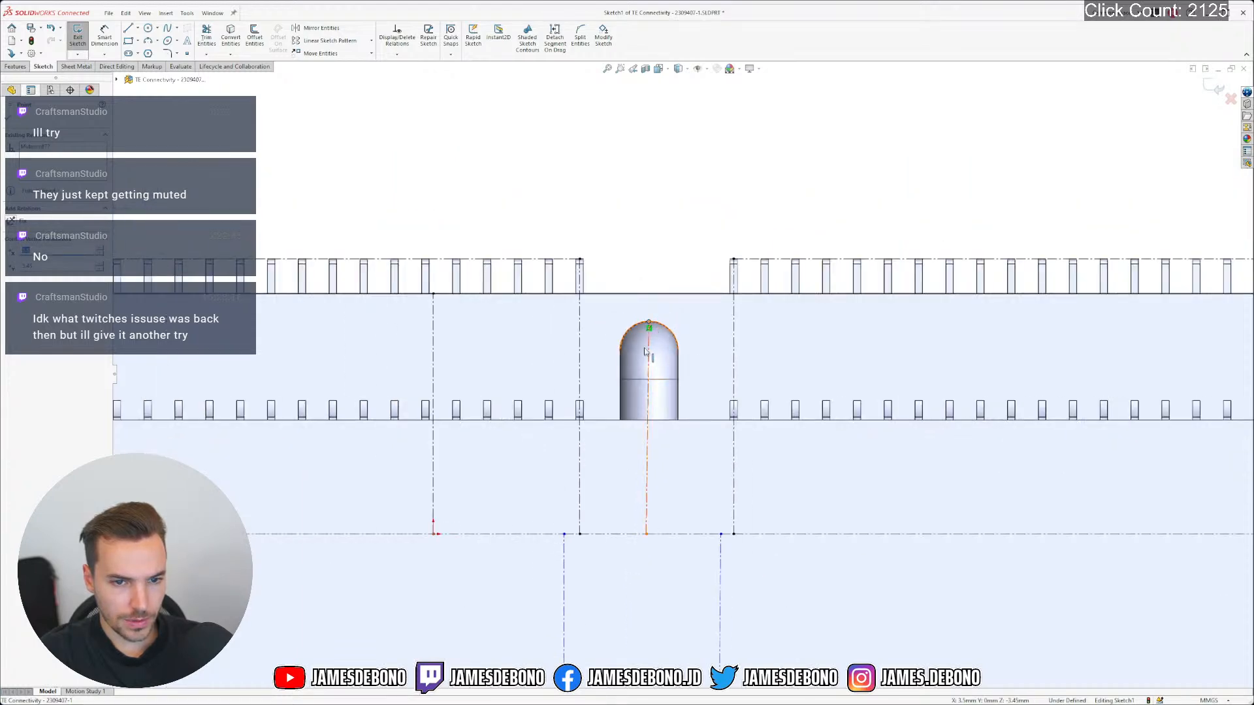
pyautogui.click(646, 350)
pyautogui.keyDown('ctrl'); pyautogui.click(663, 534); pyautogui.keyUp('ctrl')
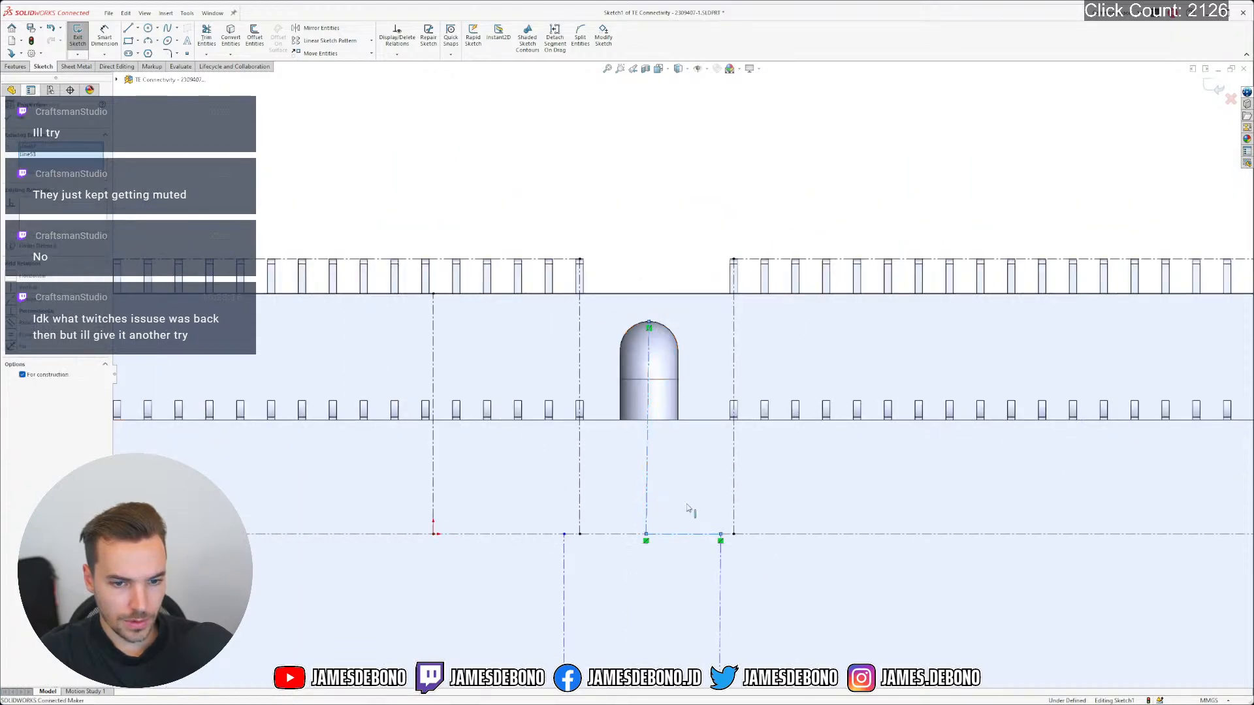
pyautogui.click(729, 494)
pyautogui.click(692, 394)
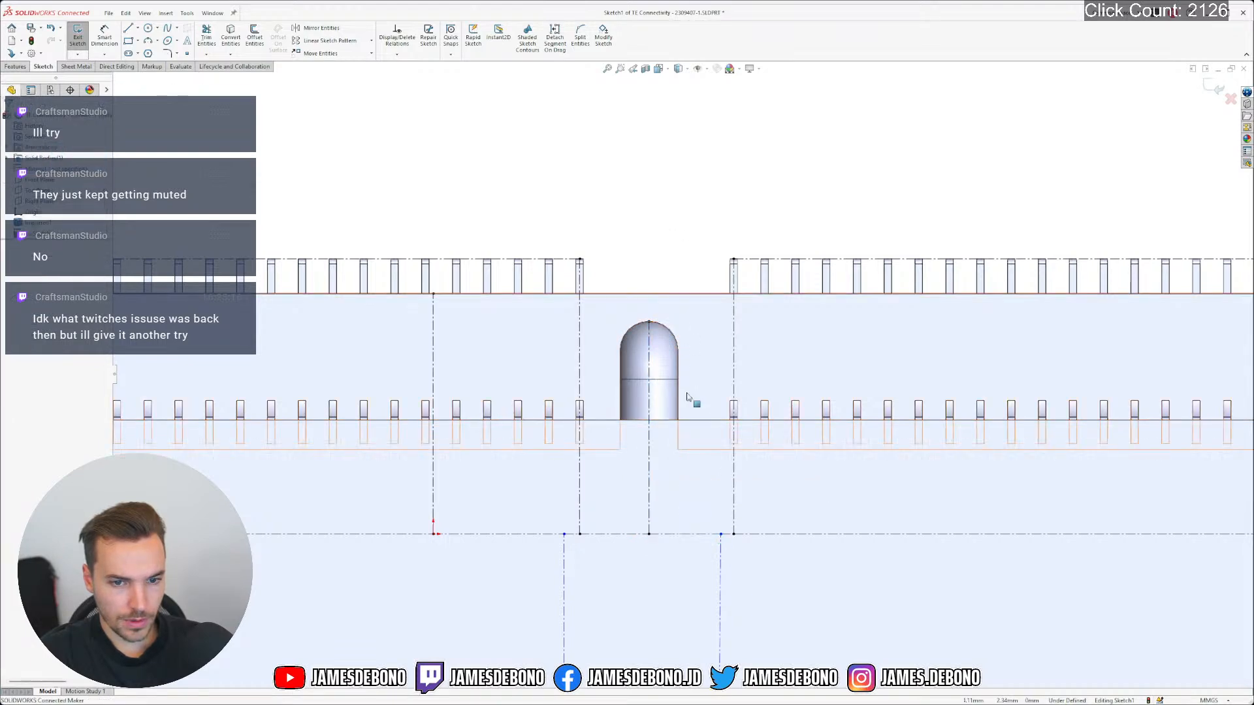
# Make both vertical construction lines beside the gap in the lower pins perpendicular to their lower pin-row lines
pyautogui.scroll(3, 682, 413)
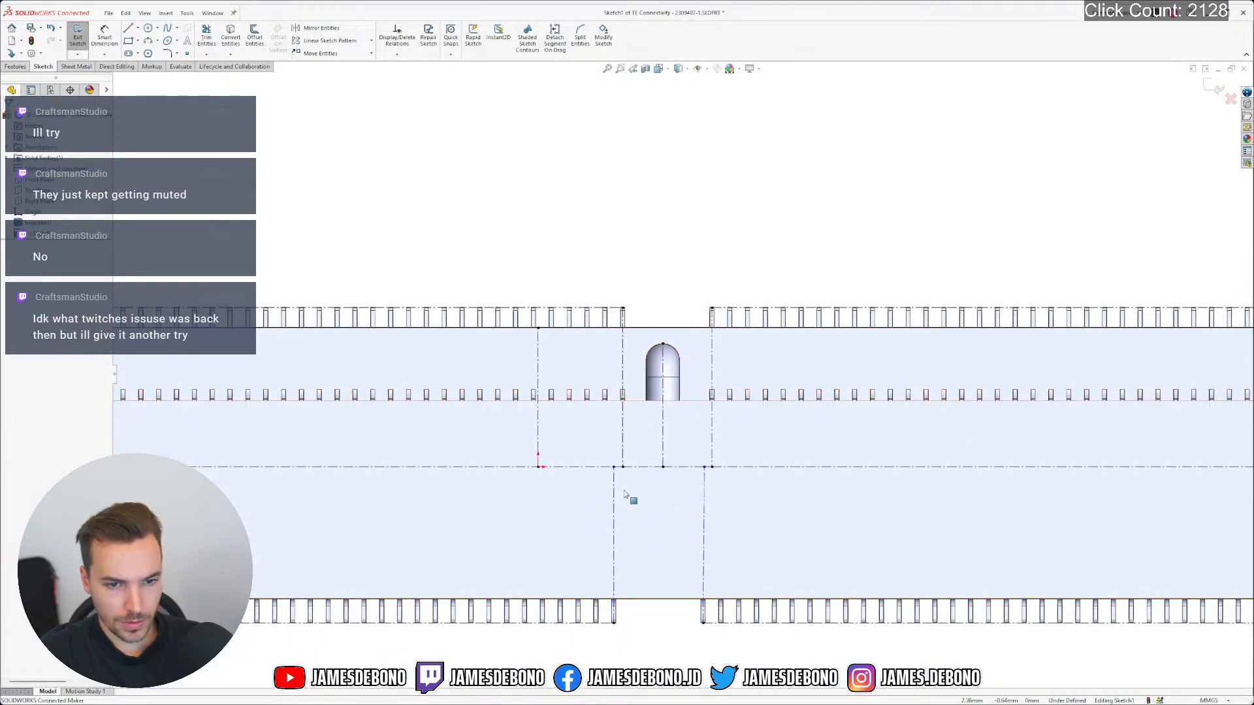
pyautogui.scroll(-5, 622, 495)
pyautogui.scroll(4, 703, 581)
pyautogui.scroll(-3, 672, 586)
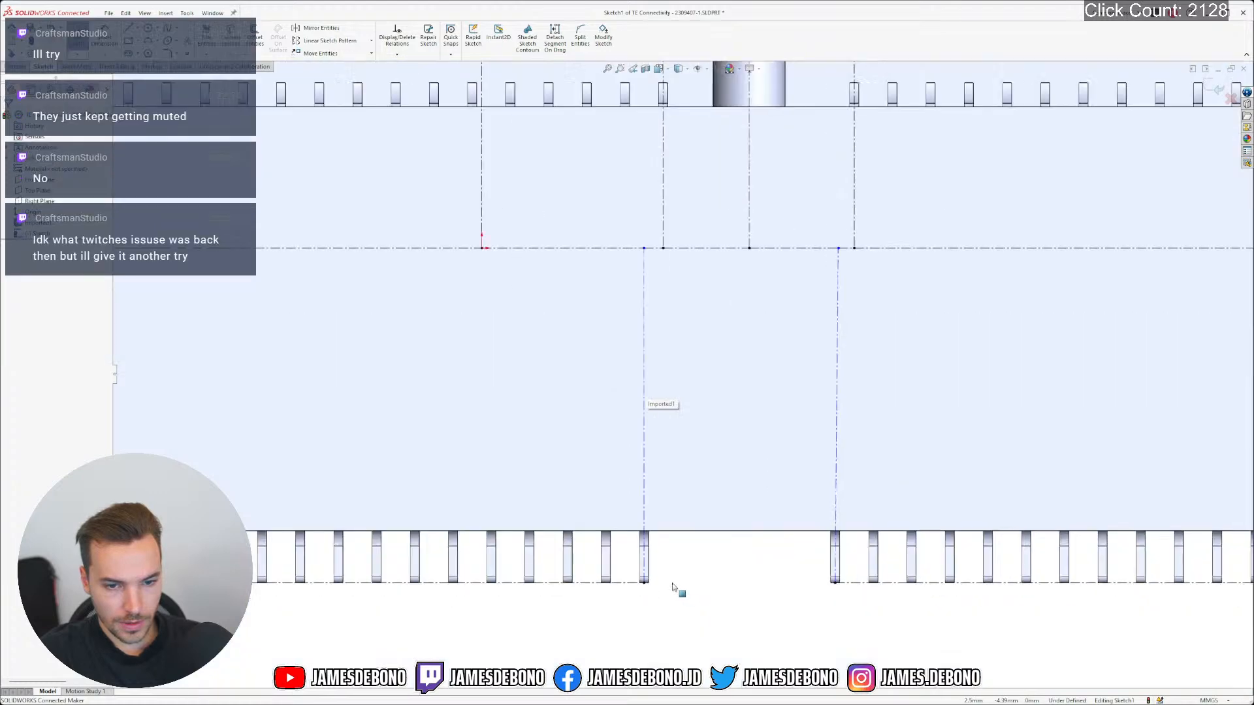
pyautogui.click(629, 572)
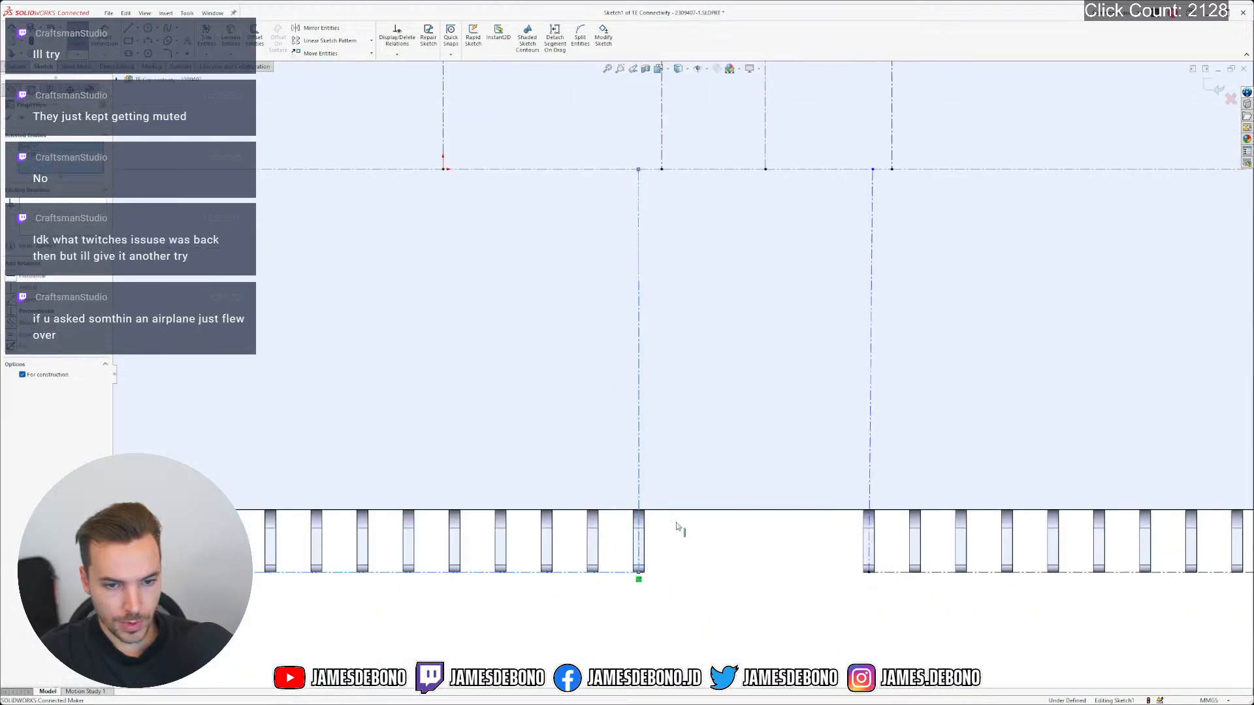
pyautogui.click(747, 603)
pyautogui.click(870, 547)
pyautogui.keyDown('ctrl'); pyautogui.click(868, 575); pyautogui.keyUp('ctrl')
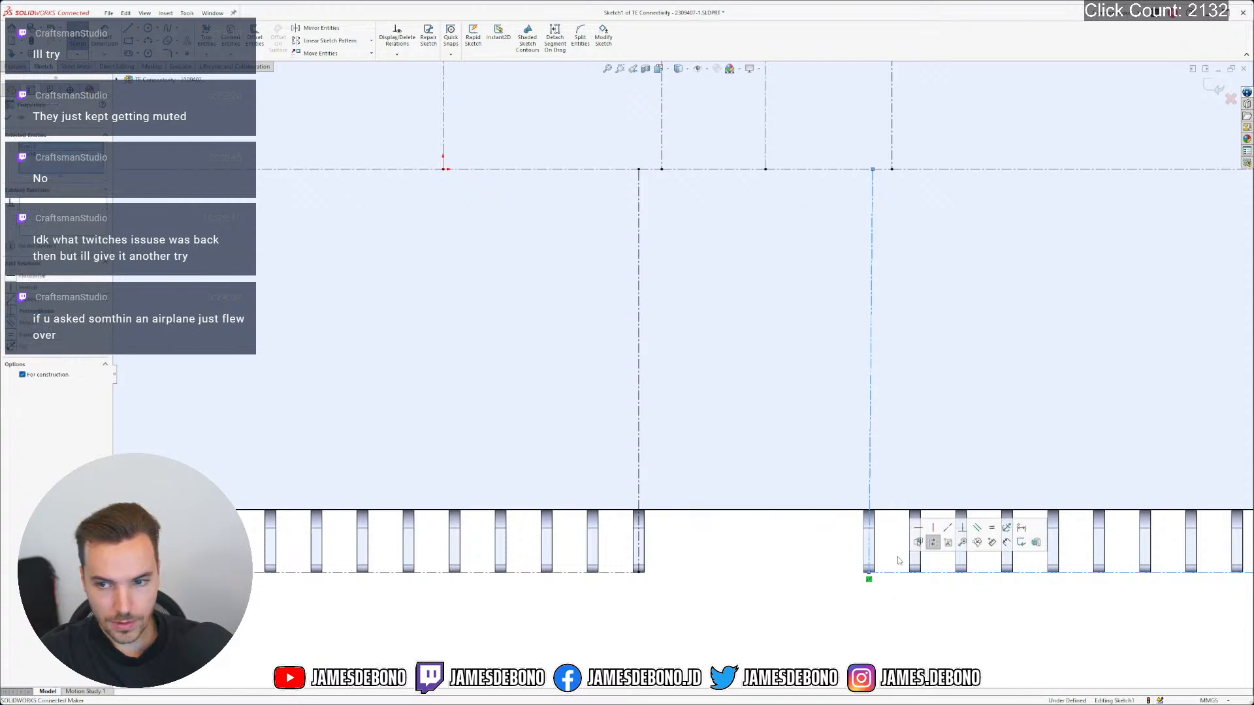
pyautogui.click(962, 527)
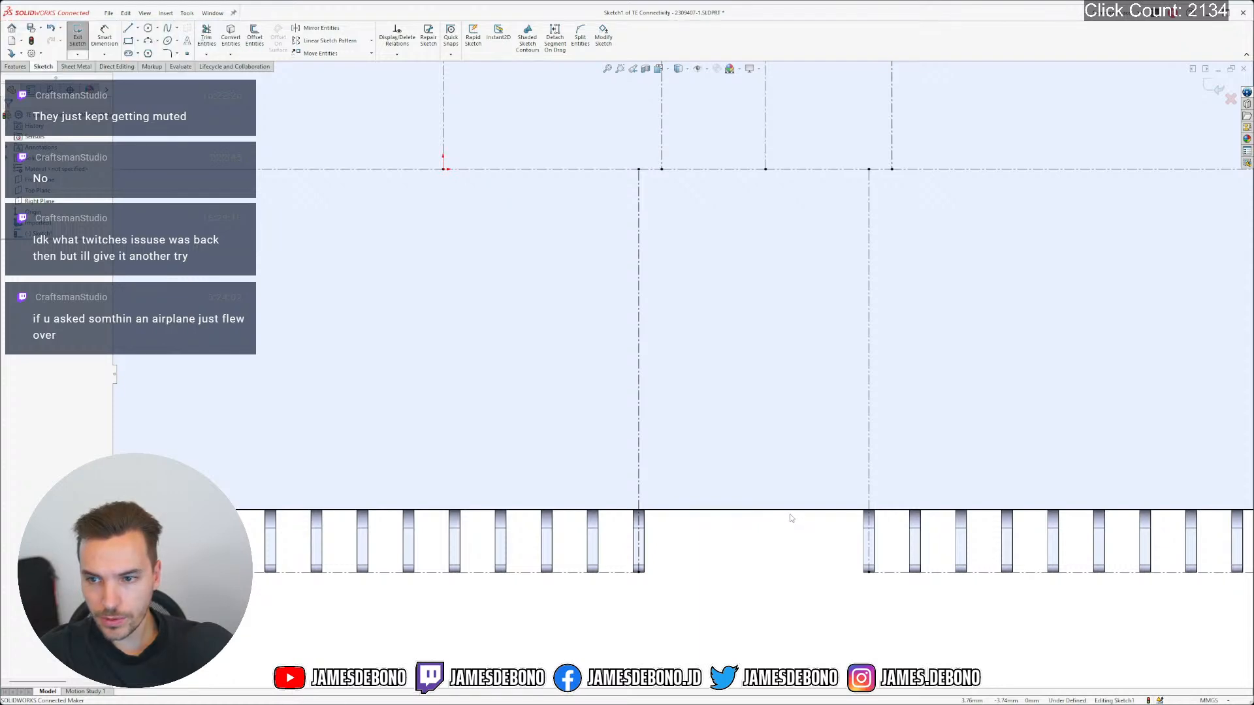
# Make the vertical construction line at the leftmost upper pin perpendicular to the upper pin-row line
pyautogui.scroll(5, 790, 515)
pyautogui.scroll(2, 783, 512)
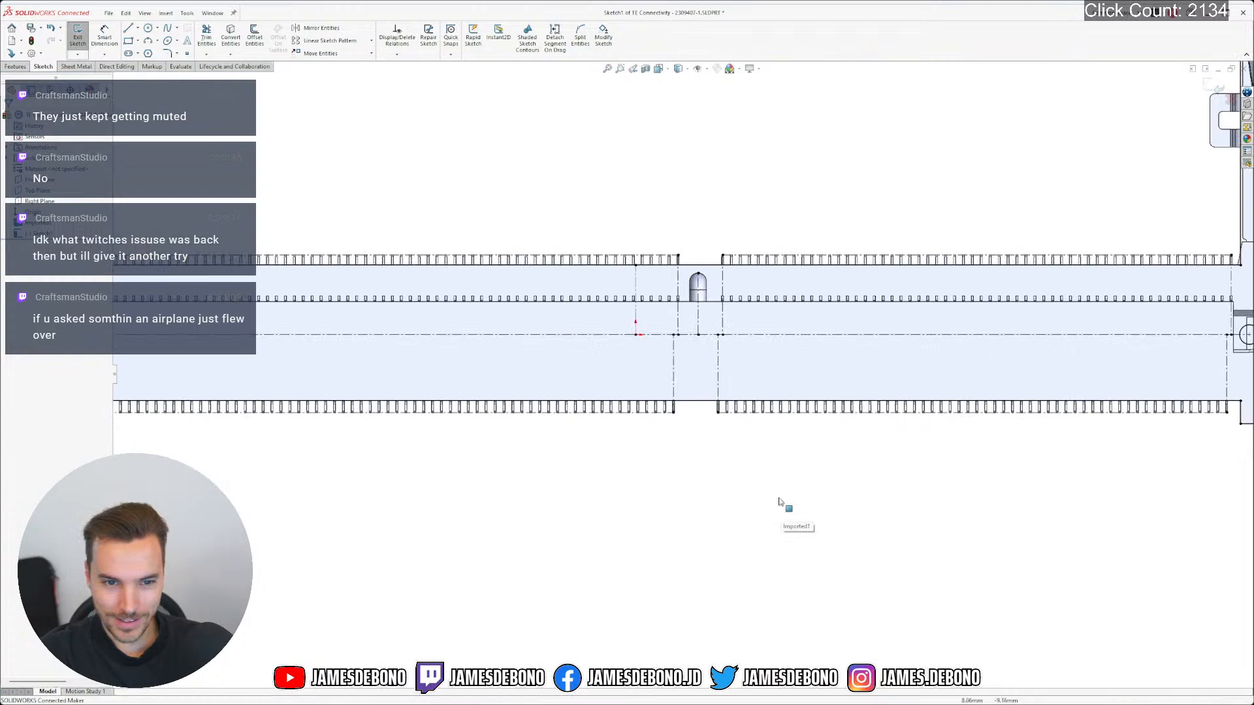
pyautogui.scroll(3, 693, 446)
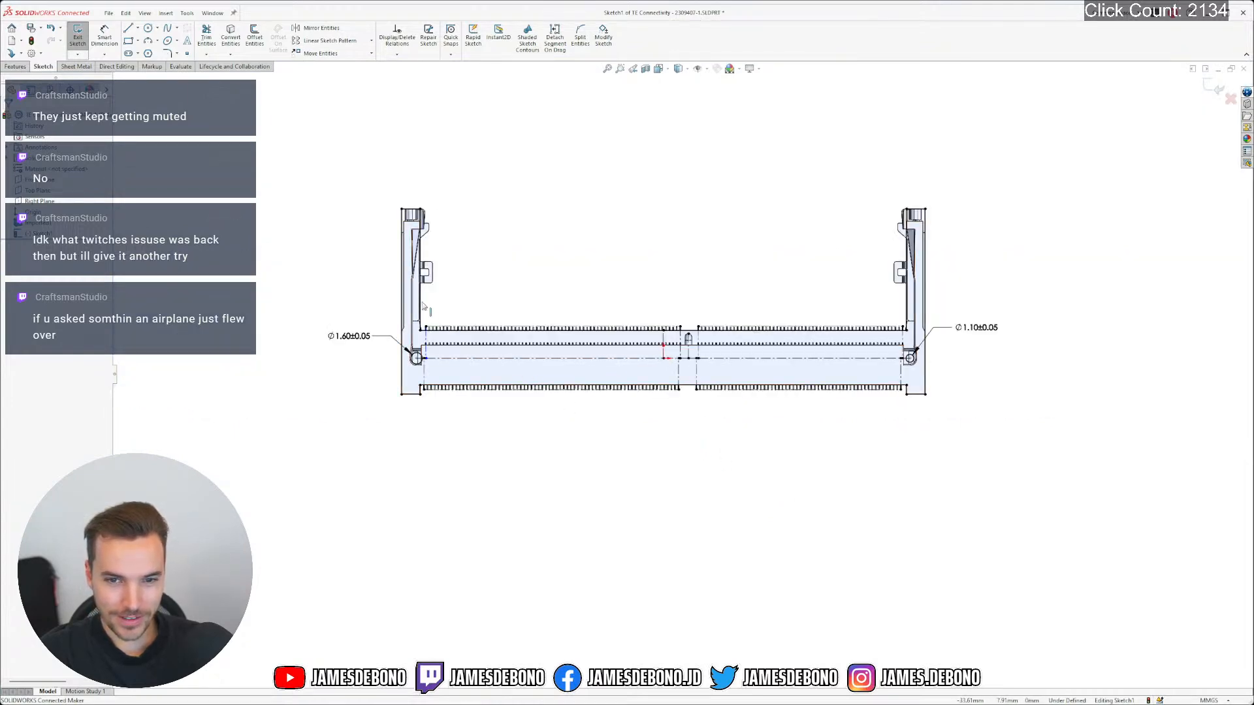
pyautogui.scroll(-8, 458, 336)
pyautogui.click(577, 395)
pyautogui.keyDown('ctrl'); pyautogui.click(594, 309); pyautogui.keyUp('ctrl')
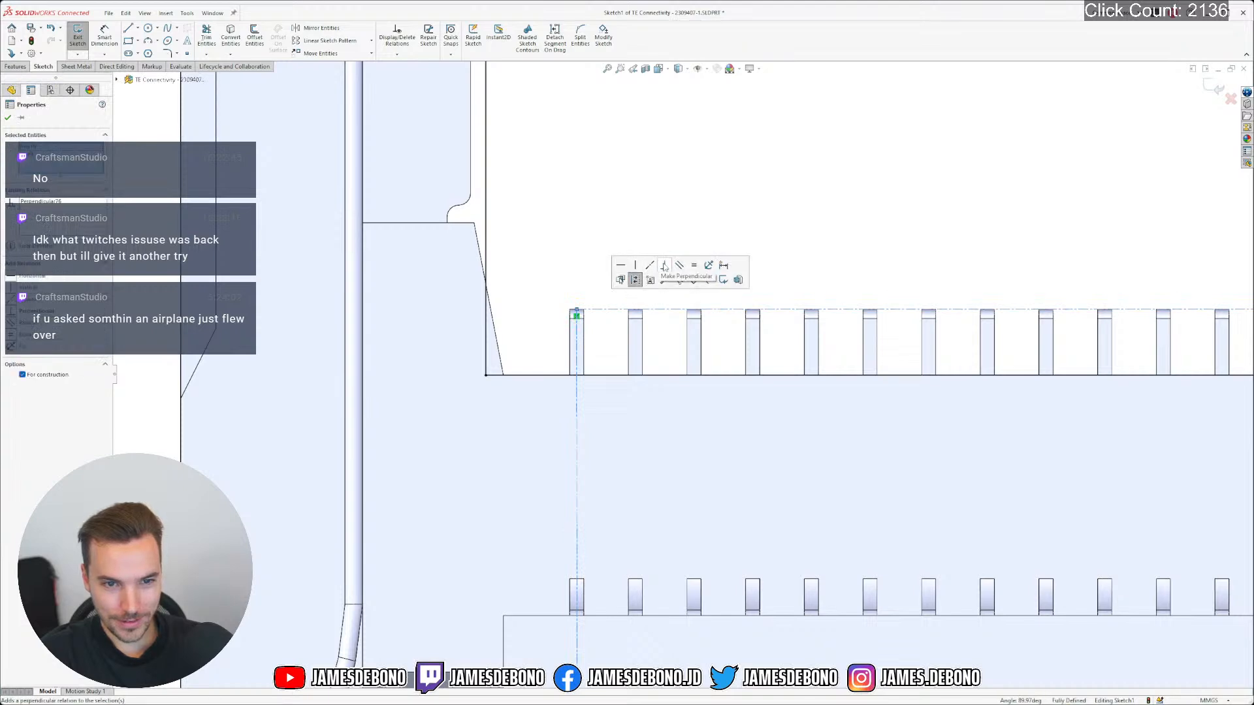
pyautogui.click(665, 265)
pyautogui.click(660, 338)
# Exit the finished connector sketch and clear its selection in the part
pyautogui.scroll(6, 660, 338)
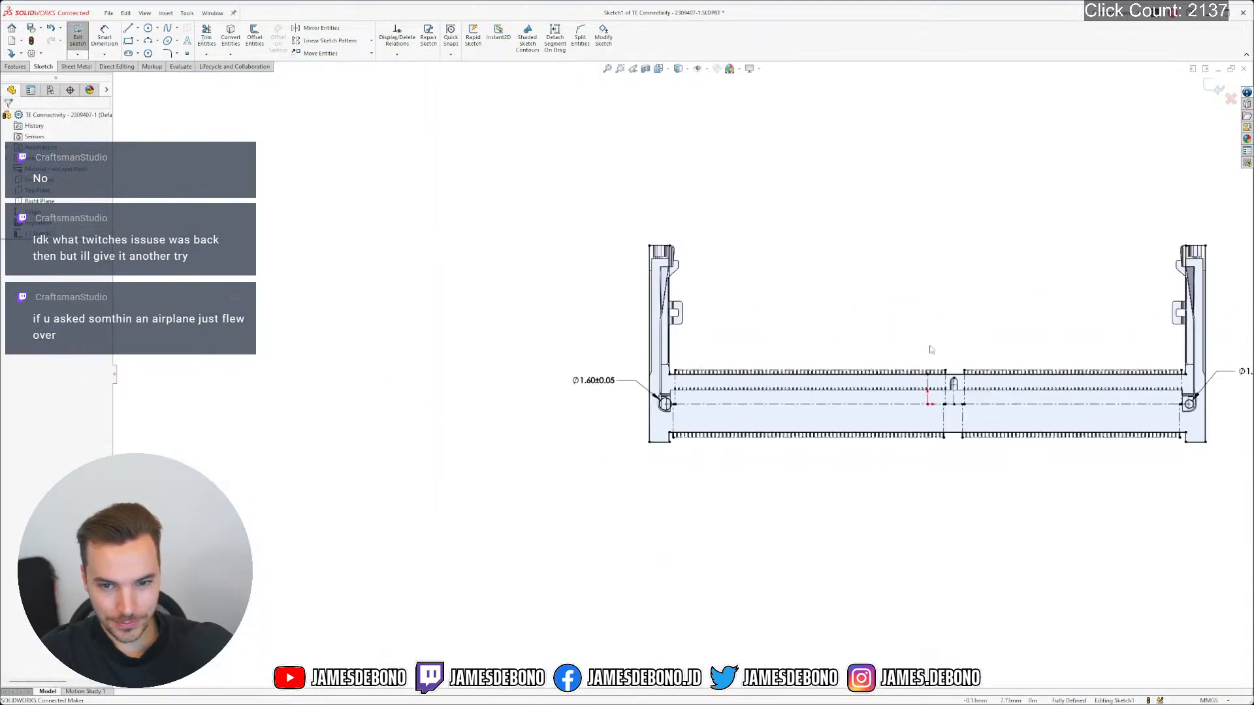
pyautogui.scroll(-2, 922, 350)
pyautogui.scroll(2, 983, 363)
pyautogui.scroll(-2, 787, 397)
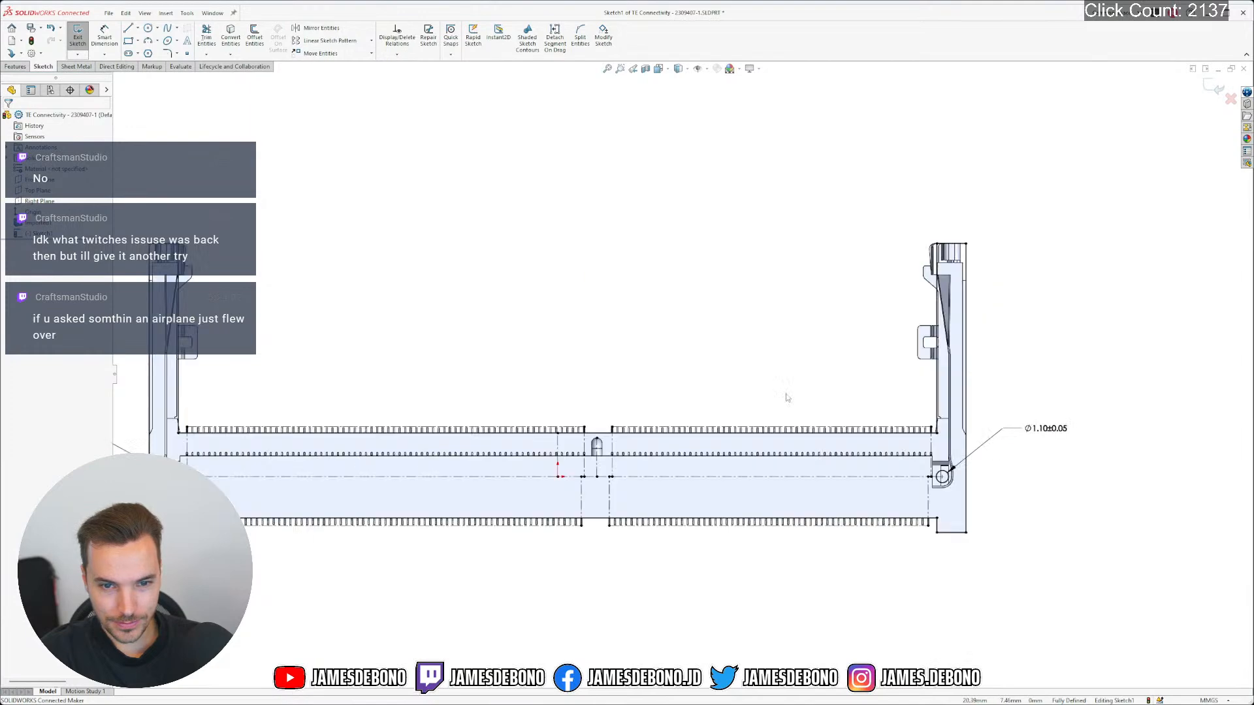
pyautogui.scroll(2, 614, 421)
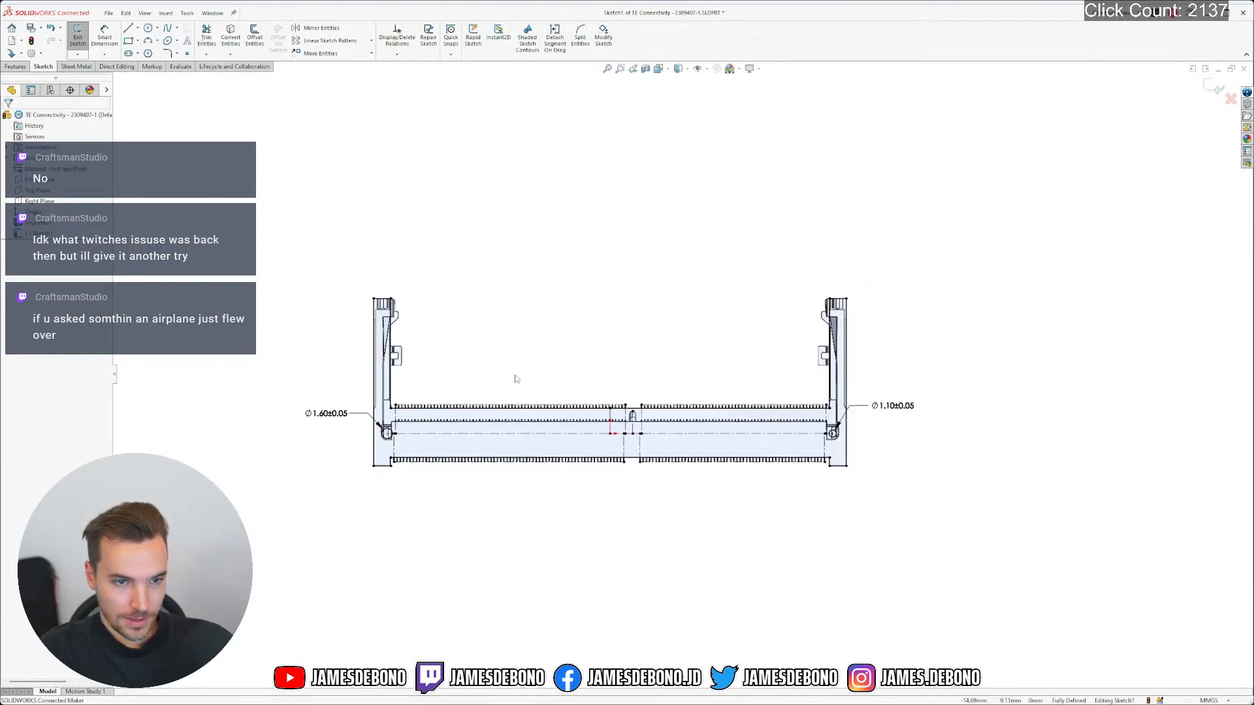
pyautogui.click(1214, 86)
pyautogui.click(39, 233)
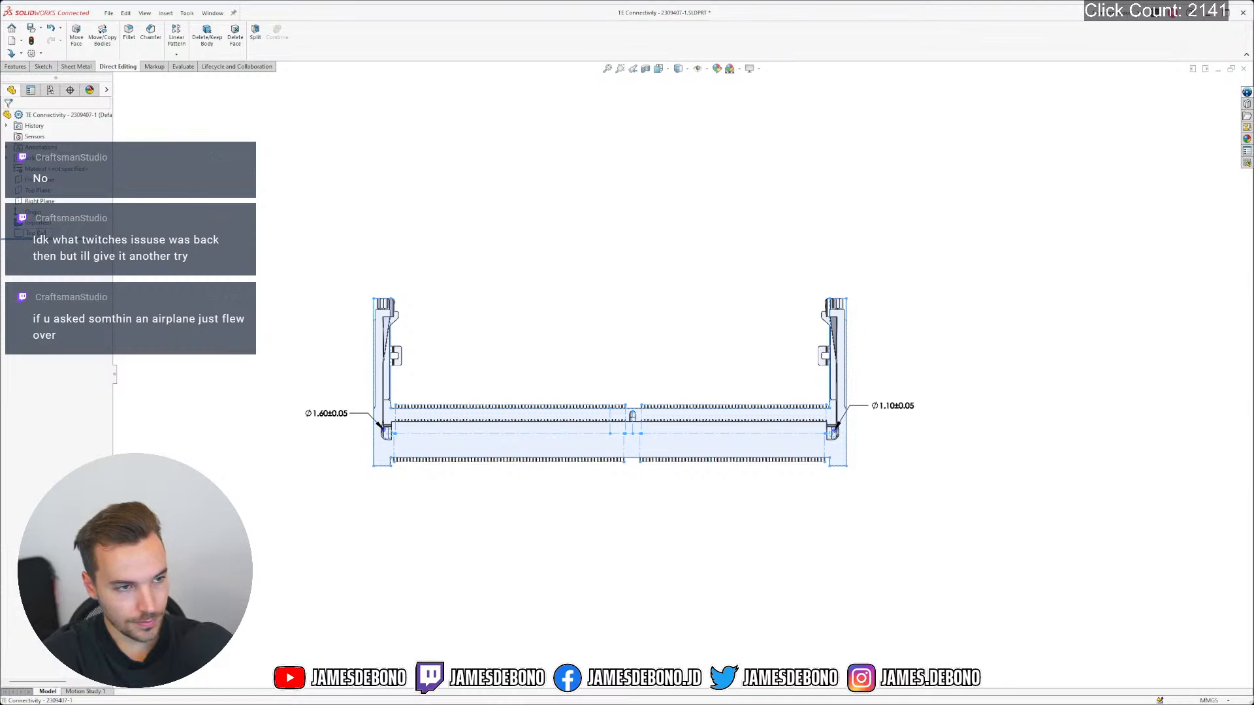
pyautogui.press('Escape')
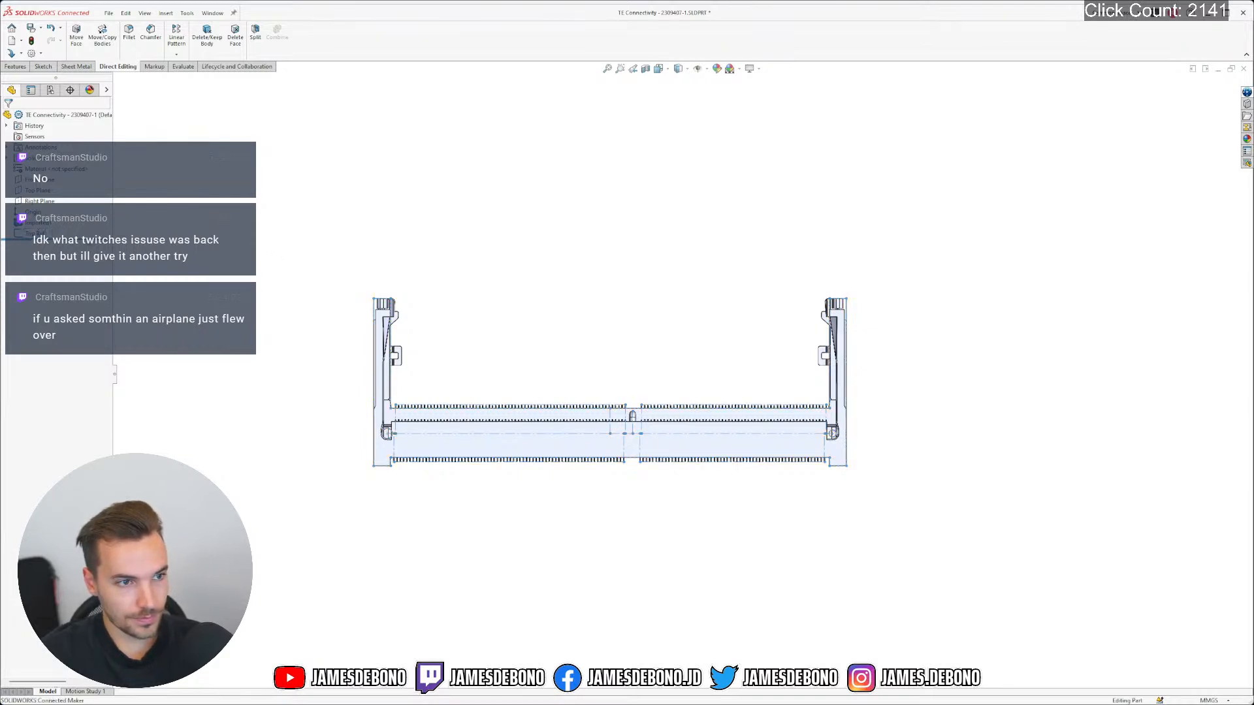
pyautogui.click(71, 274)
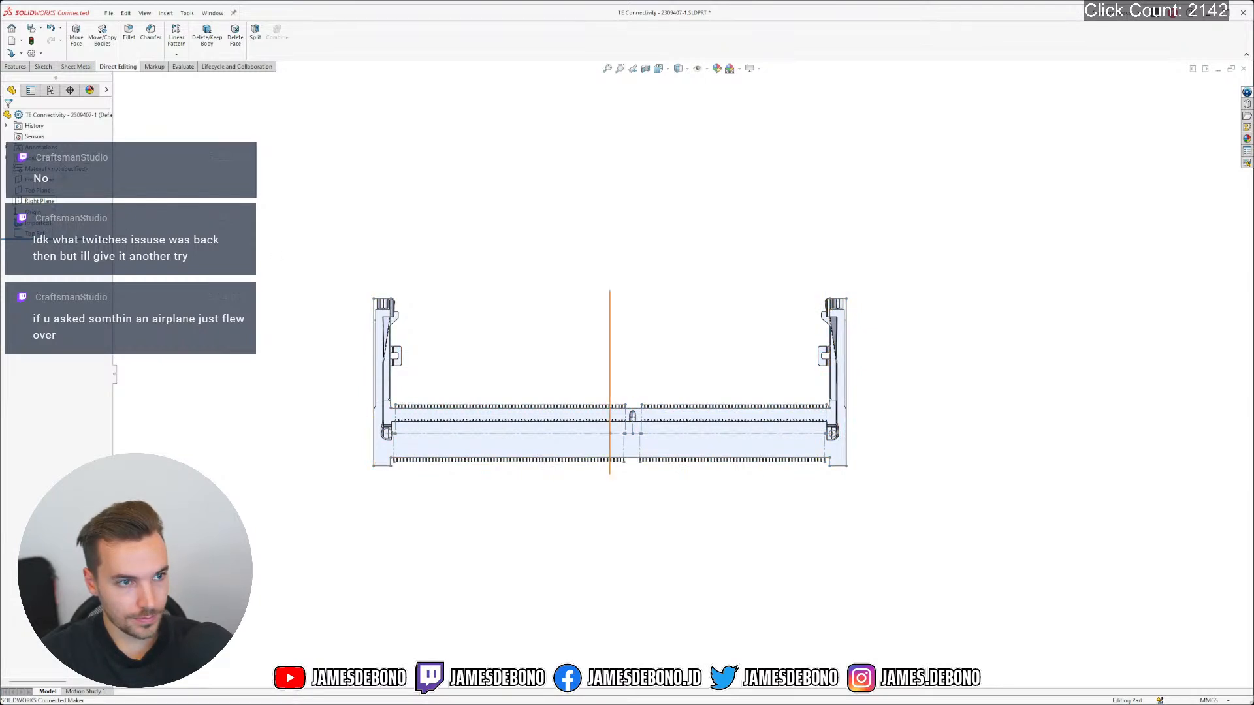
# Switch to the TE Connectivity - 2309408-1 part and open its Right Reference sketch
pyautogui.click(209, 16)
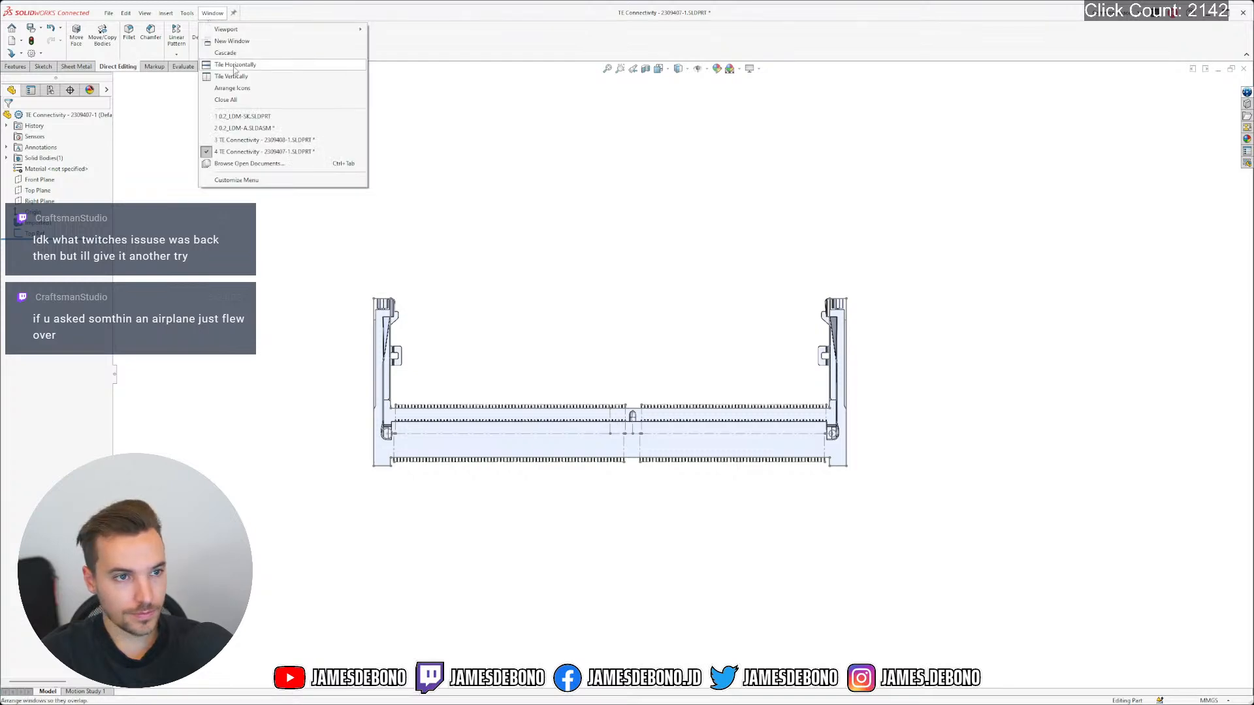
pyautogui.click(269, 146)
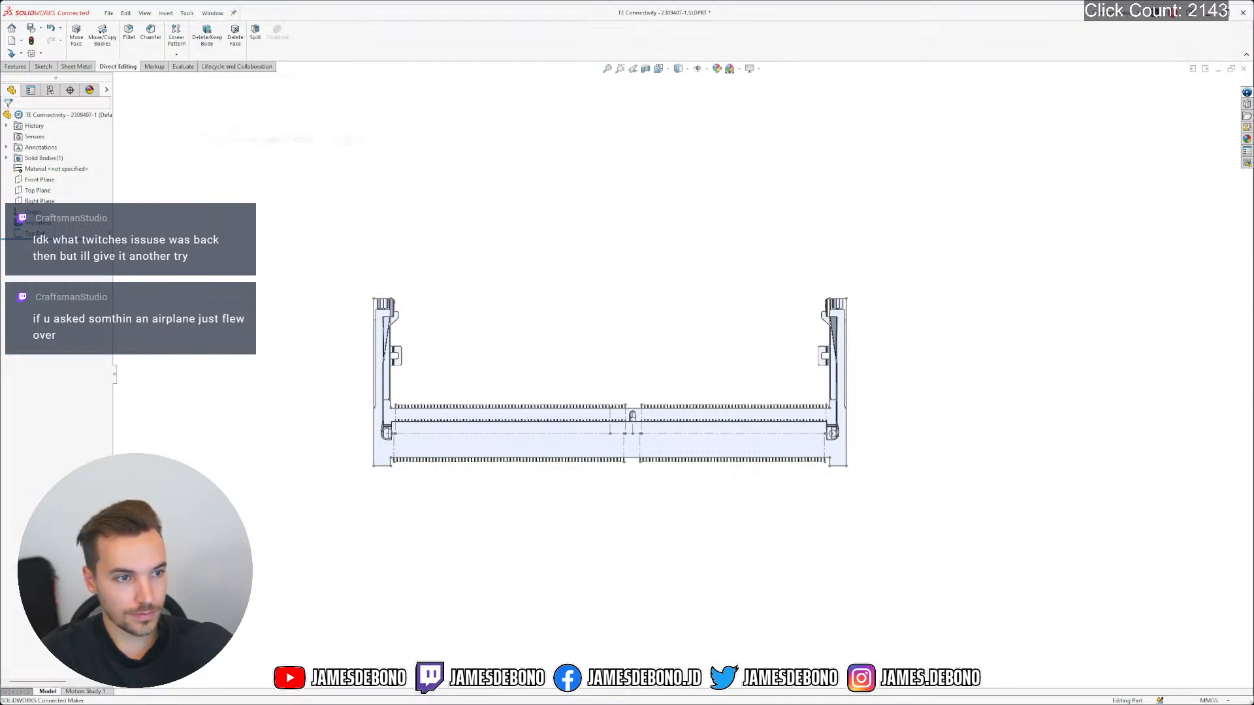
pyautogui.click(54, 215)
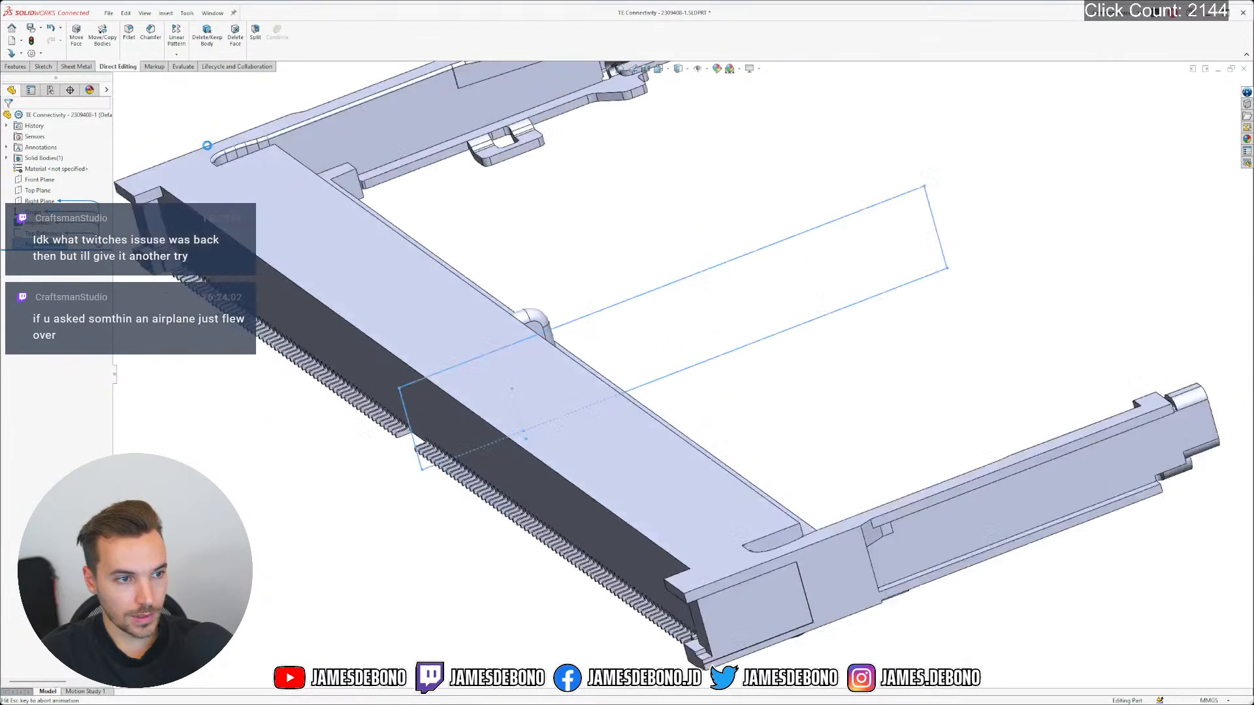
pyautogui.moveTo(245, 188)
pyautogui.mouseDown()
pyautogui.moveTo(1036, 523)
pyautogui.moveTo(1124, 549)
pyautogui.mouseUp()
pyautogui.press('Escape')
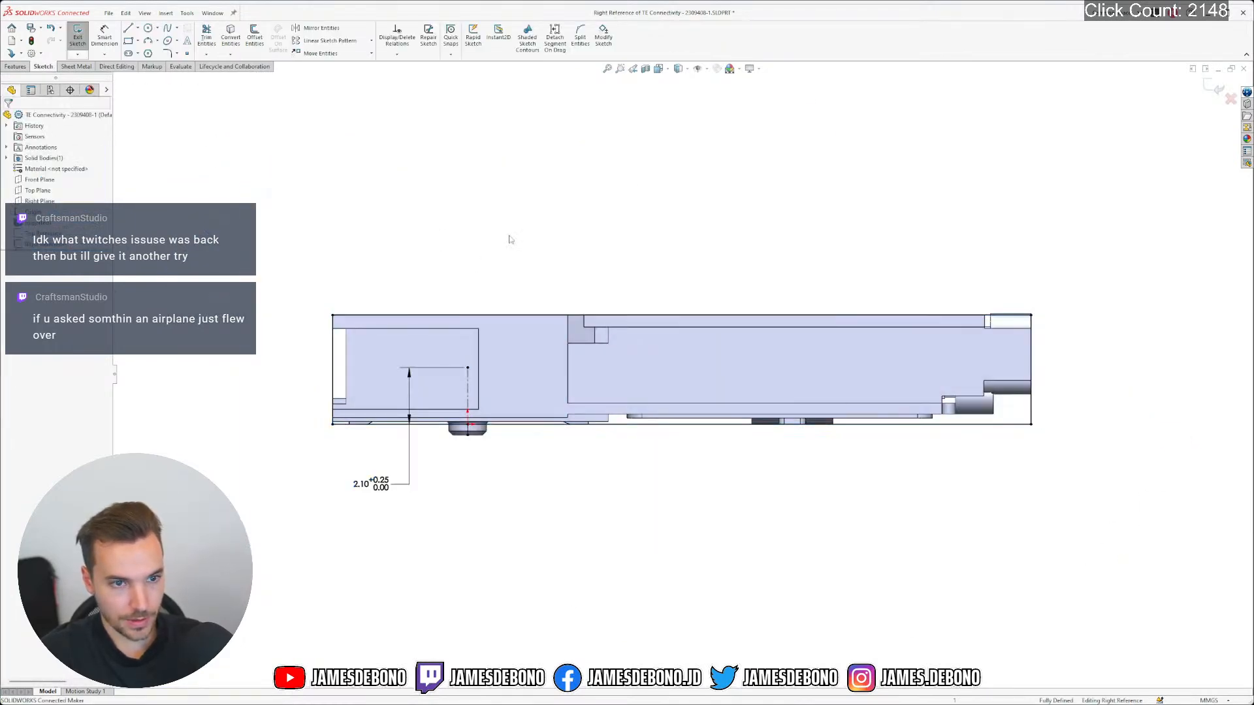
# Exit the Right Reference sketch and switch to the TE Connectivity - 2309407-1 part
pyautogui.click(1214, 87)
pyautogui.click(212, 12)
pyautogui.click(252, 152)
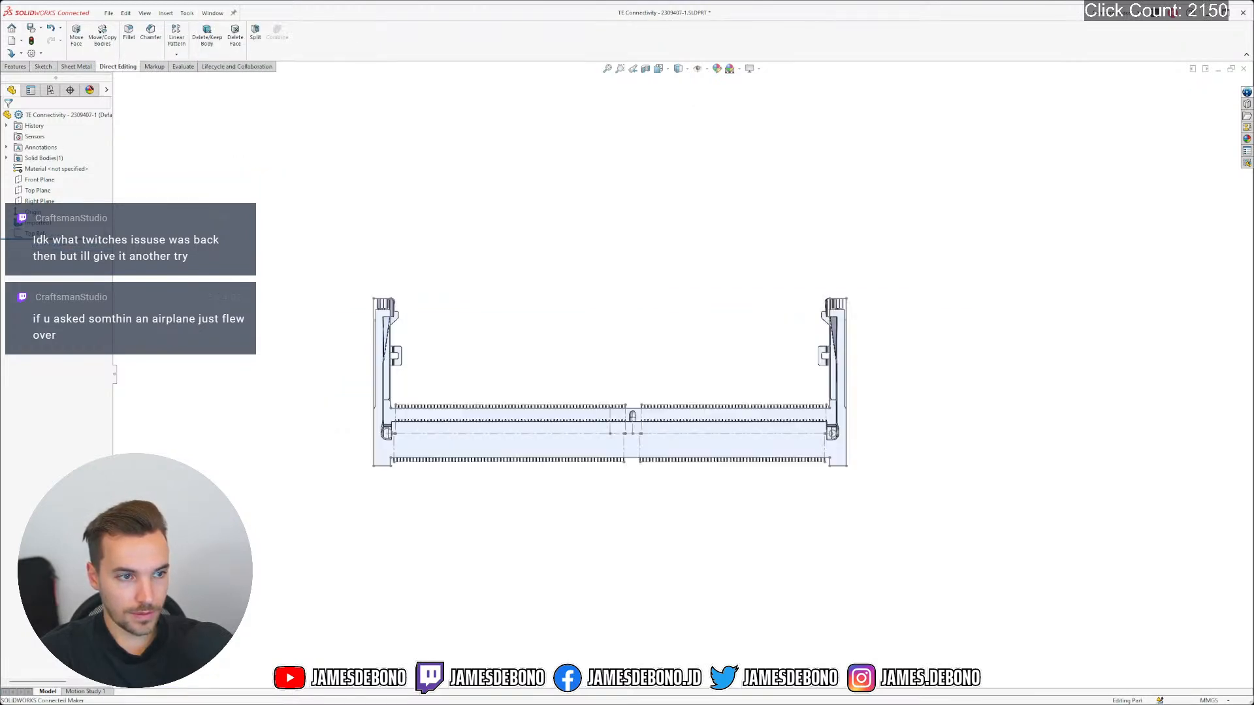
# Start a new sketch on the Right Plane of the 2309407-1 connector
pyautogui.click(35, 233)
pyautogui.click(39, 201)
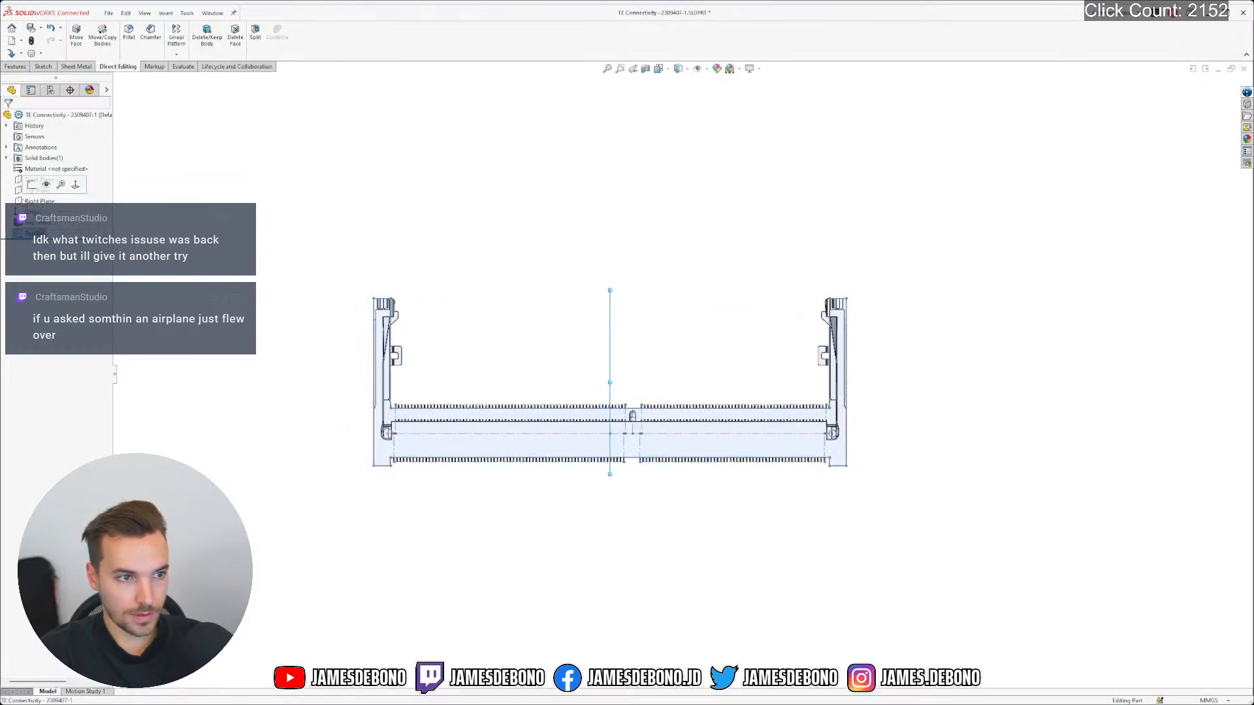
pyautogui.click(35, 233)
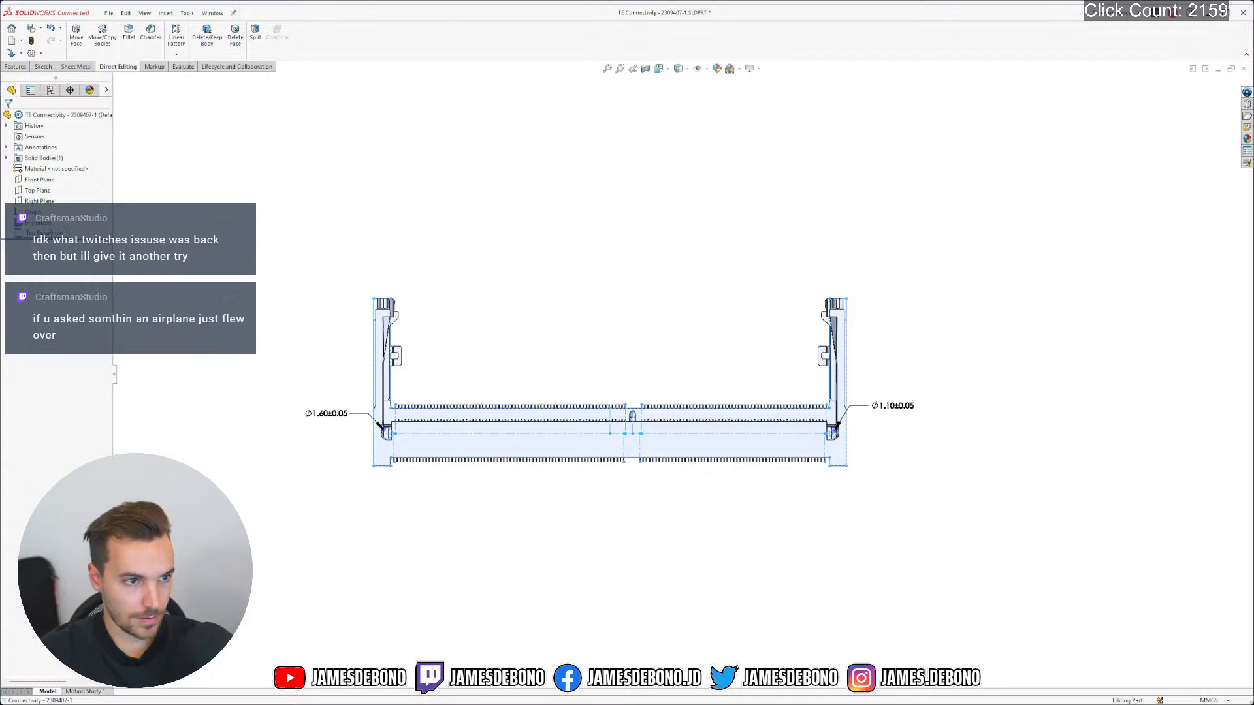
pyautogui.click(185, 233)
pyautogui.click(40, 202)
pyautogui.click(56, 186)
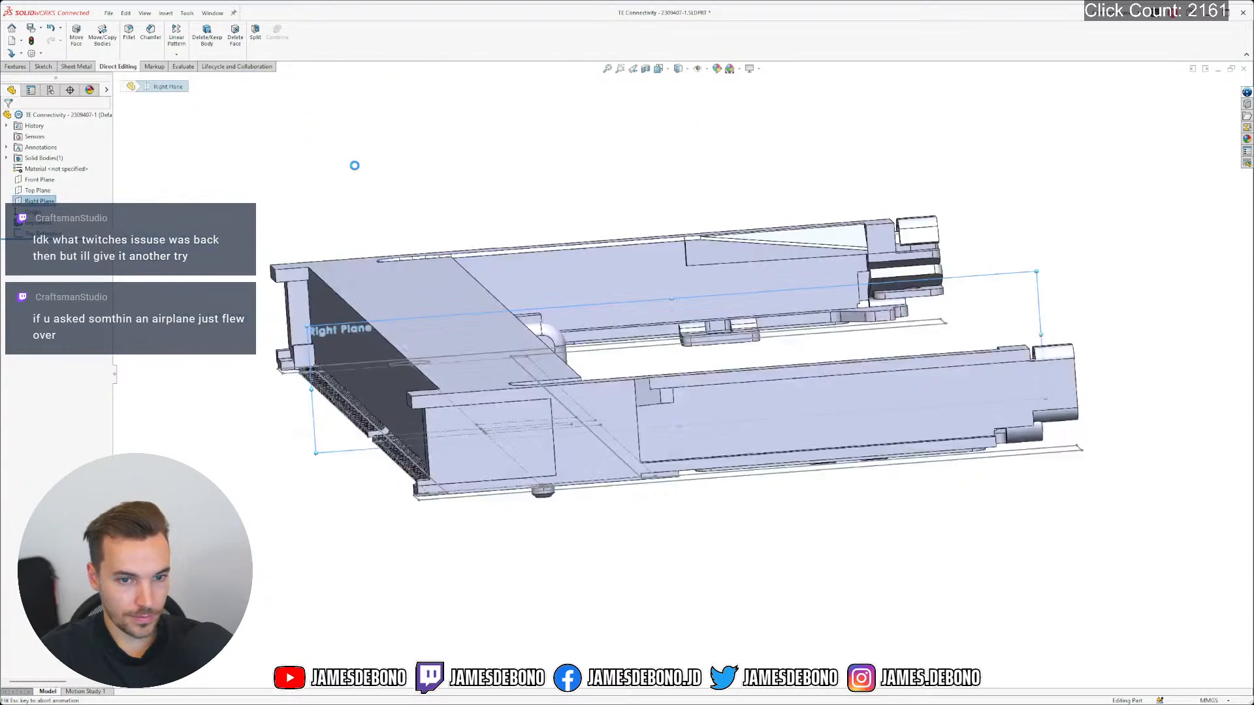
# Paste the copied side reference profile into the sketch and move it over the connector's side view
pyautogui.click(314, 283)
pyautogui.hotkey('ctrl', 'v')
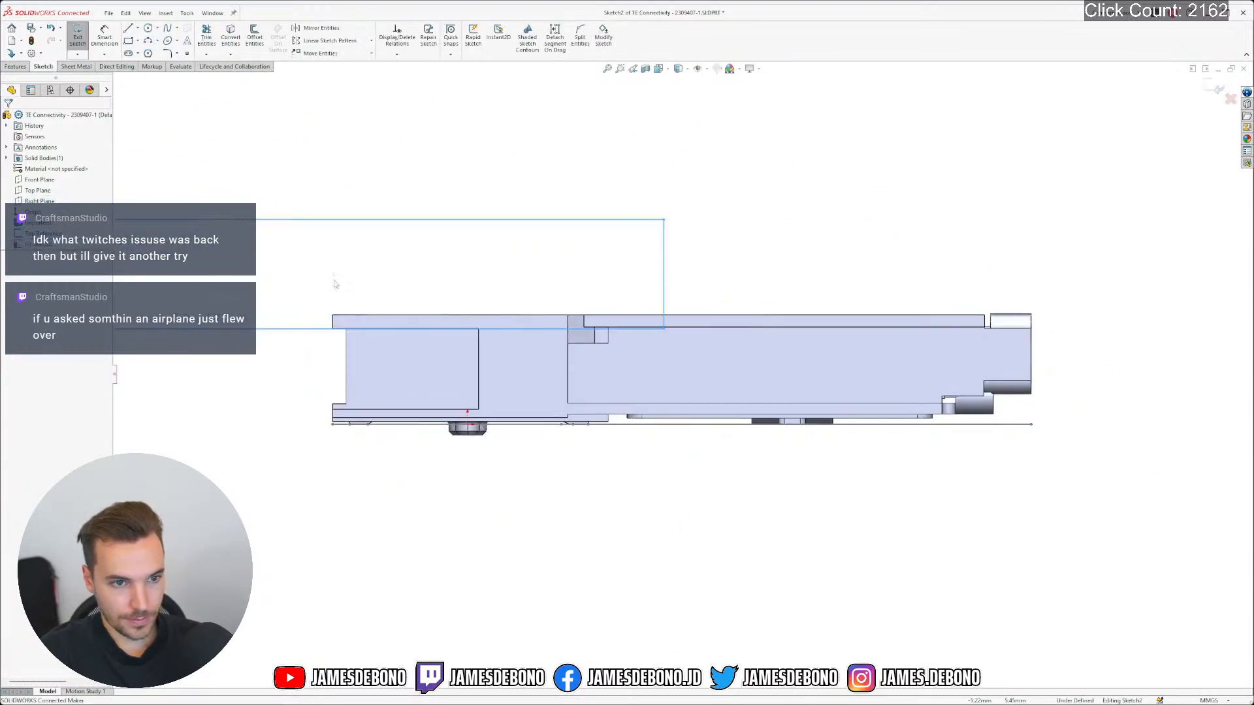
pyautogui.moveTo(297, 333)
pyautogui.mouseDown()
pyautogui.moveTo(483, 391)
pyautogui.moveTo(655, 425)
pyautogui.mouseUp()
pyautogui.press('Escape')
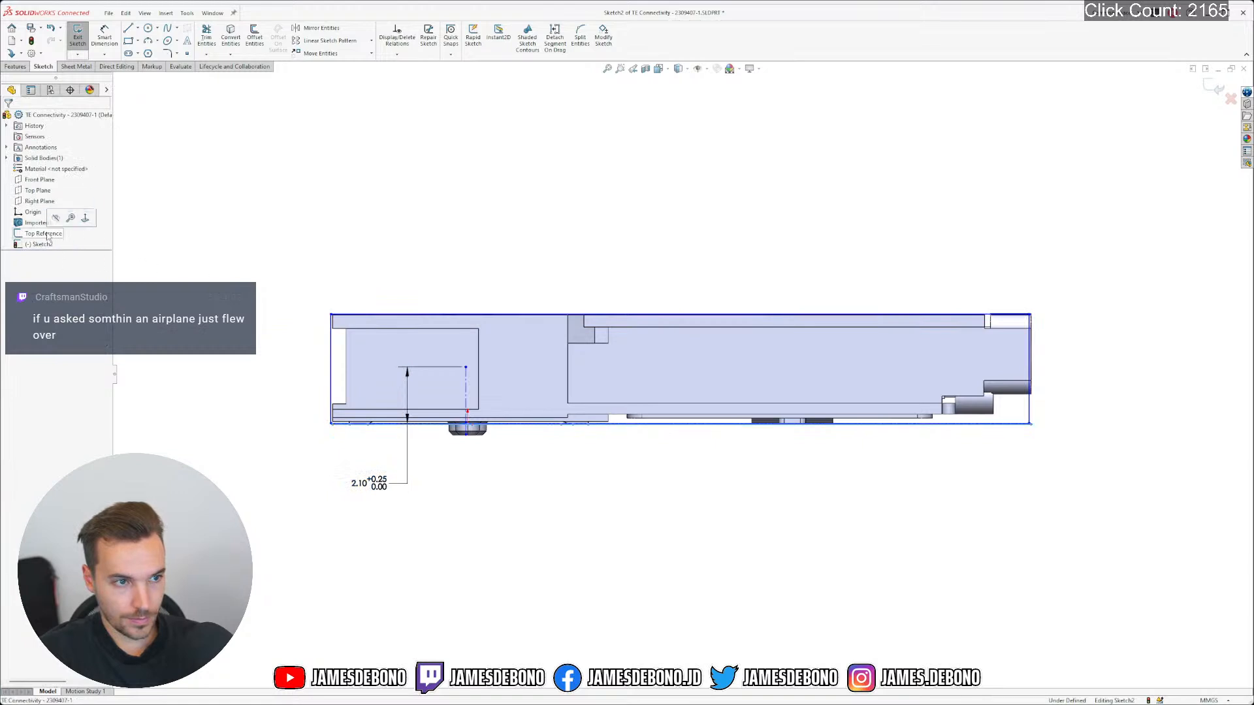
# Hide the imported body and snap the pasted construction line's point on the baseline to the origin
pyautogui.scroll(-3, 443, 386)
pyautogui.scroll(-3, 389, 334)
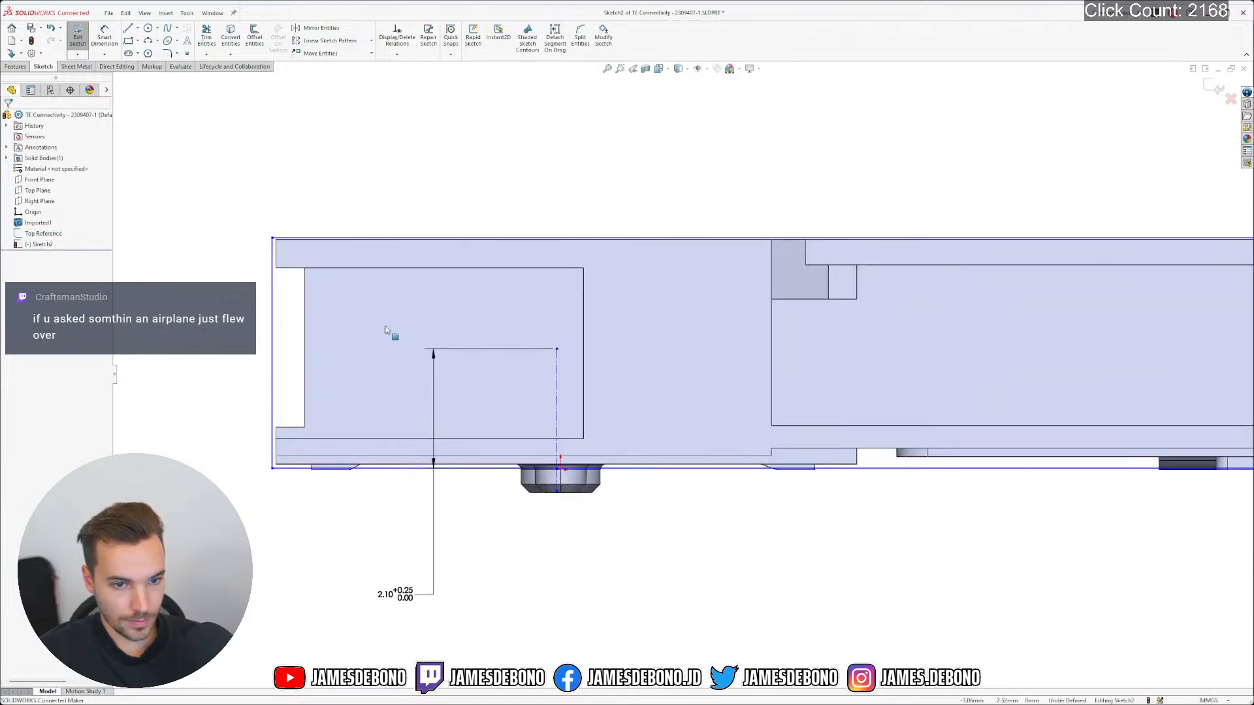
pyautogui.click(38, 223)
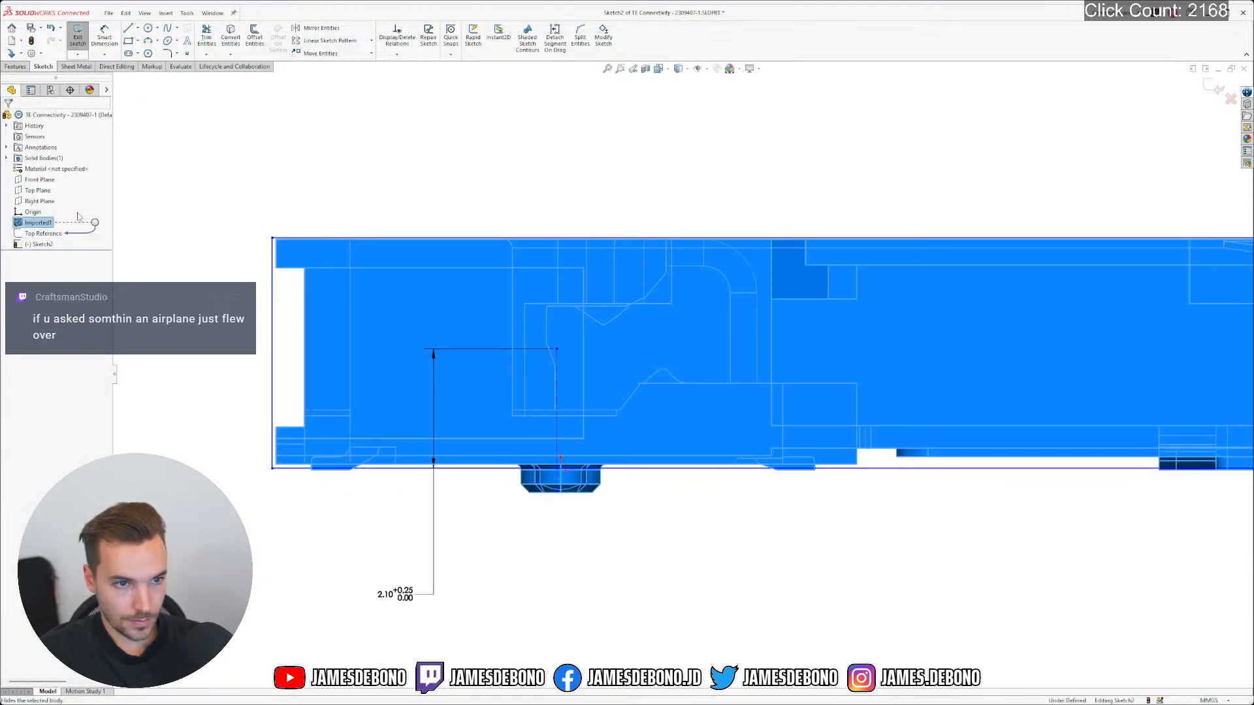
pyautogui.click(652, 509)
pyautogui.moveTo(557, 469)
pyautogui.mouseDown()
pyautogui.moveTo(575, 467)
pyautogui.moveTo(561, 471)
pyautogui.mouseUp()
pyautogui.click(592, 477)
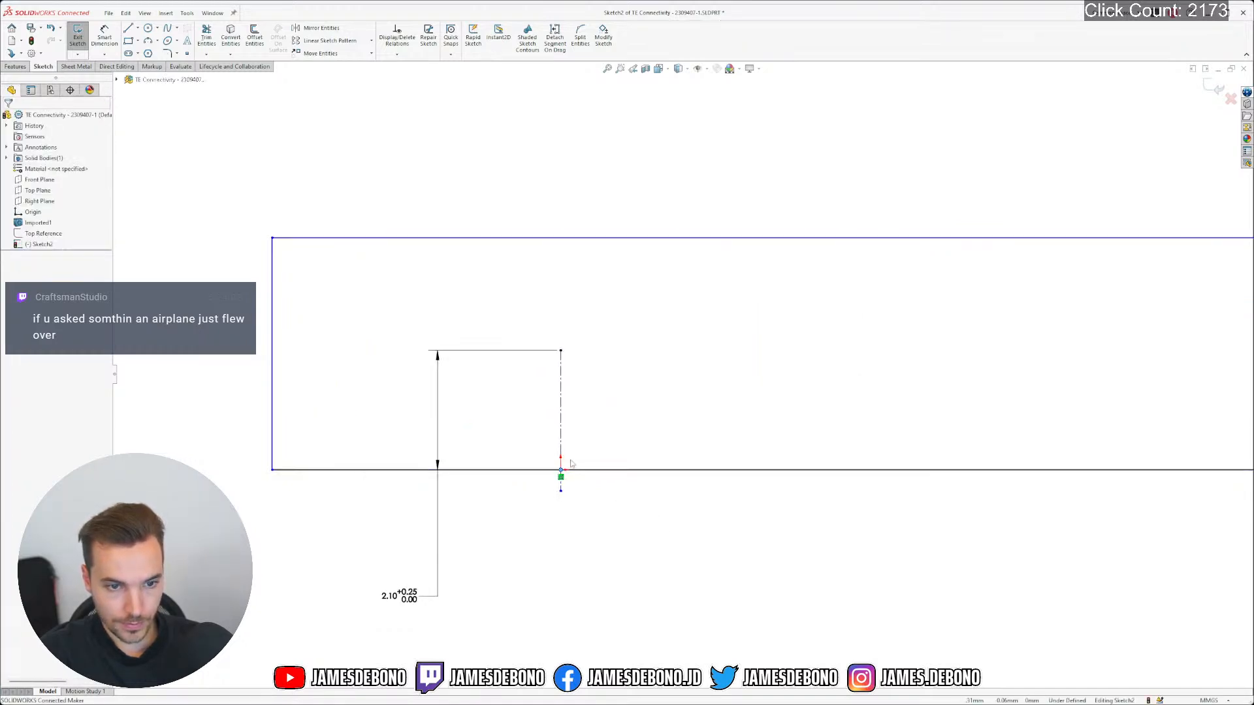
# Show the imported body again and align the rectangle's upper corner with the connector body's corner at the pin end
pyautogui.rightClick(46, 225)
pyautogui.click(84, 213)
pyautogui.click(274, 241)
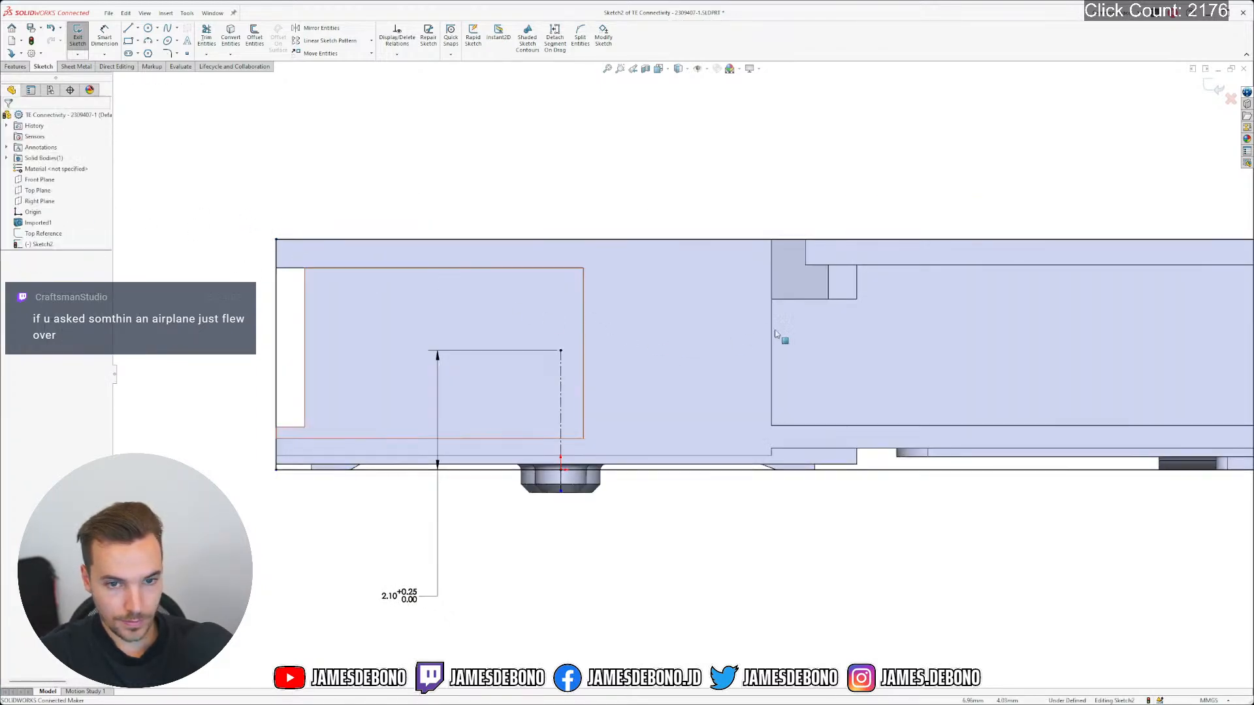
# Make the rectangle's vertical line at the latch-arm end coincident with the Top Reference sketch's end corner point
pyautogui.scroll(5, 773, 333)
pyautogui.scroll(-5, 945, 396)
pyautogui.scroll(-3, 966, 284)
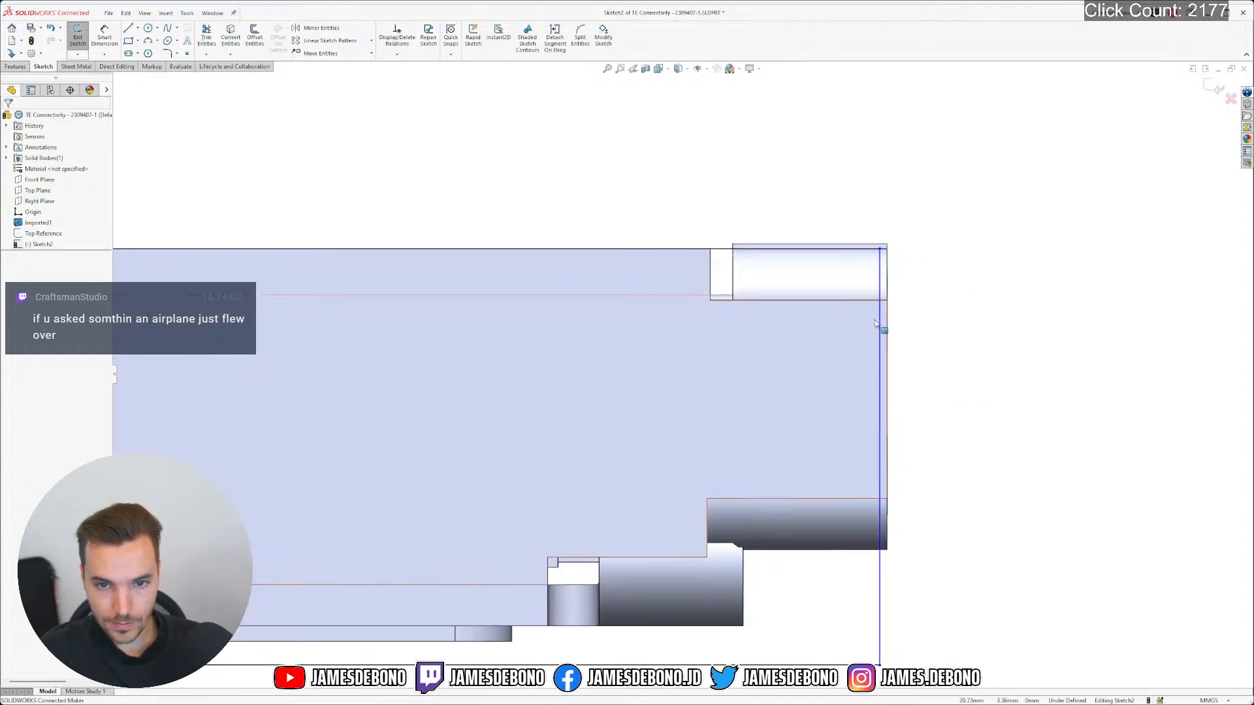
pyautogui.scroll(4, 202, 229)
pyautogui.click(54, 233)
pyautogui.click(61, 221)
pyautogui.moveTo(804, 366); pyautogui.dragTo(807, 414, button='middle')
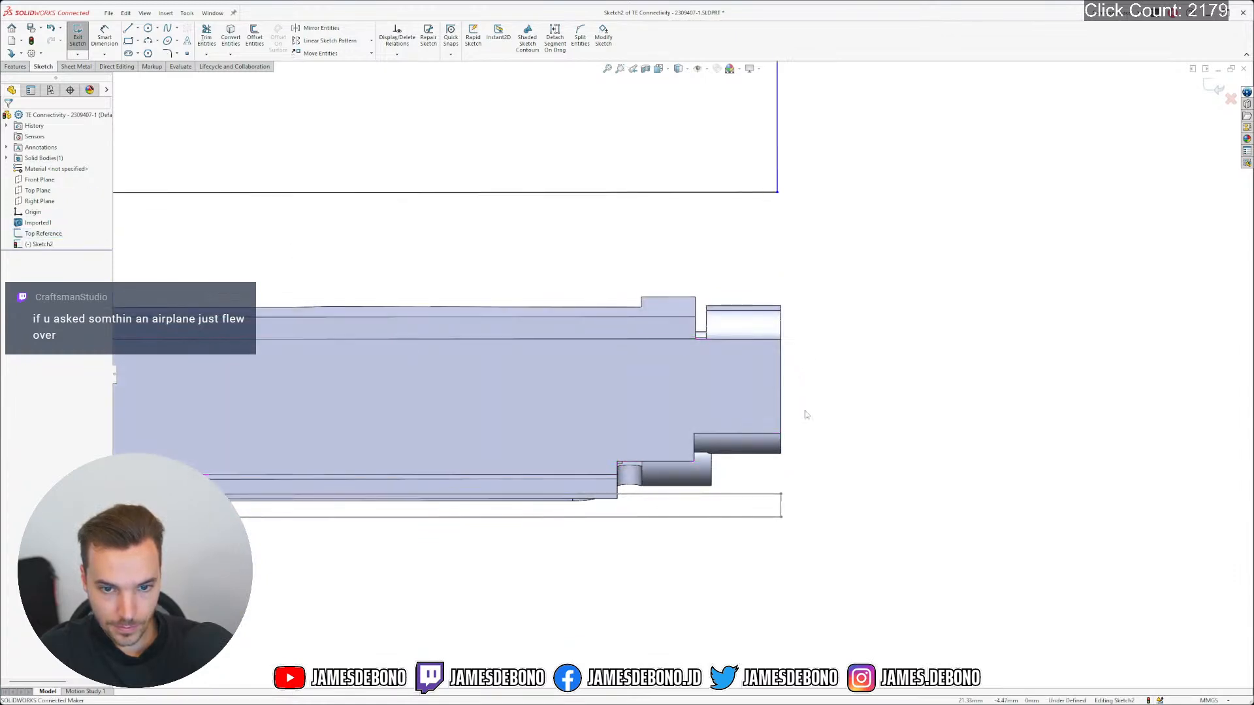
pyautogui.click(778, 180)
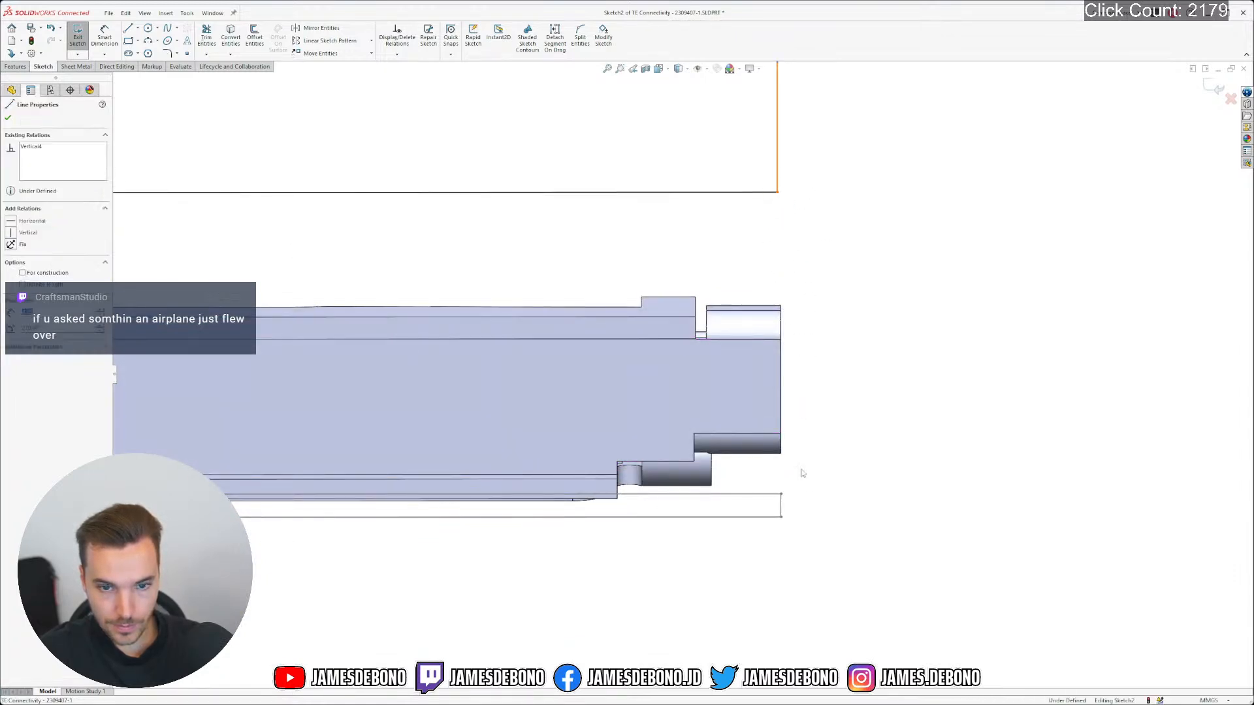
pyautogui.keyDown('ctrl'); pyautogui.click(781, 517); pyautogui.keyUp('ctrl')
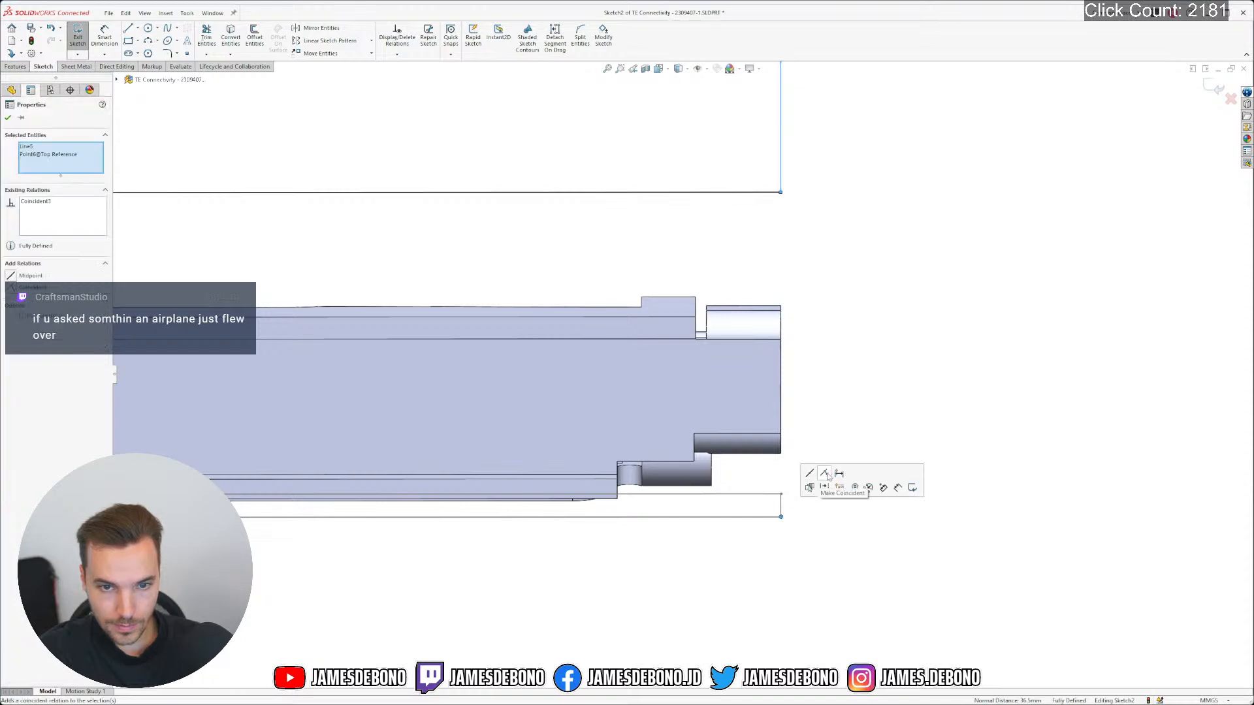
pyautogui.click(827, 475)
pyautogui.hotkey('ctrl', '8')
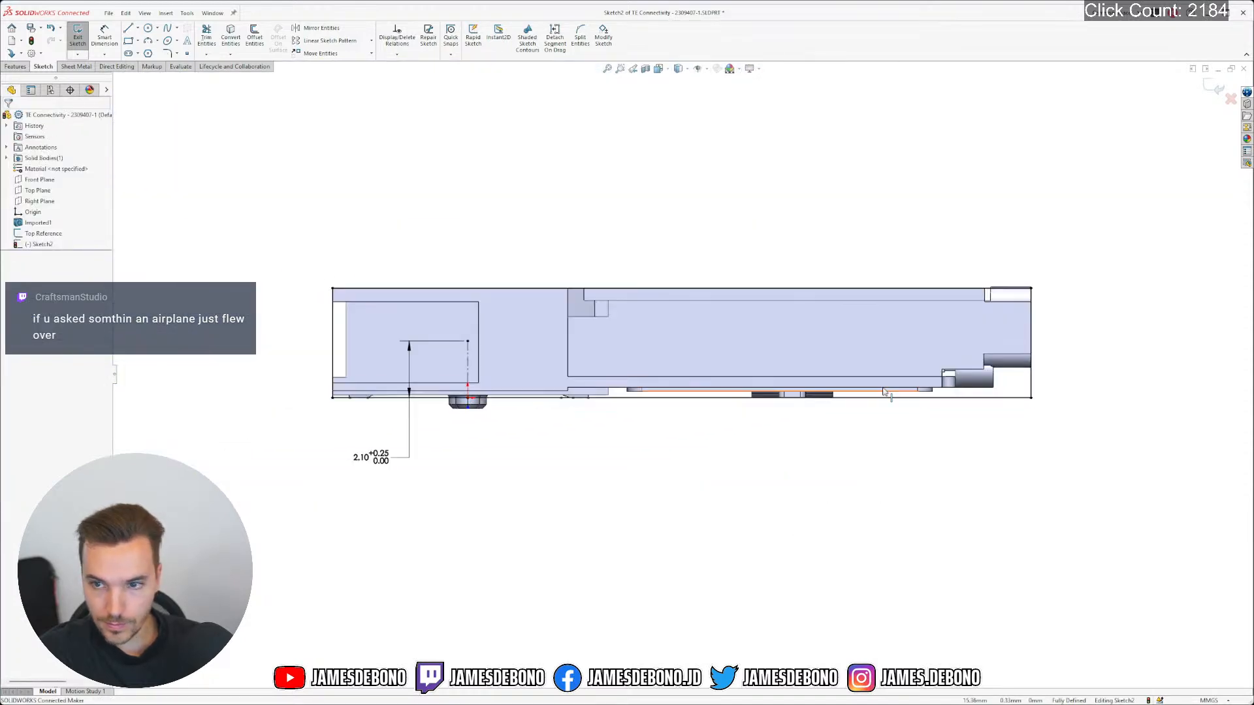
# Hide the imported body temporarily to inspect the sketch geometry at the round locating peg
pyautogui.scroll(-10, 465, 404)
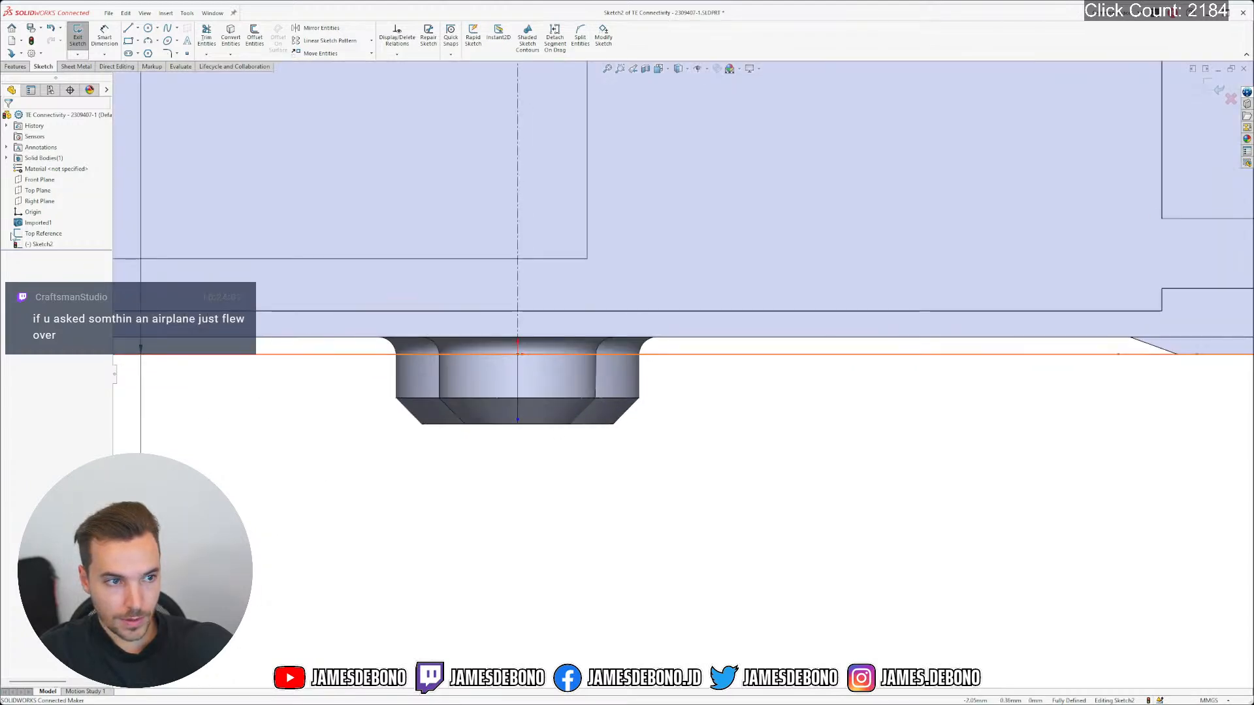
pyautogui.click(40, 208)
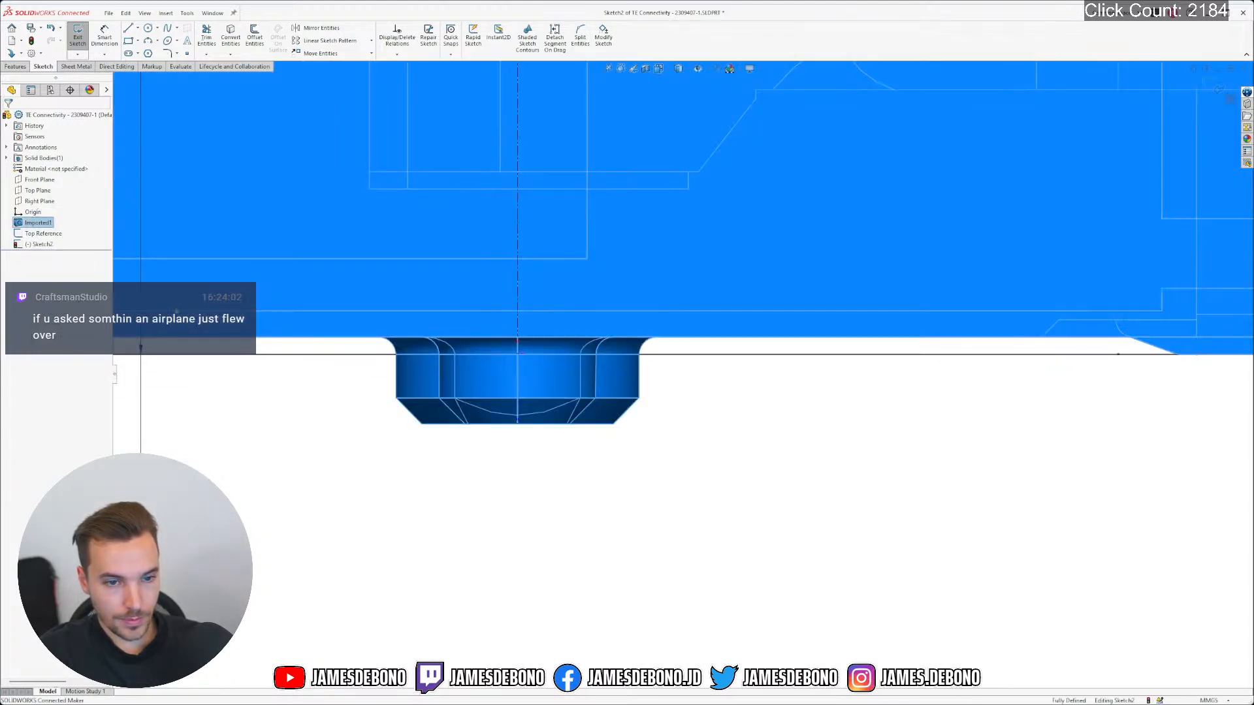
pyautogui.rightClick(27, 224)
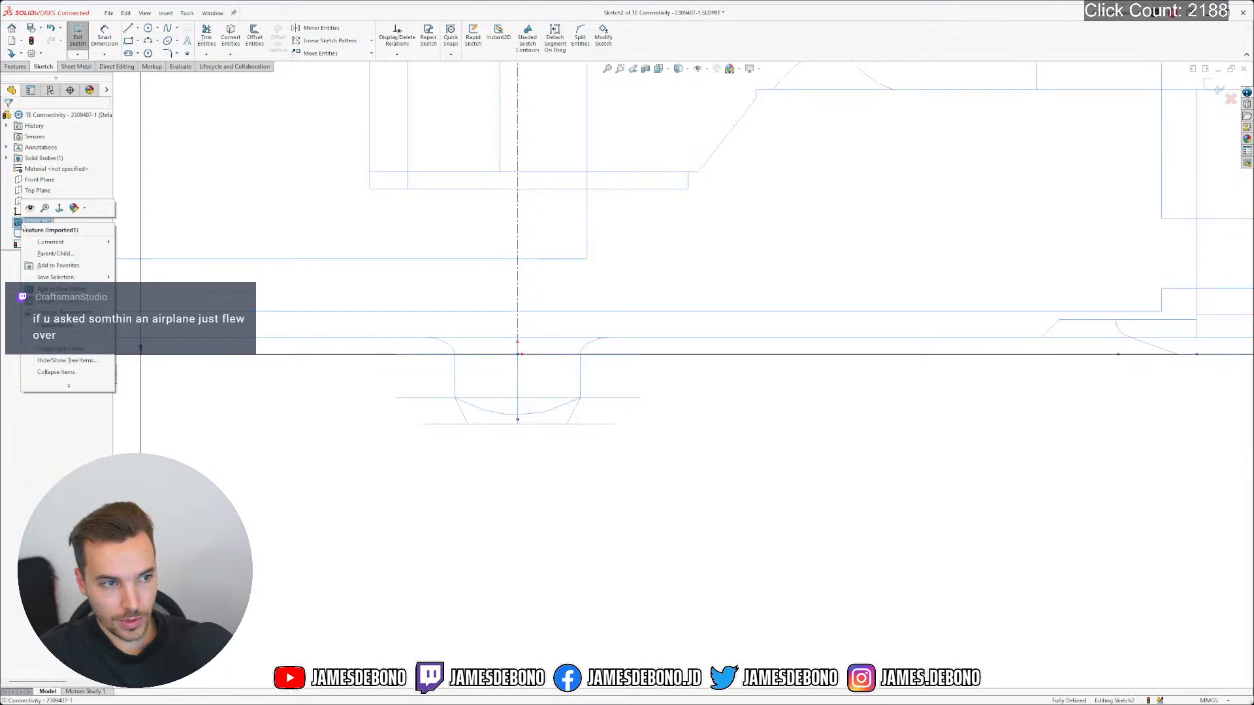
pyautogui.click(29, 208)
pyautogui.click(539, 404)
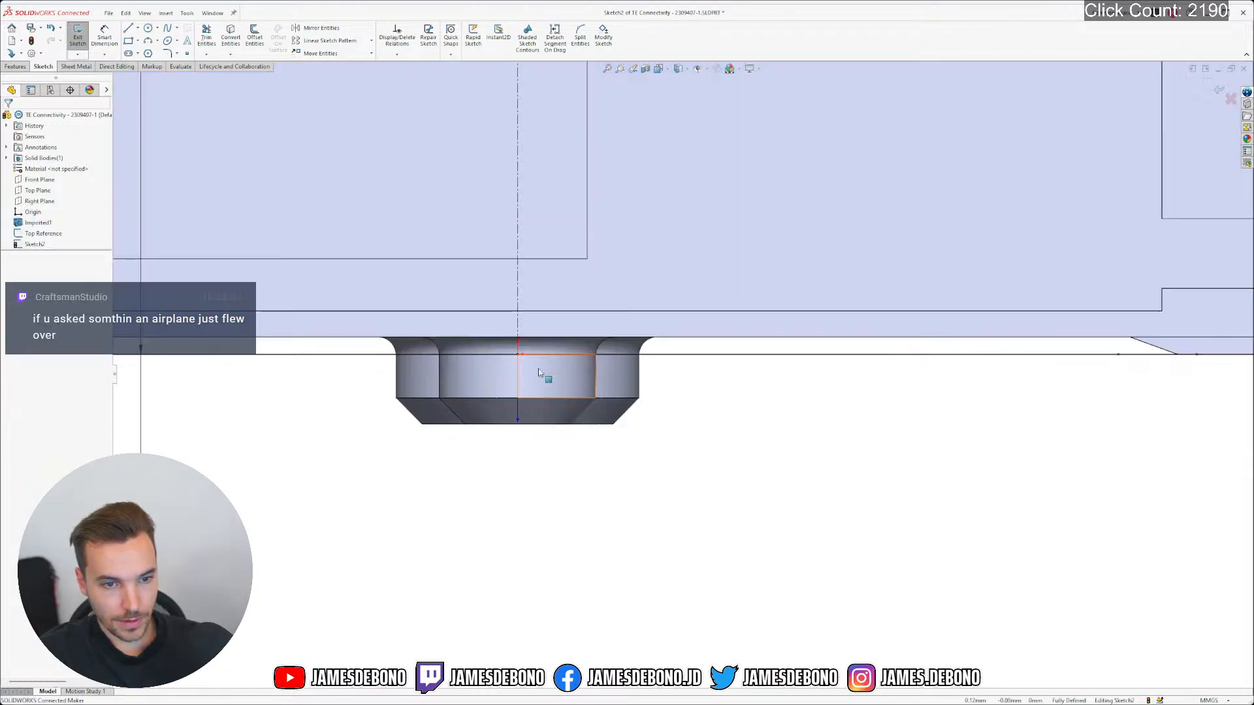
# Move the vertical construction line's lower endpoint to the bottom edge of the locating peg and exit the sketch
pyautogui.click(520, 386)
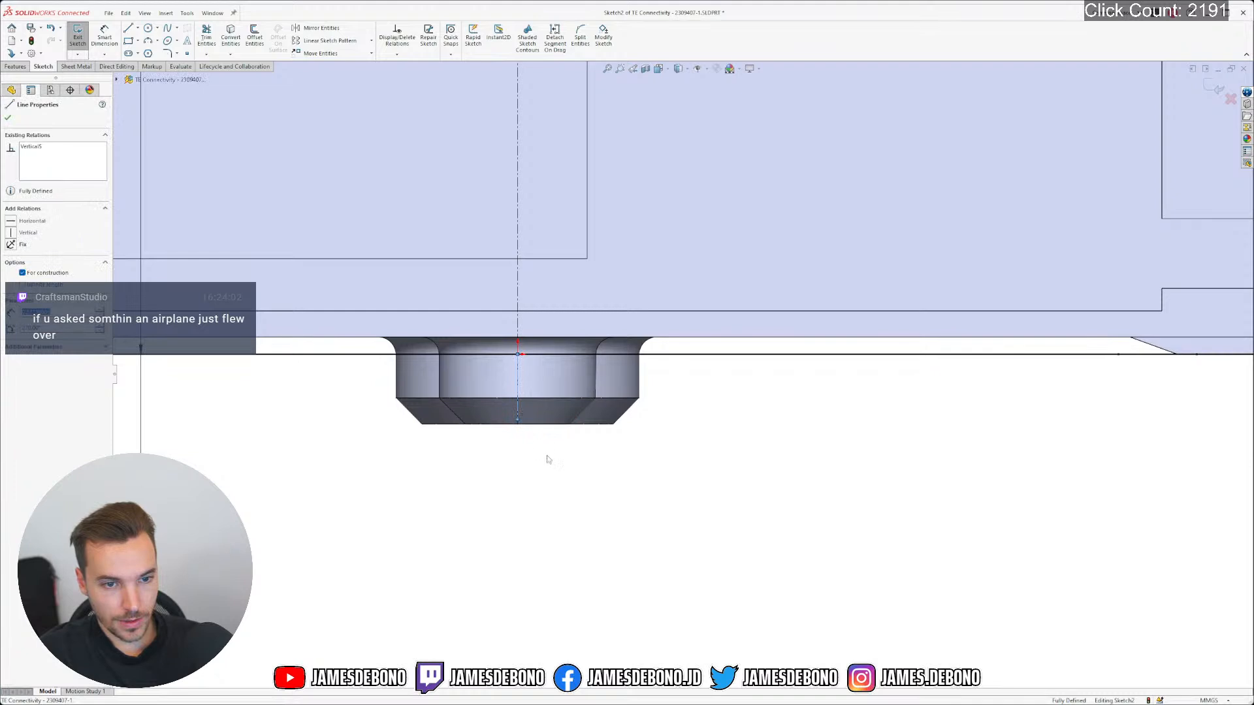
pyautogui.click(531, 432)
pyautogui.moveTo(519, 419); pyautogui.dragTo(518, 424)
pyautogui.click(571, 434)
pyautogui.scroll(13, 572, 438)
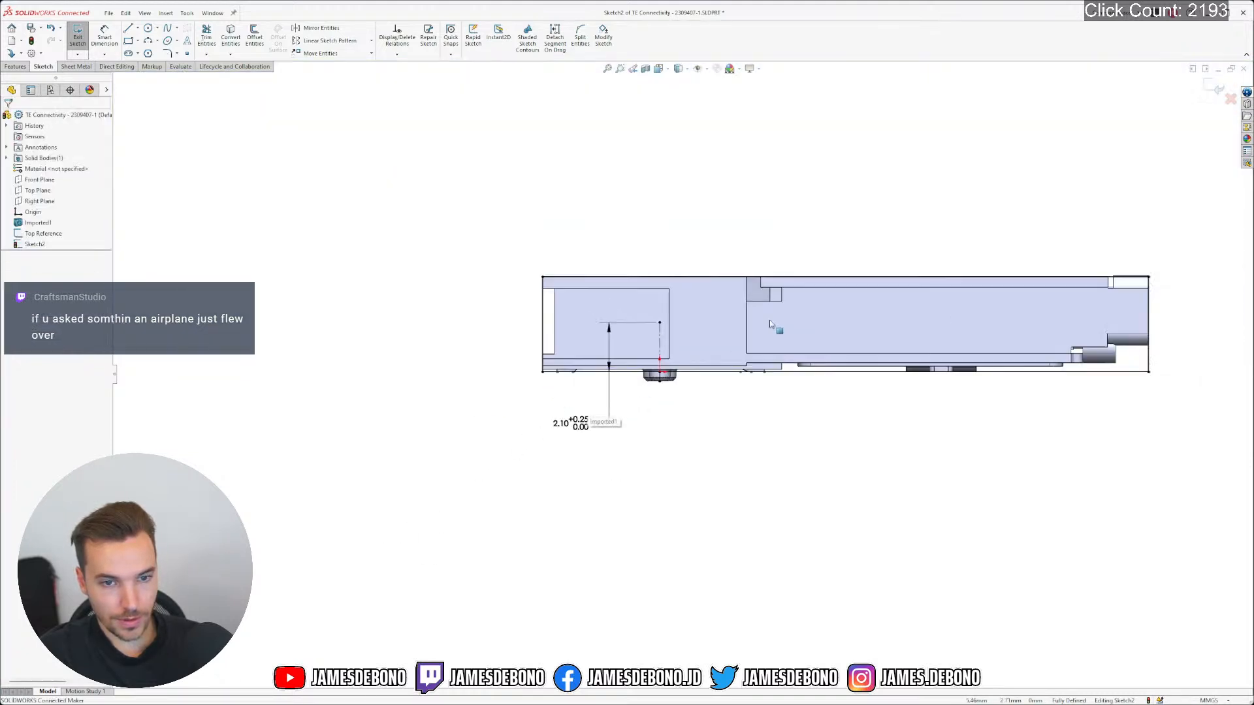
pyautogui.scroll(-3, 838, 317)
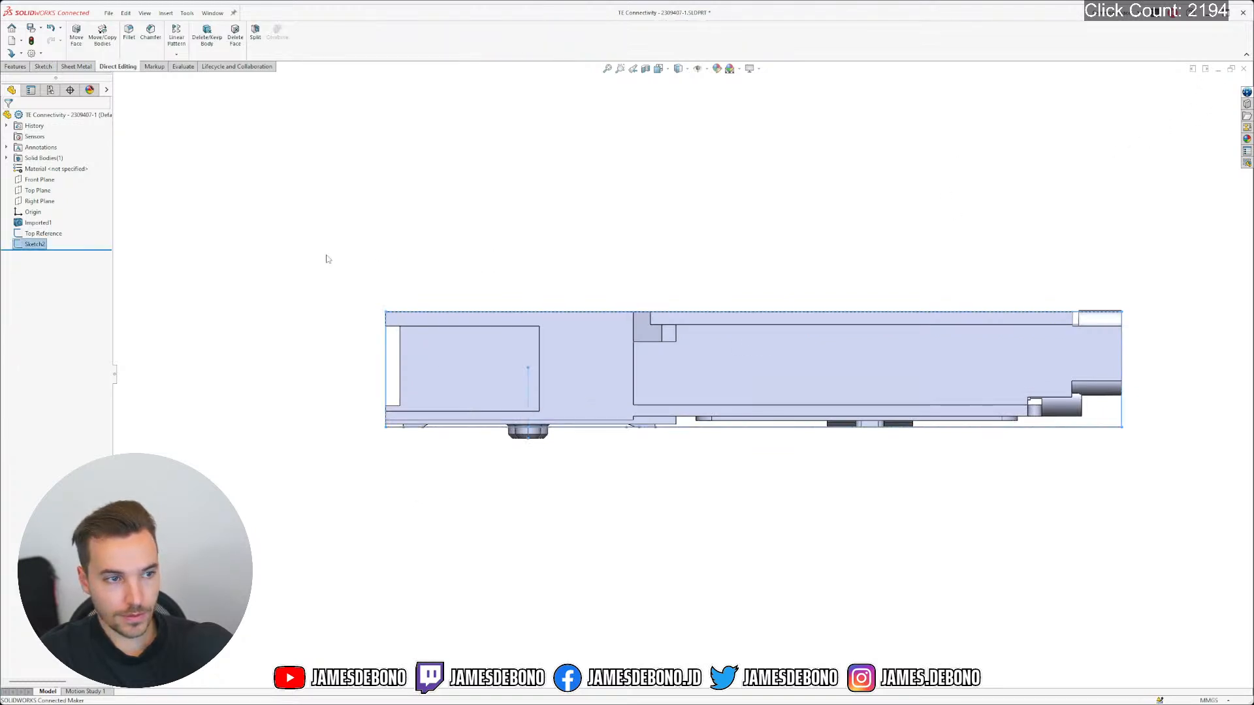
# Rename the new side sketch as Right Reference and save the part
pyautogui.rightClick(38, 244)
pyautogui.click(24, 245)
pyautogui.rightClick(28, 246)
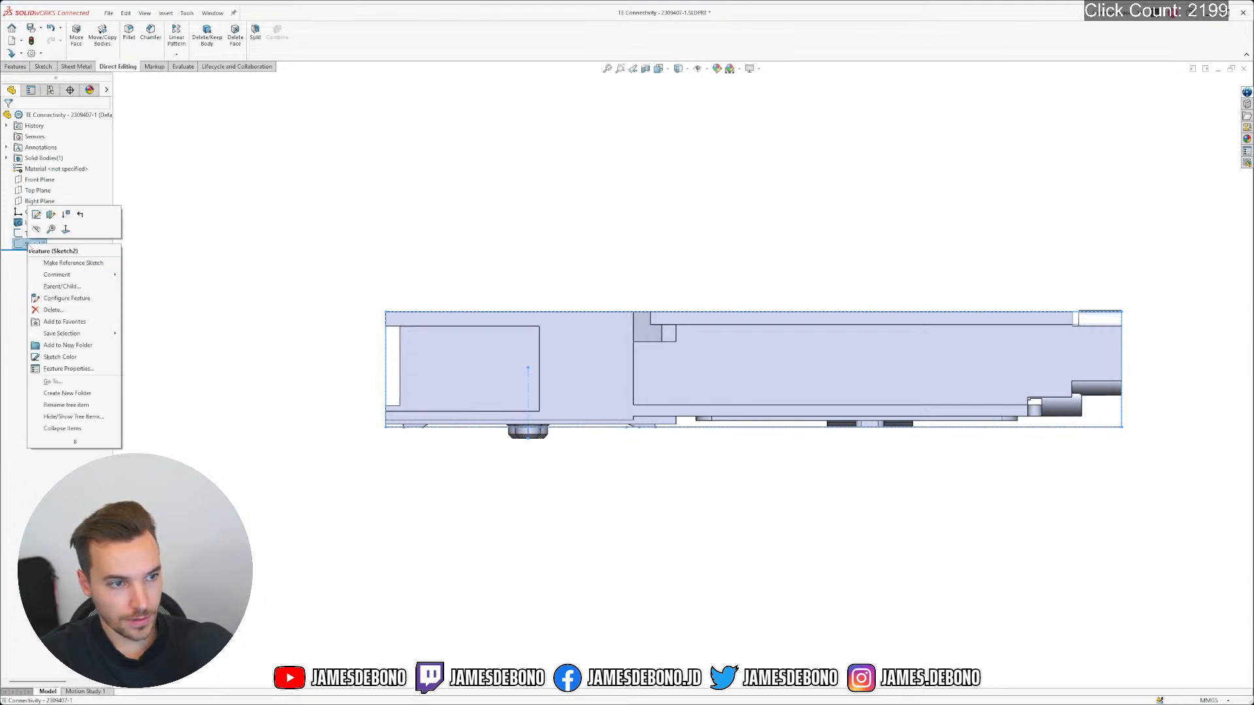
pyautogui.click(79, 406)
pyautogui.write('Right Reference')
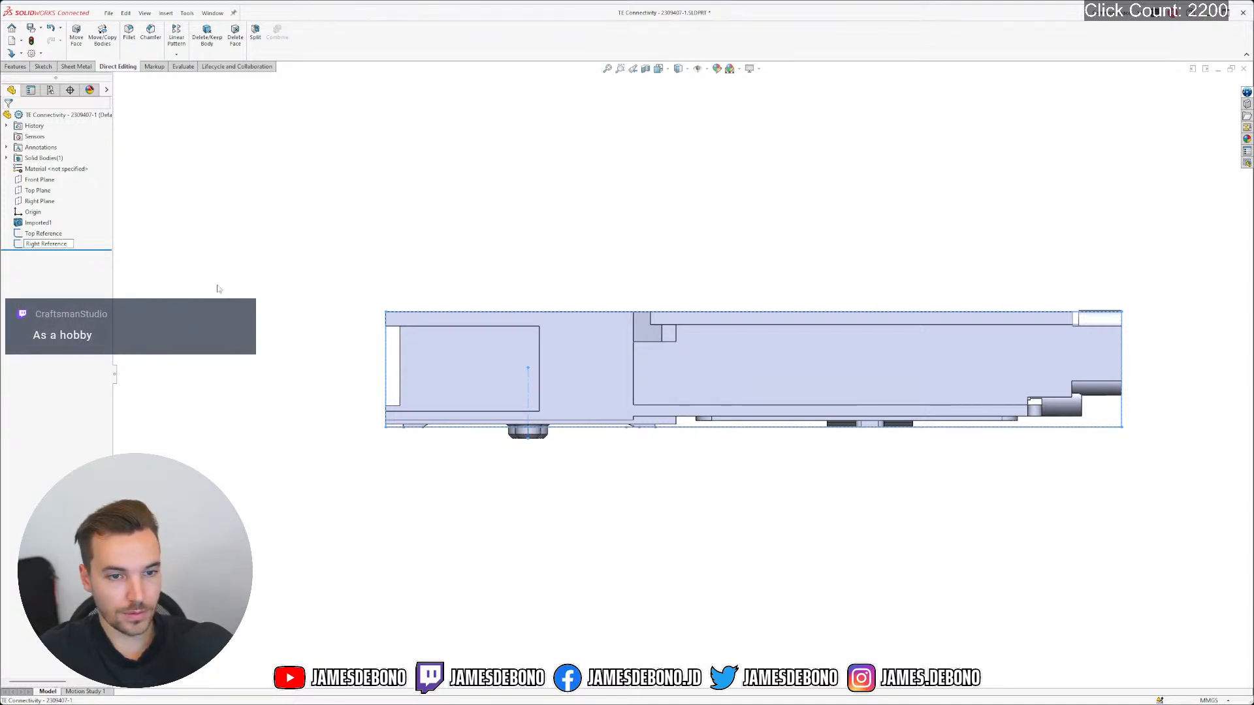
pyautogui.click(245, 284)
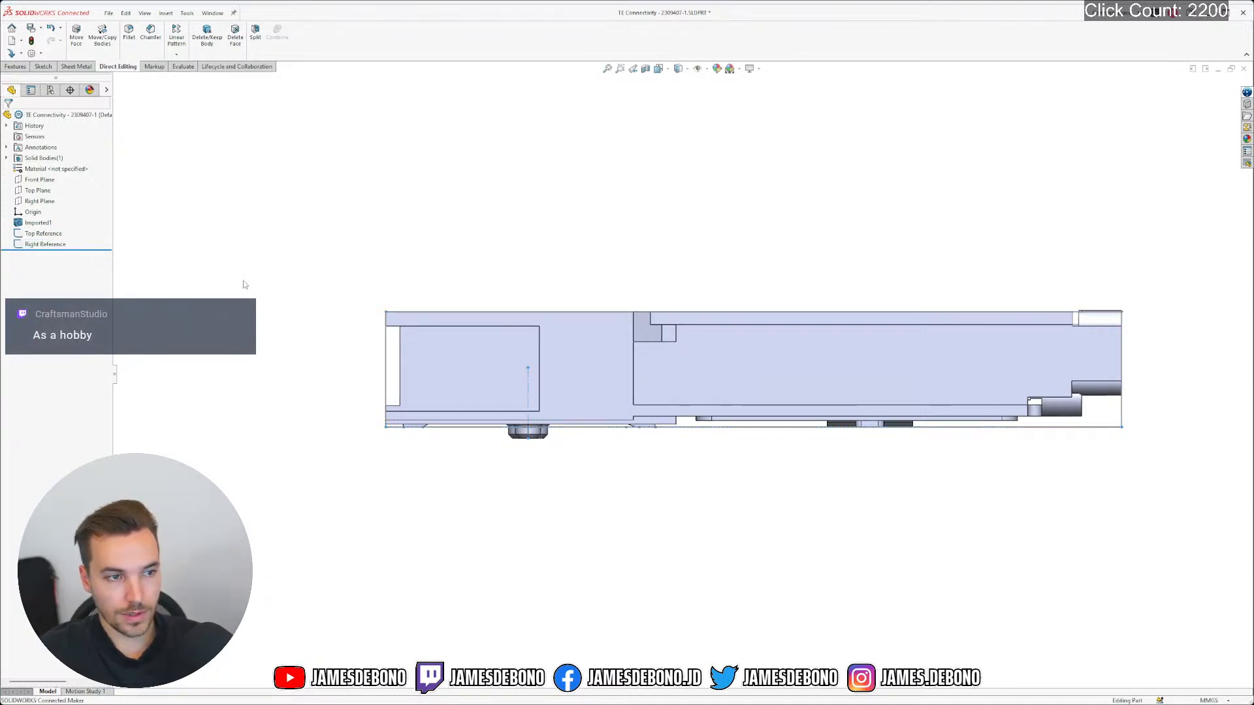
pyautogui.hotkey('ctrl', 's')
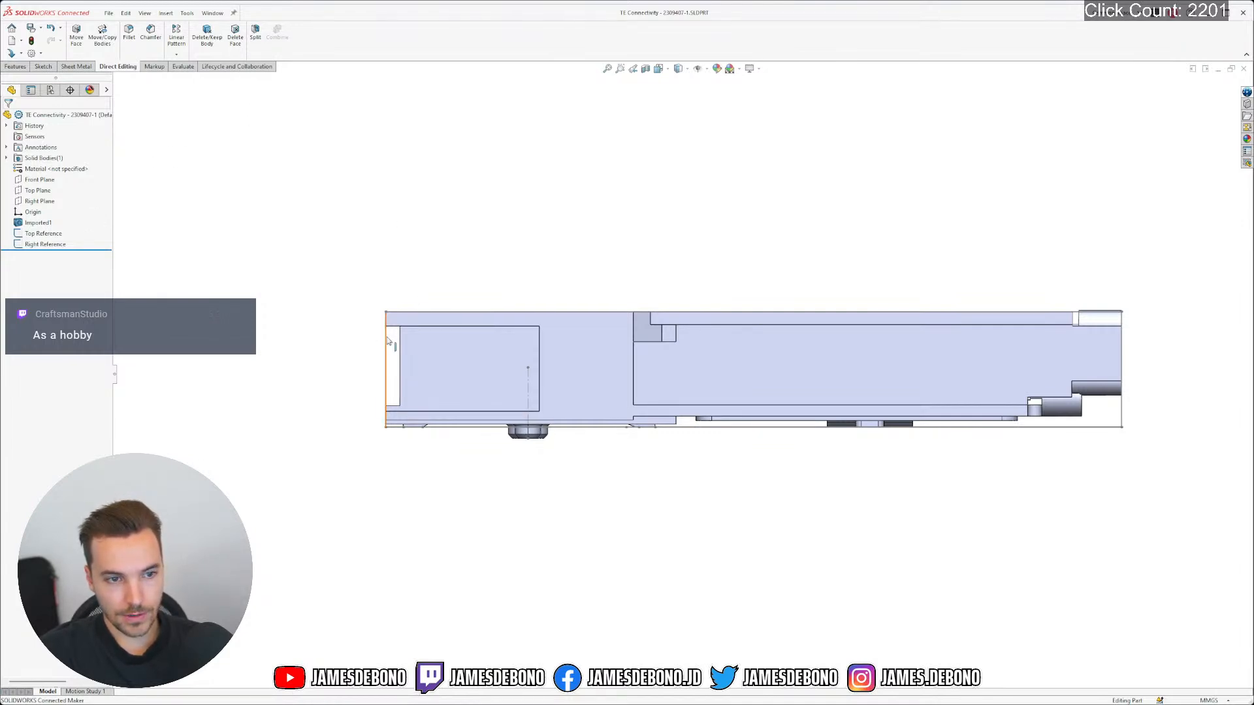
# Hide the Right Reference and Top Reference sketches of the connector
pyautogui.click(423, 326)
pyautogui.click(431, 307)
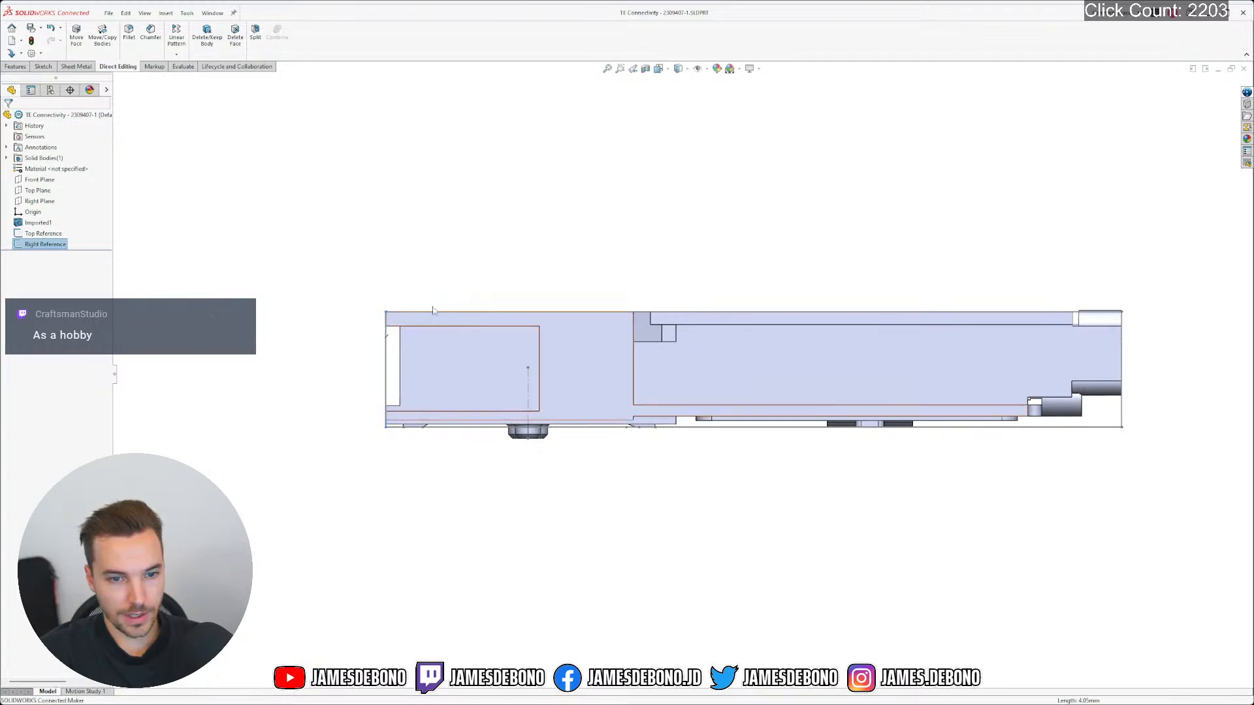
pyautogui.moveTo(448, 356)
pyautogui.mouseDown(button='middle')
pyautogui.moveTo(477, 347)
pyautogui.moveTo(522, 416)
pyautogui.mouseUp(button='middle')
pyautogui.click(656, 470)
pyautogui.click(690, 436)
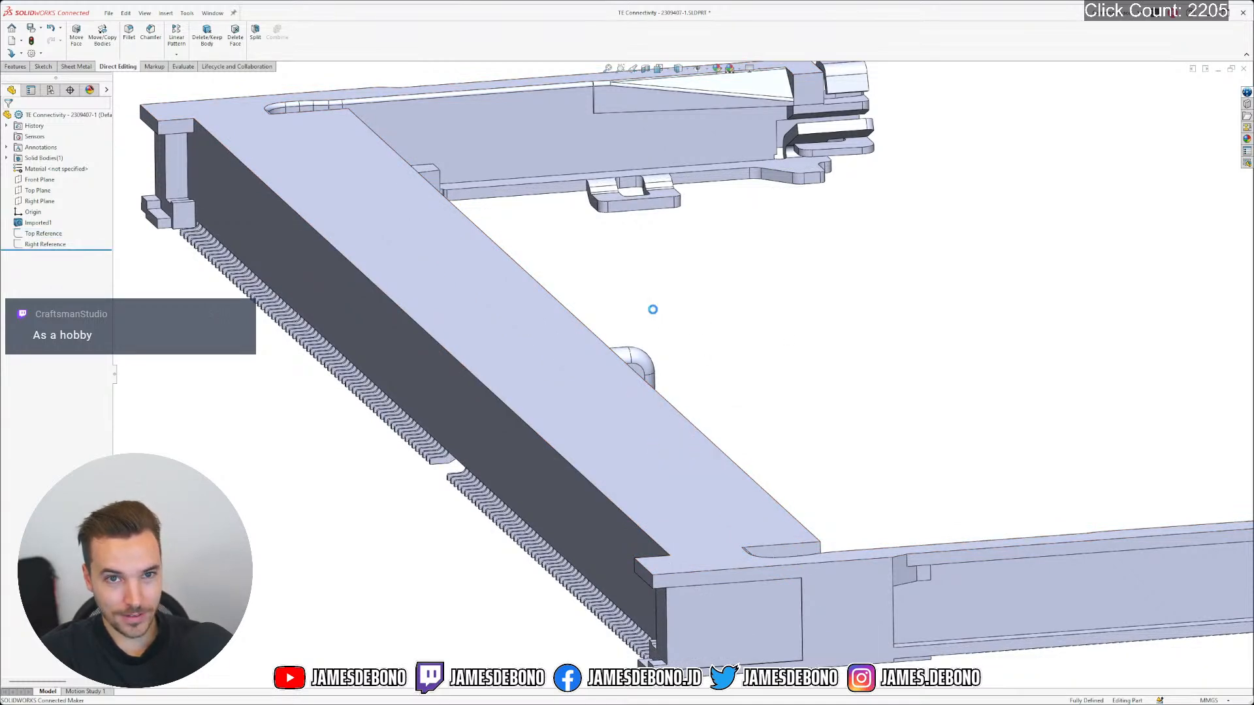
# Switch to the TE Connectivity - 2309408-1 part, then save and close it
pyautogui.click(216, 14)
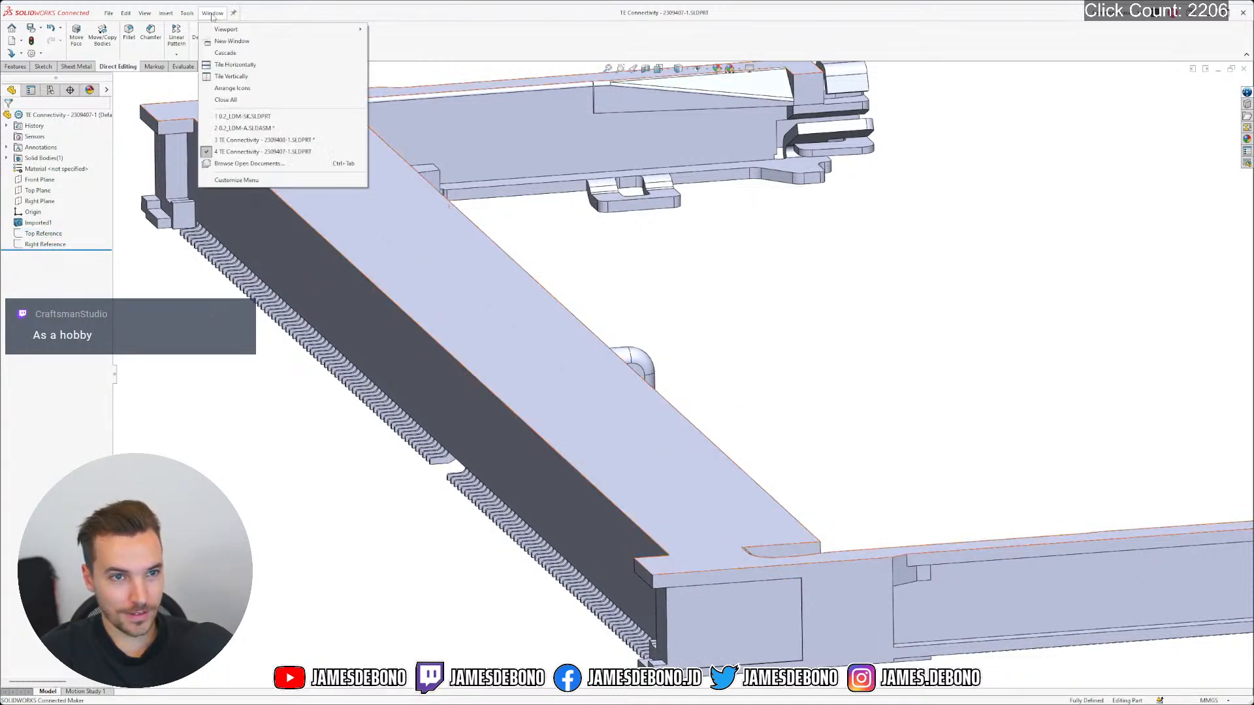
pyautogui.click(261, 141)
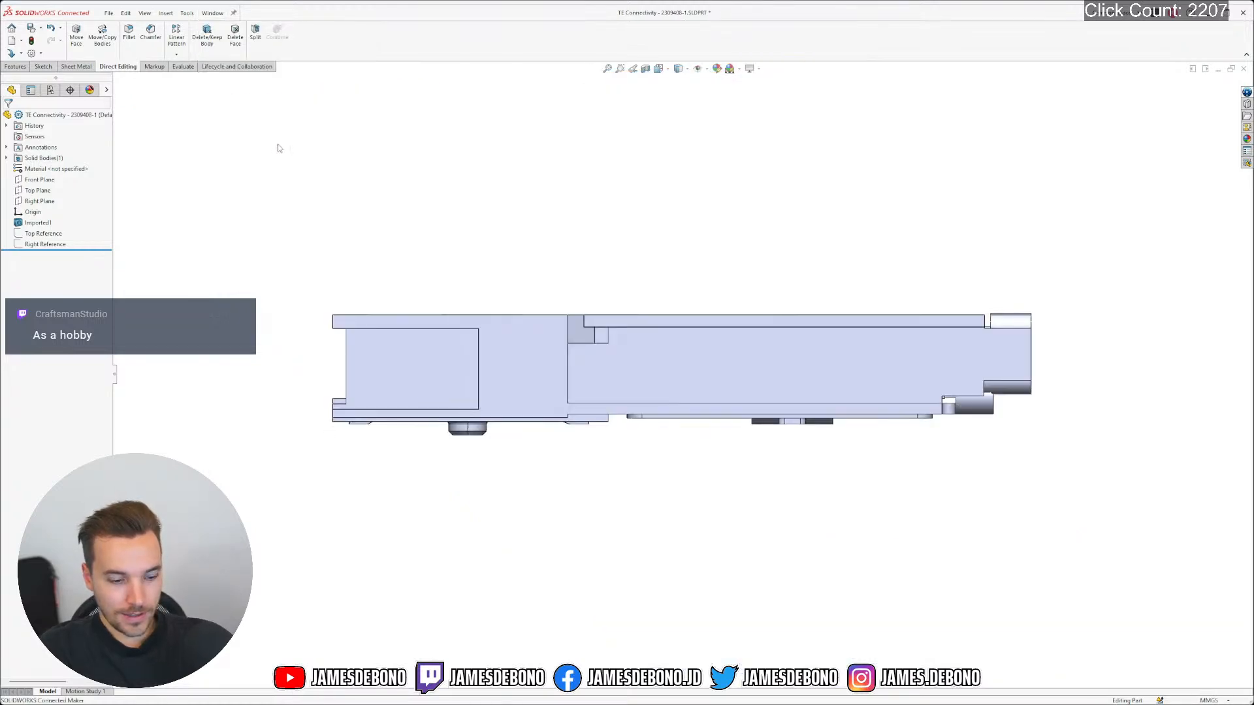
pyautogui.moveTo(516, 206); pyautogui.dragTo(601, 314, button='middle')
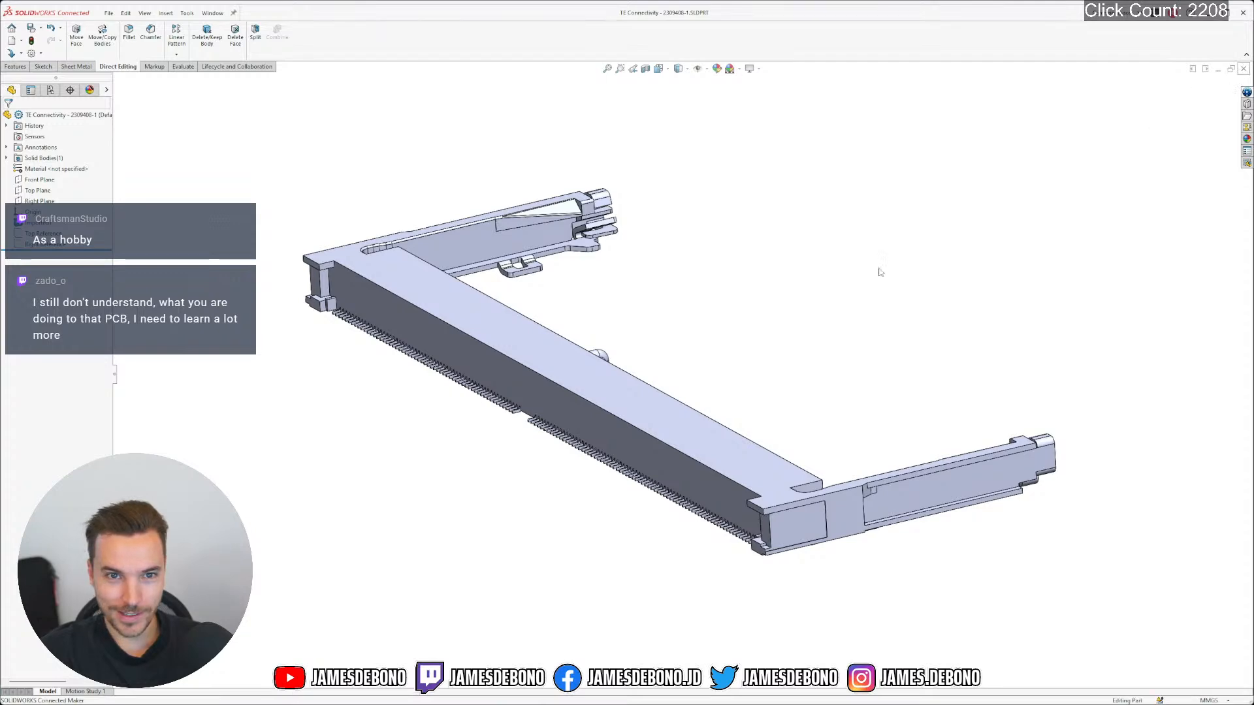
pyautogui.click(1244, 69)
# Switch to the 0.2_LDM-A assembly and rebuild it with the changed models
pyautogui.scroll(3, 595, 287)
pyautogui.moveTo(716, 377); pyautogui.dragTo(742, 419, button='middle')
pyautogui.scroll(-1, 738, 412)
pyautogui.click(212, 13)
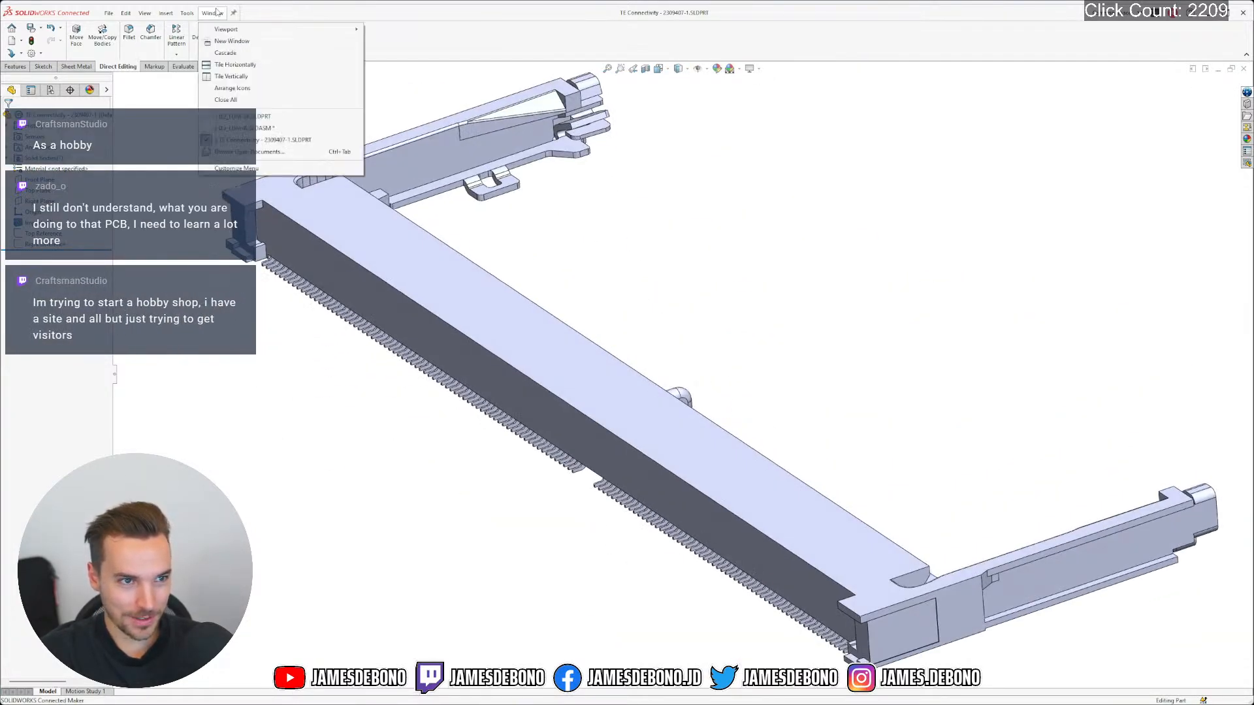
pyautogui.click(275, 133)
pyautogui.click(145, 62)
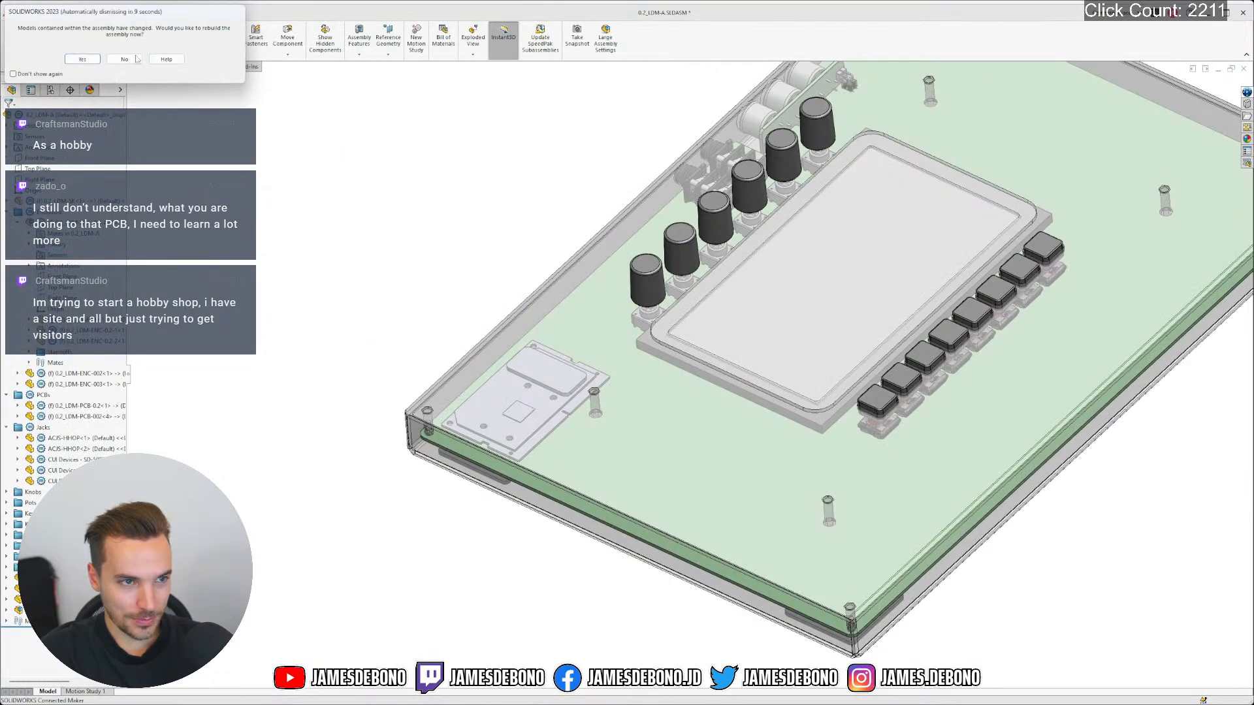
pyautogui.click(83, 60)
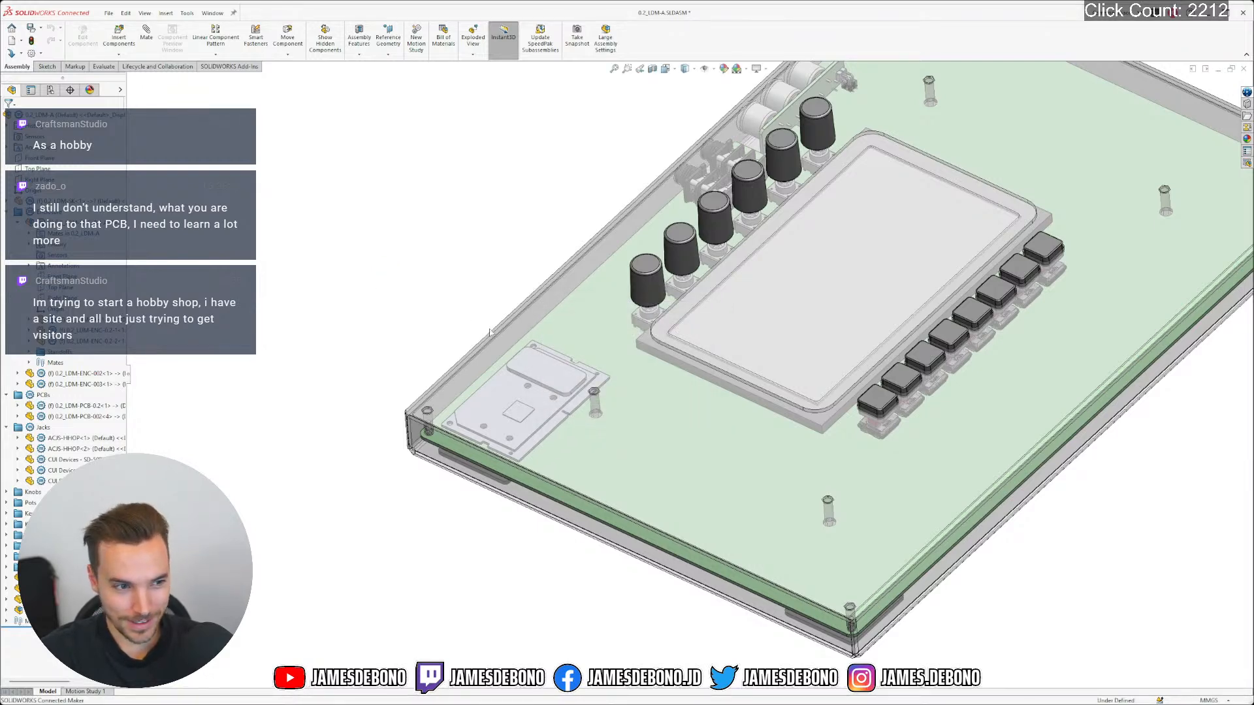
pyautogui.moveTo(593, 355); pyautogui.dragTo(572, 319, button='middle')
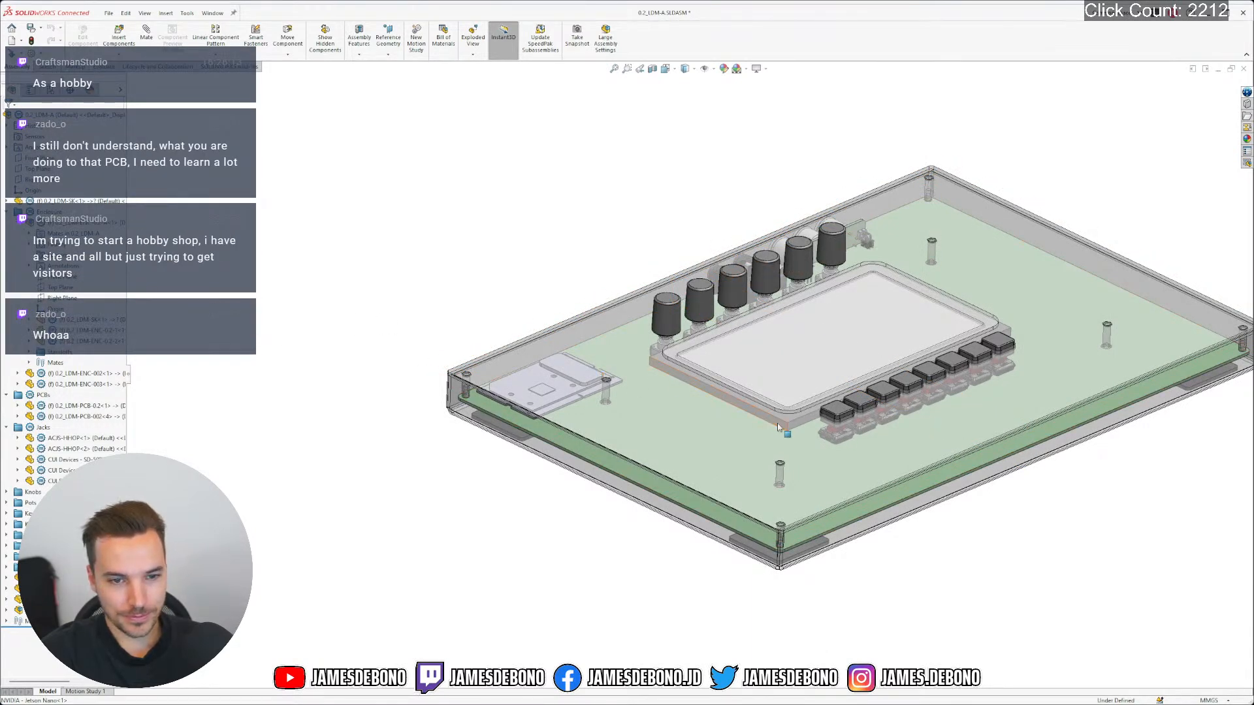
pyautogui.scroll(-1, 914, 399)
pyautogui.scroll(1, 908, 400)
pyautogui.moveTo(550, 382)
pyautogui.mouseDown(button='middle')
pyautogui.moveTo(590, 337)
pyautogui.moveTo(546, 356)
pyautogui.moveTo(545, 374)
pyautogui.mouseUp(button='middle')
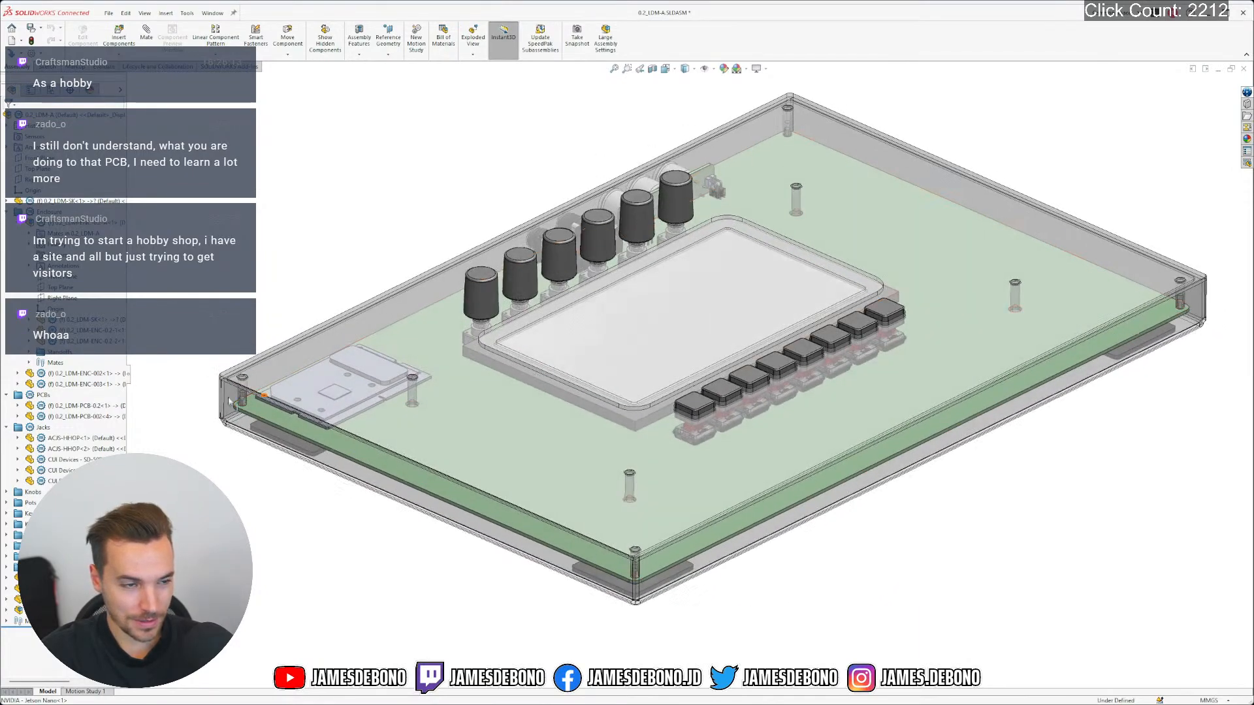
pyautogui.scroll(-2, 303, 391)
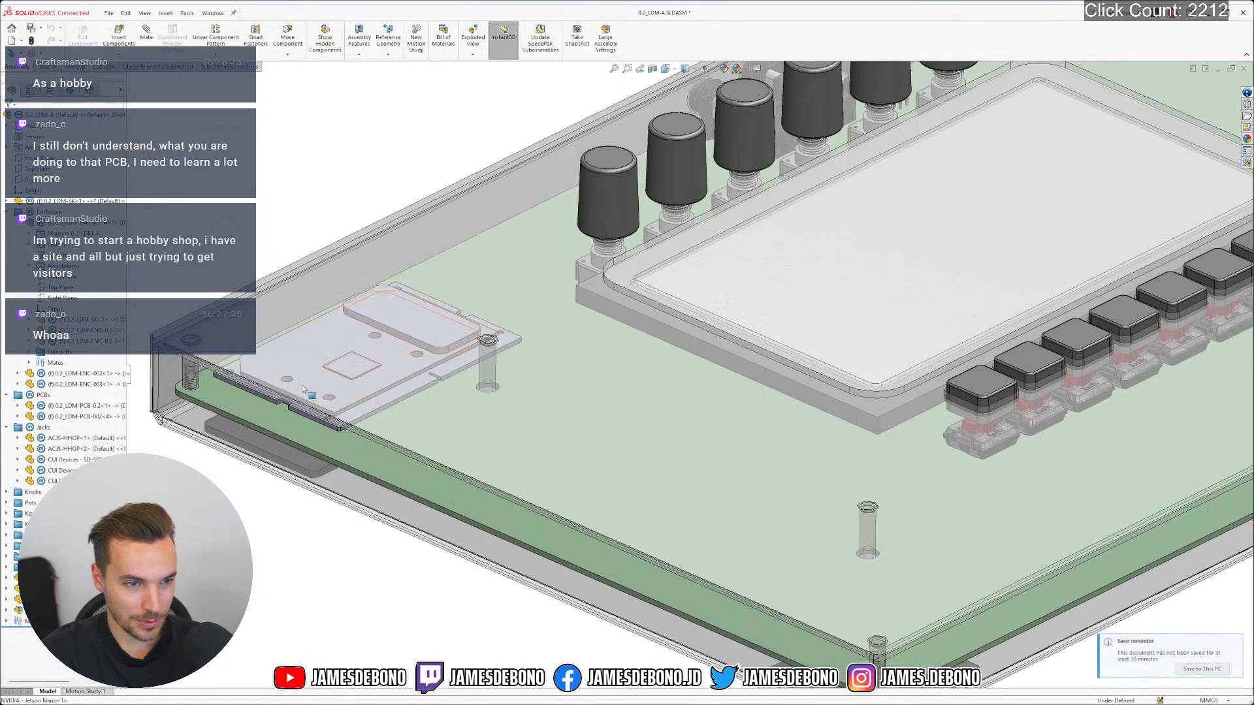
pyautogui.moveTo(392, 377); pyautogui.dragTo(366, 361, button='middle')
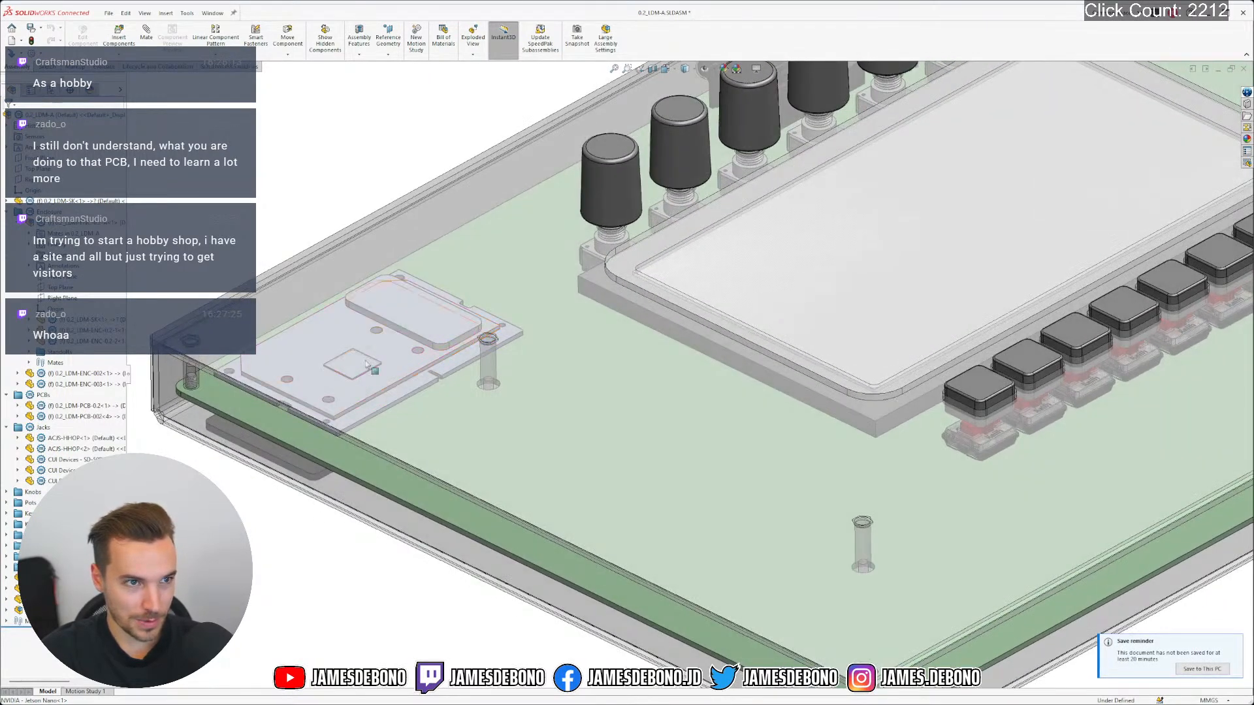
# Switch to the 0.2_LDM-SK part and roll the model back to directly after the inserted TE Connectivity part
pyautogui.click(213, 13)
pyautogui.click(267, 121)
pyautogui.click(266, 122)
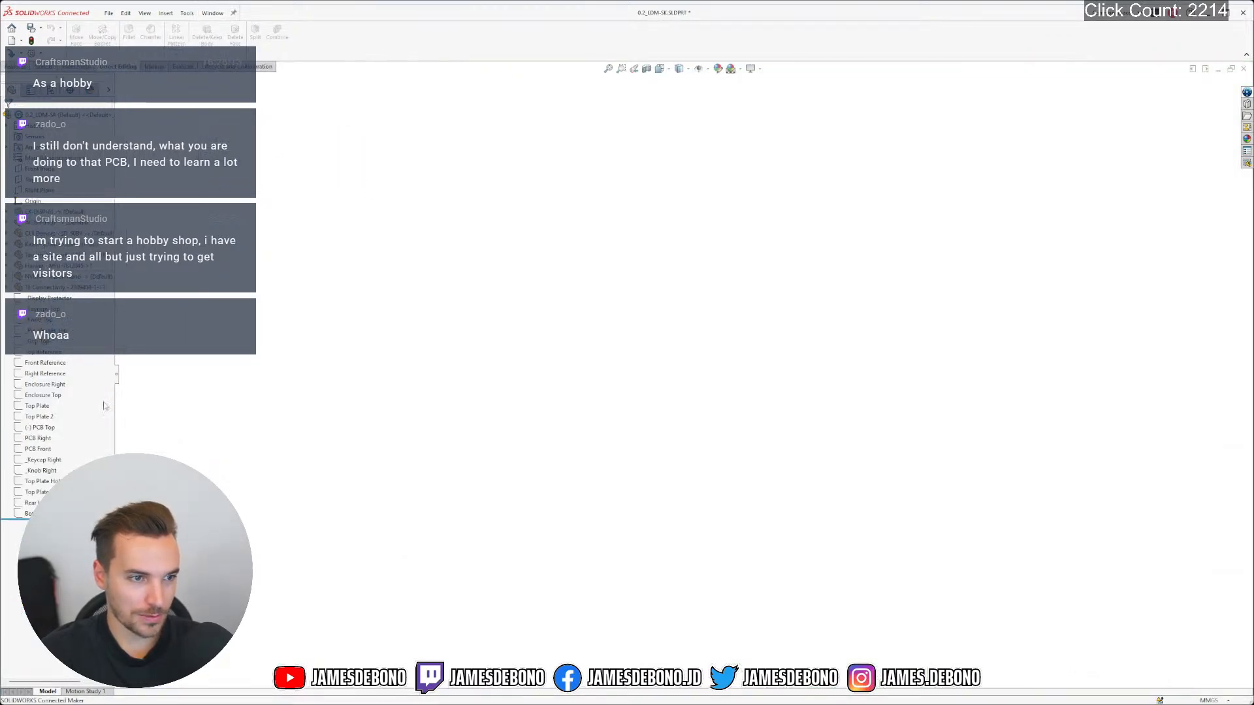
pyautogui.moveTo(98, 520); pyautogui.dragTo(109, 293)
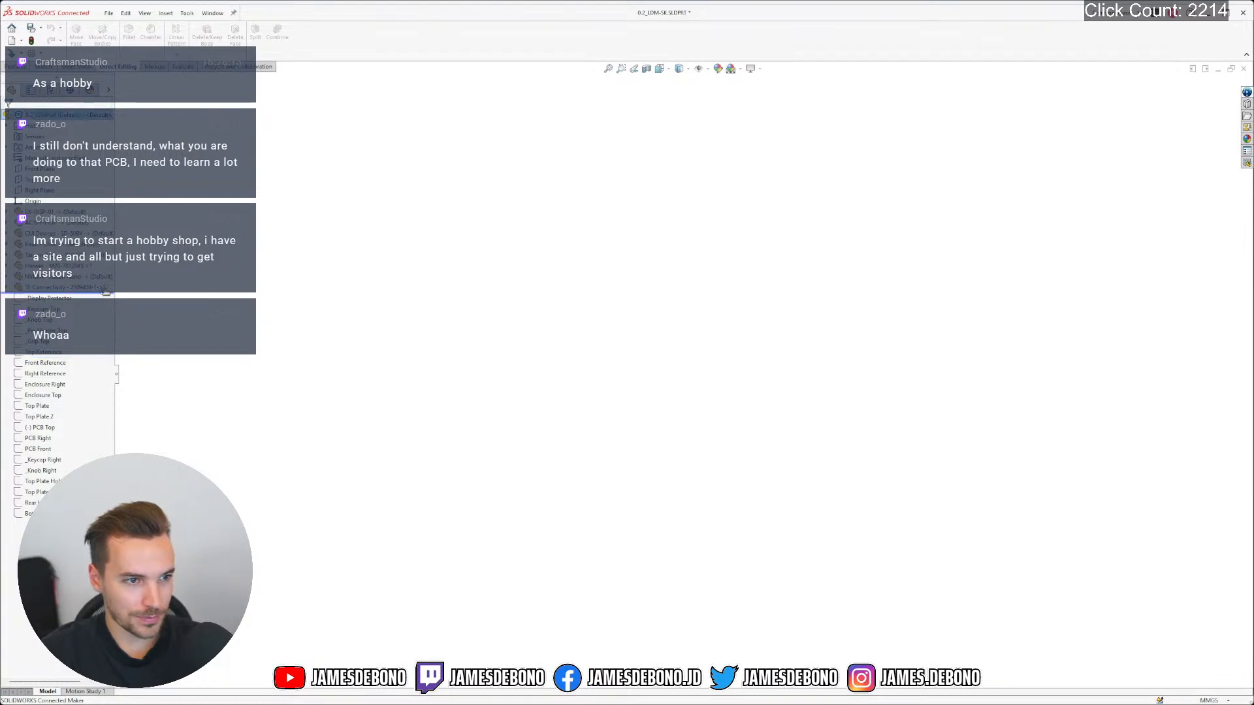
pyautogui.click(165, 17)
pyautogui.click(179, 255)
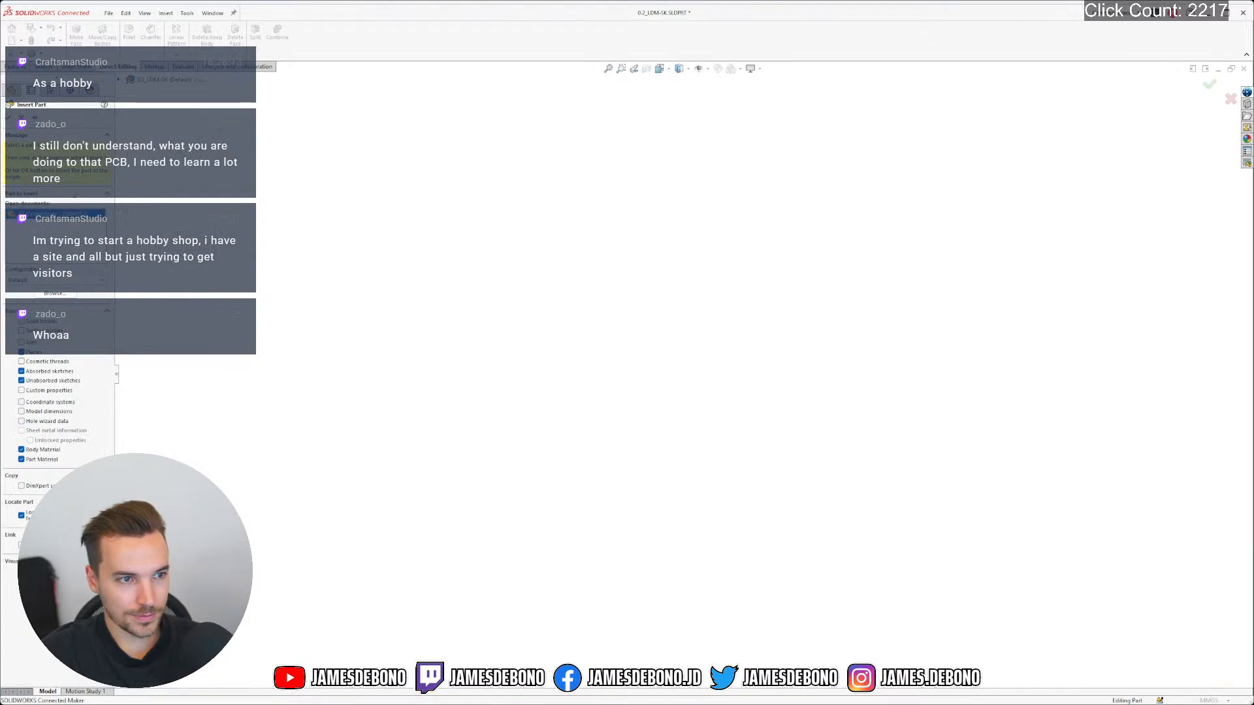
pyautogui.press('Escape')
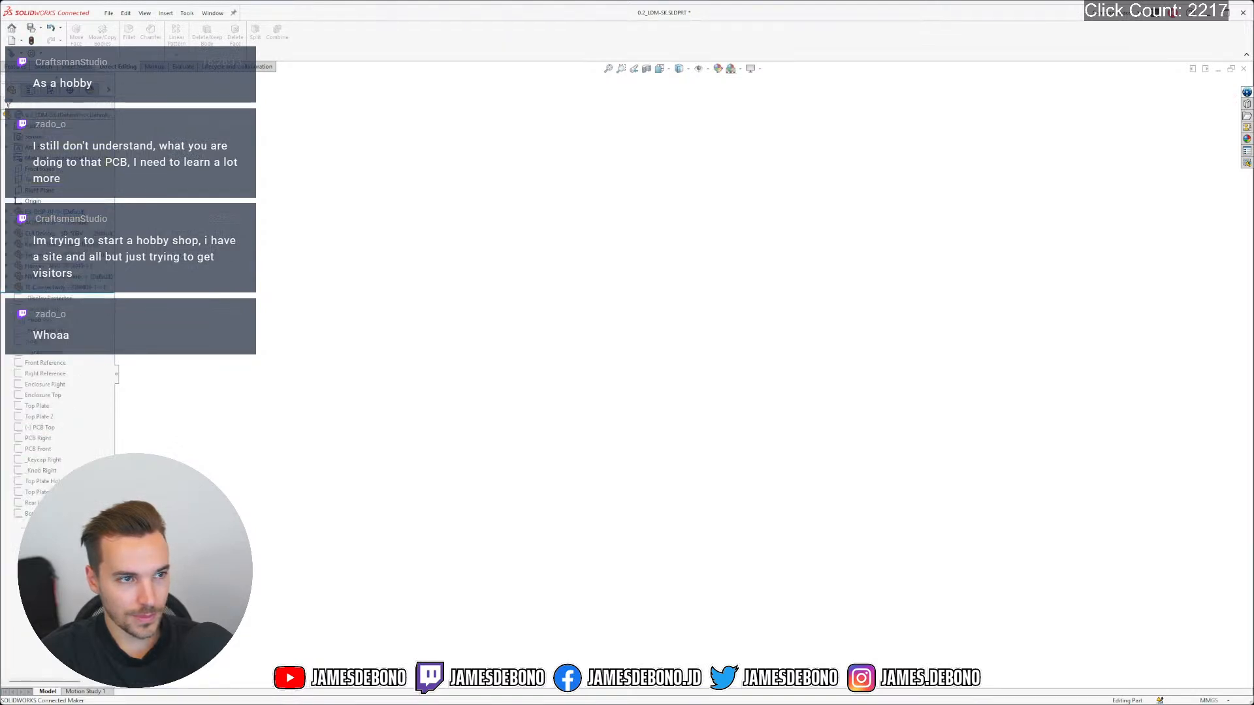
pyautogui.rightClick(57, 287)
pyautogui.click(120, 511)
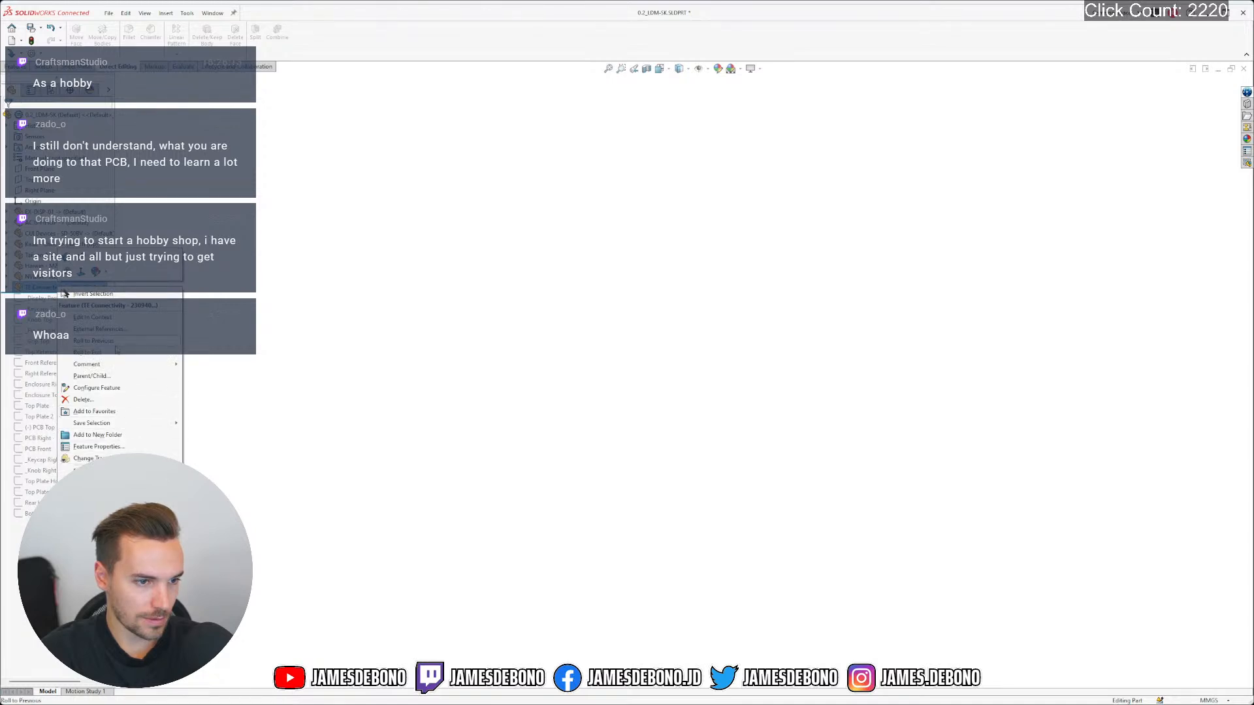
pyautogui.click(305, 387)
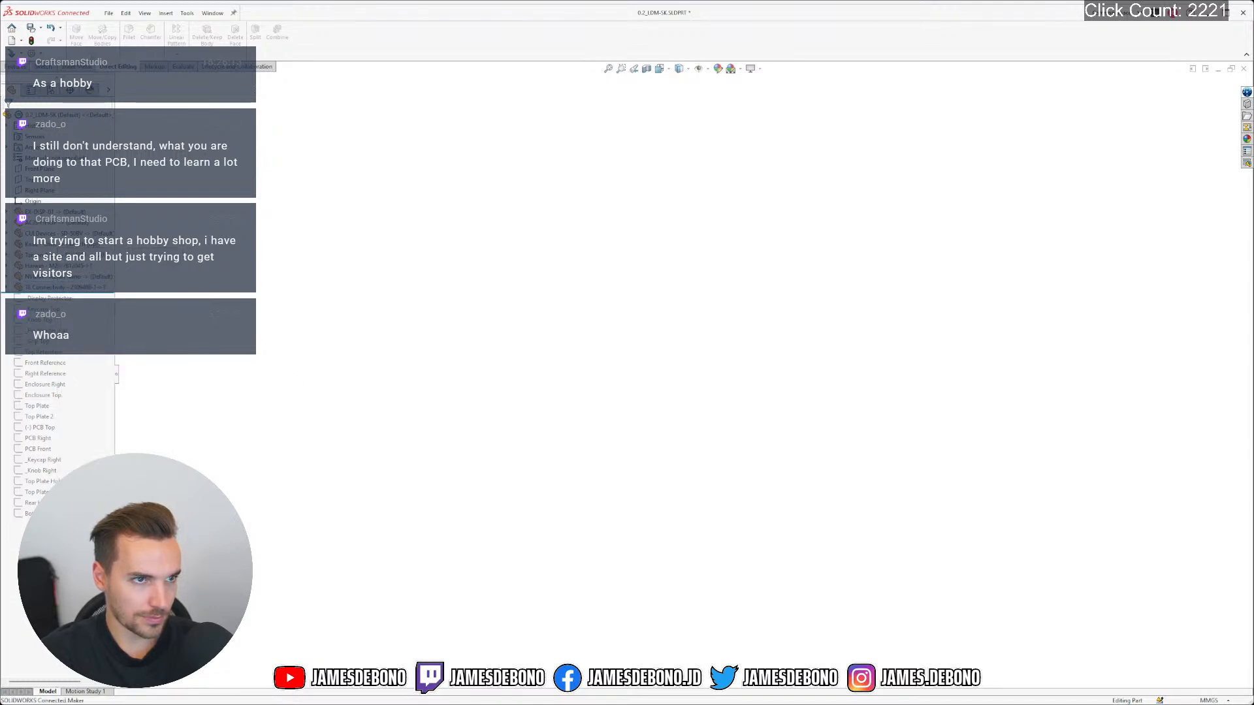
# Insert the TE Connectivity - 2309407-1 part with its planes, absorbed and unabsorbed sketches, leaving out body and part material
pyautogui.click(165, 13)
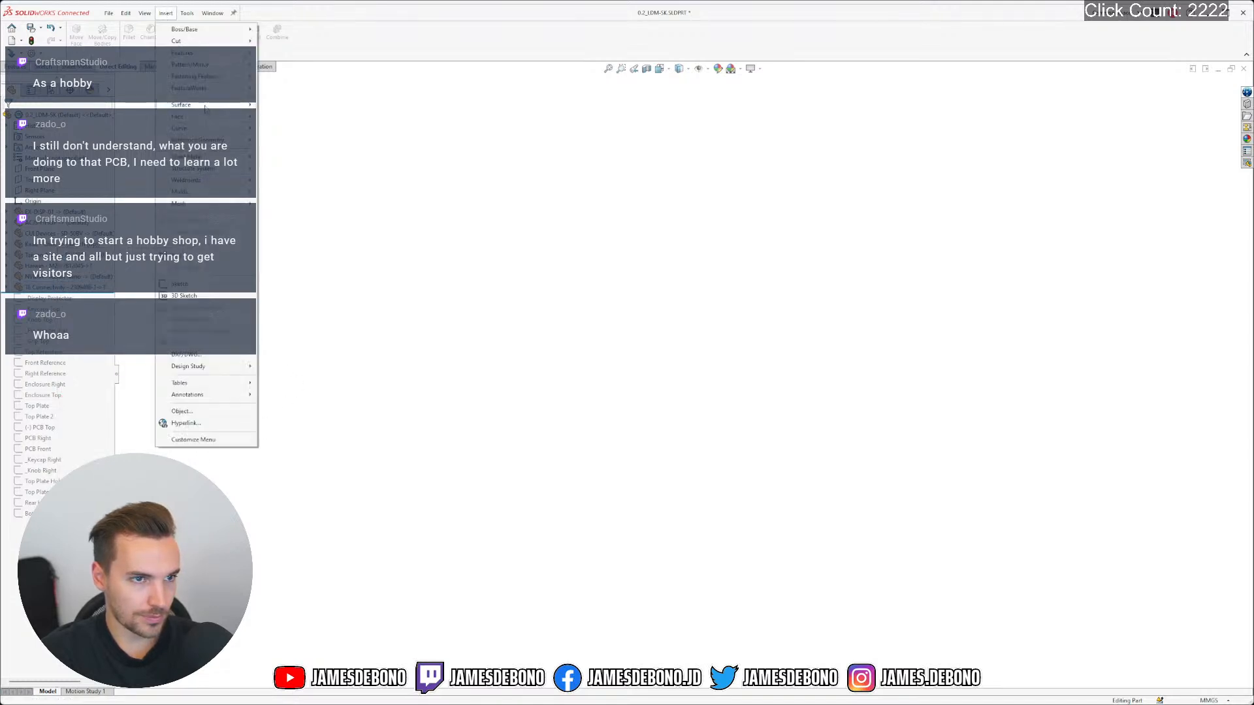
pyautogui.click(189, 221)
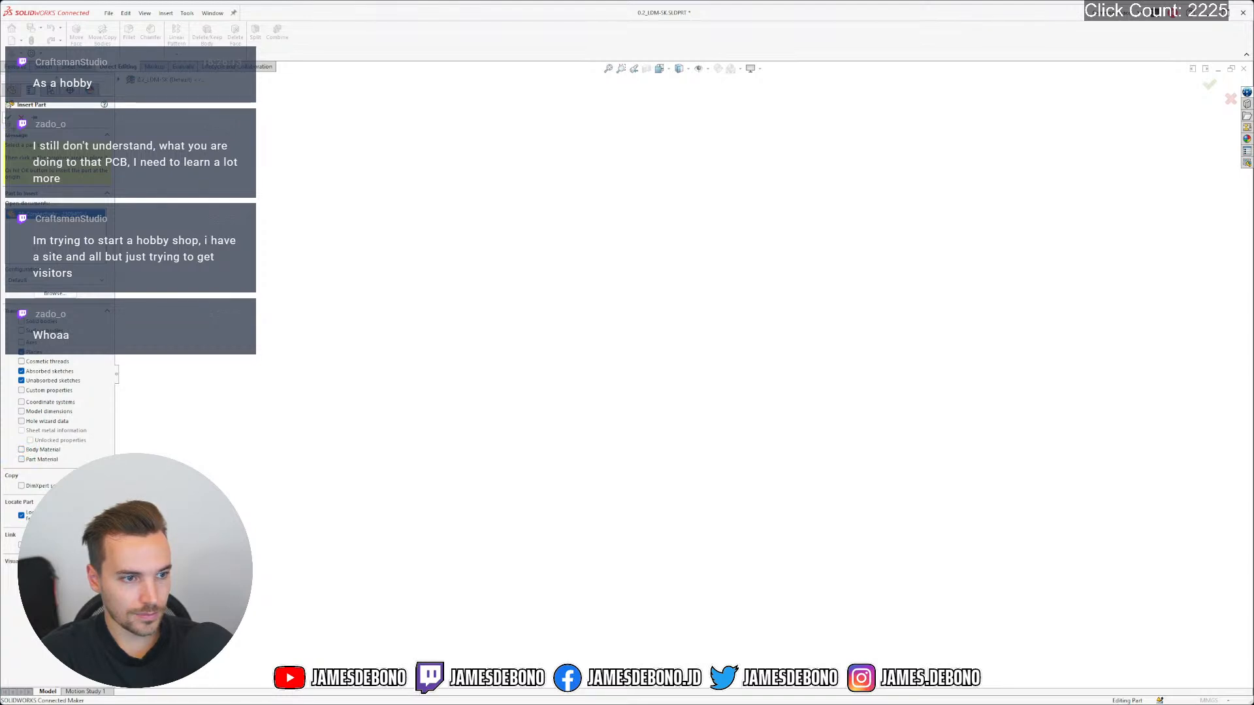
pyautogui.click(9, 118)
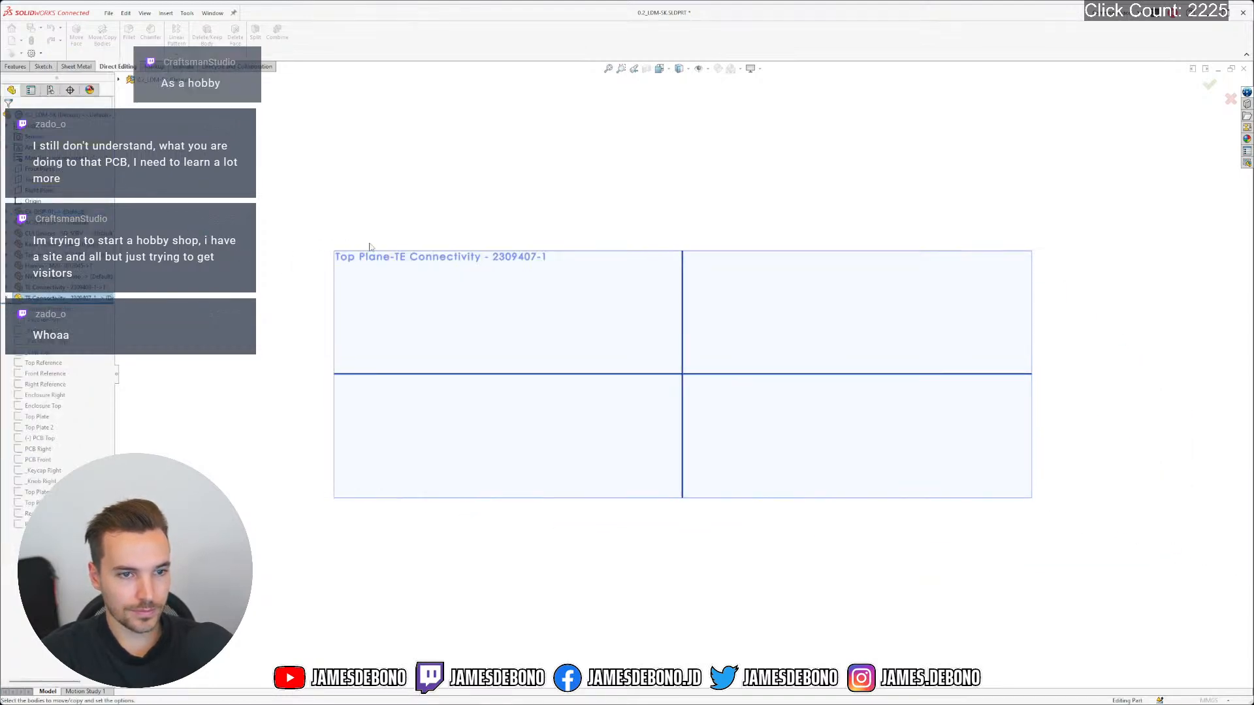
pyautogui.moveTo(588, 213); pyautogui.dragTo(560, 316, button='middle')
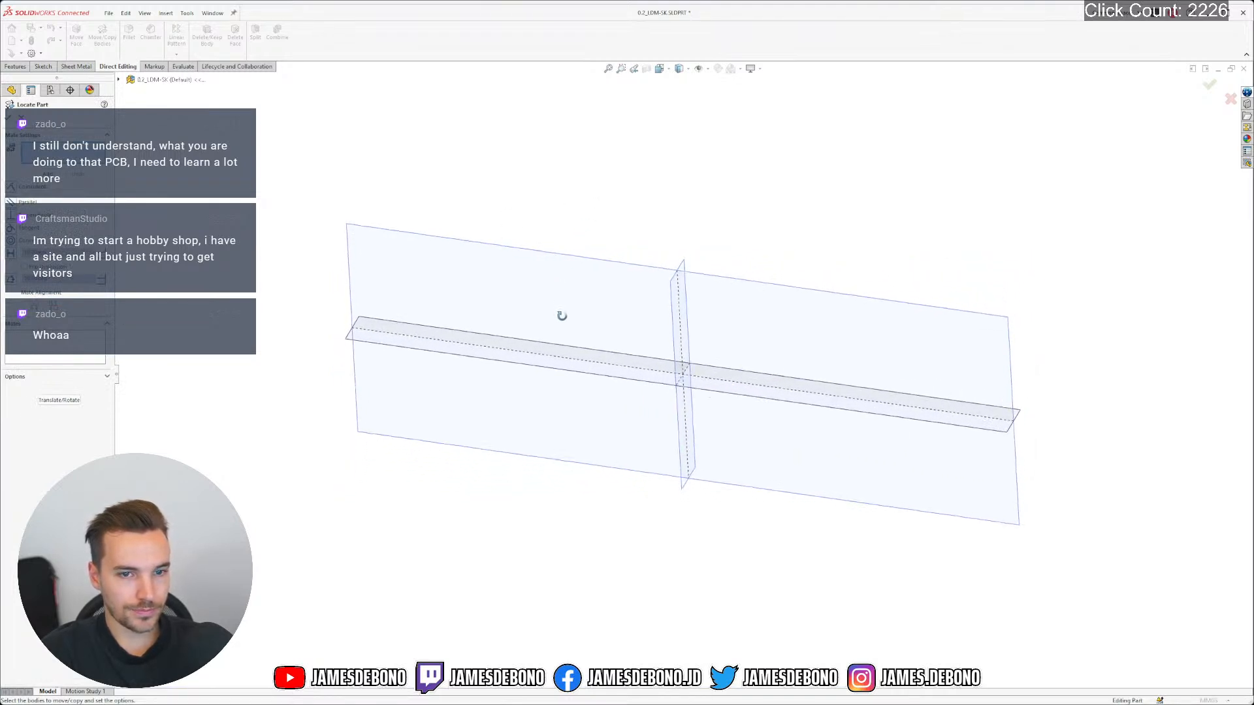
# Locate the inserted connector by making its top, right and front planes coincident with the corresponding planes of 0.2_LDM-SK
pyautogui.click(118, 79)
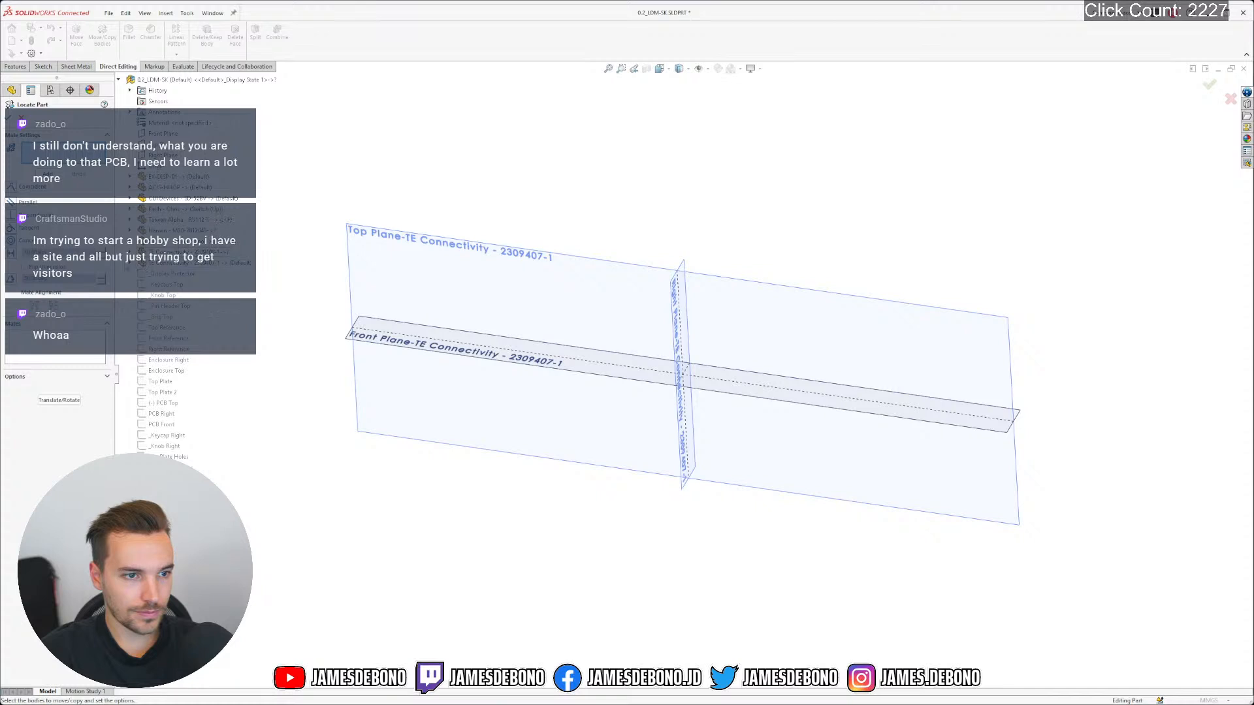
pyautogui.click(141, 273)
pyautogui.click(167, 296)
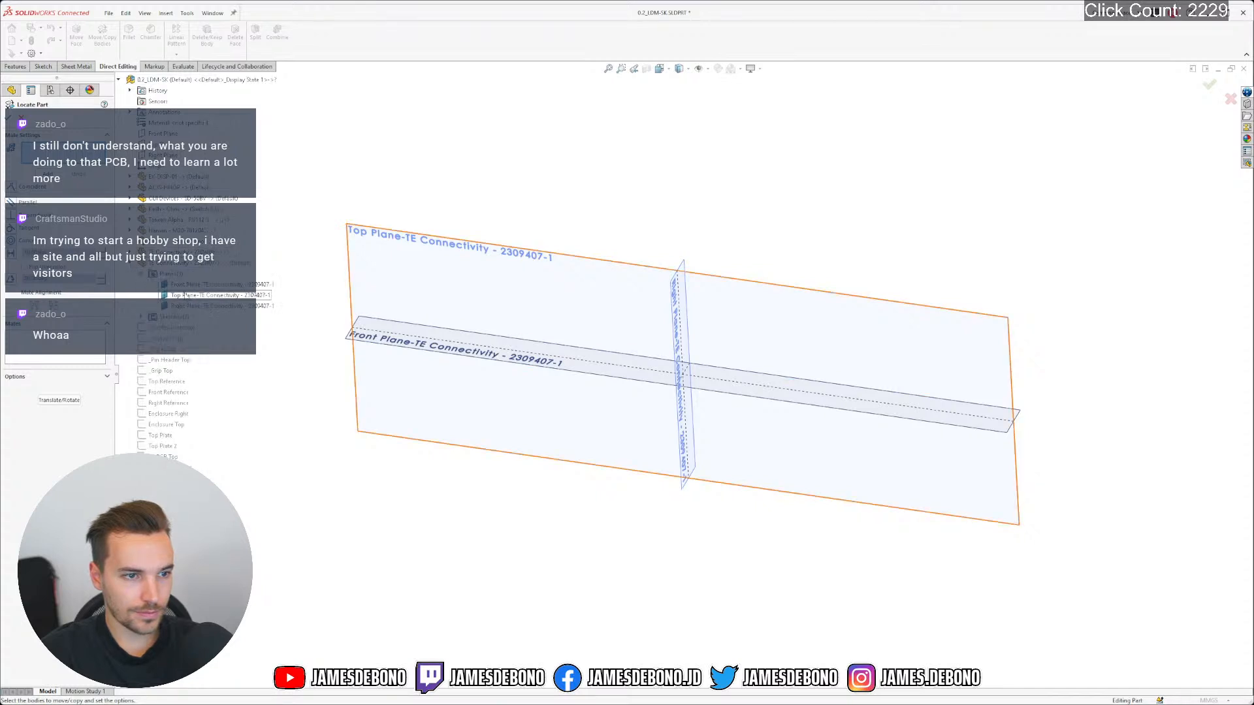
pyautogui.click(165, 132)
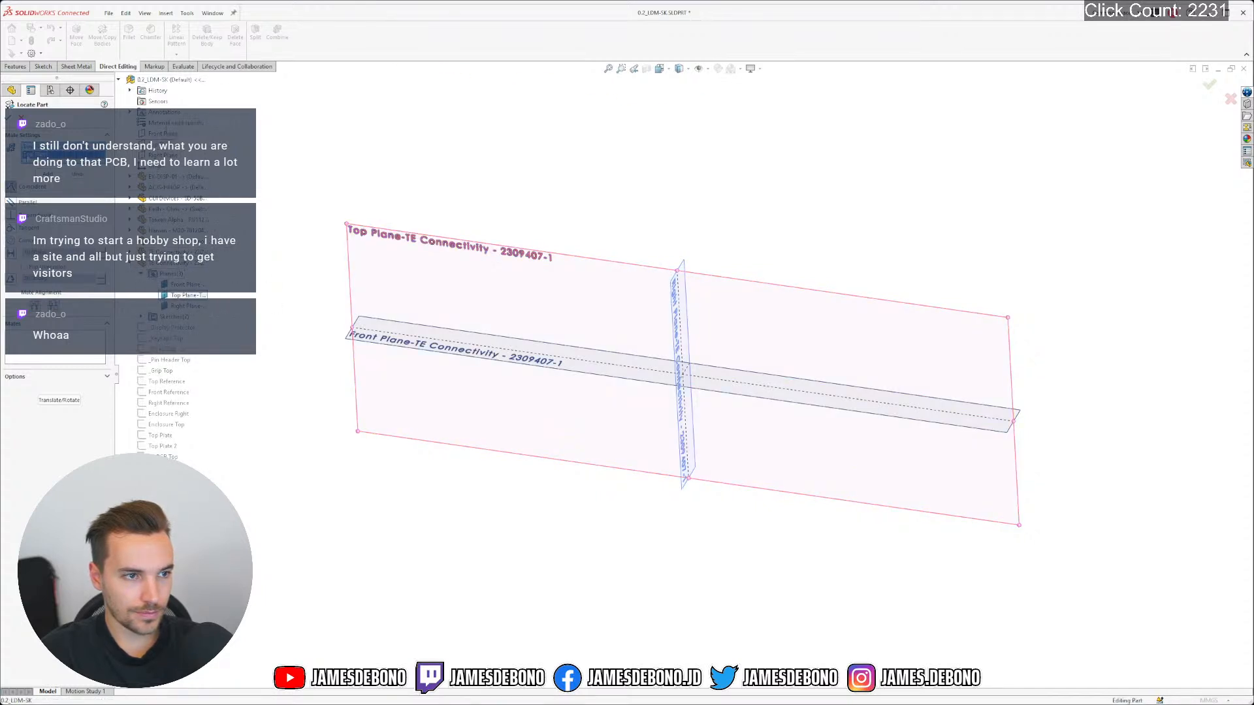
pyautogui.click(163, 155)
pyautogui.click(186, 305)
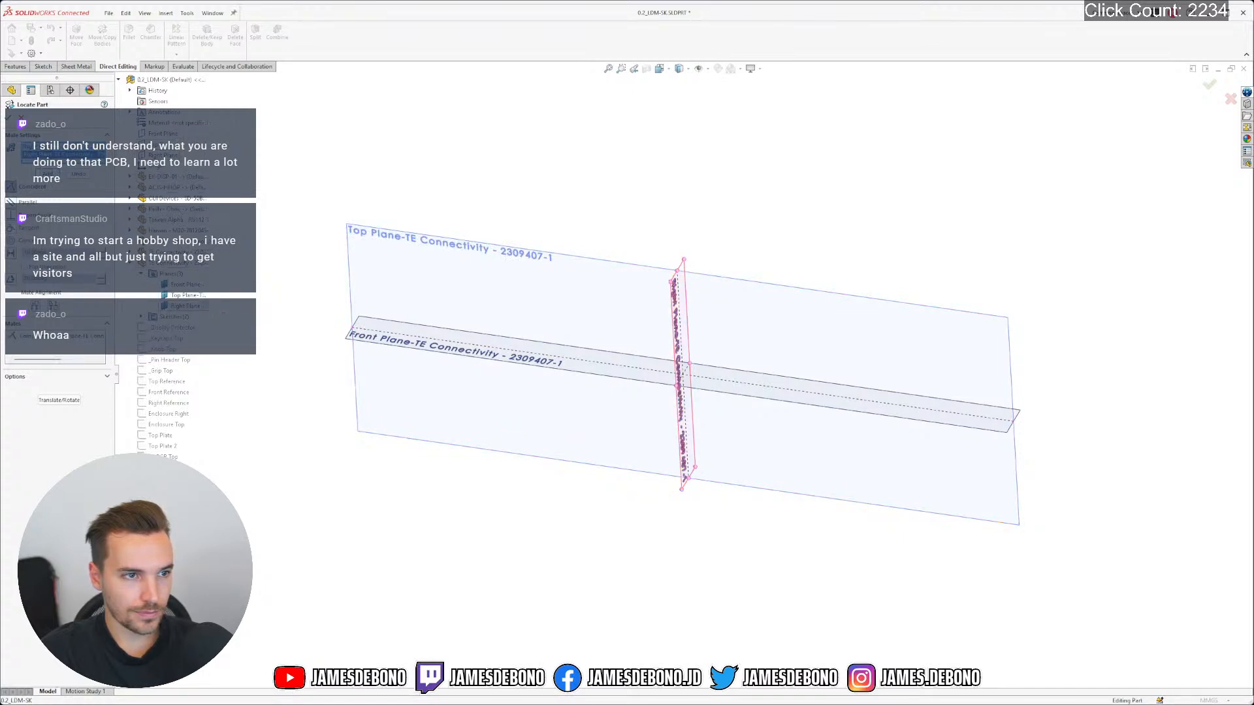
pyautogui.press('Return')
pyautogui.click(163, 133)
pyautogui.click(186, 284)
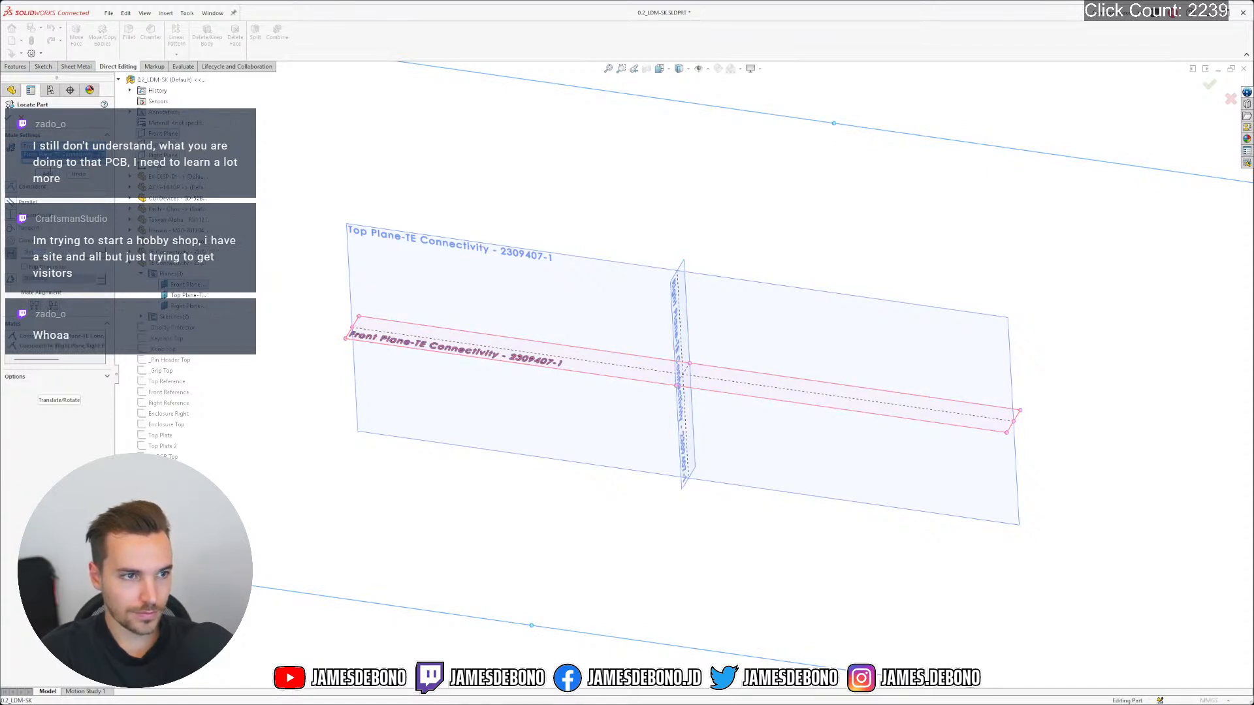
pyautogui.doubleClick(306, 233)
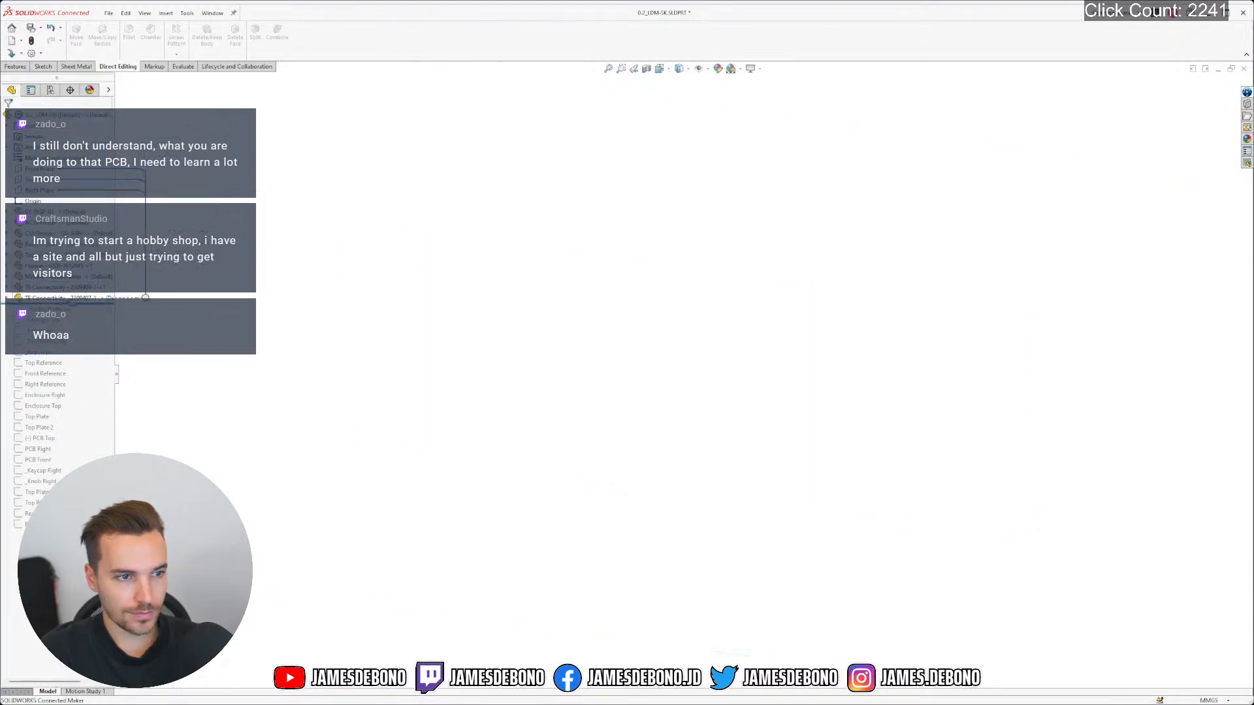
# Roll the model forward to the end and hide the three planes of the inserted 2309407-1 connector
pyautogui.click(7, 298)
pyautogui.click(74, 341)
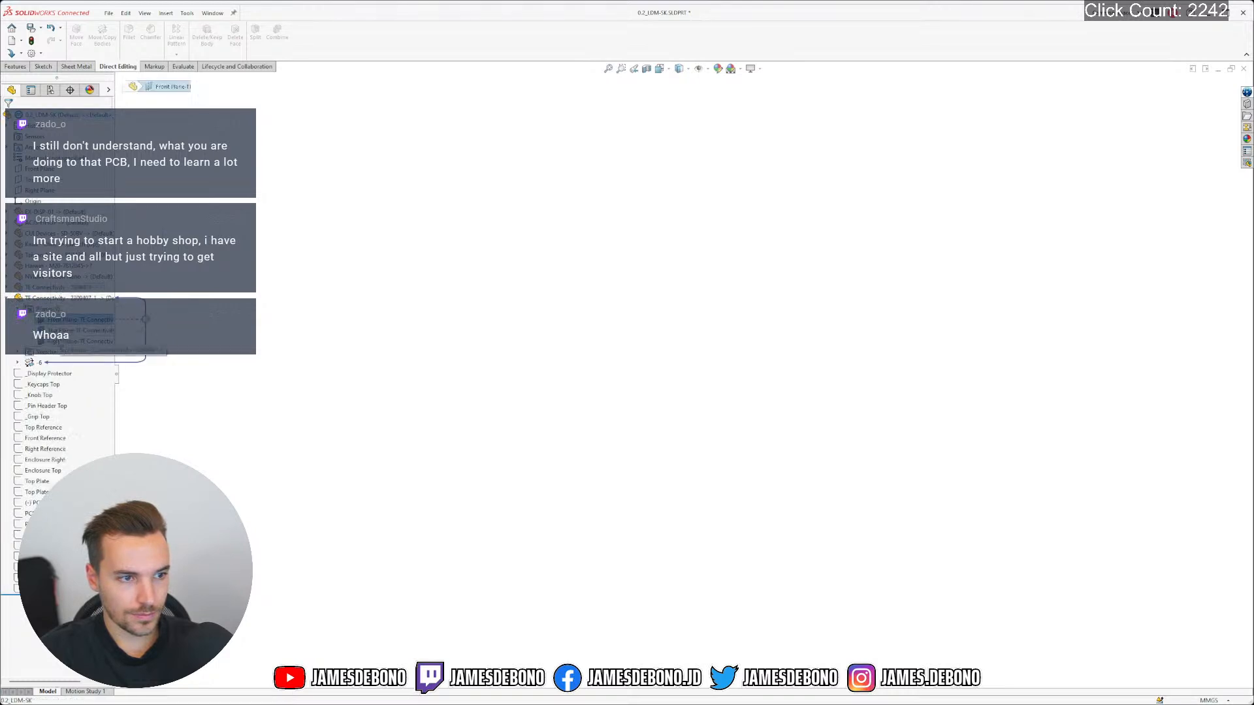
pyautogui.keyDown('shift'); pyautogui.click(66, 319); pyautogui.keyUp('shift')
pyautogui.click(69, 324)
# Show the Top Reference and Right Reference sketches of the inserted 2309407-1 connector
pyautogui.click(18, 353)
pyautogui.click(58, 363)
pyautogui.keyDown('shift'); pyautogui.click(60, 374); pyautogui.keyUp('shift')
pyautogui.click(77, 359)
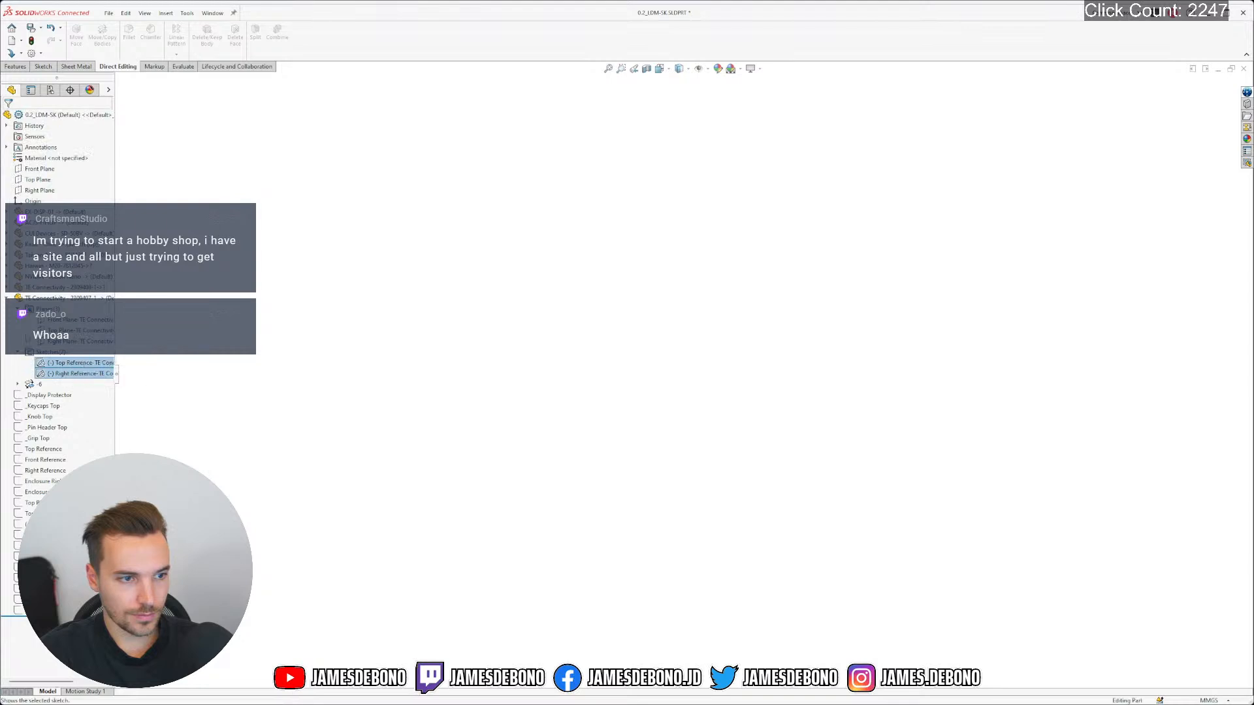
pyautogui.scroll(5, 669, 360)
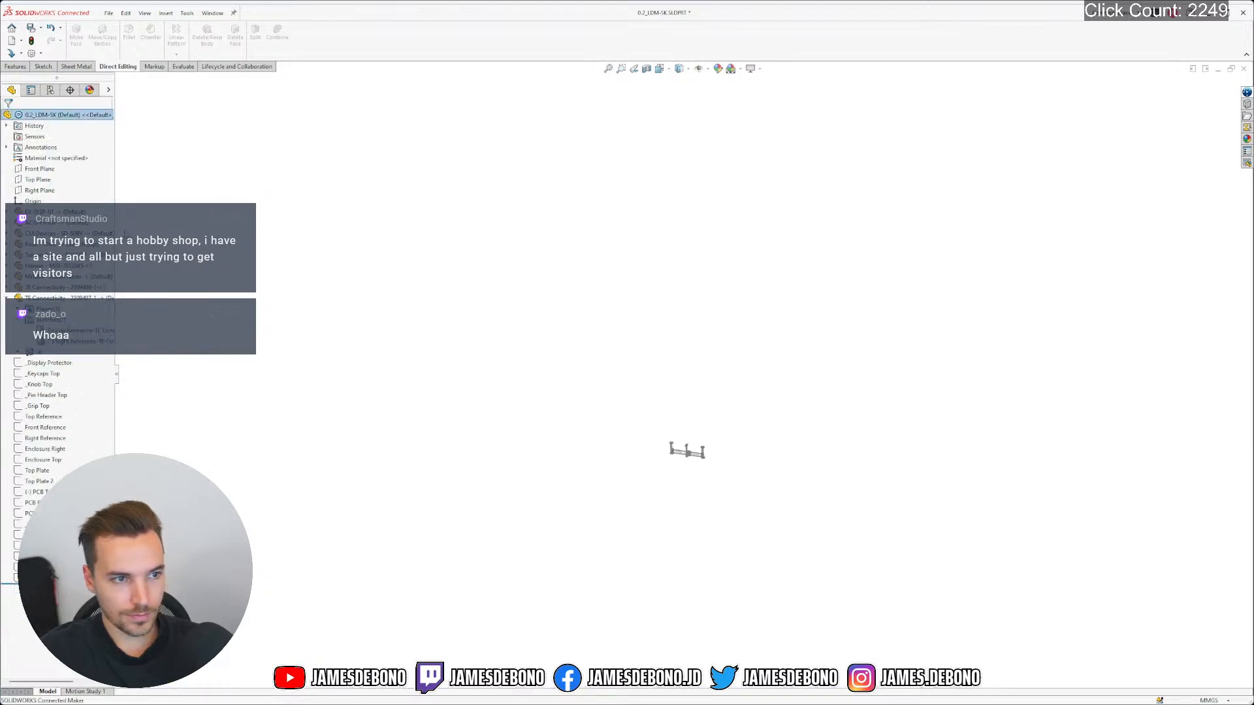
# Show the PCB Top sketch in 0.2_LDM-SK
pyautogui.click(36, 492)
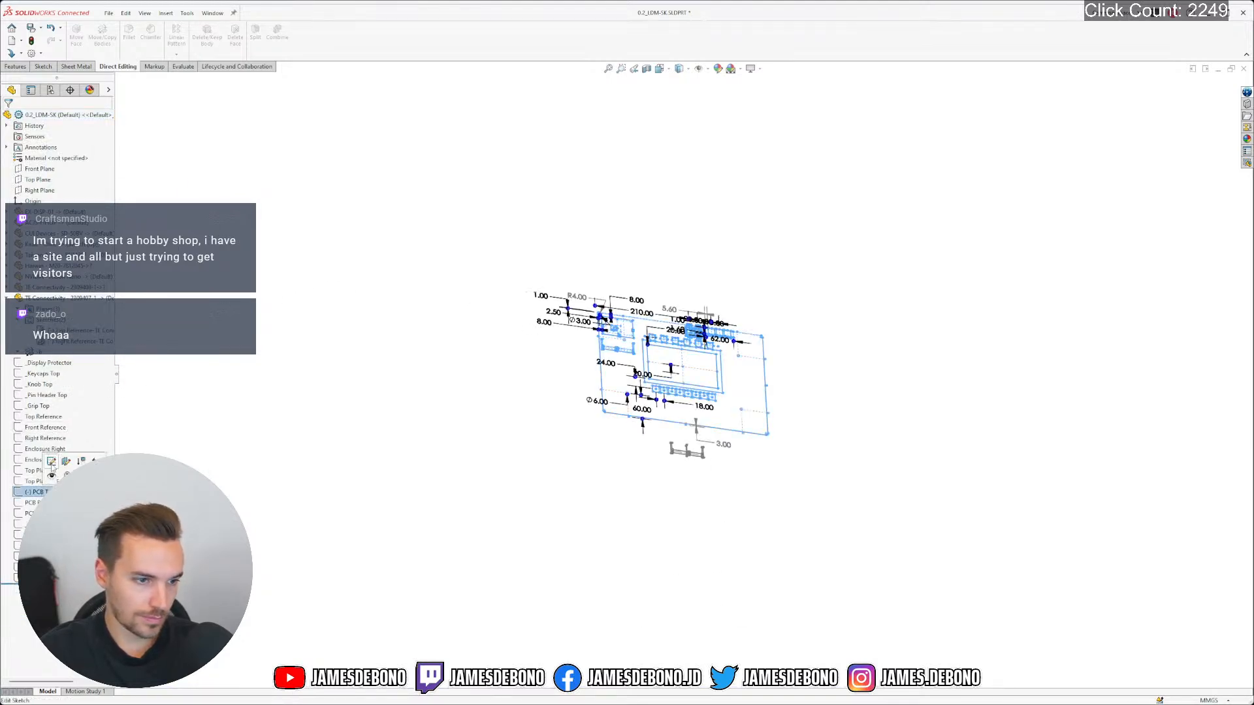
pyautogui.click(356, 386)
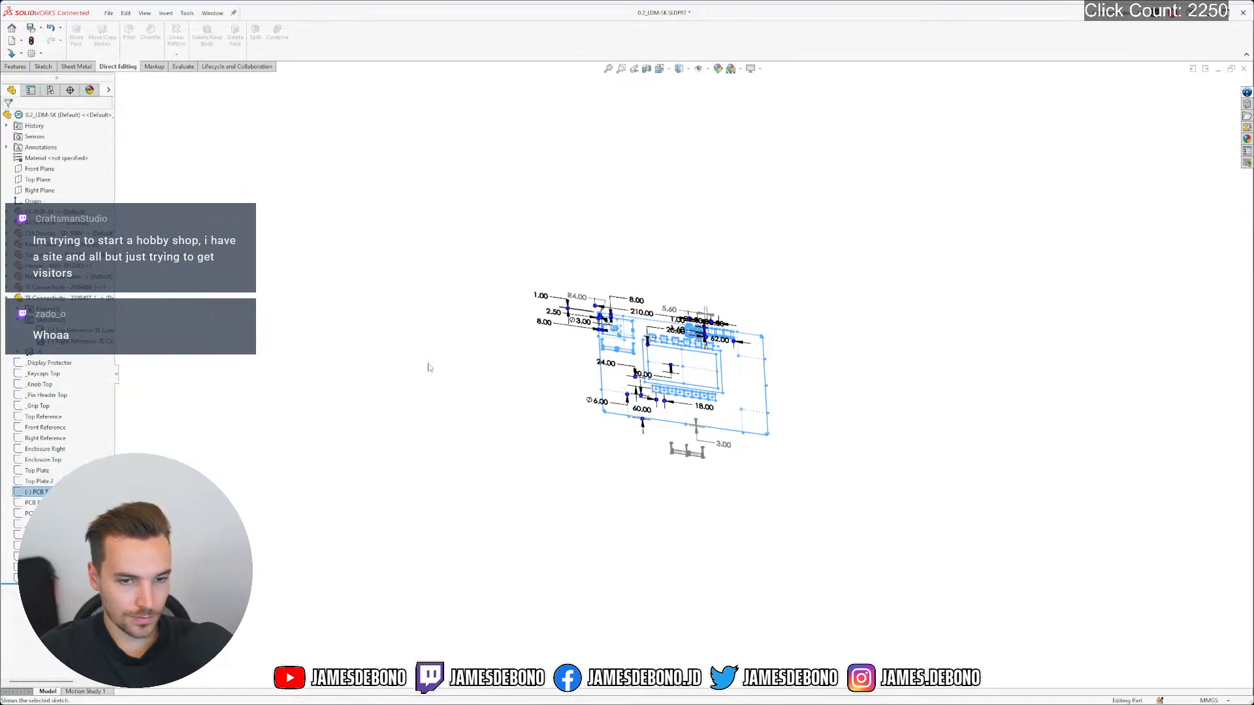
pyautogui.scroll(-2, 705, 430)
pyautogui.scroll(-3, 705, 429)
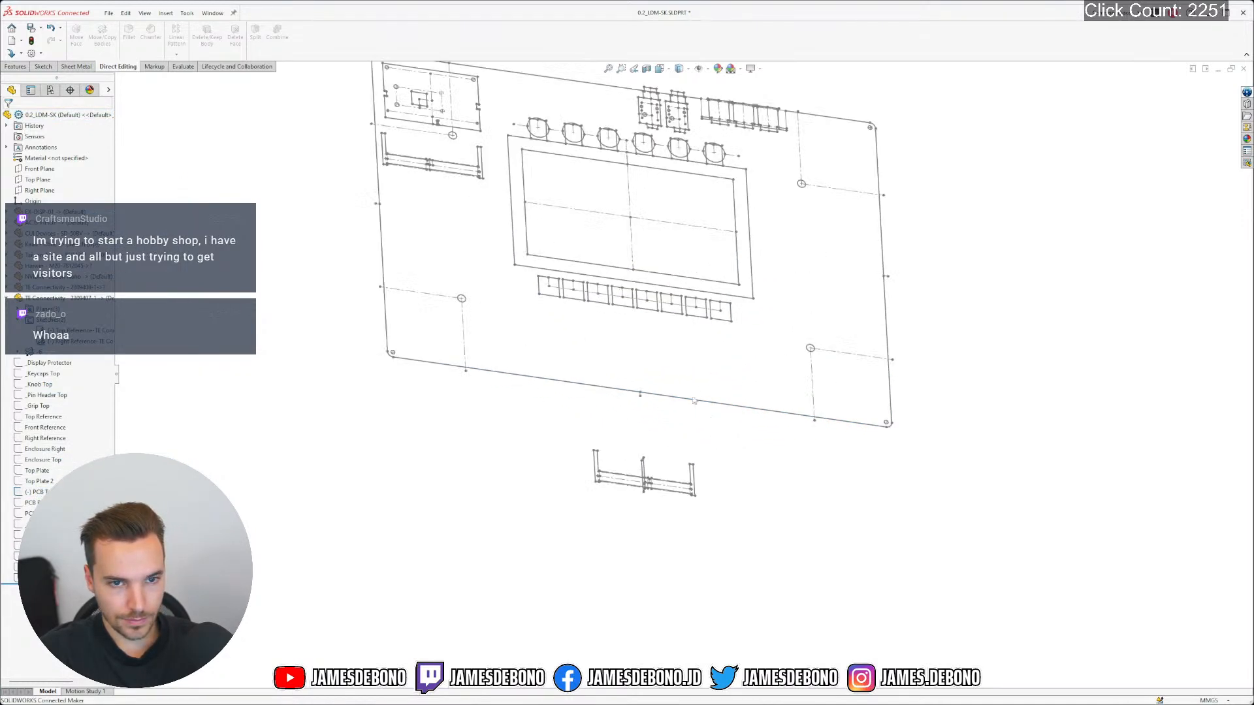
pyautogui.moveTo(707, 412); pyautogui.dragTo(653, 232, button='middle')
# Delete the unconstrained connector outline below the Jetson board from the PCB Top sketch and save the part
pyautogui.click(36, 492)
pyautogui.click(63, 460)
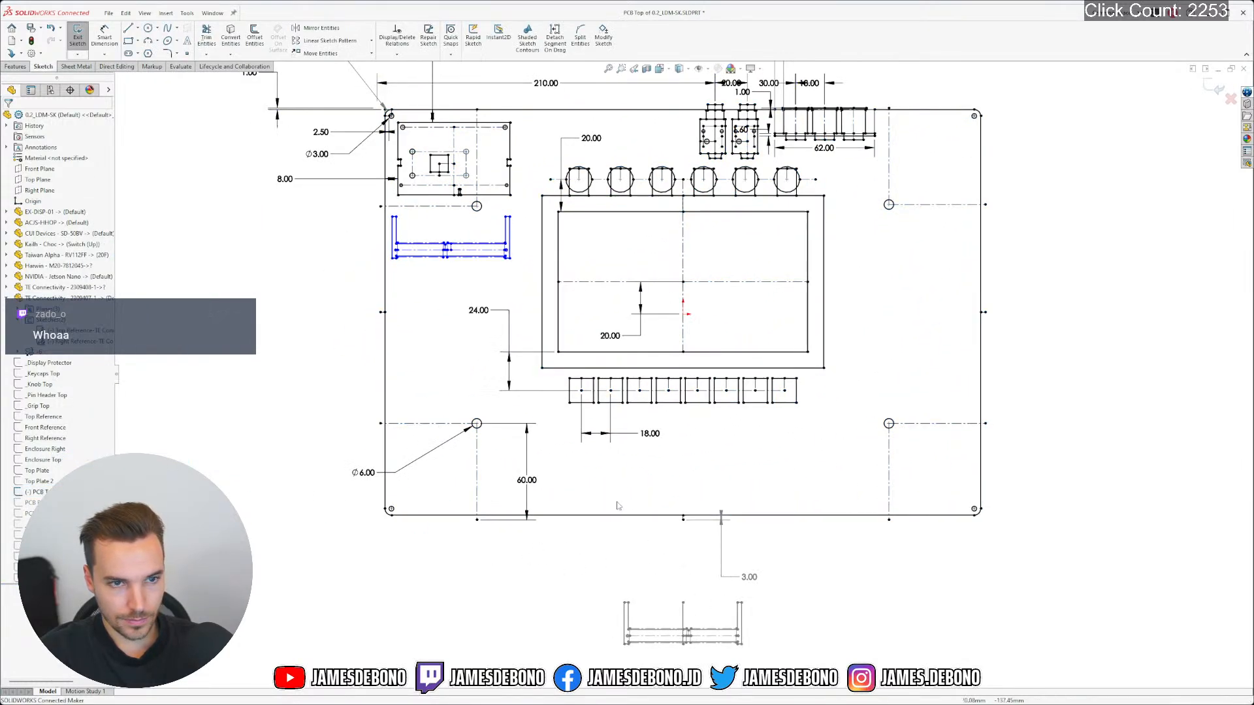
pyautogui.scroll(5, 418, 203)
pyautogui.moveTo(348, 275); pyautogui.dragTo(821, 466)
pyautogui.press('Delete')
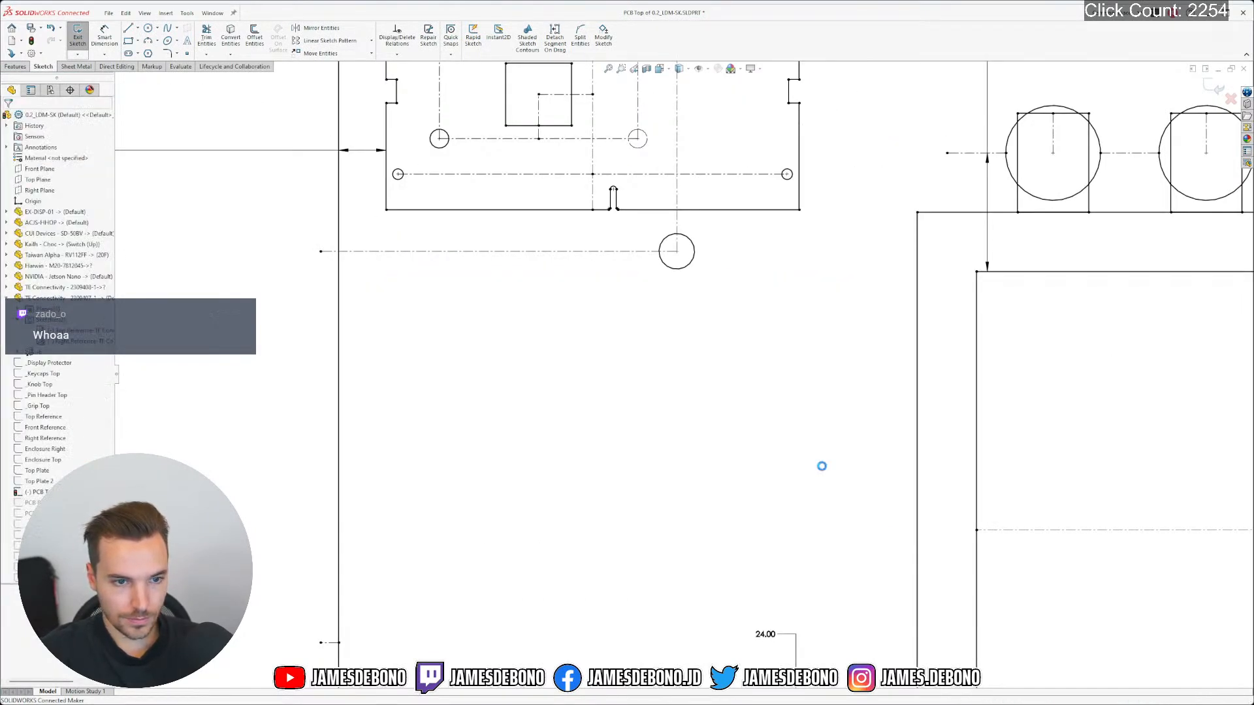
pyautogui.press('f')
pyautogui.scroll(-4, 901, 472)
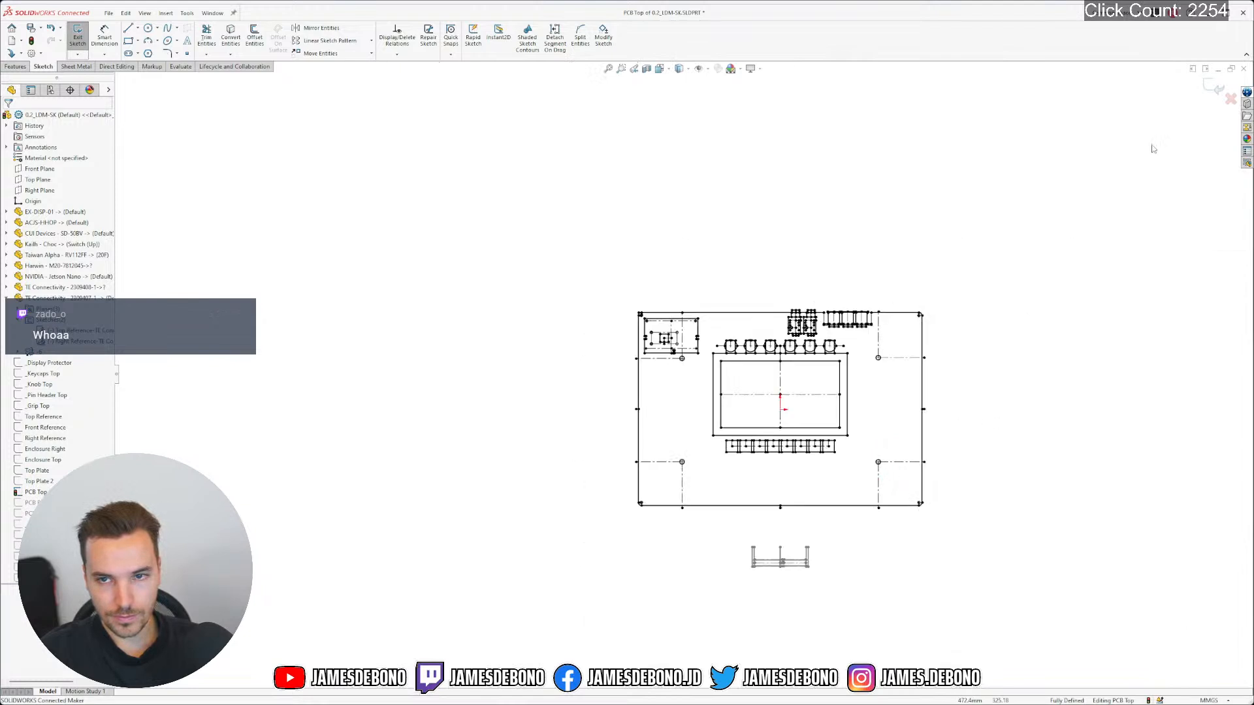
pyautogui.click(1213, 89)
pyautogui.click(1016, 456)
pyautogui.hotkey('ctrl', 's')
pyautogui.click(1008, 452)
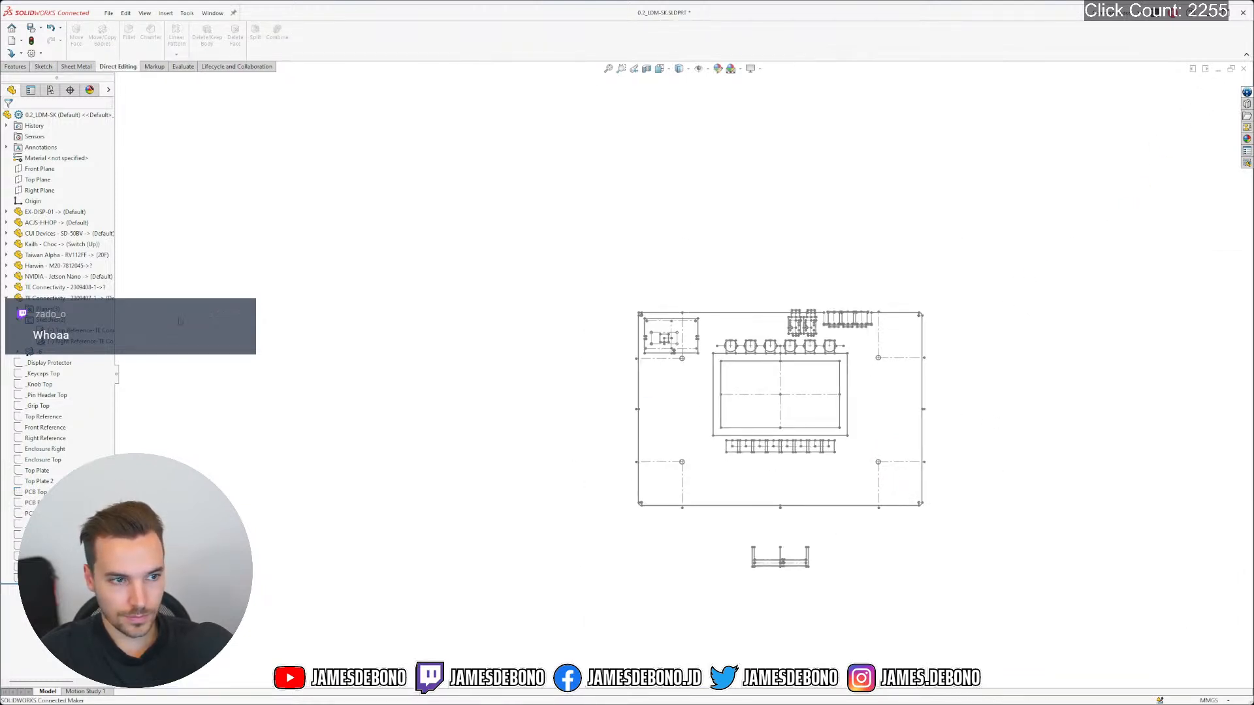
# Delete the inserted TE Connectivity - 2309408-1 part from 0.2_LDM-SK
pyautogui.click(70, 288)
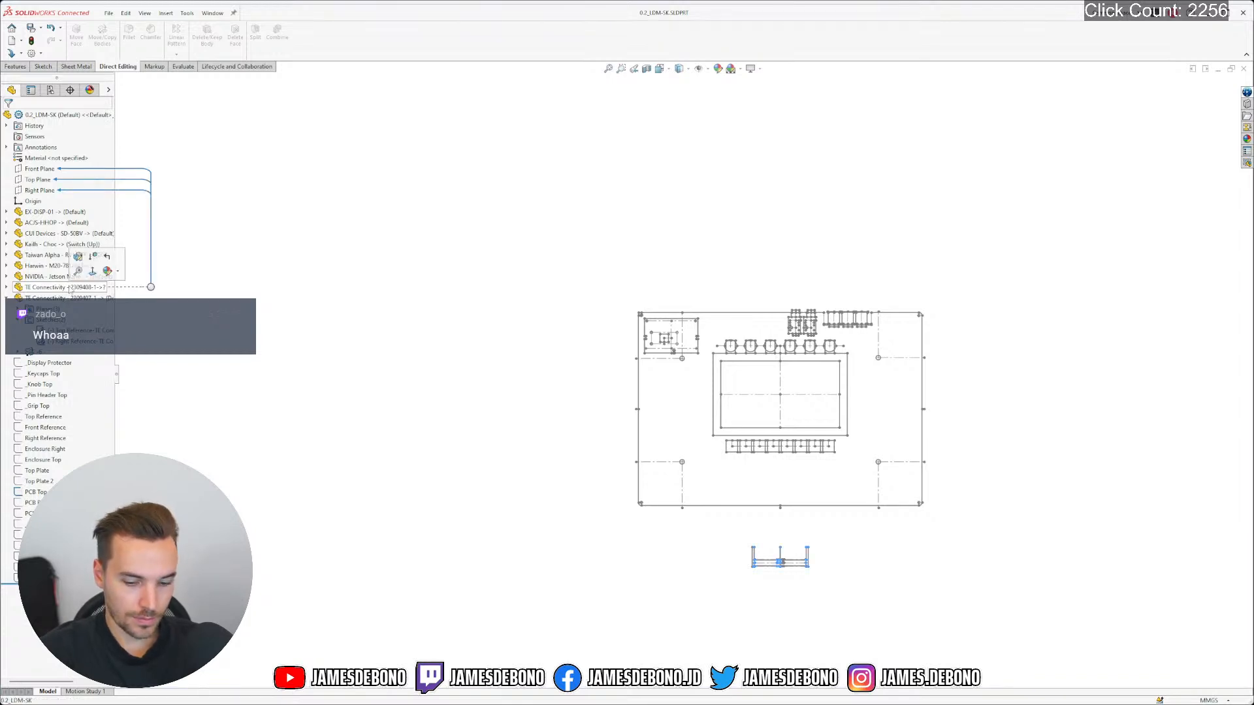
pyautogui.press('Delete')
pyautogui.click(703, 314)
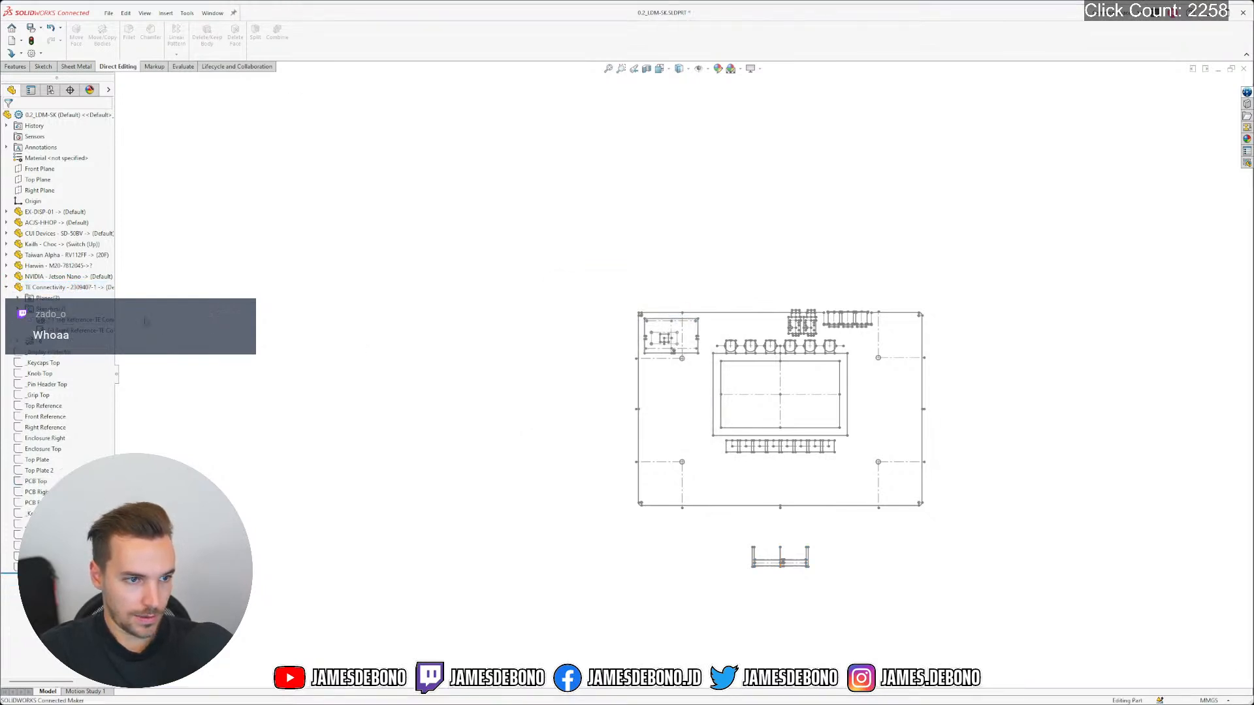
# Switch to the TE Connectivity - 2309407-1 part, select all entities of its Top Reference sketch and exit the sketch
pyautogui.scroll(-2, 876, 472)
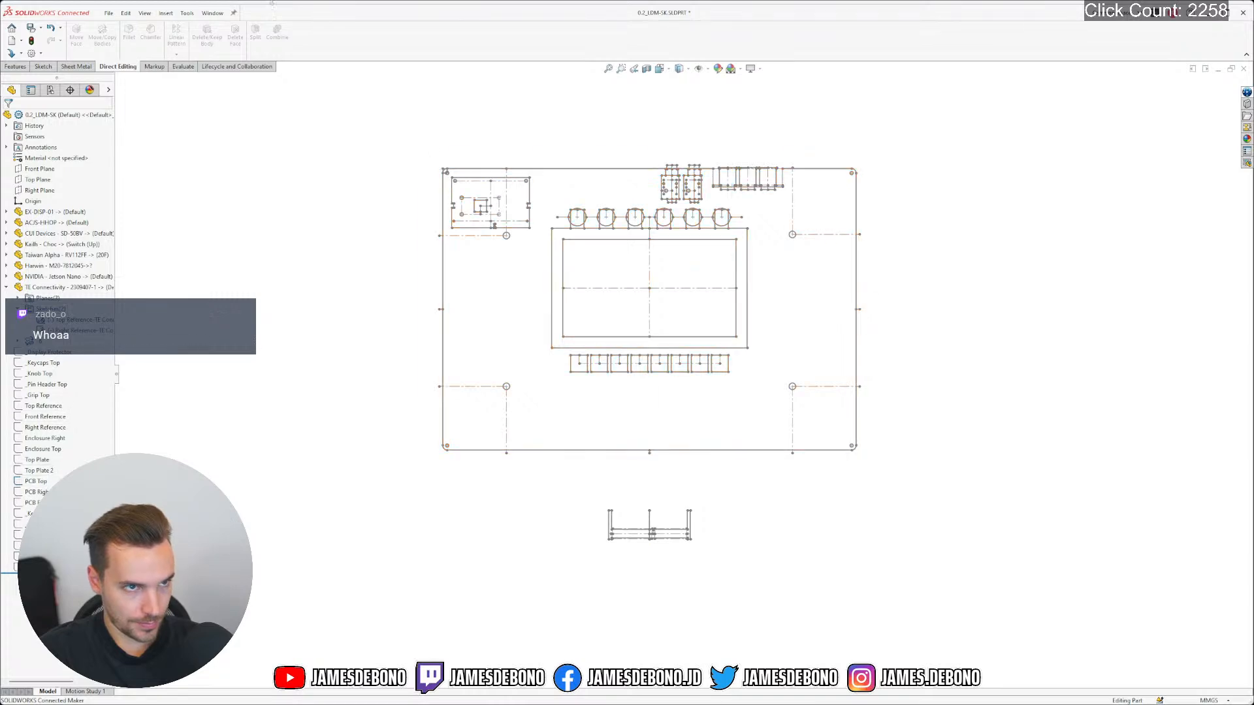
pyautogui.click(221, 13)
pyautogui.click(343, 141)
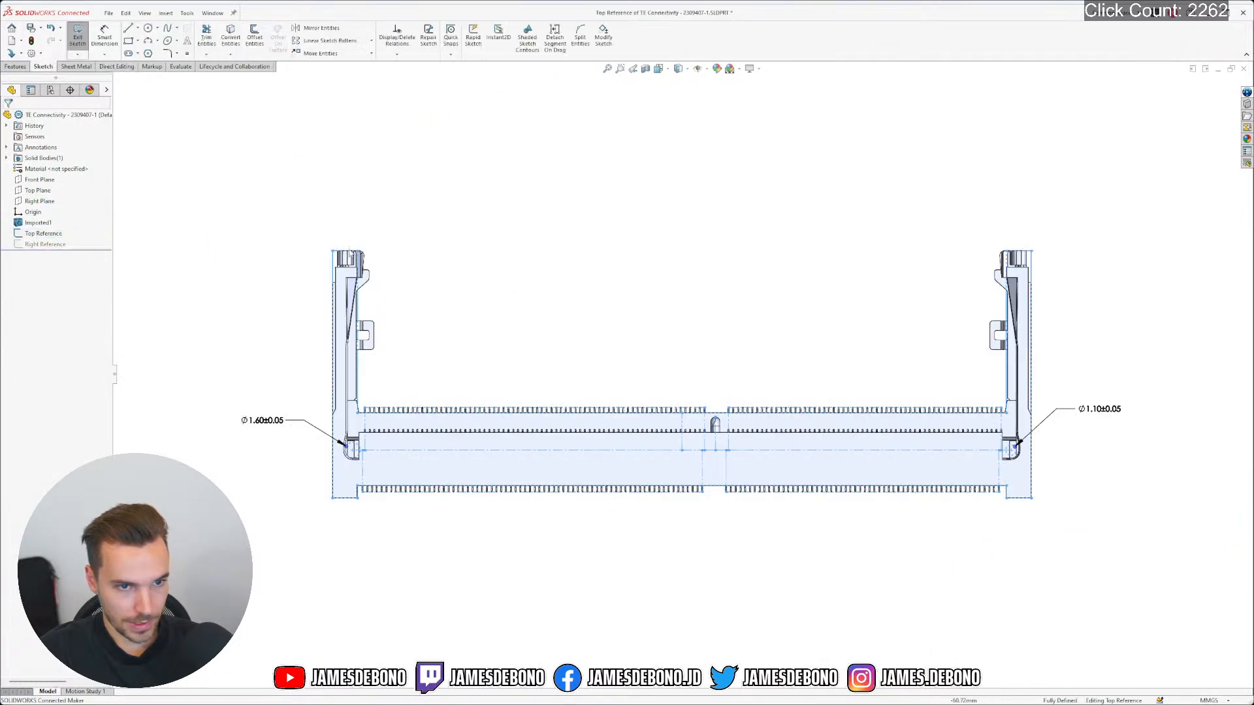
pyautogui.moveTo(243, 173); pyautogui.dragTo(1117, 577)
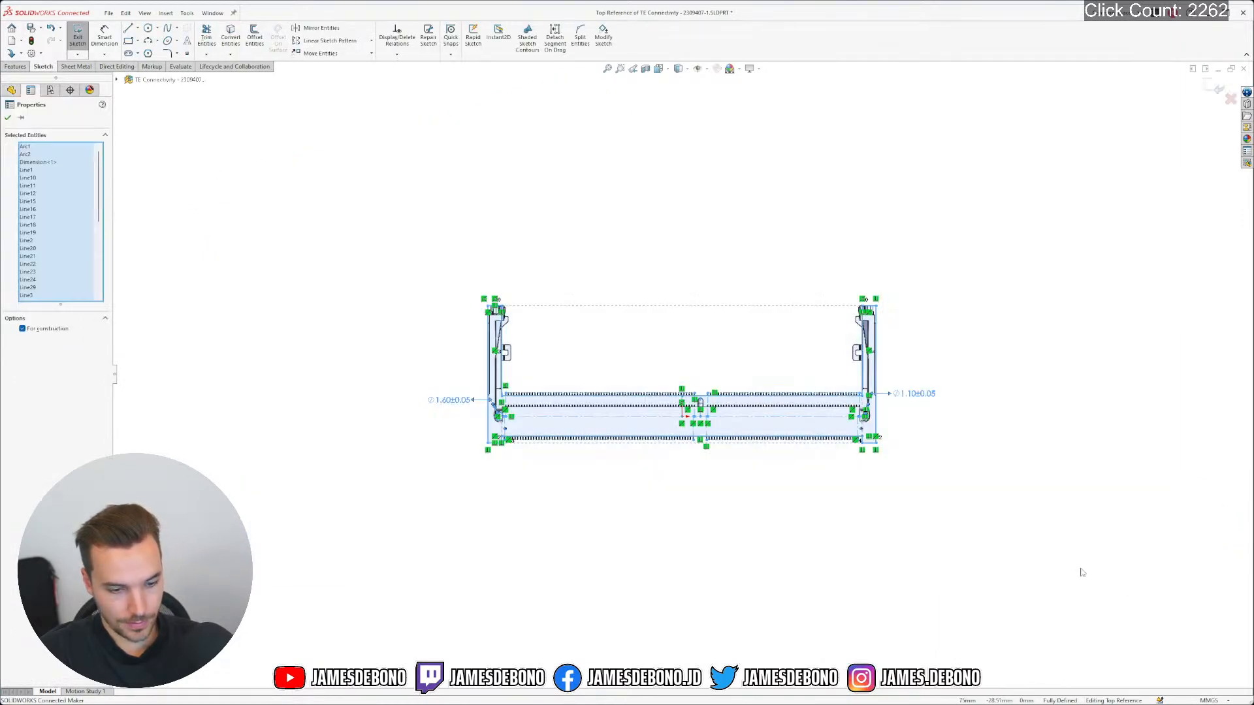
pyautogui.click(1213, 91)
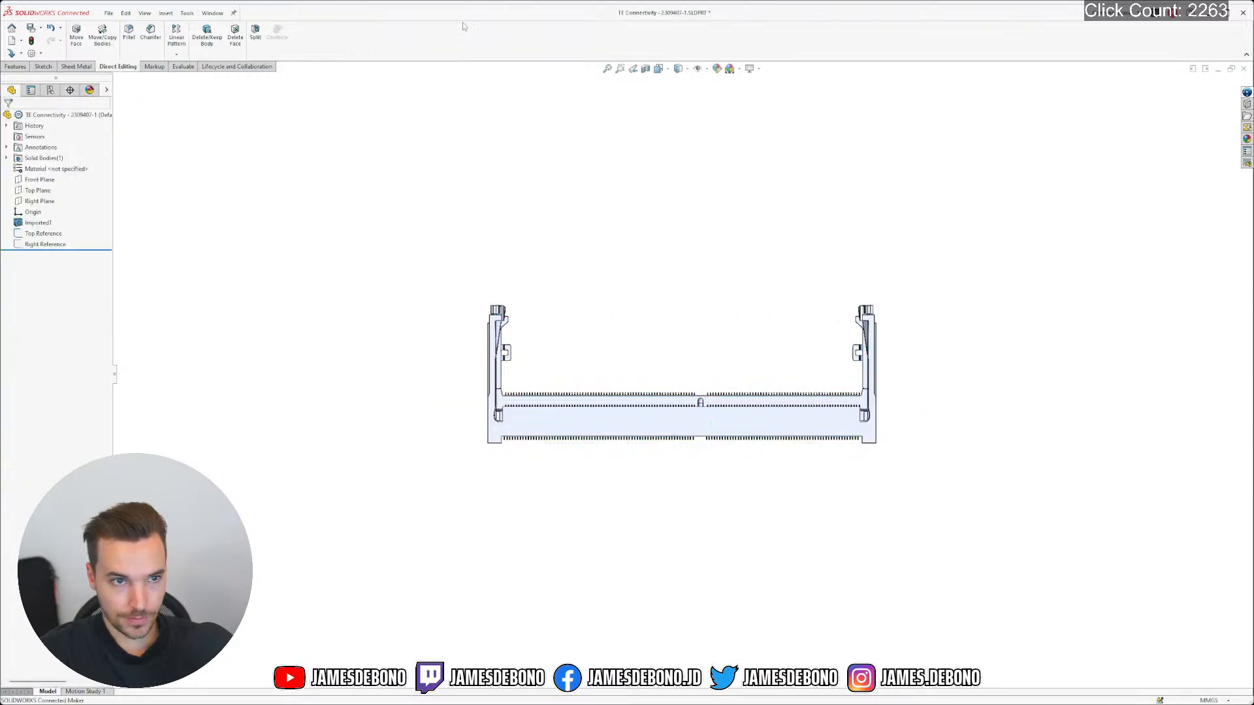
# Switch to the 0.2_LDM-SK part window and open its PCB Top sketch for editing
pyautogui.click(212, 13)
pyautogui.click(262, 116)
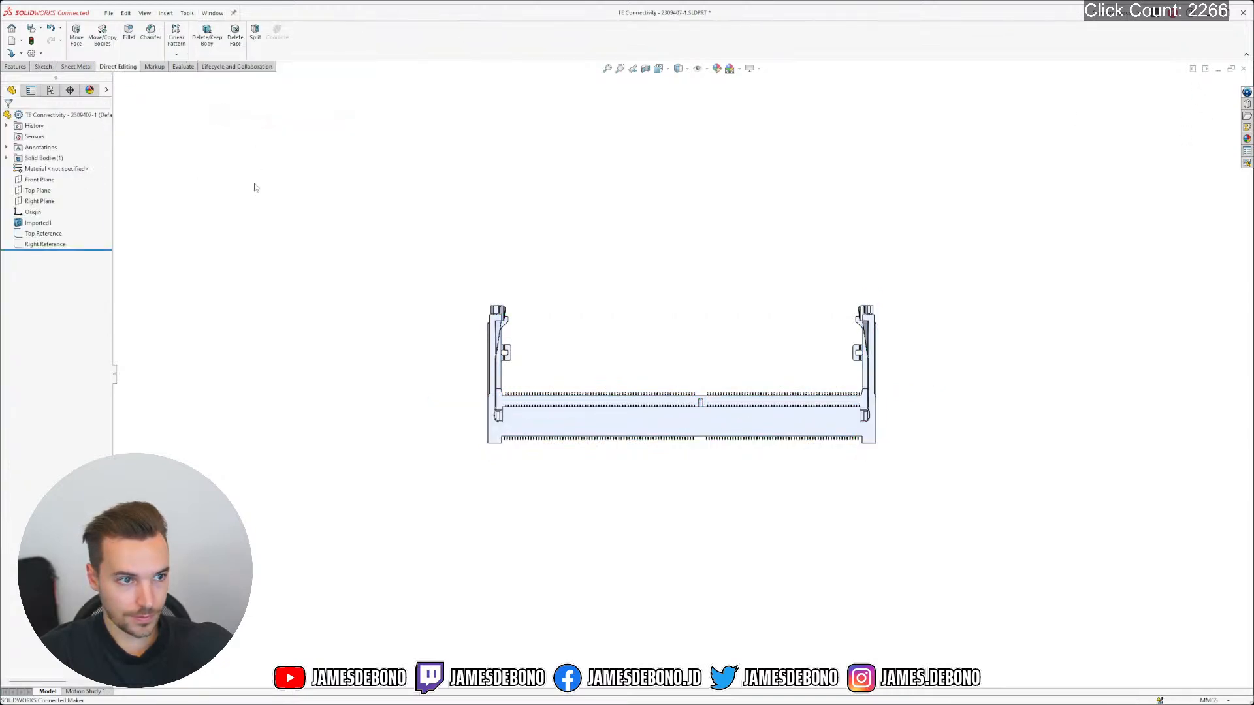
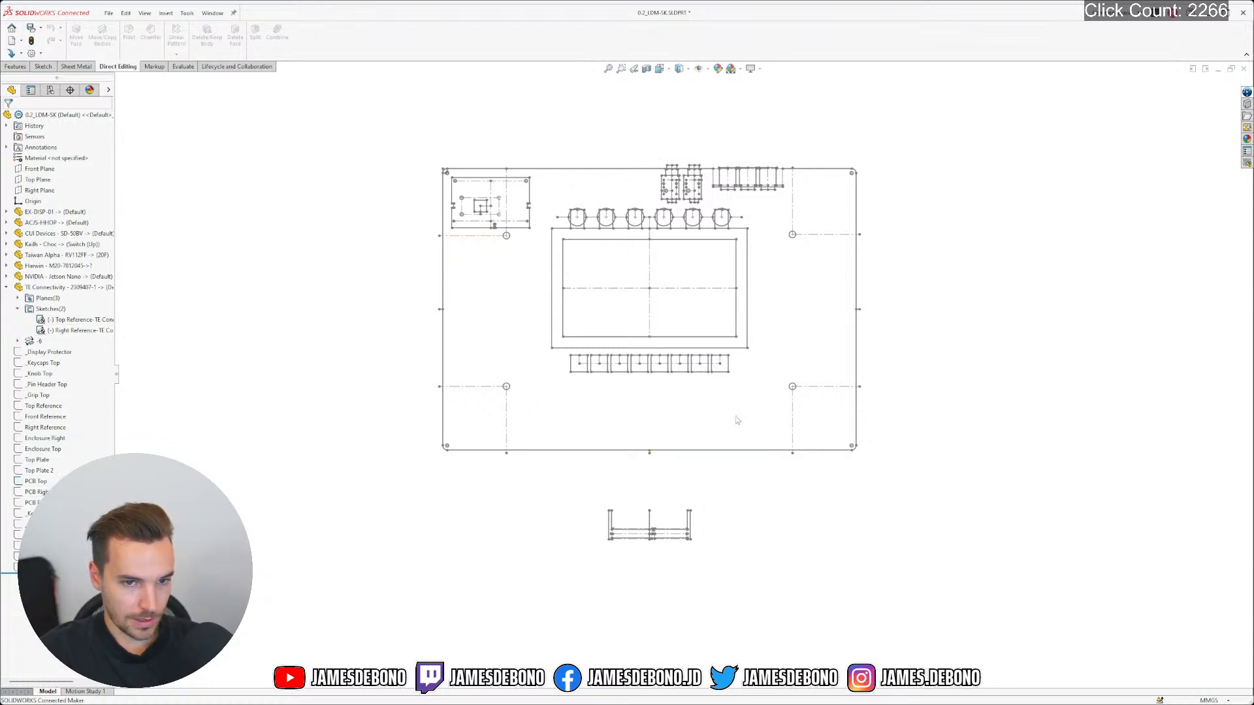
pyautogui.scroll(-1, 736, 415)
pyautogui.scroll(-1, 705, 412)
pyautogui.scroll(1, 581, 392)
pyautogui.scroll(-1, 575, 226)
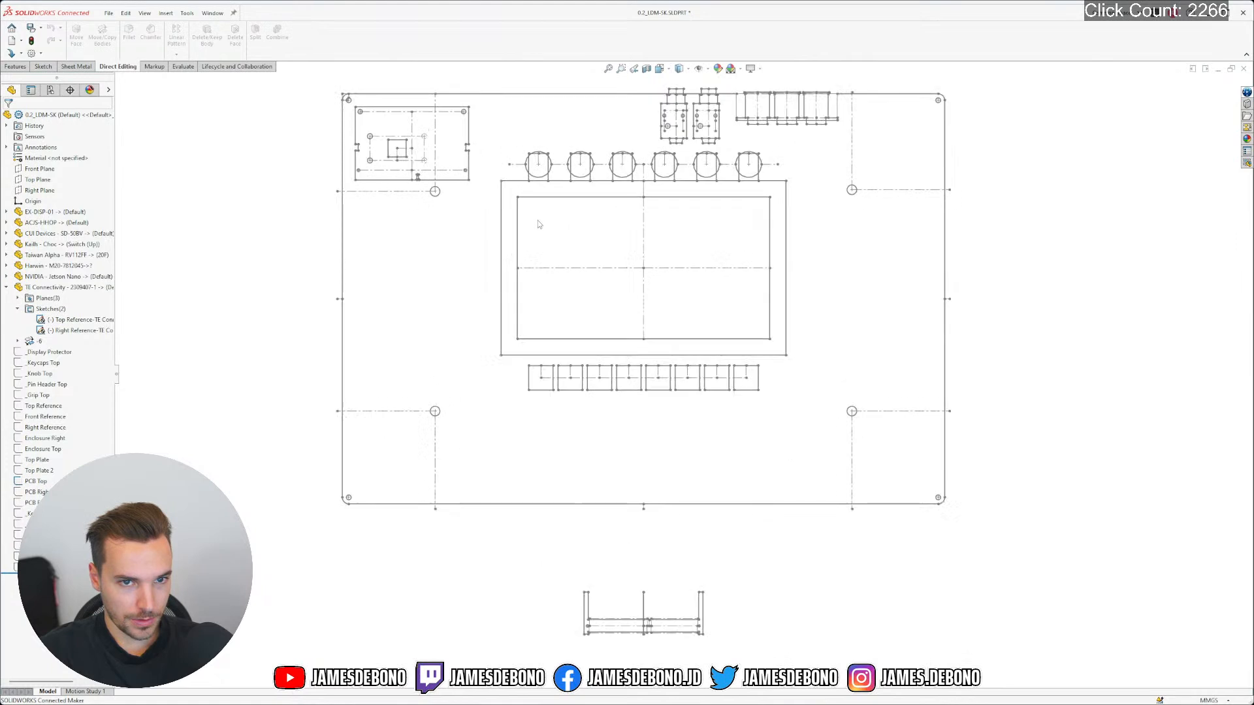
pyautogui.click(38, 482)
pyautogui.click(52, 452)
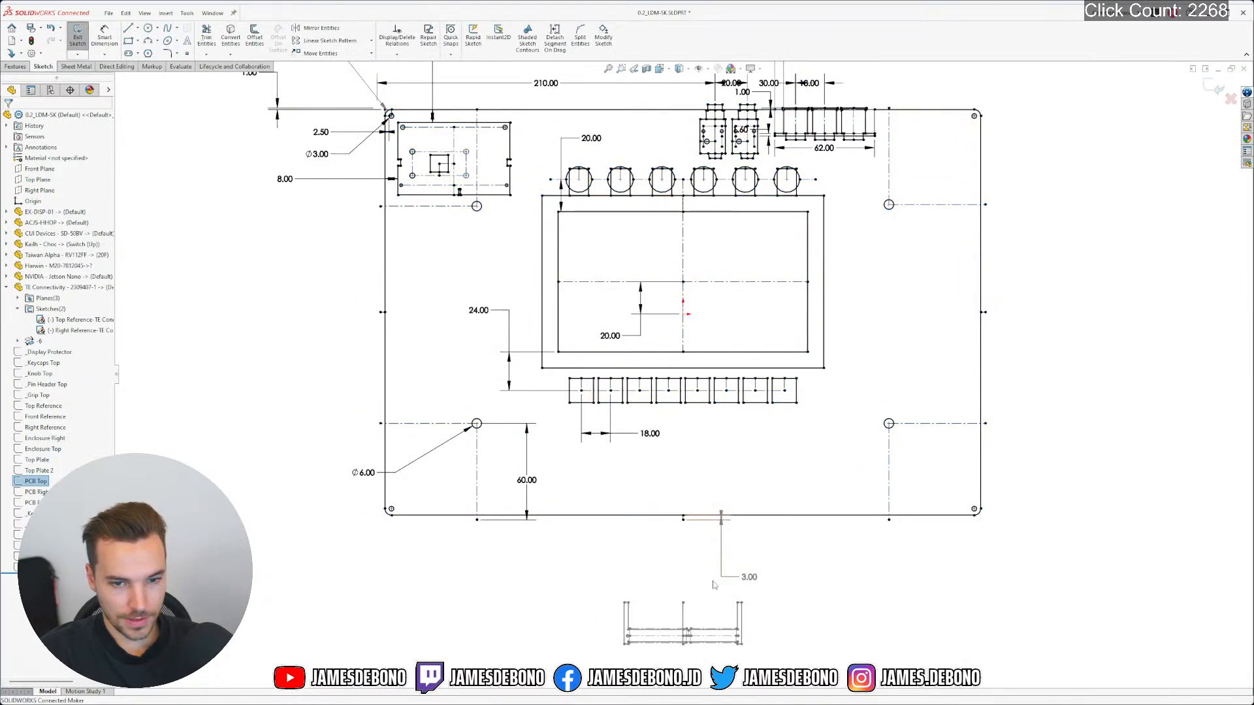
# Hide the Right Reference sketch of the inserted TE Connectivity - 2309407-1 part
pyautogui.scroll(-3, 728, 598)
pyautogui.scroll(2, 643, 590)
pyautogui.scroll(-5, 647, 584)
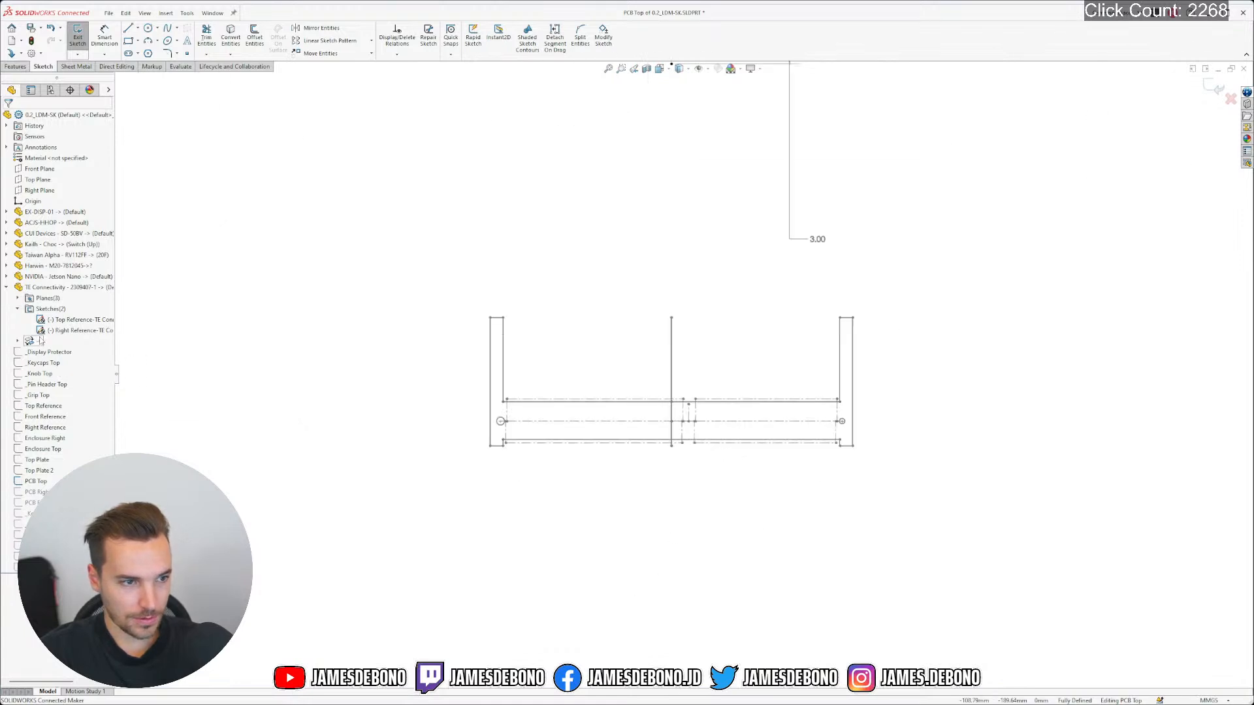
pyautogui.rightClick(61, 332)
pyautogui.click(71, 320)
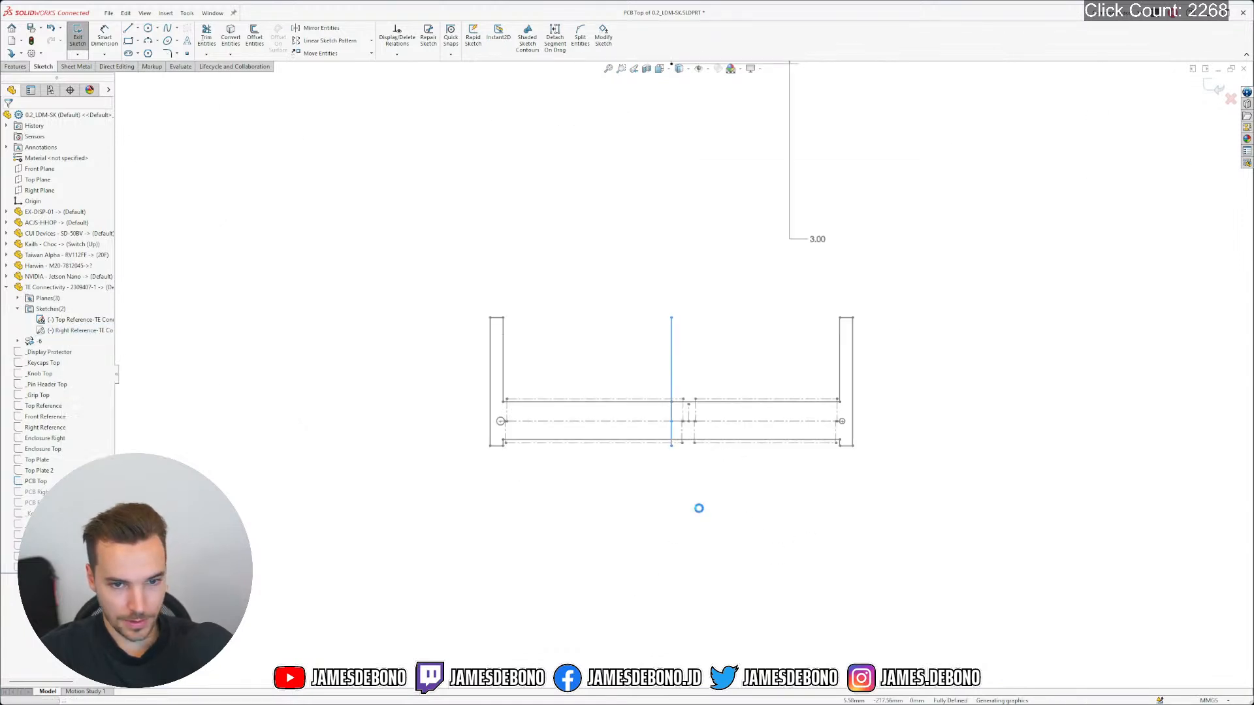
# Paste the copied connector sketch entities into the PCB Top sketch below the inserted connector outline
pyautogui.doubleClick(679, 513)
pyautogui.hotkey('ctrl', 'v')
pyautogui.click(655, 513)
pyautogui.scroll(-4, 676, 521)
pyautogui.scroll(-1, 318, 357)
pyautogui.scroll(-2, 320, 358)
# Move the pasted outline so its upper-left corner snaps to the inner end of the reference left arm's bottom edge
pyautogui.moveTo(423, 406)
pyautogui.mouseDown()
pyautogui.moveTo(470, 341)
pyautogui.moveTo(455, 335)
pyautogui.mouseUp()
pyautogui.scroll(-6, 476, 330)
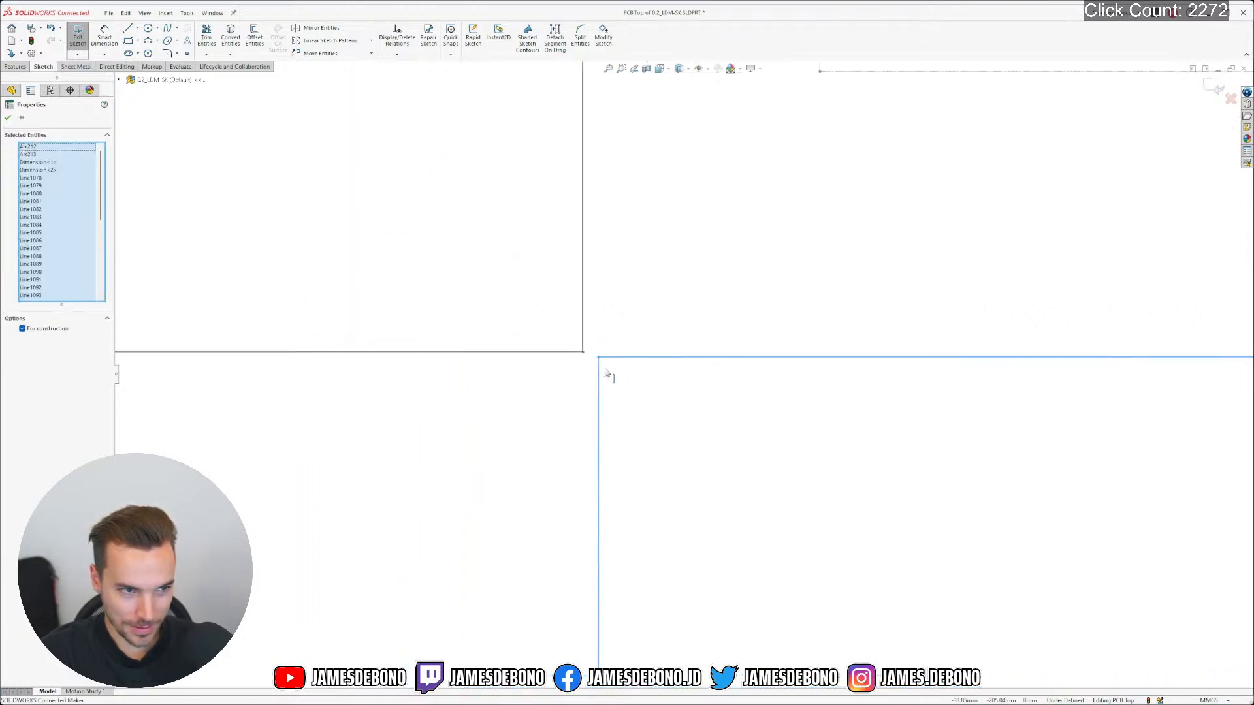
pyautogui.moveTo(599, 360); pyautogui.dragTo(583, 353)
pyautogui.scroll(15, 688, 430)
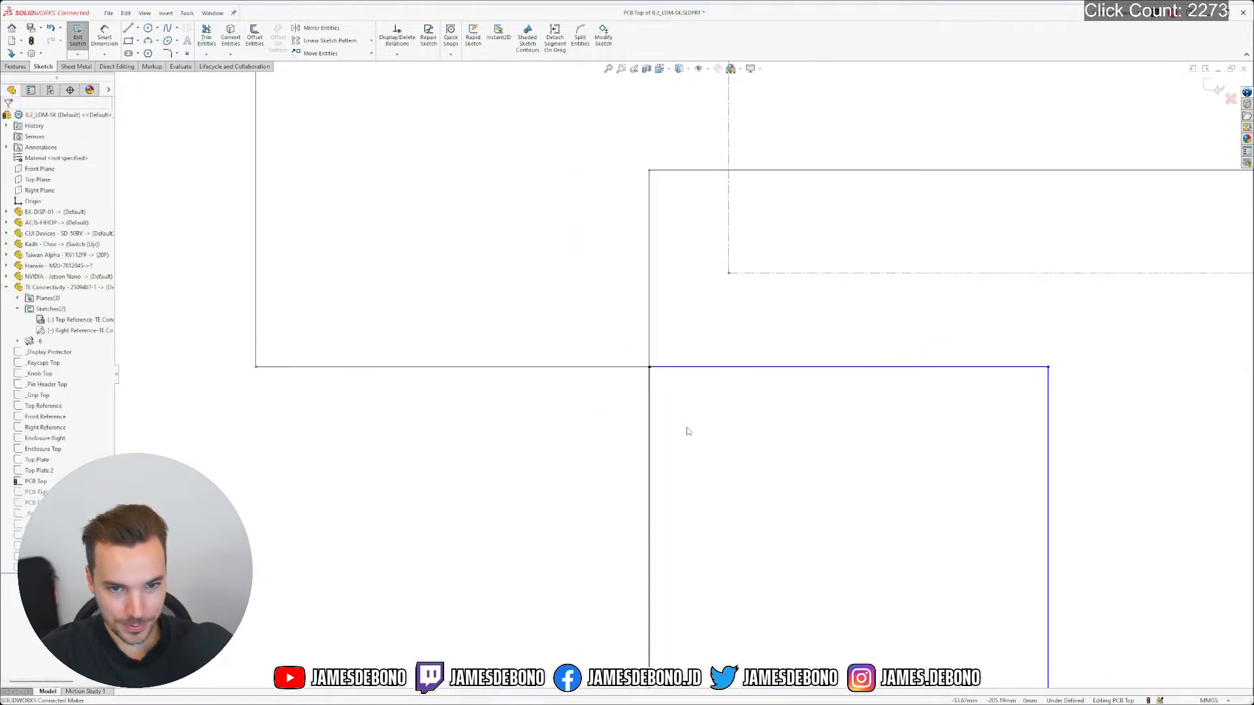
pyautogui.click(804, 397)
pyautogui.scroll(-3, 805, 397)
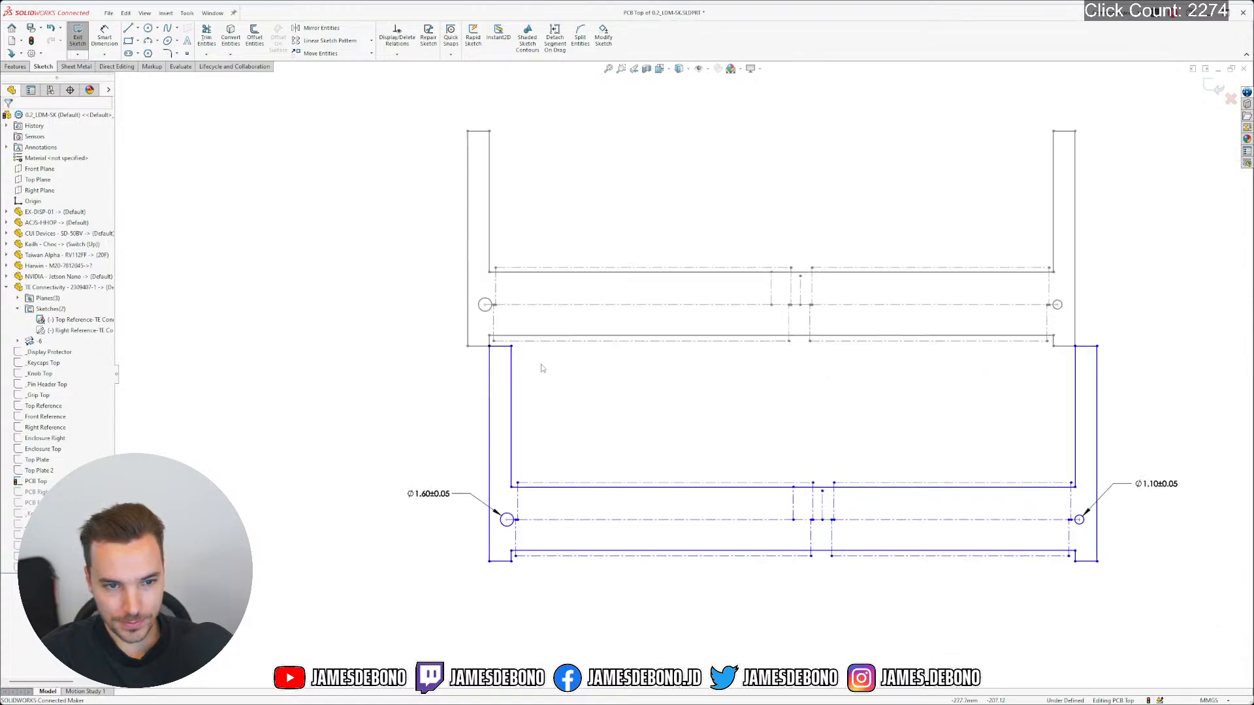
# Make the top and outer edges of the pasted outline's left arm equal to the matching Top Reference edges
pyautogui.click(487, 137)
pyautogui.keyDown('ctrl'); pyautogui.click(482, 134); pyautogui.keyUp('ctrl')
pyautogui.press('Escape')
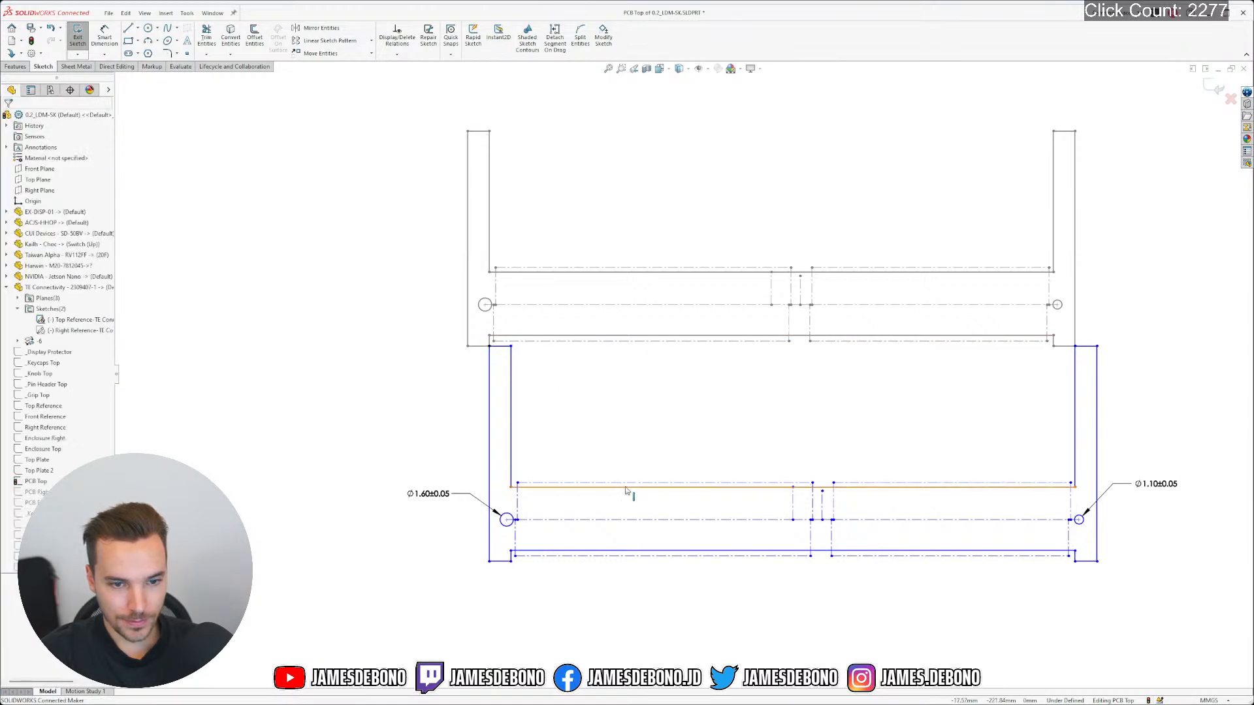
pyautogui.click(631, 486)
pyautogui.press('Escape')
pyautogui.click(490, 365)
pyautogui.keyDown('ctrl'); pyautogui.click(470, 249); pyautogui.keyUp('ctrl')
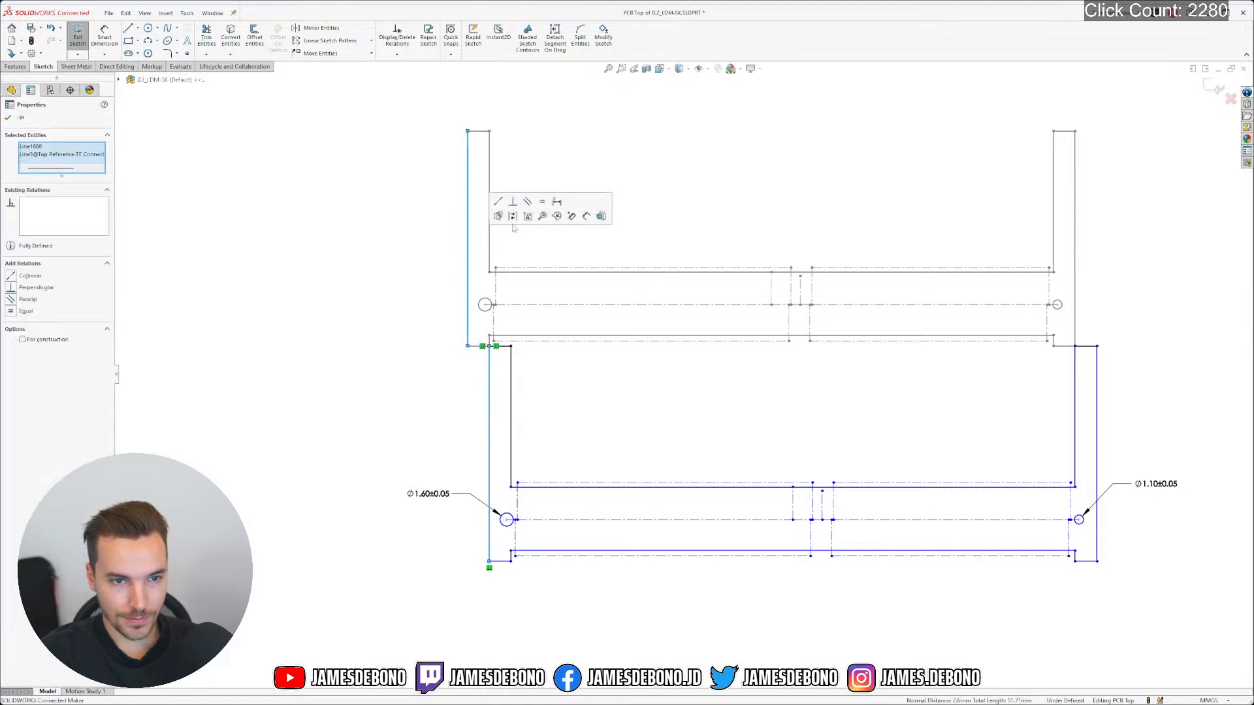
pyautogui.click(601, 216)
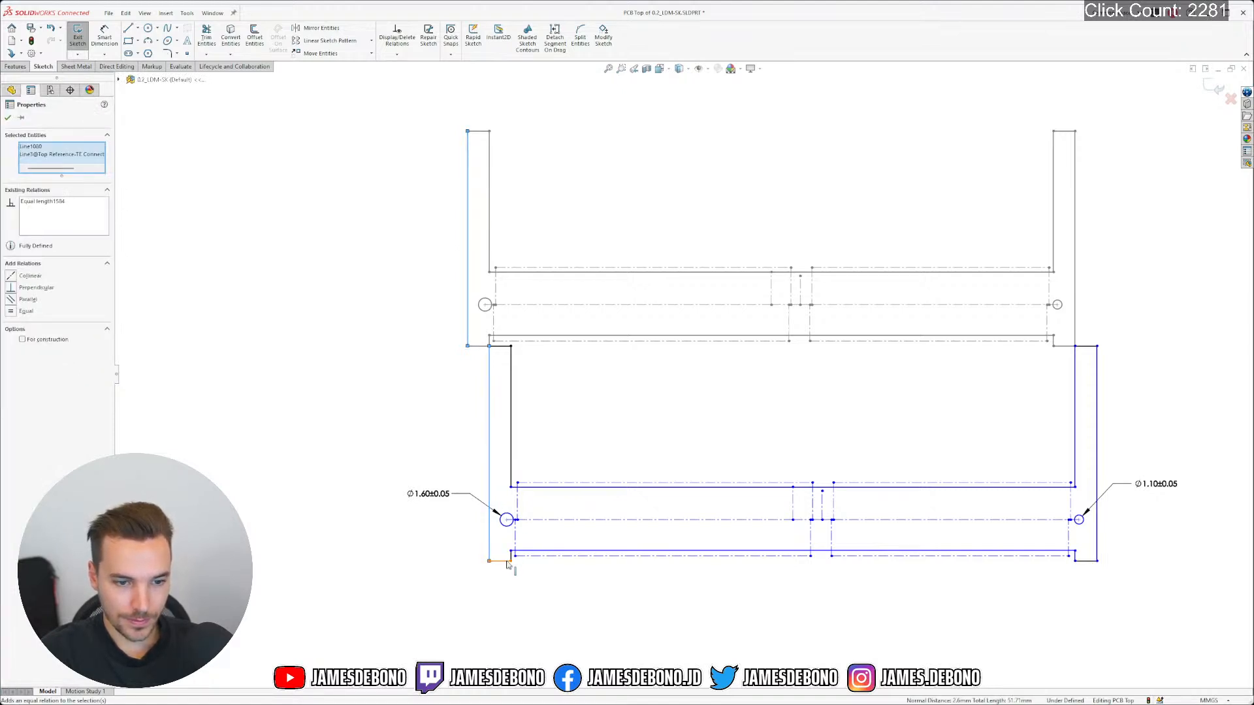
# Make the pasted left arm's inner edge and the body's long upper edge equal to their Top Reference counterparts
pyautogui.click(508, 562)
pyautogui.click(513, 458)
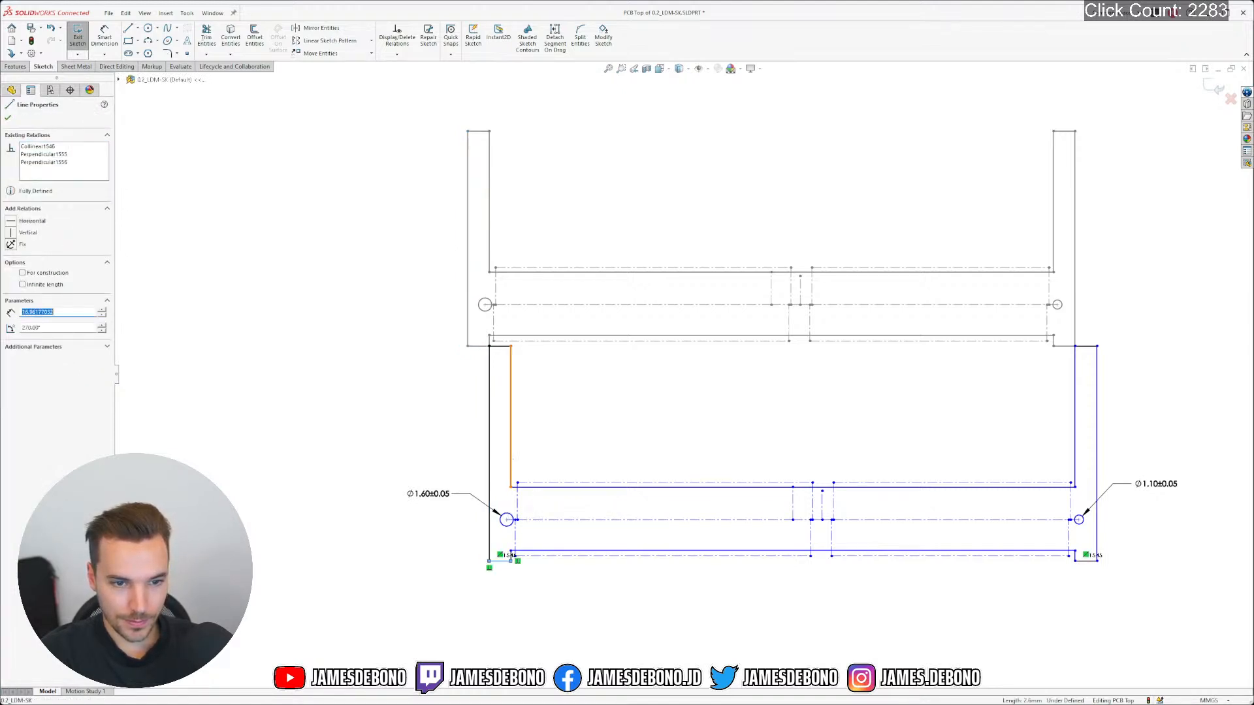
pyautogui.keyDown('ctrl'); pyautogui.click(487, 256); pyautogui.keyUp('ctrl')
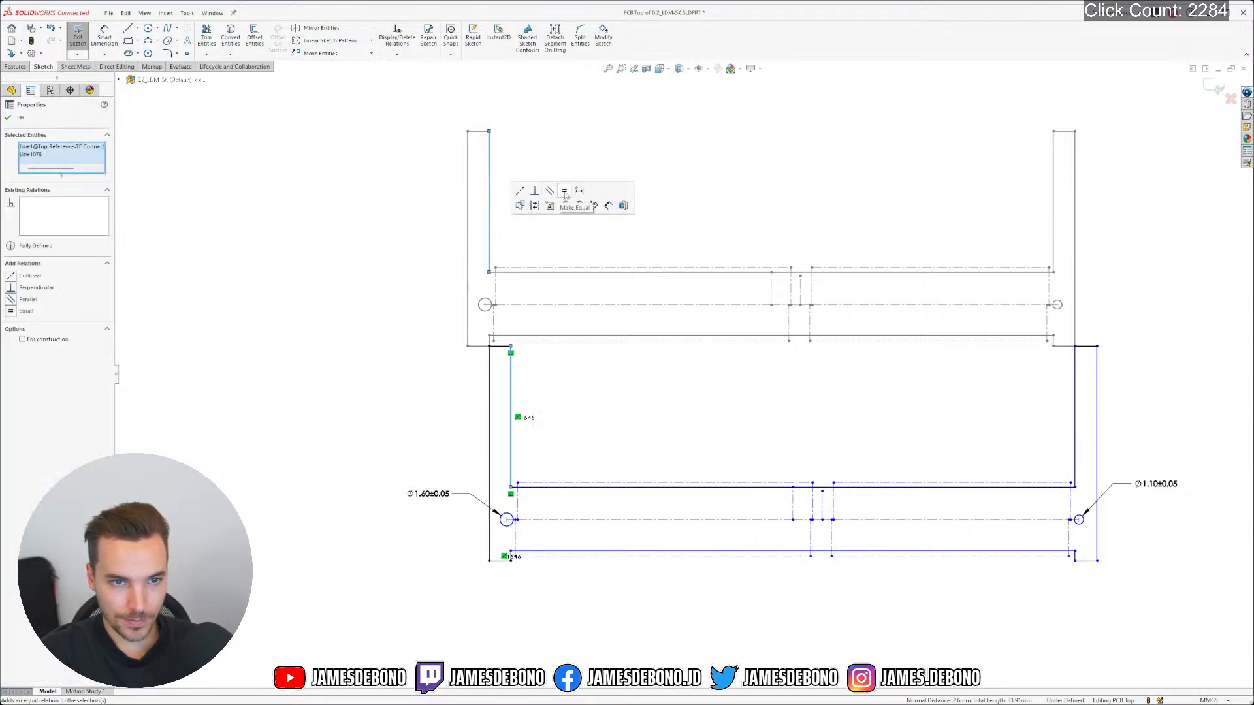
pyautogui.click(534, 207)
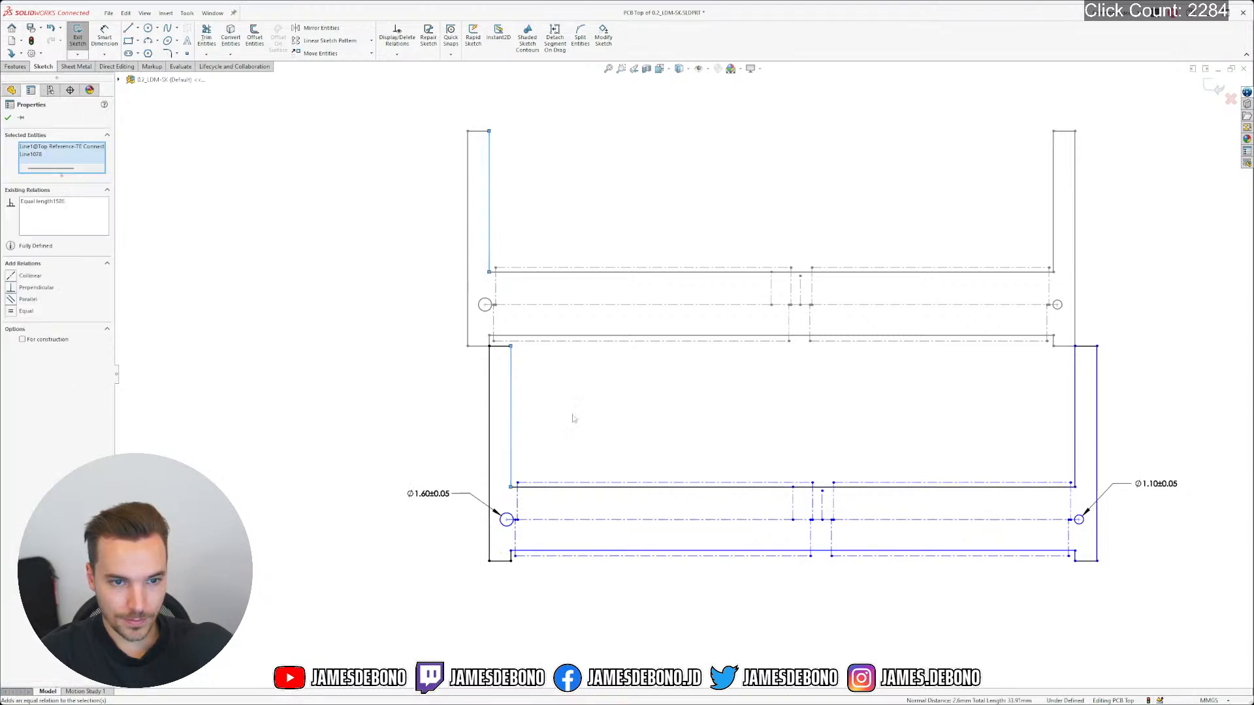
pyautogui.click(542, 489)
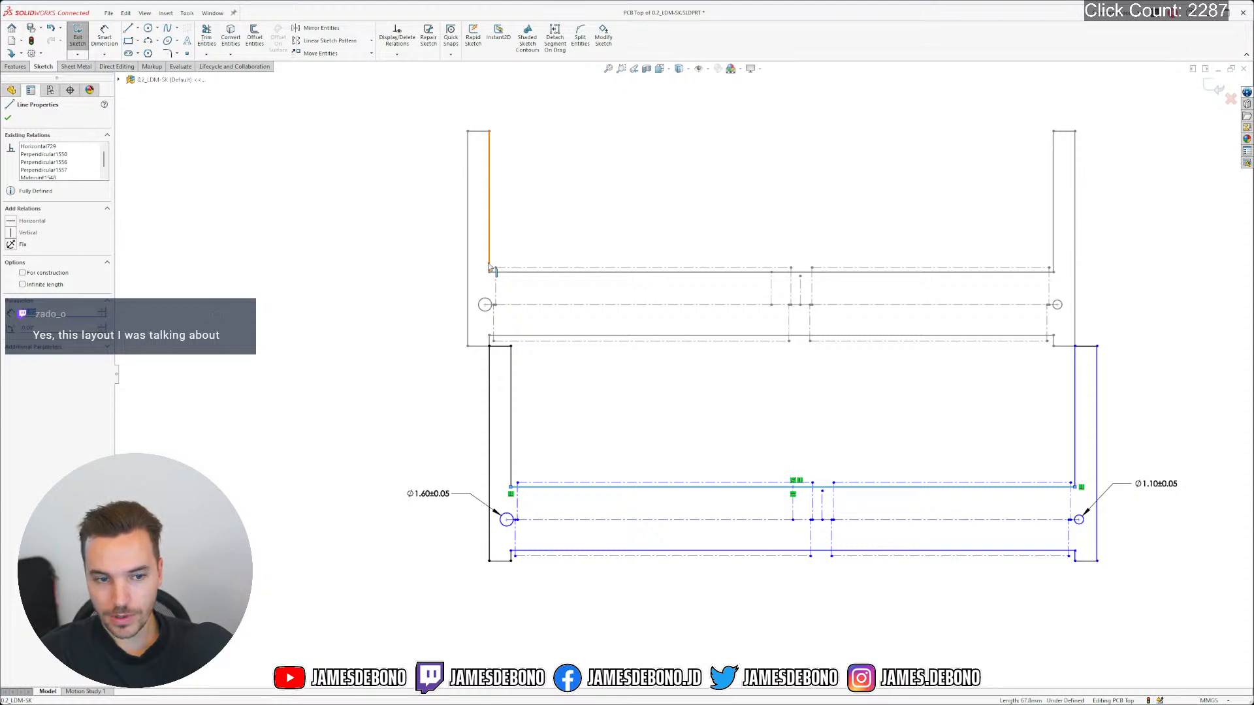
pyautogui.keyDown('ctrl'); pyautogui.click(532, 272); pyautogui.keyUp('ctrl')
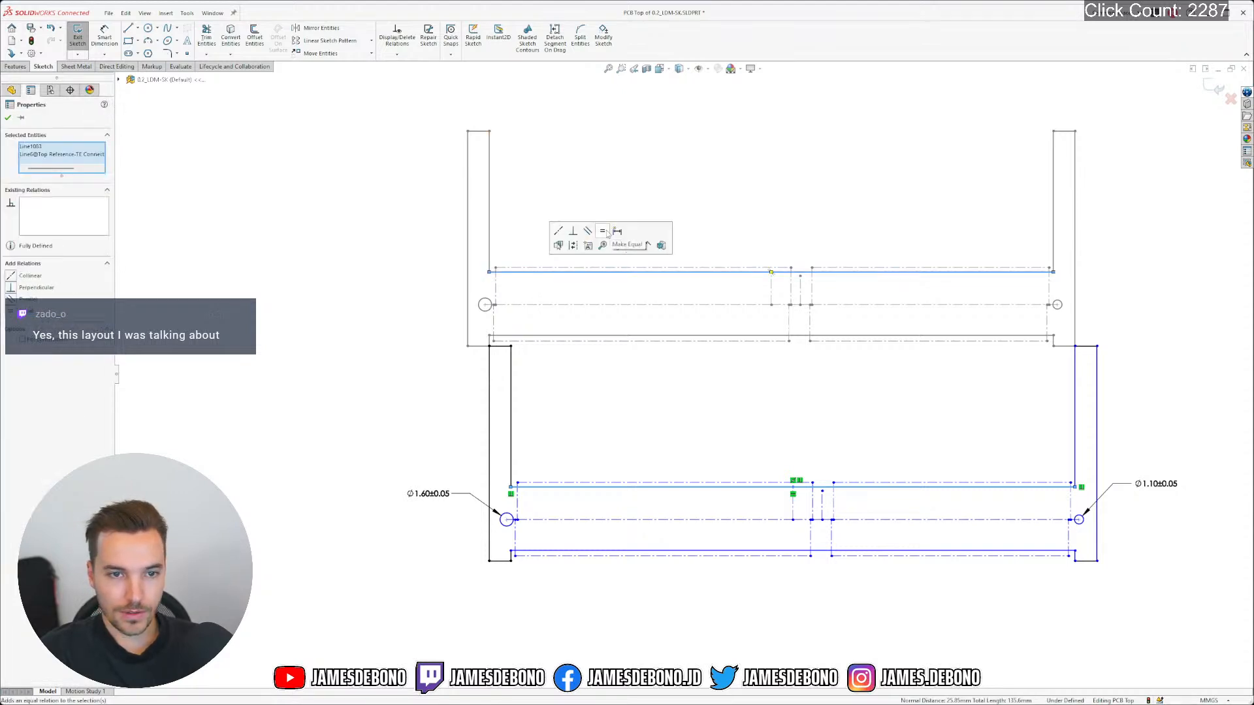
pyautogui.click(608, 249)
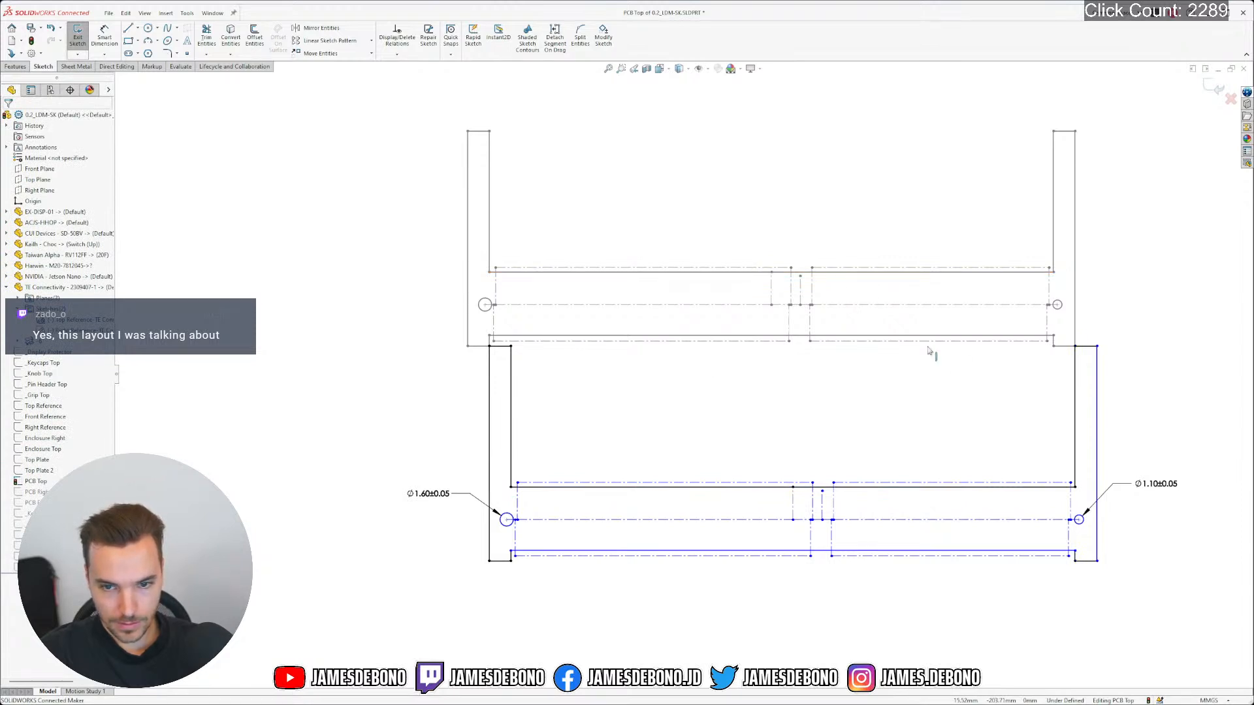
# Make the pasted right arm's top edge and the short lower-left notch edge equal to their Top Reference counterparts
pyautogui.click(1091, 348)
pyautogui.keyDown('ctrl'); pyautogui.click(1071, 132); pyautogui.keyUp('ctrl')
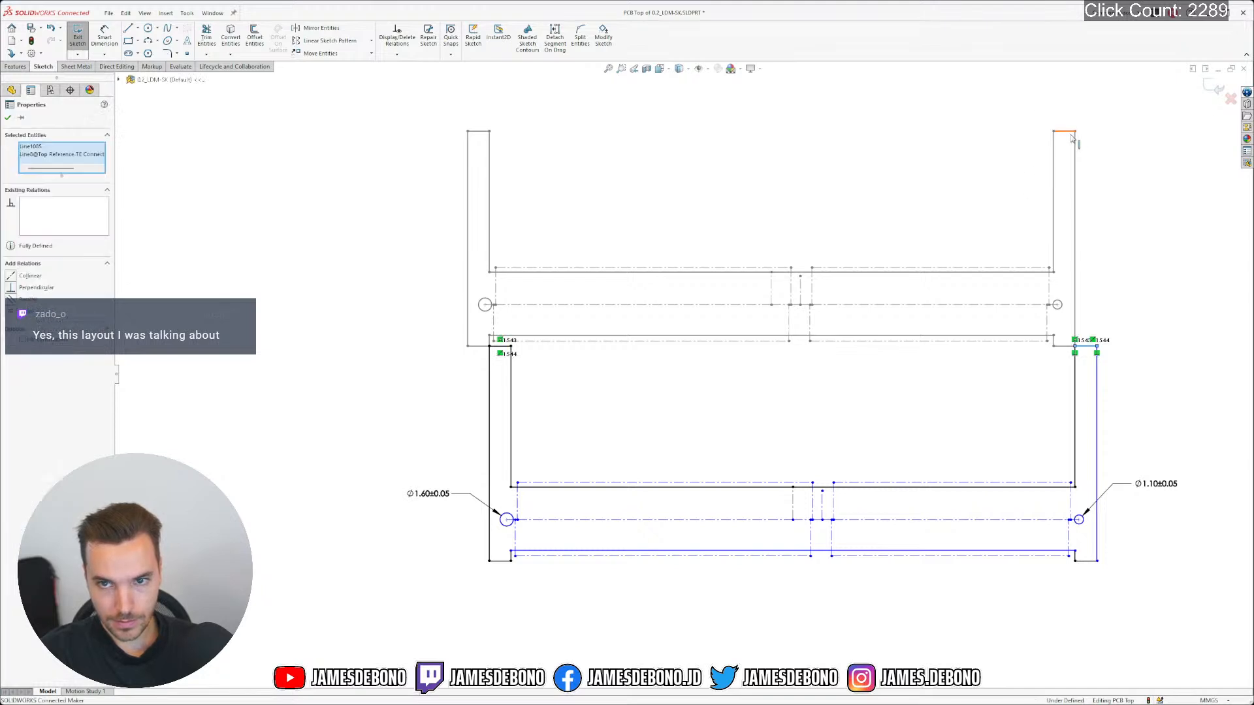
pyautogui.click(1143, 92)
pyautogui.click(1121, 351)
pyautogui.click(1097, 370)
pyautogui.click(799, 601)
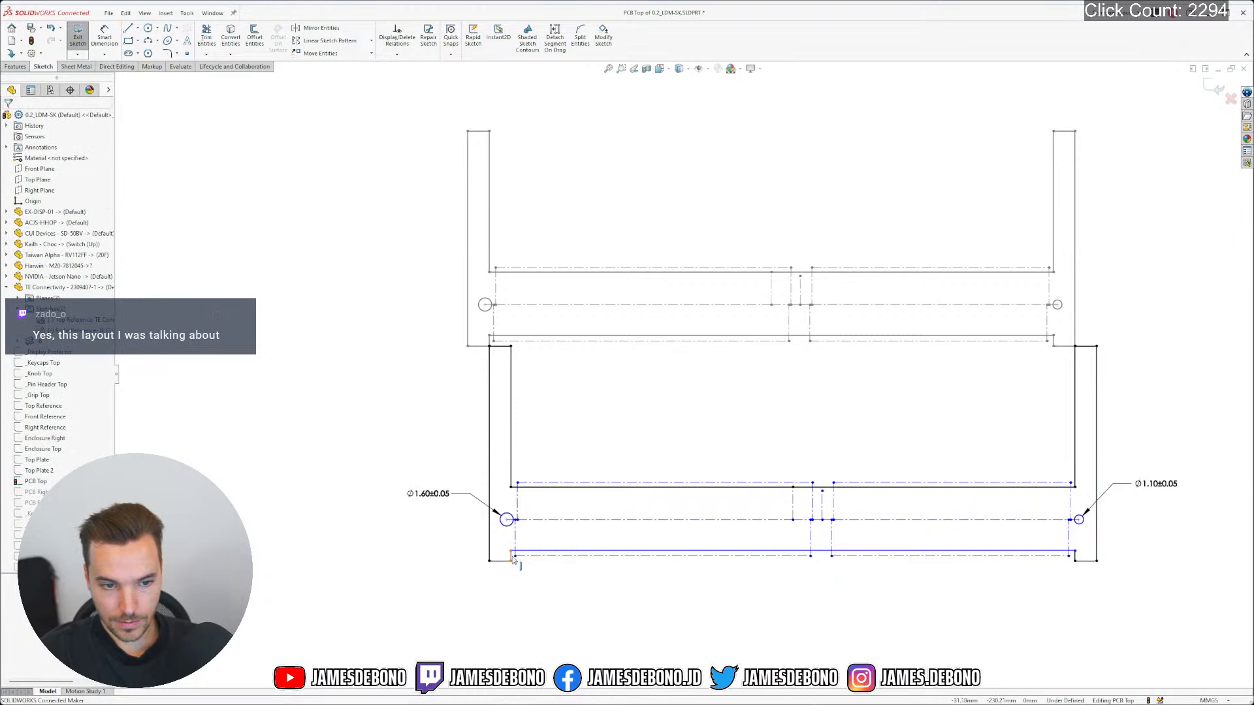
pyautogui.click(511, 556)
pyautogui.keyDown('ctrl'); pyautogui.click(490, 341); pyautogui.keyUp('ctrl')
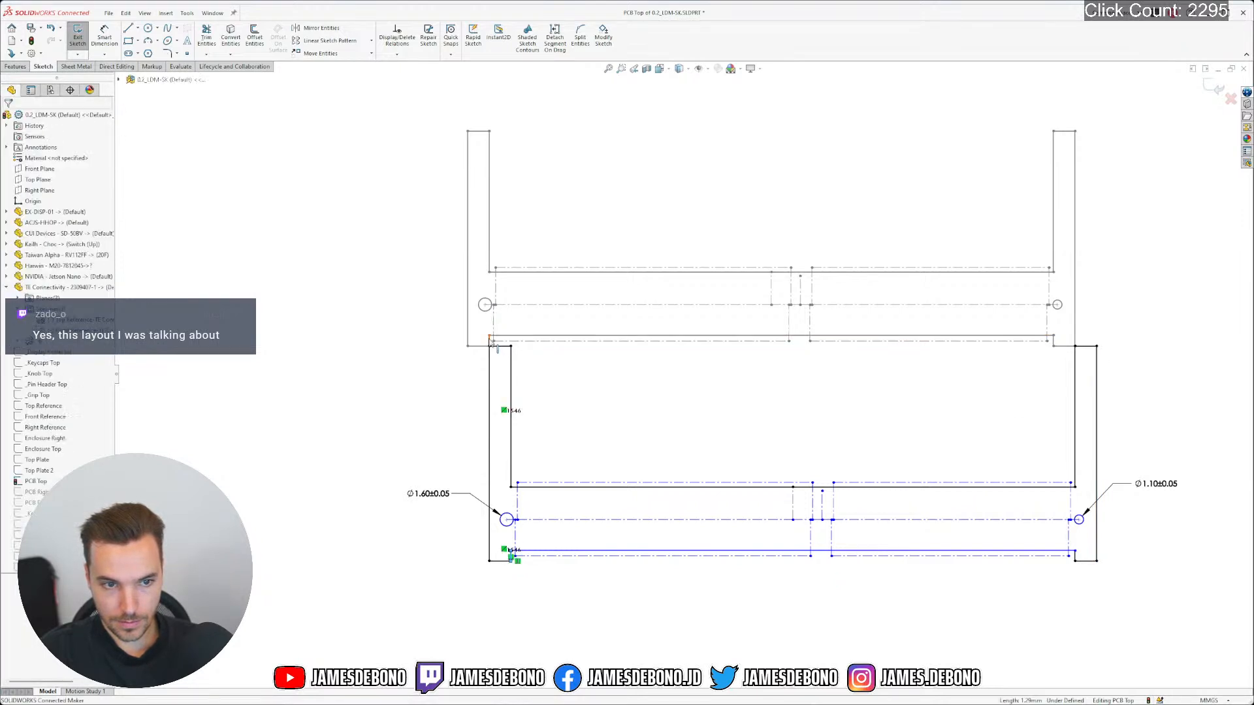
pyautogui.press('Escape')
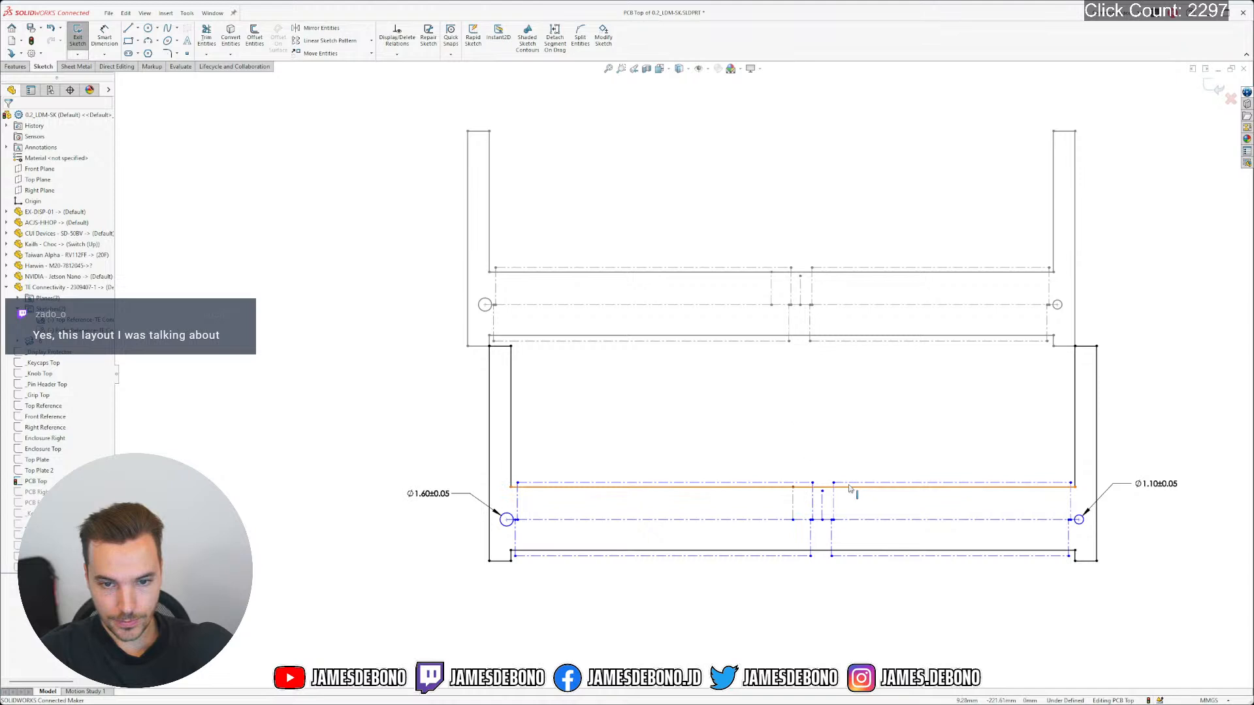
# Make the pasted short vertical construction line and the long horizontal construction line left of it equal to their Top Reference counterparts
pyautogui.click(793, 496)
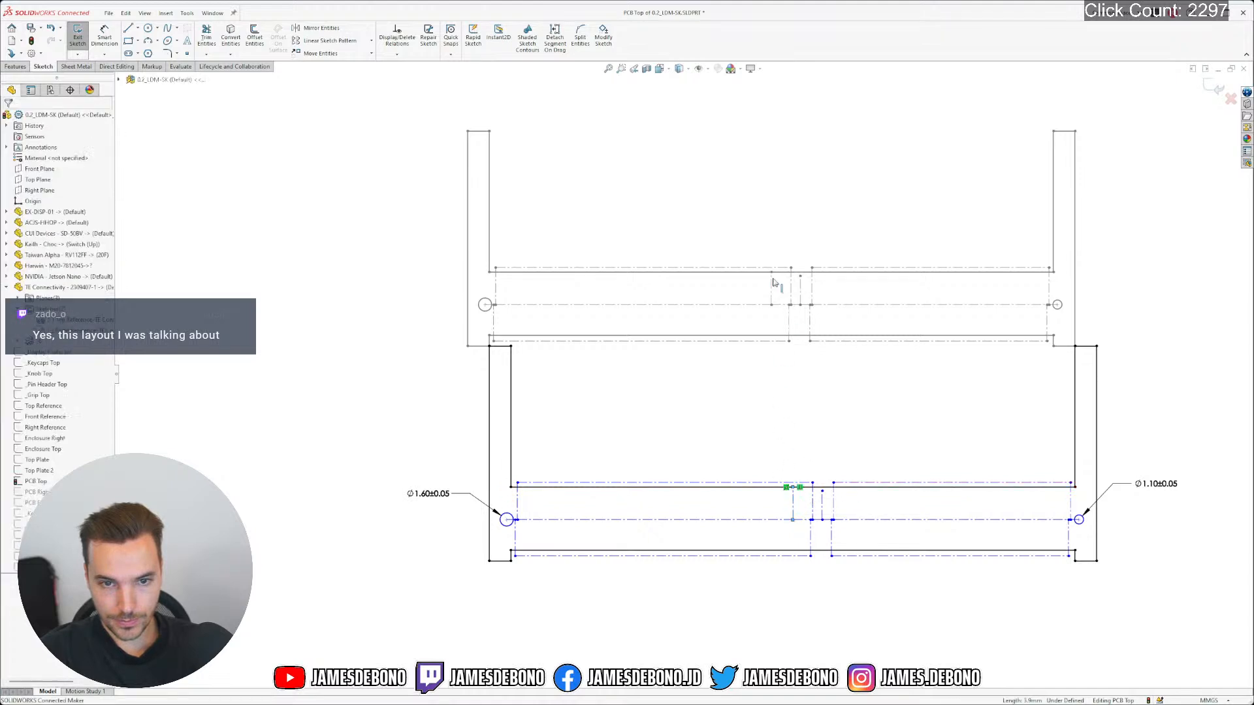
pyautogui.keyDown('ctrl'); pyautogui.click(772, 282); pyautogui.keyUp('ctrl')
pyautogui.press('Escape')
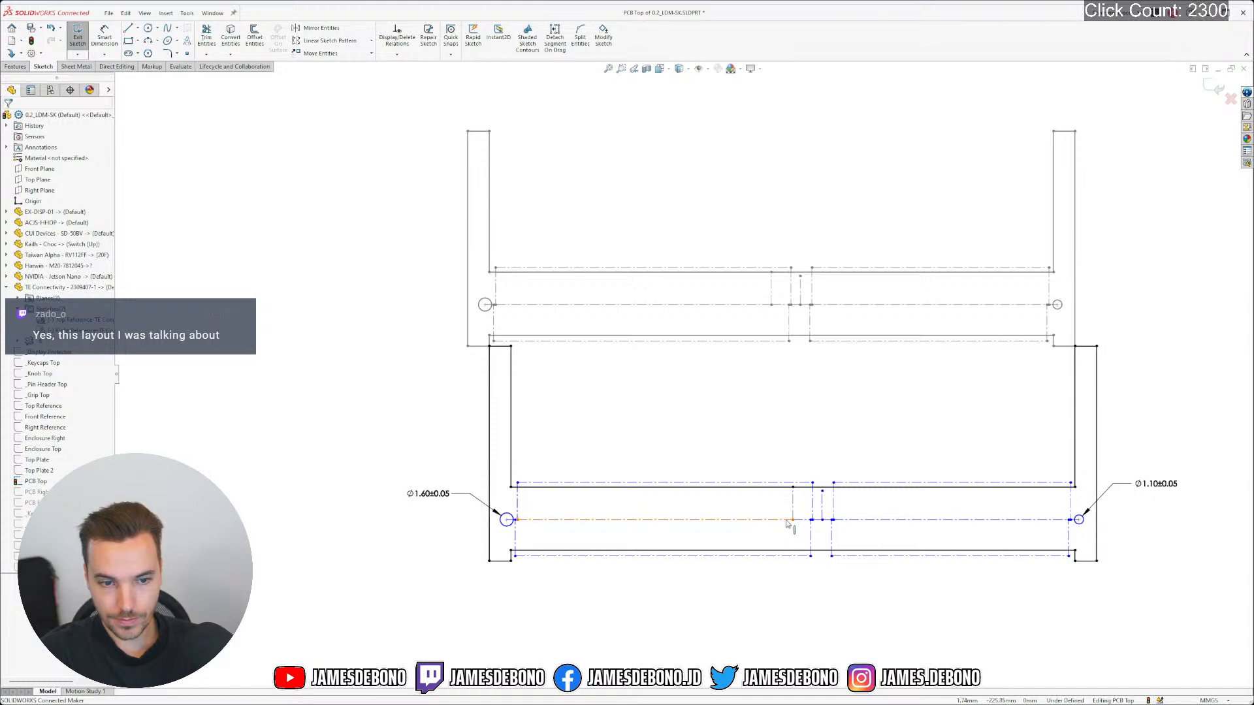
pyautogui.click(786, 521)
pyautogui.keyDown('ctrl'); pyautogui.click(751, 305); pyautogui.keyUp('ctrl')
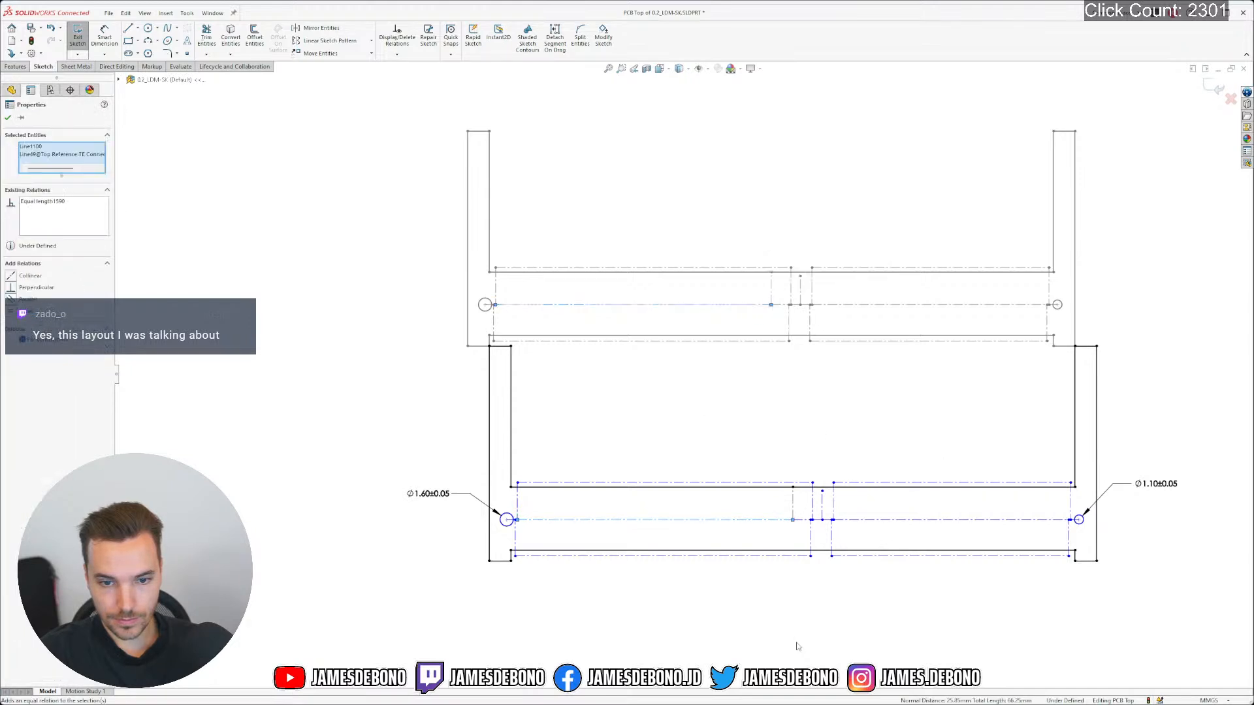
pyautogui.press('Escape')
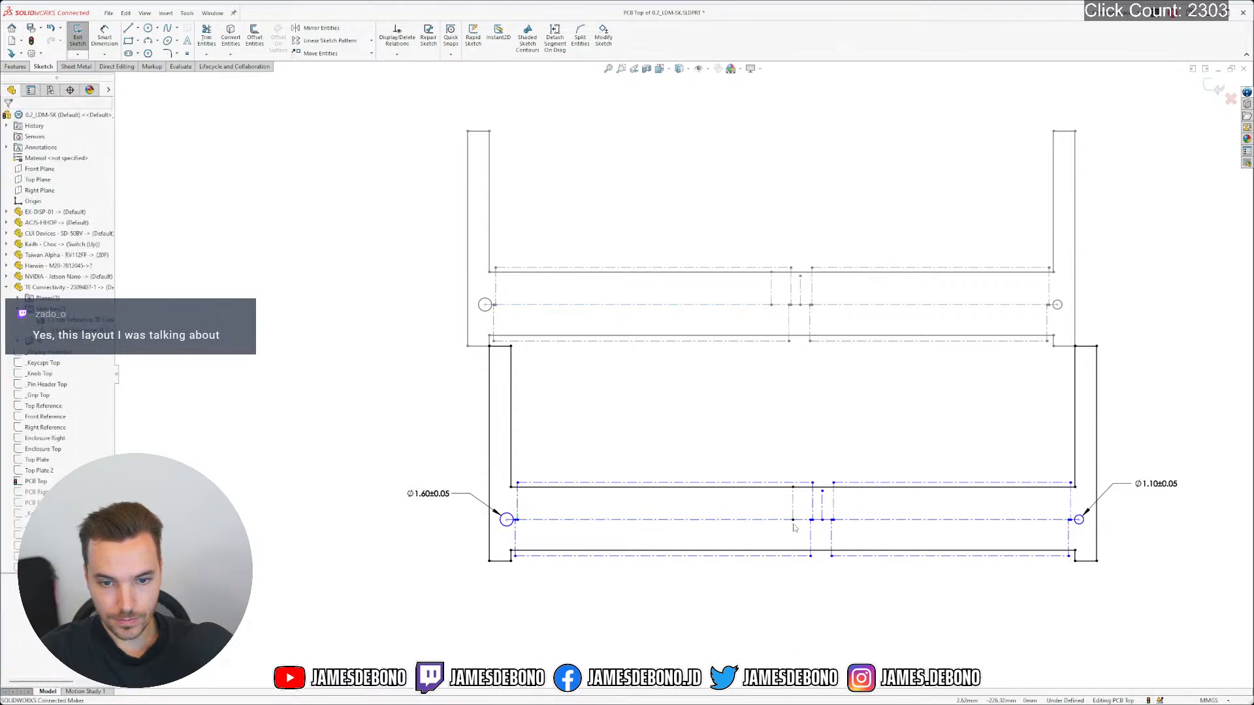
# Make the pasted outline's horizontal construction line perpendicular to the short vertical construction line
pyautogui.scroll(-3, 793, 554)
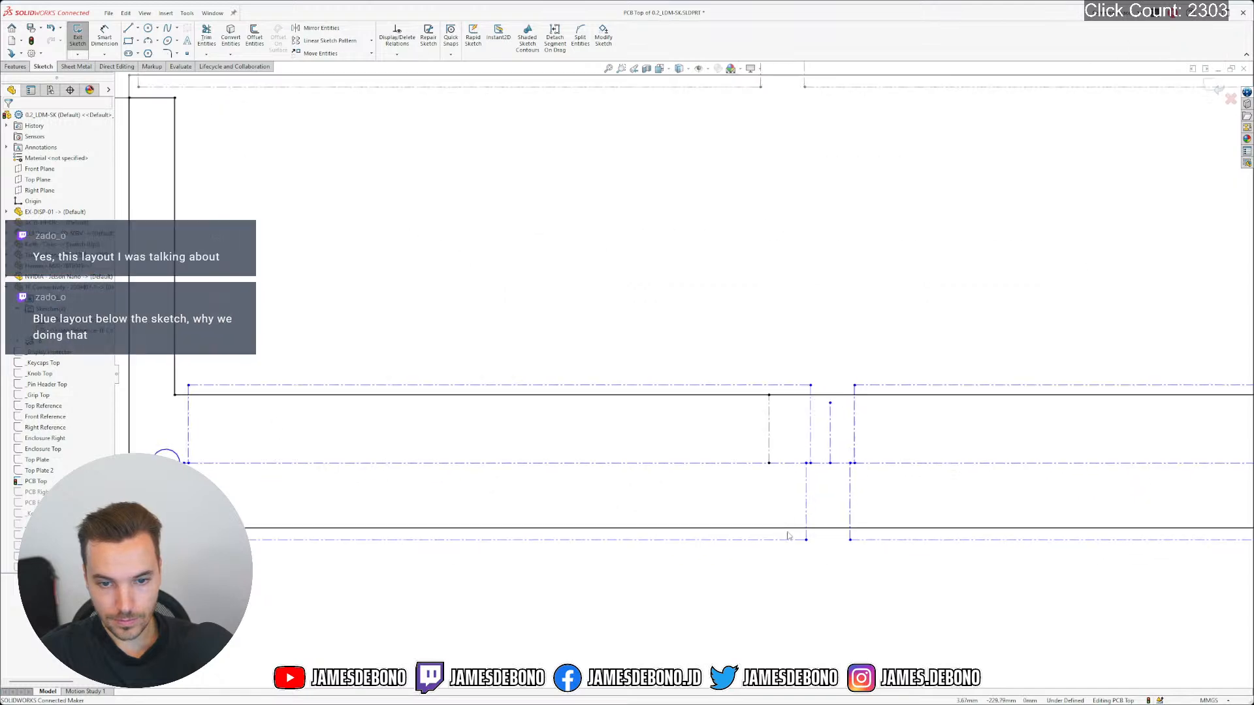
pyautogui.click(751, 463)
pyautogui.keyDown('ctrl'); pyautogui.click(768, 431); pyautogui.keyUp('ctrl')
pyautogui.click(845, 410)
pyautogui.click(845, 412)
pyautogui.click(784, 496)
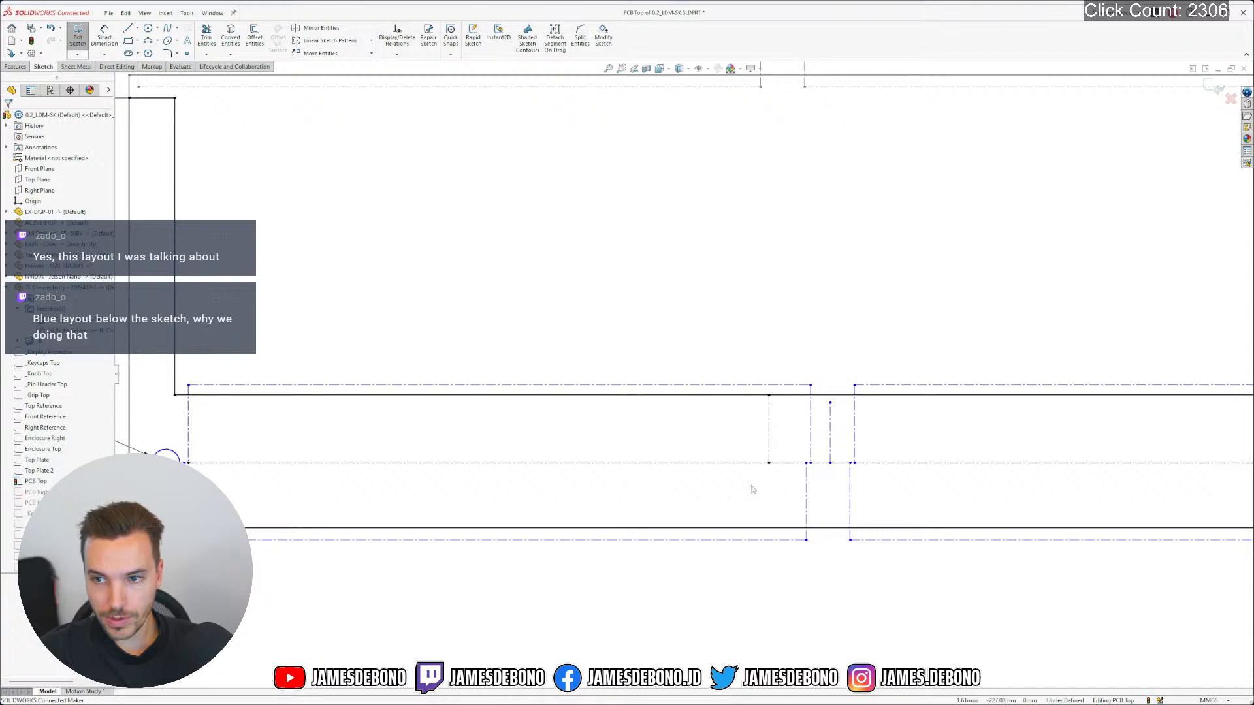
# Hide the inserted connector's Top Reference sketch and show it again
pyautogui.scroll(5, 736, 469)
pyautogui.scroll(3, 726, 337)
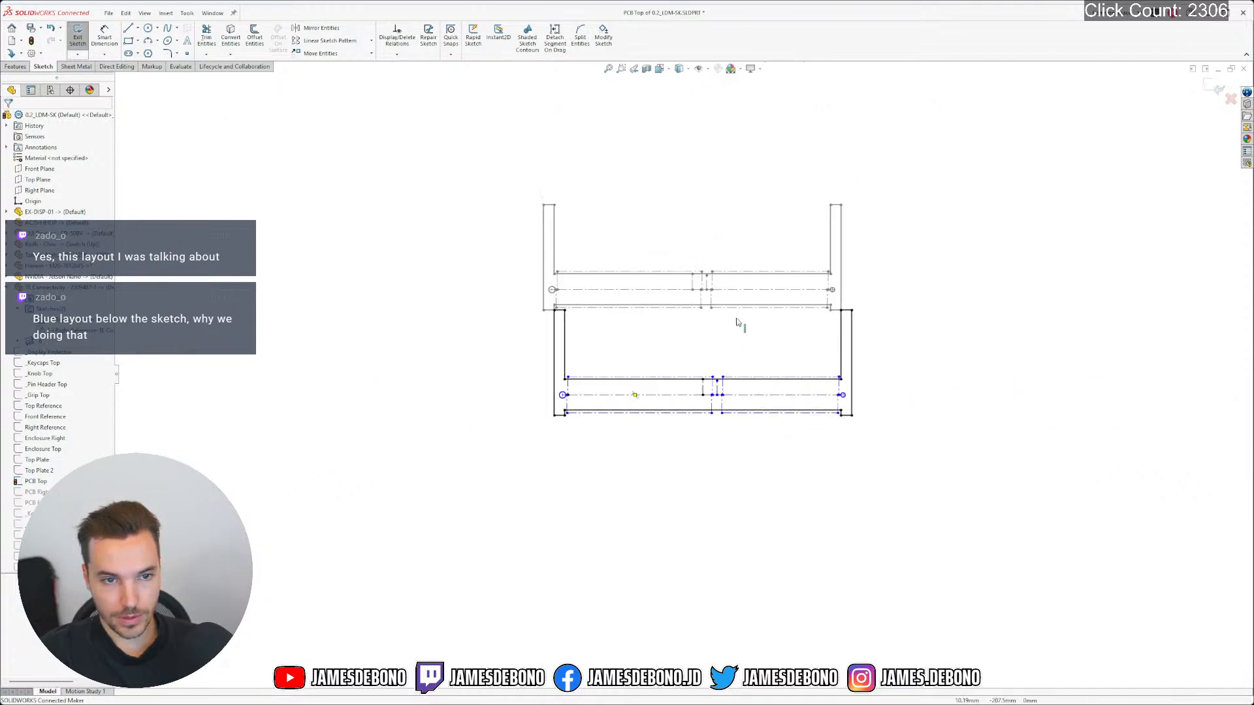
pyautogui.scroll(-3, 772, 262)
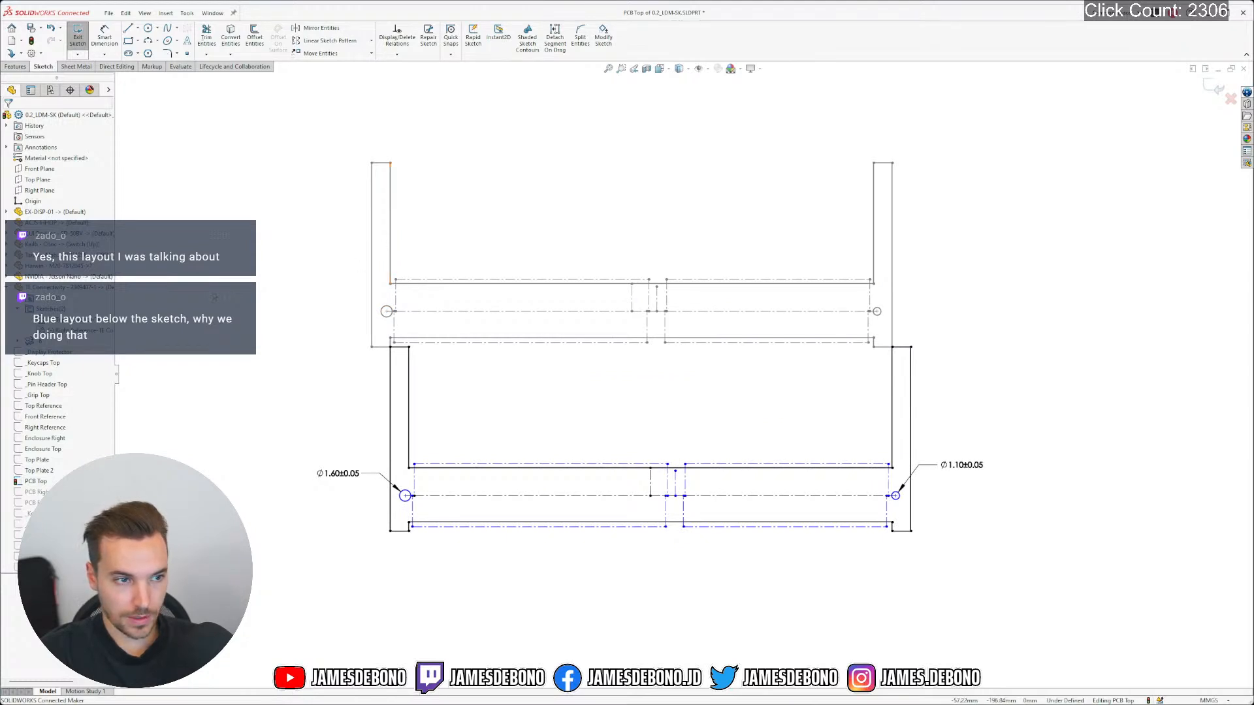
pyautogui.rightClick(60, 330)
pyautogui.click(75, 319)
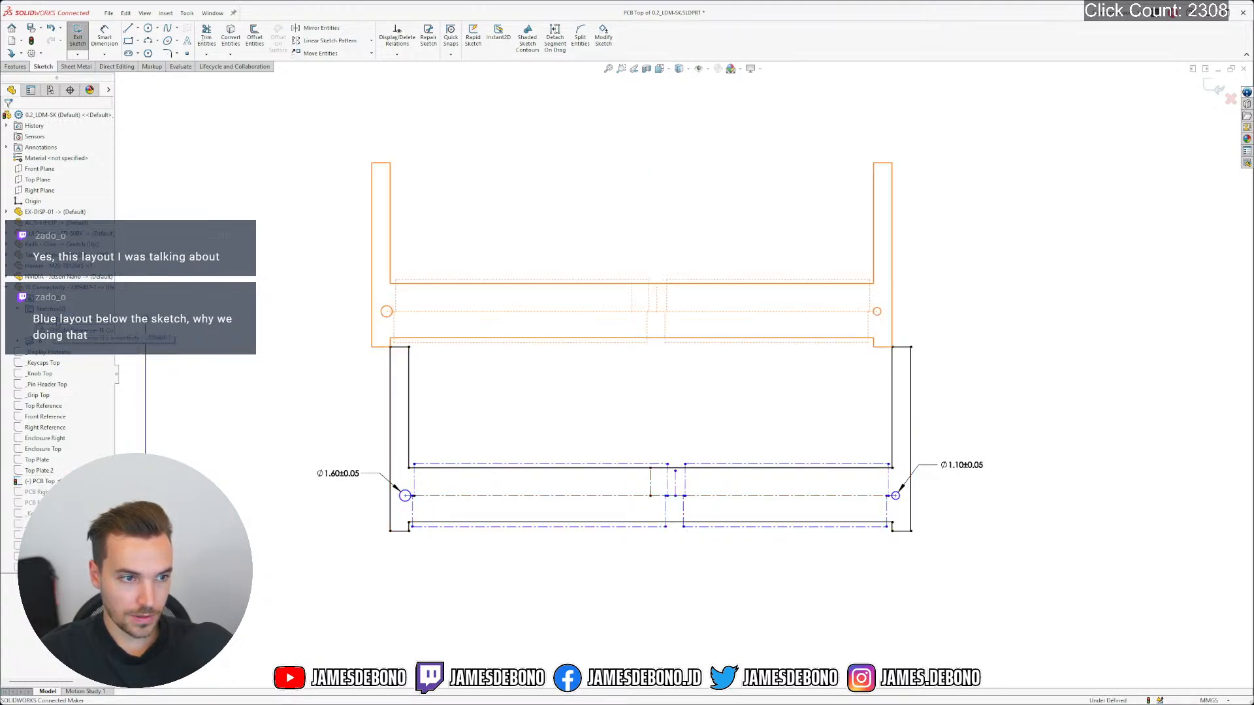
pyautogui.scroll(8, 683, 375)
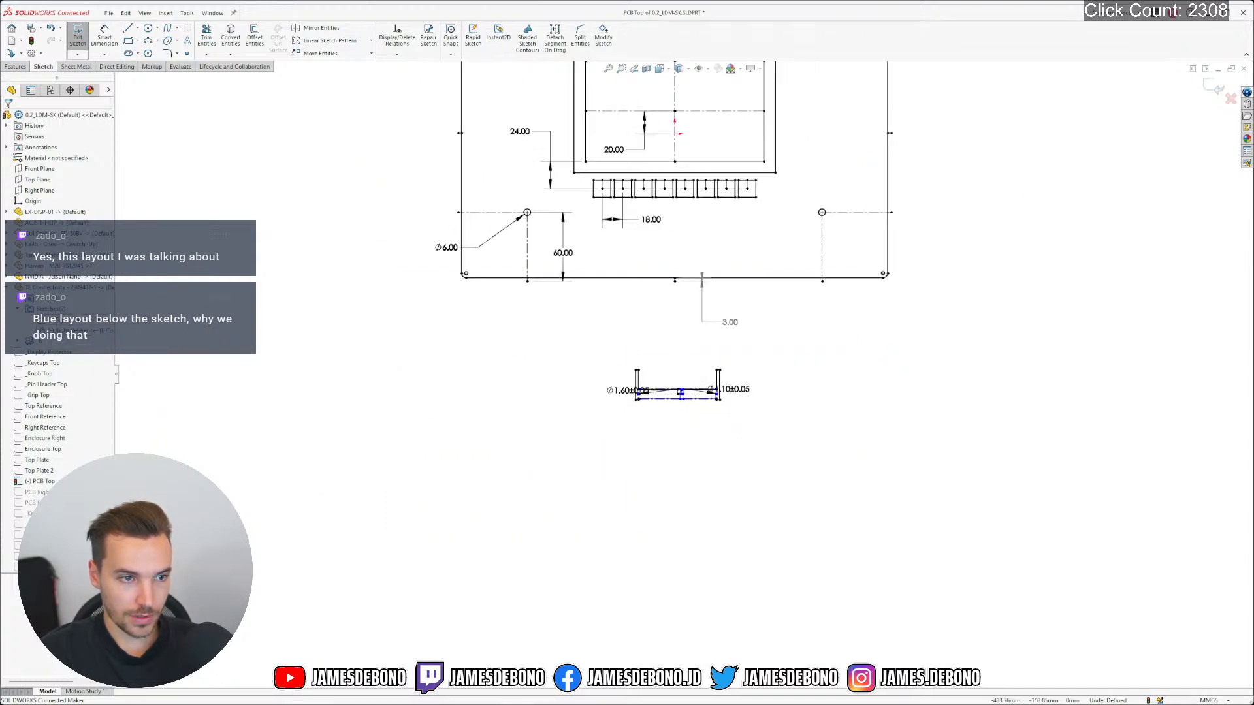
pyautogui.rightClick(83, 319)
pyautogui.click(98, 306)
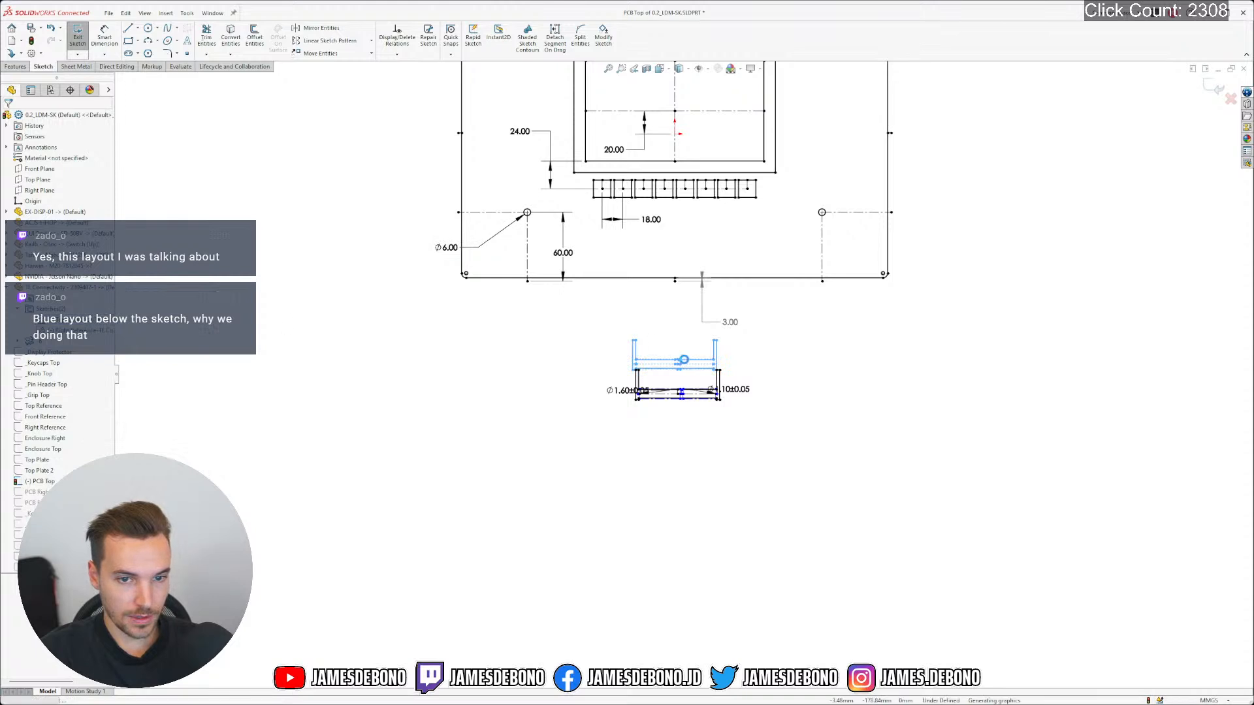
pyautogui.scroll(-8, 673, 392)
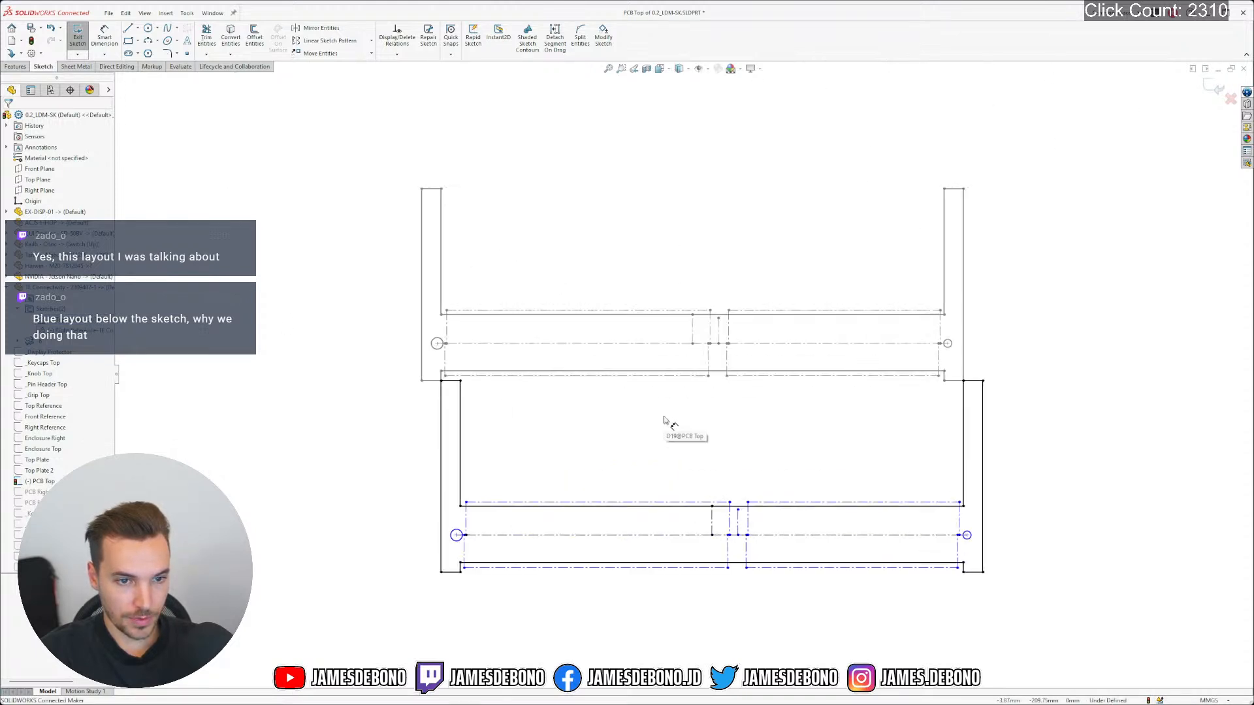
pyautogui.scroll(-2, 614, 431)
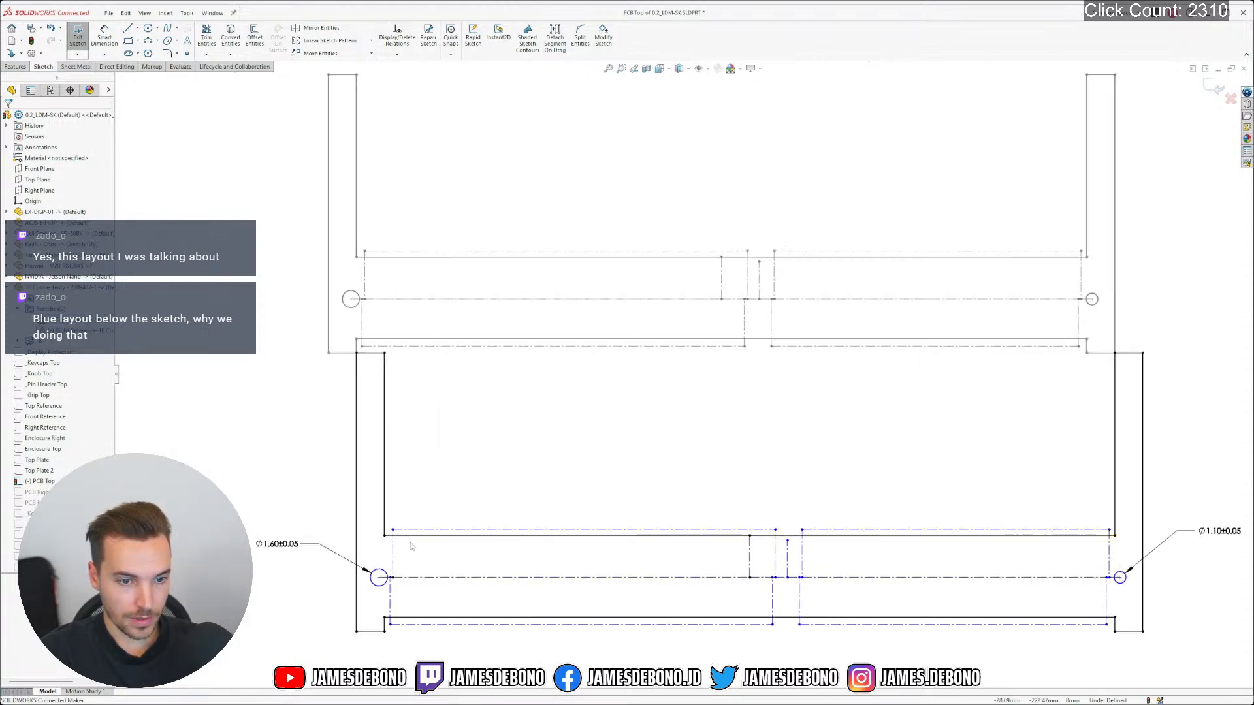
pyautogui.click(671, 532)
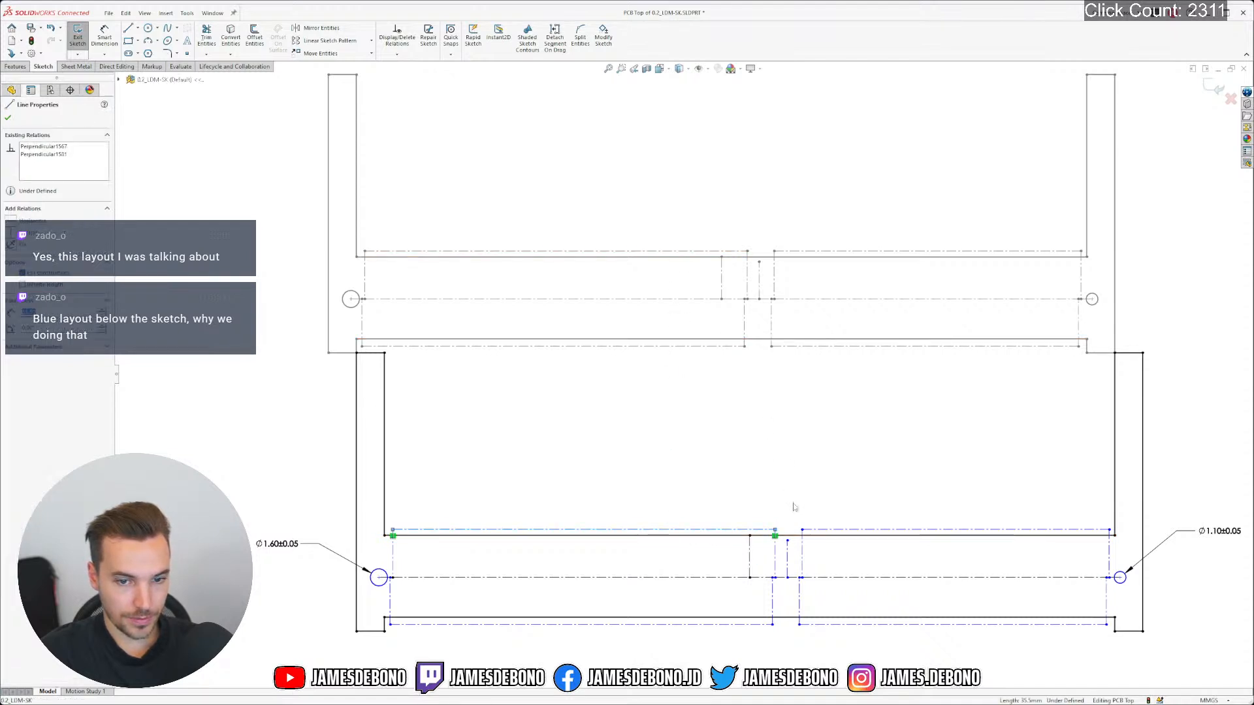
pyautogui.click(778, 553)
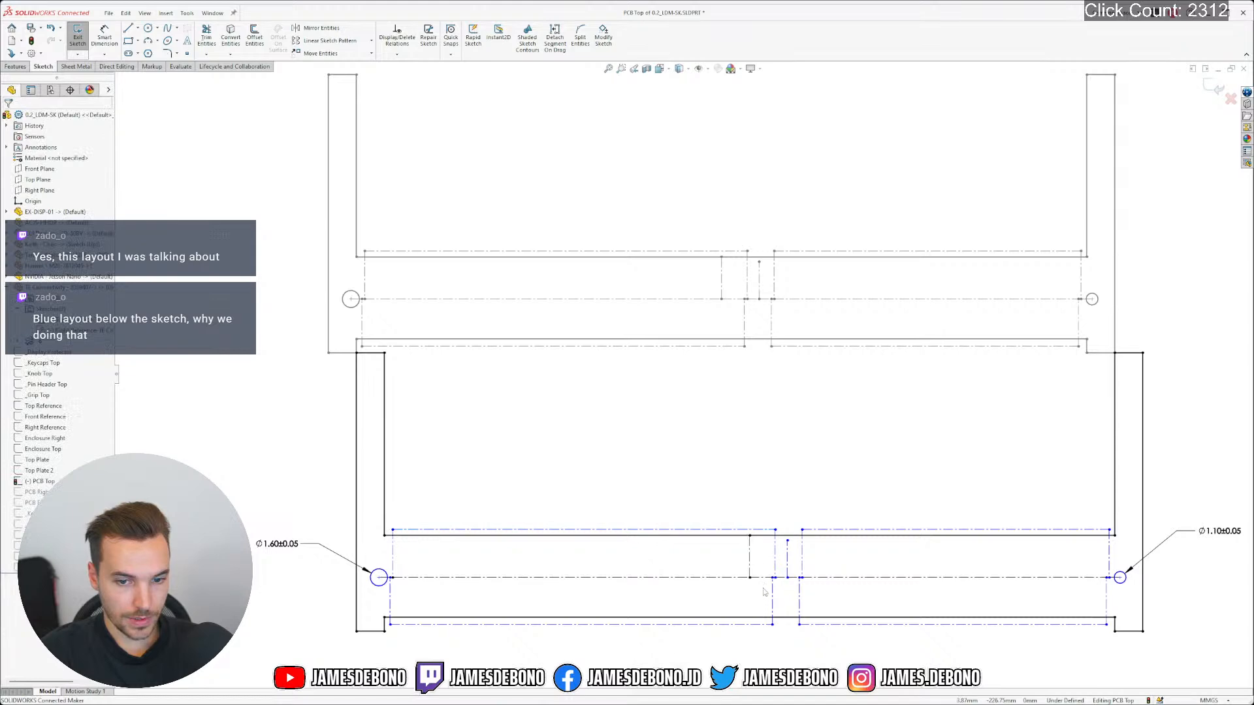
pyautogui.scroll(-5, 763, 586)
pyautogui.scroll(4, 649, 472)
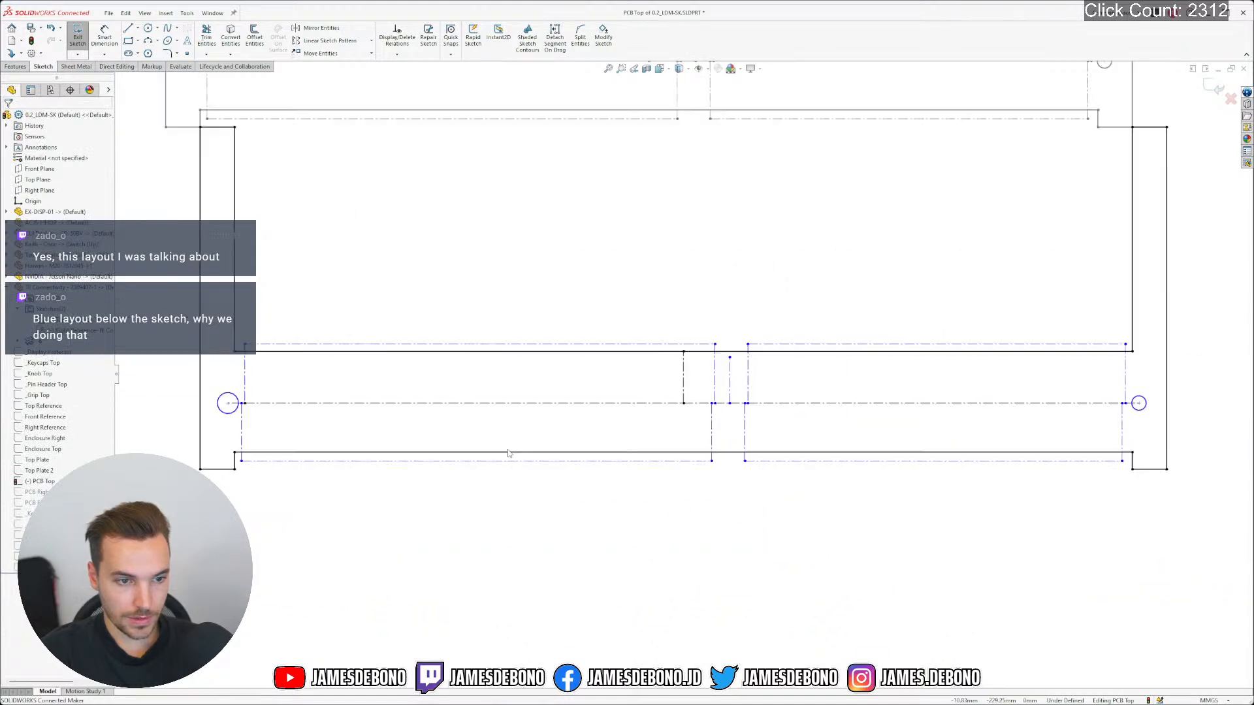
pyautogui.click(658, 403)
pyautogui.scroll(3, 649, 402)
pyautogui.keyDown('ctrl'); pyautogui.click(644, 222); pyautogui.keyUp('ctrl')
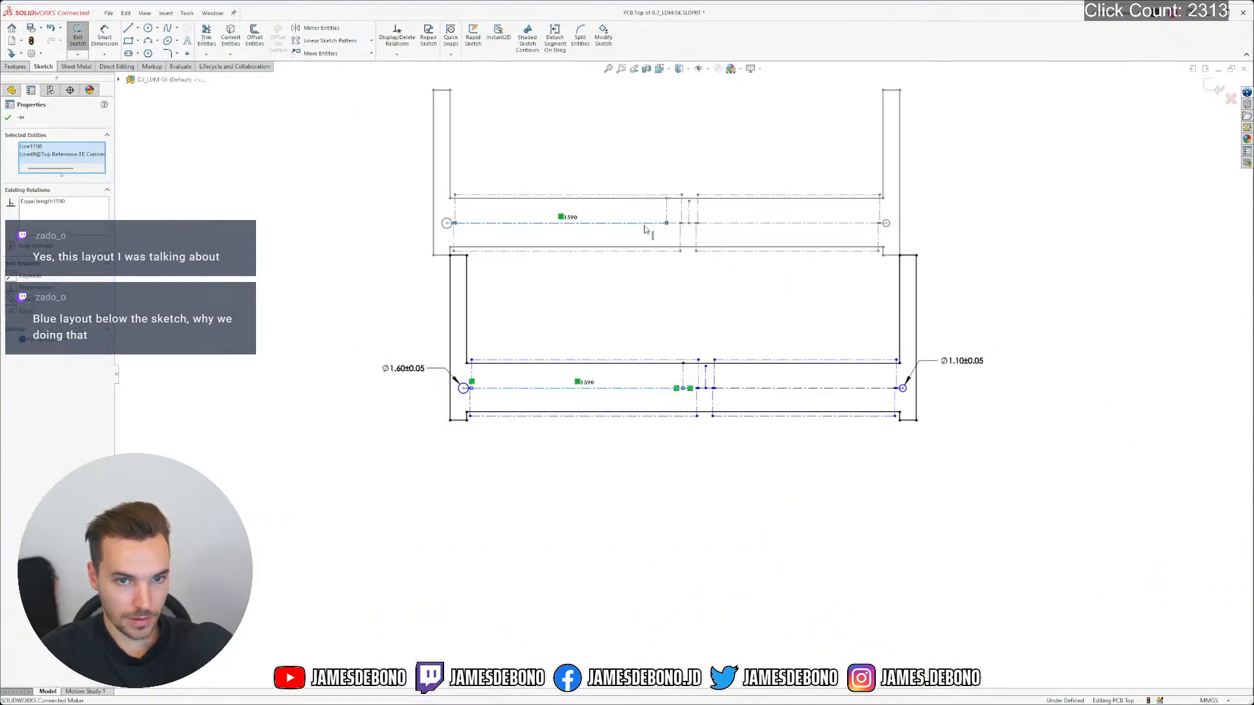
pyautogui.press('Escape')
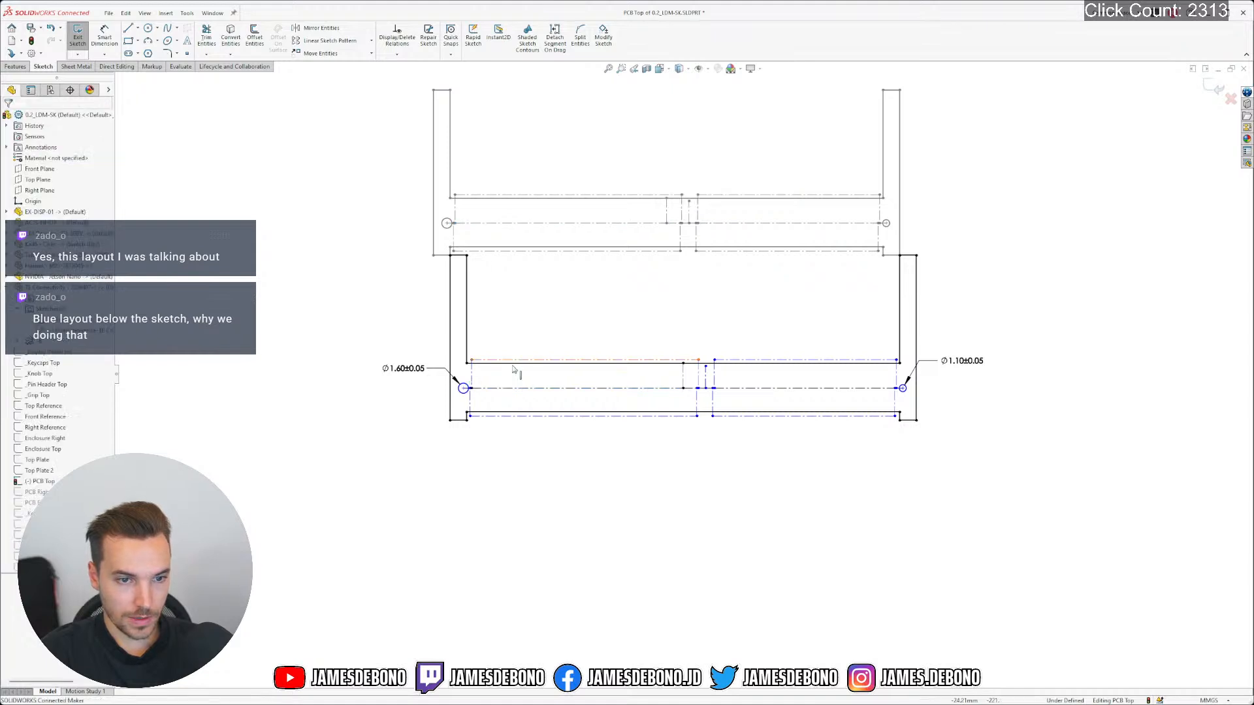
# Make the tiny horizontal construction segment at the pasted outline's left end equal to its Top Reference counterpart
pyautogui.scroll(-10, 514, 364)
pyautogui.click(471, 388)
pyautogui.scroll(3, 688, 268)
pyautogui.scroll(7, 709, 268)
pyautogui.keyDown('ctrl'); pyautogui.moveTo(720, 213); pyautogui.dragTo(666, 314, button='middle'); pyautogui.keyUp('ctrl')
pyautogui.scroll(-9, 572, 342)
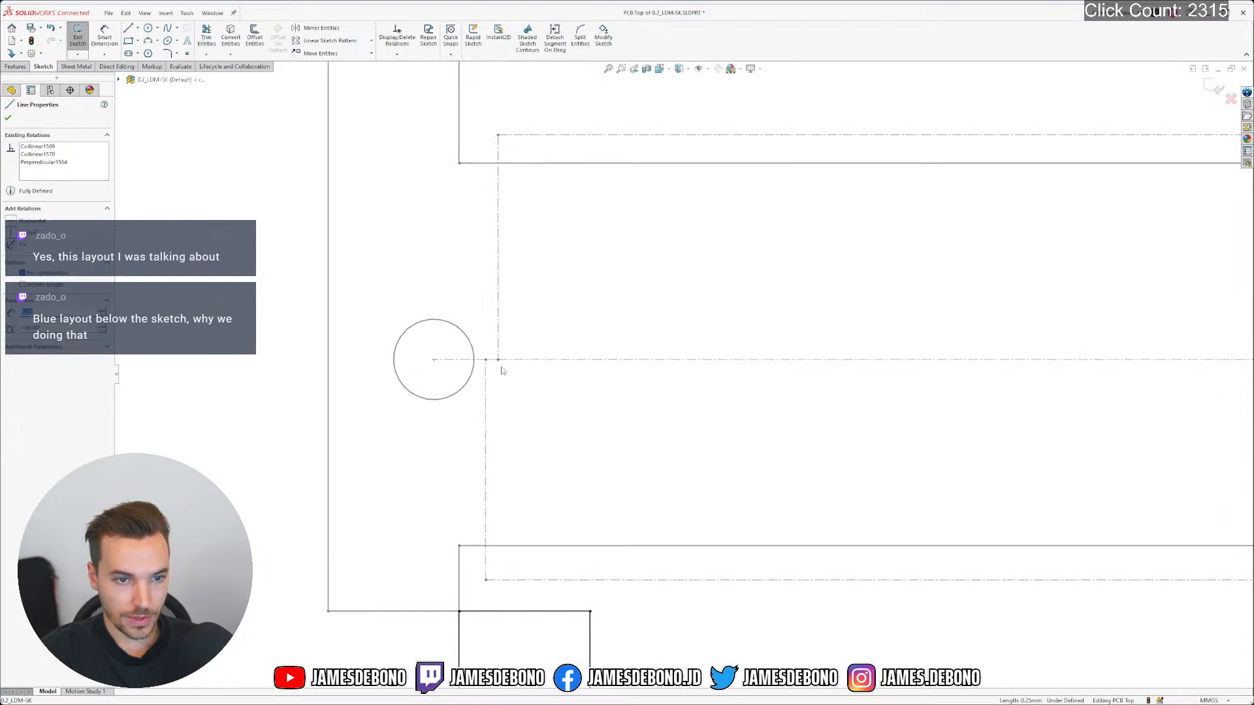
pyautogui.keyDown('ctrl'); pyautogui.click(495, 362); pyautogui.keyUp('ctrl')
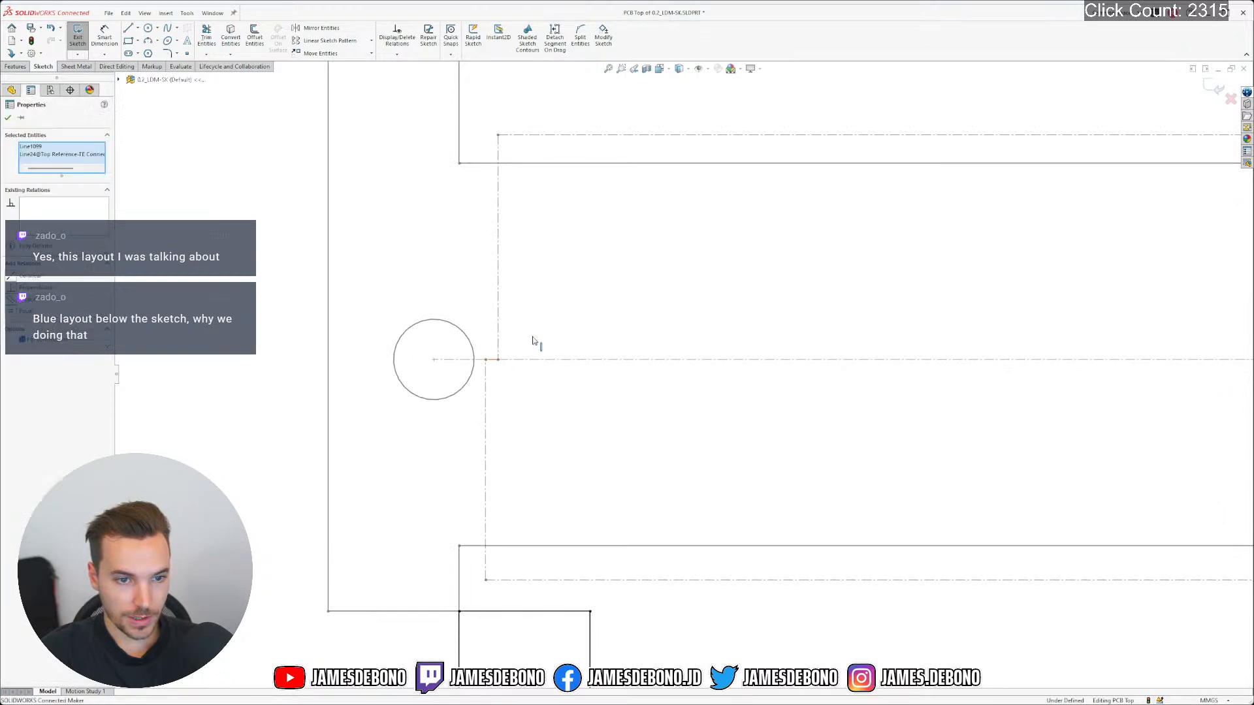
pyautogui.click(491, 383)
# Make the construction segment running from the pasted left hole's centre equal to its Top Reference counterpart
pyautogui.scroll(10, 574, 451)
pyautogui.scroll(-9, 680, 506)
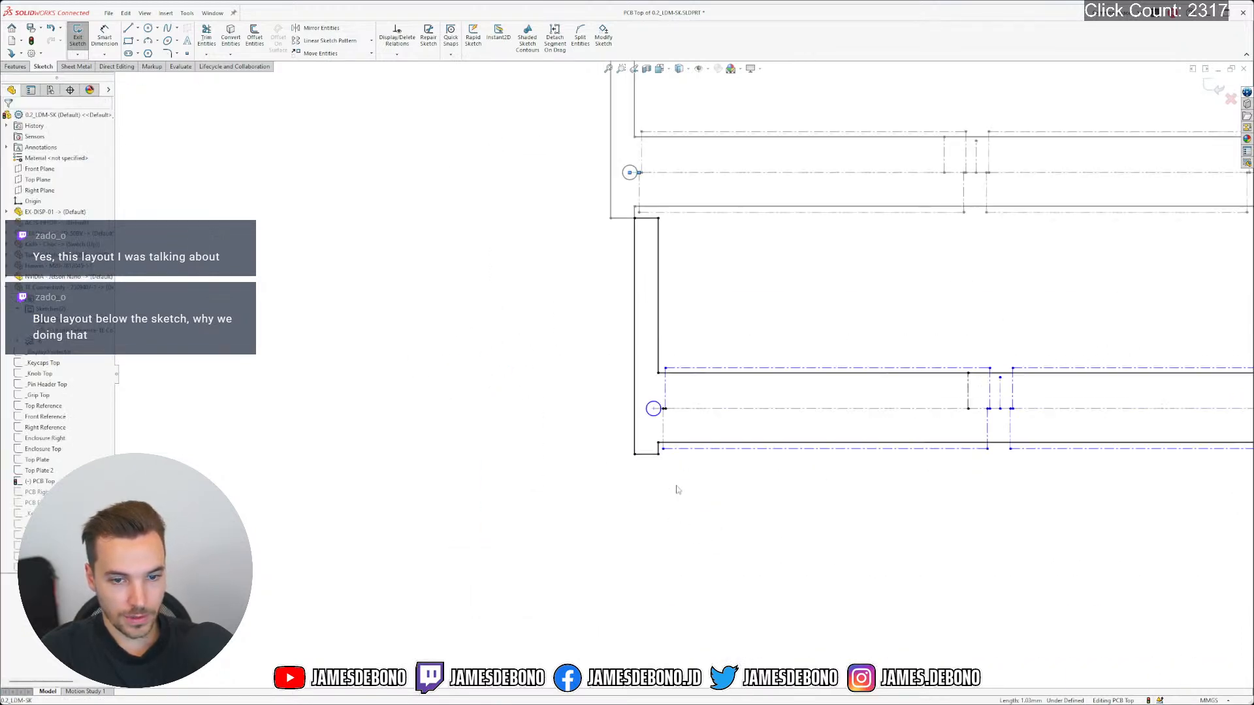
pyautogui.scroll(-4, 666, 308)
pyautogui.click(662, 323)
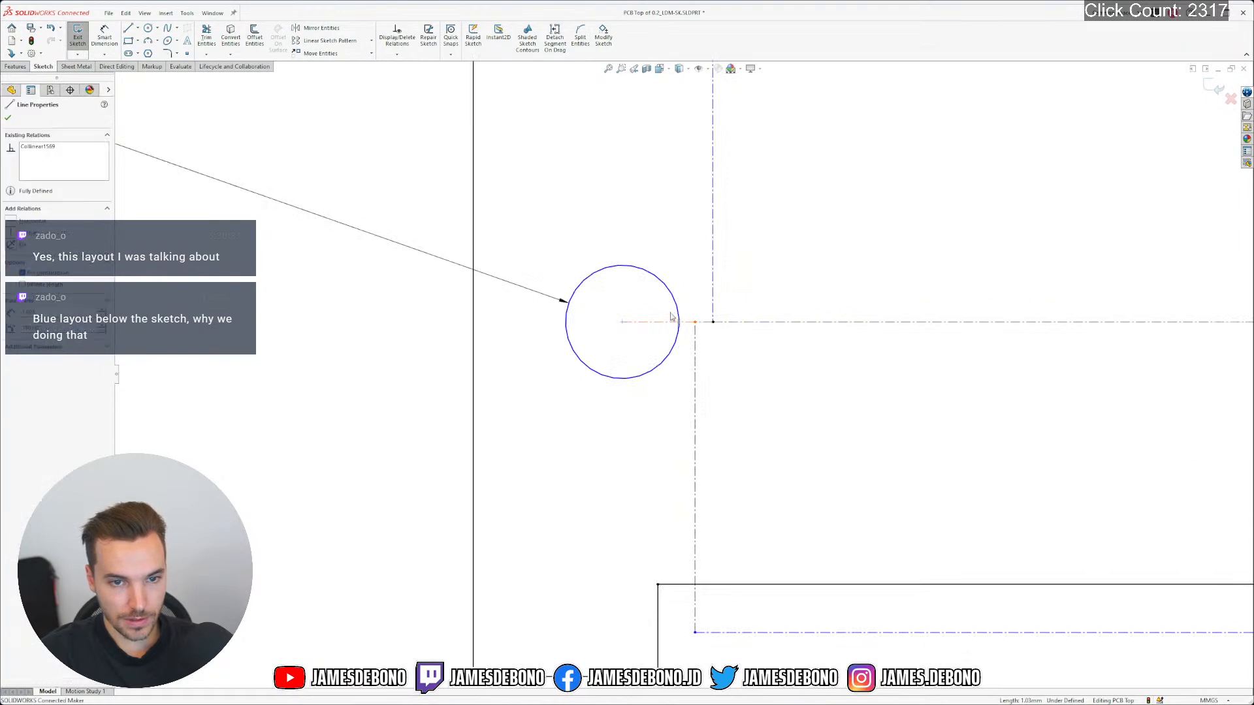
pyautogui.keyDown('ctrl'); pyautogui.click(664, 322); pyautogui.keyUp('ctrl')
pyautogui.click(730, 281)
pyautogui.click(751, 341)
pyautogui.scroll(14, 768, 325)
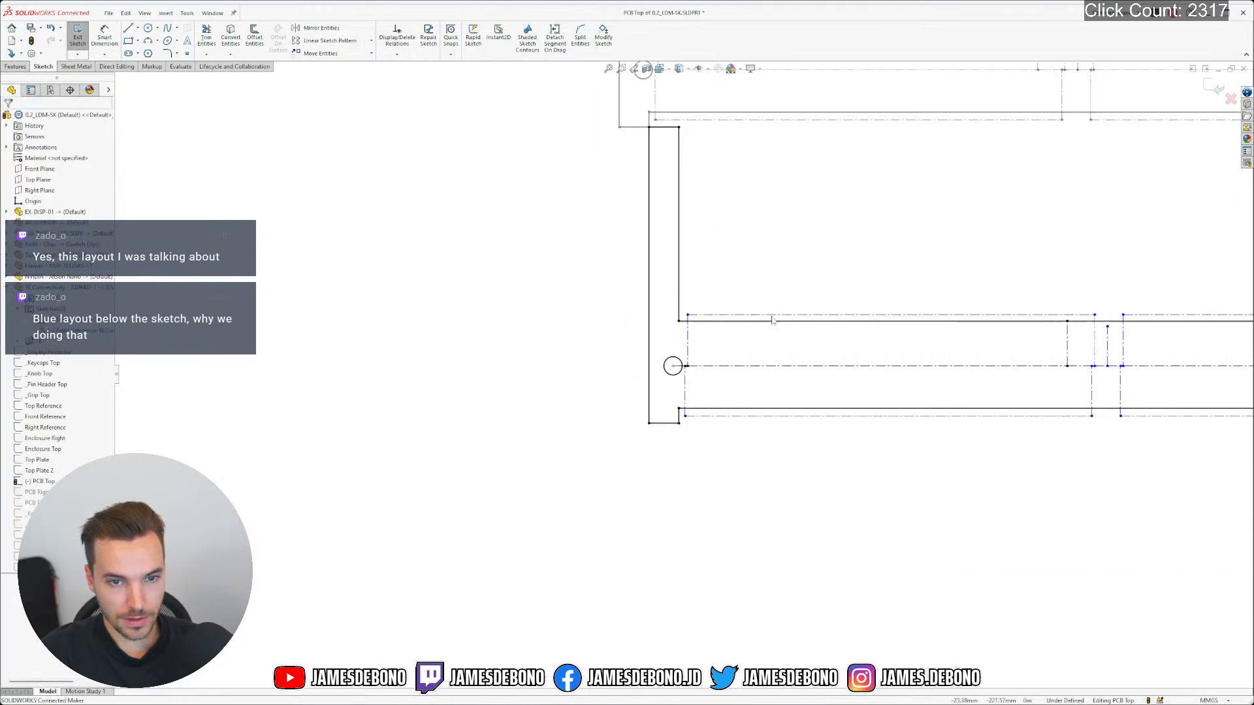
# Delete the pasted left hole's 1.60 diameter dimension and make the hole equal to the matching Top Reference circle
pyautogui.scroll(-4, 815, 311)
pyautogui.click(467, 401)
pyautogui.press('Delete')
pyautogui.click(521, 188)
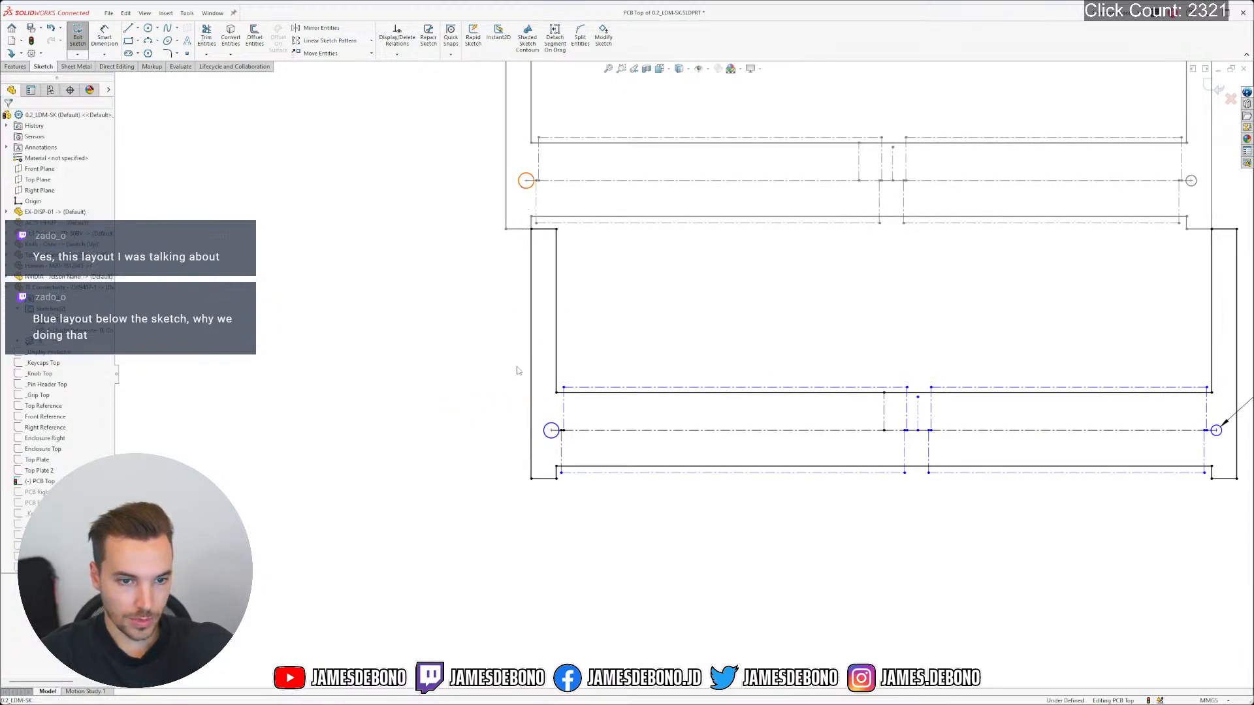
pyautogui.keyDown('ctrl'); pyautogui.click(552, 424); pyautogui.keyUp('ctrl')
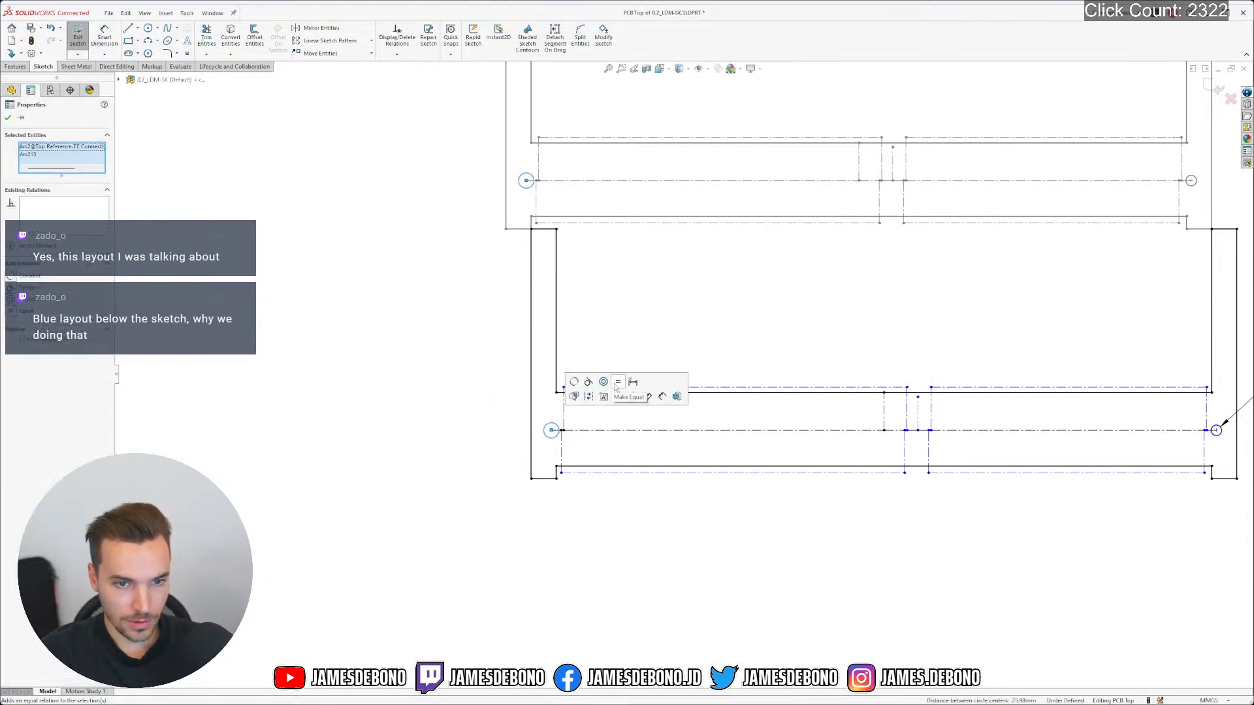
pyautogui.click(617, 382)
pyautogui.click(679, 511)
pyautogui.scroll(-5, 813, 367)
pyautogui.scroll(4, 889, 352)
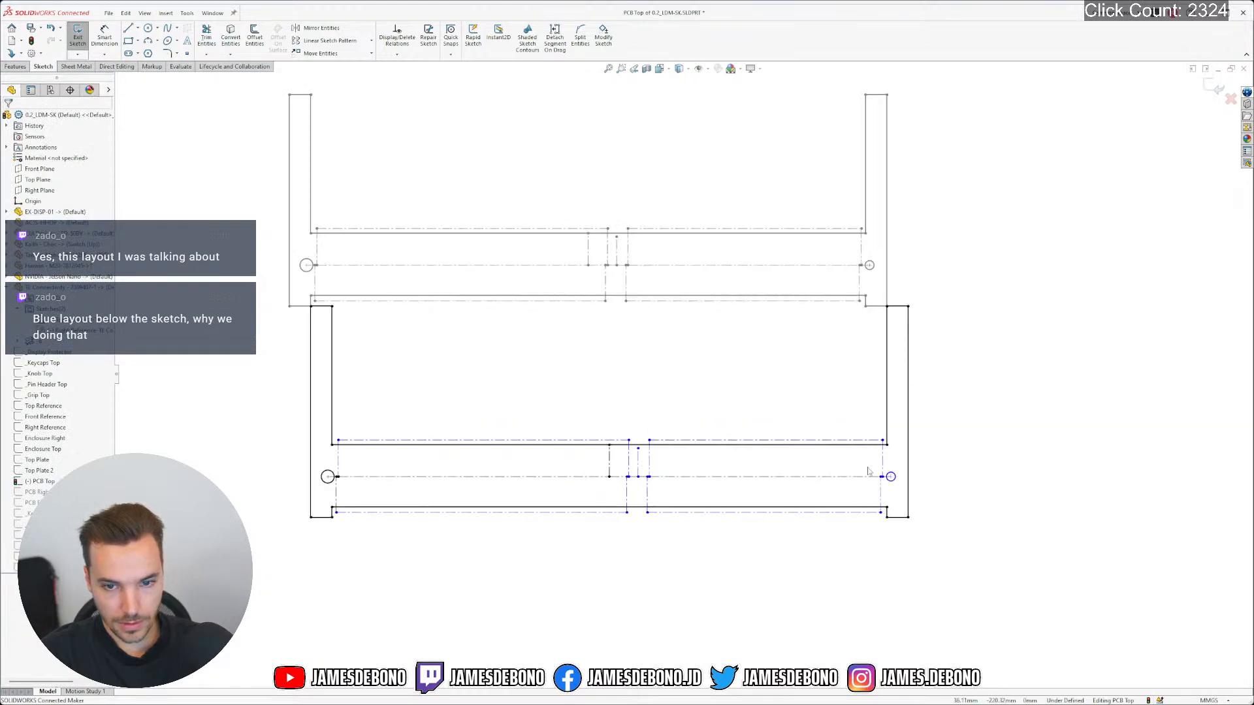
# Delete the pasted right hole's 1.10 diameter dimension and make the hole equal to the matching Top Reference circle
pyautogui.scroll(2, 890, 354)
pyautogui.click(971, 482)
pyautogui.press('Delete')
pyautogui.click(853, 231)
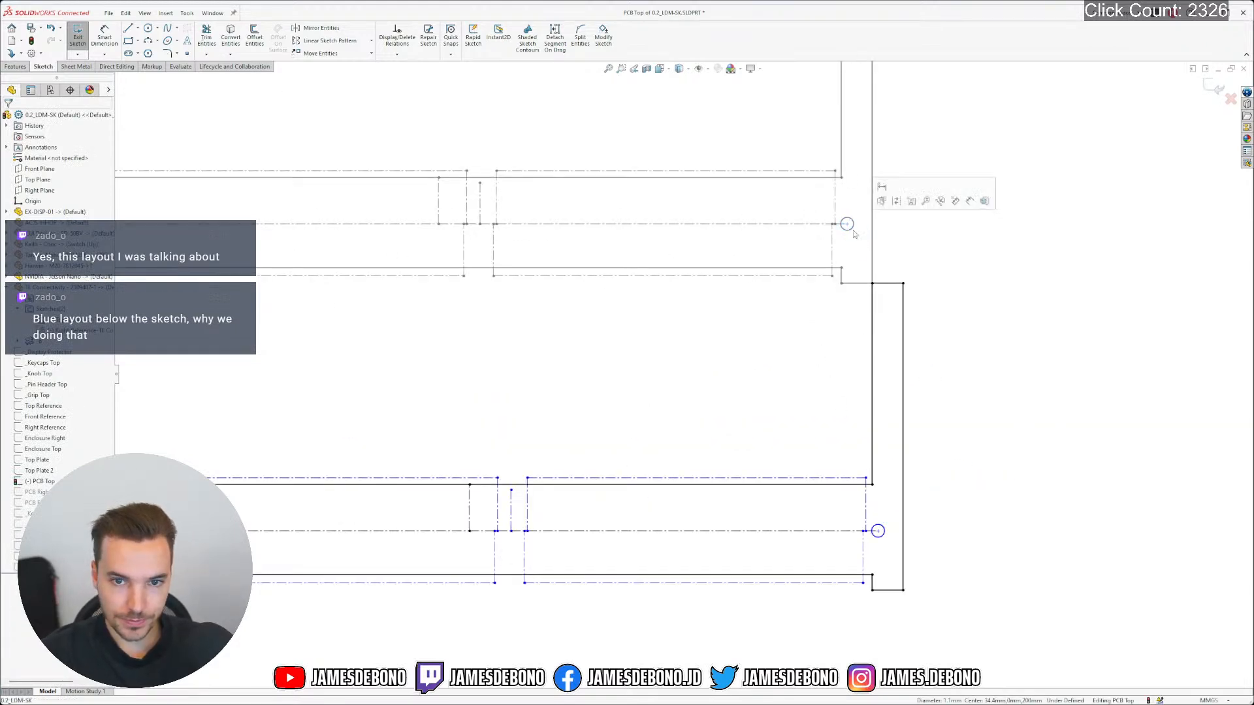
pyautogui.keyDown('ctrl'); pyautogui.click(878, 530); pyautogui.keyUp('ctrl')
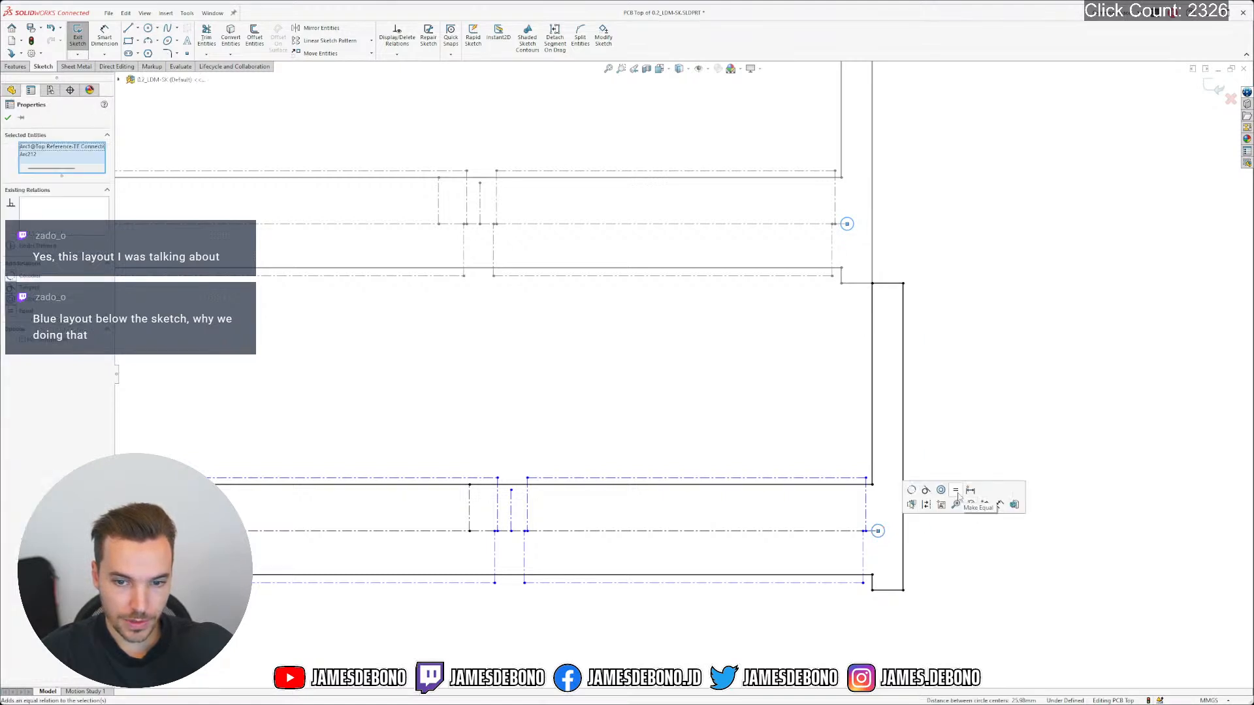
pyautogui.click(956, 495)
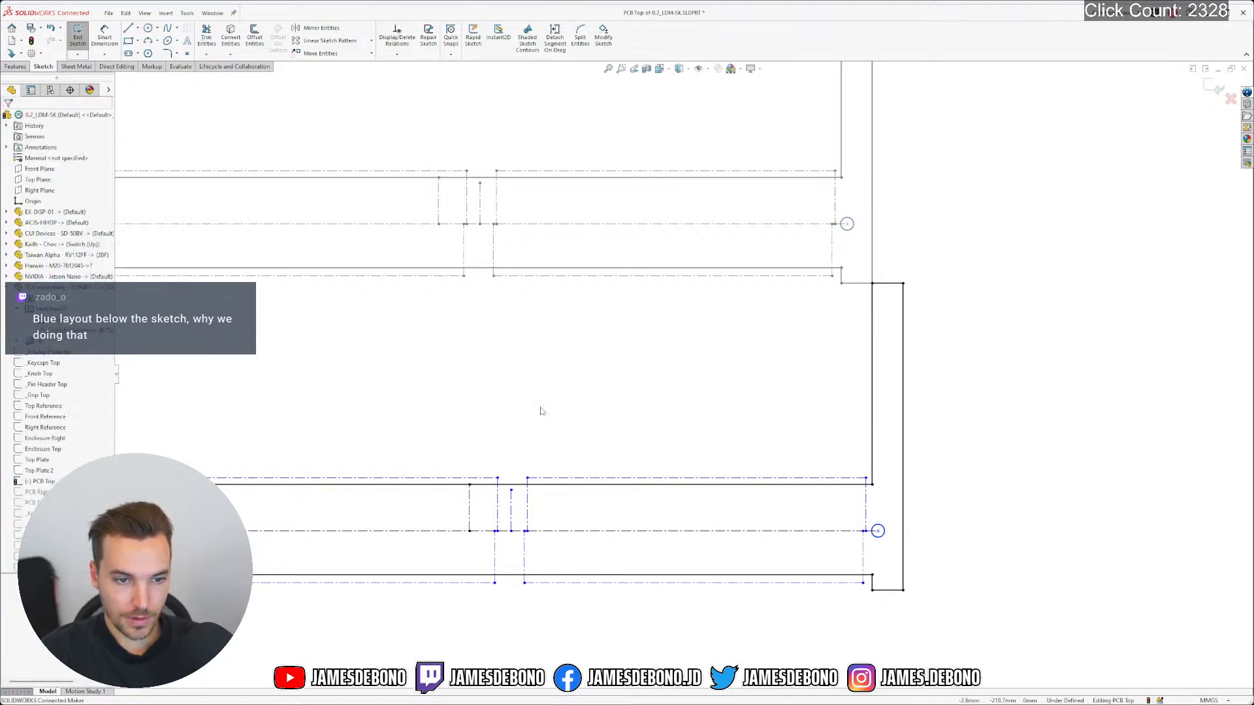
pyautogui.scroll(4, 566, 416)
pyautogui.scroll(-3, 459, 364)
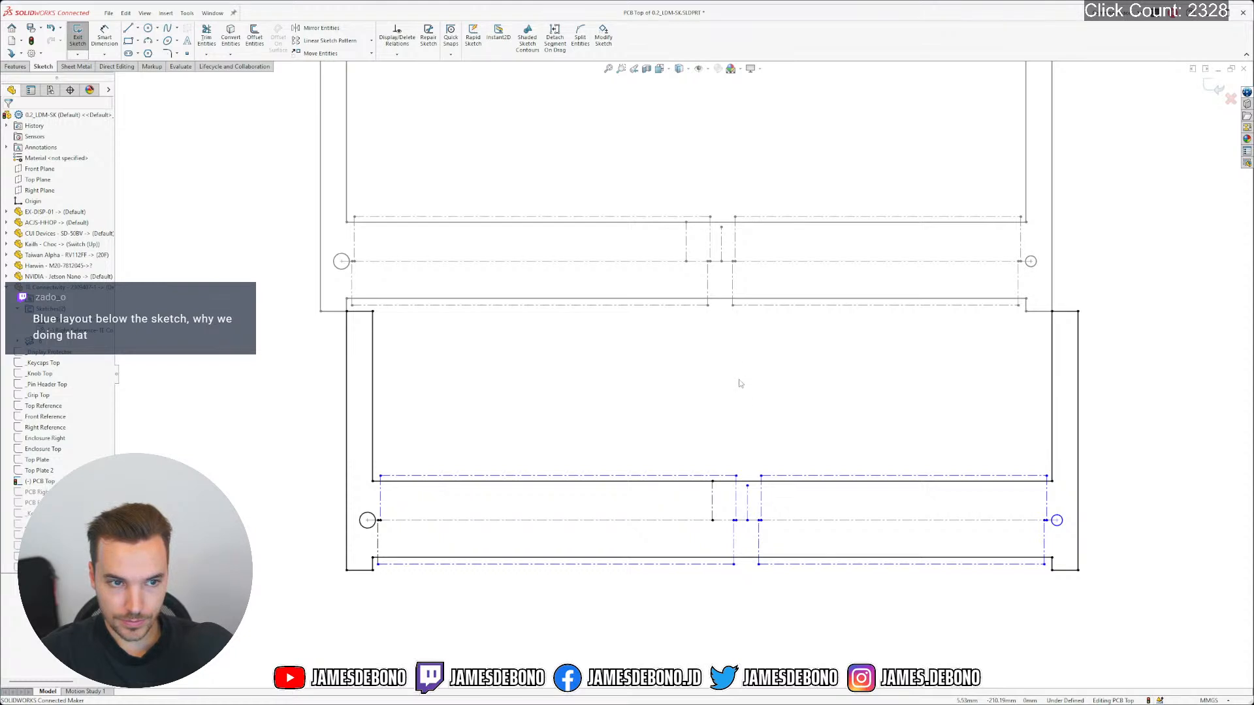
pyautogui.scroll(-2, 743, 455)
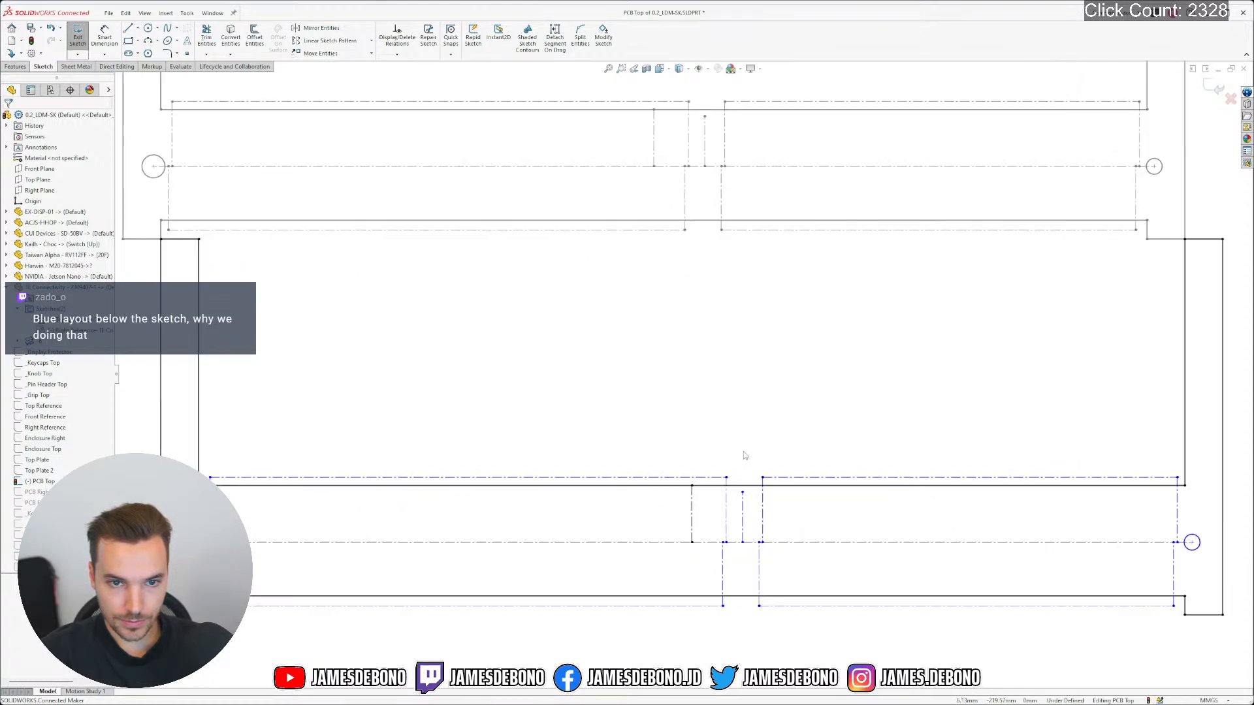
pyautogui.click(689, 157)
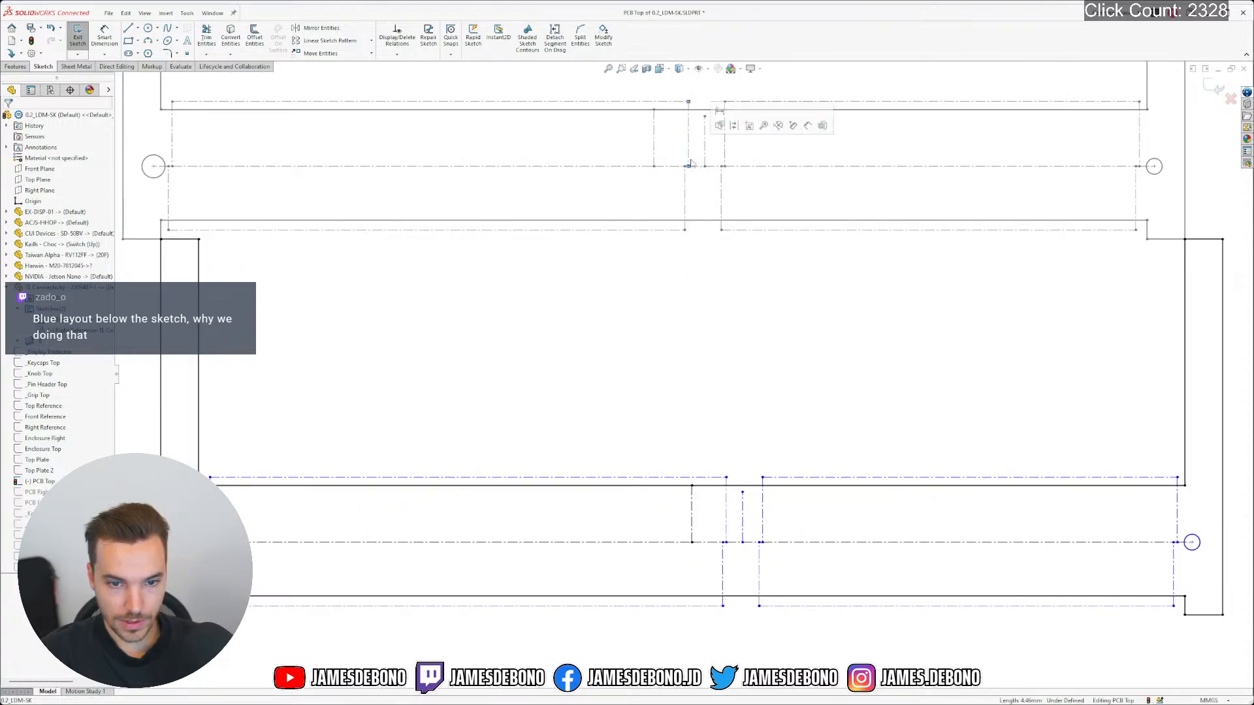
pyautogui.keyDown('ctrl'); pyautogui.click(726, 500); pyautogui.keyUp('ctrl')
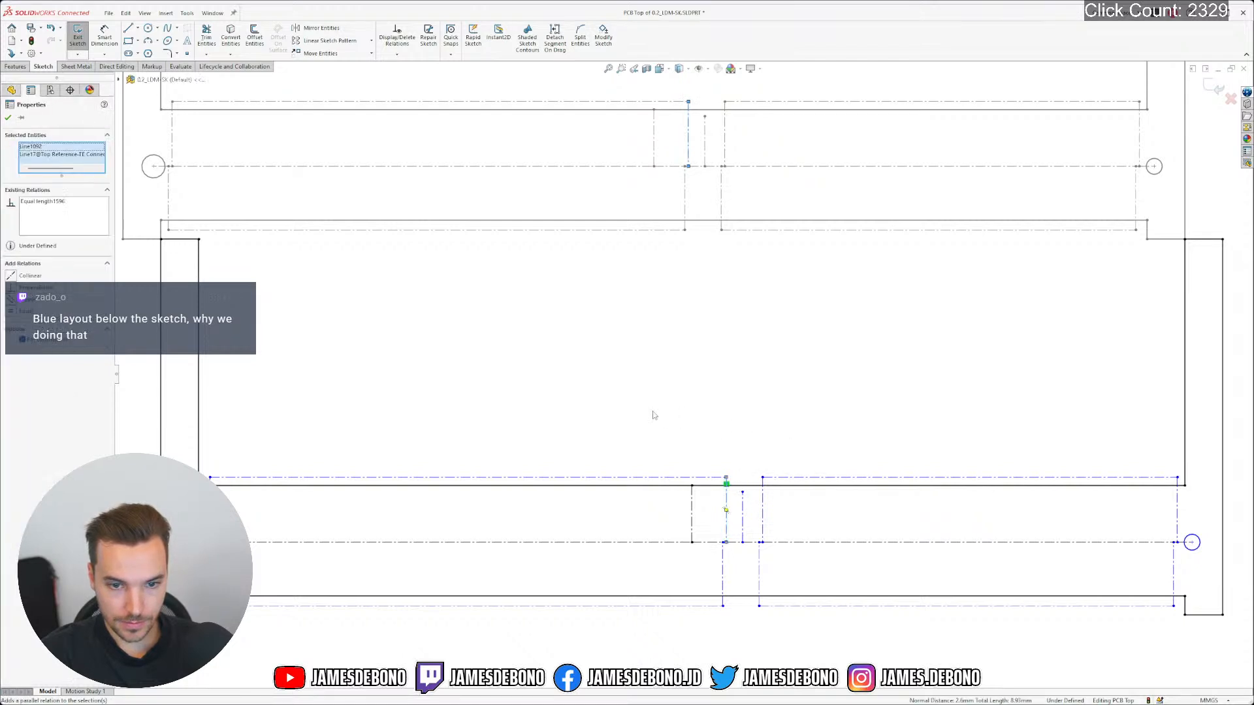
pyautogui.press('Escape')
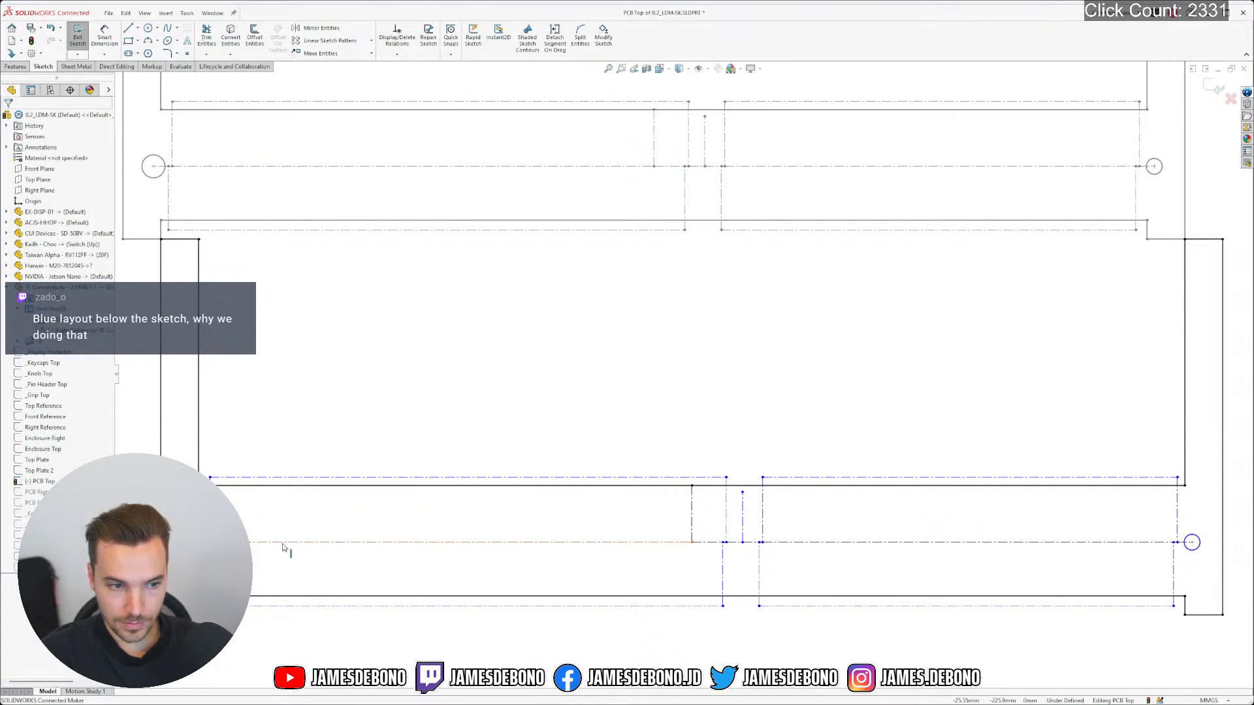
pyautogui.scroll(-2, 715, 553)
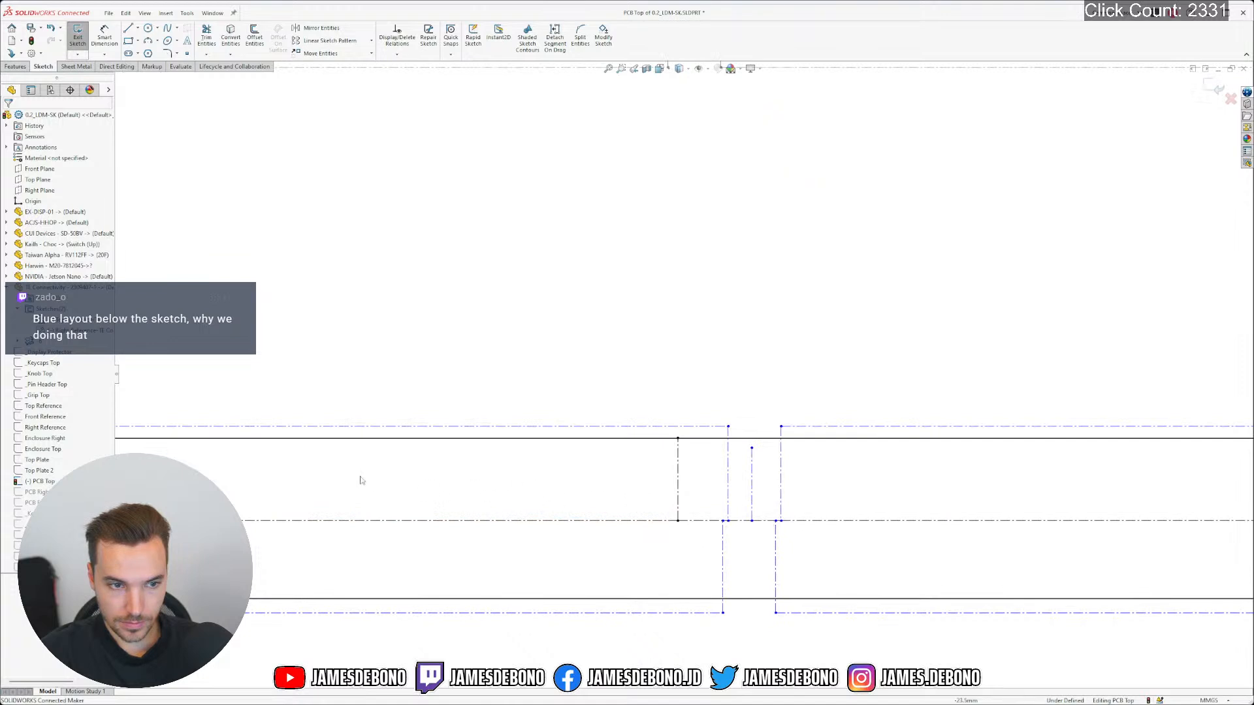
pyautogui.scroll(3, 367, 482)
pyautogui.click(275, 422)
pyautogui.keyDown('ctrl'); pyautogui.click(244, 127); pyautogui.keyUp('ctrl')
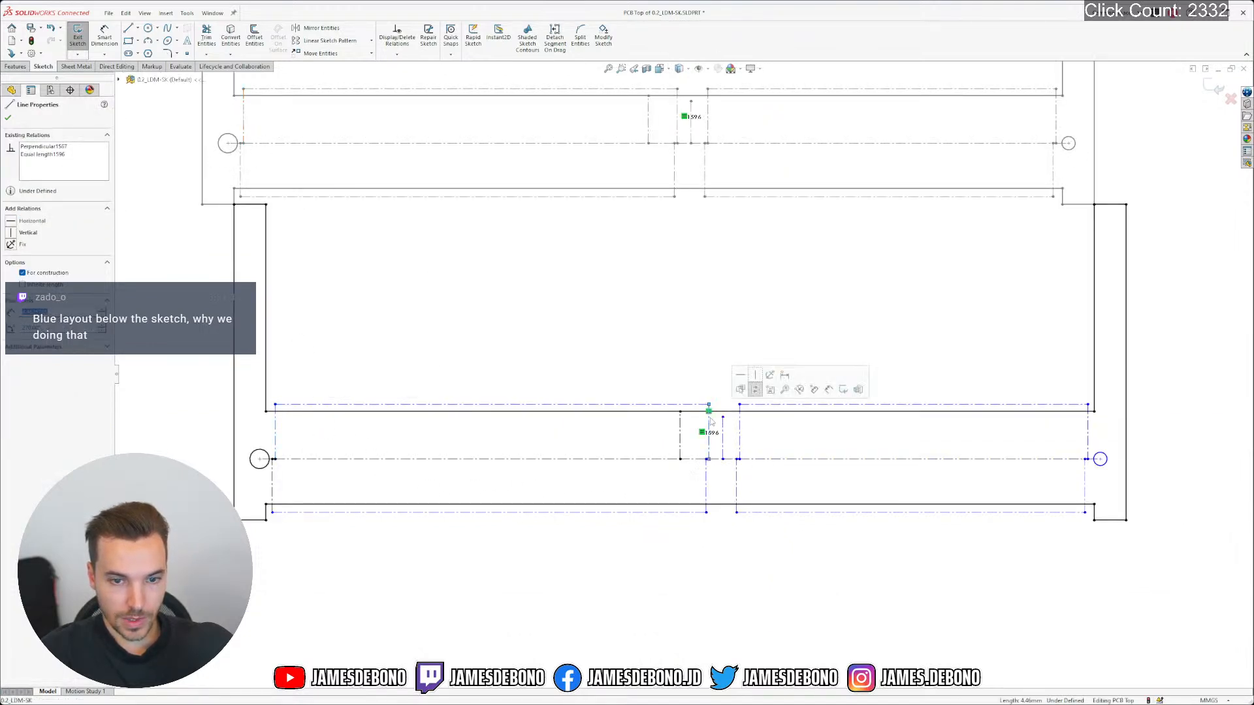
pyautogui.press('Escape')
# Make the right vertical side of the pasted upper-left construction box perpendicular to the adjoining short centreline segment
pyautogui.scroll(-3, 711, 464)
pyautogui.scroll(-2, 711, 464)
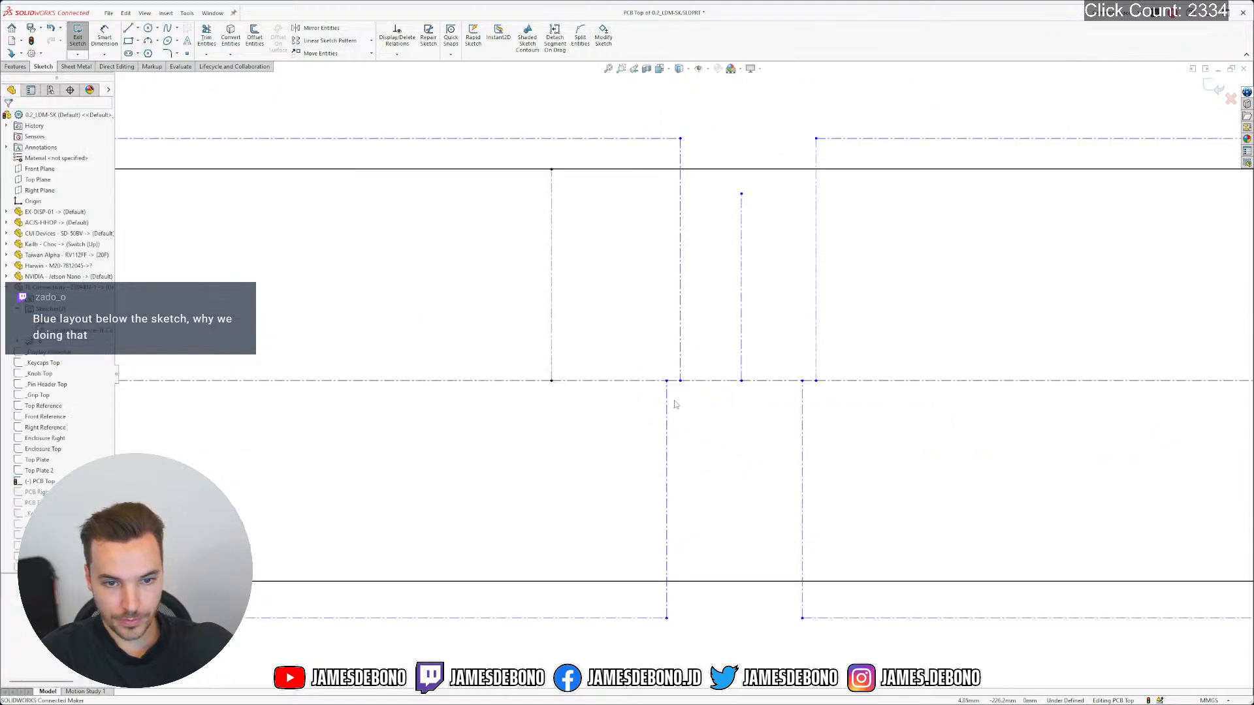
pyautogui.click(680, 370)
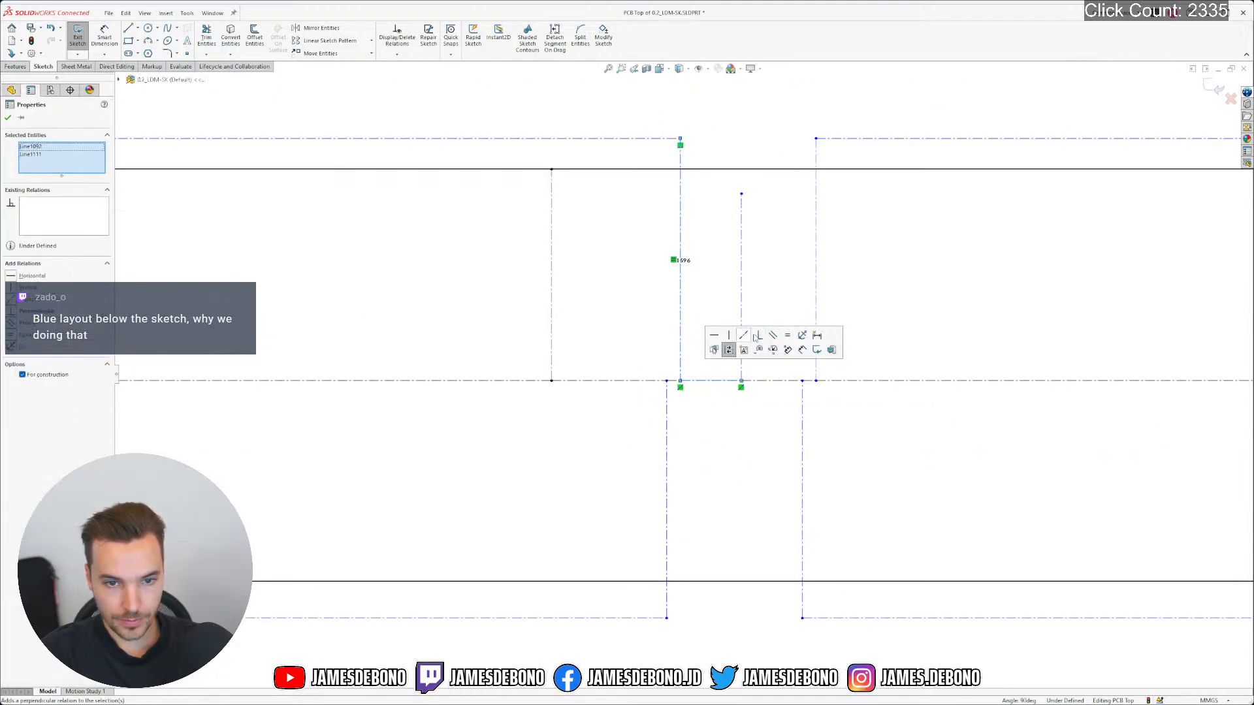
pyautogui.press('Escape')
pyautogui.doubleClick(695, 429)
pyautogui.scroll(8, 695, 428)
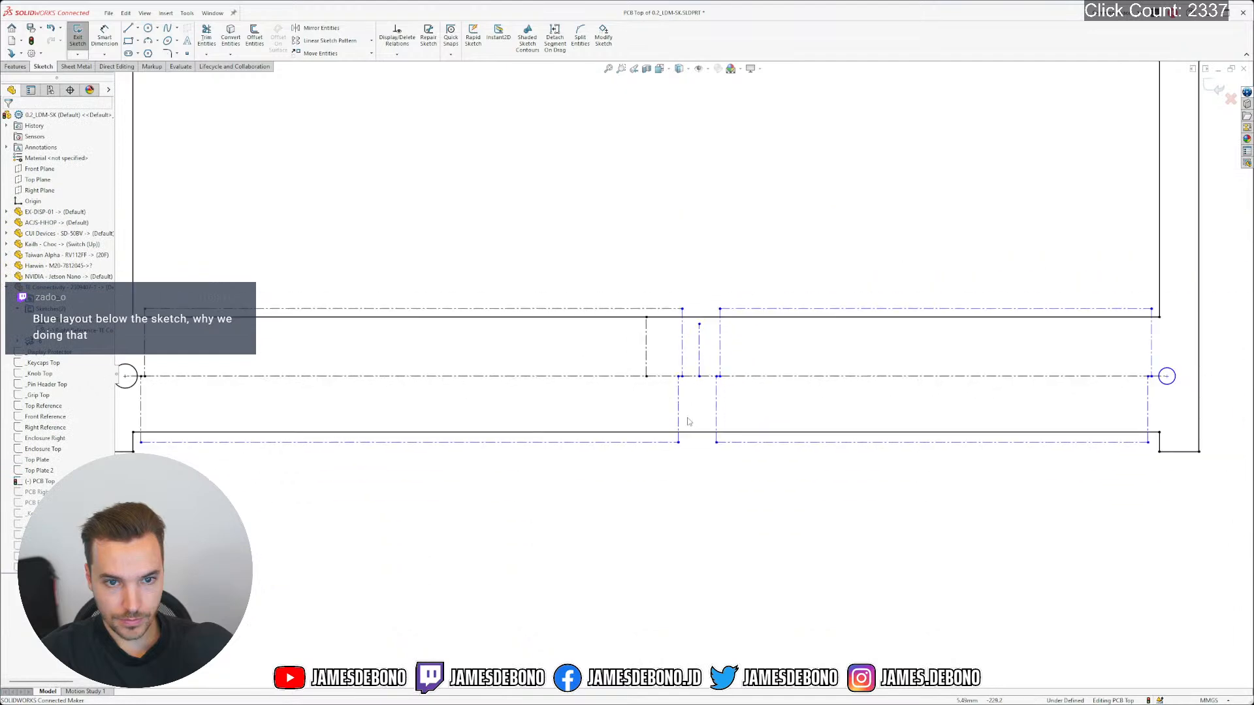
# Make the pasted centreline segment between the short vertical construction line and the lower-left box equal to its Top Reference counterpart
pyautogui.scroll(-3, 637, 338)
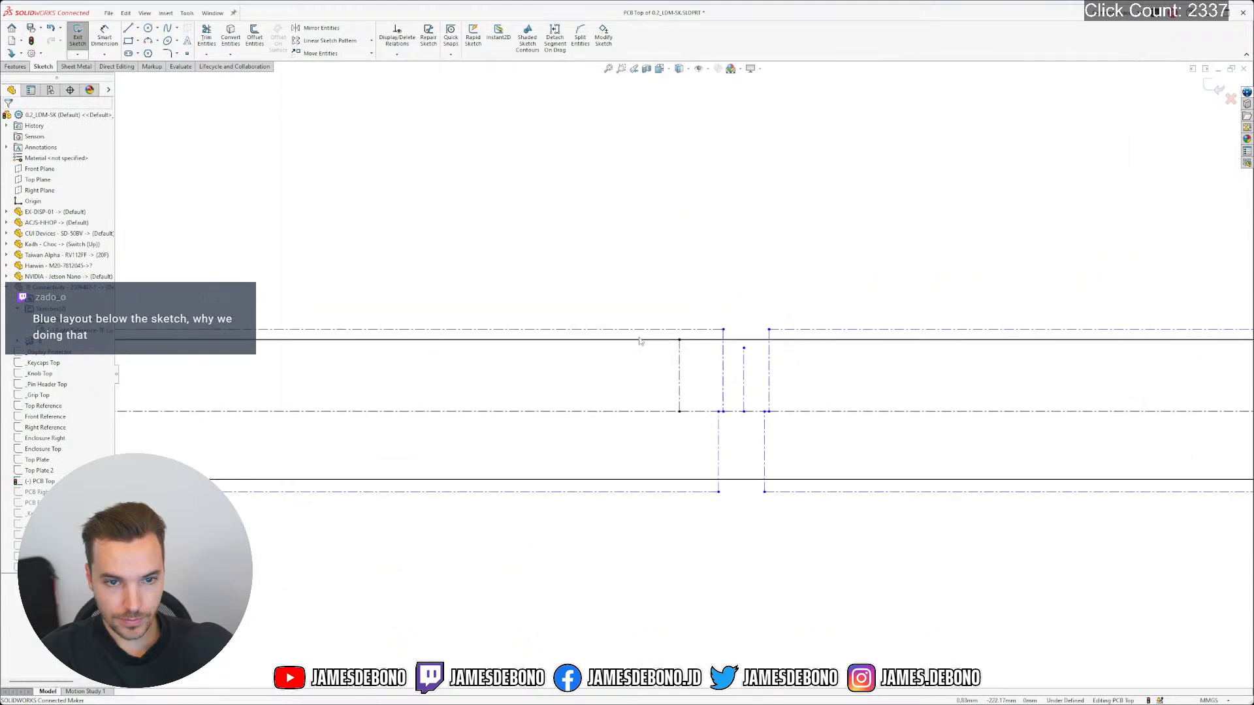
pyautogui.click(723, 350)
pyautogui.doubleClick(710, 409)
pyautogui.click(712, 412)
pyautogui.scroll(3, 697, 229)
pyautogui.scroll(-2, 689, 142)
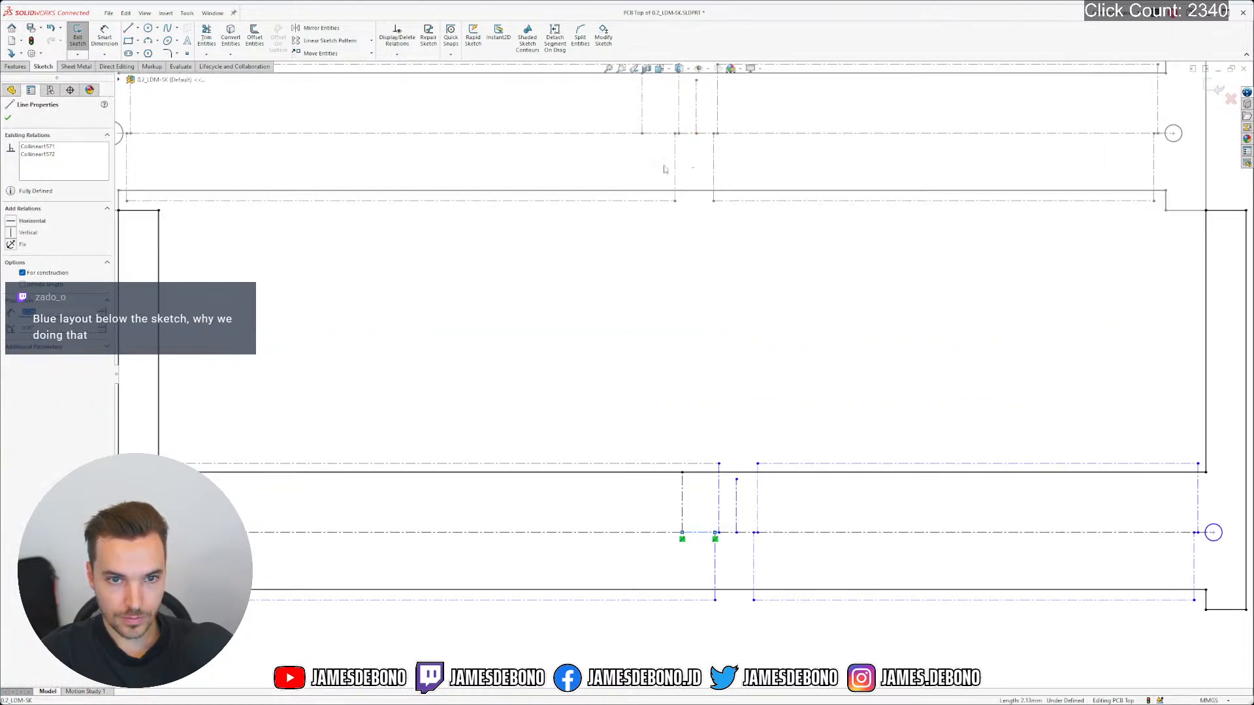
pyautogui.scroll(3, 661, 169)
pyautogui.press('Escape')
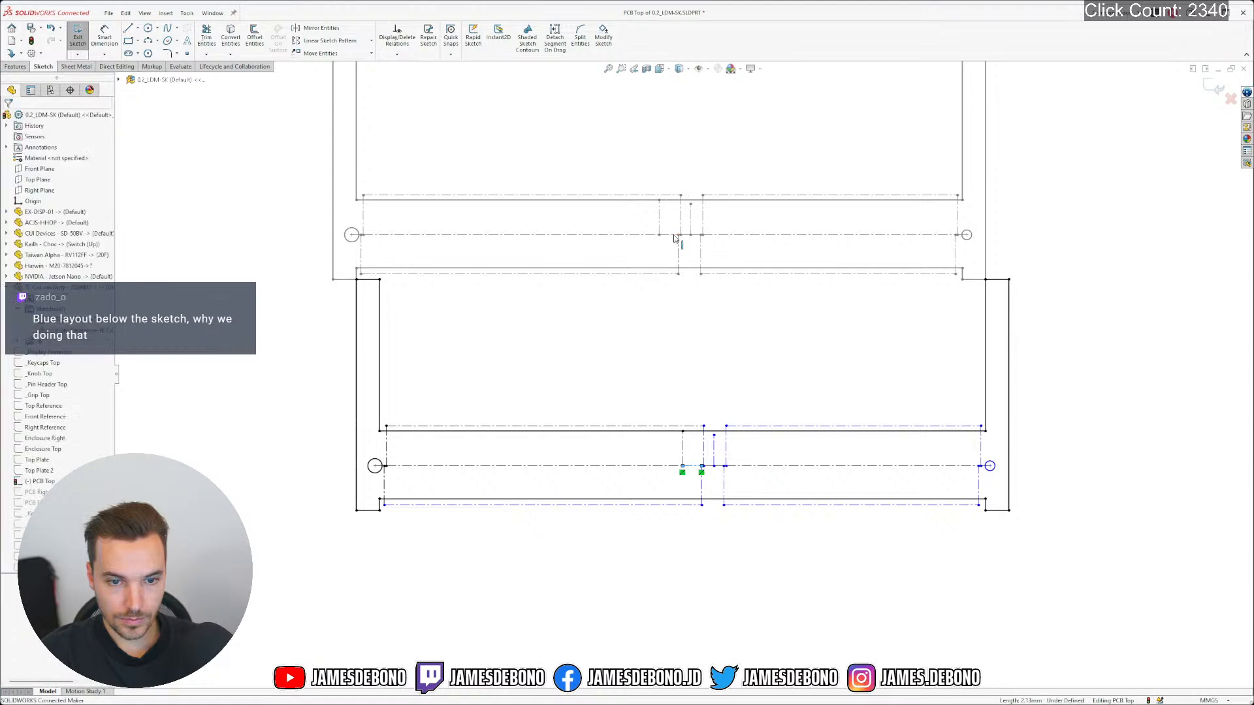
pyautogui.keyDown('ctrl'); pyautogui.click(674, 235); pyautogui.keyUp('ctrl')
pyautogui.click(745, 200)
pyautogui.click(720, 341)
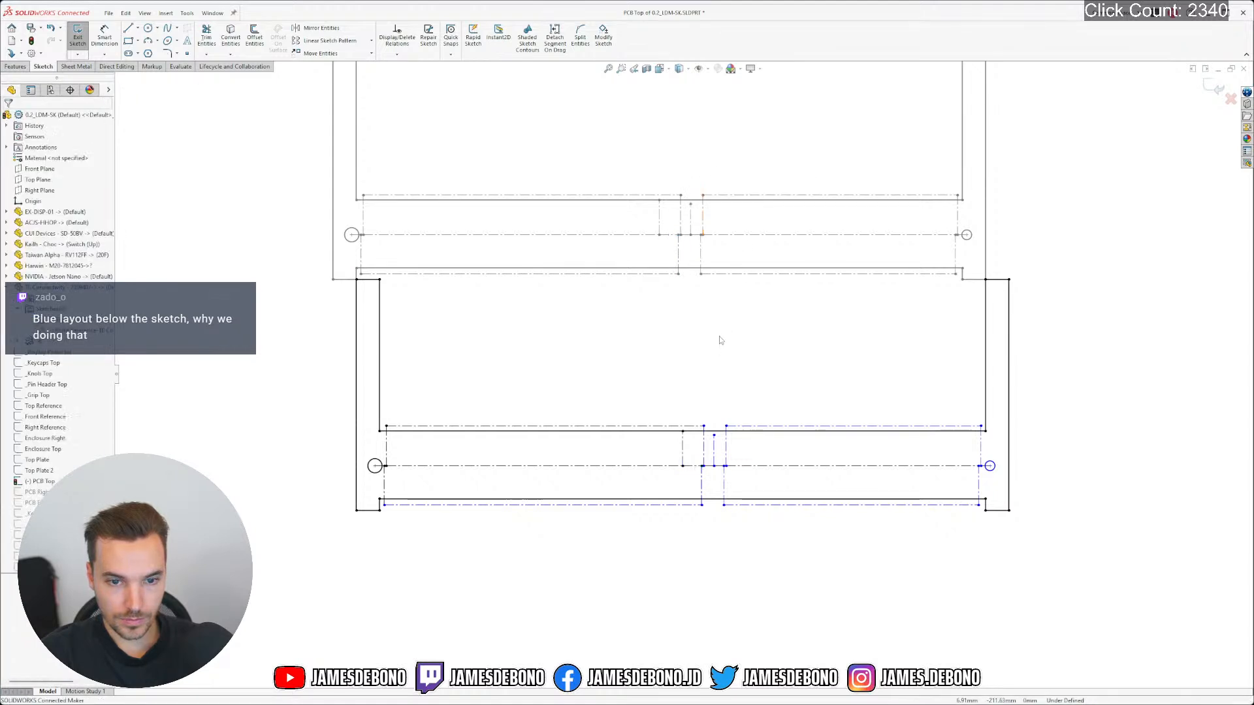
# Make the tiny pasted centreline segment between the lower-left and upper-left boxes' right sides equal to its Top Reference counterpart
pyautogui.scroll(-7, 686, 211)
pyautogui.scroll(-6, 662, 302)
pyautogui.click(674, 322)
pyautogui.scroll(13, 691, 389)
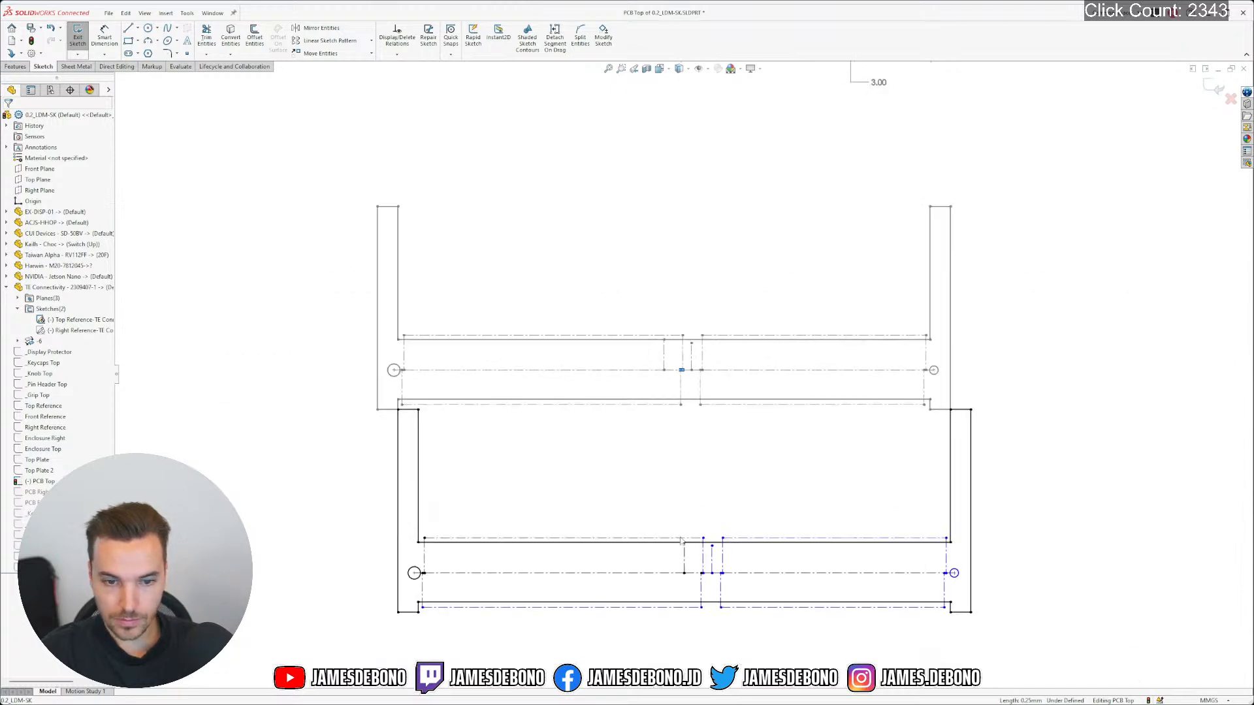
pyautogui.scroll(-12, 679, 531)
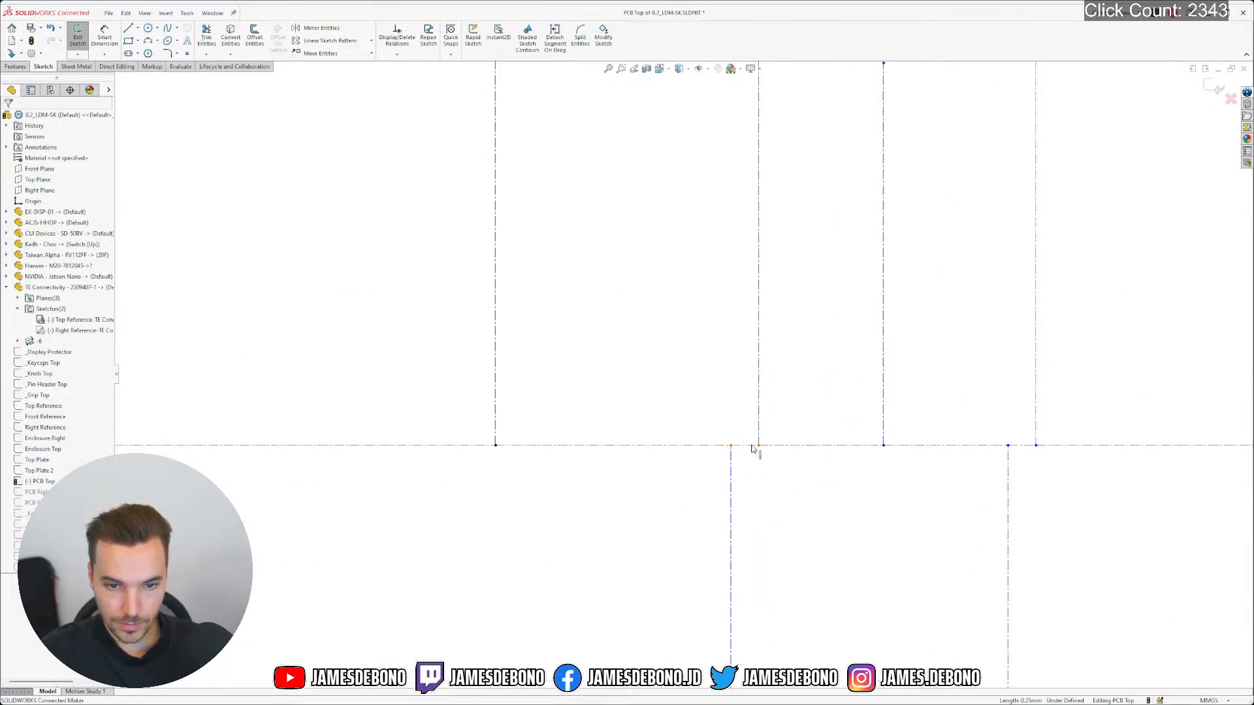
pyautogui.keyDown('ctrl'); pyautogui.click(751, 445); pyautogui.keyUp('ctrl')
pyautogui.click(828, 412)
pyautogui.click(793, 489)
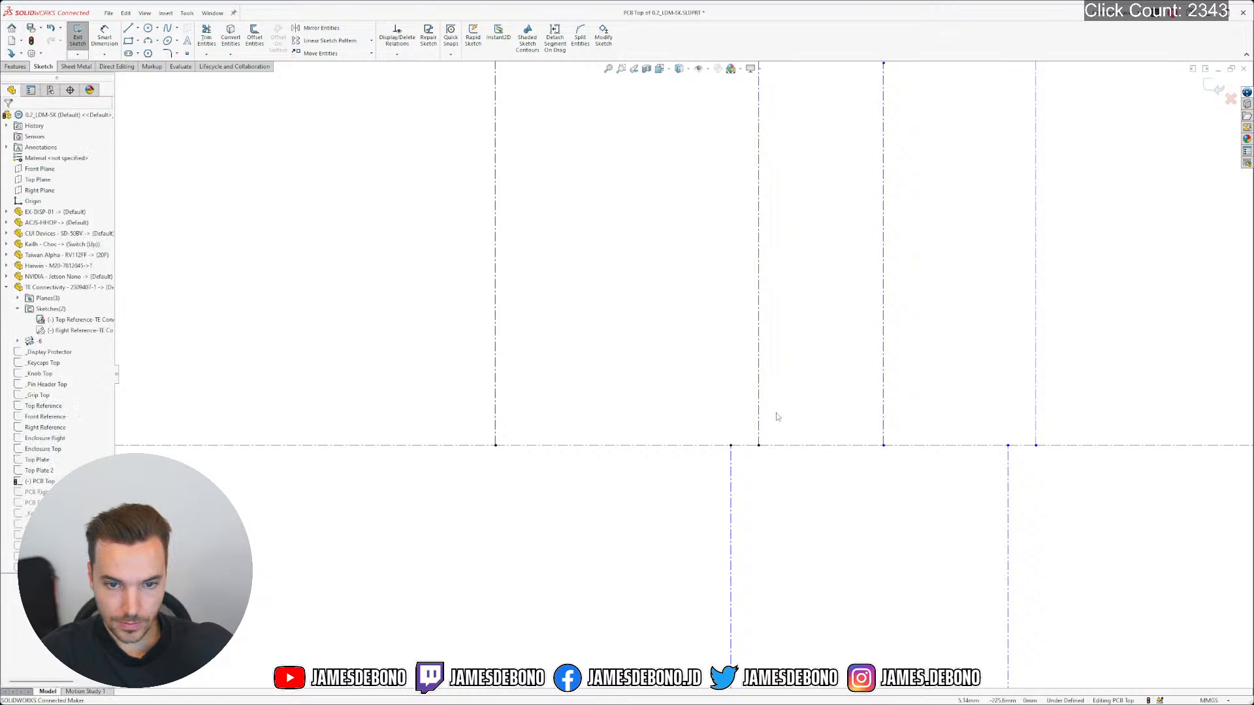
# Make the pasted centreline segment from the upper-left box to the middle vertical construction line equal to its Top Reference counterpart
pyautogui.scroll(2, 779, 427)
pyautogui.click(725, 404)
pyautogui.scroll(3, 686, 182)
pyautogui.scroll(-3, 685, 189)
pyautogui.keyDown('ctrl'); pyautogui.click(684, 284); pyautogui.keyUp('ctrl')
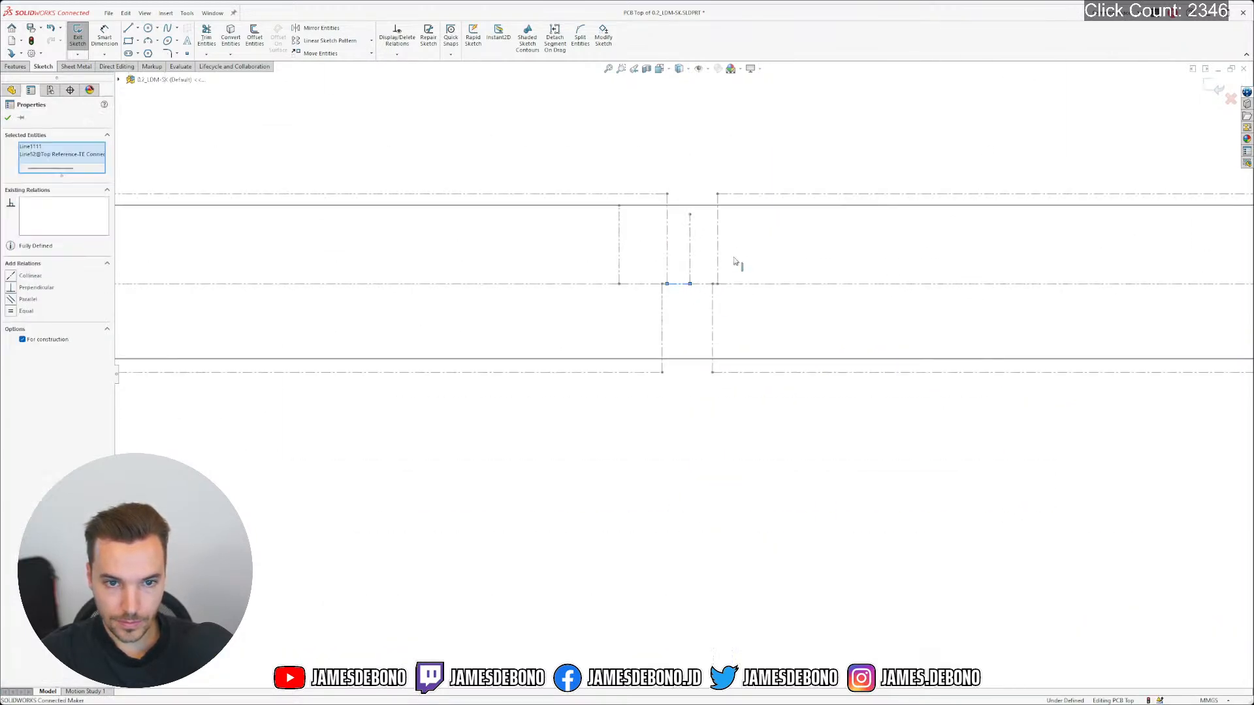
pyautogui.click(708, 379)
# Make the pasted centreline segment from the middle vertical construction line to the lower-right box equal to its Top Reference counterpart
pyautogui.scroll(5, 708, 385)
pyautogui.scroll(-6, 705, 546)
pyautogui.click(721, 479)
pyautogui.keyDown('ctrl'); pyautogui.click(721, 477); pyautogui.keyUp('ctrl')
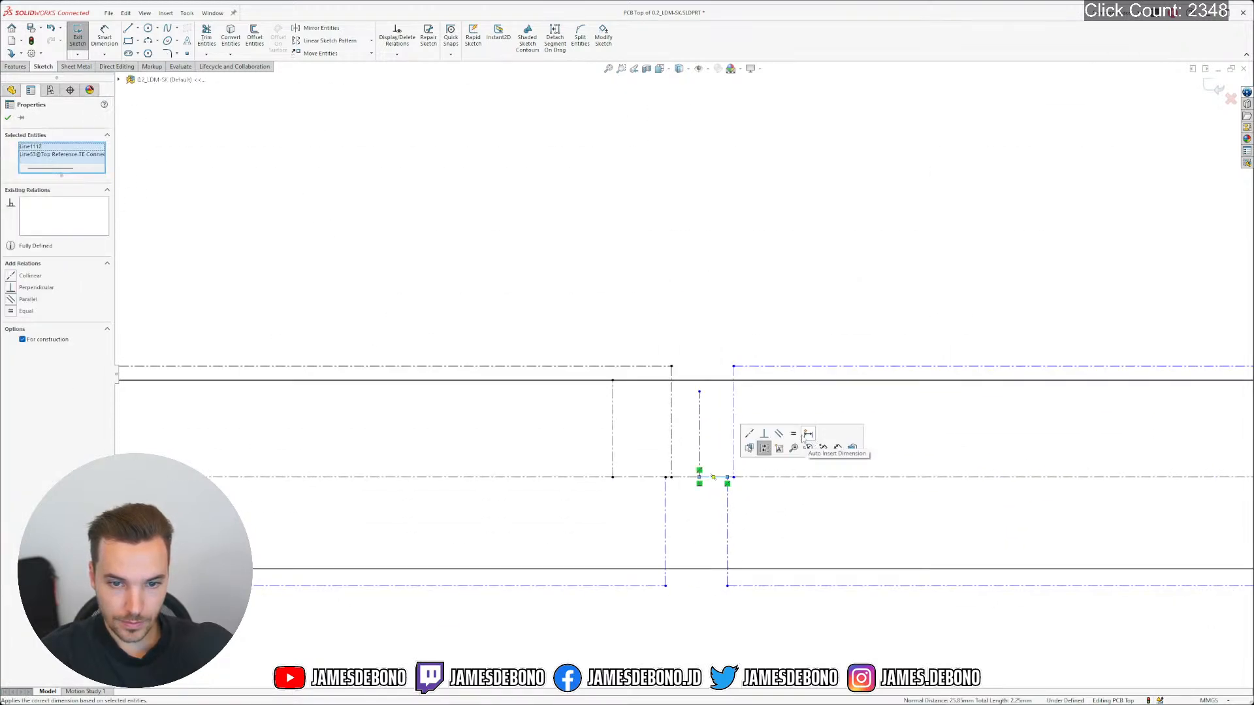
# Make the pasted middle vertical construction line equal in length to its Top Reference counterpart
pyautogui.click(699, 425)
pyautogui.scroll(5, 683, 374)
pyautogui.keyDown('ctrl'); pyautogui.click(663, 153); pyautogui.keyUp('ctrl')
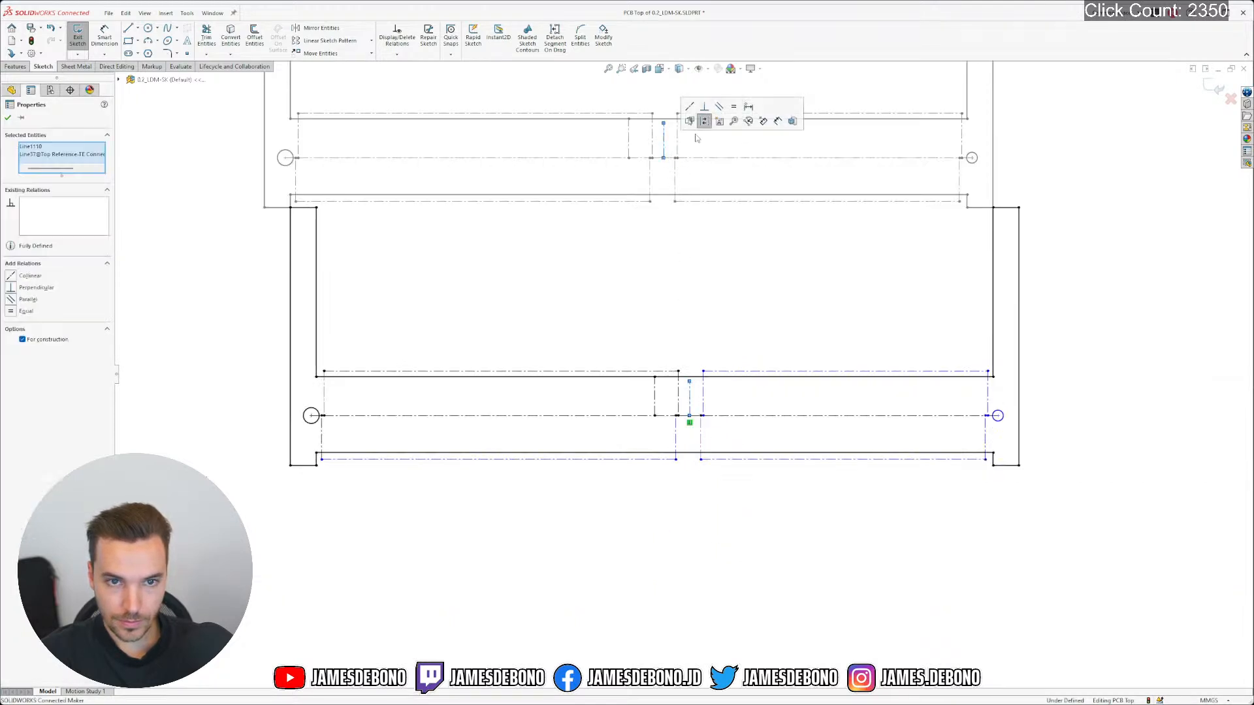
pyautogui.click(719, 279)
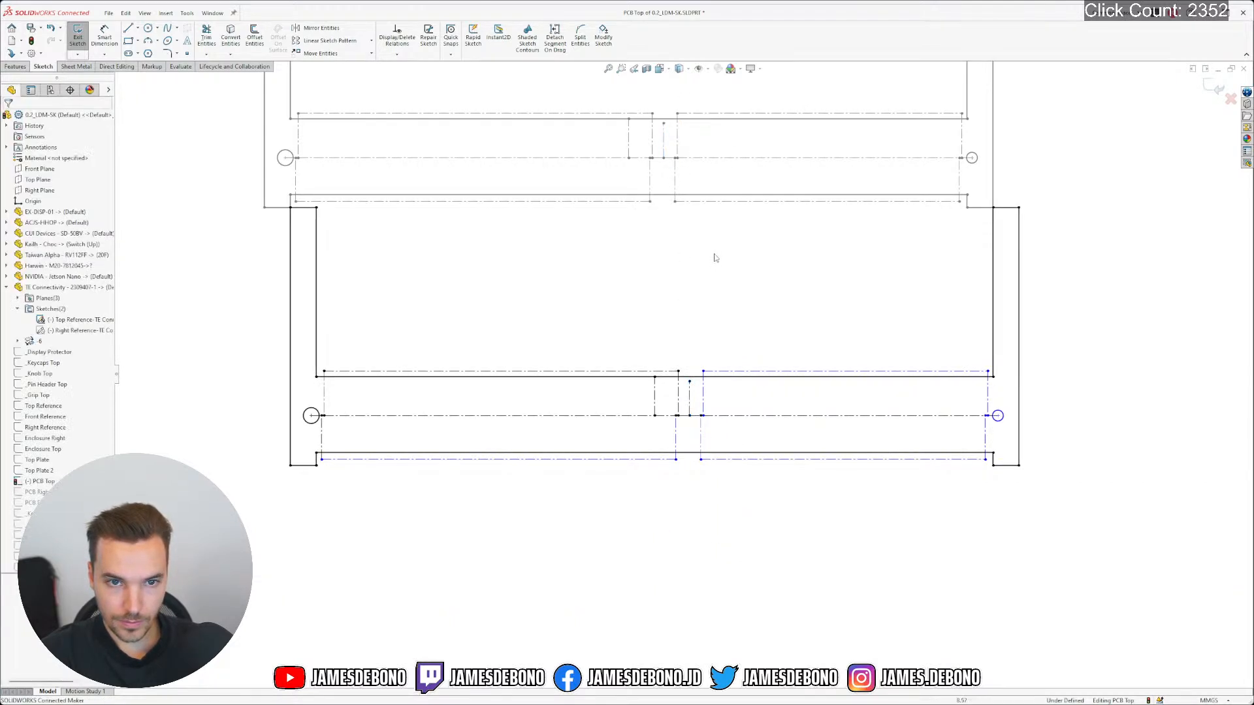
# Make the left side of the pasted upper-right construction box perpendicular to the adjoining tiny centreline segment
pyautogui.click(704, 393)
pyautogui.scroll(6, 704, 393)
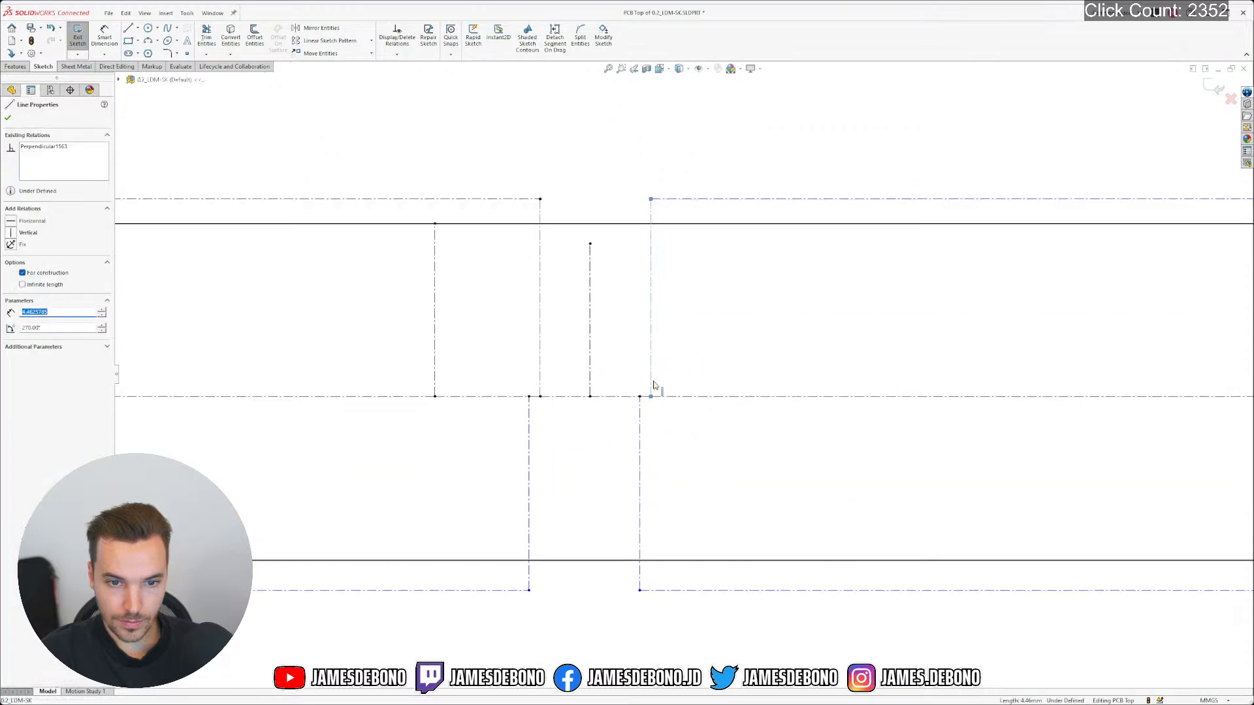
pyautogui.keyDown('ctrl'); pyautogui.click(659, 401); pyautogui.keyUp('ctrl')
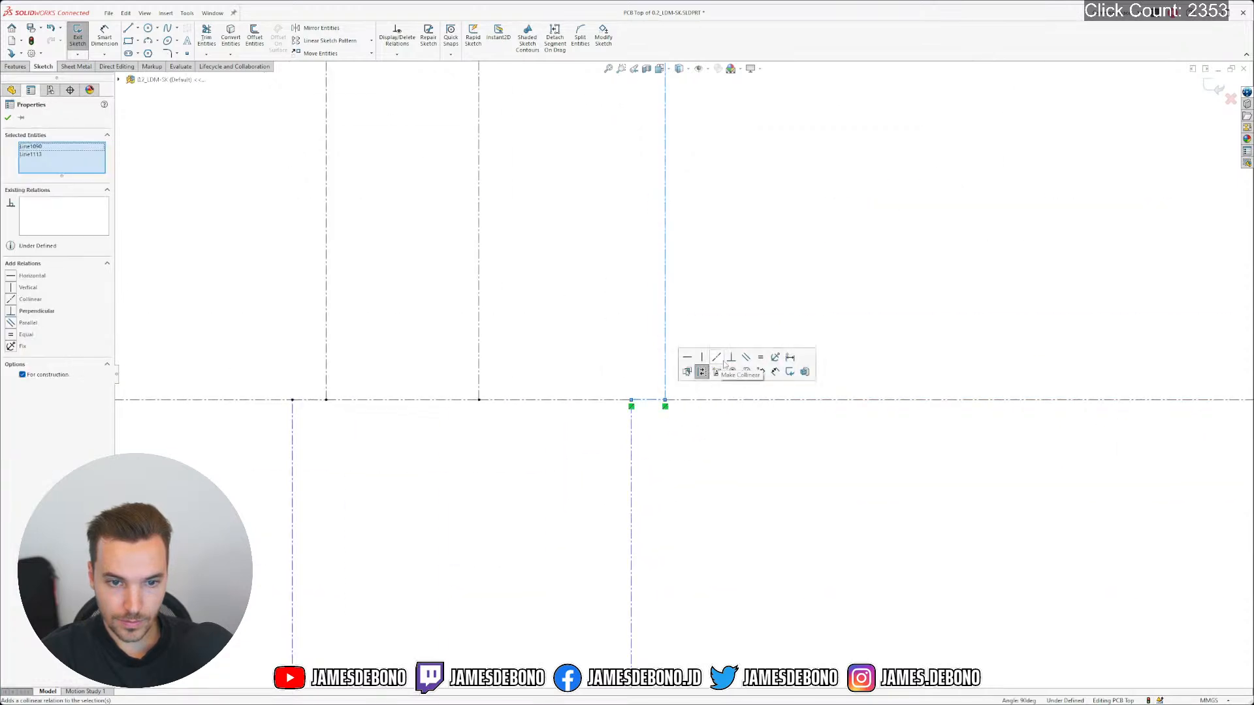
pyautogui.click(730, 360)
pyautogui.scroll(-5, 682, 284)
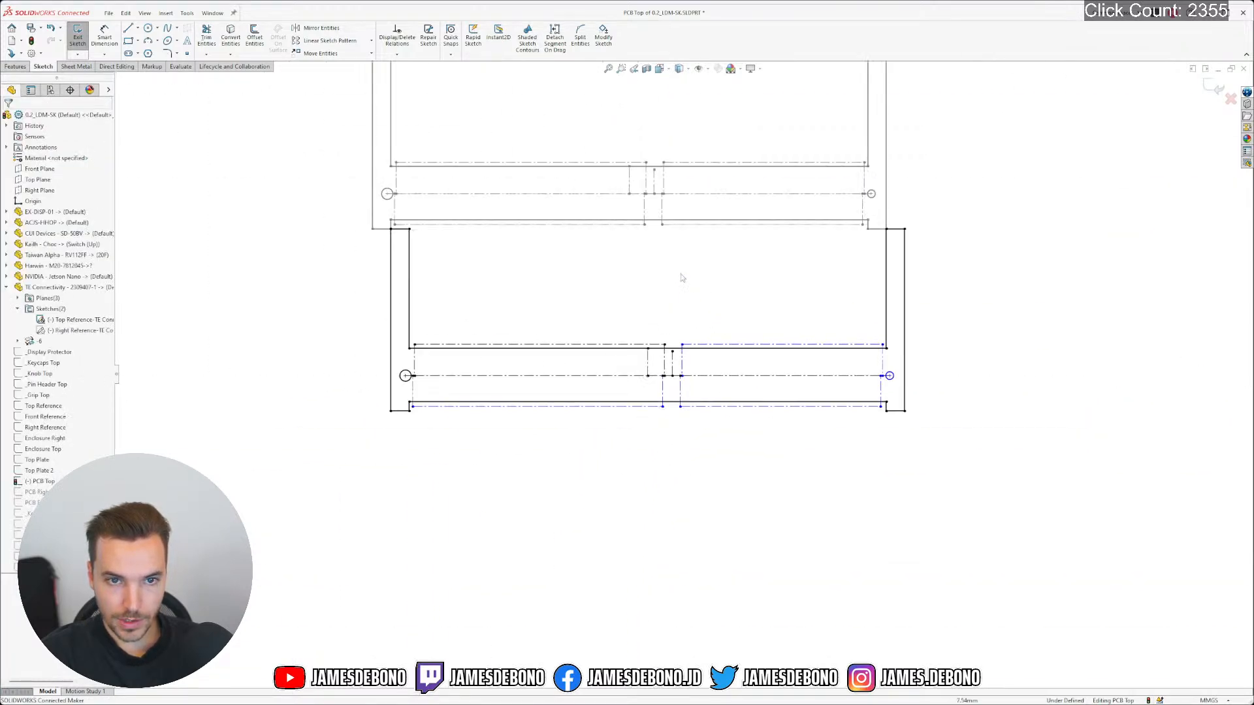
# Make the left side of the pasted upper-right construction box equal to its Top Reference counterpart
pyautogui.scroll(4, 704, 340)
pyautogui.scroll(-2, 745, 248)
pyautogui.scroll(1, 712, 238)
pyautogui.scroll(-1, 712, 238)
pyautogui.scroll(1, 708, 257)
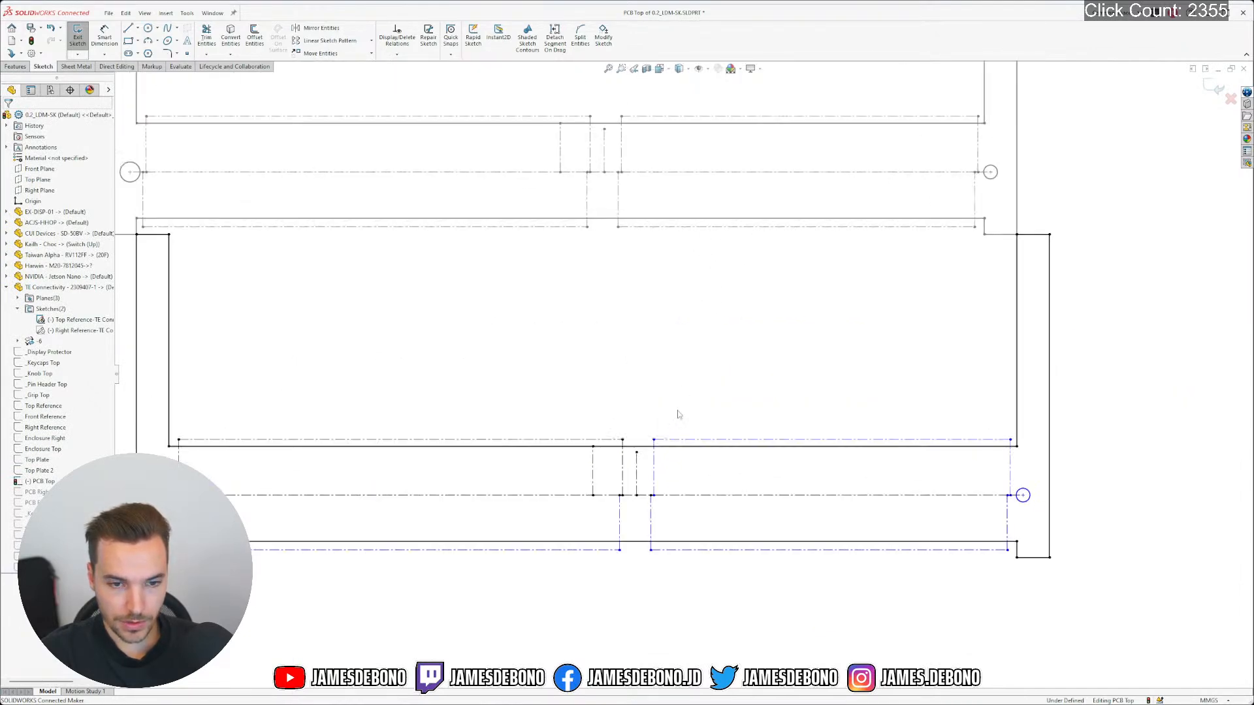
pyautogui.click(655, 463)
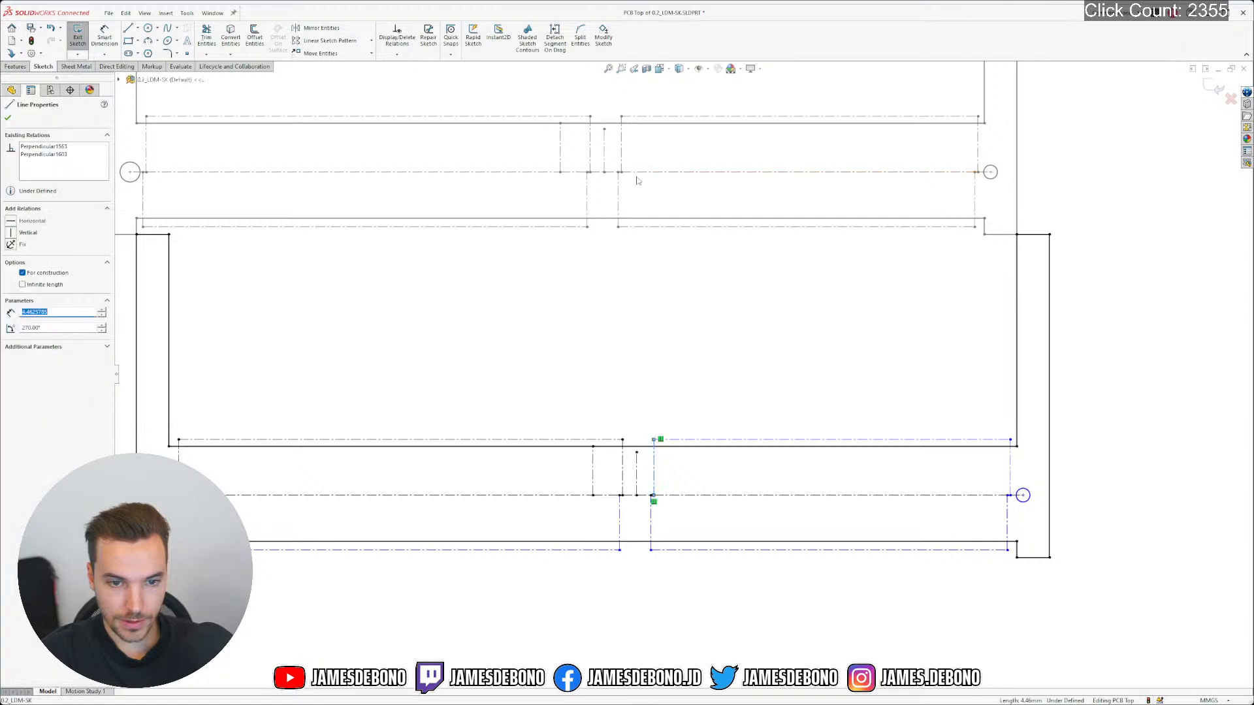
pyautogui.keyDown('ctrl'); pyautogui.click(622, 153); pyautogui.keyUp('ctrl')
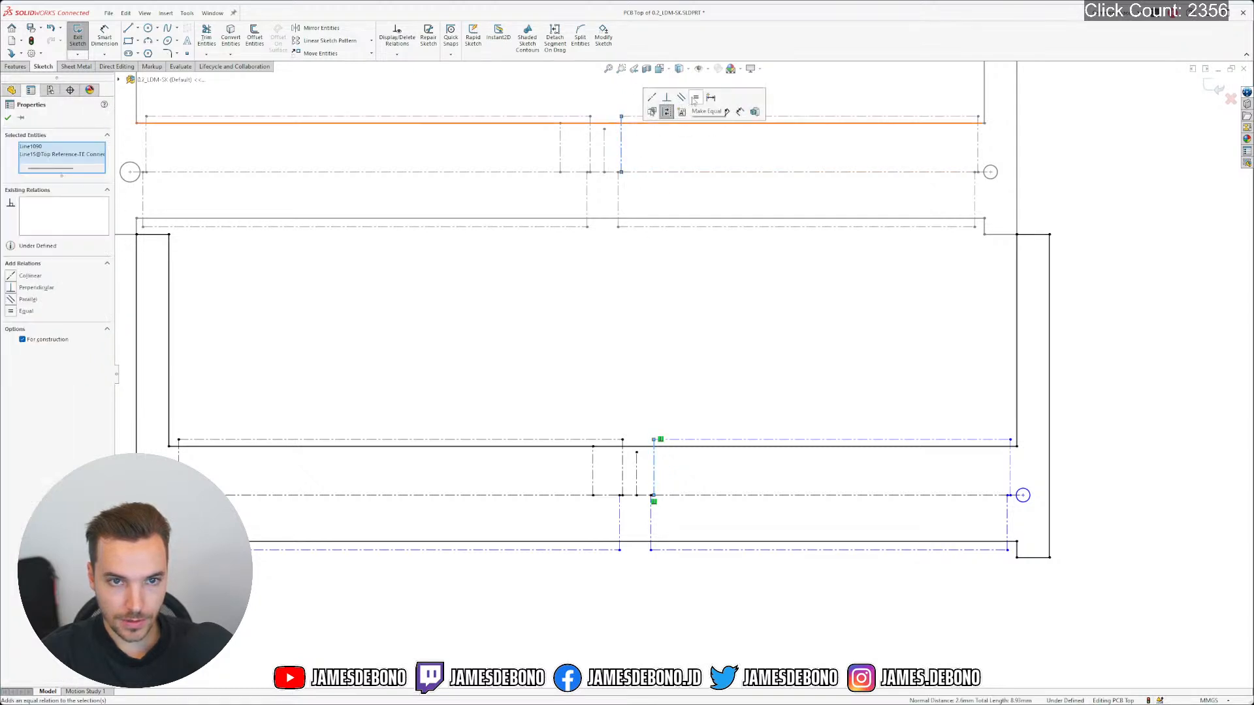
pyautogui.press('Escape')
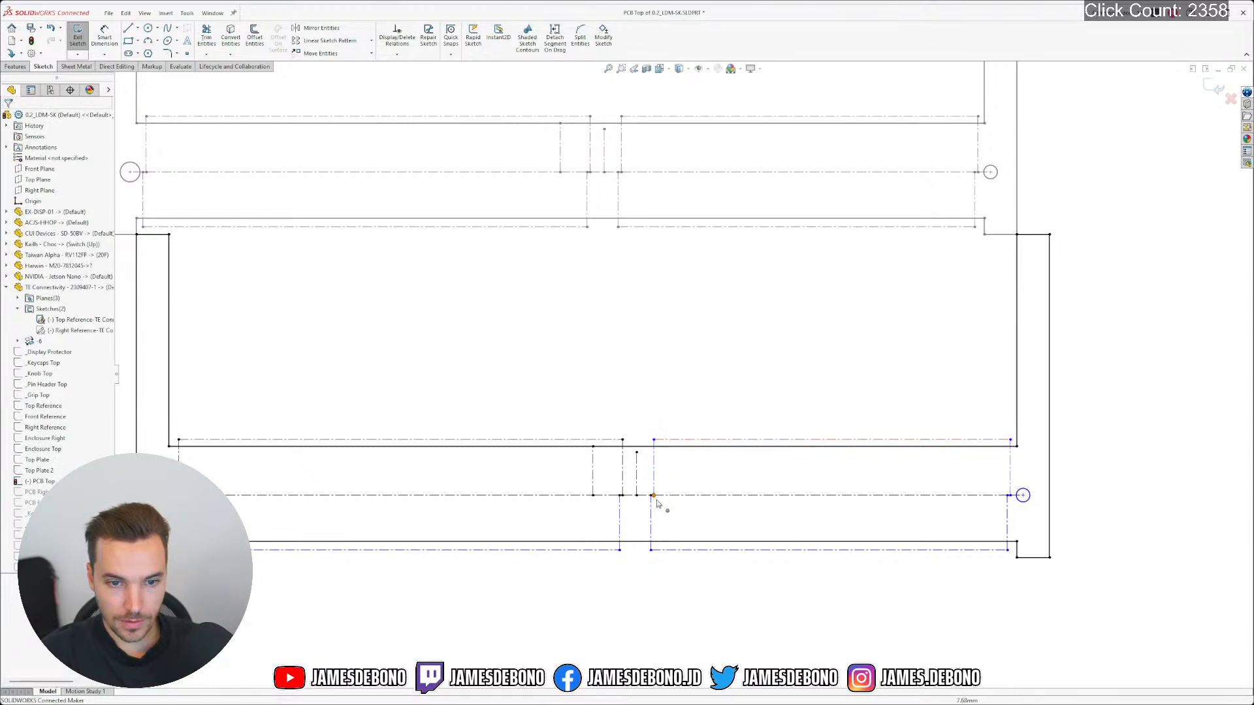
# Make the tiny pasted centreline segment between the lower-right and upper-right boxes' left sides equal to its Top Reference counterpart
pyautogui.scroll(-5, 652, 503)
pyautogui.moveTo(662, 428)
pyautogui.mouseDown()
pyautogui.moveTo(735, 431)
pyautogui.moveTo(701, 423)
pyautogui.mouseUp()
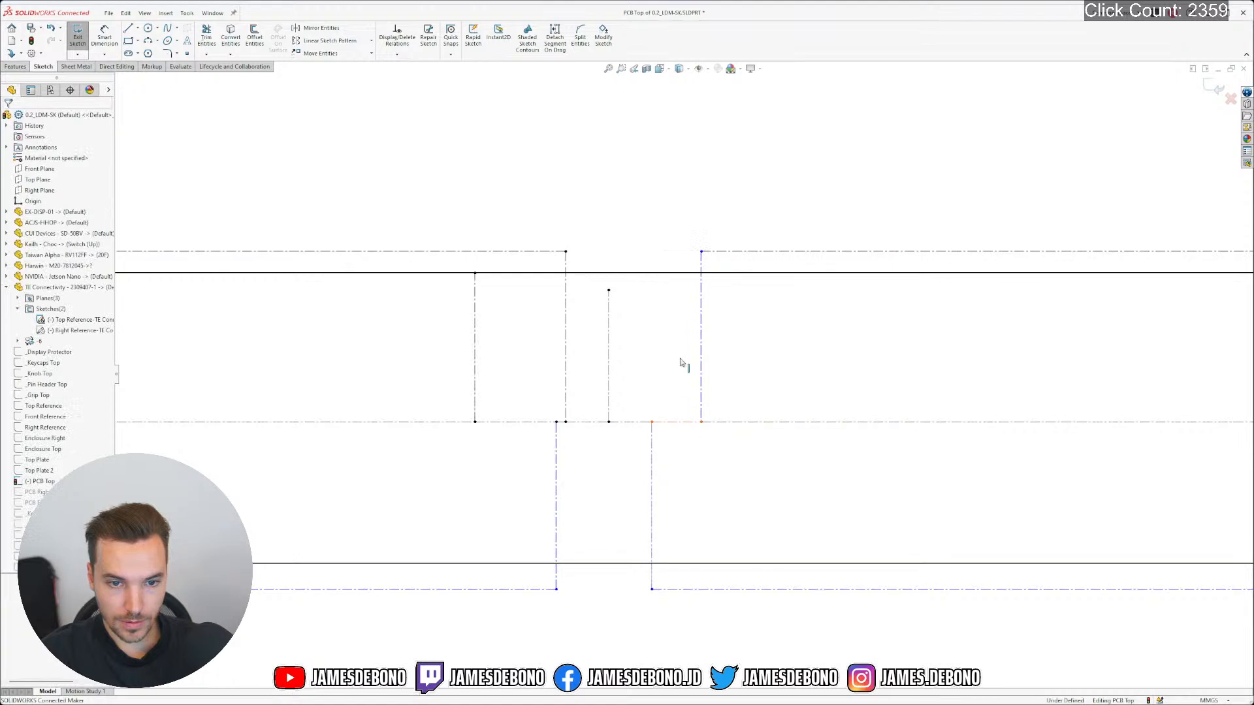
pyautogui.doubleClick(699, 392)
pyautogui.scroll(3, 666, 299)
pyautogui.scroll(-6, 669, 288)
pyautogui.keyDown('ctrl'); pyautogui.click(669, 281); pyautogui.keyUp('ctrl')
pyautogui.click(742, 237)
pyautogui.scroll(5, 775, 383)
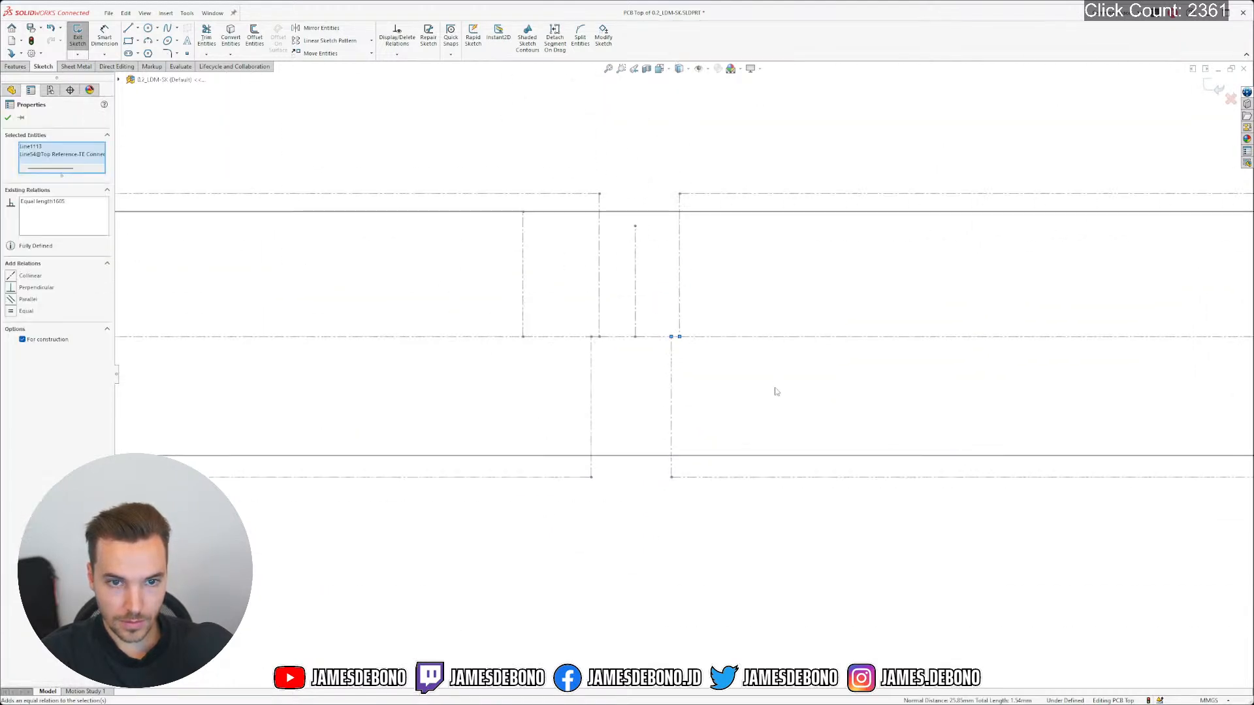
pyautogui.click(887, 627)
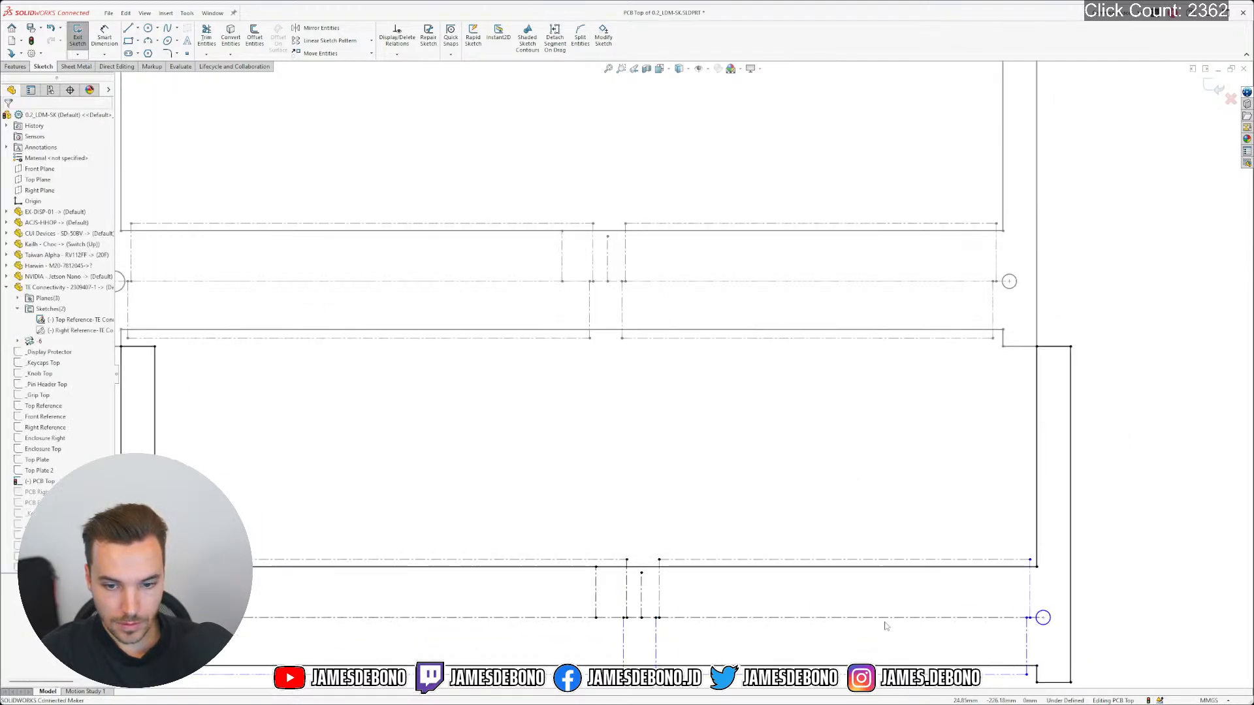
# Make the long pasted centreline segment between the two right-hand boxes equal to its Top Reference counterpart
pyautogui.click(875, 616)
pyautogui.keyDown('ctrl'); pyautogui.click(848, 281); pyautogui.keyUp('ctrl')
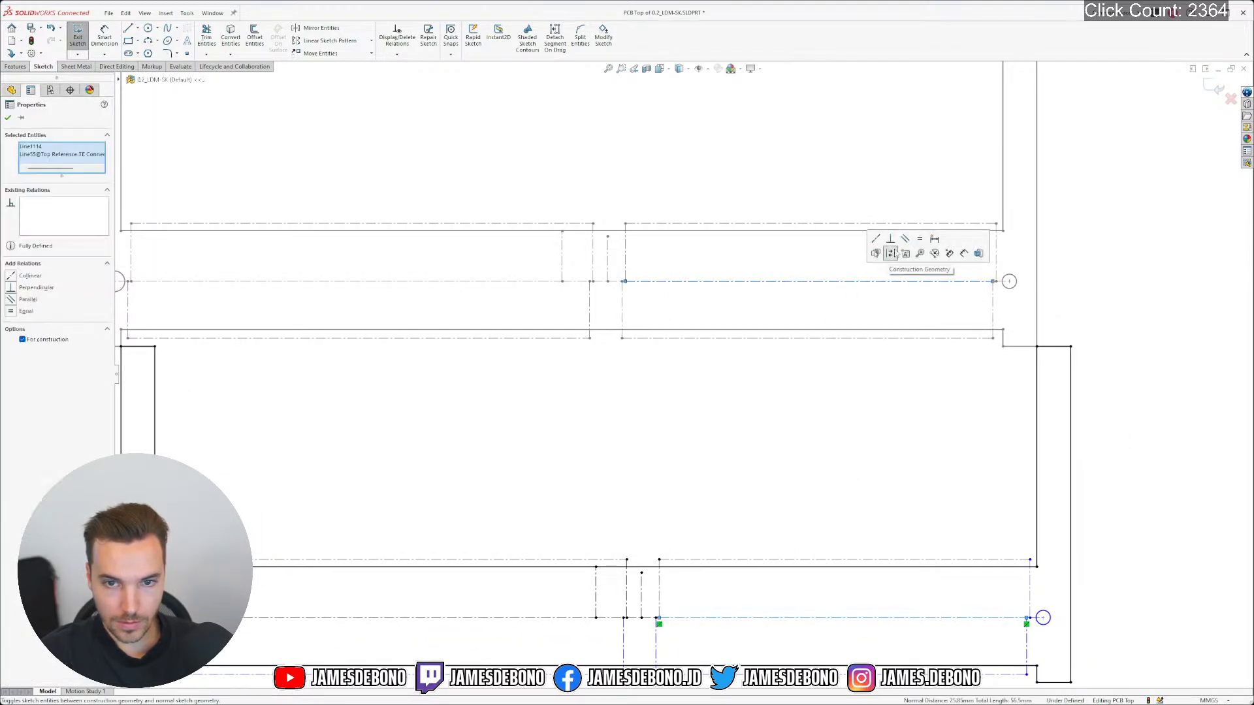
pyautogui.click(919, 239)
pyautogui.scroll(-5, 977, 280)
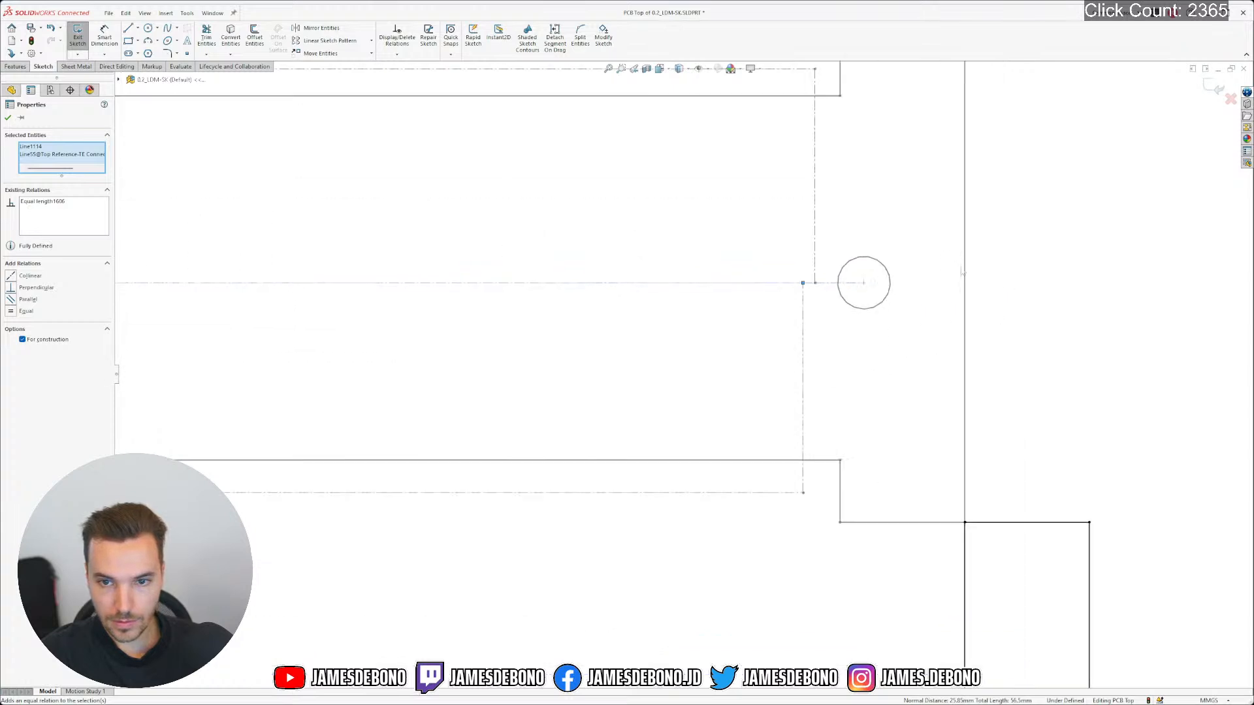
pyautogui.press('Escape')
# Make the tiny pasted centreline segment between the lower-right and upper-right boxes' right sides equal to its Top Reference counterpart
pyautogui.scroll(5, 815, 285)
pyautogui.scroll(-4, 759, 439)
pyautogui.scroll(-4, 758, 440)
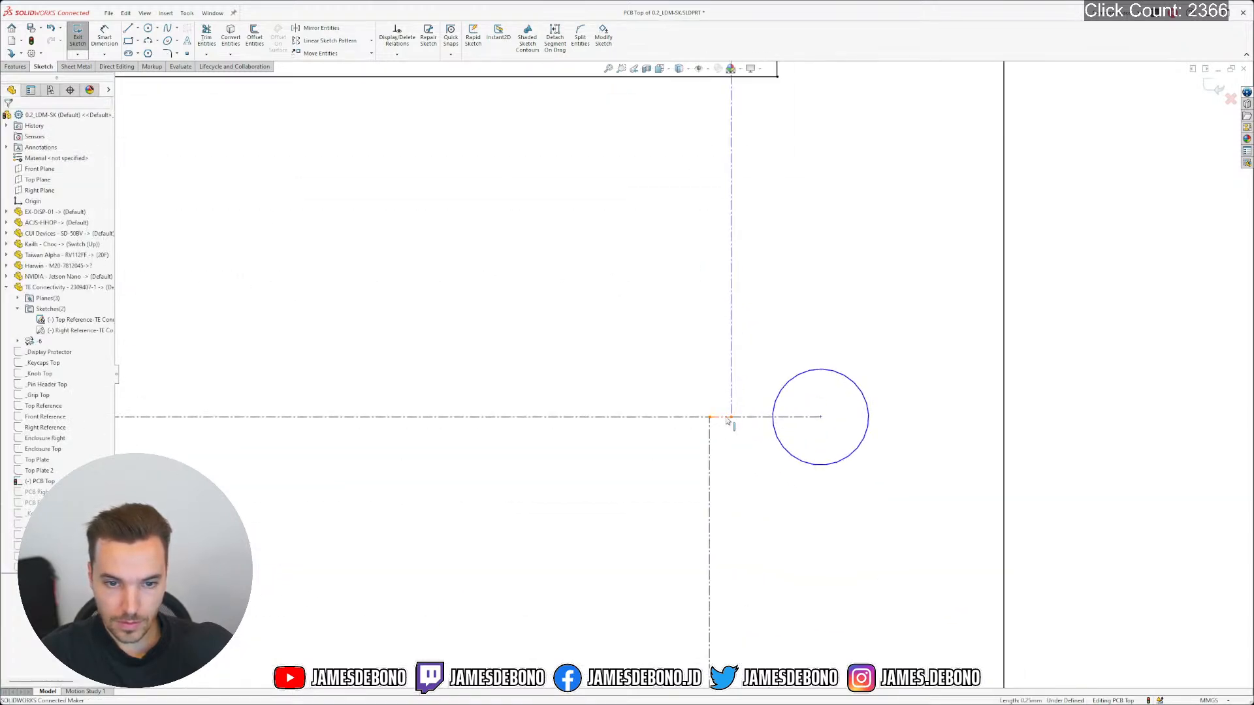
pyautogui.click(734, 417)
pyautogui.scroll(5, 732, 416)
pyautogui.scroll(-4, 679, 82)
pyautogui.keyDown('ctrl'); pyautogui.click(666, 79); pyautogui.keyUp('ctrl')
pyautogui.click(739, 36)
pyautogui.scroll(5, 683, 299)
pyautogui.click(589, 485)
# Make the left side of the pasted lower-left construction box equal to its Top Reference counterpart
pyautogui.scroll(-4, 392, 458)
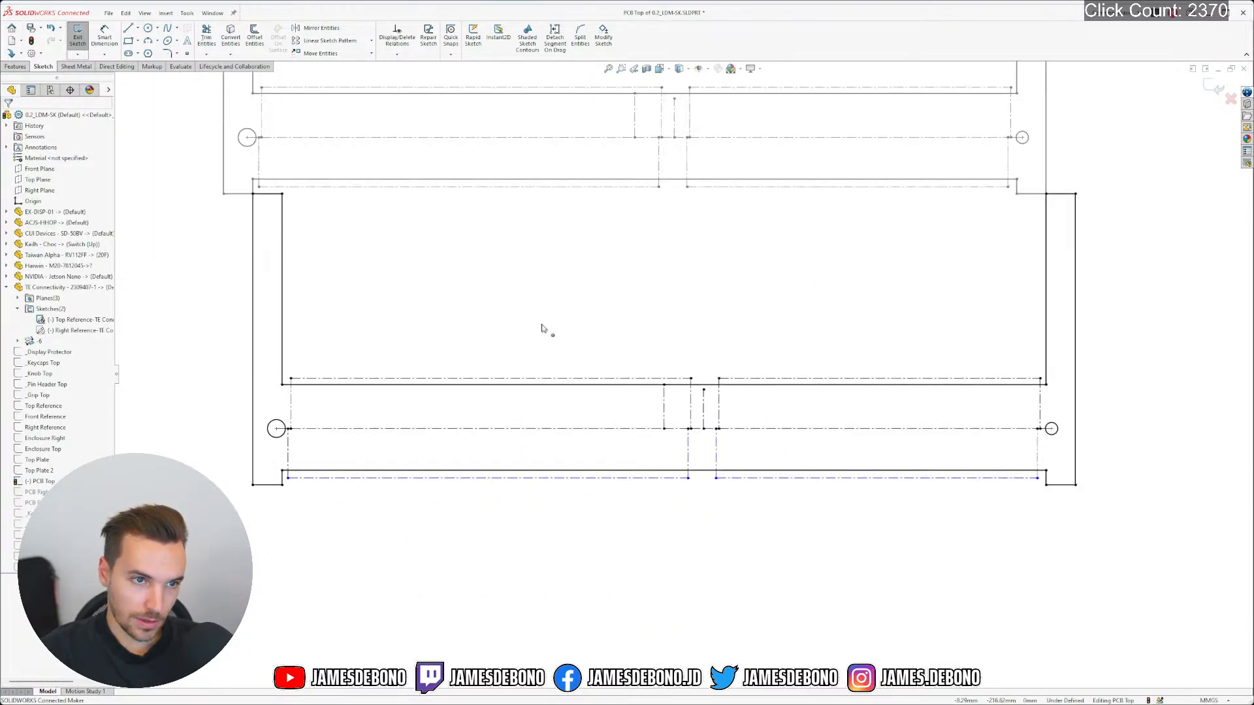
pyautogui.scroll(1, 555, 304)
pyautogui.scroll(-1, 563, 287)
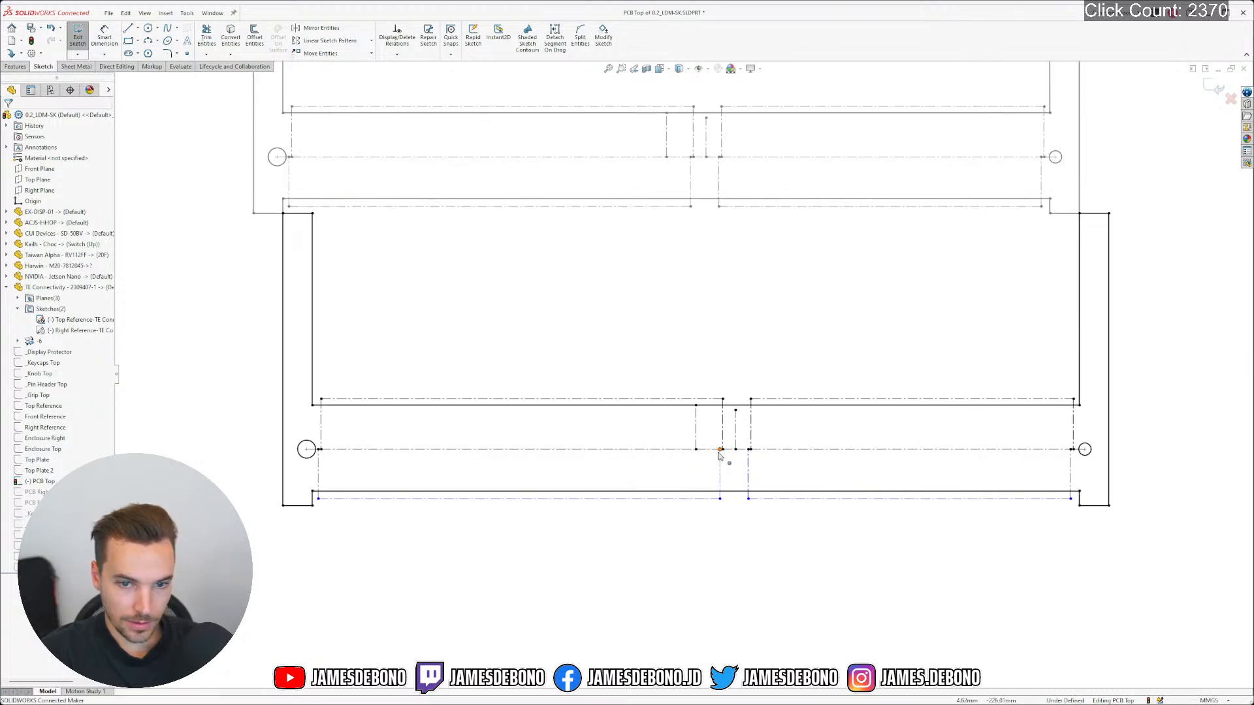
pyautogui.scroll(-4, 719, 451)
pyautogui.scroll(5, 710, 425)
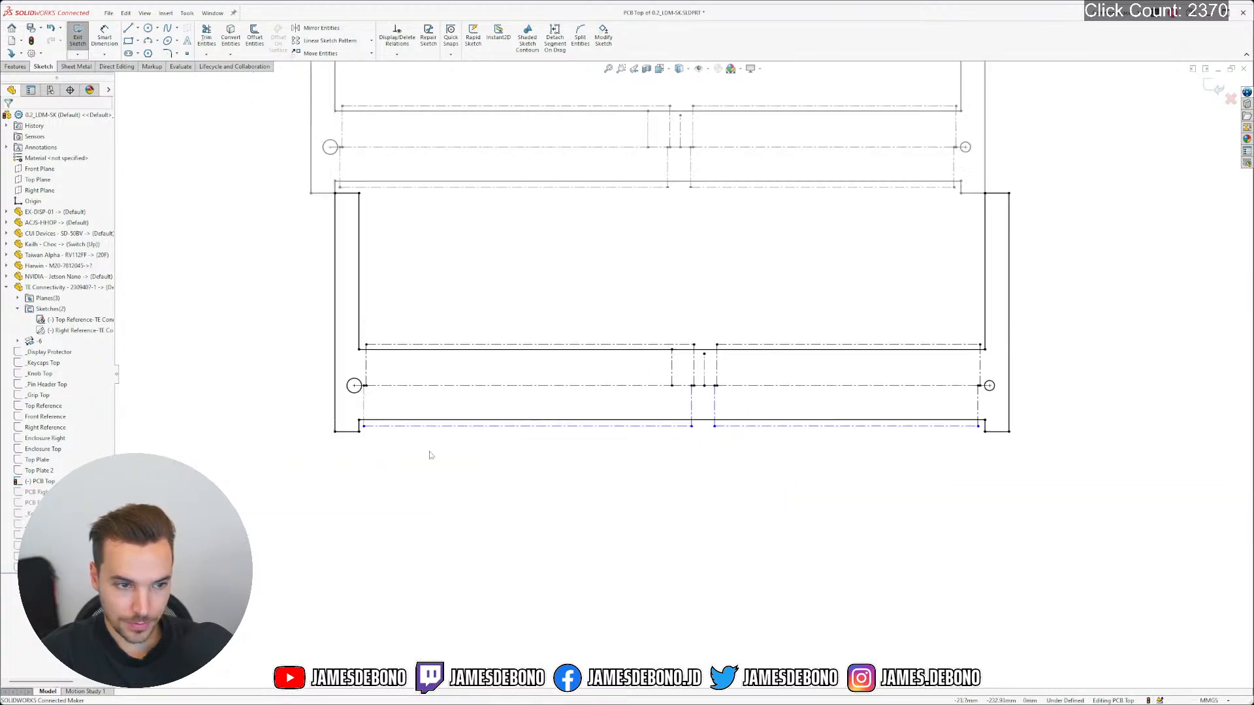
pyautogui.scroll(-2, 630, 424)
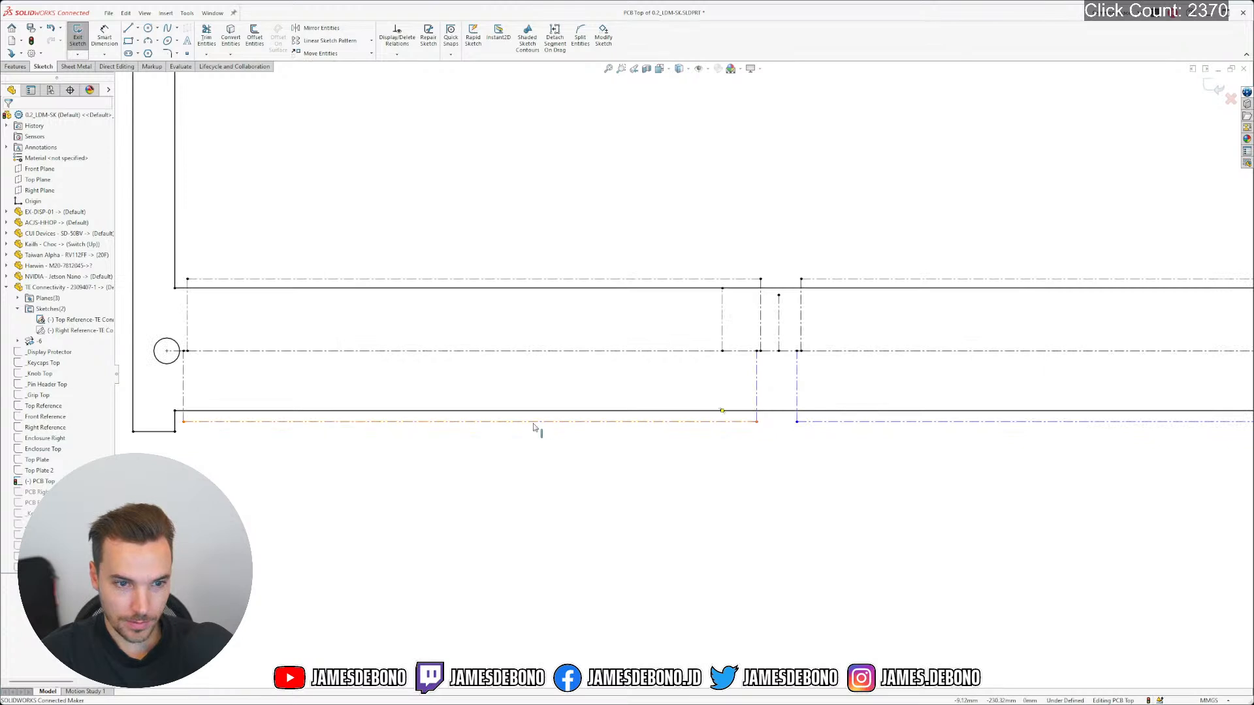
pyautogui.click(185, 379)
pyautogui.scroll(2, 405, 204)
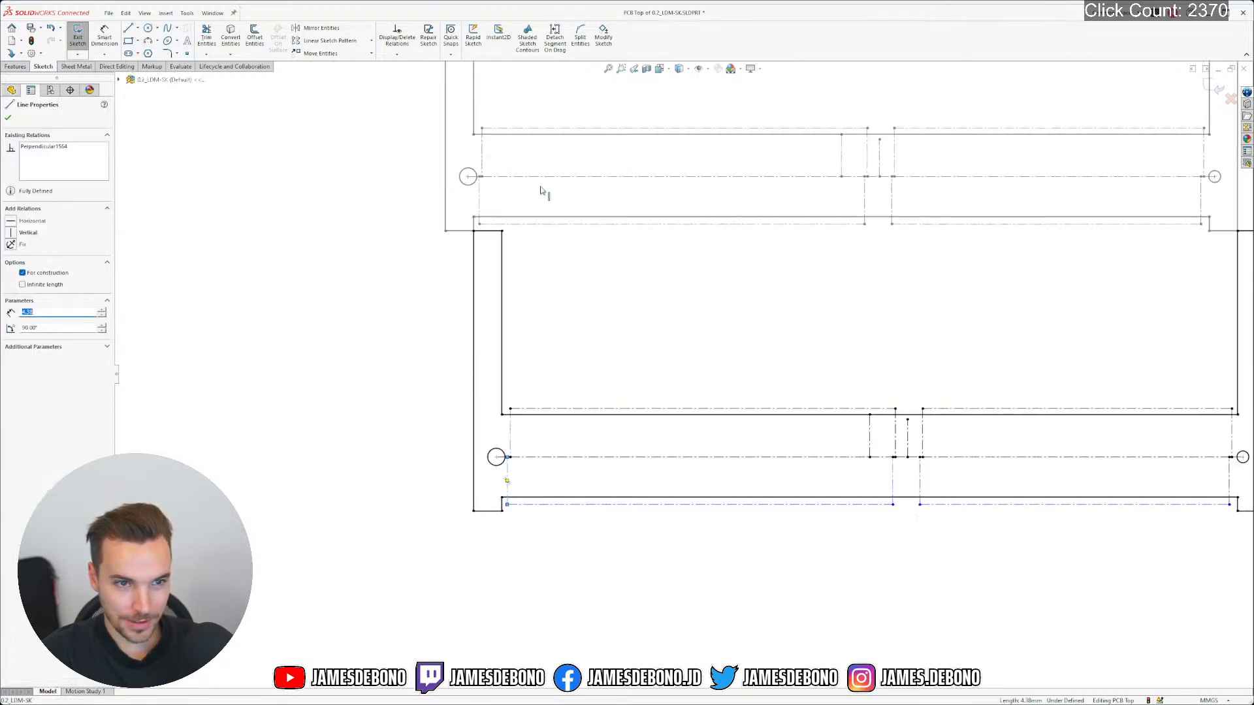
pyautogui.keyDown('ctrl'); pyautogui.click(476, 194); pyautogui.keyUp('ctrl')
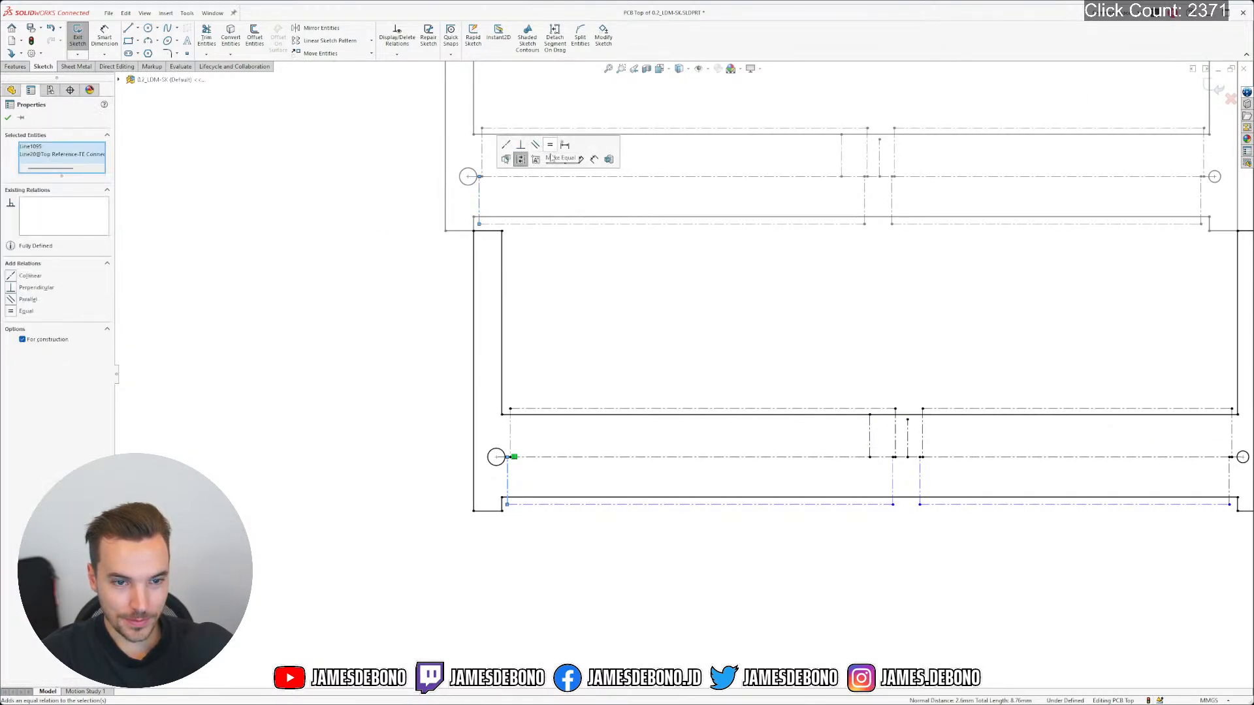
pyautogui.click(586, 531)
# Make the bottom edge of the pasted lower-left construction box perpendicular to the box's left side
pyautogui.click(567, 505)
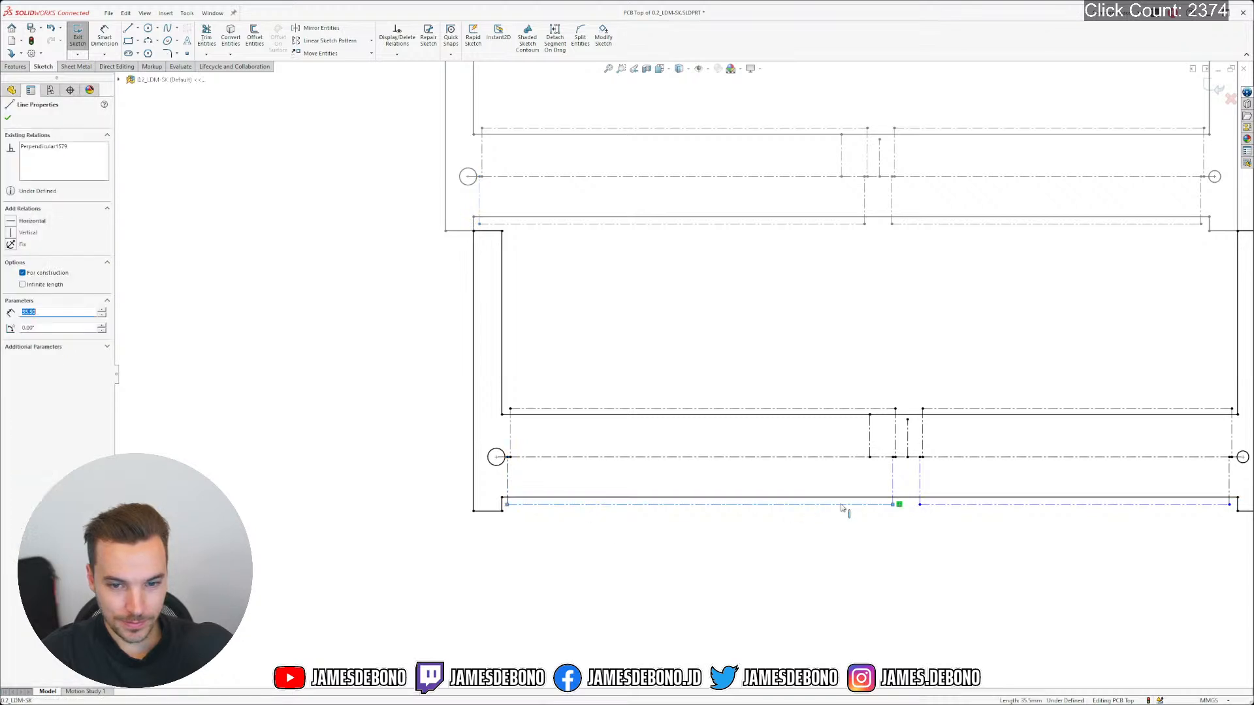
pyautogui.keyDown('ctrl'); pyautogui.click(508, 499); pyautogui.keyUp('ctrl')
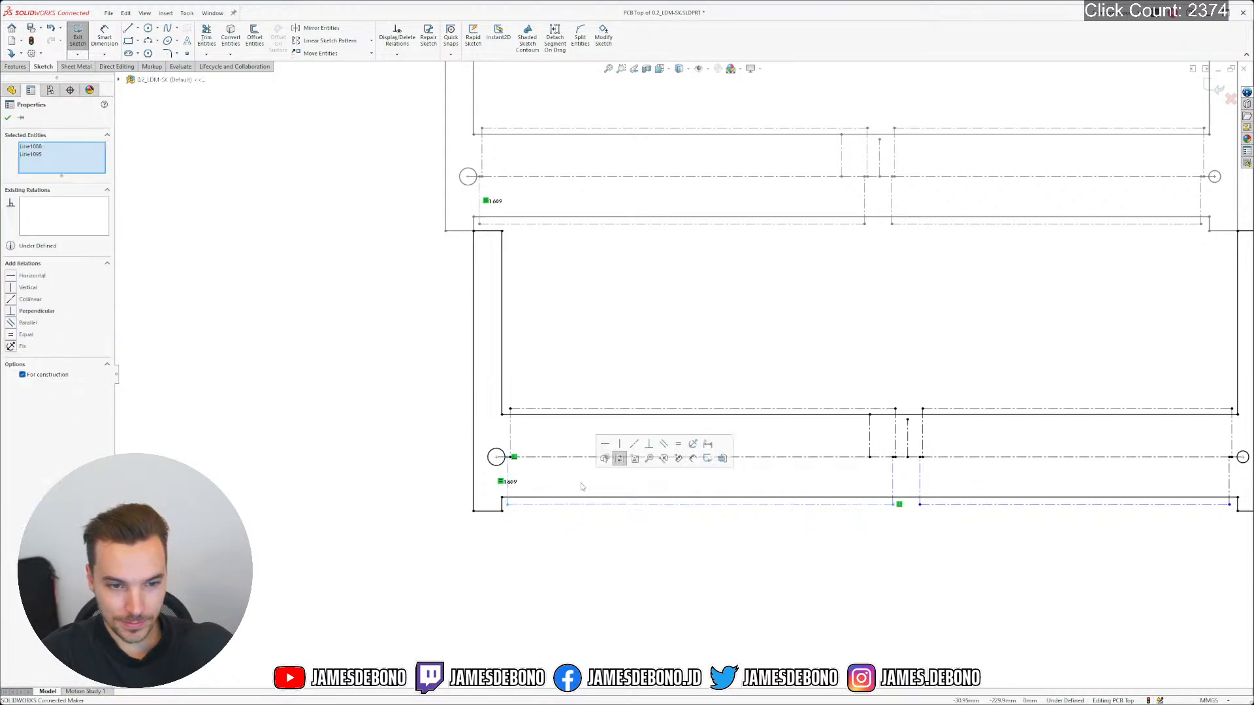
pyautogui.click(650, 445)
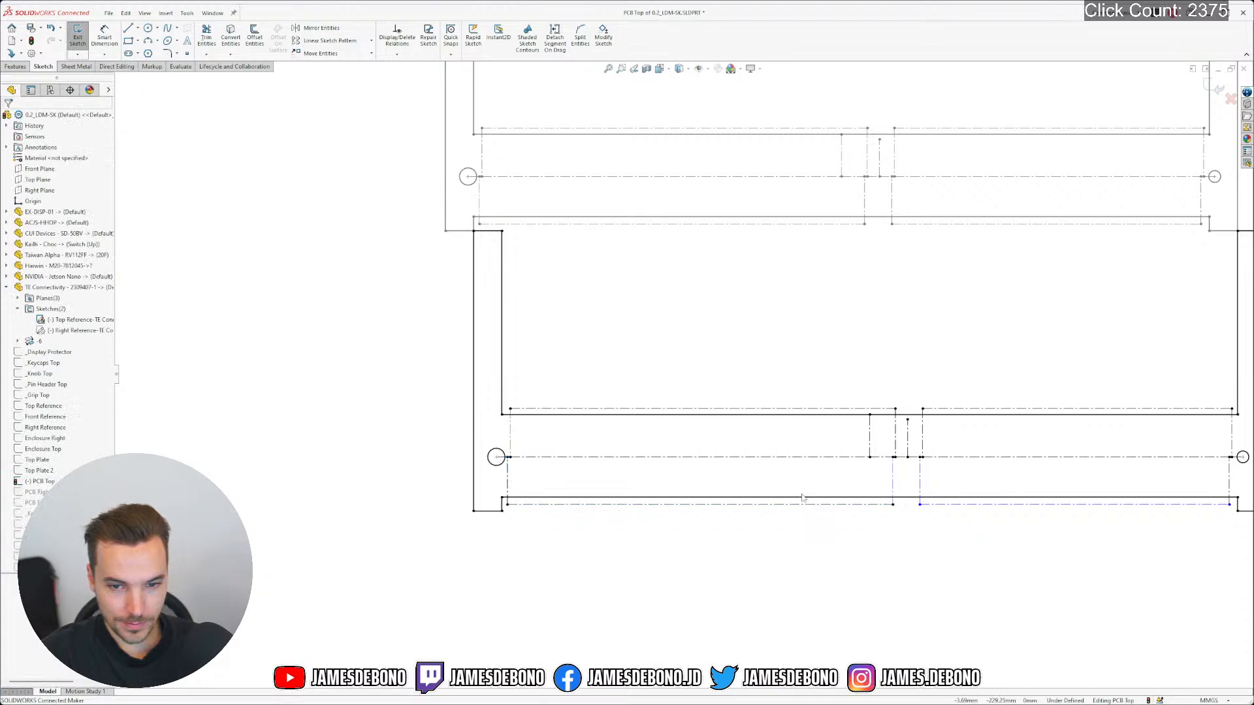
# Make the bottom edge of the pasted lower-right construction box perpendicular to the box's right side
pyautogui.click(916, 500)
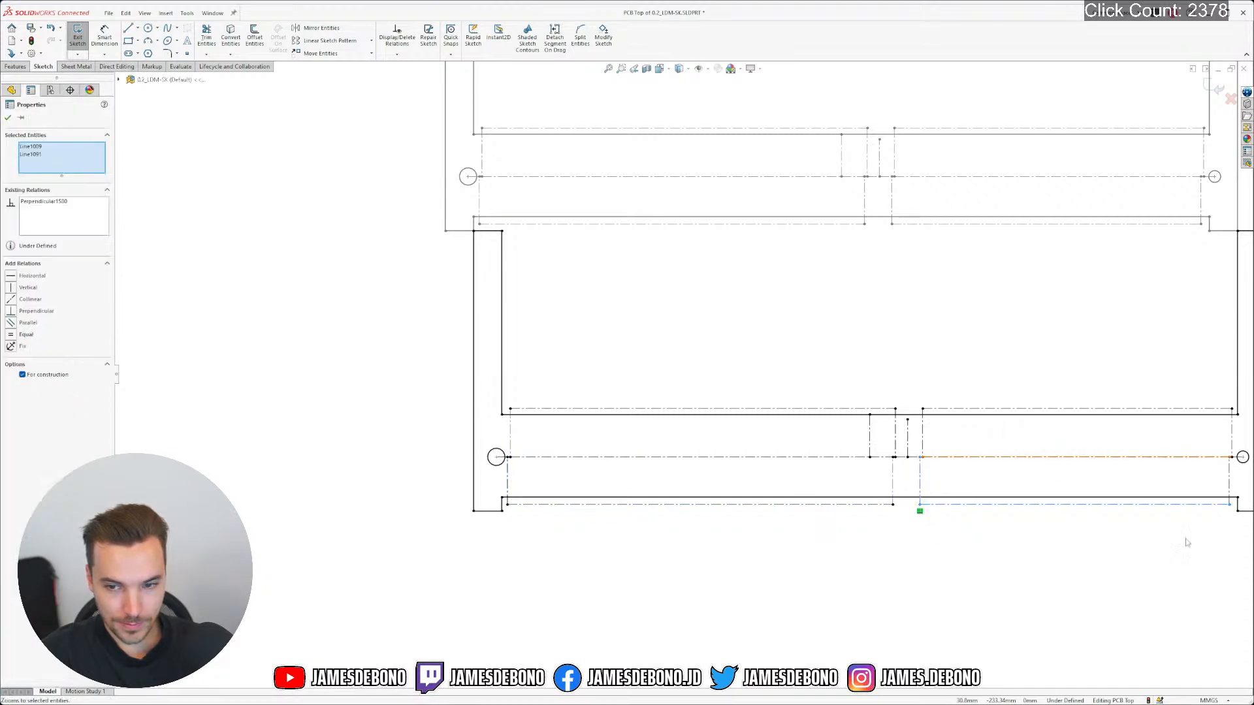
pyautogui.click(1232, 511)
pyautogui.click(1226, 505)
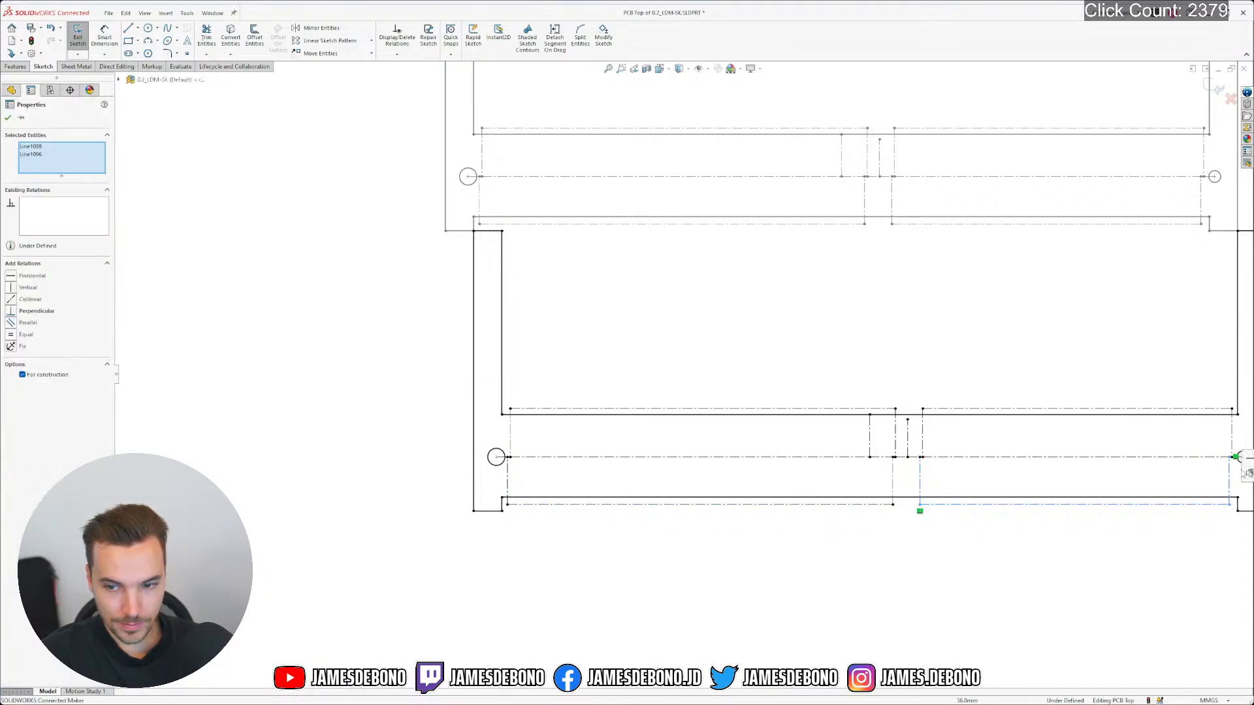
pyautogui.click(1250, 474)
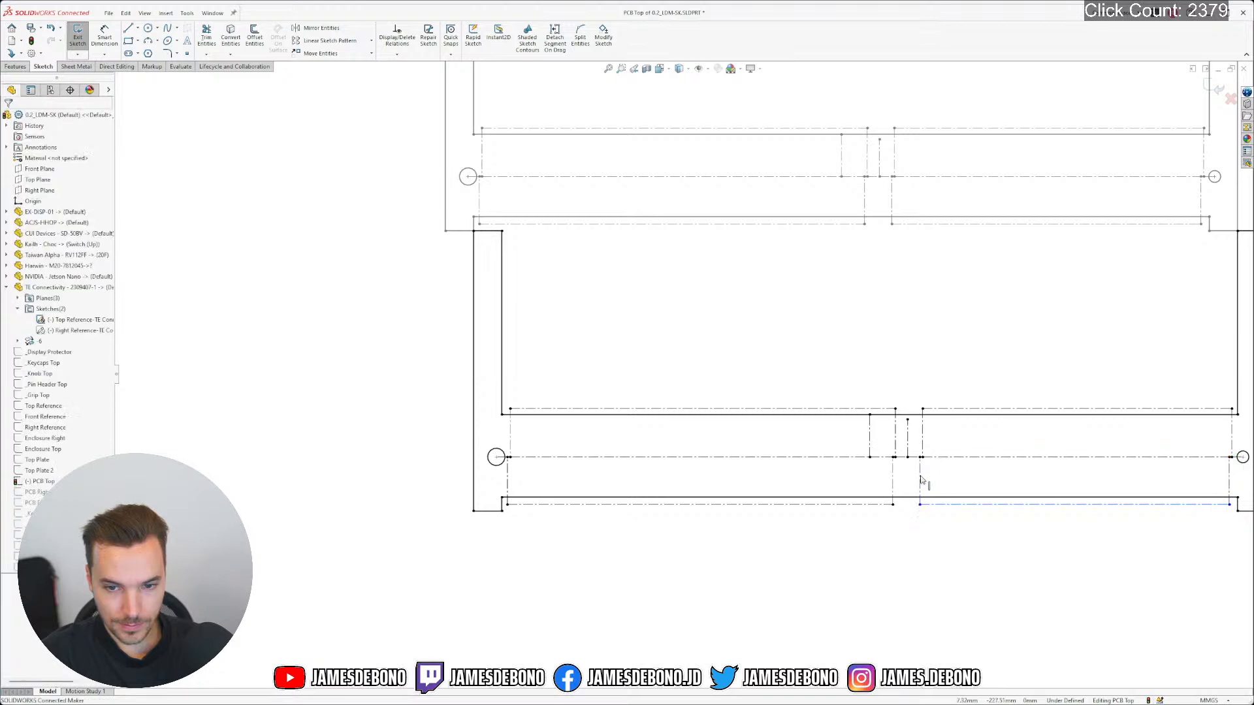
# Make the left side of the pasted lower-right construction box equal to its Top Reference counterpart
pyautogui.keyDown('ctrl'); pyautogui.moveTo(932, 480); pyautogui.dragTo(837, 457, button='middle'); pyautogui.keyUp('ctrl')
pyautogui.scroll(-1, 830, 485)
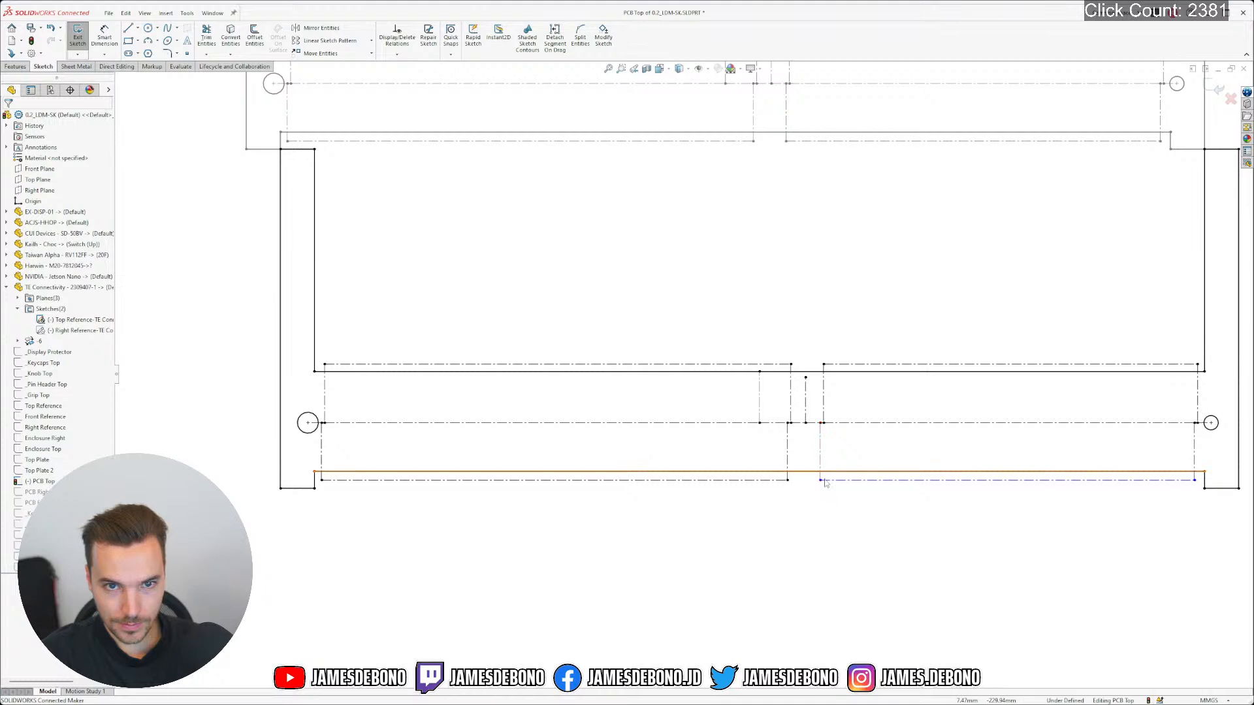
pyautogui.click(821, 440)
pyautogui.keyDown('ctrl'); pyautogui.click(787, 119); pyautogui.keyUp('ctrl')
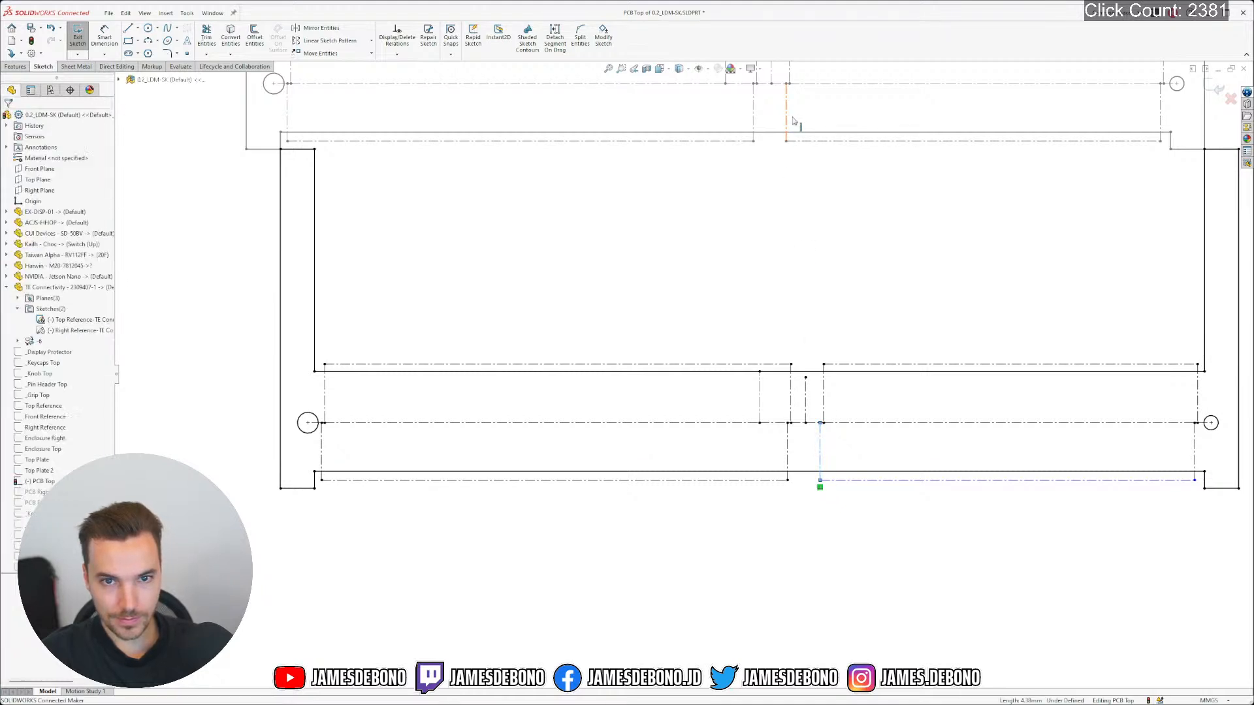
pyautogui.click(859, 79)
pyautogui.click(885, 515)
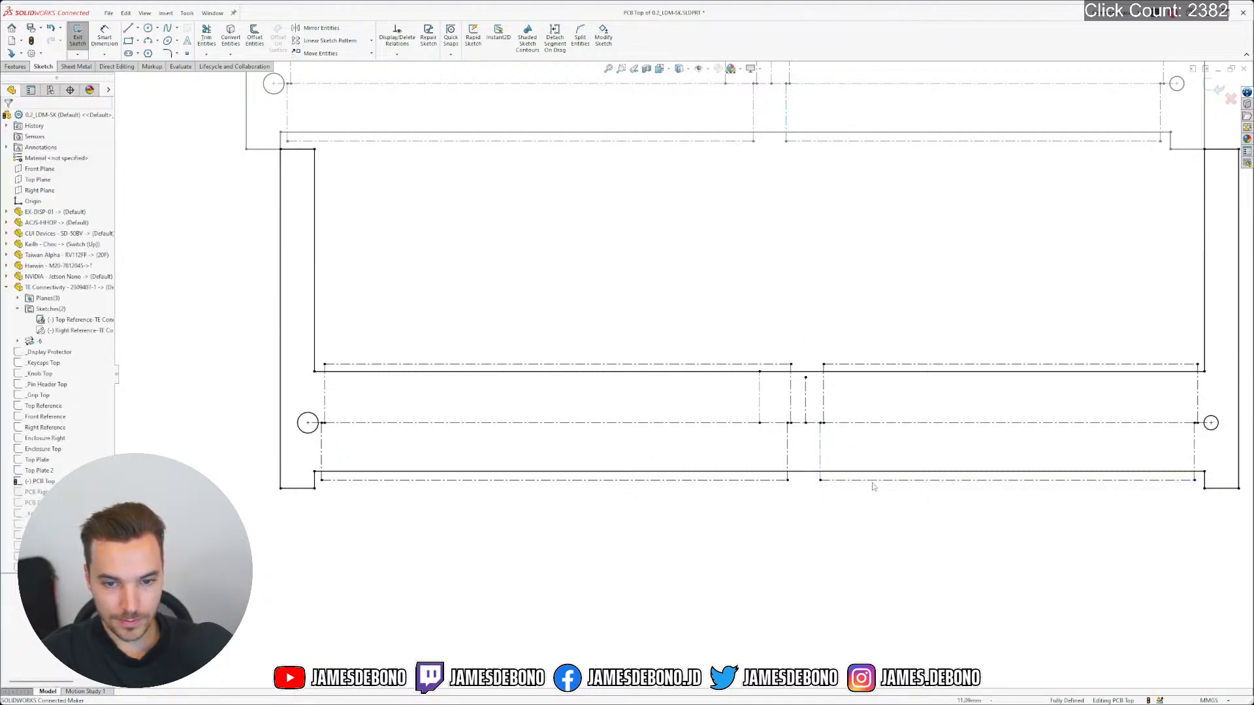
# Delete the Horizontal relation from the pasted footprint's long upper outline edge and tilt the footprint by its lower-right corner
pyautogui.scroll(3, 867, 487)
pyautogui.scroll(3, 775, 427)
pyautogui.scroll(-2, 678, 347)
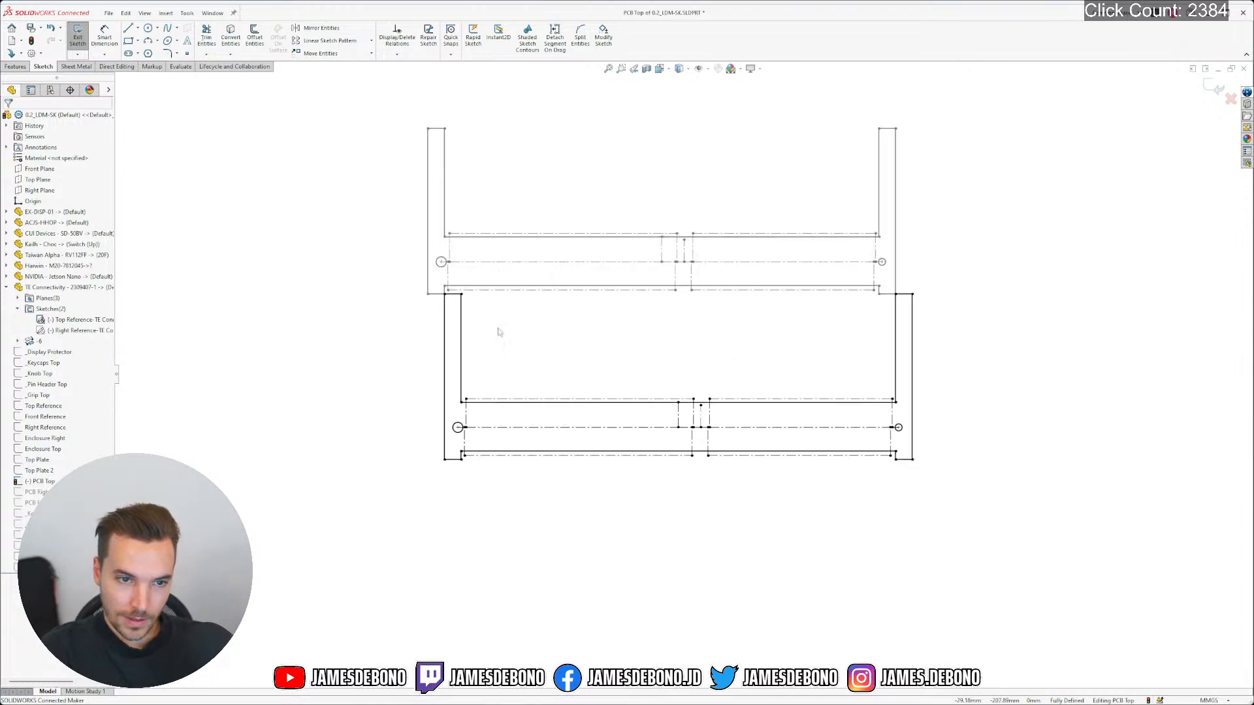
pyautogui.click(673, 401)
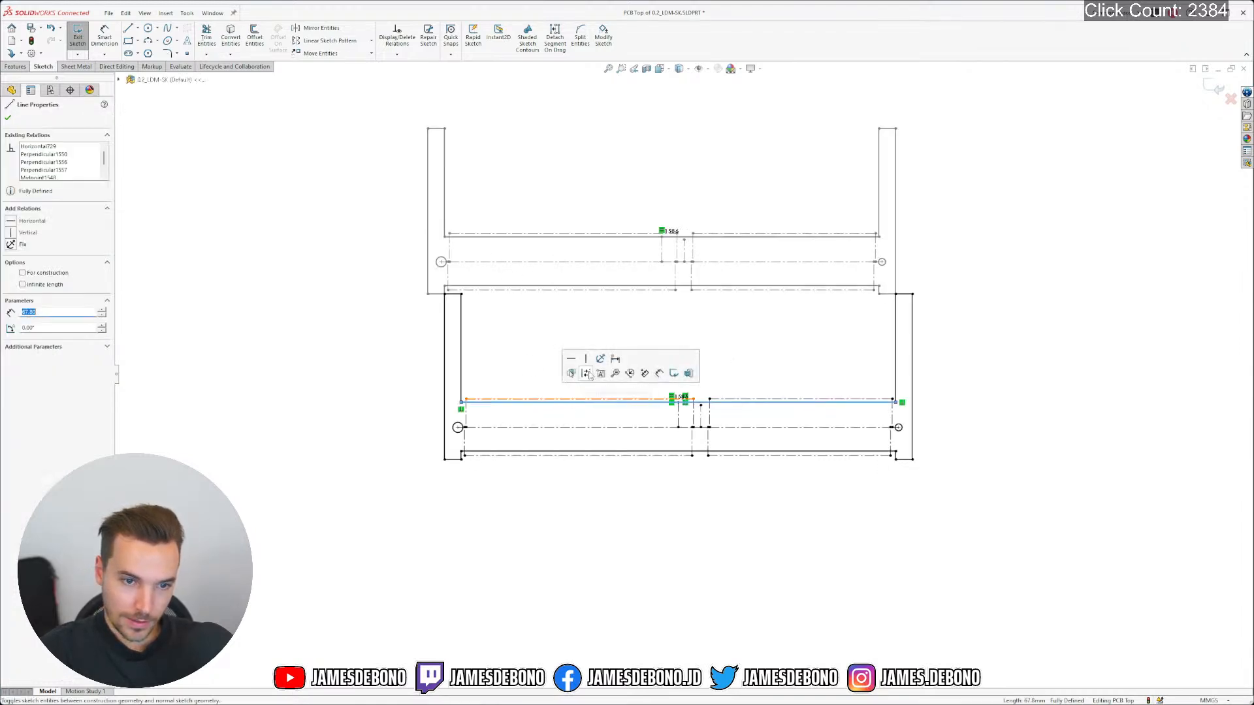
pyautogui.click(675, 406)
pyautogui.press('Delete')
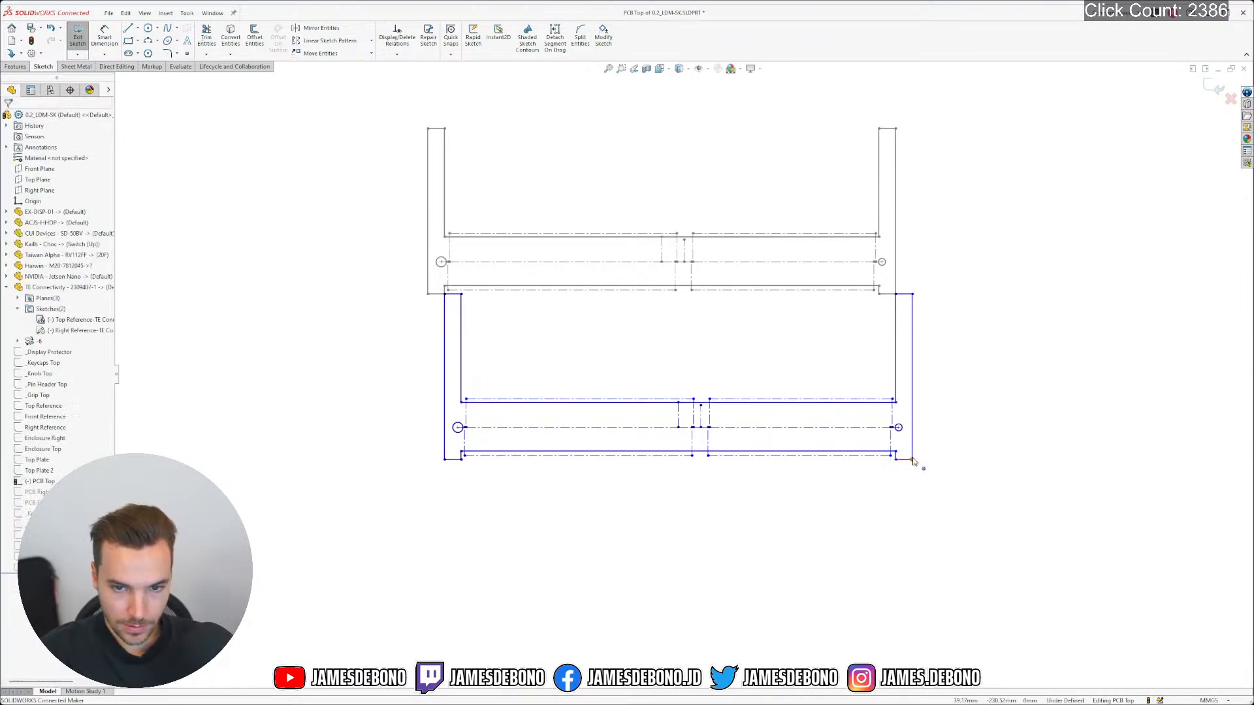
pyautogui.moveTo(894, 493)
pyautogui.mouseDown()
pyautogui.moveTo(766, 630)
pyautogui.moveTo(577, 644)
pyautogui.moveTo(954, 546)
pyautogui.moveTo(1027, 438)
pyautogui.moveTo(702, 676)
pyautogui.moveTo(954, 551)
pyautogui.moveTo(1075, 384)
pyautogui.moveTo(797, 572)
pyautogui.moveTo(920, 493)
pyautogui.mouseUp()
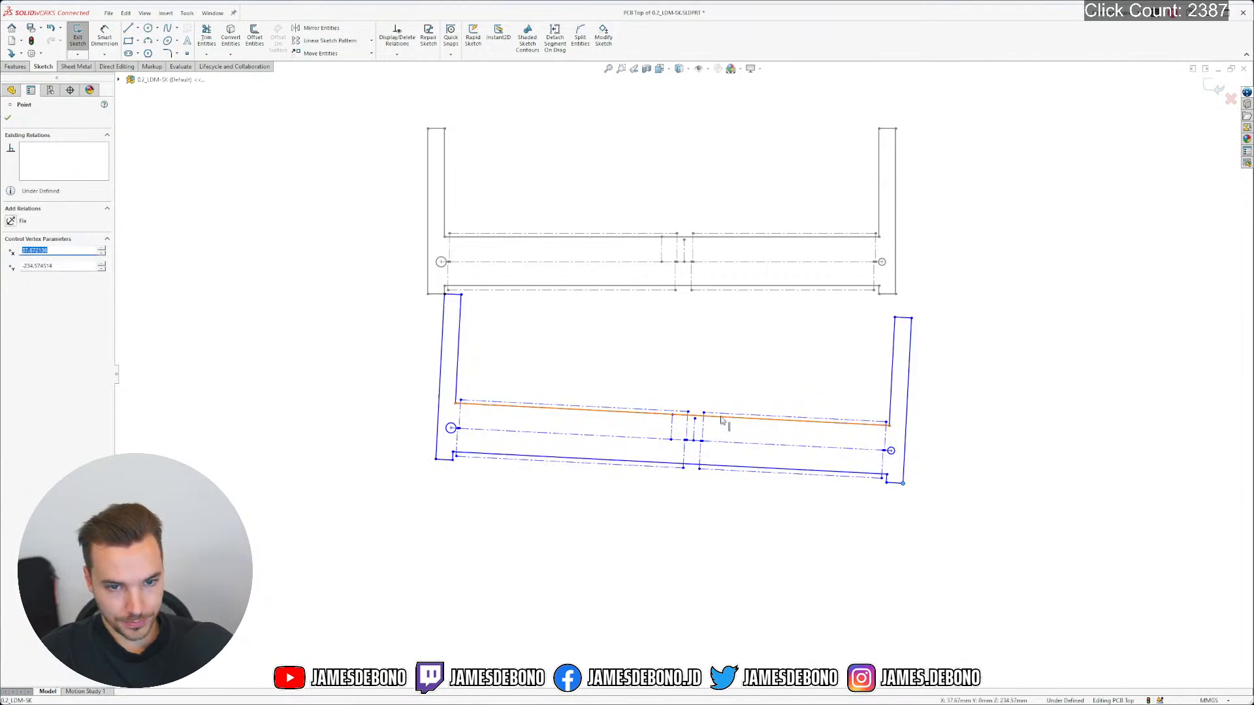
# Make the pasted footprint's long upper outline edge horizontal and rebuild the sketch
pyautogui.click(722, 420)
pyautogui.click(750, 386)
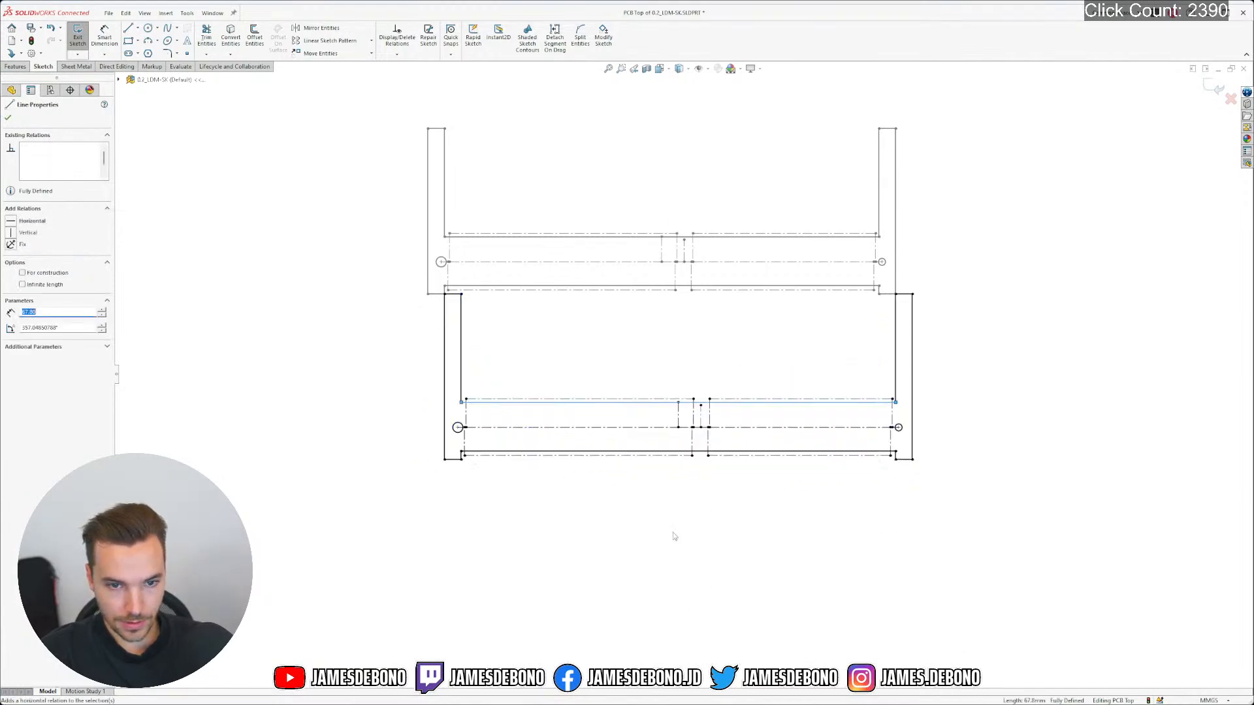
pyautogui.hotkey('ctrl', 'b')
# Delete the Coincident relation from the pasted footprint's upper-left corner and move the footprint off the reference sketch
pyautogui.click(502, 298)
pyautogui.click(444, 300)
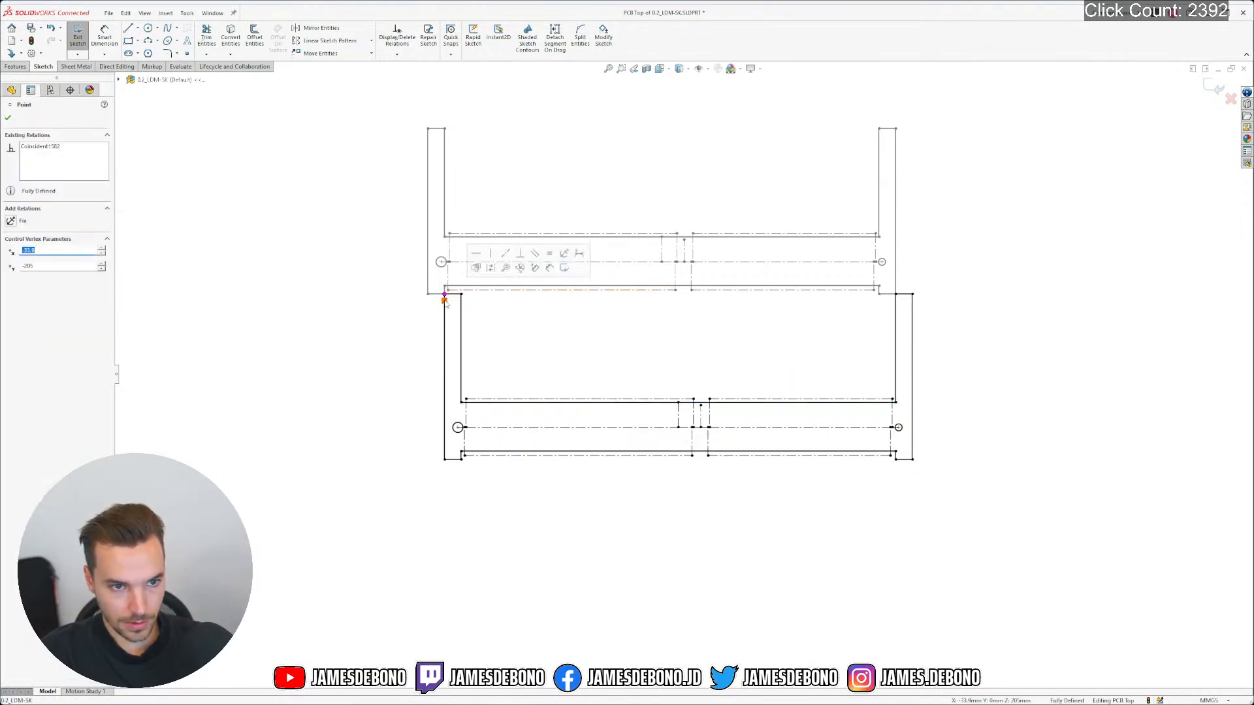
pyautogui.press('Delete')
pyautogui.moveTo(445, 295); pyautogui.dragTo(213, 124)
pyautogui.scroll(4, 417, 313)
pyautogui.click(424, 323)
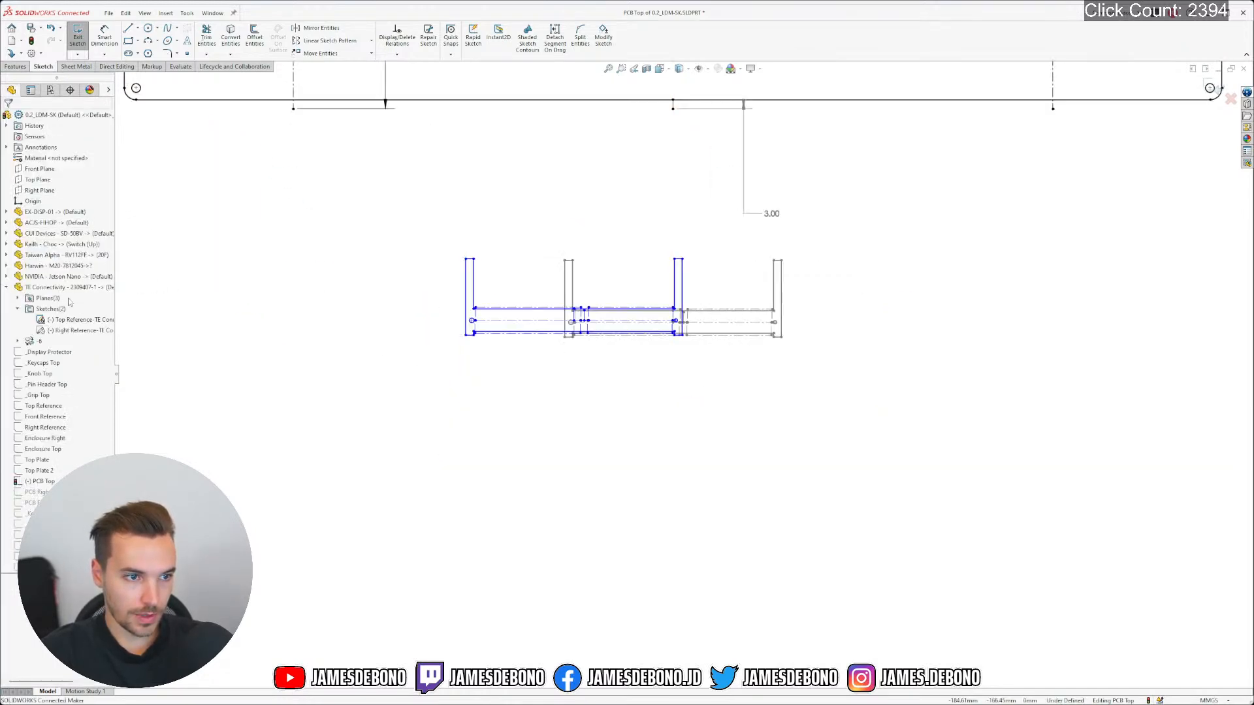
# Hide the Top Reference sketch of TE Connectivity 2309407-1 and collapse its feature tree entry
pyautogui.rightClick(65, 320)
pyautogui.click(86, 304)
pyautogui.click(17, 309)
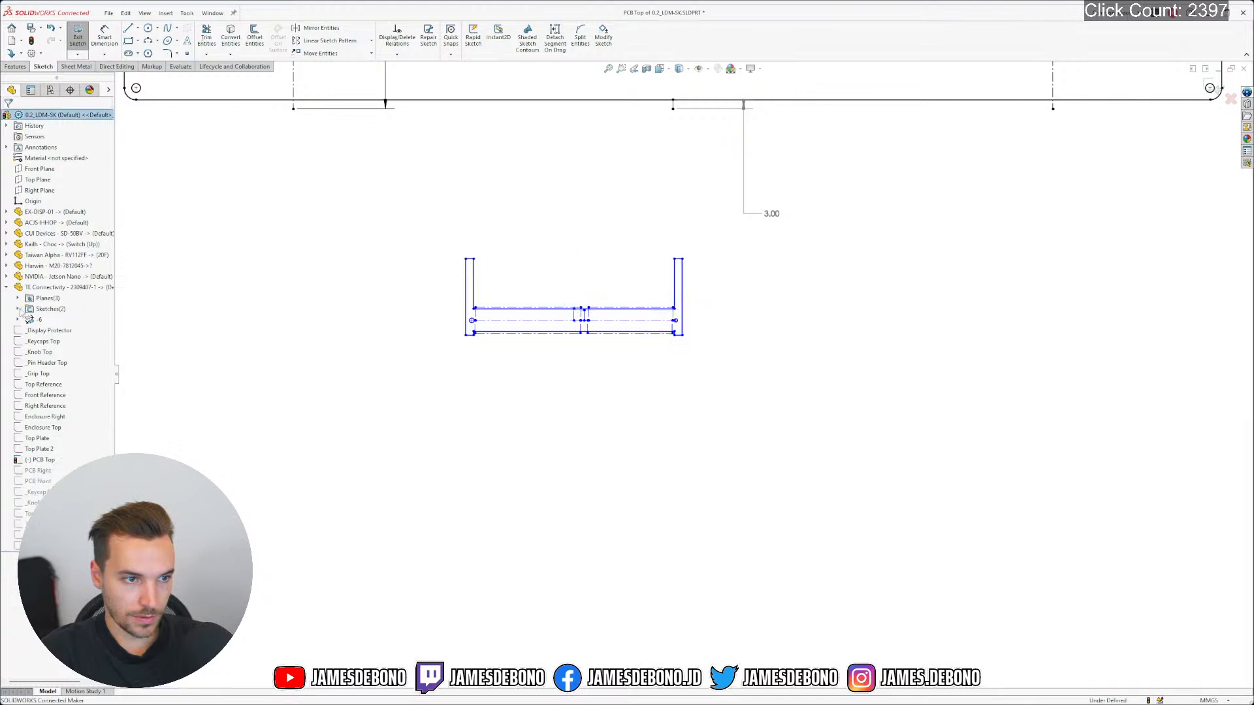
pyautogui.click(7, 287)
# Move the connector footprint onto the lower edge of the upper-left module outline, with its short central construction line inside the module's notch
pyautogui.scroll(1, 289, 225)
pyautogui.scroll(3, 456, 202)
pyautogui.scroll(-1, 652, 327)
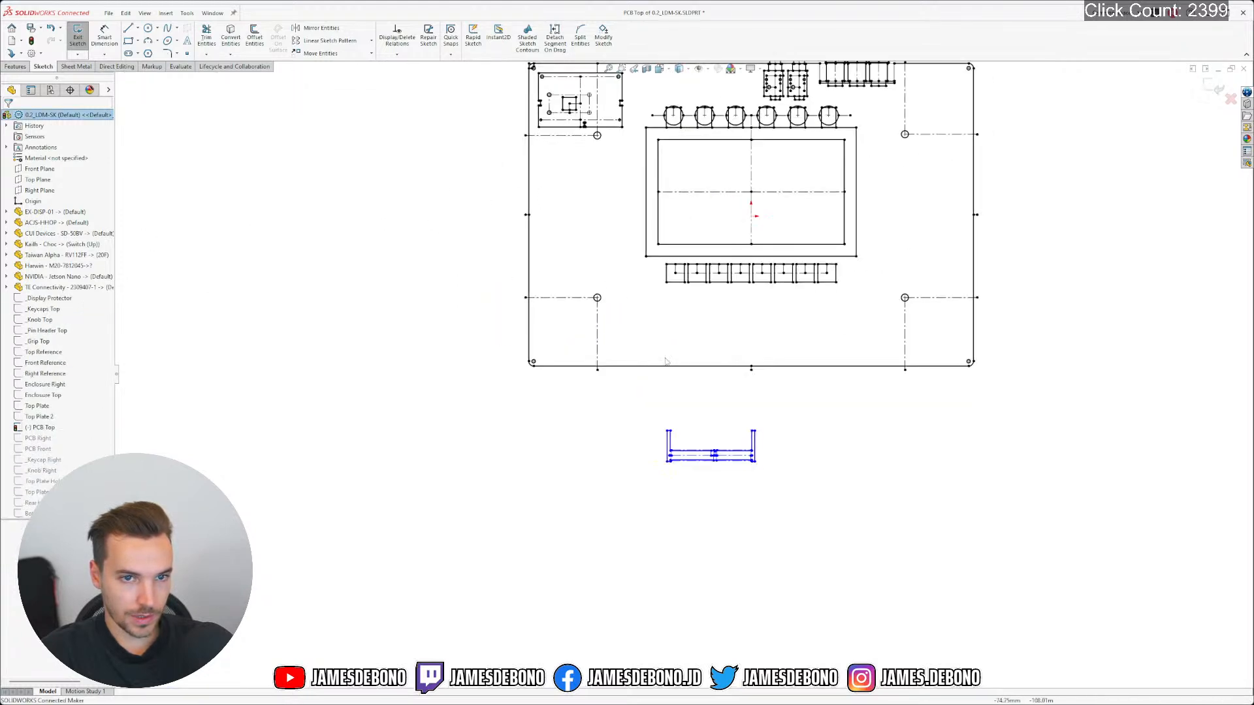
pyautogui.moveTo(668, 431)
pyautogui.mouseDown()
pyautogui.moveTo(422, 156)
pyautogui.moveTo(392, 174)
pyautogui.moveTo(535, 150)
pyautogui.mouseUp()
pyautogui.click(466, 150)
pyautogui.scroll(-3, 569, 104)
pyautogui.scroll(-6, 573, 109)
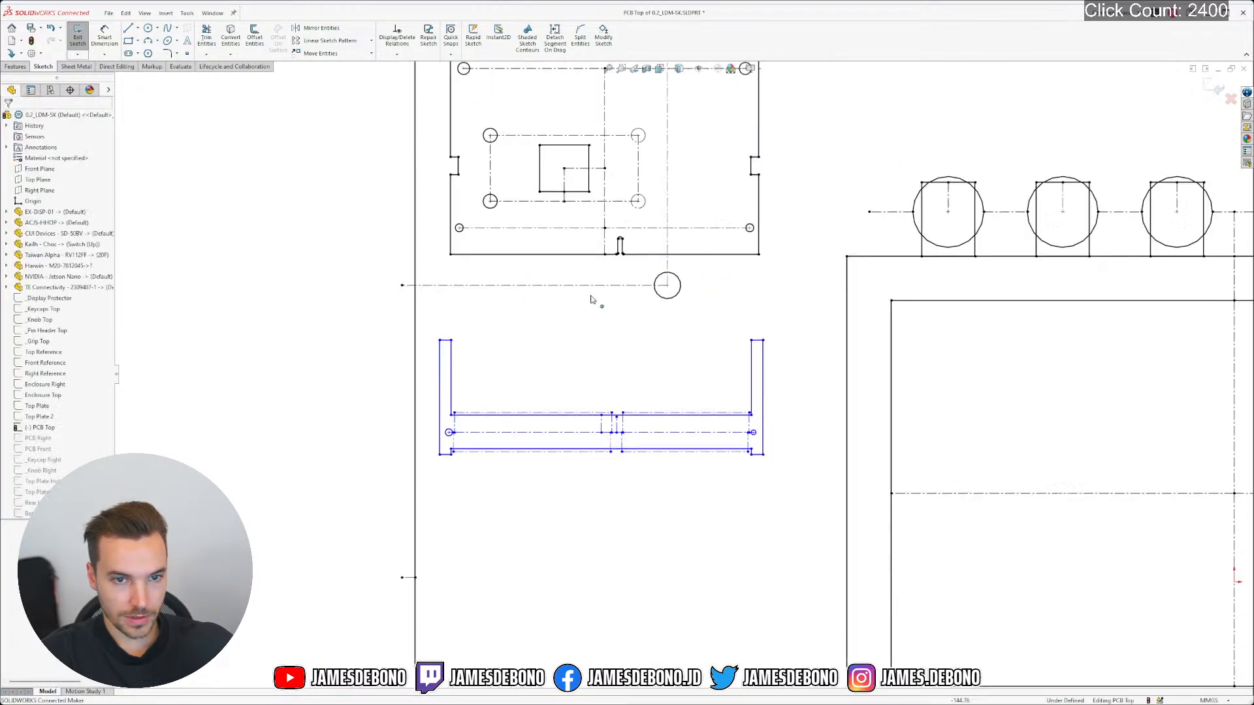
pyautogui.moveTo(660, 521); pyautogui.dragTo(664, 215)
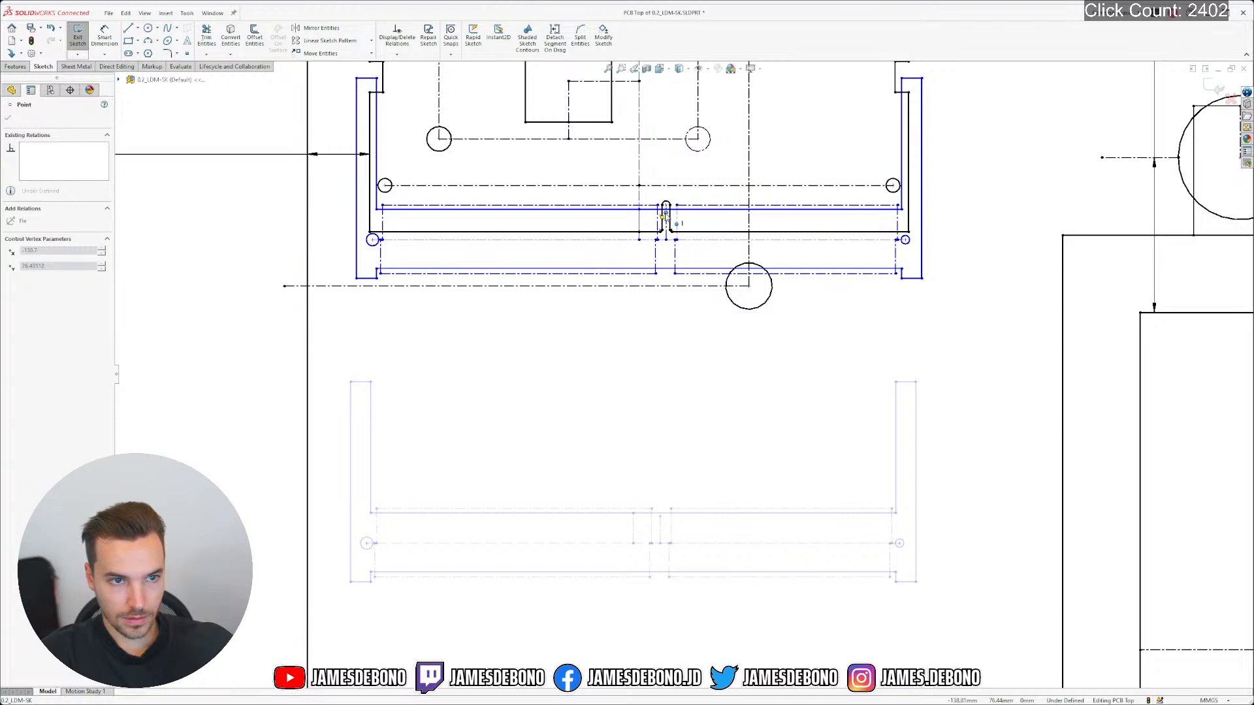
pyautogui.moveTo(664, 215); pyautogui.dragTo(664, 215)
pyautogui.press('Escape')
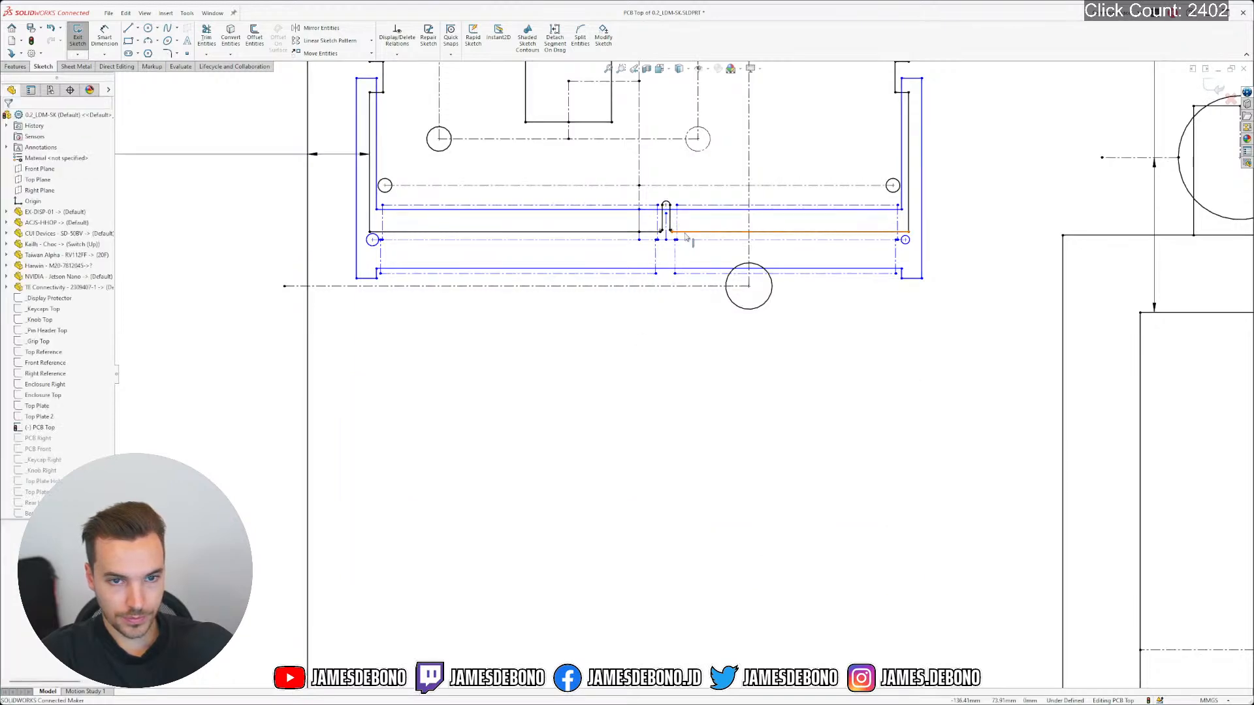
# Make the lower endpoint of the footprint's short central construction line coincident with the module's lower edge
pyautogui.scroll(-5, 674, 238)
pyautogui.scroll(-2, 664, 305)
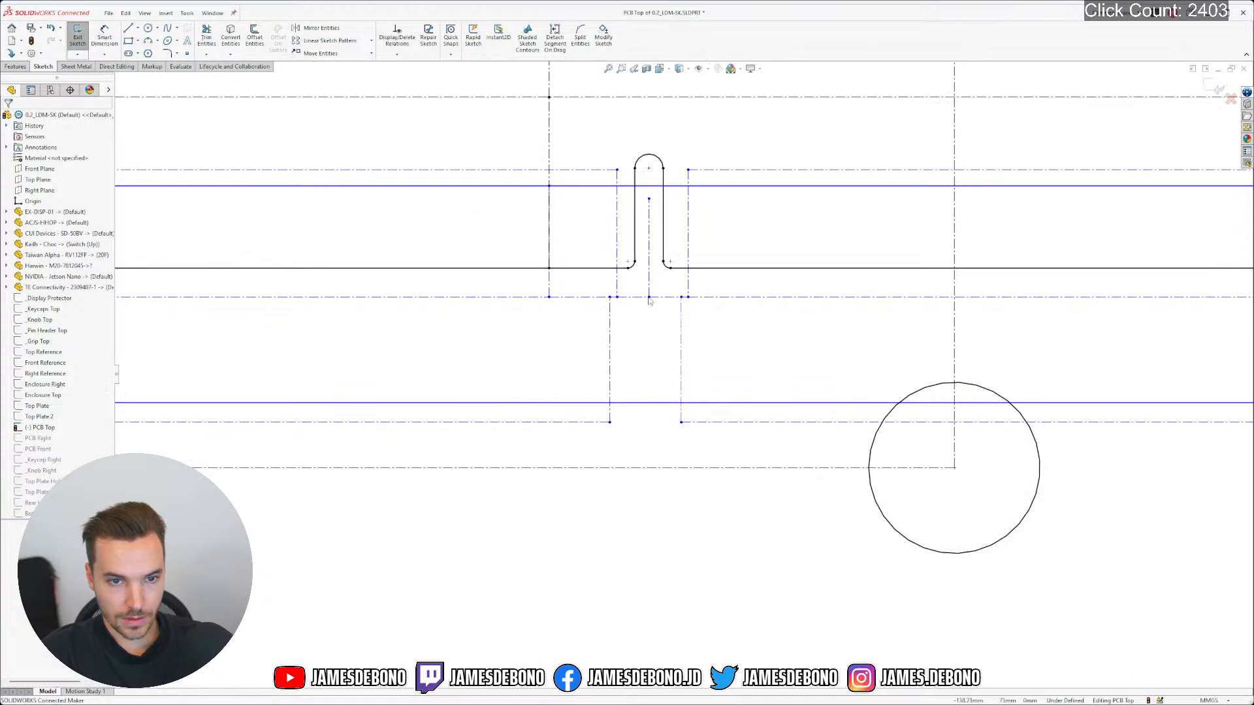
pyautogui.click(649, 297)
pyautogui.keyDown('ctrl'); pyautogui.click(597, 267); pyautogui.keyUp('ctrl')
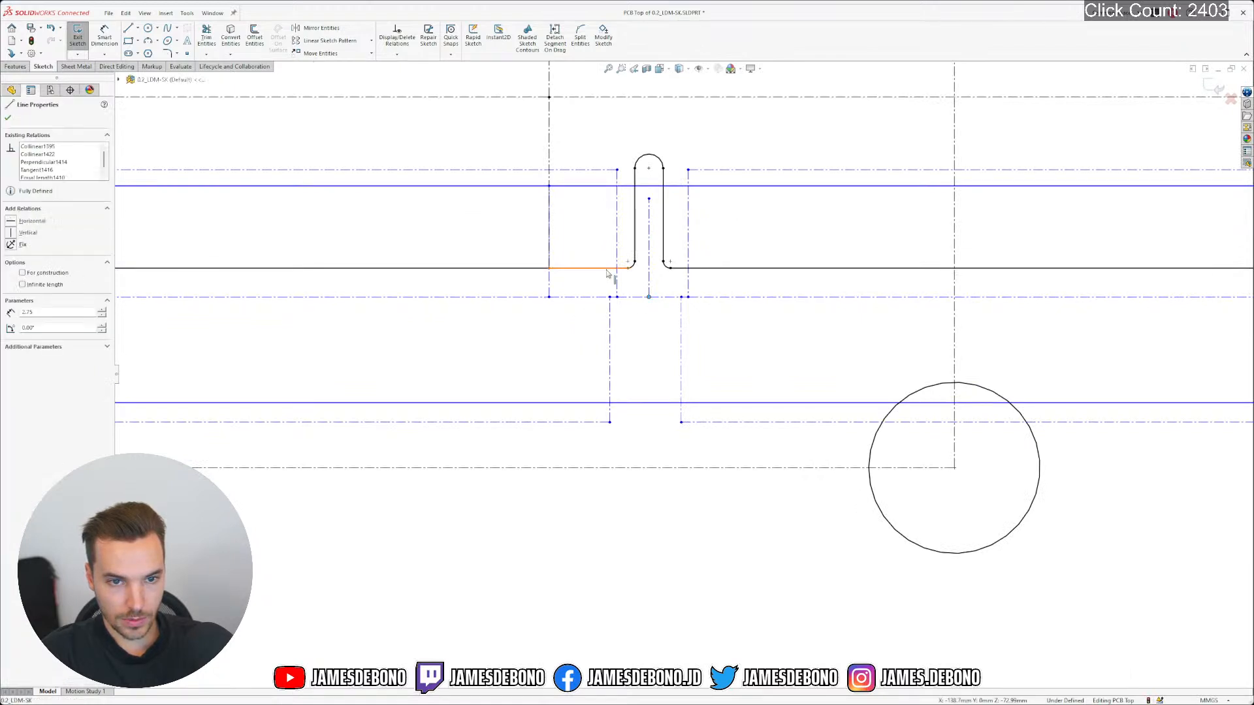
pyautogui.click(657, 232)
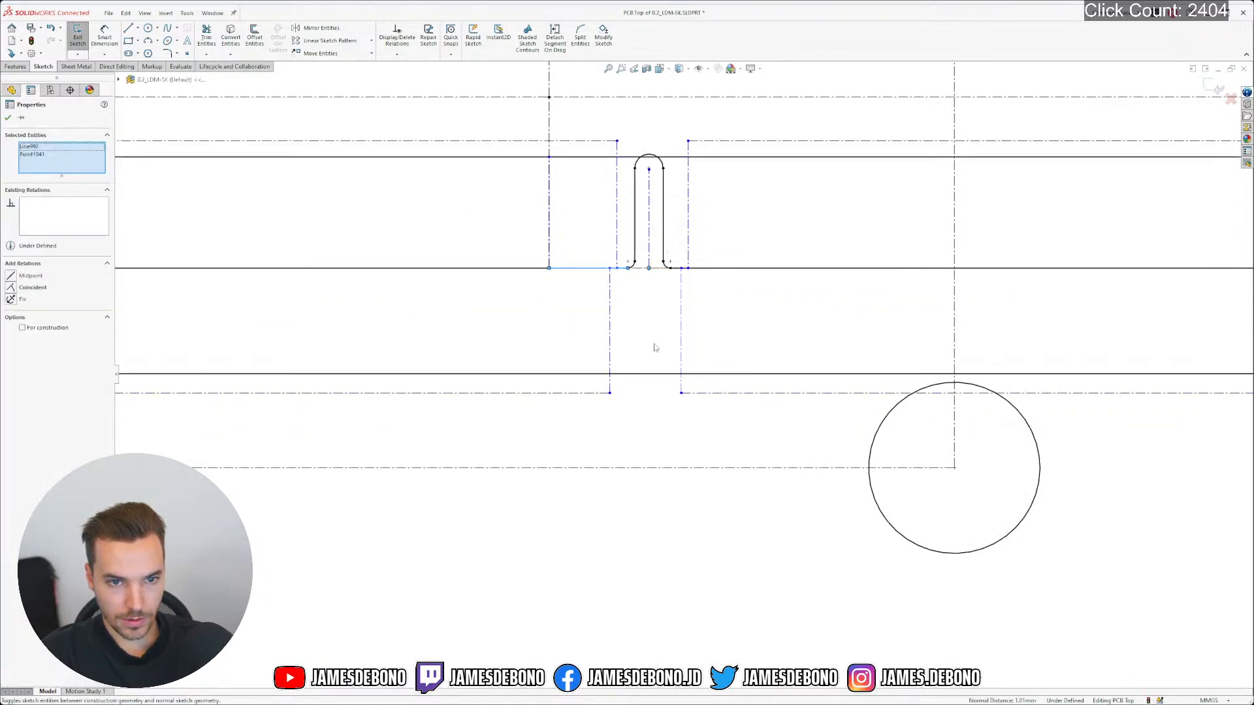
pyautogui.click(656, 425)
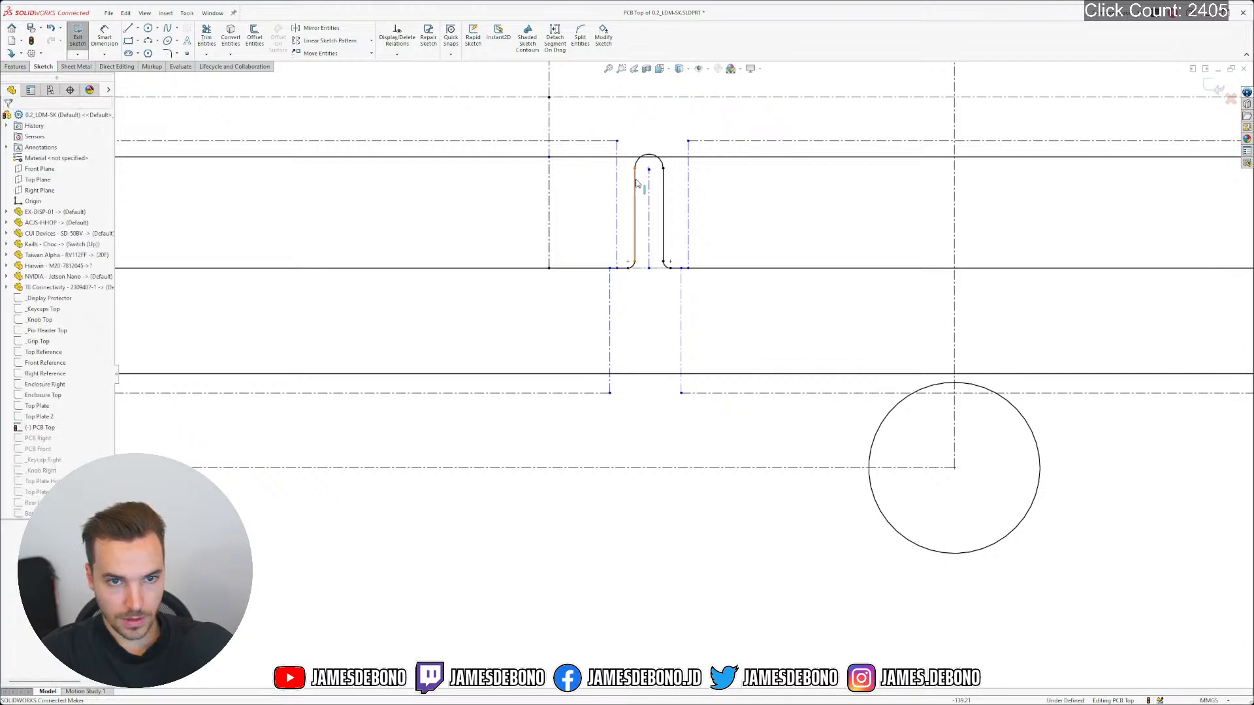
# Make the centre point of the module's notch arc coincident with the footprint's short central construction line
pyautogui.scroll(-4, 673, 220)
pyautogui.scroll(-3, 679, 235)
pyautogui.click(663, 234)
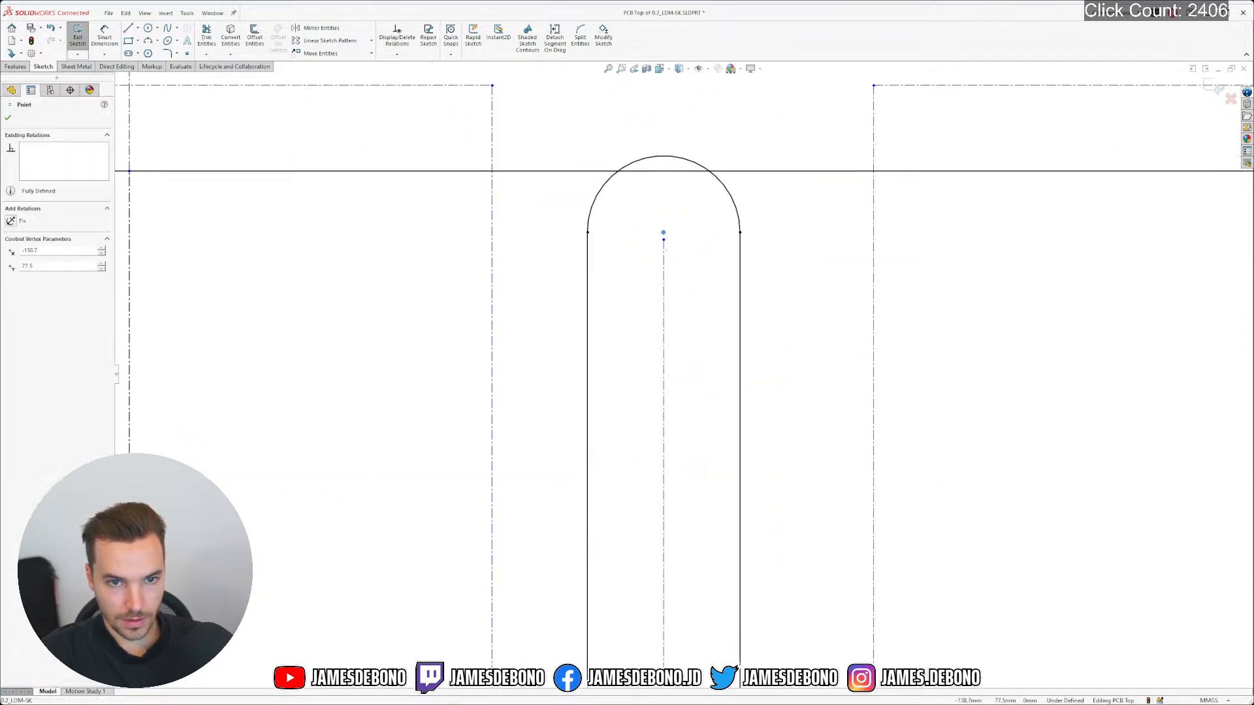
pyautogui.keyDown('ctrl'); pyautogui.click(665, 280); pyautogui.keyUp('ctrl')
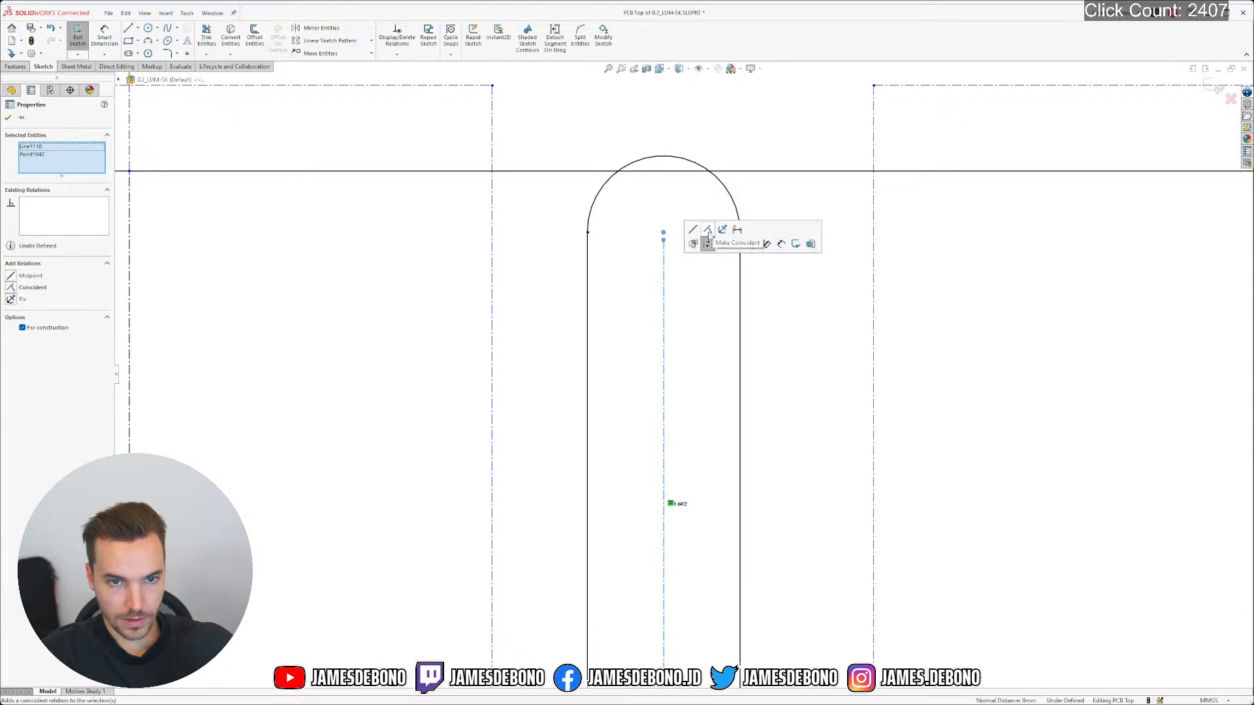
pyautogui.click(707, 243)
pyautogui.click(686, 327)
pyautogui.scroll(6, 686, 327)
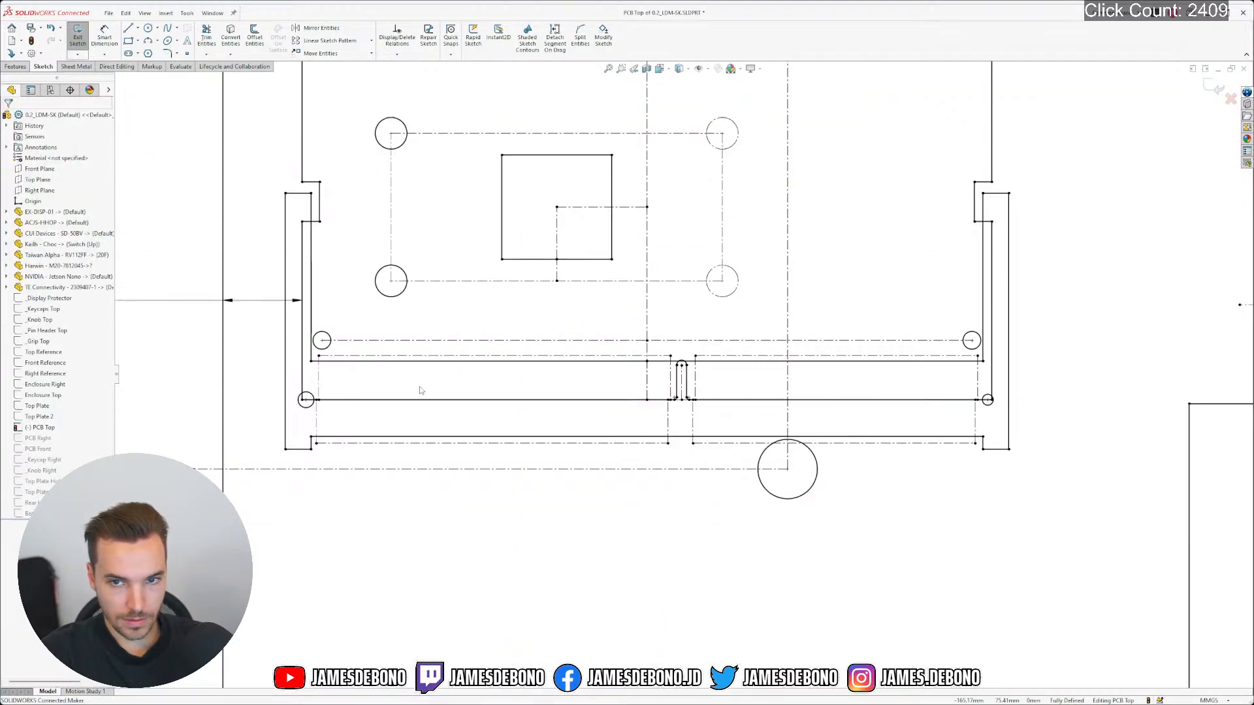
# Check the spacing between the module's side edges and the connector footprint's outer edges with temporary dimensions
pyautogui.click(104, 37)
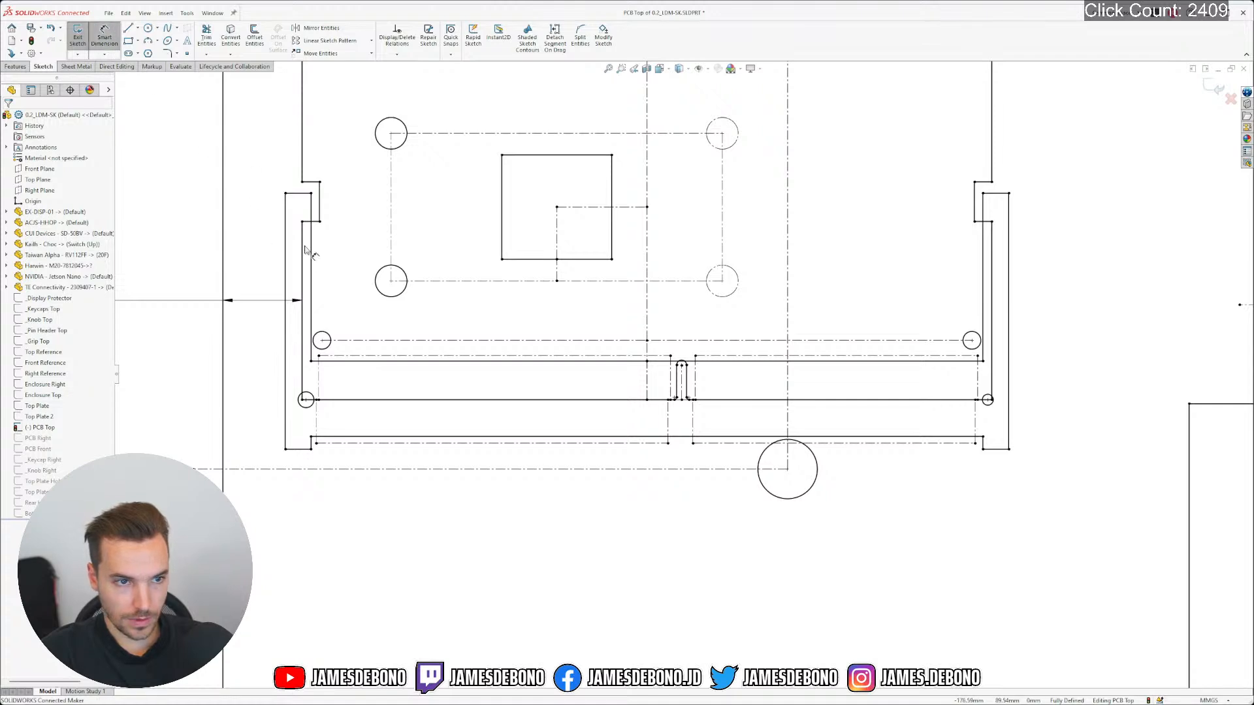
pyautogui.click(303, 247)
pyautogui.click(285, 246)
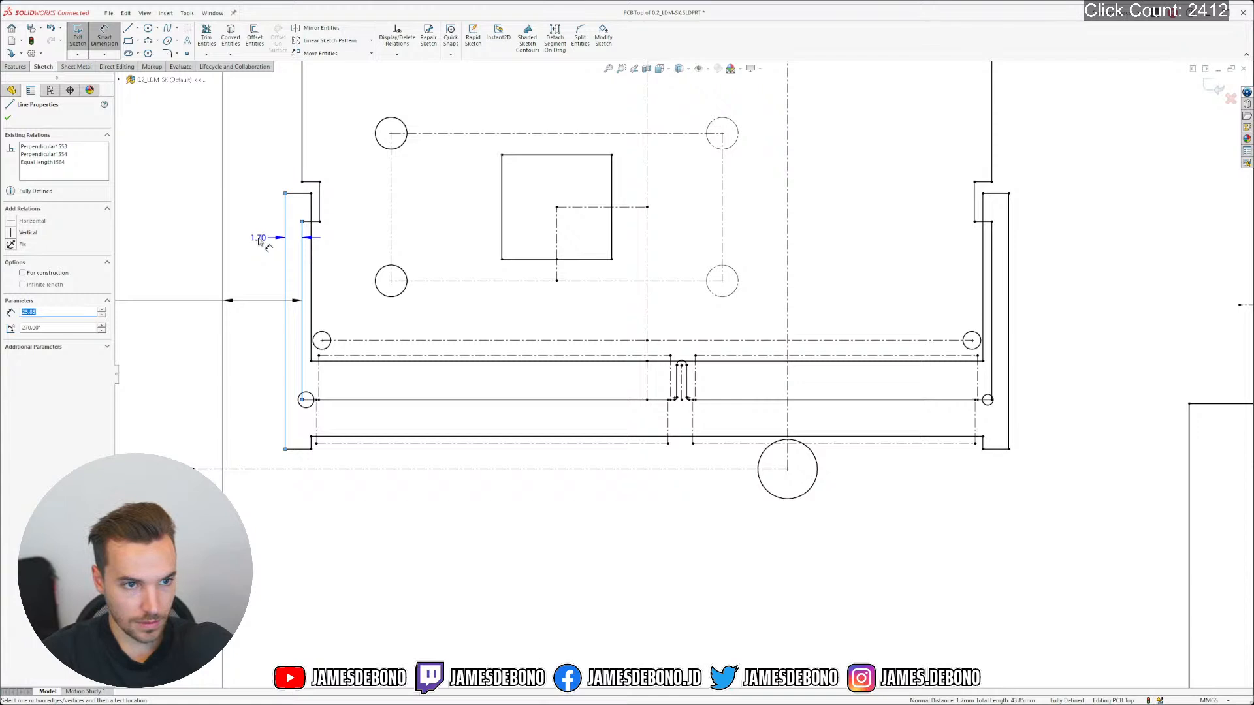
pyautogui.press('Escape')
pyautogui.click(992, 239)
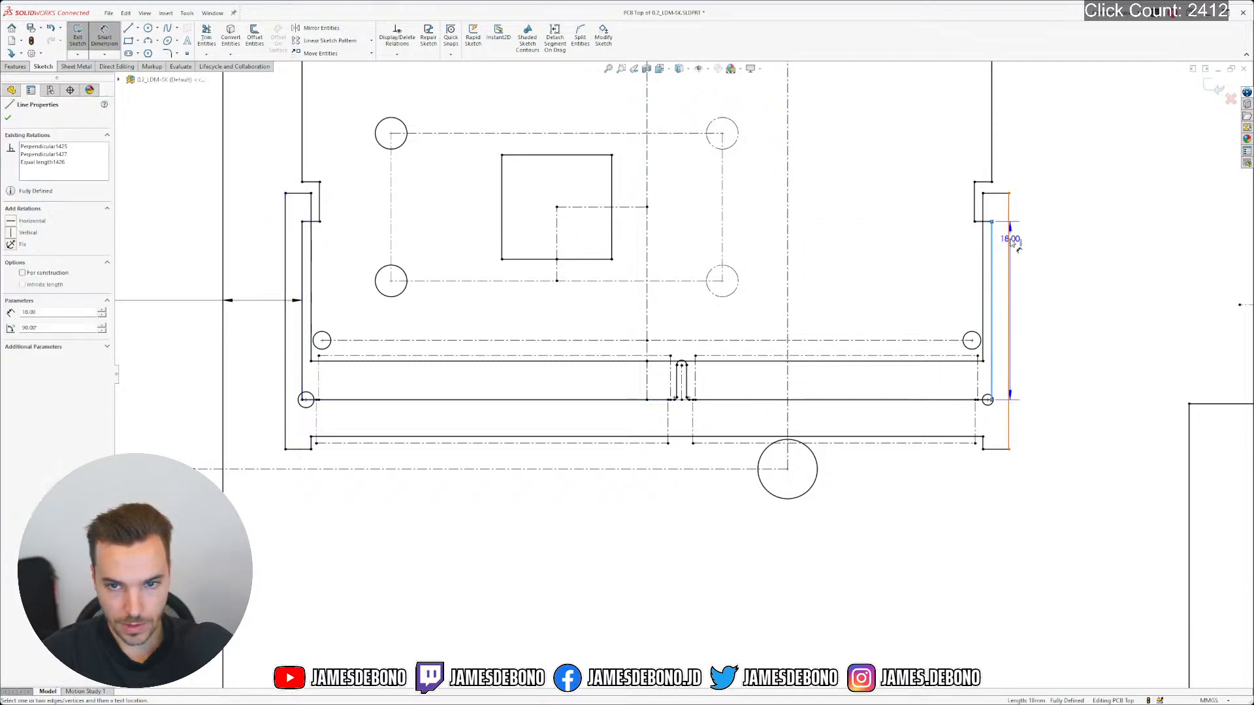
pyautogui.press('Escape')
pyautogui.press('Escape')
pyautogui.scroll(5, 803, 318)
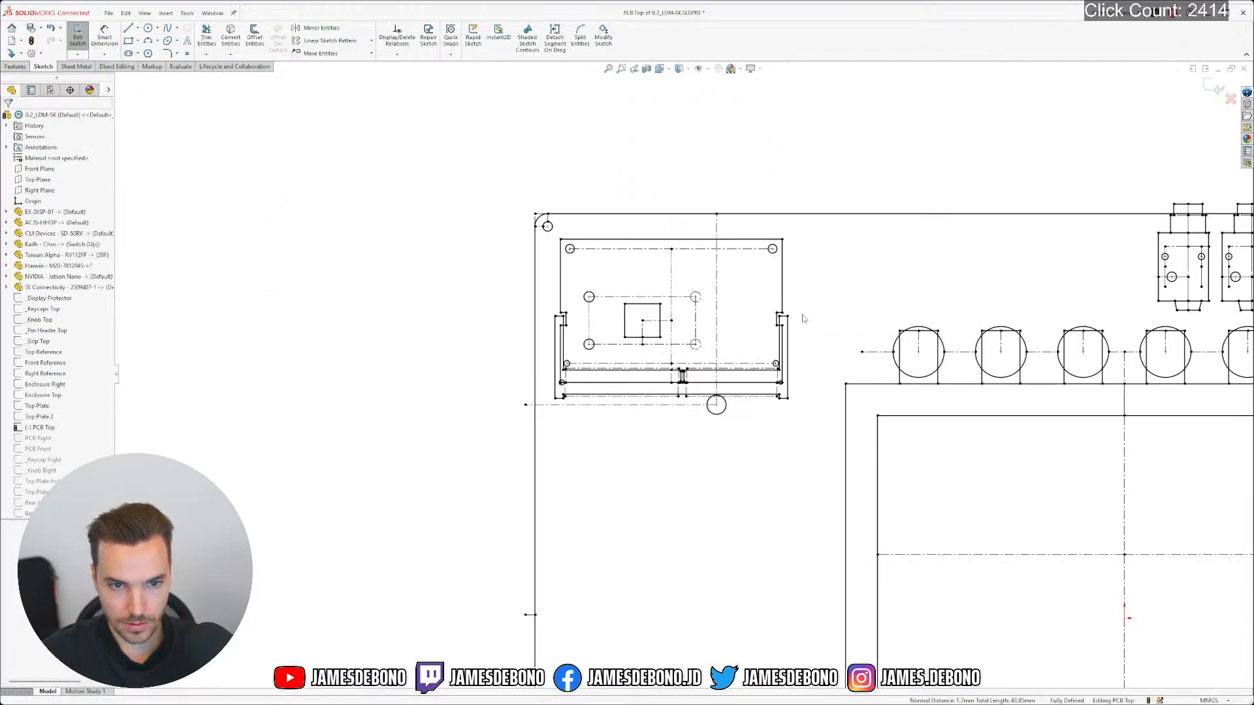
pyautogui.scroll(-3, 723, 382)
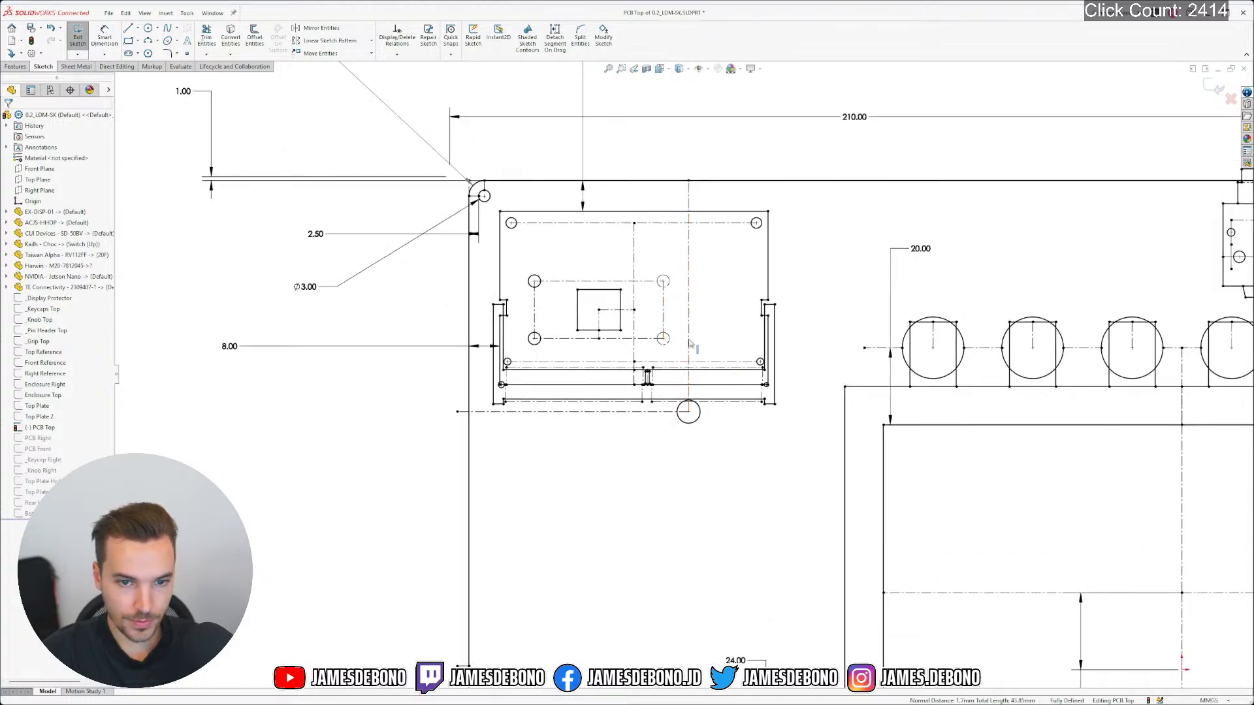
# Delete the Equal relation from the upper-left mounting hole's vertical construction line and move the hole down, clear of the connector footprint
pyautogui.click(689, 269)
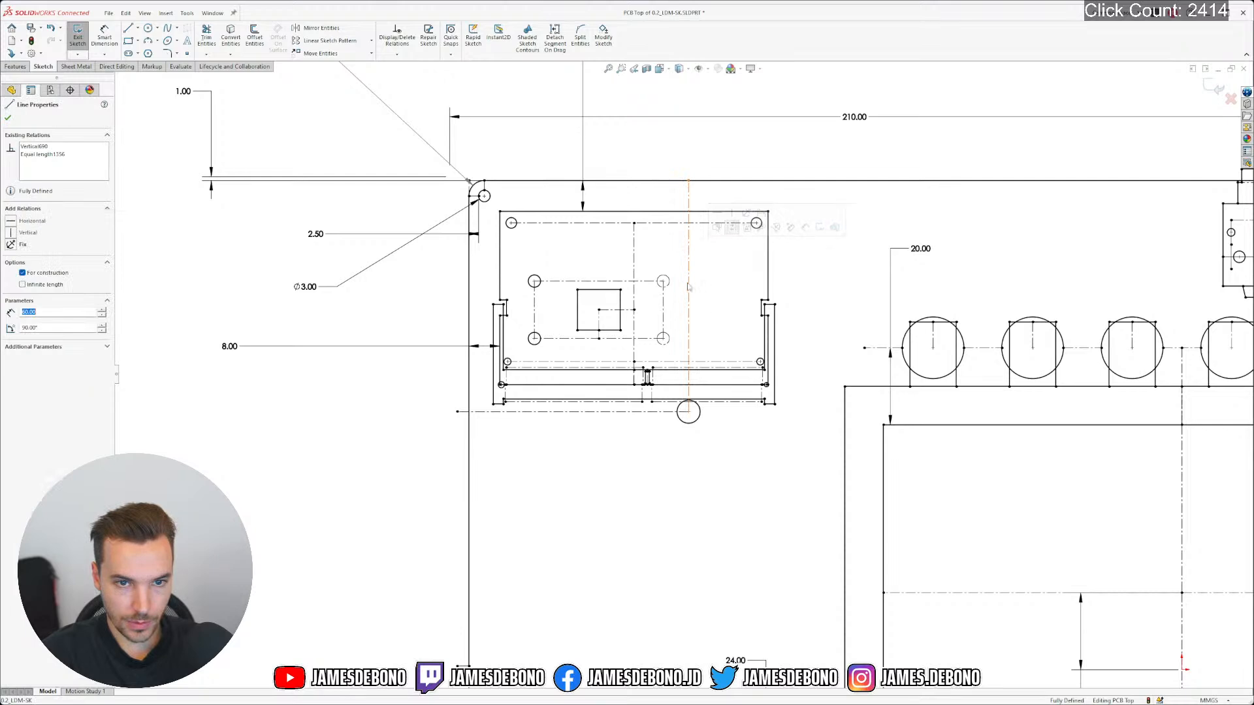
pyautogui.press('Escape')
pyautogui.press('Delete')
pyautogui.moveTo(690, 416); pyautogui.dragTo(689, 494)
pyautogui.scroll(7, 795, 450)
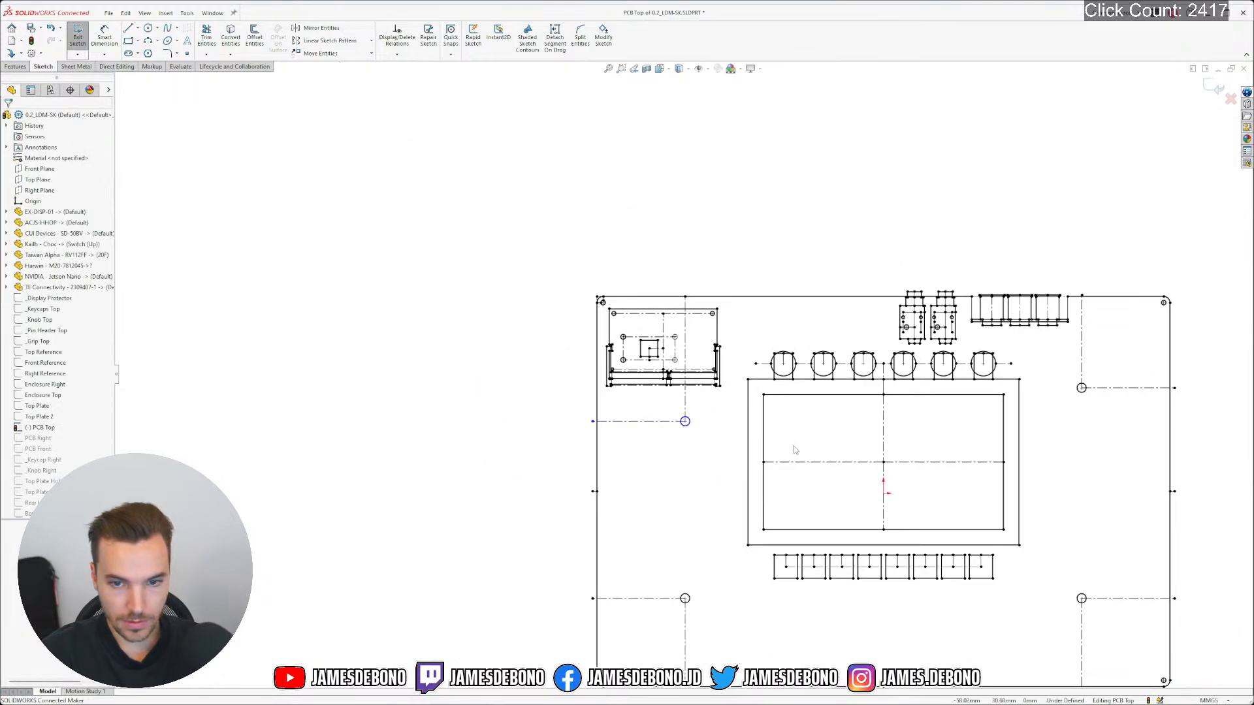
# Dimension the upper-left mounting hole's vertical construction line at 80 mm and exit the PCB Top sketch
pyautogui.scroll(-2, 751, 450)
pyautogui.click(512, 367)
pyautogui.scroll(-2, 476, 343)
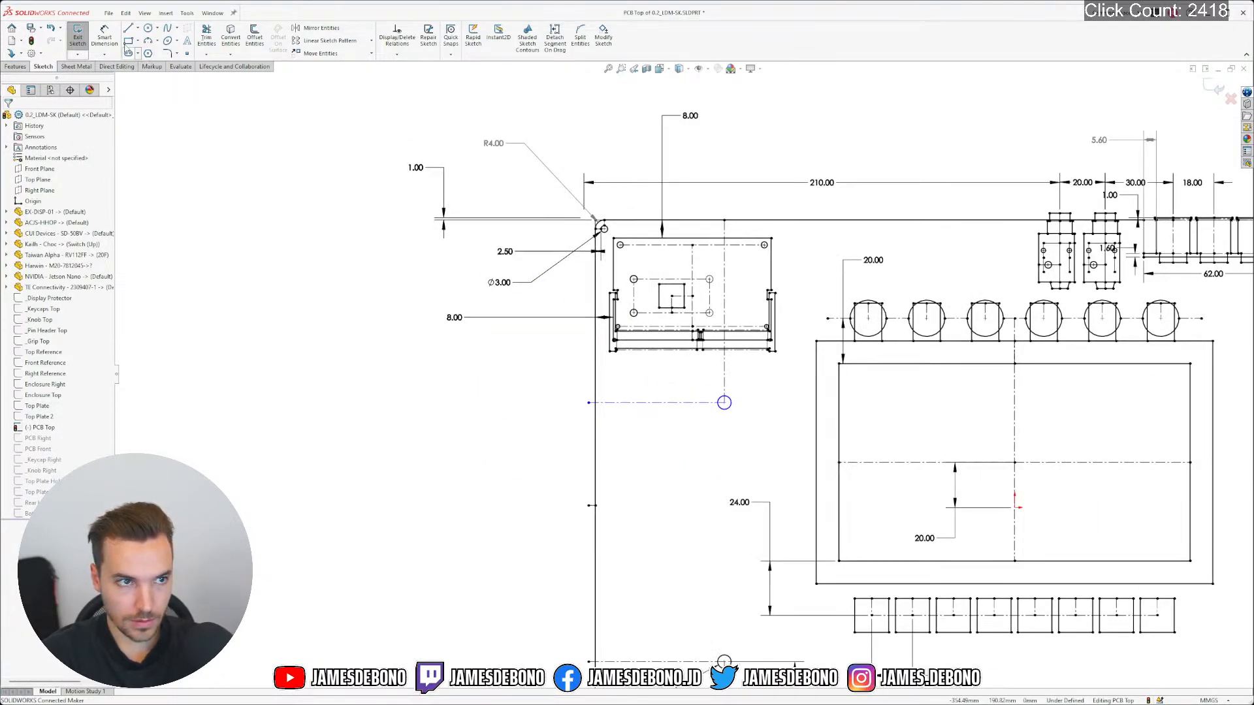
pyautogui.click(105, 39)
pyautogui.click(724, 386)
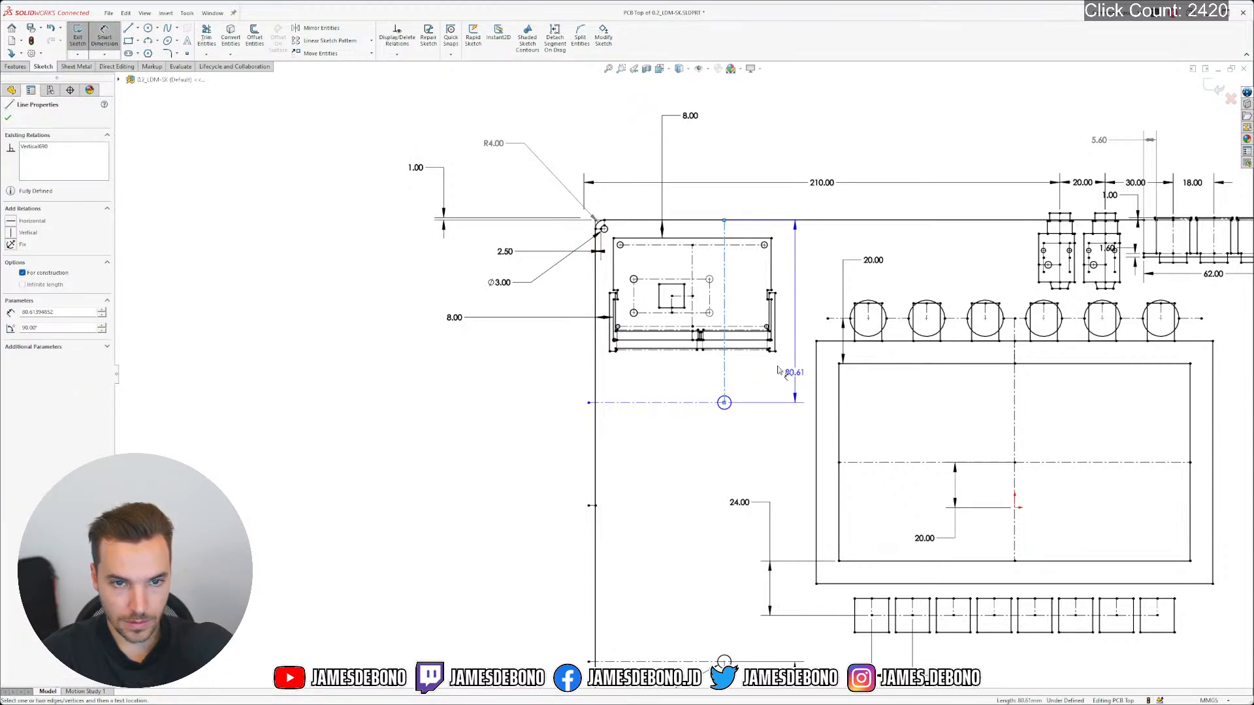
pyautogui.click(373, 343)
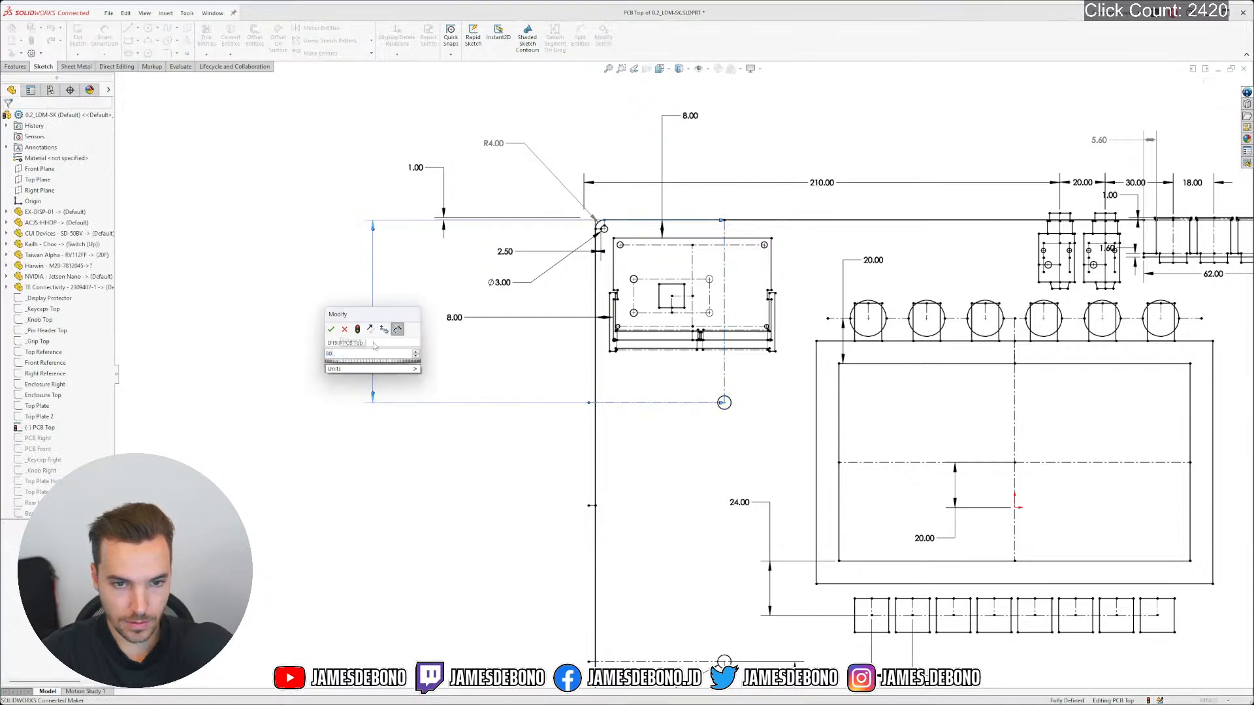
pyautogui.press('Return')
pyautogui.press('Escape')
pyautogui.click(1208, 88)
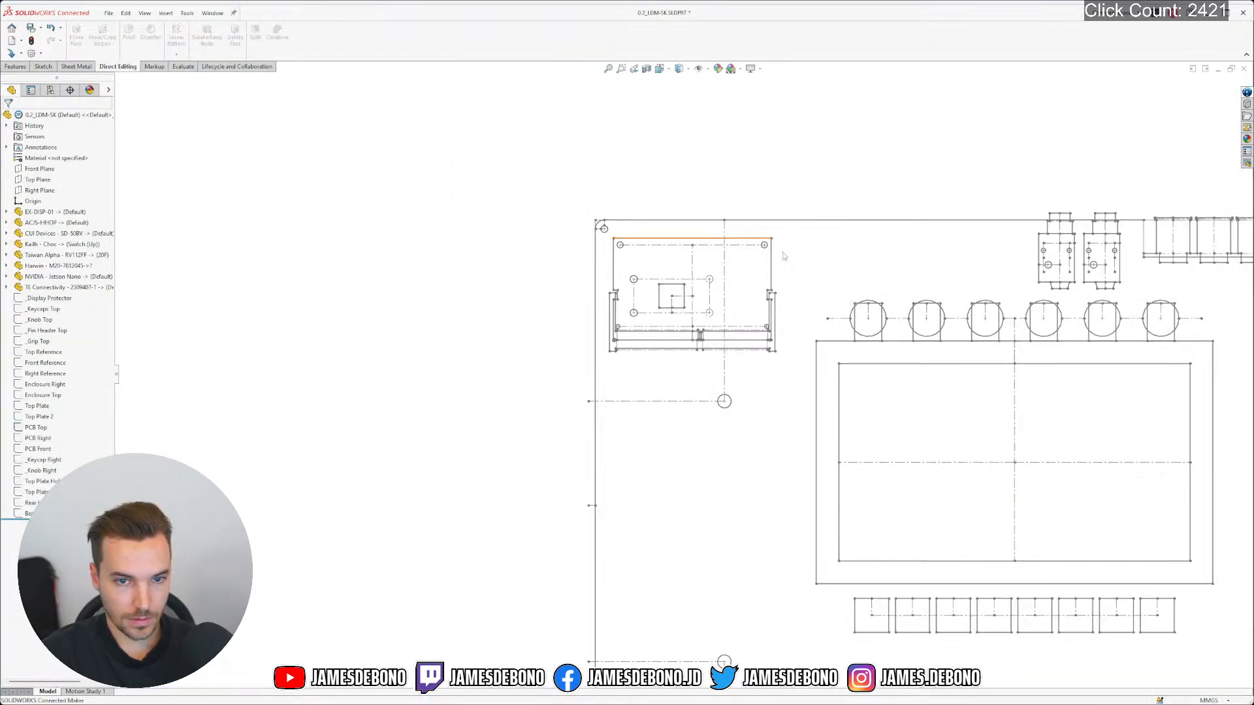
# Save the 0.2_LDM-SK part together with all its modified component documents
pyautogui.scroll(5, 751, 241)
pyautogui.scroll(-2, 894, 483)
pyautogui.hotkey('ctrl', 's')
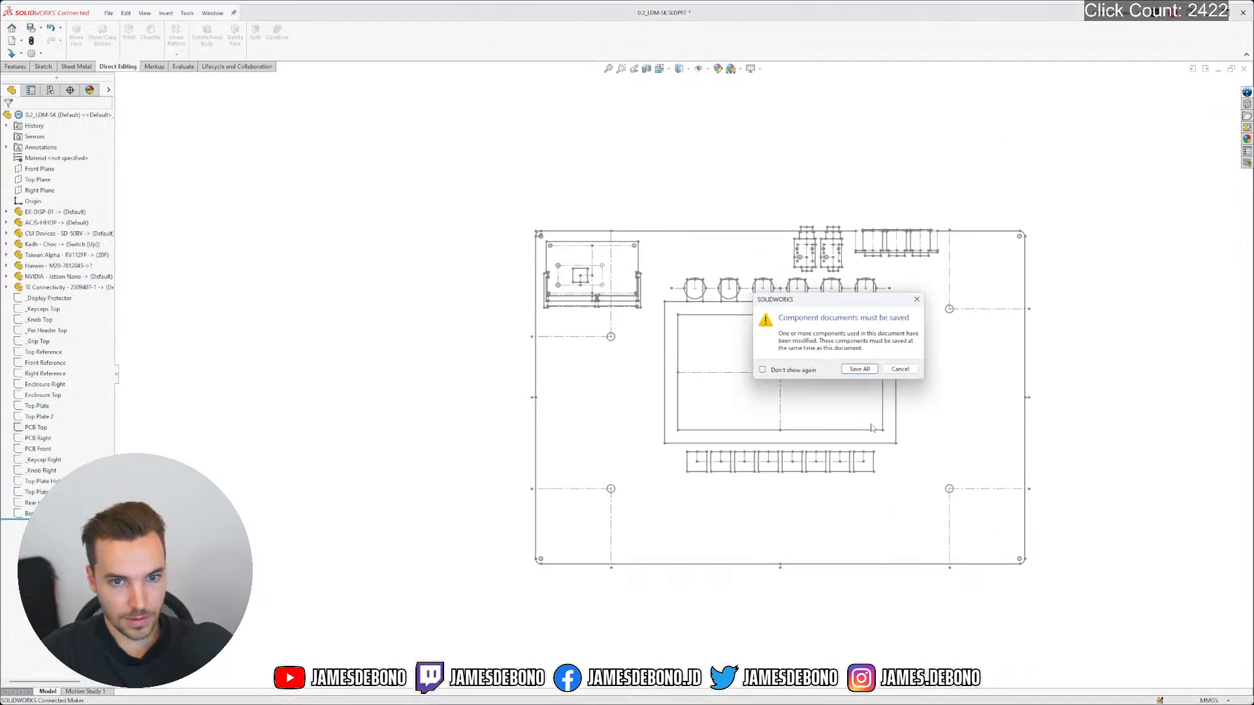
pyautogui.click(858, 370)
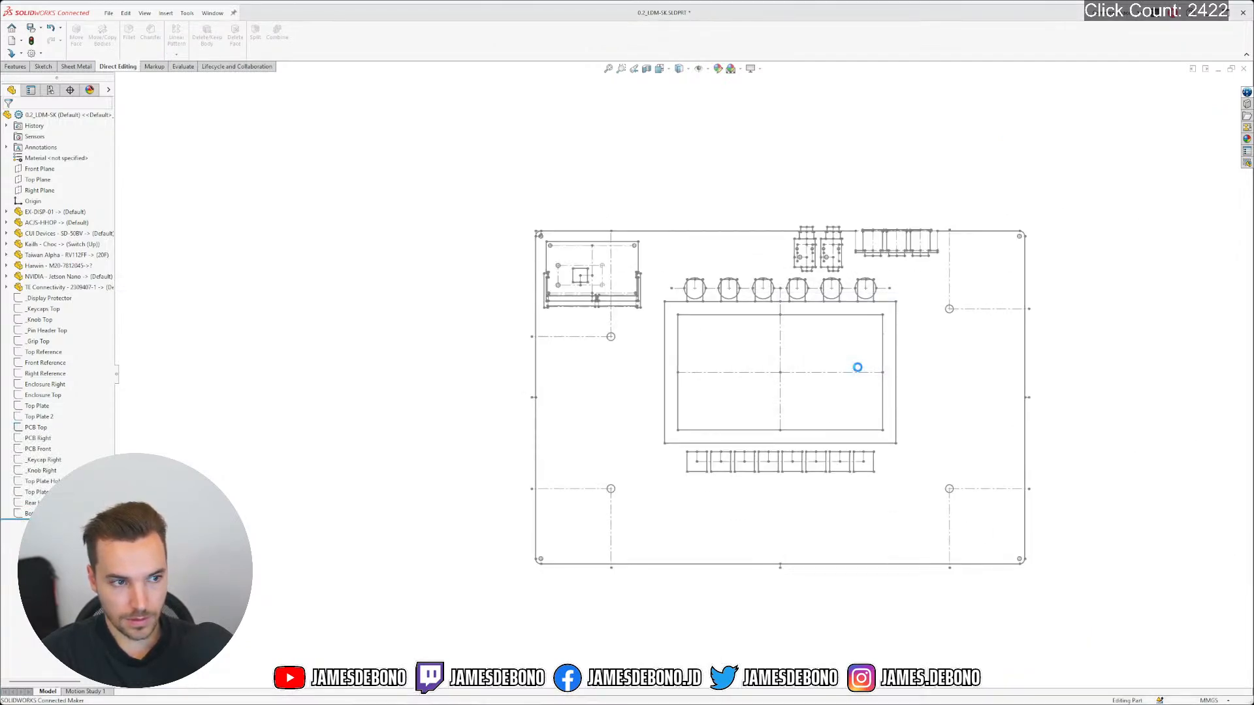
pyautogui.click(457, 106)
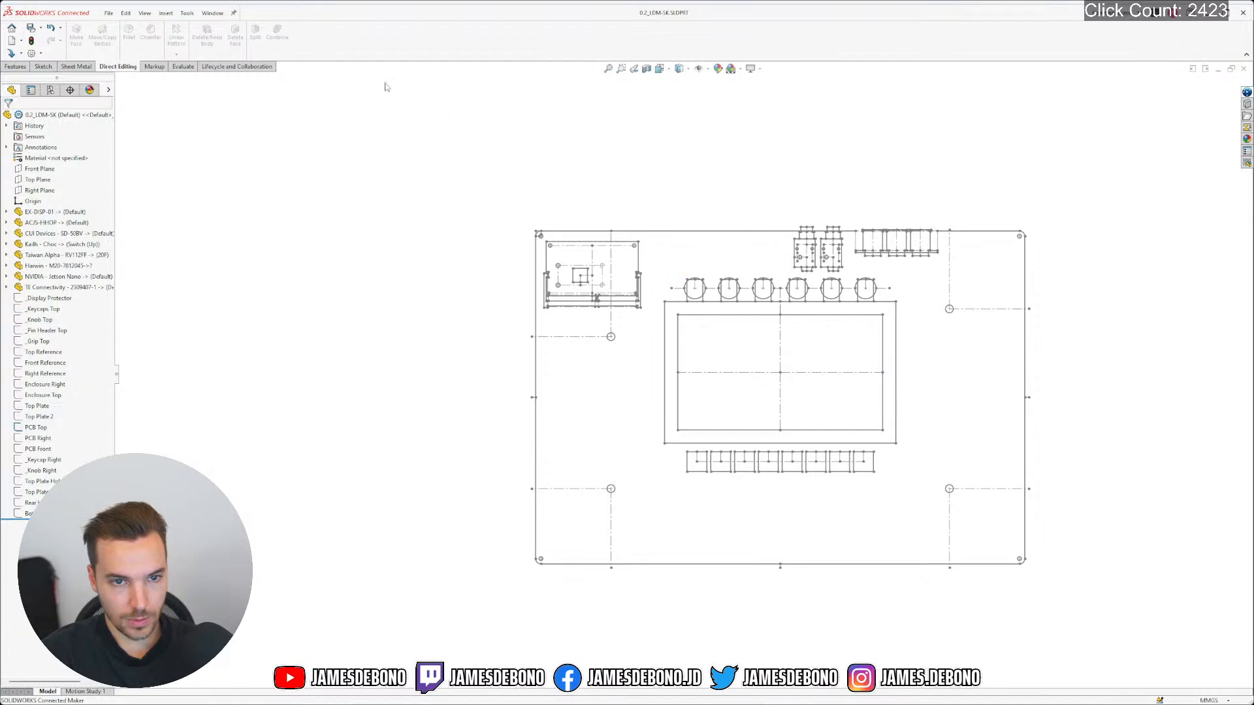
# Switch to the 0.2_LDM-A assembly and rebuild it with the changed models
pyautogui.click(213, 13)
pyautogui.click(313, 126)
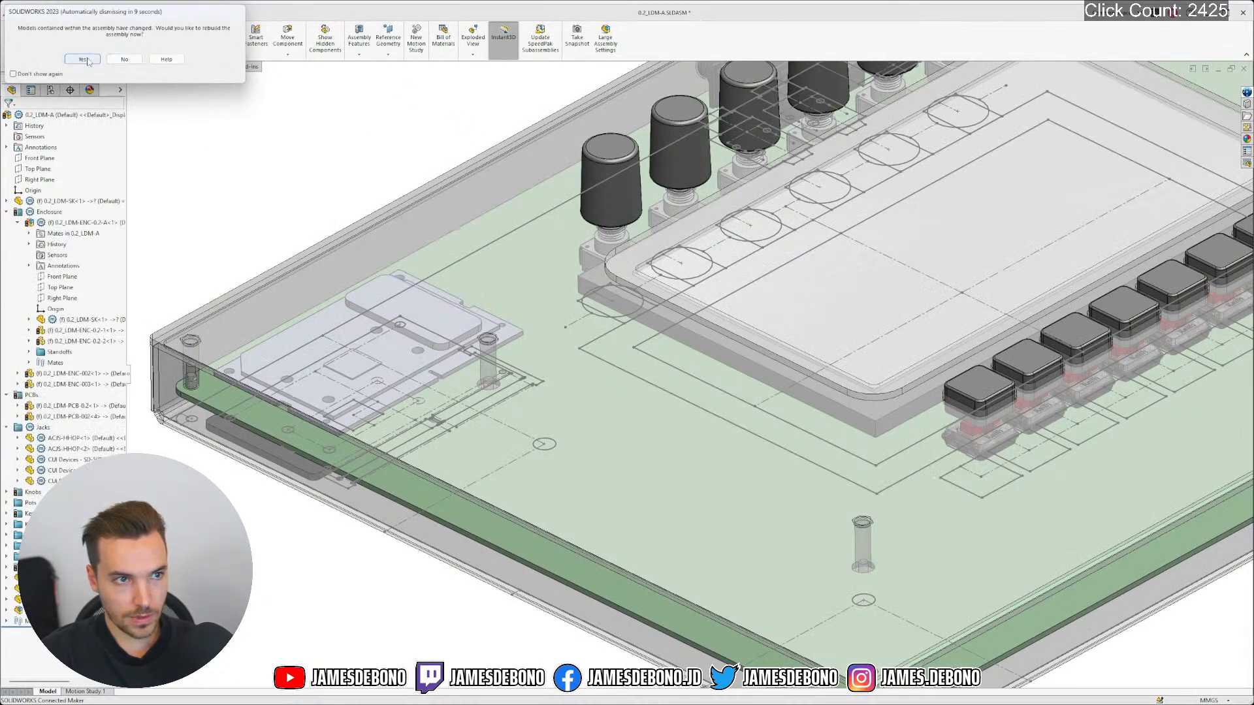
pyautogui.click(83, 60)
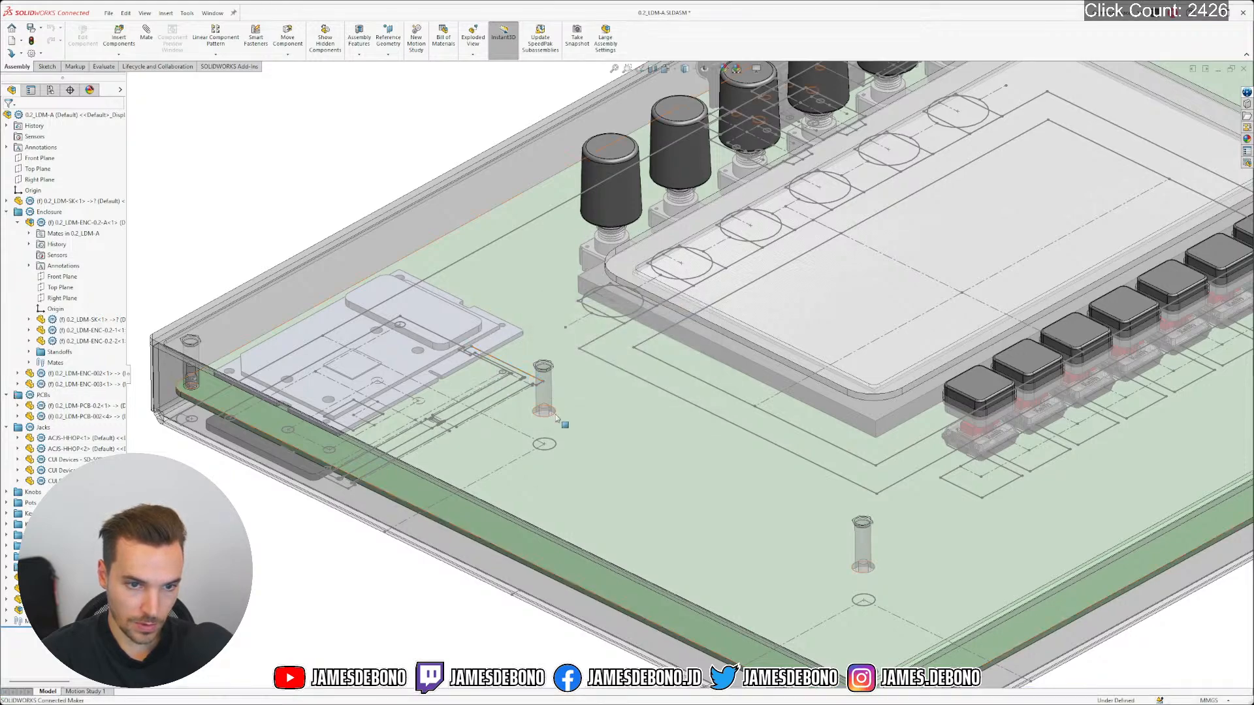
# Insert the TE Connectivity 2309407-1 part into the assembly, placing it in free space beside the enclosure's lower-left edge
pyautogui.moveTo(569, 432); pyautogui.dragTo(489, 435, button='middle')
pyautogui.scroll(-10, 457, 405)
pyautogui.click(112, 37)
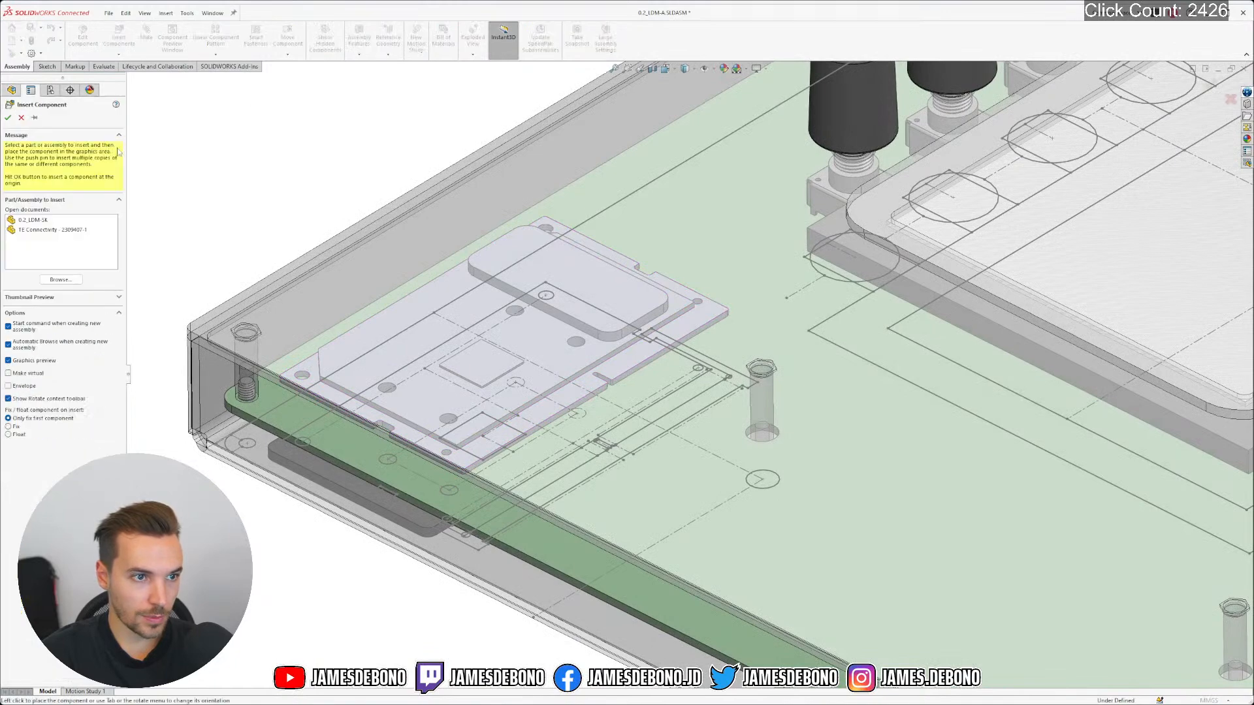
pyautogui.click(54, 229)
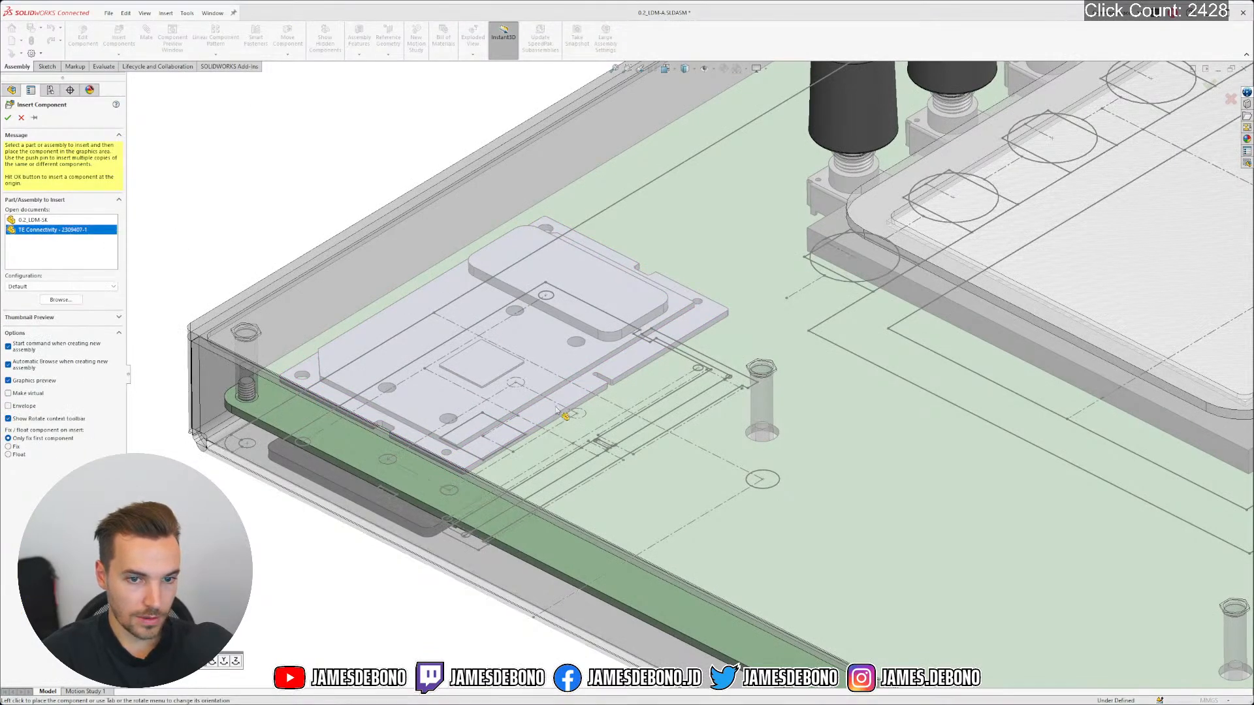
pyautogui.scroll(4, 594, 447)
pyautogui.scroll(3, 550, 424)
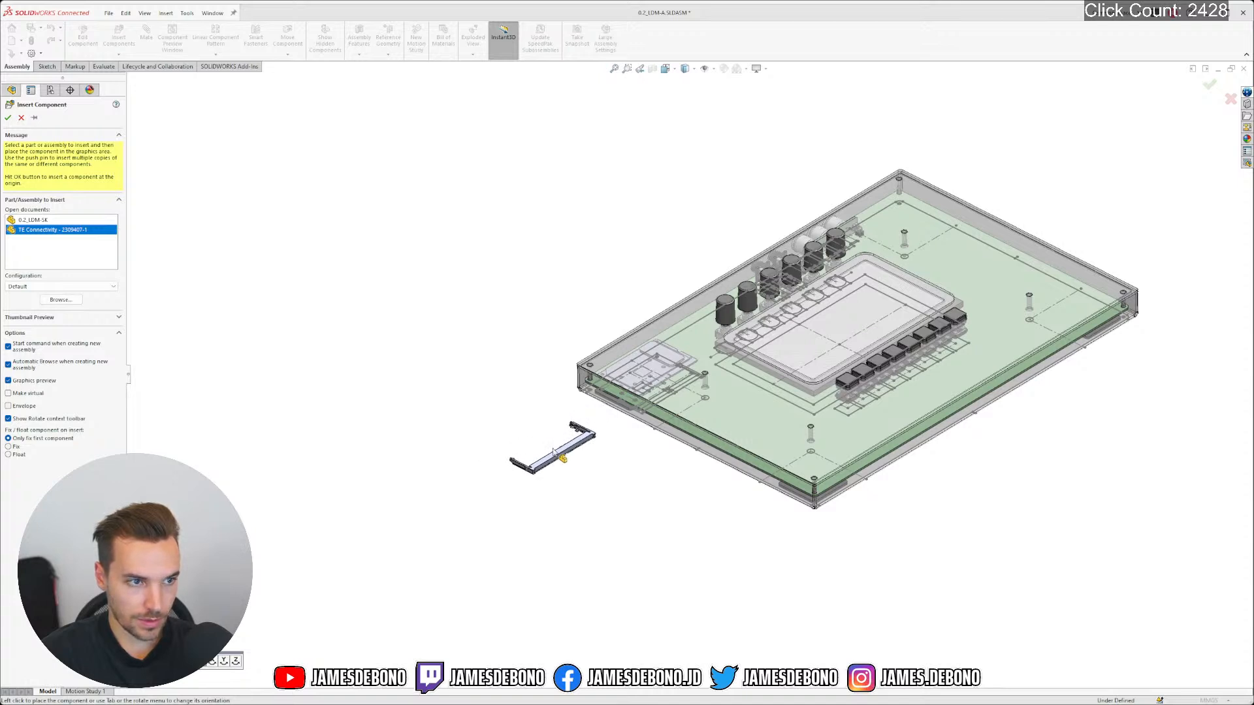
pyautogui.click(553, 453)
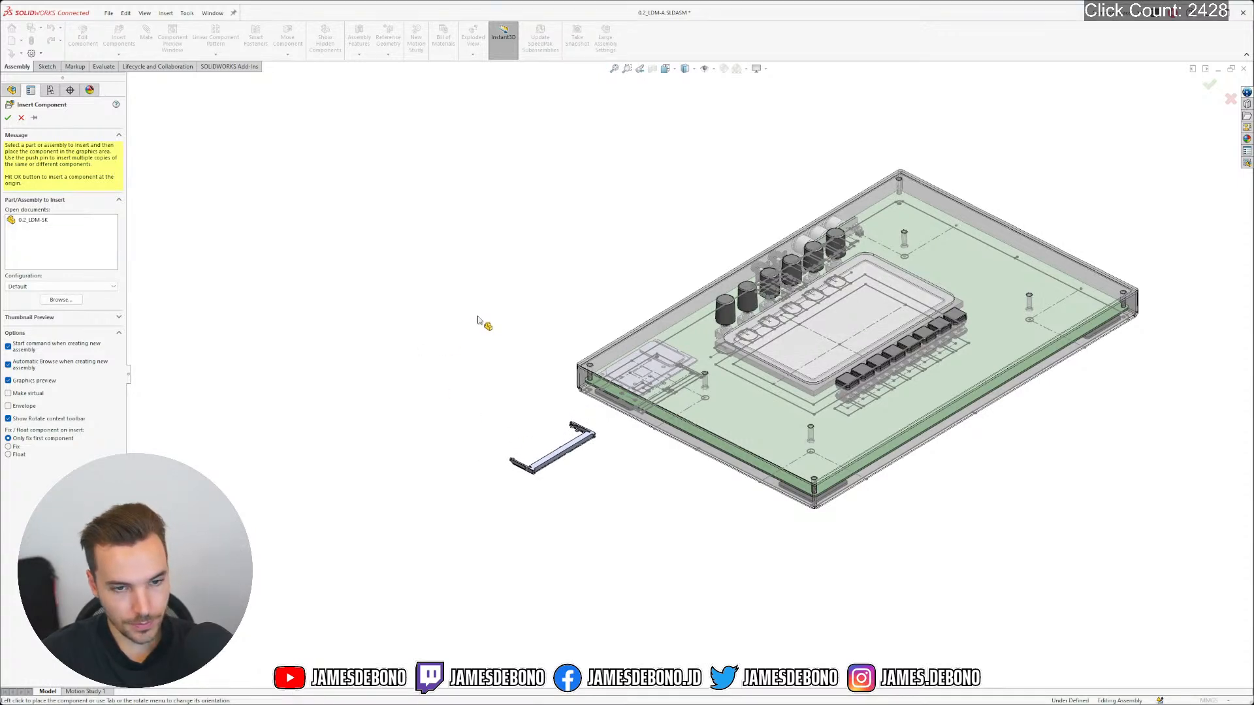
# Finish inserting components and mate the TE Connectivity 2309407-1 connector's Top Plane parallel to the assembly's Top Plane
pyautogui.click(248, 300)
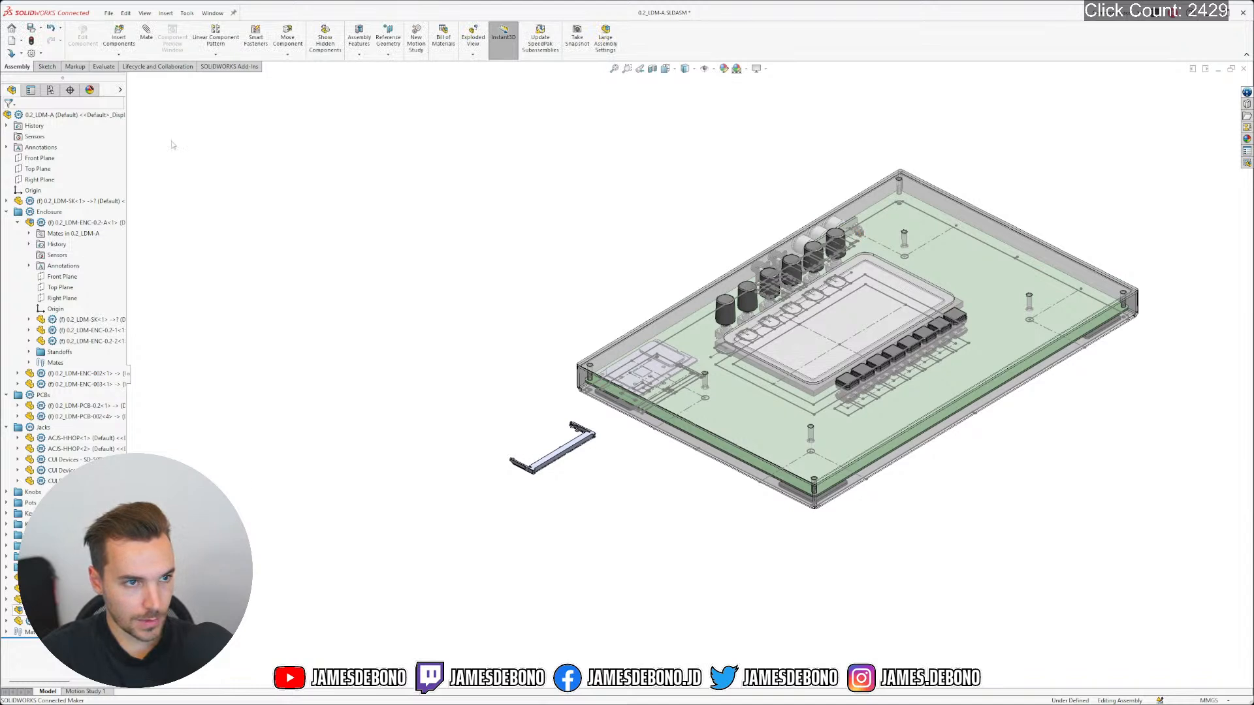
pyautogui.click(6, 621)
pyautogui.click(46, 611)
pyautogui.click(74, 580)
pyautogui.scroll(2, 79, 214)
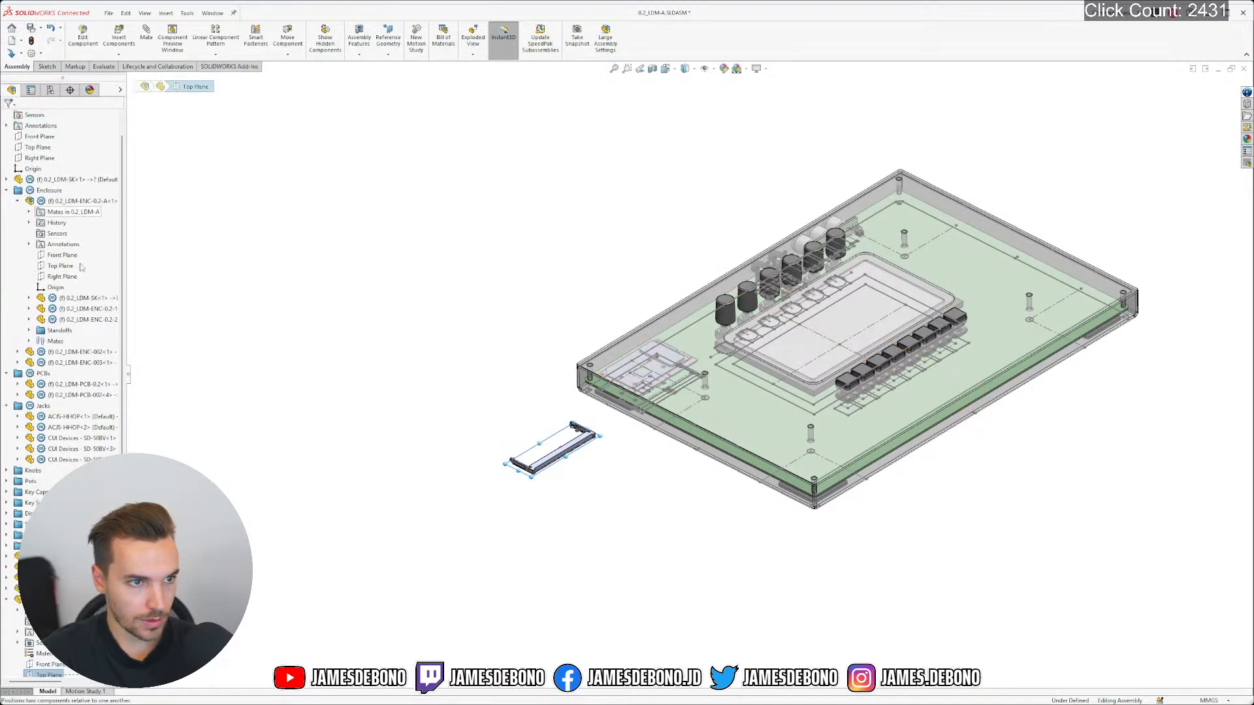
pyautogui.scroll(1, 61, 170)
pyautogui.keyDown('ctrl'); pyautogui.click(47, 169); pyautogui.keyUp('ctrl')
pyautogui.click(148, 36)
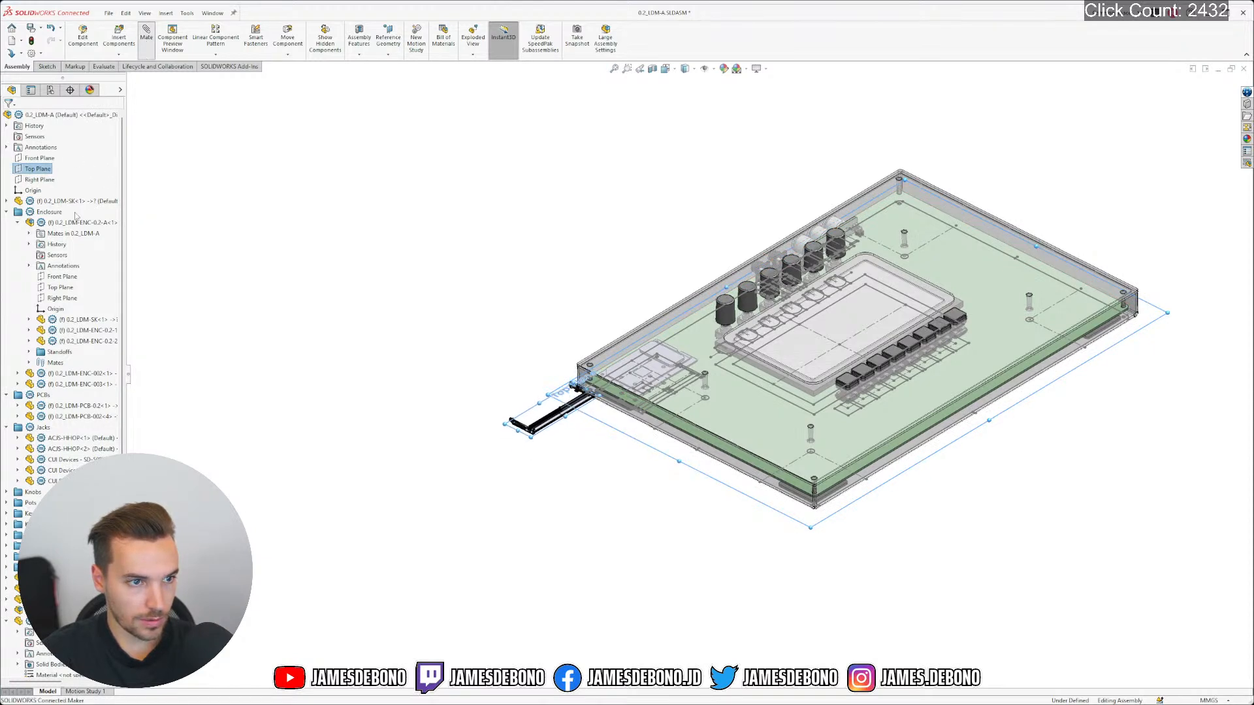
pyautogui.click(12, 240)
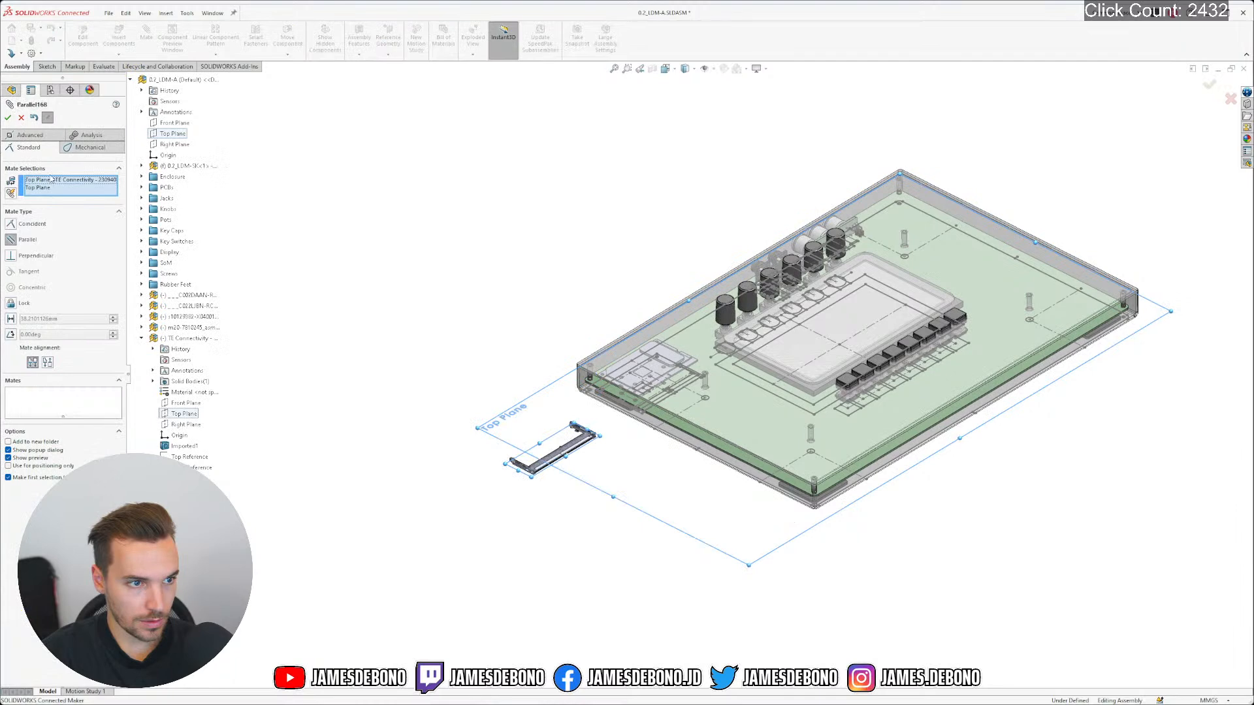
pyautogui.click(8, 117)
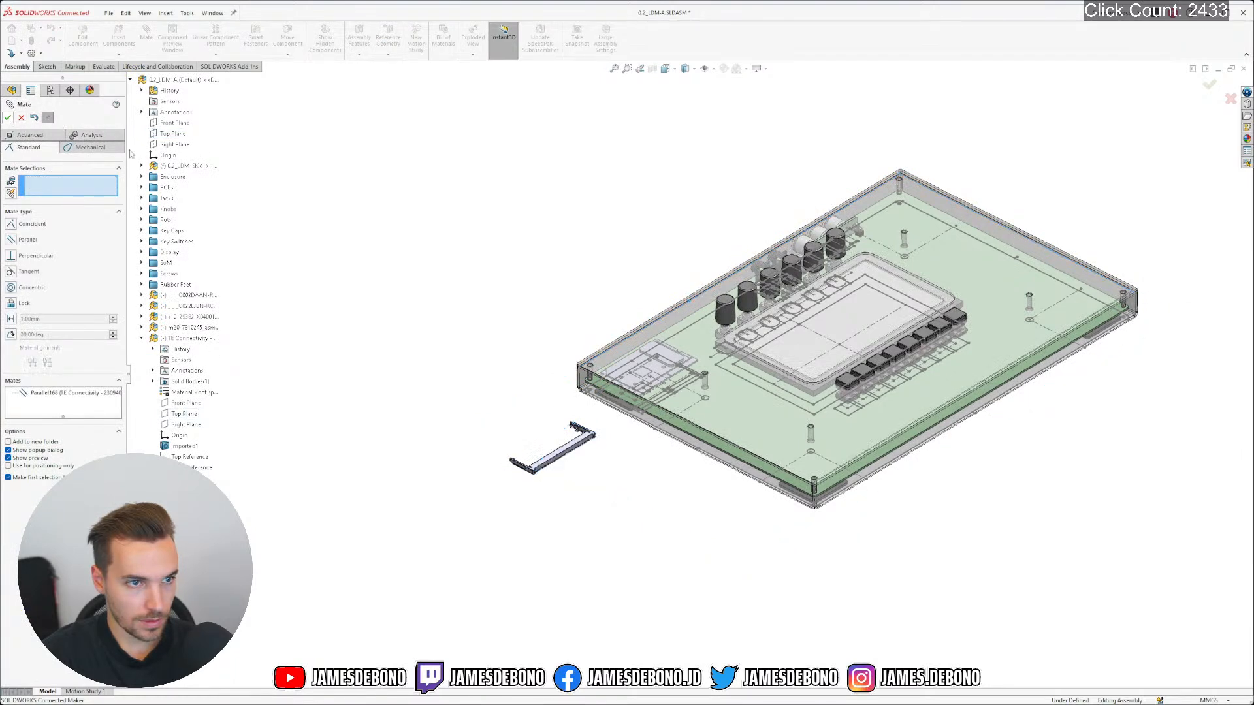
# Add a parallel mate between the assembly's Right Plane and the TE Connectivity connector's Right Plane
pyautogui.click(174, 144)
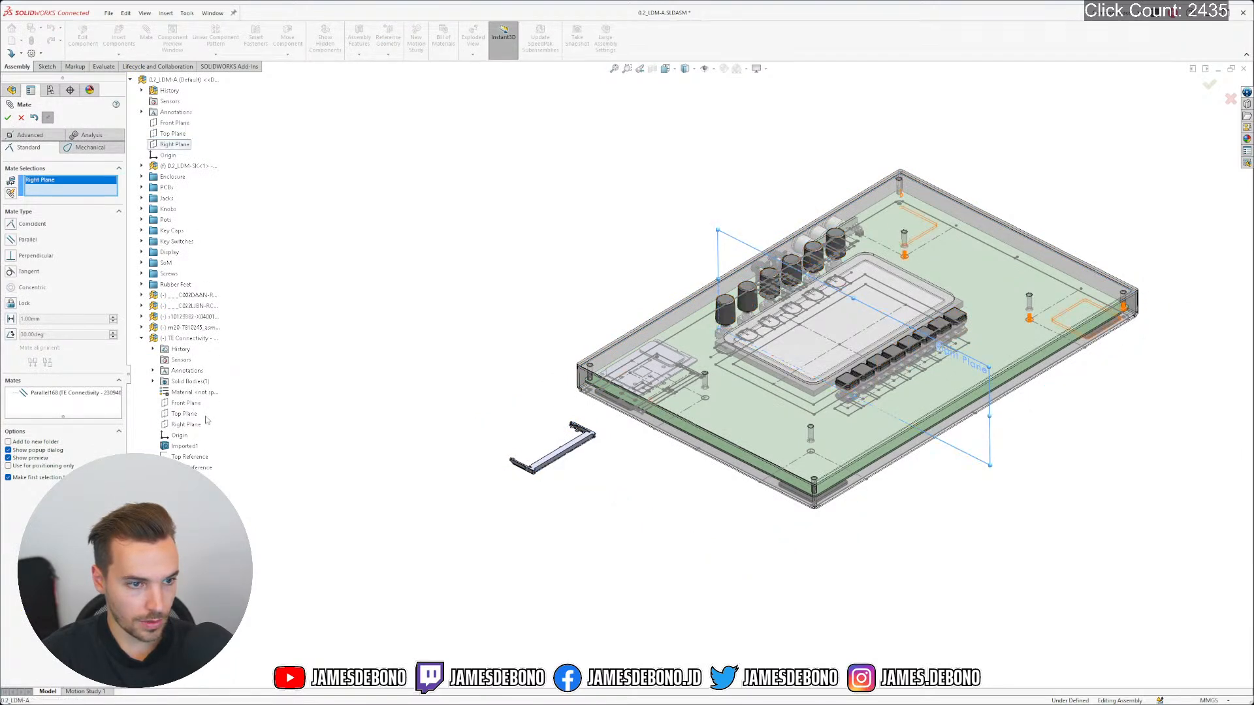
pyautogui.click(185, 425)
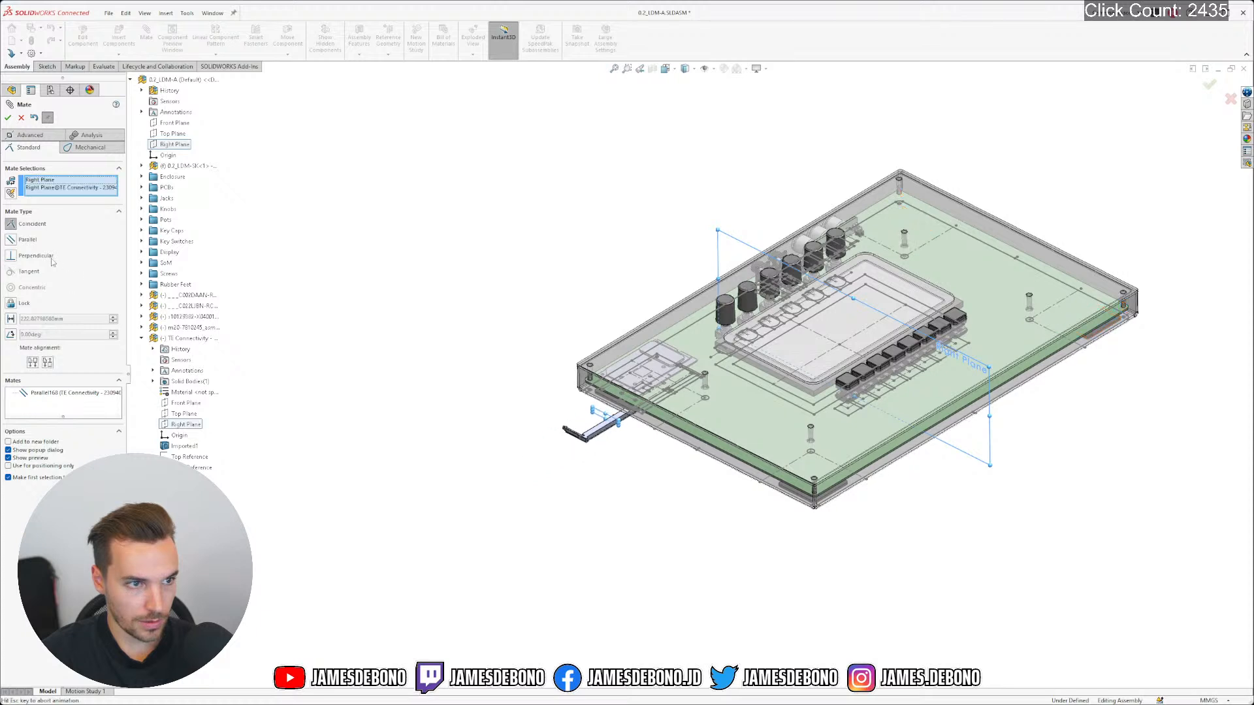
pyautogui.click(12, 241)
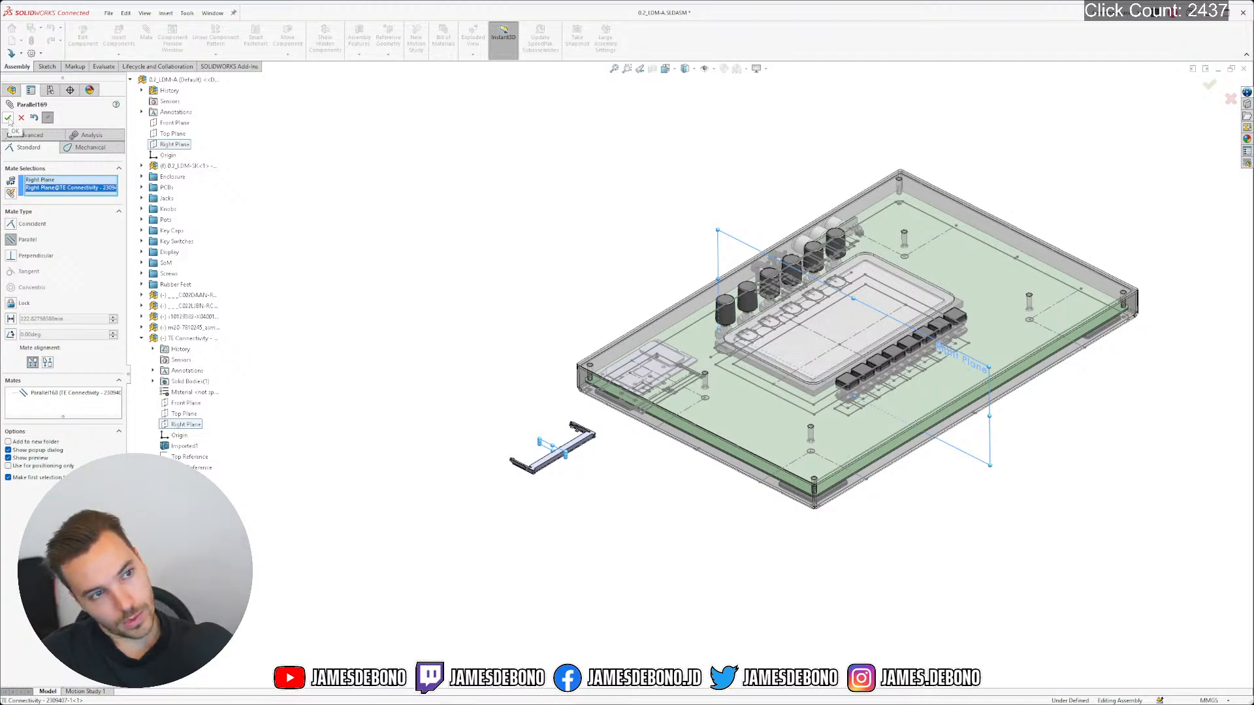
pyautogui.click(8, 118)
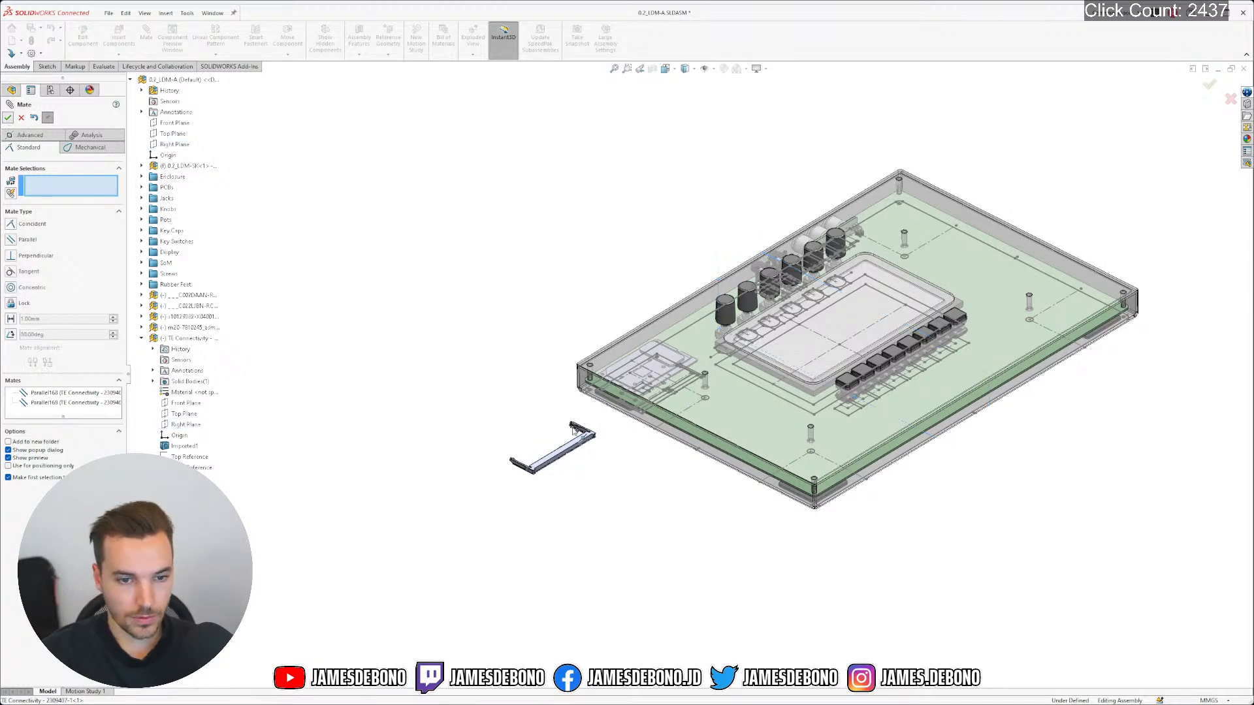
# Mate the connector's Top Plane coincident with the PCB Right sketch point at the board's rear edge
pyautogui.scroll(-5, 581, 438)
pyautogui.moveTo(621, 418); pyautogui.dragTo(646, 336, button='middle')
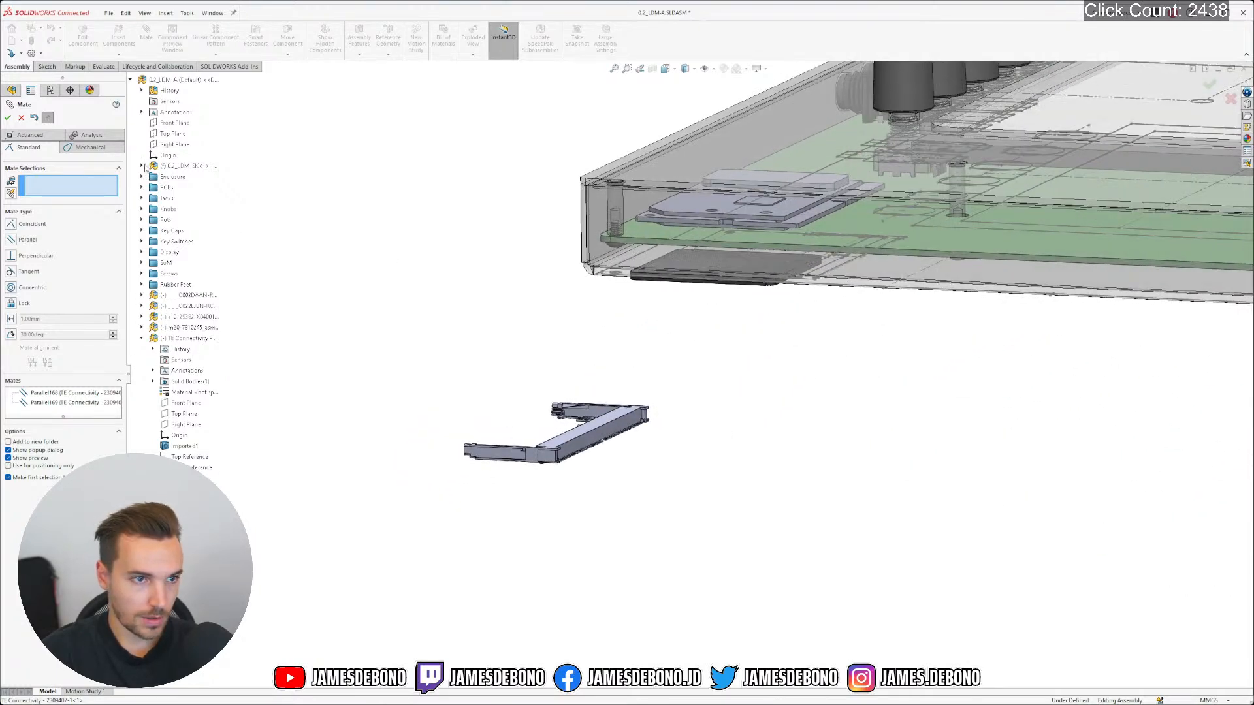
pyautogui.click(141, 166)
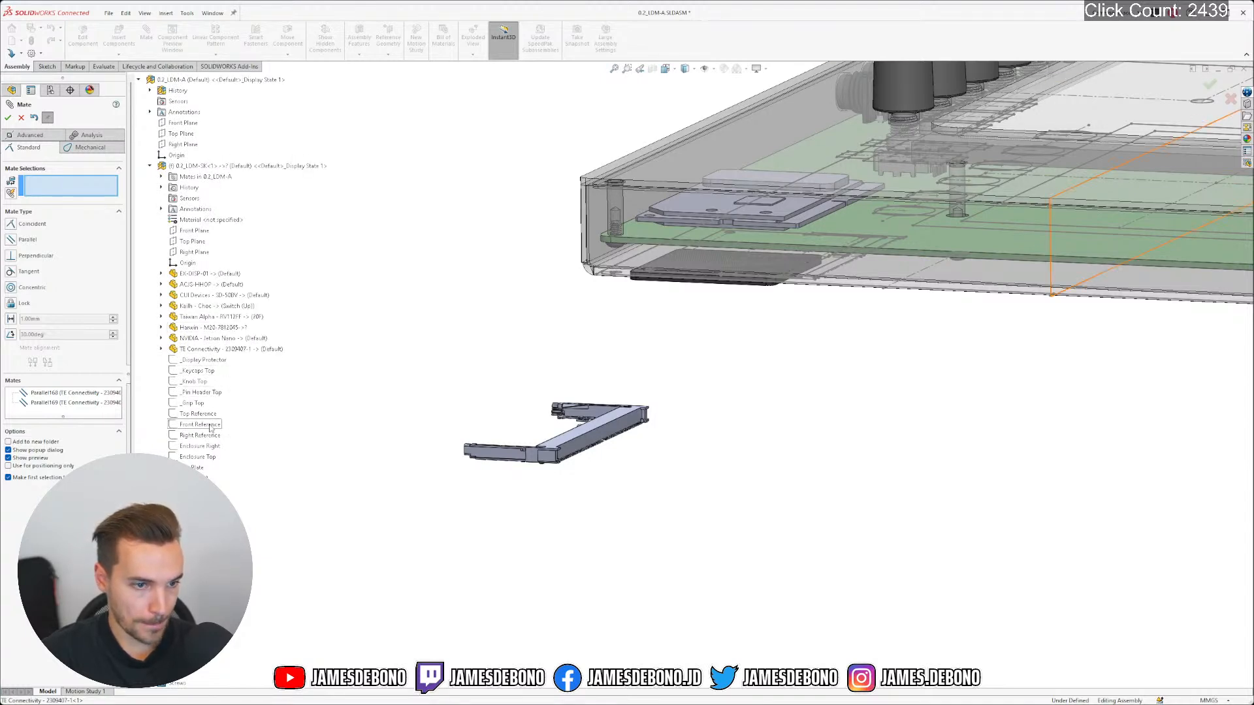
pyautogui.click(228, 518)
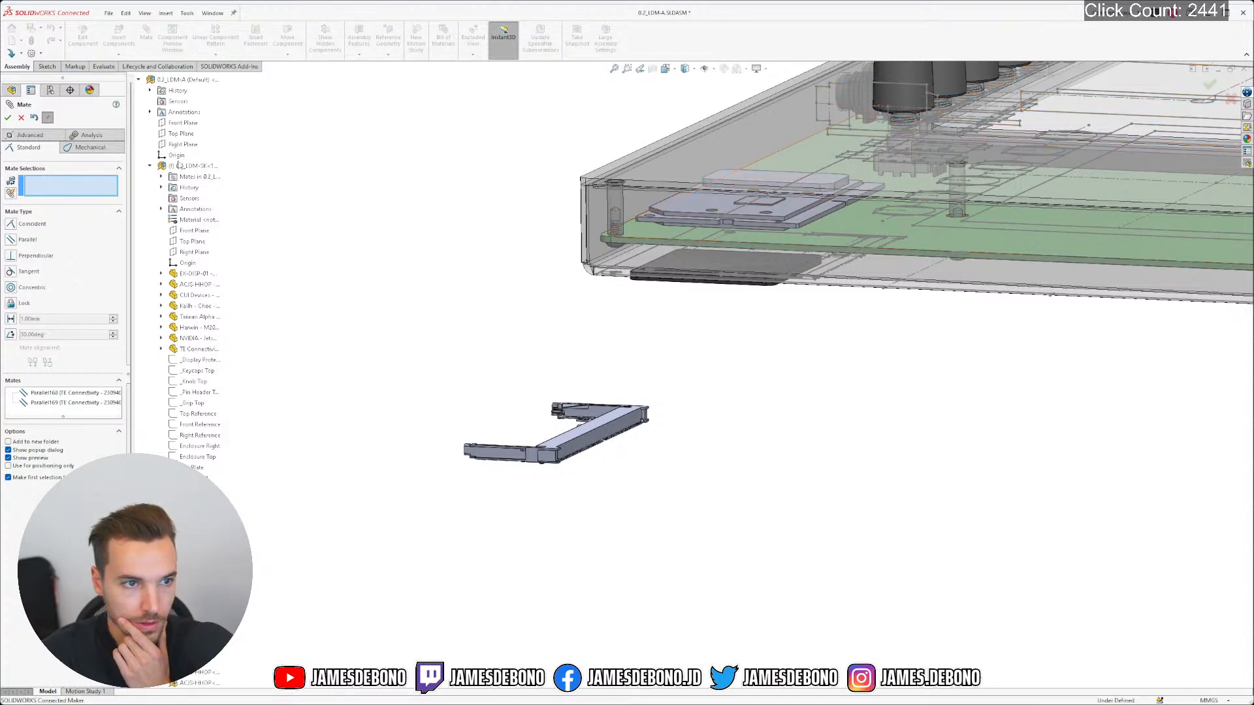
pyautogui.scroll(-3, 160, 163)
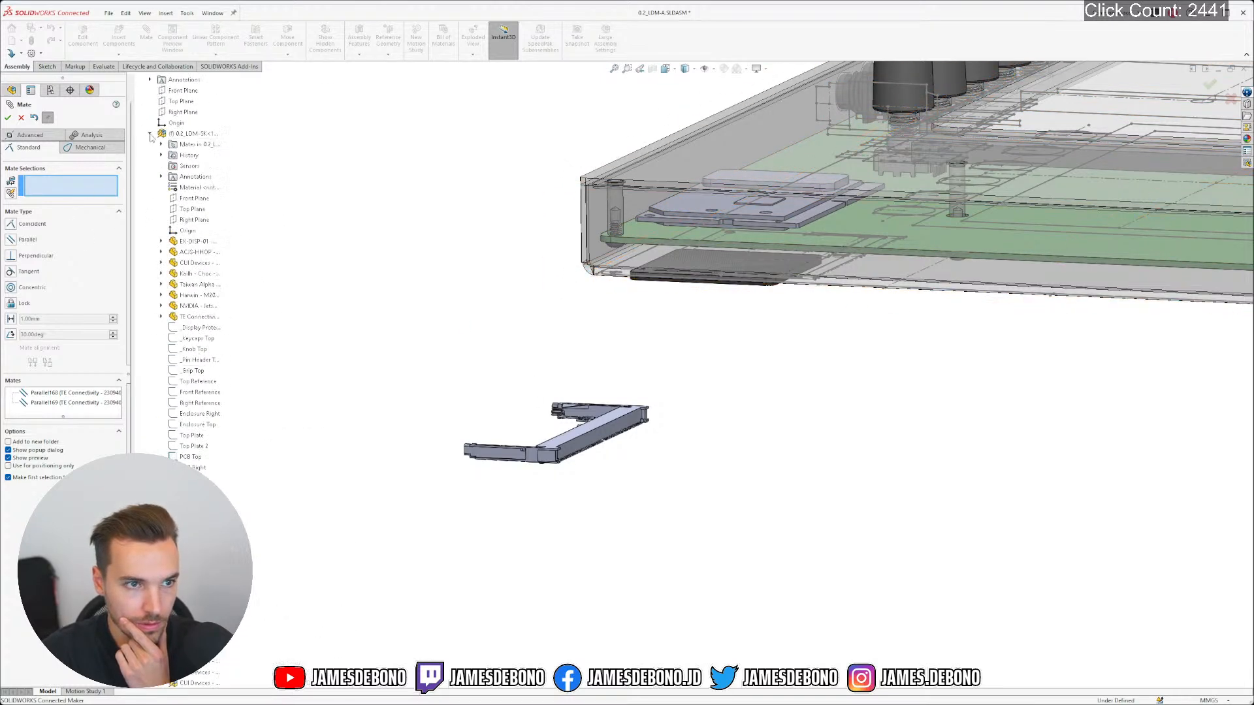
pyautogui.click(150, 134)
pyautogui.click(183, 521)
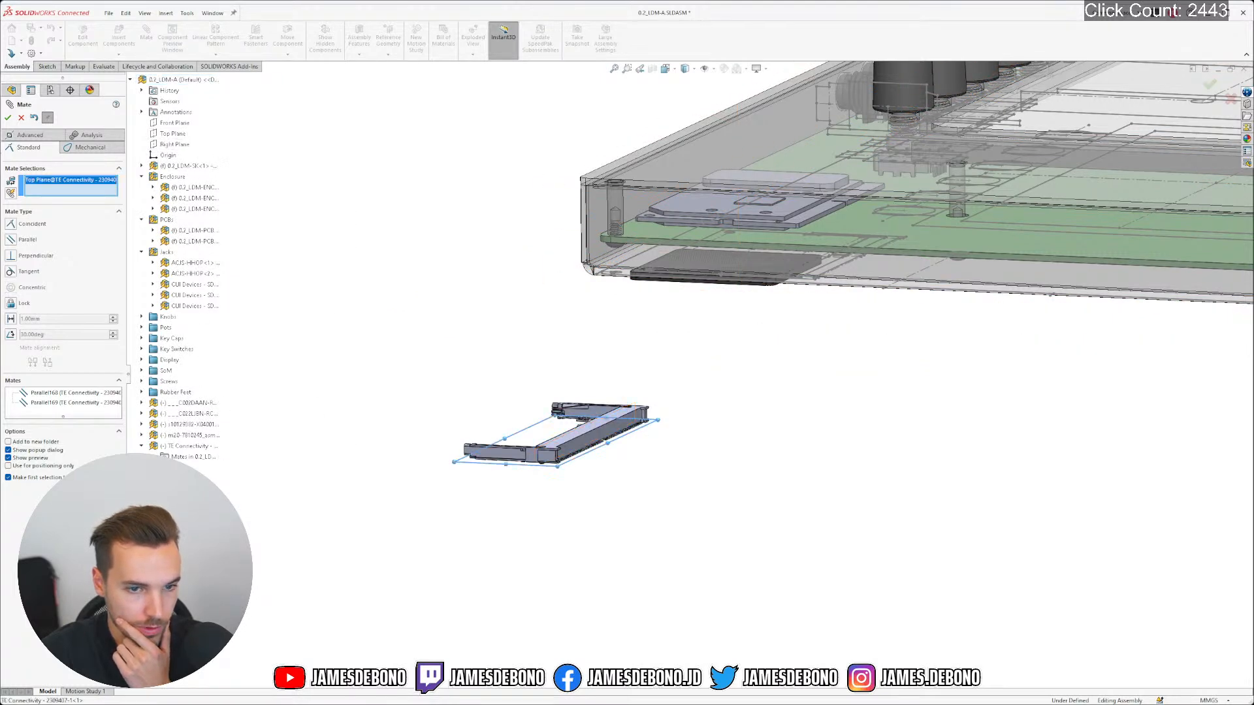
pyautogui.keyDown('ctrl'); pyautogui.moveTo(869, 109); pyautogui.dragTo(830, 163, button='middle'); pyautogui.keyUp('ctrl')
pyautogui.scroll(-5, 782, 209)
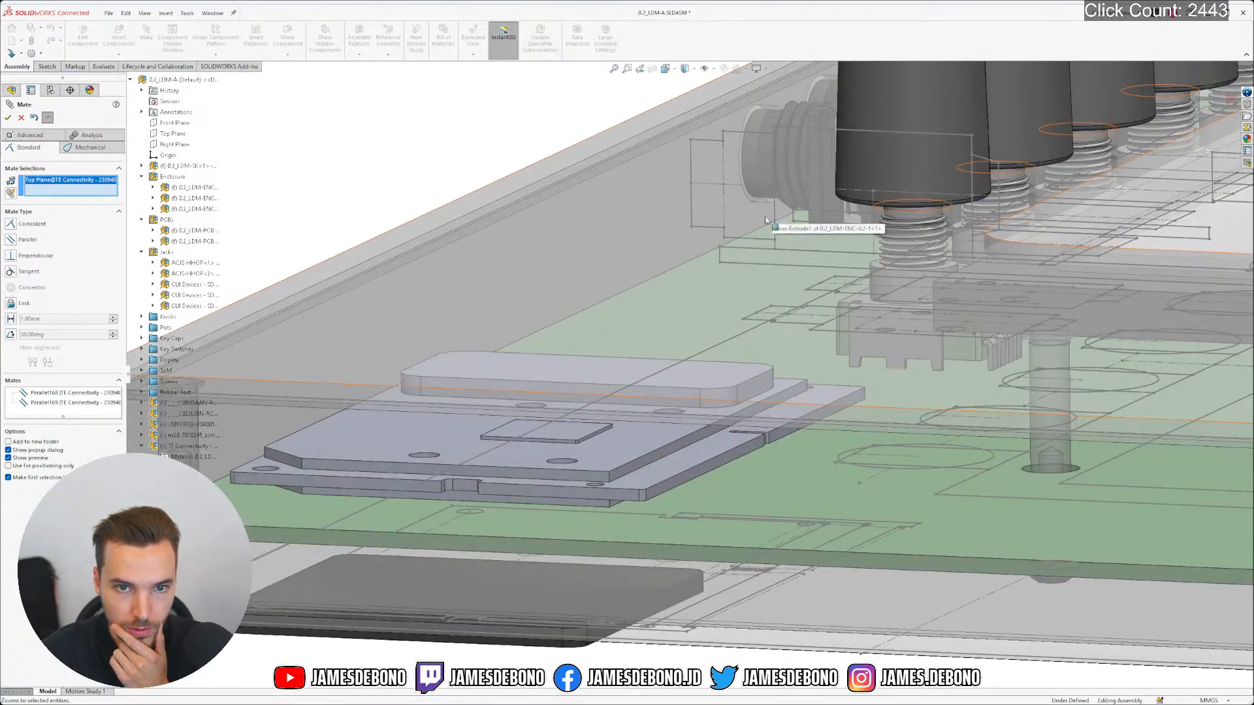
pyautogui.click(720, 246)
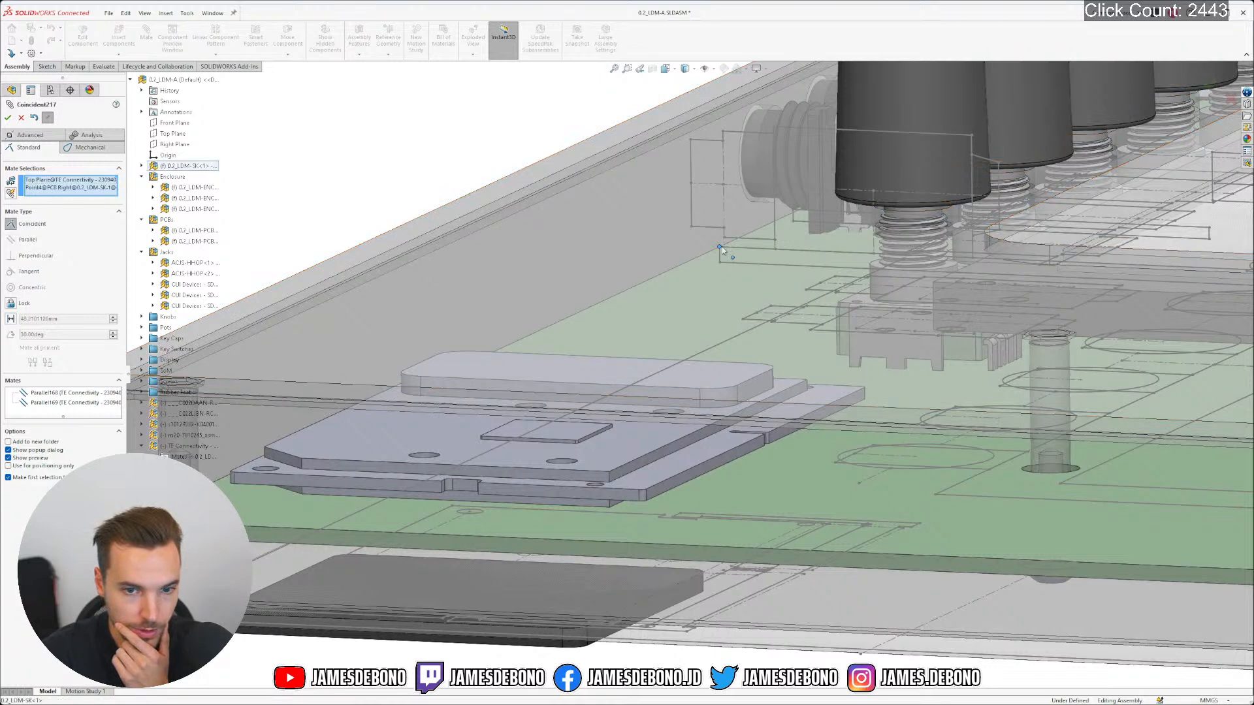
pyautogui.scroll(8, 689, 363)
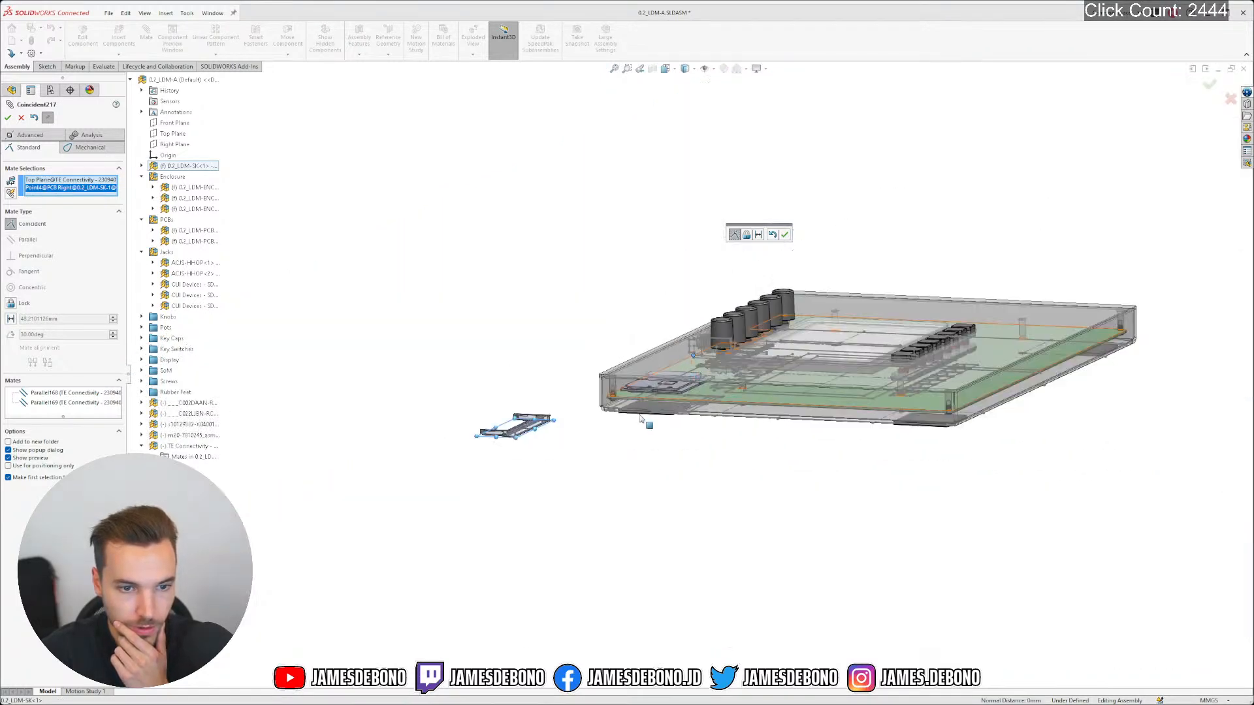
pyautogui.scroll(-4, 640, 419)
pyautogui.click(9, 119)
# Select the connector's Right Plane for mating, try the PCB Top sketch point at the connector notch, and remove that point from the selection
pyautogui.moveTo(569, 237); pyautogui.dragTo(529, 325, button='middle')
pyautogui.click(189, 532)
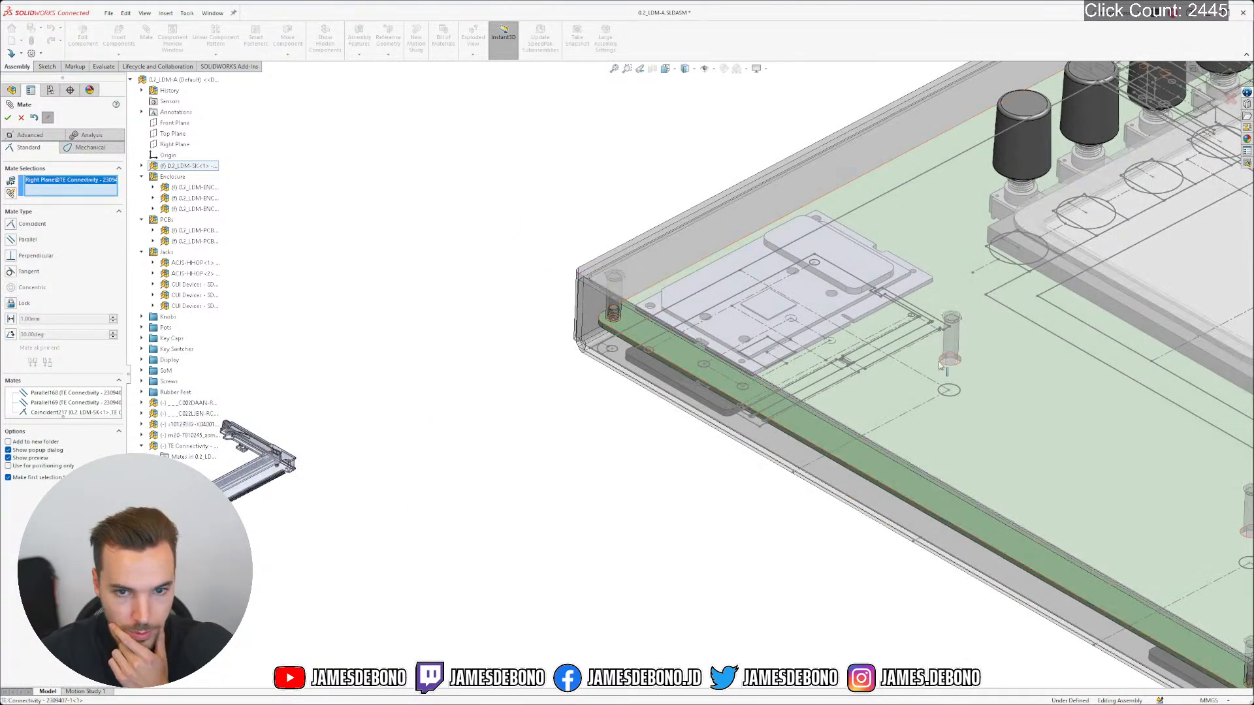
pyautogui.scroll(-5, 842, 364)
pyautogui.scroll(-5, 815, 393)
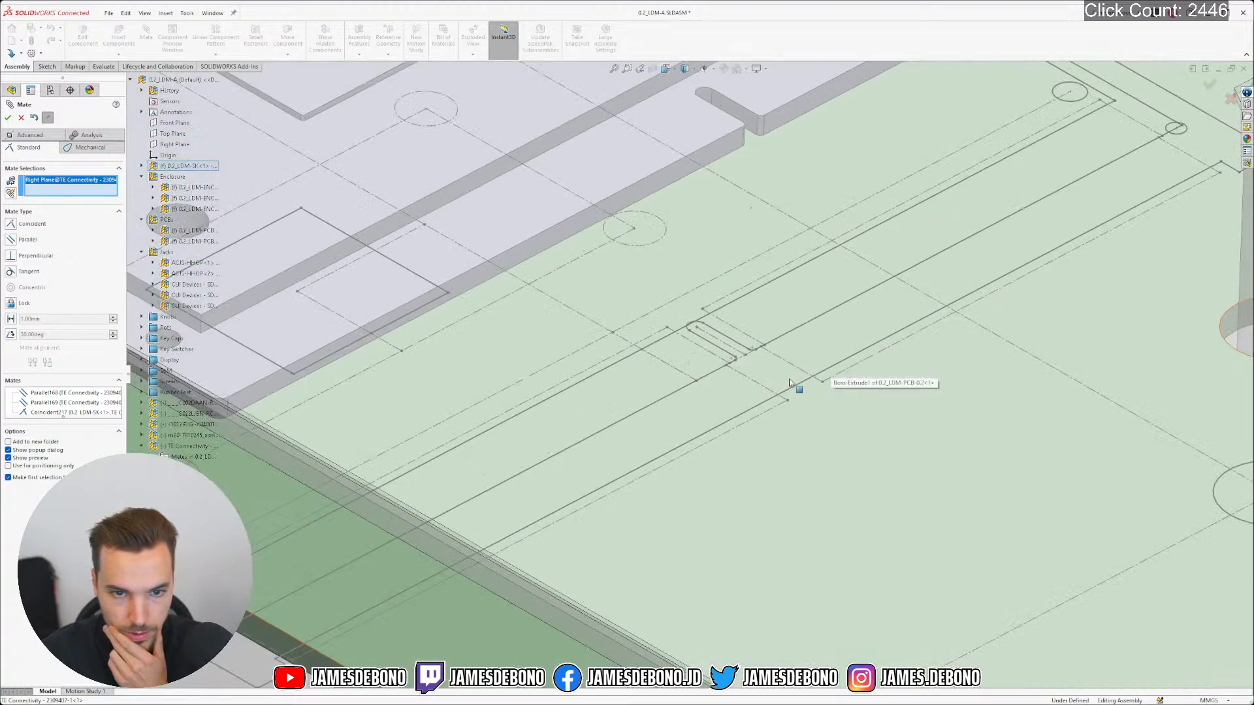
pyautogui.click(740, 371)
pyautogui.scroll(8, 748, 390)
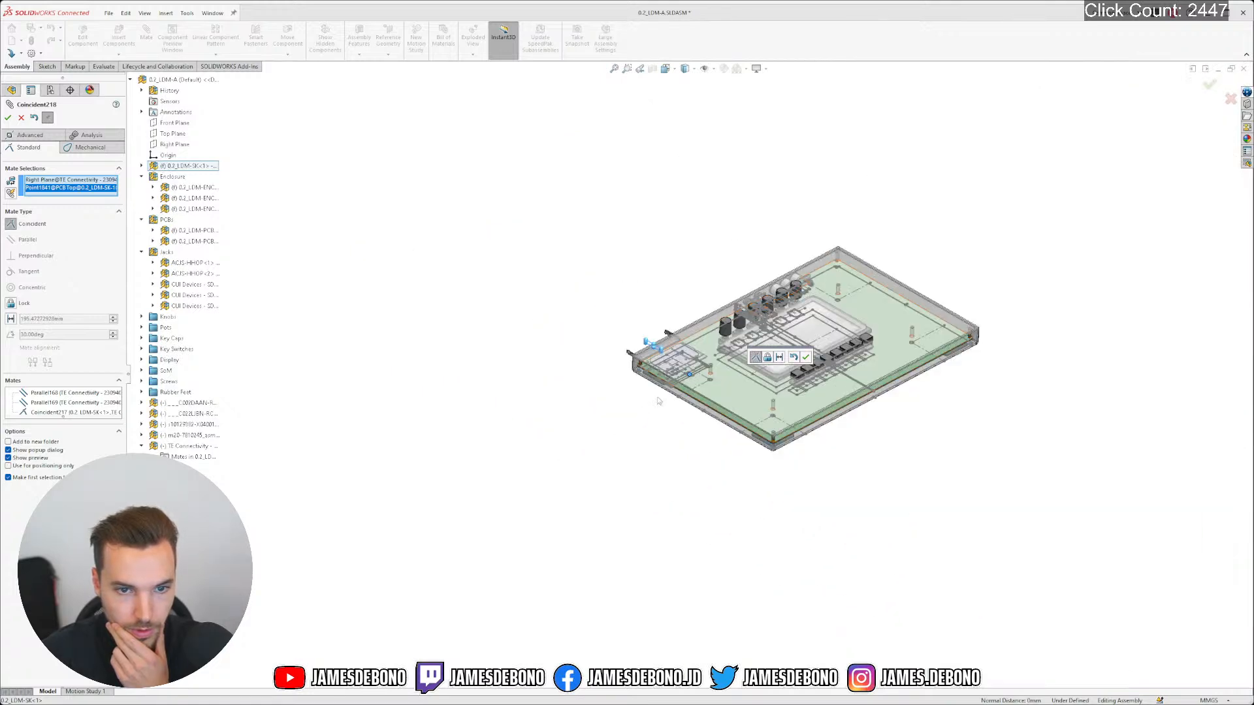
pyautogui.scroll(-6, 656, 346)
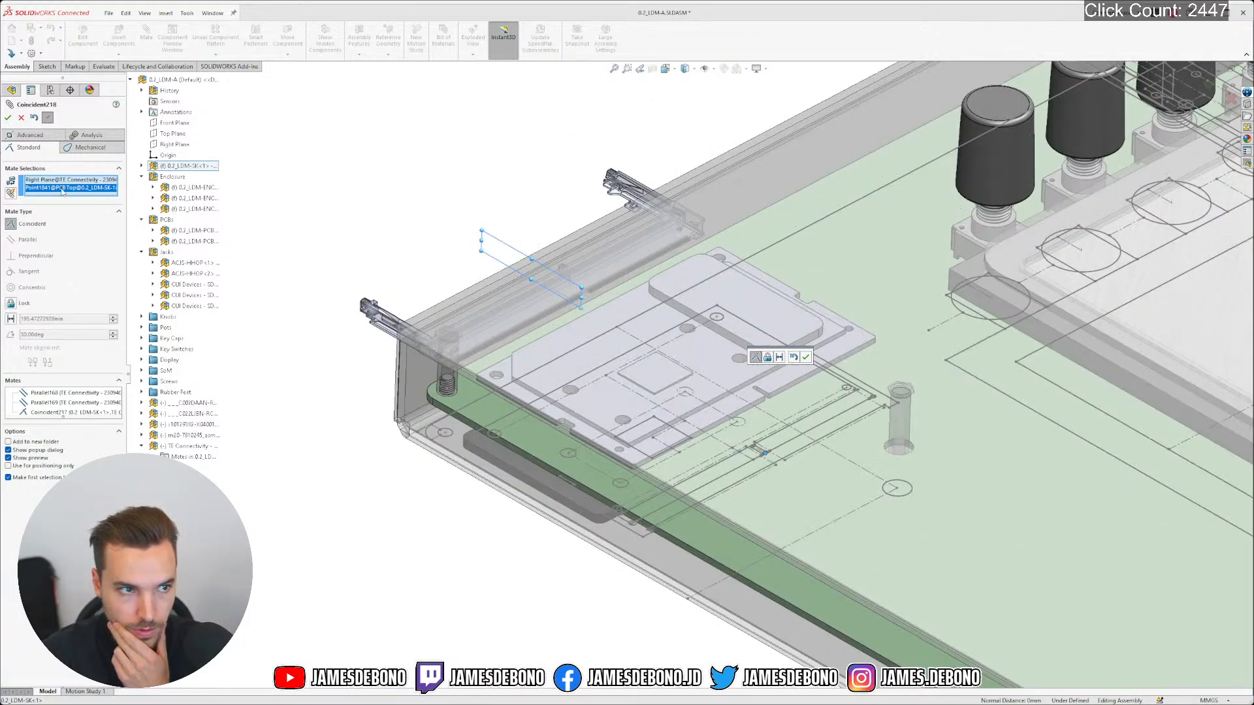
pyautogui.rightClick(63, 190)
pyautogui.click(91, 207)
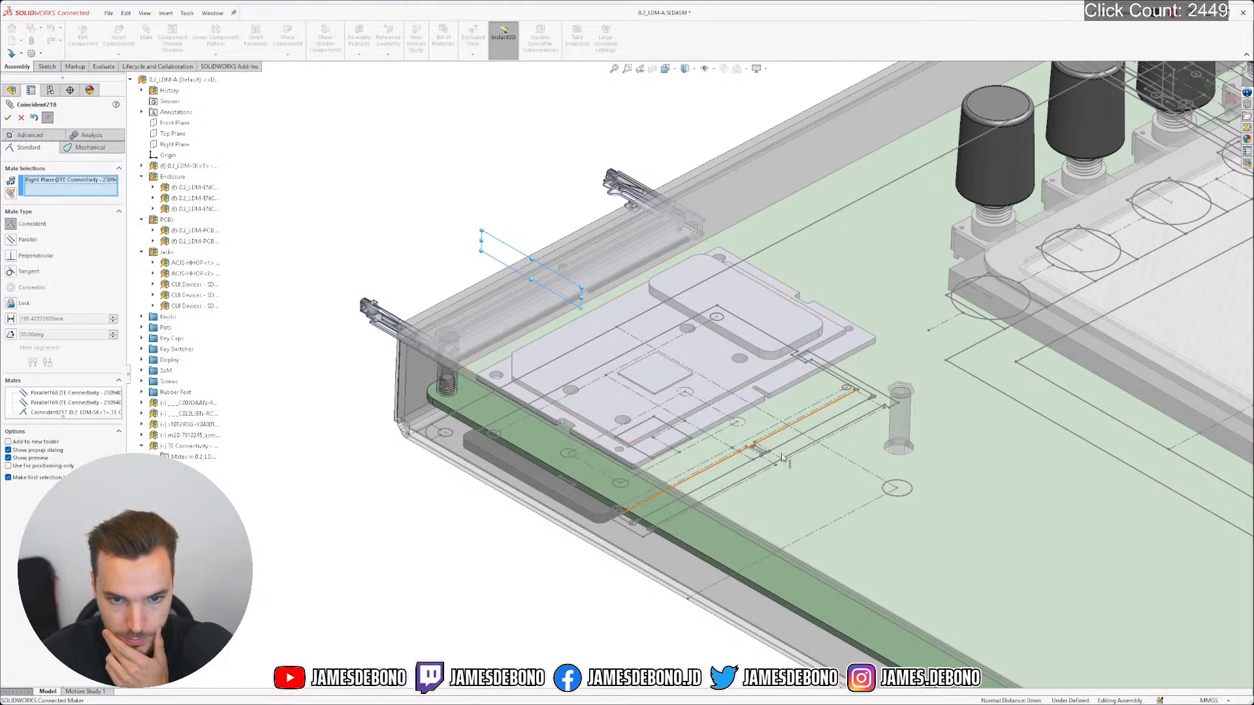
# Mate the connector's Right Plane coincident with the lower endpoint of the Jetson module's vertical centreline in the PCB Top sketch
pyautogui.scroll(-5, 776, 458)
pyautogui.scroll(10, 734, 444)
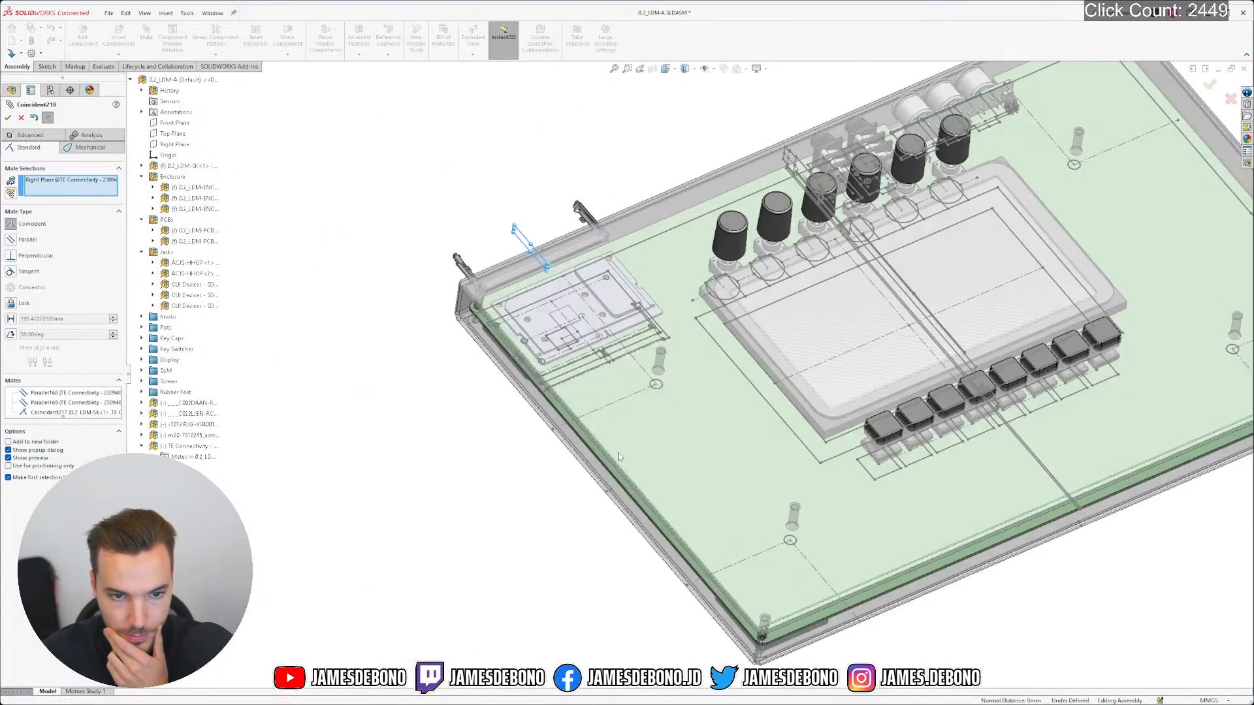
pyautogui.moveTo(620, 457); pyautogui.dragTo(459, 293, button='right')
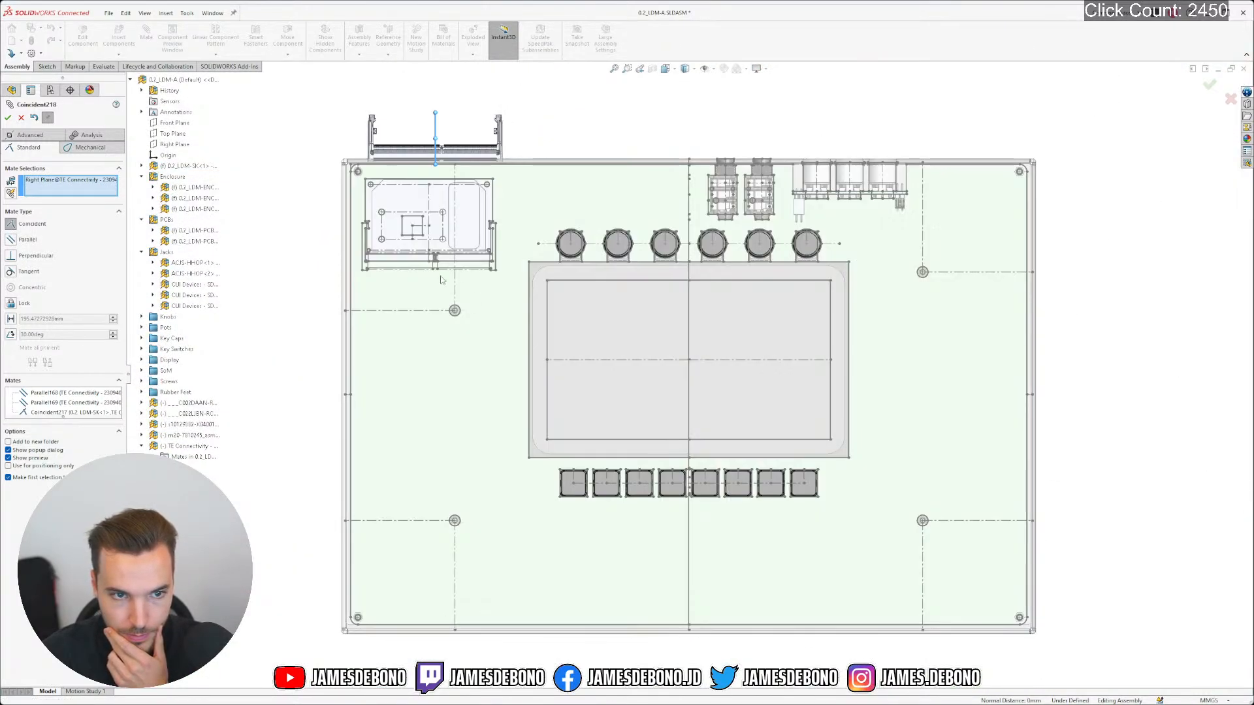
pyautogui.scroll(-10, 447, 281)
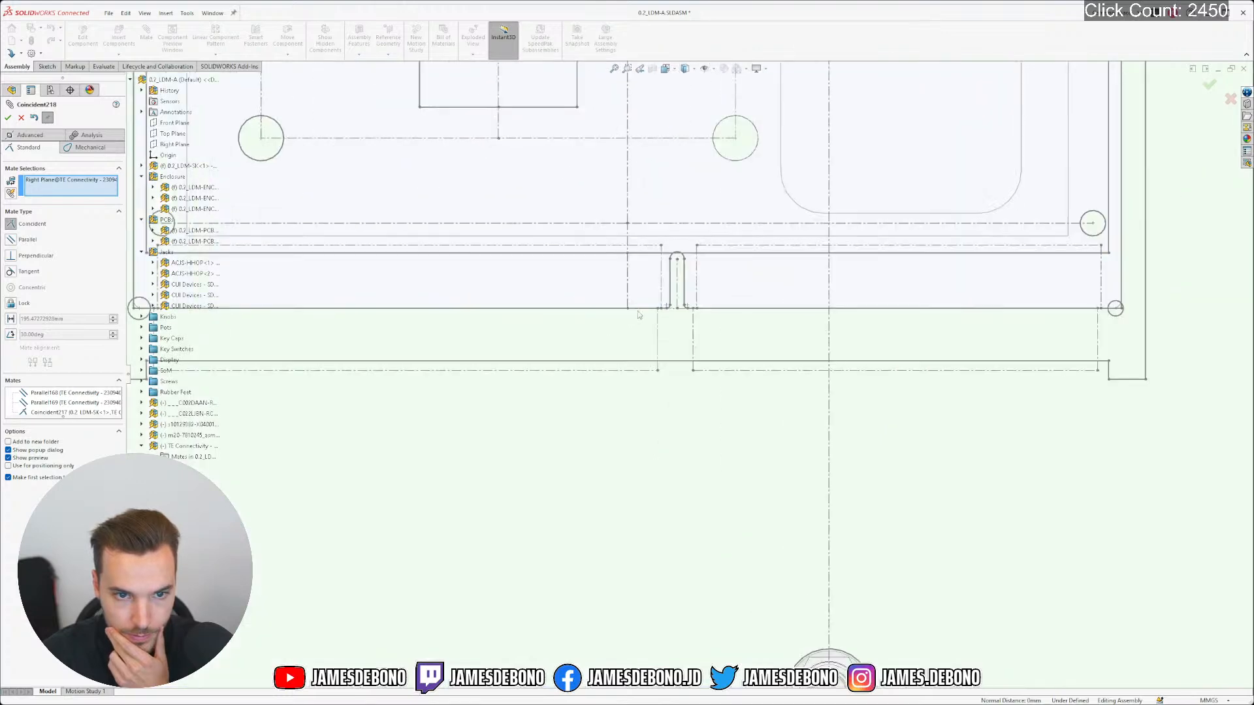
pyautogui.moveTo(653, 308); pyautogui.dragTo(628, 292, button='middle')
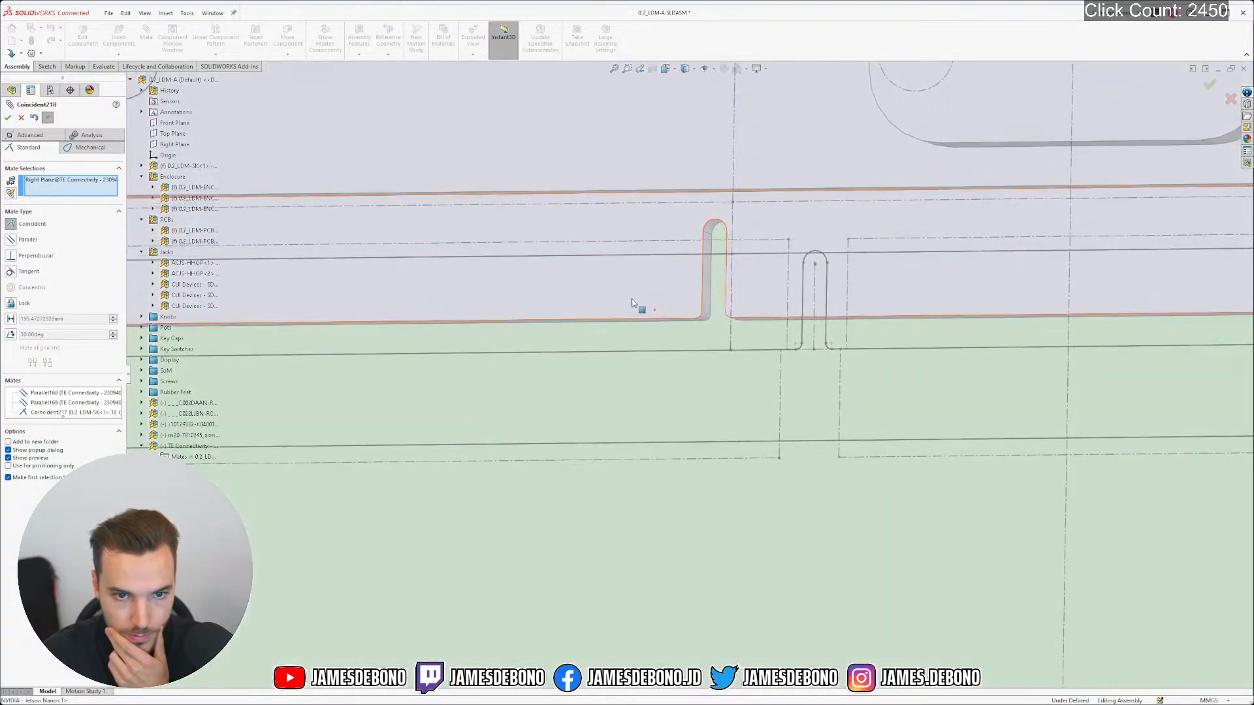
pyautogui.click(731, 352)
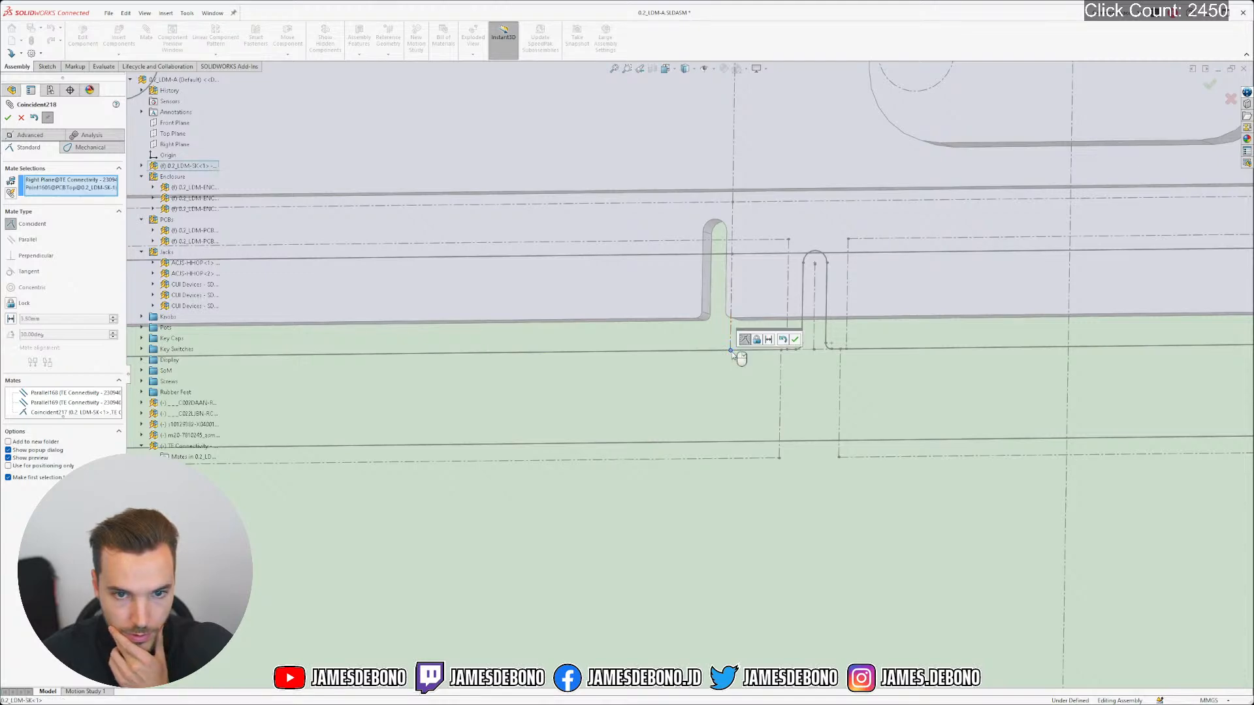
pyautogui.scroll(5, 725, 367)
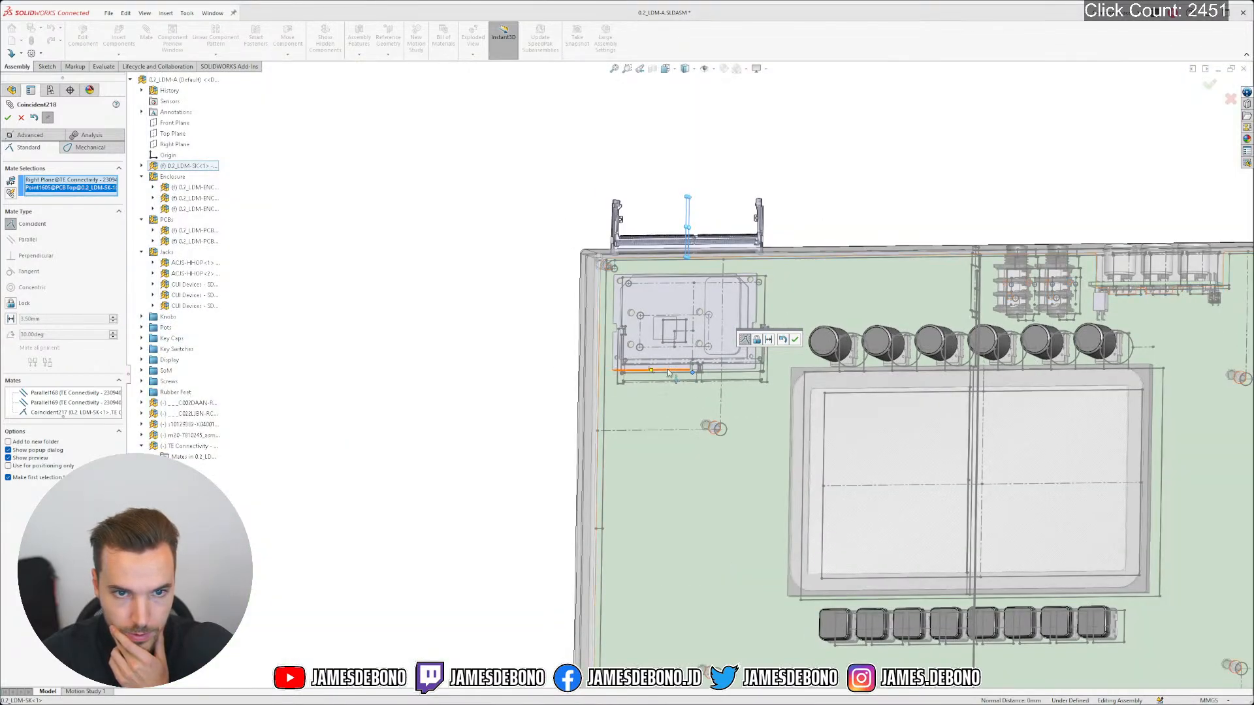
pyautogui.scroll(-3, 667, 373)
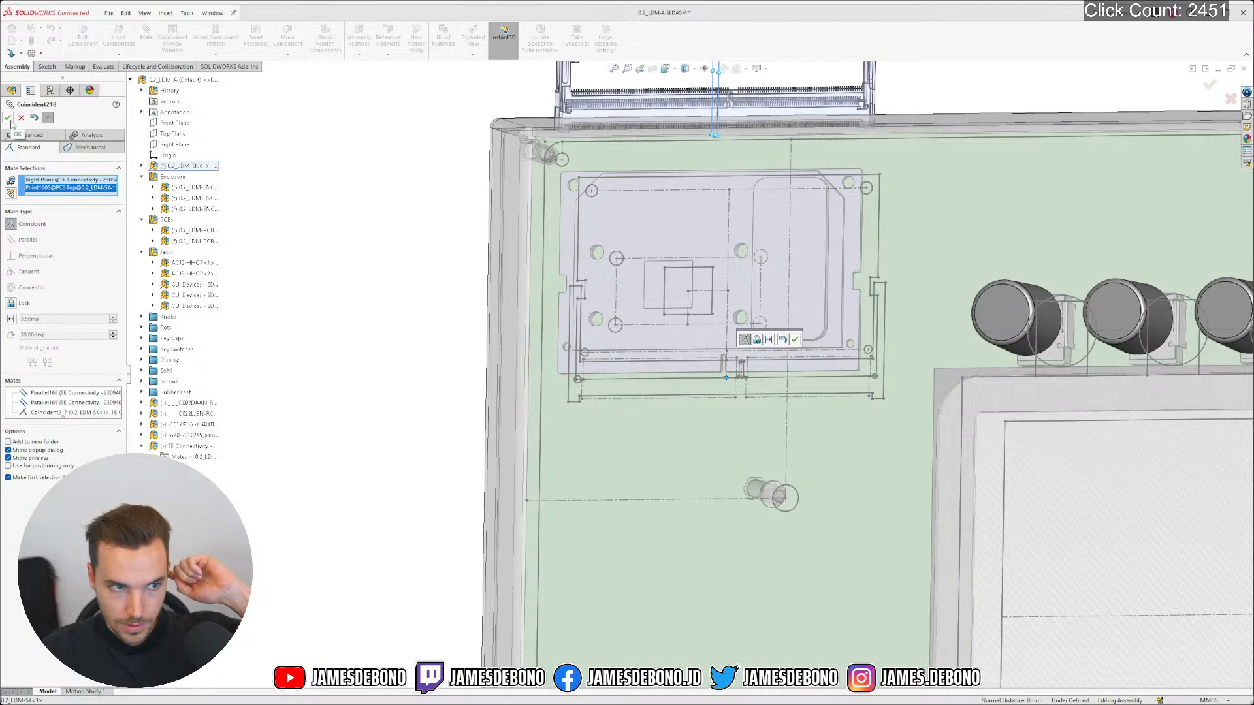
pyautogui.click(9, 119)
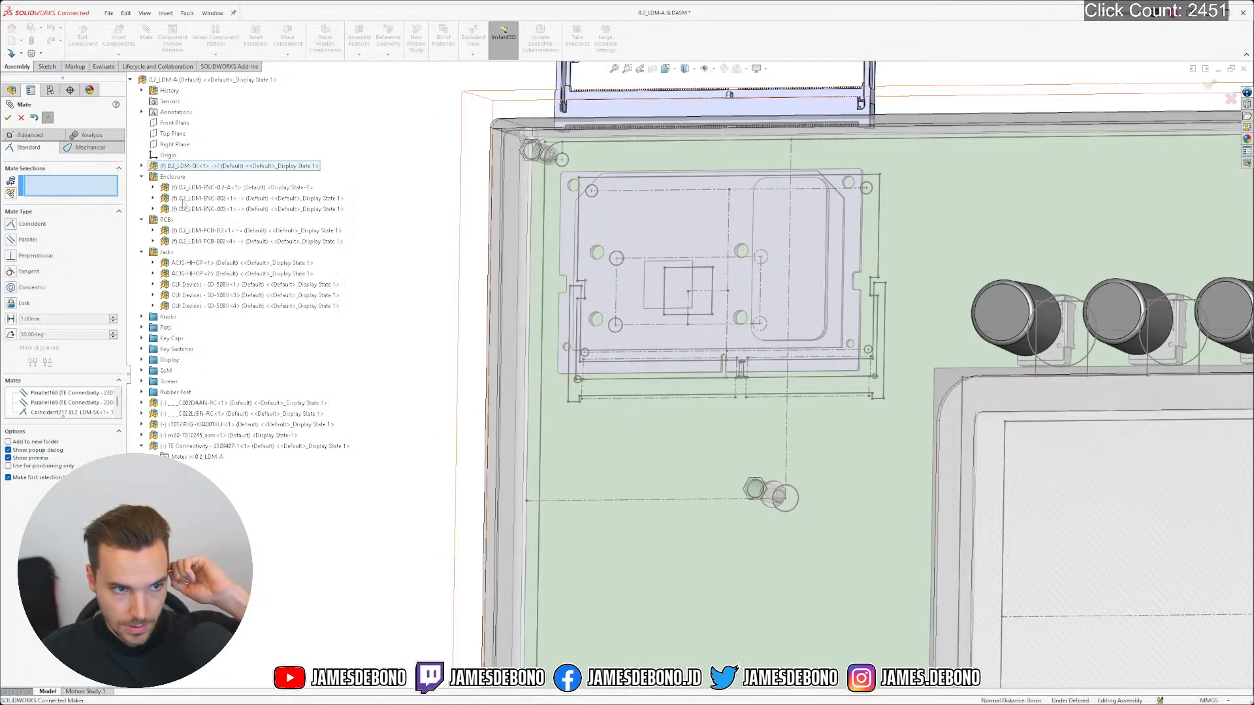
# Mate the connector's Front Plane coincident with the same PCB Top centreline endpoint, and finish mating
pyautogui.click(185, 506)
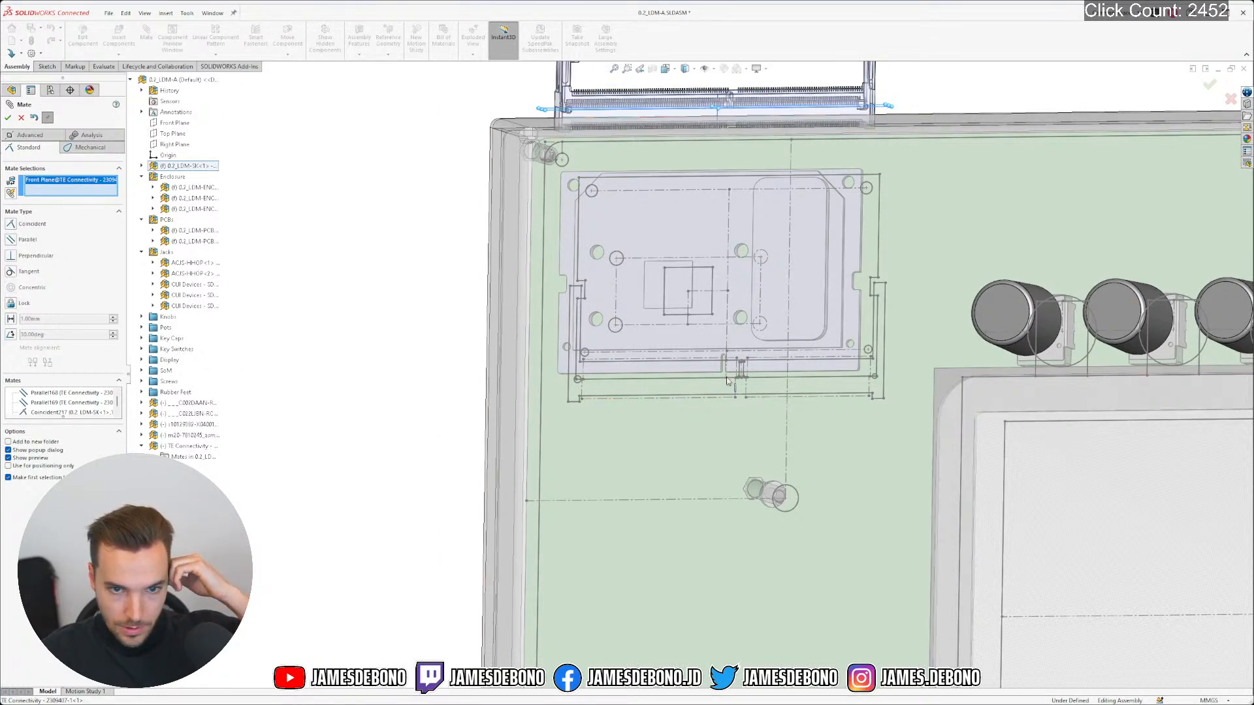
pyautogui.scroll(-4, 726, 379)
pyautogui.click(708, 373)
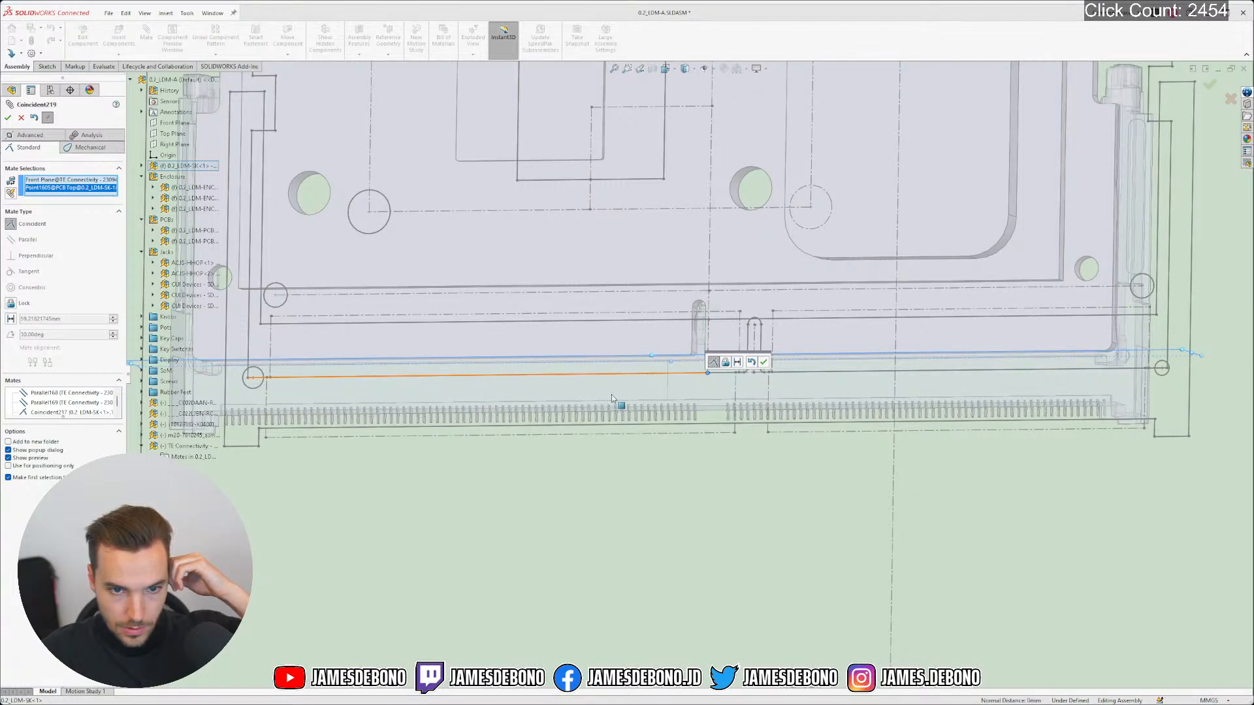
pyautogui.scroll(5, 612, 395)
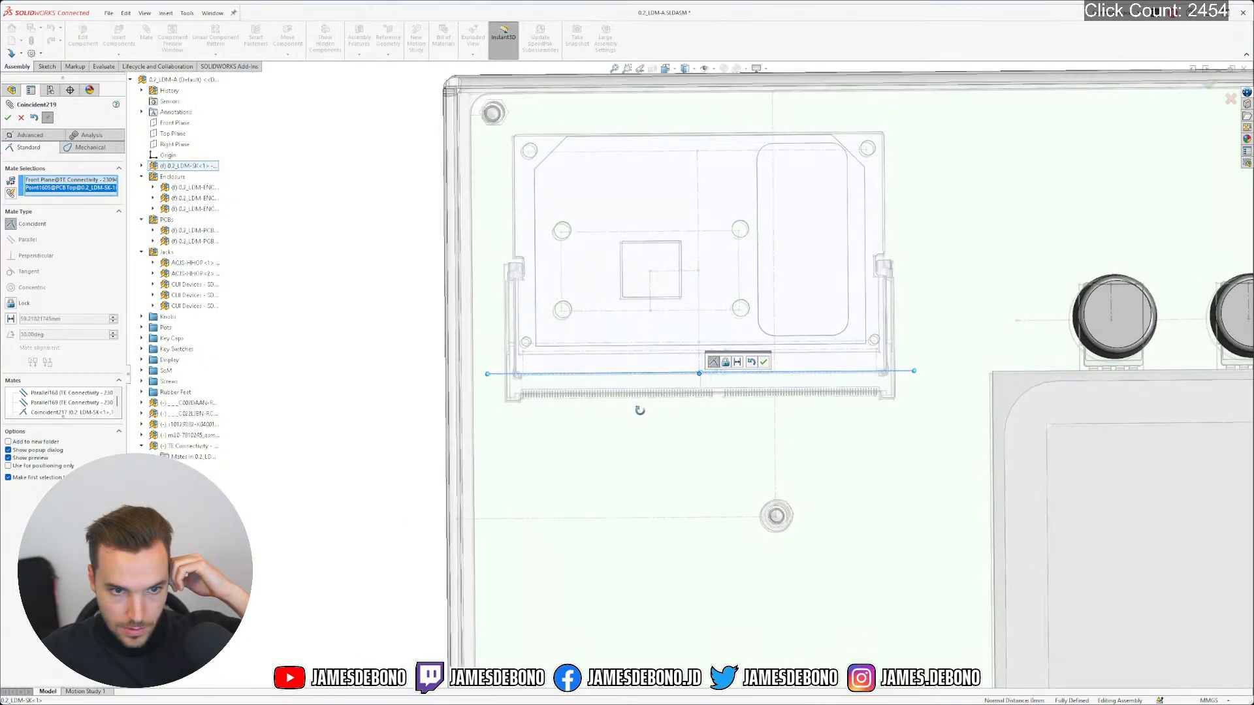
pyautogui.click(8, 118)
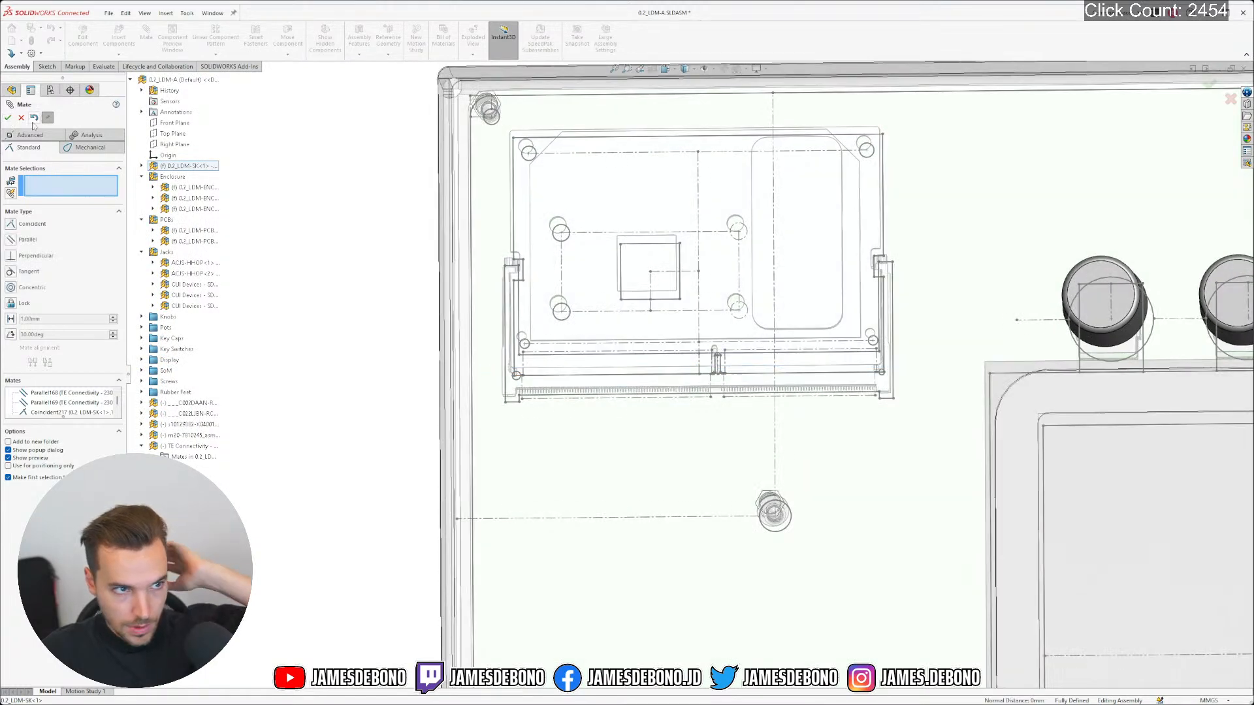
pyautogui.click(21, 118)
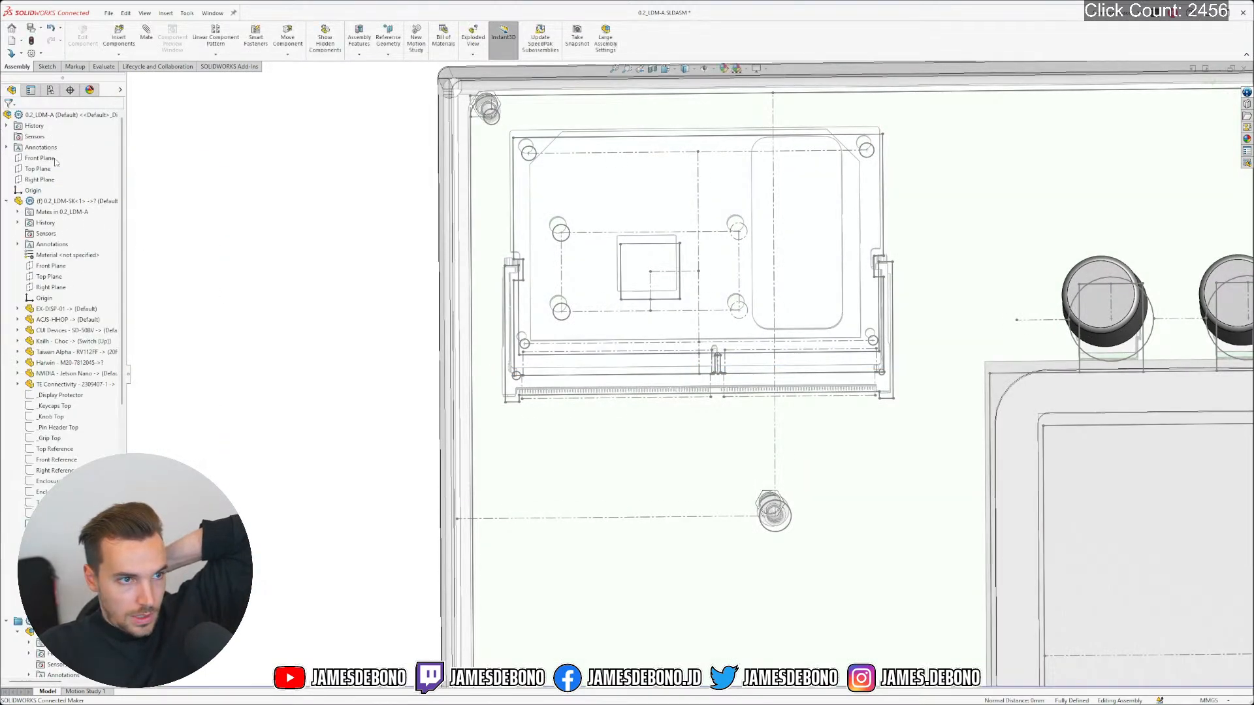
# Examine how the connector's contact rows and housing corners line up with the PCB Top sketch at both ends
pyautogui.moveTo(337, 453); pyautogui.dragTo(404, 223, button='right')
pyautogui.scroll(-7, 404, 223)
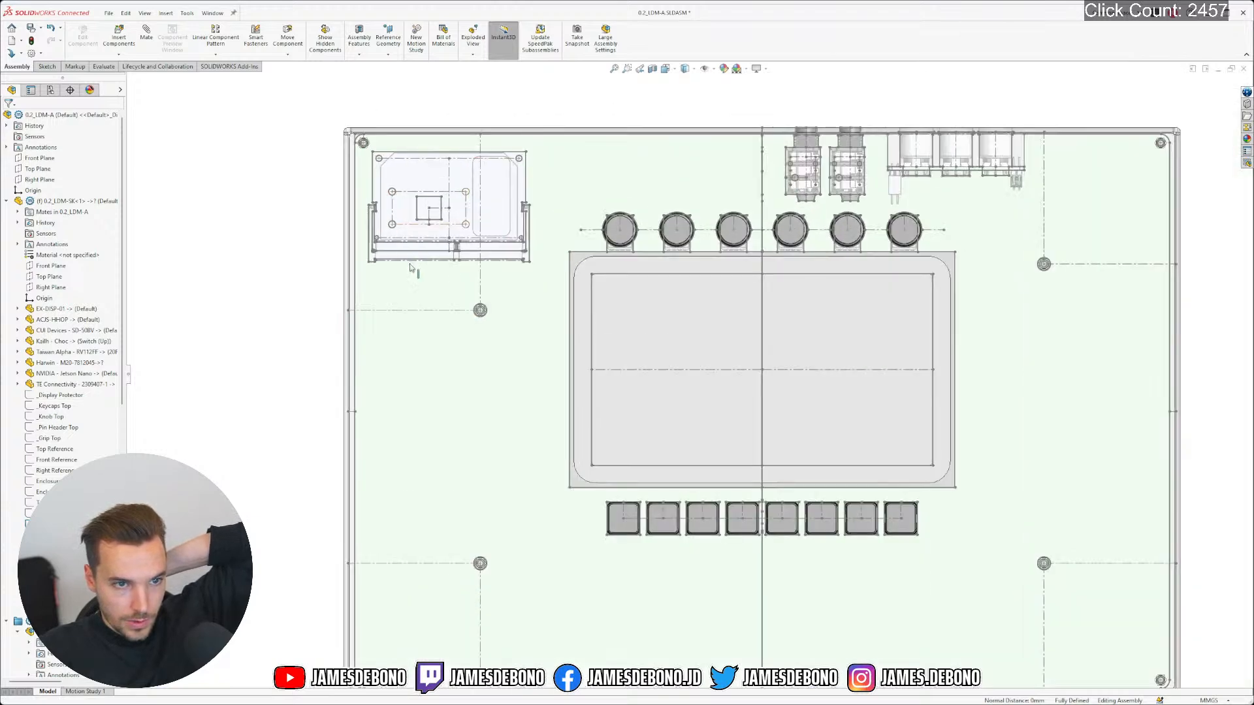
pyautogui.scroll(-4, 456, 331)
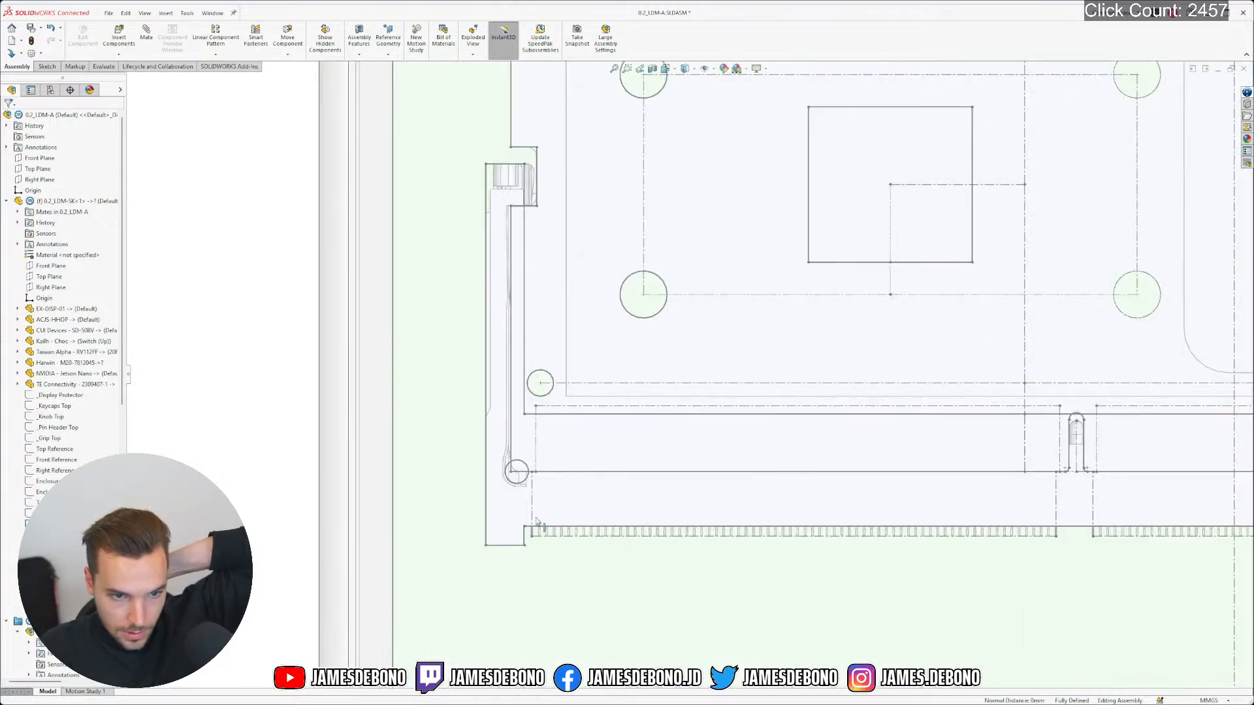
pyautogui.scroll(-5, 540, 525)
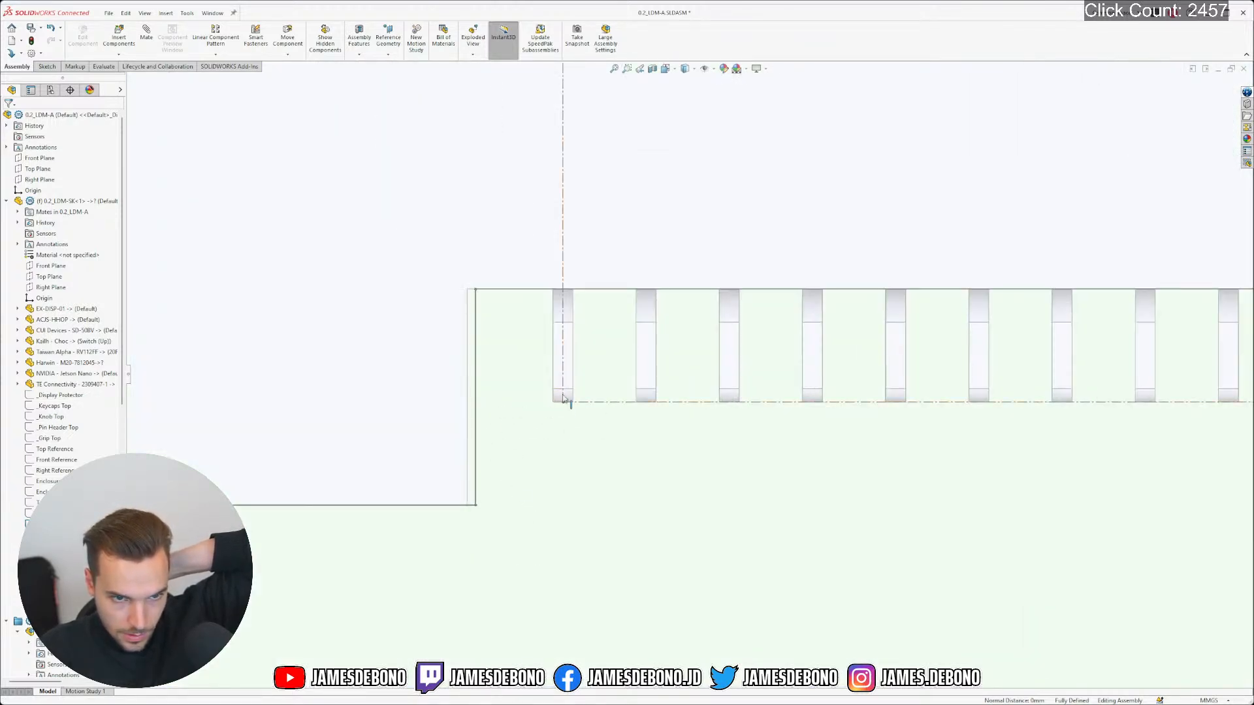
pyautogui.scroll(6, 563, 399)
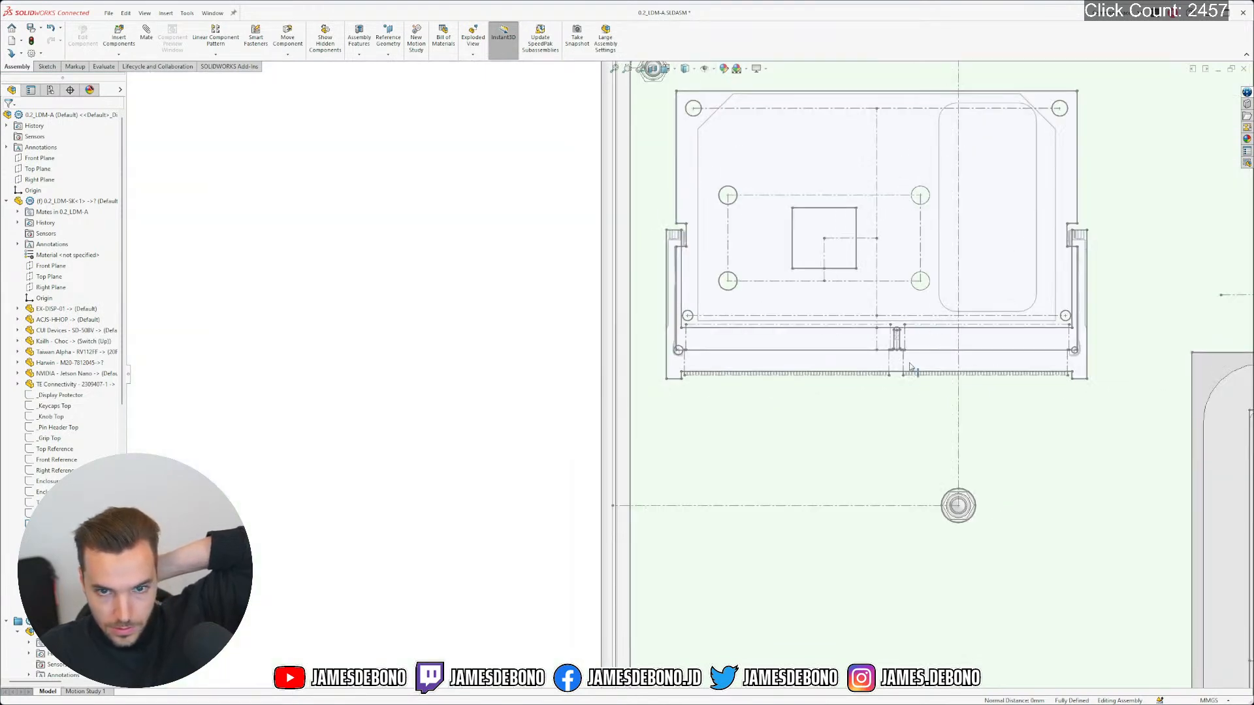
pyautogui.scroll(-2, 916, 362)
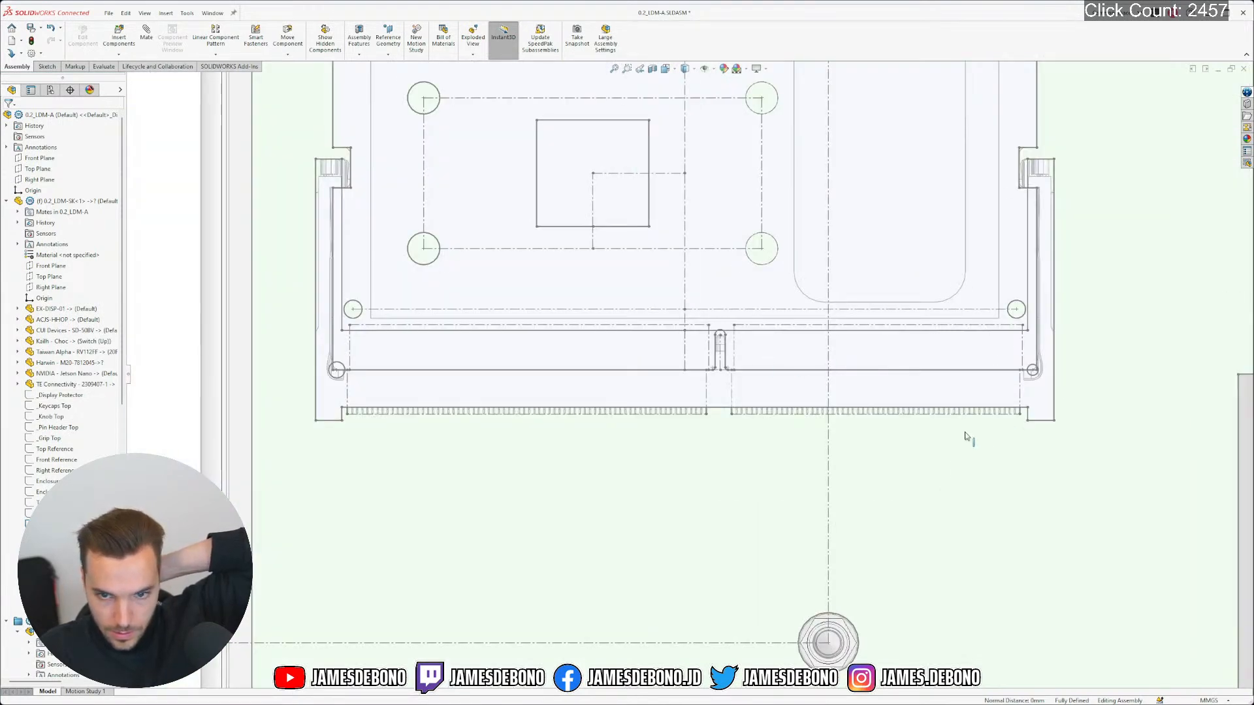
pyautogui.scroll(-5, 915, 447)
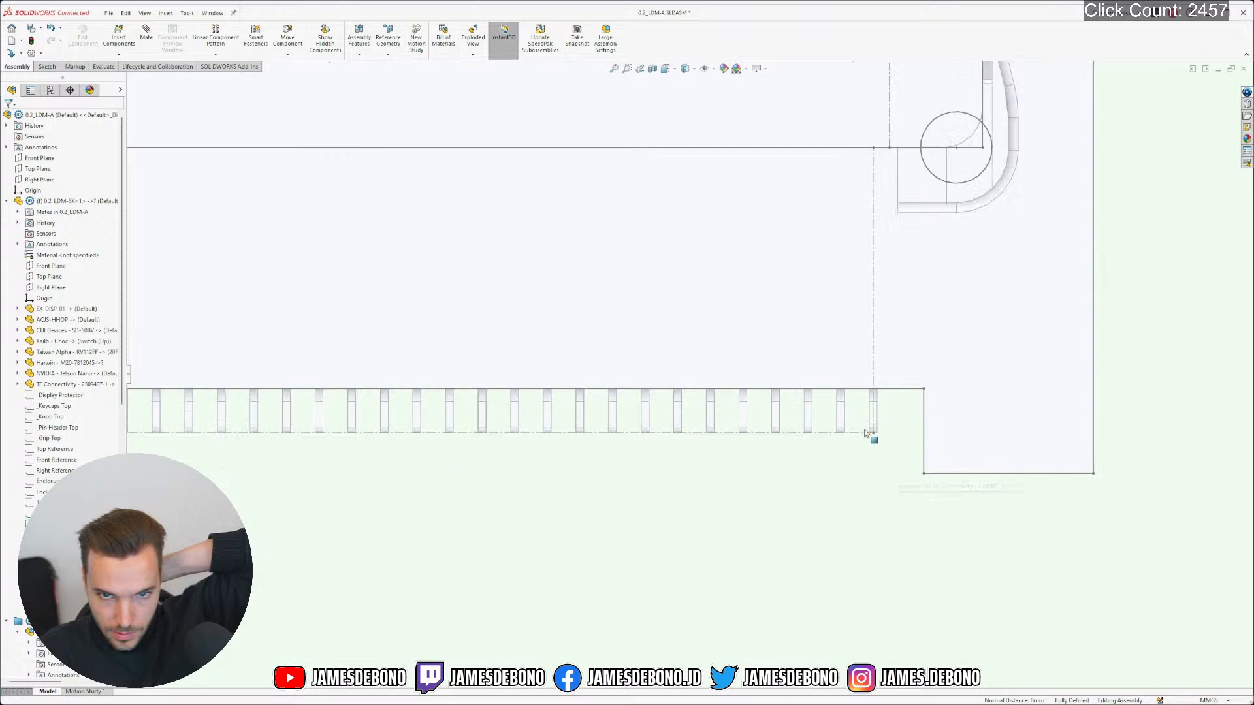
pyautogui.scroll(5, 868, 433)
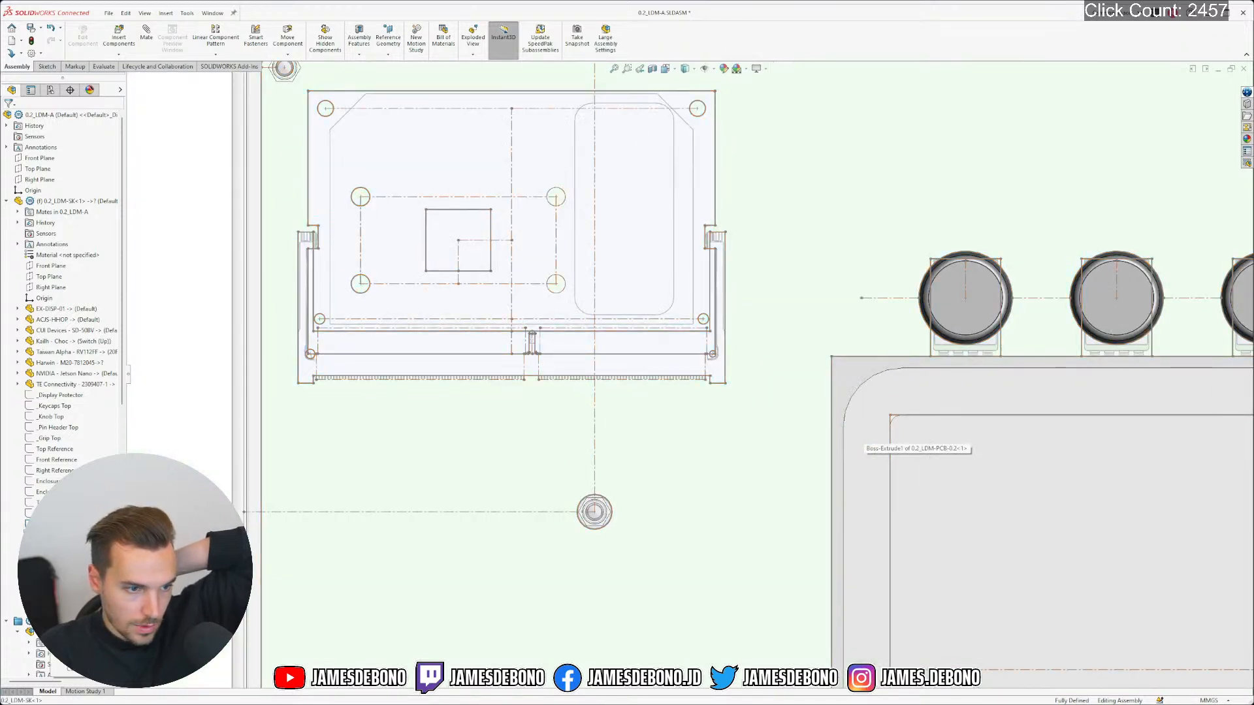
# Hide the PCB Top sketch and collapse all items in the assembly's feature tree
pyautogui.click(52, 523)
pyautogui.press('Escape')
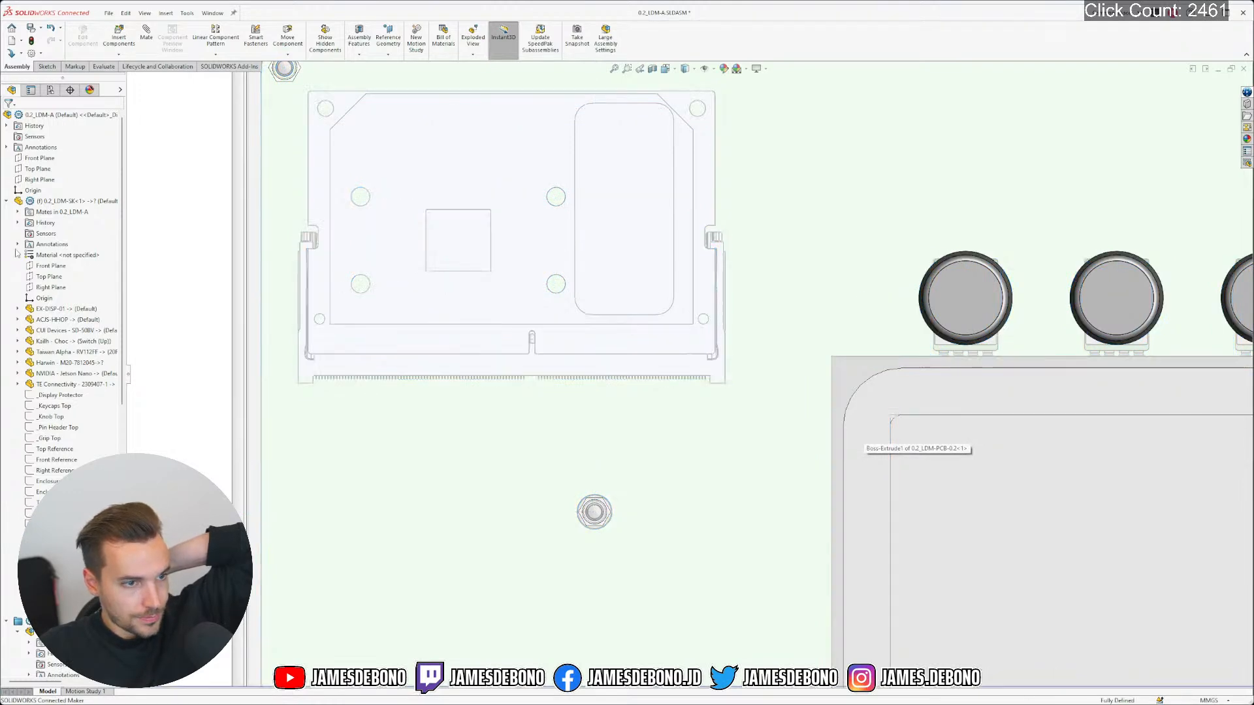
pyautogui.click(7, 202)
pyautogui.click(18, 223)
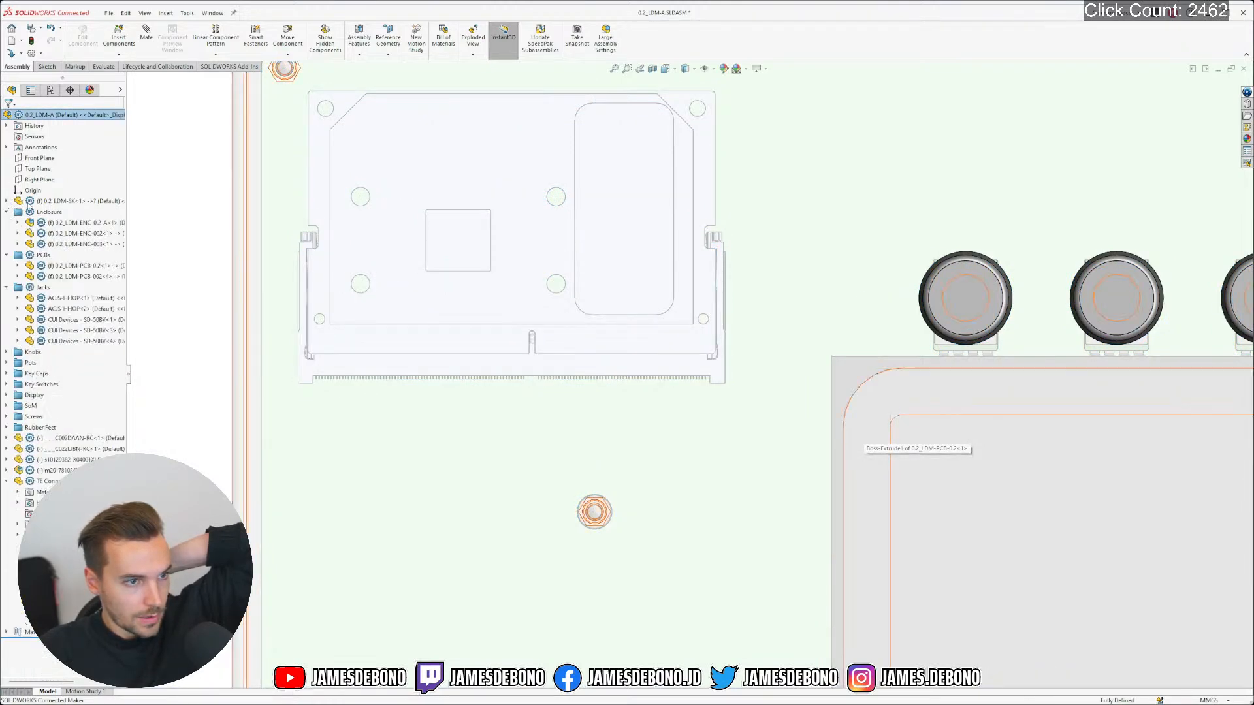
pyautogui.rightClick(49, 115)
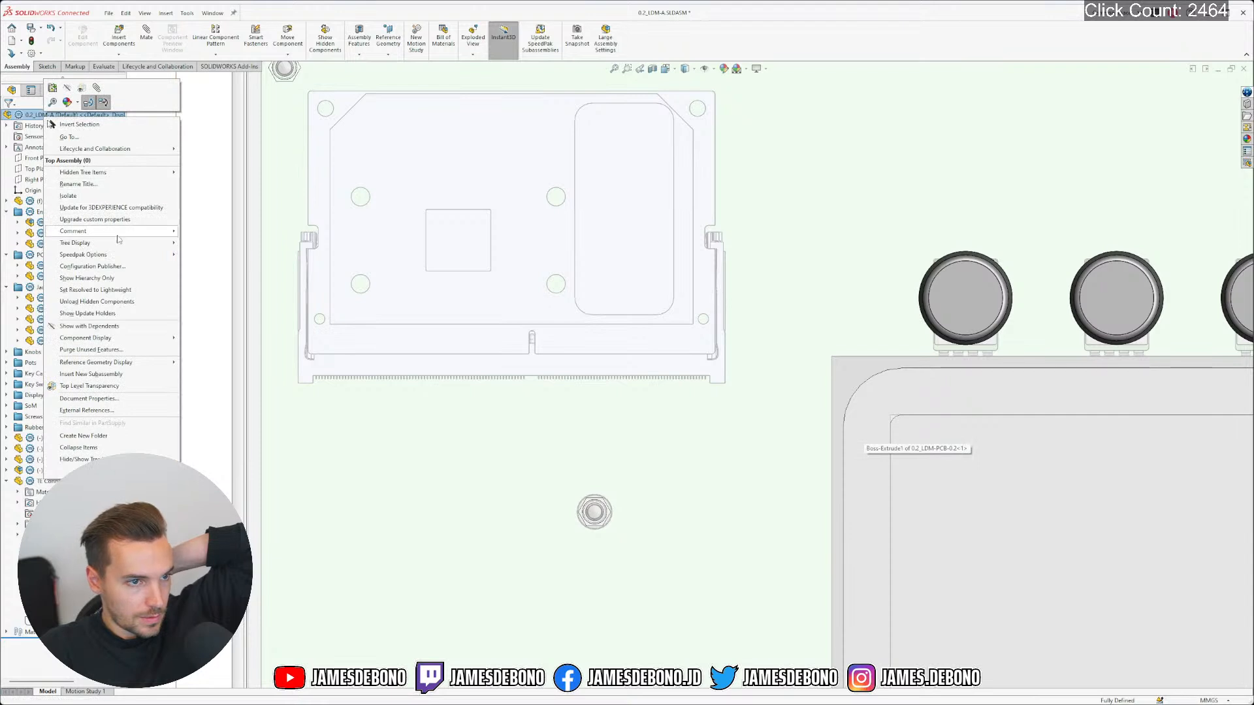
pyautogui.click(104, 448)
# Move the TE Connectivity 2309407-1 connector into the SoM folder of the assembly
pyautogui.click(63, 375)
pyautogui.moveTo(56, 377); pyautogui.dragTo(49, 286)
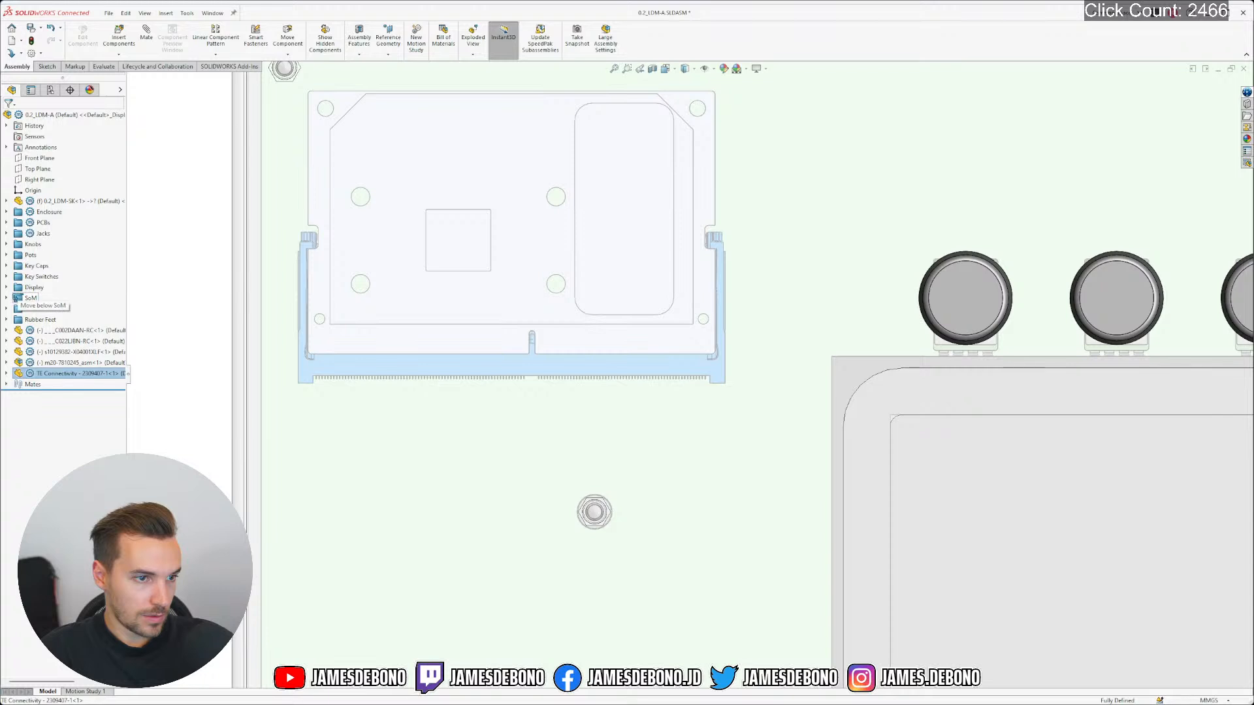
pyautogui.moveTo(14, 301); pyautogui.dragTo(13, 300)
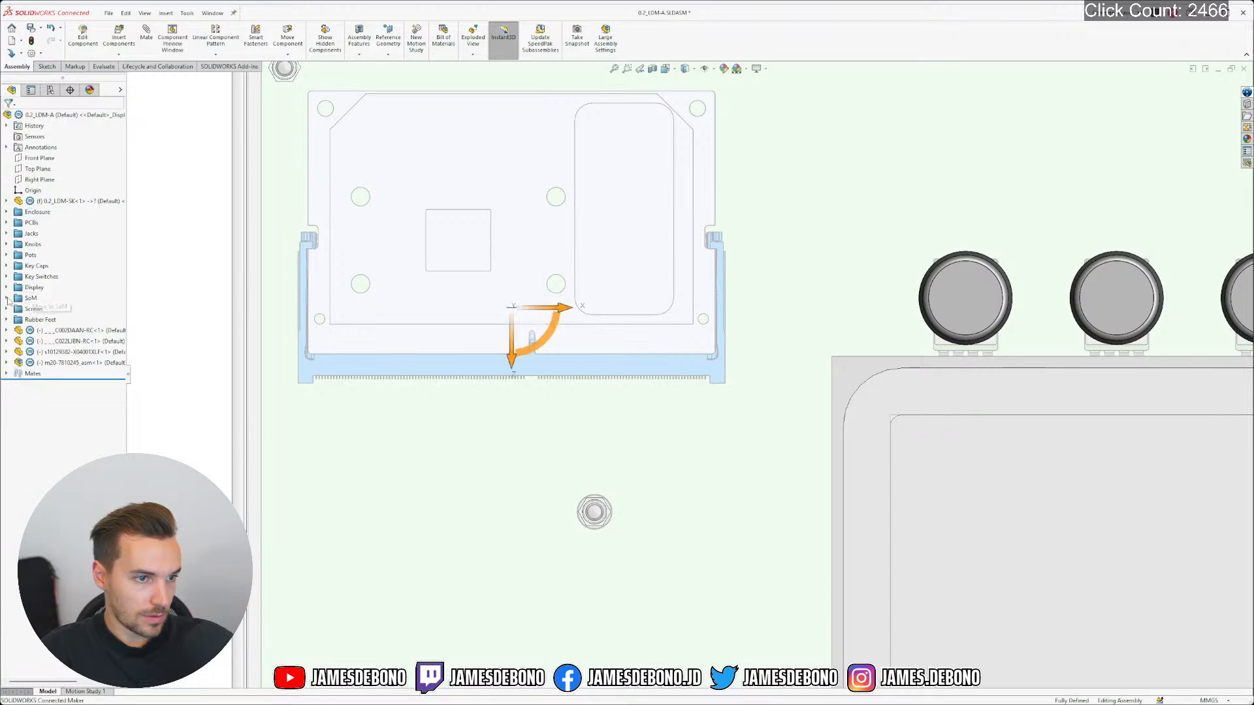
pyautogui.click(8, 299)
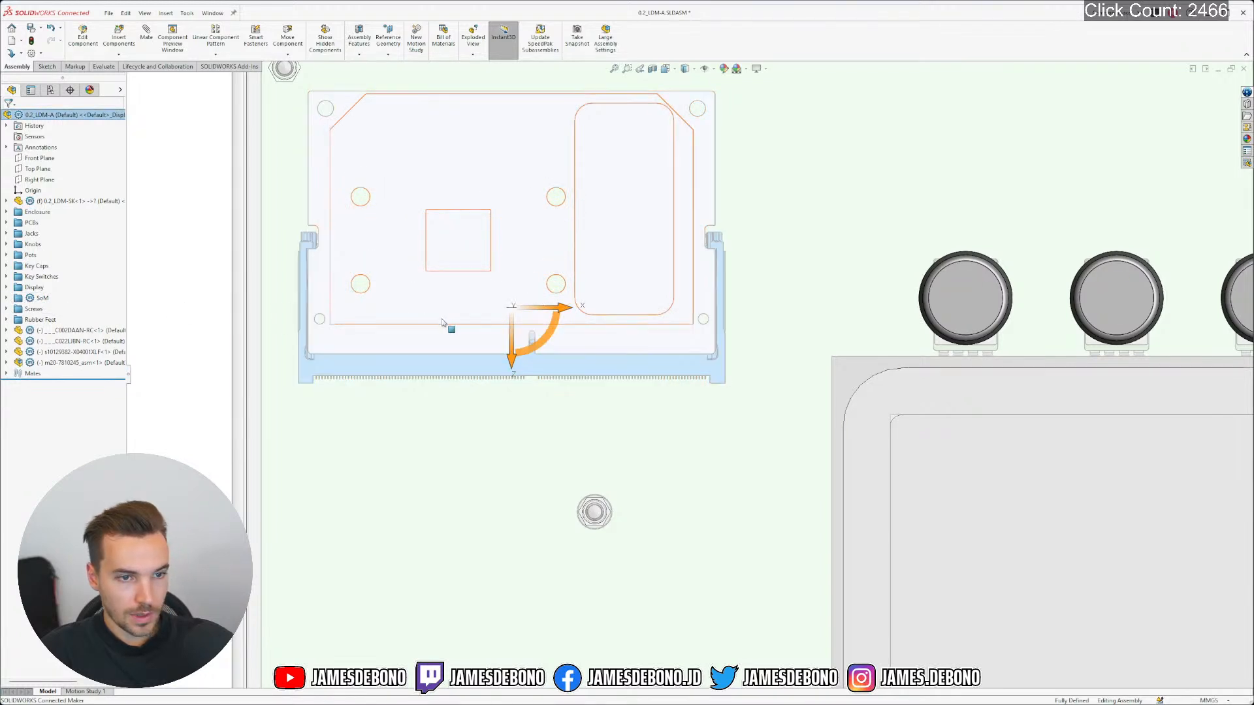
# Inspect how the Jetson module's edge and notch sit in the connector and at what height above the PCB
pyautogui.scroll(6, 446, 323)
pyautogui.click(371, 358)
pyautogui.moveTo(638, 404); pyautogui.dragTo(709, 173, button='middle')
pyautogui.scroll(-7, 581, 400)
pyautogui.moveTo(636, 437); pyautogui.dragTo(675, 433, button='middle')
pyautogui.scroll(-6, 628, 373)
pyautogui.scroll(-5, 620, 316)
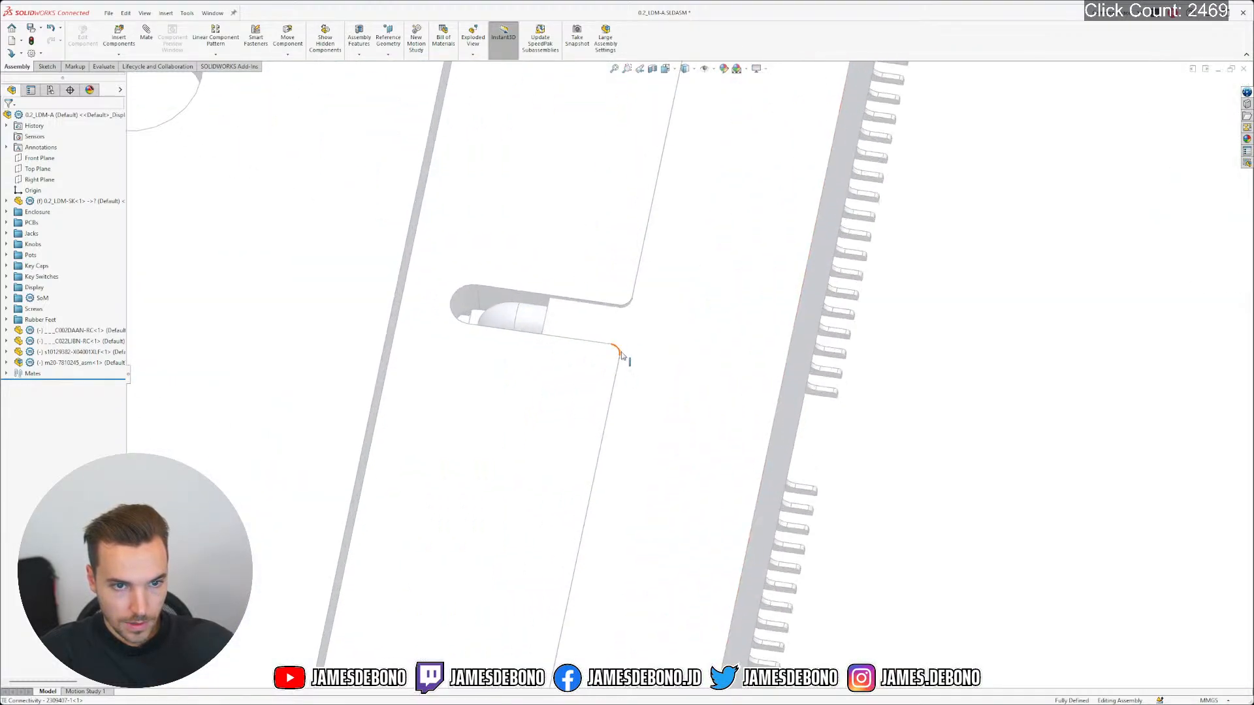
pyautogui.scroll(8, 622, 354)
pyautogui.moveTo(649, 444); pyautogui.dragTo(645, 303, button='middle')
pyautogui.scroll(3, 646, 428)
pyautogui.scroll(-4, 622, 459)
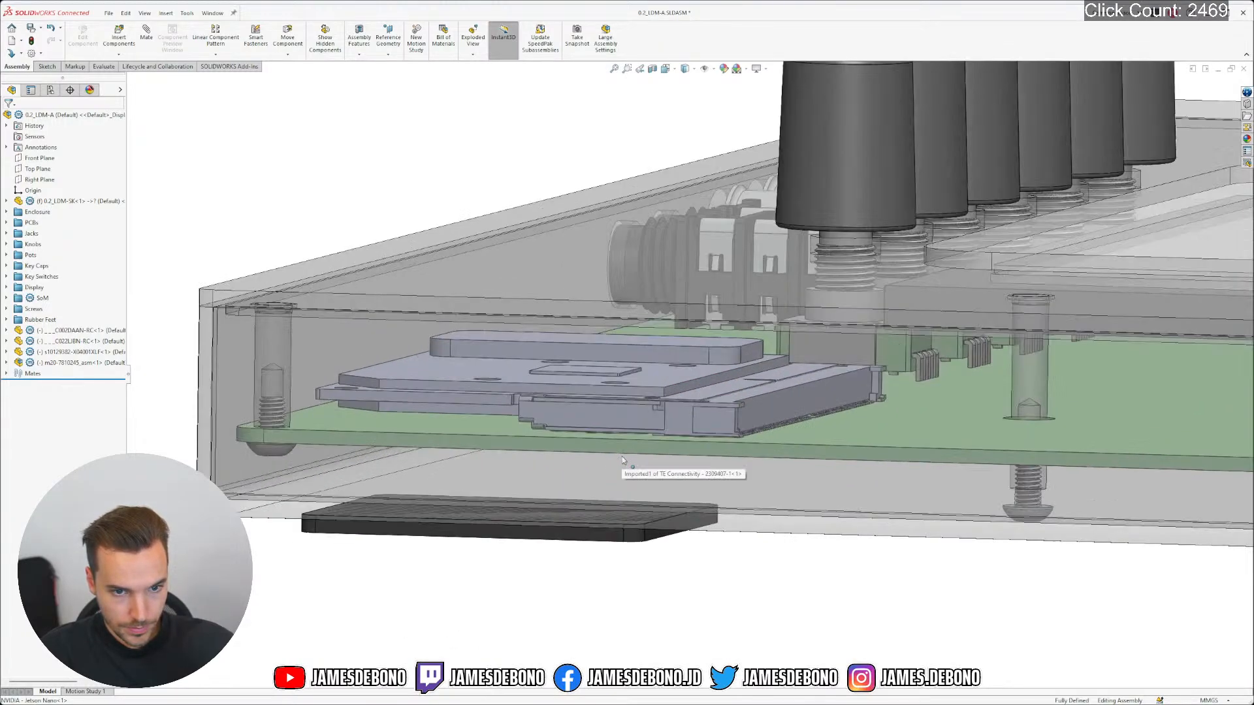
pyautogui.moveTo(695, 410); pyautogui.dragTo(712, 387, button='middle')
pyautogui.scroll(-4, 537, 429)
pyautogui.moveTo(539, 428); pyautogui.dragTo(503, 437, button='middle')
pyautogui.moveTo(432, 344); pyautogui.dragTo(393, 395)
pyautogui.scroll(5, 476, 467)
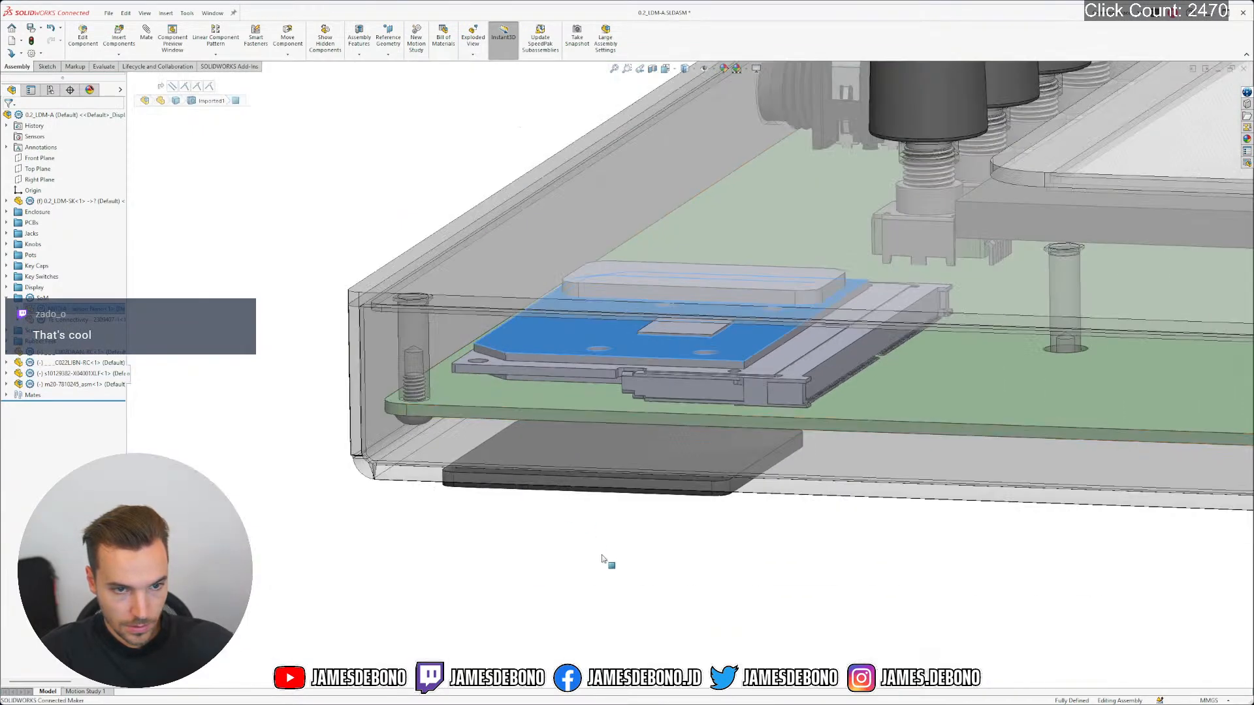
pyautogui.click(606, 567)
# Switch to the 0.2_LDM-SK part and open its PCB Right sketch for editing
pyautogui.click(204, 17)
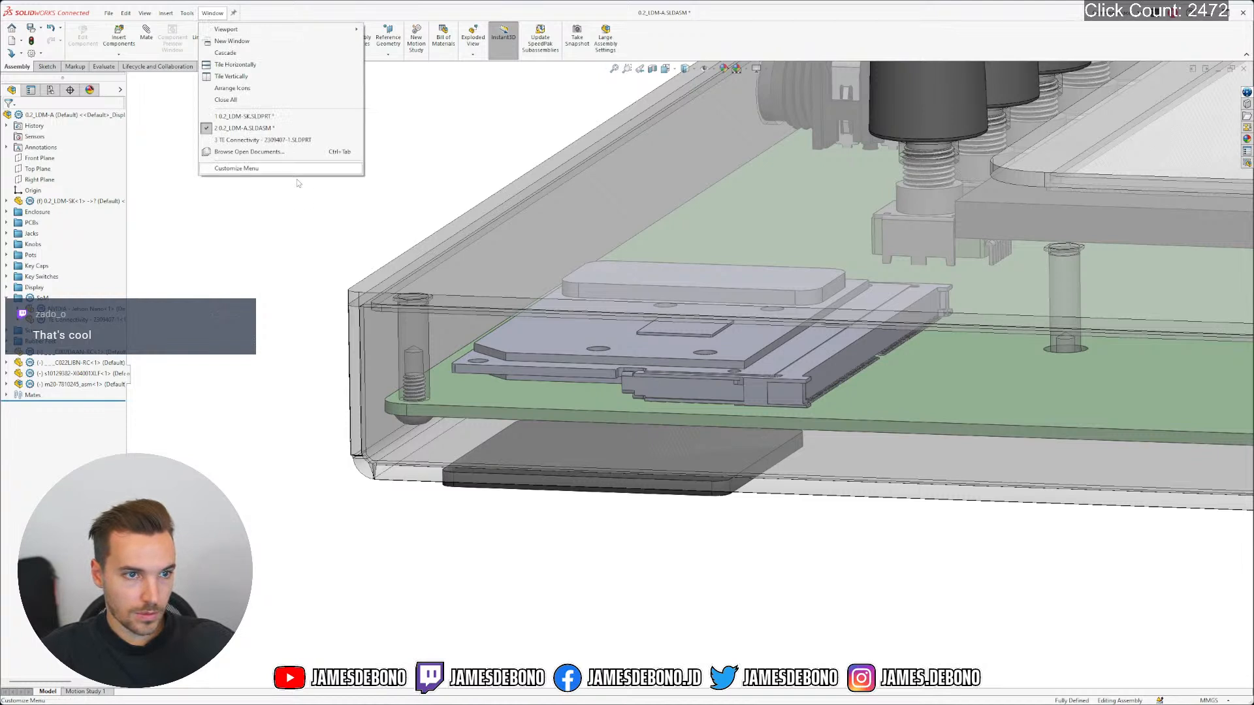
pyautogui.click(254, 116)
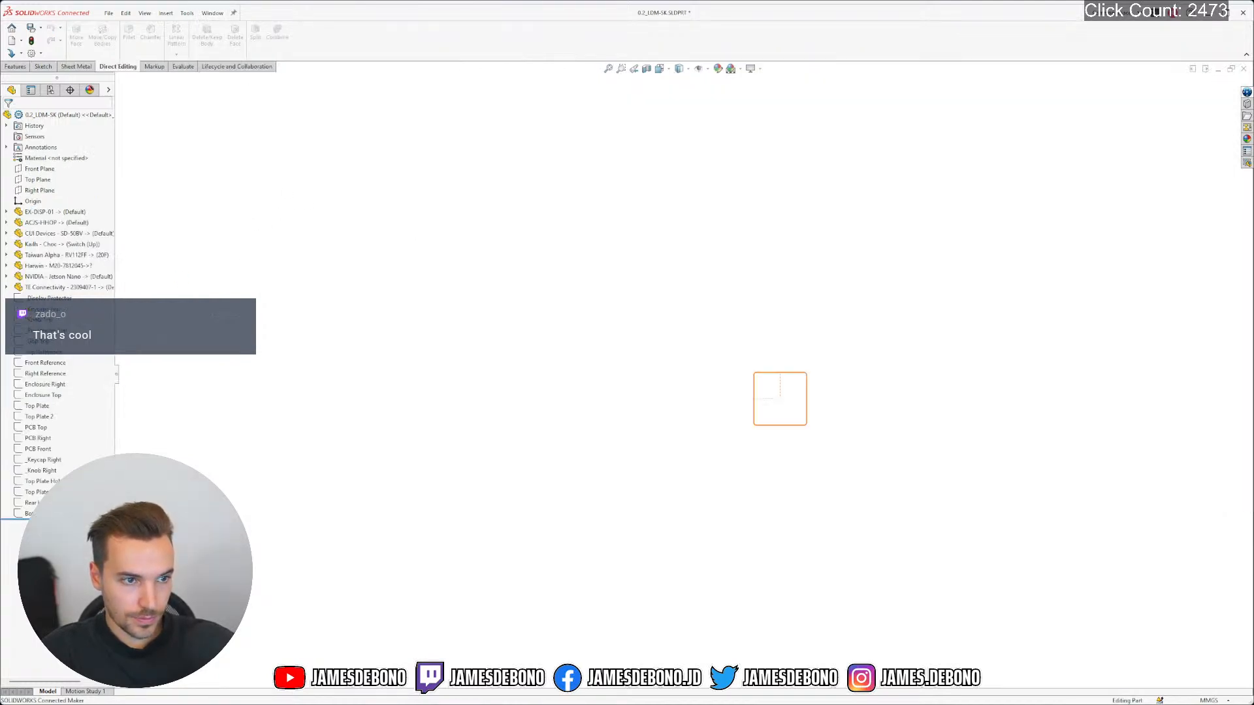
pyautogui.rightClick(39, 436)
pyautogui.click(49, 407)
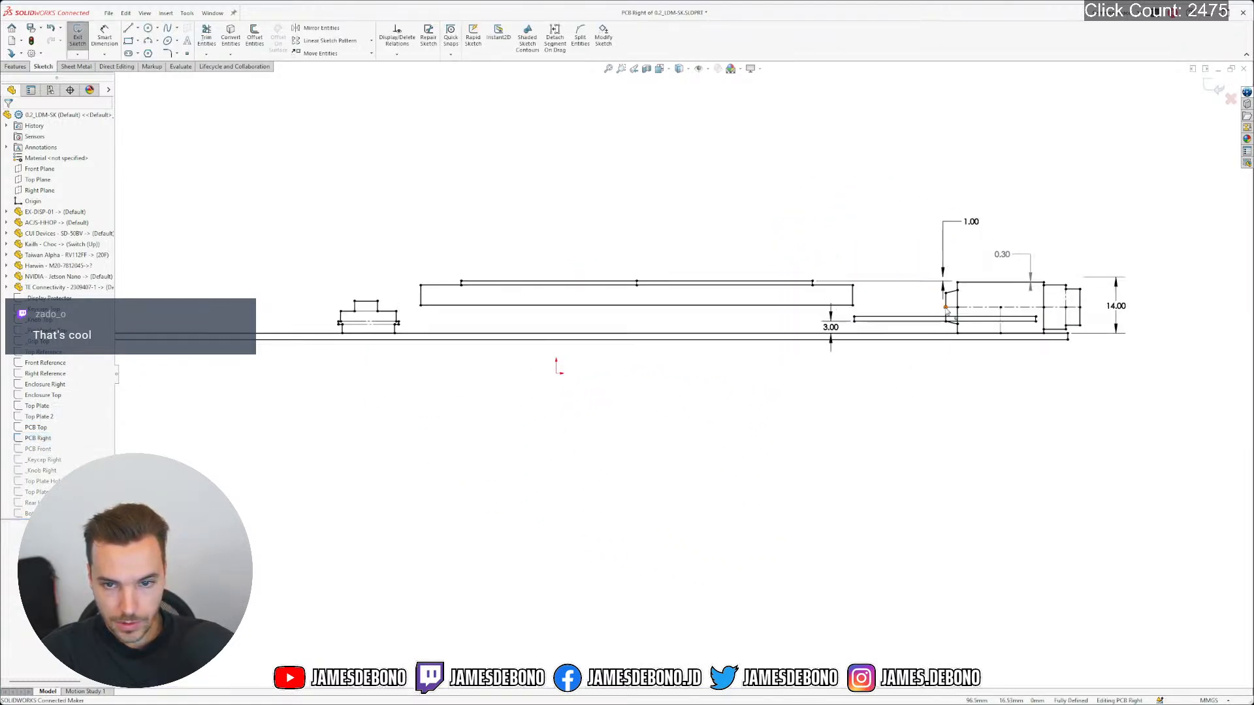
pyautogui.scroll(-1, 902, 333)
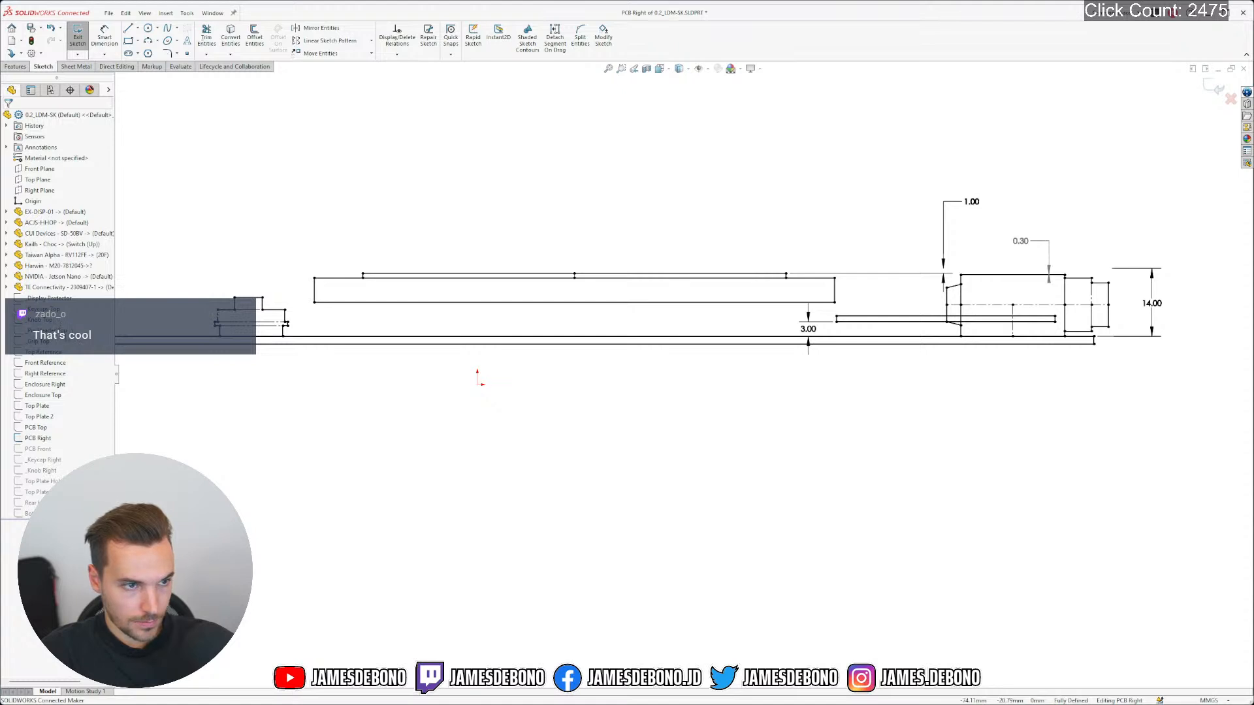
# Show the Right Reference sketch of the TE Connectivity 2309407-1 part
pyautogui.click(7, 289)
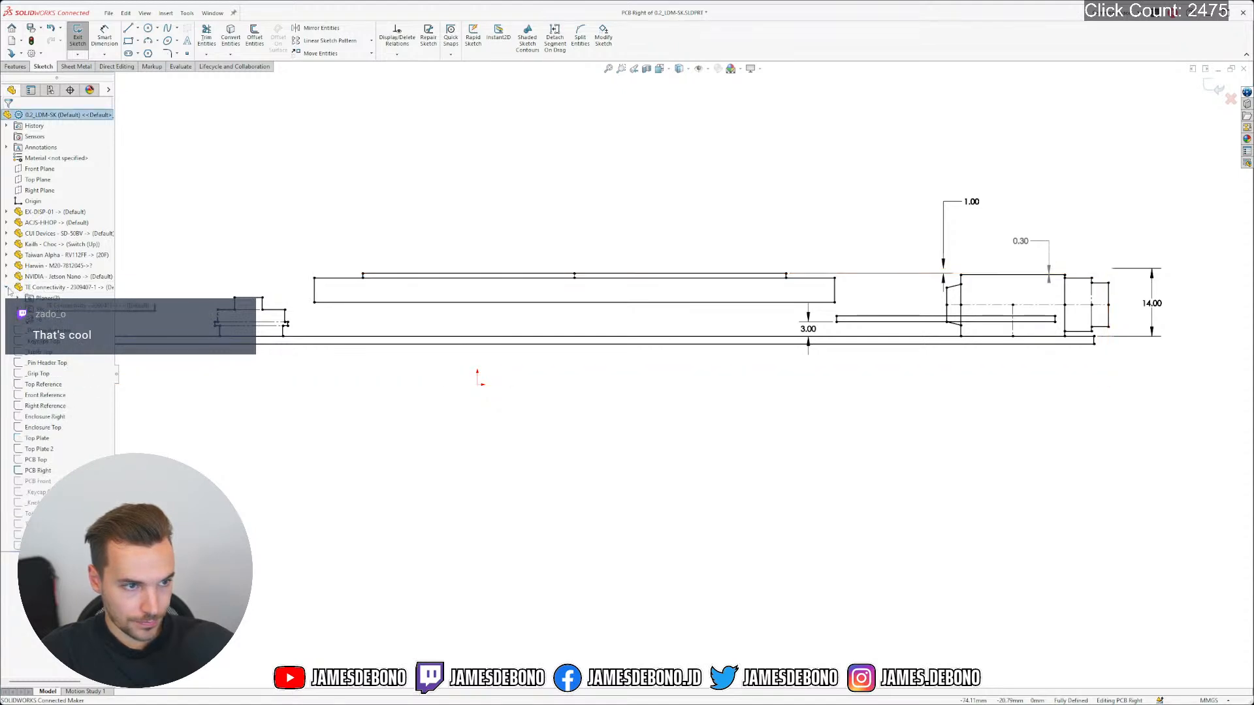
pyautogui.click(18, 309)
pyautogui.rightClick(63, 331)
pyautogui.click(97, 319)
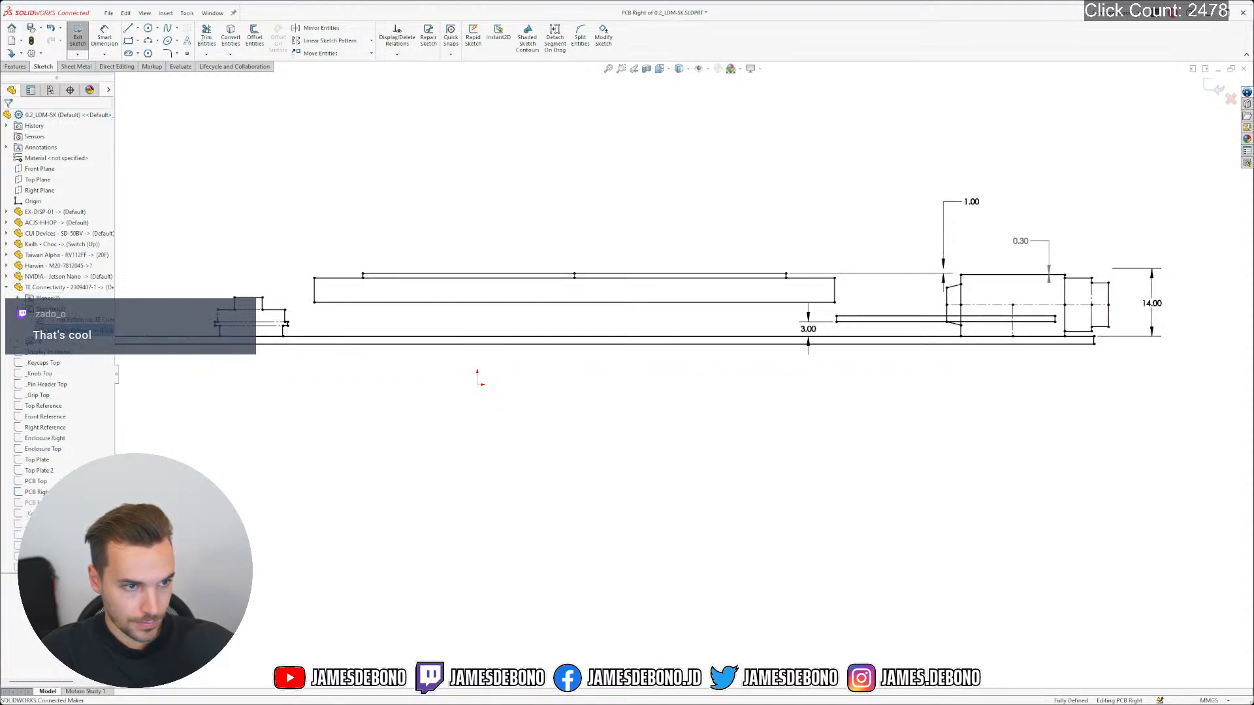
# Make the 3.00 height dimension between the PCB and the Jetson module outline driven
pyautogui.scroll(4, 477, 396)
pyautogui.click(477, 396)
pyautogui.scroll(2, 475, 395)
pyautogui.scroll(-1, 431, 391)
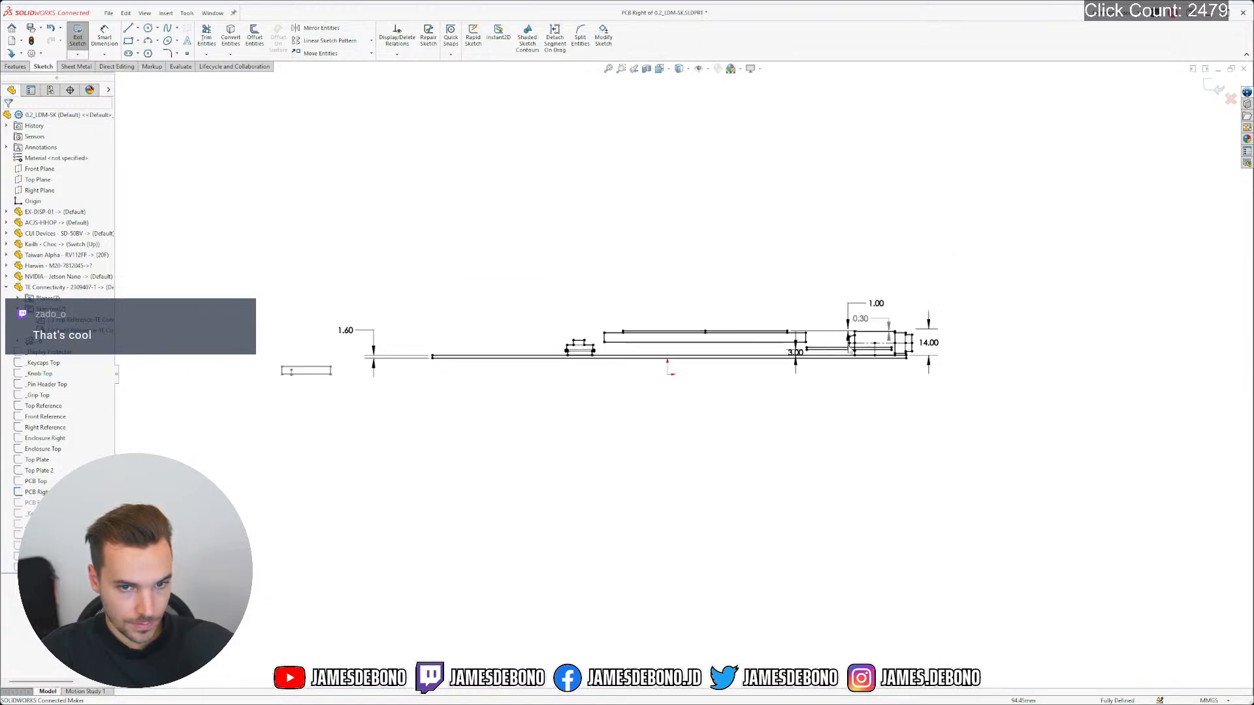
pyautogui.scroll(-4, 841, 347)
pyautogui.scroll(-3, 502, 369)
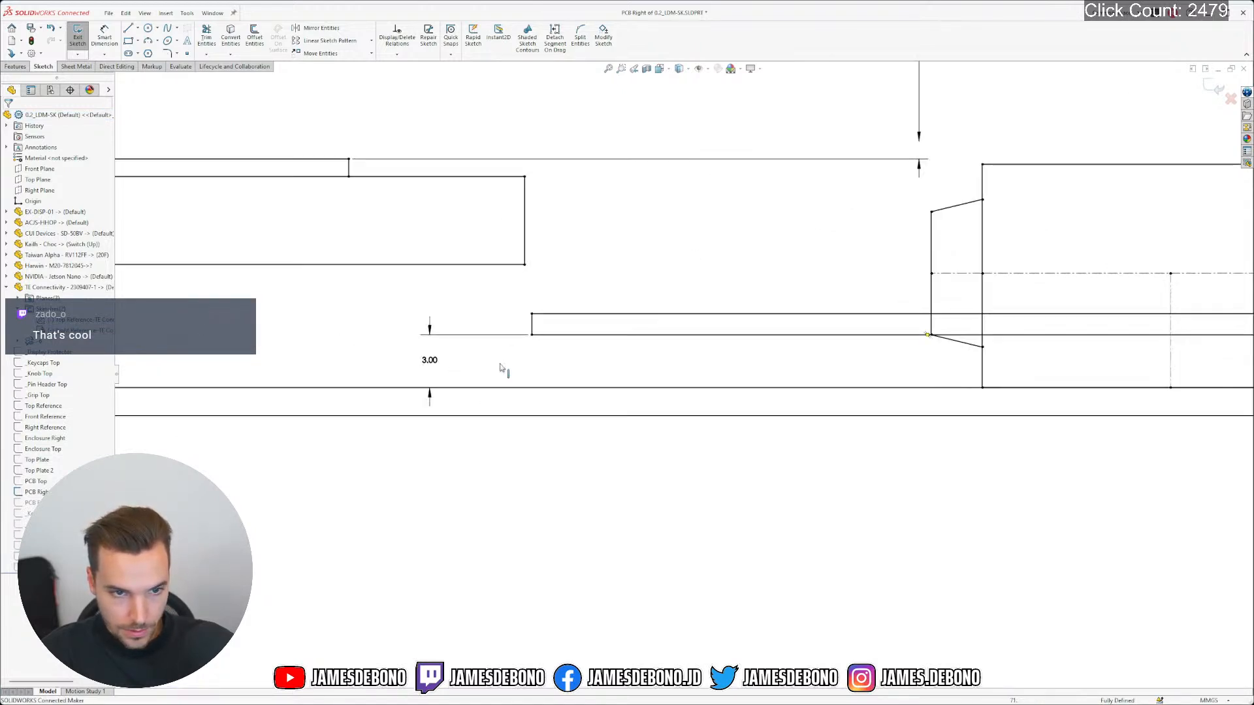
pyautogui.rightClick(429, 363)
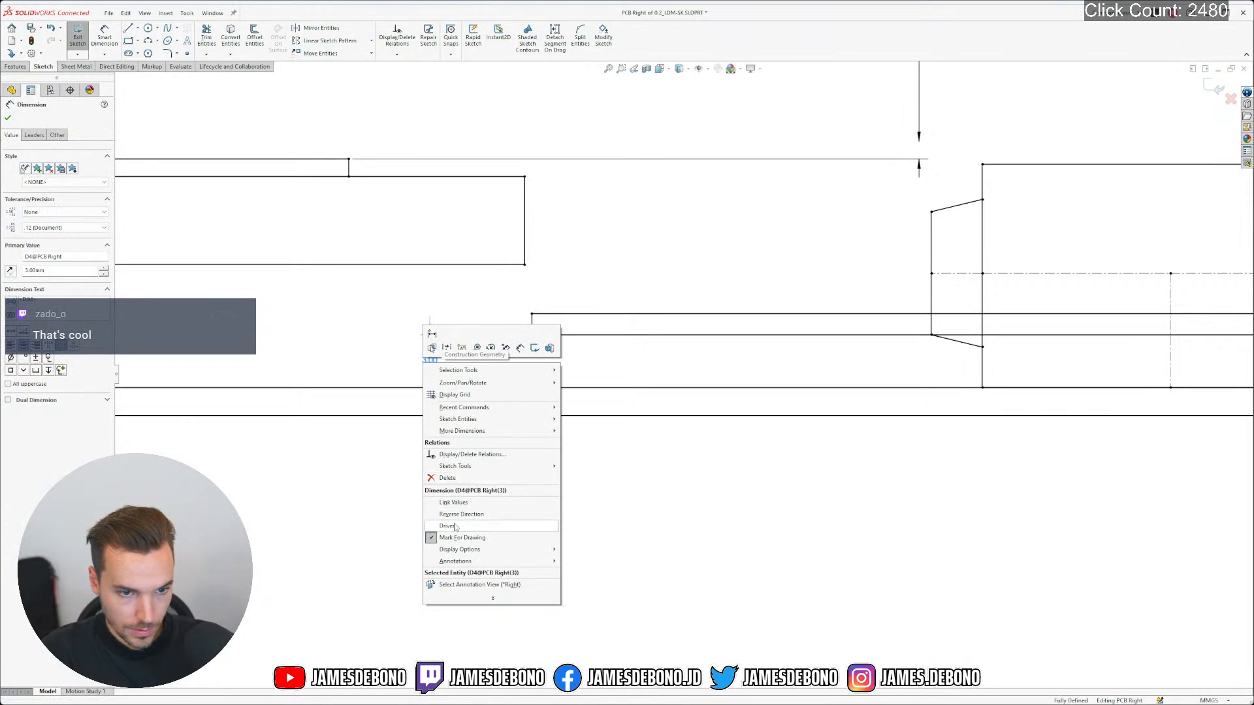
pyautogui.press('Escape')
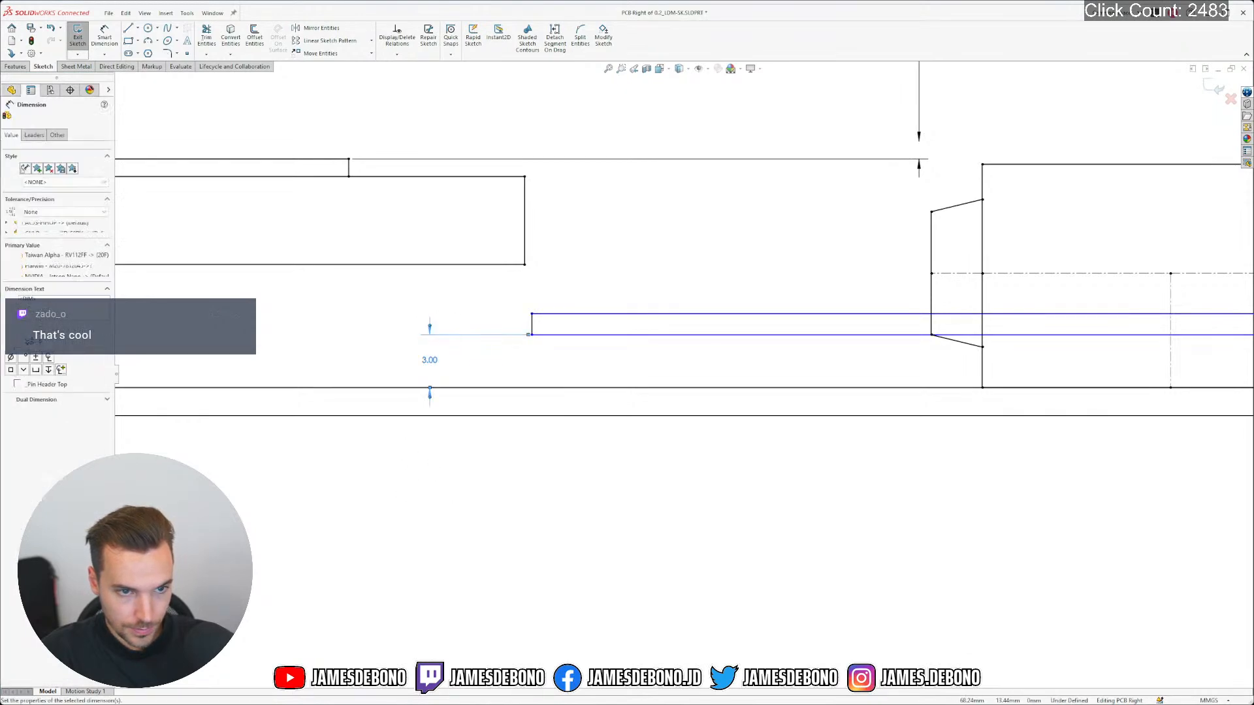
pyautogui.click(527, 519)
# Draw a vertical centreline from the midpoint of the Jetson module's front edge down to the PCB's top line
pyautogui.click(138, 28)
pyautogui.click(152, 52)
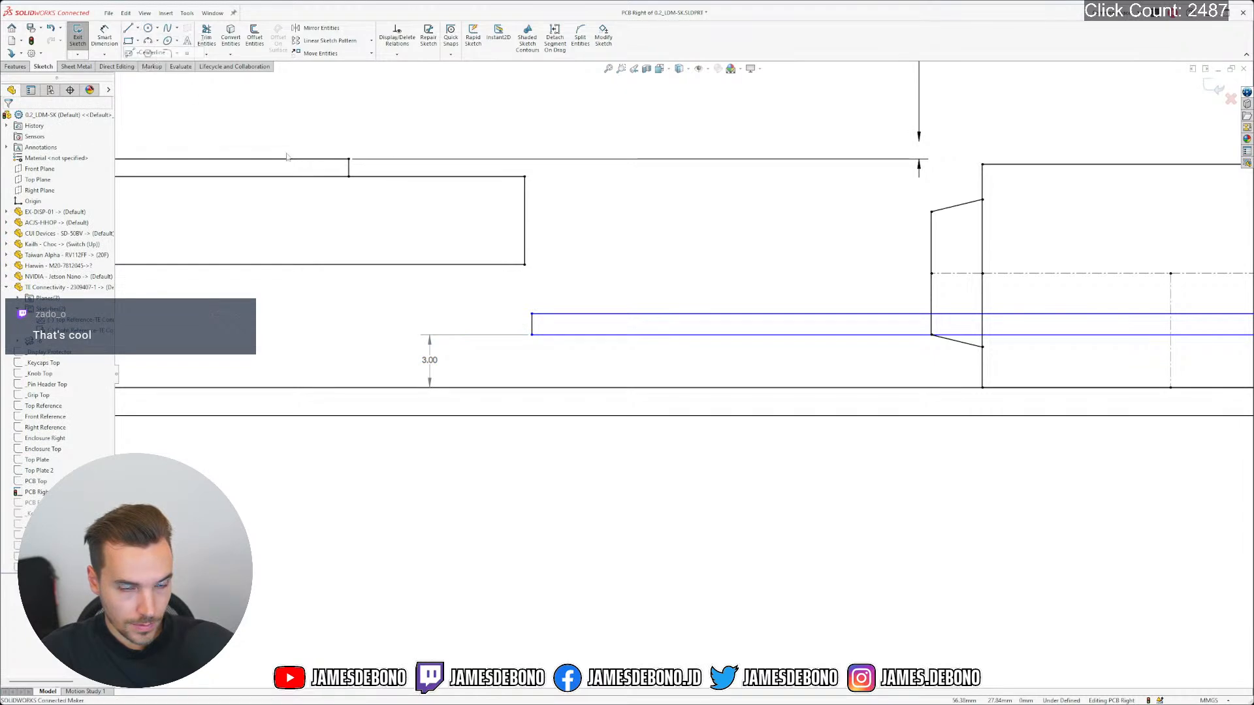
pyautogui.click(531, 334)
pyautogui.click(533, 389)
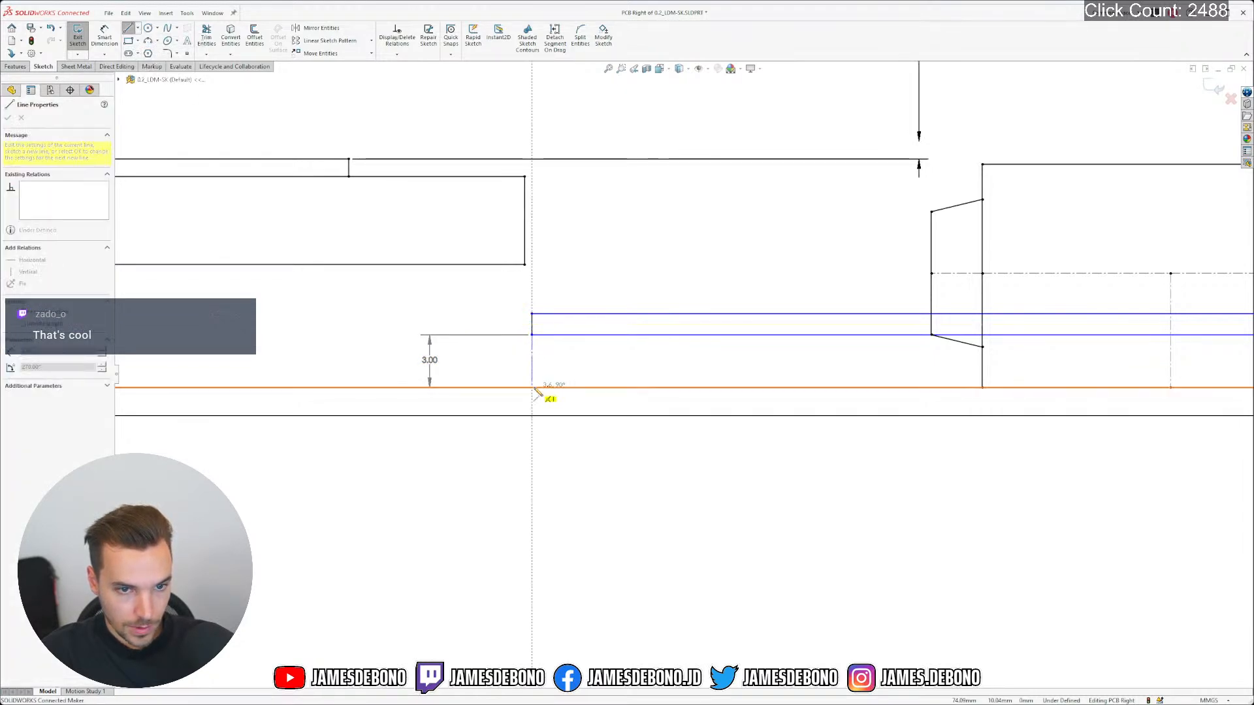
pyautogui.click(534, 388)
pyautogui.press('Escape')
# Make the new vertical centreline equal in length to the vertical centreline in the connector's Right Reference sketch
pyautogui.click(532, 347)
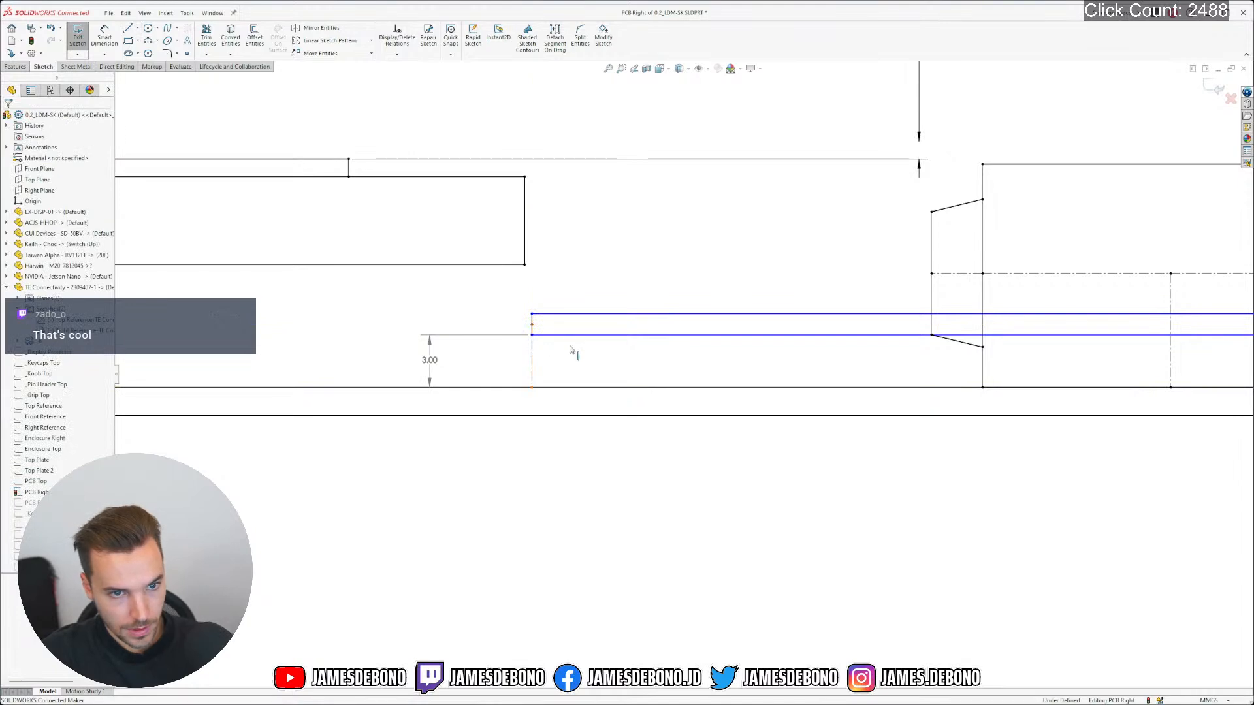
pyautogui.scroll(9, 565, 348)
pyautogui.scroll(2, 566, 347)
pyautogui.scroll(-12, 479, 374)
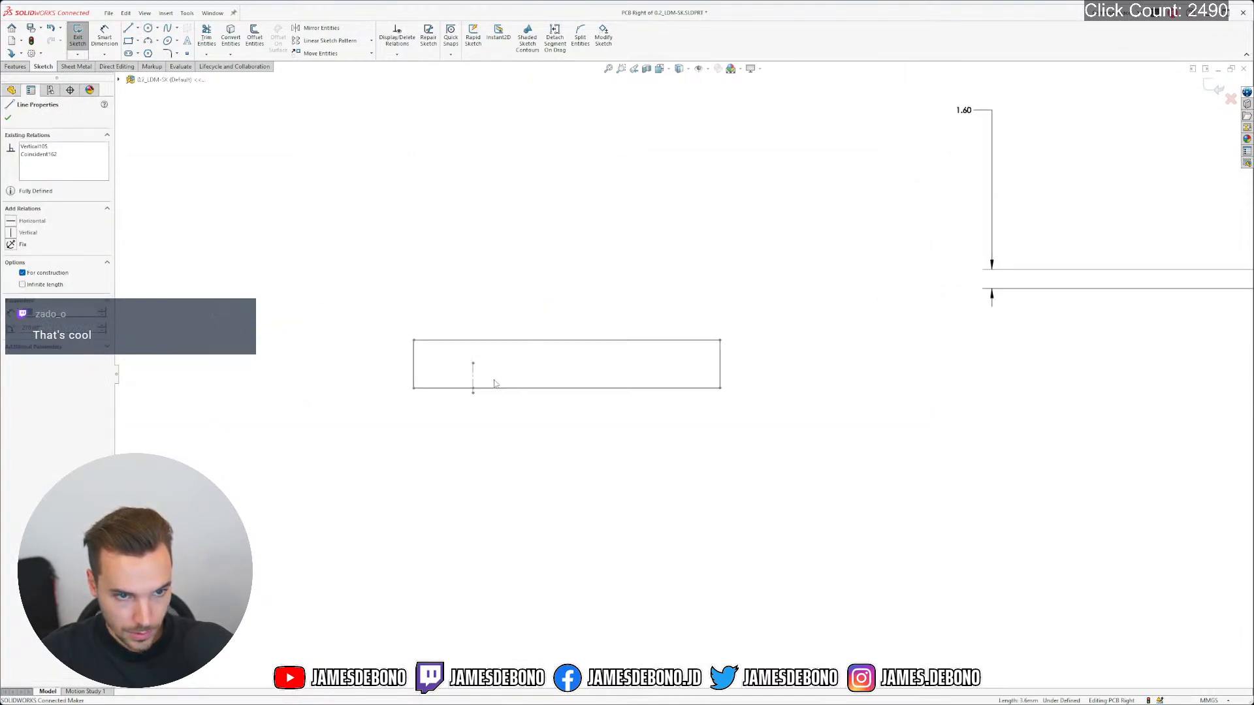
pyautogui.keyDown('ctrl'); pyautogui.click(473, 374); pyautogui.keyUp('ctrl')
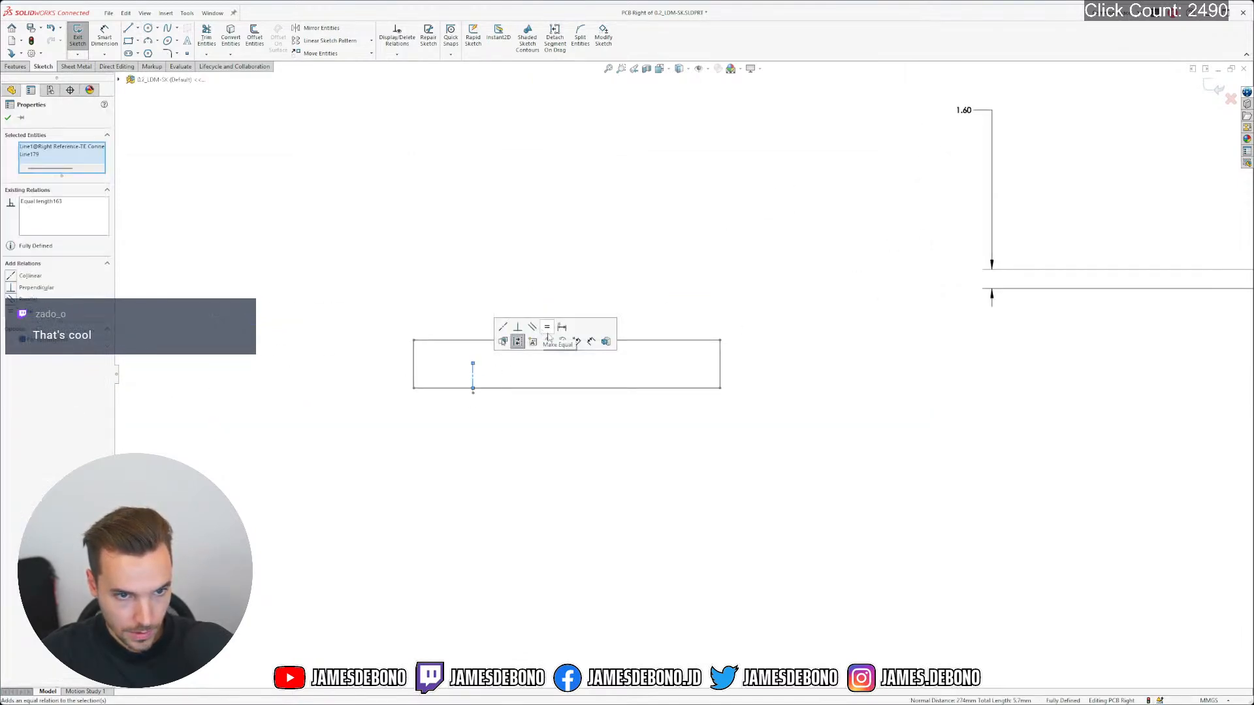
pyautogui.click(545, 333)
pyautogui.scroll(4, 817, 405)
pyautogui.scroll(-5, 770, 330)
pyautogui.scroll(-4, 769, 330)
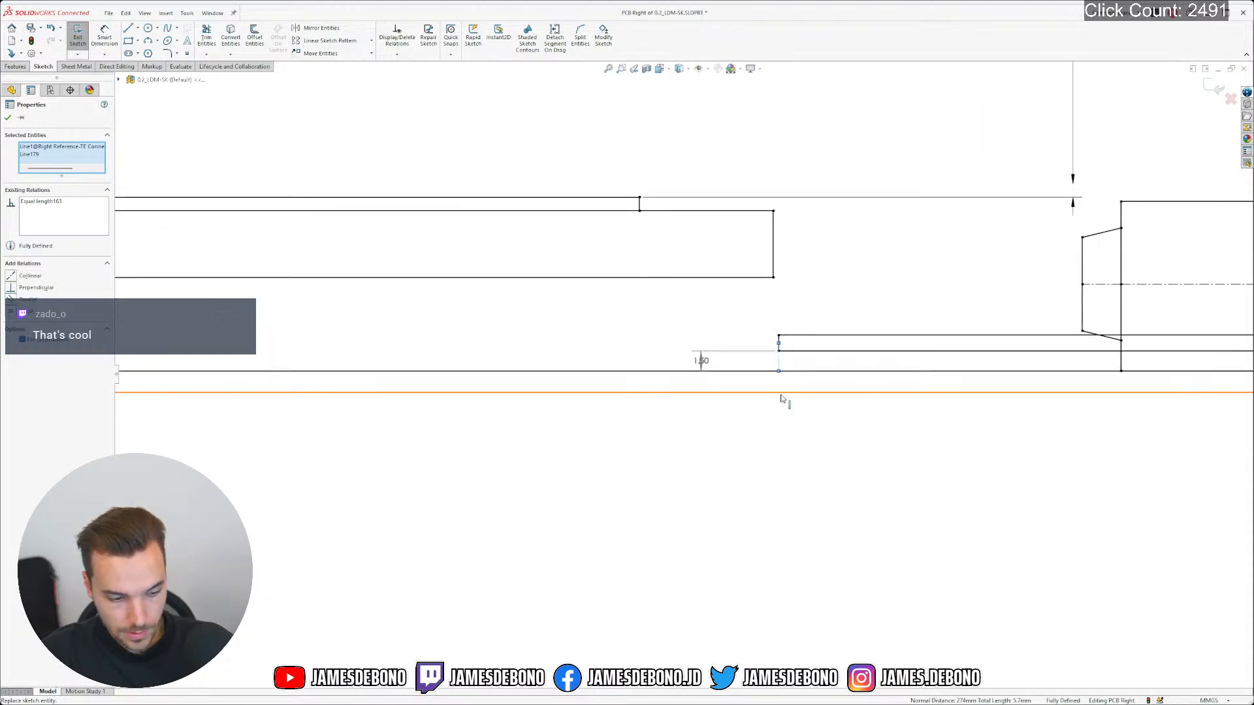
pyautogui.press('Escape')
# Add a driven dimension for the length of the vertical centreline between the PCB and the Jetson module
pyautogui.scroll(-3, 792, 343)
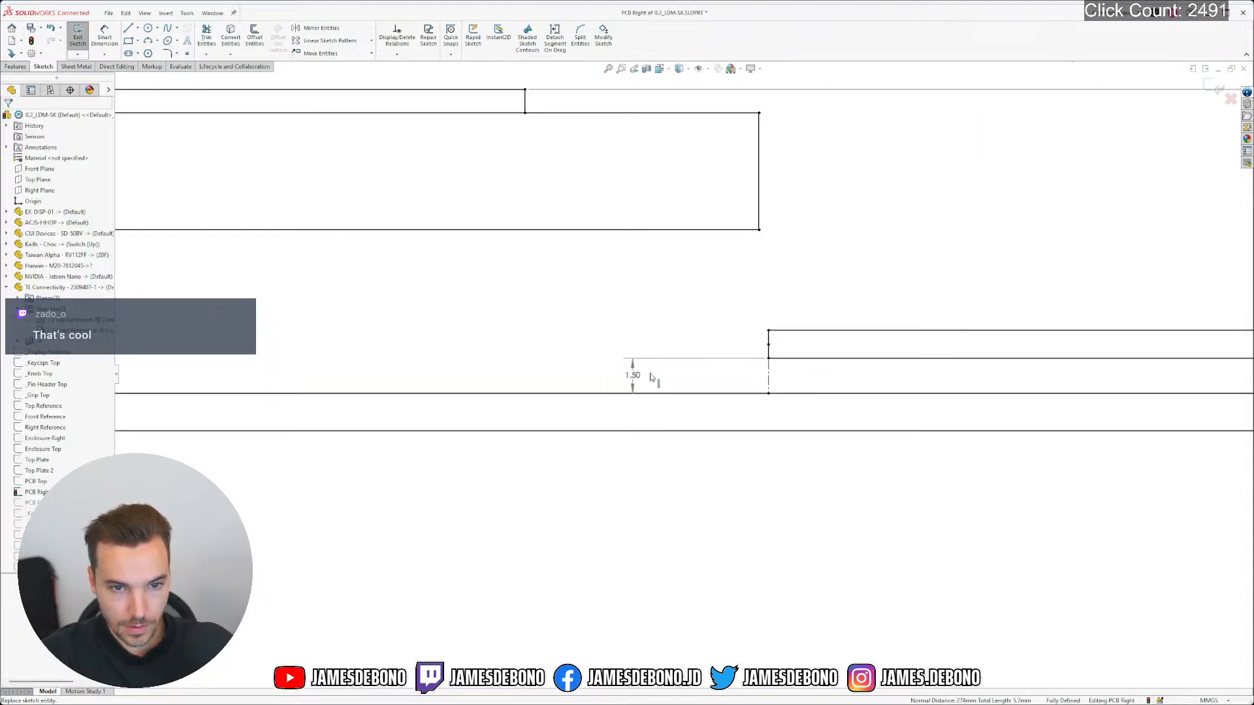
pyautogui.click(104, 32)
pyautogui.click(769, 380)
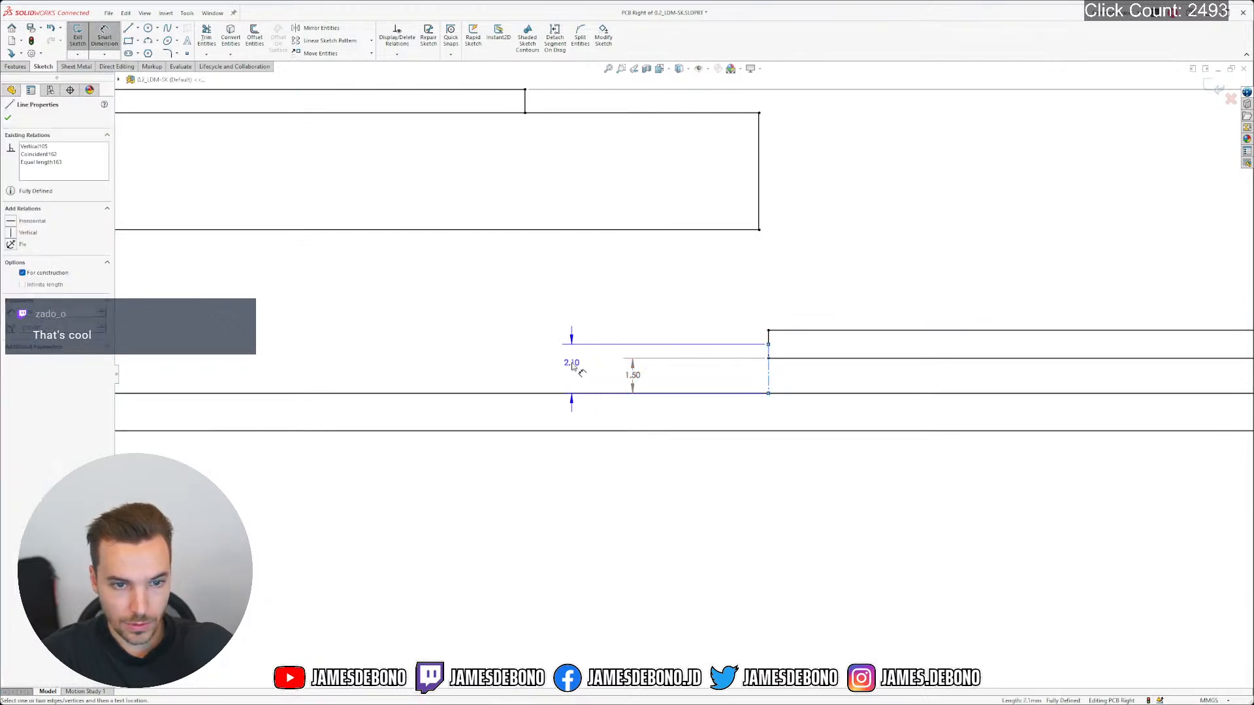
pyautogui.click(571, 367)
pyautogui.click(682, 357)
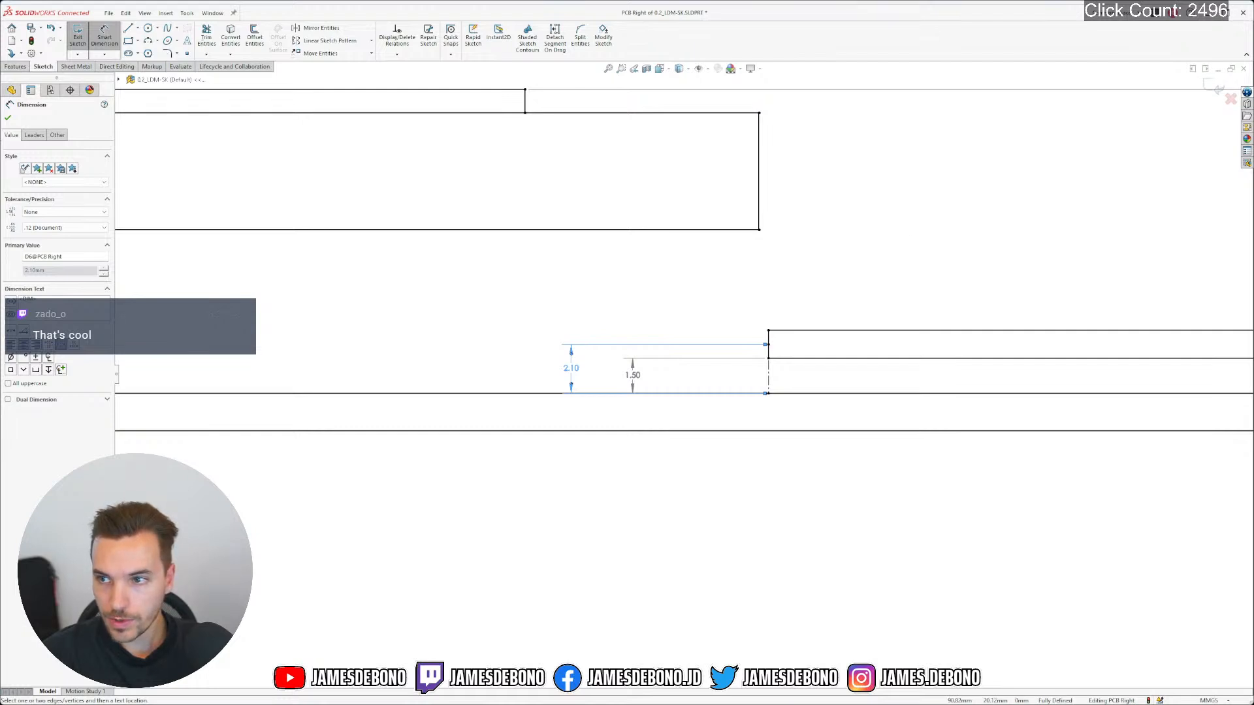
# Check the card slot's centre height in the TE Connectivity drawing against the PCB Right sketch
pyautogui.hotkey('alt', 'Tab')
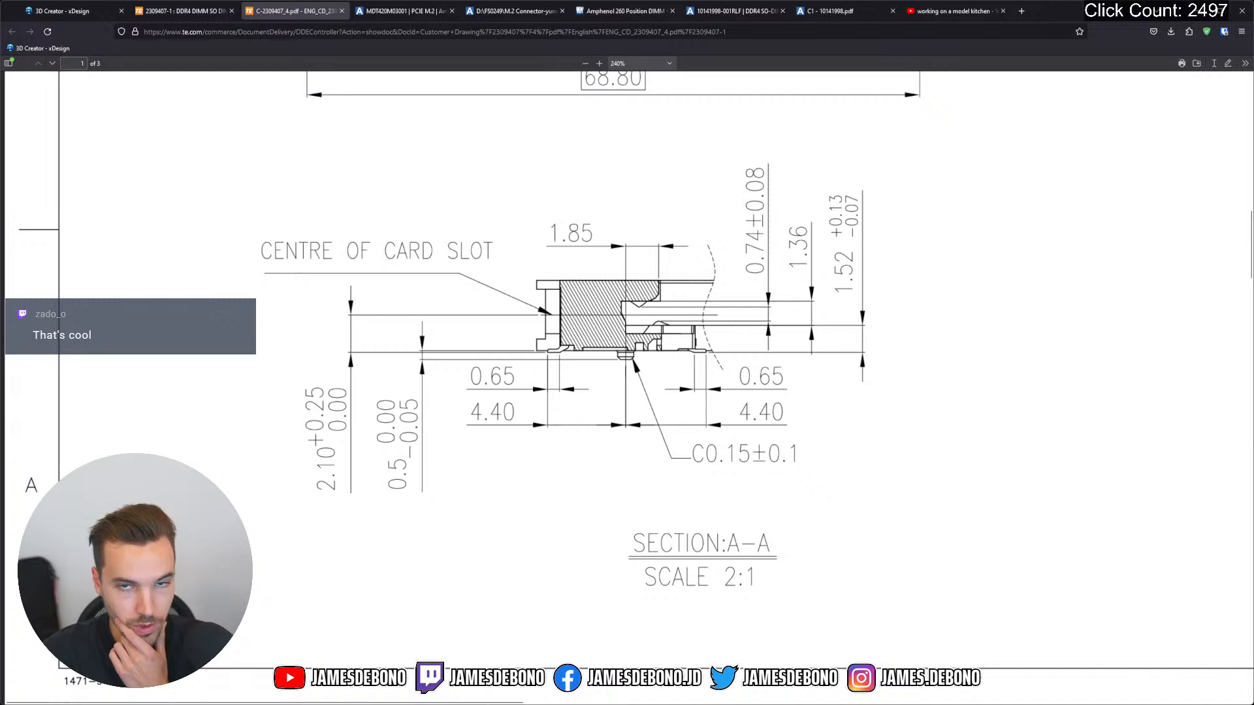
pyautogui.hotkey('alt', 'Tab')
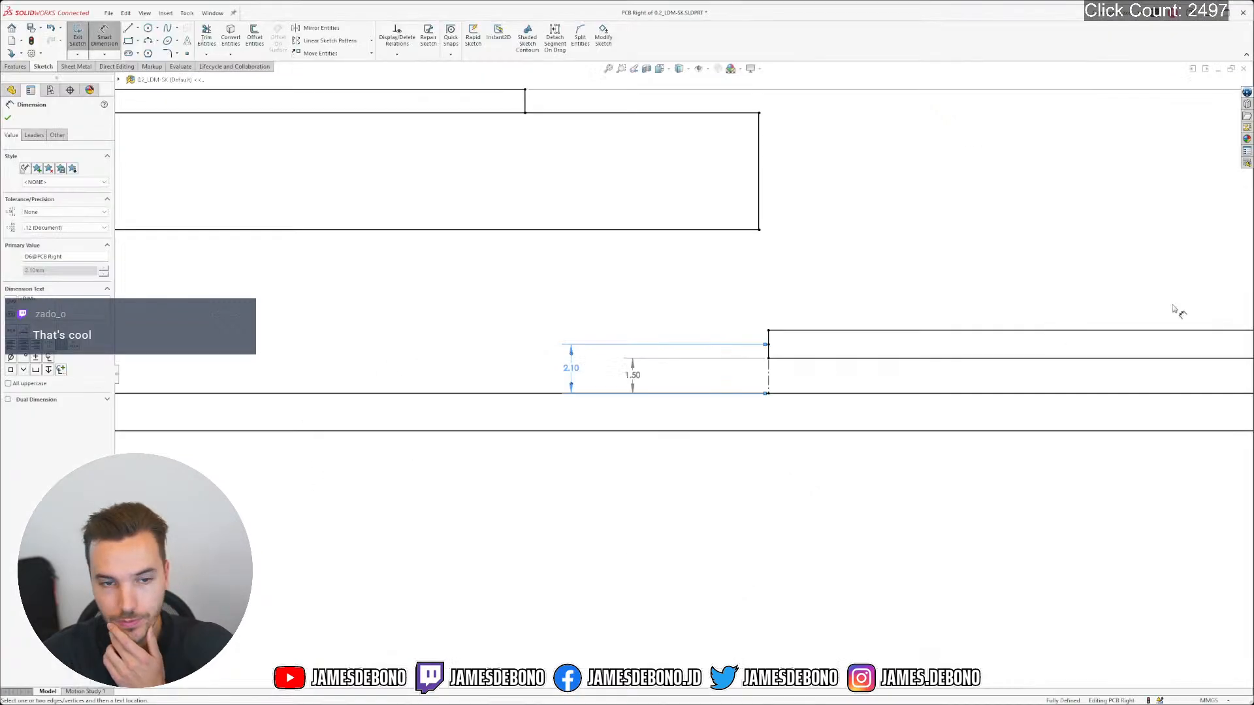
pyautogui.press('Escape')
# Delete the two driven height dimensions between the PCB and the Jetson module outline, and exit the sketch
pyautogui.scroll(8, 627, 370)
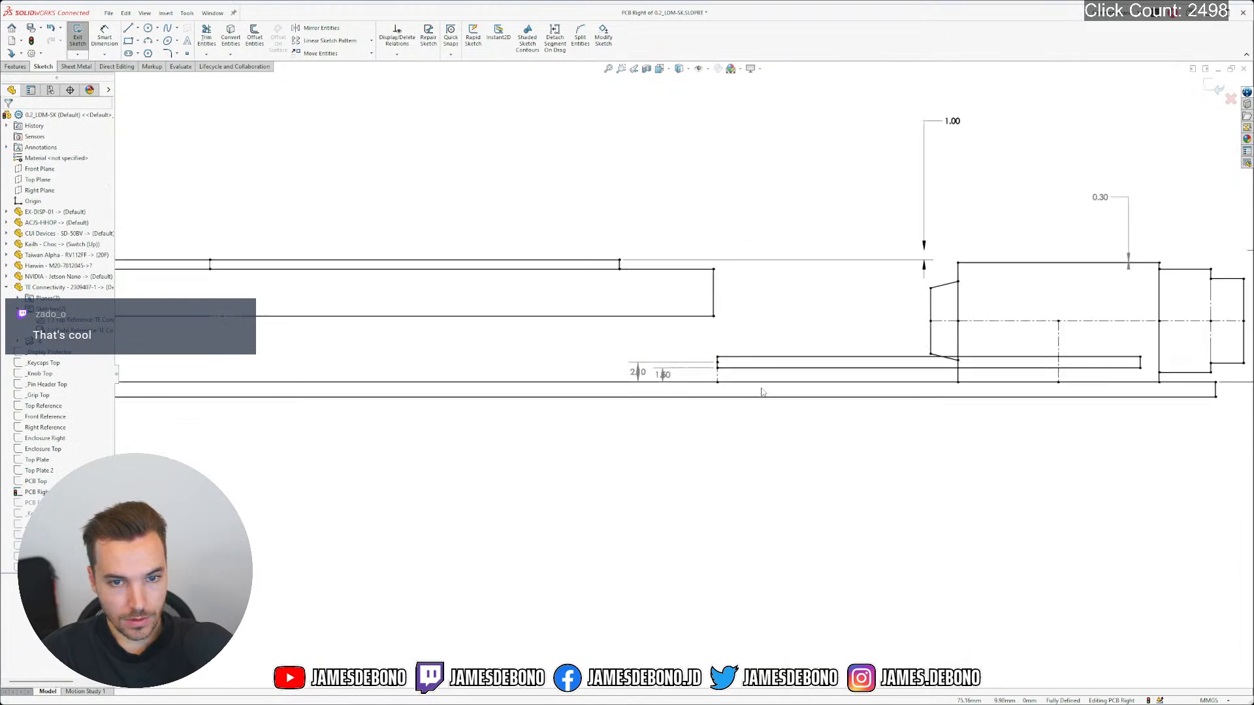
pyautogui.scroll(-8, 571, 391)
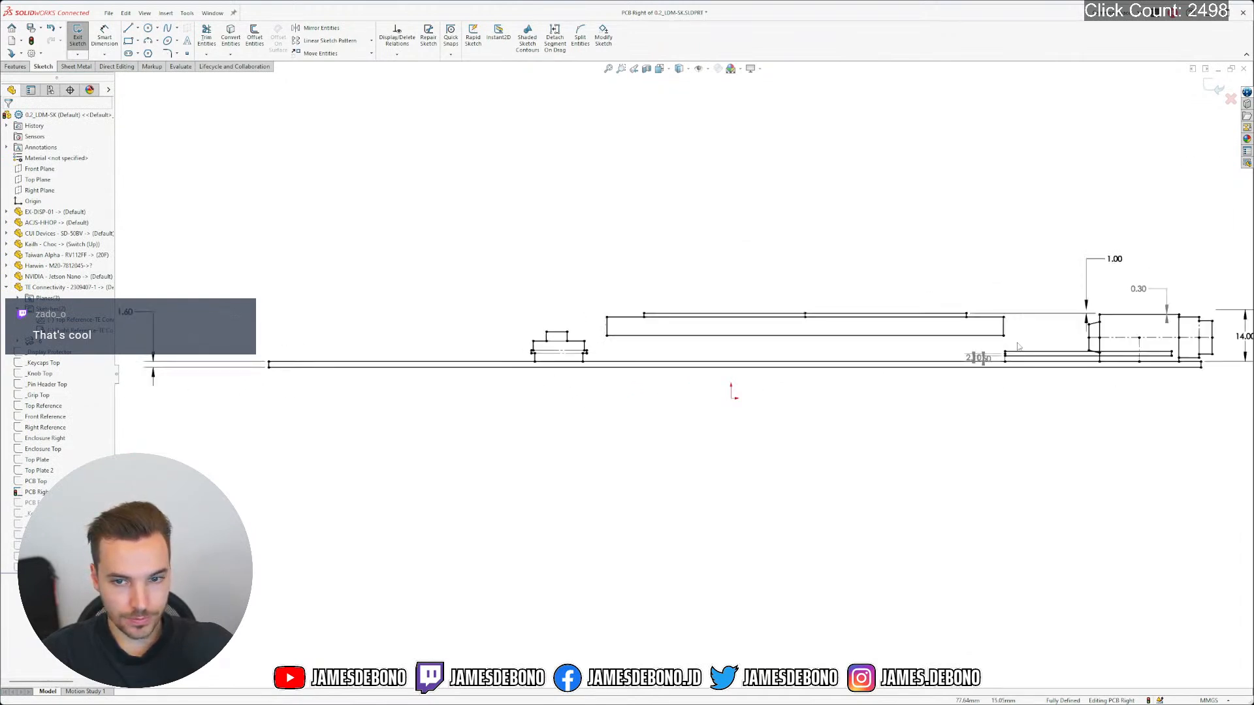
pyautogui.click(904, 348)
pyautogui.press('Delete')
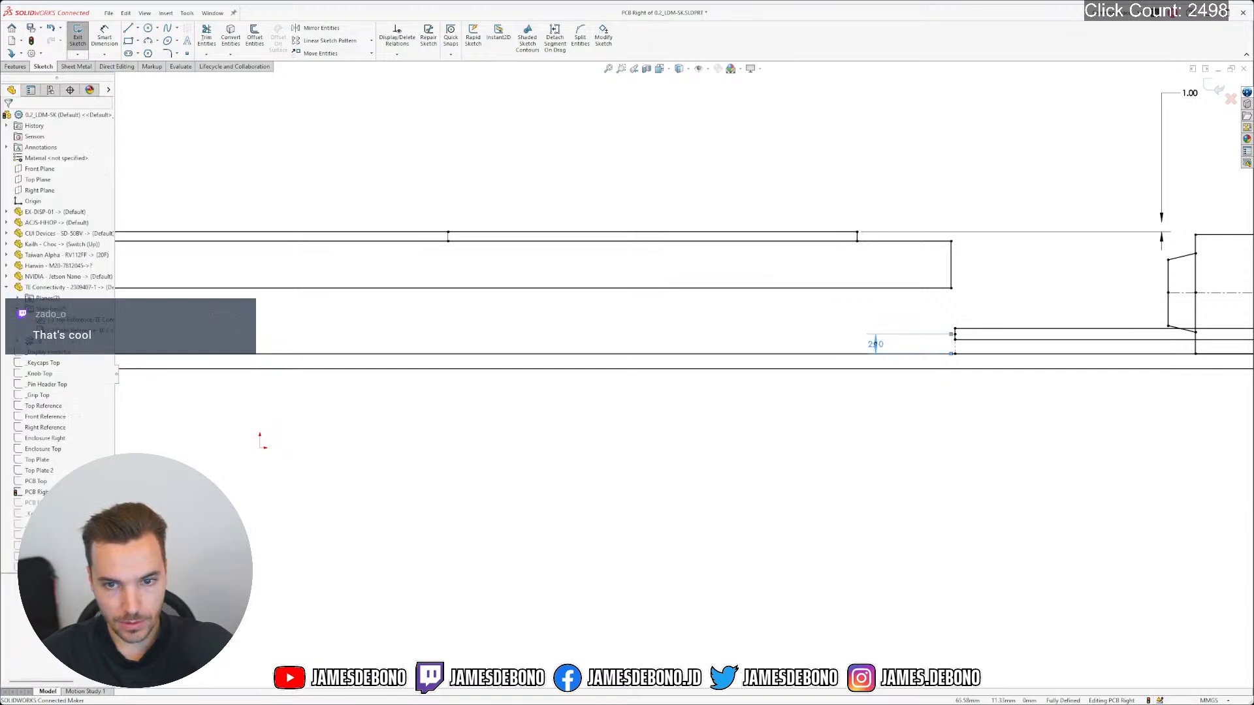
pyautogui.press('Delete')
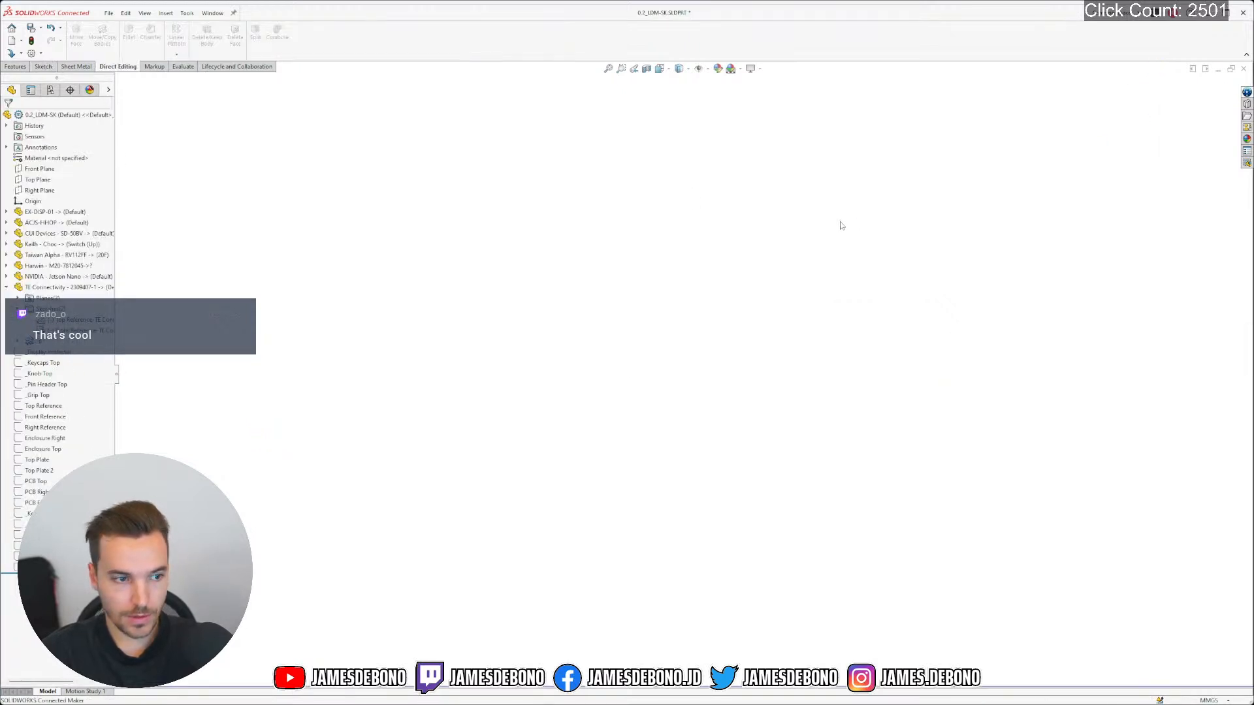
# Collapse the connector's tree entry, and return to the 0.2_LDM-A assembly, rebuilding it with the changed models
pyautogui.click(18, 309)
pyautogui.click(7, 288)
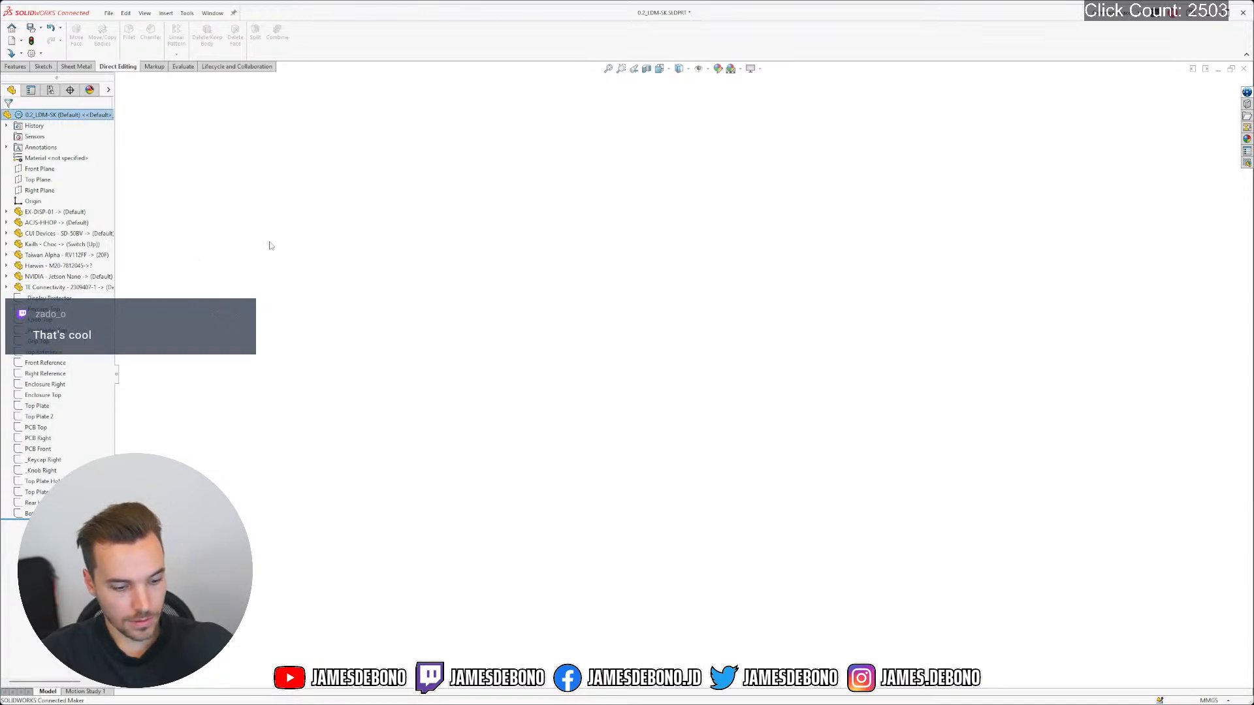
pyautogui.click(212, 13)
pyautogui.click(260, 128)
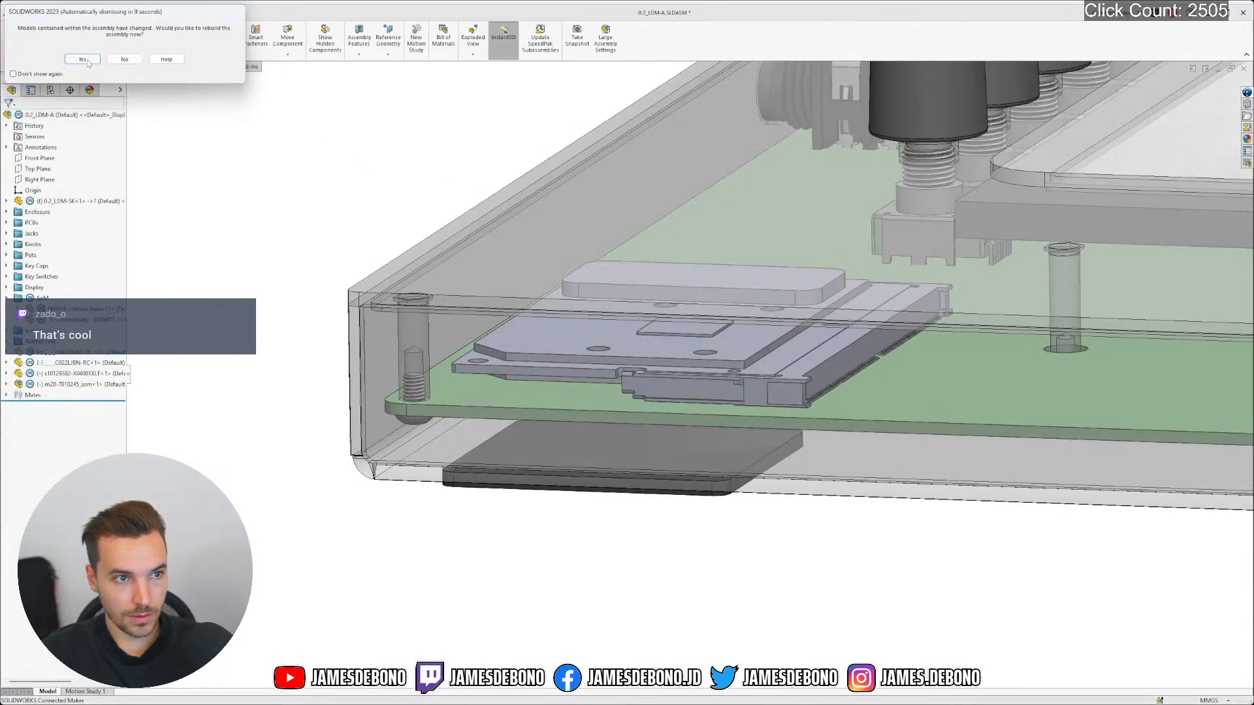
pyautogui.click(83, 59)
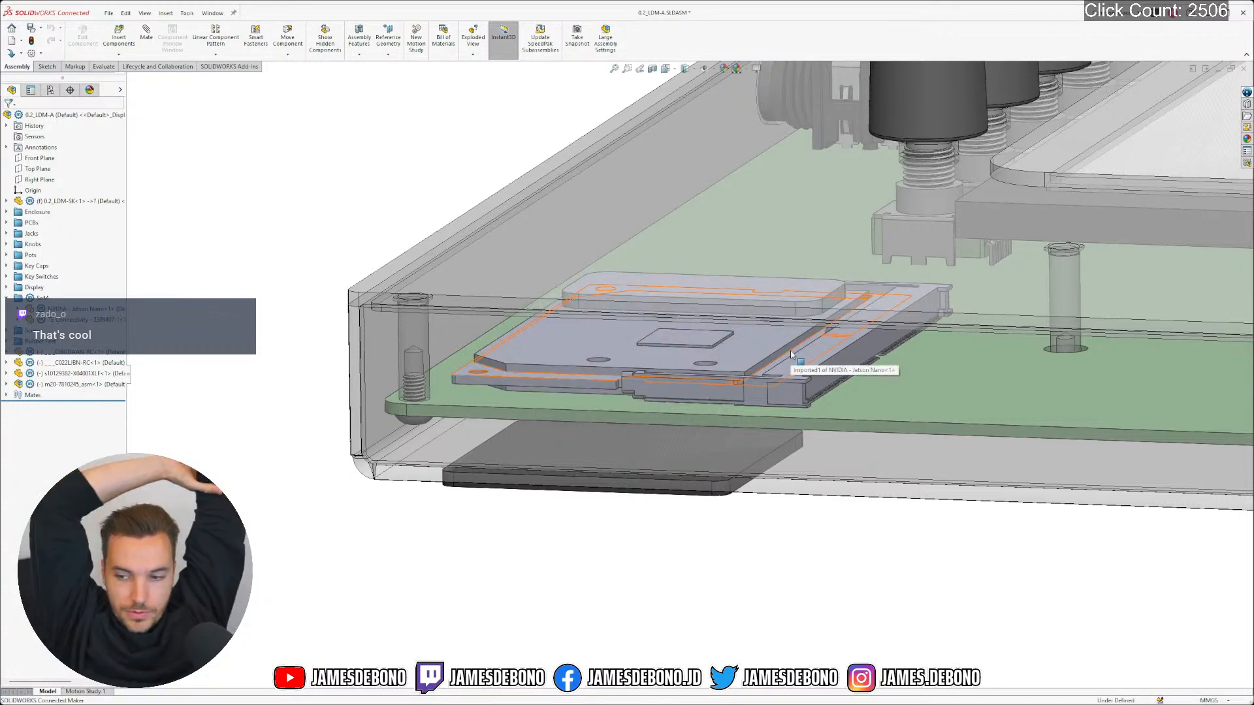
# Create a planar section view cutting through the Jetson module and its connector near the enclosure's side
pyautogui.moveTo(689, 366); pyautogui.dragTo(713, 354, button='middle')
pyautogui.scroll(-6, 786, 361)
pyautogui.scroll(10, 713, 354)
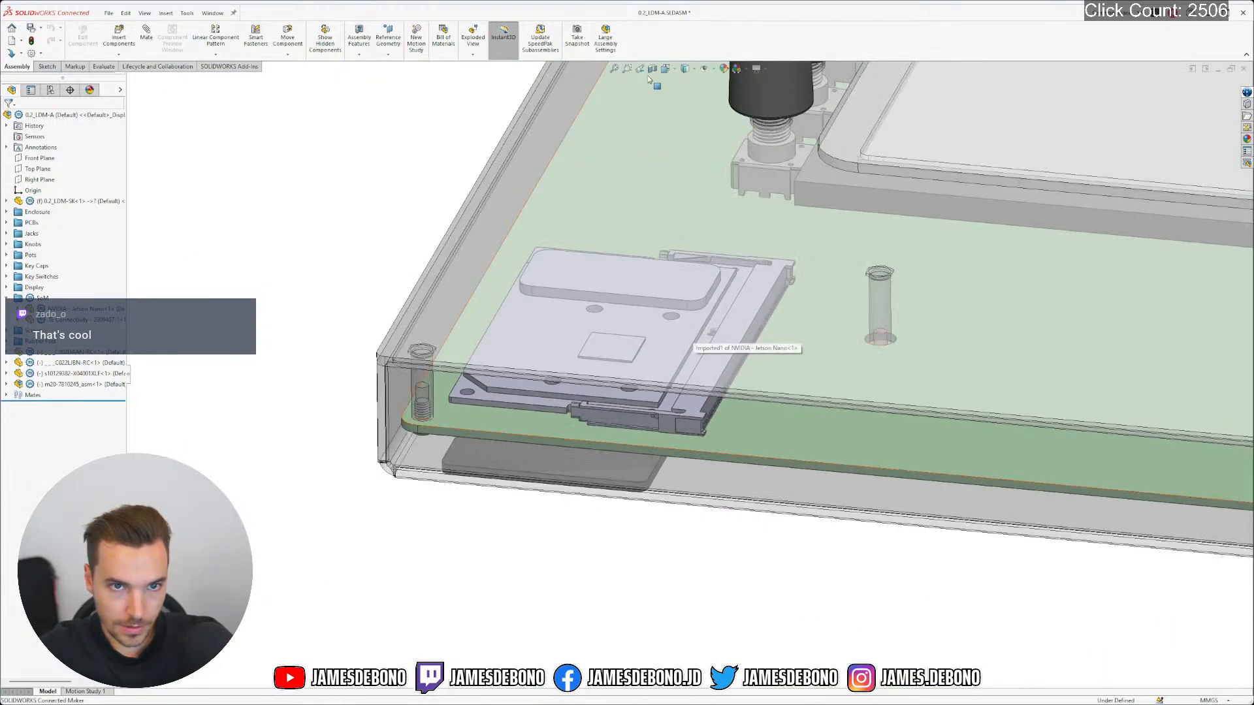
pyautogui.click(652, 69)
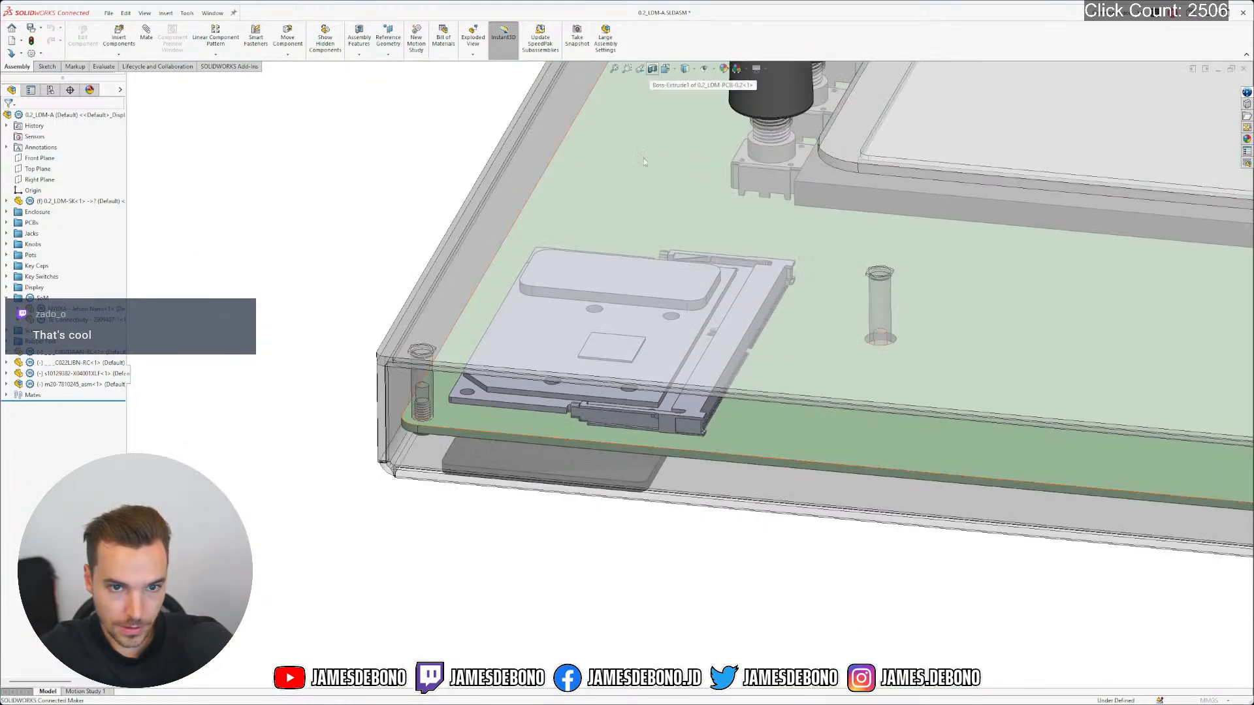
pyautogui.click(51, 295)
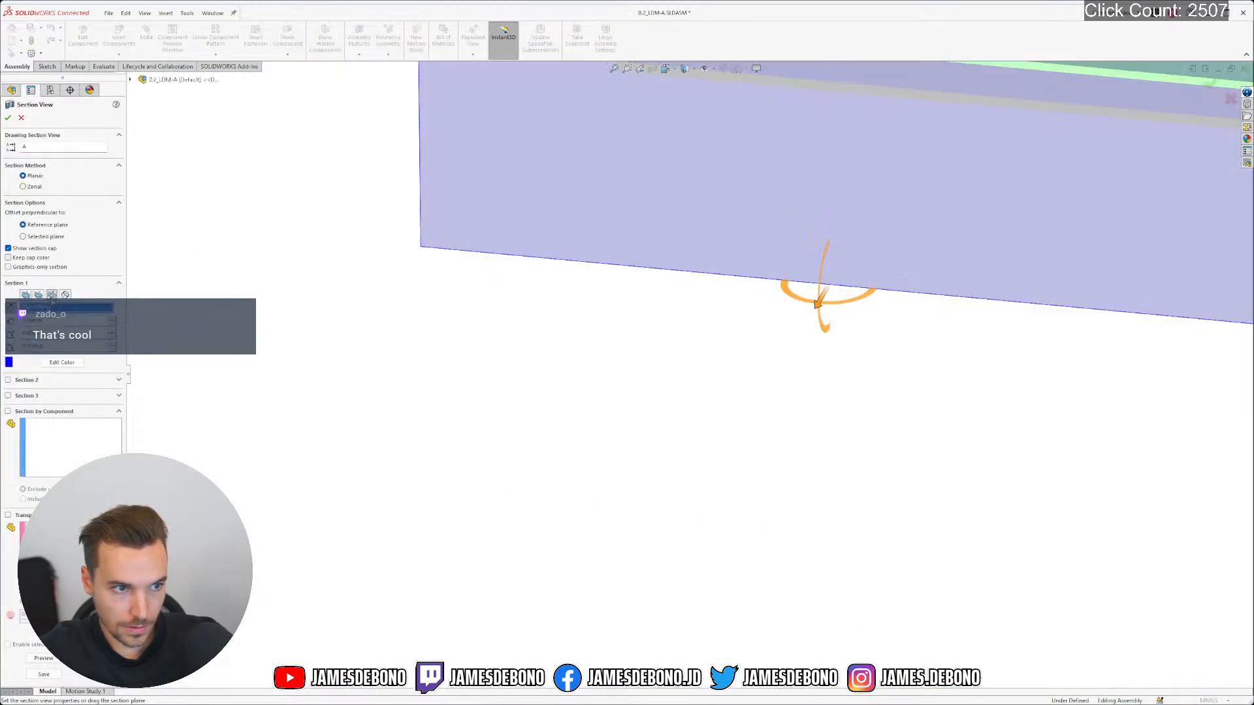
pyautogui.moveTo(817, 304); pyautogui.dragTo(495, 531)
pyautogui.click(8, 118)
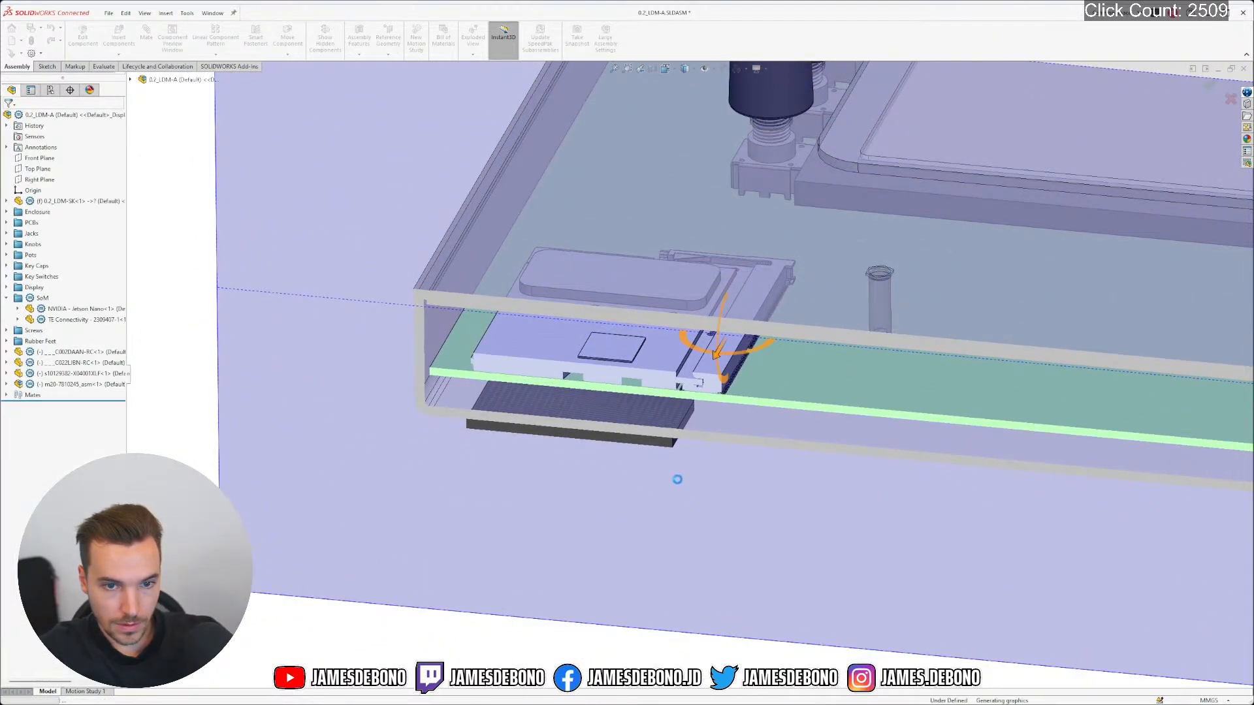
# Examine in the section how the Jetson module's card edge sits in the connector slot
pyautogui.scroll(-10, 695, 373)
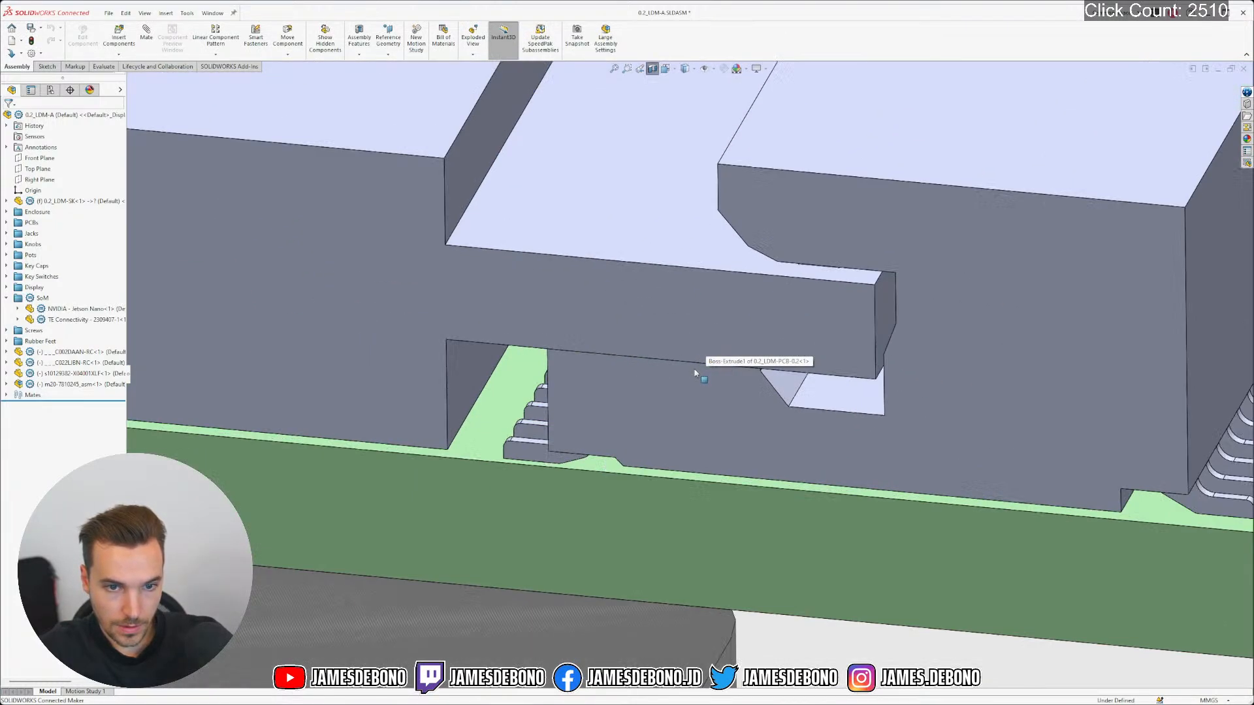
pyautogui.moveTo(695, 373); pyautogui.dragTo(715, 281, button='middle')
pyautogui.scroll(3, 714, 304)
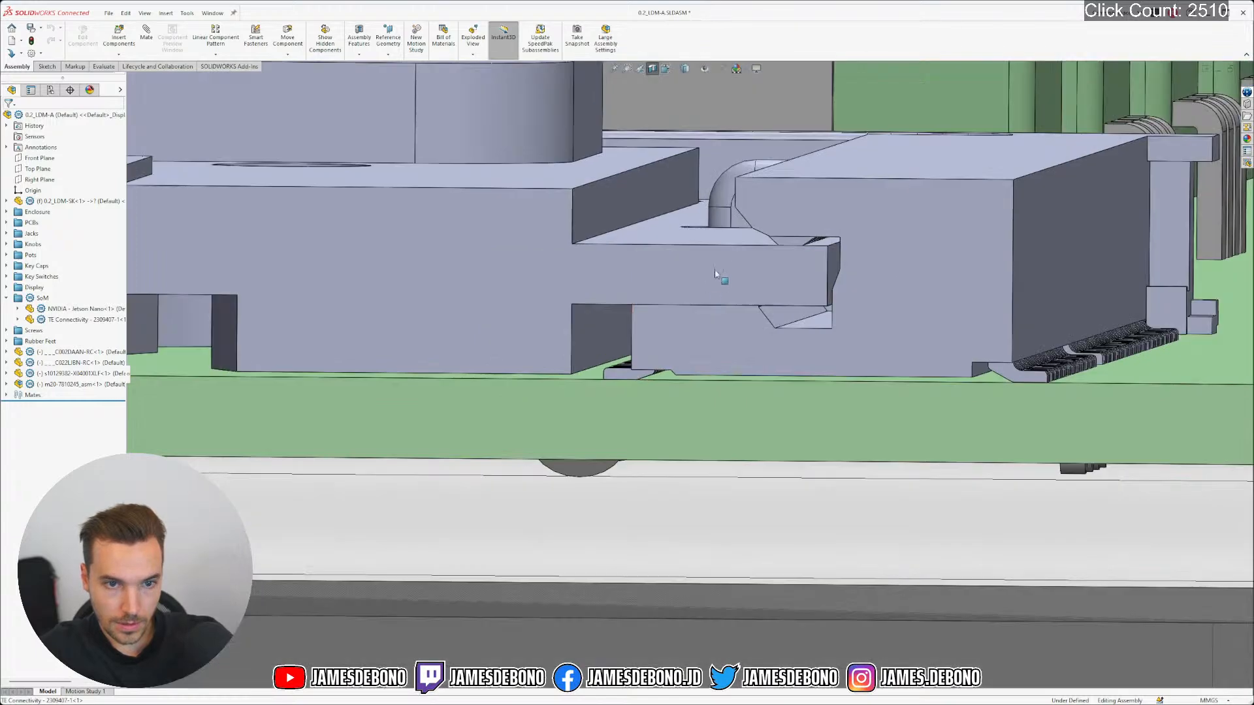
pyautogui.scroll(-3, 716, 282)
pyautogui.moveTo(763, 337)
pyautogui.mouseDown(button='middle')
pyautogui.moveTo(764, 316)
pyautogui.moveTo(750, 327)
pyautogui.moveTo(761, 331)
pyautogui.moveTo(744, 328)
pyautogui.mouseUp(button='middle')
pyautogui.scroll(-3, 775, 347)
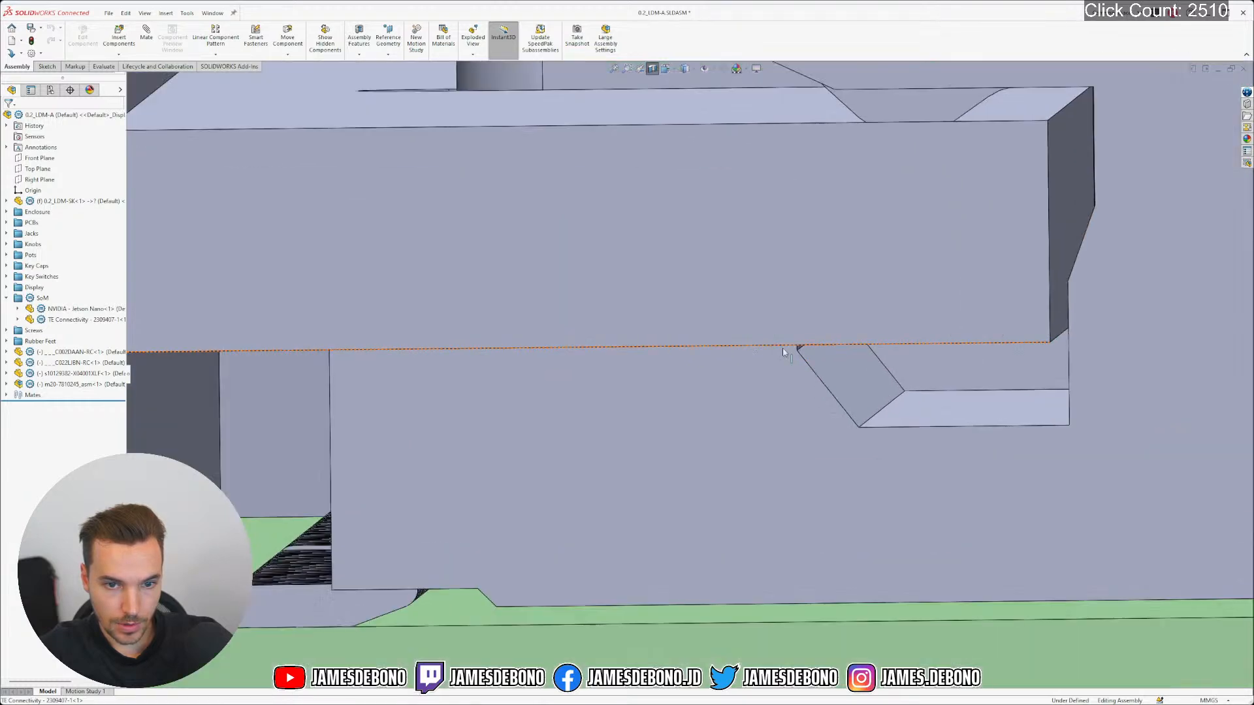
pyautogui.scroll(2, 770, 356)
pyautogui.scroll(4, 768, 369)
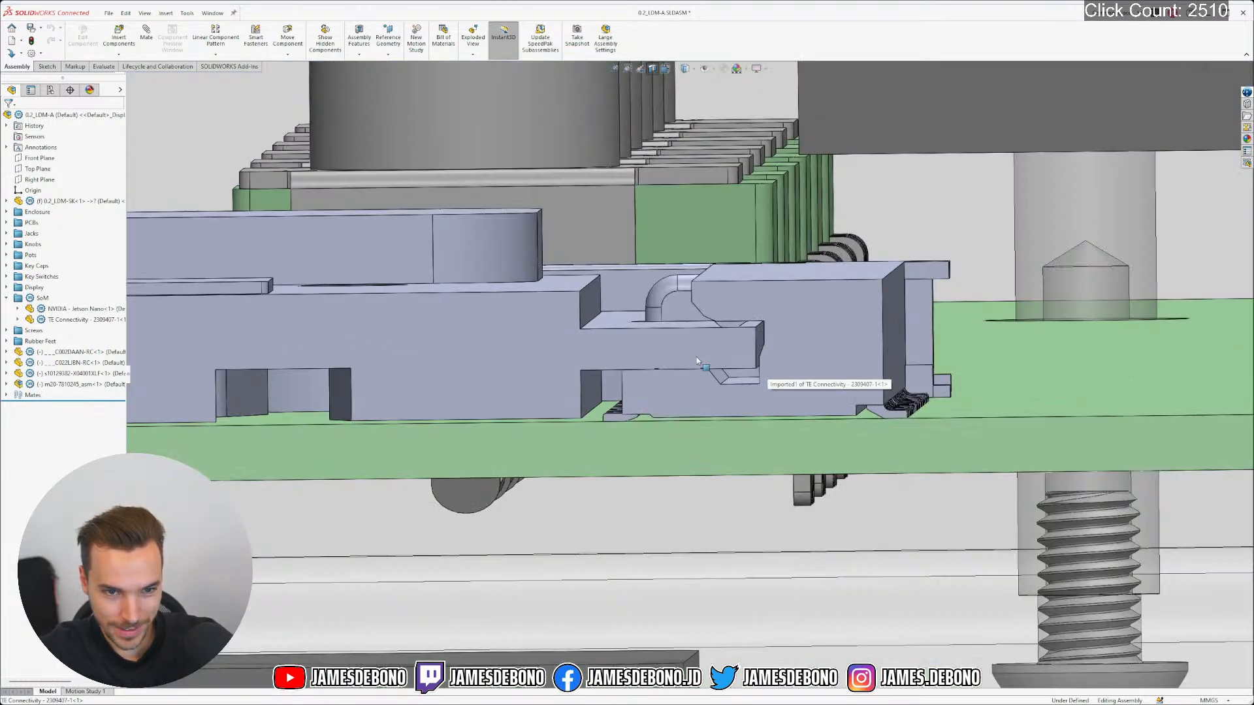
pyautogui.scroll(3, 698, 362)
pyautogui.scroll(-4, 717, 361)
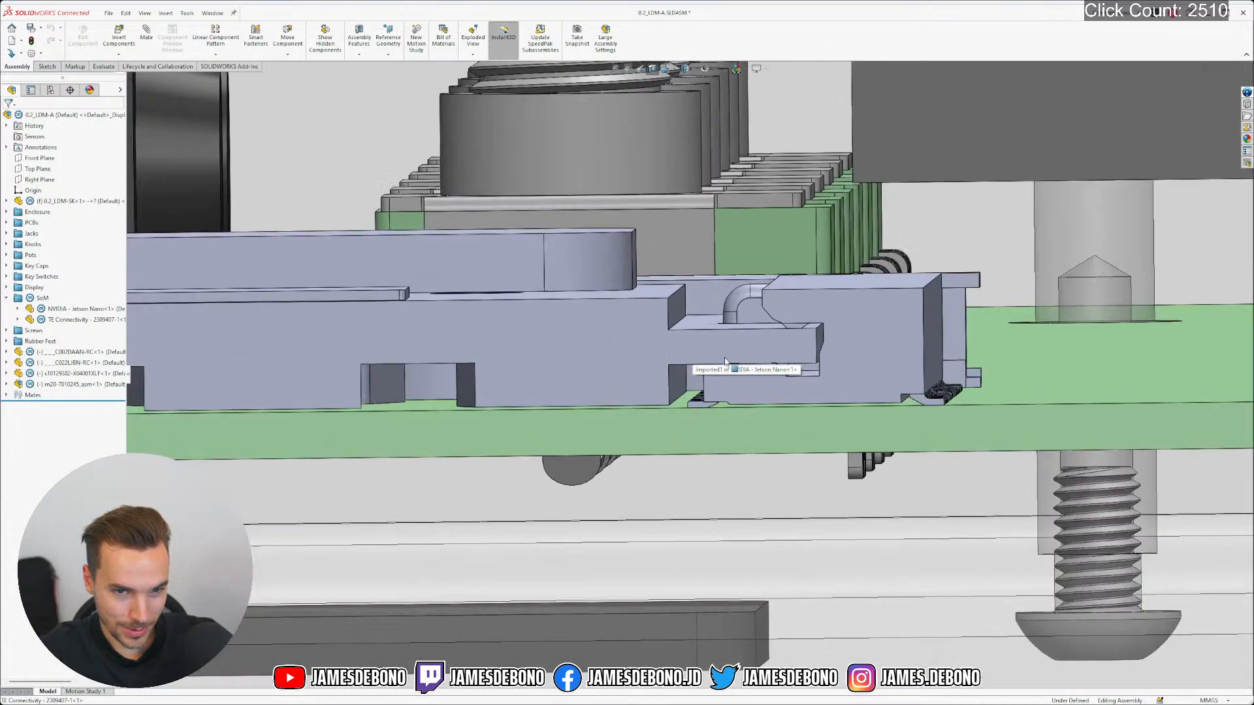
pyautogui.scroll(-5, 718, 361)
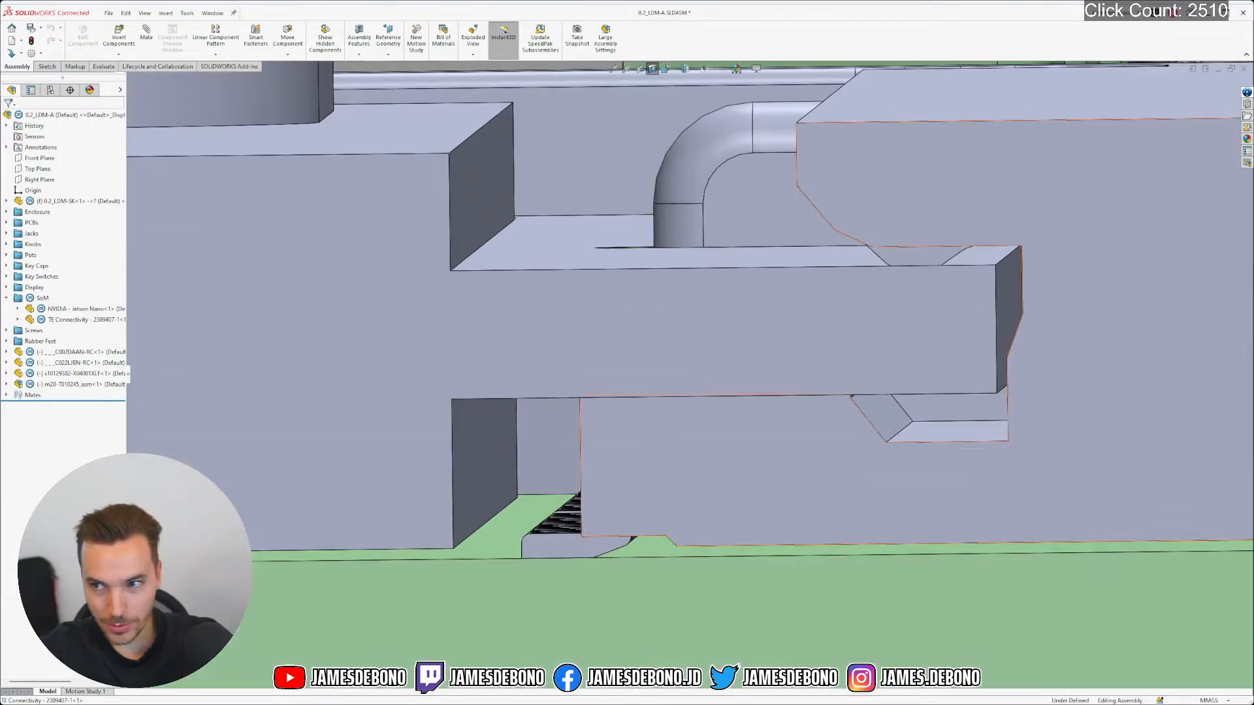
# Compare the sectioned connector with section A-A of its drawing and examine the Jetson module's clearance to the PCB
pyautogui.hotkey('alt', 'Tab')
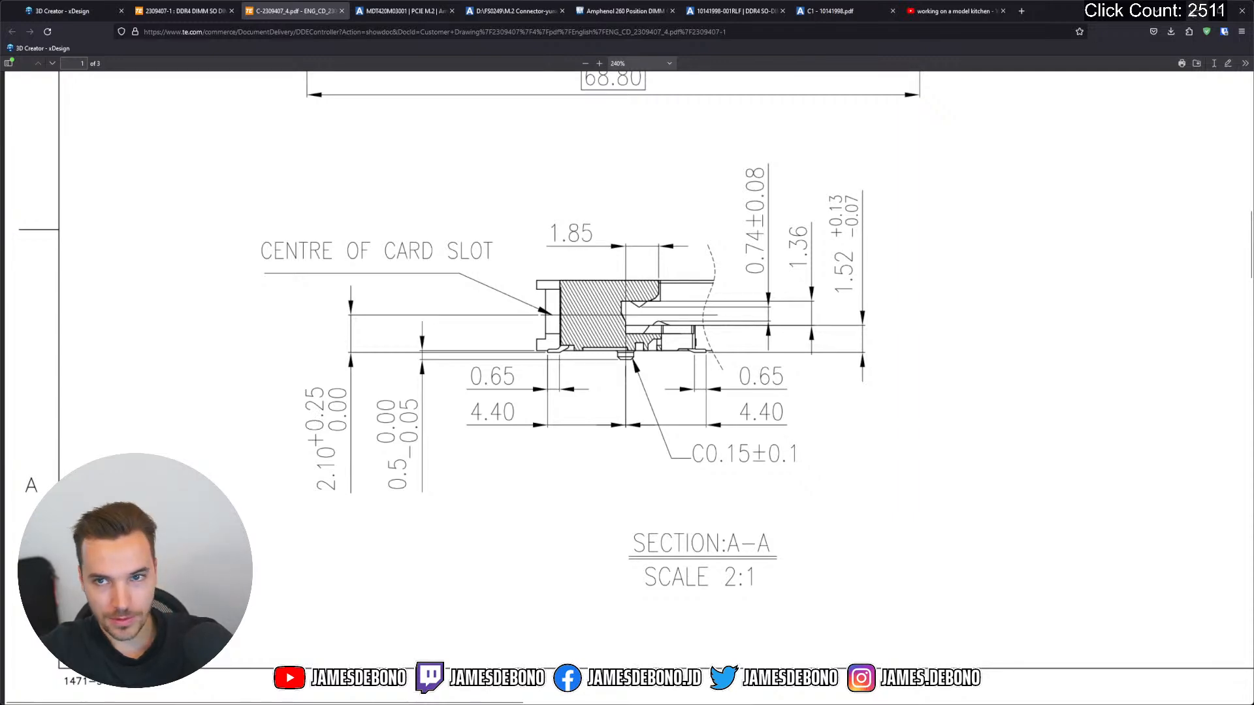
pyautogui.hotkey('alt', 'Tab')
pyautogui.scroll(6, 815, 342)
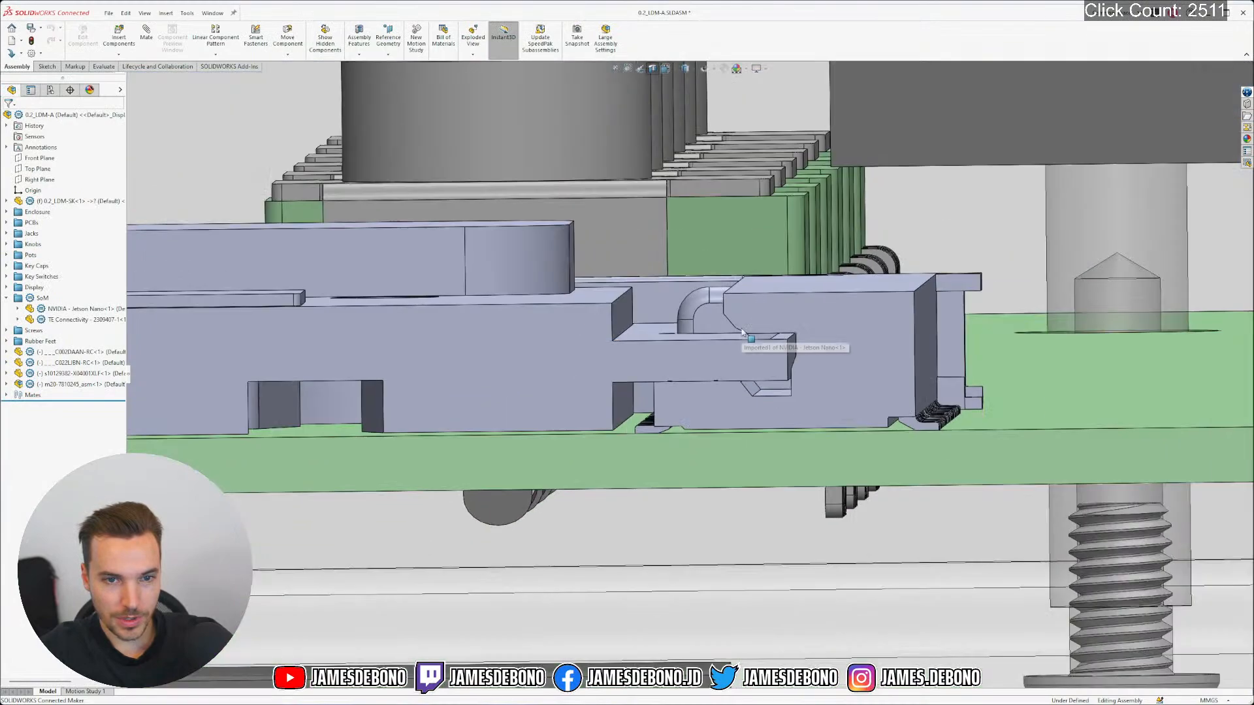
pyautogui.scroll(-10, 551, 385)
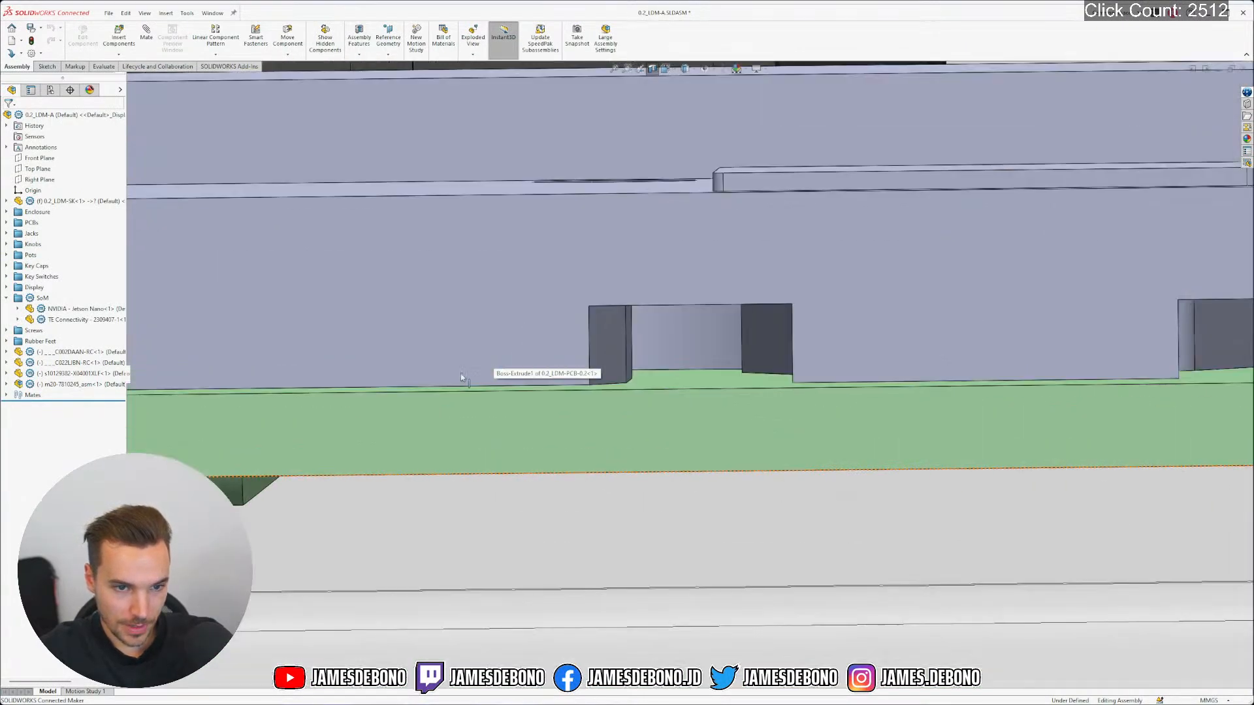
pyautogui.scroll(10, 479, 399)
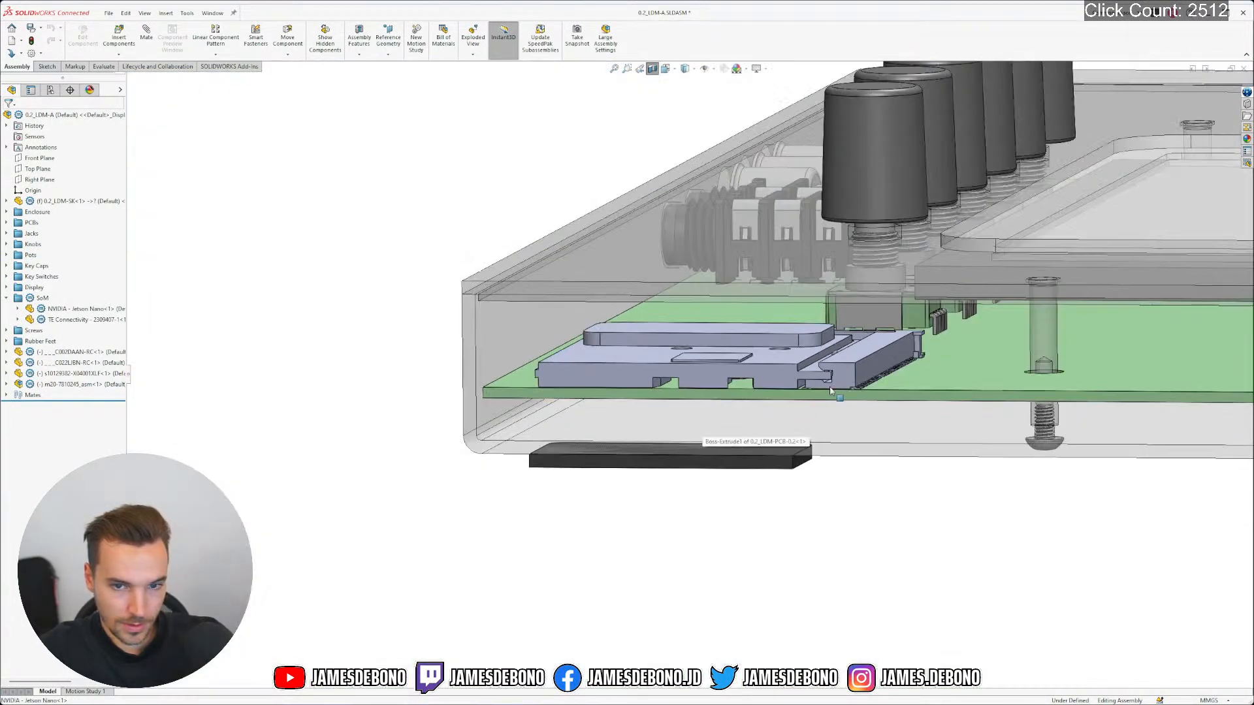
pyautogui.scroll(-10, 849, 378)
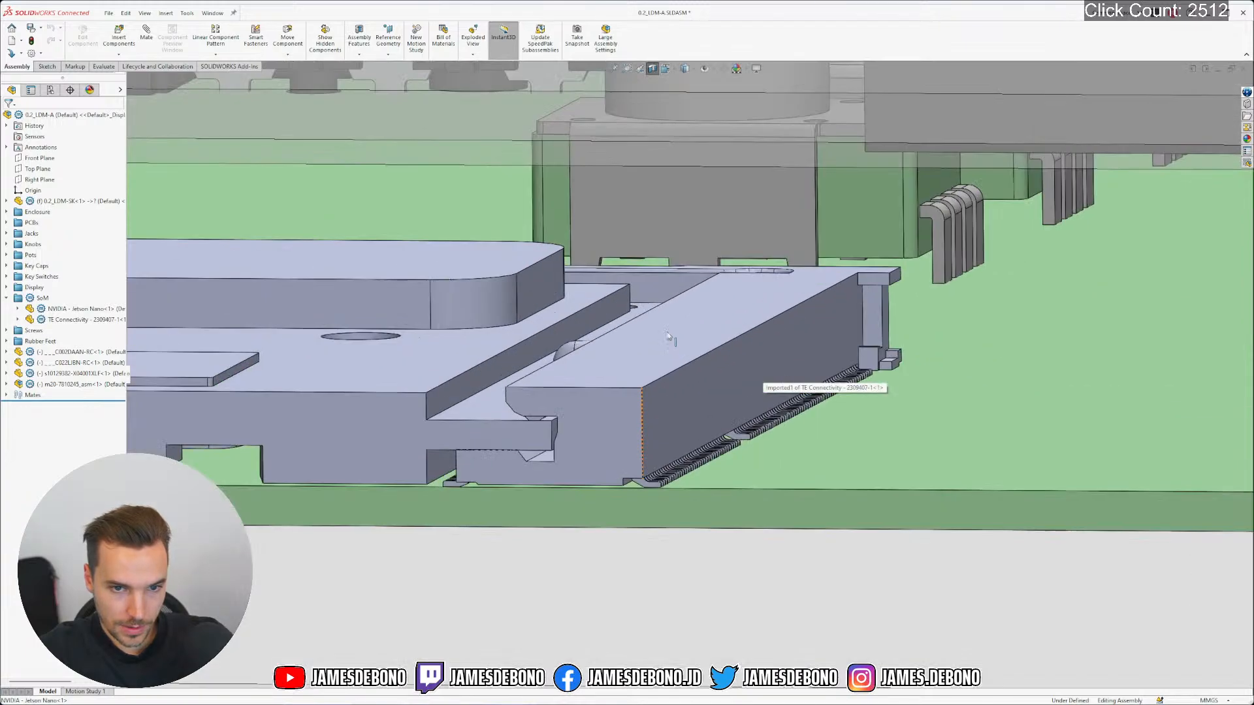
pyautogui.scroll(10, 650, 394)
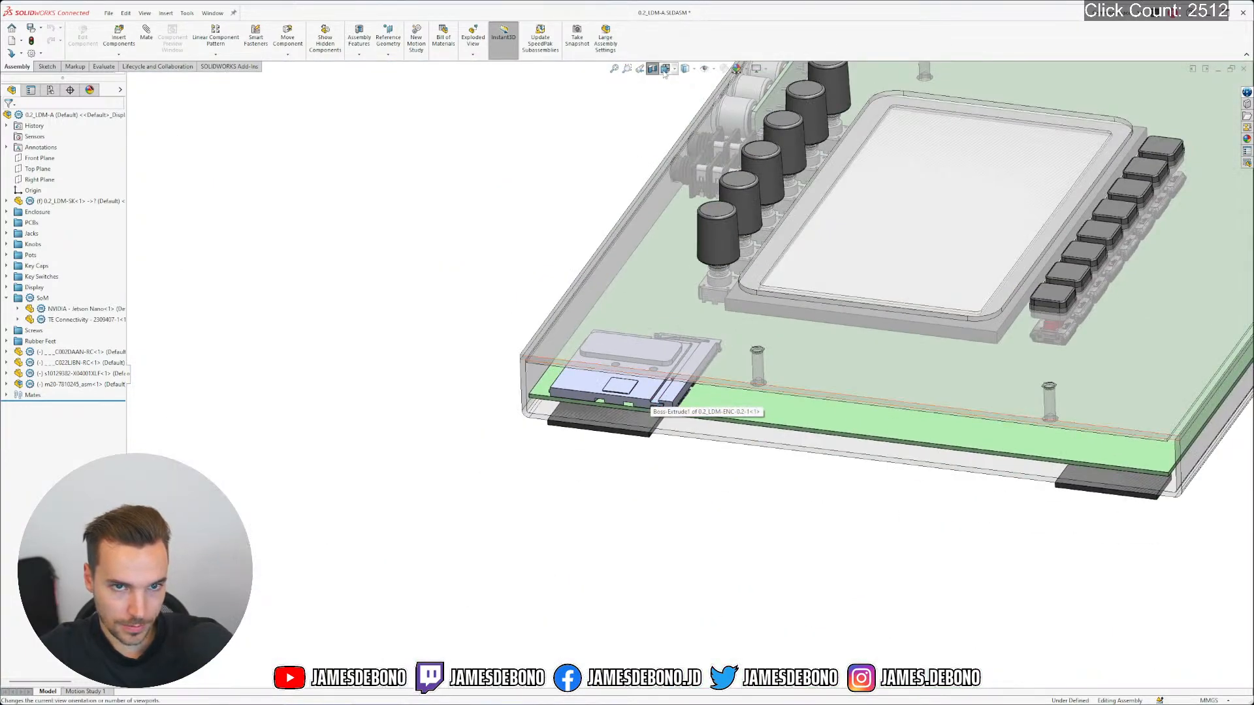
# Turn off the section view and collapse the SoM component folder
pyautogui.click(7, 299)
pyautogui.scroll(-5, 621, 424)
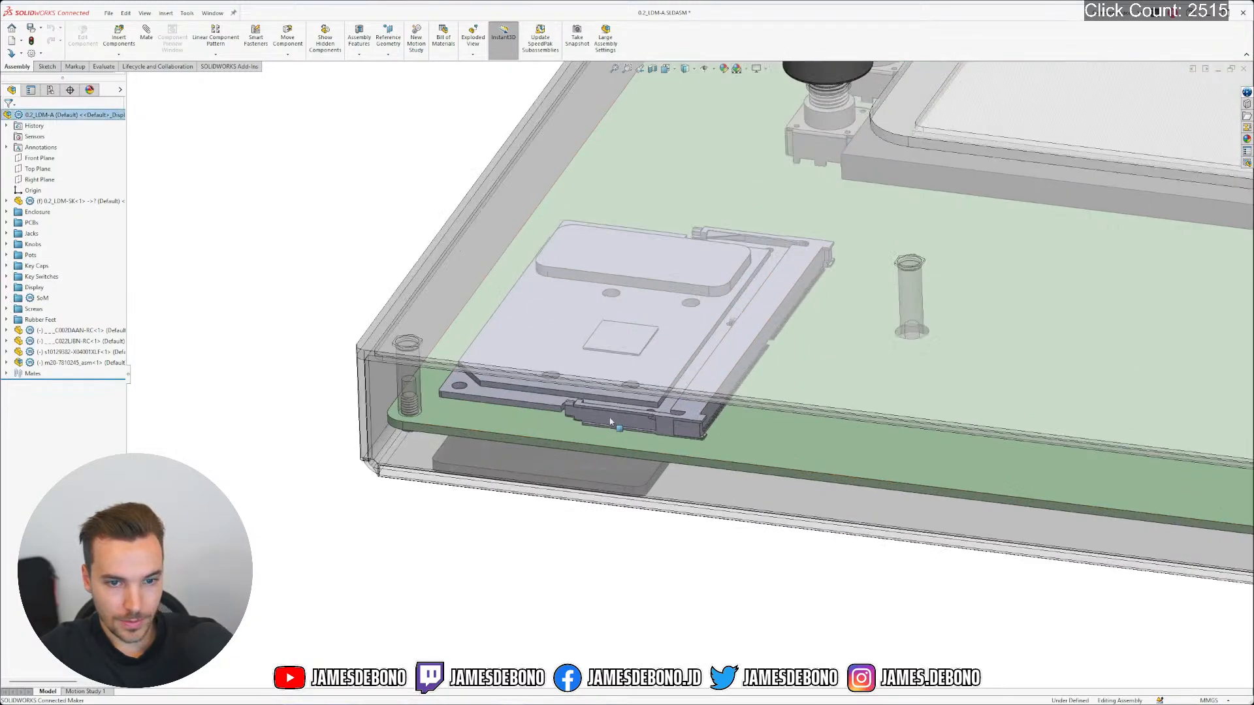
pyautogui.moveTo(678, 362)
pyautogui.mouseDown(button='middle')
pyautogui.moveTo(722, 285)
pyautogui.moveTo(657, 319)
pyautogui.moveTo(683, 367)
pyautogui.mouseUp(button='middle')
pyautogui.moveTo(704, 300); pyautogui.dragTo(588, 300, button='middle')
pyautogui.scroll(-8, 511, 371)
pyautogui.scroll(1, 550, 400)
pyautogui.moveTo(554, 369); pyautogui.dragTo(560, 400, button='middle')
pyautogui.scroll(10, 558, 413)
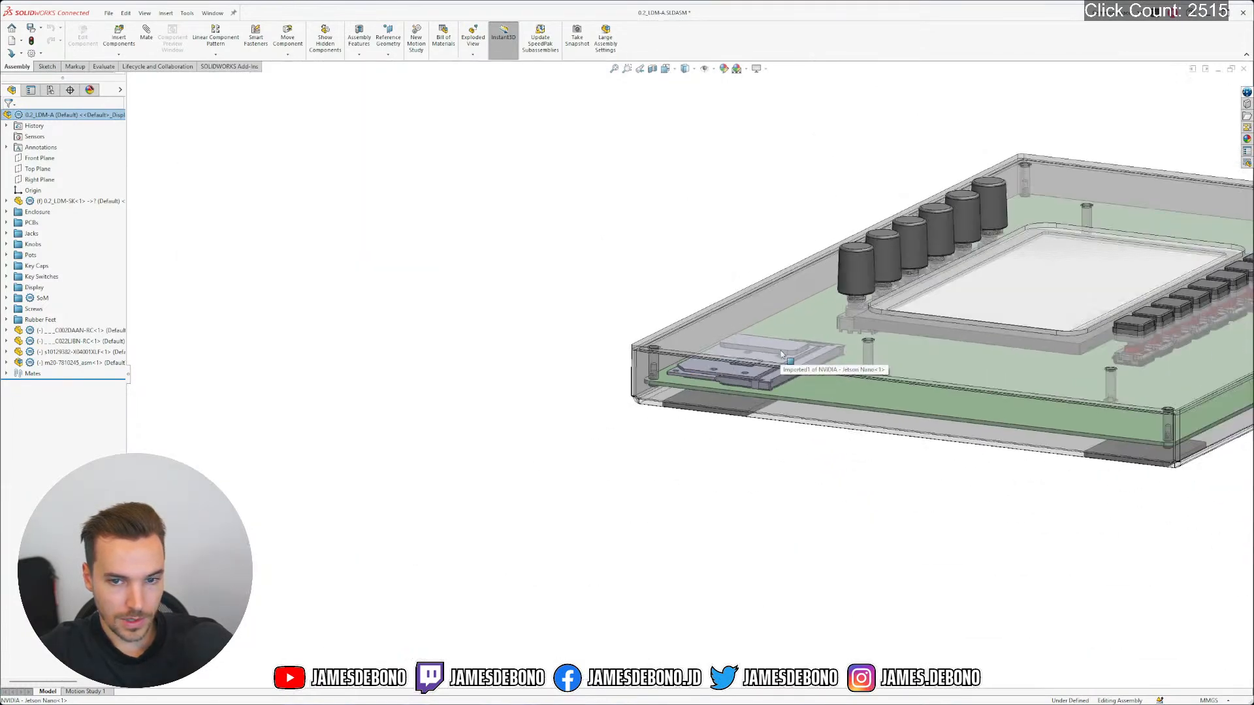
# Hide the stray 0.2_LDM-SK sketch displayed outside the enclosure's front edge
pyautogui.moveTo(930, 417); pyautogui.dragTo(885, 461, button='middle')
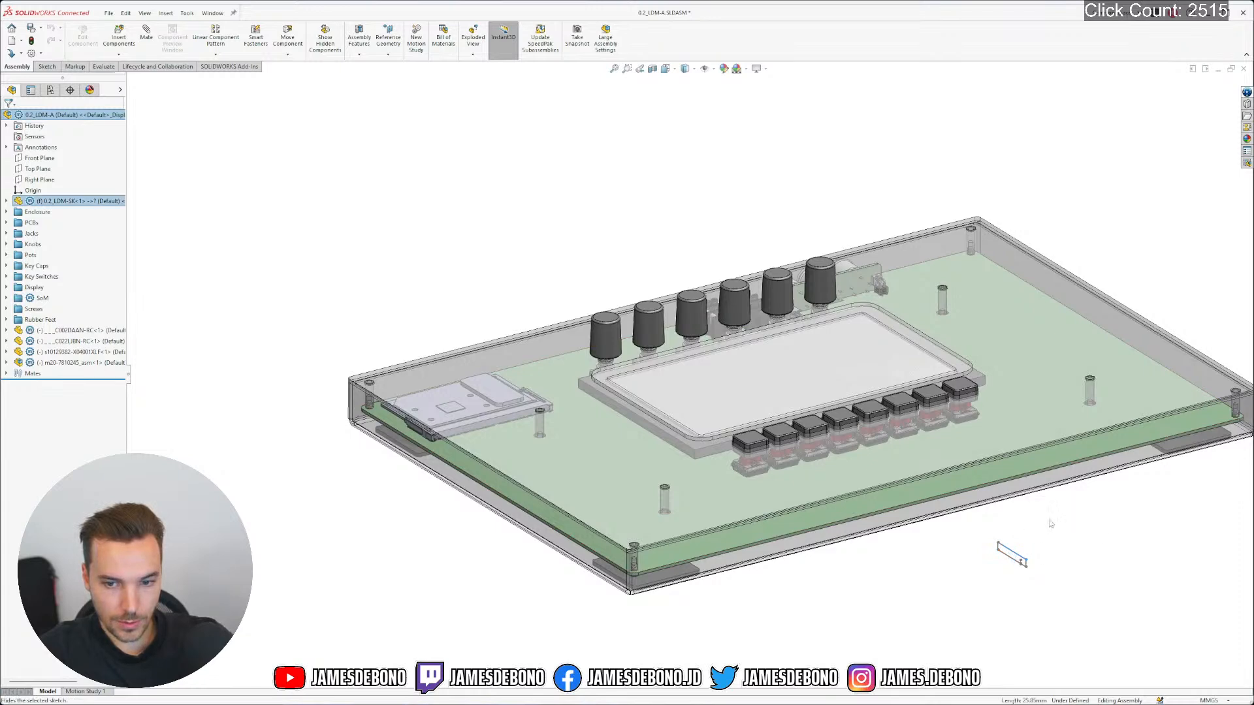
pyautogui.keyDown('ctrl'); pyautogui.moveTo(955, 426); pyautogui.dragTo(811, 396, button='middle'); pyautogui.keyUp('ctrl')
pyautogui.moveTo(618, 364); pyautogui.dragTo(616, 409, button='middle')
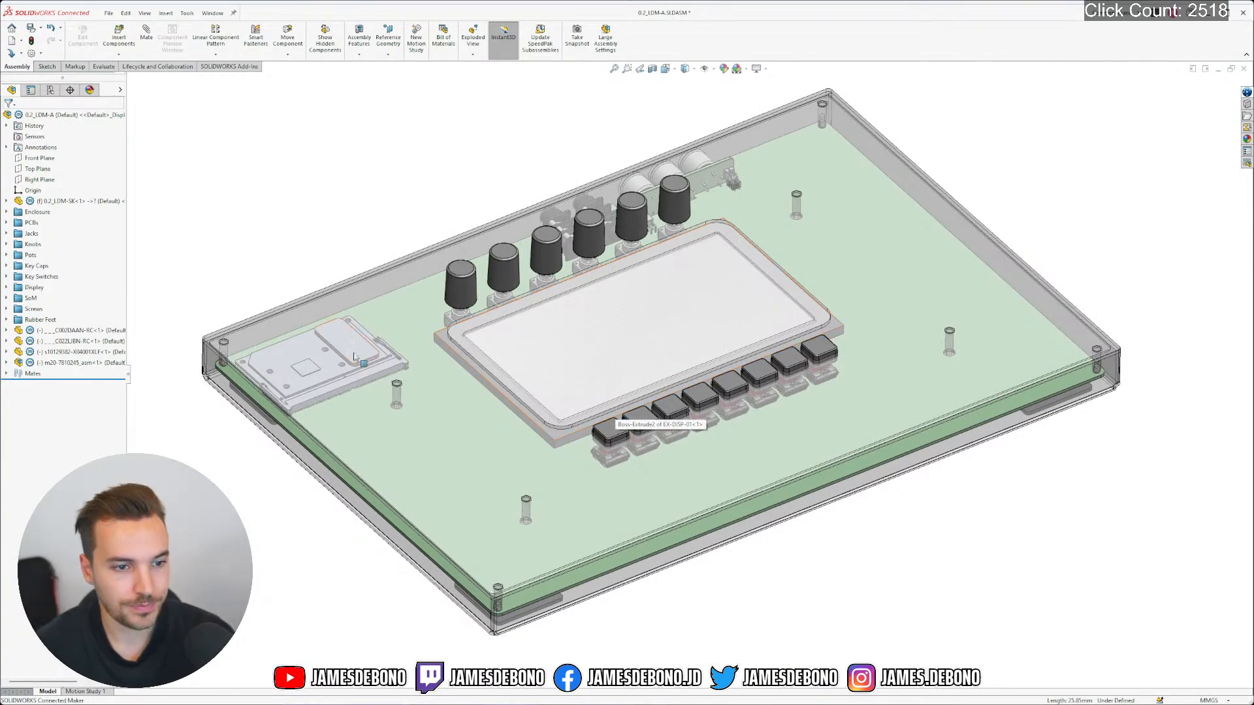
# Inspect the placement of the Jetson module and connector on the PCB from several angles inside the enclosure
pyautogui.scroll(-7, 363, 348)
pyautogui.moveTo(451, 403); pyautogui.dragTo(651, 355, button='middle')
pyautogui.scroll(5, 667, 359)
pyautogui.scroll(-5, 333, 352)
pyautogui.moveTo(737, 392); pyautogui.dragTo(845, 397, button='middle')
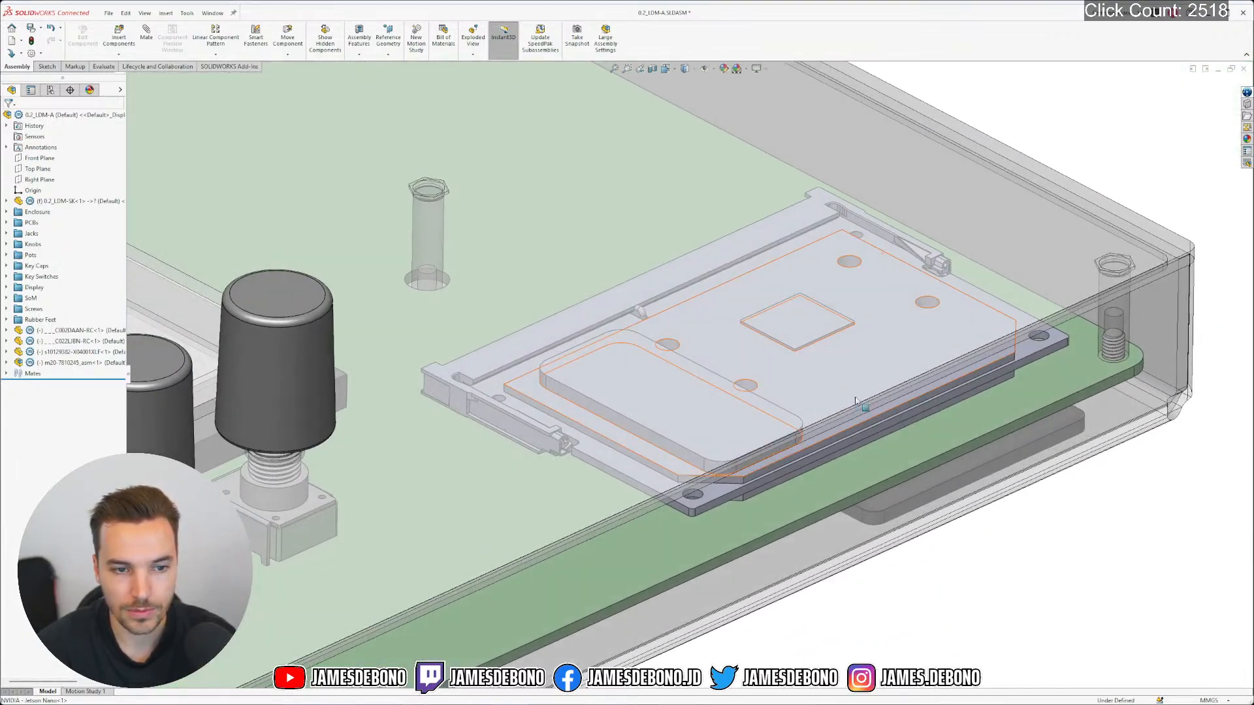
pyautogui.scroll(8, 939, 390)
pyautogui.moveTo(712, 392)
pyautogui.mouseDown(button='middle')
pyautogui.moveTo(471, 316)
pyautogui.moveTo(705, 315)
pyautogui.moveTo(736, 370)
pyautogui.moveTo(723, 372)
pyautogui.mouseUp(button='middle')
pyautogui.scroll(-4, 722, 372)
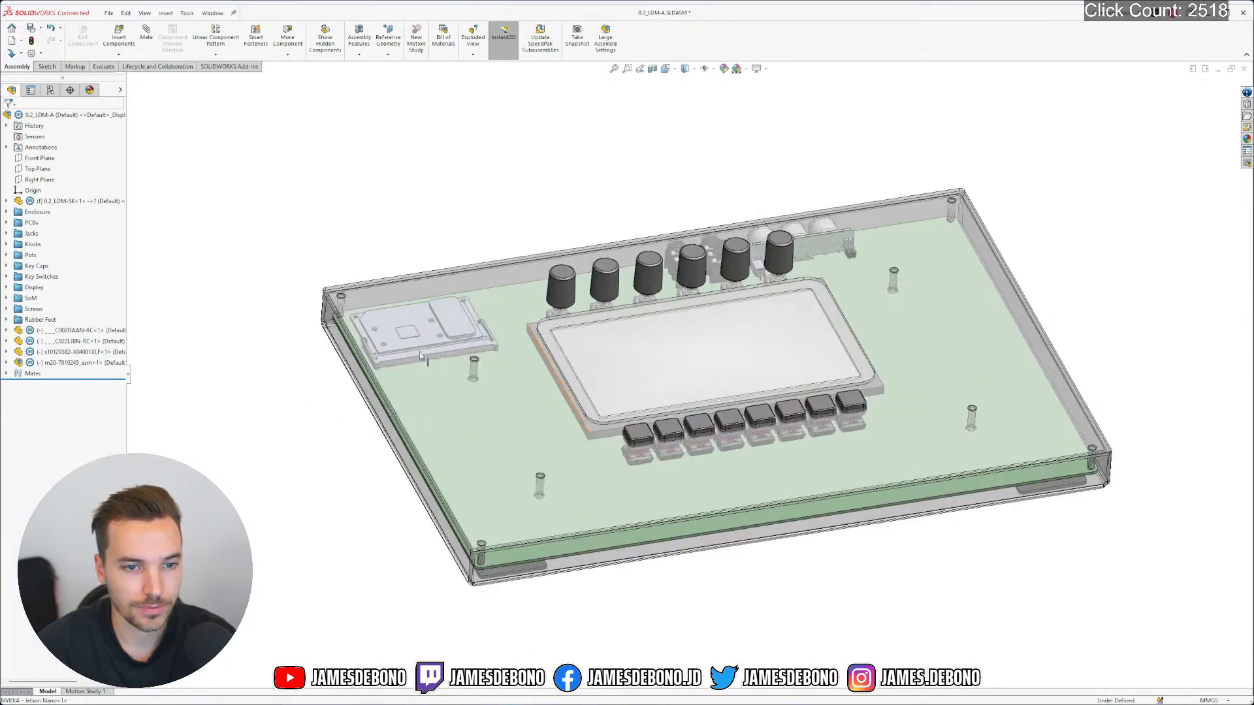
# Save the 0.2_LDM-A assembly
pyautogui.moveTo(825, 478); pyautogui.dragTo(837, 494, button='middle')
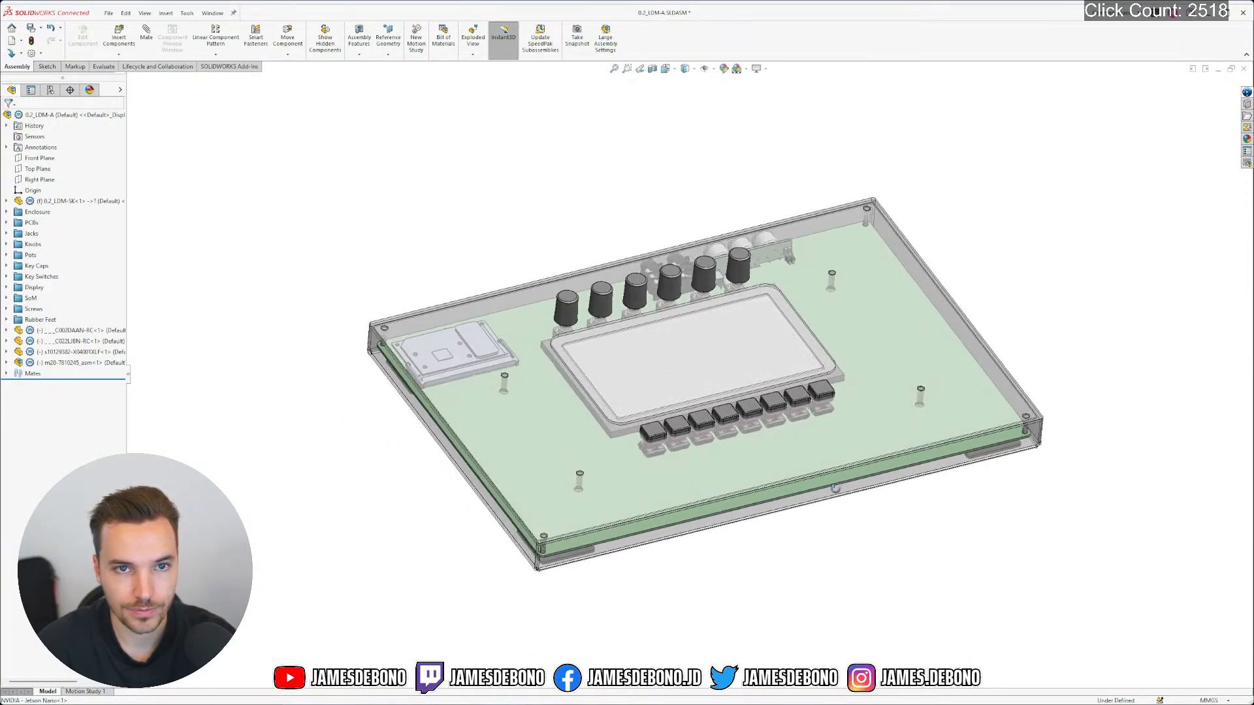
pyautogui.hotkey('ctrl', 's')
pyautogui.click(195, 157)
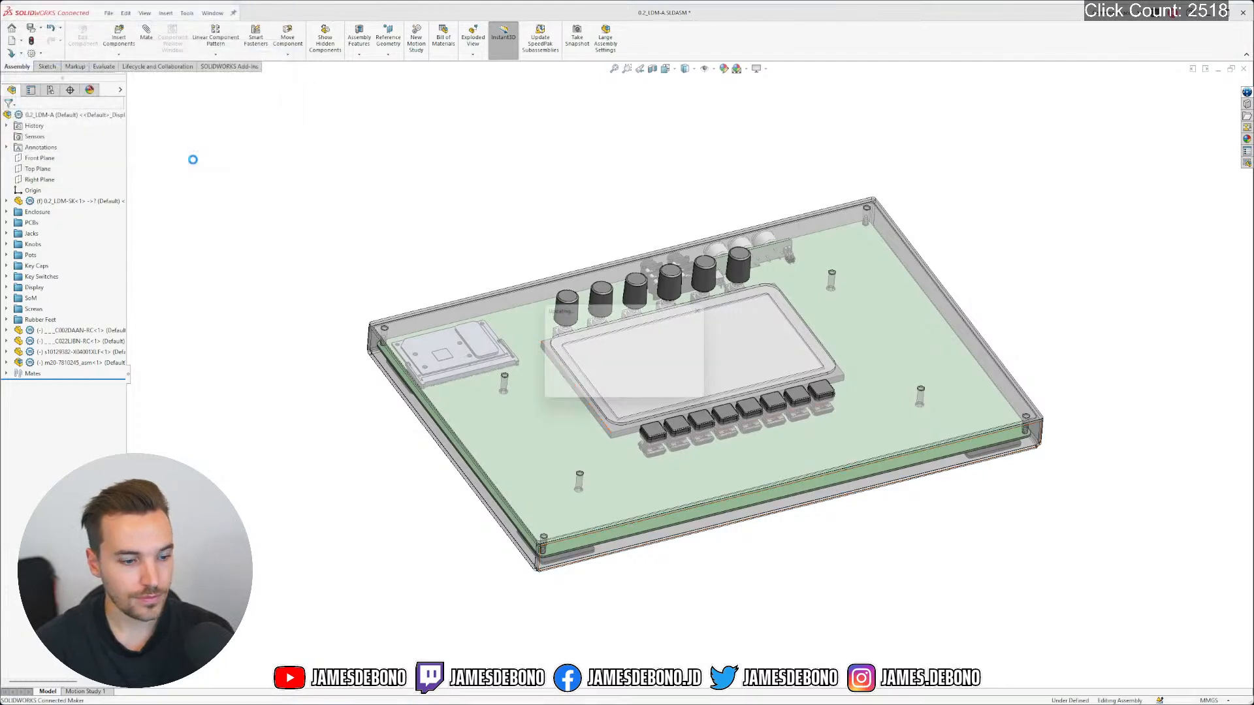